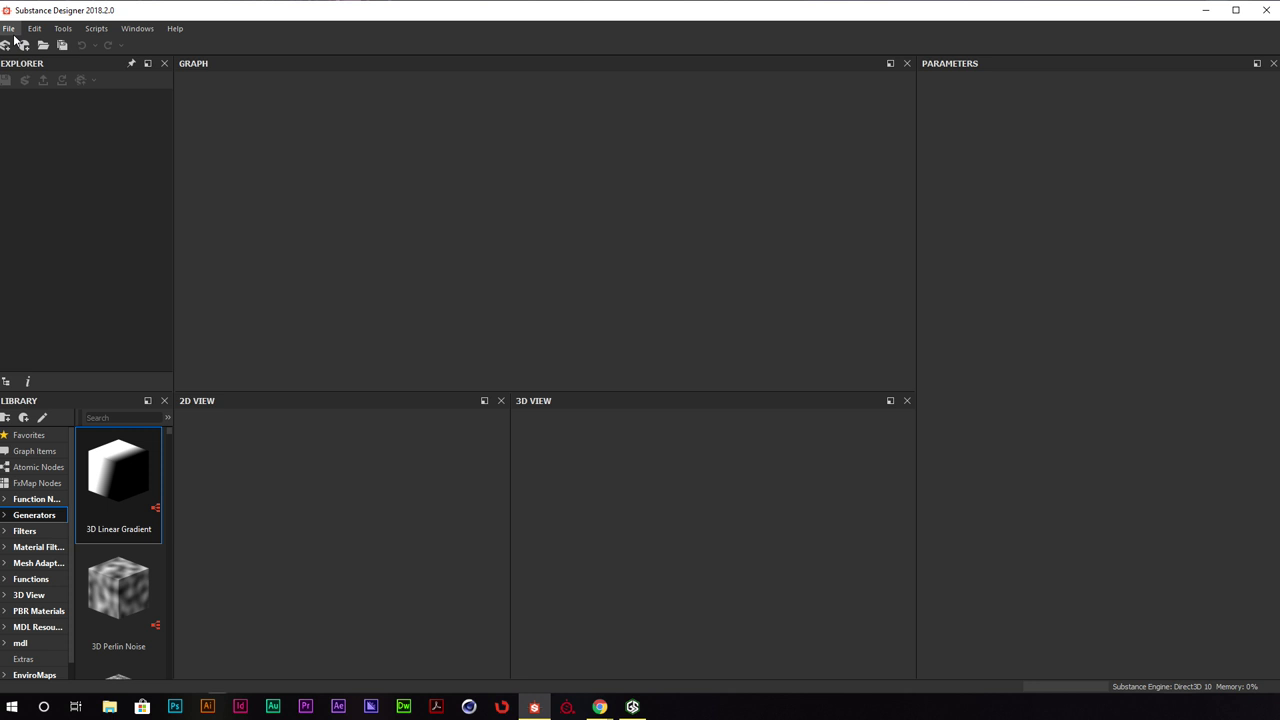
Create a new Substance graph named Strawberry from the Physically Based (Metallic/Roughness) template, sized 2048 × 2048 px
{"action": "left_click", "coordinate": [14, 30]}
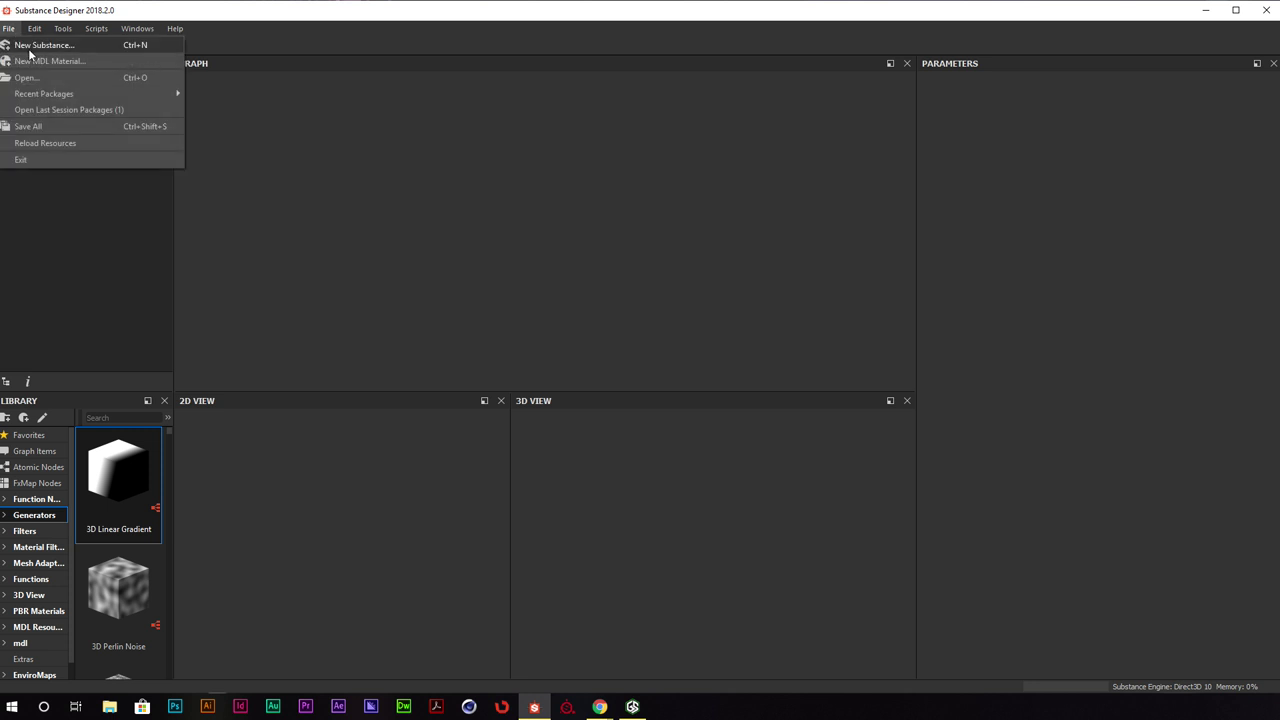
{"action": "left_click", "coordinate": [35, 45]}
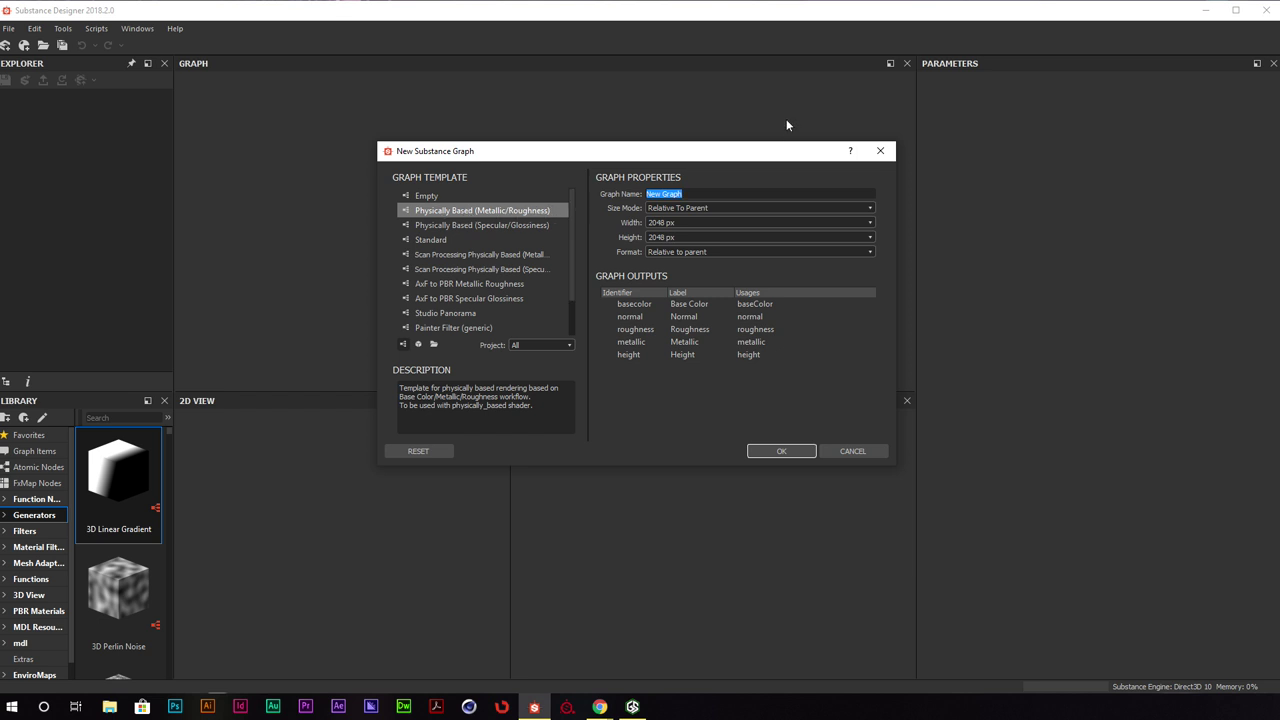
{"action": "type", "text": "Staw"}
{"action": "key", "text": "BackSpace"}
{"action": "key", "text": "BackSpace"}
{"action": "type", "text": "rawberry"}
{"action": "left_click", "coordinate": [692, 237]}
{"action": "left_click", "coordinate": [708, 237]}
{"action": "left_click", "coordinate": [721, 223]}
{"action": "left_click", "coordinate": [750, 223]}
{"action": "left_click", "coordinate": [752, 237]}
{"action": "left_click", "coordinate": [782, 451]}
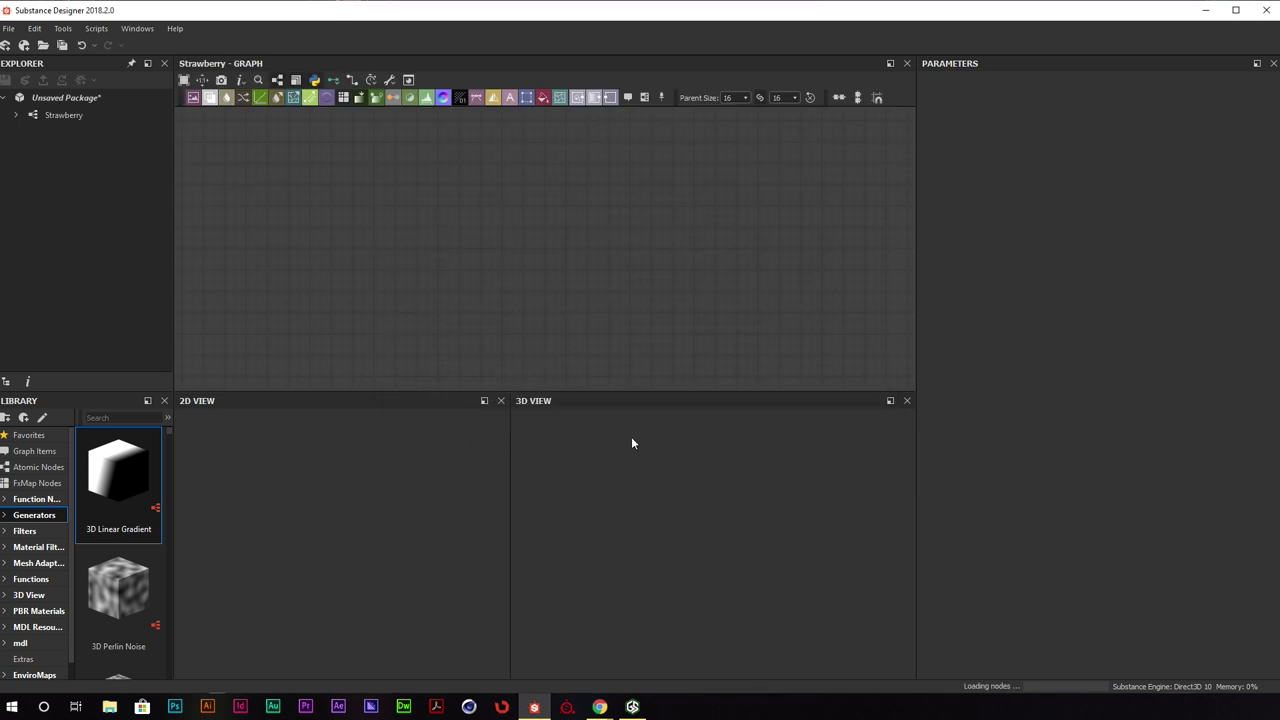
Delete the Metallic output node from the graph and move the Height output up into its place
{"action": "left_click", "coordinate": [602, 291]}
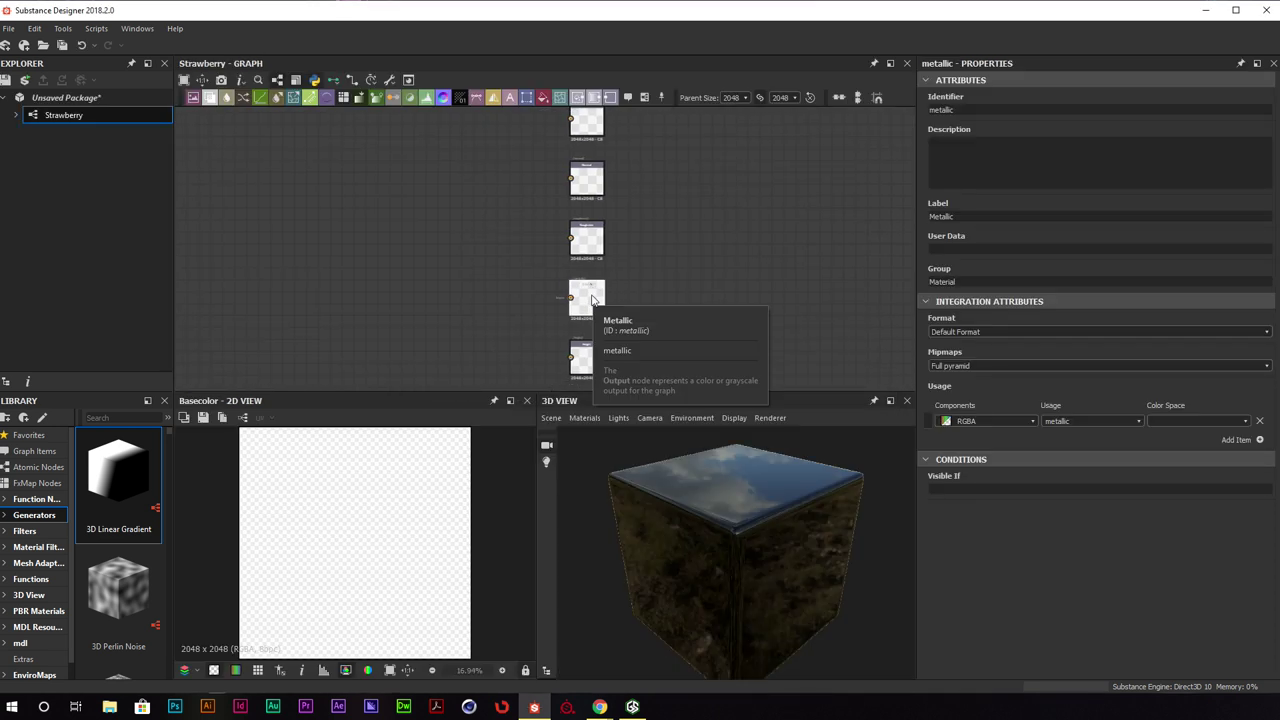
{"action": "key", "text": "Delete"}
{"action": "left_click_drag", "start_coordinate": [588, 349], "coordinate": [588, 283]}
Add a Base Material node to the graph and place it in front of the output nodes
{"action": "middle_click_drag", "start_coordinate": [547, 229], "coordinate": [723, 266]}
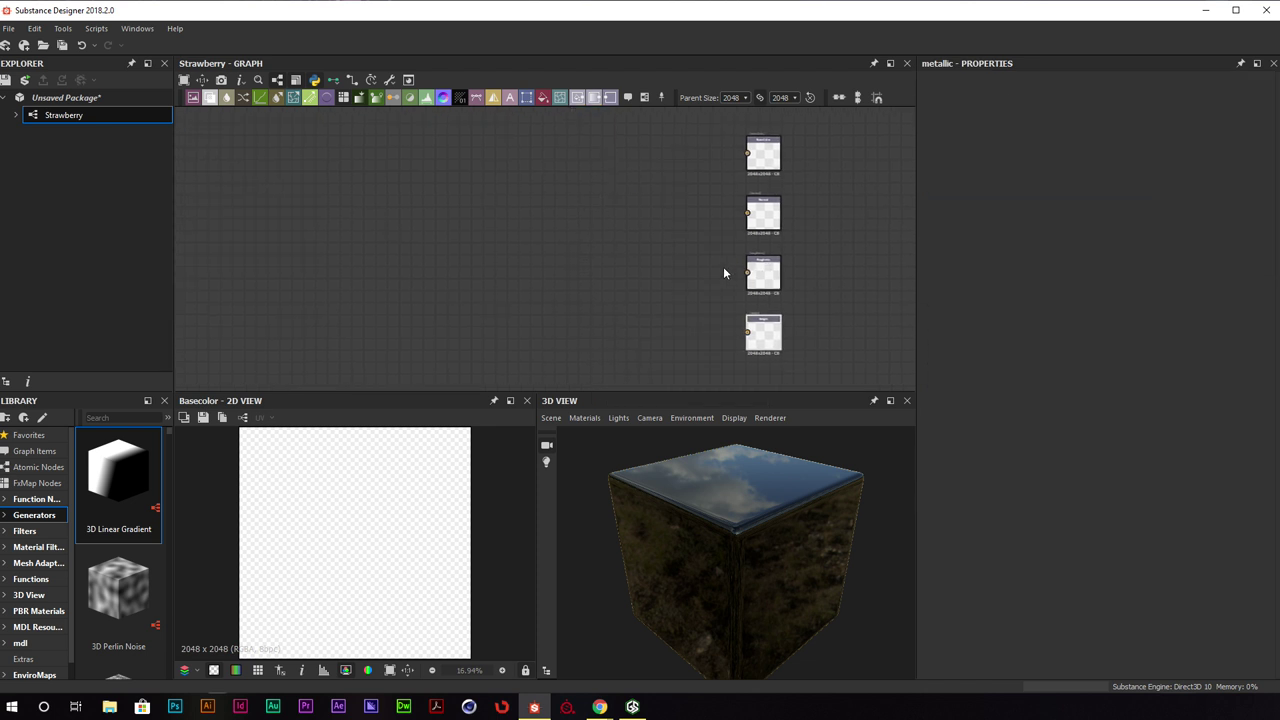
{"action": "key", "text": "space"}
{"action": "type", "text": "base"}
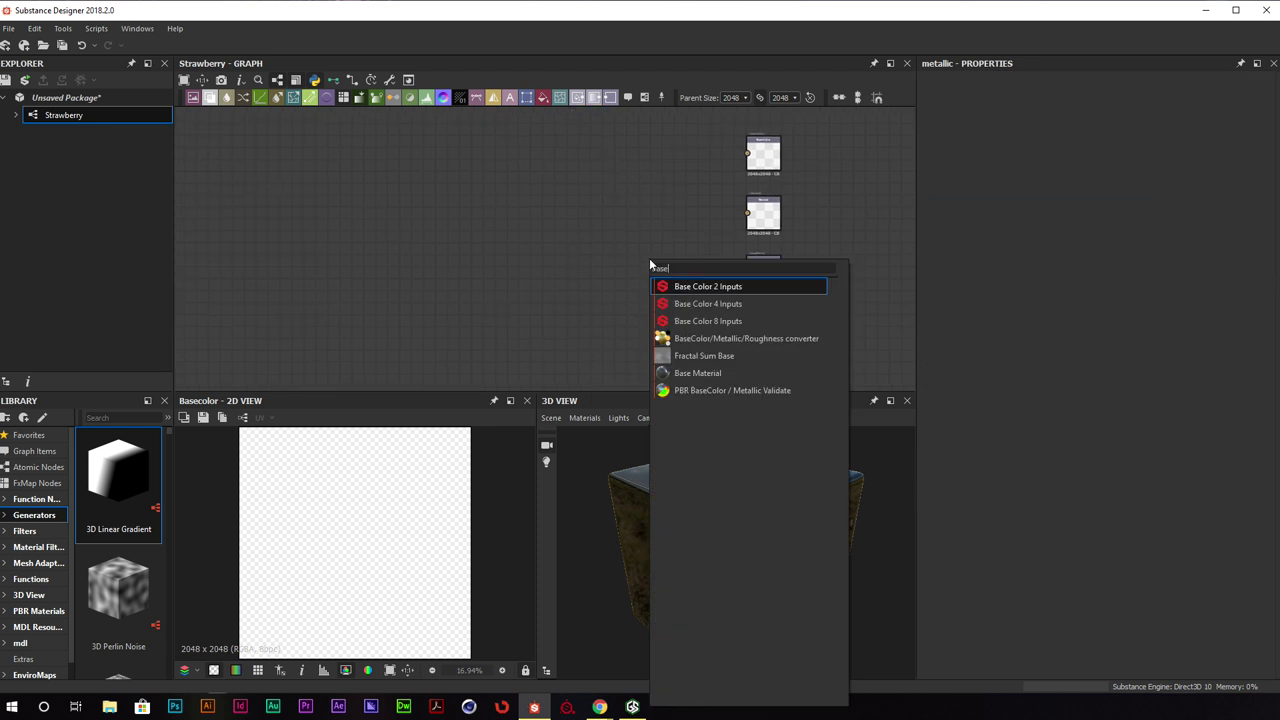
{"action": "key", "text": "Down"}
{"action": "key", "text": "Down"}
{"action": "key", "text": "Down"}
{"action": "key", "text": "Down"}
{"action": "key", "text": "Down"}
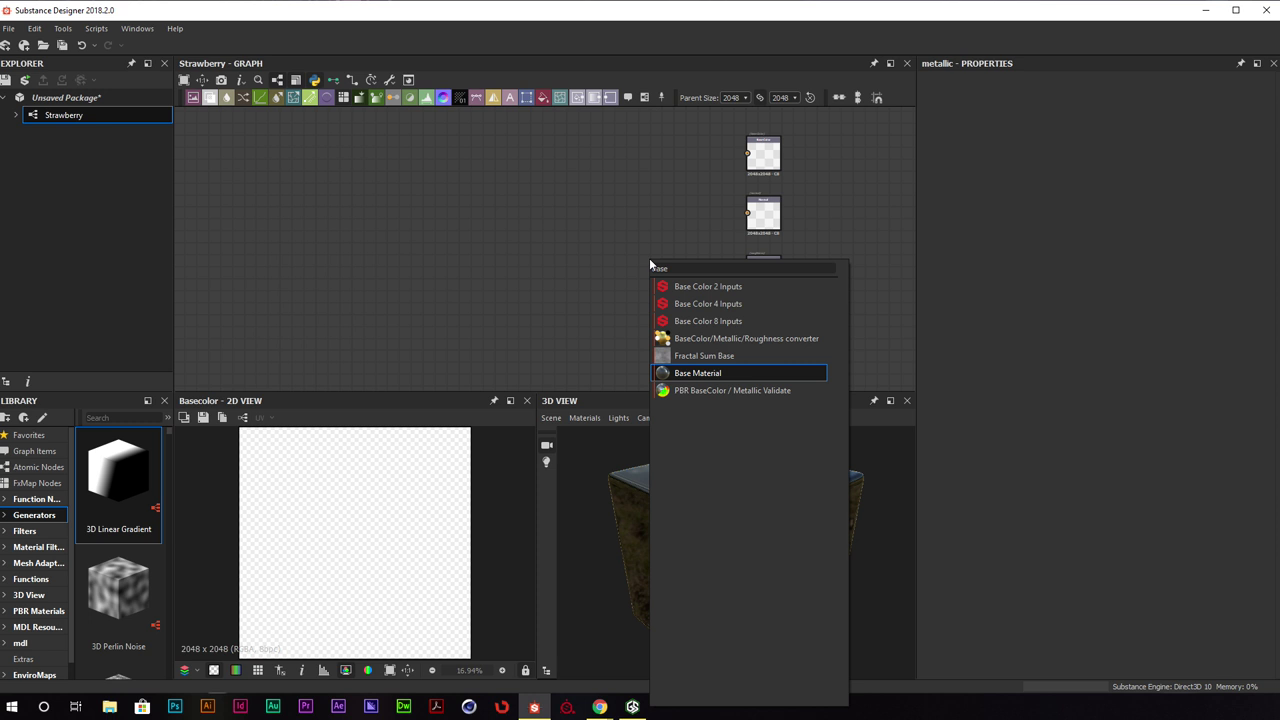
{"action": "key", "text": "Return"}
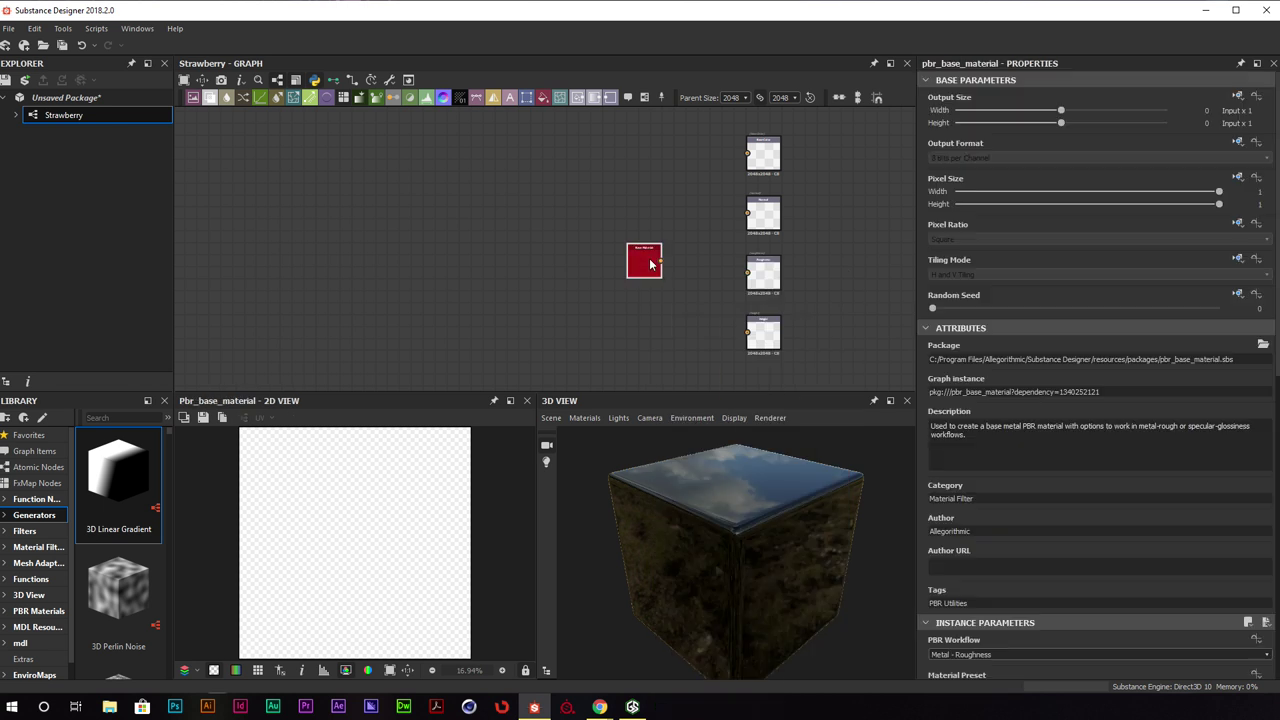
{"action": "middle_click_drag", "start_coordinate": [679, 250], "coordinate": [695, 249]}
{"action": "left_click_drag", "start_coordinate": [663, 270], "coordinate": [651, 246]}
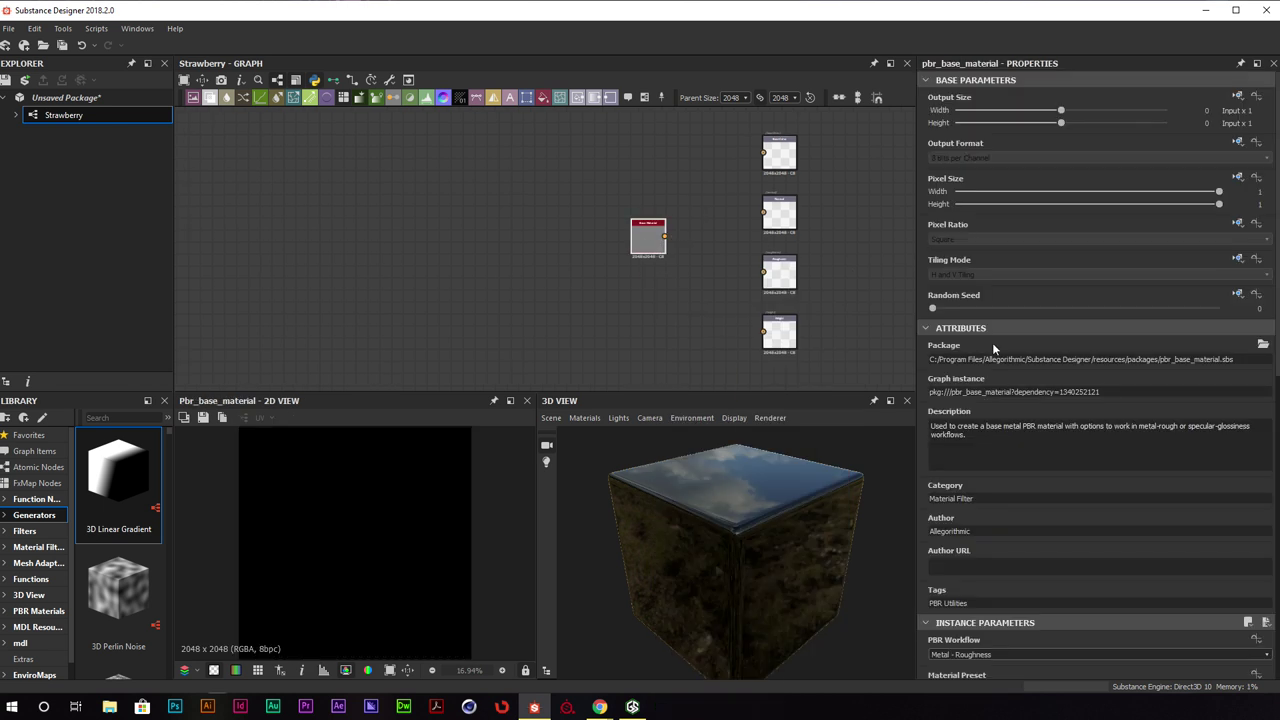
Set the Base Material's preset to Dielectric and enable its user-defined Normal map
{"action": "scroll", "coordinate": [985, 340], "scroll_direction": "down", "scroll_amount": 5}
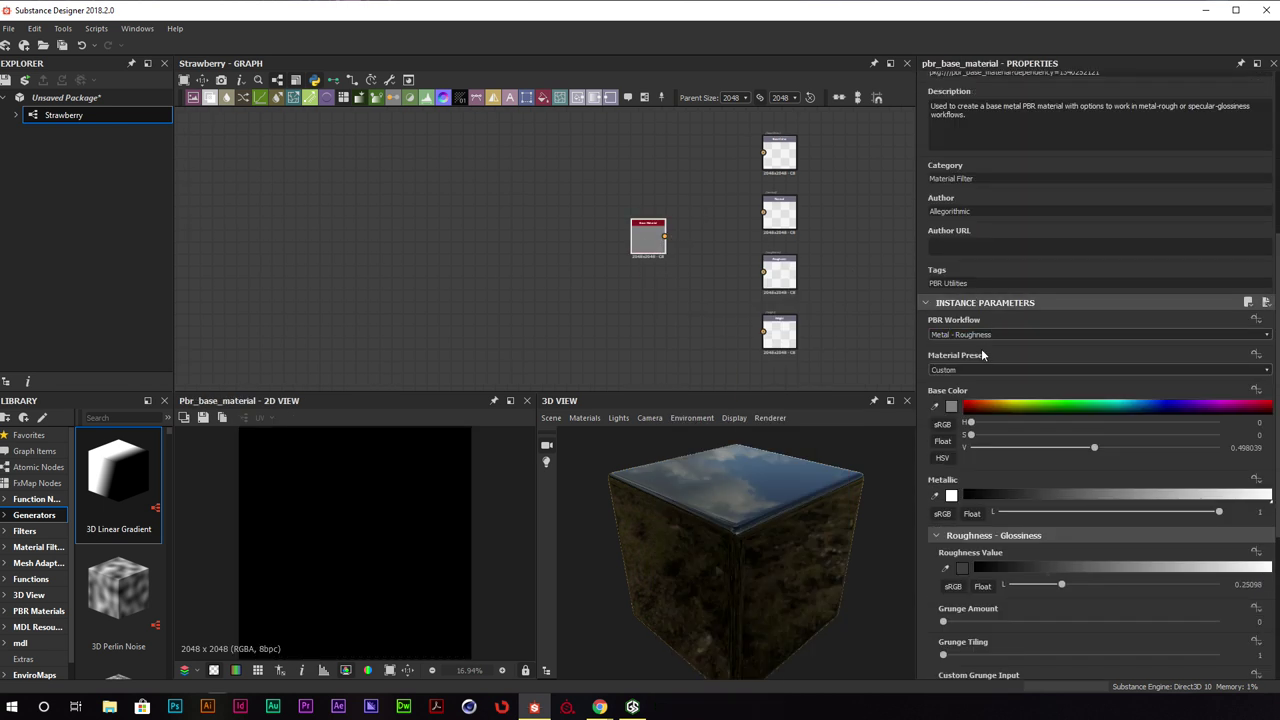
{"action": "left_click", "coordinate": [972, 372]}
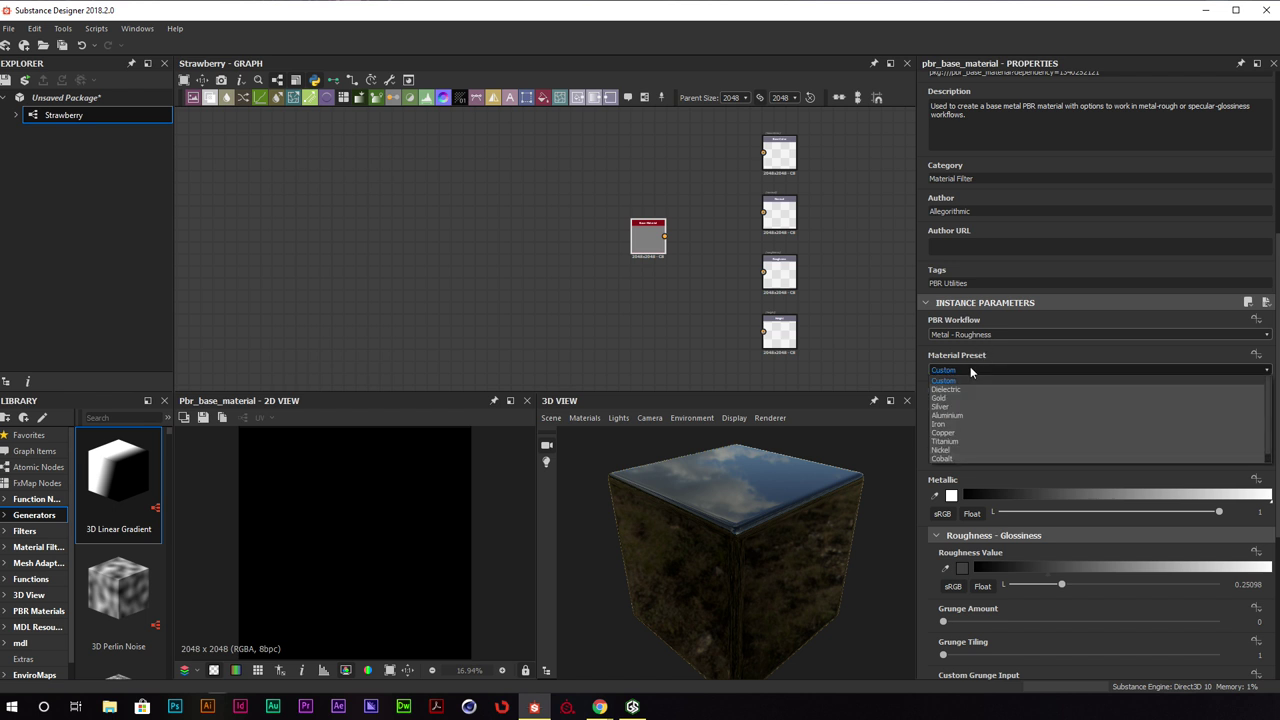
{"action": "left_click", "coordinate": [967, 388]}
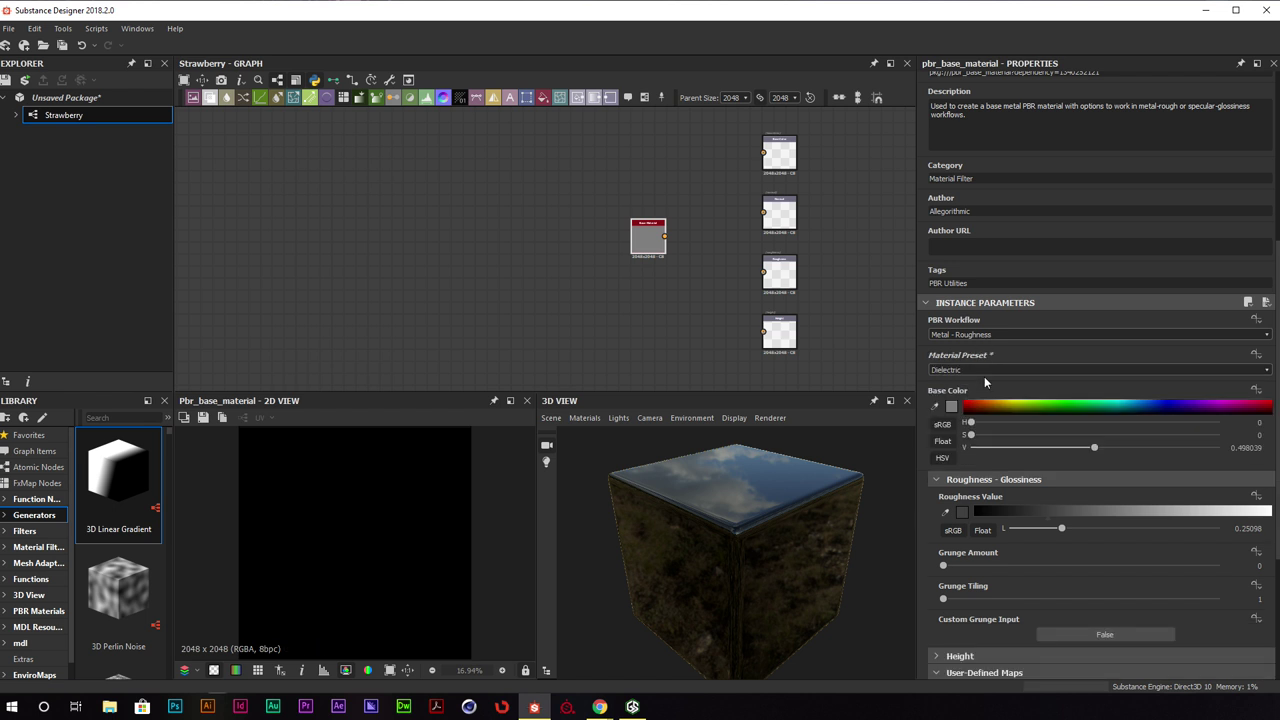
{"action": "scroll", "coordinate": [934, 388], "scroll_direction": "down", "scroll_amount": 5}
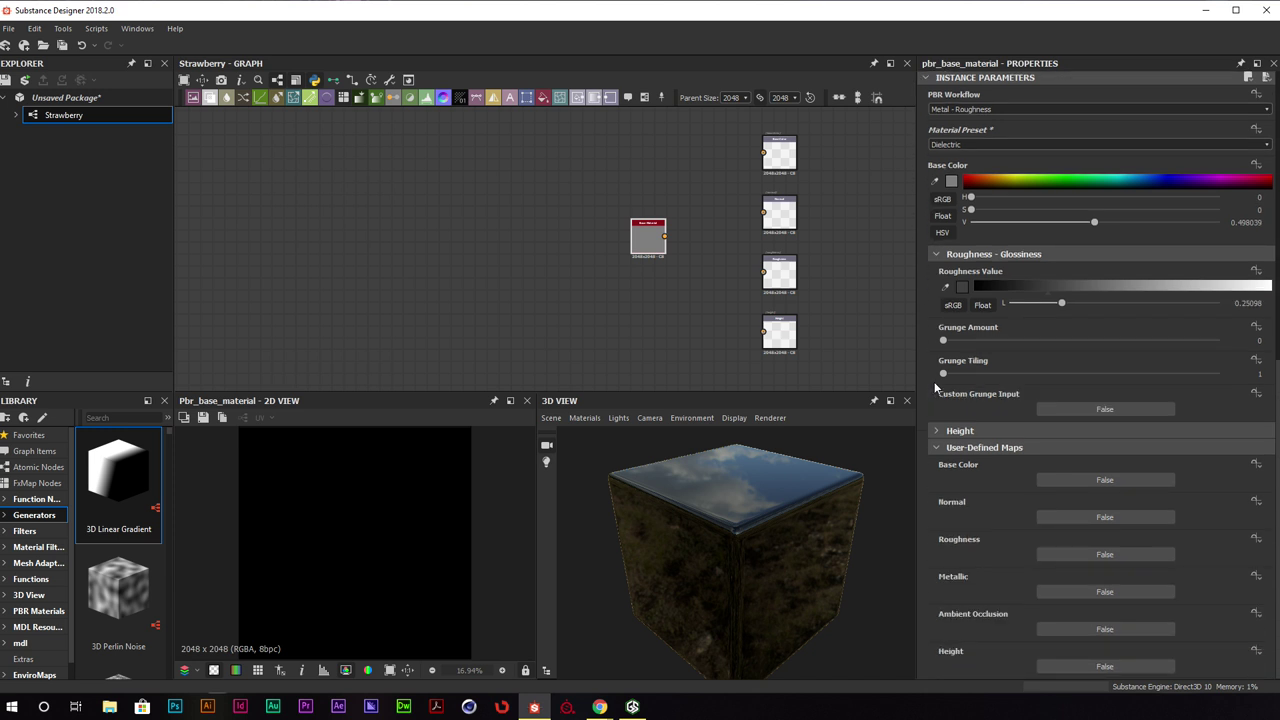
{"action": "left_click", "coordinate": [1106, 517]}
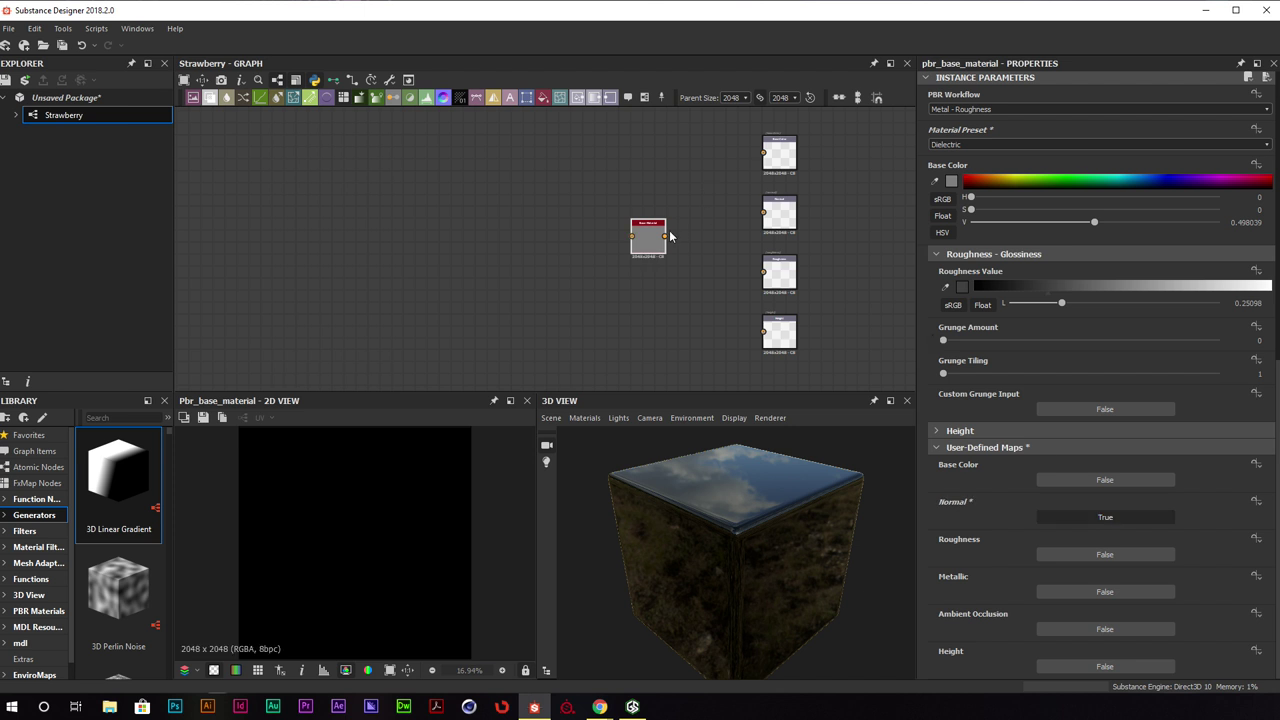
Connect the Base Material to the Base Color, Normal, Roughness and Height outputs and move the node closer to them
{"action": "left_click_drag", "start_coordinate": [665, 236], "coordinate": [785, 272]}
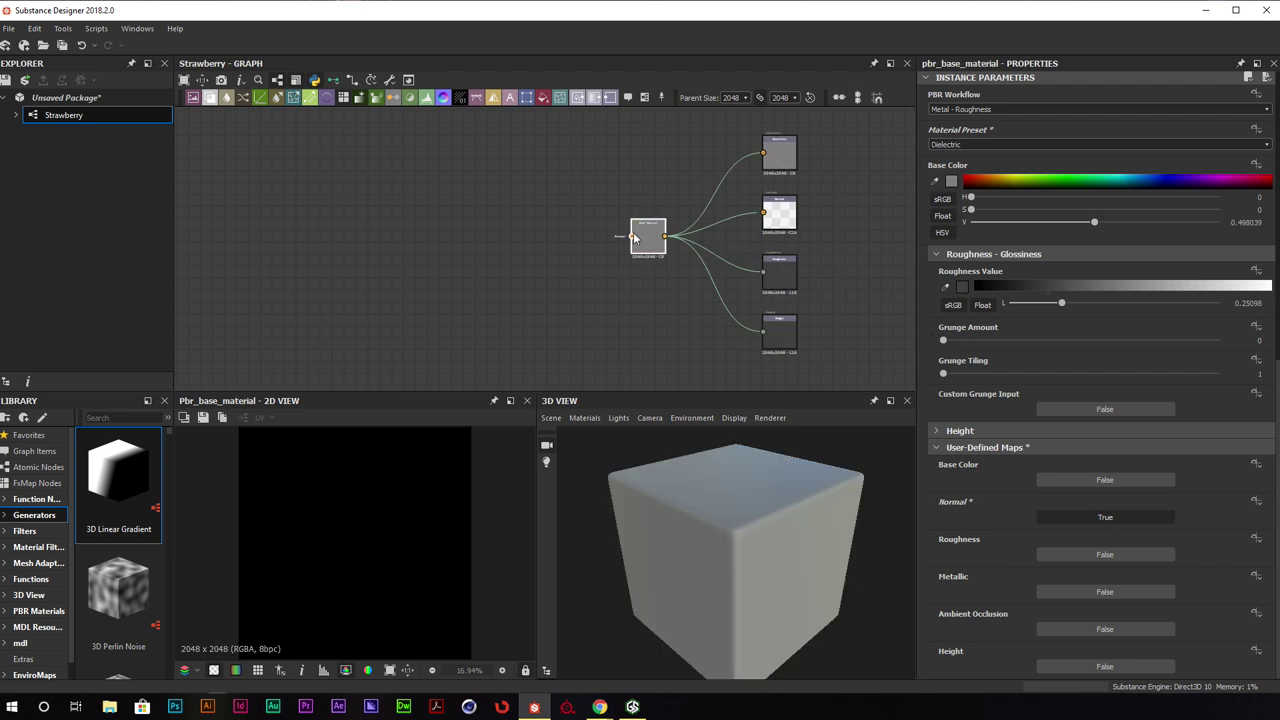
{"action": "middle_click_drag", "start_coordinate": [654, 234], "coordinate": [726, 240]}
{"action": "mouse_move", "coordinate": [723, 246]}
{"action": "left_mouse_down"}
{"action": "mouse_move", "coordinate": [736, 238]}
{"action": "mouse_move", "coordinate": [734, 250]}
{"action": "left_mouse_up"}
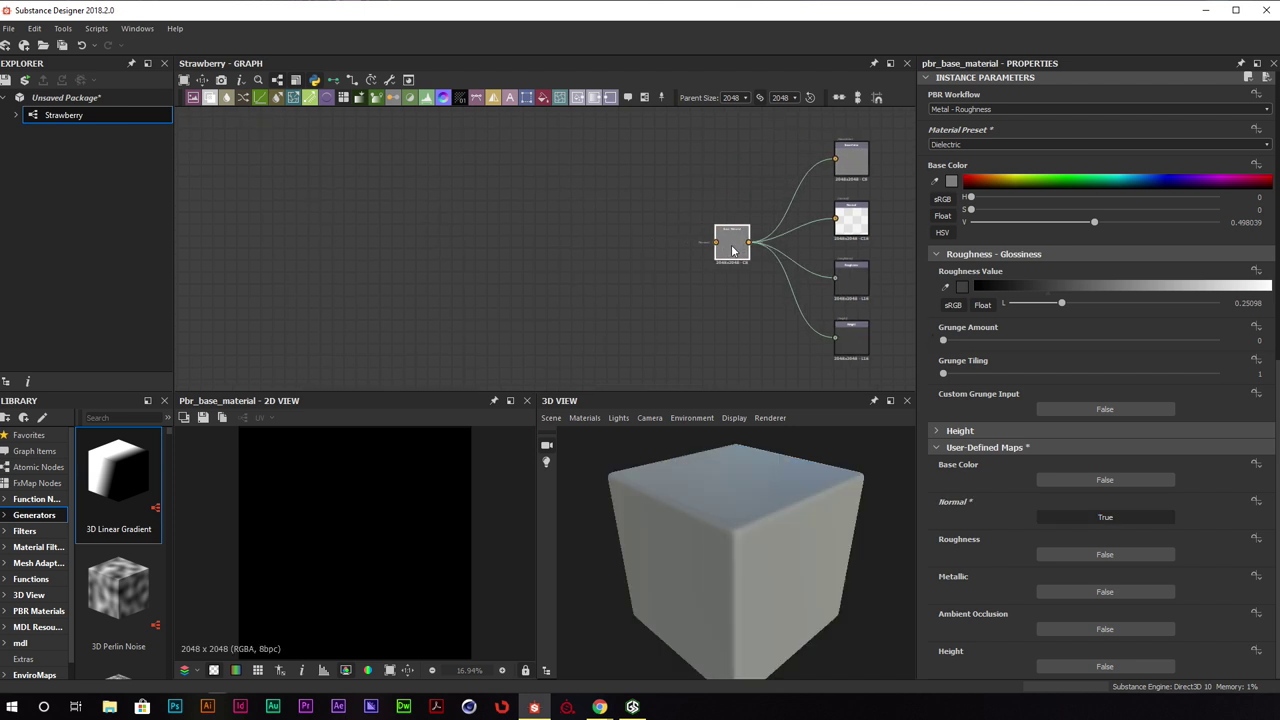
{"action": "middle_click_drag", "start_coordinate": [465, 216], "coordinate": [549, 216]}
{"action": "scroll", "coordinate": [547, 217], "scroll_direction": "down", "scroll_amount": 1}
{"action": "scroll", "coordinate": [547, 216], "scroll_direction": "down", "scroll_amount": 2}
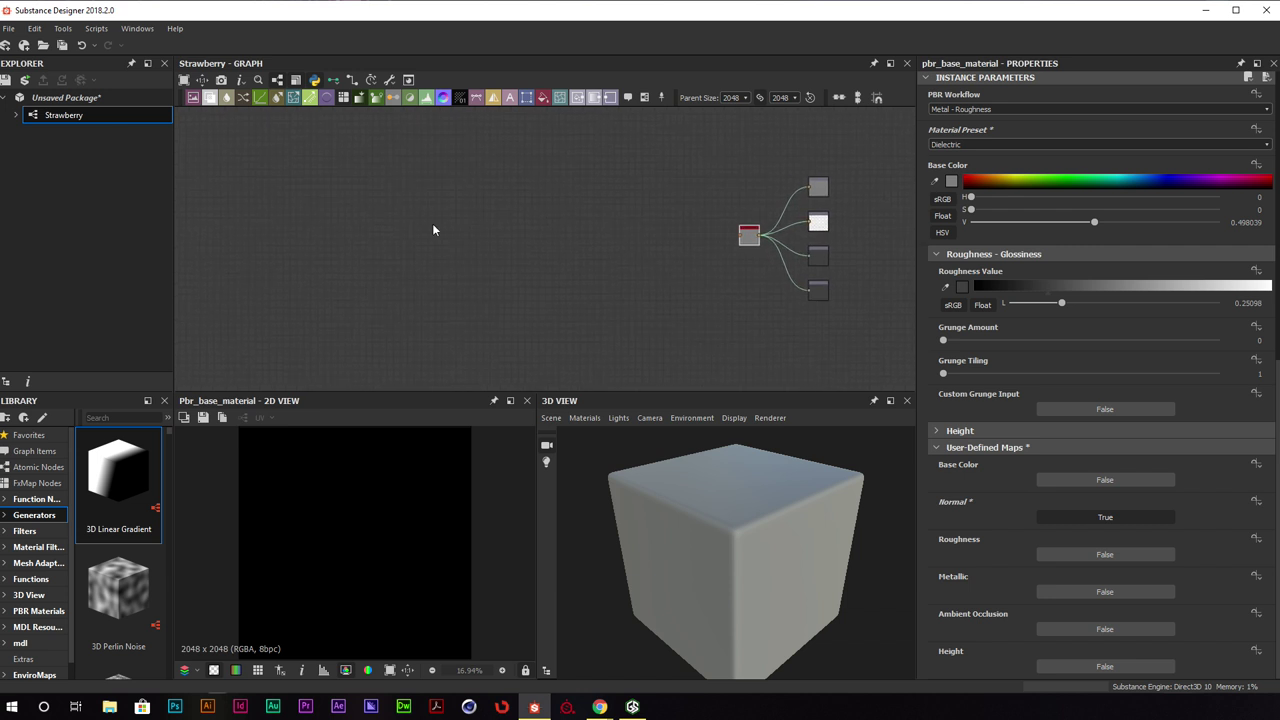
Switch to Chrome, widen its window and search Google for "strawberry"
{"action": "key", "text": "alt+Tab"}
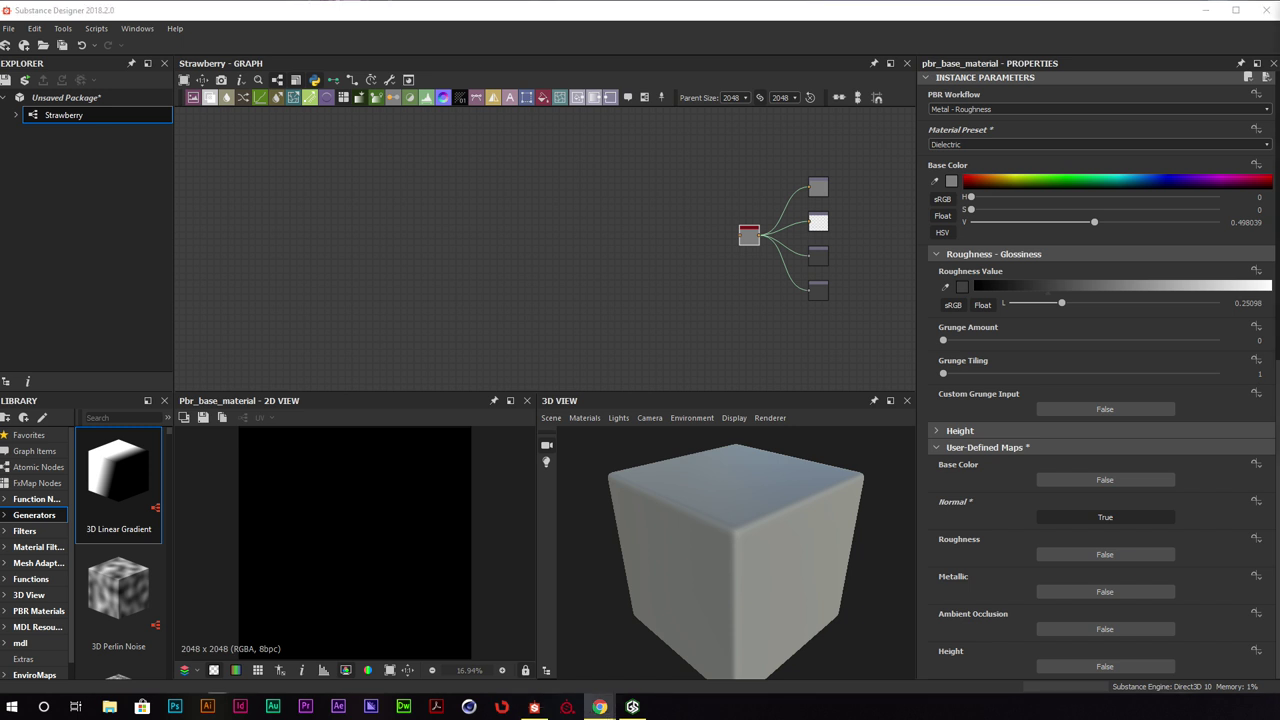
{"action": "left_click_drag", "start_coordinate": [1279, 120], "coordinate": [686, 120]}
{"action": "left_click_drag", "start_coordinate": [834, 110], "coordinate": [650, 68]}
{"action": "type", "text": "s"}
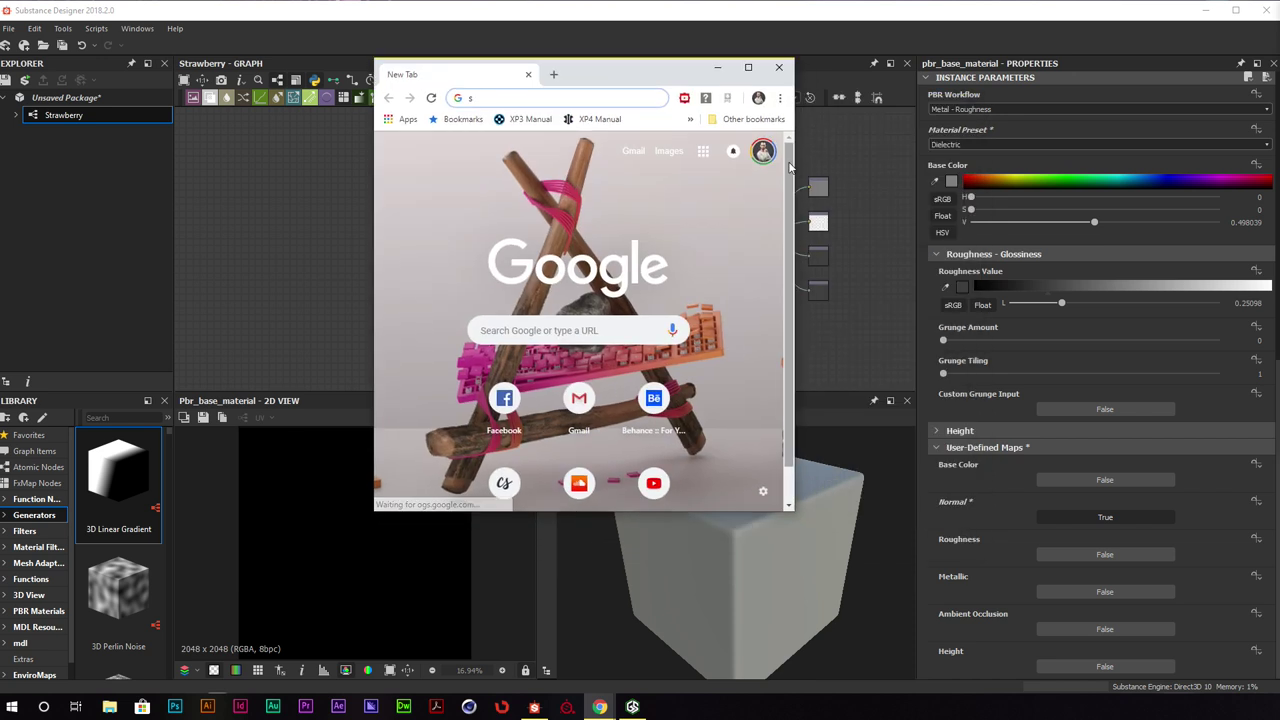
{"action": "left_click_drag", "start_coordinate": [799, 161], "coordinate": [1210, 161]}
{"action": "type", "text": "tra"}
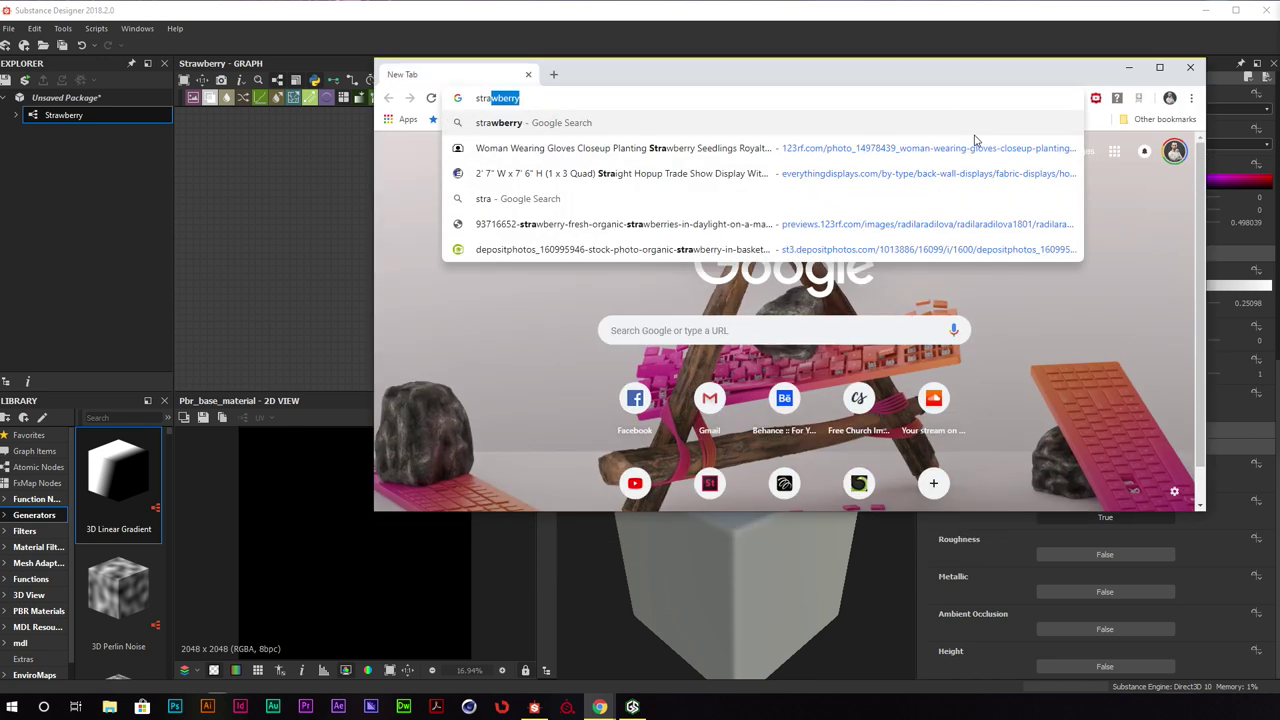
{"action": "type", "text": "wberry"}
{"action": "key", "text": "Return"}
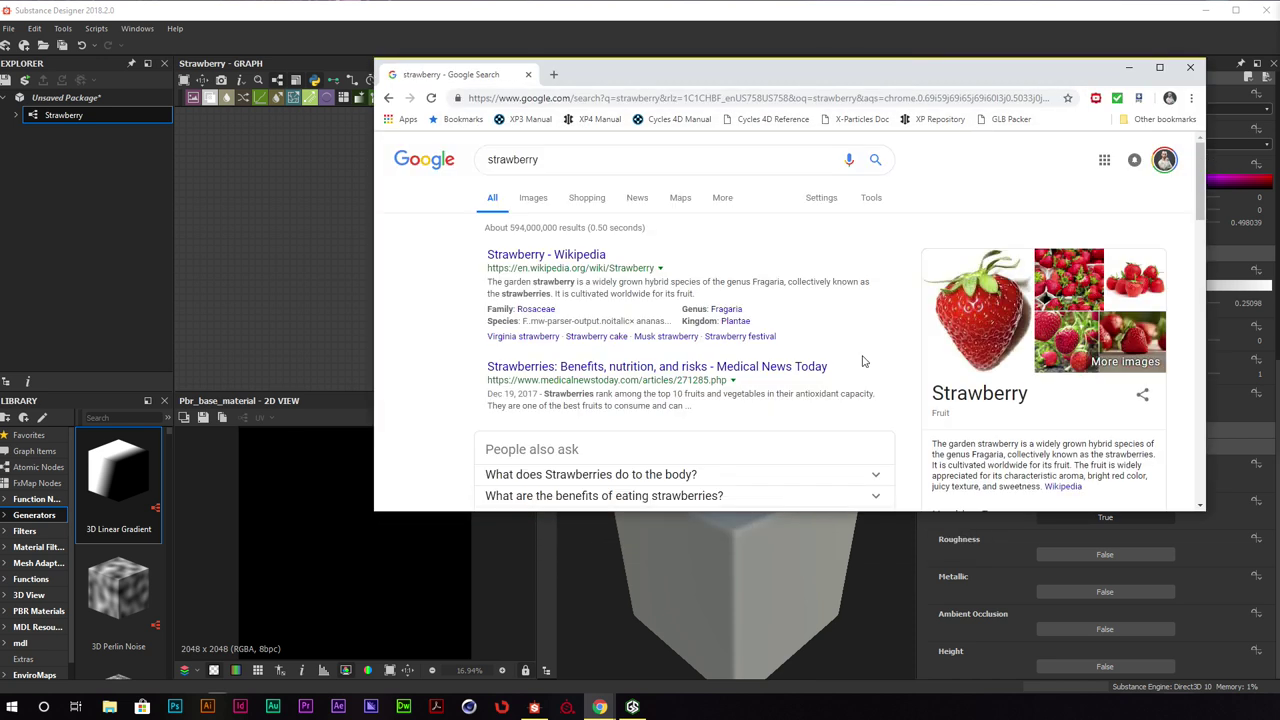
Change the search to "organic strawberry", show the image results and reposition and enlarge the browser window
{"action": "left_click_drag", "start_coordinate": [848, 510], "coordinate": [848, 545]}
{"action": "left_click", "coordinate": [490, 159]}
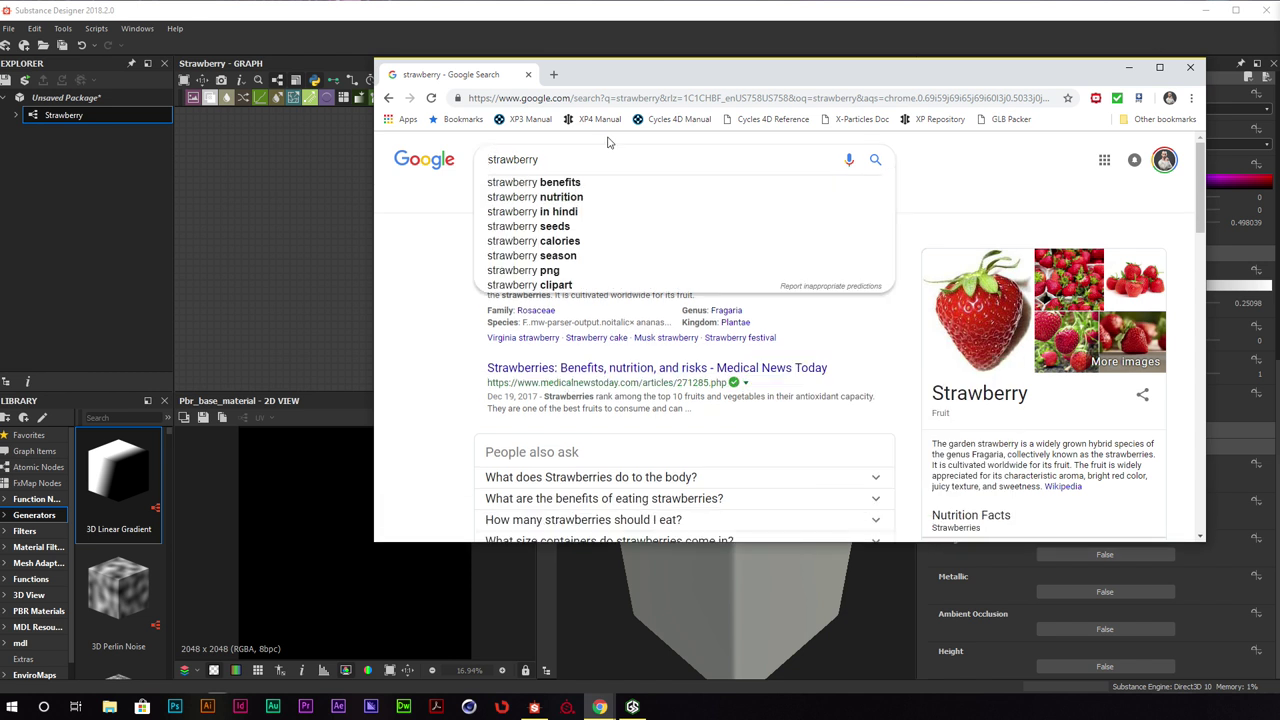
{"action": "type", "text": "organic"}
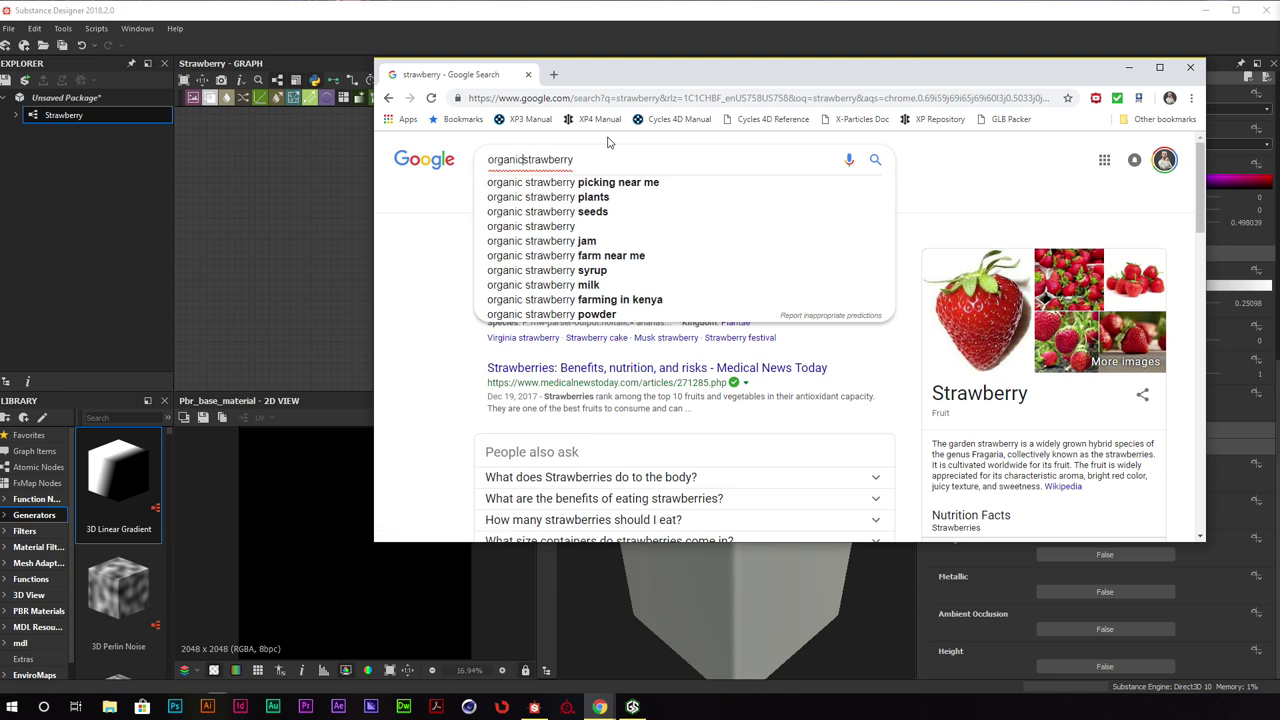
{"action": "key", "text": "Return"}
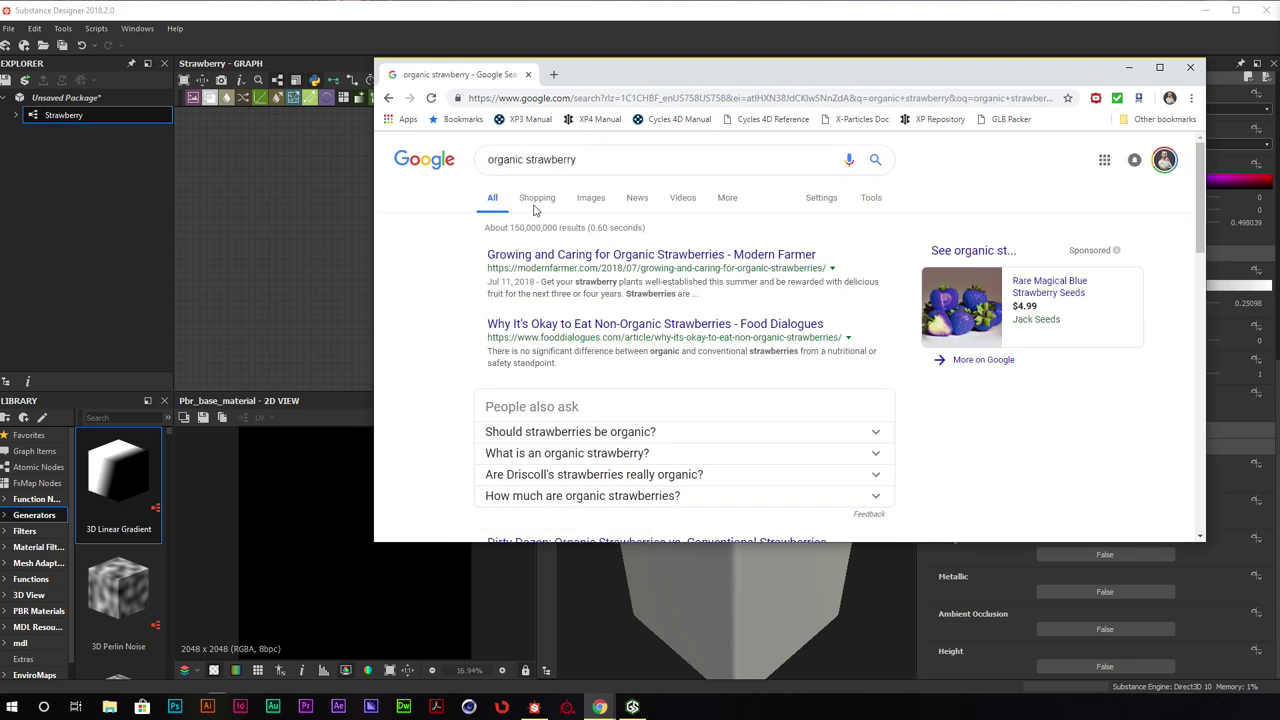
{"action": "left_click", "coordinate": [580, 199]}
{"action": "left_click_drag", "start_coordinate": [996, 80], "coordinate": [960, 56]}
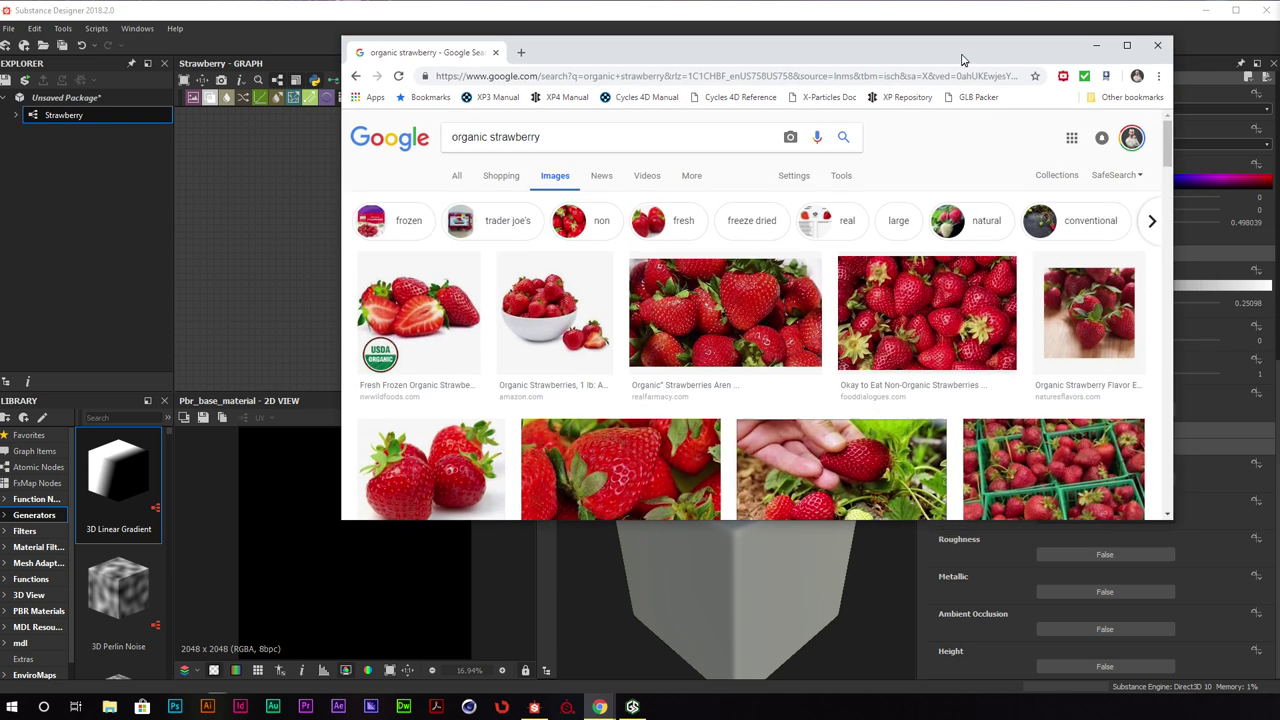
{"action": "left_click_drag", "start_coordinate": [1072, 516], "coordinate": [1072, 686]}
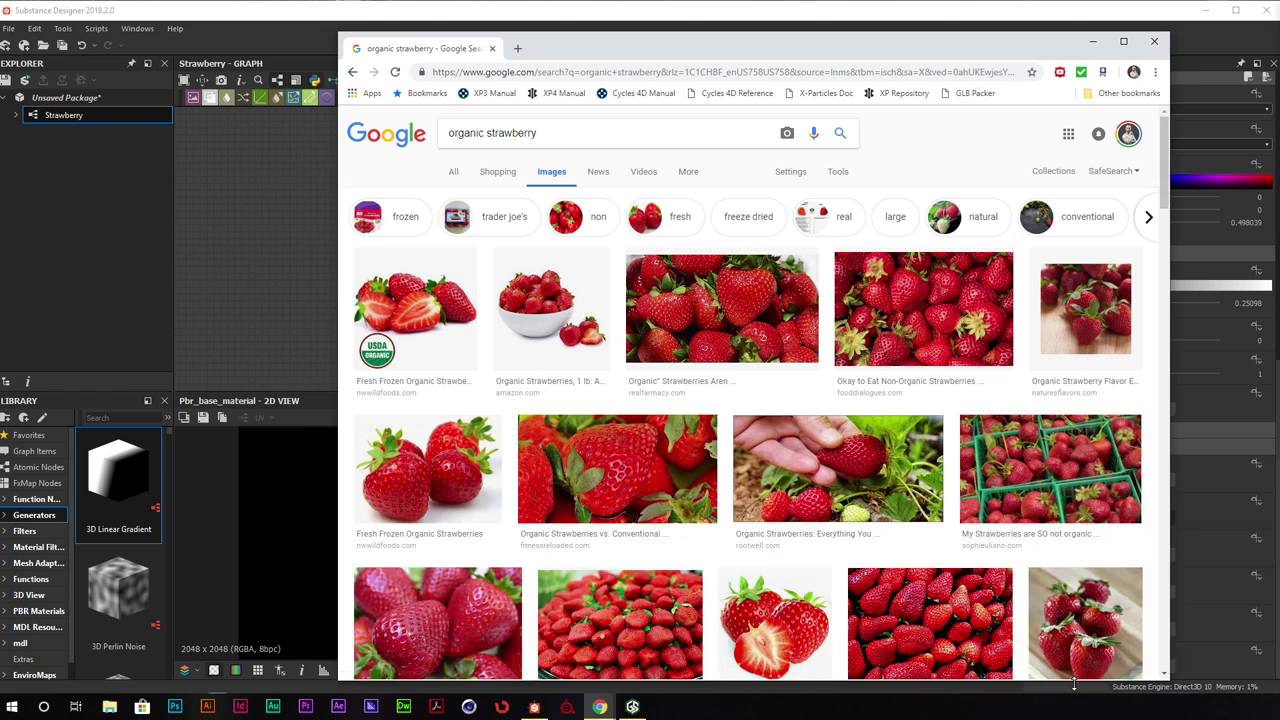
Preview the Organic Strawberry Flavor Extract picture and look over the image results in a wider window
{"action": "scroll", "coordinate": [940, 300], "scroll_direction": "down", "scroll_amount": 2}
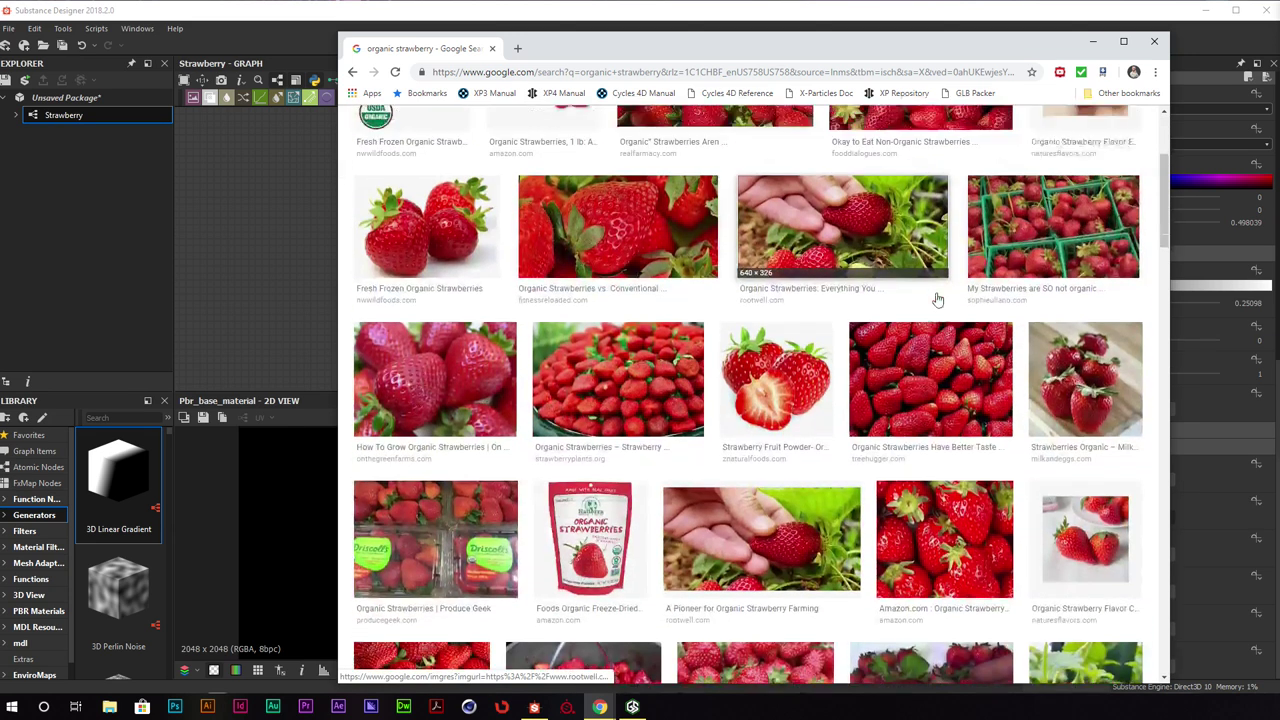
{"action": "scroll", "coordinate": [1030, 225], "scroll_direction": "up", "scroll_amount": 1}
{"action": "left_click", "coordinate": [1035, 222]}
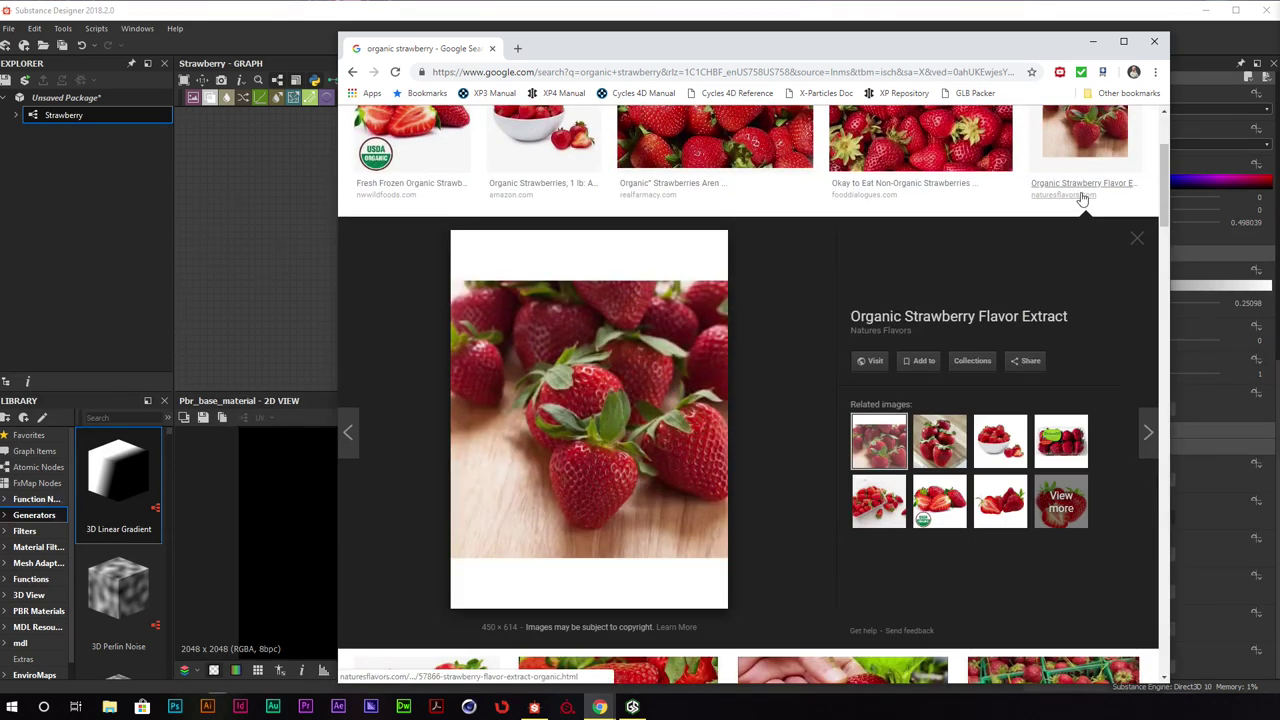
{"action": "left_click_drag", "start_coordinate": [1168, 178], "coordinate": [1260, 175]}
{"action": "scroll", "coordinate": [1250, 300], "scroll_direction": "down", "scroll_amount": 5}
{"action": "scroll", "coordinate": [800, 300], "scroll_direction": "up", "scroll_amount": 7}
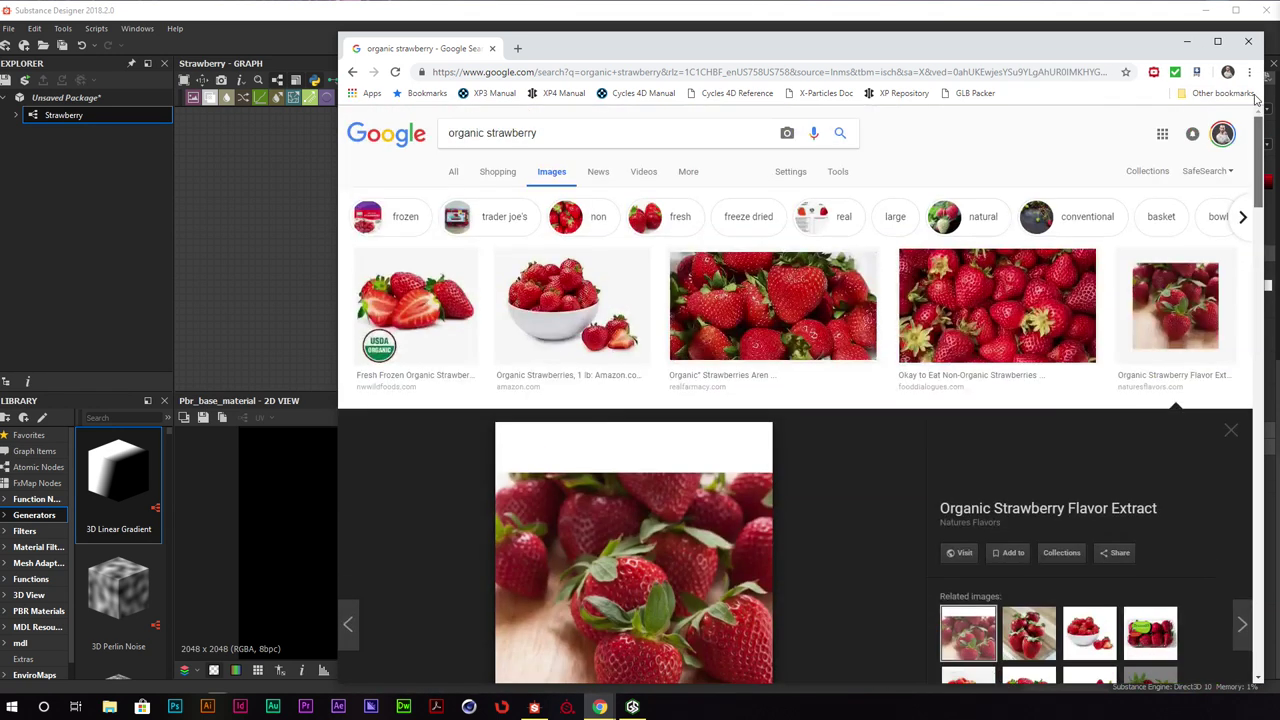
Filter the organic strawberry image results to the Large size
{"action": "left_click", "coordinate": [836, 172]}
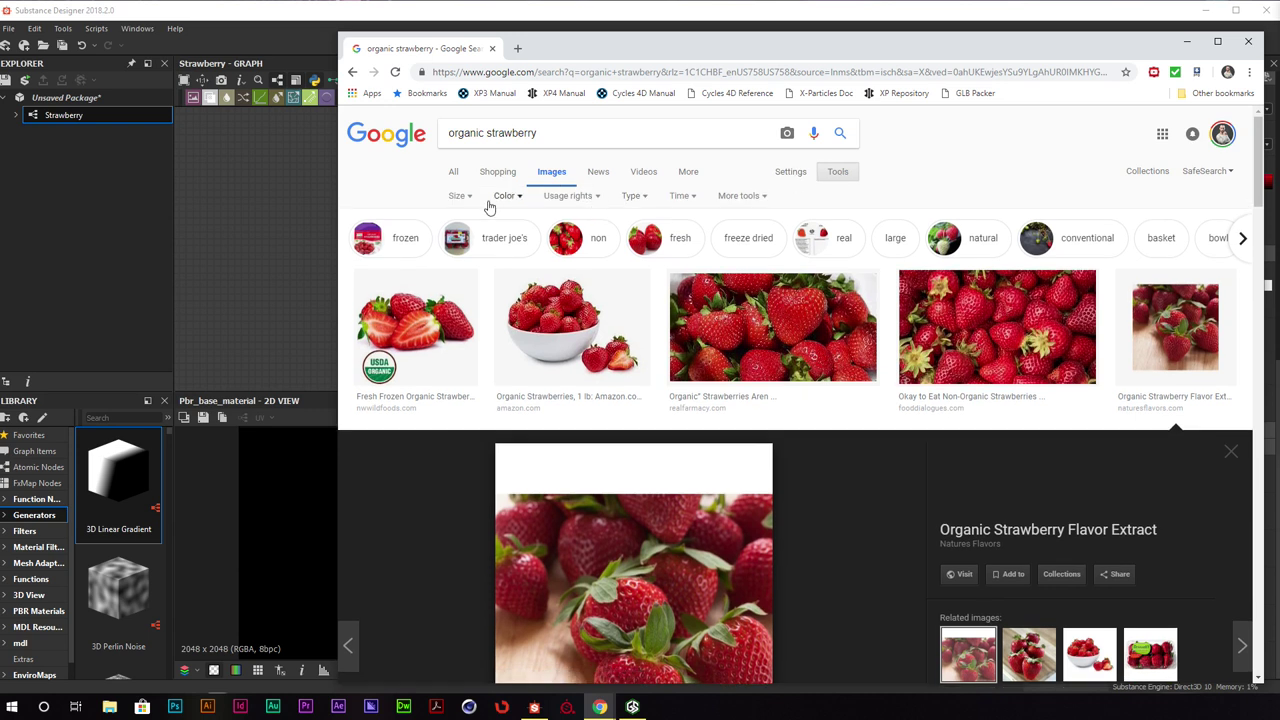
{"action": "left_click", "coordinate": [458, 196]}
{"action": "left_click", "coordinate": [460, 237]}
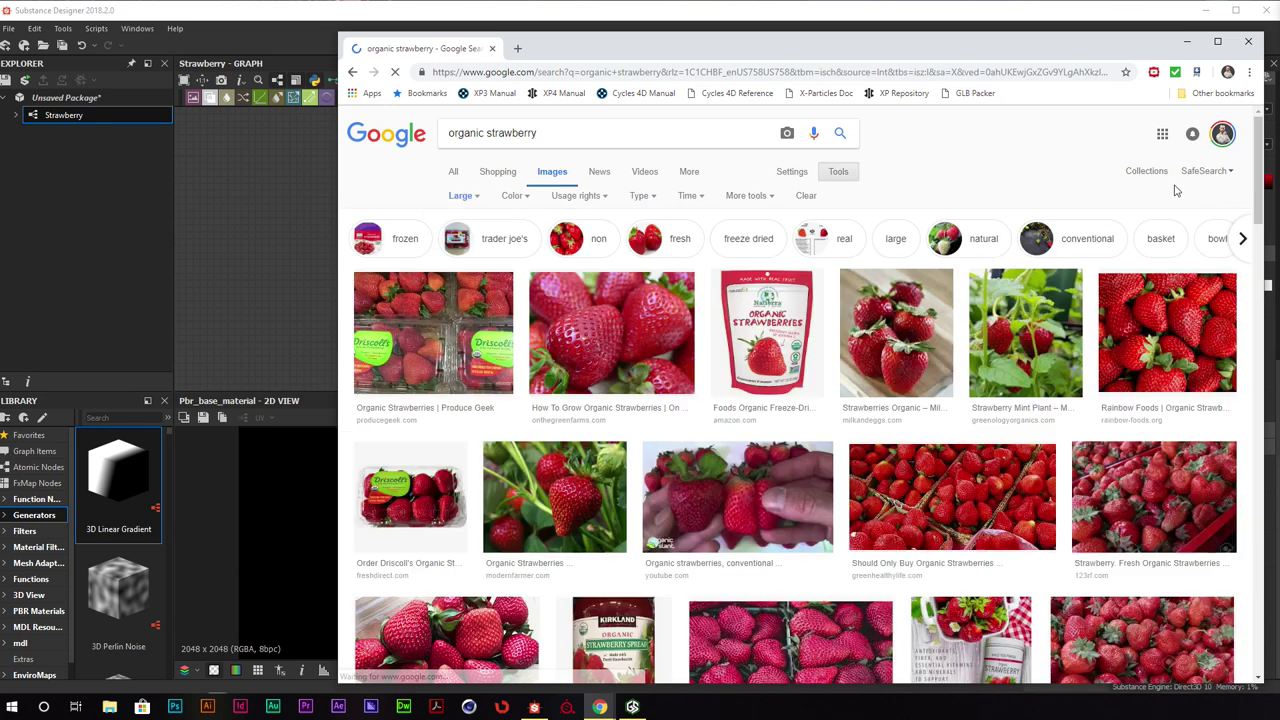
Preview the 123RF fresh organic strawberries picture and the OurHarvest Organic Strawberries picture as surface references
{"action": "scroll", "coordinate": [1262, 175], "scroll_direction": "down", "scroll_amount": 1}
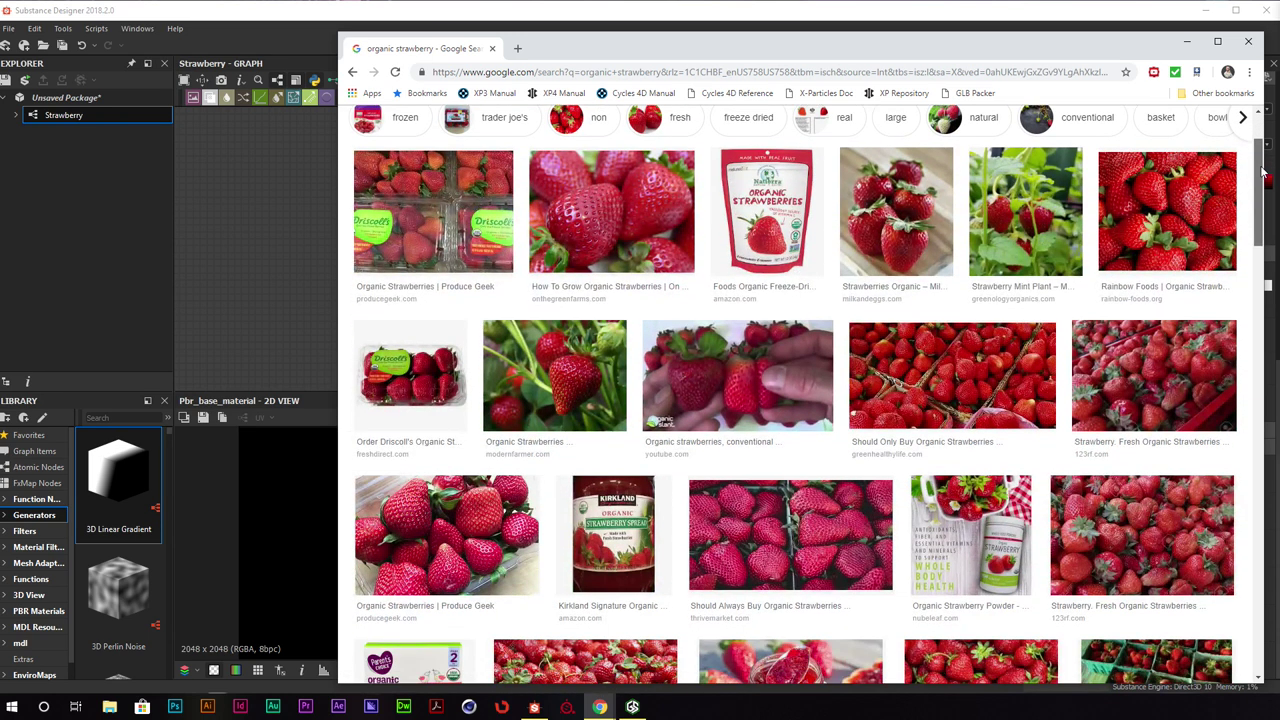
{"action": "left_click_drag", "start_coordinate": [1262, 175], "coordinate": [1262, 228]}
{"action": "left_click", "coordinate": [1135, 230]}
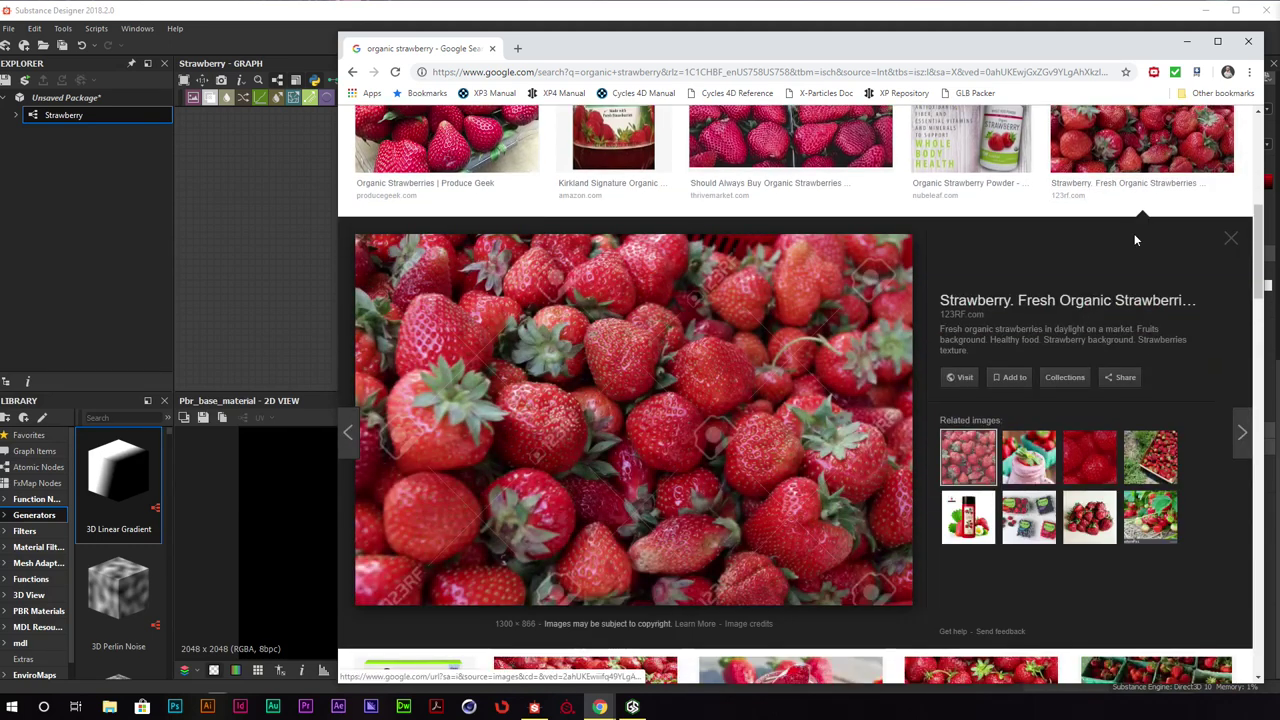
{"action": "left_click_drag", "start_coordinate": [1258, 229], "coordinate": [1229, 416]}
{"action": "left_click", "coordinate": [1058, 178]}
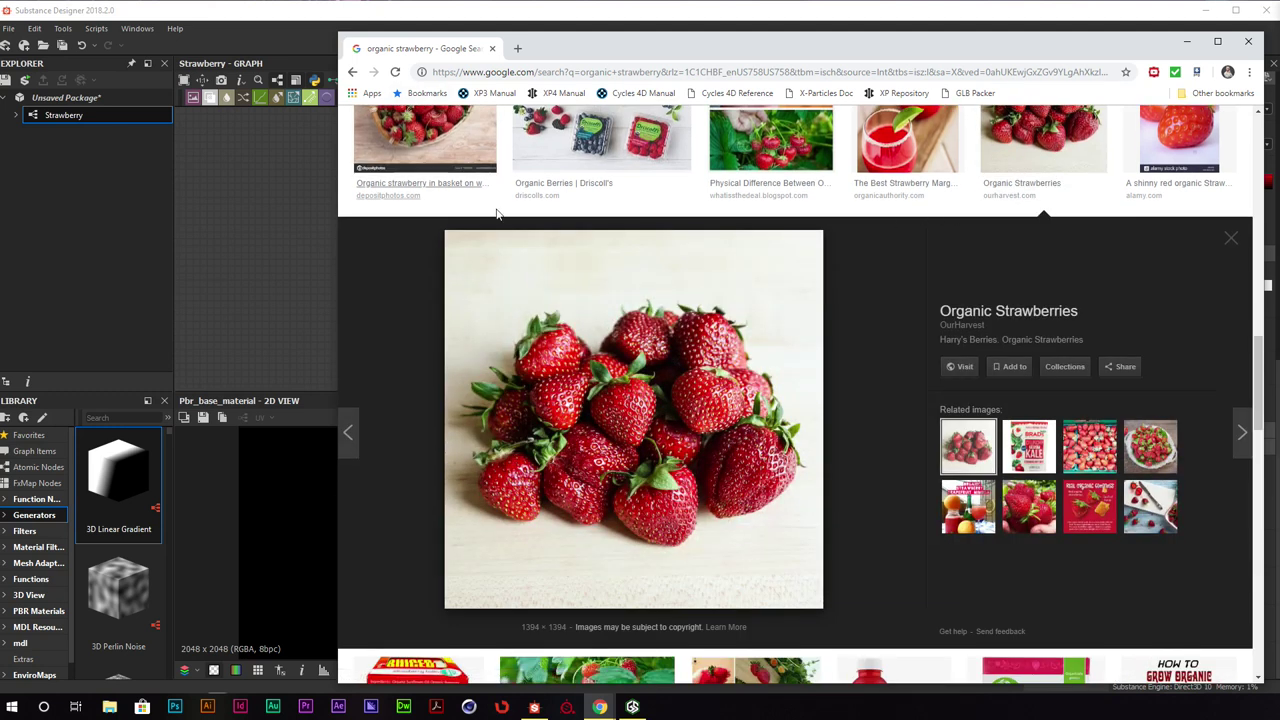
{"action": "scroll", "coordinate": [810, 367], "scroll_direction": "up", "scroll_amount": 1}
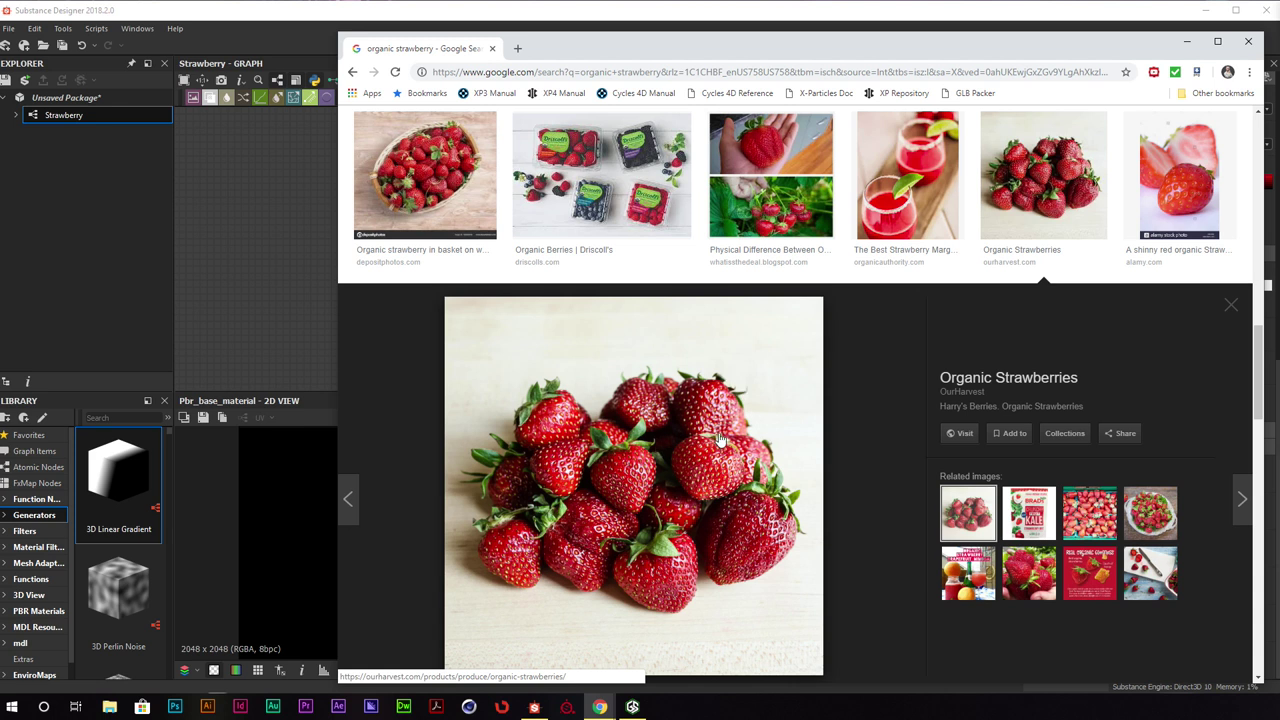
Open the OurHarvest Organic Strawberries picture full size in its own tab and examine the seeds and surface dimples
{"action": "right_click", "coordinate": [612, 412]}
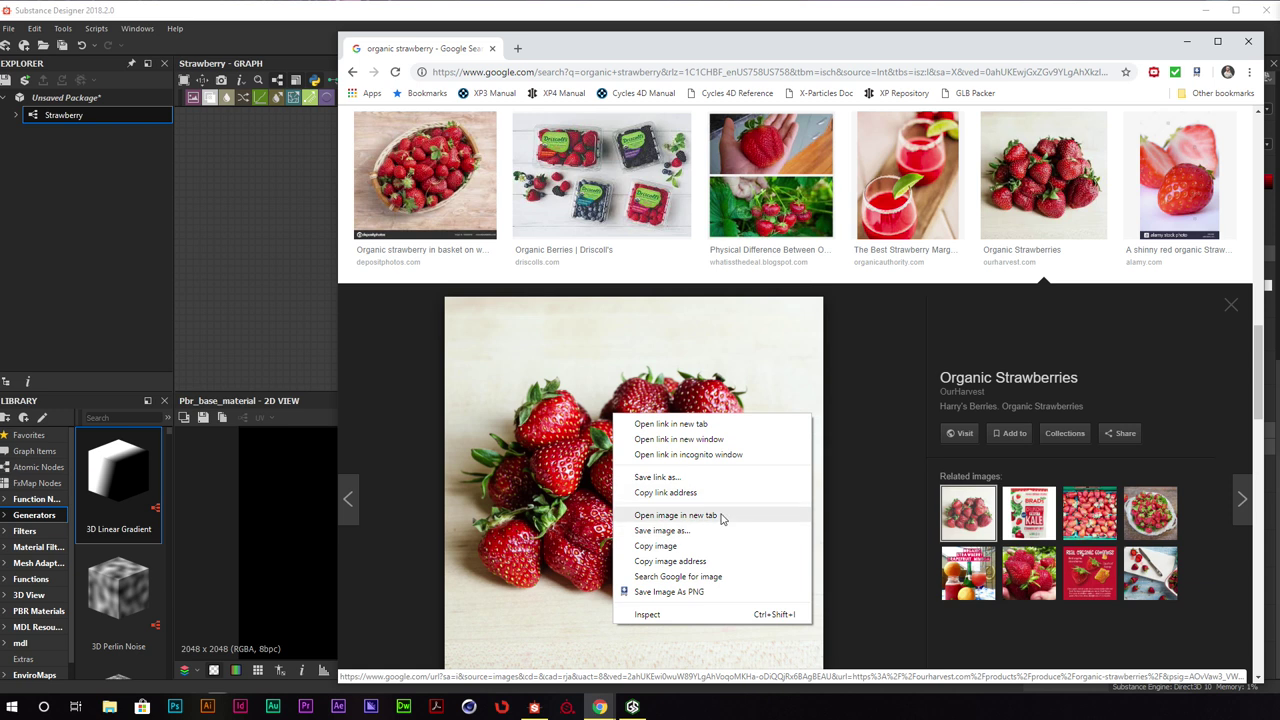
{"action": "left_click", "coordinate": [690, 518]}
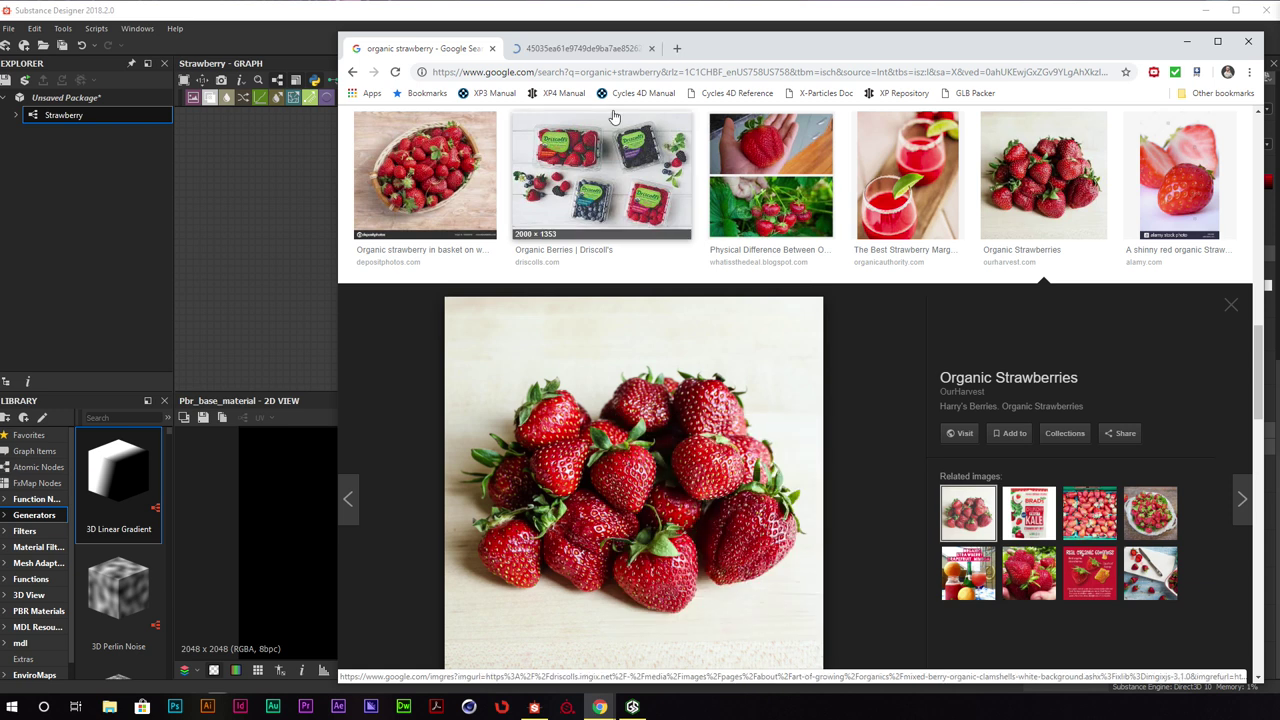
{"action": "left_click", "coordinate": [606, 50]}
{"action": "left_click", "coordinate": [871, 437]}
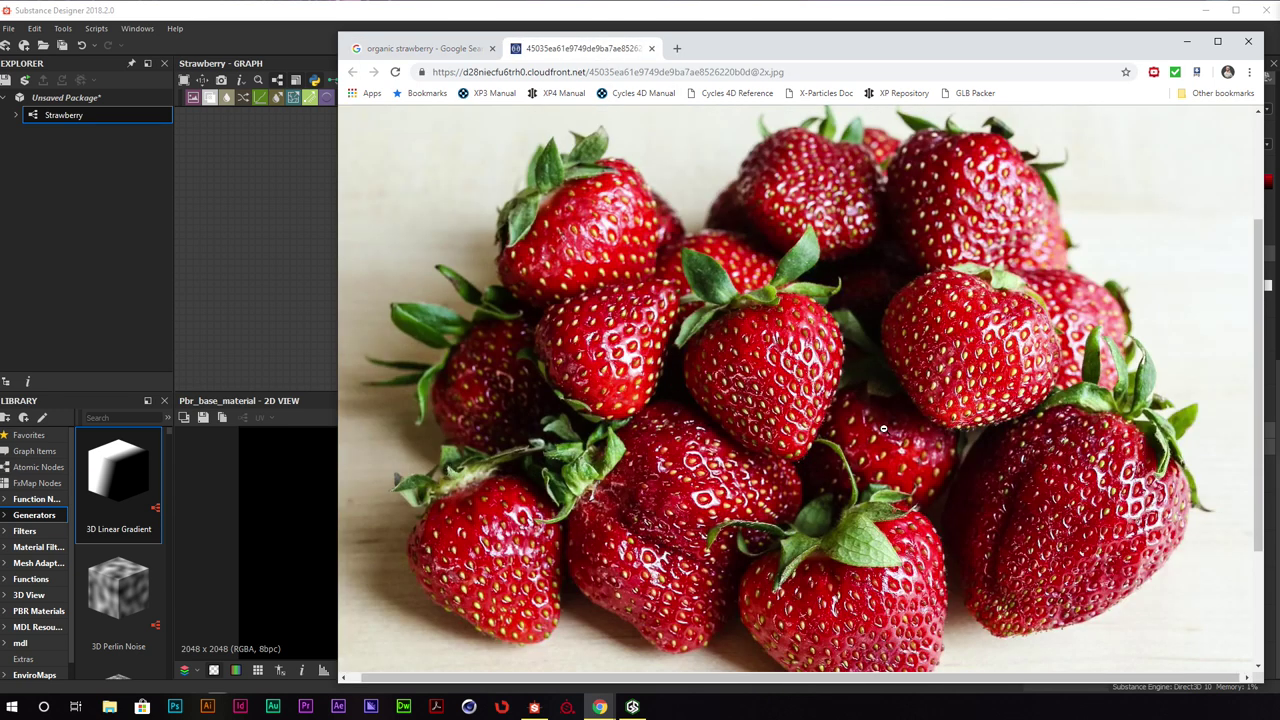
{"action": "scroll", "coordinate": [883, 429], "scroll_direction": "down", "scroll_amount": 1}
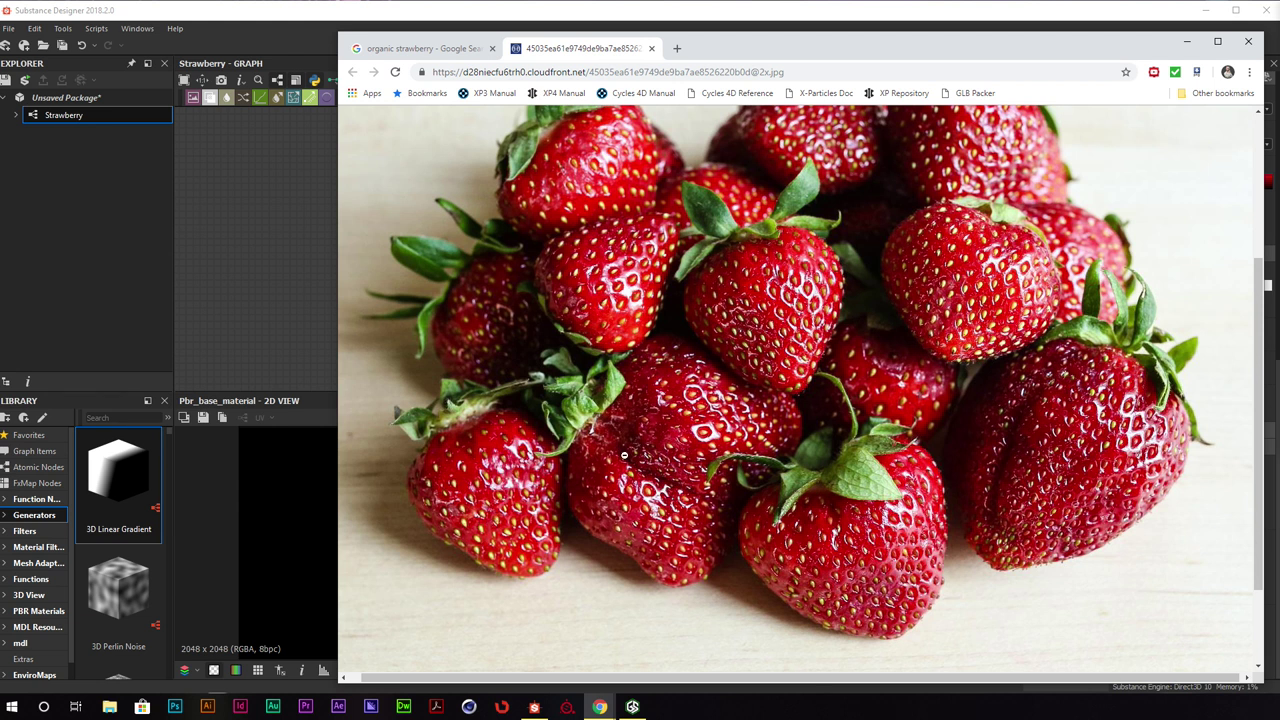
{"action": "left_click_drag", "start_coordinate": [745, 50], "coordinate": [1278, 60]}
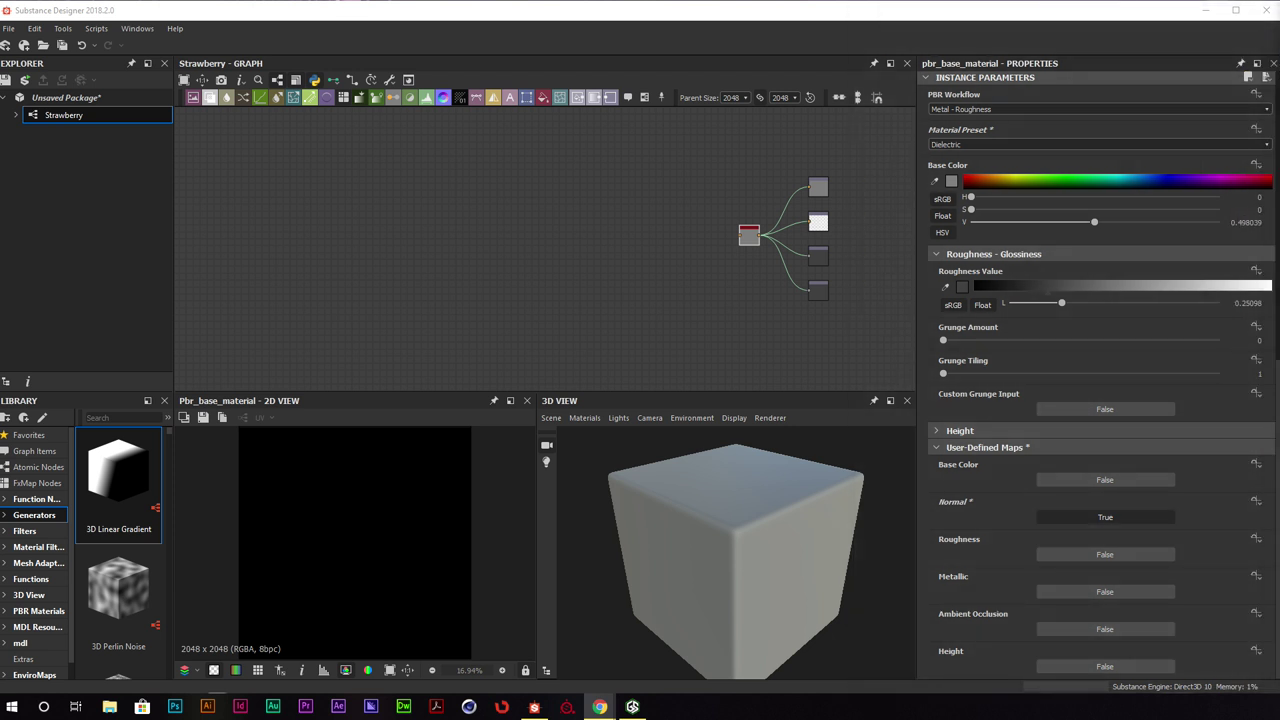
{"action": "left_click", "coordinate": [426, 244]}
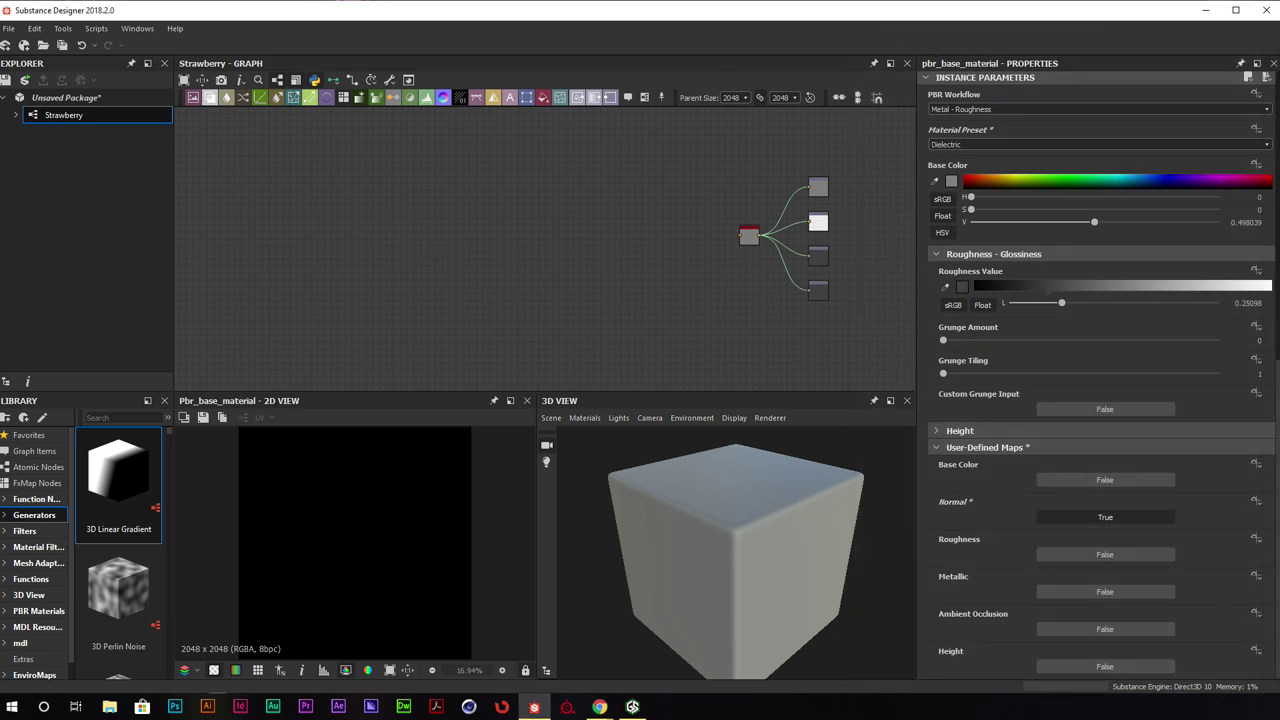
{"action": "left_click_drag", "start_coordinate": [1279, 66], "coordinate": [759, 50]}
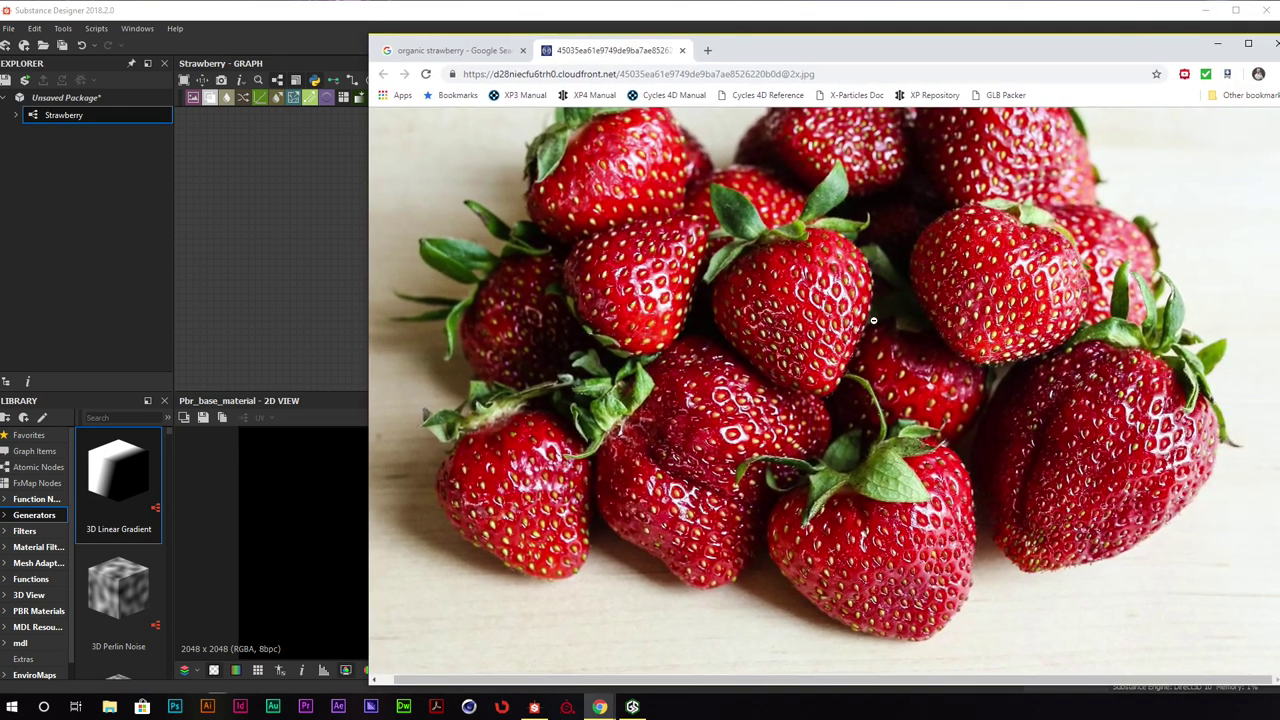
Return to the image results and change the search from organic strawberries to just "strawberry"
{"action": "left_click", "coordinate": [455, 50]}
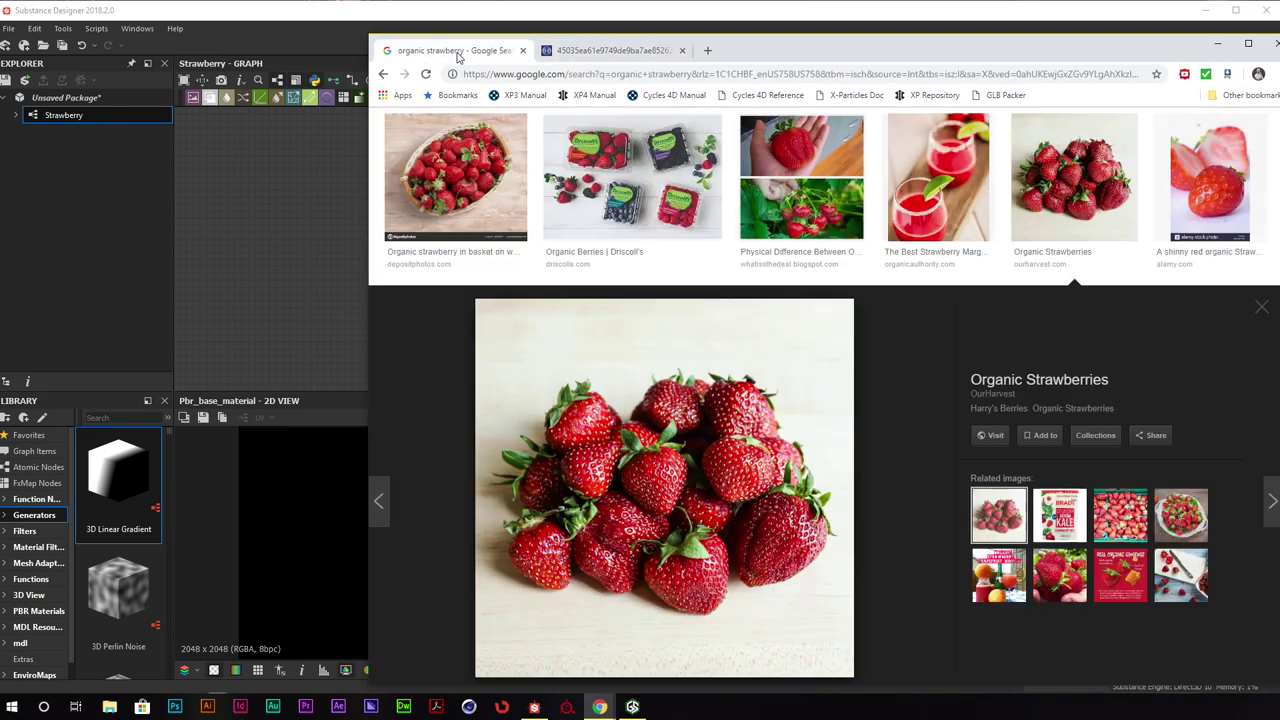
{"action": "scroll", "coordinate": [1245, 380], "scroll_direction": "up", "scroll_amount": 1}
{"action": "scroll", "coordinate": [1245, 380], "scroll_direction": "up", "scroll_amount": 10}
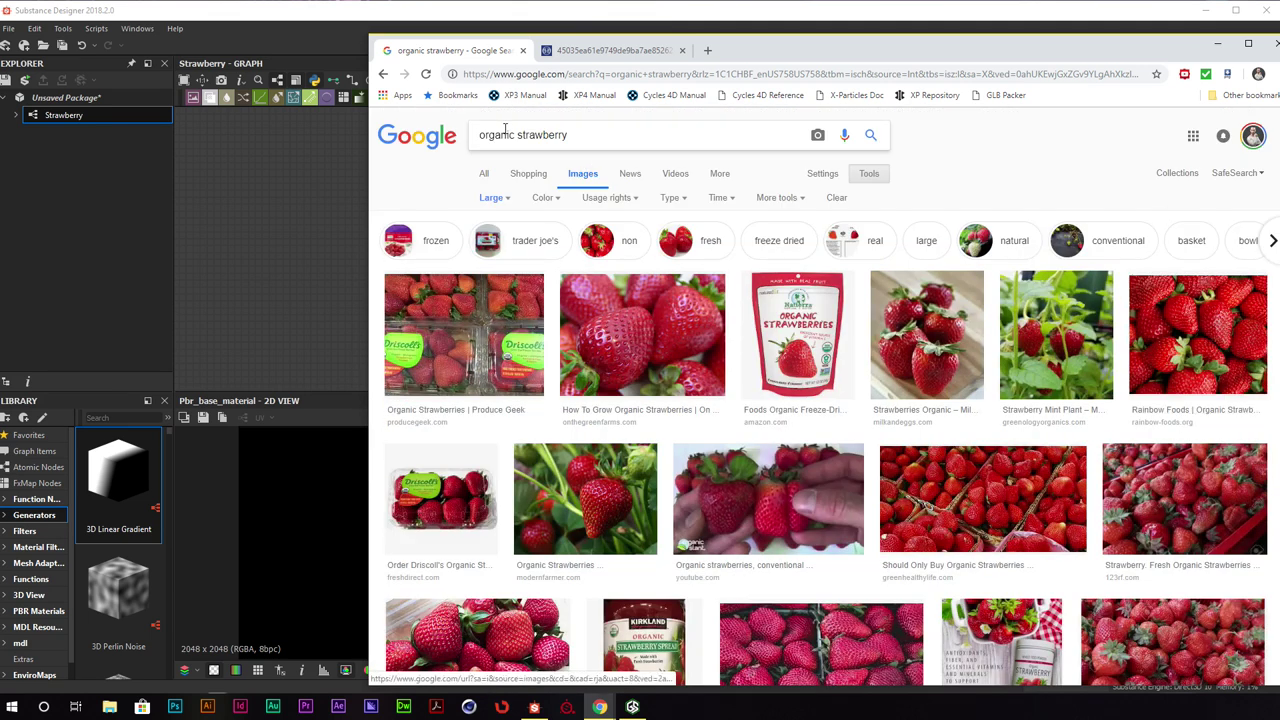
{"action": "left_click_drag", "start_coordinate": [519, 134], "coordinate": [479, 134]}
{"action": "key", "text": "BackSpace"}
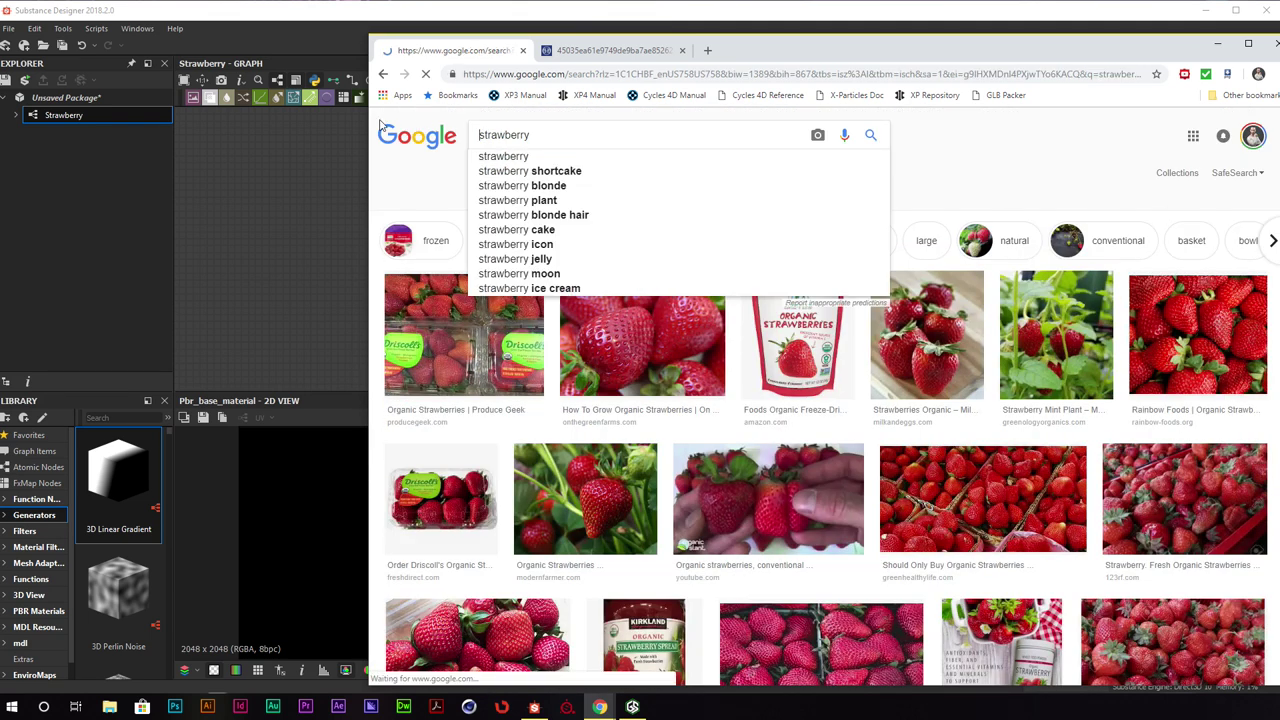
{"action": "key", "text": "Return"}
Preview the Strawberry Juice Powder, Strawberry 'Elsanta' and Time Magazine strawberry pictures as references
{"action": "left_click", "coordinate": [603, 327]}
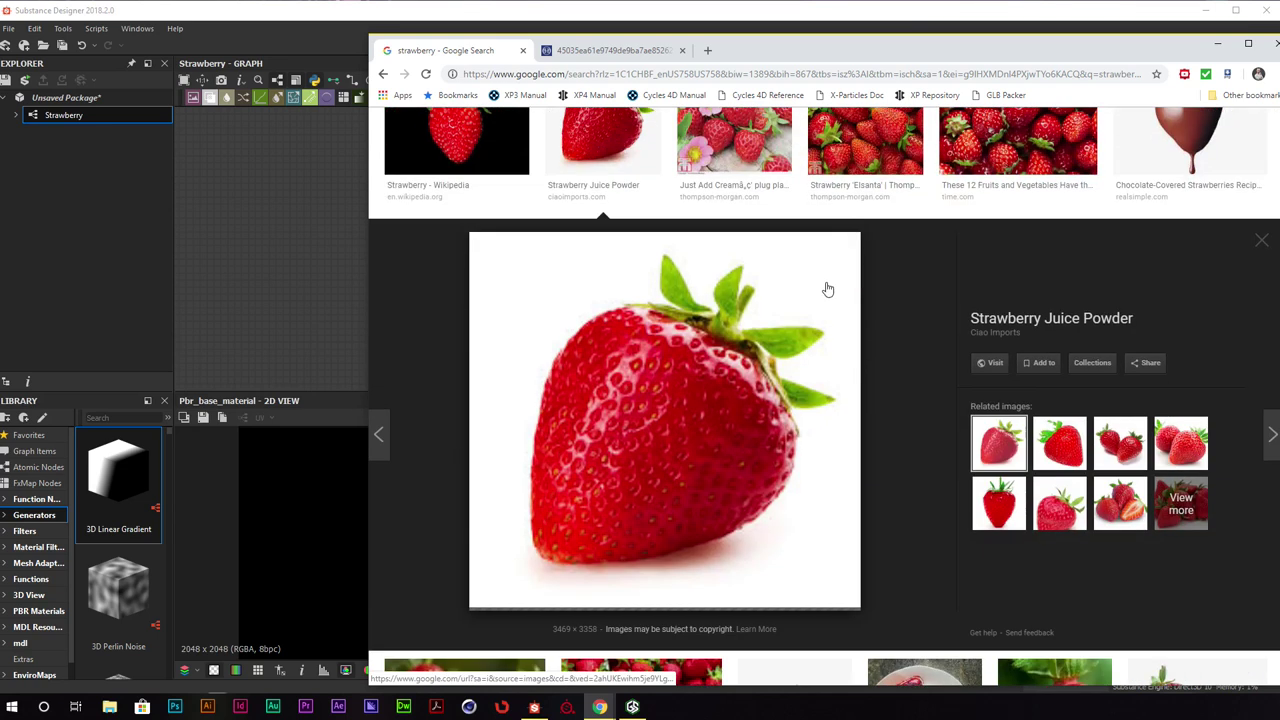
{"action": "left_click", "coordinate": [866, 140]}
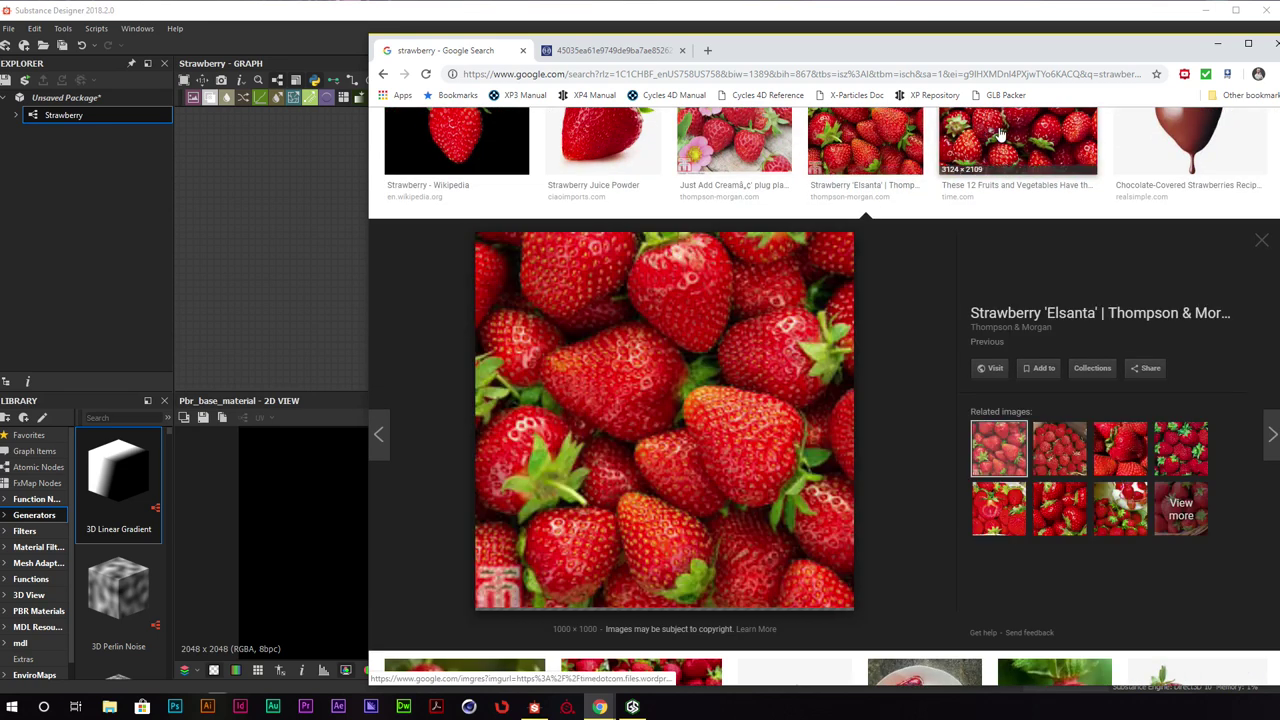
{"action": "left_click", "coordinate": [1000, 133]}
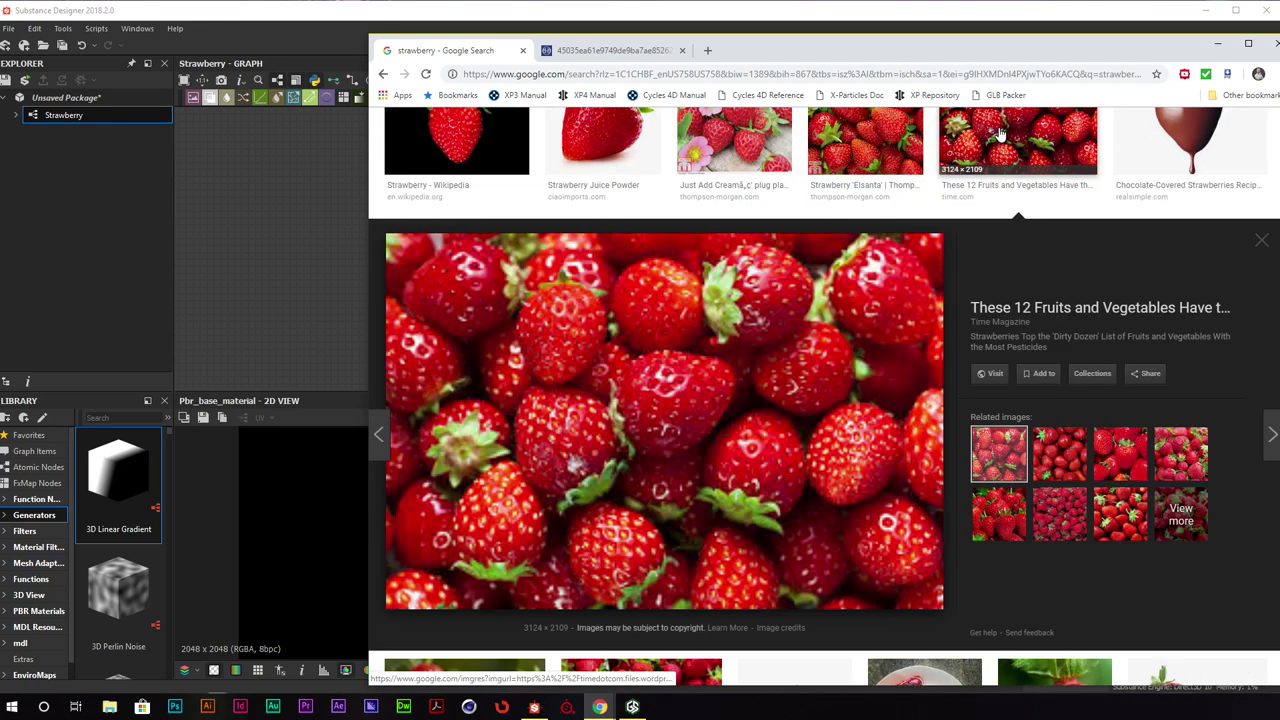
Open the Time Magazine strawberries picture in its own tab and examine the fruit surface at full size
{"action": "right_click", "coordinate": [552, 384]}
{"action": "left_click", "coordinate": [640, 482]}
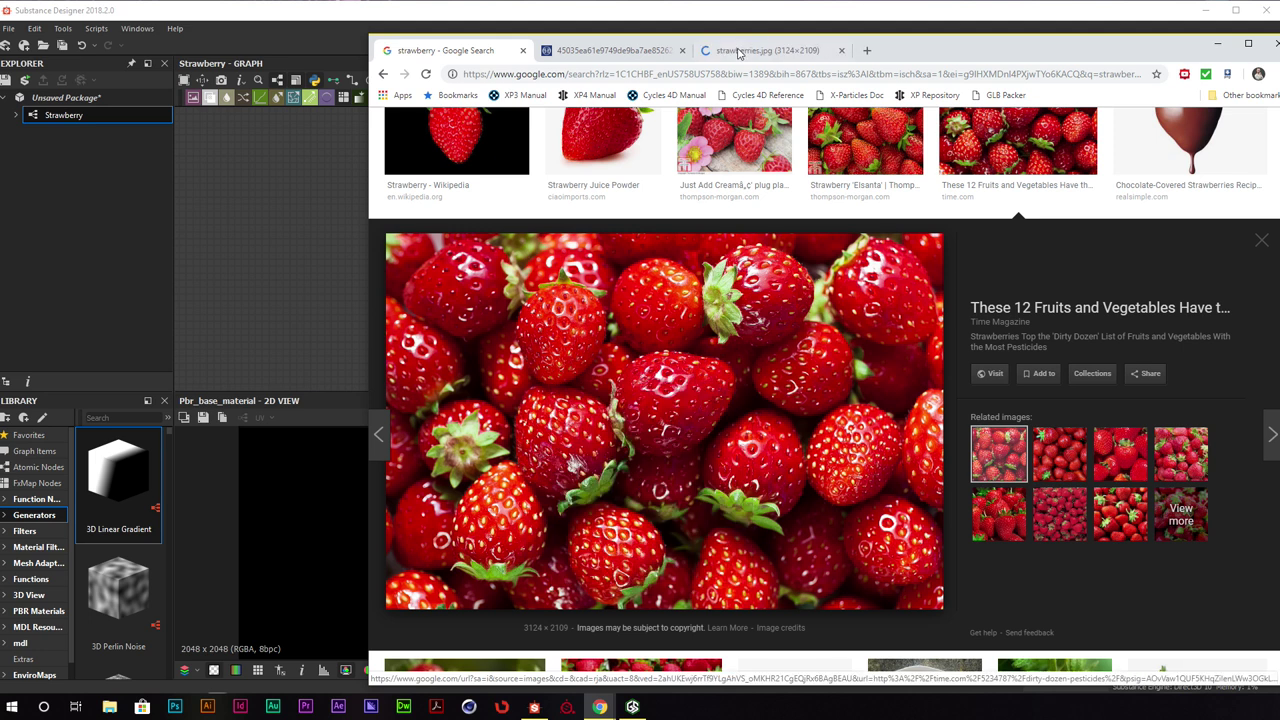
{"action": "left_click", "coordinate": [737, 53]}
{"action": "left_click", "coordinate": [872, 391]}
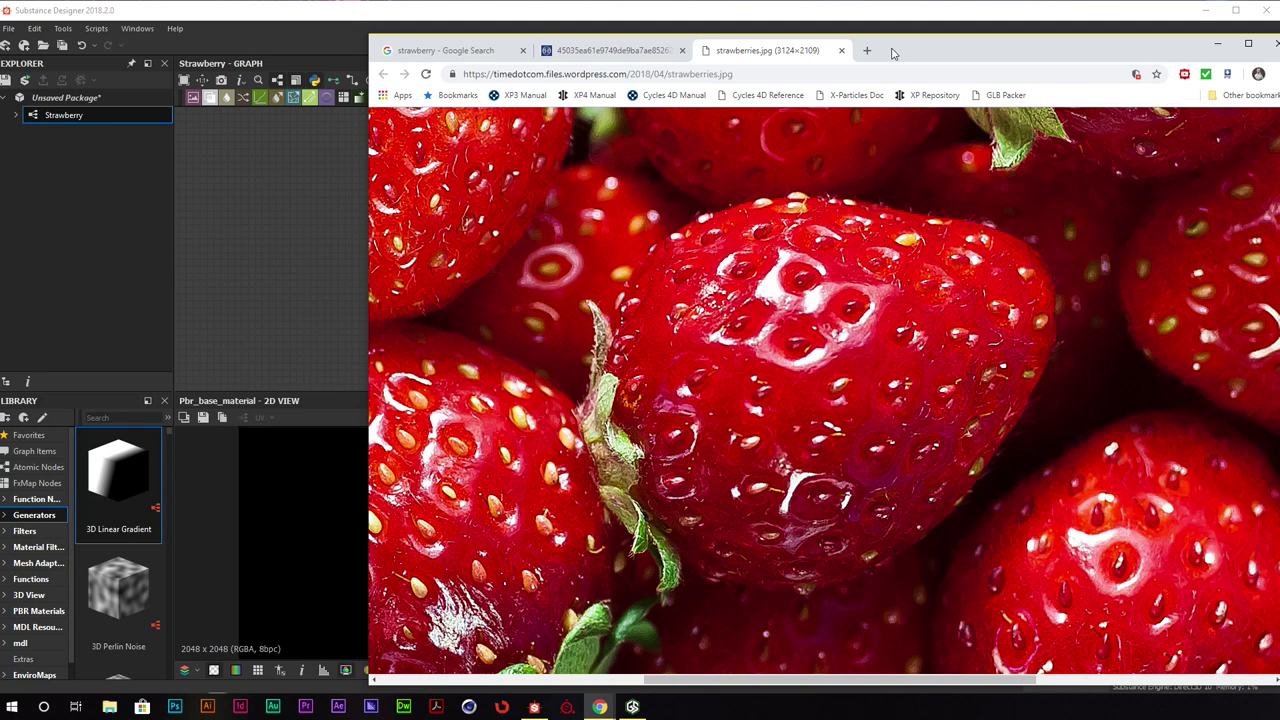
Move the browser window off the graph, switch to Substance Designer and add a Shape node with the Paraboloid pattern
{"action": "left_click_drag", "start_coordinate": [896, 47], "coordinate": [1279, 25]}
{"action": "left_click", "coordinate": [542, 97]}
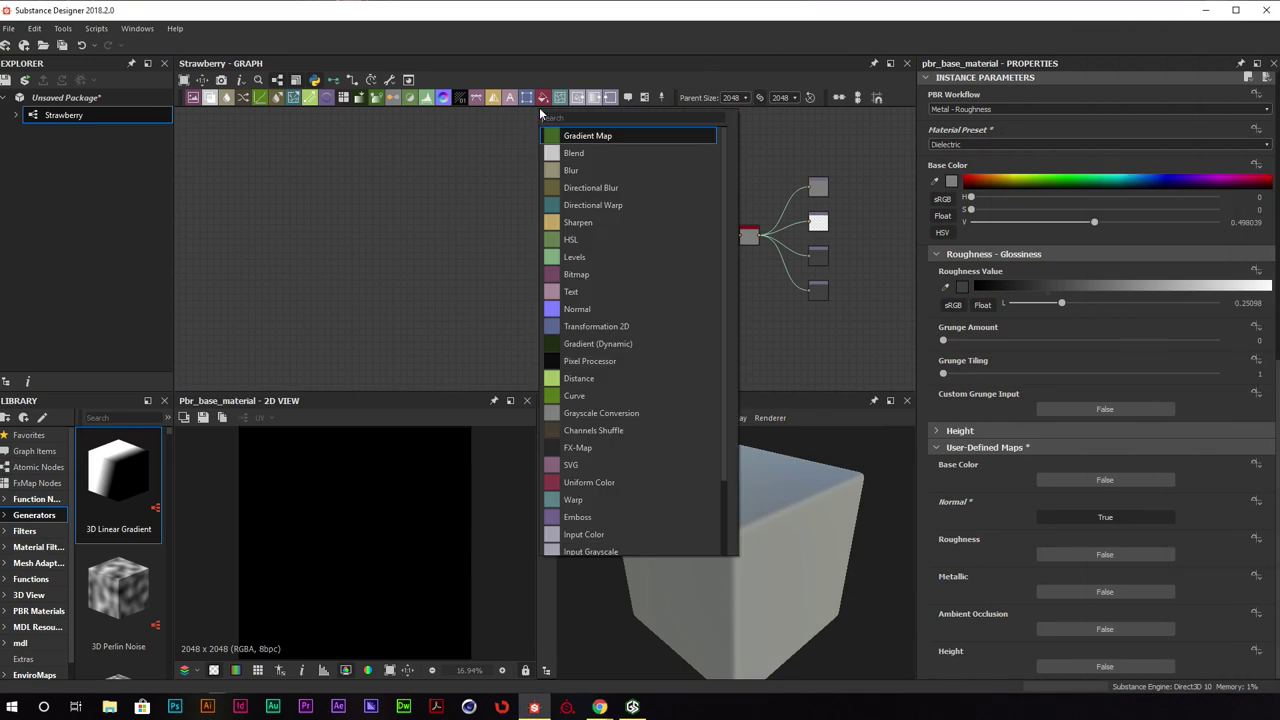
{"action": "type", "text": "shape"}
{"action": "key", "text": "Return"}
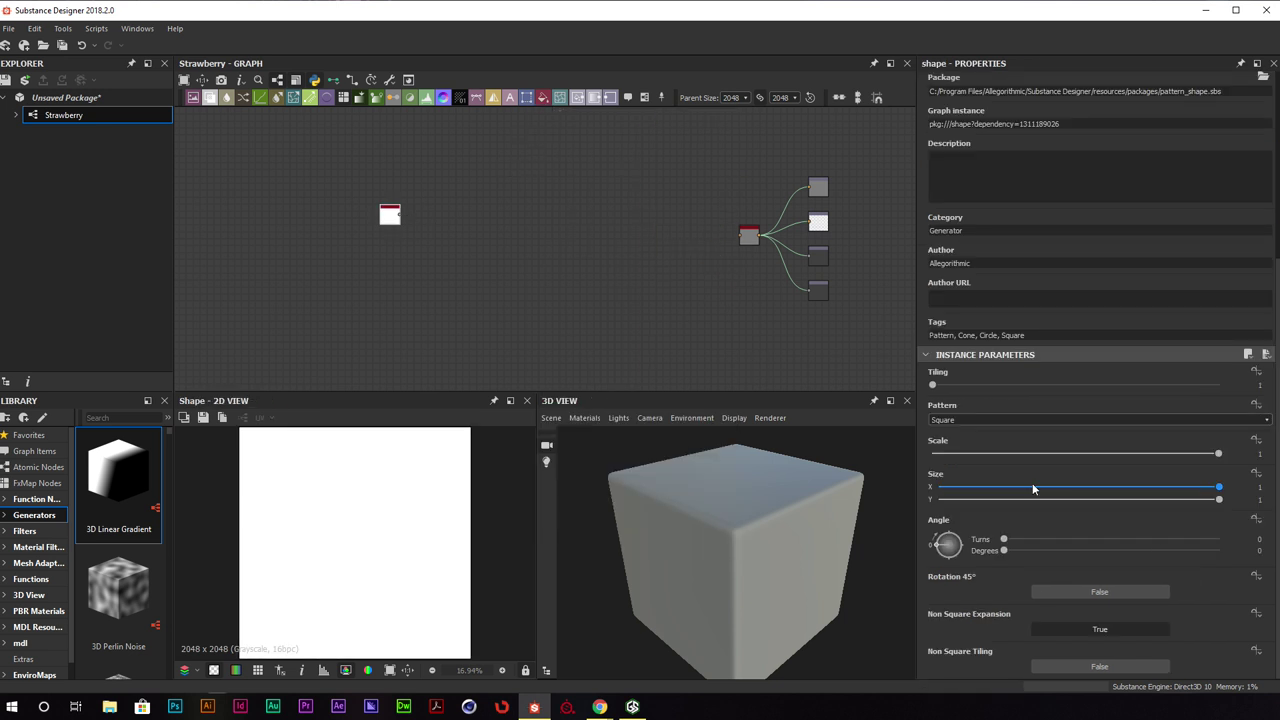
{"action": "left_click", "coordinate": [978, 419]}
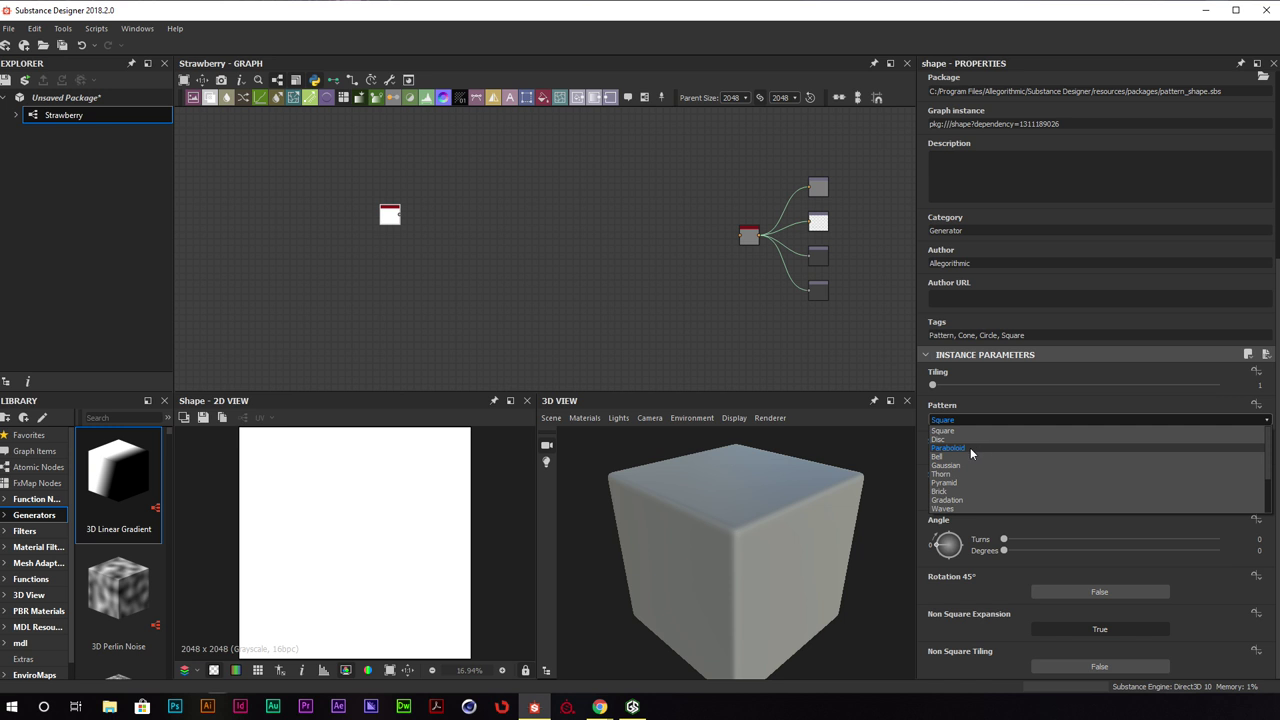
{"action": "left_click", "coordinate": [970, 447]}
Add a Shape Splatter node beside the Shape node and connect the Shape output to its Pattern 1 input
{"action": "key", "text": "f"}
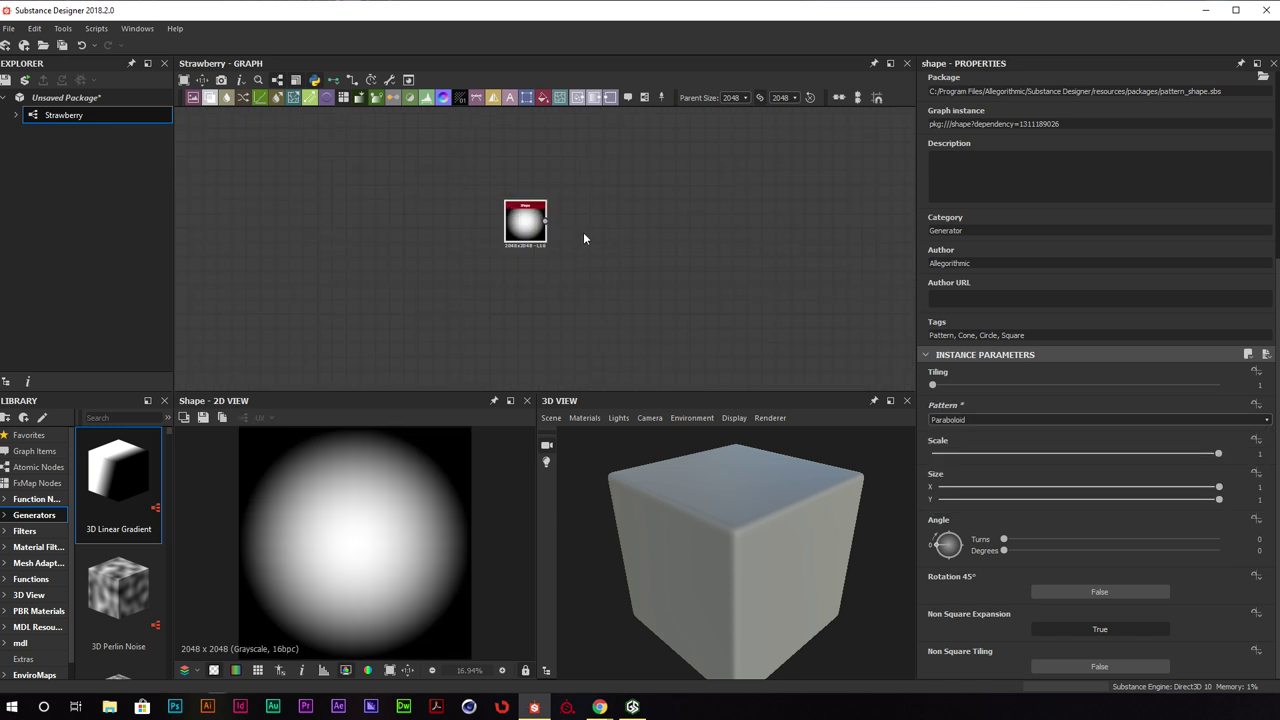
{"action": "scroll", "coordinate": [584, 234], "scroll_direction": "up", "scroll_amount": 1}
{"action": "scroll", "coordinate": [656, 226], "scroll_direction": "down", "scroll_amount": 1}
{"action": "middle_click_drag", "start_coordinate": [578, 223], "coordinate": [504, 205]}
{"action": "left_click", "coordinate": [624, 205]}
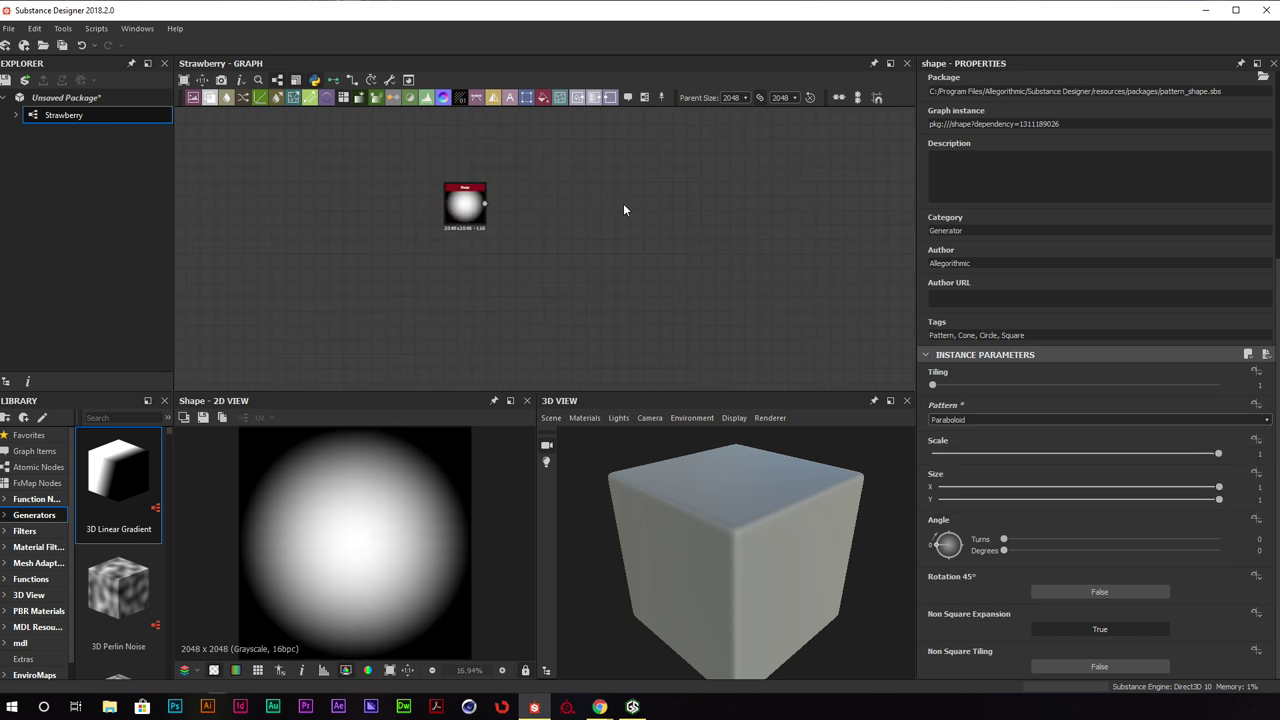
{"action": "key", "text": "space"}
{"action": "type", "text": "shape"}
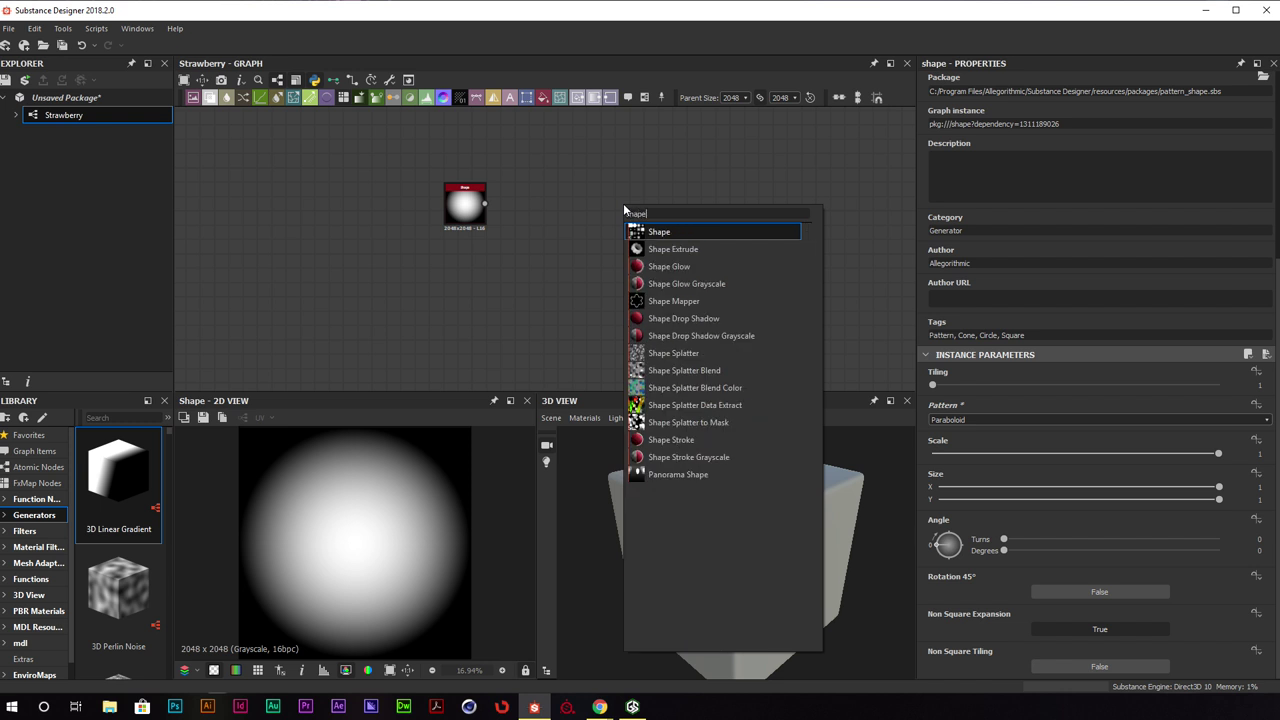
{"action": "left_click", "coordinate": [732, 352]}
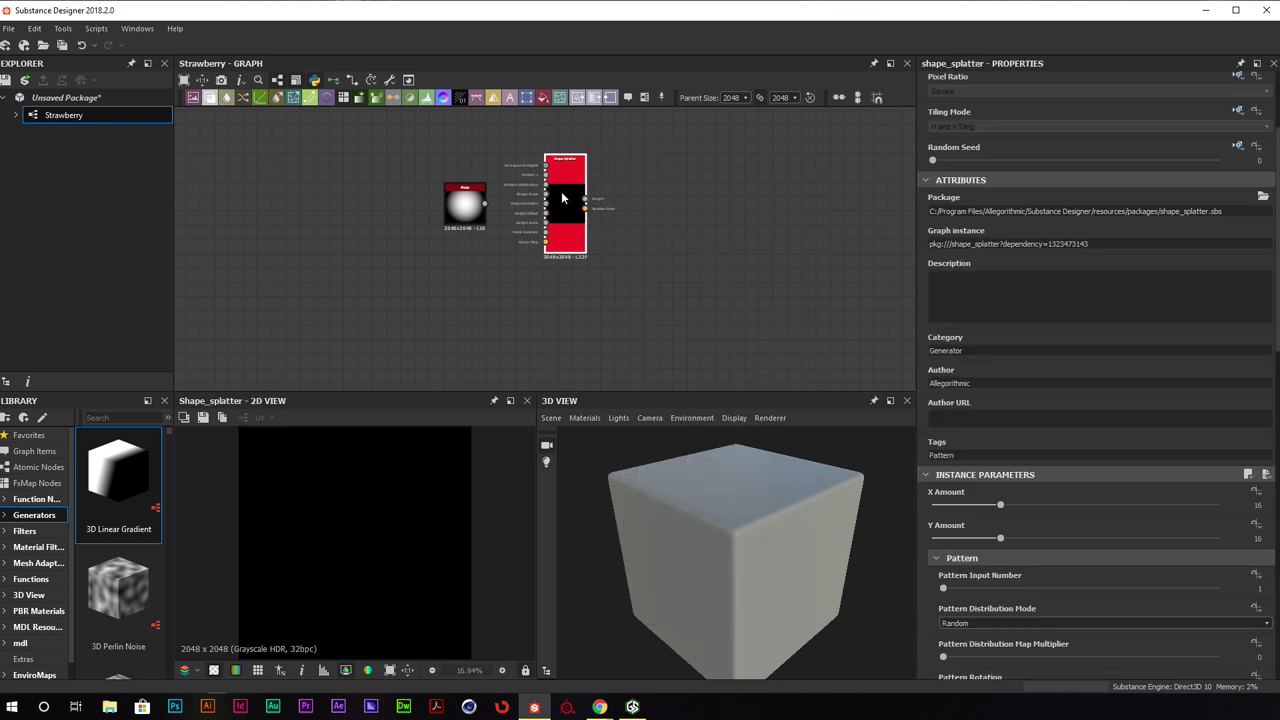
{"action": "scroll", "coordinate": [561, 197], "scroll_direction": "up", "scroll_amount": 4}
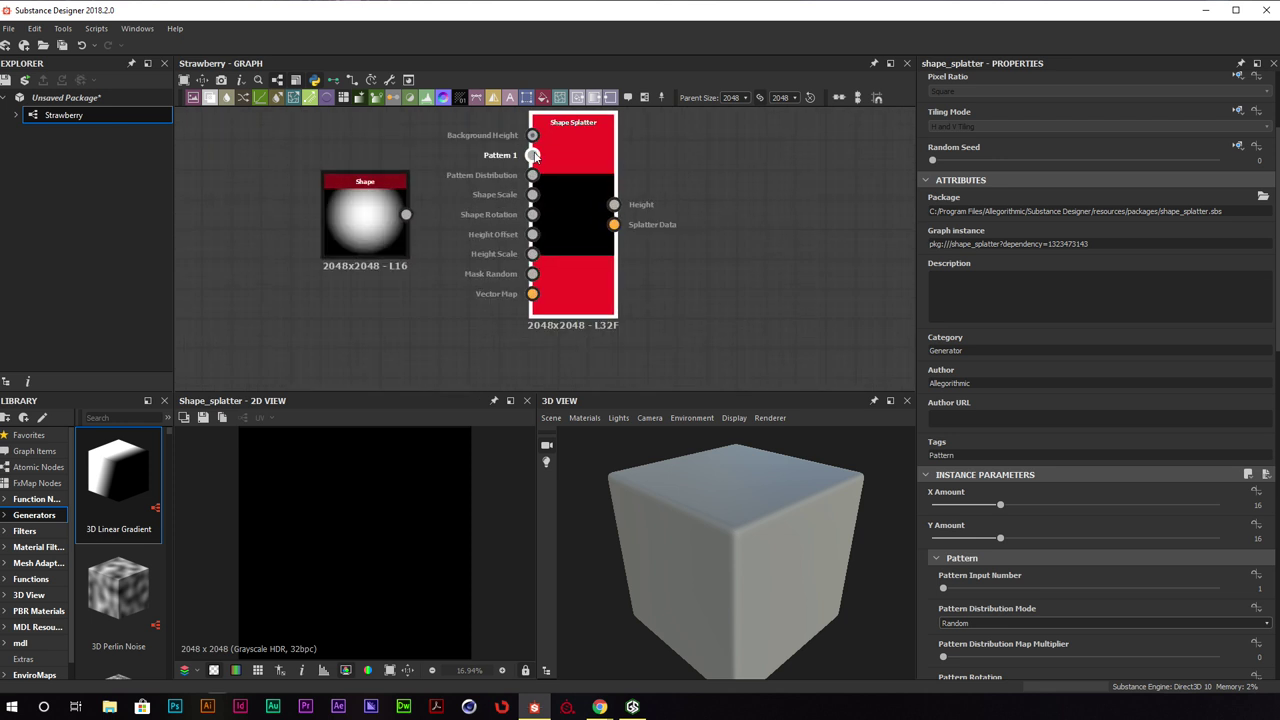
{"action": "left_click_drag", "start_coordinate": [406, 214], "coordinate": [532, 155]}
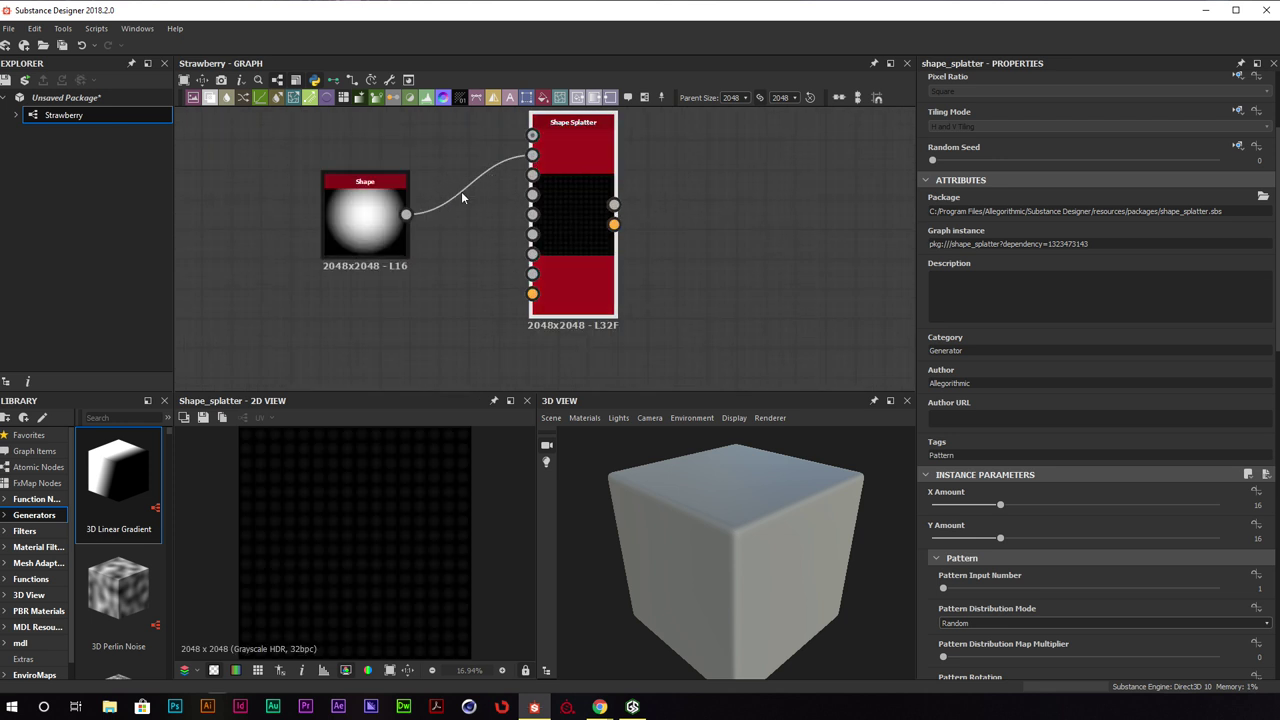
Preview the Shape Splatter's Height output and set its Height Scale Auto Adjust to False
{"action": "double_click", "coordinate": [590, 143]}
{"action": "scroll", "coordinate": [1077, 401], "scroll_direction": "down", "scroll_amount": 10}
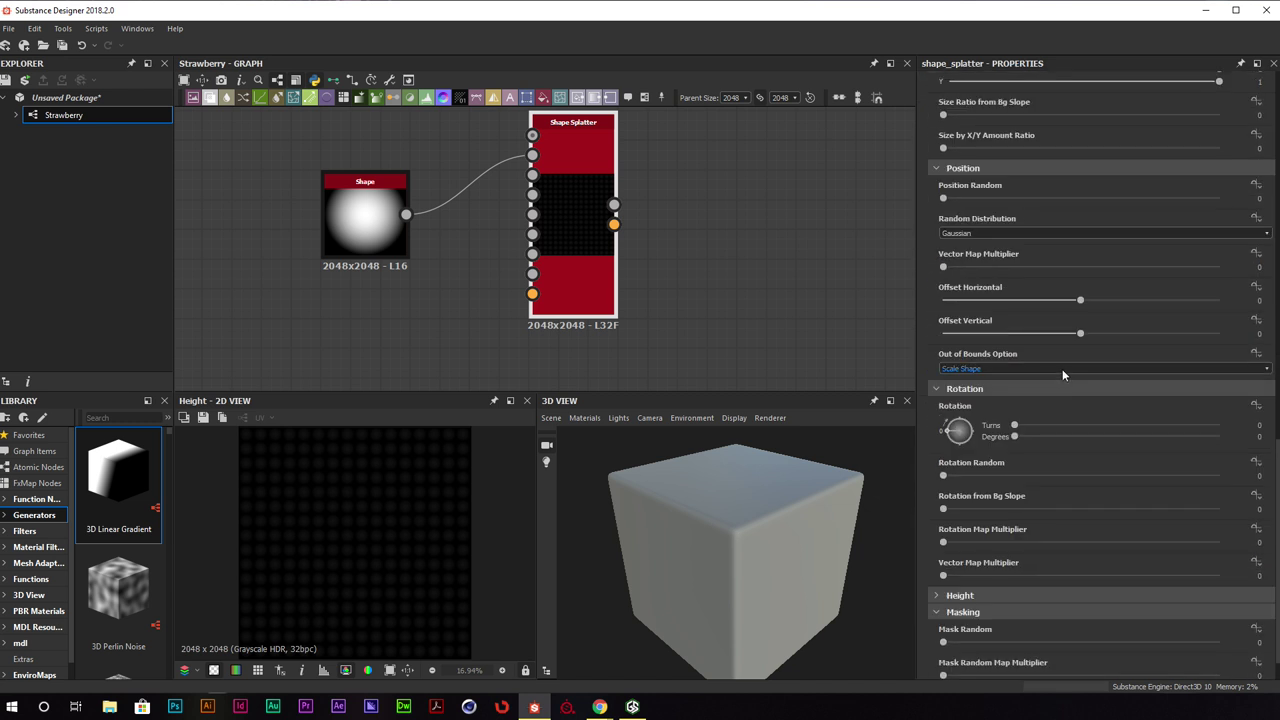
{"action": "scroll", "coordinate": [1062, 369], "scroll_direction": "down", "scroll_amount": 1}
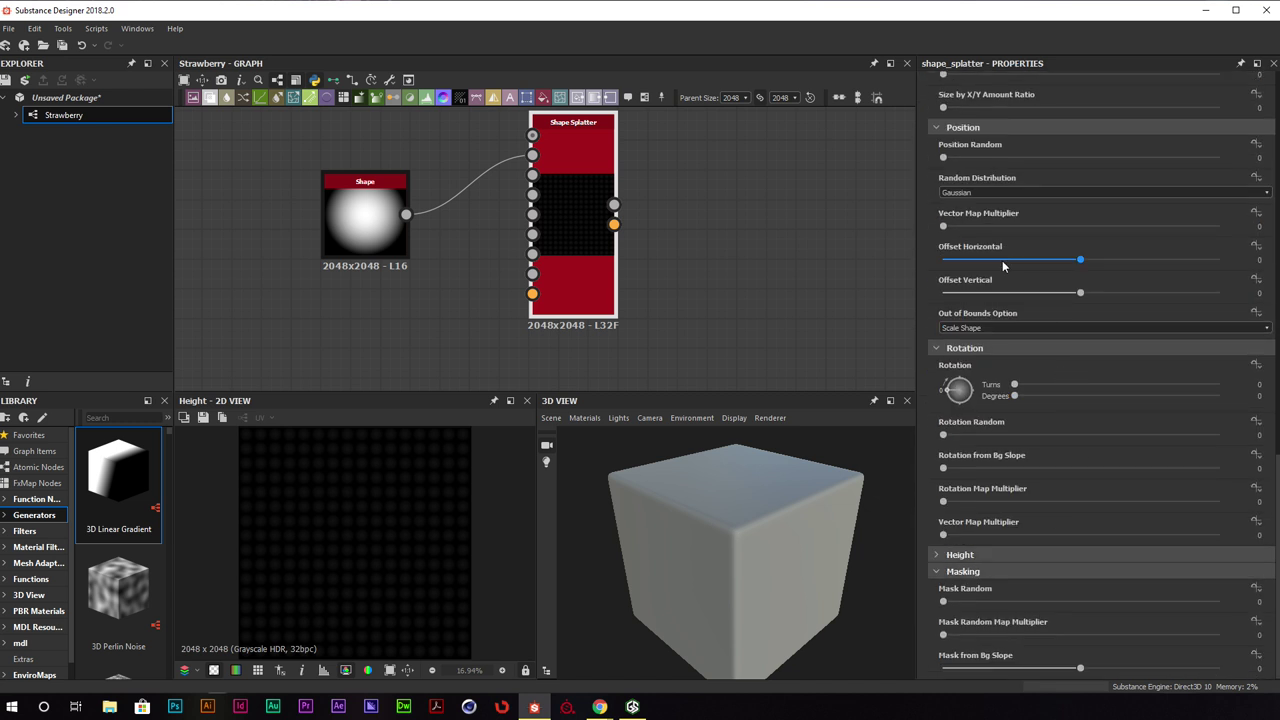
{"action": "scroll", "coordinate": [1013, 499], "scroll_direction": "up", "scroll_amount": 8}
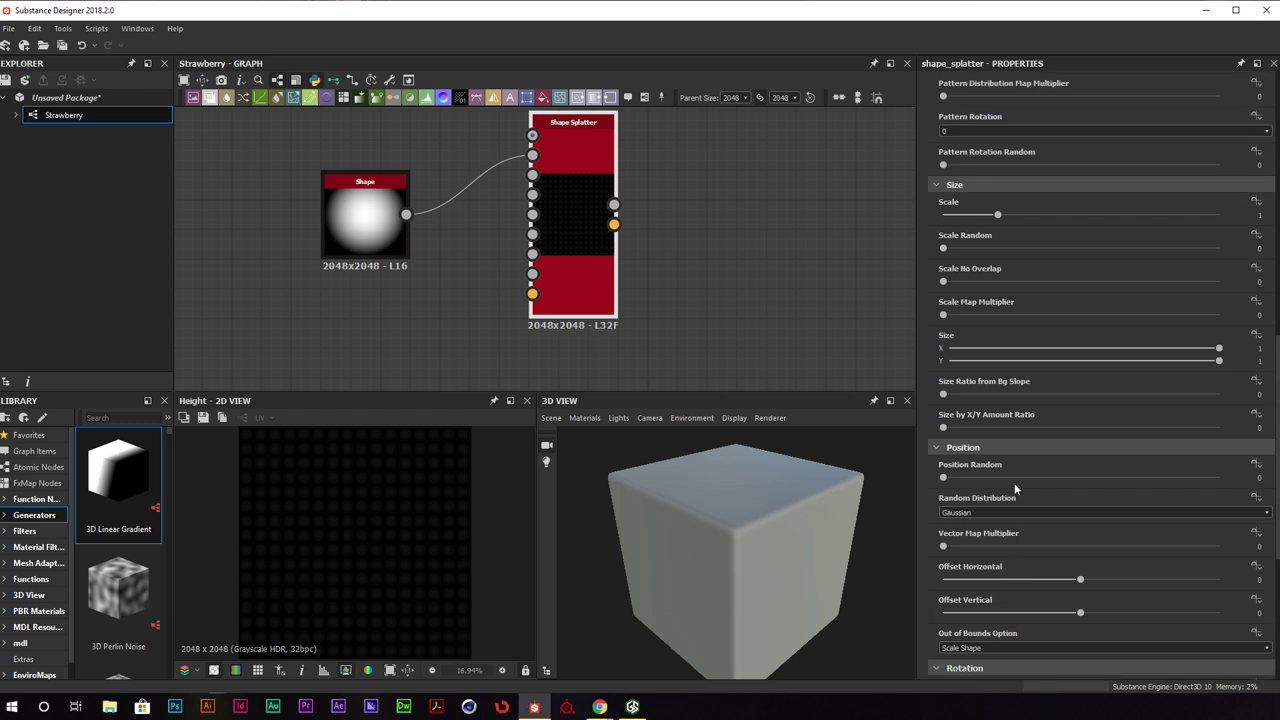
{"action": "scroll", "coordinate": [1015, 480], "scroll_direction": "down", "scroll_amount": 8}
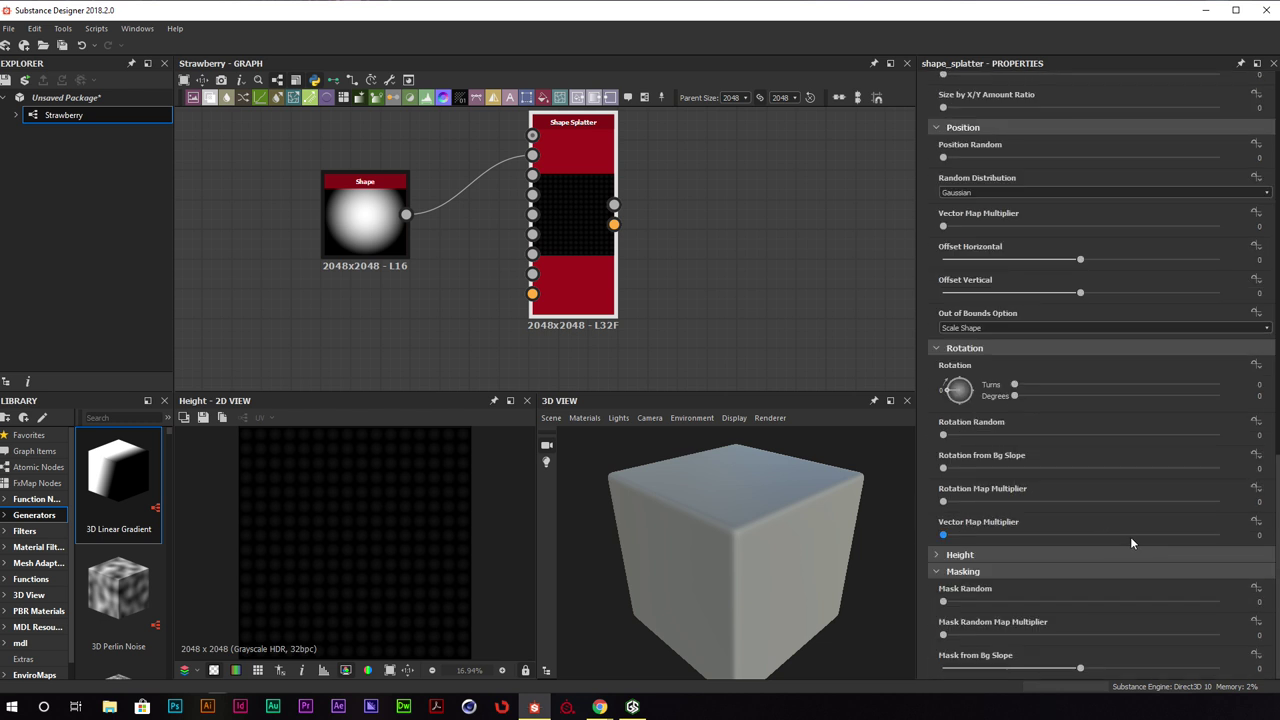
{"action": "left_click", "coordinate": [1040, 554]}
{"action": "scroll", "coordinate": [1040, 532], "scroll_direction": "down", "scroll_amount": 5}
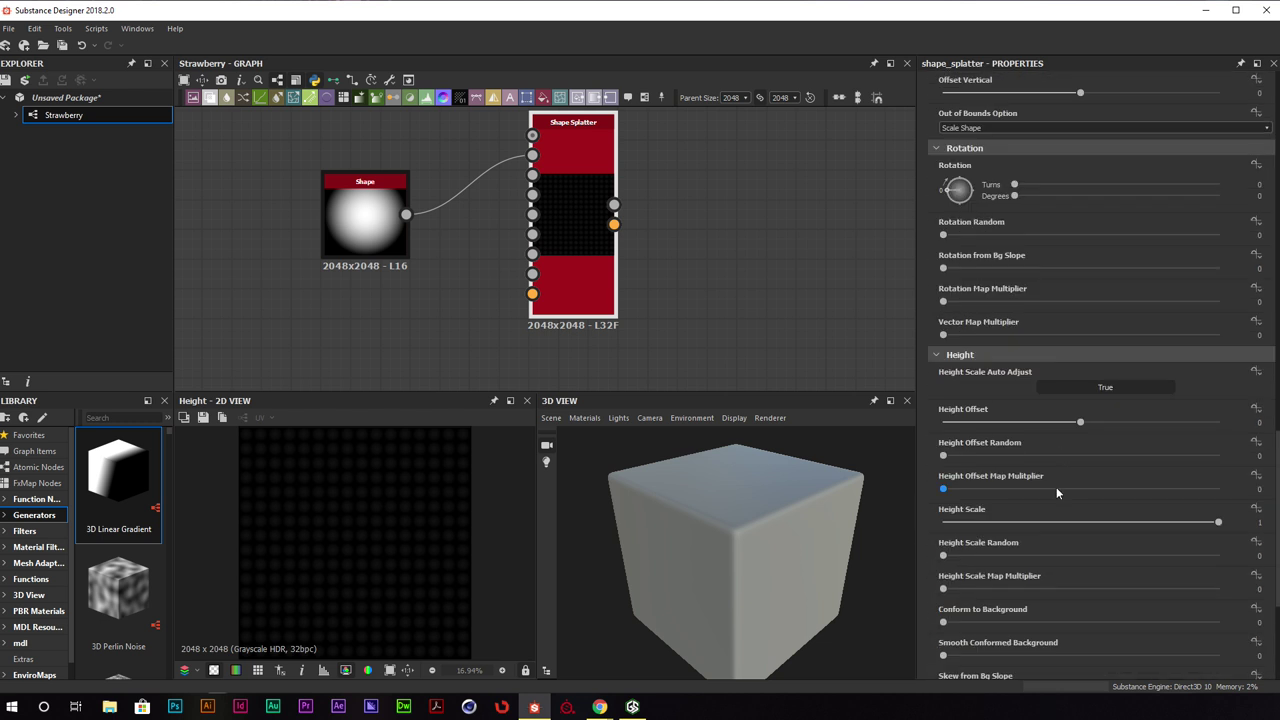
{"action": "left_click", "coordinate": [1116, 391]}
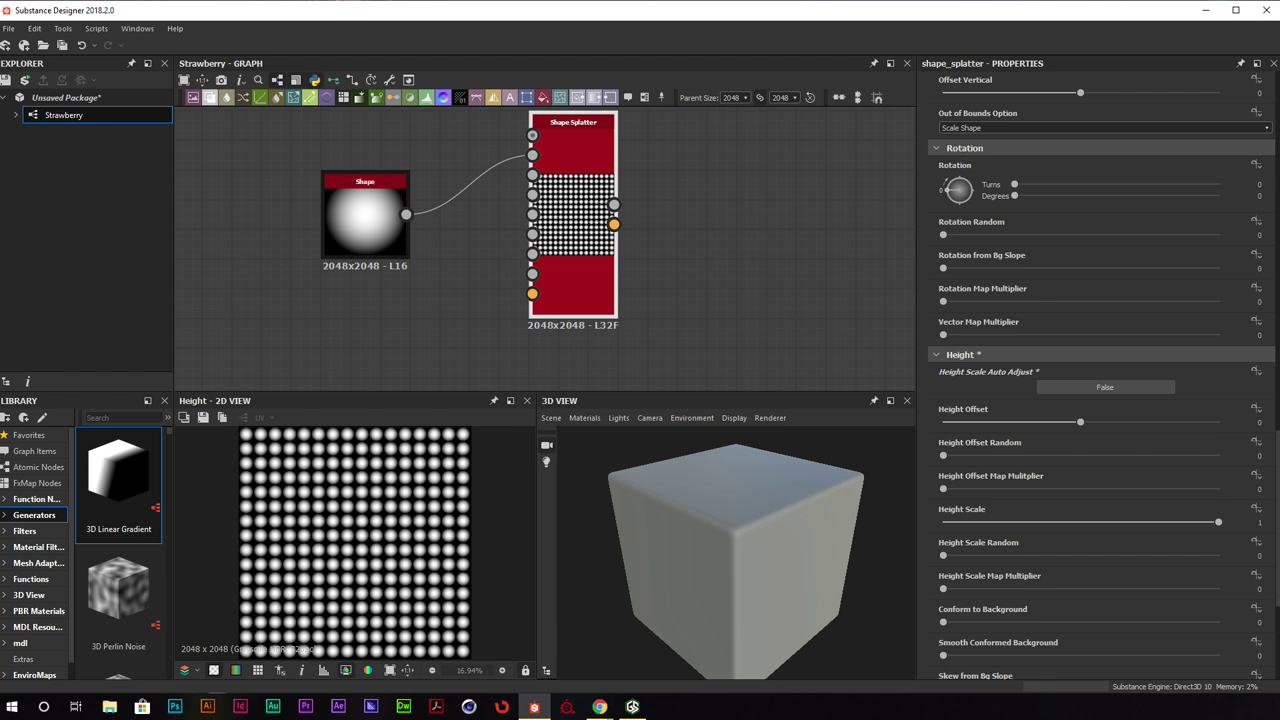
Set the Shape Splatter's X Amount and Y Amount to 20
{"action": "key", "text": "alt+Tab"}
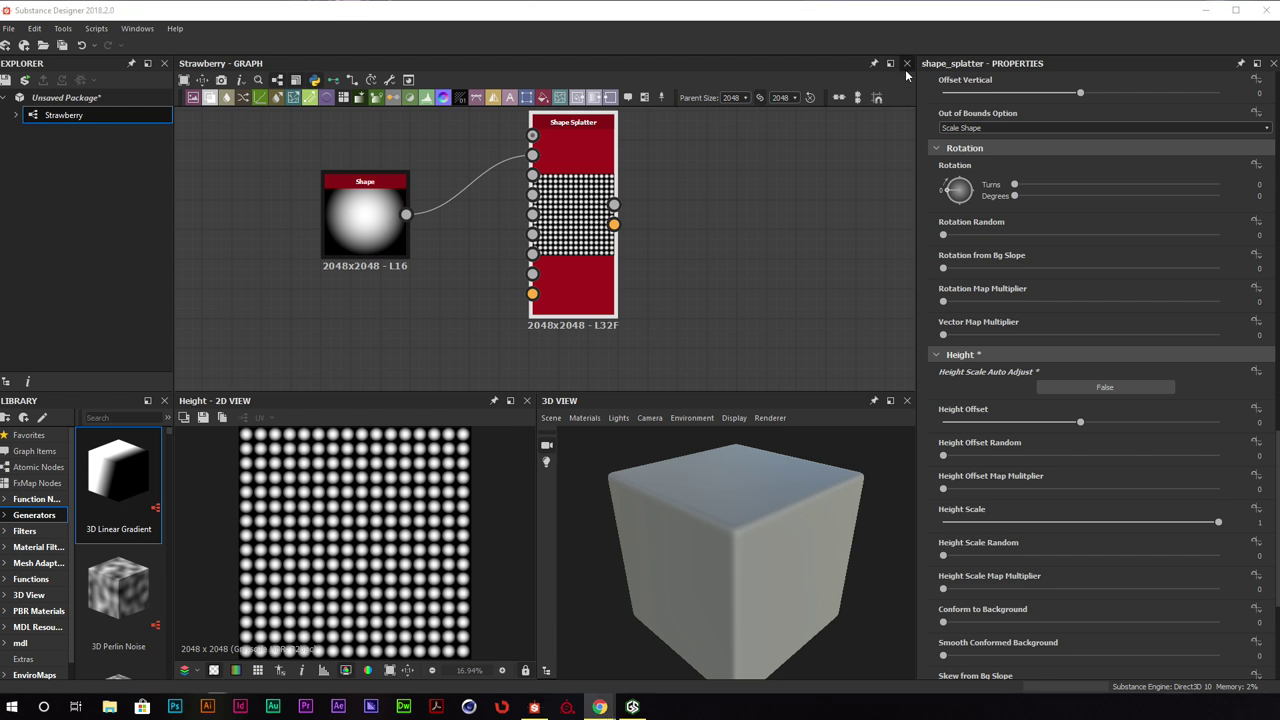
{"action": "key", "text": "alt+Tab"}
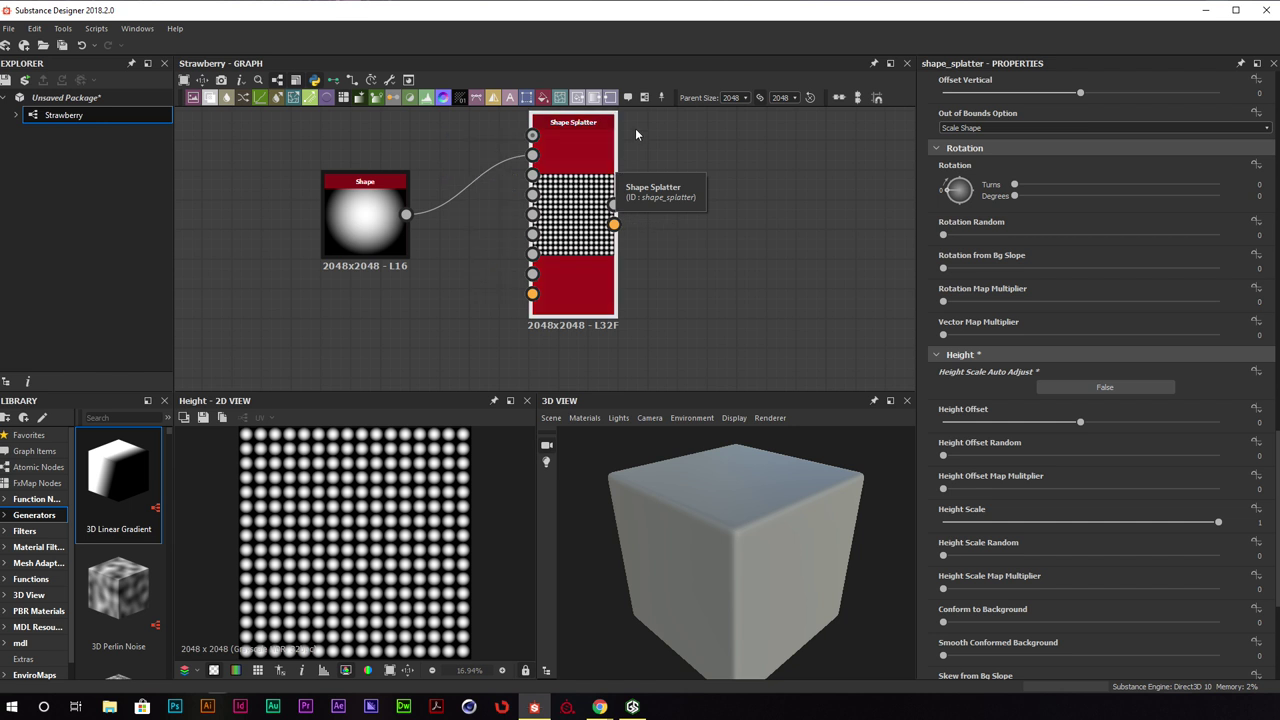
{"action": "scroll", "coordinate": [1126, 408], "scroll_direction": "up", "scroll_amount": 3}
{"action": "scroll", "coordinate": [1119, 386], "scroll_direction": "up", "scroll_amount": 5}
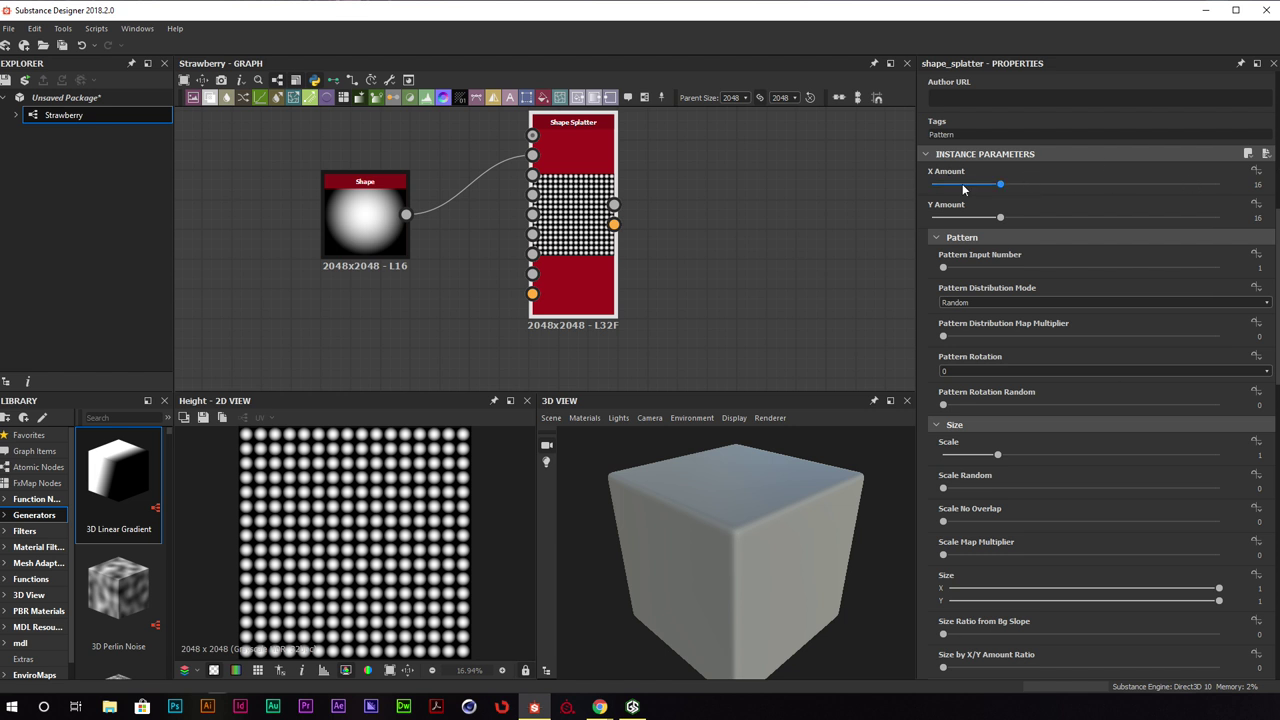
{"action": "mouse_move", "coordinate": [1000, 184]}
{"action": "left_mouse_down"}
{"action": "mouse_move", "coordinate": [1013, 184]}
{"action": "mouse_move", "coordinate": [1015, 218]}
{"action": "mouse_move", "coordinate": [1020, 184]}
{"action": "left_mouse_up"}
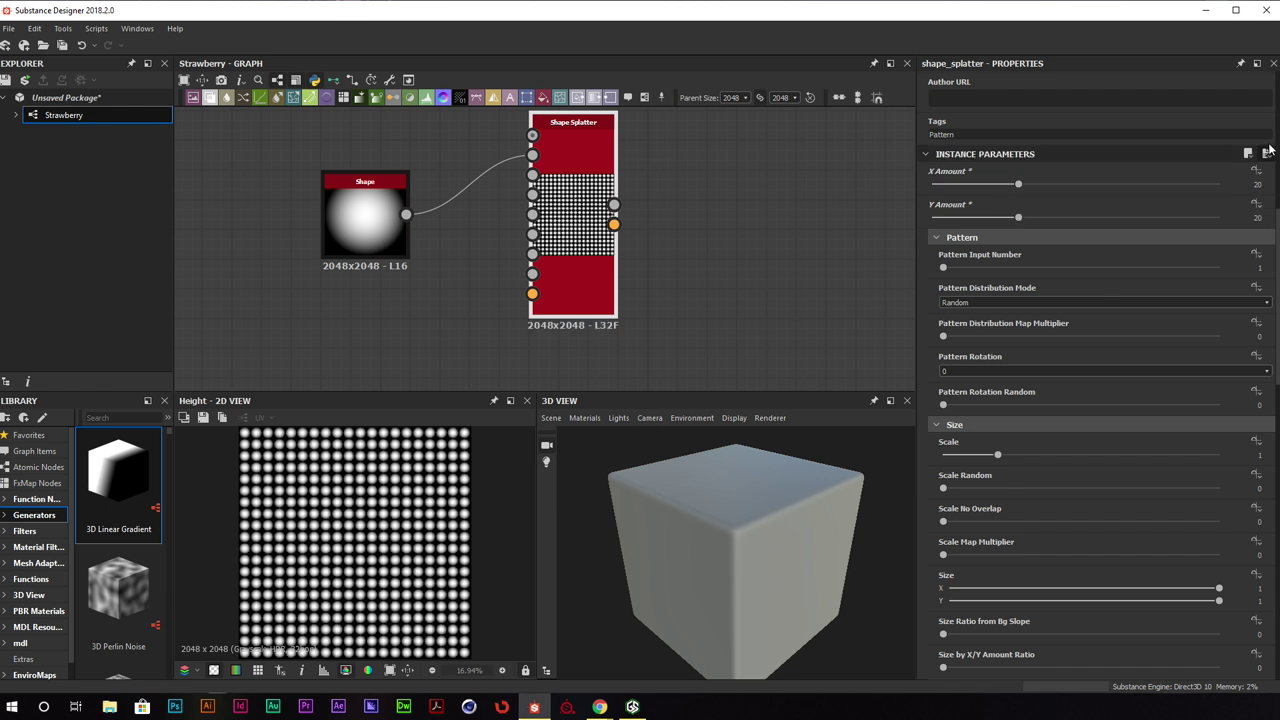
{"action": "scroll", "coordinate": [1268, 148], "scroll_direction": "down", "scroll_amount": 3}
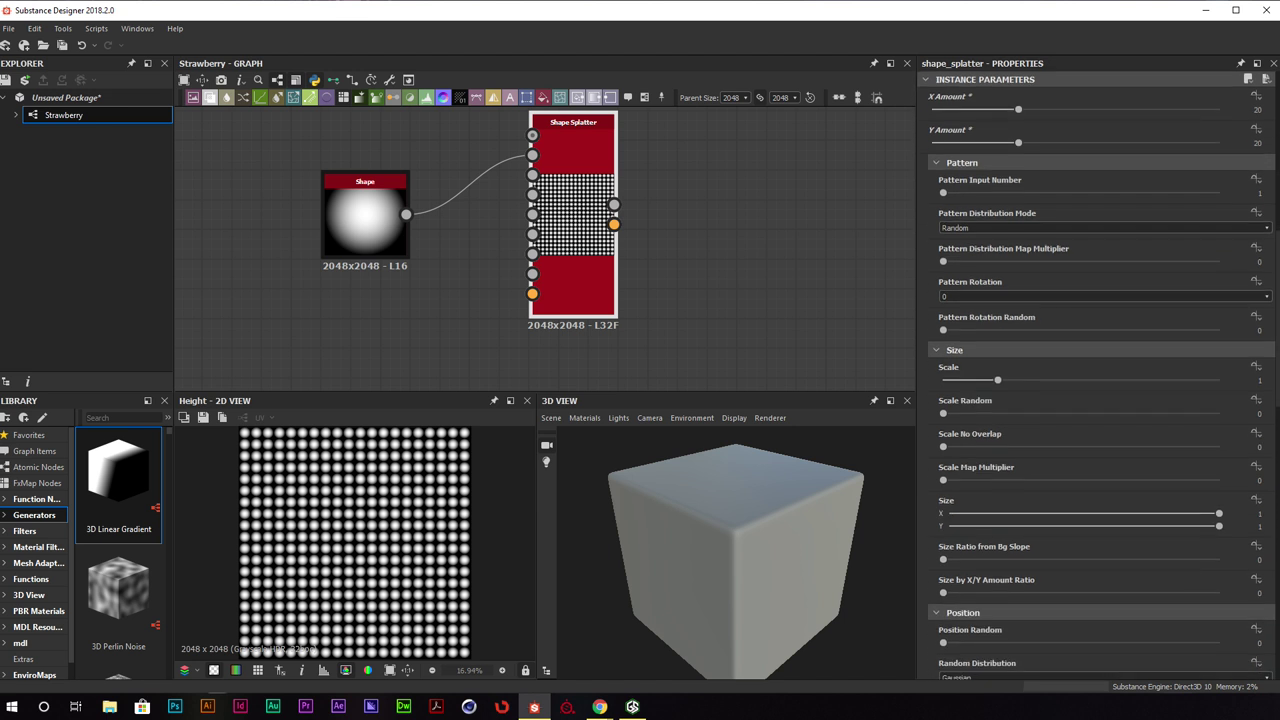
Set the Shape Splatter's Position Random to 0.19
{"action": "scroll", "coordinate": [950, 155], "scroll_direction": "down", "scroll_amount": 2}
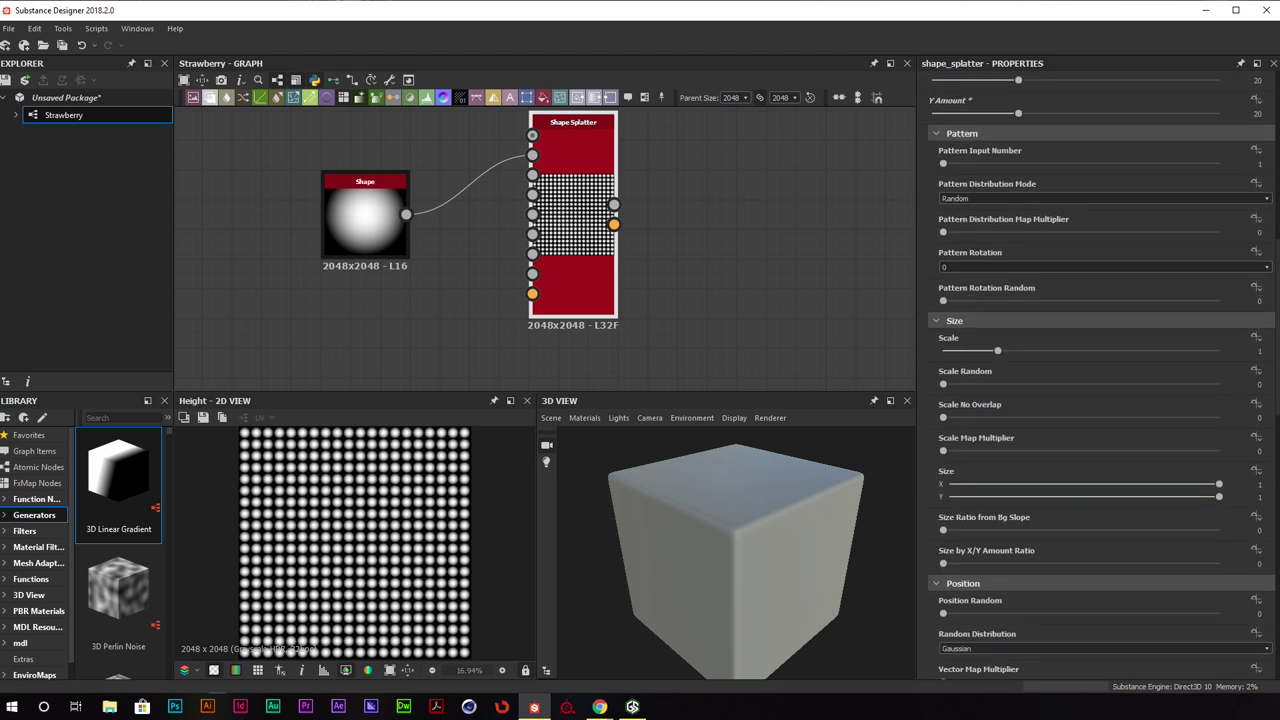
{"action": "mouse_move", "coordinate": [945, 155]}
{"action": "left_mouse_down"}
{"action": "mouse_move", "coordinate": [1126, 167]}
{"action": "mouse_move", "coordinate": [945, 158]}
{"action": "left_mouse_up"}
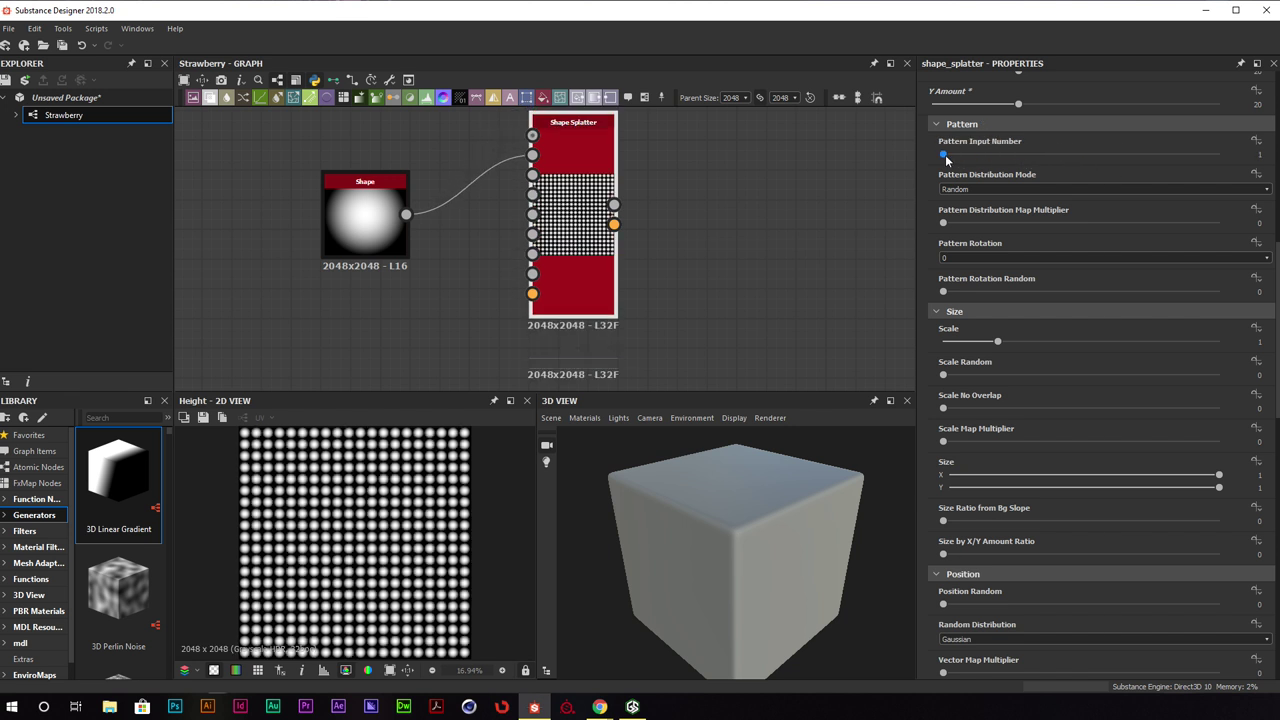
{"action": "left_click", "coordinate": [1277, 167]}
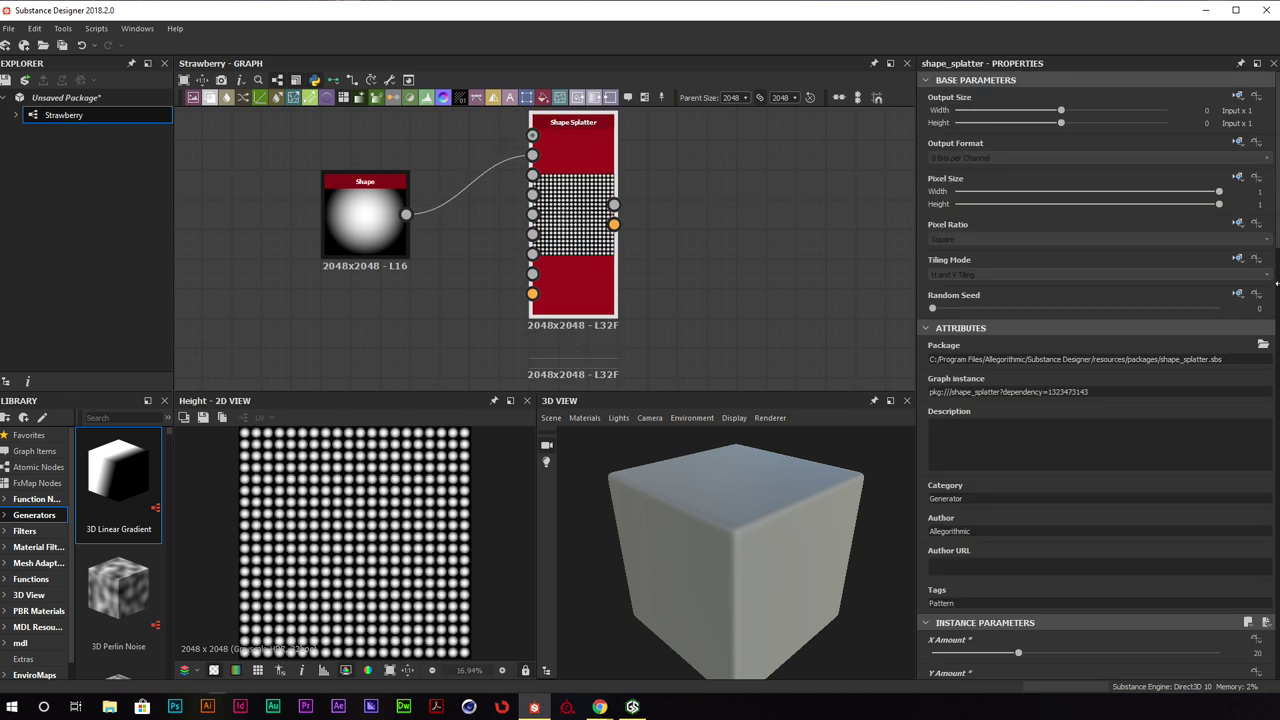
{"action": "left_click", "coordinate": [1278, 267]}
{"action": "left_click_drag", "start_coordinate": [1278, 267], "coordinate": [1278, 314]}
{"action": "scroll", "coordinate": [1277, 352], "scroll_direction": "down", "scroll_amount": 4}
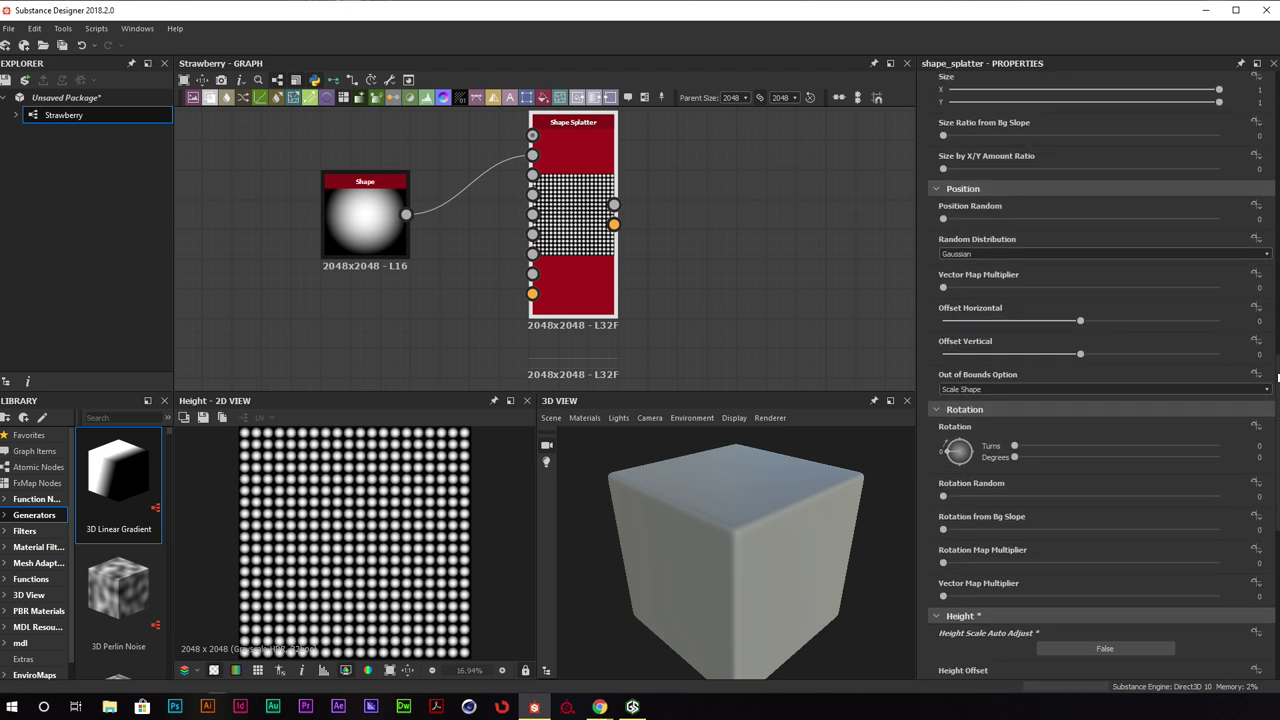
{"action": "scroll", "coordinate": [1277, 350], "scroll_direction": "up", "scroll_amount": 1}
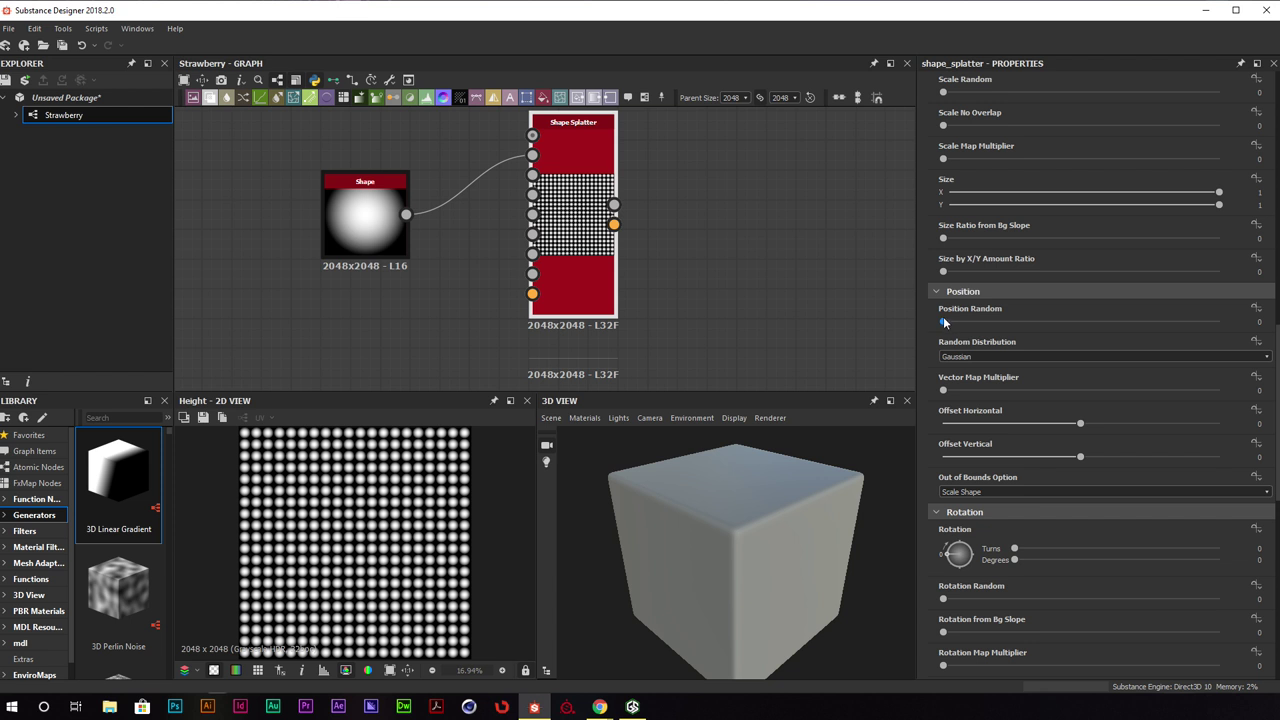
{"action": "left_click_drag", "start_coordinate": [943, 324], "coordinate": [969, 321]}
Set the Shape Splatter's Height Scale Random to 0.6
{"action": "scroll", "coordinate": [1088, 371], "scroll_direction": "down", "scroll_amount": 3}
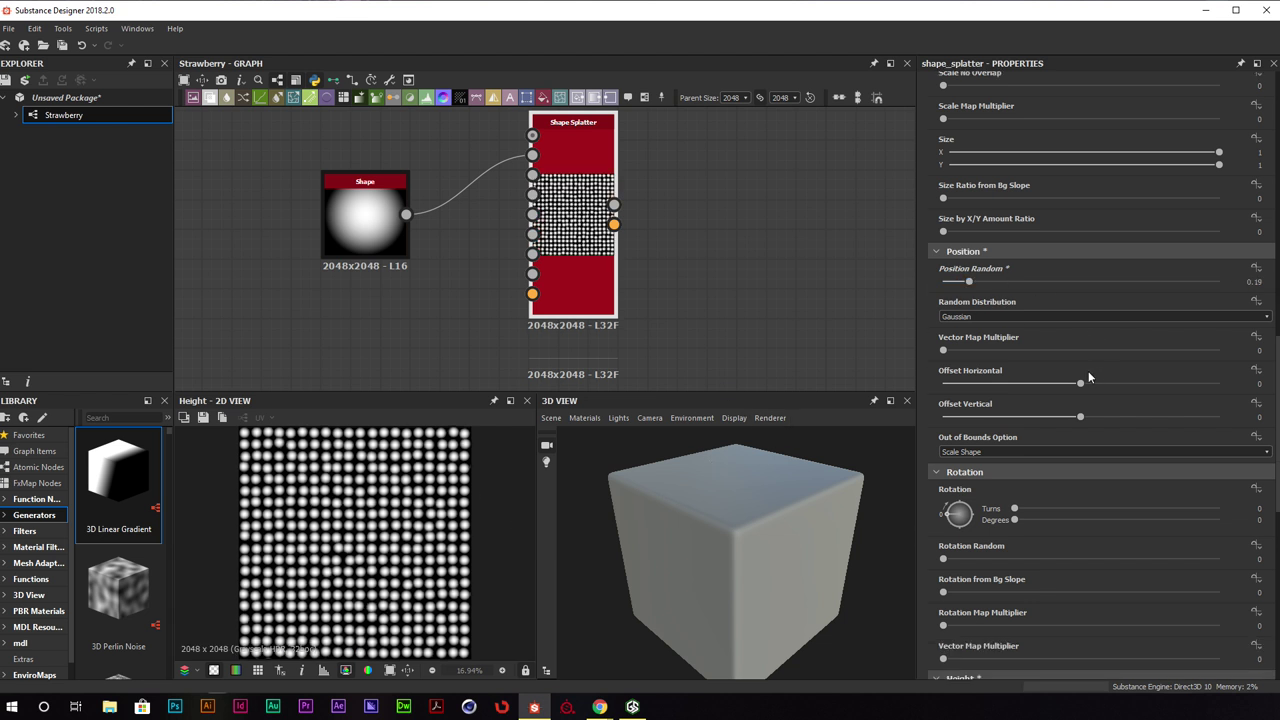
{"action": "scroll", "coordinate": [1084, 372], "scroll_direction": "down", "scroll_amount": 2}
{"action": "scroll", "coordinate": [1018, 333], "scroll_direction": "down", "scroll_amount": 1}
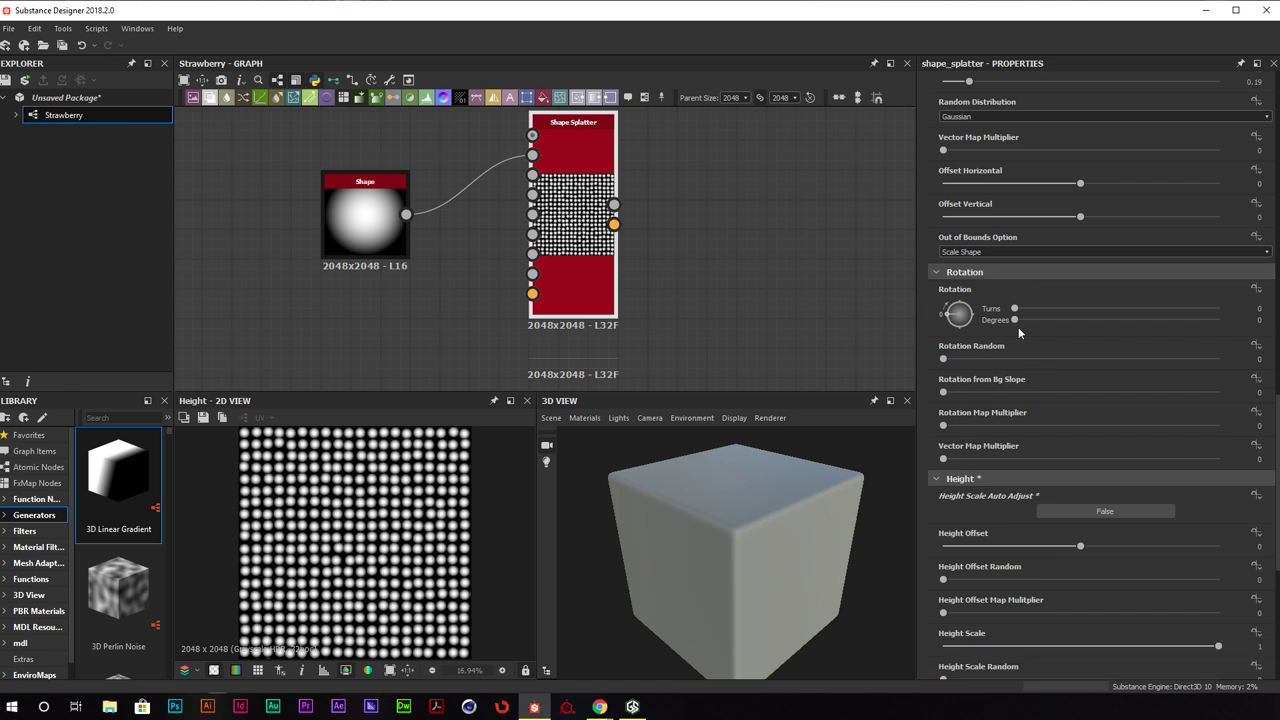
{"action": "scroll", "coordinate": [1076, 308], "scroll_direction": "down", "scroll_amount": 2}
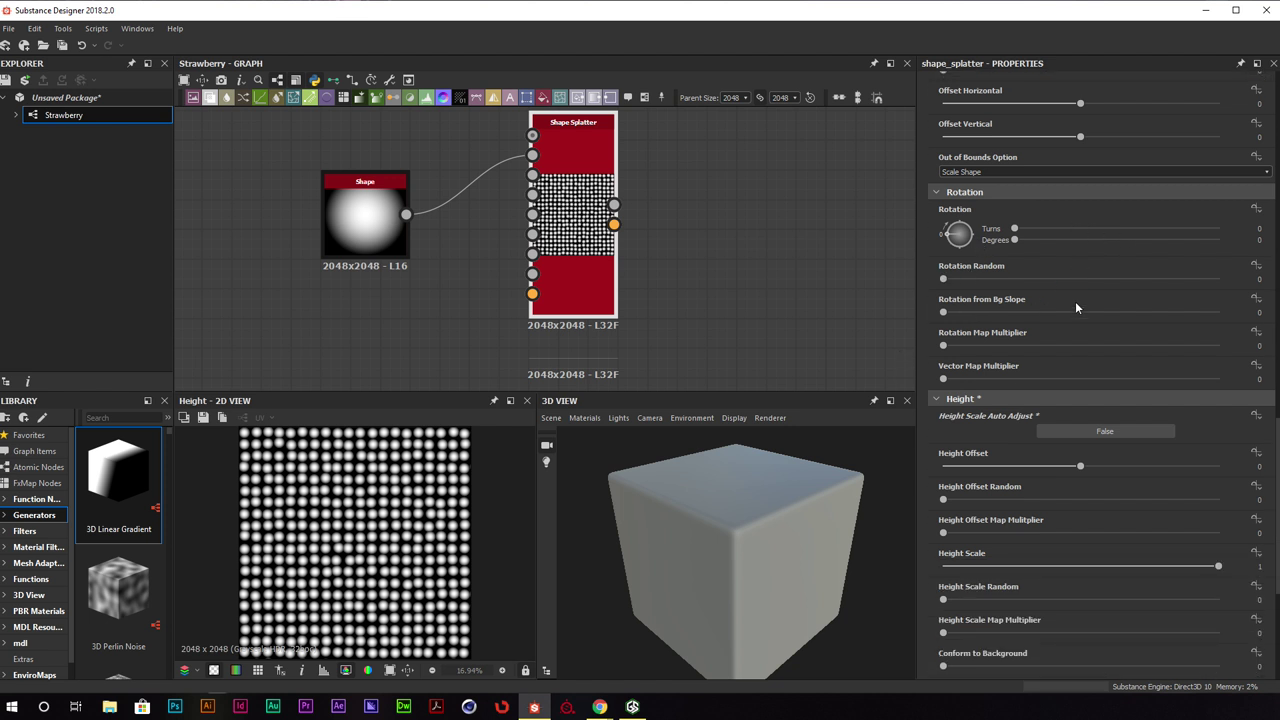
{"action": "scroll", "coordinate": [1079, 302], "scroll_direction": "down", "scroll_amount": 3}
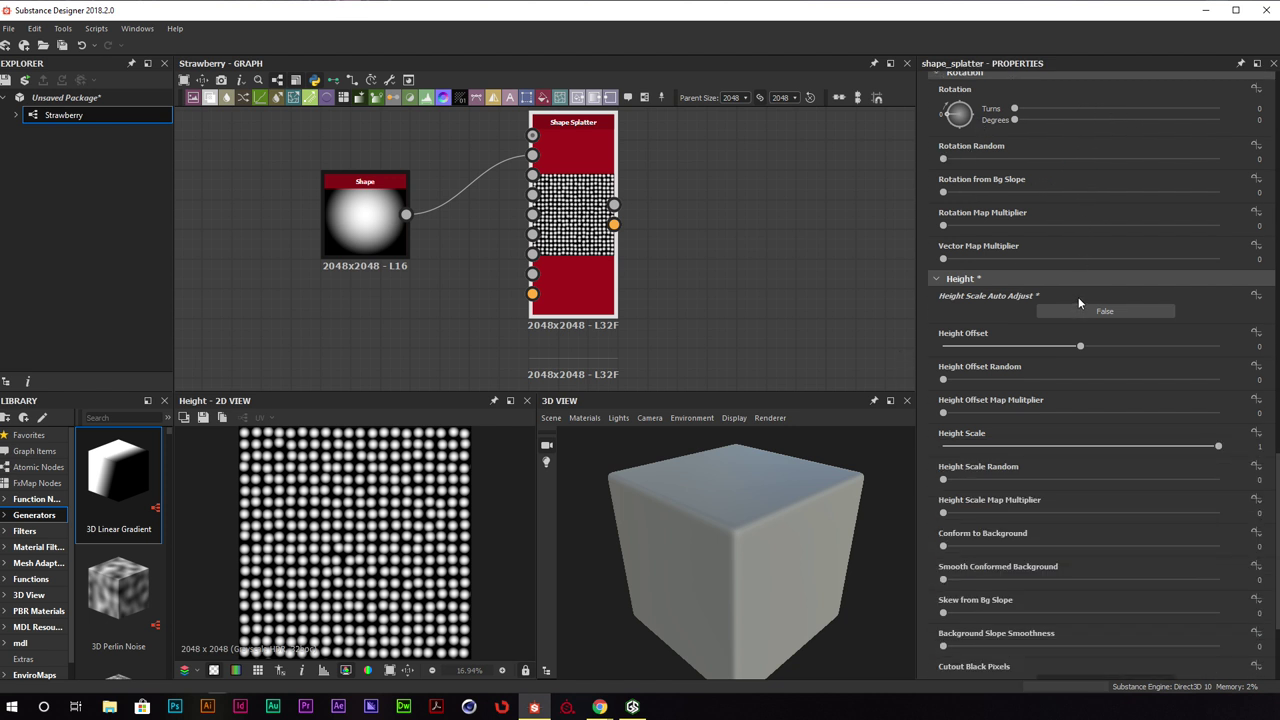
{"action": "scroll", "coordinate": [341, 495], "scroll_direction": "up", "scroll_amount": 3}
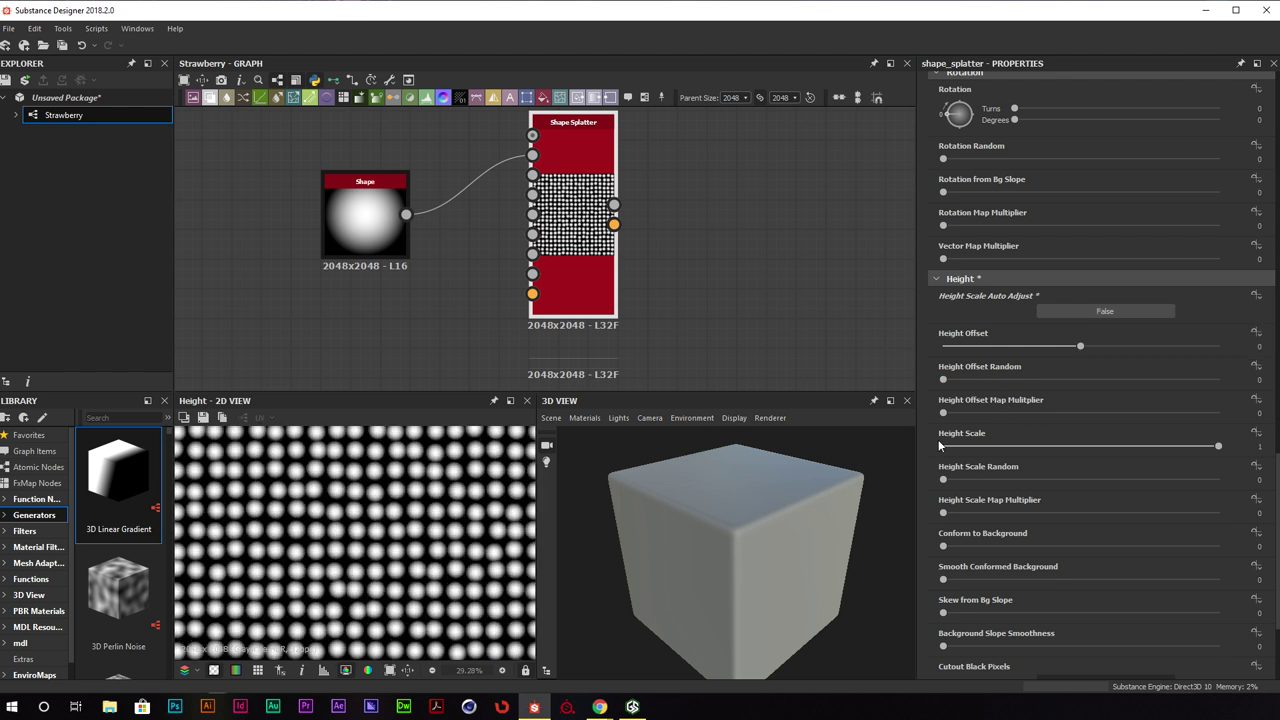
{"action": "left_click_drag", "start_coordinate": [943, 480], "coordinate": [1108, 486]}
Set the Shape Splatter's Scale to 2.02 and its Height Scale to 0.35
{"action": "scroll", "coordinate": [1041, 451], "scroll_direction": "up", "scroll_amount": 2}
{"action": "scroll", "coordinate": [1041, 450], "scroll_direction": "up", "scroll_amount": 6}
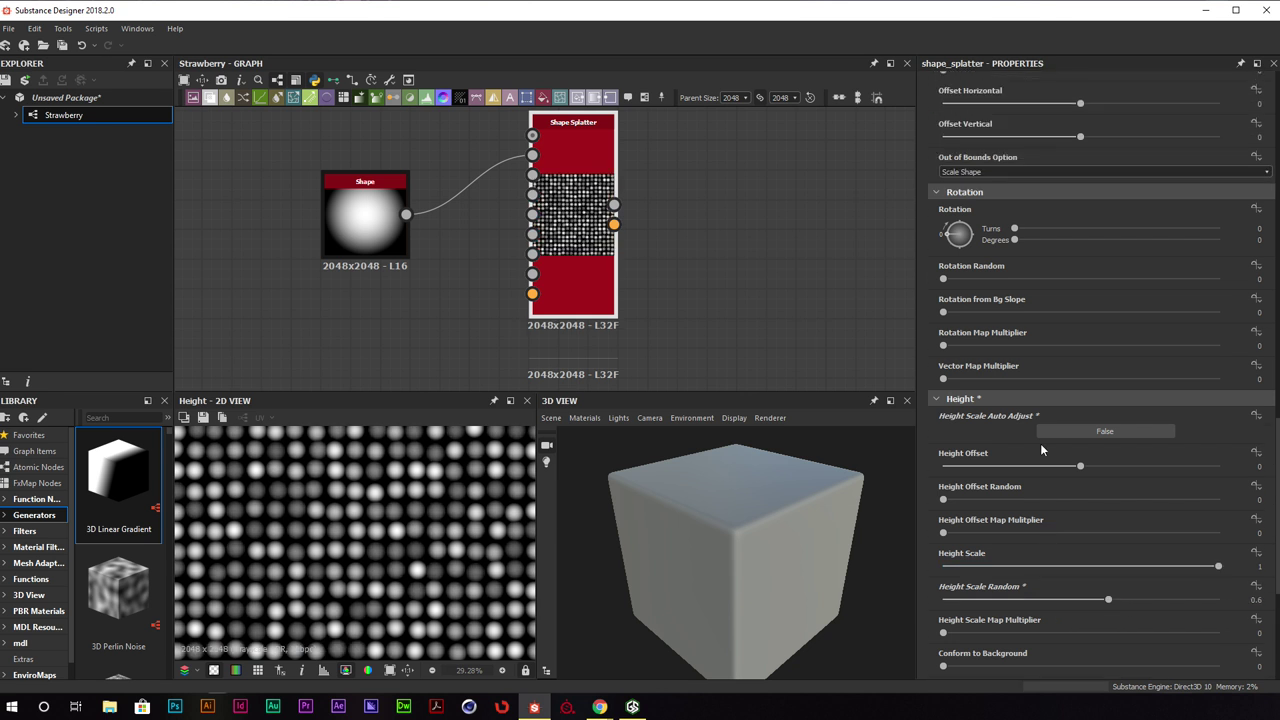
{"action": "scroll", "coordinate": [1040, 442], "scroll_direction": "up", "scroll_amount": 3}
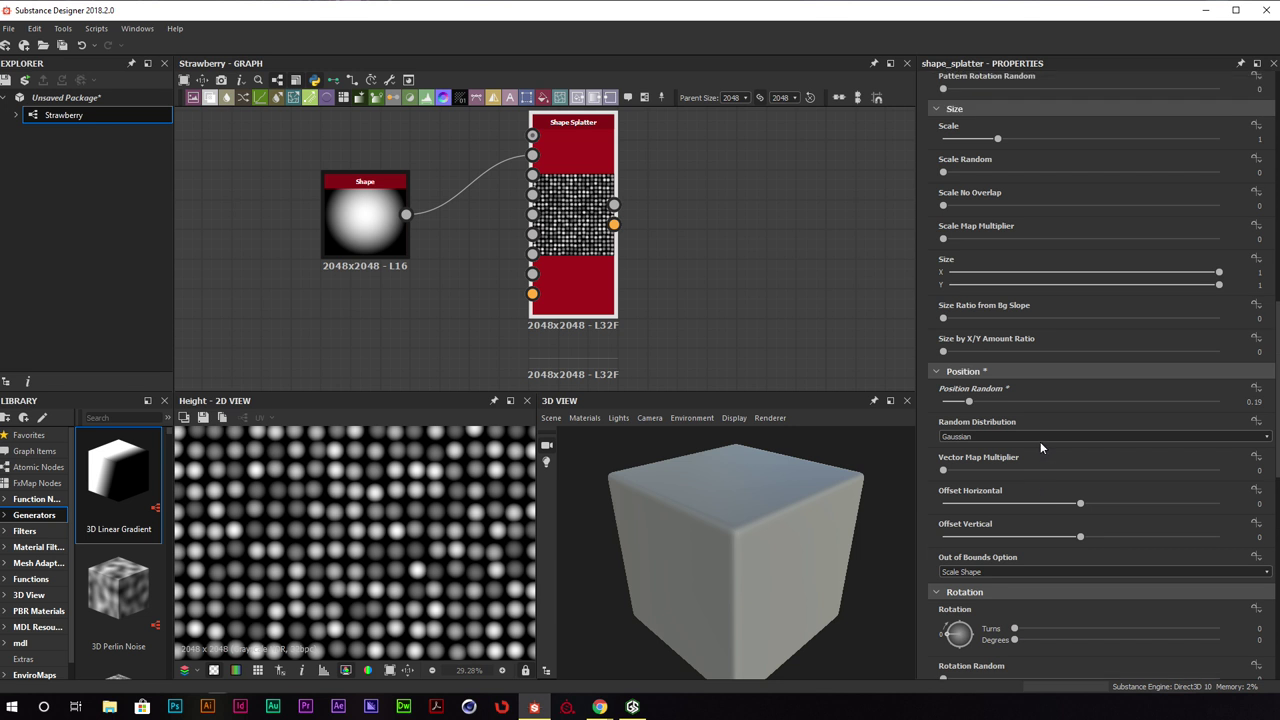
{"action": "left_click_drag", "start_coordinate": [997, 219], "coordinate": [1056, 219]}
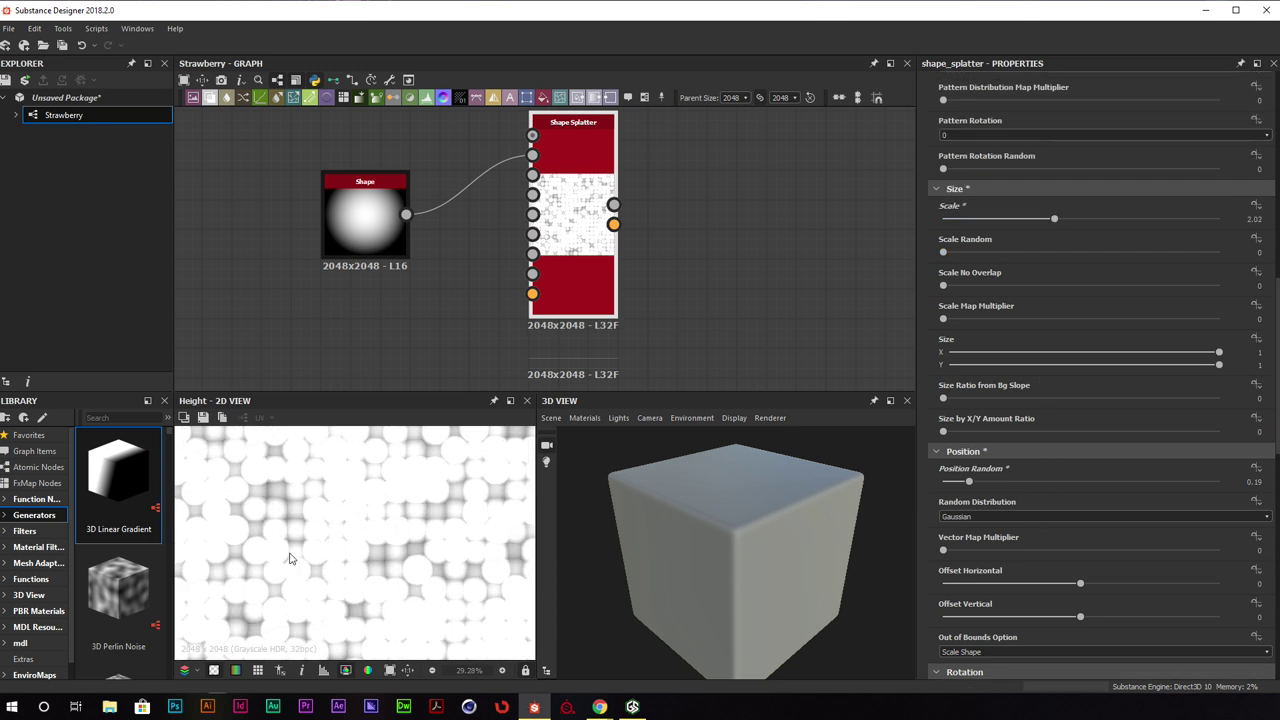
{"action": "scroll", "coordinate": [308, 548], "scroll_direction": "down", "scroll_amount": 3}
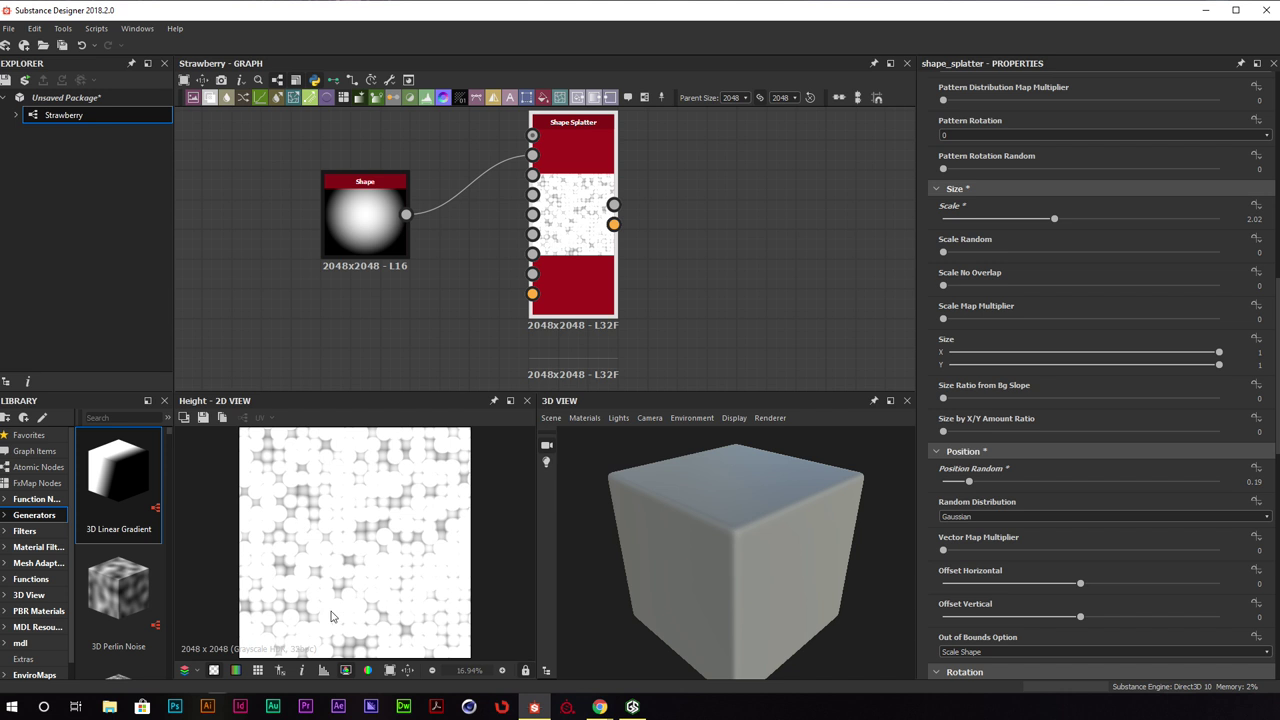
{"action": "scroll", "coordinate": [1064, 421], "scroll_direction": "down", "scroll_amount": 10}
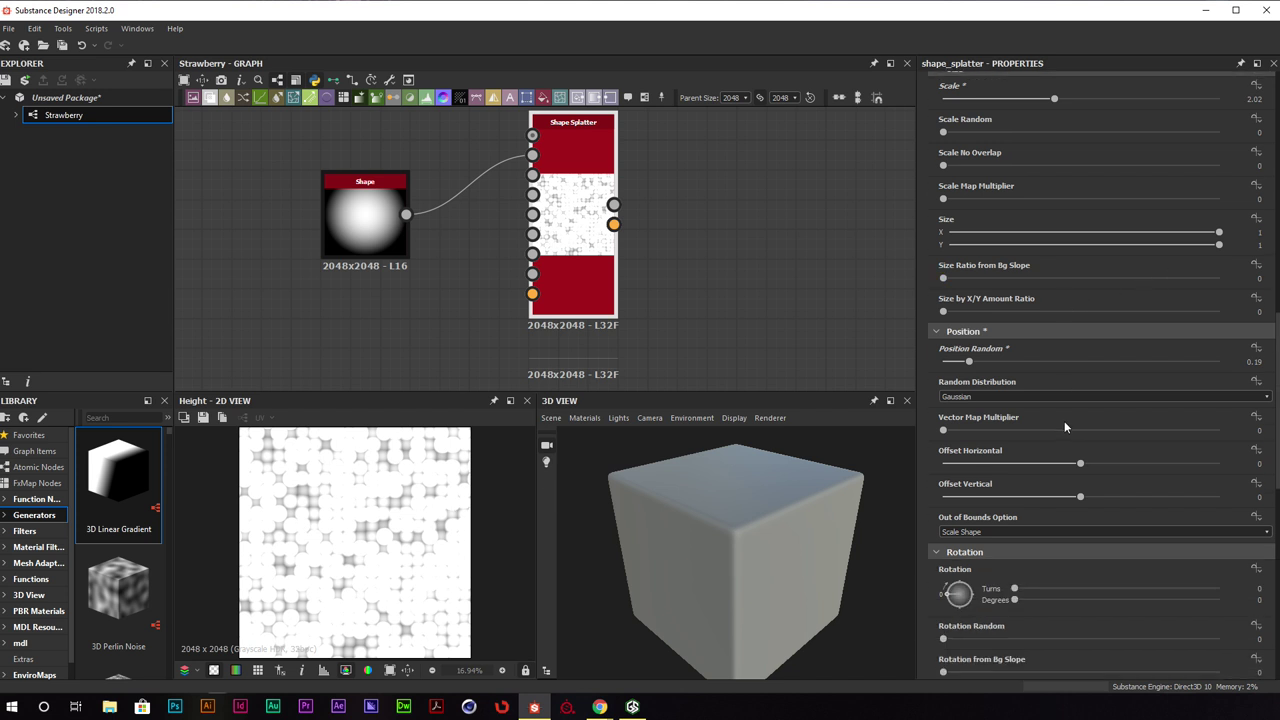
{"action": "scroll", "coordinate": [1063, 421], "scroll_direction": "down", "scroll_amount": 1}
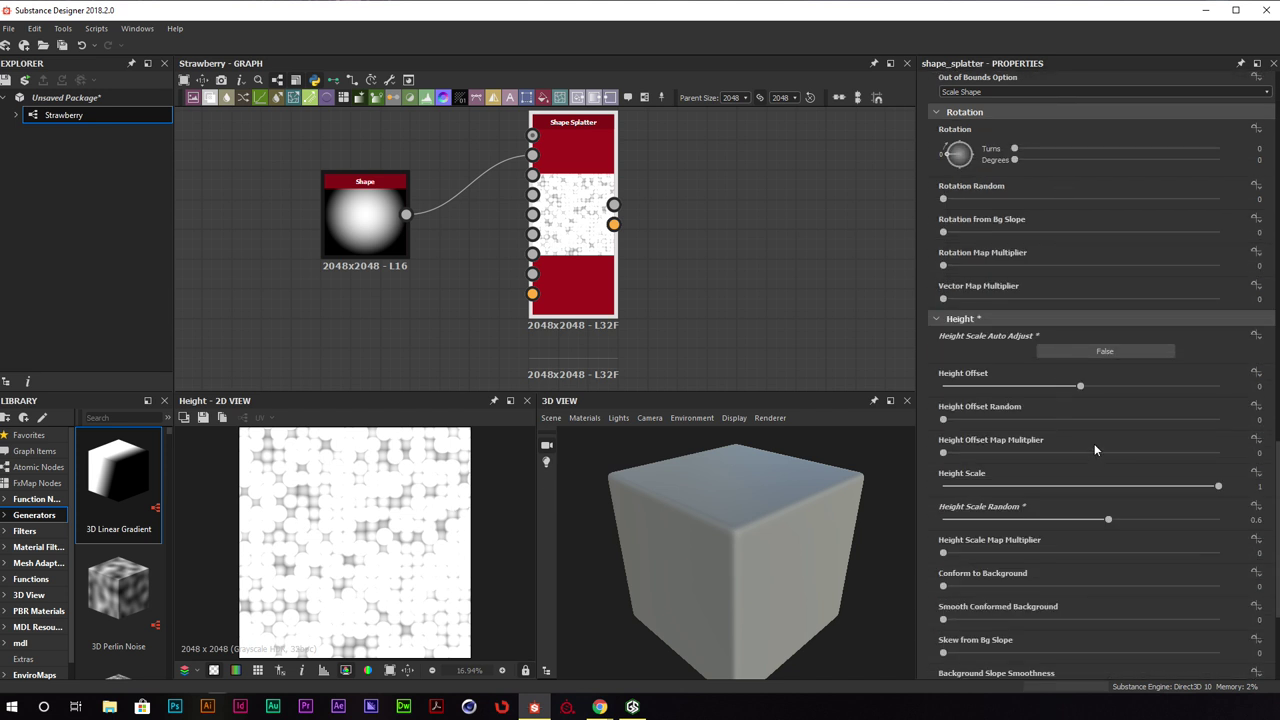
{"action": "left_click_drag", "start_coordinate": [1219, 488], "coordinate": [1041, 490]}
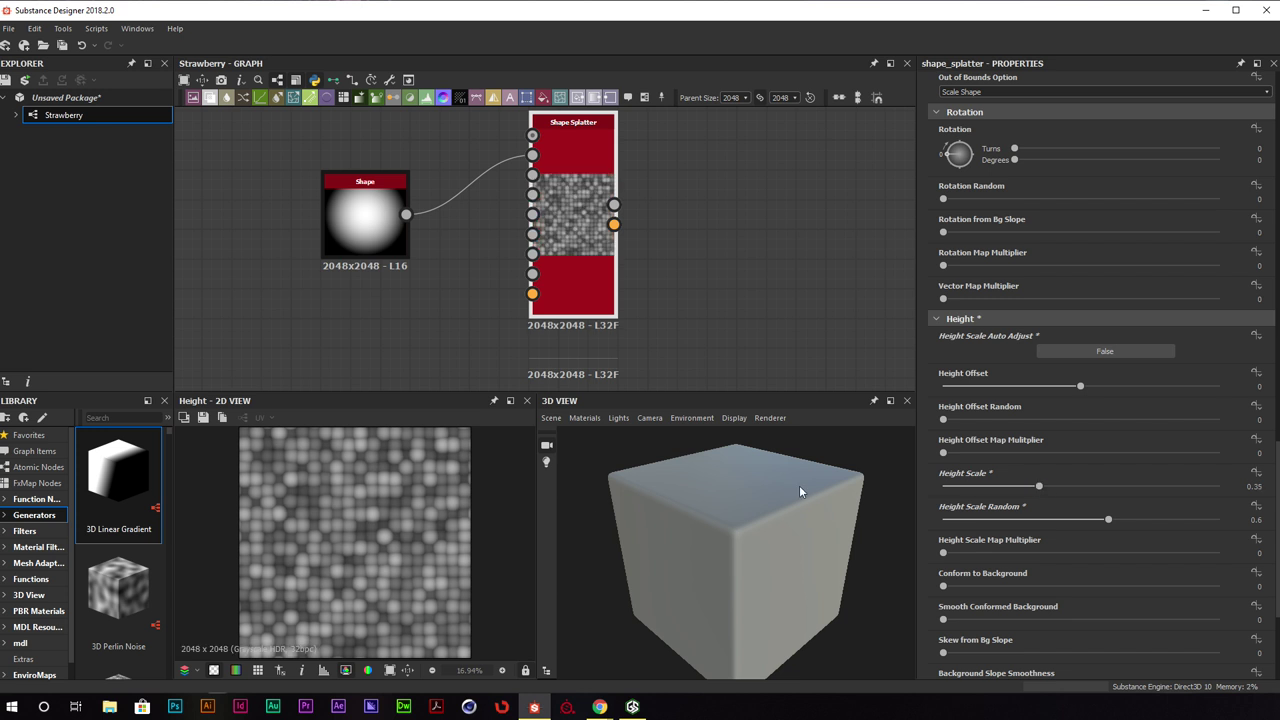
Bring the browser's strawberry photo over the graph to examine the seed arrangement, and move it off screen again
{"action": "scroll", "coordinate": [1032, 280], "scroll_direction": "up", "scroll_amount": 5}
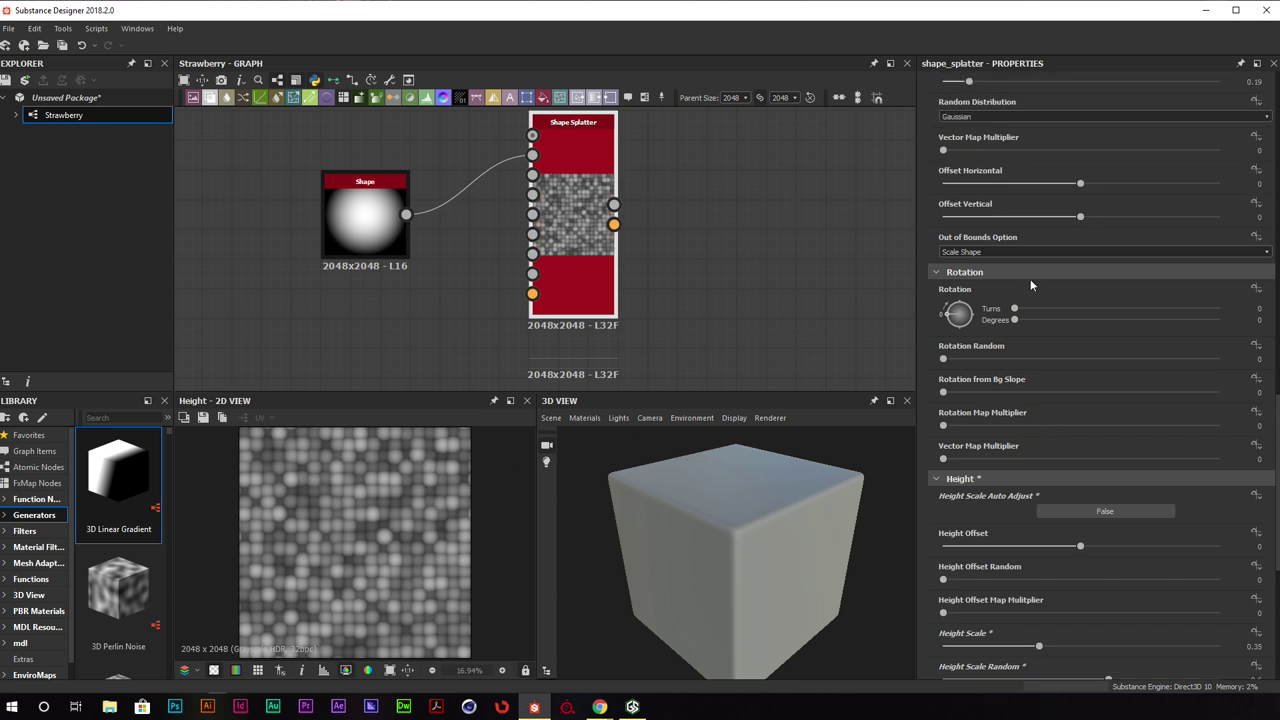
{"action": "scroll", "coordinate": [1028, 281], "scroll_direction": "up", "scroll_amount": 1}
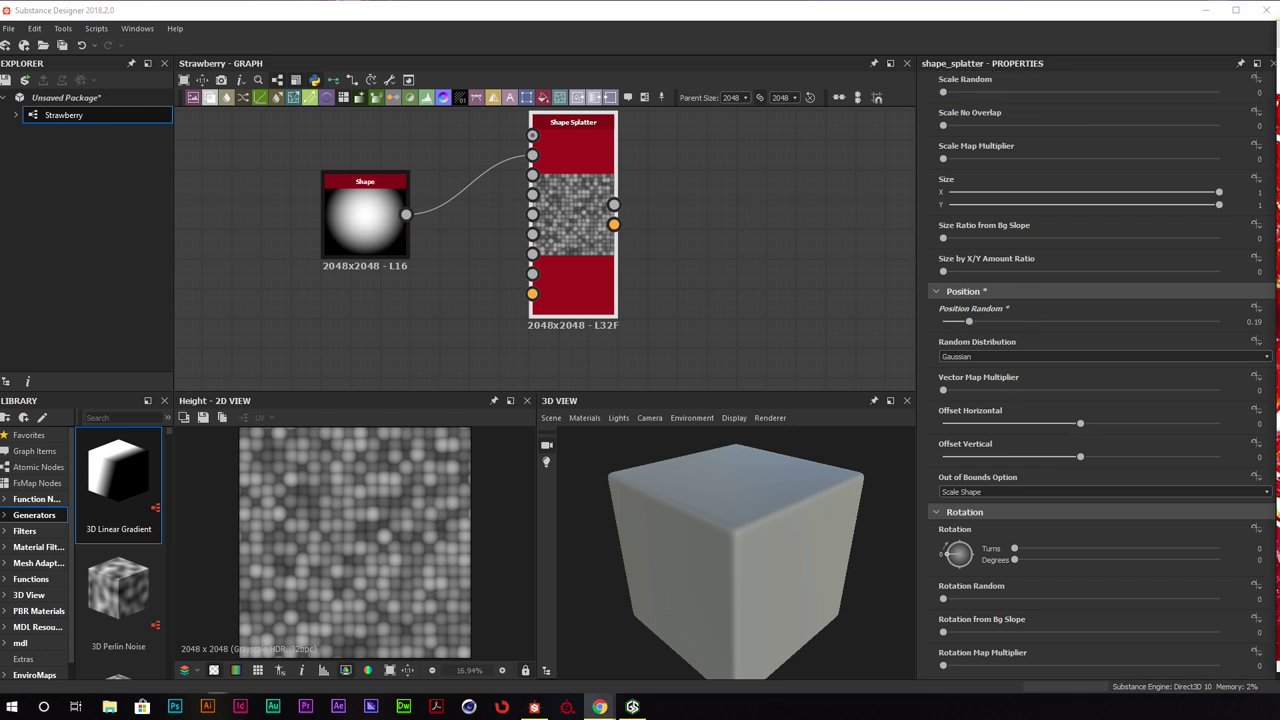
{"action": "left_click_drag", "start_coordinate": [1279, 36], "coordinate": [802, 24]}
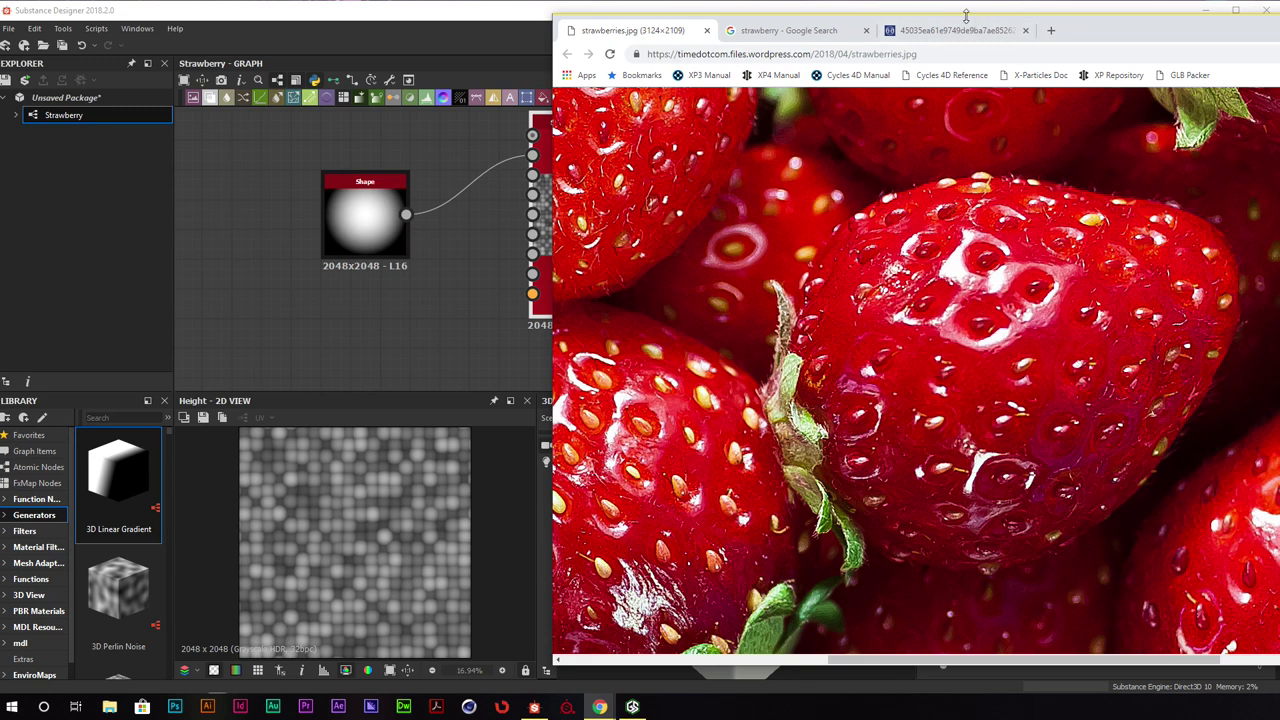
{"action": "left_click_drag", "start_coordinate": [957, 22], "coordinate": [1279, 19]}
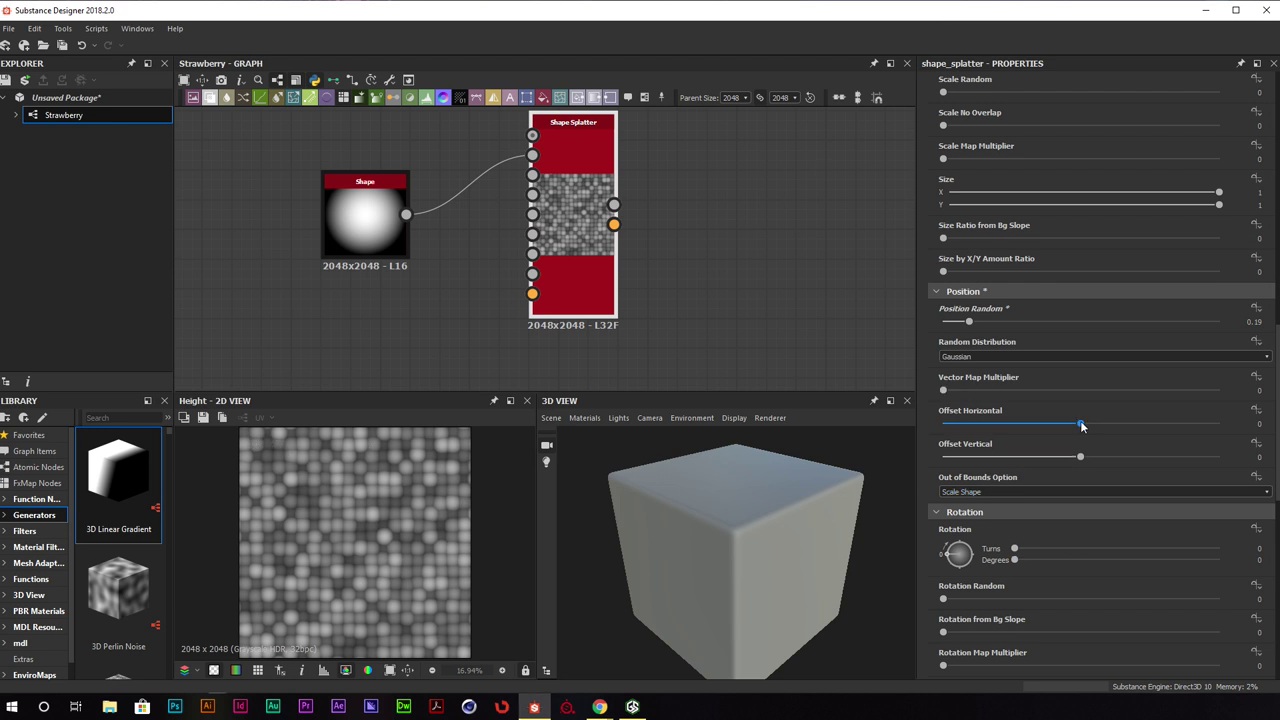
Set the Shape Splatter's Offset Horizontal to 0.5 to stagger the rows
{"action": "left_click_drag", "start_coordinate": [1081, 425], "coordinate": [1116, 425]}
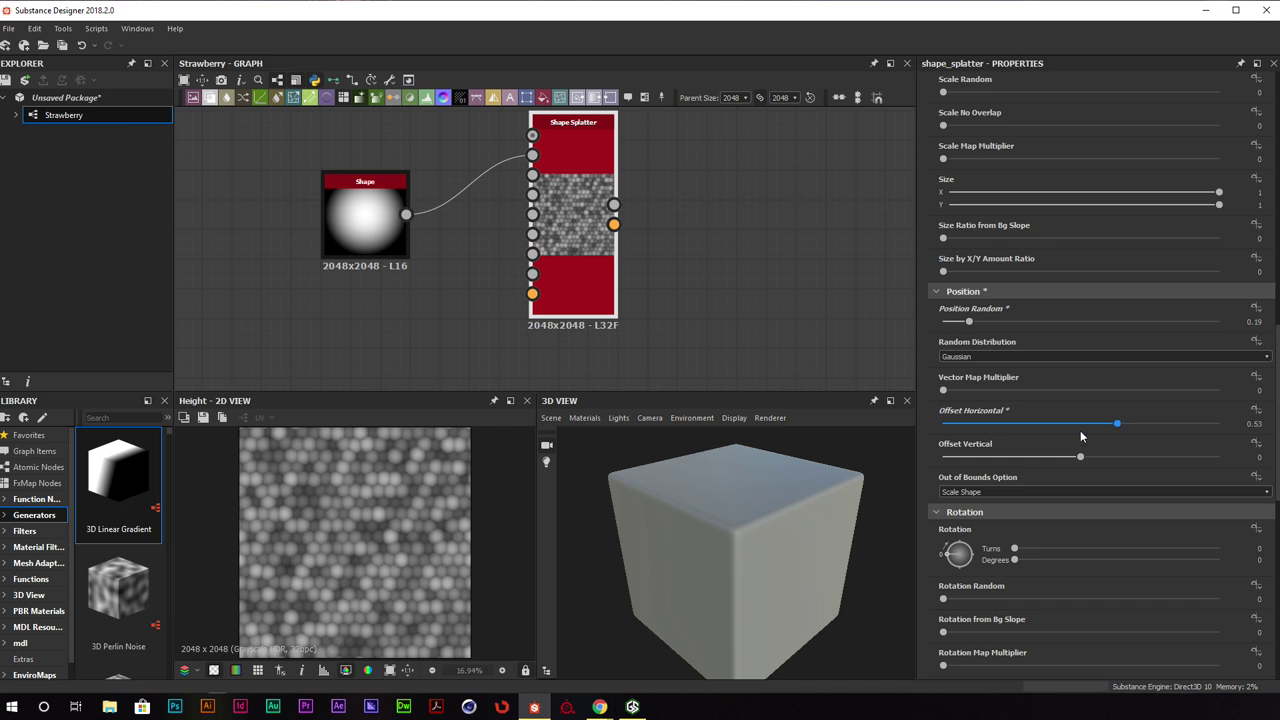
{"action": "scroll", "coordinate": [391, 480], "scroll_direction": "up", "scroll_amount": 5}
{"action": "scroll", "coordinate": [381, 477], "scroll_direction": "up", "scroll_amount": 2}
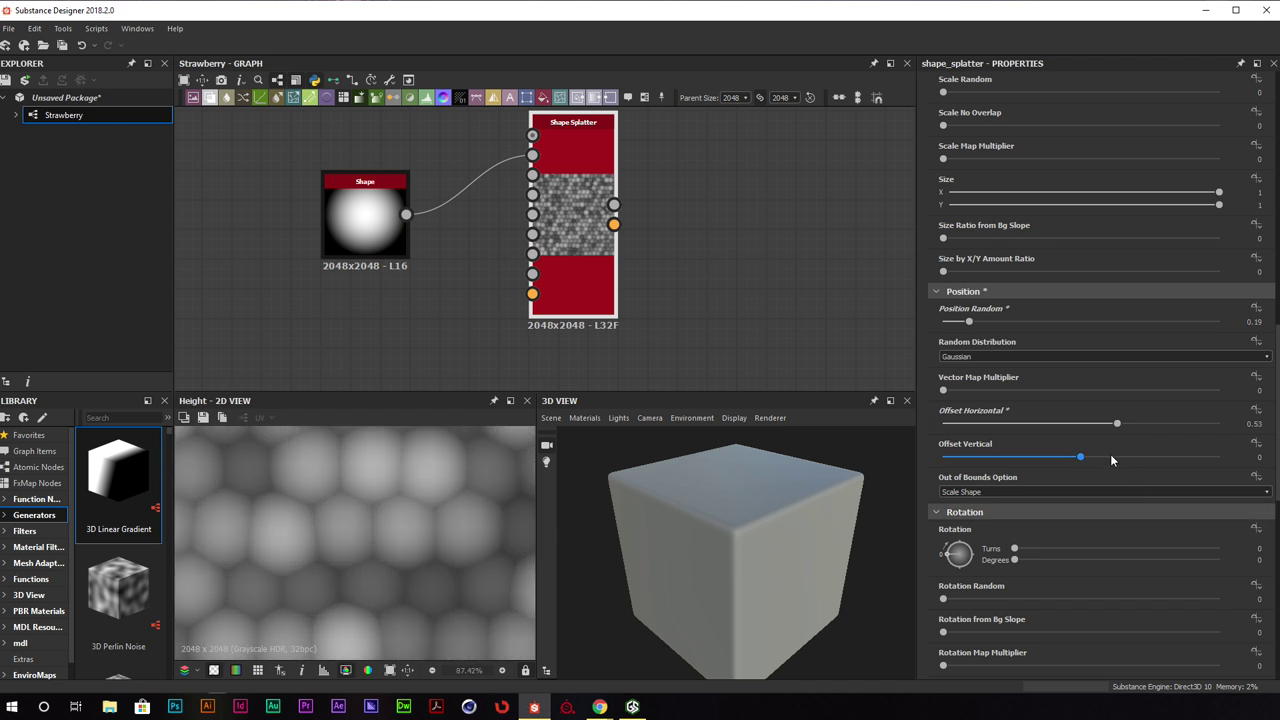
{"action": "left_click_drag", "start_coordinate": [1117, 425], "coordinate": [1114, 425]}
{"action": "double_click", "coordinate": [1250, 424]}
{"action": "key", "text": "Return"}
{"action": "left_click", "coordinate": [1260, 424]}
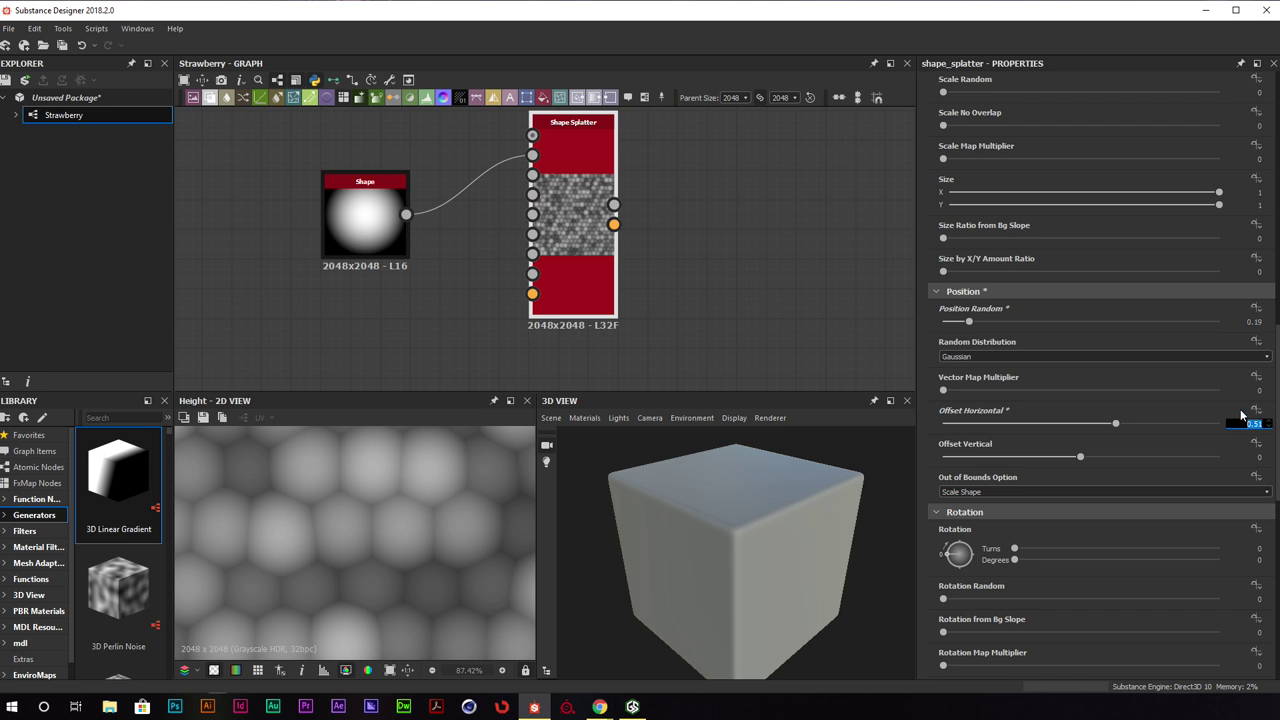
{"action": "key", "text": "Return"}
Set the Shape Splatter's Scale Random to 0.09 and its Scale to 2.63
{"action": "key", "text": "alt+Tab"}
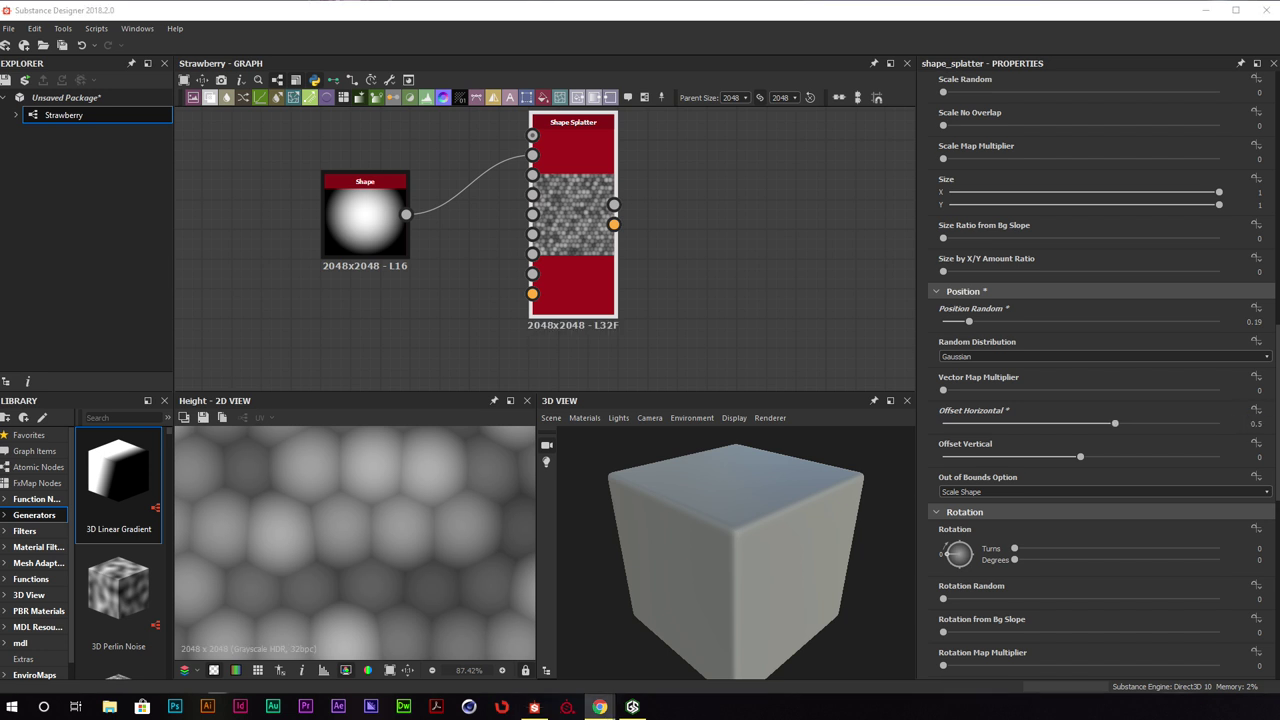
{"action": "key", "text": "alt+Tab"}
{"action": "scroll", "coordinate": [421, 472], "scroll_direction": "down", "scroll_amount": 5}
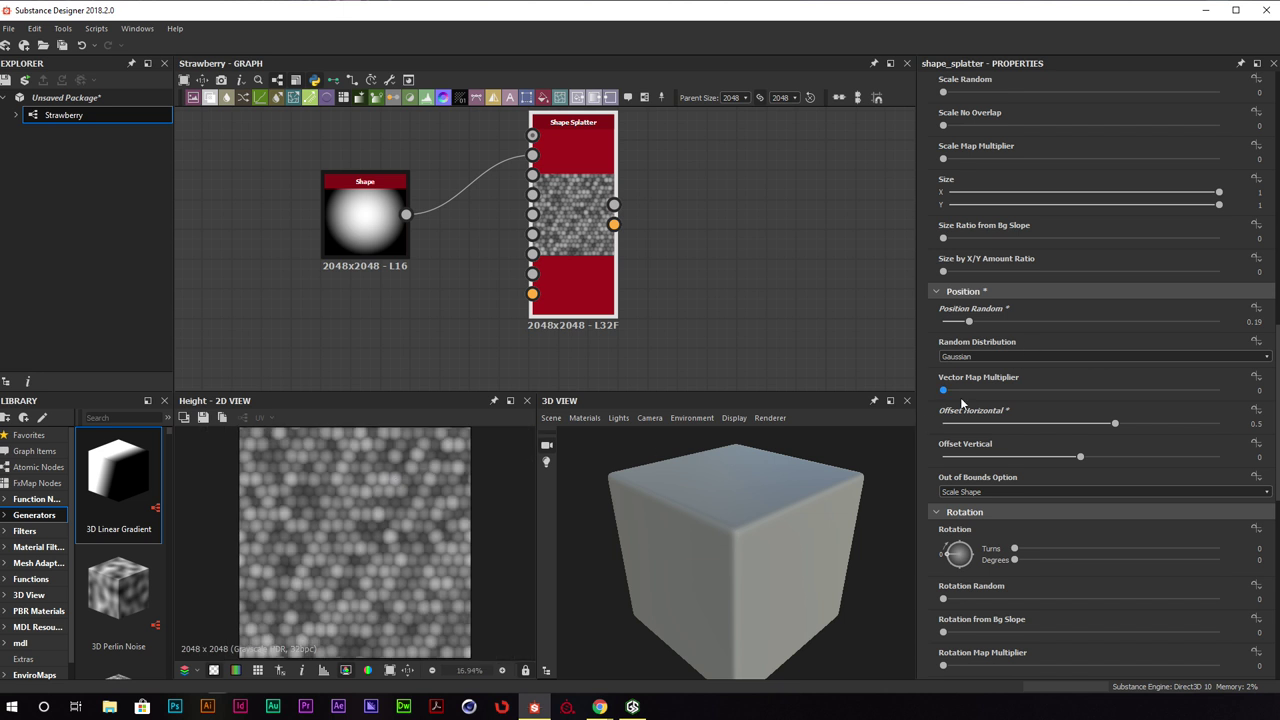
{"action": "scroll", "coordinate": [945, 325], "scroll_direction": "up", "scroll_amount": 2}
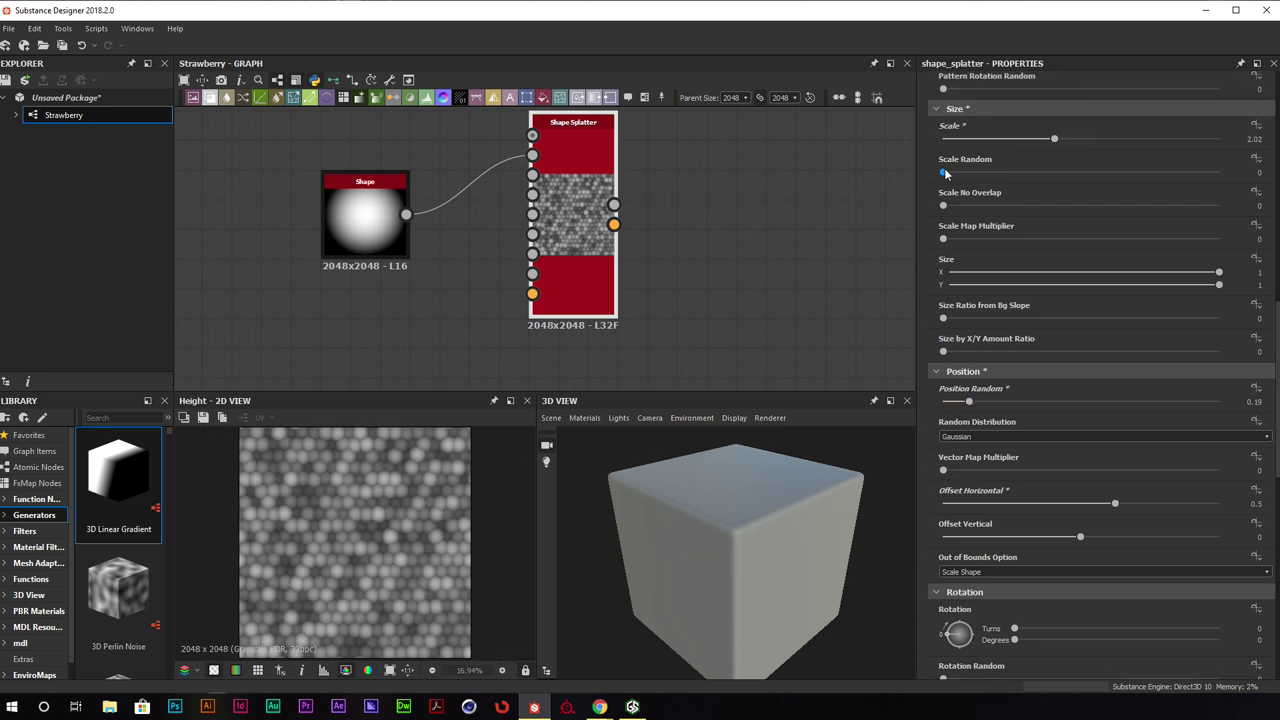
{"action": "left_click_drag", "start_coordinate": [945, 174], "coordinate": [968, 177]}
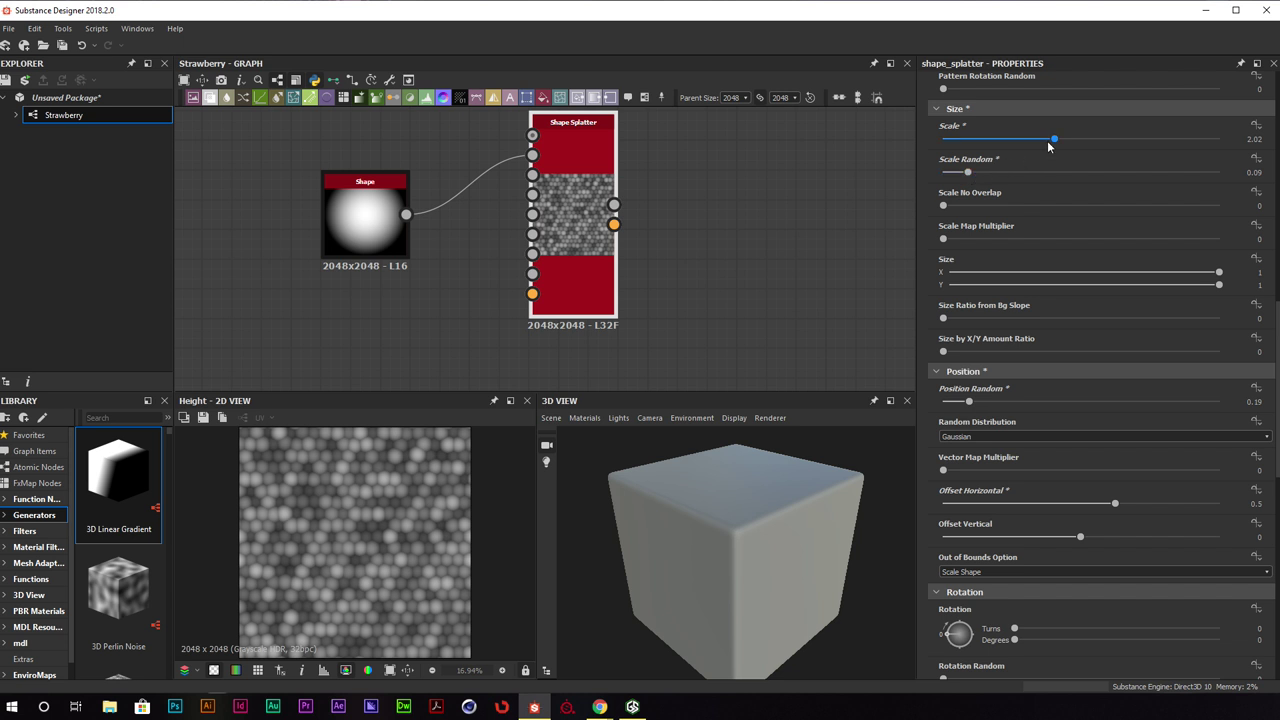
{"action": "left_click_drag", "start_coordinate": [1054, 139], "coordinate": [1088, 139]}
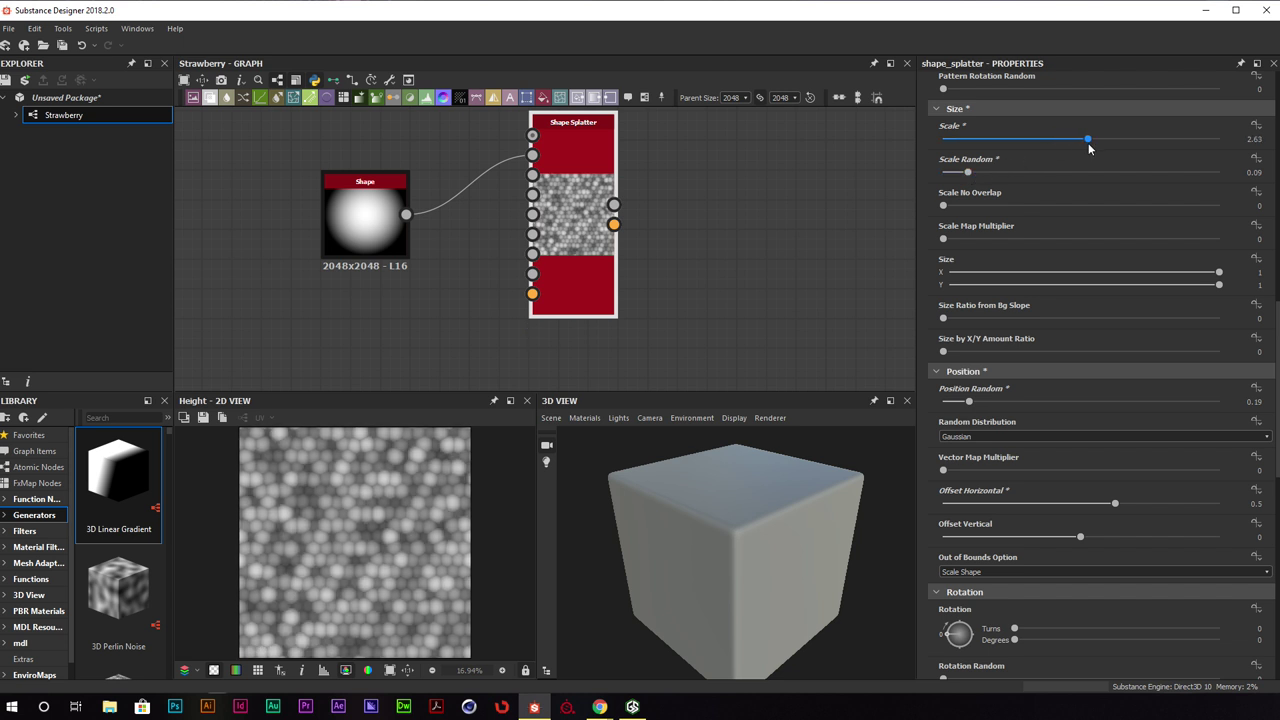
Inspect the overlapping shapes in the height preview and set Scale No Overlap to 0.09
{"action": "scroll", "coordinate": [422, 494], "scroll_direction": "up", "scroll_amount": 5}
{"action": "scroll", "coordinate": [382, 488], "scroll_direction": "down", "scroll_amount": 1}
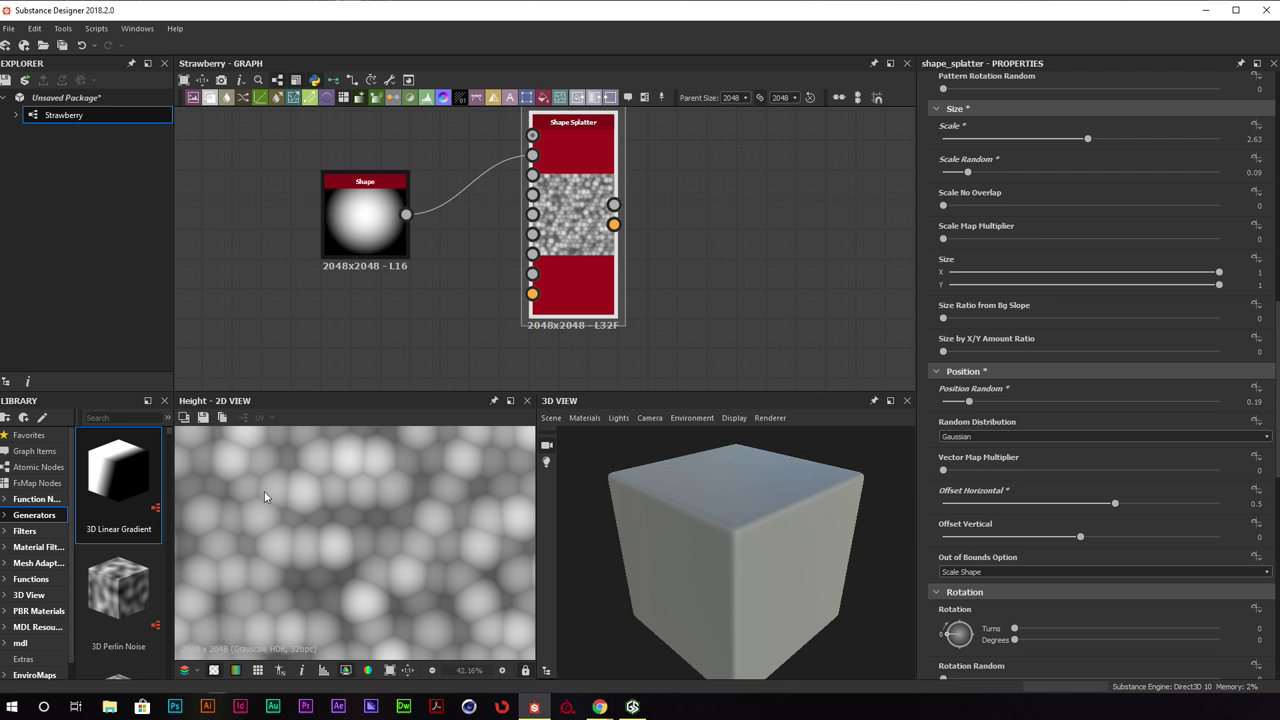
{"action": "middle_click_drag", "start_coordinate": [264, 491], "coordinate": [399, 434]}
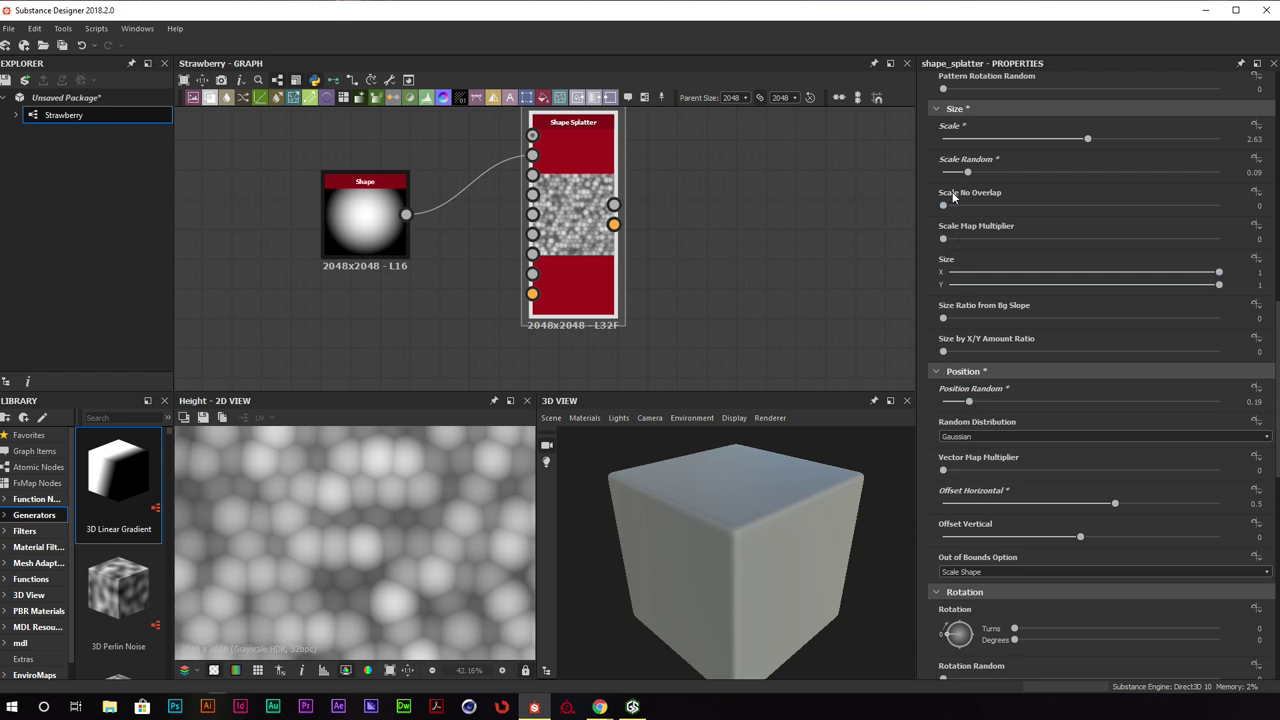
{"action": "left_click_drag", "start_coordinate": [944, 206], "coordinate": [967, 208]}
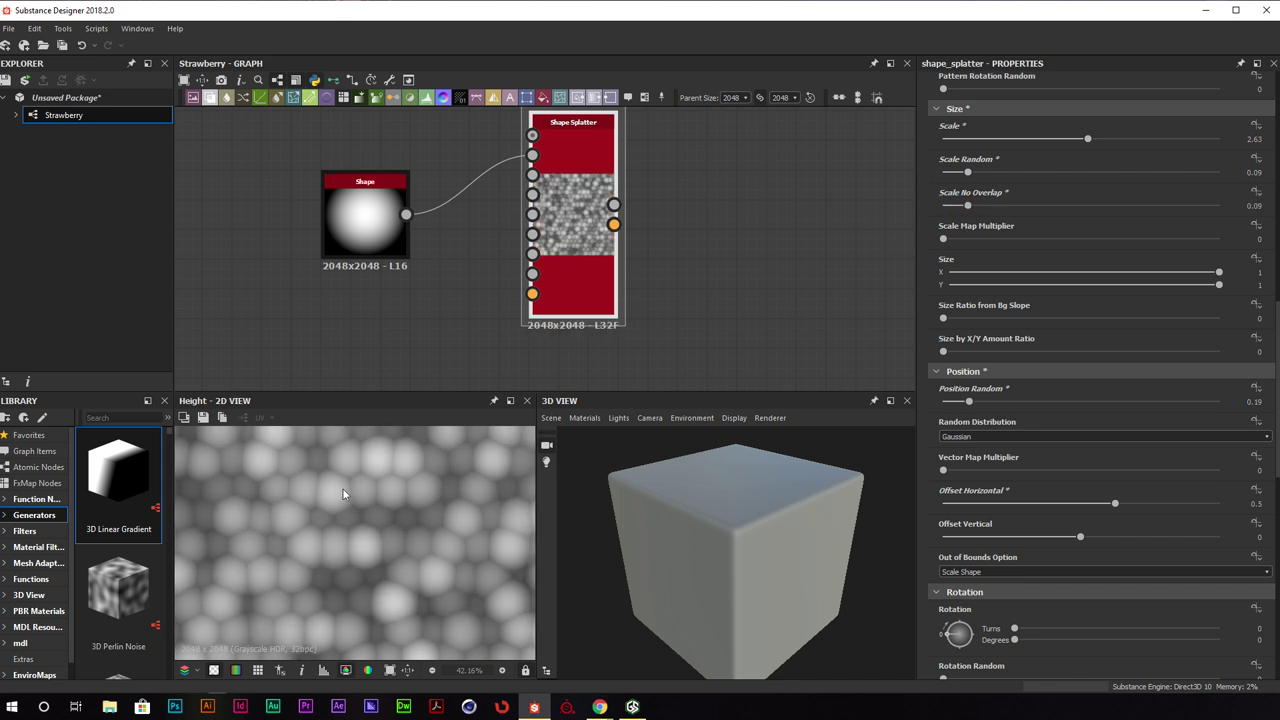
{"action": "scroll", "coordinate": [423, 571], "scroll_direction": "down", "scroll_amount": 3}
Duplicate the Shape Splatter node with its Shape connection and place the copy above the original
{"action": "left_click", "coordinate": [749, 194]}
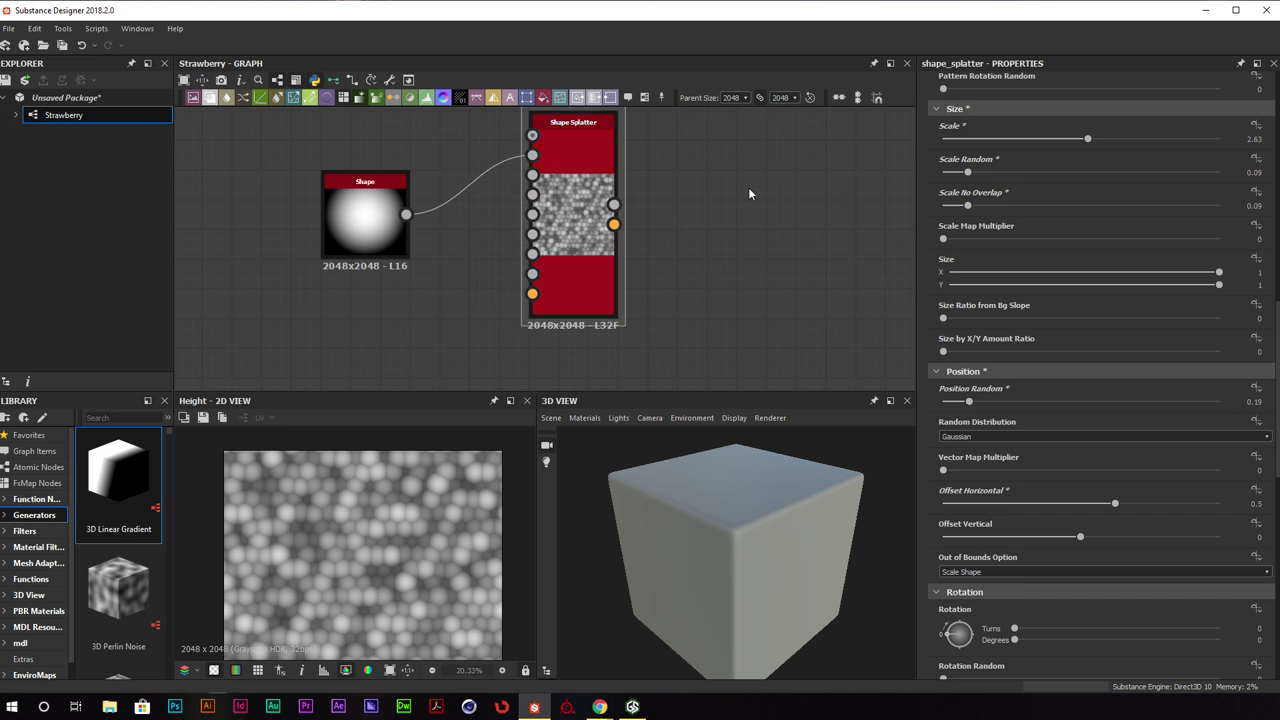
{"action": "scroll", "coordinate": [553, 249], "scroll_direction": "down", "scroll_amount": 3}
{"action": "middle_click_drag", "start_coordinate": [611, 209], "coordinate": [612, 269]}
{"action": "left_click", "coordinate": [575, 284]}
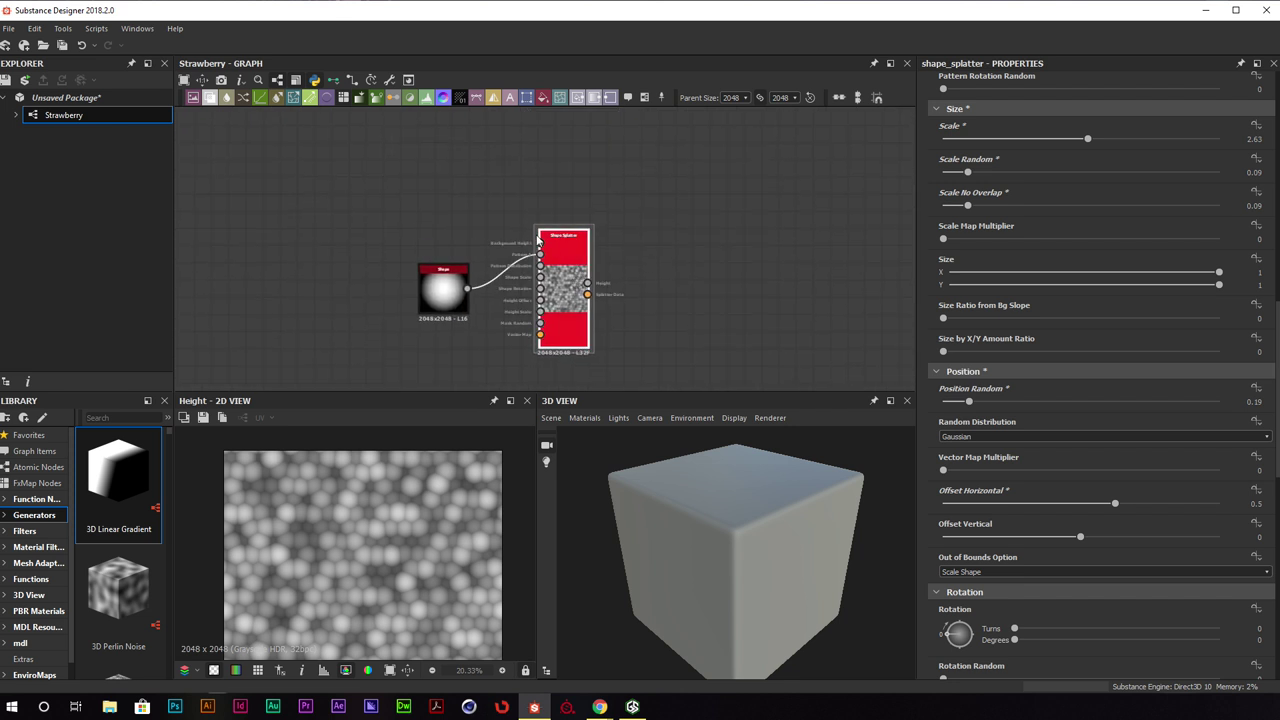
{"action": "key", "text": "ctrl+d"}
{"action": "left_click_drag", "start_coordinate": [536, 243], "coordinate": [557, 151]}
{"action": "middle_click_drag", "start_coordinate": [600, 173], "coordinate": [603, 232]}
{"action": "left_click", "coordinate": [566, 245]}
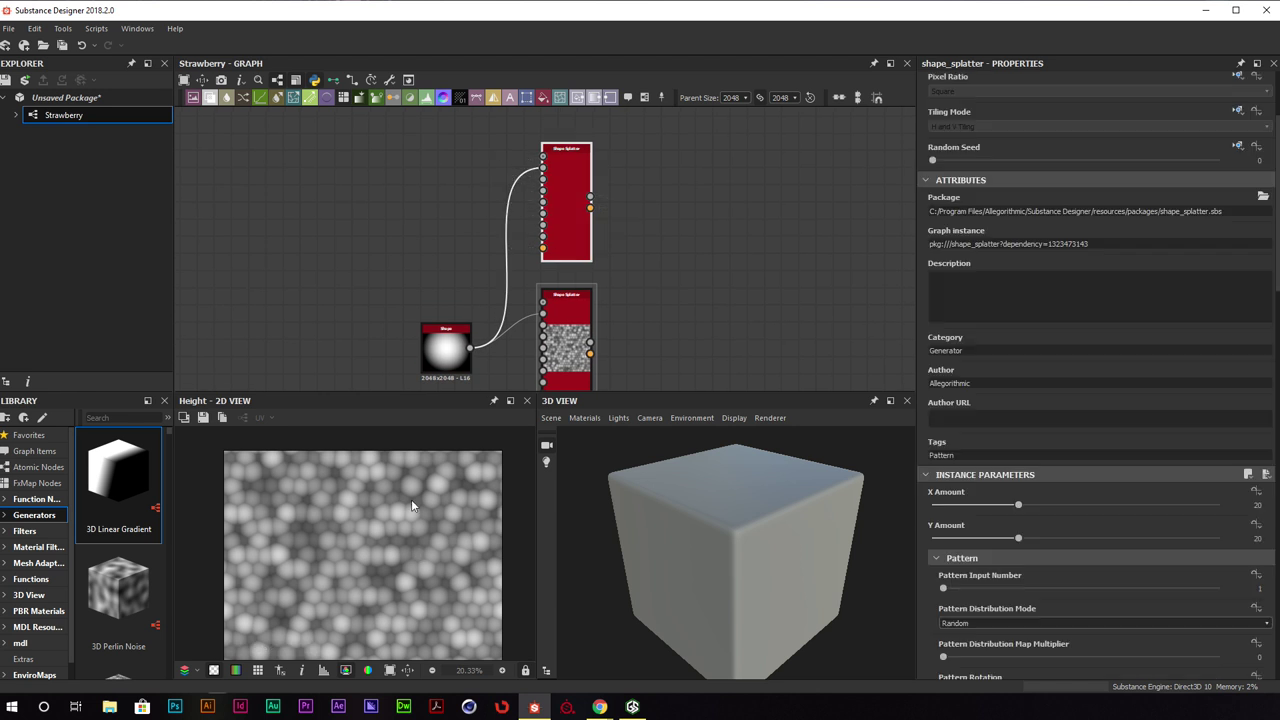
Place the Shape node between the two Shape Splatters and set the upper copy's Scale to 1.11
{"action": "left_click_drag", "start_coordinate": [446, 345], "coordinate": [394, 243]}
{"action": "scroll", "coordinate": [340, 535], "scroll_direction": "down", "scroll_amount": 1}
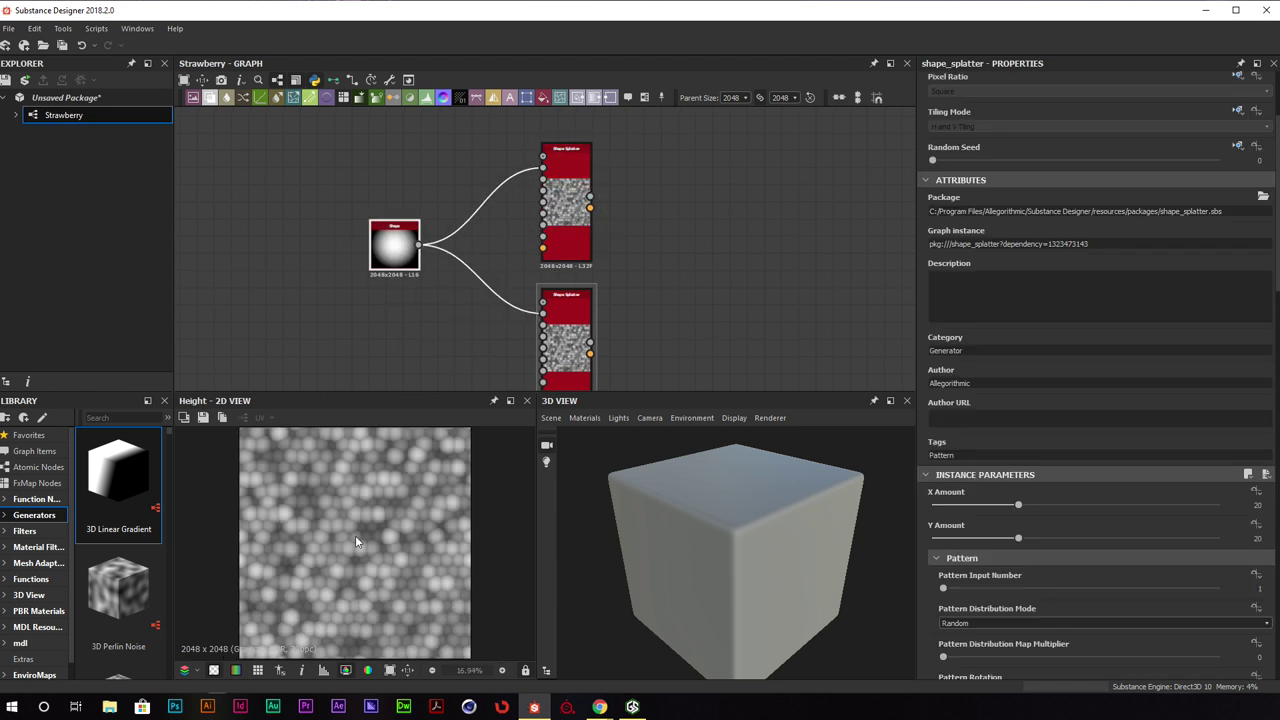
{"action": "scroll", "coordinate": [355, 535], "scroll_direction": "up", "scroll_amount": 3}
{"action": "scroll", "coordinate": [998, 530], "scroll_direction": "down", "scroll_amount": 3}
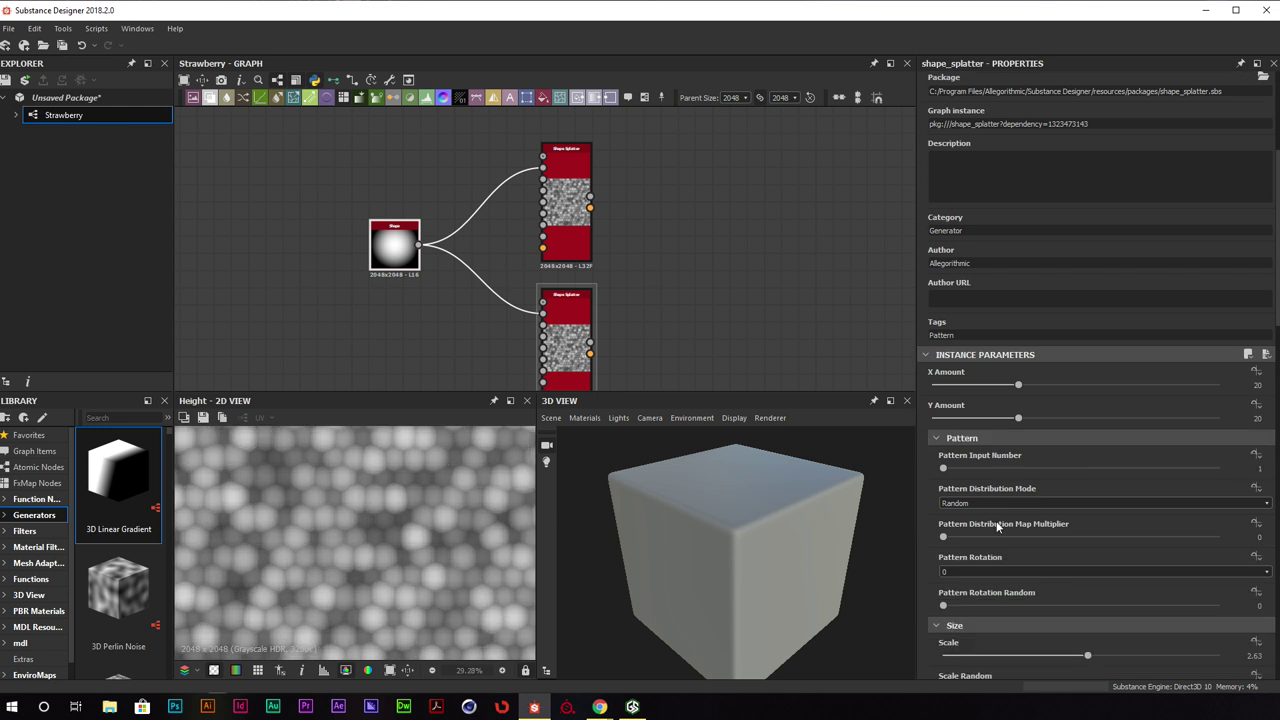
{"action": "scroll", "coordinate": [995, 518], "scroll_direction": "down", "scroll_amount": 3}
{"action": "scroll", "coordinate": [995, 518], "scroll_direction": "down", "scroll_amount": 1}
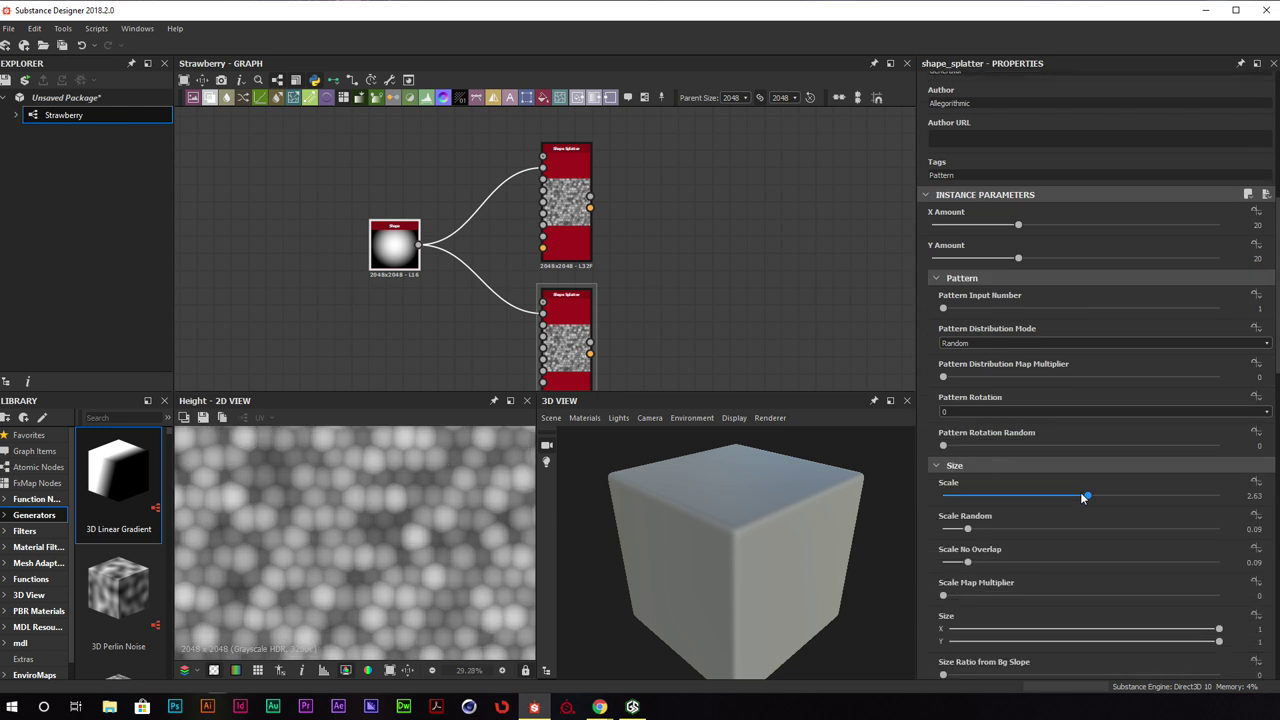
{"action": "left_click_drag", "start_coordinate": [1083, 497], "coordinate": [1003, 503]}
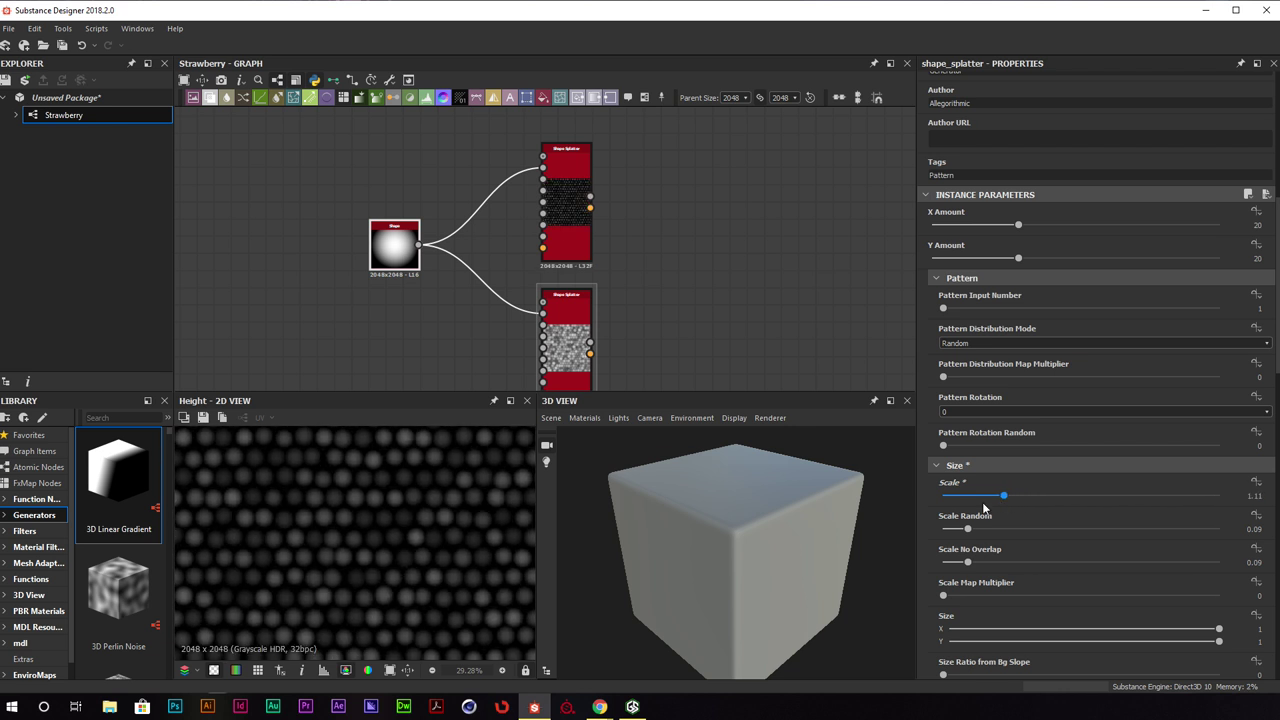
Add a Levels node beside the original Shape Splatter and feed it with the splatter's Height output
{"action": "middle_click_drag", "start_coordinate": [719, 300], "coordinate": [645, 289]}
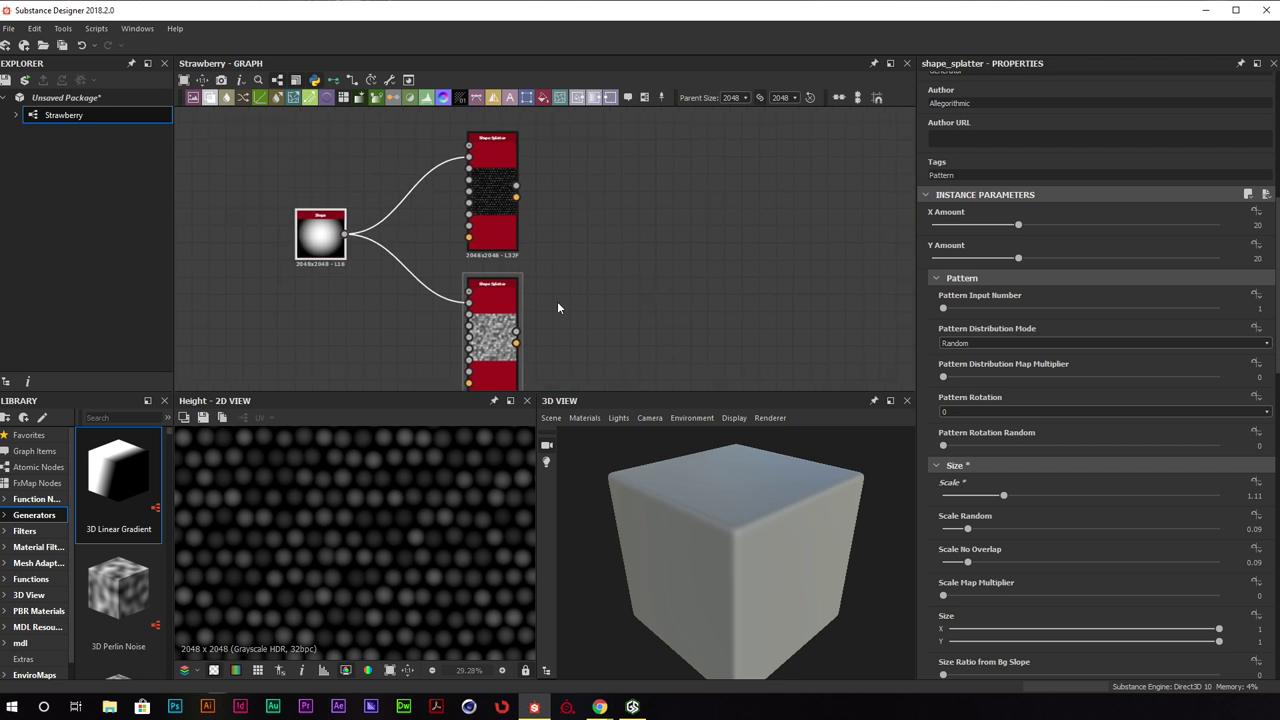
{"action": "double_click", "coordinate": [505, 297]}
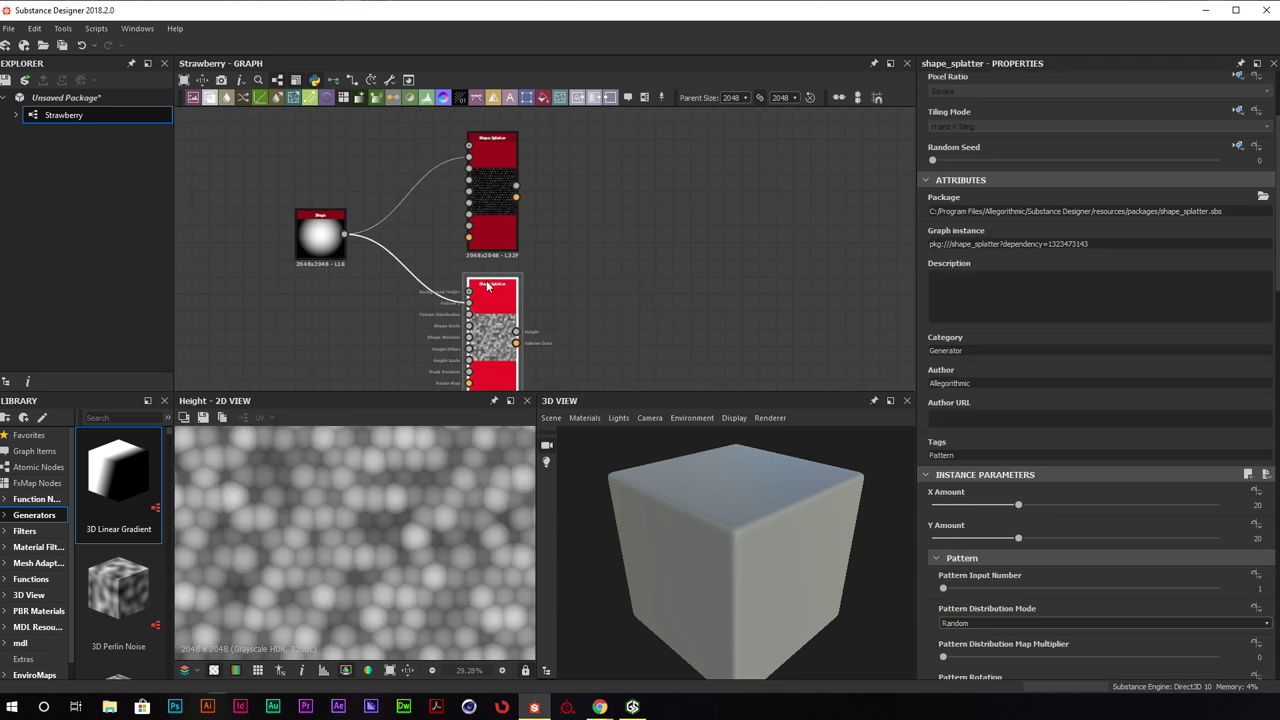
{"action": "middle_click_drag", "start_coordinate": [621, 295], "coordinate": [575, 282]}
{"action": "key", "text": "space"}
{"action": "type", "text": "levels"}
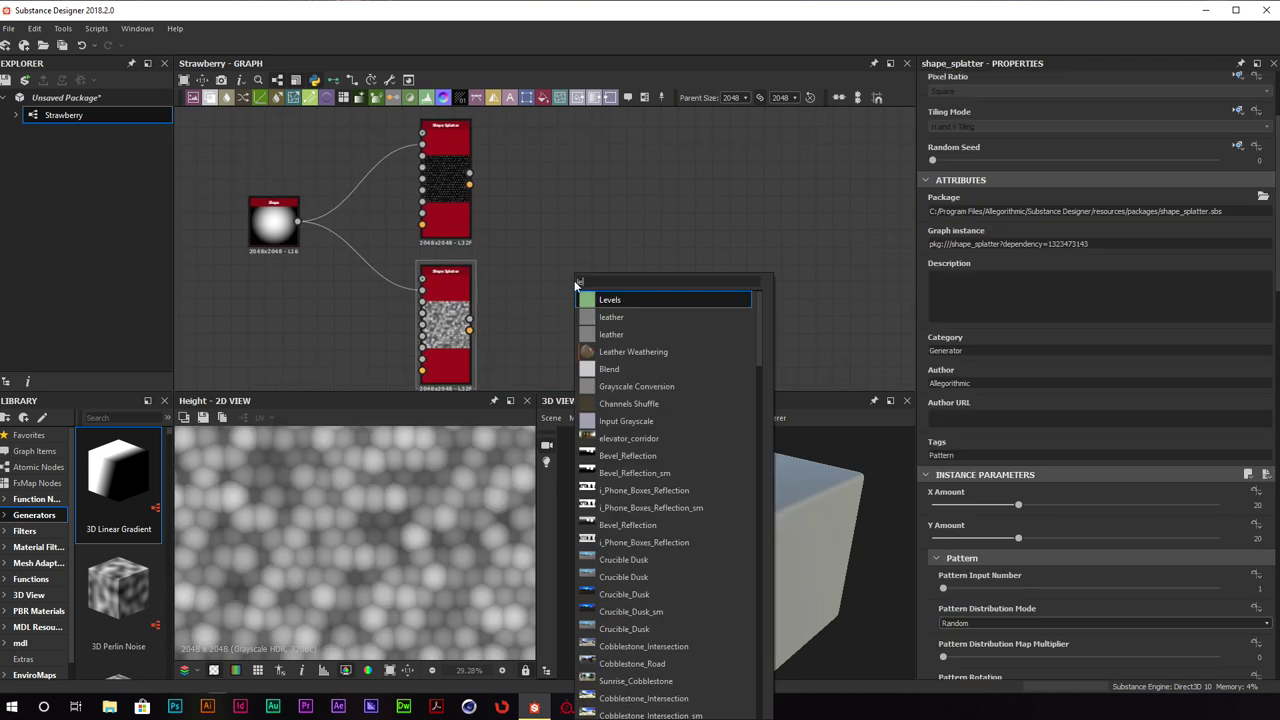
{"action": "key", "text": "Return"}
{"action": "left_click_drag", "start_coordinate": [571, 290], "coordinate": [571, 324]}
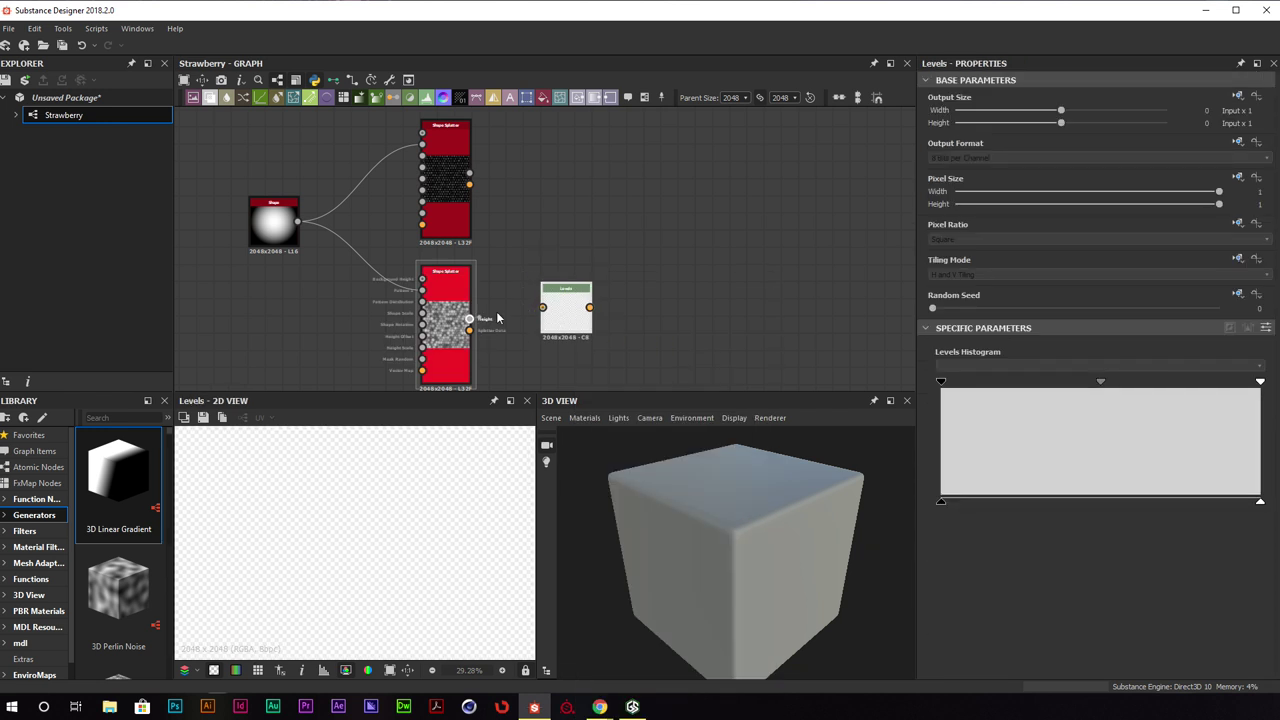
{"action": "left_click_drag", "start_coordinate": [469, 319], "coordinate": [543, 307]}
{"action": "scroll", "coordinate": [468, 333], "scroll_direction": "up", "scroll_amount": 5}
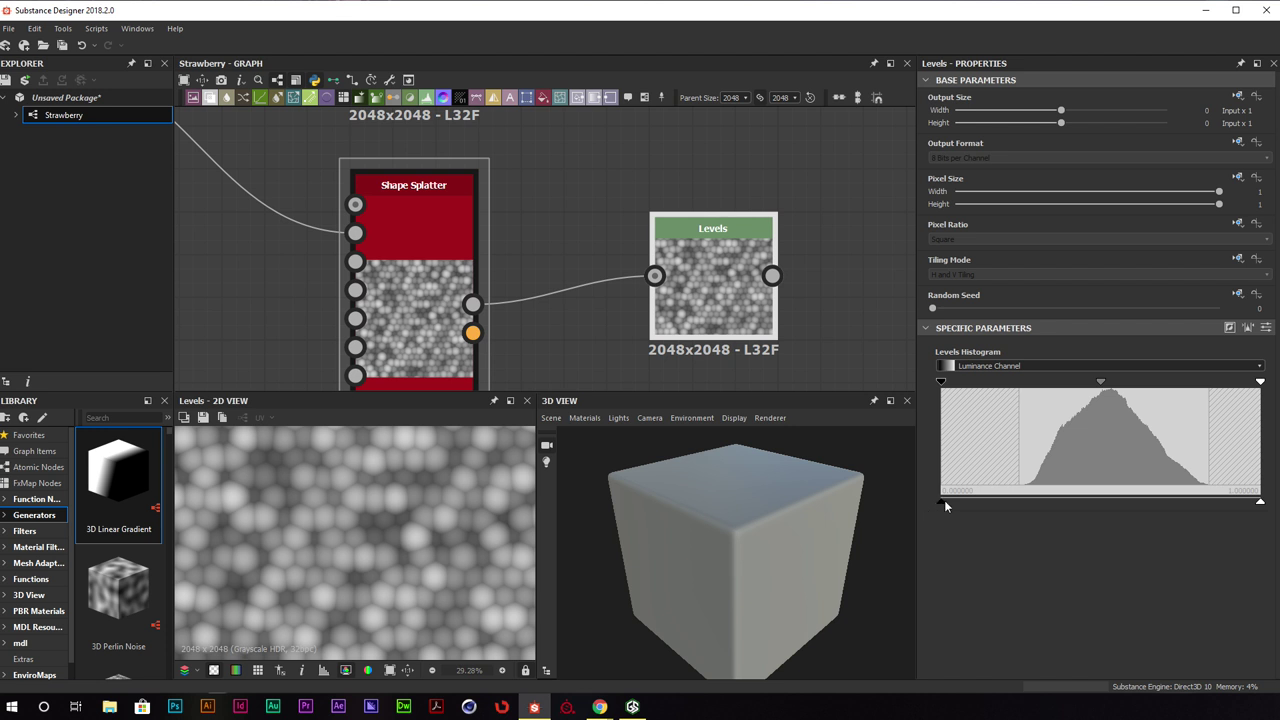
Narrow the Levels output range to roughly the histogram's two edges and align the Levels node with the splatter's Height output
{"action": "left_click_drag", "start_coordinate": [945, 503], "coordinate": [1028, 505]}
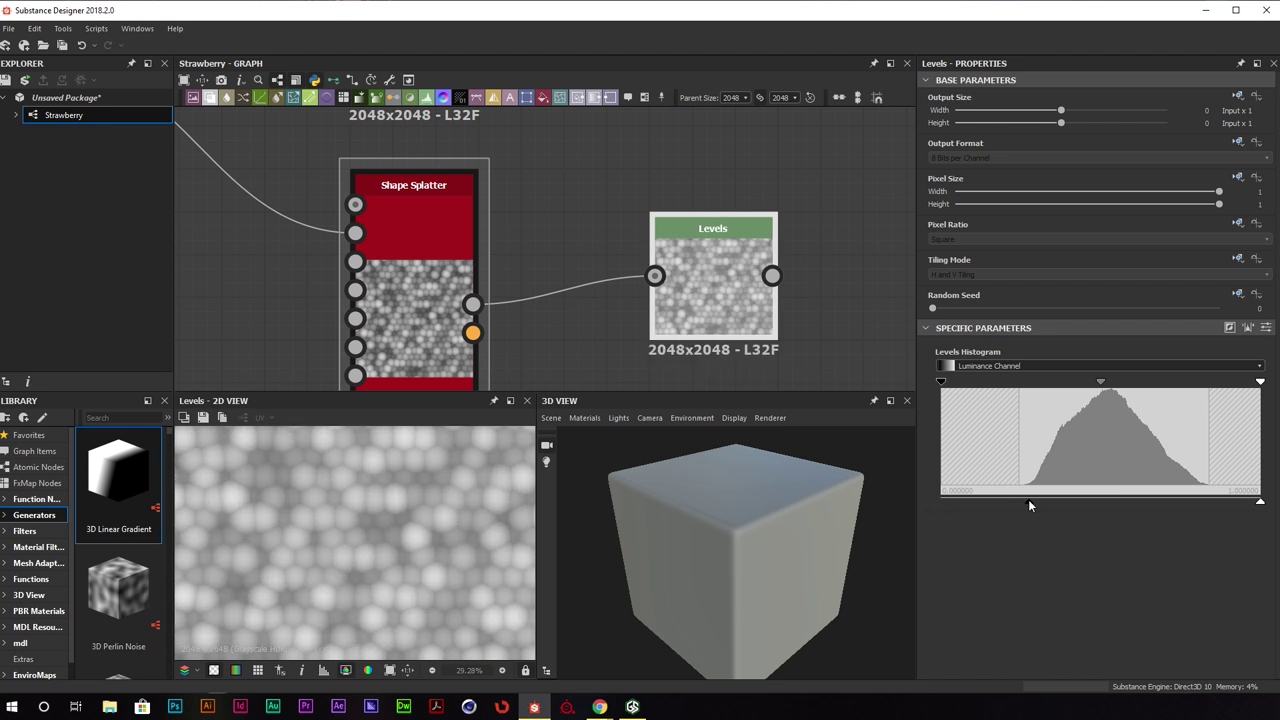
{"action": "left_click_drag", "start_coordinate": [1260, 503], "coordinate": [1213, 503]}
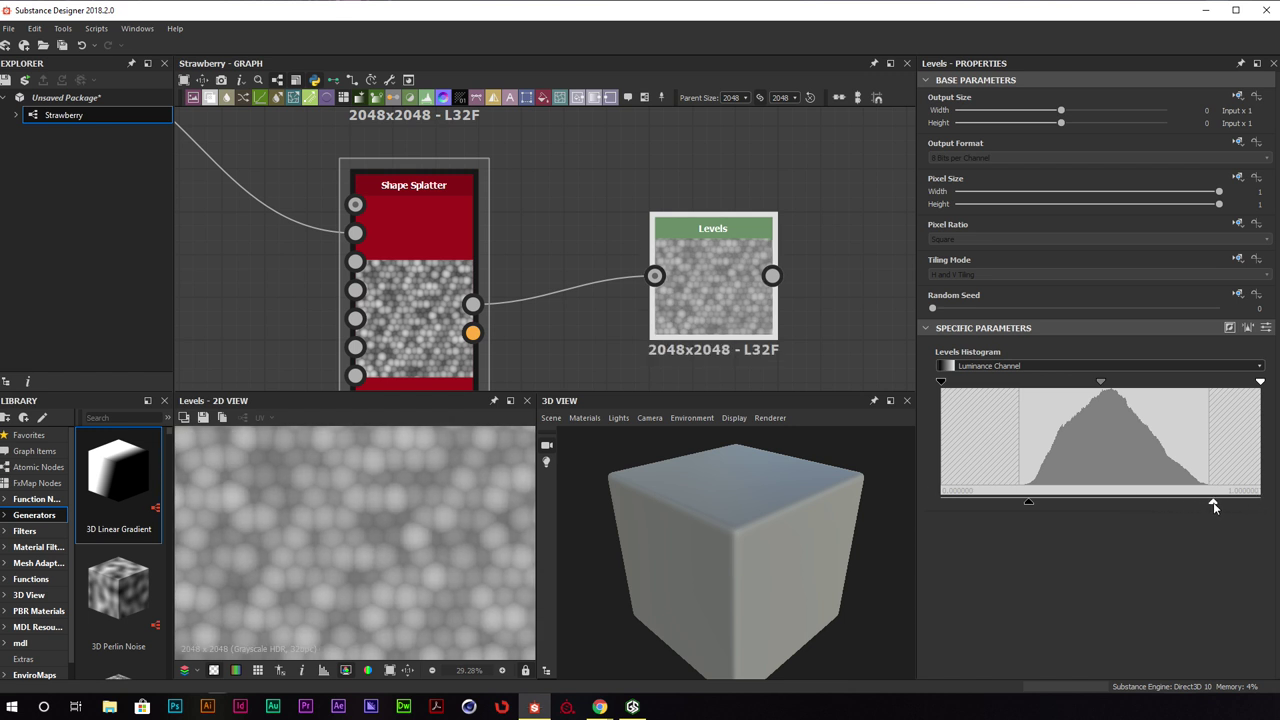
{"action": "scroll", "coordinate": [414, 517], "scroll_direction": "down", "scroll_amount": 3}
{"action": "left_click_drag", "start_coordinate": [689, 297], "coordinate": [696, 323]}
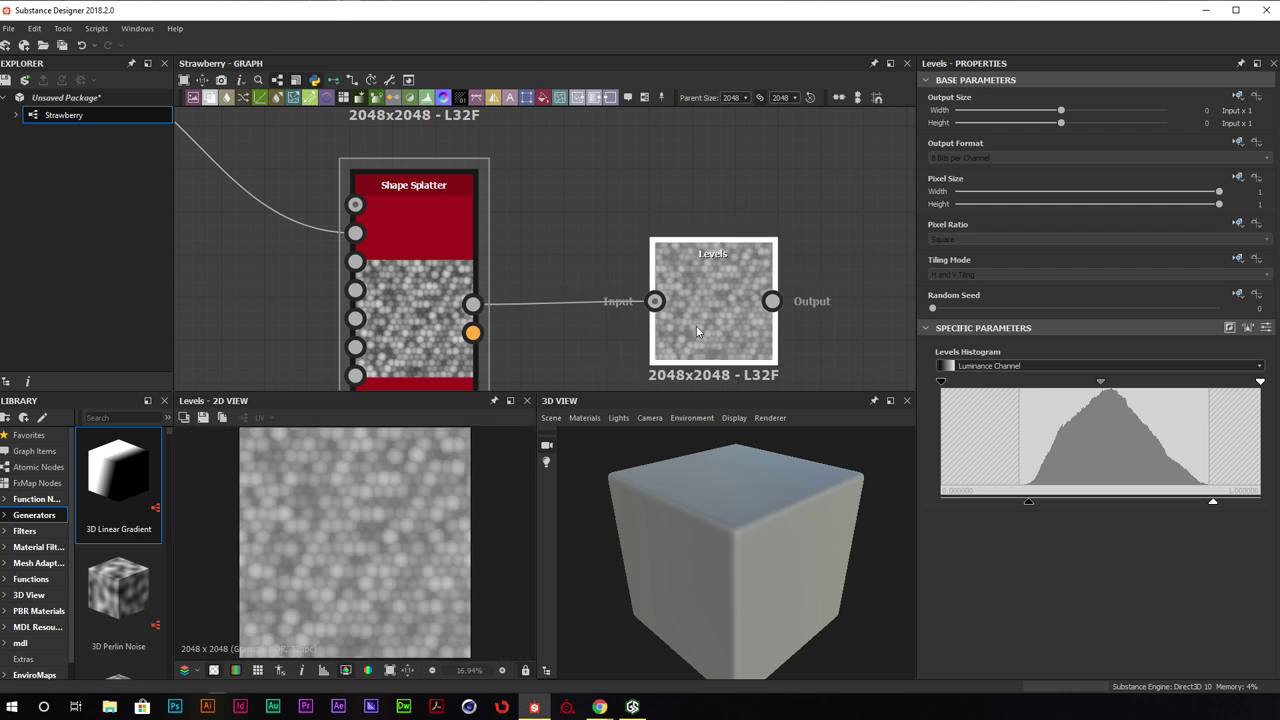
Add a Blur HQ Grayscale node connected to the Levels output
{"action": "key", "text": "space"}
{"action": "key", "text": "Escape"}
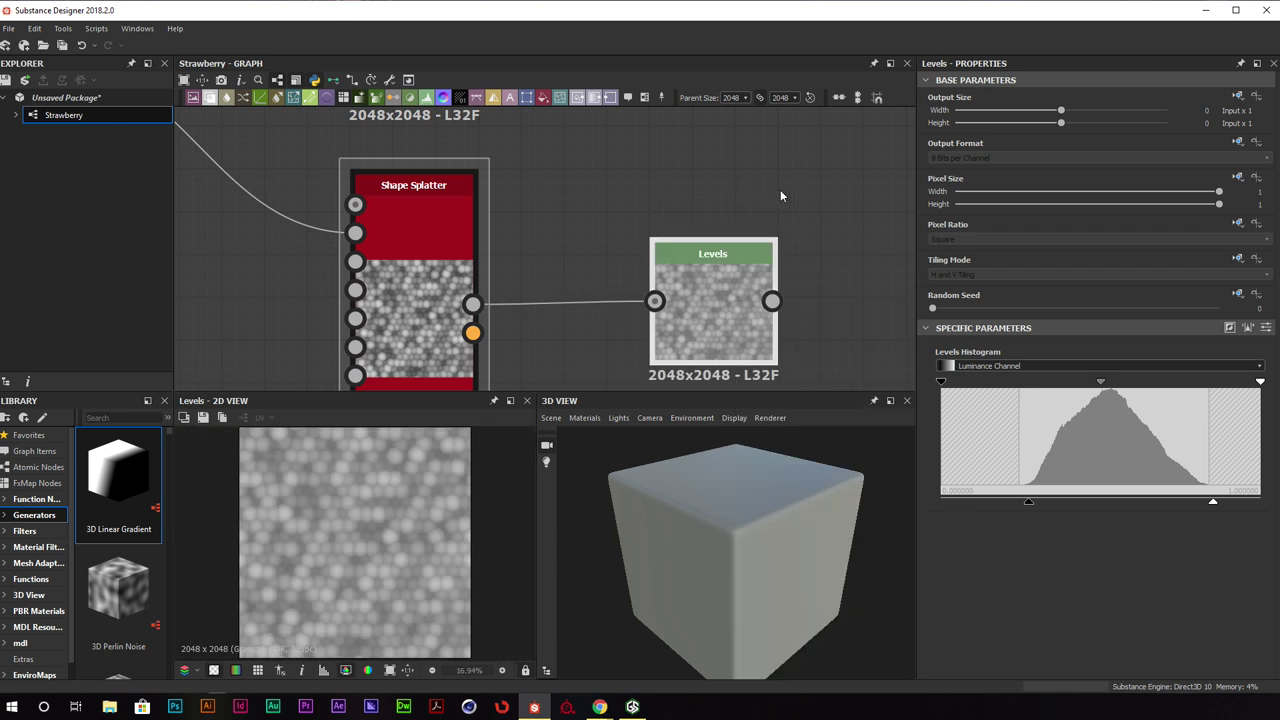
{"action": "middle_click_drag", "start_coordinate": [781, 196], "coordinate": [411, 196]}
{"action": "middle_click_drag", "start_coordinate": [365, 268], "coordinate": [477, 237]}
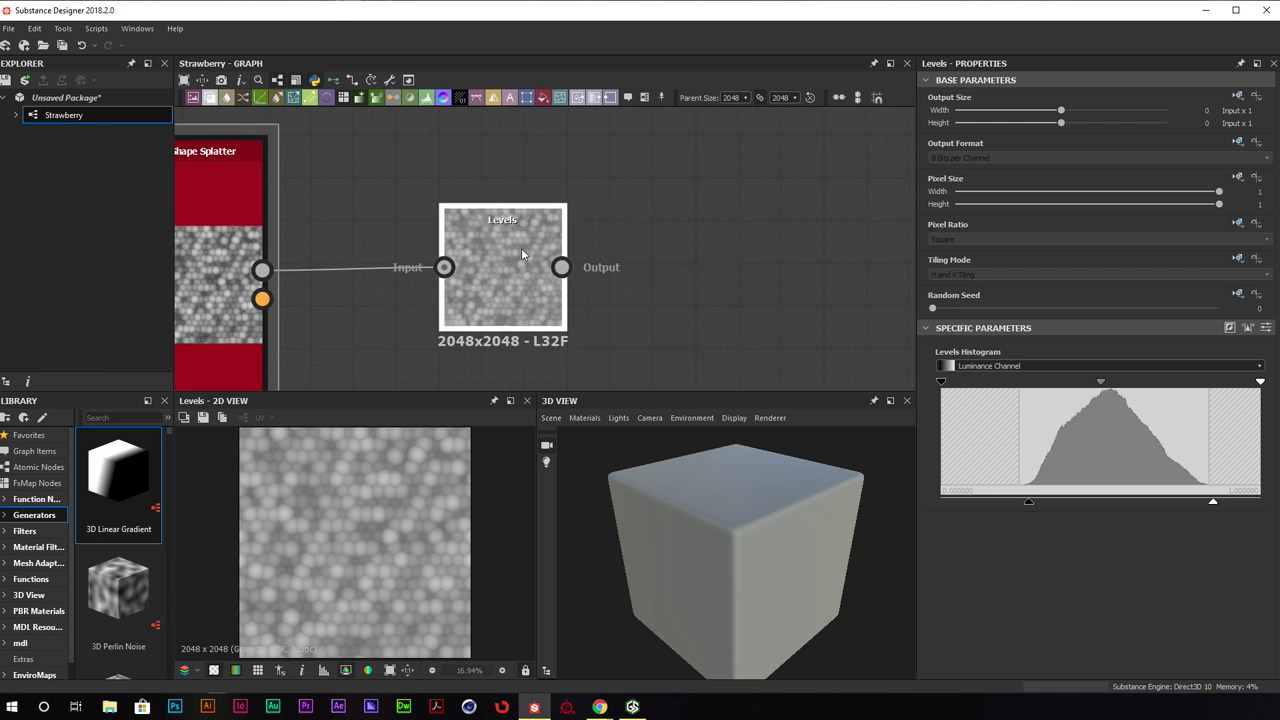
{"action": "key", "text": "space"}
{"action": "type", "text": "blu"}
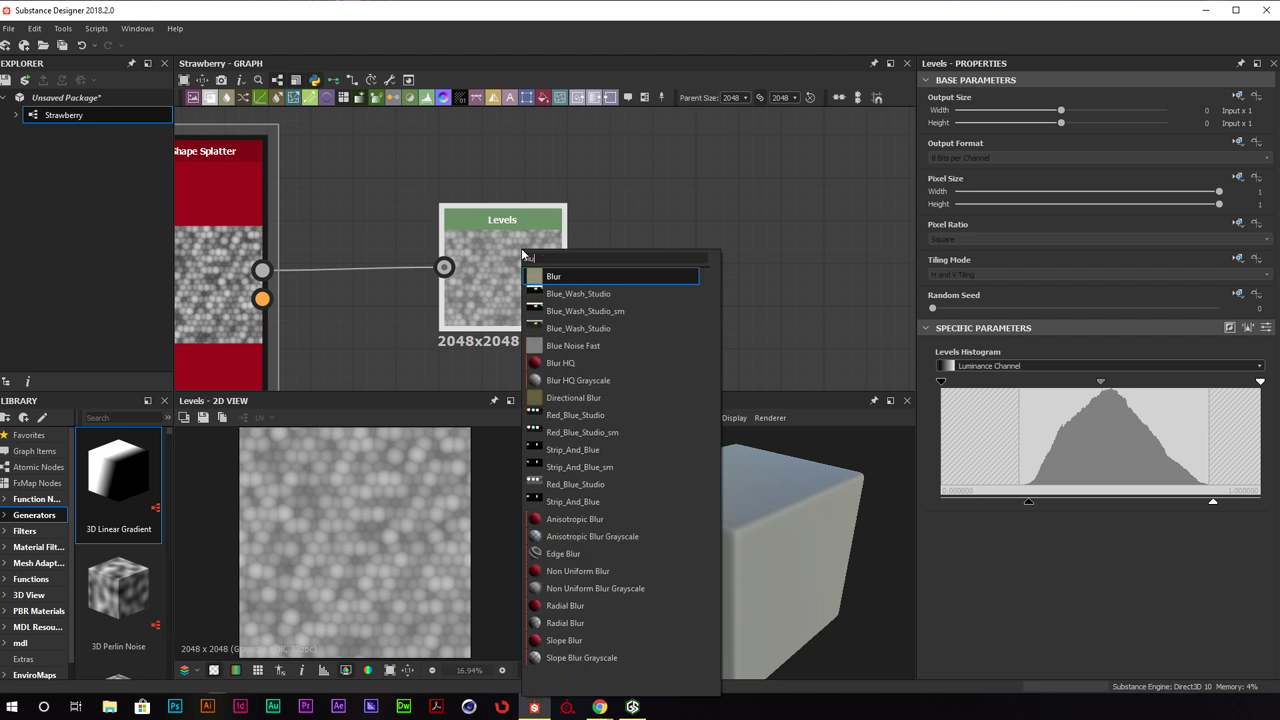
{"action": "key", "text": "Down"}
{"action": "key", "text": "Down"}
{"action": "key", "text": "Down"}
{"action": "key", "text": "Down"}
{"action": "key", "text": "Down"}
{"action": "key", "text": "Down"}
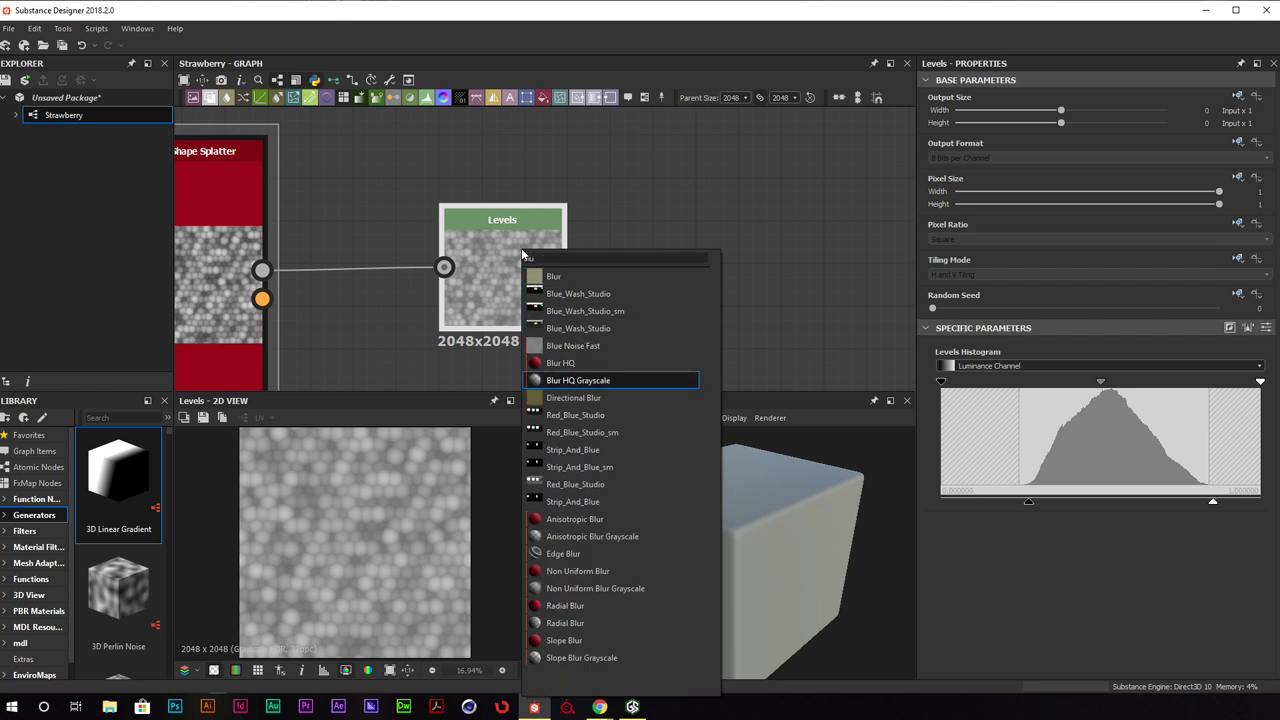
{"action": "key", "text": "Return"}
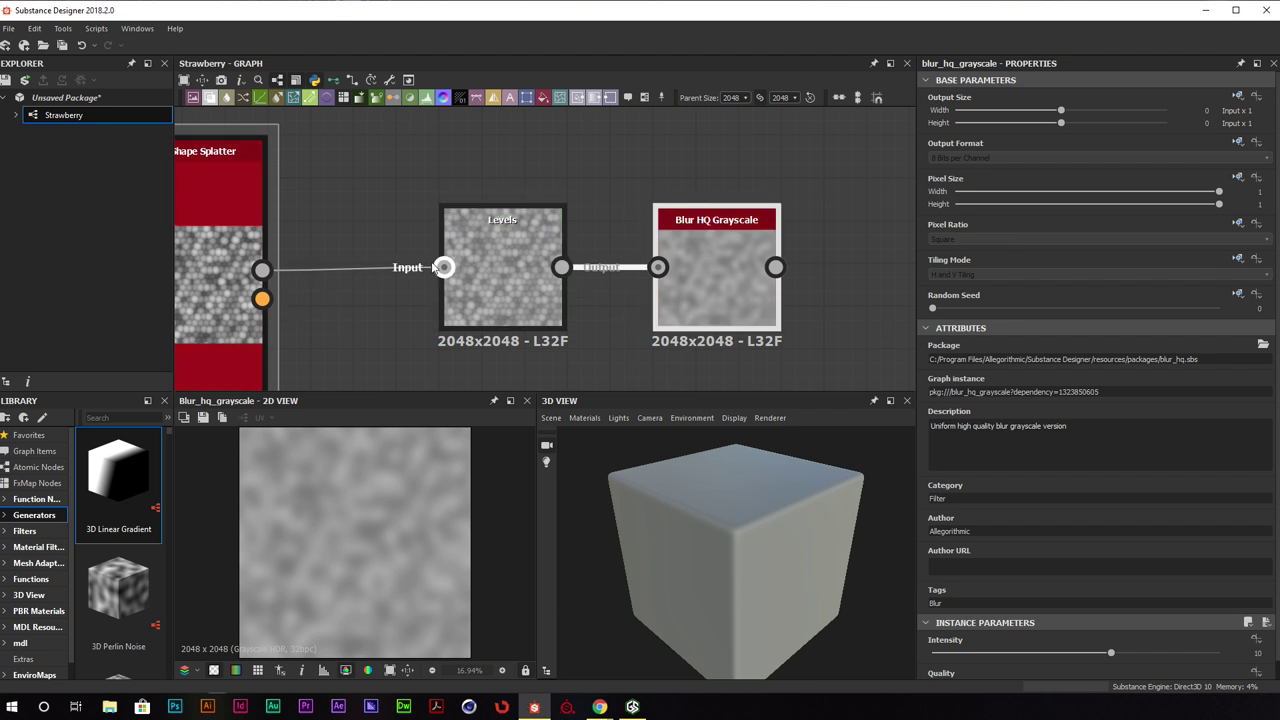
Set the Blur HQ Grayscale node's Intensity to 2.19
{"action": "middle_click_drag", "start_coordinate": [887, 272], "coordinate": [828, 267]}
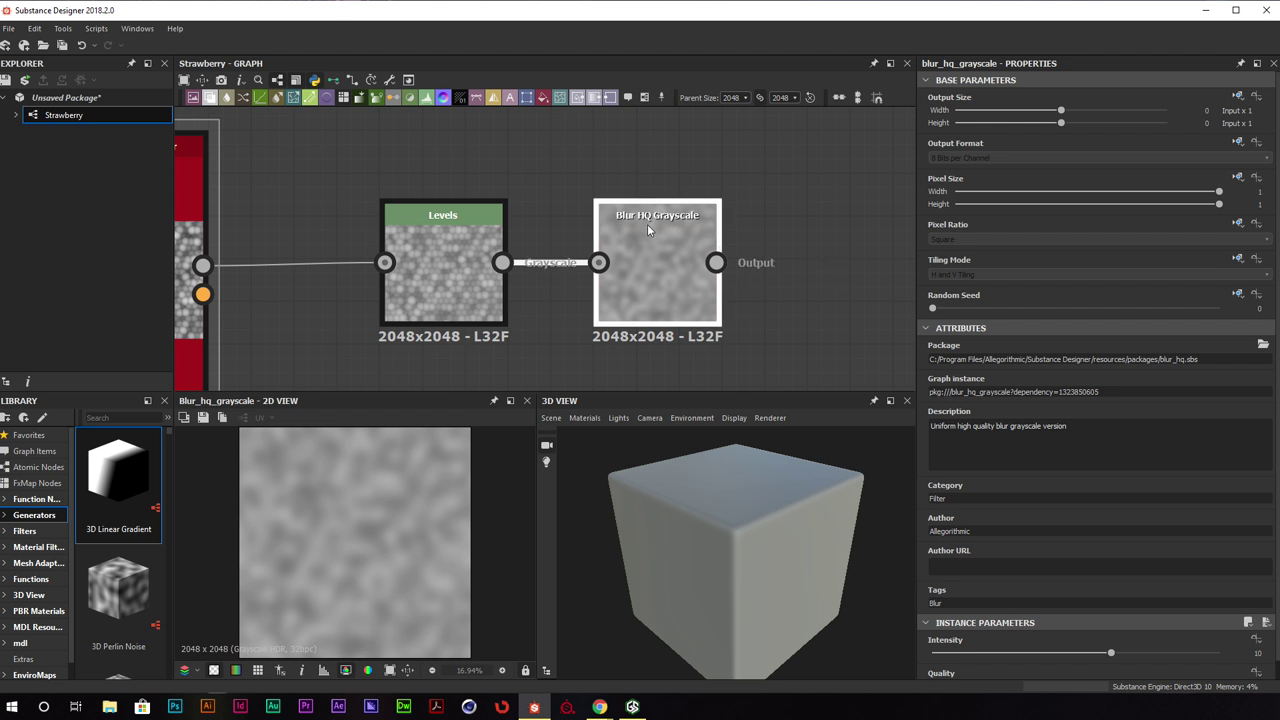
{"action": "scroll", "coordinate": [412, 505], "scroll_direction": "up", "scroll_amount": 5}
{"action": "scroll", "coordinate": [417, 502], "scroll_direction": "down", "scroll_amount": 1}
{"action": "left_click_drag", "start_coordinate": [1110, 653], "coordinate": [971, 659]}
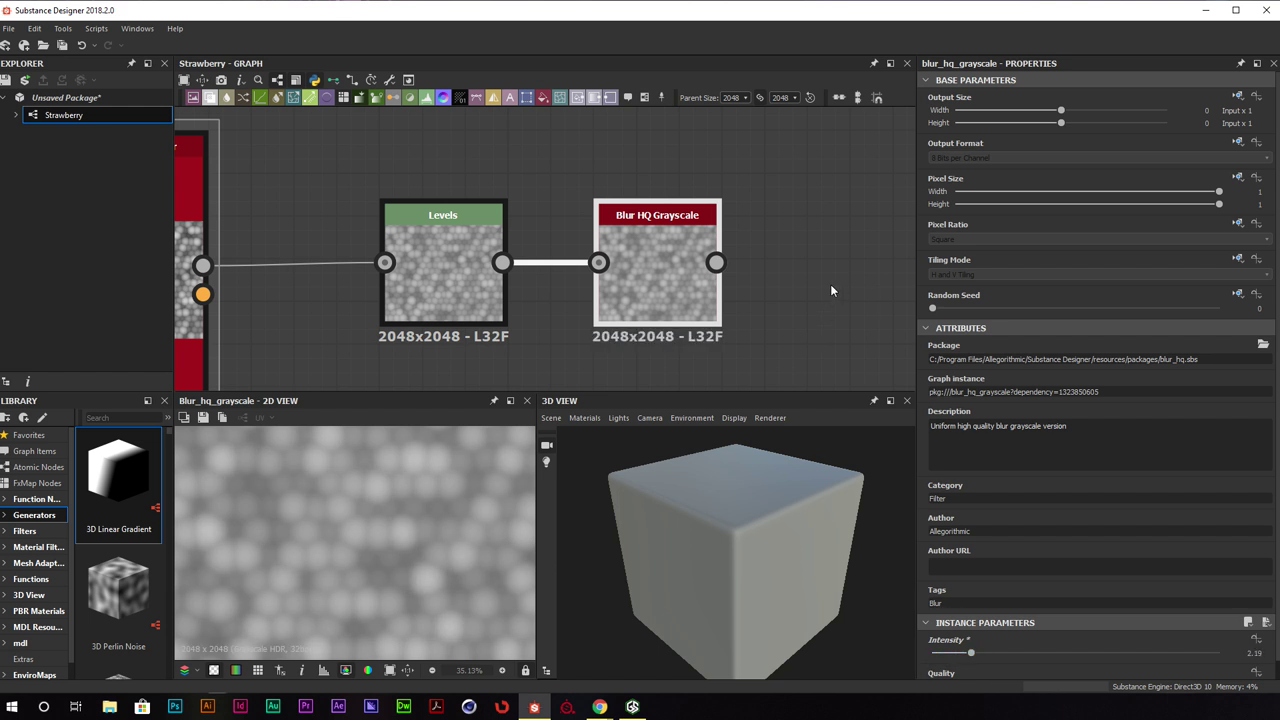
Switch the 3D preview mesh to Rounded Cylinder and frame it
{"action": "scroll", "coordinate": [840, 268], "scroll_direction": "down", "scroll_amount": 3}
{"action": "middle_click_drag", "start_coordinate": [848, 256], "coordinate": [552, 256]}
{"action": "left_click", "coordinate": [584, 418]}
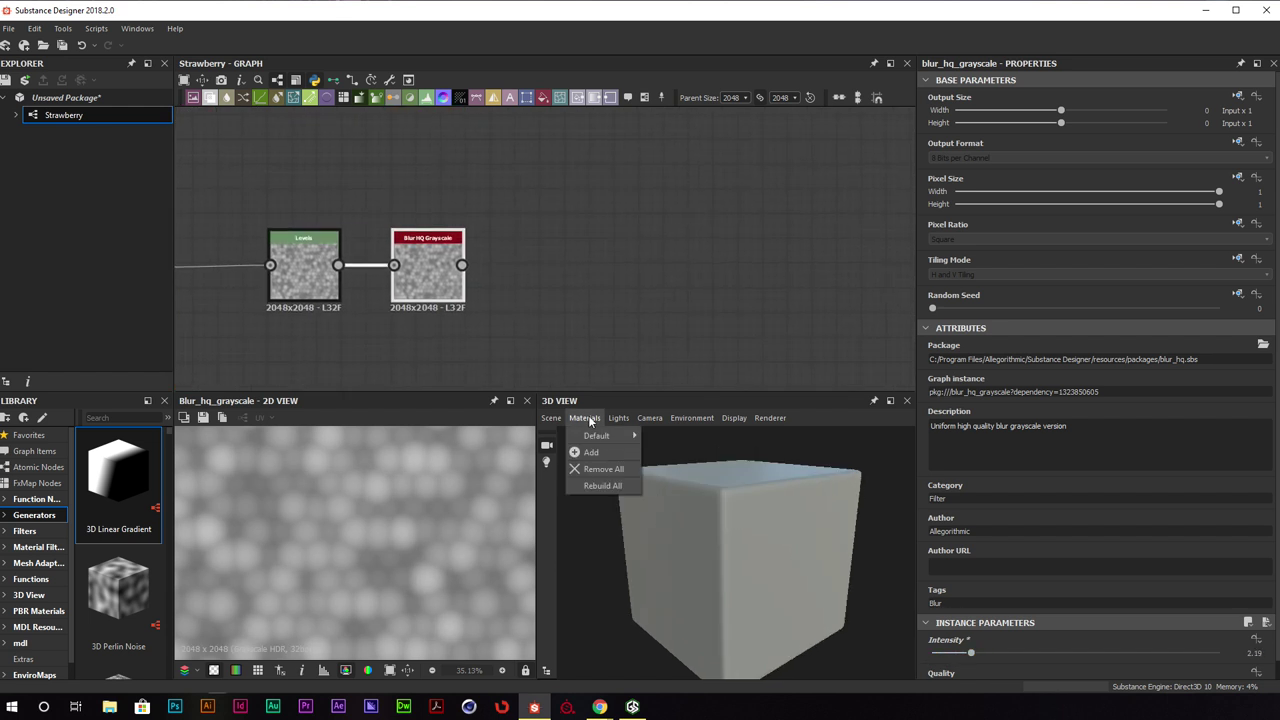
{"action": "mouse_move", "coordinate": [560, 418]}
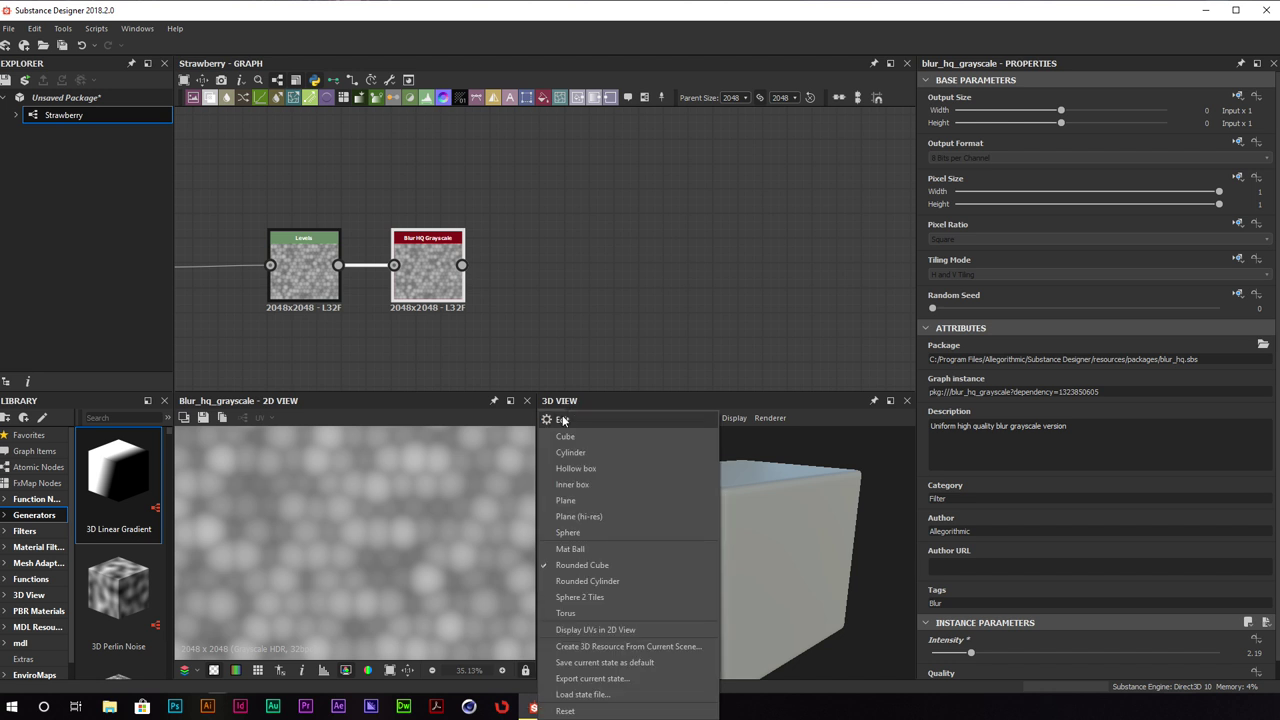
{"action": "left_click", "coordinate": [601, 580]}
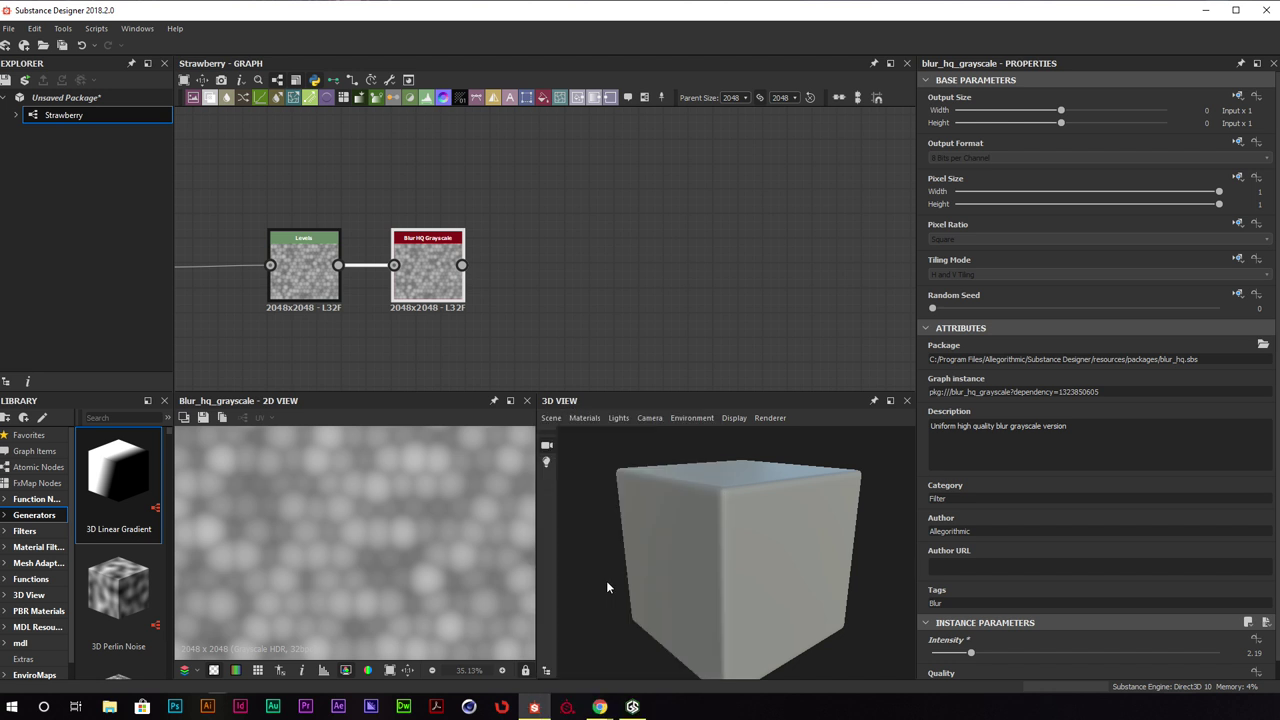
{"action": "scroll", "coordinate": [697, 520], "scroll_direction": "up", "scroll_amount": 2}
{"action": "scroll", "coordinate": [697, 520], "scroll_direction": "up", "scroll_amount": 1}
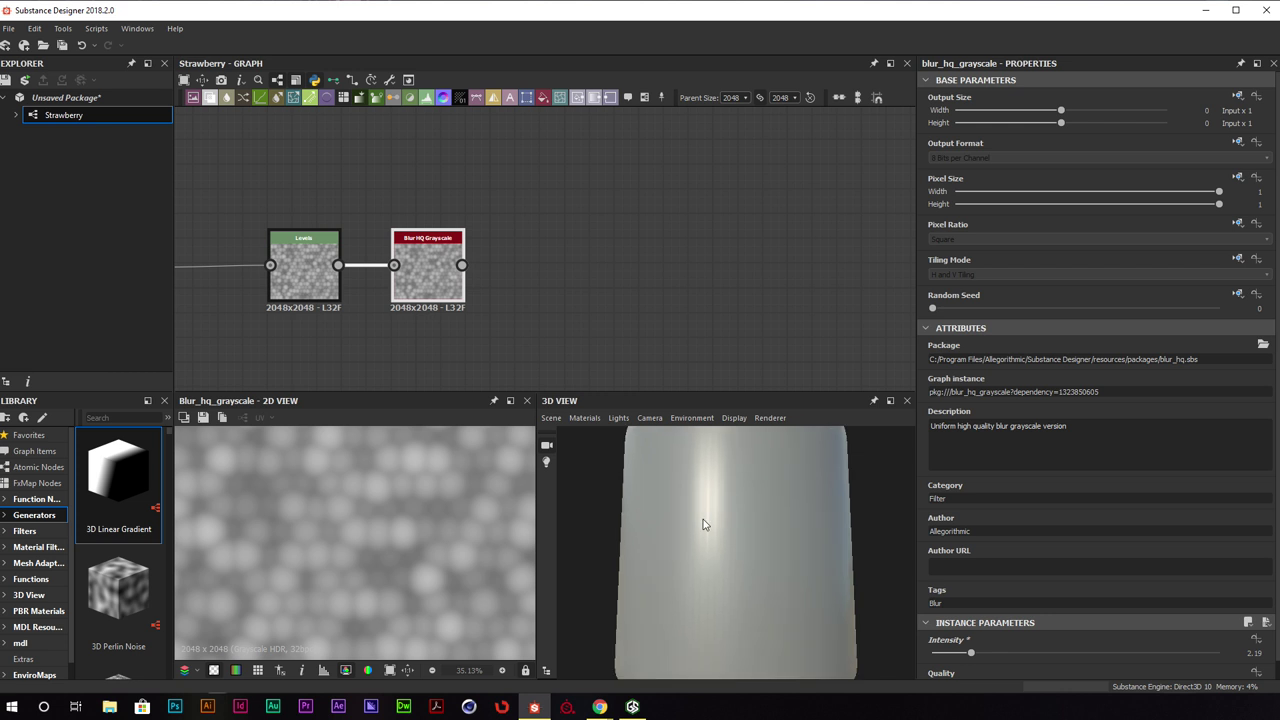
{"action": "scroll", "coordinate": [703, 519], "scroll_direction": "down", "scroll_amount": 1}
Add a Normal node, connect its output to the Base Material, feed it with the Blur HQ Grayscale output, and place it beside the Base Material
{"action": "scroll", "coordinate": [574, 260], "scroll_direction": "down", "scroll_amount": 3}
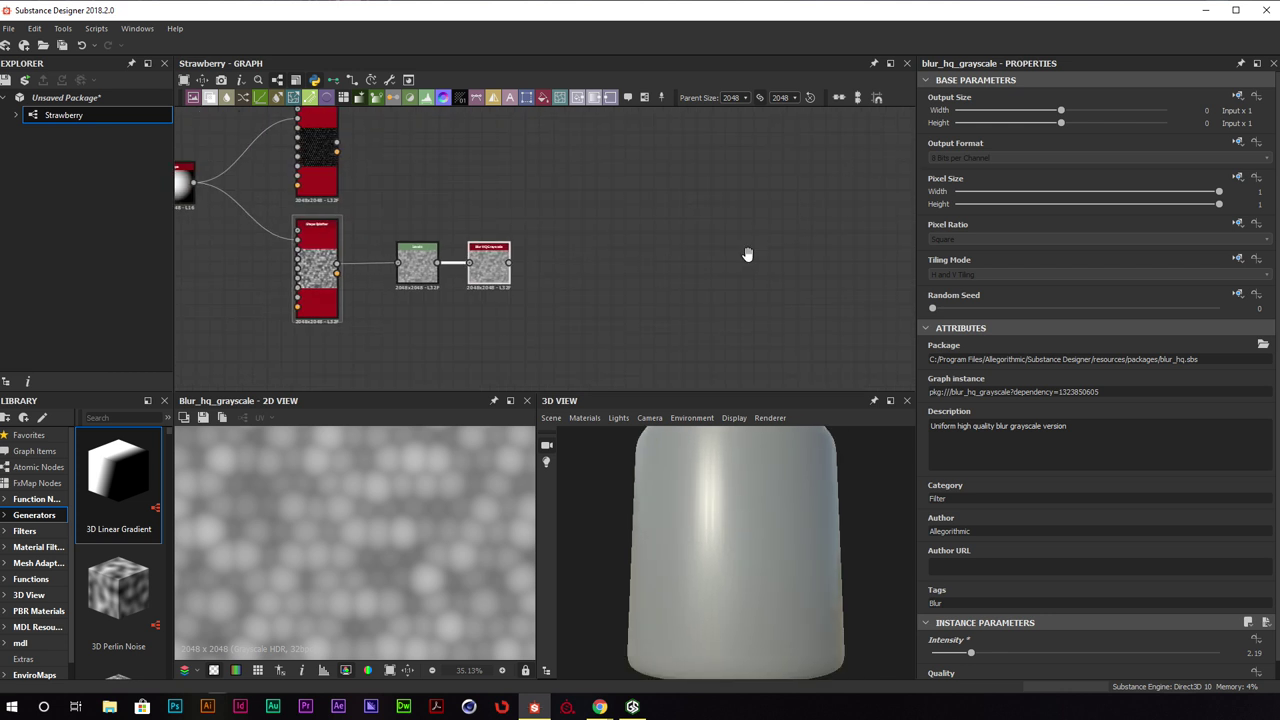
{"action": "middle_click_drag", "start_coordinate": [749, 257], "coordinate": [430, 330]}
{"action": "middle_click_drag", "start_coordinate": [611, 325], "coordinate": [686, 257]}
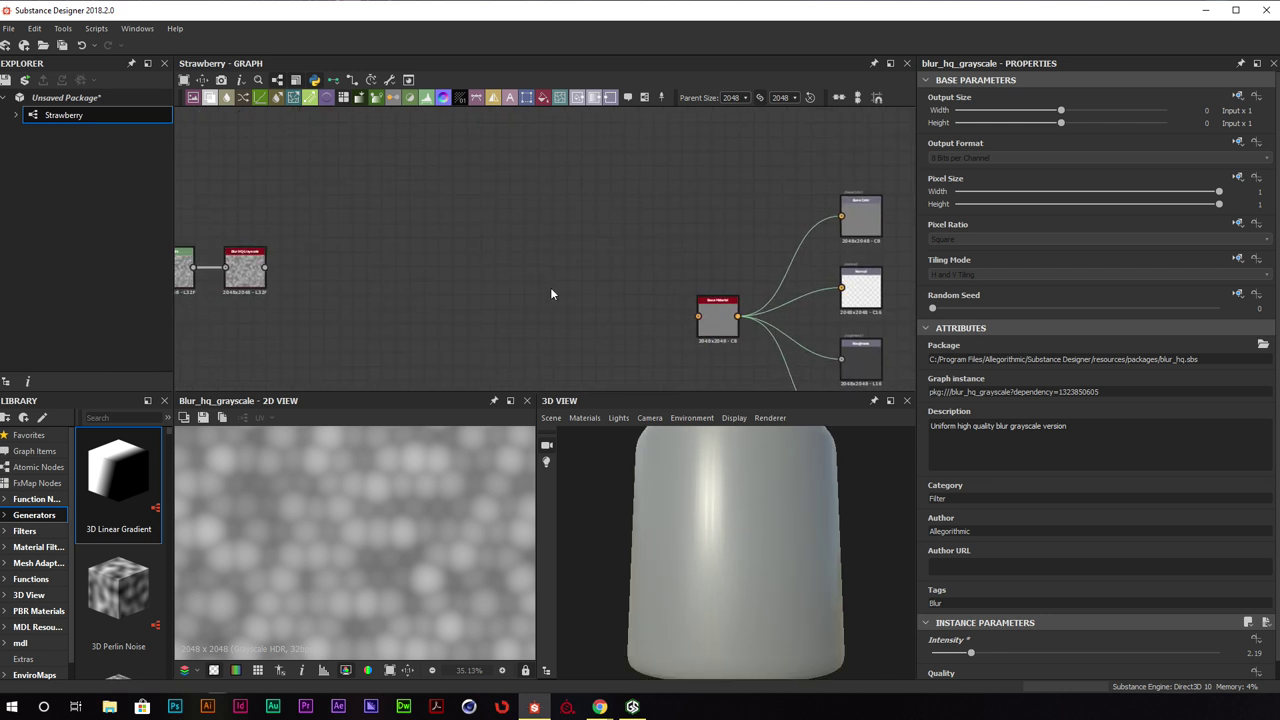
{"action": "key", "text": "space"}
{"action": "type", "text": "norm"}
{"action": "key", "text": "Return"}
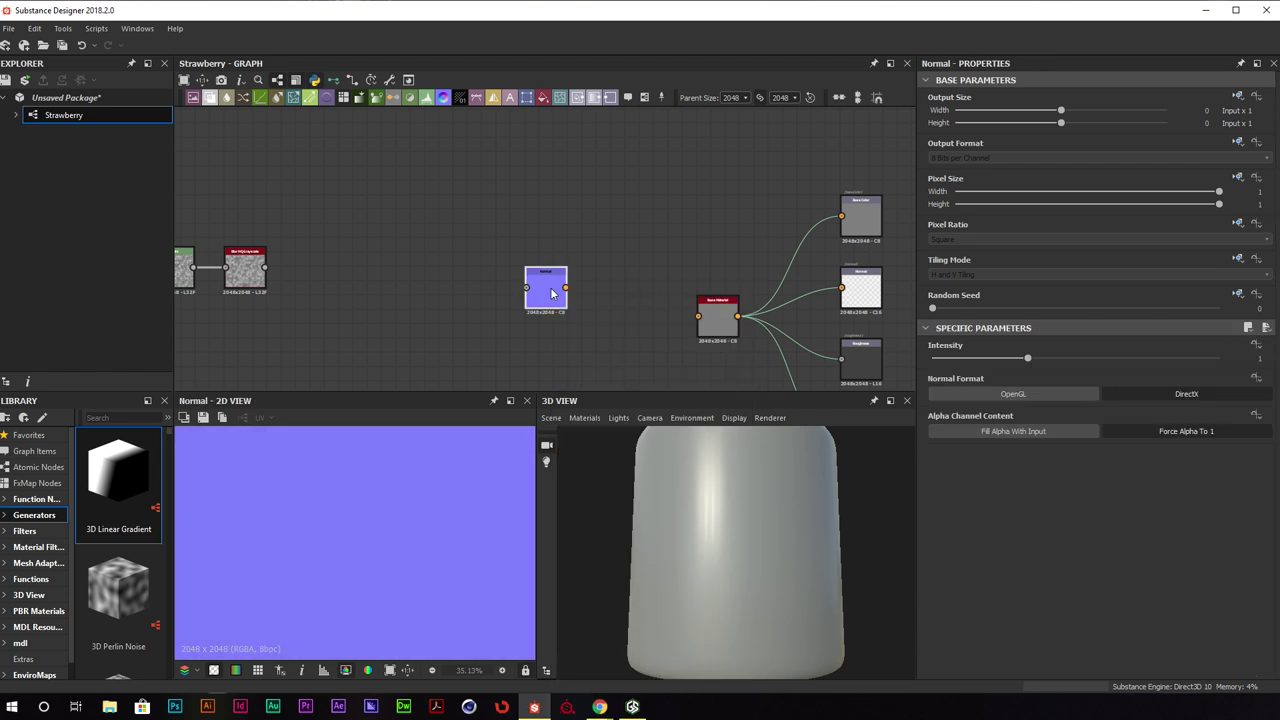
{"action": "left_click_drag", "start_coordinate": [566, 287], "coordinate": [698, 317]}
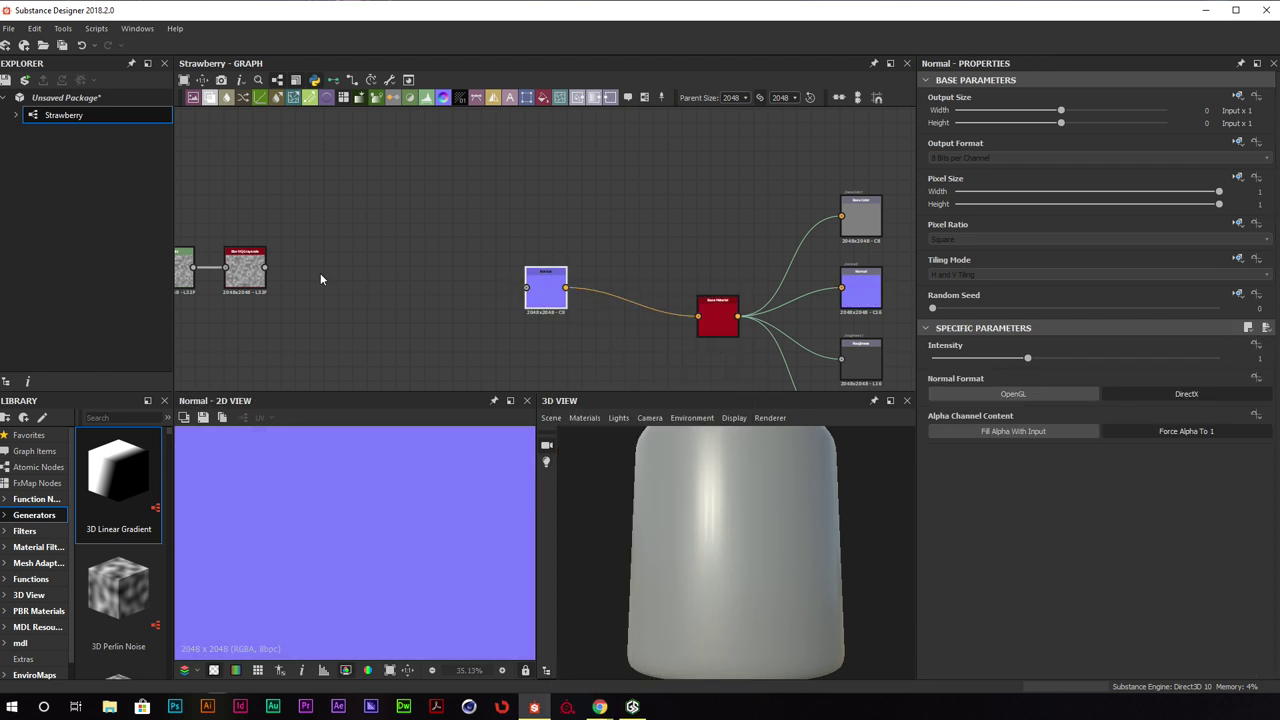
{"action": "left_click_drag", "start_coordinate": [264, 267], "coordinate": [627, 310]}
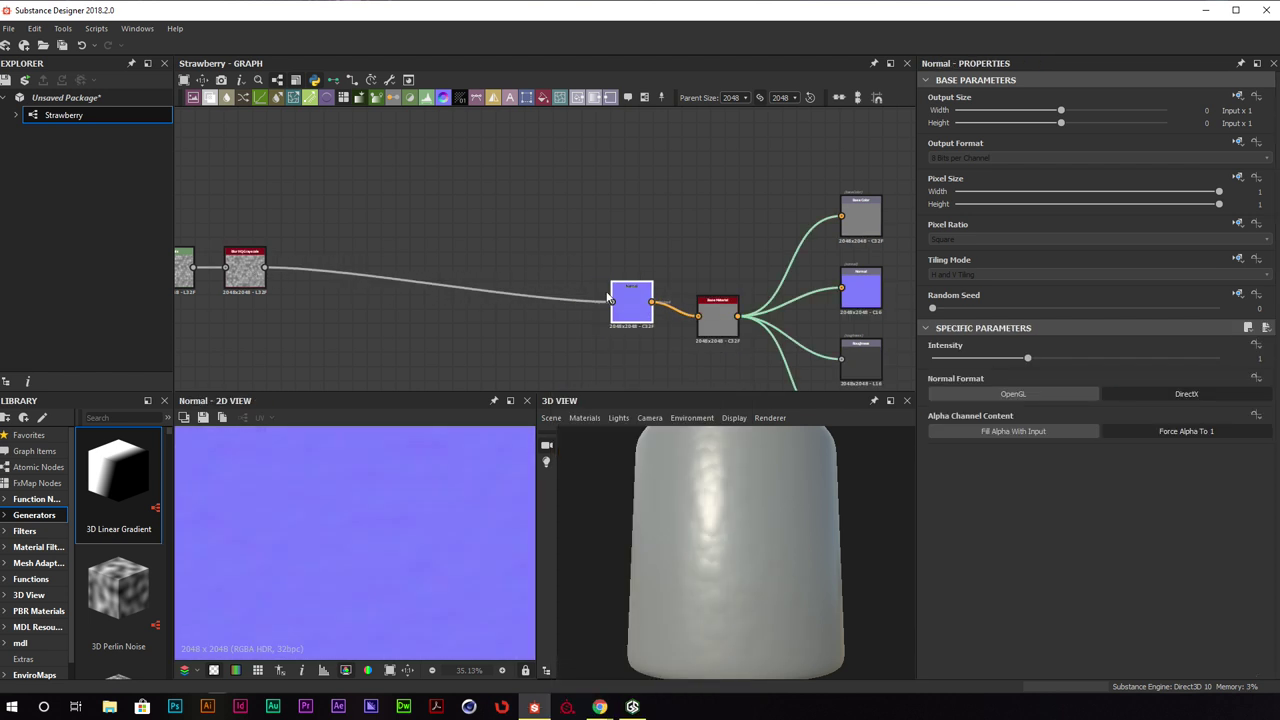
Examine the normal detail on the cylinder up close and enlarge the 3D preview area
{"action": "middle_click_drag", "start_coordinate": [239, 294], "coordinate": [462, 257]}
{"action": "scroll", "coordinate": [740, 488], "scroll_direction": "up", "scroll_amount": 5}
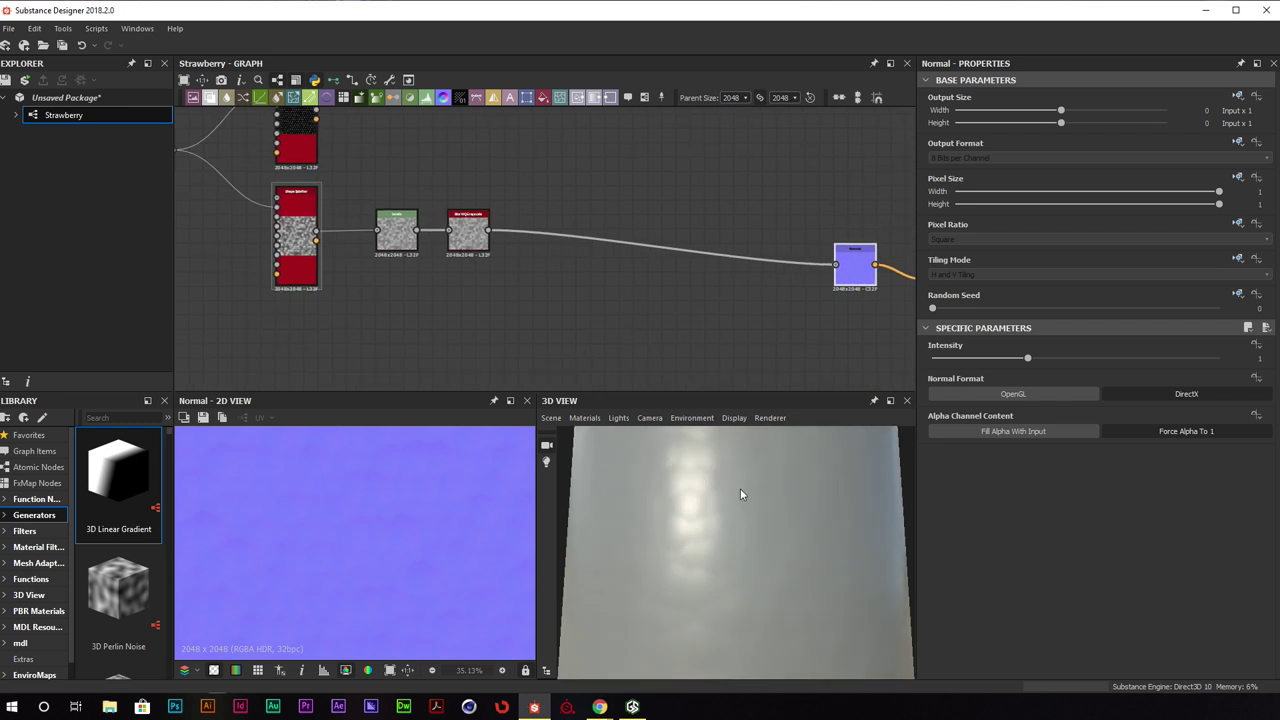
{"action": "mouse_move", "coordinate": [735, 508]}
{"action": "left_mouse_down"}
{"action": "mouse_move", "coordinate": [714, 483]}
{"action": "mouse_move", "coordinate": [739, 521]}
{"action": "mouse_move", "coordinate": [760, 506]}
{"action": "mouse_move", "coordinate": [749, 529]}
{"action": "mouse_move", "coordinate": [755, 520]}
{"action": "left_mouse_up"}
{"action": "scroll", "coordinate": [714, 482], "scroll_direction": "down", "scroll_amount": 3}
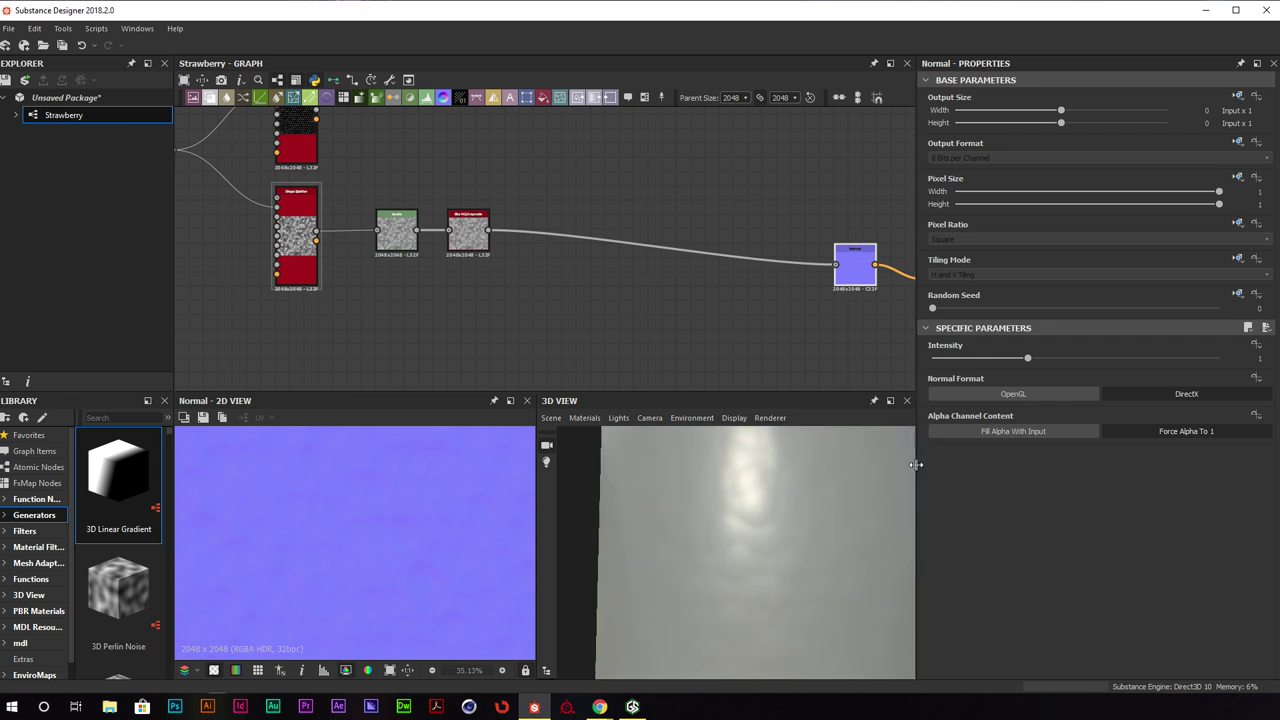
{"action": "left_click_drag", "start_coordinate": [917, 463], "coordinate": [978, 463]}
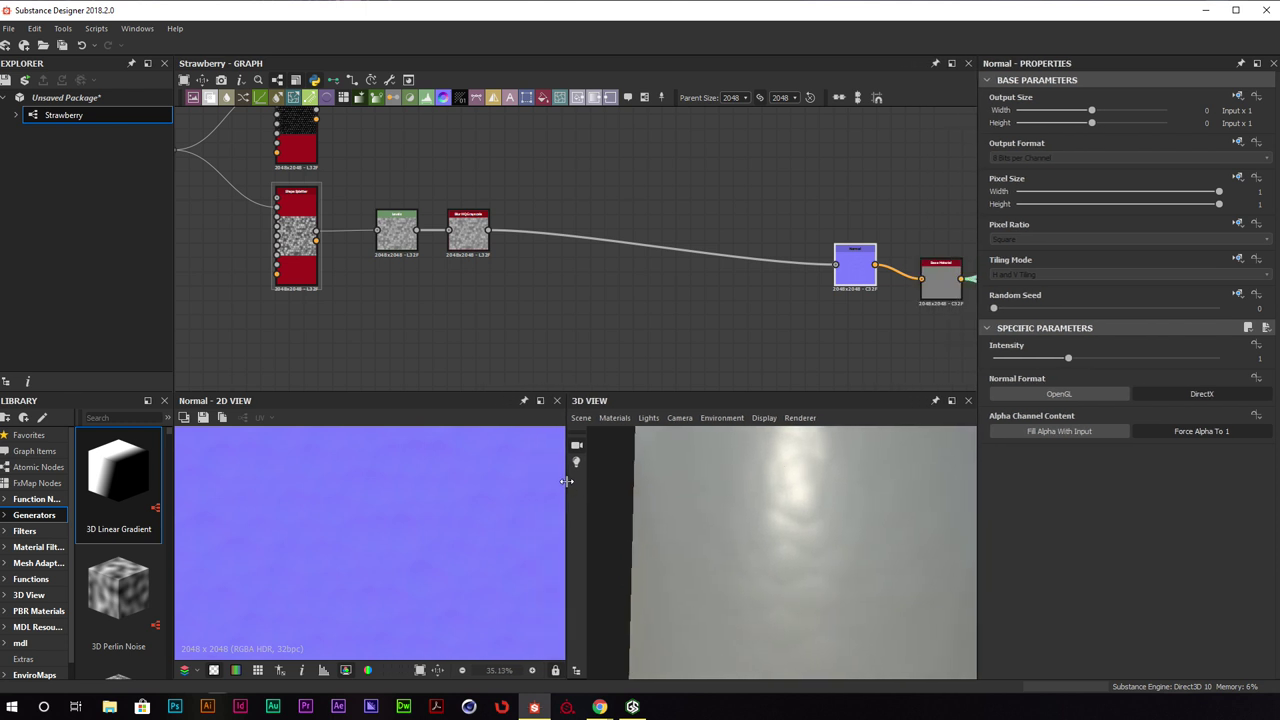
{"action": "left_click_drag", "start_coordinate": [566, 482], "coordinate": [536, 482]}
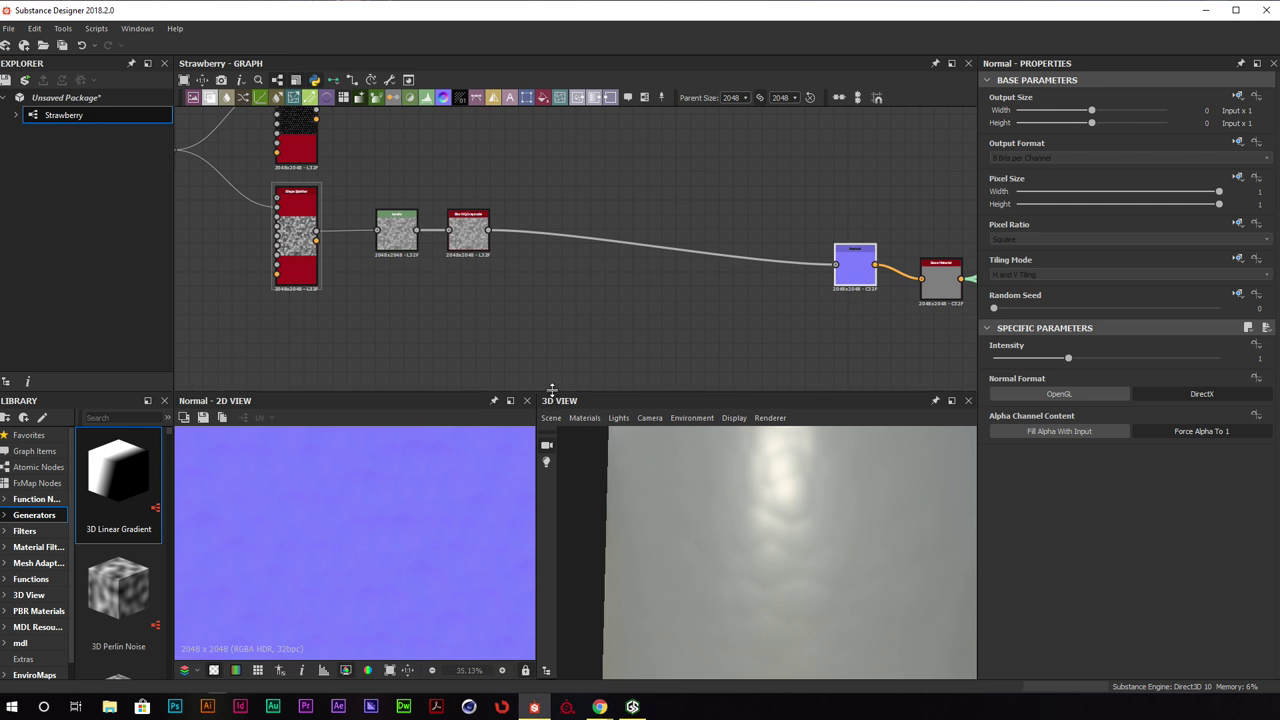
{"action": "left_click_drag", "start_coordinate": [551, 390], "coordinate": [551, 311]}
Set the Blur HQ Grayscale node's Intensity to 0 and inspect the bumps on the cylinder
{"action": "middle_click_drag", "start_coordinate": [588, 197], "coordinate": [634, 157]}
{"action": "left_click", "coordinate": [530, 176]}
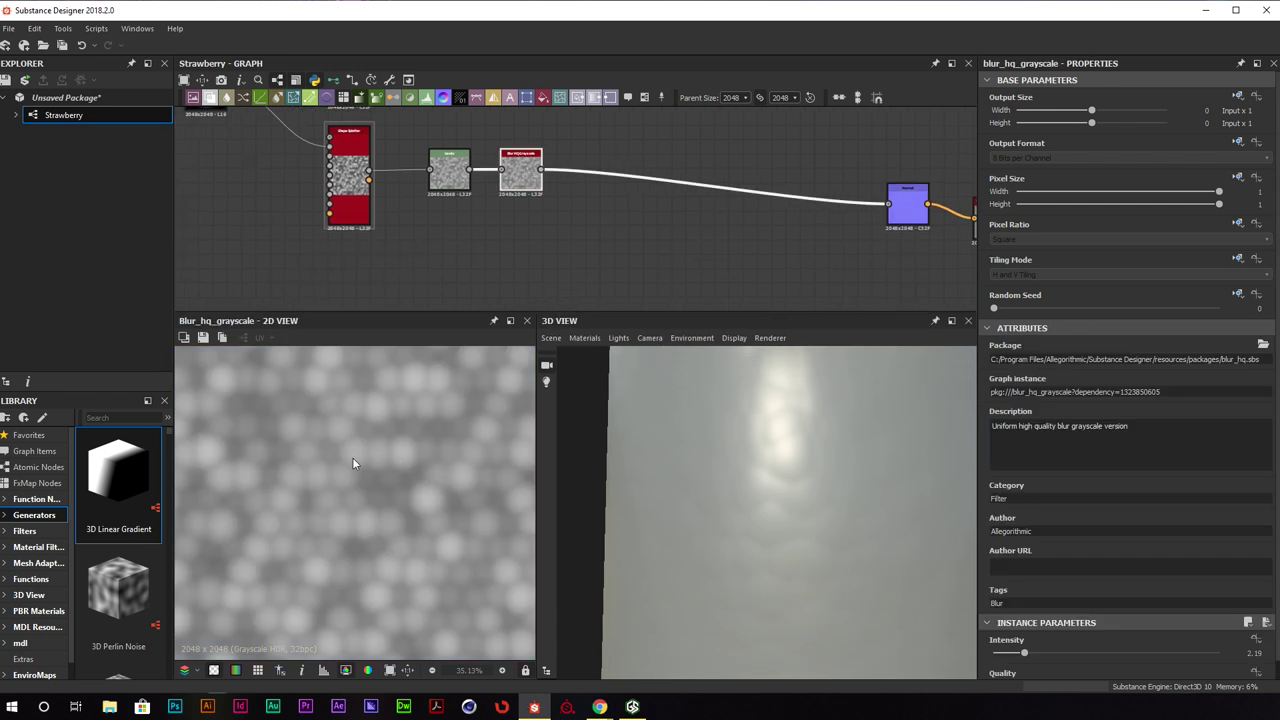
{"action": "left_click_drag", "start_coordinate": [1024, 652], "coordinate": [918, 653]}
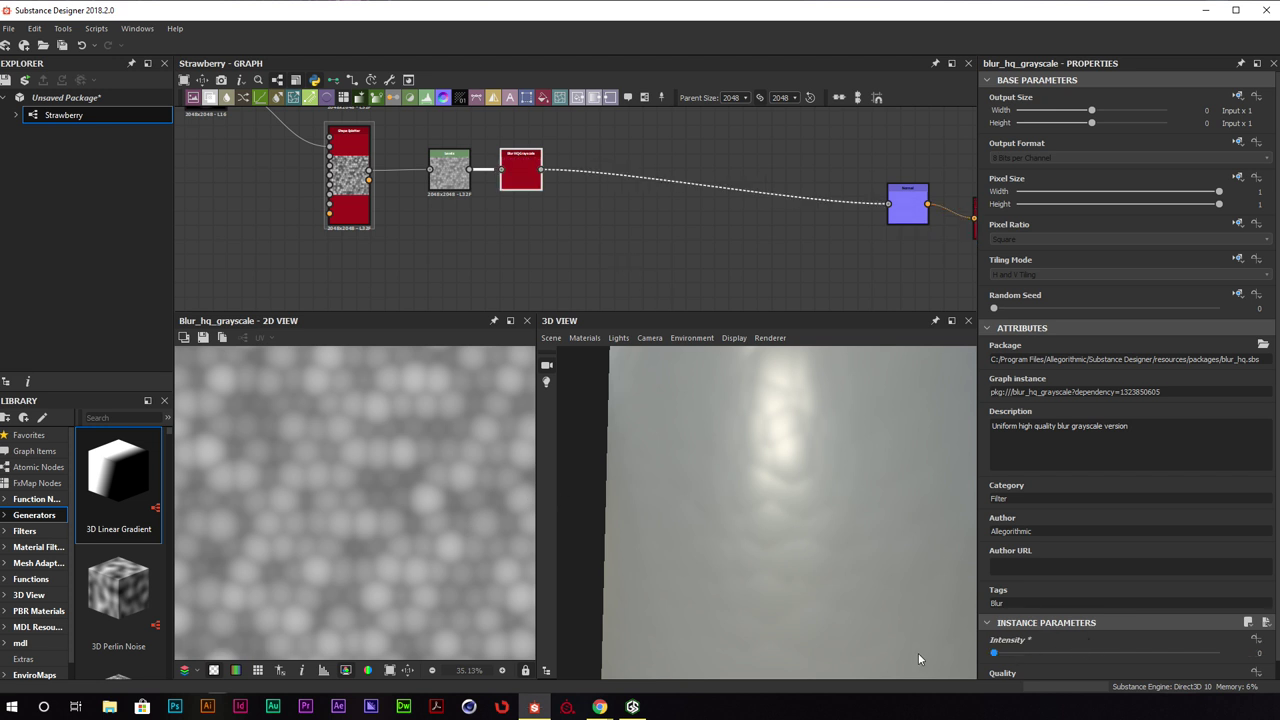
{"action": "left_click_drag", "start_coordinate": [789, 487], "coordinate": [848, 390]}
{"action": "middle_click_drag", "start_coordinate": [515, 138], "coordinate": [725, 171]}
{"action": "middle_click_drag", "start_coordinate": [535, 196], "coordinate": [562, 207]}
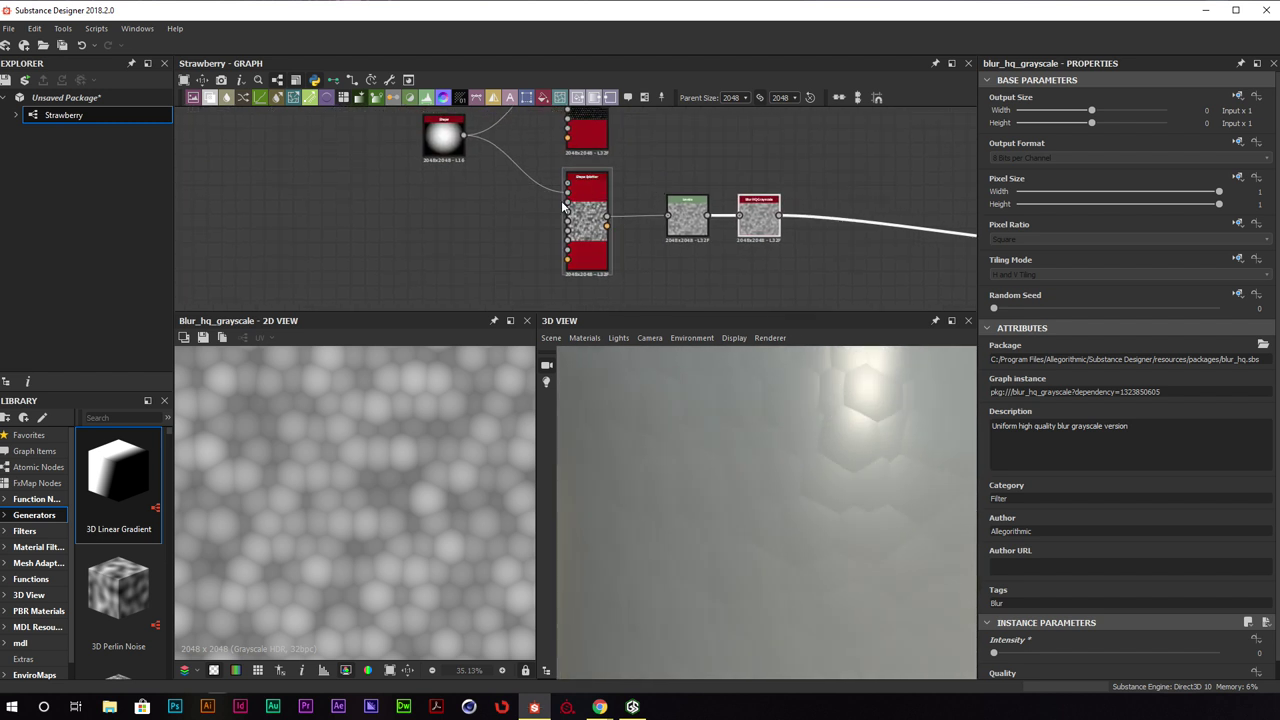
Set the Scale of the lower Shape Splatter node to 2.35 and inspect the bumps on the cylinder
{"action": "left_click", "coordinate": [588, 205]}
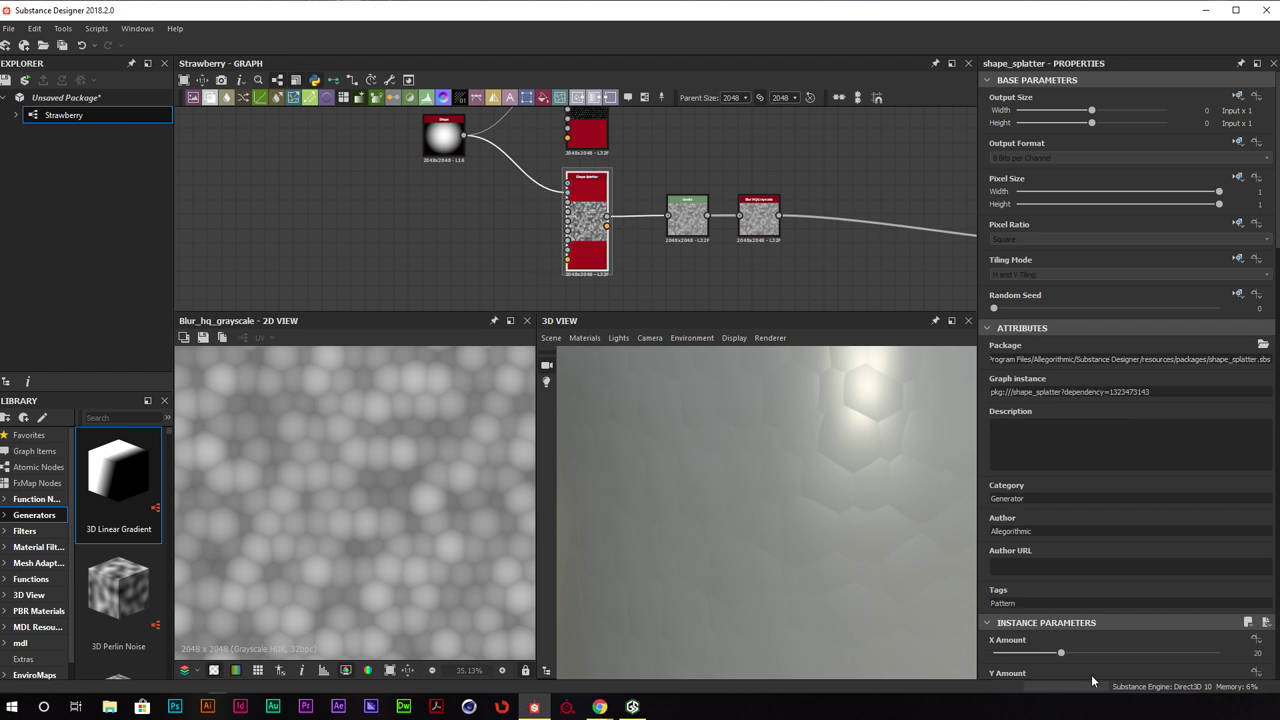
{"action": "scroll", "coordinate": [1035, 612], "scroll_direction": "down", "scroll_amount": 3}
{"action": "scroll", "coordinate": [1038, 605], "scroll_direction": "down", "scroll_amount": 3}
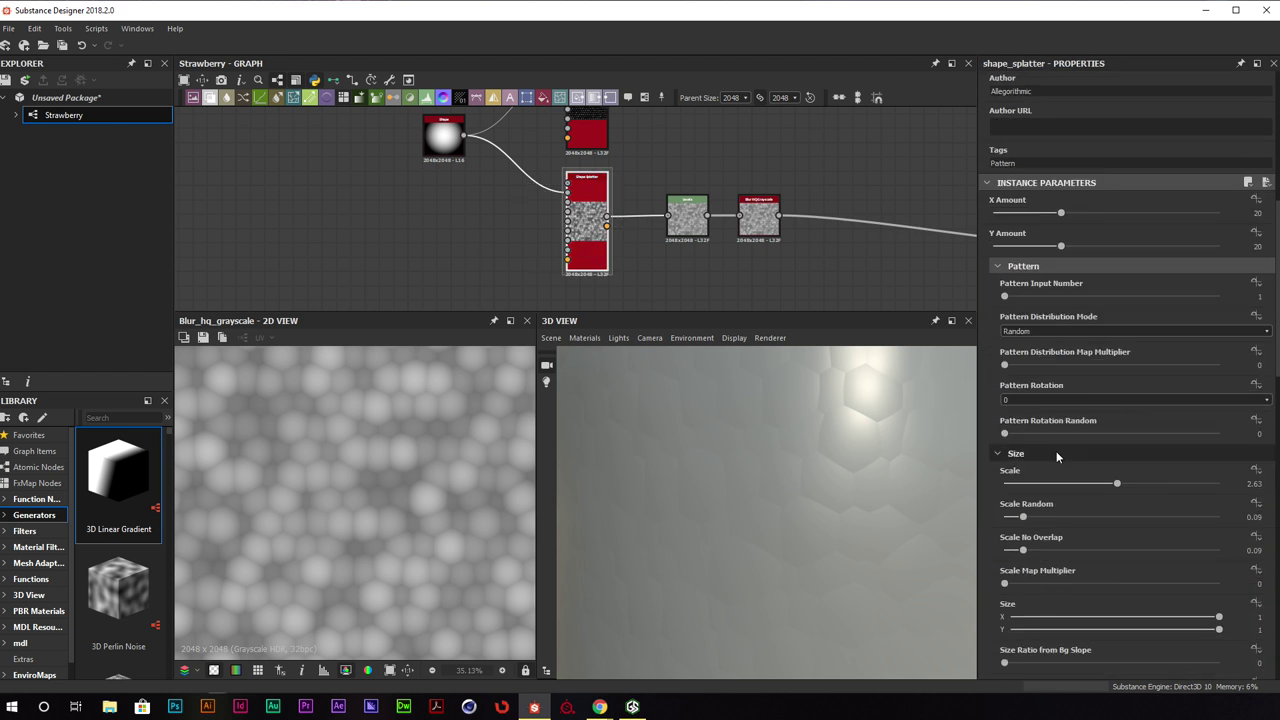
{"action": "scroll", "coordinate": [1075, 458], "scroll_direction": "down", "scroll_amount": 4}
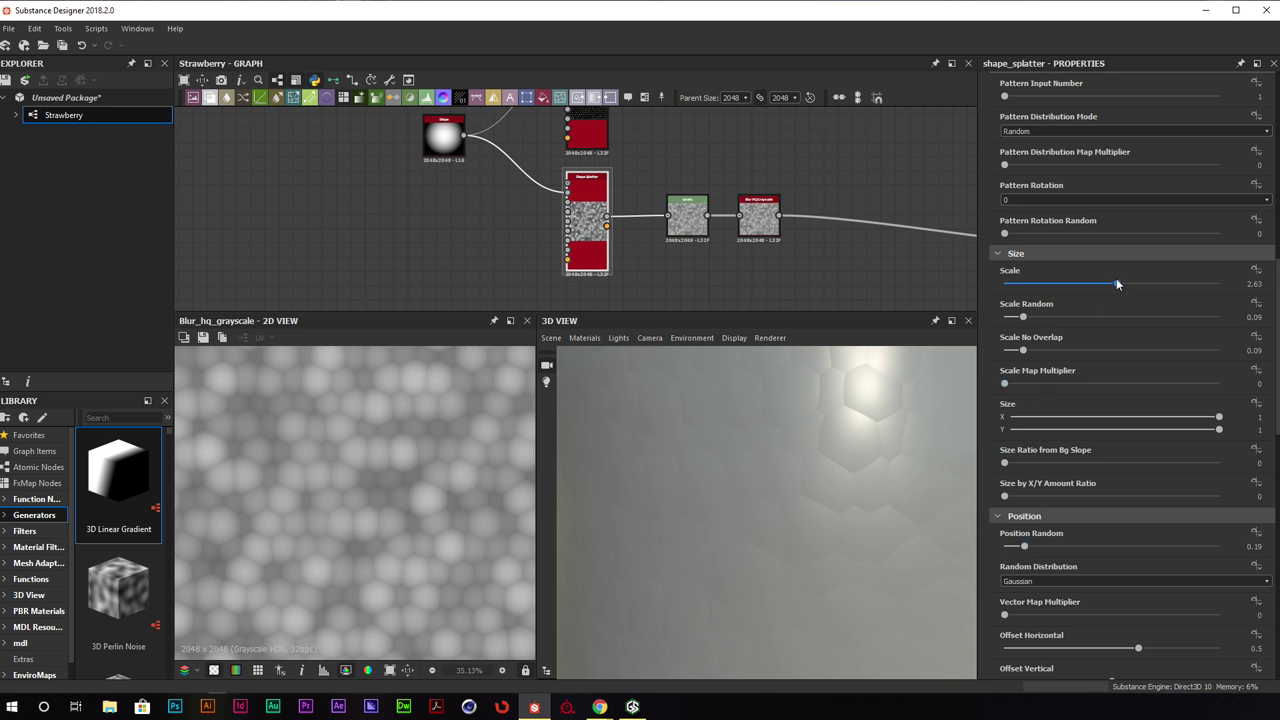
{"action": "mouse_move", "coordinate": [1116, 283]}
{"action": "left_mouse_down"}
{"action": "mouse_move", "coordinate": [1089, 287]}
{"action": "mouse_move", "coordinate": [1106, 286]}
{"action": "left_mouse_up"}
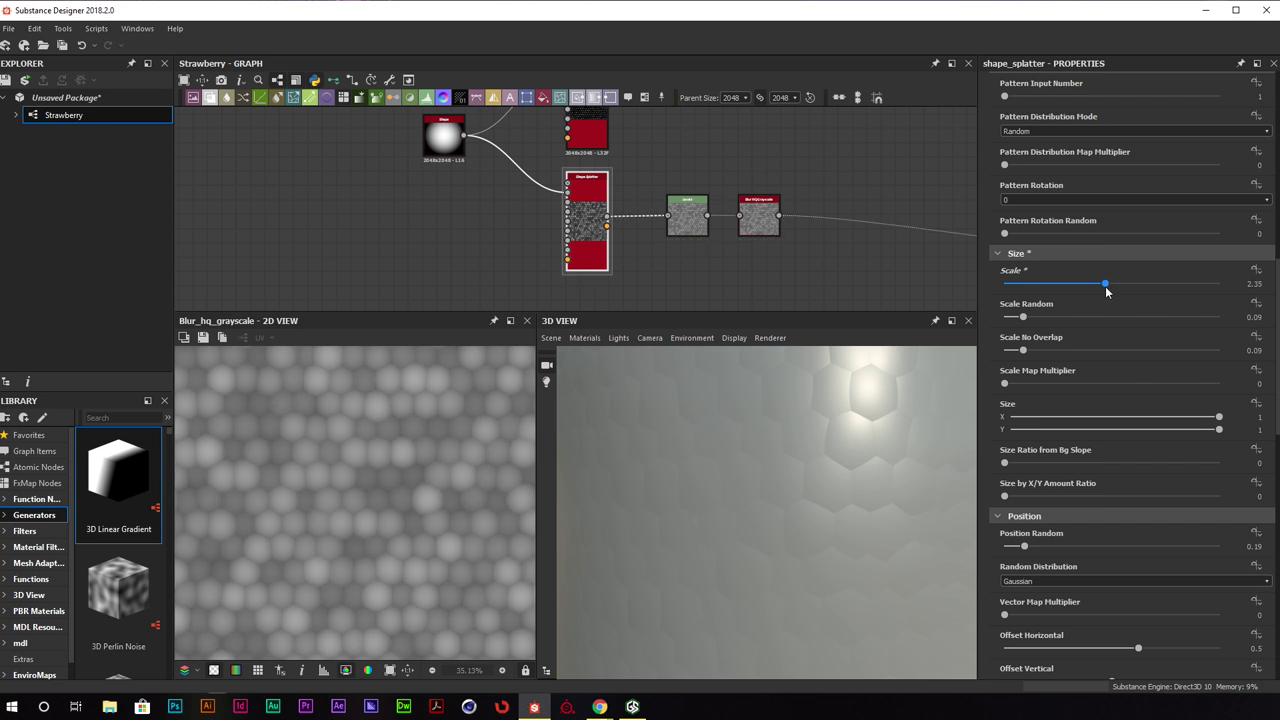
{"action": "scroll", "coordinate": [790, 479], "scroll_direction": "down", "scroll_amount": 3}
{"action": "left_click_drag", "start_coordinate": [890, 479], "coordinate": [740, 417]}
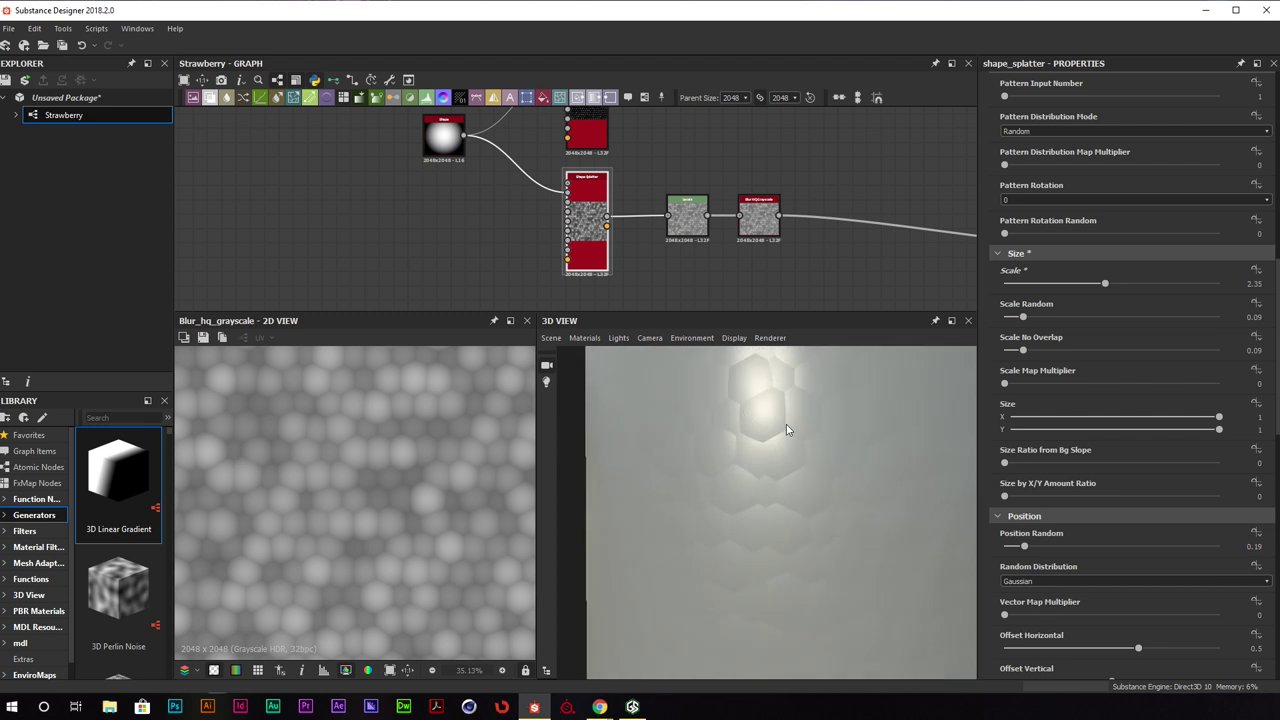
Set the Blur HQ Grayscale node's Intensity to 2.31 and check the softened bumps on the whole cylinder
{"action": "left_click", "coordinate": [770, 225]}
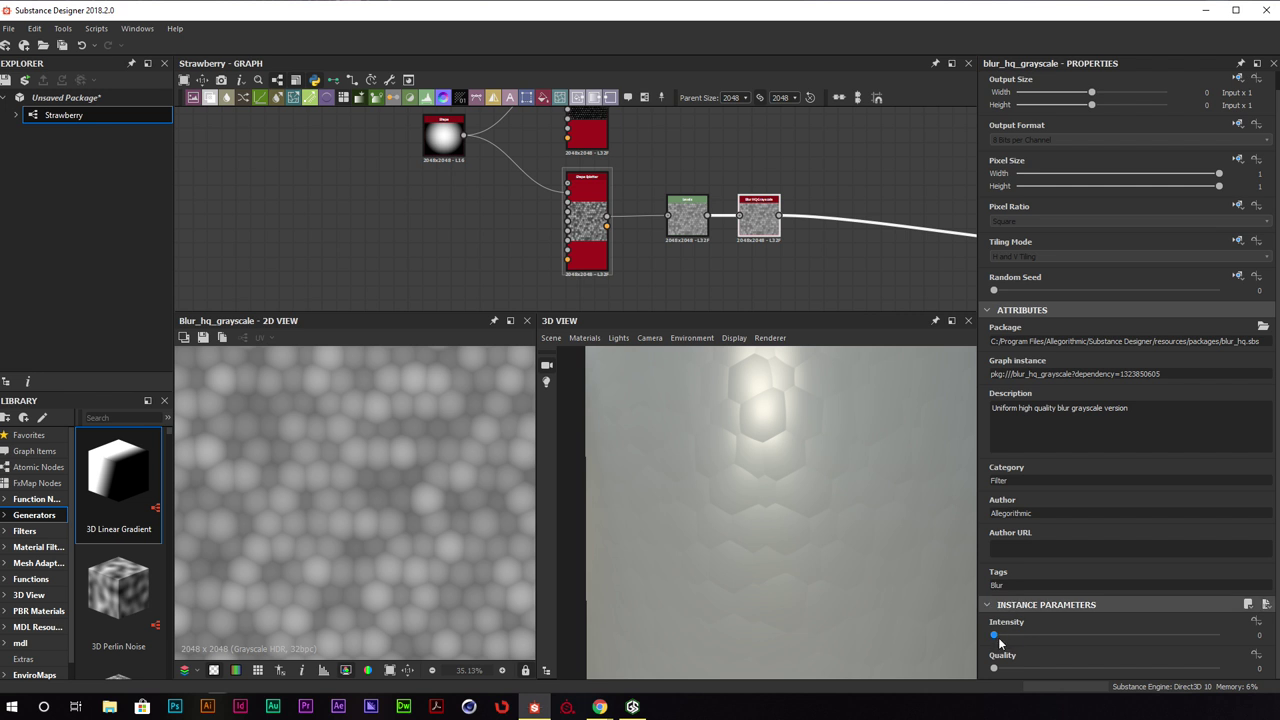
{"action": "left_click_drag", "start_coordinate": [996, 636], "coordinate": [1026, 636]}
{"action": "left_click_drag", "start_coordinate": [784, 410], "coordinate": [850, 462]}
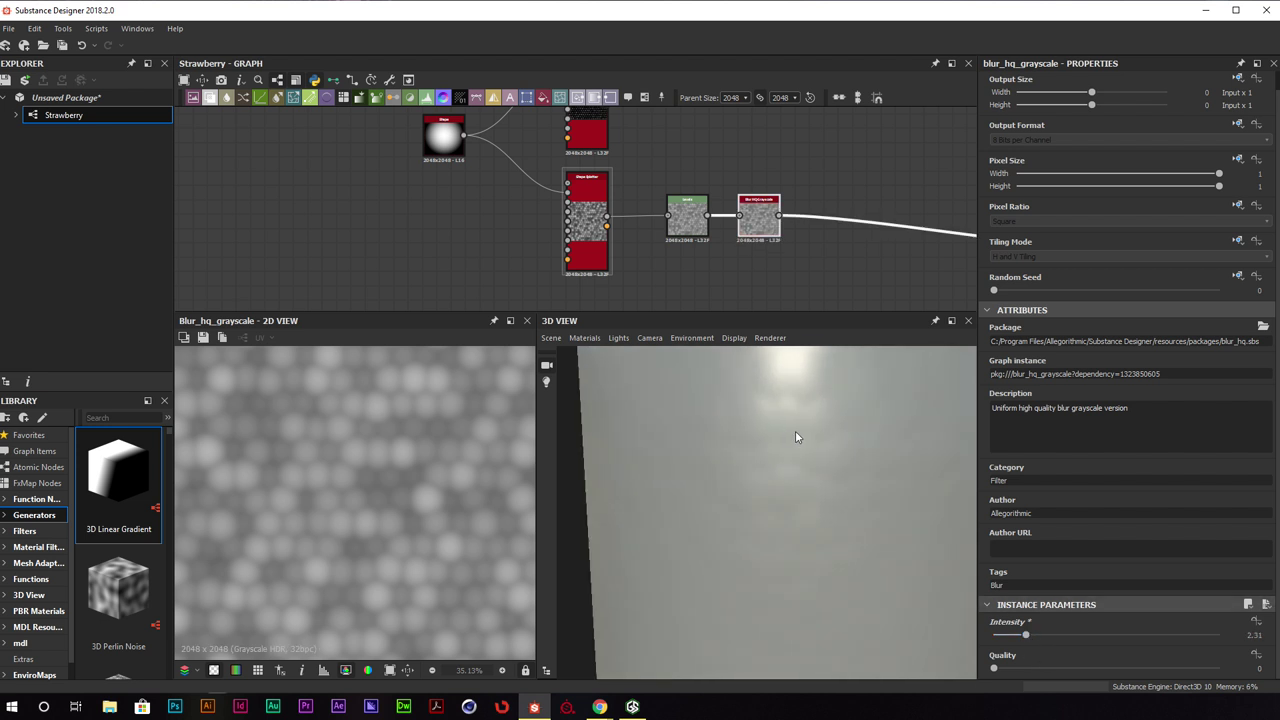
{"action": "scroll", "coordinate": [797, 437], "scroll_direction": "down", "scroll_amount": 5}
Insert a Blend node between the Blur HQ Grayscale and Normal nodes and connect the upper Shape Splatter's Height output to its foreground
{"action": "middle_click_drag", "start_coordinate": [758, 213], "coordinate": [700, 298]}
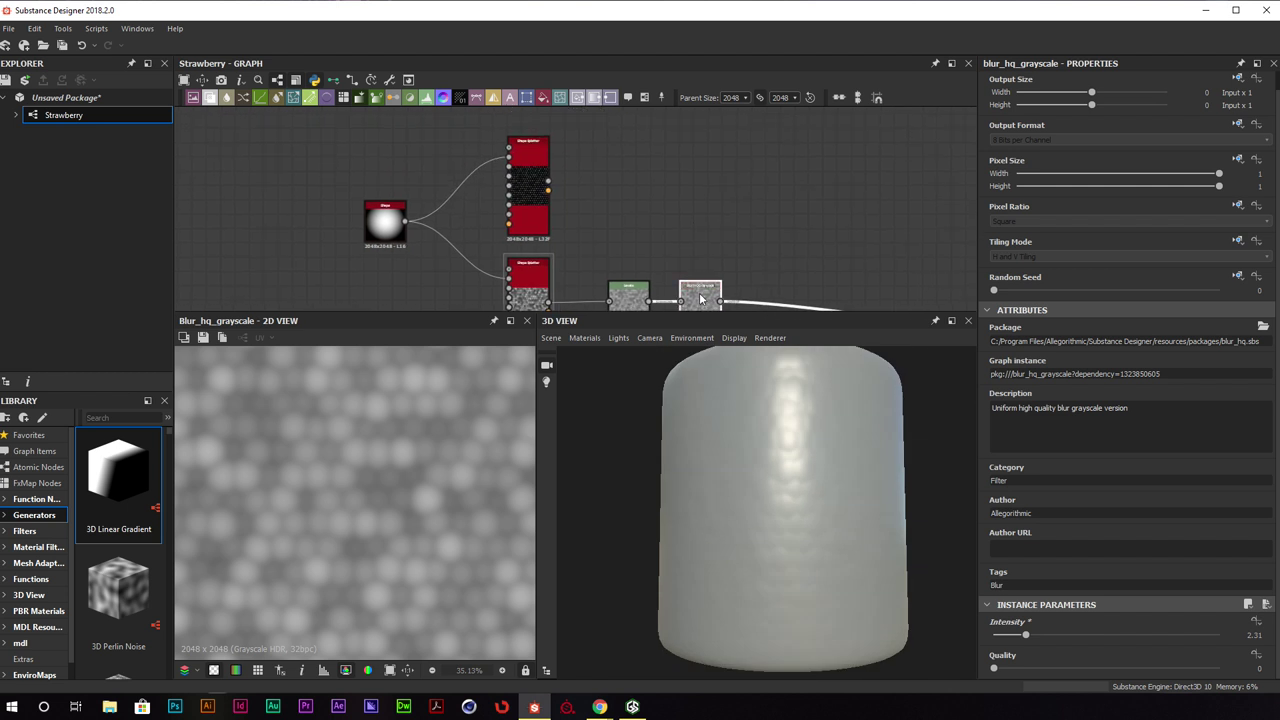
{"action": "middle_click_drag", "start_coordinate": [776, 240], "coordinate": [677, 214]}
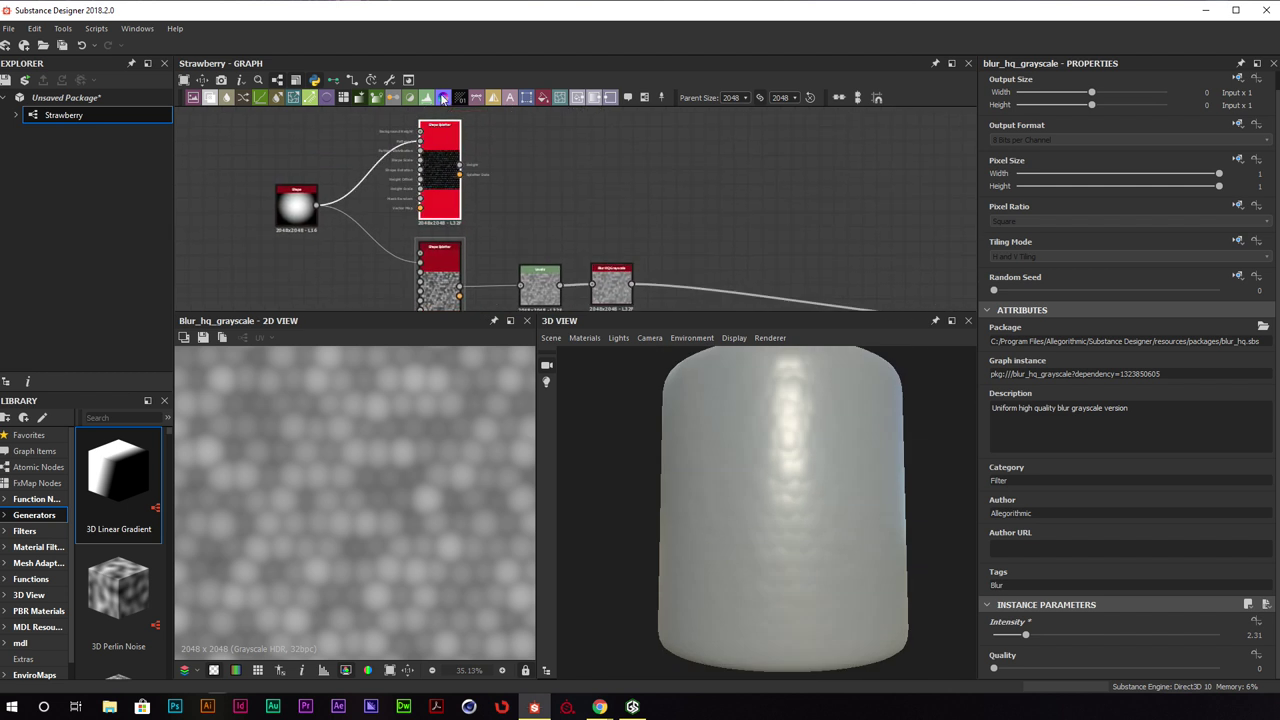
{"action": "double_click", "coordinate": [455, 168]}
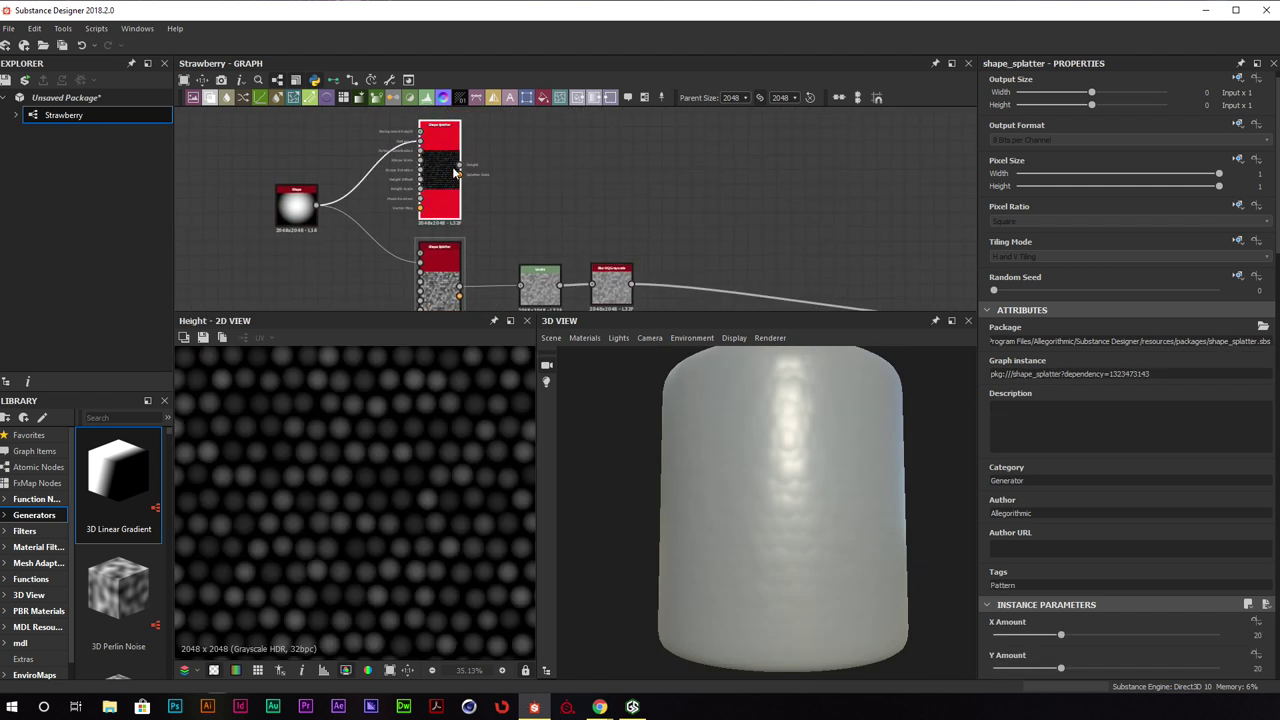
{"action": "middle_click_drag", "start_coordinate": [800, 229], "coordinate": [777, 208]}
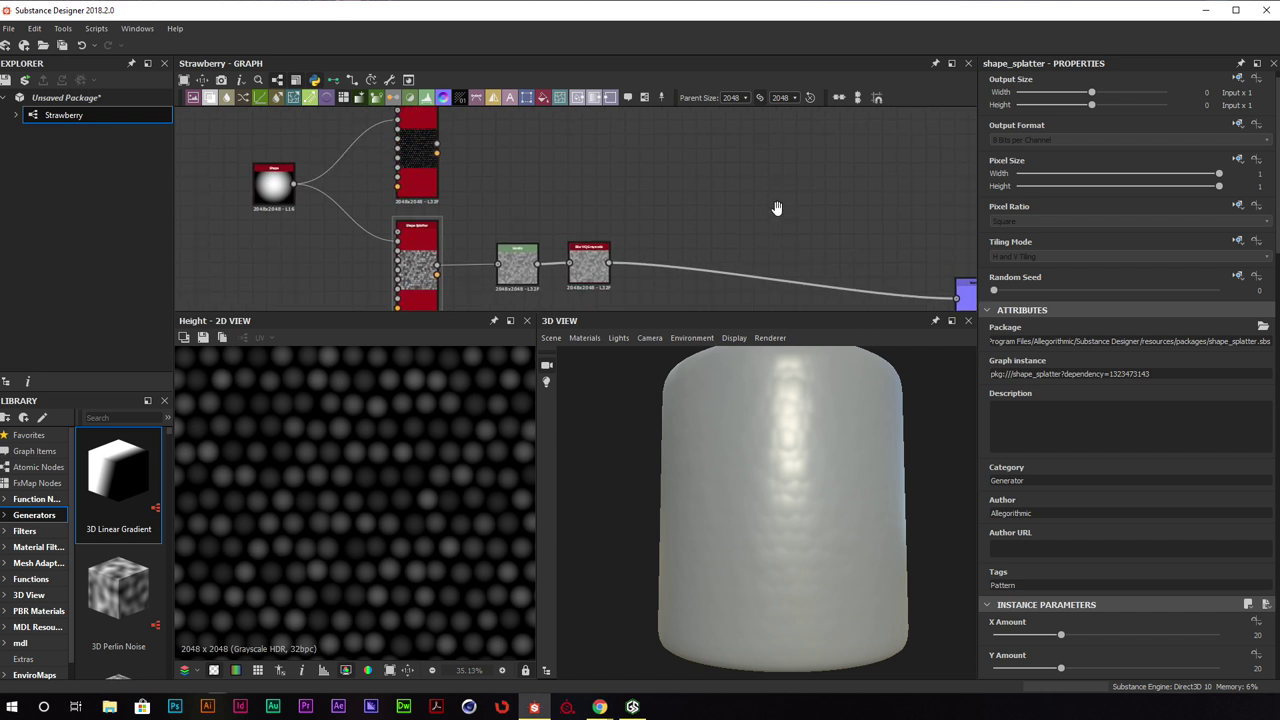
{"action": "left_click", "coordinate": [655, 267]}
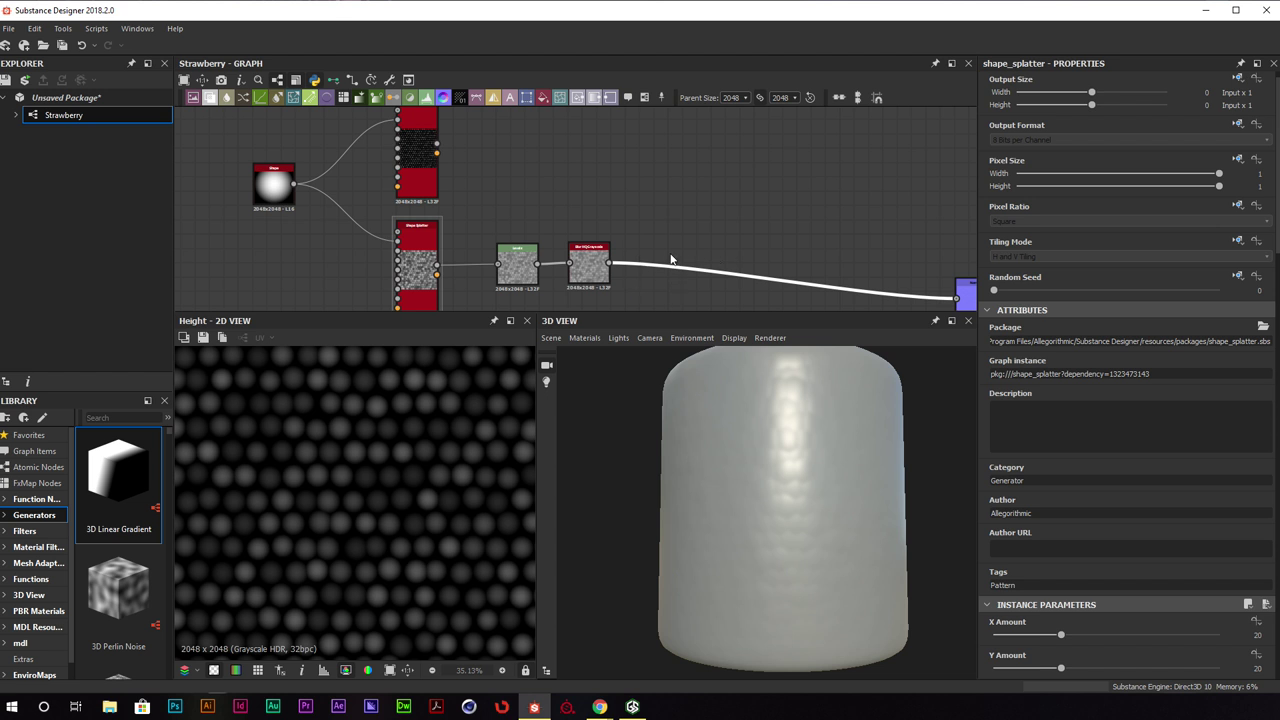
{"action": "key", "text": "space"}
{"action": "type", "text": "blend"}
{"action": "key", "text": "Return"}
{"action": "left_click_drag", "start_coordinate": [777, 293], "coordinate": [729, 245]}
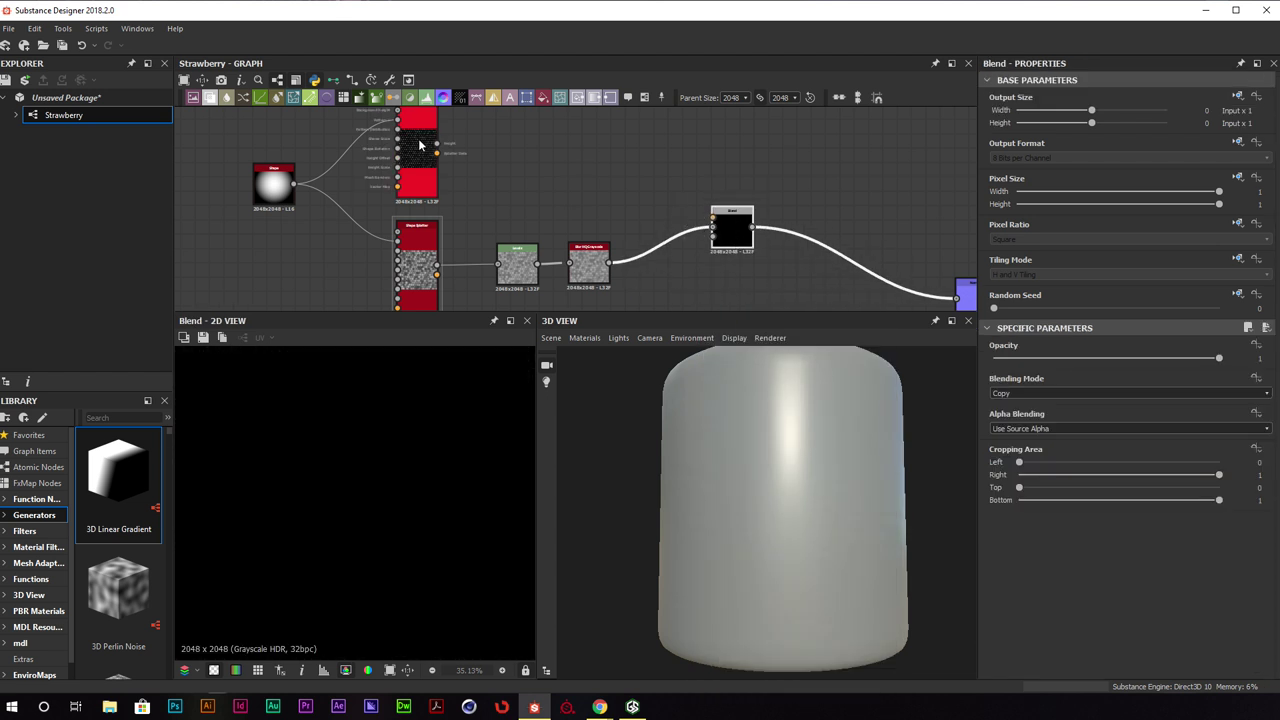
{"action": "left_click_drag", "start_coordinate": [436, 143], "coordinate": [715, 213]}
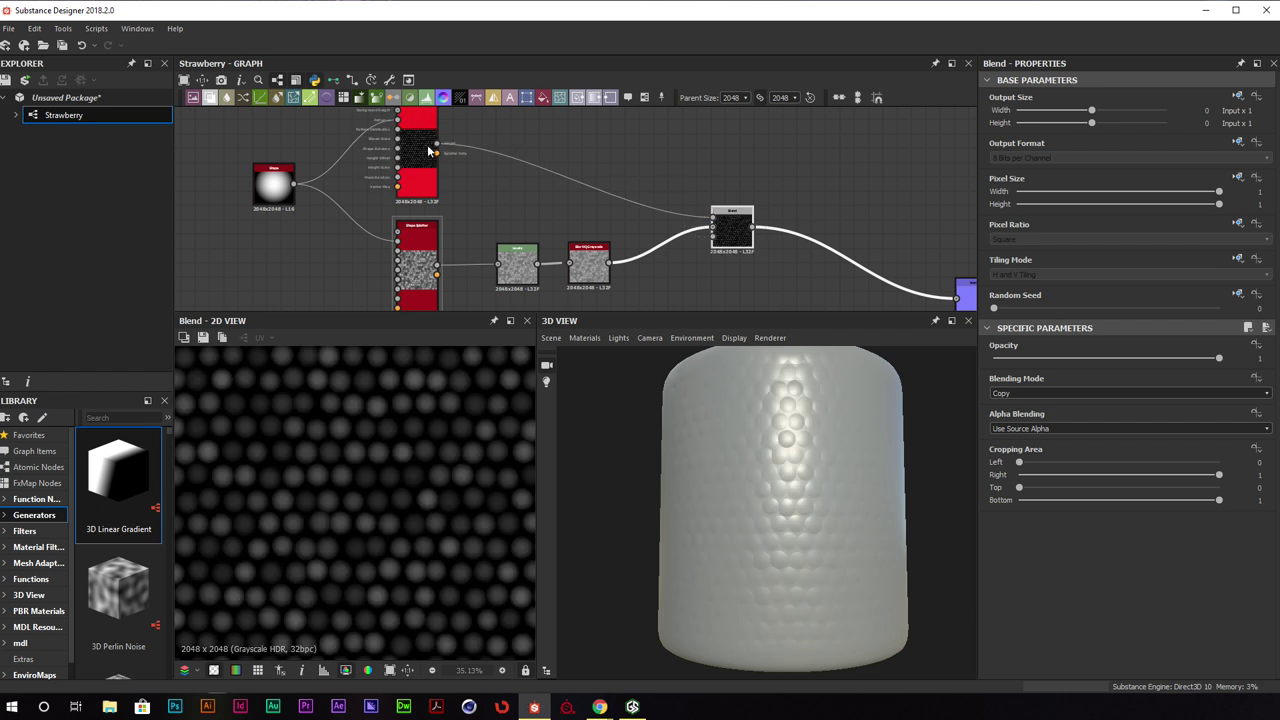
Set the Blend node's Blending Mode to Subtract and inspect the dents on the cylinder up close
{"action": "scroll", "coordinate": [800, 460], "scroll_direction": "up", "scroll_amount": 3}
{"action": "scroll", "coordinate": [780, 437], "scroll_direction": "up", "scroll_amount": 3}
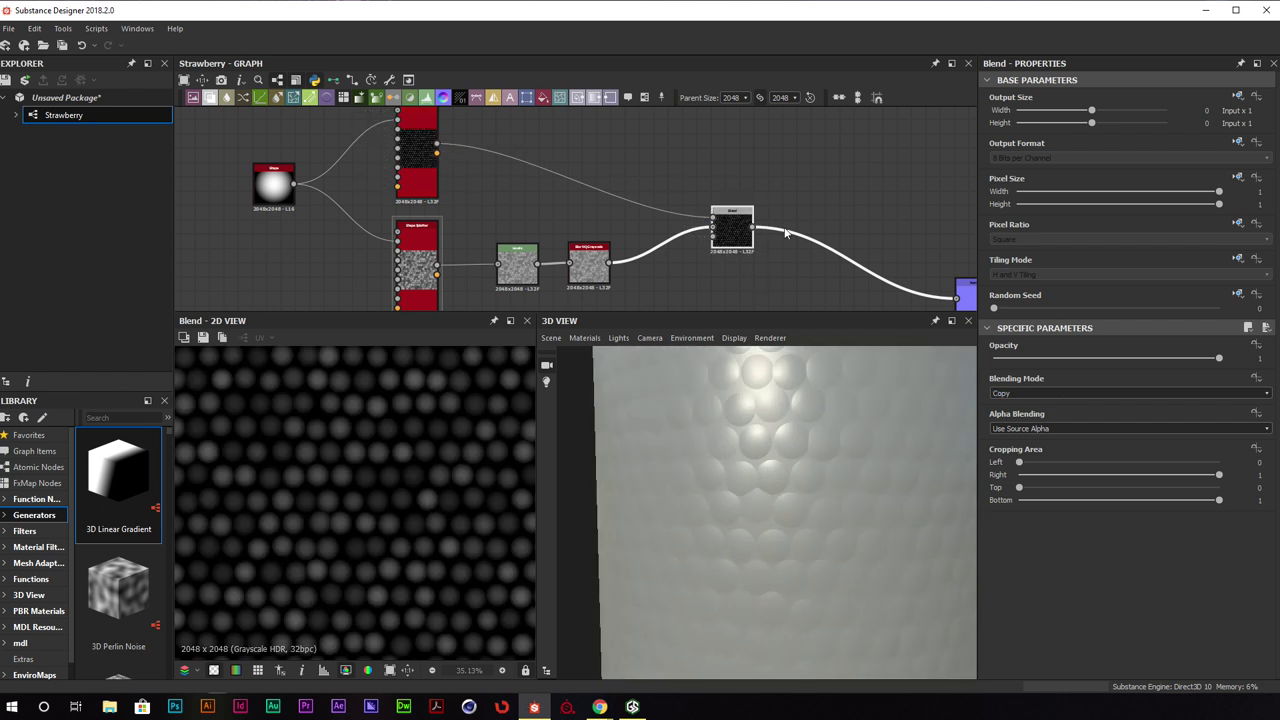
{"action": "left_click", "coordinate": [1097, 393]}
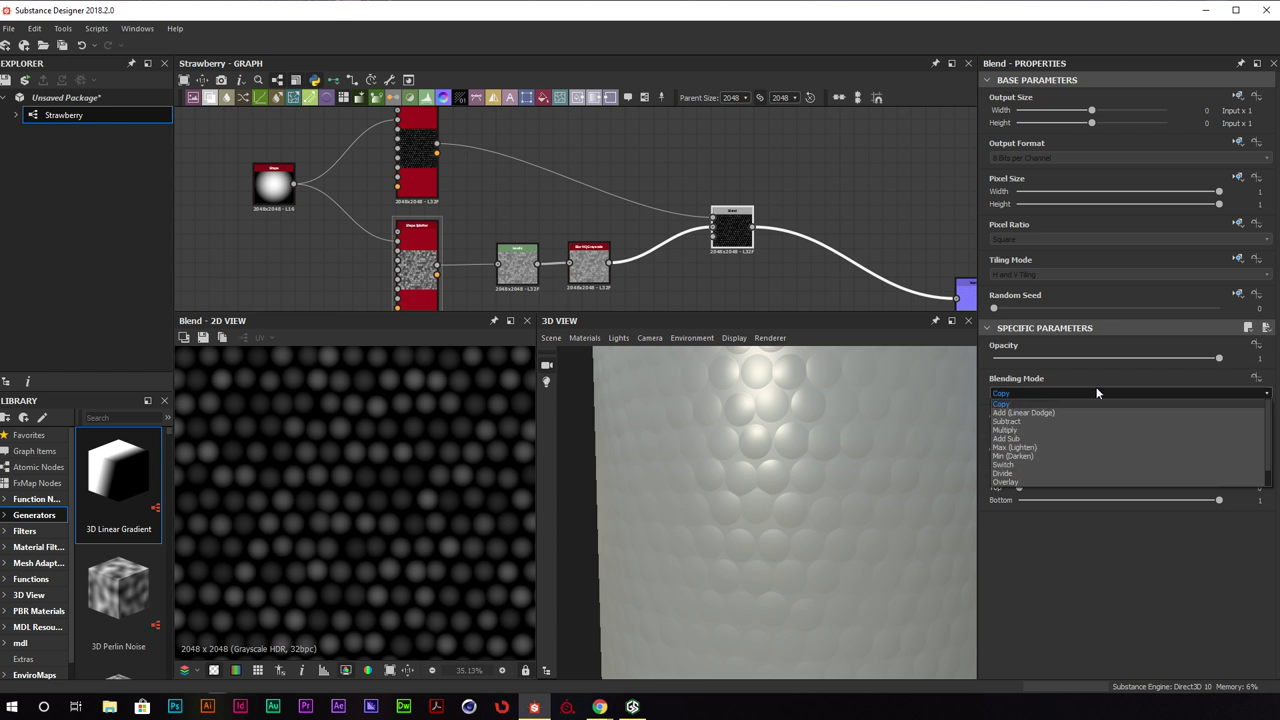
{"action": "left_click", "coordinate": [1066, 421]}
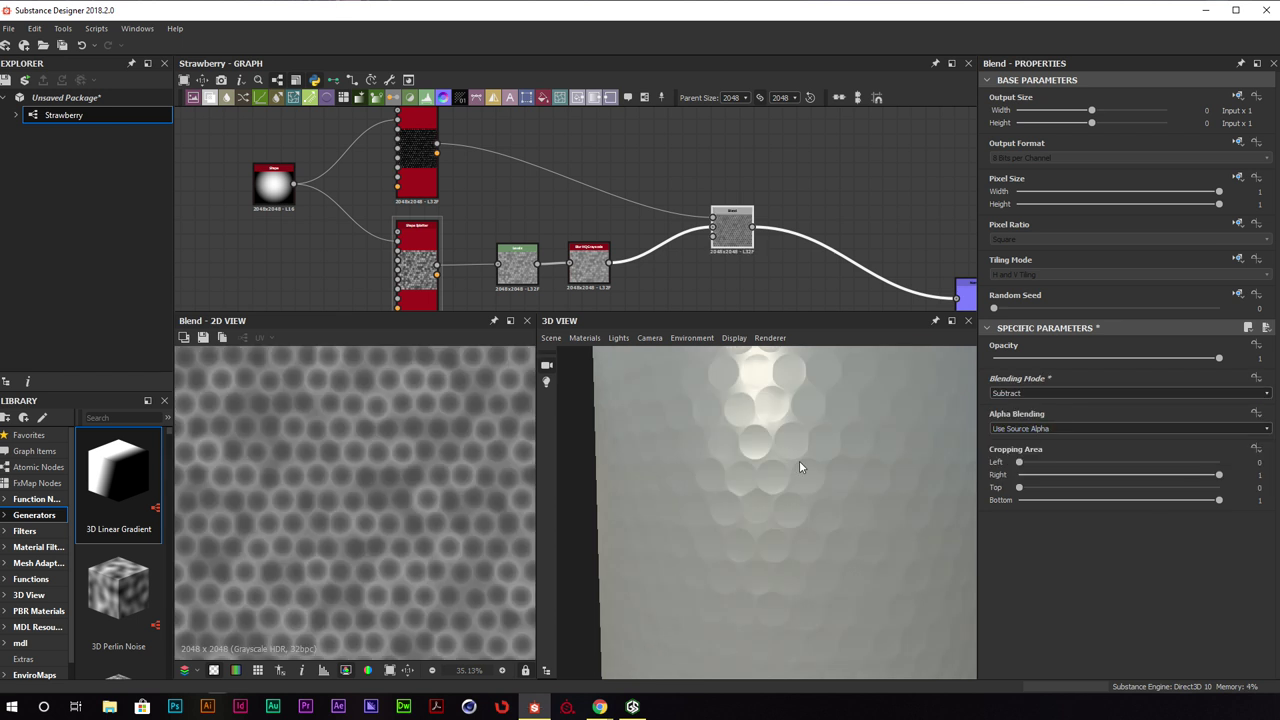
{"action": "mouse_move", "coordinate": [817, 452]}
{"action": "left_mouse_down"}
{"action": "mouse_move", "coordinate": [806, 430]}
{"action": "mouse_move", "coordinate": [848, 422]}
{"action": "mouse_move", "coordinate": [829, 433]}
{"action": "left_mouse_up"}
Set the upper Shape Splatter's Scale to 0.7 and its Scale Random to 0.28
{"action": "left_click", "coordinate": [417, 150]}
{"action": "scroll", "coordinate": [1091, 522], "scroll_direction": "down", "scroll_amount": 4}
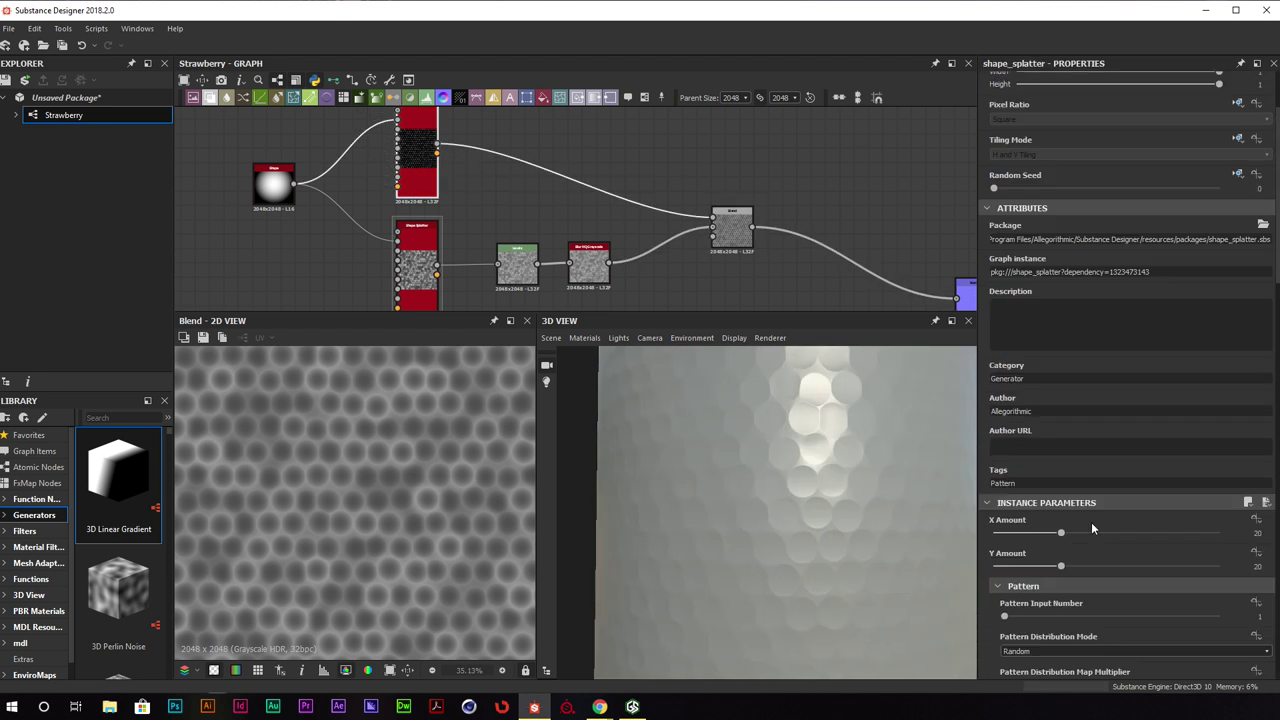
{"action": "scroll", "coordinate": [1091, 522], "scroll_direction": "down", "scroll_amount": 3}
{"action": "left_click_drag", "start_coordinate": [1051, 524], "coordinate": [1035, 527]}
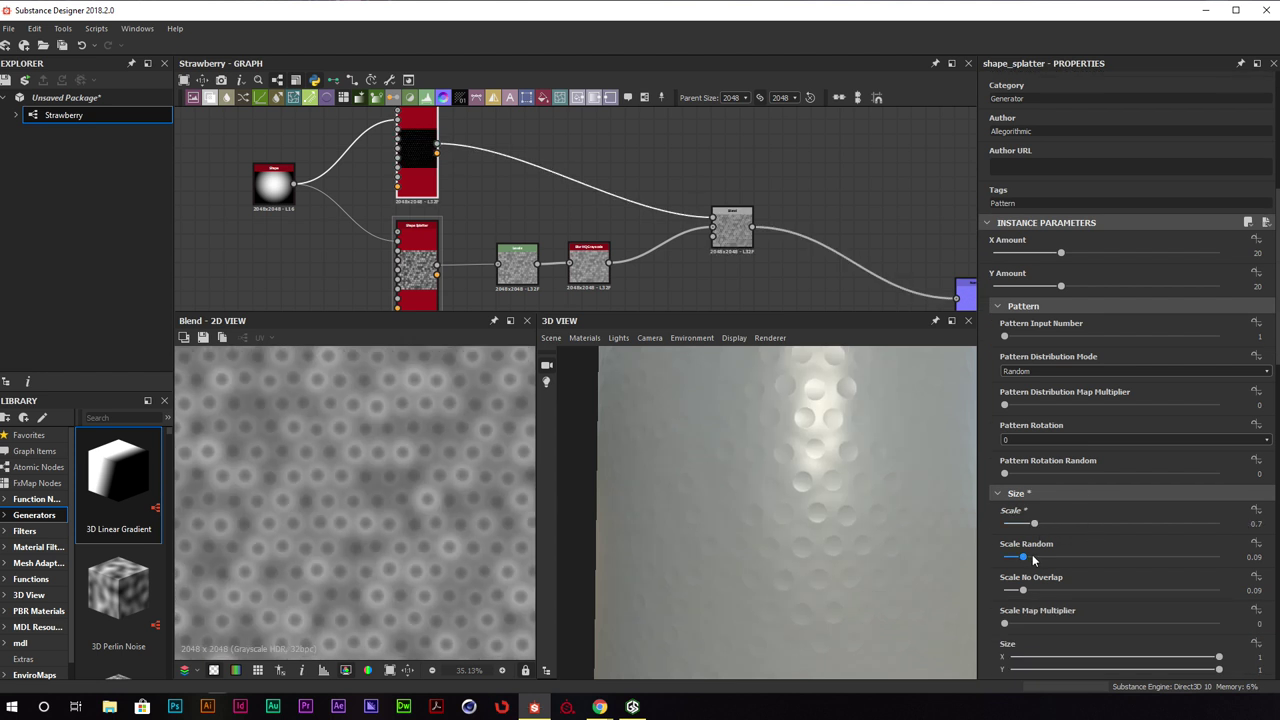
{"action": "scroll", "coordinate": [1035, 560], "scroll_direction": "down", "scroll_amount": 1}
{"action": "left_click_drag", "start_coordinate": [1023, 517], "coordinate": [1065, 518]}
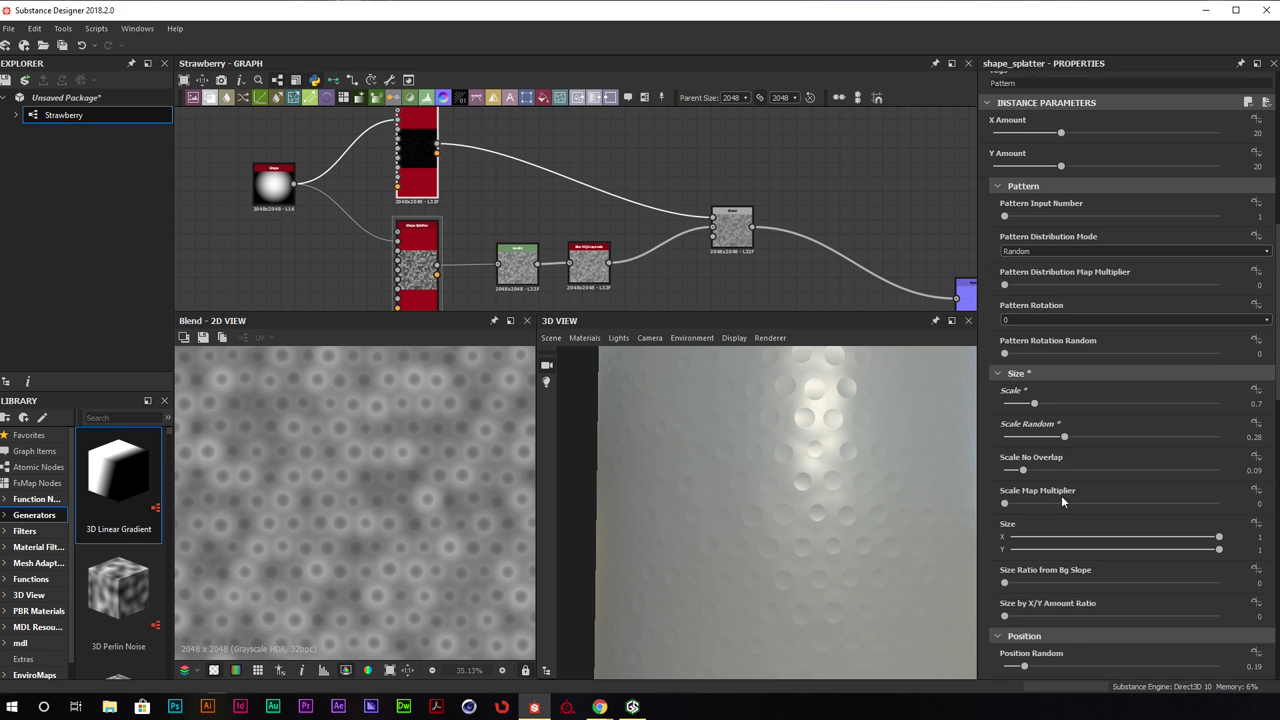
{"action": "scroll", "coordinate": [1062, 495], "scroll_direction": "down", "scroll_amount": 5}
{"action": "scroll", "coordinate": [1066, 486], "scroll_direction": "down", "scroll_amount": 1}
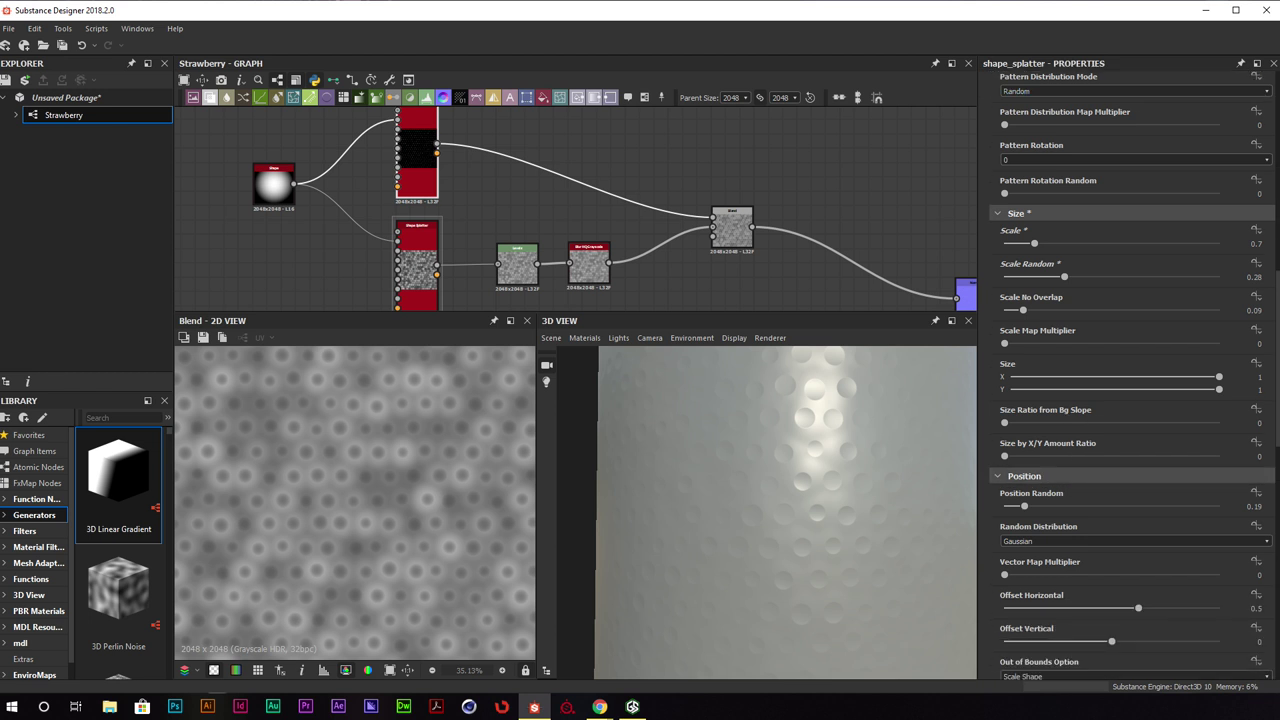
Switch to the browser and examine the seed dents in the strawberry reference photo up close, then move its window aside
{"action": "key", "text": "alt+Tab"}
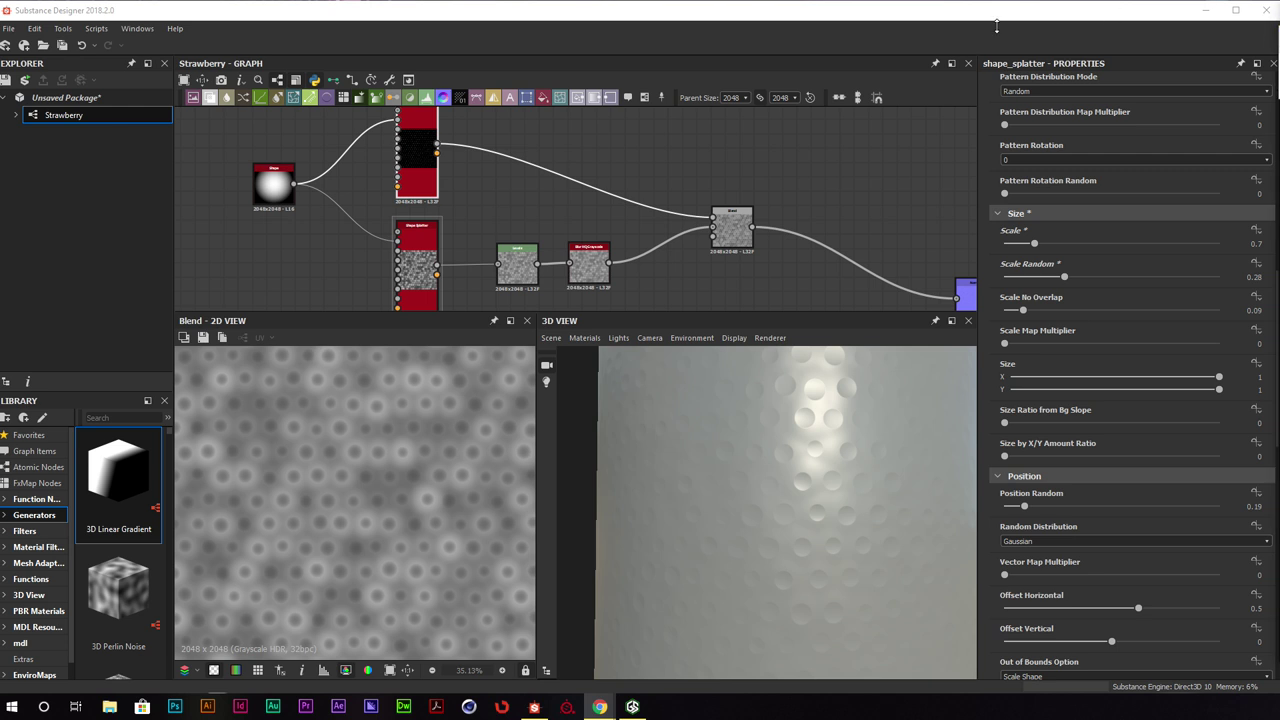
{"action": "left_click_drag", "start_coordinate": [1279, 28], "coordinate": [975, 38]}
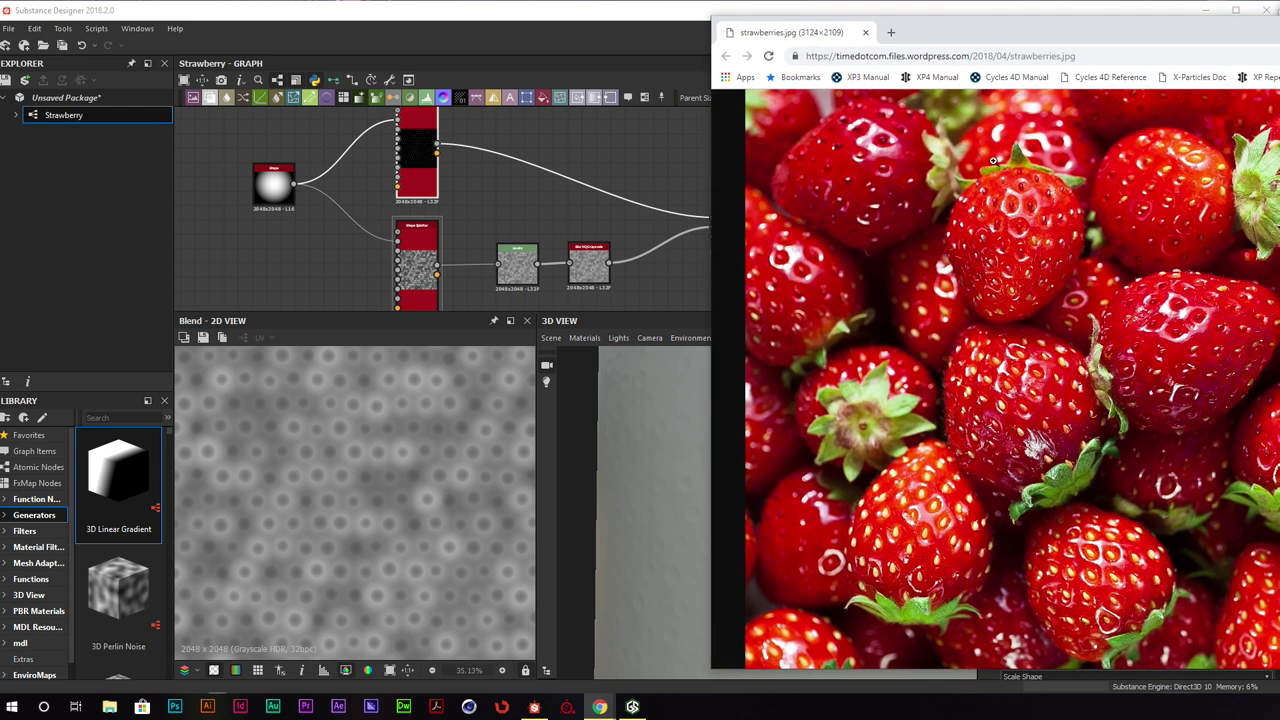
{"action": "left_click", "coordinate": [1038, 376]}
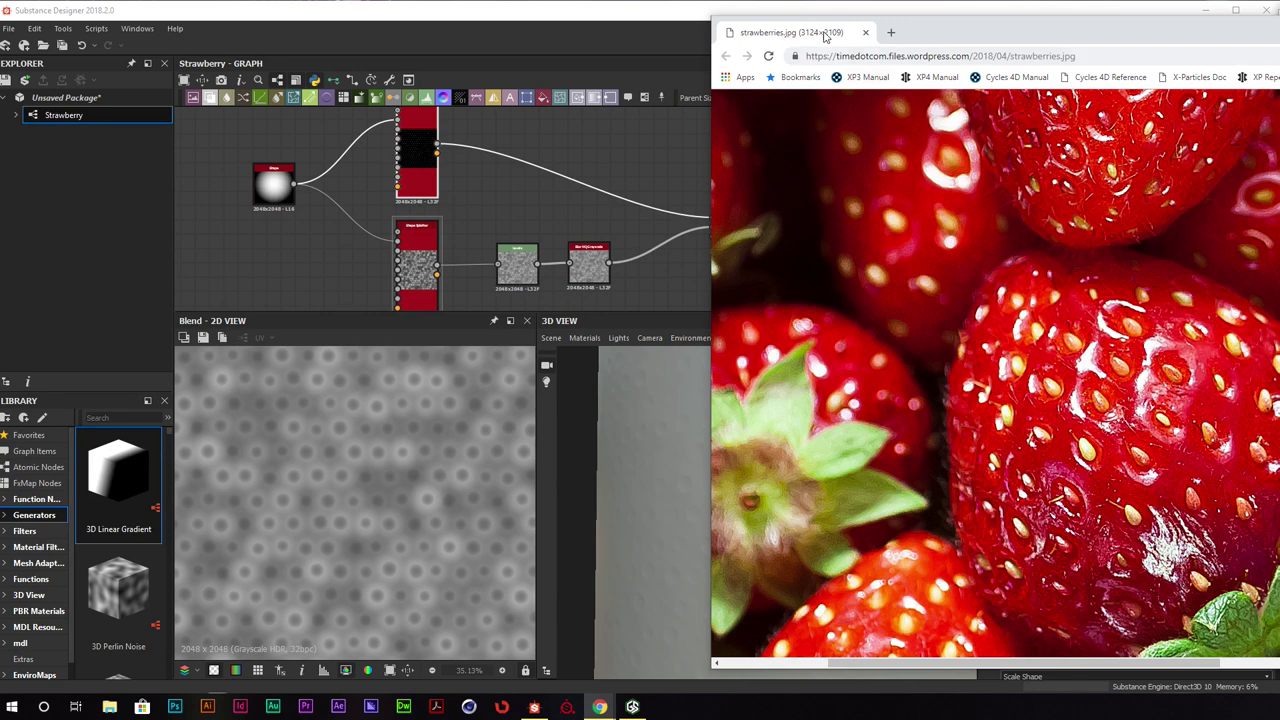
{"action": "left_click_drag", "start_coordinate": [825, 35], "coordinate": [1279, 35]}
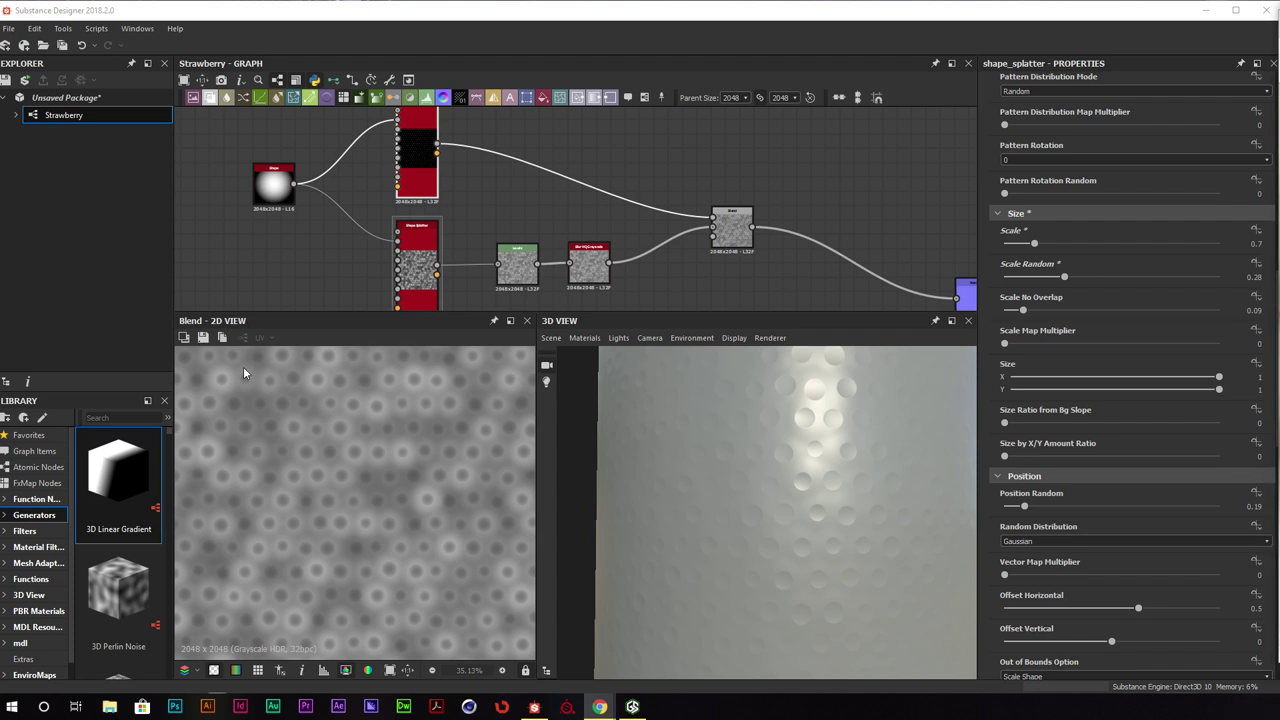
Move the Shape node farther away from the Shape Splatters and place a duplicate of it above, previewed in the 2D view
{"action": "middle_click_drag", "start_coordinate": [431, 202], "coordinate": [682, 194]}
{"action": "left_click_drag", "start_coordinate": [523, 174], "coordinate": [208, 188]}
{"action": "middle_click_drag", "start_coordinate": [388, 181], "coordinate": [531, 202]}
{"action": "left_click_drag", "start_coordinate": [365, 222], "coordinate": [356, 236]}
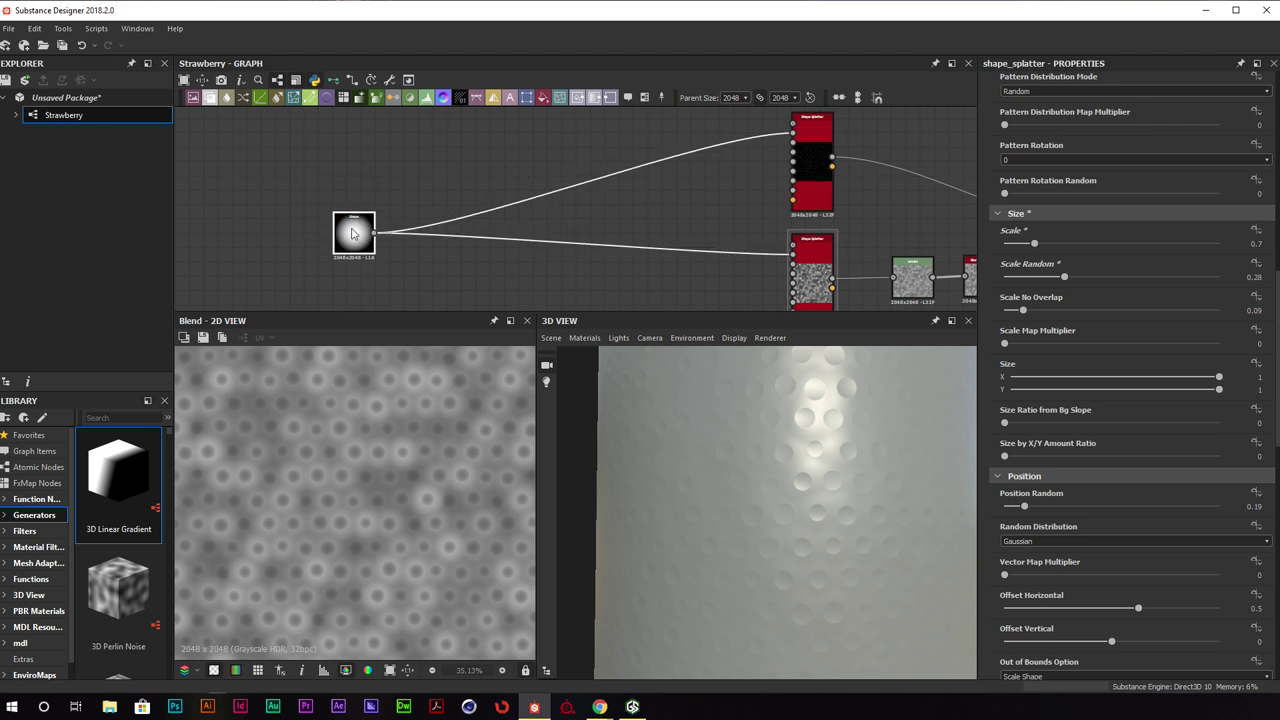
{"action": "left_click", "coordinate": [351, 234]}
{"action": "key", "text": "ctrl+c"}
{"action": "key", "text": "ctrl+v"}
{"action": "left_click_drag", "start_coordinate": [579, 213], "coordinate": [459, 160]}
{"action": "double_click", "coordinate": [458, 154]}
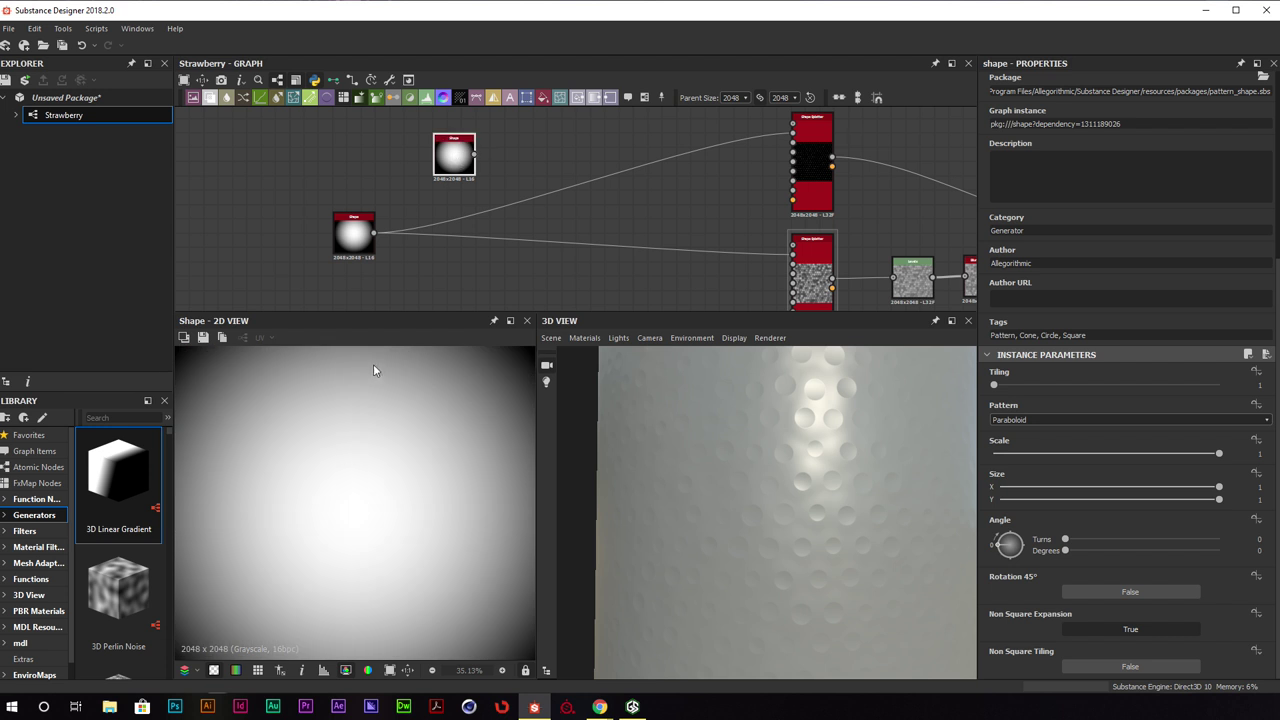
Reduce the duplicate Shape's X Size to form an upright oval and connect it to the upper Shape Splatter's pattern input
{"action": "scroll", "coordinate": [334, 494], "scroll_direction": "down", "scroll_amount": 3}
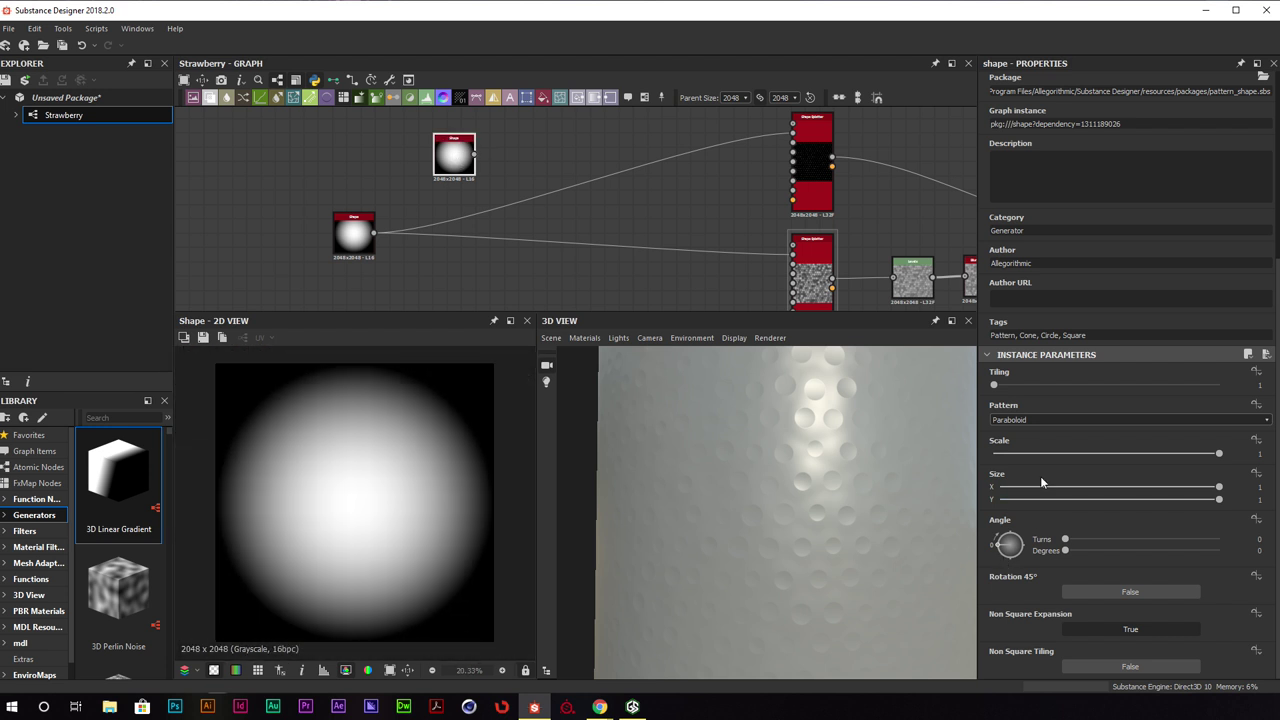
{"action": "left_click_drag", "start_coordinate": [1218, 487], "coordinate": [1147, 490]}
{"action": "left_click_drag", "start_coordinate": [476, 155], "coordinate": [793, 130]}
{"action": "left_click", "coordinate": [819, 145]}
Insert a Blur HQ Grayscale node between the upper Shape Splatter and the Blend node and set its Intensity to 0.71
{"action": "middle_click_drag", "start_coordinate": [845, 172], "coordinate": [732, 160]}
{"action": "middle_click_drag", "start_coordinate": [841, 179], "coordinate": [723, 179]}
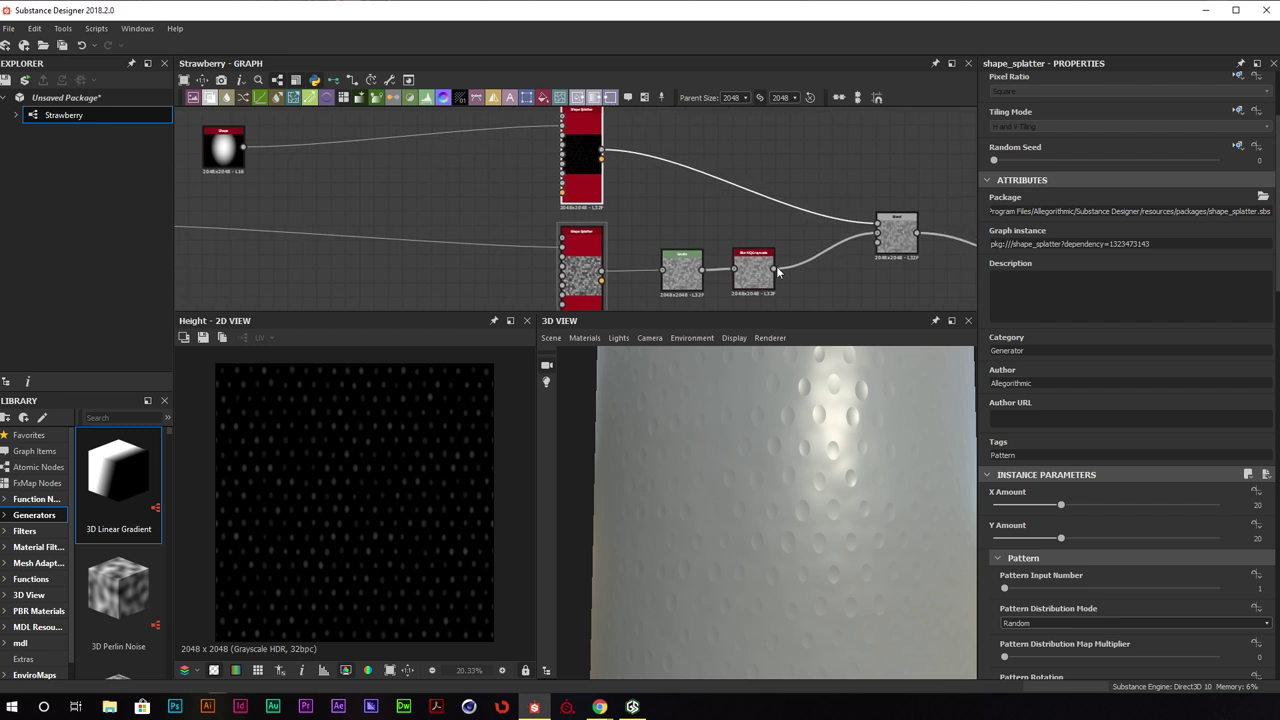
{"action": "key", "text": "space"}
{"action": "type", "text": "ble"}
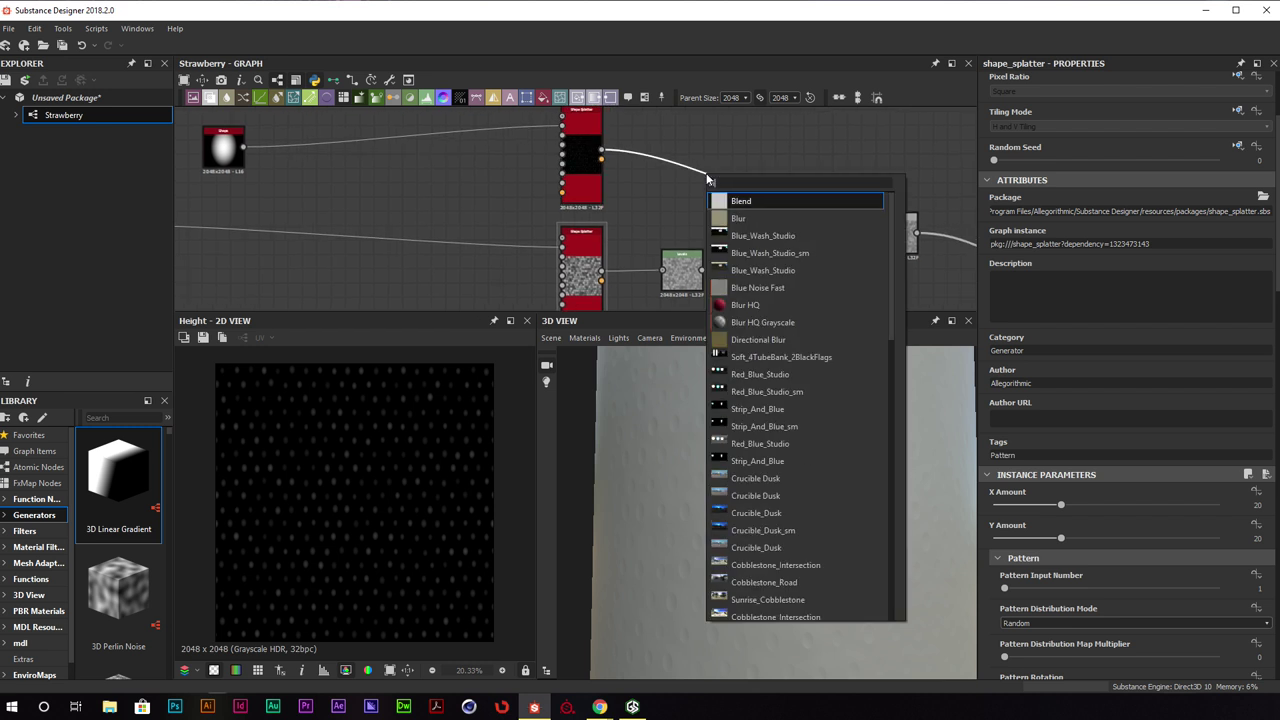
{"action": "key", "text": "BackSpace"}
{"action": "key", "text": "BackSpace"}
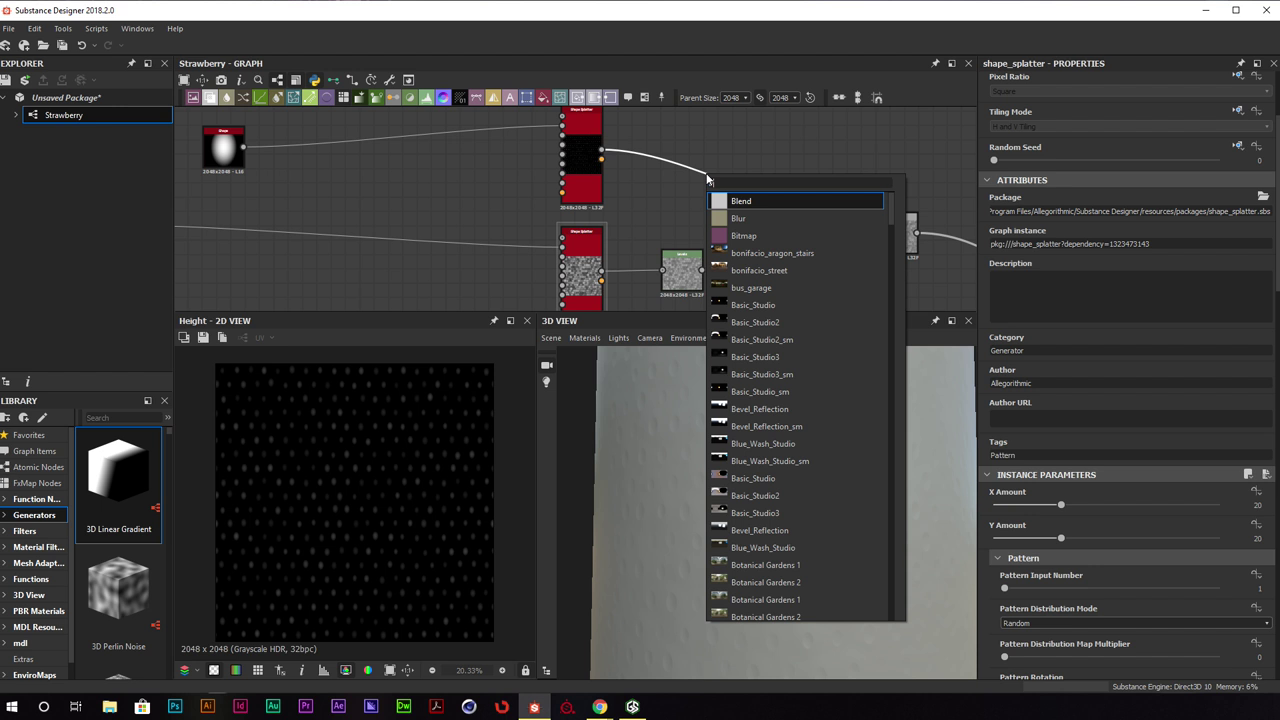
{"action": "type", "text": "ur"}
{"action": "key", "text": "BackSpace"}
{"action": "key", "text": "BackSpace"}
{"action": "key", "text": "BackSpace"}
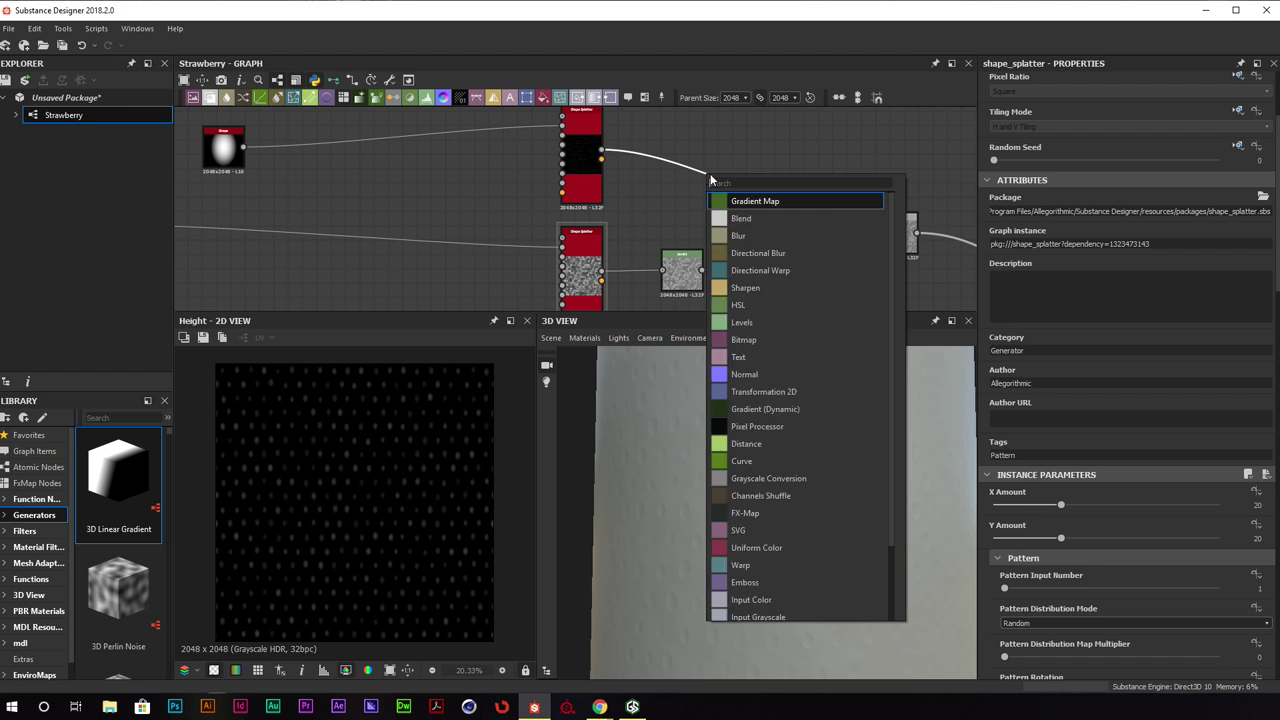
{"action": "type", "text": "blur"}
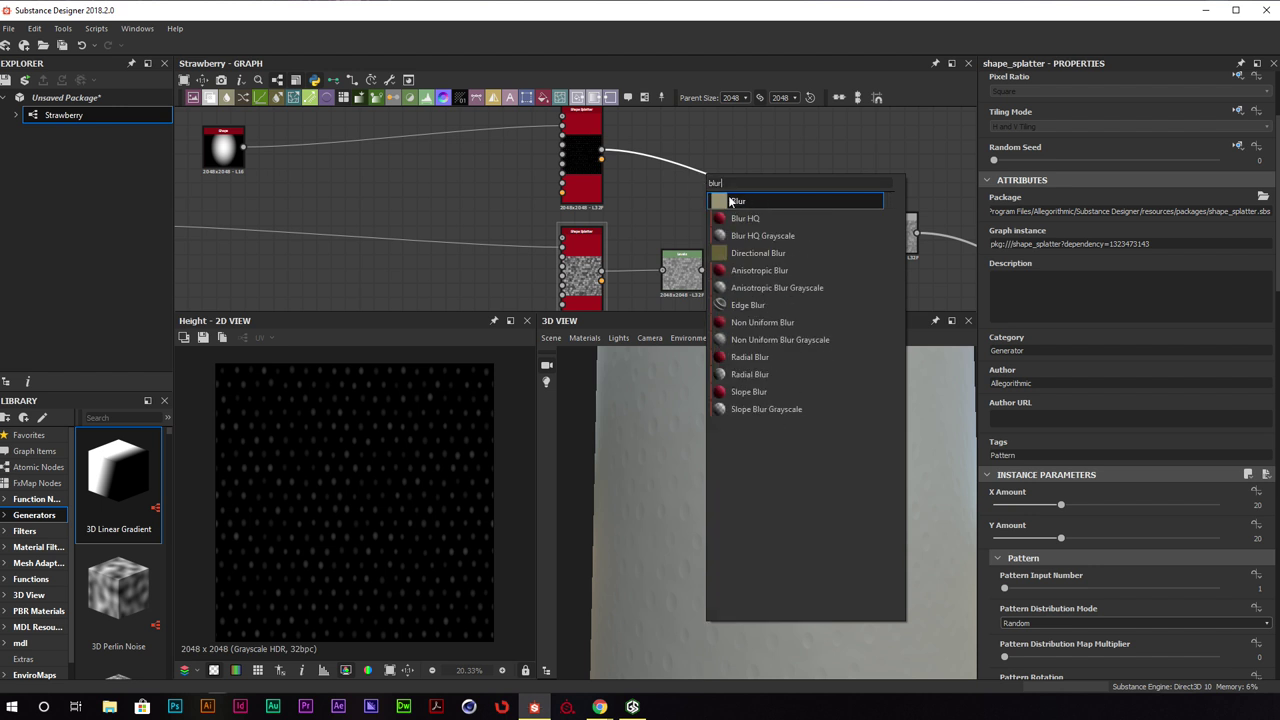
{"action": "left_click", "coordinate": [772, 237]}
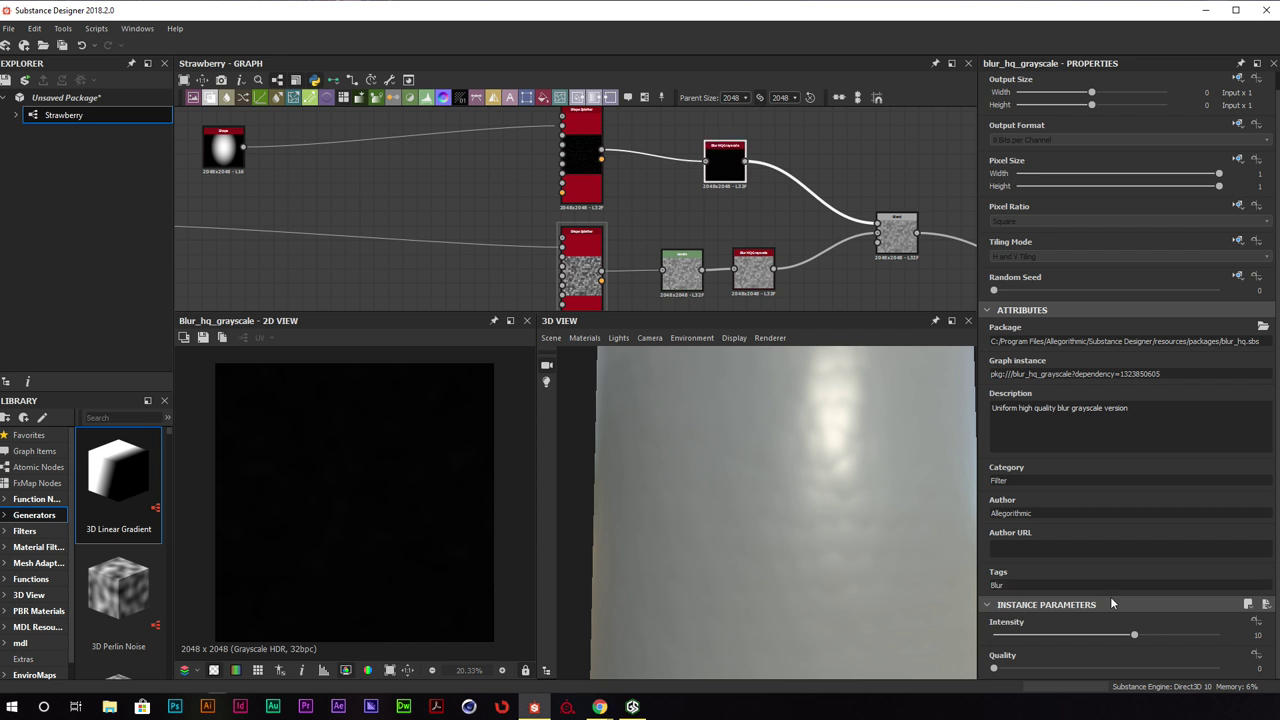
{"action": "left_click_drag", "start_coordinate": [1134, 634], "coordinate": [1004, 634]}
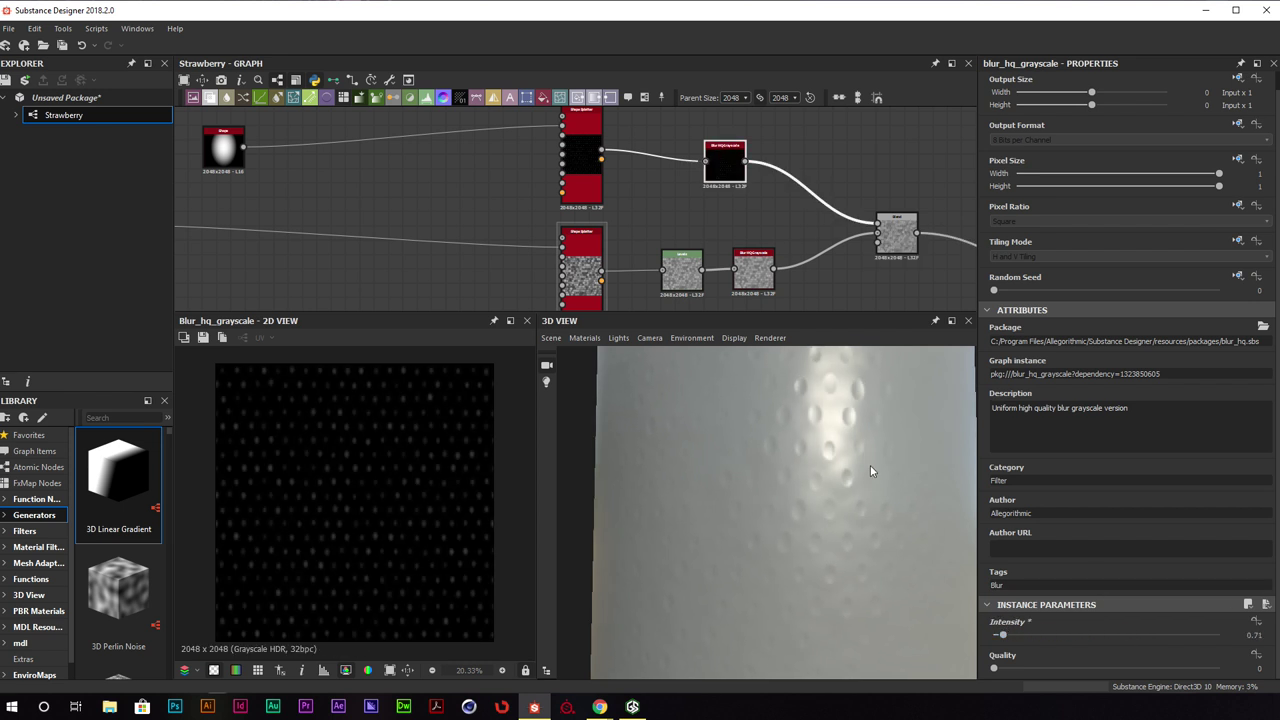
Set the upper Shape Splatter's Scale to 1.02 to enlarge the seed dents
{"action": "left_click_drag", "start_coordinate": [870, 465], "coordinate": [860, 468]}
{"action": "scroll", "coordinate": [860, 468], "scroll_direction": "down", "scroll_amount": 1}
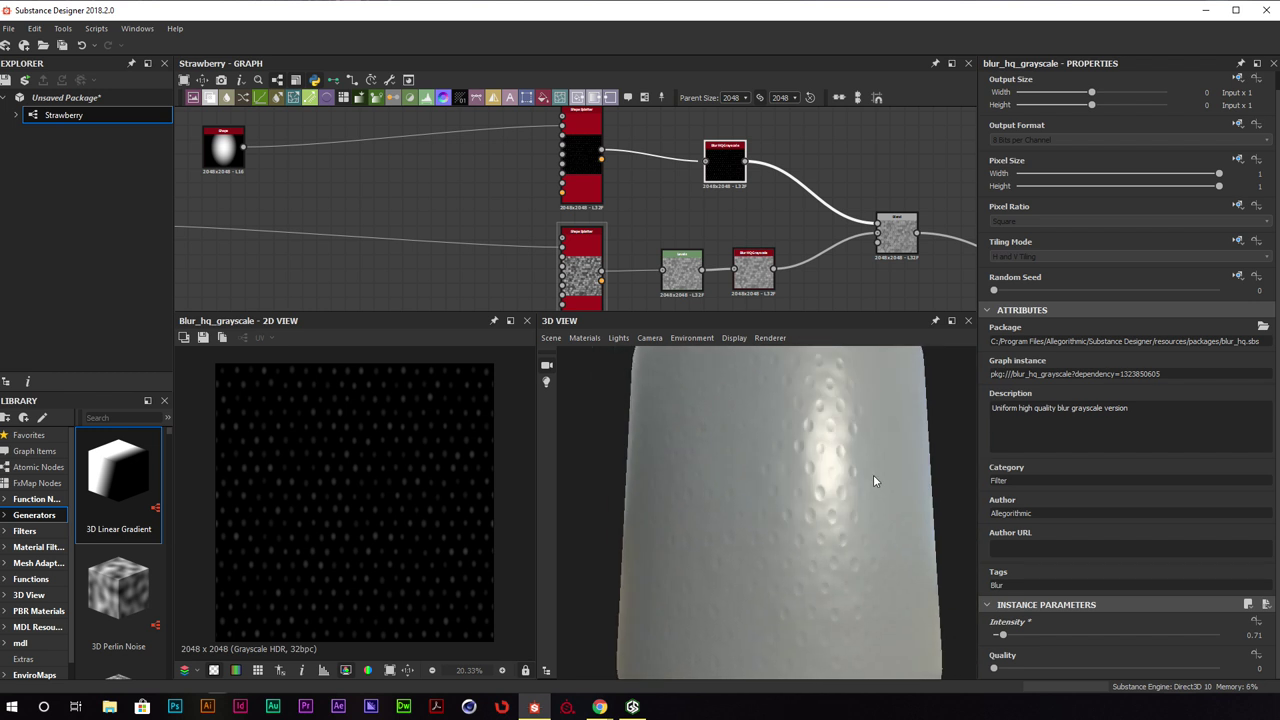
{"action": "scroll", "coordinate": [850, 489], "scroll_direction": "up", "scroll_amount": 2}
{"action": "left_click", "coordinate": [578, 150]}
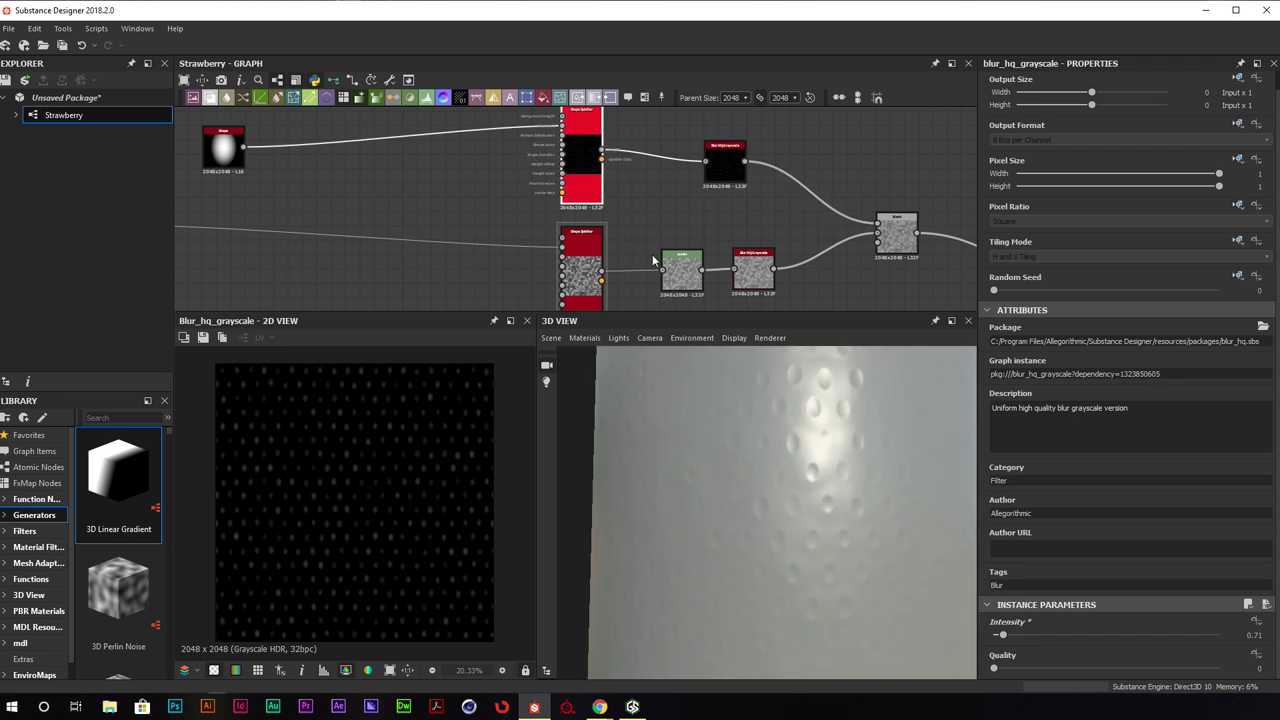
{"action": "scroll", "coordinate": [1068, 514], "scroll_direction": "down", "scroll_amount": 6}
{"action": "scroll", "coordinate": [1068, 514], "scroll_direction": "down", "scroll_amount": 1}
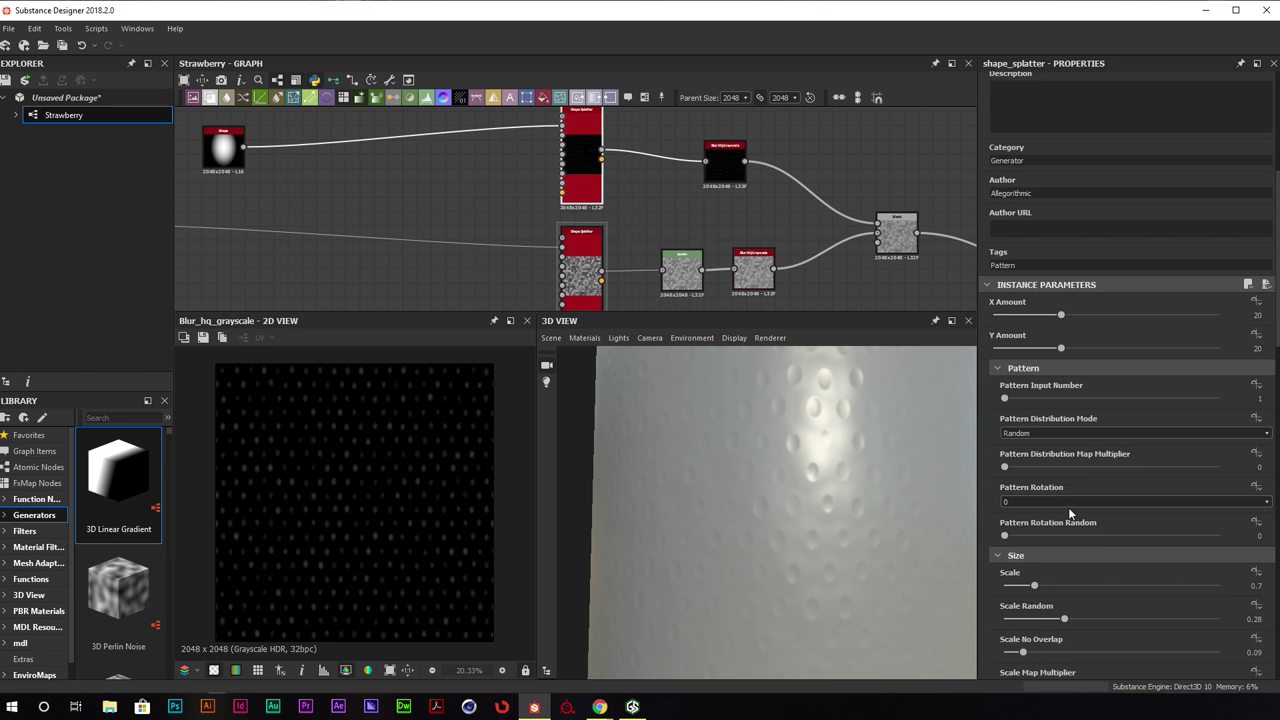
{"action": "left_click_drag", "start_coordinate": [1039, 586], "coordinate": [1048, 585]}
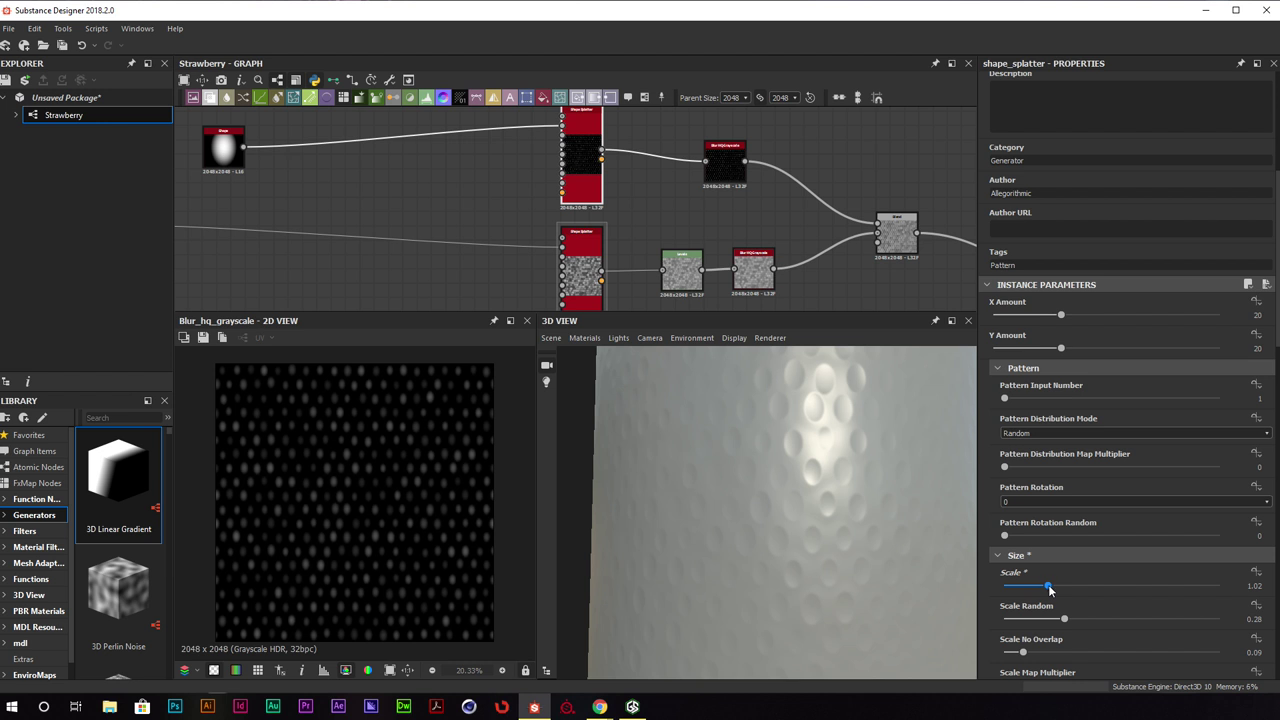
Set the Intensity of the Blur HQ Grayscale fed by the upper Shape Splatter to 1.23
{"action": "left_click", "coordinate": [712, 163]}
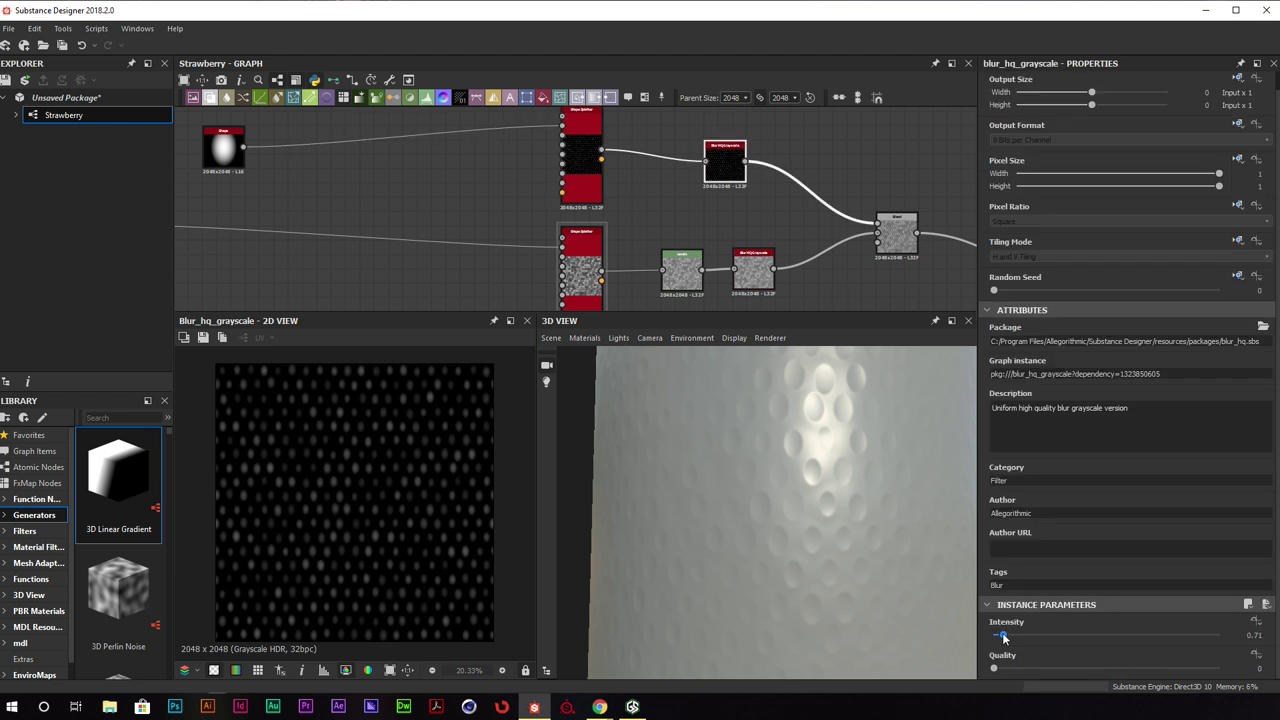
{"action": "left_click_drag", "start_coordinate": [1003, 637], "coordinate": [1010, 638]}
{"action": "middle_click_drag", "start_coordinate": [778, 180], "coordinate": [730, 186]}
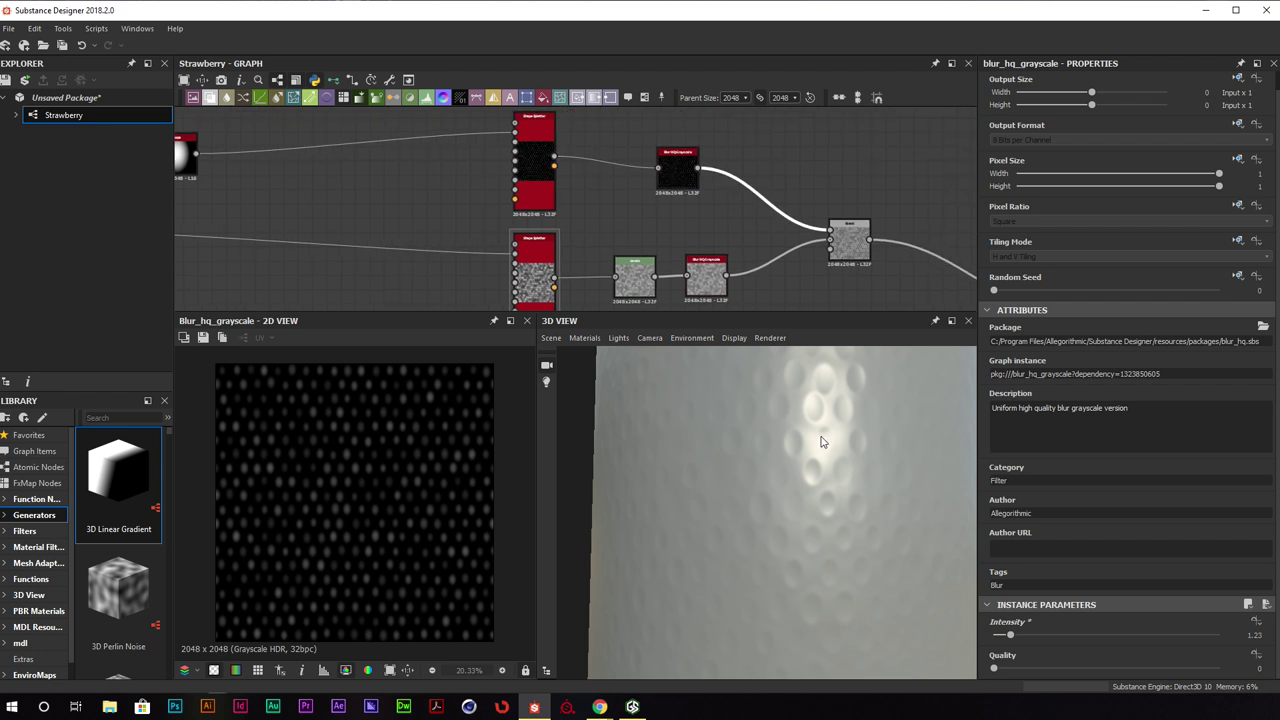
Insert a Levels node between the upper Blur HQ Grayscale and the Blend, and lower its input white point to brighten the ovals
{"action": "key", "text": "space"}
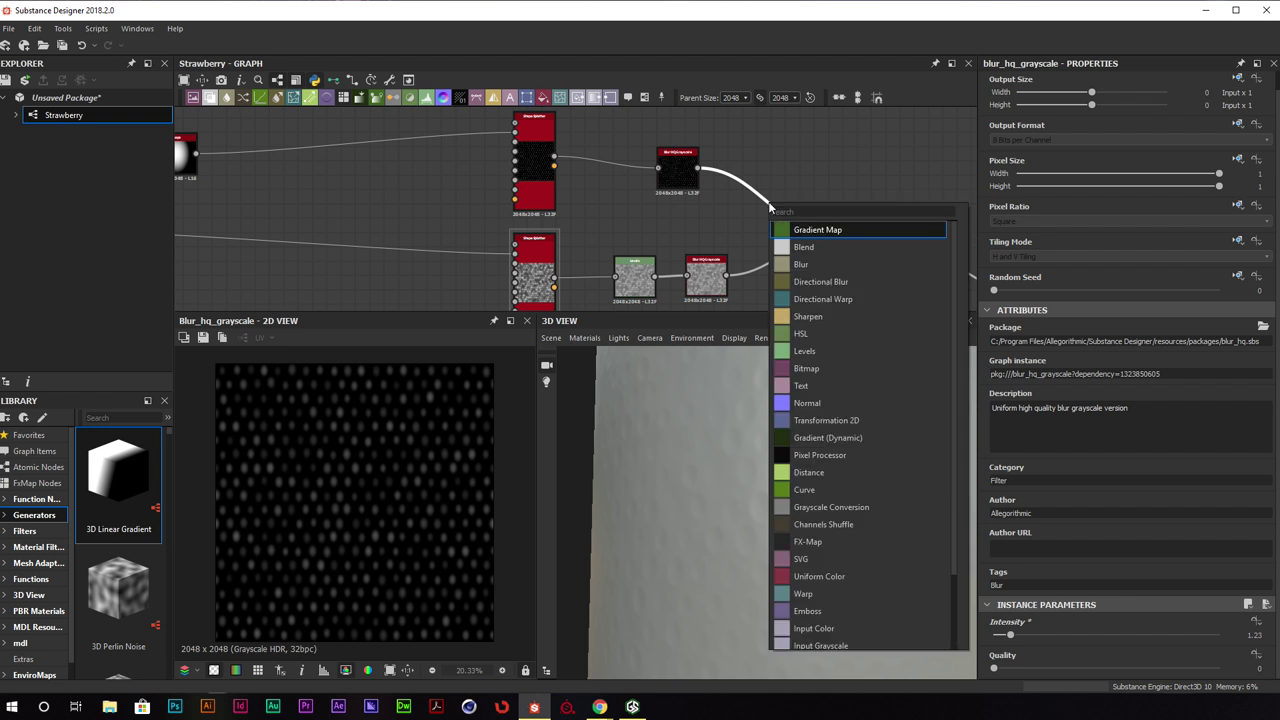
{"action": "type", "text": "lev"}
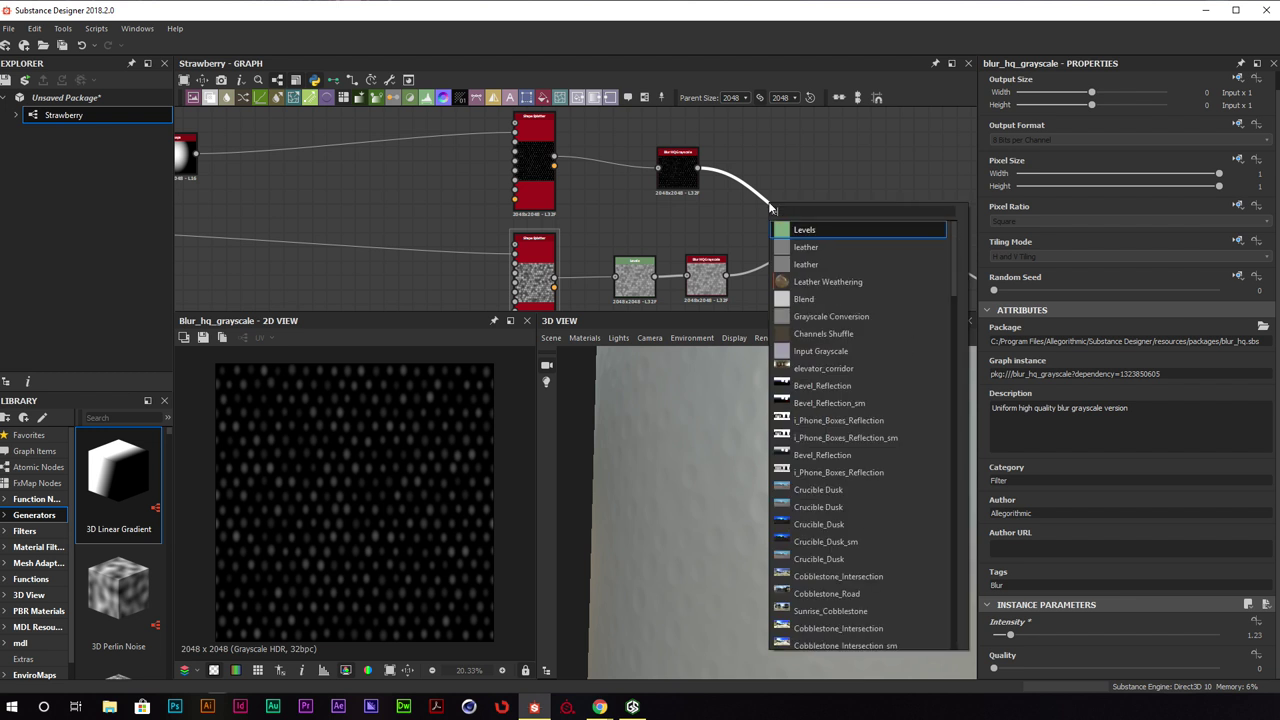
{"action": "key", "text": "Return"}
{"action": "left_click_drag", "start_coordinate": [772, 209], "coordinate": [758, 174]}
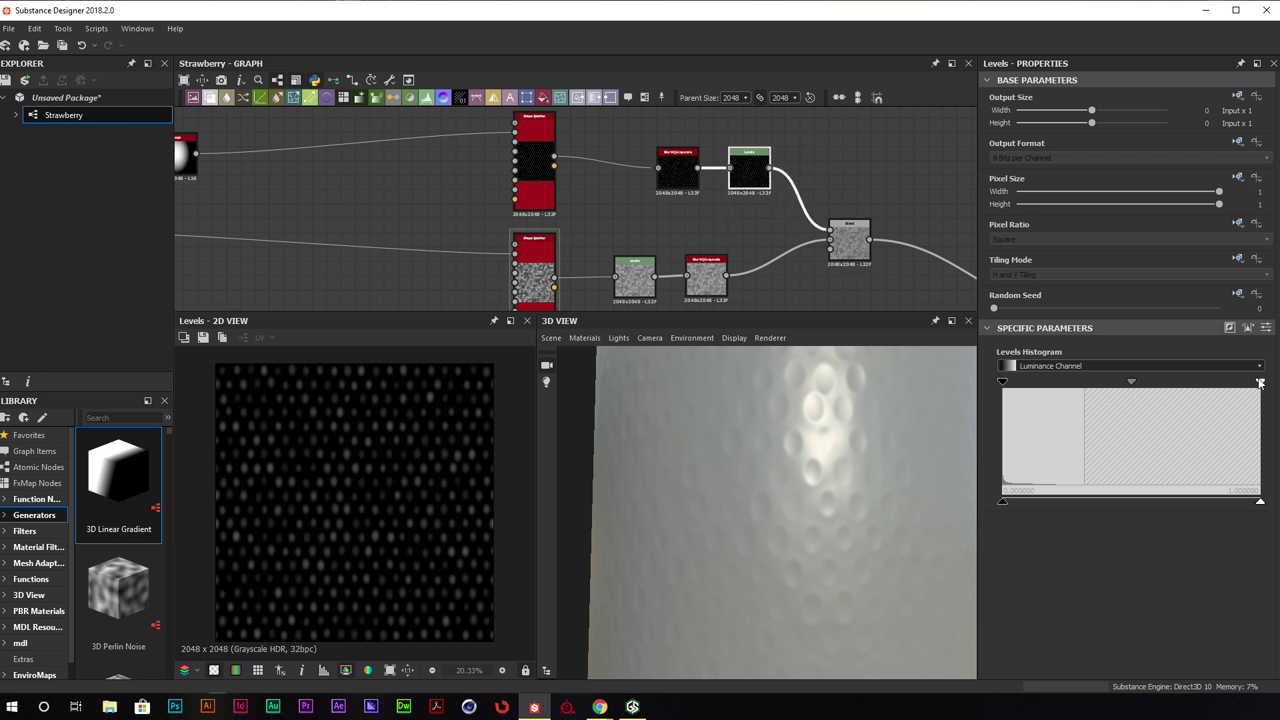
{"action": "left_click_drag", "start_coordinate": [1260, 383], "coordinate": [1108, 392]}
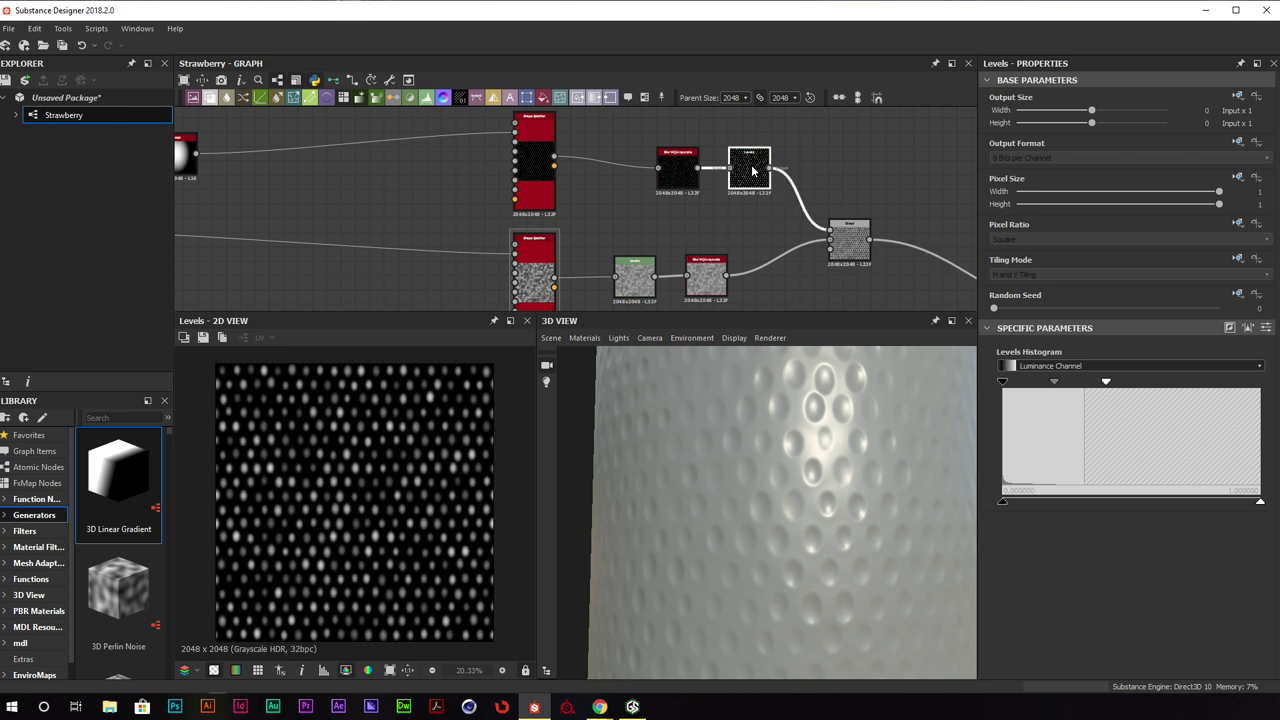
Reorder the upper branch so the Levels node comes before the Blur HQ Grayscale, which feeds the Blend node
{"action": "left_click_drag", "start_coordinate": [677, 172], "coordinate": [650, 158]}
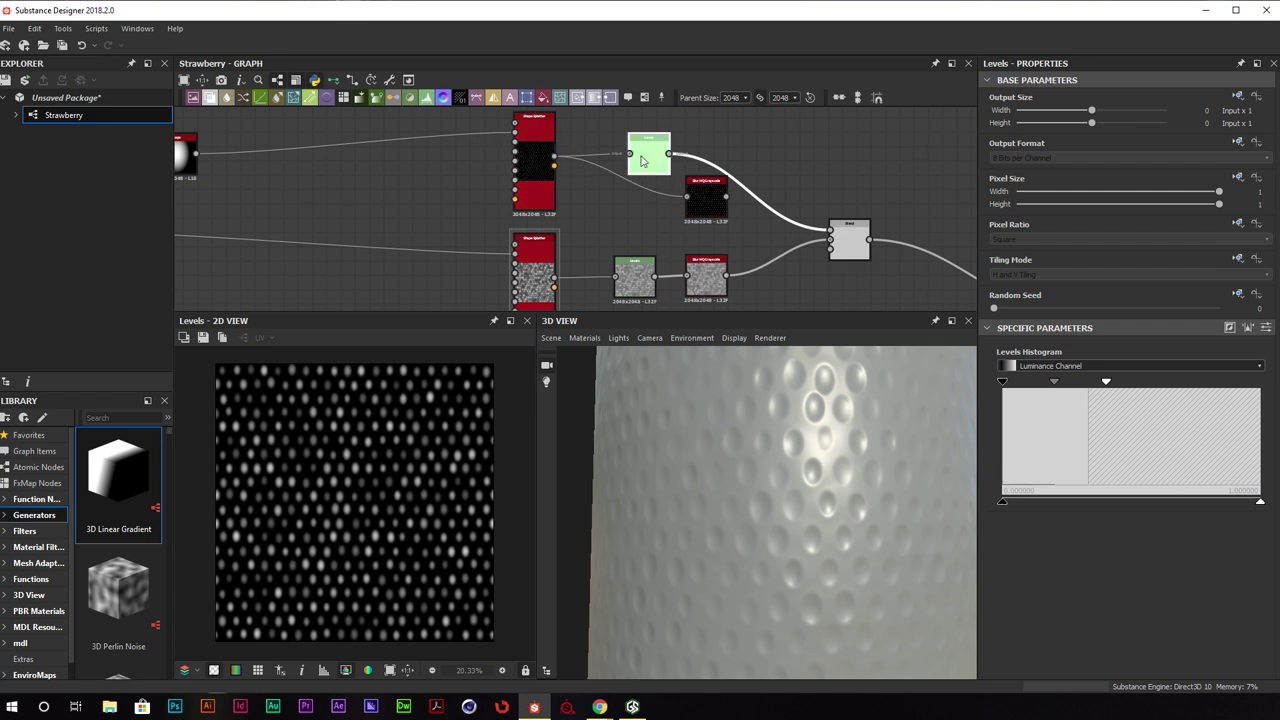
{"action": "left_click_drag", "start_coordinate": [702, 190], "coordinate": [834, 231]}
{"action": "left_click_drag", "start_coordinate": [659, 167], "coordinate": [651, 178]}
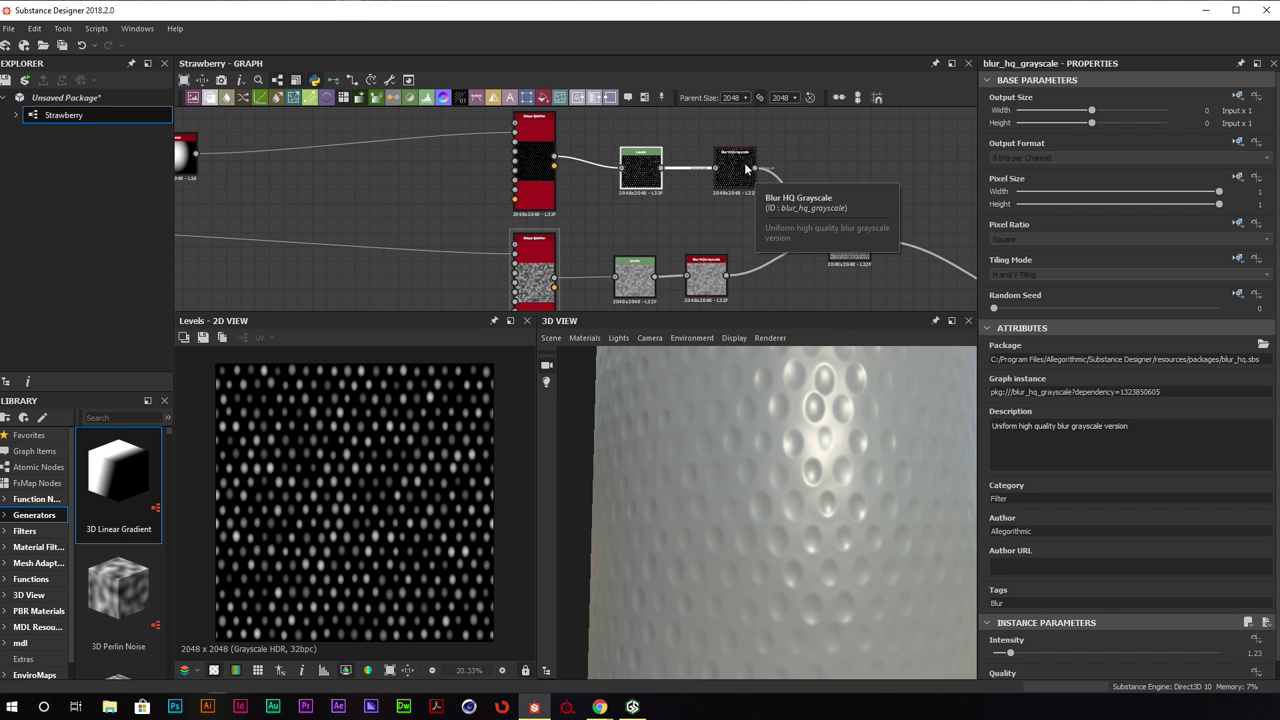
{"action": "left_click_drag", "start_coordinate": [745, 170], "coordinate": [716, 170]}
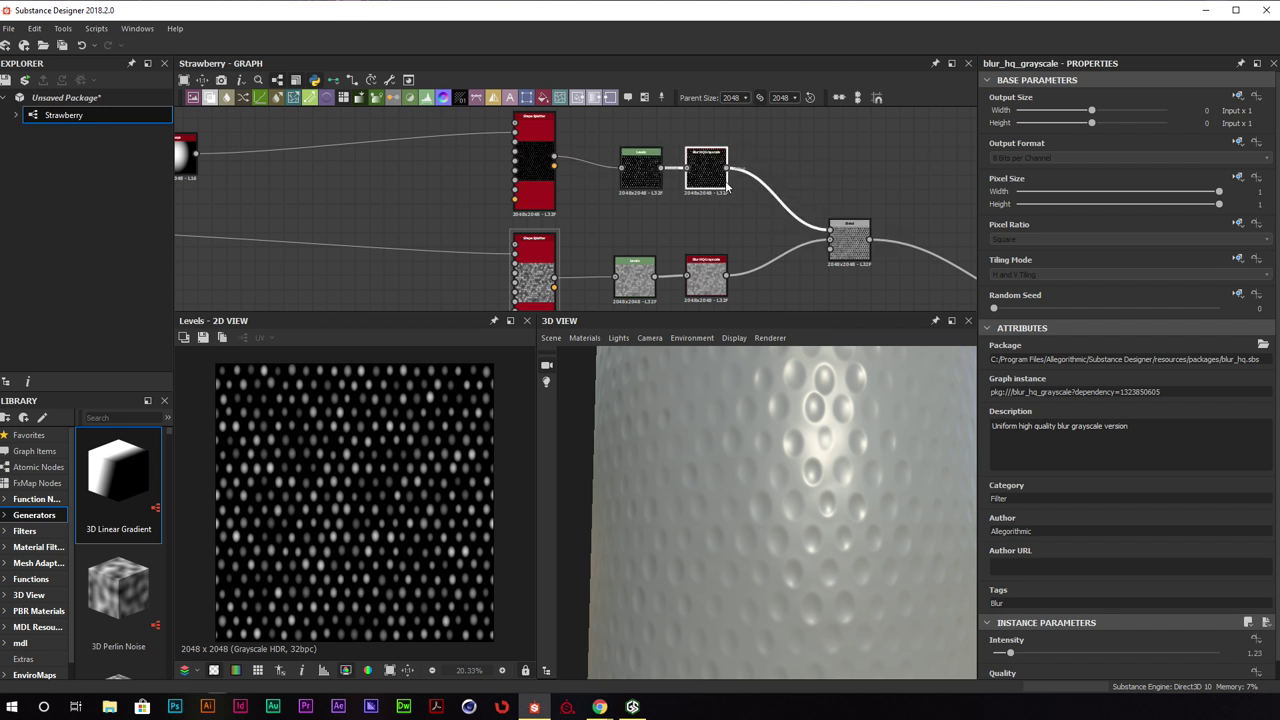
Set the upper Blur HQ Grayscale's Intensity to 2.12 and check the softened dents on the whole cylinder
{"action": "left_click_drag", "start_coordinate": [1010, 653], "coordinate": [1024, 654]}
{"action": "left_click_drag", "start_coordinate": [899, 445], "coordinate": [804, 427]}
{"action": "scroll", "coordinate": [830, 422], "scroll_direction": "down", "scroll_amount": 5}
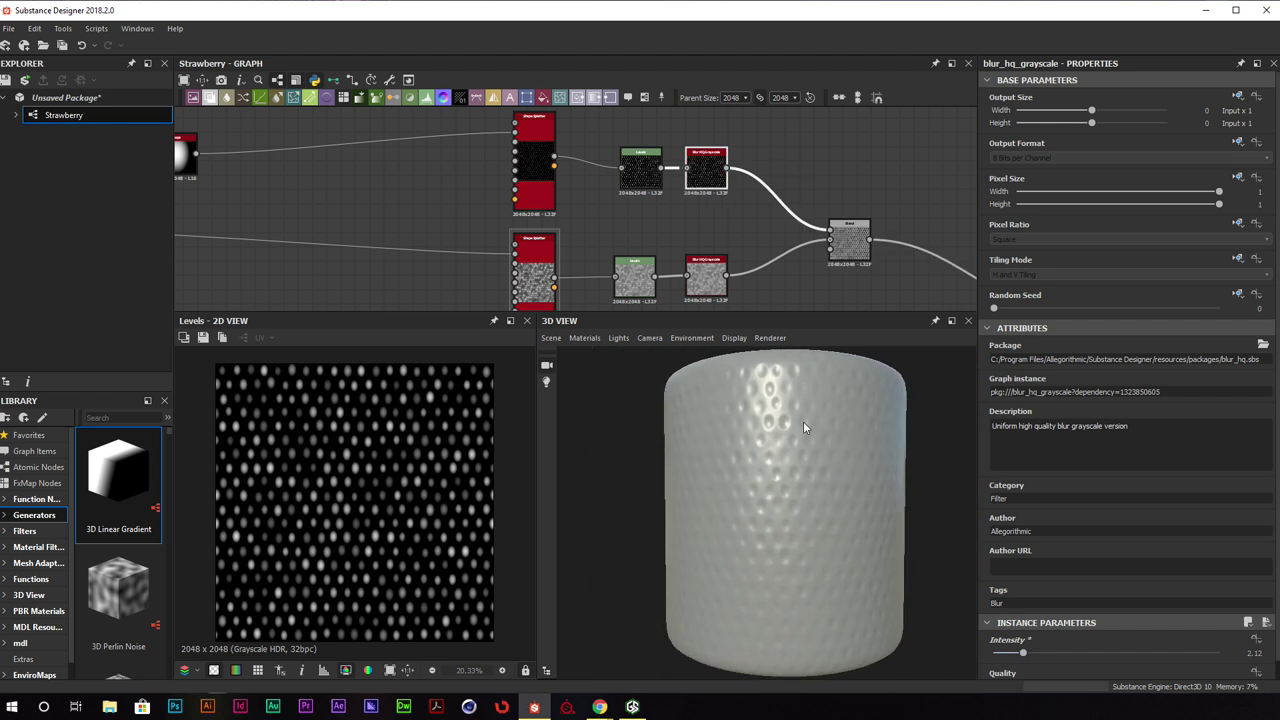
Preview the upper Shape Splatter in the 2D view and set its Rotation Random to 0.04
{"action": "middle_click_drag", "start_coordinate": [640, 191], "coordinate": [668, 191]}
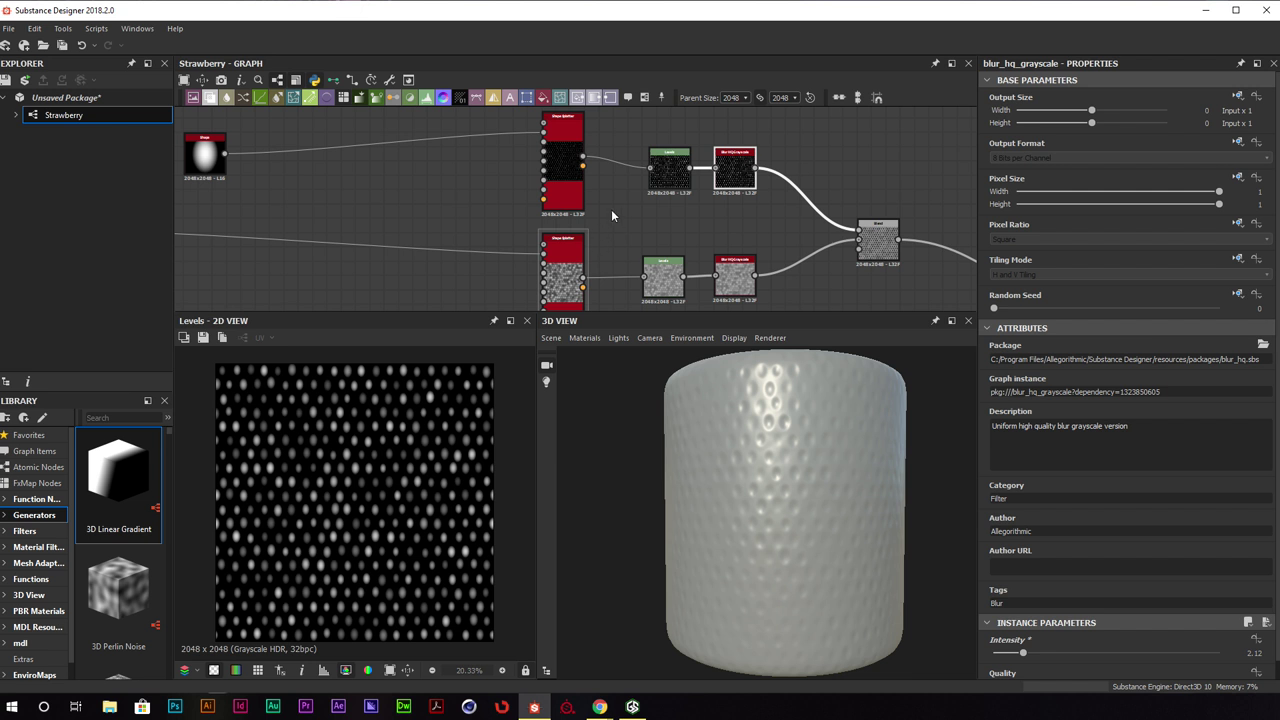
{"action": "left_click", "coordinate": [577, 188]}
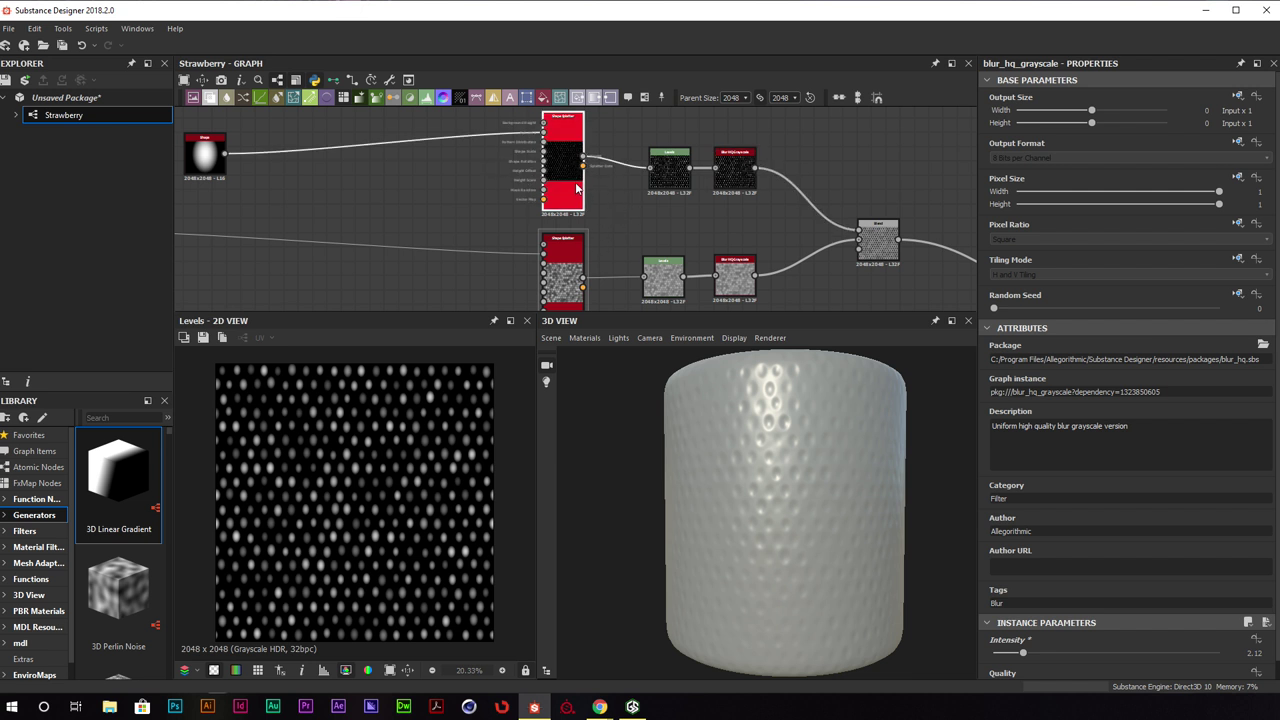
{"action": "double_click", "coordinate": [576, 192]}
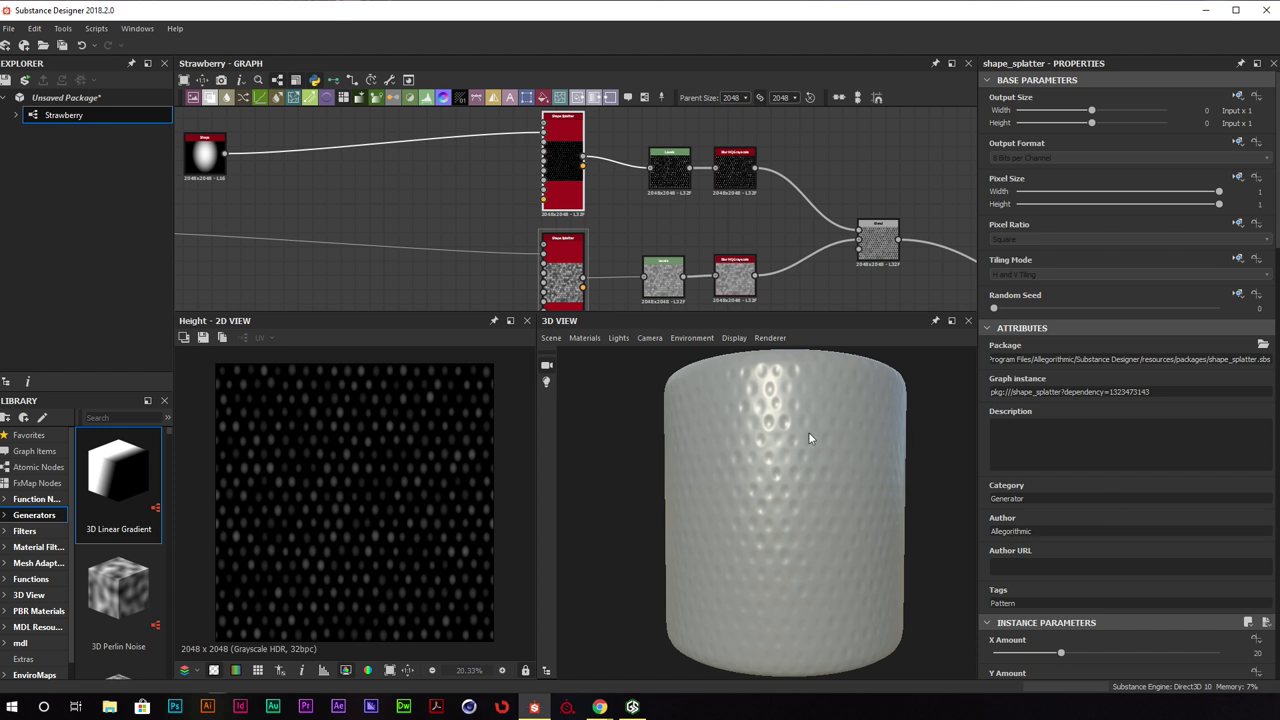
{"action": "scroll", "coordinate": [801, 441], "scroll_direction": "up", "scroll_amount": 3}
{"action": "scroll", "coordinate": [1012, 484], "scroll_direction": "down", "scroll_amount": 1}
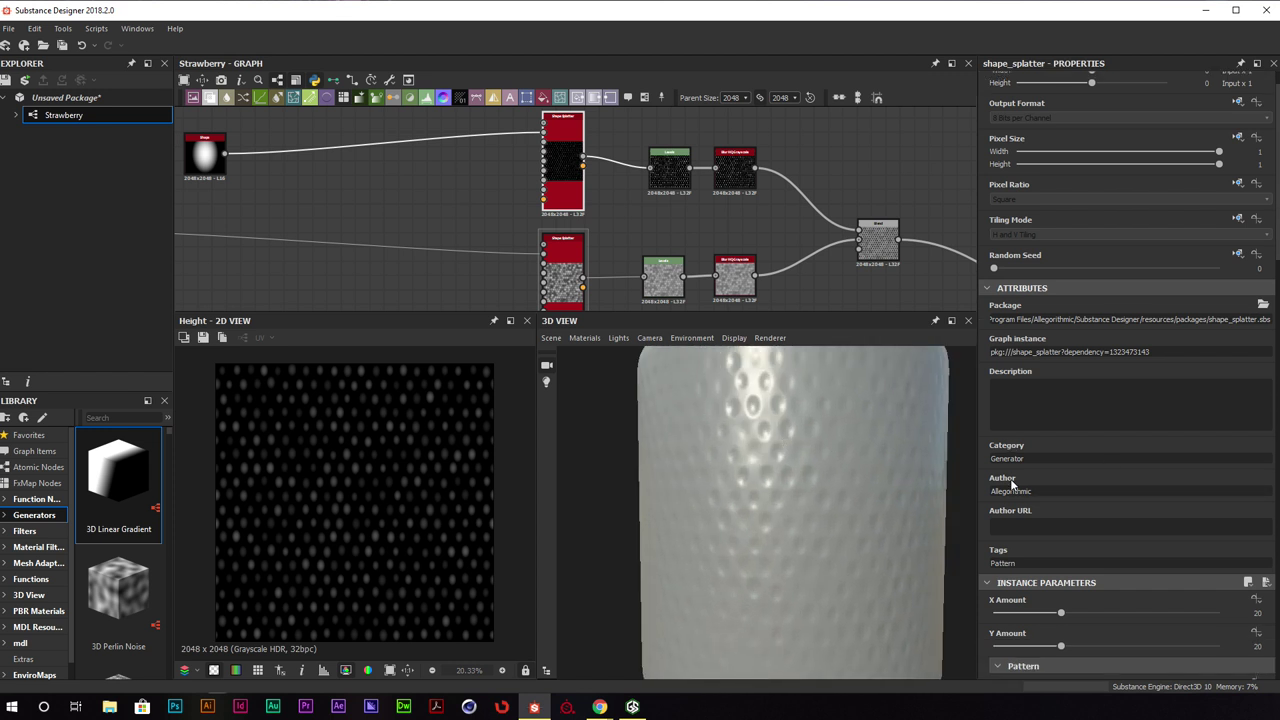
{"action": "scroll", "coordinate": [1012, 484], "scroll_direction": "down", "scroll_amount": 6}
{"action": "scroll", "coordinate": [1030, 480], "scroll_direction": "down", "scroll_amount": 1}
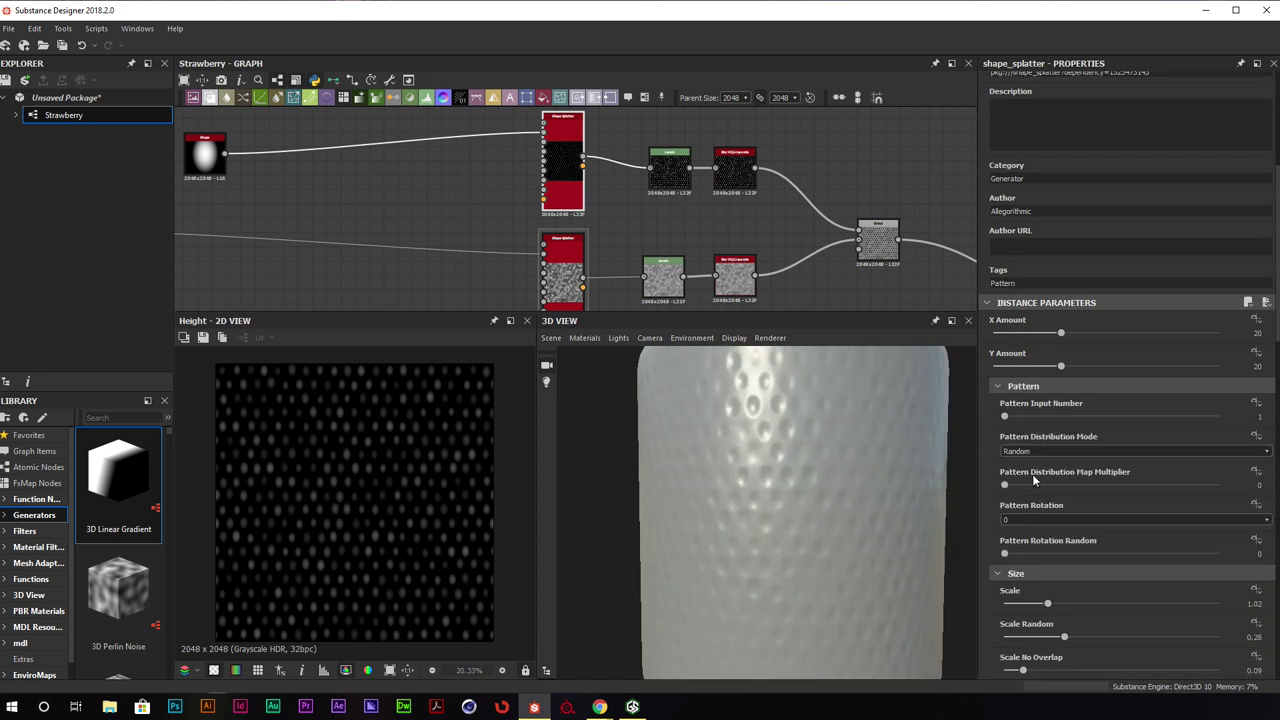
{"action": "scroll", "coordinate": [1033, 481], "scroll_direction": "down", "scroll_amount": 12}
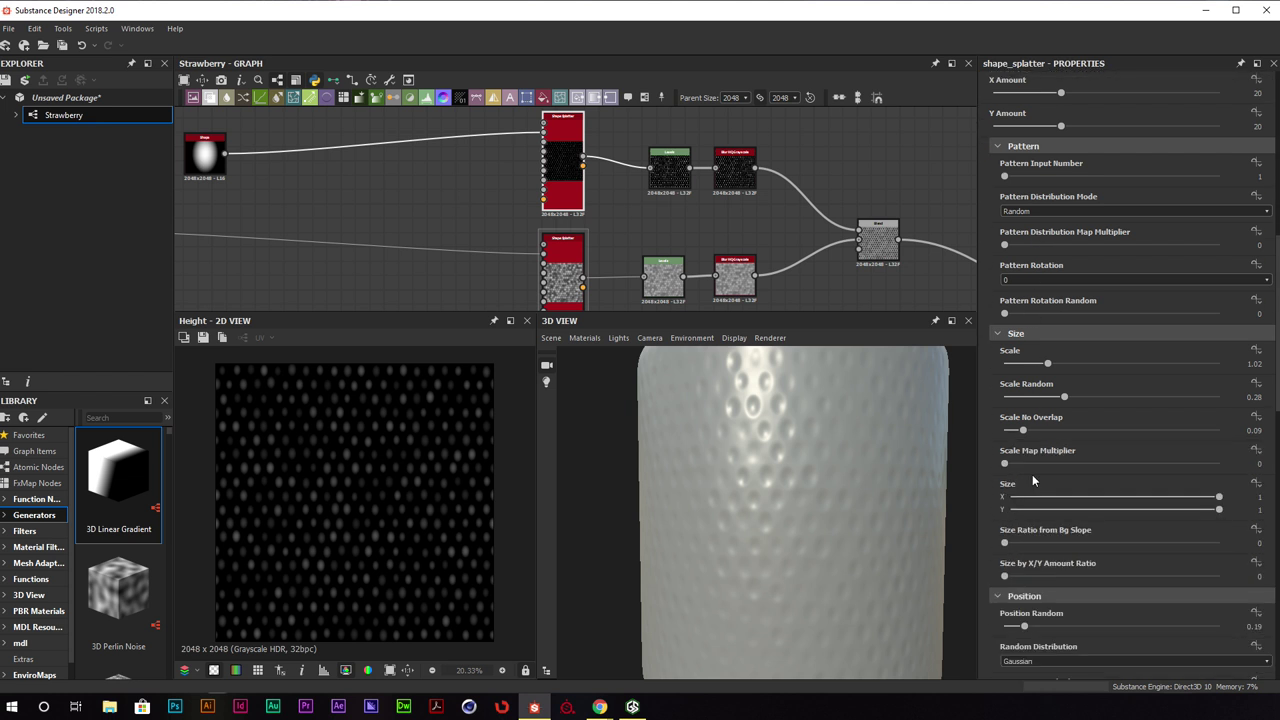
{"action": "scroll", "coordinate": [1033, 481], "scroll_direction": "down", "scroll_amount": 5}
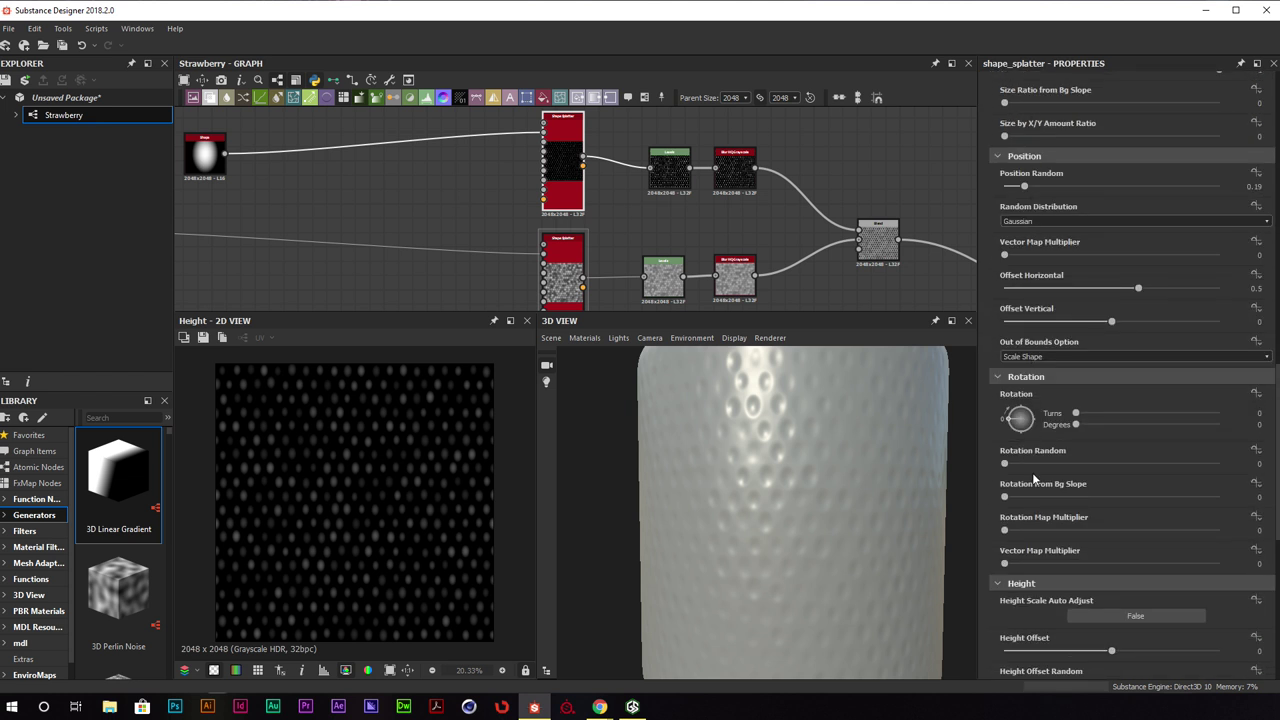
{"action": "left_click_drag", "start_coordinate": [1005, 464], "coordinate": [1016, 465]}
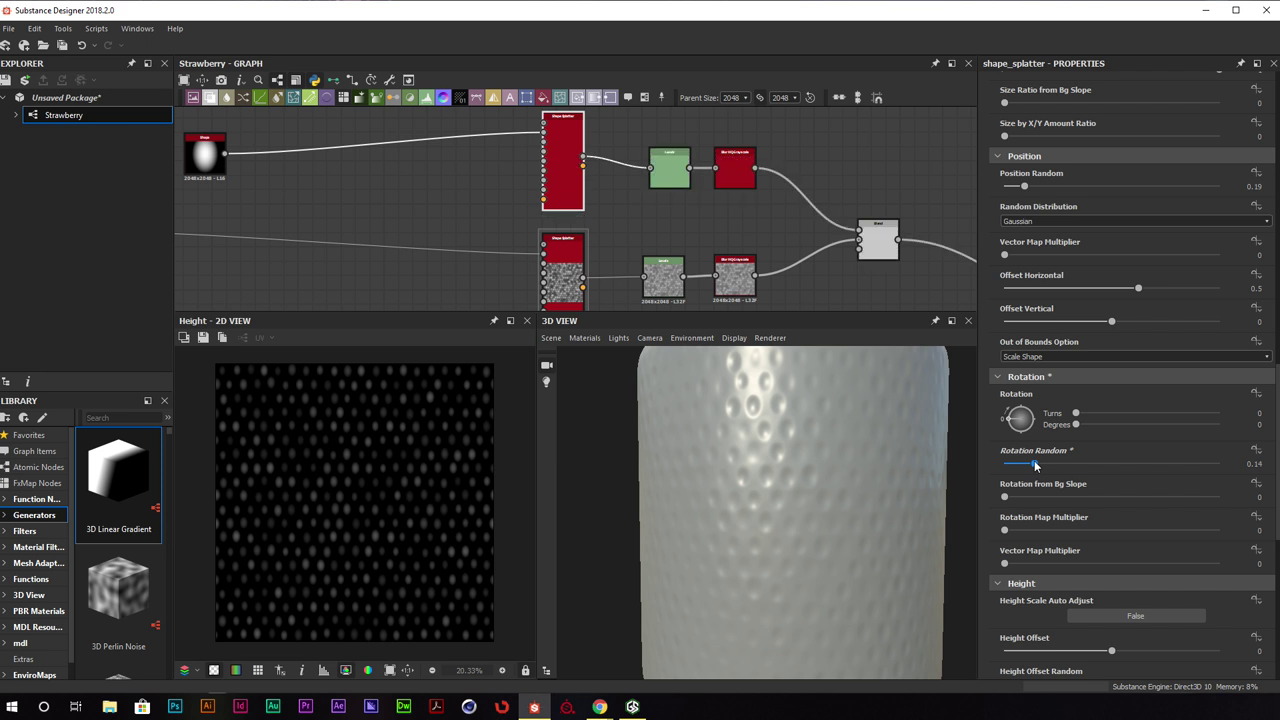
{"action": "left_click_drag", "start_coordinate": [1034, 463], "coordinate": [1014, 466]}
{"action": "left_click_drag", "start_coordinate": [715, 479], "coordinate": [786, 400]}
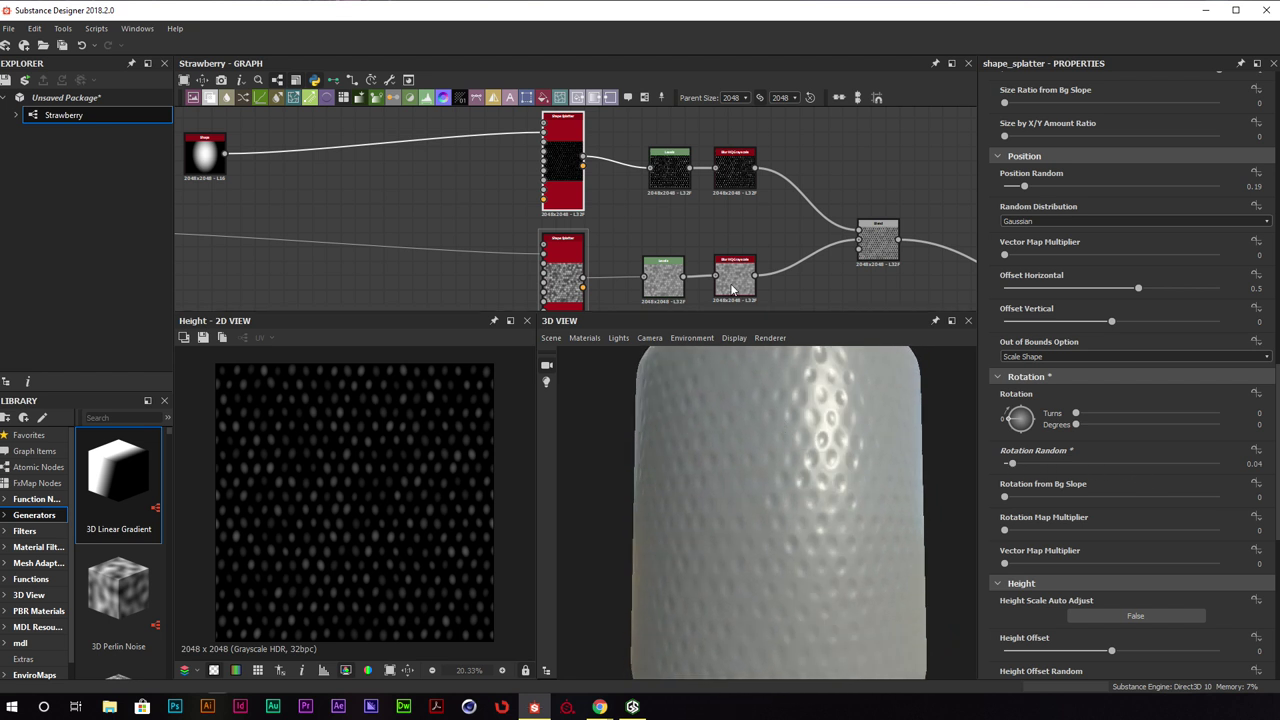
Duplicate the oval Shape and its connected Shape Splatter, and place the copies above the existing branches
{"action": "middle_click_drag", "start_coordinate": [733, 290], "coordinate": [855, 364]}
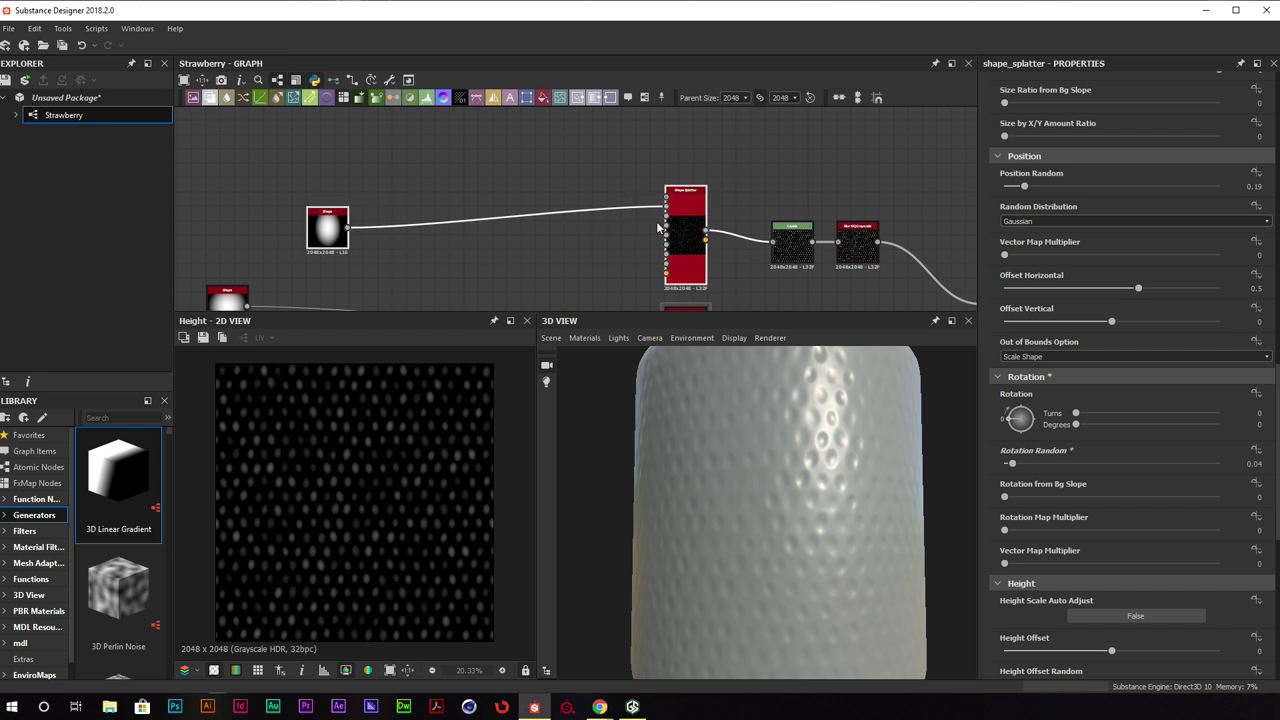
{"action": "key", "text": "ctrl+c"}
{"action": "key", "text": "ctrl+v"}
{"action": "middle_click_drag", "start_coordinate": [801, 211], "coordinate": [819, 203]}
{"action": "left_click_drag", "start_coordinate": [779, 240], "coordinate": [710, 120]}
{"action": "scroll", "coordinate": [789, 194], "scroll_direction": "down", "scroll_amount": 5}
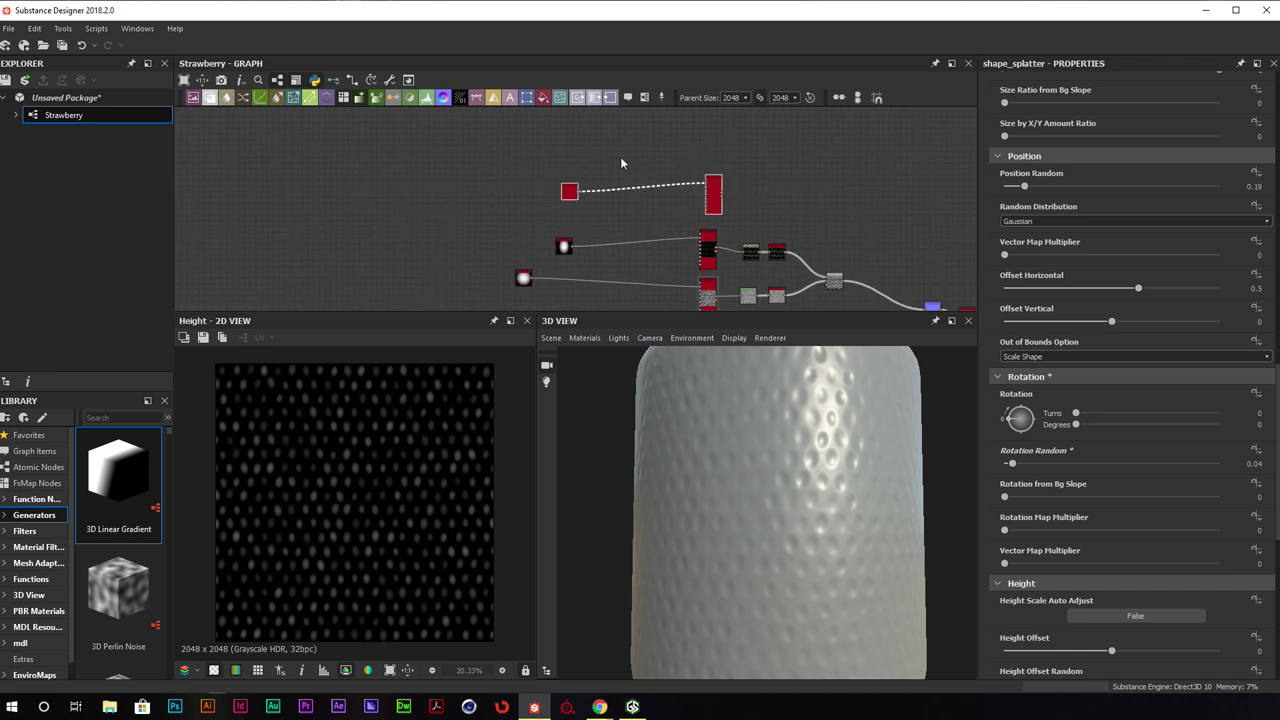
Move the three Shape nodes closer to their Shape Splatters to tidy the graph
{"action": "left_click_drag", "start_coordinate": [622, 152], "coordinate": [667, 298]}
{"action": "left_click", "coordinate": [656, 283]}
{"action": "left_click_drag", "start_coordinate": [667, 211], "coordinate": [673, 190]}
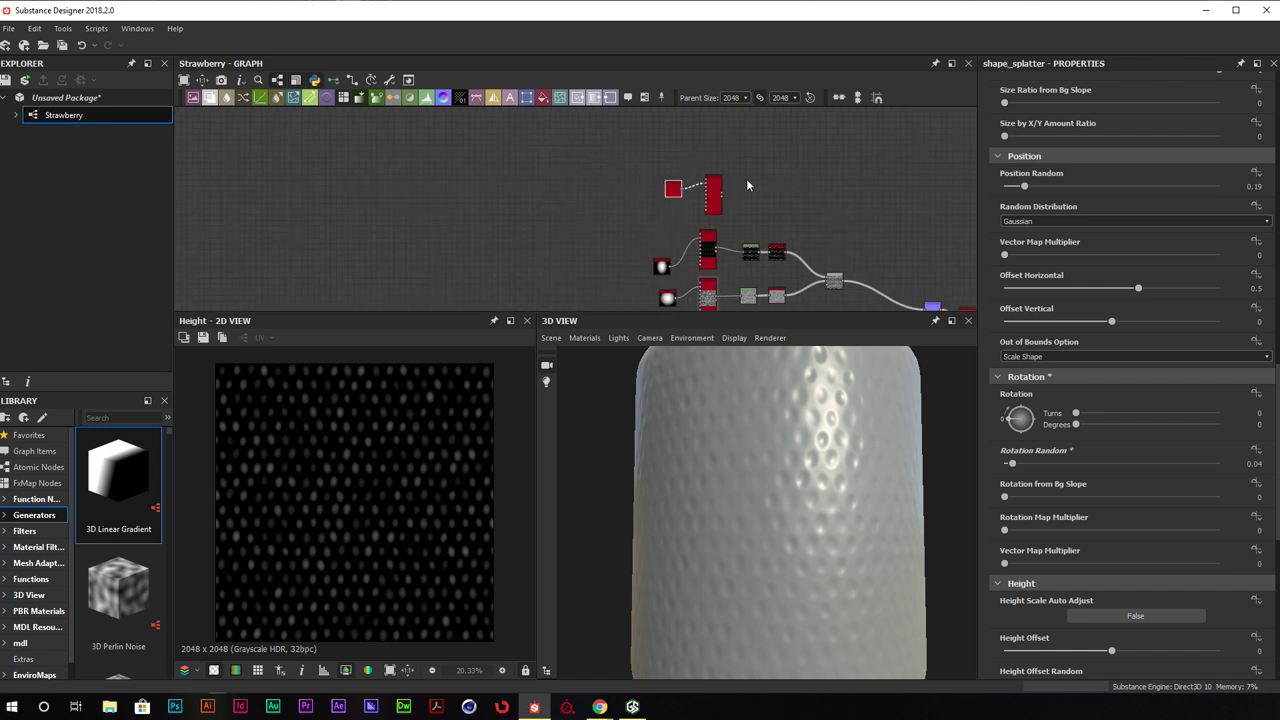
{"action": "scroll", "coordinate": [748, 181], "scroll_direction": "up", "scroll_amount": 2}
{"action": "middle_click_drag", "start_coordinate": [791, 192], "coordinate": [757, 185]}
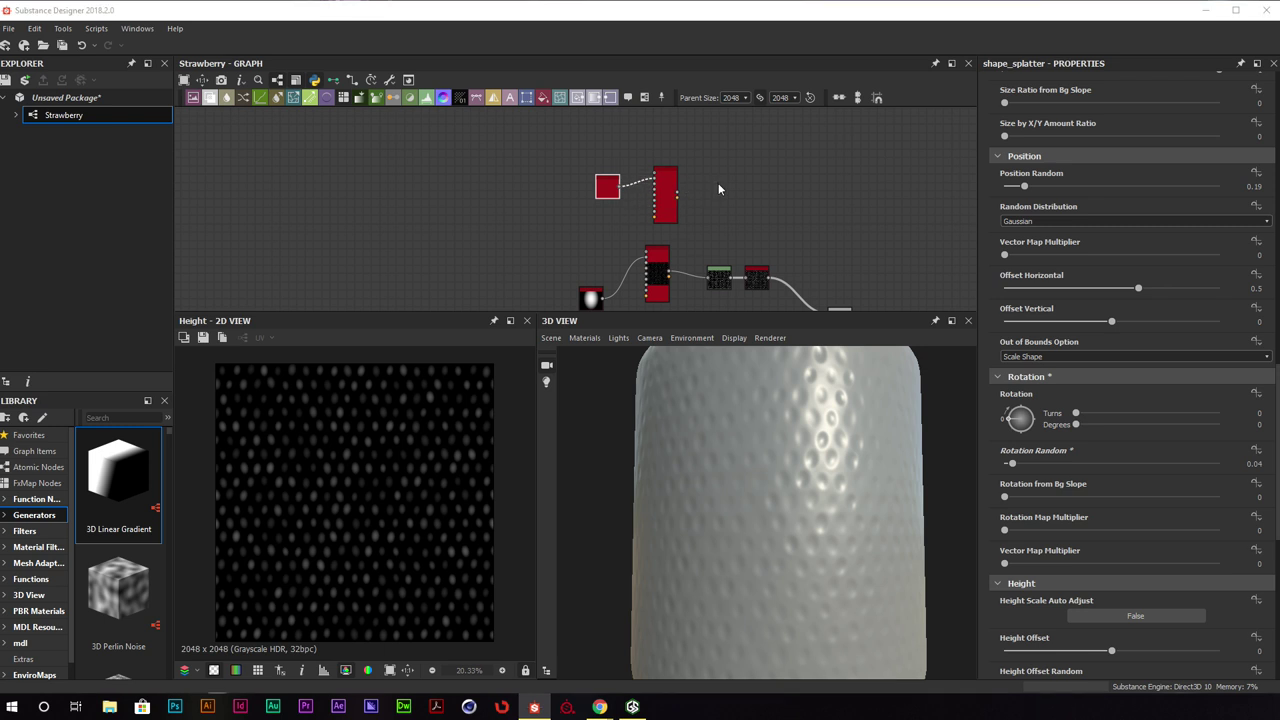
Save the package as Strawberry.sbs in the Substance Designer folder
{"action": "key", "text": "ctrl+s"}
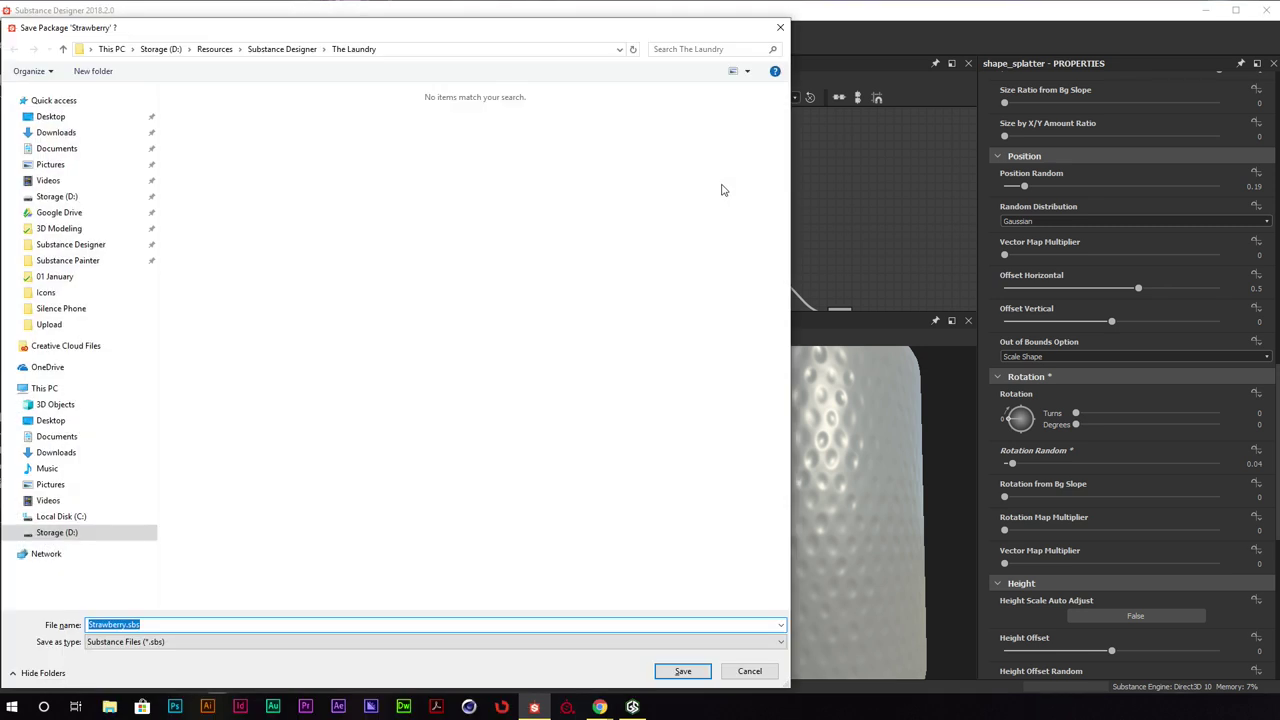
{"action": "left_click_drag", "start_coordinate": [299, 22], "coordinate": [299, 19]}
{"action": "left_click", "coordinate": [293, 48]}
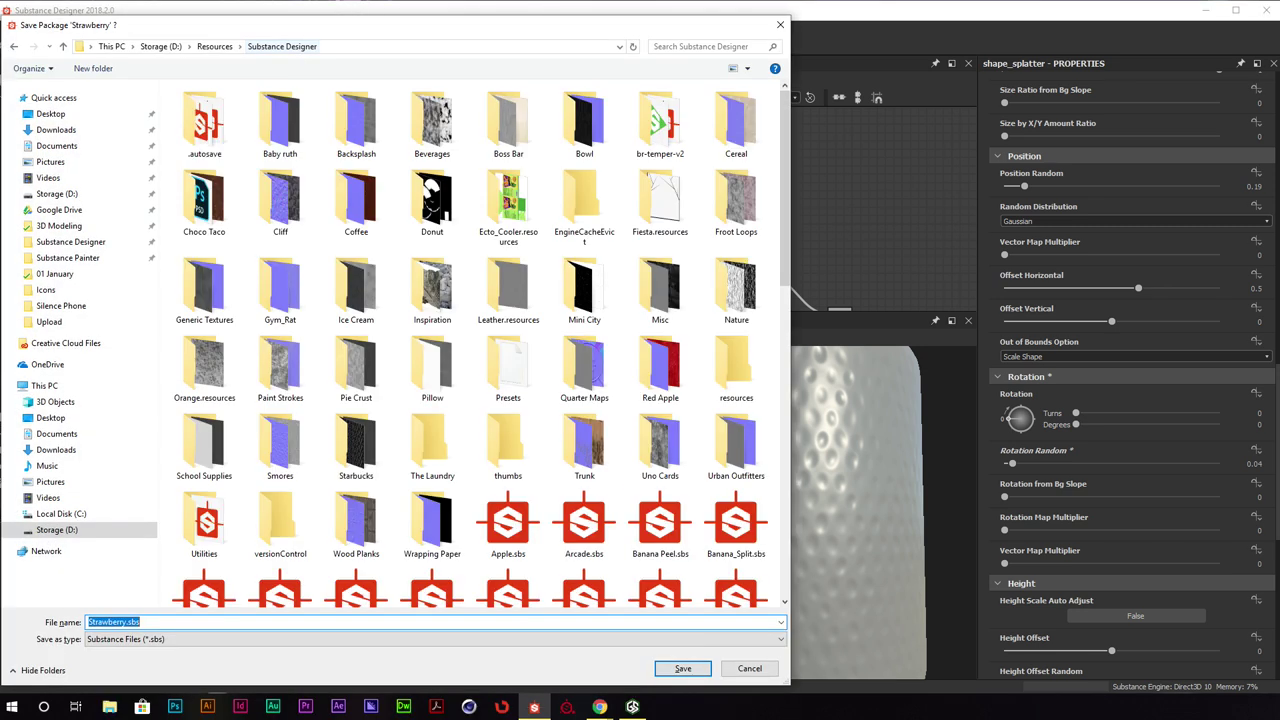
{"action": "left_click", "coordinate": [685, 668]}
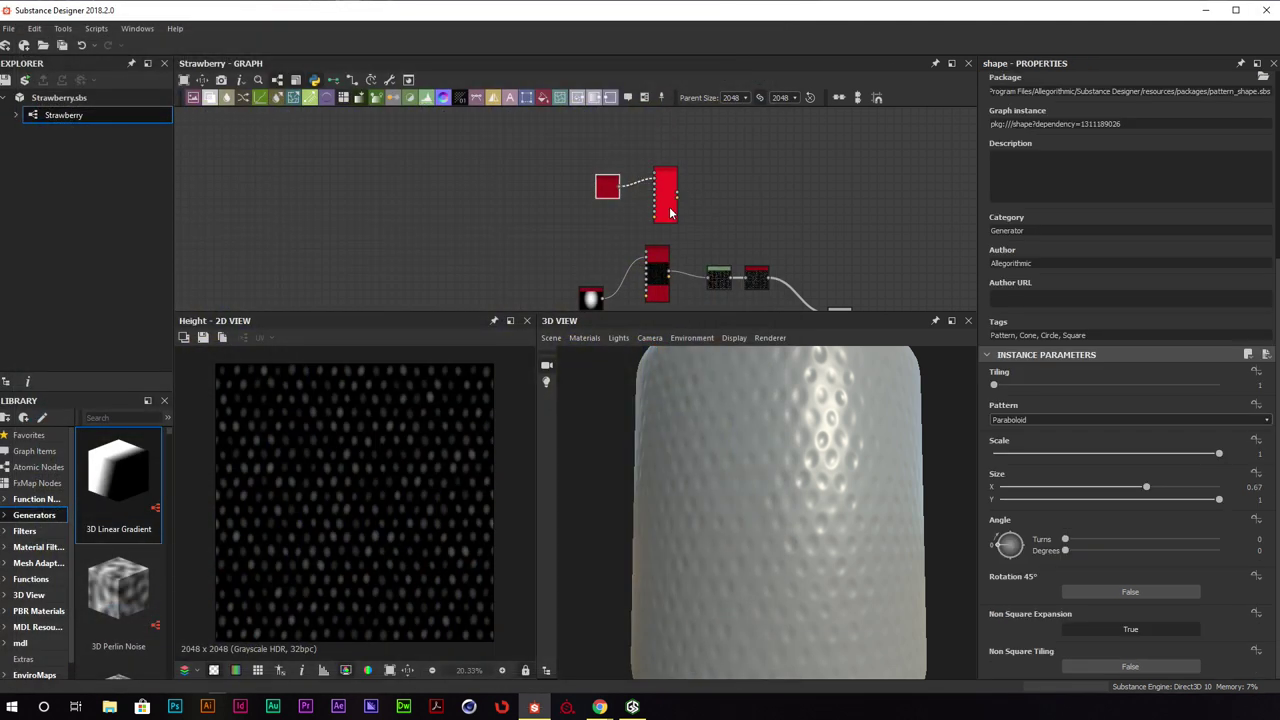
Set the duplicated oval Shape's Scale to 0.96 and its X Size to 0.58
{"action": "scroll", "coordinate": [678, 235], "scroll_direction": "up", "scroll_amount": 2}
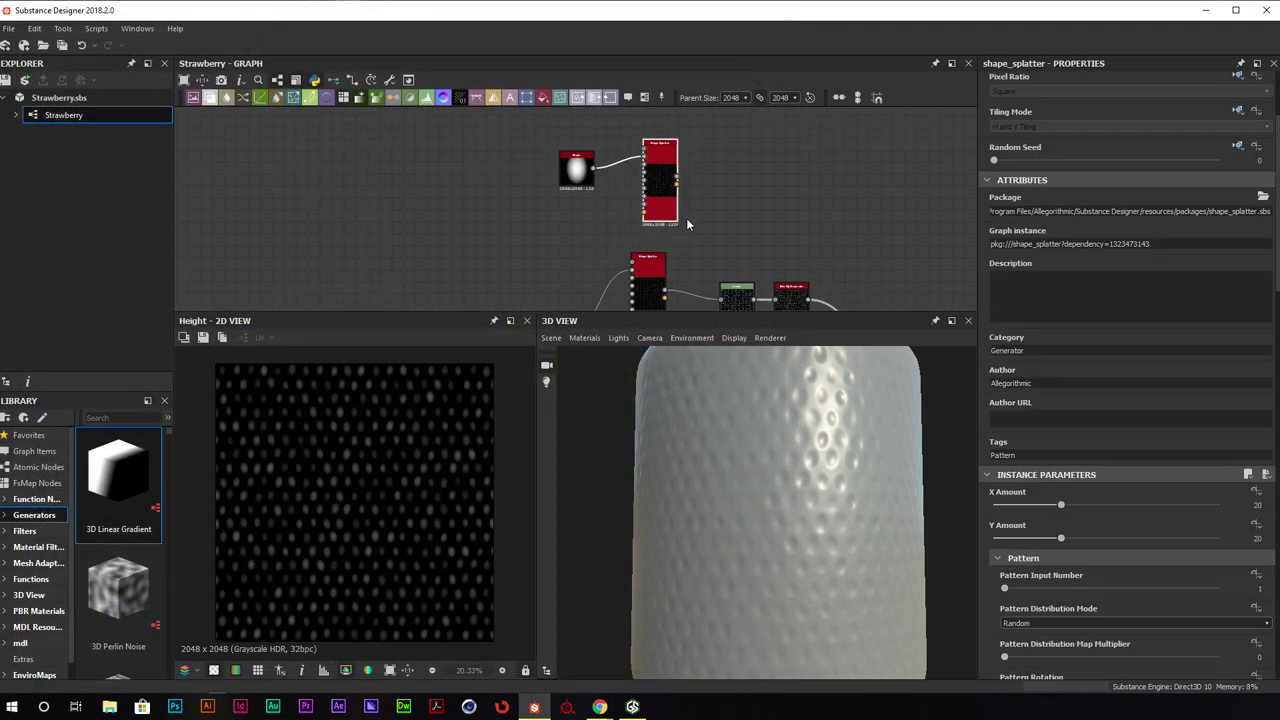
{"action": "left_click", "coordinate": [573, 168]}
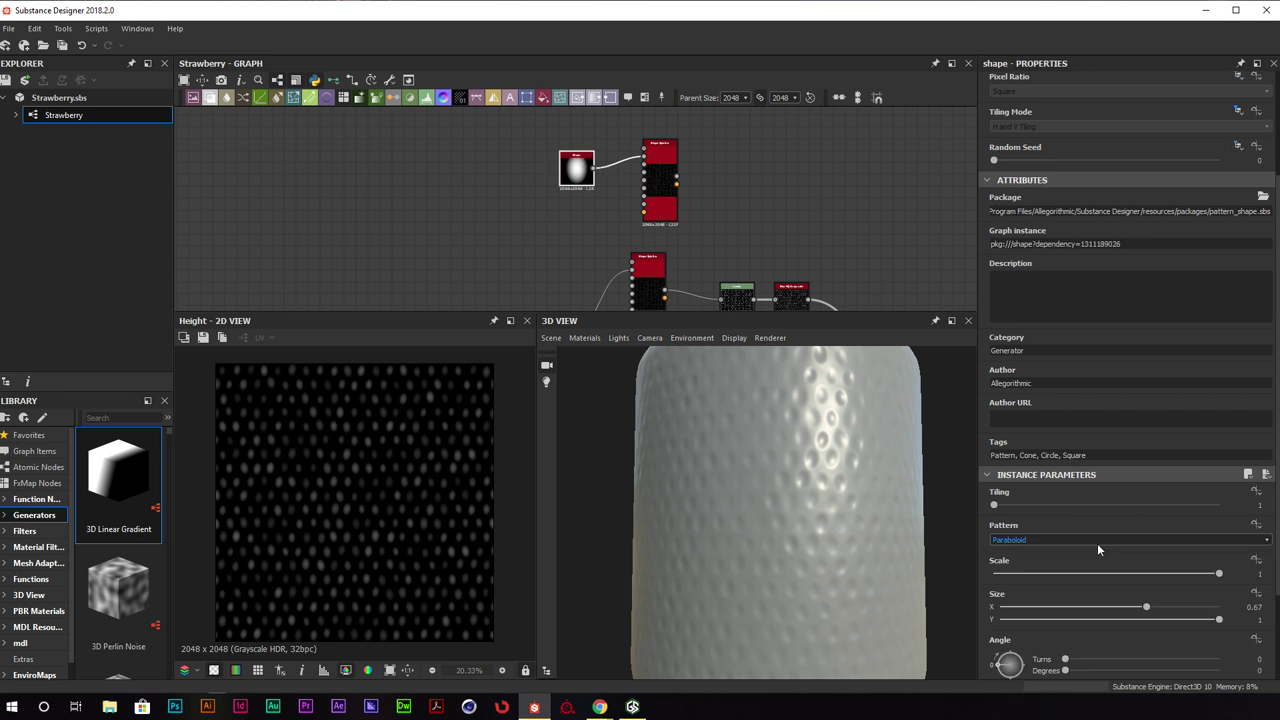
{"action": "scroll", "coordinate": [1096, 543], "scroll_direction": "down", "scroll_amount": 2}
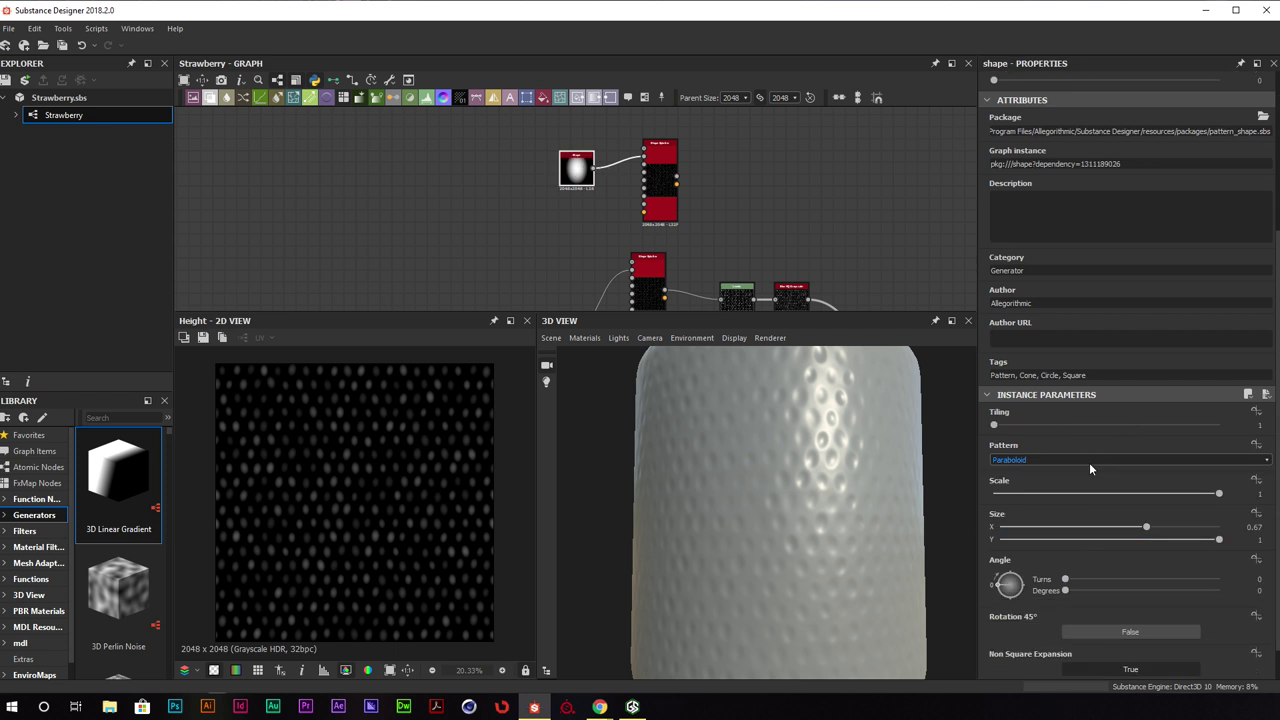
{"action": "left_click_drag", "start_coordinate": [1219, 497], "coordinate": [1214, 497]}
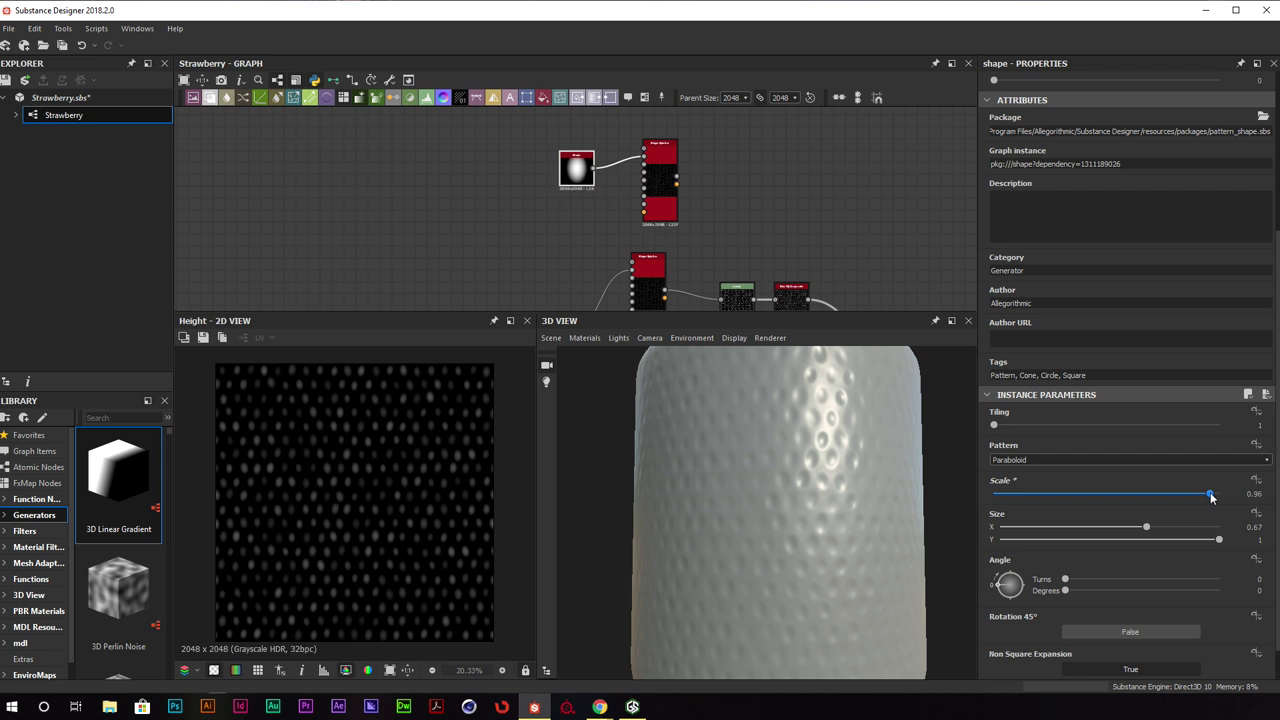
{"action": "scroll", "coordinate": [1211, 497], "scroll_direction": "down", "scroll_amount": 1}
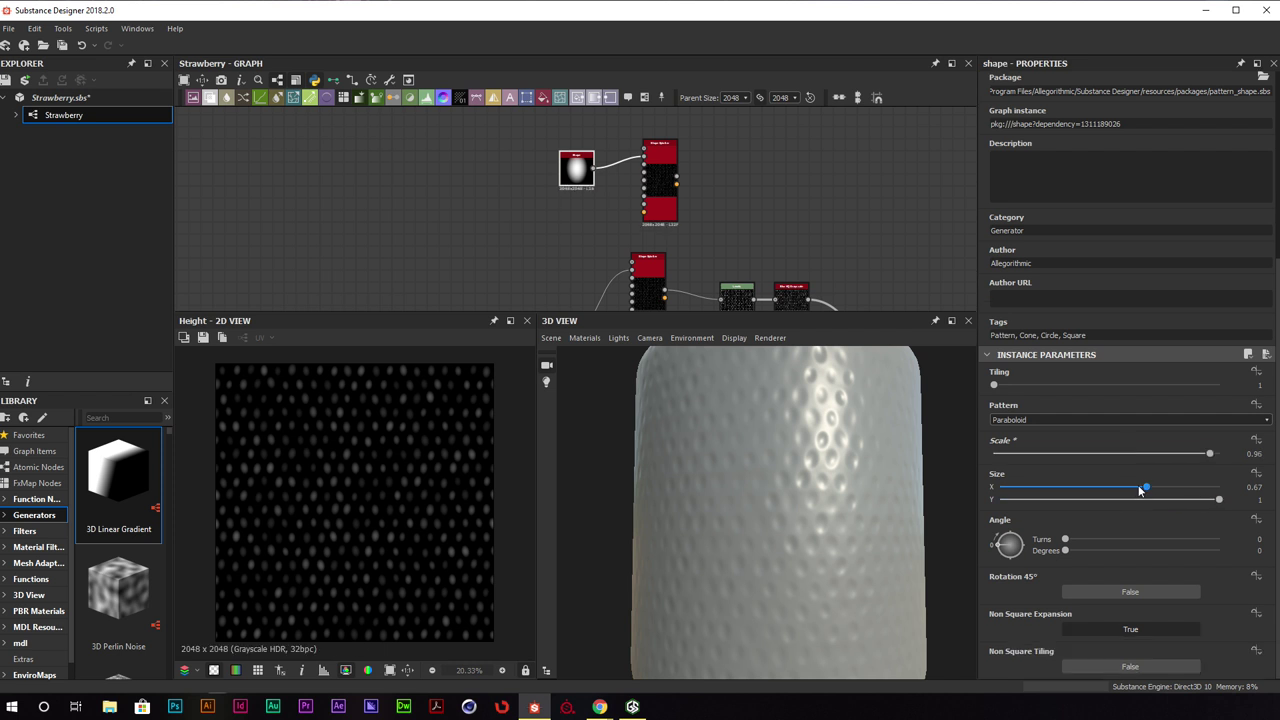
{"action": "left_click_drag", "start_coordinate": [1147, 490], "coordinate": [1128, 493]}
Move the duplicated Shape and Shape Splatter pair over beside the Blend node
{"action": "left_click", "coordinate": [664, 189]}
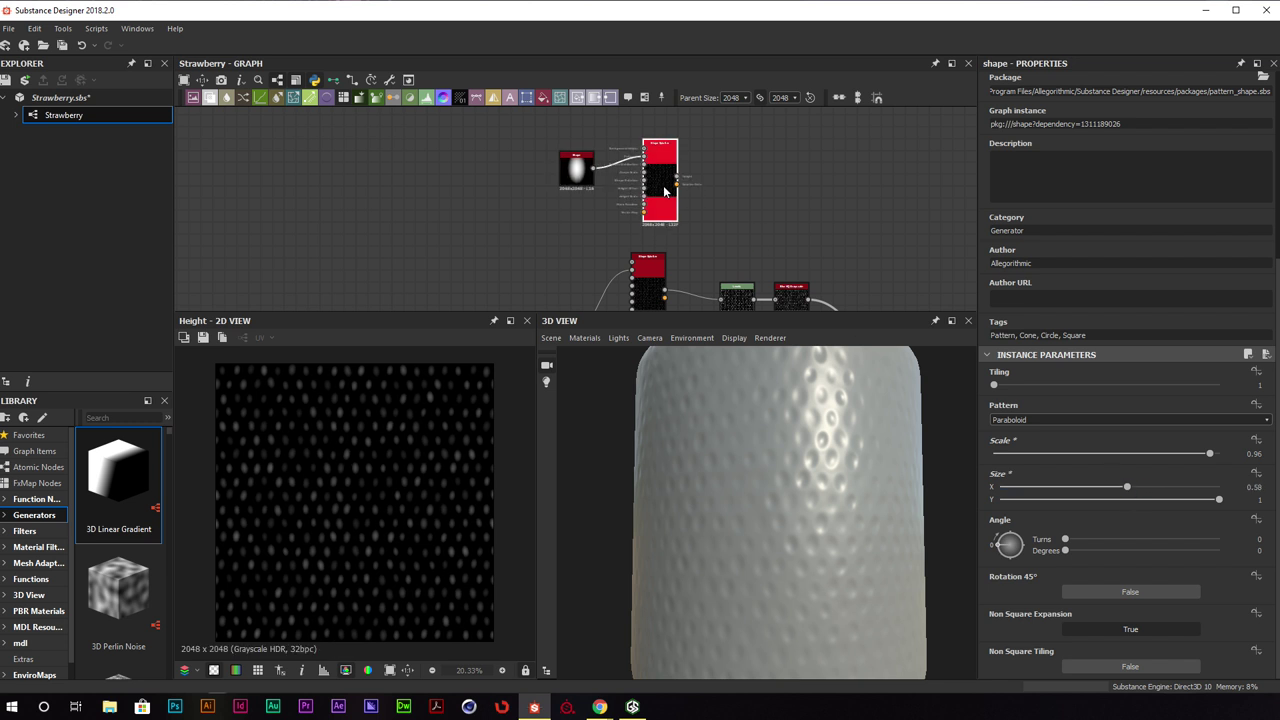
{"action": "middle_click_drag", "start_coordinate": [810, 246], "coordinate": [593, 168]}
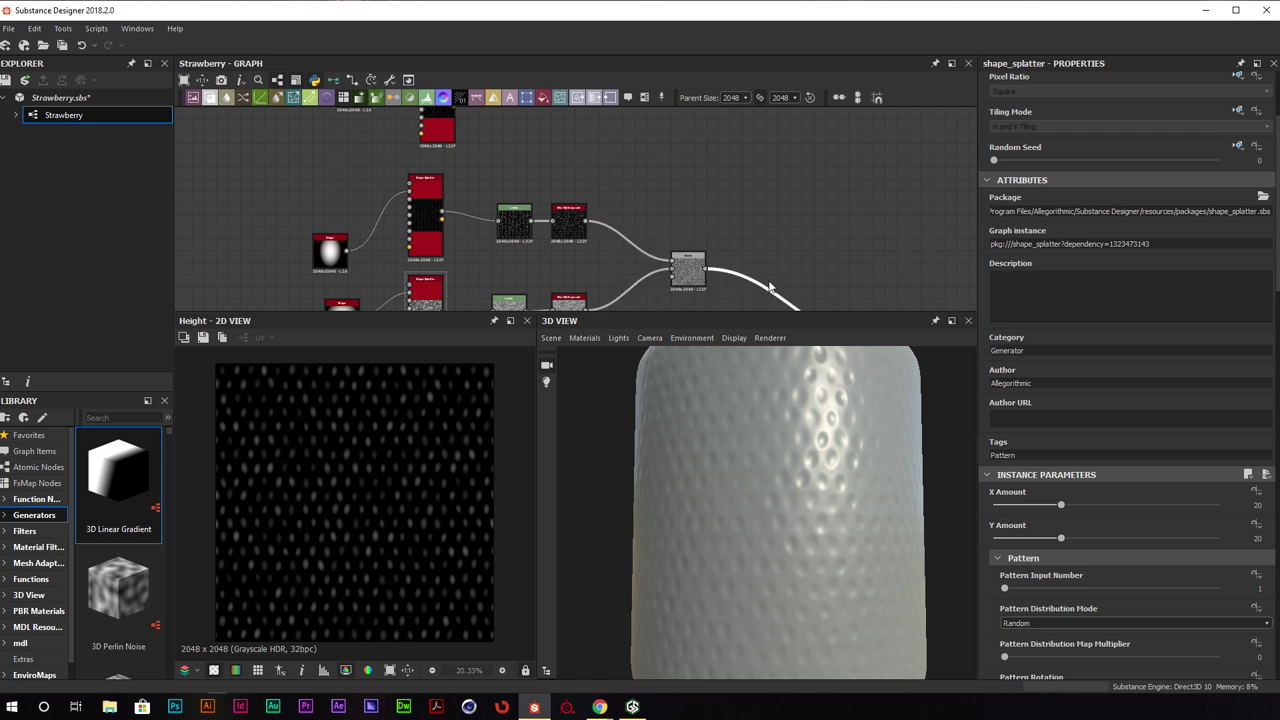
{"action": "middle_click_drag", "start_coordinate": [710, 151], "coordinate": [806, 237]}
{"action": "left_click_drag", "start_coordinate": [606, 148], "coordinate": [458, 208]}
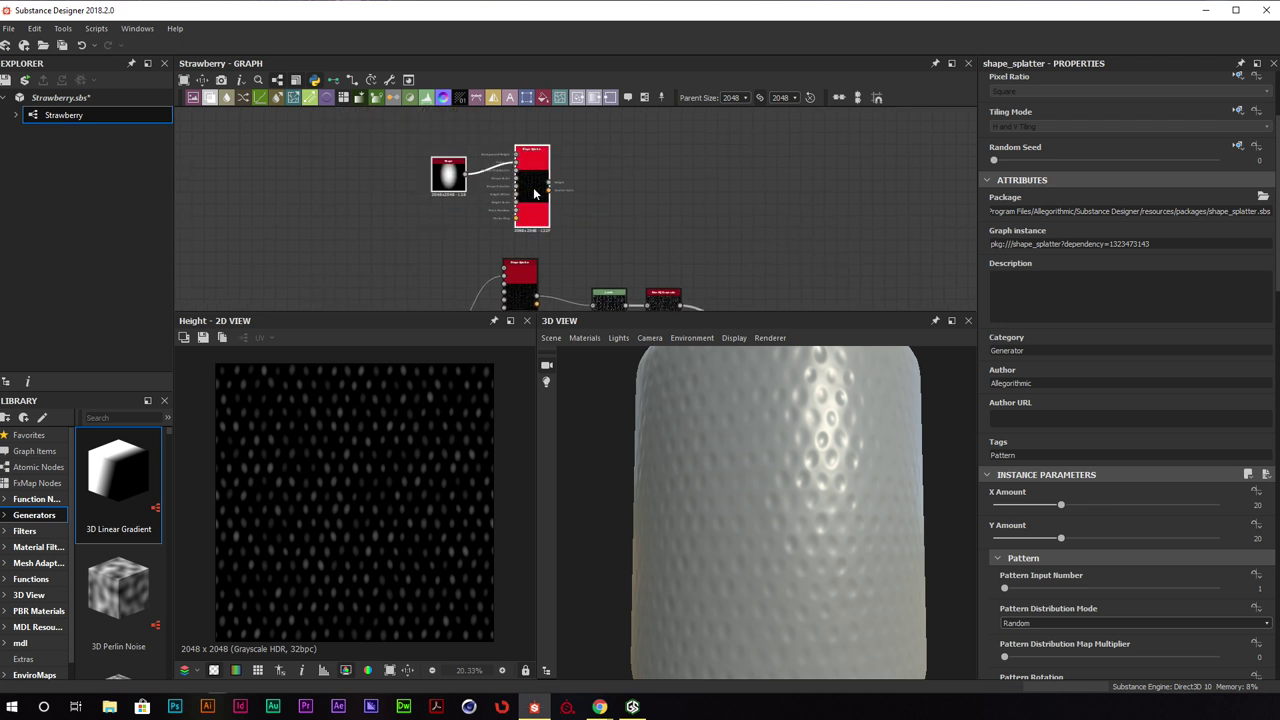
{"action": "scroll", "coordinate": [688, 248], "scroll_direction": "down", "scroll_amount": 2}
{"action": "middle_click_drag", "start_coordinate": [688, 248], "coordinate": [625, 191]}
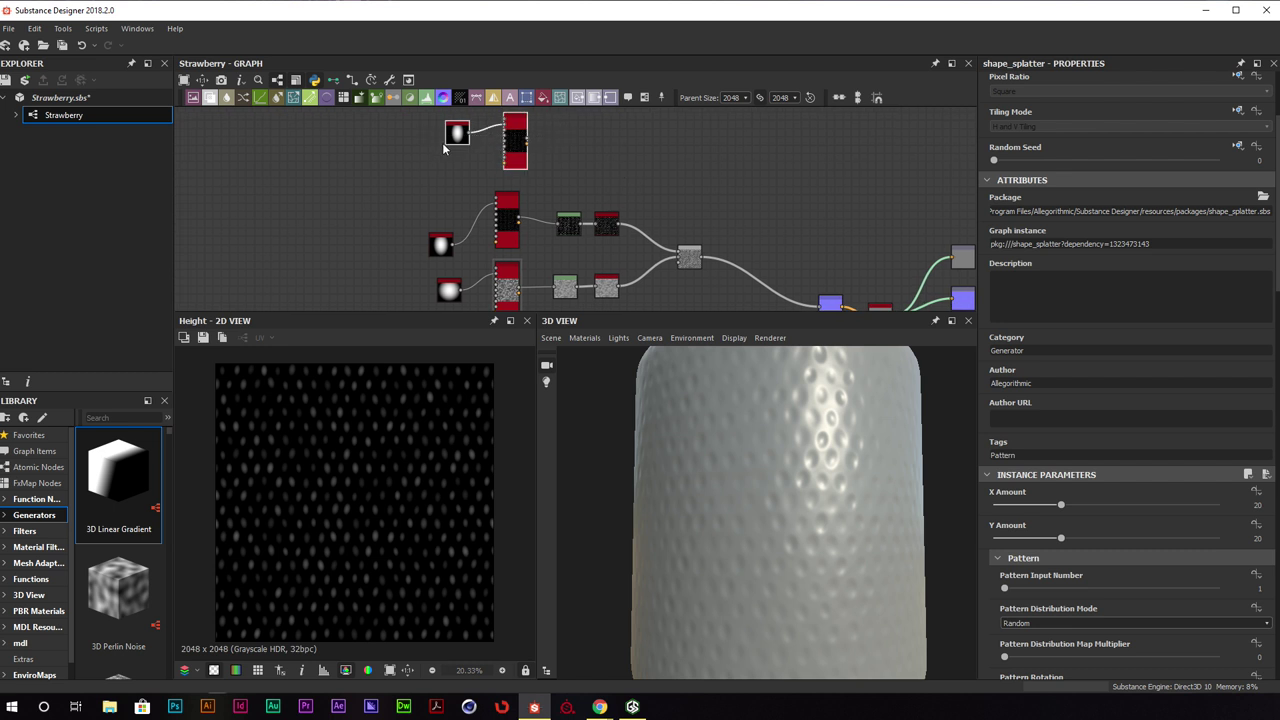
{"action": "left_click_drag", "start_coordinate": [516, 146], "coordinate": [734, 228]}
{"action": "scroll", "coordinate": [774, 254], "scroll_direction": "up", "scroll_amount": 4}
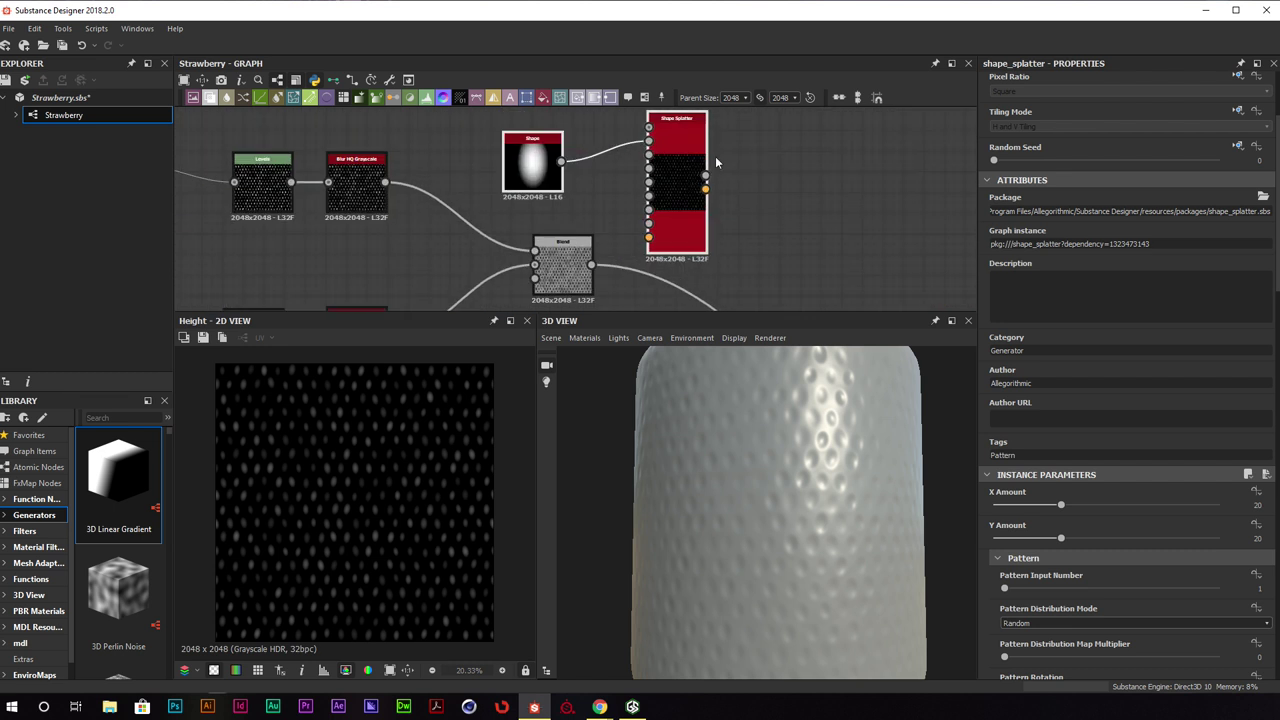
{"action": "middle_click_drag", "start_coordinate": [715, 160], "coordinate": [795, 209]}
{"action": "scroll", "coordinate": [700, 175], "scroll_direction": "up", "scroll_amount": 2}
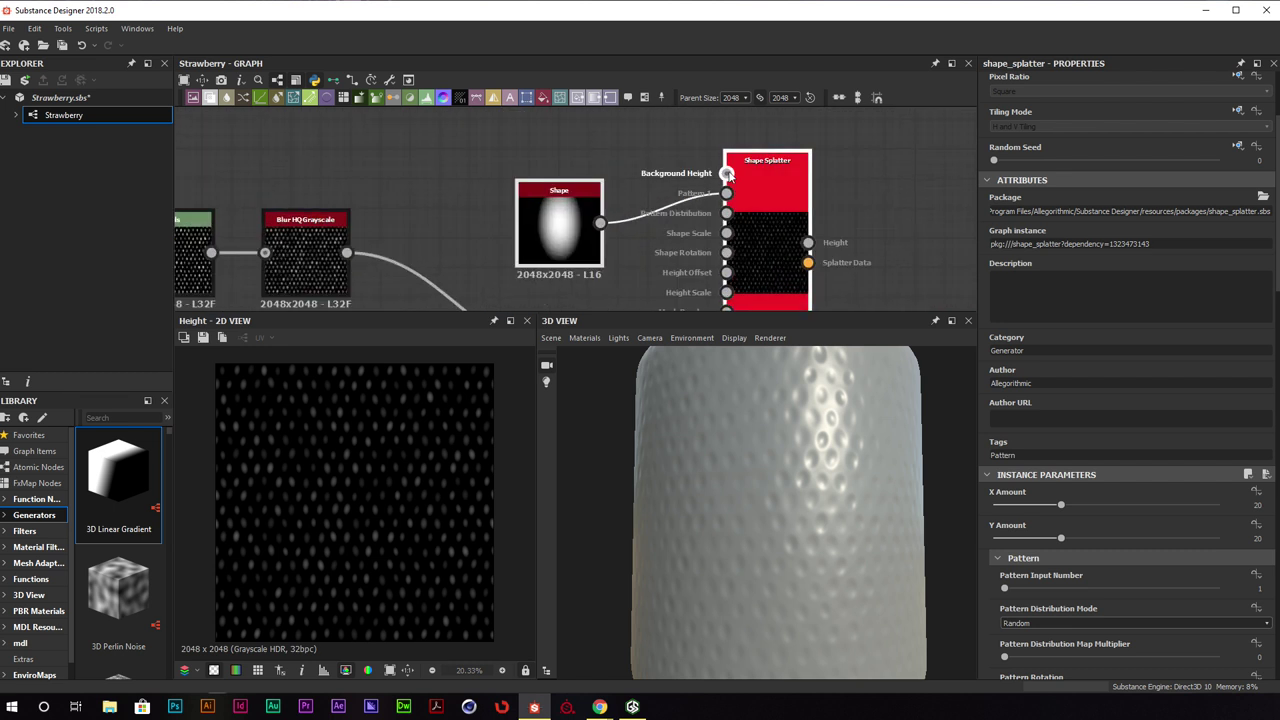
Place the duplicated pair below the Blend node and connect the Blend output to the duplicated Shape Splatter's Background Height input
{"action": "scroll", "coordinate": [729, 175], "scroll_direction": "down", "scroll_amount": 5}
{"action": "middle_click_drag", "start_coordinate": [763, 205], "coordinate": [749, 148]}
{"action": "left_click_drag", "start_coordinate": [737, 164], "coordinate": [752, 284]}
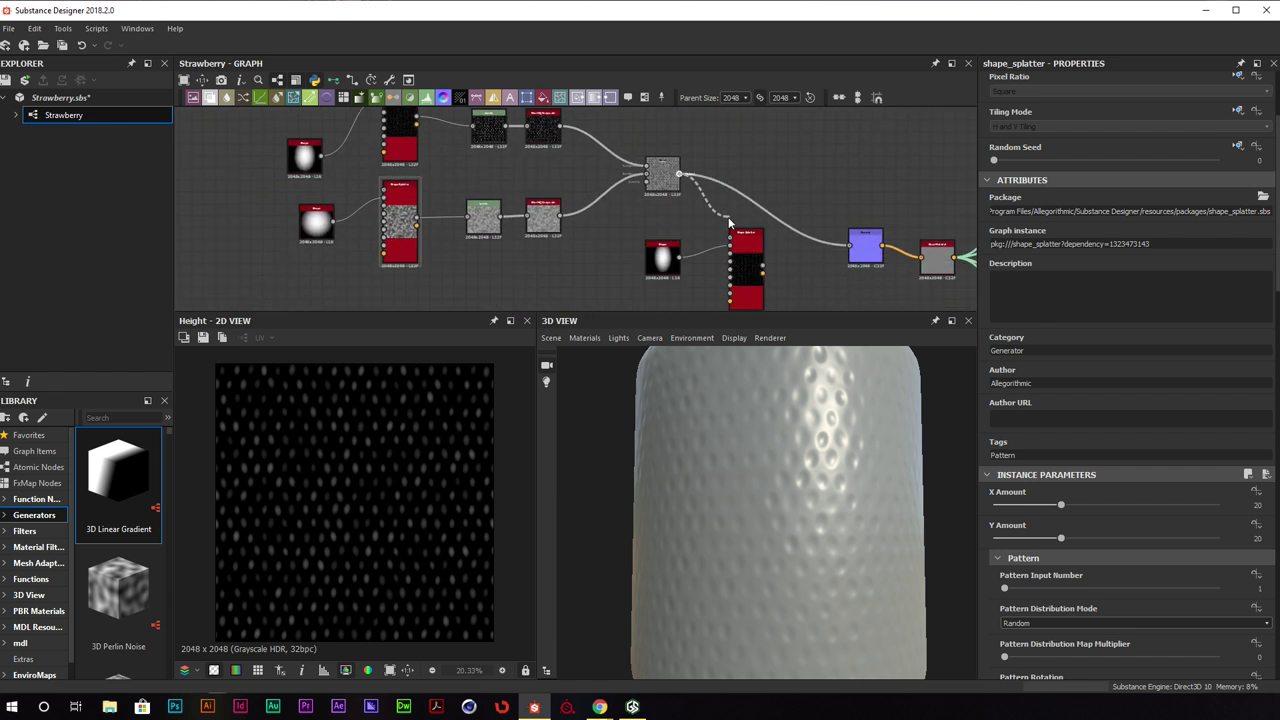
{"action": "left_click_drag", "start_coordinate": [728, 222], "coordinate": [731, 240]}
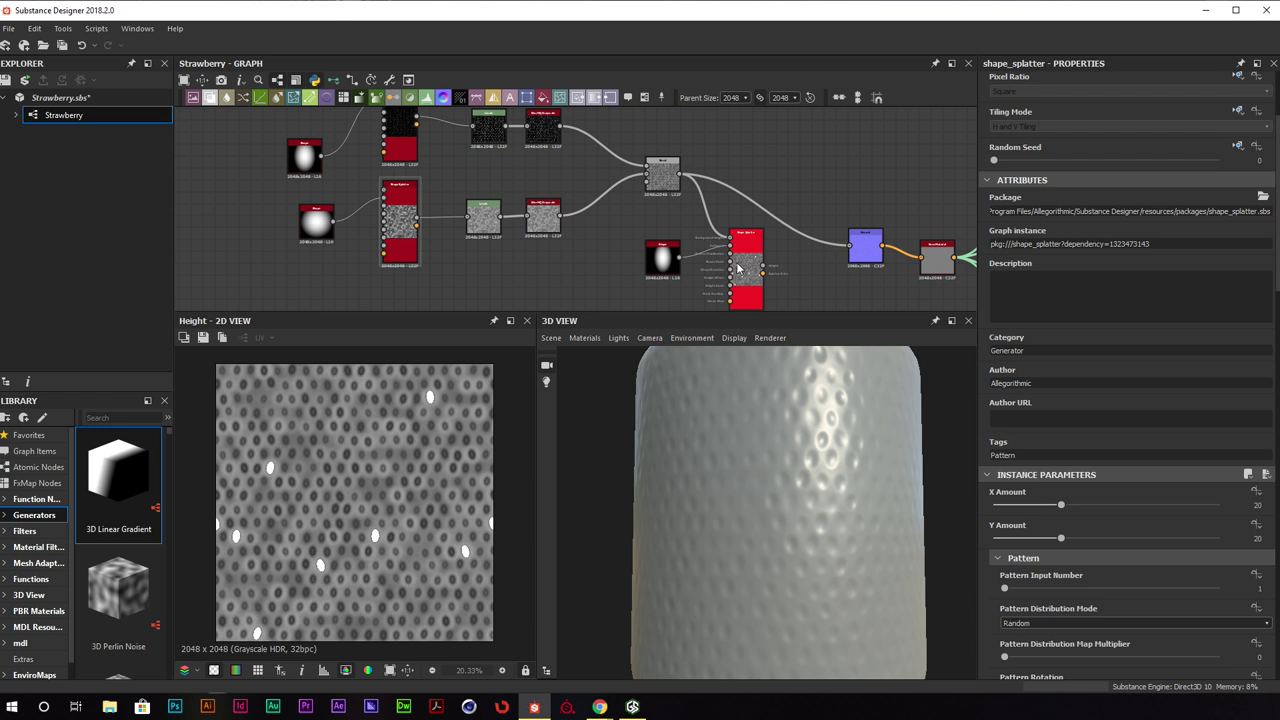
Enable Height Scale Auto Adjust on the duplicated Shape Splatter, with Height Scale at 0.78 and Height Offset at -0.34
{"action": "left_click", "coordinate": [740, 266]}
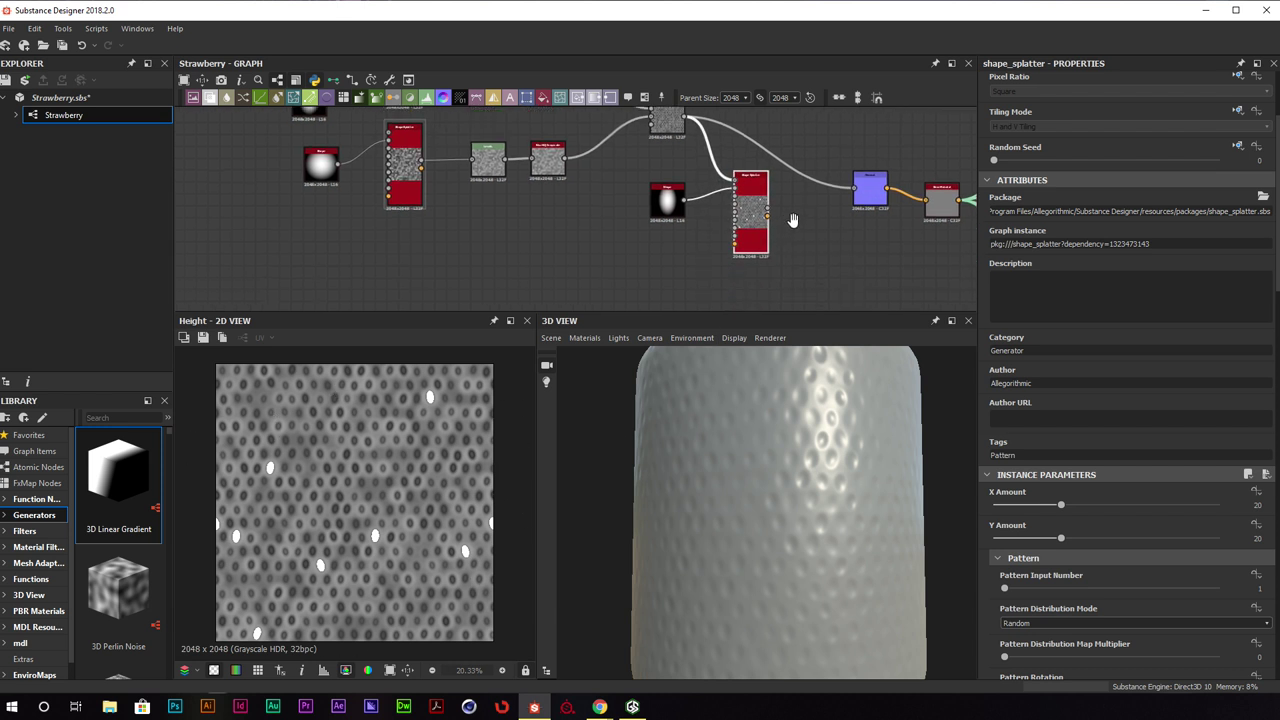
{"action": "middle_click_drag", "start_coordinate": [792, 287], "coordinate": [826, 225]}
{"action": "scroll", "coordinate": [1075, 474], "scroll_direction": "down", "scroll_amount": 2}
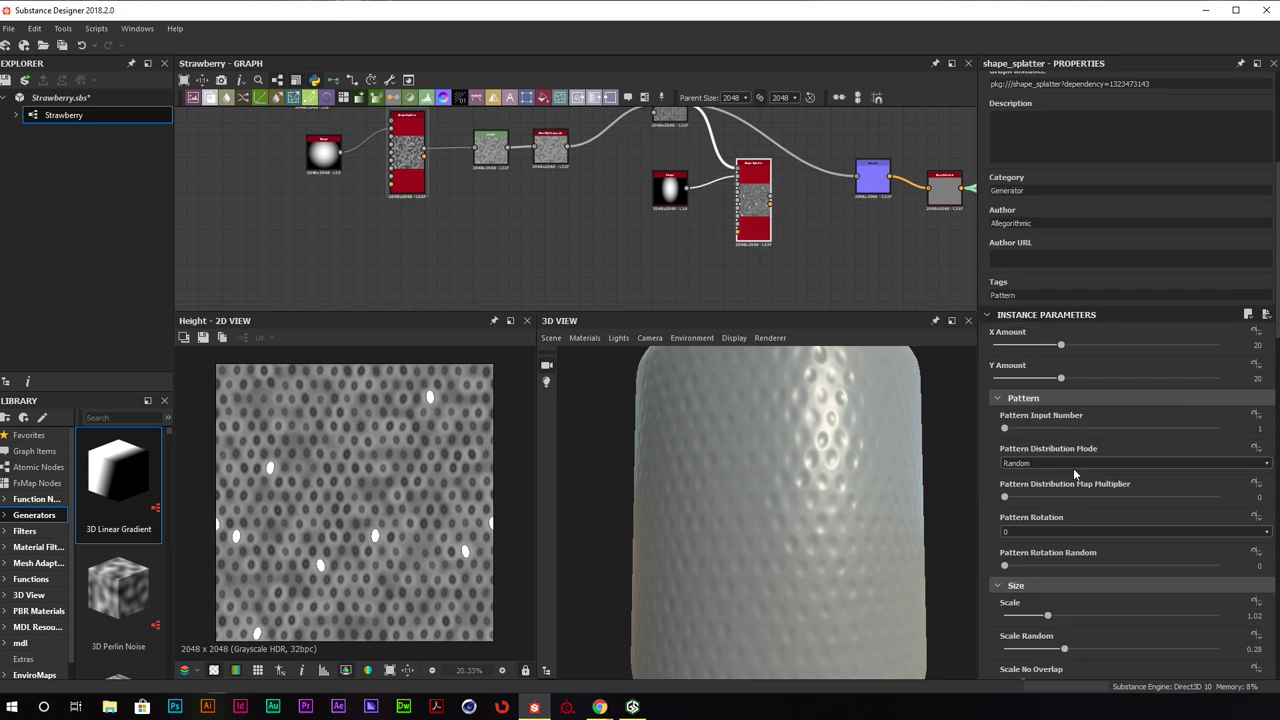
{"action": "scroll", "coordinate": [1160, 498], "scroll_direction": "down", "scroll_amount": 10}
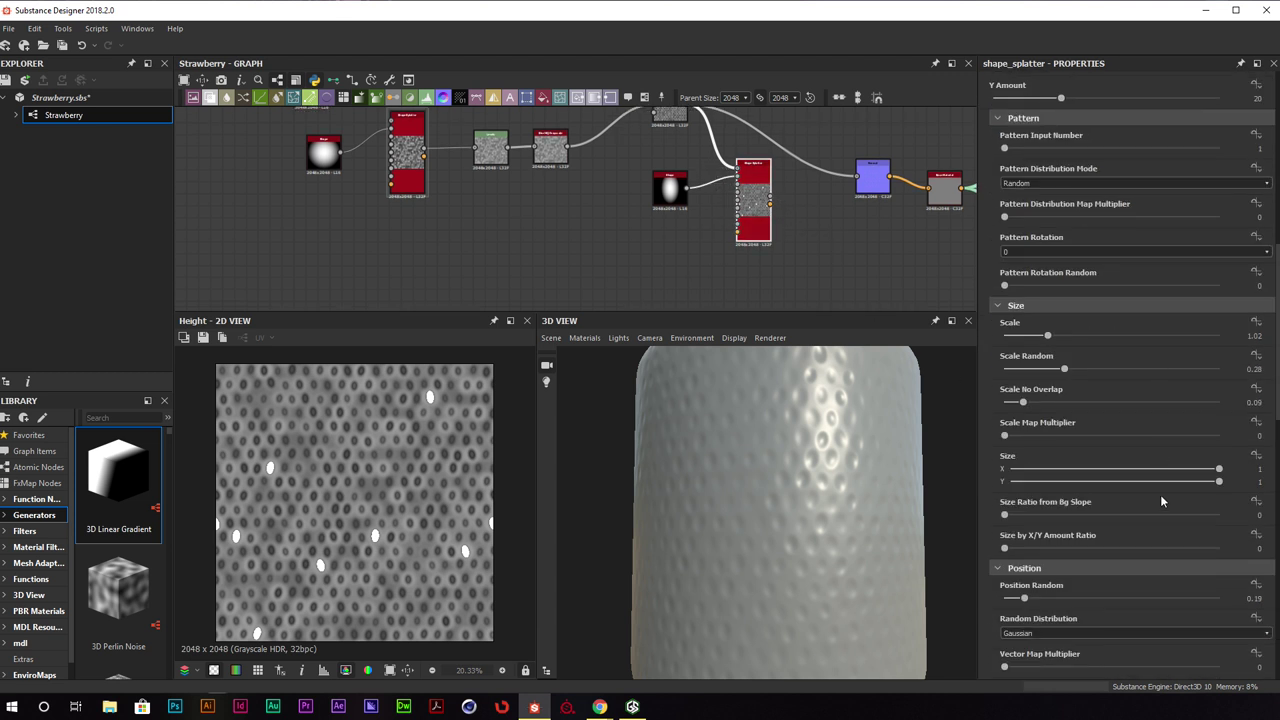
{"action": "scroll", "coordinate": [1162, 495], "scroll_direction": "down", "scroll_amount": 7}
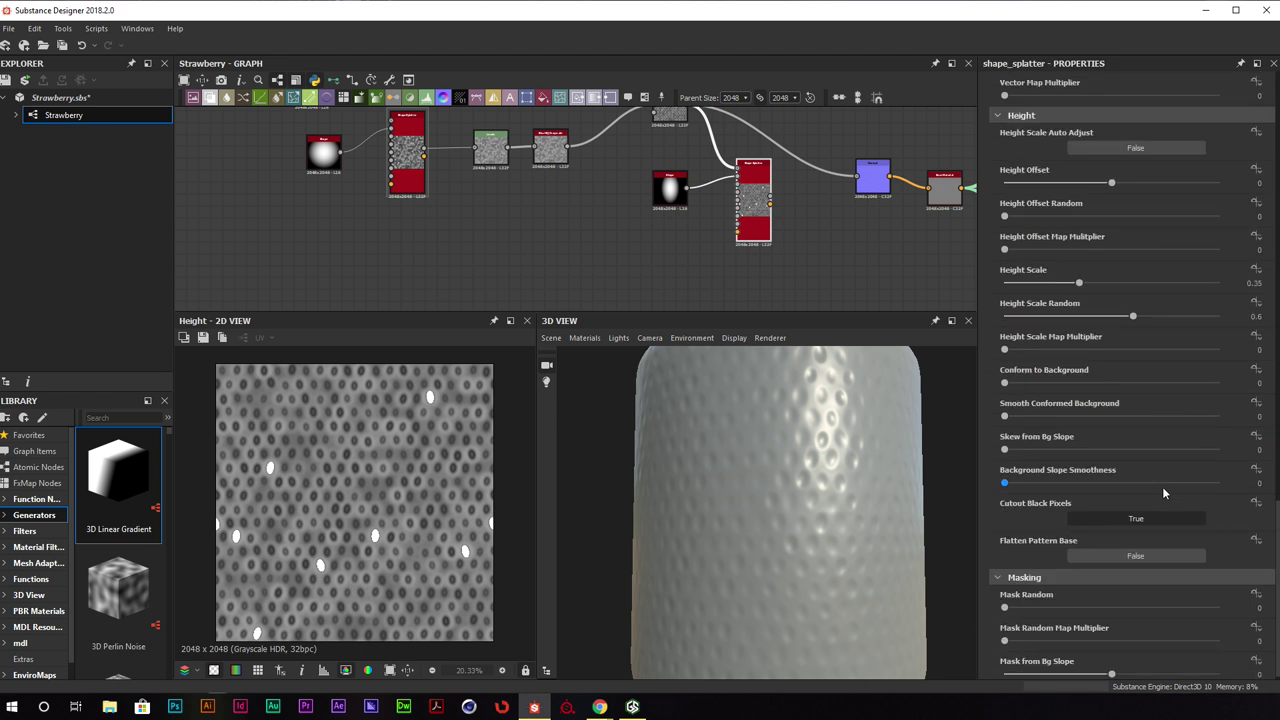
{"action": "scroll", "coordinate": [1162, 488], "scroll_direction": "up", "scroll_amount": 1}
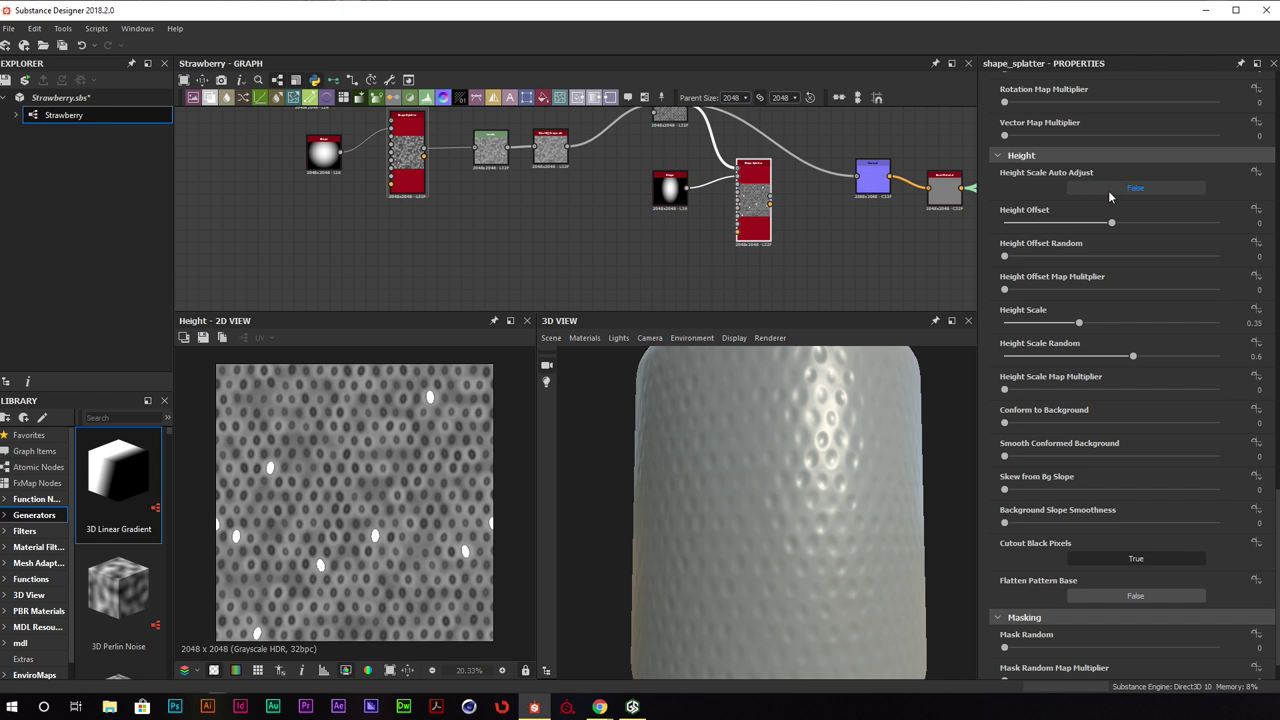
{"action": "left_click", "coordinate": [1150, 187]}
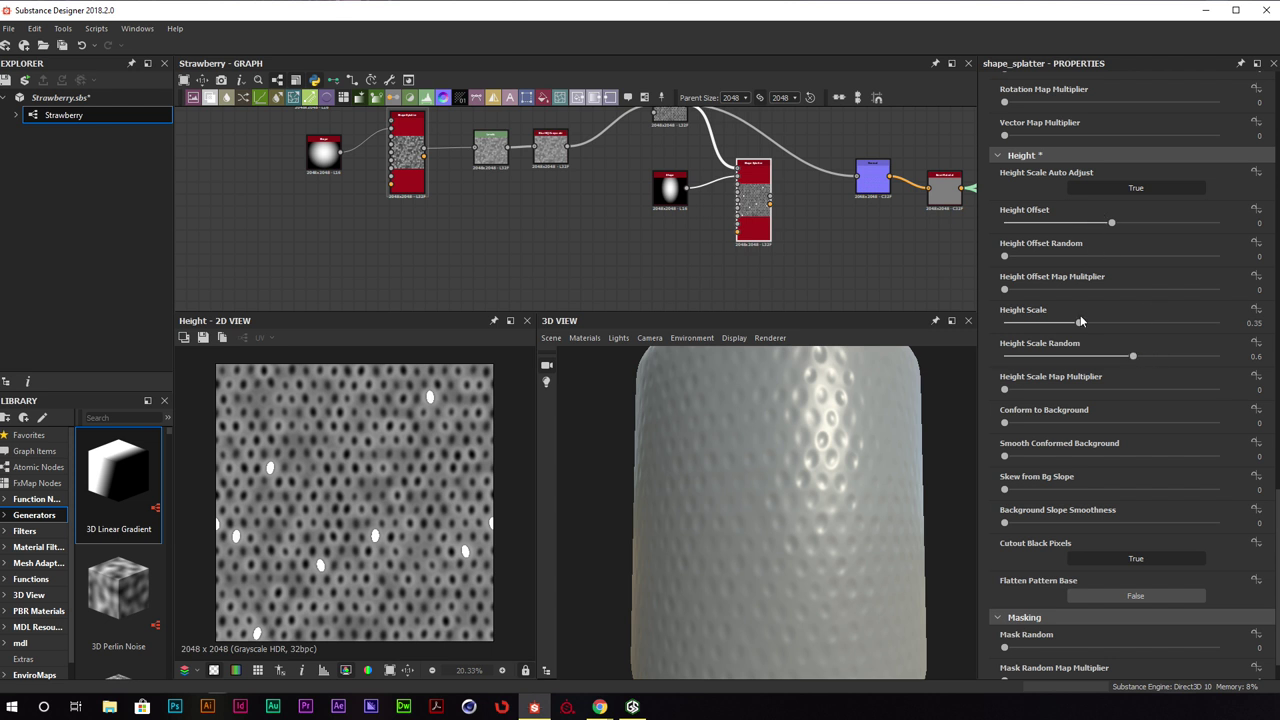
{"action": "left_click_drag", "start_coordinate": [1080, 323], "coordinate": [1222, 323]}
{"action": "left_click_drag", "start_coordinate": [1108, 224], "coordinate": [960, 230]}
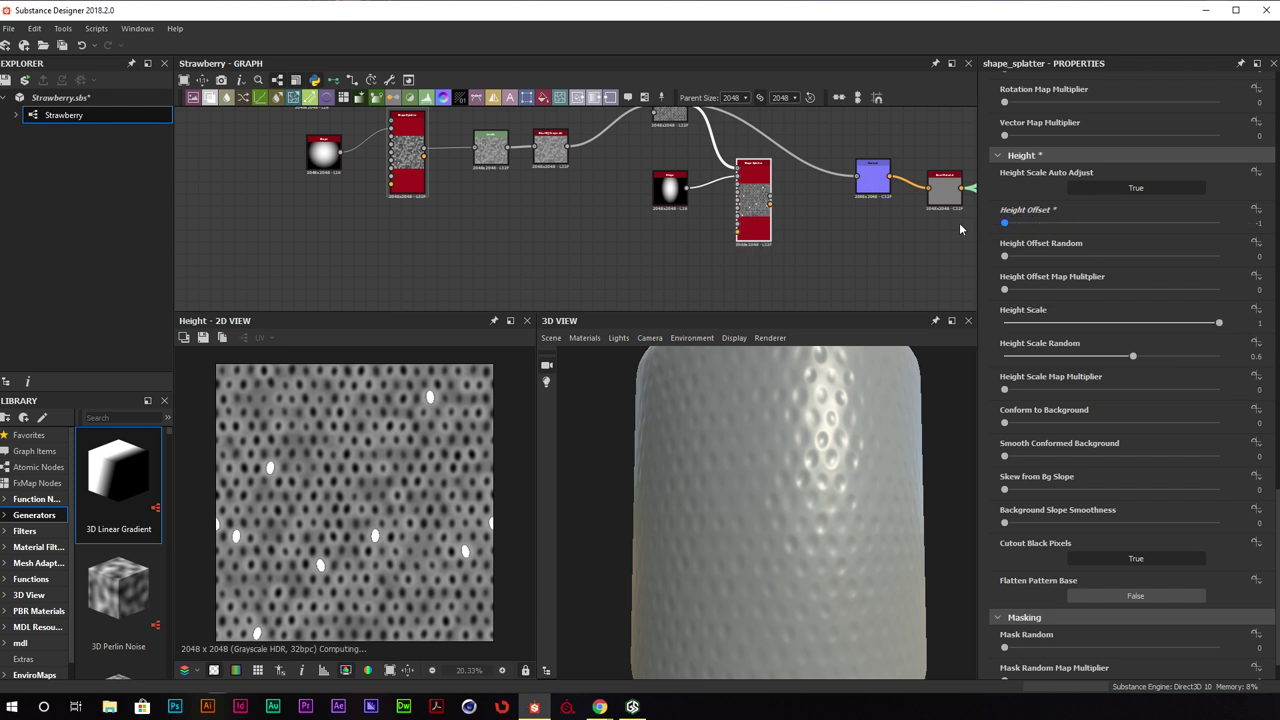
{"action": "left_click_drag", "start_coordinate": [1219, 323], "coordinate": [1171, 323]}
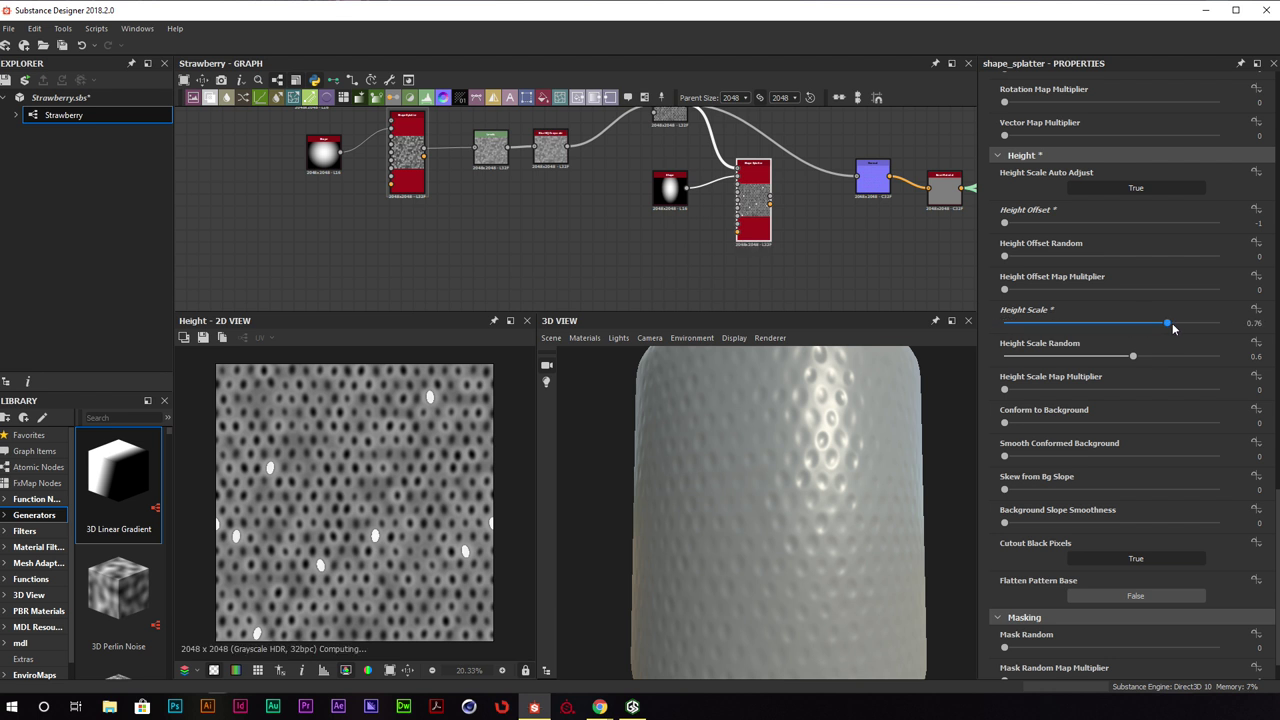
{"action": "left_click_drag", "start_coordinate": [1009, 222], "coordinate": [1075, 223]}
Reduce the duplicated Shape Splatter's Scale to 0.36 and inspect the seeds up close in the 2D view
{"action": "scroll", "coordinate": [847, 236], "scroll_direction": "up", "scroll_amount": 2}
{"action": "scroll", "coordinate": [1165, 262], "scroll_direction": "up", "scroll_amount": 10}
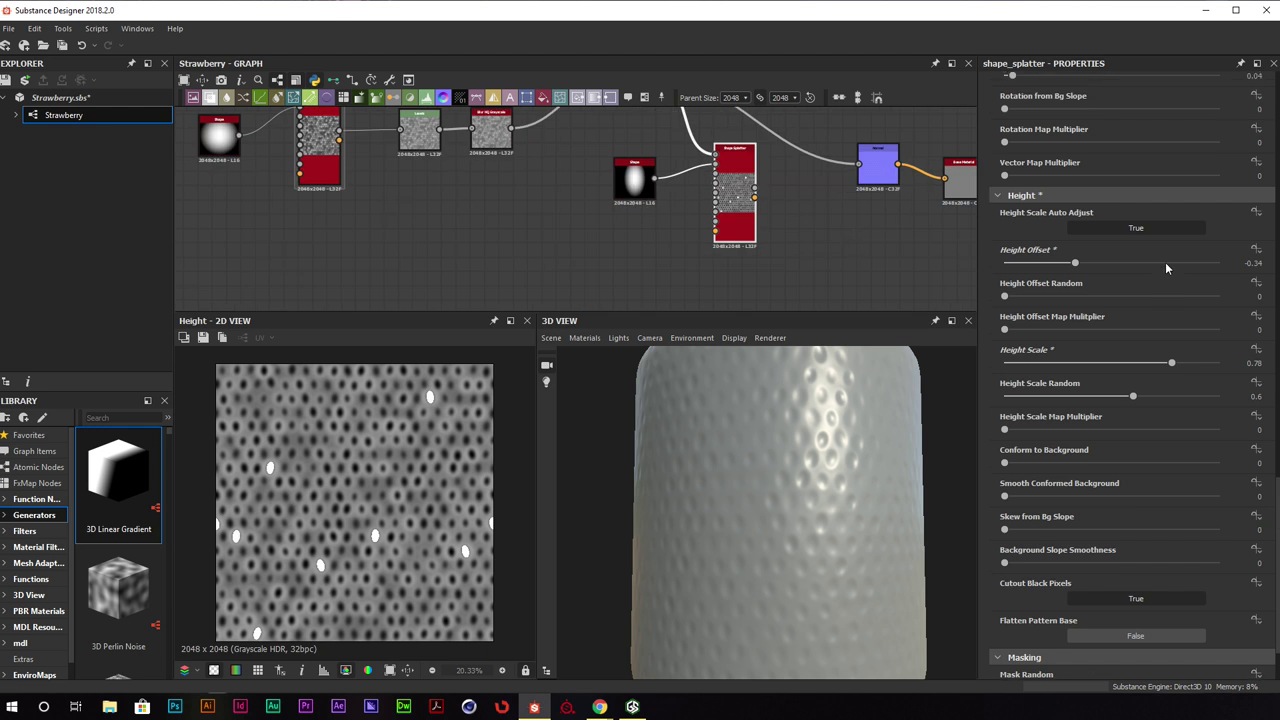
{"action": "scroll", "coordinate": [1170, 232], "scroll_direction": "up", "scroll_amount": 5}
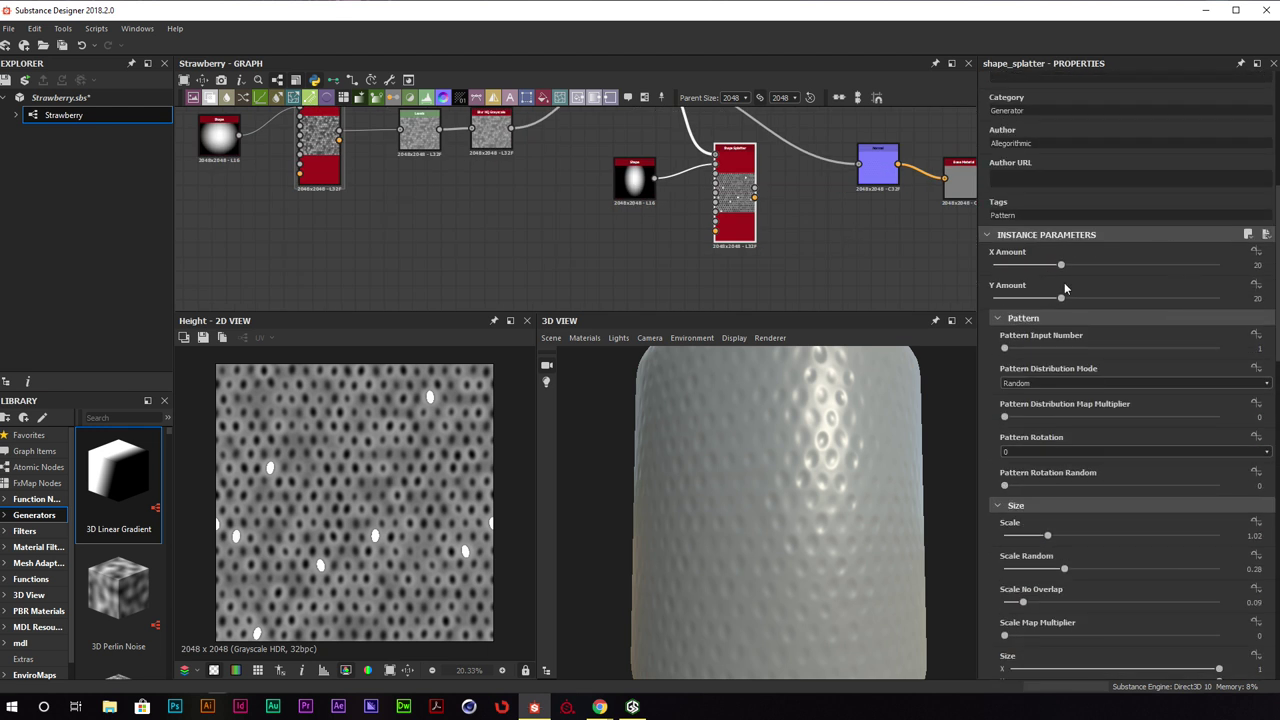
{"action": "scroll", "coordinate": [1080, 370], "scroll_direction": "down", "scroll_amount": 3}
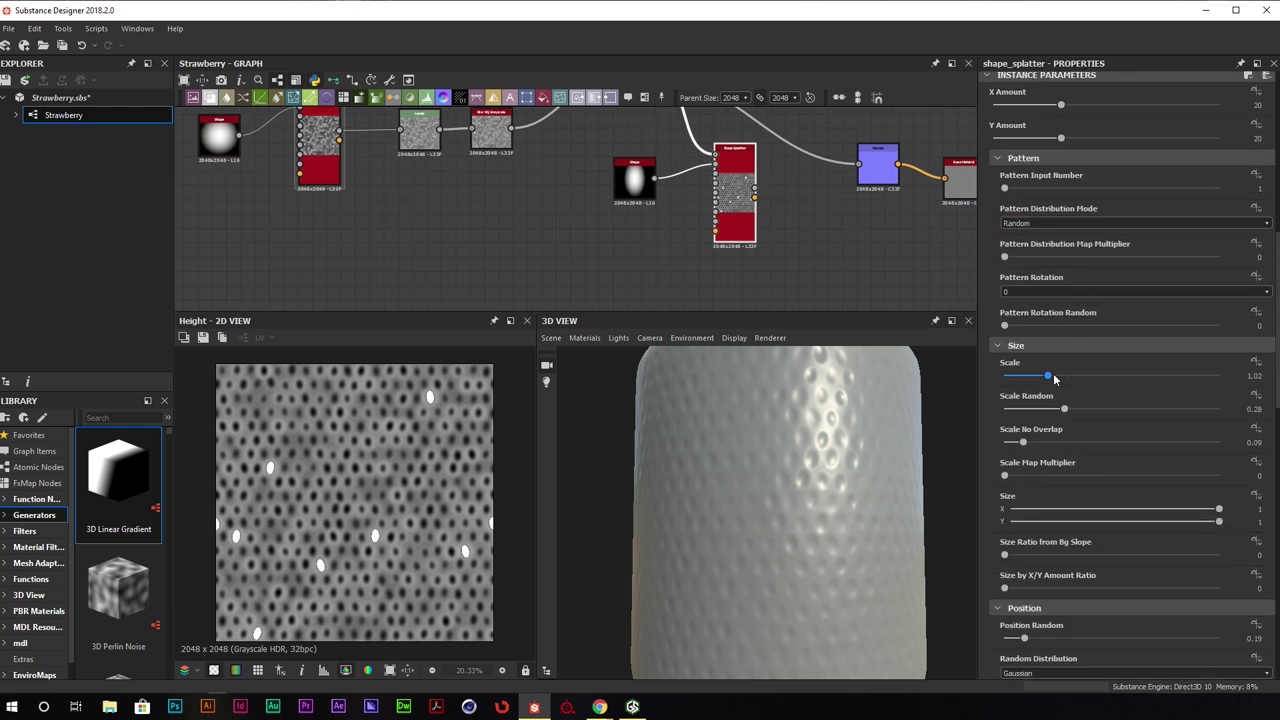
{"action": "left_click_drag", "start_coordinate": [1048, 378], "coordinate": [1020, 378]}
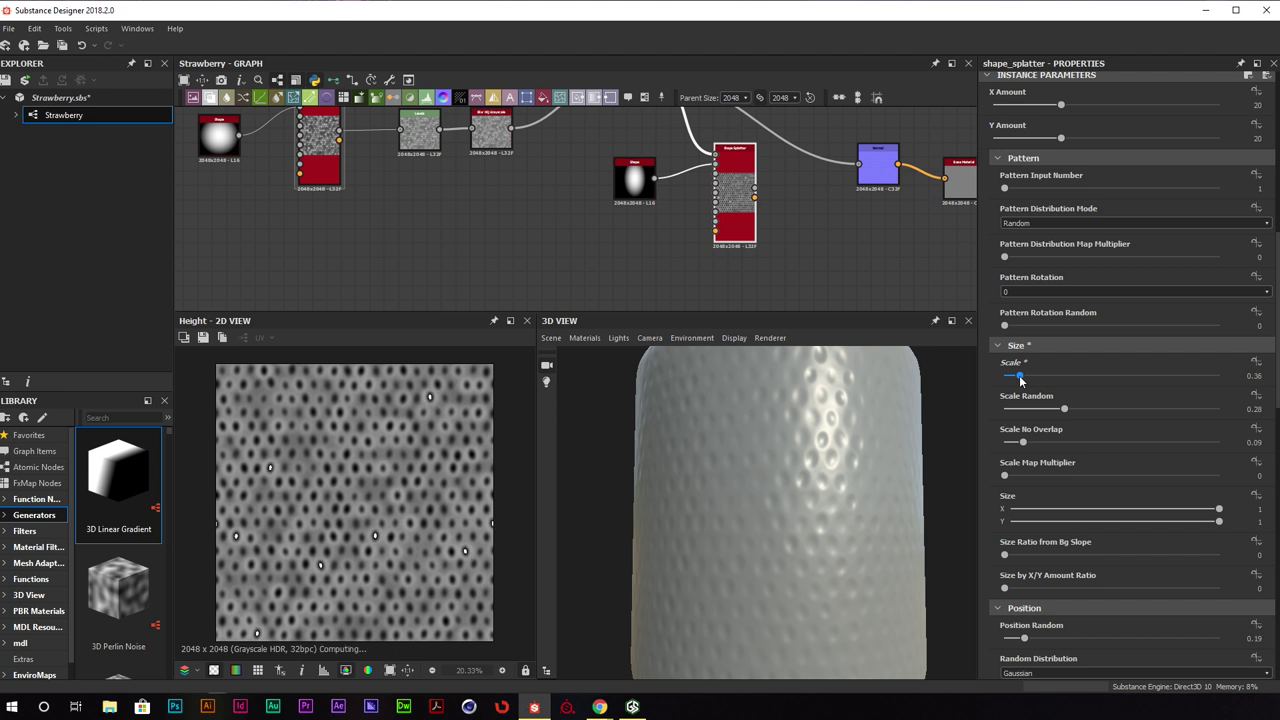
{"action": "scroll", "coordinate": [433, 372], "scroll_direction": "up", "scroll_amount": 6}
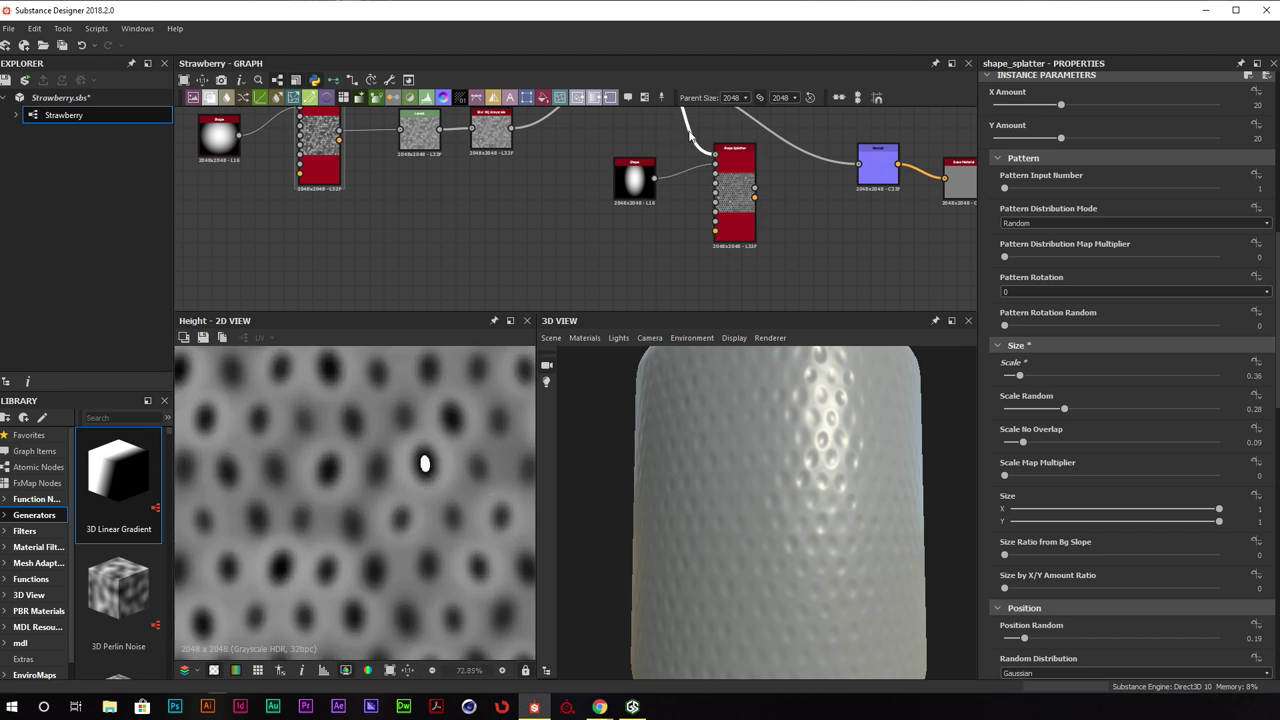
Turn off the duplicated Shape Splatter's Height Scale Auto Adjust while its Background Height is disconnected, and restore the Blend connection
{"action": "key", "text": "Delete"}
{"action": "left_click", "coordinate": [727, 193]}
{"action": "scroll", "coordinate": [1180, 477], "scroll_direction": "down", "scroll_amount": 5}
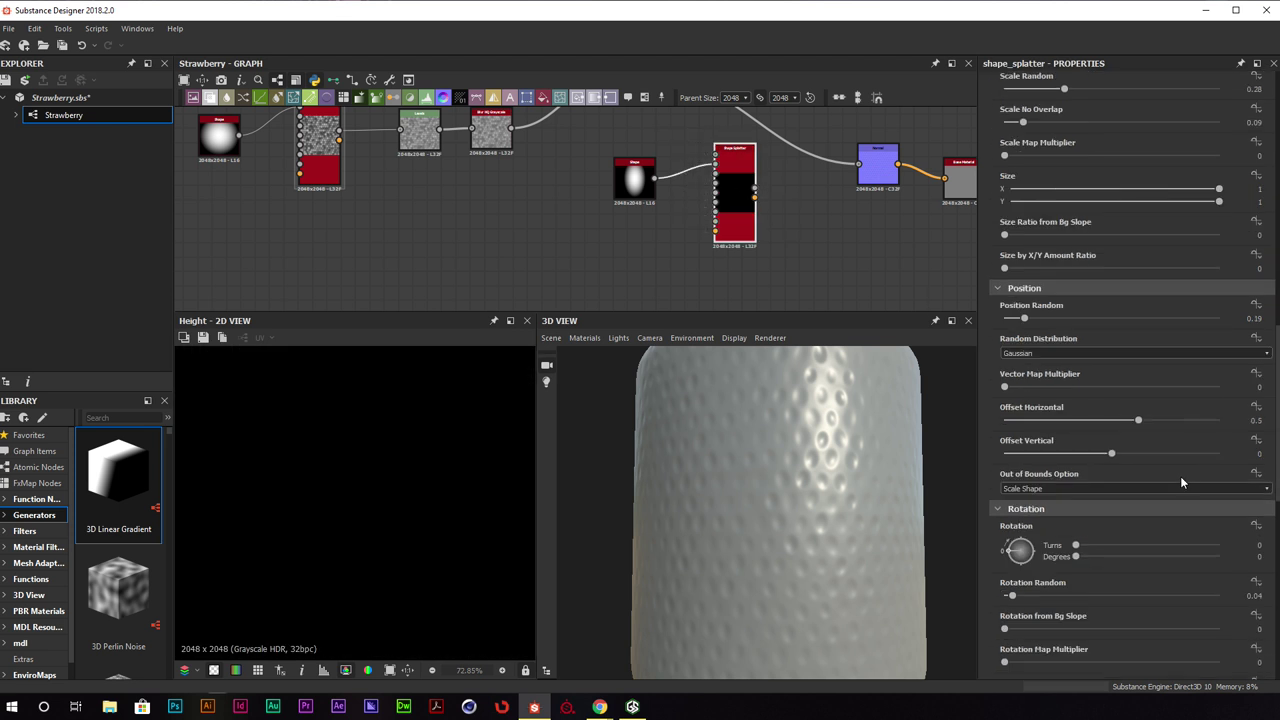
{"action": "scroll", "coordinate": [1175, 478], "scroll_direction": "down", "scroll_amount": 6}
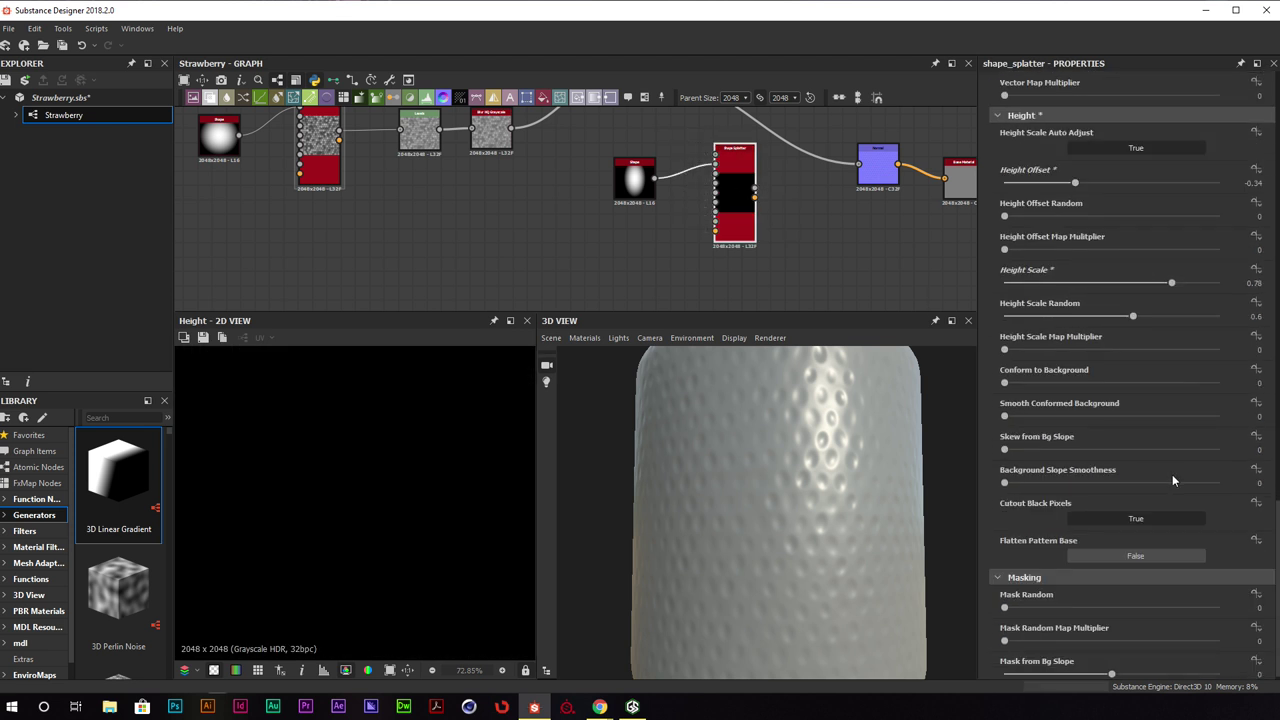
{"action": "left_click", "coordinate": [1176, 140]}
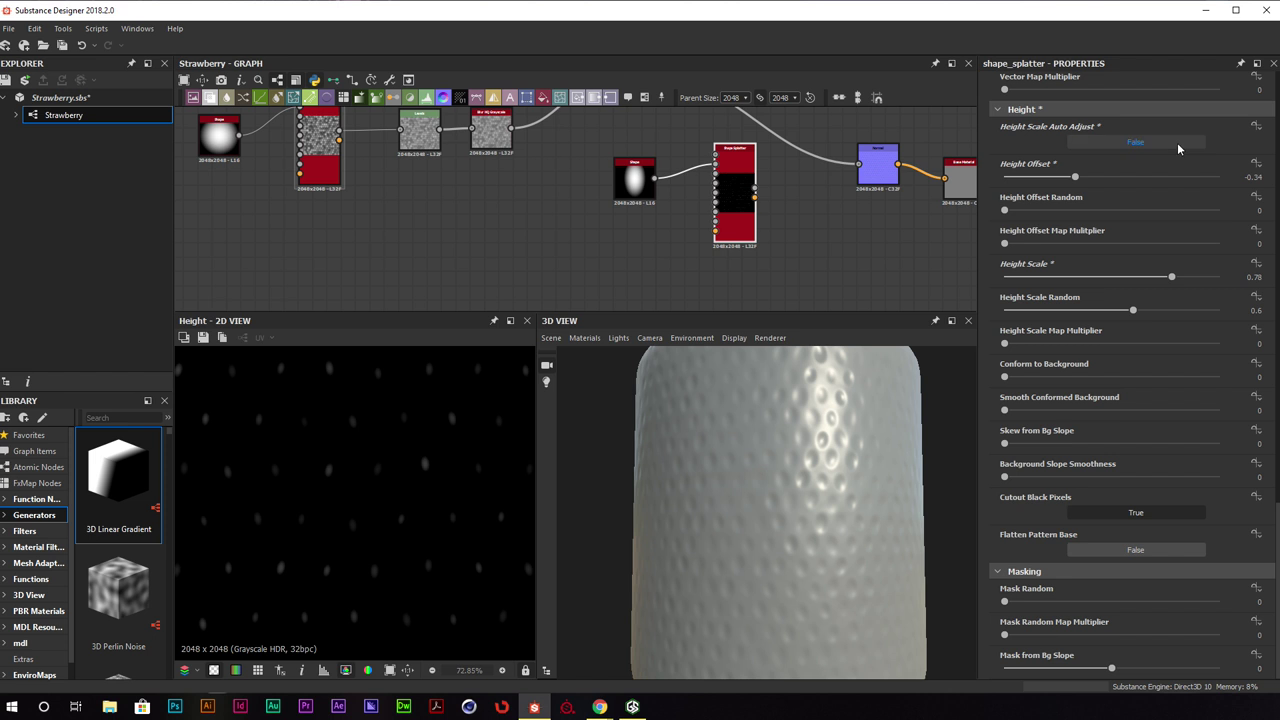
{"action": "middle_click_drag", "start_coordinate": [684, 143], "coordinate": [712, 238]}
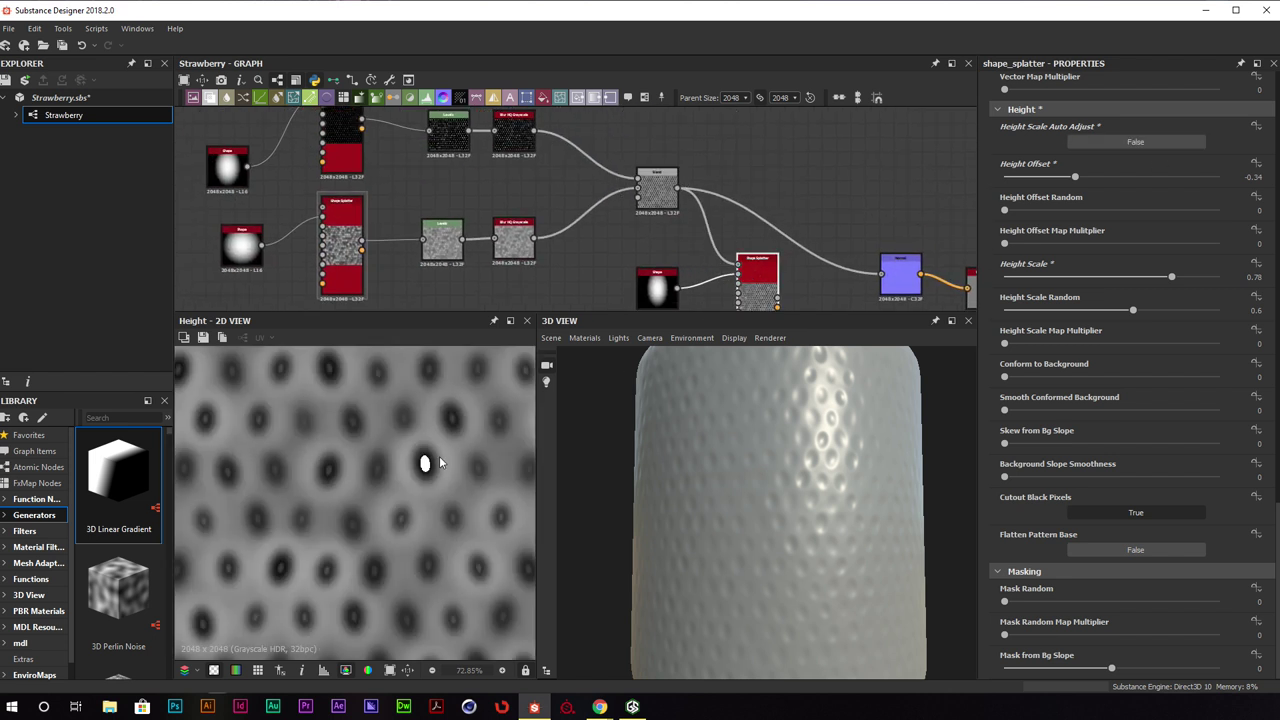
{"action": "scroll", "coordinate": [438, 462], "scroll_direction": "down", "scroll_amount": 1}
Try a Scale of 1.49 on the seed-dent Shape Splatter feeding the Blend, and undo the change
{"action": "middle_click_drag", "start_coordinate": [444, 194], "coordinate": [502, 198]}
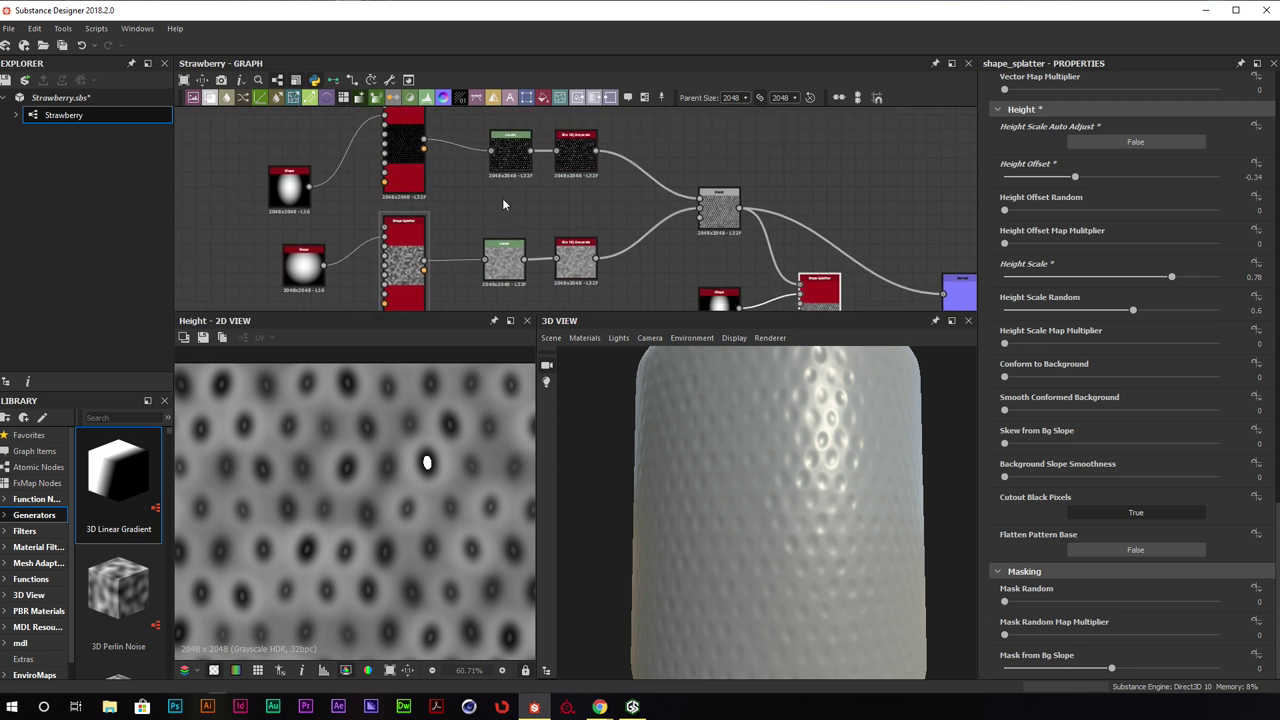
{"action": "left_click", "coordinate": [405, 150]}
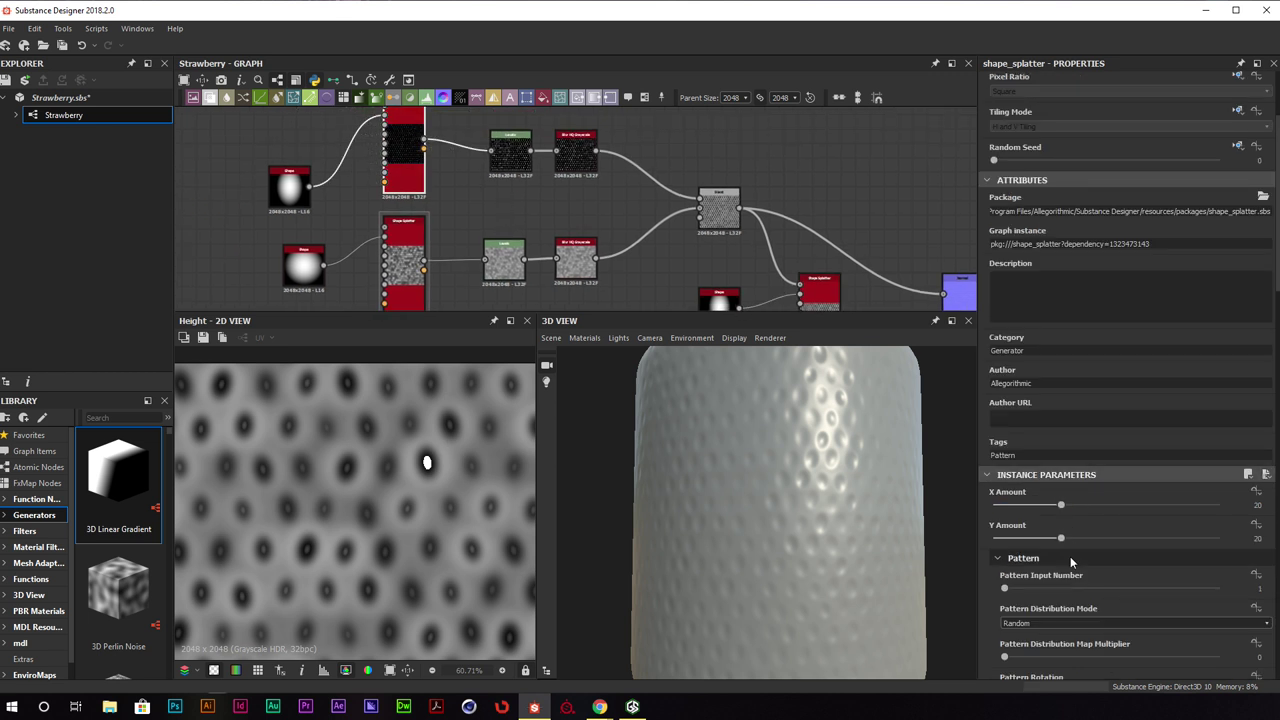
{"action": "scroll", "coordinate": [1061, 546], "scroll_direction": "down", "scroll_amount": 4}
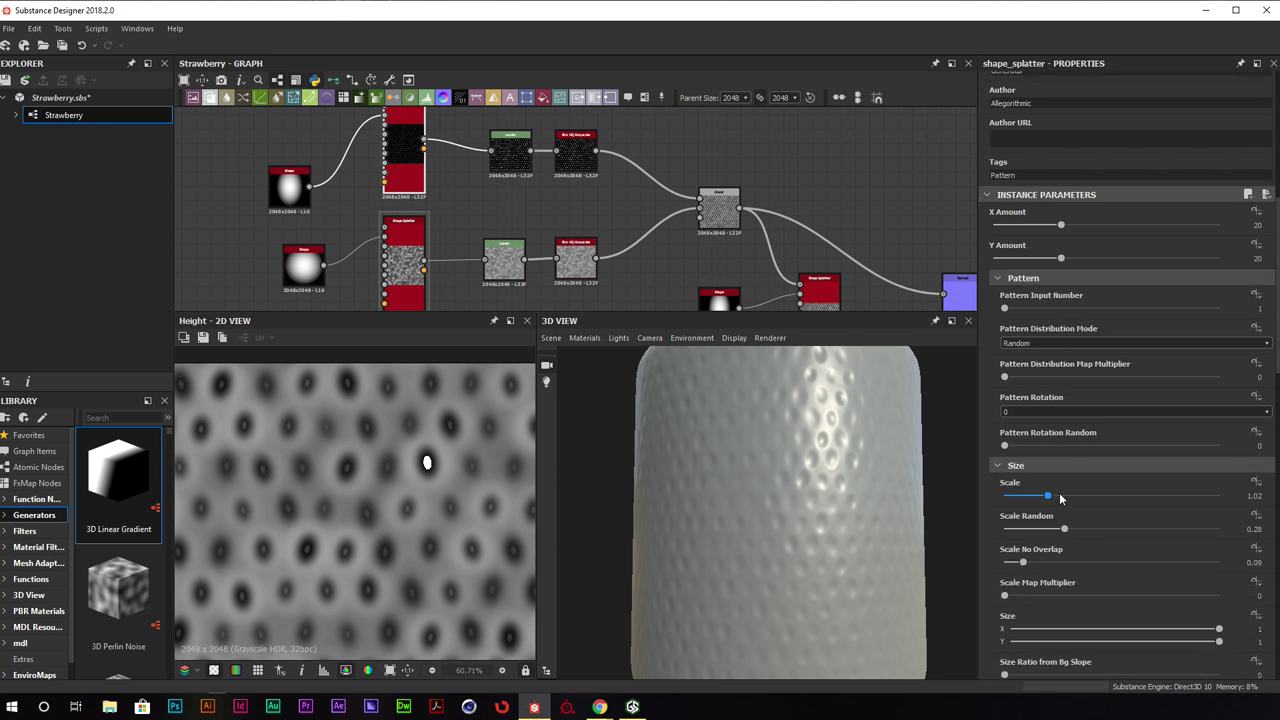
{"action": "left_click_drag", "start_coordinate": [1061, 497], "coordinate": [1068, 497]}
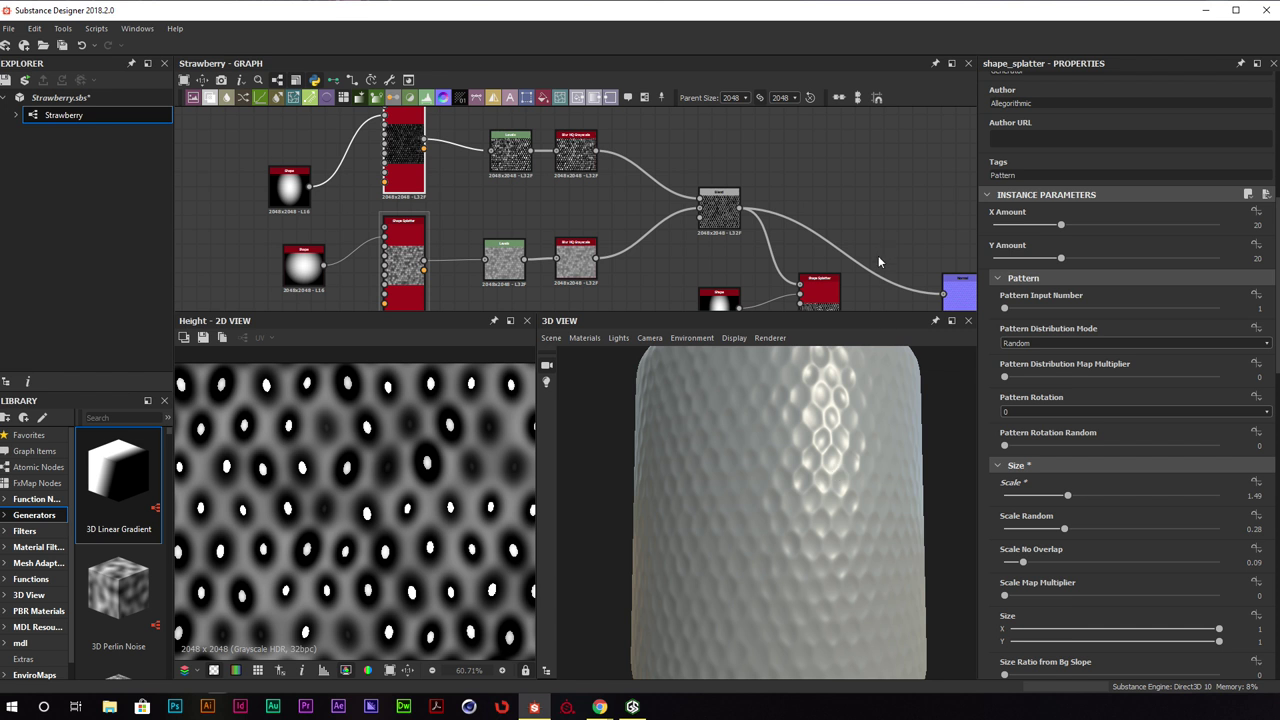
{"action": "middle_click_drag", "start_coordinate": [880, 336], "coordinate": [833, 261]}
{"action": "key", "text": "ctrl+z"}
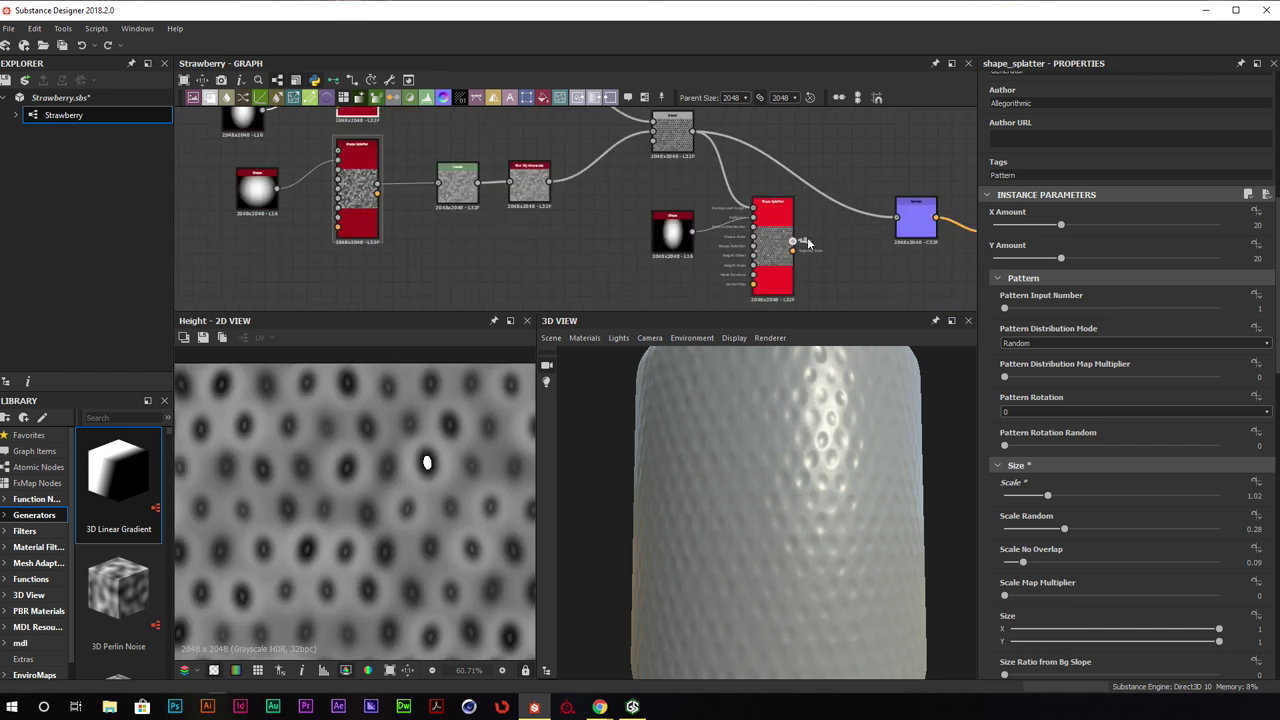
Connect the seed Shape Splatter's Height output to the Normal node and inspect the seeds on the 3D model
{"action": "left_click_drag", "start_coordinate": [808, 243], "coordinate": [897, 217]}
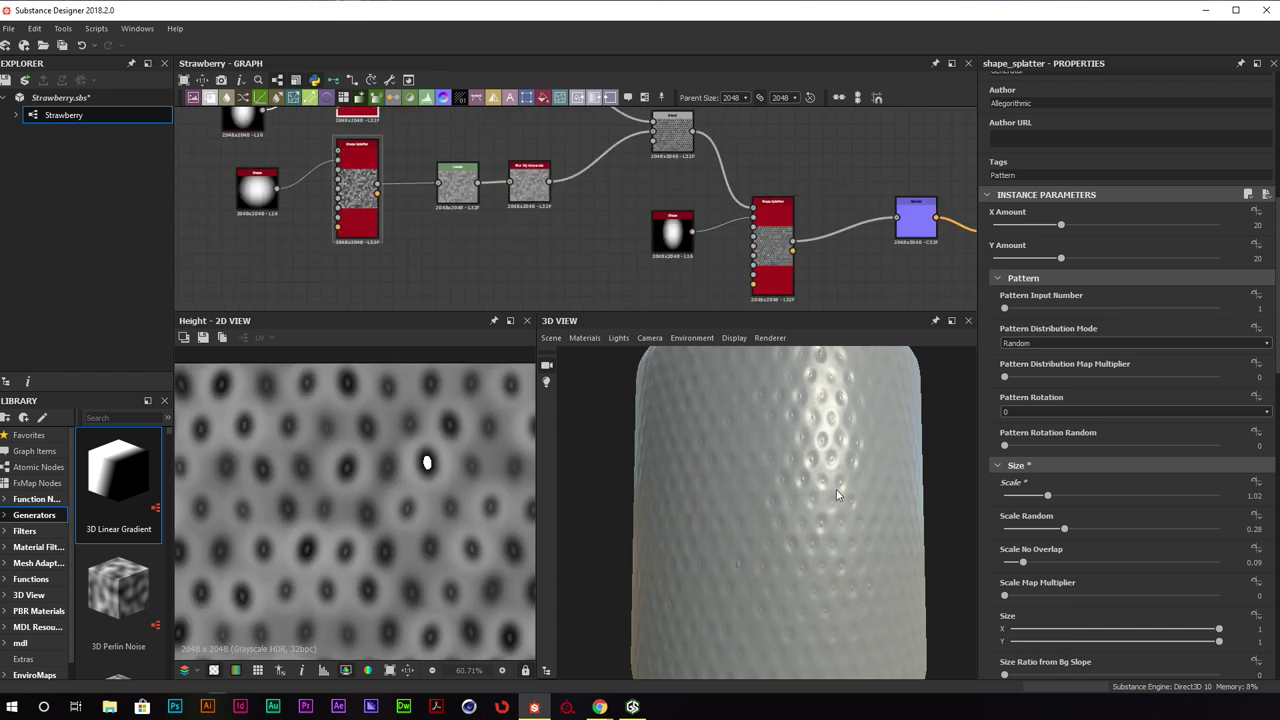
{"action": "left_click_drag", "start_coordinate": [827, 486], "coordinate": [744, 456]}
{"action": "scroll", "coordinate": [742, 448], "scroll_direction": "up", "scroll_amount": 5}
{"action": "left_click_drag", "start_coordinate": [848, 464], "coordinate": [917, 494]}
{"action": "scroll", "coordinate": [825, 467], "scroll_direction": "down", "scroll_amount": 6}
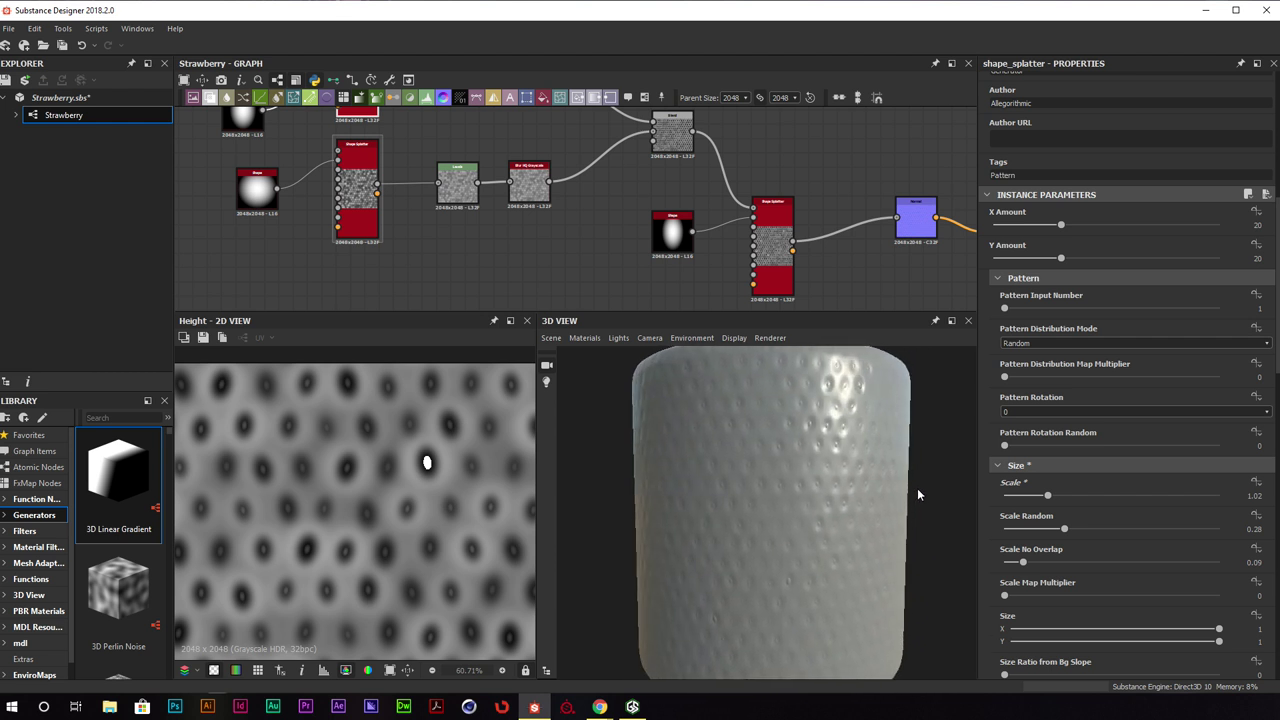
Try the Normal node's Intensity at 3, check the dents on the 3D model, and set it to 2.5
{"action": "left_click", "coordinate": [916, 220]}
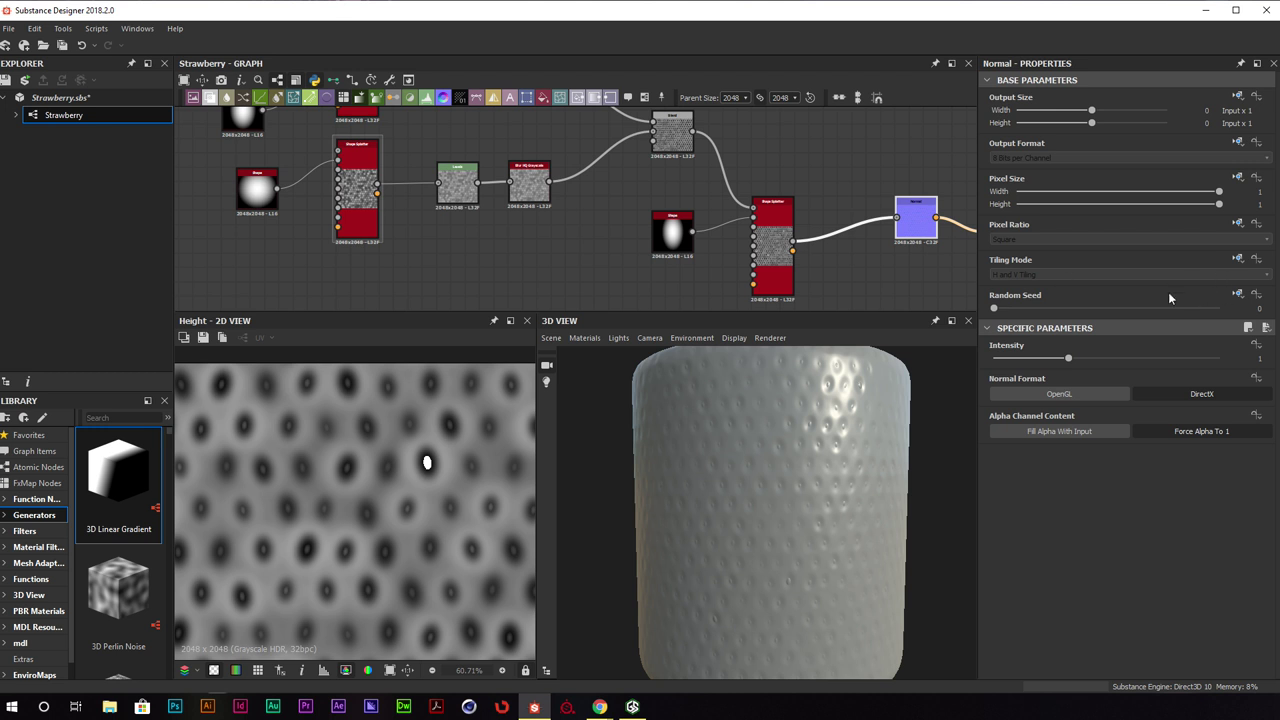
{"action": "left_click_drag", "start_coordinate": [1068, 357], "coordinate": [1218, 357]}
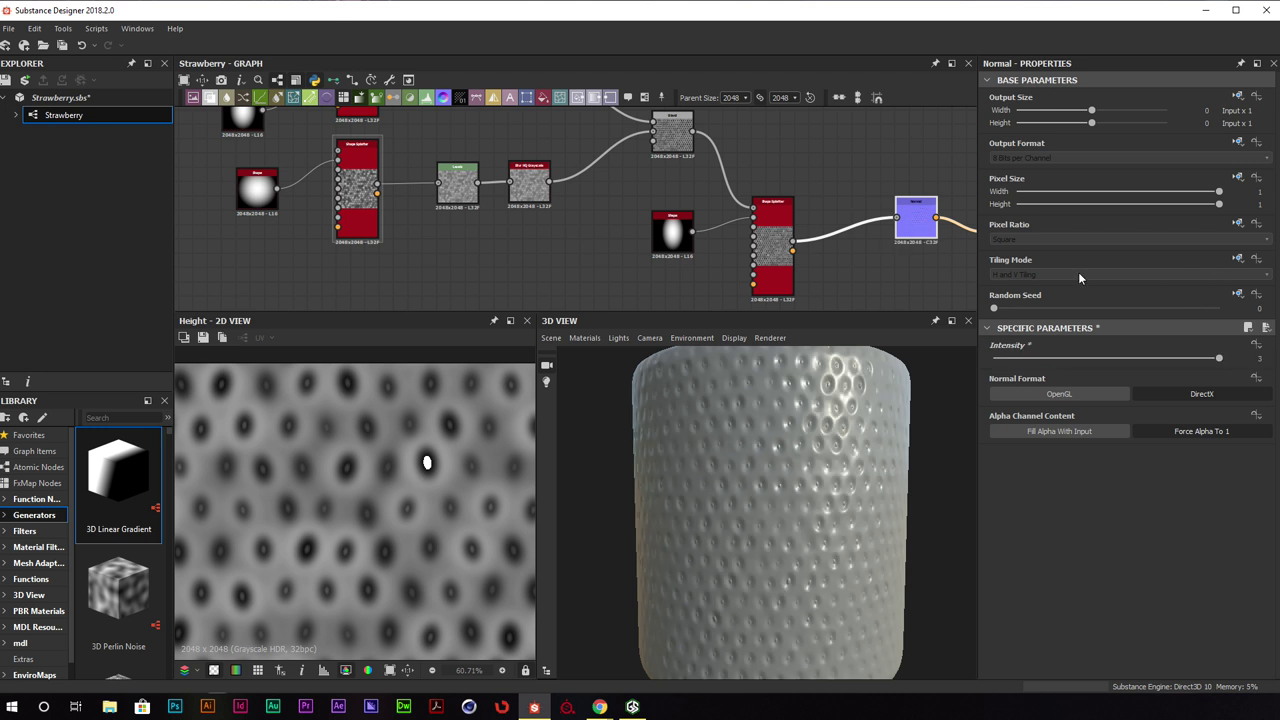
{"action": "scroll", "coordinate": [789, 430], "scroll_direction": "up", "scroll_amount": 6}
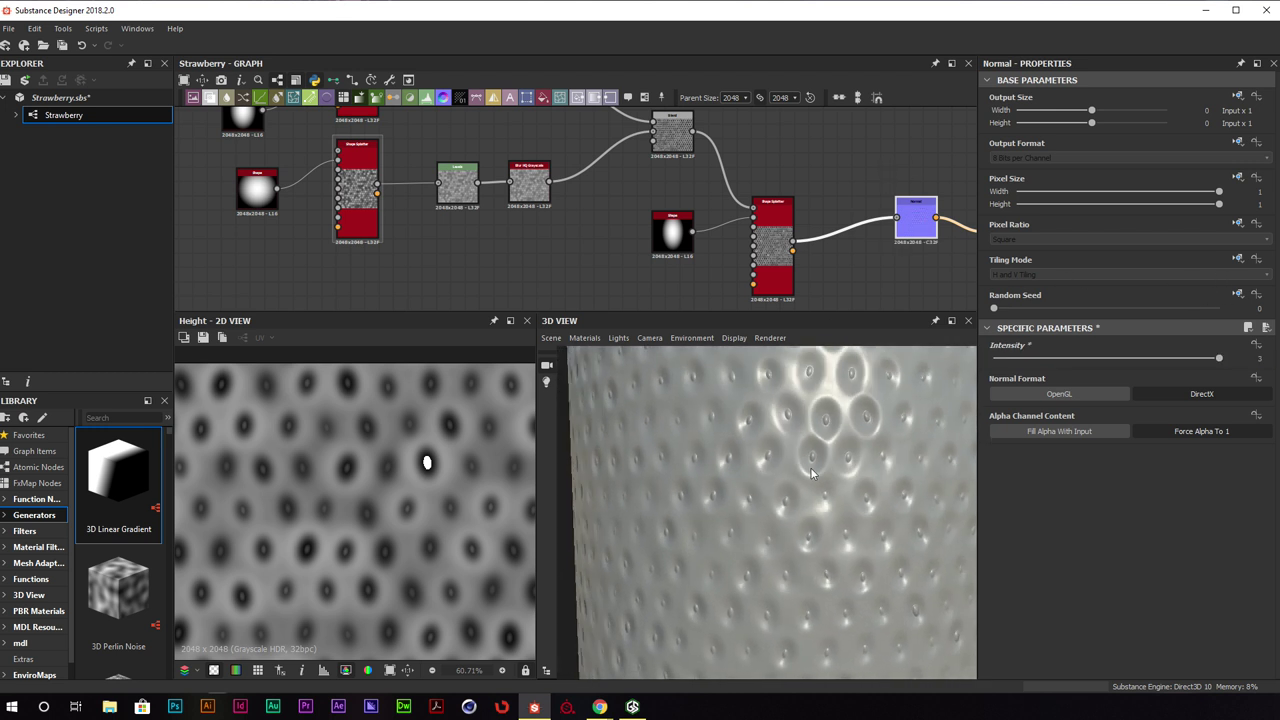
{"action": "scroll", "coordinate": [781, 473], "scroll_direction": "down", "scroll_amount": 6}
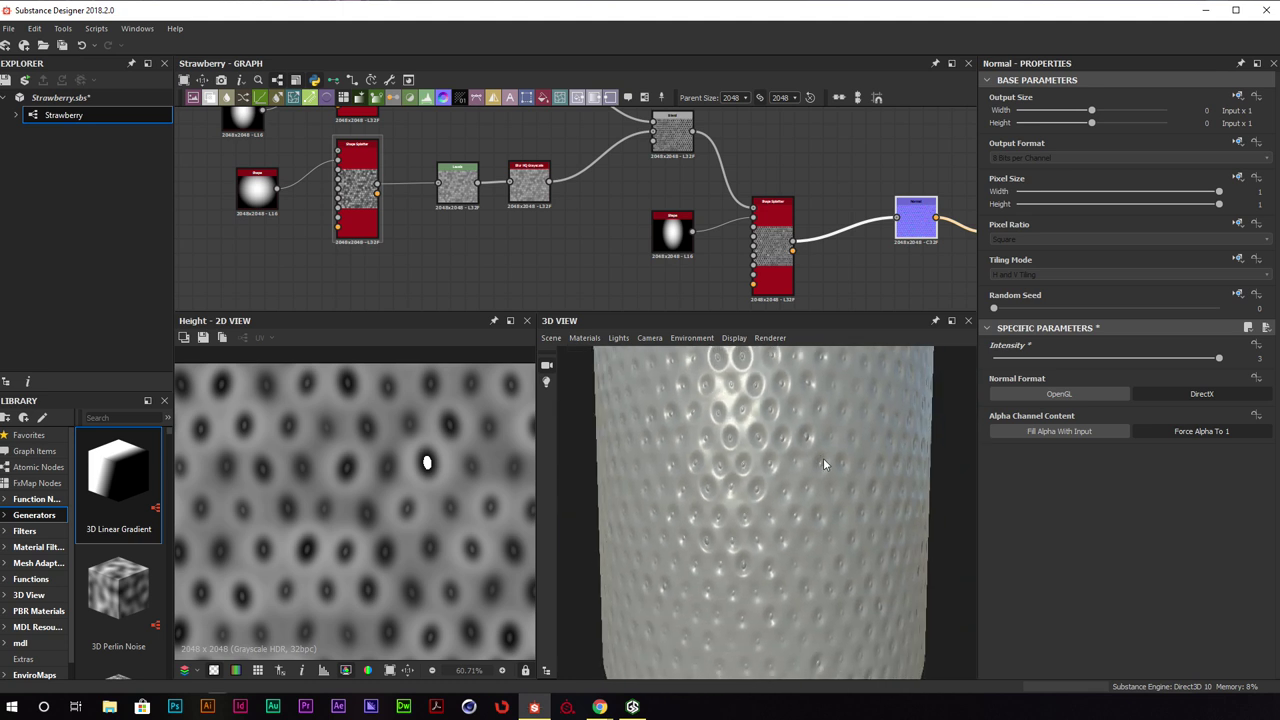
{"action": "left_click_drag", "start_coordinate": [763, 452], "coordinate": [852, 426]}
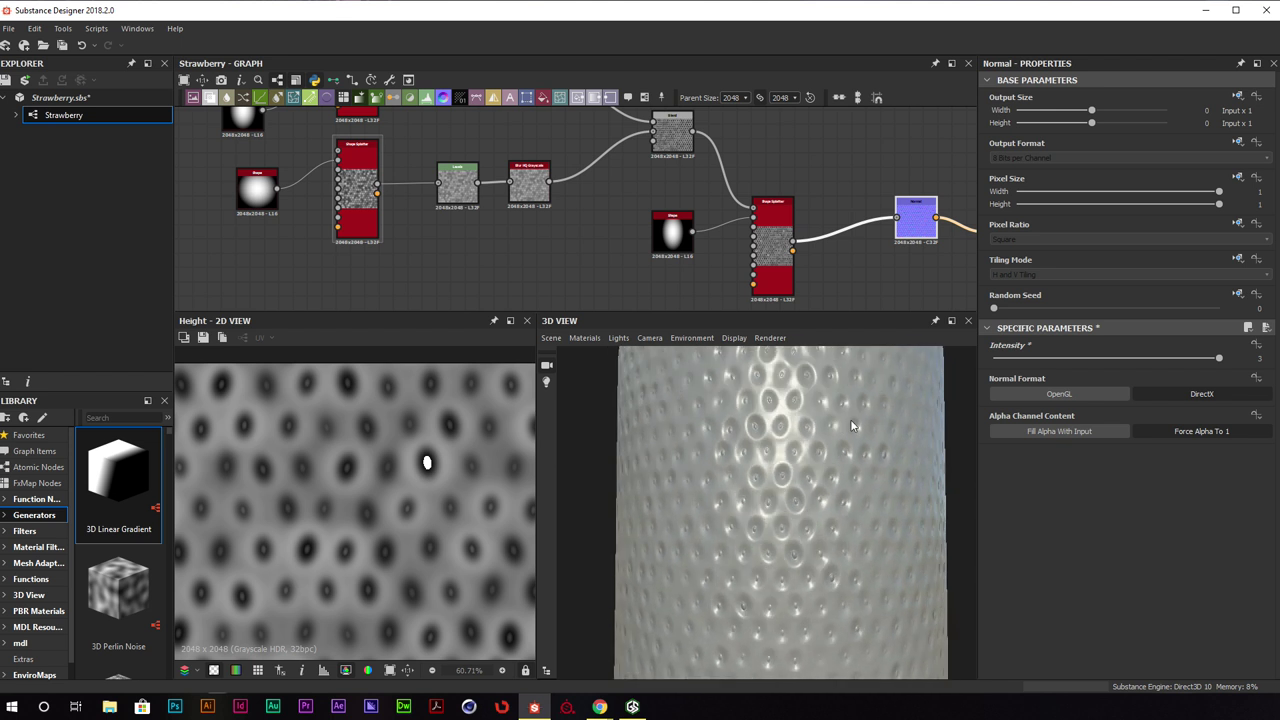
{"action": "left_click_drag", "start_coordinate": [1205, 372], "coordinate": [1168, 370]}
Connect the Blend output directly to the Normal node, bypassing the seed Shape Splatter
{"action": "middle_click_drag", "start_coordinate": [776, 237], "coordinate": [808, 240]}
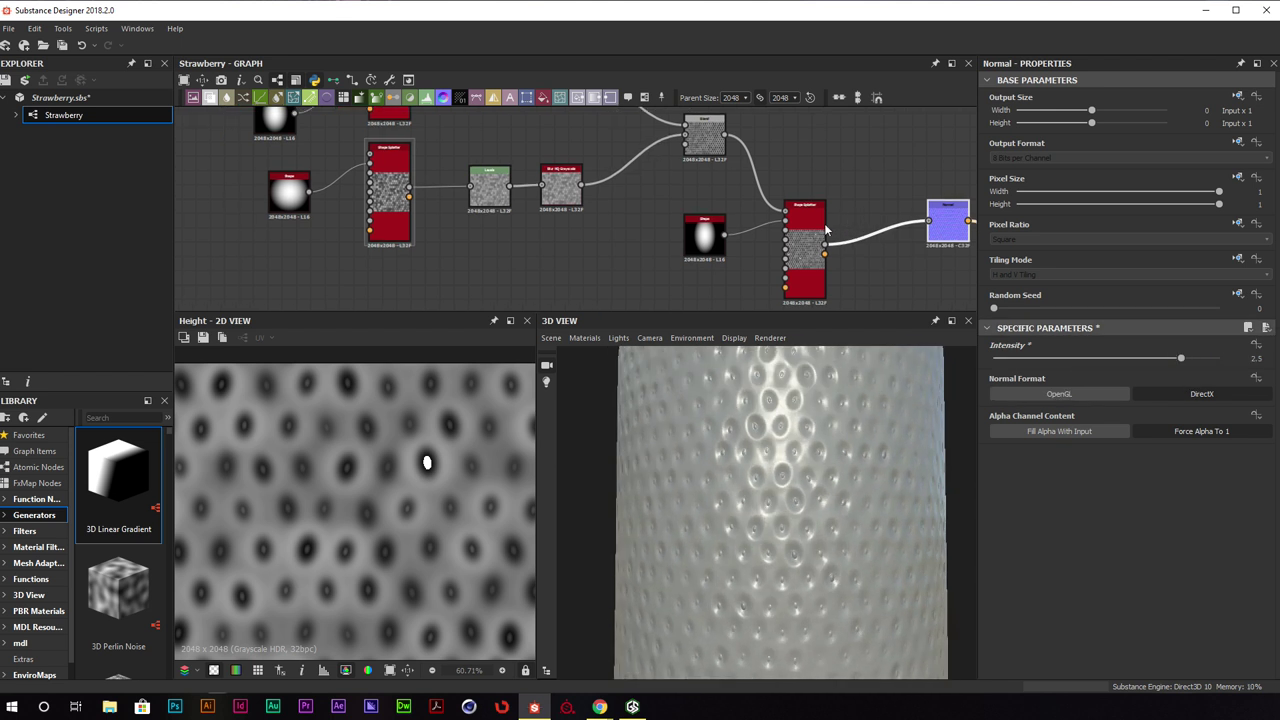
{"action": "left_click", "coordinate": [808, 240]}
{"action": "scroll", "coordinate": [795, 245], "scroll_direction": "down", "scroll_amount": 3}
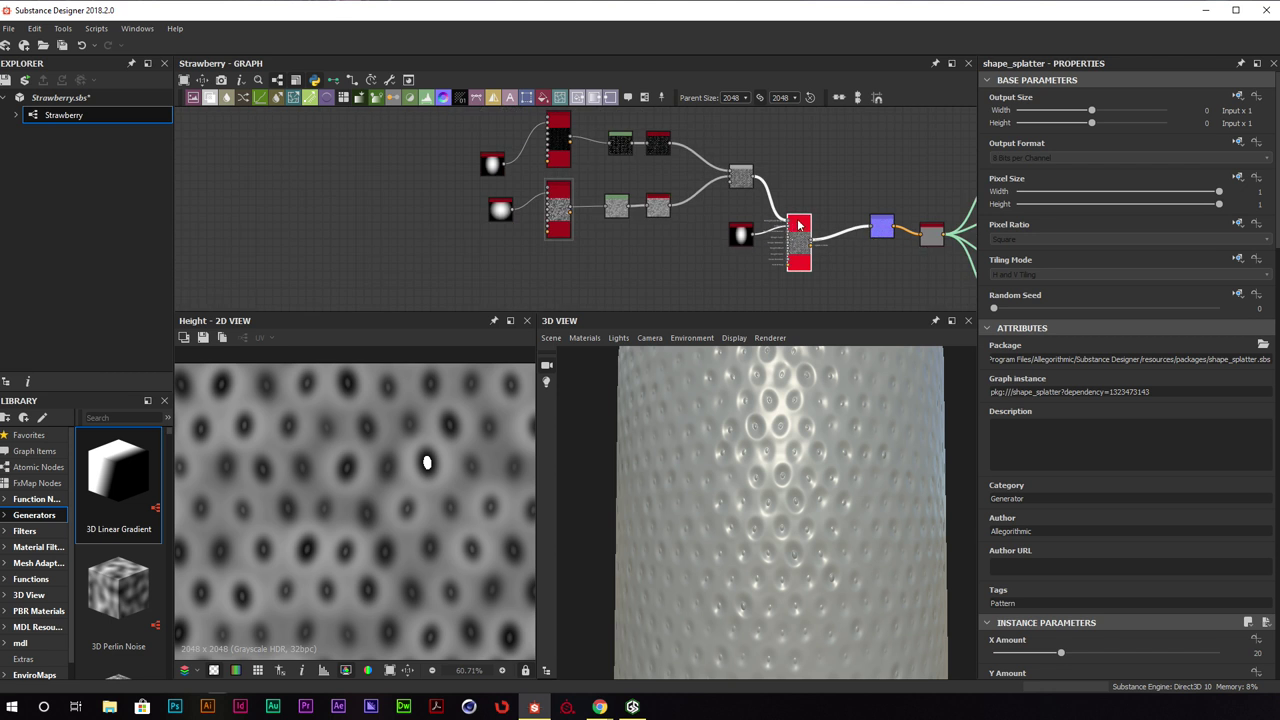
{"action": "left_click_drag", "start_coordinate": [755, 180], "coordinate": [872, 227]}
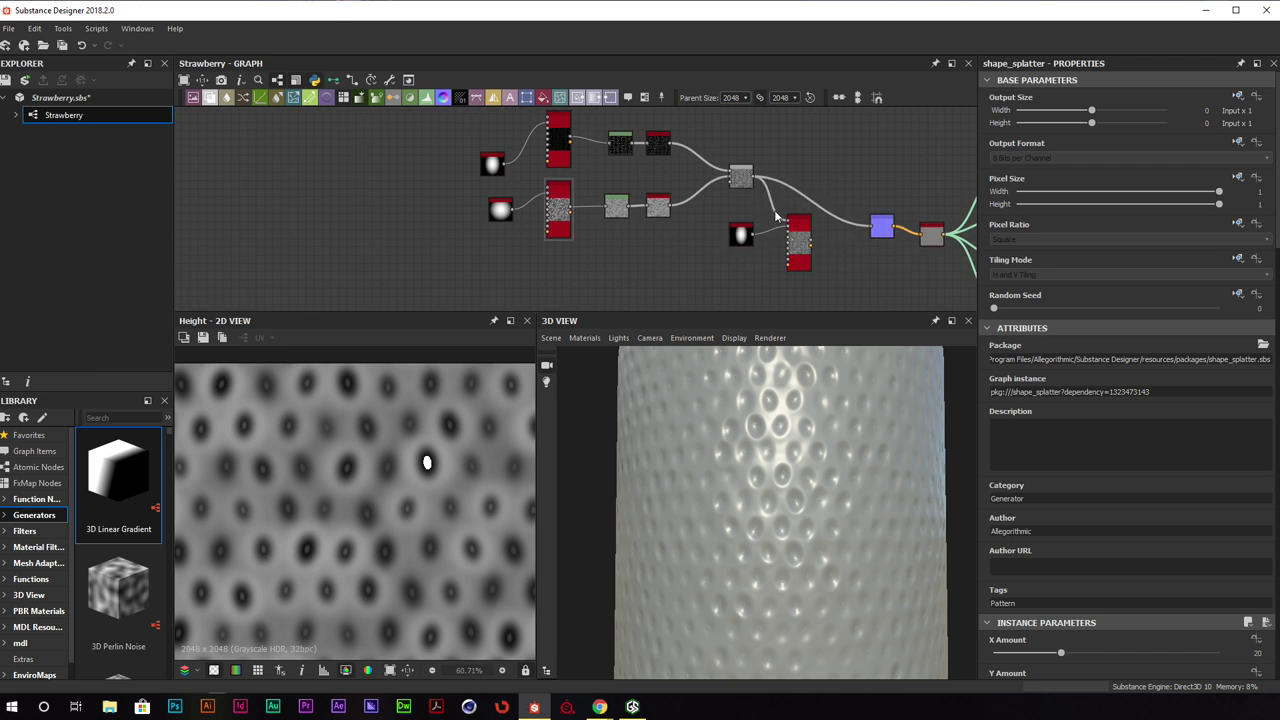
Disconnect the Blend from the seed Shape Splatter and move the seed Shape and its splatter above the Blend chain
{"action": "left_click", "coordinate": [776, 217]}
{"action": "key", "text": "Delete"}
{"action": "left_click_drag", "start_coordinate": [851, 240], "coordinate": [674, 246]}
{"action": "left_click_drag", "start_coordinate": [804, 244], "coordinate": [730, 106]}
{"action": "middle_click_drag", "start_coordinate": [749, 122], "coordinate": [749, 134]}
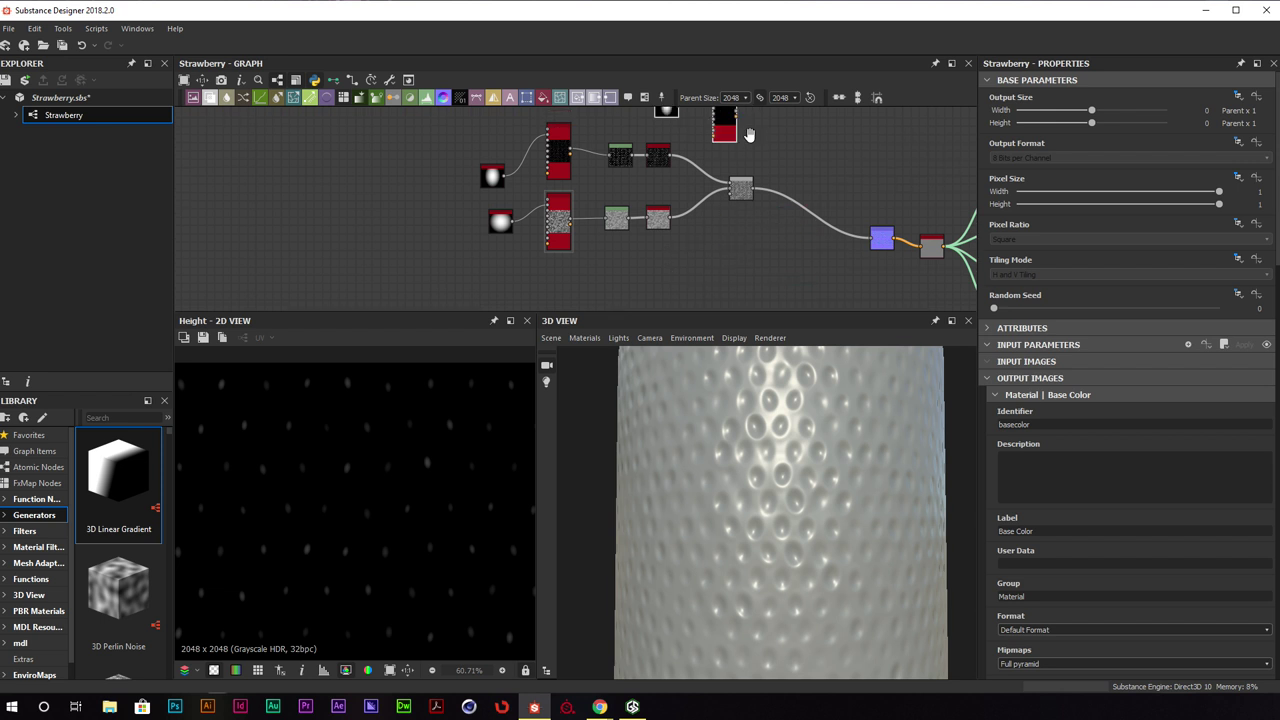
{"action": "left_click_drag", "start_coordinate": [750, 135], "coordinate": [755, 200]}
{"action": "left_click", "coordinate": [742, 165]}
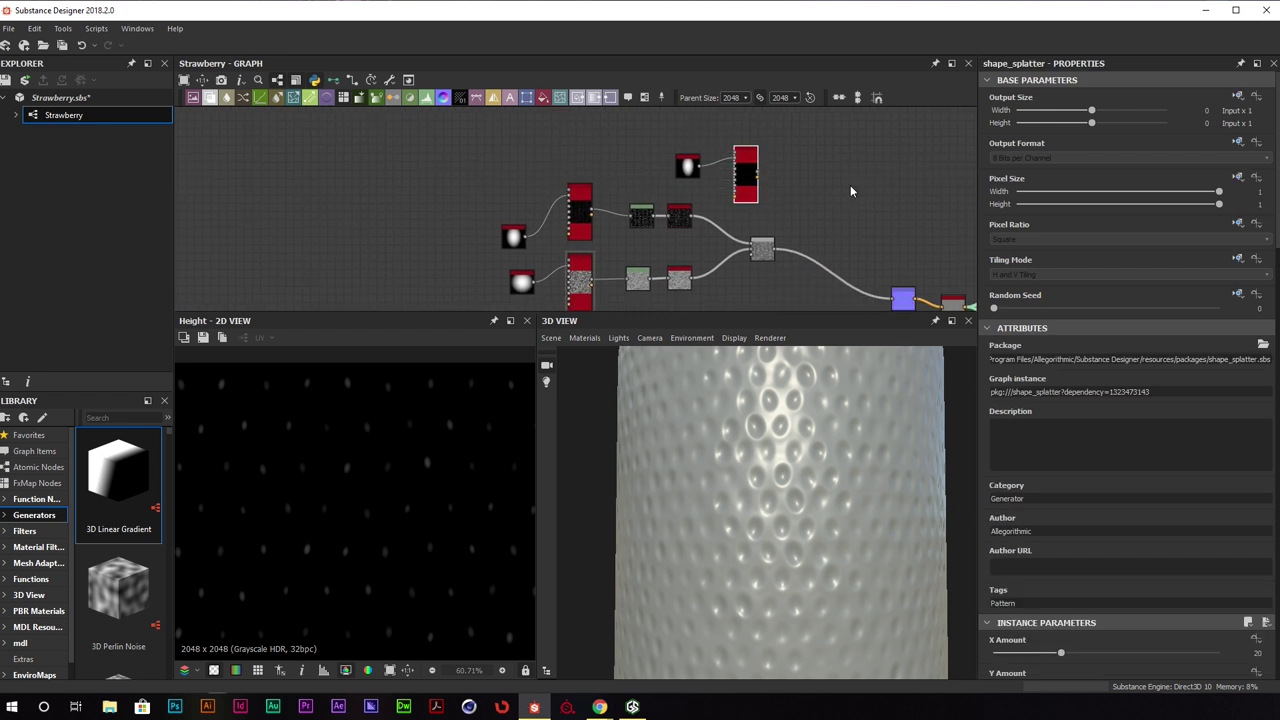
{"action": "scroll", "coordinate": [1045, 462], "scroll_direction": "down", "scroll_amount": 5}
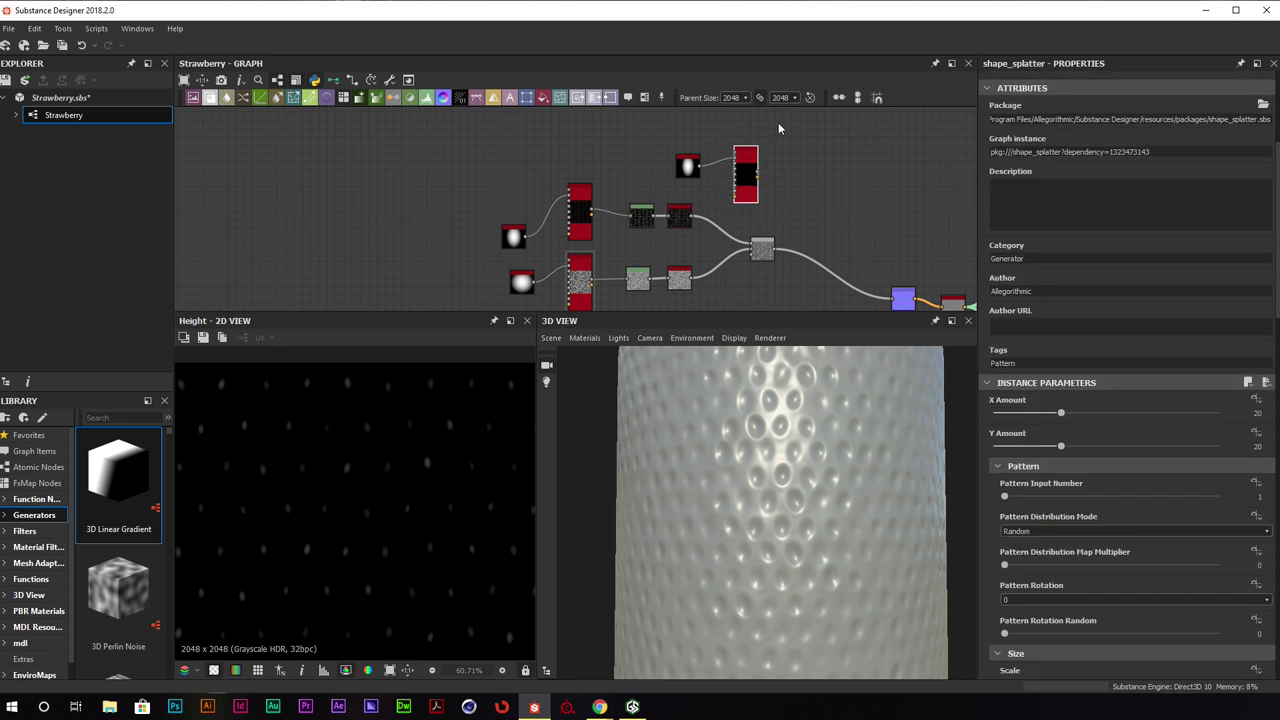
Restore the seed Shape and Shape Splatter to their place between the Blend and the Normal node, including their connections
{"action": "left_click_drag", "start_coordinate": [778, 122], "coordinate": [811, 287]}
{"action": "middle_click_drag", "start_coordinate": [817, 252], "coordinate": [810, 189]}
{"action": "scroll", "coordinate": [807, 207], "scroll_direction": "up", "scroll_amount": 4}
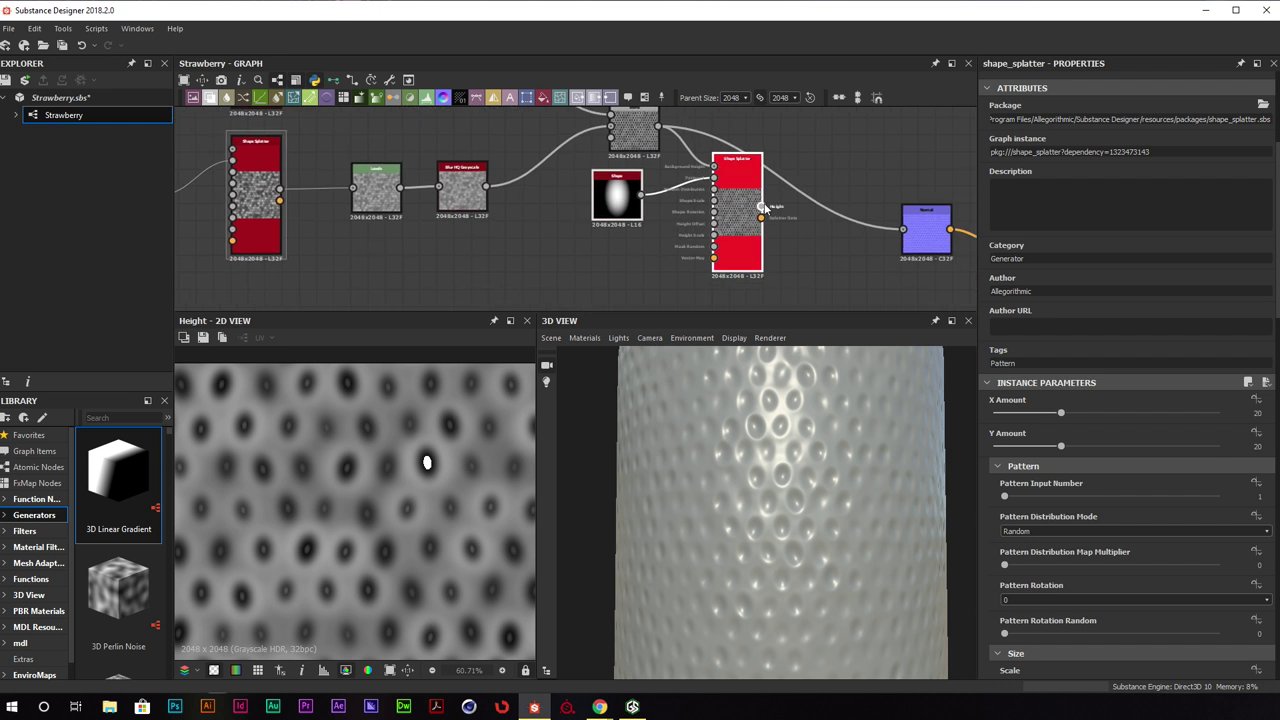
{"action": "scroll", "coordinate": [409, 434], "scroll_direction": "down", "scroll_amount": 5}
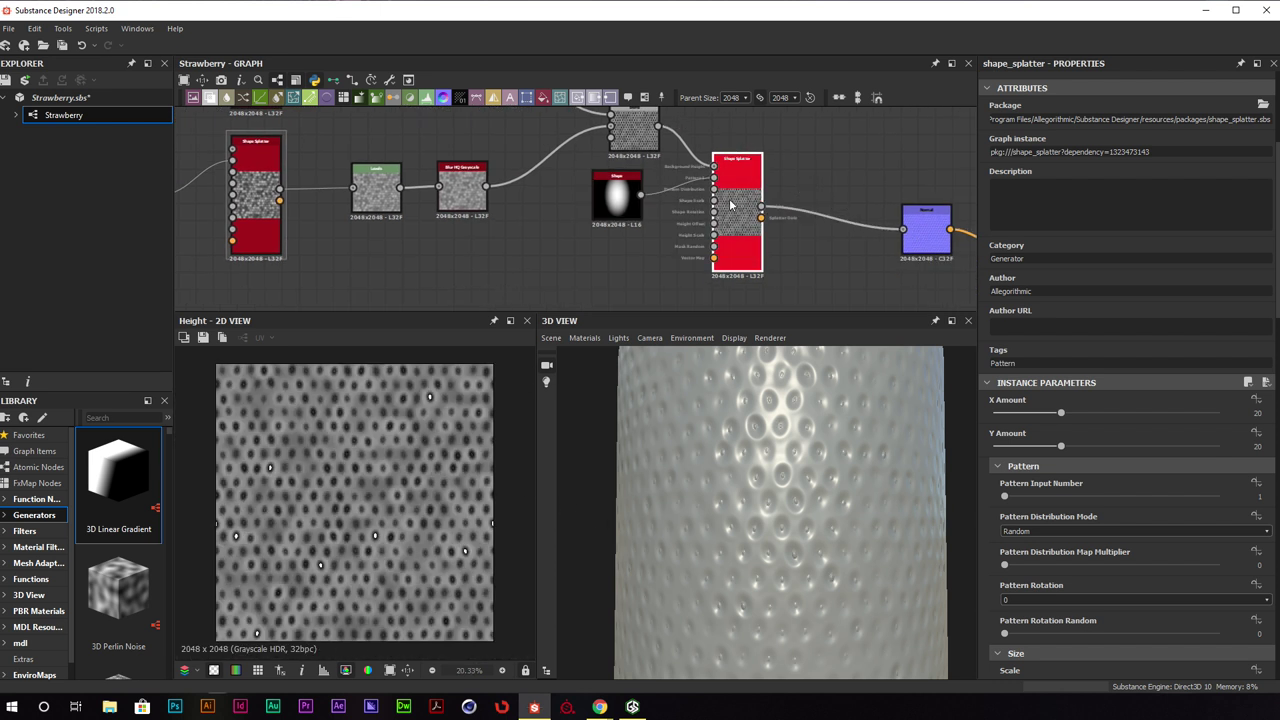
Try other Scale and Size X values on the seed Shape, returning to Scale 1 and X 0.58
{"action": "left_click", "coordinate": [617, 196]}
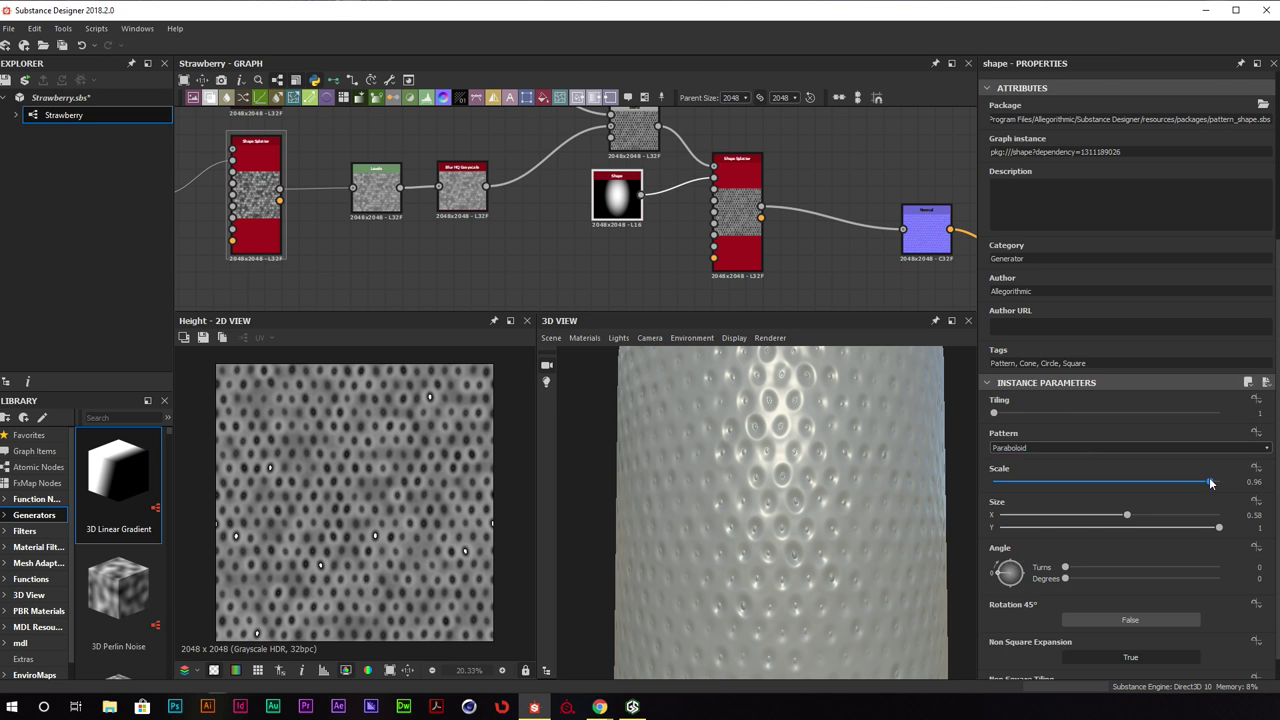
{"action": "left_click_drag", "start_coordinate": [1211, 482], "coordinate": [1226, 483]}
{"action": "scroll", "coordinate": [1149, 567], "scroll_direction": "down", "scroll_amount": 1}
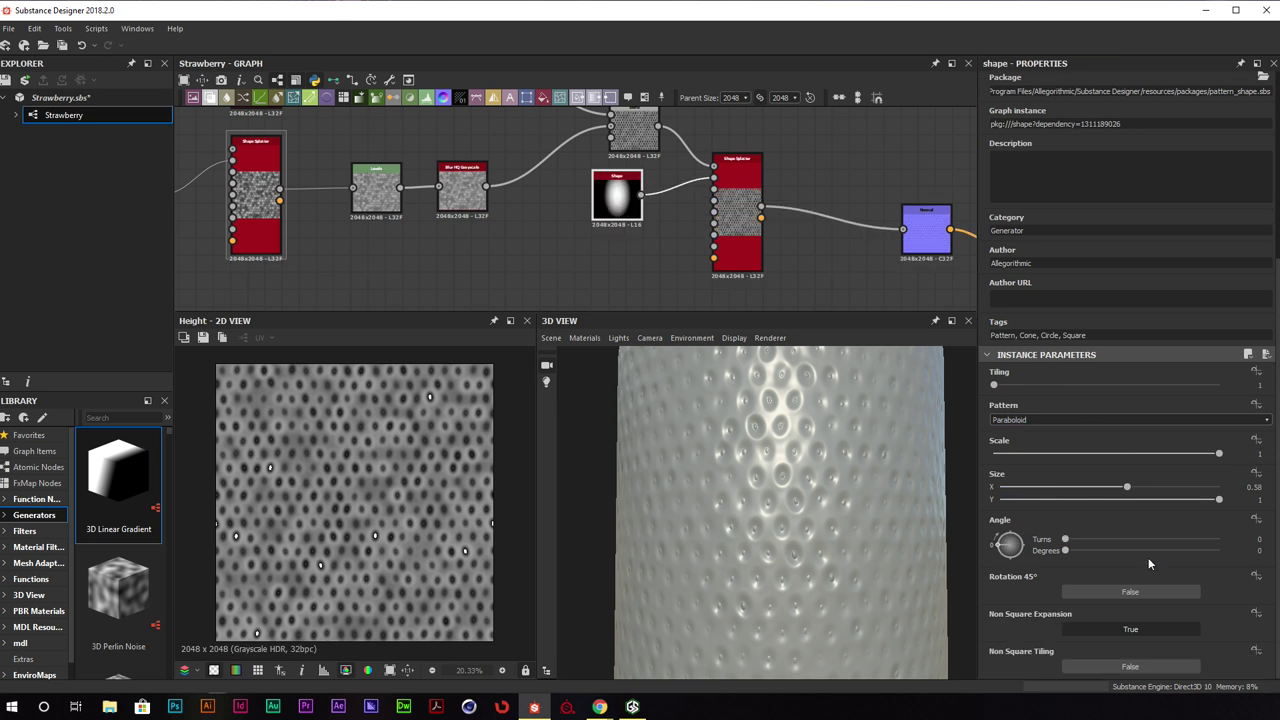
{"action": "left_click_drag", "start_coordinate": [1127, 487], "coordinate": [1178, 489]}
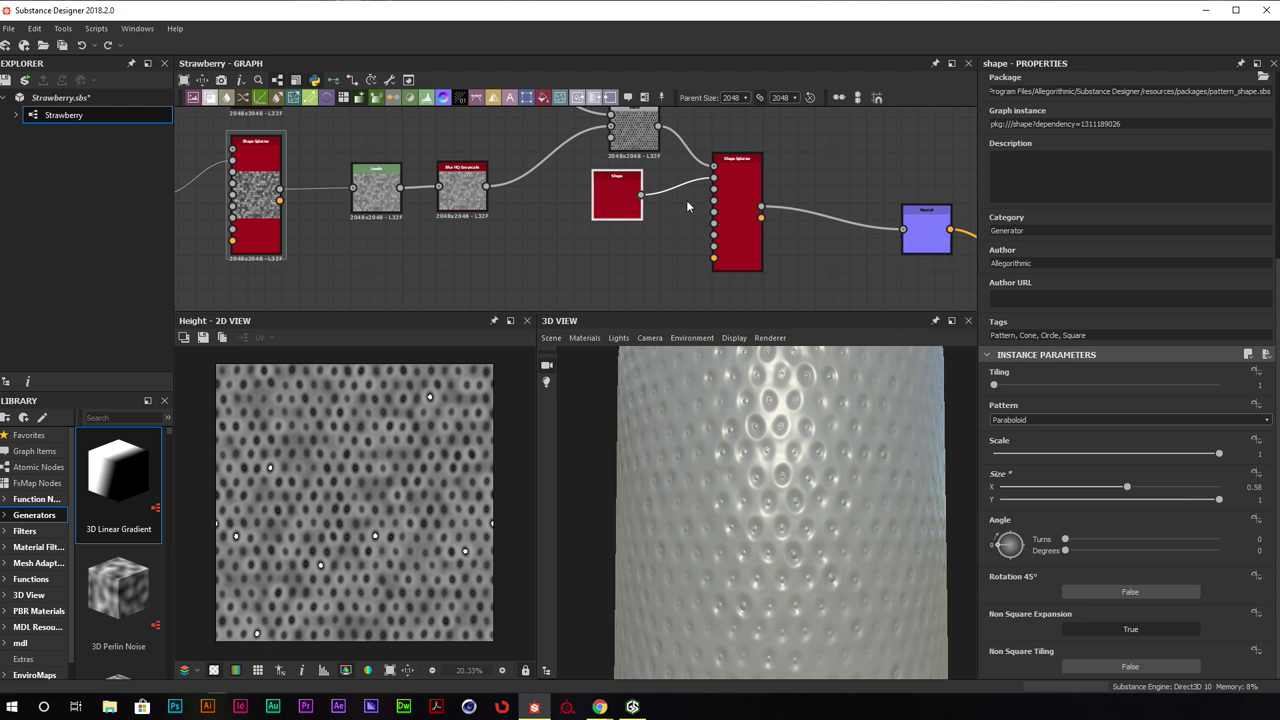
Set the seed Shape Splatter's Scale Random to 0.05 and Position Random to 0
{"action": "left_click", "coordinate": [737, 212]}
{"action": "scroll", "coordinate": [1068, 422], "scroll_direction": "down", "scroll_amount": 4}
{"action": "scroll", "coordinate": [1068, 422], "scroll_direction": "down", "scroll_amount": 5}
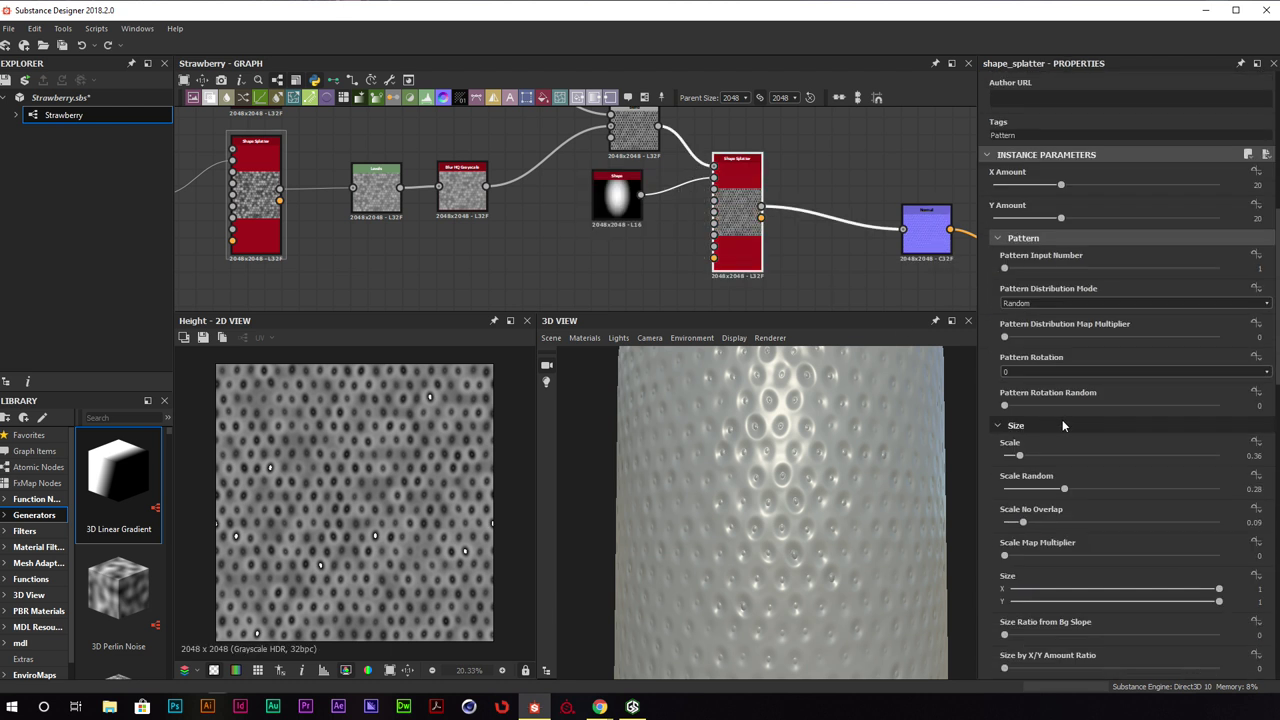
{"action": "left_click_drag", "start_coordinate": [1065, 409], "coordinate": [1014, 411]}
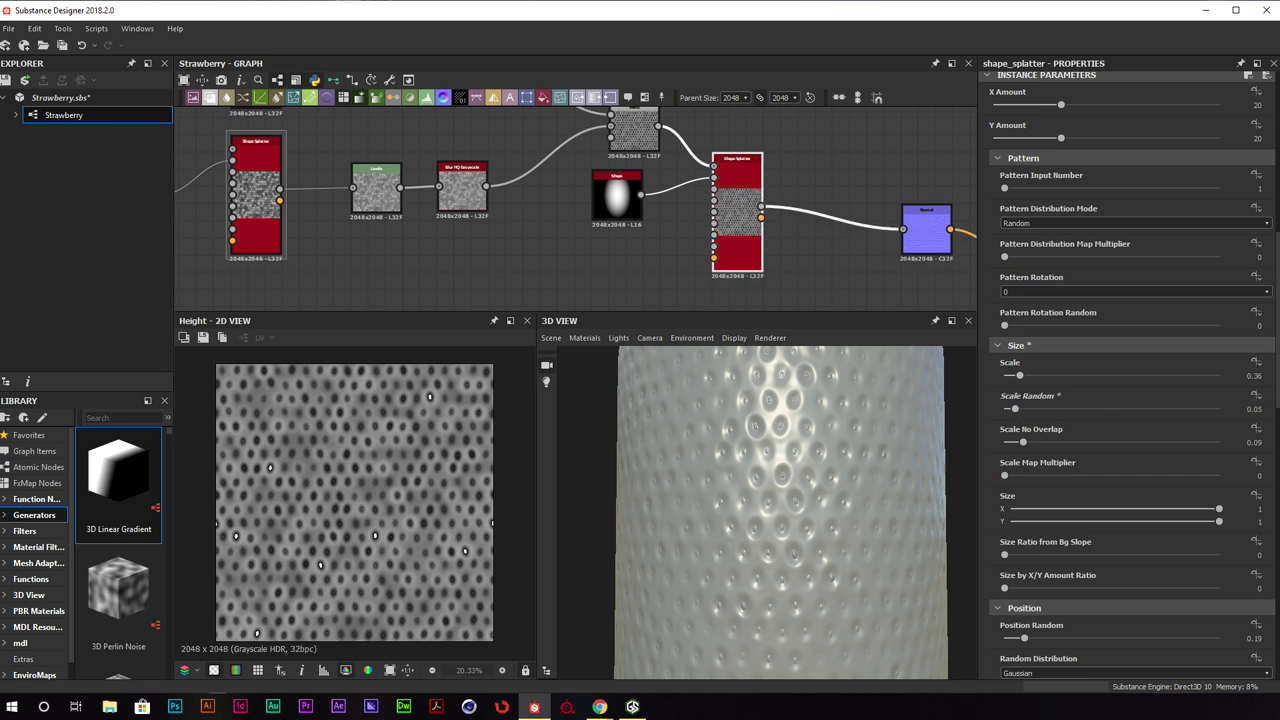
{"action": "scroll", "coordinate": [1138, 449], "scroll_direction": "down", "scroll_amount": 7}
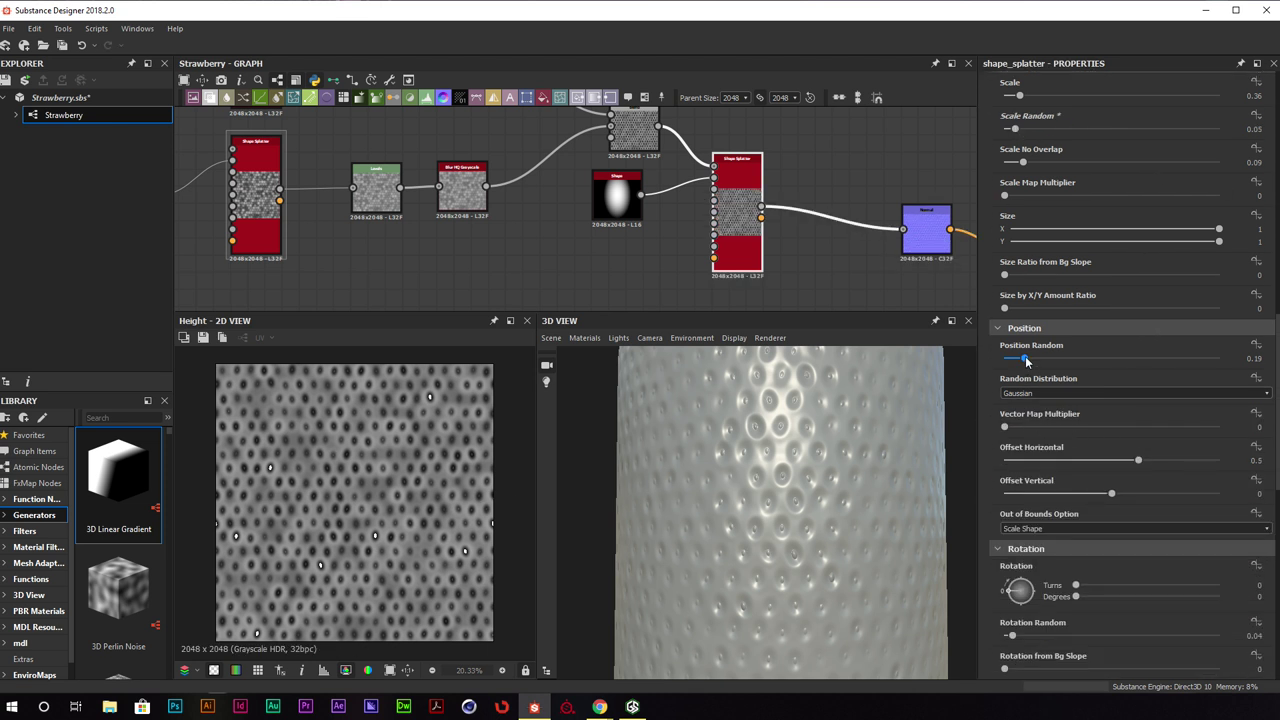
{"action": "left_click_drag", "start_coordinate": [1024, 360], "coordinate": [1005, 360]}
Set the seed Shape Splatter's Rotation Random to 0 and Height Offset to -1
{"action": "scroll", "coordinate": [1072, 405], "scroll_direction": "down", "scroll_amount": 3}
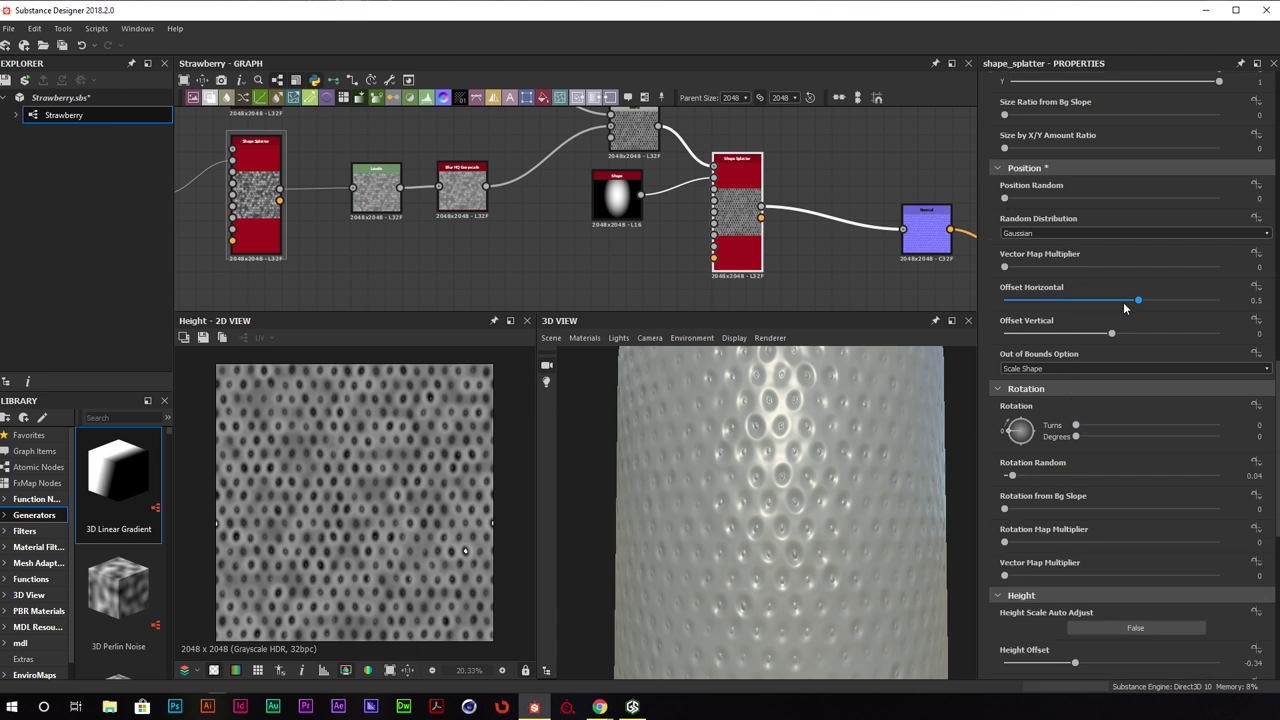
{"action": "scroll", "coordinate": [1082, 410], "scroll_direction": "down", "scroll_amount": 4}
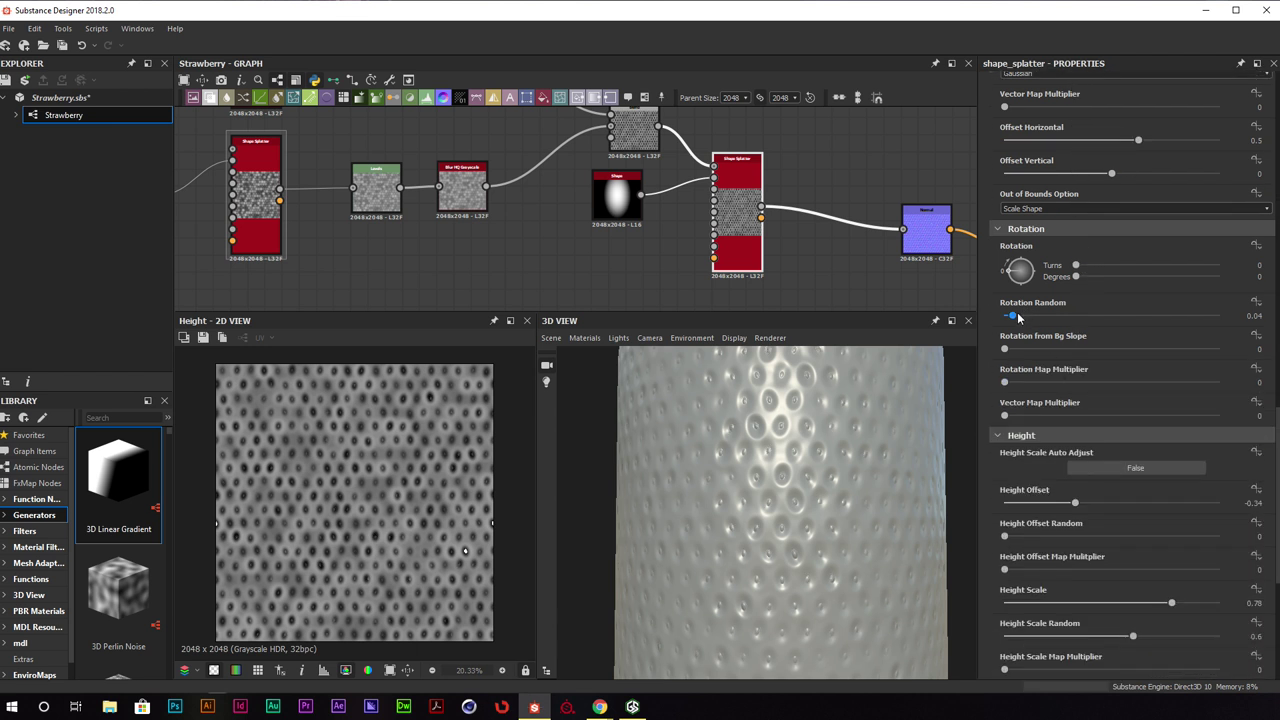
{"action": "left_click_drag", "start_coordinate": [1015, 317], "coordinate": [1001, 316]}
{"action": "scroll", "coordinate": [1005, 316], "scroll_direction": "down", "scroll_amount": 3}
{"action": "left_click", "coordinate": [1003, 384]}
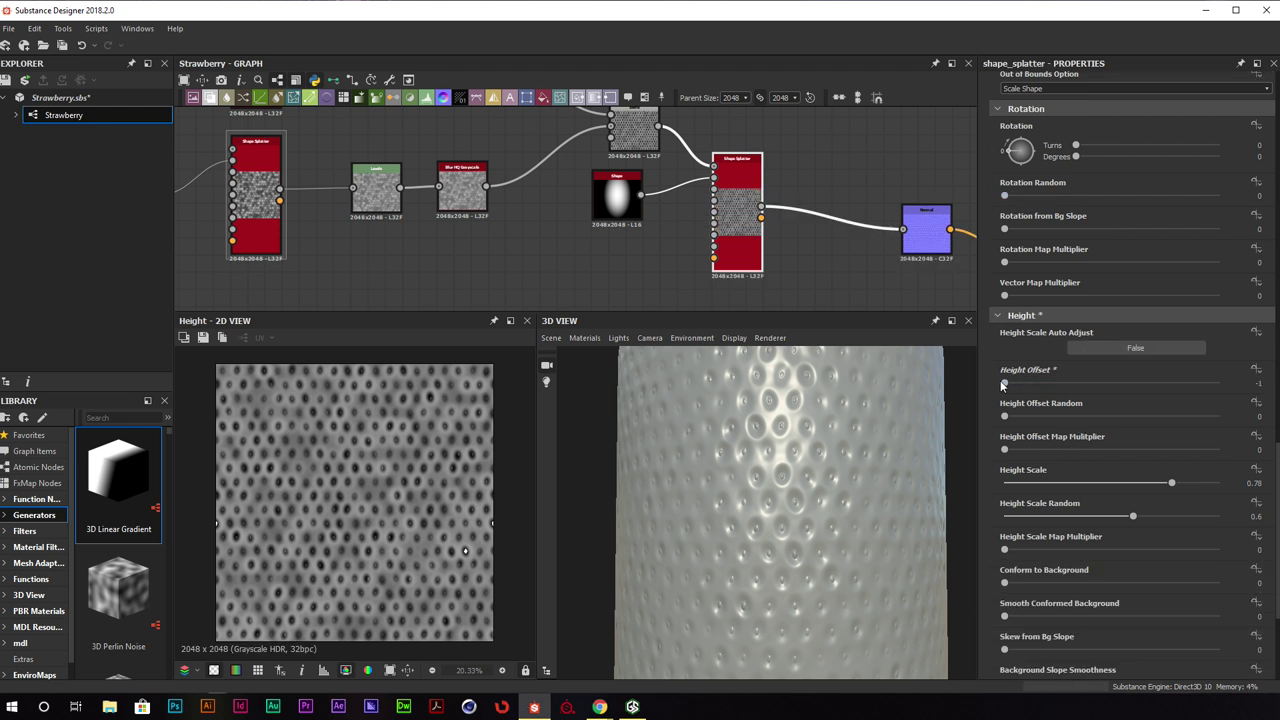
Set the seed Shape Splatter's Height Scale Random to 0 and Height Scale to 0.31, checking the 2D view
{"action": "scroll", "coordinate": [442, 488], "scroll_direction": "up", "scroll_amount": 5}
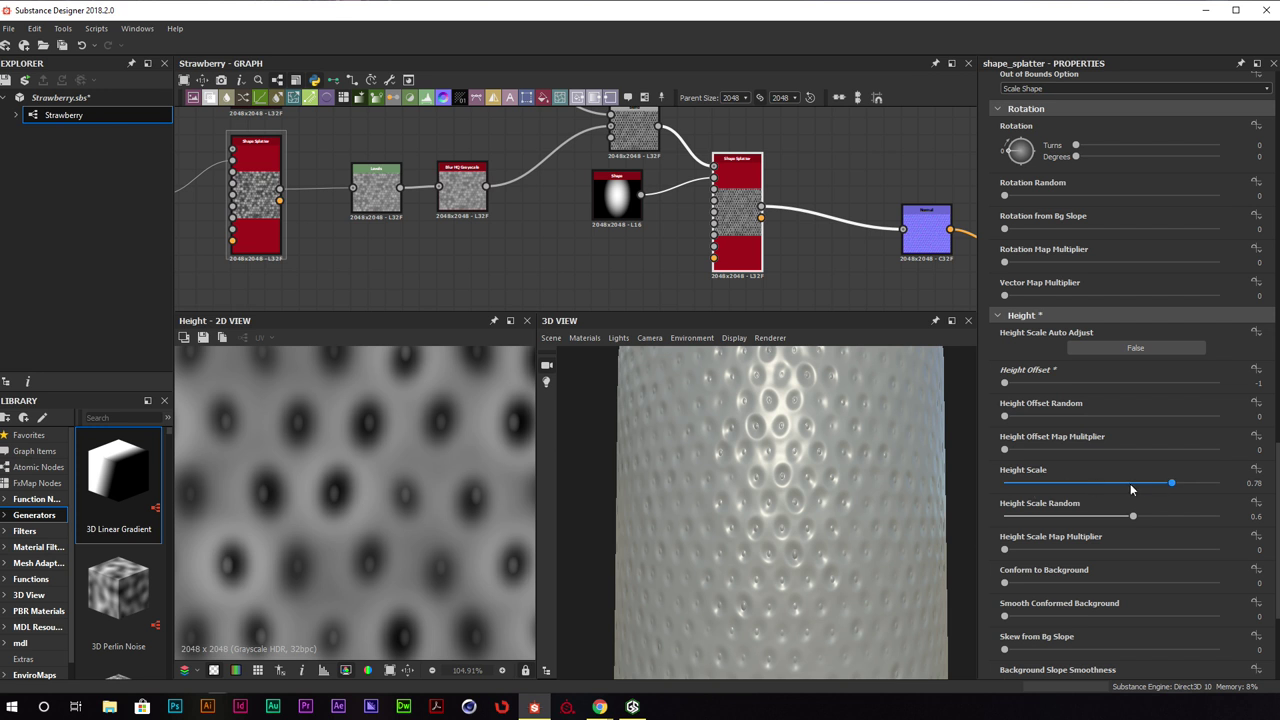
{"action": "left_click_drag", "start_coordinate": [1133, 516], "coordinate": [972, 518]}
{"action": "left_click_drag", "start_coordinate": [1152, 490], "coordinate": [1070, 487]}
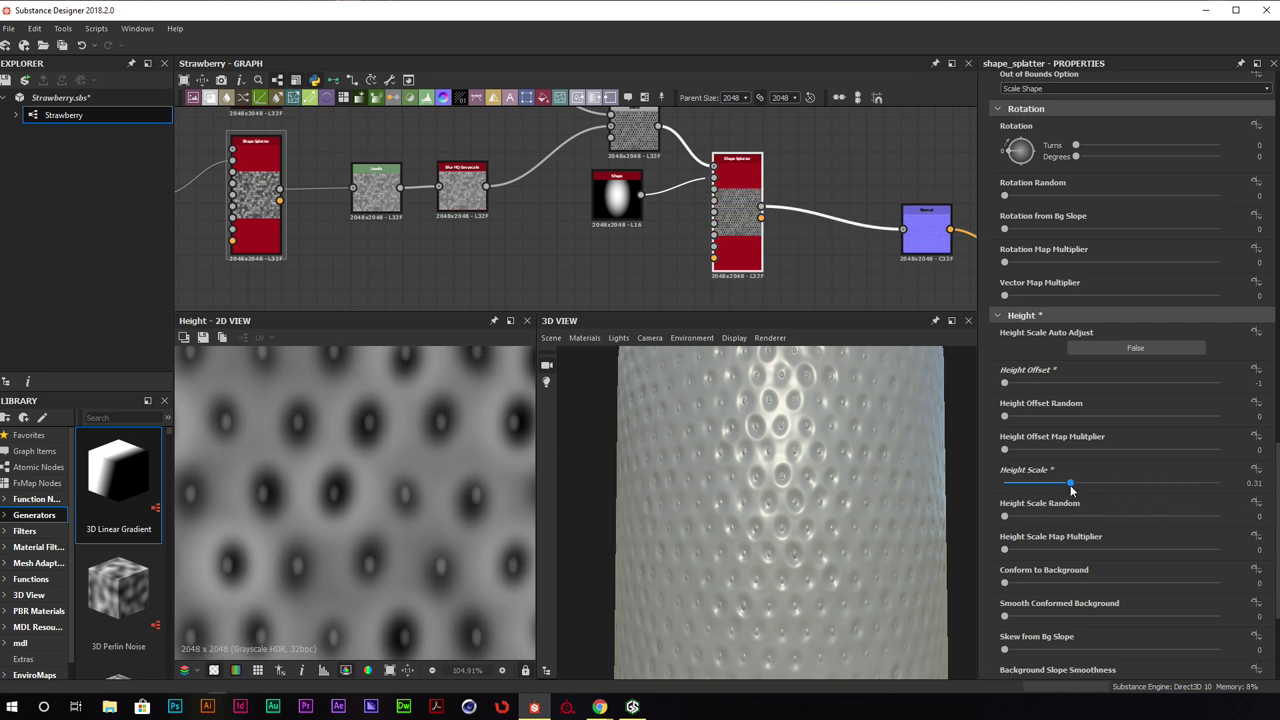
{"action": "scroll", "coordinate": [408, 490], "scroll_direction": "down", "scroll_amount": 5}
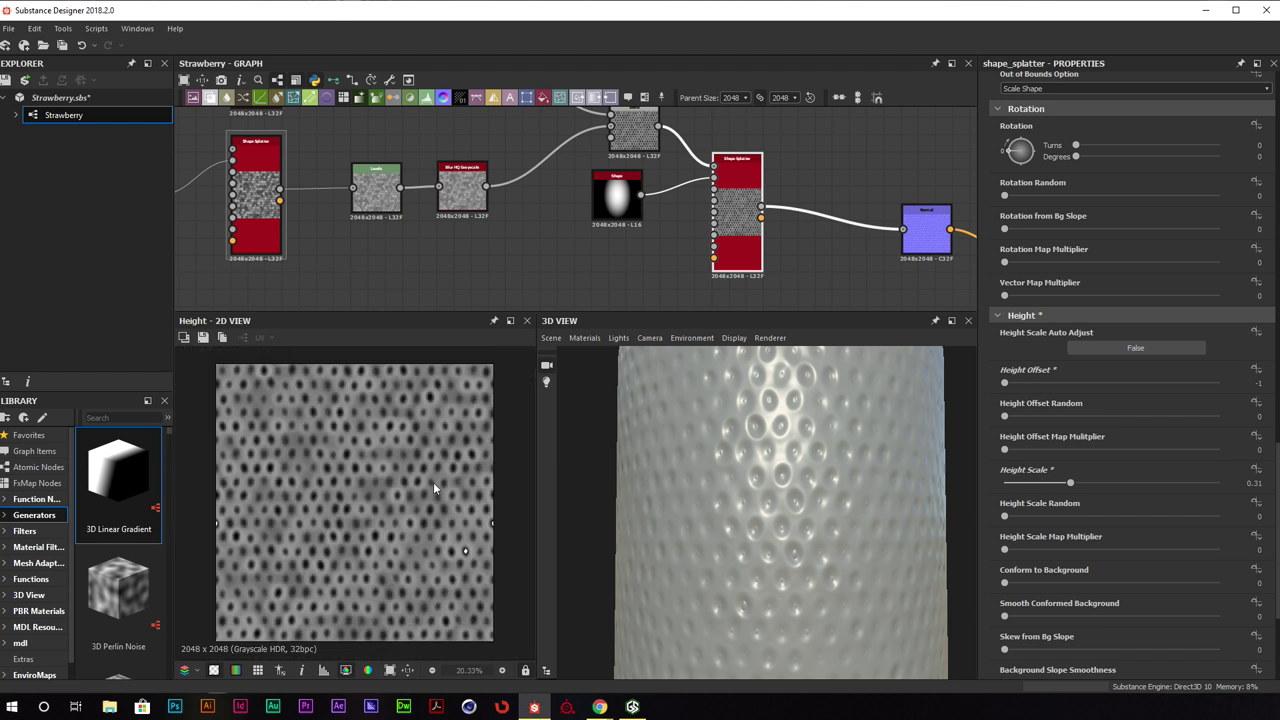
Try Height Scale values of 0 and 0.47 on the seed Shape Splatter, inspect the seeds in 3D, and set 0.73
{"action": "left_click_drag", "start_coordinate": [1017, 482], "coordinate": [990, 484]}
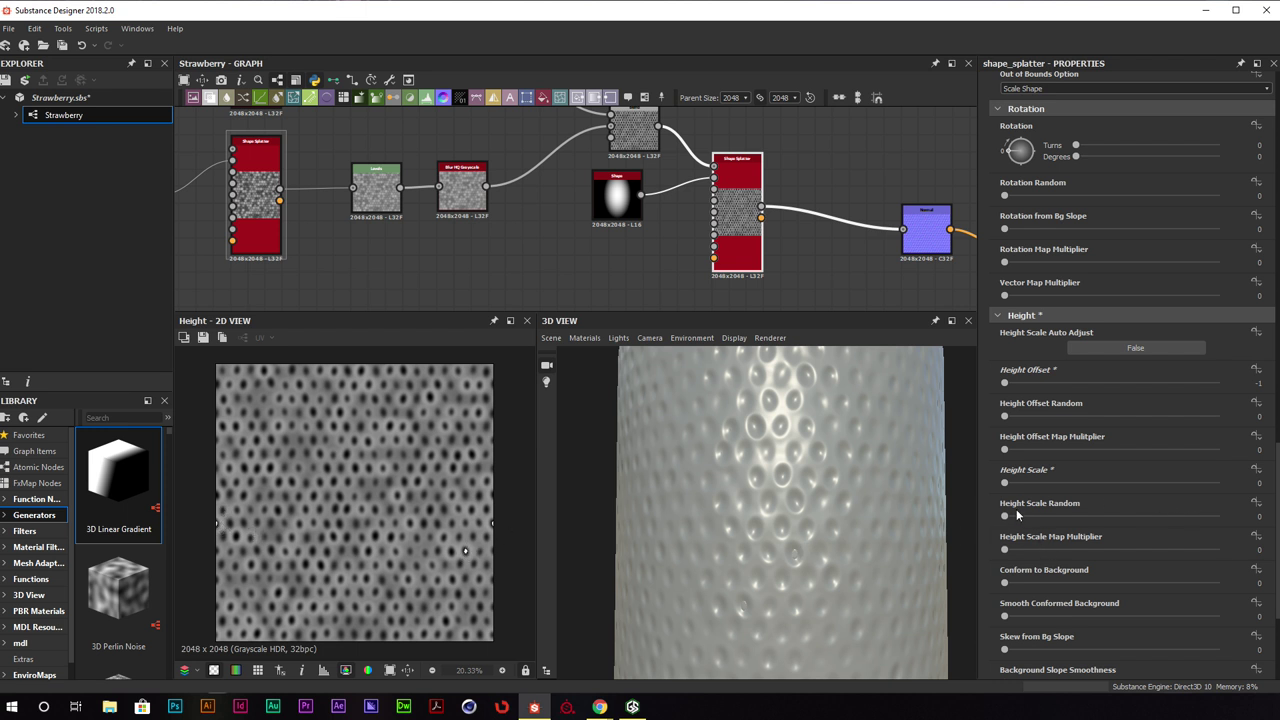
{"action": "left_click_drag", "start_coordinate": [1015, 482], "coordinate": [1105, 483]}
{"action": "scroll", "coordinate": [838, 472], "scroll_direction": "up", "scroll_amount": 3}
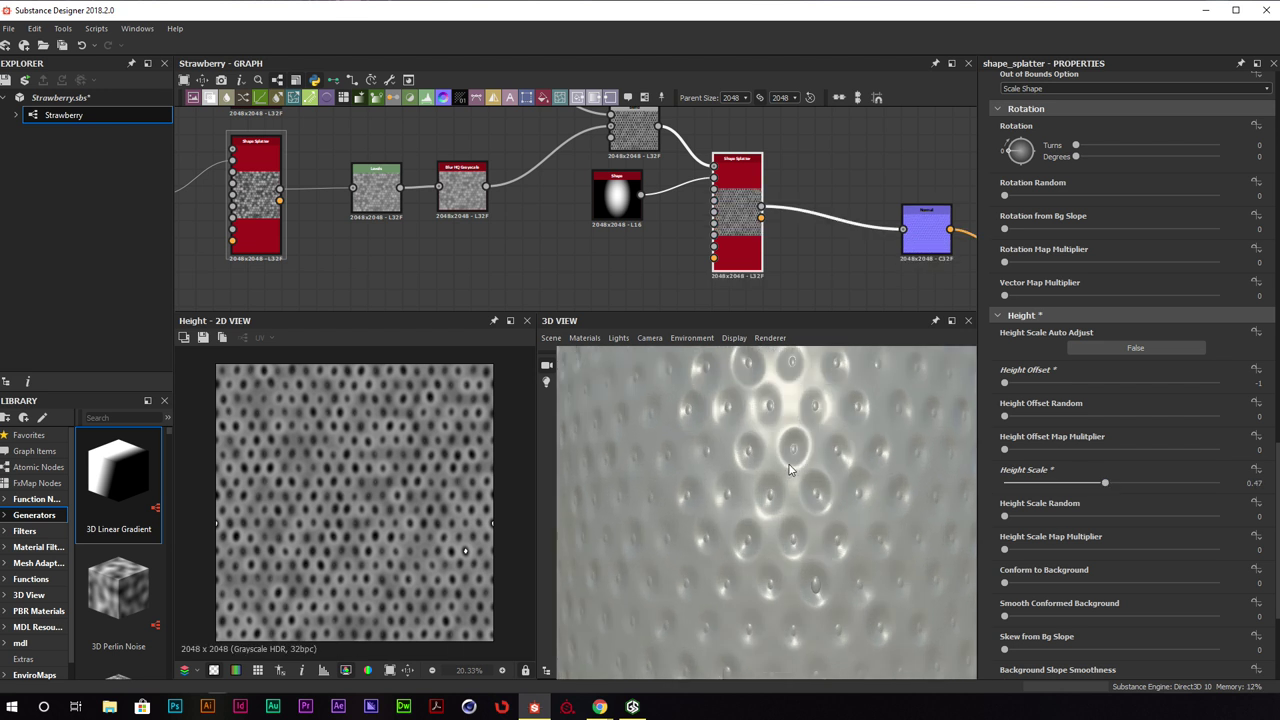
{"action": "scroll", "coordinate": [840, 465], "scroll_direction": "up", "scroll_amount": 3}
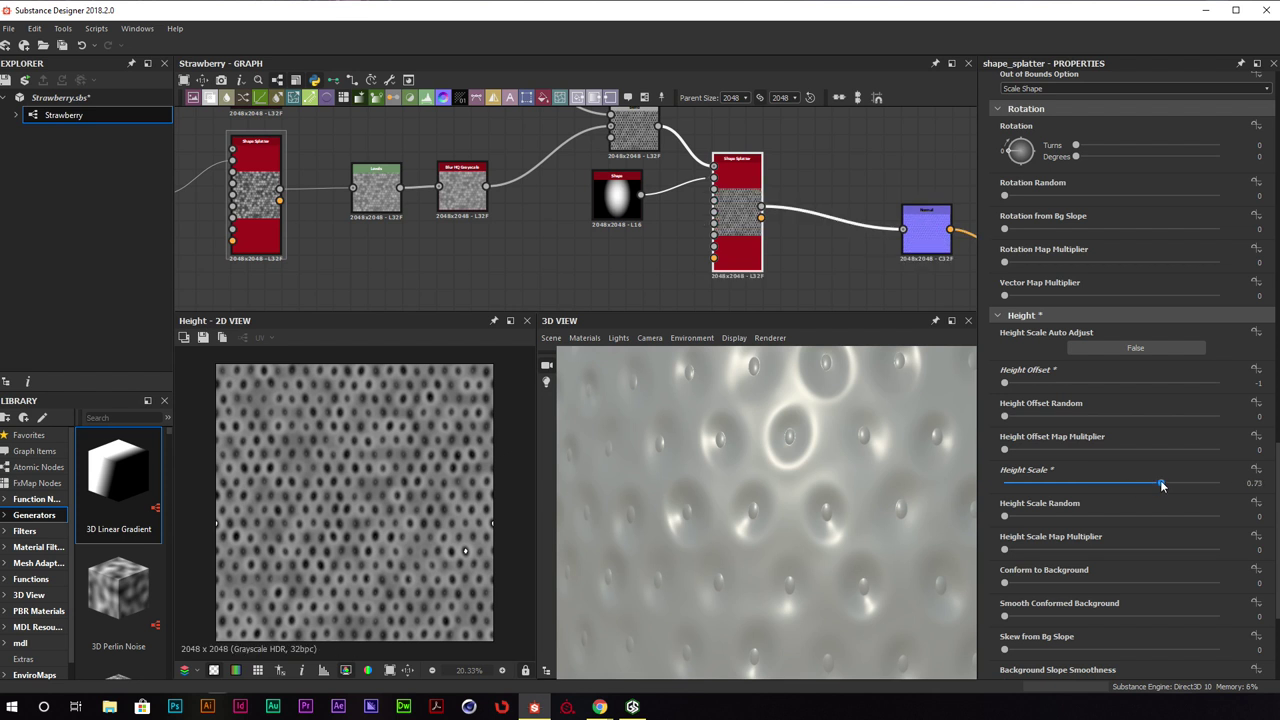
{"action": "left_click_drag", "start_coordinate": [1113, 486], "coordinate": [1161, 483]}
Lower the Subtract Blend's Opacity to 0.55 and compare the Blend and seed Shape Splatter results in the 2D view
{"action": "middle_click_drag", "start_coordinate": [648, 152], "coordinate": [735, 190]}
{"action": "double_click", "coordinate": [716, 190]}
{"action": "scroll", "coordinate": [408, 489], "scroll_direction": "up", "scroll_amount": 5}
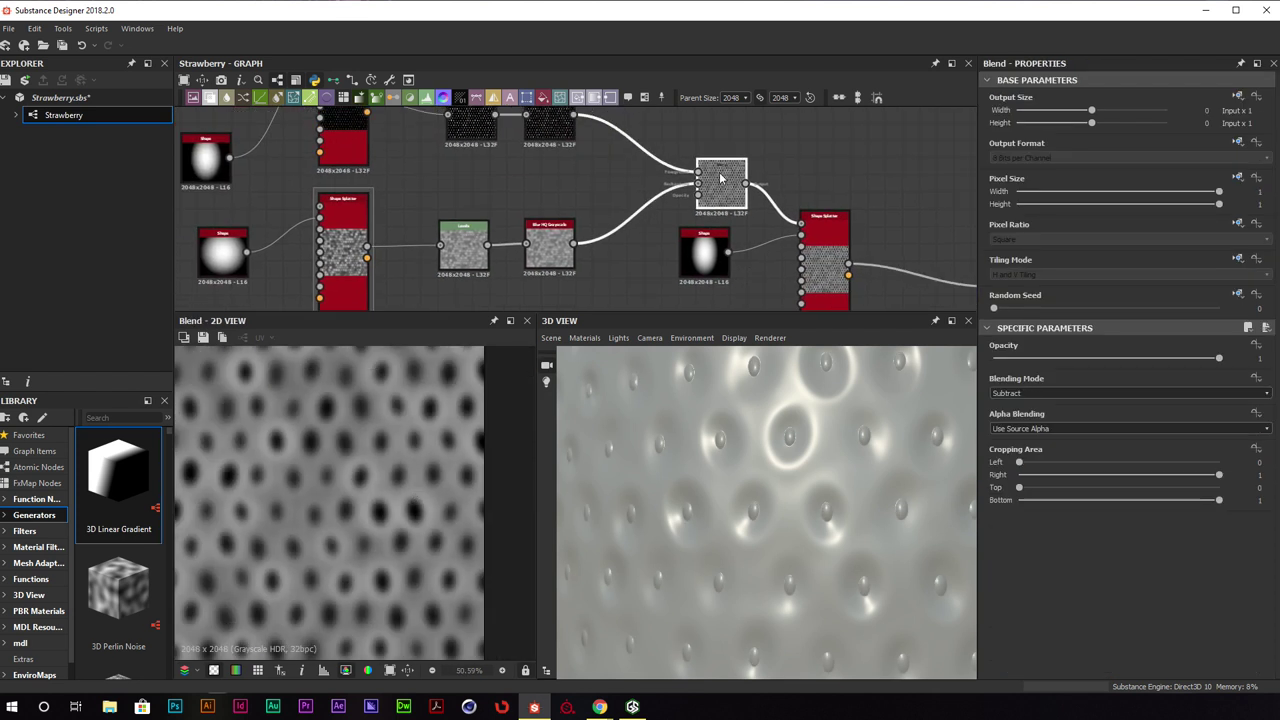
{"action": "left_click_drag", "start_coordinate": [1218, 353], "coordinate": [1119, 360]}
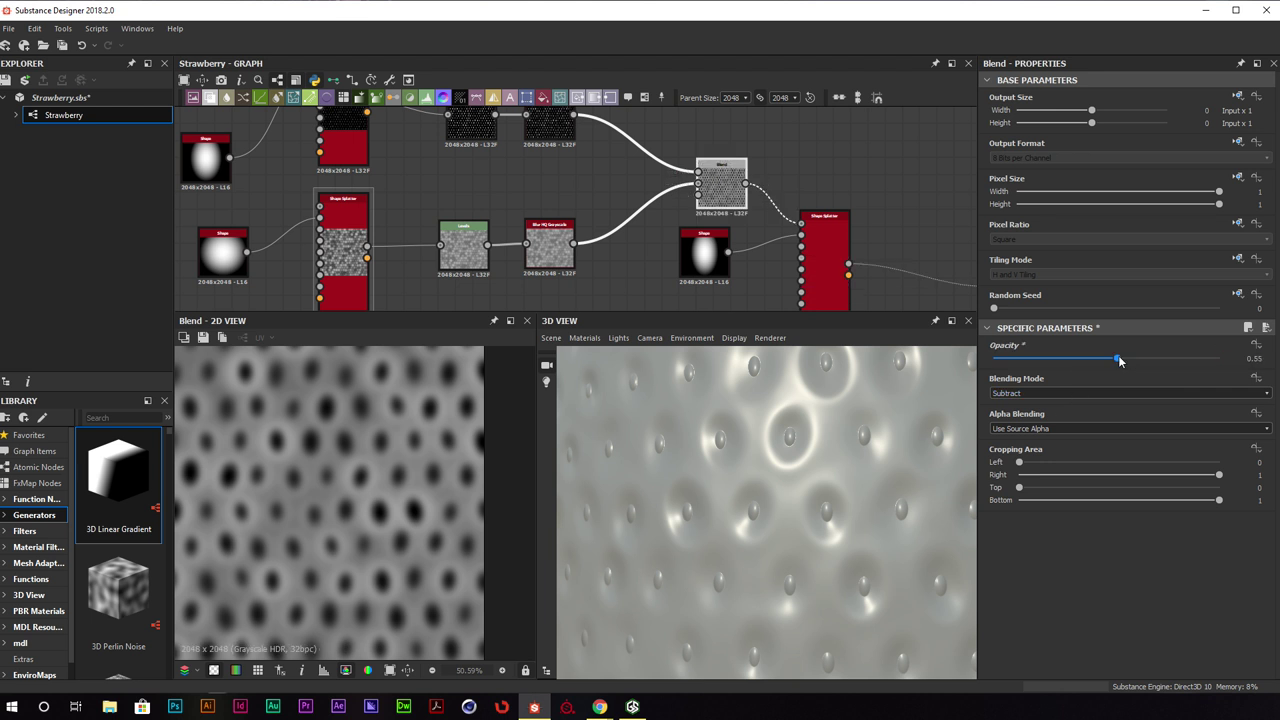
{"action": "double_click", "coordinate": [824, 245]}
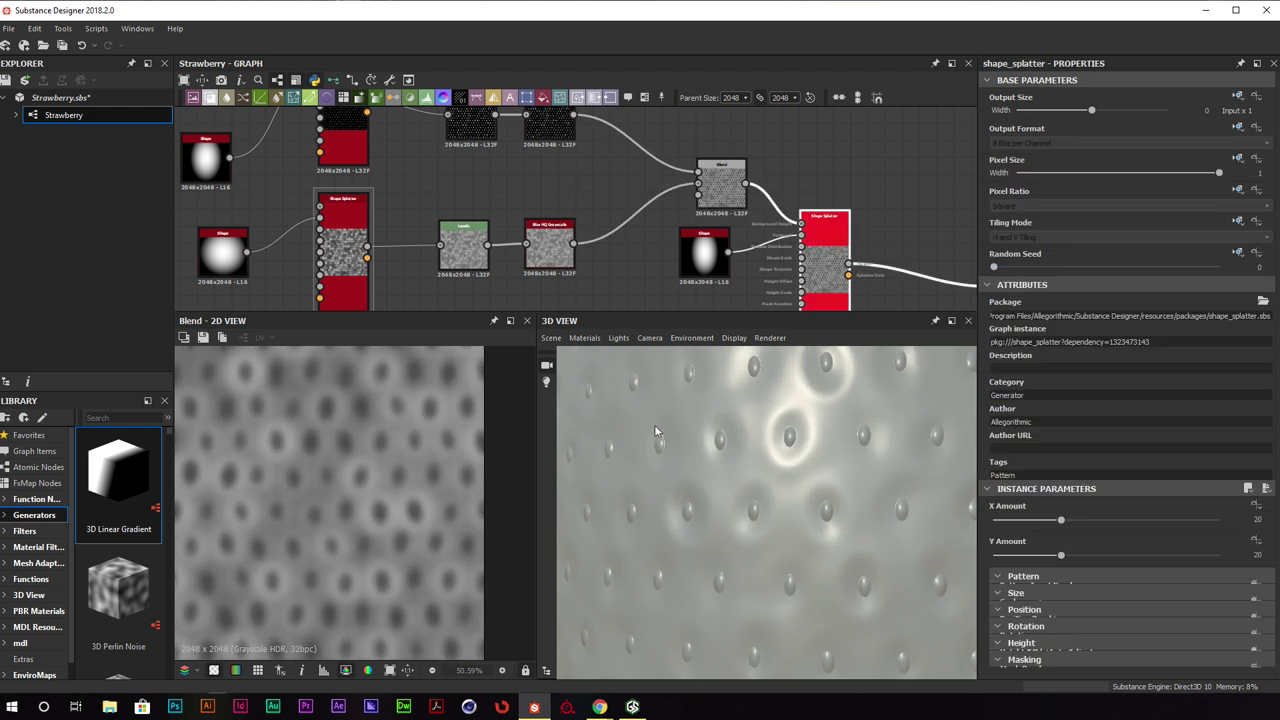
{"action": "scroll", "coordinate": [418, 476], "scroll_direction": "down", "scroll_amount": 2}
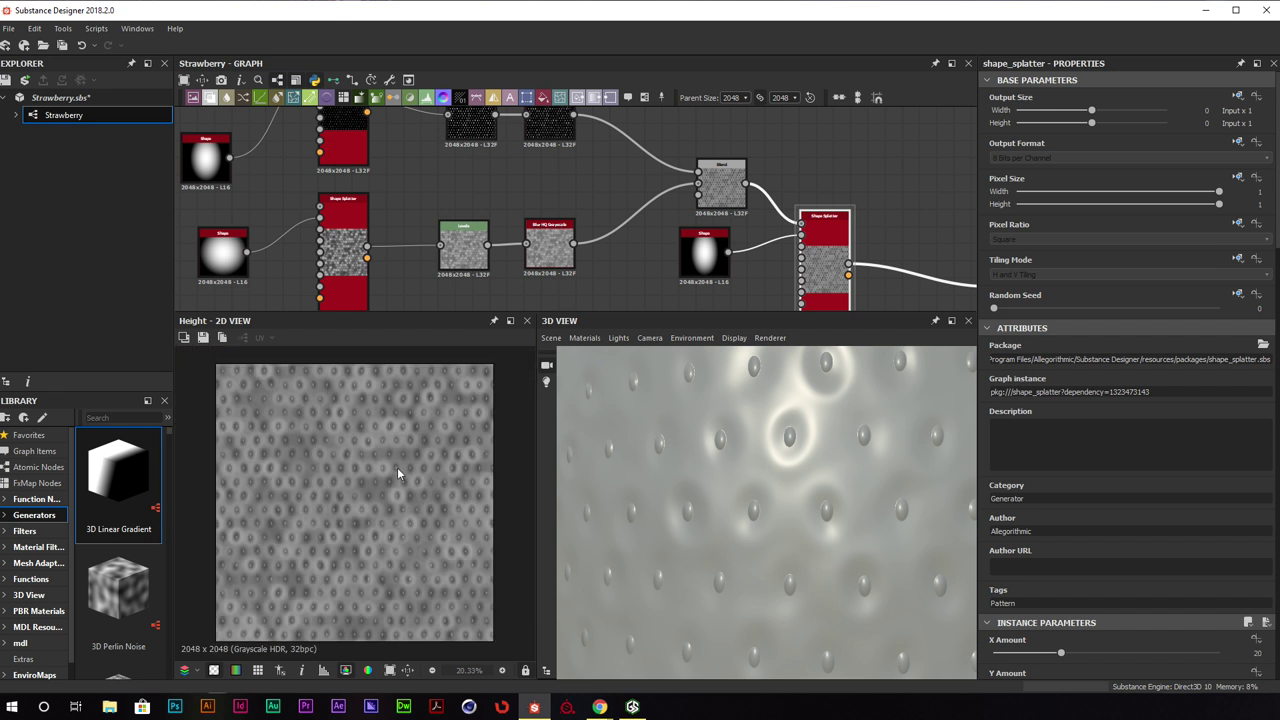
{"action": "double_click", "coordinate": [735, 193]}
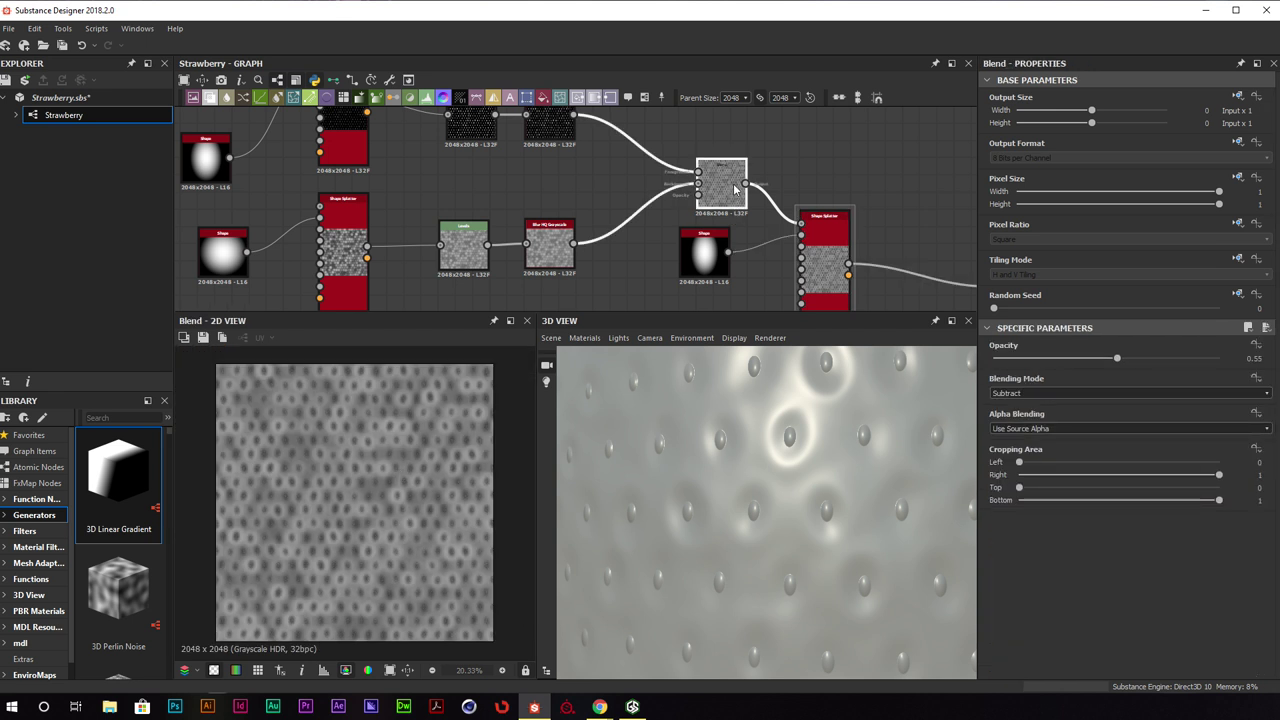
Set the seed Shape Splatter's Scale to 0.67 to enlarge the seeds
{"action": "middle_click_drag", "start_coordinate": [717, 189], "coordinate": [757, 217]}
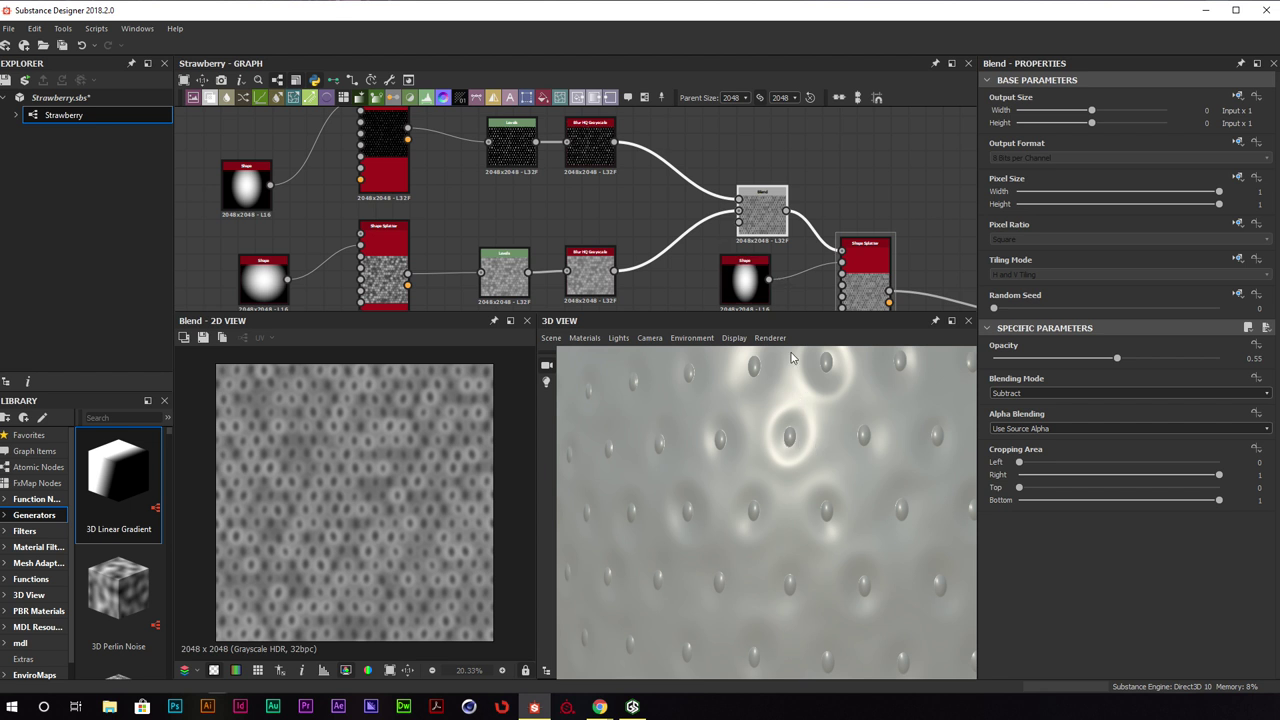
{"action": "middle_click_drag", "start_coordinate": [873, 265], "coordinate": [835, 190]}
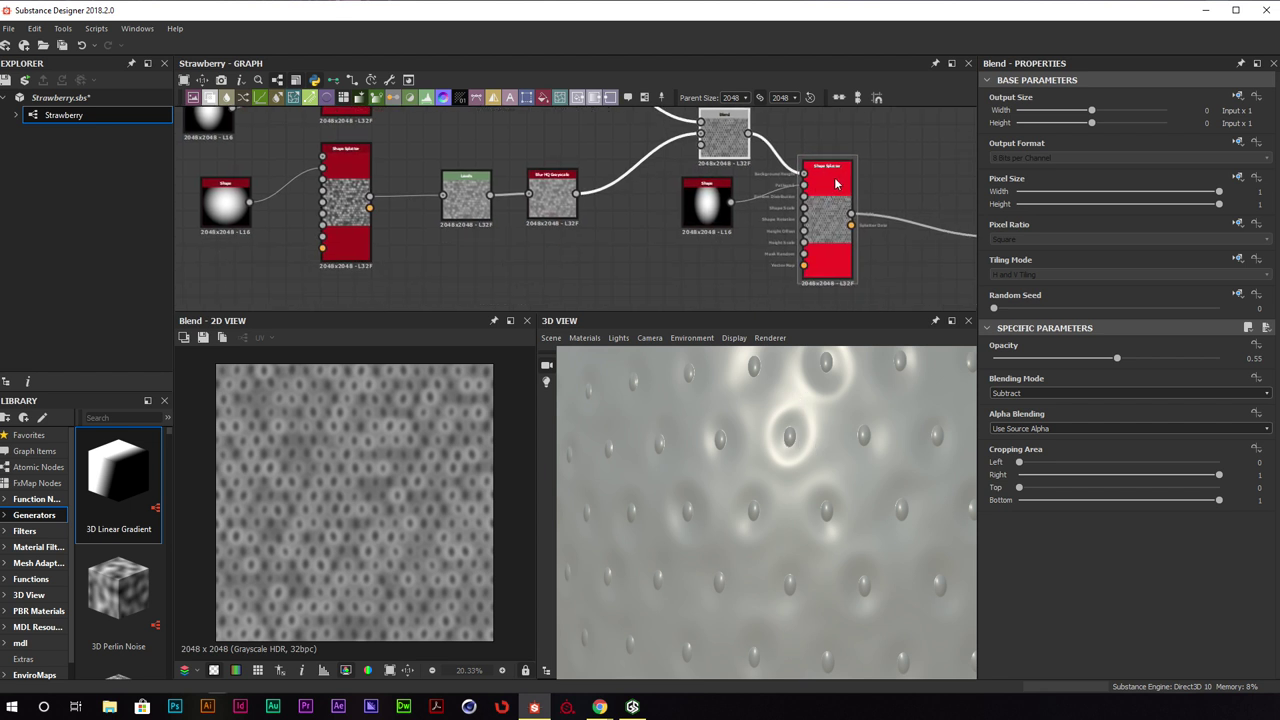
{"action": "scroll", "coordinate": [851, 168], "scroll_direction": "up", "scroll_amount": 3}
{"action": "scroll", "coordinate": [797, 246], "scroll_direction": "down", "scroll_amount": 4}
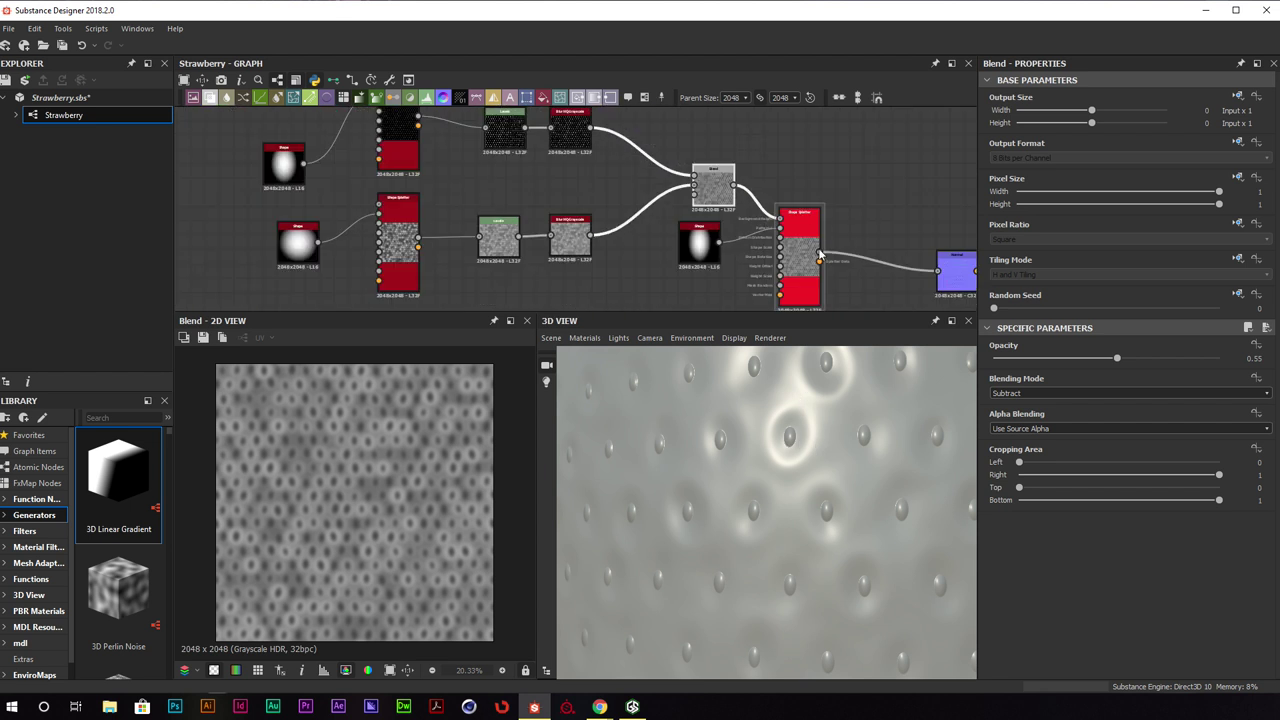
{"action": "scroll", "coordinate": [840, 540], "scroll_direction": "down", "scroll_amount": 4}
{"action": "left_click_drag", "start_coordinate": [840, 540], "coordinate": [814, 383]}
{"action": "left_click", "coordinate": [800, 250]}
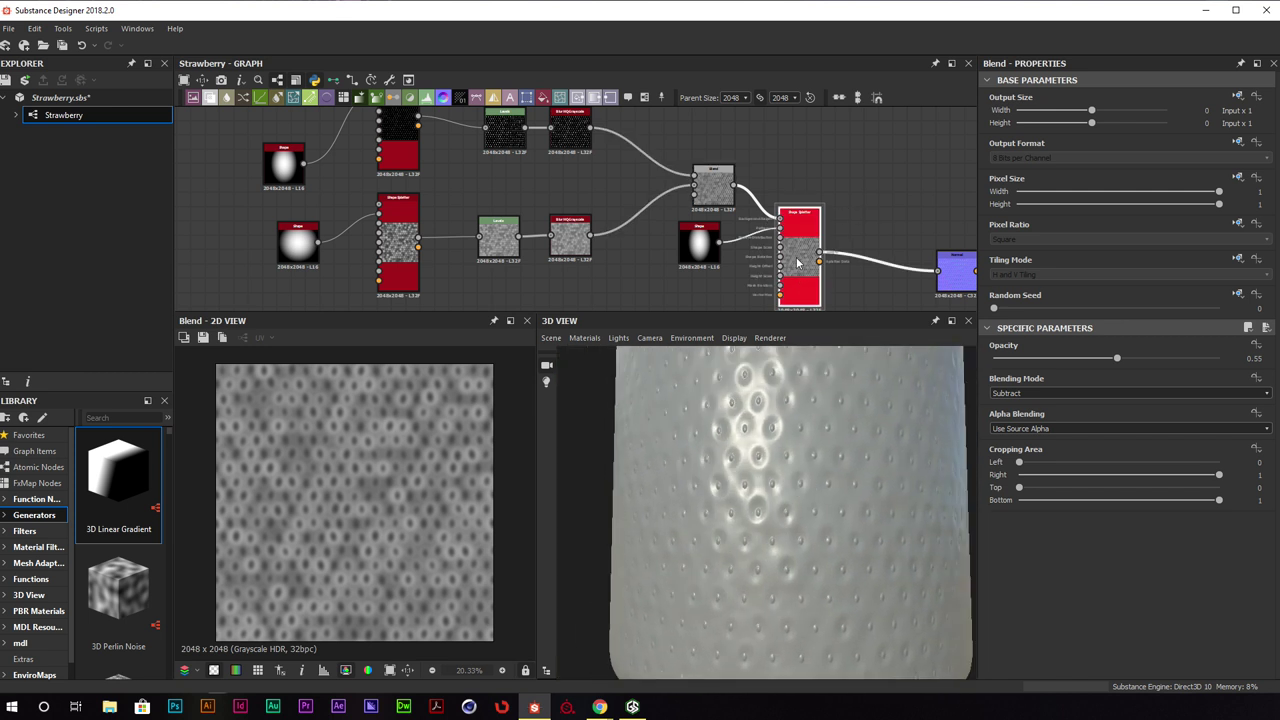
{"action": "scroll", "coordinate": [1021, 458], "scroll_direction": "down", "scroll_amount": 5}
{"action": "scroll", "coordinate": [1012, 458], "scroll_direction": "down", "scroll_amount": 5}
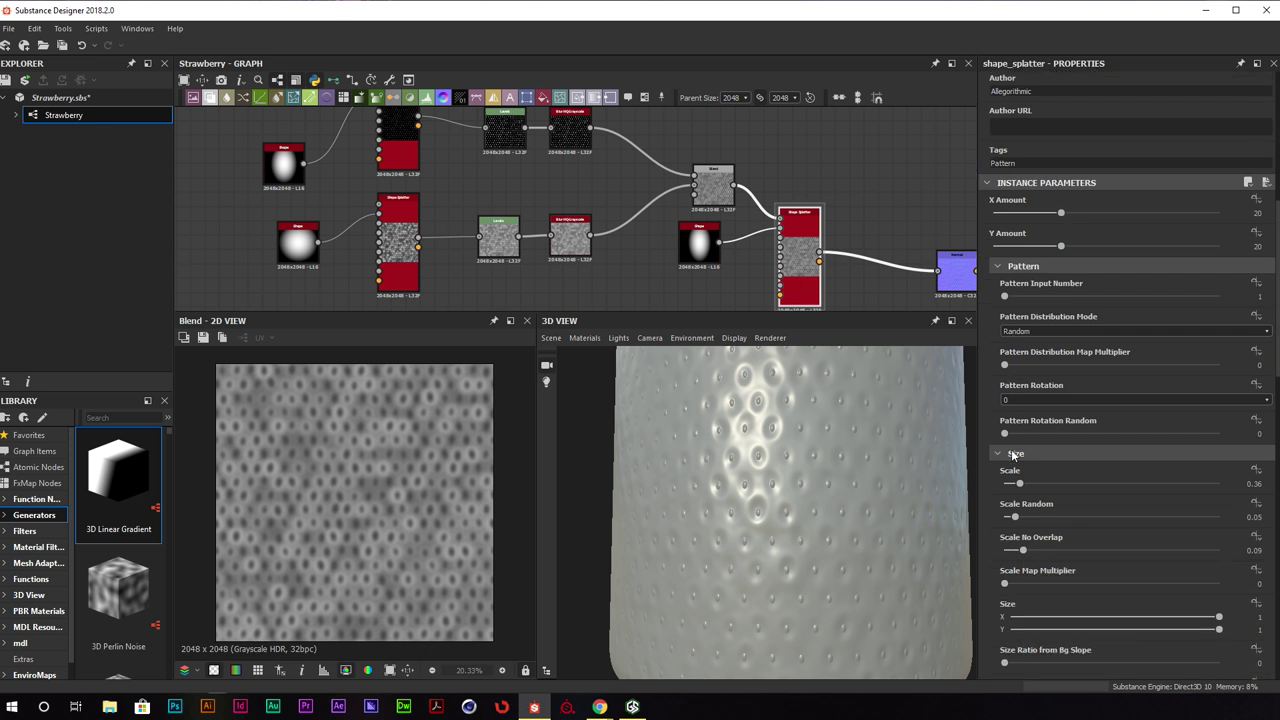
{"action": "left_click_drag", "start_coordinate": [1018, 445], "coordinate": [1034, 446]}
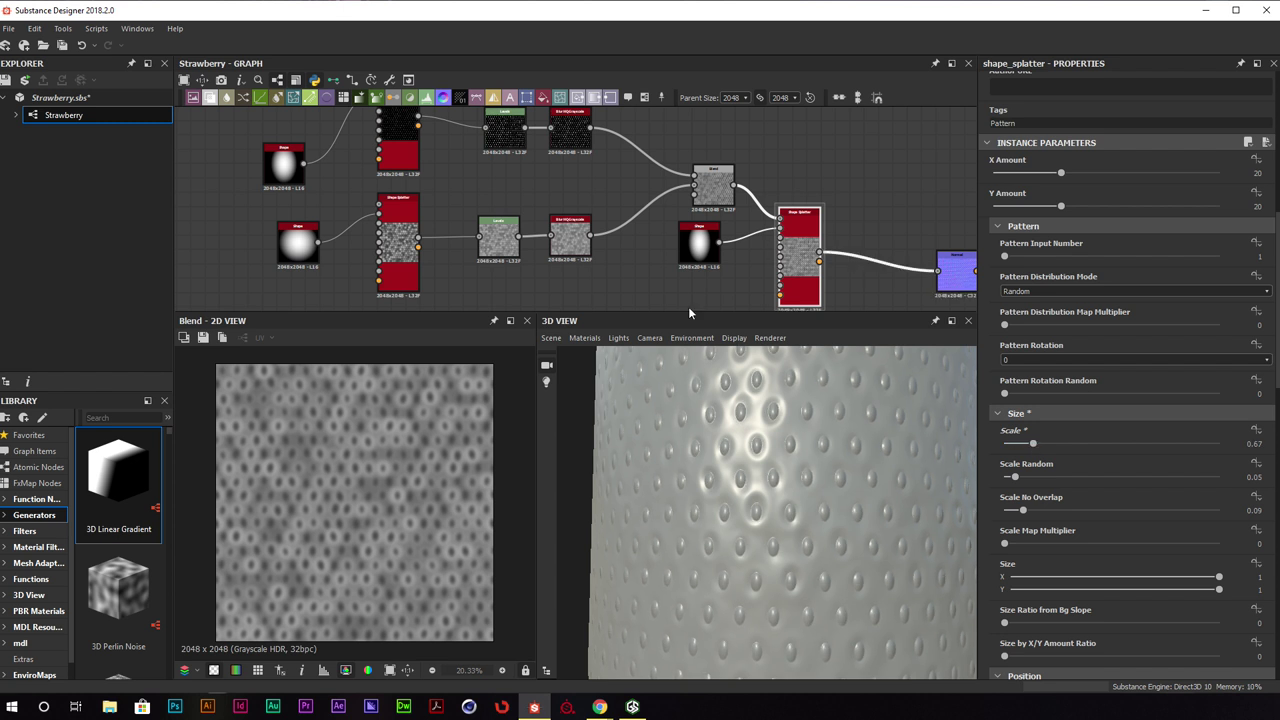
Narrow the seed Shape to a Size X of 0.48 and set the seed Shape Splatter's Scale to 0.74
{"action": "left_click", "coordinate": [700, 250]}
{"action": "left_click_drag", "start_coordinate": [1218, 487], "coordinate": [1106, 489]}
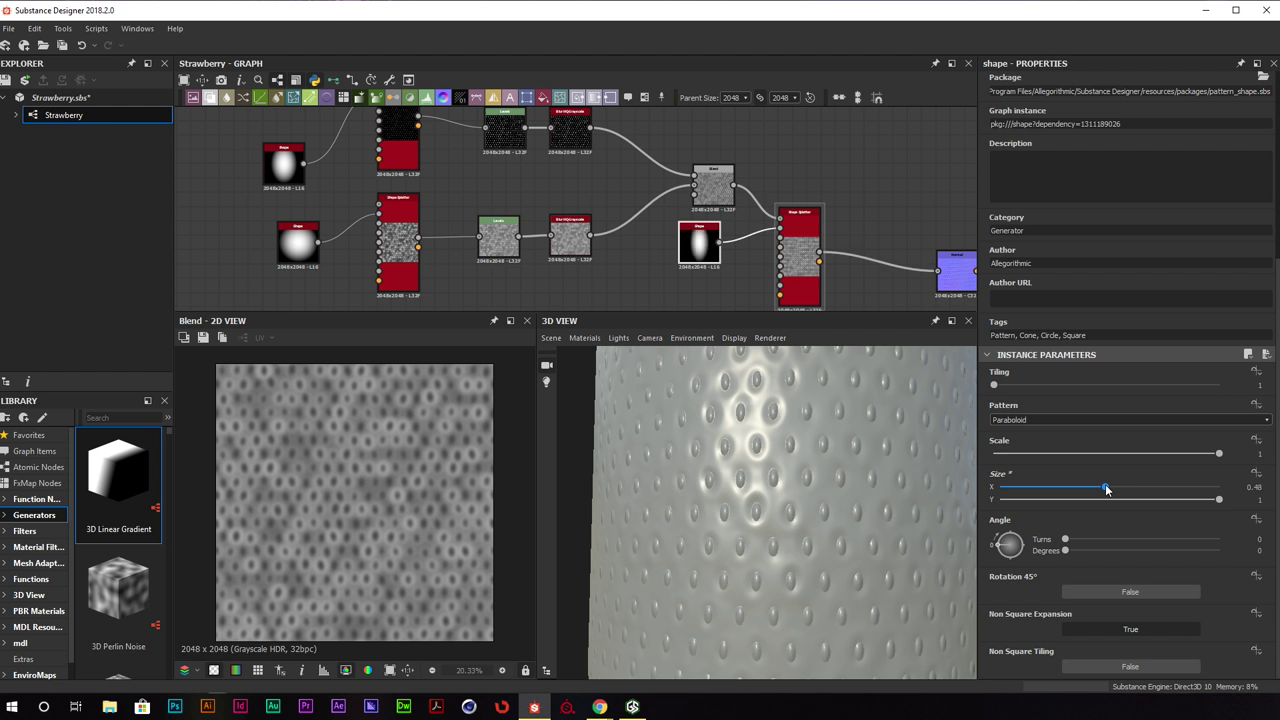
{"action": "left_click", "coordinate": [799, 250]}
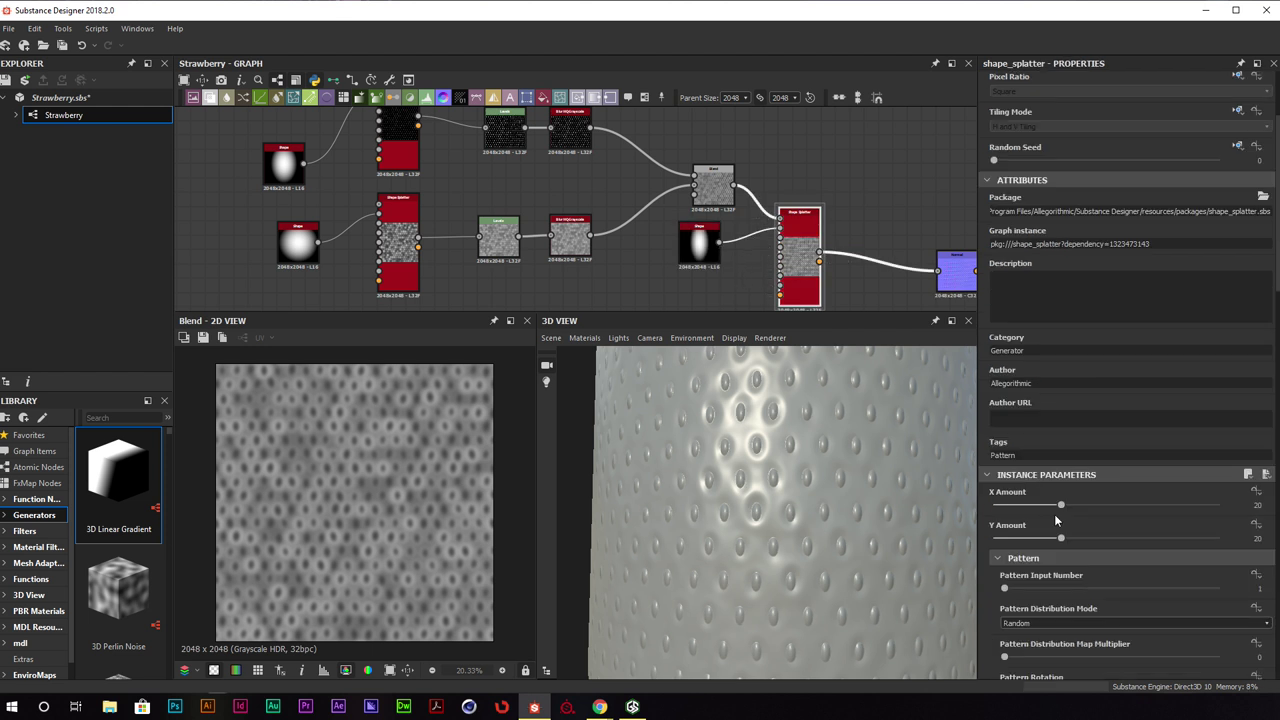
{"action": "scroll", "coordinate": [1057, 519], "scroll_direction": "down", "scroll_amount": 5}
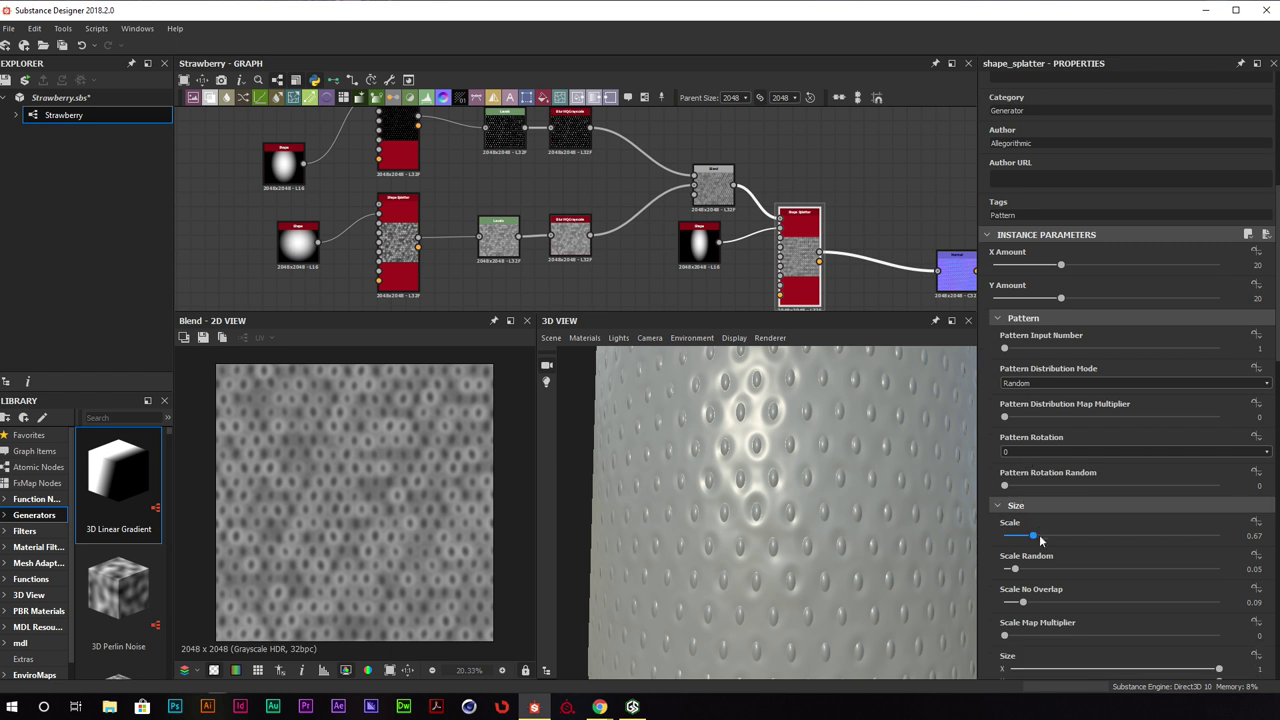
{"action": "left_click_drag", "start_coordinate": [1038, 537], "coordinate": [1035, 537]}
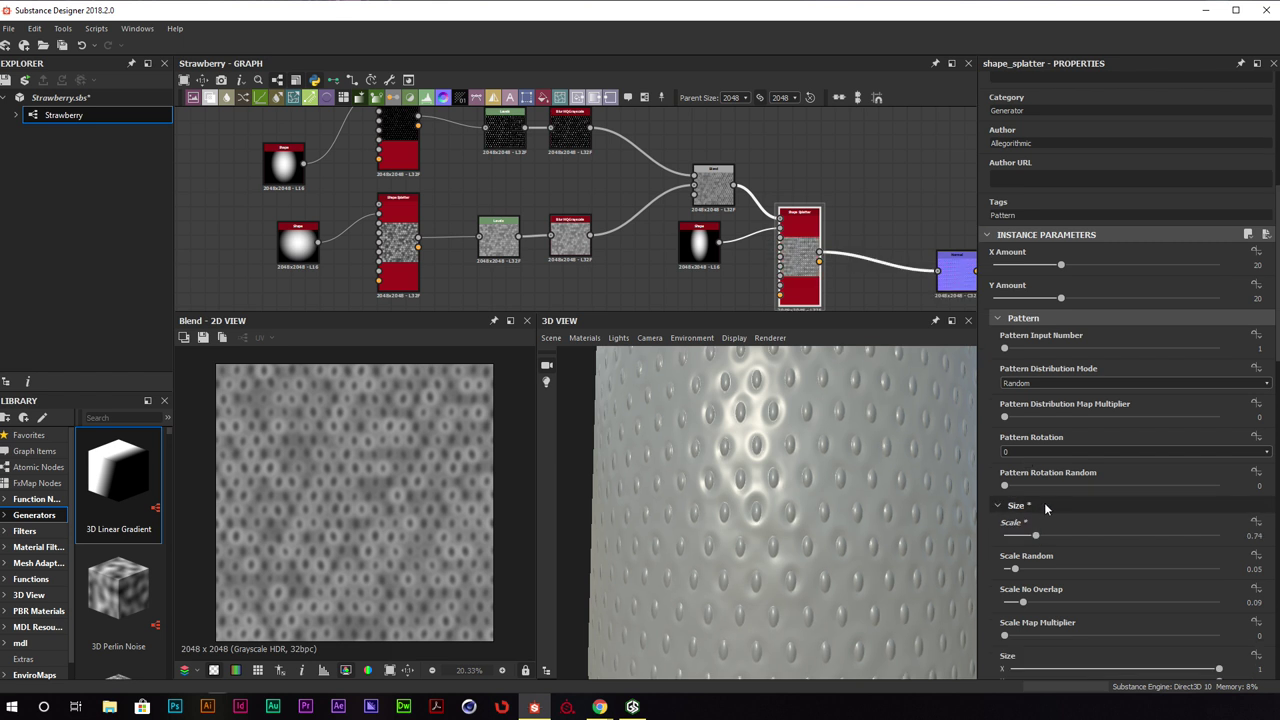
Set the seed Shape Splatter's Position Random to 0.37 and Offset Vertical to 0.02, checking the seed placement in 3D
{"action": "key", "text": "alt+Tab"}
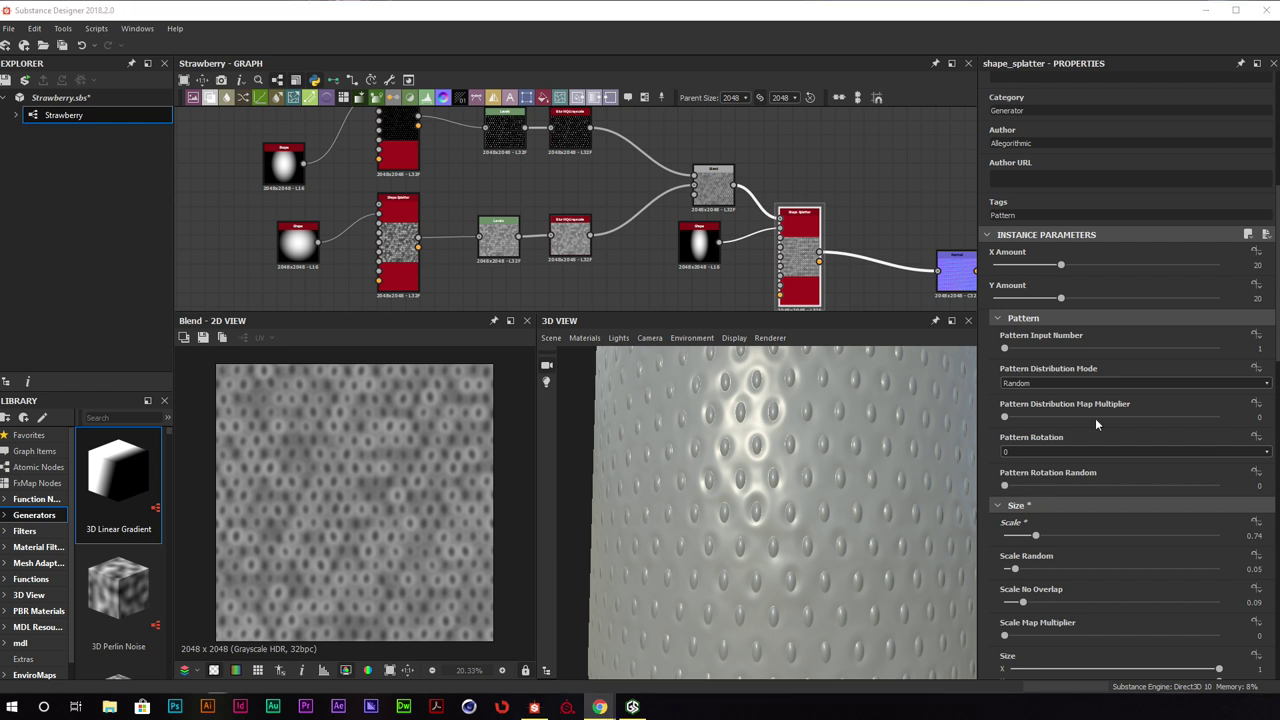
{"action": "key", "text": "alt+Tab"}
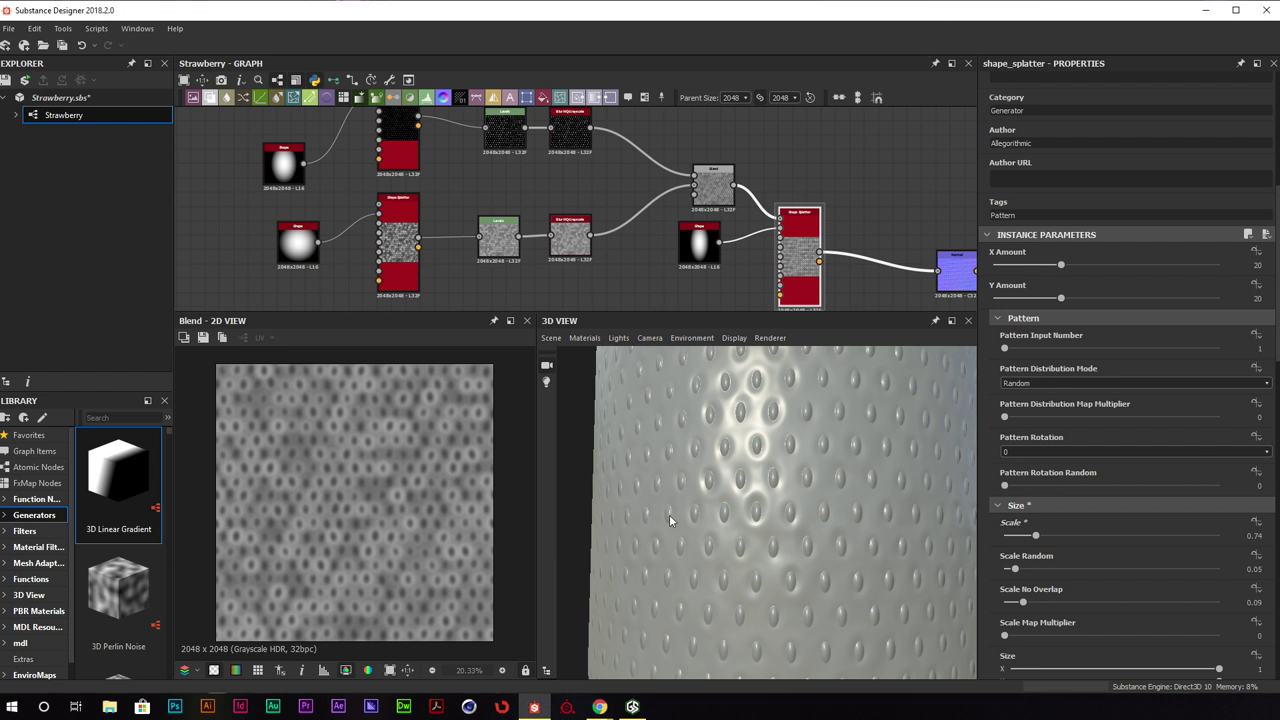
{"action": "left_click_drag", "start_coordinate": [760, 478], "coordinate": [745, 473]}
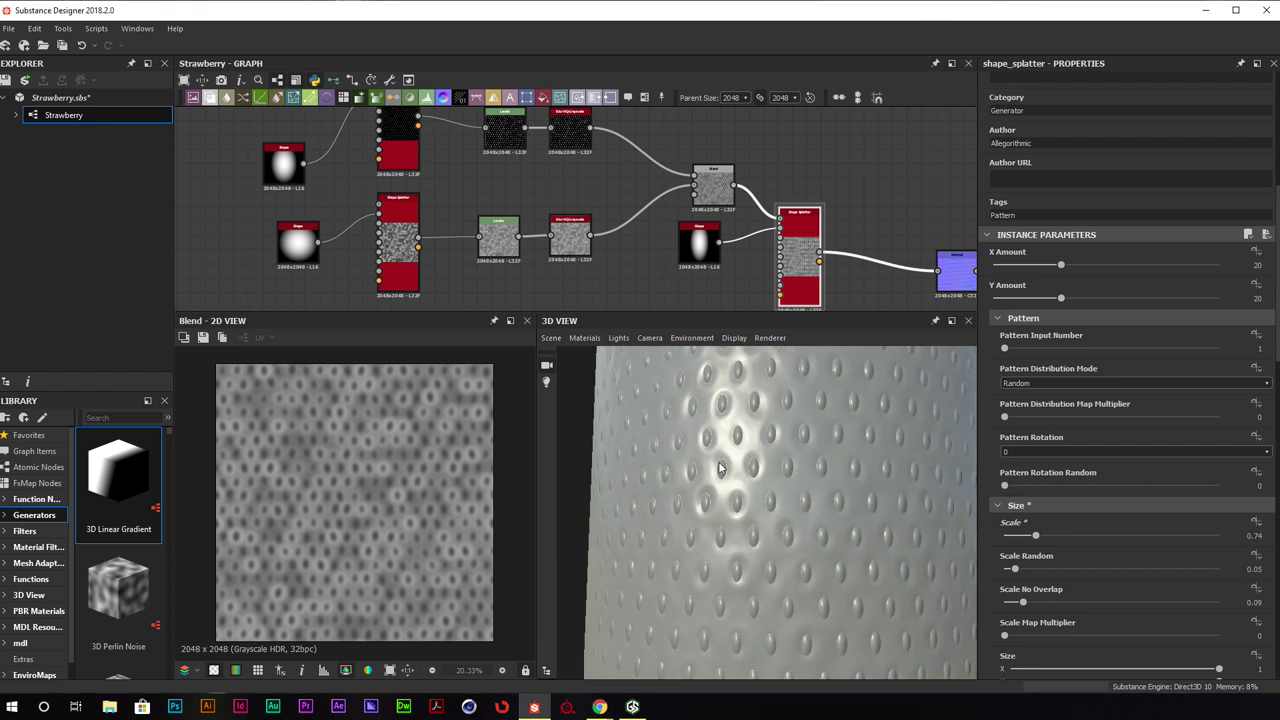
{"action": "scroll", "coordinate": [1048, 466], "scroll_direction": "down", "scroll_amount": 6}
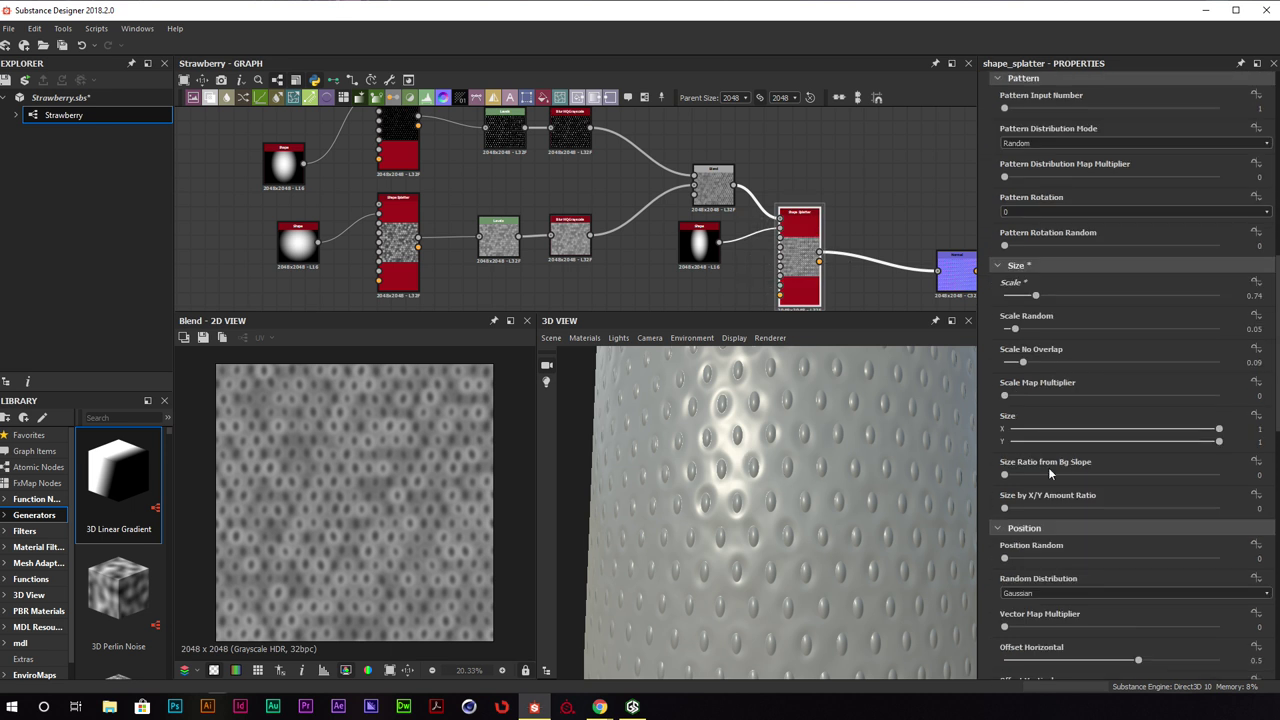
{"action": "scroll", "coordinate": [1048, 466], "scroll_direction": "down", "scroll_amount": 1}
{"action": "left_click_drag", "start_coordinate": [1005, 439], "coordinate": [1046, 443]}
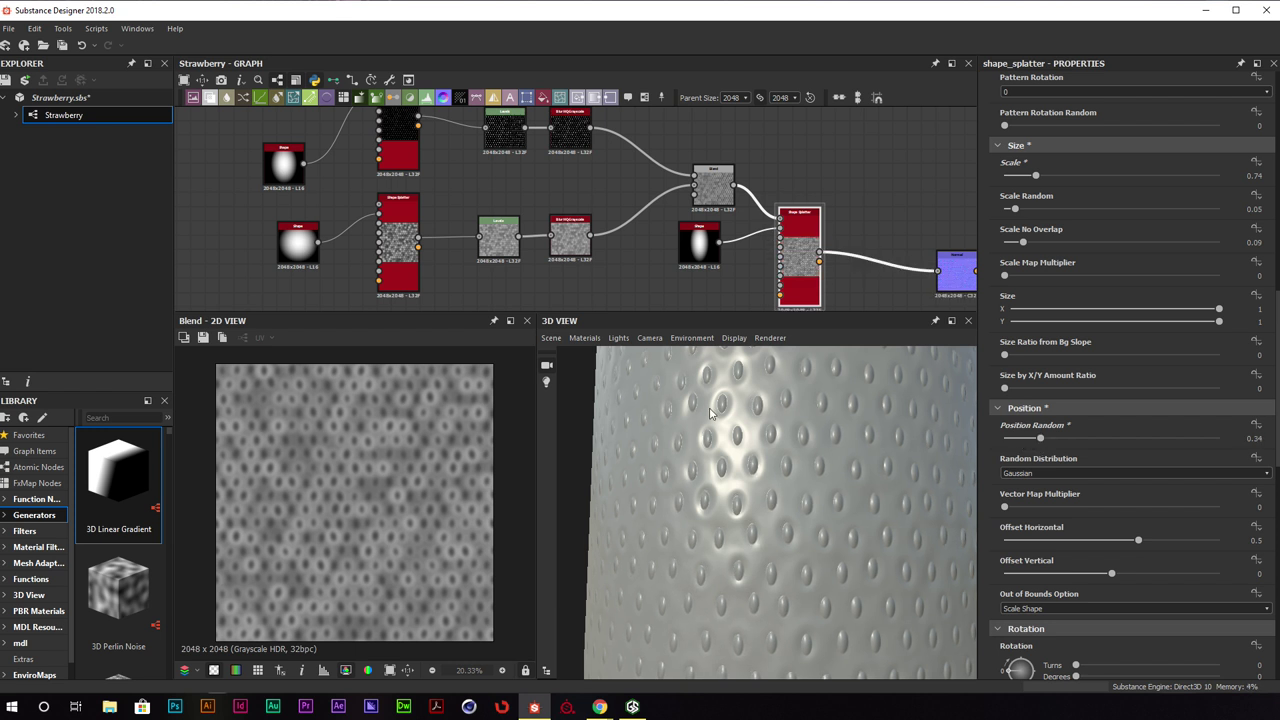
{"action": "left_click_drag", "start_coordinate": [733, 458], "coordinate": [814, 447]}
{"action": "scroll", "coordinate": [778, 448], "scroll_direction": "down", "scroll_amount": 3}
{"action": "left_click_drag", "start_coordinate": [1040, 438], "coordinate": [1044, 438]}
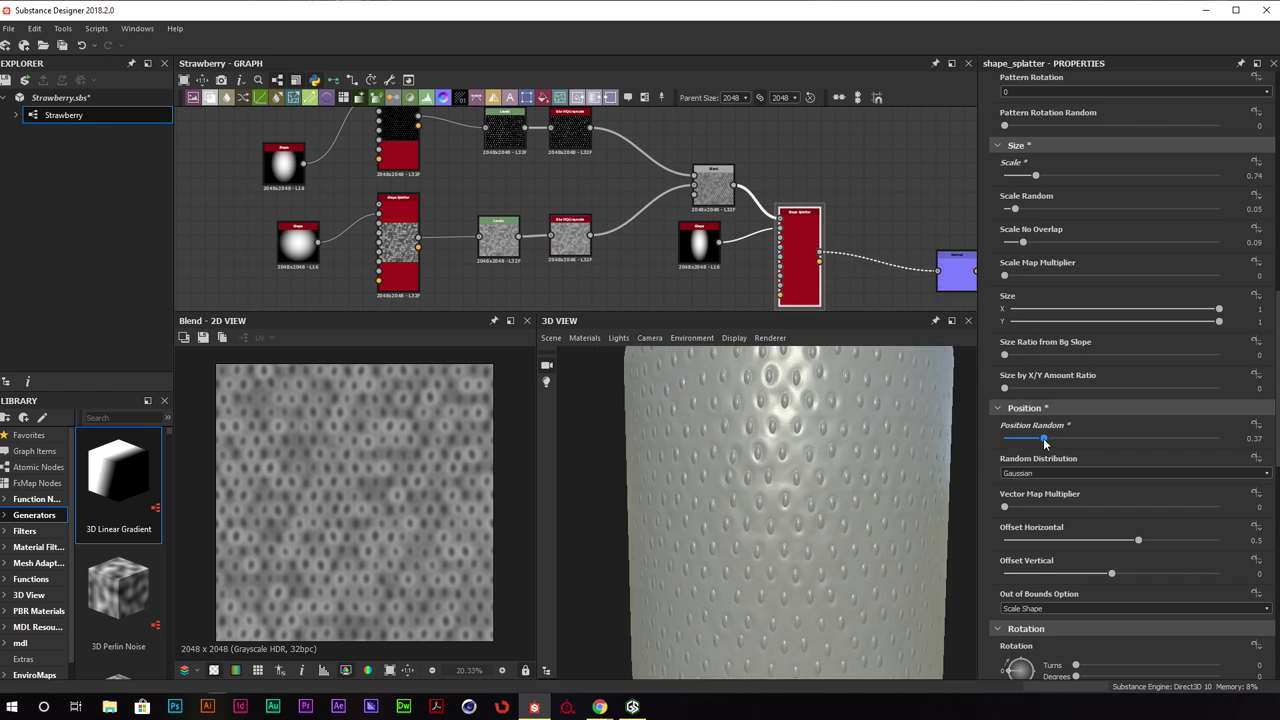
{"action": "left_click_drag", "start_coordinate": [1111, 573], "coordinate": [1114, 577]}
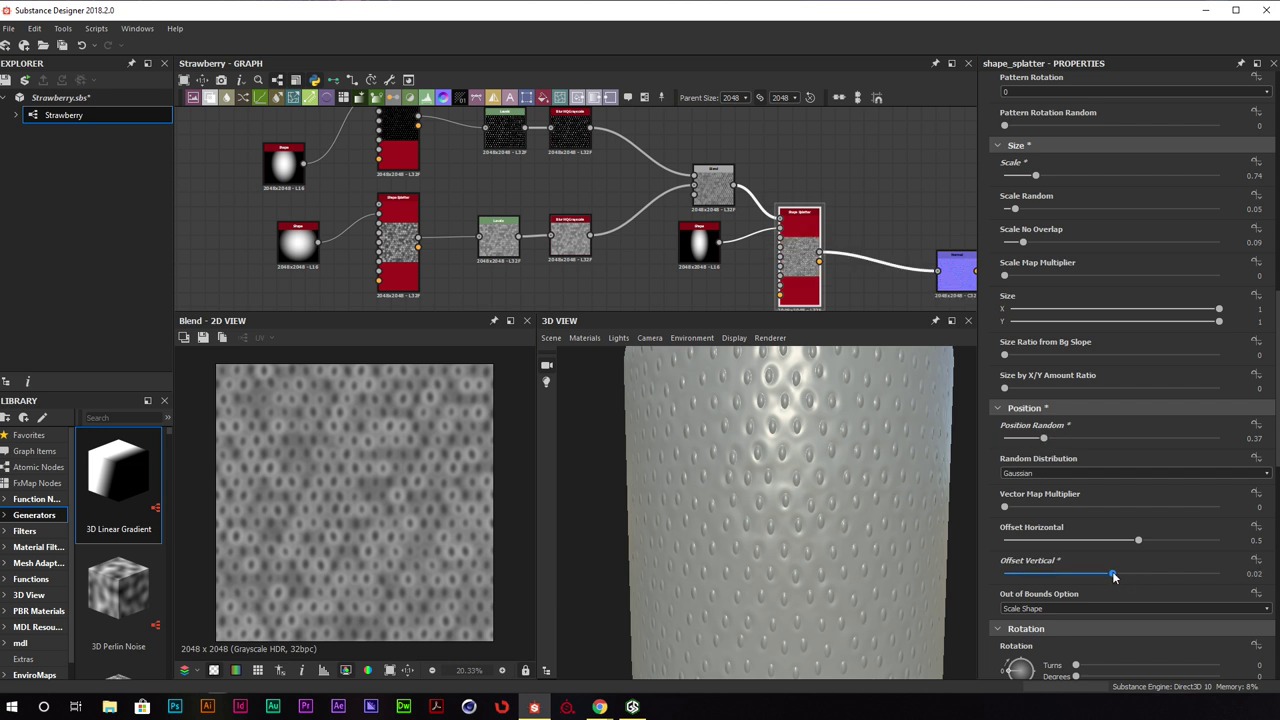
Set the seed Shape Splatter's Rotation Random to 0.04 and inspect the seed angles around the 3D cylinder
{"action": "scroll", "coordinate": [1113, 577], "scroll_direction": "down", "scroll_amount": 5}
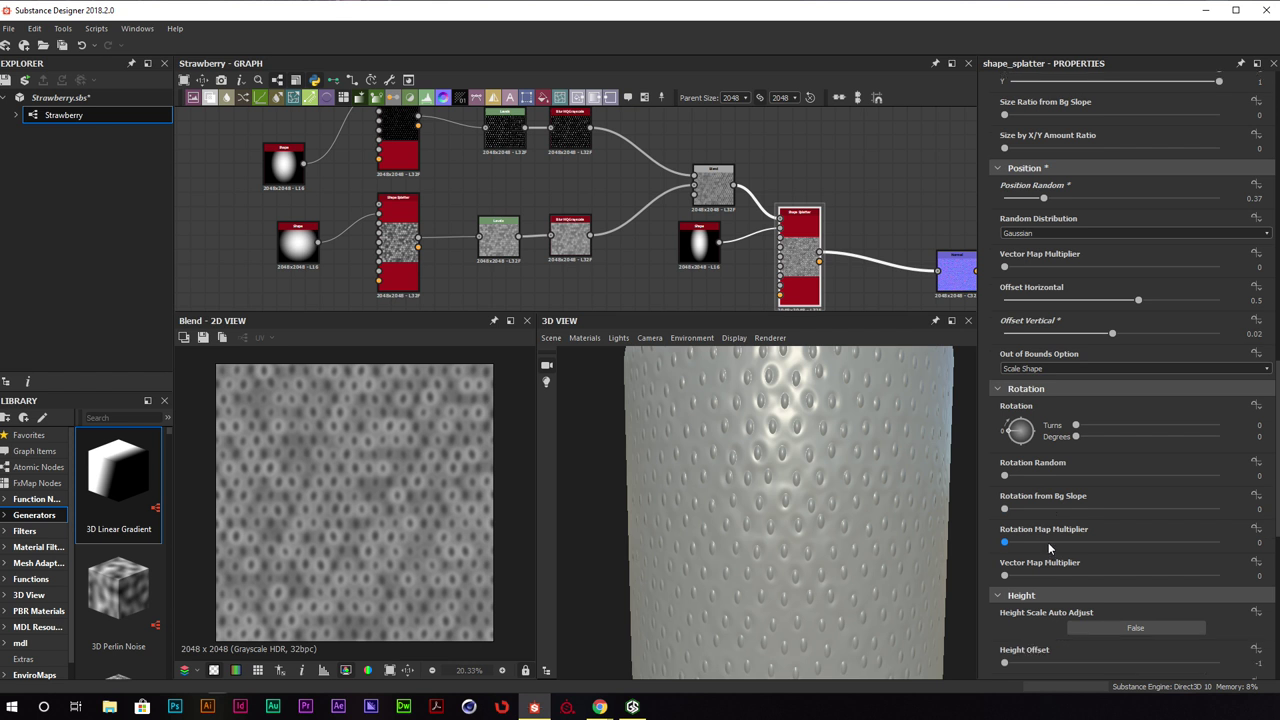
{"action": "mouse_move", "coordinate": [1010, 478]}
{"action": "left_mouse_down"}
{"action": "mouse_move", "coordinate": [1027, 481]}
{"action": "mouse_move", "coordinate": [1012, 480]}
{"action": "left_mouse_up"}
{"action": "left_click_drag", "start_coordinate": [854, 573], "coordinate": [812, 433]}
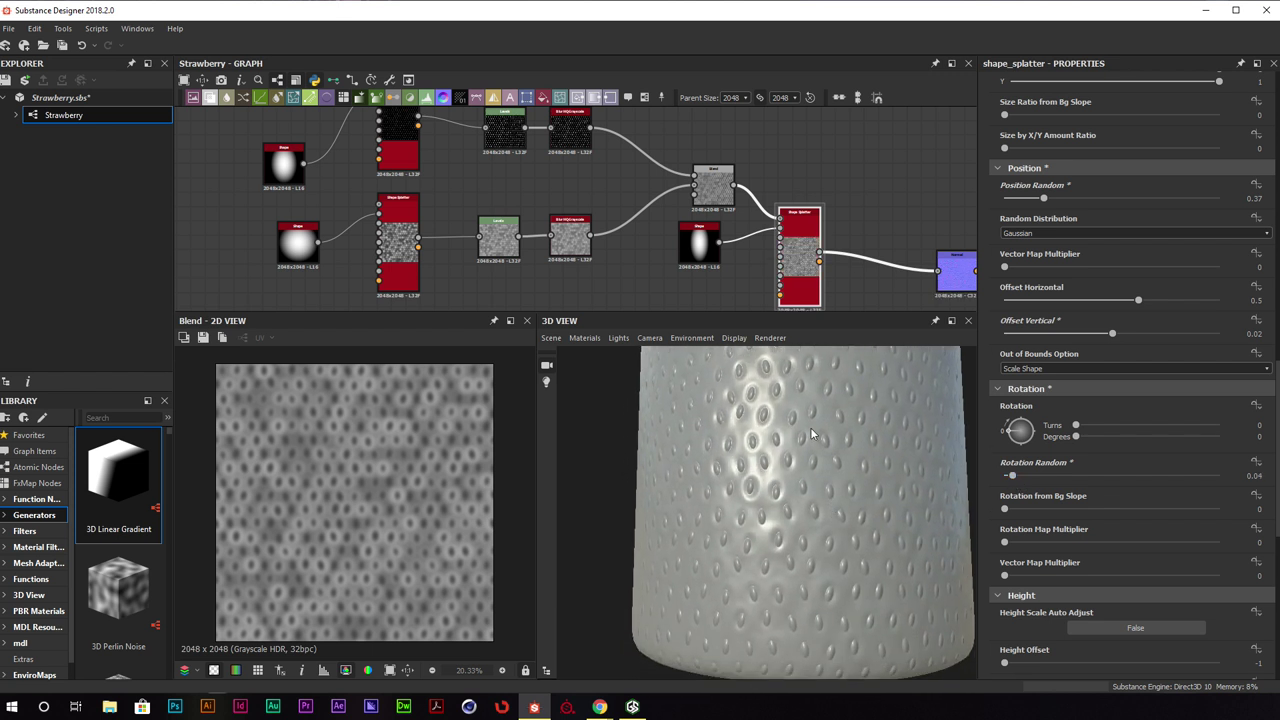
{"action": "mouse_move", "coordinate": [816, 514]}
{"action": "left_mouse_down"}
{"action": "mouse_move", "coordinate": [903, 558]}
{"action": "mouse_move", "coordinate": [864, 570]}
{"action": "mouse_move", "coordinate": [880, 557]}
{"action": "mouse_move", "coordinate": [918, 565]}
{"action": "mouse_move", "coordinate": [904, 543]}
{"action": "left_mouse_up"}
{"action": "scroll", "coordinate": [851, 420], "scroll_direction": "up", "scroll_amount": 4}
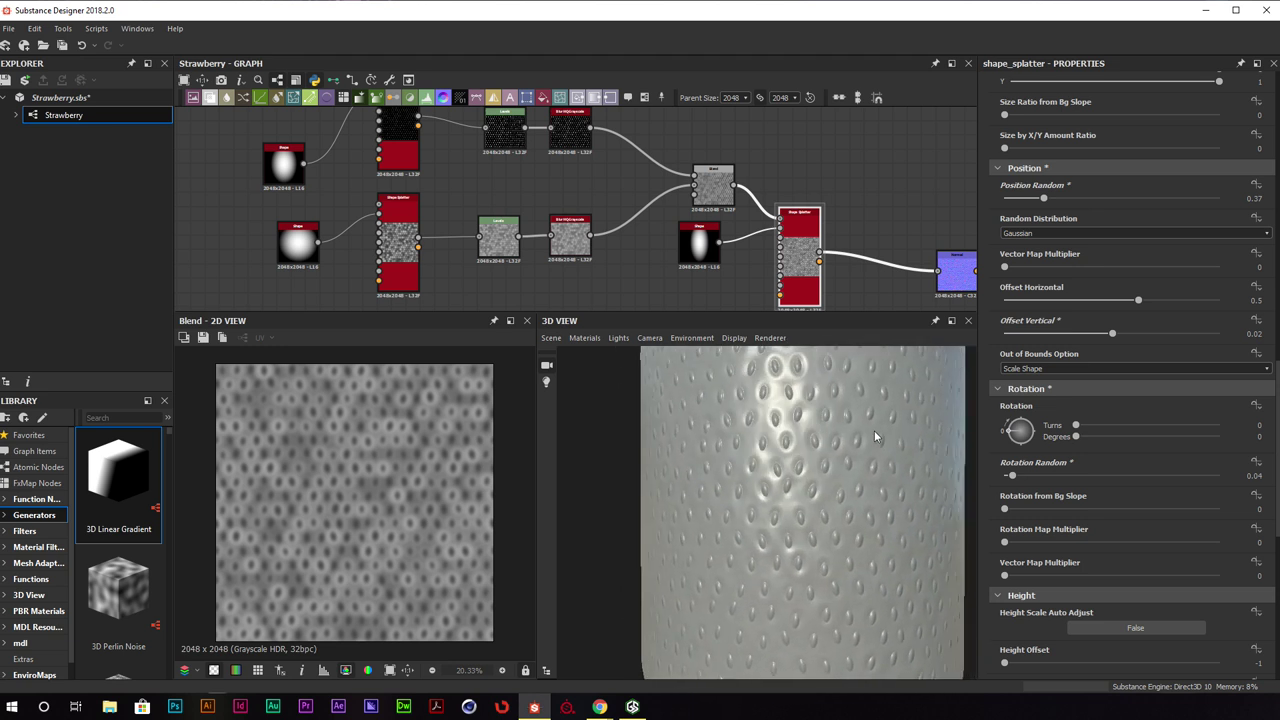
{"action": "mouse_move", "coordinate": [875, 436]}
{"action": "left_mouse_down"}
{"action": "mouse_move", "coordinate": [918, 432]}
{"action": "mouse_move", "coordinate": [767, 428]}
{"action": "mouse_move", "coordinate": [830, 410]}
{"action": "mouse_move", "coordinate": [875, 420]}
{"action": "left_mouse_up"}
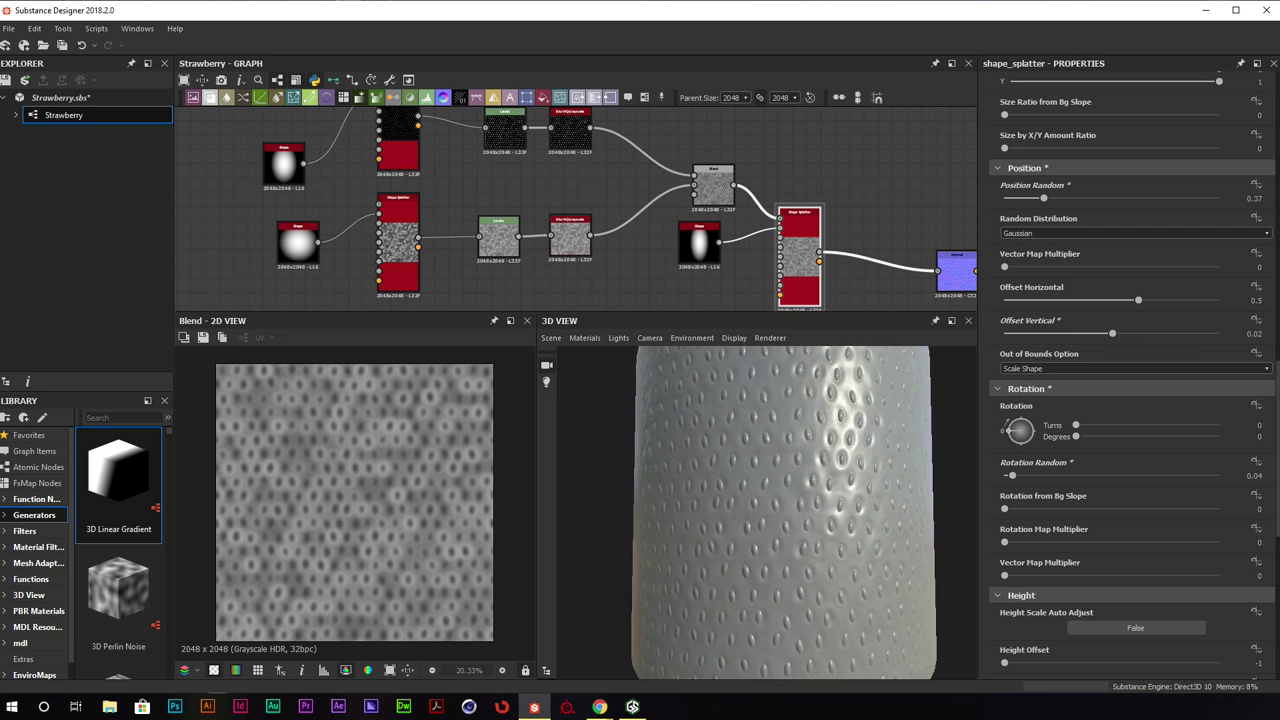
Switch to the strawberries.jpg reference photo in Chrome and examine the seeds up close and on the whole berries
{"action": "left_click_drag", "start_coordinate": [1279, 160], "coordinate": [897, 93]}
{"action": "left_click_drag", "start_coordinate": [1044, 268], "coordinate": [1279, 259]}
{"action": "left_click_drag", "start_coordinate": [1014, 529], "coordinate": [1015, 698]}
{"action": "scroll", "coordinate": [972, 424], "scroll_direction": "down", "scroll_amount": 1}
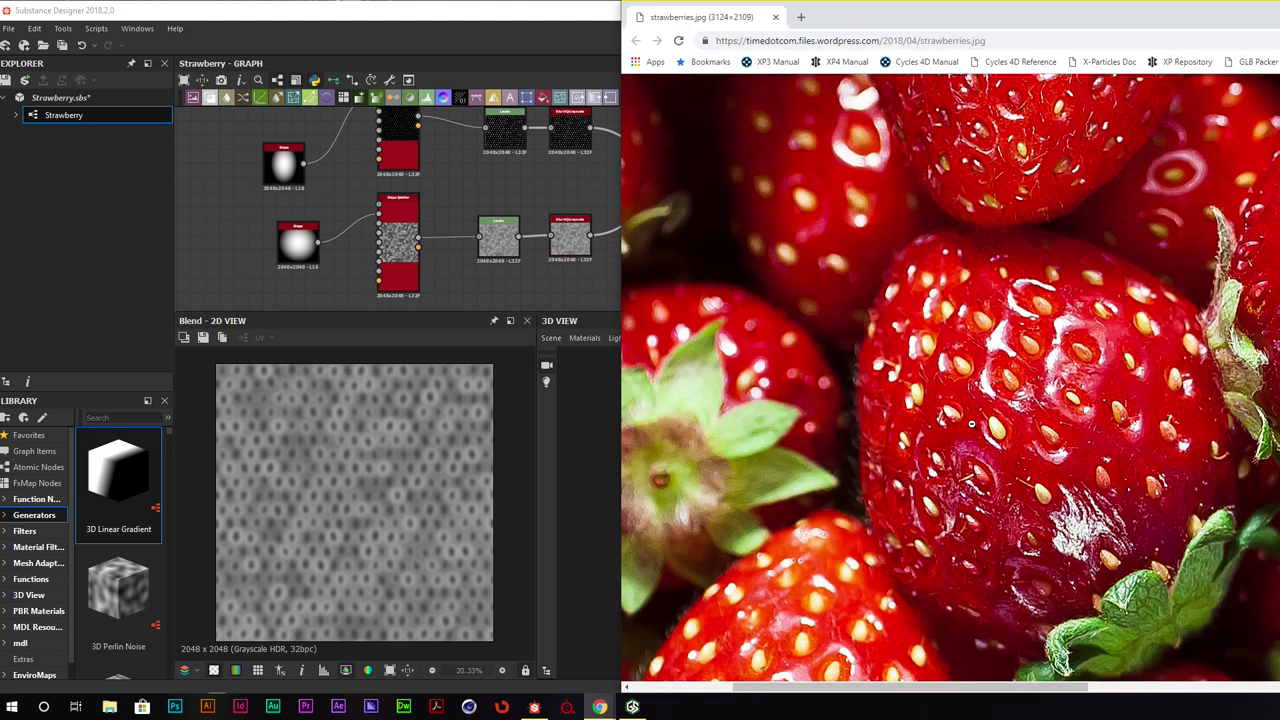
{"action": "left_click", "coordinate": [971, 424]}
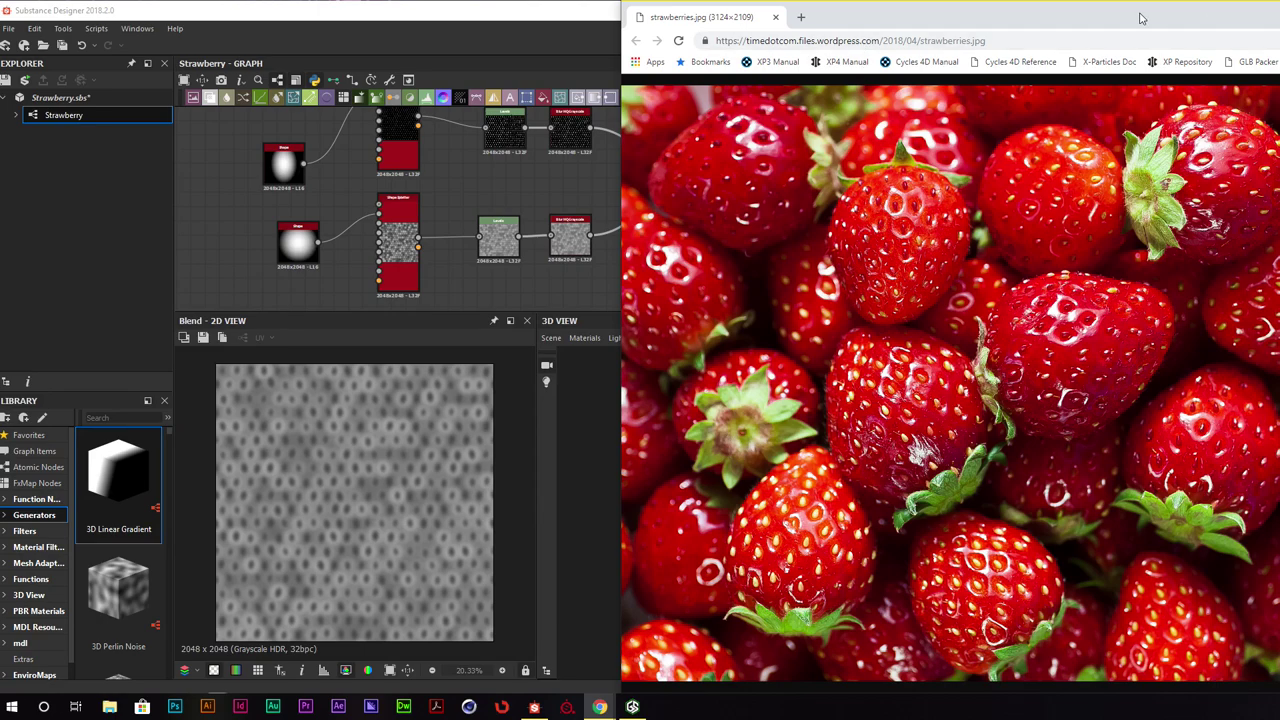
{"action": "left_click_drag", "start_coordinate": [1141, 18], "coordinate": [1279, 430]}
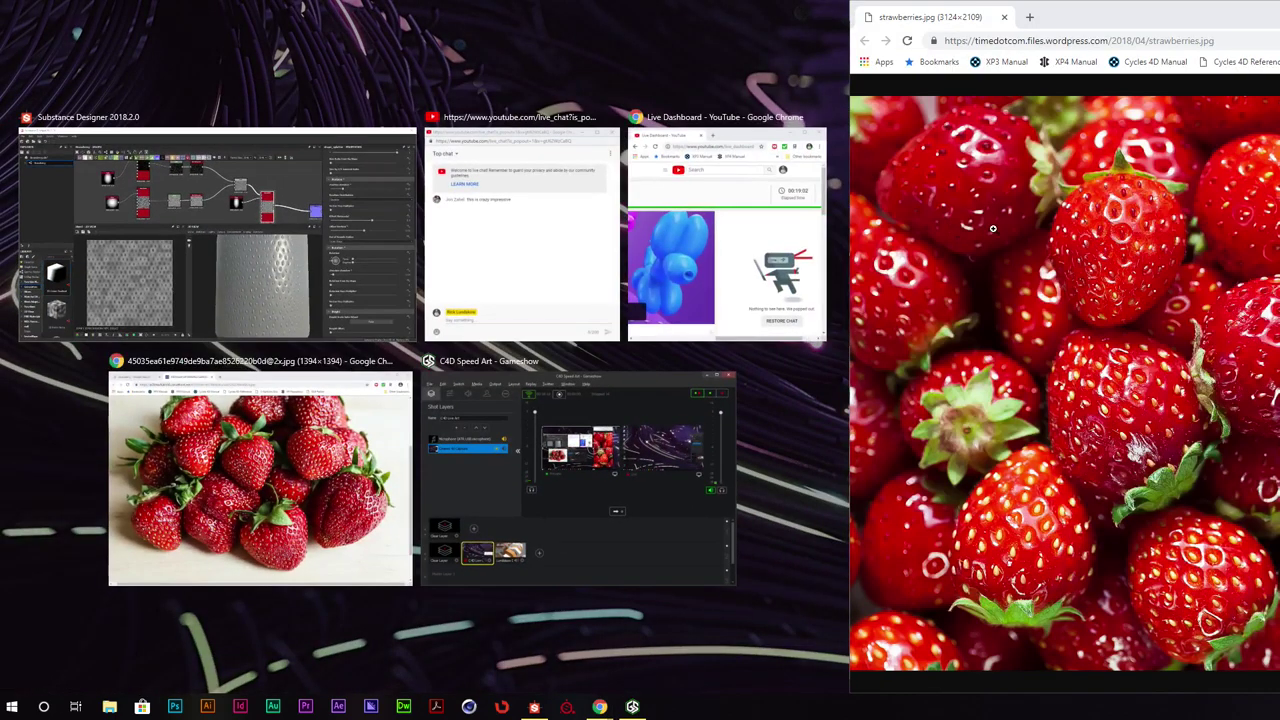
Examine the second strawberry reference photo in Chrome, close its tab, and return to Substance Designer
{"action": "left_click", "coordinate": [378, 412]}
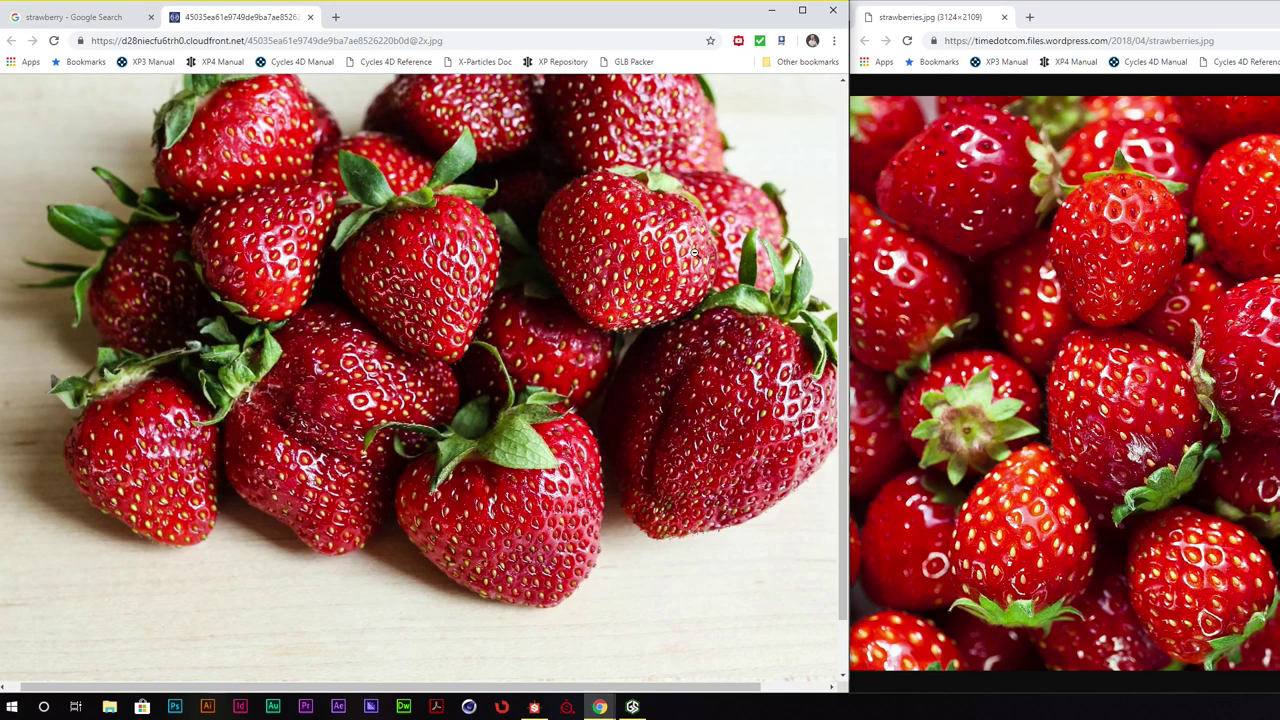
{"action": "left_click_drag", "start_coordinate": [563, 20], "coordinate": [1062, 46]}
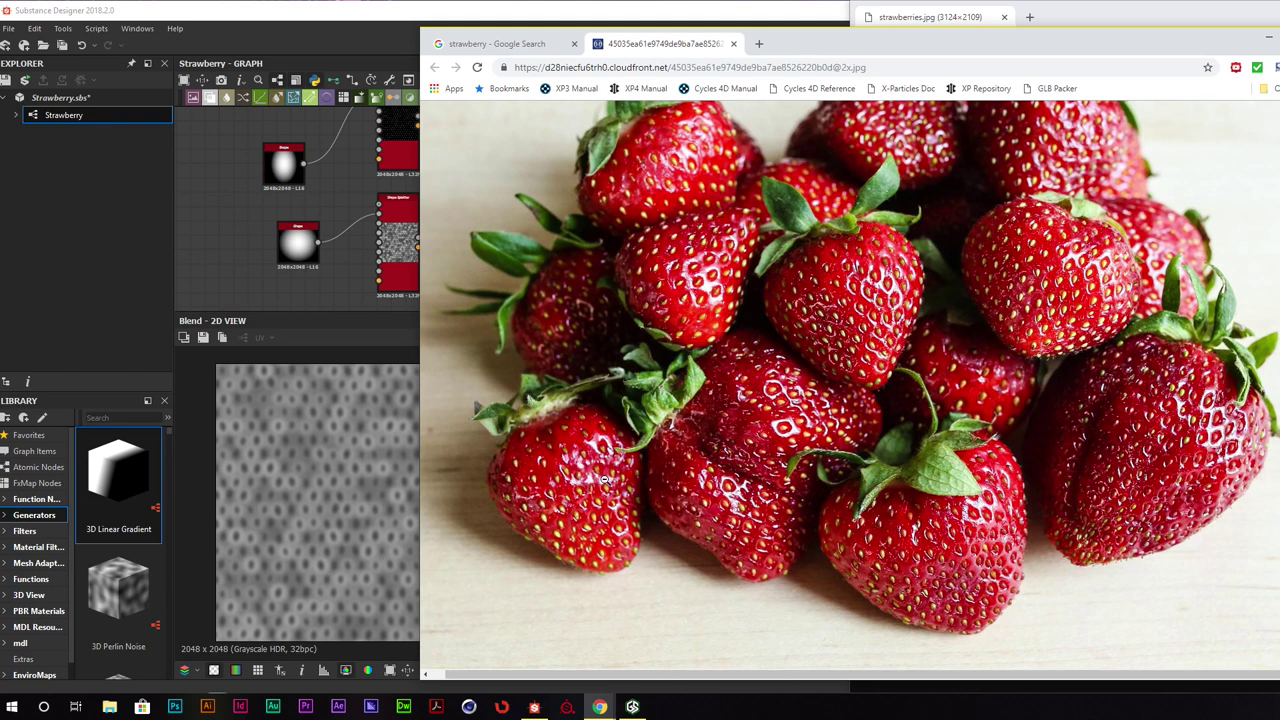
{"action": "left_click", "coordinate": [733, 43]}
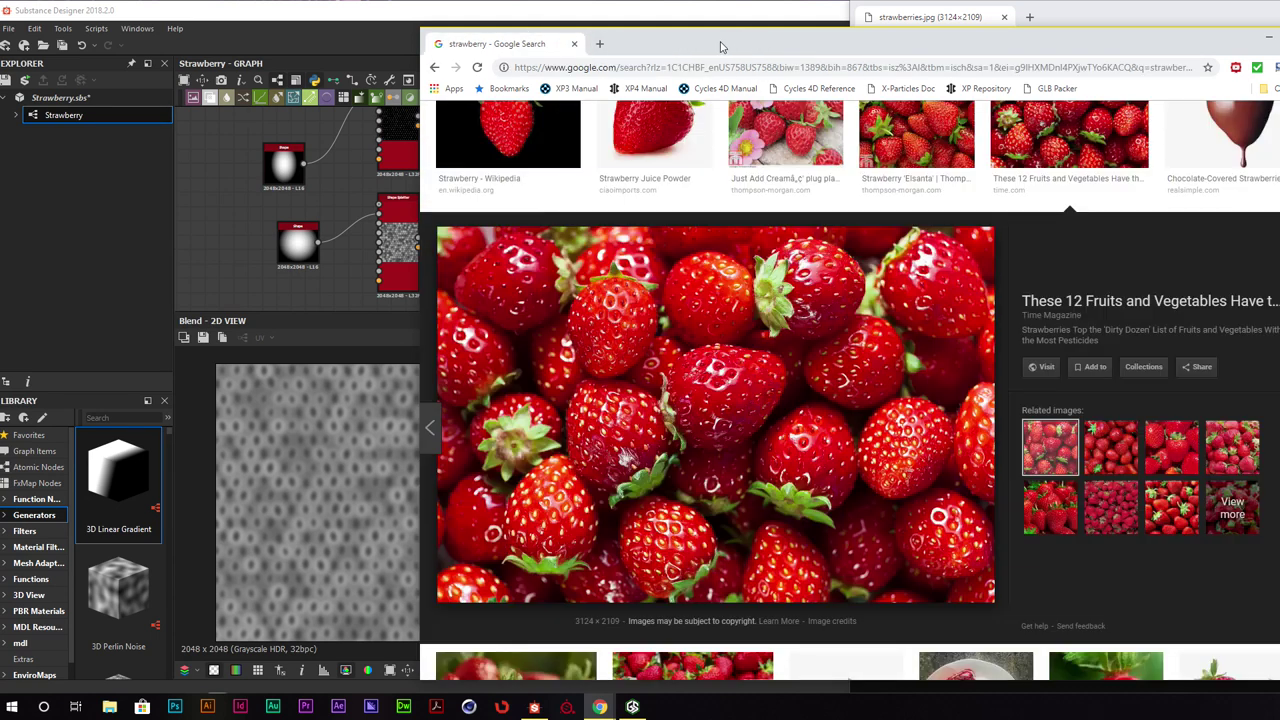
{"action": "left_click_drag", "start_coordinate": [715, 45], "coordinate": [1252, 68]}
{"action": "left_click", "coordinate": [846, 105]}
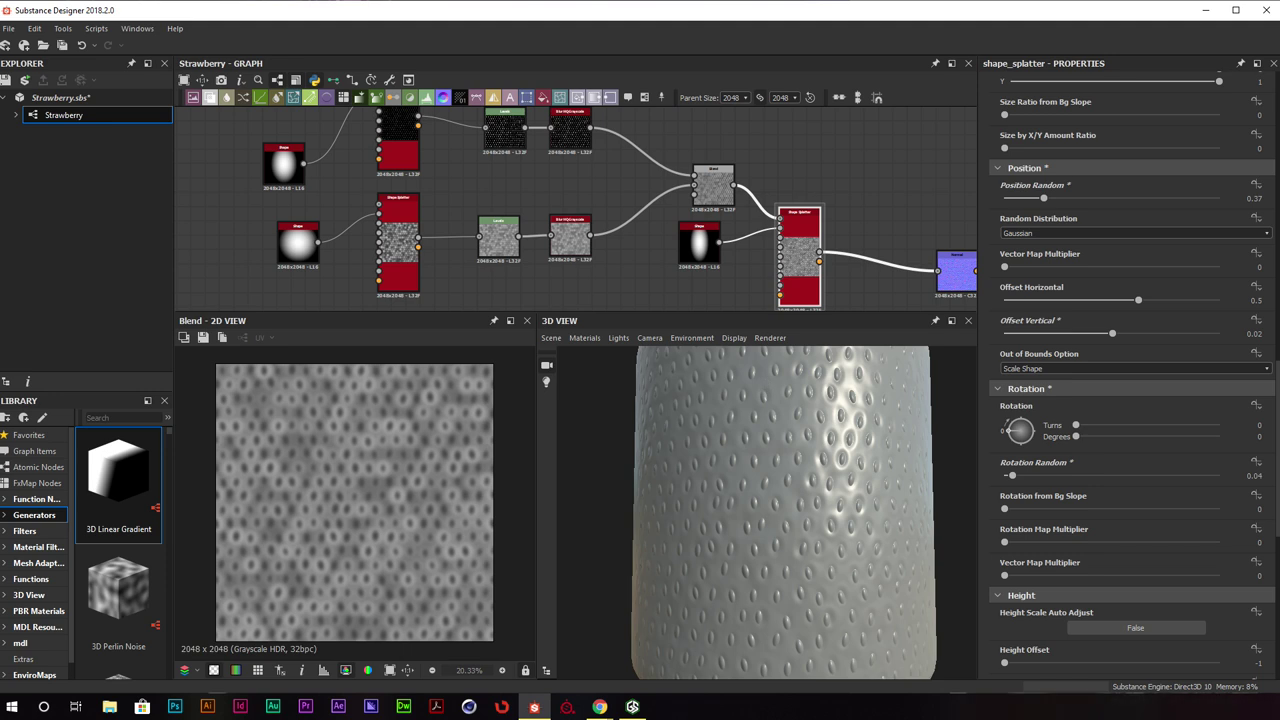
Move the live chat window out of the way and widen the Substance Designer window across the screen
{"action": "key", "text": "alt+Tab"}
{"action": "left_click_drag", "start_coordinate": [1263, 148], "coordinate": [1278, 150]}
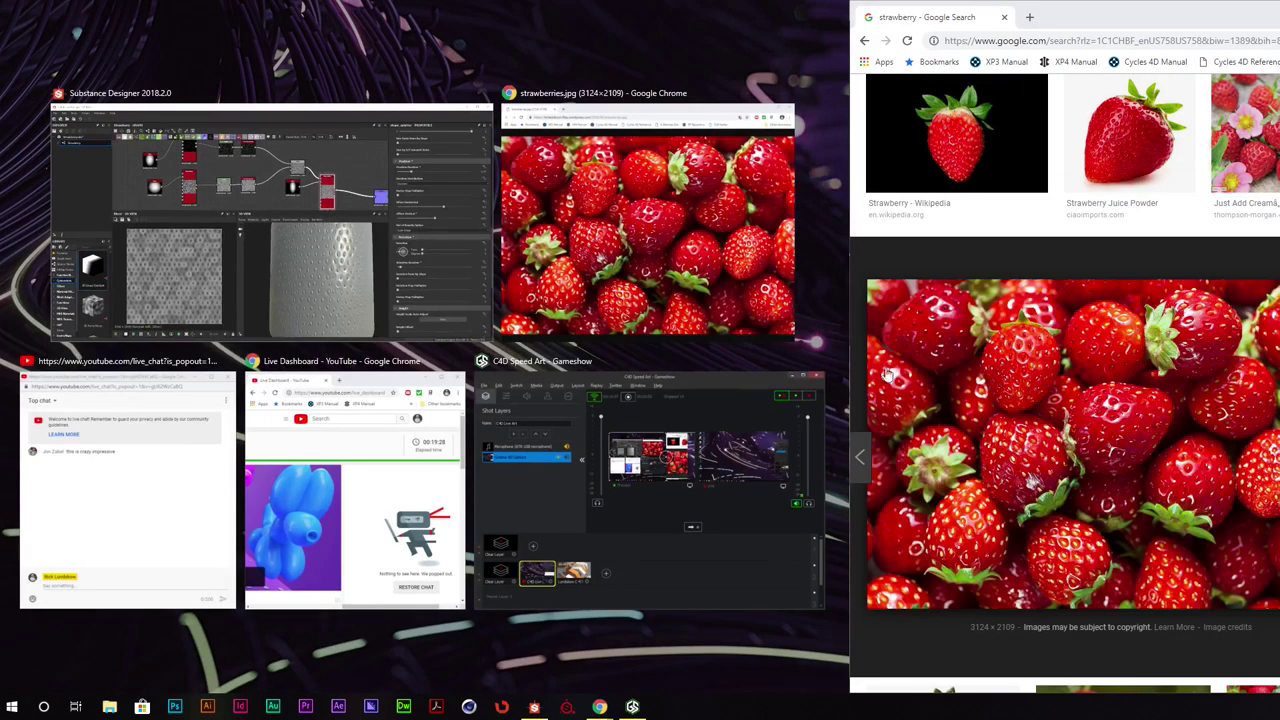
{"action": "left_click", "coordinate": [143, 537]}
{"action": "left_click_drag", "start_coordinate": [494, 26], "coordinate": [1278, 30]}
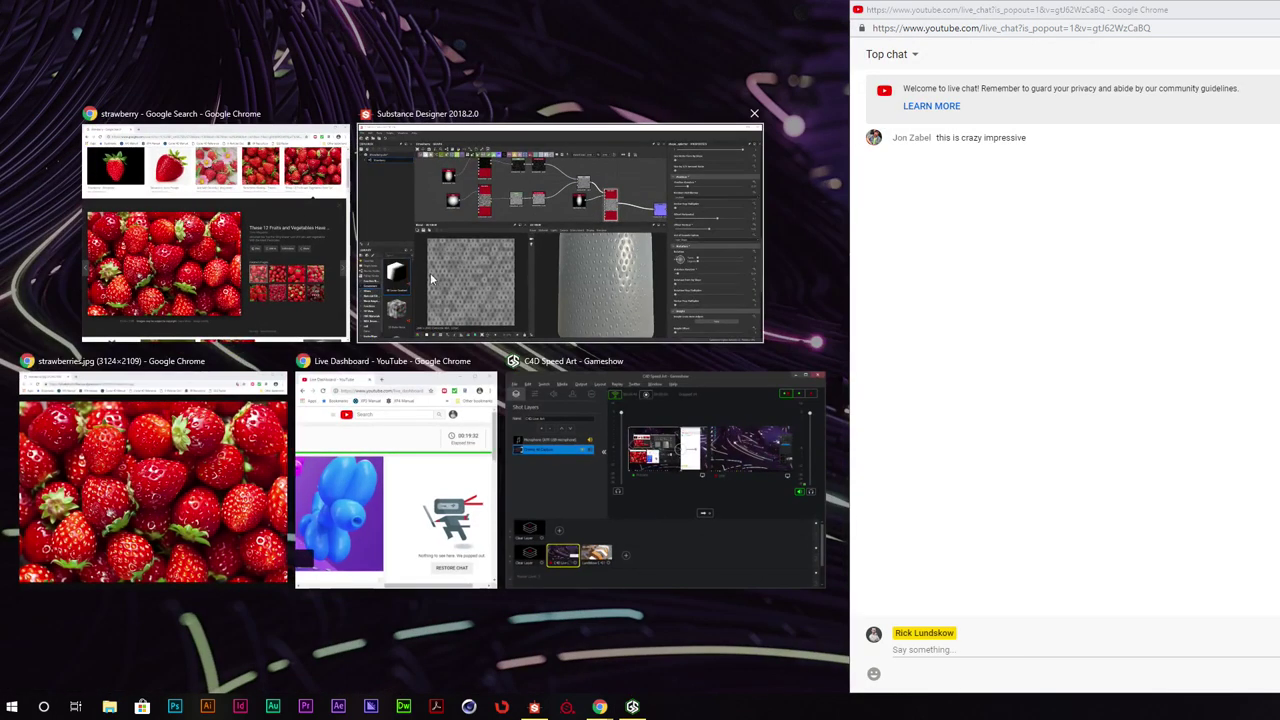
{"action": "left_click", "coordinate": [507, 261]}
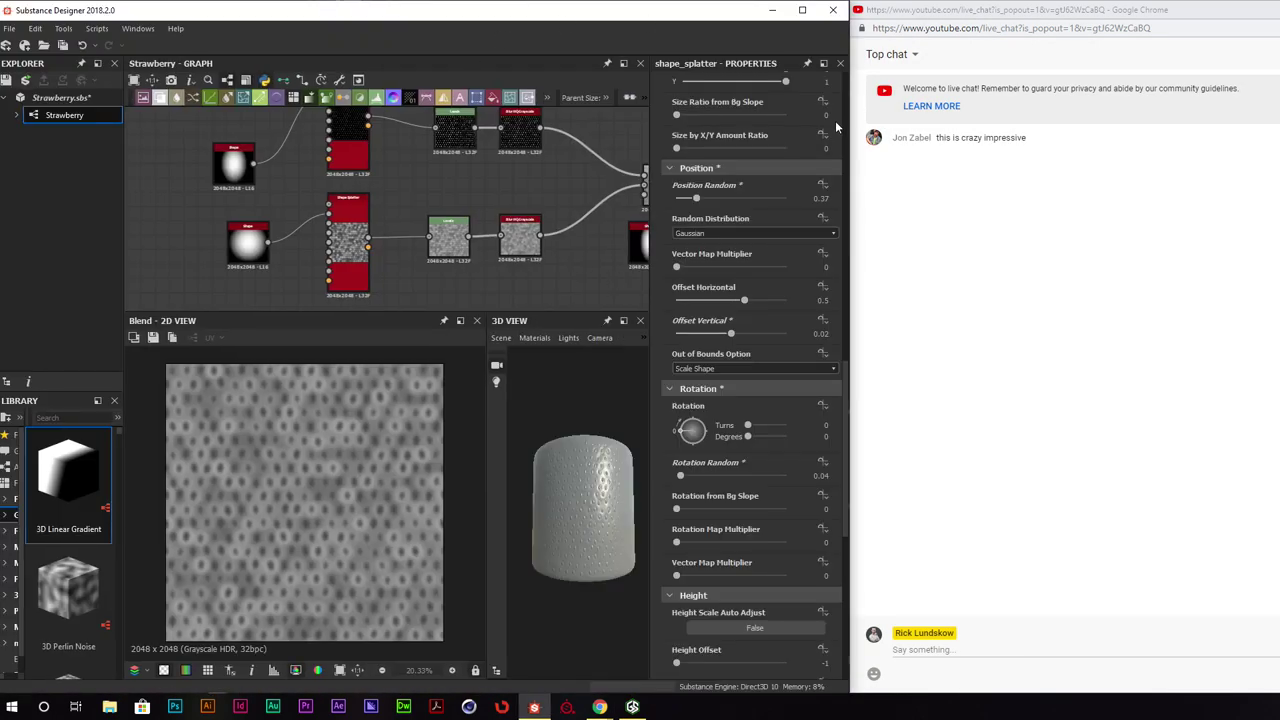
{"action": "left_click_drag", "start_coordinate": [850, 124], "coordinate": [1276, 115]}
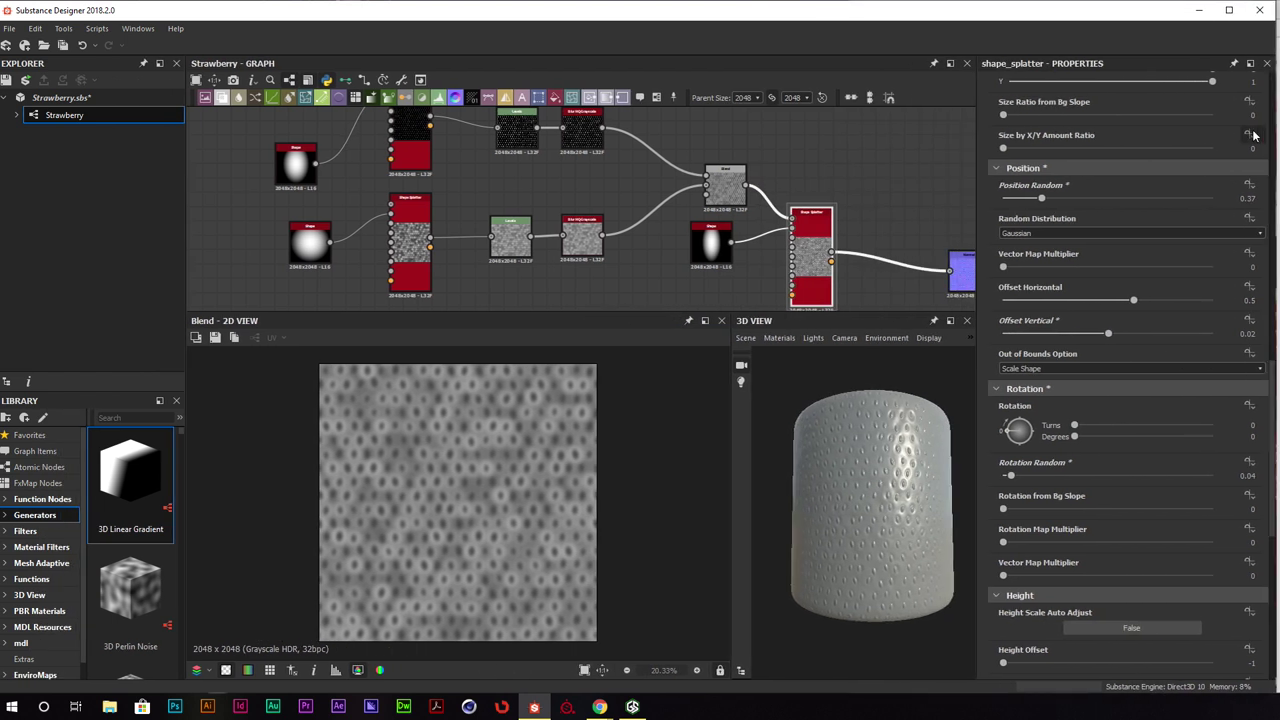
Add a Perlin Noise node below the existing shape splatter chain and set its Scale to 8
{"action": "left_click_drag", "start_coordinate": [822, 433], "coordinate": [866, 452]}
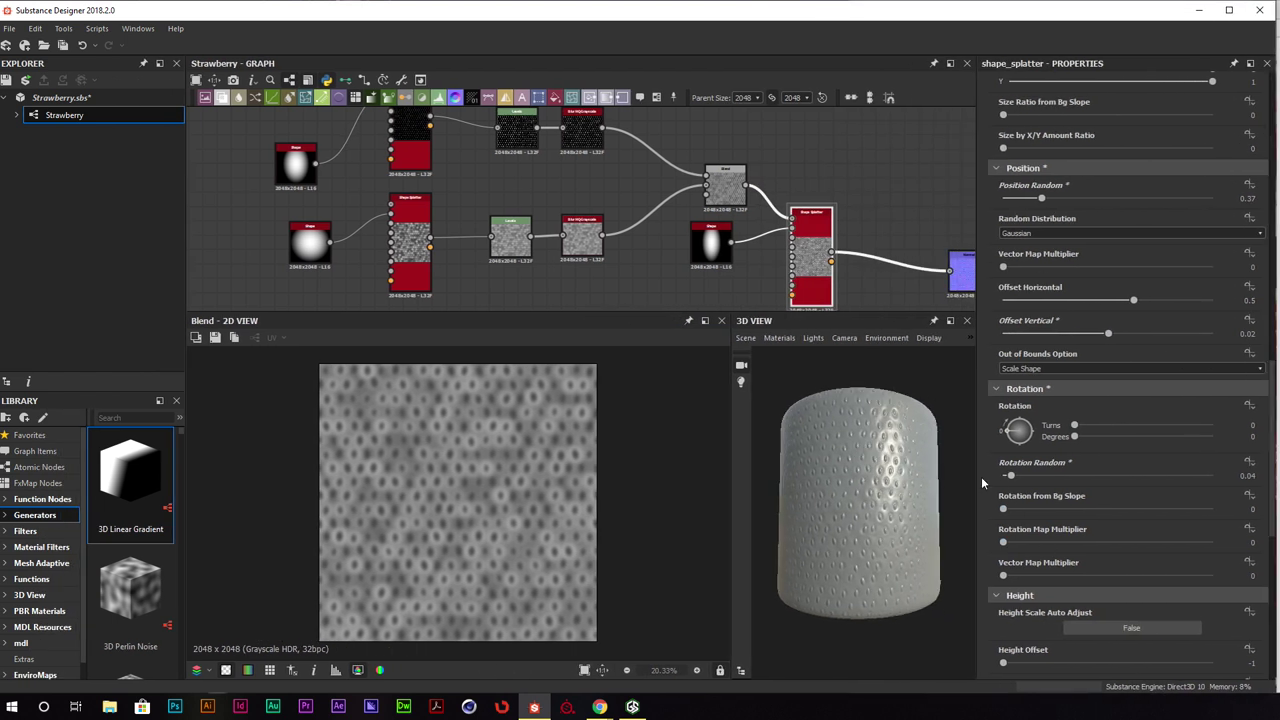
{"action": "middle_click_drag", "start_coordinate": [849, 189], "coordinate": [698, 141]}
{"action": "scroll", "coordinate": [799, 176], "scroll_direction": "down", "scroll_amount": 2}
{"action": "key", "text": "space"}
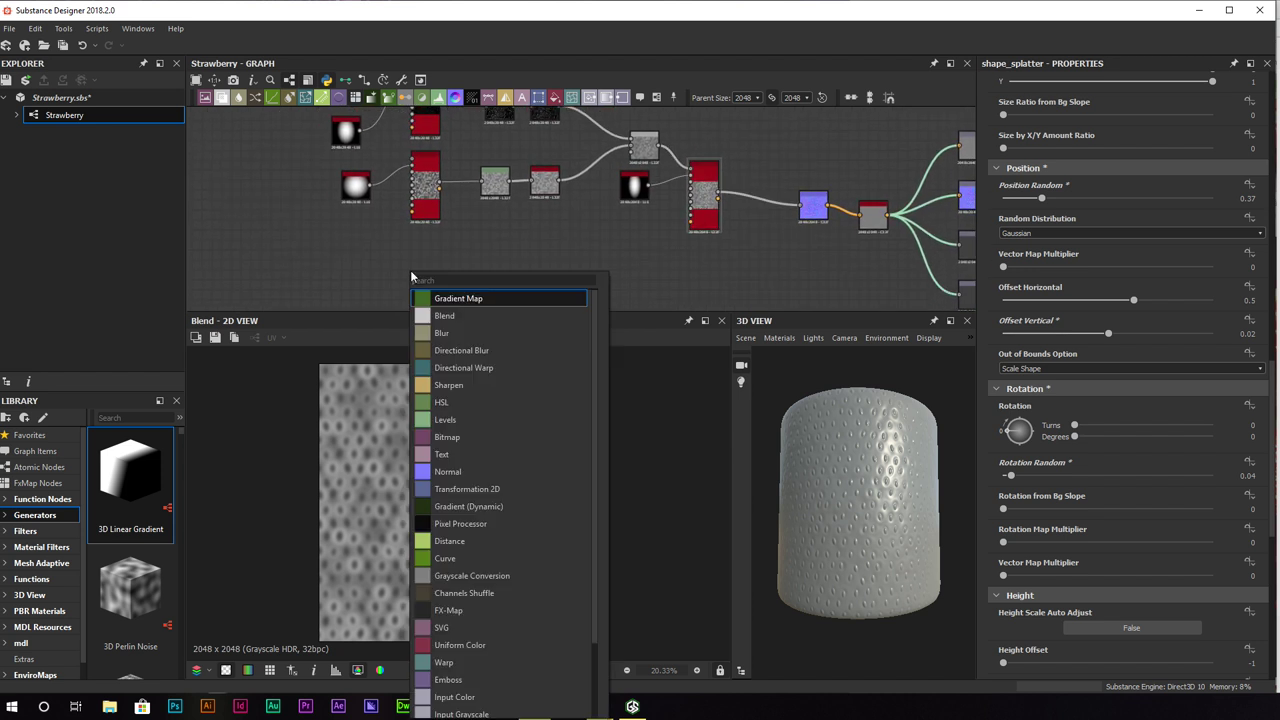
{"action": "type", "text": "perm"}
{"action": "key", "text": "Down"}
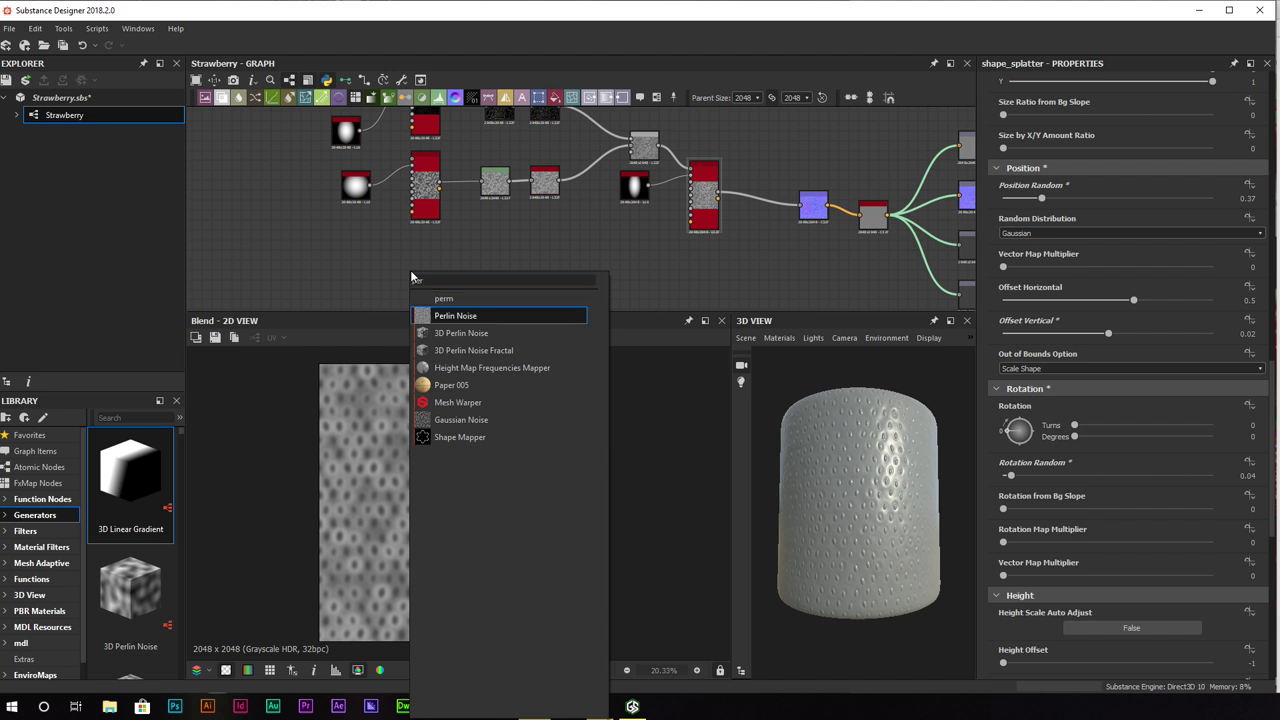
{"action": "key", "text": "Return"}
{"action": "left_click_drag", "start_coordinate": [1100, 597], "coordinate": [1017, 597]}
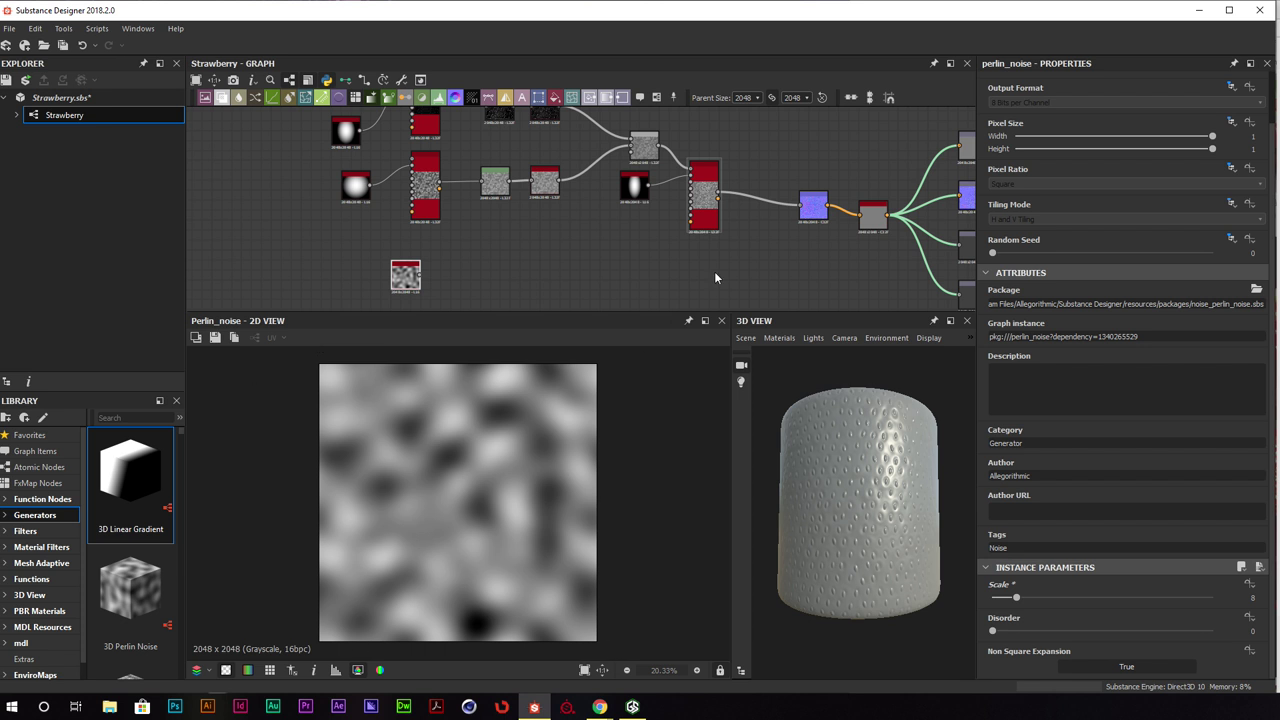
Move the pattern nodes together with the Normal node away from the PBR base material to make room in the graph
{"action": "middle_click_drag", "start_coordinate": [620, 247], "coordinate": [544, 275]}
{"action": "left_click_drag", "start_coordinate": [735, 124], "coordinate": [146, 276]}
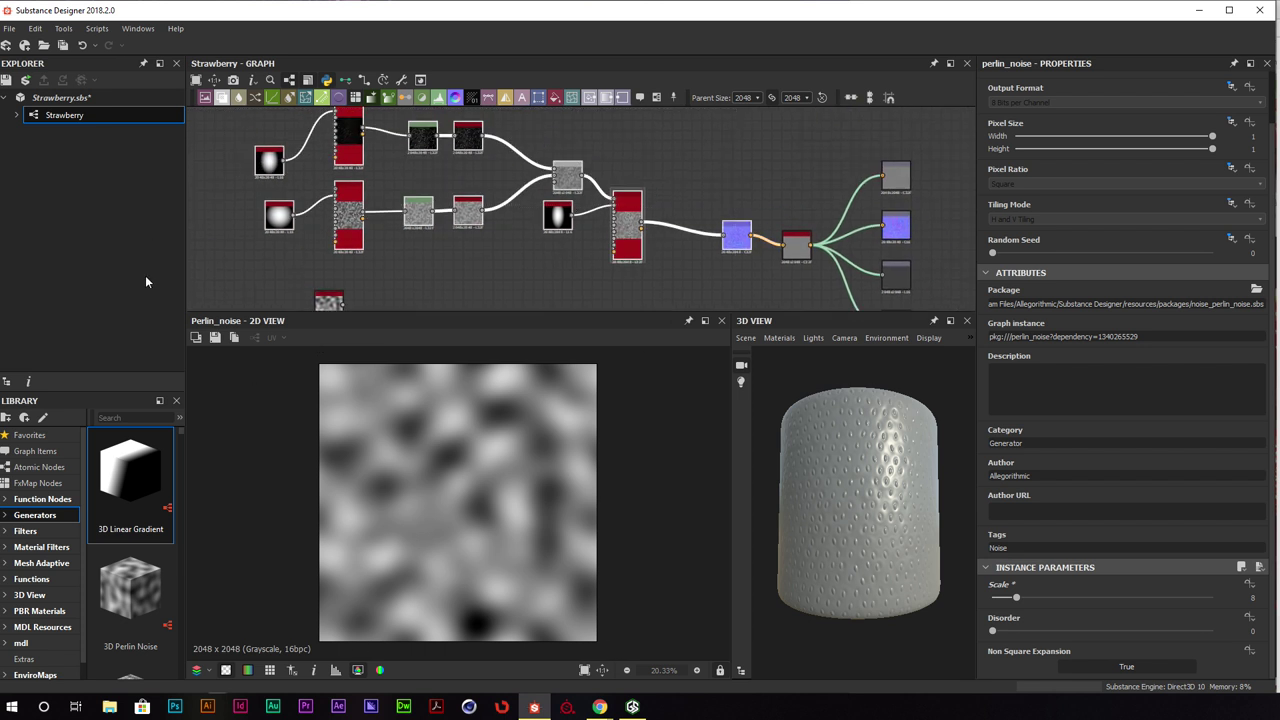
{"action": "left_click_drag", "start_coordinate": [736, 242], "coordinate": [518, 243]}
{"action": "middle_click_drag", "start_coordinate": [576, 268], "coordinate": [600, 222]}
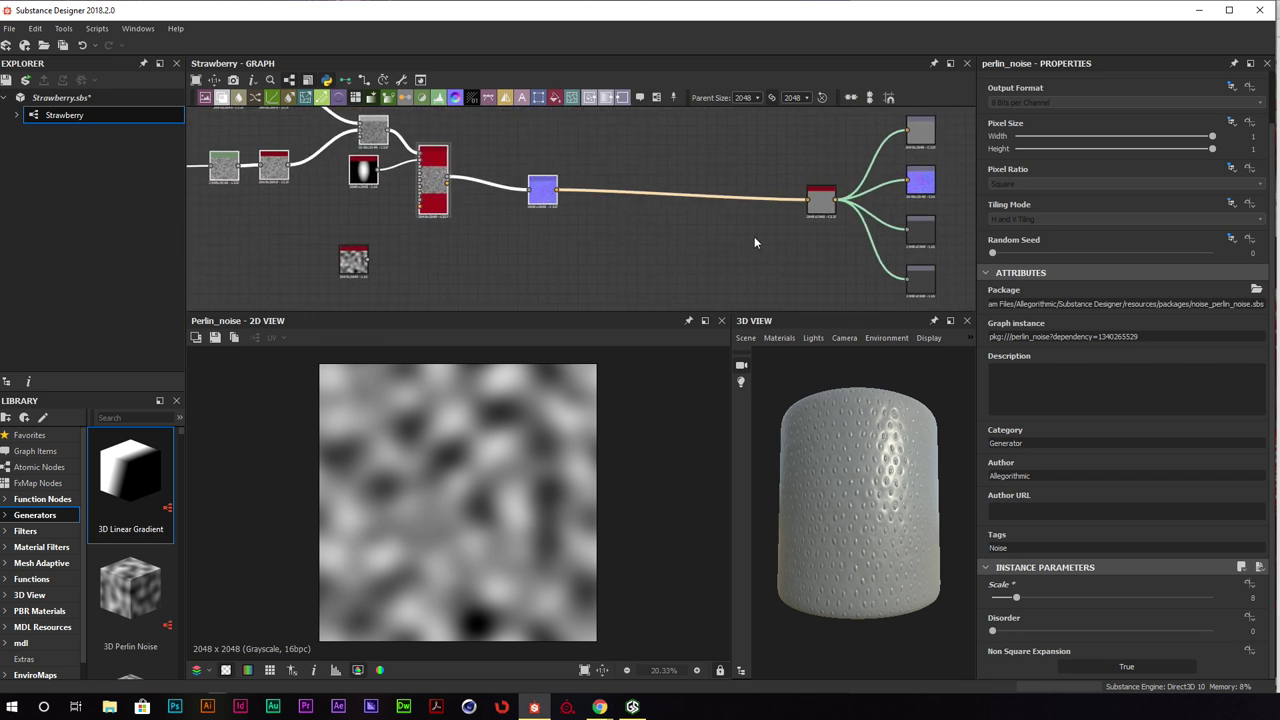
Enable the user-defined Height map on the PBR base material node by setting it to True
{"action": "left_click", "coordinate": [822, 205]}
{"action": "scroll", "coordinate": [1092, 373], "scroll_direction": "down", "scroll_amount": 5}
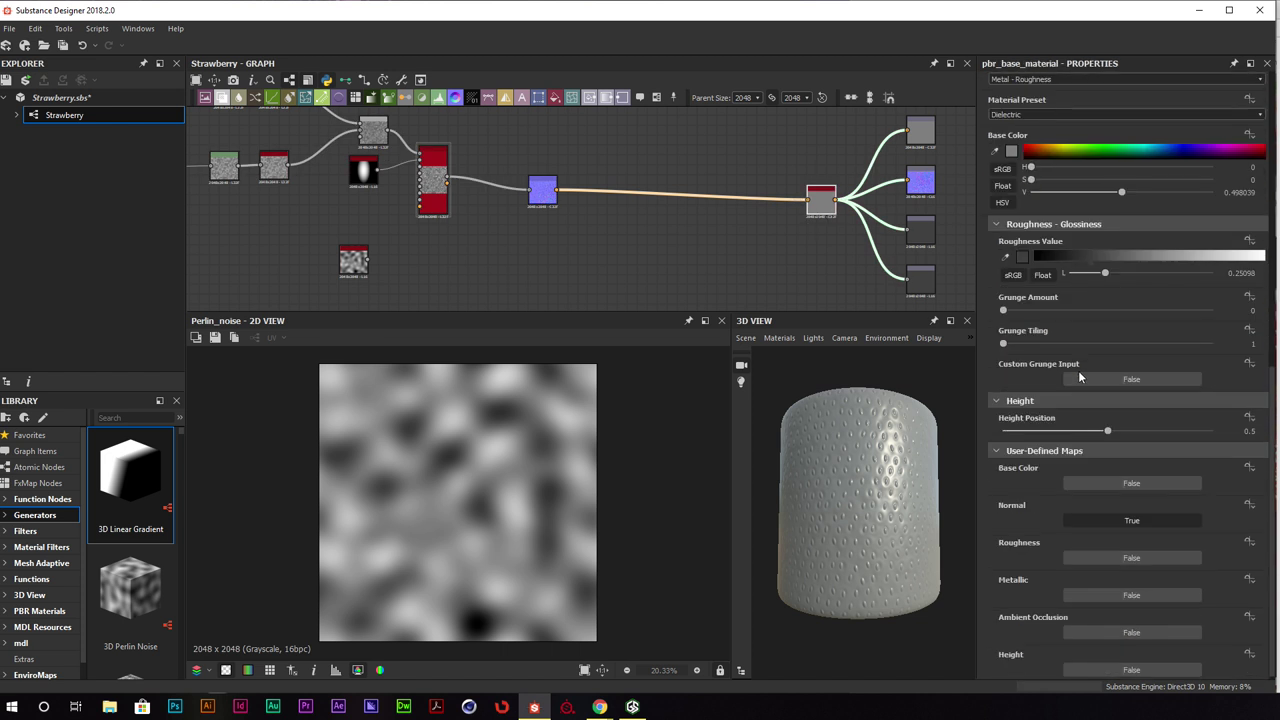
{"action": "left_click", "coordinate": [1100, 664]}
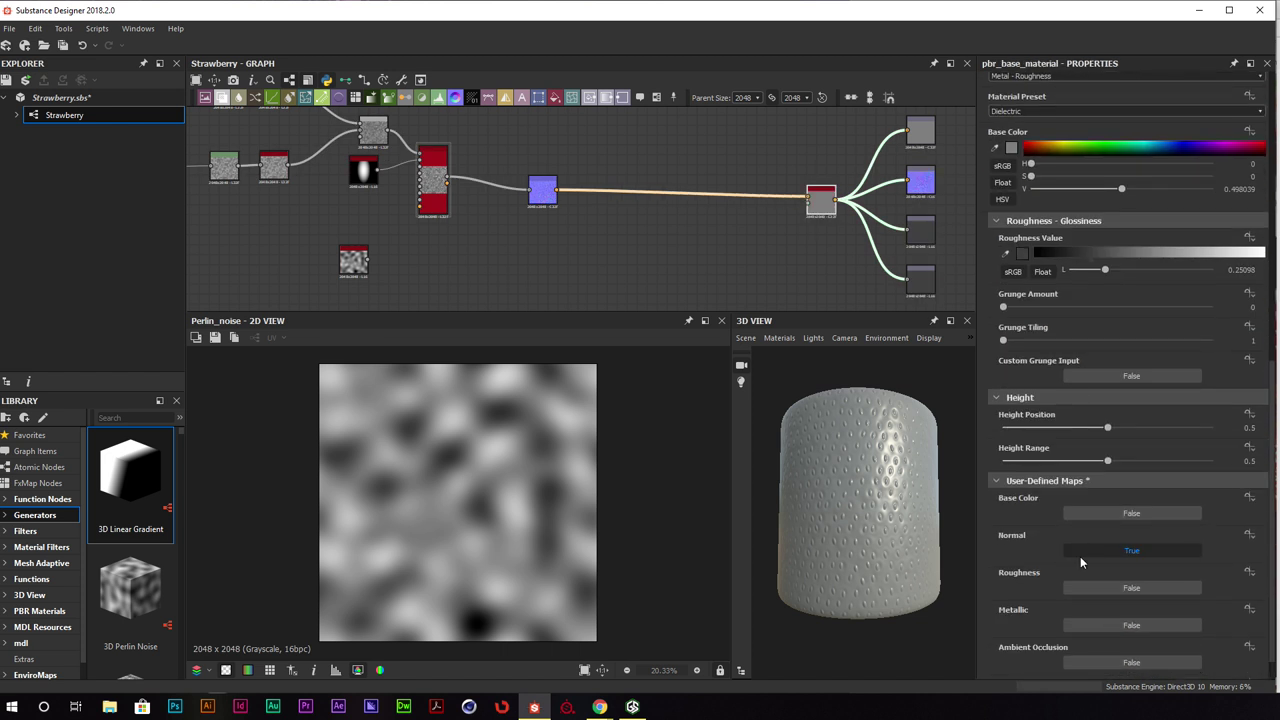
{"action": "scroll", "coordinate": [1035, 552], "scroll_direction": "down", "scroll_amount": 1}
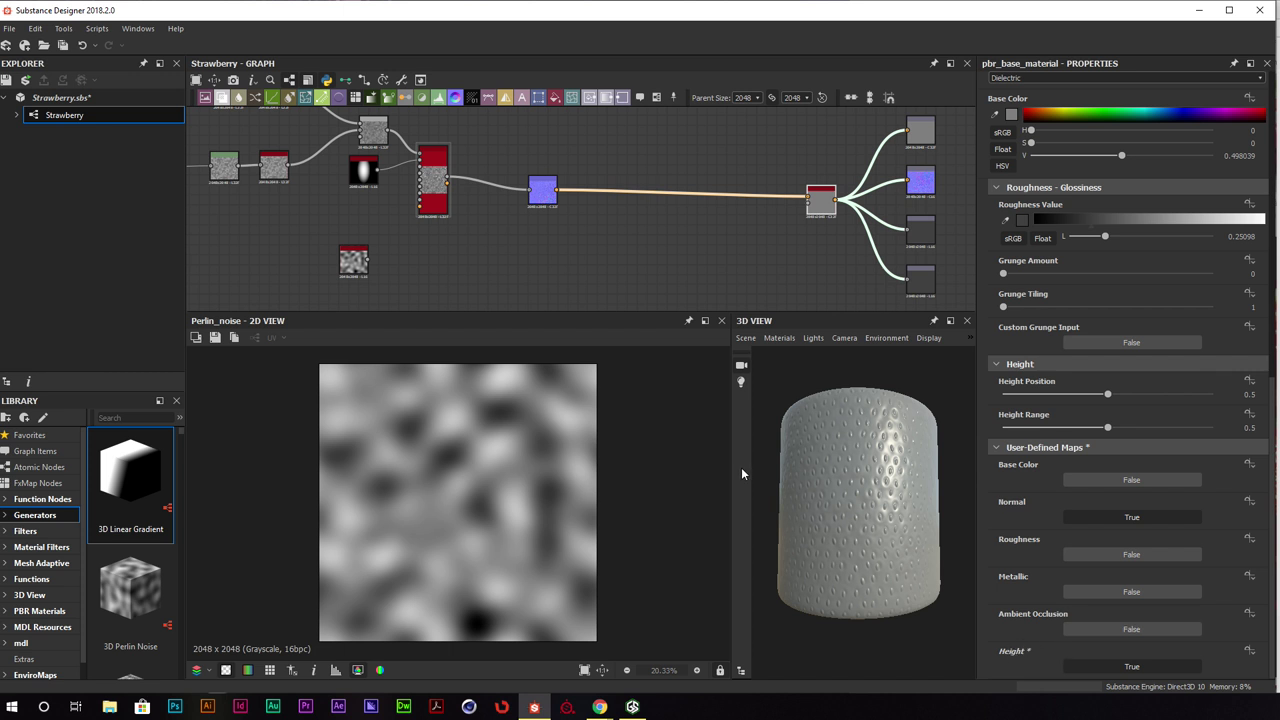
Enlarge the 3D view and connect the Perlin Noise node to the PBR base material's height input
{"action": "left_click_drag", "start_coordinate": [733, 467], "coordinate": [509, 473]}
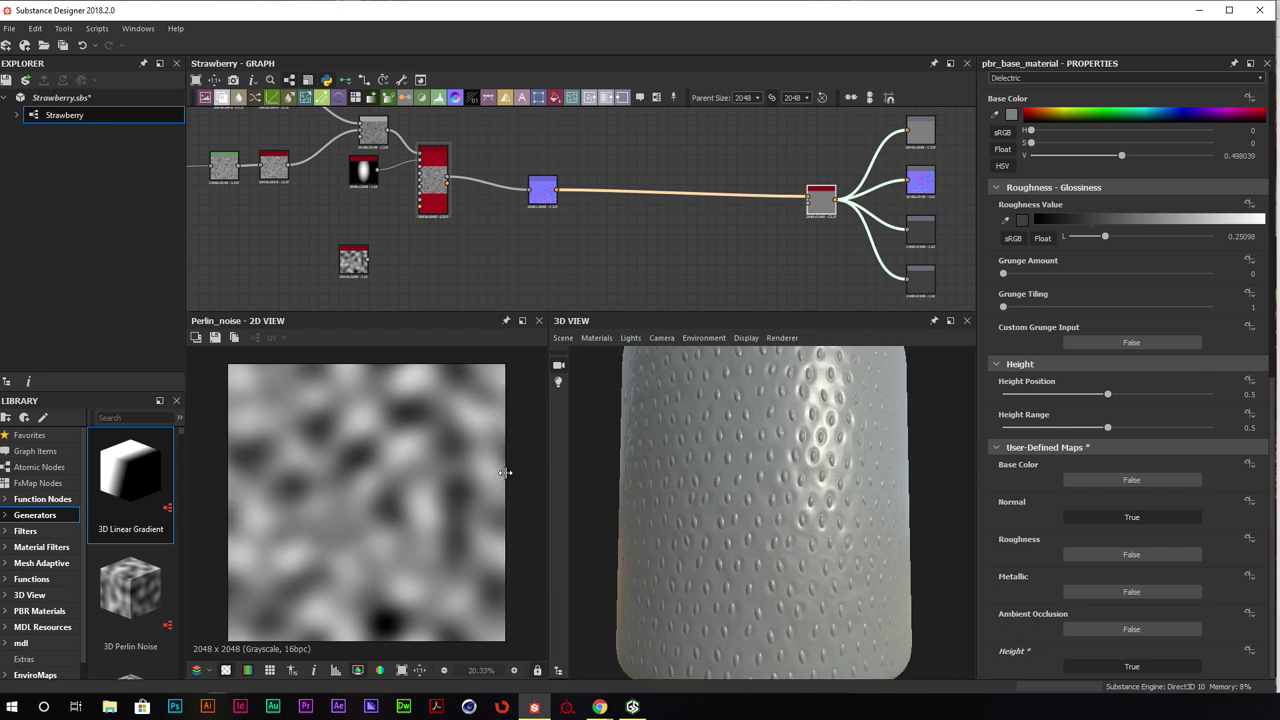
{"action": "left_click_drag", "start_coordinate": [698, 474], "coordinate": [763, 416]}
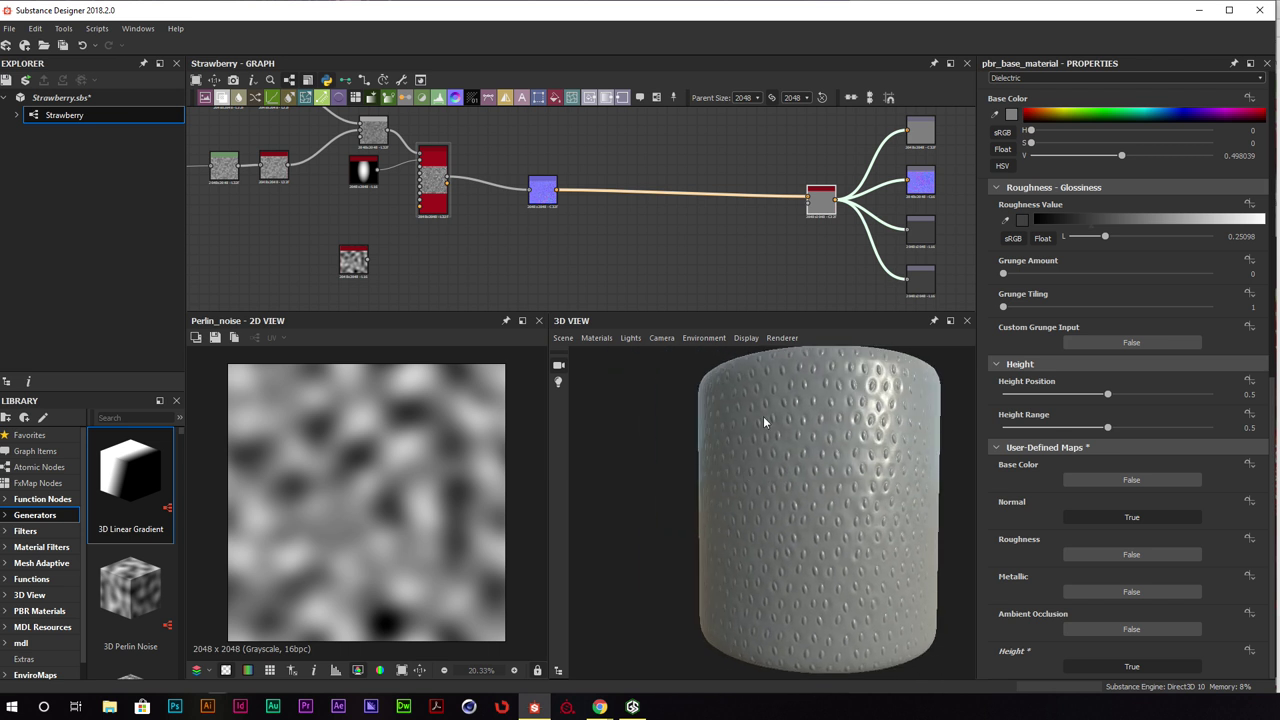
{"action": "middle_click_drag", "start_coordinate": [341, 273], "coordinate": [415, 250]}
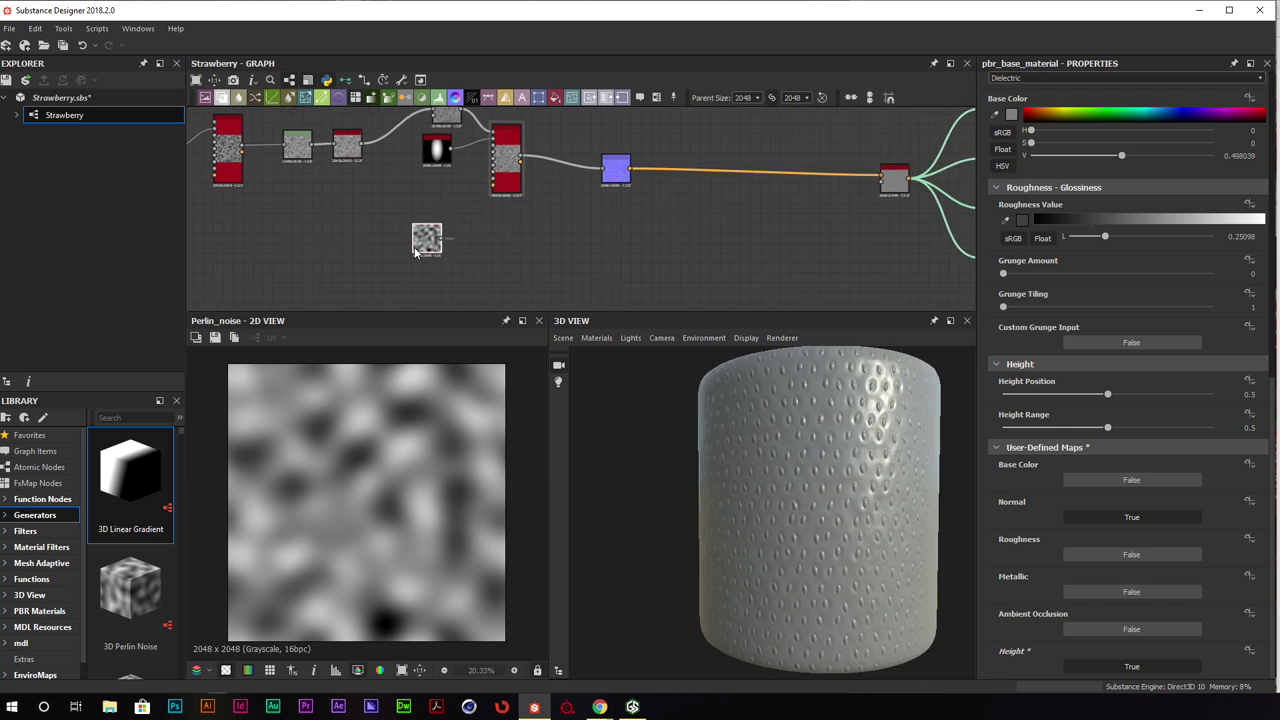
{"action": "left_click_drag", "start_coordinate": [415, 250], "coordinate": [896, 182]}
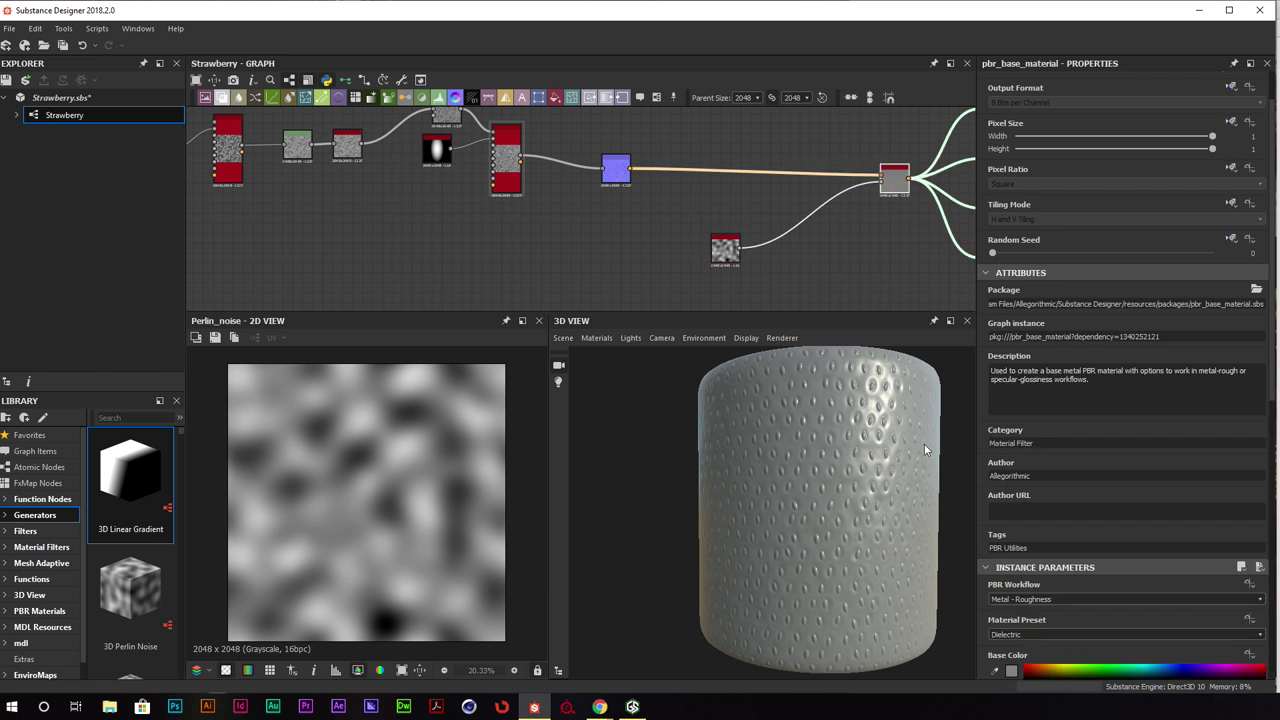
Switch the default 3D material to the physically_metallic_roughness Tesselation shader and set its height Scale to 8.1
{"action": "left_click", "coordinate": [598, 338]}
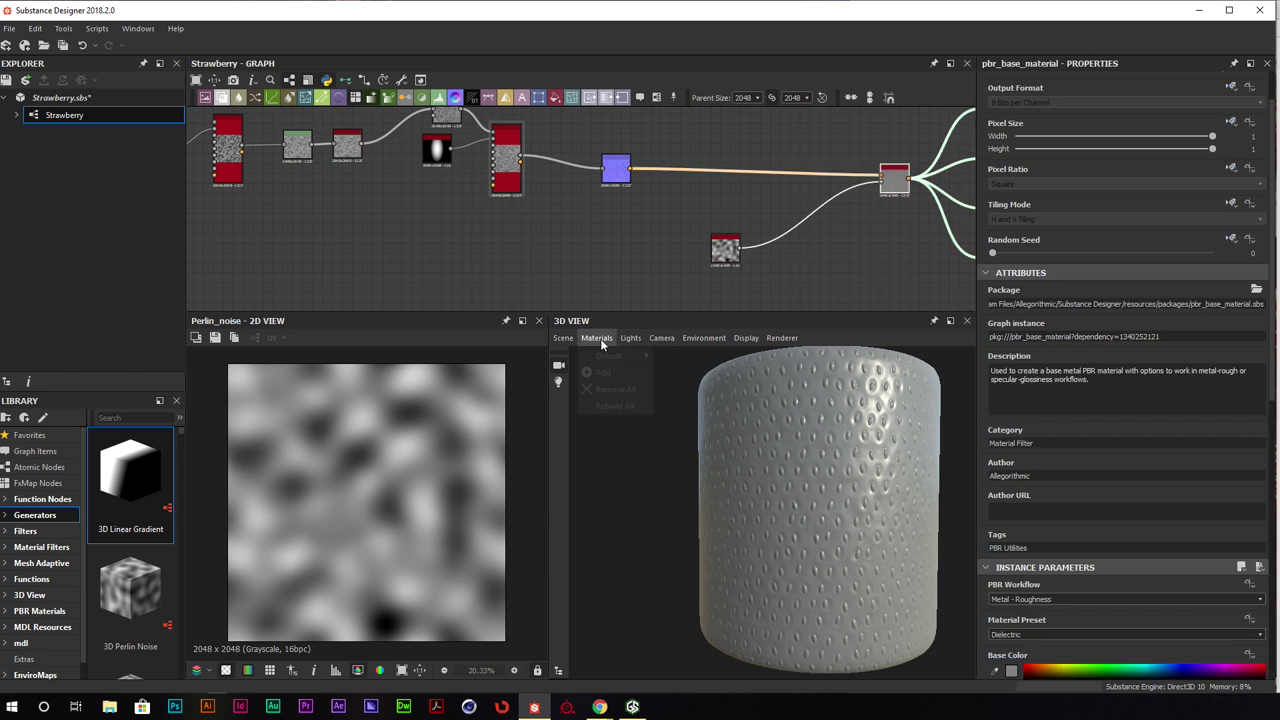
{"action": "mouse_move", "coordinate": [606, 357]}
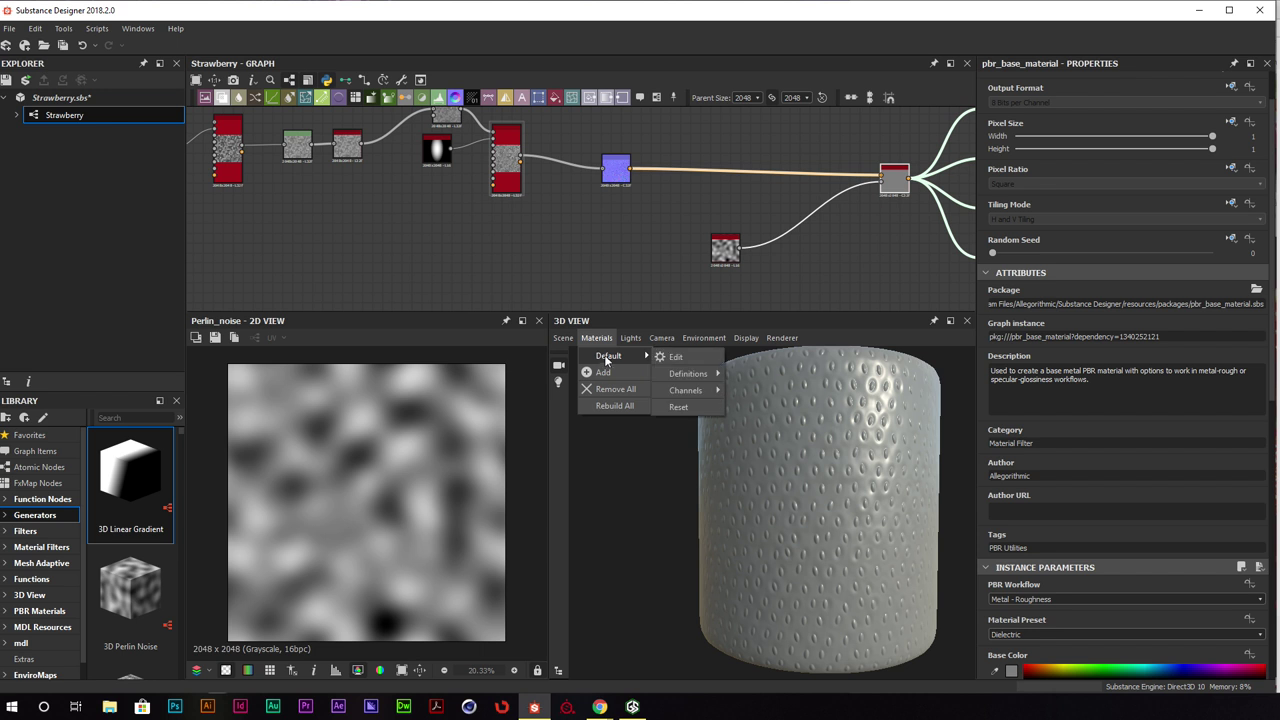
{"action": "mouse_move", "coordinate": [690, 374]}
{"action": "mouse_move", "coordinate": [779, 424]}
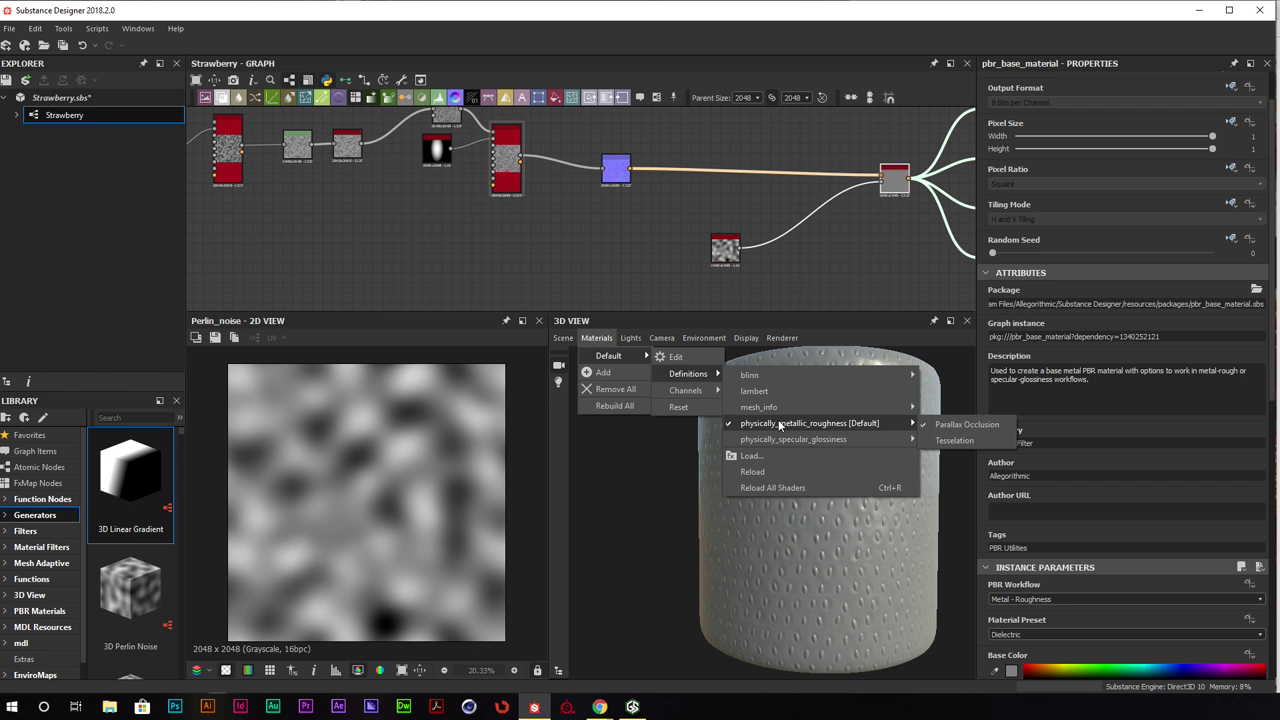
{"action": "left_click", "coordinate": [955, 440]}
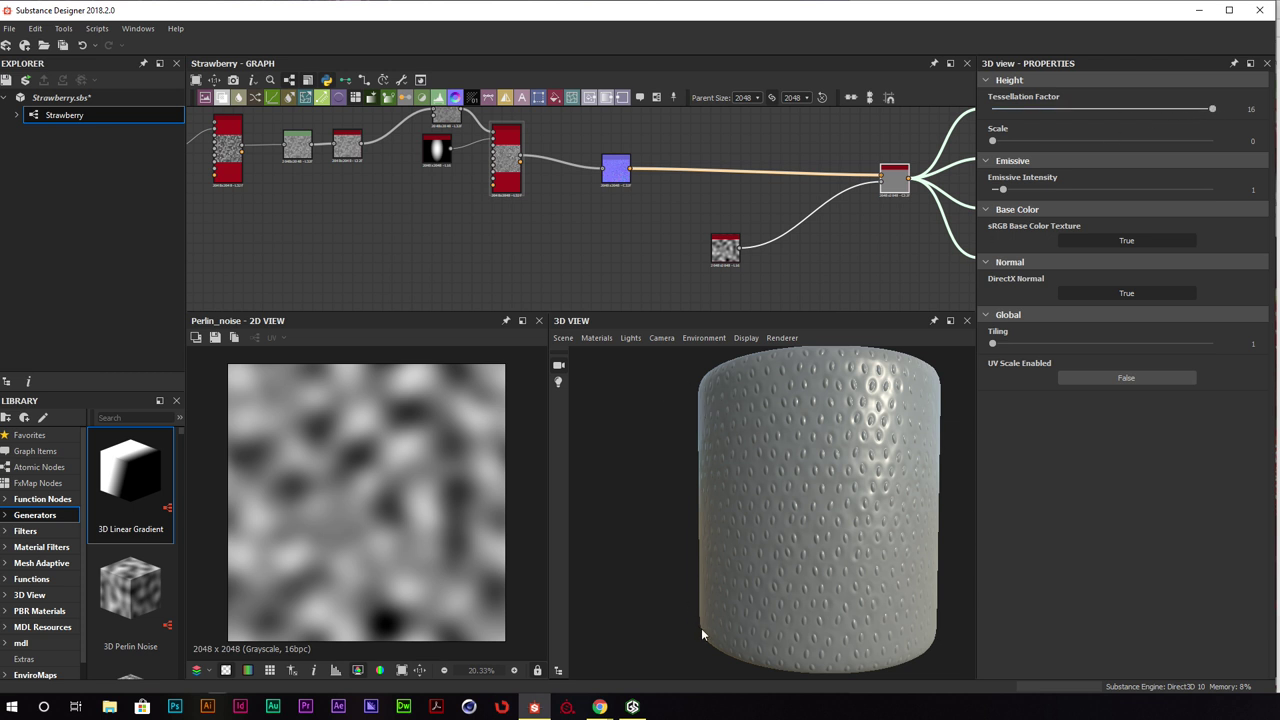
{"action": "left_click_drag", "start_coordinate": [992, 141], "coordinate": [1170, 141]}
{"action": "left_click_drag", "start_coordinate": [853, 424], "coordinate": [811, 441]}
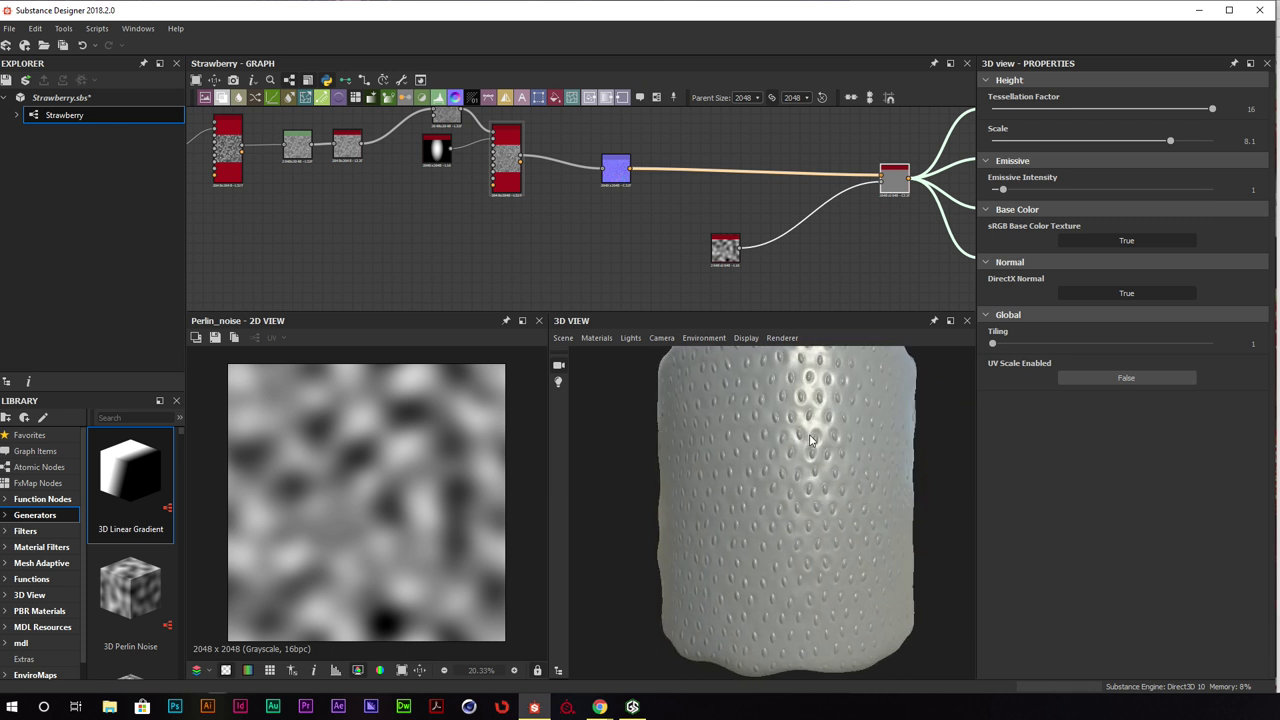
Move the Perlin Noise node back beneath the shape splatter chain, far from the PBR base material
{"action": "left_click", "coordinate": [718, 252]}
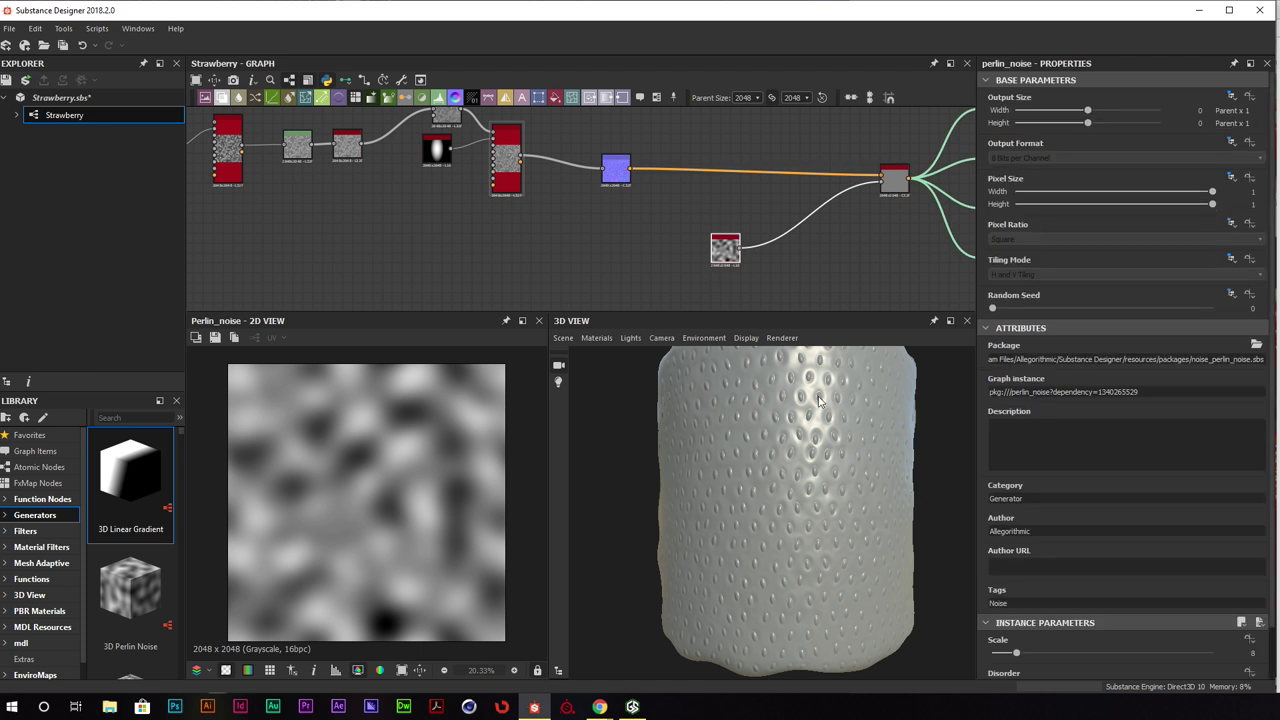
{"action": "middle_click_drag", "start_coordinate": [680, 213], "coordinate": [756, 208]}
{"action": "left_click_drag", "start_coordinate": [798, 250], "coordinate": [467, 258]}
{"action": "middle_click_drag", "start_coordinate": [370, 187], "coordinate": [436, 197]}
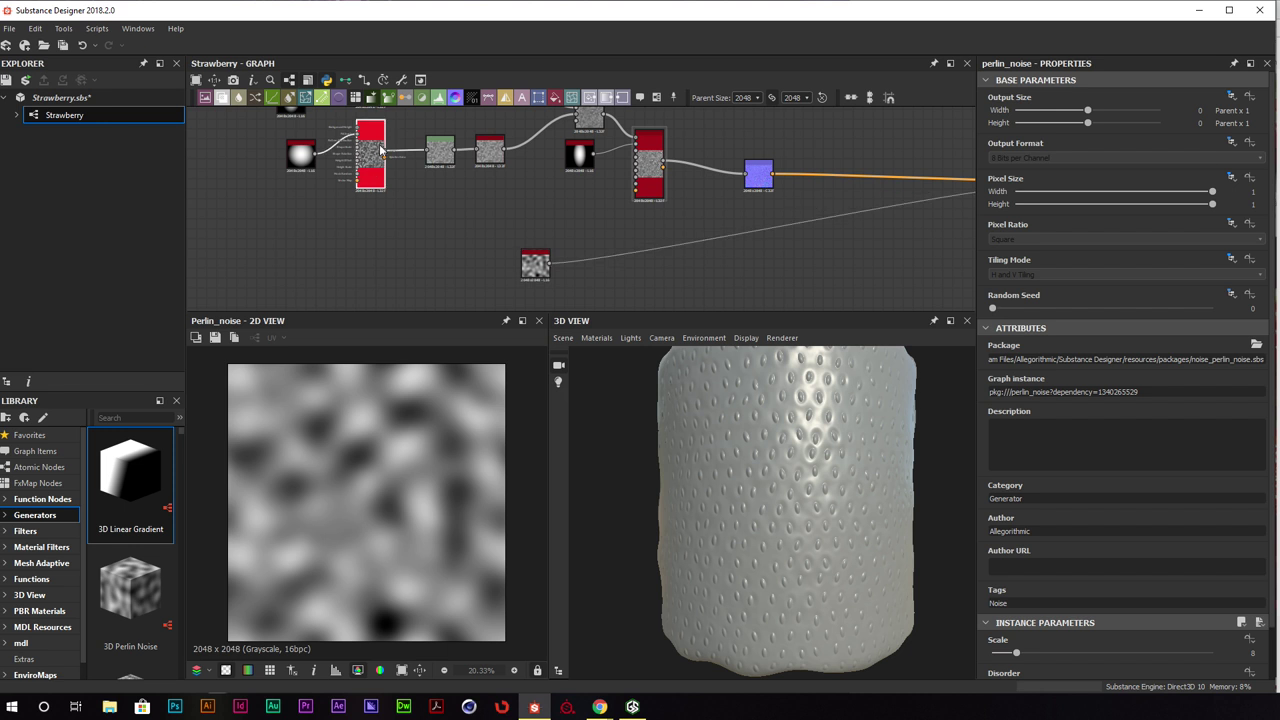
Add a Blend node with the Perlin Noise as foreground and the lower first-stage Shape Splatter's height as background
{"action": "left_click", "coordinate": [365, 177]}
{"action": "left_click", "coordinate": [476, 216]}
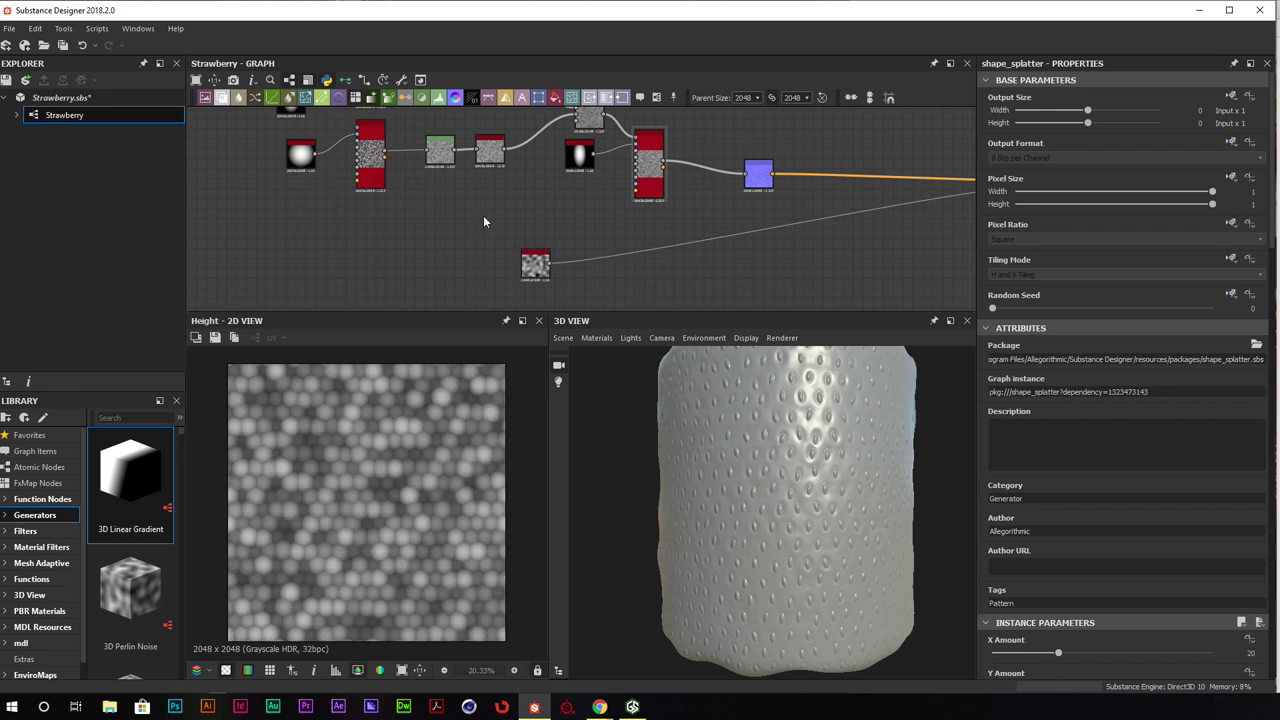
{"action": "key", "text": "space"}
{"action": "key", "text": "Escape"}
{"action": "left_click_drag", "start_coordinate": [484, 217], "coordinate": [567, 249]}
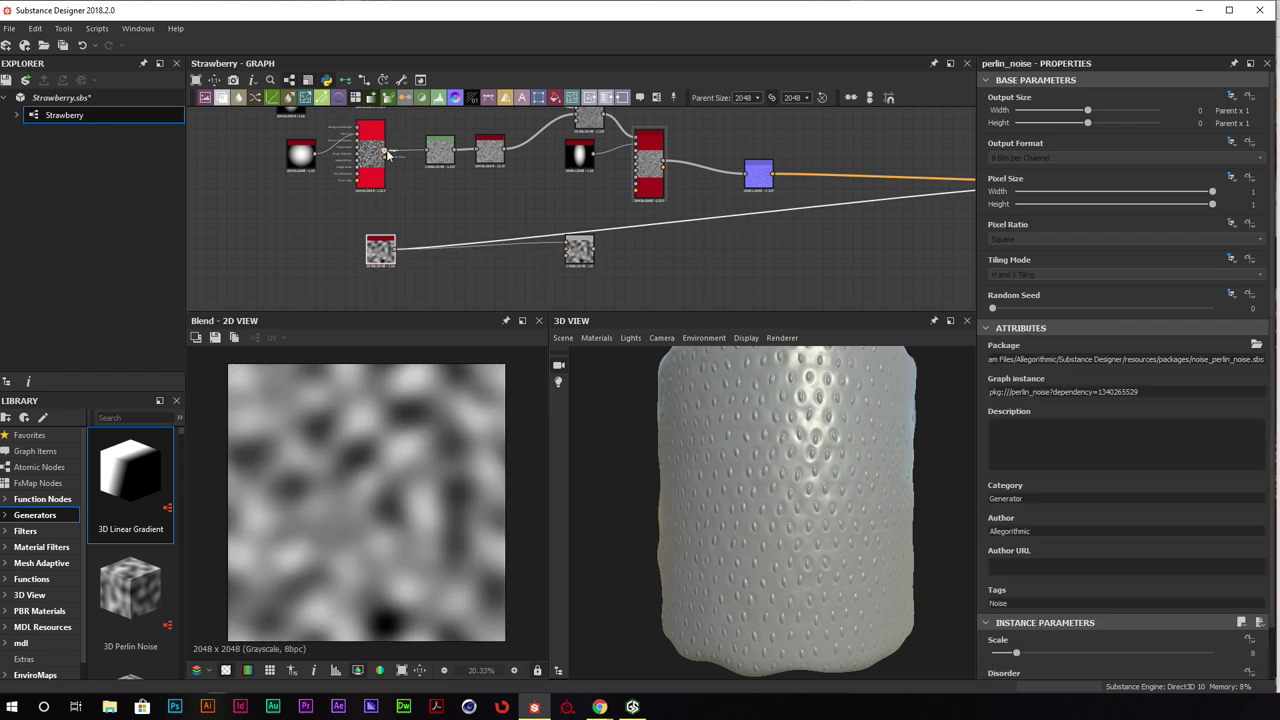
{"action": "left_click_drag", "start_coordinate": [388, 156], "coordinate": [572, 254]}
{"action": "double_click", "coordinate": [376, 149]}
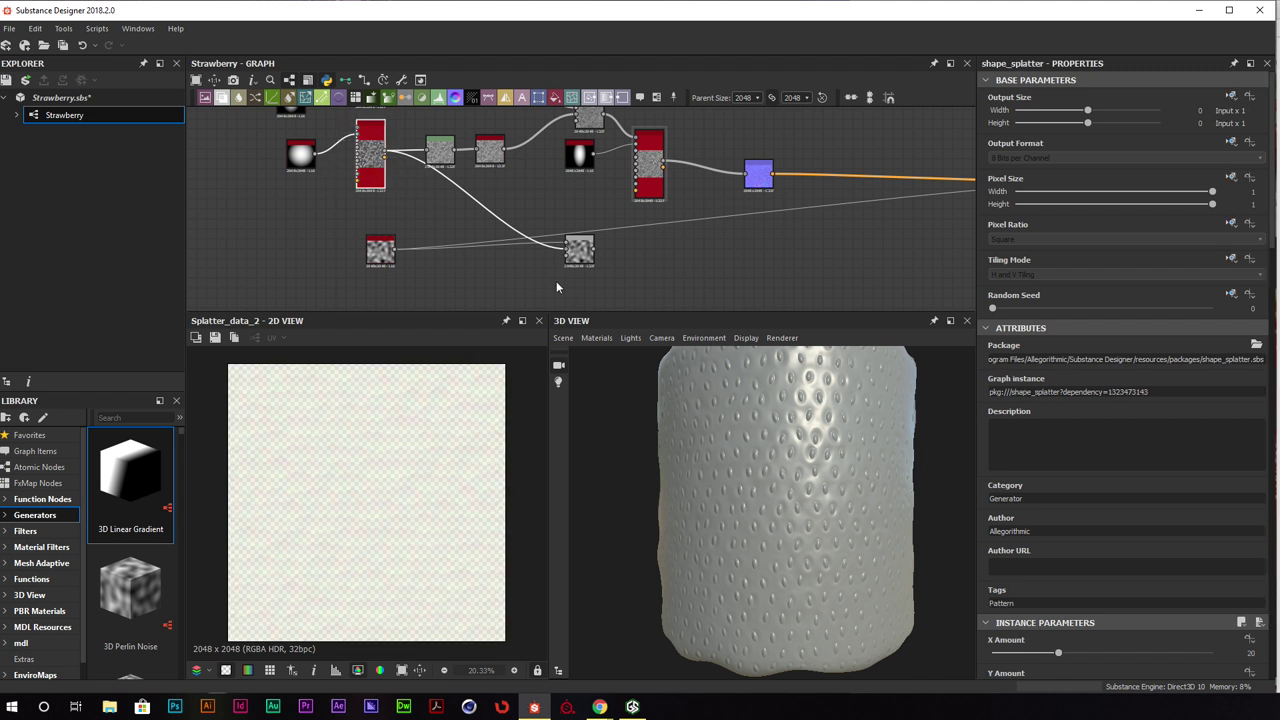
Set the new Blend node's opacity to 0.83, keeping the Copy blending mode
{"action": "double_click", "coordinate": [580, 250]}
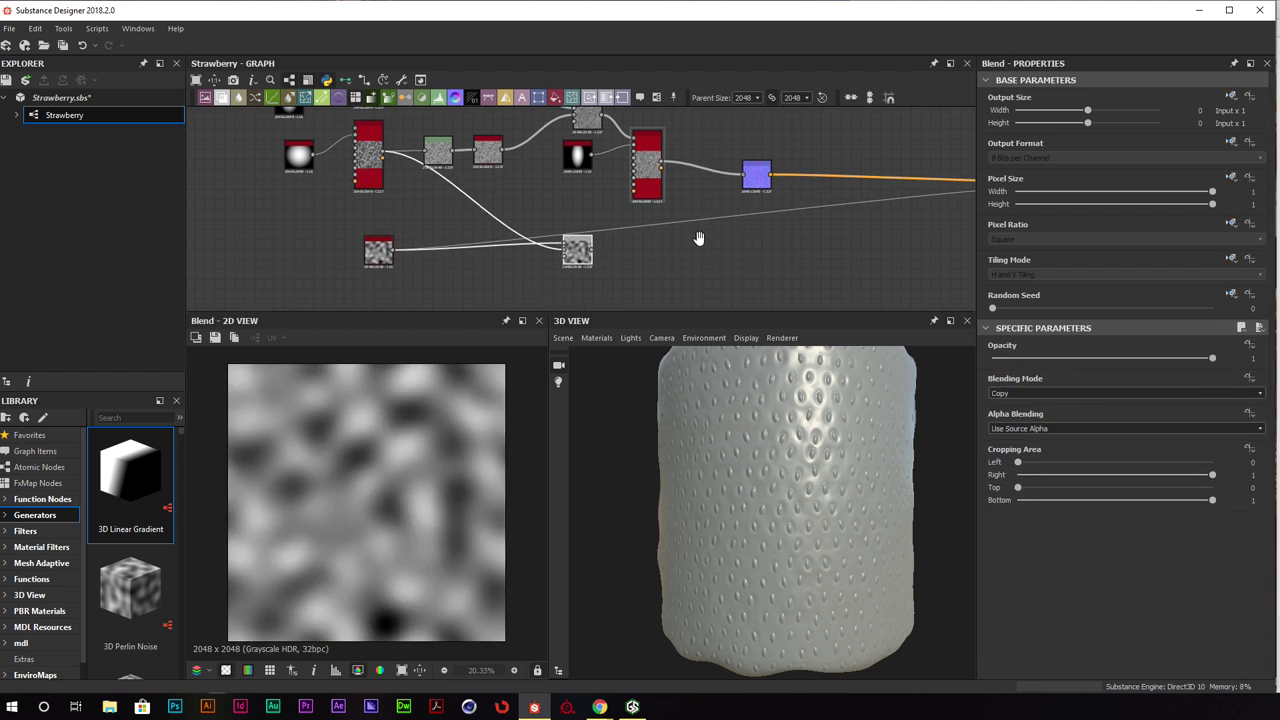
{"action": "middle_click_drag", "start_coordinate": [584, 257], "coordinate": [480, 257]}
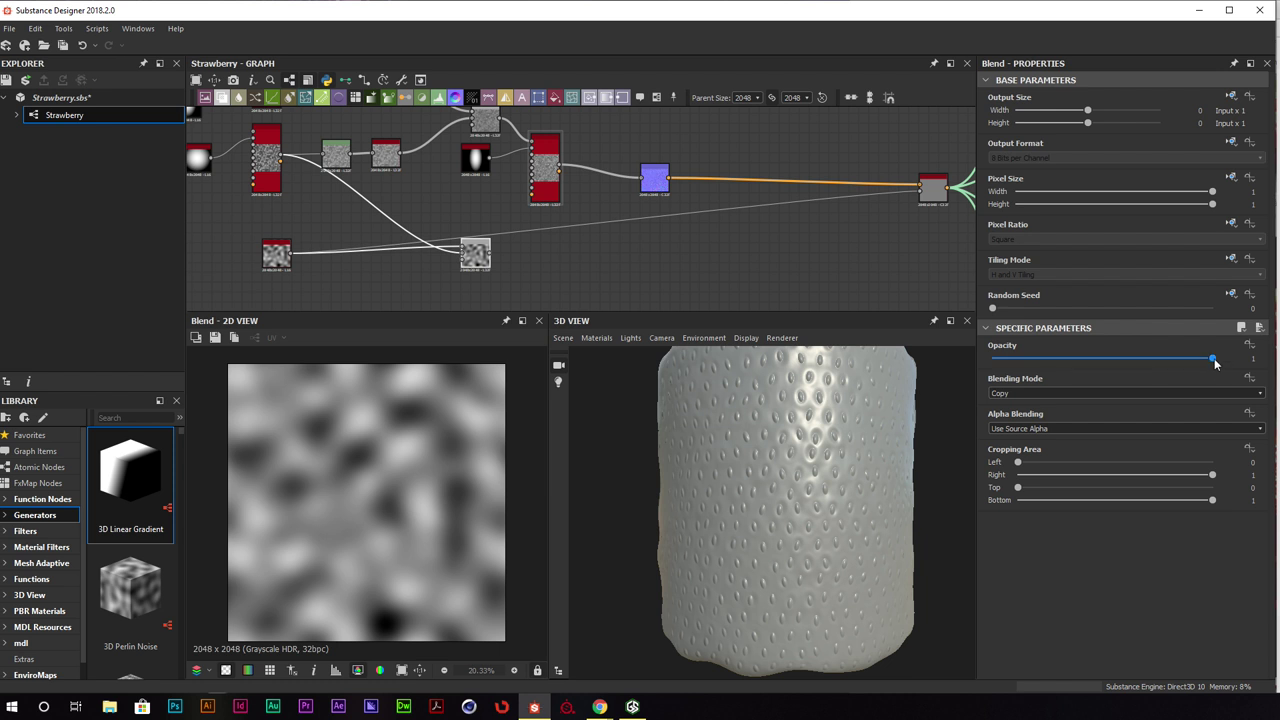
{"action": "left_click_drag", "start_coordinate": [1212, 358], "coordinate": [1174, 360]}
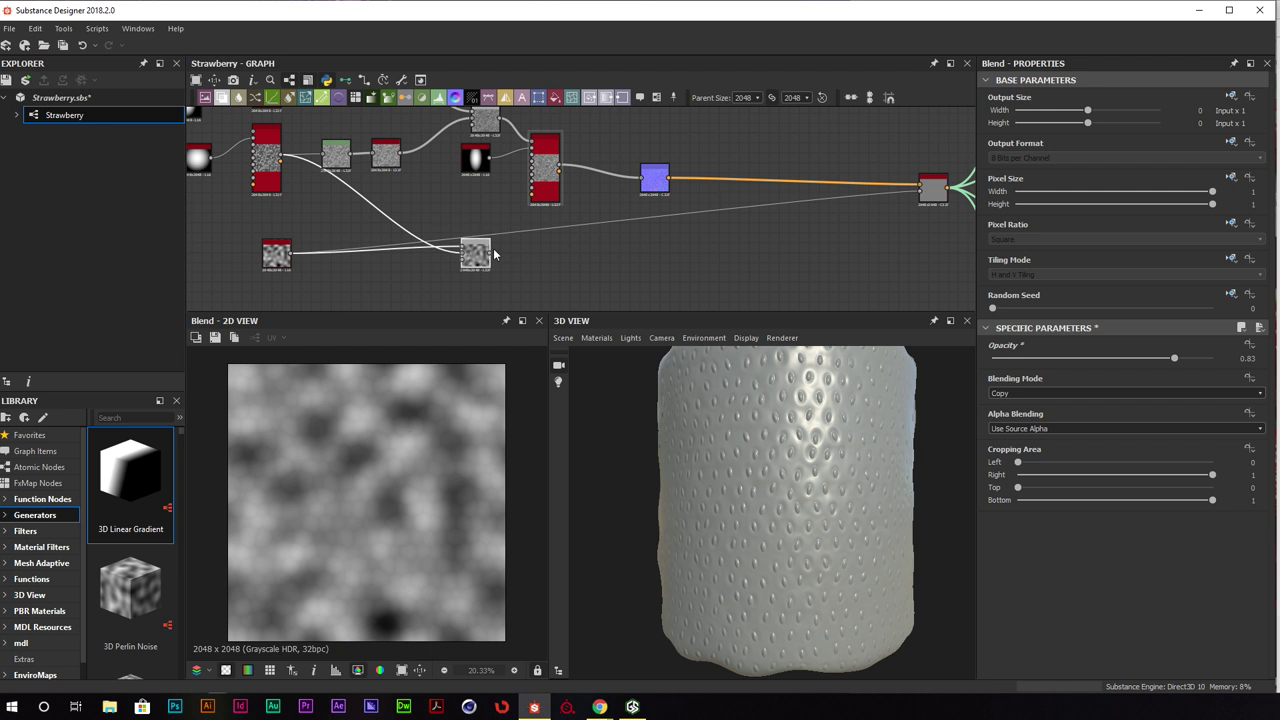
Connect the noise Blend to the PBR base material's height input and inspect the displaced surface of the cylinder
{"action": "left_click_drag", "start_coordinate": [496, 255], "coordinate": [920, 190]}
{"action": "scroll", "coordinate": [792, 445], "scroll_direction": "up", "scroll_amount": 3}
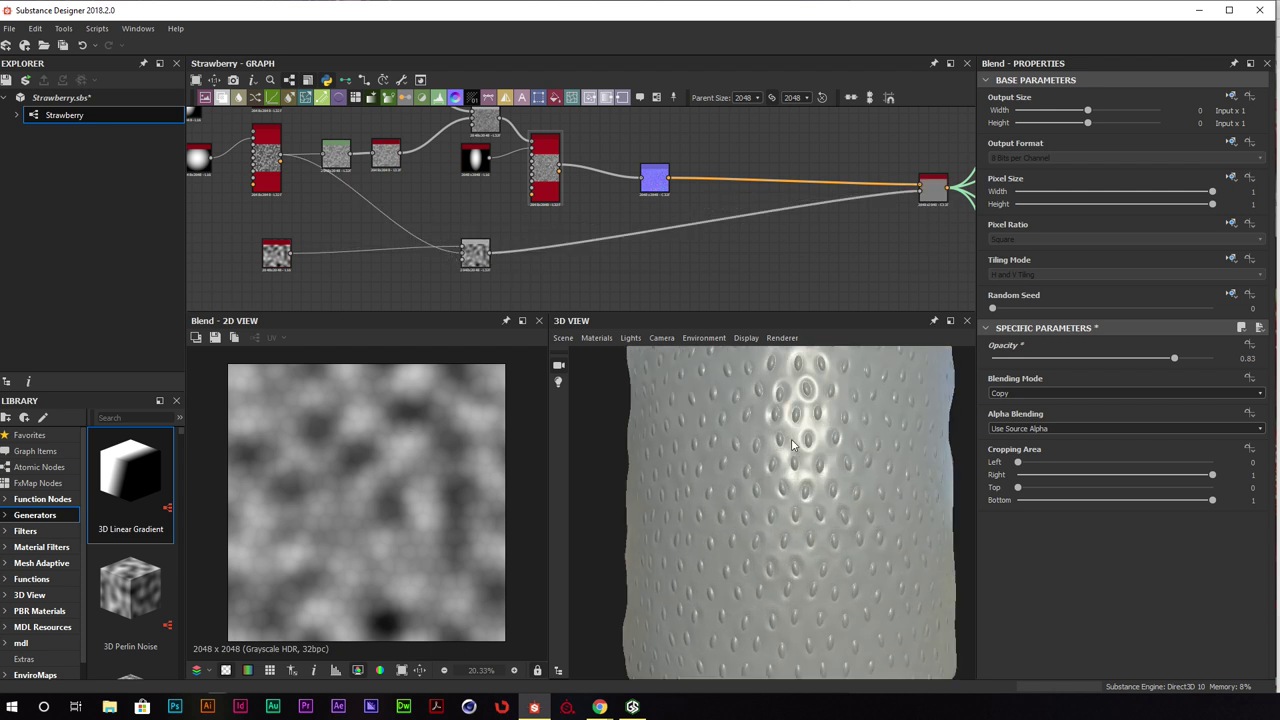
{"action": "left_click_drag", "start_coordinate": [792, 445], "coordinate": [858, 376]}
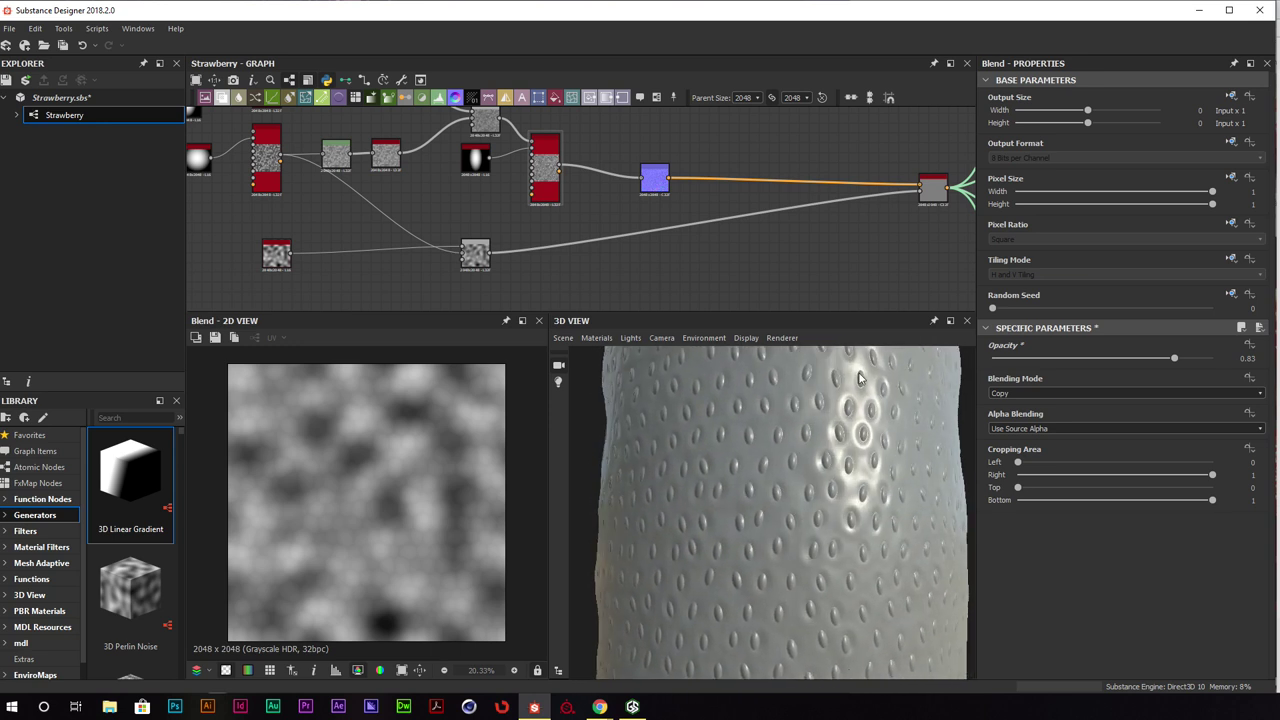
{"action": "scroll", "coordinate": [845, 525], "scroll_direction": "down", "scroll_amount": 4}
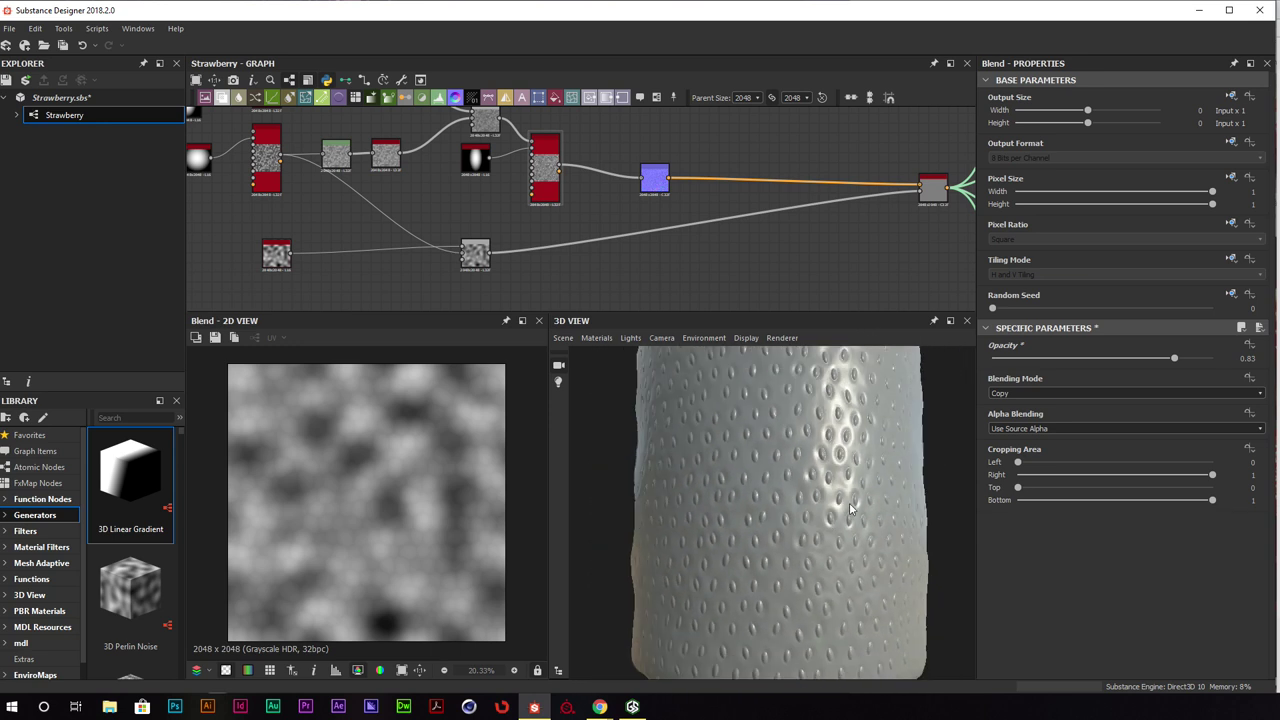
{"action": "mouse_move", "coordinate": [843, 493]}
{"action": "left_mouse_down"}
{"action": "mouse_move", "coordinate": [832, 530]}
{"action": "mouse_move", "coordinate": [824, 484]}
{"action": "left_mouse_up"}
{"action": "scroll", "coordinate": [646, 257], "scroll_direction": "down", "scroll_amount": 2}
Shift all the shape, splatter and blend nodes as a group slightly farther from the Normal node
{"action": "middle_click_drag", "start_coordinate": [658, 197], "coordinate": [671, 215]}
{"action": "left_click_drag", "start_coordinate": [595, 110], "coordinate": [205, 288]}
{"action": "left_click_drag", "start_coordinate": [590, 221], "coordinate": [562, 232]}
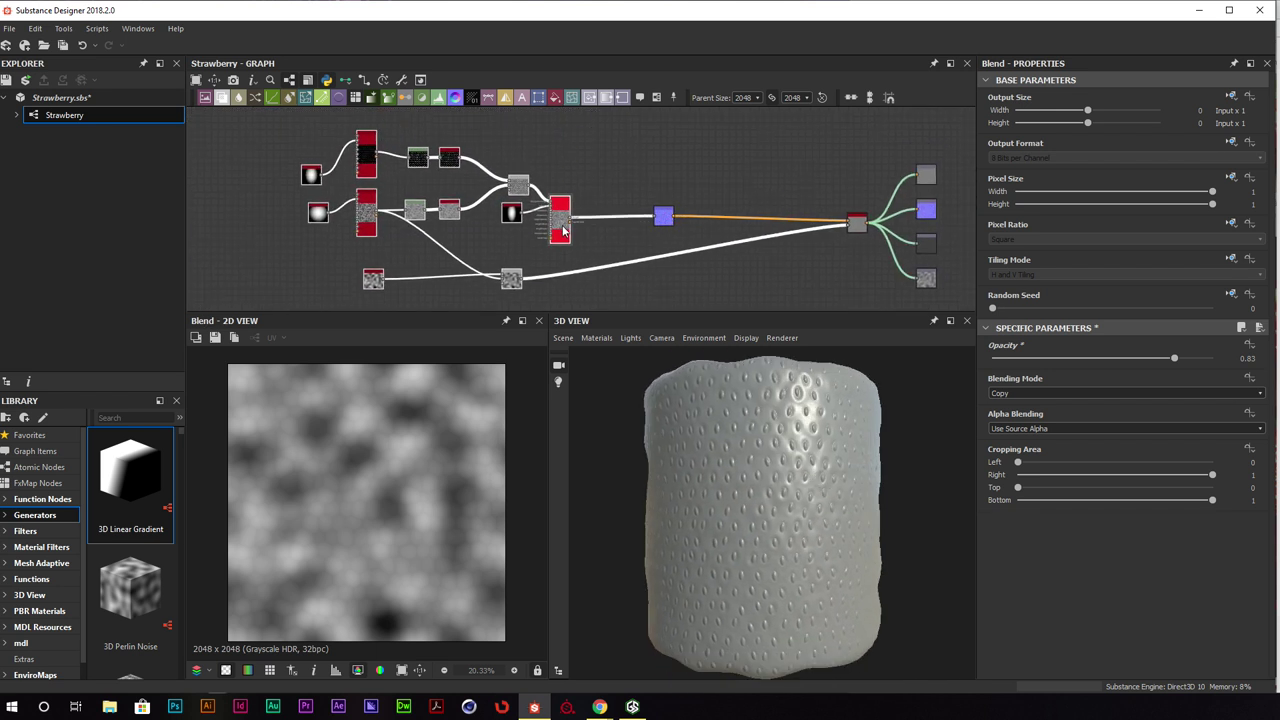
{"action": "left_click_drag", "start_coordinate": [729, 444], "coordinate": [786, 443]}
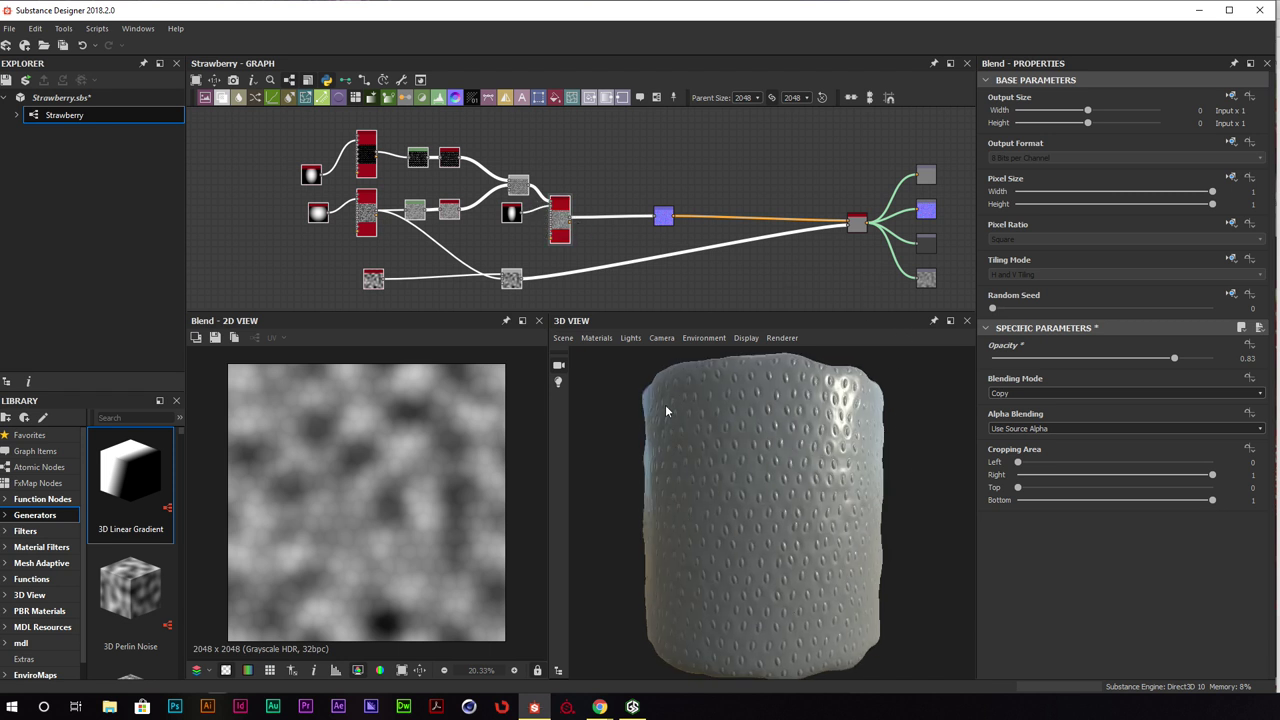
{"action": "scroll", "coordinate": [670, 175], "scroll_direction": "up", "scroll_amount": 1}
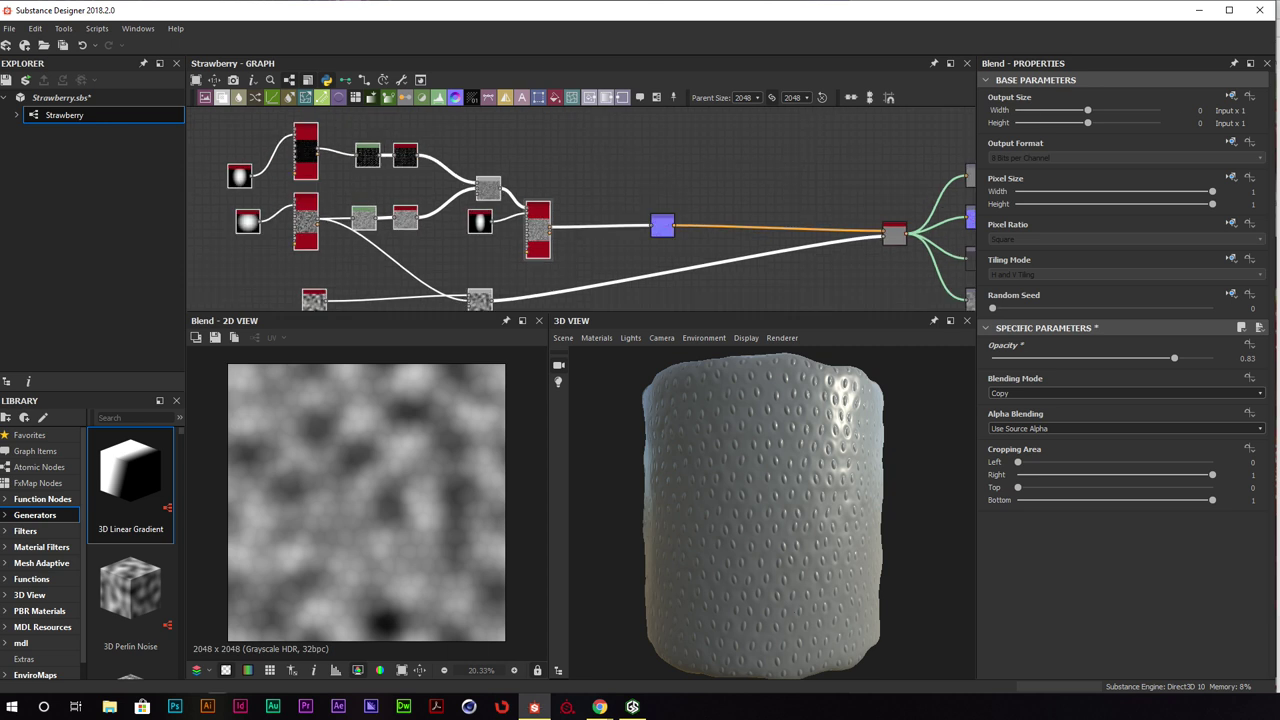
Switch to Chrome and examine the skin and seeds up close in the strawberries.jpg reference photo
{"action": "left_click", "coordinate": [599, 707]}
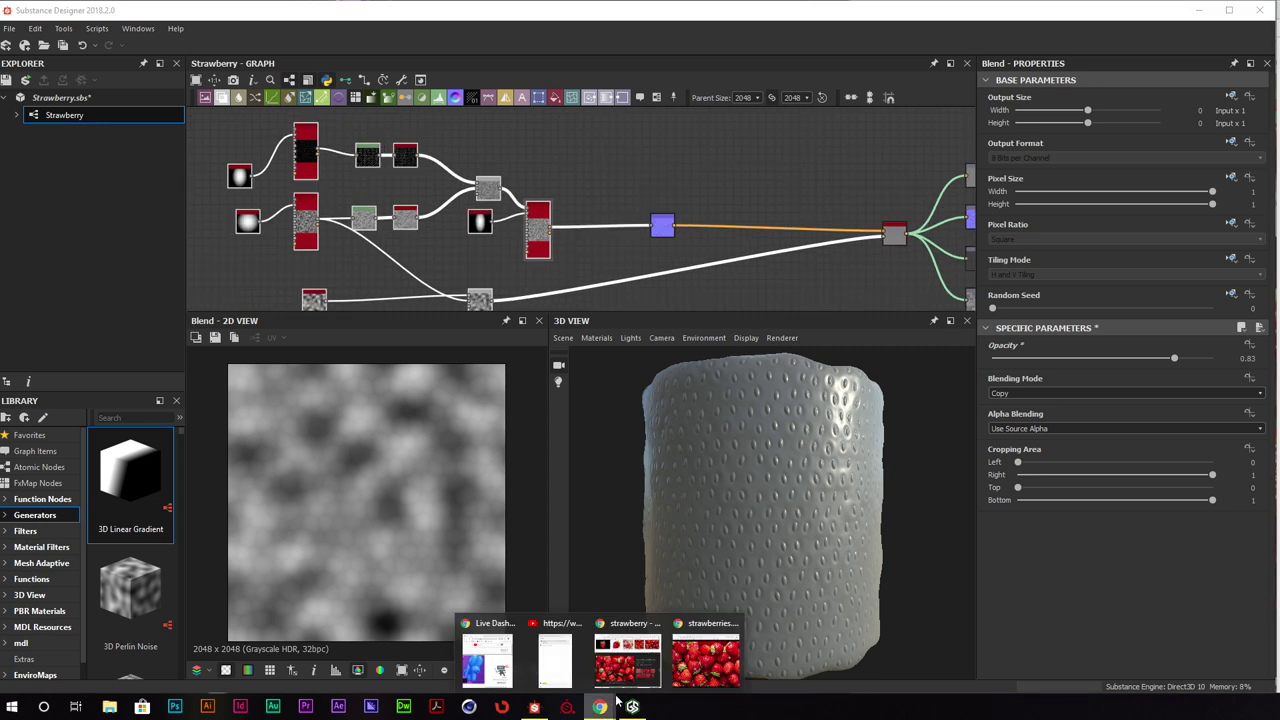
{"action": "left_click", "coordinate": [719, 665]}
{"action": "left_click_drag", "start_coordinate": [1276, 14], "coordinate": [794, 85]}
{"action": "left_click_drag", "start_coordinate": [748, 525], "coordinate": [748, 673]}
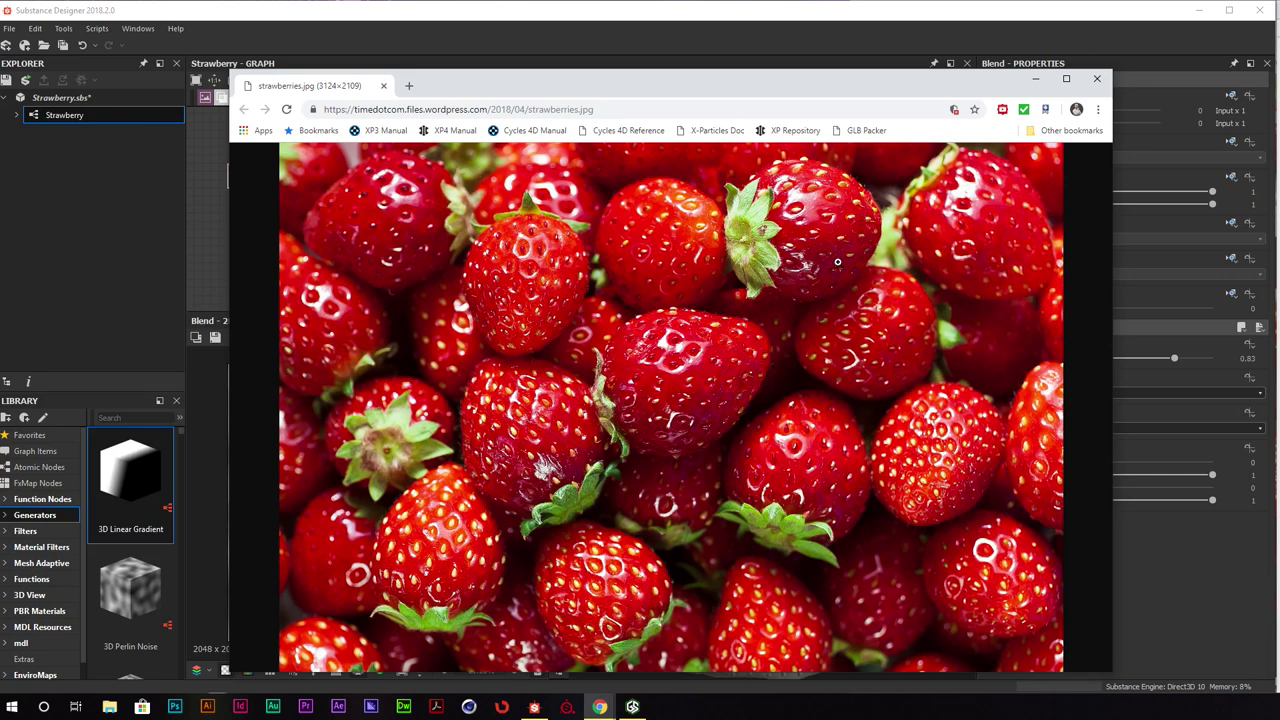
{"action": "left_click", "coordinate": [822, 220]}
{"action": "scroll", "coordinate": [675, 346], "scroll_direction": "down", "scroll_amount": 5}
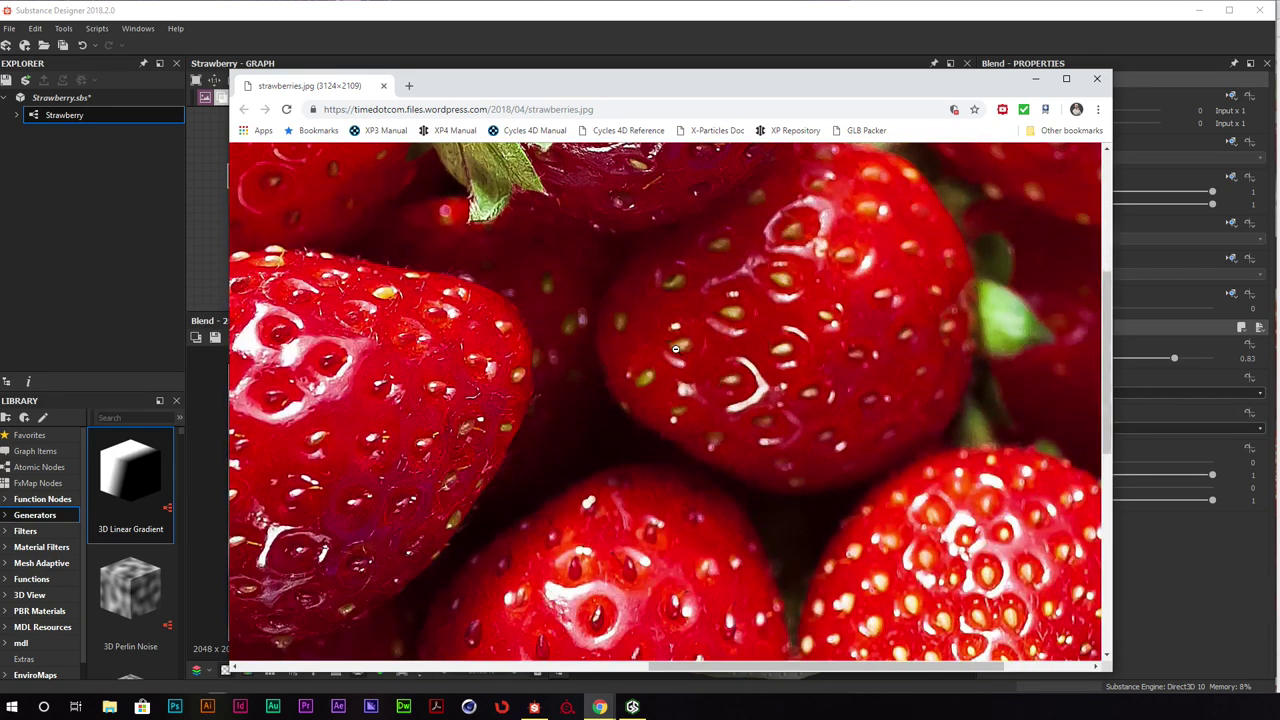
Examine the seeds and glossy skin of the other strawberries in the lower part of the reference photo
{"action": "scroll", "coordinate": [675, 346], "scroll_direction": "down", "scroll_amount": 2}
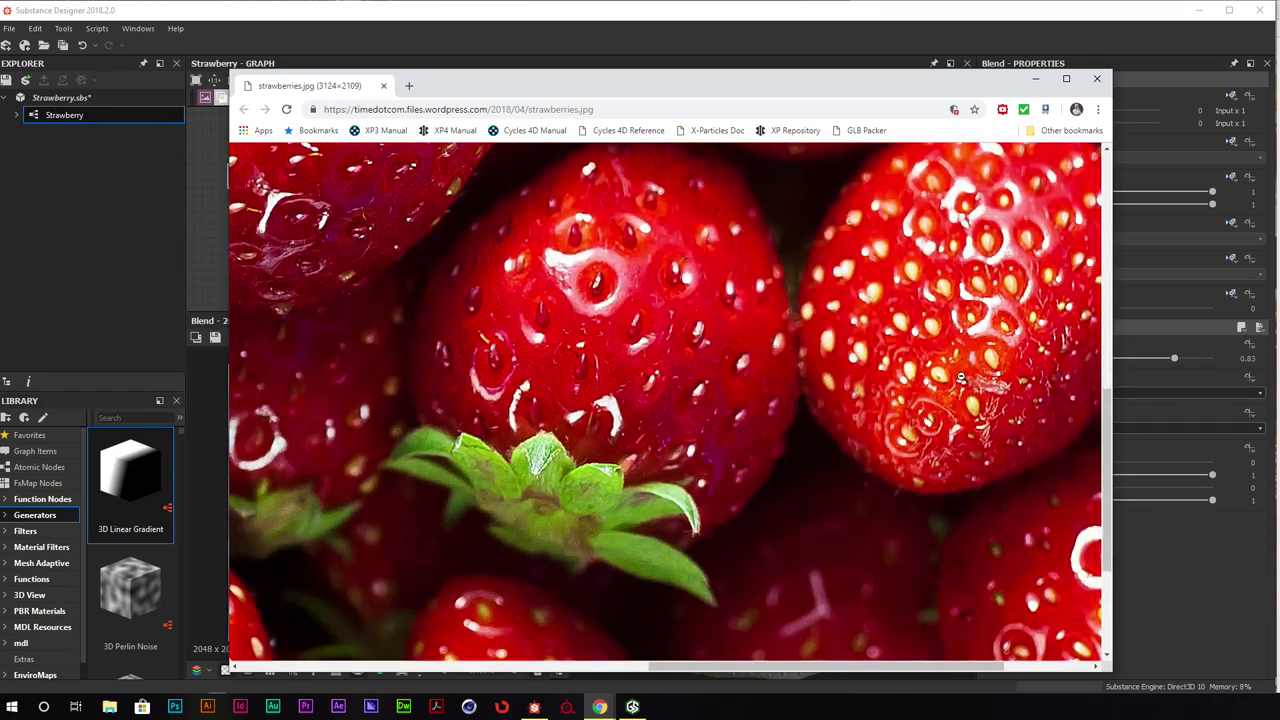
{"action": "scroll", "coordinate": [961, 376], "scroll_direction": "down", "scroll_amount": 2}
{"action": "scroll", "coordinate": [961, 376], "scroll_direction": "down", "scroll_amount": 1}
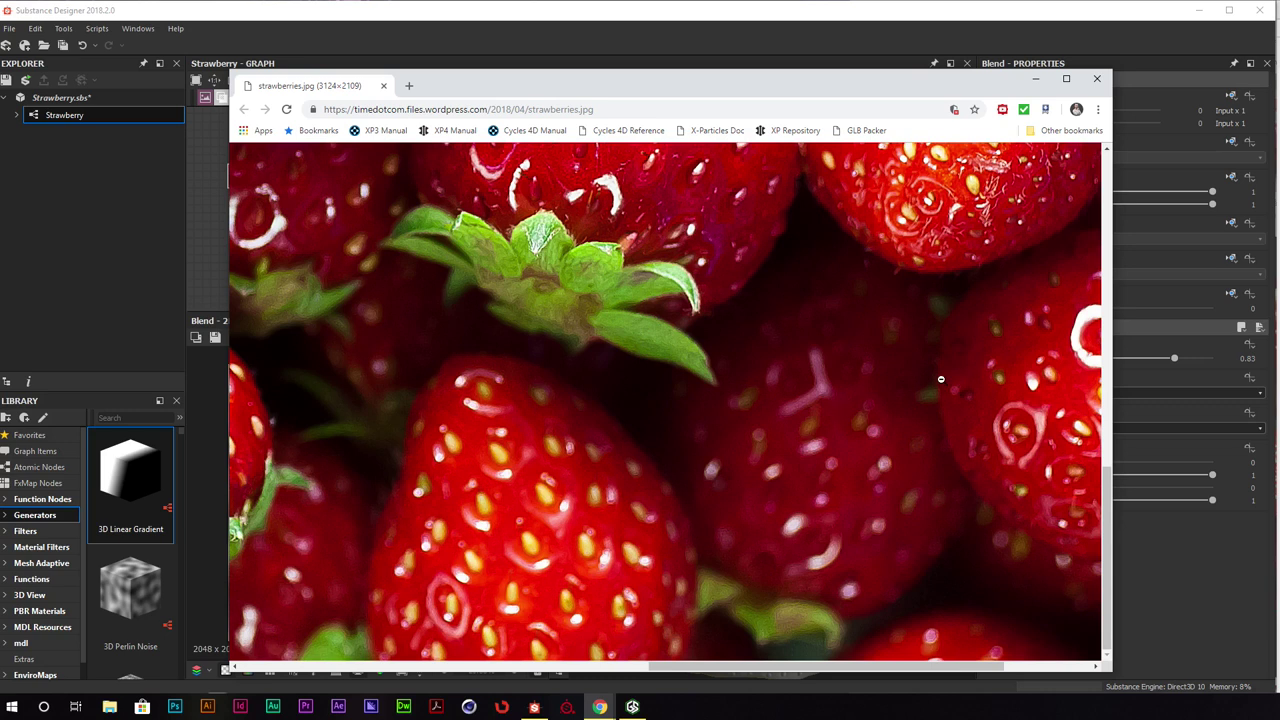
{"action": "left_click_drag", "start_coordinate": [721, 666], "coordinate": [467, 666]}
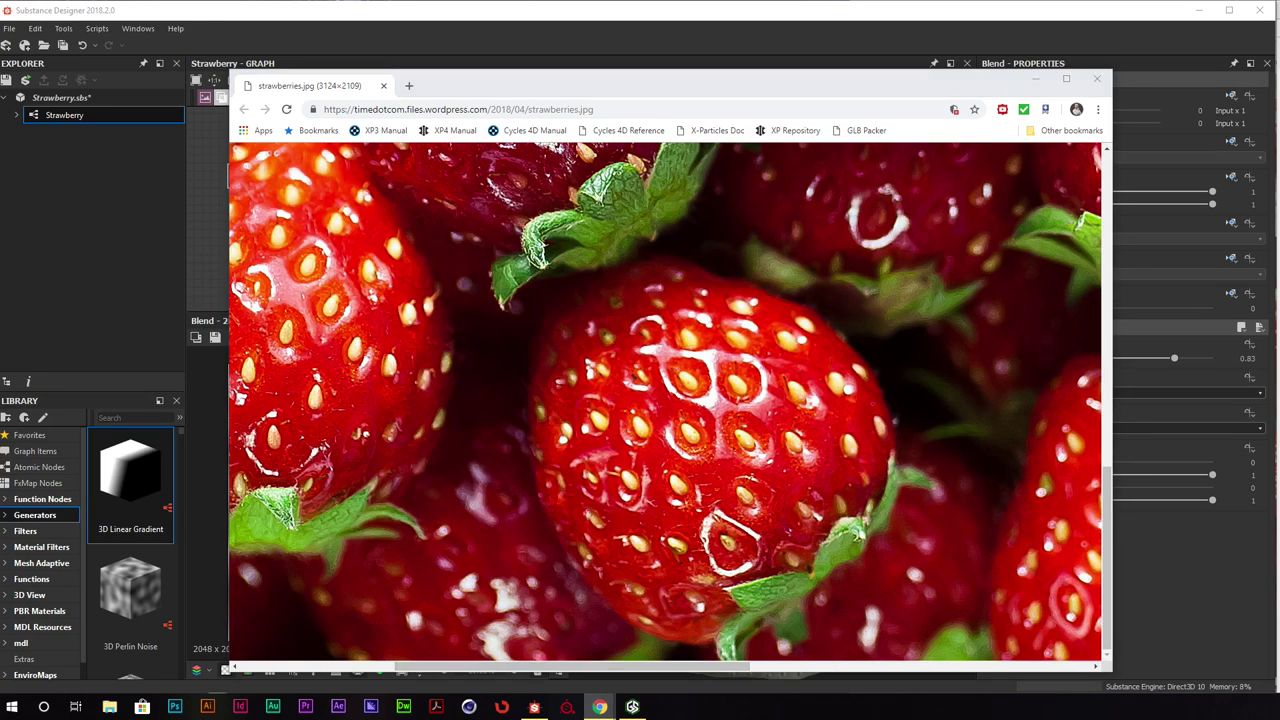
Bring up the Google Images window and search it for "strawberry organic"
{"action": "mouse_move", "coordinate": [602, 703]}
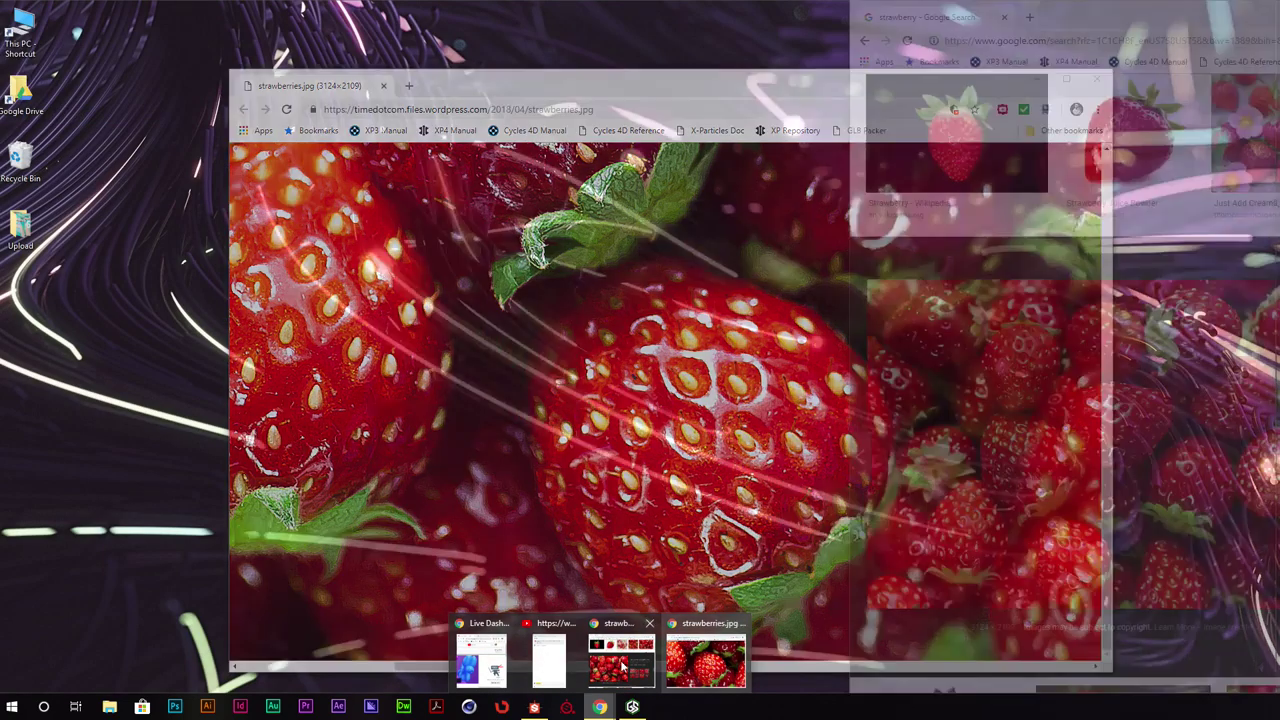
{"action": "left_click", "coordinate": [705, 660]}
{"action": "left_click_drag", "start_coordinate": [1150, 37], "coordinate": [833, 119]}
{"action": "scroll", "coordinate": [1009, 448], "scroll_direction": "up", "scroll_amount": 3}
{"action": "left_click", "coordinate": [599, 184]}
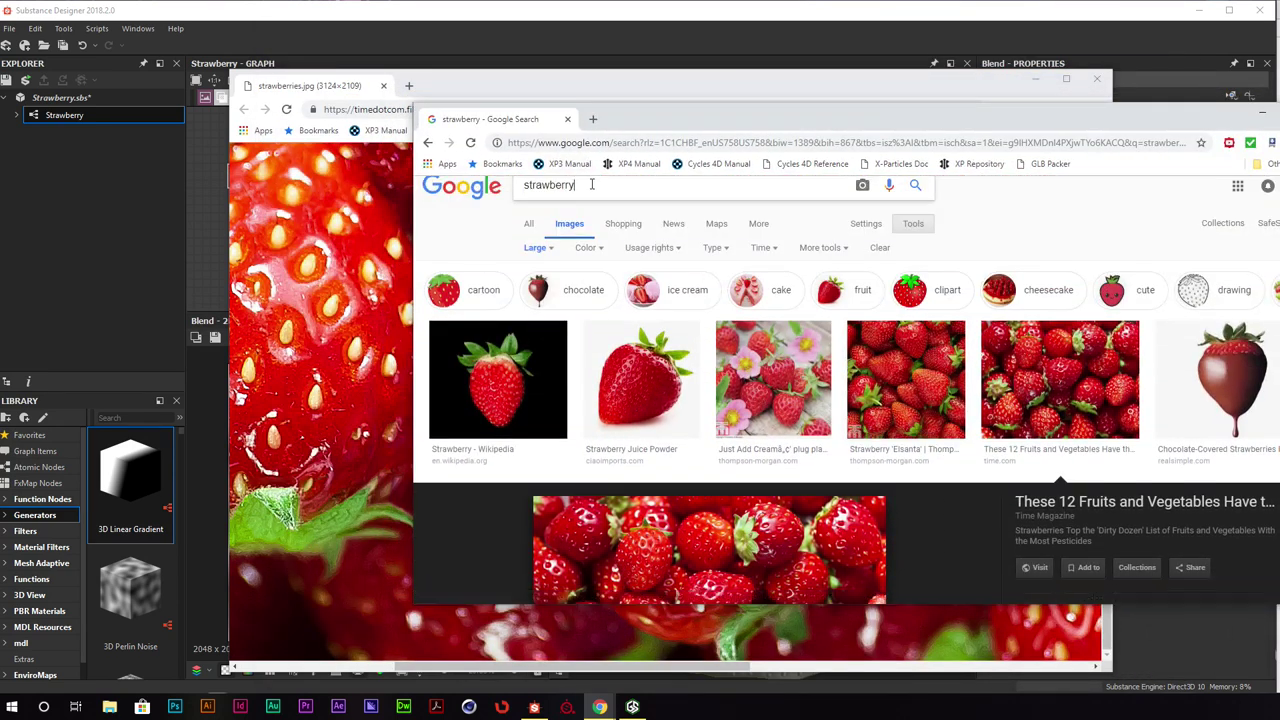
{"action": "type", "text": "organic"}
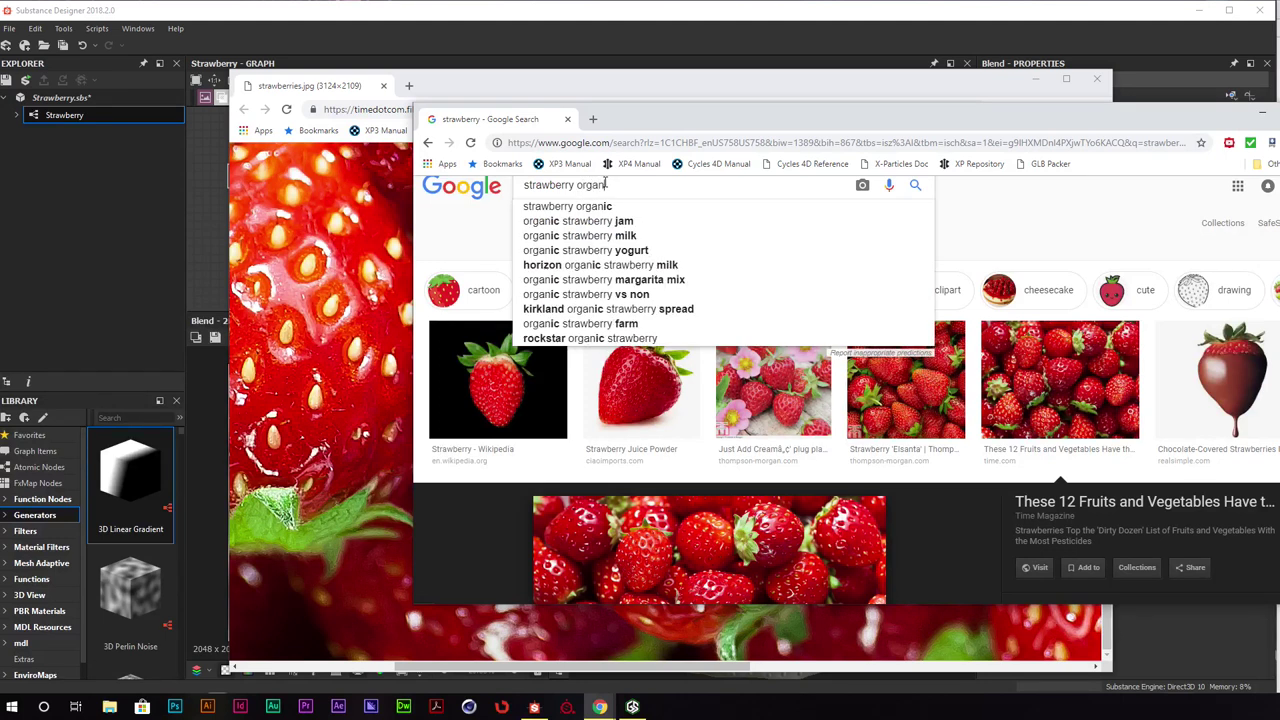
{"action": "key", "text": "Return"}
{"action": "scroll", "coordinate": [670, 367], "scroll_direction": "down", "scroll_amount": 3}
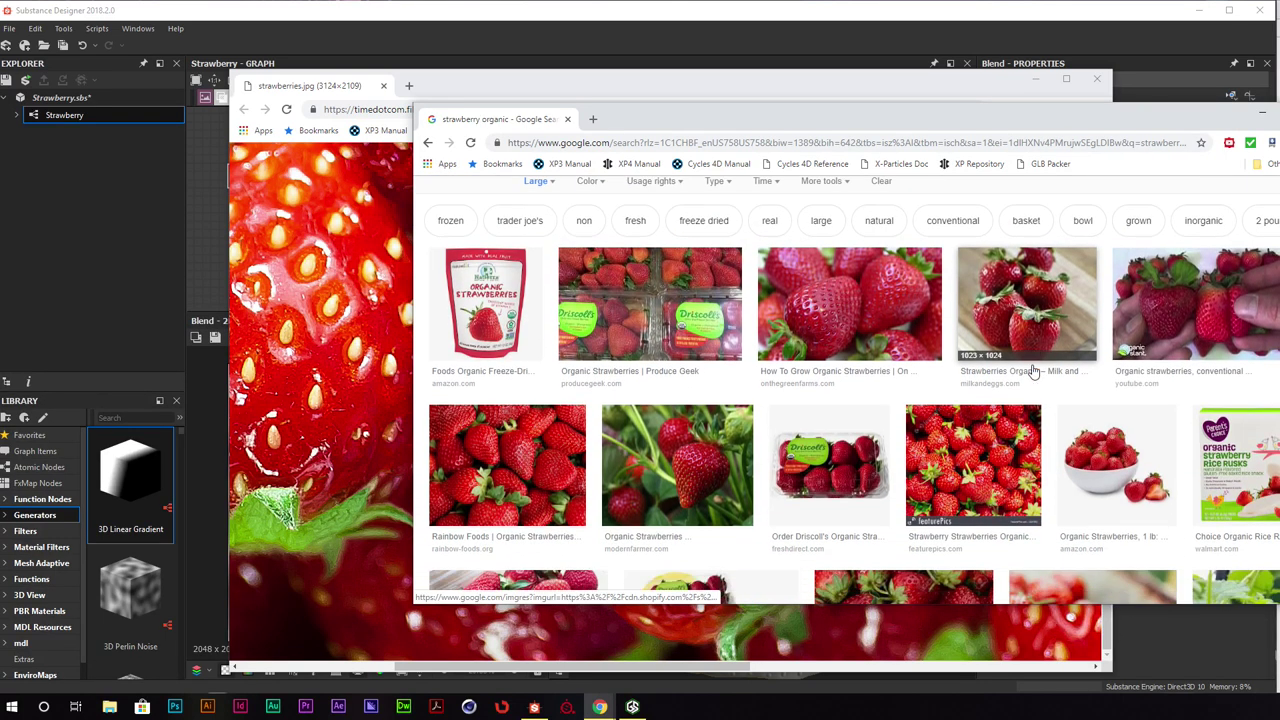
Open the Rainbow Foods strawberries image in a new tab and view it at full size
{"action": "left_click", "coordinate": [507, 350]}
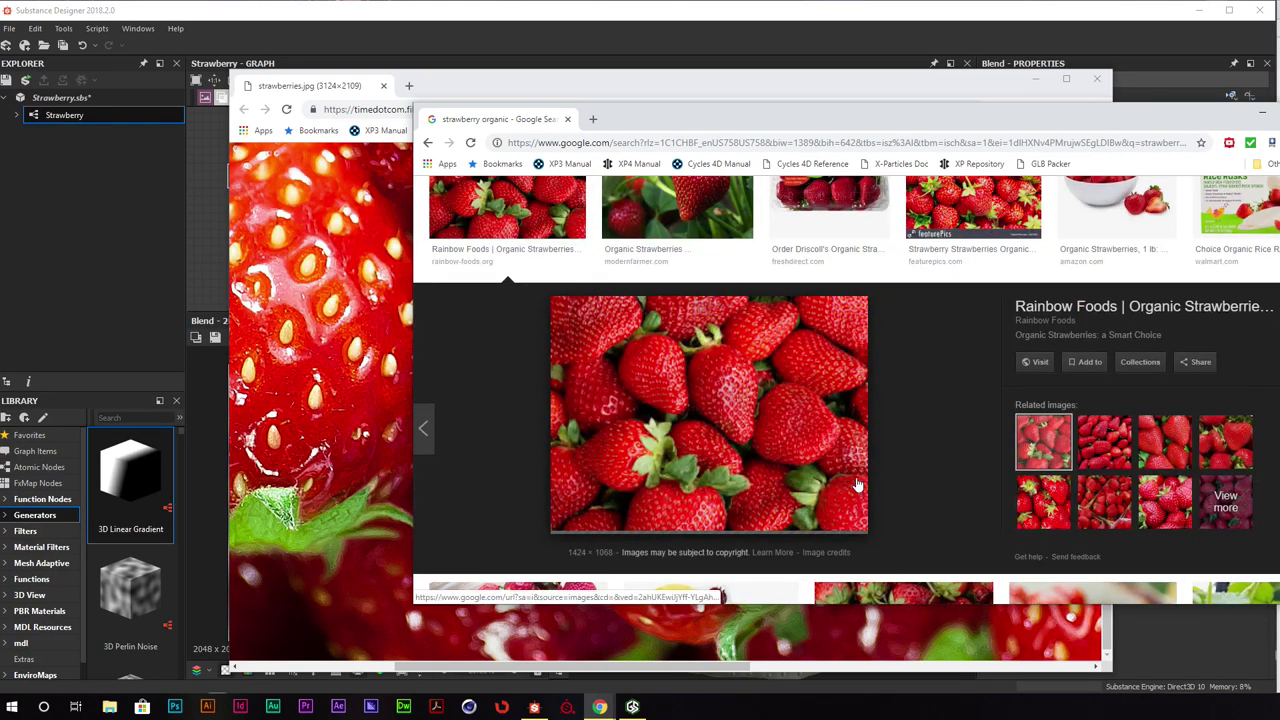
{"action": "right_click", "coordinate": [734, 386]}
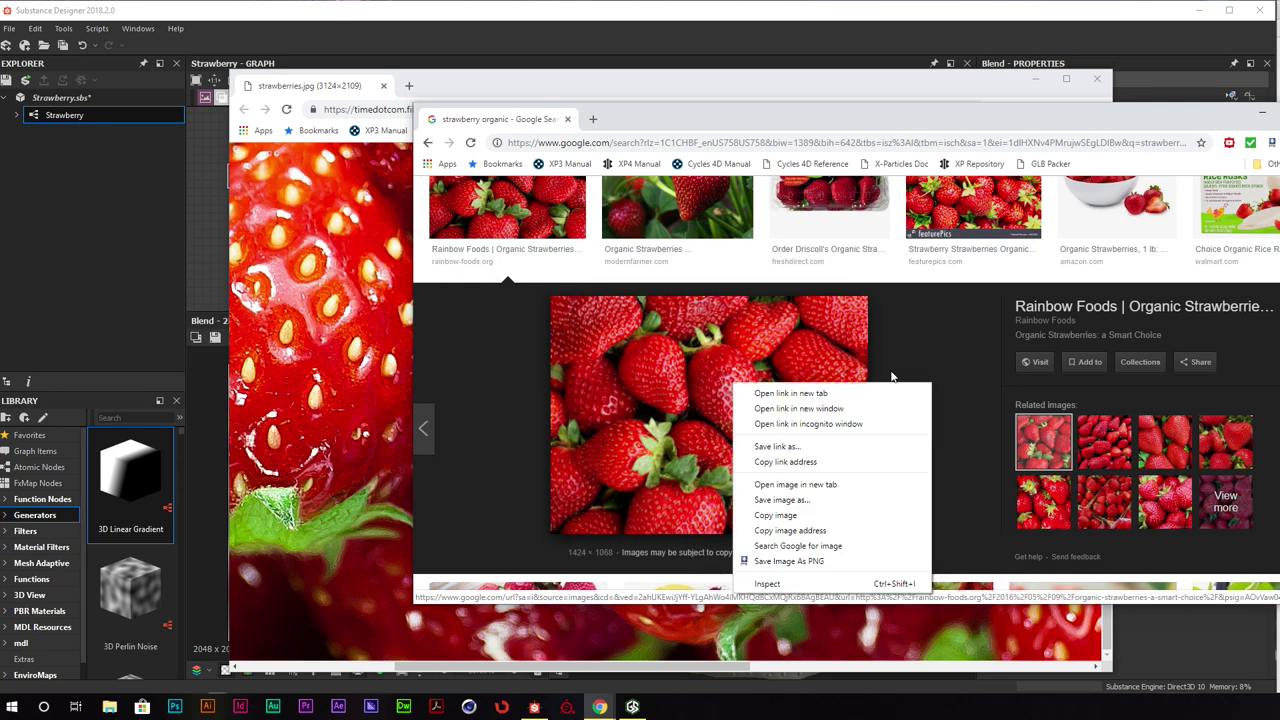
{"action": "left_click", "coordinate": [922, 373]}
{"action": "right_click", "coordinate": [703, 382]}
{"action": "left_click", "coordinate": [790, 478]}
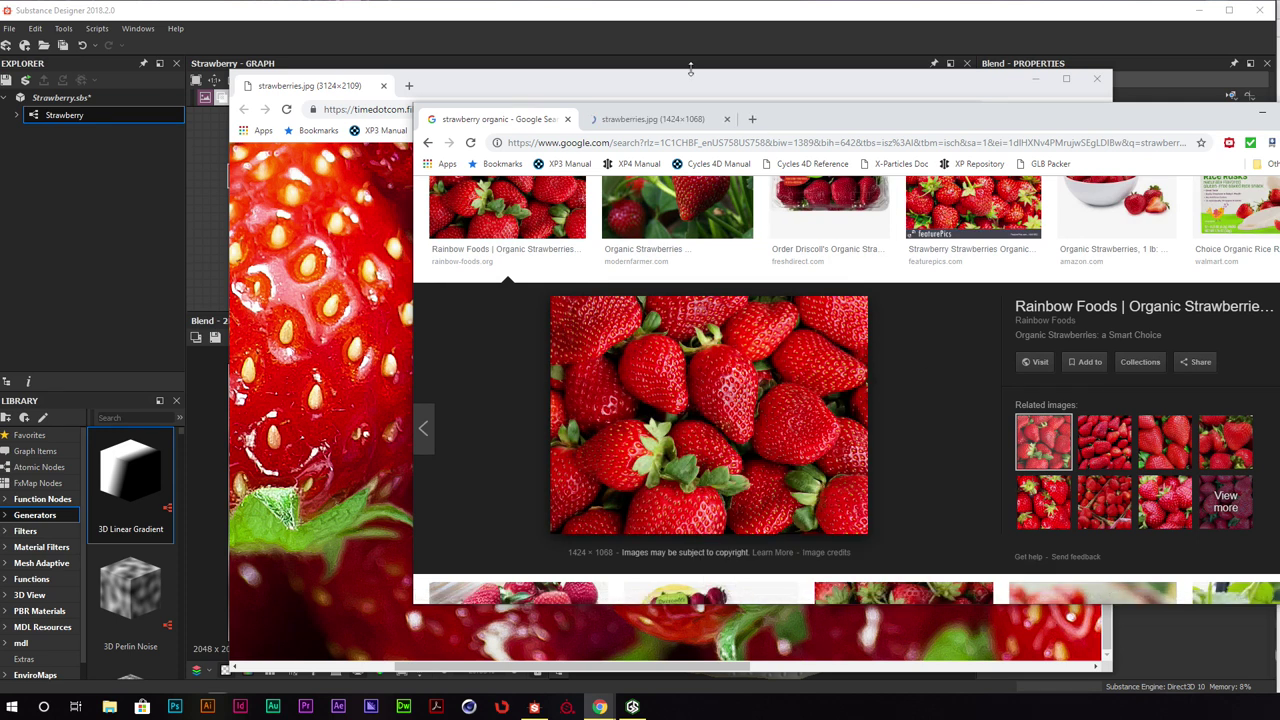
{"action": "left_click", "coordinate": [657, 120]}
{"action": "left_click", "coordinate": [861, 377]}
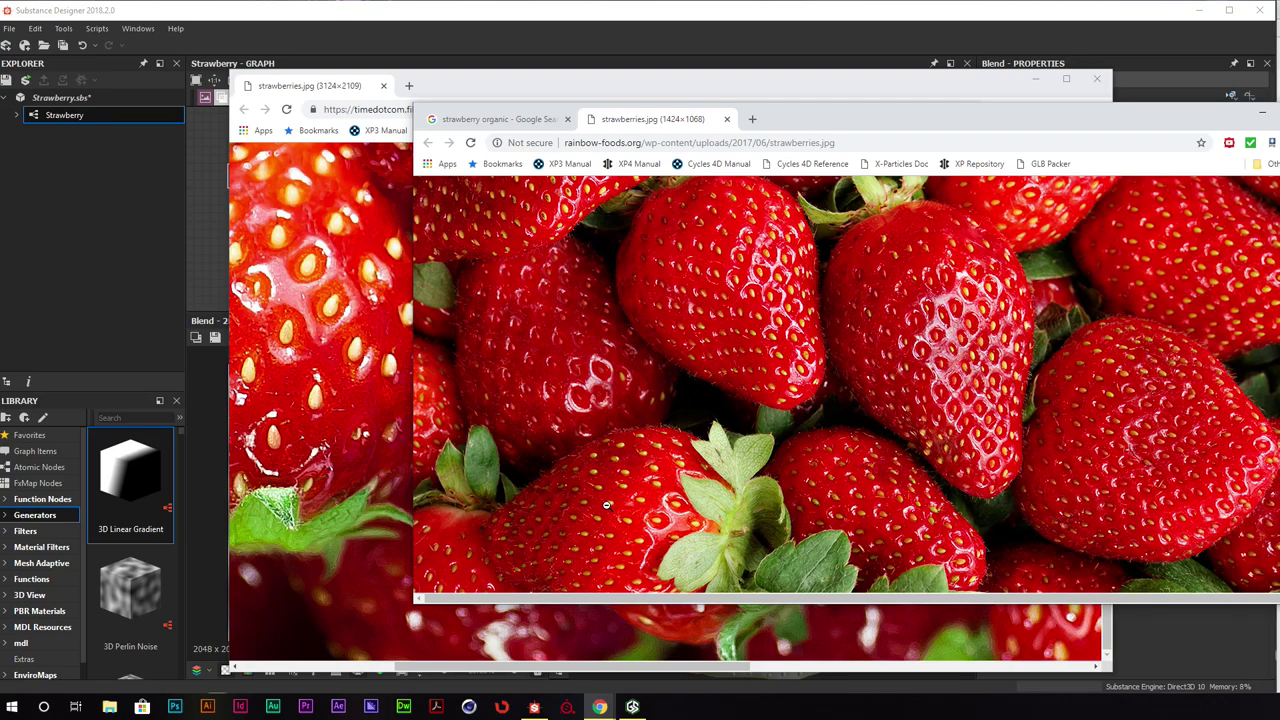
Move the browser window aside, switch back to Substance Designer and add a Uniform Color node above the seed pattern nodes
{"action": "left_click_drag", "start_coordinate": [852, 124], "coordinate": [1279, 159]}
{"action": "left_click", "coordinate": [1031, 28]}
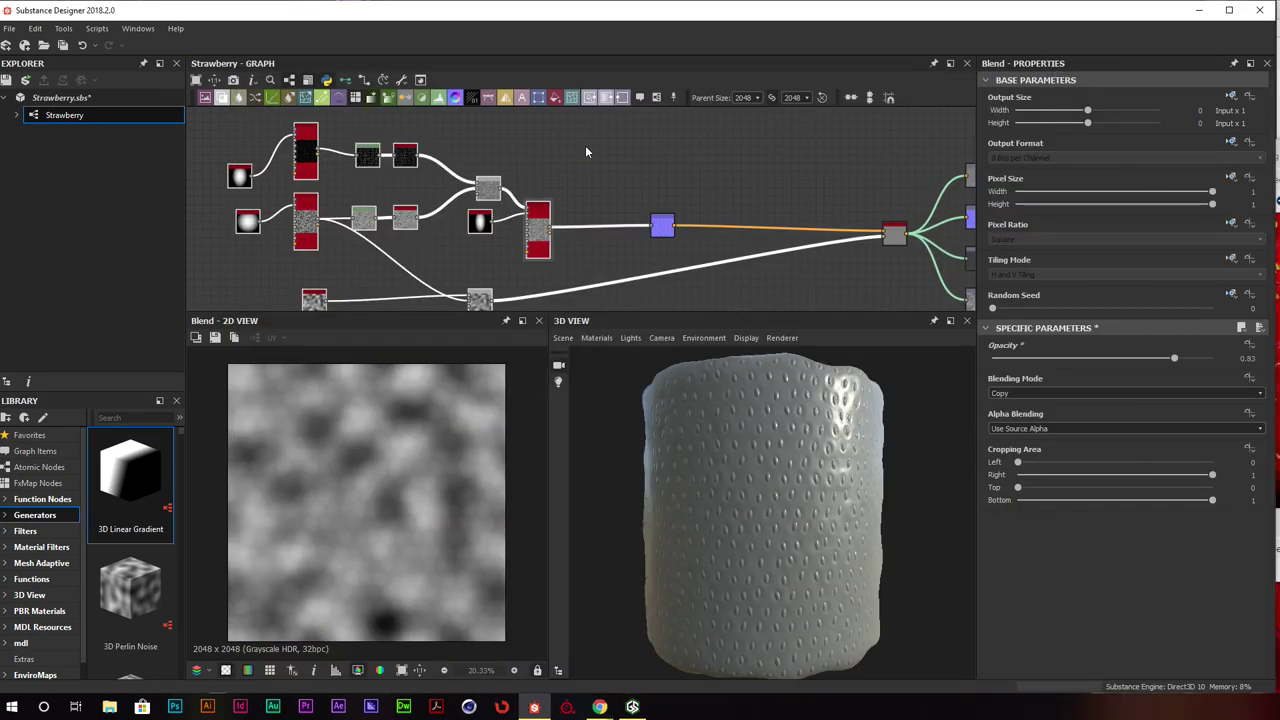
{"action": "scroll", "coordinate": [562, 181], "scroll_direction": "down", "scroll_amount": 3}
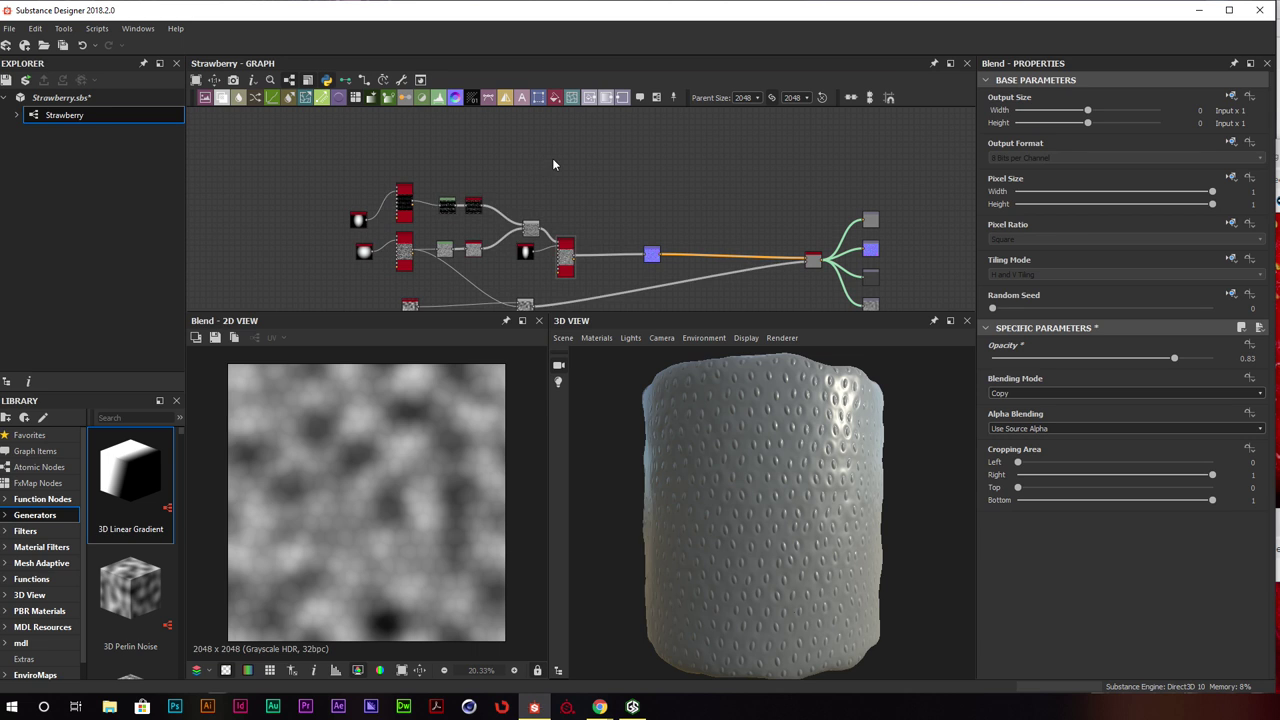
{"action": "key", "text": "space"}
{"action": "type", "text": "uniform"}
{"action": "key", "text": "Return"}
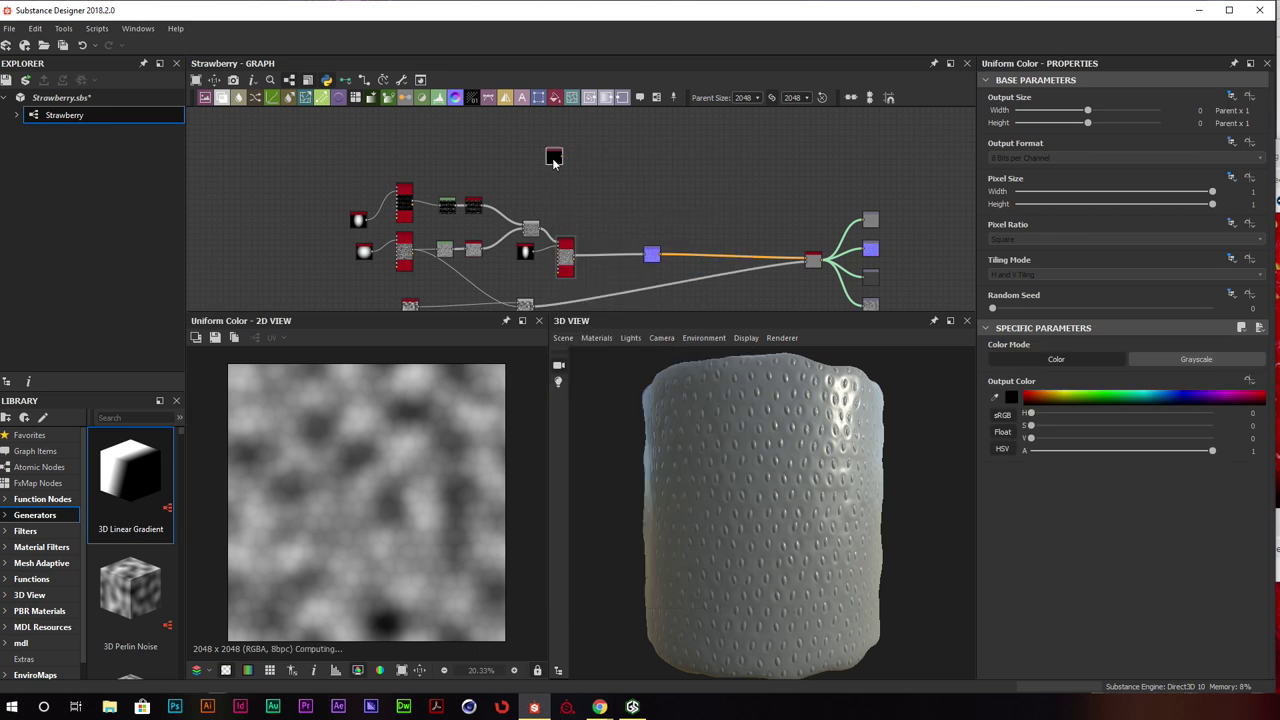
{"action": "left_click_drag", "start_coordinate": [555, 158], "coordinate": [532, 134]}
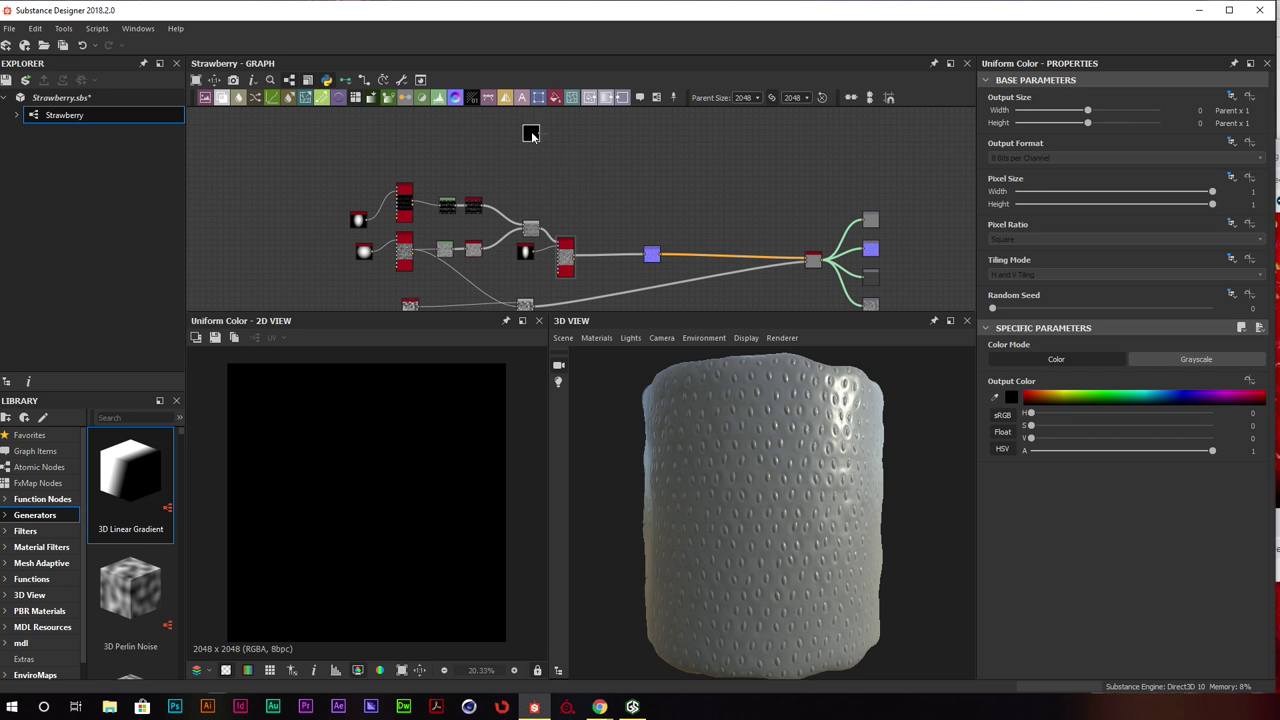
Place a duplicate Uniform Color node below the original and color the original pale yellow, about H 0.147, S 0.283, V 0.937
{"action": "key", "text": "ctrl+d"}
{"action": "left_click_drag", "start_coordinate": [586, 213], "coordinate": [538, 158]}
{"action": "left_click", "coordinate": [538, 164]}
{"action": "key", "text": "ctrl+v"}
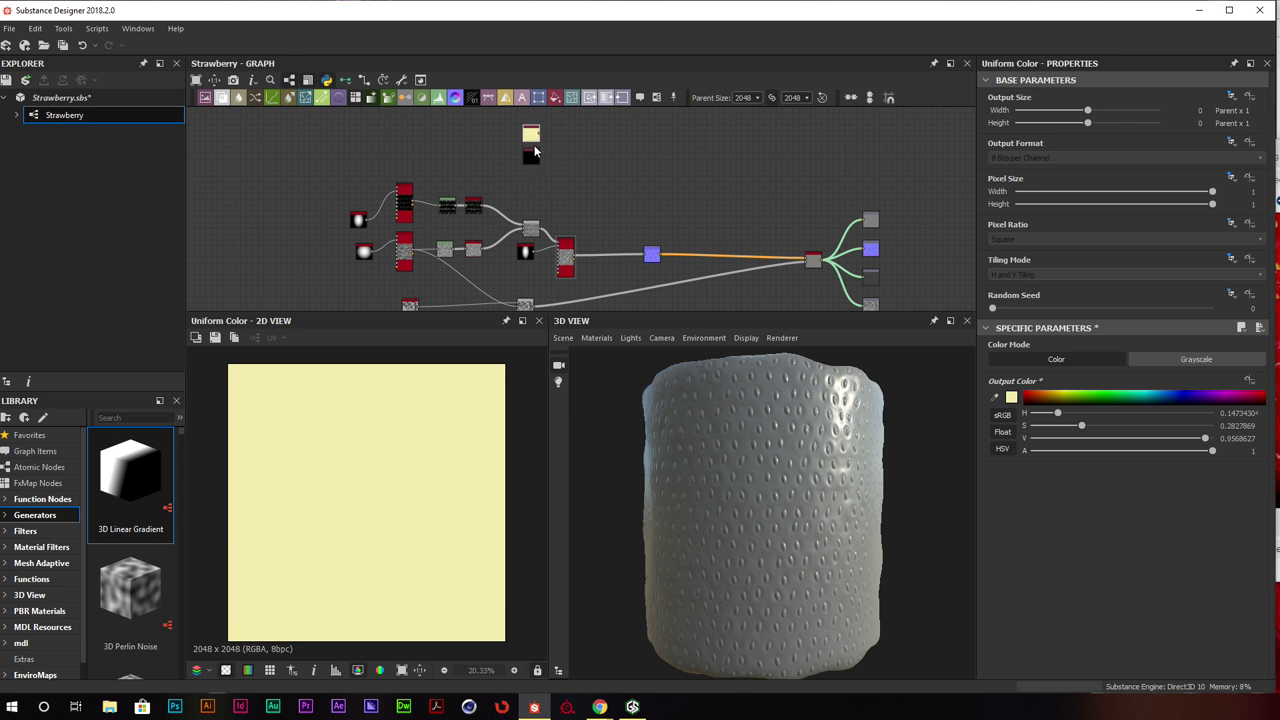
Color the lower Uniform Color node yellow-green, about H 0.178, S 0.382, V 0.914, and compare it with the pale yellow one
{"action": "left_click", "coordinate": [531, 157]}
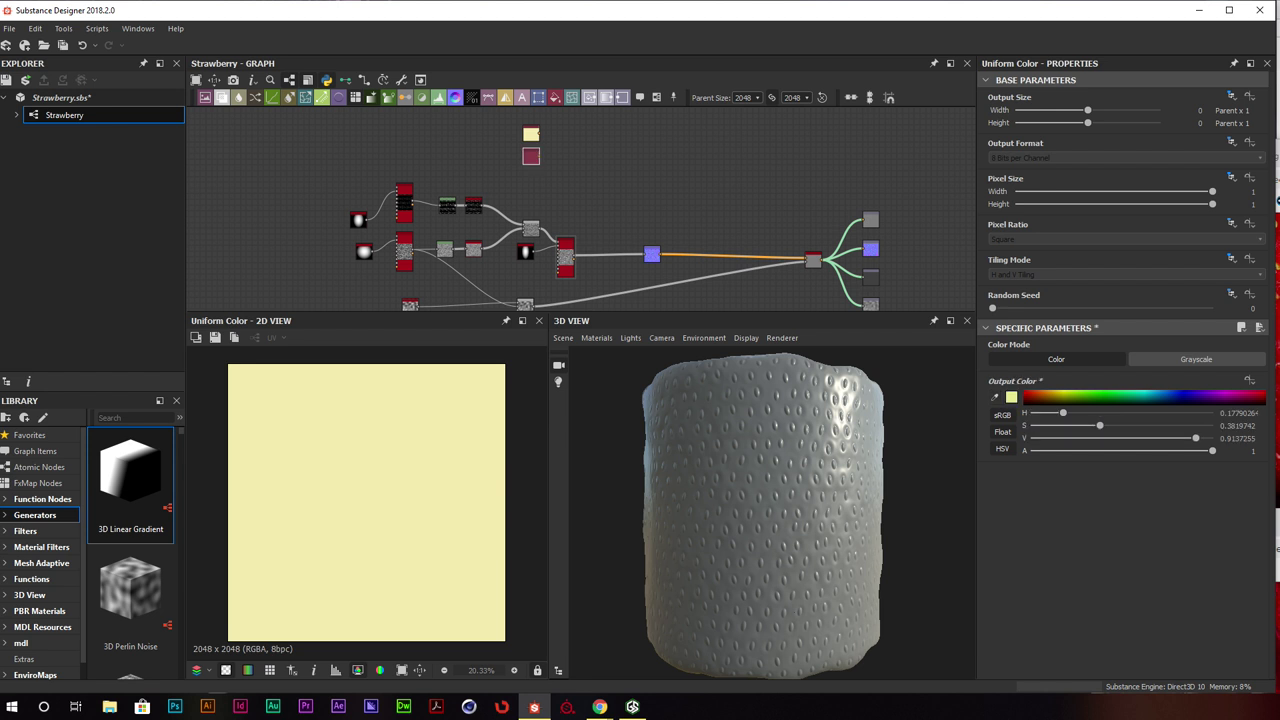
{"action": "double_click", "coordinate": [531, 158]}
{"action": "double_click", "coordinate": [532, 136]}
{"action": "left_click_drag", "start_coordinate": [532, 136], "coordinate": [534, 139]}
{"action": "scroll", "coordinate": [532, 141], "scroll_direction": "up", "scroll_amount": 3}
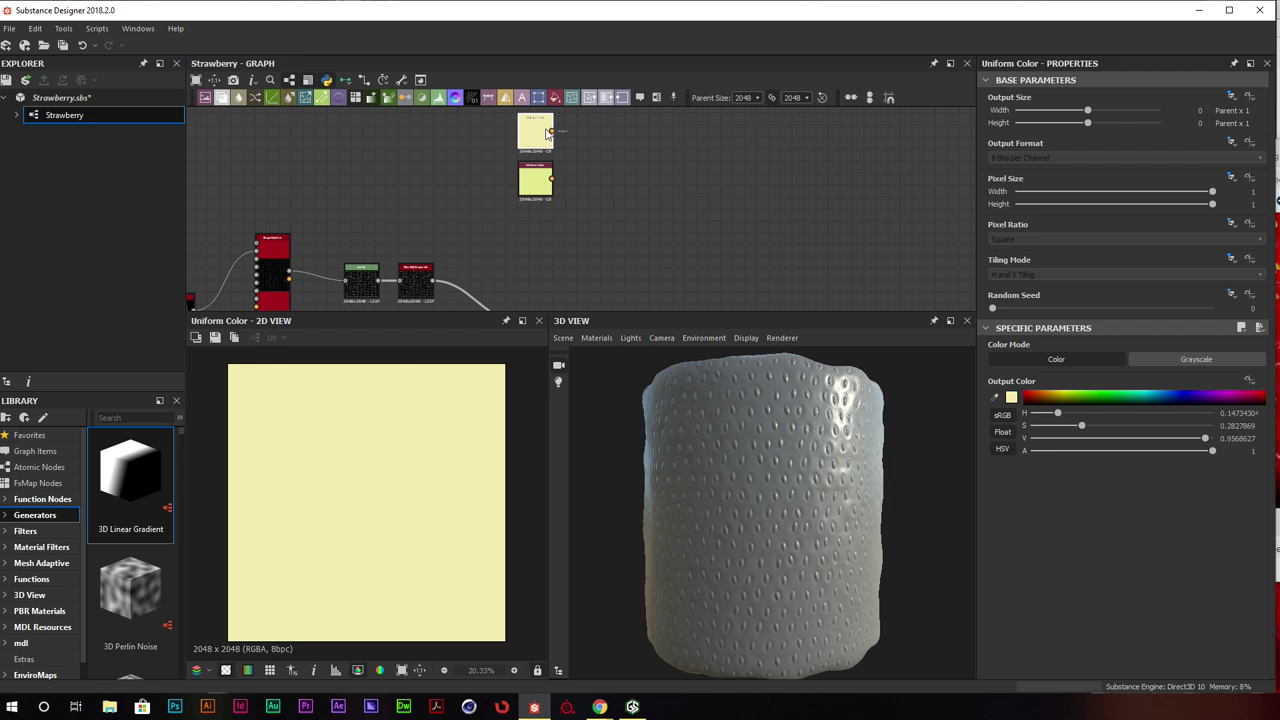
{"action": "left_click", "coordinate": [530, 180]}
{"action": "scroll", "coordinate": [590, 217], "scroll_direction": "down", "scroll_amount": 3}
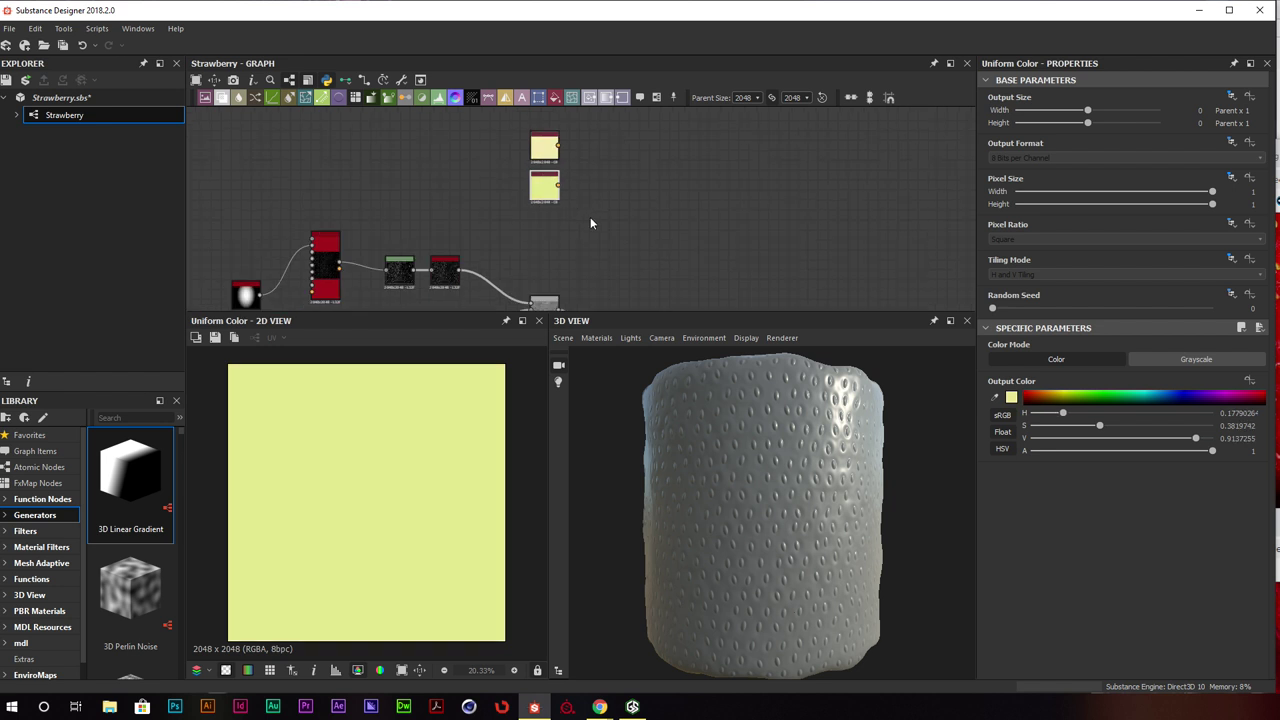
Darken the yellow-green Uniform Color to about S 0.361, V 0.753
{"action": "left_click", "coordinate": [1012, 397]}
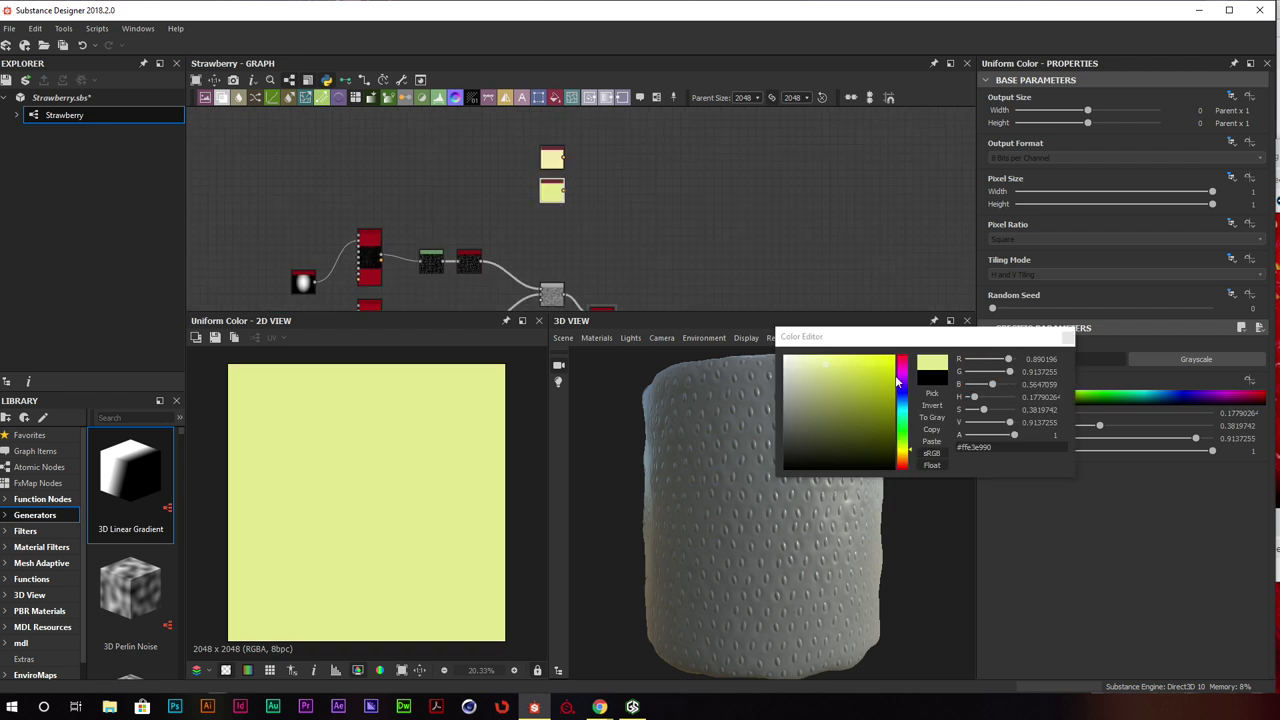
{"action": "left_click_drag", "start_coordinate": [825, 369], "coordinate": [822, 382]}
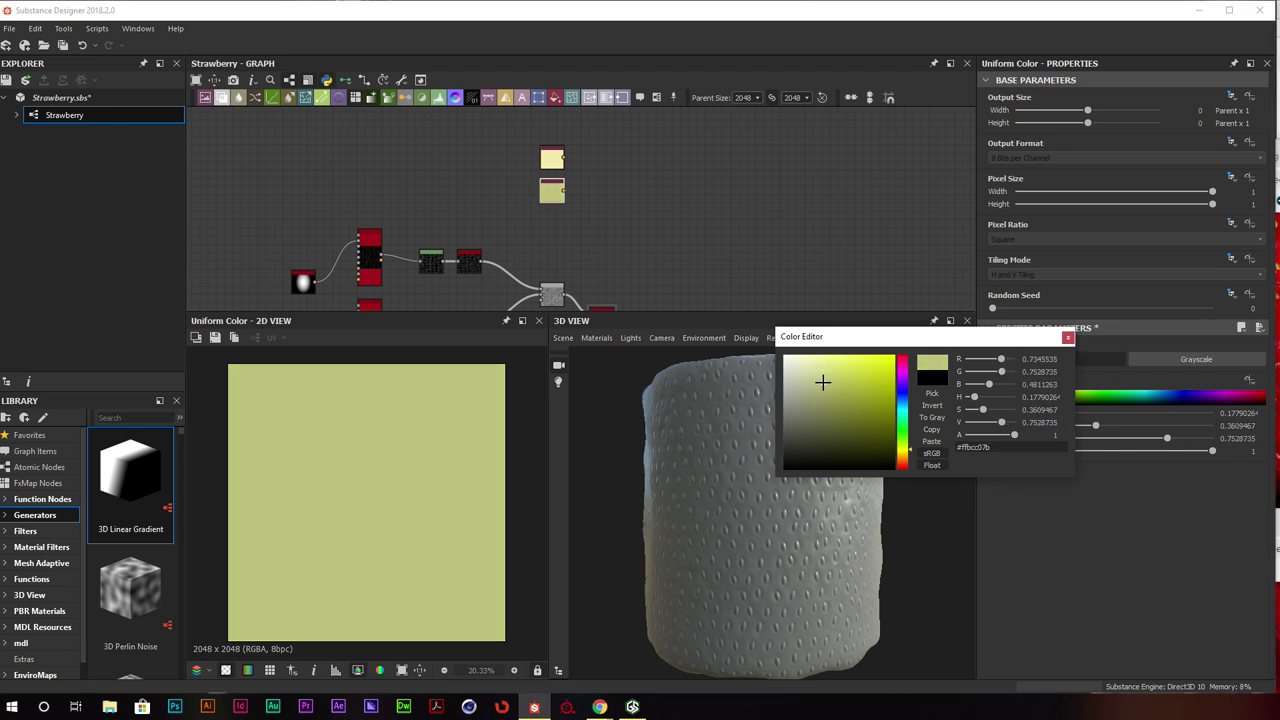
{"action": "left_click", "coordinate": [1067, 338]}
Darken the pale yellow Uniform Color to about S 0.290, V 0.833
{"action": "key", "text": "ctrl+z"}
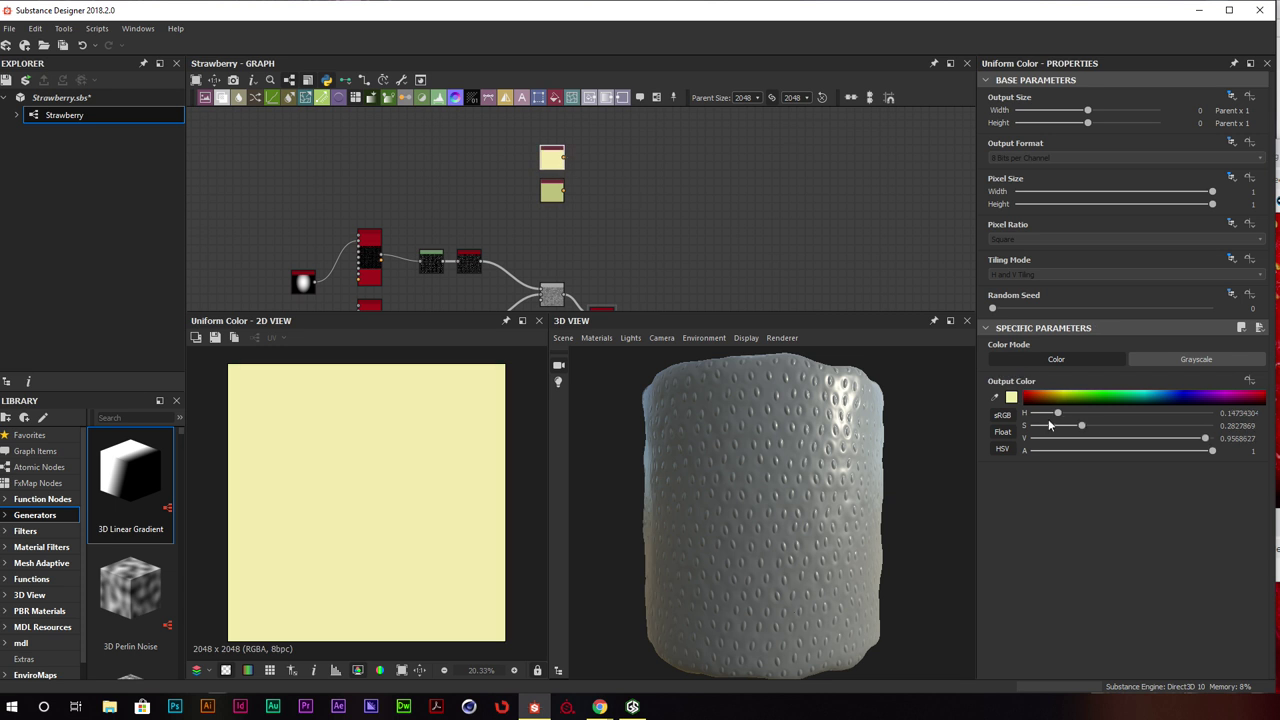
{"action": "left_click", "coordinate": [1011, 398]}
{"action": "left_click", "coordinate": [814, 372]}
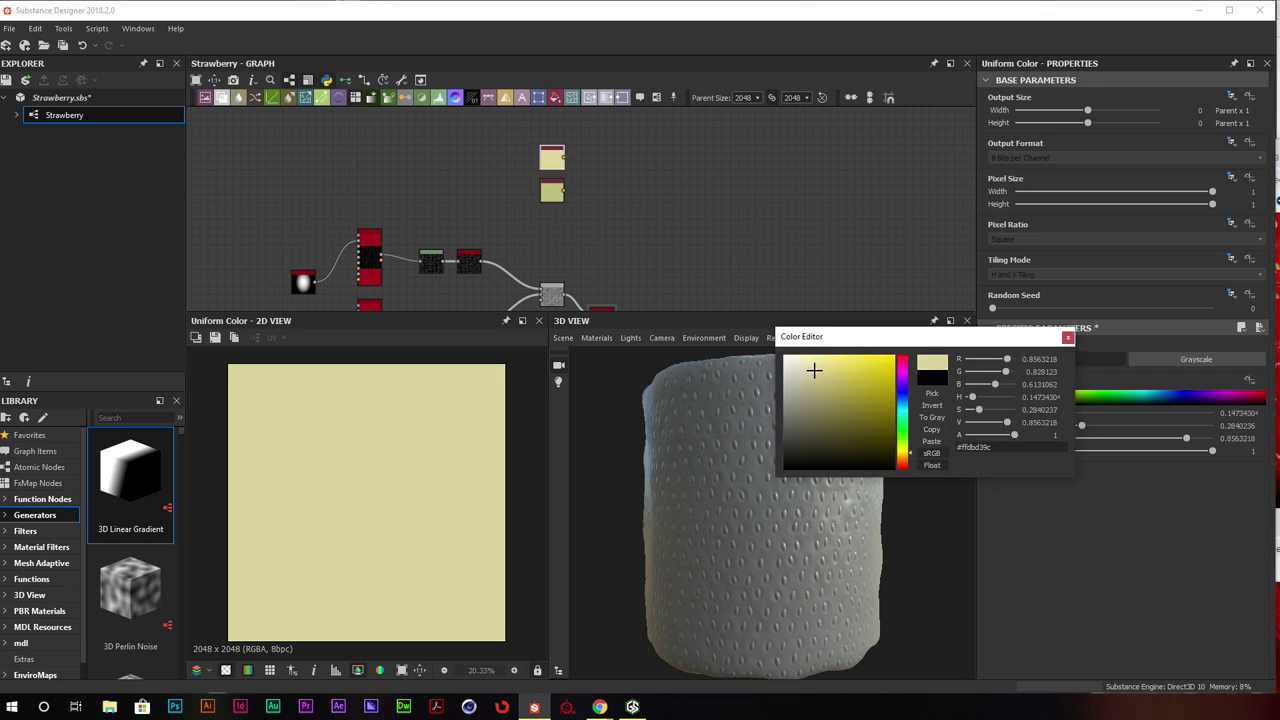
{"action": "left_click", "coordinate": [1067, 338]}
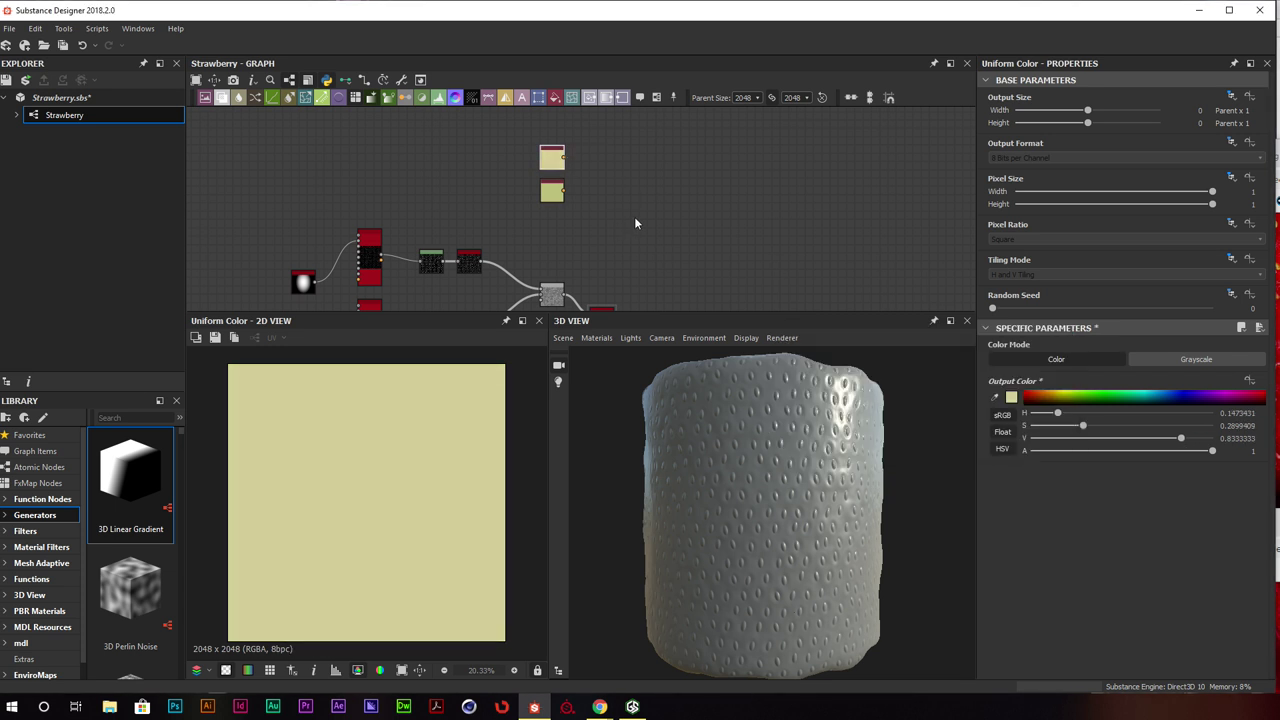
Add a Blend node after the yellow-green Uniform Color and connect the pale yellow Uniform Color to it as the second input
{"action": "left_click", "coordinate": [550, 199]}
{"action": "key", "text": "space"}
{"action": "type", "text": "blend"}
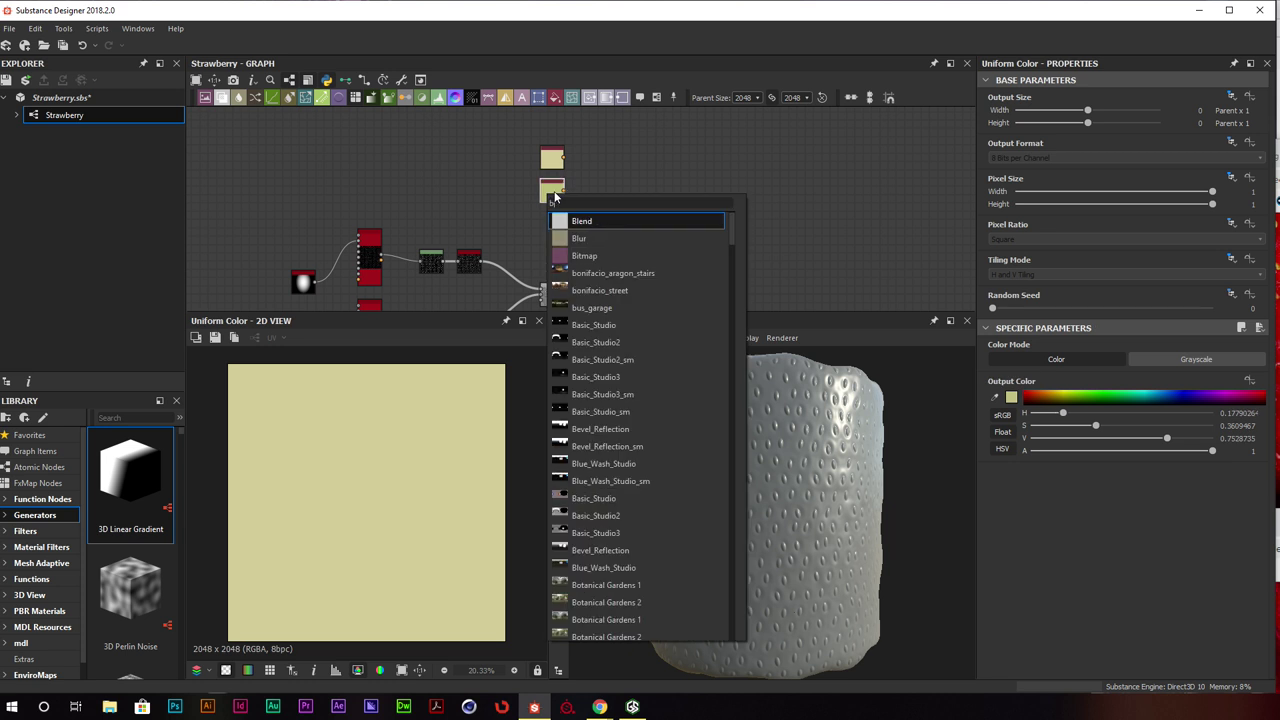
{"action": "key", "text": "Return"}
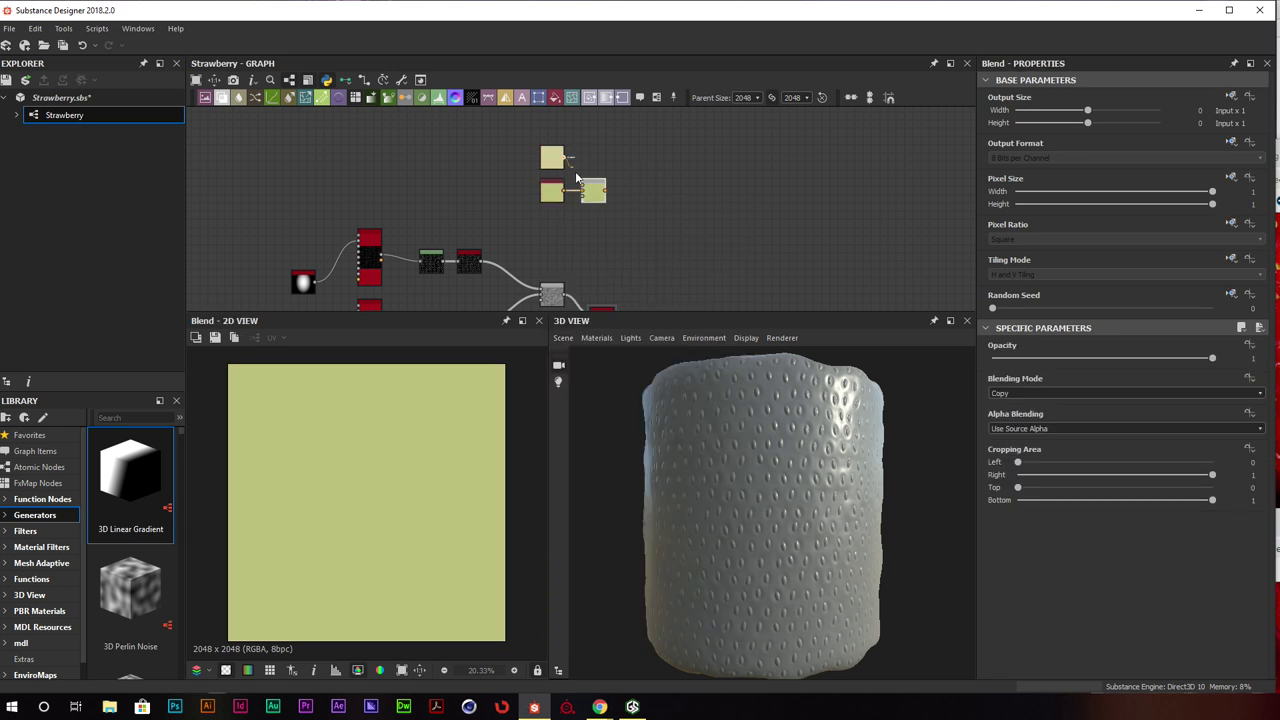
{"action": "left_click_drag", "start_coordinate": [565, 158], "coordinate": [618, 186]}
Add a Flood Fill to Random Grayscale node and place it in the free space above the link to the Normal node
{"action": "left_click_drag", "start_coordinate": [769, 384], "coordinate": [815, 493]}
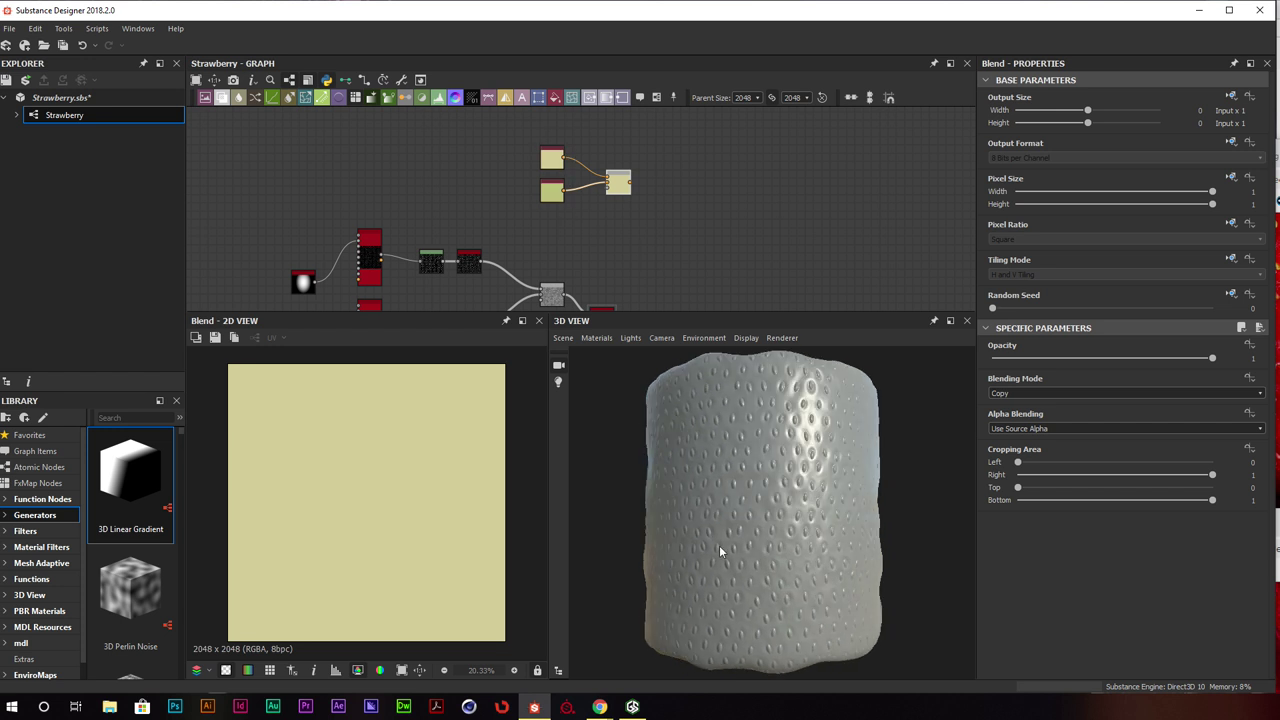
{"action": "scroll", "coordinate": [825, 511], "scroll_direction": "up", "scroll_amount": 5}
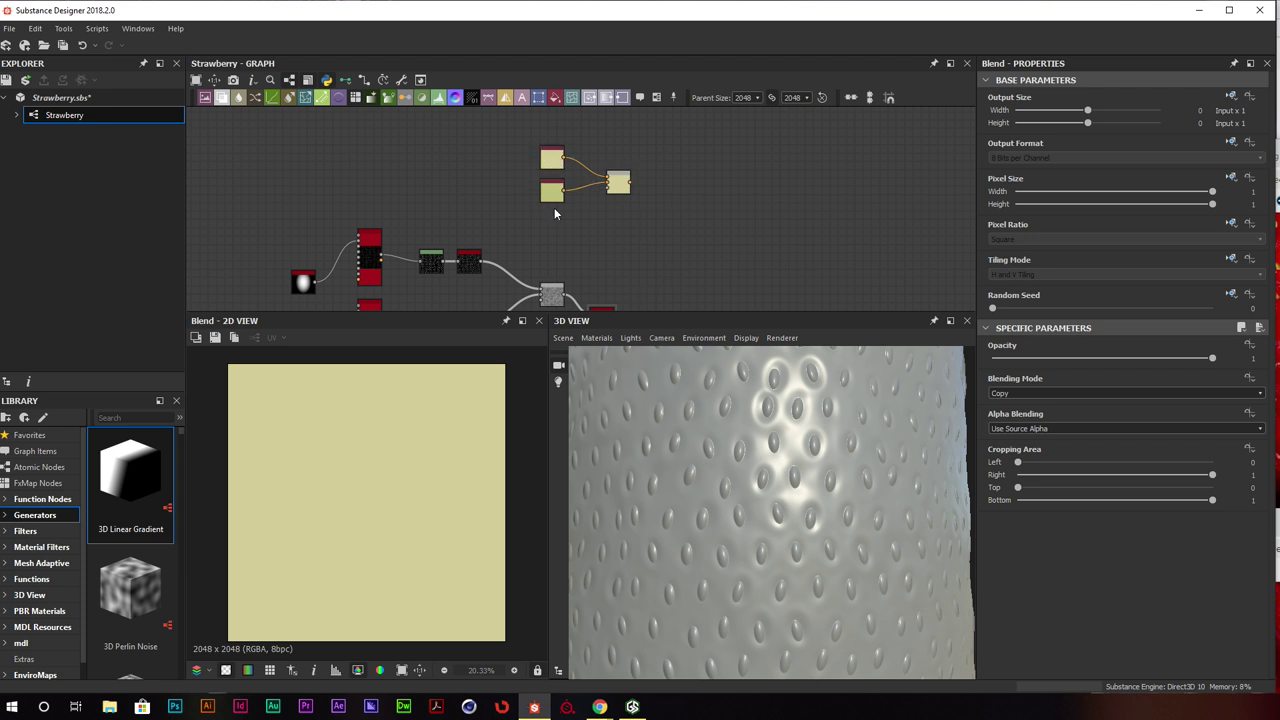
{"action": "middle_click_drag", "start_coordinate": [474, 224], "coordinate": [502, 206]}
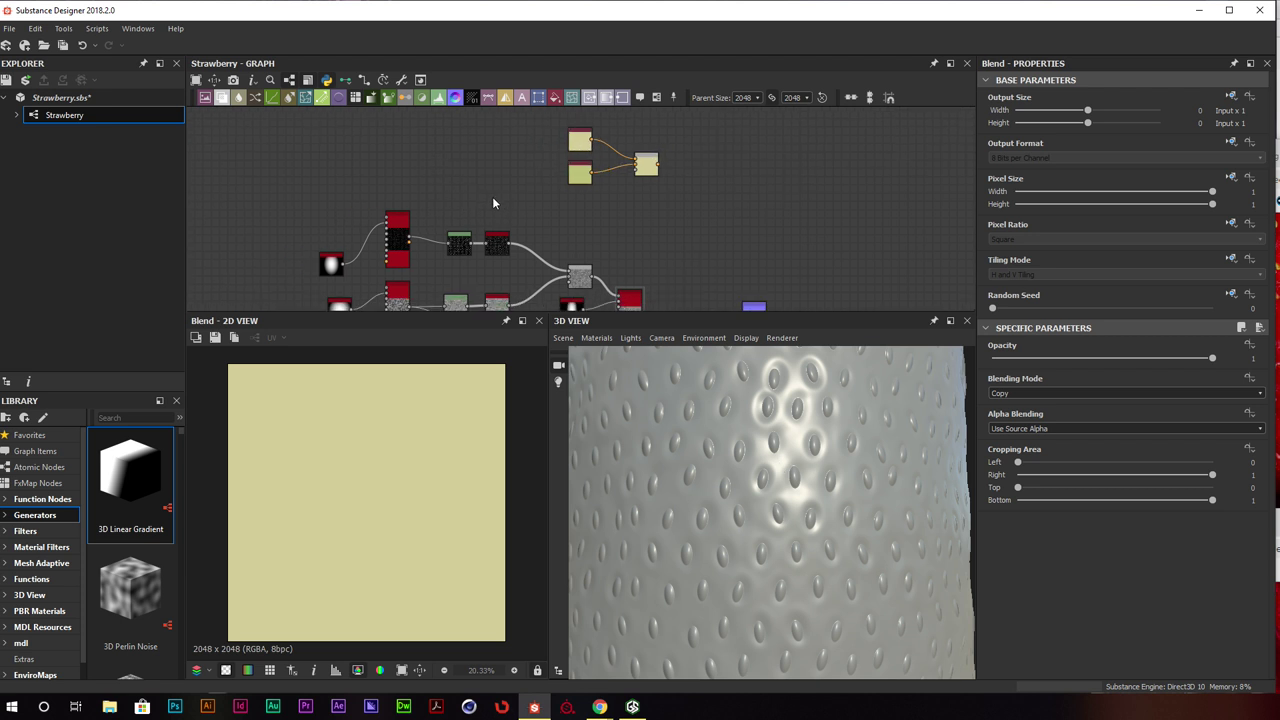
{"action": "key", "text": "space"}
{"action": "type", "text": "flo"}
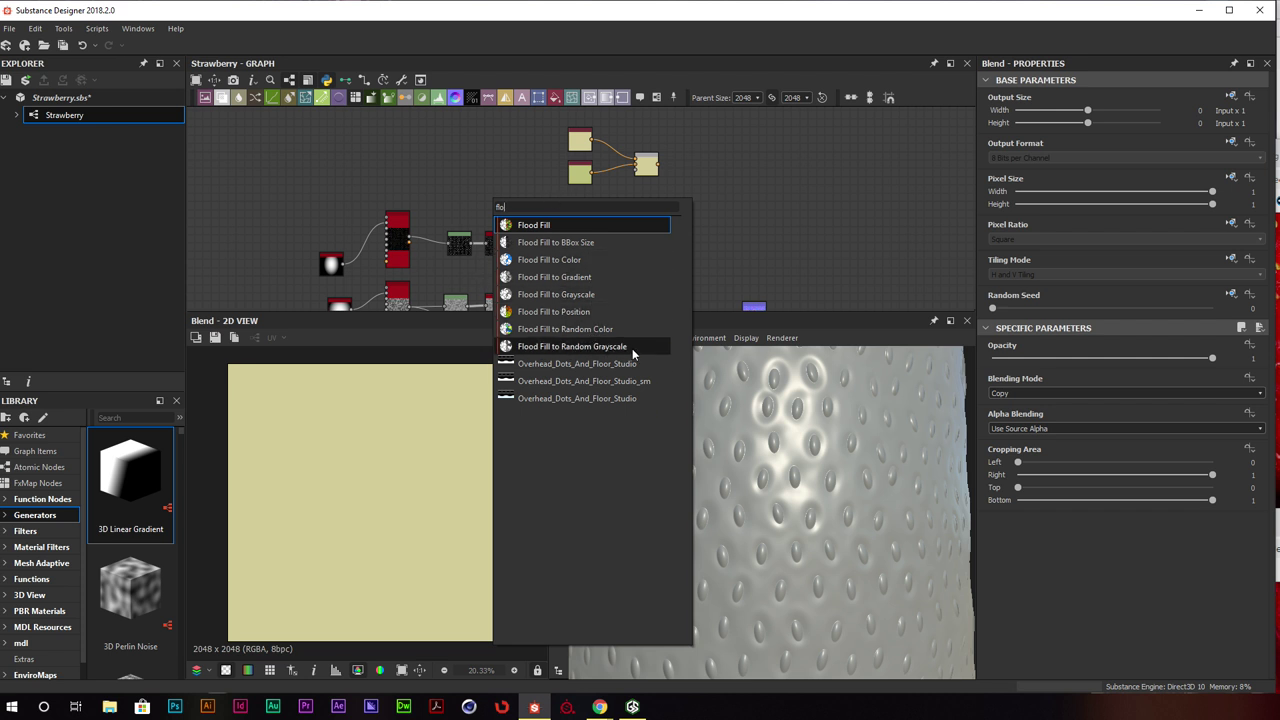
{"action": "left_click", "coordinate": [552, 347]}
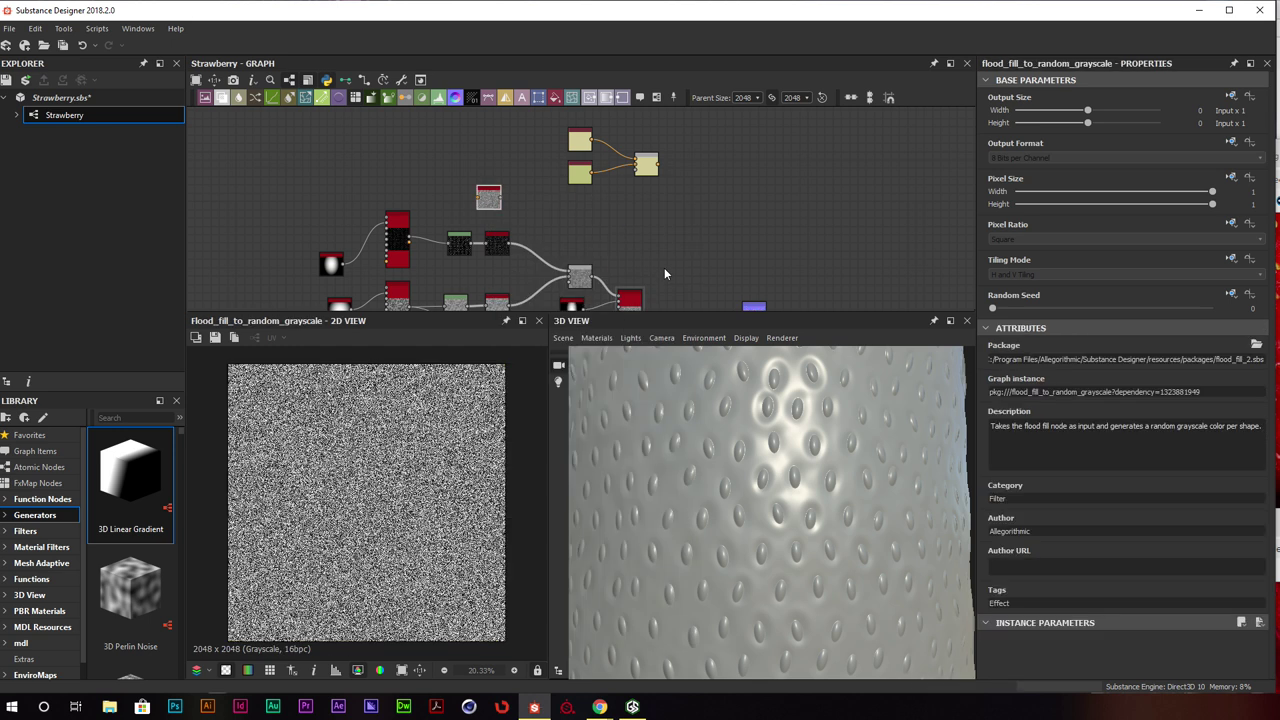
{"action": "left_click_drag", "start_coordinate": [440, 156], "coordinate": [656, 213]}
{"action": "scroll", "coordinate": [555, 234], "scroll_direction": "up", "scroll_amount": 5}
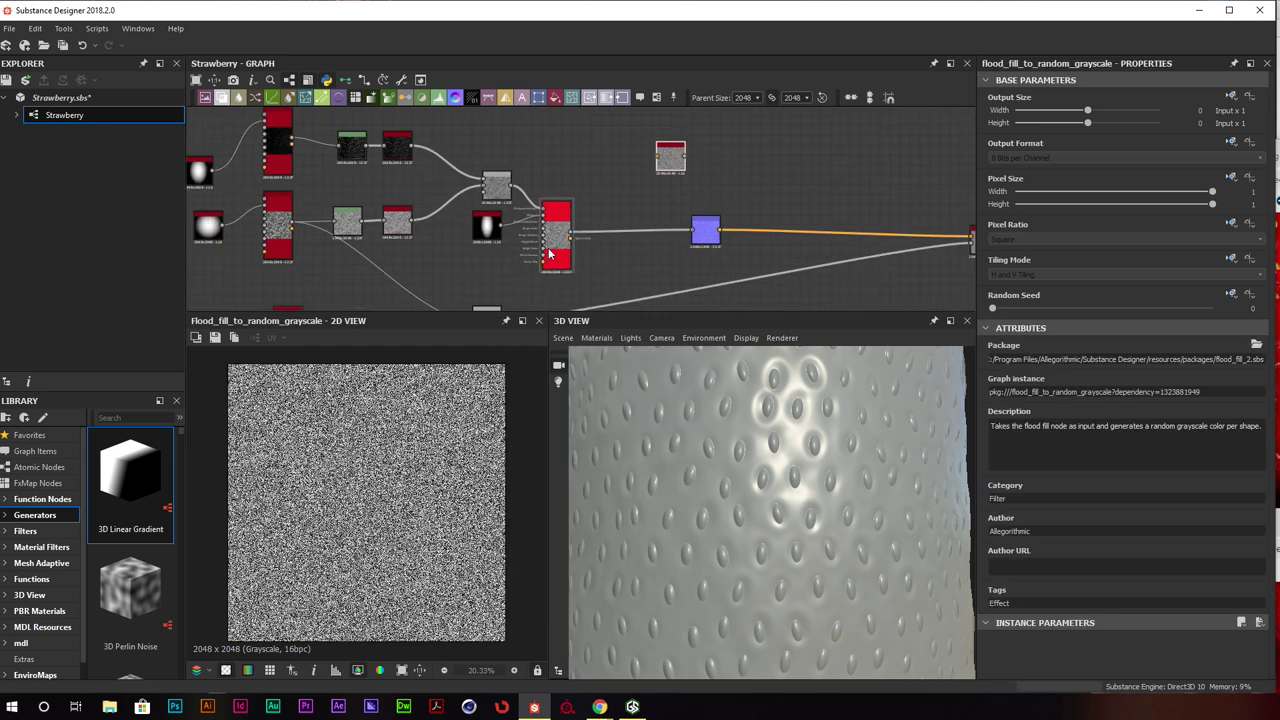
{"action": "double_click", "coordinate": [570, 212]}
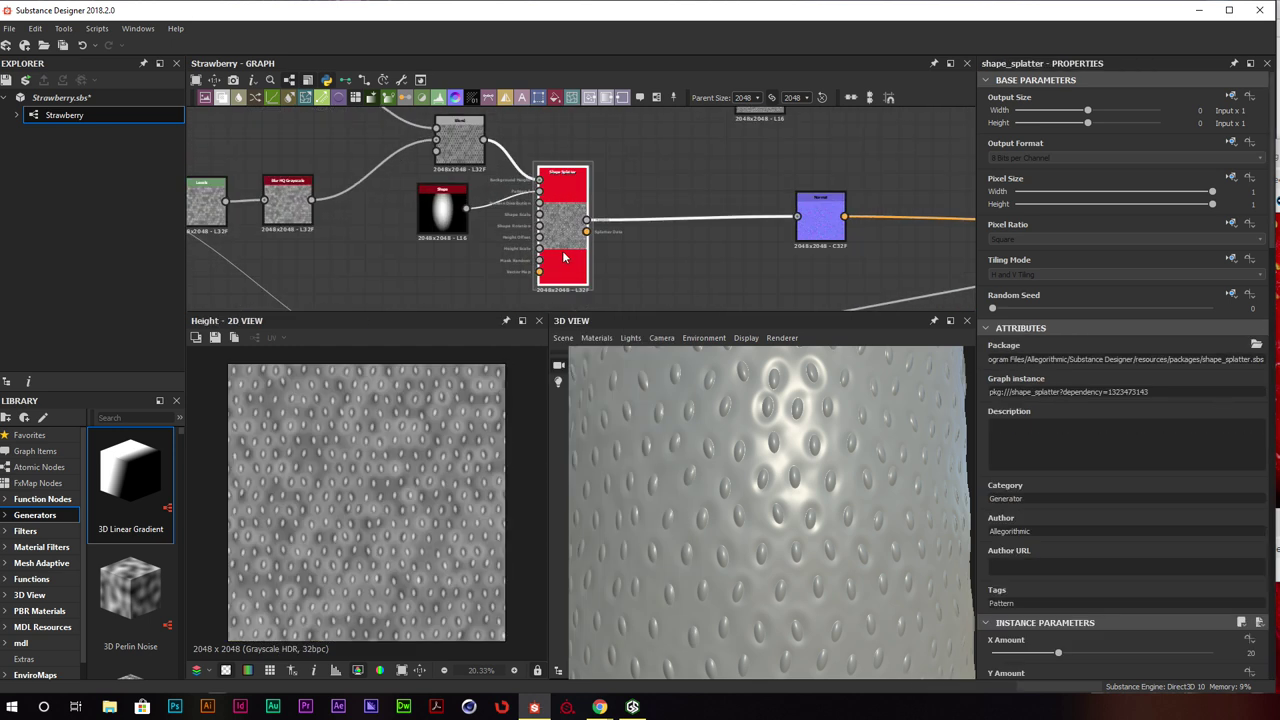
{"action": "scroll", "coordinate": [590, 230], "scroll_direction": "up", "scroll_amount": 2}
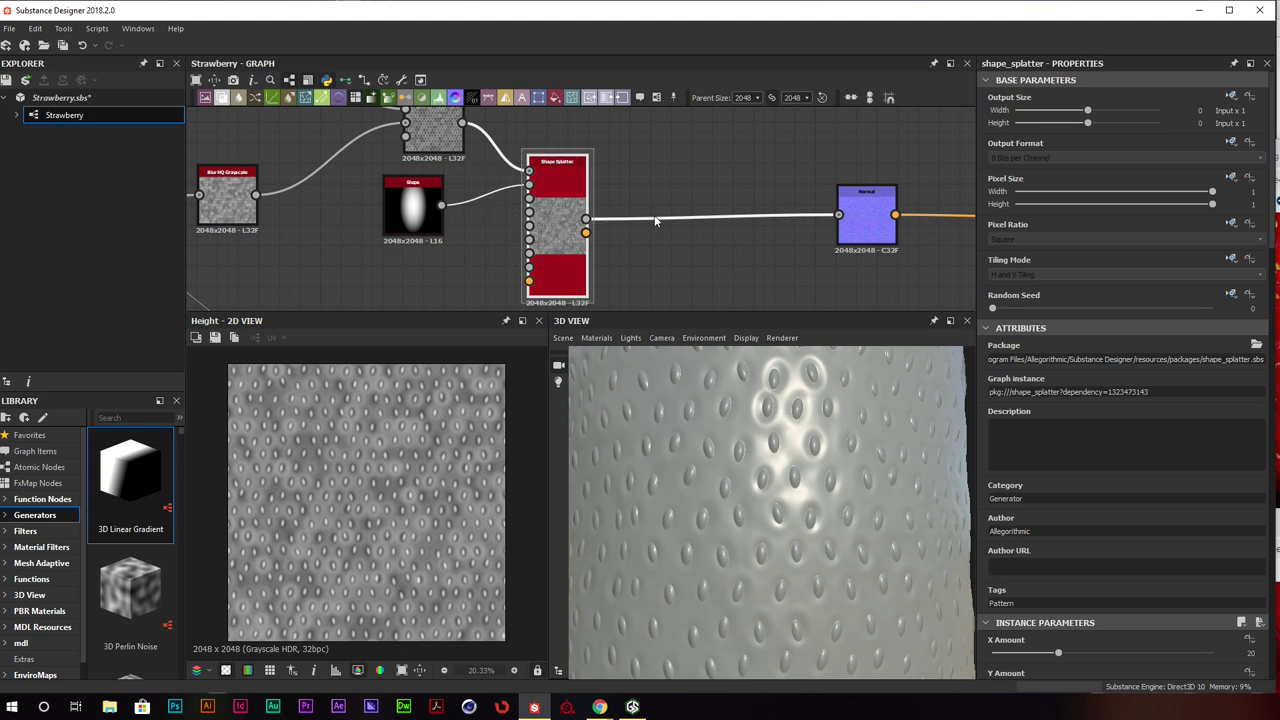
{"action": "left_click_drag", "start_coordinate": [587, 219], "coordinate": [655, 222]}
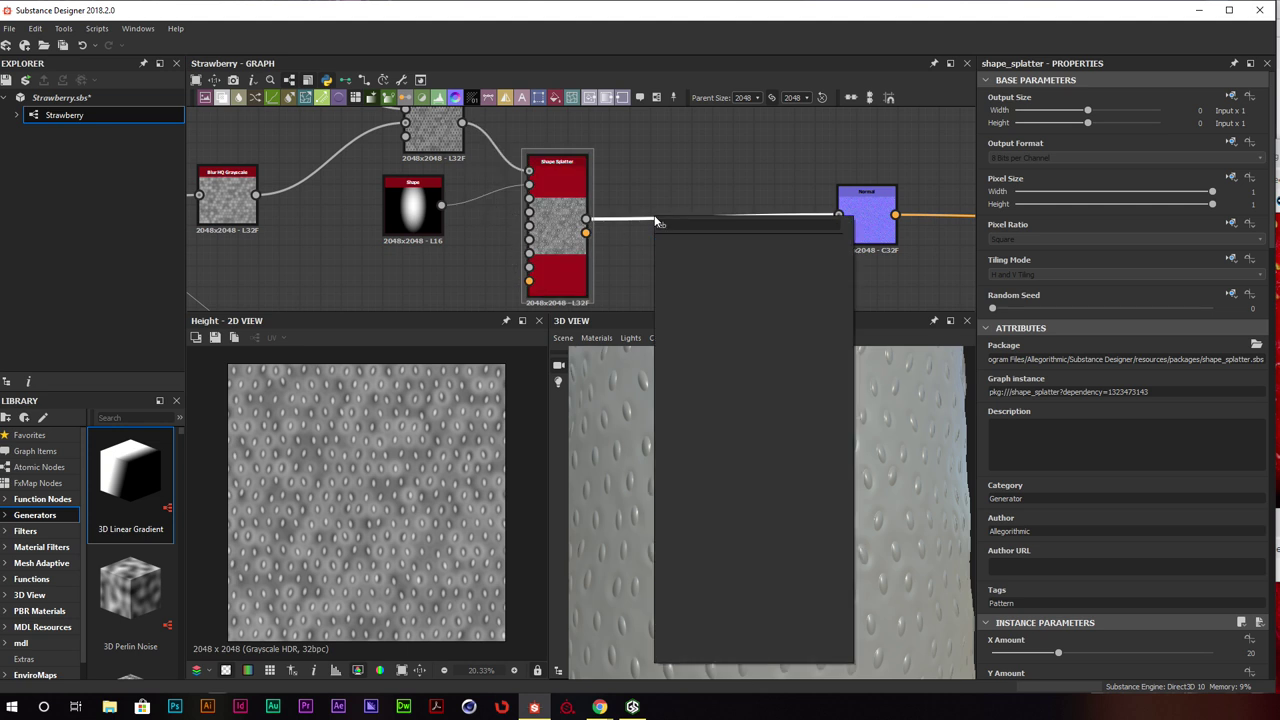
{"action": "key", "text": "Return"}
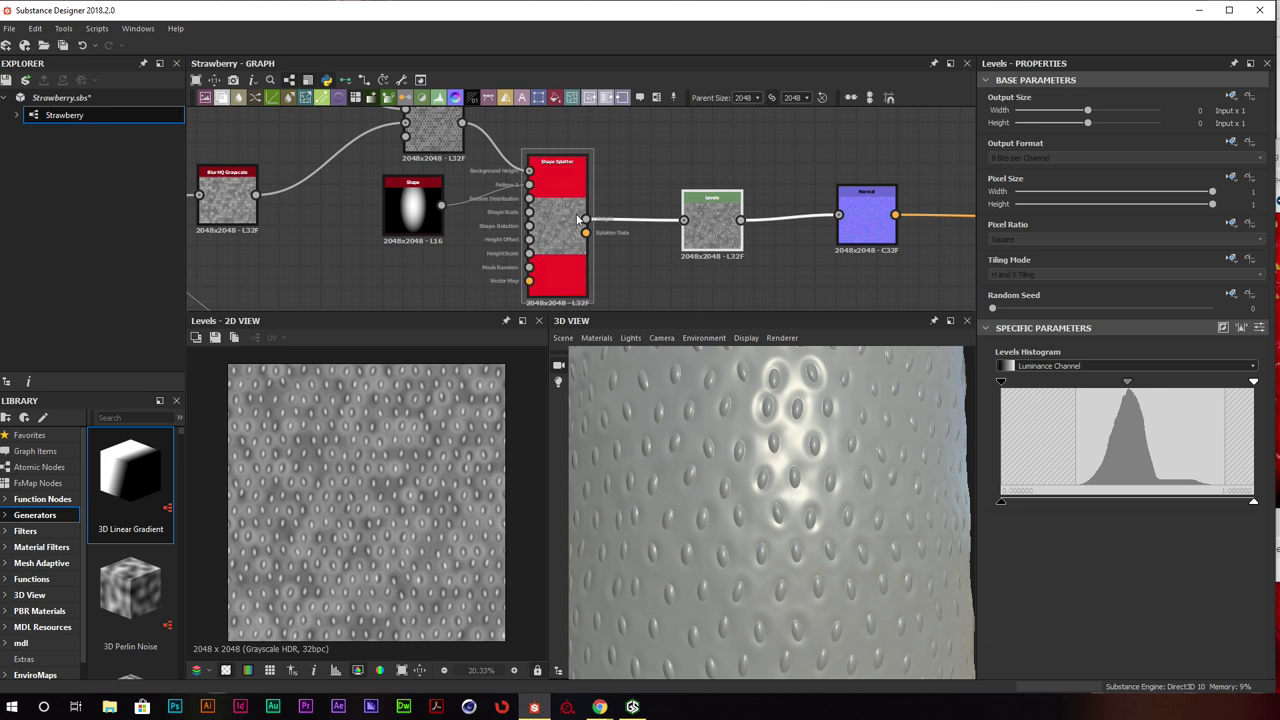
{"action": "left_click_drag", "start_coordinate": [586, 219], "coordinate": [845, 214]}
{"action": "key", "text": "Delete"}
Connect the Shape Splatter's SplatterData 2 output to the Flood Fill to Random Grayscale node and set that node's random seed to 7
{"action": "scroll", "coordinate": [591, 258], "scroll_direction": "down", "scroll_amount": 1}
{"action": "scroll", "coordinate": [591, 263], "scroll_direction": "down", "scroll_amount": 2}
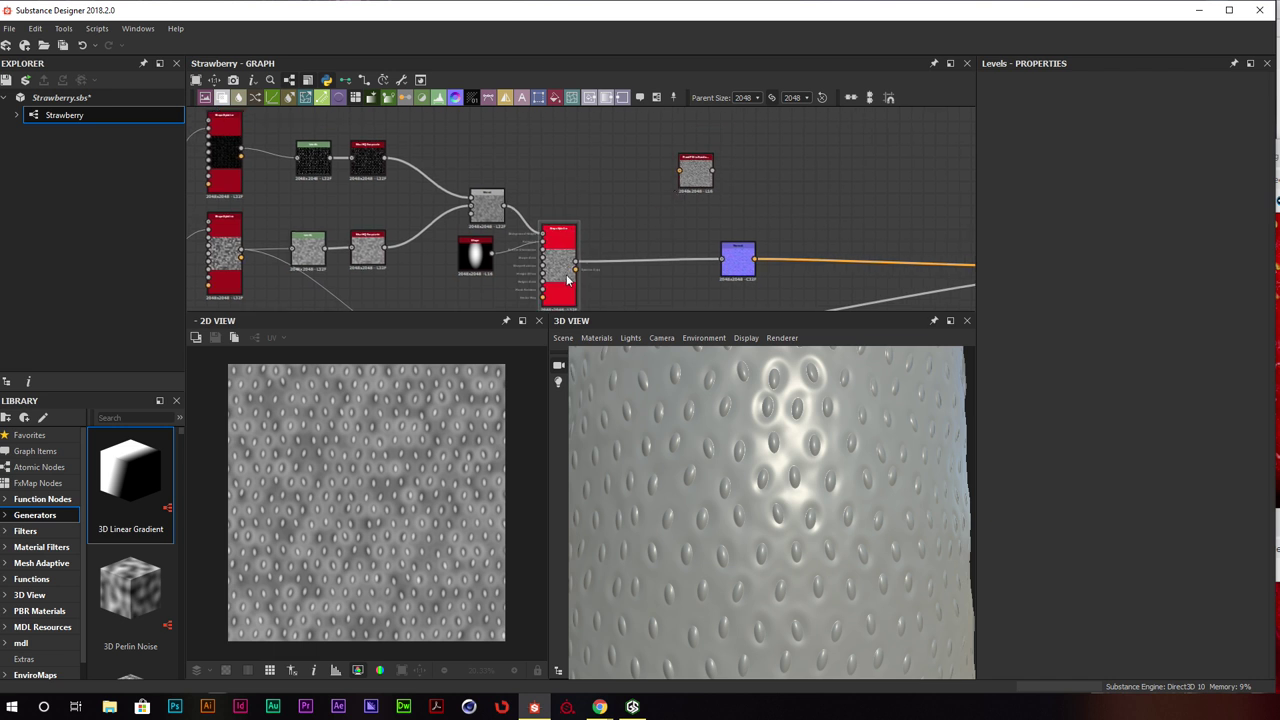
{"action": "scroll", "coordinate": [573, 271], "scroll_direction": "up", "scroll_amount": 2}
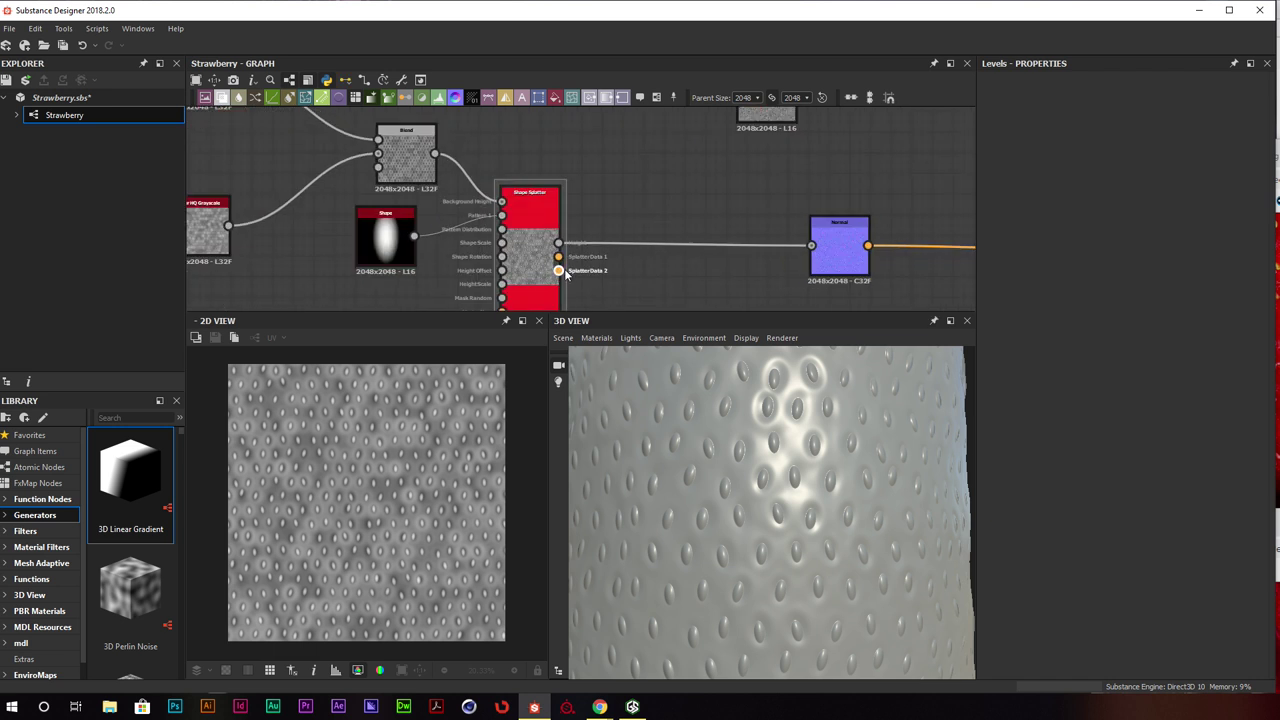
{"action": "scroll", "coordinate": [566, 275], "scroll_direction": "down", "scroll_amount": 1}
{"action": "left_click_drag", "start_coordinate": [537, 286], "coordinate": [688, 138]}
{"action": "double_click", "coordinate": [704, 137]}
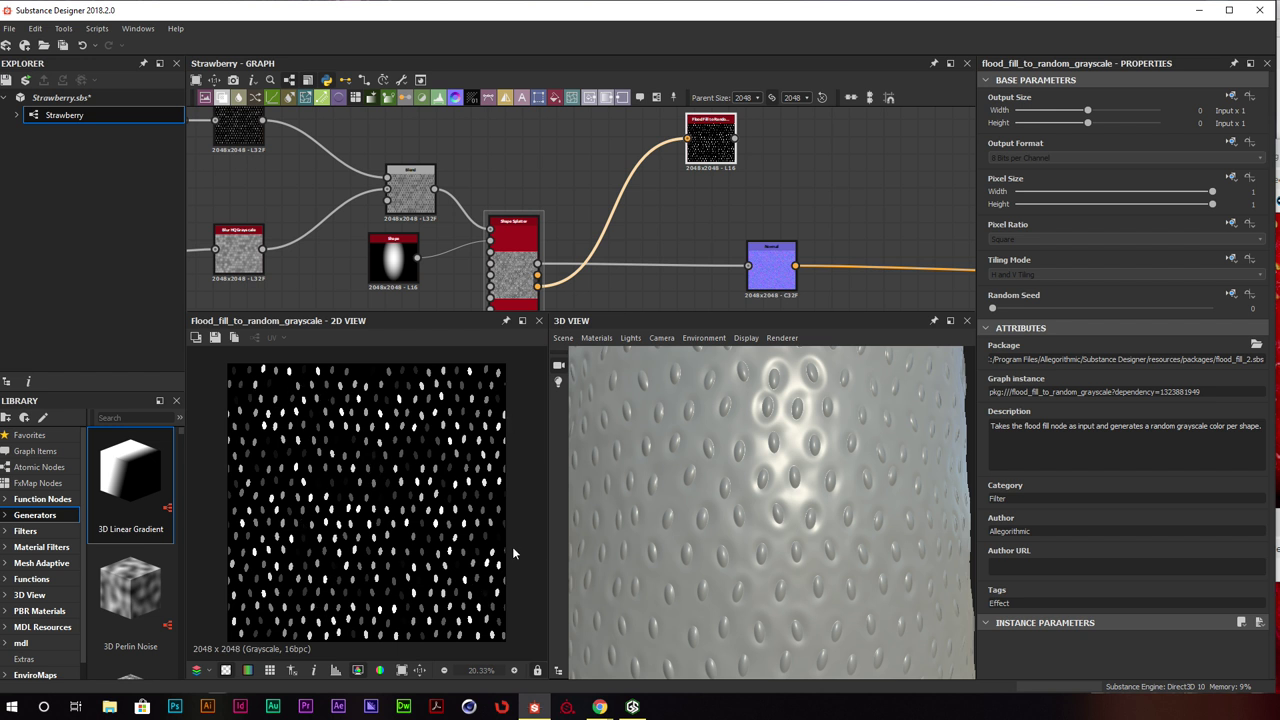
{"action": "left_click_drag", "start_coordinate": [992, 308], "coordinate": [1148, 304]}
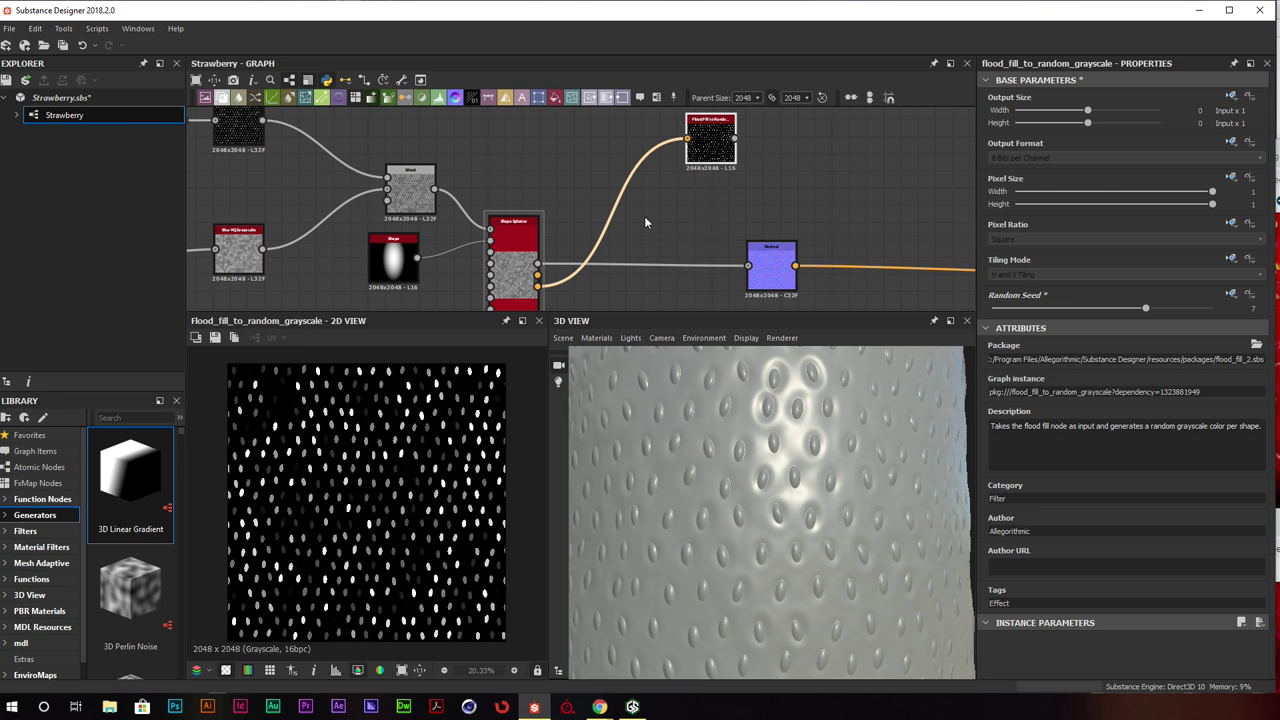
Move the Flood Fill to Random Grayscale node below the Uniform Colors, connect it to the color Blend's mask input and preview the blend
{"action": "scroll", "coordinate": [645, 222], "scroll_direction": "down", "scroll_amount": 4}
{"action": "middle_click_drag", "start_coordinate": [697, 131], "coordinate": [685, 167]}
{"action": "left_click_drag", "start_coordinate": [654, 121], "coordinate": [659, 185]}
{"action": "scroll", "coordinate": [699, 197], "scroll_direction": "up", "scroll_amount": 3}
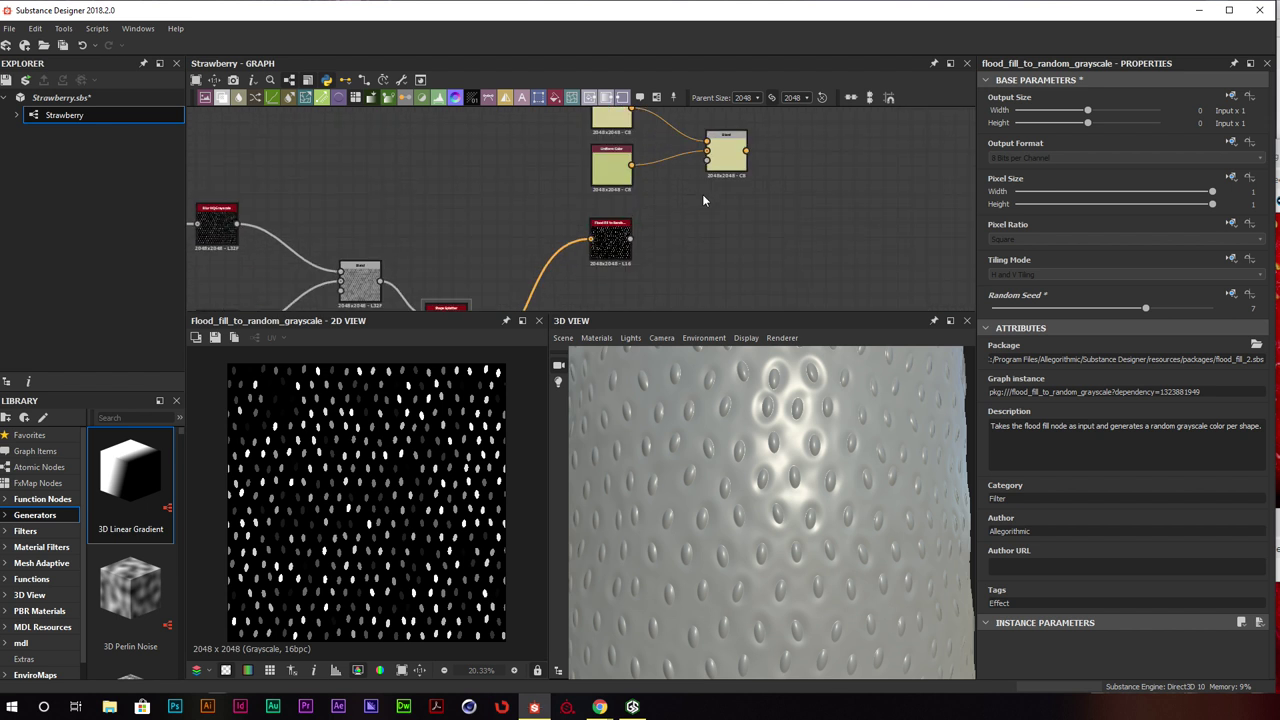
{"action": "left_click_drag", "start_coordinate": [630, 239], "coordinate": [716, 171]}
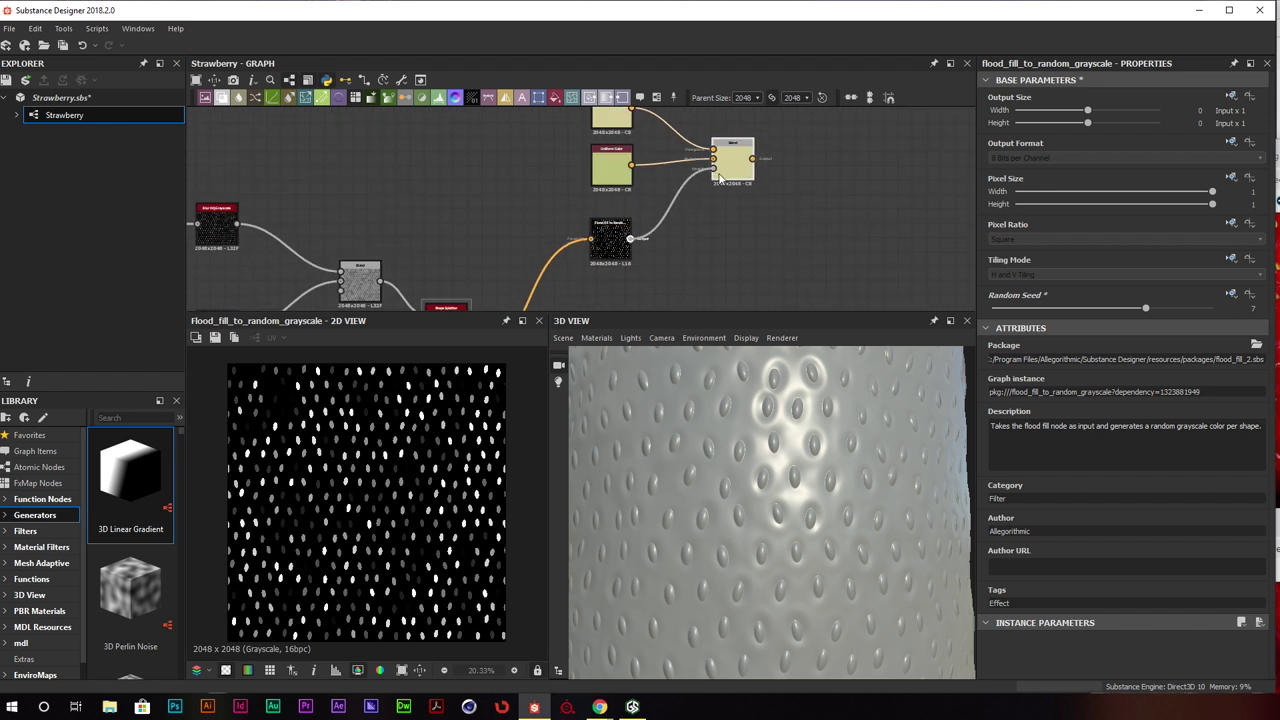
{"action": "left_click", "coordinate": [719, 175]}
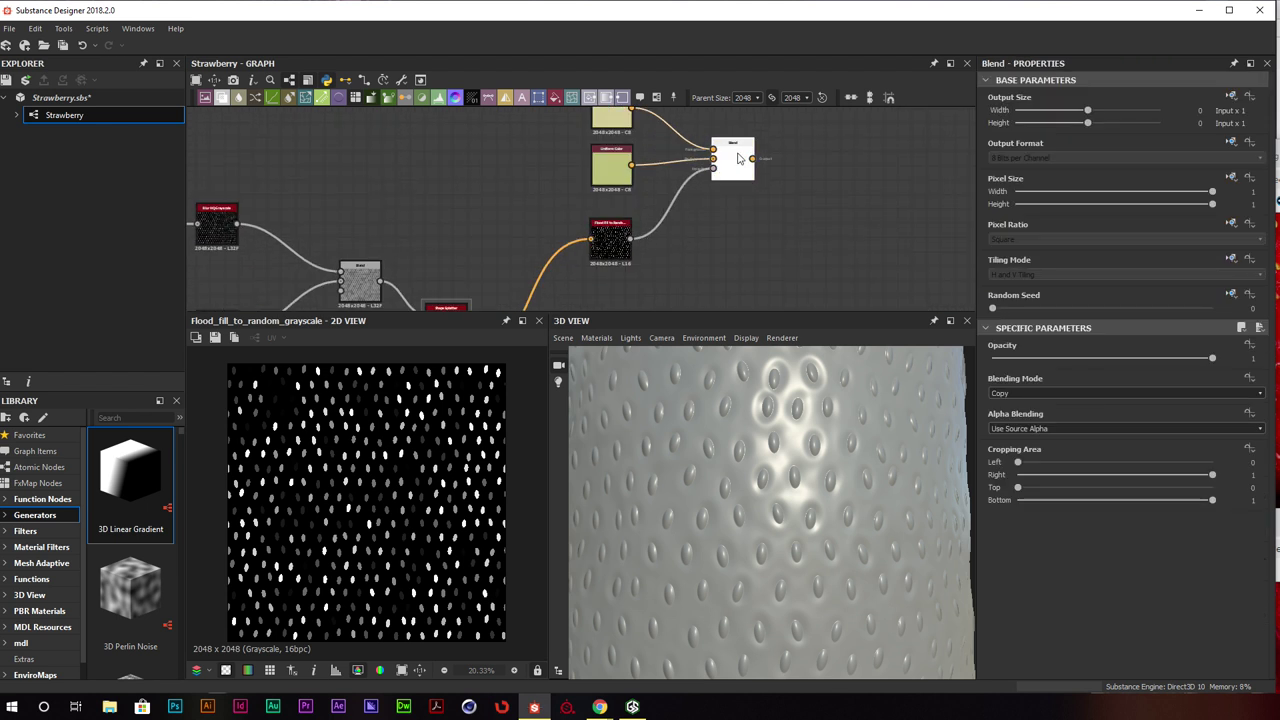
{"action": "double_click", "coordinate": [728, 167]}
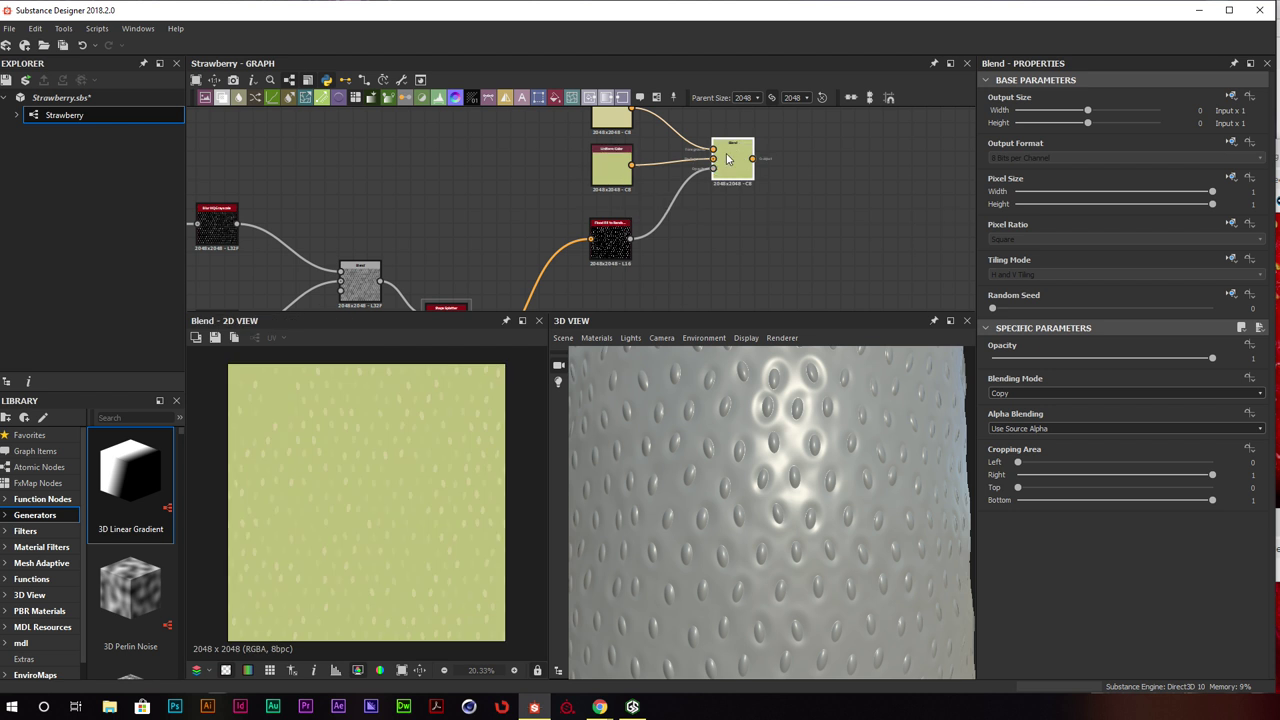
Examine how the random grayscale mask mixes the pale yellow and yellow-green Uniform Colors in the Blend node
{"action": "scroll", "coordinate": [623, 263], "scroll_direction": "up", "scroll_amount": 2}
{"action": "double_click", "coordinate": [603, 235]}
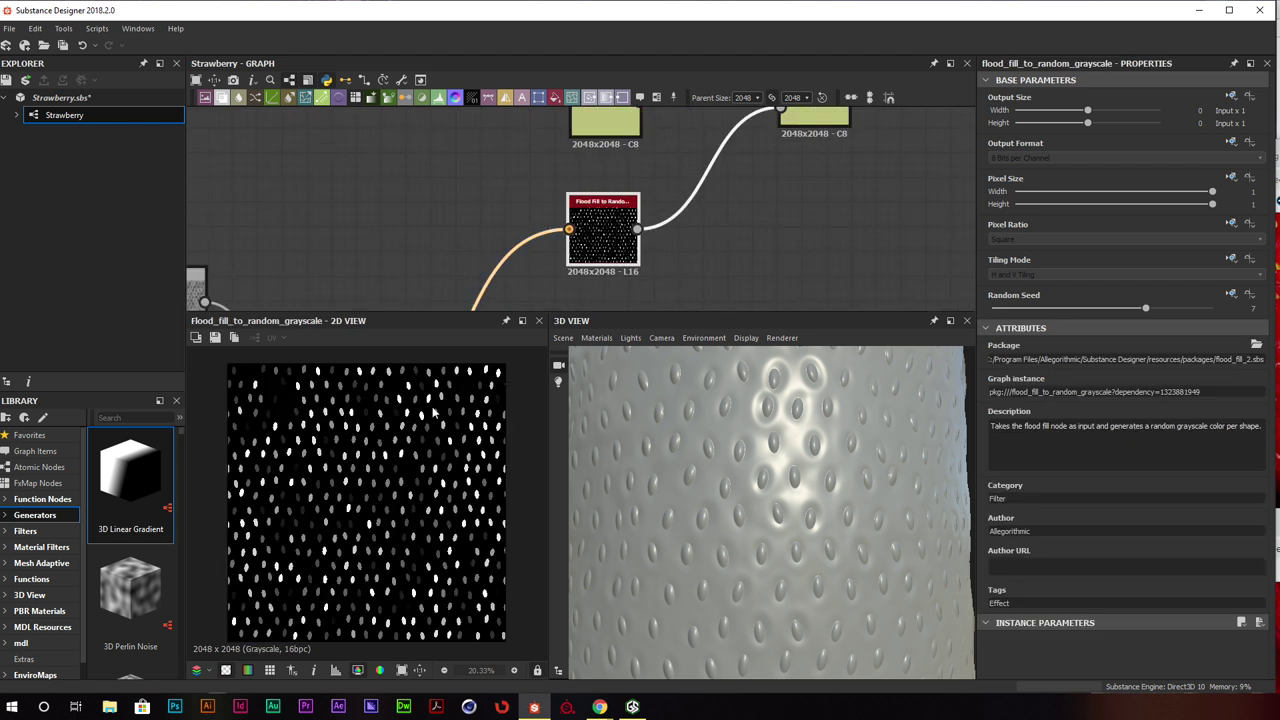
{"action": "middle_click_drag", "start_coordinate": [640, 209], "coordinate": [612, 250]}
{"action": "middle_click_drag", "start_coordinate": [601, 142], "coordinate": [604, 269]}
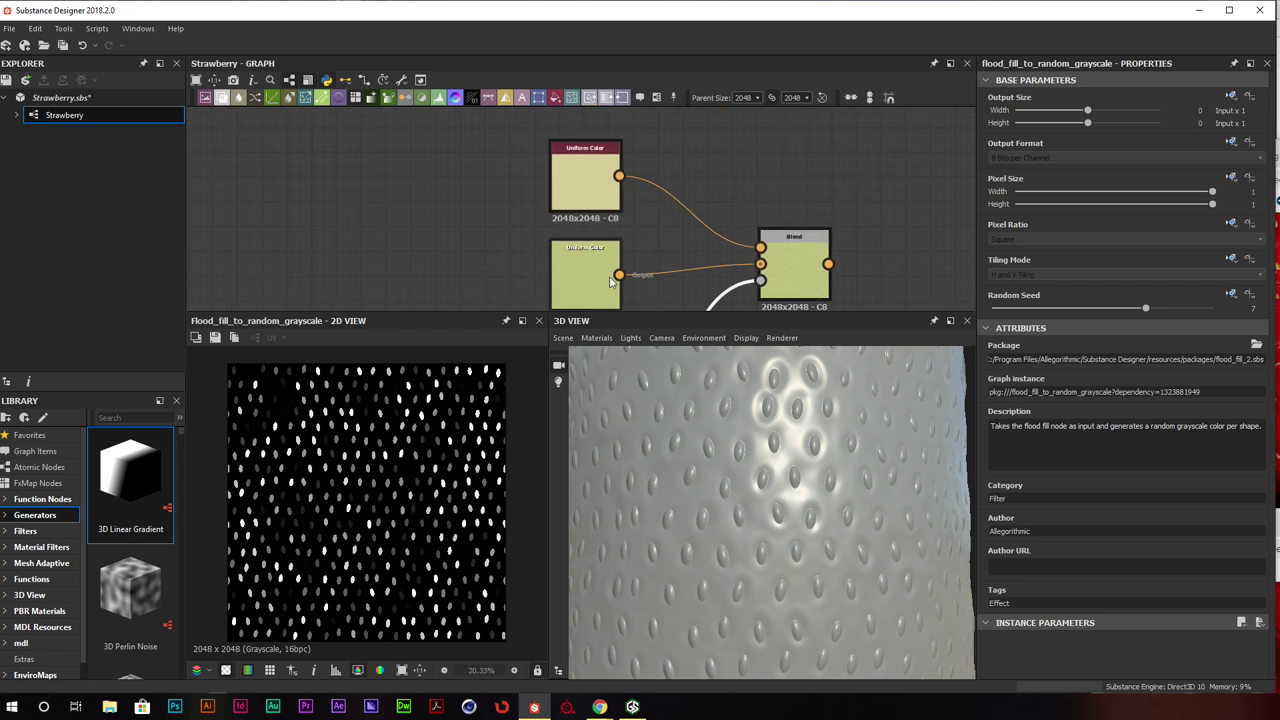
{"action": "scroll", "coordinate": [606, 269], "scroll_direction": "up", "scroll_amount": 1}
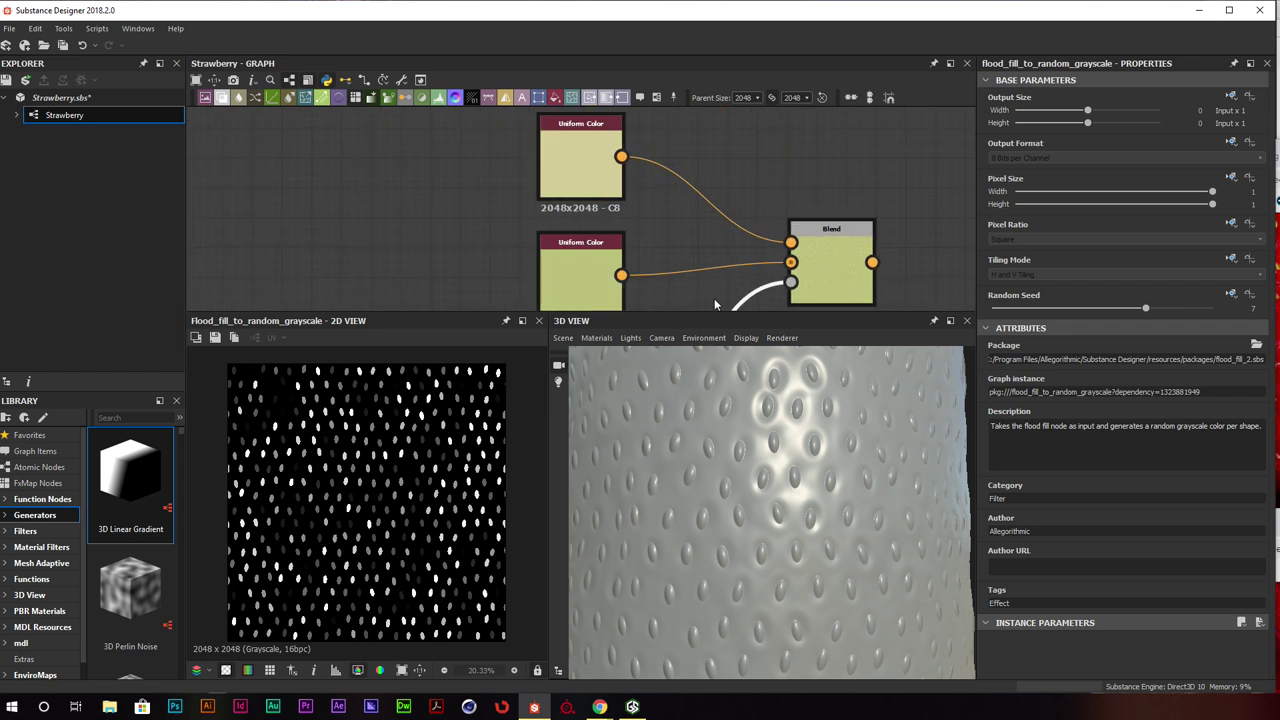
{"action": "middle_click_drag", "start_coordinate": [714, 298], "coordinate": [679, 186]}
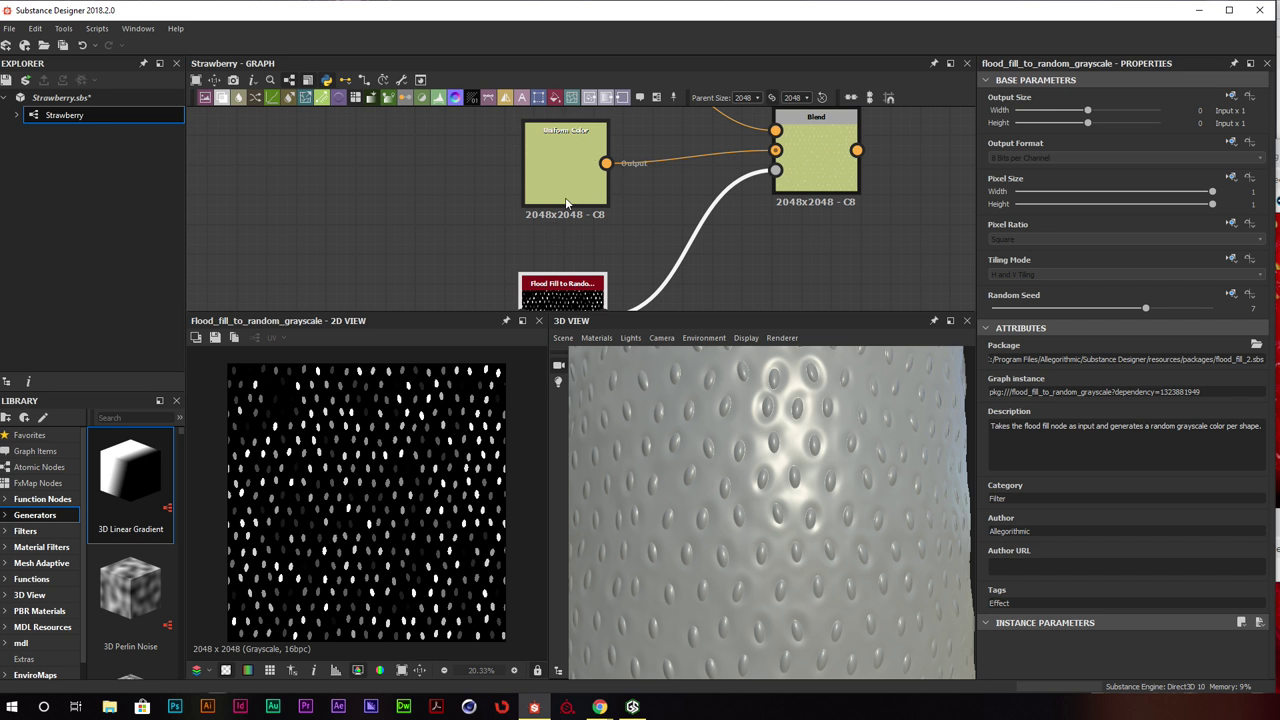
{"action": "middle_click_drag", "start_coordinate": [557, 250], "coordinate": [529, 314]}
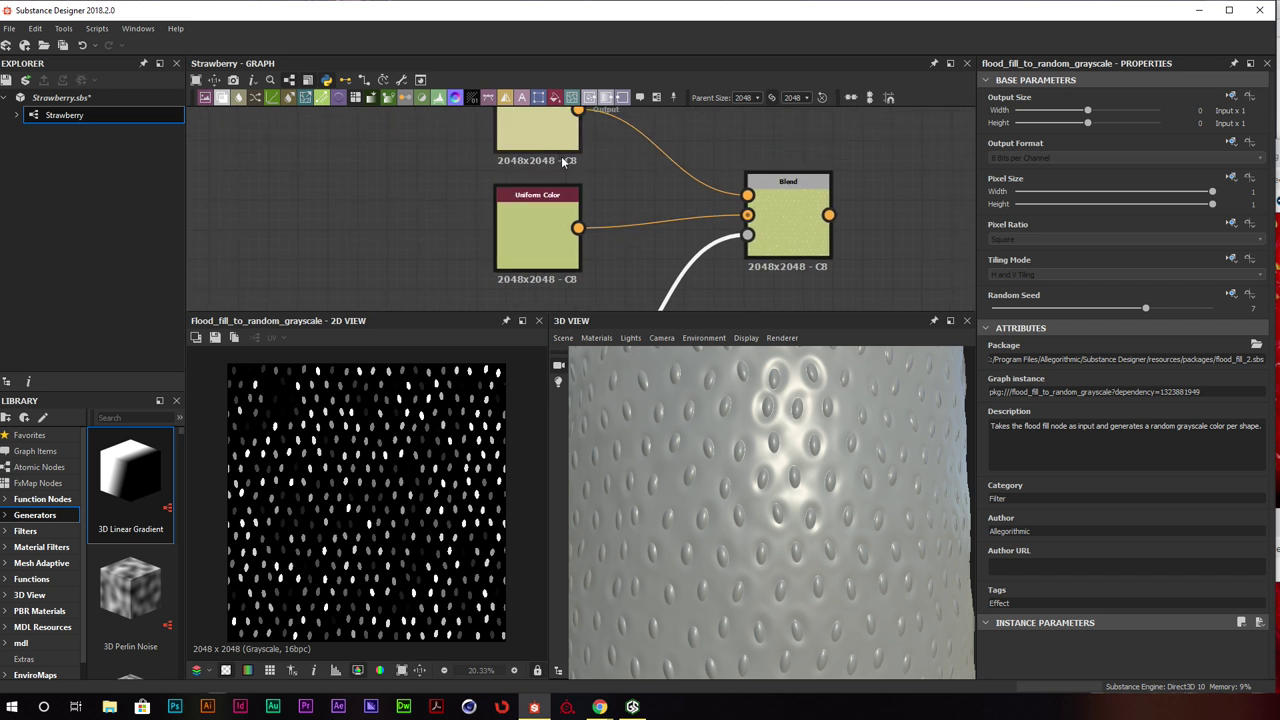
{"action": "middle_click_drag", "start_coordinate": [800, 257], "coordinate": [780, 162]}
{"action": "scroll", "coordinate": [741, 200], "scroll_direction": "down", "scroll_amount": 2}
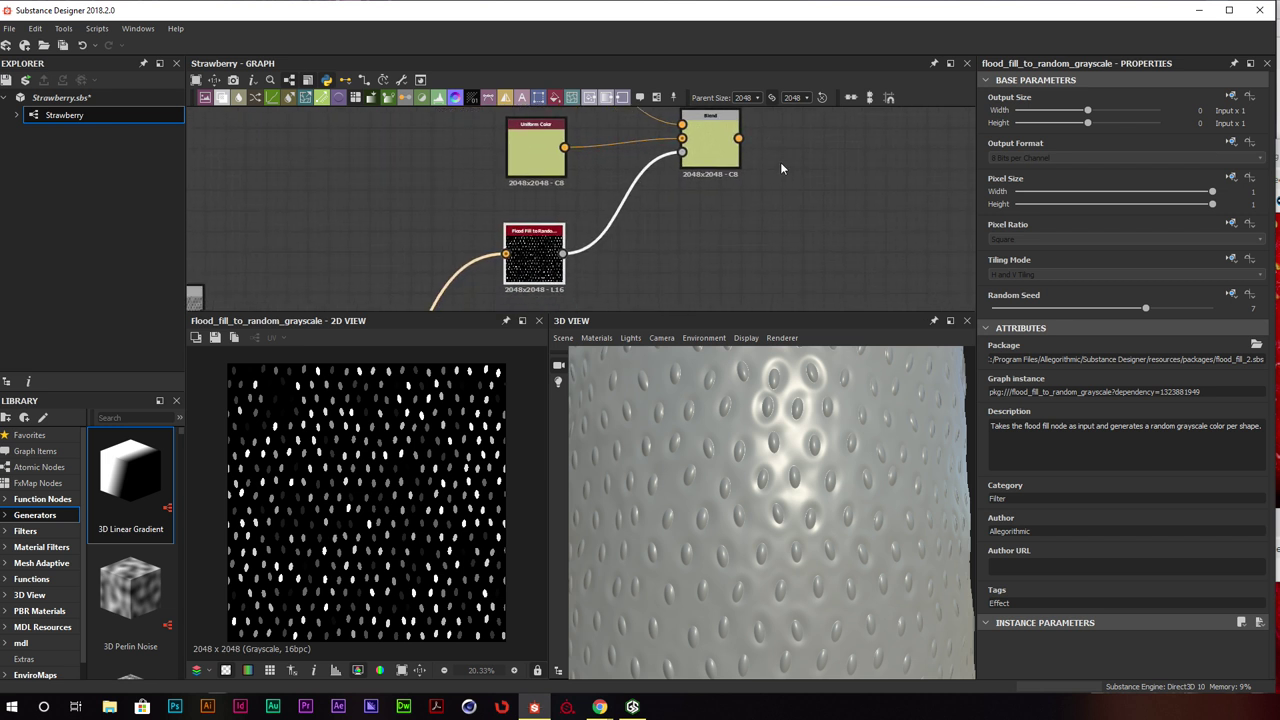
{"action": "left_click", "coordinate": [726, 140]}
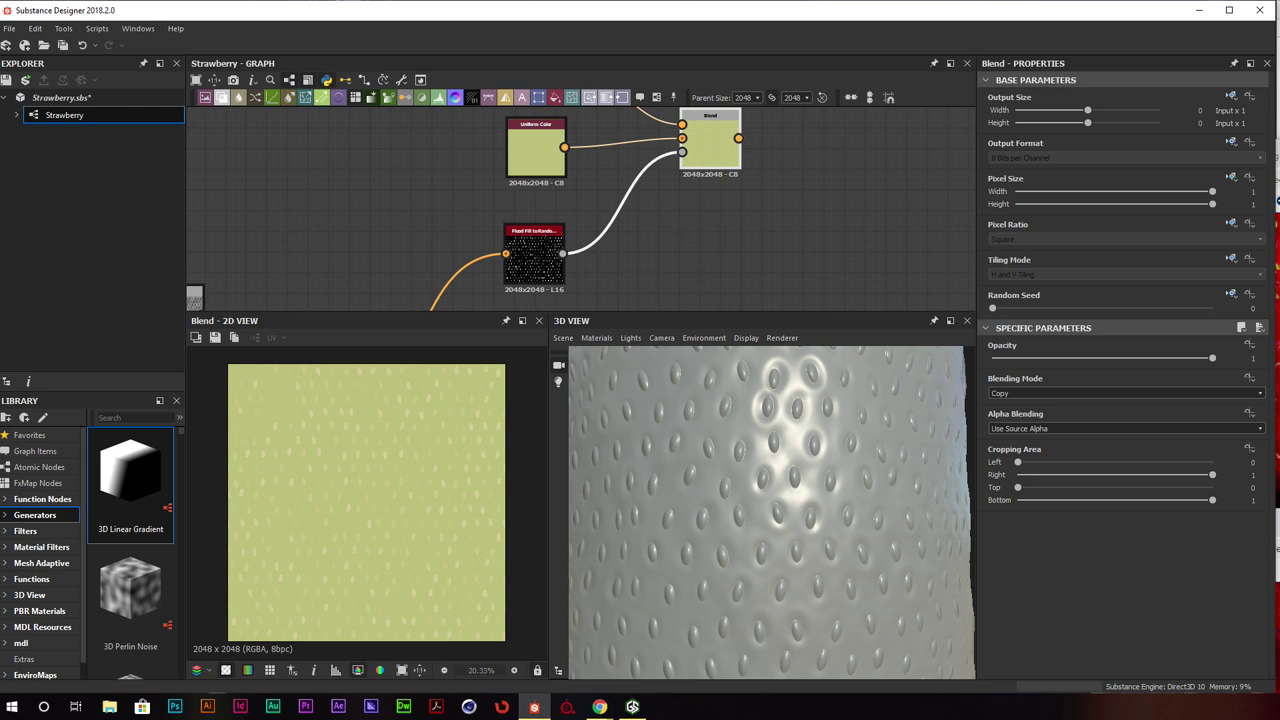
Switch to the browser windows with the strawberry reference photos, examine the color variation of the seeds, and return to Substance Designer
{"action": "left_click_drag", "start_coordinate": [1279, 310], "coordinate": [711, 86]}
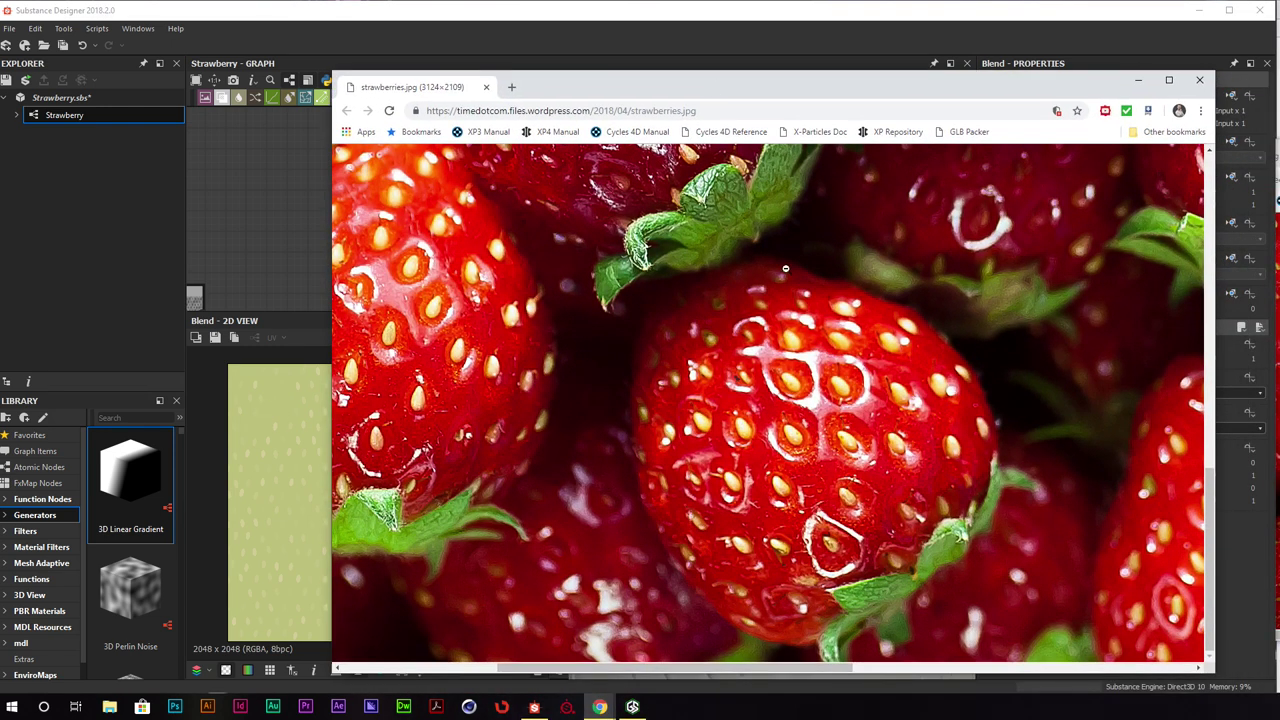
{"action": "left_click", "coordinate": [446, 338]}
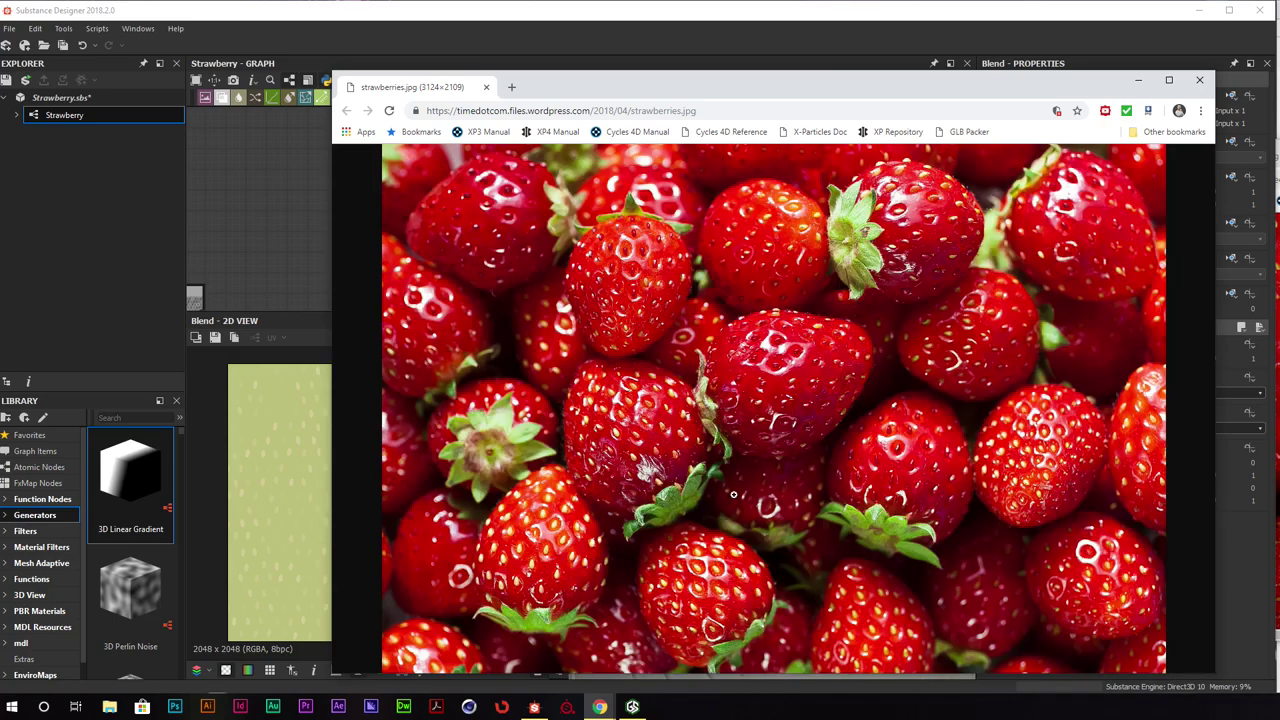
{"action": "left_click", "coordinate": [1055, 478]}
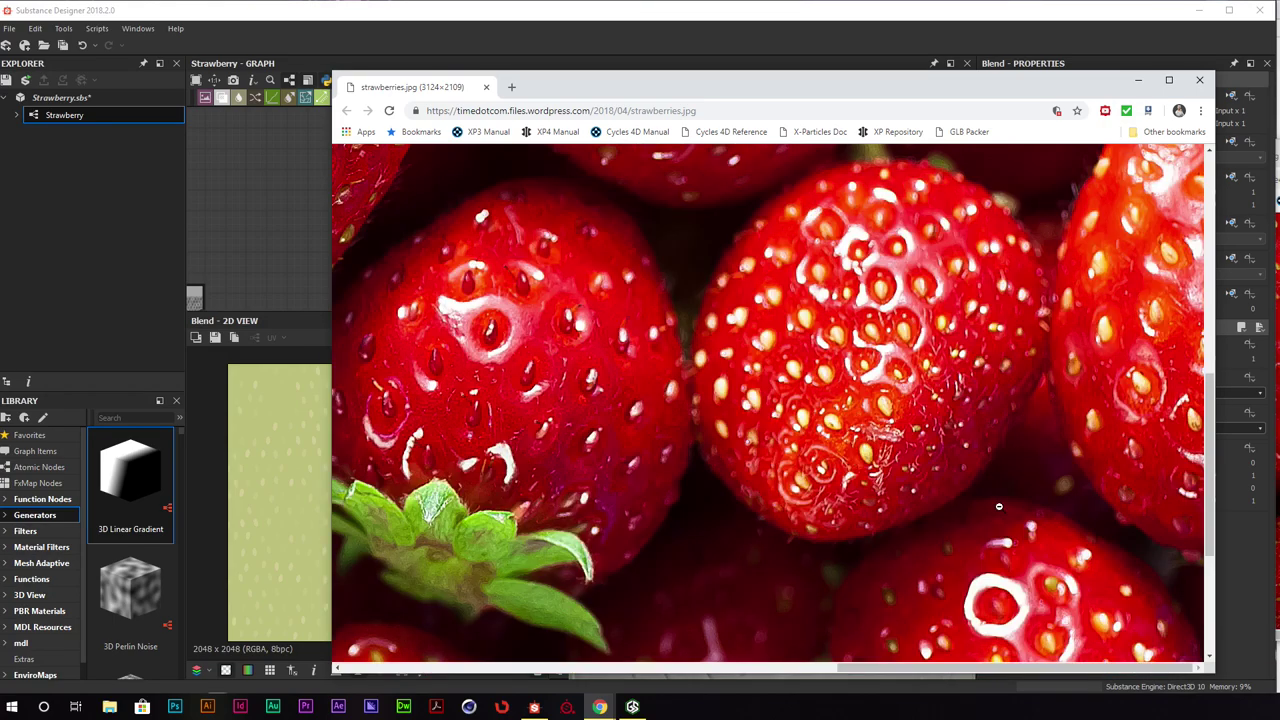
{"action": "key", "text": "alt+Tab"}
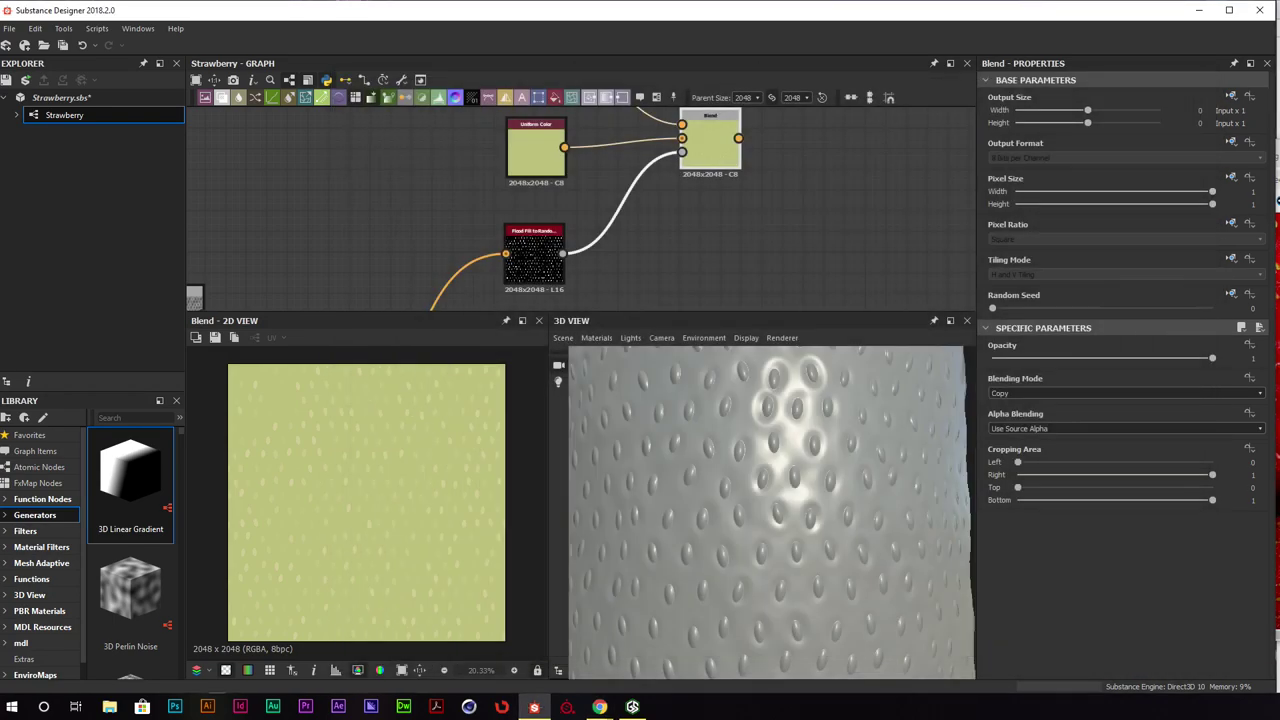
{"action": "key", "text": "alt+Tab"}
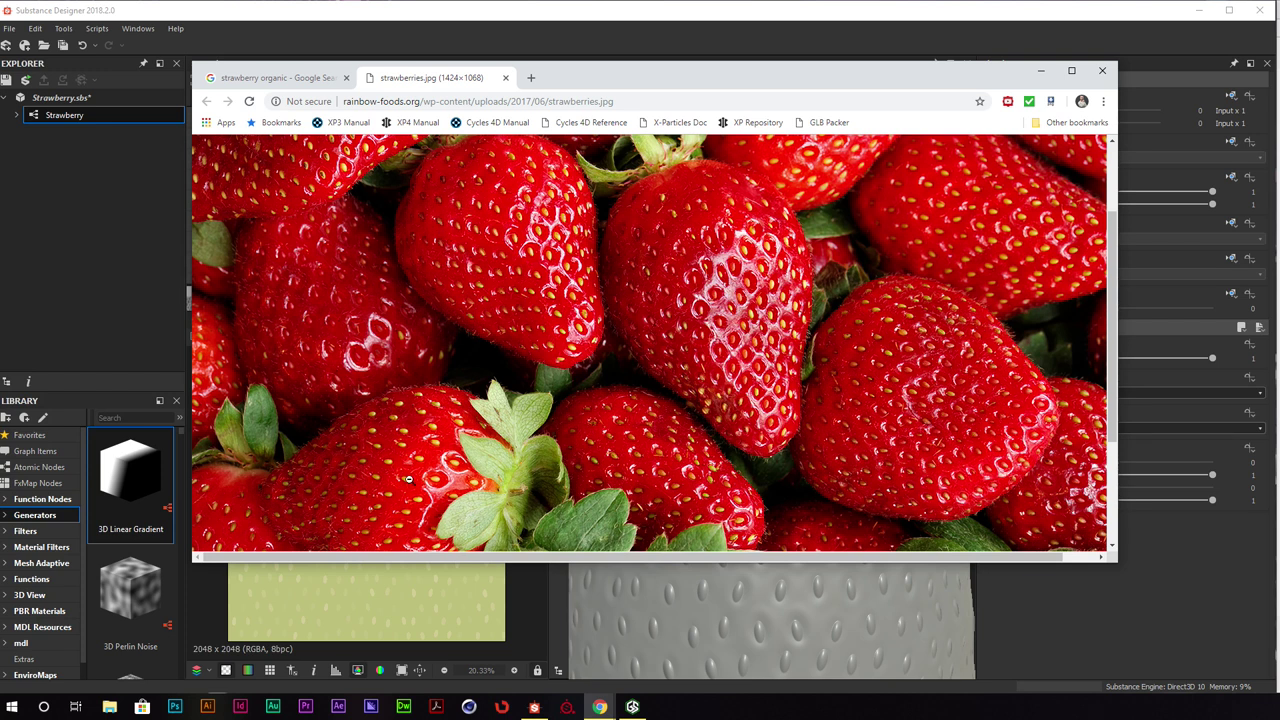
{"action": "left_click_drag", "start_coordinate": [610, 78], "coordinate": [1279, 180]}
{"action": "left_click", "coordinate": [929, 18]}
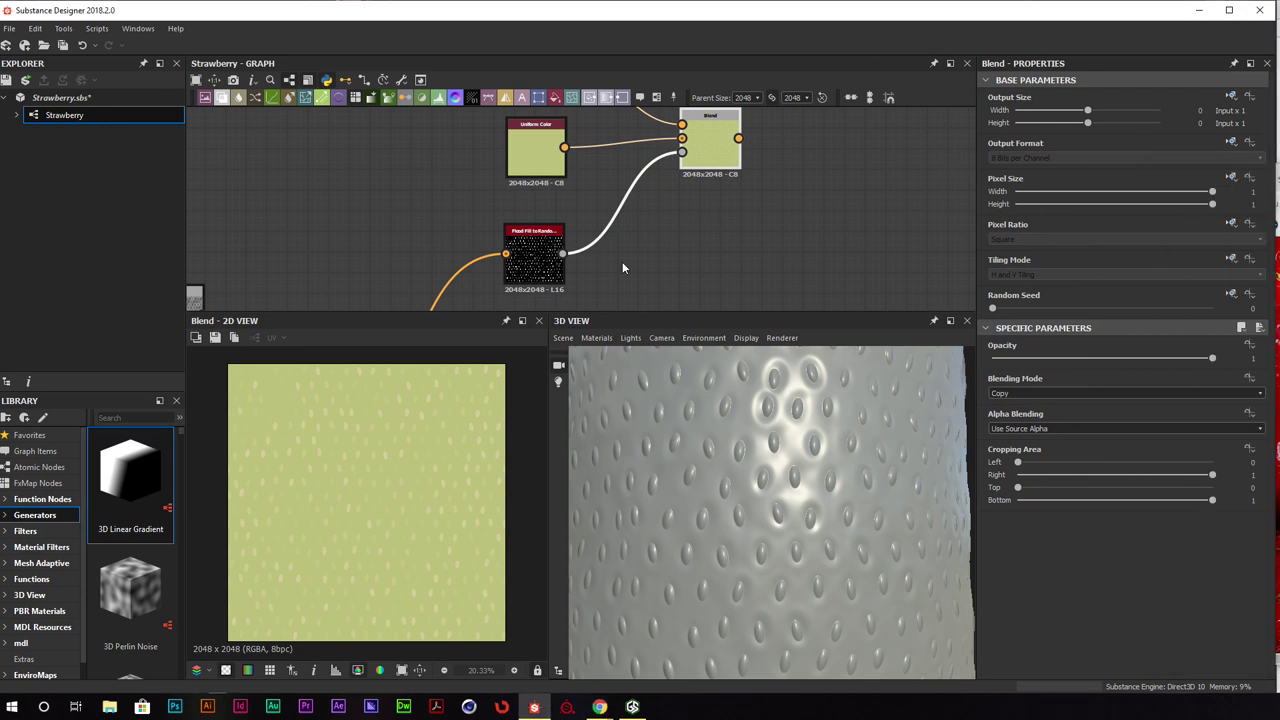
Add a Flood Fill to Gradient node below the random grayscale node and connect the Shape Splatter's SplatterData 2 output to it
{"action": "scroll", "coordinate": [630, 238], "scroll_direction": "down", "scroll_amount": 2}
{"action": "middle_click_drag", "start_coordinate": [636, 220], "coordinate": [714, 128]}
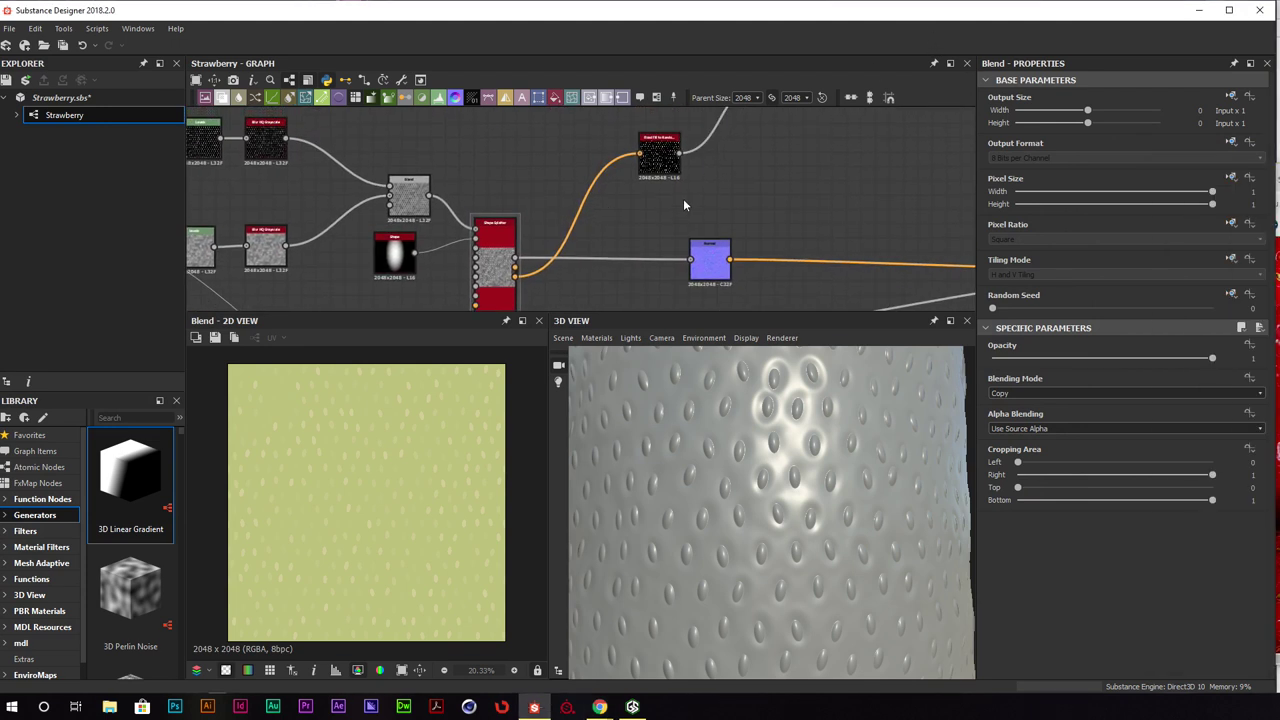
{"action": "key", "text": "space"}
{"action": "type", "text": "flo"}
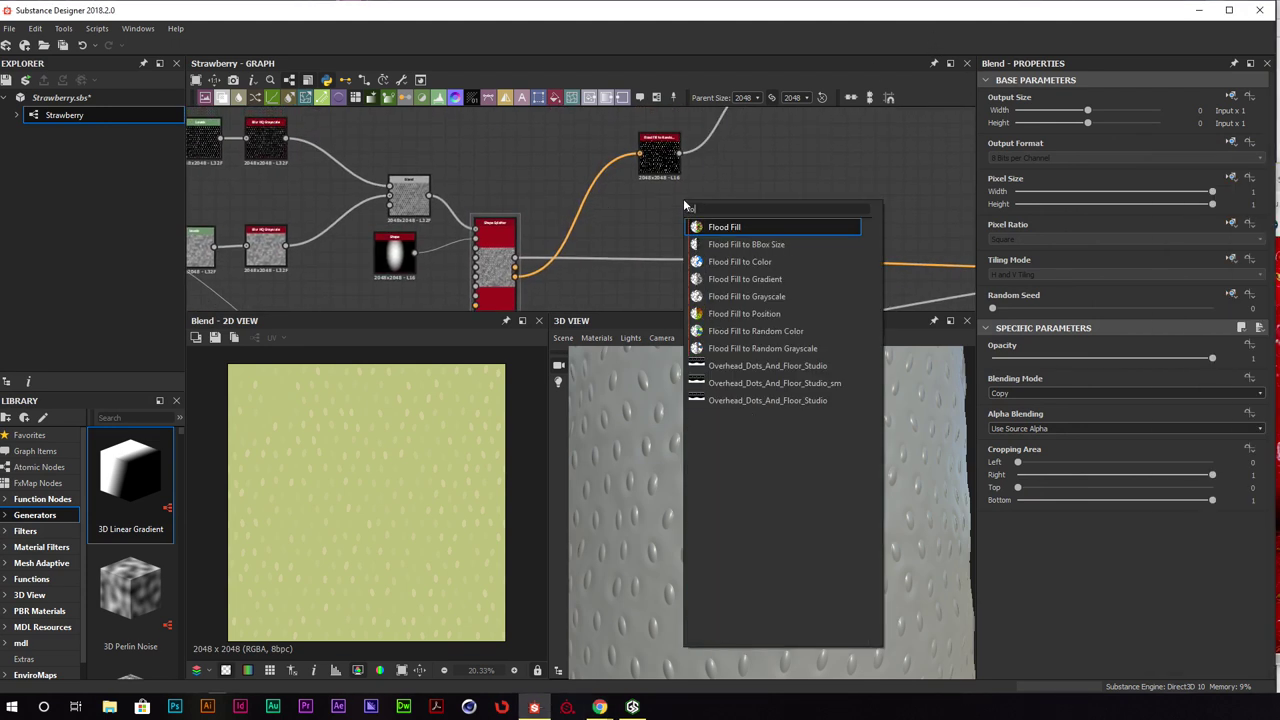
{"action": "left_click", "coordinate": [796, 286]}
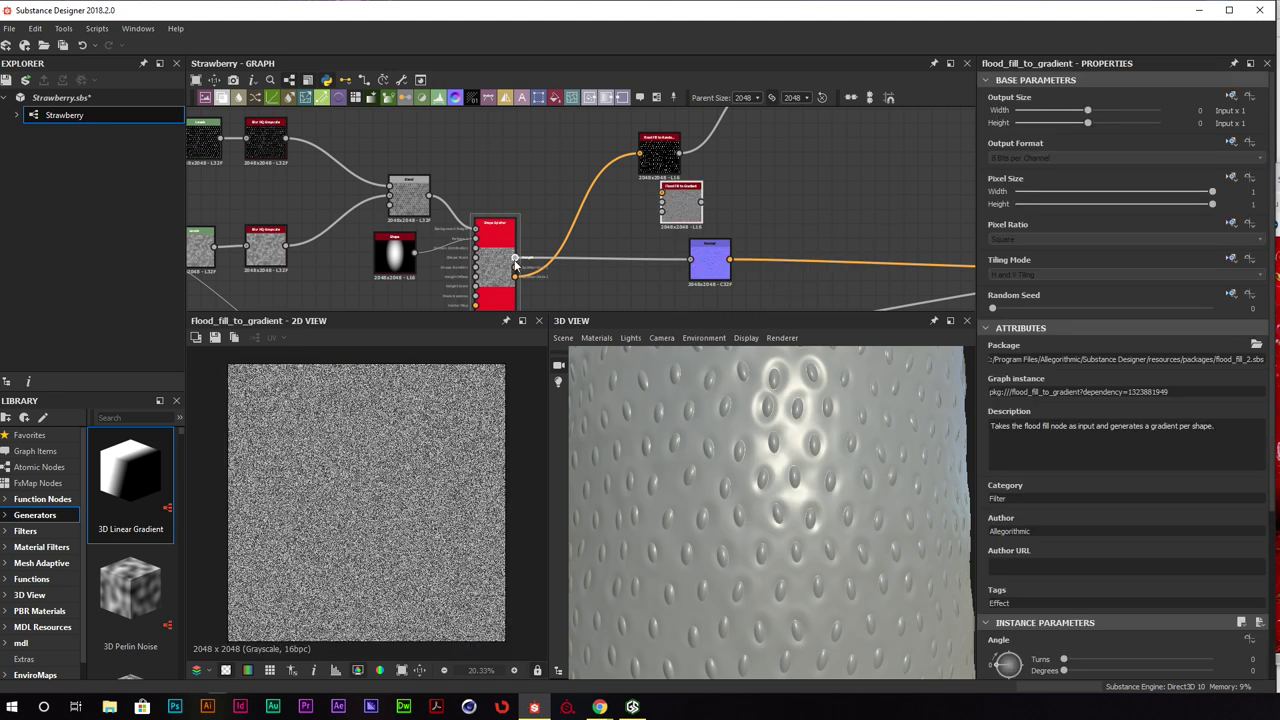
{"action": "left_click_drag", "start_coordinate": [516, 277], "coordinate": [690, 195]}
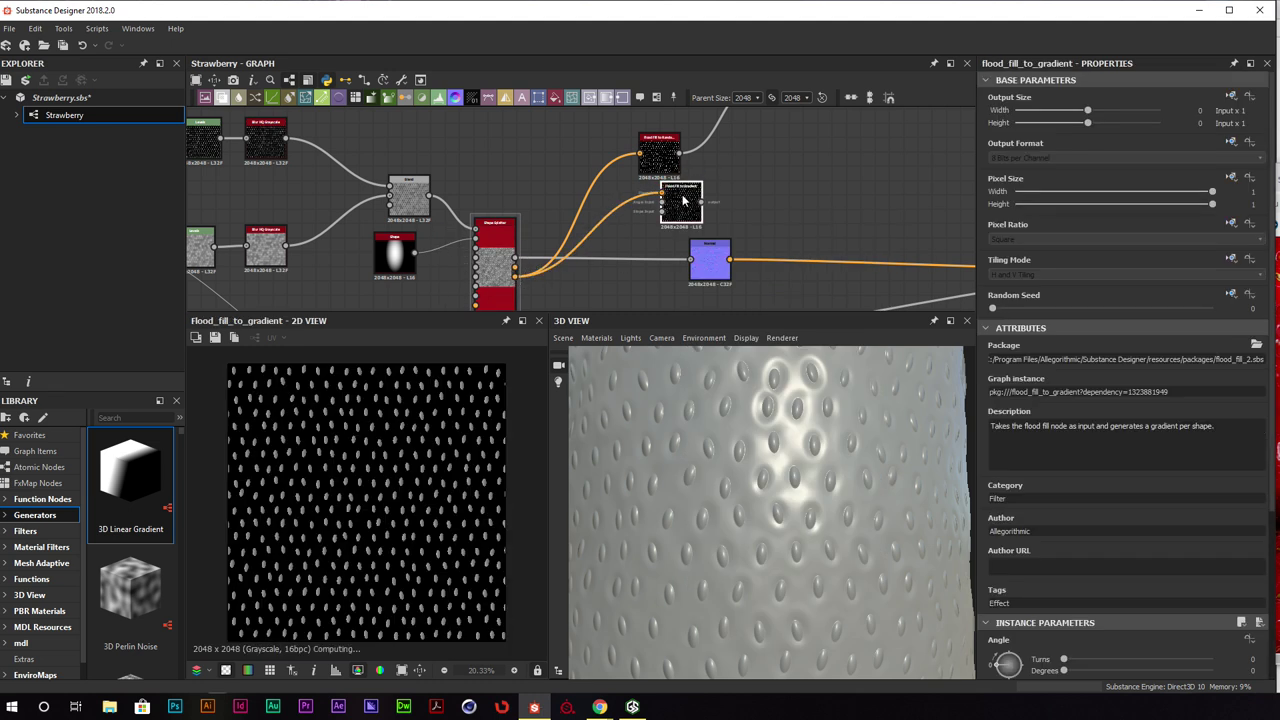
Check the seed gradients up close, add a Levels node after Flood Fill to Gradient, and lower its input white point to about two thirds
{"action": "scroll", "coordinate": [376, 422], "scroll_direction": "up", "scroll_amount": 5}
{"action": "scroll", "coordinate": [379, 418], "scroll_direction": "down", "scroll_amount": 2}
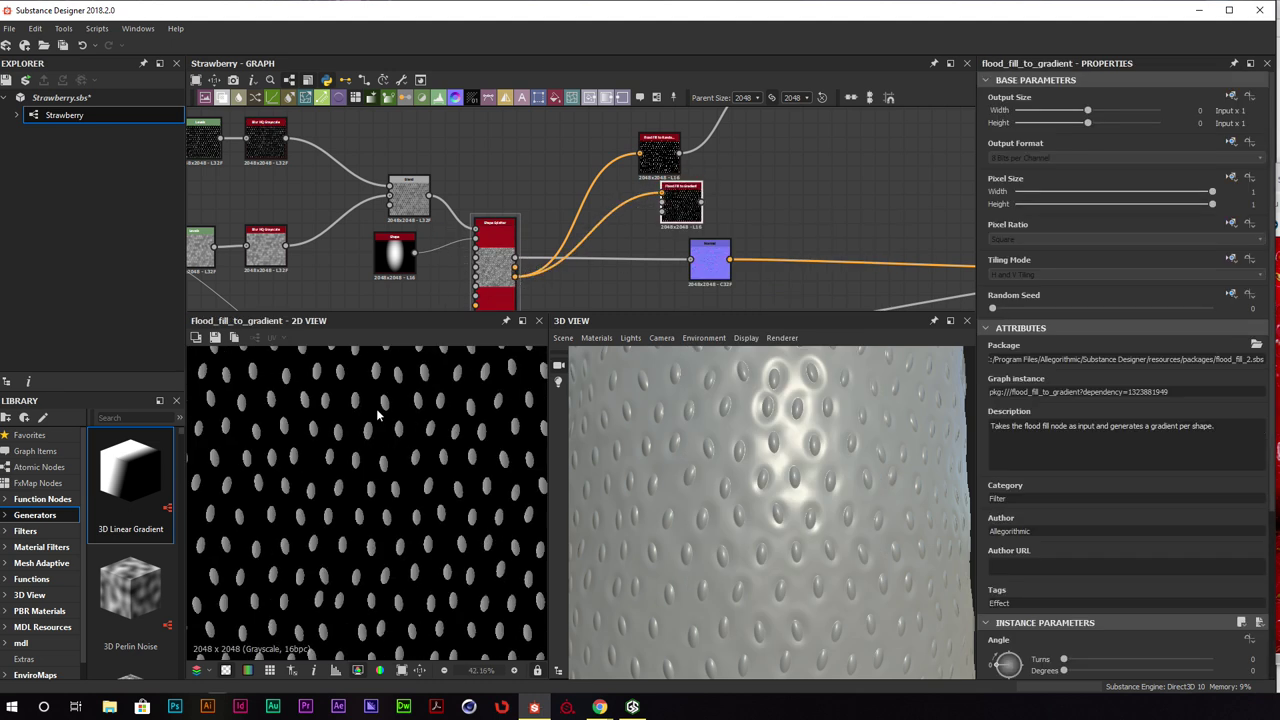
{"action": "scroll", "coordinate": [377, 416], "scroll_direction": "up", "scroll_amount": 5}
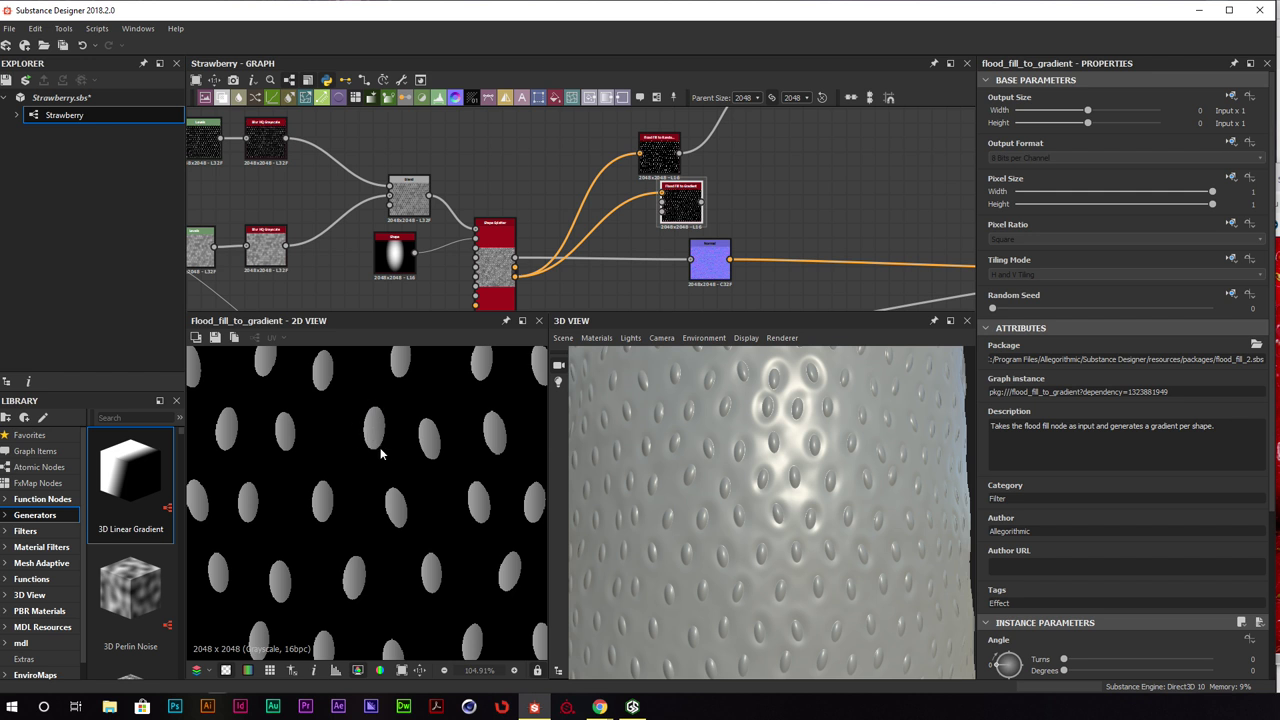
{"action": "middle_click_drag", "start_coordinate": [440, 458], "coordinate": [404, 454]}
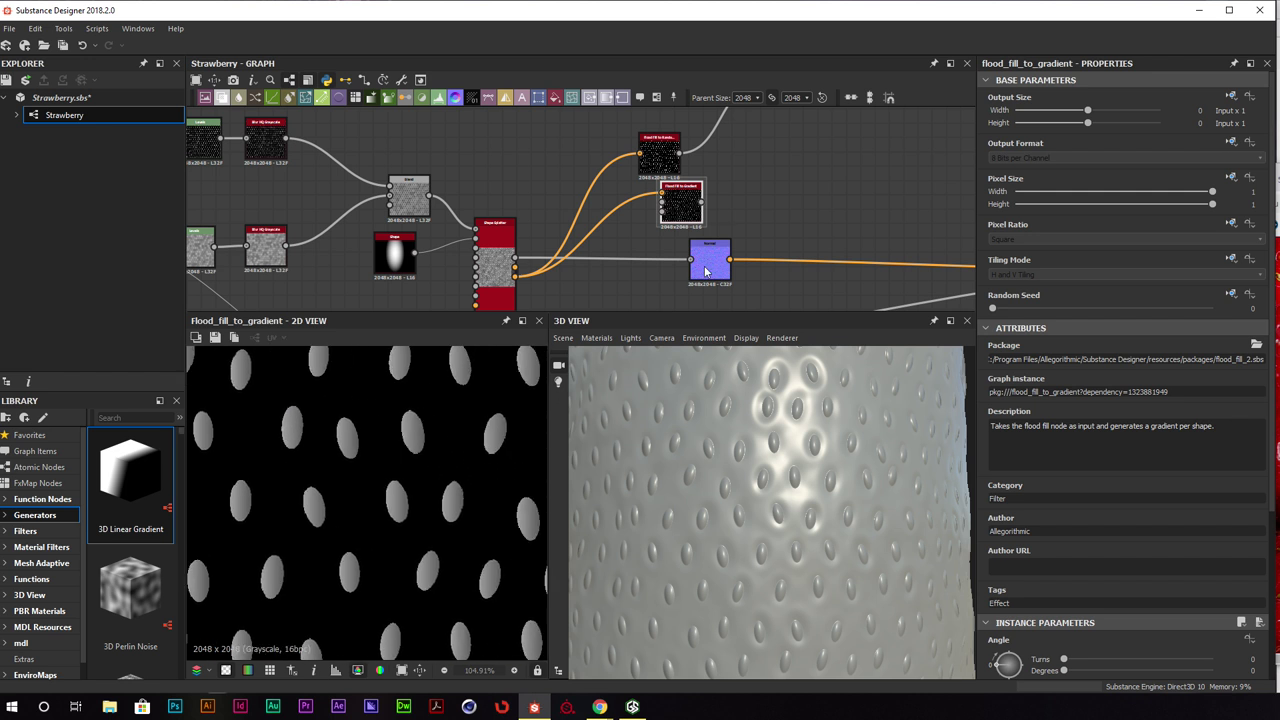
{"action": "key", "text": "space"}
{"action": "type", "text": "levels"}
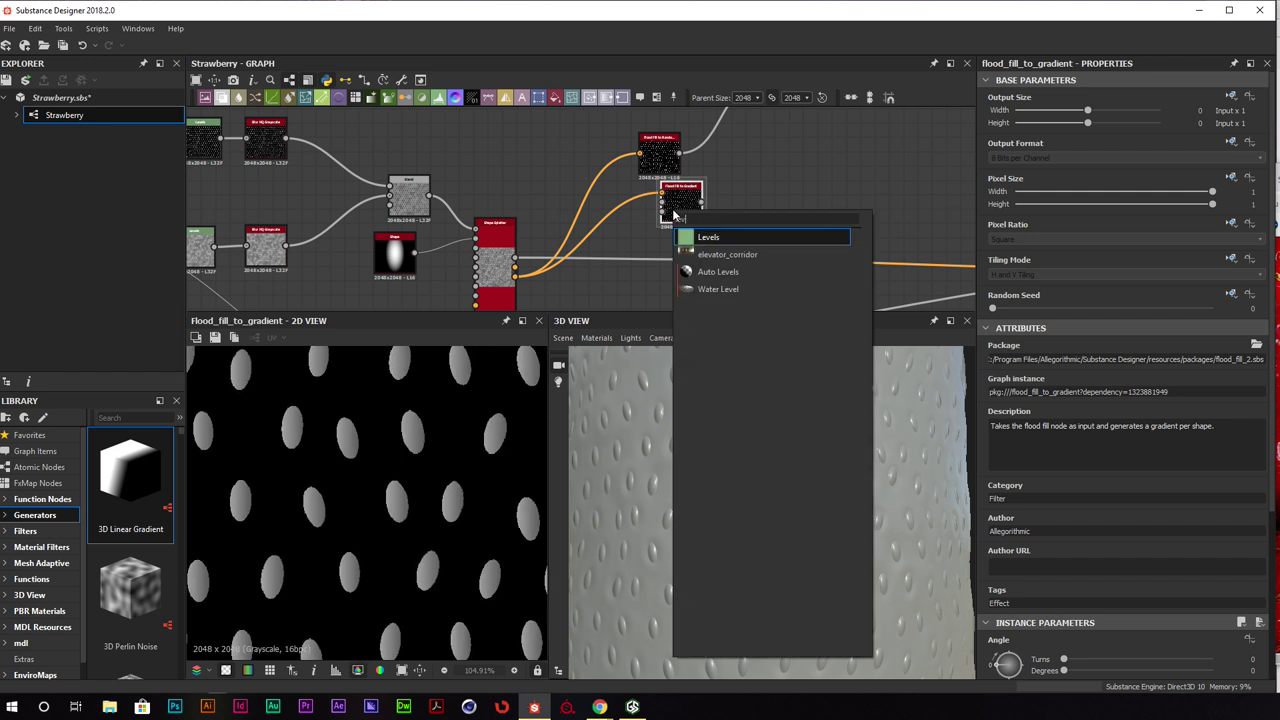
{"action": "key", "text": "Return"}
{"action": "left_click_drag", "start_coordinate": [1253, 381], "coordinate": [1168, 382]}
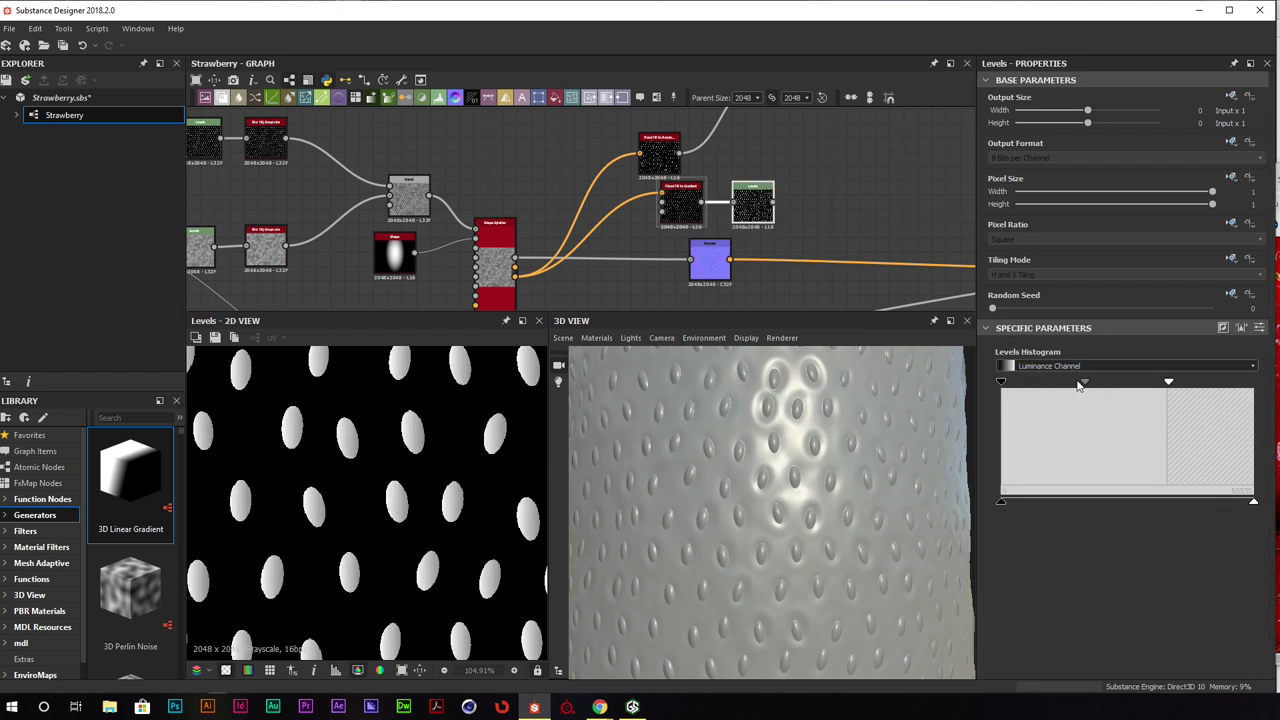
Rotate the angle of the Flood Fill to Gradient node to 265 degrees so the seed gradients run vertically
{"action": "scroll", "coordinate": [314, 438], "scroll_direction": "down", "scroll_amount": 4}
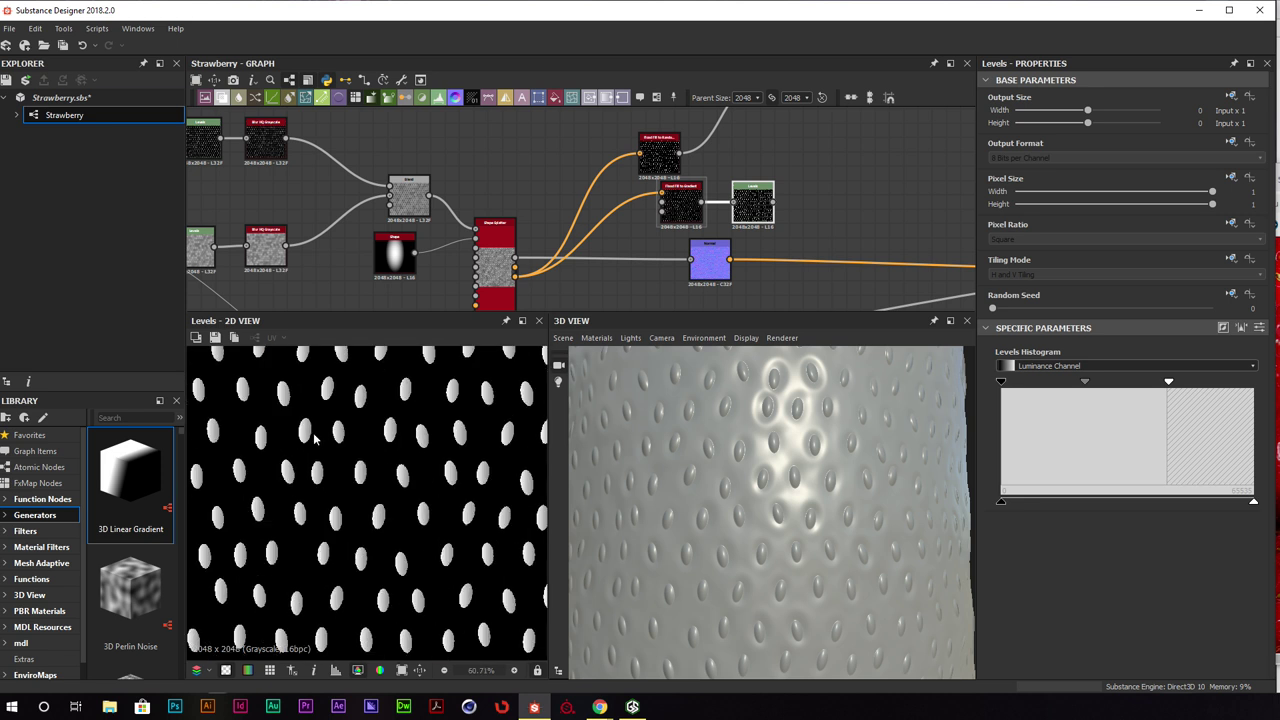
{"action": "left_click", "coordinate": [684, 203]}
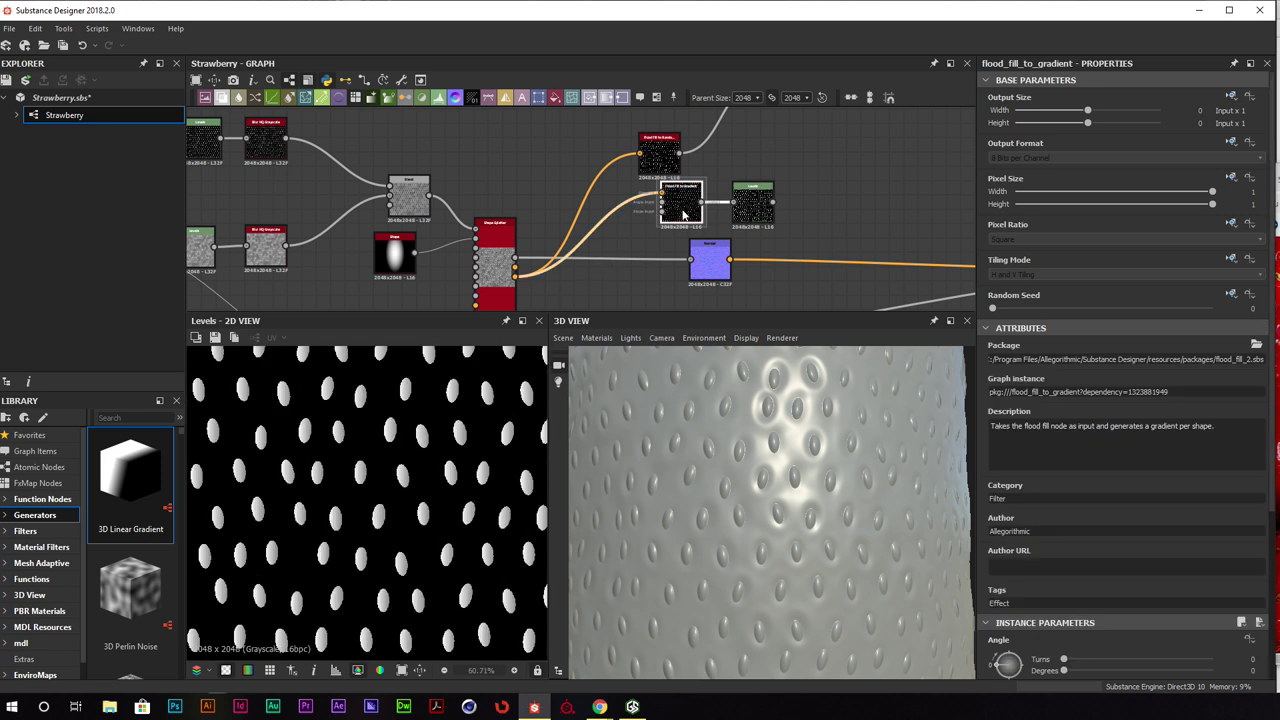
{"action": "scroll", "coordinate": [684, 213], "scroll_direction": "up", "scroll_amount": 4}
{"action": "scroll", "coordinate": [1030, 470], "scroll_direction": "down", "scroll_amount": 3}
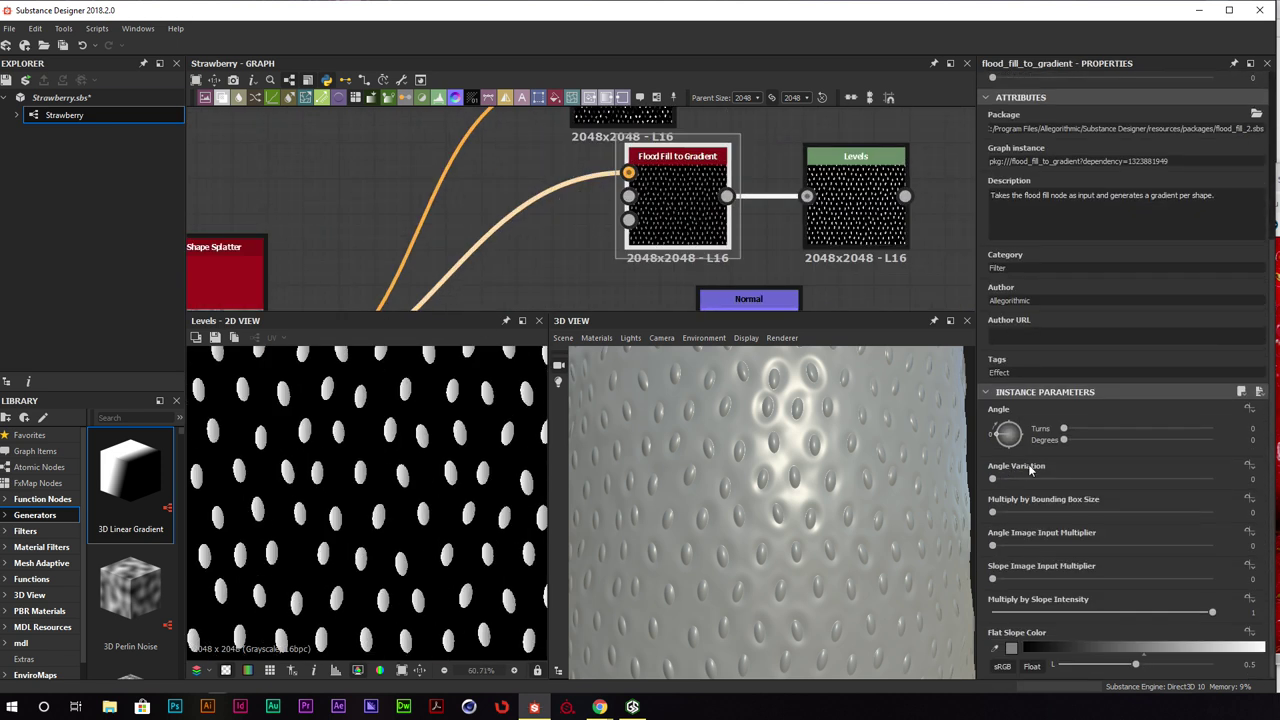
{"action": "left_click_drag", "start_coordinate": [1006, 434], "coordinate": [1012, 468]}
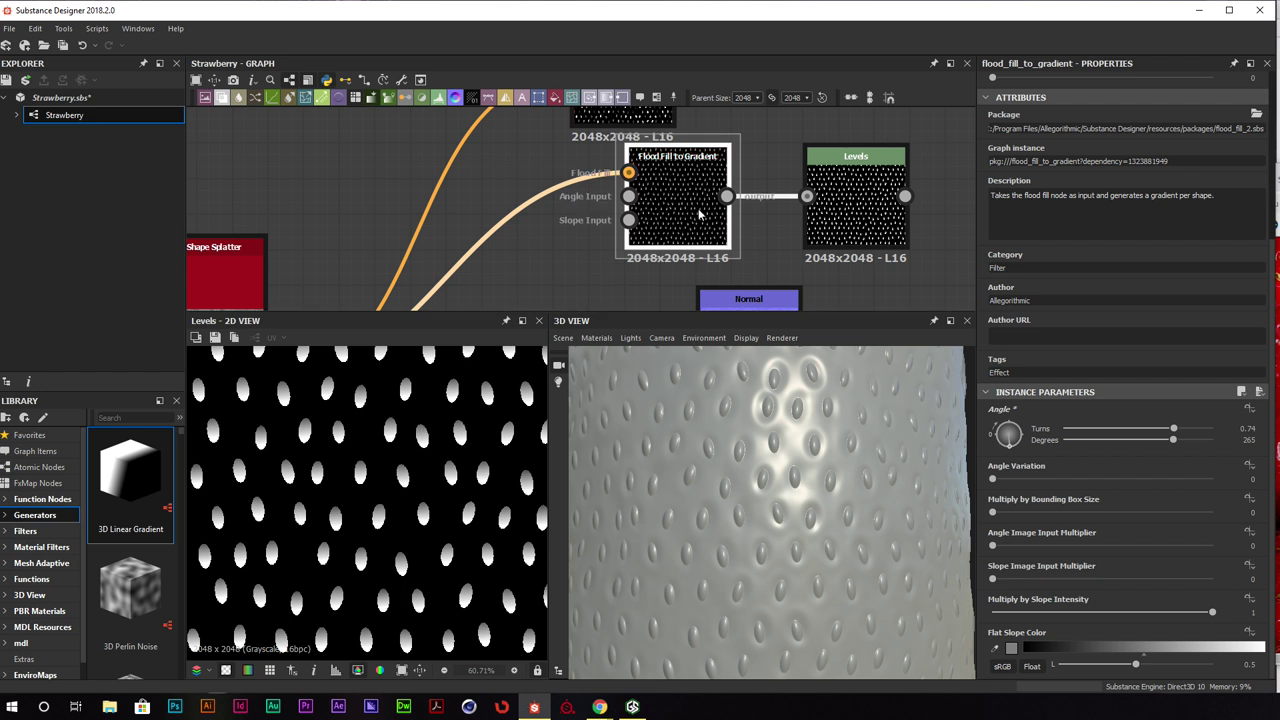
Raise the input black point of the Levels node to about 15 percent and move the gradient and Levels nodes closer together
{"action": "left_click", "coordinate": [877, 216]}
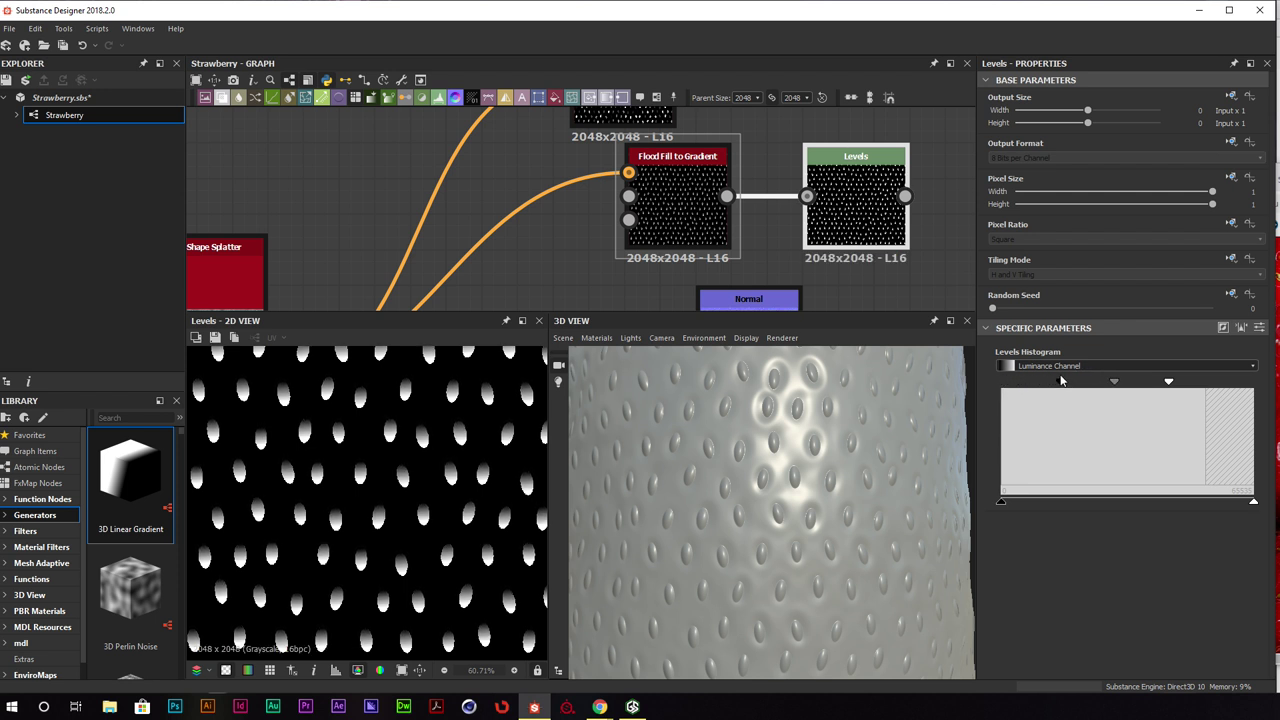
{"action": "left_click_drag", "start_coordinate": [1053, 380], "coordinate": [1047, 380]}
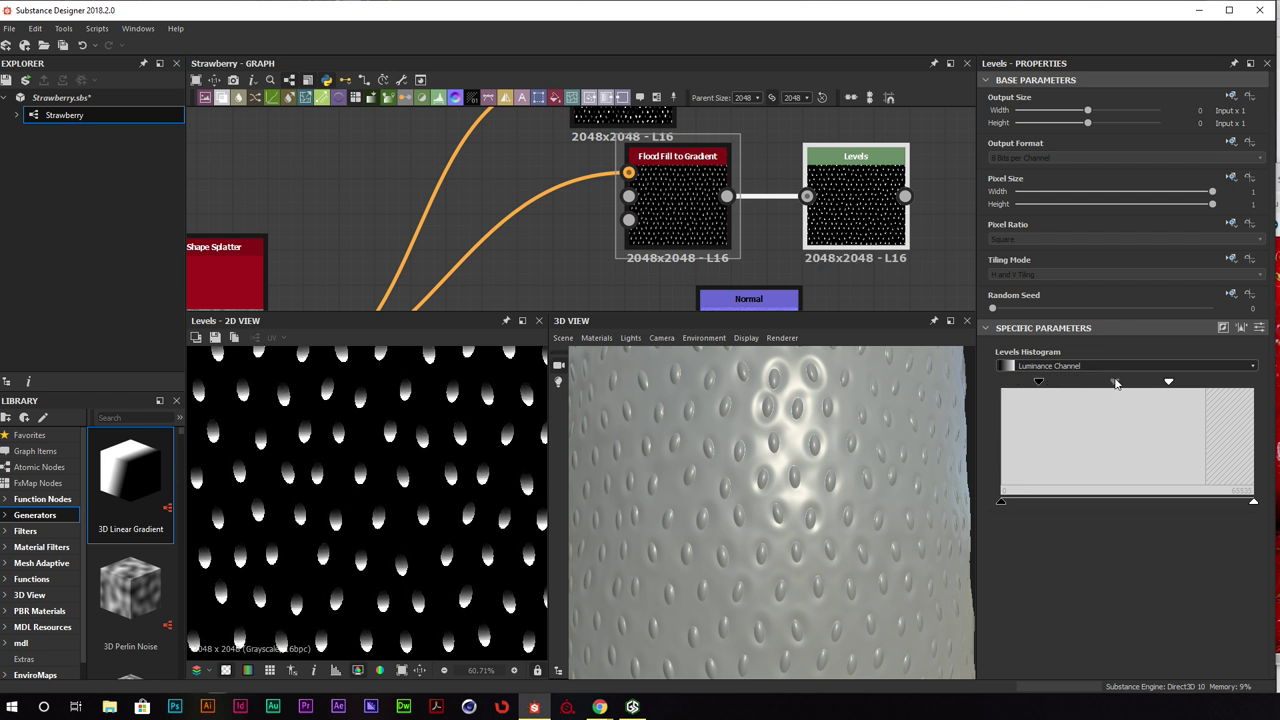
{"action": "scroll", "coordinate": [878, 183], "scroll_direction": "down", "scroll_amount": 3}
{"action": "middle_click_drag", "start_coordinate": [878, 183], "coordinate": [674, 269]}
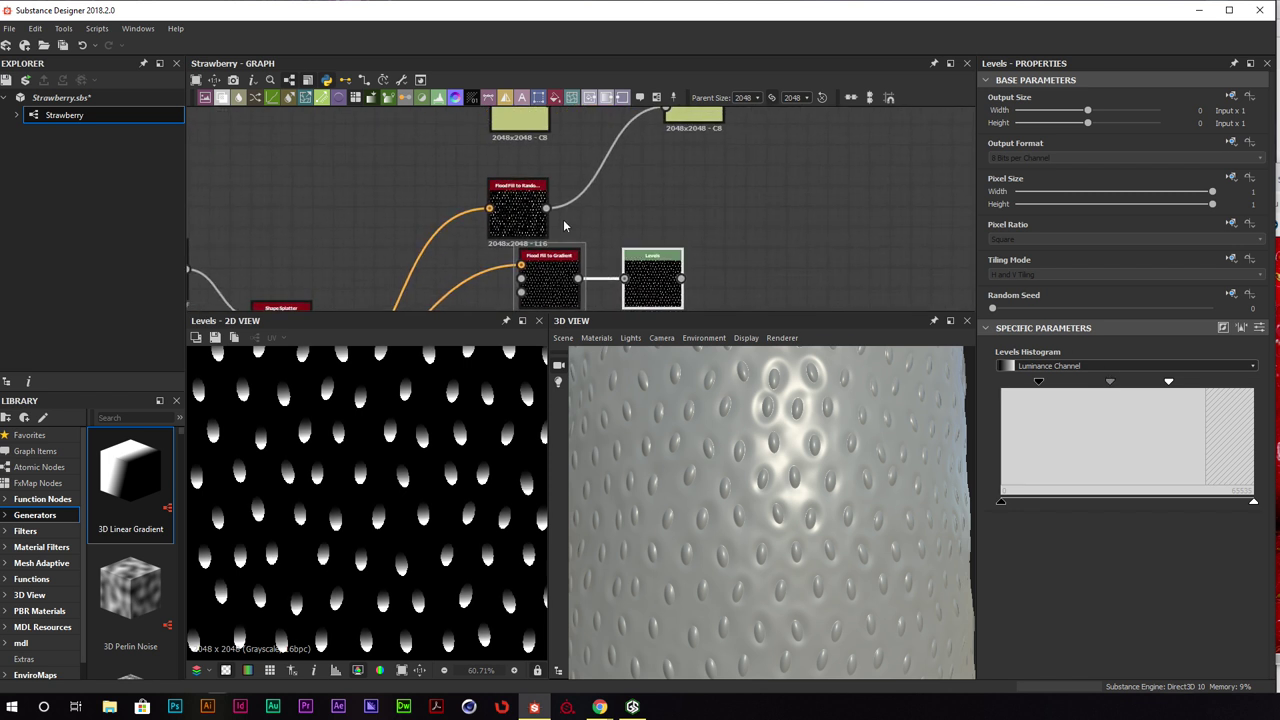
{"action": "left_click_drag", "start_coordinate": [557, 284], "coordinate": [506, 285]}
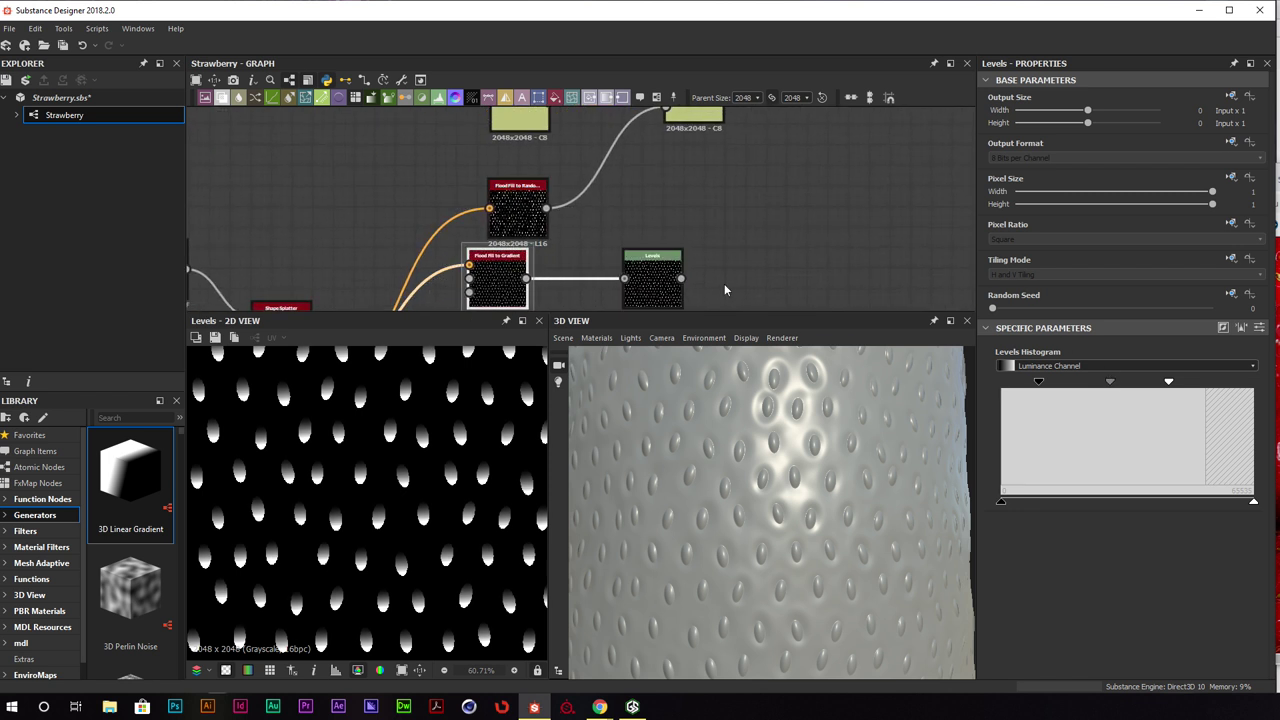
{"action": "left_click_drag", "start_coordinate": [655, 282], "coordinate": [583, 282]}
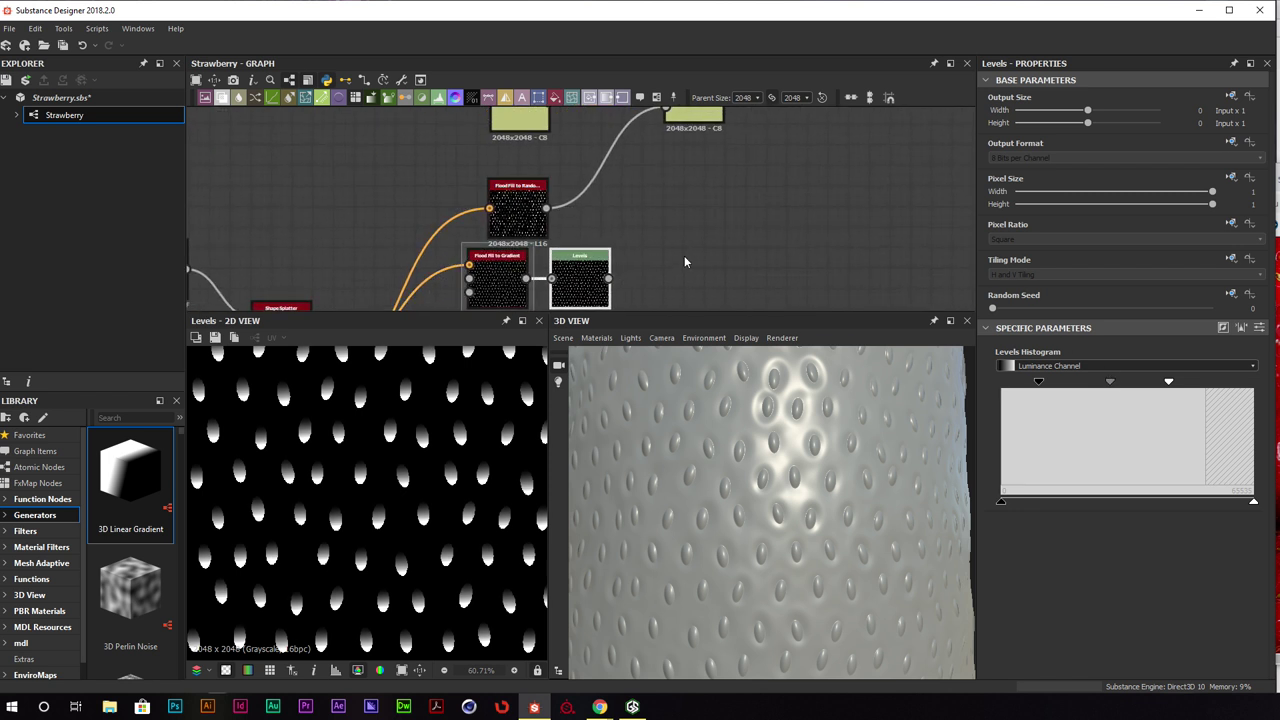
Add a Blend node after Levels, connect the random grayscale node to its foreground, and set the opacity to 0.82
{"action": "key", "text": "space"}
{"action": "type", "text": "bl"}
{"action": "key", "text": "Return"}
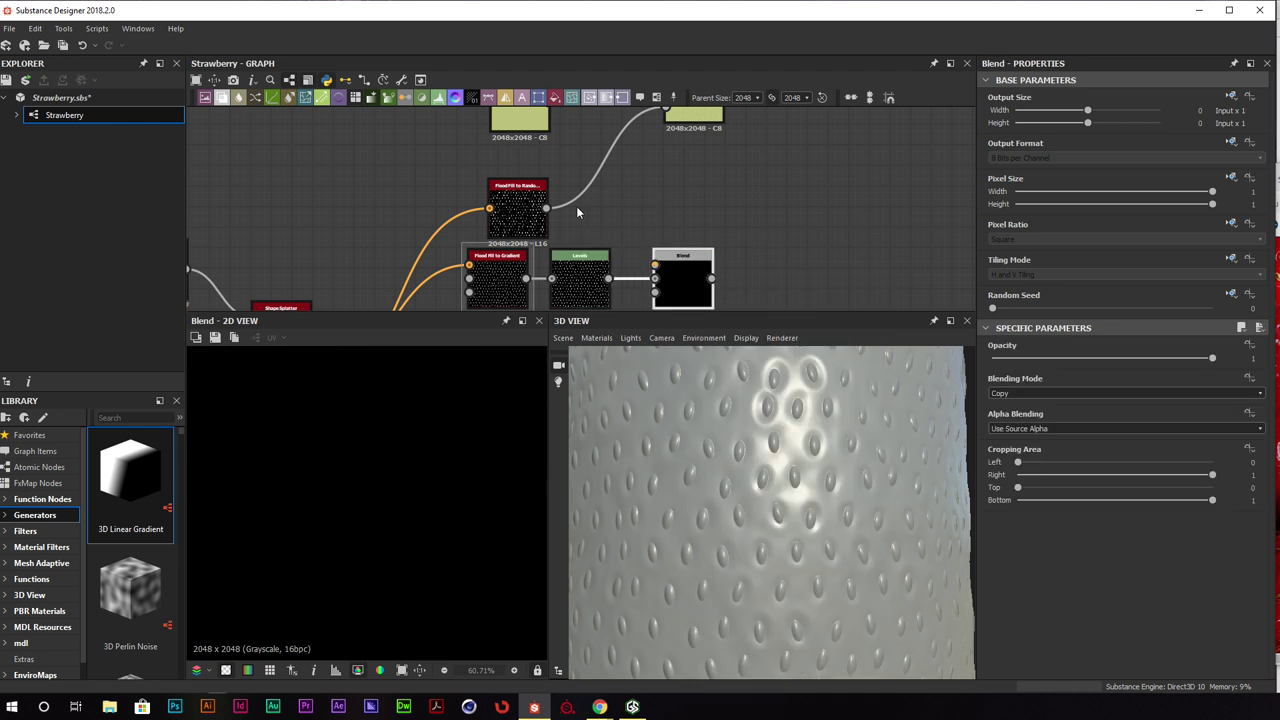
{"action": "left_click_drag", "start_coordinate": [545, 208], "coordinate": [655, 265]}
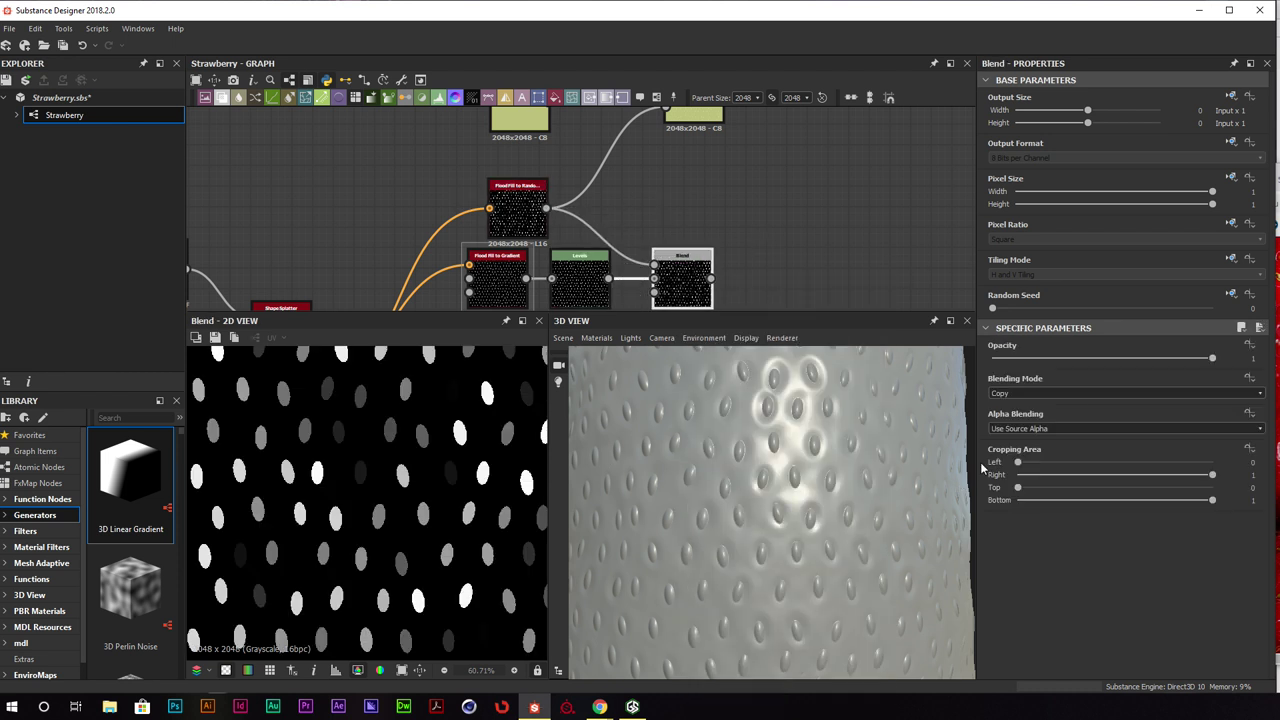
{"action": "left_click_drag", "start_coordinate": [1211, 358], "coordinate": [1173, 355]}
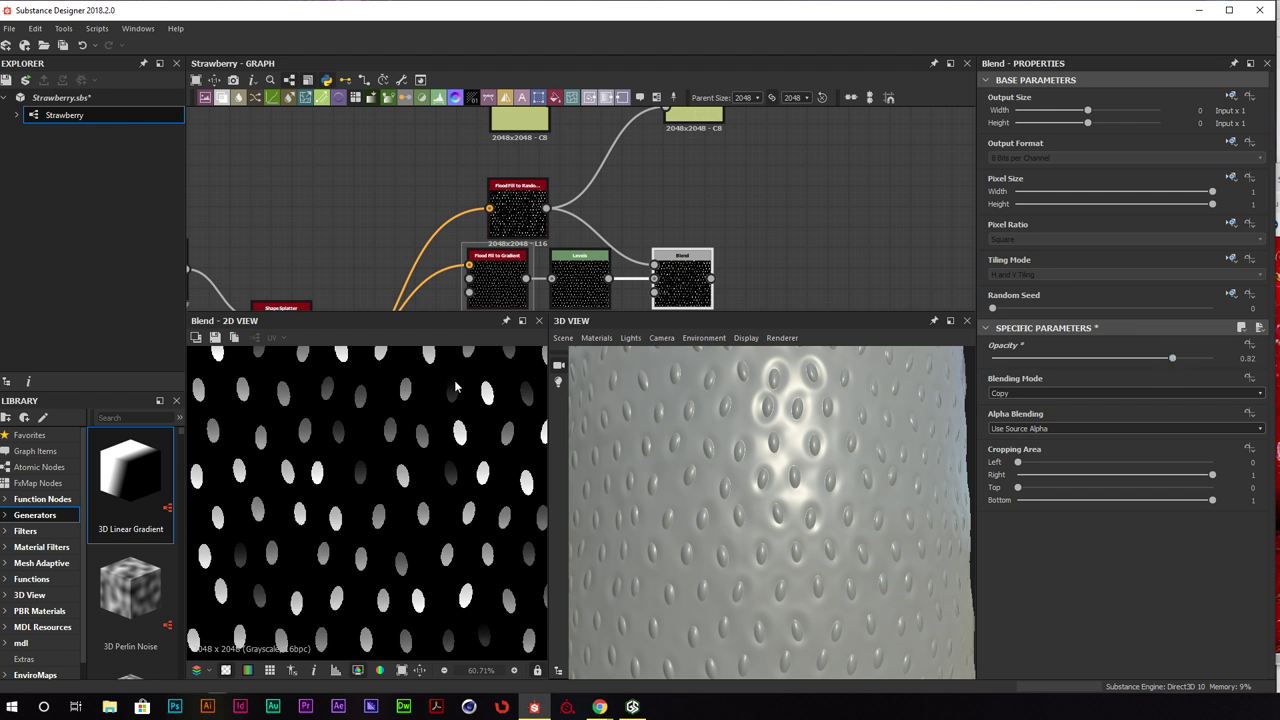
{"action": "scroll", "coordinate": [421, 442], "scroll_direction": "down", "scroll_amount": 4}
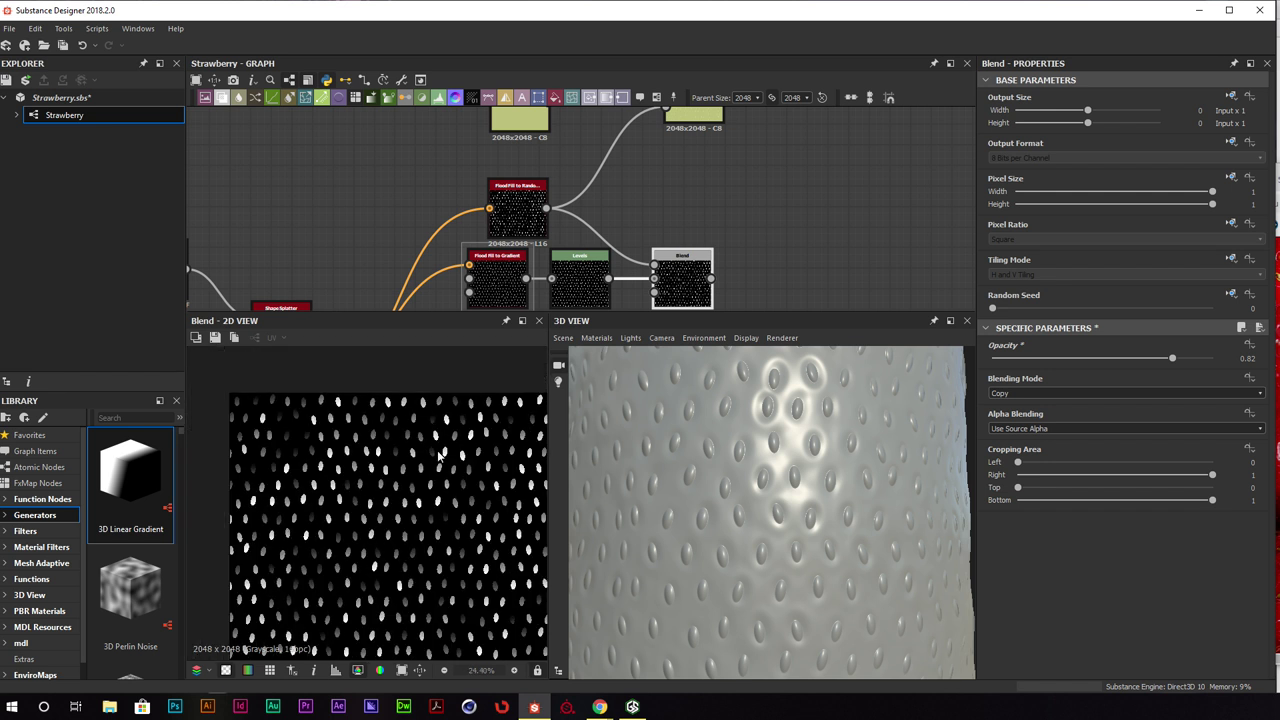
{"action": "scroll", "coordinate": [821, 204], "scroll_direction": "down", "scroll_amount": 2}
{"action": "middle_click_drag", "start_coordinate": [821, 204], "coordinate": [631, 209]}
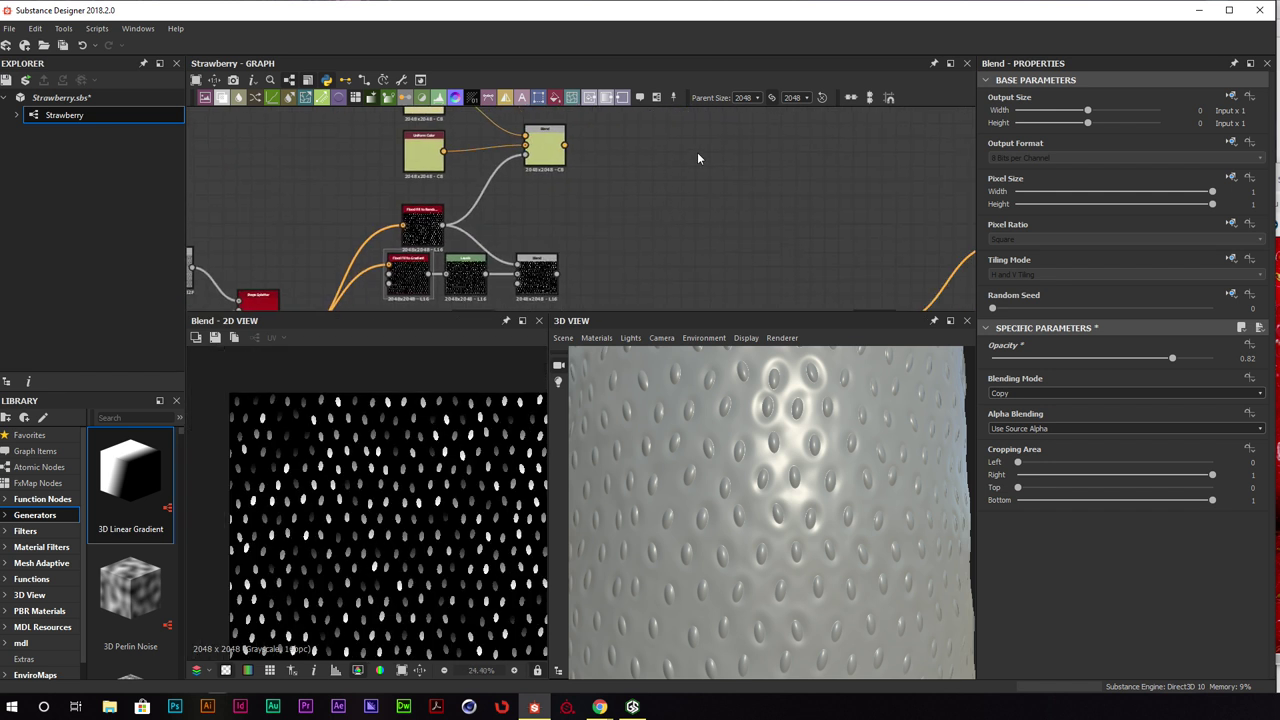
{"action": "scroll", "coordinate": [748, 151], "scroll_direction": "down", "scroll_amount": 1}
{"action": "middle_click_drag", "start_coordinate": [748, 157], "coordinate": [713, 195]}
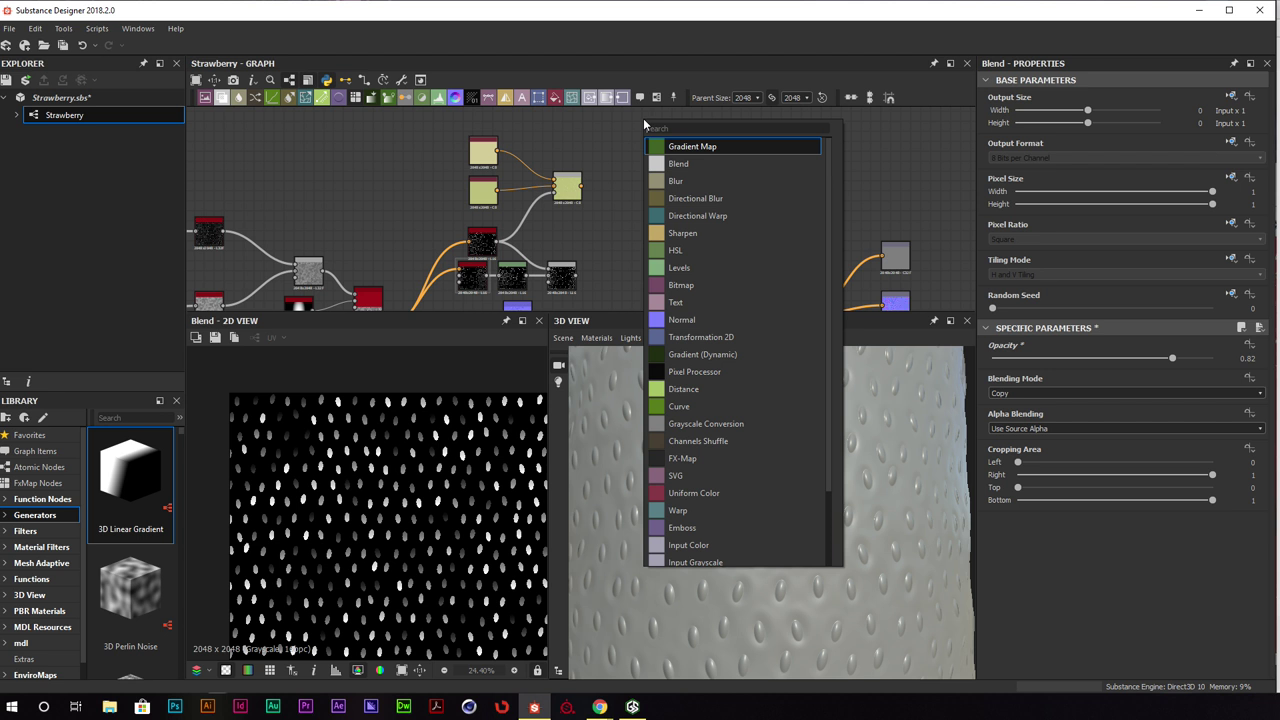
{"action": "type", "text": "uni"}
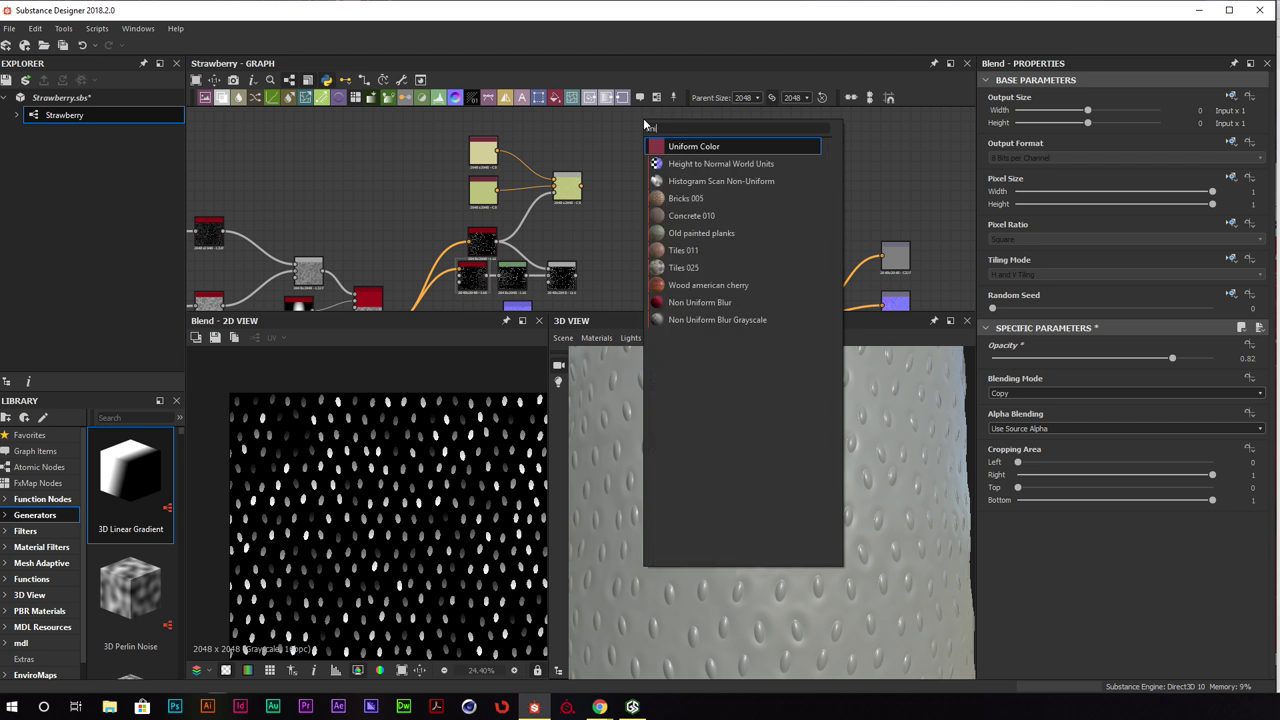
{"action": "key", "text": "Escape"}
{"action": "key", "text": "space"}
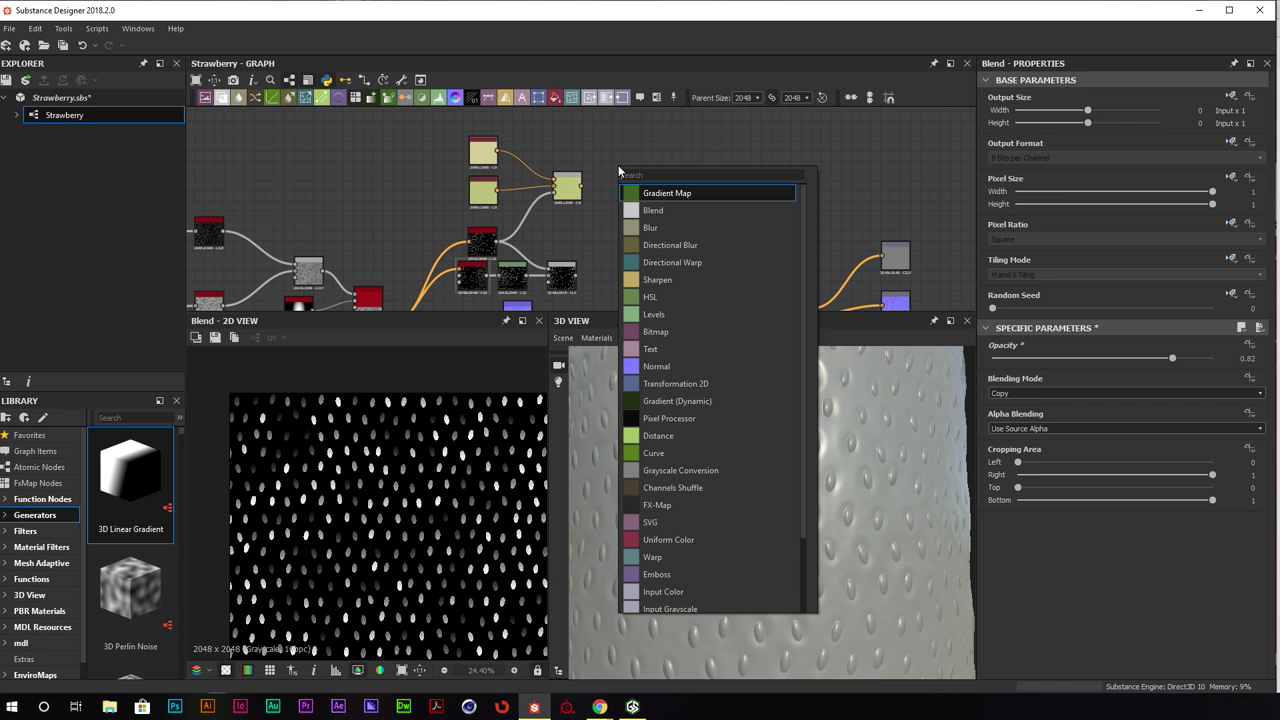
{"action": "type", "text": "clo"}
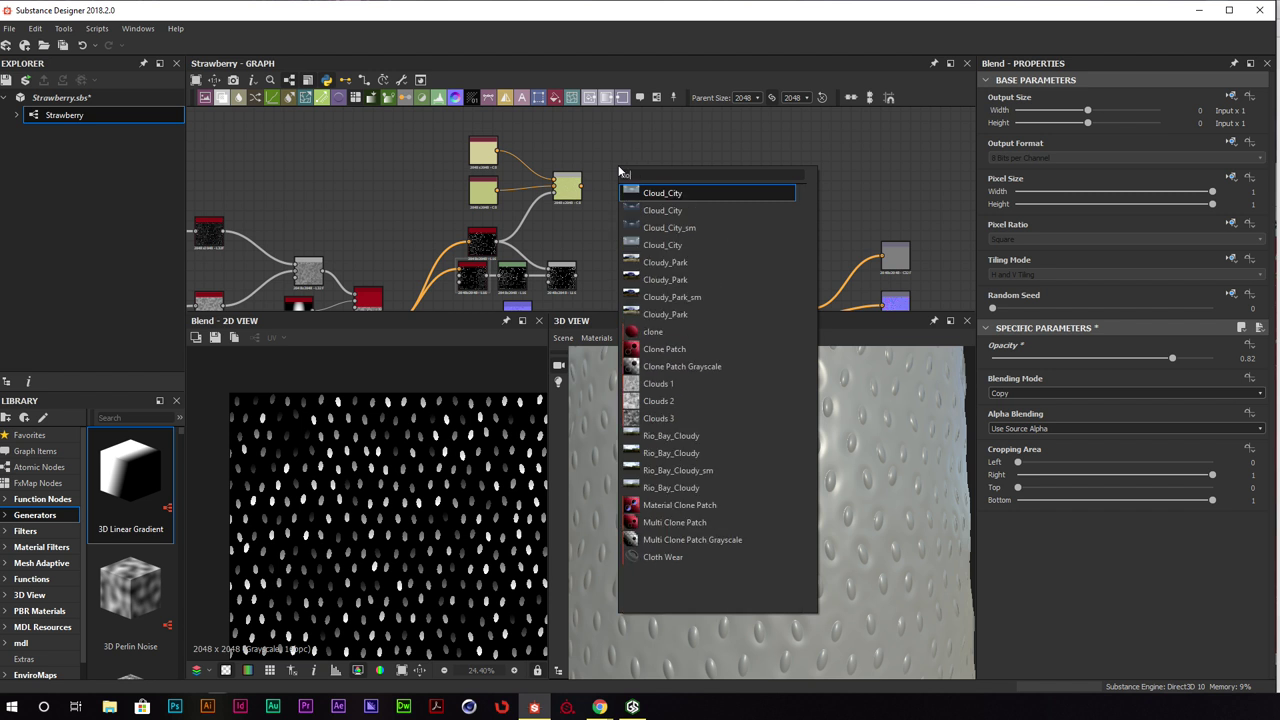
{"action": "left_click", "coordinate": [688, 384]}
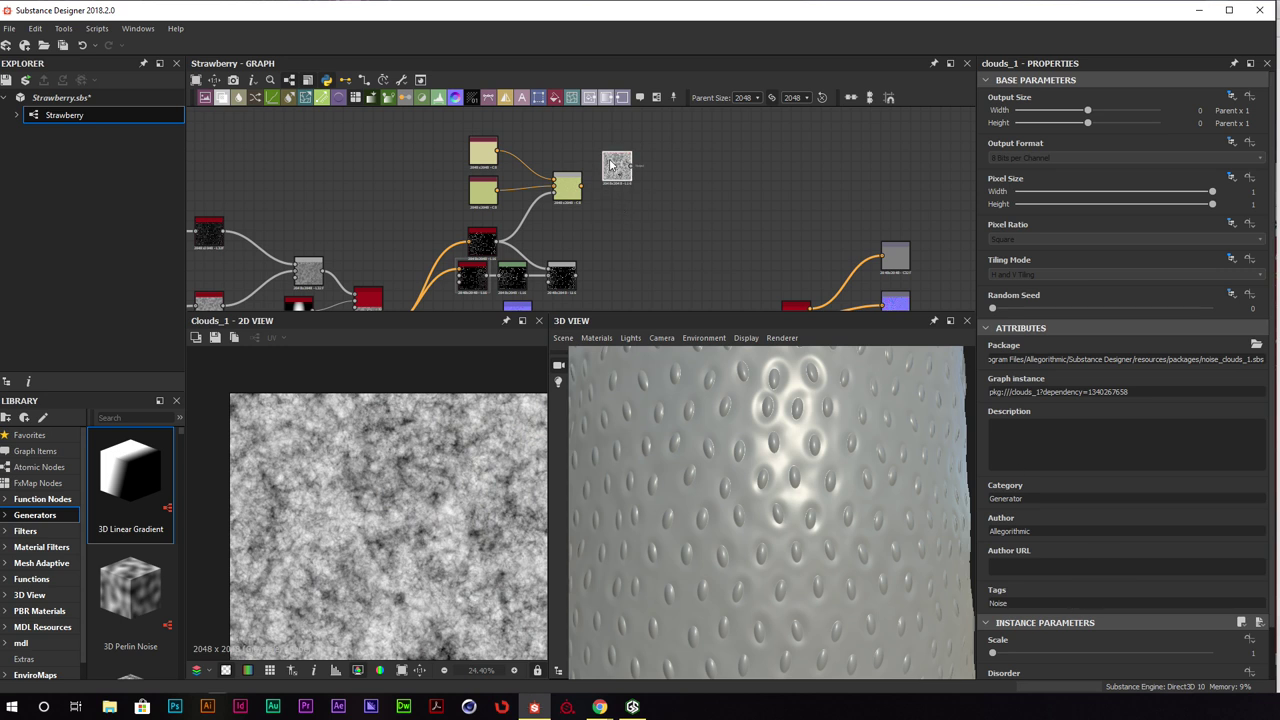
{"action": "key", "text": "Delete"}
Add a Perlin Noise node beside the seed color Blend and set its scale to 11
{"action": "key", "text": "space"}
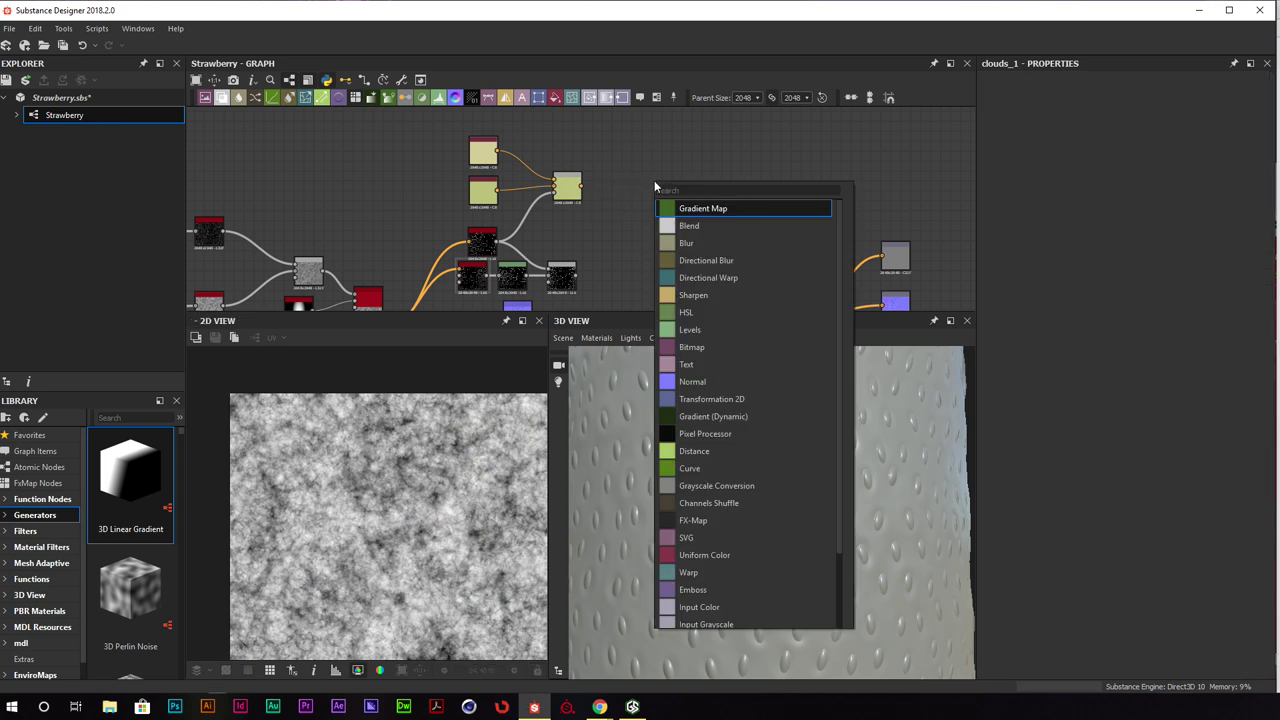
{"action": "type", "text": "noi"}
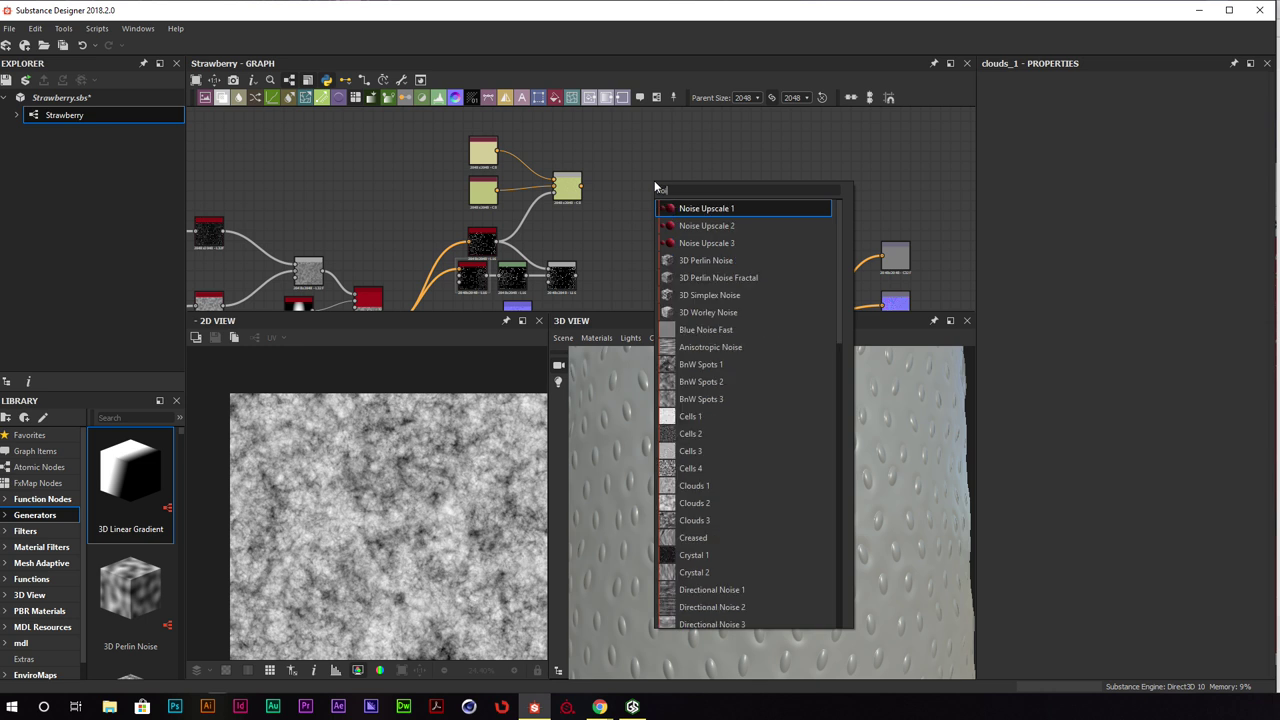
{"action": "key", "text": "BackSpace"}
{"action": "key", "text": "BackSpace"}
{"action": "key", "text": "BackSpace"}
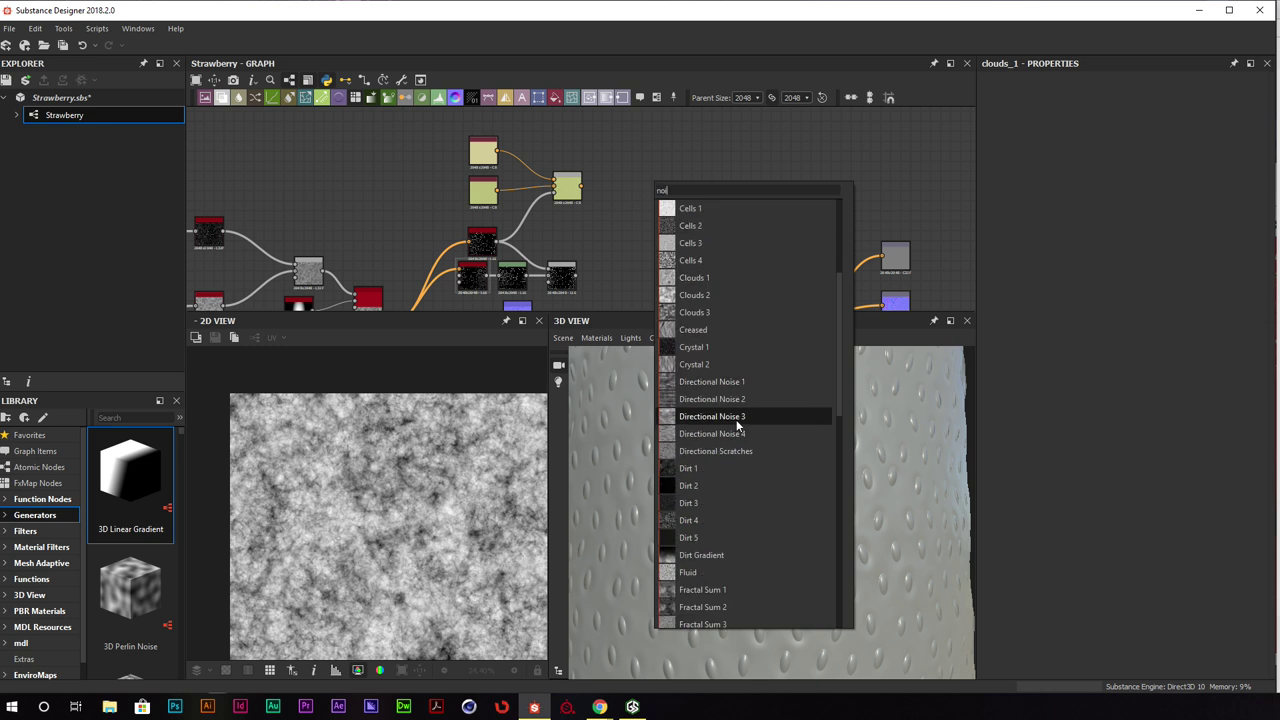
{"action": "type", "text": "perlin"}
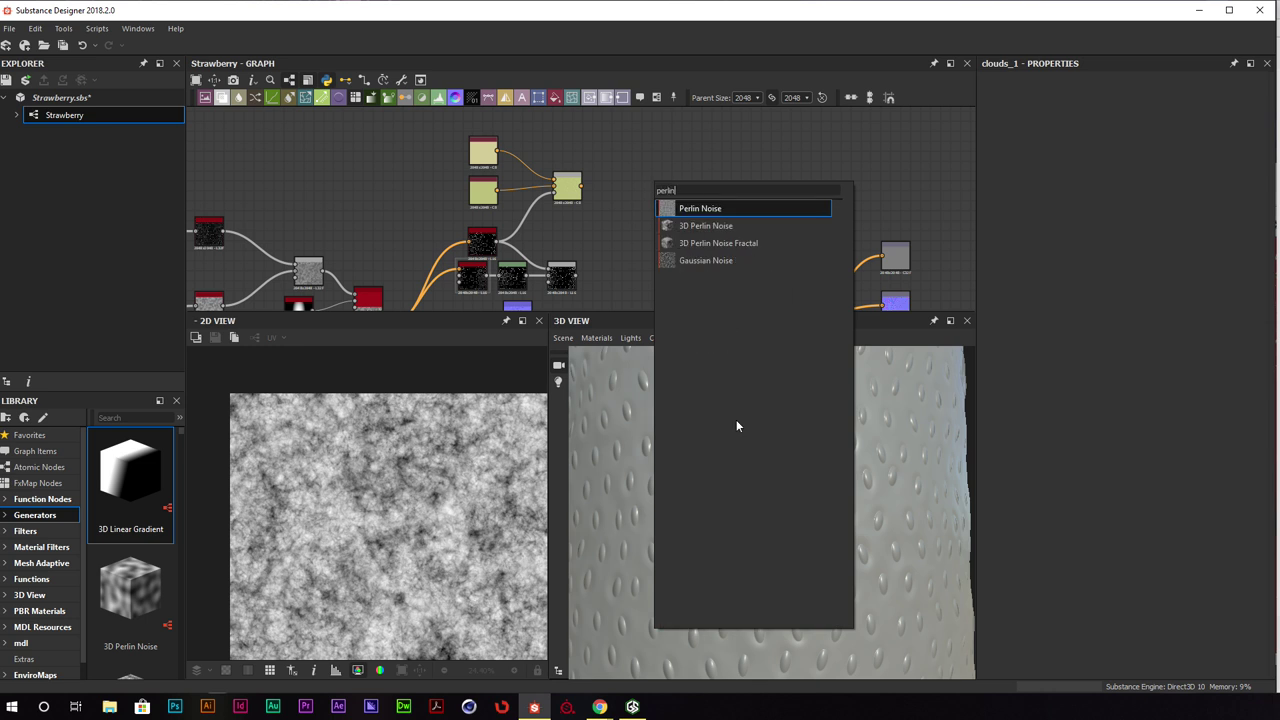
{"action": "key", "text": "Return"}
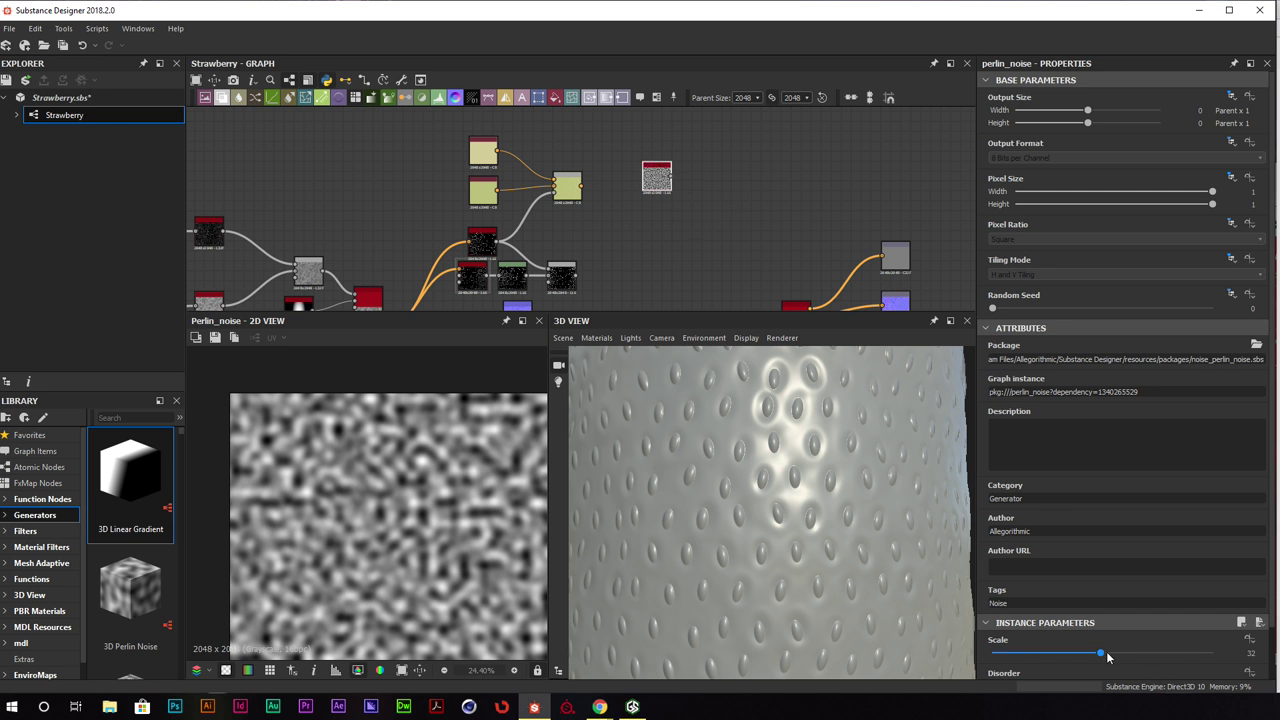
{"action": "left_click_drag", "start_coordinate": [1100, 652], "coordinate": [1026, 652]}
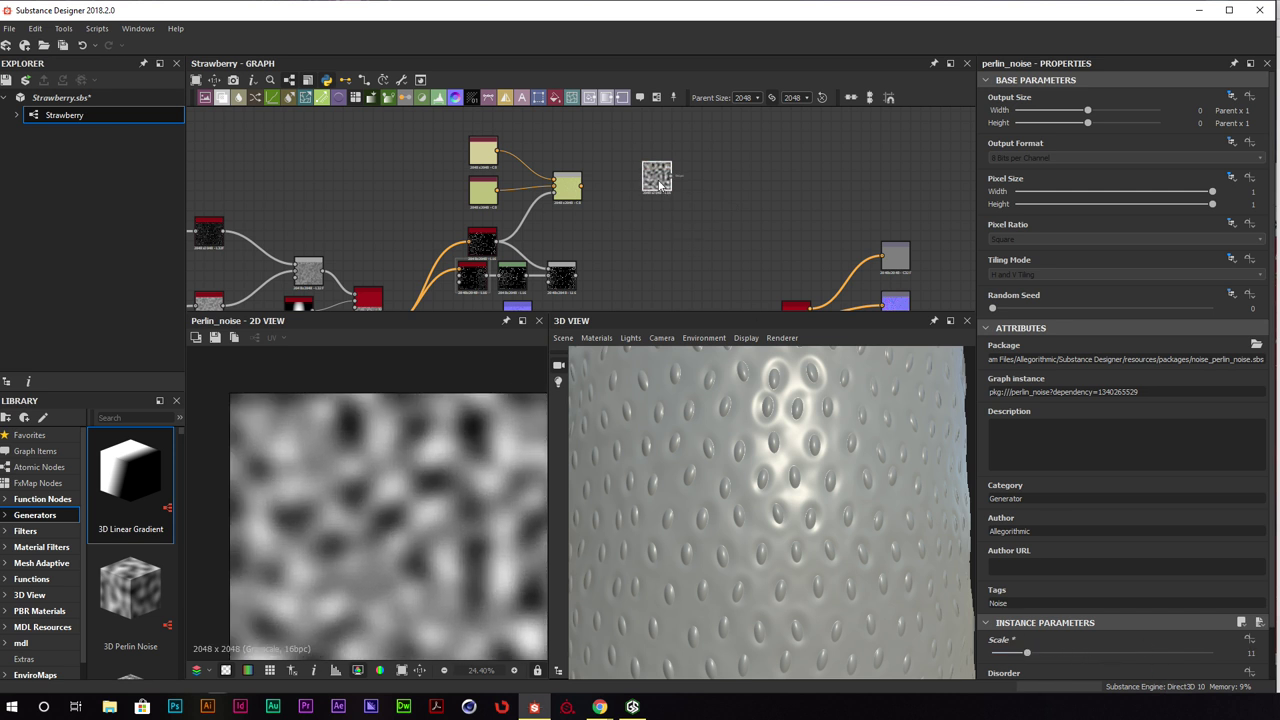
Add a Blend node connected after the Perlin Noise node
{"action": "left_click", "coordinate": [660, 184]}
{"action": "key", "text": "space"}
{"action": "type", "text": "ble"}
{"action": "key", "text": "Return"}
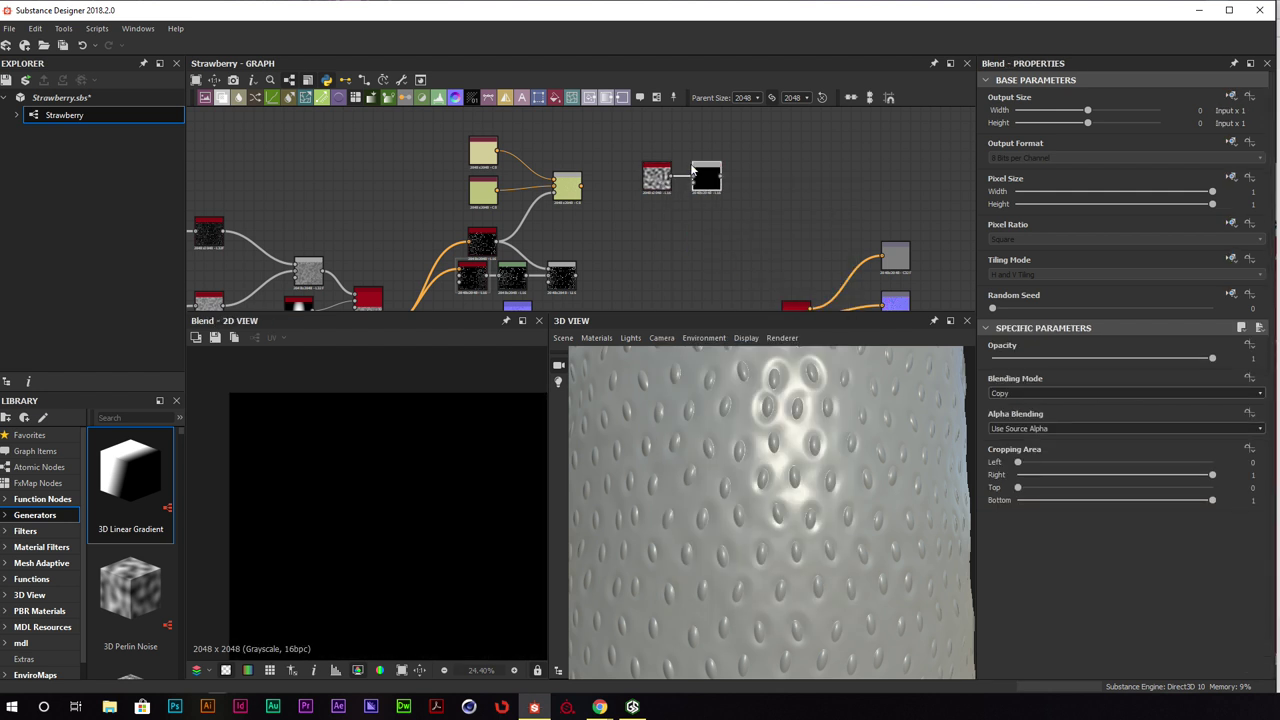
Add a BnW Spots 3 node above Perlin Noise, connect it to the new Blend's foreground input, and preview the blend
{"action": "middle_click_drag", "start_coordinate": [672, 110], "coordinate": [677, 176]}
{"action": "left_click", "coordinate": [677, 176]}
{"action": "key", "text": "space"}
{"action": "type", "text": "bn"}
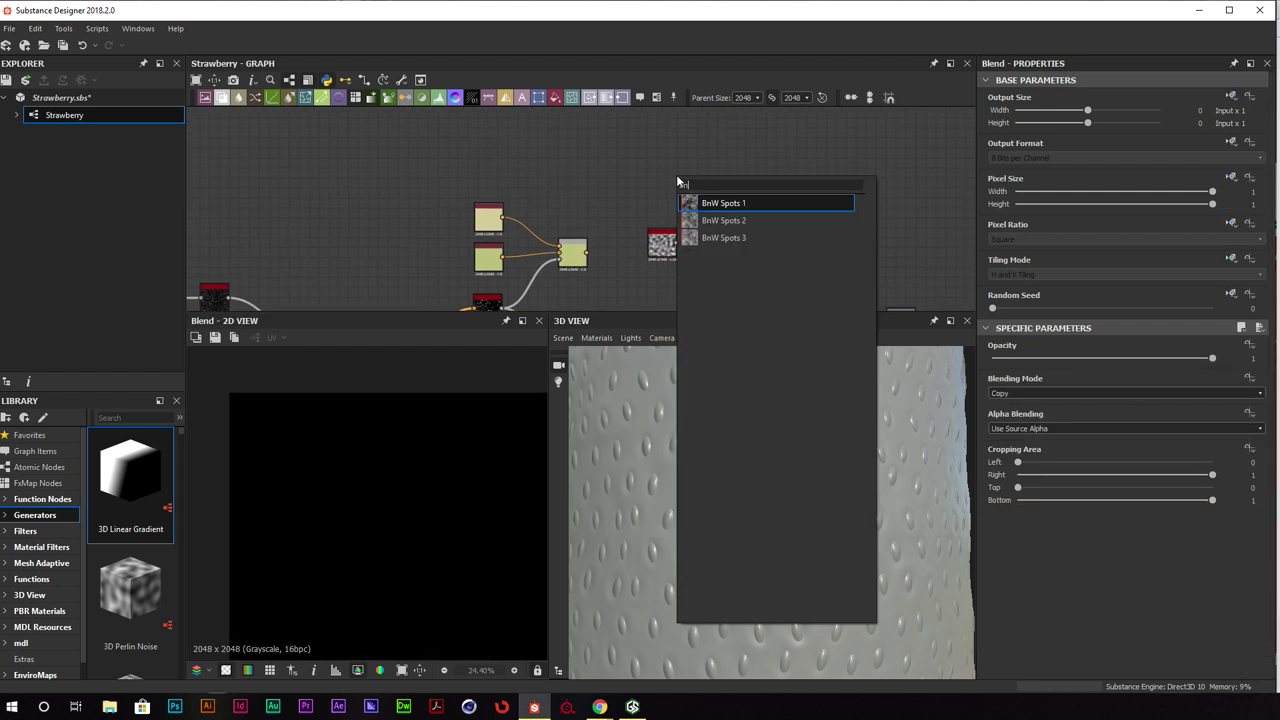
{"action": "key", "text": "Down"}
{"action": "key", "text": "Down"}
{"action": "key", "text": "Return"}
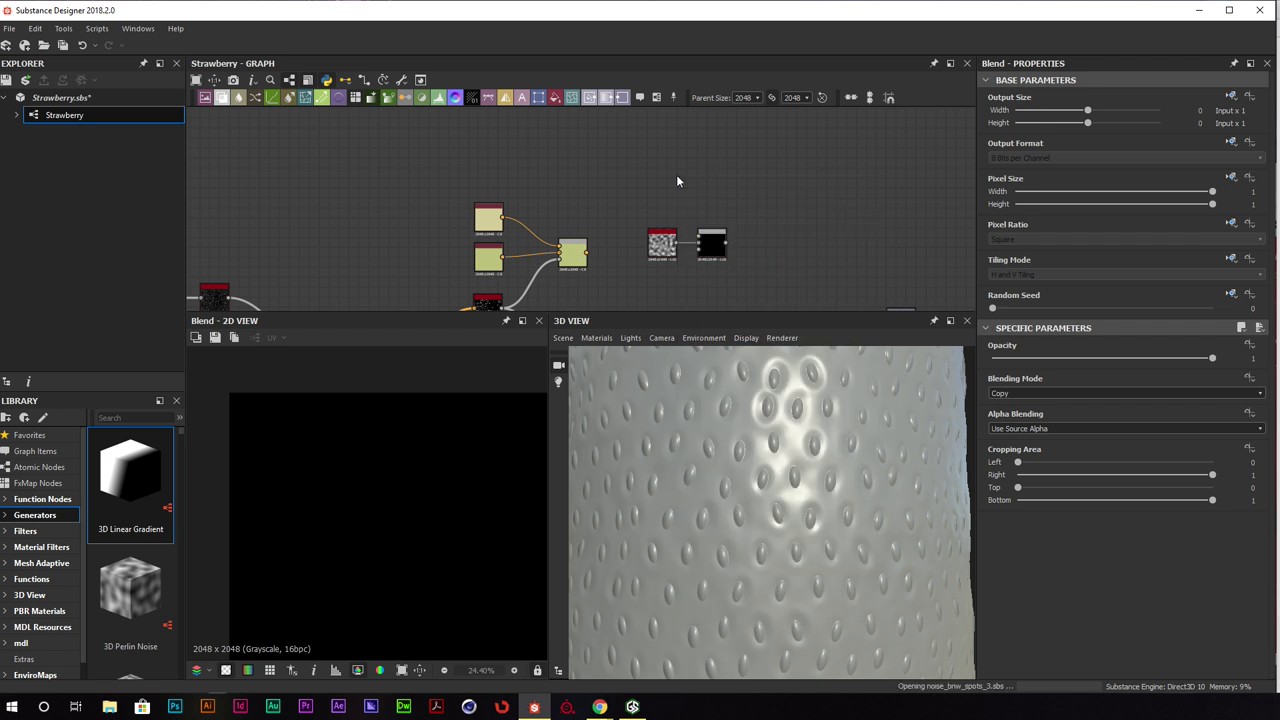
{"action": "left_click_drag", "start_coordinate": [676, 174], "coordinate": [699, 237]}
{"action": "double_click", "coordinate": [712, 244]}
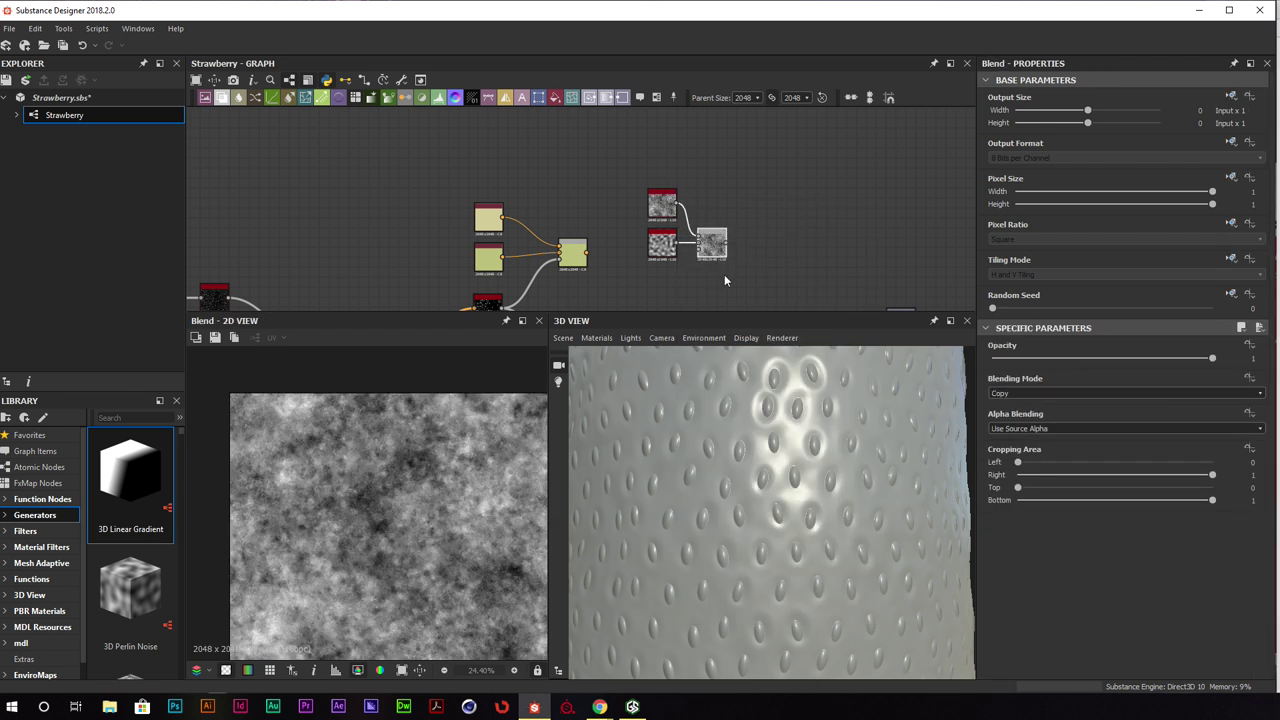
Lower the noise Blend's opacity to 0.16 and check the mixed noise up close
{"action": "scroll", "coordinate": [752, 250], "scroll_direction": "up", "scroll_amount": 4}
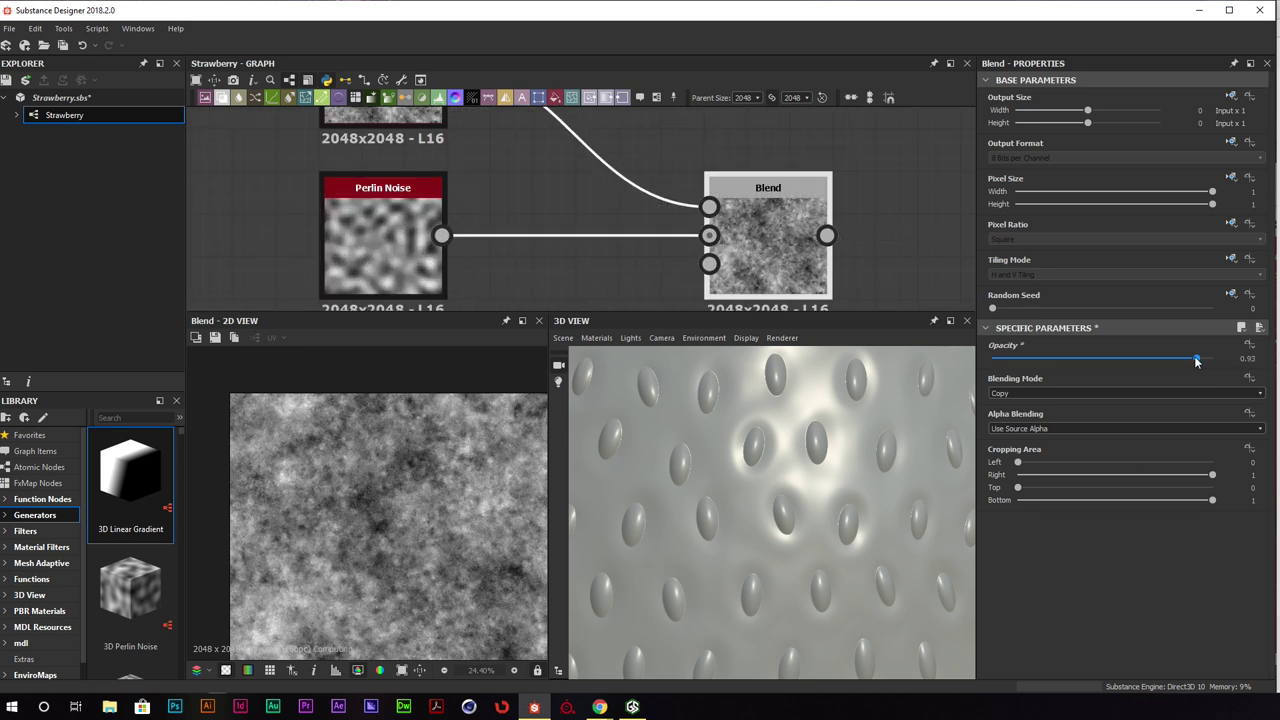
{"action": "left_click_drag", "start_coordinate": [1196, 360], "coordinate": [1023, 360]}
{"action": "scroll", "coordinate": [394, 463], "scroll_direction": "up", "scroll_amount": 5}
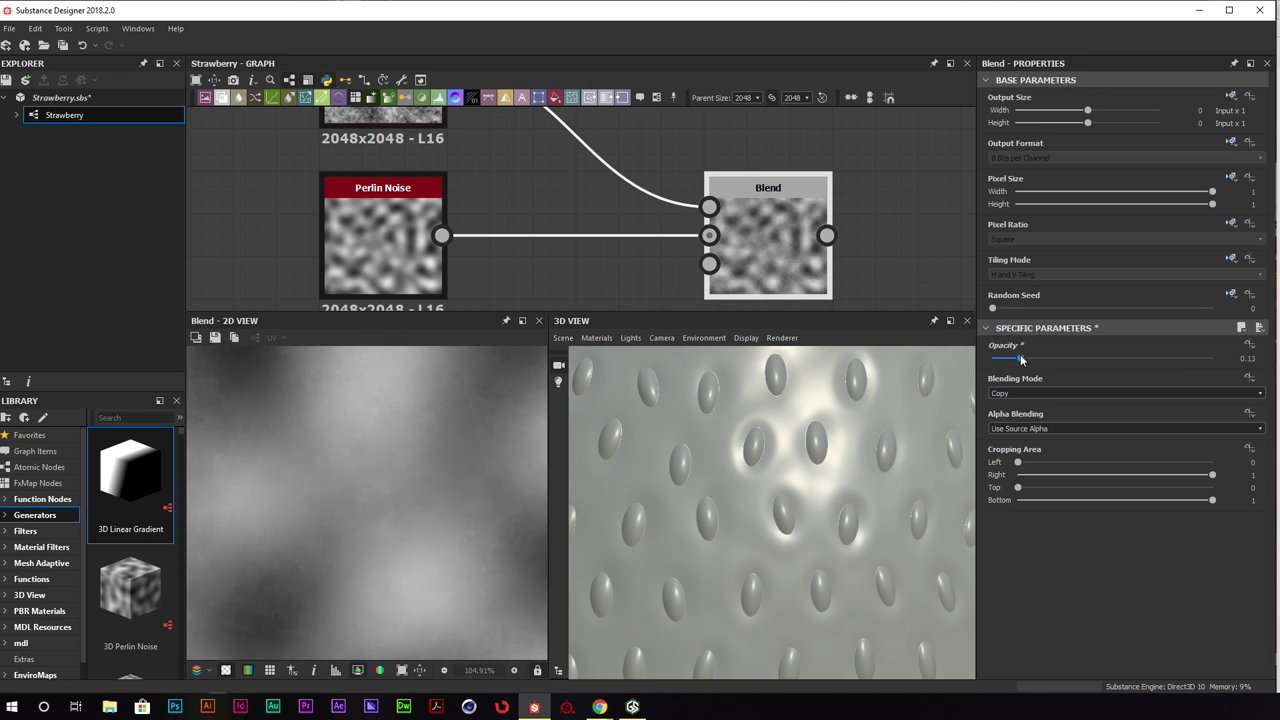
{"action": "scroll", "coordinate": [305, 508], "scroll_direction": "down", "scroll_amount": 6}
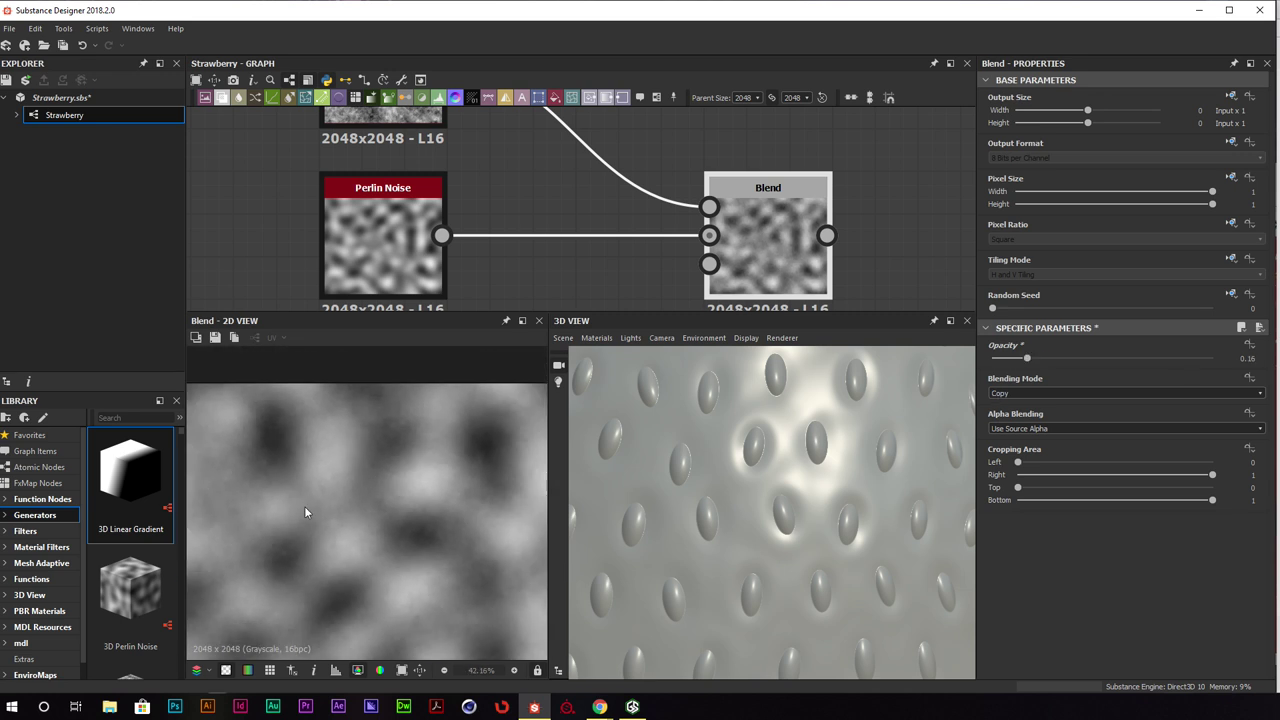
Add a Gradient Map node after the Blend of BnW Spots 3 and Perlin Noise
{"action": "scroll", "coordinate": [594, 245], "scroll_direction": "down", "scroll_amount": 5}
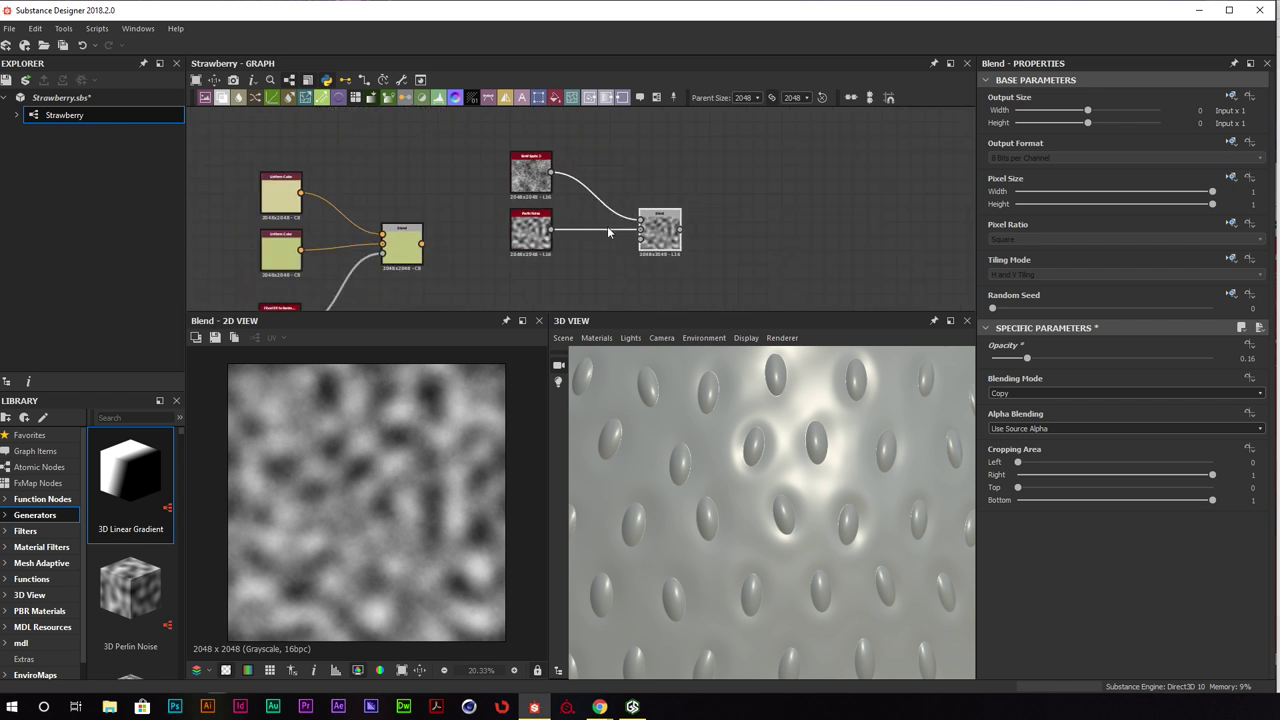
{"action": "key", "text": "space"}
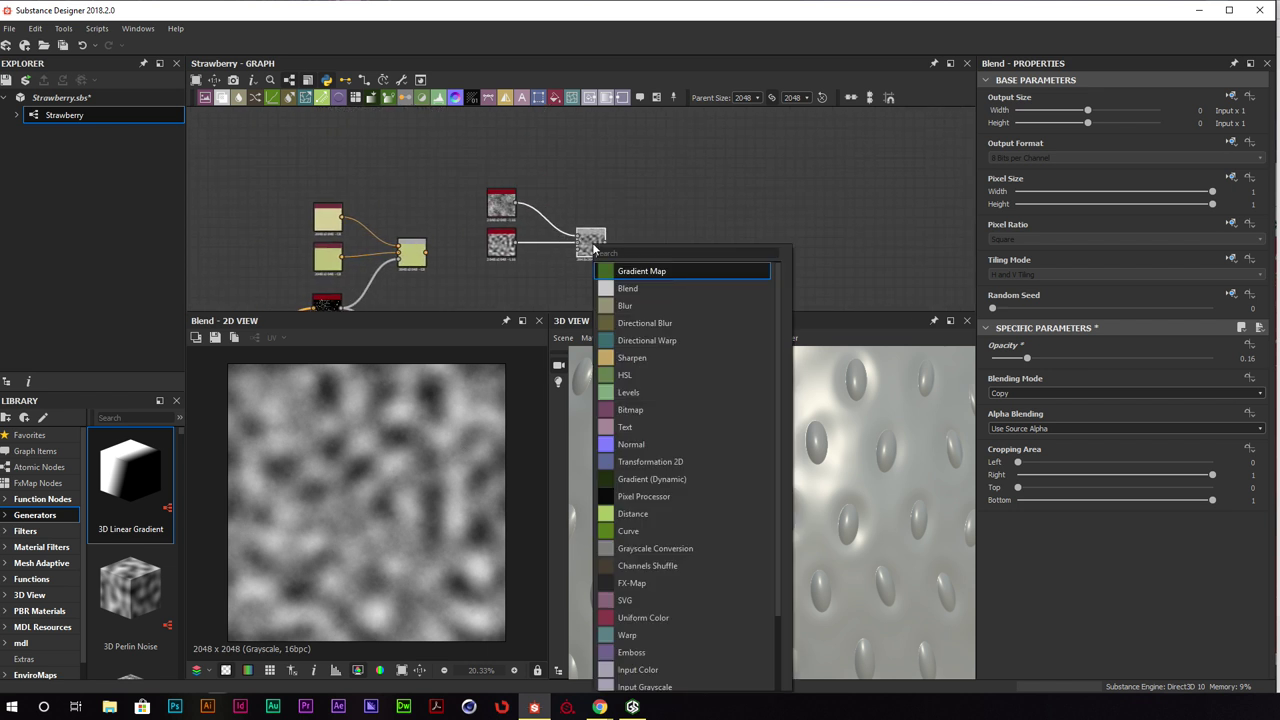
{"action": "key", "text": "Return"}
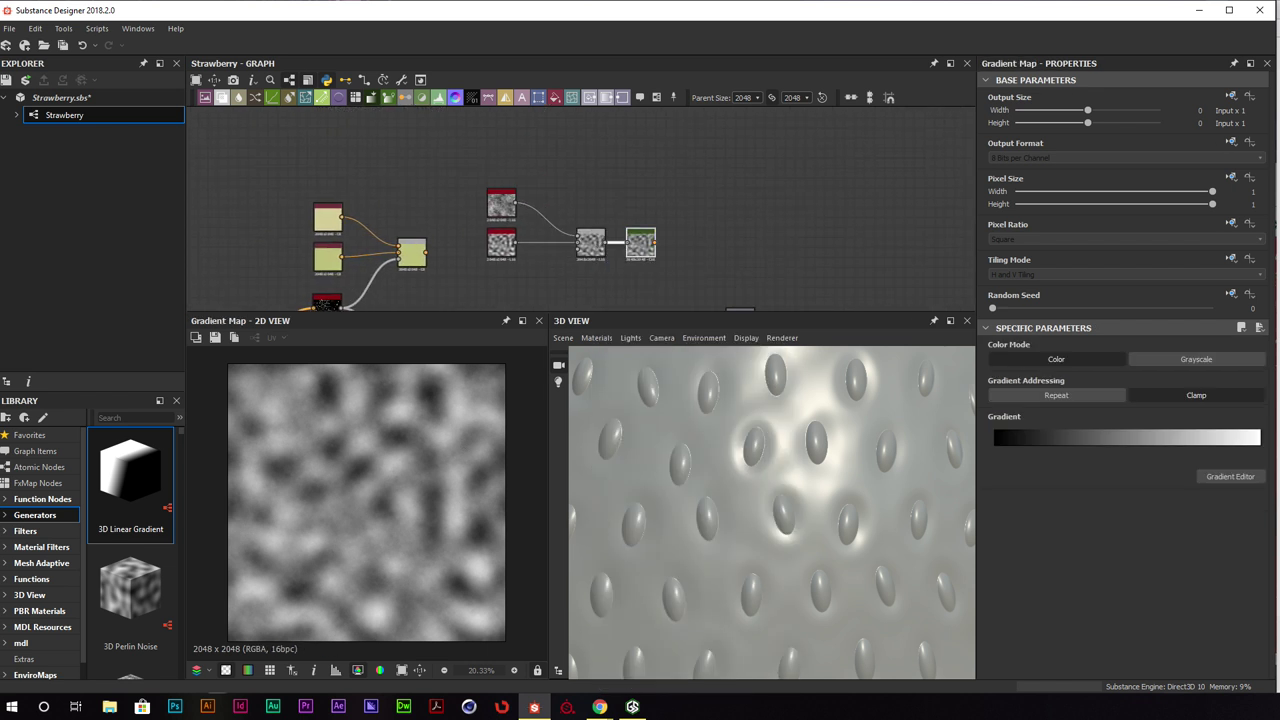
Switch to Chrome, bring its window onto the main screen and search the web for strawberries in a new tab
{"action": "mouse_move", "coordinate": [602, 708]}
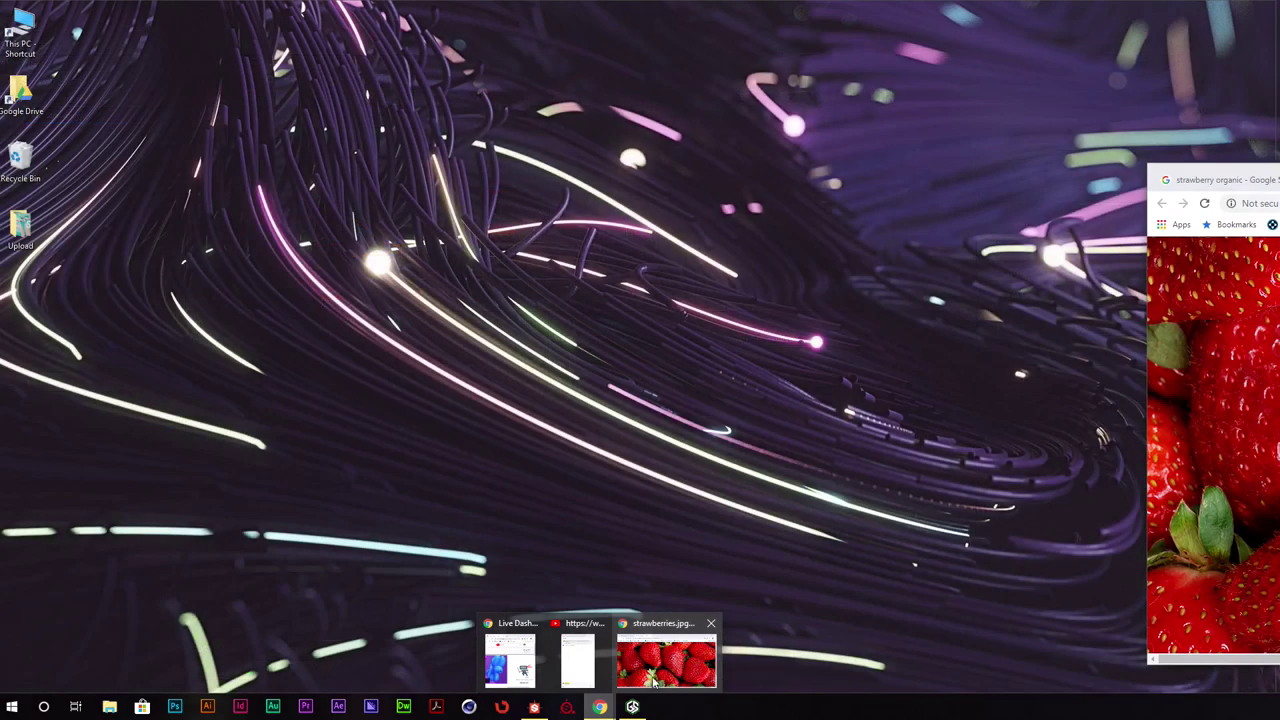
{"action": "left_click", "coordinate": [655, 683]}
{"action": "left_click_drag", "start_coordinate": [1279, 180], "coordinate": [698, 115]}
{"action": "left_click", "coordinate": [621, 114]}
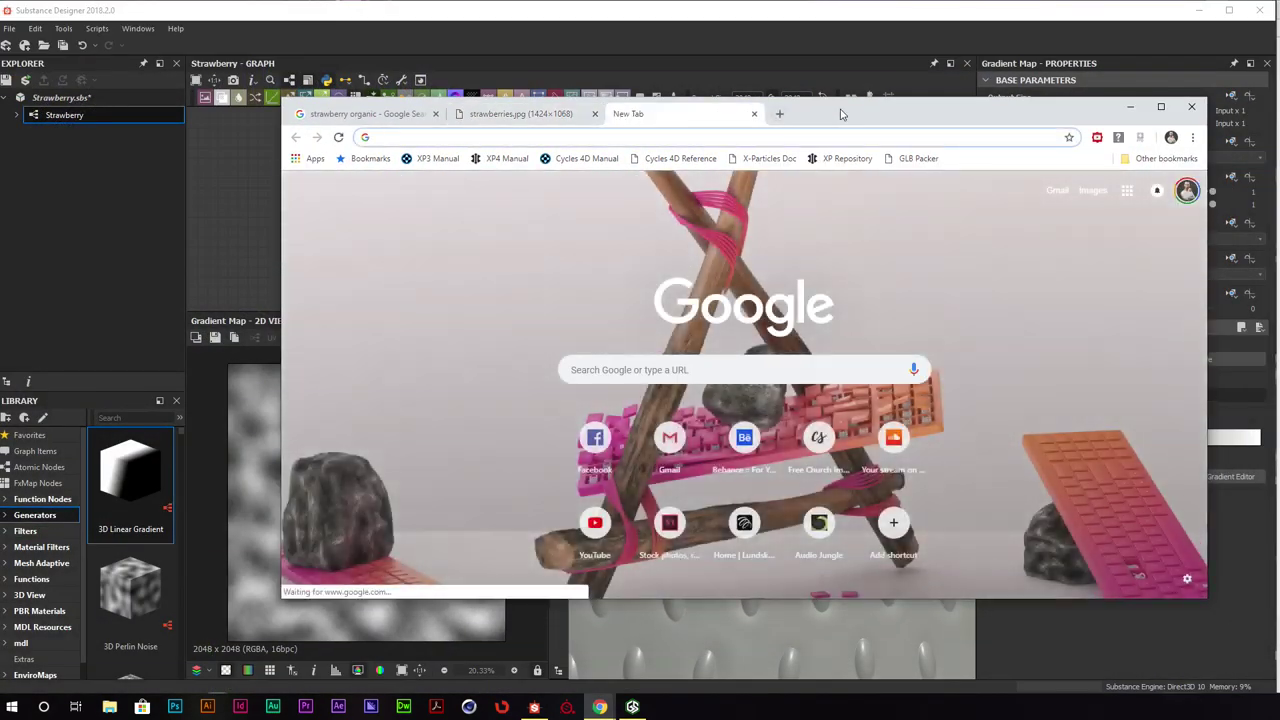
{"action": "type", "text": "st"}
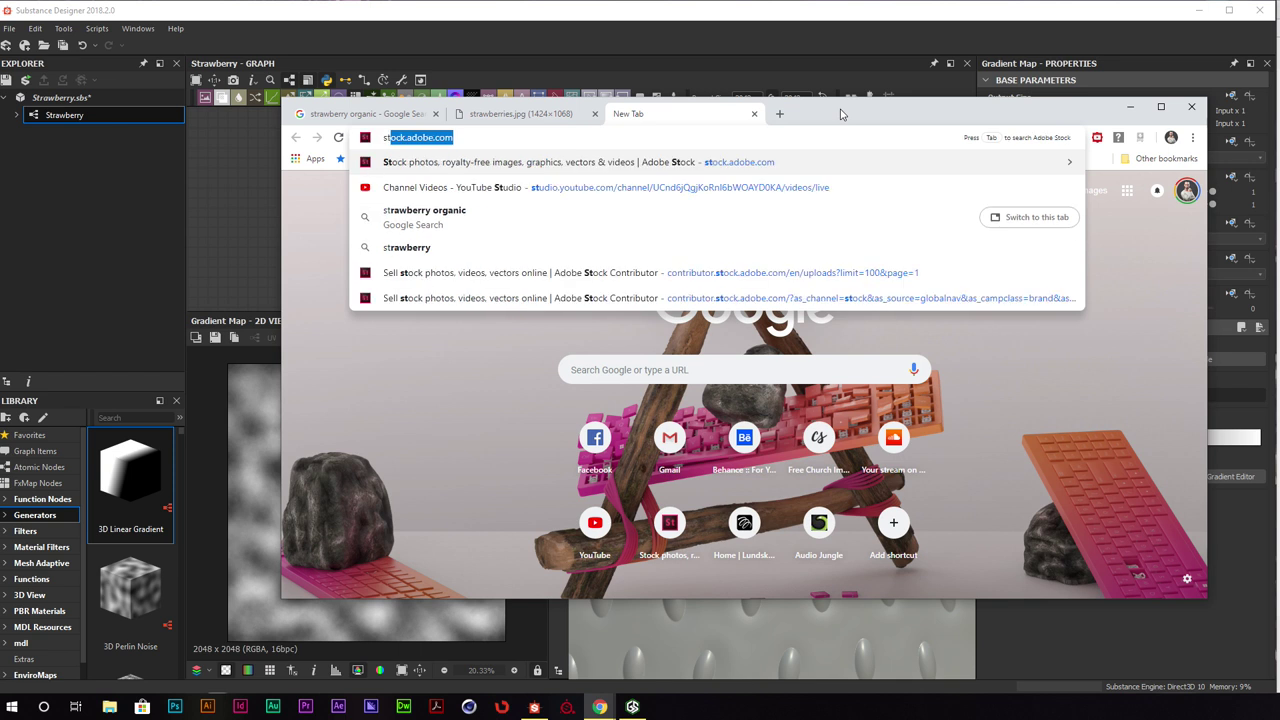
{"action": "type", "text": "rawberries"}
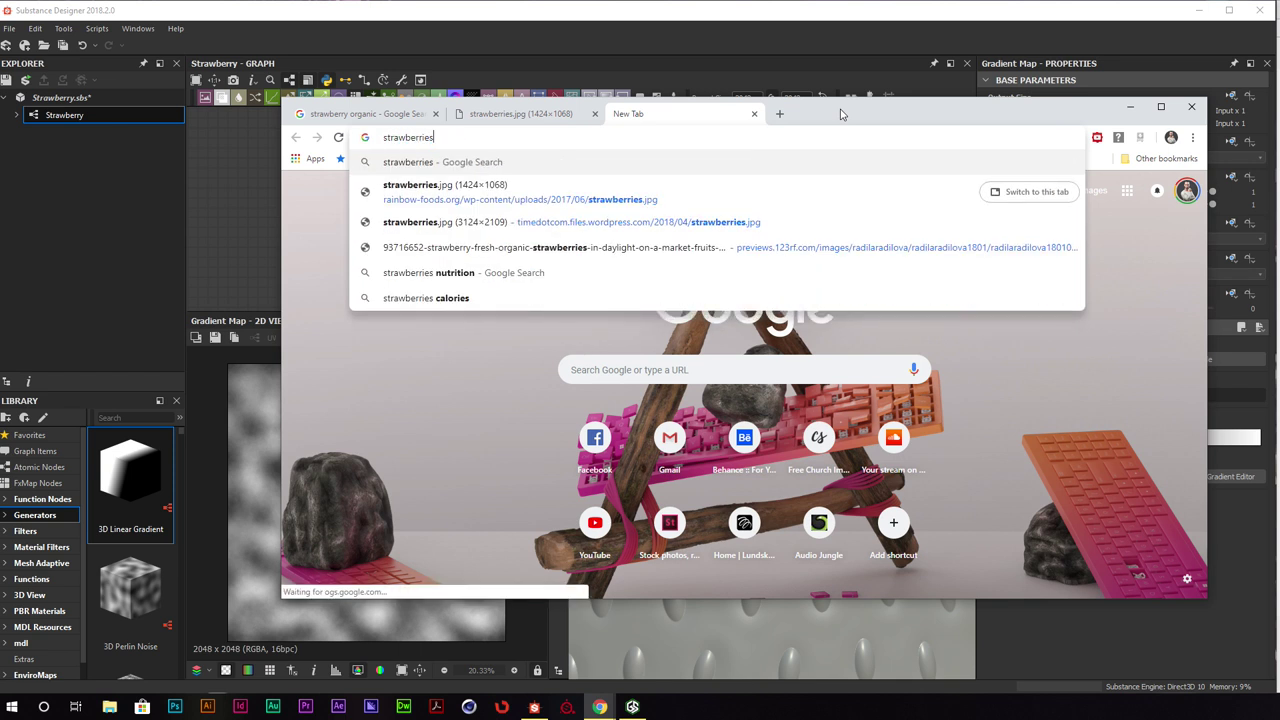
{"action": "key", "text": "Return"}
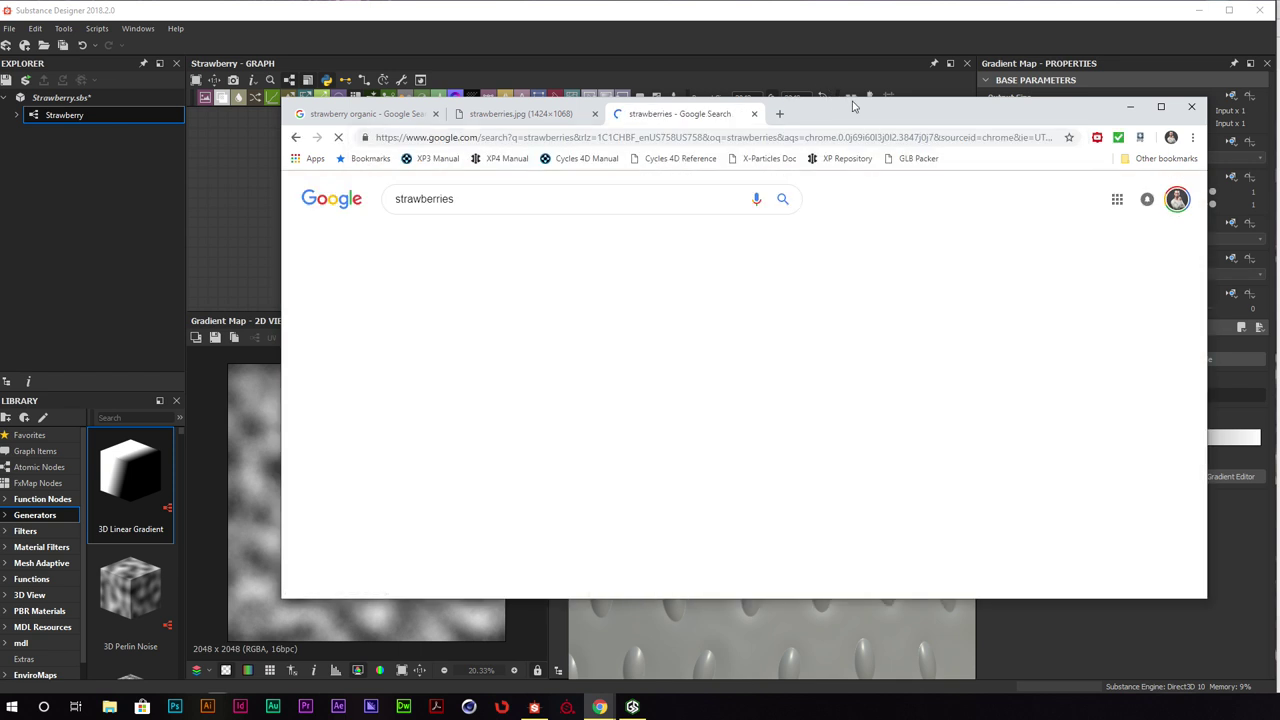
{"action": "left_click_drag", "start_coordinate": [840, 113], "coordinate": [813, 53]}
{"action": "left_click_drag", "start_coordinate": [840, 538], "coordinate": [840, 648]}
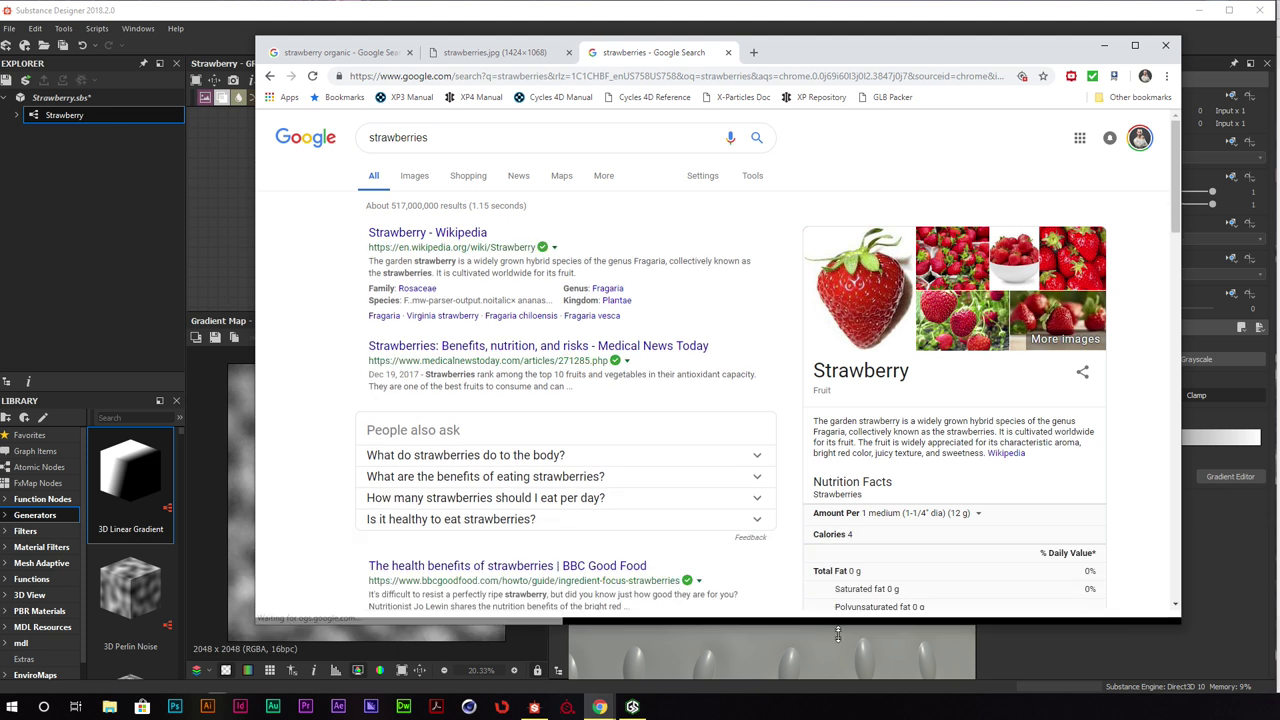
Show the image results for strawberries, limit them to Icon size and browse them for a close-up of the skin
{"action": "left_click", "coordinate": [411, 175]}
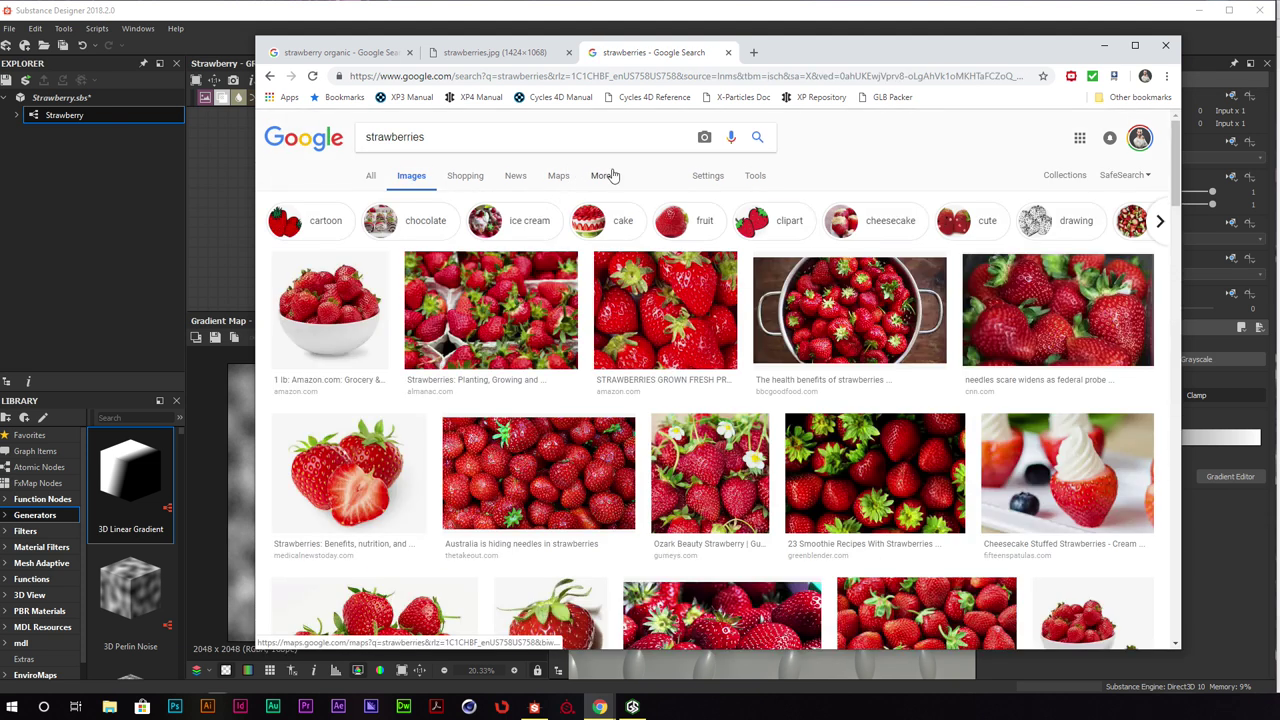
{"action": "left_click", "coordinate": [760, 183]}
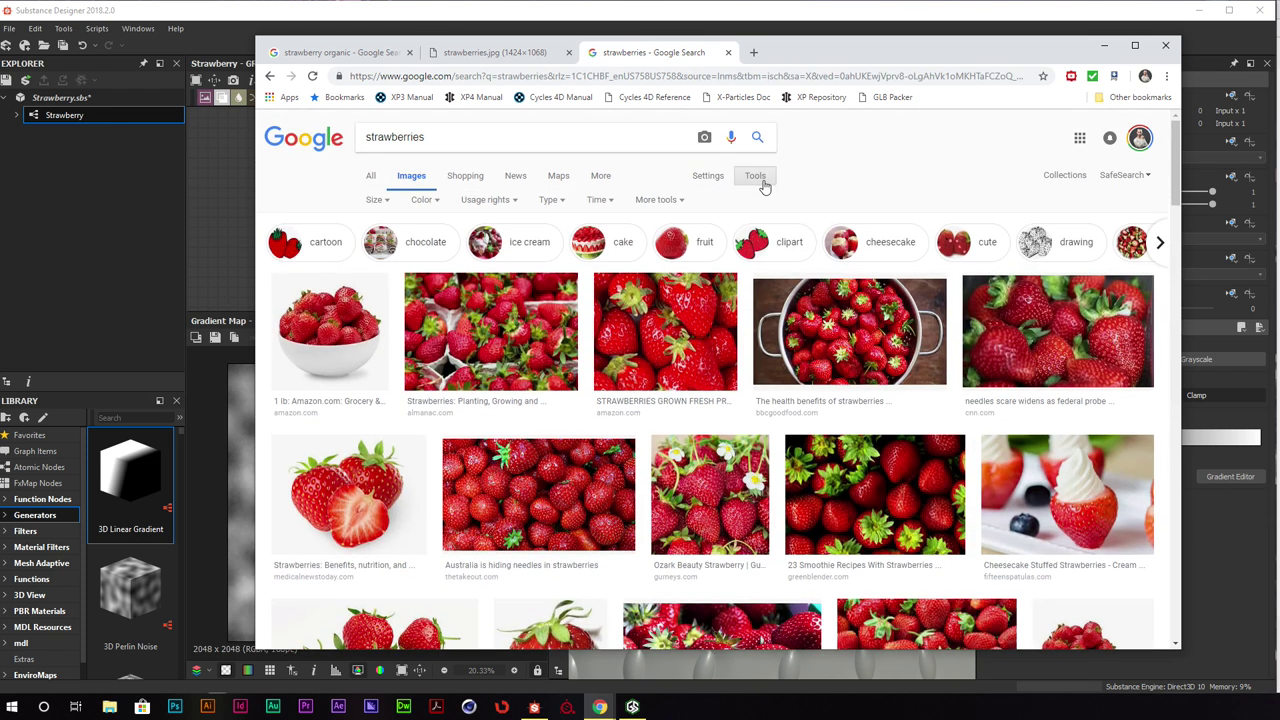
{"action": "left_click", "coordinate": [374, 200]}
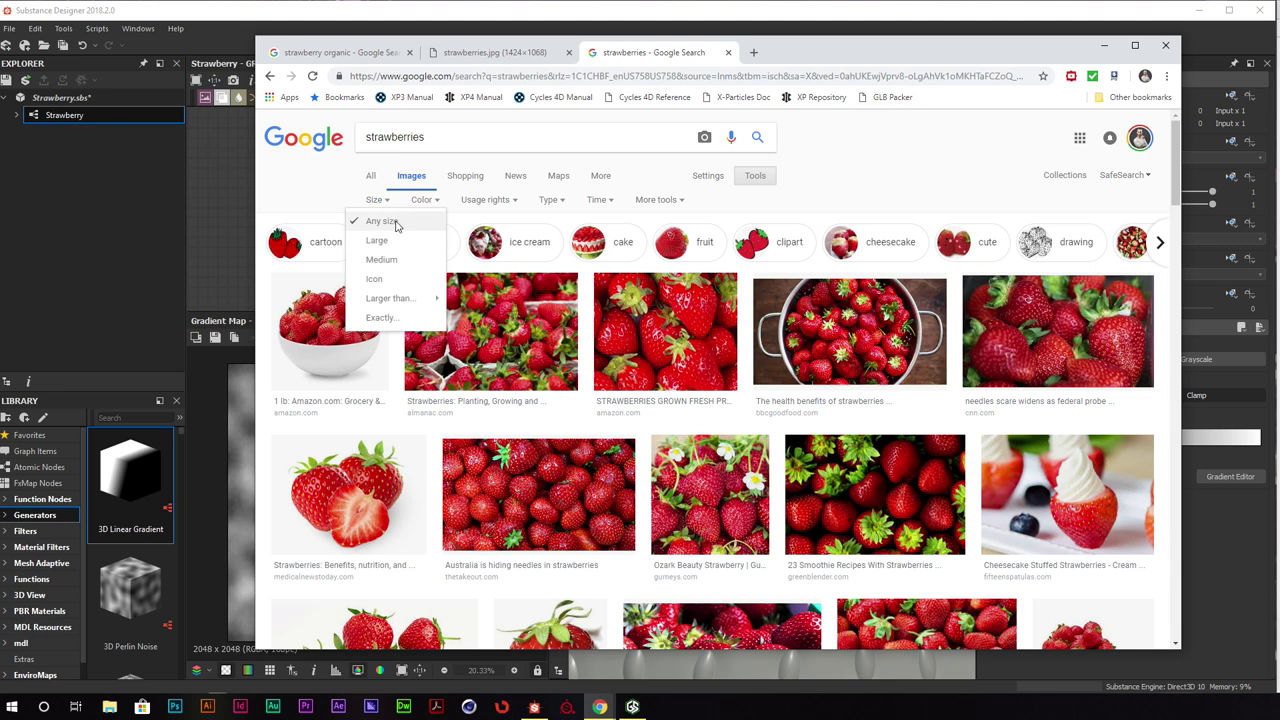
{"action": "left_click", "coordinate": [403, 279]}
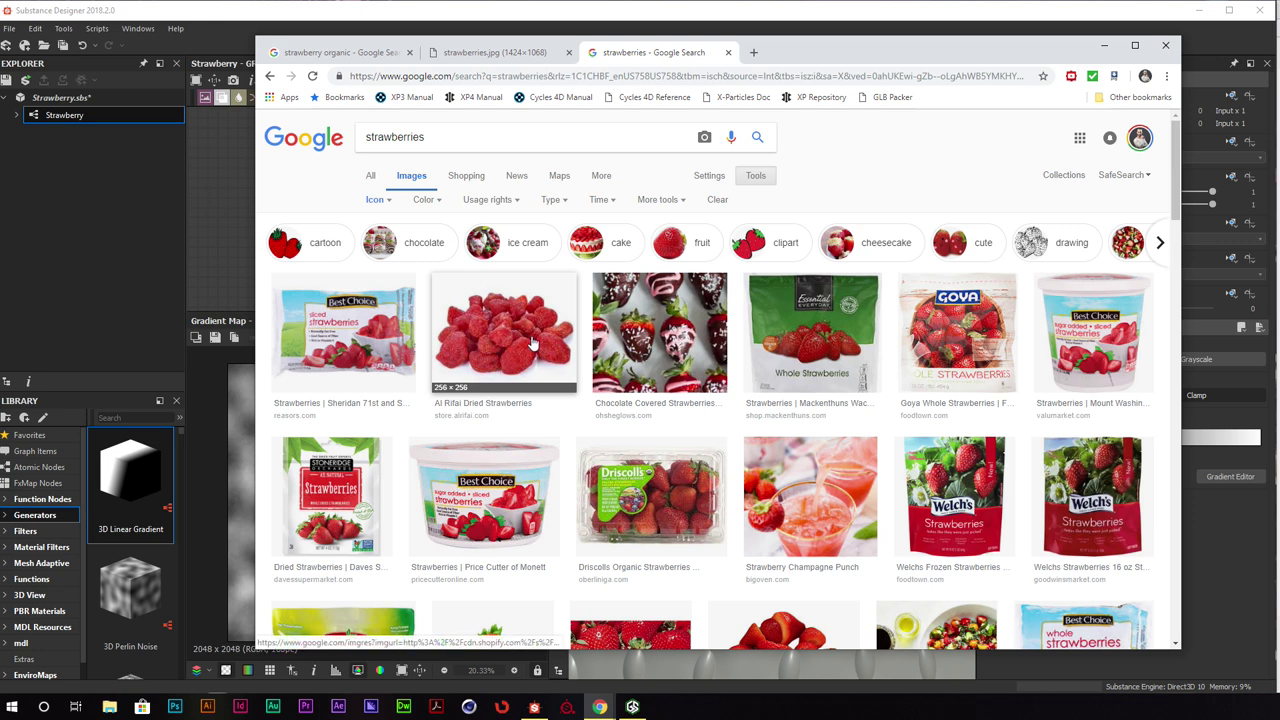
{"action": "scroll", "coordinate": [600, 340], "scroll_direction": "down", "scroll_amount": 3}
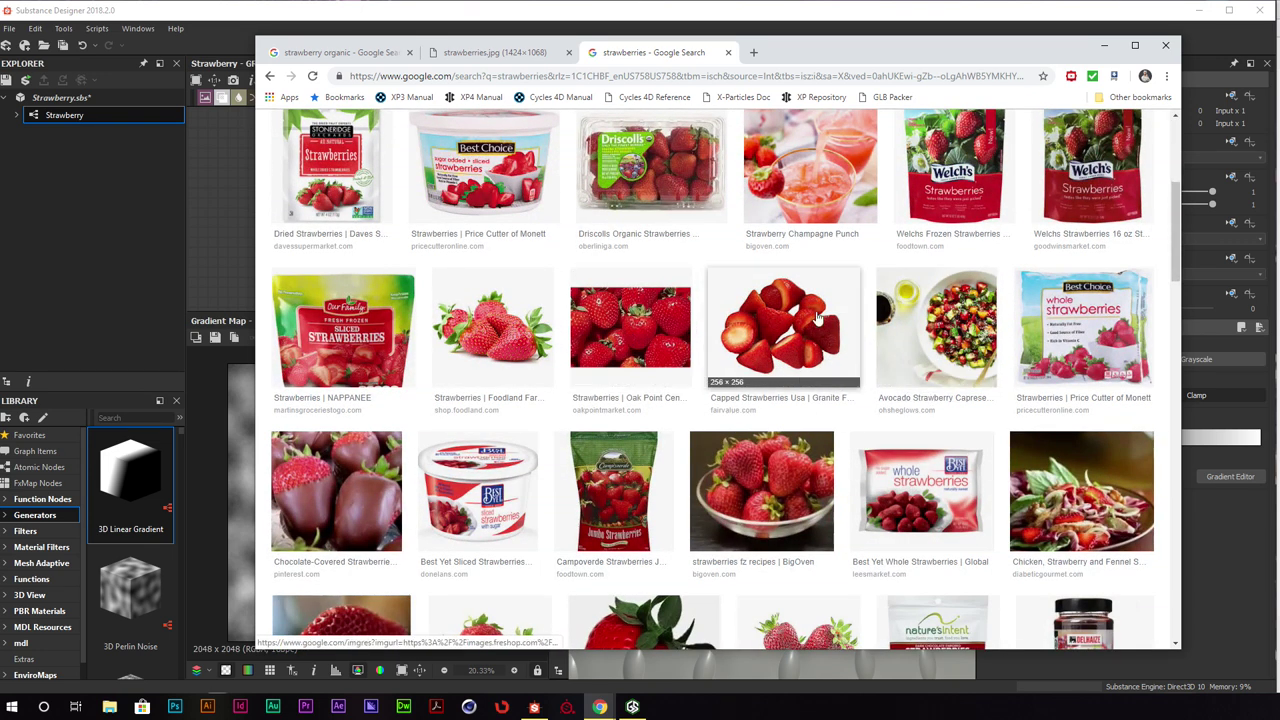
{"action": "scroll", "coordinate": [805, 325], "scroll_direction": "down", "scroll_amount": 2}
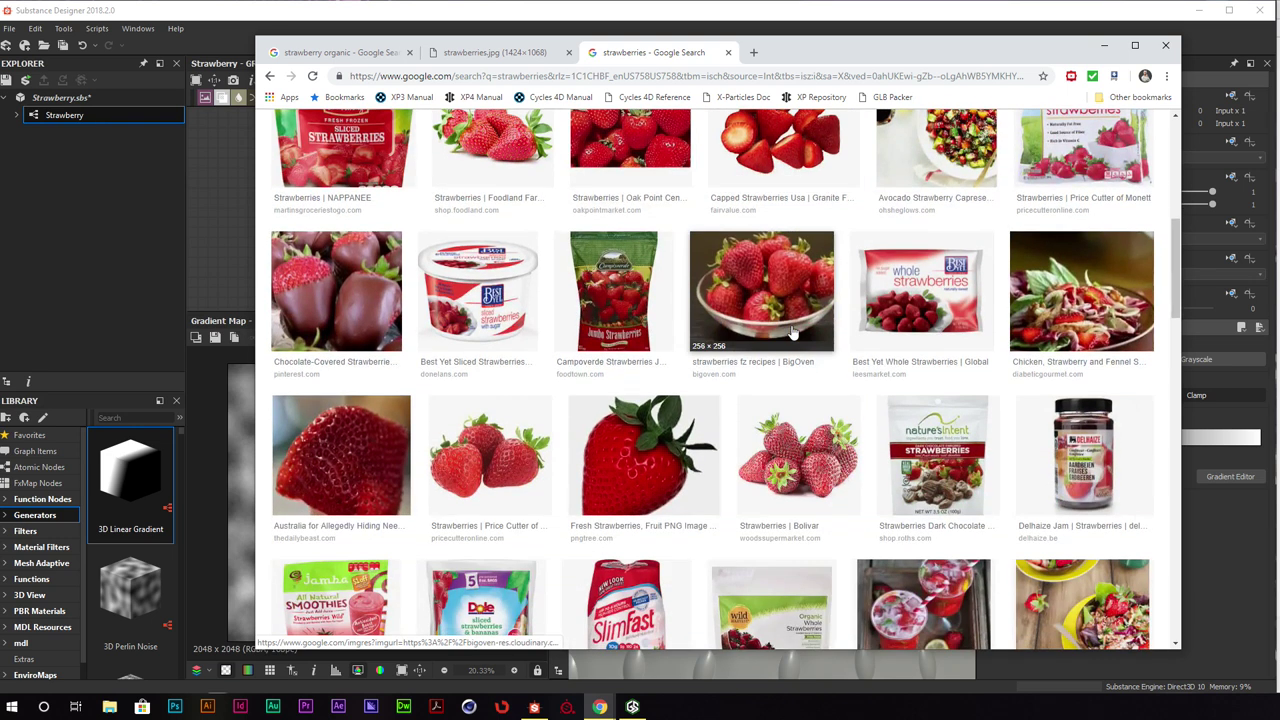
{"action": "scroll", "coordinate": [793, 333], "scroll_direction": "down", "scroll_amount": 1}
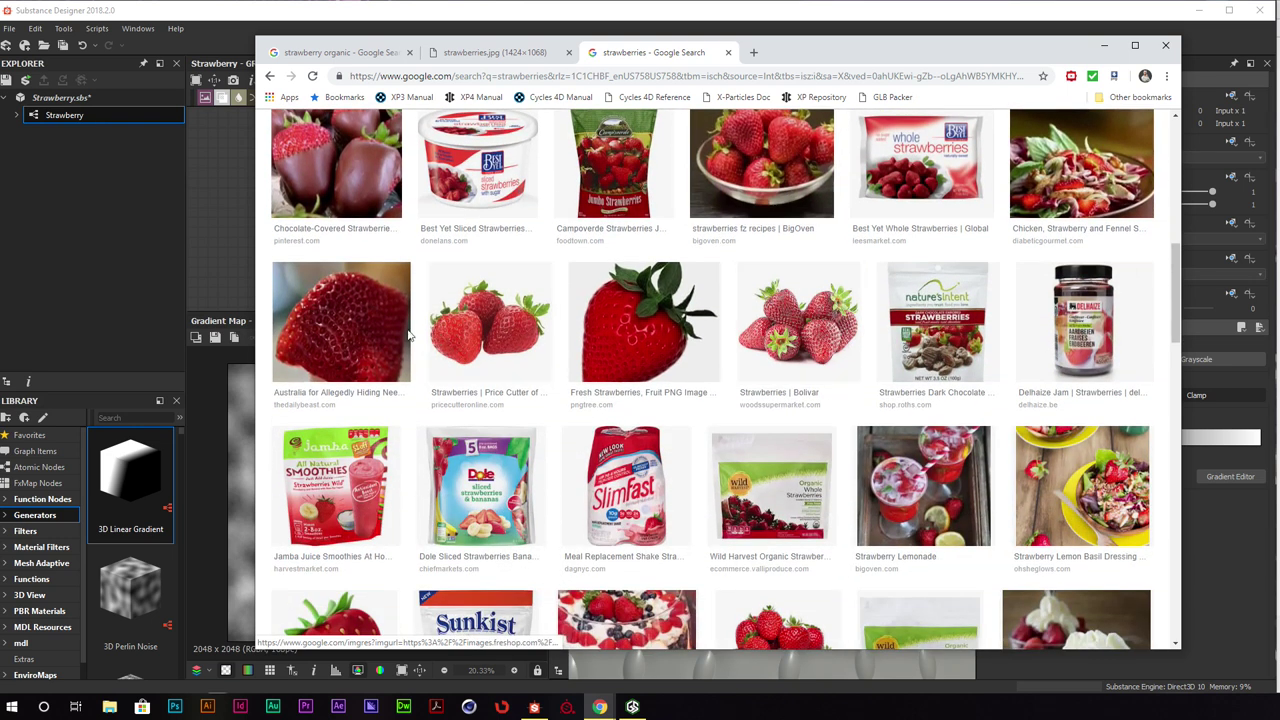
Open the thedailybeast.com close-up image of a single strawberry at its own size in a separate browser tab
{"action": "left_click", "coordinate": [365, 328]}
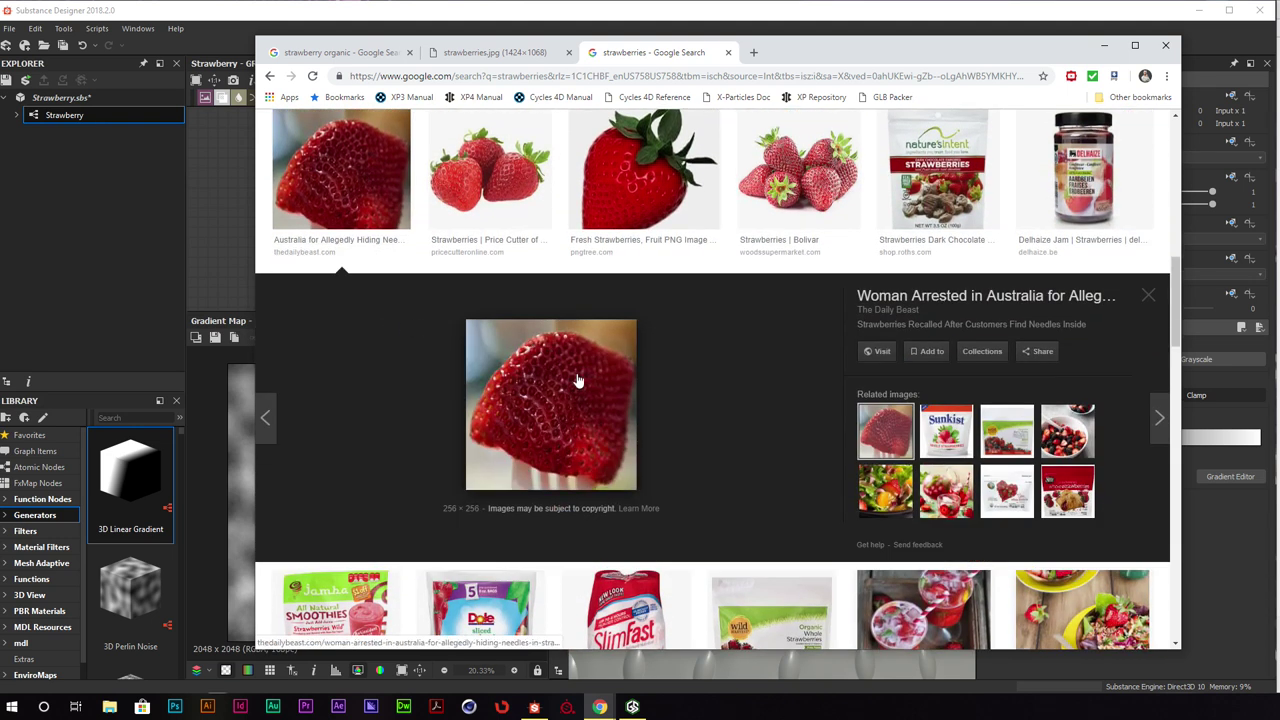
{"action": "right_click", "coordinate": [557, 375]}
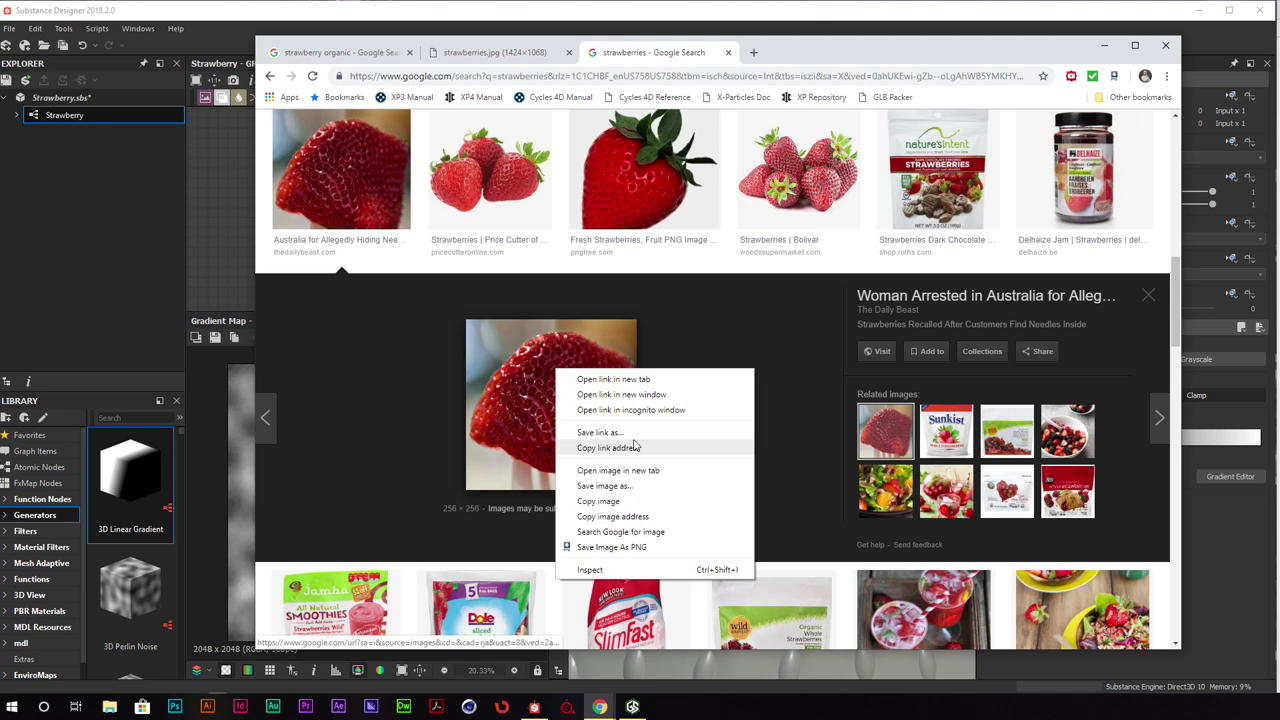
{"action": "left_click", "coordinate": [395, 424]}
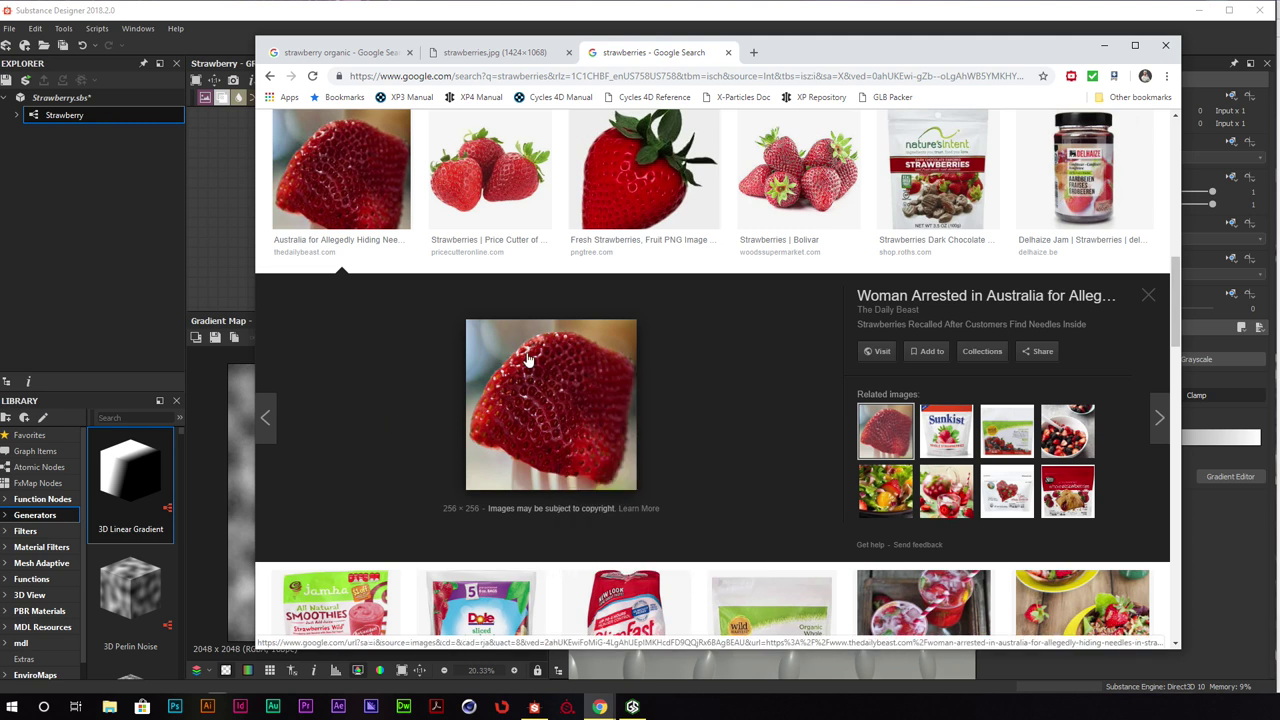
{"action": "right_click", "coordinate": [586, 400]}
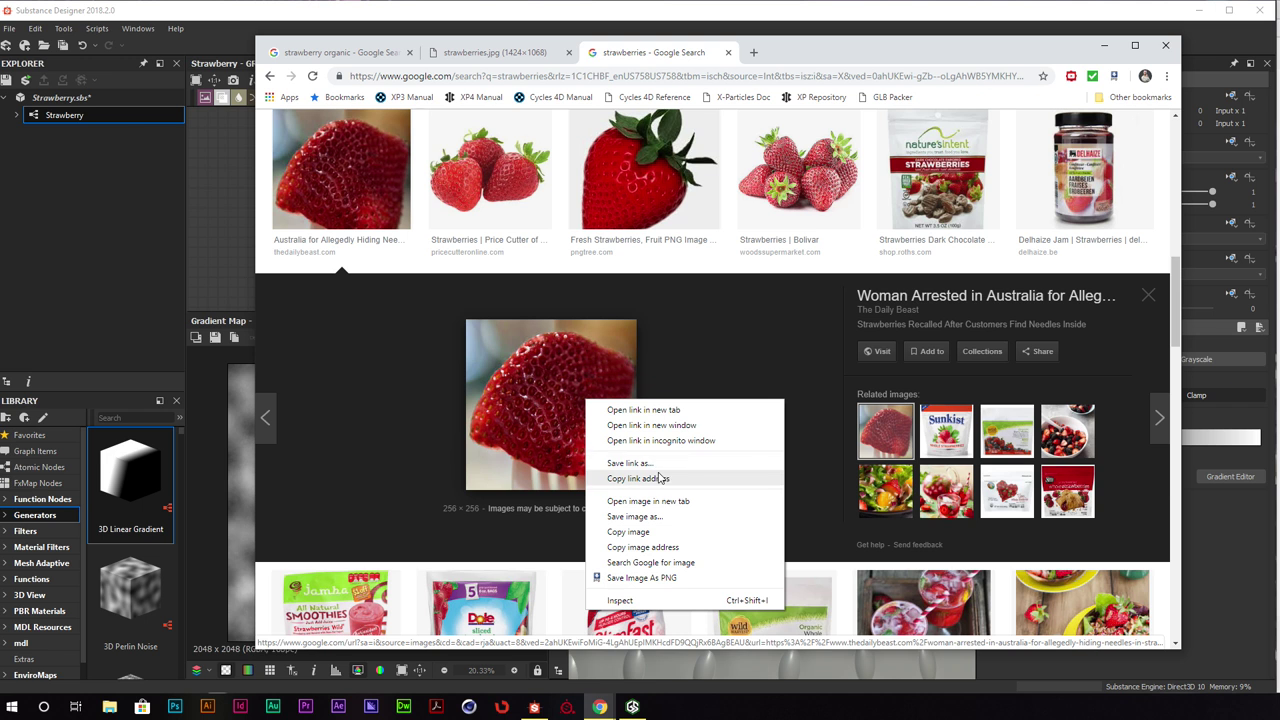
{"action": "left_click", "coordinate": [670, 501]}
{"action": "left_click", "coordinate": [808, 57]}
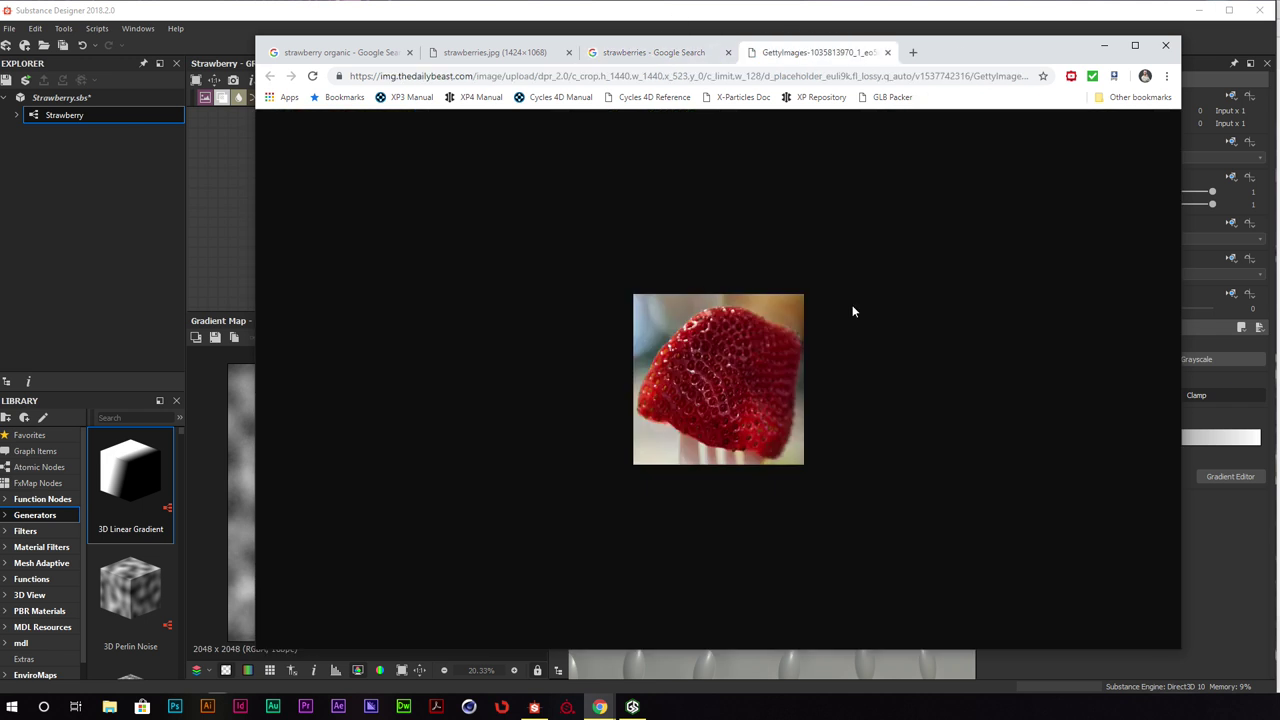
Narrow the Substance Designer window and place the browser beside it so the strawberry photo can be sampled, with Substance Designer in front
{"action": "left_click_drag", "start_coordinate": [955, 50], "coordinate": [1253, 67]}
{"action": "left_click", "coordinate": [1070, 12]}
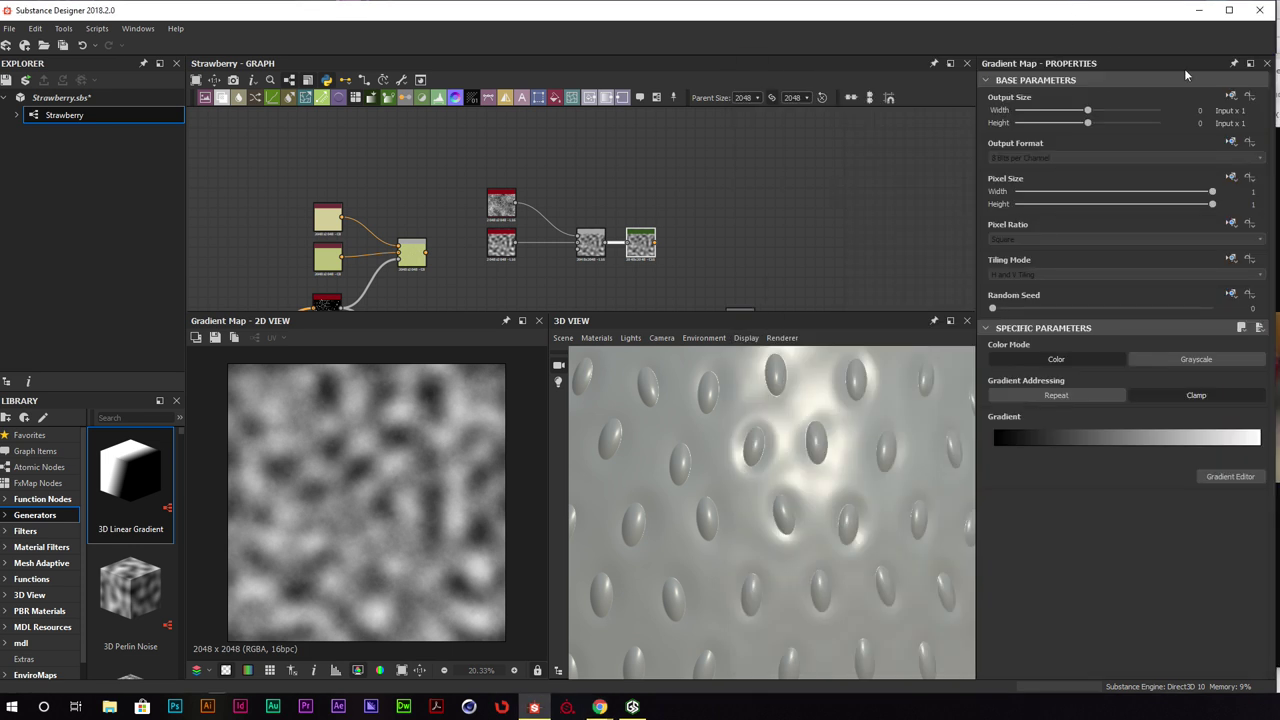
{"action": "left_click_drag", "start_coordinate": [1275, 138], "coordinate": [1095, 137]}
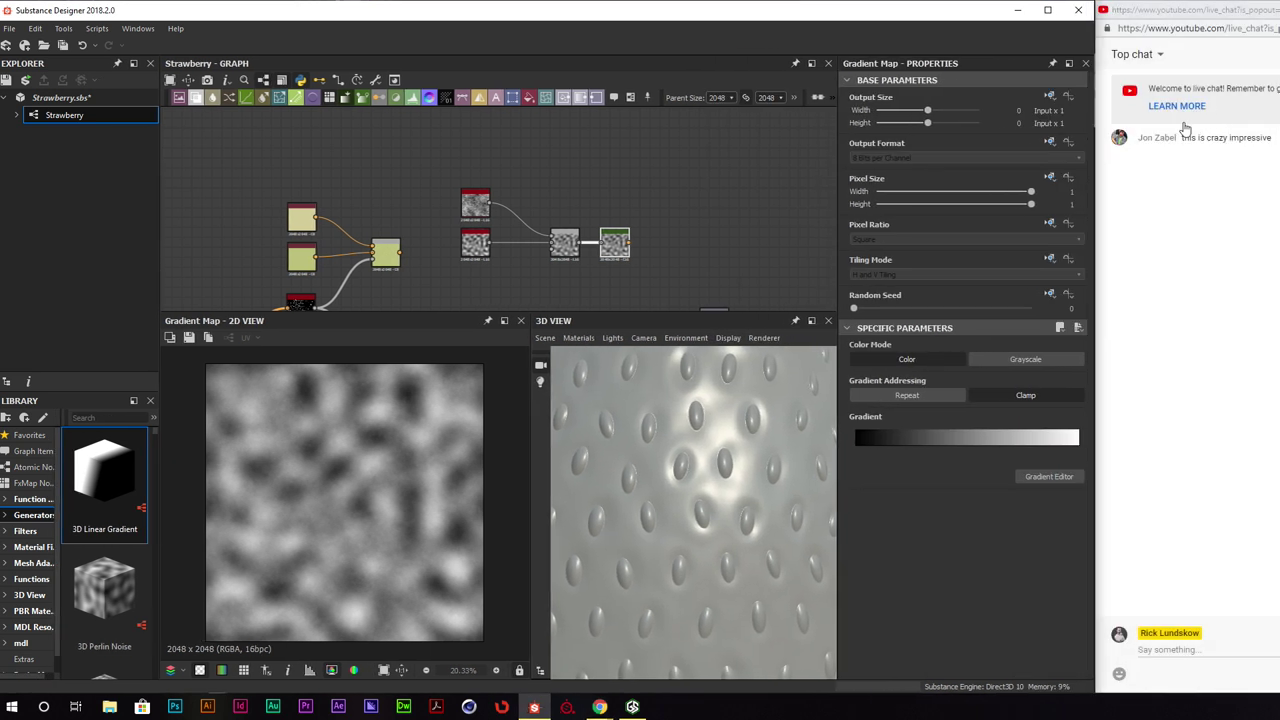
{"action": "left_click", "coordinate": [1116, 167]}
{"action": "left_click_drag", "start_coordinate": [1278, 10], "coordinate": [1279, 10]}
{"action": "left_click", "coordinate": [1185, 81]}
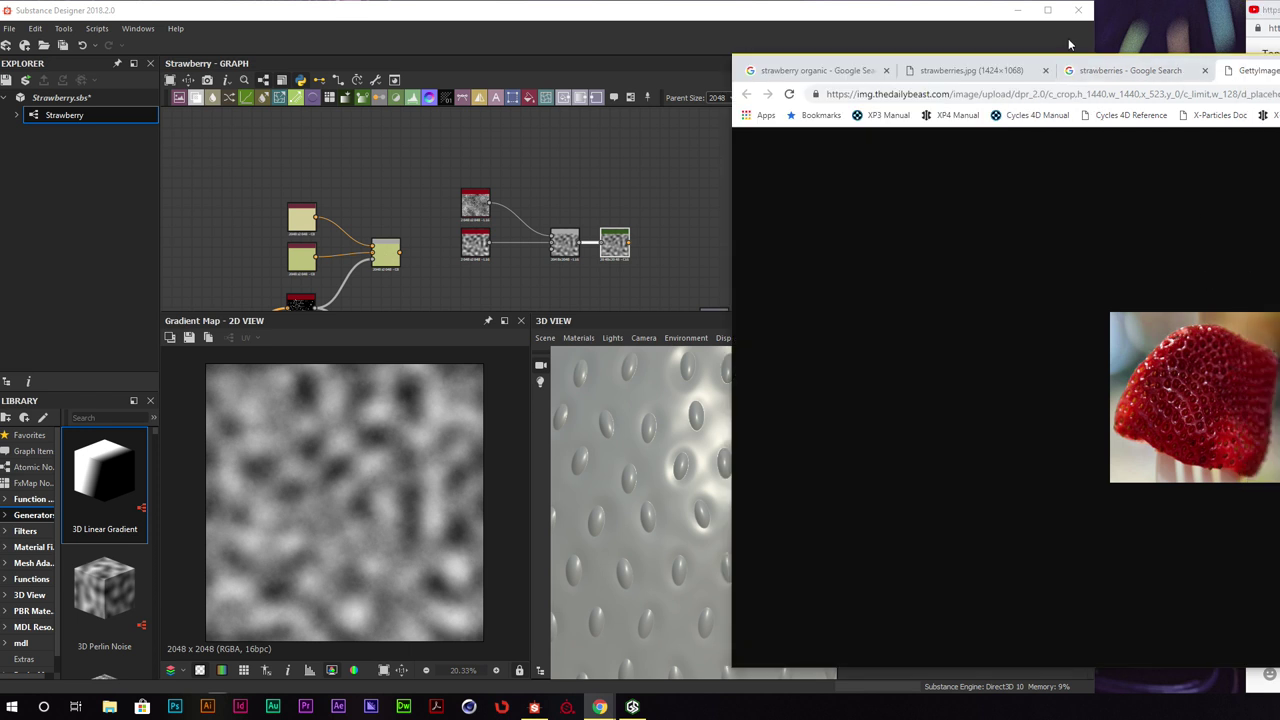
{"action": "left_click", "coordinate": [939, 11]}
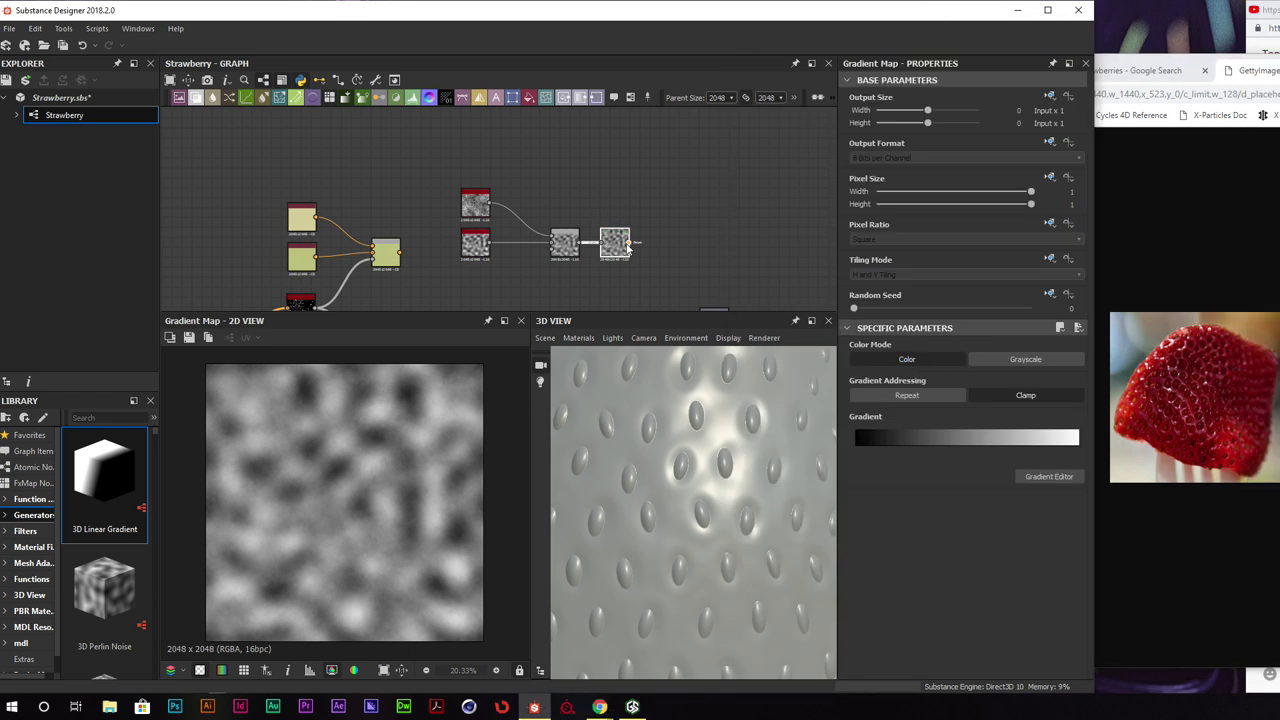
Open the Gradient Map's Gradient Editor and pick a gradient with a long stroke across the strawberry photo
{"action": "left_click", "coordinate": [1034, 478]}
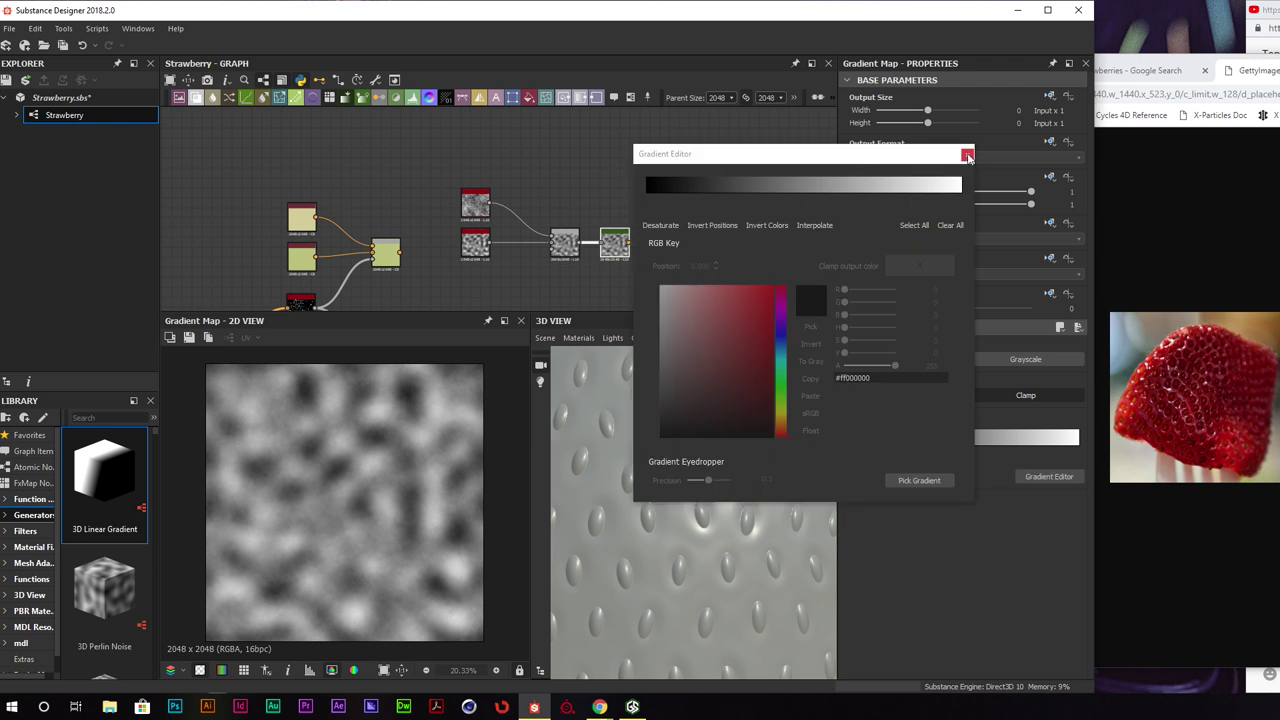
{"action": "left_click_drag", "start_coordinate": [871, 161], "coordinate": [690, 166]}
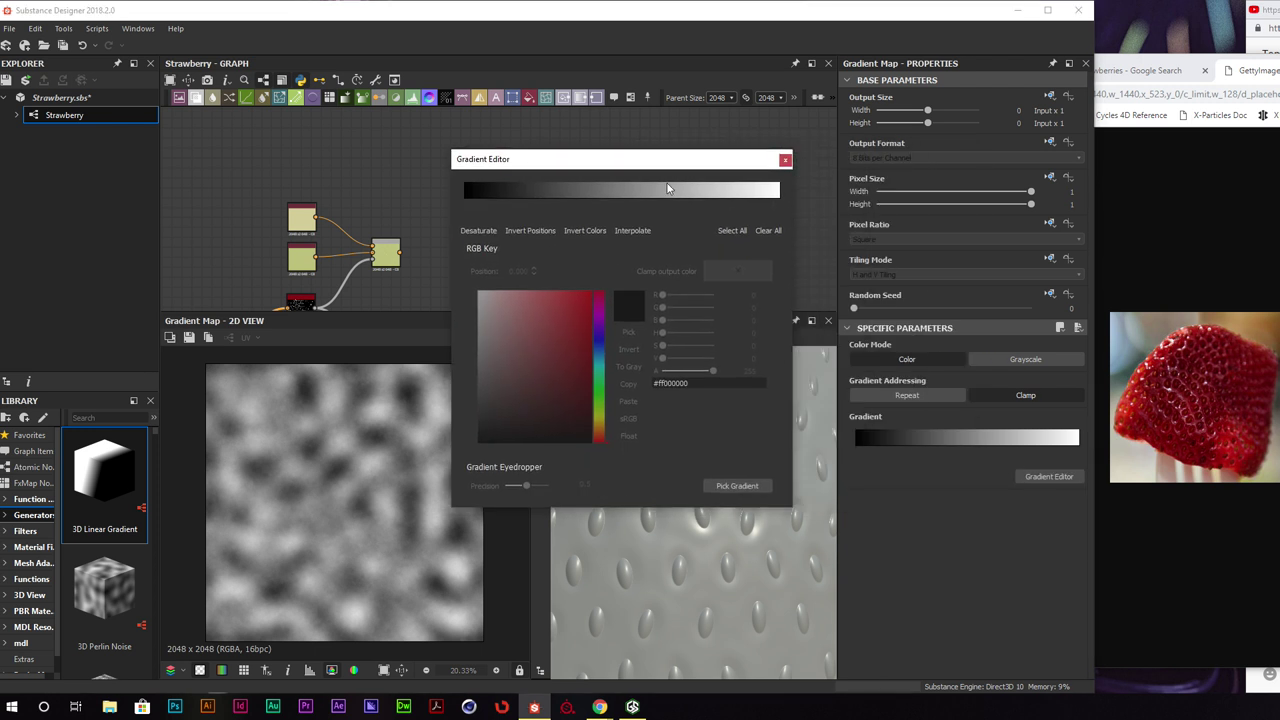
{"action": "left_click", "coordinate": [740, 486]}
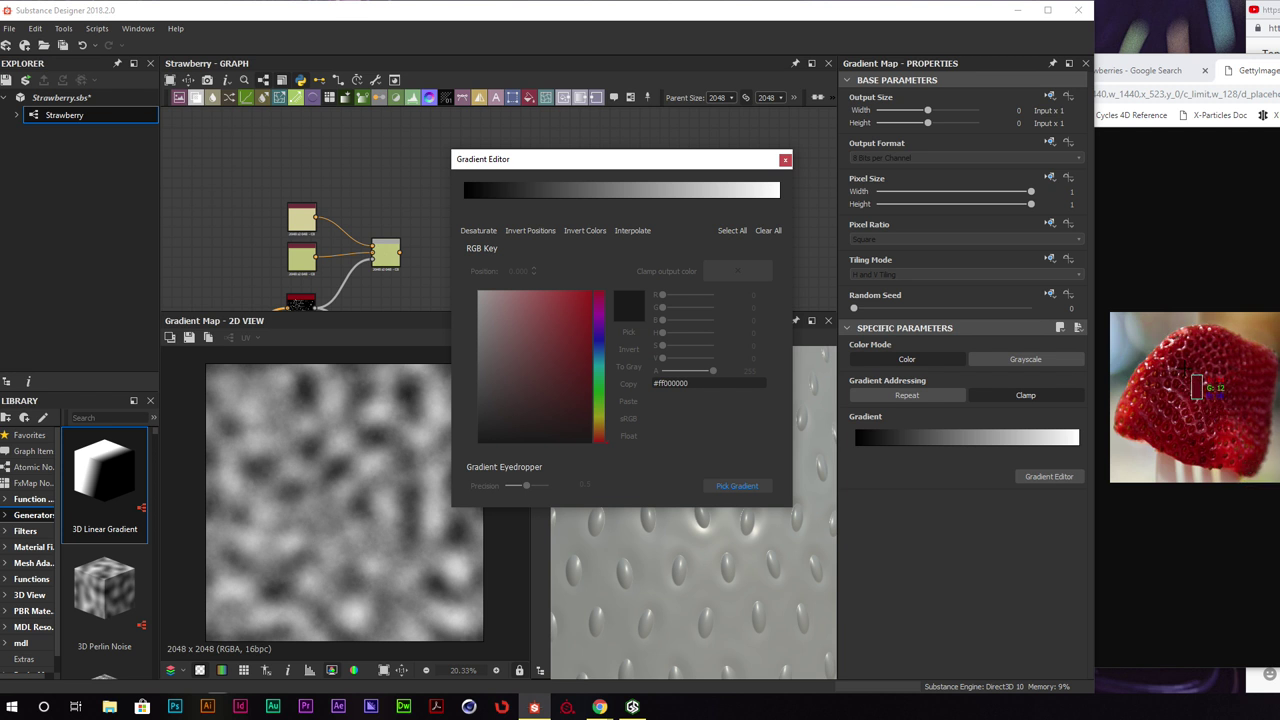
{"action": "left_click_drag", "start_coordinate": [1207, 405], "coordinate": [1268, 482]}
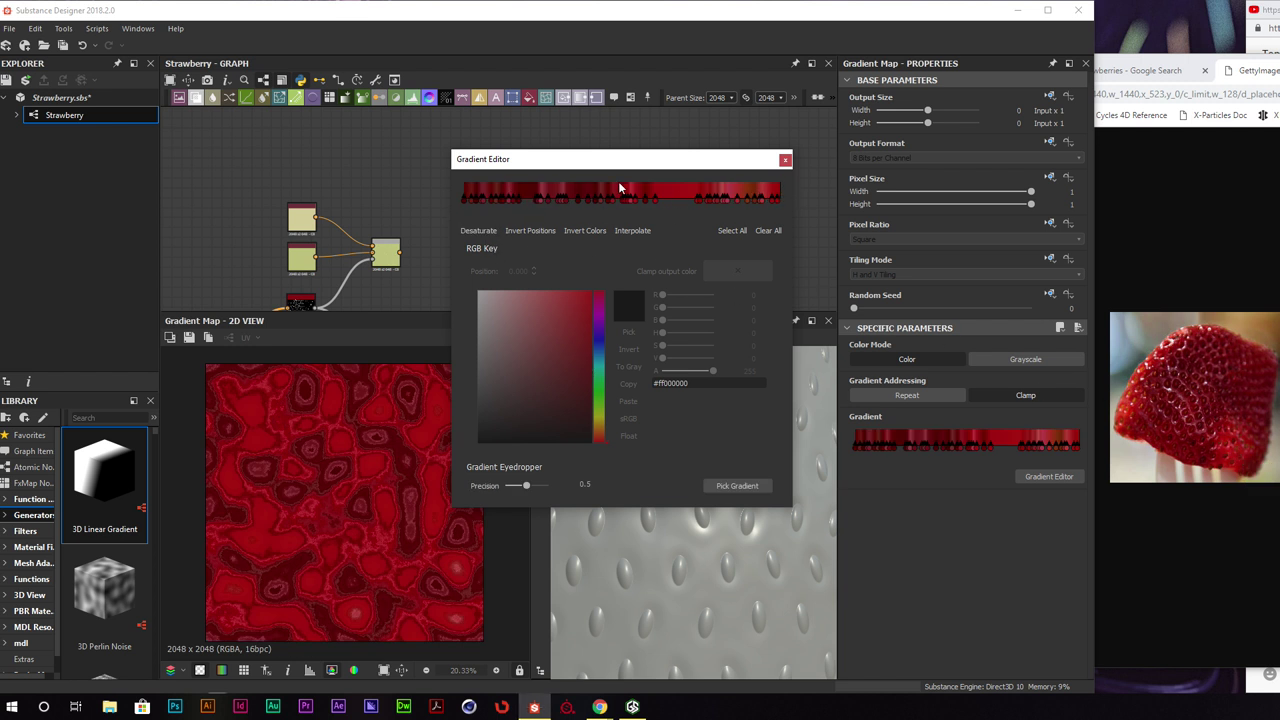
Pick the gradient again with a very short stroke over the lower part of the strawberry photo
{"action": "left_click_drag", "start_coordinate": [628, 161], "coordinate": [771, 156]}
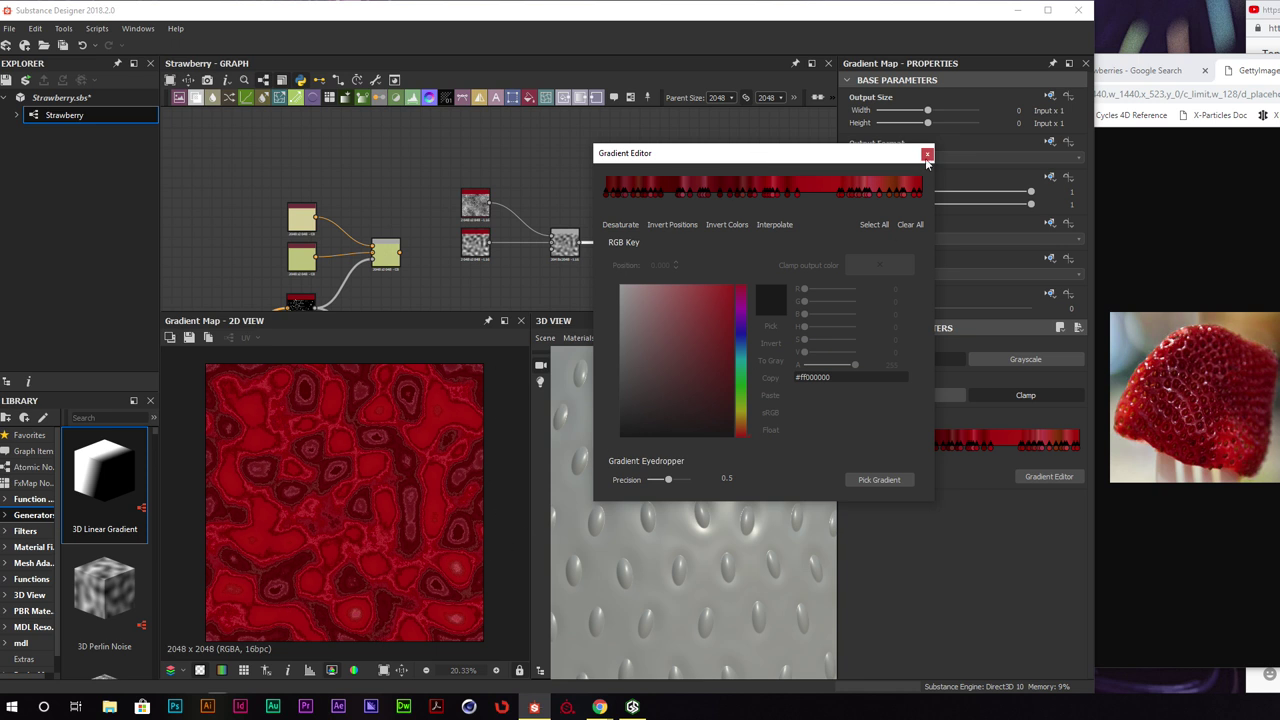
{"action": "left_click", "coordinate": [879, 479]}
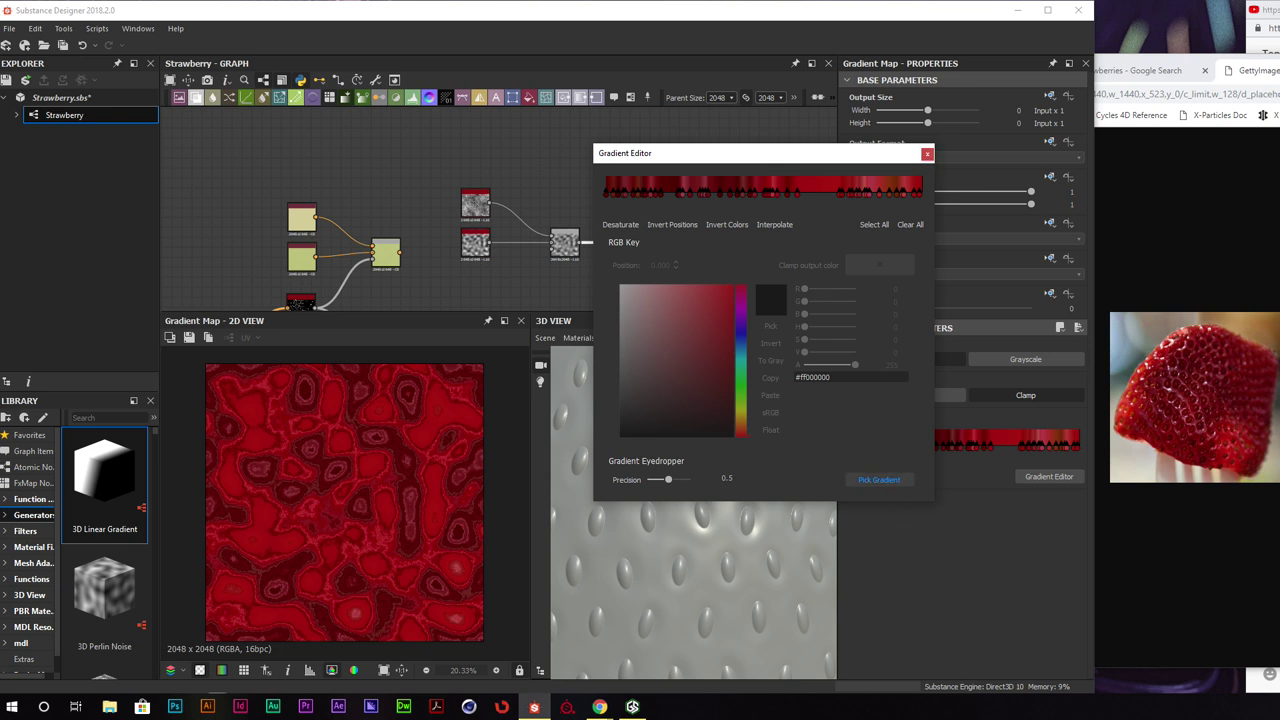
{"action": "left_click_drag", "start_coordinate": [1231, 434], "coordinate": [1233, 448]}
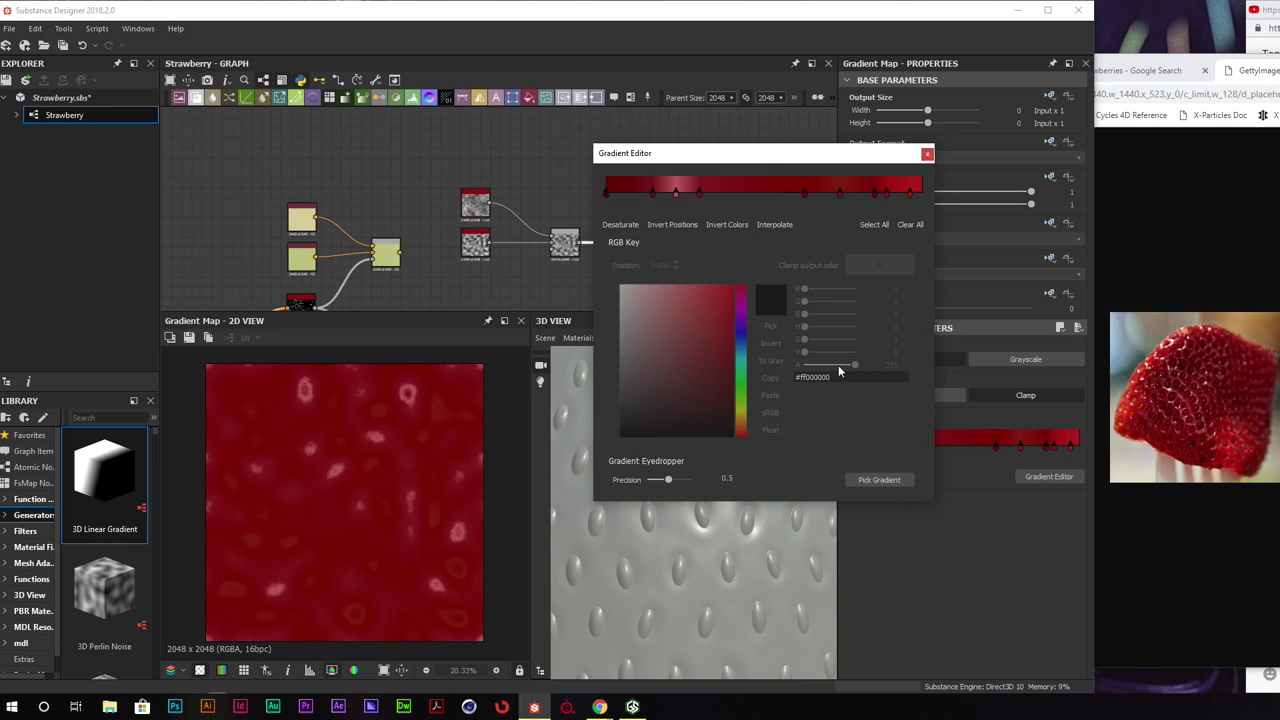
Delete the pink key and all other intermediate gradient keys, keeping the first and last, and move the last key to position 1
{"action": "left_click", "coordinate": [676, 193]}
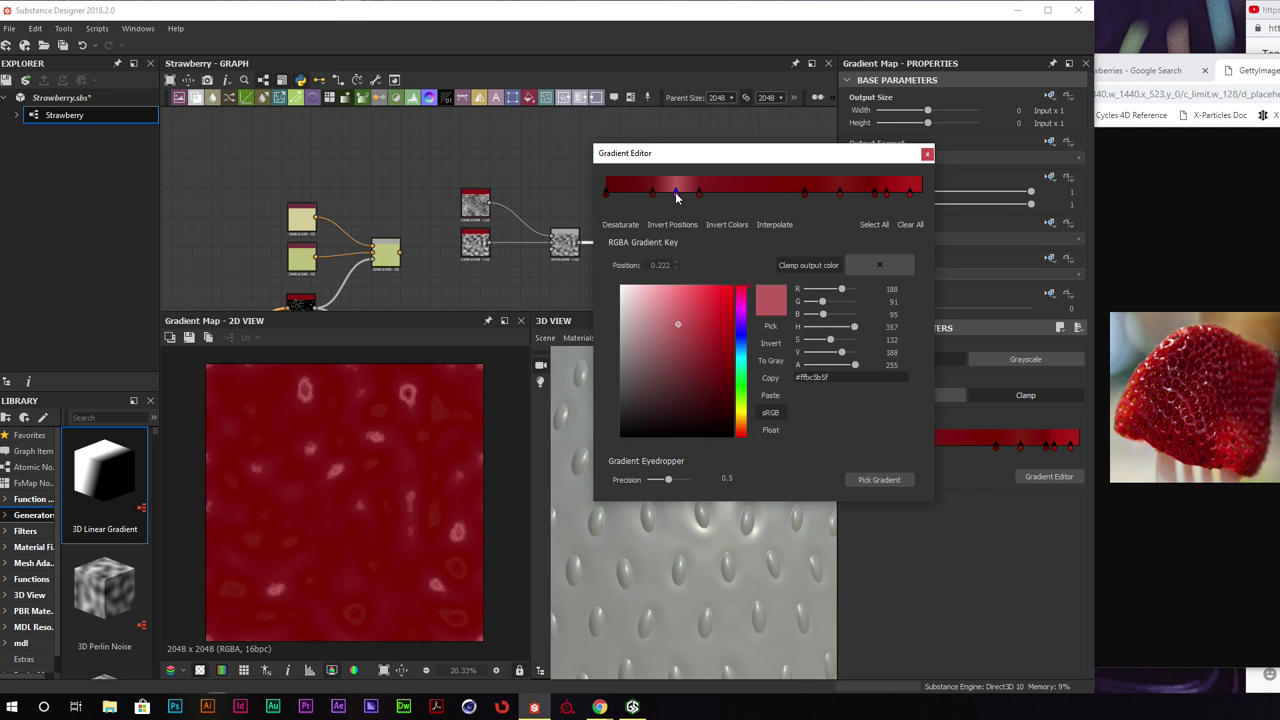
{"action": "key", "text": "Delete"}
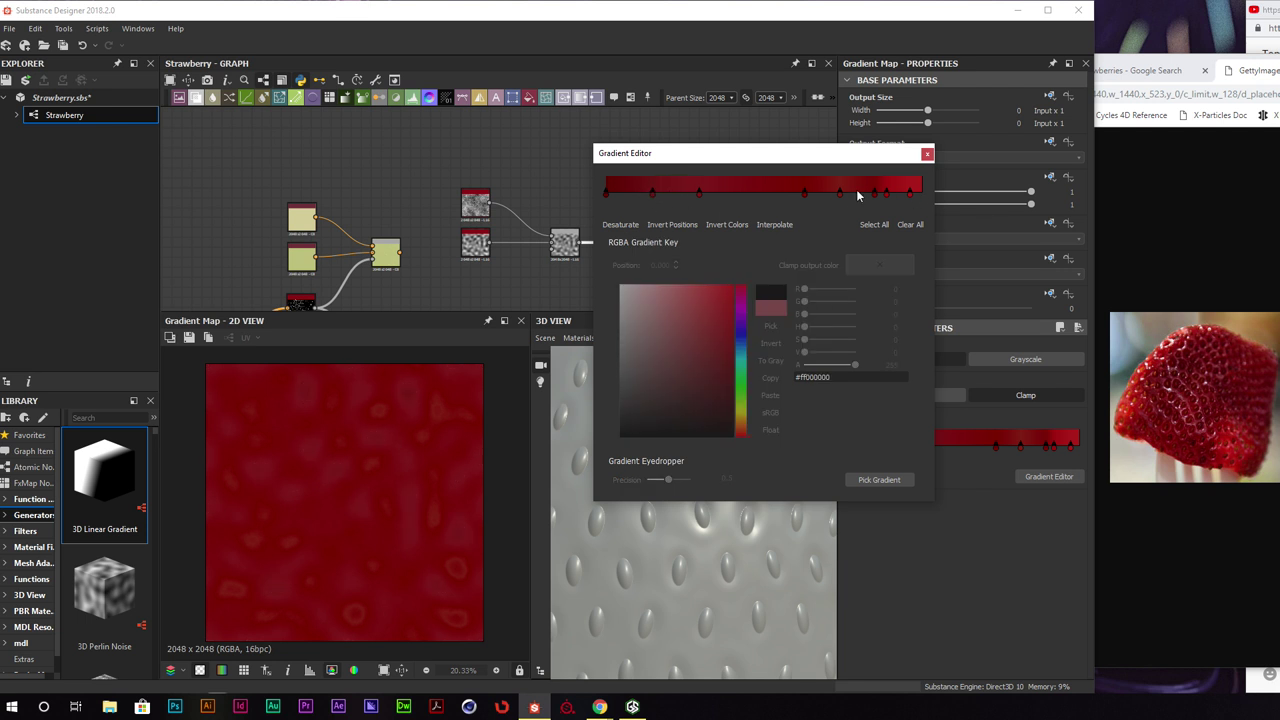
{"action": "left_click_drag", "start_coordinate": [875, 195], "coordinate": [867, 198]}
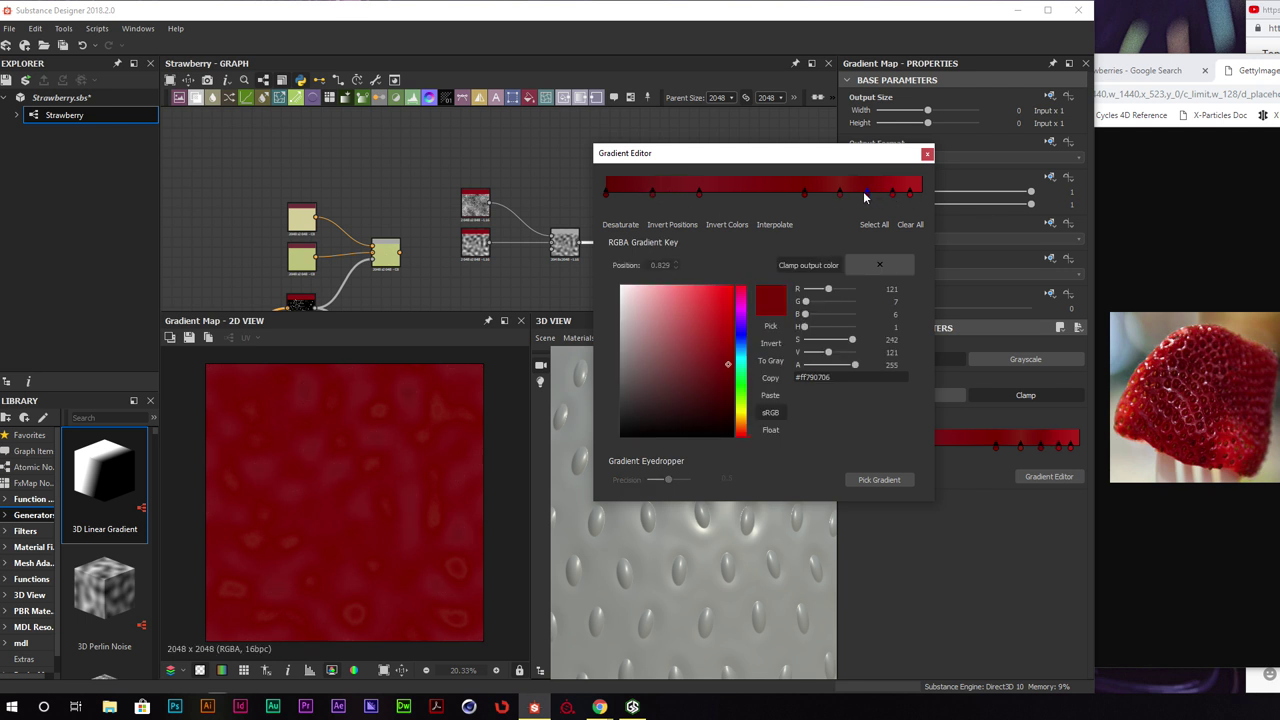
{"action": "left_click_drag", "start_coordinate": [672, 205], "coordinate": [897, 196]}
{"action": "key", "text": "Delete"}
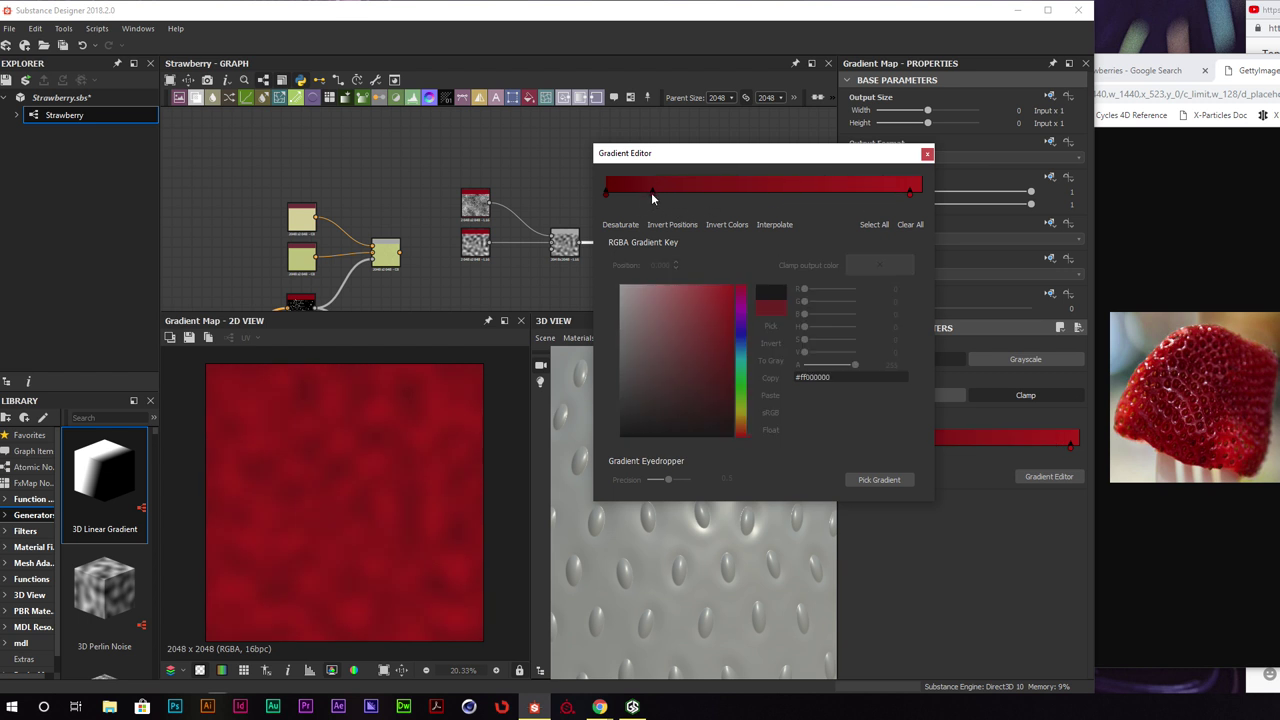
{"action": "left_click", "coordinate": [651, 191]}
{"action": "key", "text": "Delete"}
{"action": "scroll", "coordinate": [318, 478], "scroll_direction": "up", "scroll_amount": 5}
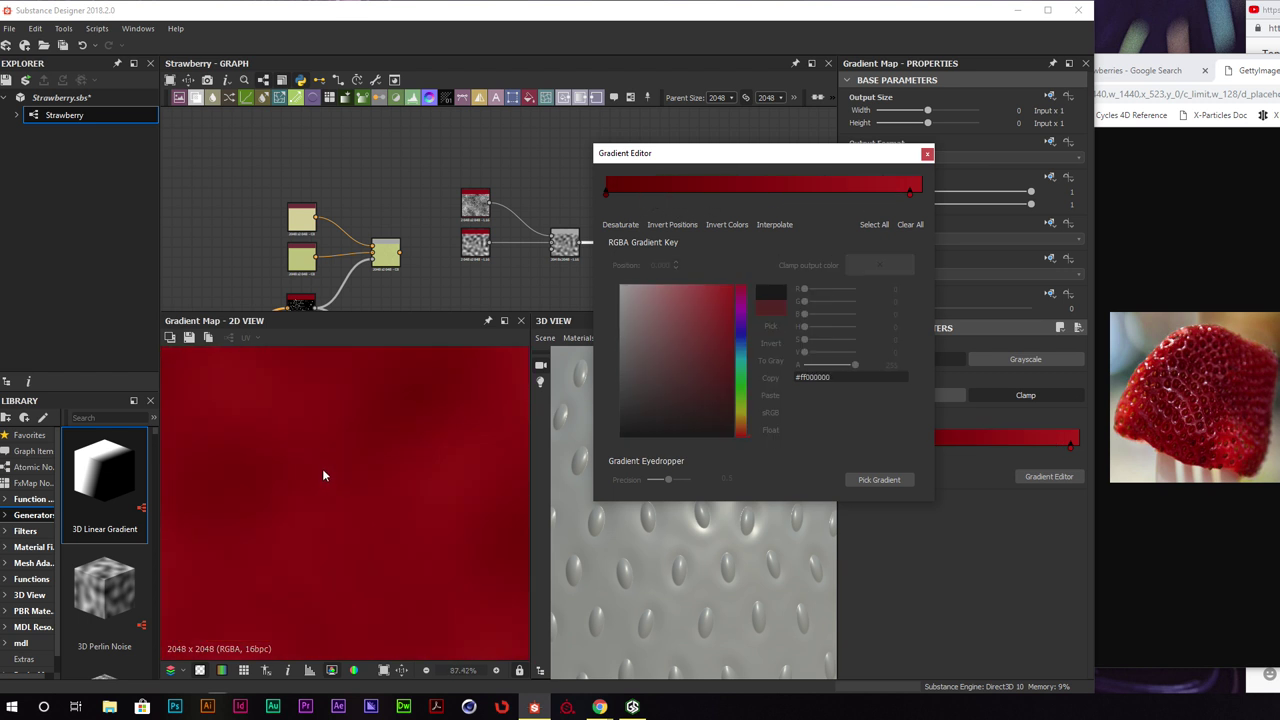
{"action": "left_click_drag", "start_coordinate": [911, 193], "coordinate": [925, 193]}
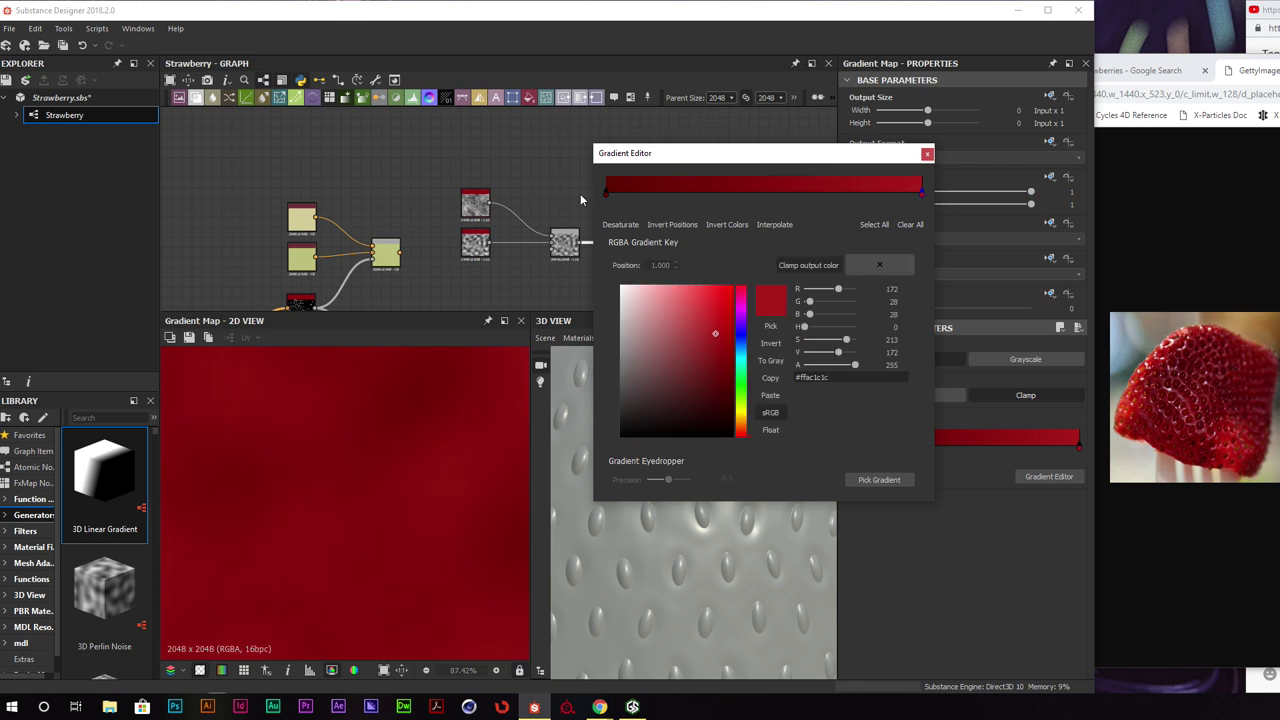
Darken the first gradient key to a muted dark red (#471616), keep it at position 0, and close the Gradient Editor
{"action": "left_click", "coordinate": [610, 193]}
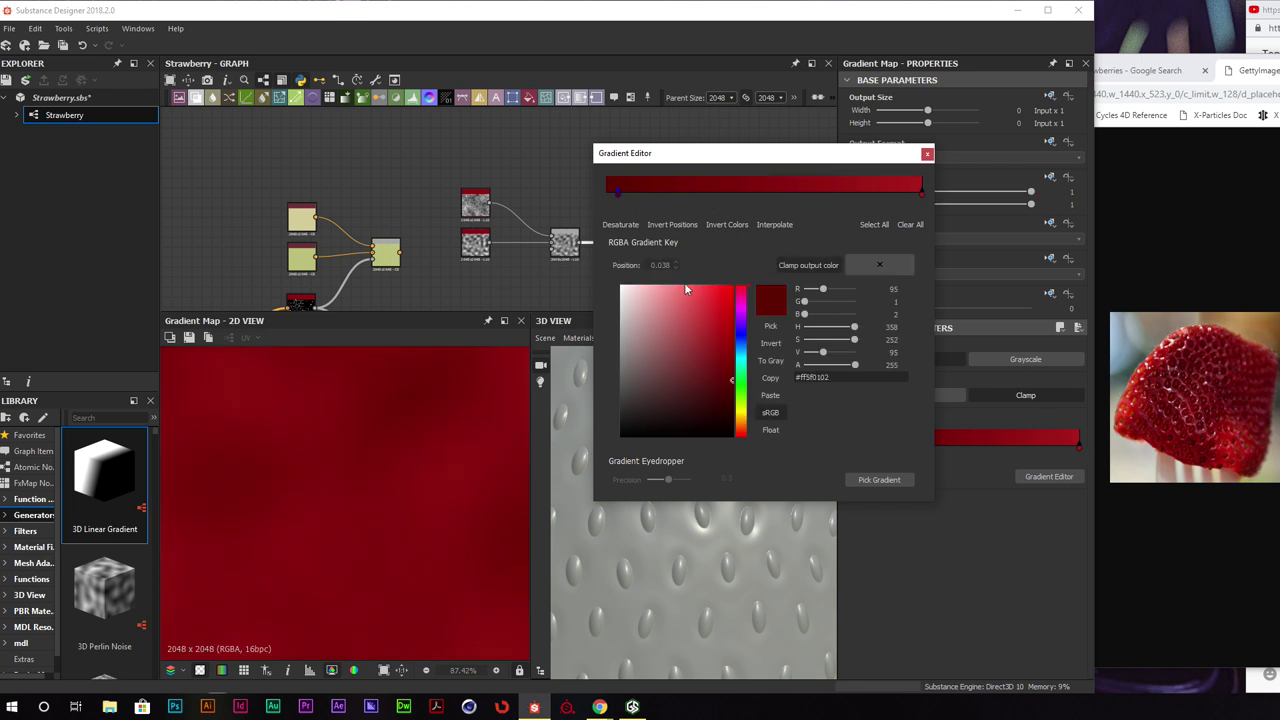
{"action": "left_click", "coordinate": [699, 390]}
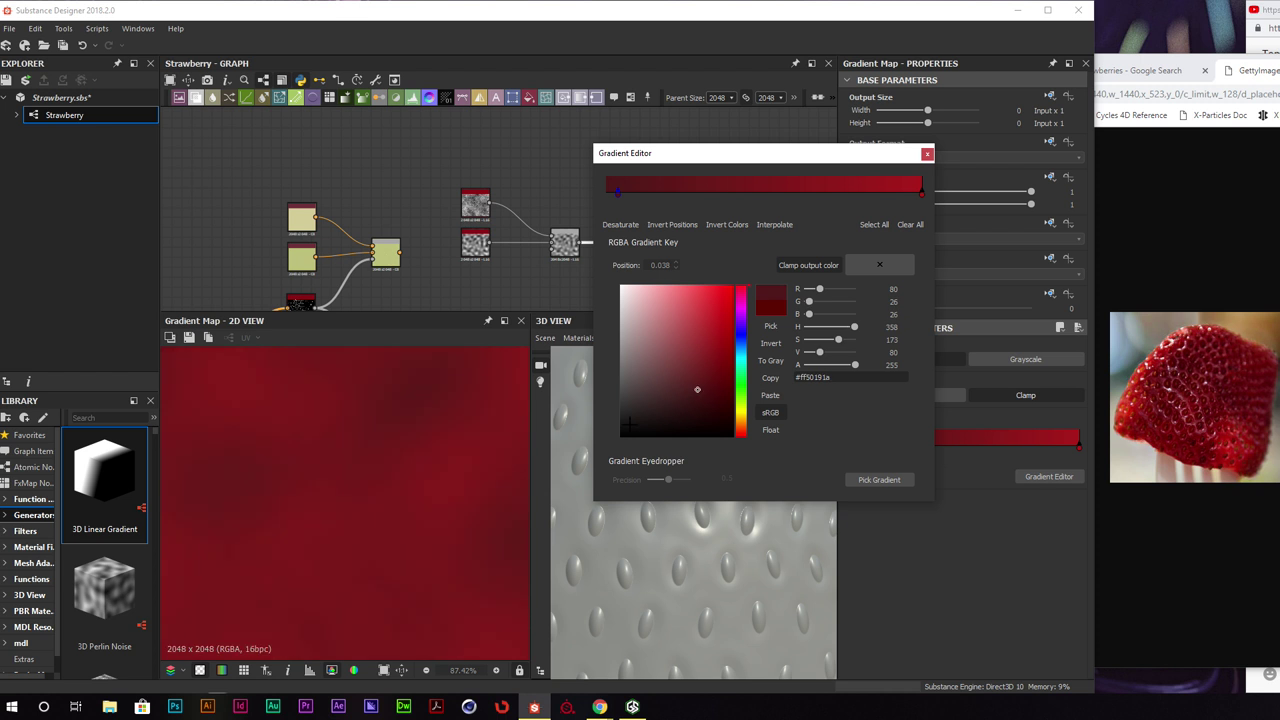
{"action": "scroll", "coordinate": [400, 476], "scroll_direction": "down", "scroll_amount": 4}
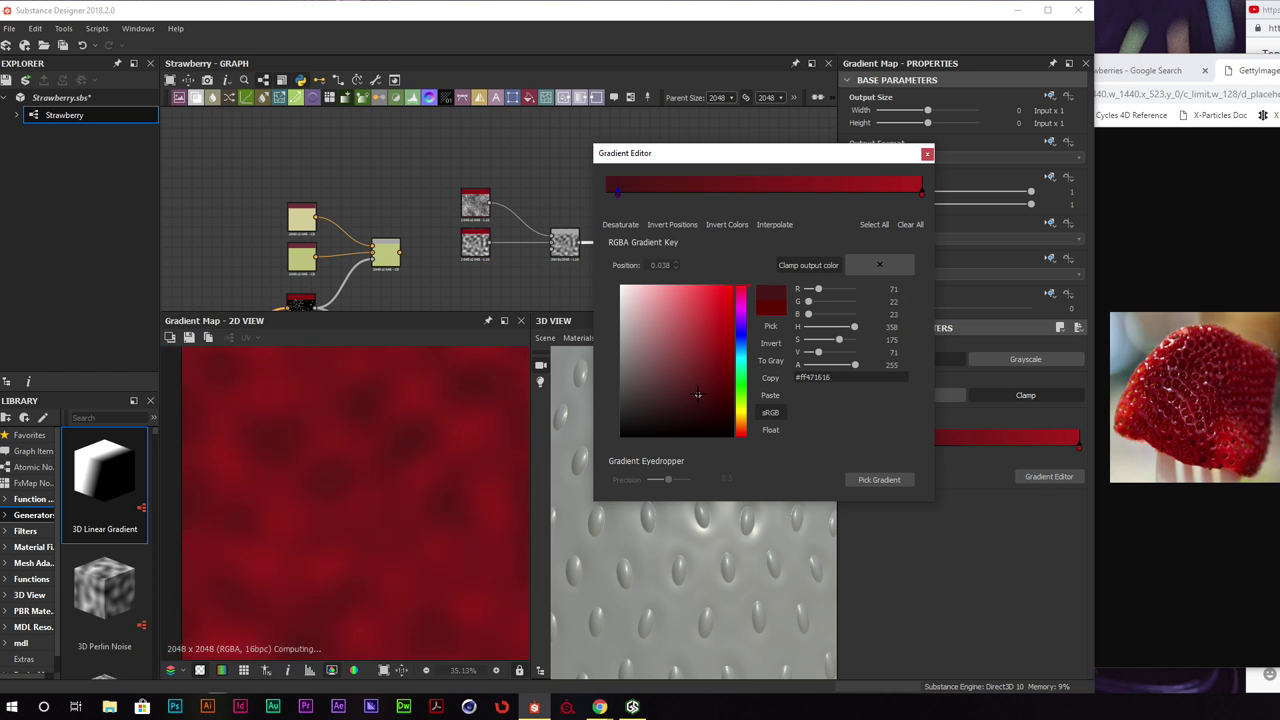
{"action": "left_click", "coordinate": [927, 153]}
{"action": "scroll", "coordinate": [474, 256], "scroll_direction": "down", "scroll_amount": 1}
{"action": "scroll", "coordinate": [326, 484], "scroll_direction": "down", "scroll_amount": 2}
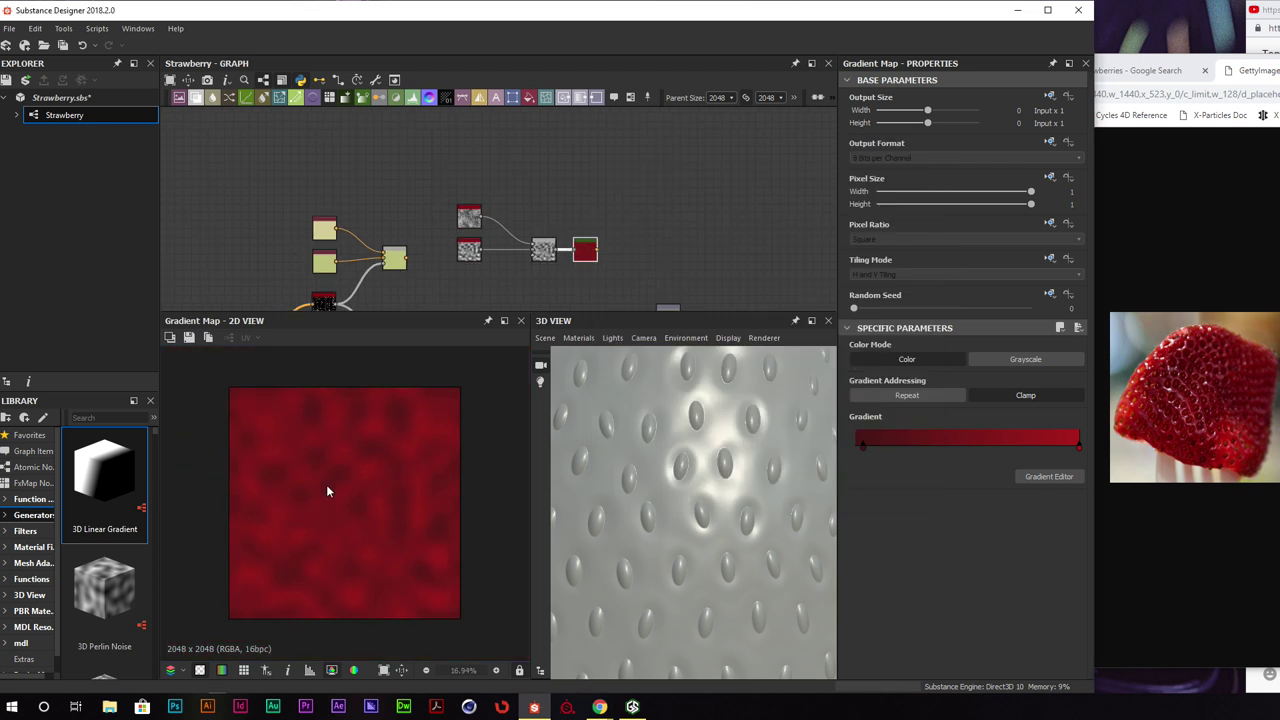
{"action": "scroll", "coordinate": [326, 484], "scroll_direction": "up", "scroll_amount": 1}
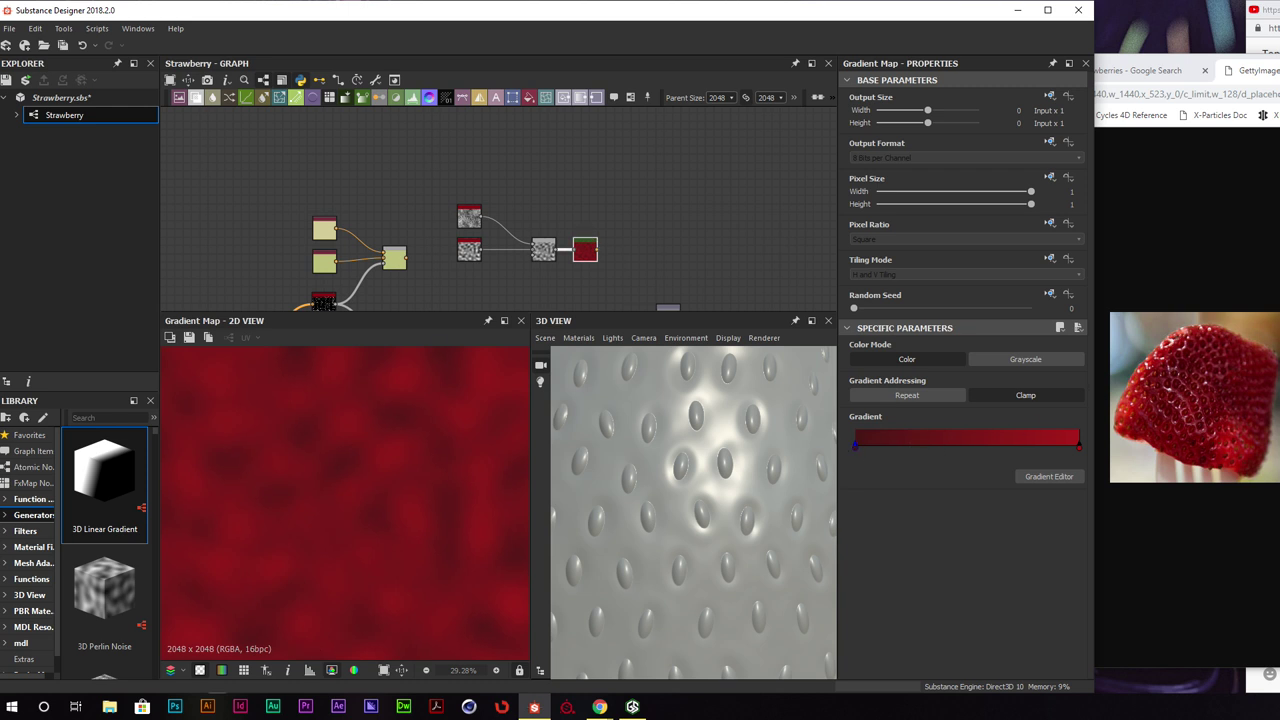
Switch to the browser, find a brighter strawberry photo on freshfruitportal.com in the image results, and open it in a new tab beside Substance Designer
{"action": "left_click", "coordinate": [1134, 80]}
{"action": "scroll", "coordinate": [1096, 248], "scroll_direction": "down", "scroll_amount": 1}
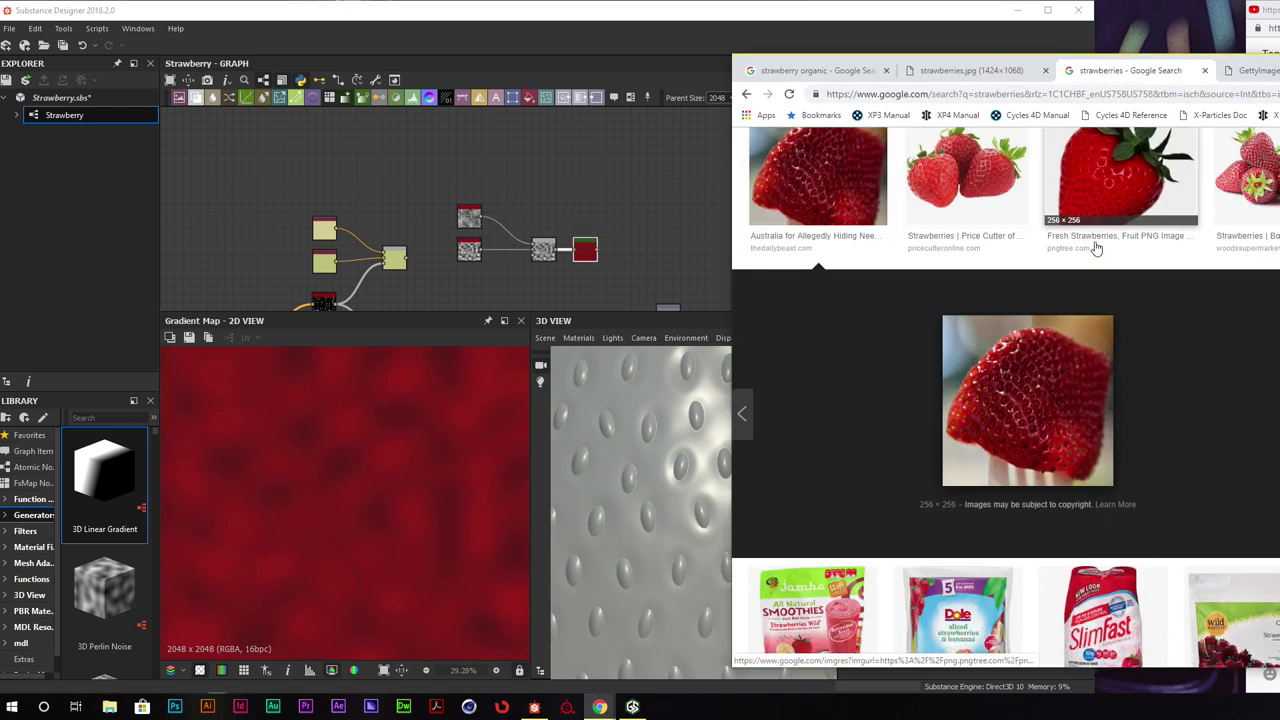
{"action": "left_click", "coordinate": [1096, 248]}
{"action": "scroll", "coordinate": [1110, 265], "scroll_direction": "down", "scroll_amount": 3}
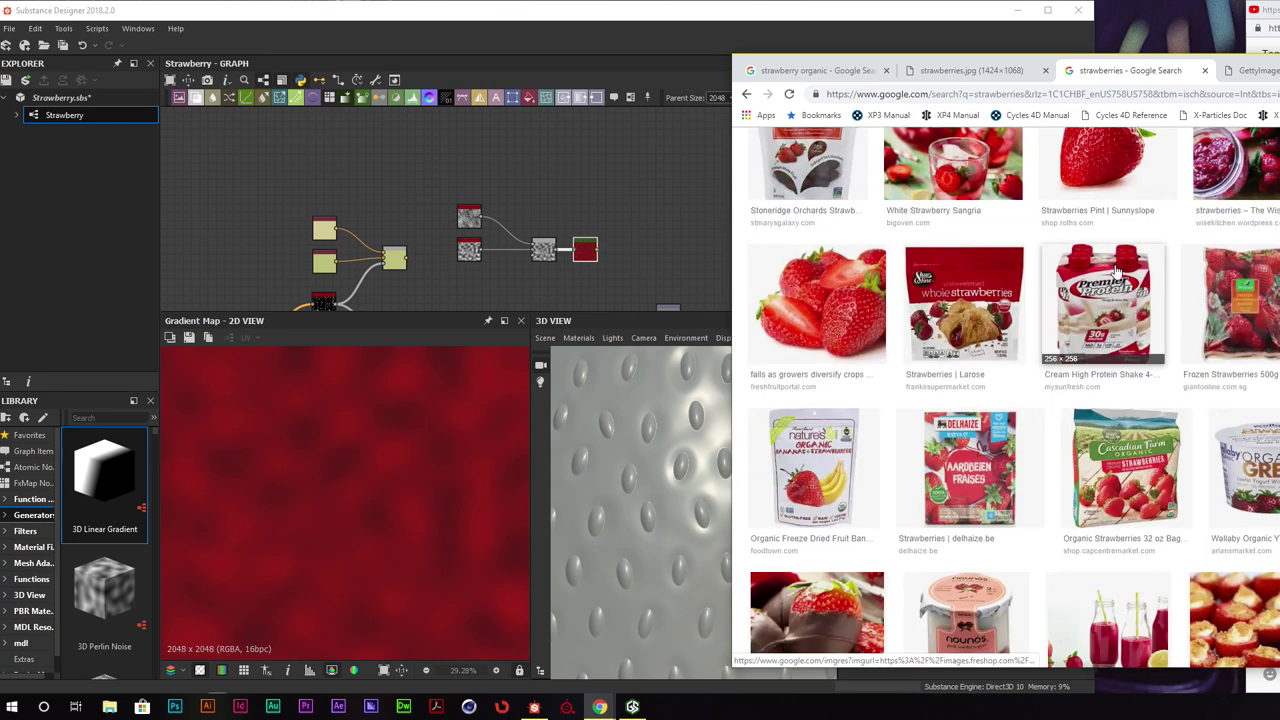
{"action": "left_click", "coordinate": [818, 300]}
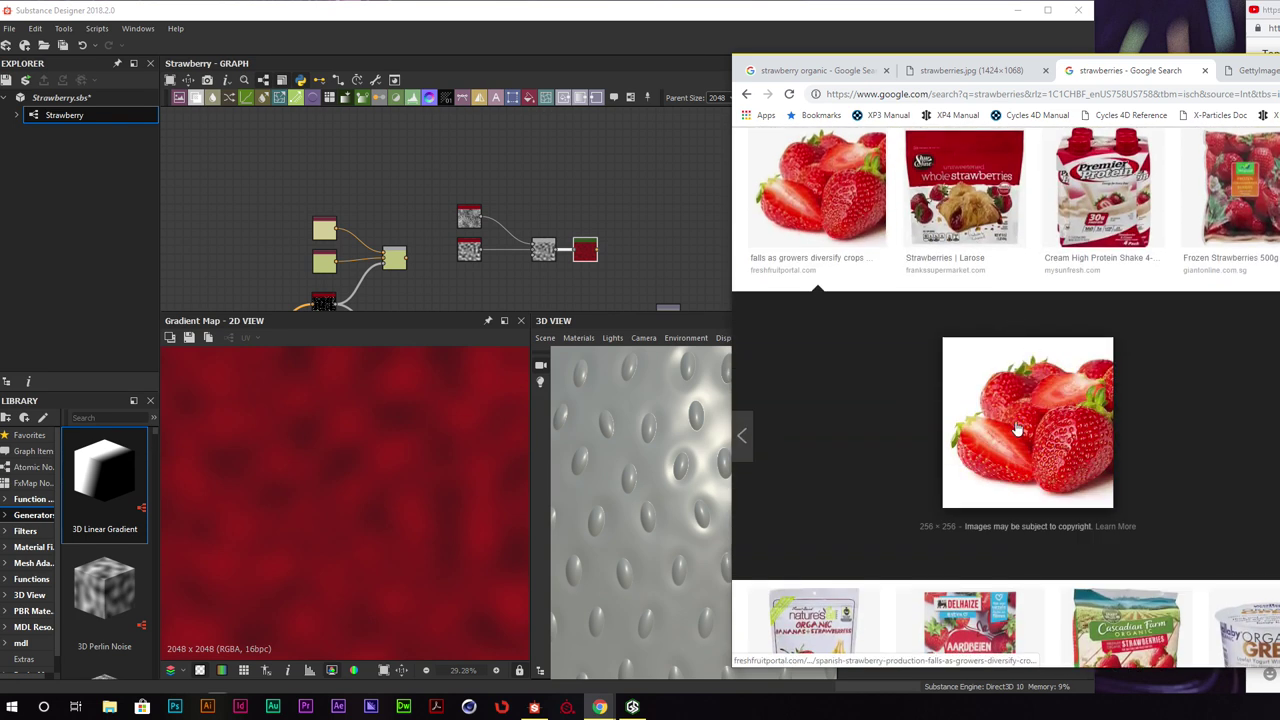
{"action": "right_click", "coordinate": [1015, 422]}
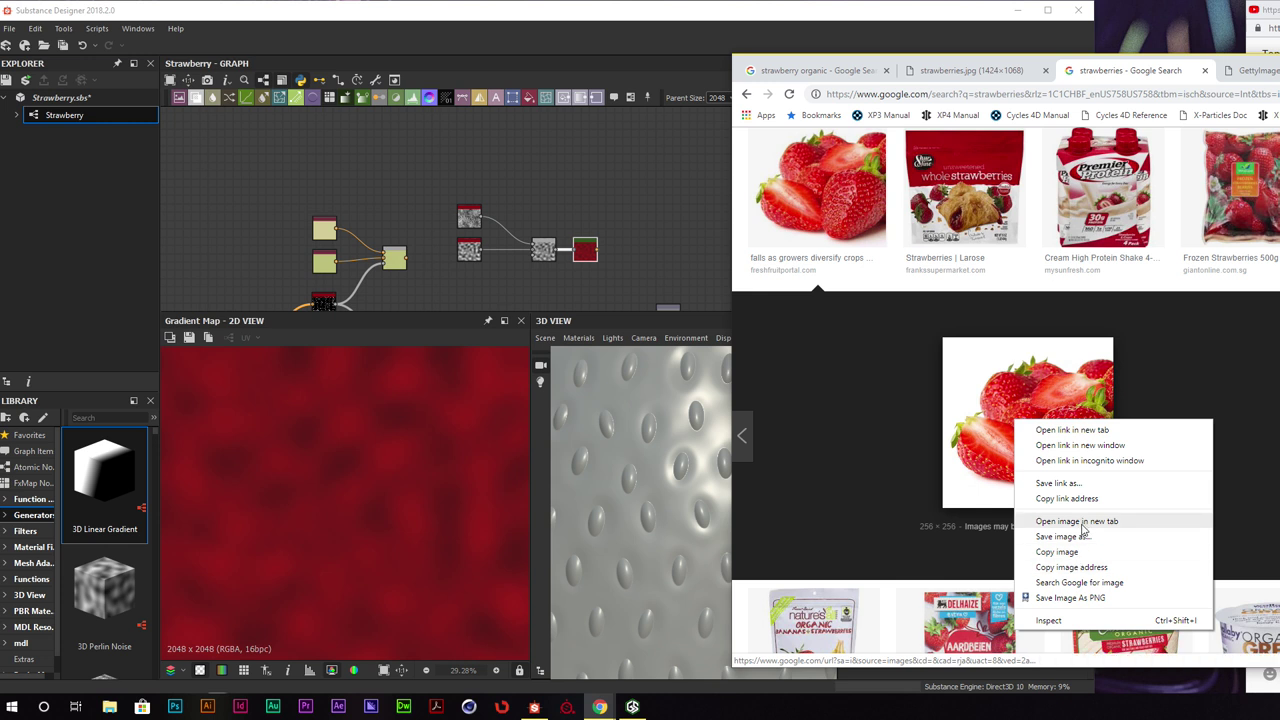
{"action": "left_click", "coordinate": [1083, 526]}
{"action": "left_click_drag", "start_coordinate": [1250, 72], "coordinate": [1100, 73]}
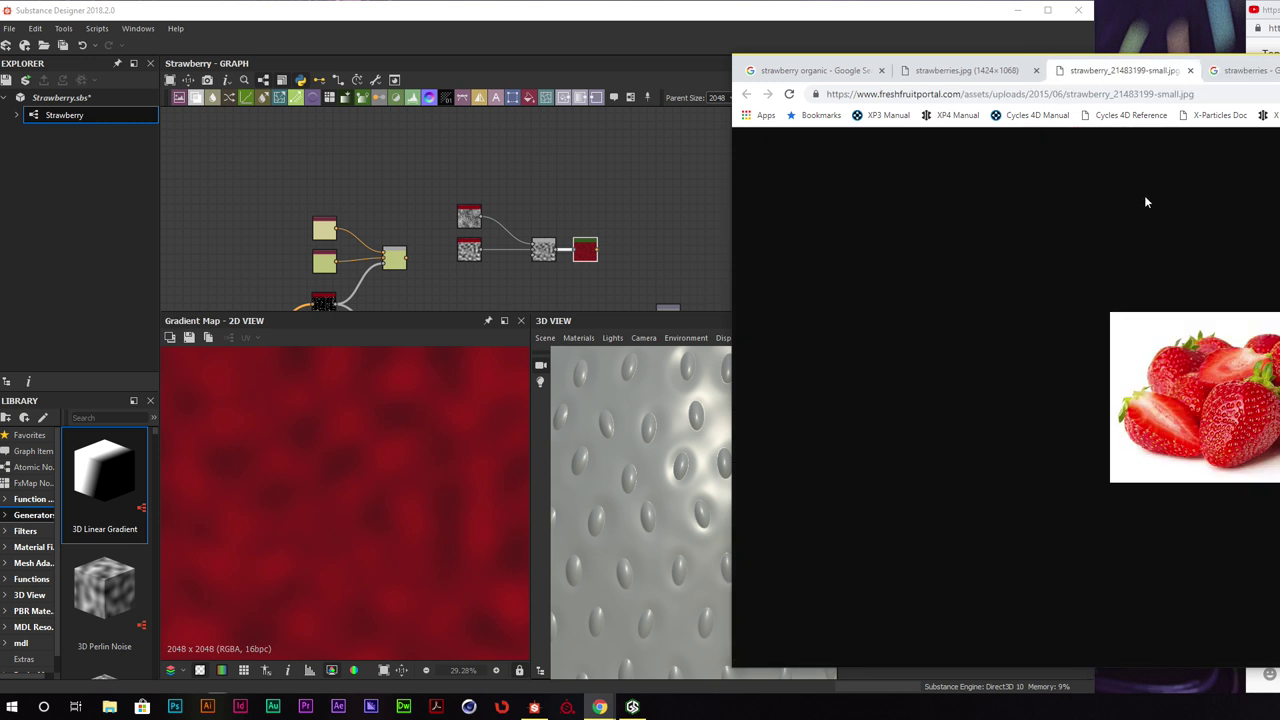
Return to Substance Designer, duplicate the Gradient Map node, and place the copy above the original
{"action": "left_click", "coordinate": [826, 29]}
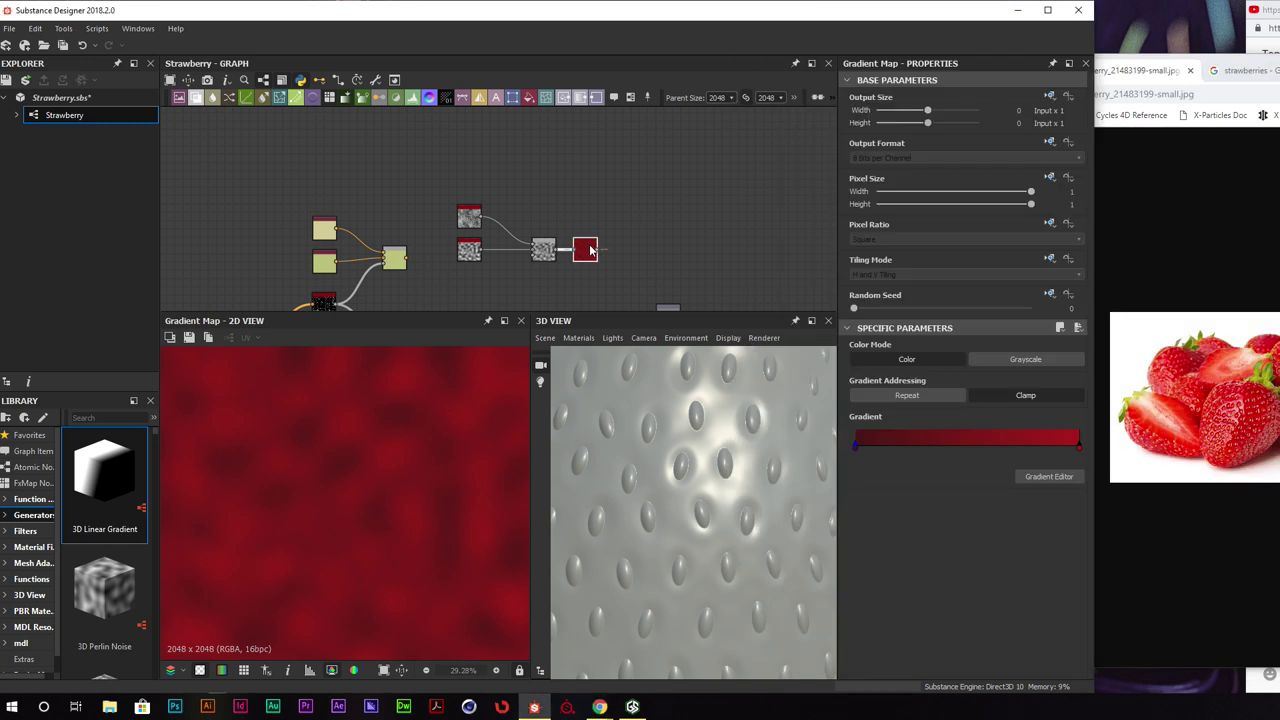
{"action": "key", "text": "ctrl+d"}
{"action": "left_click_drag", "start_coordinate": [500, 212], "coordinate": [587, 221]}
Pick the duplicate Gradient Map's gradient from the front strawberry in the new photo, resampling twice with short strokes
{"action": "left_click", "coordinate": [1047, 477]}
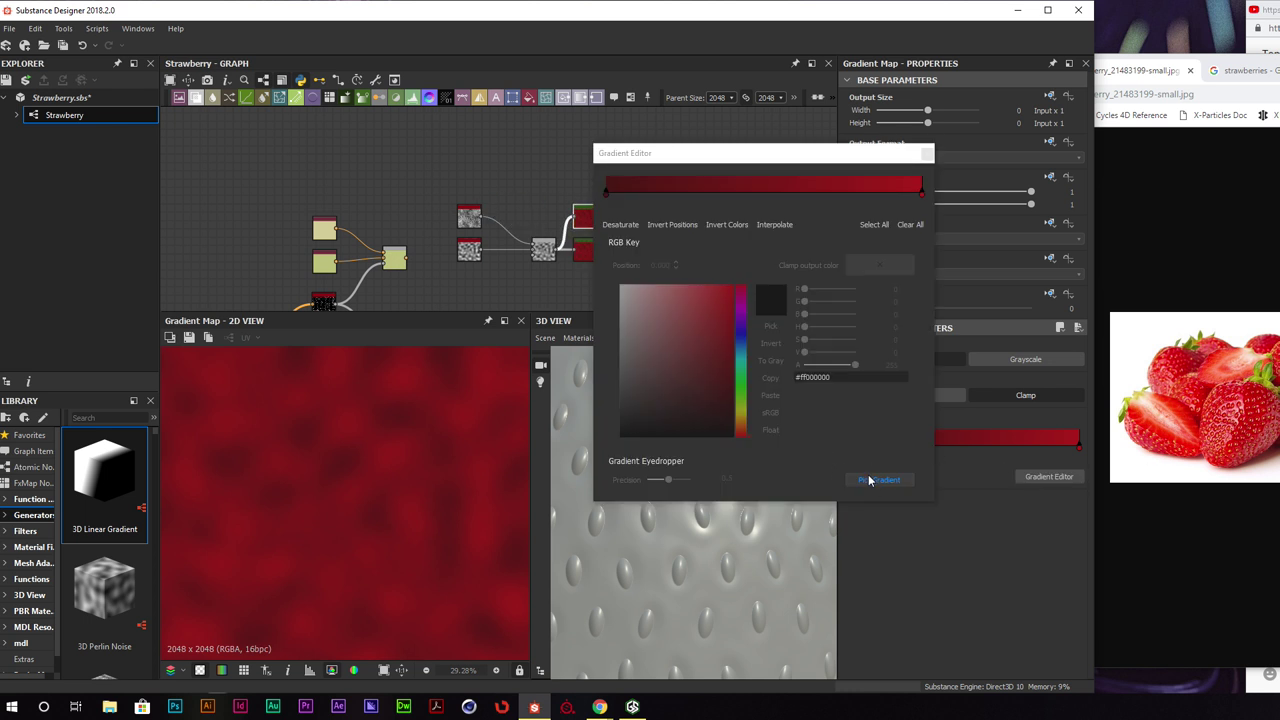
{"action": "left_click", "coordinate": [877, 479]}
{"action": "mouse_move", "coordinate": [1239, 440]}
{"action": "left_mouse_down"}
{"action": "mouse_move", "coordinate": [1246, 449]}
{"action": "mouse_move", "coordinate": [1228, 432]}
{"action": "left_mouse_up"}
{"action": "left_click", "coordinate": [879, 479]}
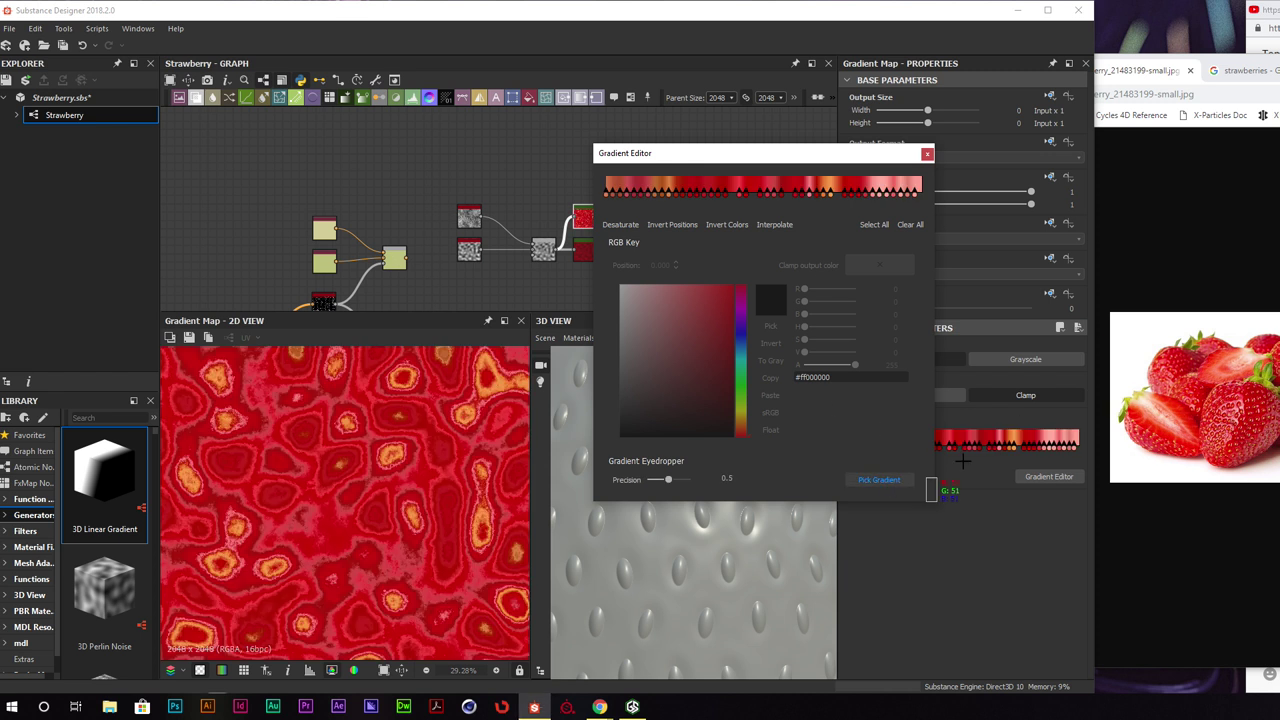
{"action": "left_click_drag", "start_coordinate": [1244, 408], "coordinate": [1228, 428]}
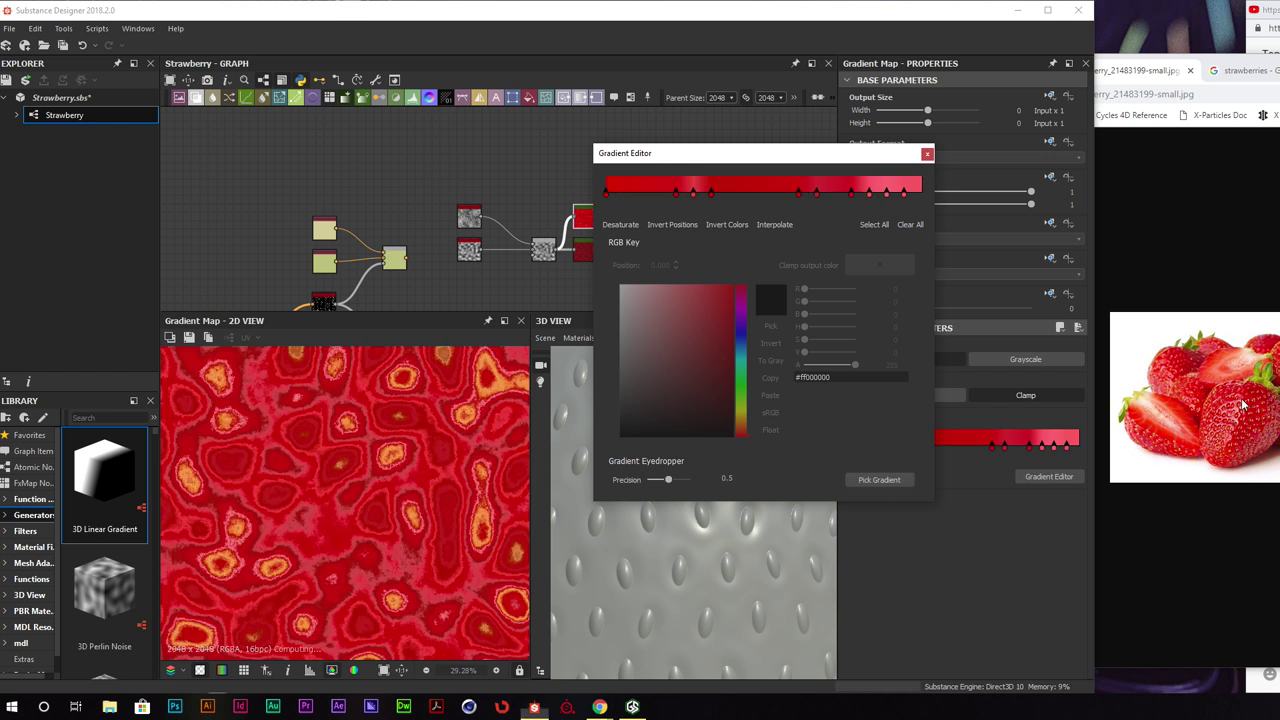
{"action": "left_click", "coordinate": [879, 479]}
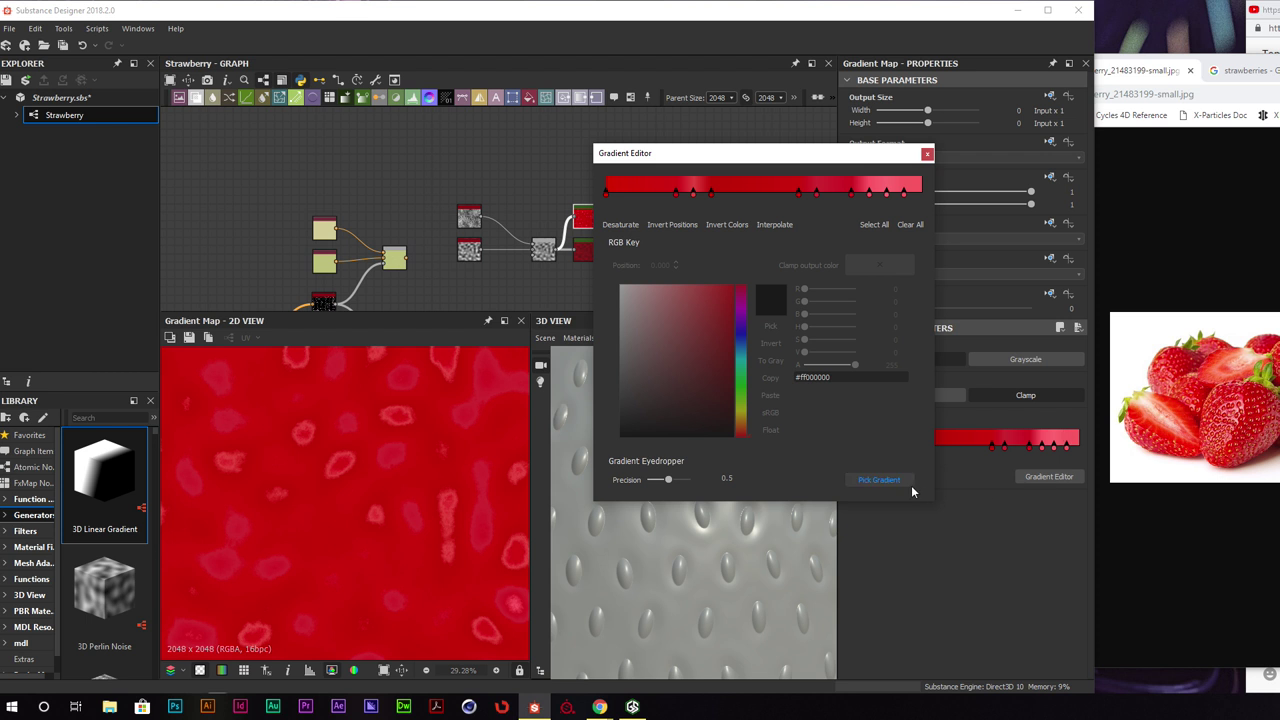
{"action": "left_click_drag", "start_coordinate": [1258, 420], "coordinate": [1243, 400]}
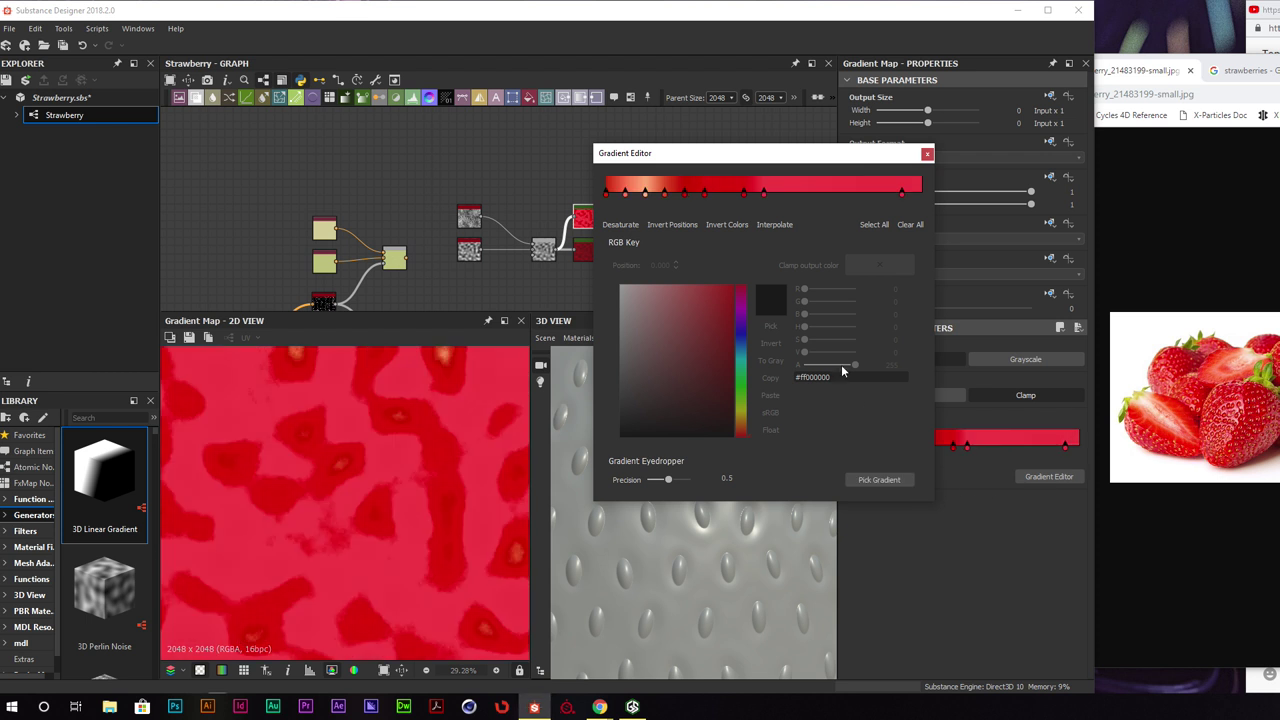
Delete the orange and pink keys at the gradient's start, move the dark red key to position 0, and close the Gradient Editor
{"action": "left_click_drag", "start_coordinate": [623, 200], "coordinate": [668, 191]}
{"action": "key", "text": "Delete"}
{"action": "left_click", "coordinate": [606, 195]}
{"action": "key", "text": "Delete"}
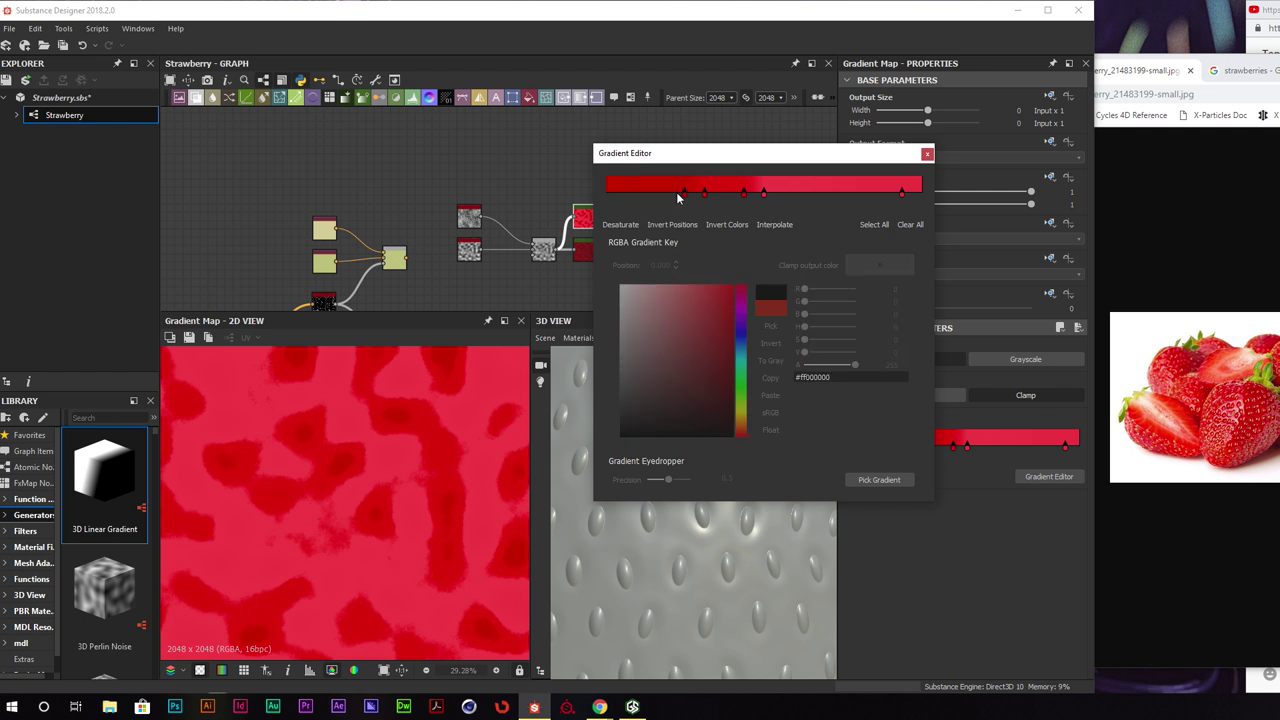
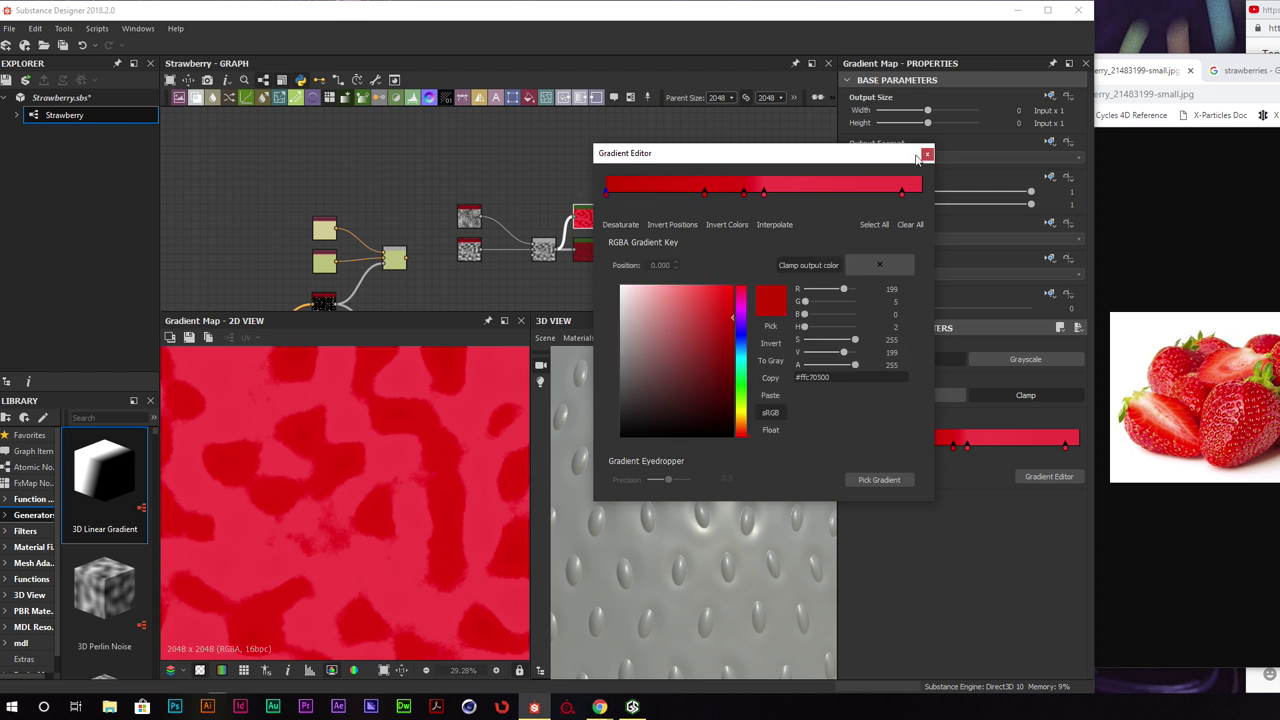
{"action": "left_click", "coordinate": [925, 155]}
Examine the output of the Blend node that feeds both Gradient Maps
{"action": "left_click", "coordinate": [543, 249]}
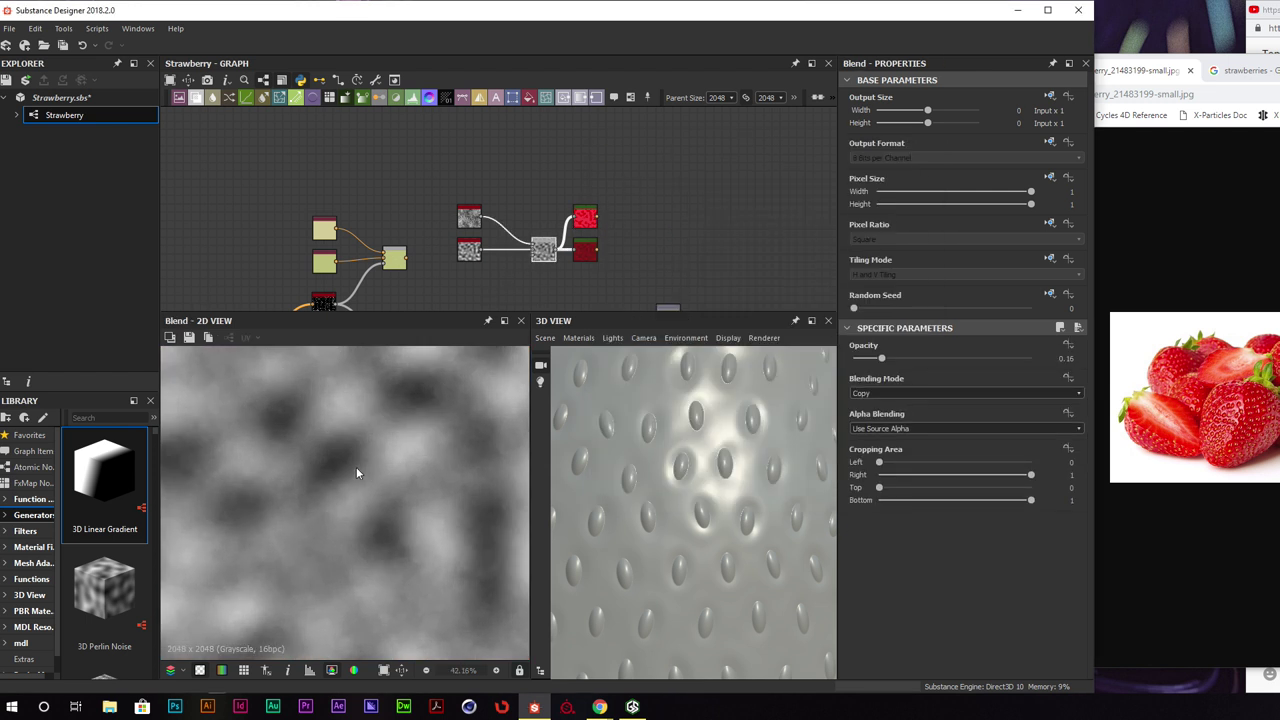
{"action": "scroll", "coordinate": [356, 467], "scroll_direction": "down", "scroll_amount": 3}
{"action": "middle_click_drag", "start_coordinate": [638, 194], "coordinate": [674, 138]}
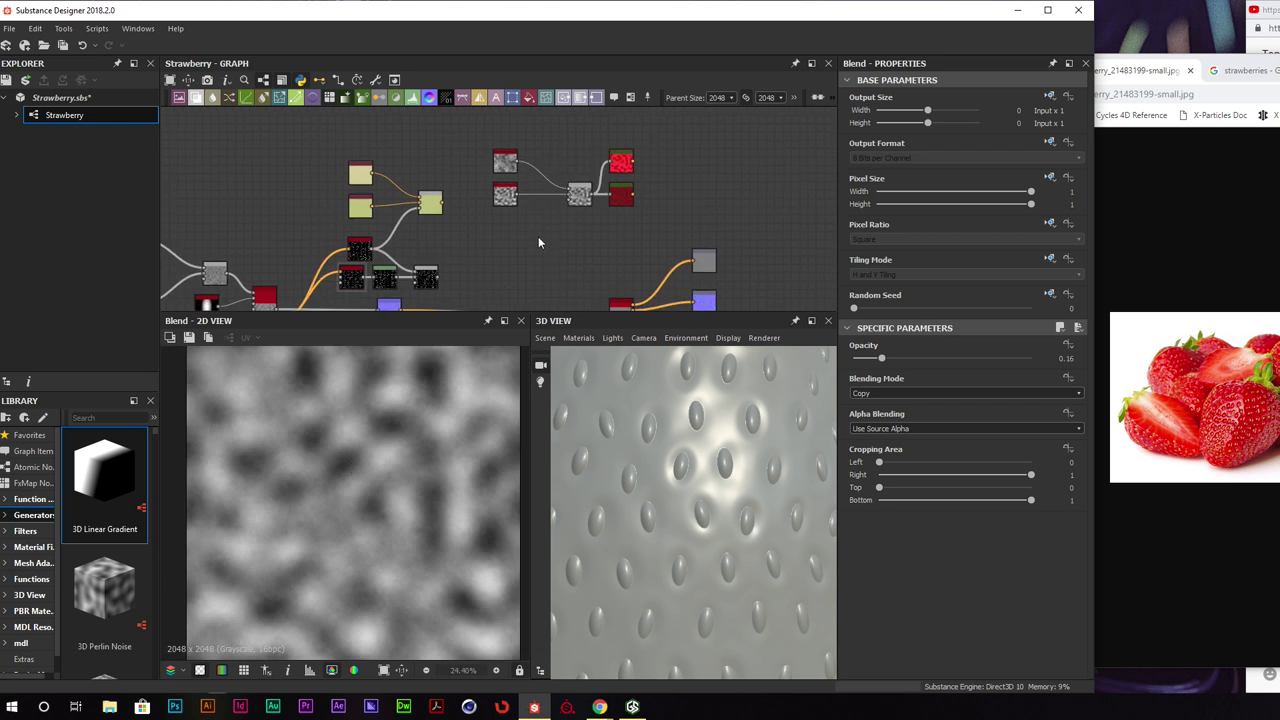
Try adding a Fractal Sum 3 noise node below the Blend node, and remove it
{"action": "key", "text": "space"}
{"action": "type", "text": "noi"}
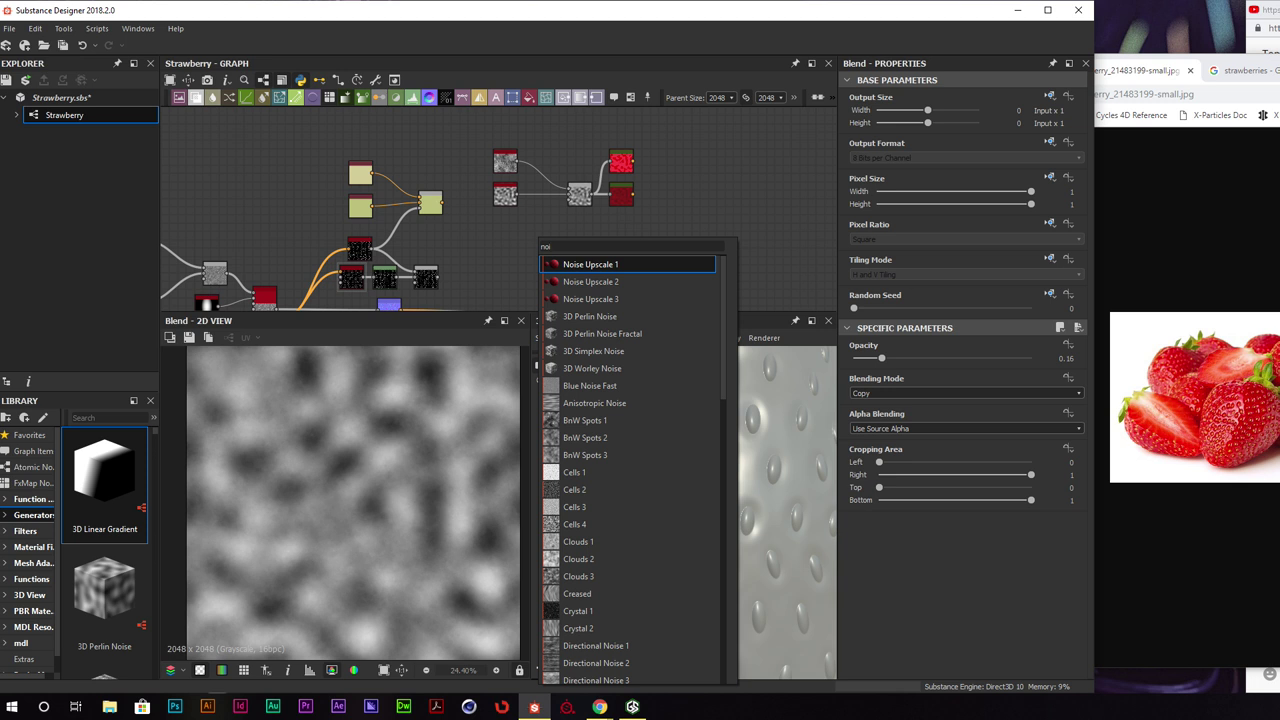
{"action": "key", "text": "Escape"}
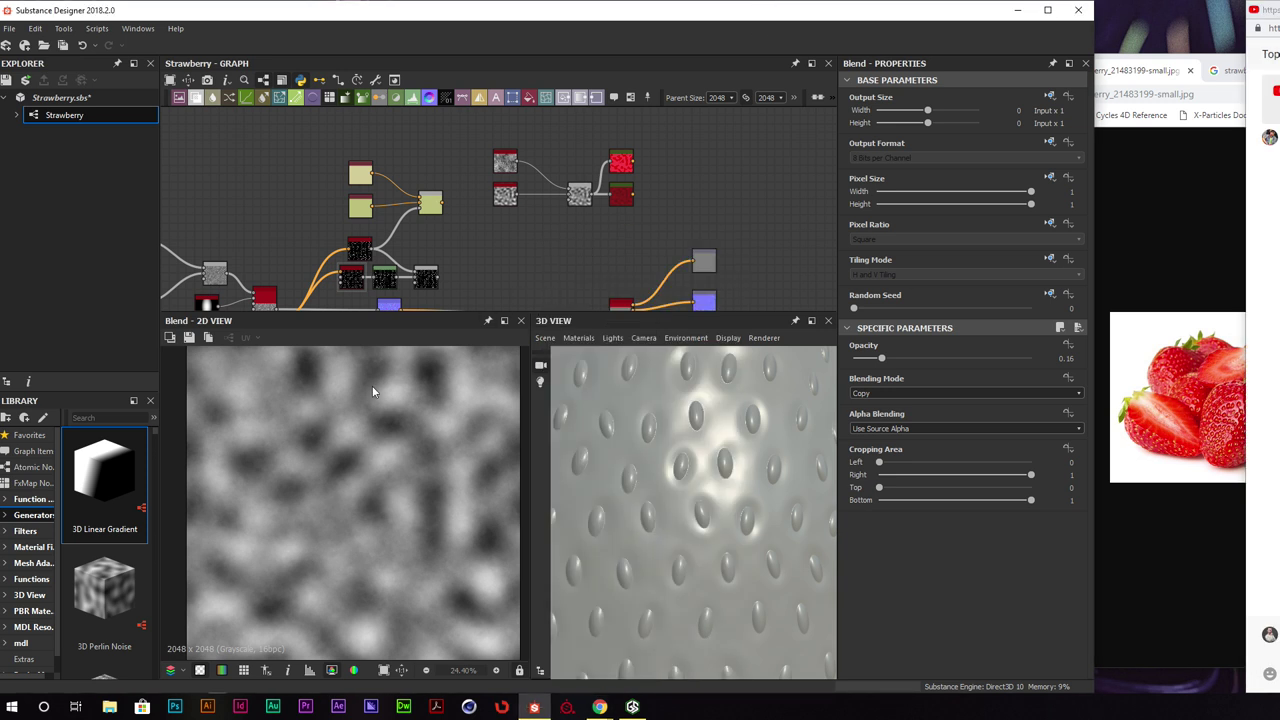
{"action": "key", "text": "space"}
{"action": "type", "text": "noise"}
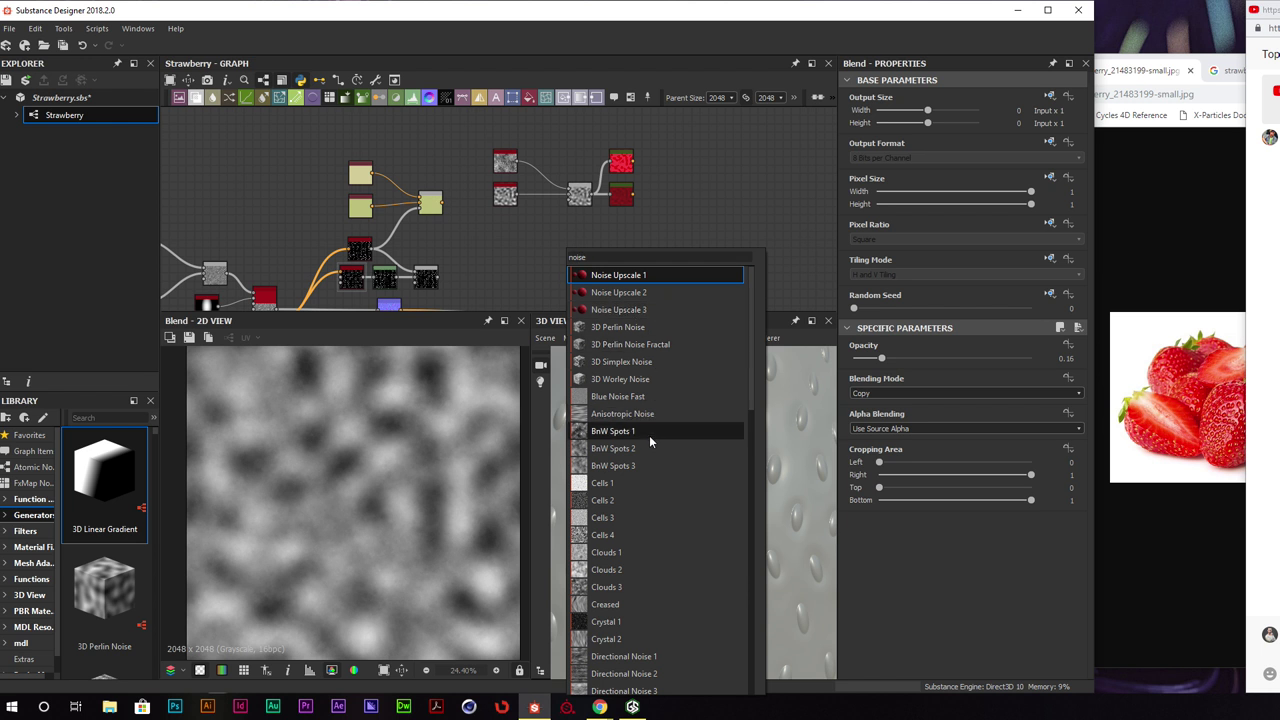
{"action": "scroll", "coordinate": [646, 470], "scroll_direction": "down", "scroll_amount": 1}
{"action": "scroll", "coordinate": [645, 494], "scroll_direction": "down", "scroll_amount": 2}
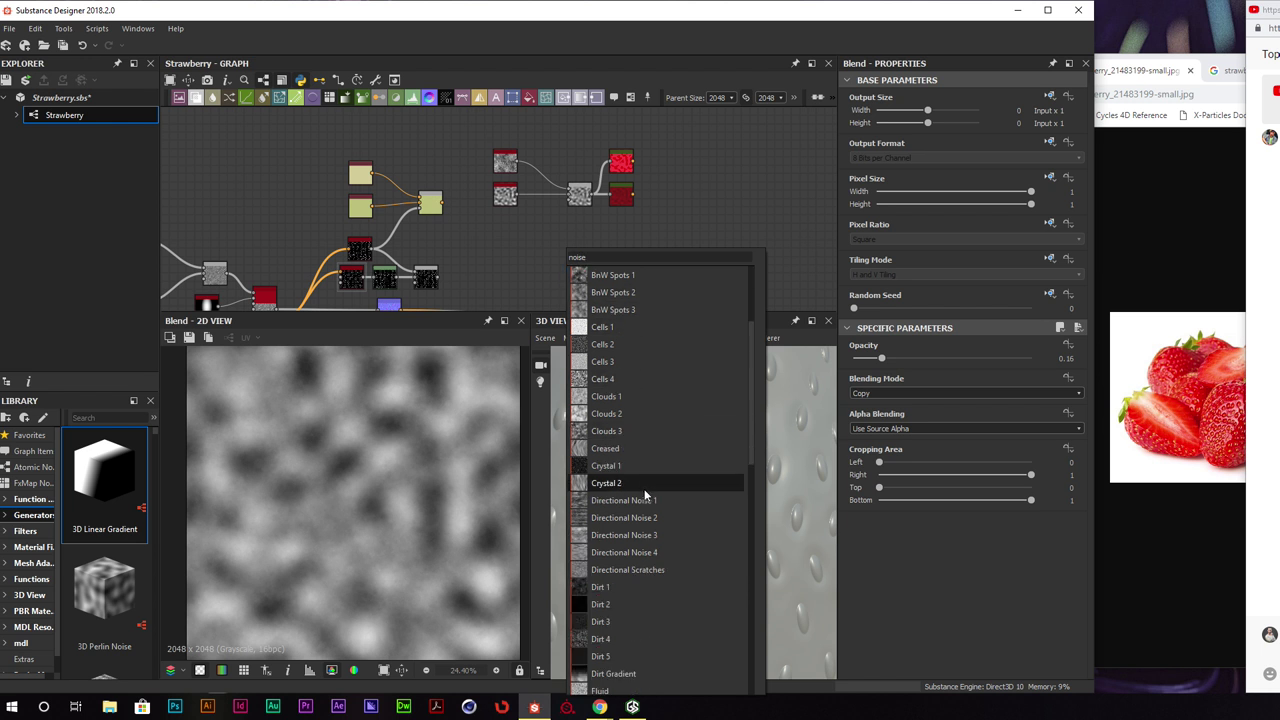
{"action": "scroll", "coordinate": [695, 486], "scroll_direction": "down", "scroll_amount": 5}
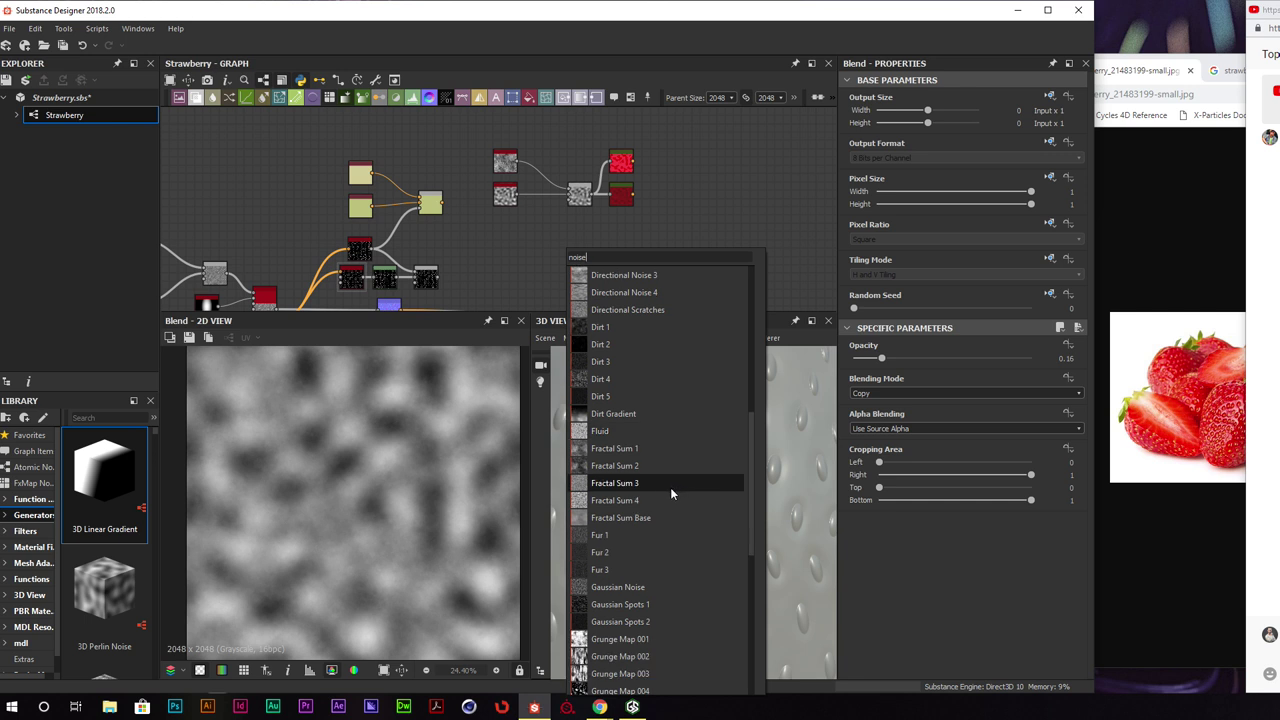
{"action": "left_click", "coordinate": [668, 485]}
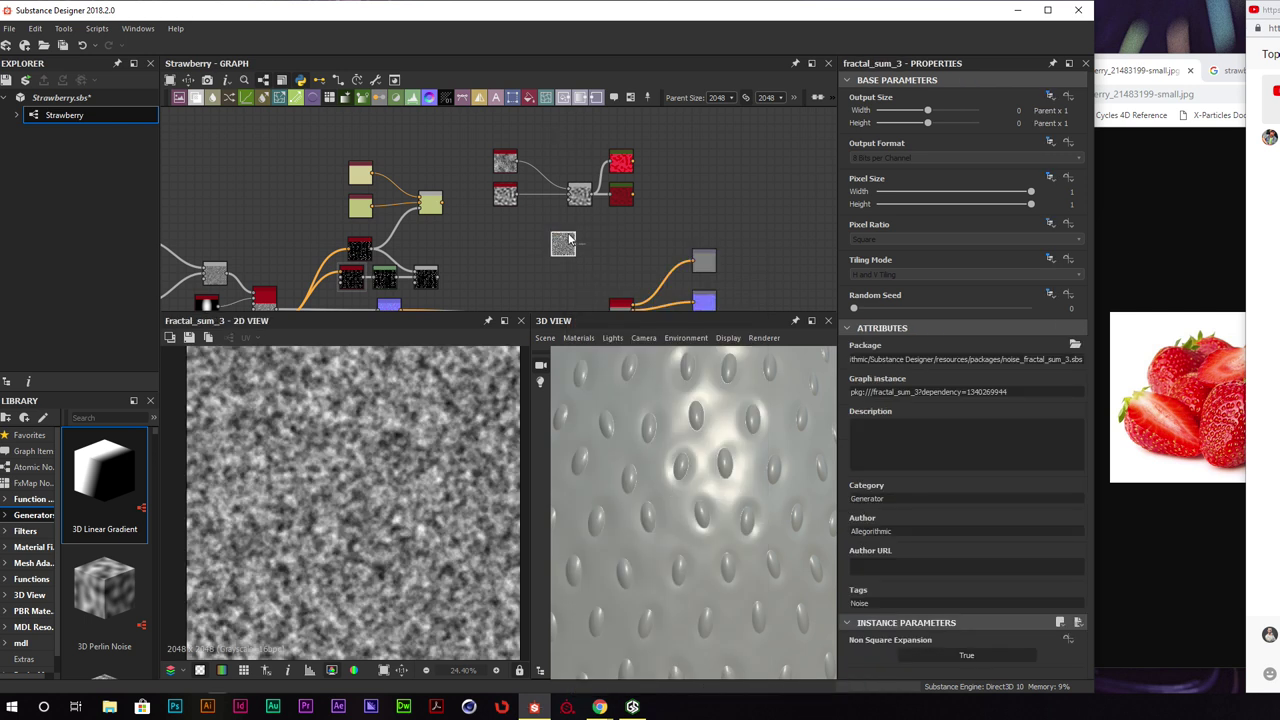
{"action": "left_click", "coordinate": [553, 228]}
Add a BnW Spots 1 noise node and place it below the nodes feeding the Gradient Maps
{"action": "key", "text": "space"}
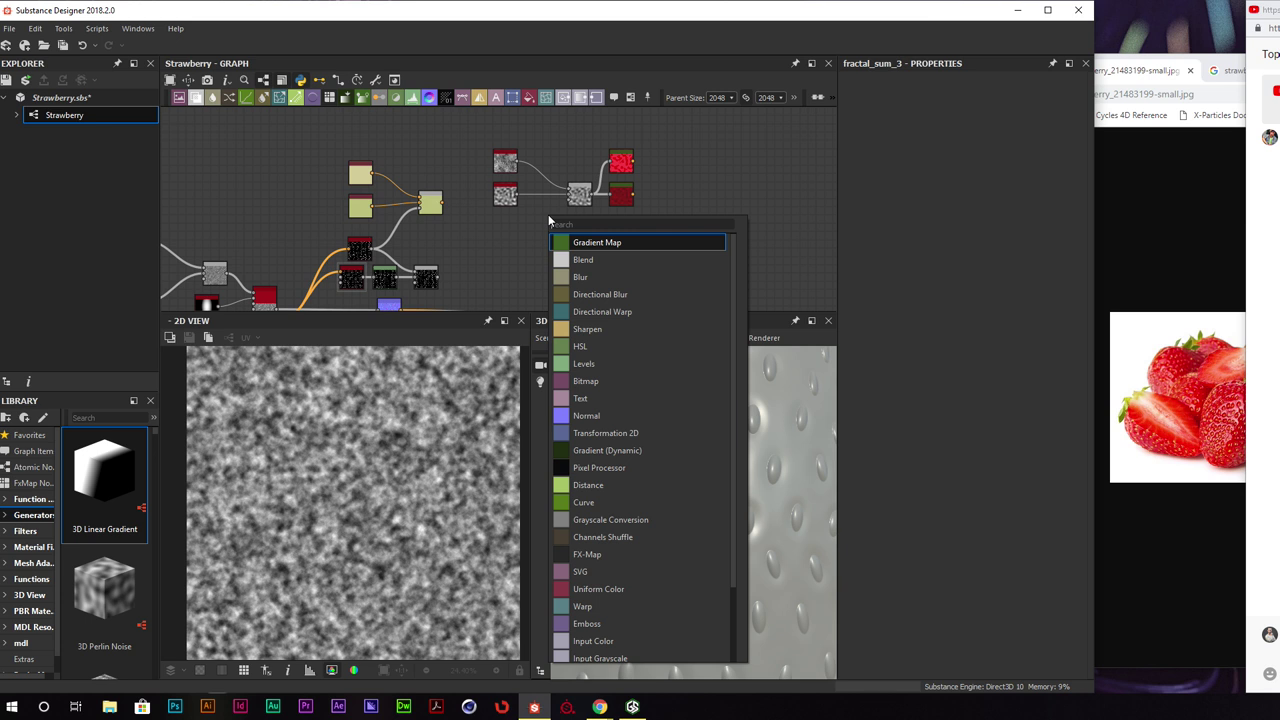
{"action": "type", "text": "bn"}
{"action": "key", "text": "Return"}
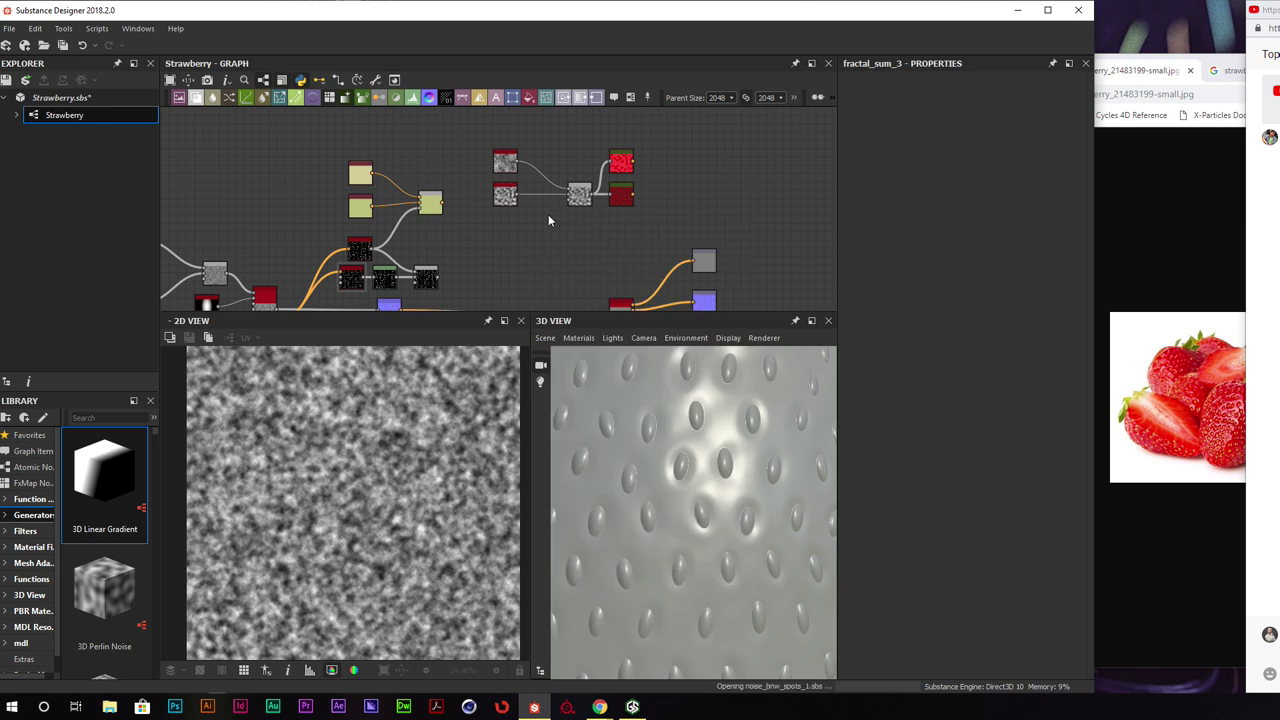
{"action": "left_click_drag", "start_coordinate": [549, 214], "coordinate": [513, 275]}
Add a Blur HQ Grayscale node after BnW Spots 1 and set its intensity to 13.96
{"action": "key", "text": "space"}
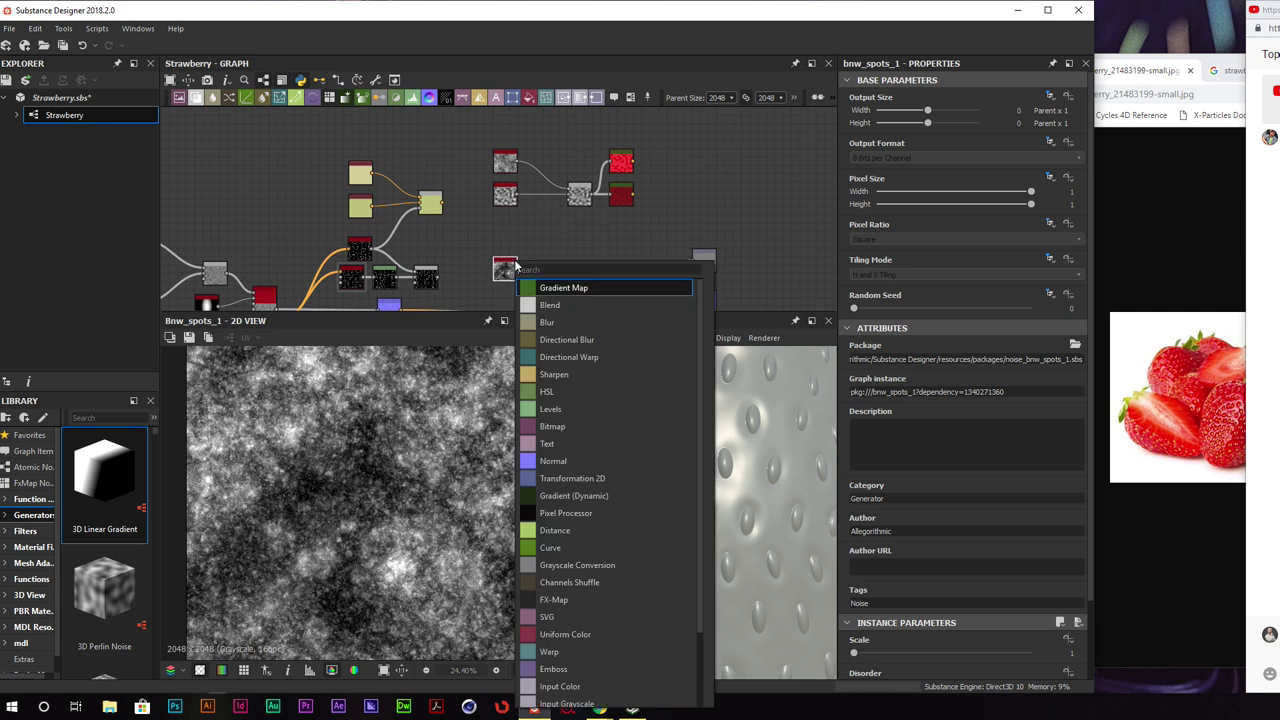
{"action": "type", "text": "blur"}
{"action": "left_click", "coordinate": [564, 321]}
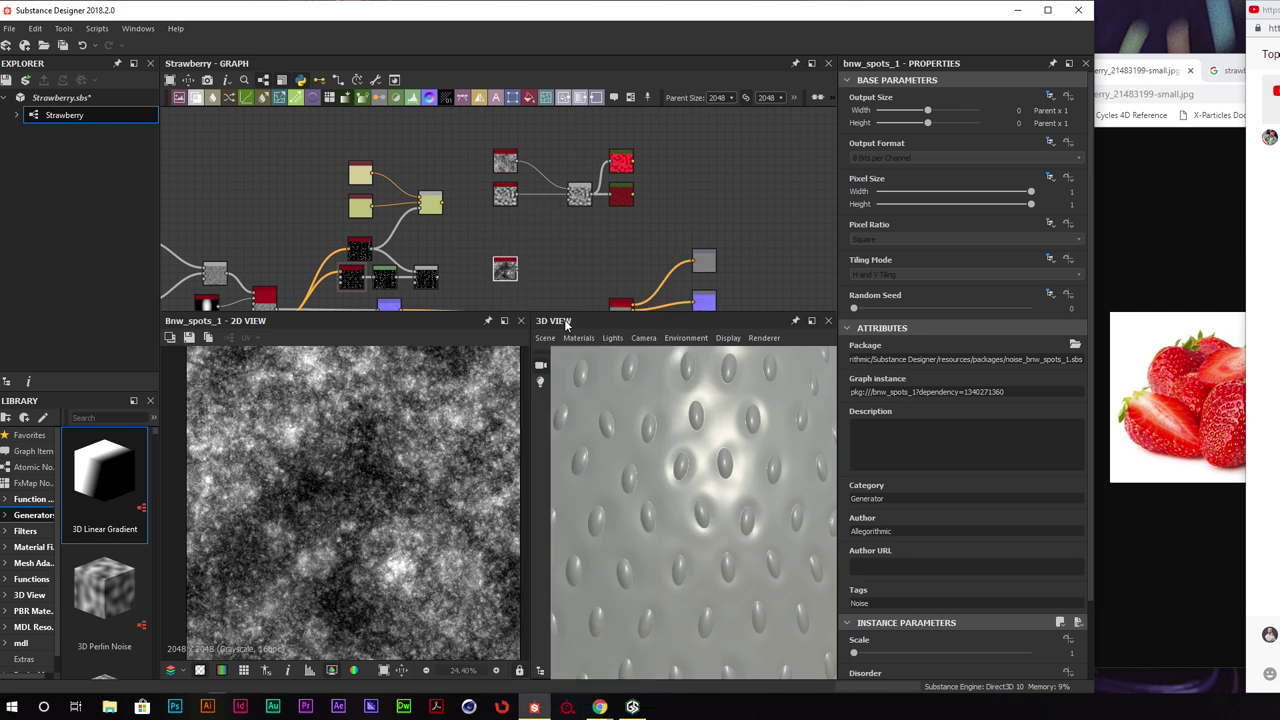
{"action": "left_click_drag", "start_coordinate": [964, 652], "coordinate": [1010, 654]}
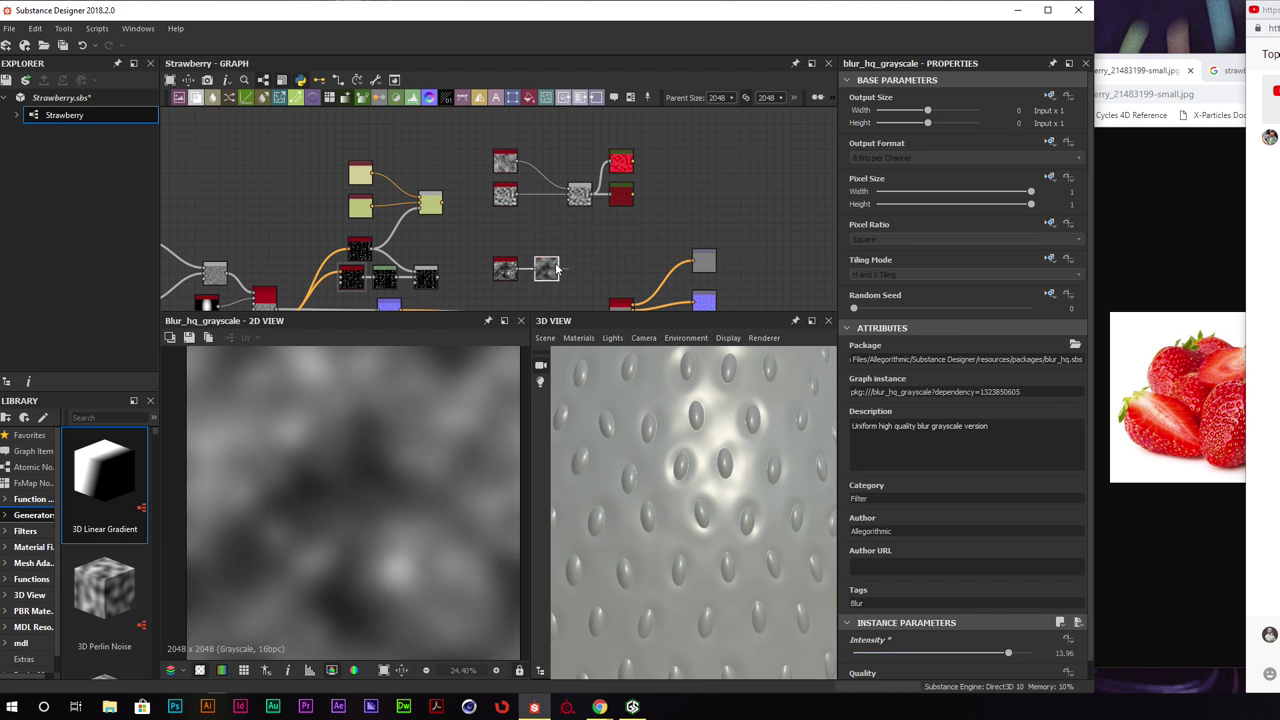
Duplicate the BnW Spots 1 and Blur HQ Grayscale nodes and place the copies directly above the originals
{"action": "left_click", "coordinate": [512, 267]}
{"action": "left_click_drag", "start_coordinate": [592, 234], "coordinate": [579, 245]}
{"action": "key", "text": "ctrl+c"}
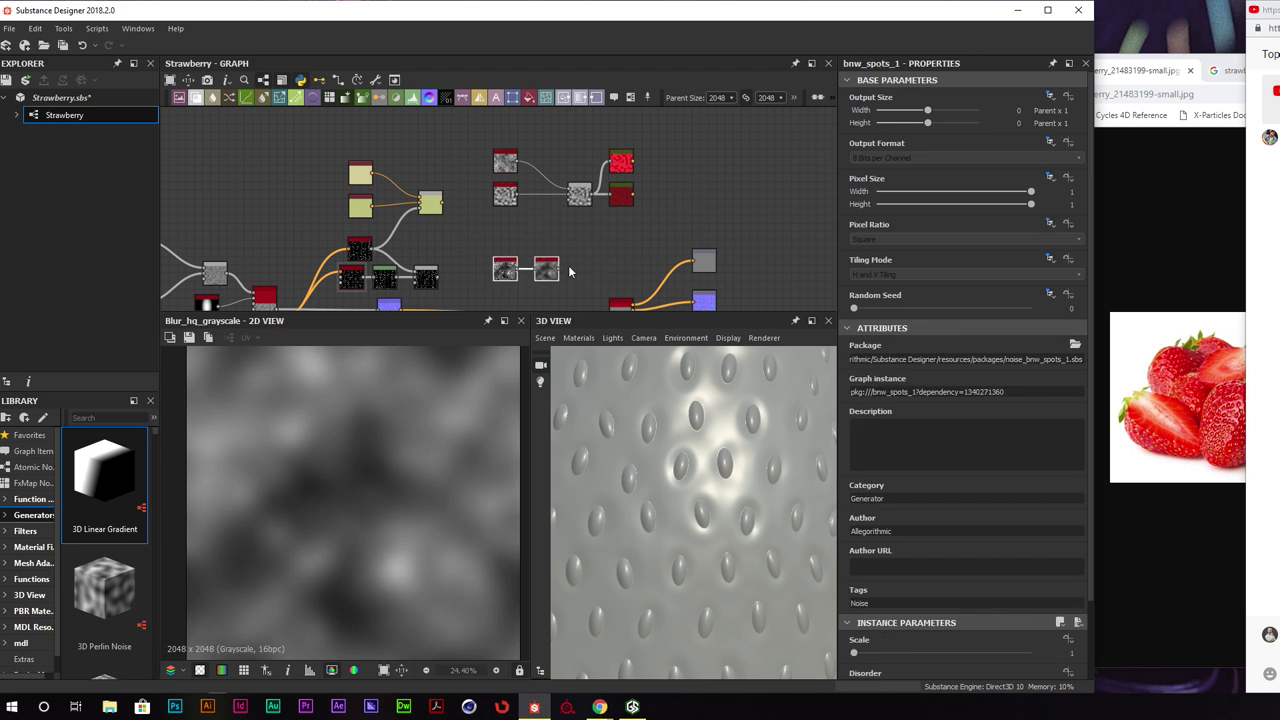
{"action": "key", "text": "ctrl+v"}
{"action": "left_click_drag", "start_coordinate": [512, 219], "coordinate": [546, 248]}
Add a Blend node after the lower Blur HQ Grayscale and connect the duplicate blur to its other input
{"action": "left_click", "coordinate": [546, 271]}
{"action": "key", "text": "space"}
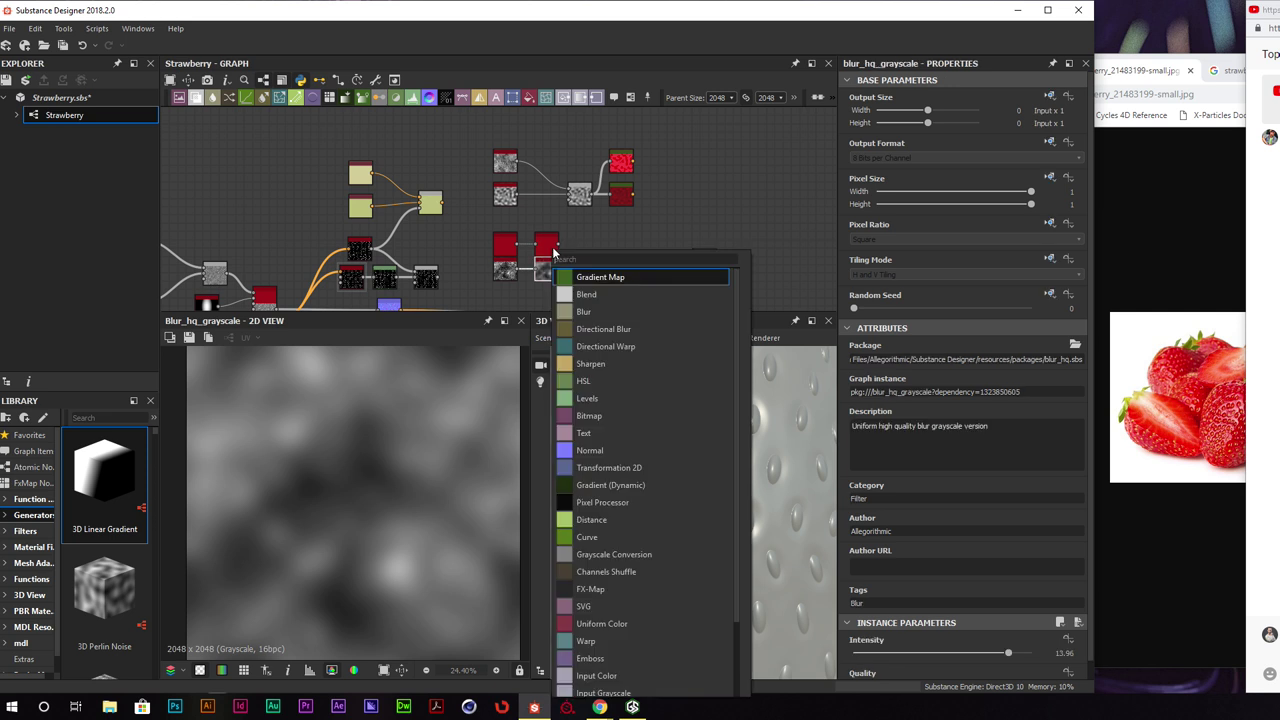
{"action": "type", "text": "bl"}
{"action": "key", "text": "Return"}
{"action": "left_click_drag", "start_coordinate": [558, 243], "coordinate": [577, 270]}
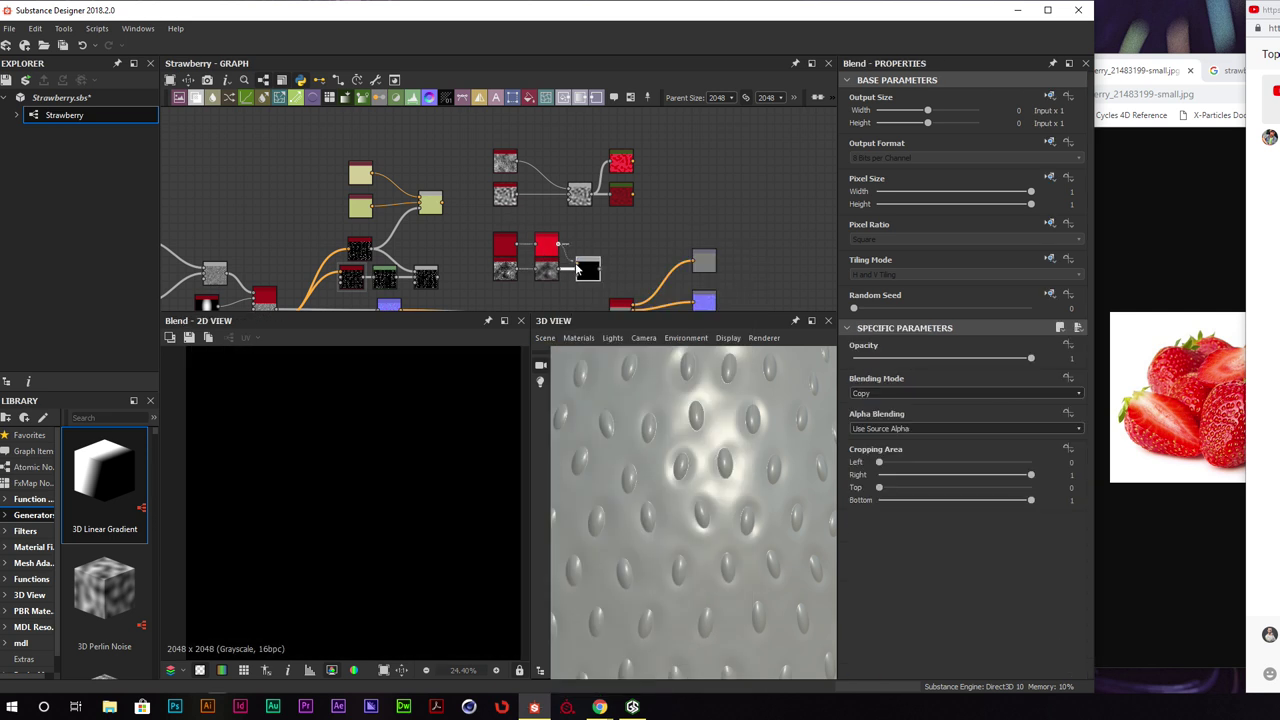
Set the upper BnW Spots 1 node's random seed to 5 and the Blend node's opacity to 0.52
{"action": "double_click", "coordinate": [505, 245]}
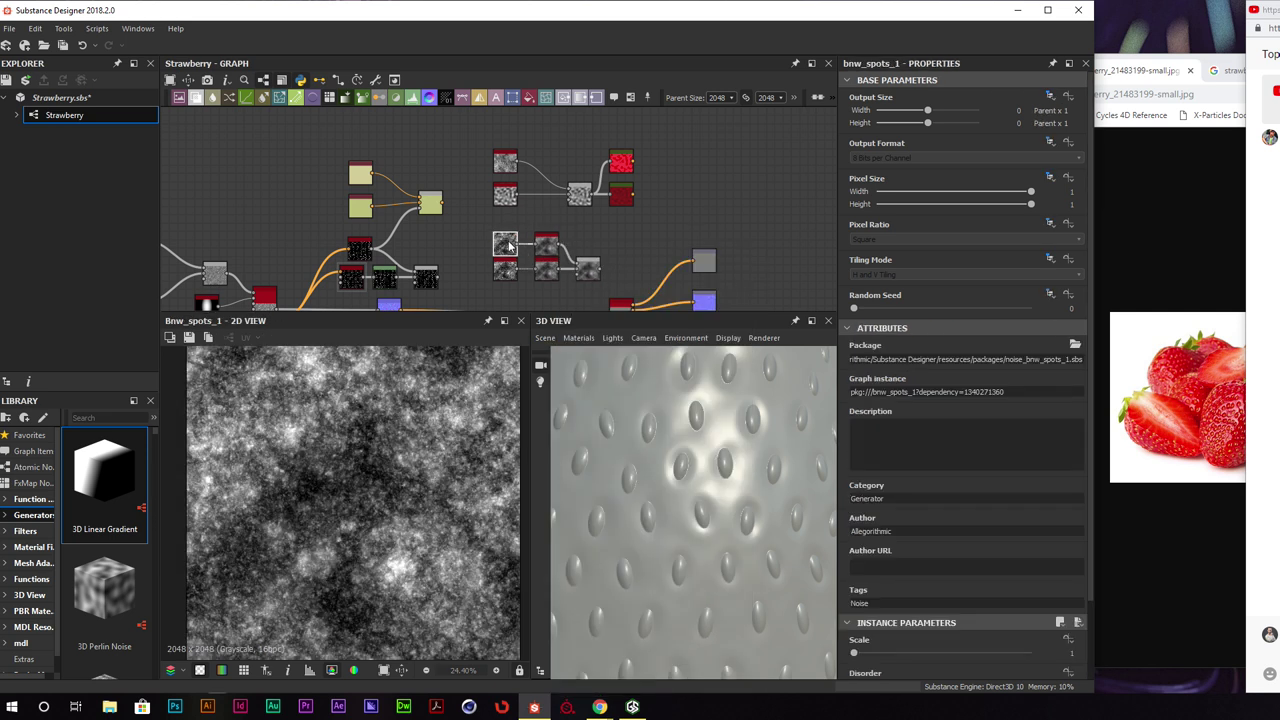
{"action": "double_click", "coordinate": [588, 268]}
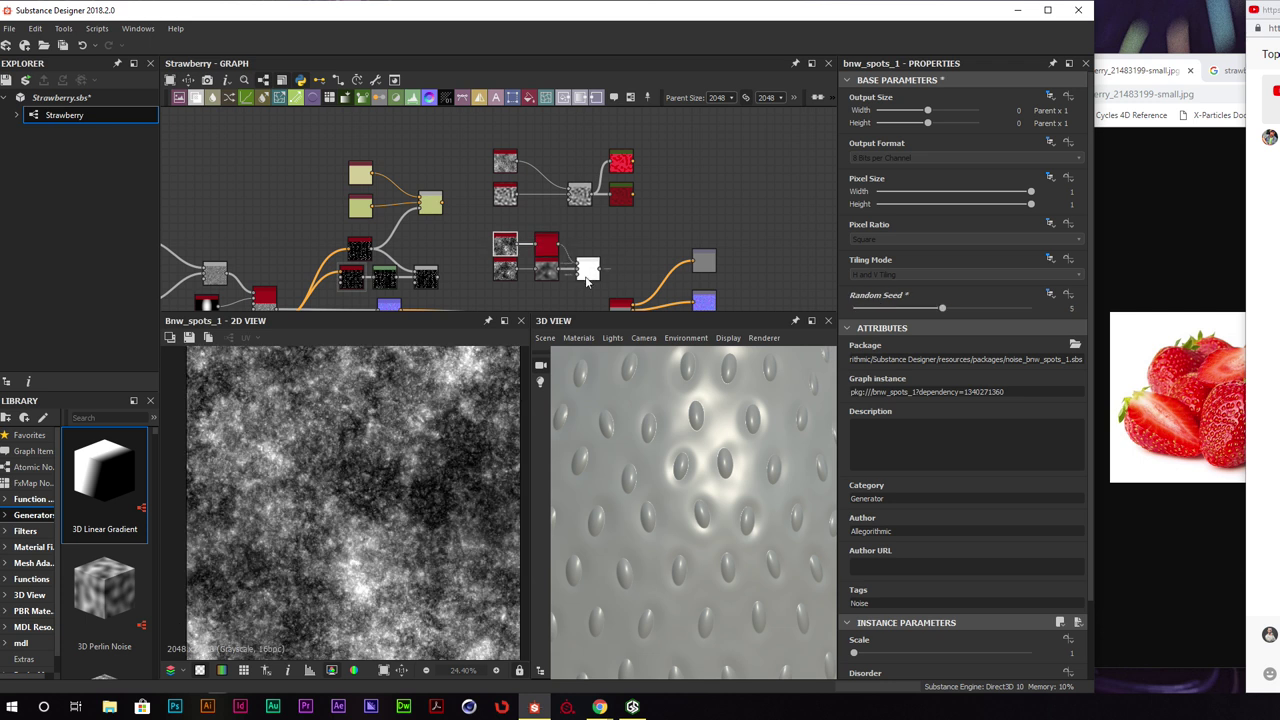
{"action": "left_click_drag", "start_coordinate": [1031, 358], "coordinate": [952, 357]}
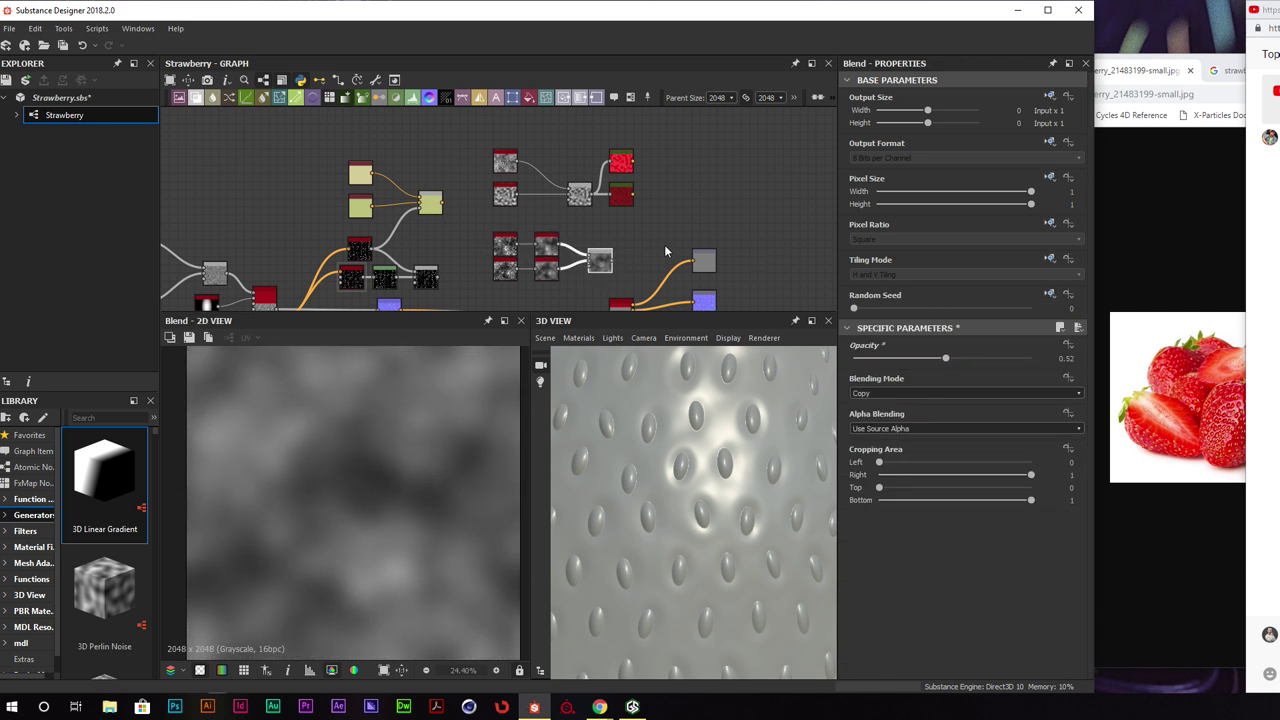
Move the blurred spots nodes and their Blend as a group above the nodes feeding the Gradient Maps
{"action": "left_click_drag", "start_coordinate": [640, 229], "coordinate": [505, 130]}
{"action": "middle_click_drag", "start_coordinate": [536, 142], "coordinate": [518, 244]}
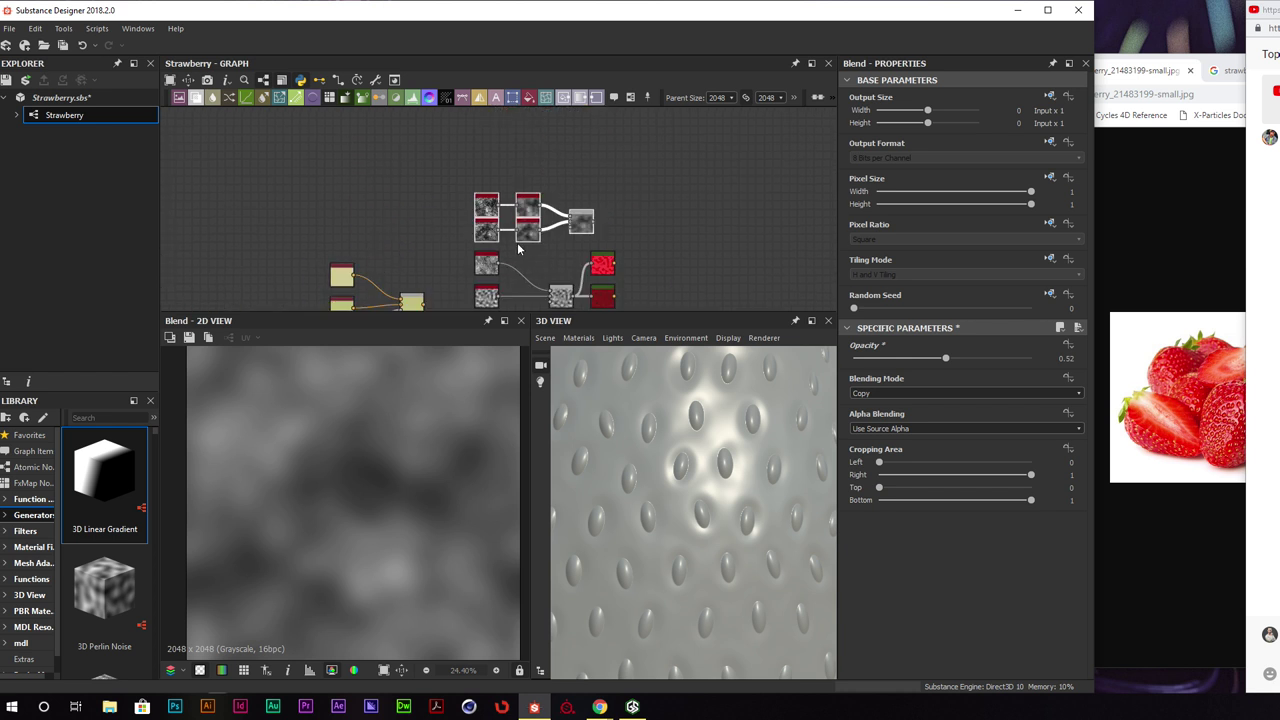
{"action": "left_click_drag", "start_coordinate": [517, 242], "coordinate": [517, 221]}
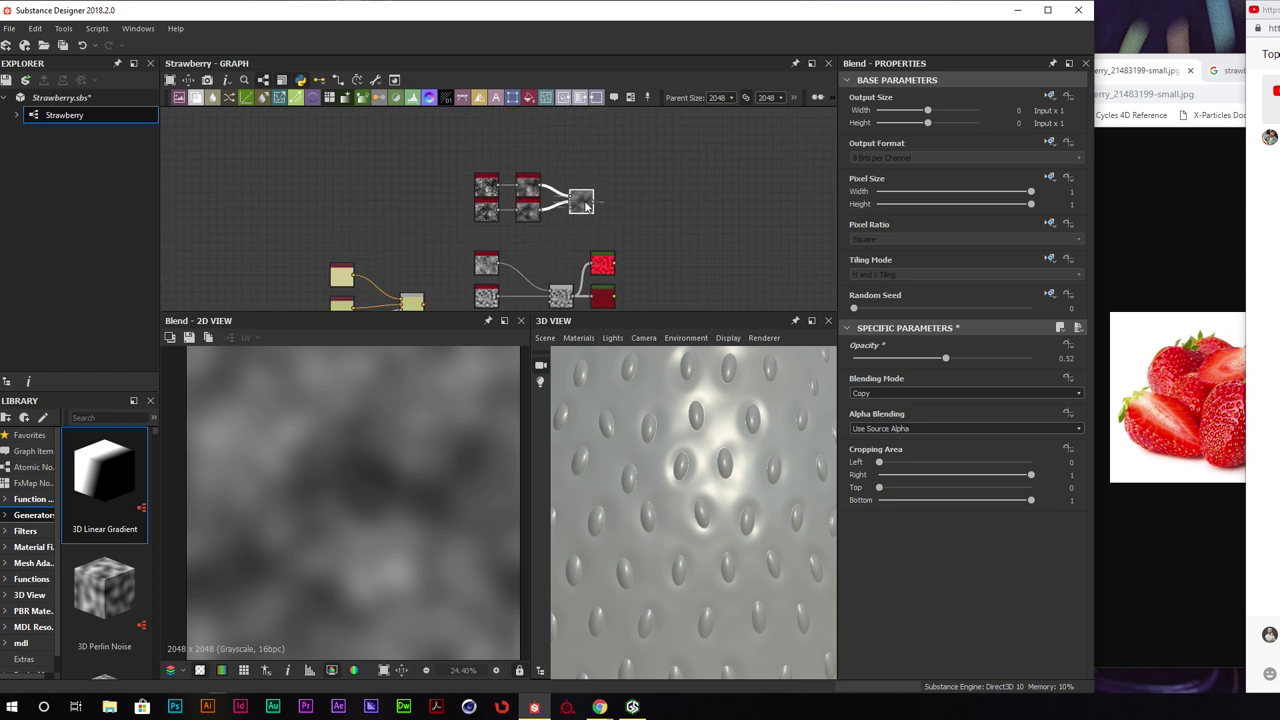
Add another Blend node after the blurred spots Blend, then move BnW Spots 3 above it and delete that noise's old link
{"action": "key", "text": "space"}
{"action": "type", "text": "bl"}
{"action": "key", "text": "Return"}
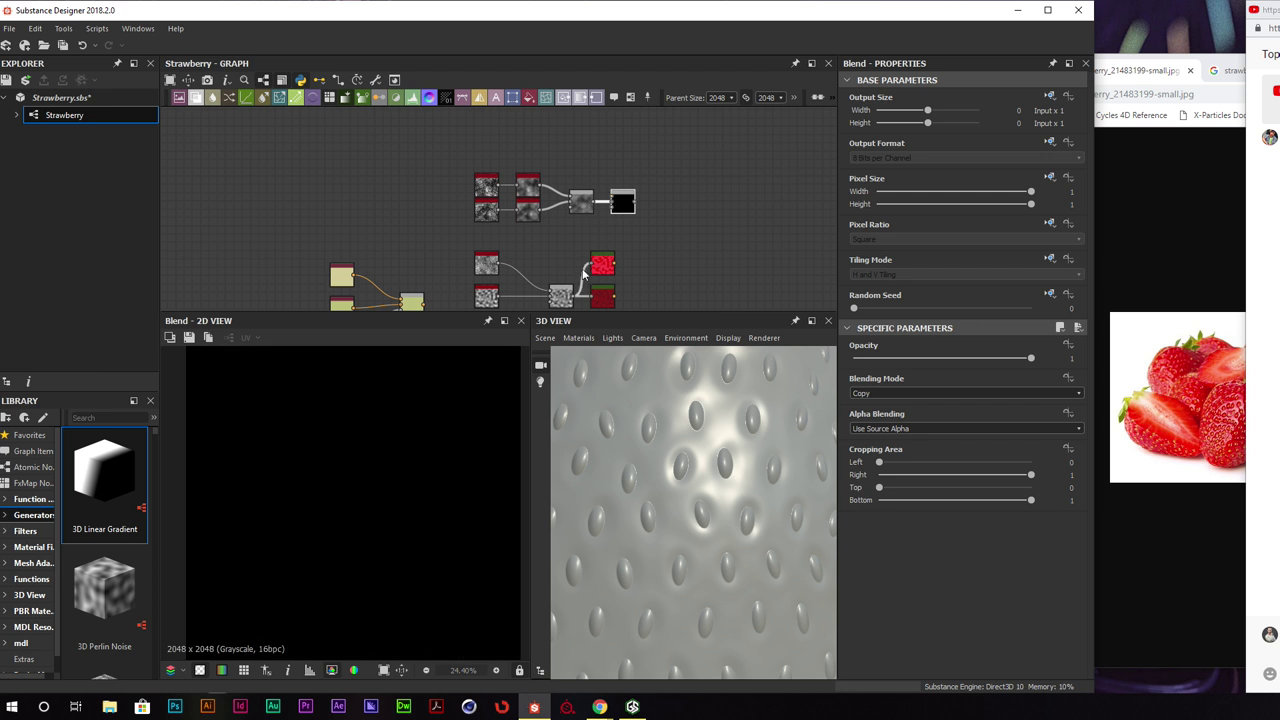
{"action": "left_click_drag", "start_coordinate": [487, 262], "coordinate": [570, 154]}
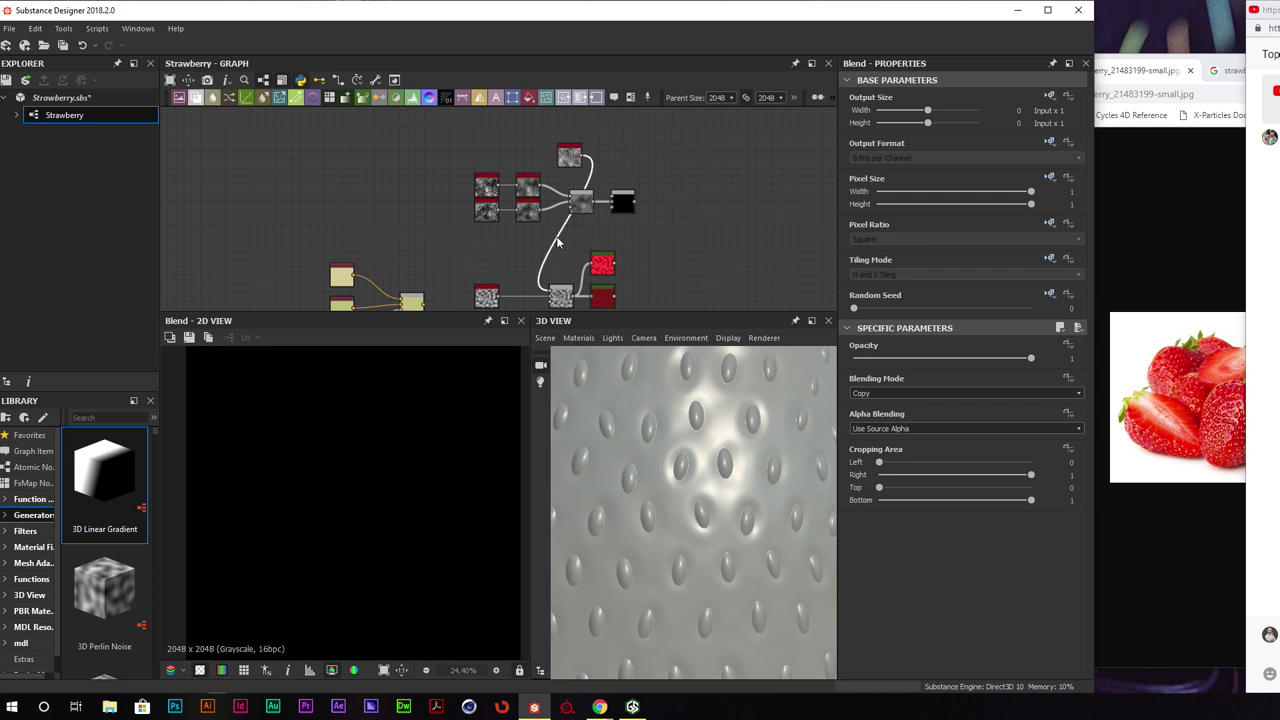
{"action": "left_click", "coordinate": [557, 242]}
{"action": "key", "text": "Delete"}
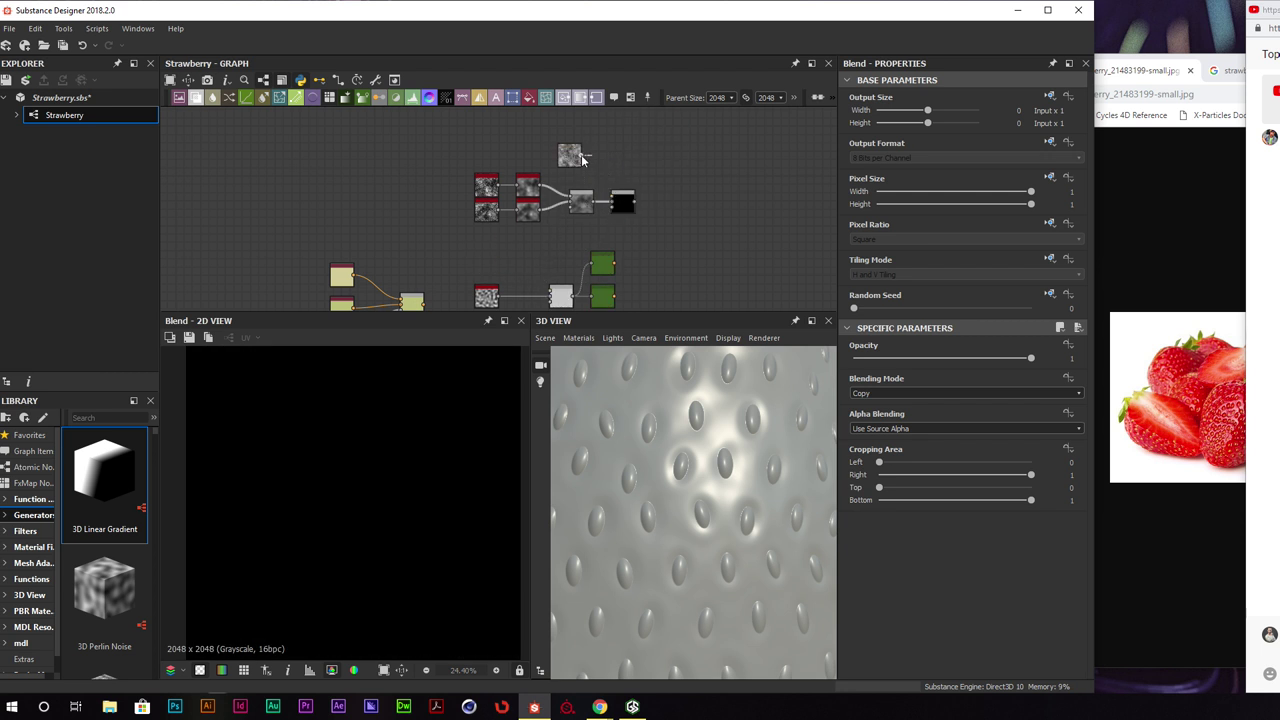
Connect BnW Spots 3 to the new Blend node and set that Blend's opacity to 0.18
{"action": "scroll", "coordinate": [581, 158], "scroll_direction": "up", "scroll_amount": 5}
{"action": "left_click_drag", "start_coordinate": [603, 191], "coordinate": [670, 275]}
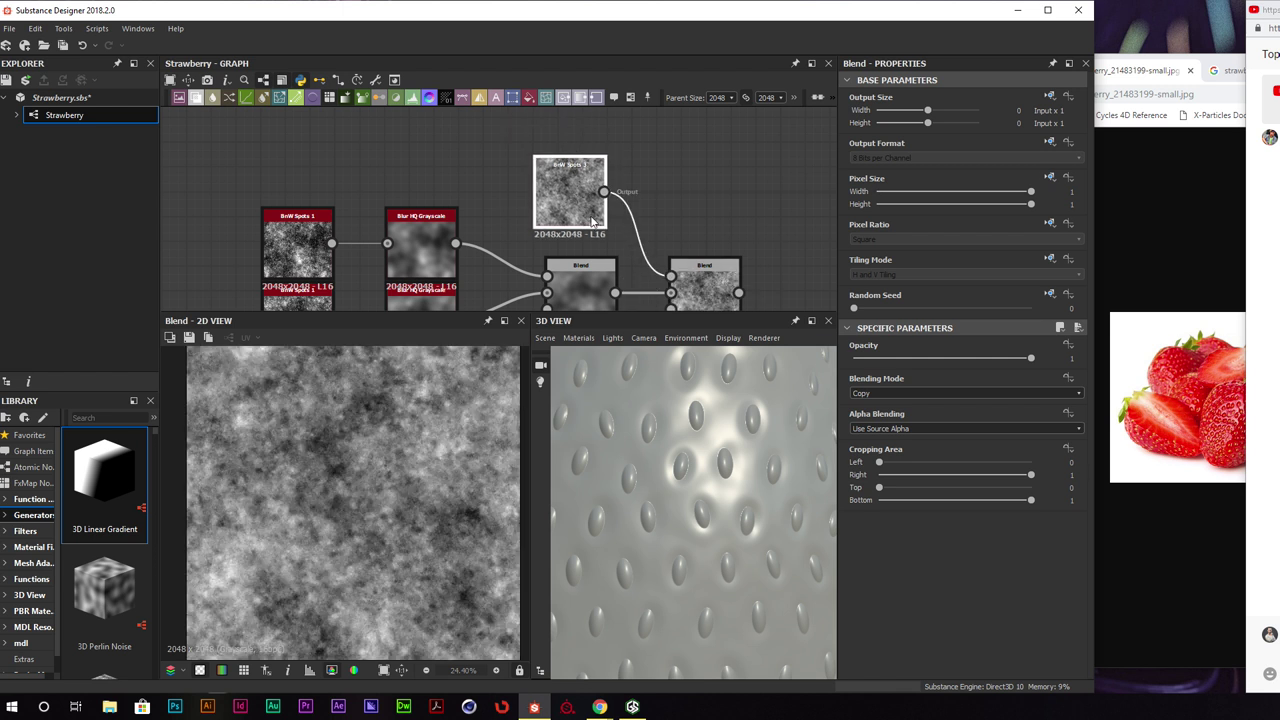
{"action": "scroll", "coordinate": [600, 222], "scroll_direction": "down", "scroll_amount": 3}
{"action": "left_click", "coordinate": [686, 265]}
{"action": "left_click_drag", "start_coordinate": [1031, 358], "coordinate": [885, 360]}
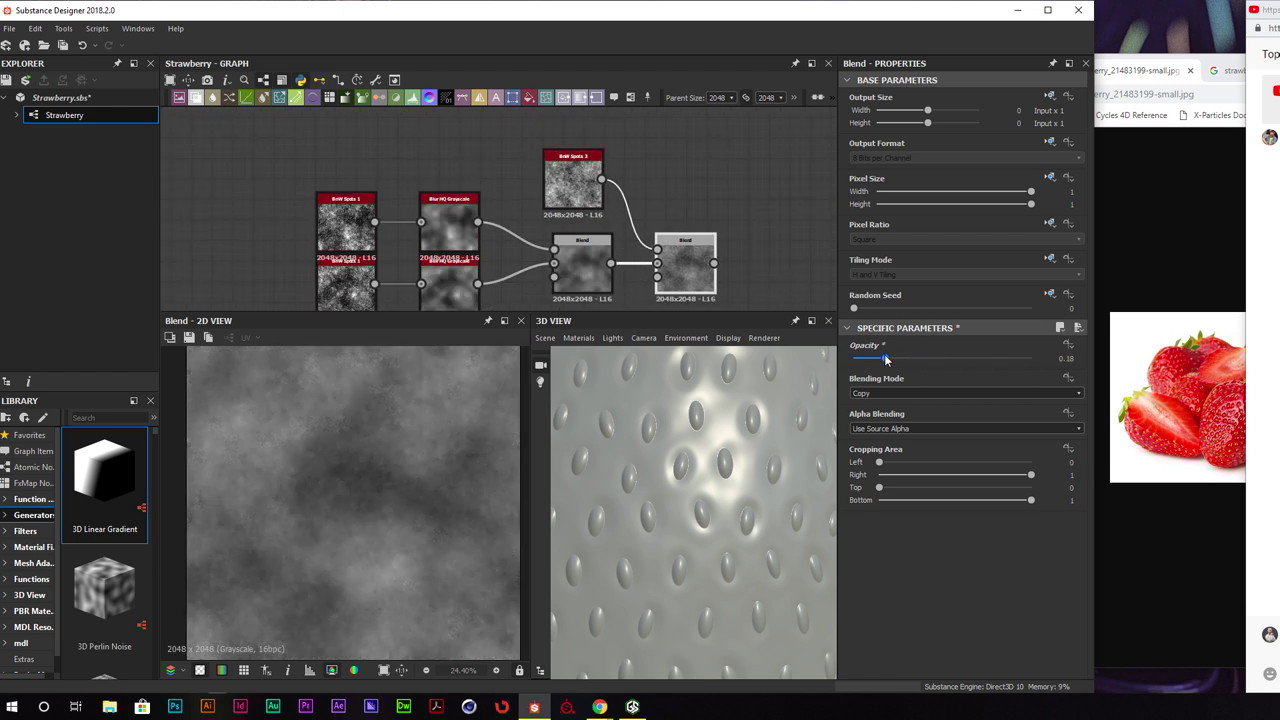
Move one red Gradient Map beside the new Blend, connect the Blend's output to it and preview the result
{"action": "scroll", "coordinate": [685, 225], "scroll_direction": "down", "scroll_amount": 4}
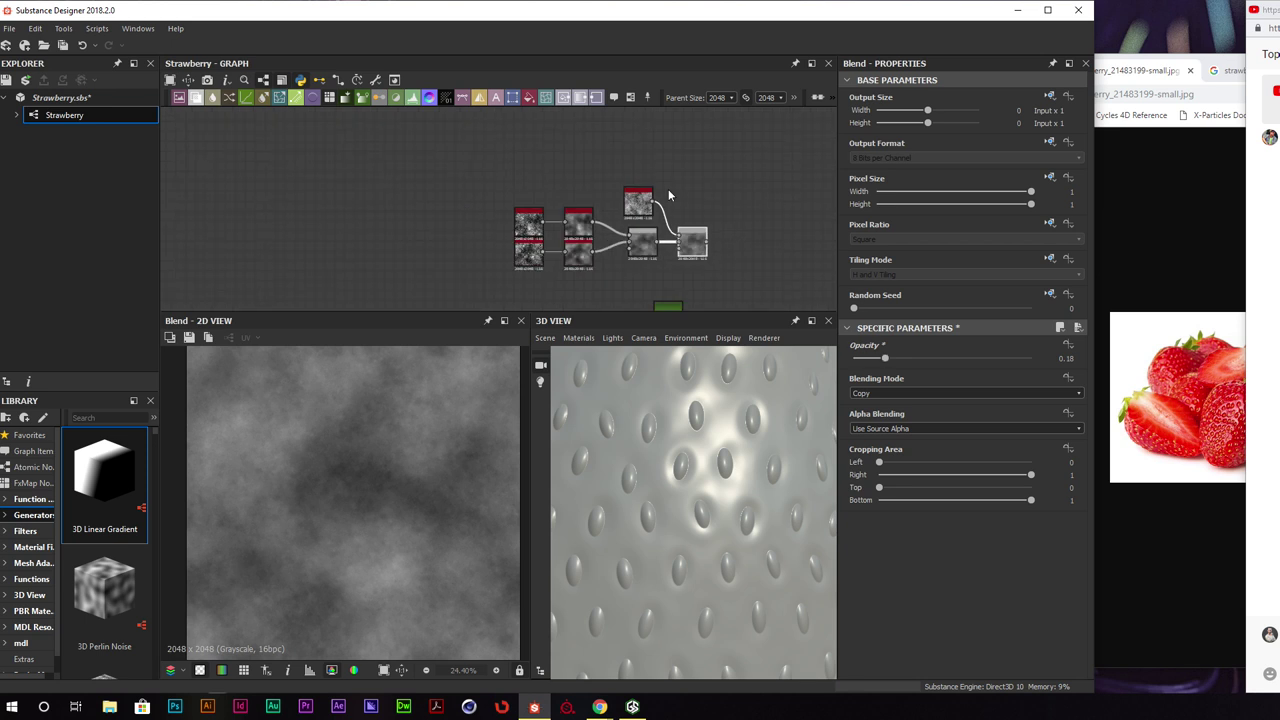
{"action": "left_click_drag", "start_coordinate": [580, 301], "coordinate": [708, 181]}
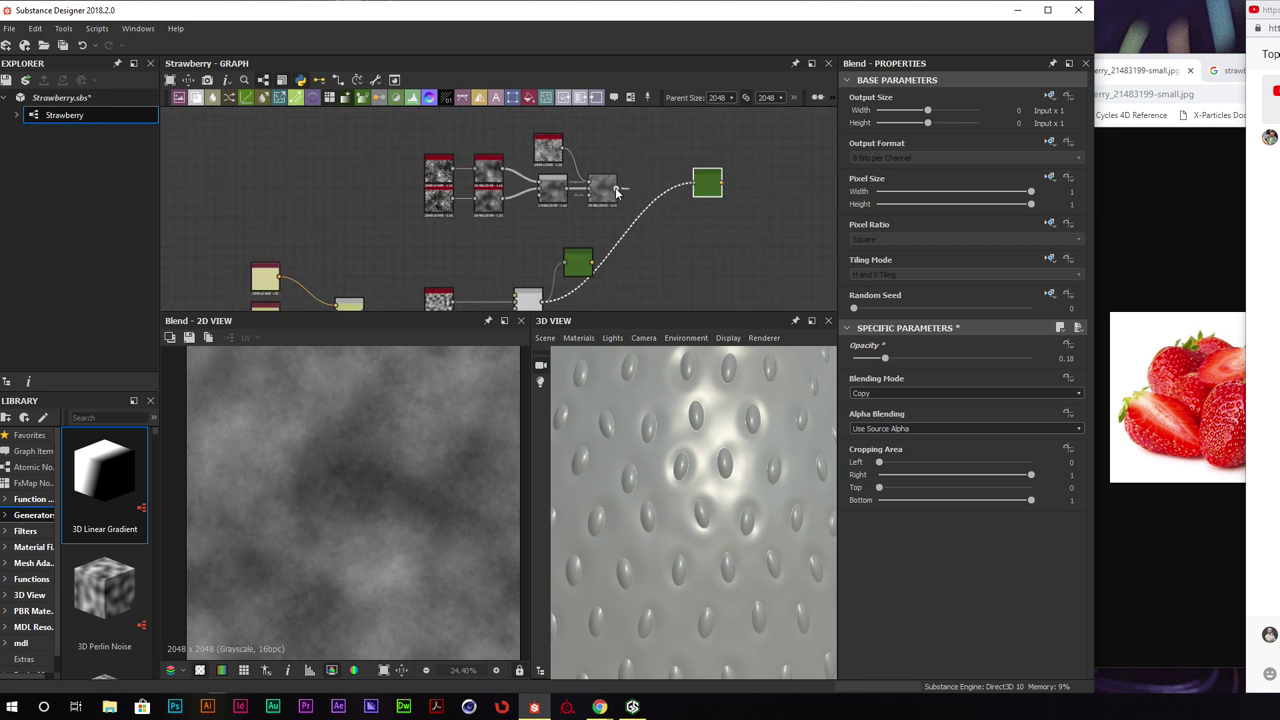
{"action": "left_click_drag", "start_coordinate": [617, 189], "coordinate": [696, 184]}
{"action": "double_click", "coordinate": [710, 184]}
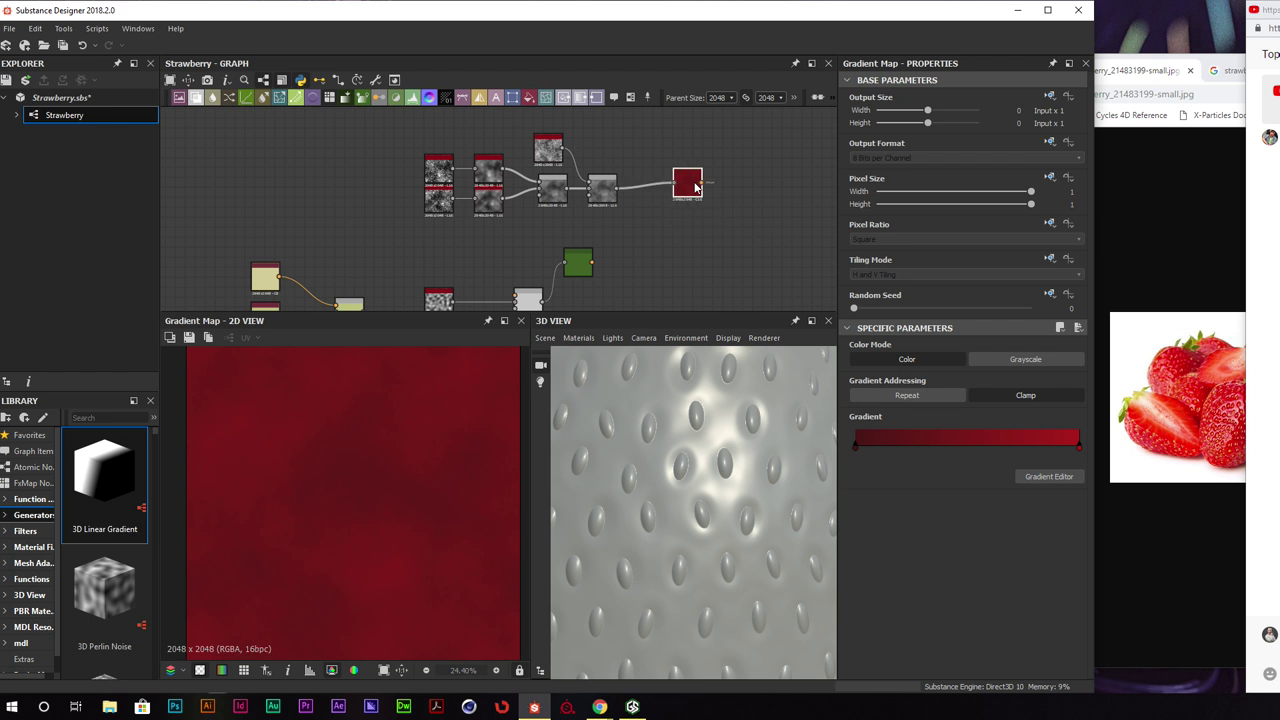
Insert a Levels node on the link between the last Blend and the red Gradient Map
{"action": "left_click", "coordinate": [692, 153]}
{"action": "key", "text": "space"}
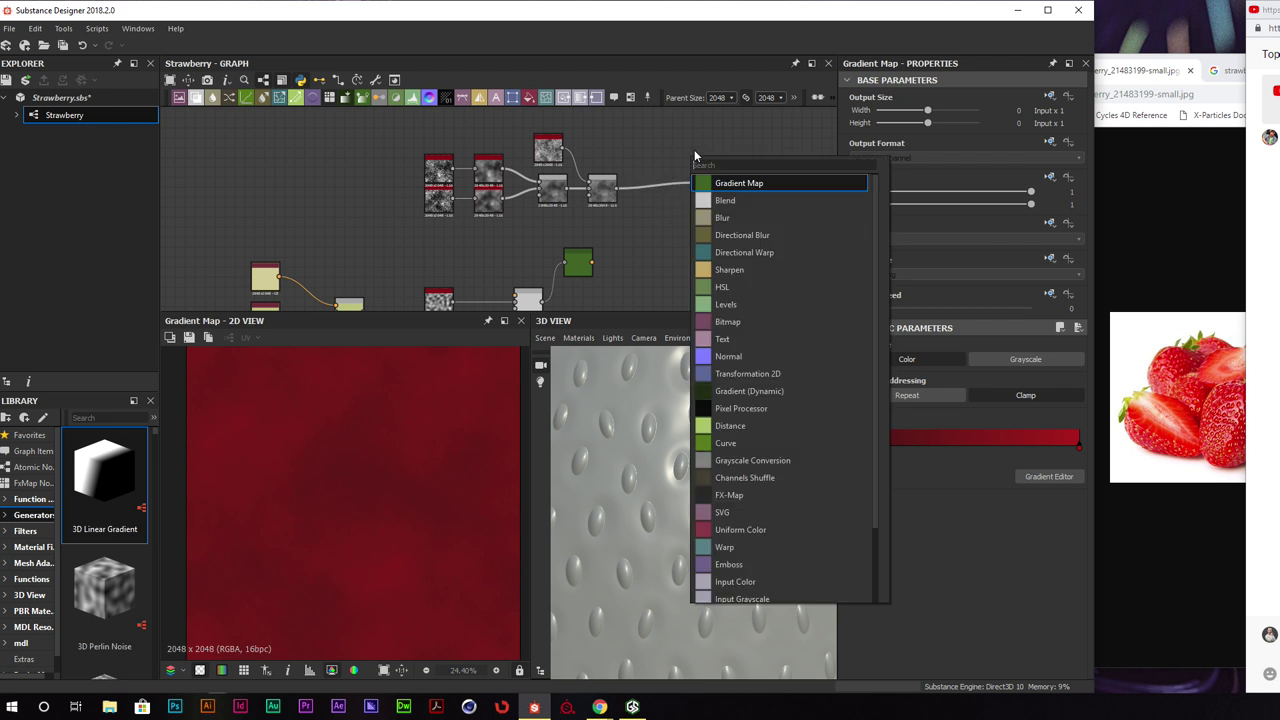
{"action": "left_click", "coordinate": [669, 183]}
{"action": "left_click", "coordinate": [668, 187]}
{"action": "key", "text": "space"}
{"action": "type", "text": "le"}
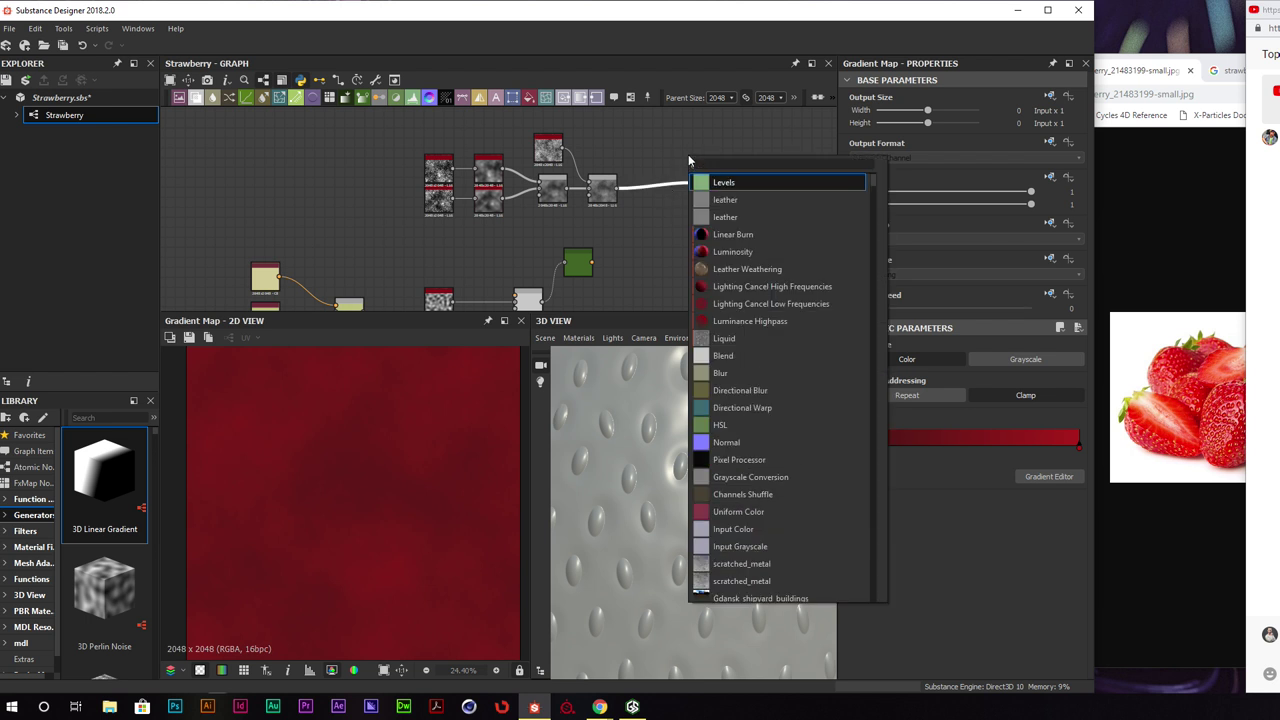
{"action": "key", "text": "Return"}
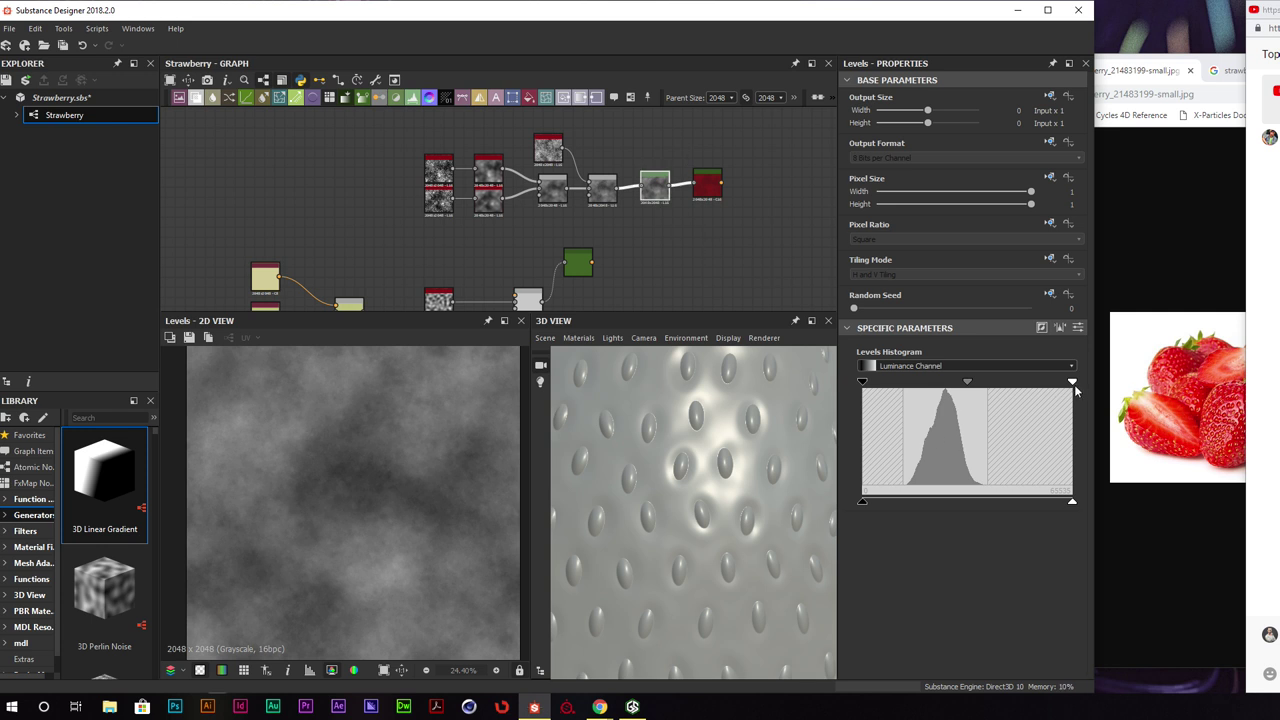
Narrow the Levels input black and white points to the histogram's edges and inspect the Gradient Map's color variation
{"action": "left_click_drag", "start_coordinate": [1073, 384], "coordinate": [991, 384]}
{"action": "left_click_drag", "start_coordinate": [862, 382], "coordinate": [900, 382]}
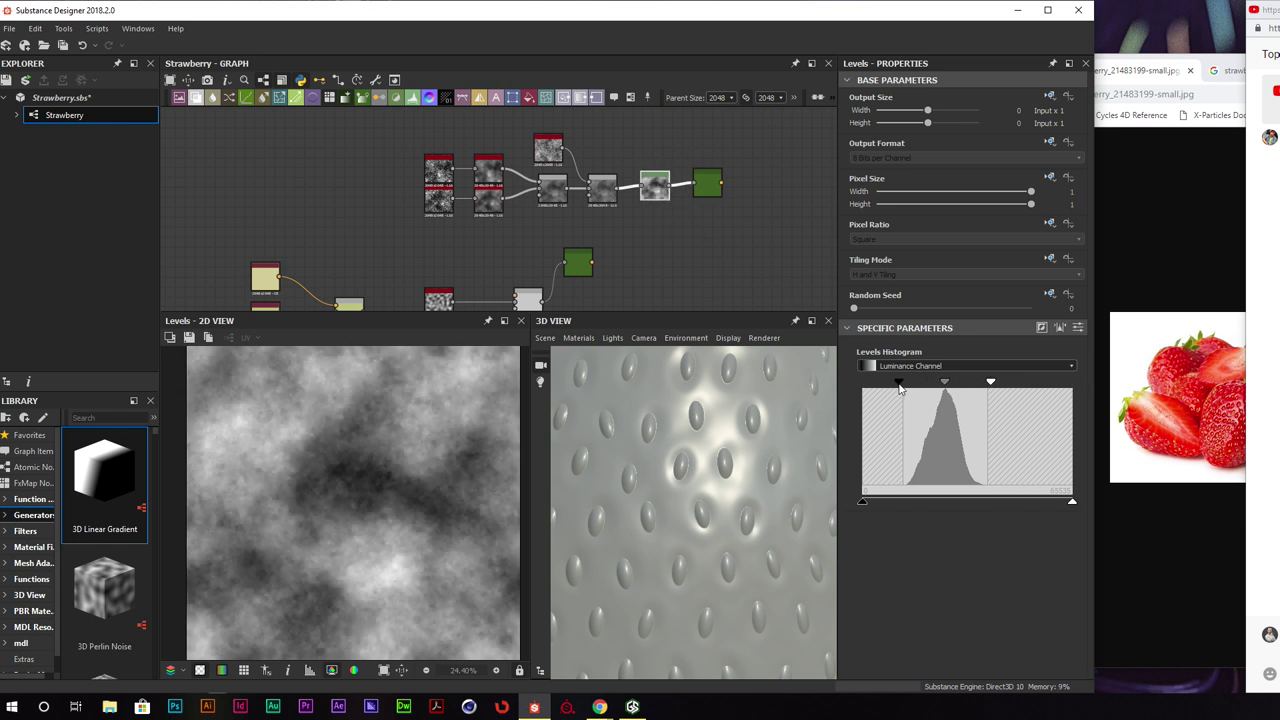
{"action": "left_click", "coordinate": [707, 183]}
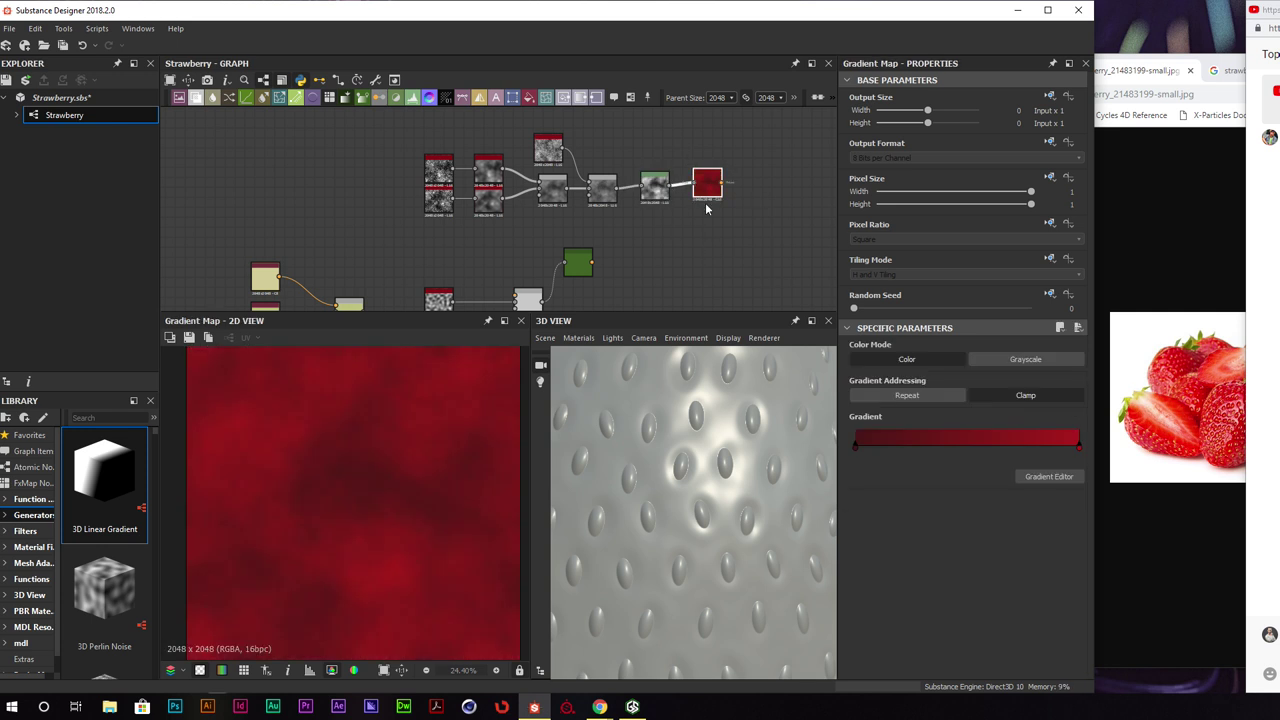
{"action": "scroll", "coordinate": [418, 423], "scroll_direction": "down", "scroll_amount": 1}
{"action": "scroll", "coordinate": [350, 476], "scroll_direction": "up", "scroll_amount": 3}
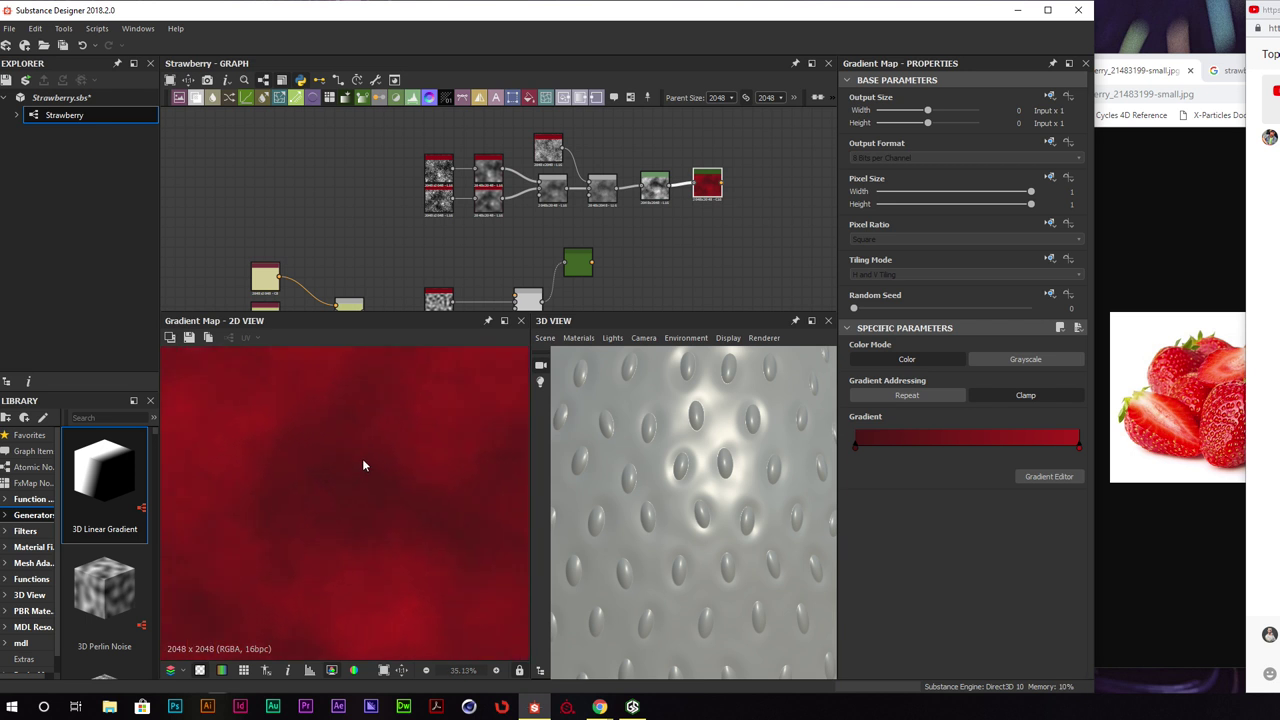
{"action": "scroll", "coordinate": [388, 461], "scroll_direction": "down", "scroll_amount": 4}
Delete the leftover noise, Blend and Gradient Map nodes, and arrange the red color chain below the yellow seed color nodes
{"action": "middle_click_drag", "start_coordinate": [624, 279], "coordinate": [640, 247]}
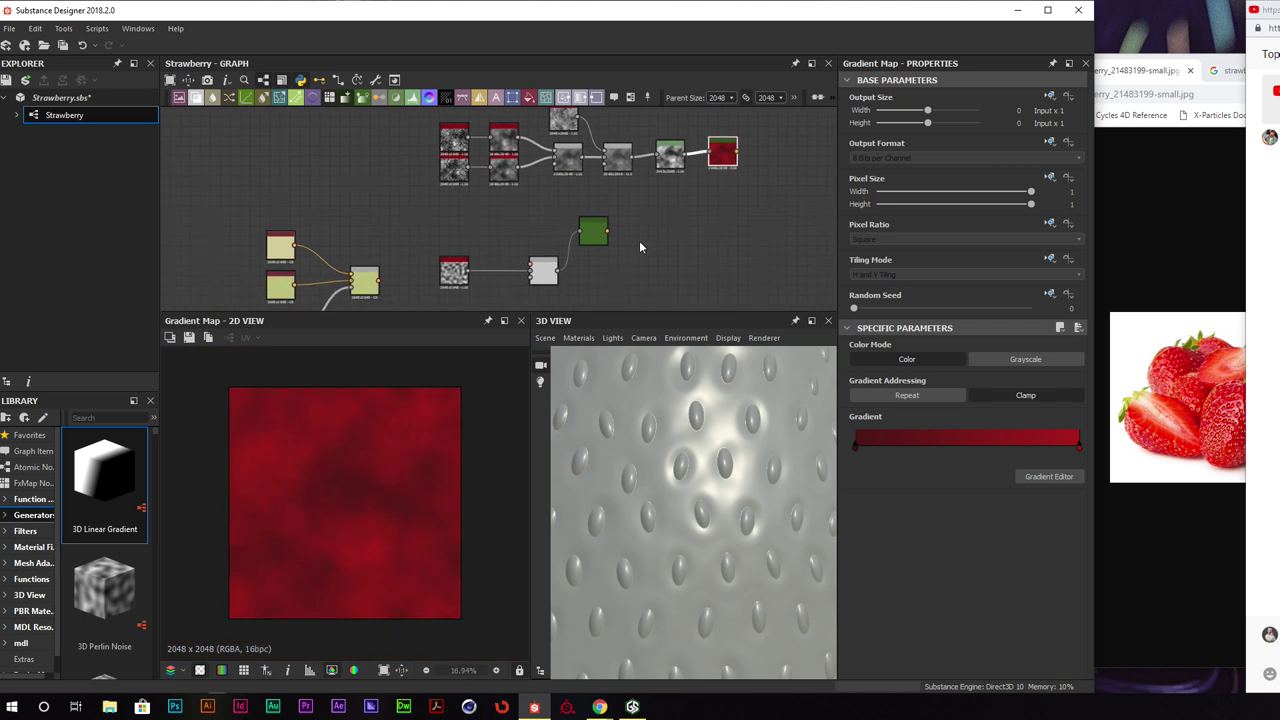
{"action": "scroll", "coordinate": [640, 247], "scroll_direction": "down", "scroll_amount": 3}
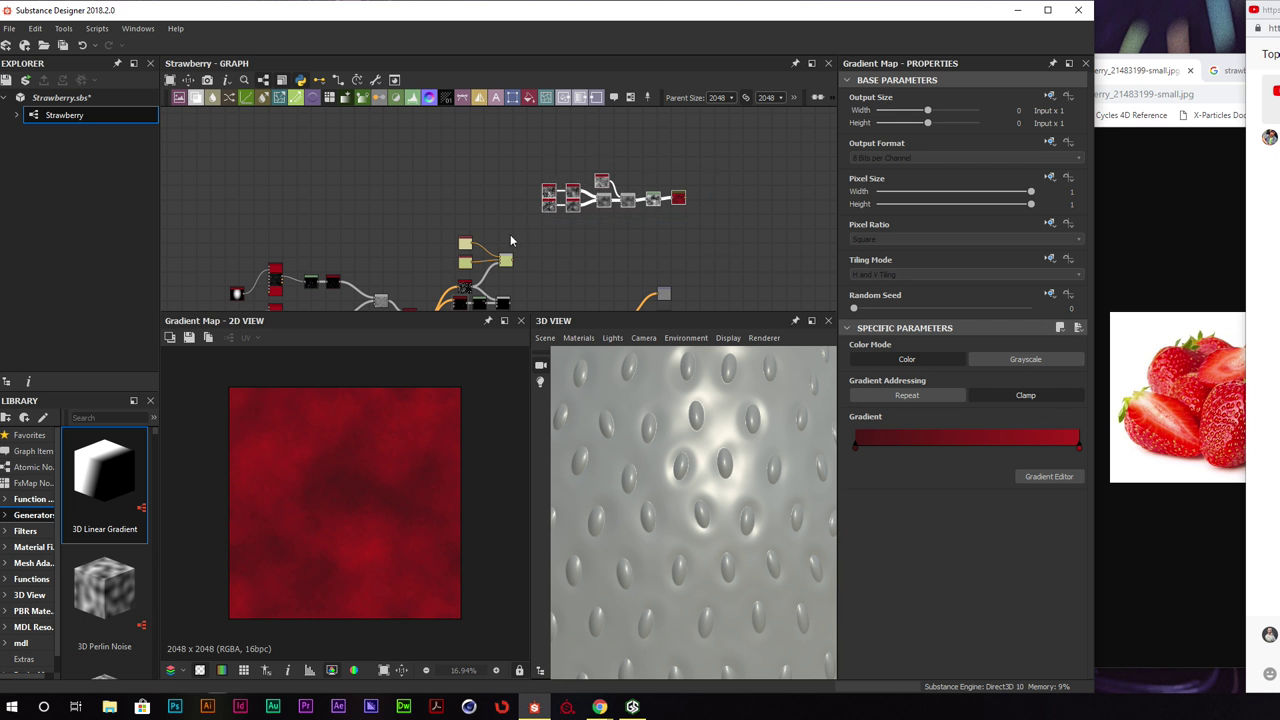
{"action": "left_click_drag", "start_coordinate": [522, 226], "coordinate": [524, 171]}
{"action": "left_click_drag", "start_coordinate": [708, 169], "coordinate": [522, 256]}
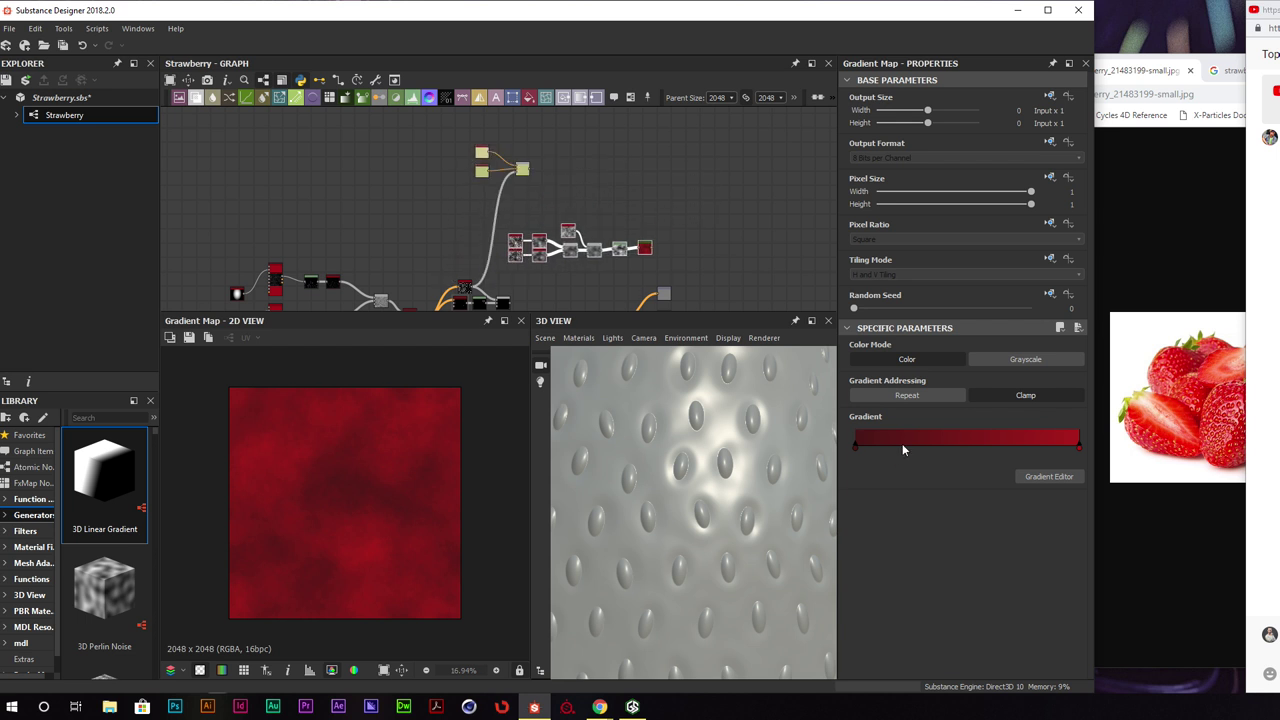
Add an HSL node after the red Gradient Map and set its saturation to 0.45
{"action": "left_click", "coordinate": [622, 262]}
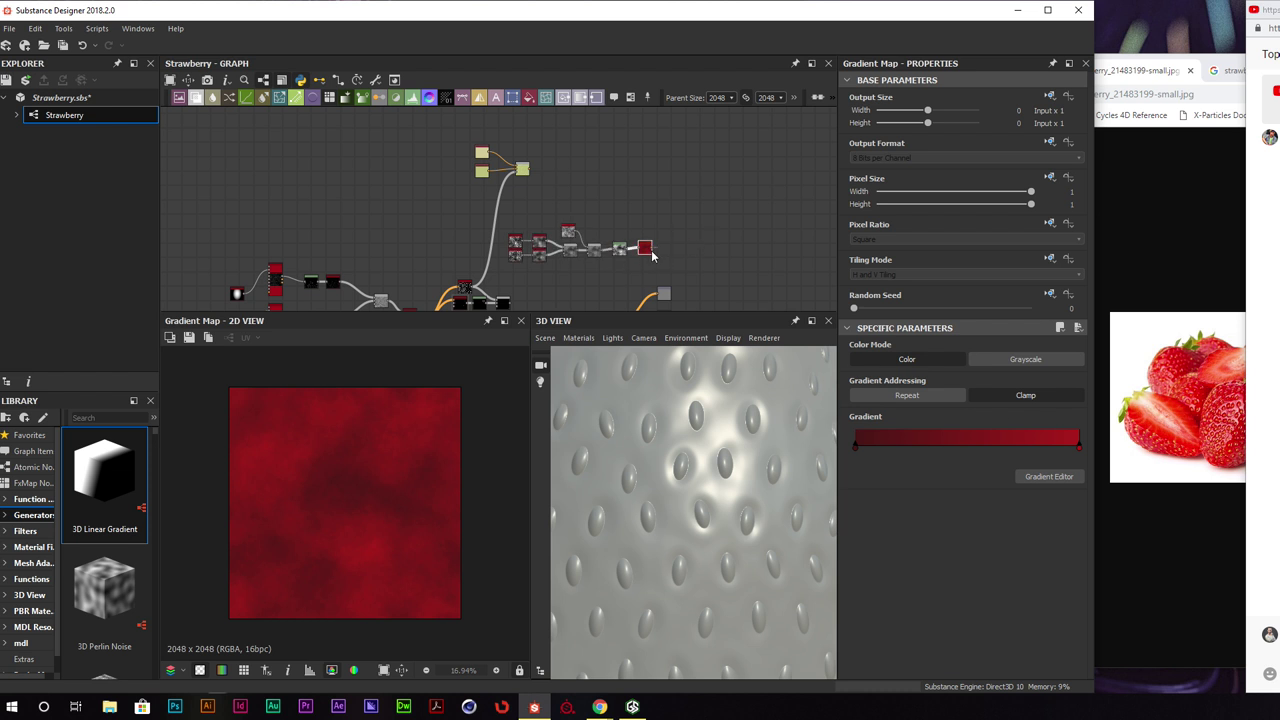
{"action": "right_click", "coordinate": [705, 255]}
{"action": "type", "text": "hsl"}
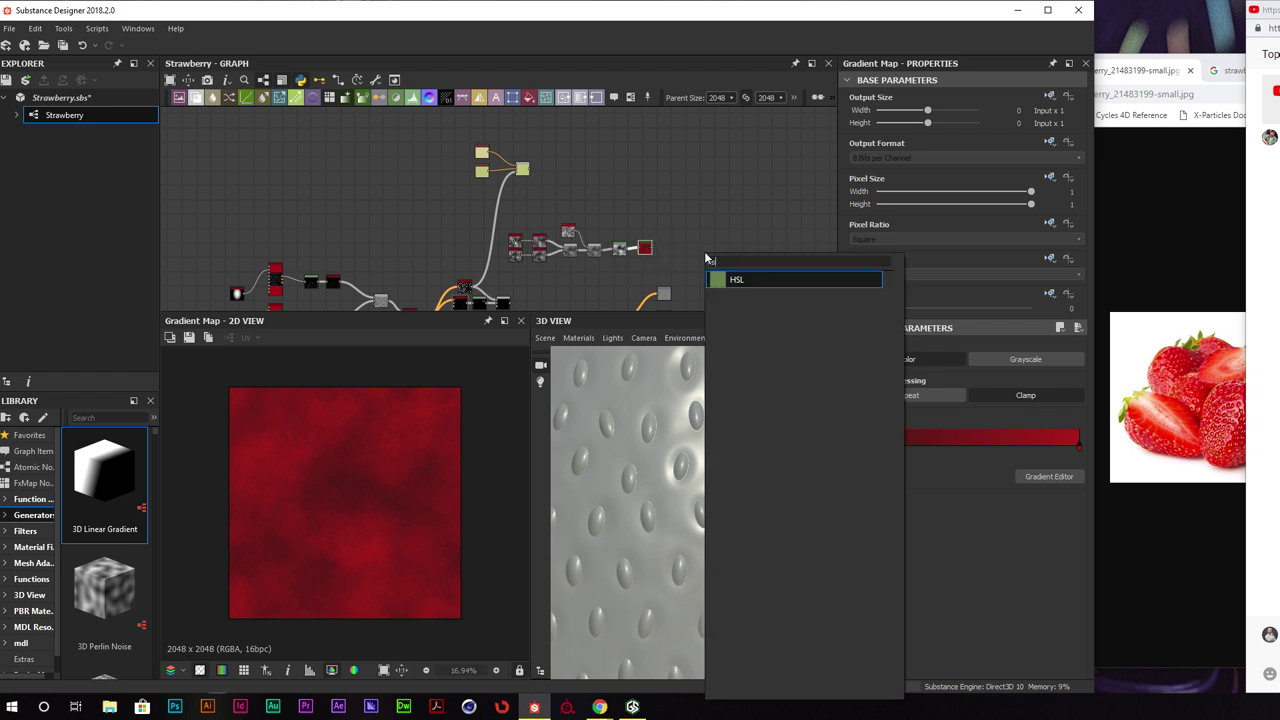
{"action": "key", "text": "Return"}
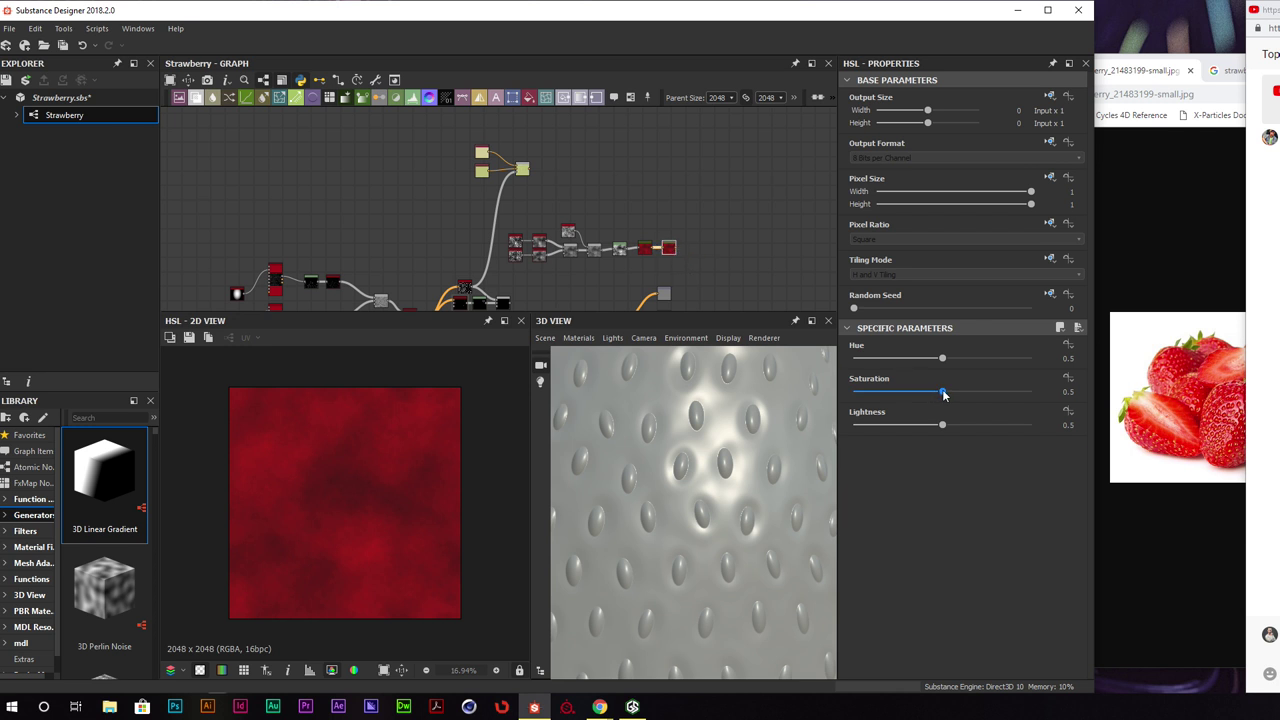
{"action": "left_click_drag", "start_coordinate": [938, 393], "coordinate": [933, 393]}
Try an HSL hue of 0.52 and undo the change
{"action": "middle_click_drag", "start_coordinate": [679, 238], "coordinate": [665, 199]}
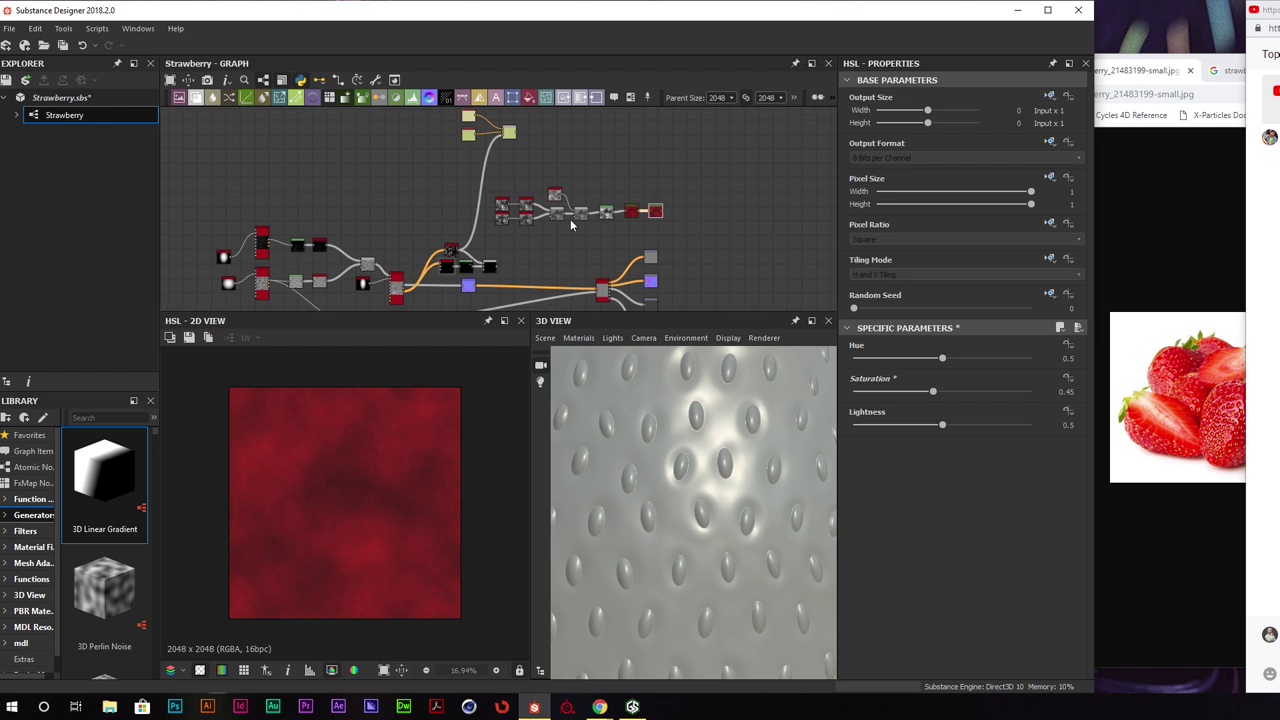
{"action": "scroll", "coordinate": [571, 219], "scroll_direction": "up", "scroll_amount": 2}
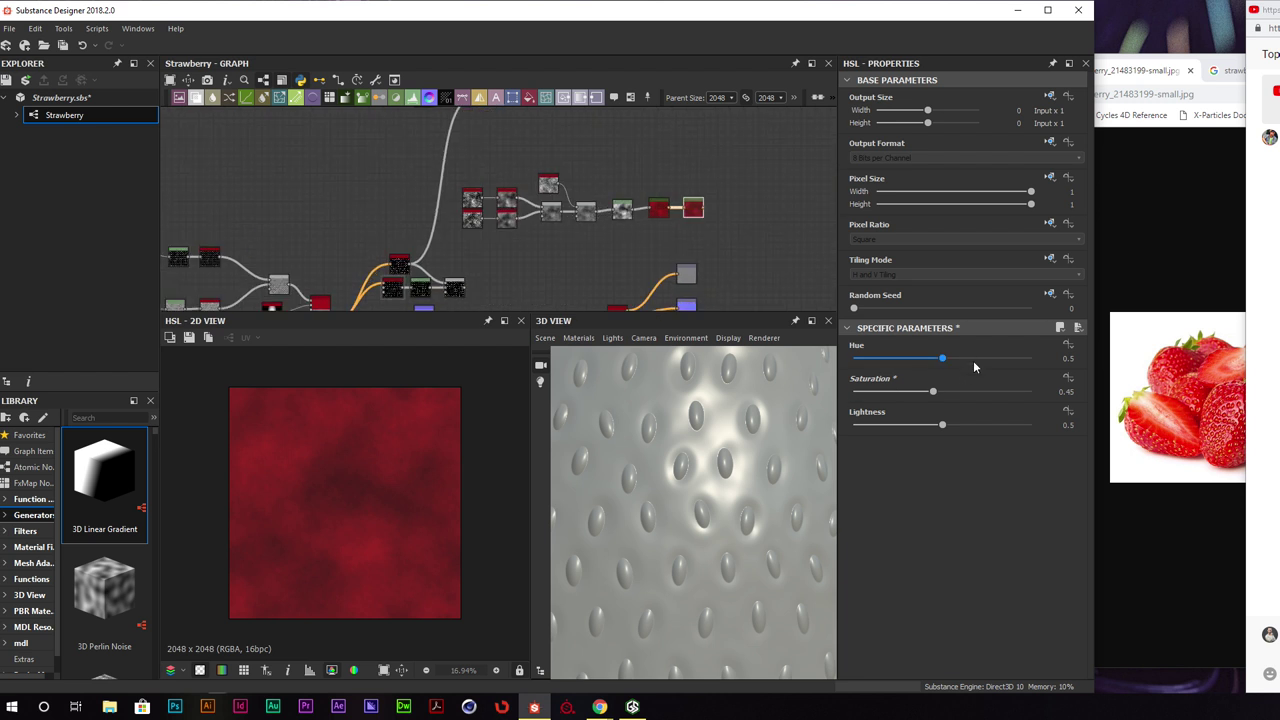
{"action": "left_click_drag", "start_coordinate": [943, 360], "coordinate": [947, 361]}
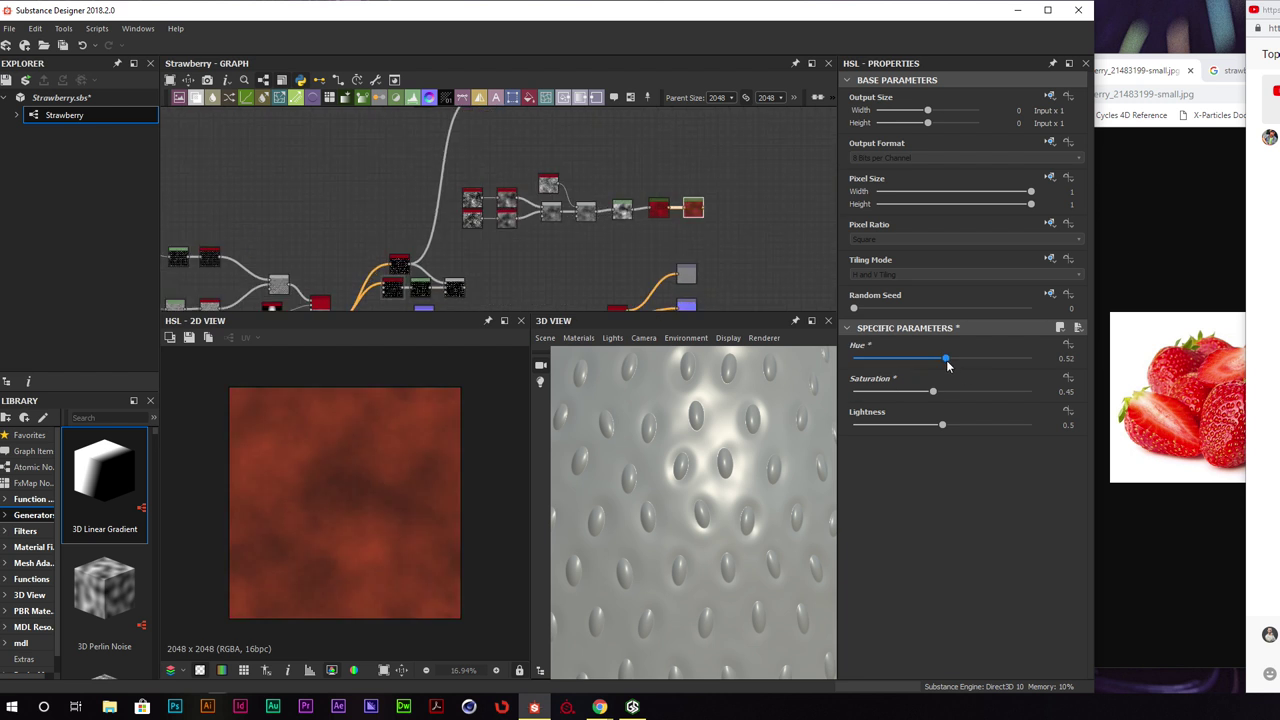
{"action": "key", "text": "ctrl+z"}
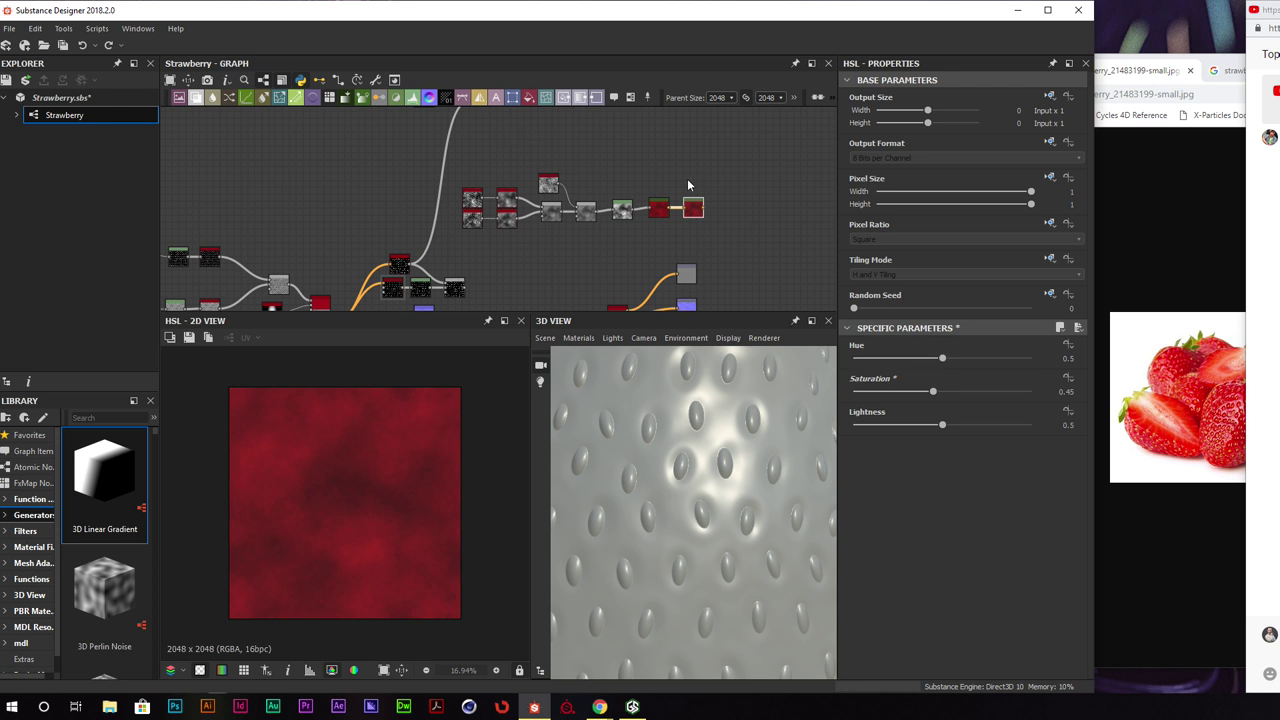
Move the PBR base material node and its output nodes farther to the right of the red color chain
{"action": "scroll", "coordinate": [642, 188], "scroll_direction": "down", "scroll_amount": 1}
{"action": "middle_click_drag", "start_coordinate": [733, 196], "coordinate": [676, 150]}
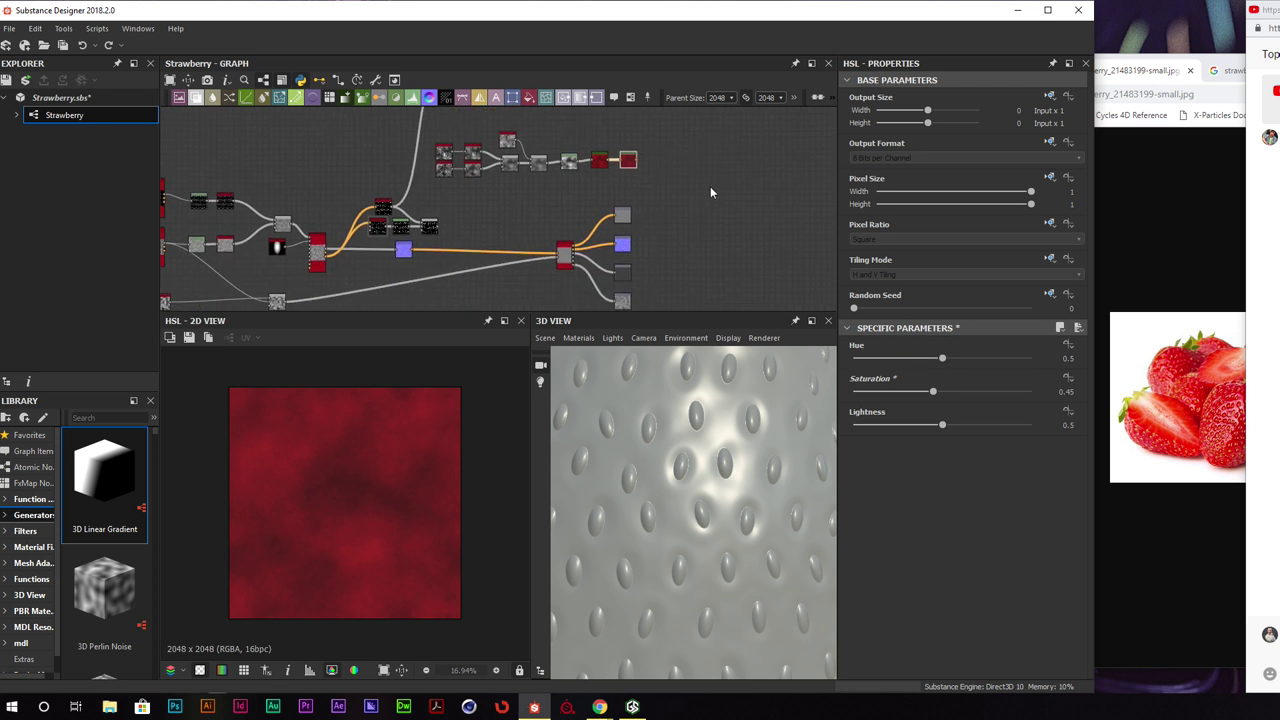
{"action": "scroll", "coordinate": [711, 187], "scroll_direction": "down", "scroll_amount": 3}
{"action": "left_click_drag", "start_coordinate": [714, 195], "coordinate": [625, 286]}
{"action": "left_click_drag", "start_coordinate": [622, 232], "coordinate": [768, 238]}
{"action": "scroll", "coordinate": [713, 190], "scroll_direction": "up", "scroll_amount": 3}
{"action": "middle_click_drag", "start_coordinate": [677, 150], "coordinate": [721, 209]}
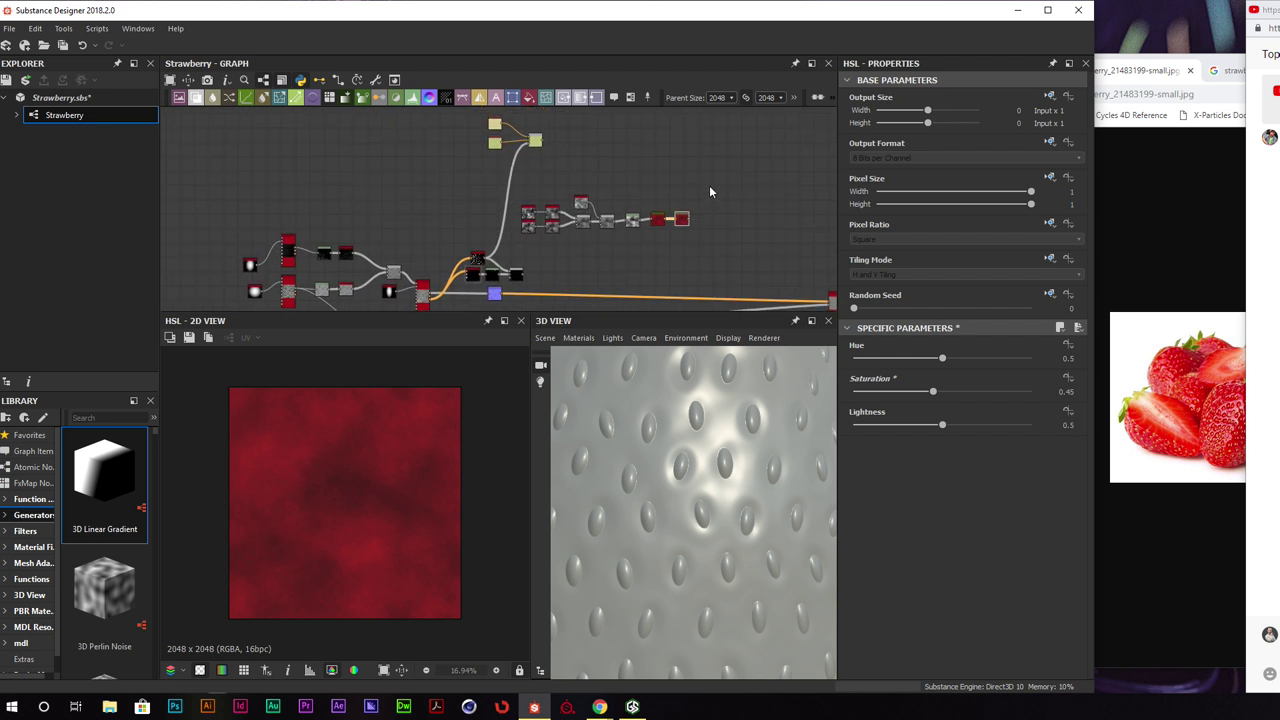
Enable the user-defined Base Color map on the PBR base material node
{"action": "scroll", "coordinate": [733, 483], "scroll_direction": "down", "scroll_amount": 5}
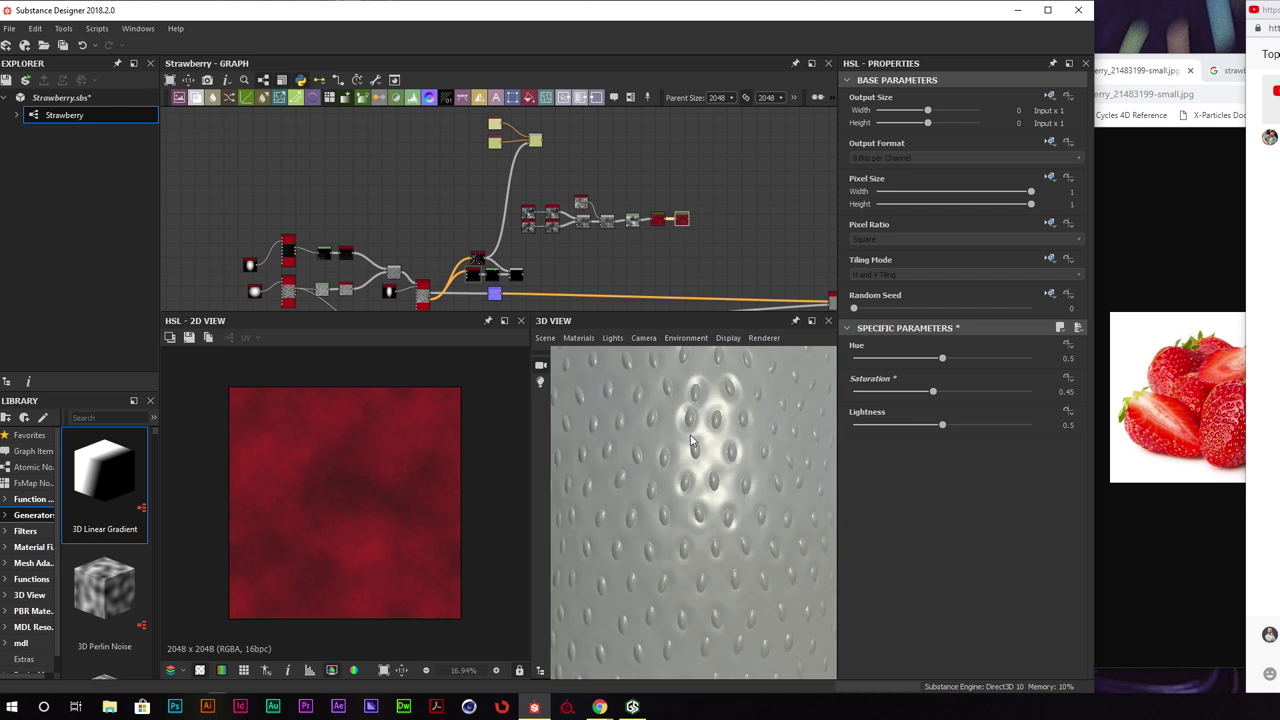
{"action": "mouse_move", "coordinate": [733, 483]}
{"action": "left_mouse_down"}
{"action": "mouse_move", "coordinate": [646, 508]}
{"action": "mouse_move", "coordinate": [708, 488]}
{"action": "left_mouse_up"}
{"action": "scroll", "coordinate": [762, 253], "scroll_direction": "down", "scroll_amount": 3}
{"action": "middle_click_drag", "start_coordinate": [762, 253], "coordinate": [741, 237]}
{"action": "scroll", "coordinate": [741, 240], "scroll_direction": "up", "scroll_amount": 2}
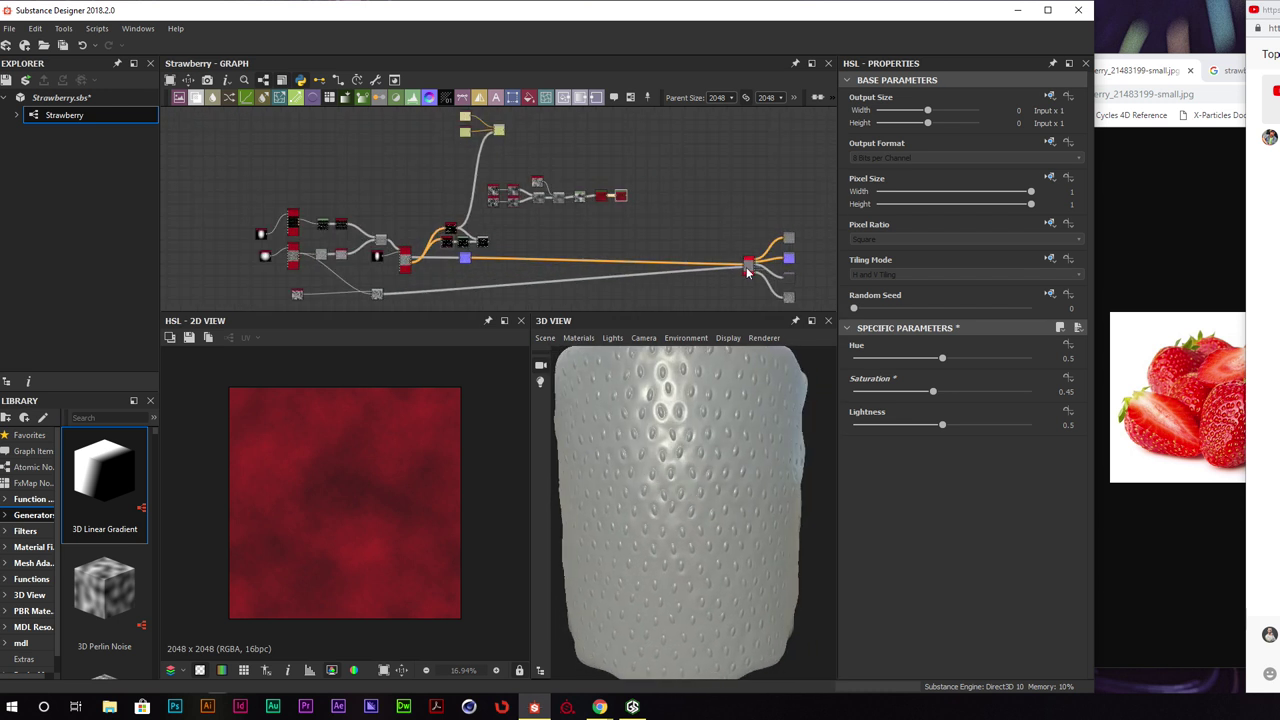
{"action": "left_click", "coordinate": [748, 268]}
{"action": "scroll", "coordinate": [884, 469], "scroll_direction": "down", "scroll_amount": 6}
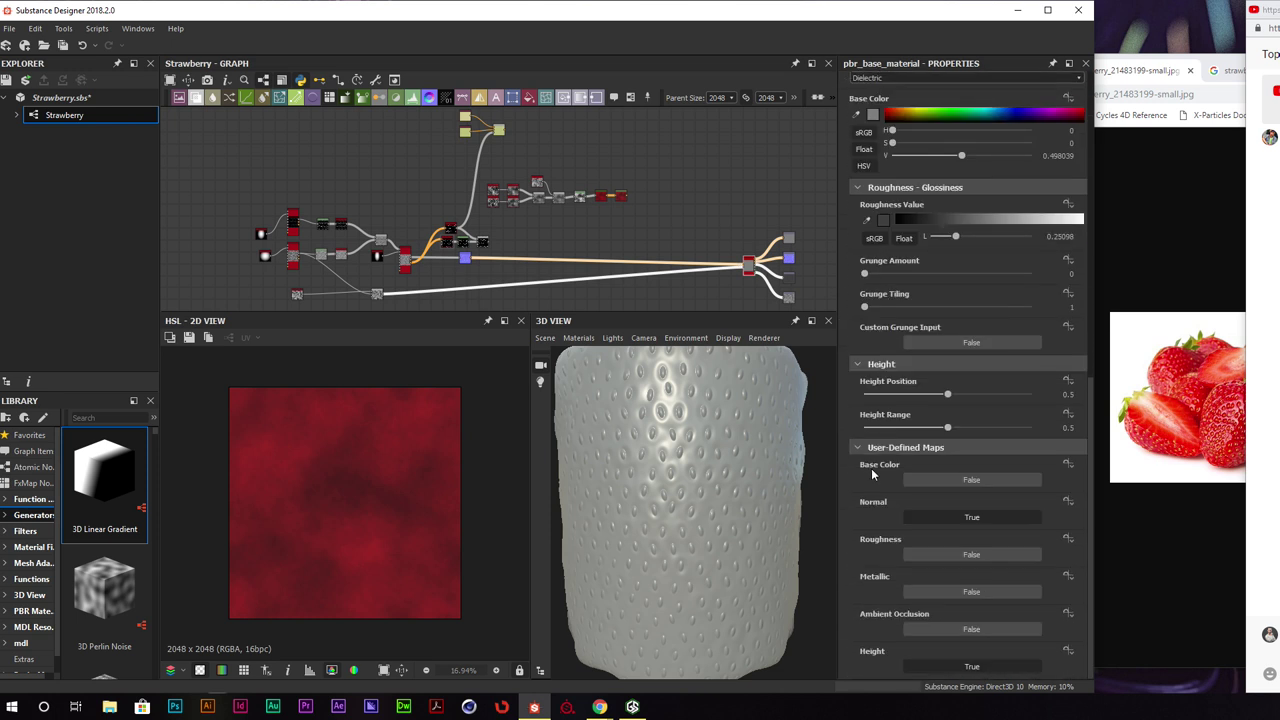
{"action": "left_click", "coordinate": [920, 480]}
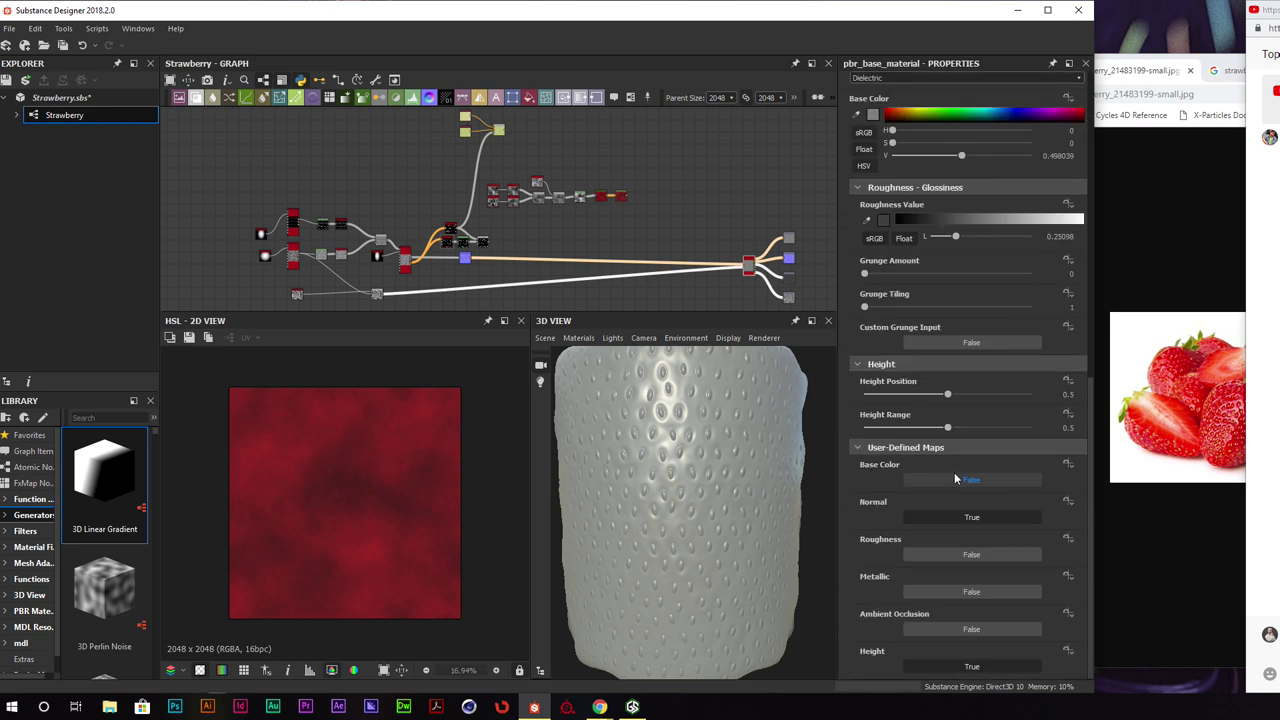
Connect the HSL node's output to the Base Color input of the PBR base material and inspect the colored 3D model
{"action": "left_click_drag", "start_coordinate": [625, 196], "coordinate": [746, 264]}
{"action": "left_click", "coordinate": [628, 198]}
{"action": "left_click_drag", "start_coordinate": [626, 194], "coordinate": [623, 191]}
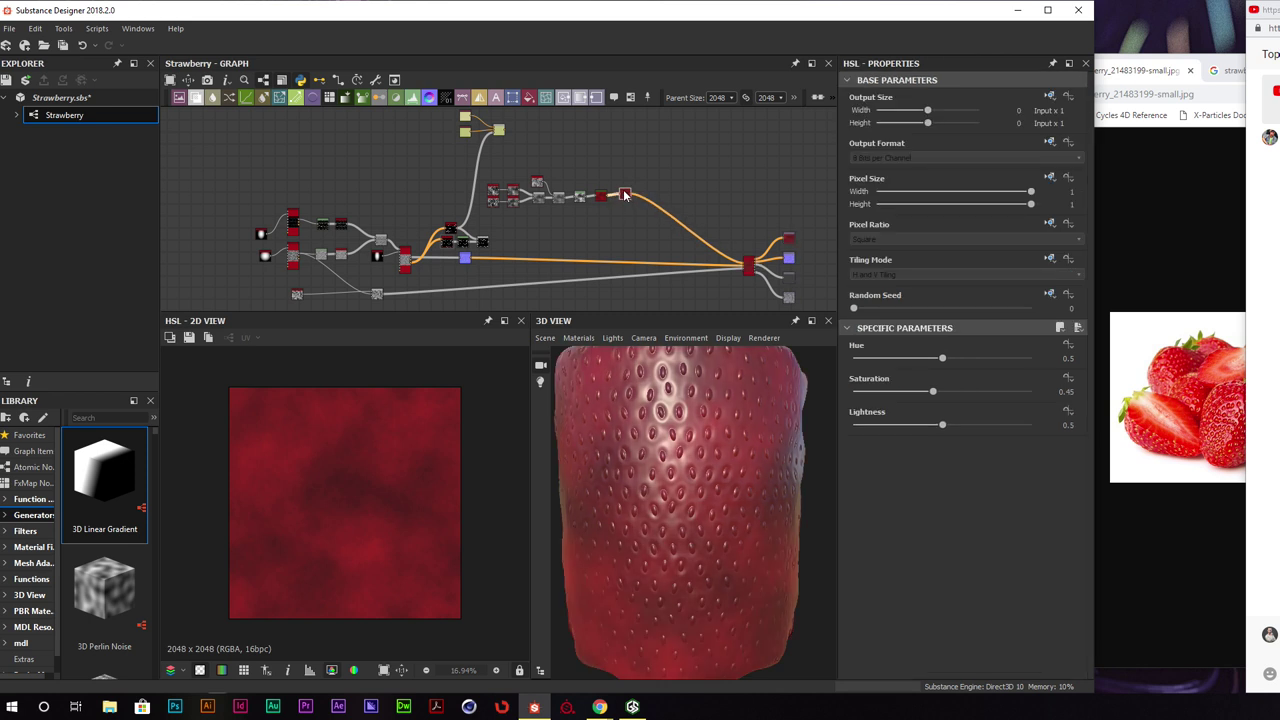
{"action": "left_click_drag", "start_coordinate": [694, 494], "coordinate": [767, 521]}
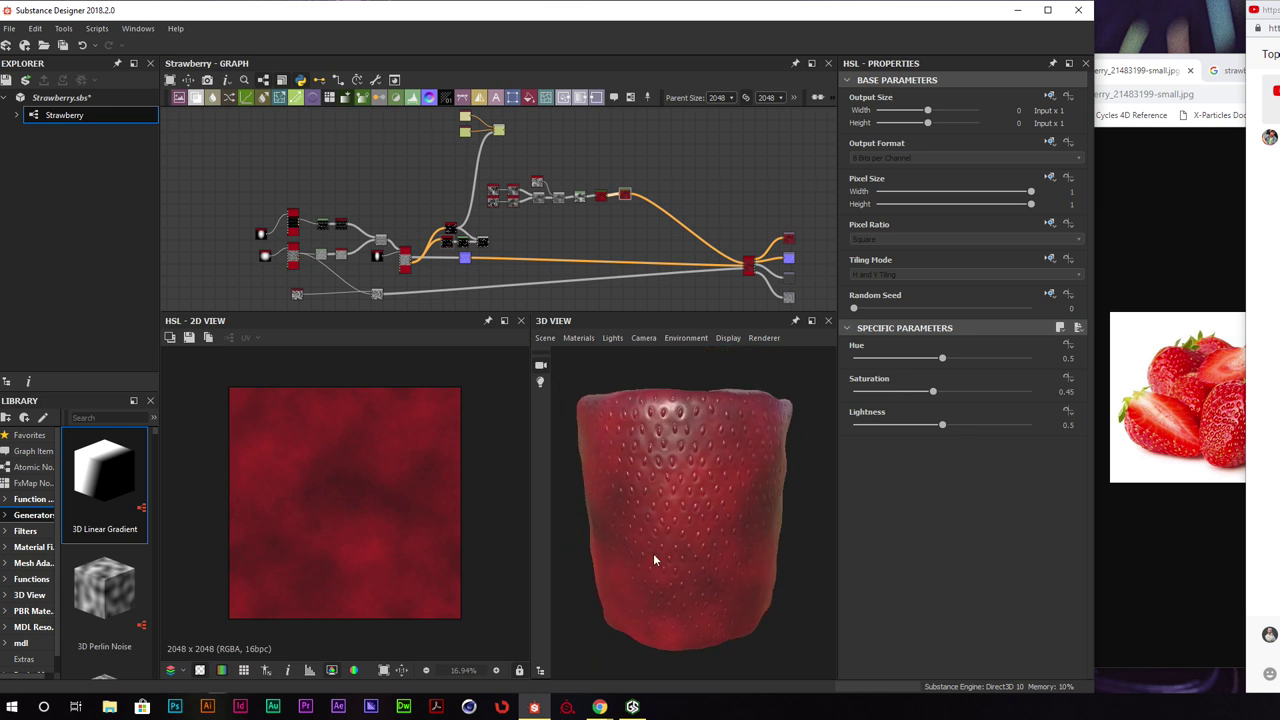
{"action": "mouse_move", "coordinate": [653, 560]}
{"action": "left_mouse_down"}
{"action": "mouse_move", "coordinate": [693, 515]}
{"action": "mouse_move", "coordinate": [730, 513]}
{"action": "mouse_move", "coordinate": [657, 545]}
{"action": "left_mouse_up"}
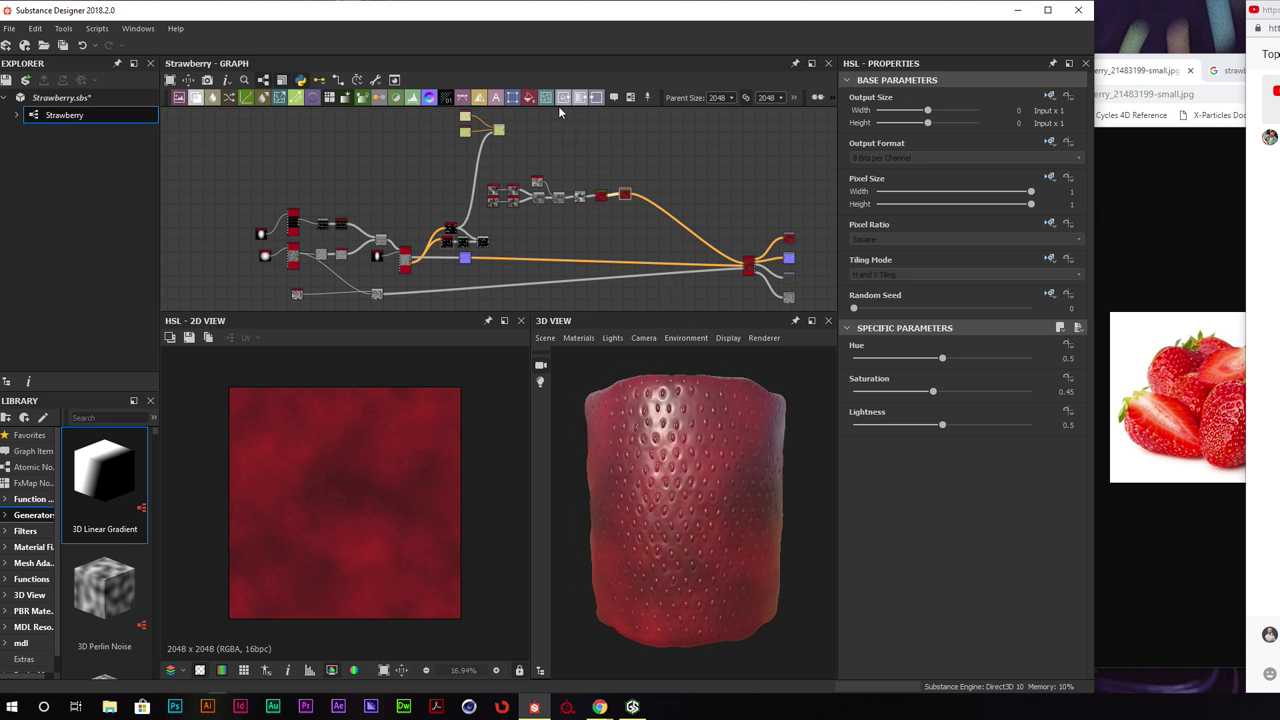
Insert a Blend node right after the HSL node and feed the yellow-green seed color into its foreground
{"action": "left_click_drag", "start_coordinate": [515, 137], "coordinate": [581, 167]}
{"action": "scroll", "coordinate": [658, 219], "scroll_direction": "up", "scroll_amount": 5}
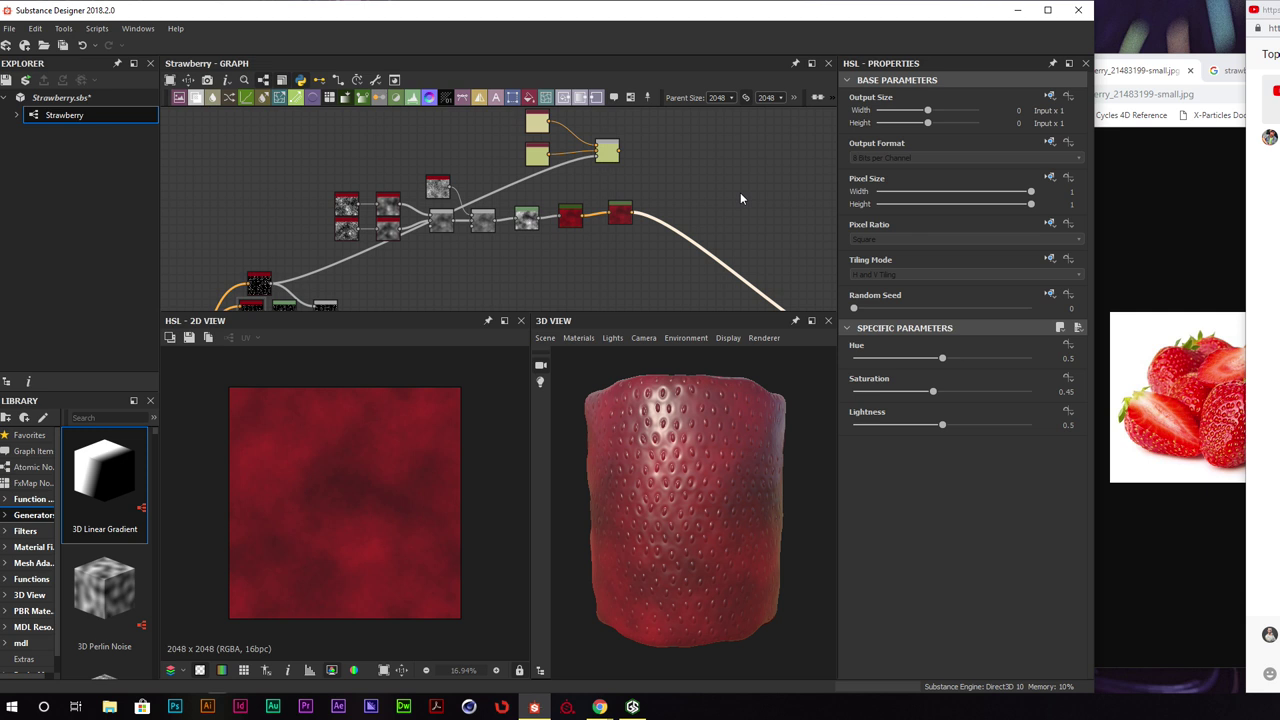
{"action": "key", "text": "space"}
{"action": "type", "text": "ble"}
{"action": "key", "text": "Return"}
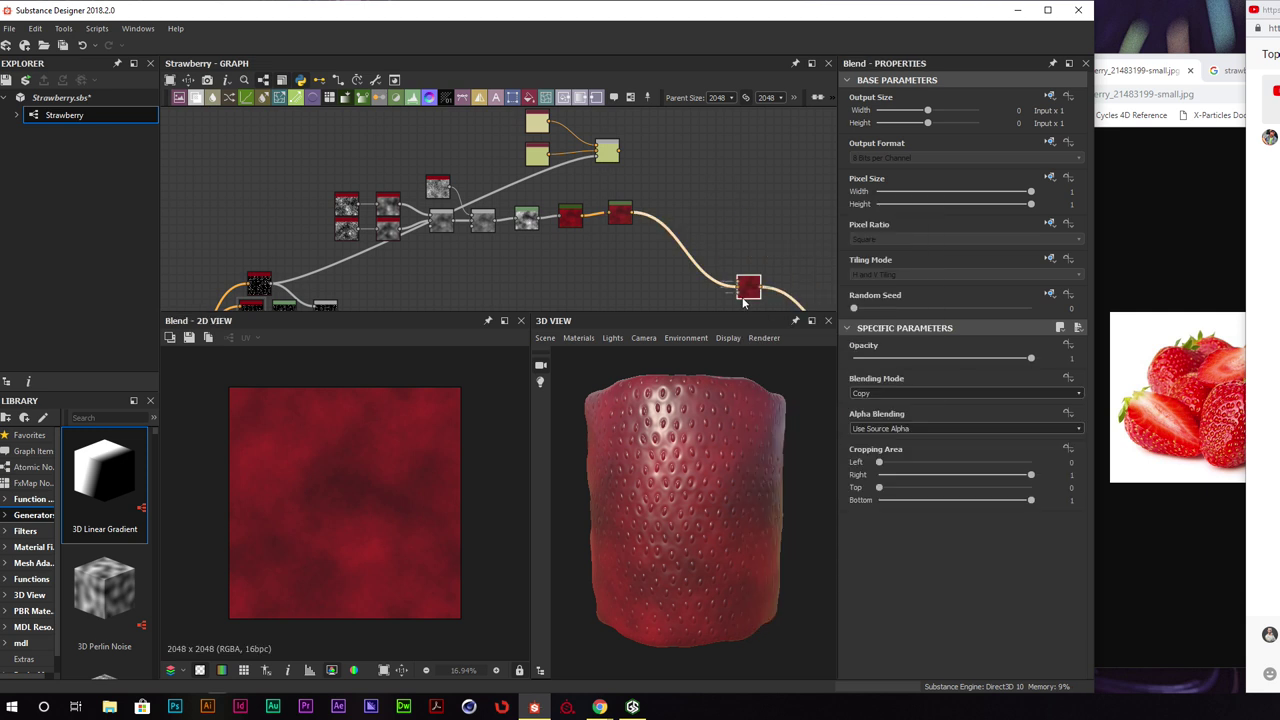
{"action": "left_click_drag", "start_coordinate": [743, 300], "coordinate": [670, 207]}
Preview the seed mask nodes and connect the grayscale seed Blend to the color Blend's opacity input
{"action": "middle_click_drag", "start_coordinate": [567, 229], "coordinate": [617, 166]}
{"action": "double_click", "coordinate": [375, 250]}
{"action": "scroll", "coordinate": [340, 455], "scroll_direction": "up", "scroll_amount": 3}
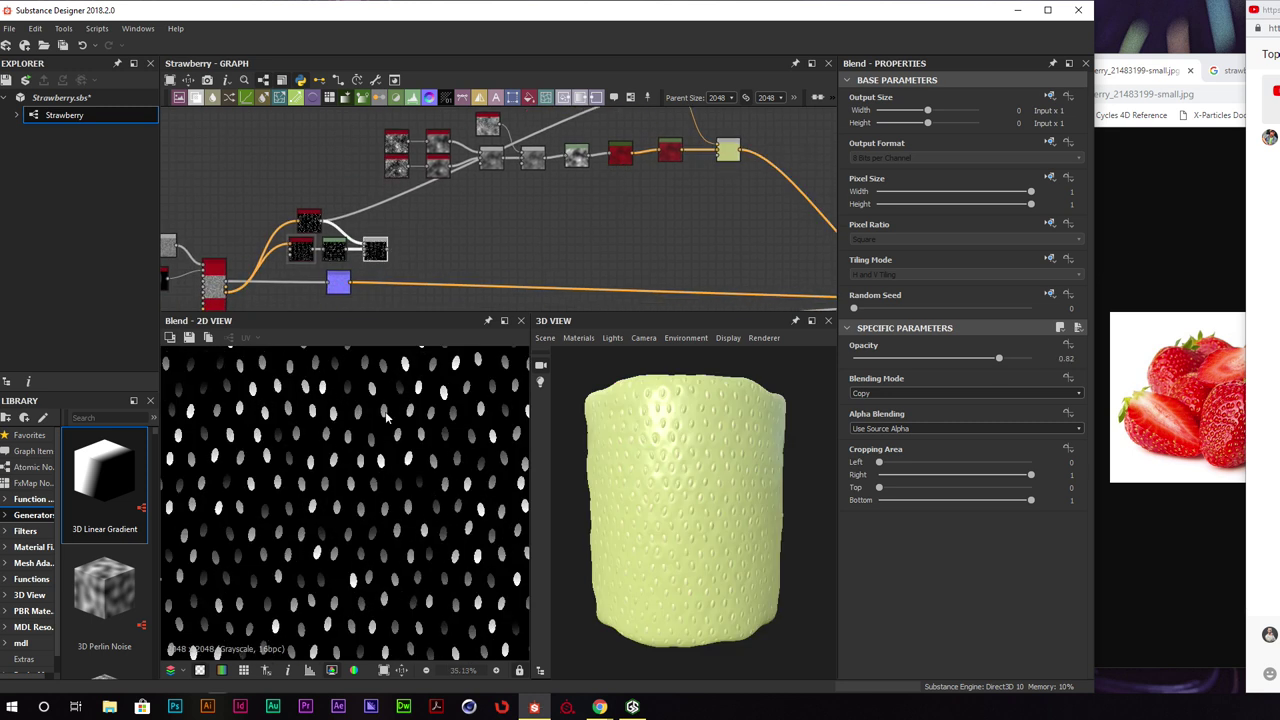
{"action": "double_click", "coordinate": [309, 229]}
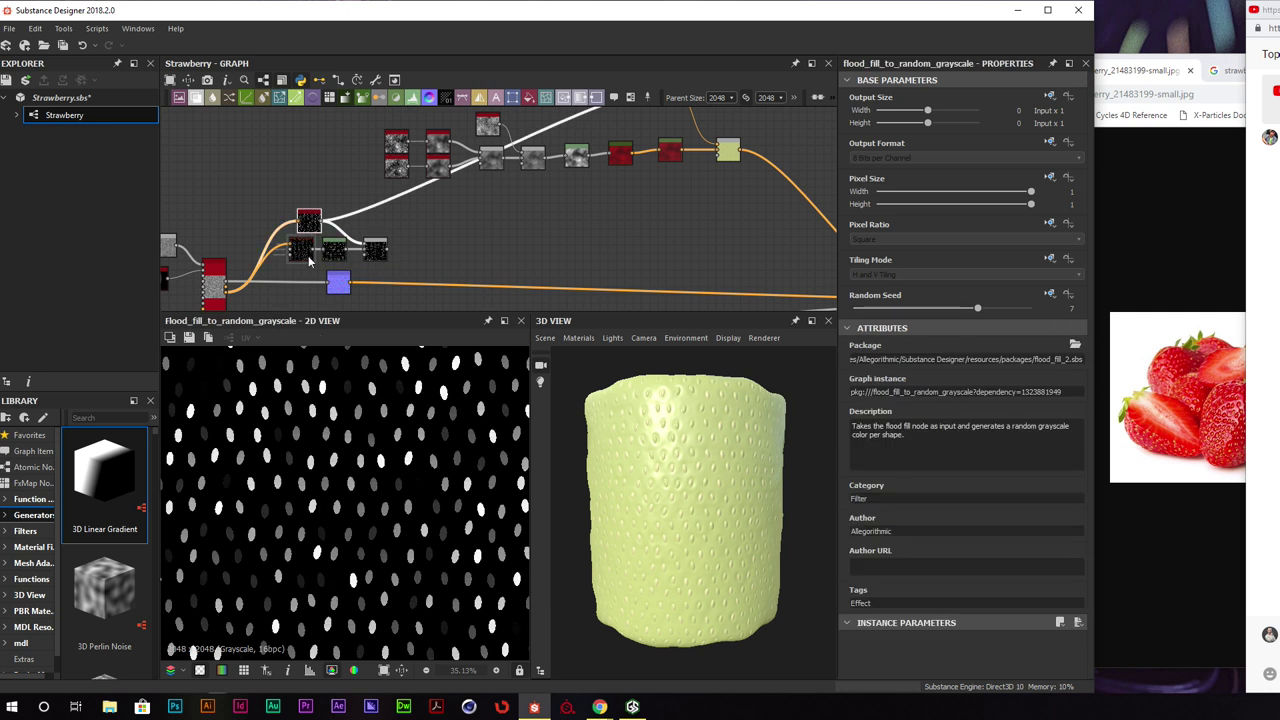
{"action": "double_click", "coordinate": [333, 252]}
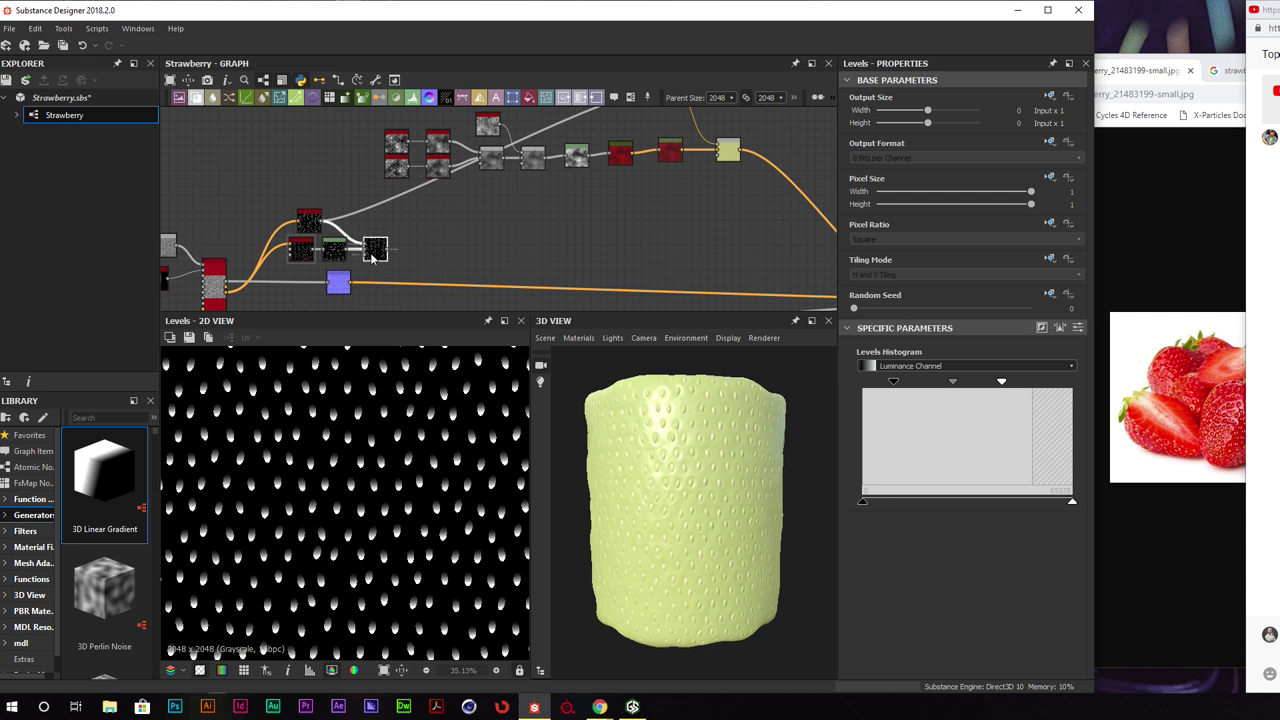
{"action": "double_click", "coordinate": [374, 251]}
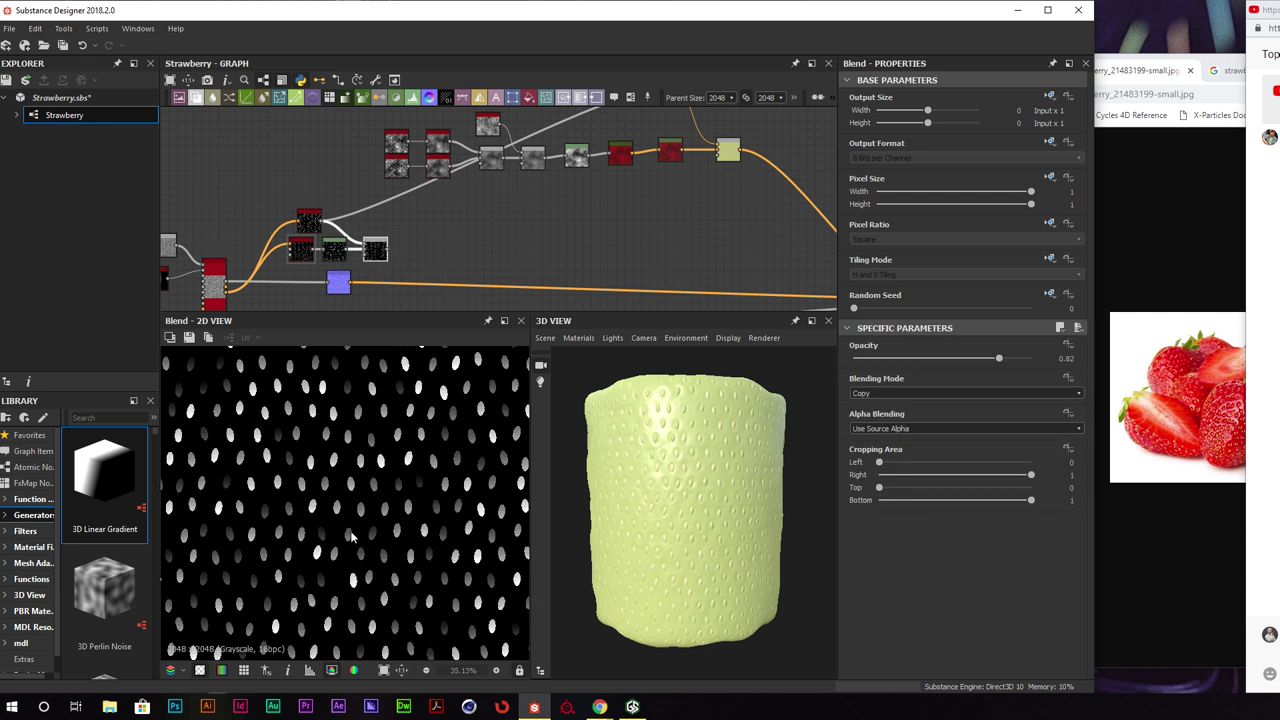
{"action": "scroll", "coordinate": [408, 419], "scroll_direction": "up", "scroll_amount": 2}
{"action": "middle_click_drag", "start_coordinate": [478, 233], "coordinate": [384, 257]}
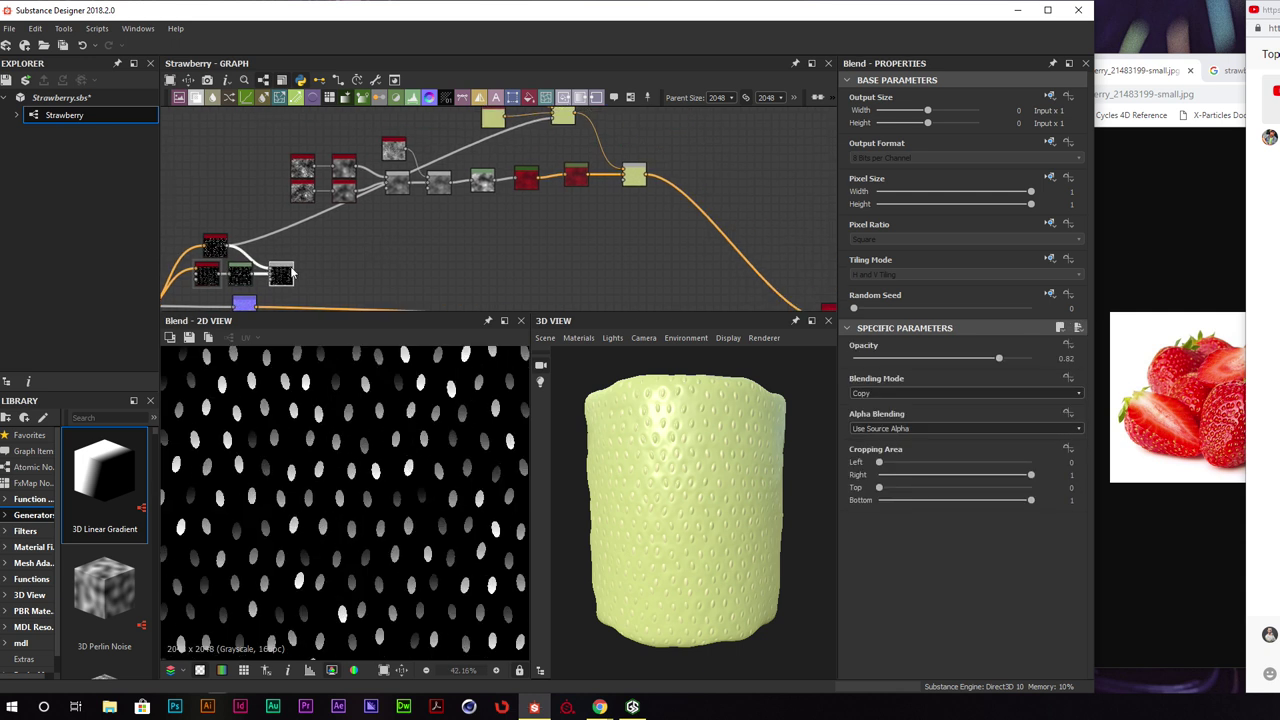
{"action": "left_click_drag", "start_coordinate": [293, 273], "coordinate": [627, 184]}
Preview the color Blend in the 2D view, inspect the seeds on the model and set its opacity to 0.9
{"action": "double_click", "coordinate": [632, 177]}
{"action": "scroll", "coordinate": [704, 553], "scroll_direction": "up", "scroll_amount": 6}
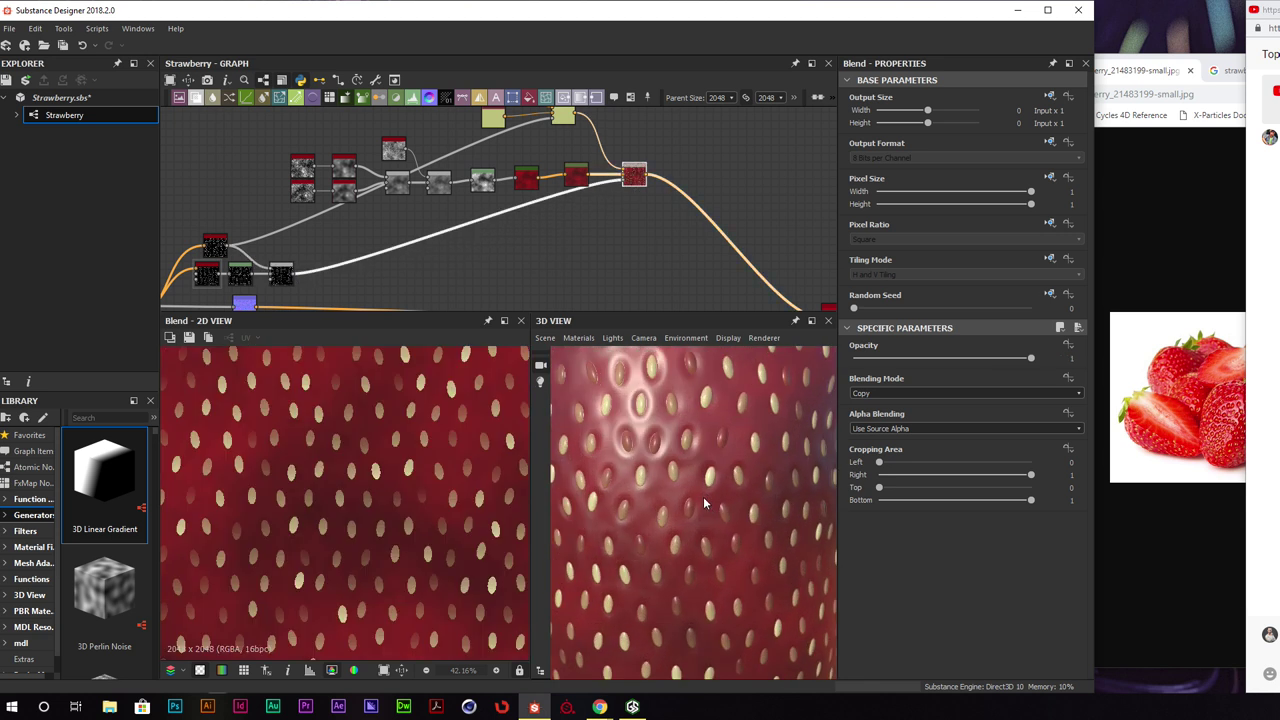
{"action": "left_click_drag", "start_coordinate": [660, 492], "coordinate": [716, 302]}
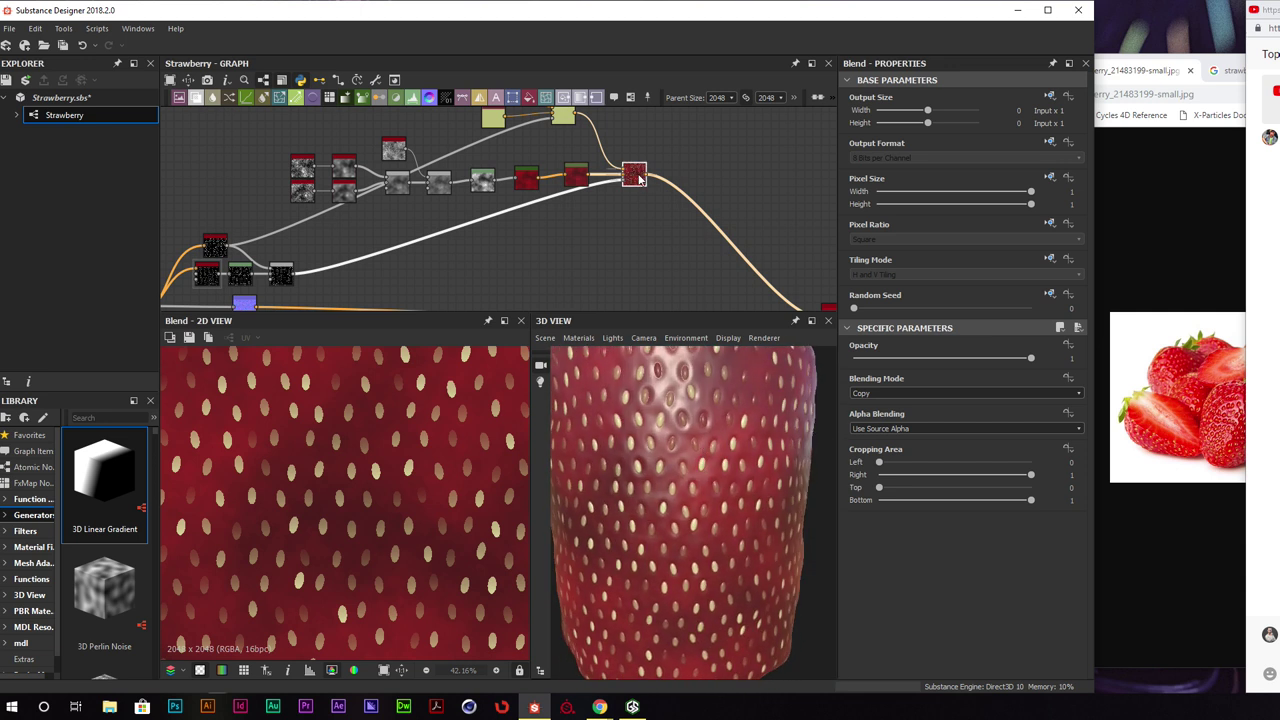
{"action": "left_click_drag", "start_coordinate": [1031, 358], "coordinate": [1014, 358]}
Move the seed mask Blend node farther from its inputs and preview the Flood Fill to Random Grayscale node
{"action": "middle_click_drag", "start_coordinate": [298, 283], "coordinate": [384, 269]}
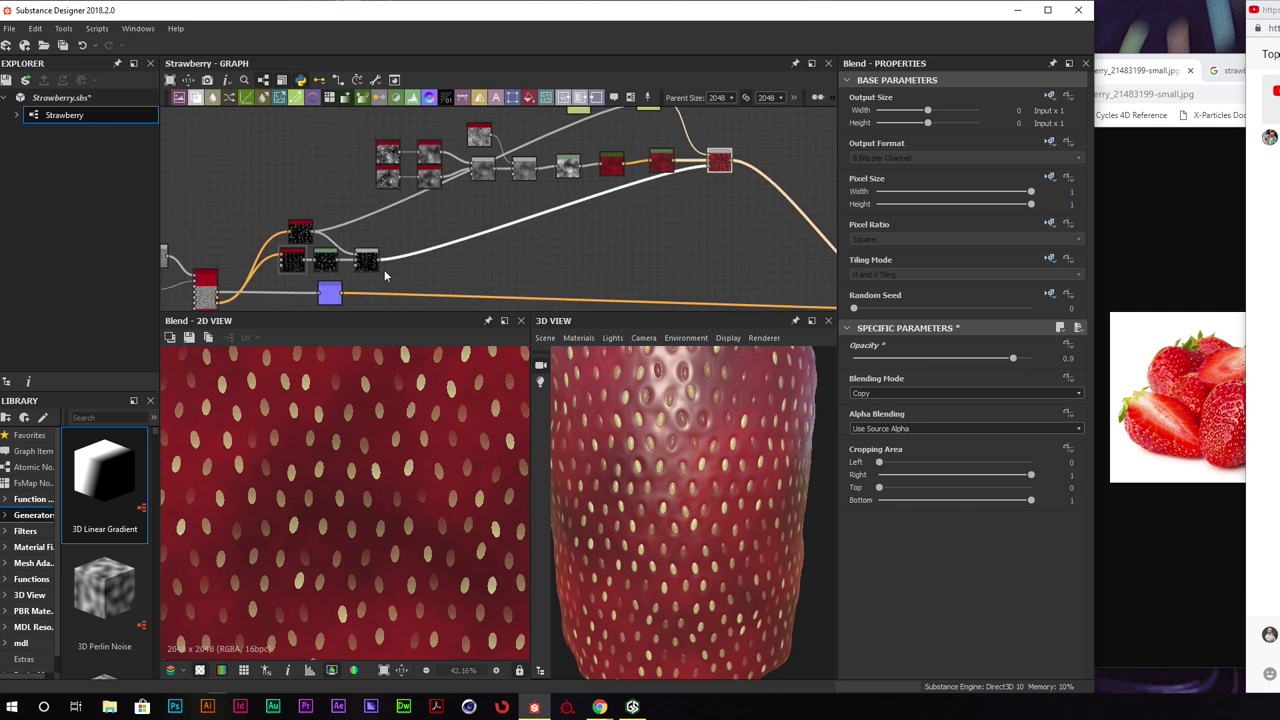
{"action": "left_click_drag", "start_coordinate": [376, 263], "coordinate": [494, 268]}
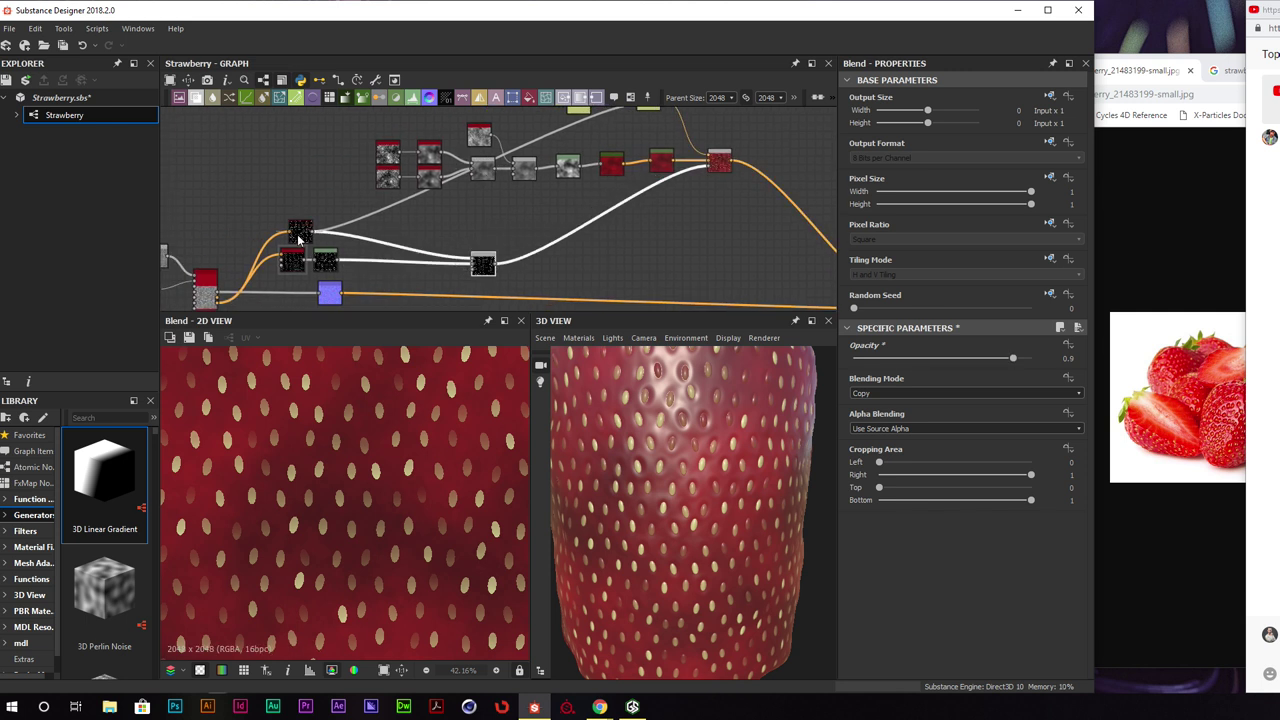
{"action": "left_click", "coordinate": [300, 233]}
{"action": "double_click", "coordinate": [300, 233]}
{"action": "scroll", "coordinate": [408, 493], "scroll_direction": "down", "scroll_amount": 2}
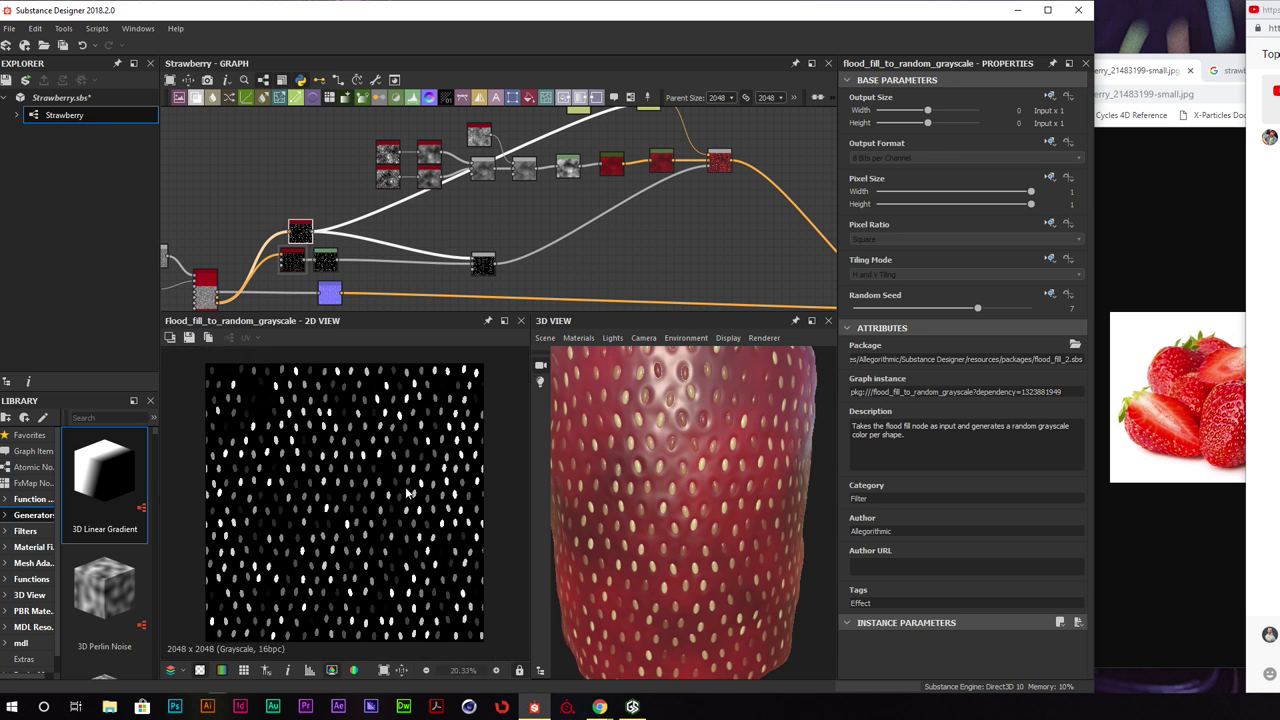
{"action": "scroll", "coordinate": [408, 493], "scroll_direction": "up", "scroll_amount": 2}
{"action": "scroll", "coordinate": [405, 497], "scroll_direction": "up", "scroll_amount": 1}
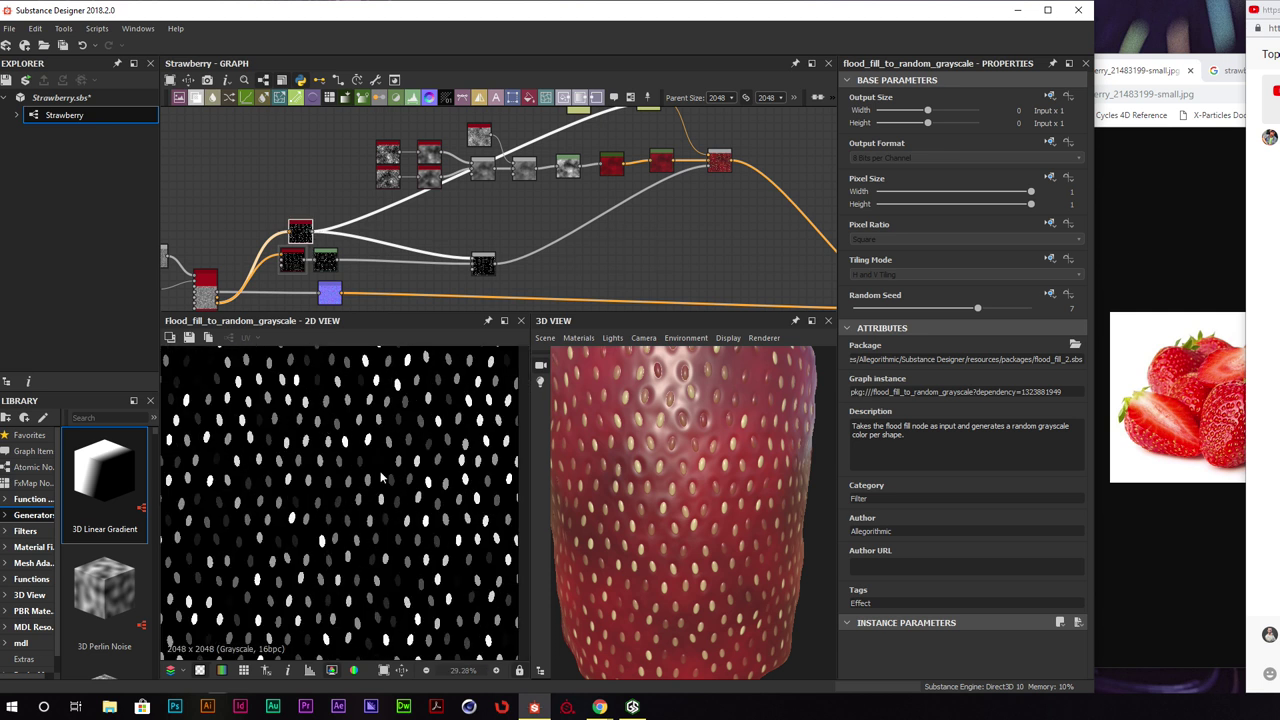
Insert a Levels node between the random grayscale node and the seed mask Blend, brighten its midtones, and check the seeds
{"action": "left_click", "coordinate": [400, 251]}
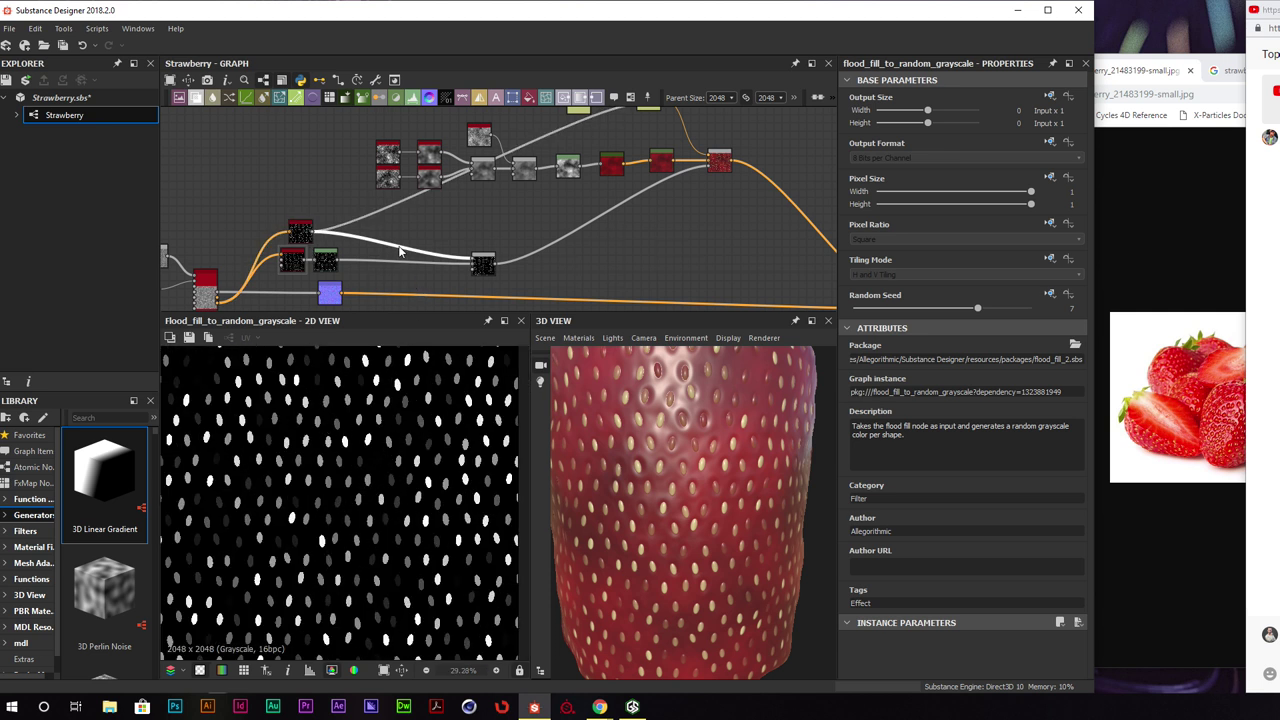
{"action": "right_click", "coordinate": [400, 251]}
{"action": "left_click", "coordinate": [432, 263]}
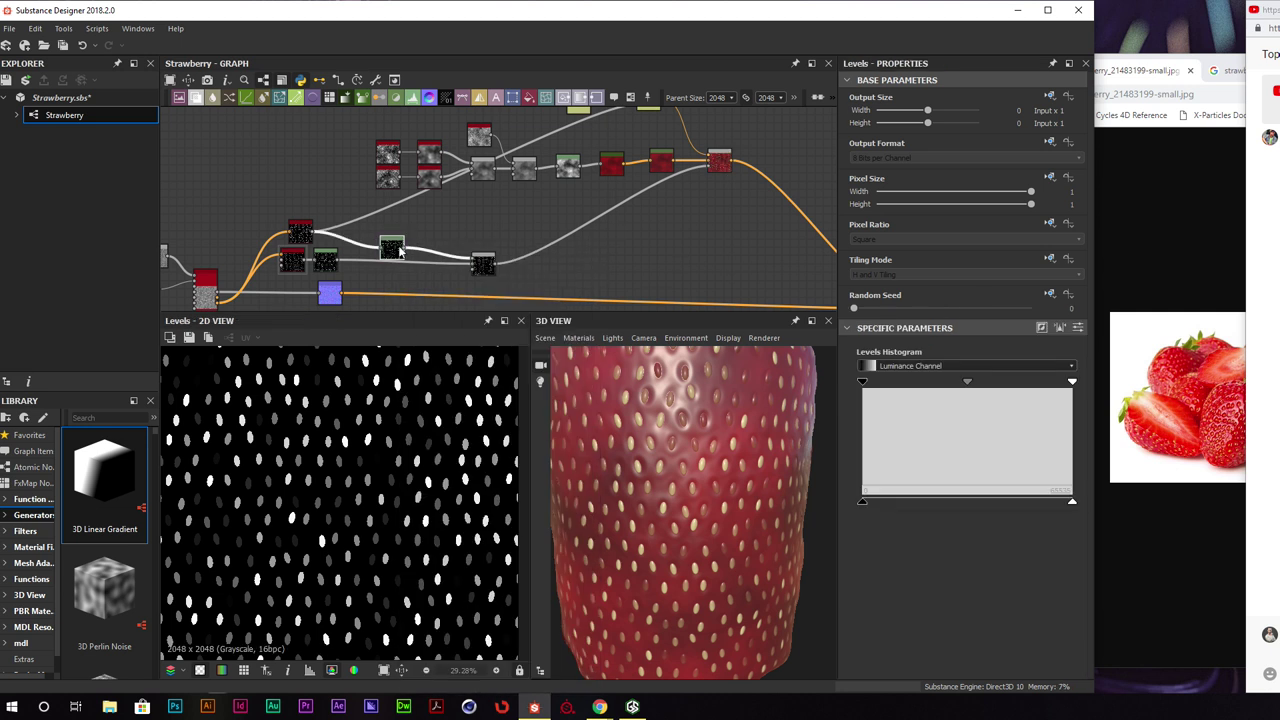
{"action": "left_click_drag", "start_coordinate": [403, 237], "coordinate": [408, 229]}
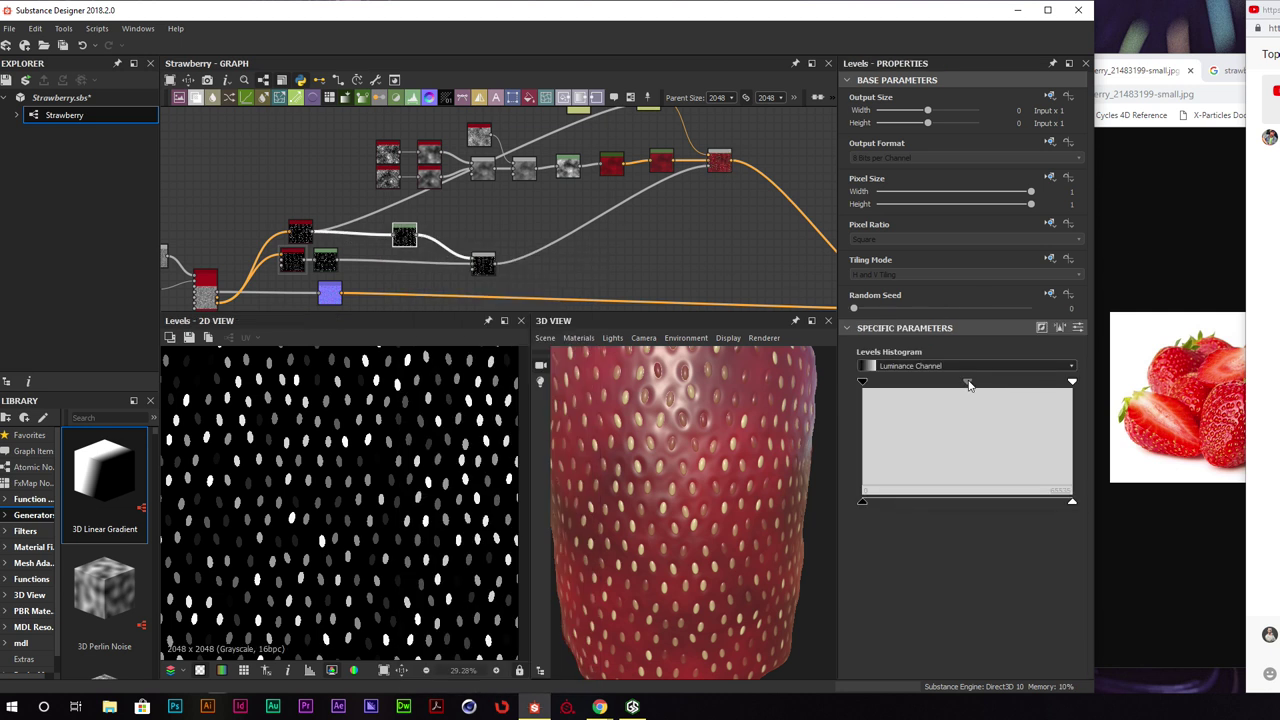
{"action": "left_click_drag", "start_coordinate": [968, 385], "coordinate": [955, 385]}
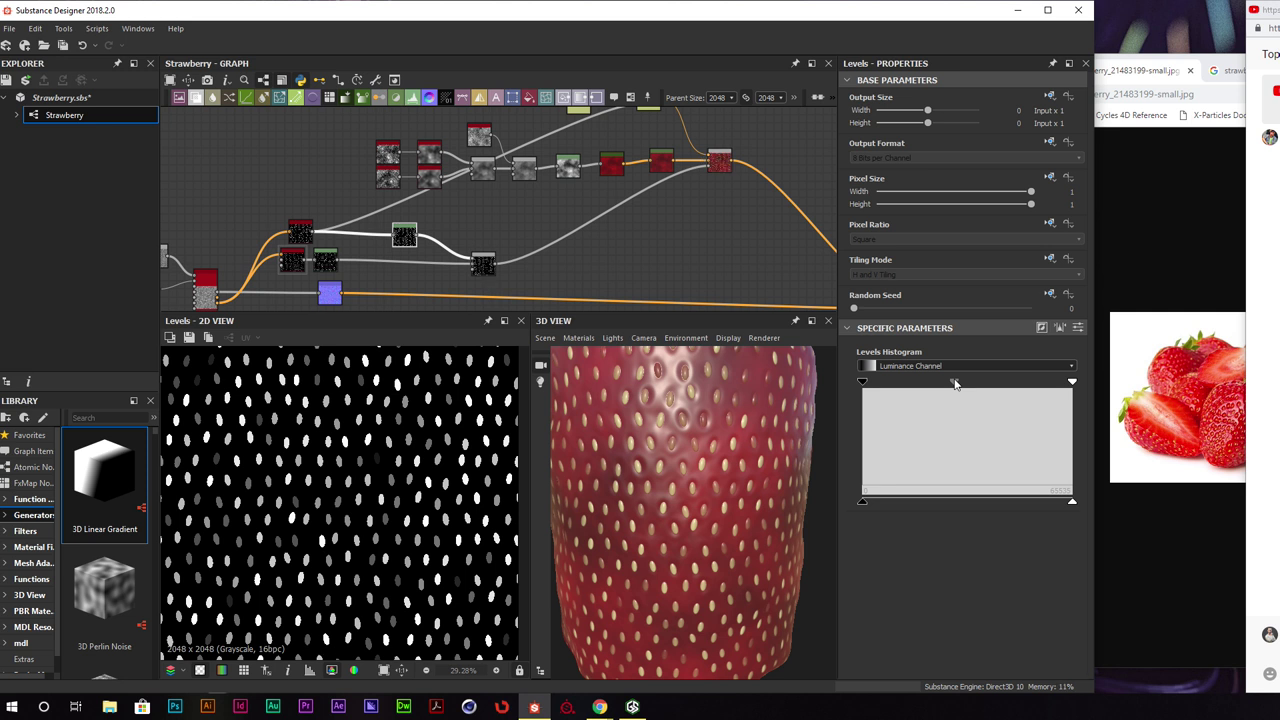
{"action": "left_click", "coordinate": [482, 263]}
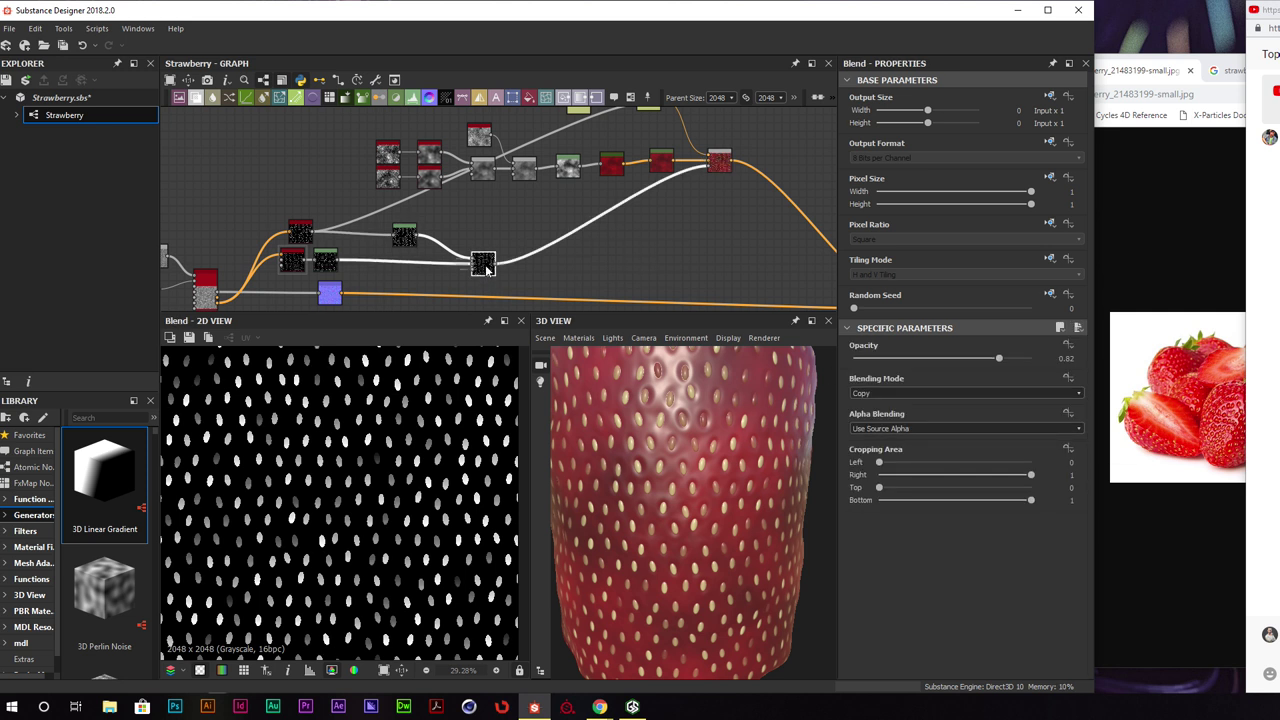
{"action": "scroll", "coordinate": [661, 512], "scroll_direction": "up", "scroll_amount": 2}
{"action": "scroll", "coordinate": [661, 512], "scroll_direction": "up", "scroll_amount": 3}
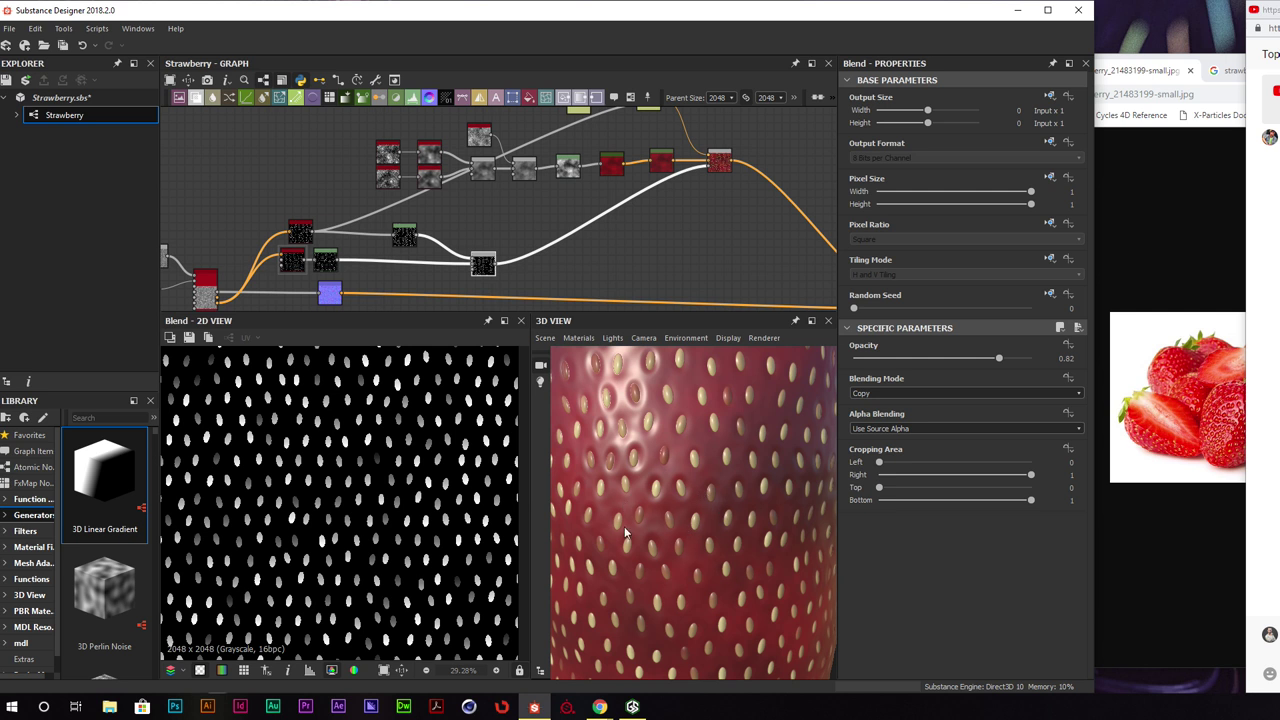
{"action": "mouse_move", "coordinate": [750, 555]}
{"action": "left_mouse_down"}
{"action": "mouse_move", "coordinate": [758, 547]}
{"action": "mouse_move", "coordinate": [680, 522]}
{"action": "mouse_move", "coordinate": [740, 508]}
{"action": "mouse_move", "coordinate": [697, 511]}
{"action": "left_mouse_up"}
{"action": "scroll", "coordinate": [697, 511], "scroll_direction": "down", "scroll_amount": 5}
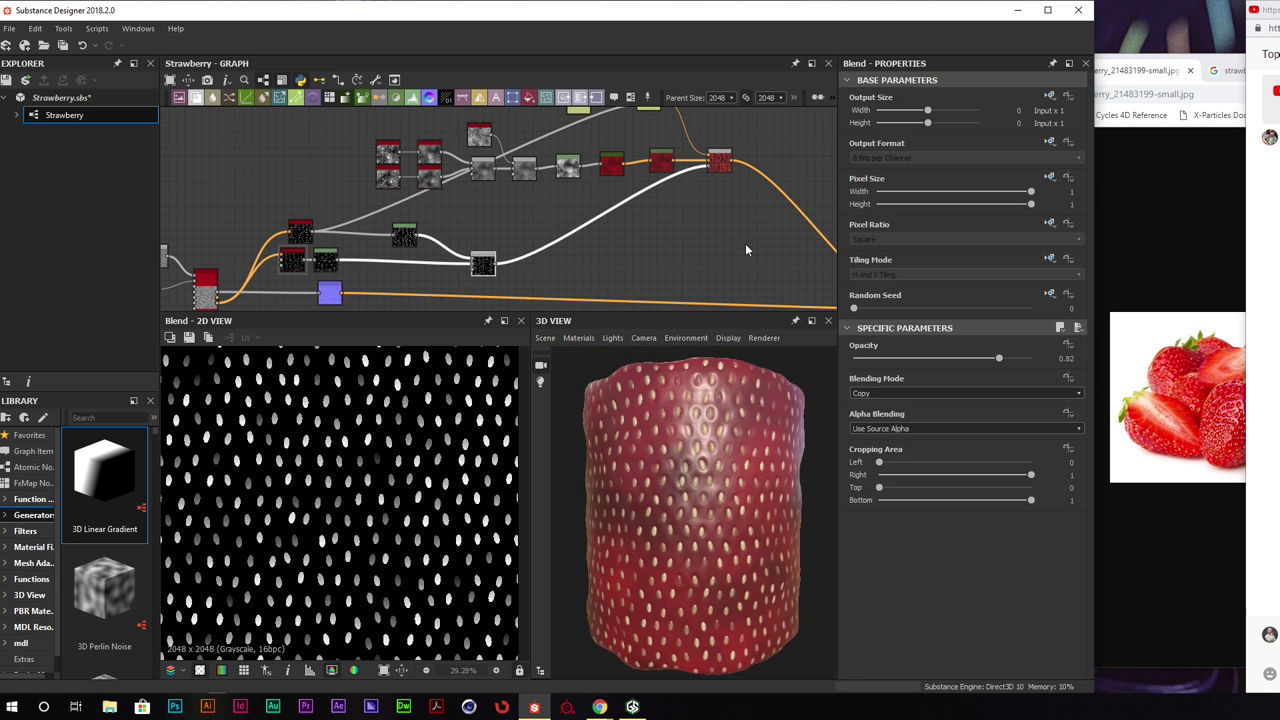
Set the opacity of the color Blend that overlays the seed color to 0.66 and check the seeds up close
{"action": "left_click_drag", "start_coordinate": [998, 358], "coordinate": [972, 362]}
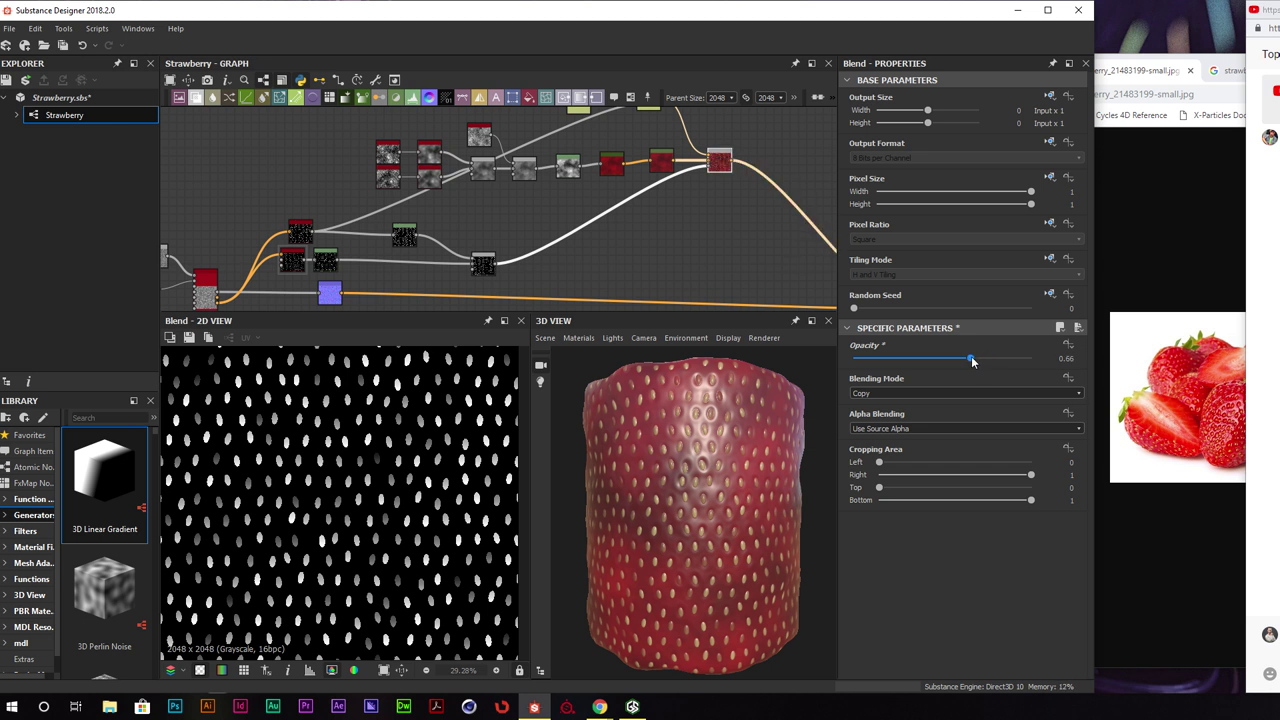
{"action": "scroll", "coordinate": [668, 539], "scroll_direction": "up", "scroll_amount": 6}
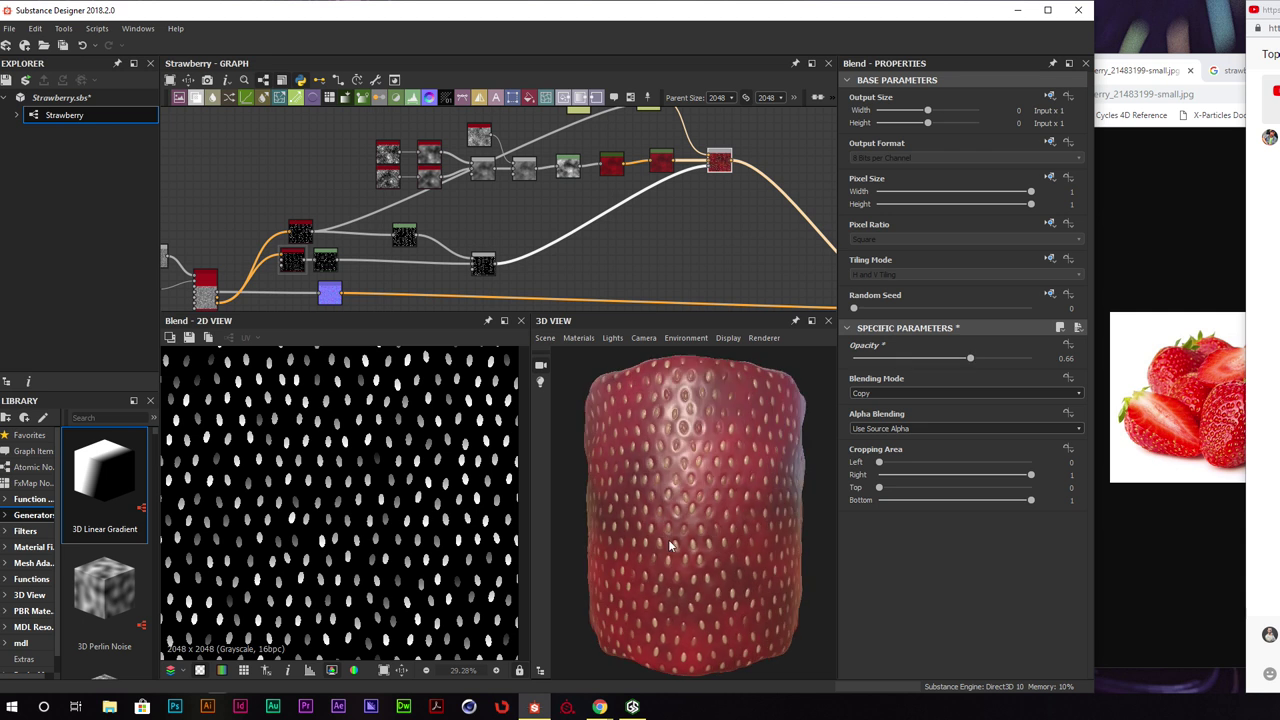
{"action": "scroll", "coordinate": [734, 537], "scroll_direction": "down", "scroll_amount": 2}
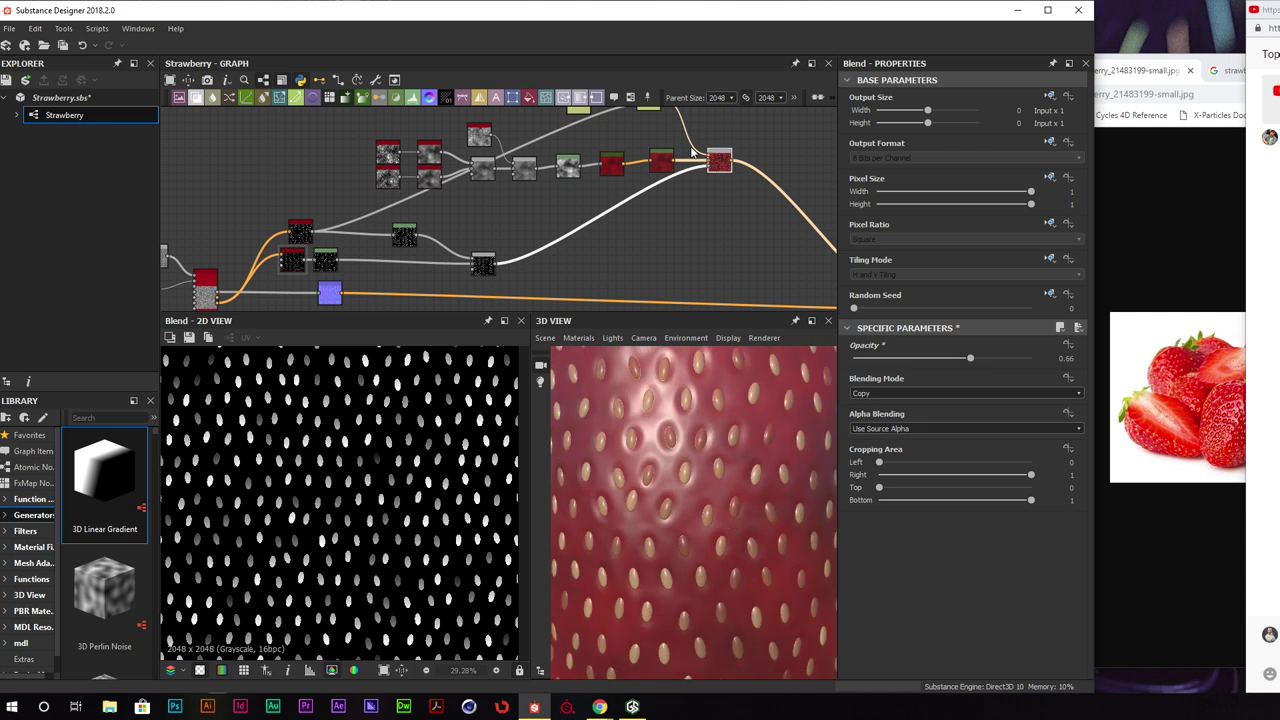
Change the bright end key of the red Gradient Map to RGB 166, 41, 41
{"action": "middle_click_drag", "start_coordinate": [692, 151], "coordinate": [680, 201]}
{"action": "scroll", "coordinate": [662, 244], "scroll_direction": "up", "scroll_amount": 3}
{"action": "left_click", "coordinate": [550, 205]}
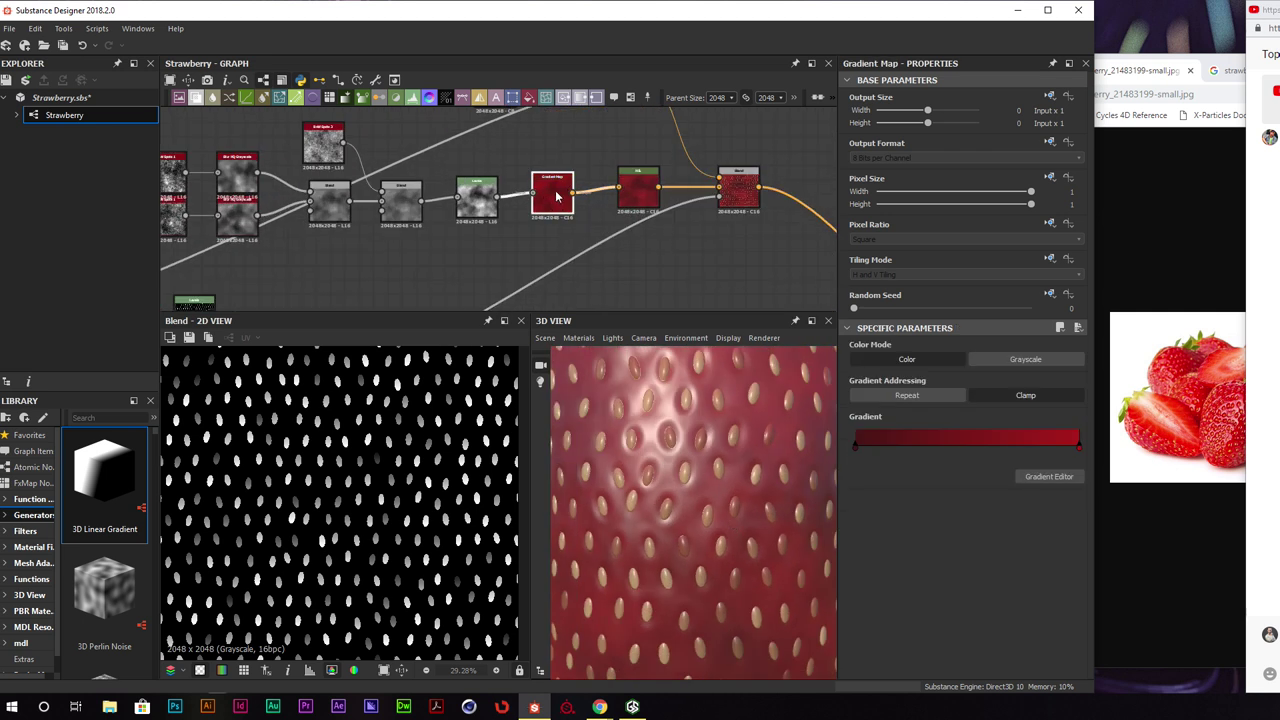
{"action": "left_click", "coordinate": [1080, 451]}
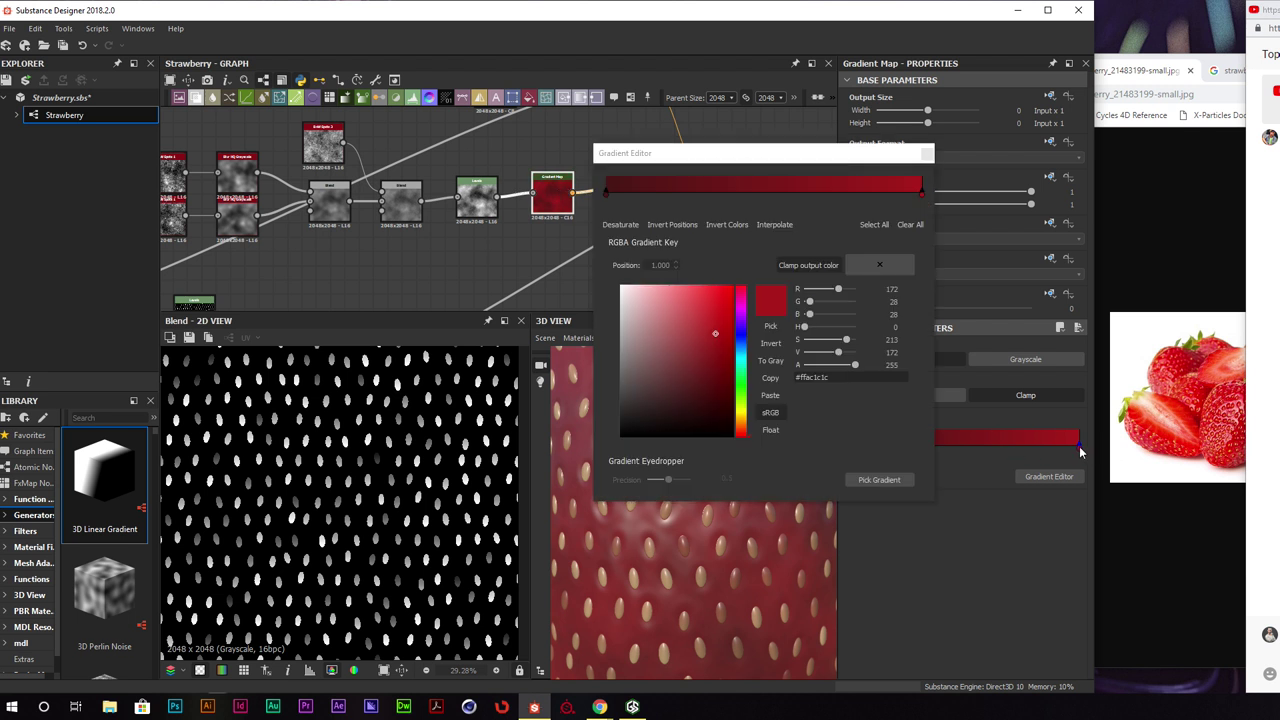
{"action": "left_click", "coordinate": [922, 200]}
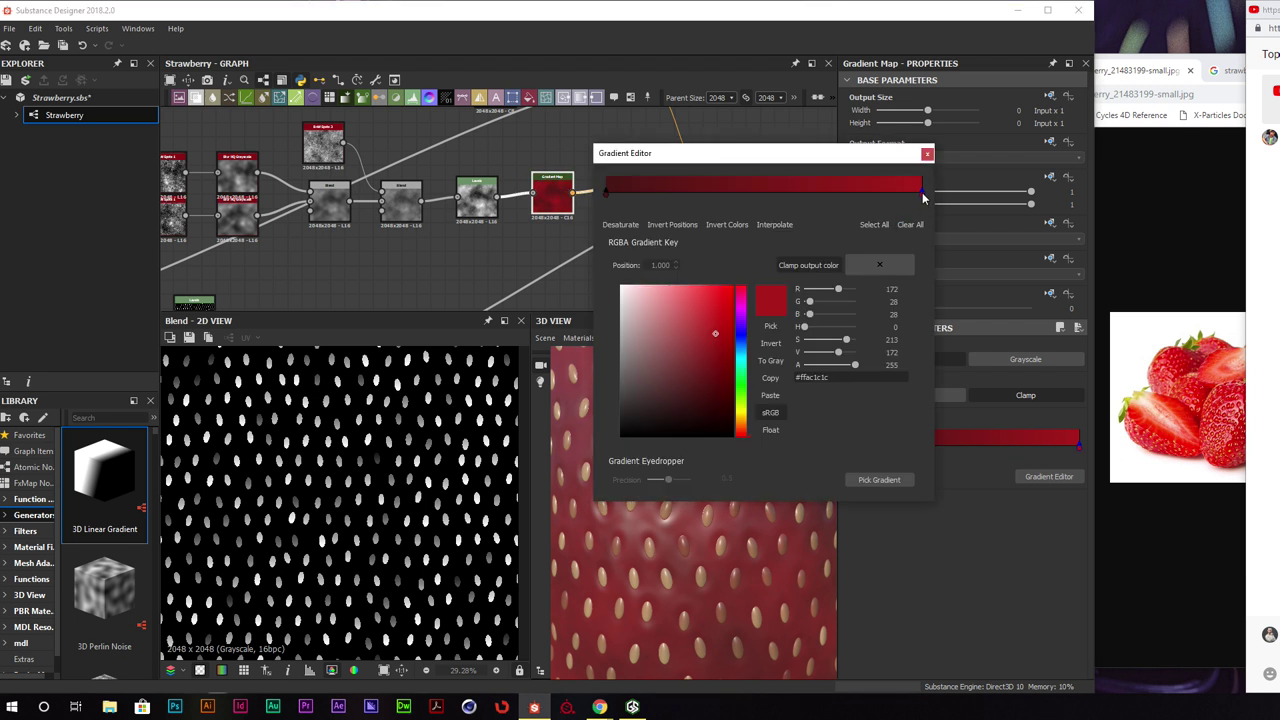
{"action": "left_click_drag", "start_coordinate": [713, 334], "coordinate": [706, 337]}
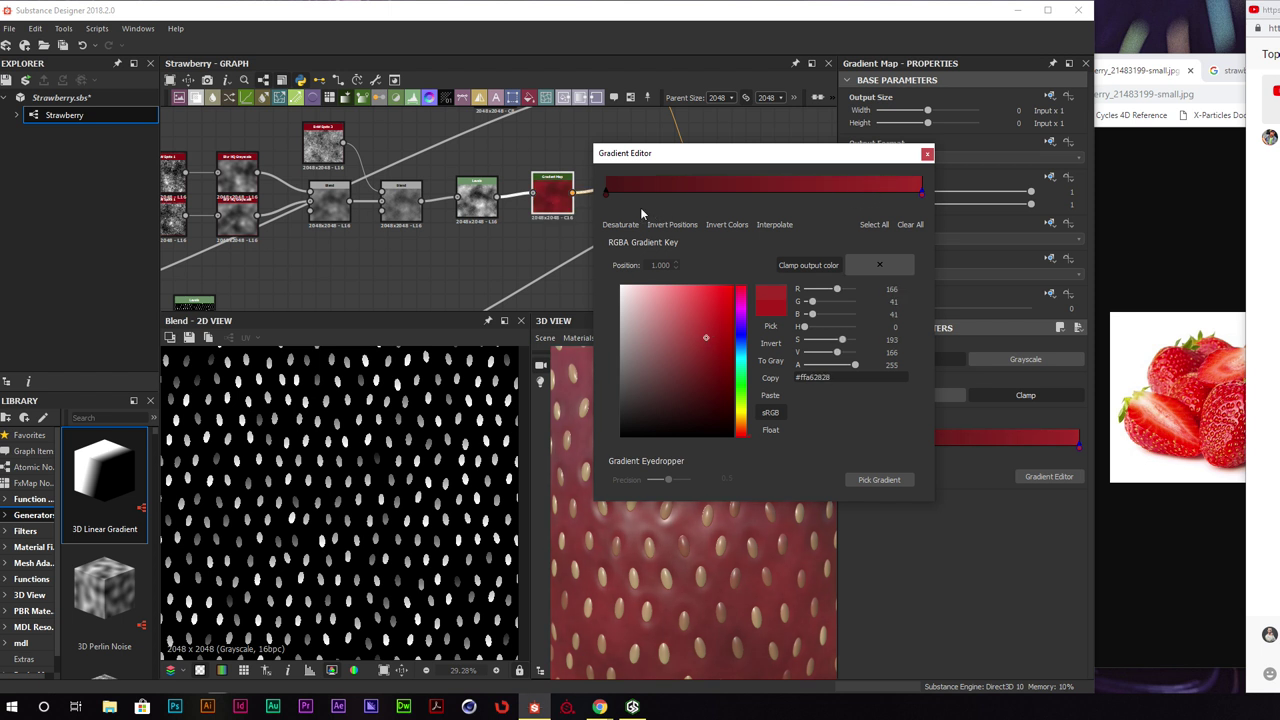
Change the dark start key of the red Gradient Map to RGB 57, 20, 21 and close the gradient editor
{"action": "left_click", "coordinate": [606, 190]}
{"action": "left_click_drag", "start_coordinate": [690, 394], "coordinate": [692, 403]}
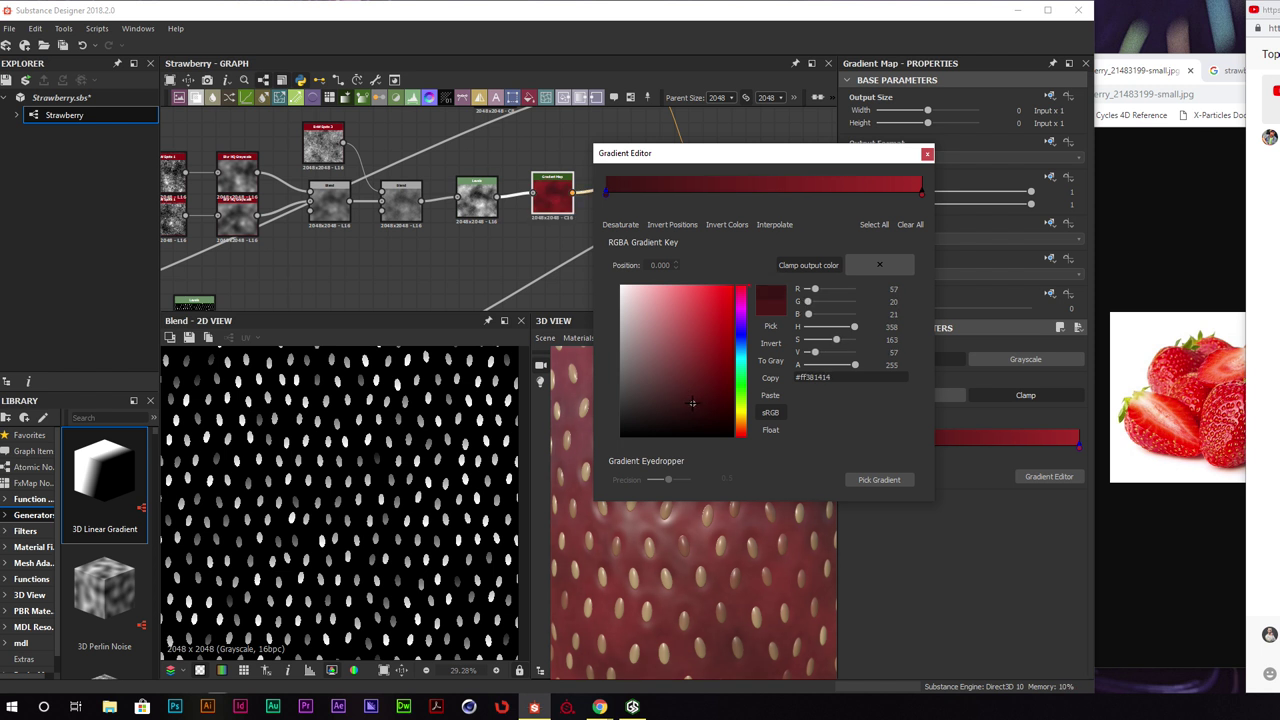
{"action": "left_click", "coordinate": [927, 153]}
{"action": "scroll", "coordinate": [668, 532], "scroll_direction": "down", "scroll_amount": 5}
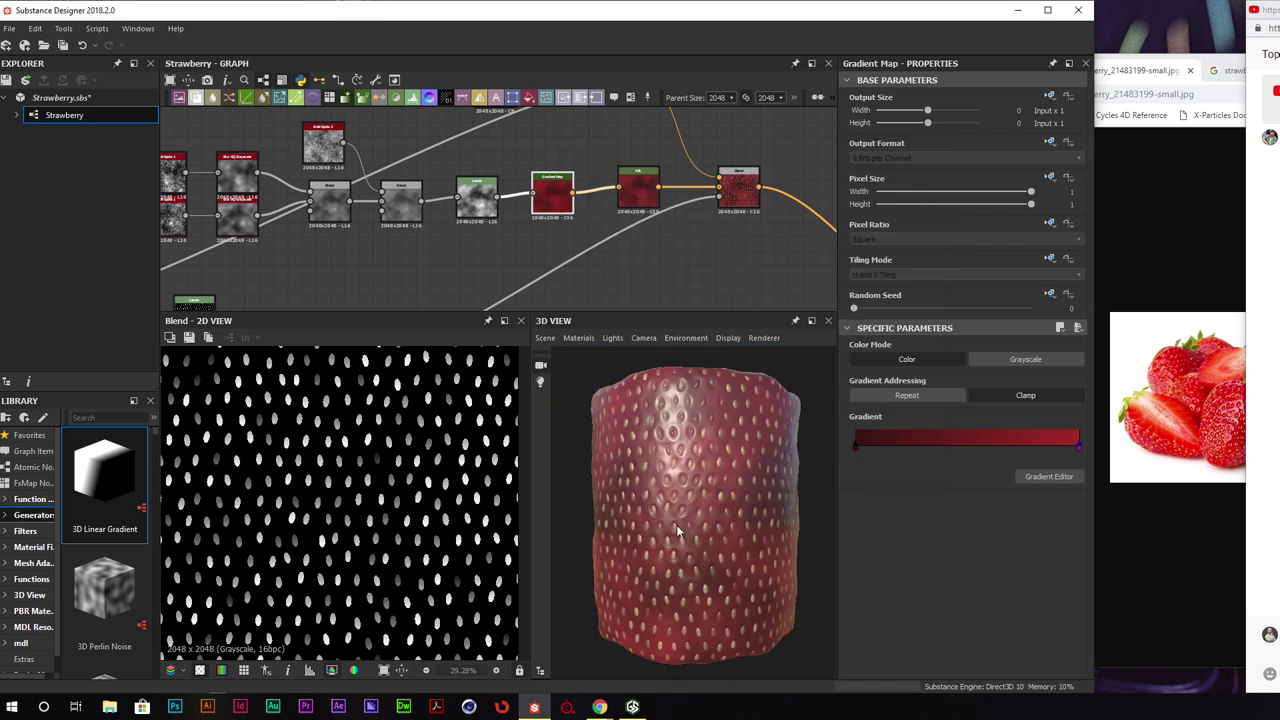
Inspect the 3D model's skin up close, and switch to the browser to examine the strawberries.jpg reference photo
{"action": "scroll", "coordinate": [630, 545], "scroll_direction": "up", "scroll_amount": 2}
{"action": "left_click_drag", "start_coordinate": [630, 545], "coordinate": [643, 473]}
{"action": "scroll", "coordinate": [726, 490], "scroll_direction": "up", "scroll_amount": 4}
{"action": "scroll", "coordinate": [628, 497], "scroll_direction": "down", "scroll_amount": 3}
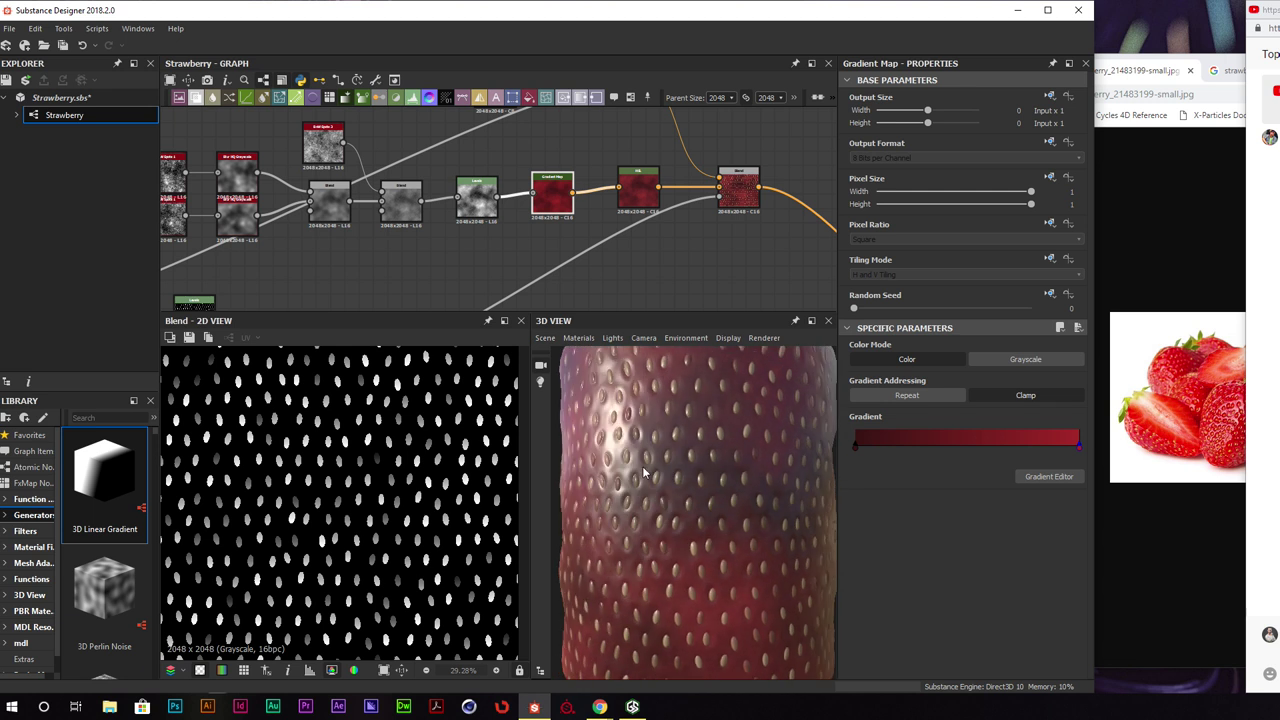
{"action": "left_click", "coordinate": [1203, 63]}
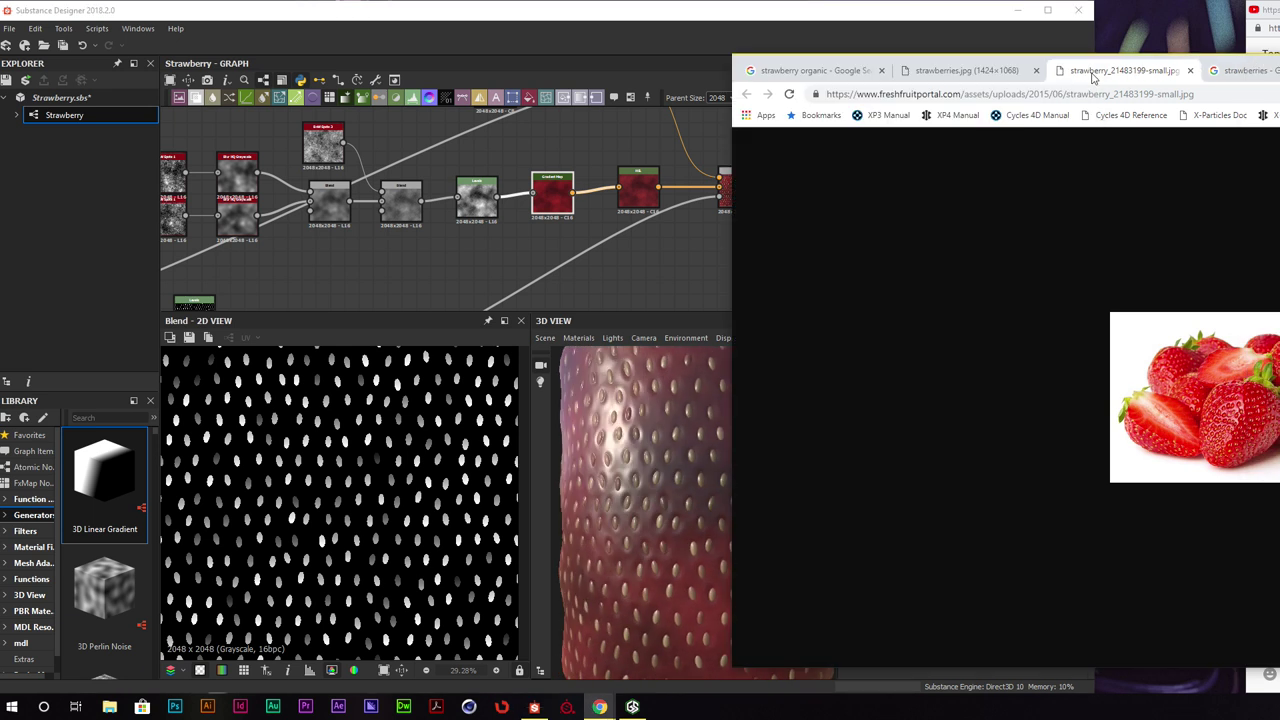
{"action": "left_click", "coordinate": [978, 75]}
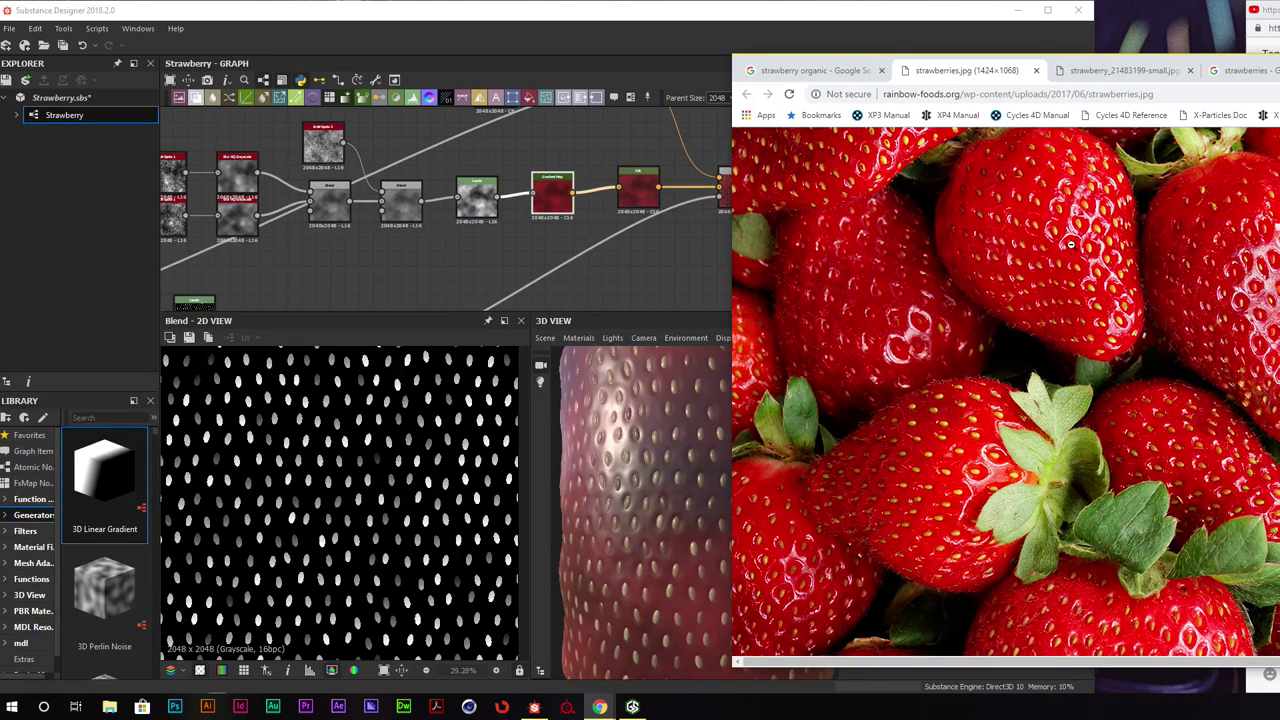
Return to Substance Designer and enable the user-defined Roughness map on the pbr_base_material node
{"action": "left_click", "coordinate": [735, 32]}
{"action": "scroll", "coordinate": [606, 258], "scroll_direction": "down", "scroll_amount": 3}
{"action": "middle_click_drag", "start_coordinate": [664, 296], "coordinate": [658, 201]}
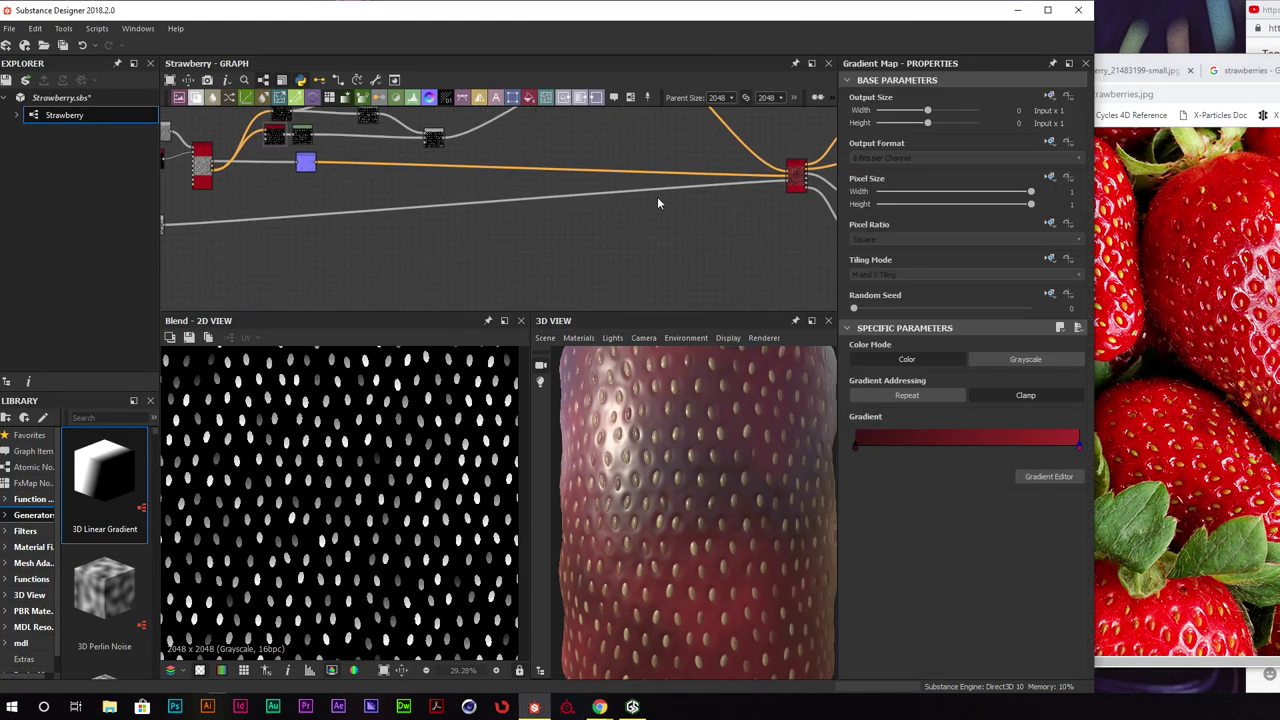
{"action": "left_click", "coordinate": [793, 180]}
{"action": "scroll", "coordinate": [950, 436], "scroll_direction": "down", "scroll_amount": 6}
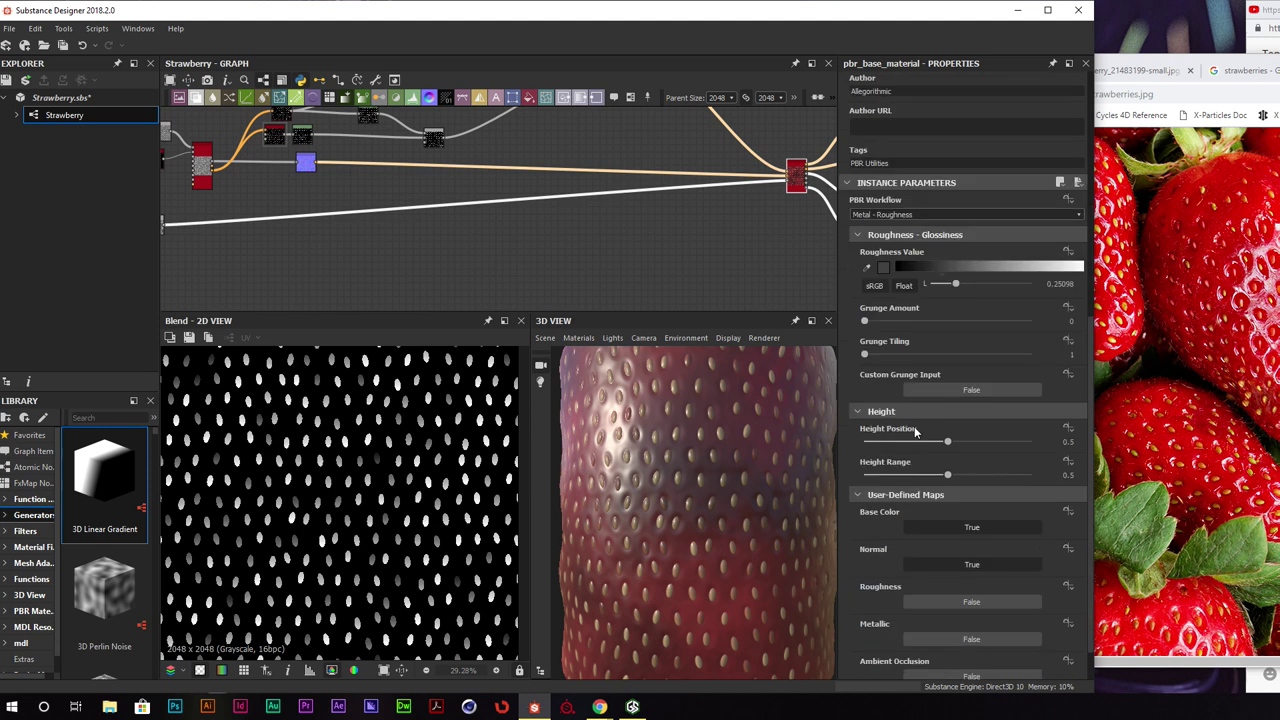
{"action": "scroll", "coordinate": [918, 465], "scroll_direction": "down", "scroll_amount": 1}
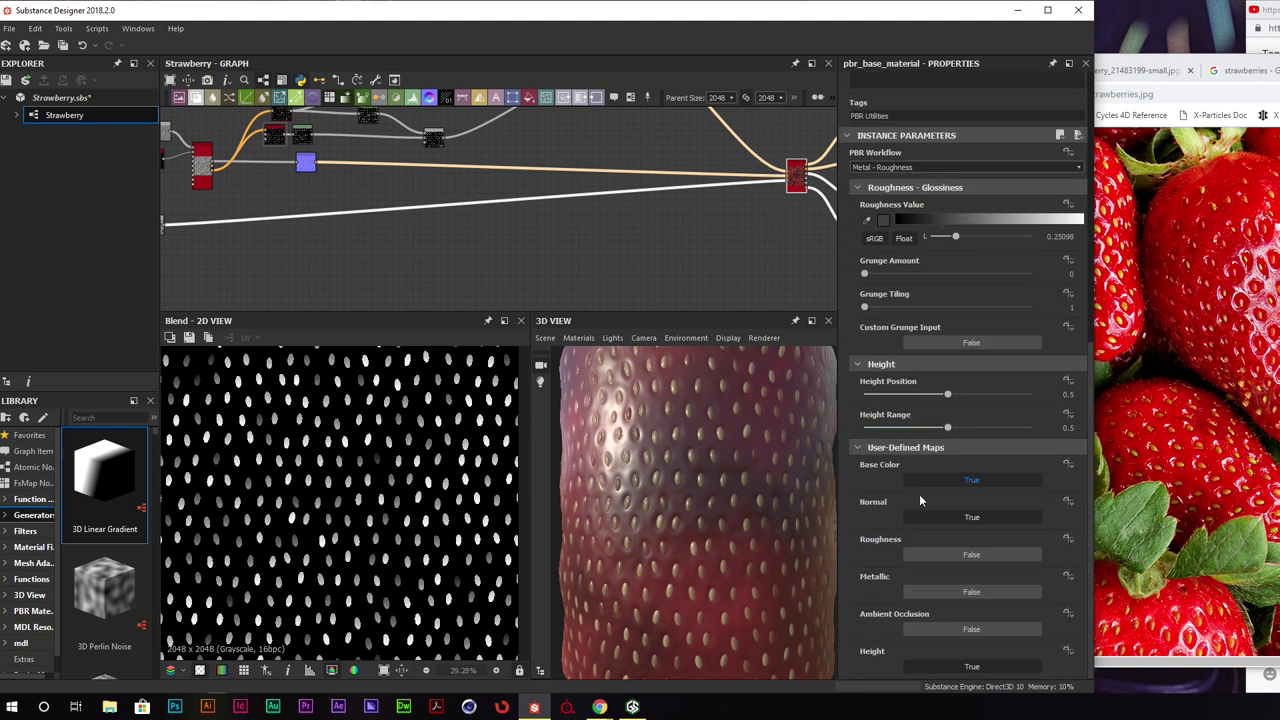
{"action": "left_click", "coordinate": [948, 555]}
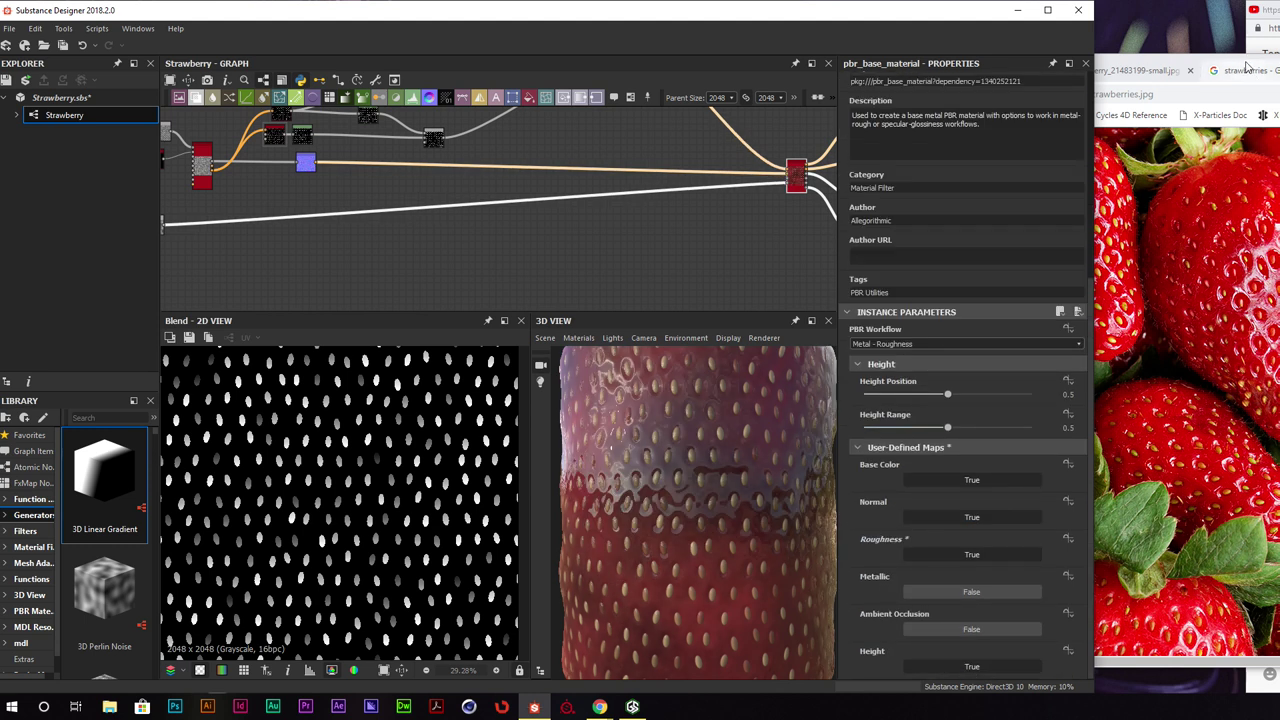
Move the browser window with the strawberry reference photo aside and return to Substance Designer
{"action": "left_click", "coordinate": [1207, 59]}
{"action": "left_click_drag", "start_coordinate": [1206, 58], "coordinate": [1279, 274]}
{"action": "left_click", "coordinate": [849, 15]}
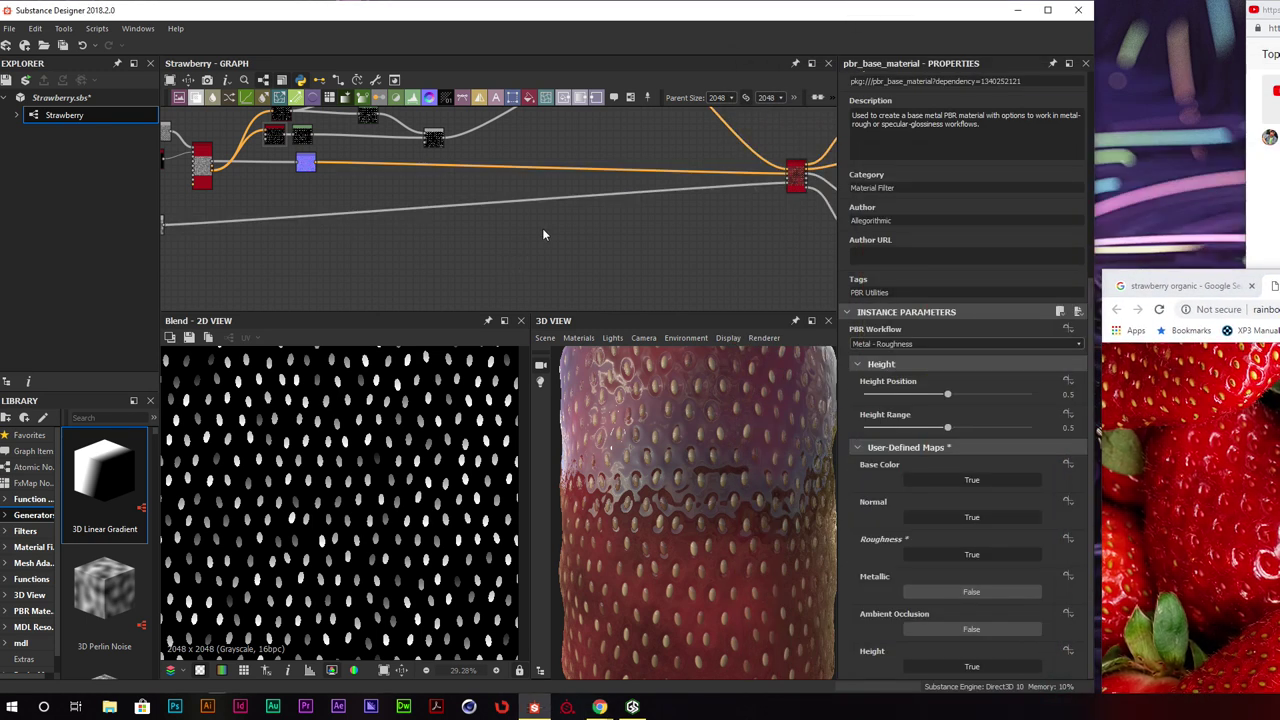
Add a grayscale Uniform Color node with output value 0.089701 in the empty area below the material's input links
{"action": "key", "text": "space"}
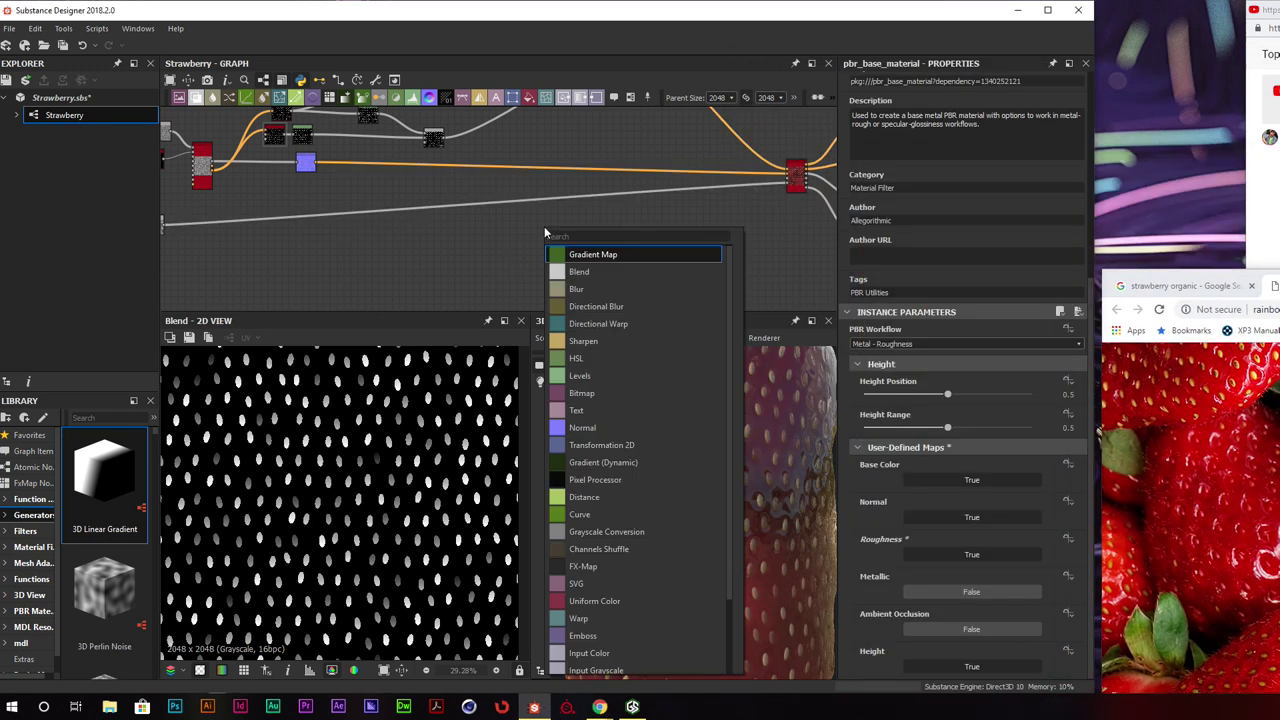
{"action": "type", "text": "uniform"}
{"action": "key", "text": "Return"}
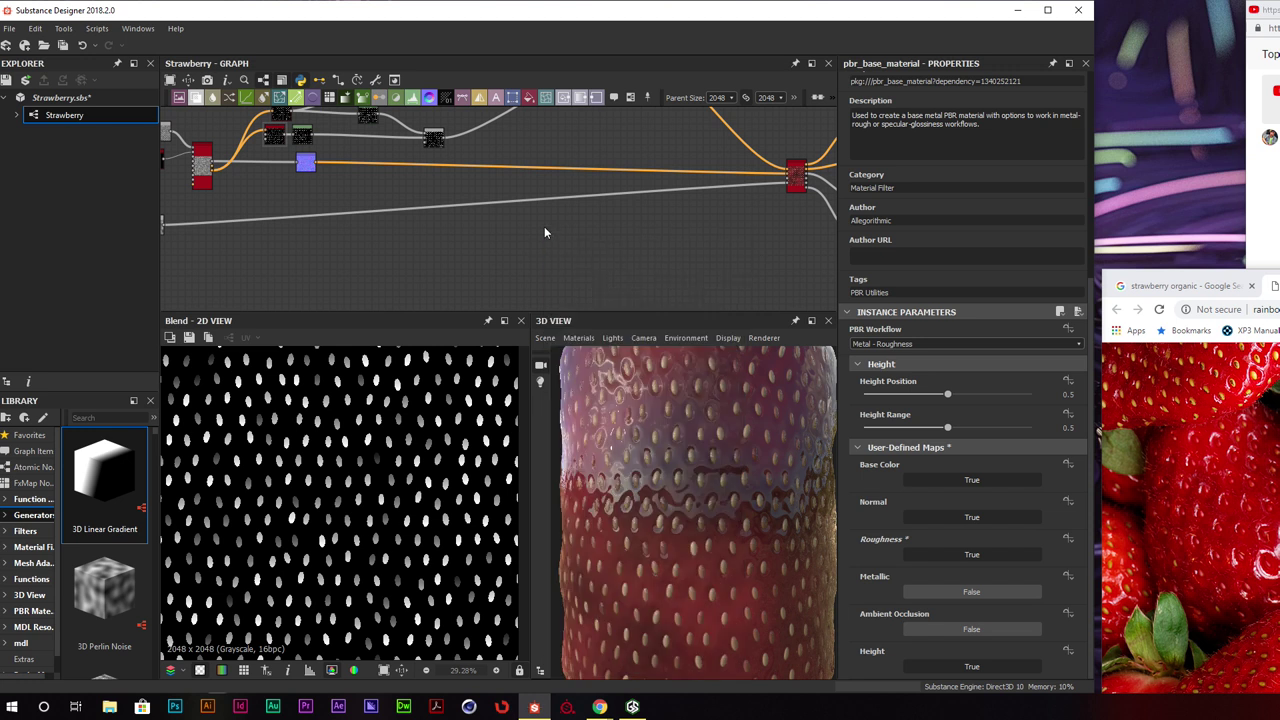
{"action": "left_click", "coordinate": [1012, 360]}
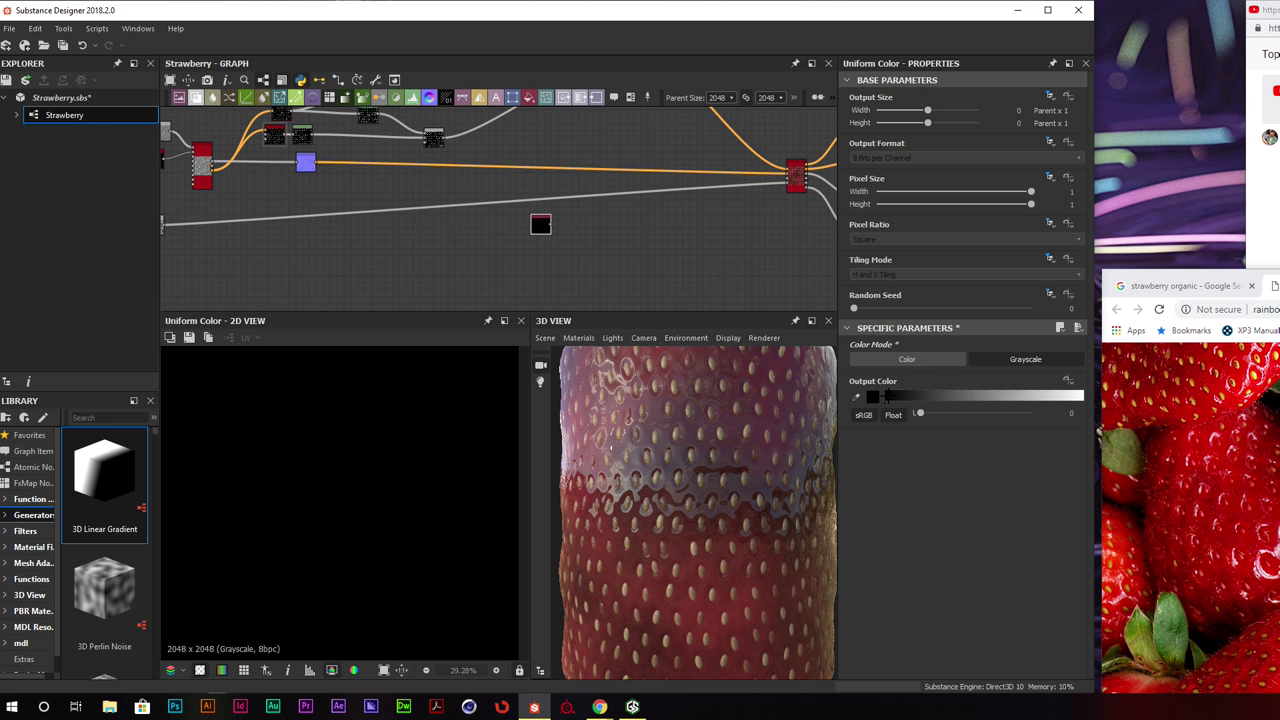
{"action": "left_click_drag", "start_coordinate": [884, 397], "coordinate": [903, 397]}
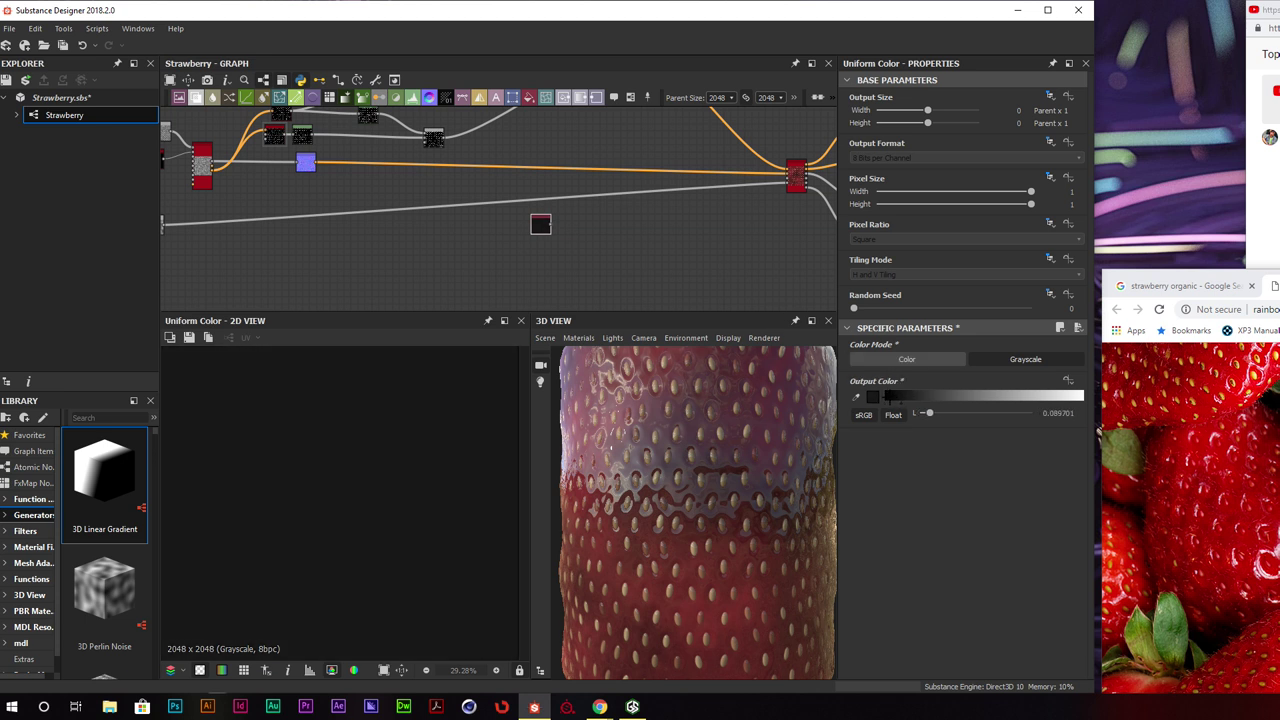
{"action": "left_click_drag", "start_coordinate": [541, 225], "coordinate": [540, 298]}
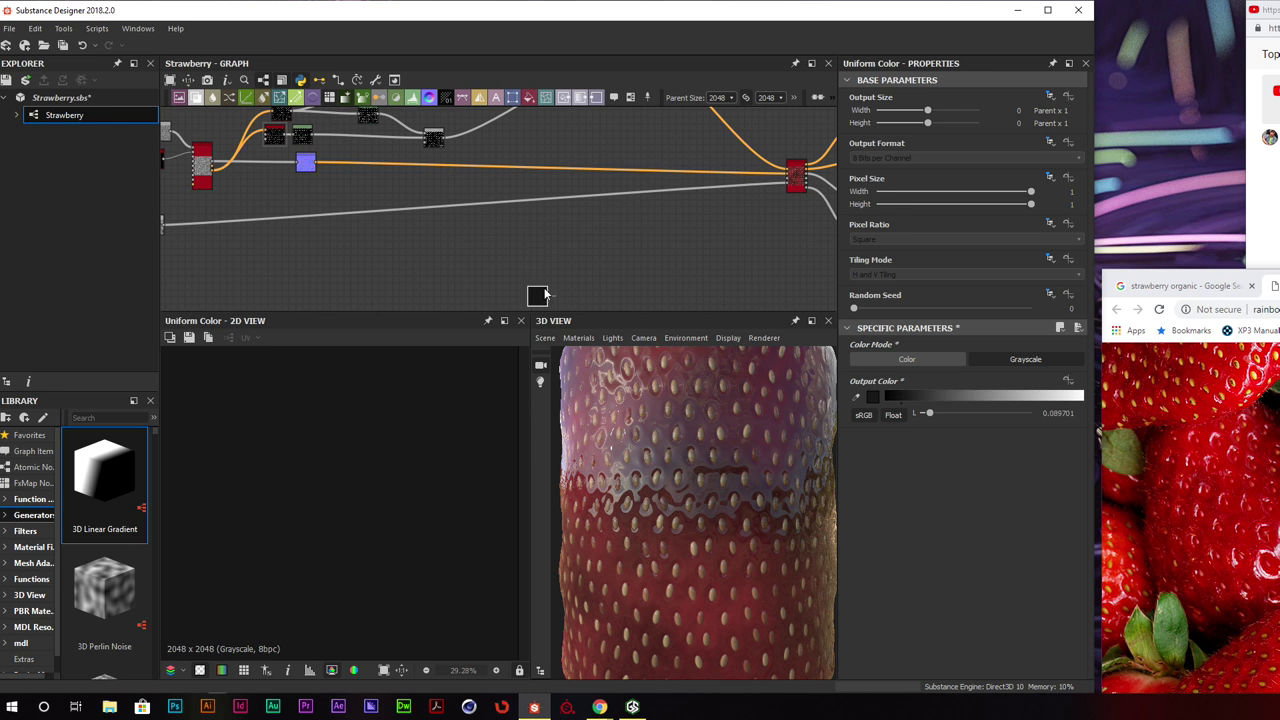
Duplicate the dark Uniform Color node, place the copy above it, and set the copy's output value to about 0.5415
{"action": "key", "text": "ctrl+c"}
{"action": "key", "text": "ctrl+v"}
{"action": "left_click_drag", "start_coordinate": [494, 211], "coordinate": [536, 269]}
{"action": "left_click", "coordinate": [542, 273]}
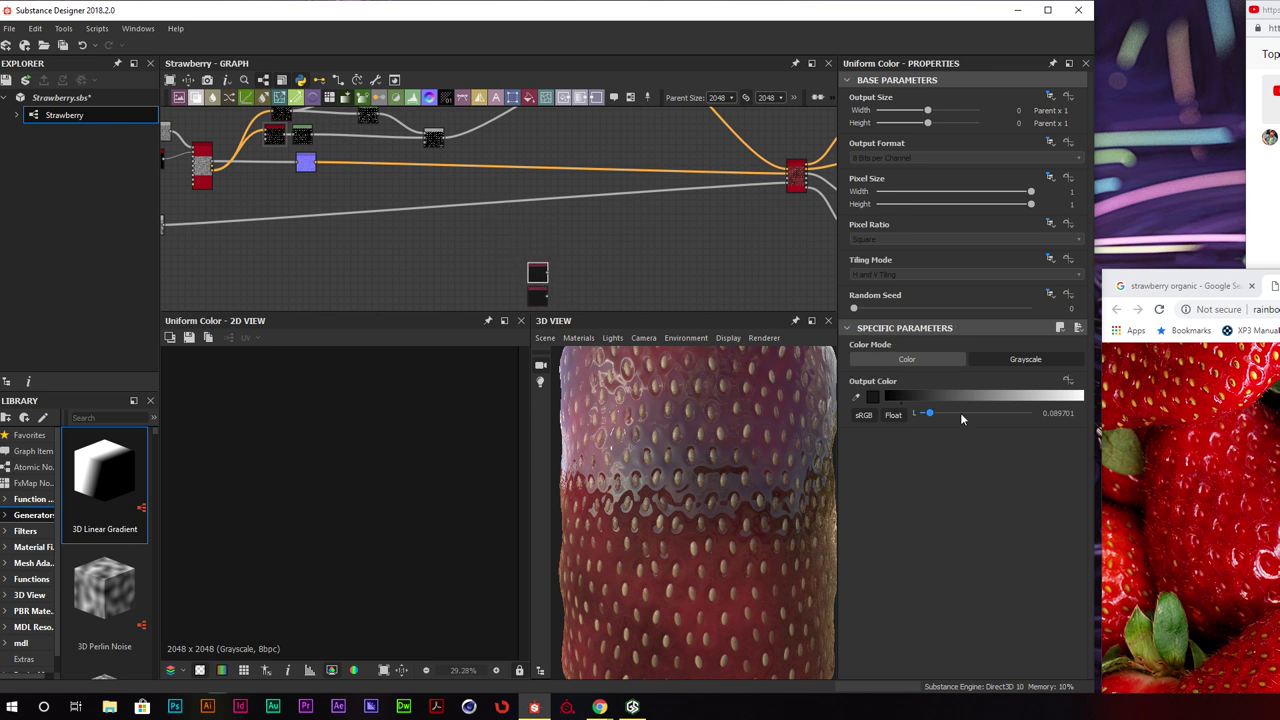
{"action": "left_click_drag", "start_coordinate": [909, 396], "coordinate": [992, 397]}
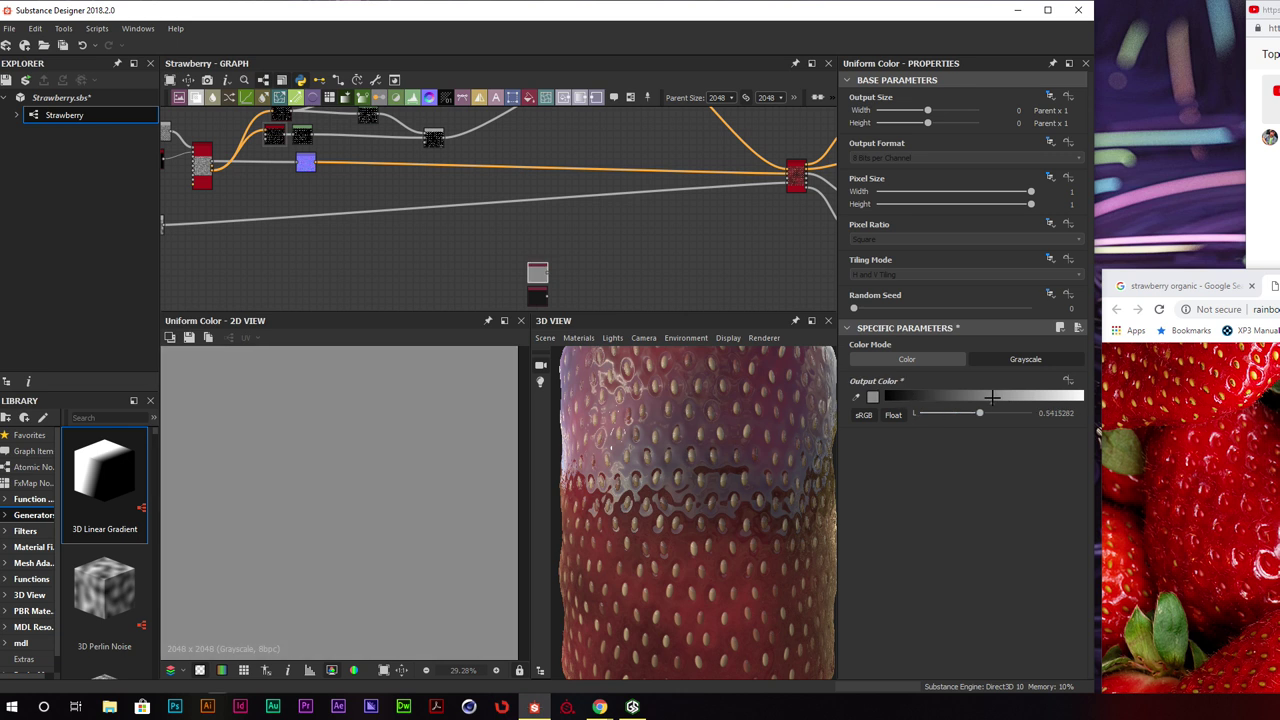
Add a Blend node with the dark Uniform Color as background and the lighter one as foreground
{"action": "left_click", "coordinate": [538, 301]}
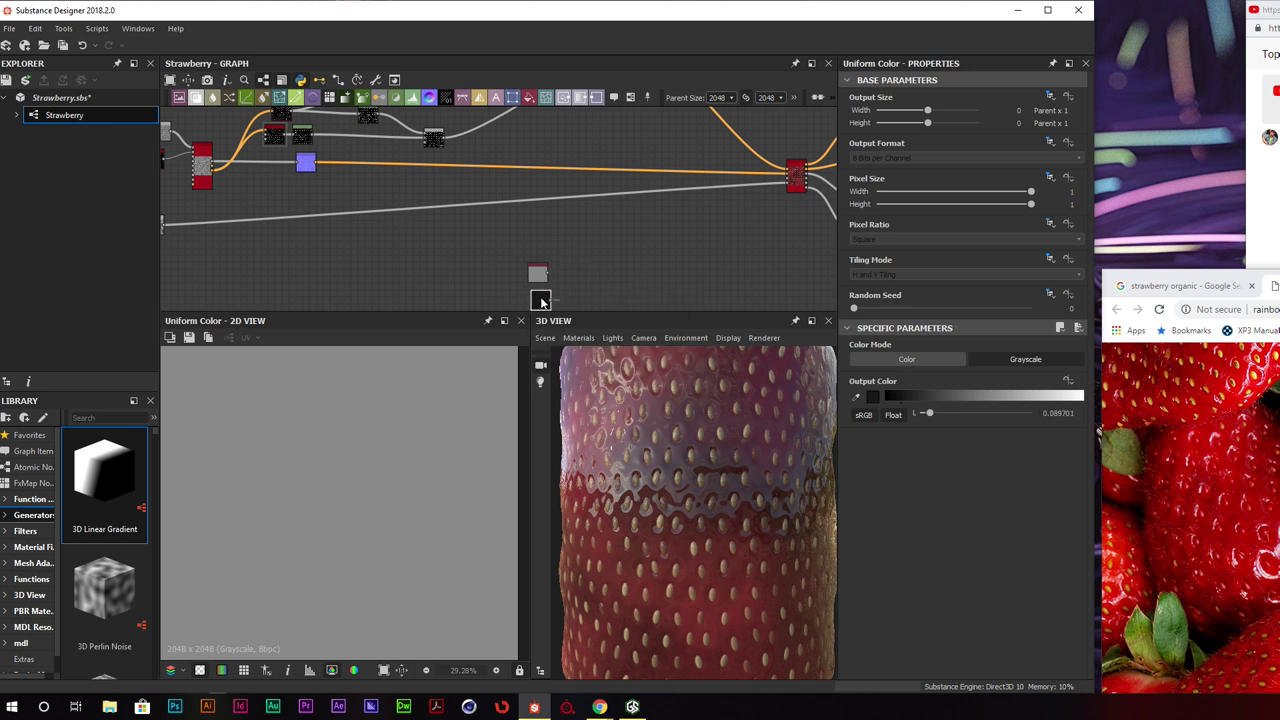
{"action": "key", "text": "space"}
{"action": "type", "text": "bl"}
{"action": "key", "text": "Return"}
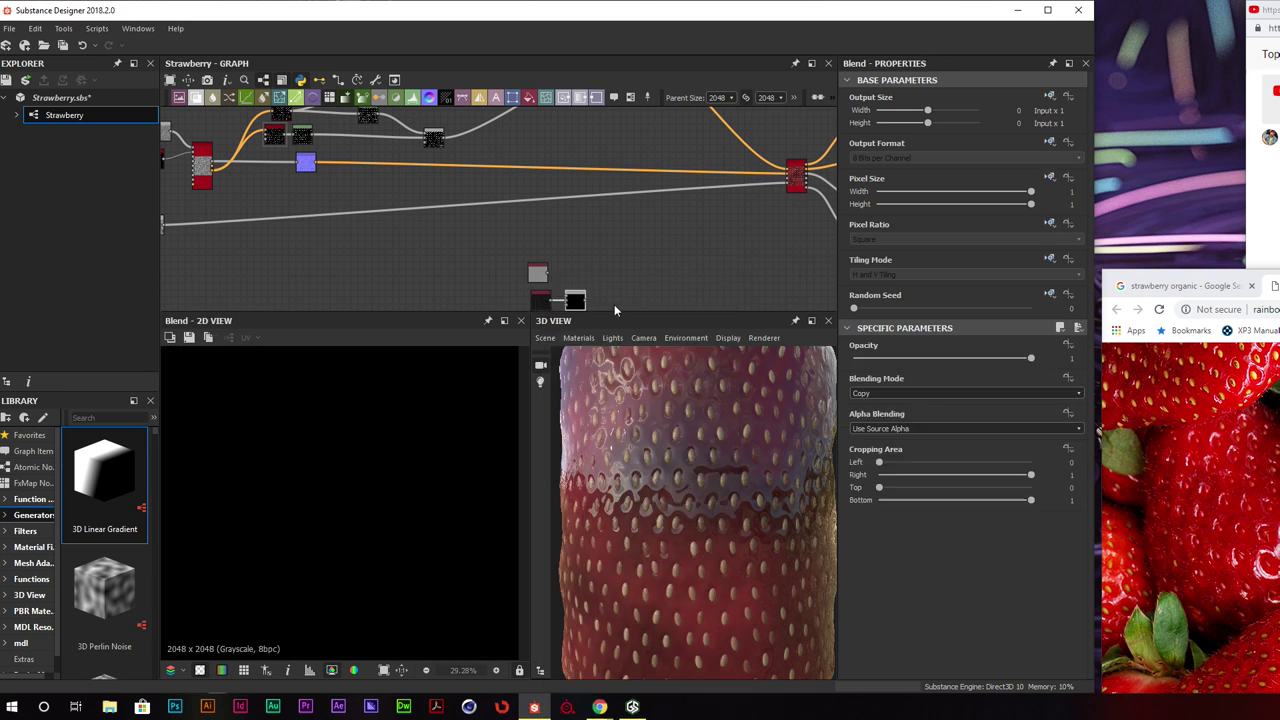
{"action": "left_click_drag", "start_coordinate": [548, 272], "coordinate": [562, 249]}
Connect the seed mask Blend's output to the opacity input of the Blend that mixes the two Uniform Colors
{"action": "middle_click_drag", "start_coordinate": [433, 140], "coordinate": [460, 200]}
{"action": "double_click", "coordinate": [462, 202]}
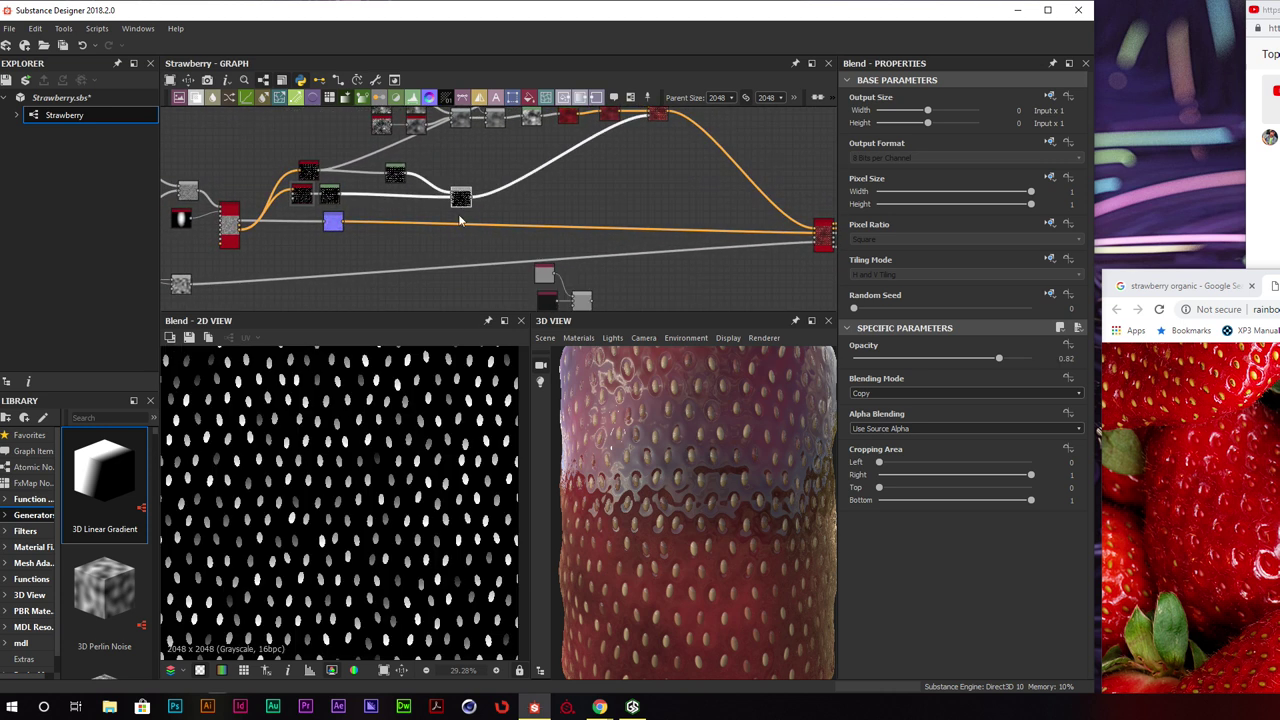
{"action": "middle_click_drag", "start_coordinate": [483, 218], "coordinate": [481, 192]}
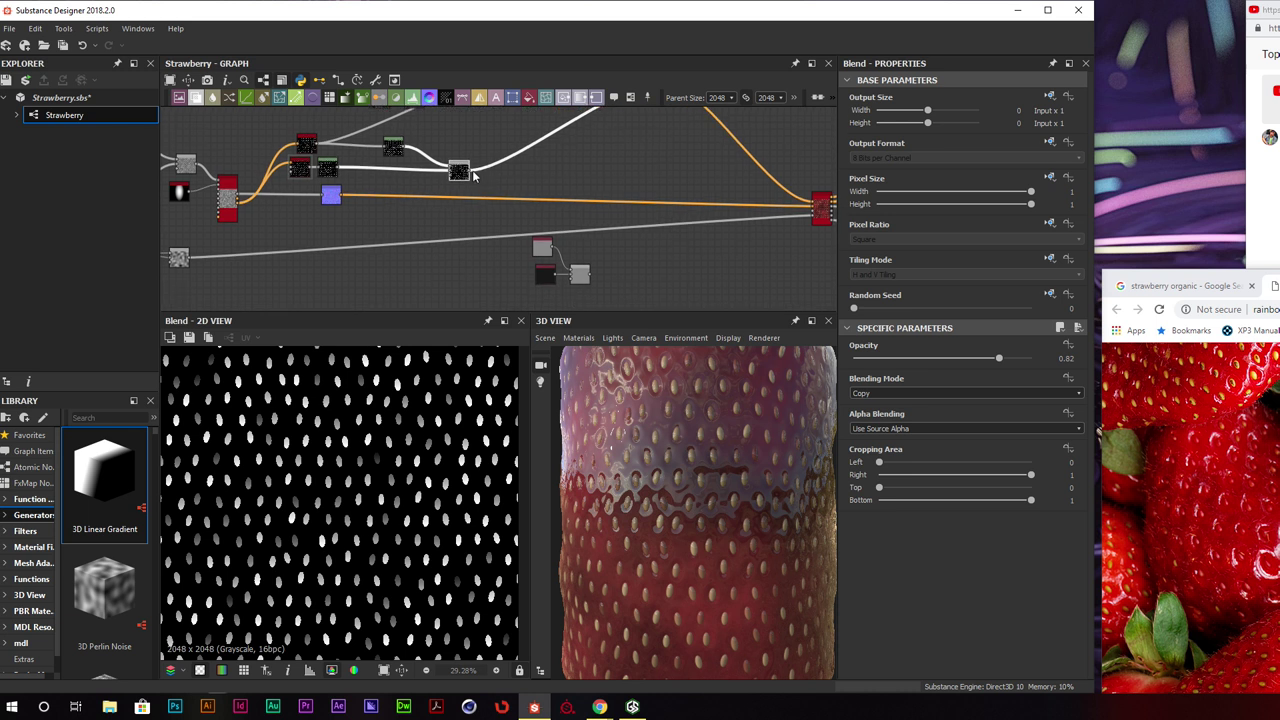
{"action": "left_click_drag", "start_coordinate": [470, 172], "coordinate": [574, 282]}
{"action": "scroll", "coordinate": [580, 282], "scroll_direction": "up", "scroll_amount": 5}
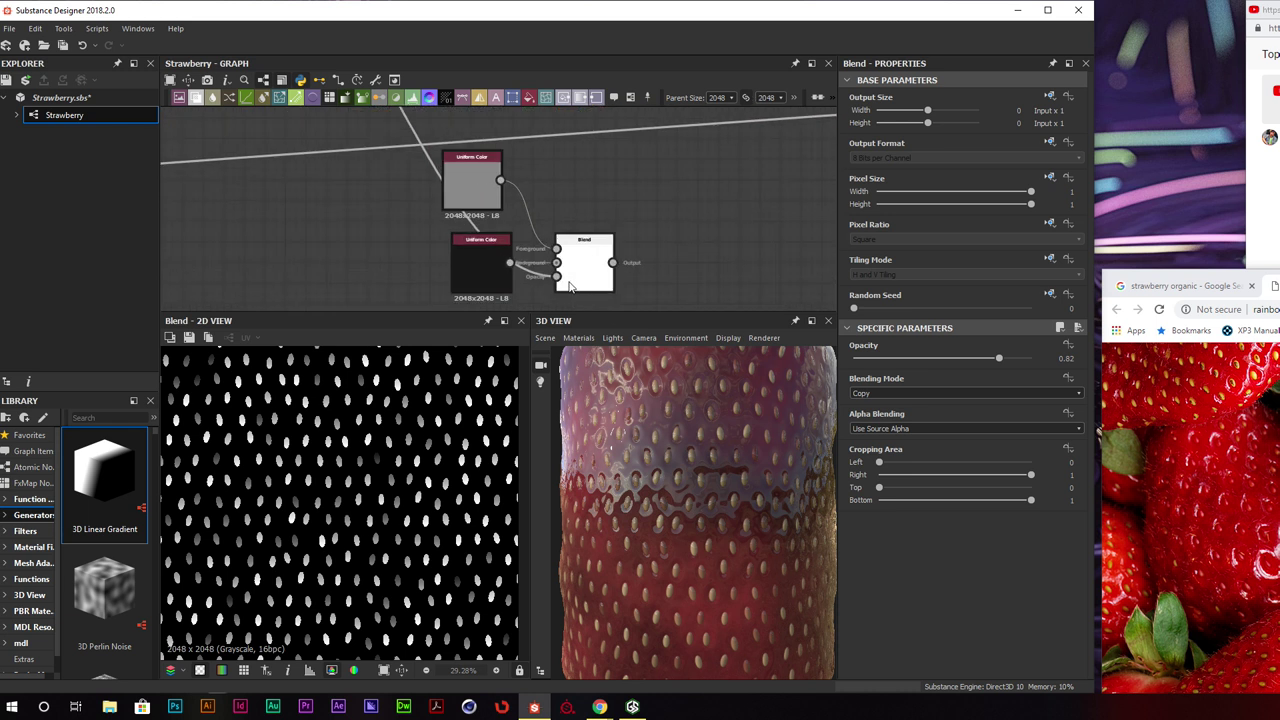
{"action": "scroll", "coordinate": [505, 253], "scroll_direction": "down", "scroll_amount": 4}
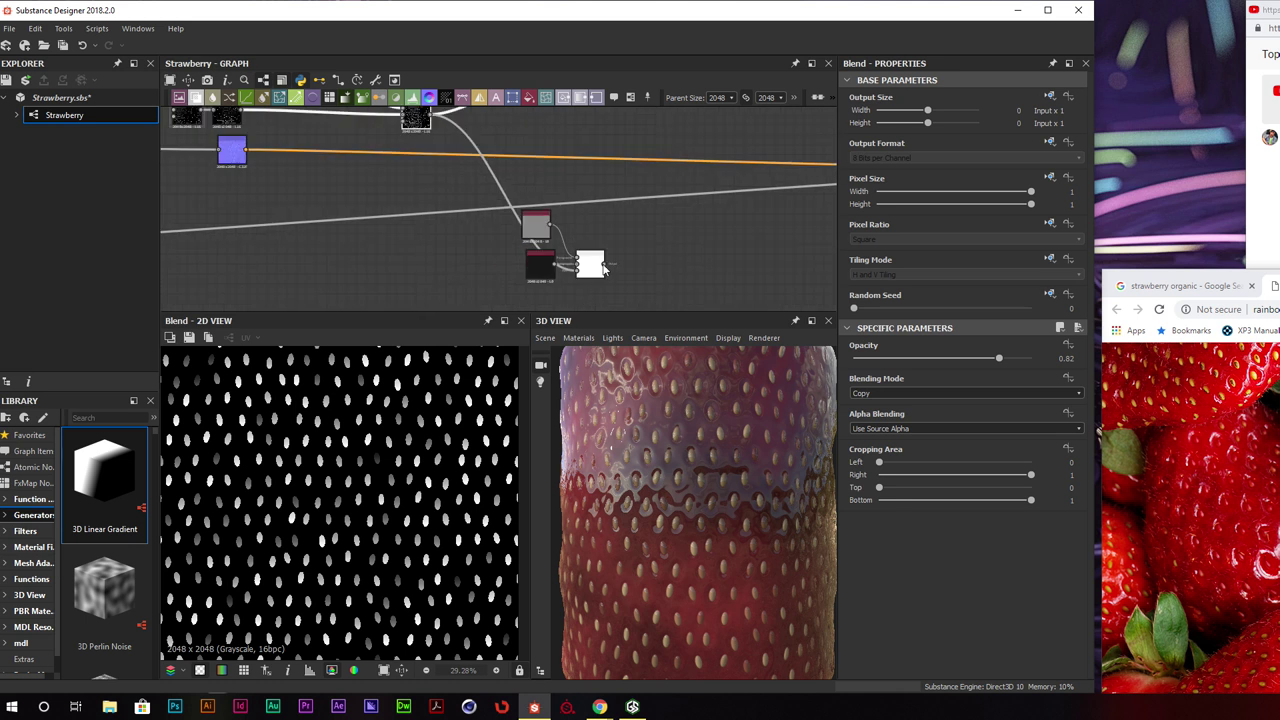
Connect the Uniform Color Blend to the roughness input of pbr_base_material and check the skin's highlights on the model
{"action": "left_click_drag", "start_coordinate": [444, 274], "coordinate": [767, 190]}
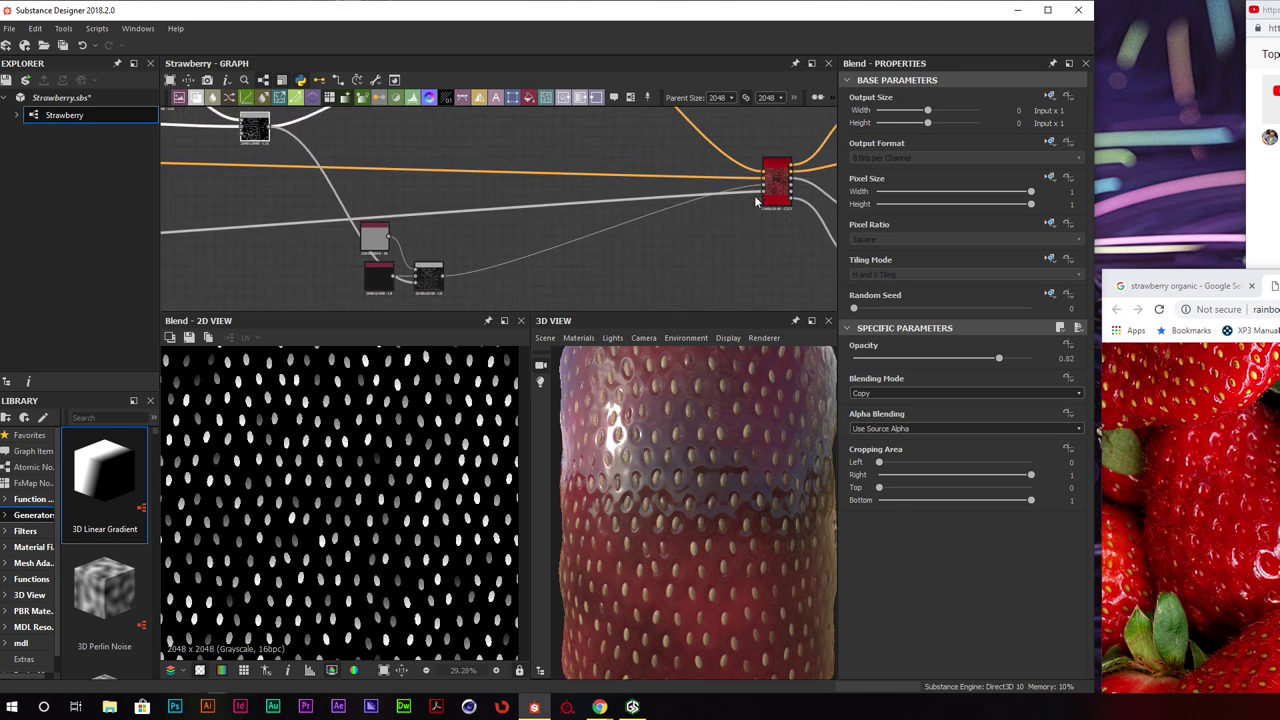
{"action": "left_click_drag", "start_coordinate": [701, 493], "coordinate": [672, 486]}
{"action": "middle_click_drag", "start_coordinate": [672, 486], "coordinate": [712, 484]}
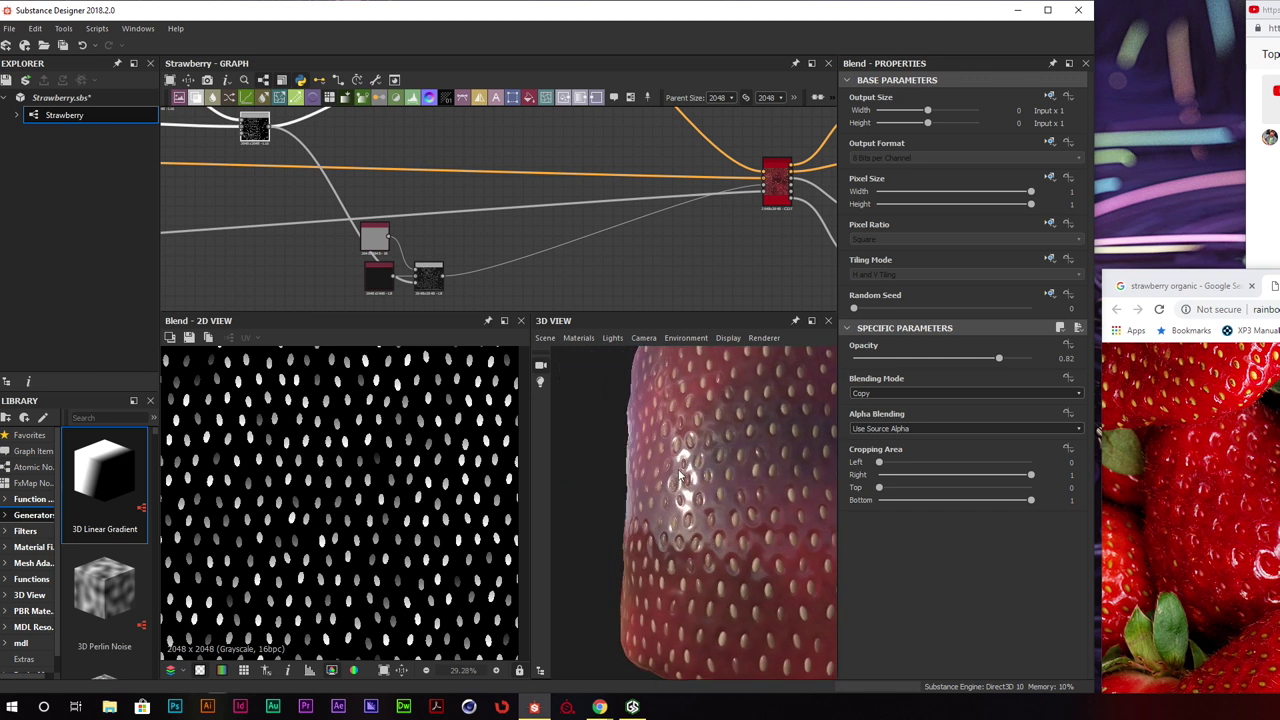
{"action": "left_click_drag", "start_coordinate": [712, 484], "coordinate": [724, 476]}
Raise the darker Uniform Color's output value to about 0.249, checking the highlights on the skin up close
{"action": "left_click", "coordinate": [378, 272]}
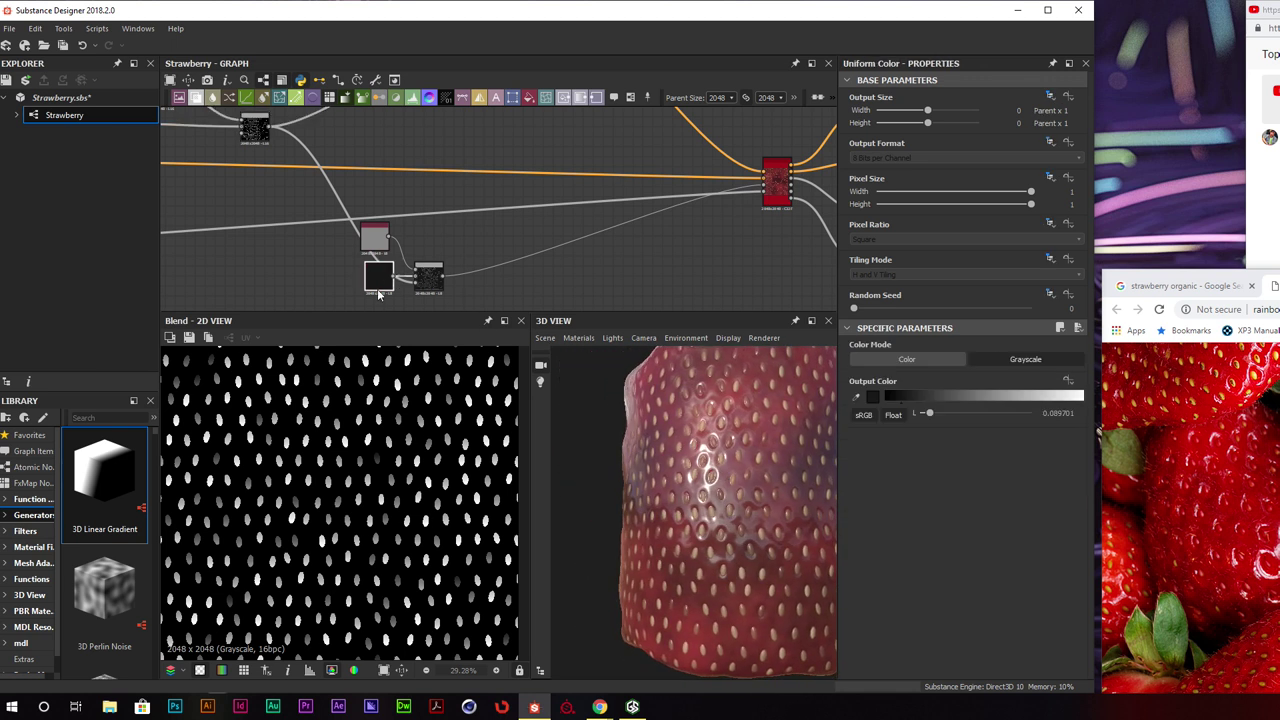
{"action": "left_click", "coordinate": [915, 397]}
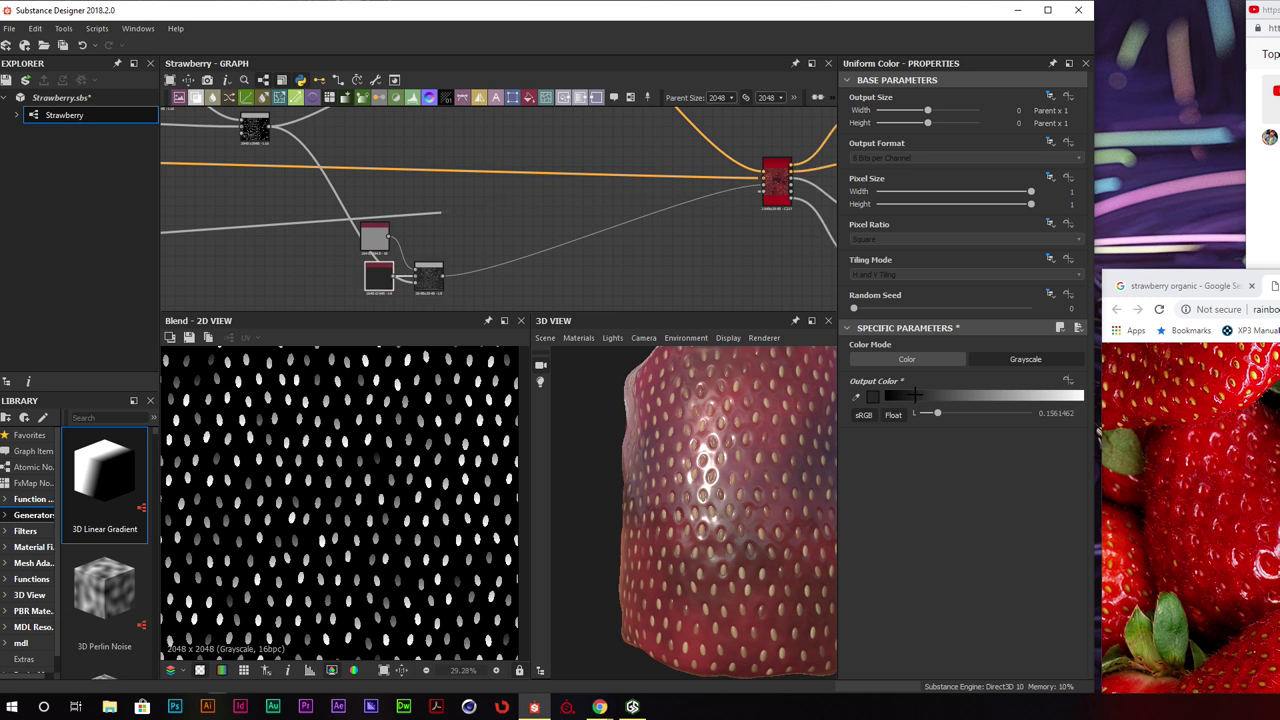
{"action": "left_click_drag", "start_coordinate": [915, 395], "coordinate": [916, 395]}
{"action": "left_click", "coordinate": [917, 397]}
{"action": "left_click_drag", "start_coordinate": [660, 423], "coordinate": [672, 450]}
{"action": "left_click", "coordinate": [927, 397]}
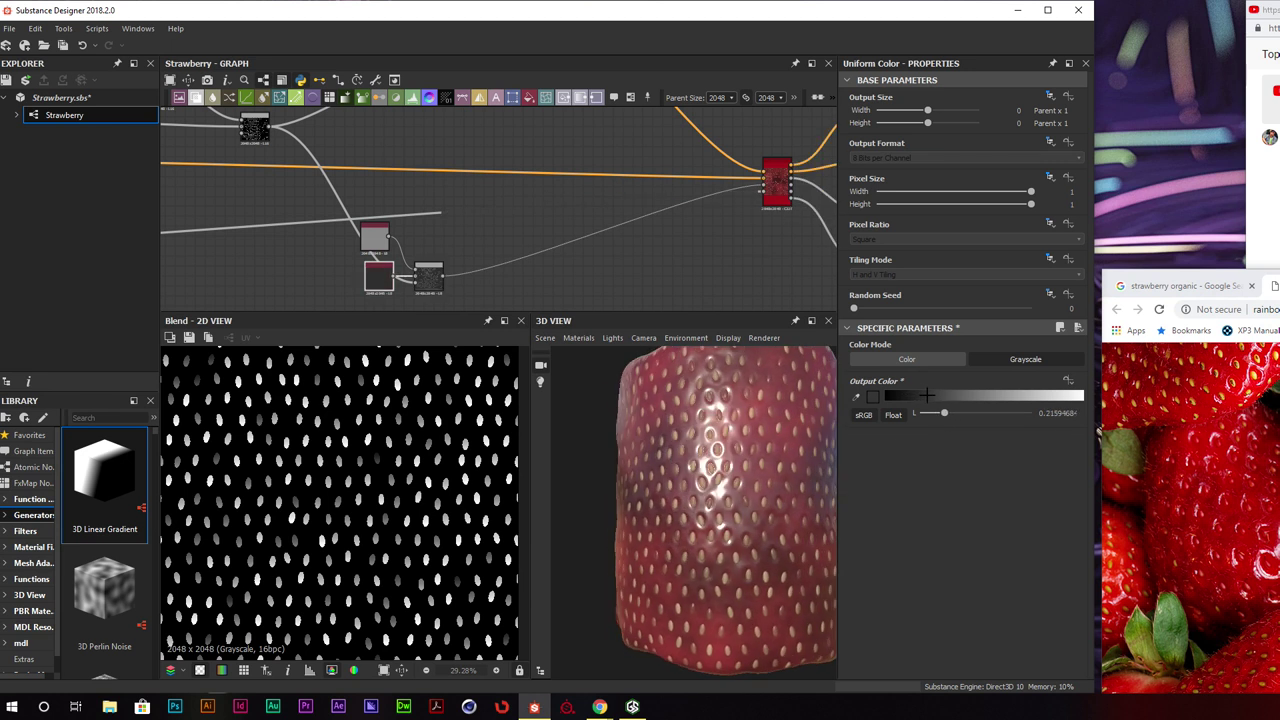
{"action": "left_click", "coordinate": [928, 395]}
{"action": "left_click", "coordinate": [925, 396]}
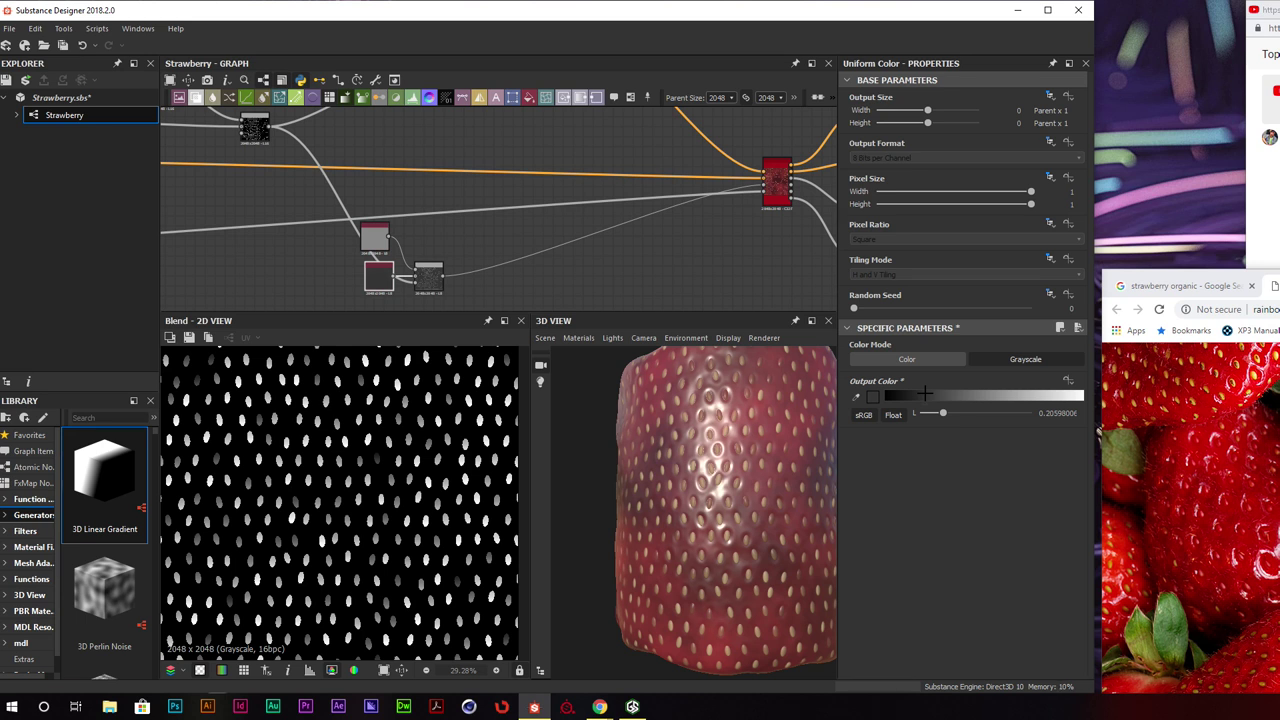
{"action": "scroll", "coordinate": [681, 424], "scroll_direction": "up", "scroll_amount": 6}
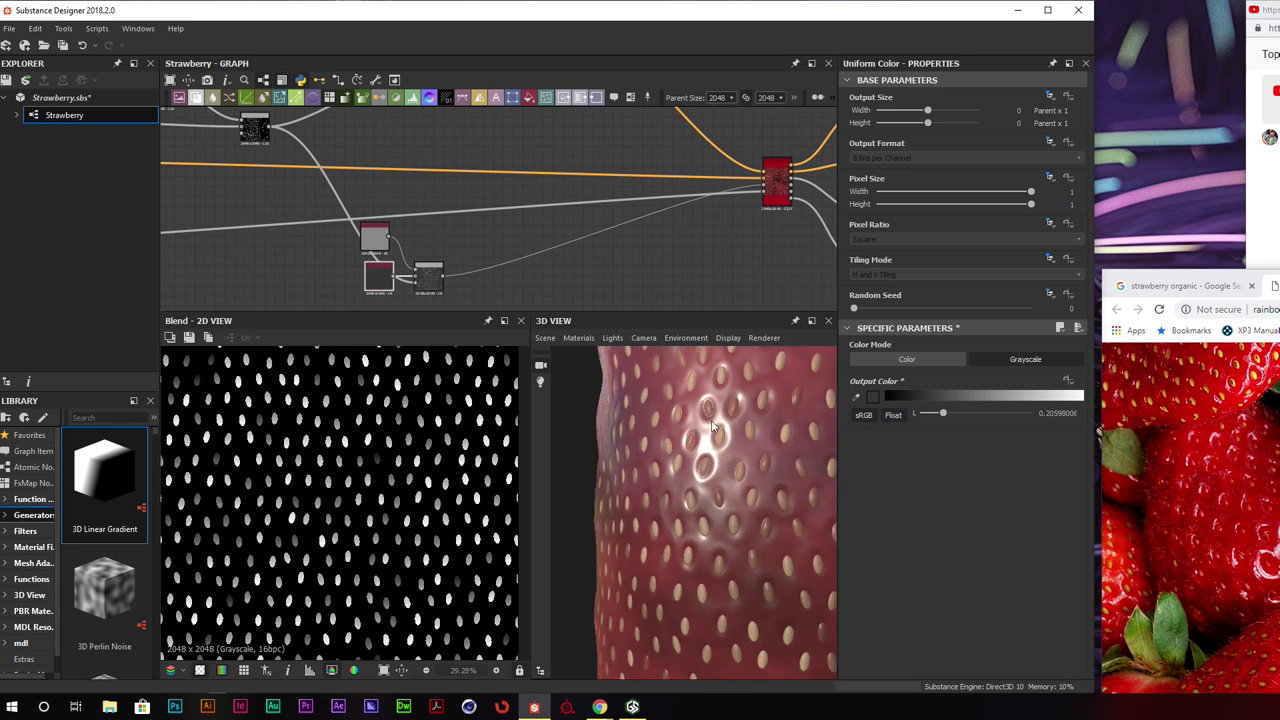
{"action": "left_click_drag", "start_coordinate": [668, 437], "coordinate": [729, 407]}
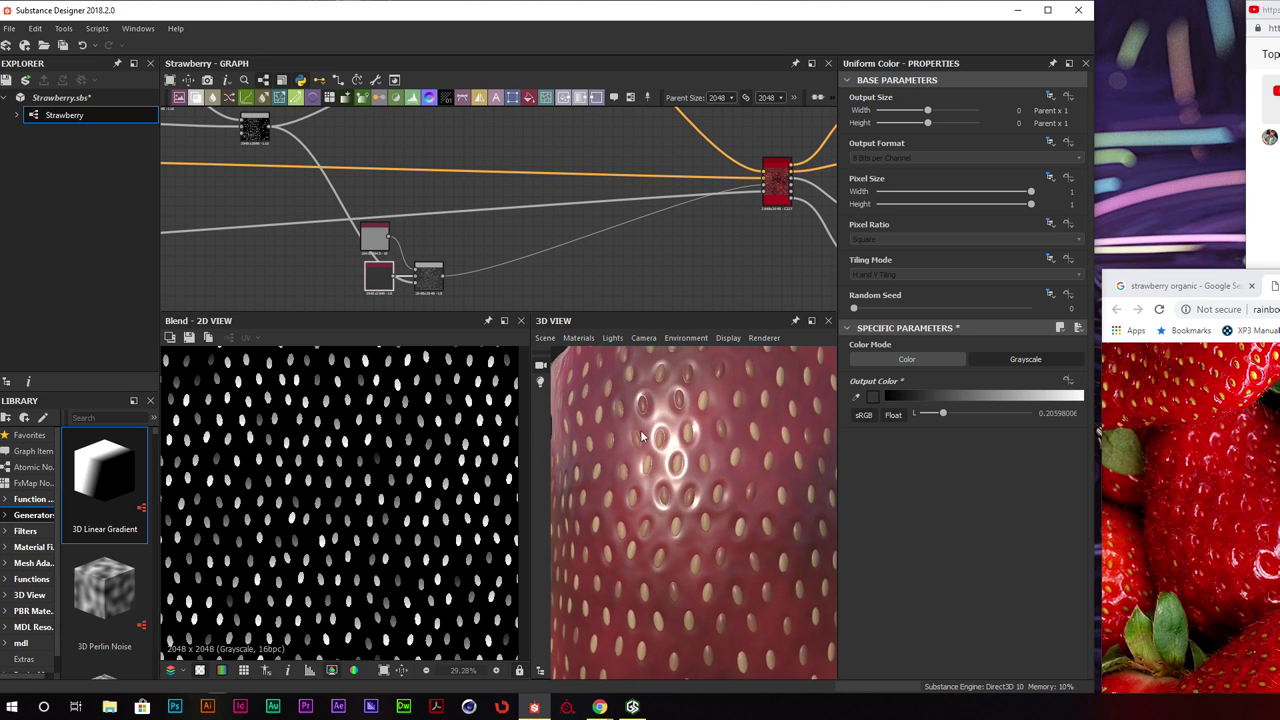
{"action": "left_click_drag", "start_coordinate": [643, 437], "coordinate": [712, 502]}
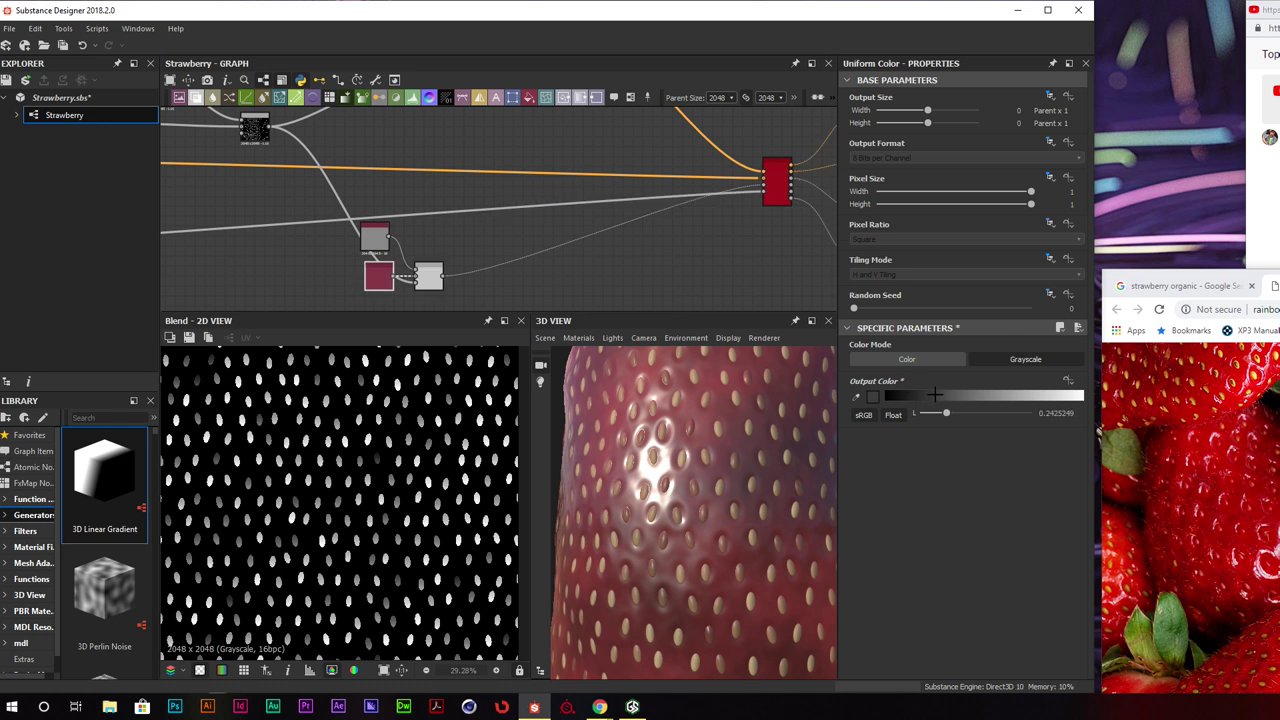
{"action": "left_click_drag", "start_coordinate": [930, 395], "coordinate": [933, 395]}
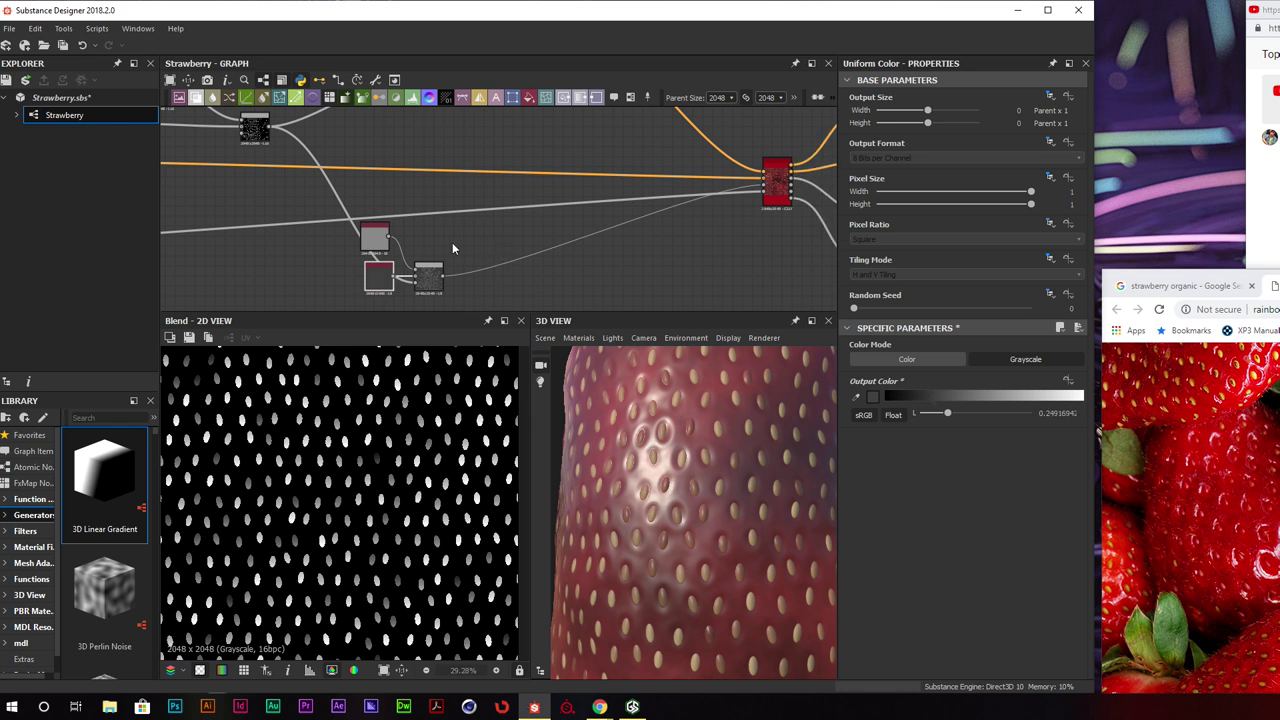
Lower the lighter Uniform Color's output value to about 0.462
{"action": "scroll", "coordinate": [453, 248], "scroll_direction": "down", "scroll_amount": 1}
{"action": "middle_click_drag", "start_coordinate": [468, 243], "coordinate": [553, 227]}
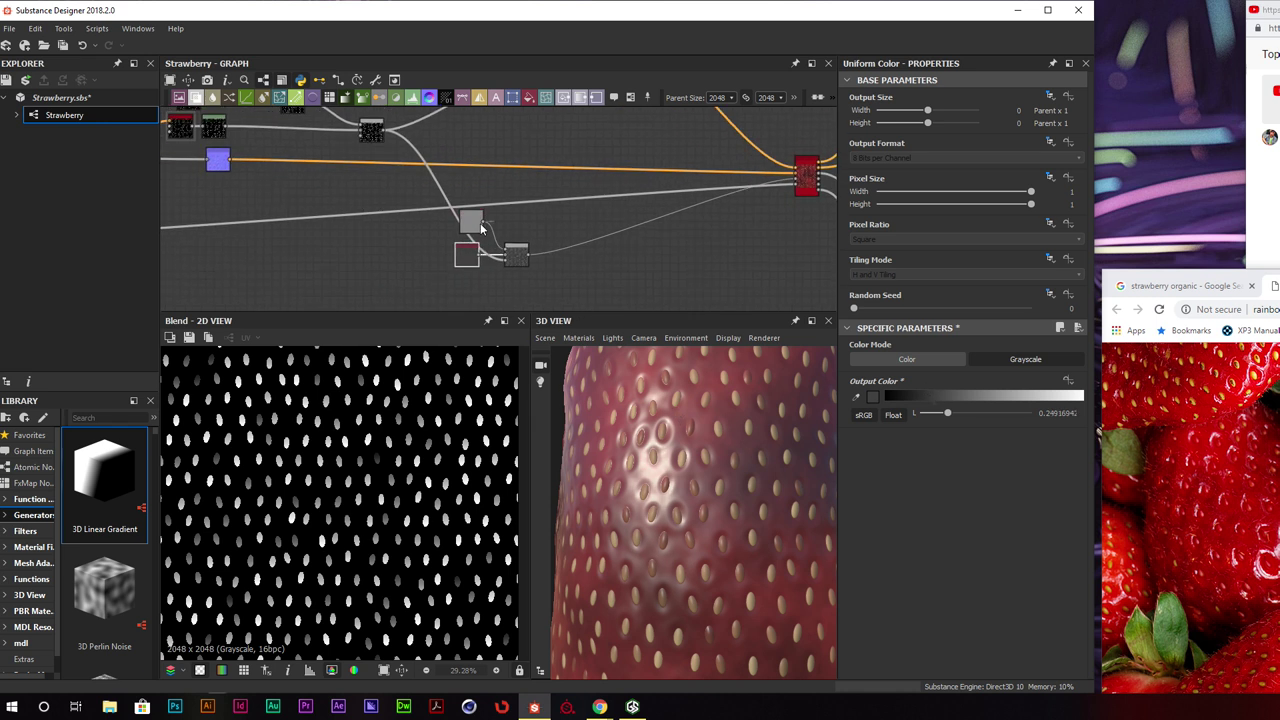
{"action": "double_click", "coordinate": [471, 222]}
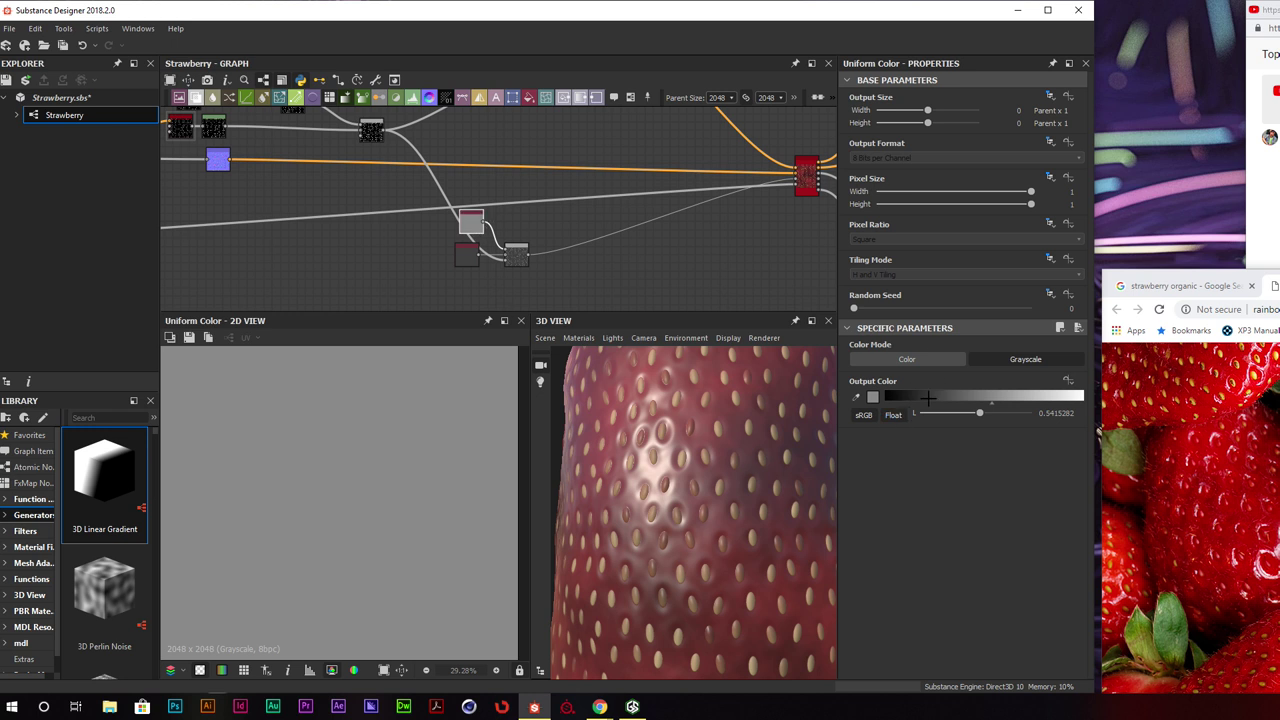
{"action": "left_click_drag", "start_coordinate": [1005, 396], "coordinate": [979, 394]}
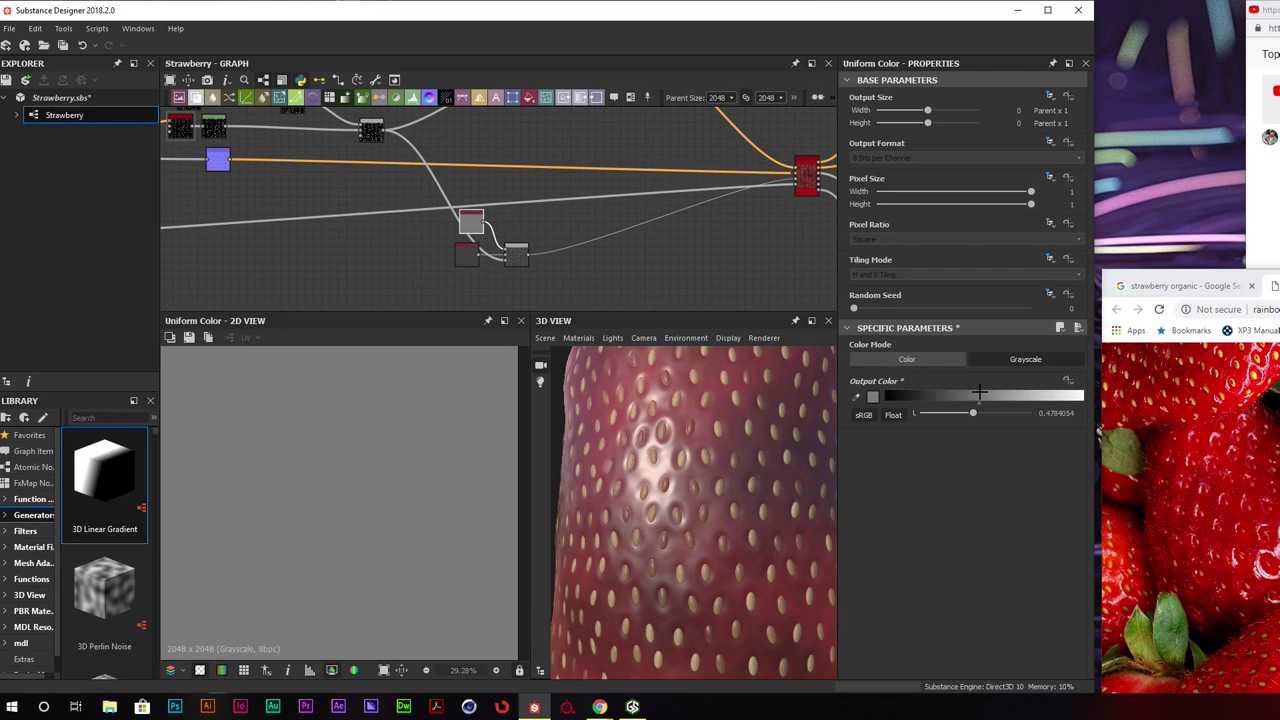
{"action": "left_click_drag", "start_coordinate": [962, 394], "coordinate": [970, 395]}
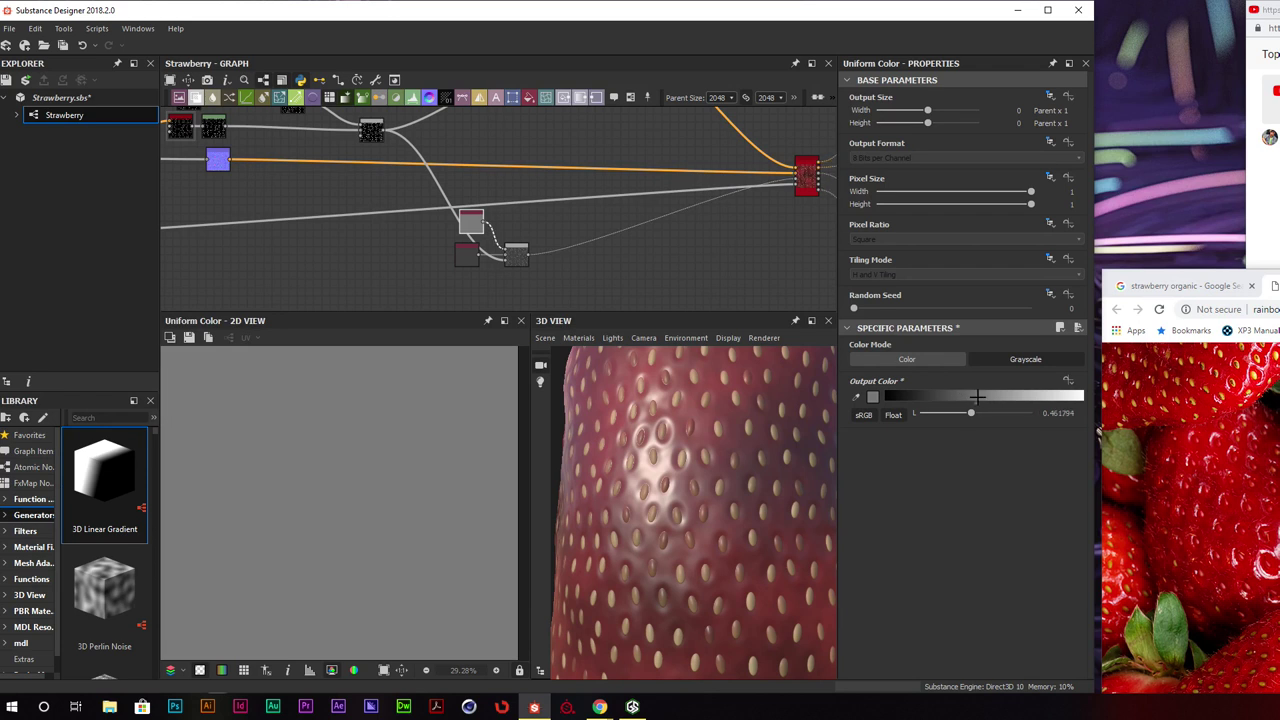
Preview the graph's output base material in 2D and inspect the strawberry seeds up close in the 3D view
{"action": "middle_click_drag", "start_coordinate": [725, 238], "coordinate": [589, 256]}
{"action": "left_click", "coordinate": [670, 197]}
{"action": "double_click", "coordinate": [669, 197]}
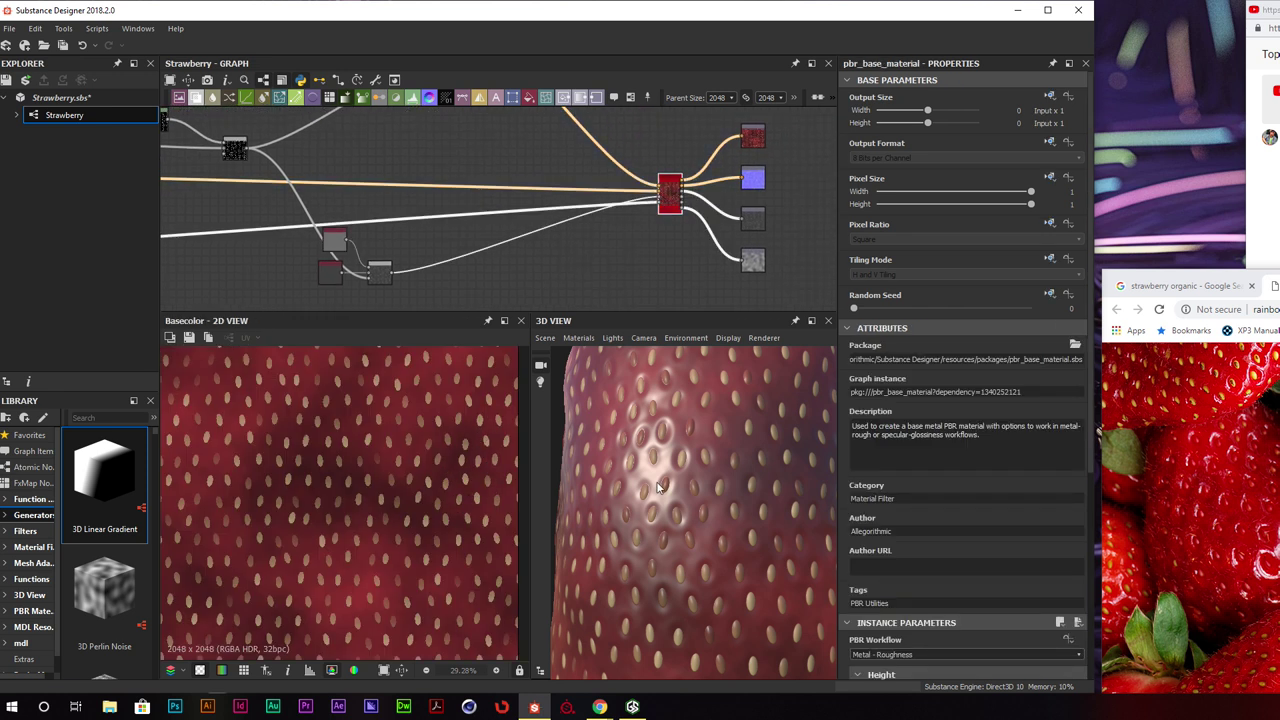
{"action": "scroll", "coordinate": [658, 487], "scroll_direction": "up", "scroll_amount": 5}
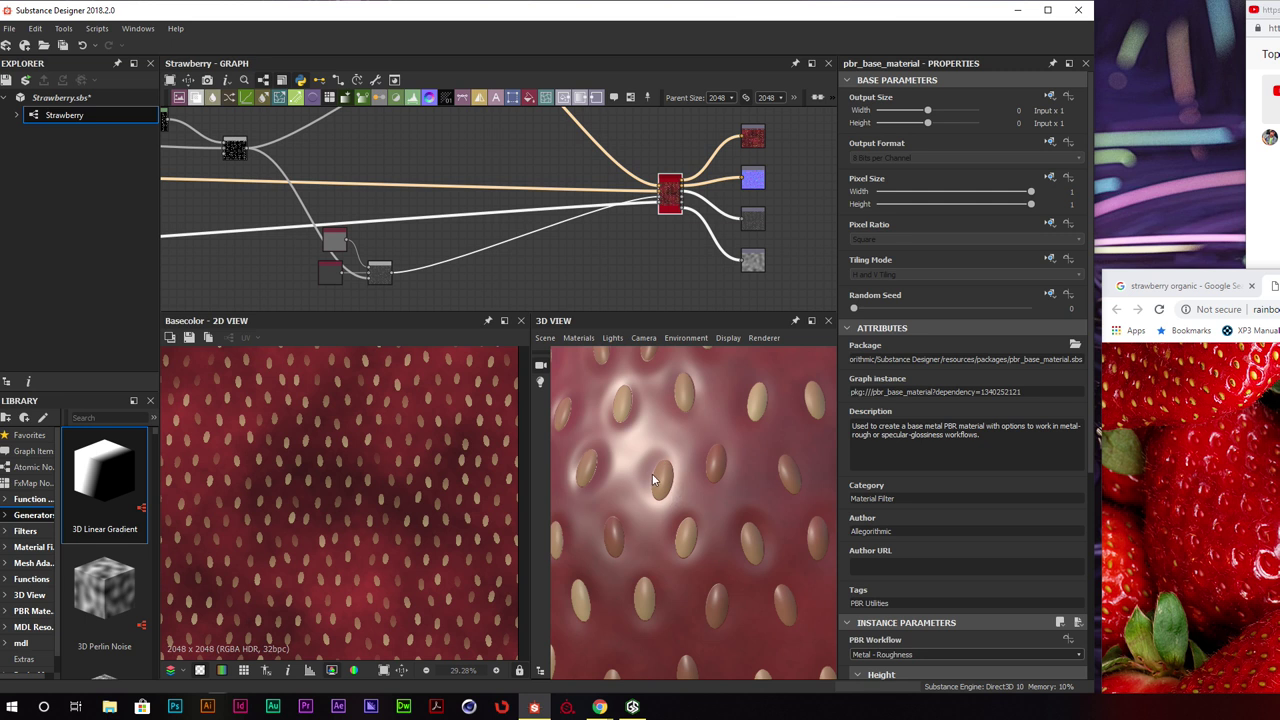
{"action": "left_click_drag", "start_coordinate": [652, 473], "coordinate": [693, 396], "text": "alt"}
{"action": "scroll", "coordinate": [692, 440], "scroll_direction": "up", "scroll_amount": 3}
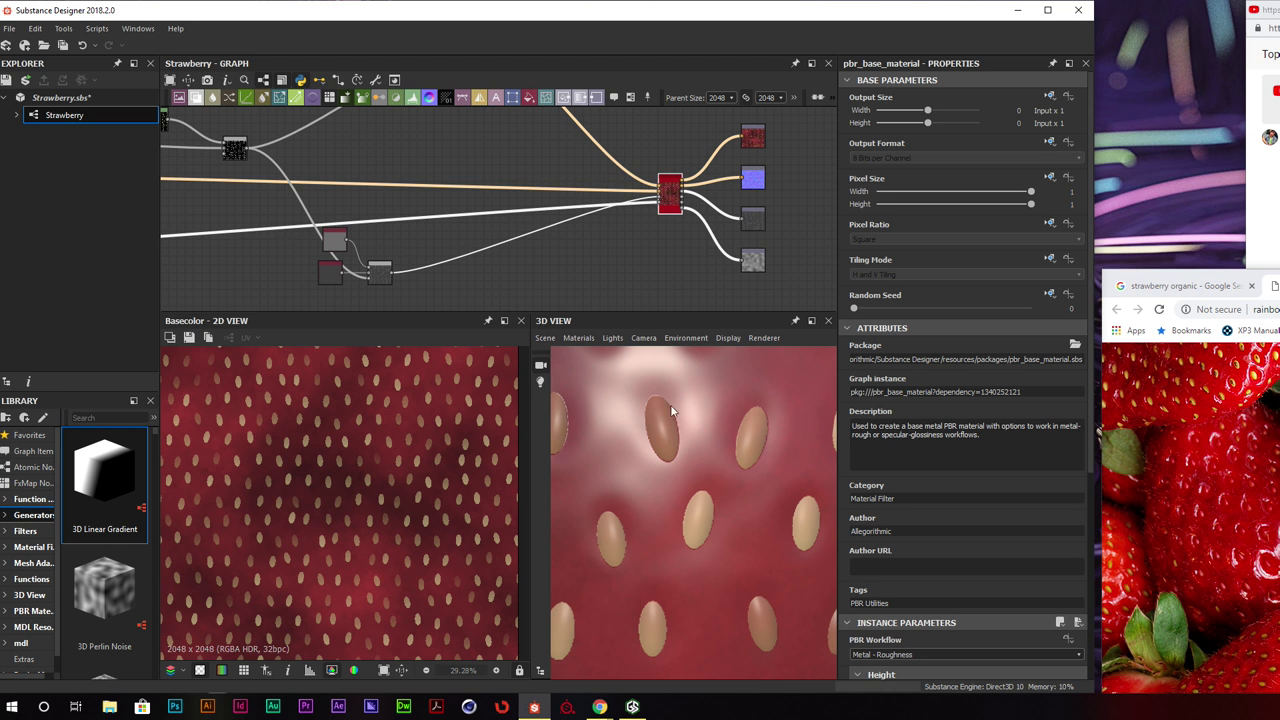
{"action": "left_click_drag", "start_coordinate": [688, 442], "coordinate": [694, 438]}
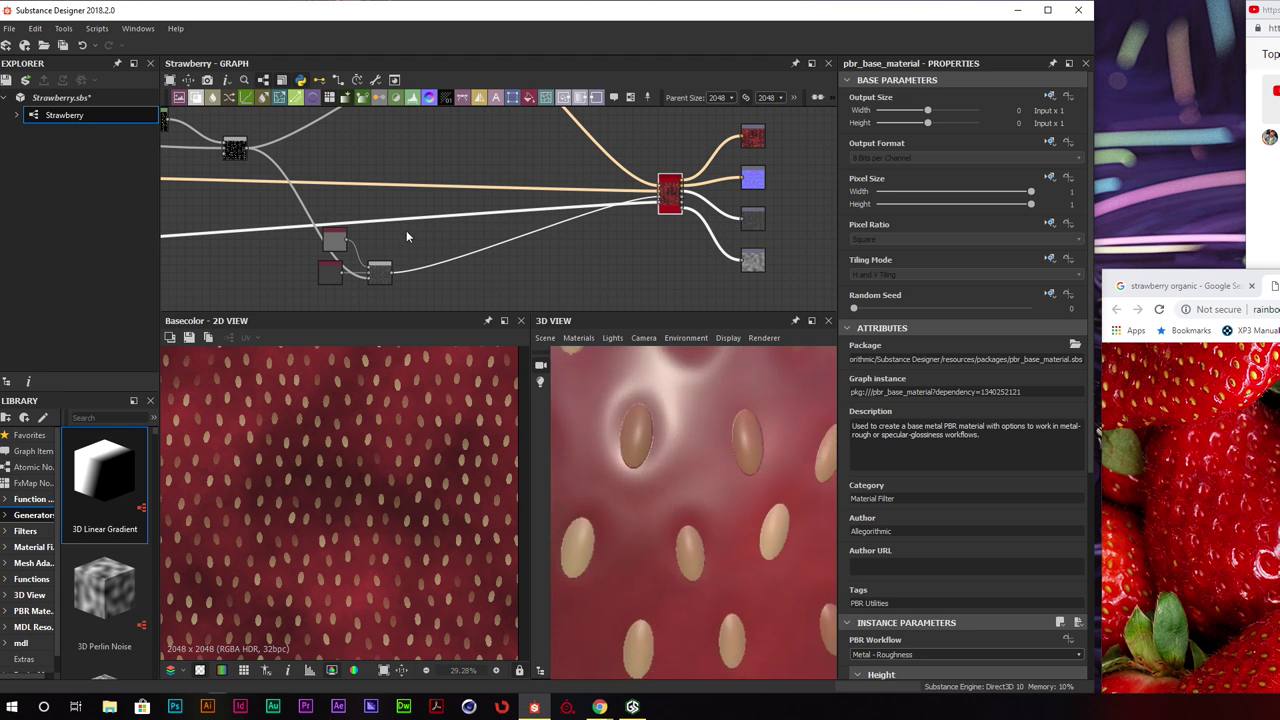
Open the Shape Splatter node that scatters the seeds and preview its height map up close
{"action": "scroll", "coordinate": [406, 231], "scroll_direction": "down", "scroll_amount": 3}
{"action": "middle_click_drag", "start_coordinate": [432, 220], "coordinate": [850, 203]}
{"action": "scroll", "coordinate": [510, 205], "scroll_direction": "up", "scroll_amount": 3}
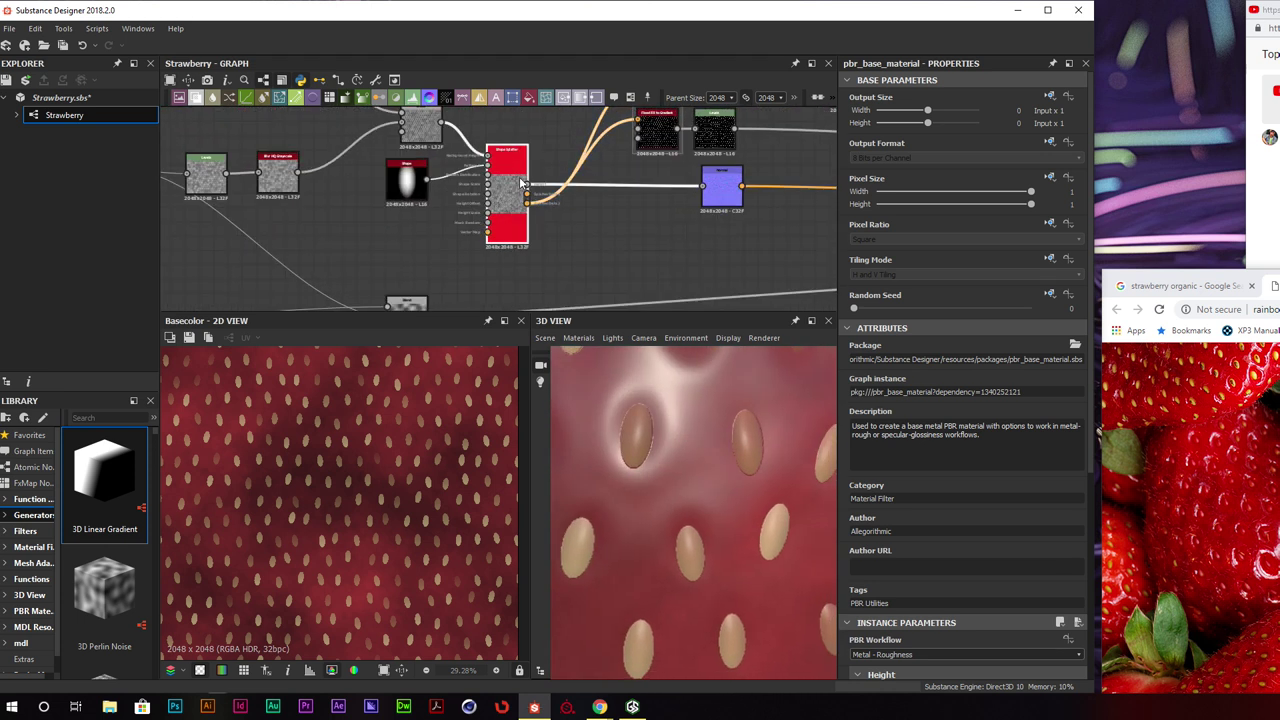
{"action": "double_click", "coordinate": [512, 190]}
{"action": "scroll", "coordinate": [443, 468], "scroll_direction": "up", "scroll_amount": 7}
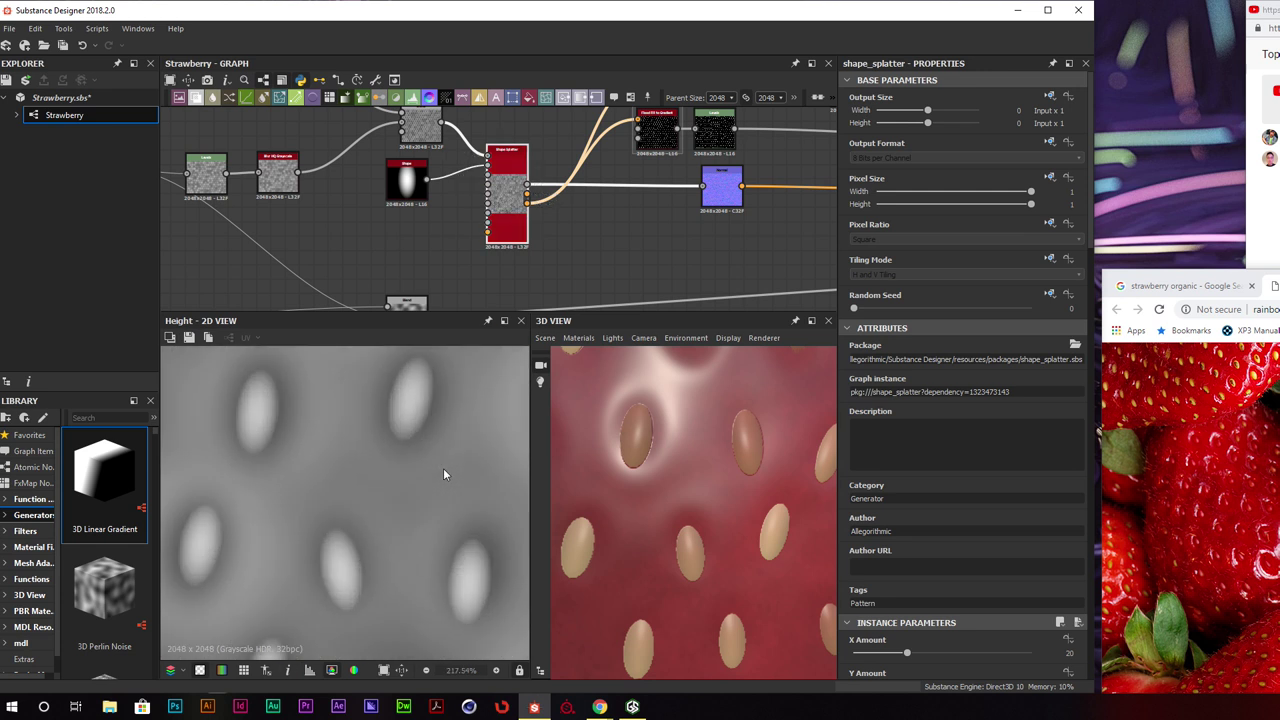
{"action": "scroll", "coordinate": [417, 403], "scroll_direction": "up", "scroll_amount": 3}
Set the seed Shape Splatter's Conform to Background to 0.67, trying 0.46, 0.96 and 0 beforehand
{"action": "scroll", "coordinate": [870, 517], "scroll_direction": "down", "scroll_amount": 15}
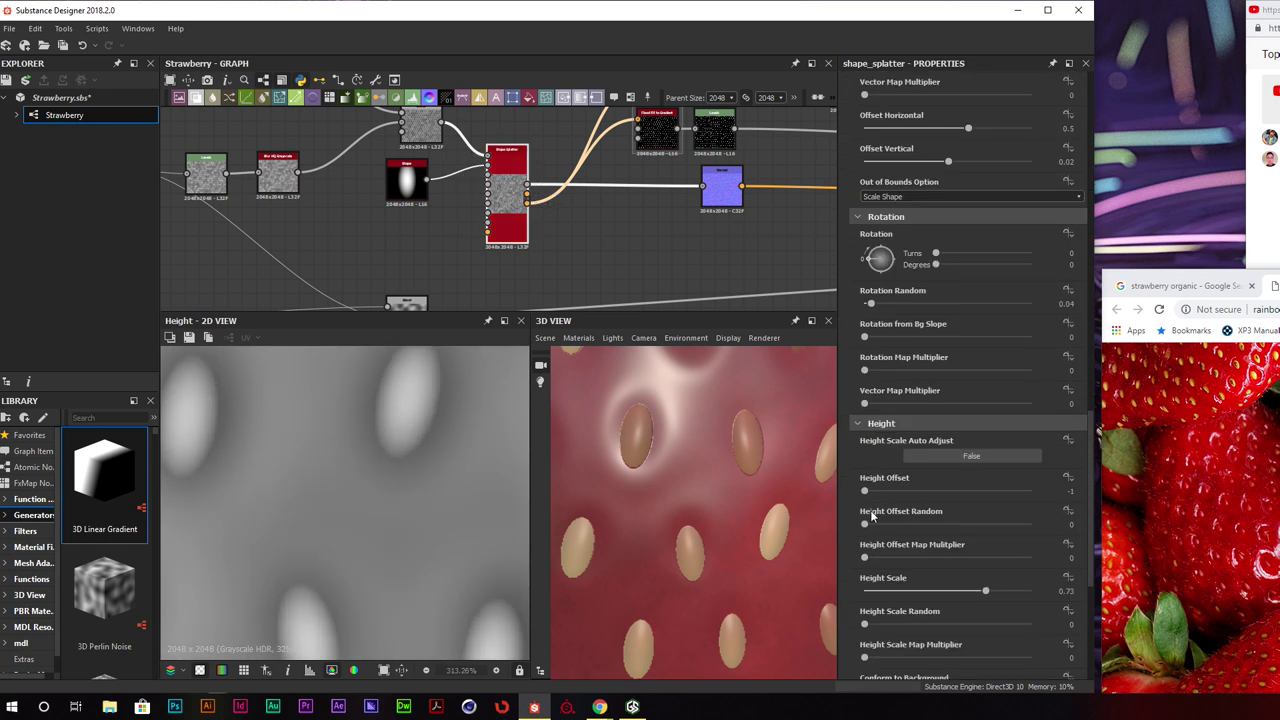
{"action": "scroll", "coordinate": [880, 530], "scroll_direction": "down", "scroll_amount": 6}
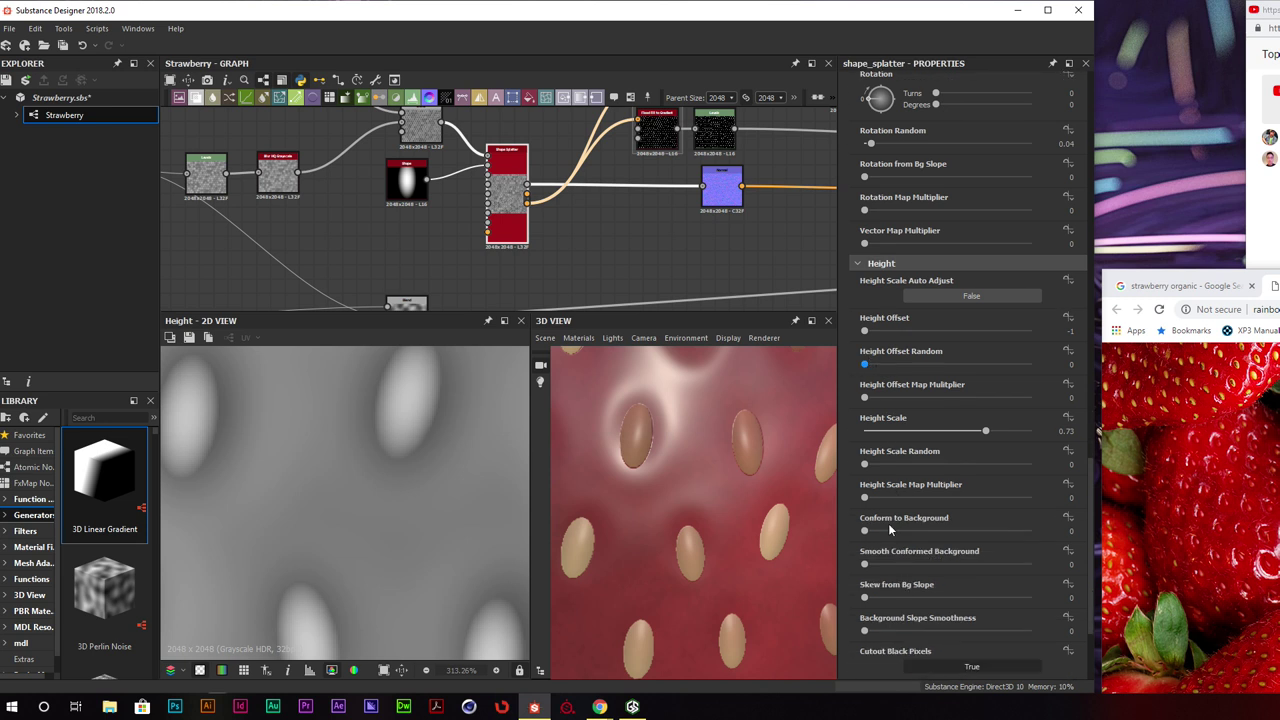
{"action": "scroll", "coordinate": [900, 509], "scroll_direction": "down", "scroll_amount": 2}
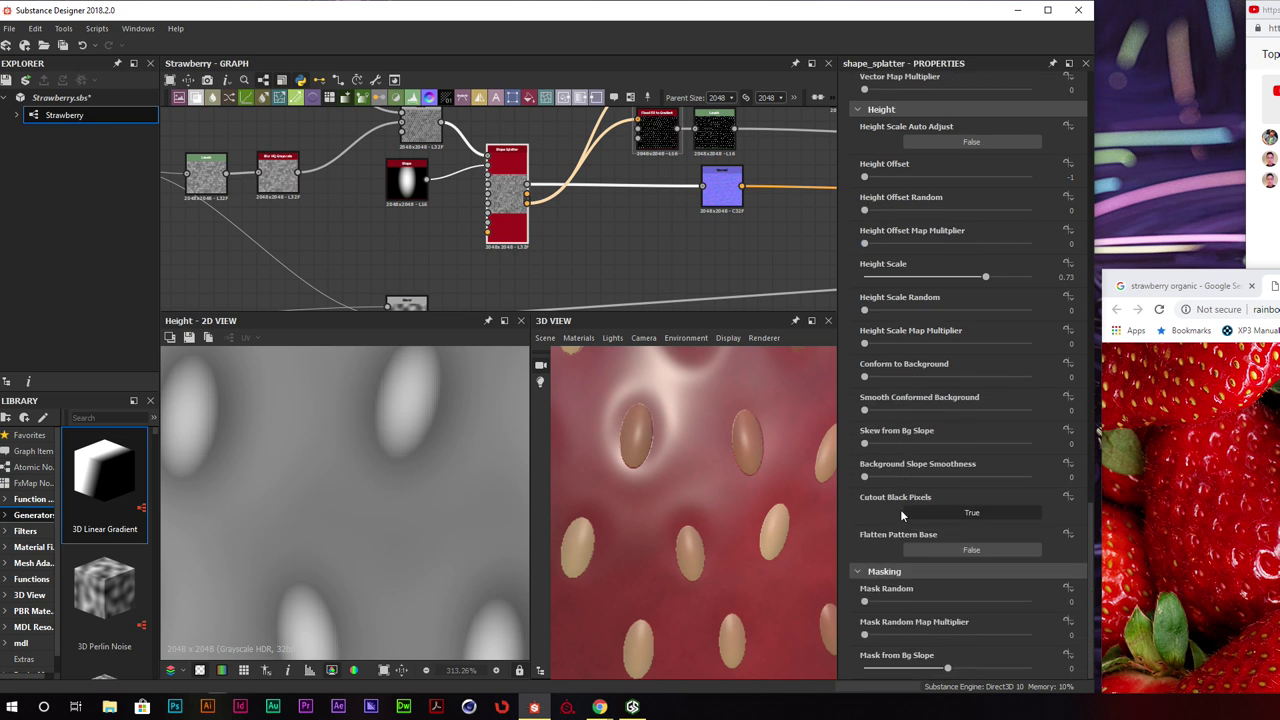
{"action": "scroll", "coordinate": [900, 509], "scroll_direction": "up", "scroll_amount": 1}
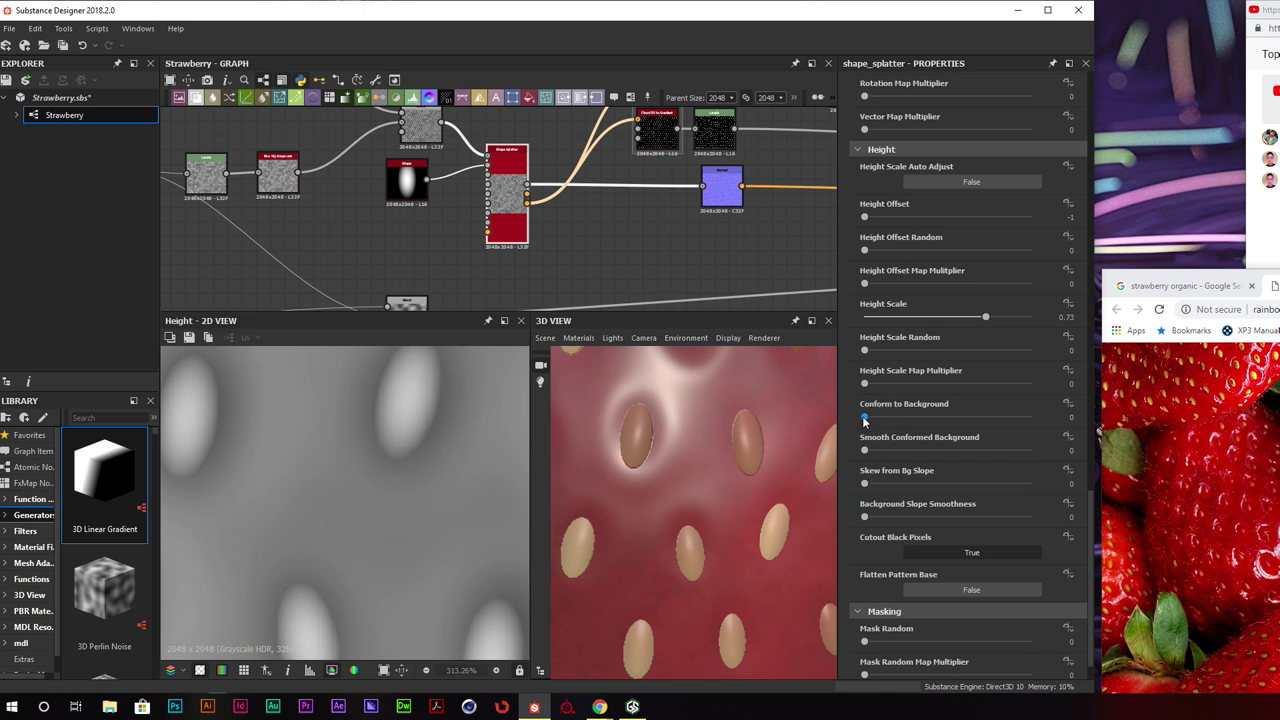
{"action": "left_click_drag", "start_coordinate": [864, 418], "coordinate": [940, 419]}
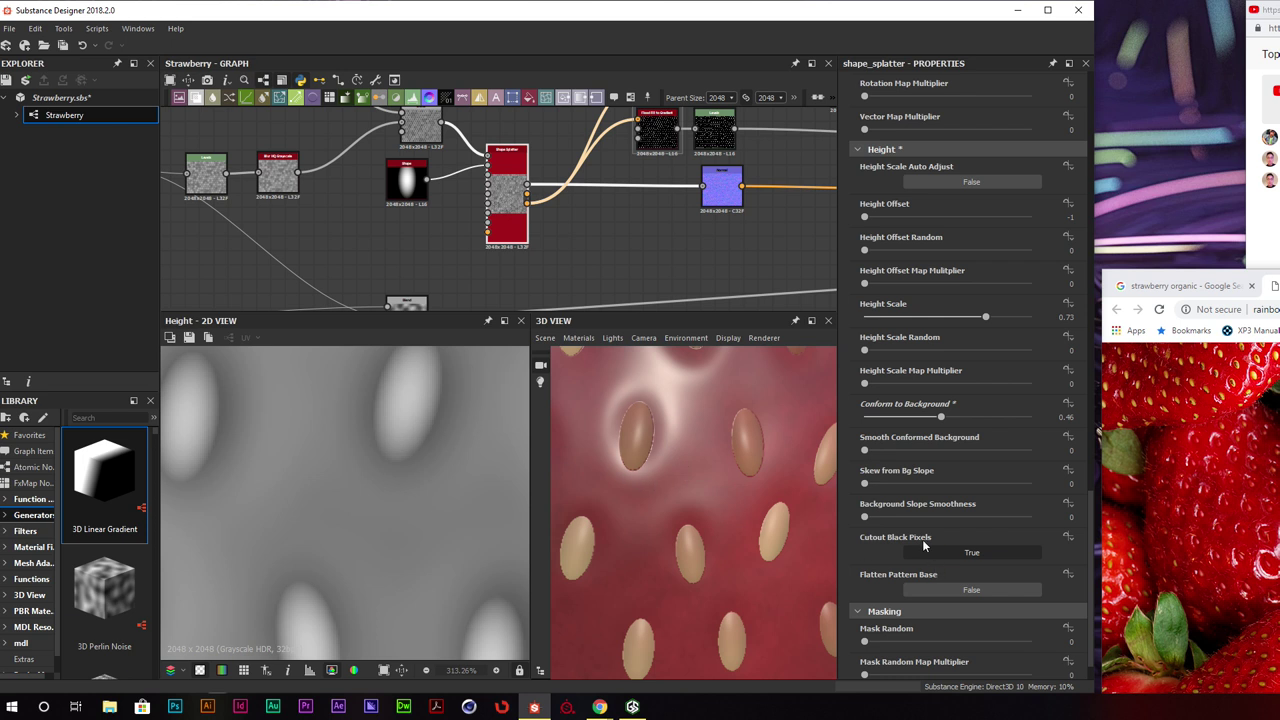
{"action": "left_click_drag", "start_coordinate": [940, 419], "coordinate": [1026, 420]}
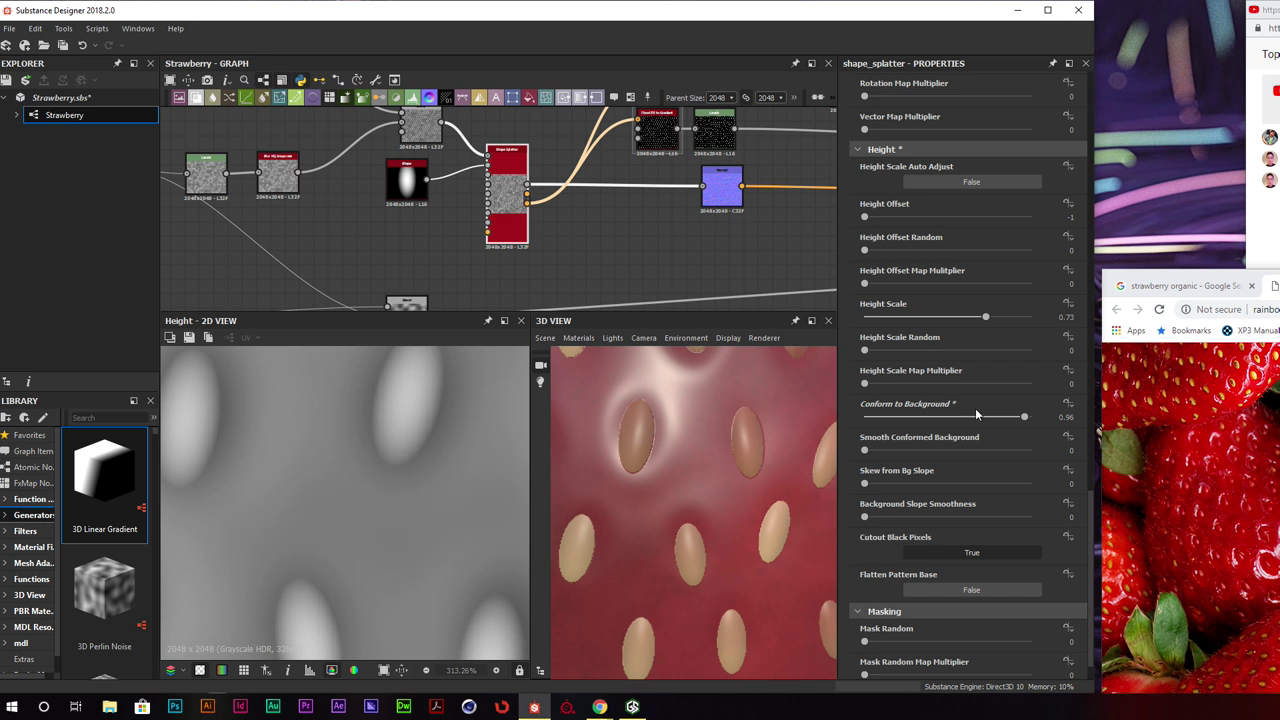
{"action": "left_click_drag", "start_coordinate": [1020, 419], "coordinate": [820, 425]}
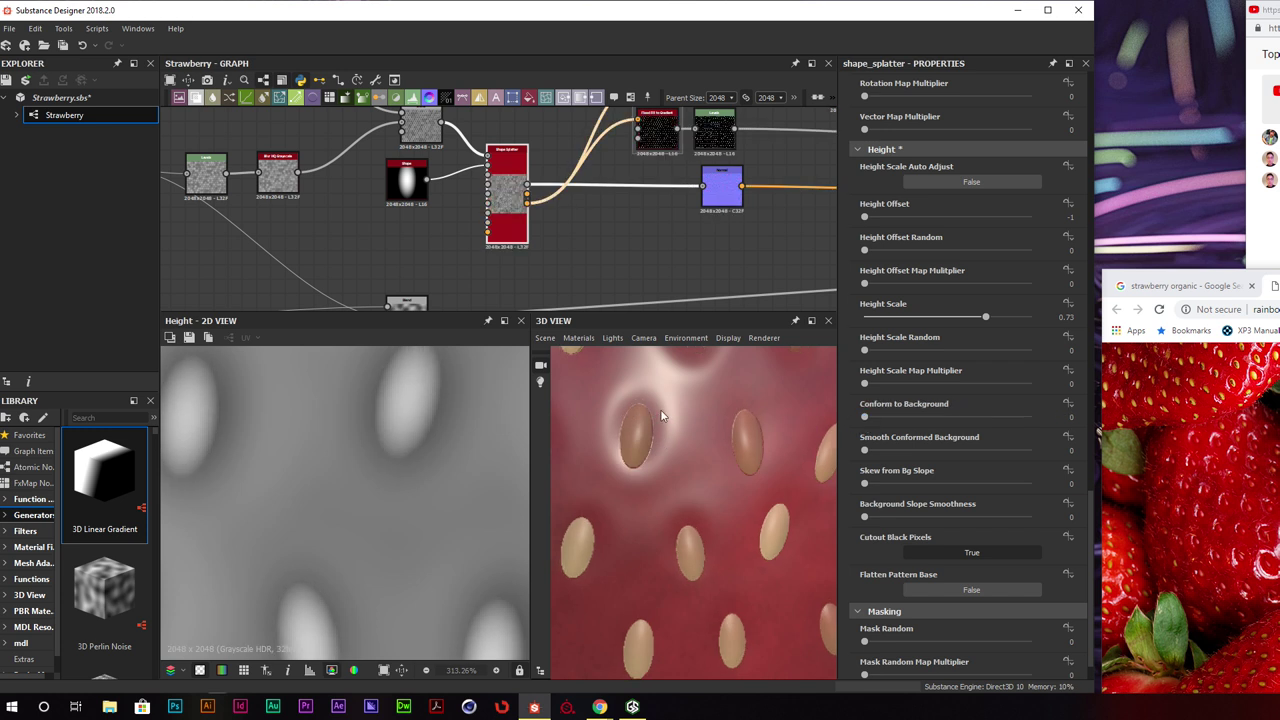
{"action": "left_click_drag", "start_coordinate": [867, 418], "coordinate": [977, 419]}
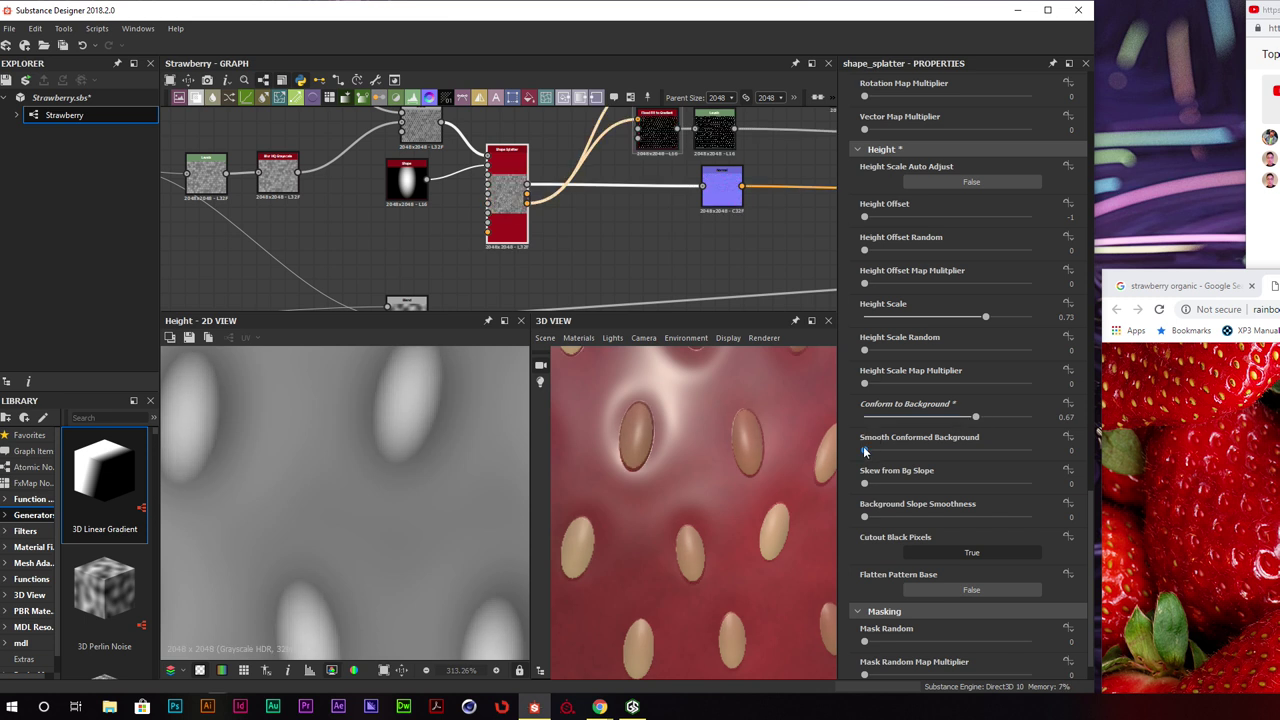
Try a Smooth Conformed Background of 0.64 on the seed splatter, reset it to 0, and check the 3D strawberry
{"action": "left_click_drag", "start_coordinate": [865, 452], "coordinate": [919, 453]}
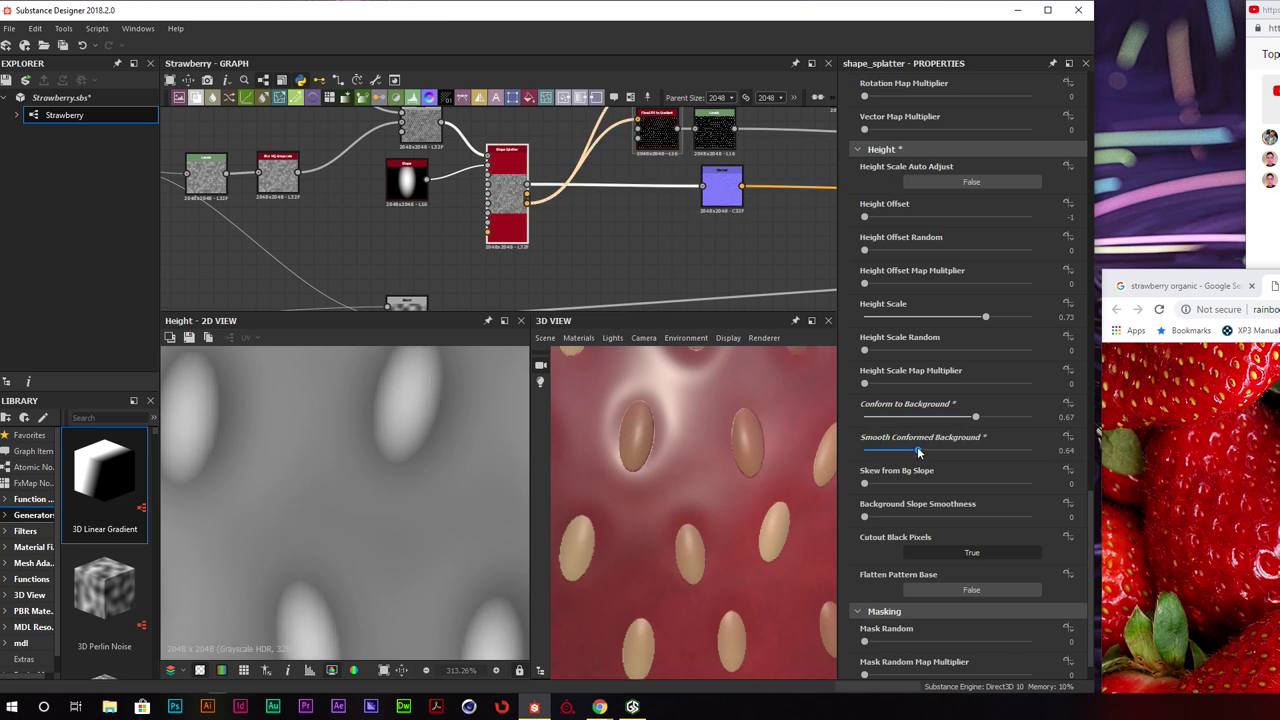
{"action": "left_click_drag", "start_coordinate": [919, 453], "coordinate": [862, 450]}
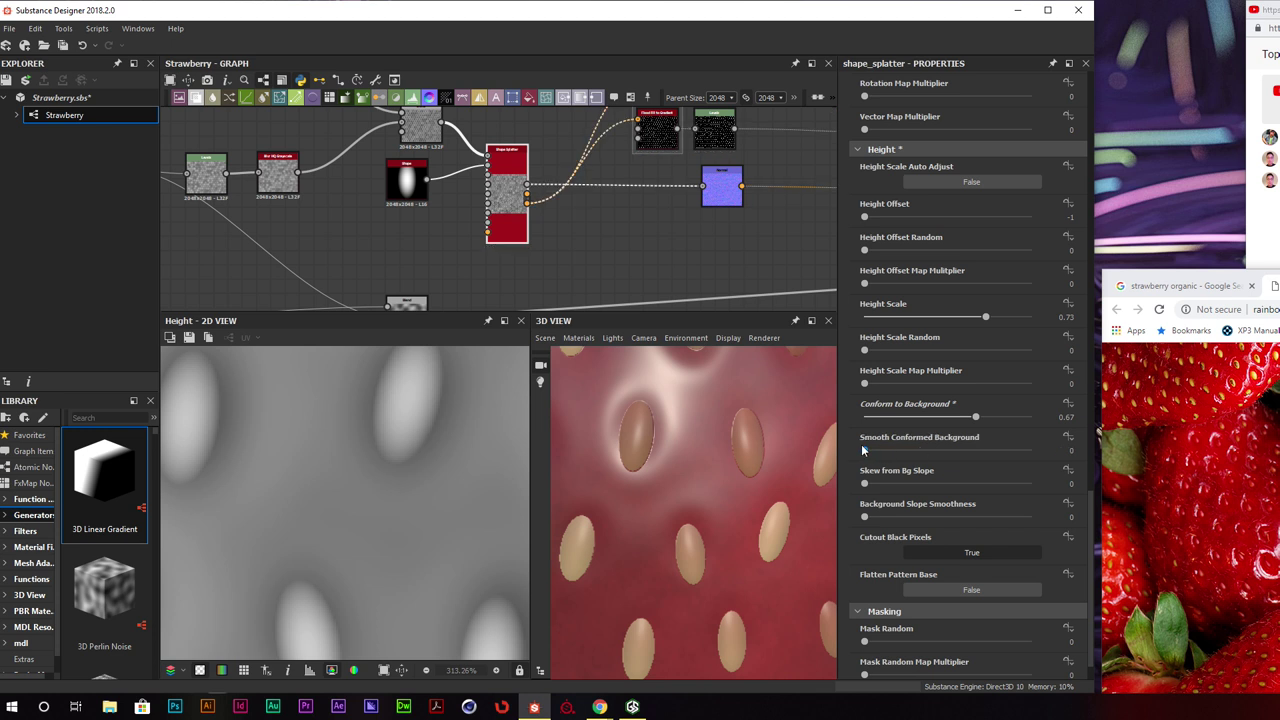
{"action": "left_click_drag", "start_coordinate": [723, 464], "coordinate": [748, 432]}
{"action": "scroll", "coordinate": [728, 472], "scroll_direction": "down", "scroll_amount": 5}
{"action": "scroll", "coordinate": [694, 430], "scroll_direction": "up", "scroll_amount": 5}
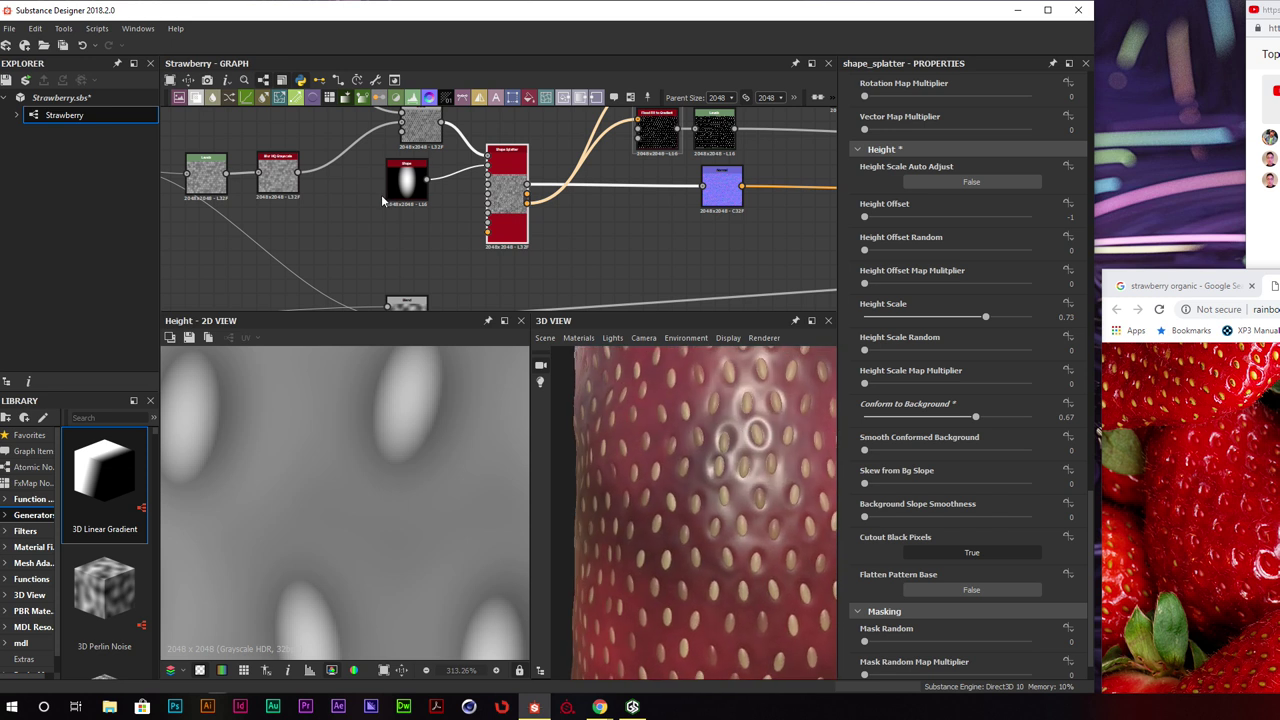
Widen the output range of the Levels node after the lower Shape Splatter, lowering its output black and raising its output white
{"action": "middle_click_drag", "start_coordinate": [184, 187], "coordinate": [459, 206]}
{"action": "mouse_move", "coordinate": [470, 277]}
{"action": "middle_mouse_down"}
{"action": "mouse_move", "coordinate": [476, 173]}
{"action": "mouse_move", "coordinate": [458, 277]}
{"action": "middle_mouse_up"}
{"action": "scroll", "coordinate": [461, 261], "scroll_direction": "down", "scroll_amount": 2}
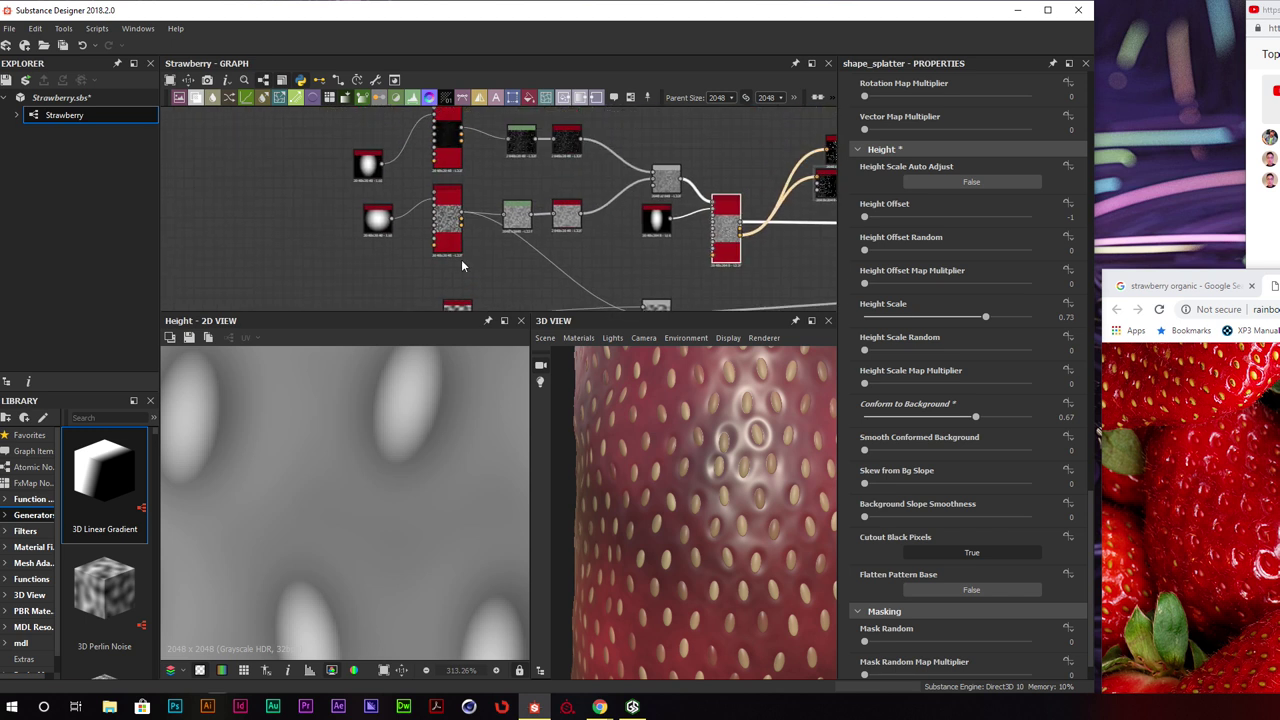
{"action": "left_click", "coordinate": [450, 246]}
{"action": "left_click", "coordinate": [450, 245]}
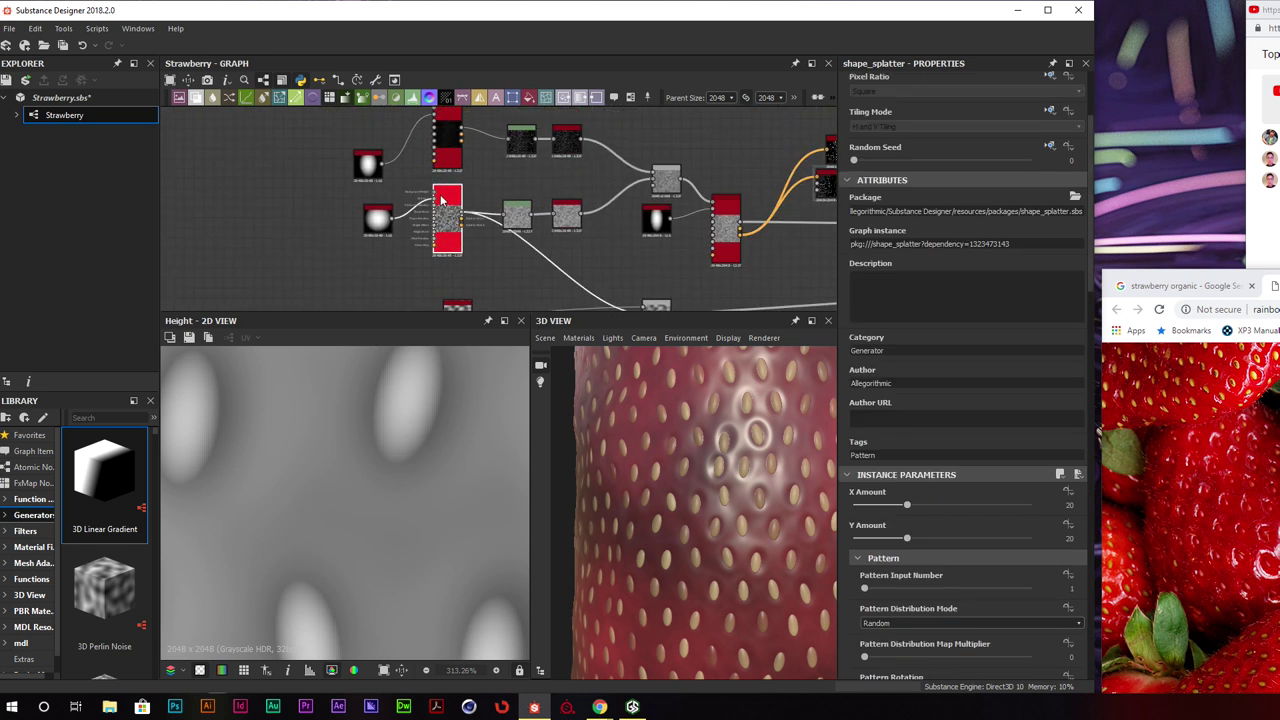
{"action": "left_click", "coordinate": [517, 215]}
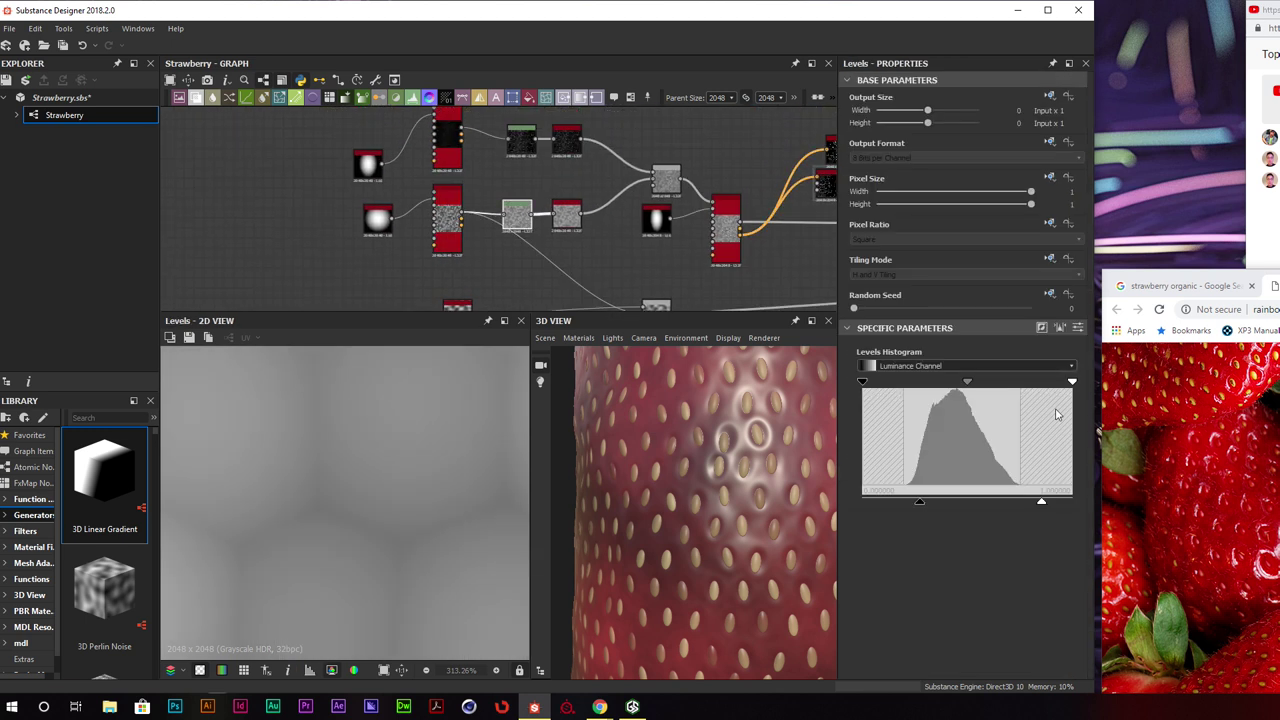
{"action": "left_click_drag", "start_coordinate": [1041, 500], "coordinate": [1056, 500]}
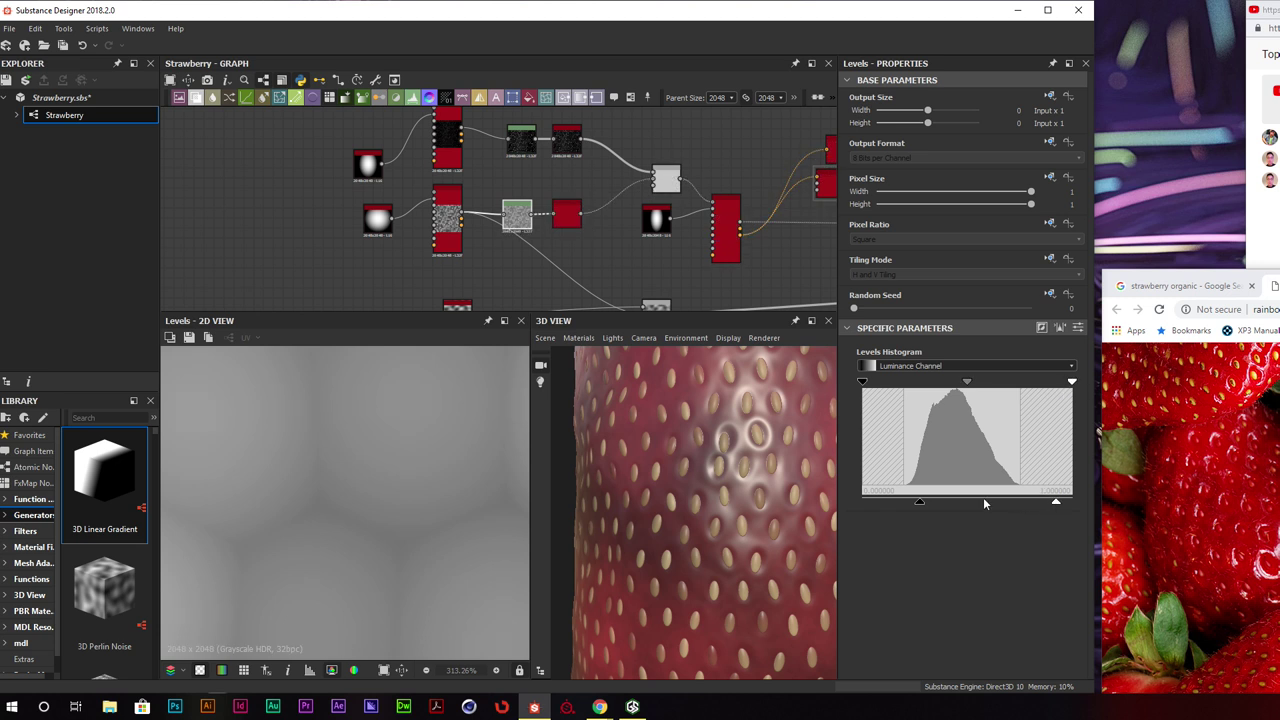
{"action": "left_click_drag", "start_coordinate": [920, 501], "coordinate": [885, 501]}
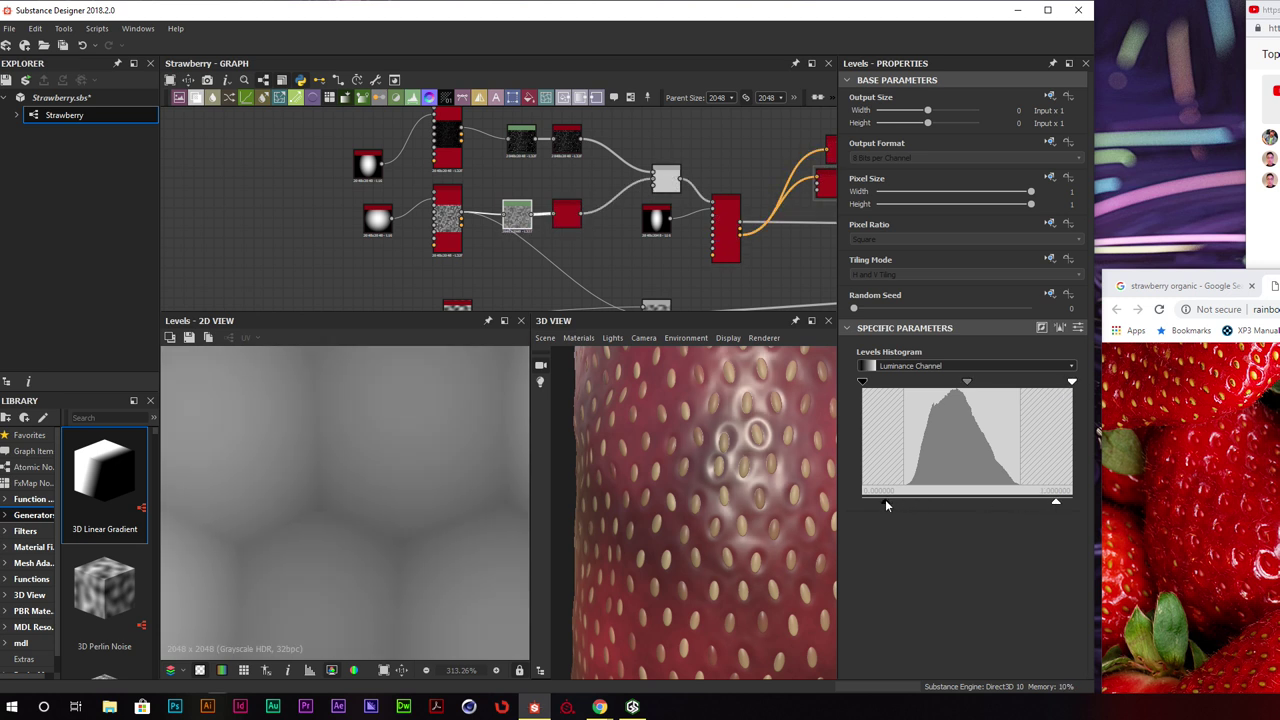
{"action": "left_click_drag", "start_coordinate": [689, 500], "coordinate": [738, 491]}
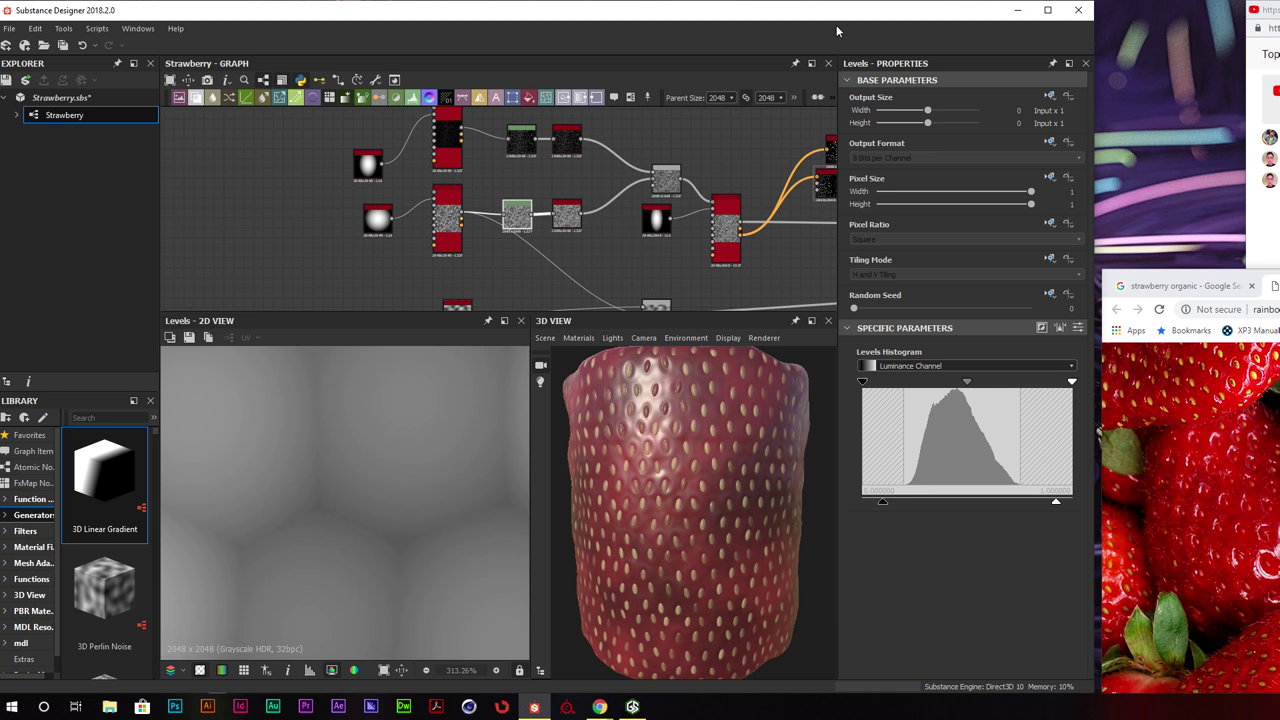
Review the whole node graph and the overall look of the strawberry in the 3D view
{"action": "scroll", "coordinate": [434, 240], "scroll_direction": "down", "scroll_amount": 5}
{"action": "middle_click_drag", "start_coordinate": [435, 240], "coordinate": [371, 243]}
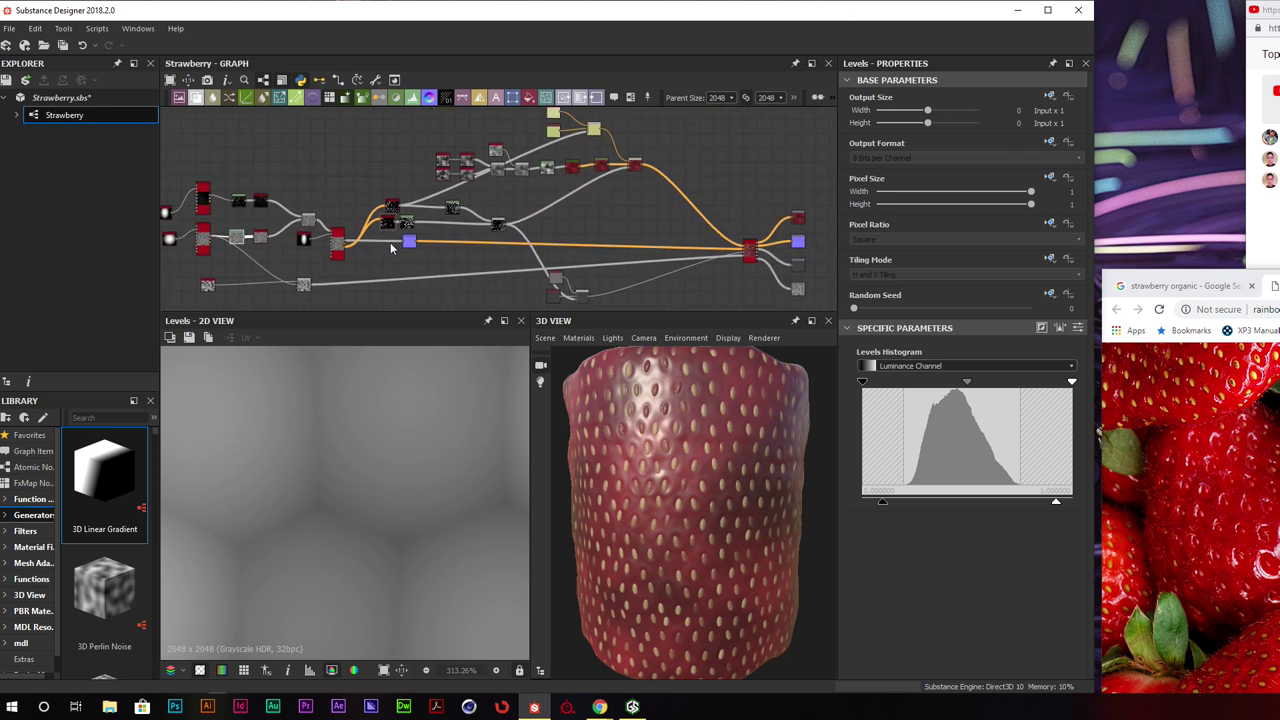
{"action": "scroll", "coordinate": [402, 244], "scroll_direction": "down", "scroll_amount": 2}
{"action": "middle_click_drag", "start_coordinate": [562, 271], "coordinate": [565, 245]}
{"action": "left_click_drag", "start_coordinate": [684, 420], "coordinate": [646, 466]}
{"action": "left_click_drag", "start_coordinate": [721, 154], "coordinate": [682, 226]}
{"action": "left_click", "coordinate": [712, 259]}
{"action": "left_click", "coordinate": [668, 153]}
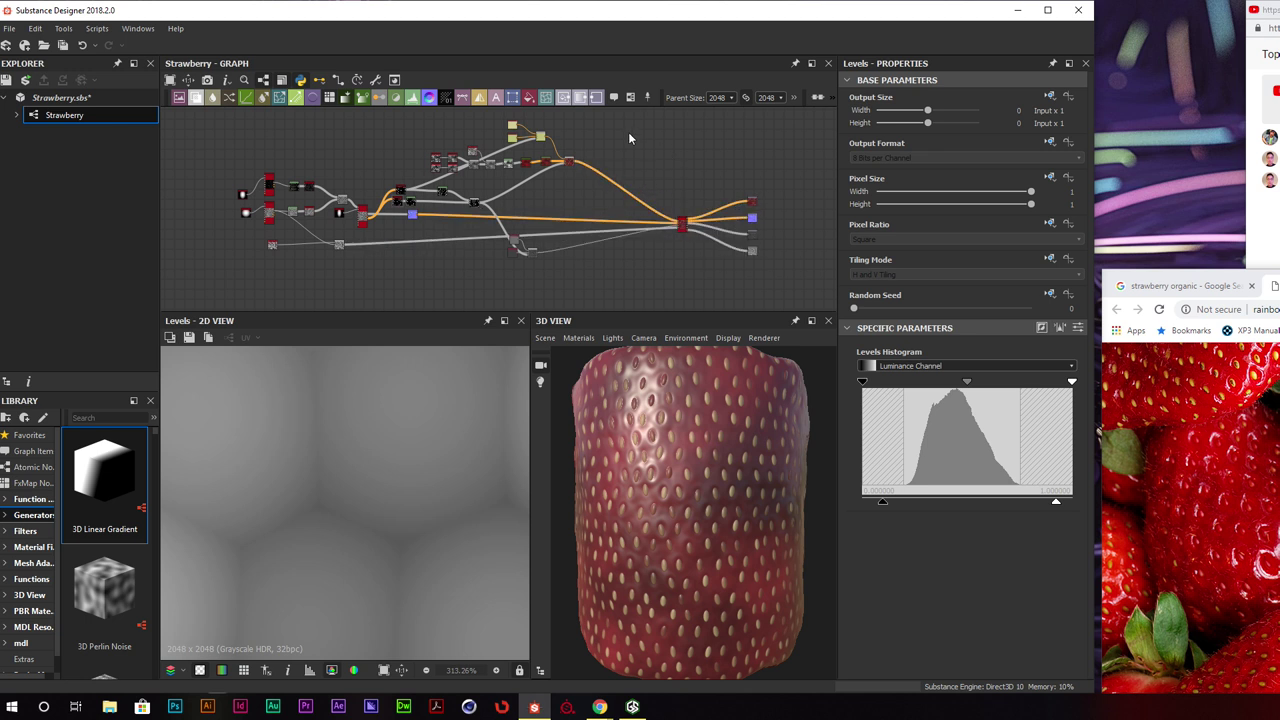
Add a second Base Material node in the empty graph area above the existing output material
{"action": "key", "text": "space"}
{"action": "type", "text": "base"}
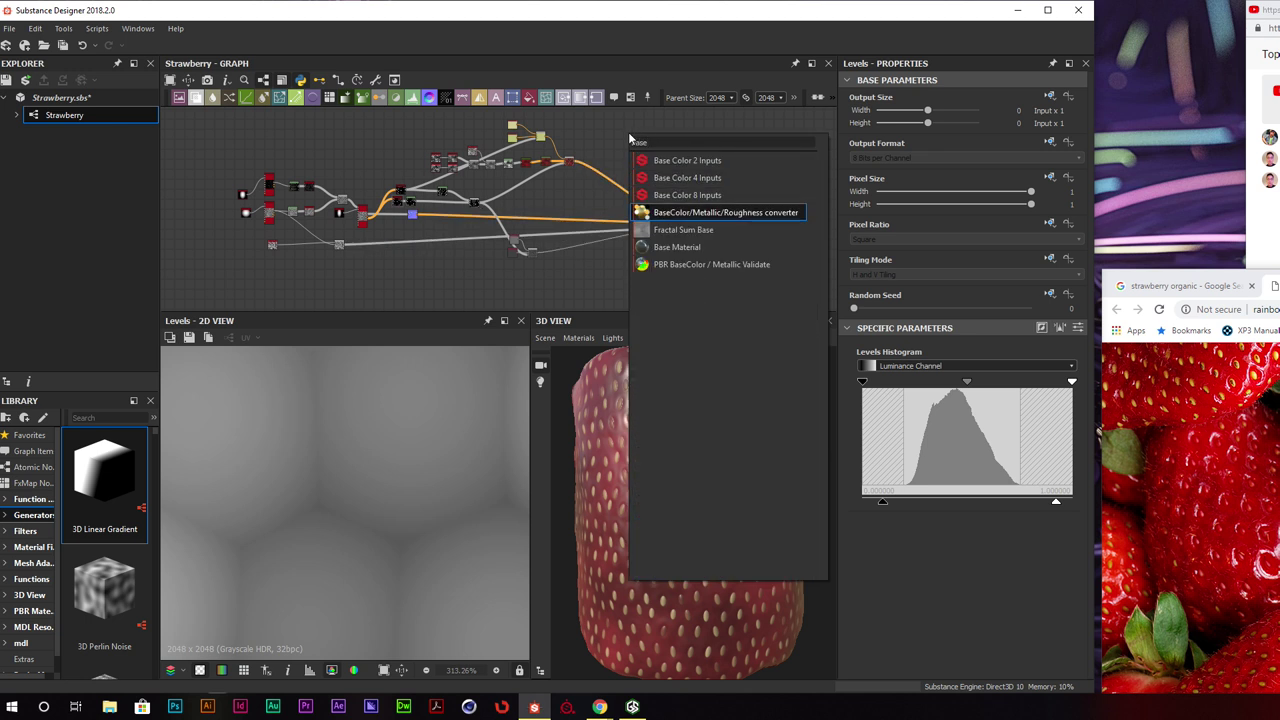
{"action": "key", "text": "Down"}
{"action": "key", "text": "Down"}
{"action": "key", "text": "Return"}
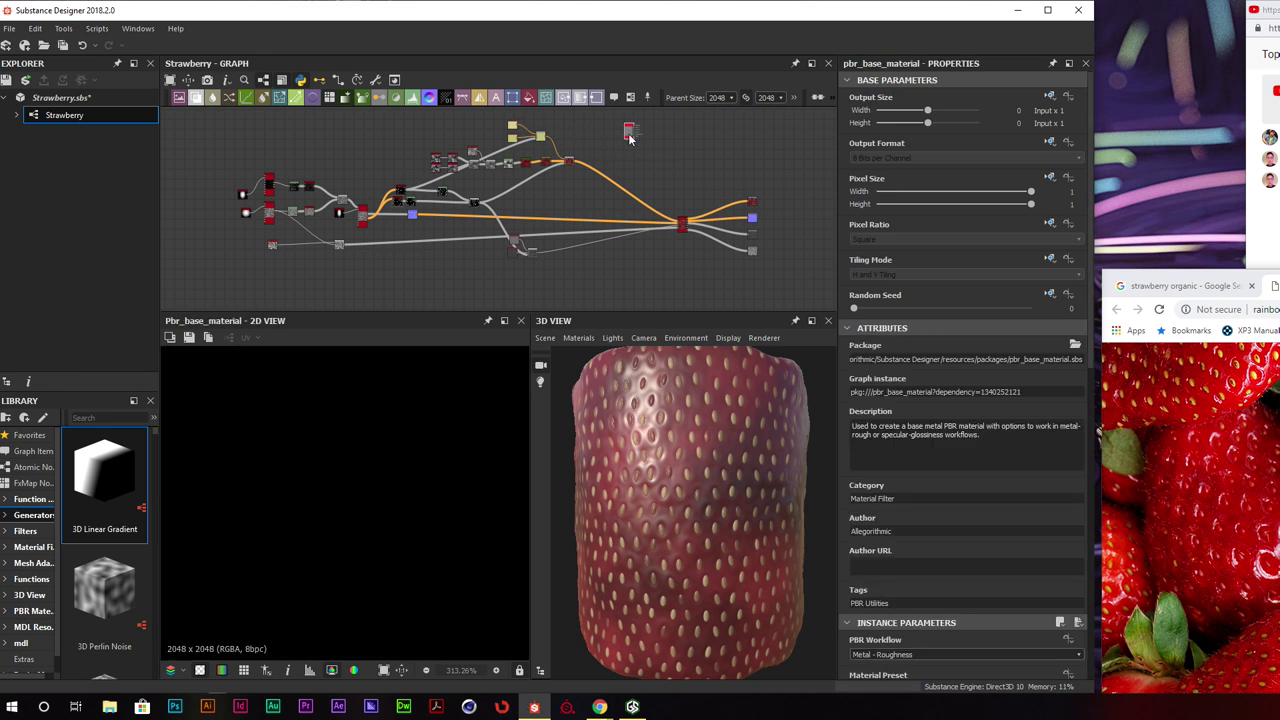
Set the new material's base color to a muted brown with hue about 0.092, saturation 0.249 and value 0.379
{"action": "scroll", "coordinate": [916, 480], "scroll_direction": "down", "scroll_amount": 6}
{"action": "left_click", "coordinate": [866, 336]}
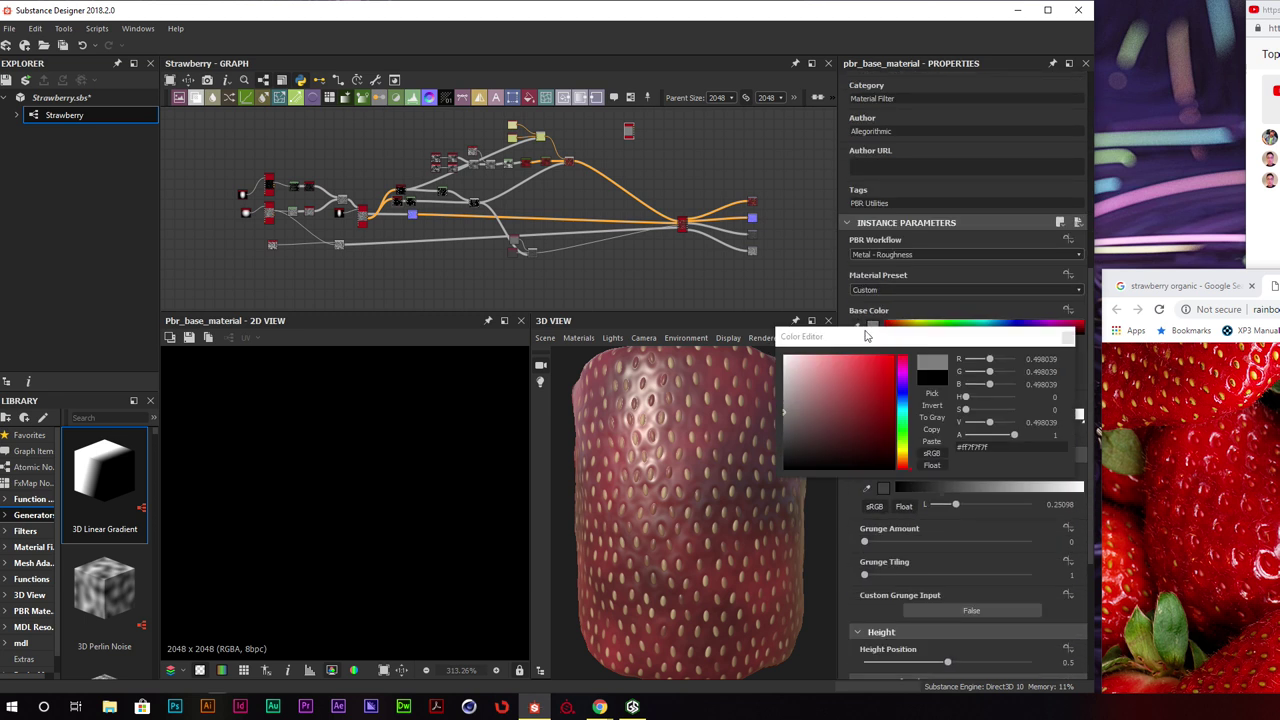
{"action": "left_click_drag", "start_coordinate": [798, 398], "coordinate": [811, 426]}
{"action": "left_click_drag", "start_coordinate": [906, 376], "coordinate": [903, 457]}
{"action": "left_click", "coordinate": [1086, 376]}
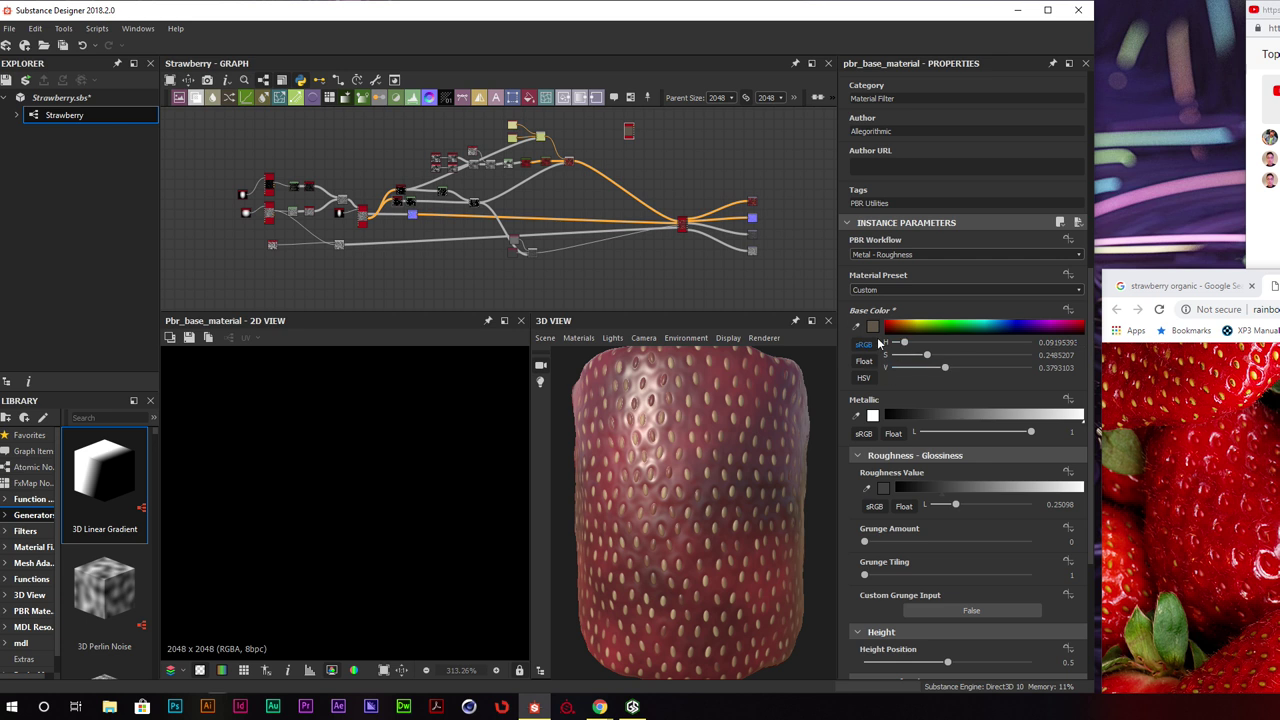
Set the new material's Grunge Amount to 0.32 and its Roughness Value to about 0.83
{"action": "scroll", "coordinate": [871, 487], "scroll_direction": "down", "scroll_amount": 2}
{"action": "scroll", "coordinate": [871, 487], "scroll_direction": "down", "scroll_amount": 2}
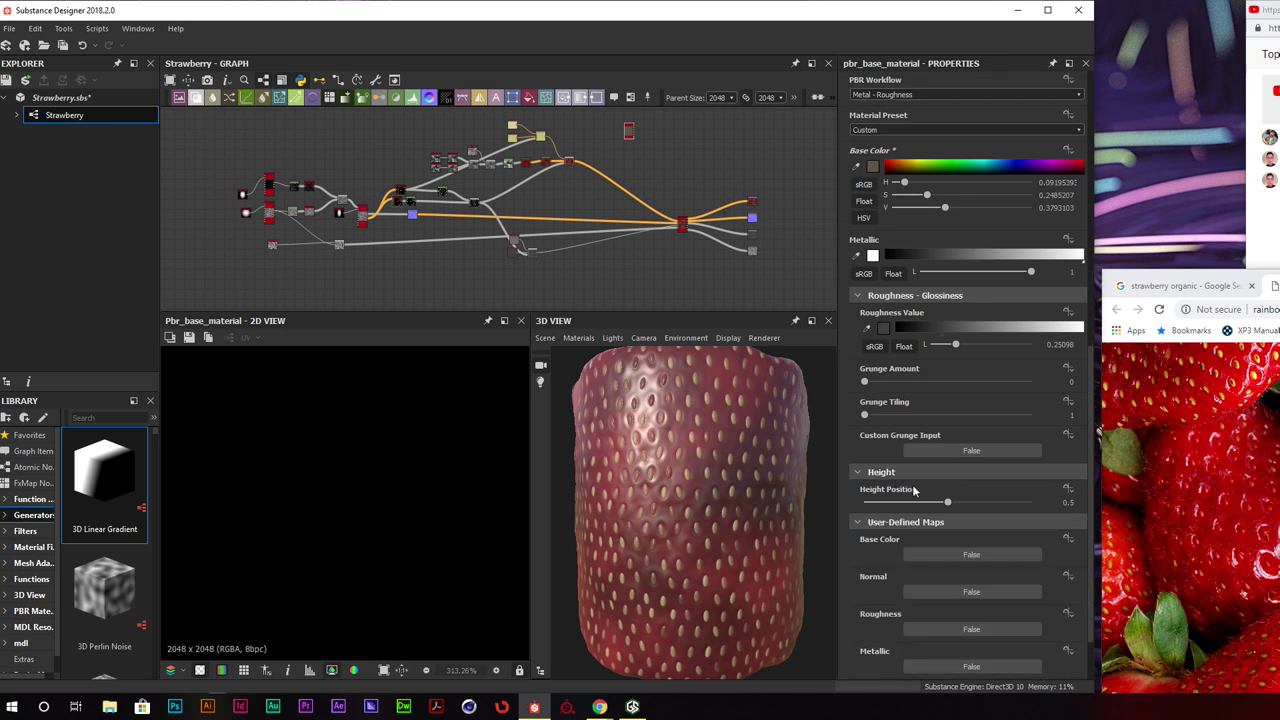
{"action": "left_click_drag", "start_coordinate": [866, 381], "coordinate": [917, 382]}
{"action": "left_click", "coordinate": [940, 328]}
{"action": "left_click_drag", "start_coordinate": [940, 328], "coordinate": [1052, 327]}
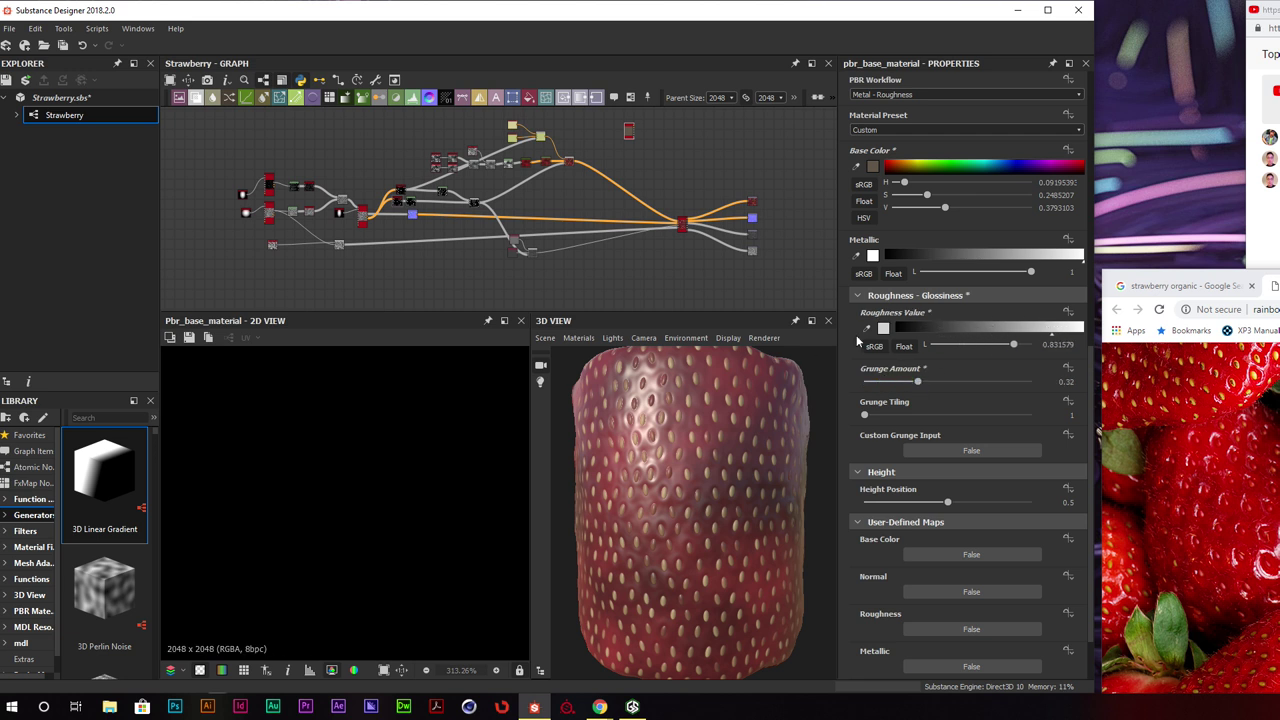
Set the new material's preset to Dielectric and move its node just above the existing base material
{"action": "left_click", "coordinate": [862, 130]}
{"action": "left_click", "coordinate": [894, 153]}
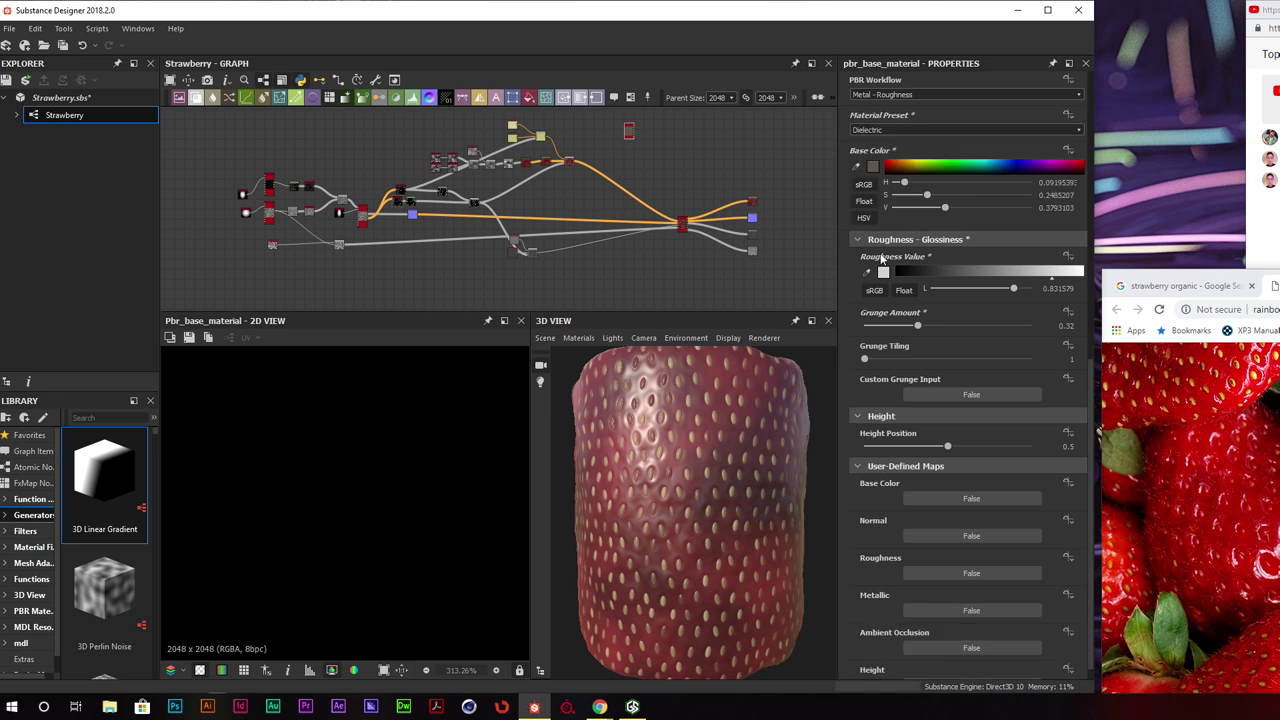
{"action": "scroll", "coordinate": [944, 408], "scroll_direction": "down", "scroll_amount": 1}
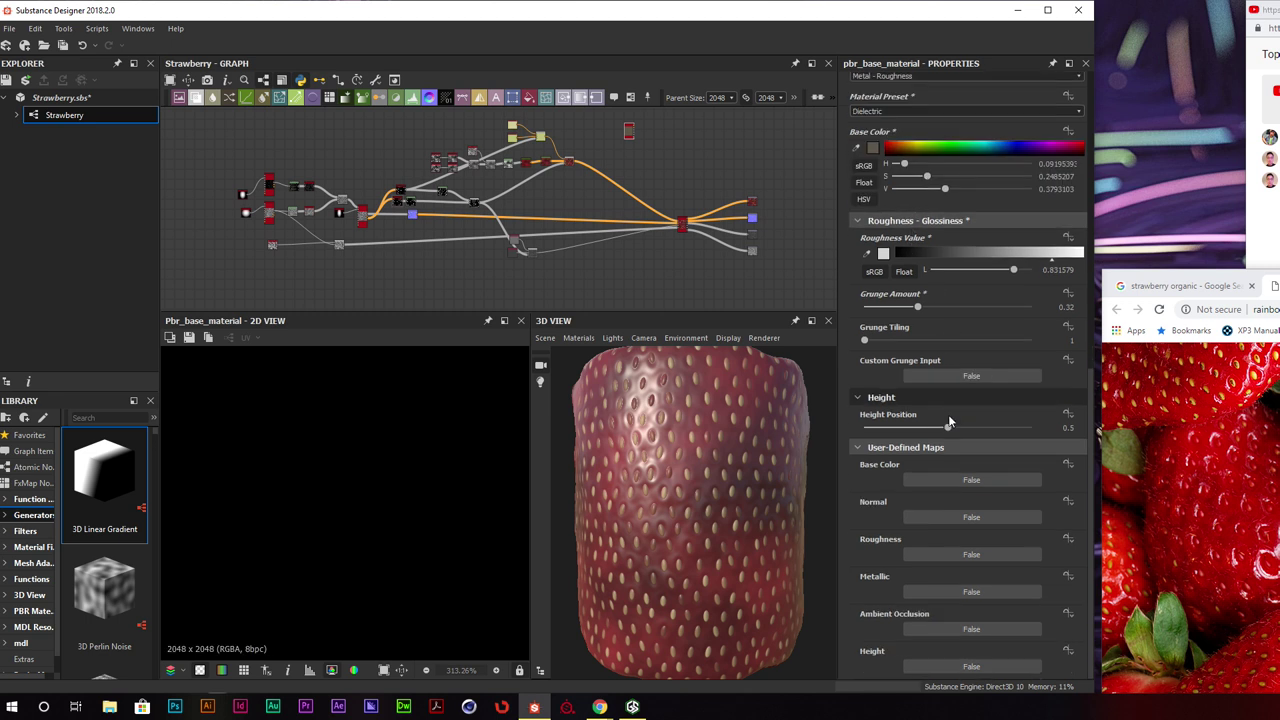
{"action": "left_click_drag", "start_coordinate": [628, 131], "coordinate": [661, 187]}
{"action": "middle_click_drag", "start_coordinate": [666, 271], "coordinate": [660, 256]}
{"action": "left_click_drag", "start_coordinate": [682, 491], "coordinate": [741, 503]}
{"action": "scroll", "coordinate": [672, 245], "scroll_direction": "up", "scroll_amount": 4}
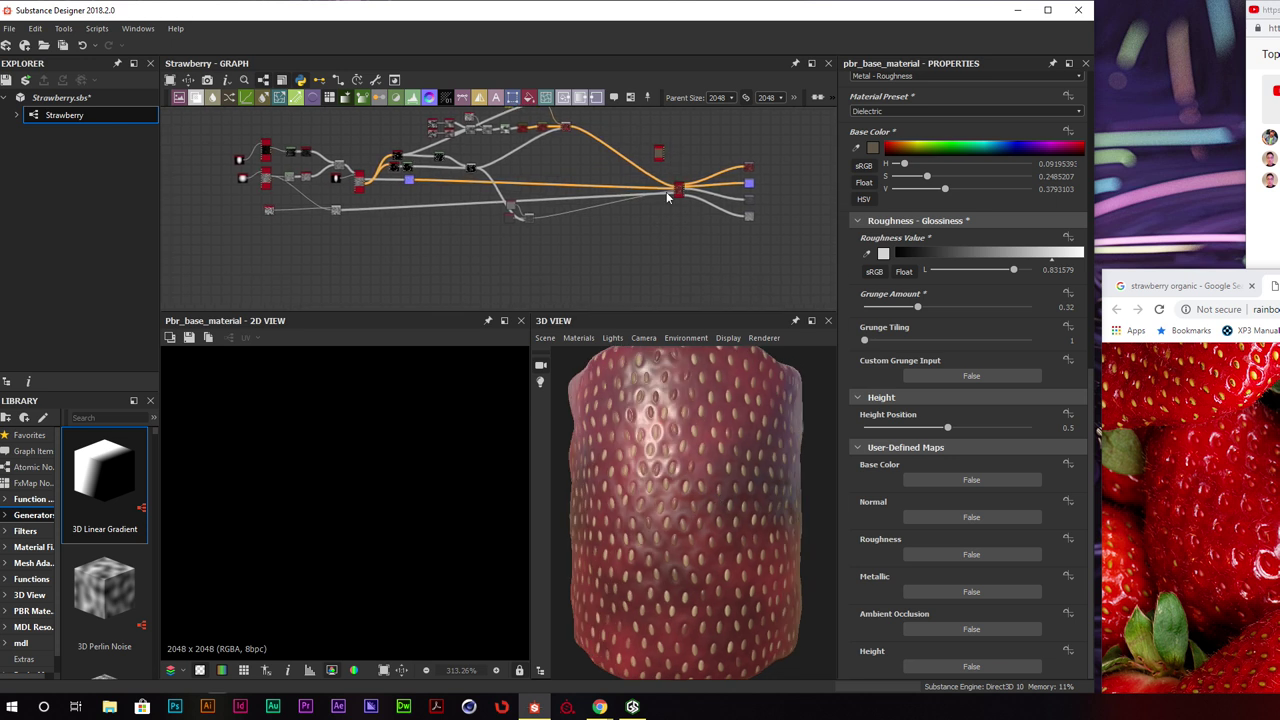
{"action": "key", "text": "space"}
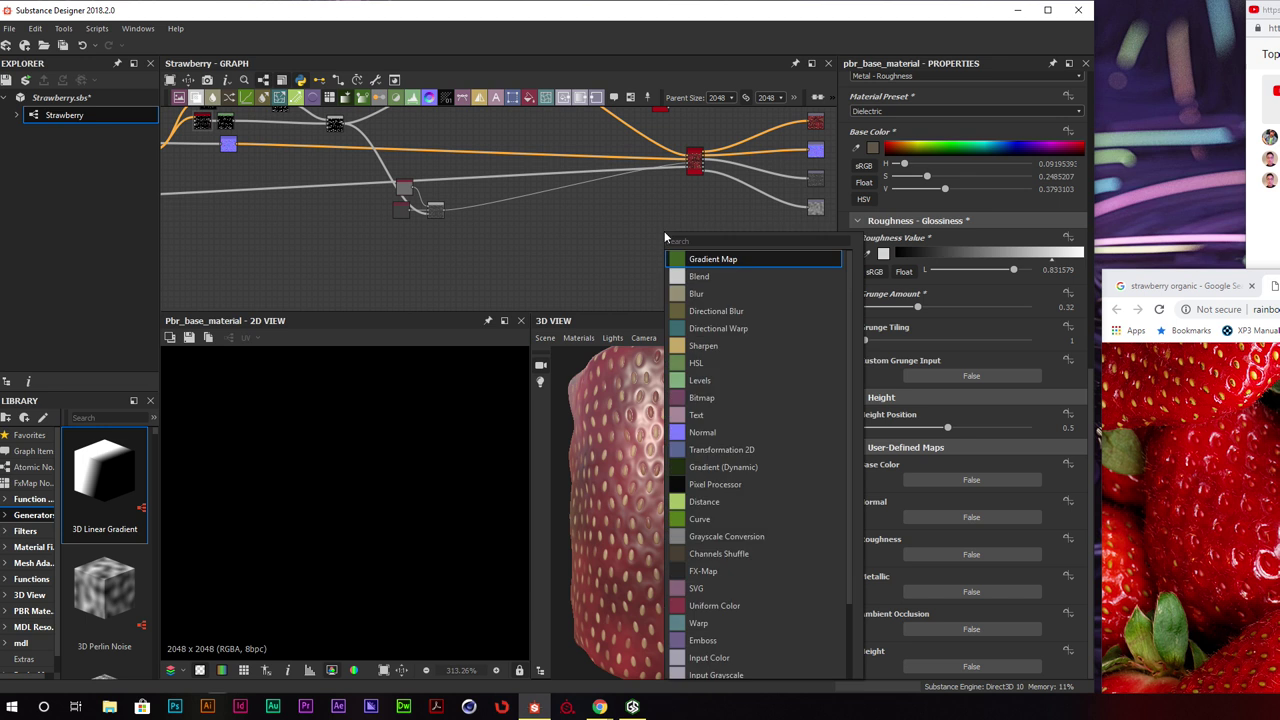
{"action": "type", "text": "mask"}
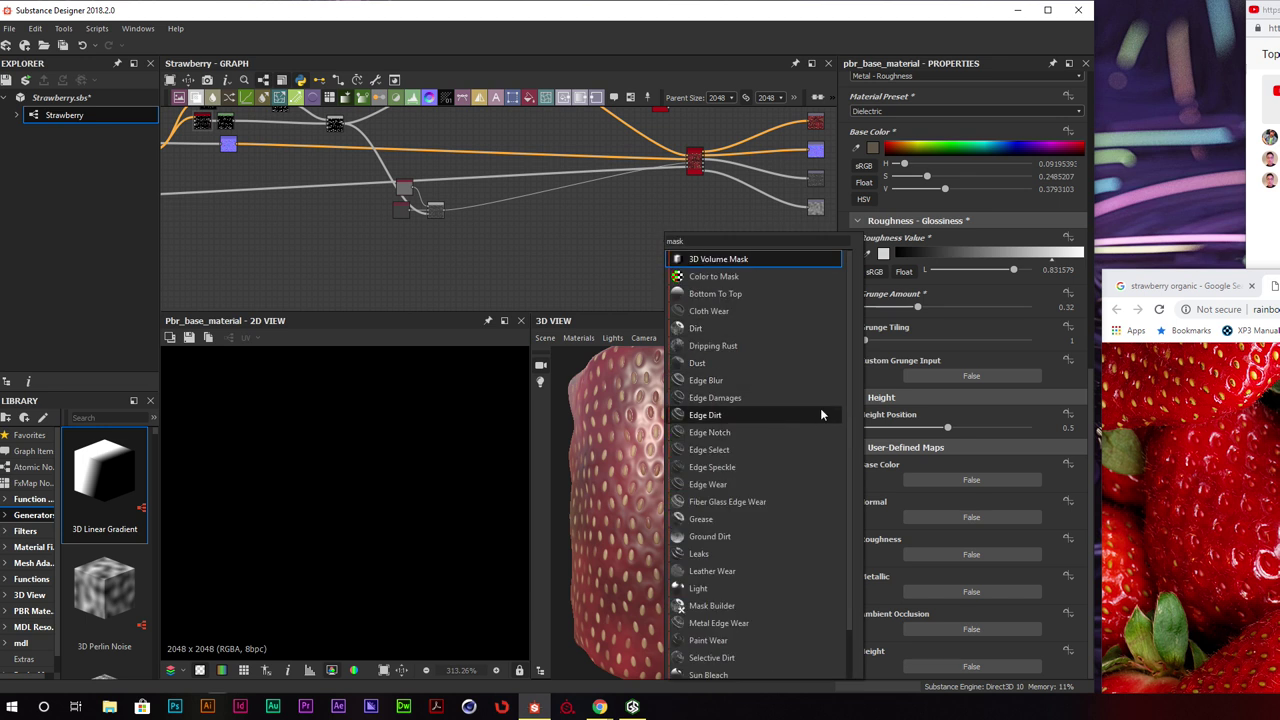
{"action": "scroll", "coordinate": [849, 395], "scroll_direction": "down", "scroll_amount": 3}
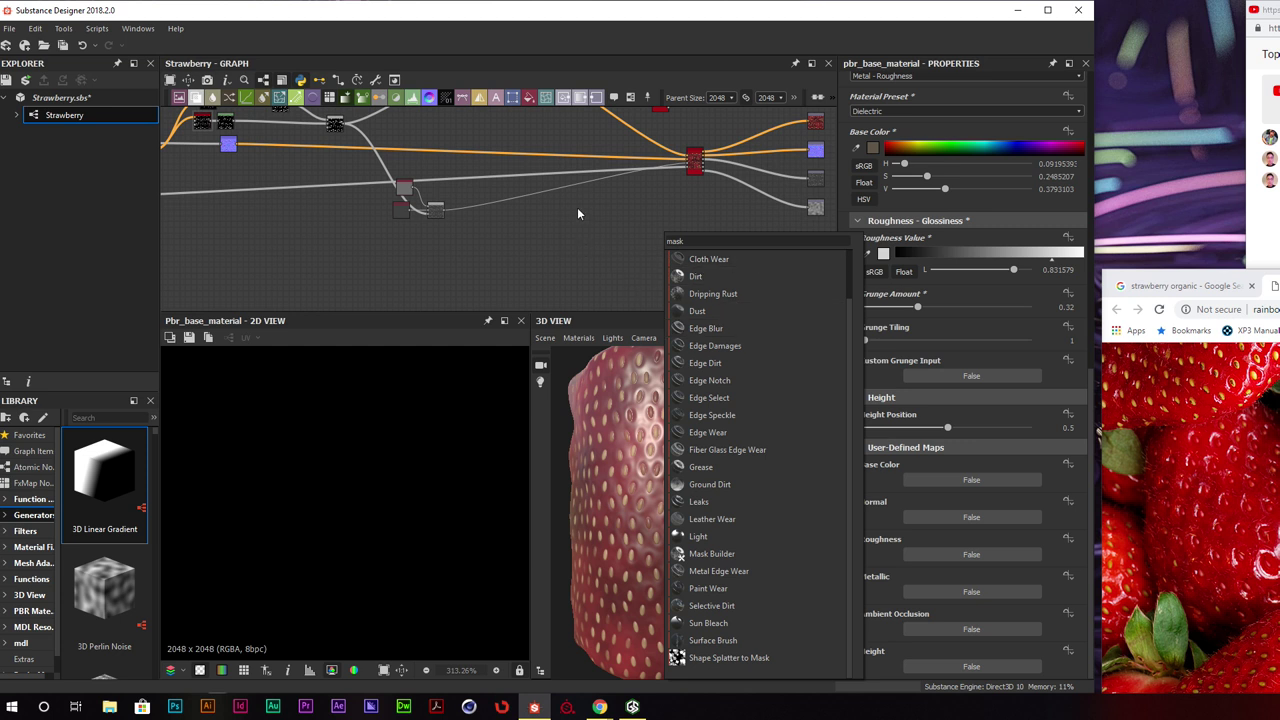
{"action": "left_click", "coordinate": [644, 206]}
Delete the brown dielectric base material node from the graph
{"action": "middle_click_drag", "start_coordinate": [644, 206], "coordinate": [643, 242]}
{"action": "left_click", "coordinate": [657, 128]}
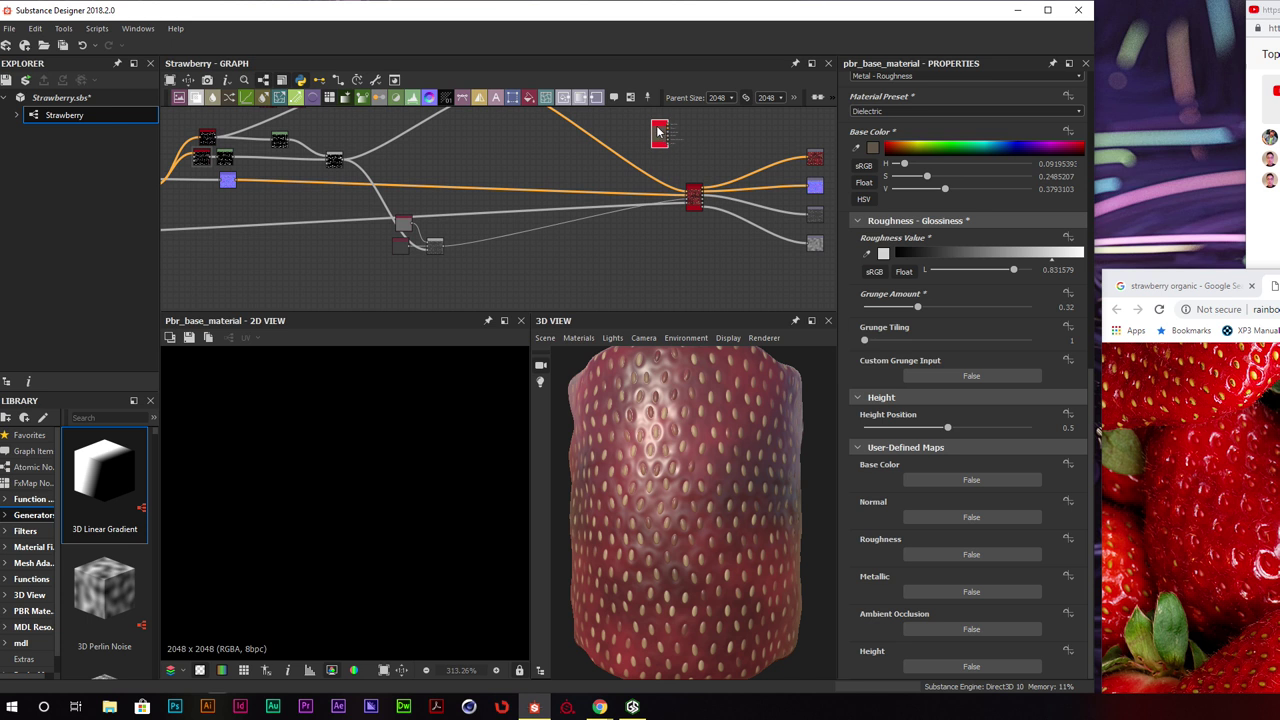
{"action": "key", "text": "Delete"}
{"action": "scroll", "coordinate": [687, 164], "scroll_direction": "down", "scroll_amount": 5}
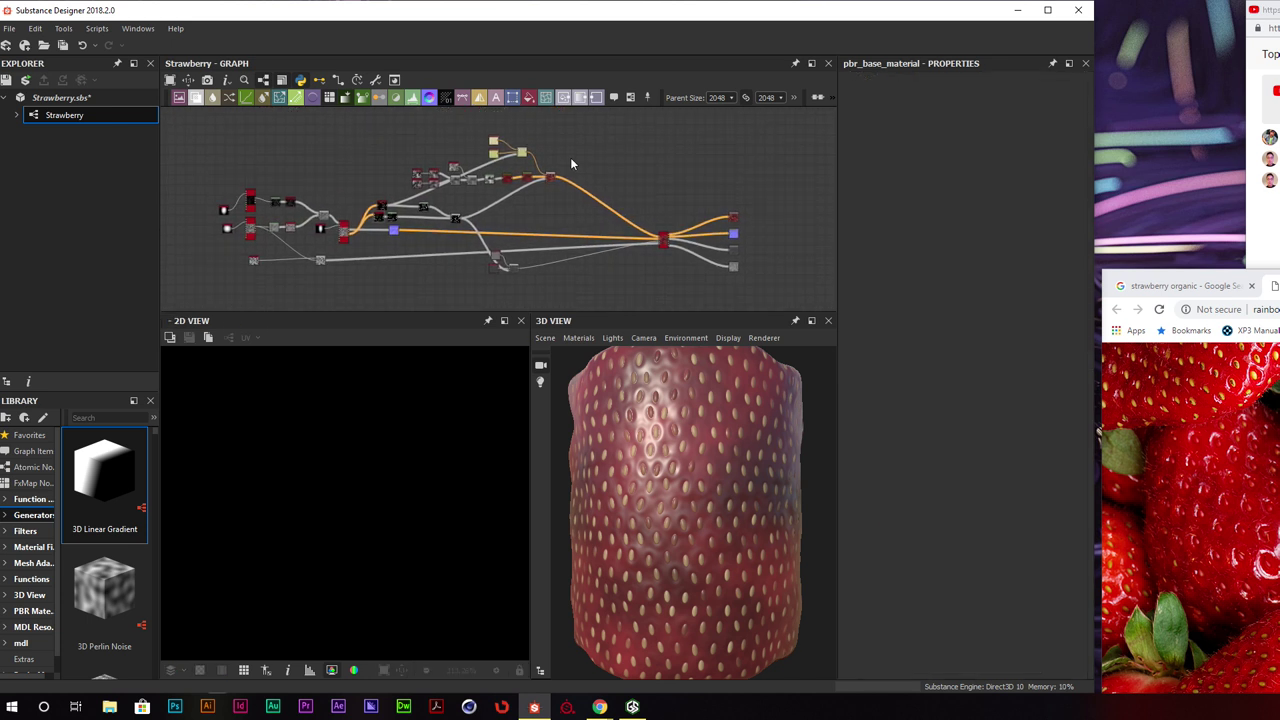
Publish the Strawberry package as Strawberry.sbsar in the Substance Designer folder with Auto compression and output size and random seed exposed
{"action": "left_click", "coordinate": [95, 98]}
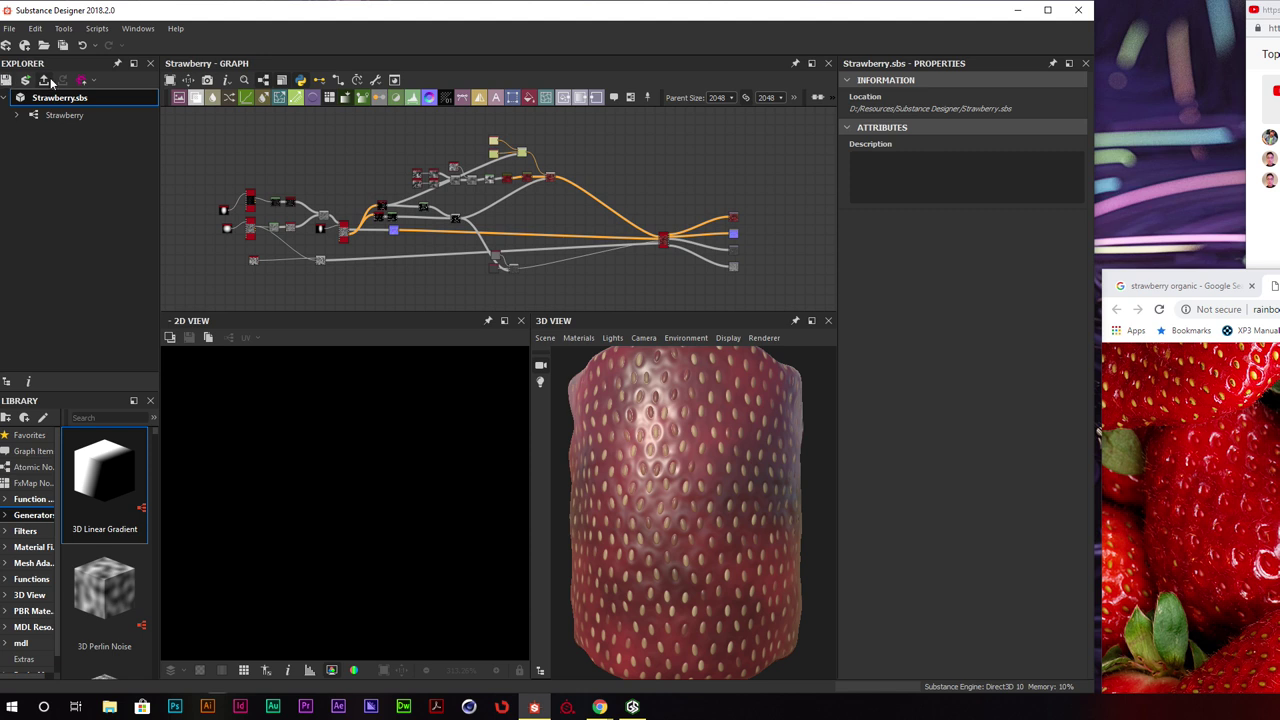
{"action": "left_click", "coordinate": [43, 81]}
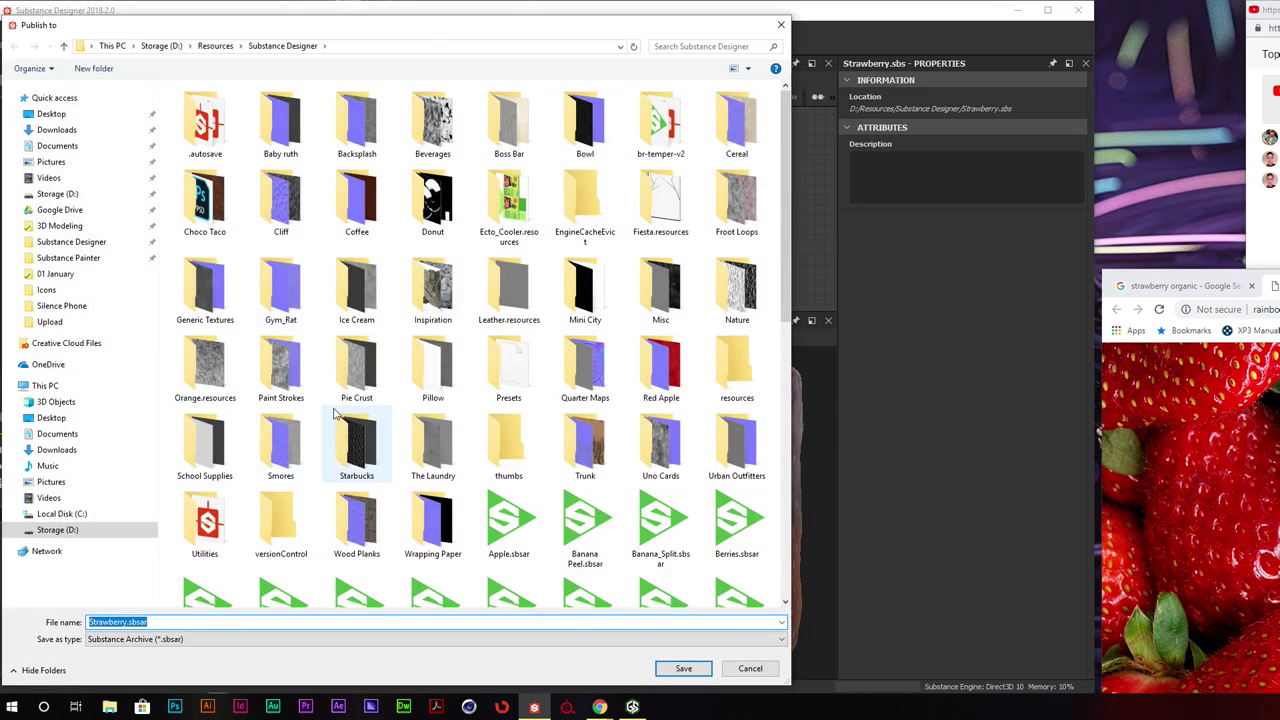
{"action": "left_click", "coordinate": [680, 667]}
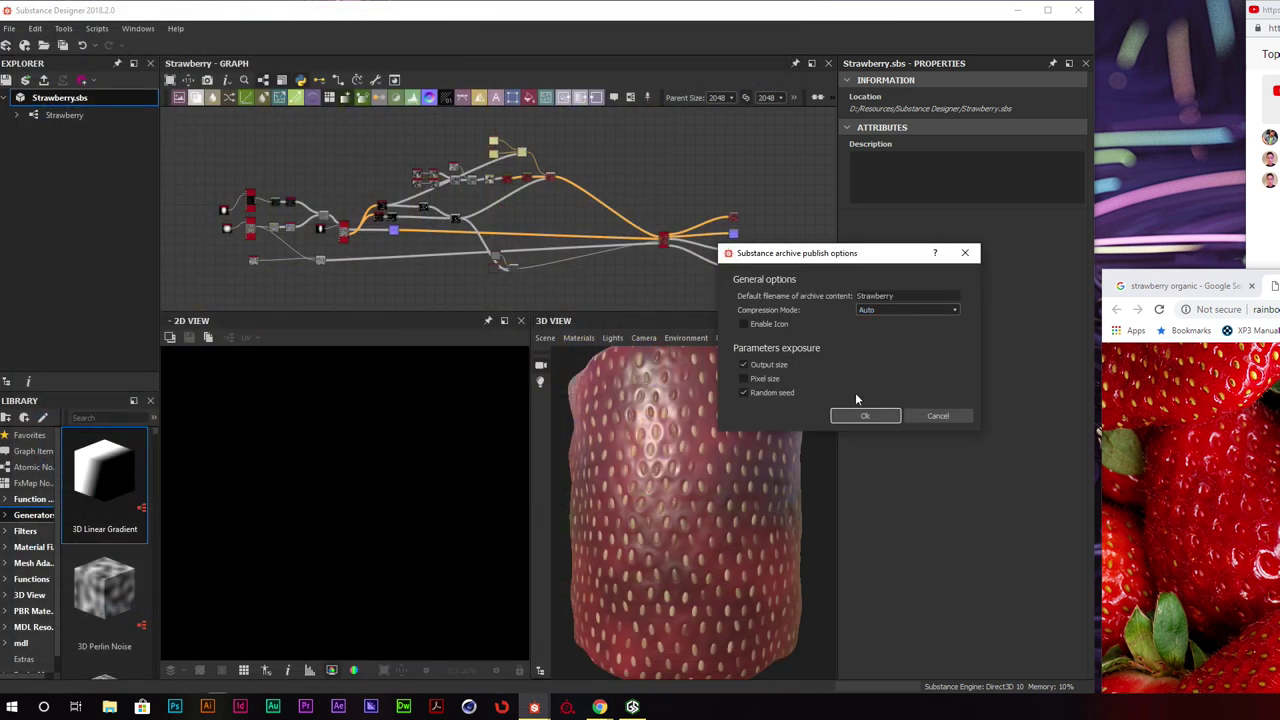
{"action": "left_click", "coordinate": [853, 414]}
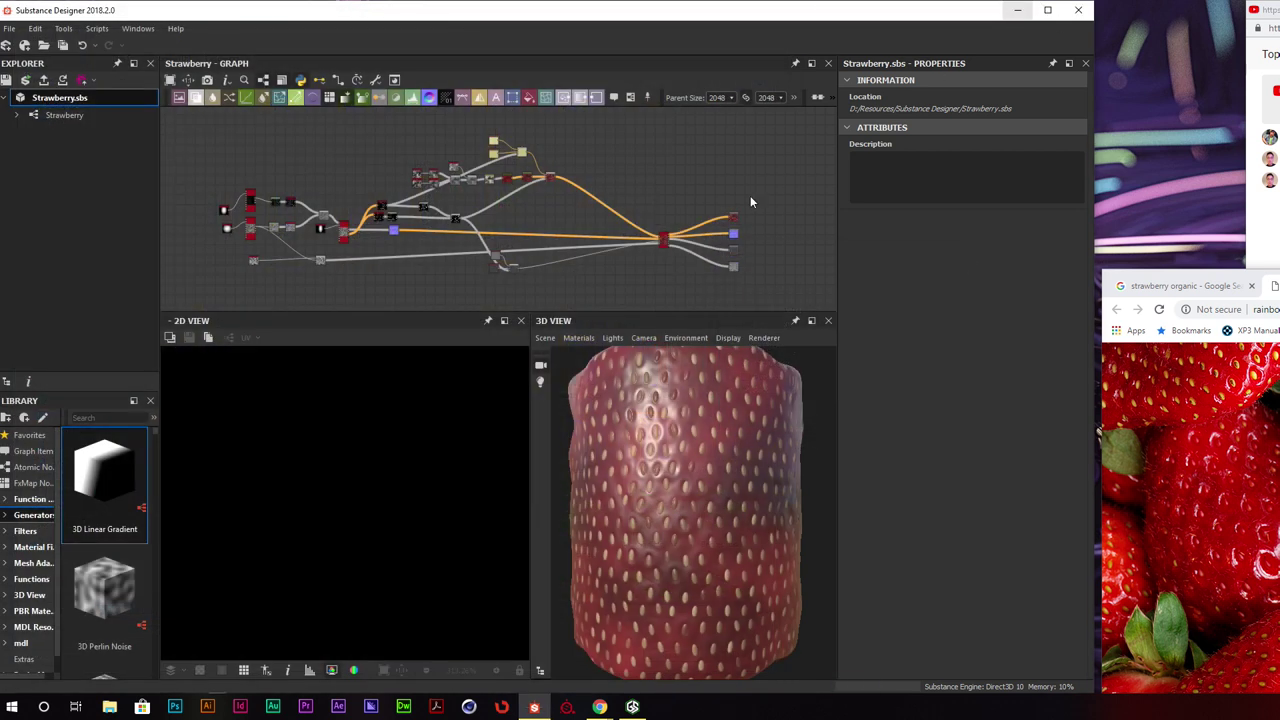
Add a Gradient Linear 2 node and place it in the empty area below the final color blend
{"action": "scroll", "coordinate": [750, 196], "scroll_direction": "down", "scroll_amount": 1}
{"action": "scroll", "coordinate": [660, 176], "scroll_direction": "up", "scroll_amount": 2}
{"action": "key", "text": "space"}
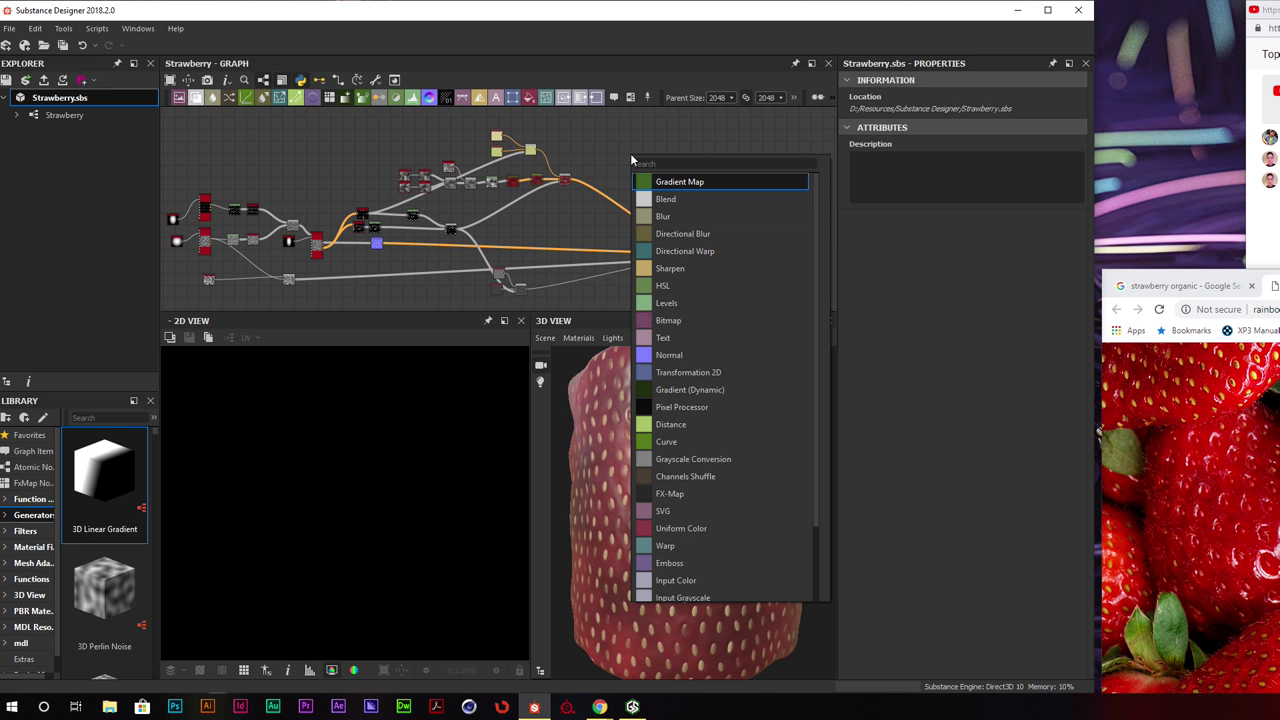
{"action": "type", "text": "line"}
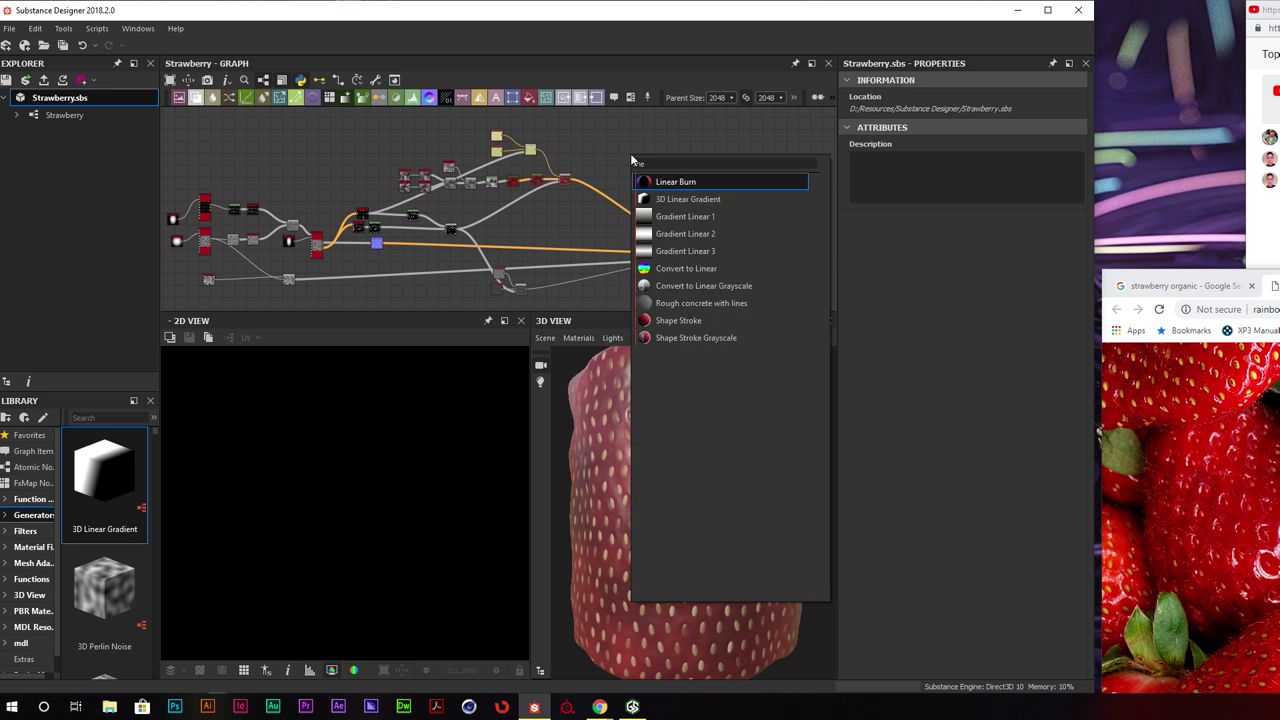
{"action": "key", "text": "Down"}
{"action": "key", "text": "Down"}
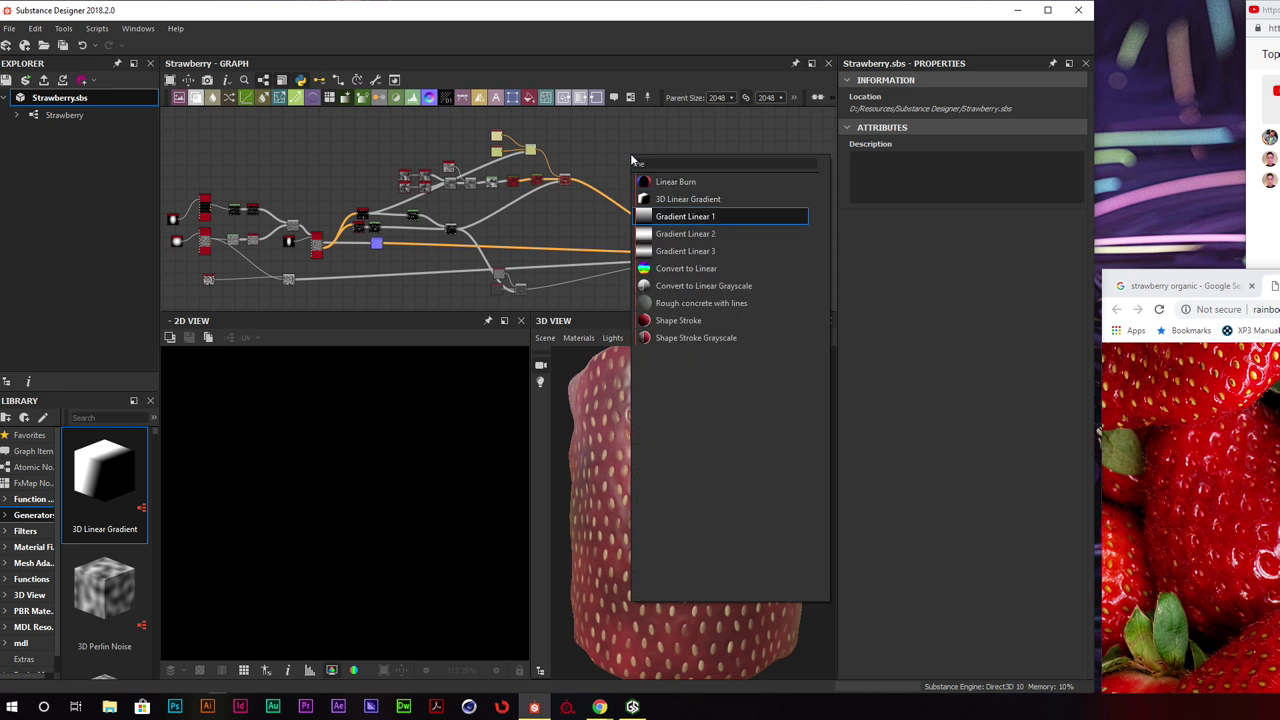
{"action": "key", "text": "Down"}
{"action": "key", "text": "Return"}
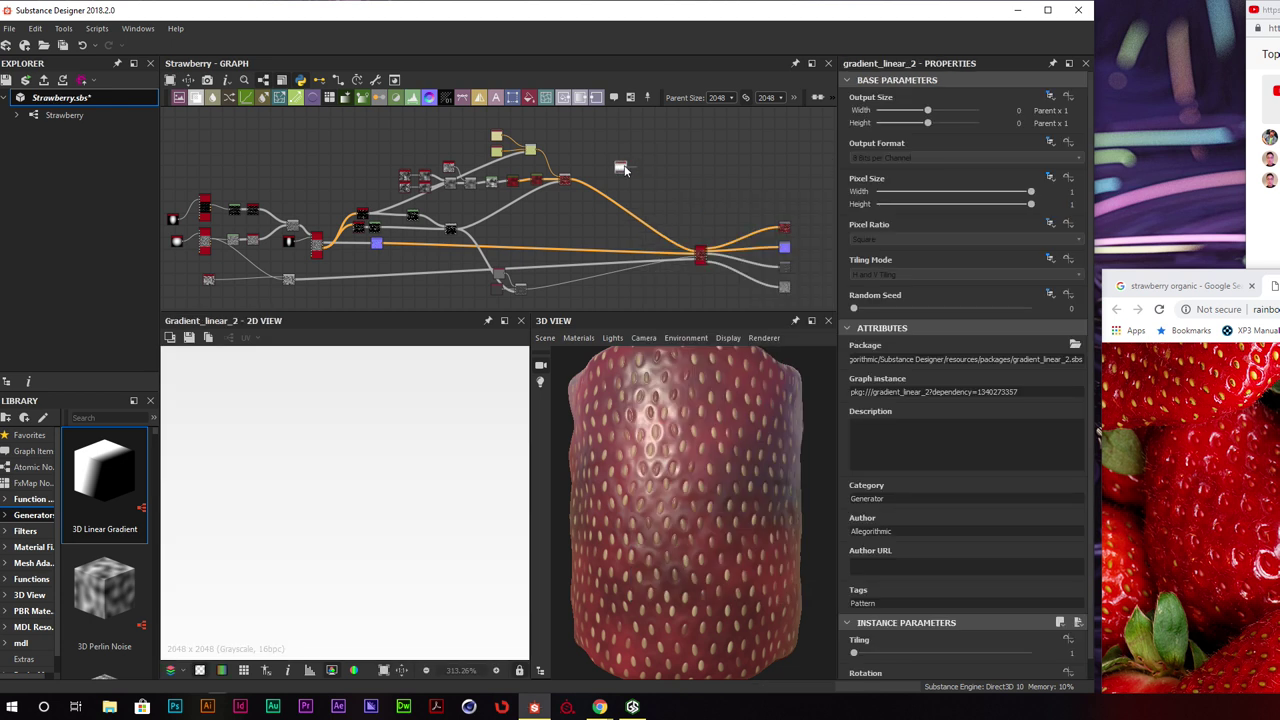
{"action": "scroll", "coordinate": [334, 490], "scroll_direction": "down", "scroll_amount": 10}
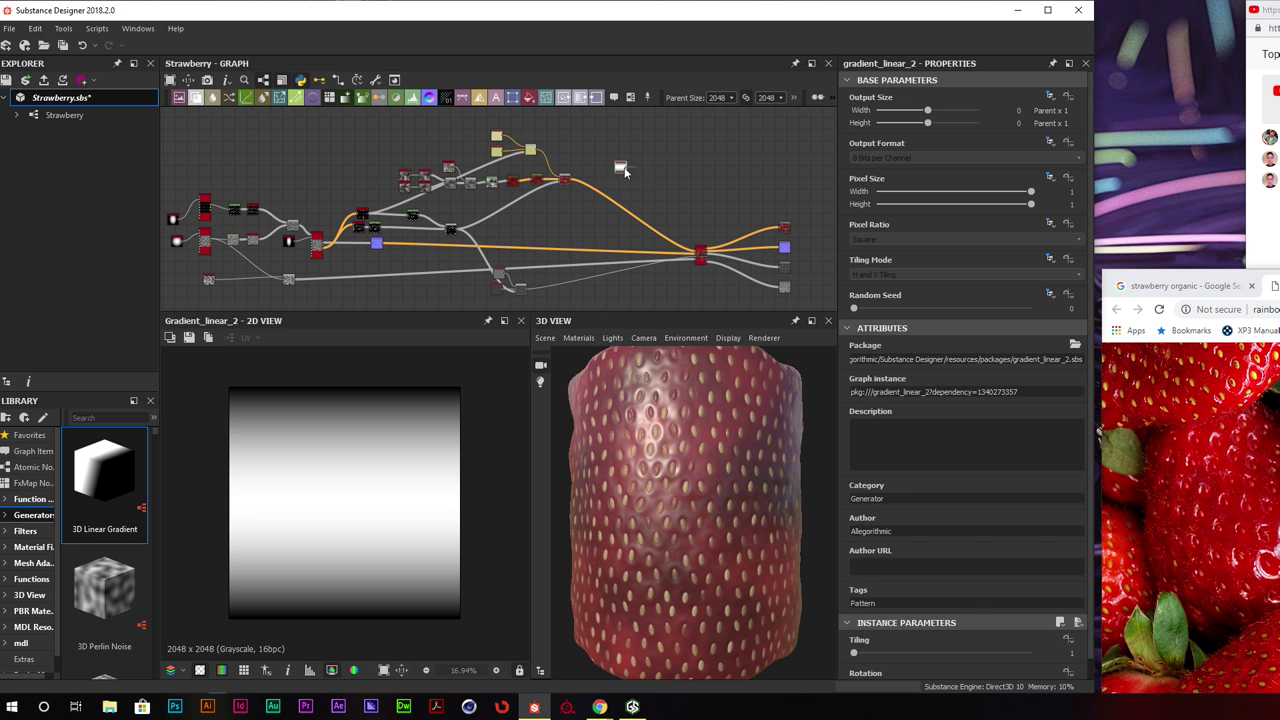
{"action": "left_click_drag", "start_coordinate": [624, 172], "coordinate": [572, 226]}
Add a Gradient Map node in the empty graph area above the final color blend's output
{"action": "key", "text": "space"}
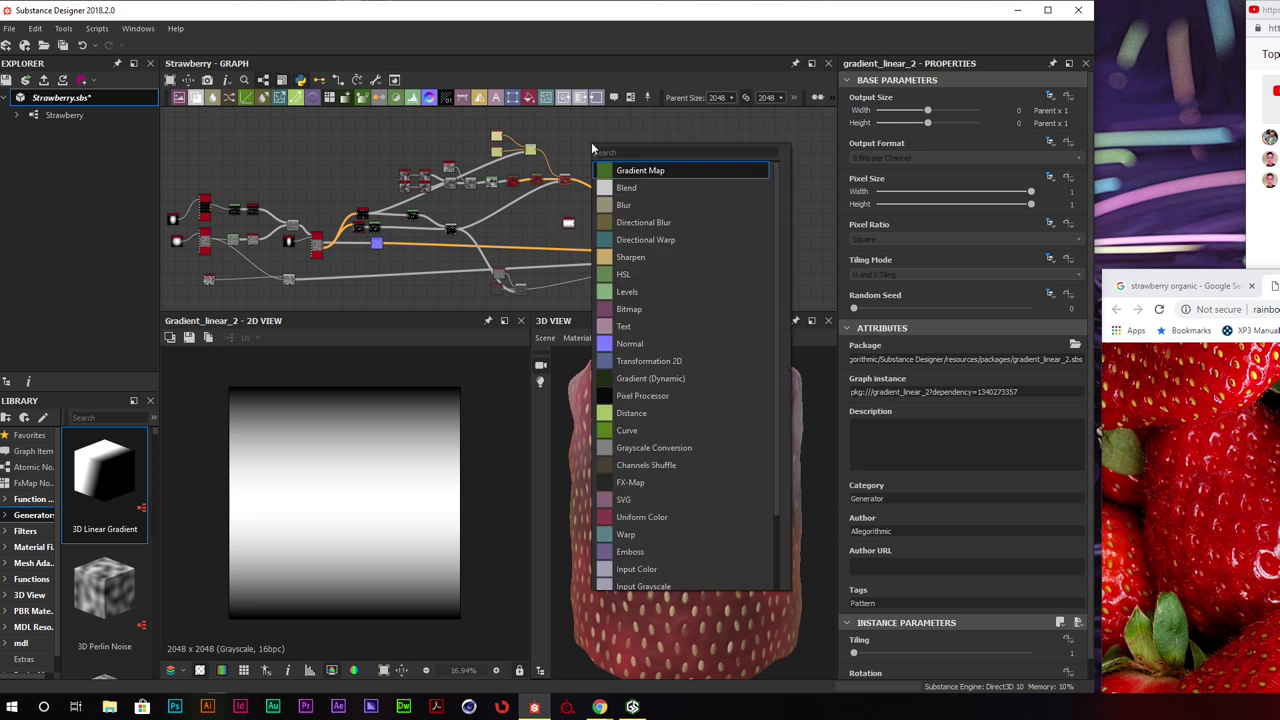
{"action": "type", "text": "uni"}
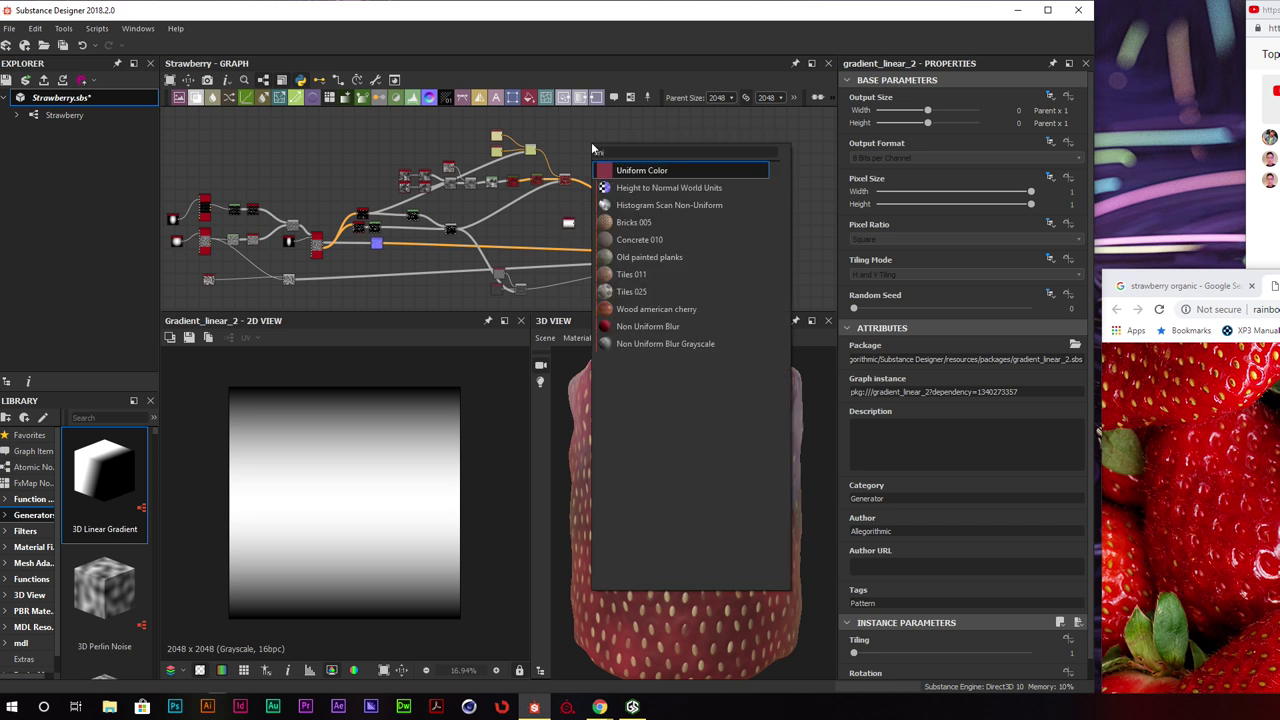
{"action": "key", "text": "BackSpace"}
{"action": "key", "text": "BackSpace"}
{"action": "key", "text": "BackSpace"}
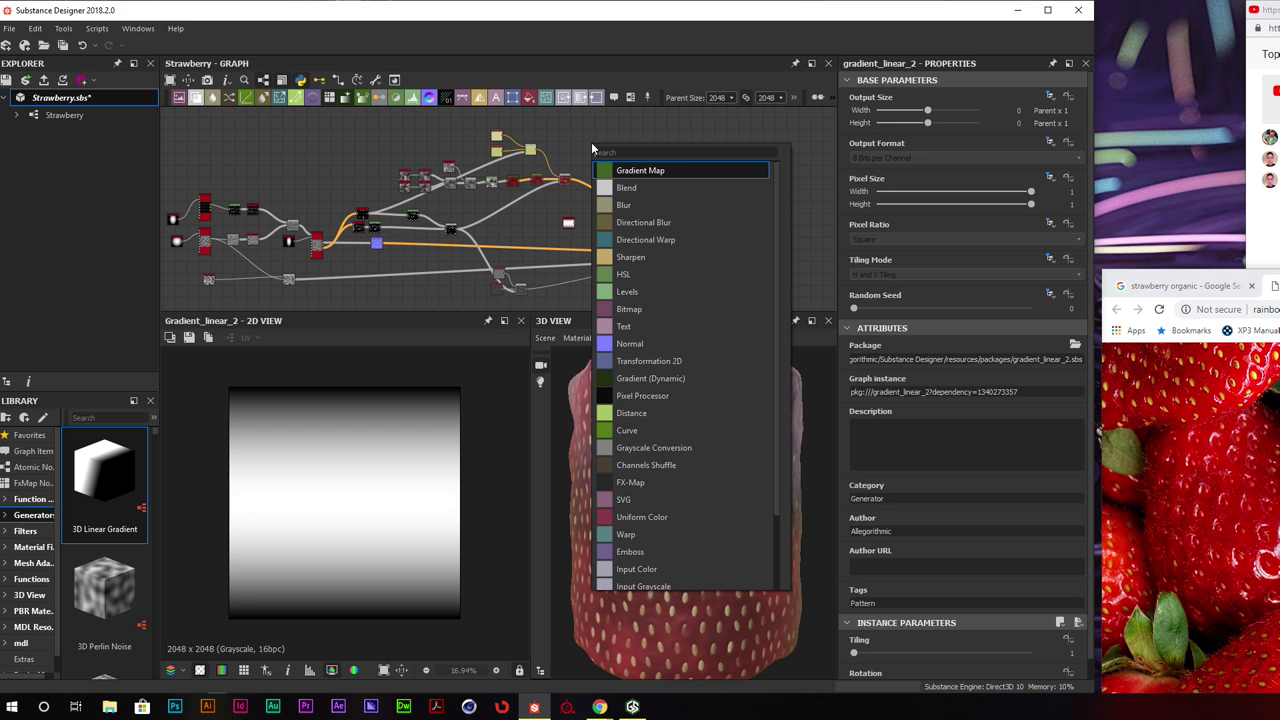
{"action": "key", "text": "Return"}
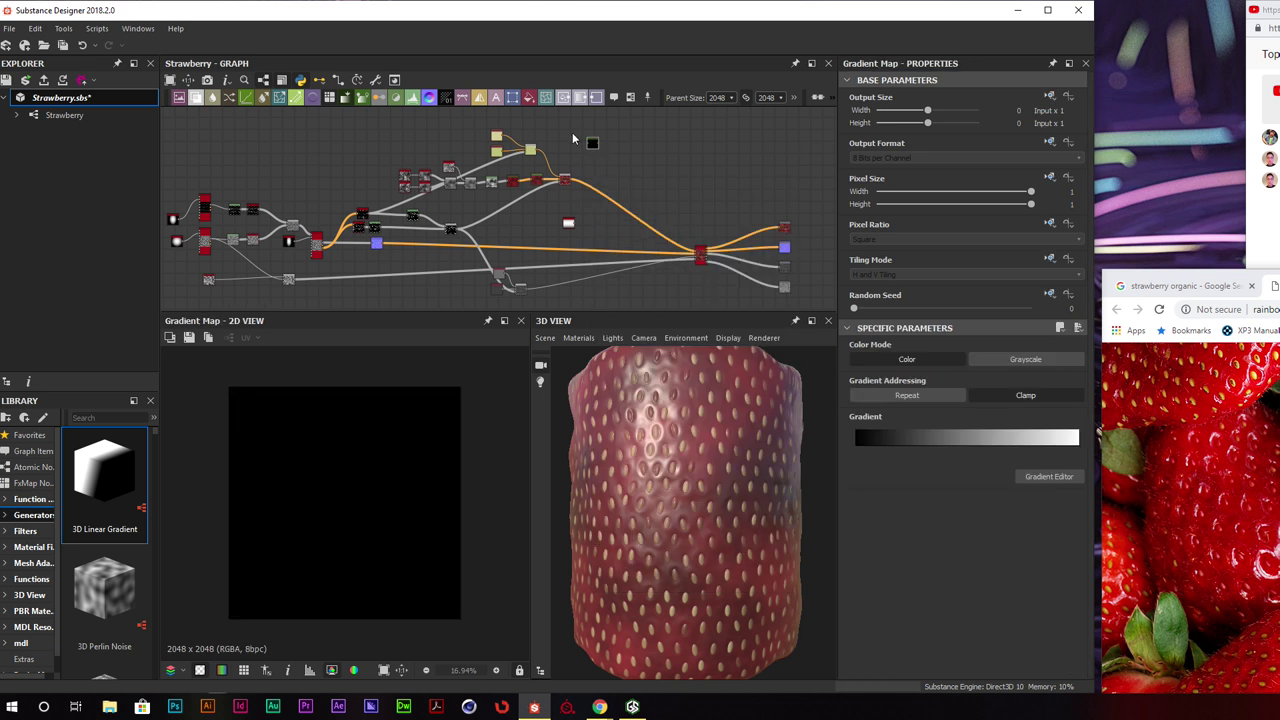
Add a Gradient Linear 1 node beside the new Gradient Map and connect it to the map's input
{"action": "scroll", "coordinate": [623, 163], "scroll_direction": "up", "scroll_amount": 2}
{"action": "key", "text": "space"}
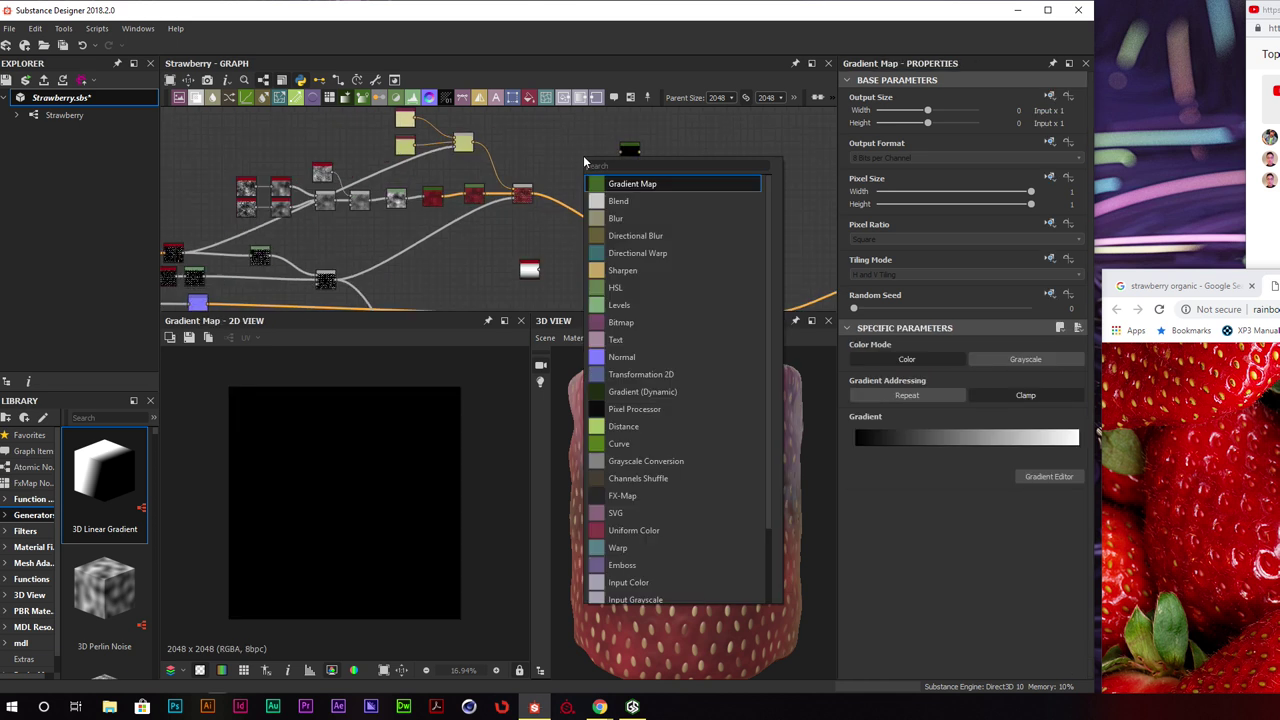
{"action": "type", "text": "line"}
{"action": "key", "text": "Down"}
{"action": "key", "text": "Down"}
{"action": "key", "text": "Down"}
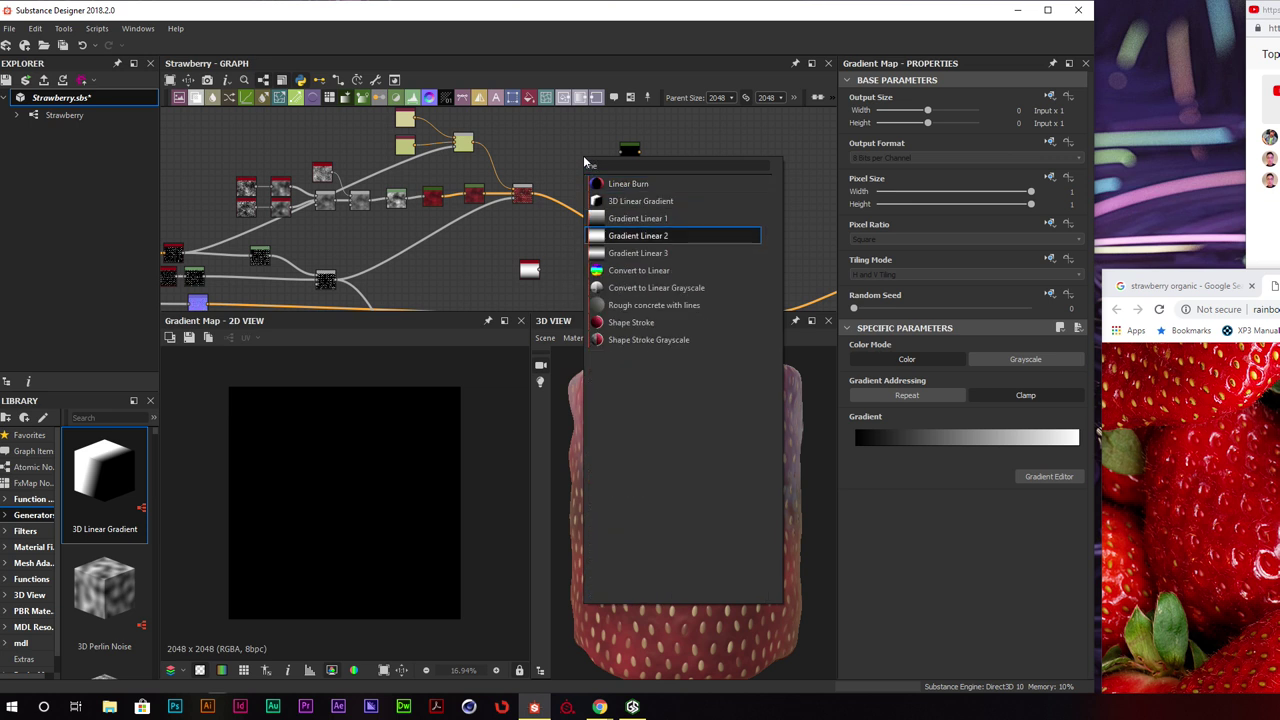
{"action": "key", "text": "Up"}
{"action": "key", "text": "Return"}
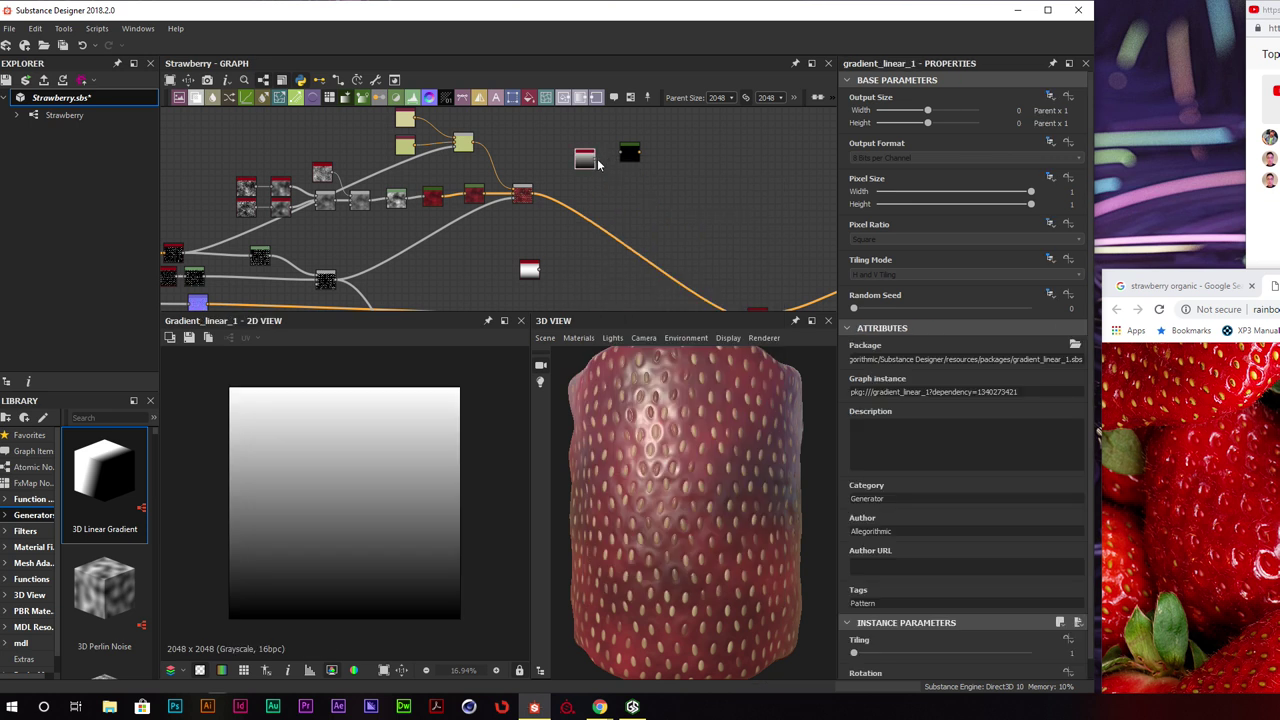
{"action": "left_click_drag", "start_coordinate": [598, 162], "coordinate": [628, 153]}
Switch to the Chrome window with the strawberry references and search the web for "unripe strawberry"
{"action": "left_click", "coordinate": [1100, 431]}
{"action": "left_click_drag", "start_coordinate": [1279, 276], "coordinate": [837, 77]}
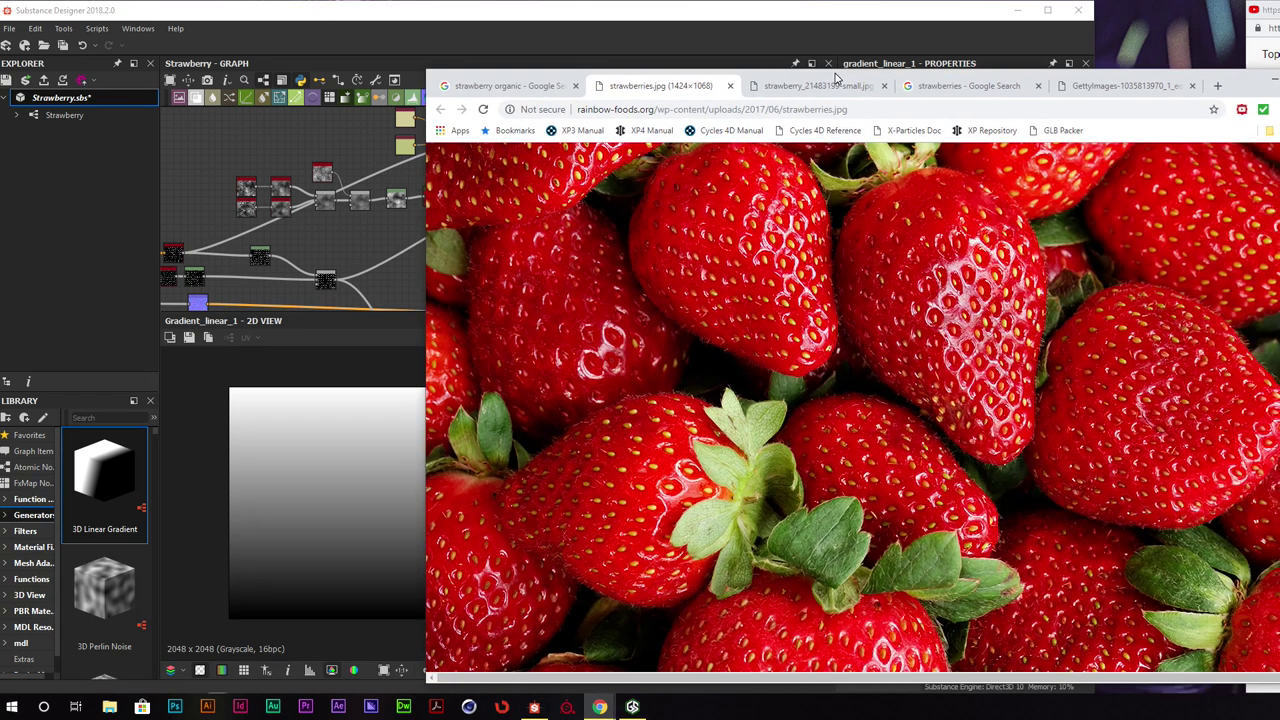
{"action": "left_click", "coordinate": [823, 95]}
{"action": "left_click", "coordinate": [812, 110]}
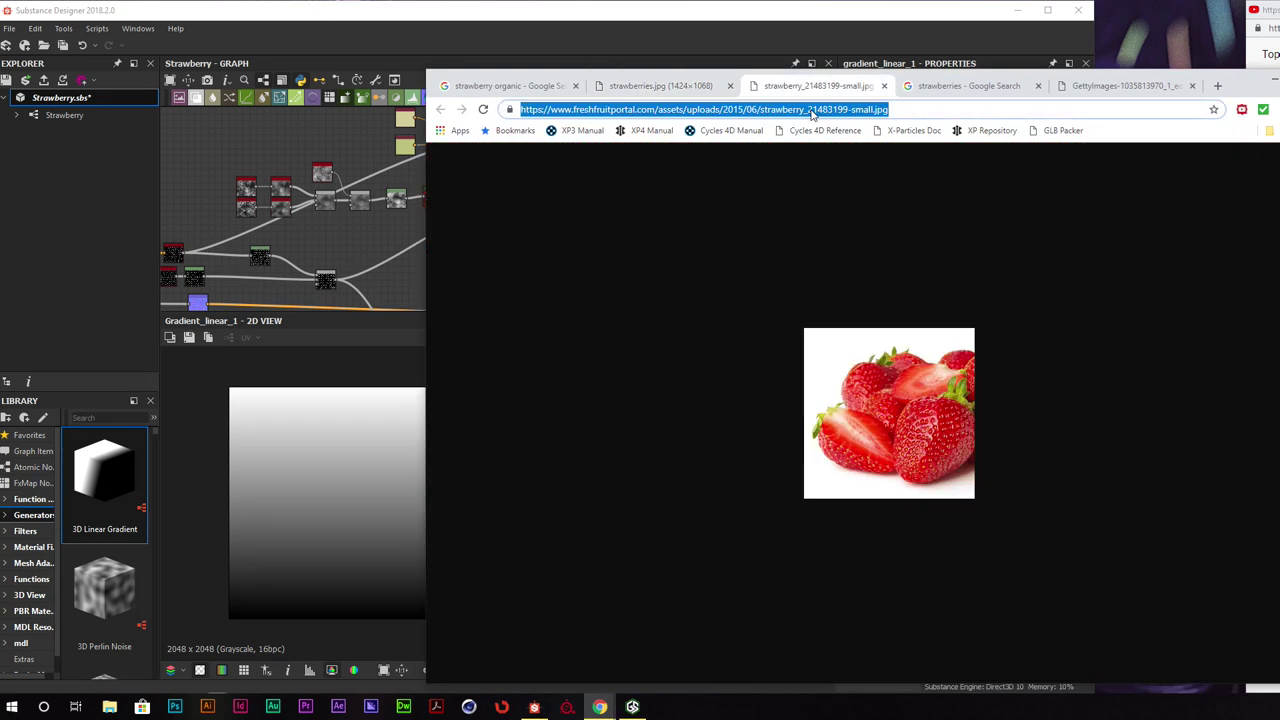
{"action": "type", "text": "unripe str"}
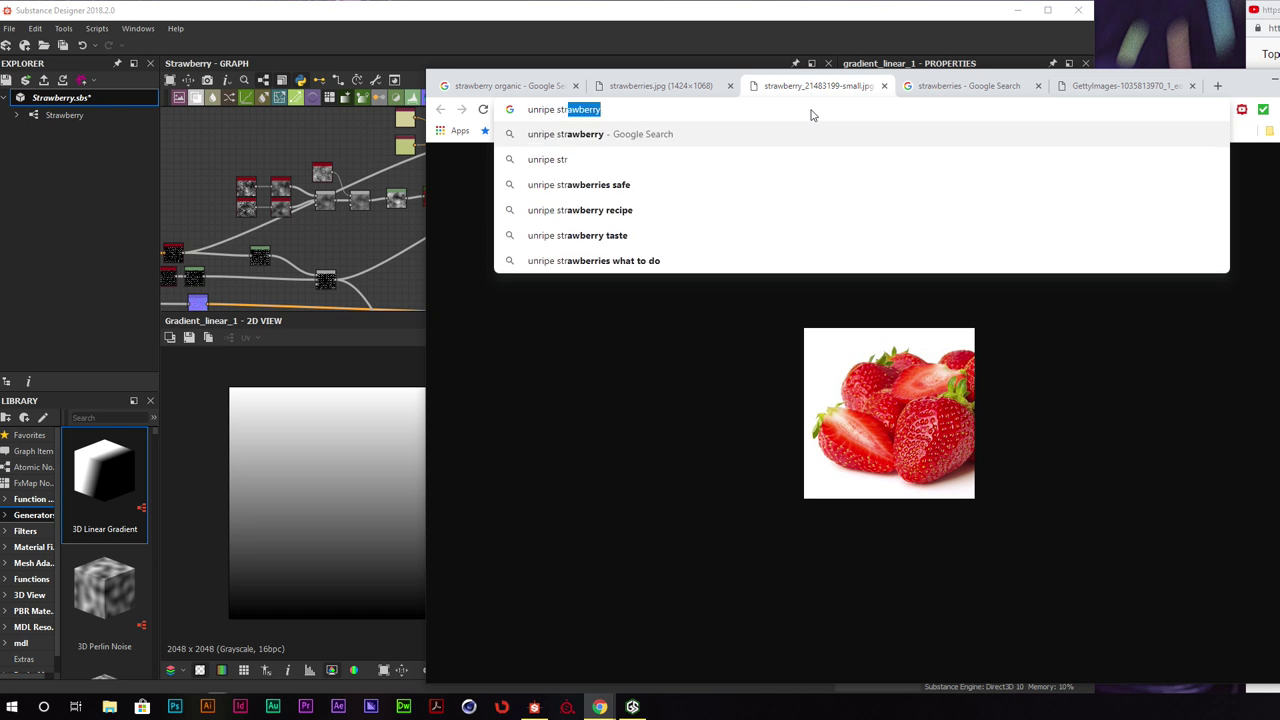
{"action": "key", "text": "Return"}
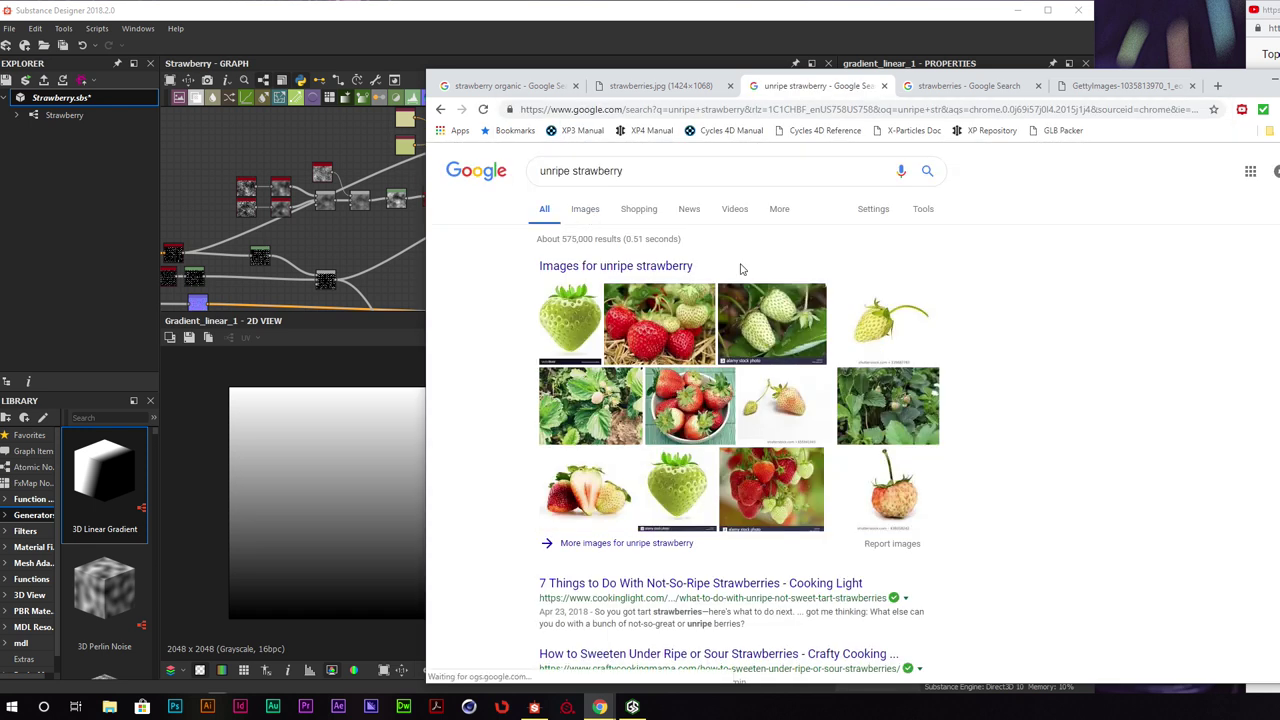
Open the "Food: Unripe Strawberry" photo from the image results and place the browser beside the Substance Designer window
{"action": "left_click", "coordinate": [741, 268]}
{"action": "scroll", "coordinate": [1174, 436], "scroll_direction": "down", "scroll_amount": 1}
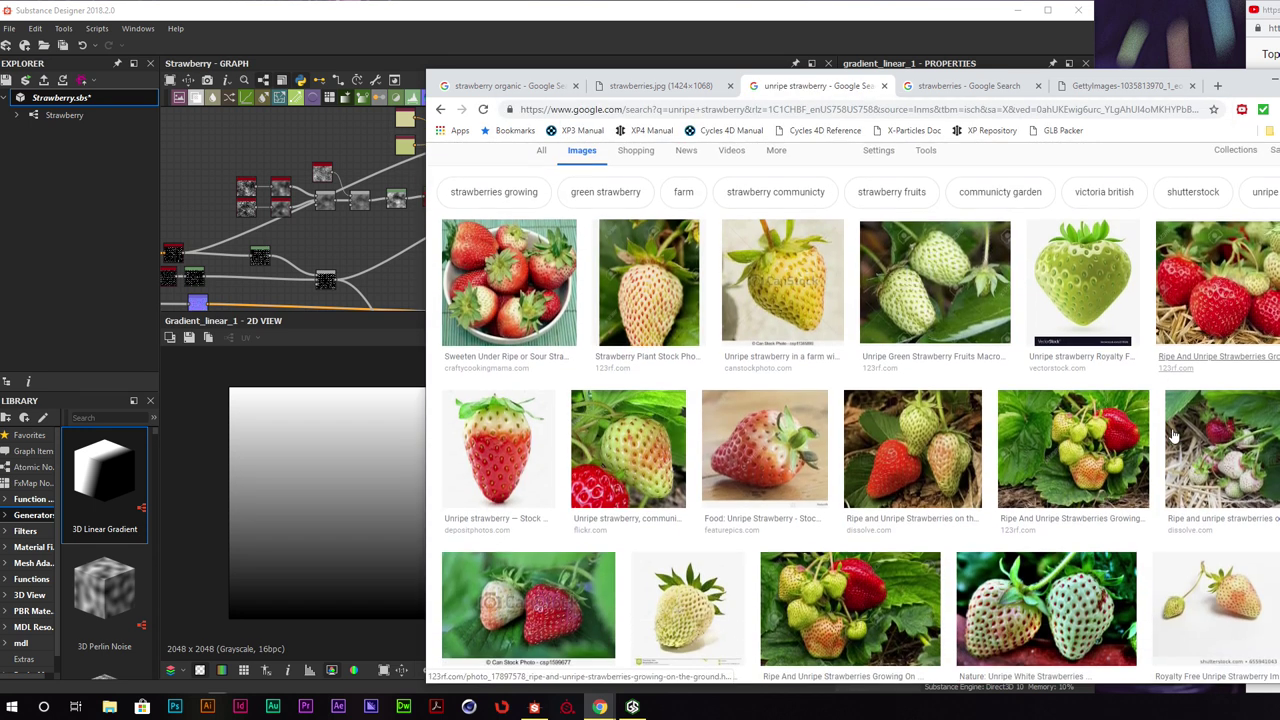
{"action": "left_click", "coordinate": [738, 448]}
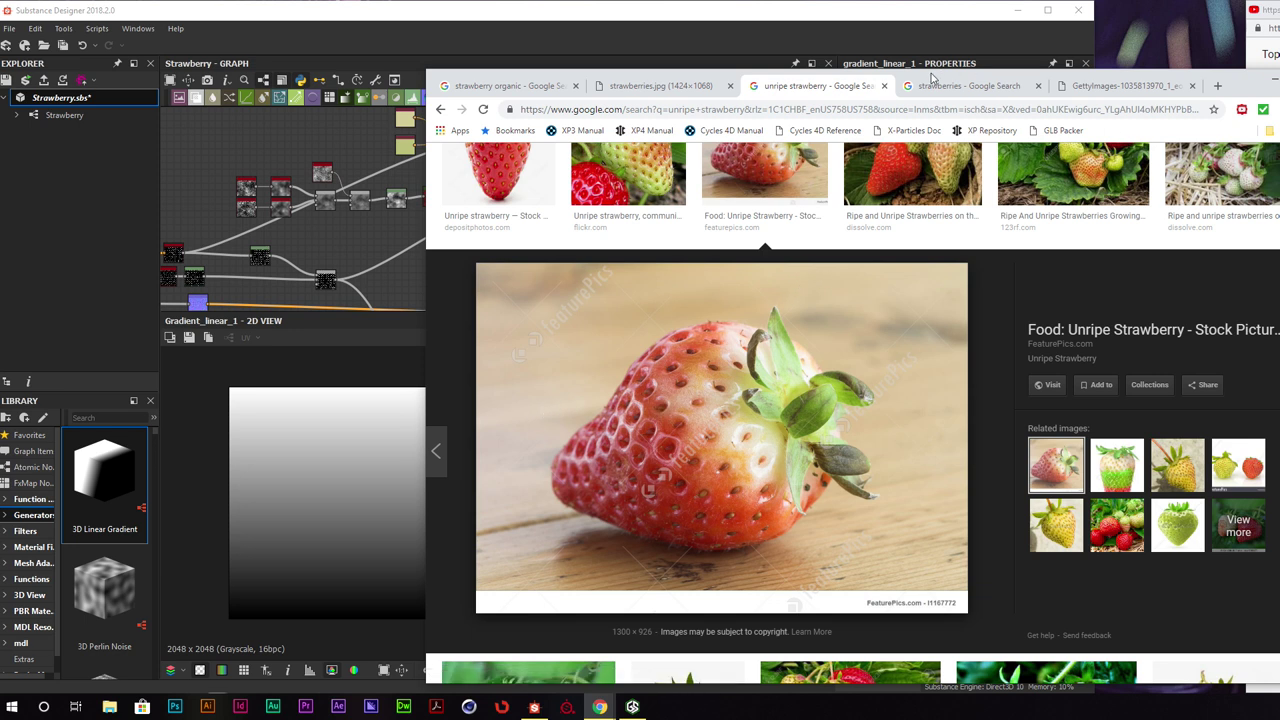
{"action": "left_click_drag", "start_coordinate": [932, 78], "coordinate": [1279, 40]}
{"action": "left_click", "coordinate": [882, 22]}
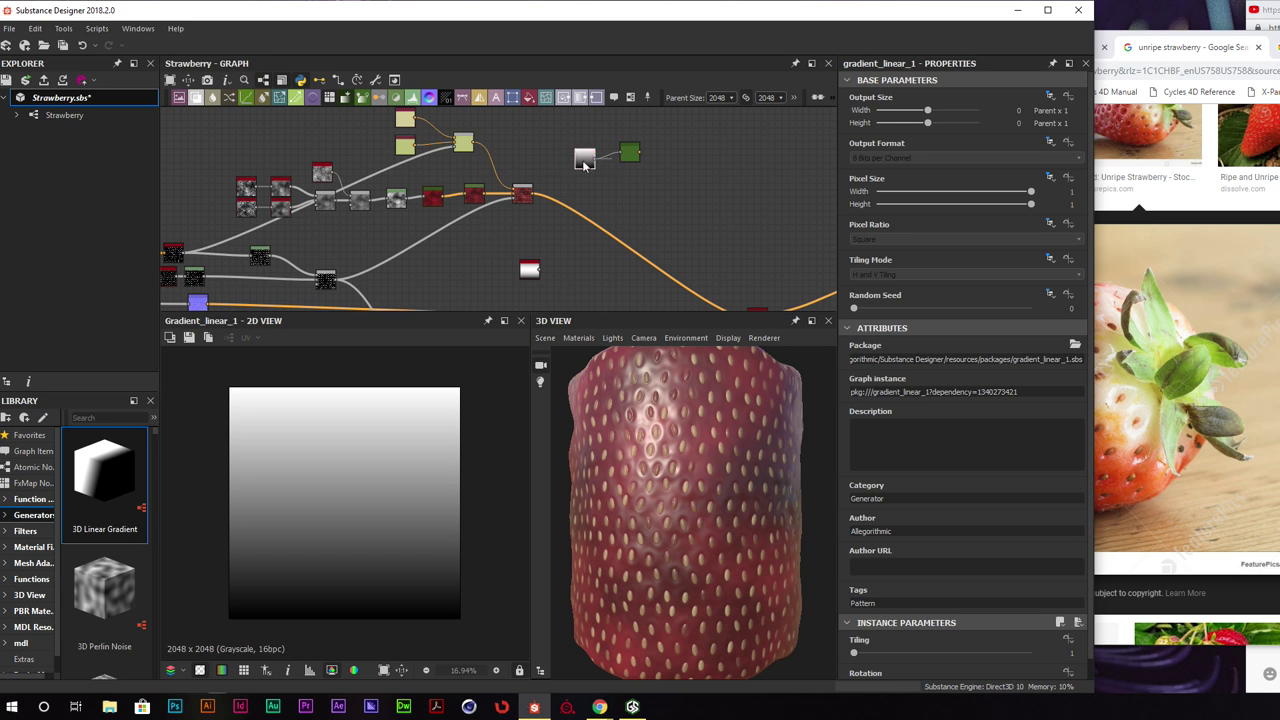
Move the Gradient Linear 1 node farther from the Gradient Map and insert a Levels node between them
{"action": "left_click_drag", "start_coordinate": [585, 161], "coordinate": [560, 155]}
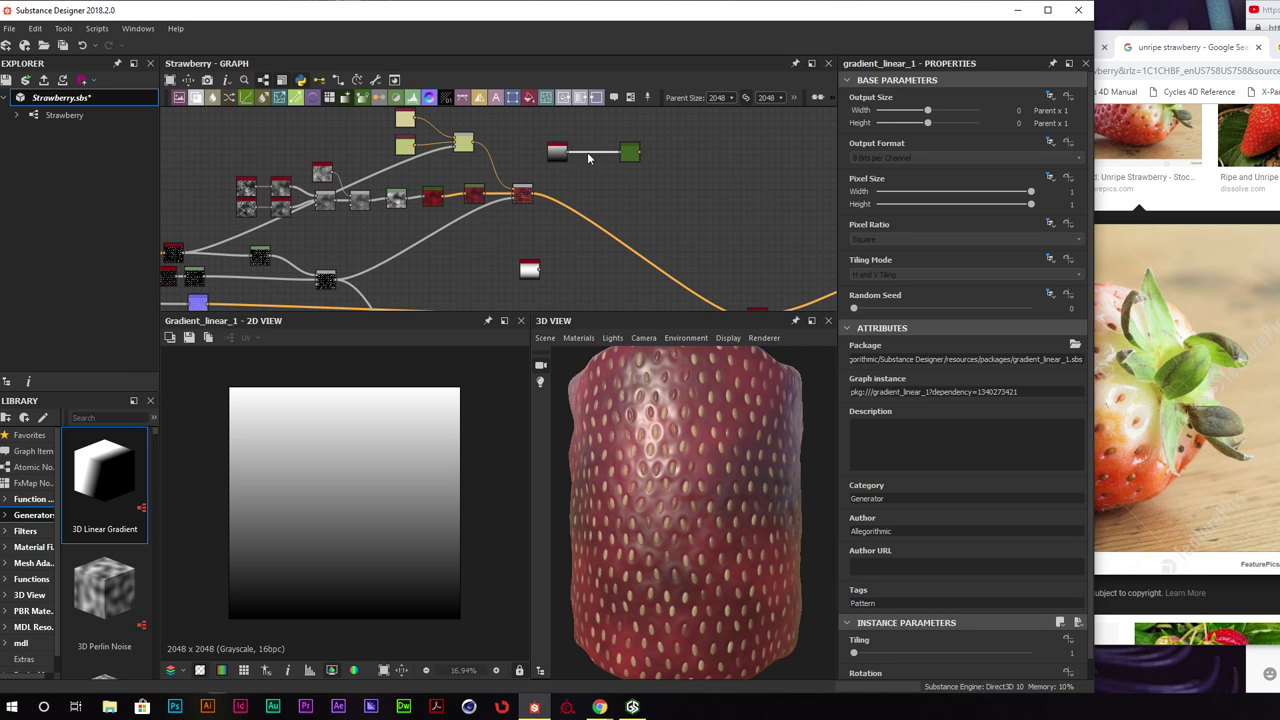
{"action": "key", "text": "space"}
{"action": "type", "text": "lev"}
{"action": "key", "text": "Return"}
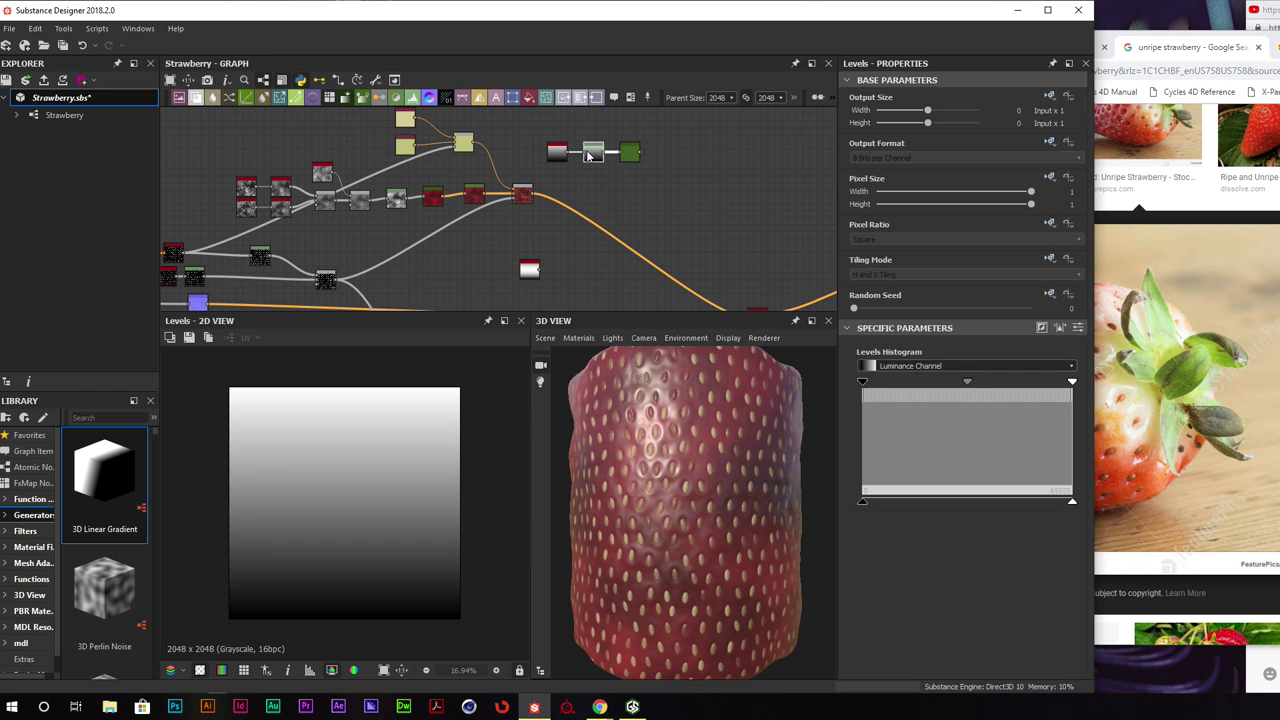
Sample the Gradient Map's gradient from the pale flesh to the red skin of the unripe strawberry photo
{"action": "left_click", "coordinate": [634, 154]}
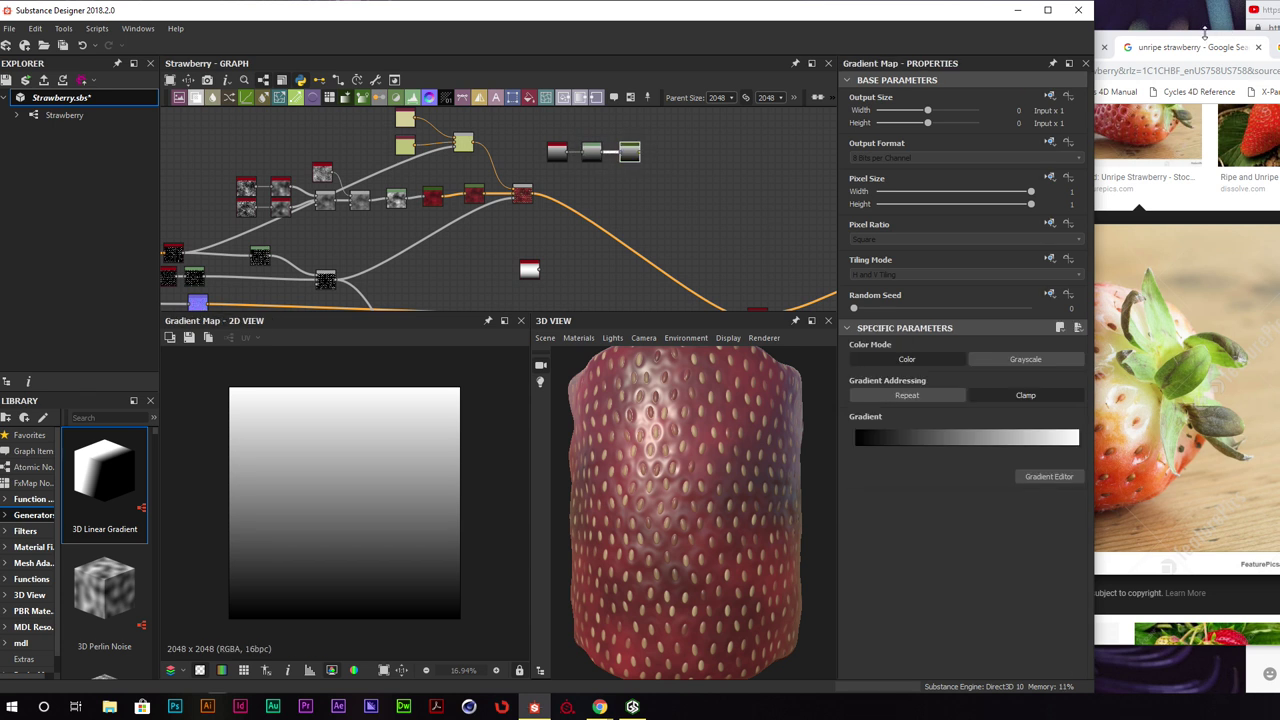
{"action": "left_click_drag", "start_coordinate": [1205, 35], "coordinate": [1241, 39]}
{"action": "left_click", "coordinate": [808, 38]}
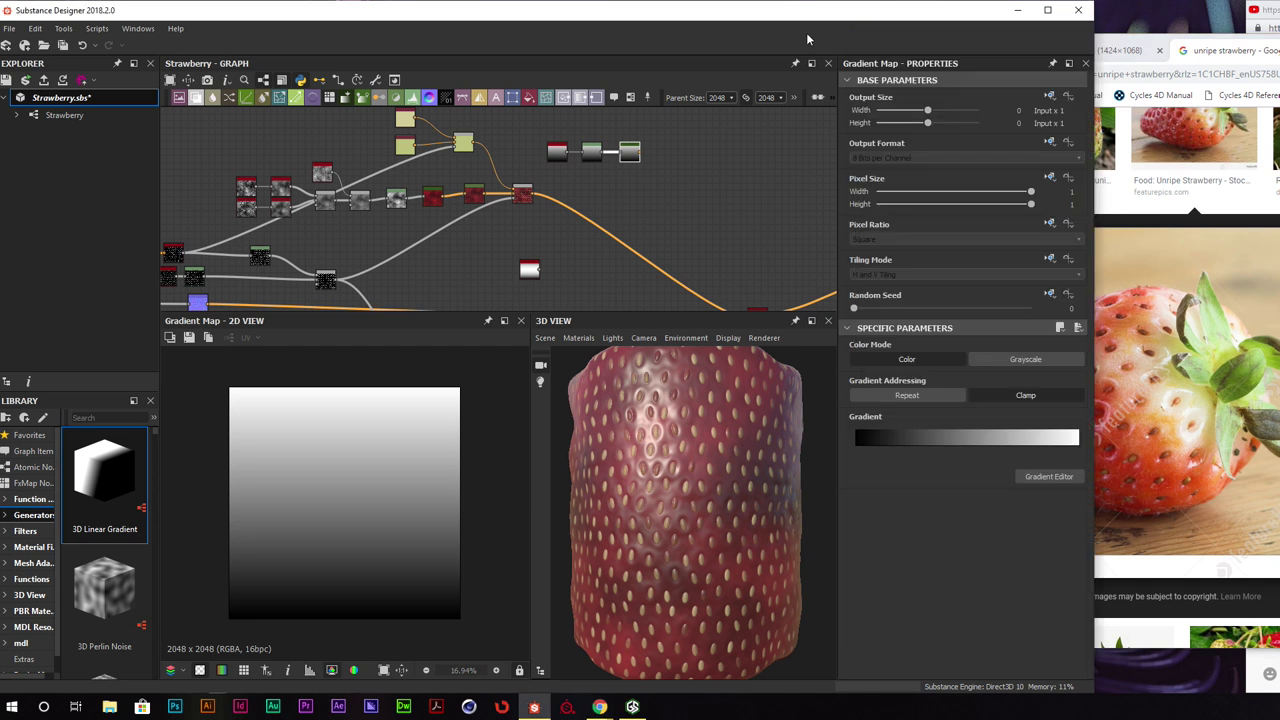
{"action": "left_click", "coordinate": [1050, 477]}
{"action": "left_click", "coordinate": [885, 480]}
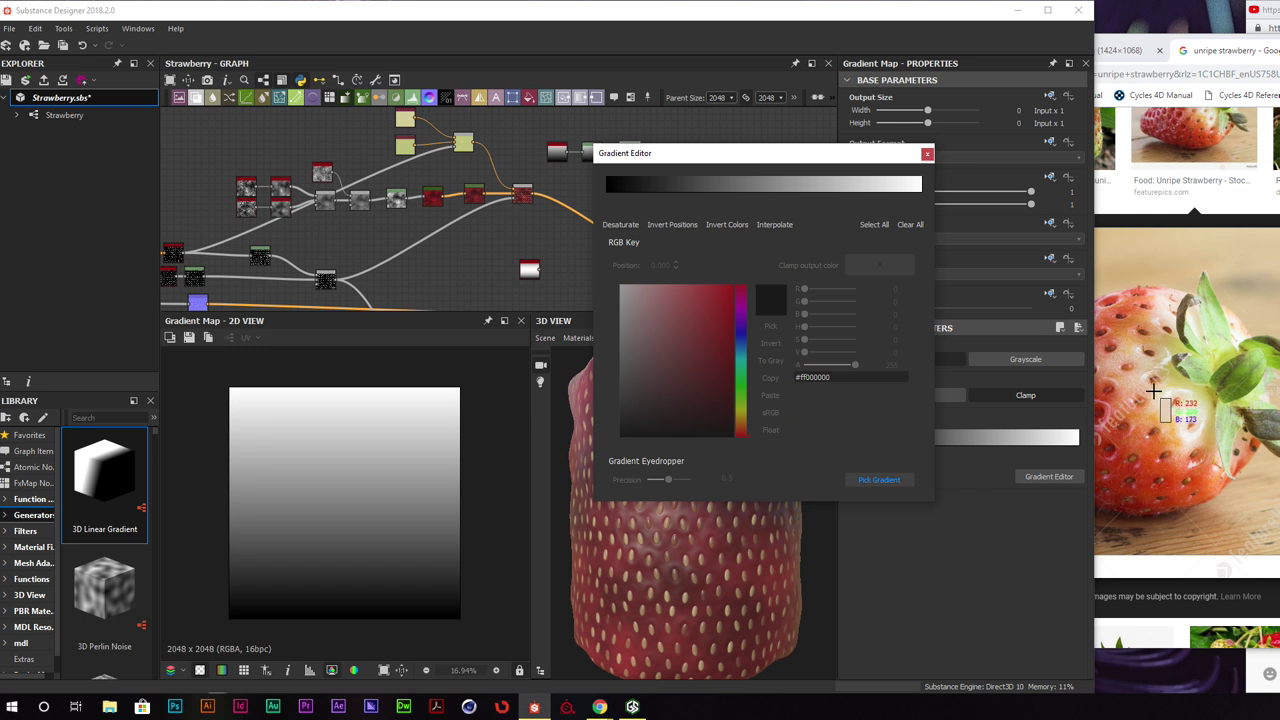
{"action": "left_click_drag", "start_coordinate": [1153, 390], "coordinate": [1092, 350]}
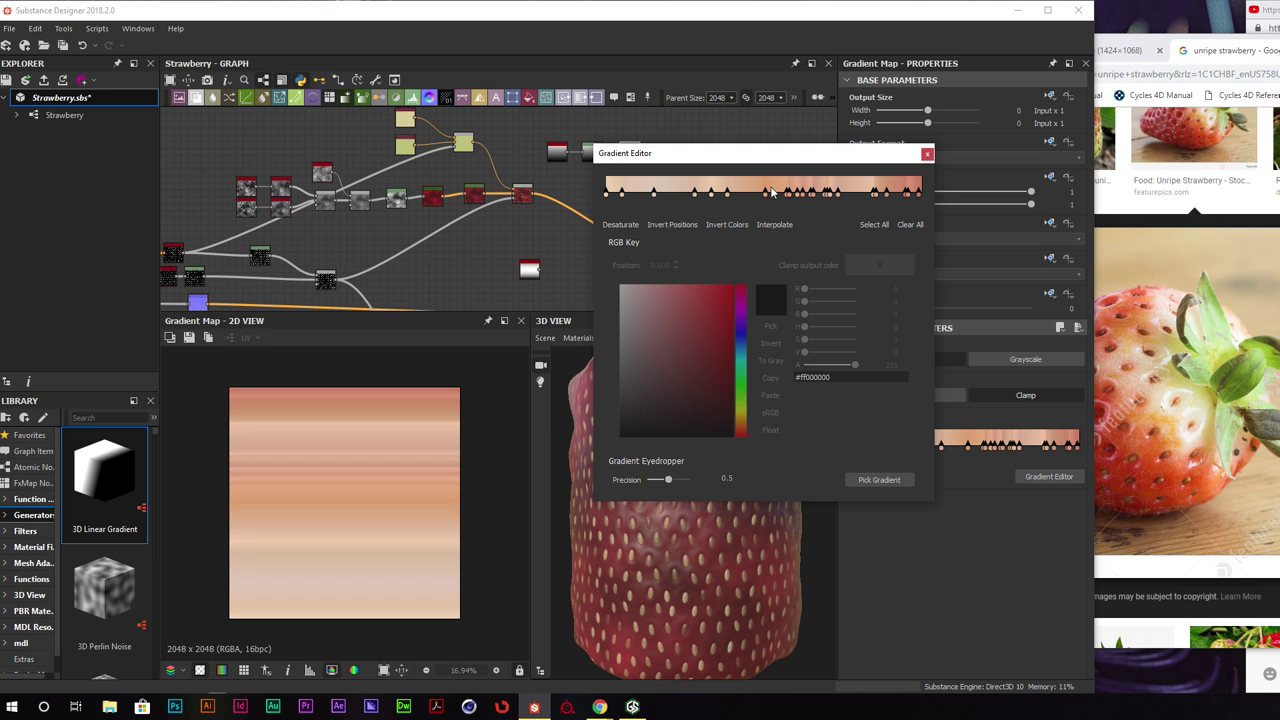
Close the gradient editor, invert the output range of the Levels node before the Gradient Map and shift its midtone toward the highlights
{"action": "left_click", "coordinate": [929, 153]}
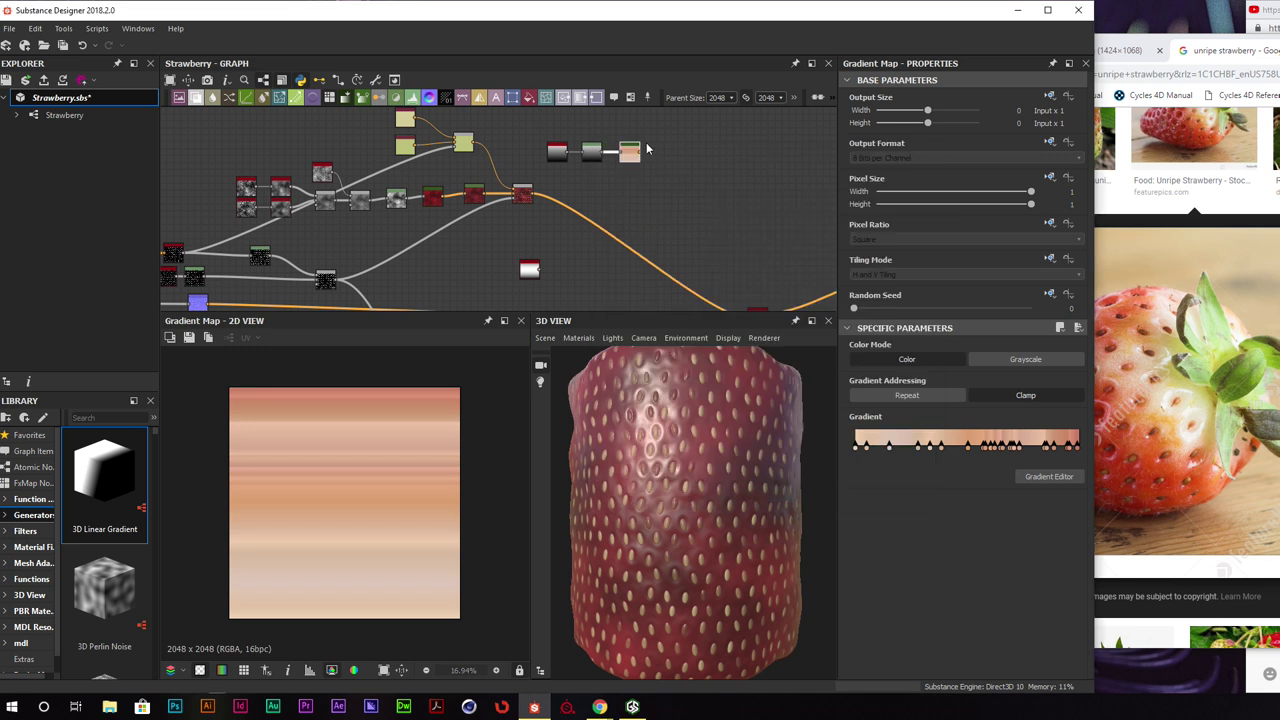
{"action": "left_click", "coordinate": [592, 155]}
{"action": "left_click_drag", "start_coordinate": [1070, 503], "coordinate": [1116, 500]}
{"action": "left_click_drag", "start_coordinate": [914, 504], "coordinate": [787, 498]}
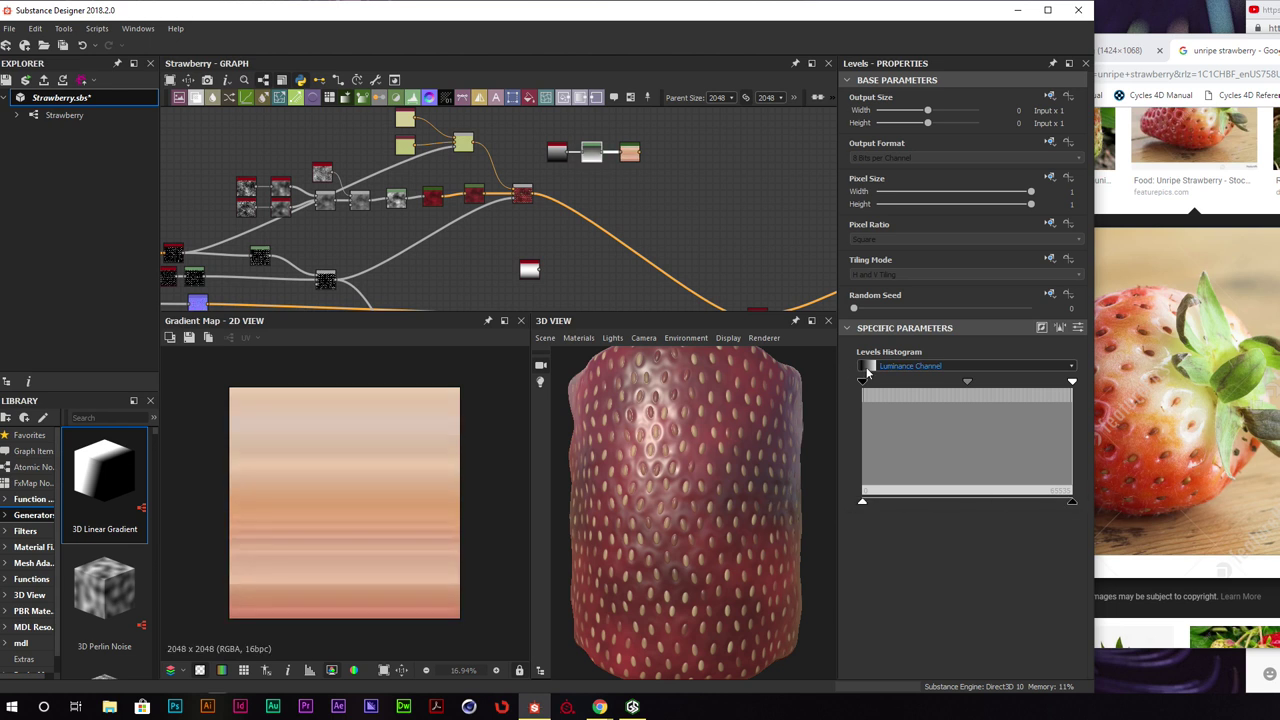
{"action": "left_click_drag", "start_coordinate": [968, 383], "coordinate": [1000, 386]}
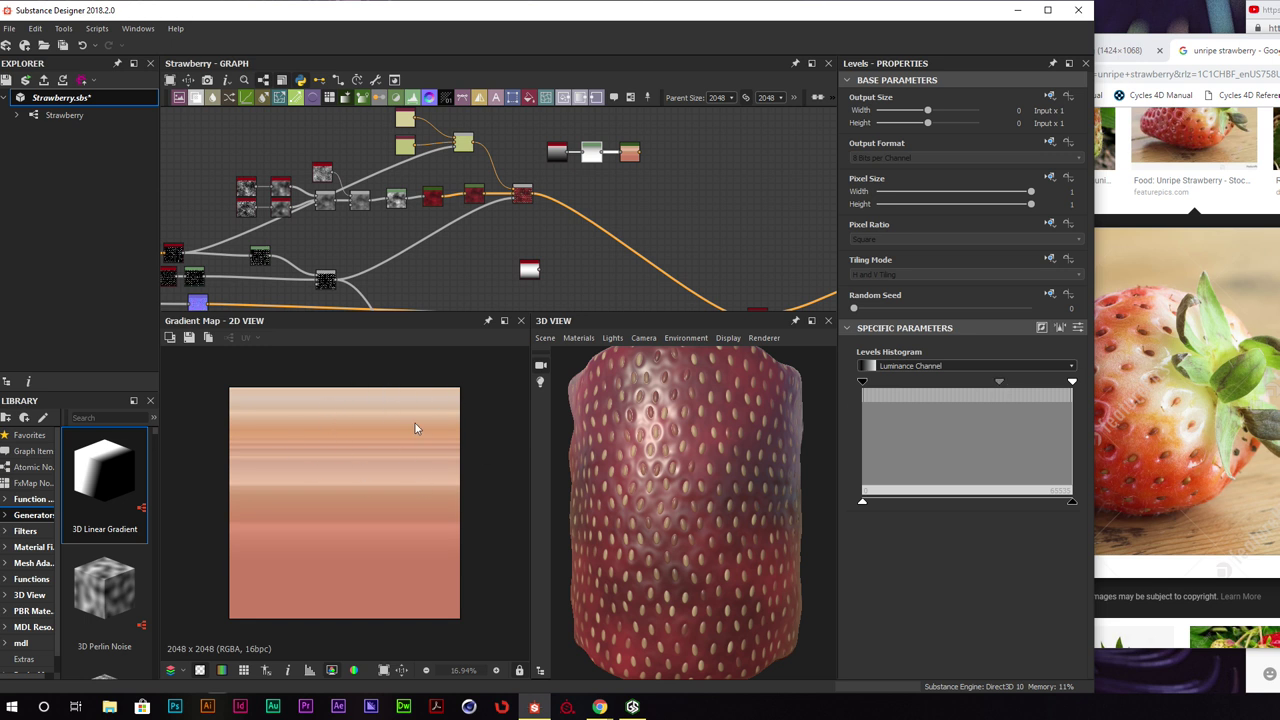
Insert a Blend node into the base color connection after the seed blend, level with it, and shift the gradient nodes to make room
{"action": "left_click_drag", "start_coordinate": [558, 152], "coordinate": [600, 225]}
{"action": "key", "text": "Return"}
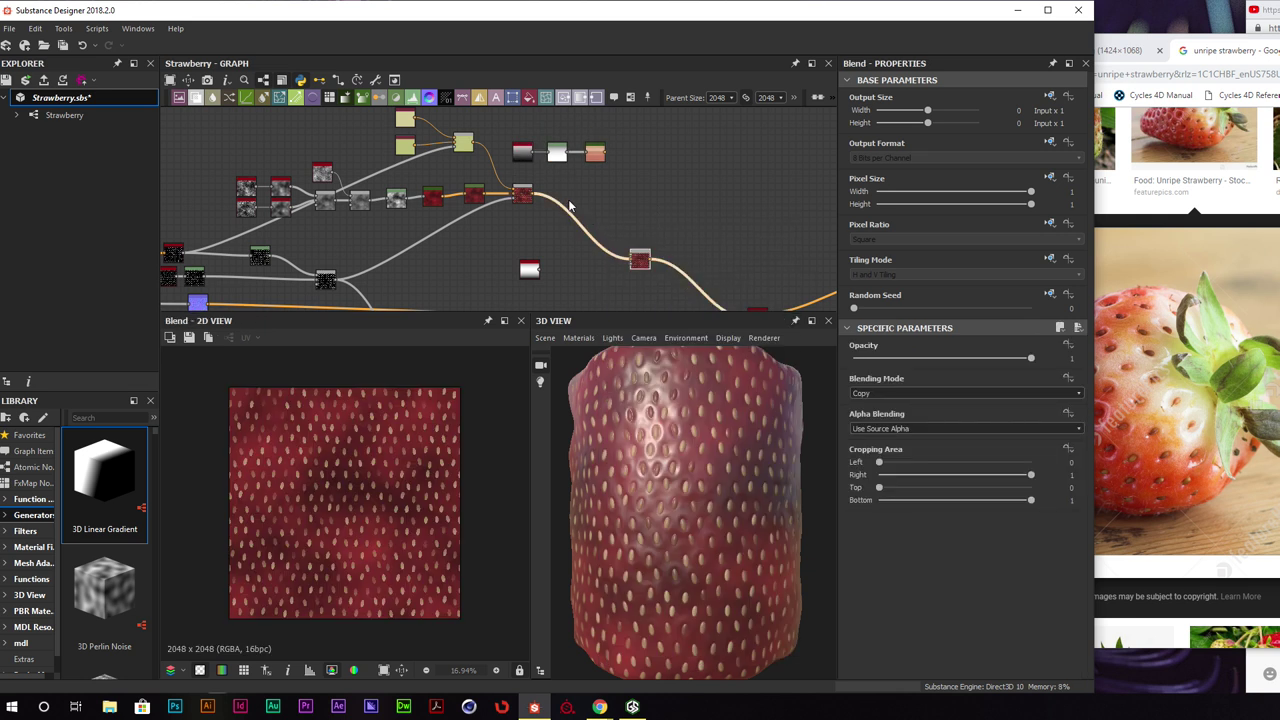
{"action": "left_click_drag", "start_coordinate": [643, 264], "coordinate": [664, 196]}
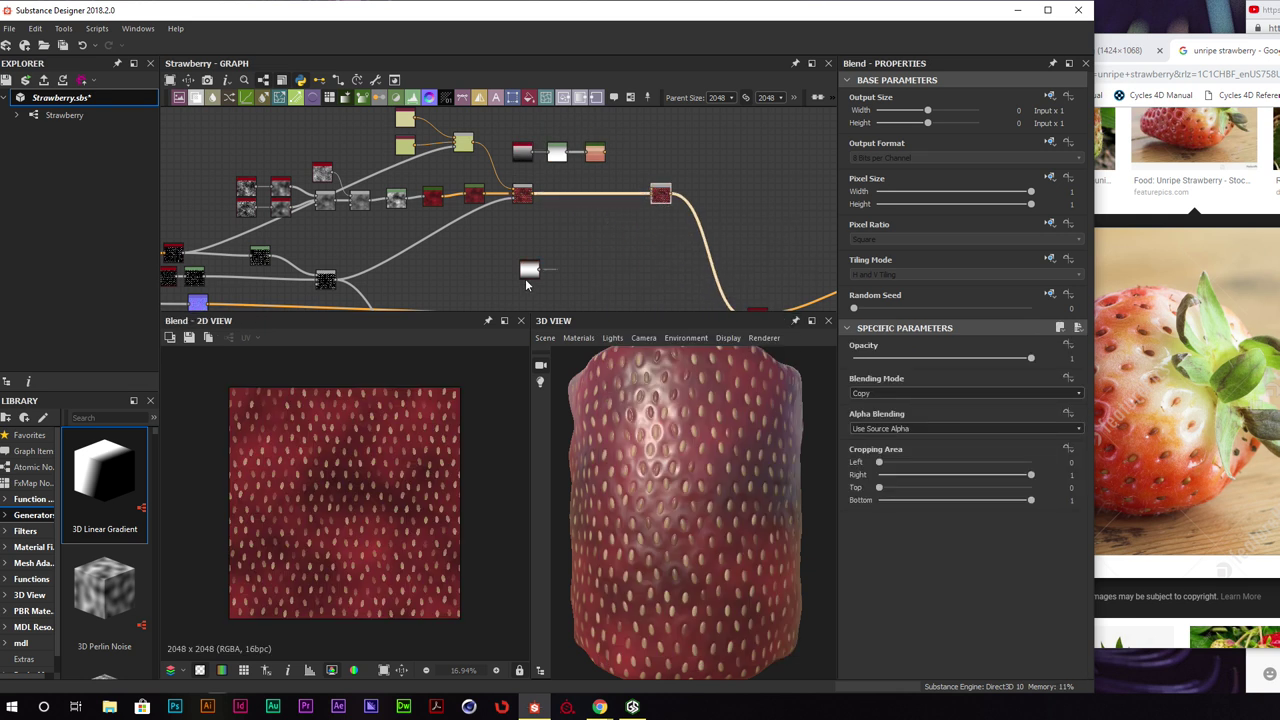
{"action": "left_click_drag", "start_coordinate": [531, 271], "coordinate": [517, 245]}
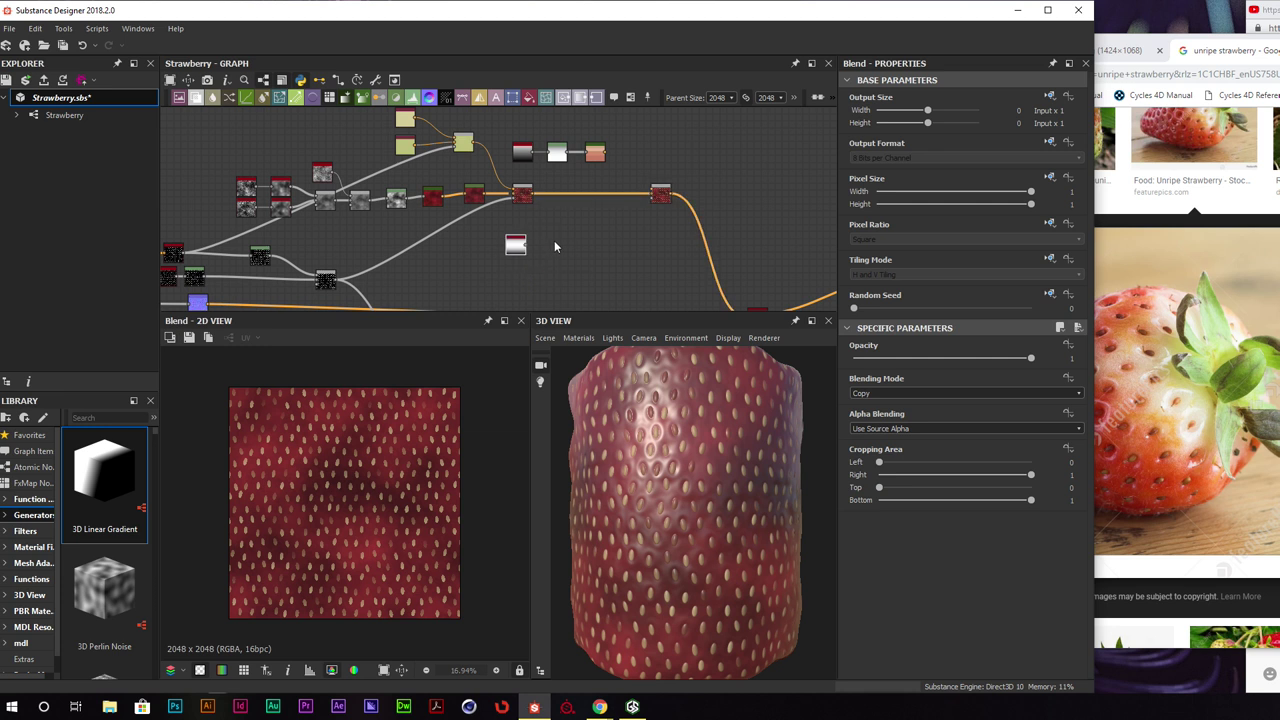
Connect Gradient Linear 2 to the new Blend's opacity input and the Gradient Map to its foreground, and display the Blend
{"action": "double_click", "coordinate": [513, 248]}
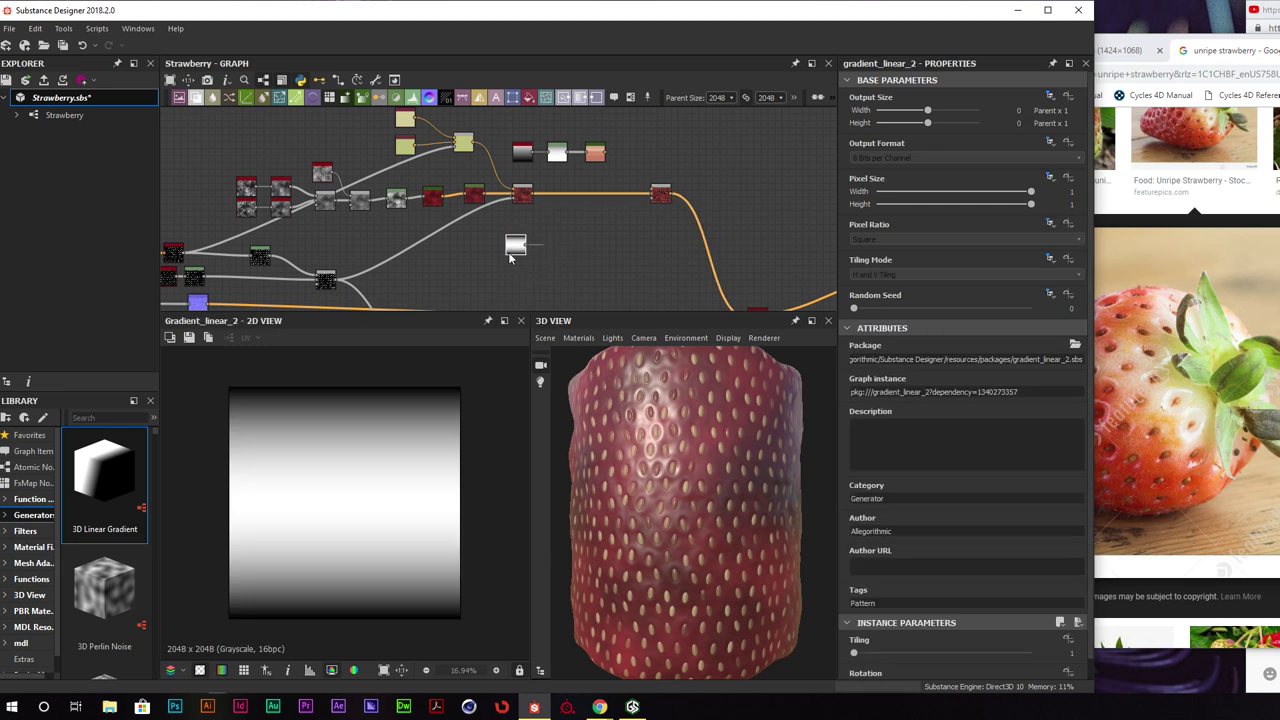
{"action": "left_click_drag", "start_coordinate": [636, 530], "coordinate": [664, 462]}
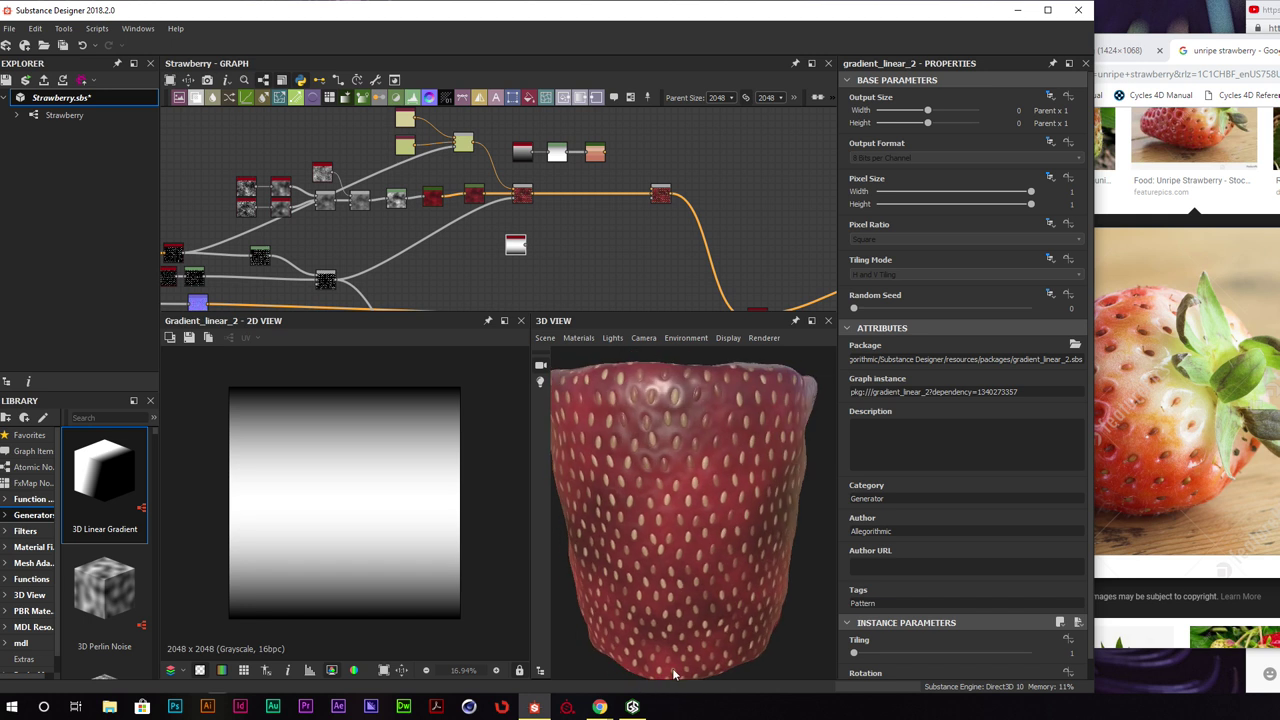
{"action": "left_click_drag", "start_coordinate": [674, 676], "coordinate": [676, 487]}
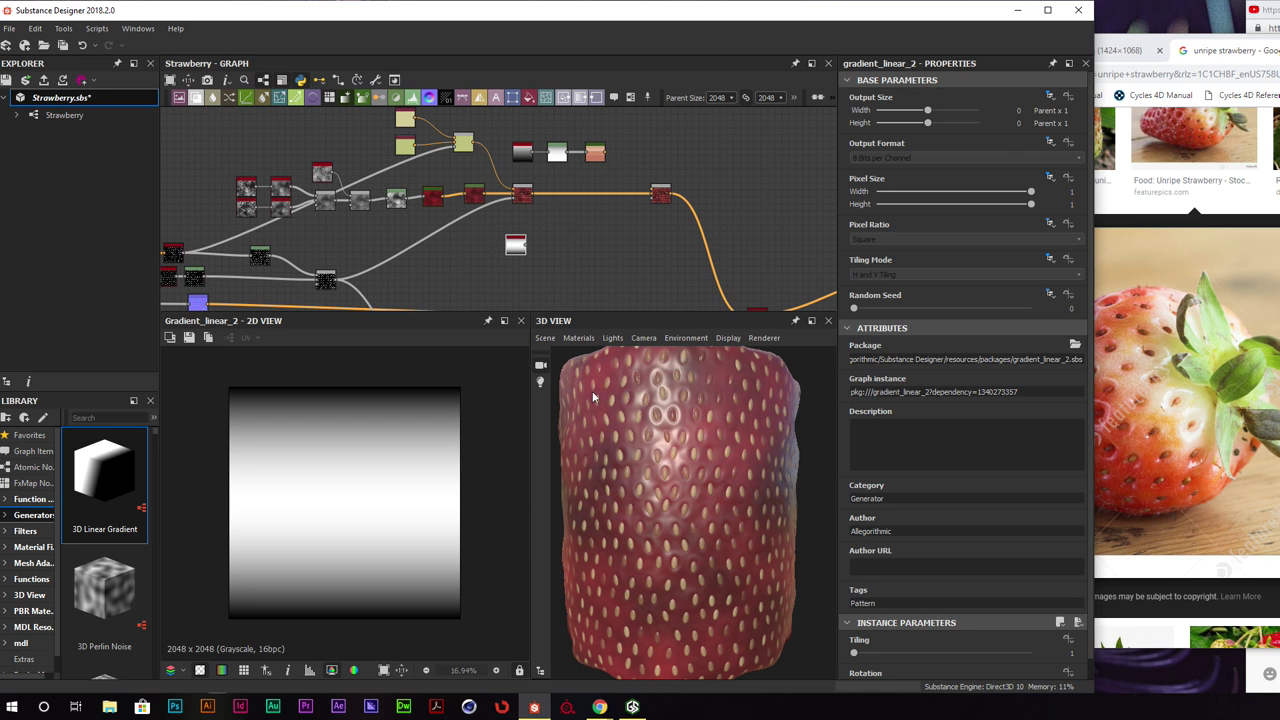
{"action": "middle_click_drag", "start_coordinate": [646, 192], "coordinate": [620, 185]}
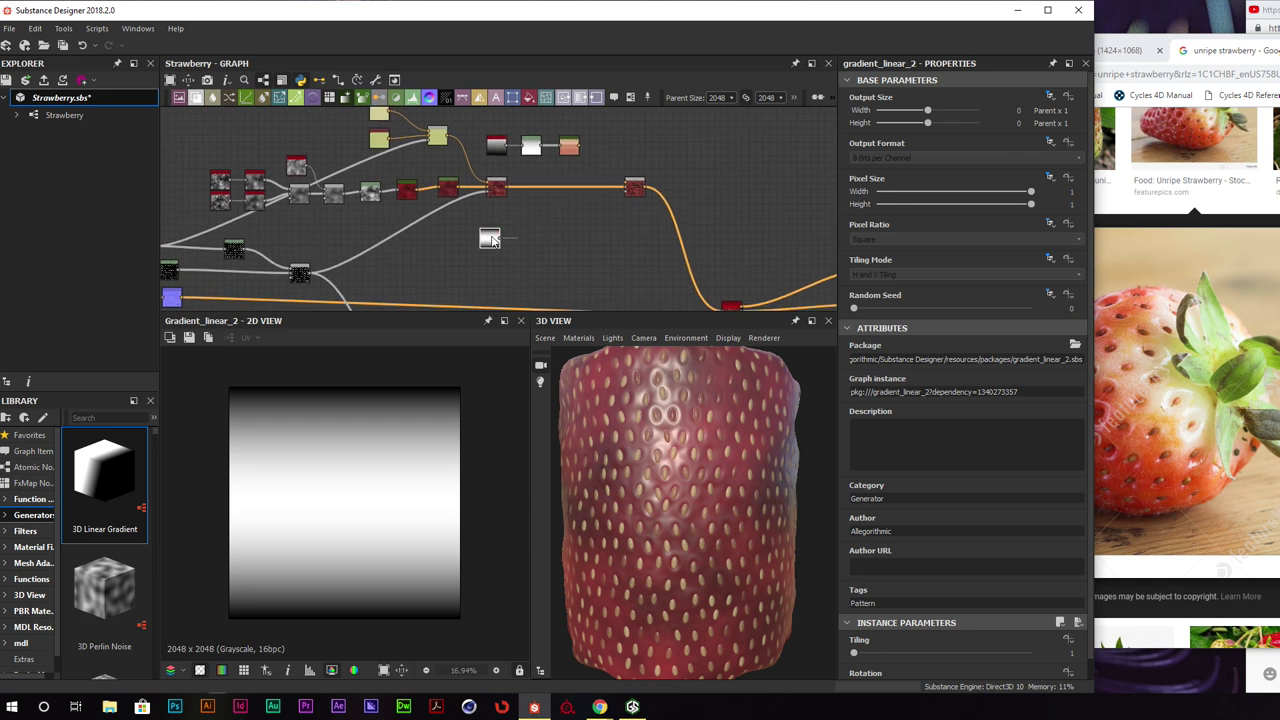
{"action": "left_click_drag", "start_coordinate": [490, 238], "coordinate": [527, 249]}
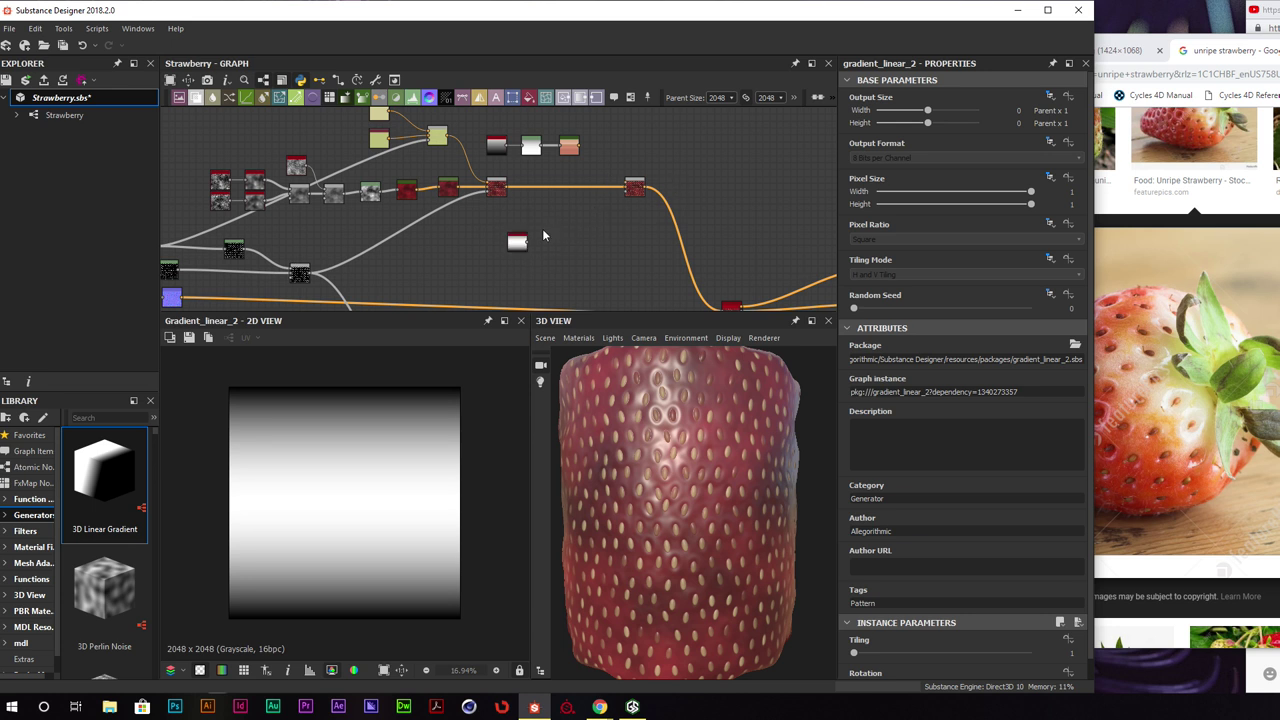
{"action": "left_click_drag", "start_coordinate": [540, 242], "coordinate": [629, 195]}
{"action": "left_click_drag", "start_coordinate": [579, 147], "coordinate": [633, 190]}
{"action": "double_click", "coordinate": [633, 190]}
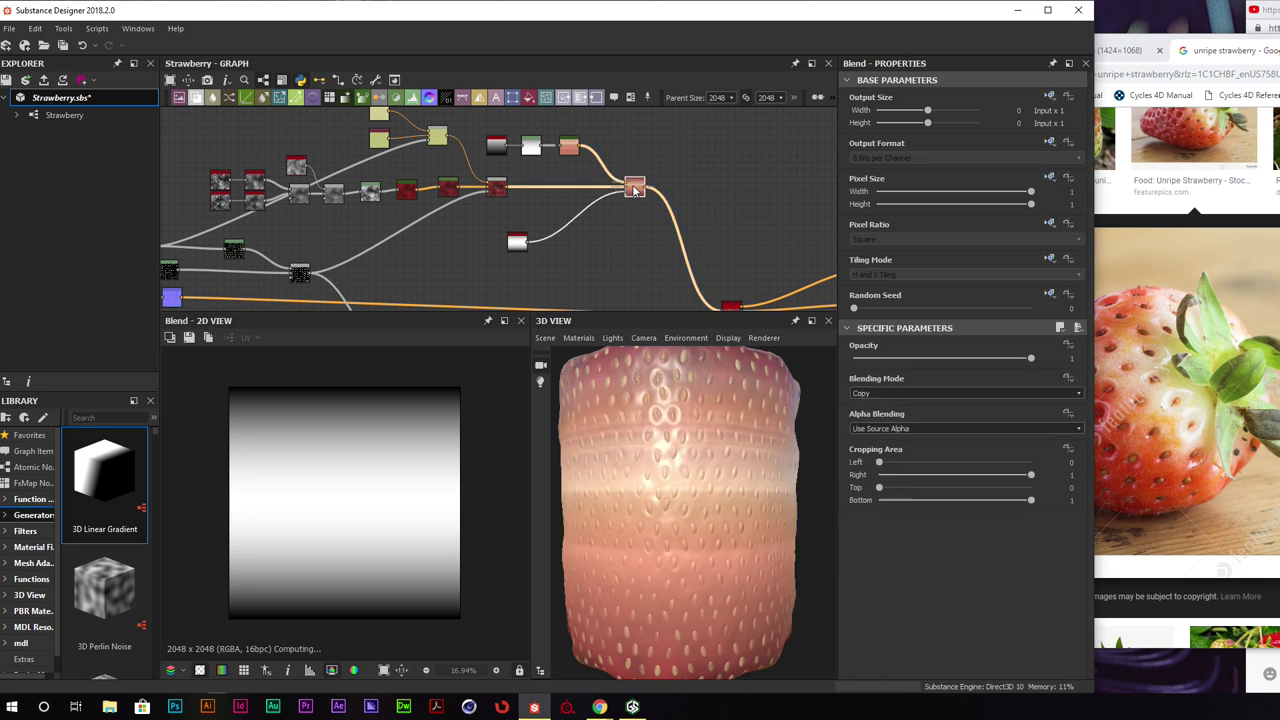
Insert a Levels node between Gradient Linear 2 and the Blend's opacity input
{"action": "middle_click_drag", "start_coordinate": [526, 212], "coordinate": [567, 207]}
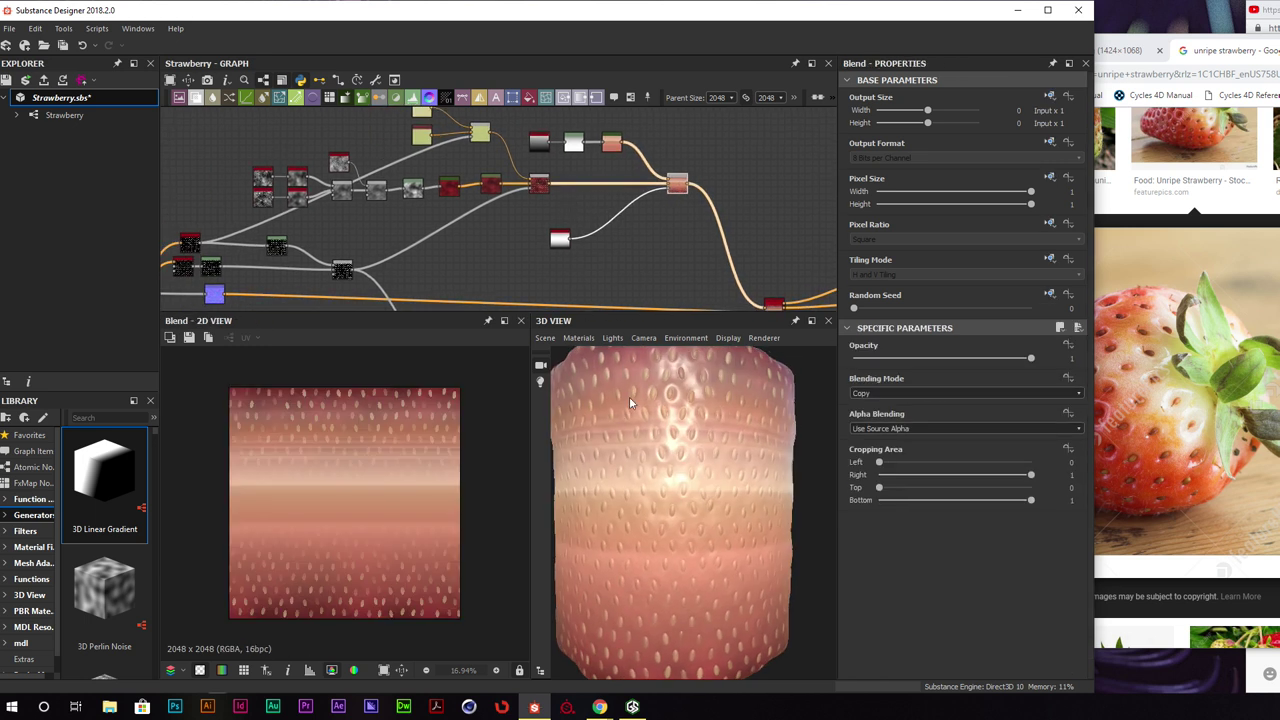
{"action": "left_click", "coordinate": [602, 235]}
{"action": "key", "text": "space"}
{"action": "type", "text": "lev"}
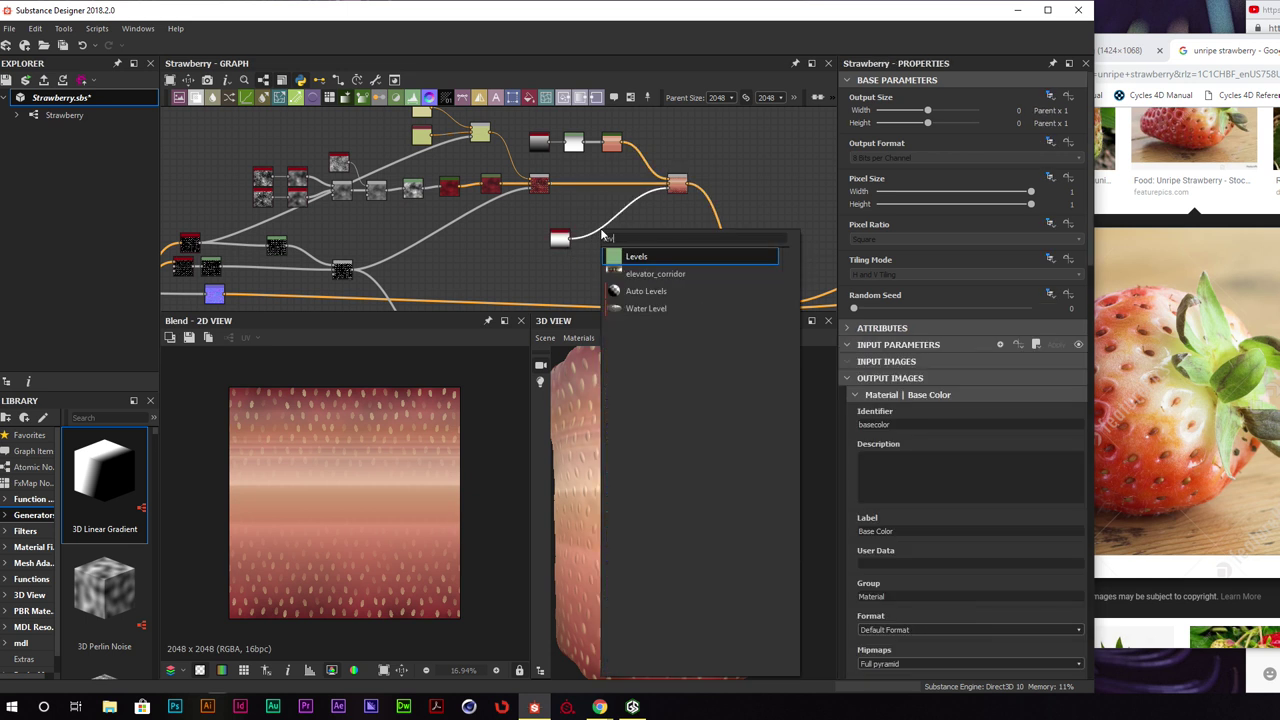
{"action": "key", "text": "Return"}
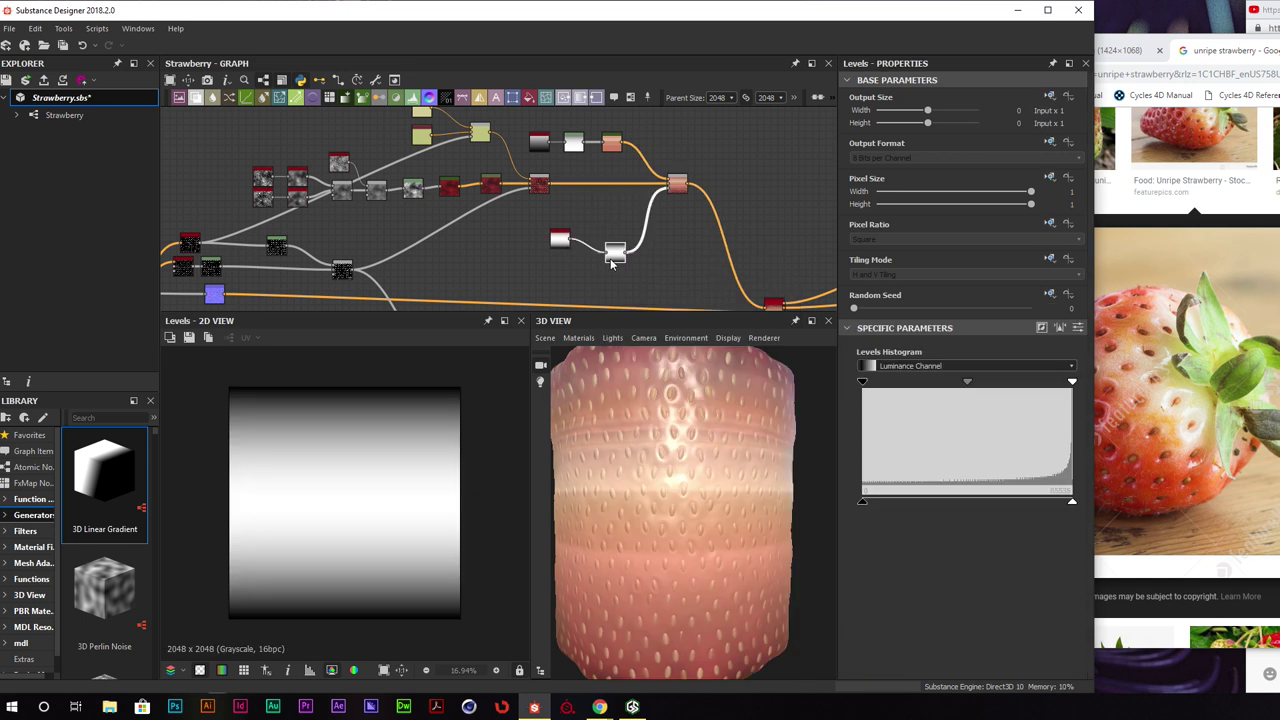
Fully invert the output range of the mask's Levels node so the unripe colors cover the strawberry's ends
{"action": "mouse_move", "coordinate": [1072, 502]}
{"action": "left_mouse_down"}
{"action": "mouse_move", "coordinate": [861, 504]}
{"action": "mouse_move", "coordinate": [1058, 503]}
{"action": "left_mouse_up"}
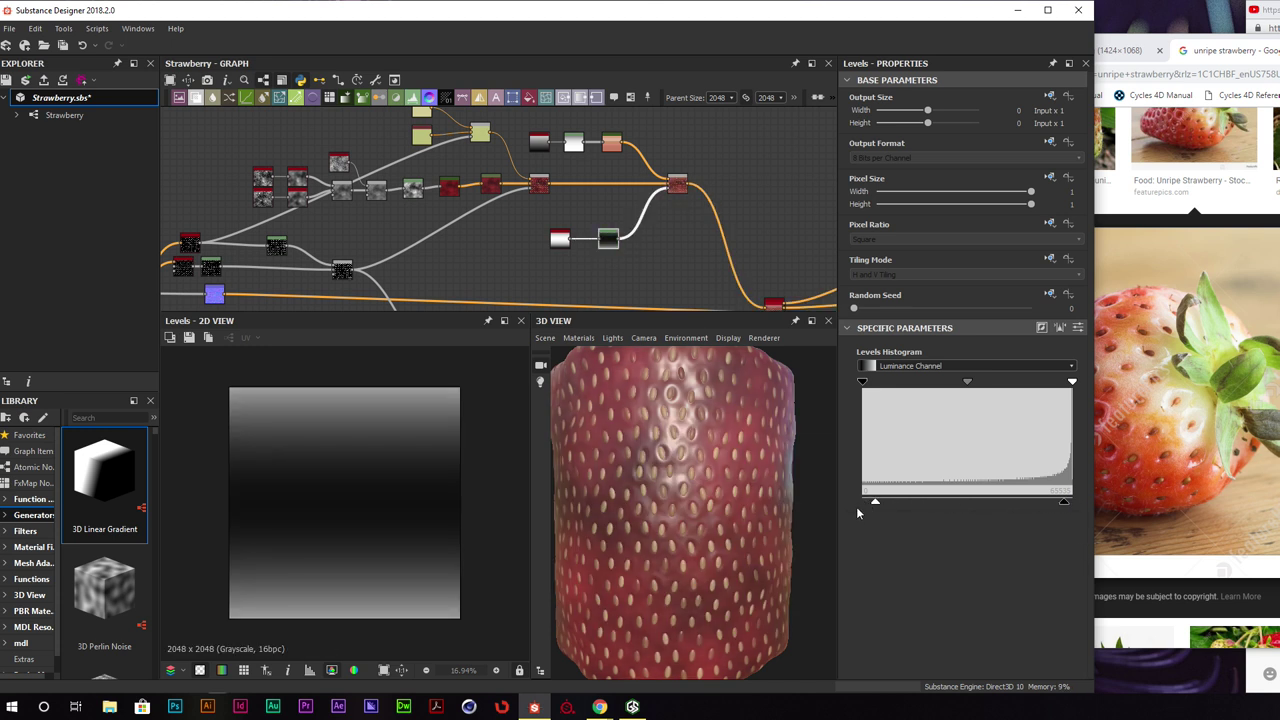
{"action": "left_click_drag", "start_coordinate": [873, 503], "coordinate": [858, 504]}
{"action": "left_click_drag", "start_coordinate": [1065, 504], "coordinate": [1099, 503]}
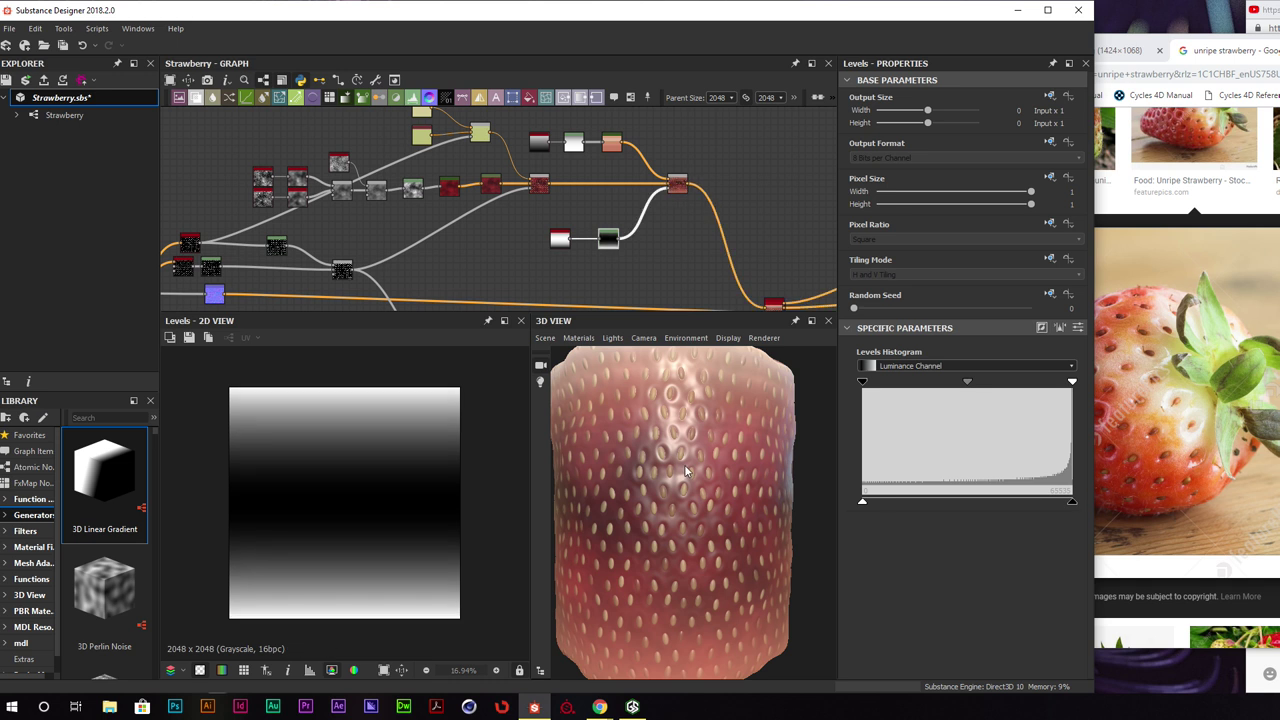
{"action": "scroll", "coordinate": [684, 465], "scroll_direction": "down", "scroll_amount": 2}
{"action": "left_click_drag", "start_coordinate": [674, 453], "coordinate": [707, 486]}
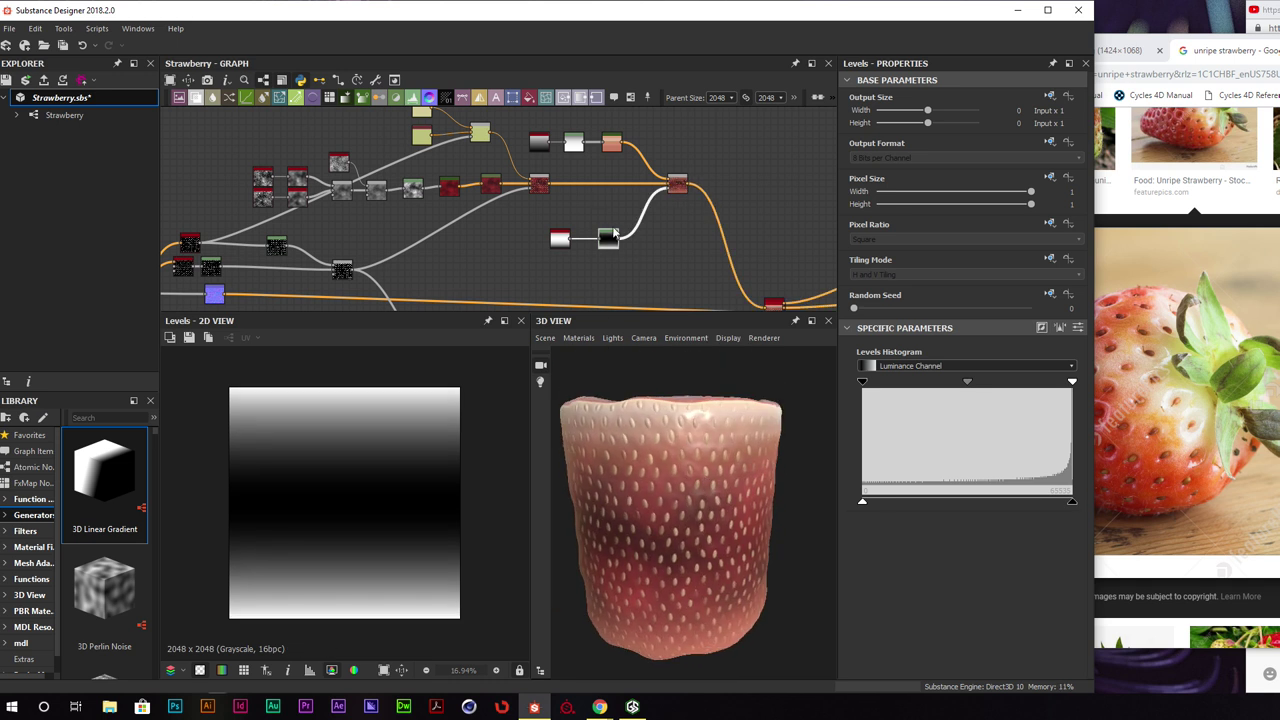
Shift Gradient Linear 2 and its Levels node away from the Blend and add a Warp node fed by the Levels
{"action": "left_click_drag", "start_coordinate": [609, 250], "coordinate": [573, 249]}
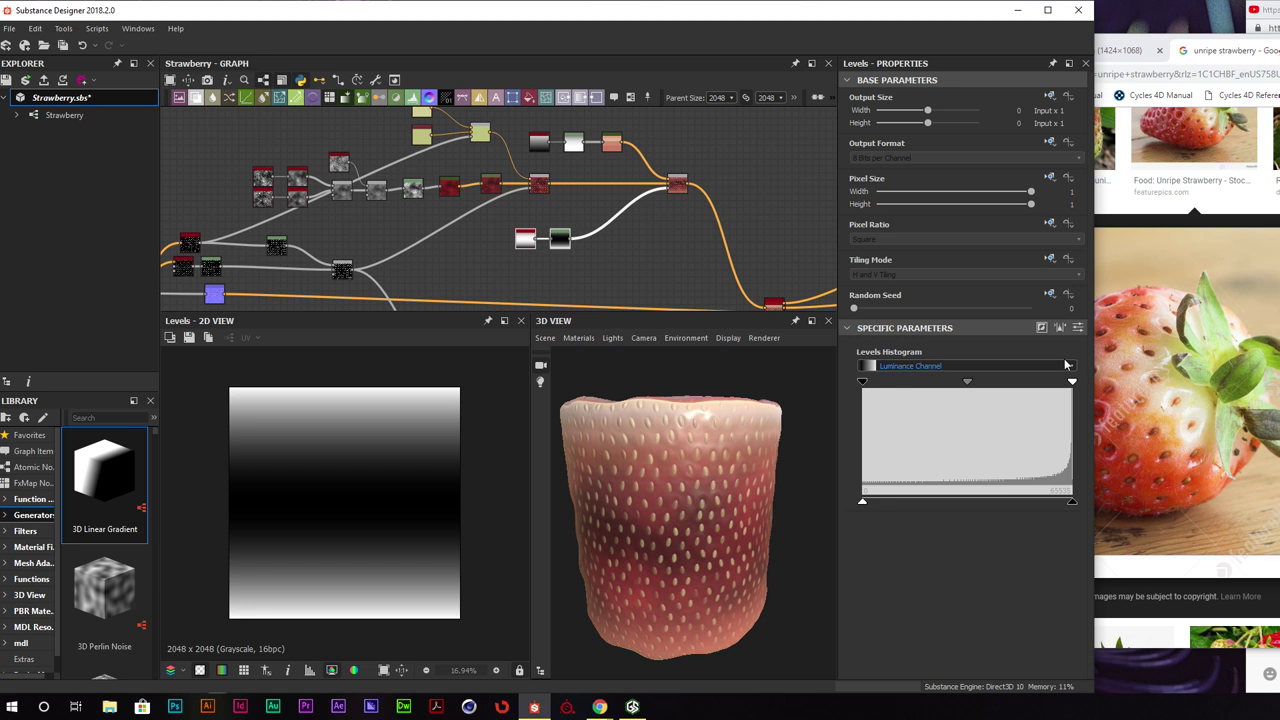
{"action": "key", "text": "space"}
{"action": "type", "text": "warp"}
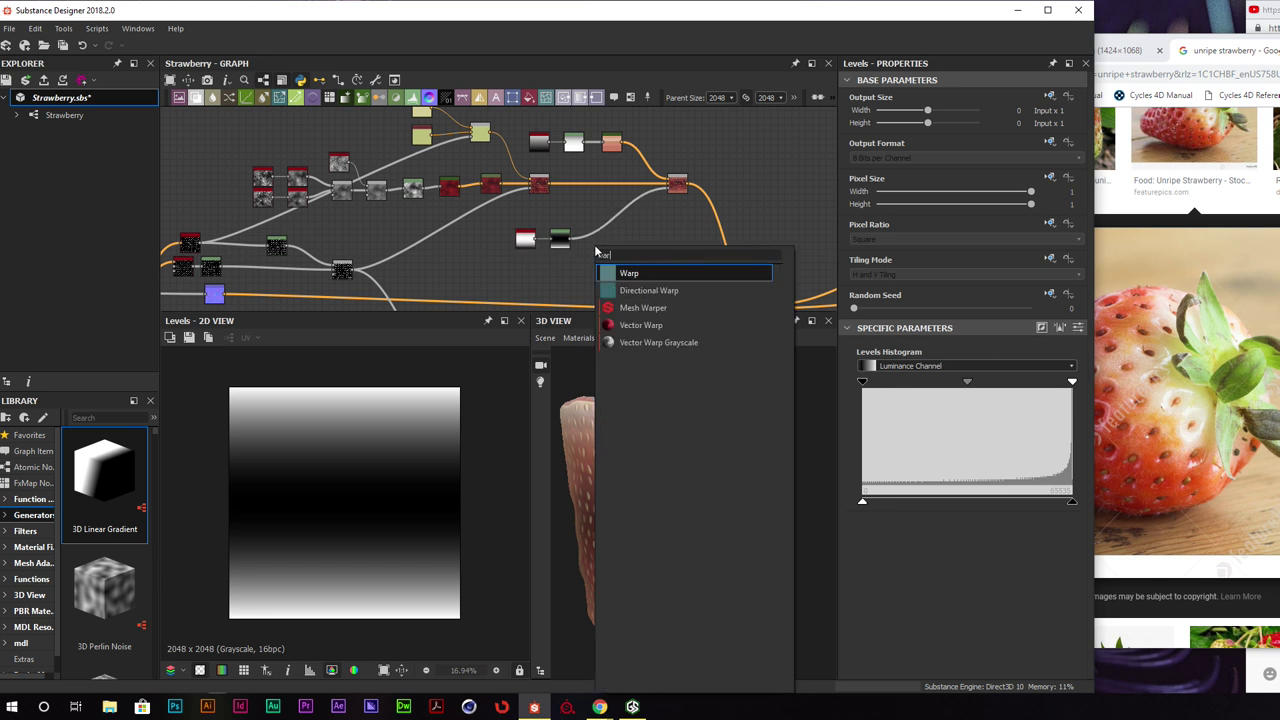
{"action": "key", "text": "Return"}
{"action": "left_click_drag", "start_coordinate": [596, 250], "coordinate": [613, 243]}
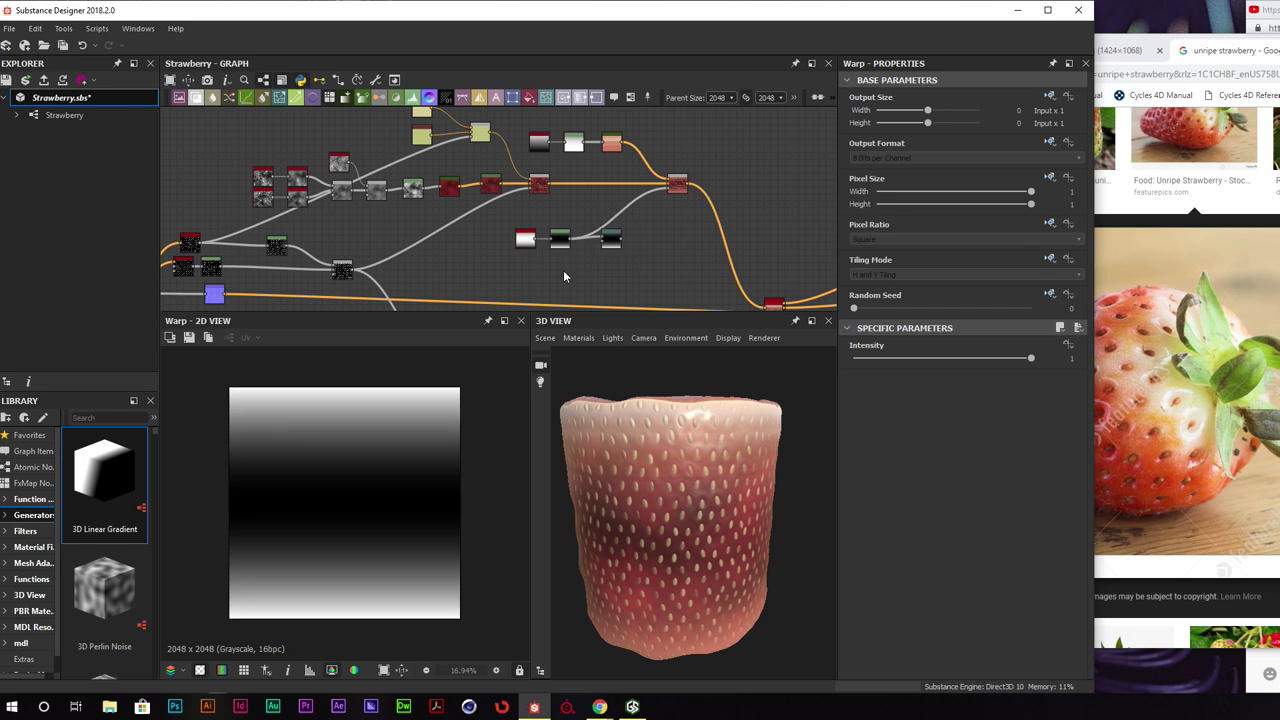
Add a Perlin Noise node with scale 5 and connect it to the Warp's gradient input
{"action": "key", "text": "space"}
{"action": "type", "text": "perm"}
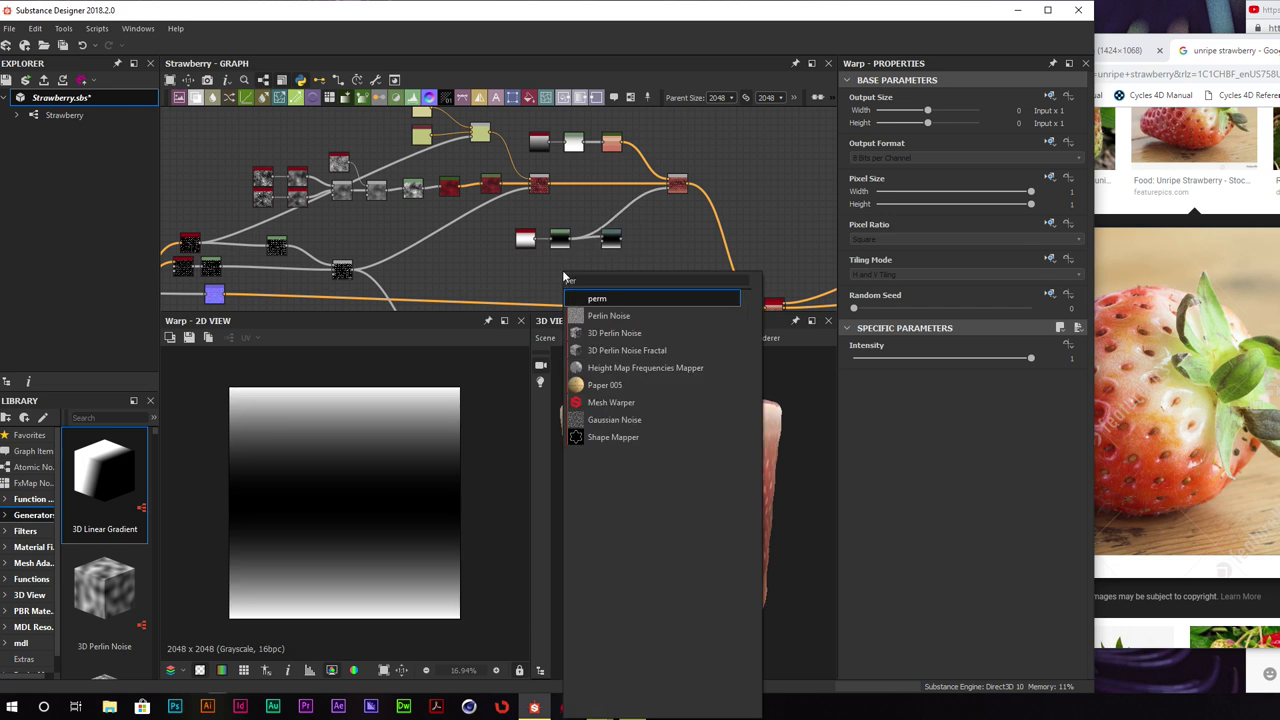
{"action": "key", "text": "Return"}
{"action": "left_click_drag", "start_coordinate": [876, 650], "coordinate": [864, 655]}
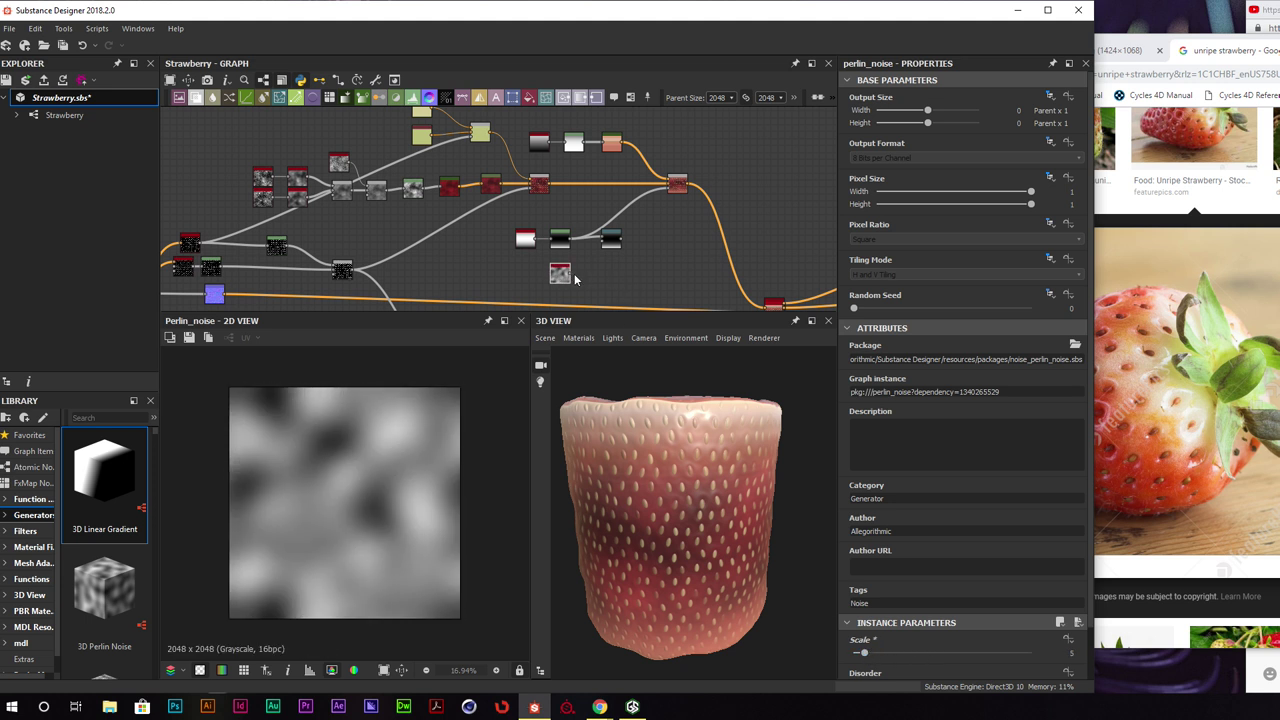
{"action": "double_click", "coordinate": [605, 242]}
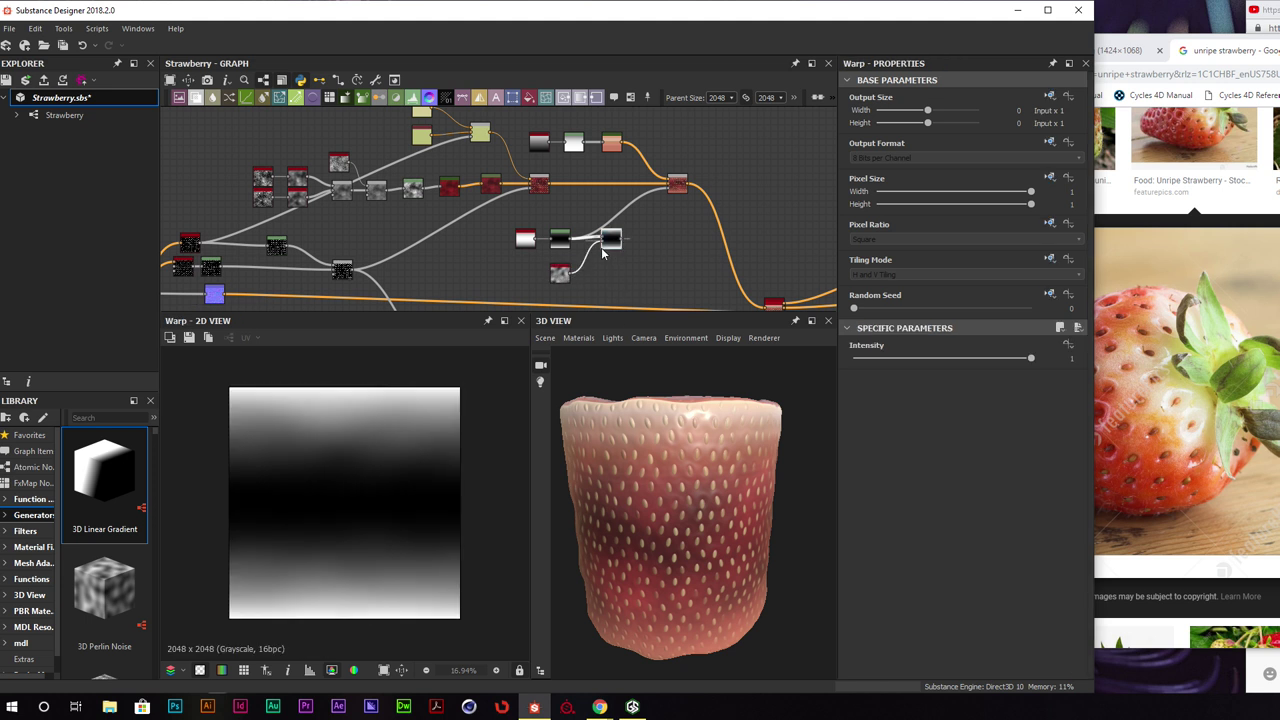
{"action": "scroll", "coordinate": [603, 235], "scroll_direction": "up", "scroll_amount": 5}
{"action": "scroll", "coordinate": [604, 230], "scroll_direction": "up", "scroll_amount": 3}
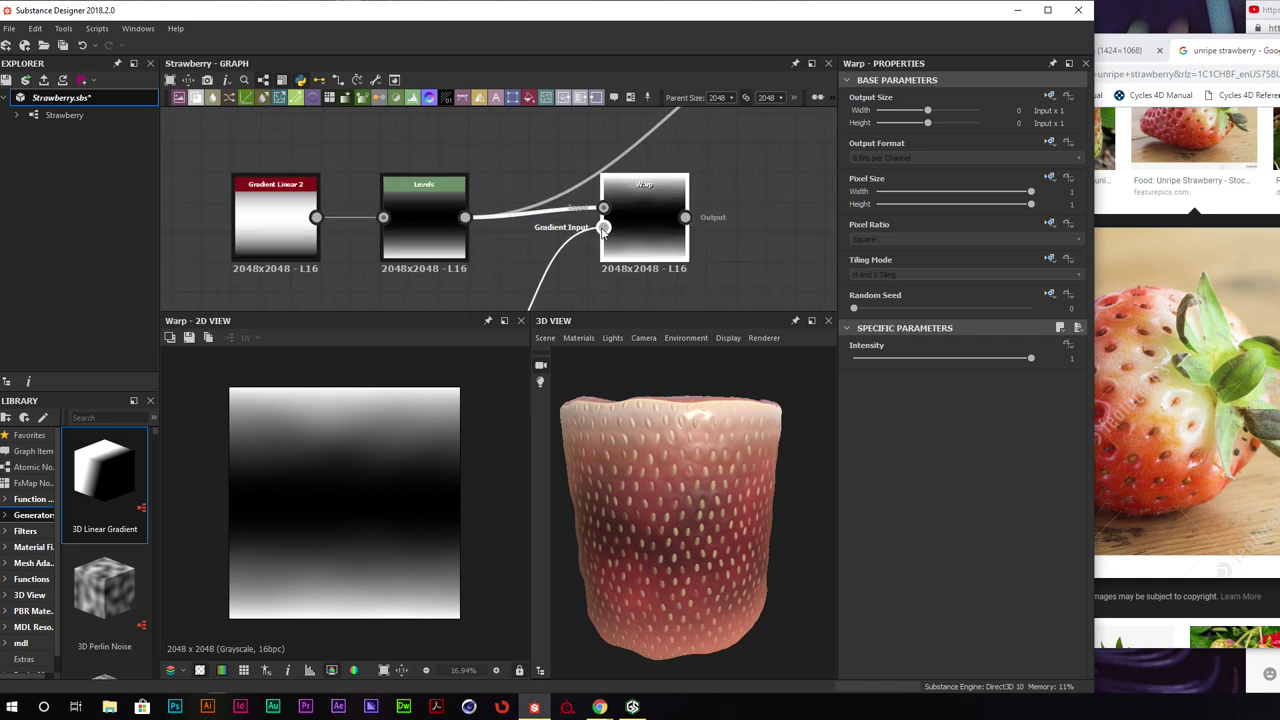
Set the Warp intensity to about 8.09 and connect its output to the Blend's opacity input
{"action": "scroll", "coordinate": [604, 225], "scroll_direction": "down", "scroll_amount": 2}
{"action": "left_click", "coordinate": [1071, 358]}
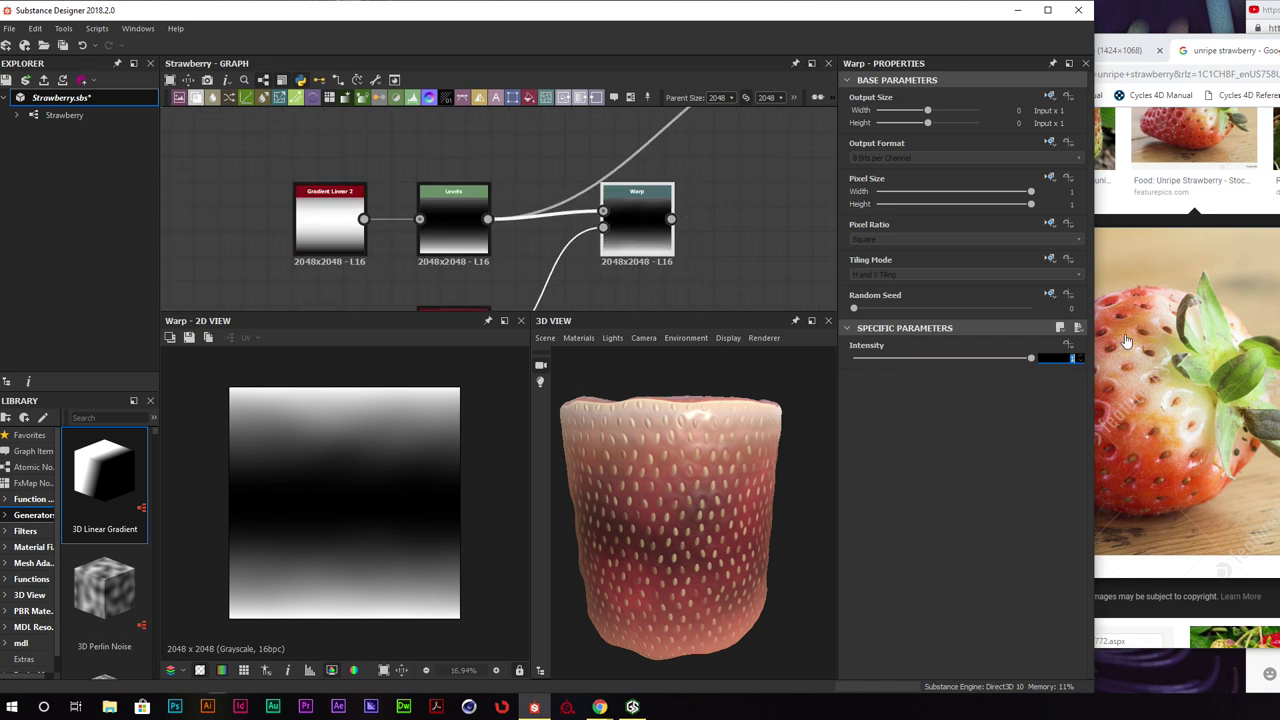
{"action": "type", "text": "30"}
{"action": "key", "text": "Return"}
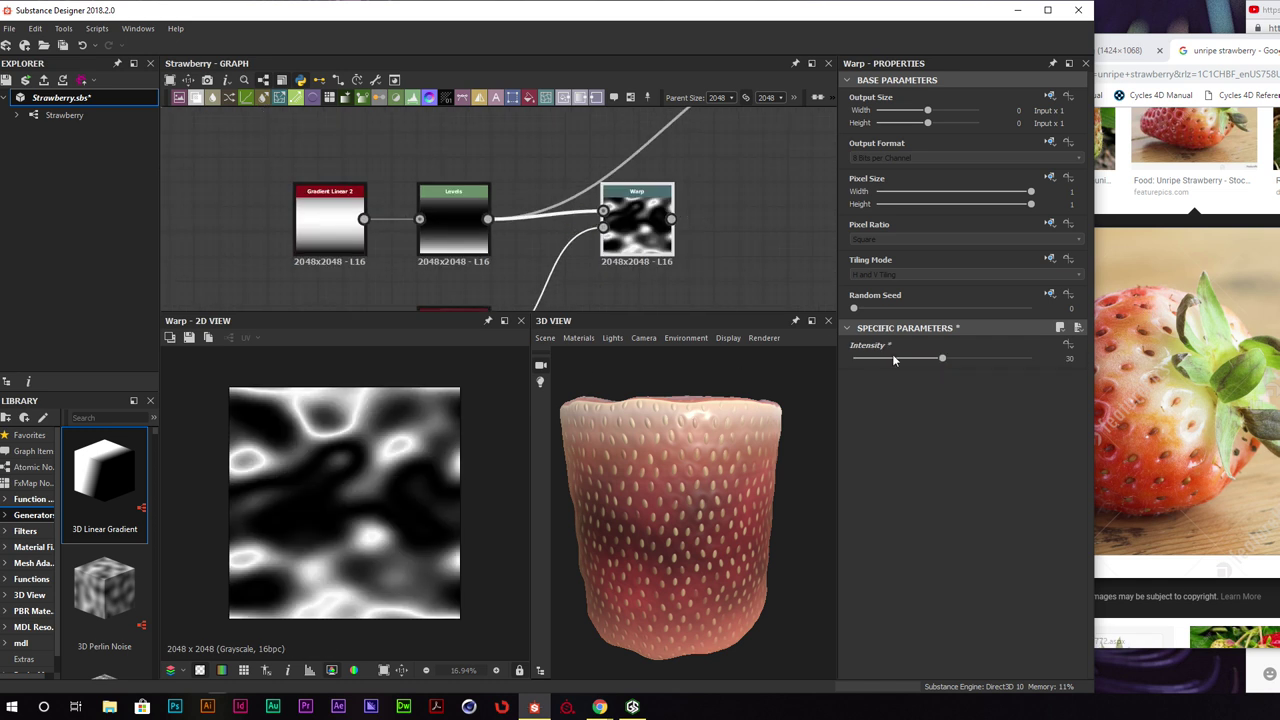
{"action": "left_click_drag", "start_coordinate": [894, 360], "coordinate": [878, 370]}
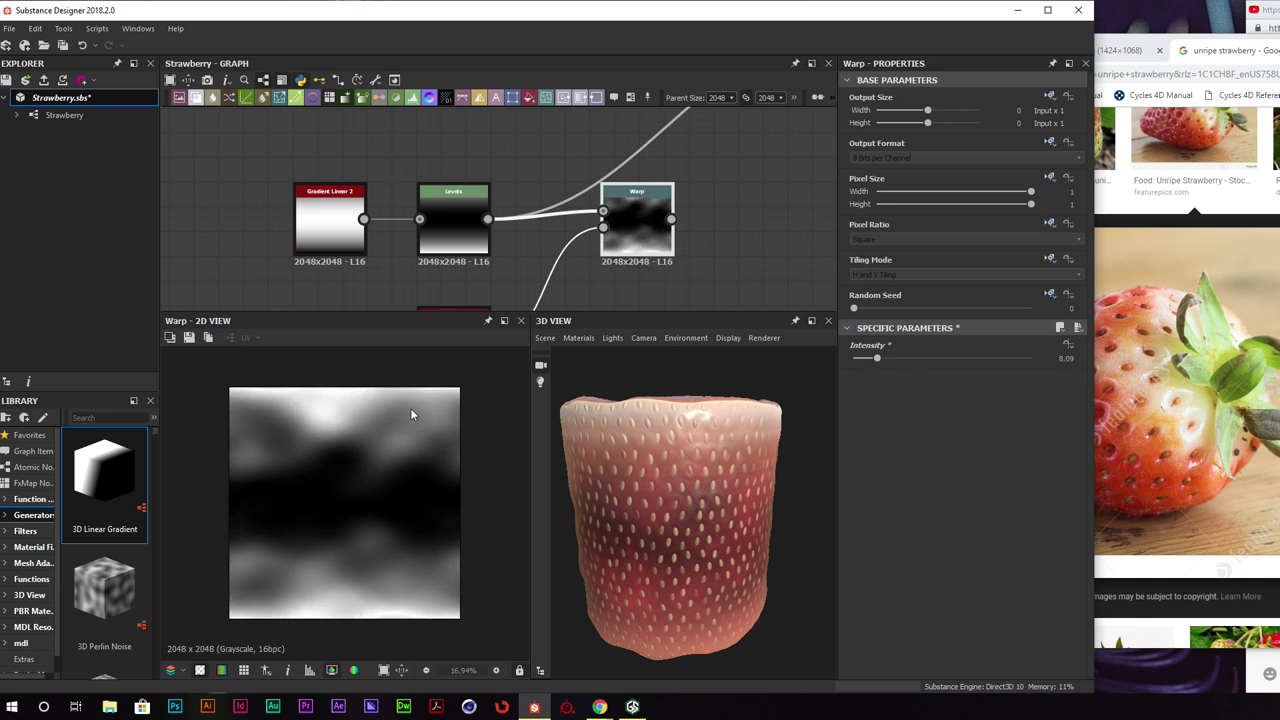
{"action": "scroll", "coordinate": [600, 215], "scroll_direction": "down", "scroll_amount": 5}
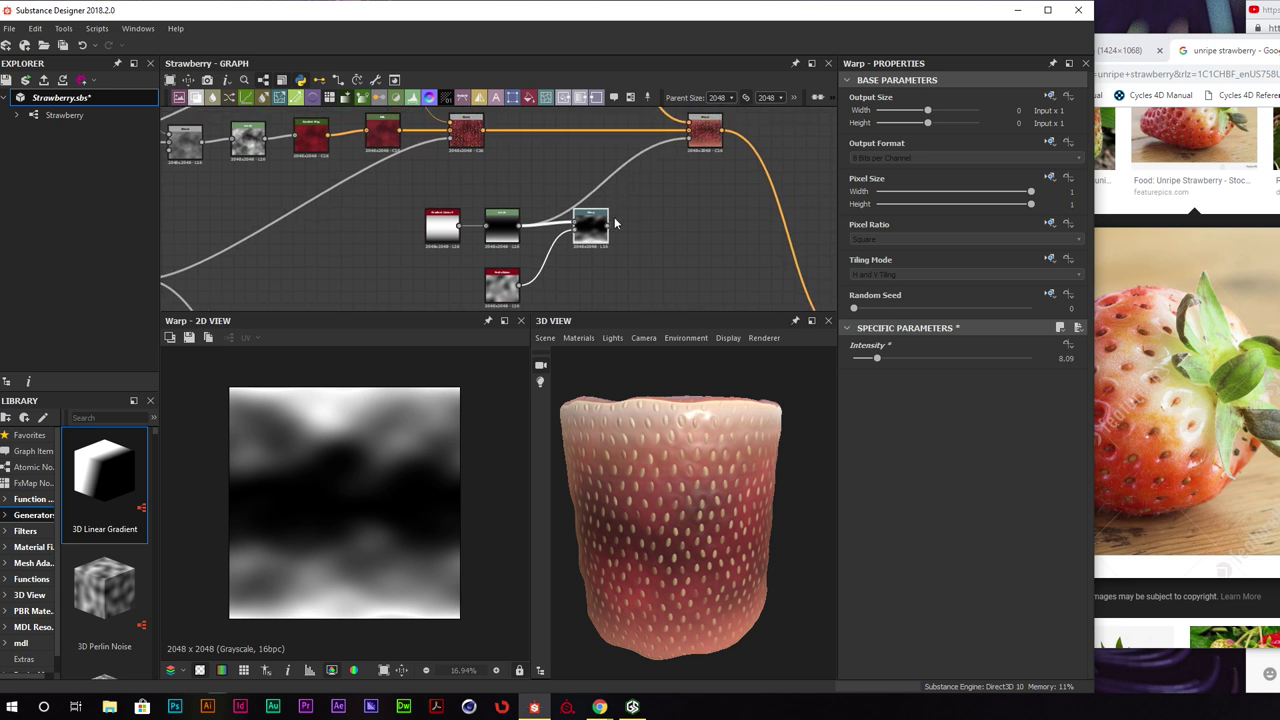
{"action": "left_click_drag", "start_coordinate": [610, 230], "coordinate": [690, 132]}
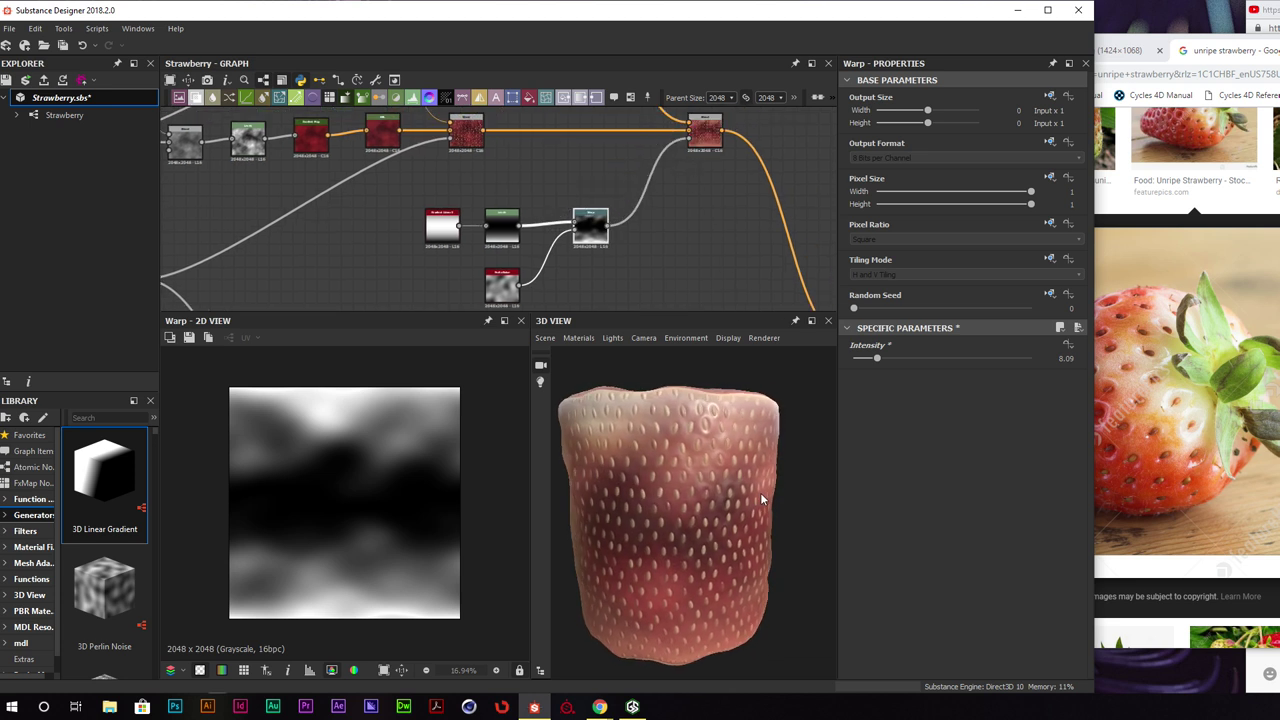
Lower the input white point of the mask's Levels to about 70% of the range and shift its midtone slightly toward the shadows
{"action": "middle_click_drag", "start_coordinate": [580, 277], "coordinate": [616, 270]}
{"action": "left_click", "coordinate": [538, 216]}
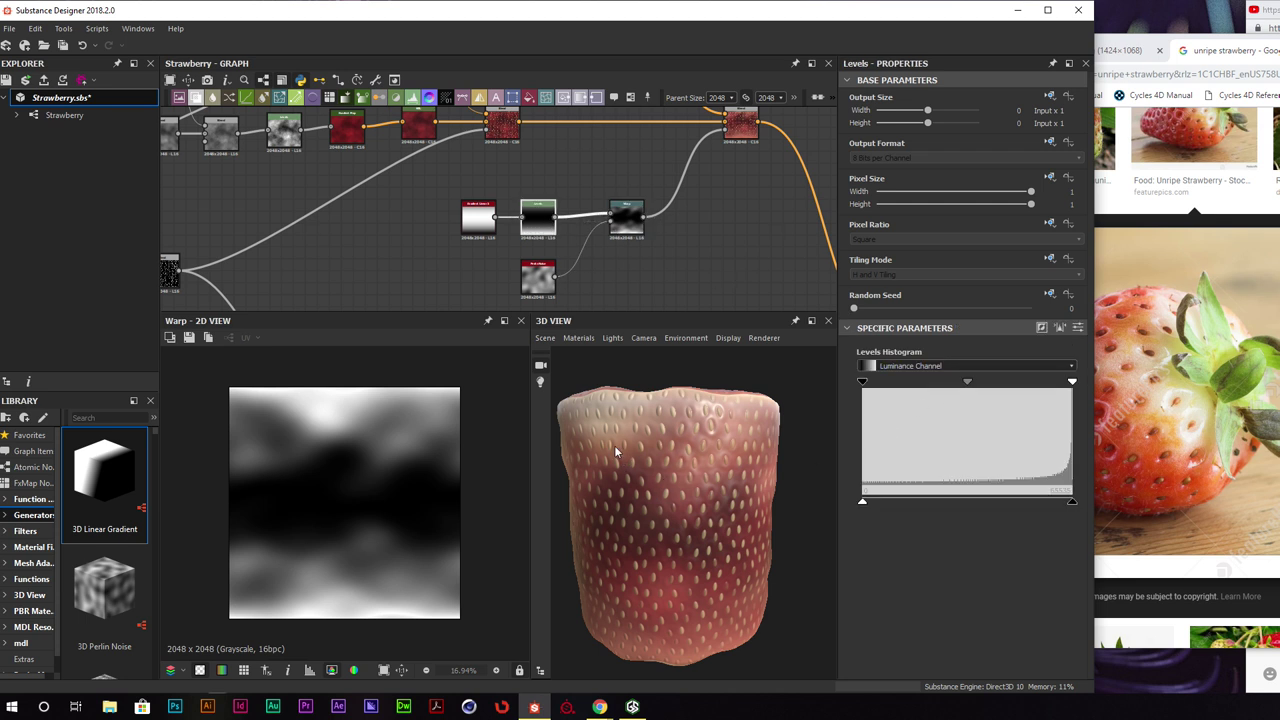
{"action": "scroll", "coordinate": [668, 465], "scroll_direction": "up", "scroll_amount": 3}
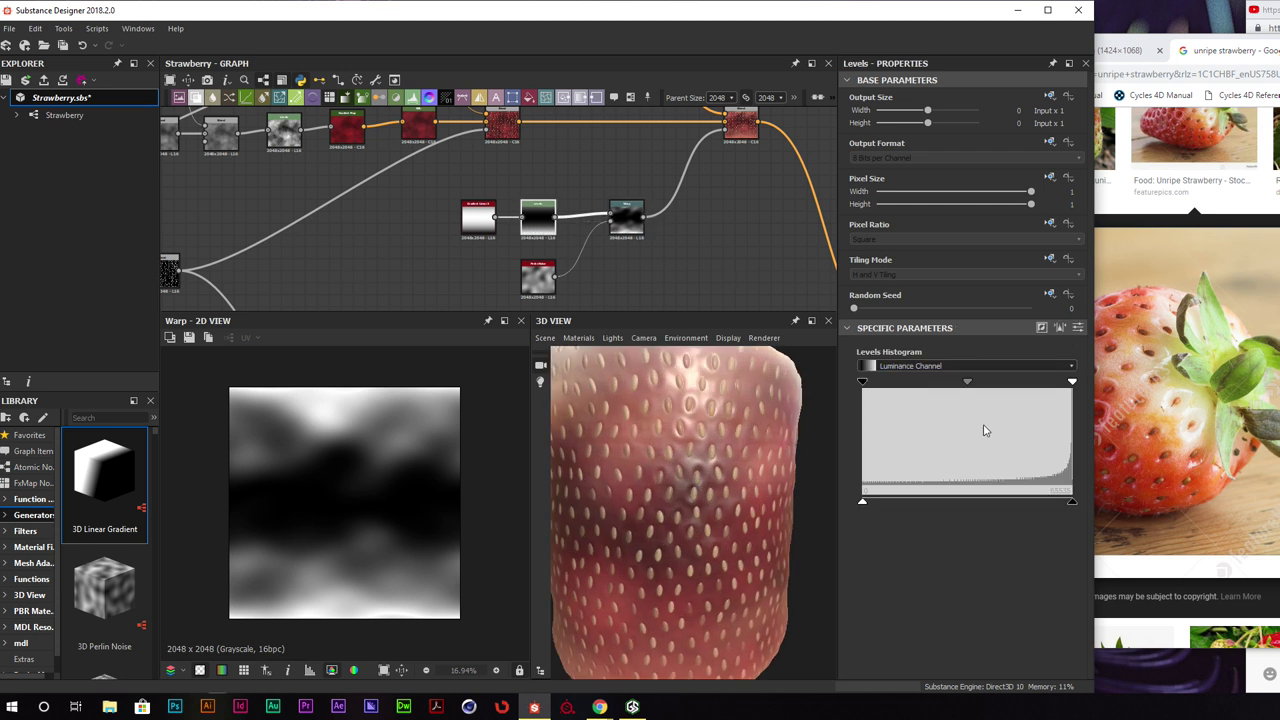
{"action": "left_click_drag", "start_coordinate": [968, 385], "coordinate": [945, 388]}
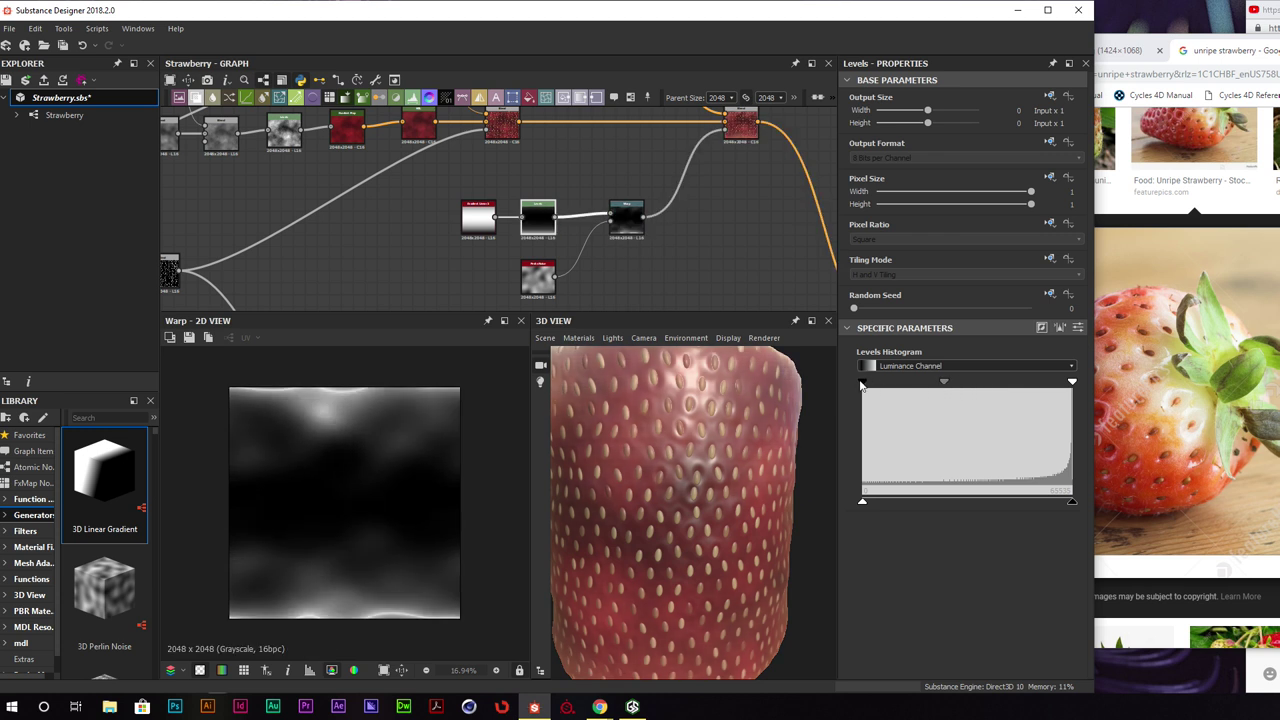
{"action": "mouse_move", "coordinate": [862, 384]}
{"action": "left_mouse_down"}
{"action": "mouse_move", "coordinate": [970, 382]}
{"action": "mouse_move", "coordinate": [860, 385]}
{"action": "left_mouse_up"}
{"action": "left_click_drag", "start_coordinate": [1072, 383], "coordinate": [1010, 386]}
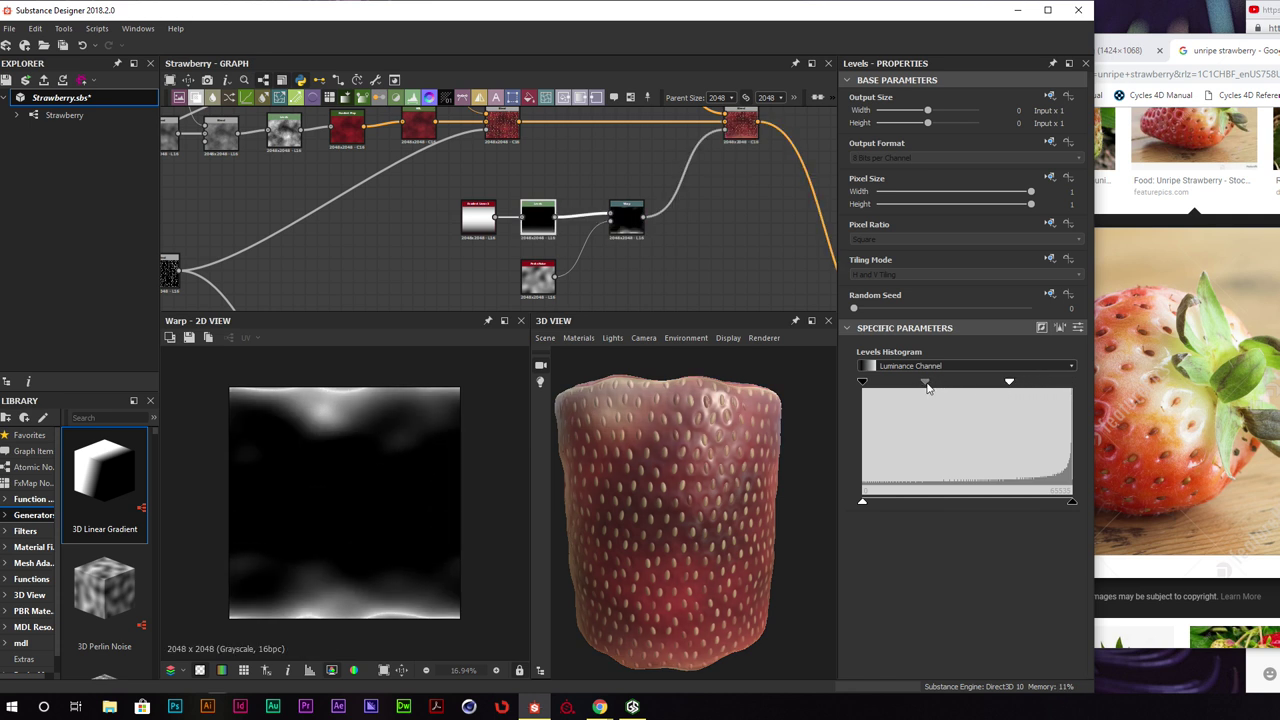
{"action": "mouse_move", "coordinate": [927, 388]}
{"action": "left_mouse_down"}
{"action": "mouse_move", "coordinate": [914, 388]}
{"action": "mouse_move", "coordinate": [950, 390]}
{"action": "mouse_move", "coordinate": [930, 388]}
{"action": "left_mouse_up"}
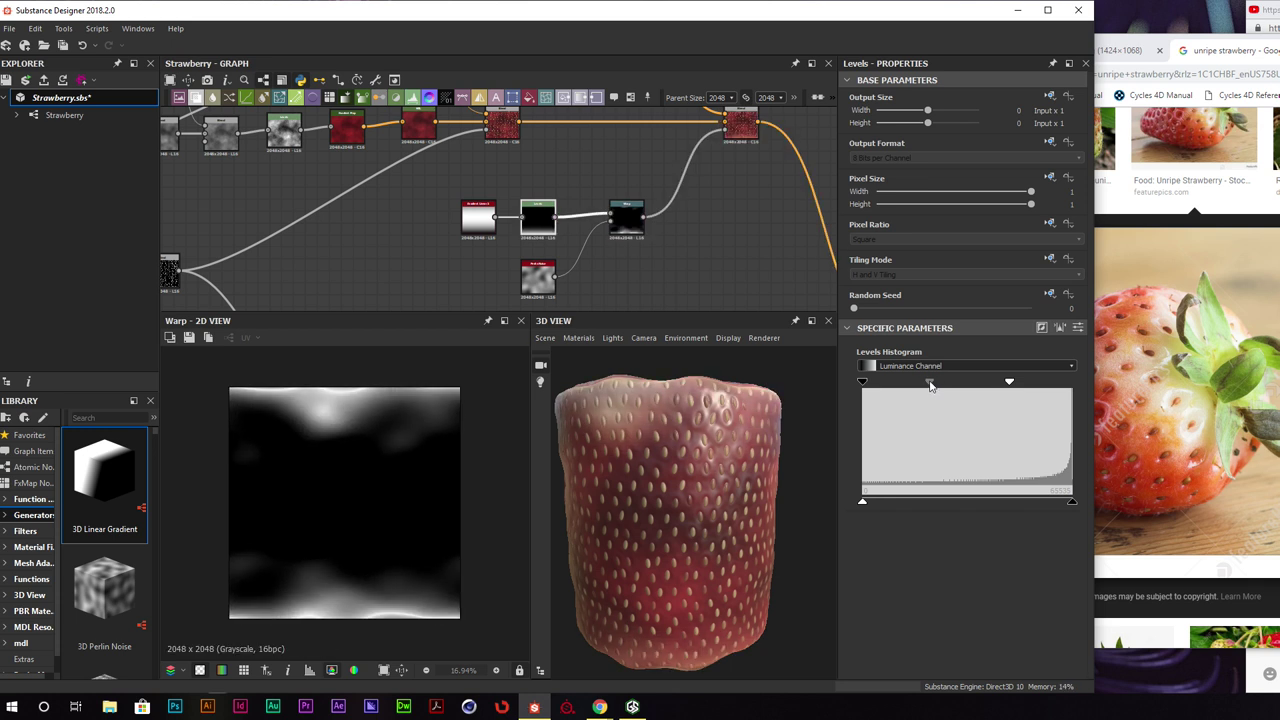
Nudge the mask Levels' midtone slightly toward the highlights and inspect the strawberry's unripe ends from several angles
{"action": "left_click_drag", "start_coordinate": [930, 386], "coordinate": [935, 385]}
{"action": "mouse_move", "coordinate": [690, 505]}
{"action": "left_mouse_down"}
{"action": "mouse_move", "coordinate": [653, 410]}
{"action": "mouse_move", "coordinate": [673, 510]}
{"action": "left_mouse_up"}
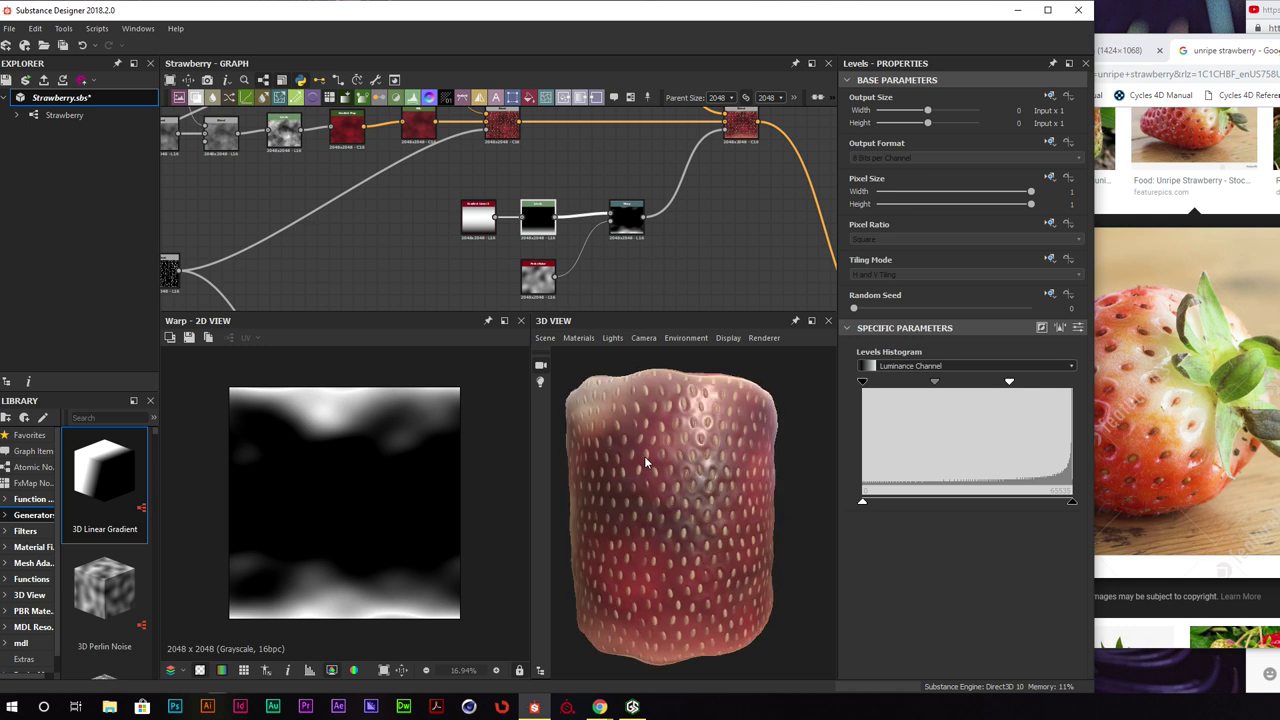
{"action": "left_click_drag", "start_coordinate": [645, 462], "coordinate": [670, 393]}
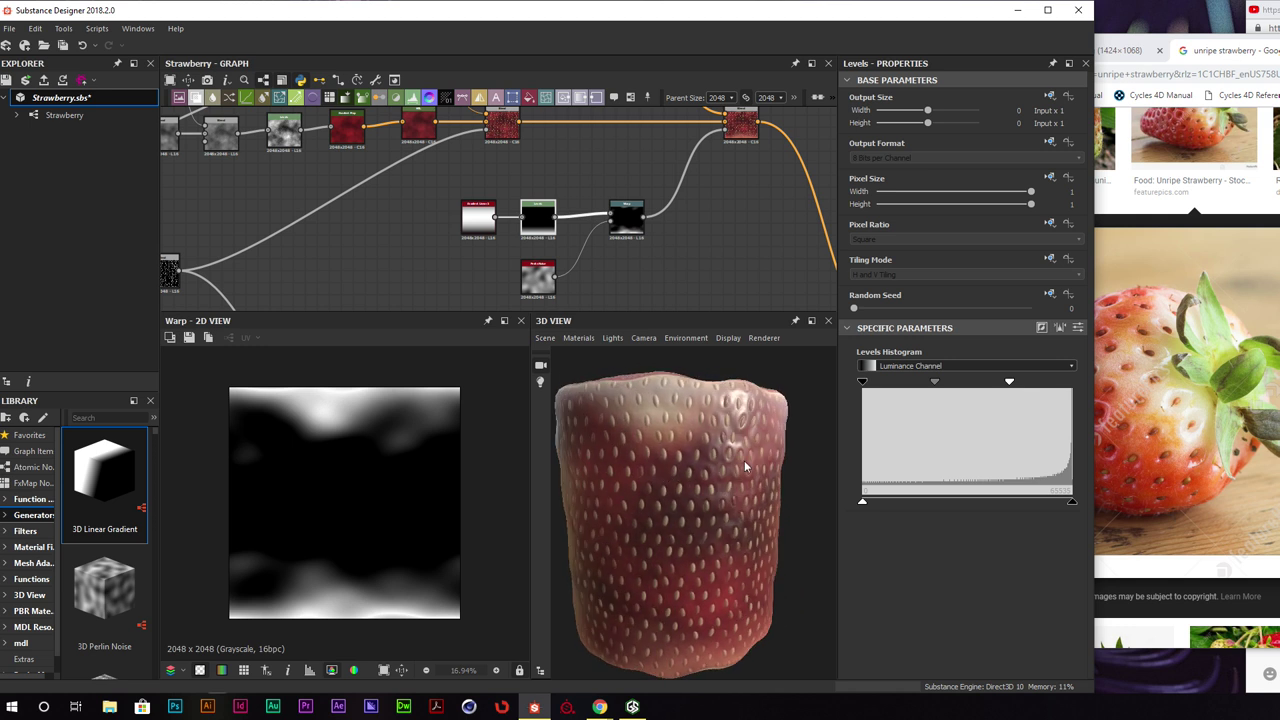
{"action": "left_click_drag", "start_coordinate": [745, 466], "coordinate": [670, 401]}
{"action": "left_click_drag", "start_coordinate": [741, 496], "coordinate": [646, 428]}
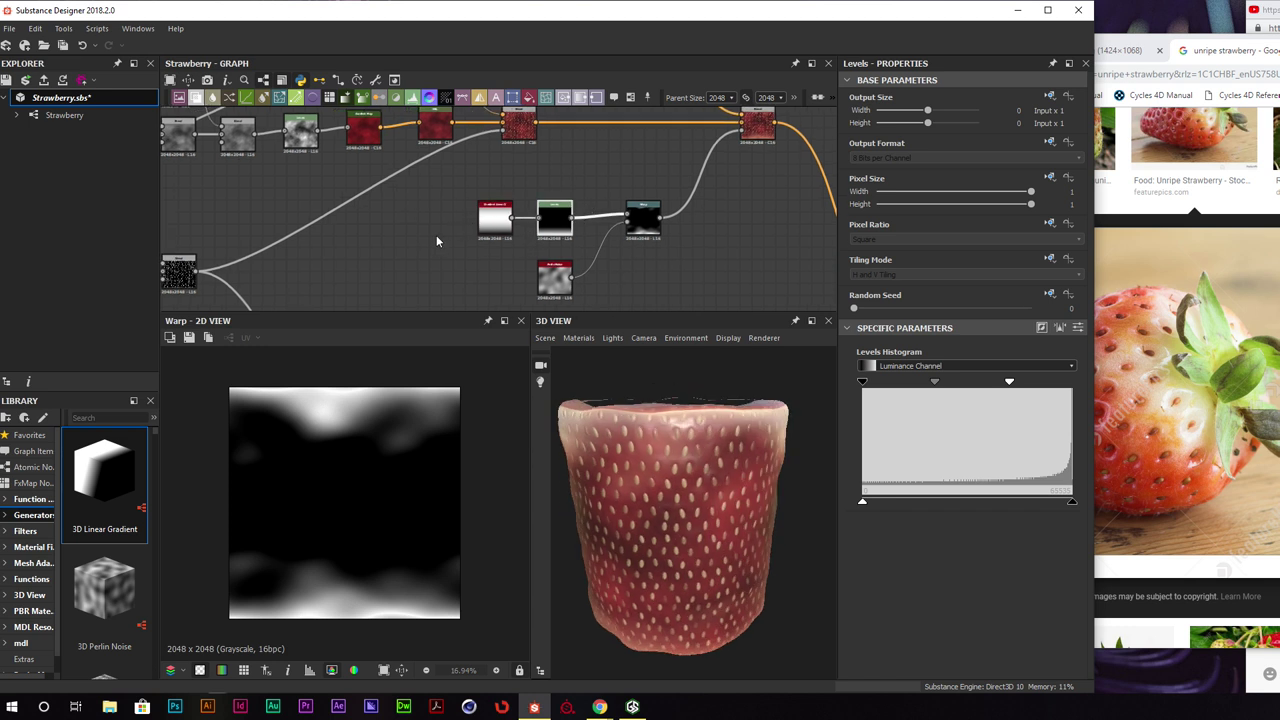
Add a Gradient Linear 1 node and connect it to the mask's Levels in place of Gradient Linear 2
{"action": "key", "text": "space"}
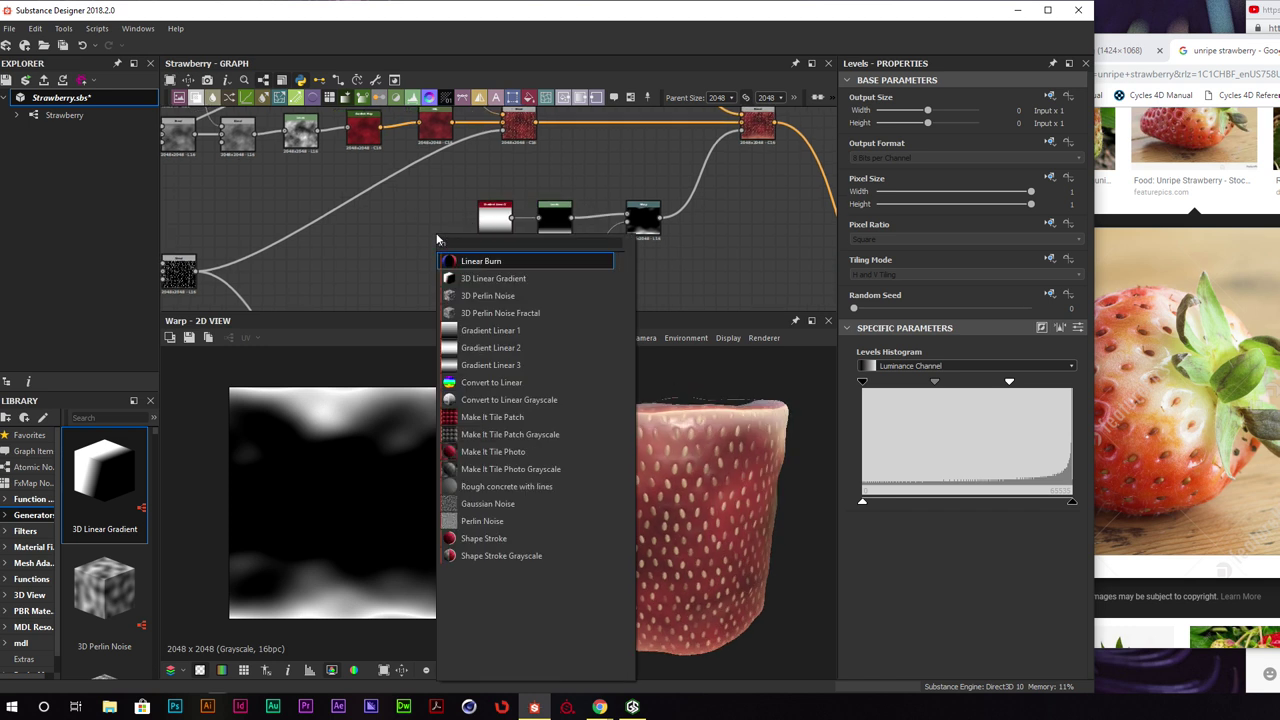
{"action": "key", "text": "Down"}
{"action": "key", "text": "Down"}
{"action": "key", "text": "Down"}
{"action": "key", "text": "Down"}
{"action": "key", "text": "Return"}
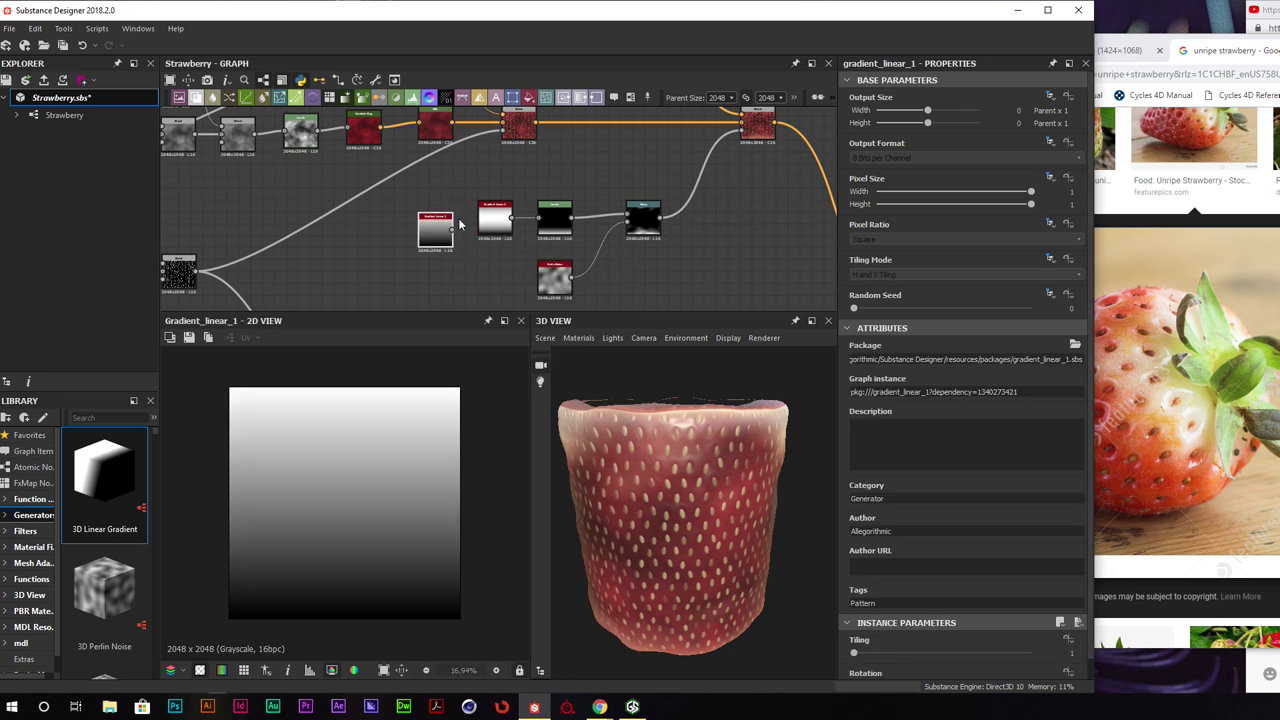
{"action": "left_click_drag", "start_coordinate": [454, 231], "coordinate": [540, 218]}
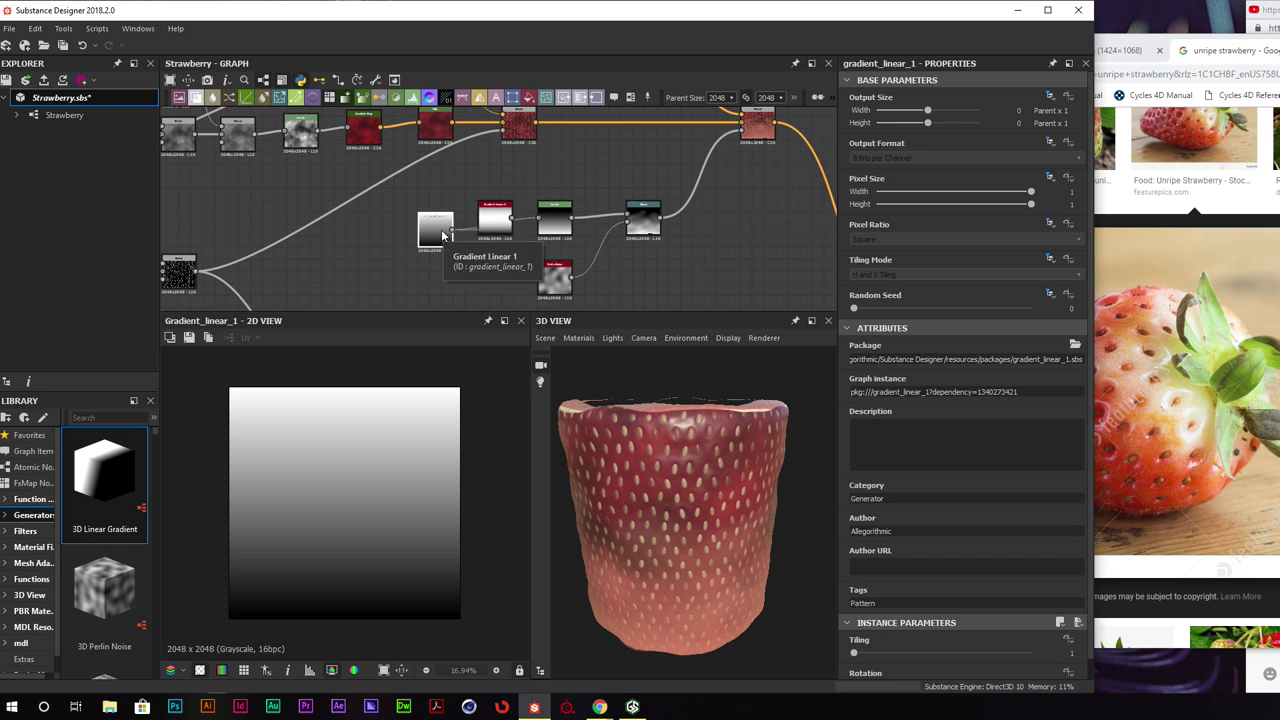
{"action": "left_click_drag", "start_coordinate": [453, 231], "coordinate": [617, 220]}
{"action": "left_click_drag", "start_coordinate": [478, 230], "coordinate": [541, 229]}
Restore the mask Levels' output range to non-inverted, with white at maximum, and check the resulting Warp mask
{"action": "left_click_drag", "start_coordinate": [1071, 501], "coordinate": [1111, 500]}
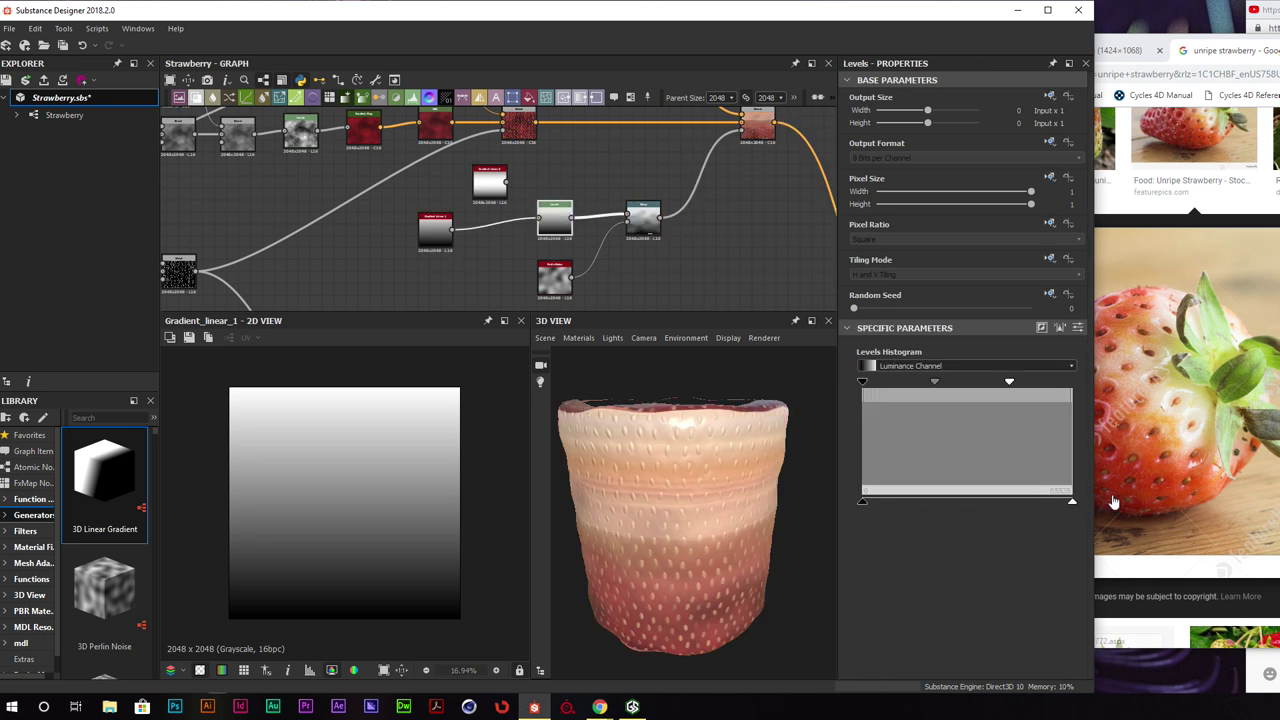
{"action": "left_click_drag", "start_coordinate": [756, 500], "coordinate": [747, 463]}
{"action": "double_click", "coordinate": [641, 221]}
{"action": "double_click", "coordinate": [556, 220]}
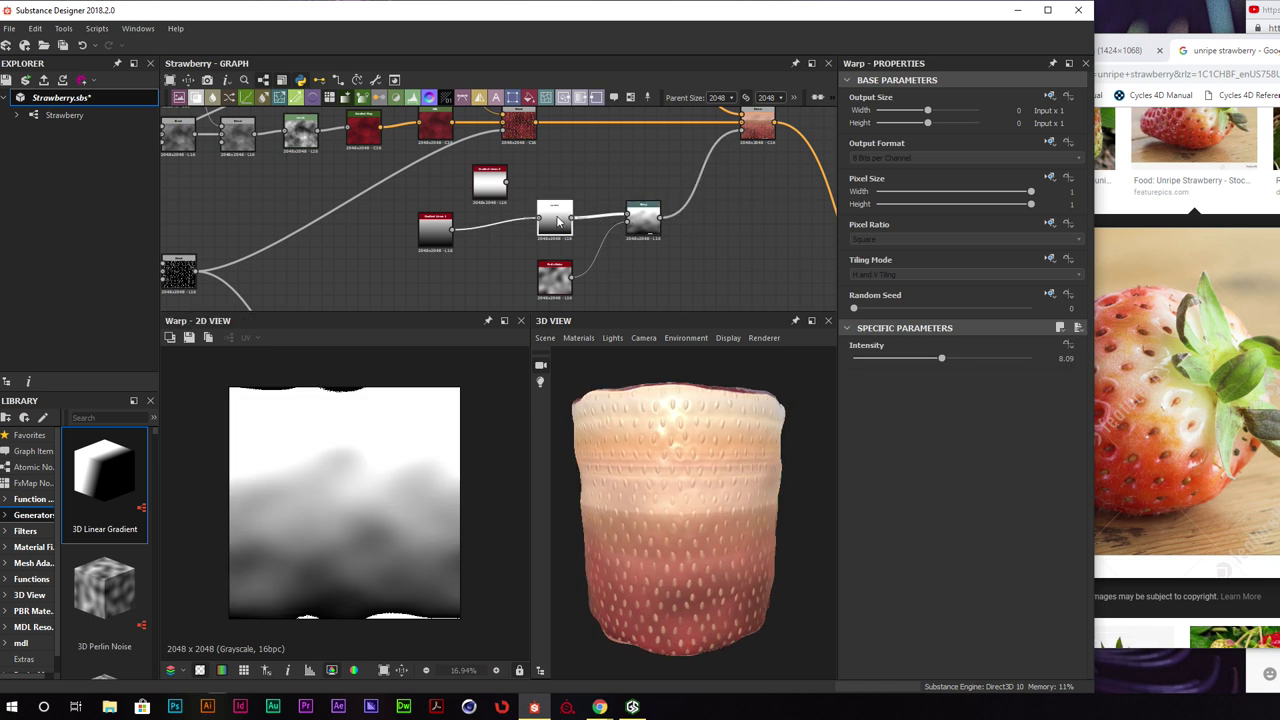
Set the mask Levels' input white point to maximum, shift its midtone toward the highlights, and raise the black point to about 23% of the range
{"action": "left_click_drag", "start_coordinate": [1011, 383], "coordinate": [1123, 385]}
{"action": "left_click_drag", "start_coordinate": [968, 383], "coordinate": [1006, 391]}
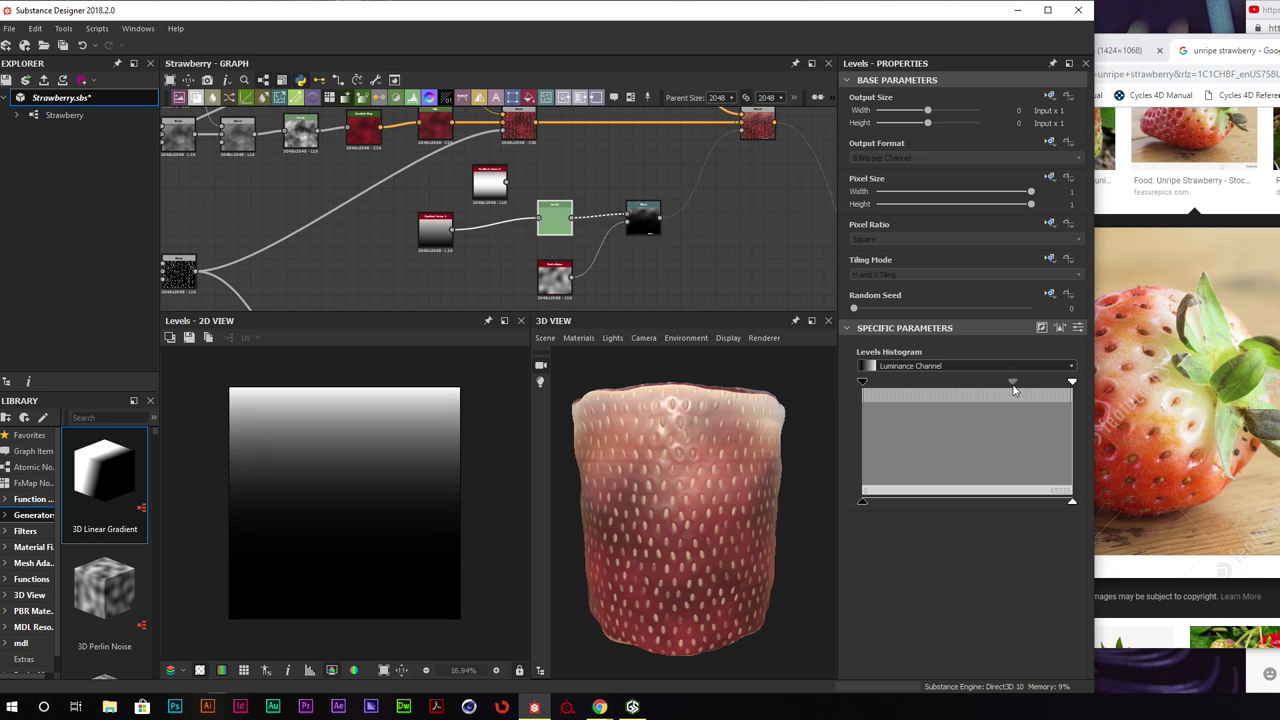
{"action": "left_click_drag", "start_coordinate": [1004, 388], "coordinate": [911, 388]}
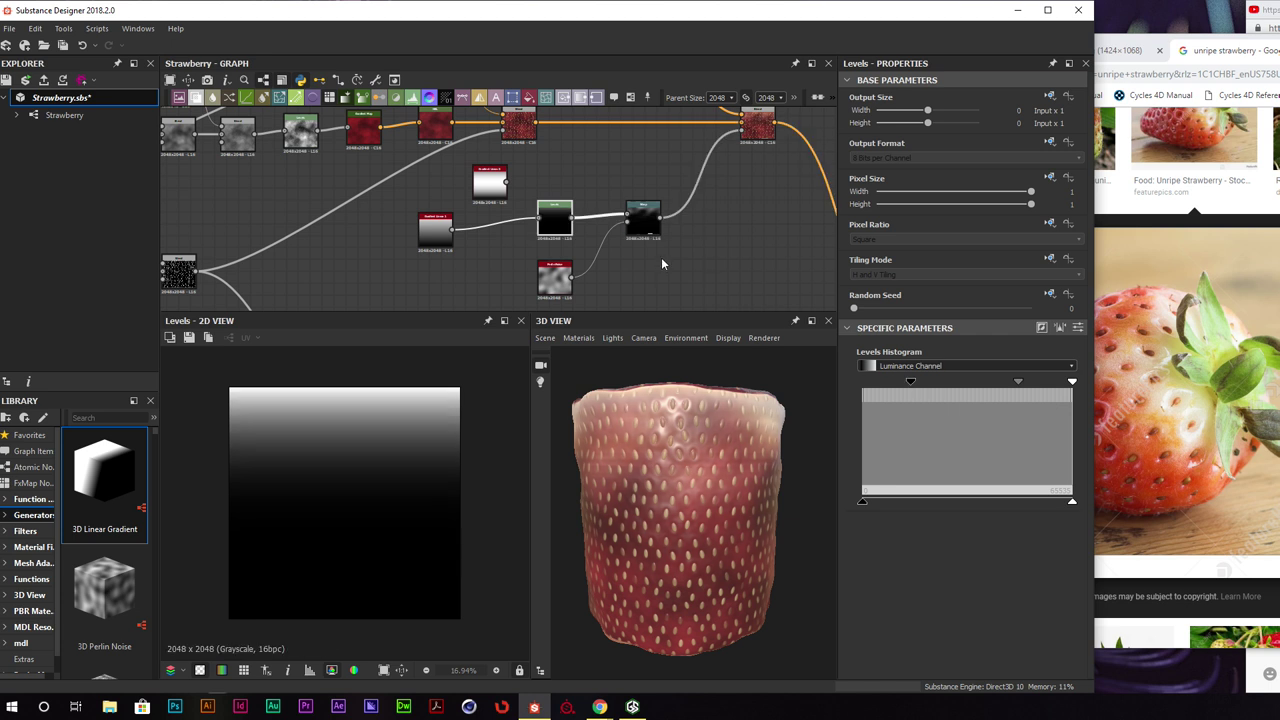
{"action": "left_click", "coordinate": [641, 228]}
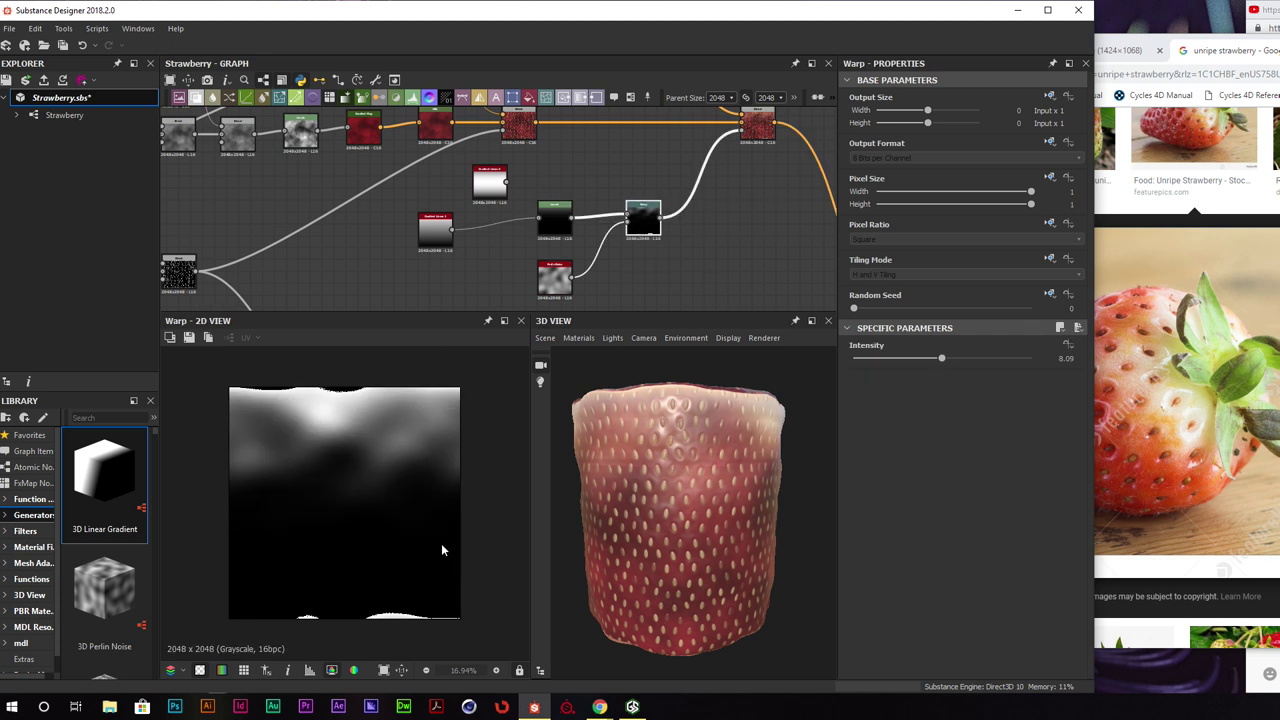
{"action": "left_click_drag", "start_coordinate": [602, 506], "coordinate": [708, 433]}
{"action": "scroll", "coordinate": [710, 424], "scroll_direction": "up", "scroll_amount": 2}
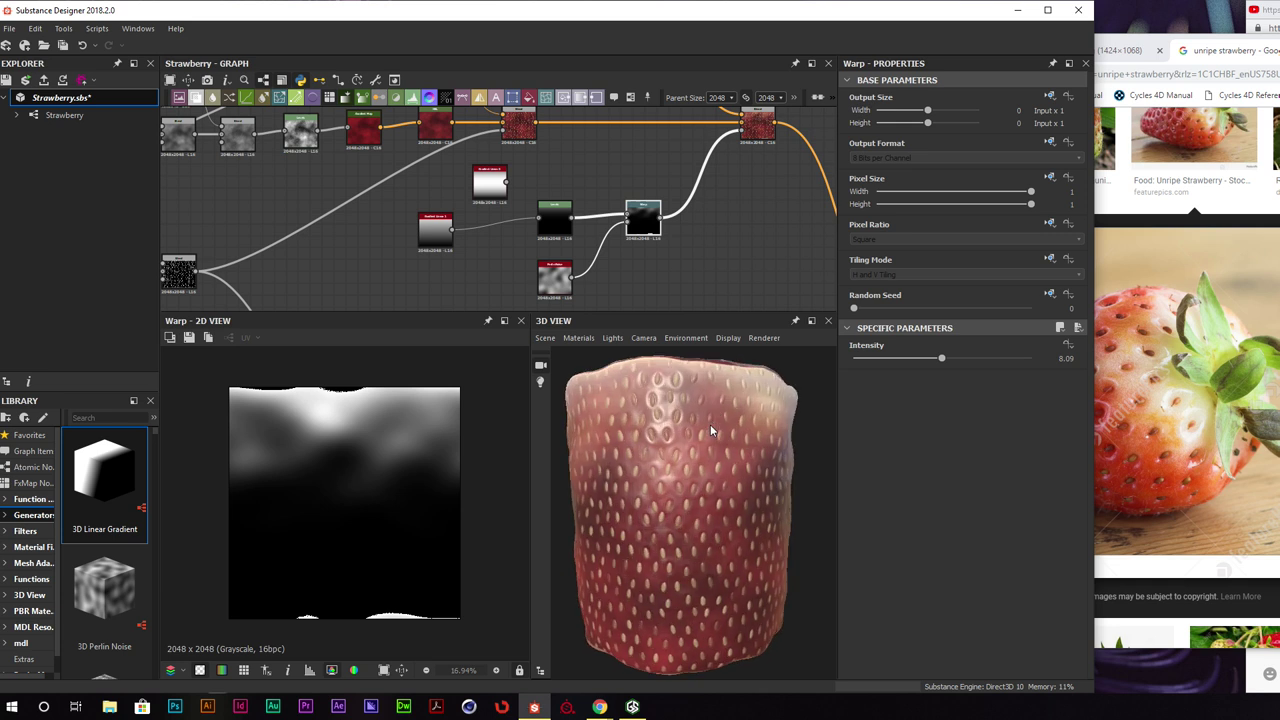
Set the Warp's Tiling Mode inheritance to Absolute, choose No Tiling, and check the strawberry's ends
{"action": "left_click", "coordinate": [1050, 260]}
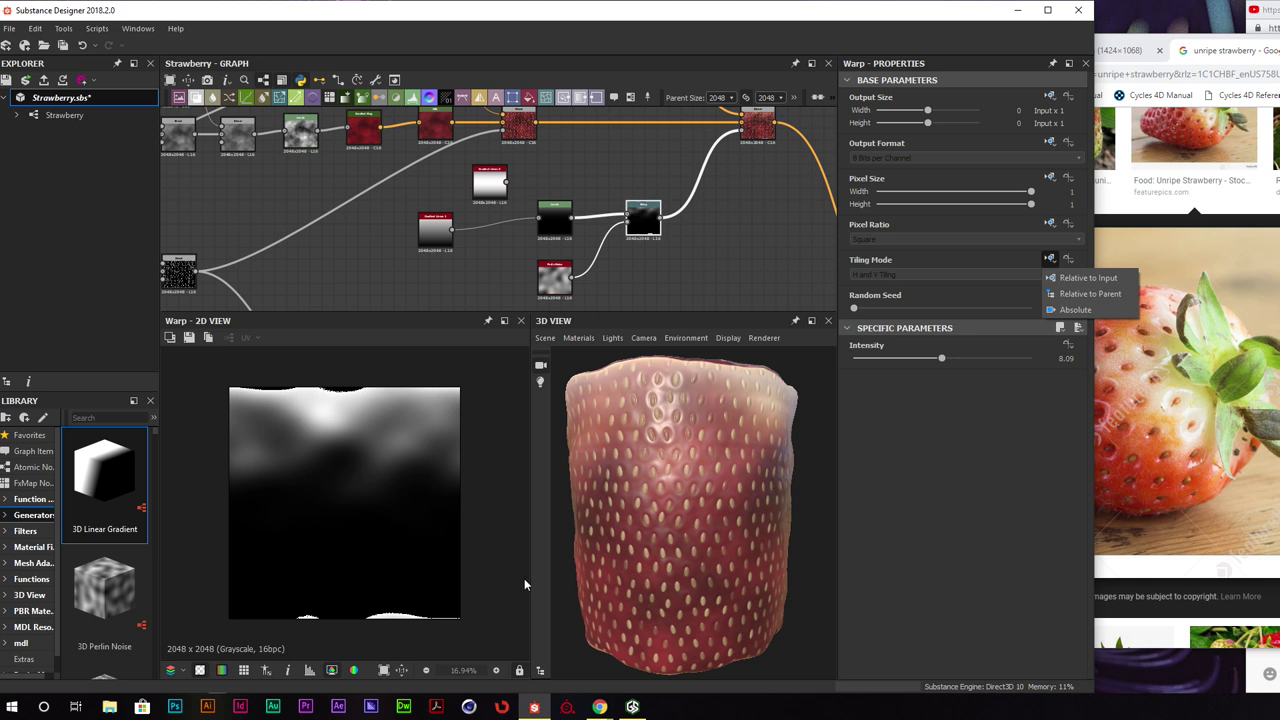
{"action": "left_click", "coordinate": [1262, 400]}
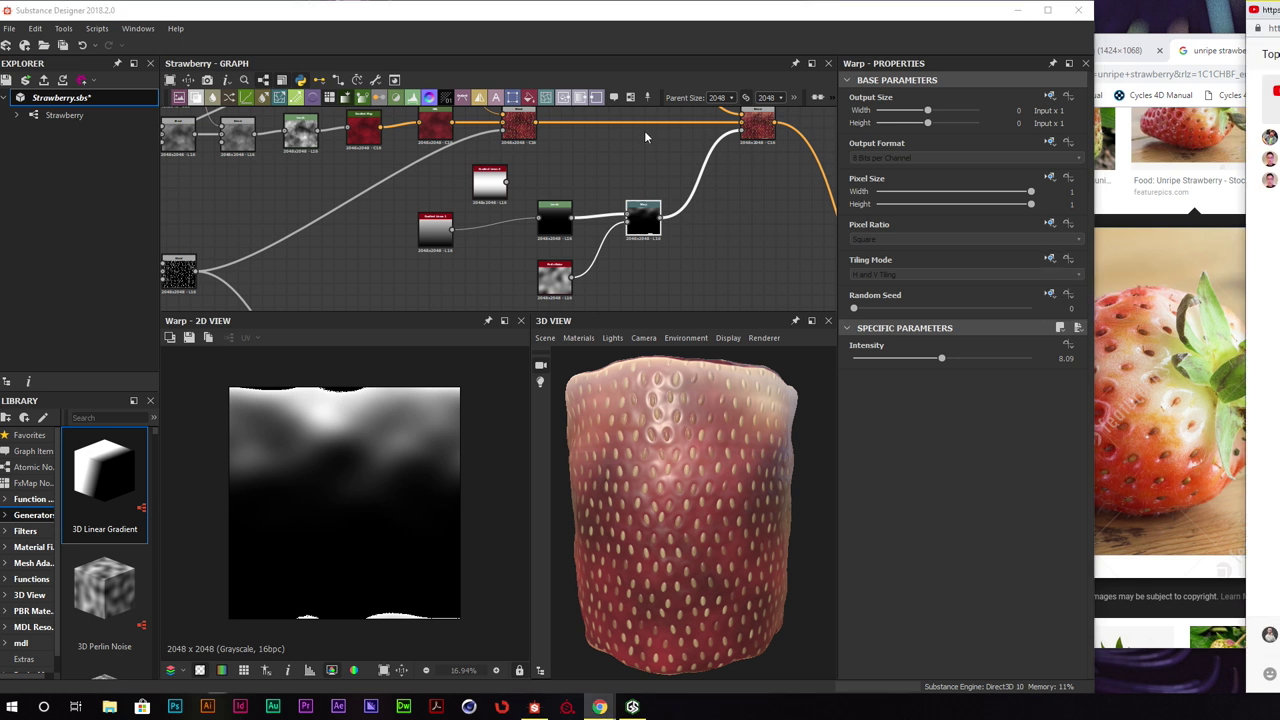
{"action": "left_click", "coordinate": [715, 13]}
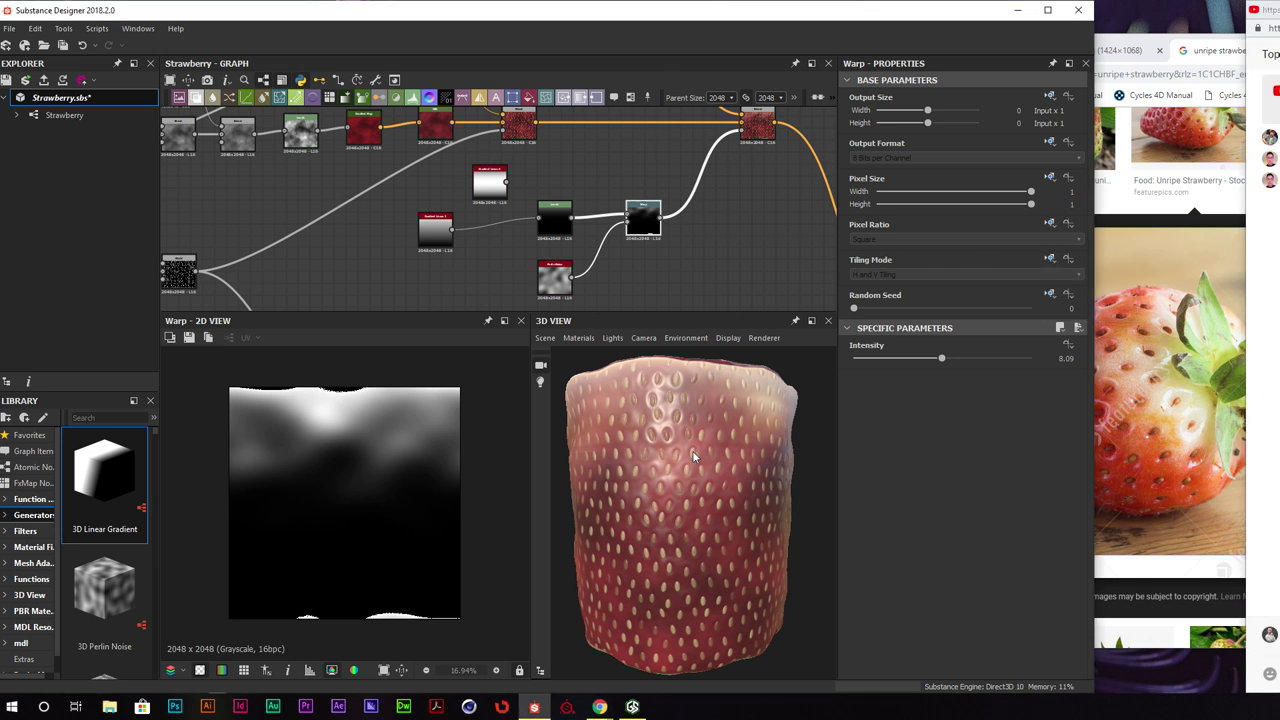
{"action": "left_click_drag", "start_coordinate": [692, 450], "coordinate": [660, 458]}
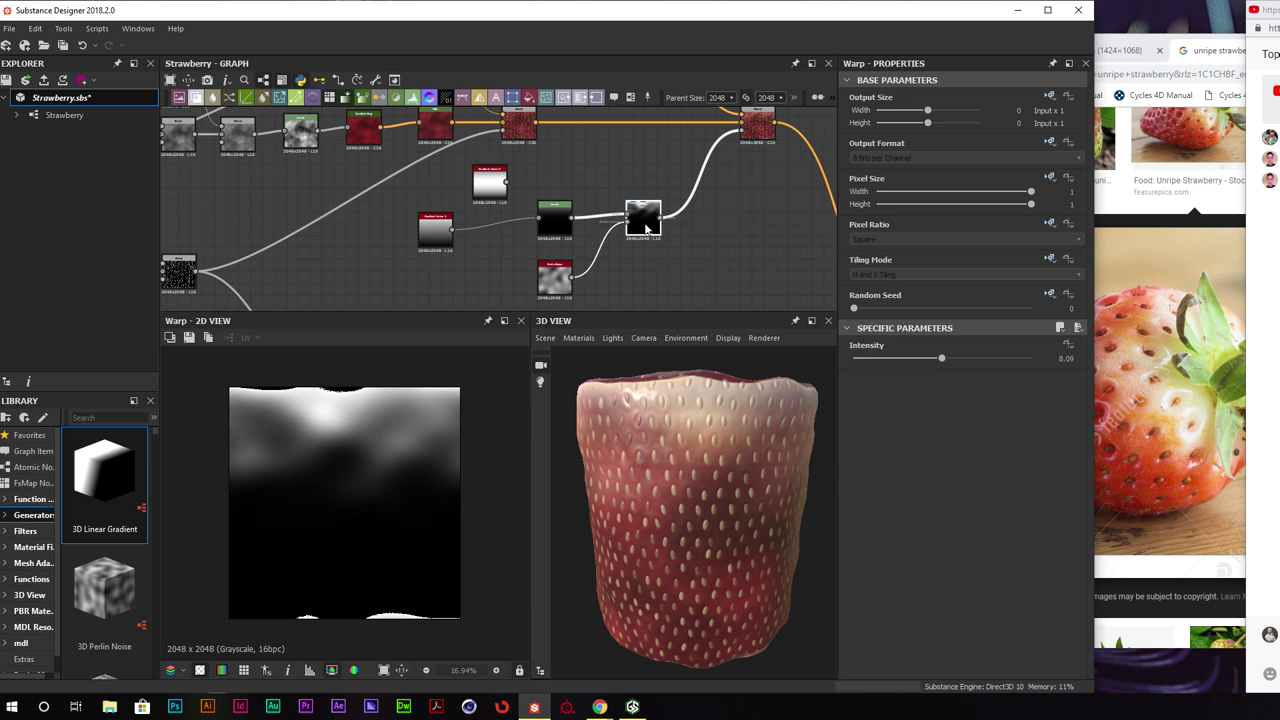
{"action": "left_click_drag", "start_coordinate": [645, 223], "coordinate": [640, 223]}
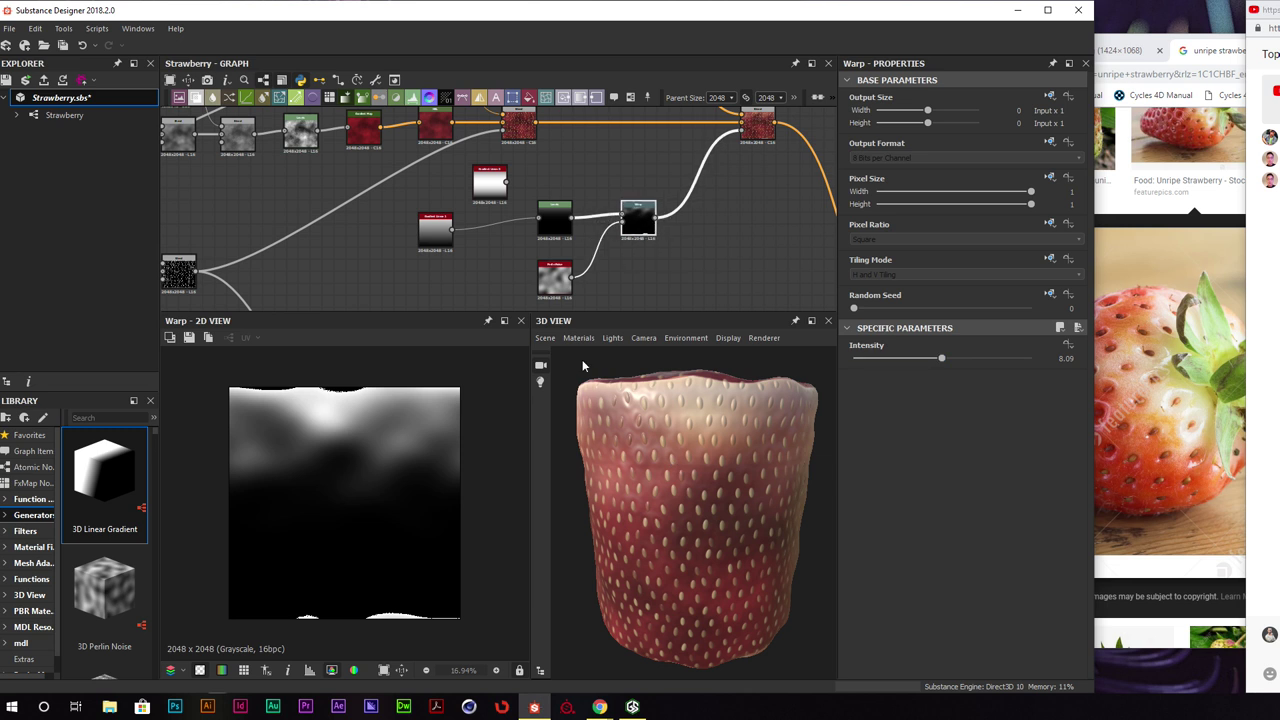
{"action": "left_click", "coordinate": [1049, 259]}
{"action": "left_click", "coordinate": [1072, 309]}
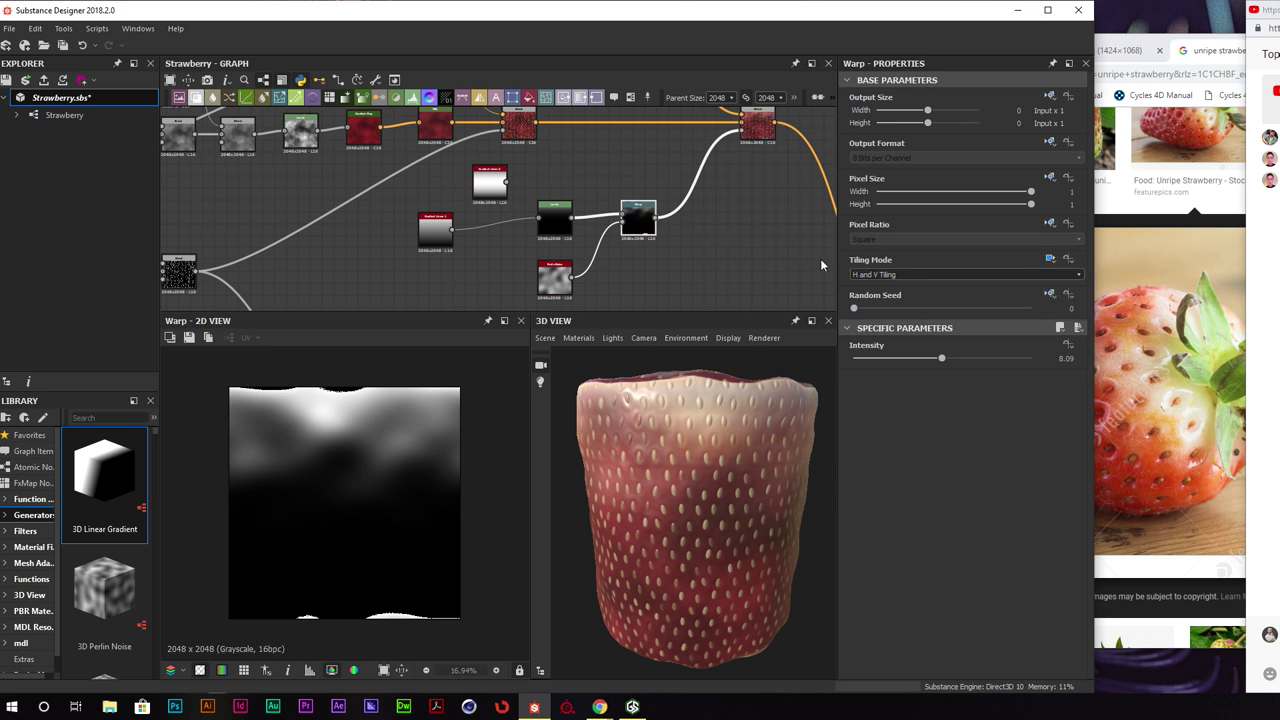
{"action": "left_click", "coordinate": [887, 276]}
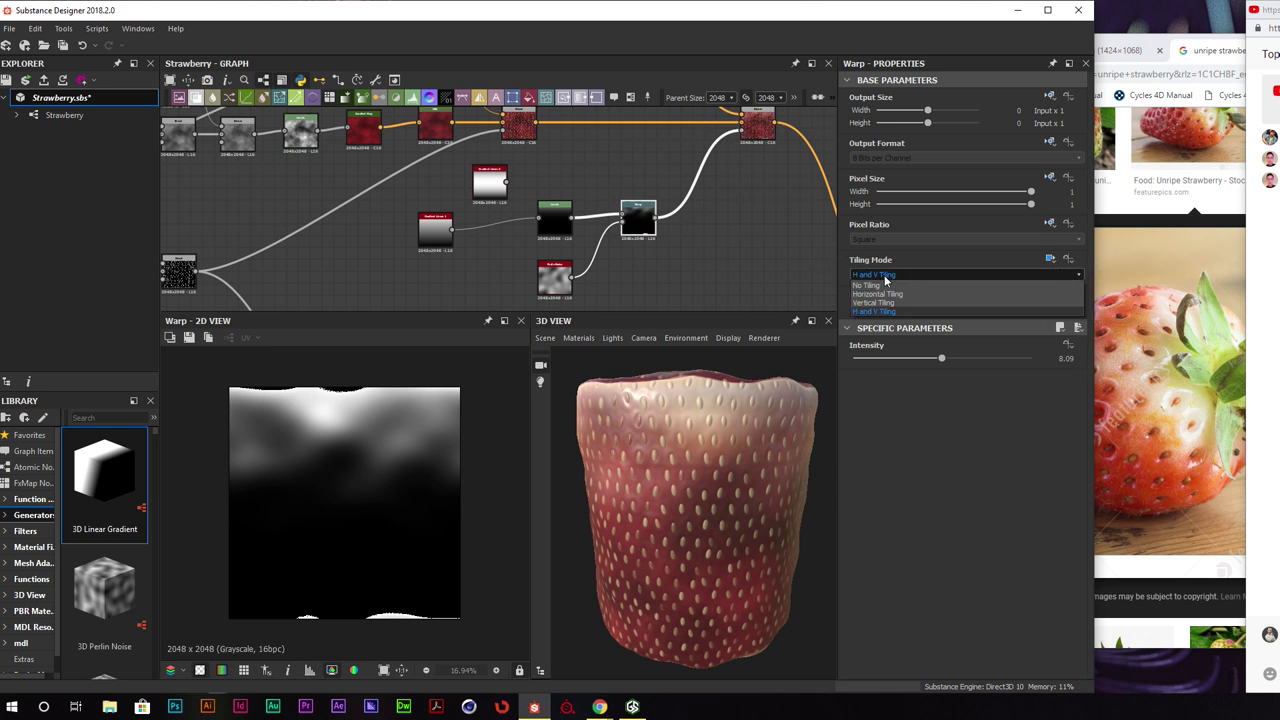
{"action": "left_click", "coordinate": [888, 287]}
{"action": "left_click_drag", "start_coordinate": [713, 498], "coordinate": [711, 578], "text": "alt"}
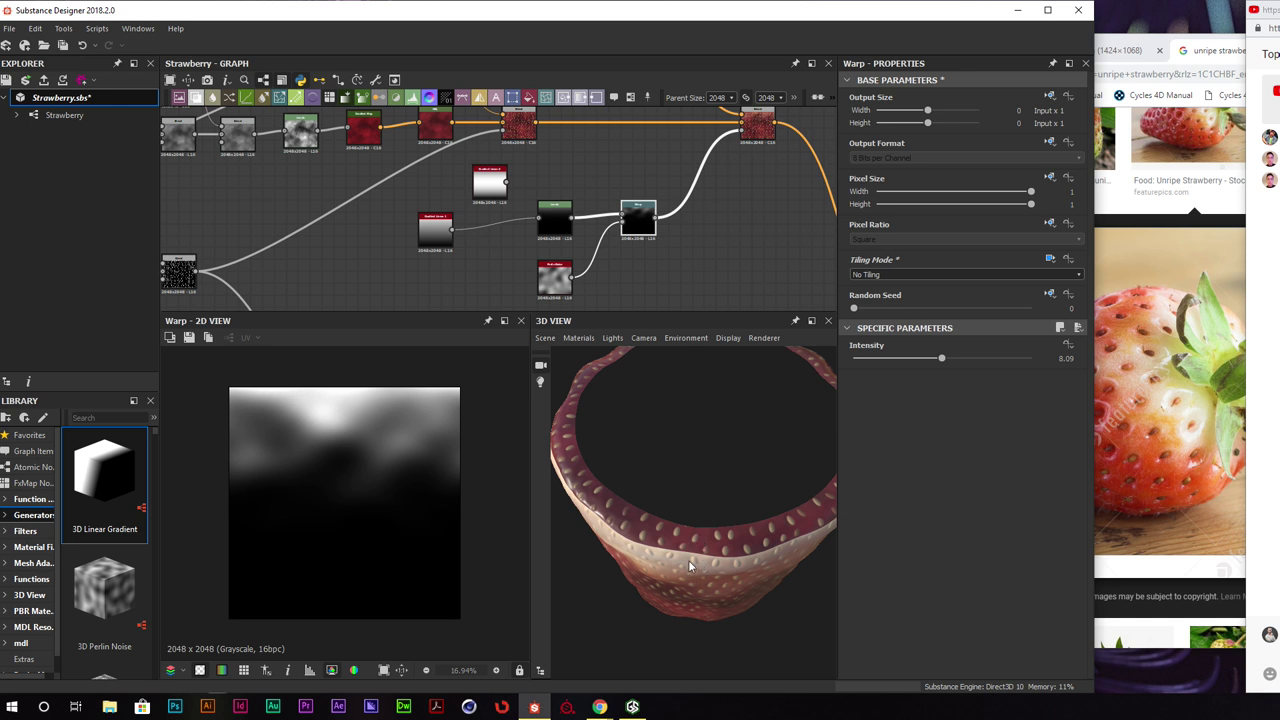
{"action": "left_click_drag", "start_coordinate": [688, 539], "coordinate": [588, 392], "text": "alt"}
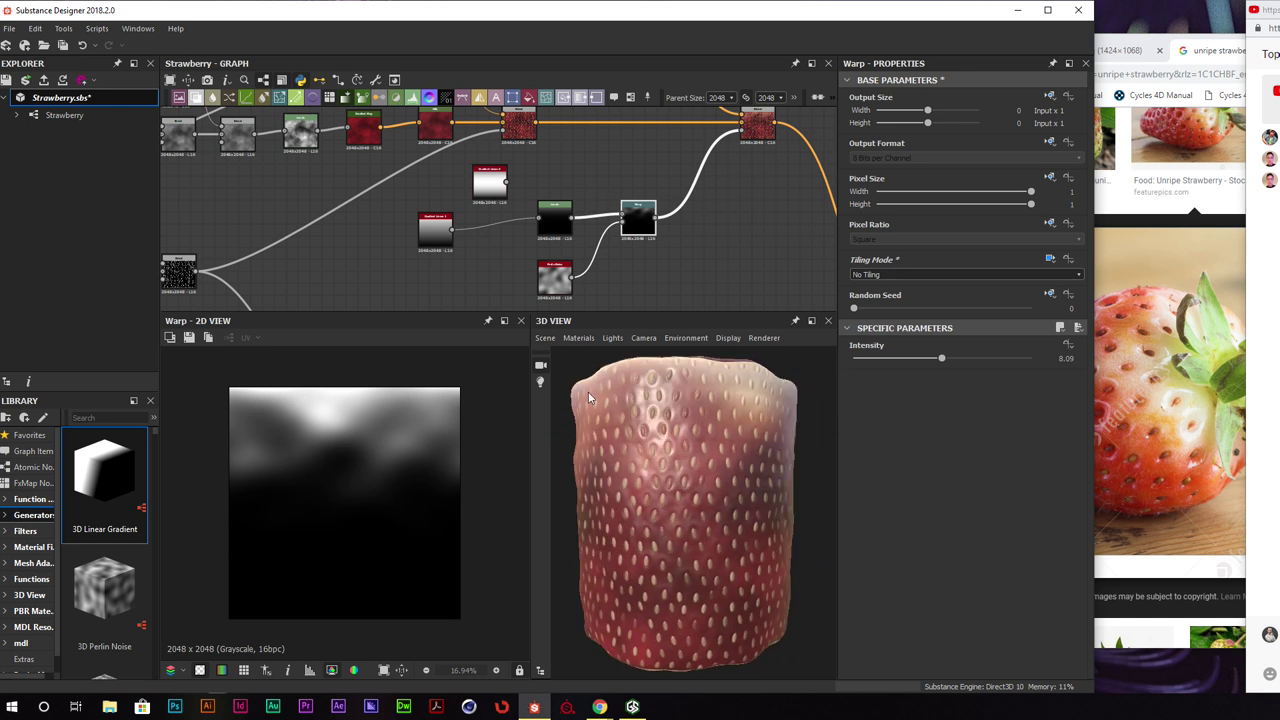
{"action": "left_click_drag", "start_coordinate": [576, 469], "coordinate": [693, 412], "text": "alt"}
{"action": "scroll", "coordinate": [695, 408], "scroll_direction": "up", "scroll_amount": 2}
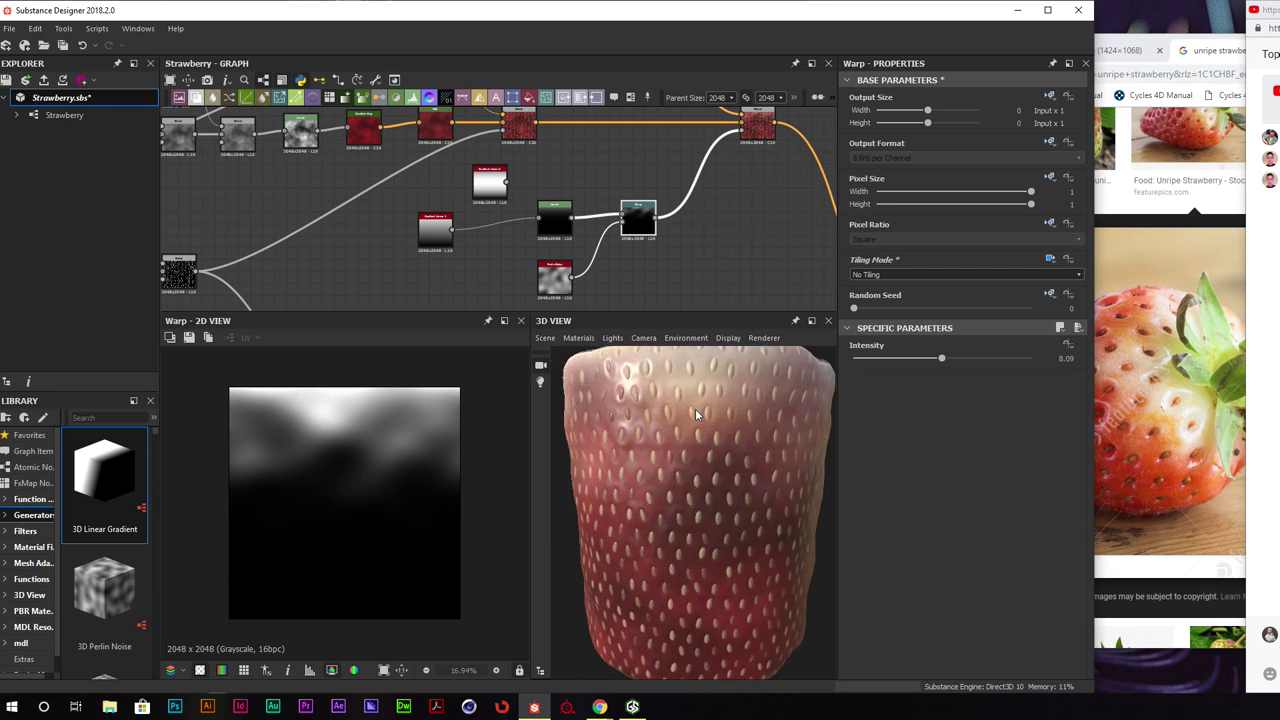
{"action": "scroll", "coordinate": [712, 377], "scroll_direction": "down", "scroll_amount": 1}
Reorder the two color Blend nodes so the seed Blend sits downstream of the unripe-color Blend
{"action": "middle_click_drag", "start_coordinate": [740, 178], "coordinate": [631, 252]}
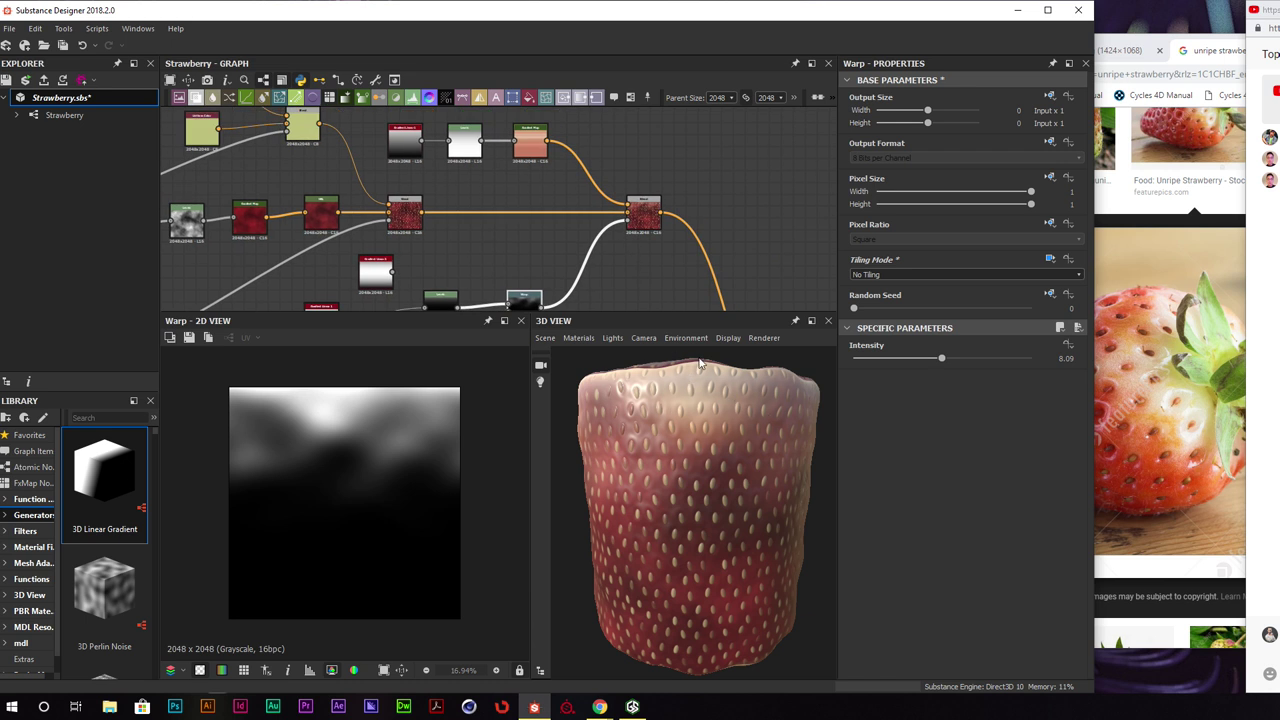
{"action": "scroll", "coordinate": [548, 203], "scroll_direction": "down", "scroll_amount": 2}
{"action": "left_click", "coordinate": [475, 182]}
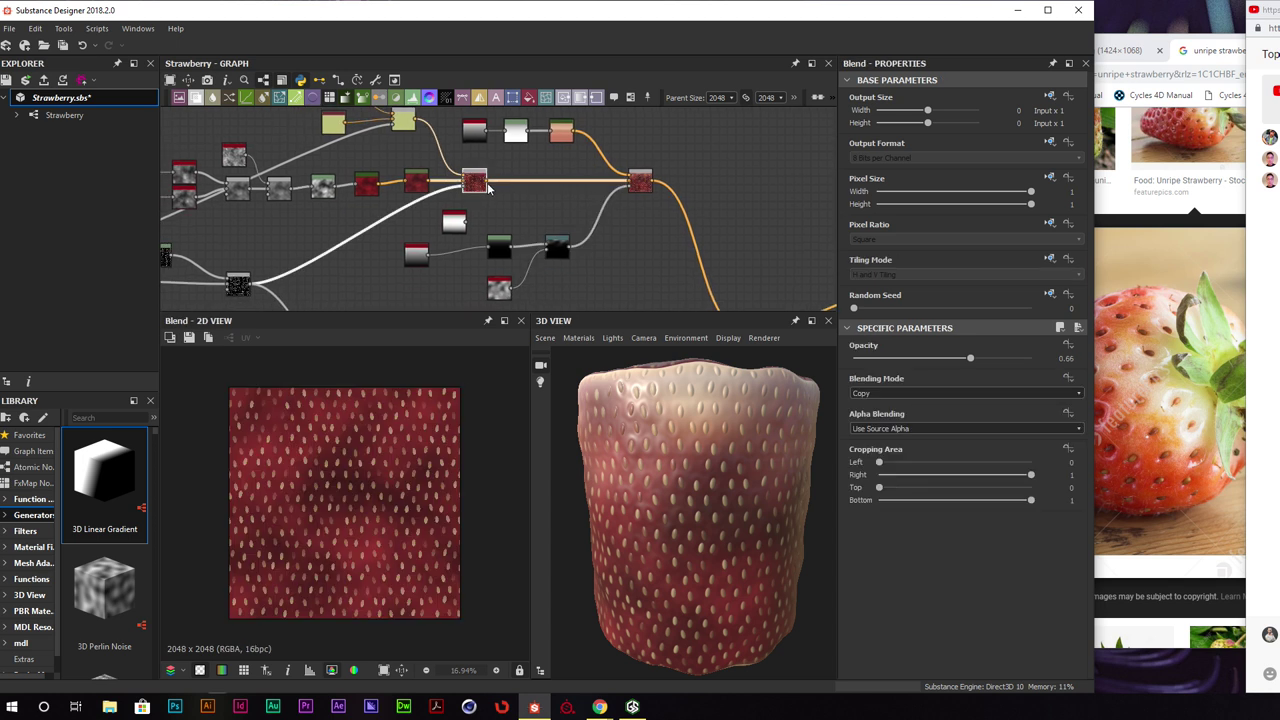
{"action": "left_click_drag", "start_coordinate": [476, 183], "coordinate": [535, 185]}
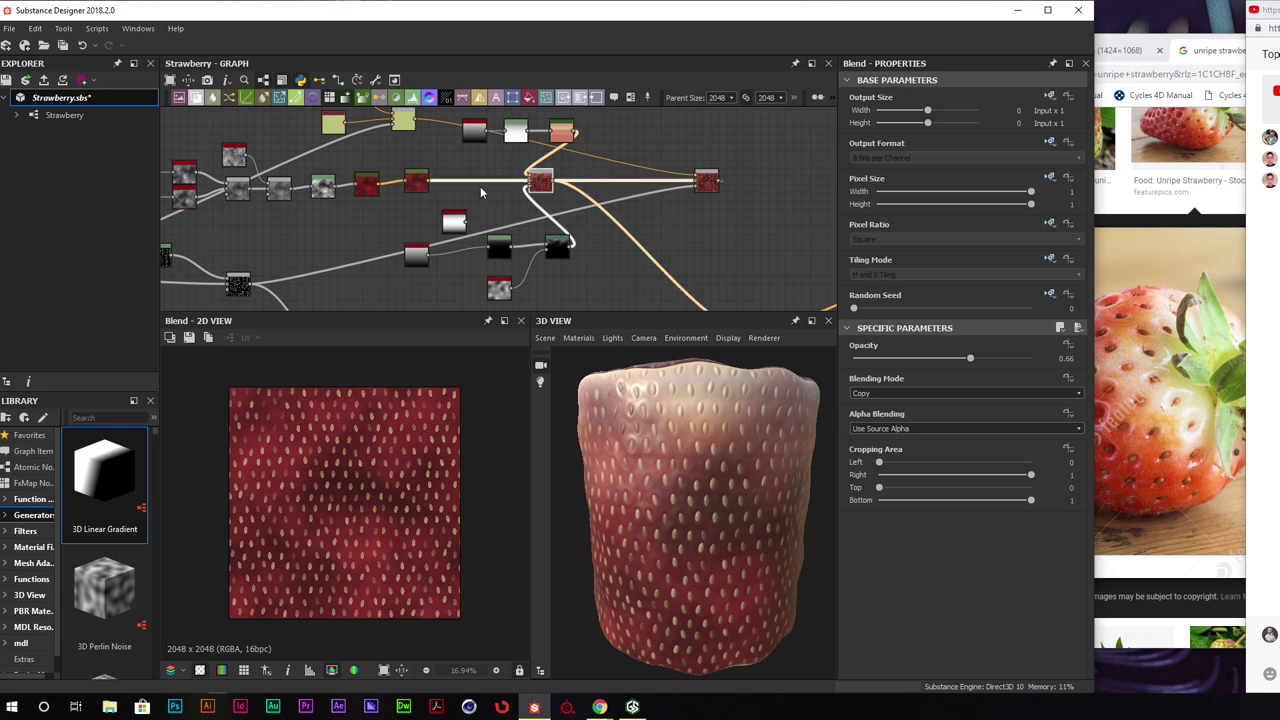
{"action": "left_click_drag", "start_coordinate": [540, 184], "coordinate": [548, 200]}
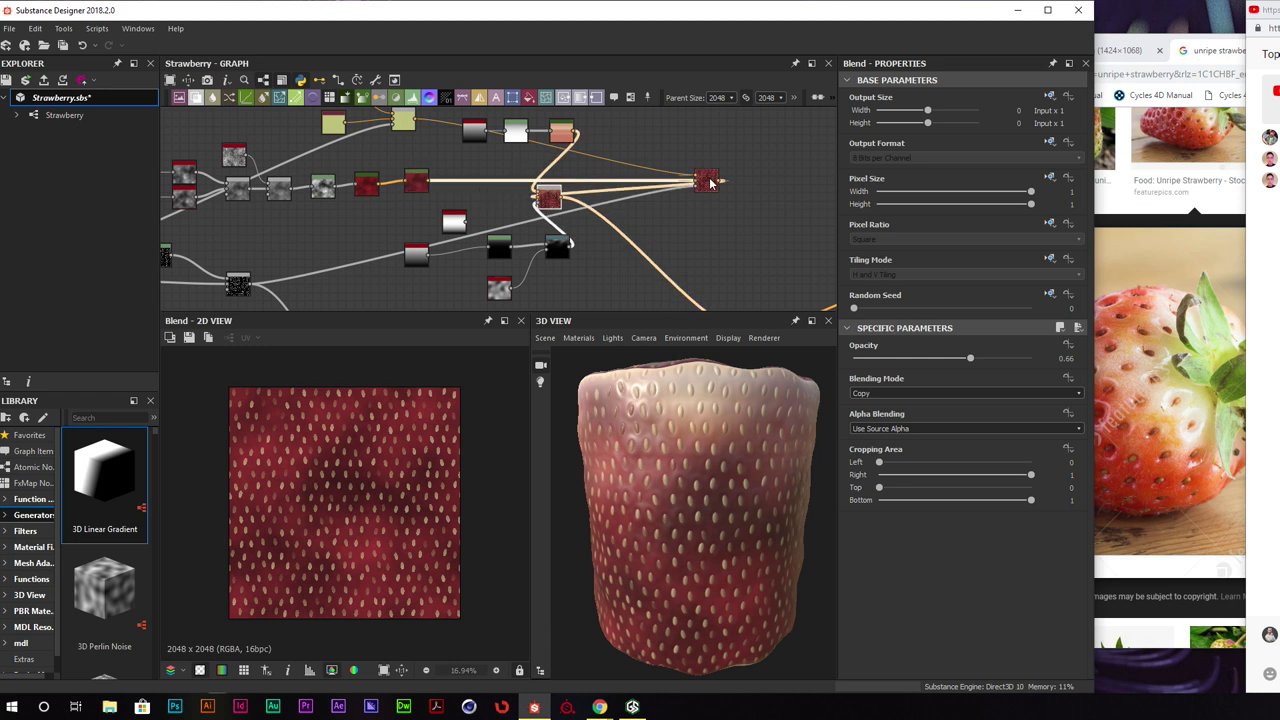
Feed the red base color into the unripe-color Blend's background and connect that Blend's output to the seed Blend's background
{"action": "left_click_drag", "start_coordinate": [430, 183], "coordinate": [570, 182]}
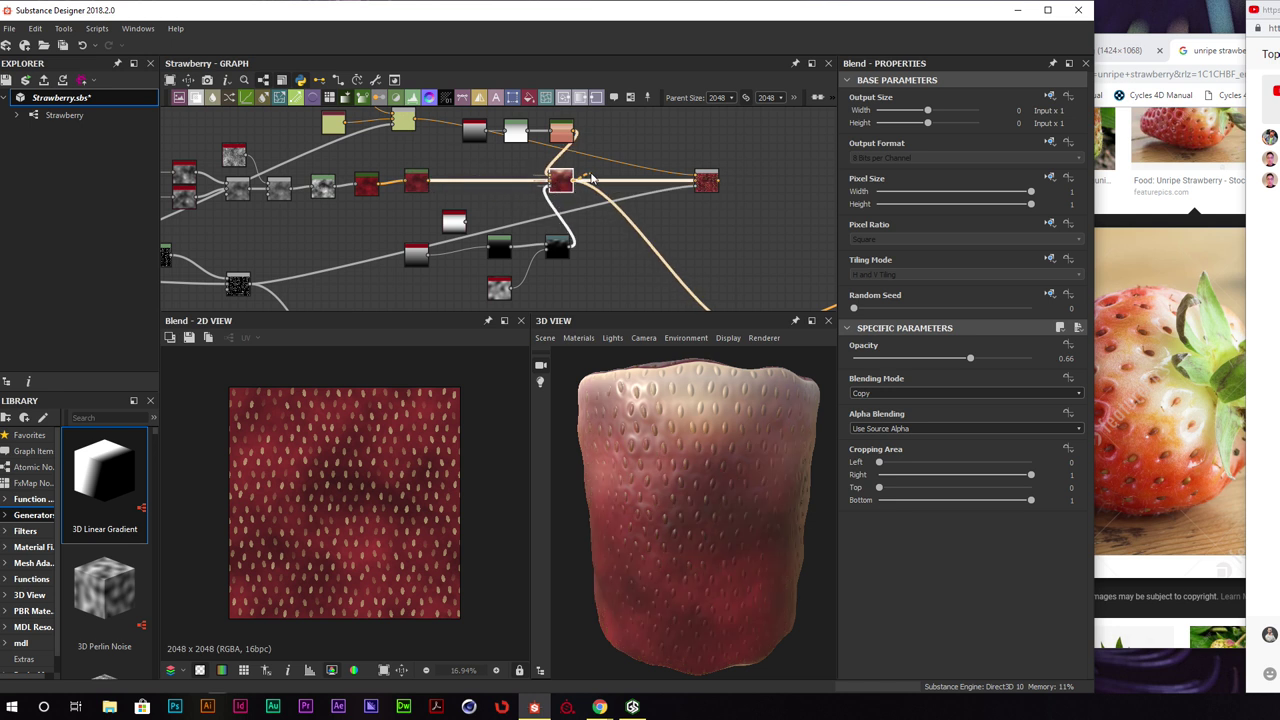
{"action": "double_click", "coordinate": [567, 181]}
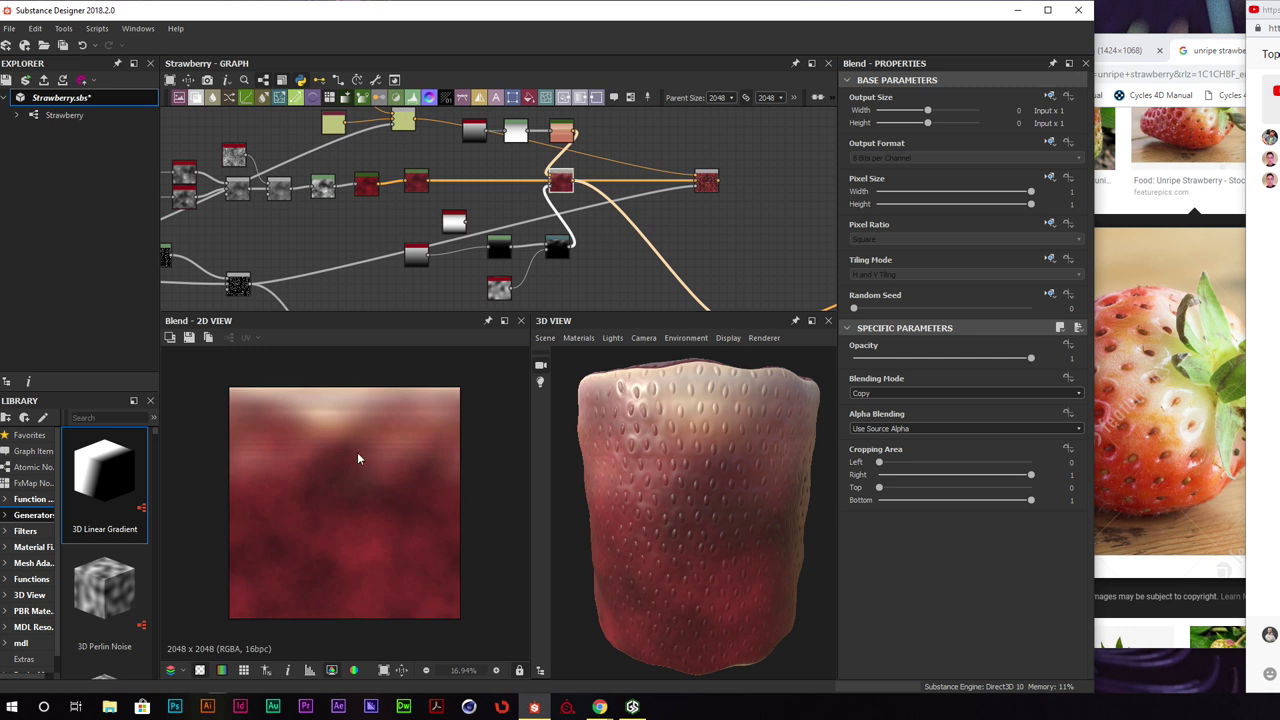
{"action": "left_click_drag", "start_coordinate": [596, 181], "coordinate": [702, 180]}
{"action": "scroll", "coordinate": [330, 420], "scroll_direction": "up", "scroll_amount": 3}
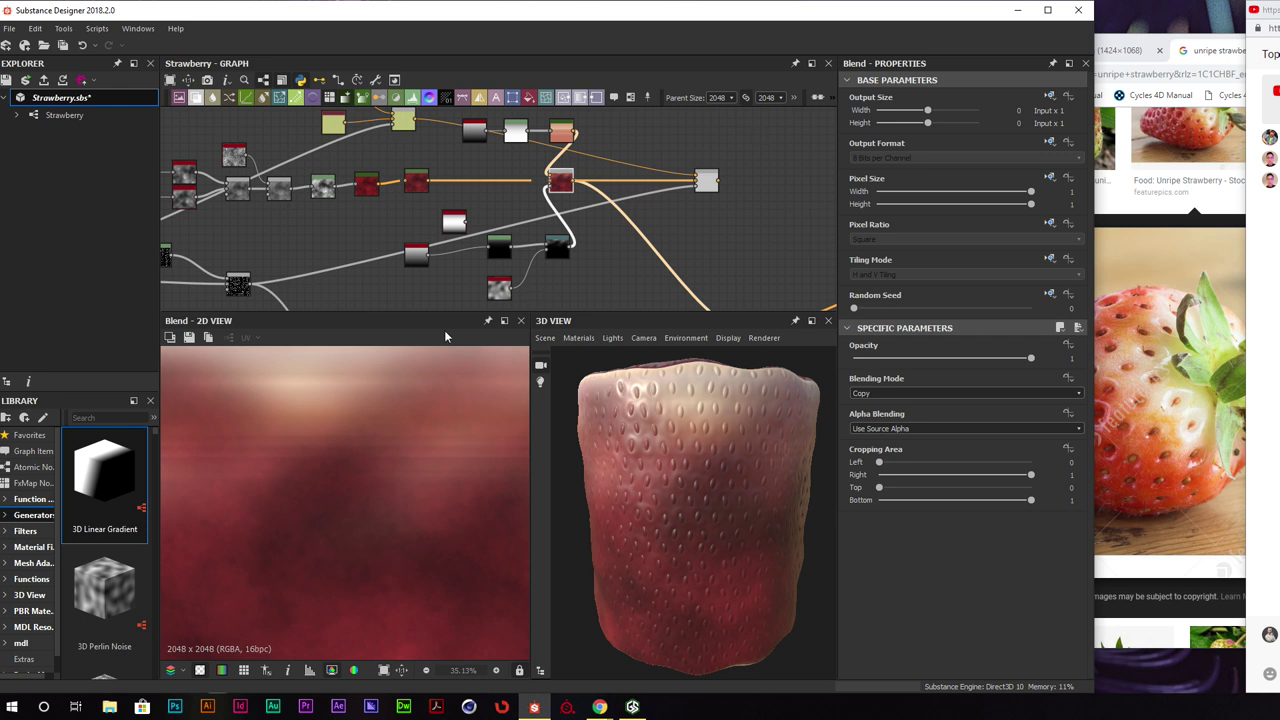
Tidy the graph by shifting the Warp node back and moving the unripe-color Blend closer to the seed Blend
{"action": "left_click_drag", "start_coordinate": [558, 247], "coordinate": [549, 250]}
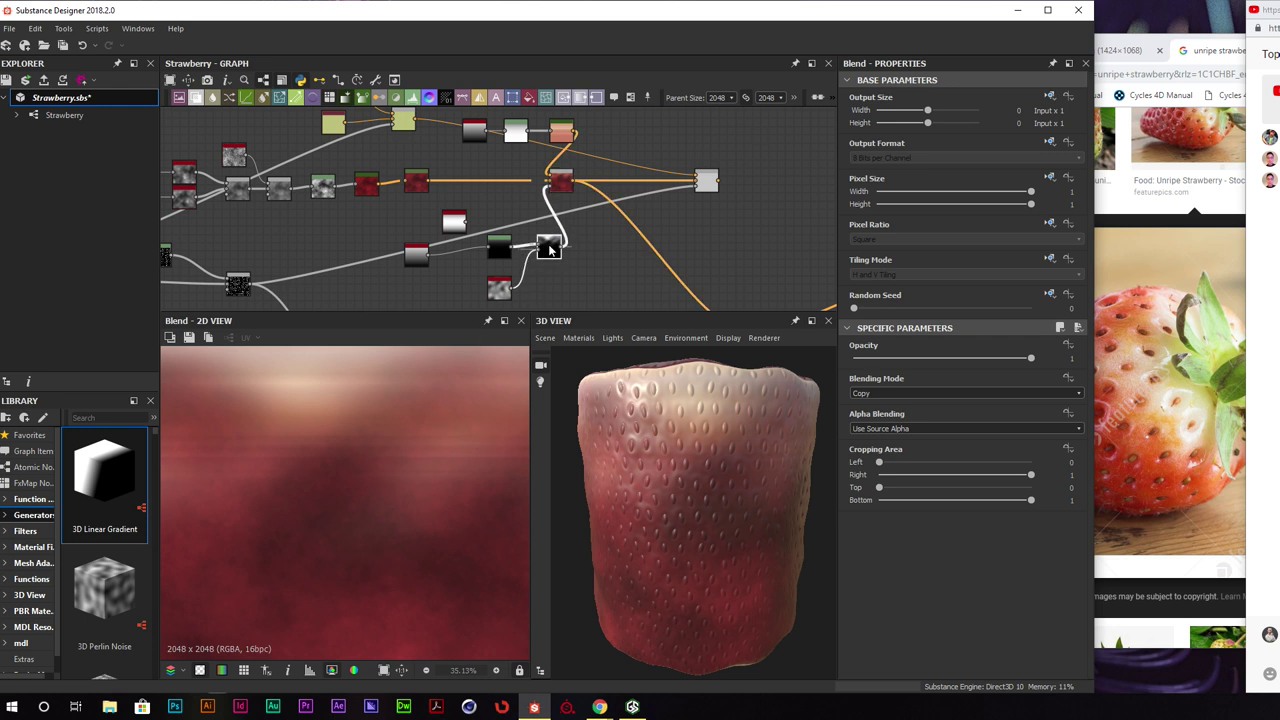
{"action": "left_click_drag", "start_coordinate": [566, 183], "coordinate": [603, 183]}
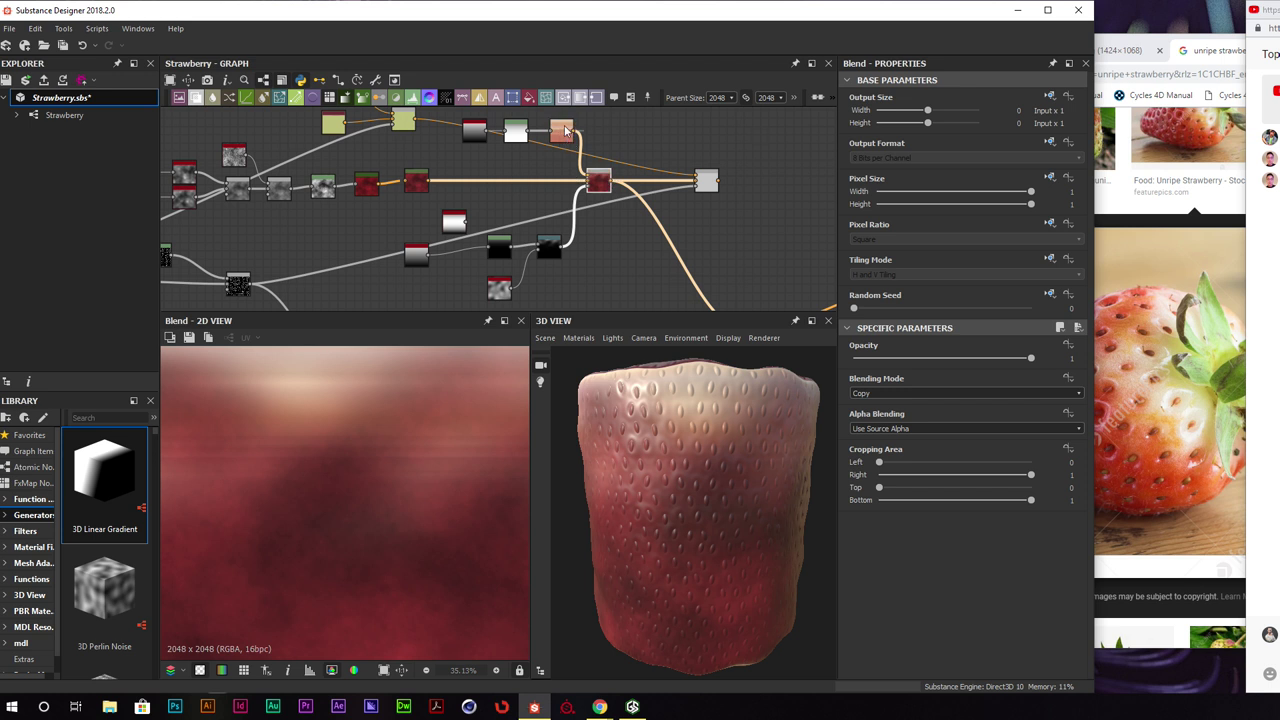
{"action": "left_click_drag", "start_coordinate": [598, 189], "coordinate": [607, 189]}
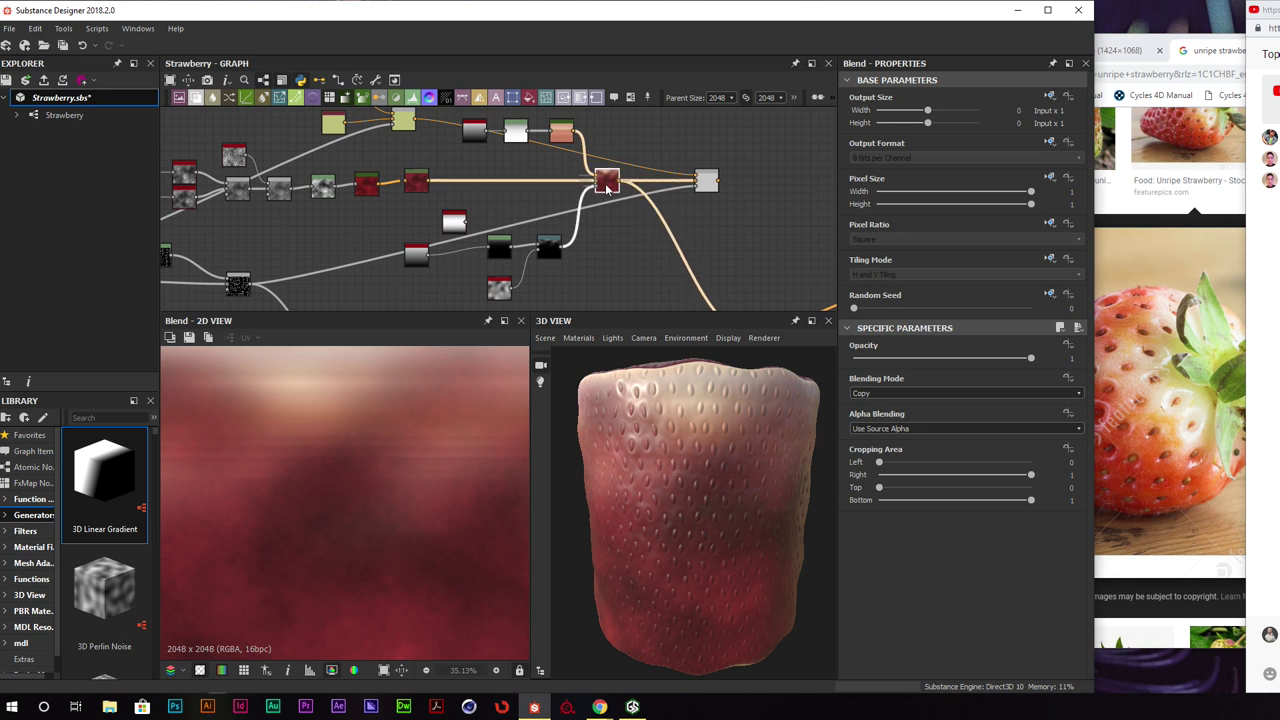
Preview the seed Blend and the unripe-color Blend to compare their outputs
{"action": "double_click", "coordinate": [706, 182]}
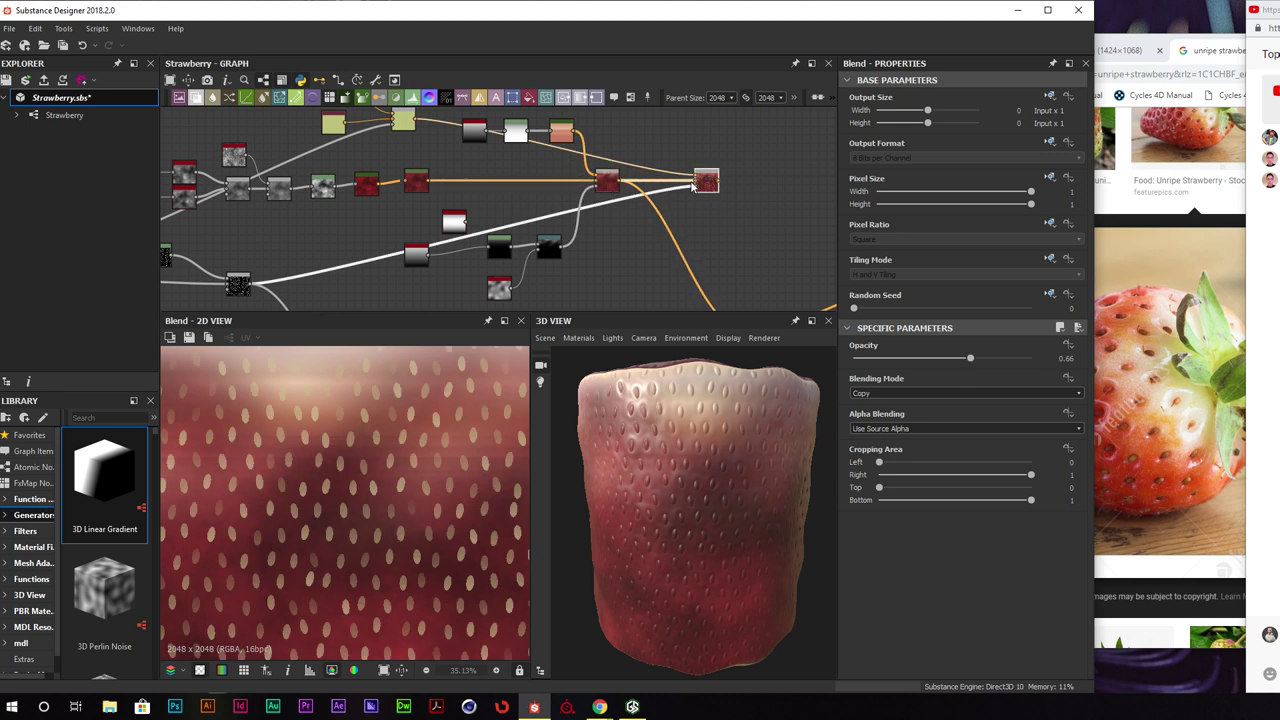
{"action": "double_click", "coordinate": [607, 182]}
{"action": "key", "text": "f"}
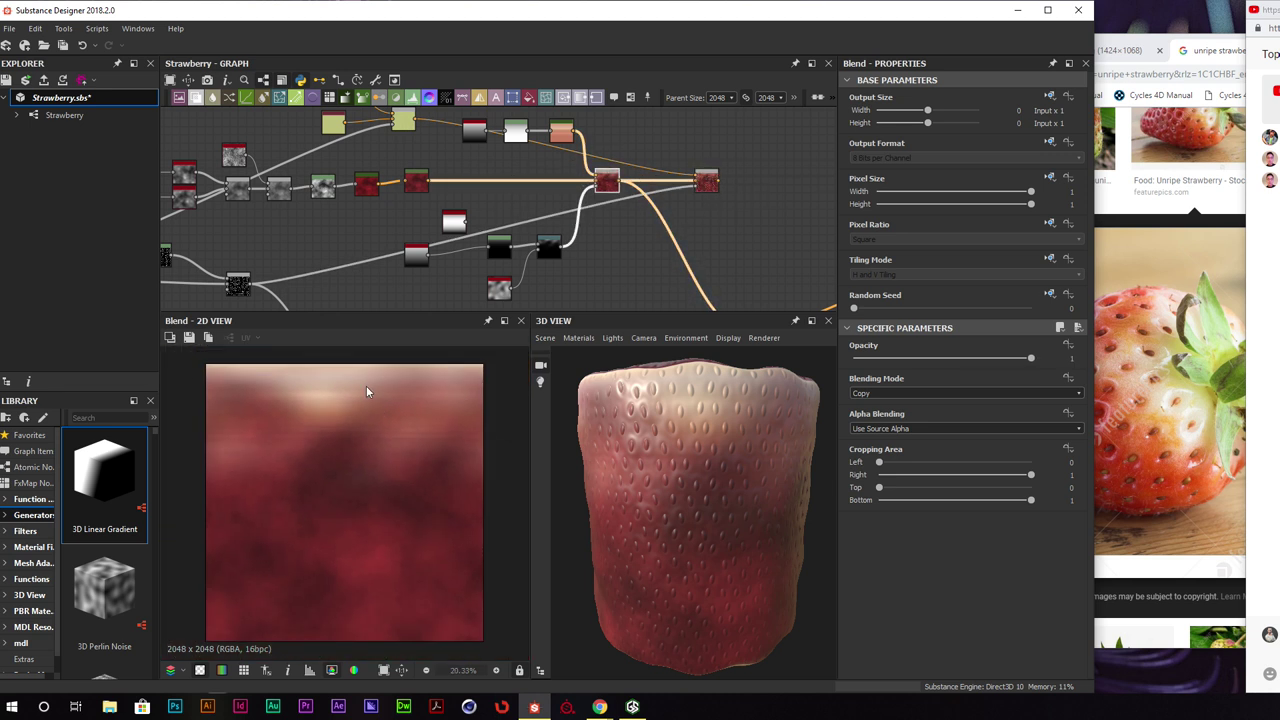
{"action": "scroll", "coordinate": [729, 190], "scroll_direction": "down", "scroll_amount": 3}
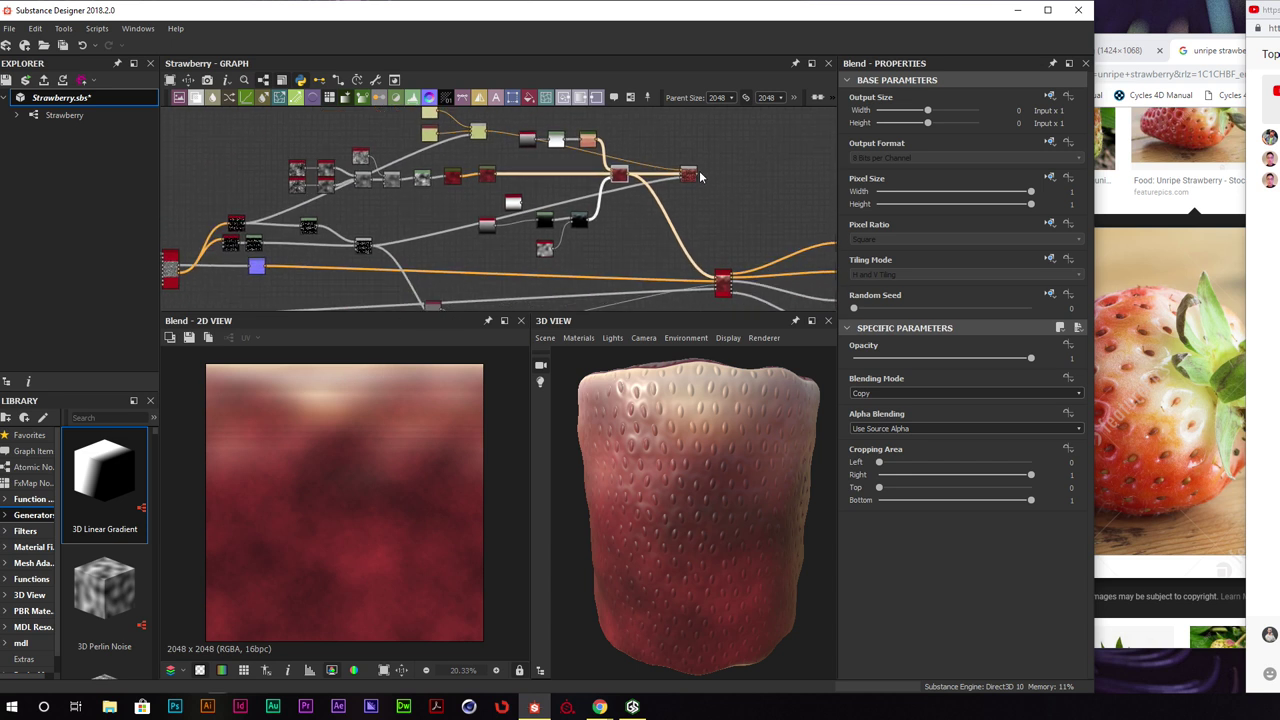
Connect the seed Blend's output to the base color input of the pbr_base_material node and preview the Basecolor result
{"action": "left_click_drag", "start_coordinate": [700, 177], "coordinate": [724, 280]}
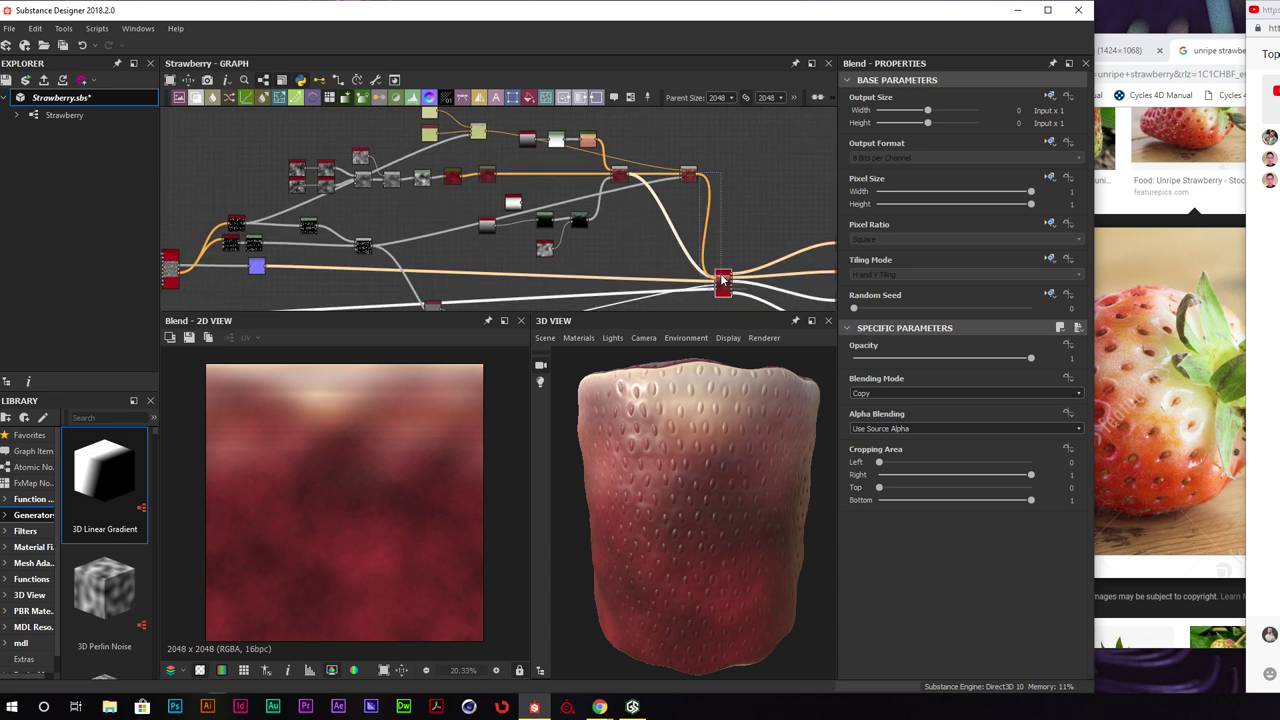
{"action": "double_click", "coordinate": [722, 278]}
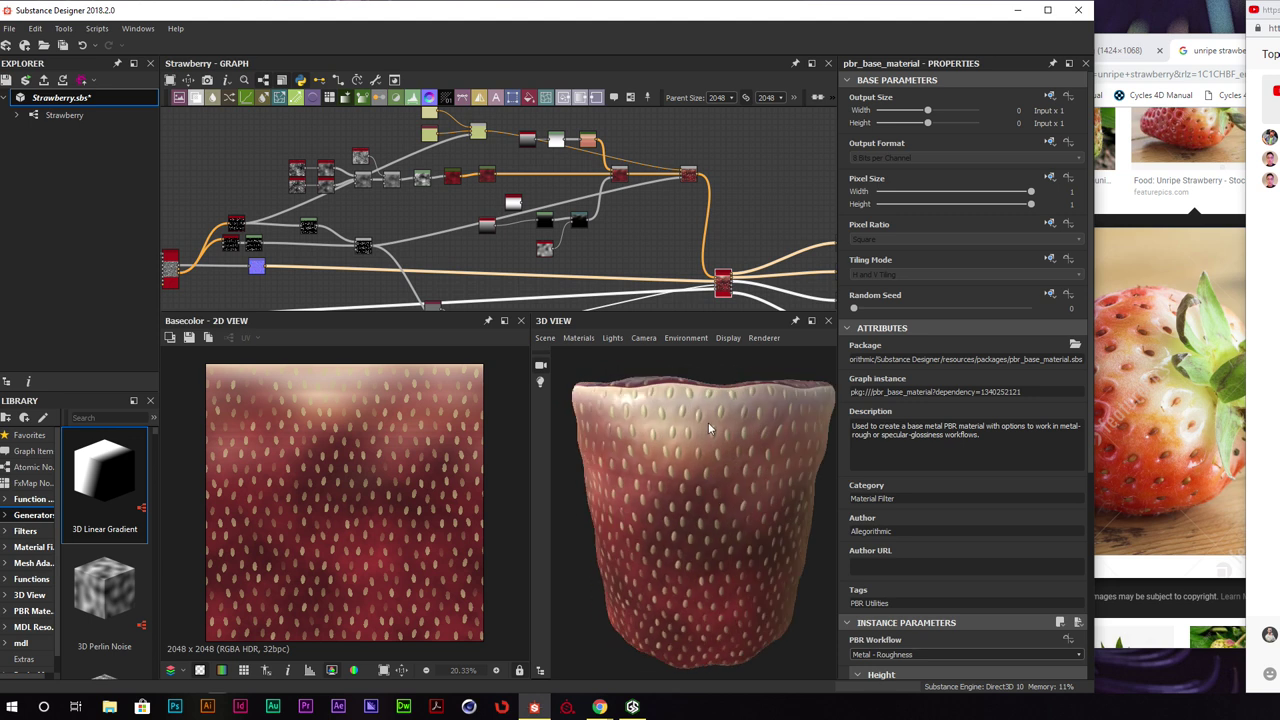
{"action": "scroll", "coordinate": [709, 430], "scroll_direction": "up", "scroll_amount": 5}
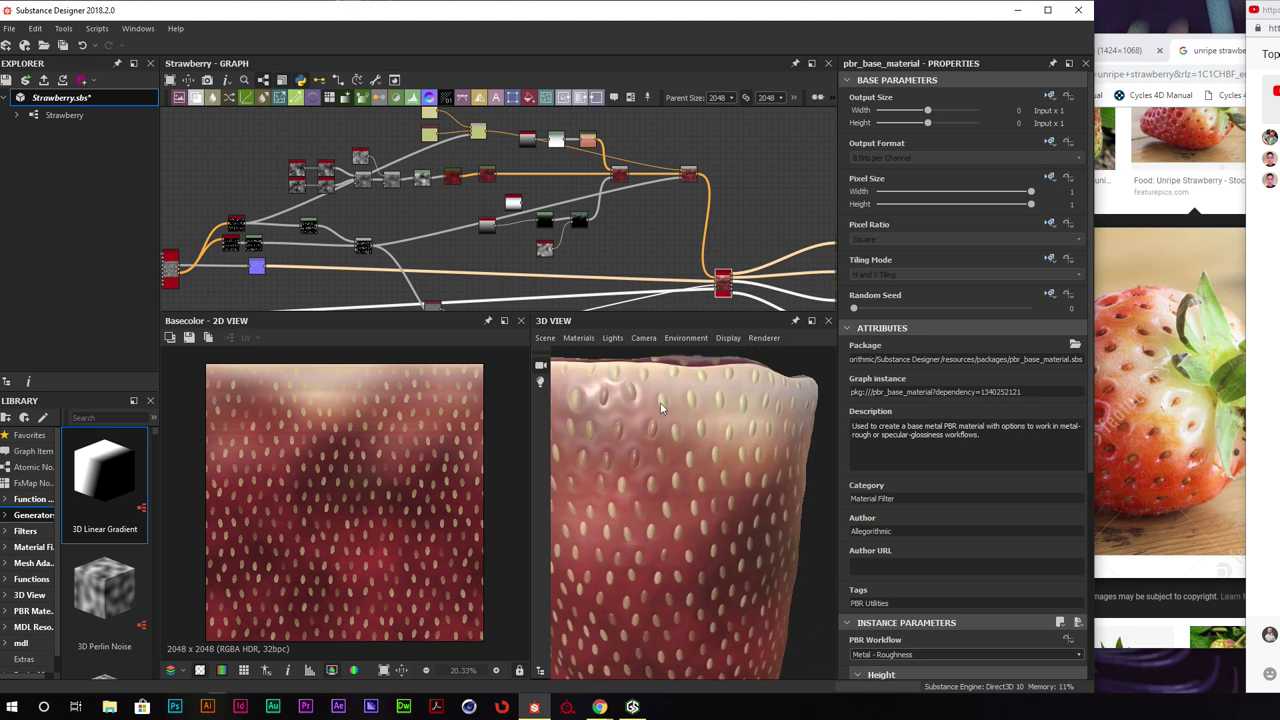
{"action": "left_click_drag", "start_coordinate": [795, 402], "coordinate": [740, 385]}
Preview the seed Blend, inspect its colors on the 3D model, and shift the unripe-color Blend closer to it
{"action": "double_click", "coordinate": [690, 175]}
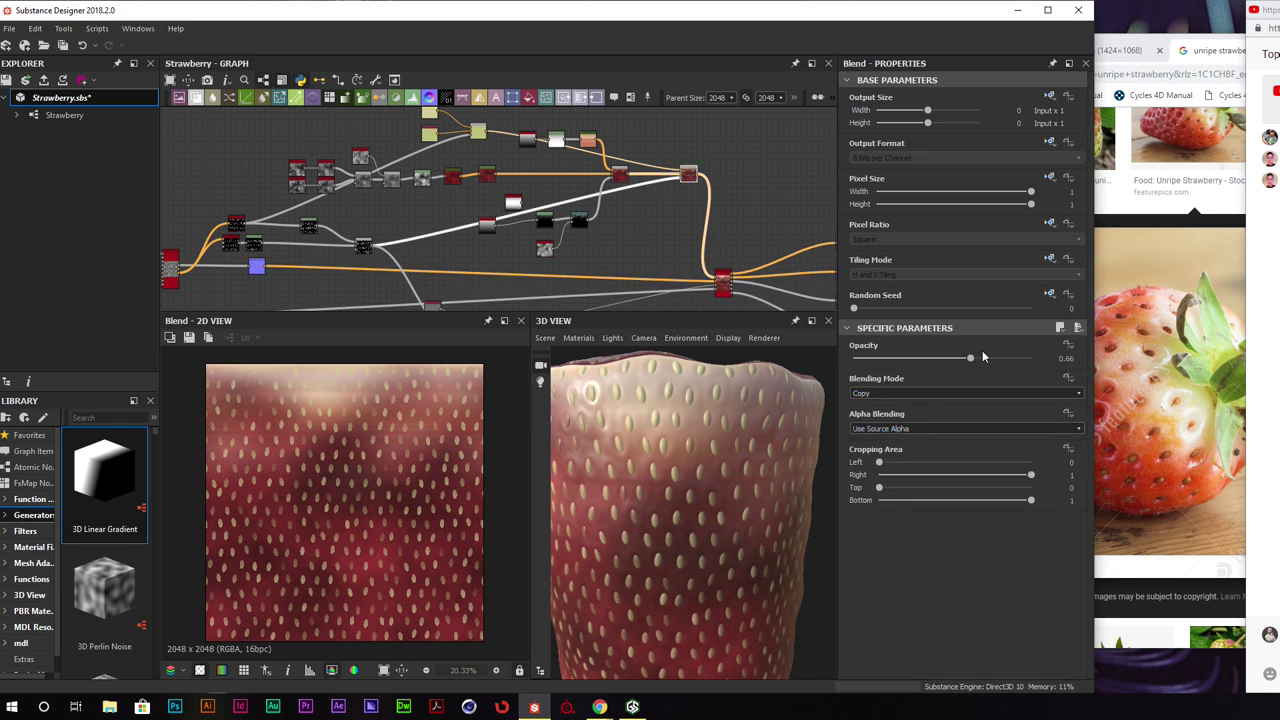
{"action": "left_click_drag", "start_coordinate": [664, 424], "coordinate": [715, 438]}
{"action": "scroll", "coordinate": [700, 458], "scroll_direction": "down", "scroll_amount": 2}
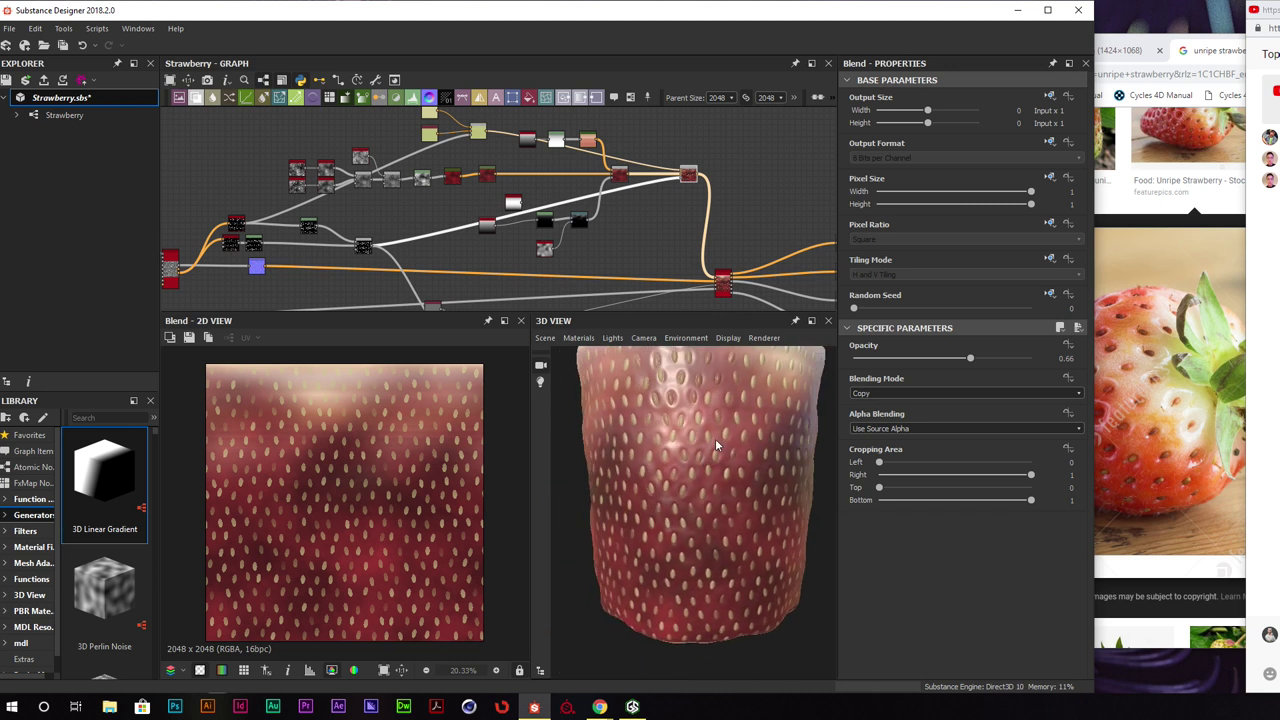
{"action": "scroll", "coordinate": [715, 438], "scroll_direction": "up", "scroll_amount": 2}
{"action": "scroll", "coordinate": [610, 150], "scroll_direction": "up", "scroll_amount": 2}
{"action": "left_click_drag", "start_coordinate": [624, 180], "coordinate": [649, 180]}
{"action": "left_click", "coordinate": [581, 131]}
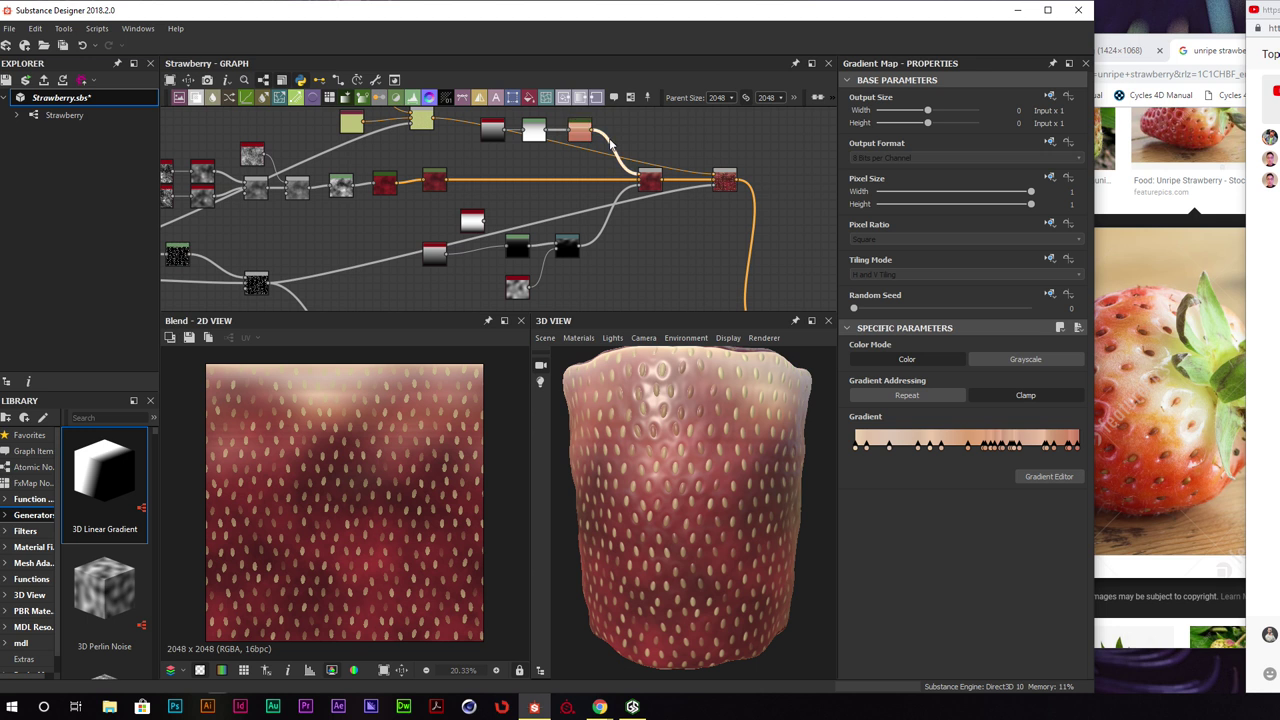
{"action": "key", "text": "space"}
{"action": "type", "text": "wa"}
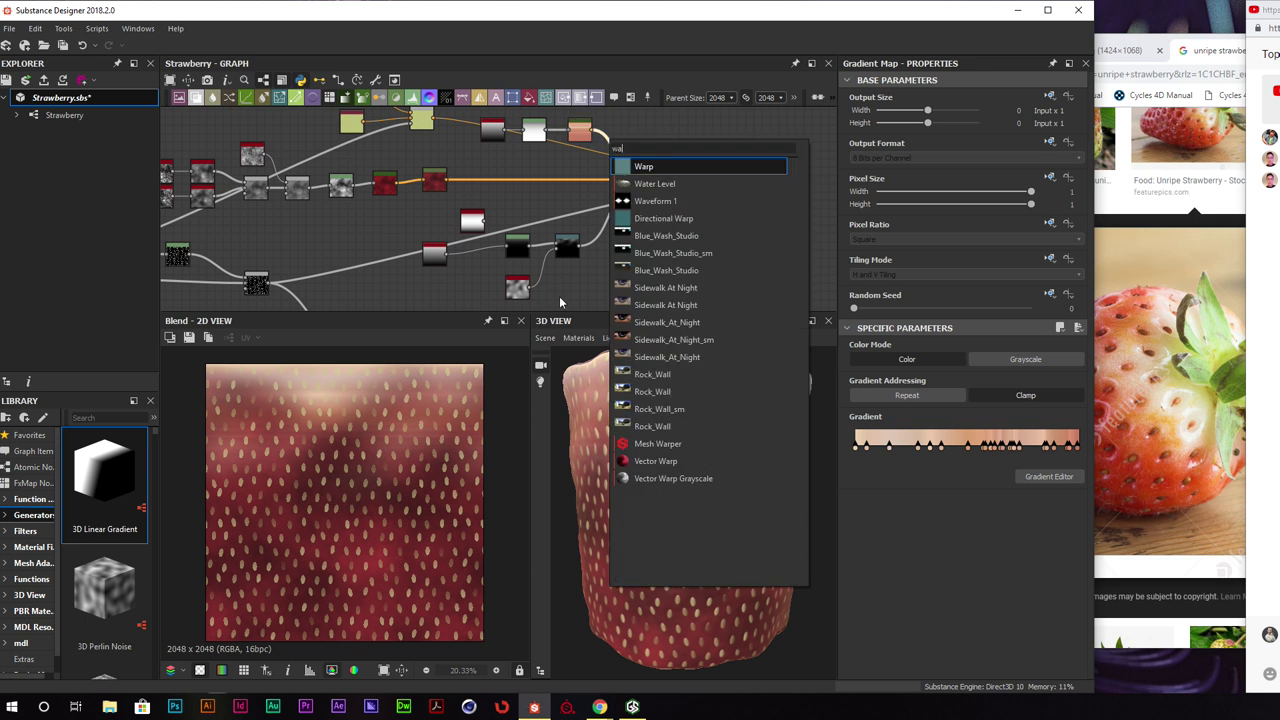
{"action": "key", "text": "Escape"}
Duplicate the mask's Warp node and insert the copy between the unripe-color Gradient Map and the unripe-color Blend
{"action": "double_click", "coordinate": [567, 249]}
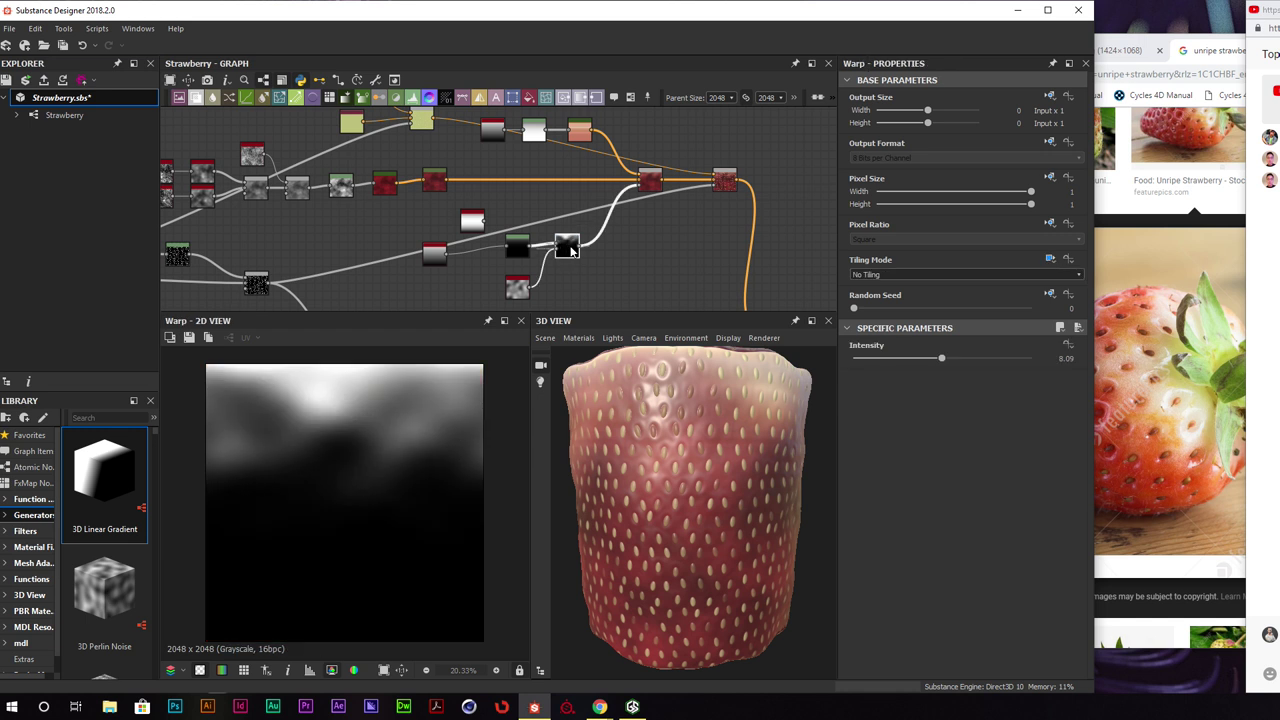
{"action": "key", "text": "ctrl+d"}
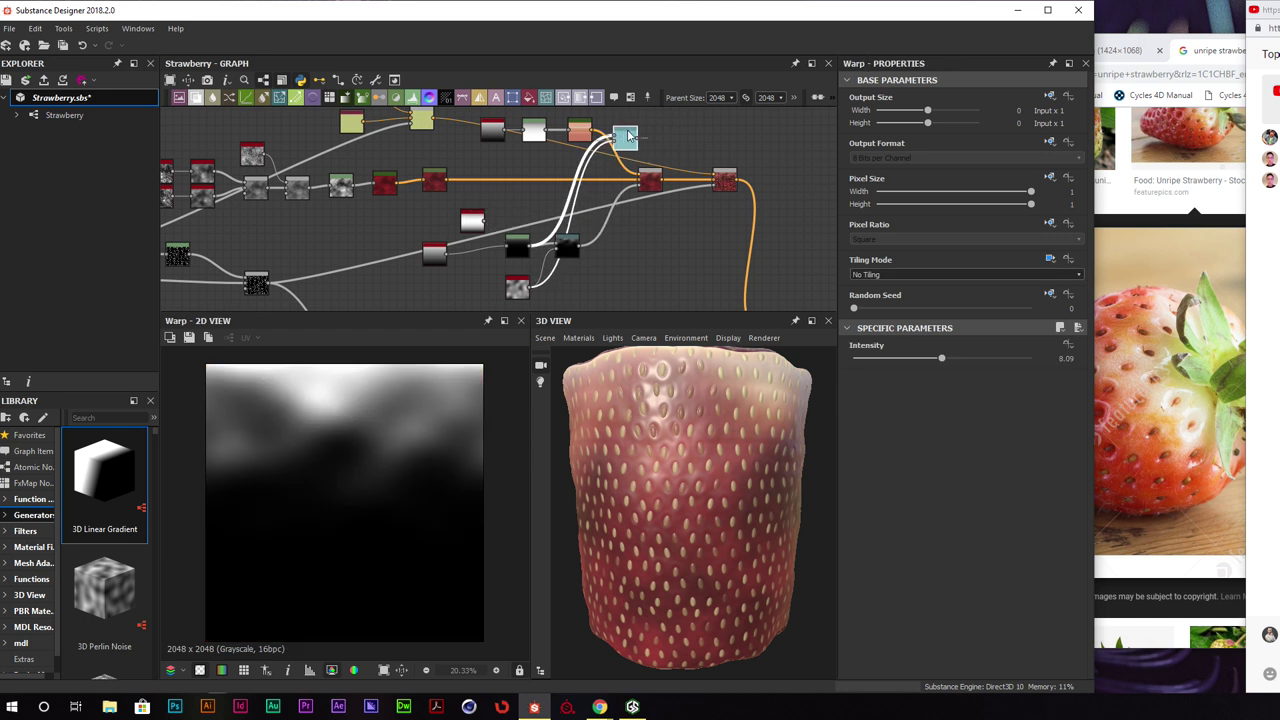
{"action": "left_click", "coordinate": [620, 136]}
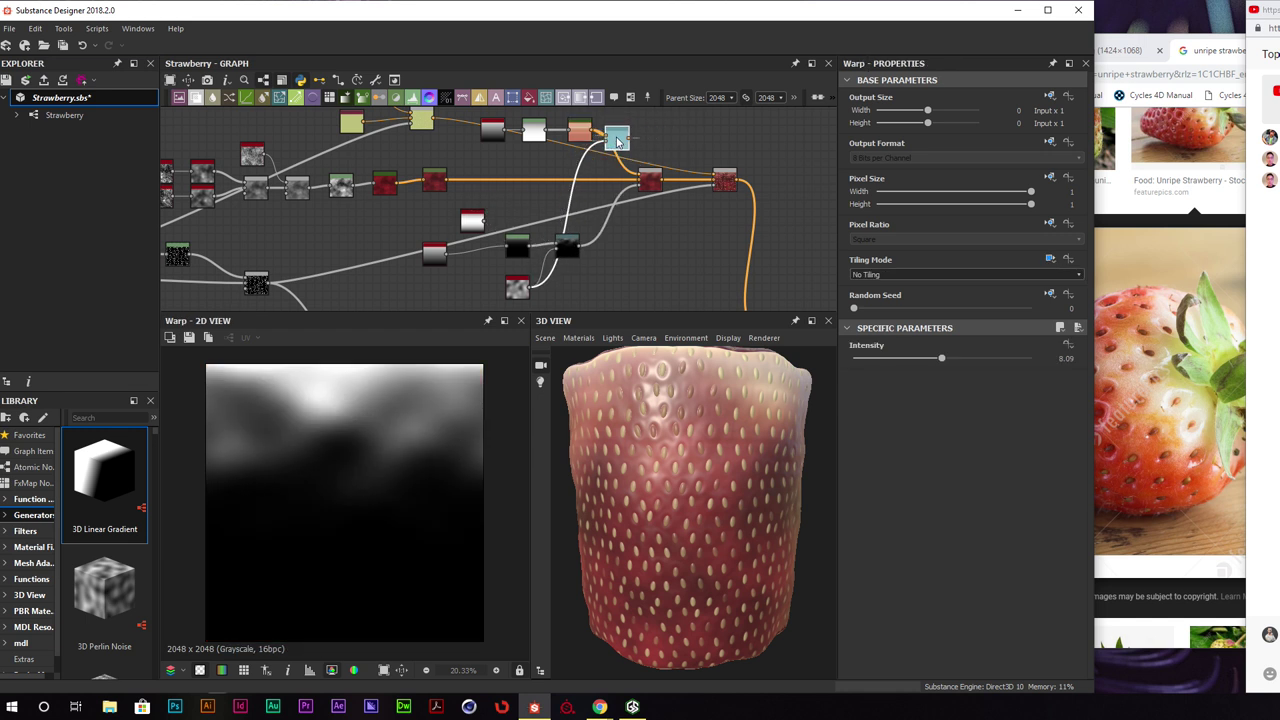
{"action": "left_click_drag", "start_coordinate": [646, 175], "coordinate": [660, 177]}
Set the color Warp's intensity to 4.48 and move both Blend nodes away from it to make room
{"action": "left_click_drag", "start_coordinate": [795, 403], "coordinate": [702, 426]}
{"action": "scroll", "coordinate": [716, 400], "scroll_direction": "up", "scroll_amount": 3}
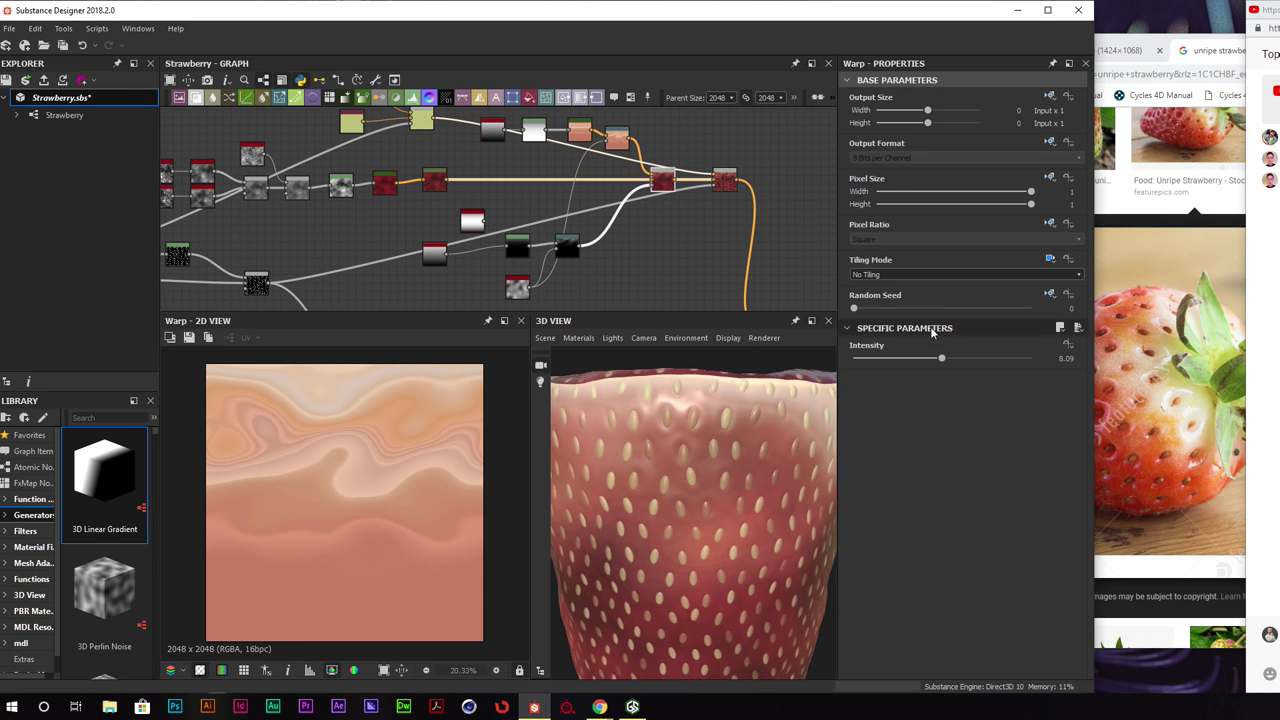
{"action": "left_click_drag", "start_coordinate": [942, 361], "coordinate": [902, 359]}
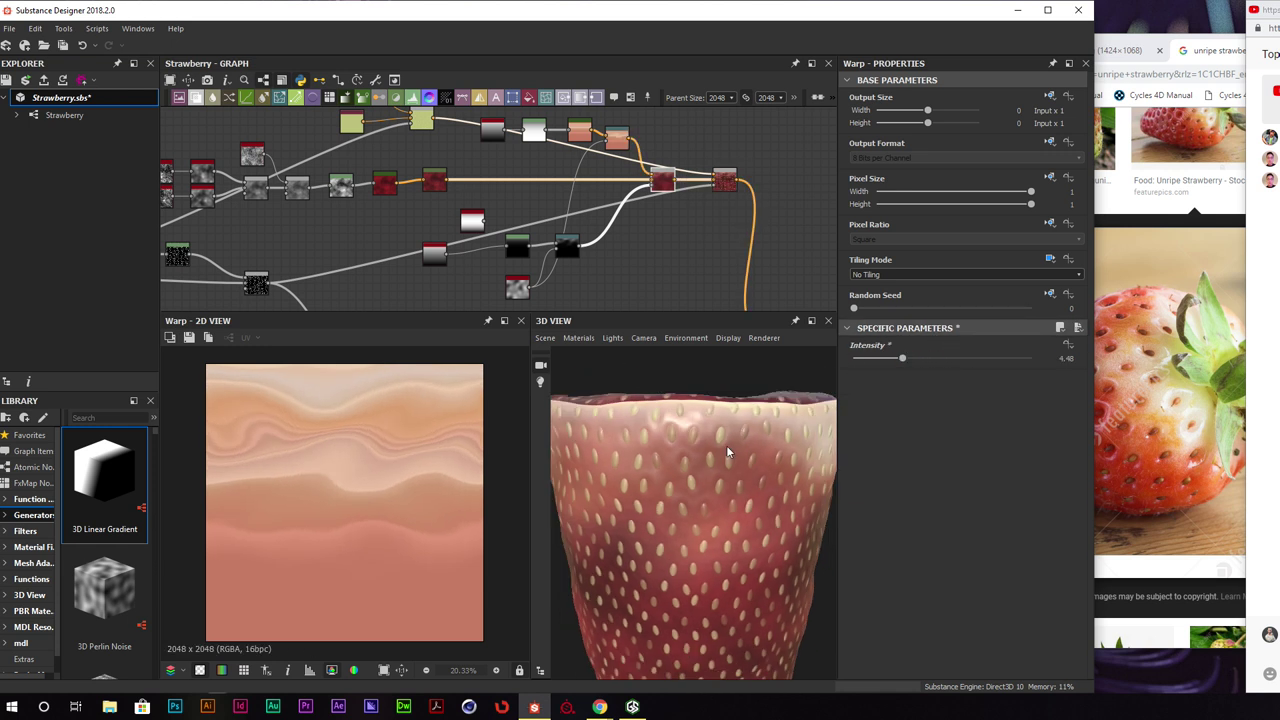
{"action": "left_click_drag", "start_coordinate": [711, 127], "coordinate": [743, 143]}
{"action": "left_click_drag", "start_coordinate": [658, 180], "coordinate": [712, 184]}
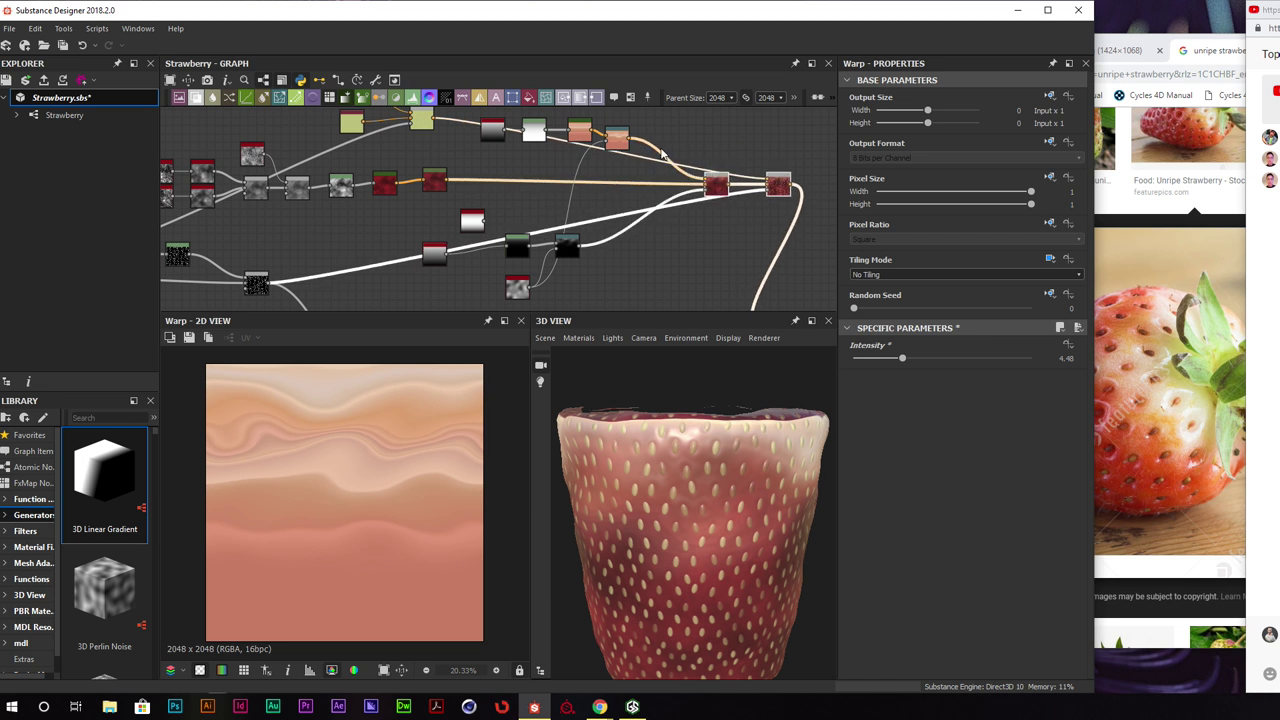
Try to insert a Blur HQ Grayscale node between the color Warp and the unripe-color Blend
{"action": "left_click", "coordinate": [659, 149]}
{"action": "left_click_drag", "start_coordinate": [629, 137], "coordinate": [660, 150]}
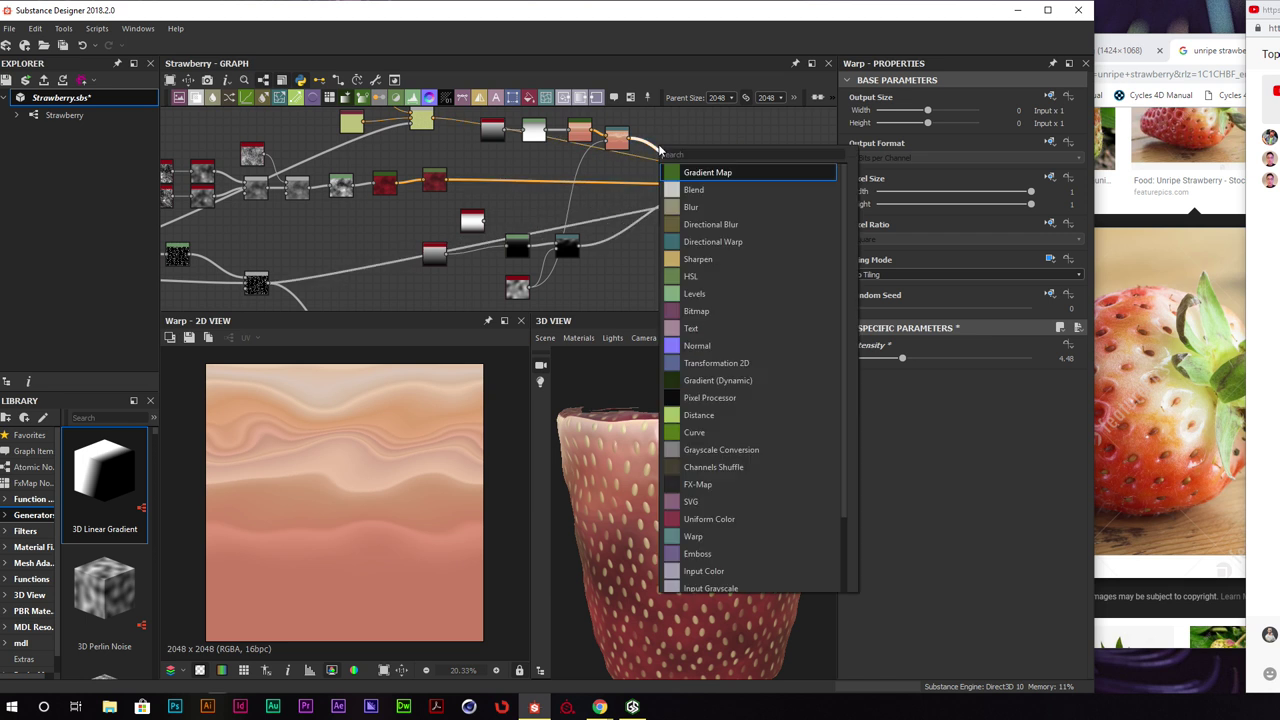
{"action": "type", "text": "blu"}
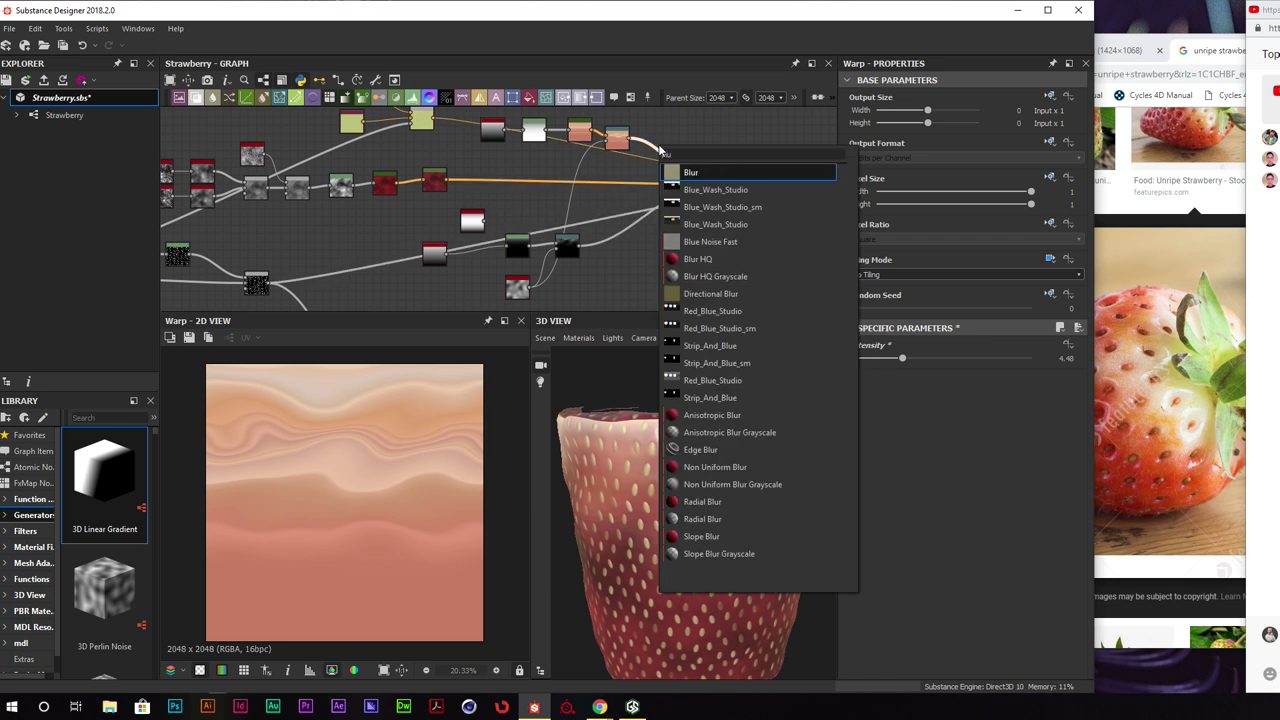
{"action": "key", "text": "Down"}
{"action": "key", "text": "Down"}
{"action": "key", "text": "Down"}
{"action": "key", "text": "Down"}
{"action": "key", "text": "Down"}
{"action": "key", "text": "Down"}
{"action": "key", "text": "Down"}
{"action": "key", "text": "Up"}
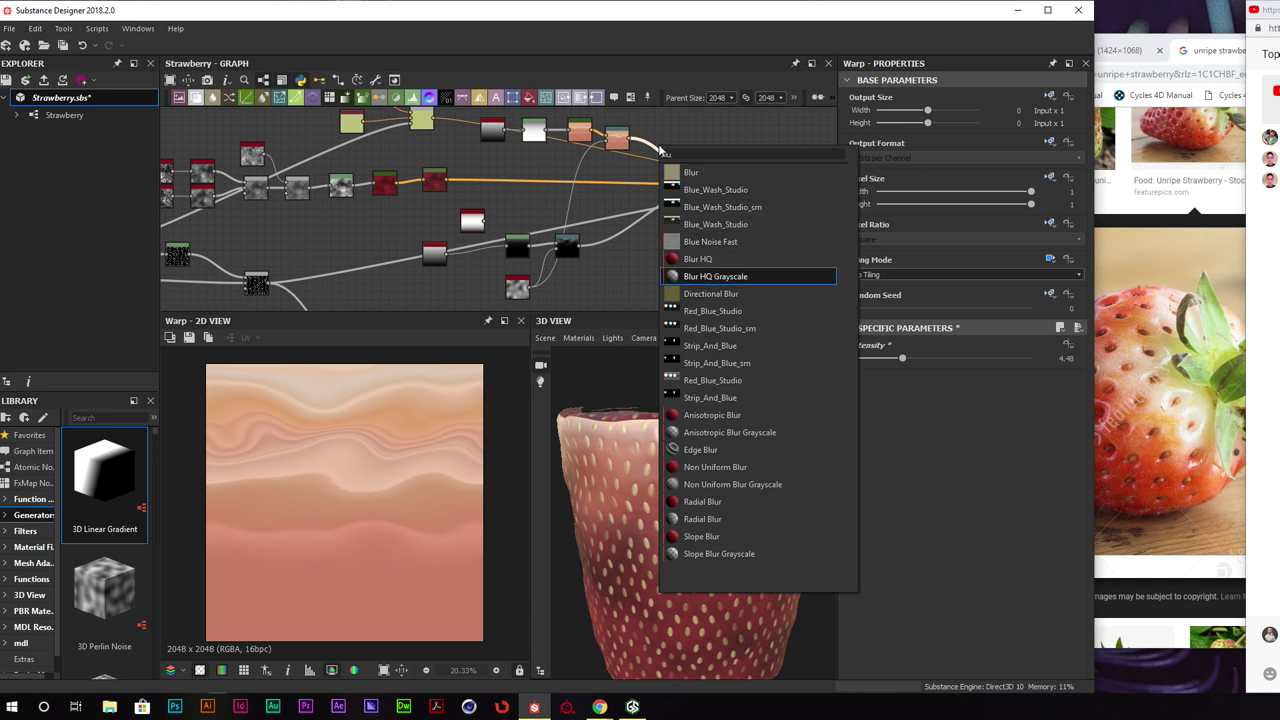
{"action": "key", "text": "Return"}
{"action": "left_click_drag", "start_coordinate": [668, 160], "coordinate": [672, 141]}
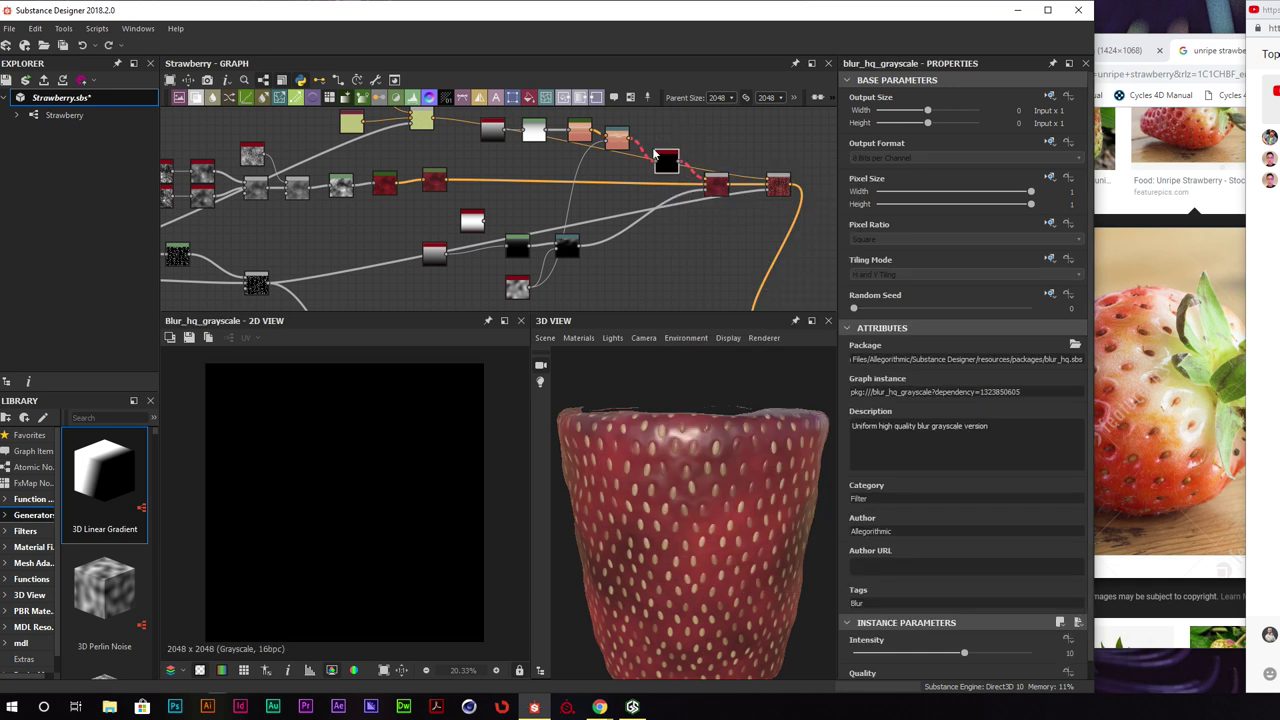
{"action": "key", "text": "BackSpace"}
Insert a Blur HQ node between the color Warp and the unripe-color Blend
{"action": "left_click", "coordinate": [665, 159]}
{"action": "key", "text": "space"}
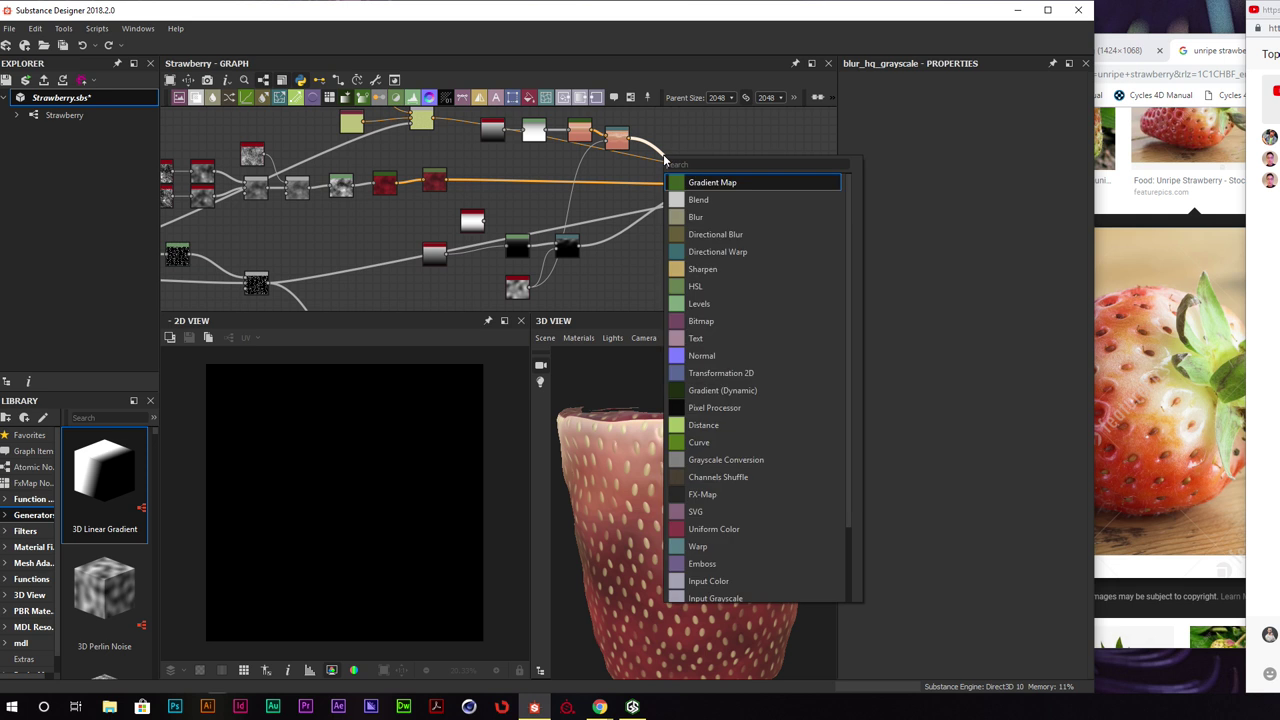
{"action": "type", "text": "blur"}
{"action": "key", "text": "Down"}
{"action": "key", "text": "Return"}
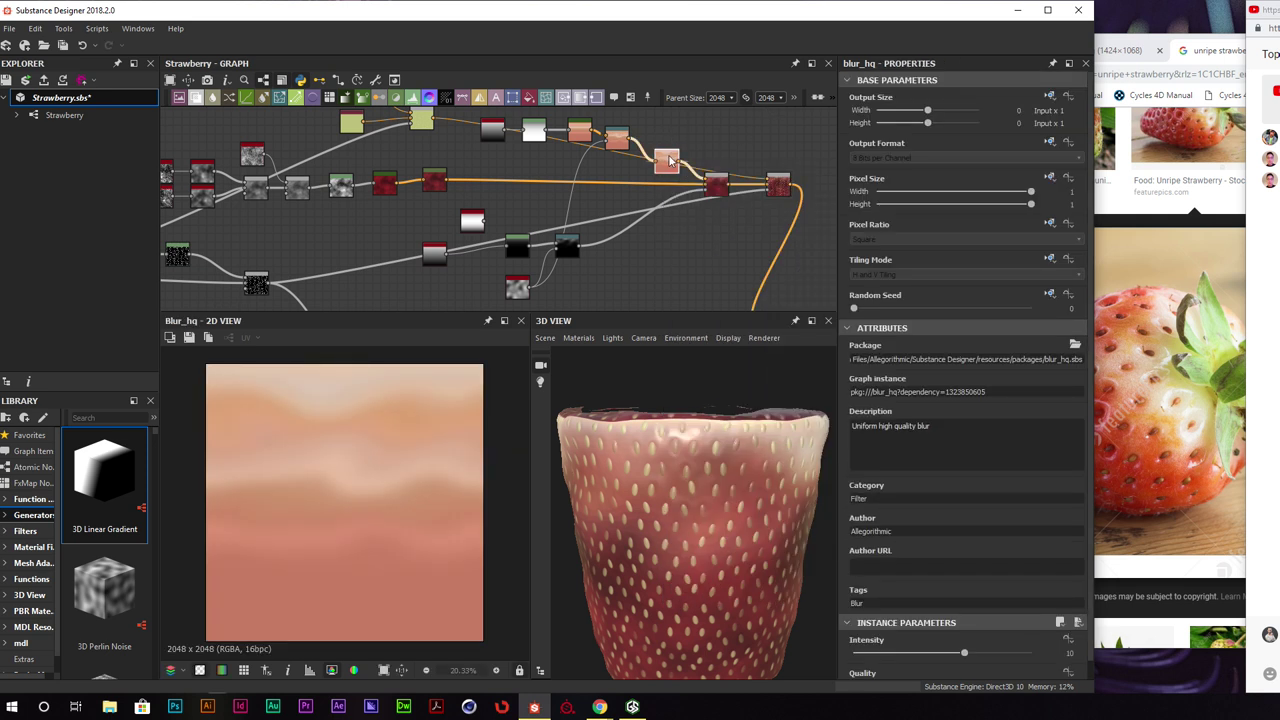
{"action": "left_click_drag", "start_coordinate": [670, 160], "coordinate": [670, 147]}
Line up the color Warp and Blur HQ nodes beside the unripe-color Gradient Map
{"action": "scroll", "coordinate": [671, 478], "scroll_direction": "up", "scroll_amount": 3}
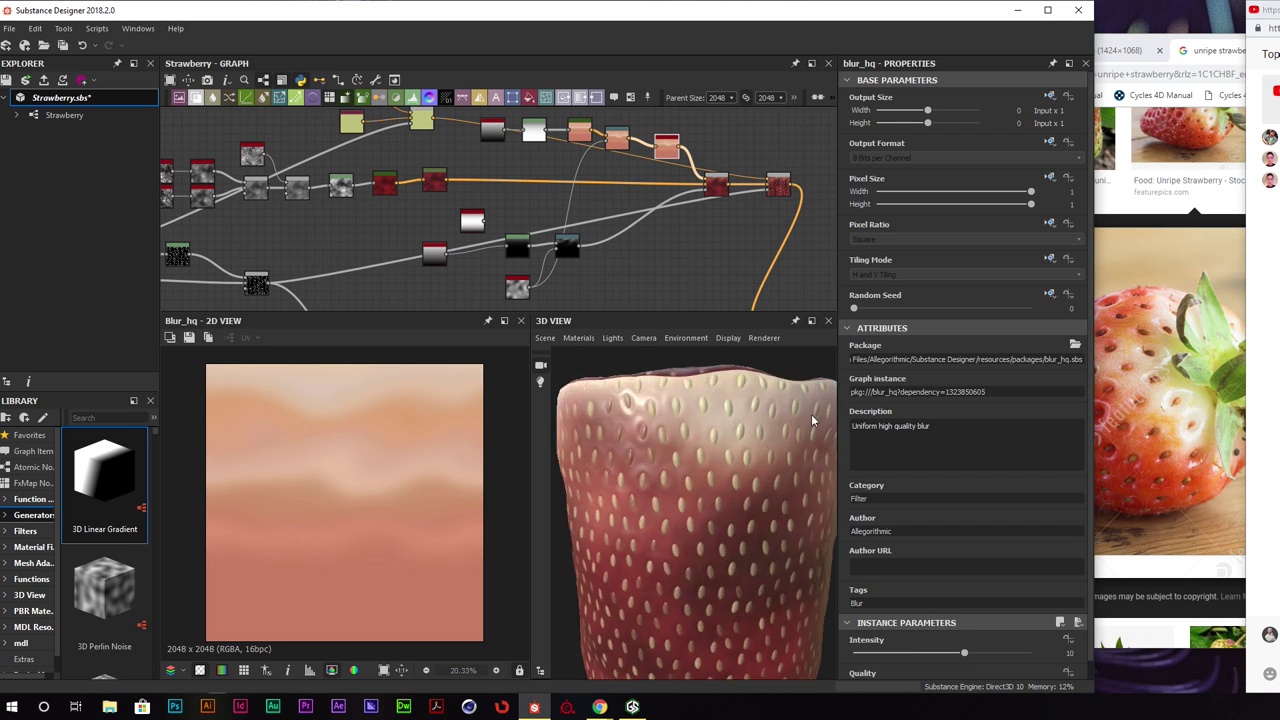
{"action": "left_click_drag", "start_coordinate": [723, 393], "coordinate": [733, 412]}
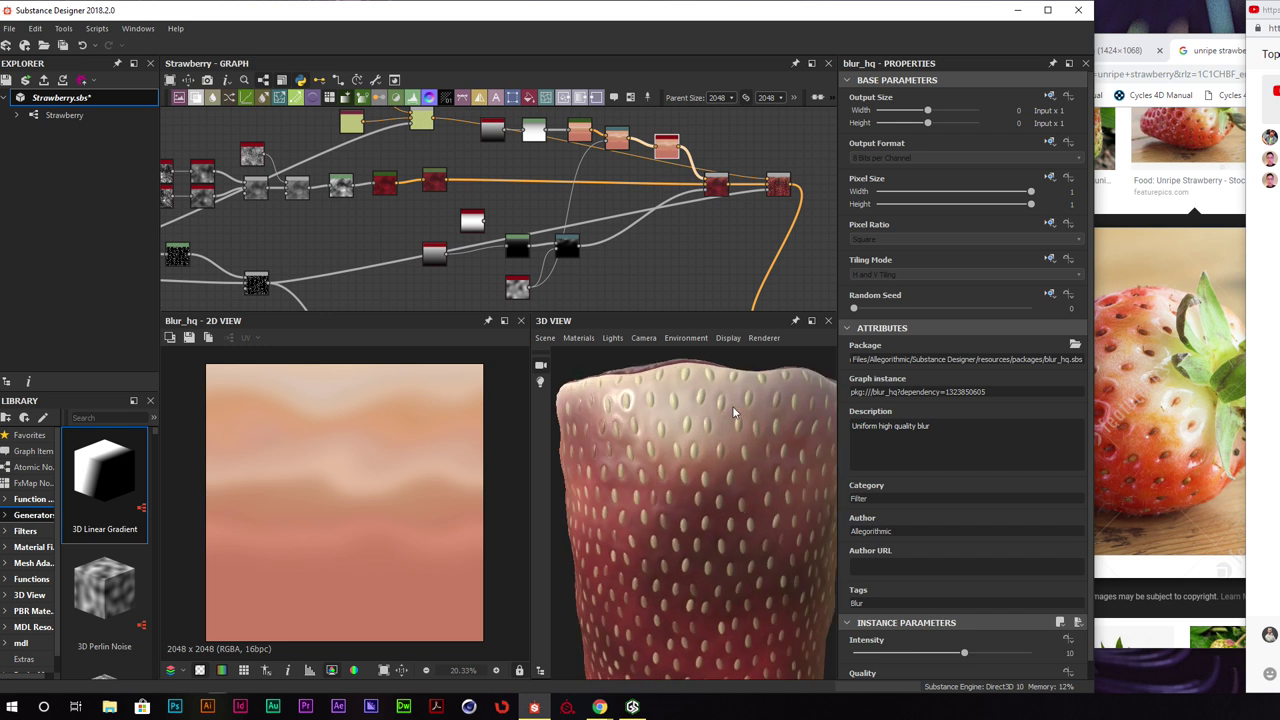
{"action": "scroll", "coordinate": [634, 168], "scroll_direction": "down", "scroll_amount": 3}
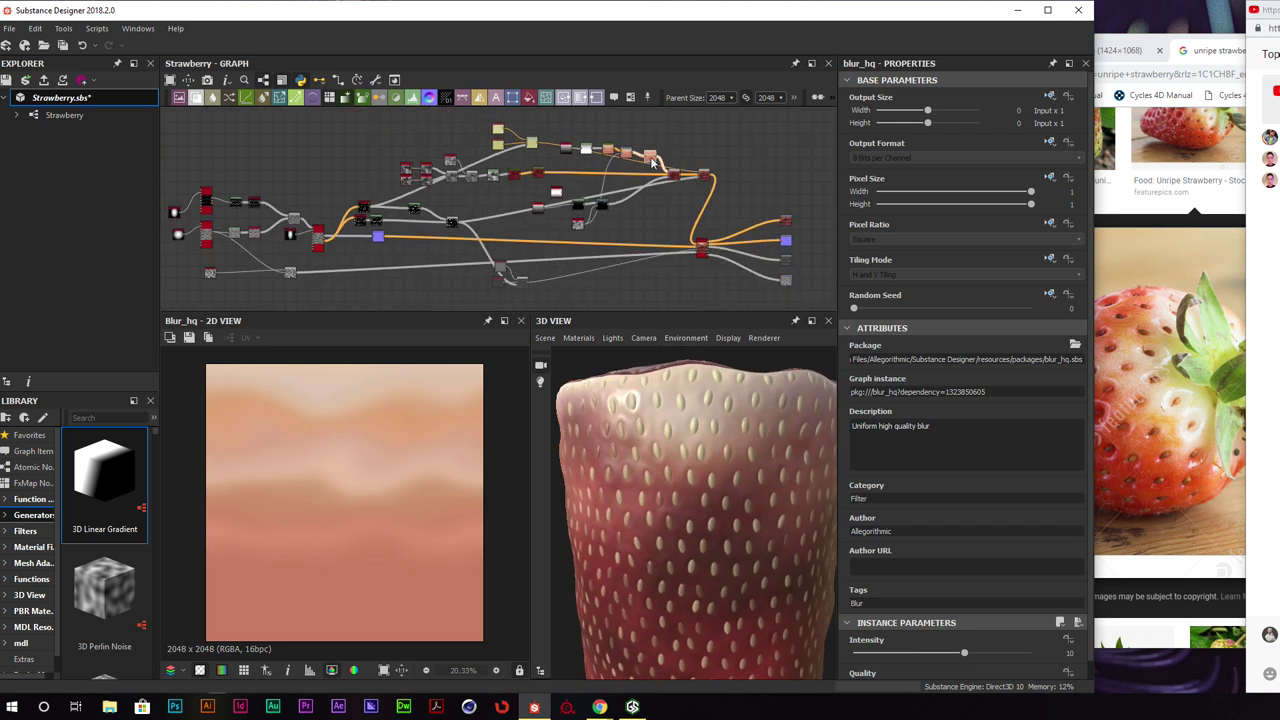
{"action": "mouse_move", "coordinate": [652, 162]}
{"action": "left_mouse_down"}
{"action": "mouse_move", "coordinate": [628, 153]}
{"action": "mouse_move", "coordinate": [650, 149]}
{"action": "mouse_move", "coordinate": [632, 151]}
{"action": "left_mouse_up"}
{"action": "scroll", "coordinate": [622, 163], "scroll_direction": "up", "scroll_amount": 3}
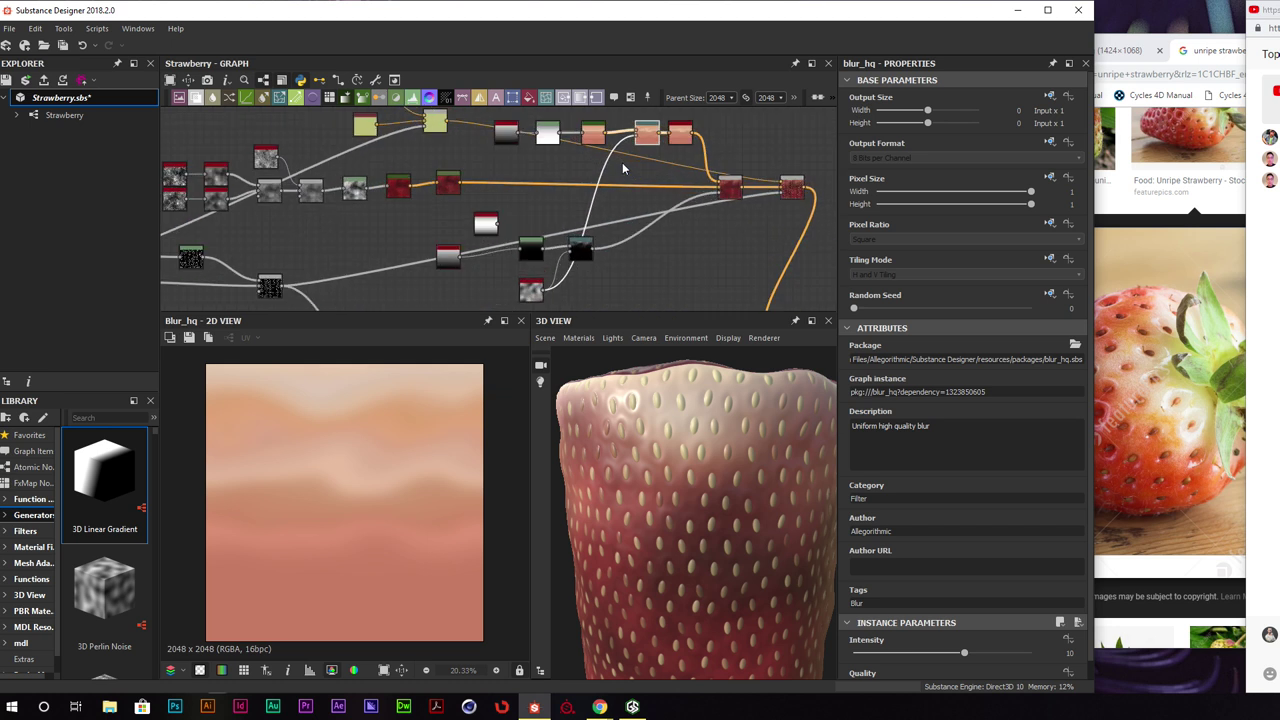
Paste copies of the Perlin Noise node and connect one to the color Warp's gradient input
{"action": "left_click", "coordinate": [534, 290]}
{"action": "key", "text": "ctrl+v"}
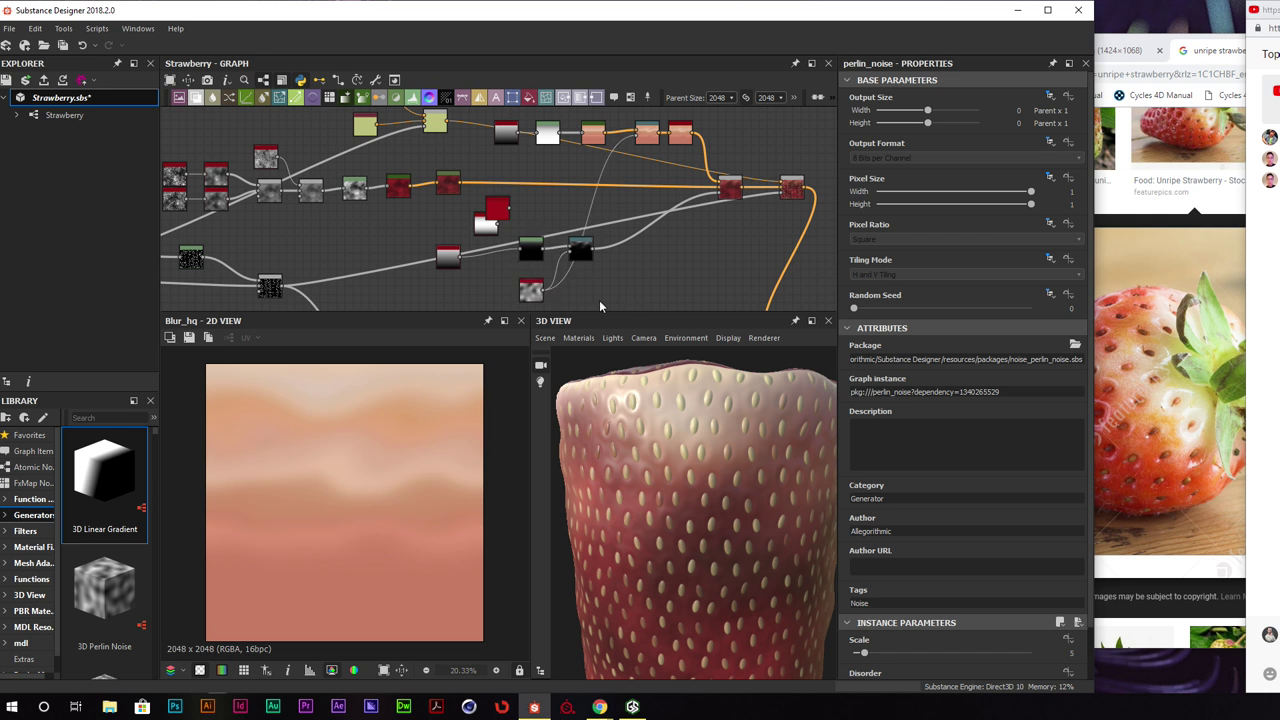
{"action": "key", "text": "ctrl+v"}
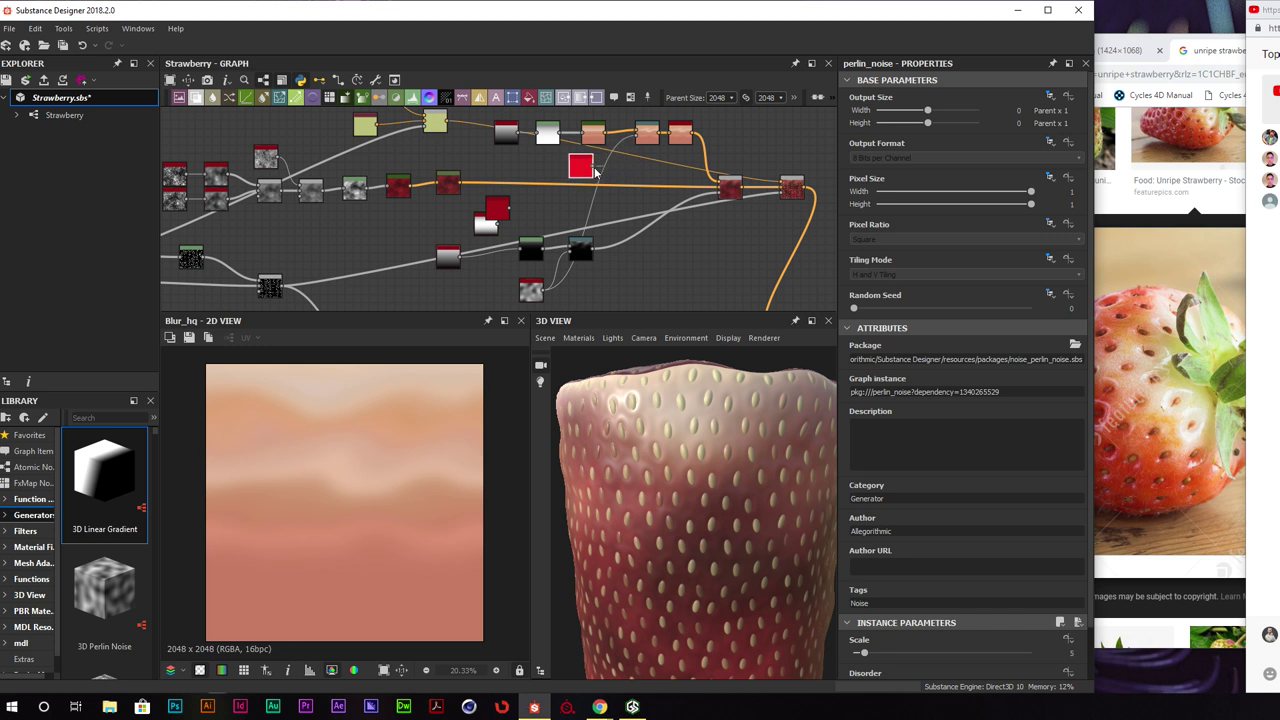
{"action": "double_click", "coordinate": [590, 172]}
{"action": "left_click_drag", "start_coordinate": [595, 167], "coordinate": [636, 139]}
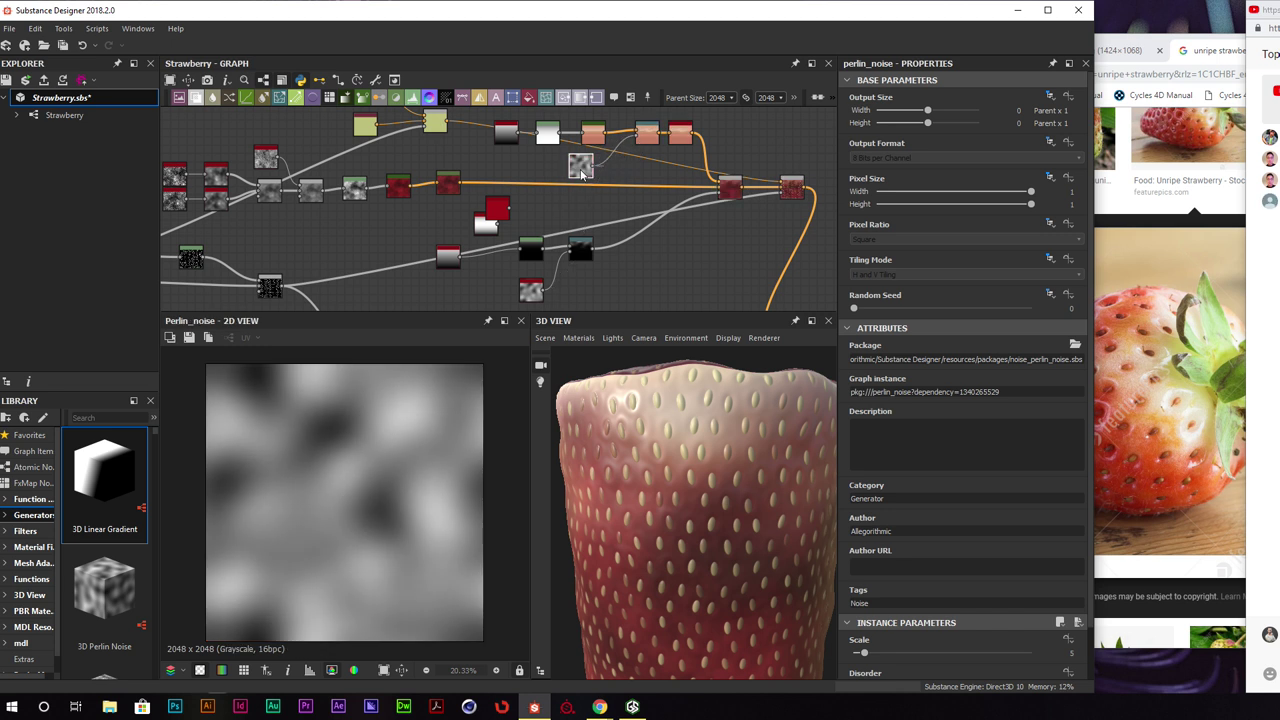
Set the copied Perlin Noise's random seed to 7, checking the color Warp's output and the strawberry's top on the 3D model
{"action": "left_click_drag", "start_coordinate": [857, 308], "coordinate": [924, 308]}
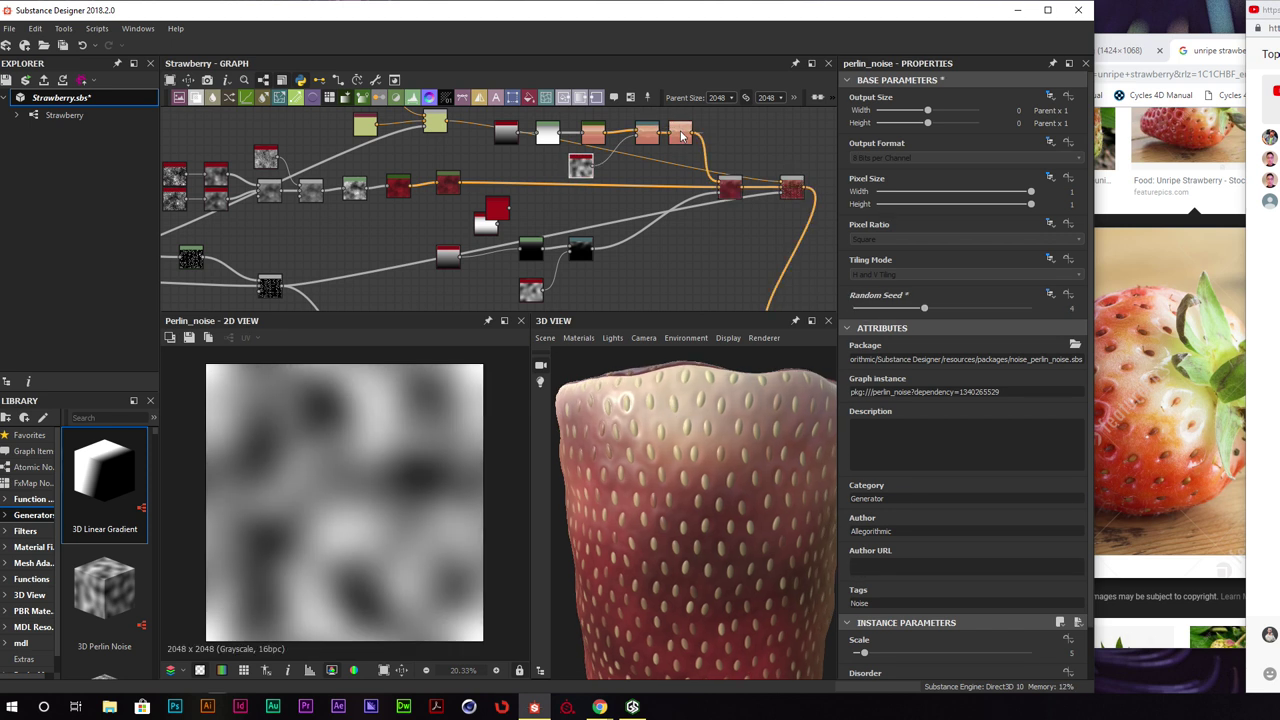
{"action": "double_click", "coordinate": [680, 133]}
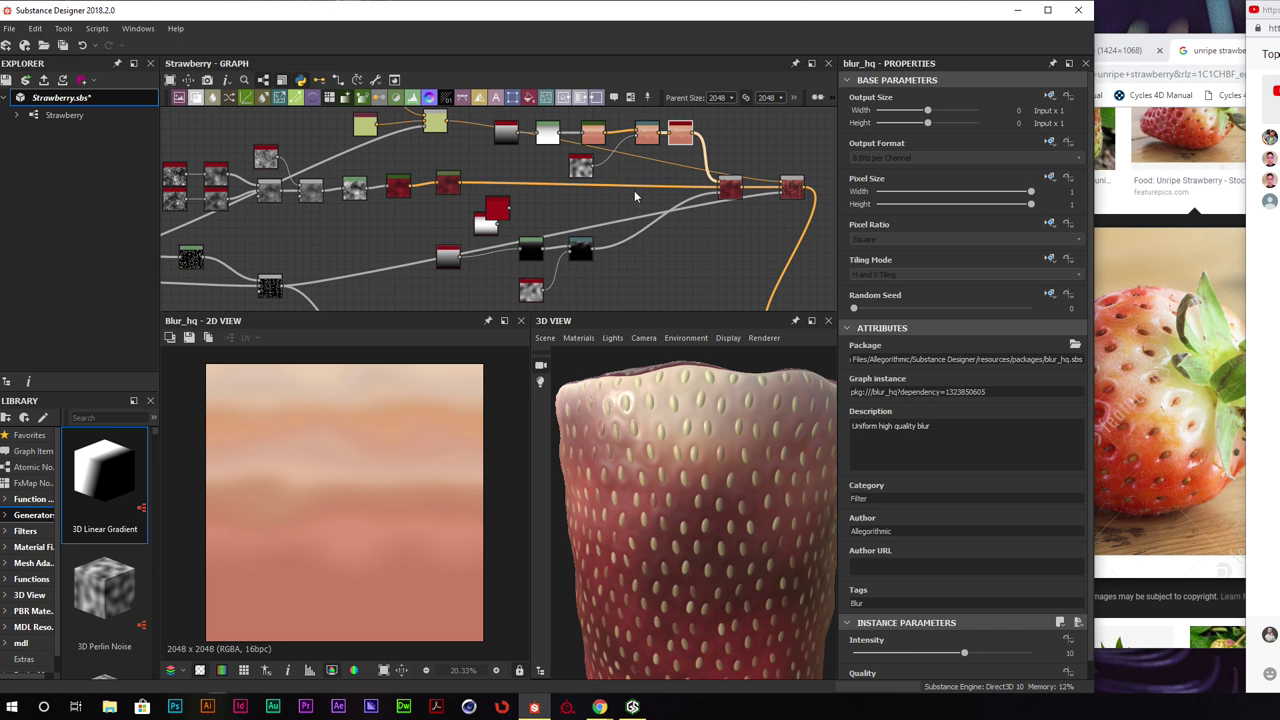
{"action": "double_click", "coordinate": [648, 131]}
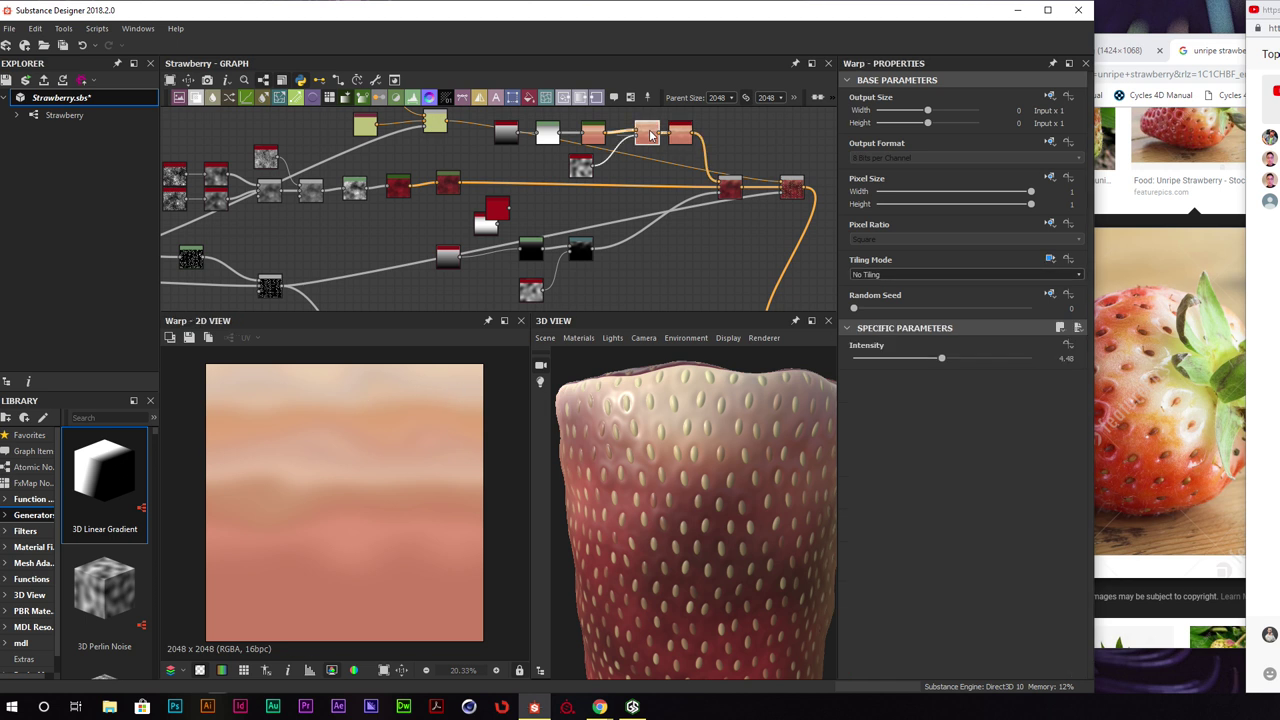
{"action": "left_click", "coordinate": [581, 166]}
{"action": "left_click", "coordinate": [962, 309]}
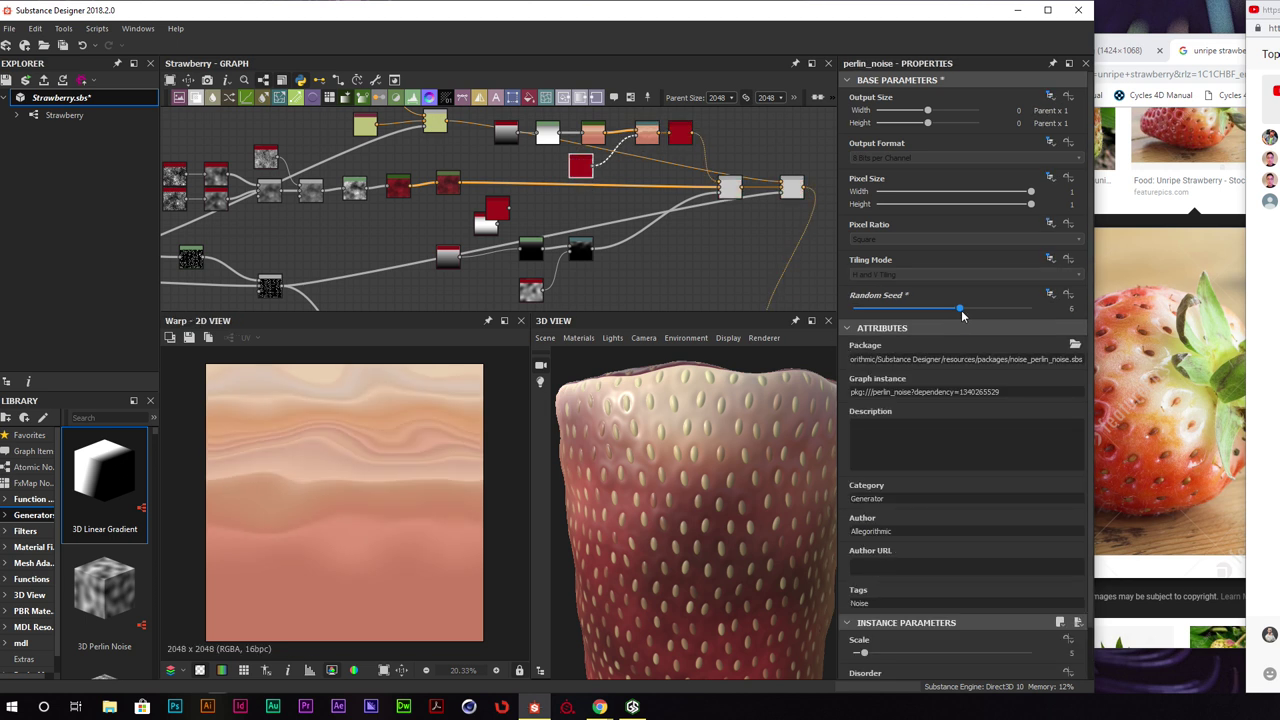
{"action": "left_click_drag", "start_coordinate": [965, 315], "coordinate": [977, 310]}
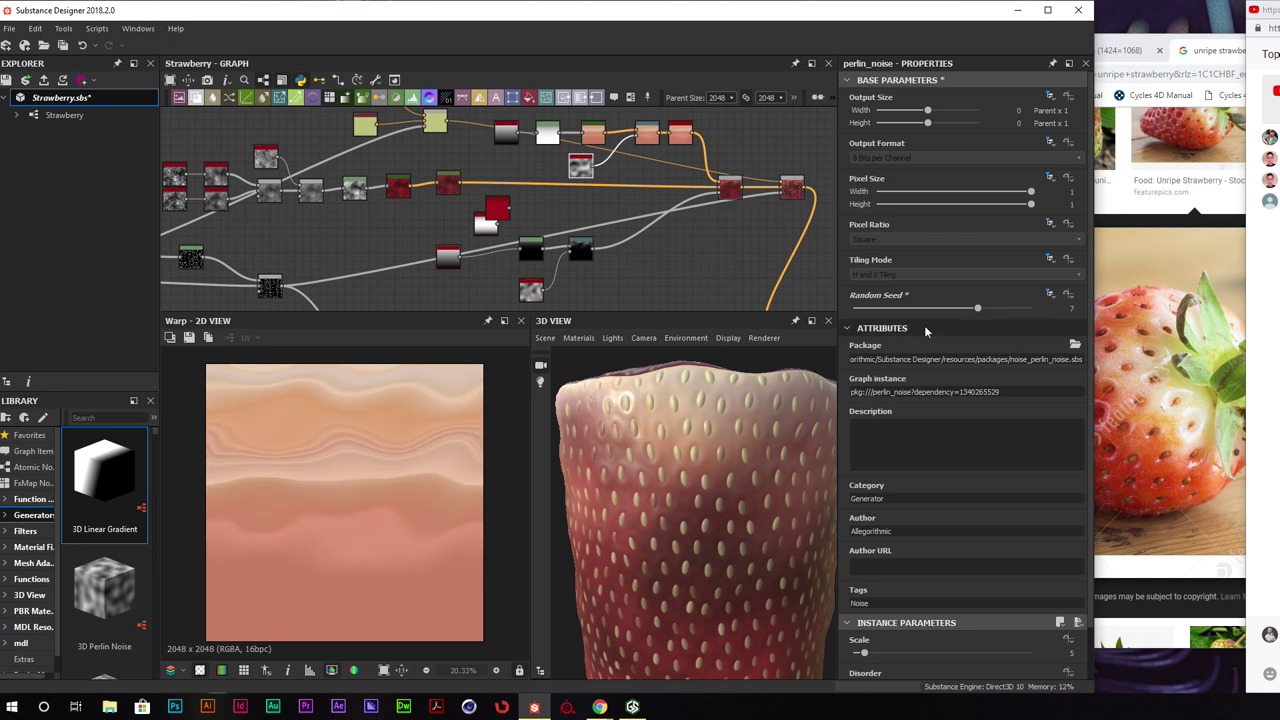
{"action": "mouse_move", "coordinate": [688, 370]}
{"action": "left_mouse_down"}
{"action": "mouse_move", "coordinate": [715, 400]}
{"action": "mouse_move", "coordinate": [673, 388]}
{"action": "left_mouse_up"}
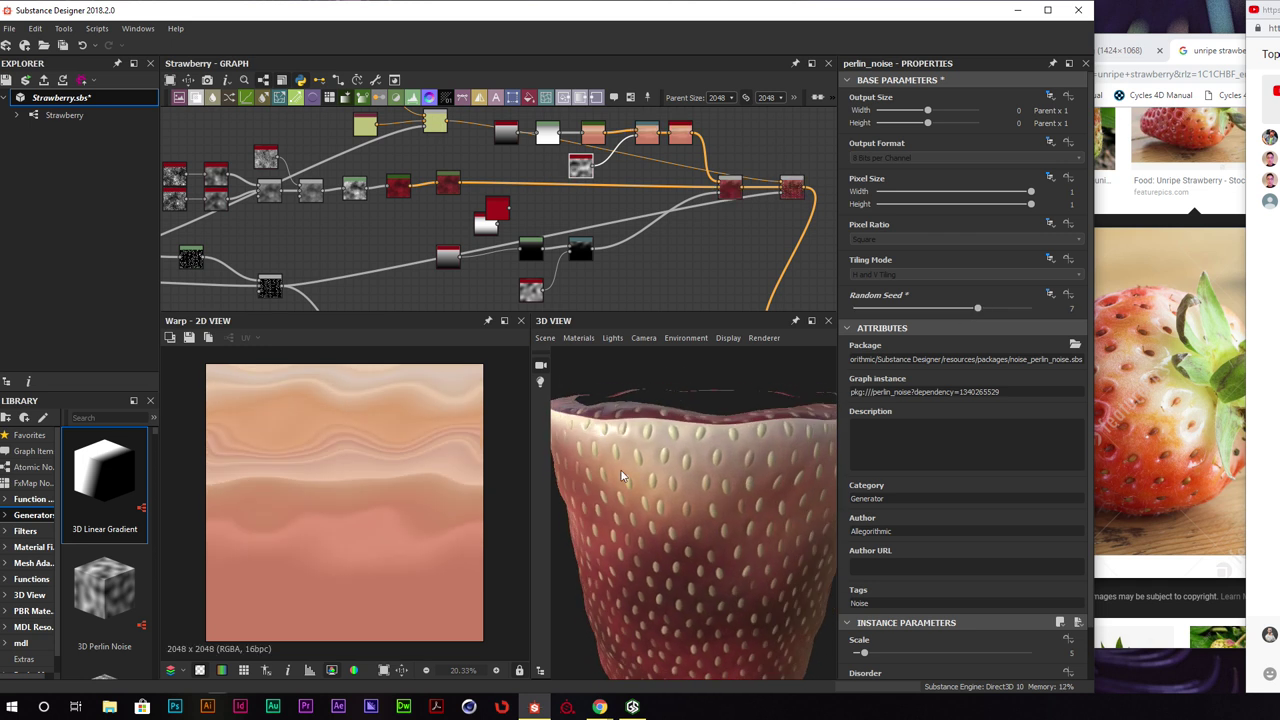
{"action": "mouse_move", "coordinate": [719, 437]}
{"action": "left_mouse_down"}
{"action": "mouse_move", "coordinate": [695, 461]}
{"action": "mouse_move", "coordinate": [686, 418]}
{"action": "mouse_move", "coordinate": [726, 427]}
{"action": "left_mouse_up"}
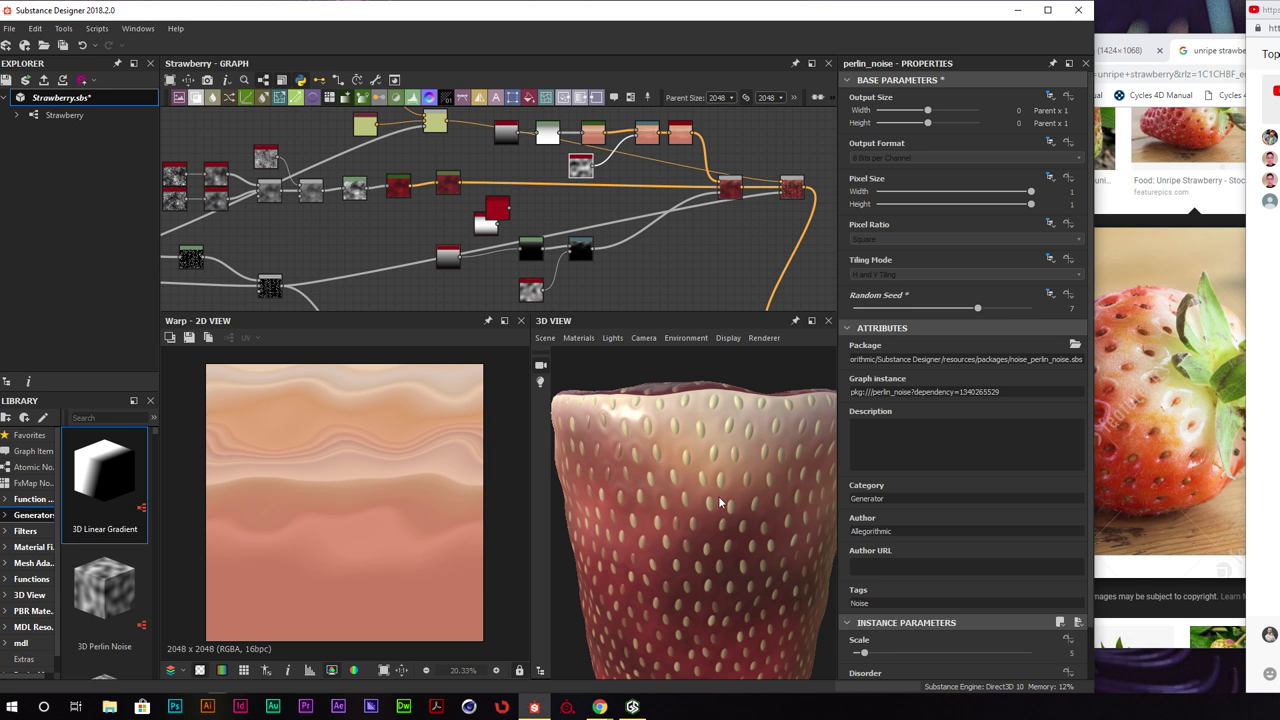
{"action": "left_click_drag", "start_coordinate": [720, 503], "coordinate": [641, 427]}
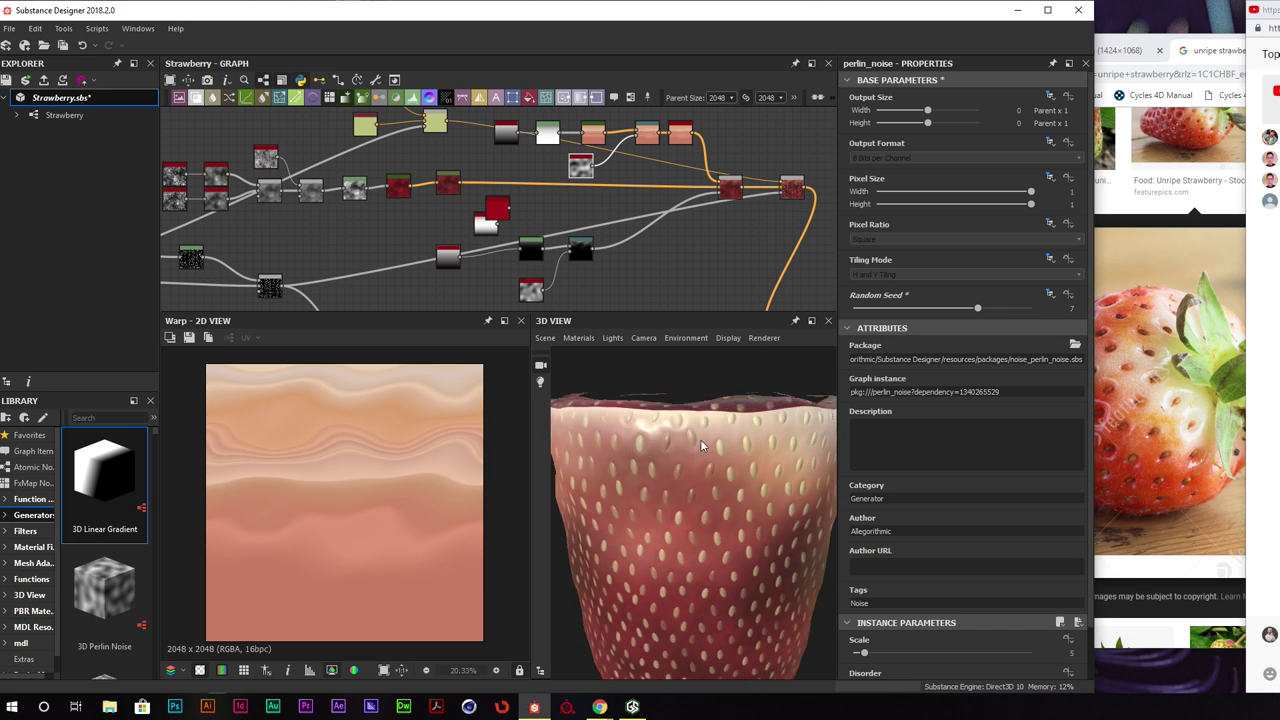
{"action": "left_click_drag", "start_coordinate": [808, 493], "coordinate": [730, 488]}
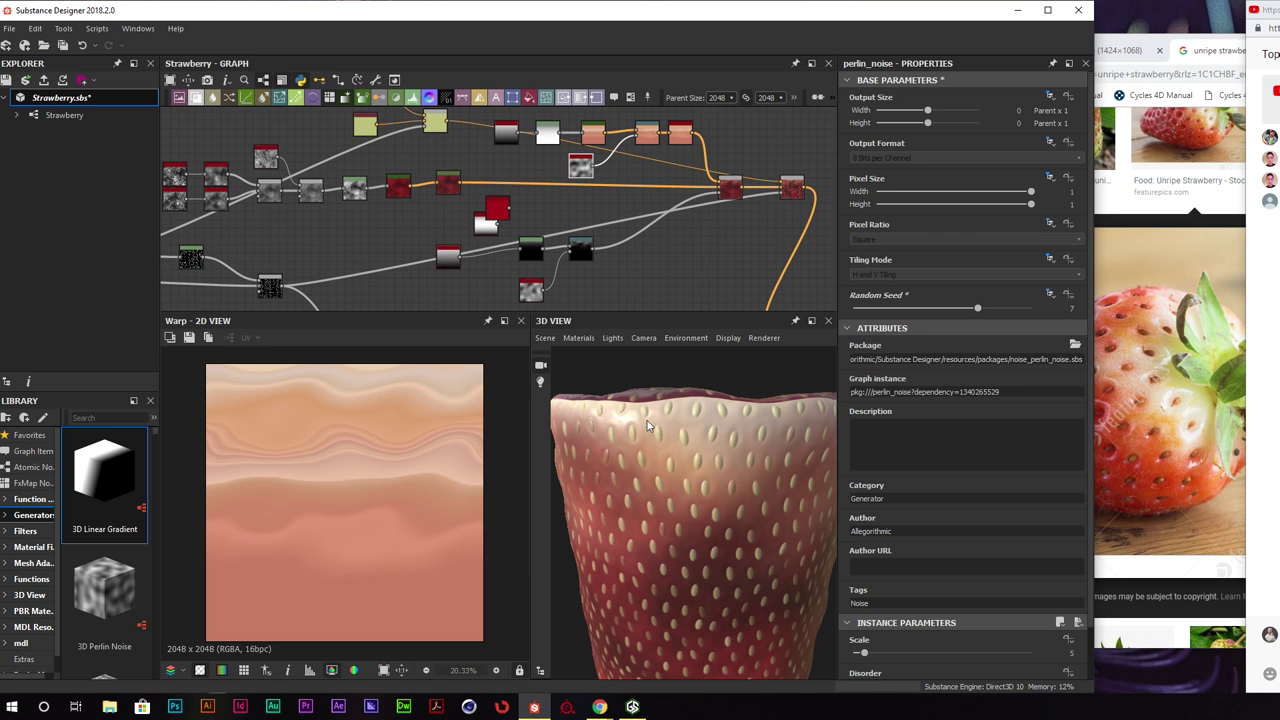
Check the whole strawberry on the 3D model and move the base material node farther from the color nodes in the graph
{"action": "mouse_move", "coordinate": [800, 508]}
{"action": "left_mouse_down"}
{"action": "mouse_move", "coordinate": [720, 497]}
{"action": "mouse_move", "coordinate": [803, 526]}
{"action": "mouse_move", "coordinate": [742, 528]}
{"action": "left_mouse_up"}
{"action": "scroll", "coordinate": [750, 528], "scroll_direction": "down", "scroll_amount": 5}
{"action": "scroll", "coordinate": [696, 516], "scroll_direction": "up", "scroll_amount": 2}
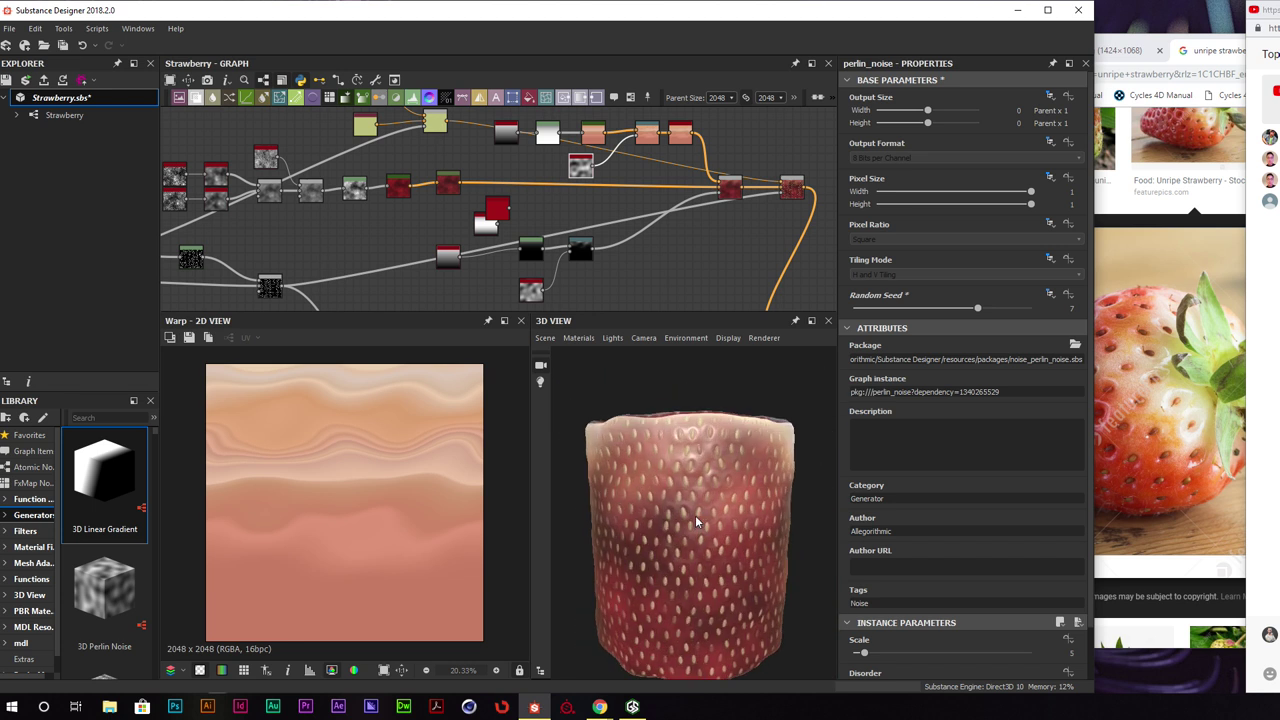
{"action": "scroll", "coordinate": [691, 514], "scroll_direction": "down", "scroll_amount": 2}
{"action": "scroll", "coordinate": [745, 210], "scroll_direction": "down", "scroll_amount": 5}
{"action": "left_click_drag", "start_coordinate": [783, 129], "coordinate": [302, 298]}
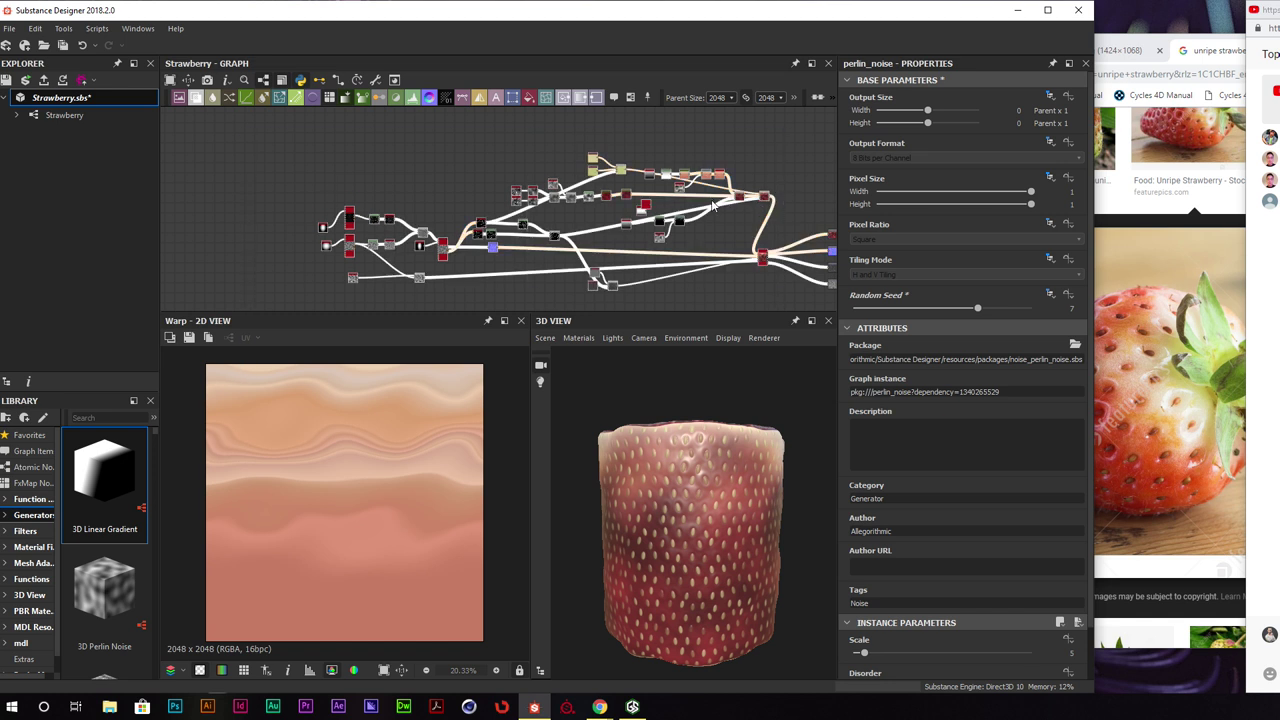
{"action": "mouse_move", "coordinate": [764, 258]}
{"action": "left_mouse_down"}
{"action": "mouse_move", "coordinate": [780, 259]}
{"action": "mouse_move", "coordinate": [714, 255]}
{"action": "mouse_move", "coordinate": [772, 258]}
{"action": "left_mouse_up"}
{"action": "left_click", "coordinate": [721, 273]}
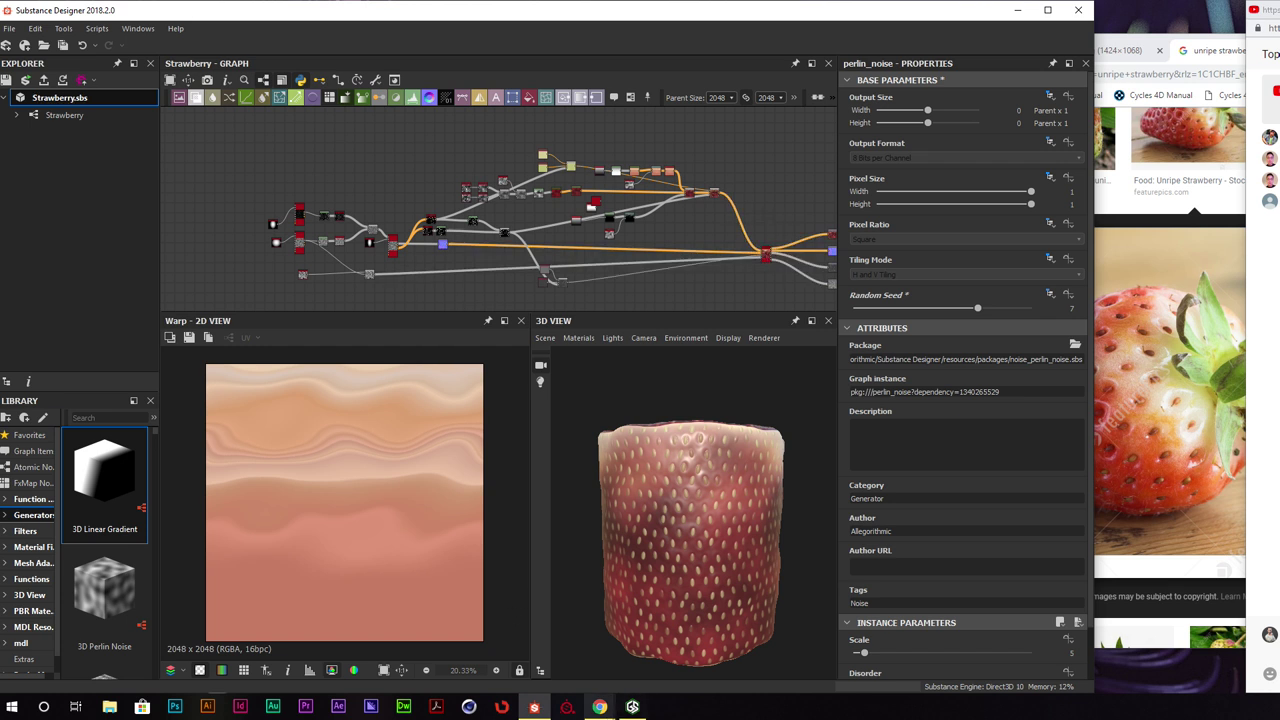
Switch to Cinema 4D, add a cube and scale it down uniformly to about 46.6 cm
{"action": "left_click", "coordinate": [469, 707]}
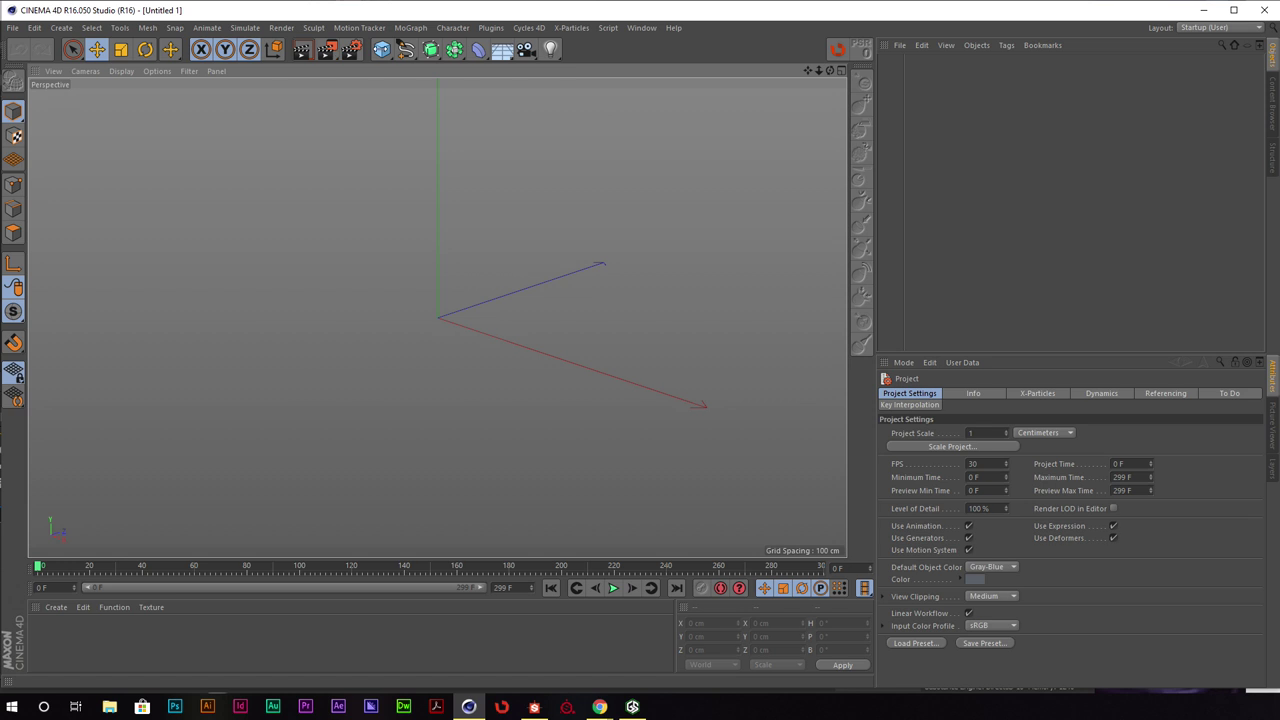
{"action": "left_click", "coordinate": [383, 50]}
{"action": "left_click_drag", "start_coordinate": [555, 327], "coordinate": [551, 307], "text": "alt"}
{"action": "middle_click_drag", "start_coordinate": [551, 307], "coordinate": [543, 297], "text": "alt"}
{"action": "right_click_drag", "start_coordinate": [543, 297], "coordinate": [549, 288], "text": "alt"}
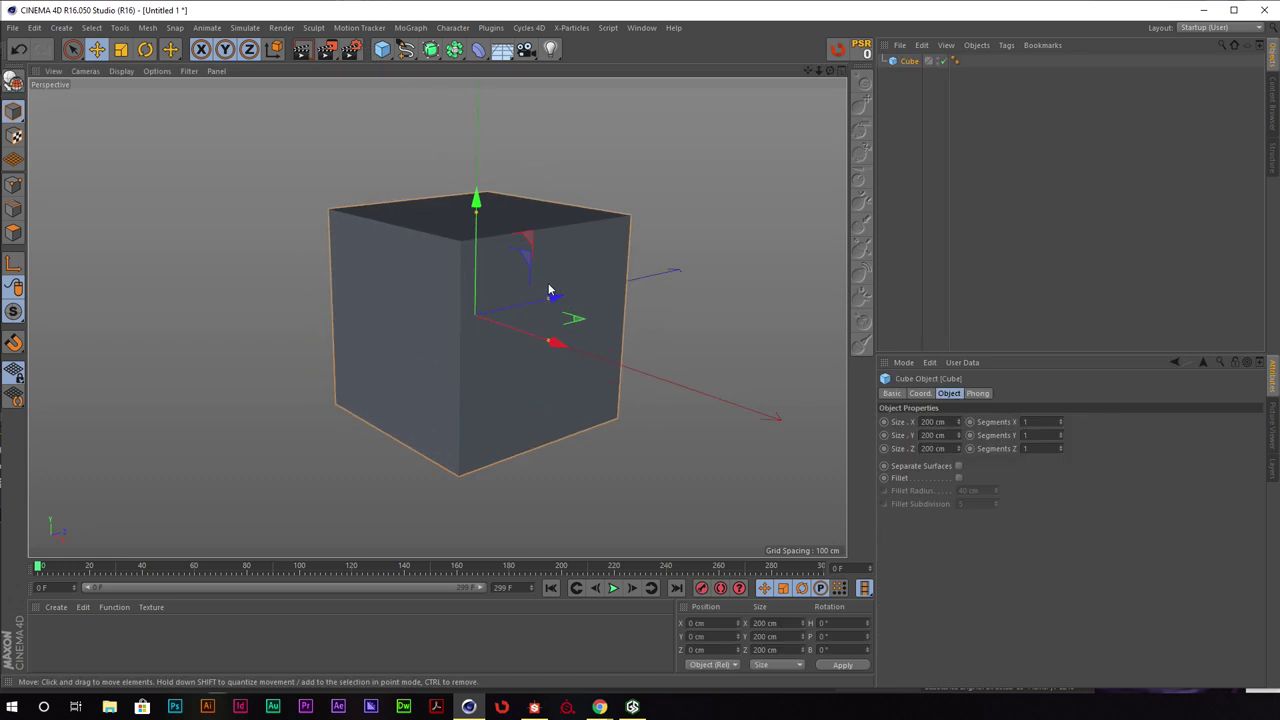
{"action": "left_click_drag", "start_coordinate": [548, 290], "coordinate": [312, 297], "text": "alt"}
{"action": "key", "text": "t"}
{"action": "right_click_drag", "start_coordinate": [440, 300], "coordinate": [528, 284], "text": "alt"}
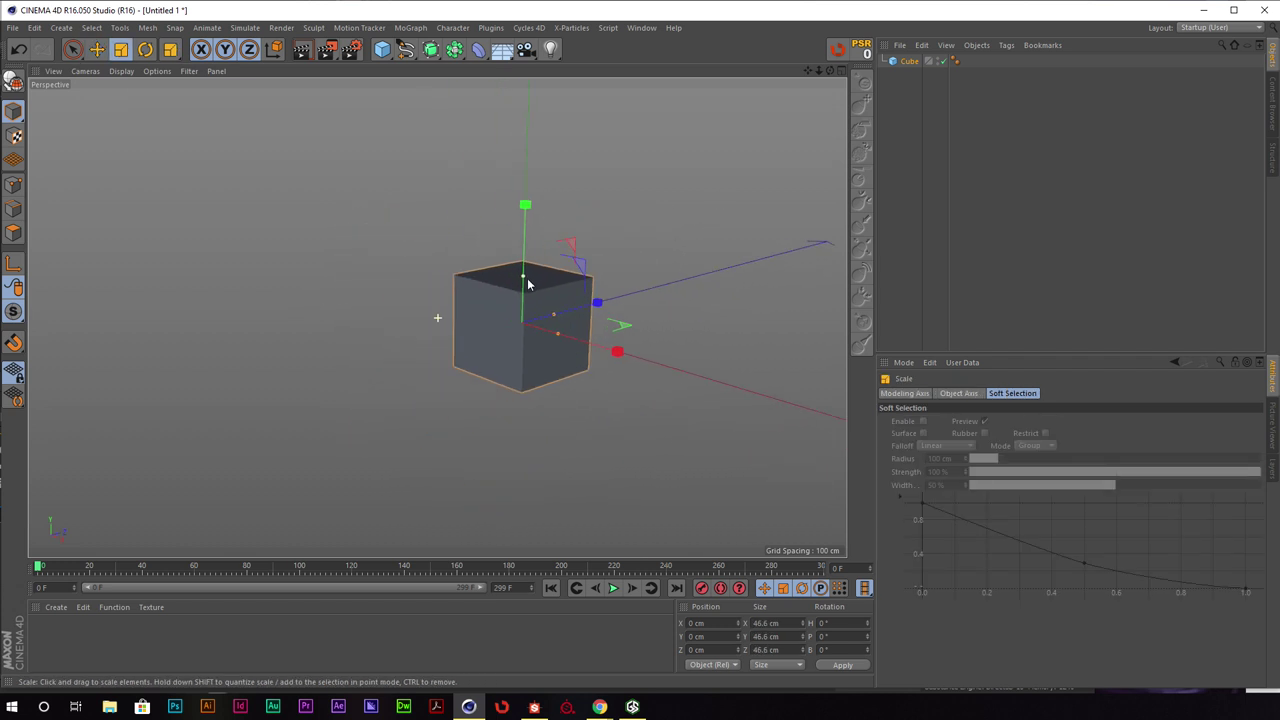
{"action": "left_click_drag", "start_coordinate": [528, 285], "coordinate": [579, 198], "text": "alt"}
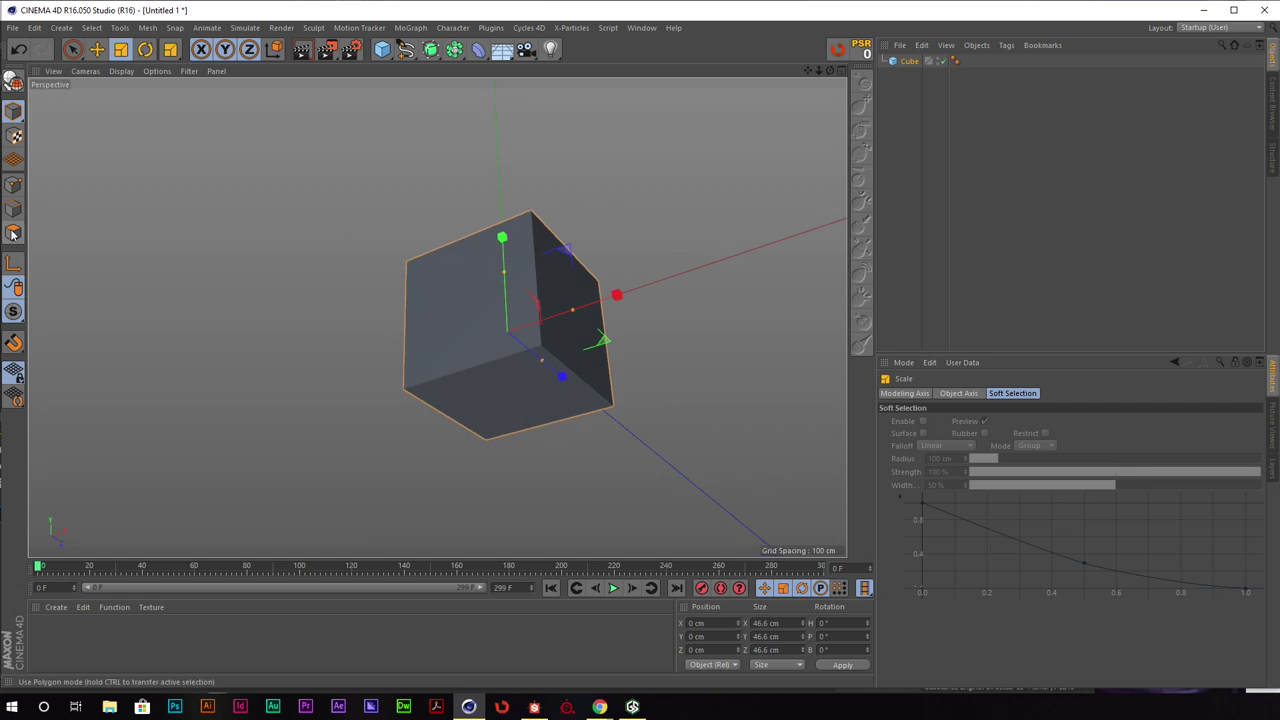
Give the cube 3 segments in X, Y and Z, and display it with Gouraud Shading (Lines)
{"action": "left_click", "coordinate": [912, 61]}
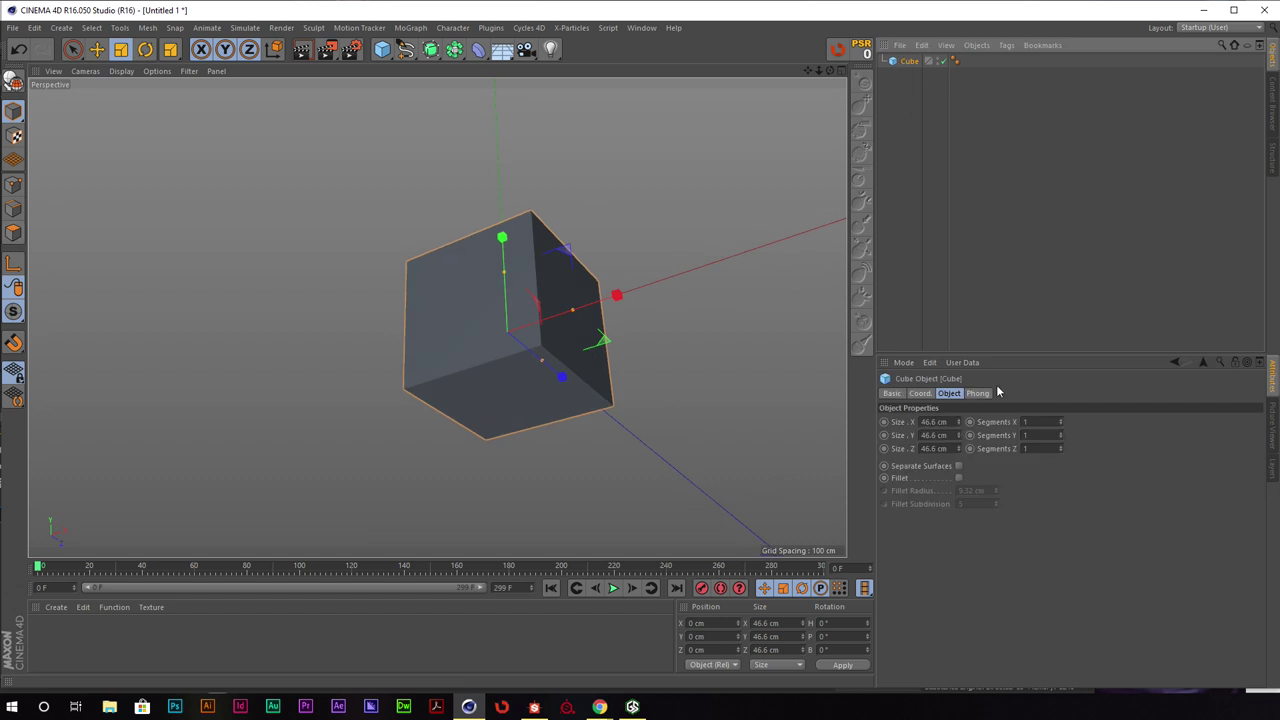
{"action": "left_click", "coordinate": [1061, 420]}
{"action": "left_click", "coordinate": [1061, 420]}
{"action": "key", "text": "n"}
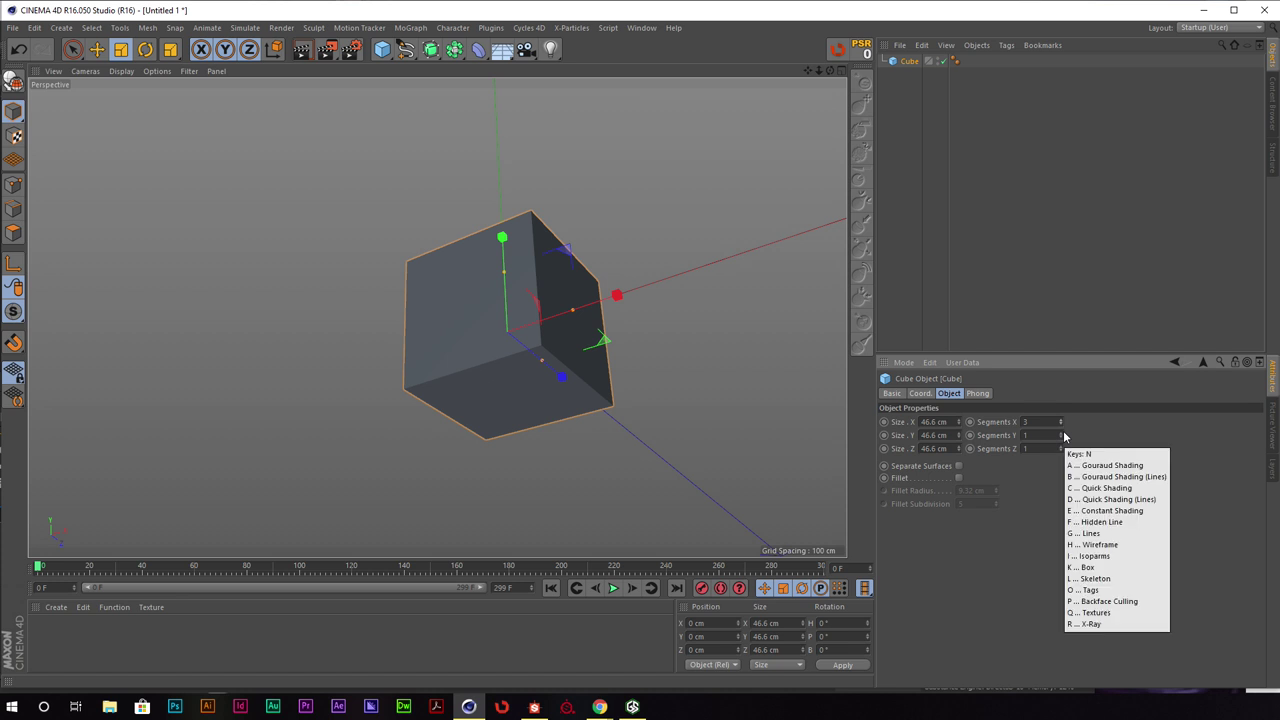
{"action": "key", "text": "b"}
{"action": "mouse_move", "coordinate": [823, 406]}
{"action": "left_mouse_down", "text": "alt"}
{"action": "mouse_move", "coordinate": [627, 346]}
{"action": "mouse_move", "coordinate": [945, 412]}
{"action": "left_mouse_up", "text": "alt"}
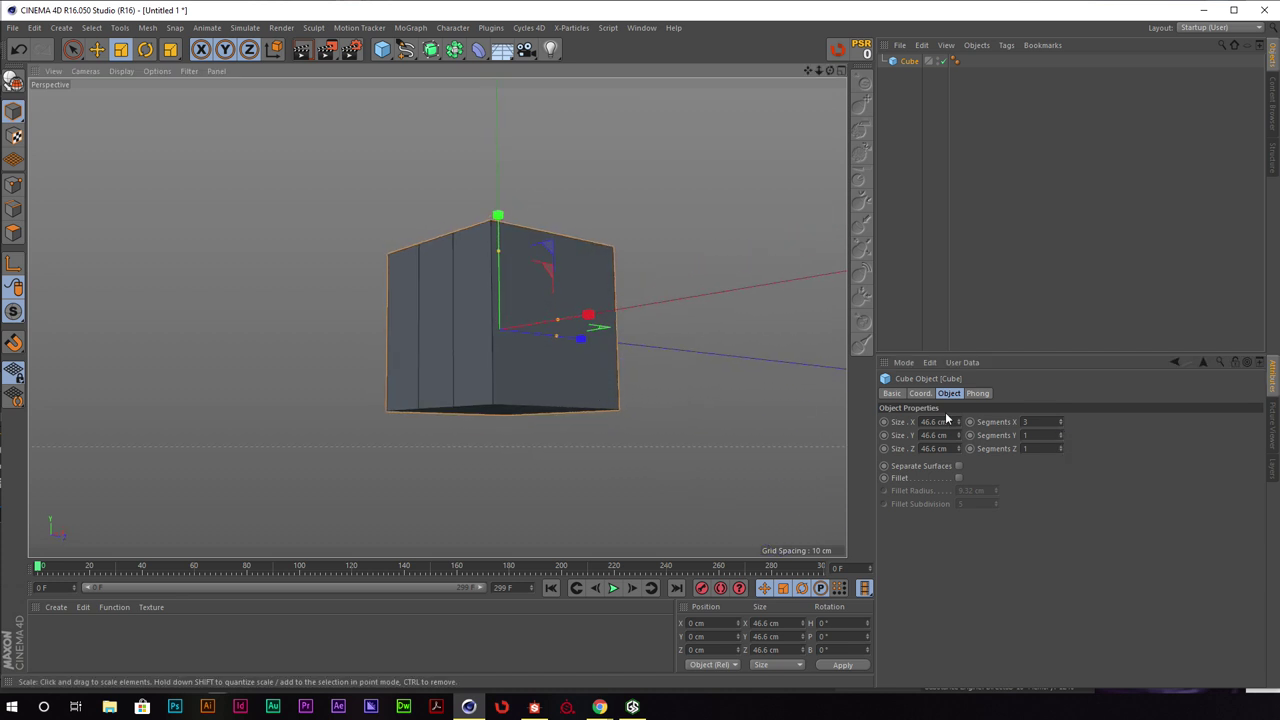
{"action": "left_click", "coordinate": [1060, 432]}
{"action": "left_click", "coordinate": [1060, 432]}
{"action": "left_click", "coordinate": [1061, 446]}
{"action": "left_click", "coordinate": [1061, 446]}
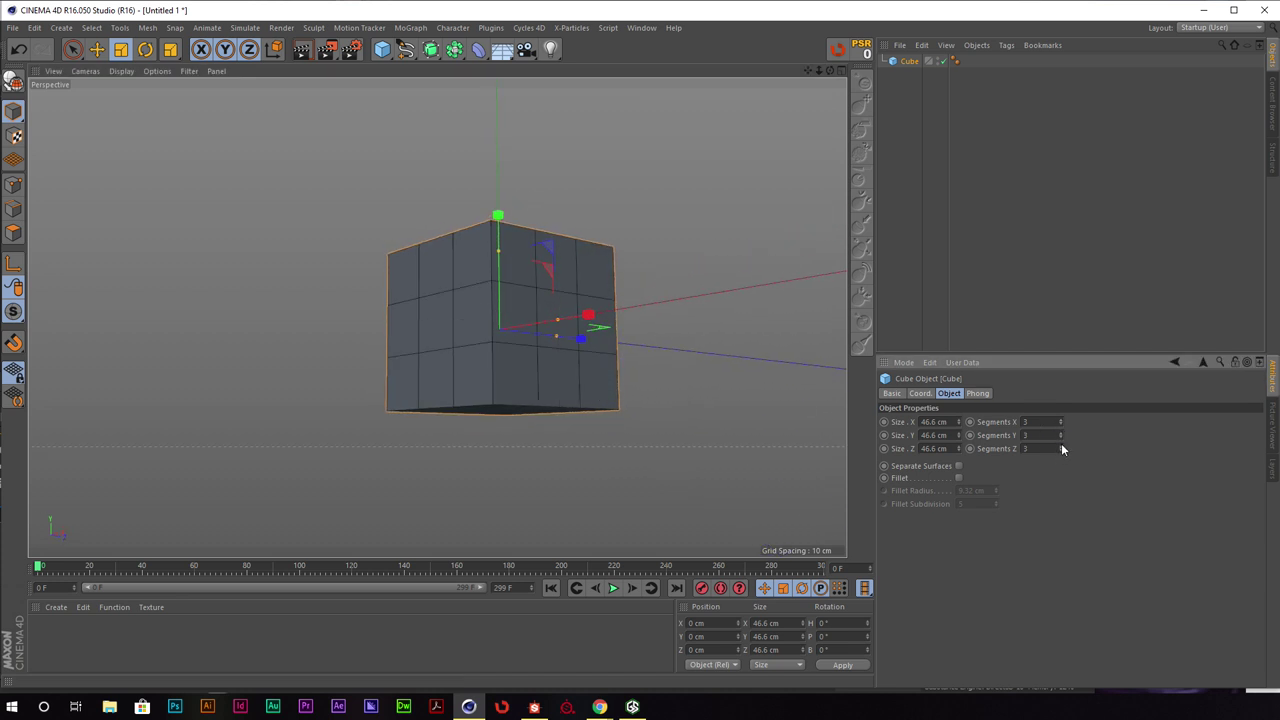
{"action": "left_click_drag", "start_coordinate": [700, 400], "coordinate": [601, 393], "text": "alt"}
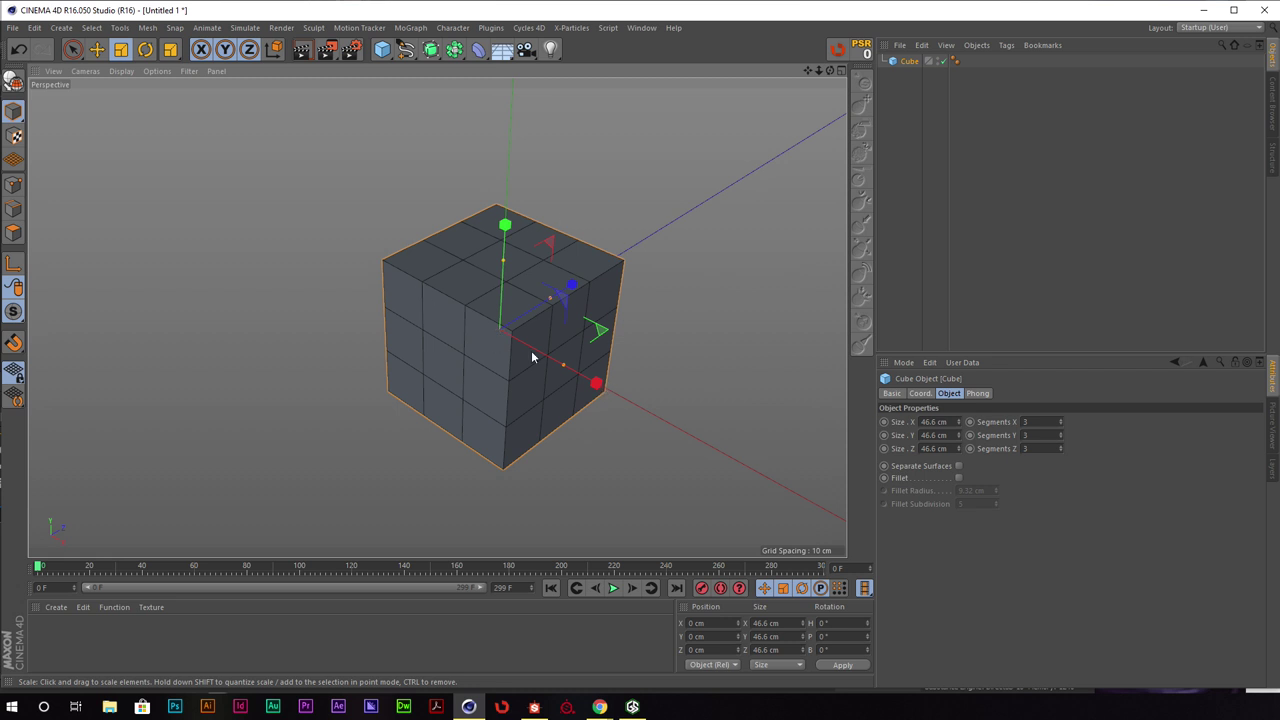
{"action": "left_click_drag", "start_coordinate": [532, 356], "coordinate": [602, 264], "text": "alt"}
{"action": "left_click_drag", "start_coordinate": [390, 378], "coordinate": [651, 294], "text": "alt"}
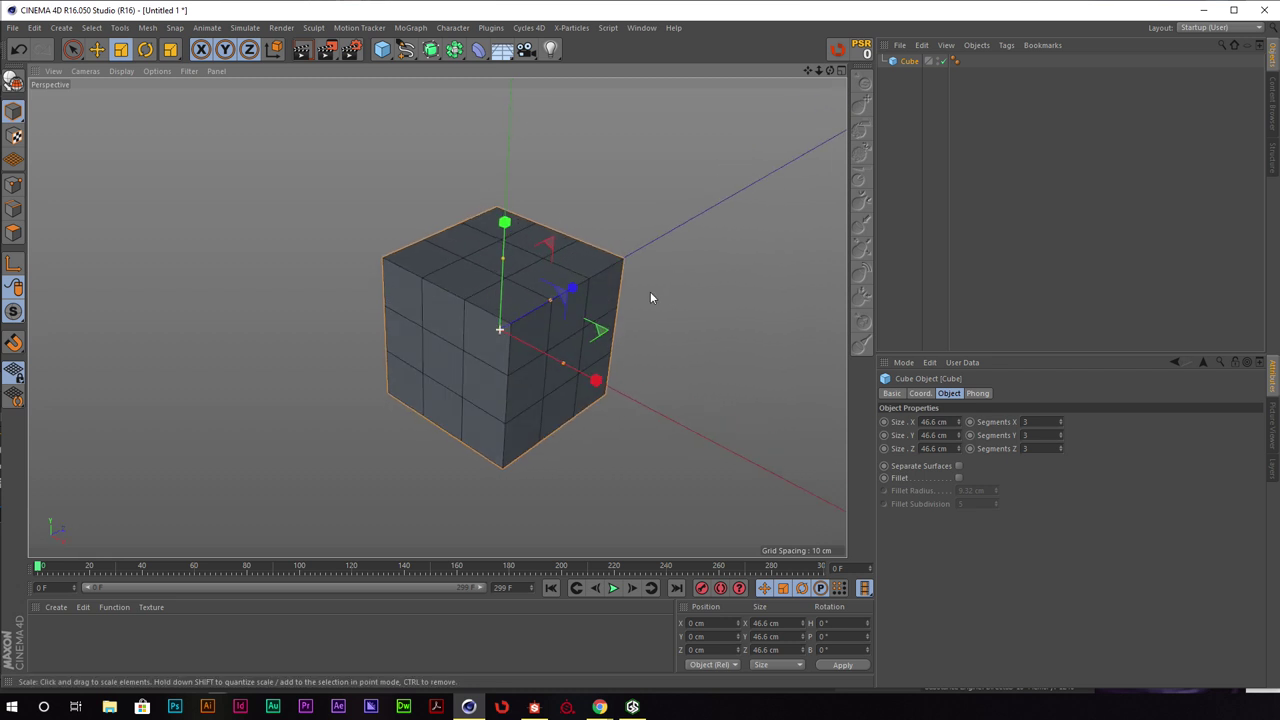
Make the cube editable and scale its four vertical corner edges inward to about 34.5 cm apart with Y locked, rounding the sides
{"action": "key", "text": "c"}
{"action": "left_click_drag", "start_coordinate": [503, 349], "coordinate": [518, 263], "text": "alt"}
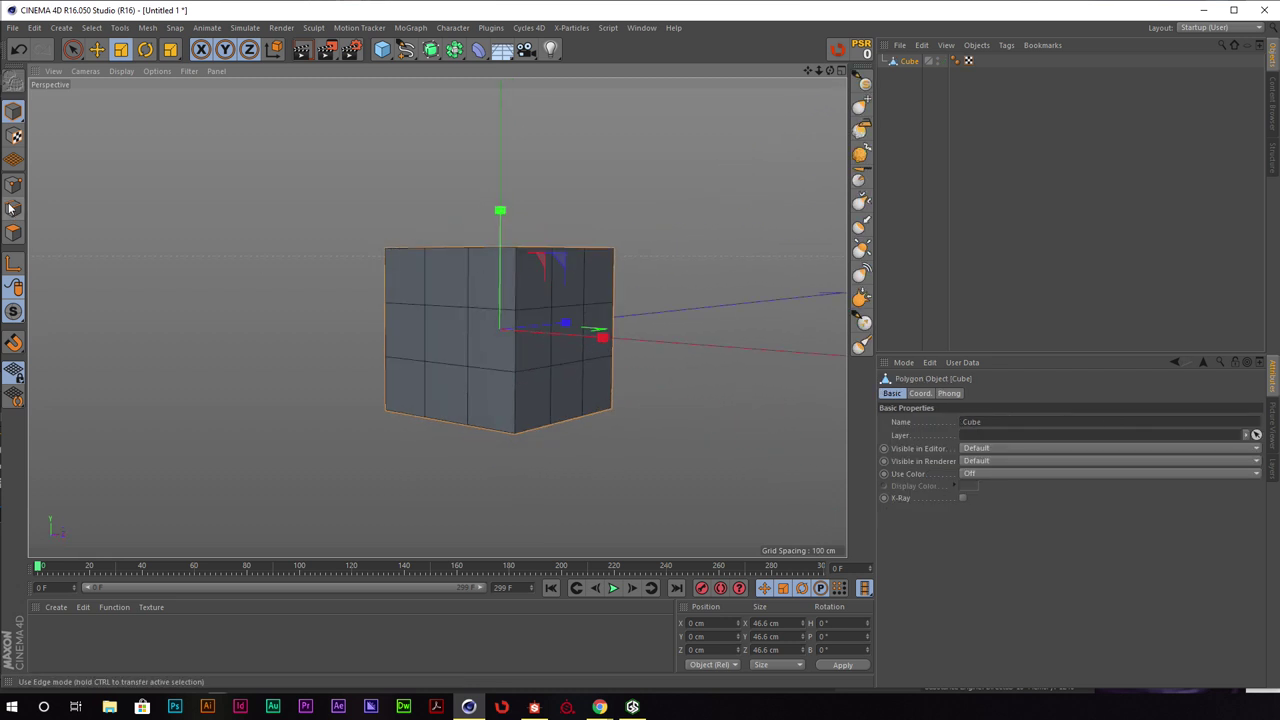
{"action": "left_click", "coordinate": [14, 208]}
{"action": "left_click", "coordinate": [516, 290]}
{"action": "double_click", "coordinate": [516, 293]}
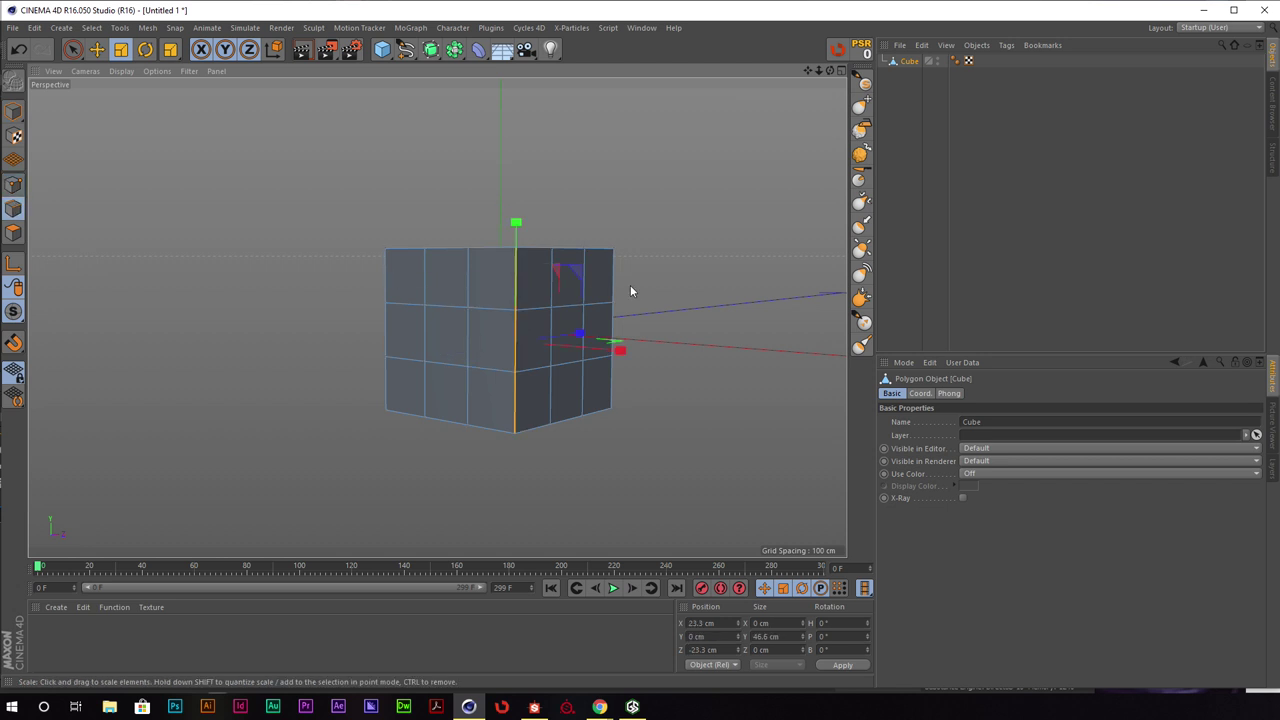
{"action": "left_click", "coordinate": [613, 275], "text": "shift"}
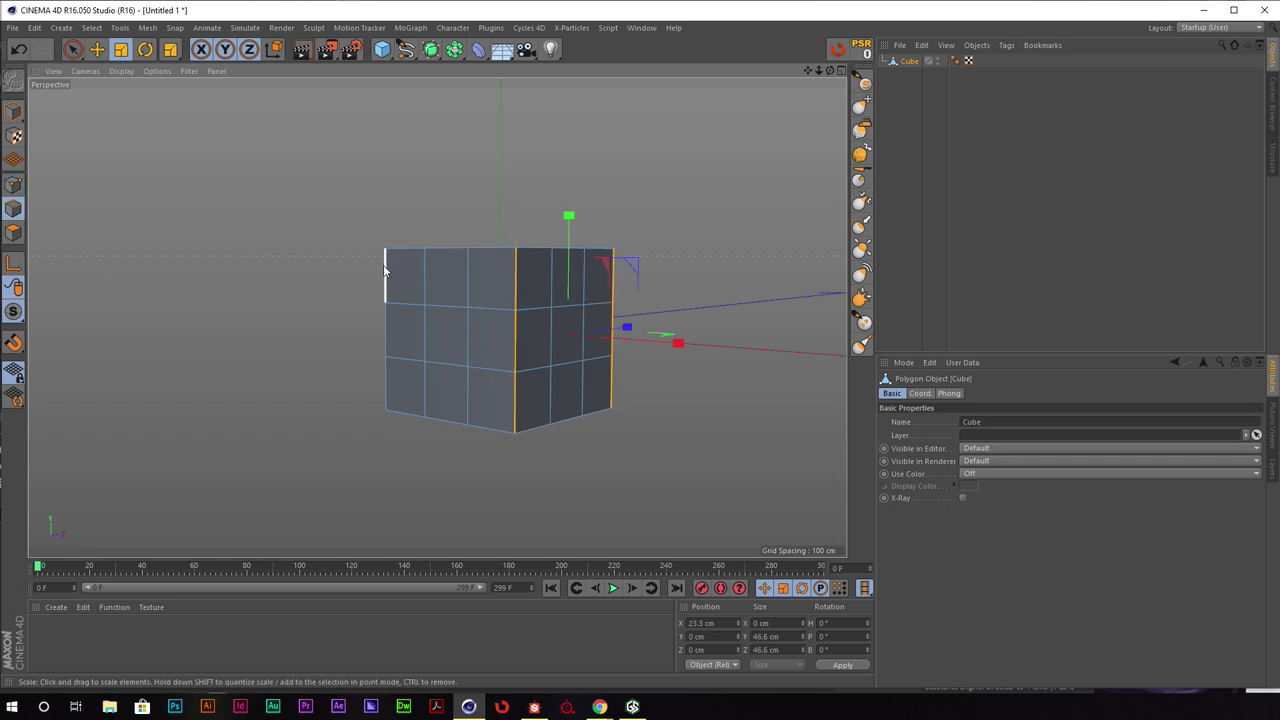
{"action": "left_click", "coordinate": [384, 270], "text": "shift"}
{"action": "left_click_drag", "start_coordinate": [384, 270], "coordinate": [528, 290], "text": "alt"}
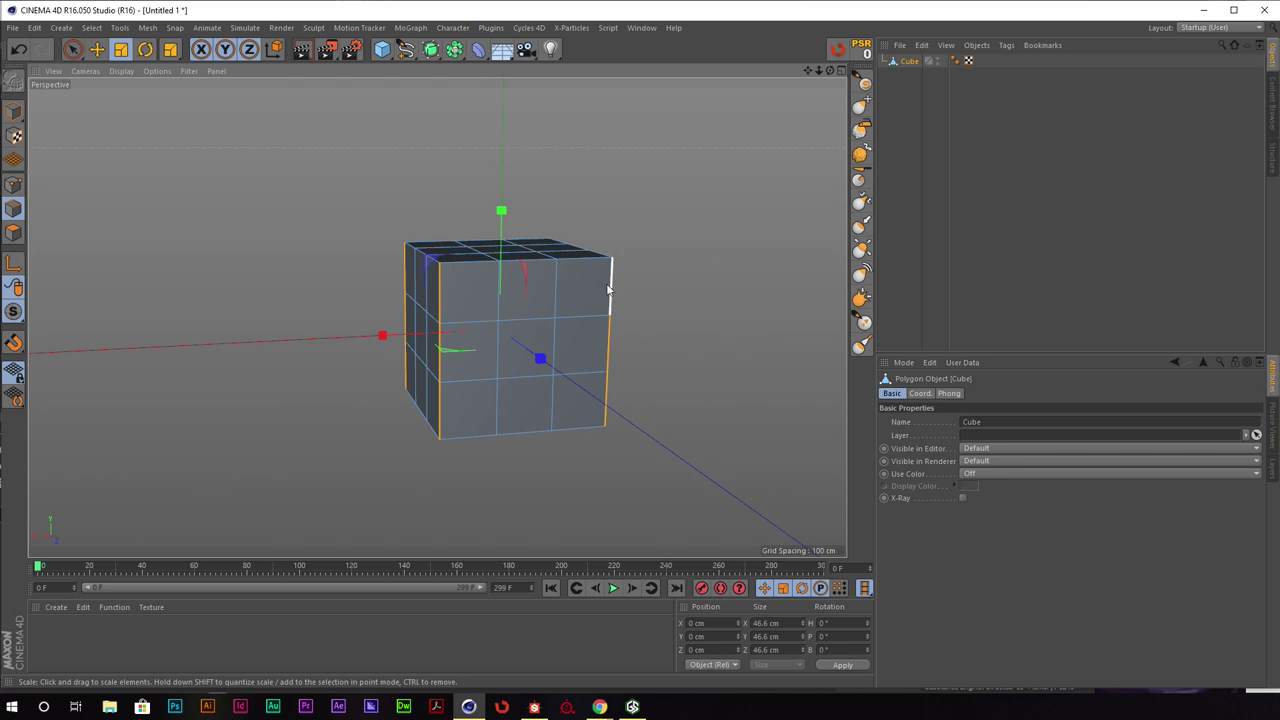
{"action": "key", "text": "y"}
{"action": "left_click_drag", "start_coordinate": [810, 280], "coordinate": [642, 279]}
{"action": "left_click_drag", "start_coordinate": [642, 279], "coordinate": [636, 155], "text": "alt"}
Move the middle polygon of the underside about 12 cm downward to form the strawberry's tip
{"action": "left_click", "coordinate": [13, 232]}
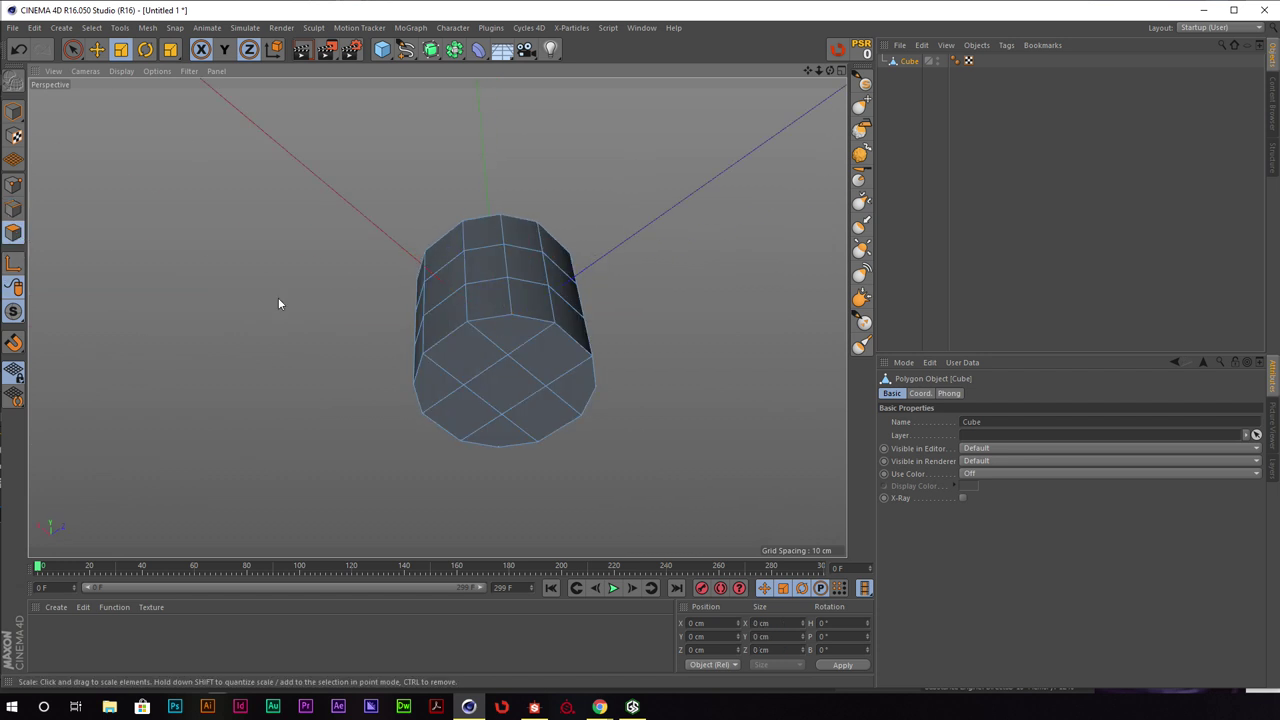
{"action": "left_click", "coordinate": [514, 380]}
{"action": "key", "text": "e"}
{"action": "left_click_drag", "start_coordinate": [514, 378], "coordinate": [588, 372], "text": "alt"}
{"action": "left_click_drag", "start_coordinate": [516, 440], "coordinate": [512, 493]}
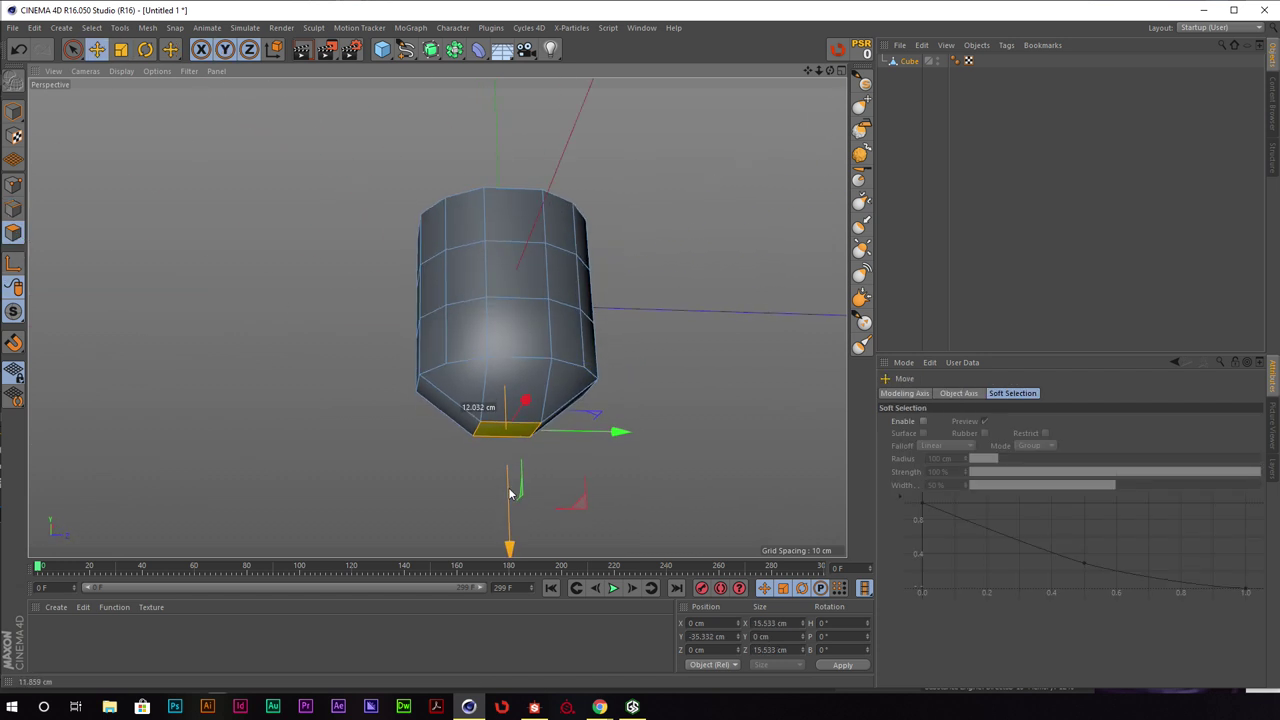
{"action": "left_click_drag", "start_coordinate": [480, 420], "coordinate": [543, 386], "text": "alt"}
{"action": "scroll", "coordinate": [565, 390], "scroll_direction": "up", "scroll_amount": 2}
Raise the four corner points around the lower rim to round off the base
{"action": "left_click", "coordinate": [13, 186]}
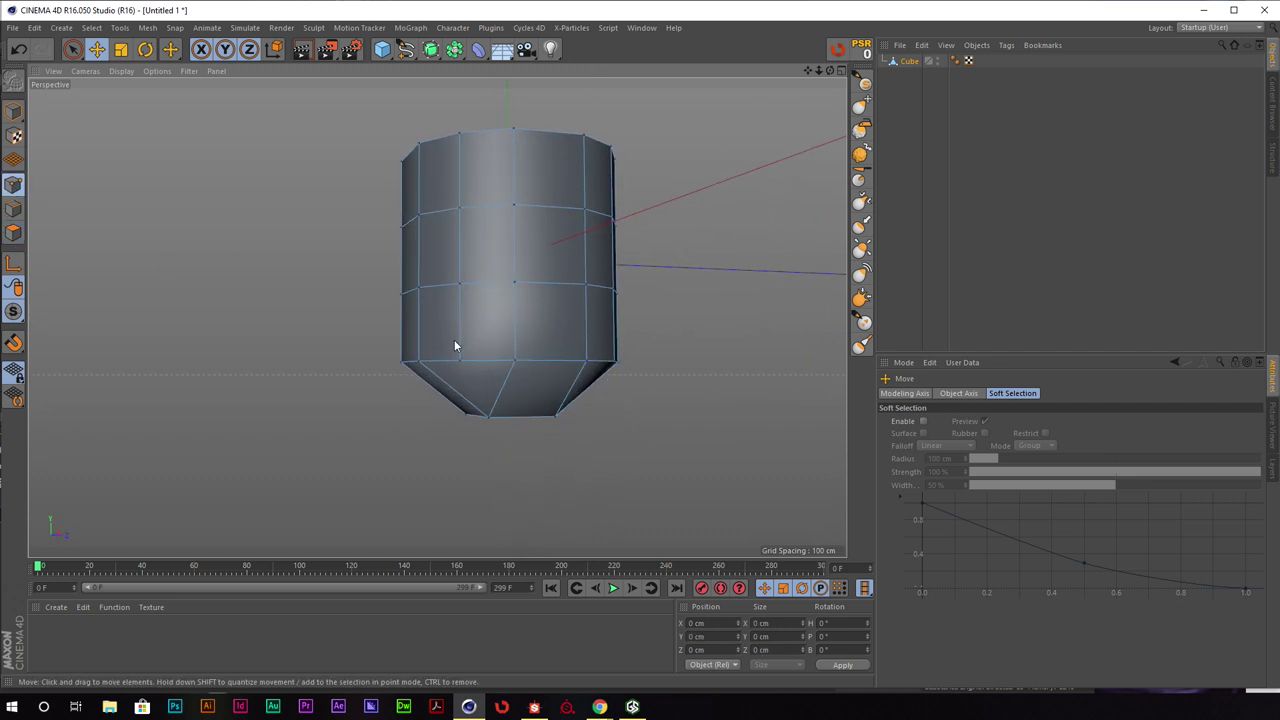
{"action": "left_click", "coordinate": [460, 361]}
{"action": "left_click_drag", "start_coordinate": [662, 349], "coordinate": [519, 346], "text": "alt"}
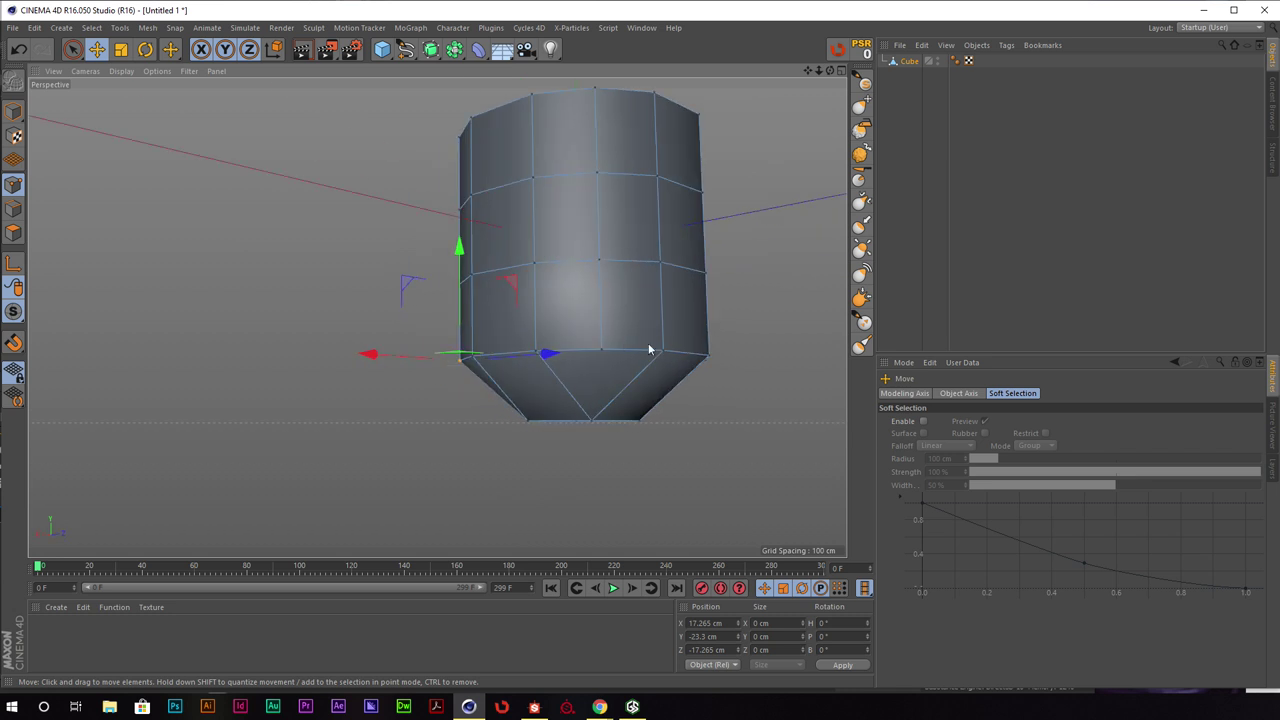
{"action": "left_click", "coordinate": [590, 350], "text": "shift"}
{"action": "left_click_drag", "start_coordinate": [752, 345], "coordinate": [650, 362], "text": "alt"}
{"action": "left_click", "coordinate": [582, 357], "text": "shift"}
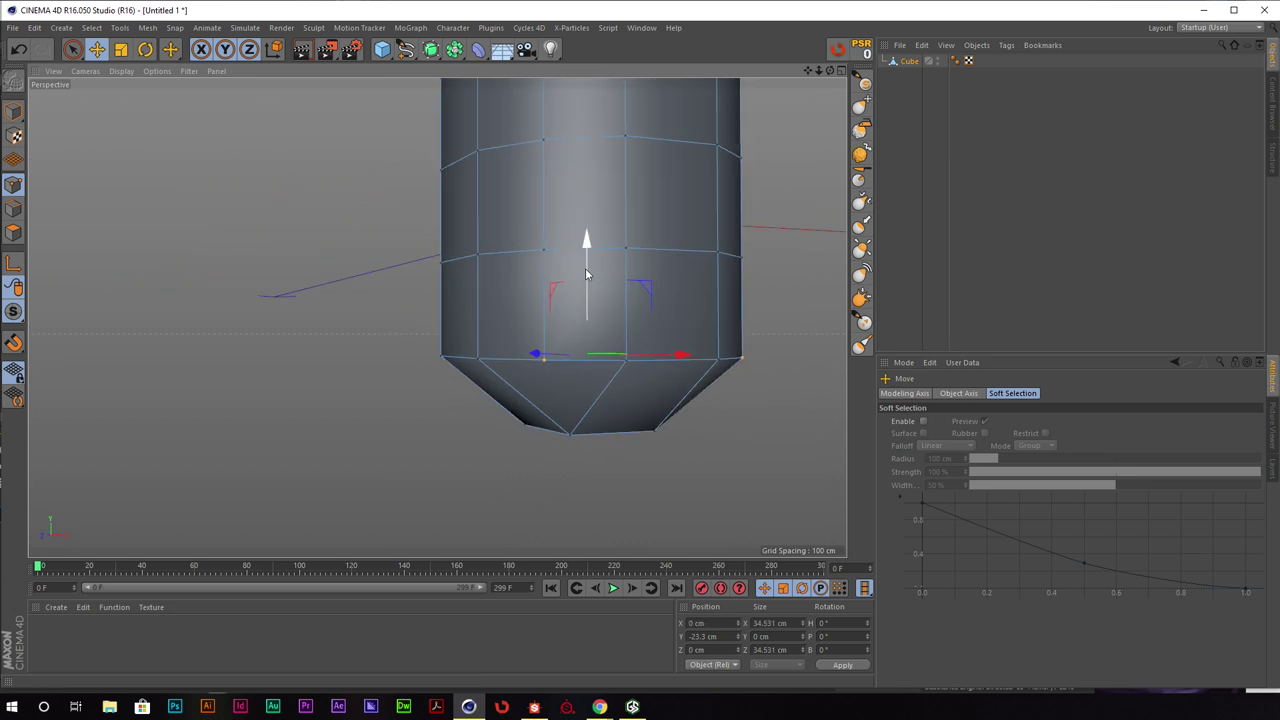
{"action": "left_click_drag", "start_coordinate": [586, 249], "coordinate": [615, 317]}
Select all polygons of the top face and try scaling them up in X and Z
{"action": "scroll", "coordinate": [640, 251], "scroll_direction": "down", "scroll_amount": 3}
{"action": "left_click", "coordinate": [14, 232]}
{"action": "key", "text": "9"}
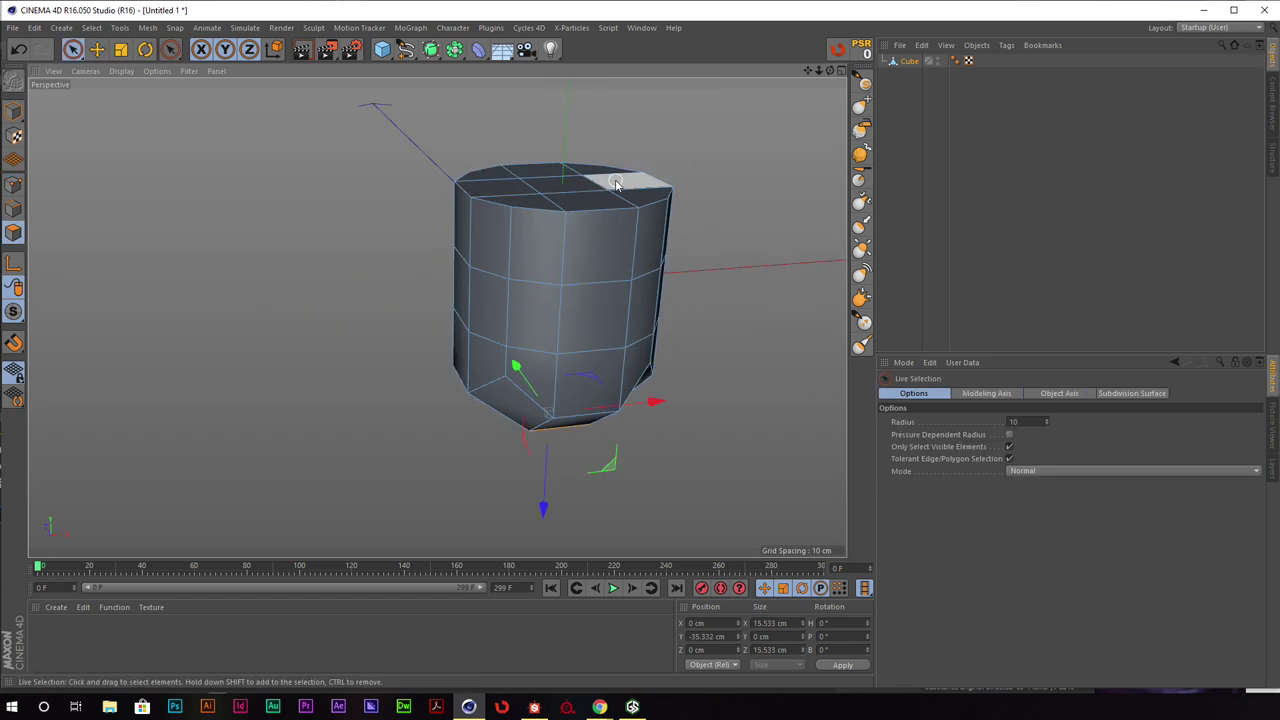
{"action": "mouse_move", "coordinate": [623, 186]}
{"action": "left_mouse_down"}
{"action": "mouse_move", "coordinate": [490, 198]}
{"action": "mouse_move", "coordinate": [657, 200]}
{"action": "left_mouse_up"}
{"action": "key", "text": "t"}
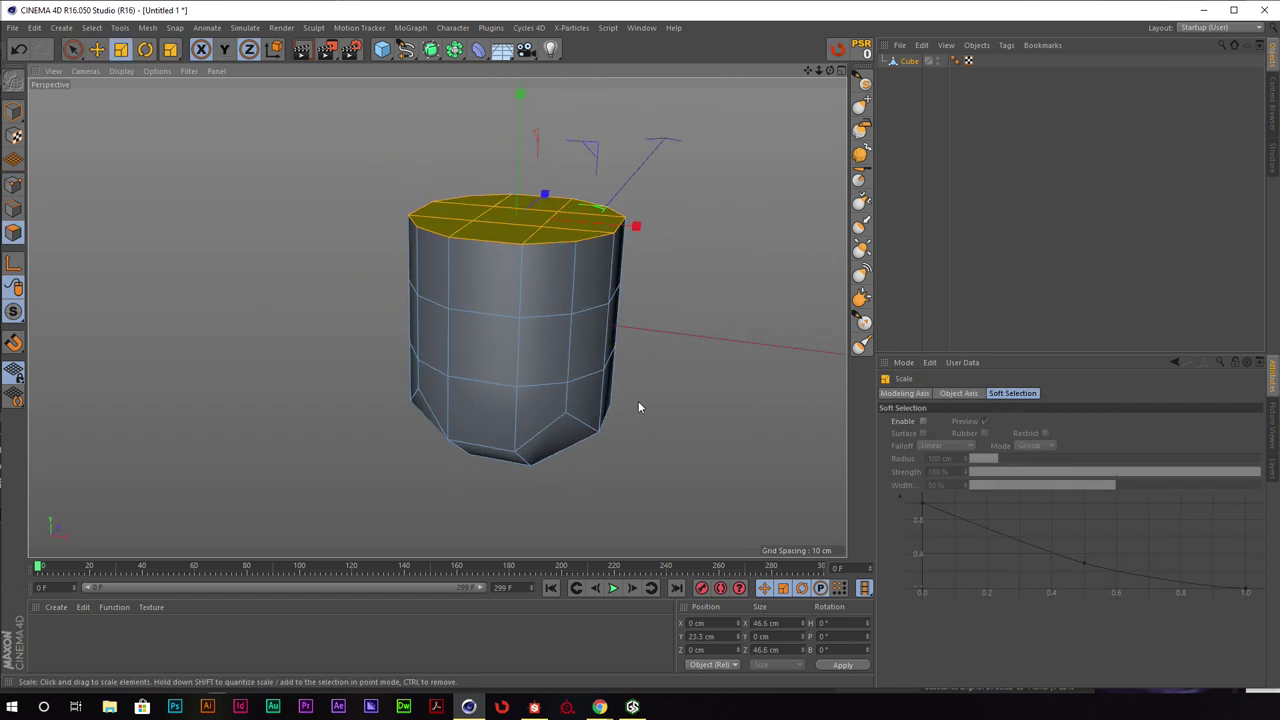
{"action": "left_click_drag", "start_coordinate": [640, 403], "coordinate": [794, 409]}
{"action": "key", "text": "ctrl+z"}
Enable soft selection, try scaling the top face with it, and set its mode to All and its radius to 56 cm
{"action": "left_click", "coordinate": [923, 421]}
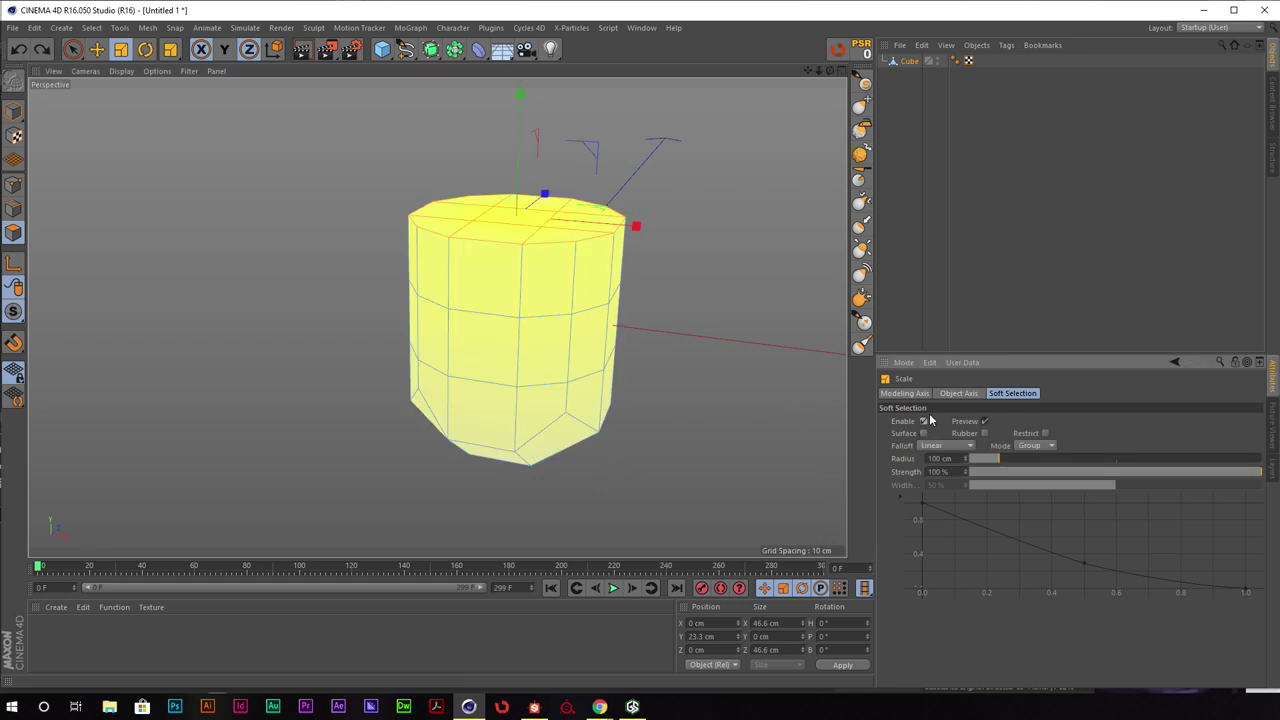
{"action": "right_click_drag", "start_coordinate": [686, 301], "coordinate": [668, 304], "text": "alt"}
{"action": "left_click_drag", "start_coordinate": [668, 304], "coordinate": [672, 282], "text": "alt"}
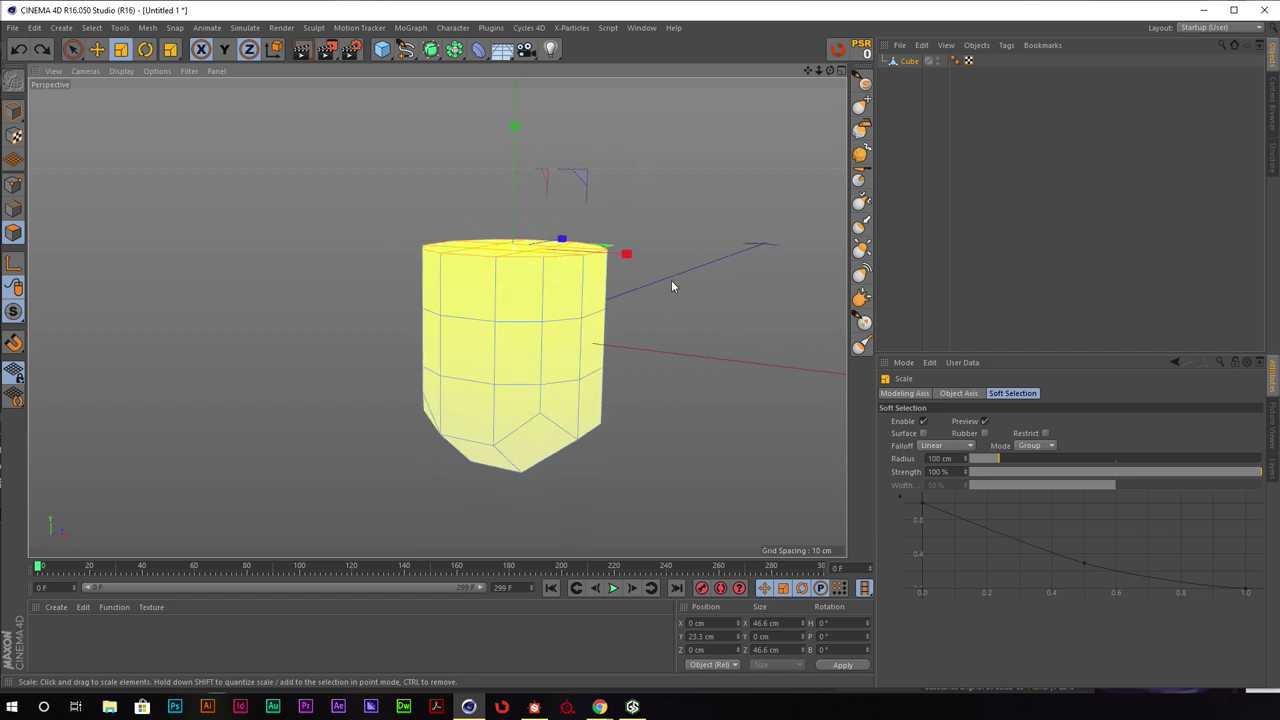
{"action": "middle_click_drag", "start_coordinate": [672, 282], "coordinate": [664, 296], "text": "alt"}
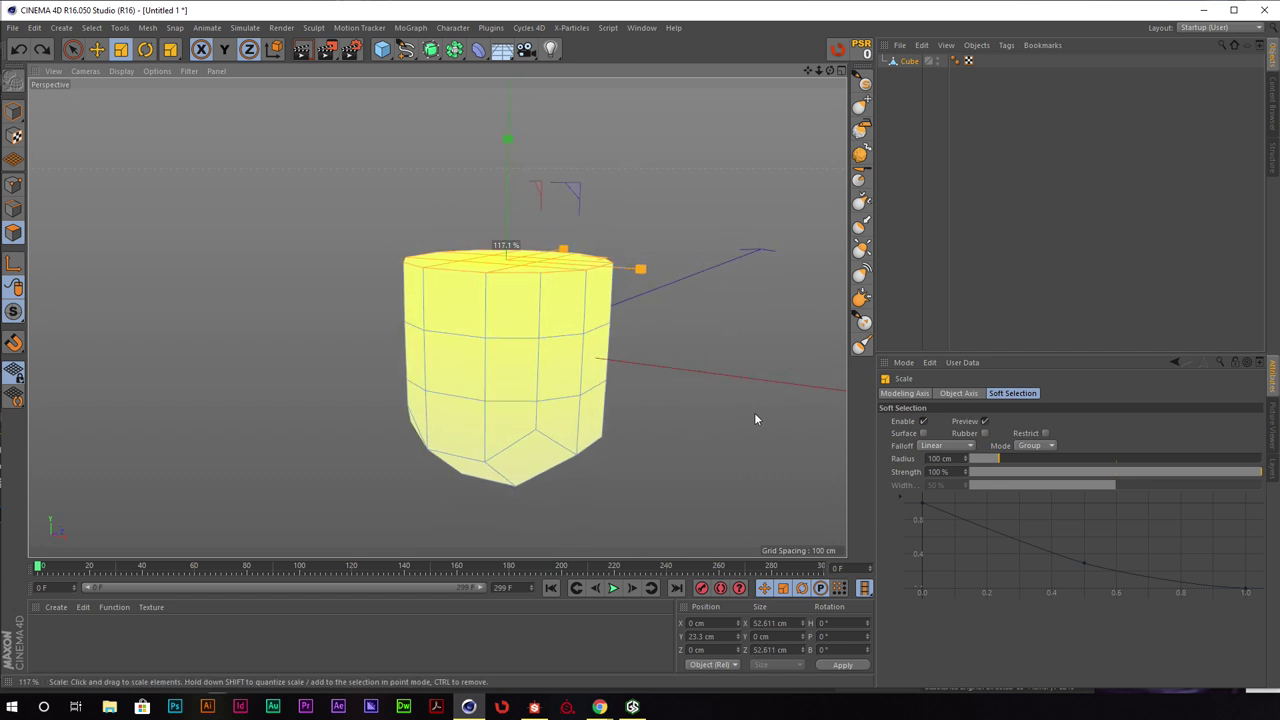
{"action": "left_click", "coordinate": [990, 459]}
{"action": "left_click", "coordinate": [1045, 445]}
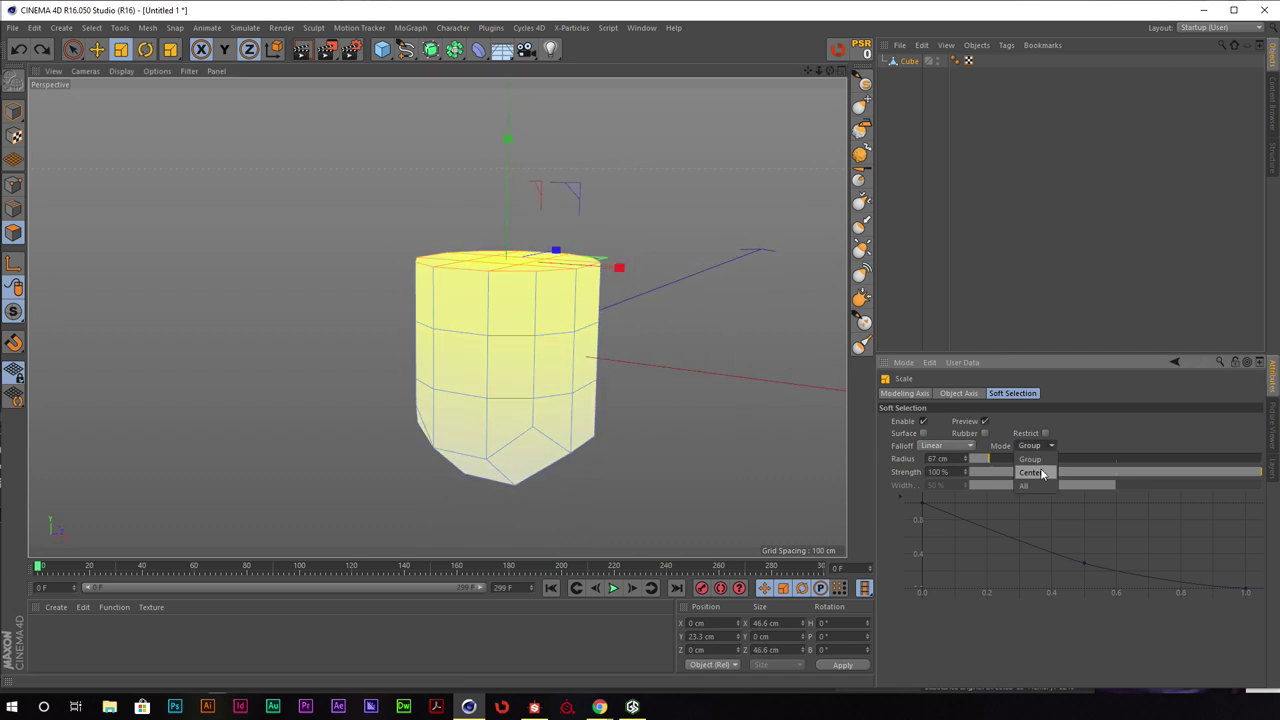
{"action": "left_click", "coordinate": [1038, 481]}
{"action": "left_click", "coordinate": [992, 462]}
{"action": "left_click_drag", "start_coordinate": [993, 464], "coordinate": [988, 462]}
Scale the top face up to about 89.3 cm in X and Z and raise it to about 64.5 cm in Y
{"action": "left_click_drag", "start_coordinate": [745, 330], "coordinate": [821, 337]}
{"action": "key", "text": "e"}
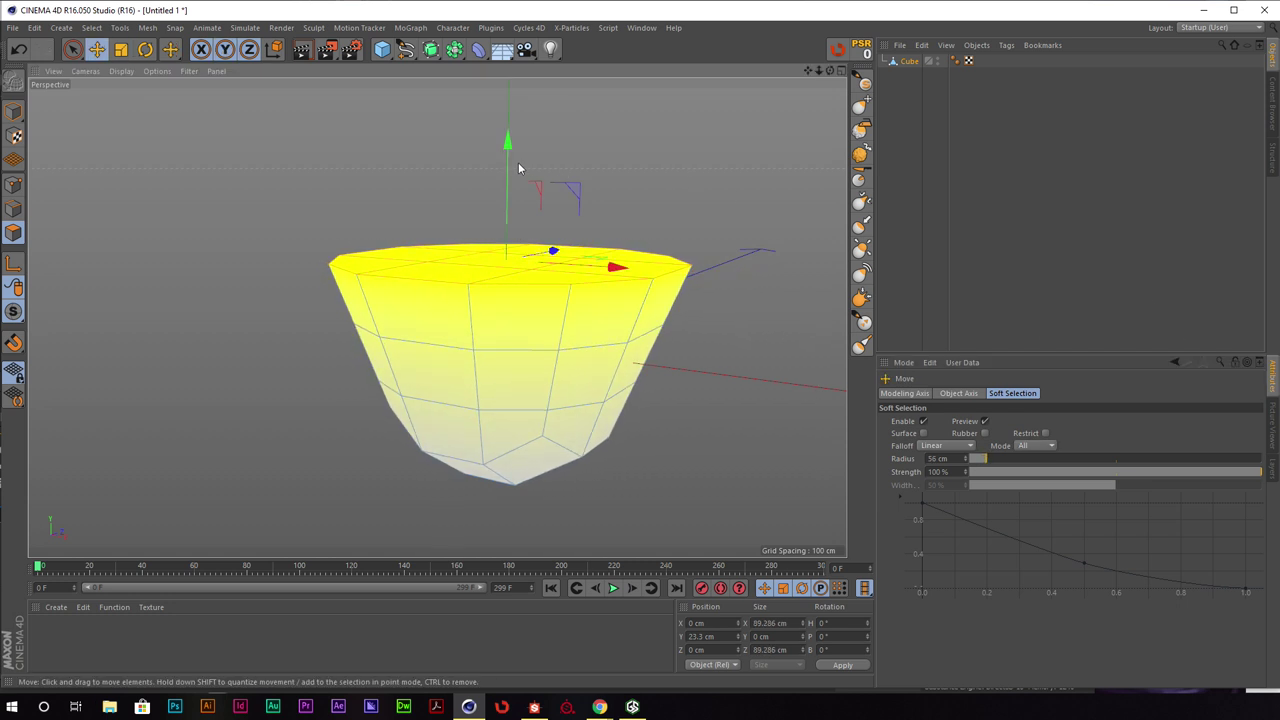
{"action": "left_click_drag", "start_coordinate": [509, 156], "coordinate": [531, 4]}
{"action": "scroll", "coordinate": [557, 186], "scroll_direction": "down", "scroll_amount": 4}
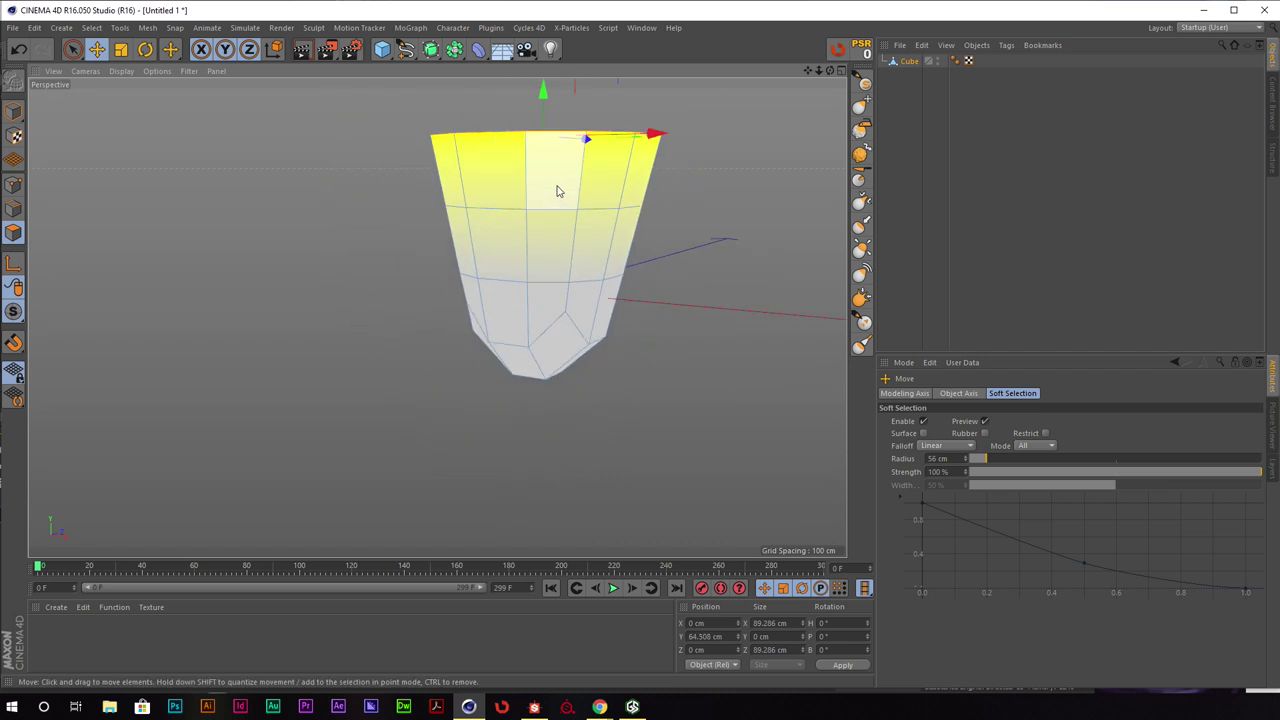
{"action": "middle_click_drag", "start_coordinate": [558, 190], "coordinate": [554, 251], "text": "alt"}
{"action": "left_click_drag", "start_coordinate": [625, 346], "coordinate": [632, 299], "text": "alt"}
{"action": "middle_click_drag", "start_coordinate": [631, 421], "coordinate": [617, 364], "text": "alt"}
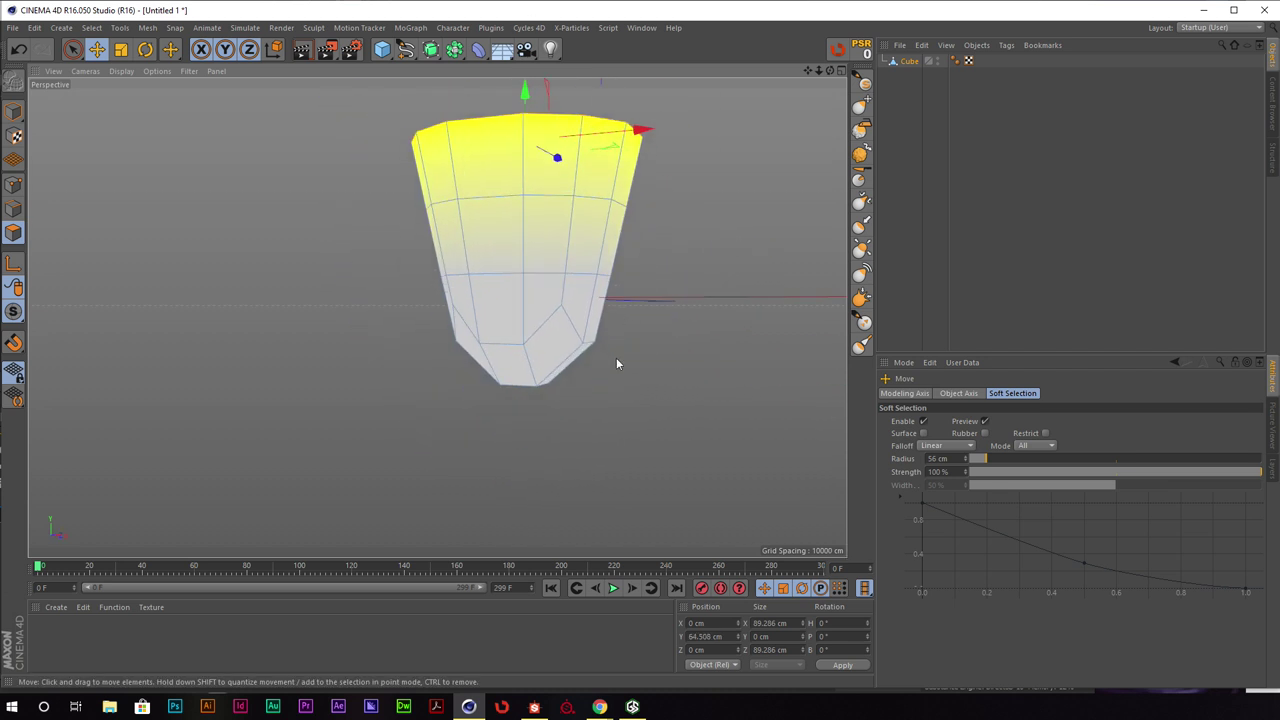
Select the middle polygon of the underside and increase the soft selection radius to 108 cm
{"action": "left_click_drag", "start_coordinate": [617, 362], "coordinate": [610, 237], "text": "alt"}
{"action": "left_click", "coordinate": [541, 374]}
{"action": "left_click_drag", "start_coordinate": [703, 244], "coordinate": [706, 295], "text": "alt"}
{"action": "left_click_drag", "start_coordinate": [986, 459], "coordinate": [1008, 460]}
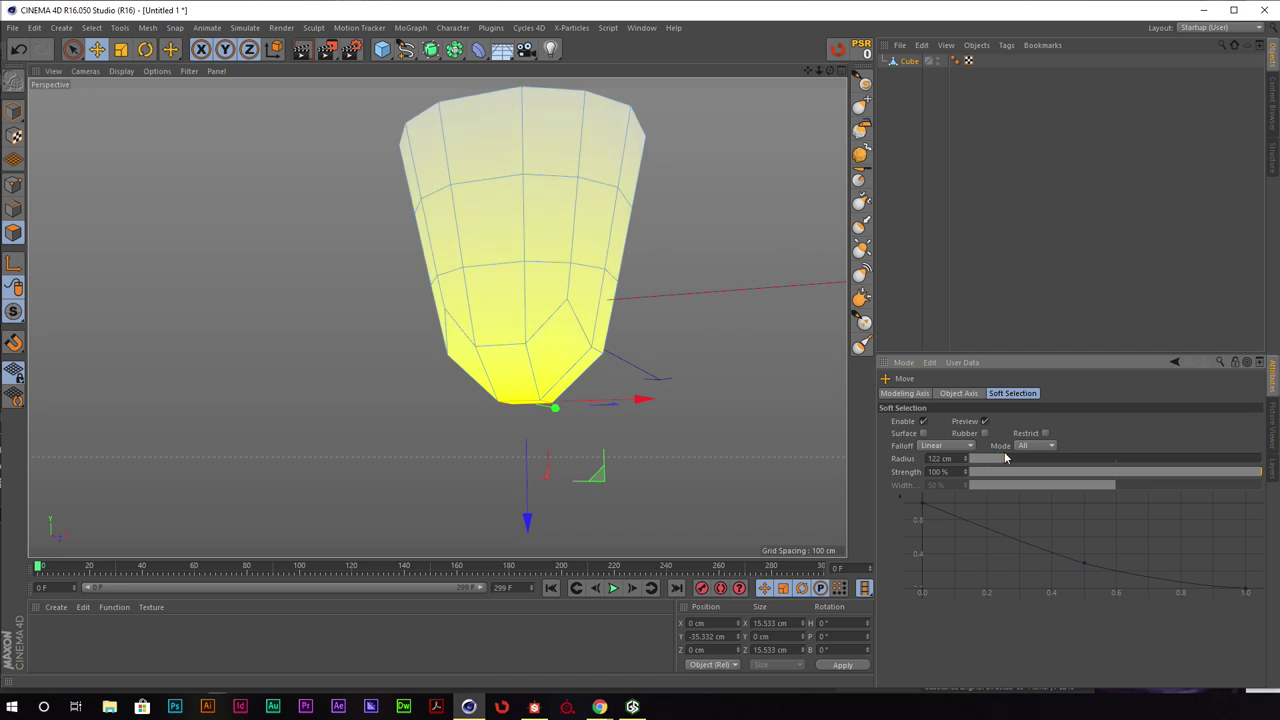
{"action": "left_click", "coordinate": [969, 446]}
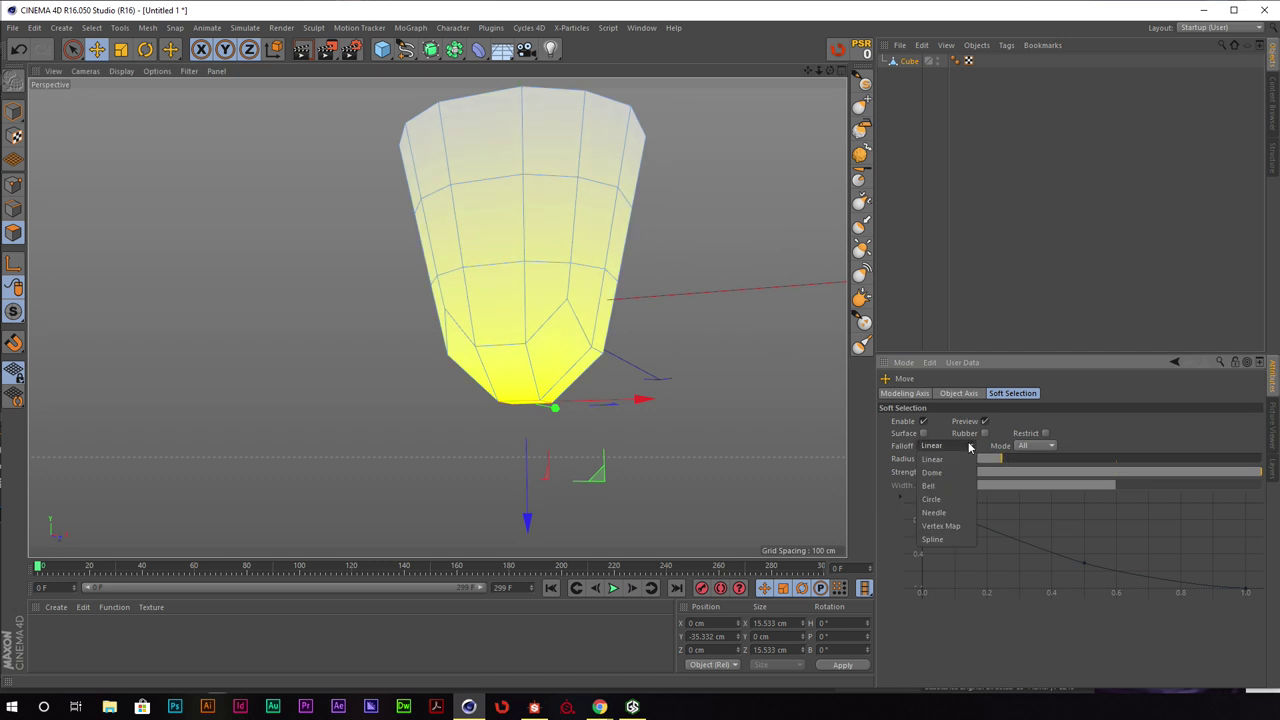
Undo the underside selection and the last raising and scaling of the top face
{"action": "key", "text": "ctrl+z"}
{"action": "key", "text": "ctrl+z"}
{"action": "key", "text": "ctrl+z"}
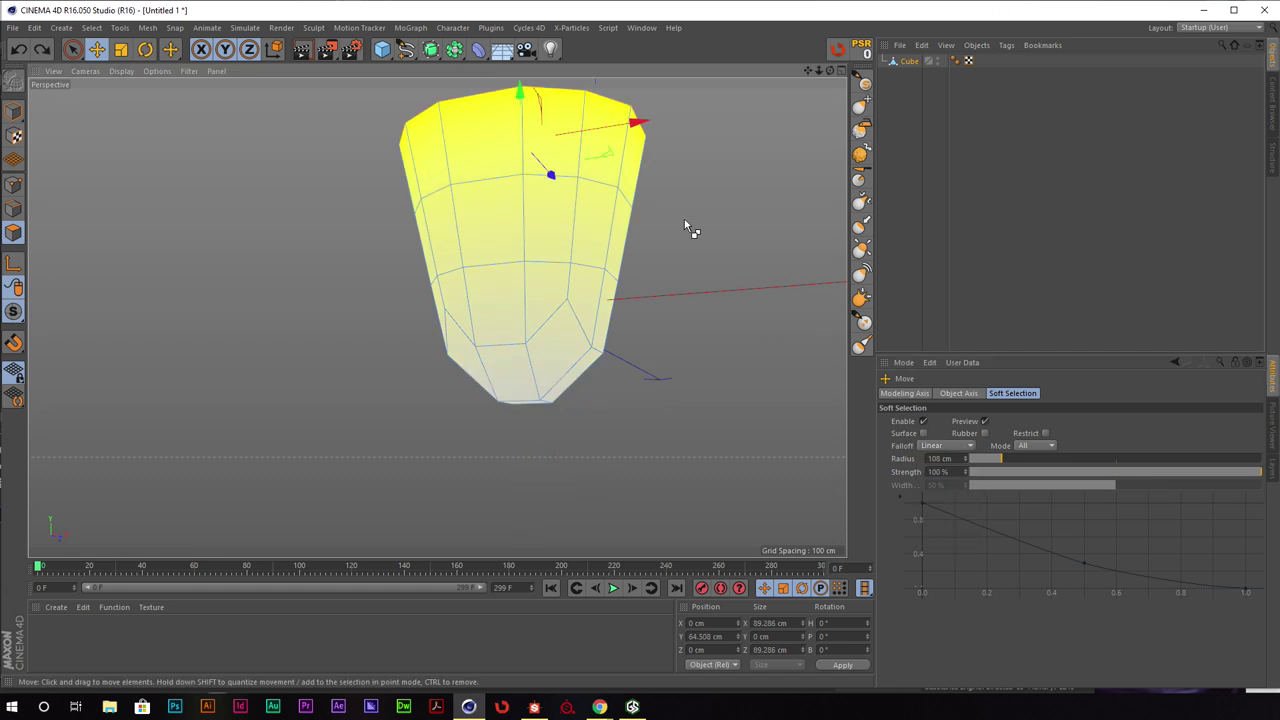
{"action": "left_click_drag", "start_coordinate": [588, 228], "coordinate": [514, 217], "text": "alt"}
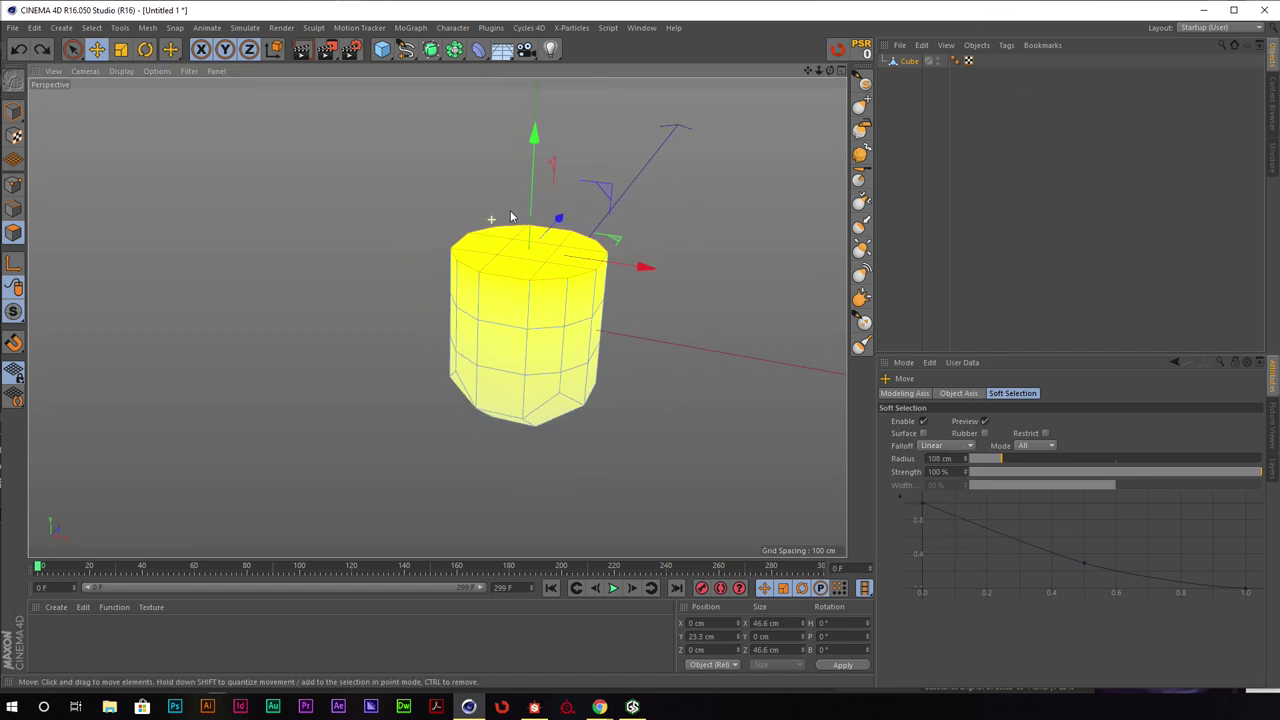
Change the soft selection falloff for the strawberry's top face to Bell
{"action": "right_click_drag", "start_coordinate": [514, 217], "coordinate": [614, 226], "text": "alt"}
{"action": "middle_click_drag", "start_coordinate": [614, 226], "coordinate": [637, 232], "text": "alt"}
{"action": "left_click", "coordinate": [957, 446]}
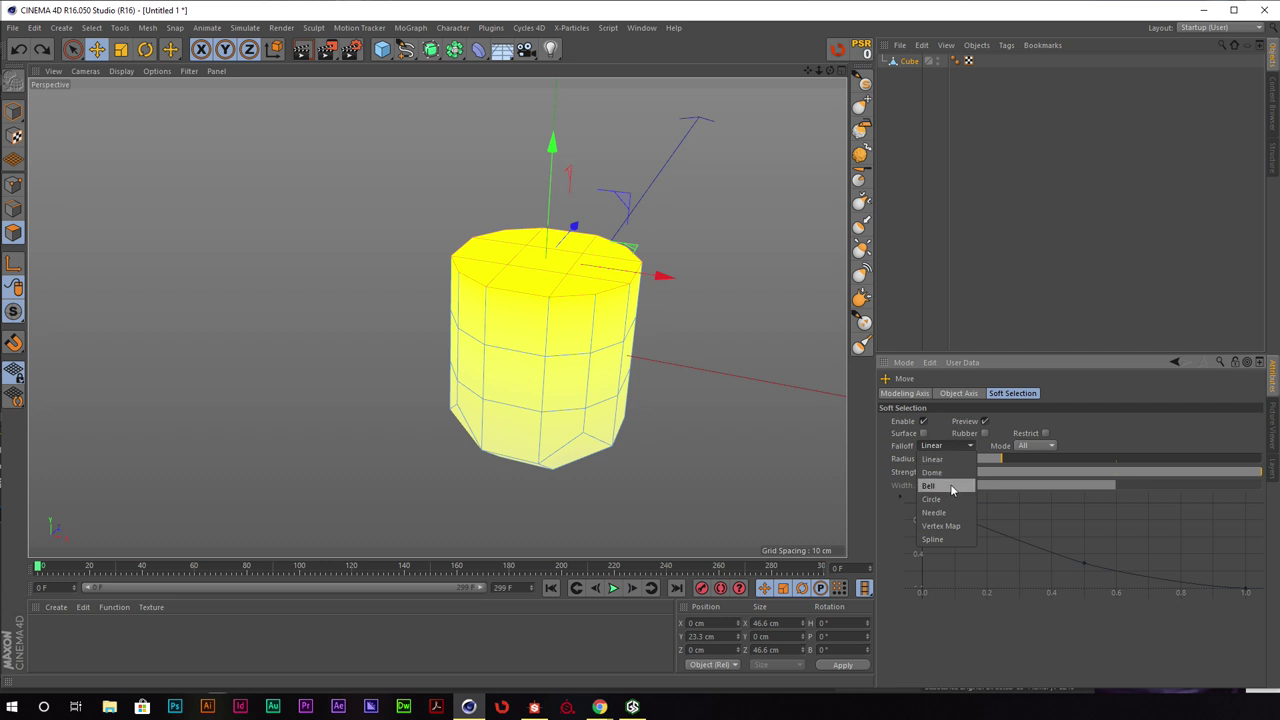
{"action": "left_click", "coordinate": [951, 486]}
Try moving and scaling the top face with the Bell falloff, undoing each attempt
{"action": "left_click_drag", "start_coordinate": [373, 359], "coordinate": [473, 352]}
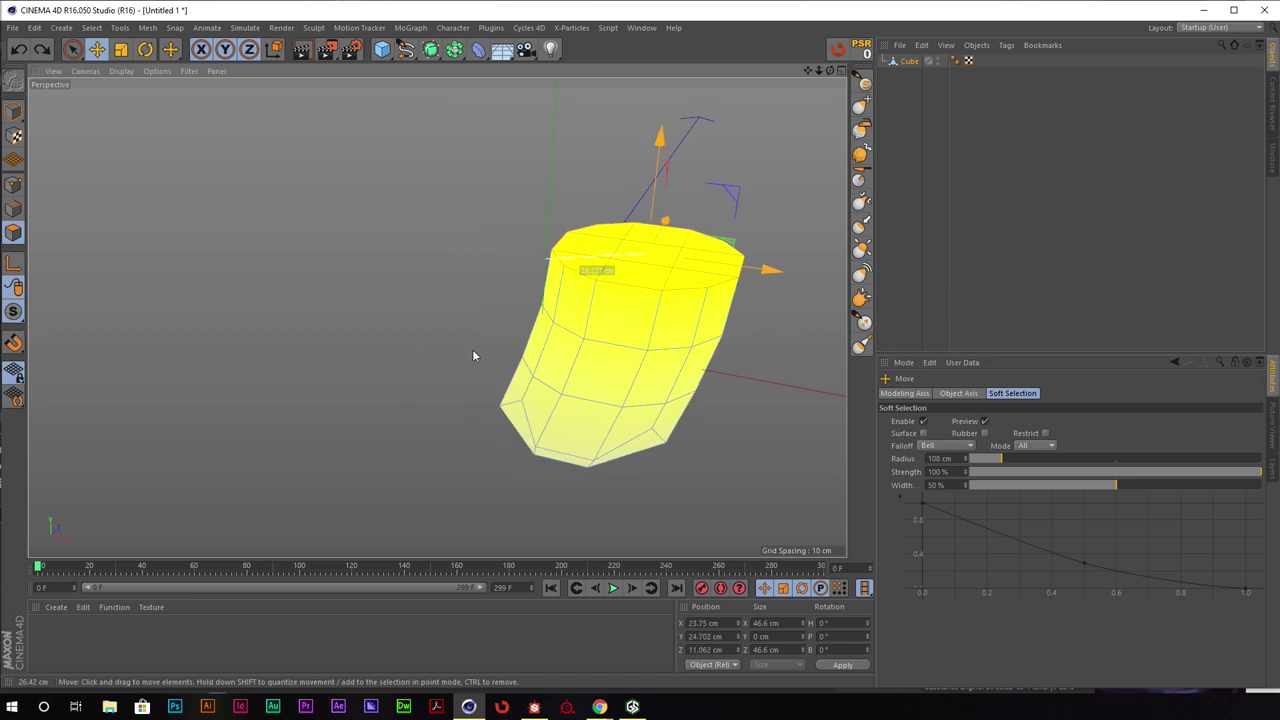
{"action": "key", "text": "ctrl+z"}
{"action": "key", "text": "t"}
{"action": "key", "text": "y"}
{"action": "left_click_drag", "start_coordinate": [559, 496], "coordinate": [848, 466]}
{"action": "key", "text": "ctrl+z"}
{"action": "key", "text": "e"}
{"action": "key", "text": "y"}
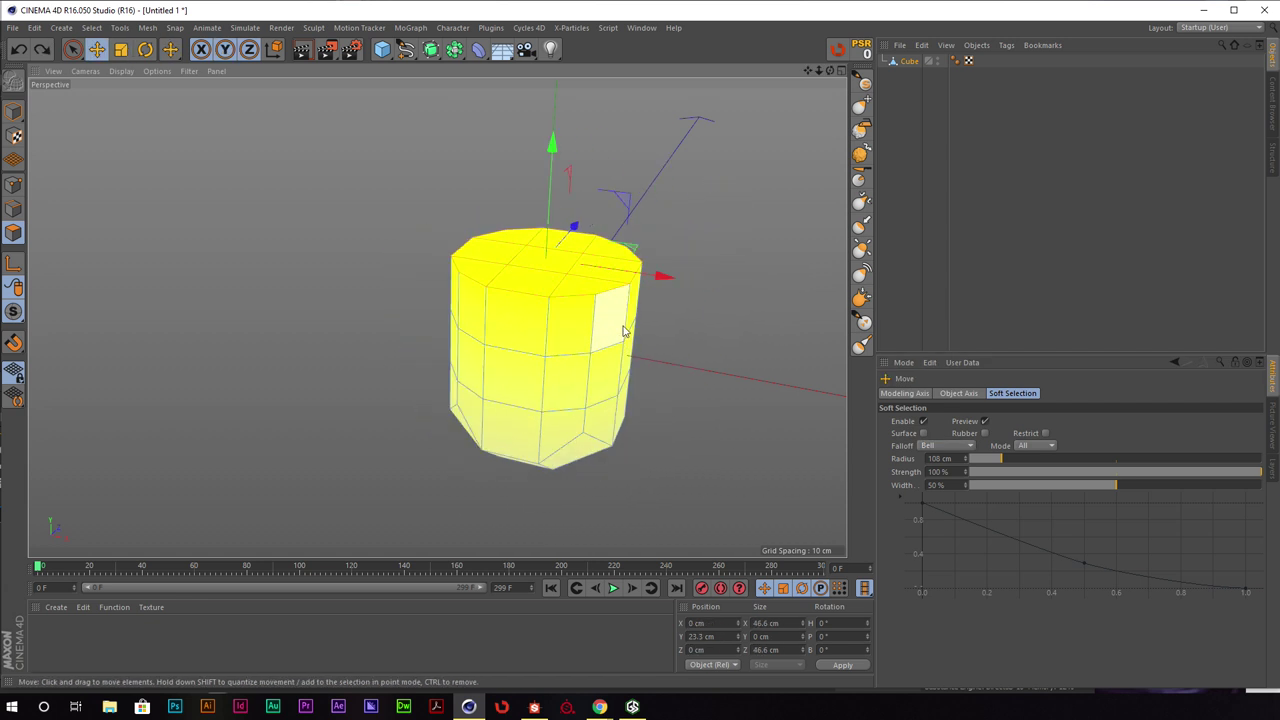
Disable soft selection and stretch the whole strawberry body in Y so it becomes taller
{"action": "left_click", "coordinate": [924, 422]}
{"action": "scroll", "coordinate": [626, 320], "scroll_direction": "down", "scroll_amount": 2}
{"action": "middle_click_drag", "start_coordinate": [626, 322], "coordinate": [620, 386], "text": "alt"}
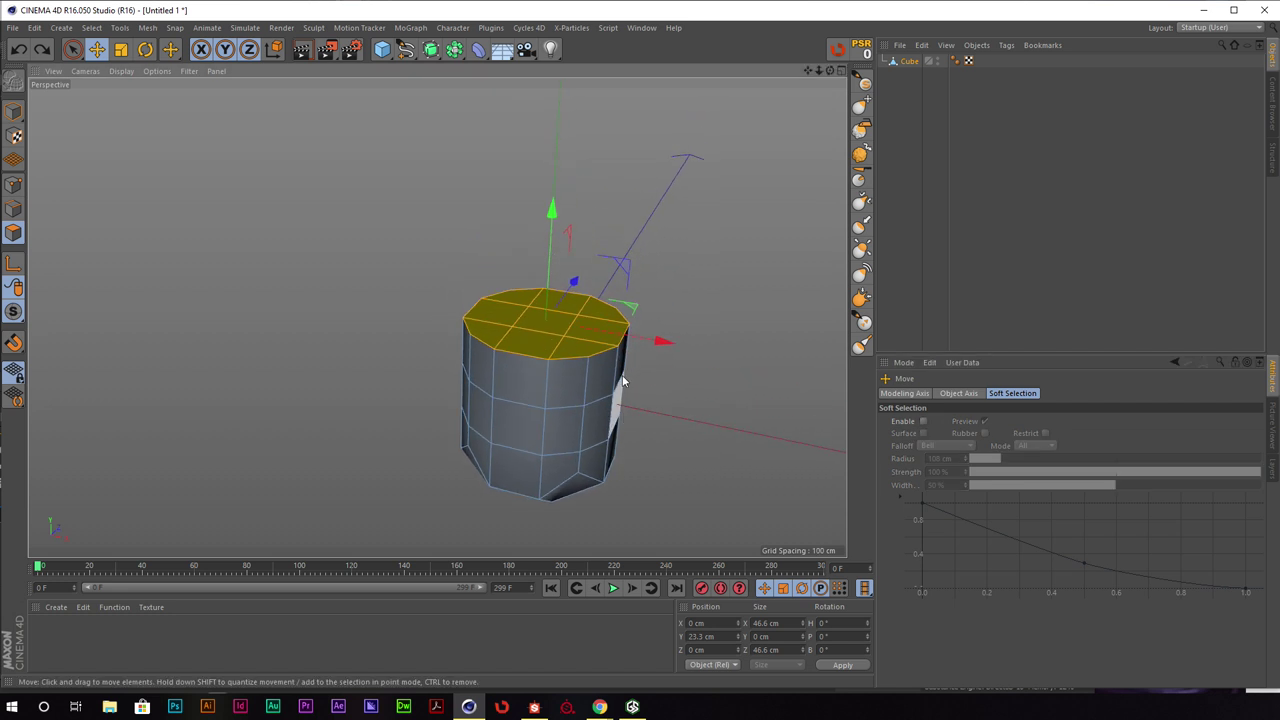
{"action": "left_click_drag", "start_coordinate": [620, 386], "coordinate": [629, 336], "text": "alt"}
{"action": "left_click", "coordinate": [18, 121]}
{"action": "key", "text": "t"}
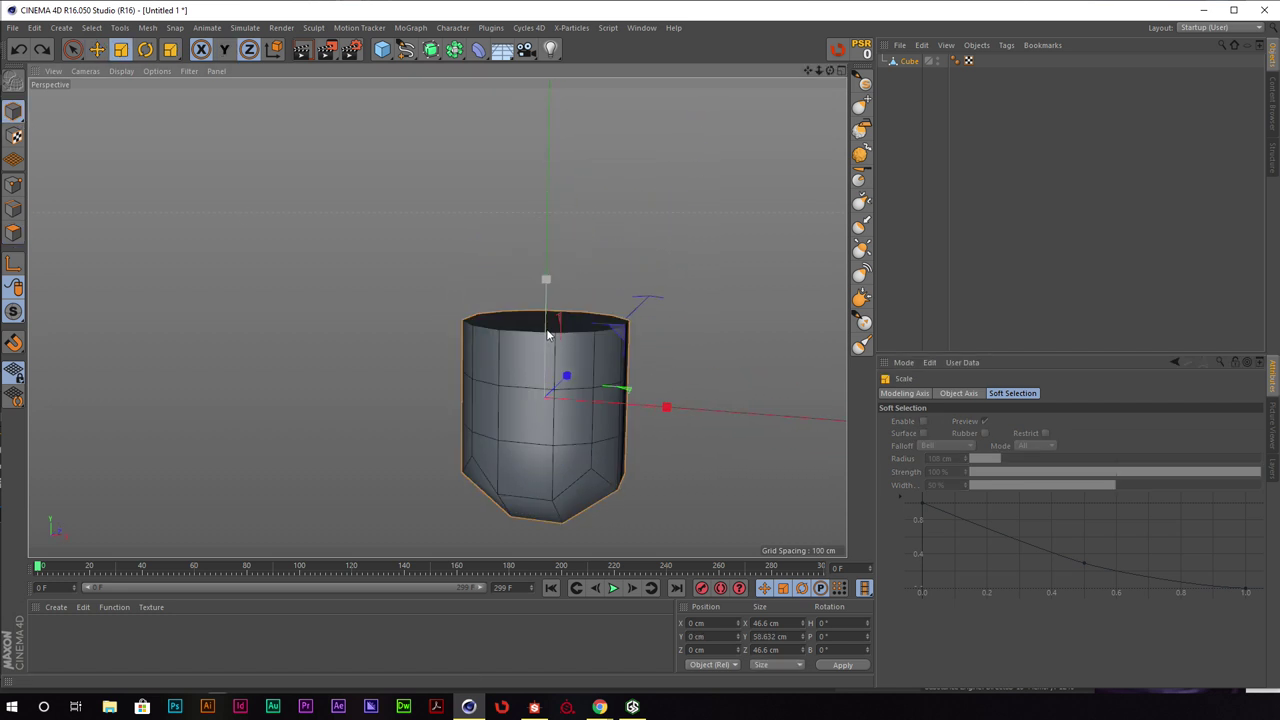
{"action": "left_click_drag", "start_coordinate": [551, 335], "coordinate": [557, 277]}
{"action": "key", "text": "y"}
{"action": "right_click_drag", "start_coordinate": [559, 282], "coordinate": [437, 317], "text": "alt"}
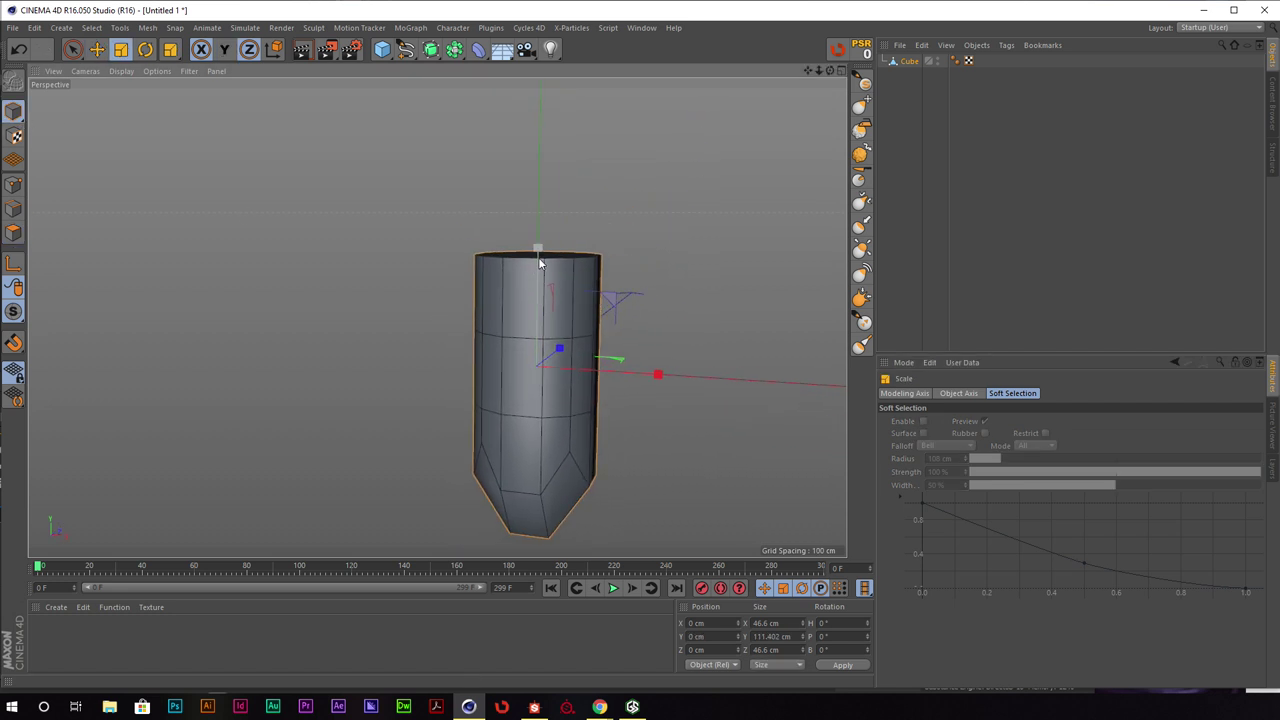
{"action": "left_click_drag", "start_coordinate": [539, 251], "coordinate": [541, 280]}
Enable soft selection for the top polygons and scale them to about 94.6 cm in X and Z
{"action": "left_click", "coordinate": [11, 234]}
{"action": "left_click_drag", "start_coordinate": [636, 276], "coordinate": [584, 215], "text": "alt"}
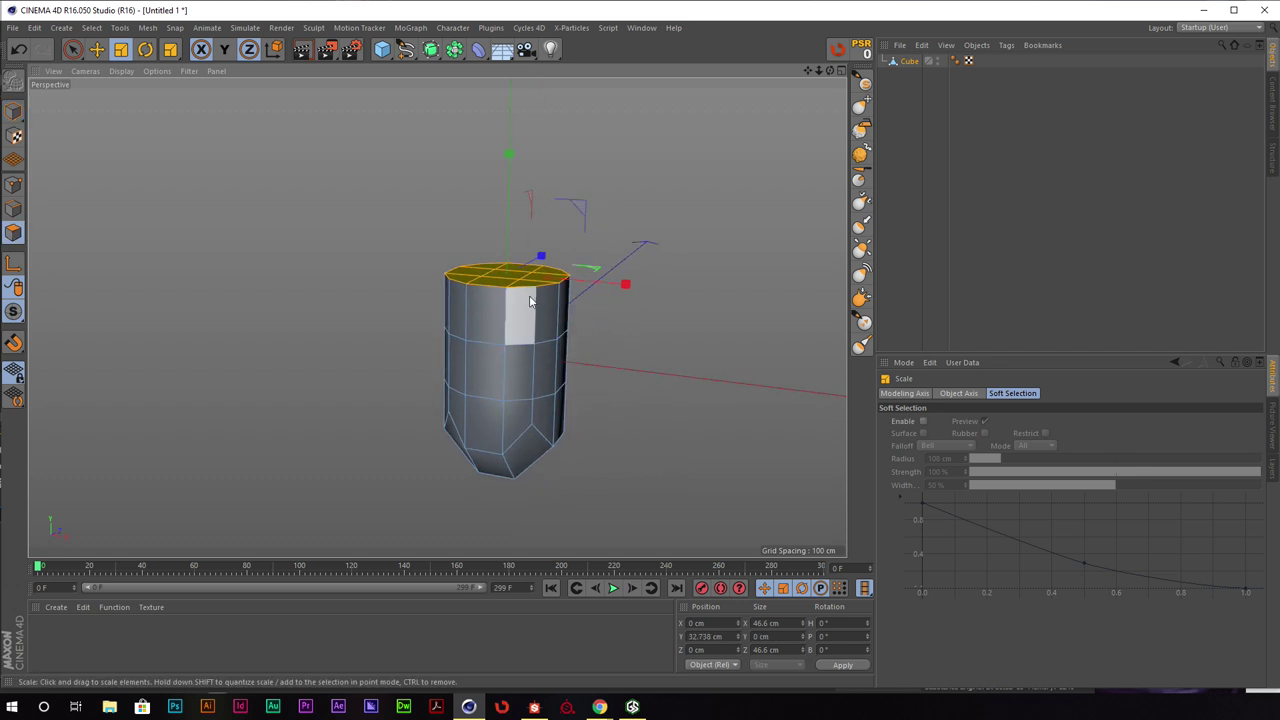
{"action": "left_click", "coordinate": [924, 422]}
{"action": "scroll", "coordinate": [514, 329], "scroll_direction": "up", "scroll_amount": 3}
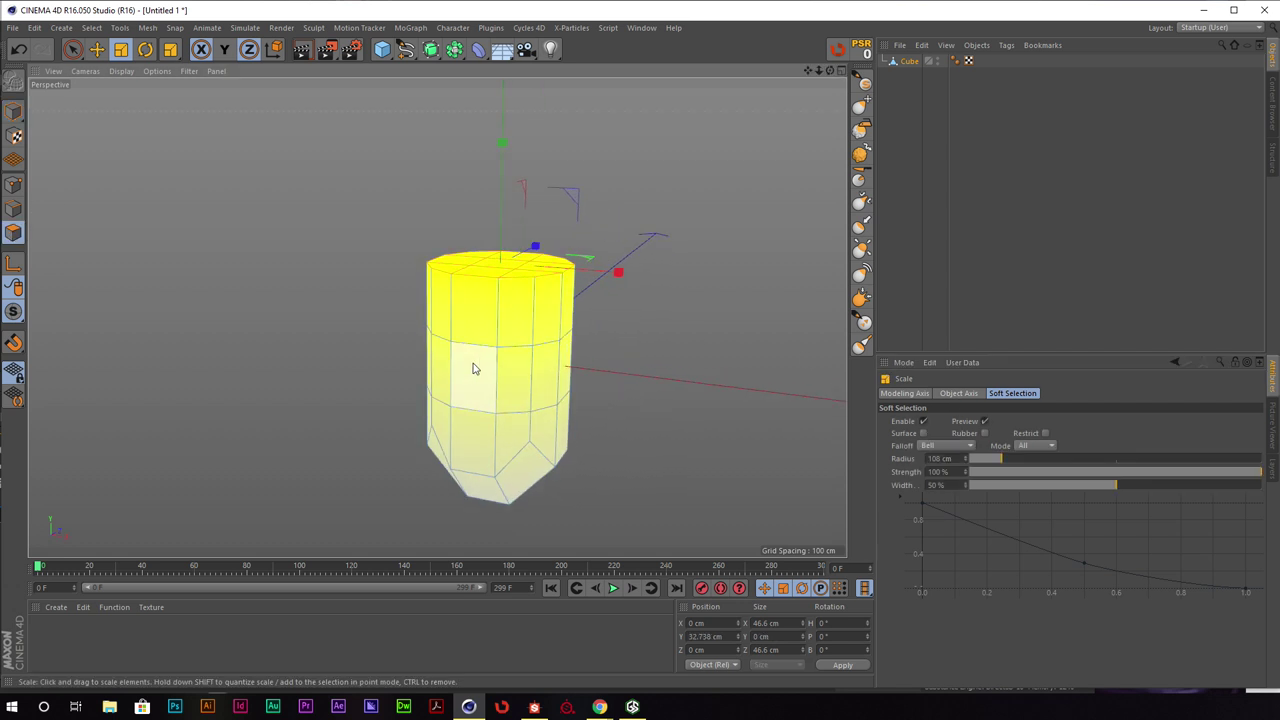
{"action": "left_click_drag", "start_coordinate": [243, 430], "coordinate": [850, 395]}
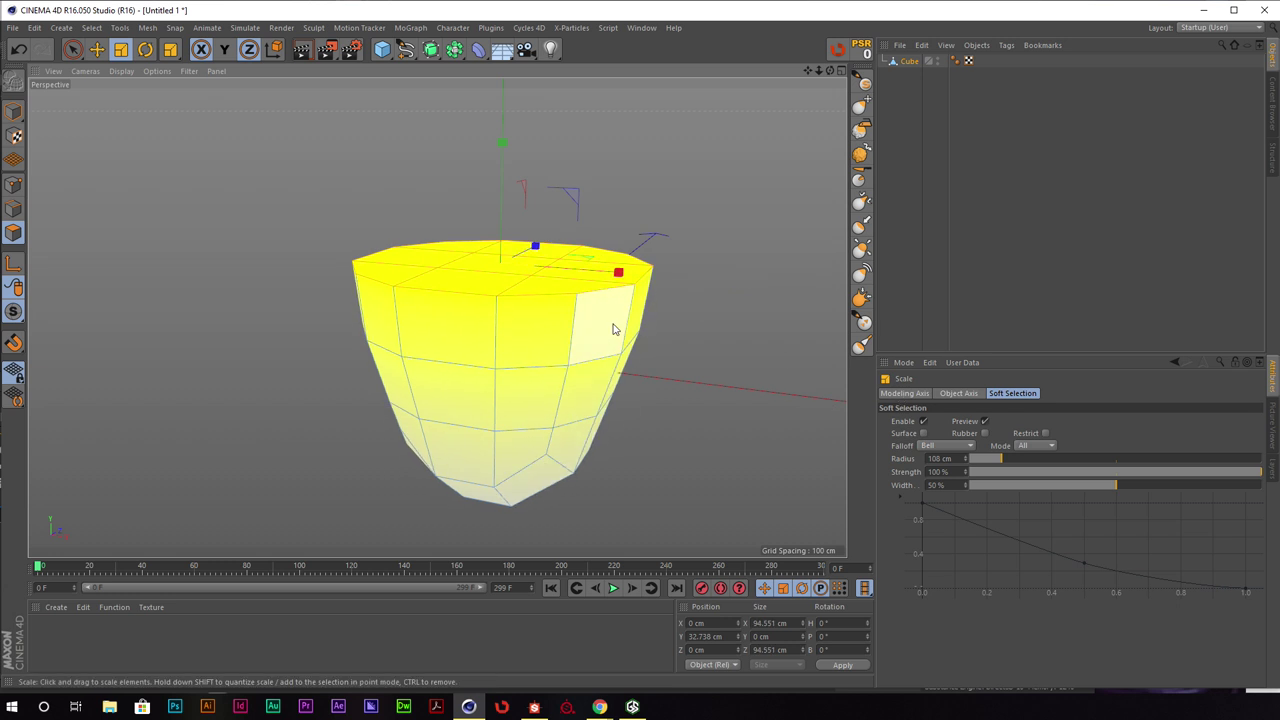
Raise the softly selected top face to about 53.8 cm in Y
{"action": "left_click_drag", "start_coordinate": [618, 335], "coordinate": [650, 272], "text": "alt"}
{"action": "key", "text": "d"}
{"action": "key", "text": "t"}
{"action": "key", "text": "ctrl+z"}
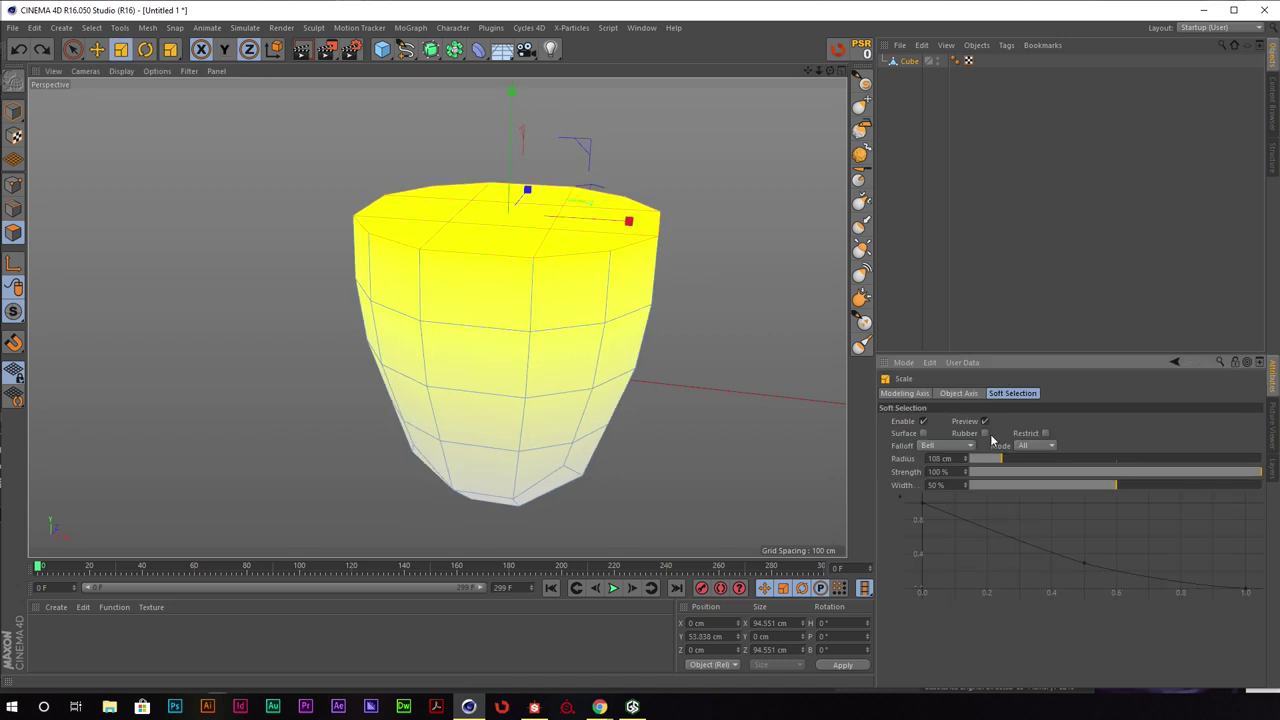
Without soft selection, scale the top face to about 77.7 cm in X and Z and lower it to about 50 cm in Y
{"action": "left_click", "coordinate": [922, 421]}
{"action": "left_click_drag", "start_coordinate": [764, 289], "coordinate": [659, 294]}
{"action": "key", "text": "e"}
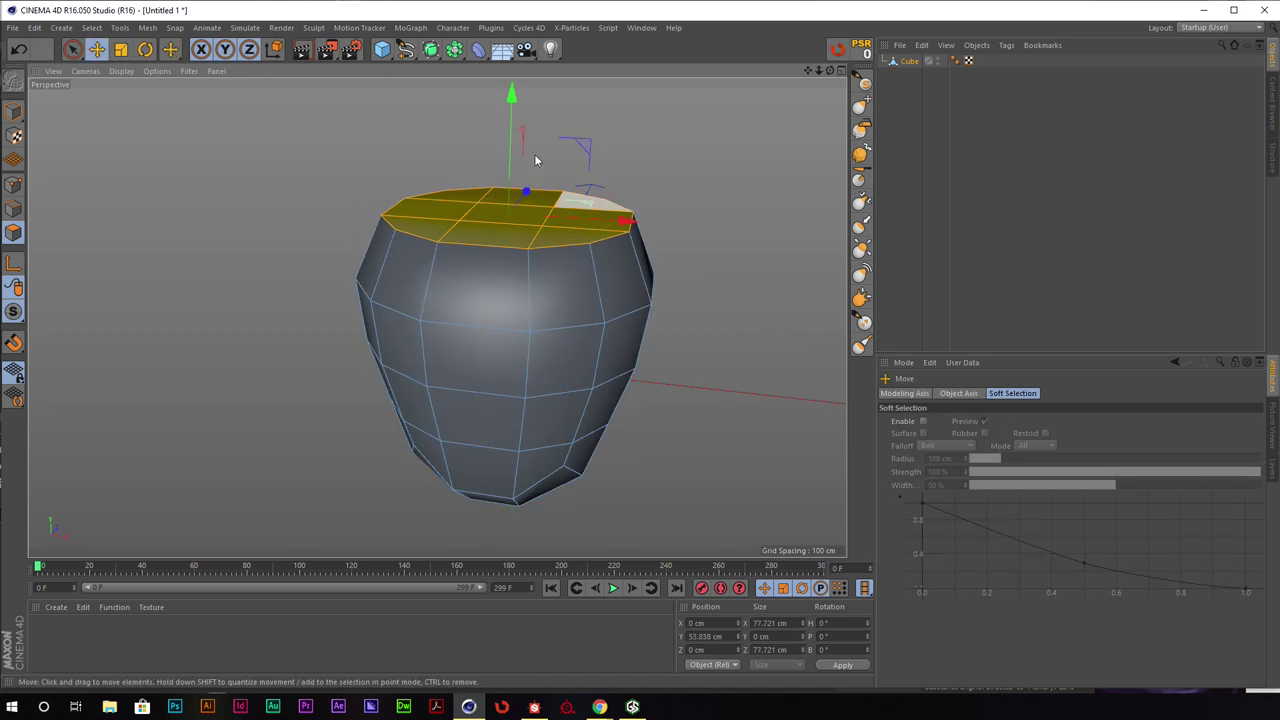
{"action": "left_click_drag", "start_coordinate": [512, 125], "coordinate": [516, 137]}
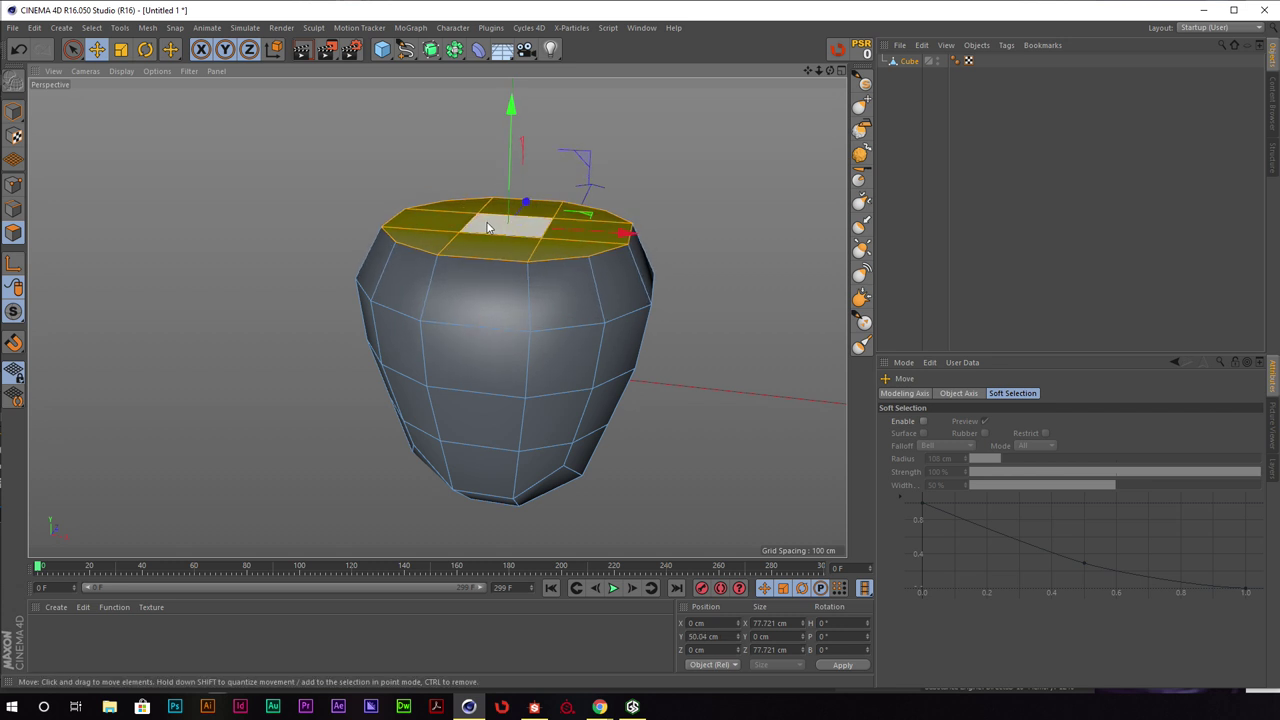
Inset all the top polygons together with Extrude Inner by about 9.6 cm
{"action": "left_click", "coordinate": [488, 227]}
{"action": "scroll", "coordinate": [585, 175], "scroll_direction": "up", "scroll_amount": 3}
{"action": "mouse_move", "coordinate": [595, 174]}
{"action": "left_mouse_down", "text": "alt"}
{"action": "mouse_move", "coordinate": [586, 246]}
{"action": "mouse_move", "coordinate": [534, 213]}
{"action": "mouse_move", "coordinate": [562, 268]}
{"action": "left_mouse_up", "text": "alt"}
{"action": "key", "text": "space"}
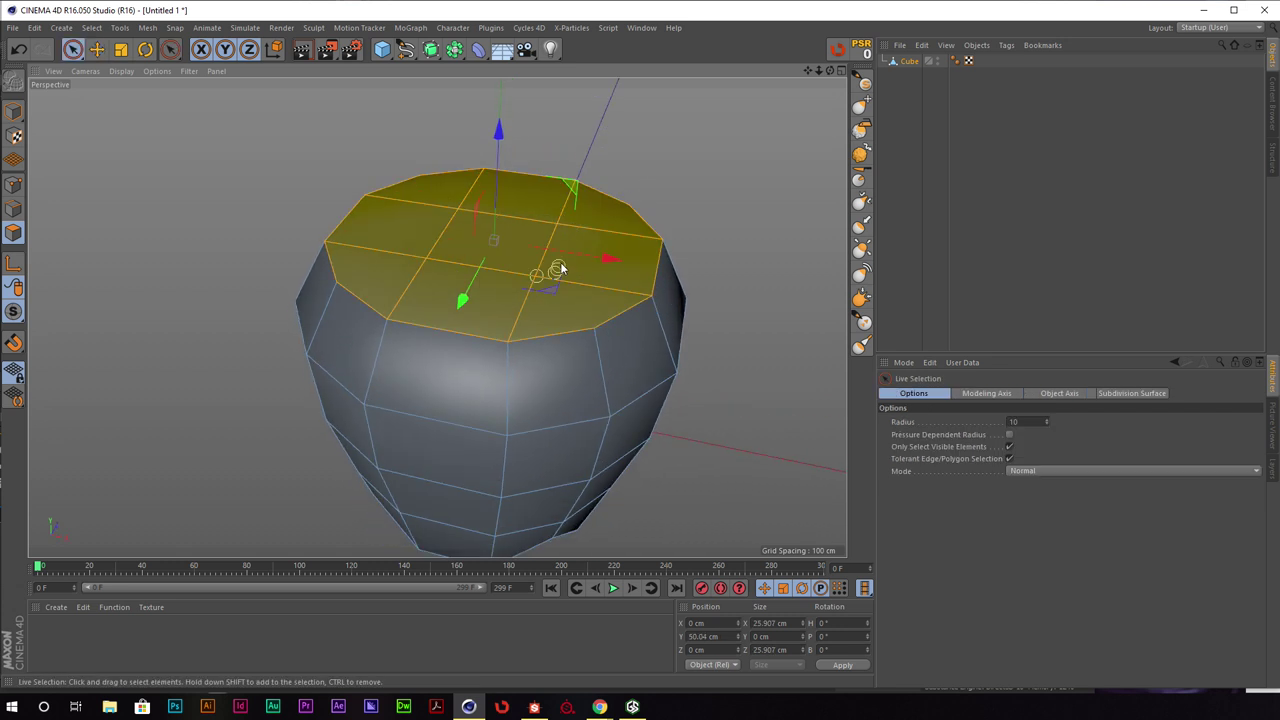
{"action": "key", "text": "i"}
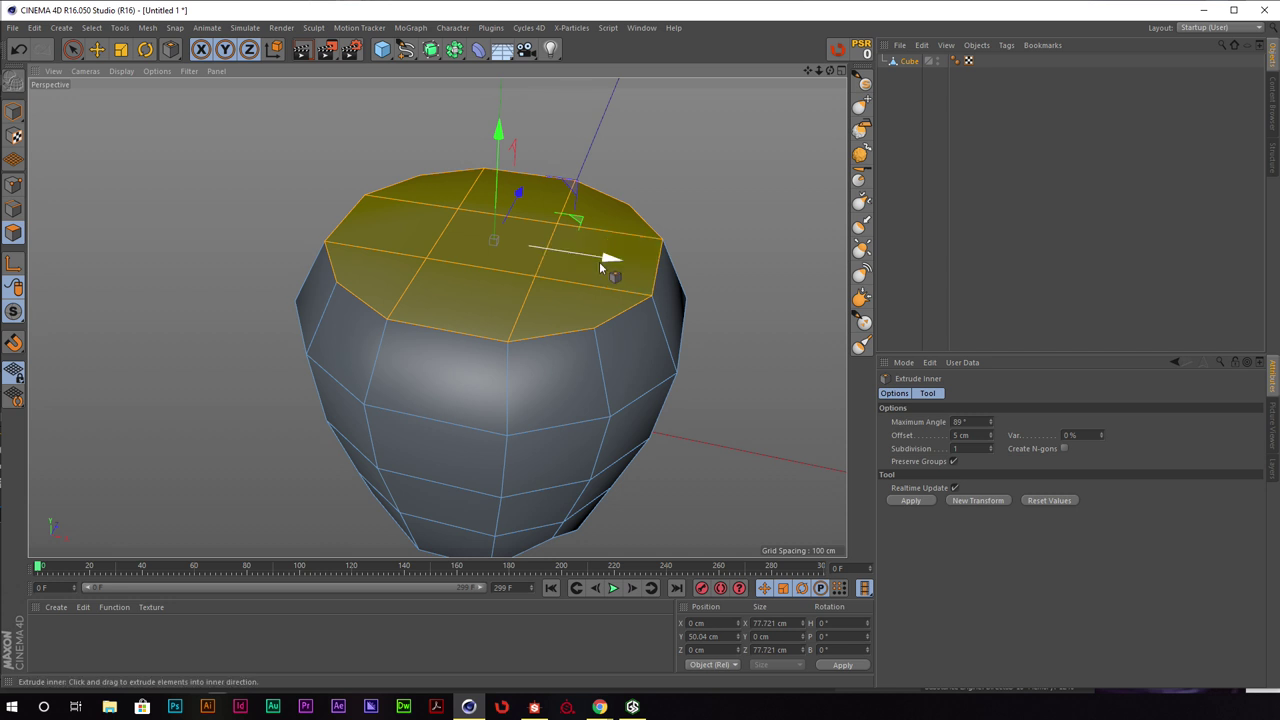
{"action": "left_click_drag", "start_coordinate": [611, 297], "coordinate": [503, 308]}
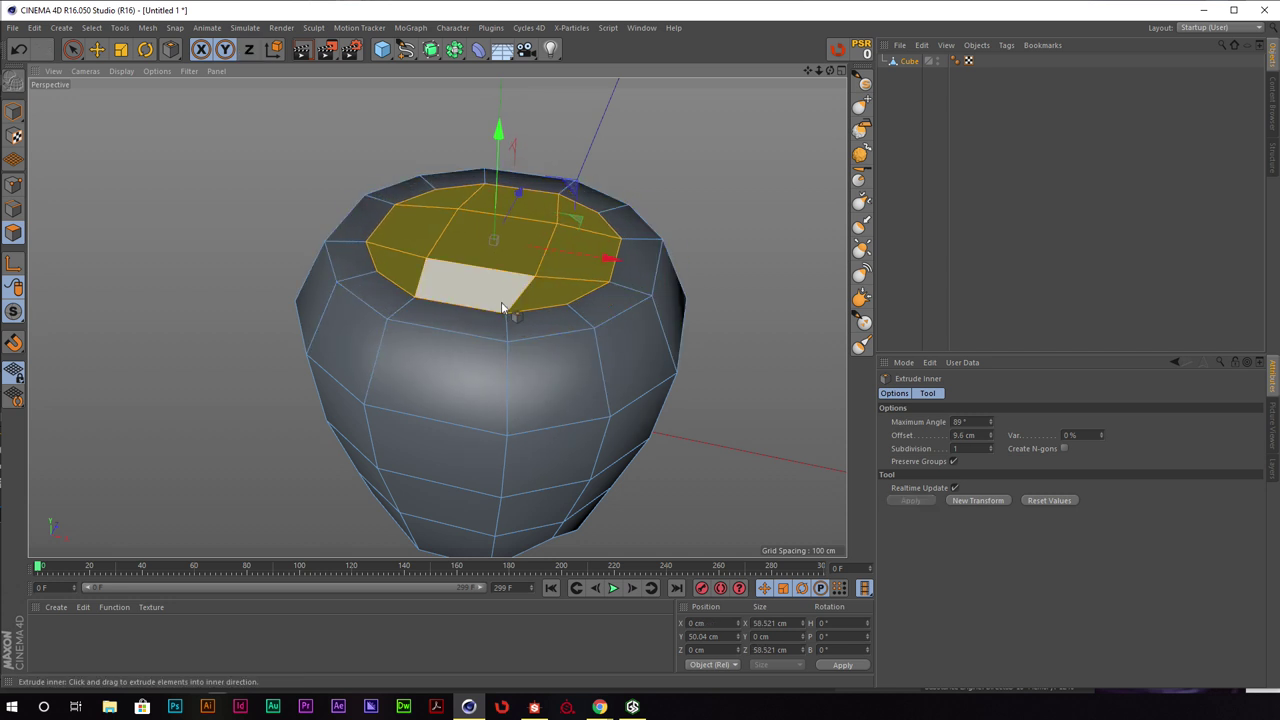
Scale the middle top polygon to about 19 cm in X and Z and sink it to about 45 cm in Y
{"action": "key", "text": "e"}
{"action": "left_click", "coordinate": [505, 256]}
{"action": "key", "text": "t"}
{"action": "left_click_drag", "start_coordinate": [771, 231], "coordinate": [656, 248]}
{"action": "key", "text": "ctrl+z"}
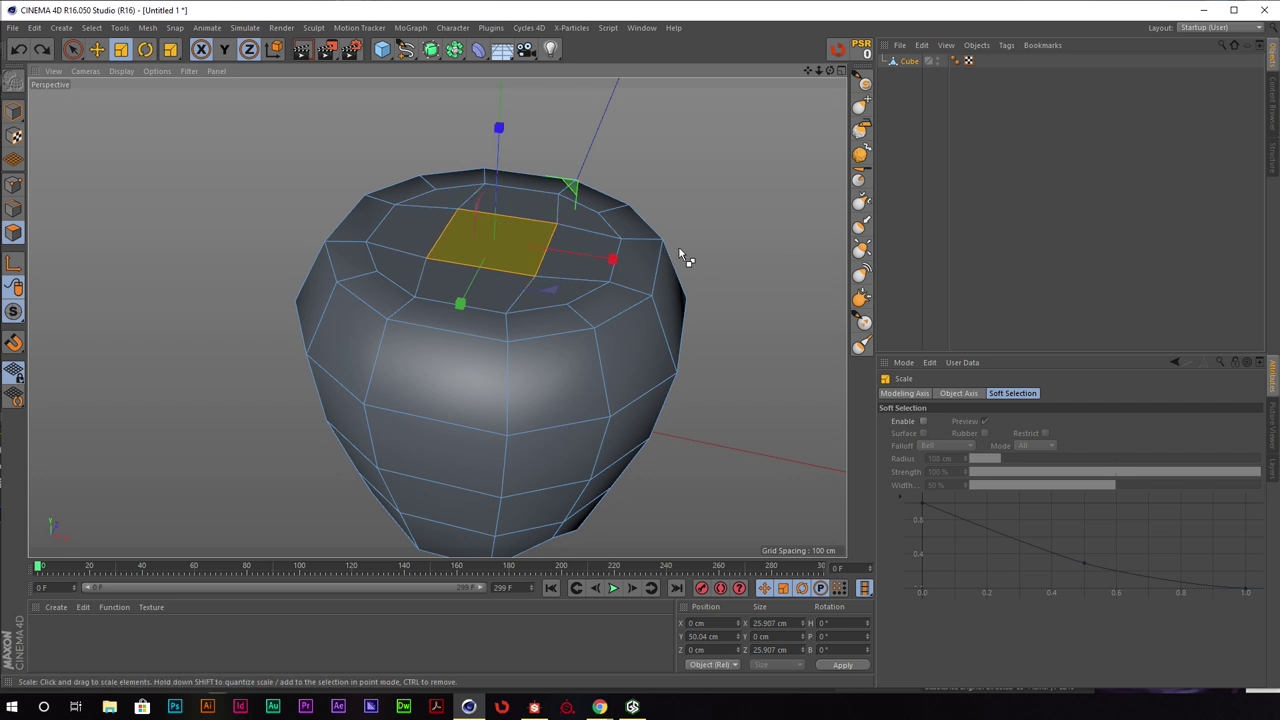
{"action": "key", "text": "y"}
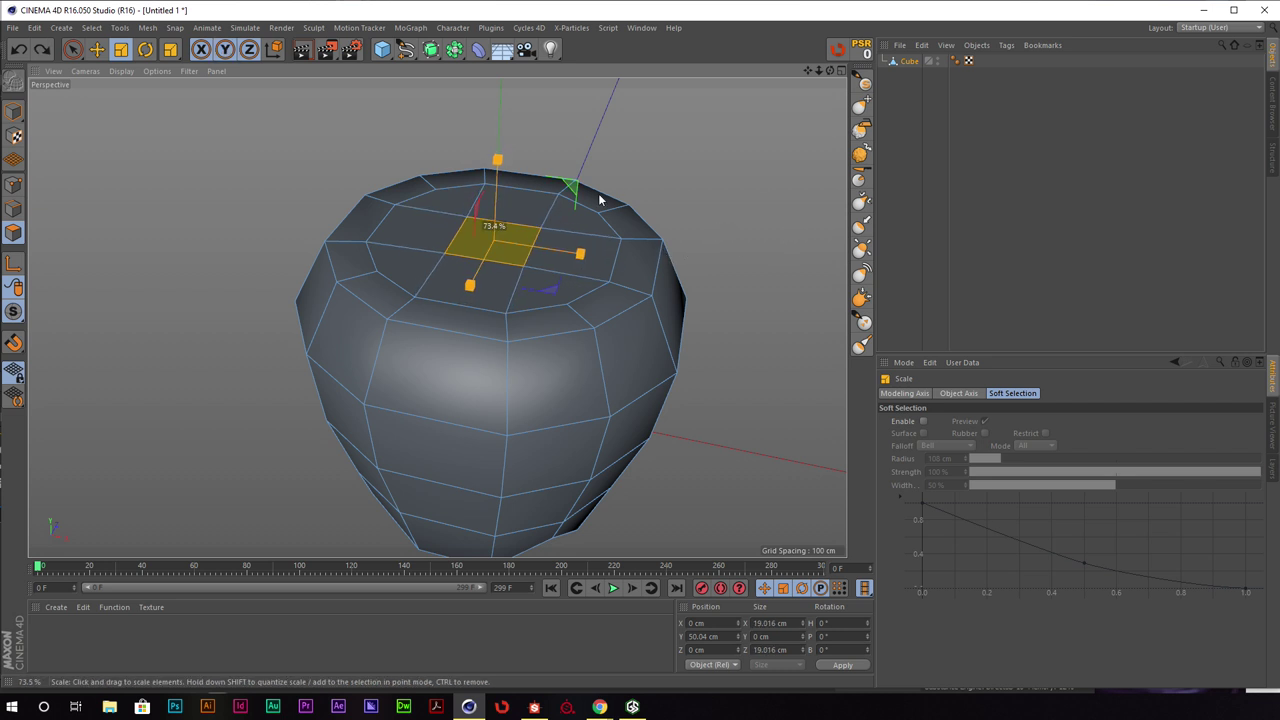
{"action": "left_click_drag", "start_coordinate": [598, 193], "coordinate": [596, 147]}
{"action": "key", "text": "e"}
{"action": "left_click_drag", "start_coordinate": [495, 124], "coordinate": [497, 146]}
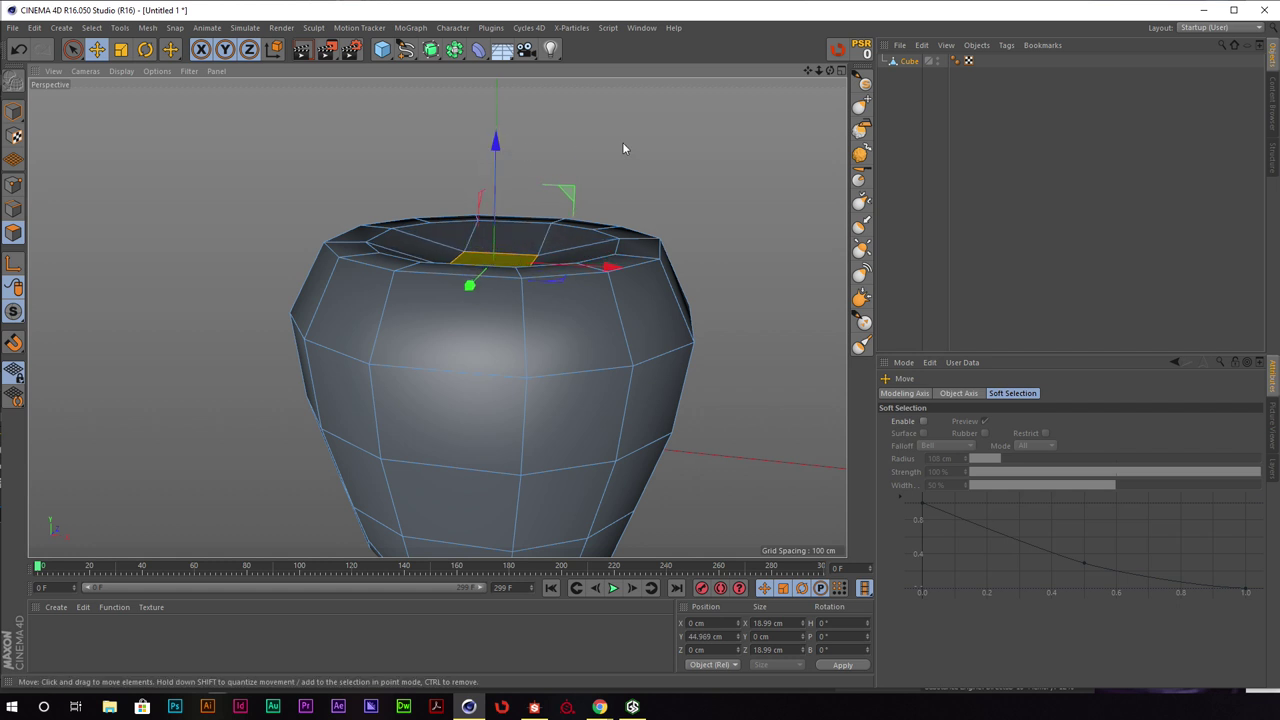
Loop-select the inset edge ring on the top and scale it to about 54 cm in X and Z
{"action": "left_click_drag", "start_coordinate": [622, 146], "coordinate": [575, 174], "text": "alt"}
{"action": "left_click", "coordinate": [14, 208]}
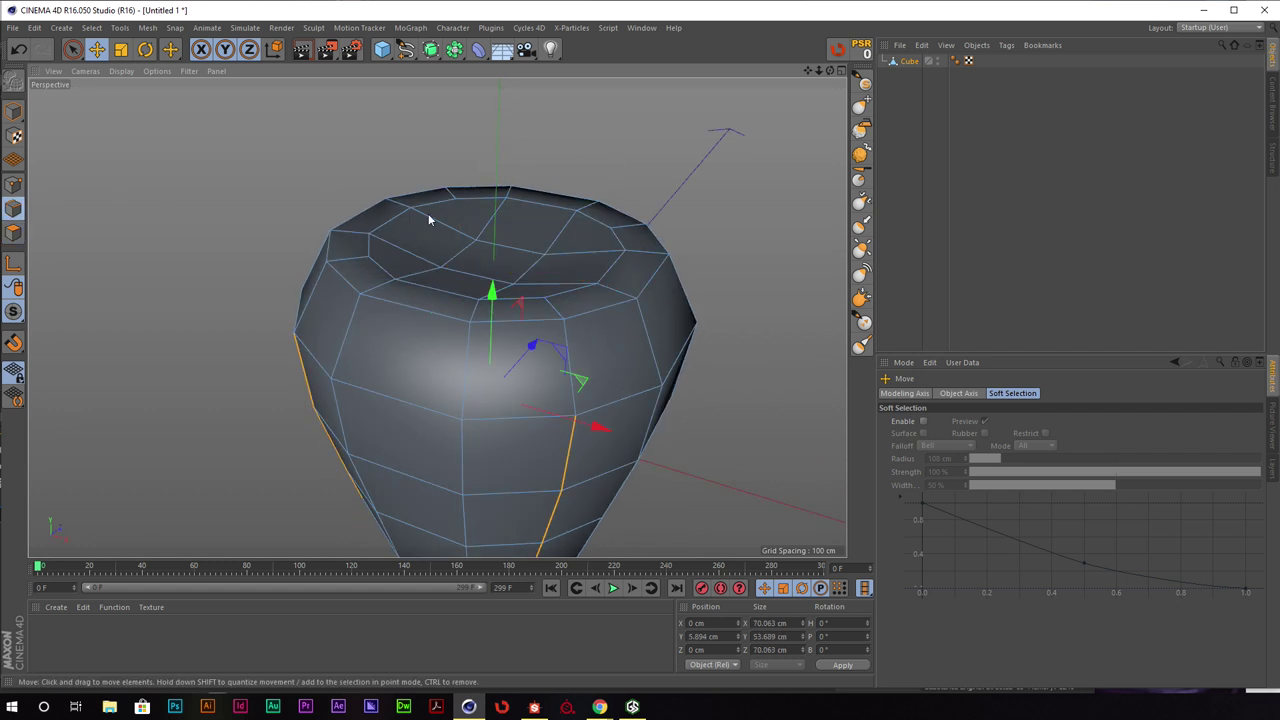
{"action": "key", "text": "u"}
{"action": "key", "text": "l"}
{"action": "left_click", "coordinate": [627, 249]}
{"action": "key", "text": "t"}
{"action": "left_click_drag", "start_coordinate": [765, 170], "coordinate": [738, 201]}
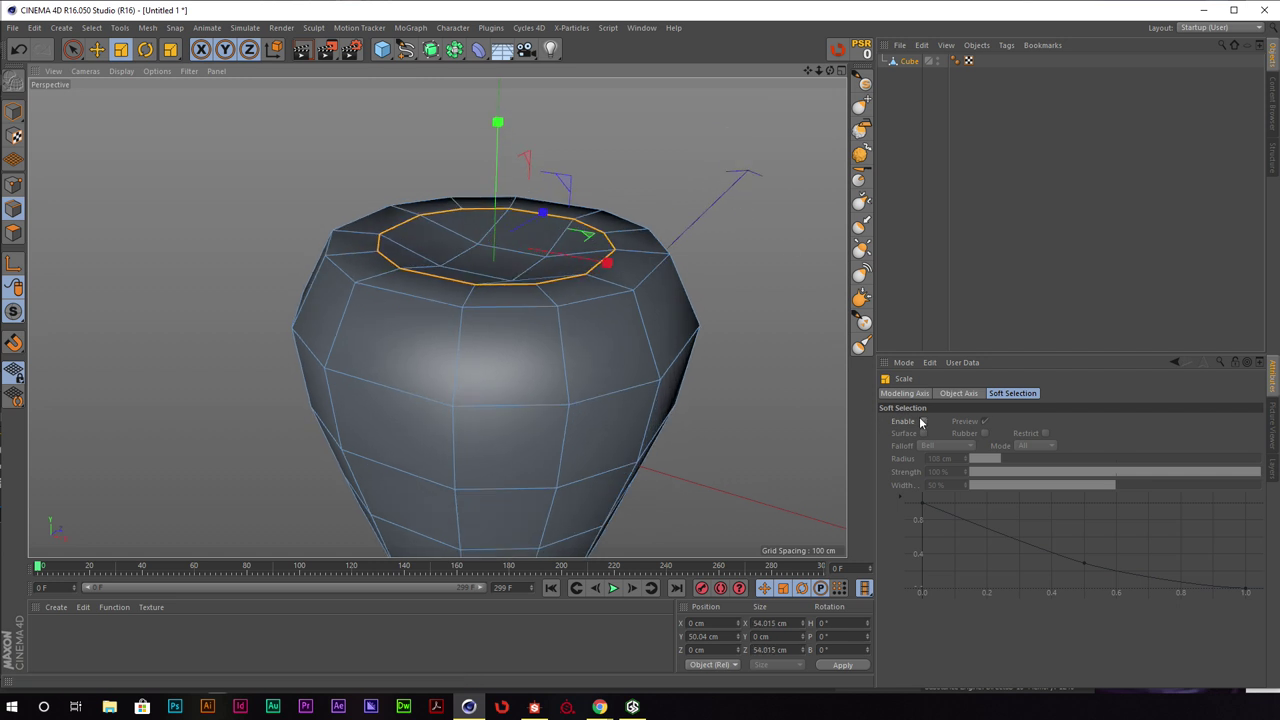
Enable soft selection with a 35 cm radius and raise the inset edge ring to about 57 cm in Y
{"action": "left_click", "coordinate": [922, 421]}
{"action": "key", "text": "e"}
{"action": "mouse_move", "coordinate": [985, 458]}
{"action": "left_mouse_down"}
{"action": "mouse_move", "coordinate": [972, 459]}
{"action": "mouse_move", "coordinate": [985, 462]}
{"action": "left_mouse_up"}
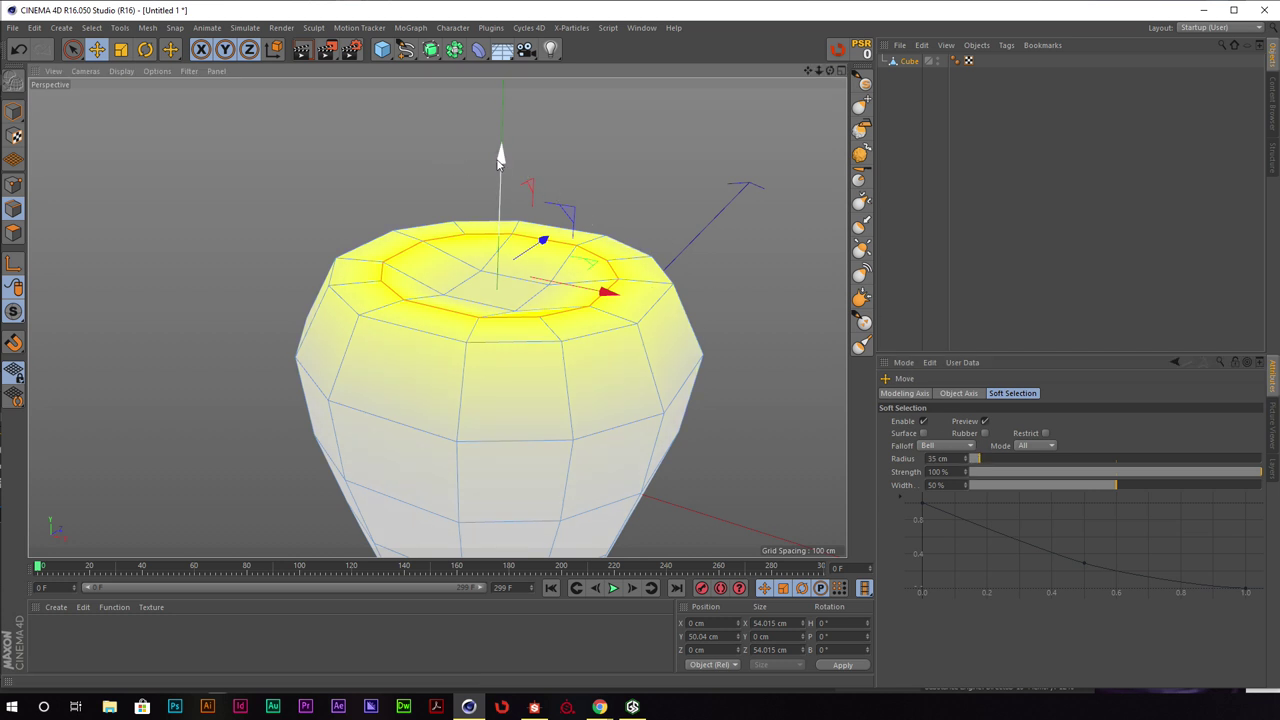
{"action": "left_click_drag", "start_coordinate": [501, 157], "coordinate": [501, 128]}
{"action": "scroll", "coordinate": [577, 146], "scroll_direction": "down", "scroll_amount": 4}
{"action": "left_click_drag", "start_coordinate": [666, 246], "coordinate": [647, 205], "text": "alt"}
{"action": "middle_click_drag", "start_coordinate": [676, 208], "coordinate": [644, 185], "text": "alt"}
{"action": "left_click_drag", "start_coordinate": [644, 185], "coordinate": [800, 160], "text": "alt"}
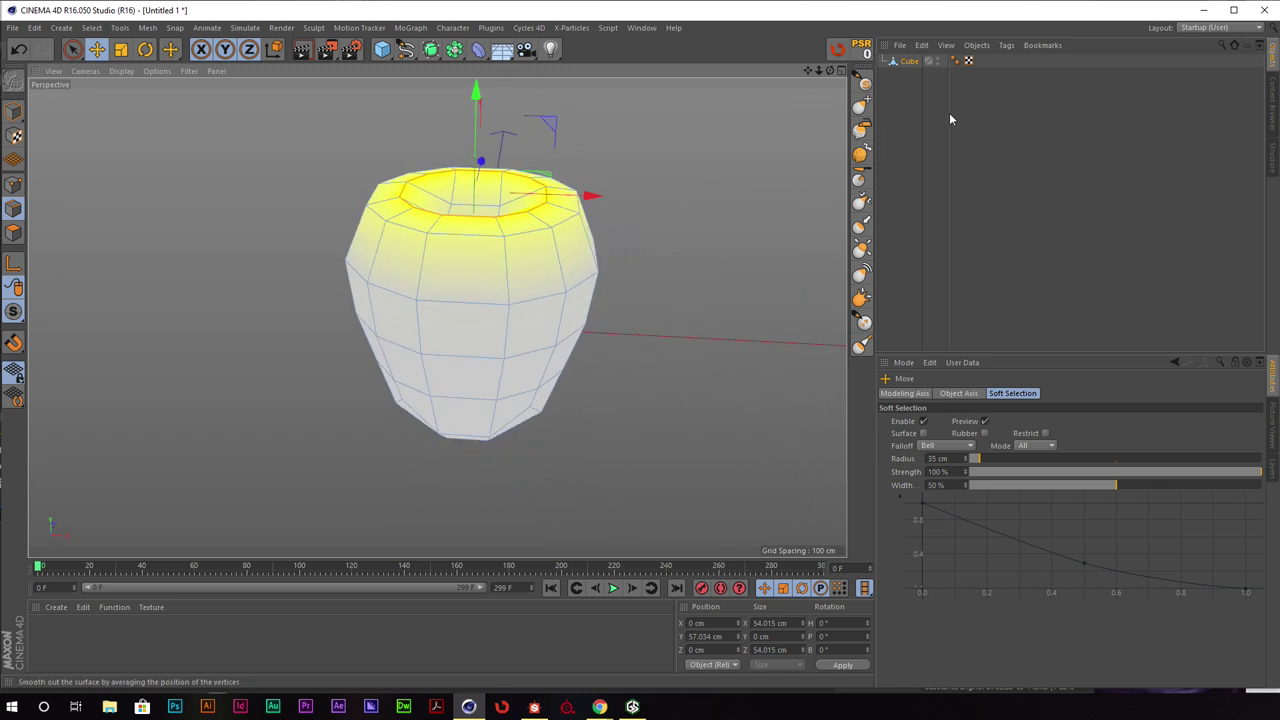
Duplicate the whole strawberry body along the X axis
{"action": "left_click", "coordinate": [20, 108]}
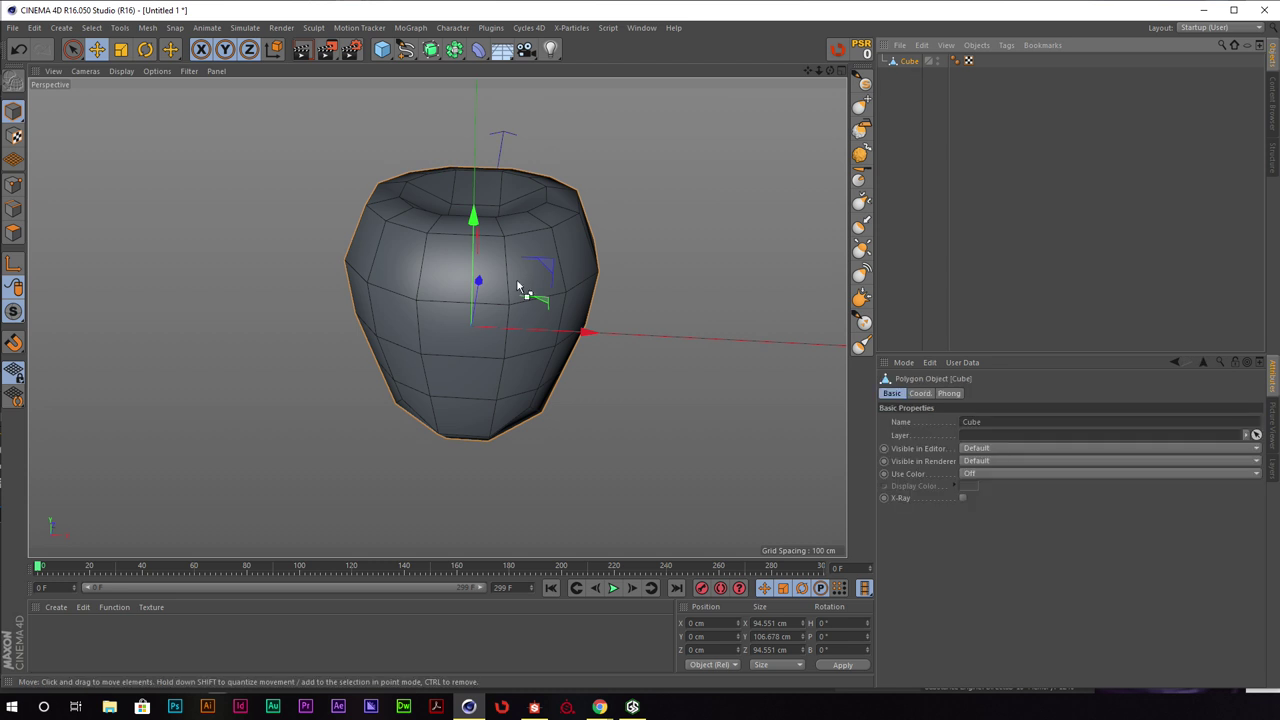
{"action": "left_click_drag", "start_coordinate": [568, 330], "coordinate": [829, 337]}
{"action": "left_click_drag", "start_coordinate": [757, 286], "coordinate": [506, 308], "text": "alt"}
Resize the copy to about 115.7 × 137.2 × 68.5 cm and move it to about 122.3 cm in X
{"action": "key", "text": "t"}
{"action": "left_click_drag", "start_coordinate": [687, 324], "coordinate": [657, 331]}
{"action": "left_click_drag", "start_coordinate": [605, 376], "coordinate": [731, 370], "text": "alt"}
{"action": "left_click_drag", "start_coordinate": [594, 236], "coordinate": [596, 200]}
{"action": "mouse_move", "coordinate": [596, 200]}
{"action": "left_mouse_down", "text": "alt"}
{"action": "mouse_move", "coordinate": [622, 201]}
{"action": "mouse_move", "coordinate": [608, 180]}
{"action": "left_mouse_up", "text": "alt"}
{"action": "key", "text": "r"}
{"action": "key", "text": "e"}
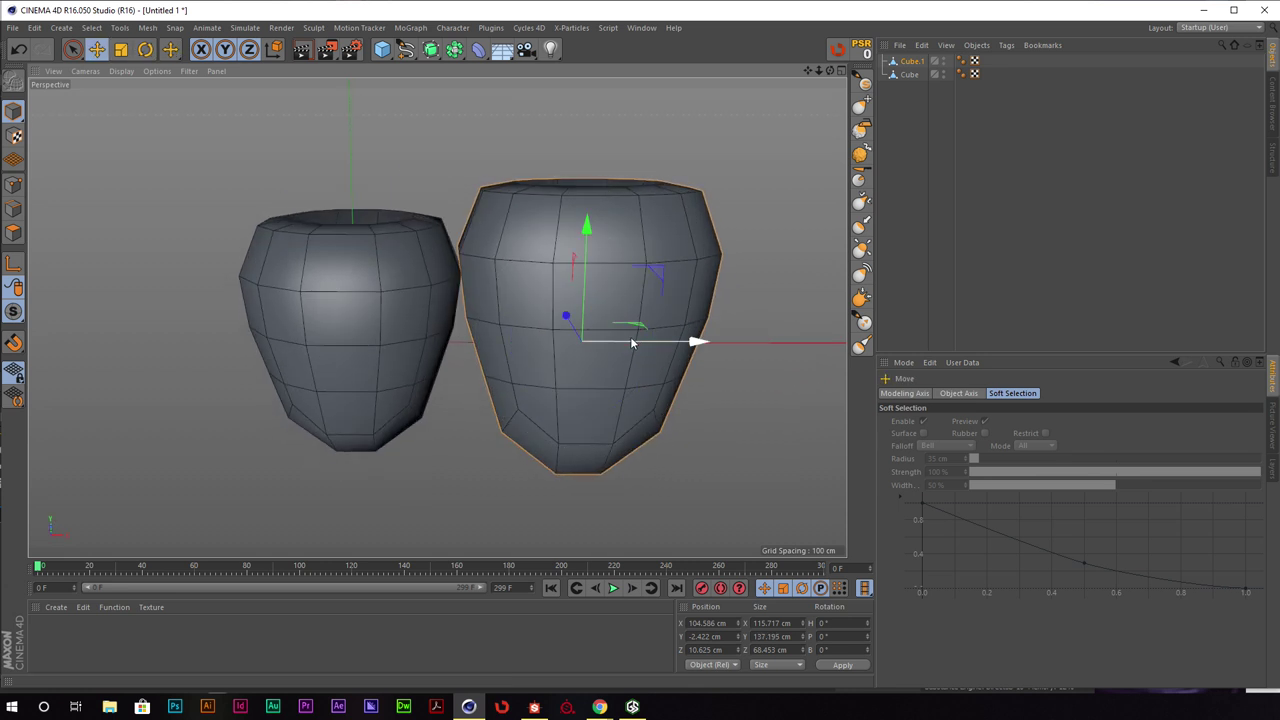
{"action": "left_click_drag", "start_coordinate": [694, 340], "coordinate": [656, 341]}
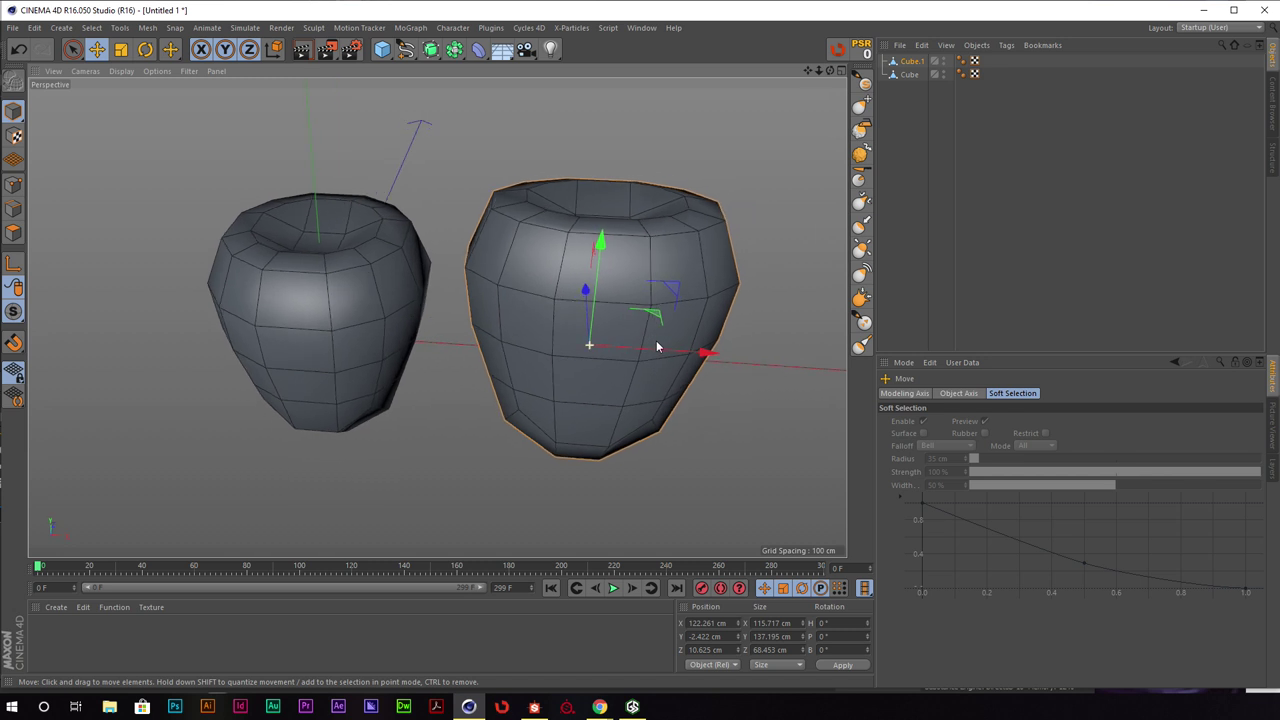
Select both strawberry bodies and try a plain subdivision without smoothing, undoing it
{"action": "left_click", "coordinate": [907, 76], "text": "ctrl"}
{"action": "left_click", "coordinate": [119, 27]}
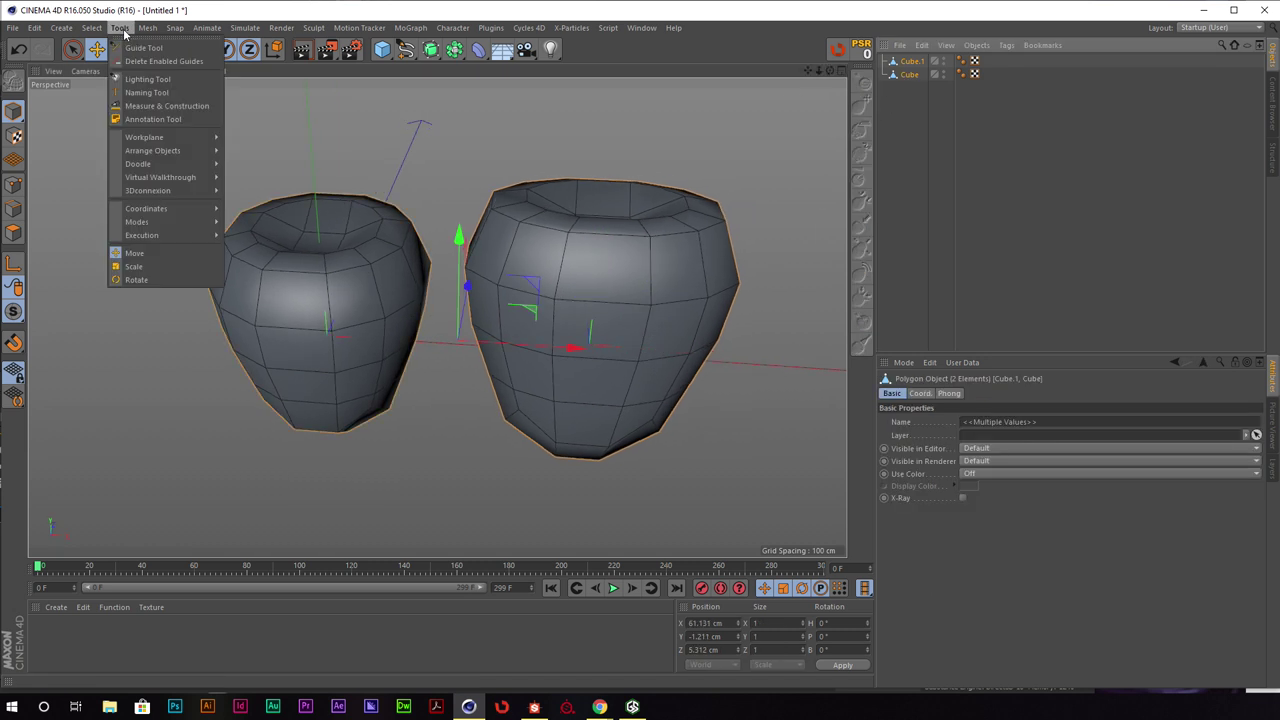
{"action": "mouse_move", "coordinate": [147, 27]}
{"action": "mouse_move", "coordinate": [160, 61]}
{"action": "left_click", "coordinate": [240, 182]}
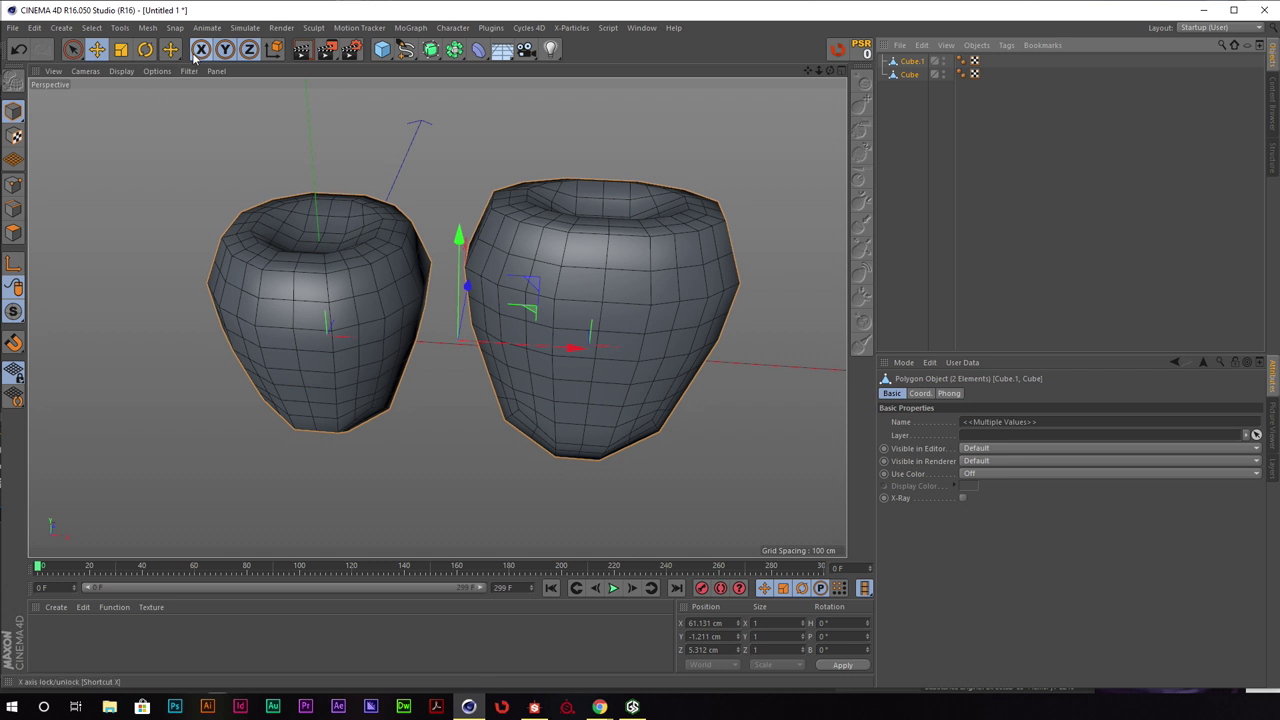
{"action": "key", "text": "ctrl+z"}
Subdivide both strawberry bodies once with smooth subdivision enabled
{"action": "left_click", "coordinate": [150, 28]}
{"action": "mouse_move", "coordinate": [159, 64]}
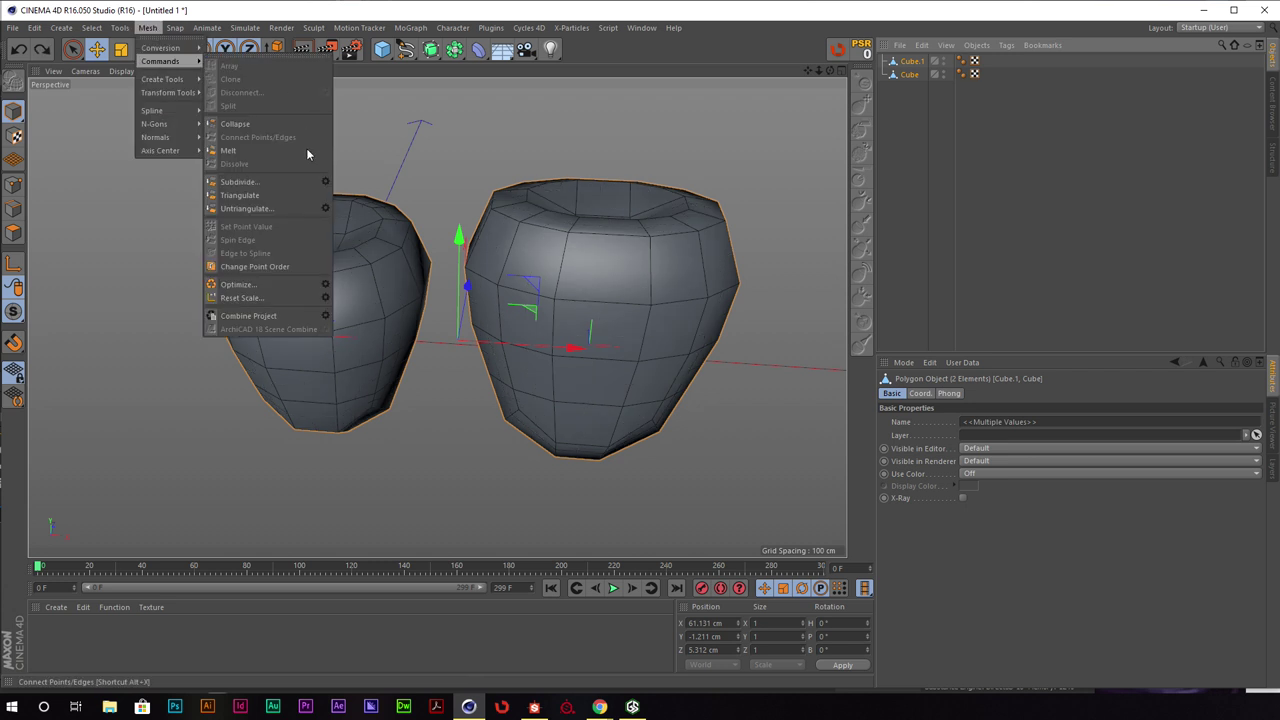
{"action": "left_click", "coordinate": [324, 183]}
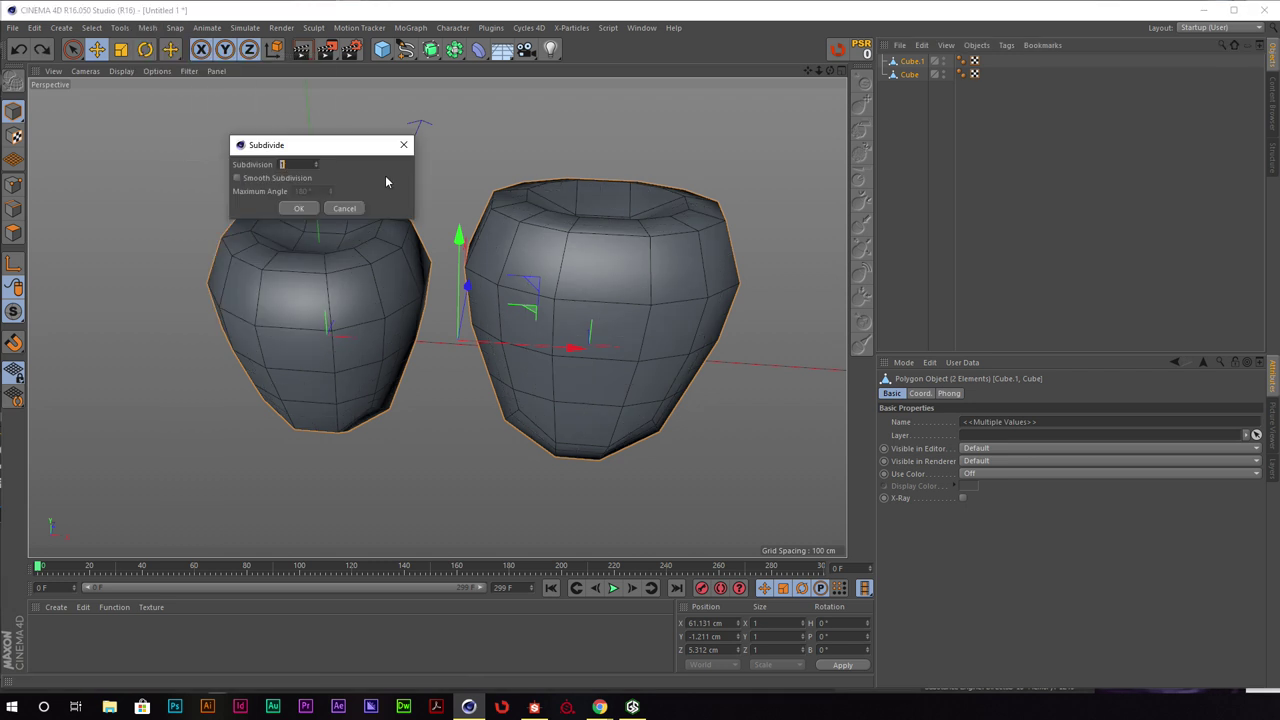
{"action": "left_click", "coordinate": [298, 209]}
Apply another smooth subdivision with a 180° maximum angle to both bodies and deselect them
{"action": "left_click", "coordinate": [150, 30]}
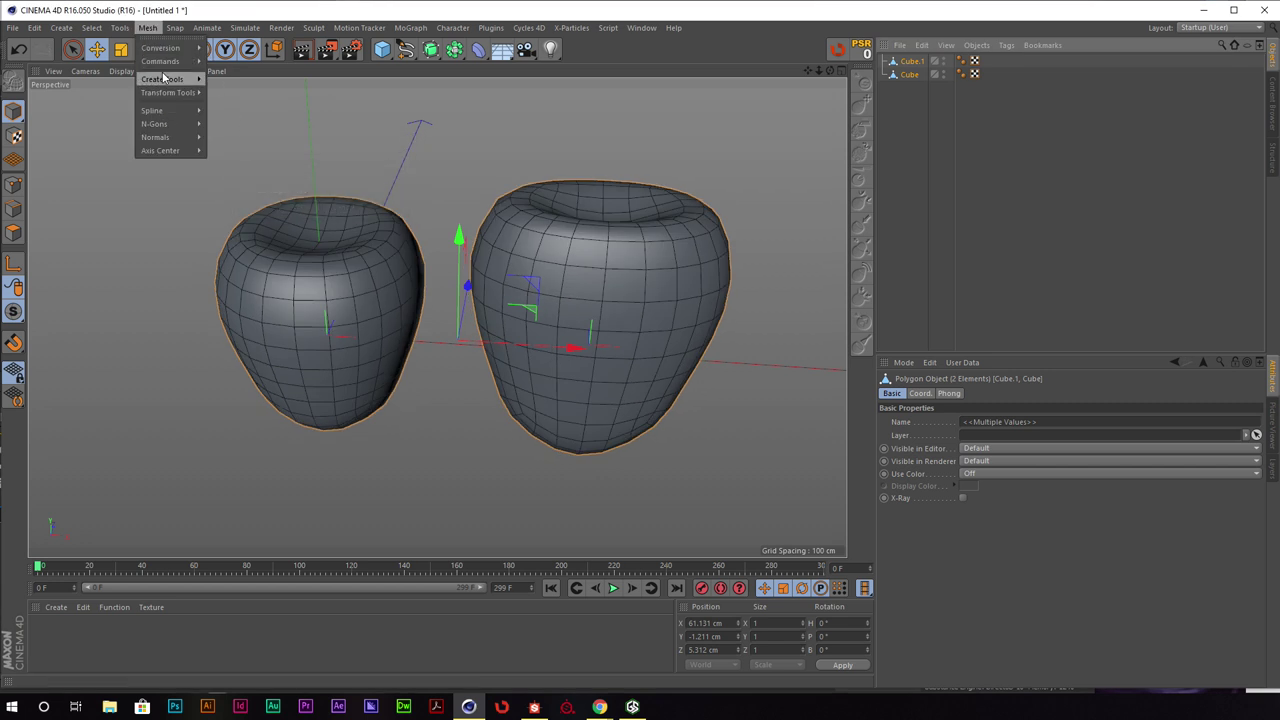
{"action": "mouse_move", "coordinate": [171, 68]}
{"action": "left_click", "coordinate": [325, 182]}
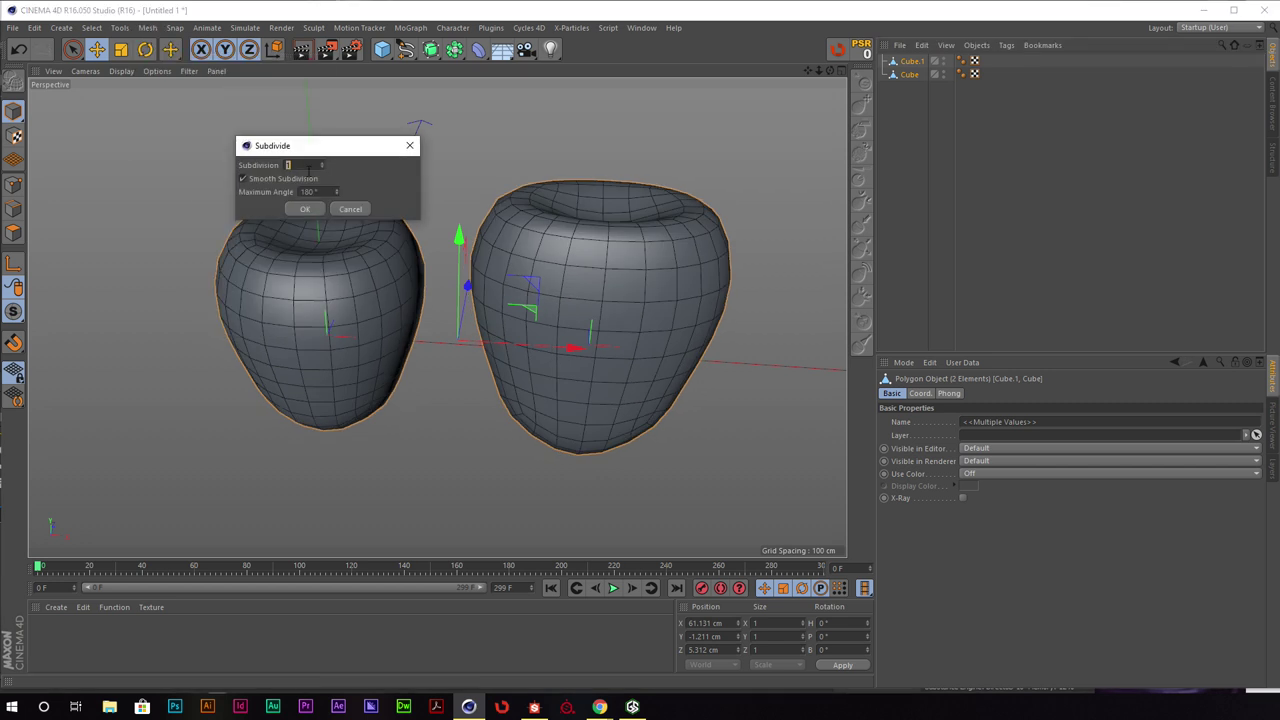
{"action": "left_click", "coordinate": [305, 209]}
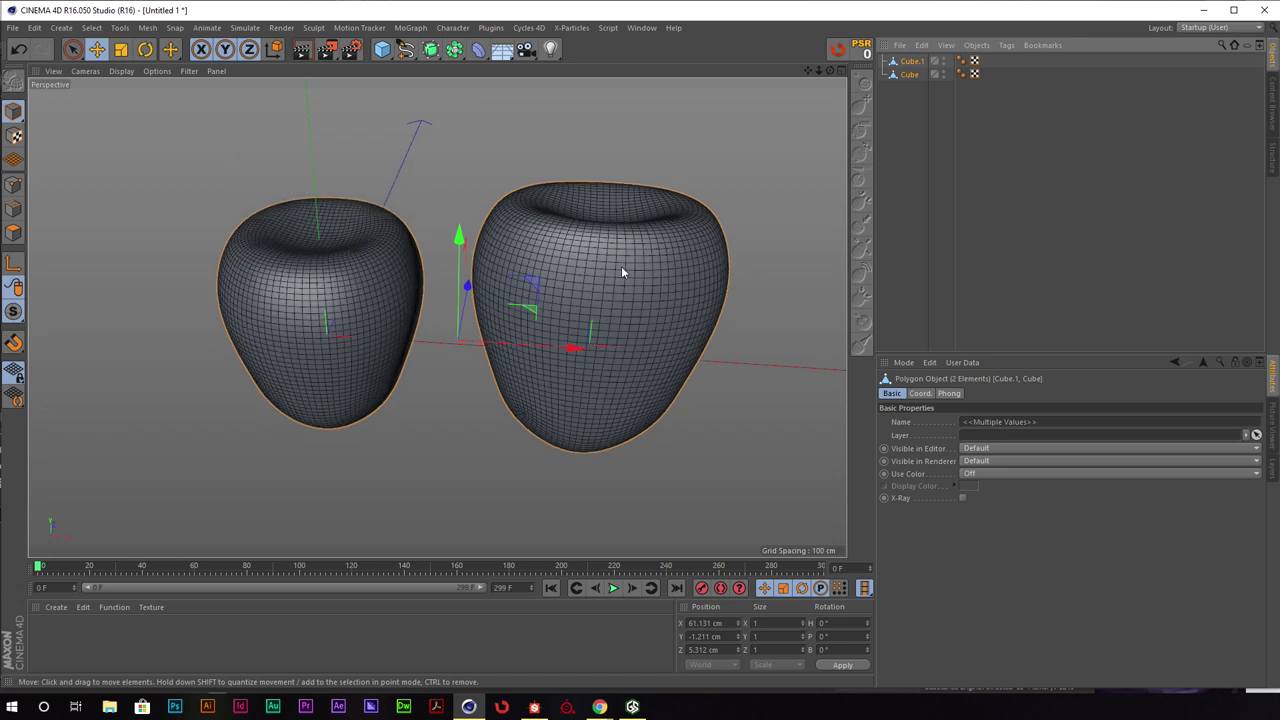
{"action": "left_click", "coordinate": [745, 176]}
{"action": "left_click_drag", "start_coordinate": [741, 166], "coordinate": [680, 205], "text": "alt"}
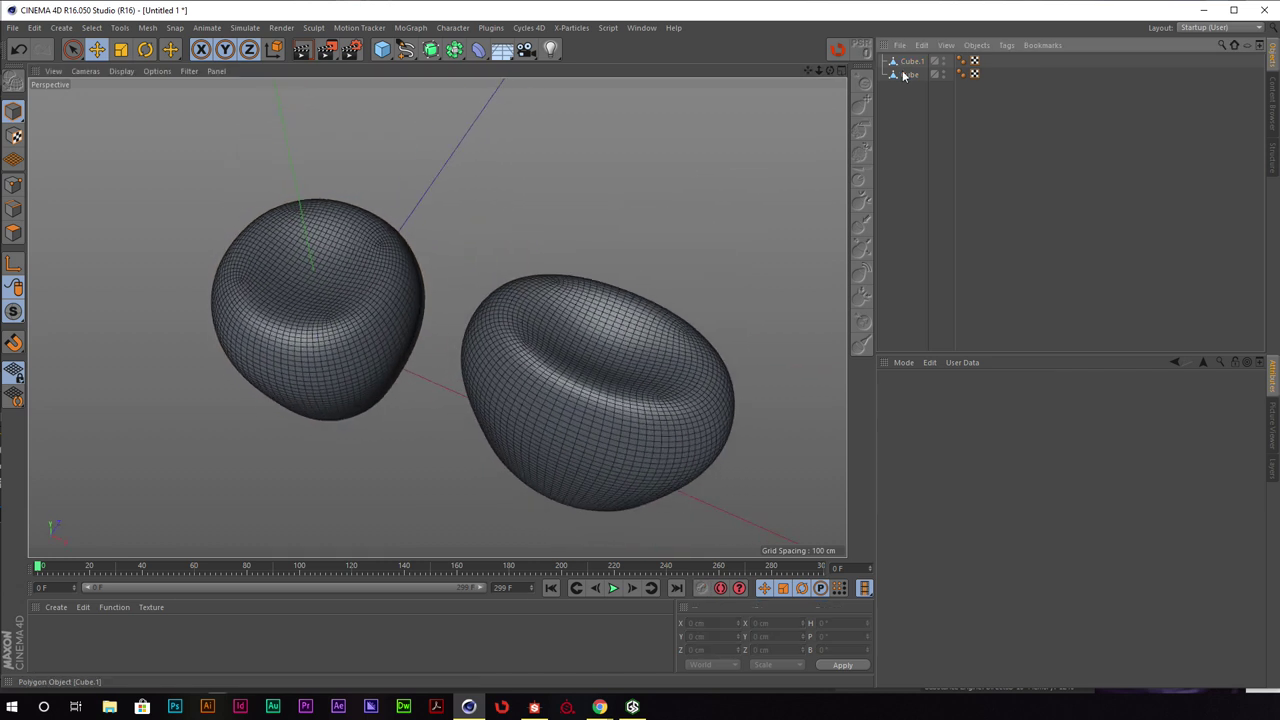
Select the larger strawberry body, choose the Grab sculpting brush, and enable its local symmetry across X and Z
{"action": "left_click", "coordinate": [912, 62]}
{"action": "left_click_drag", "start_coordinate": [546, 289], "coordinate": [691, 214], "text": "alt"}
{"action": "left_click", "coordinate": [863, 108]}
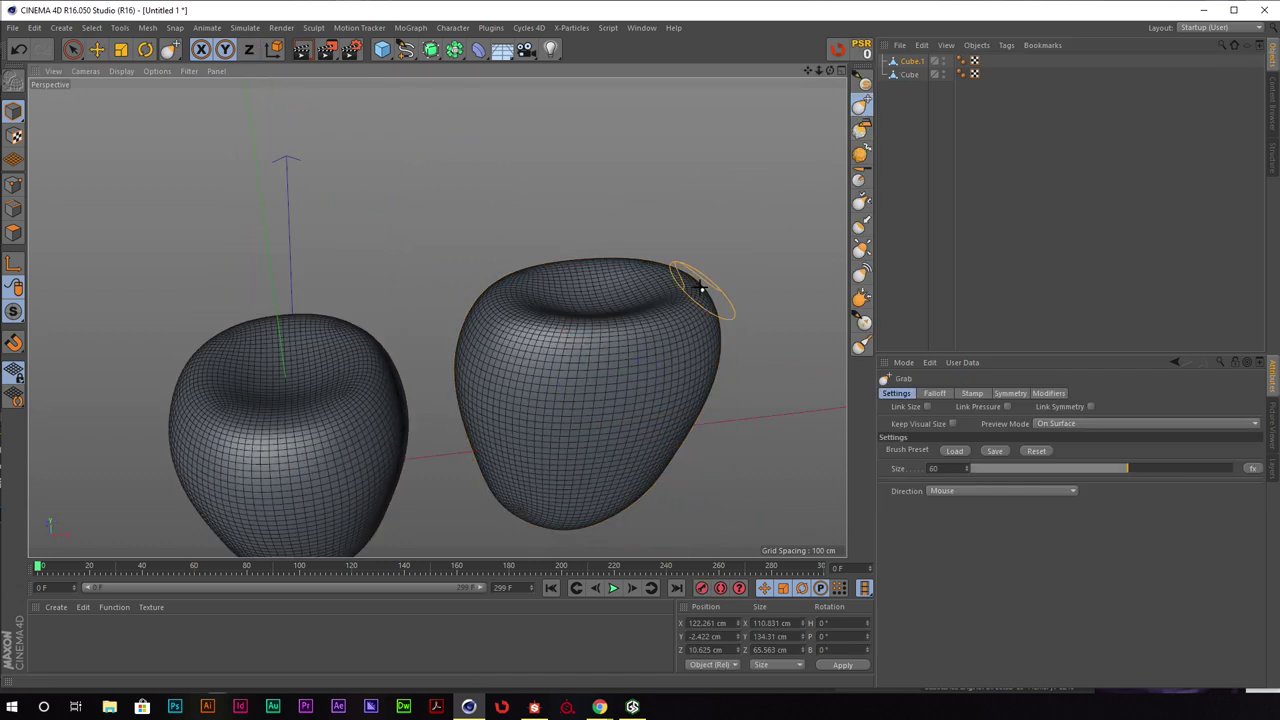
{"action": "middle_click_drag", "start_coordinate": [701, 284], "coordinate": [654, 214], "text": "alt"}
{"action": "left_click", "coordinate": [1207, 28]}
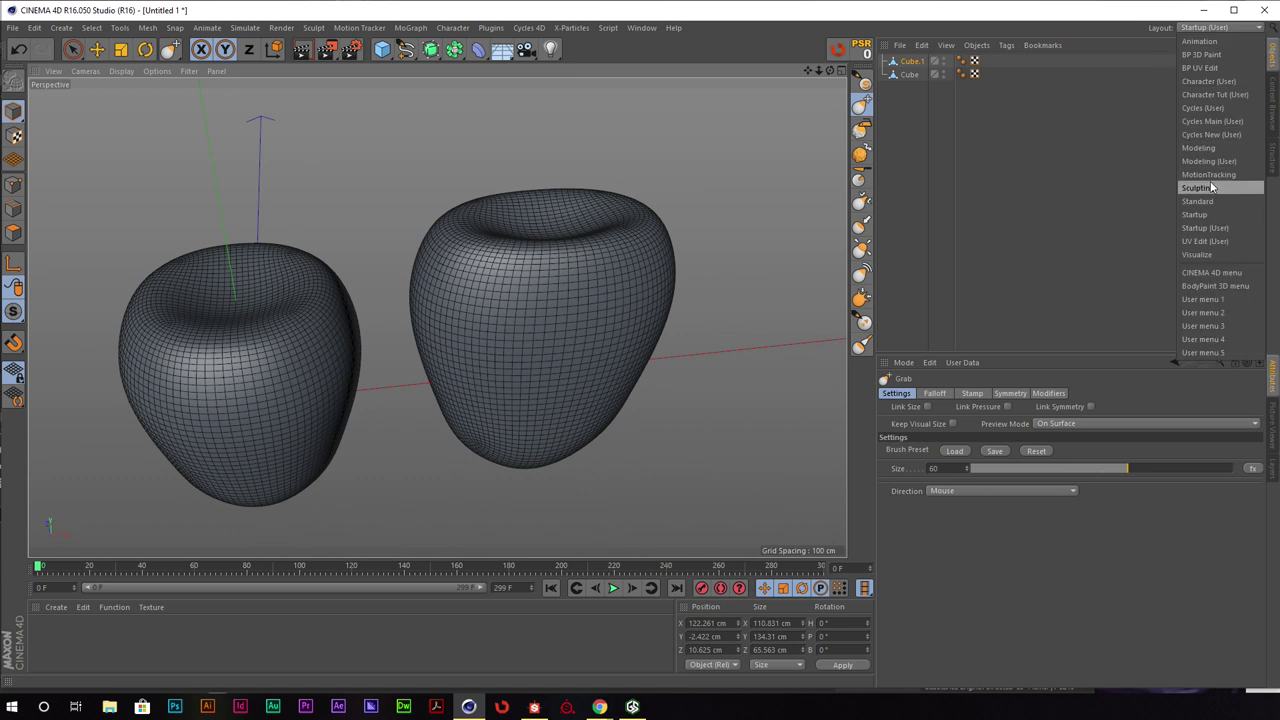
{"action": "left_click", "coordinate": [1017, 12]}
{"action": "mouse_move", "coordinate": [740, 180]}
{"action": "left_mouse_down", "text": "alt"}
{"action": "mouse_move", "coordinate": [643, 194]}
{"action": "mouse_move", "coordinate": [666, 197]}
{"action": "mouse_move", "coordinate": [661, 218]}
{"action": "mouse_move", "coordinate": [690, 205]}
{"action": "left_mouse_up", "text": "alt"}
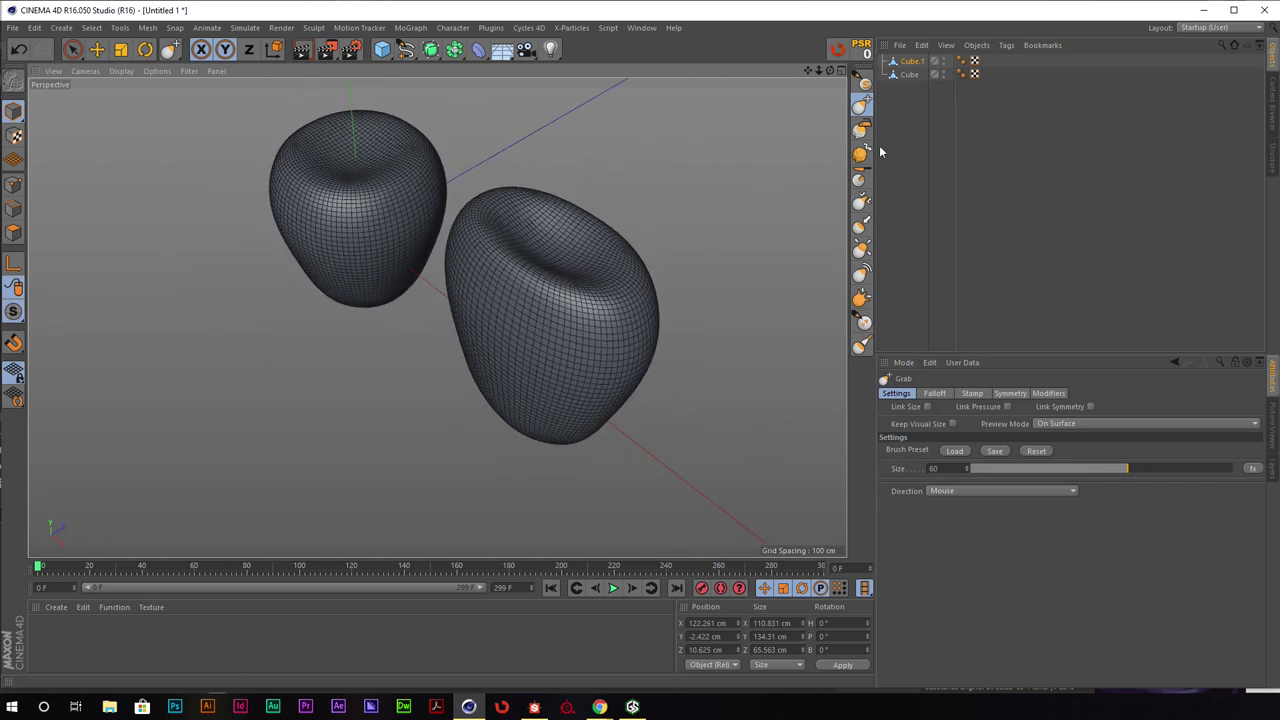
{"action": "left_click", "coordinate": [1010, 393]}
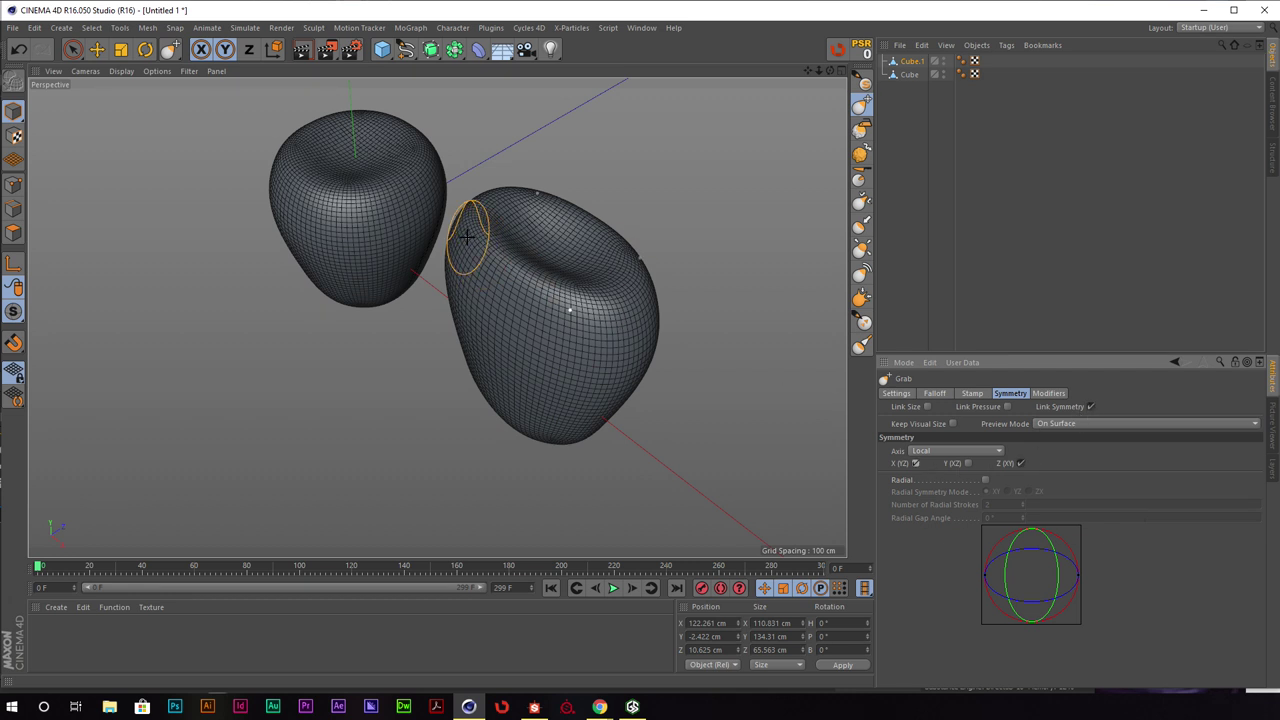
{"action": "mouse_move", "coordinate": [508, 271]}
{"action": "left_mouse_down", "text": "alt"}
{"action": "mouse_move", "coordinate": [537, 349]}
{"action": "mouse_move", "coordinate": [505, 250]}
{"action": "mouse_move", "coordinate": [463, 245]}
{"action": "mouse_move", "coordinate": [600, 229]}
{"action": "mouse_move", "coordinate": [473, 214]}
{"action": "mouse_move", "coordinate": [510, 232]}
{"action": "left_mouse_up", "text": "alt"}
Set the Pull brush to size 94 and 12.6% pressure for the larger strawberry body
{"action": "left_click", "coordinate": [897, 394]}
{"action": "left_click", "coordinate": [862, 82]}
{"action": "left_click_drag", "start_coordinate": [1020, 469], "coordinate": [1216, 465]}
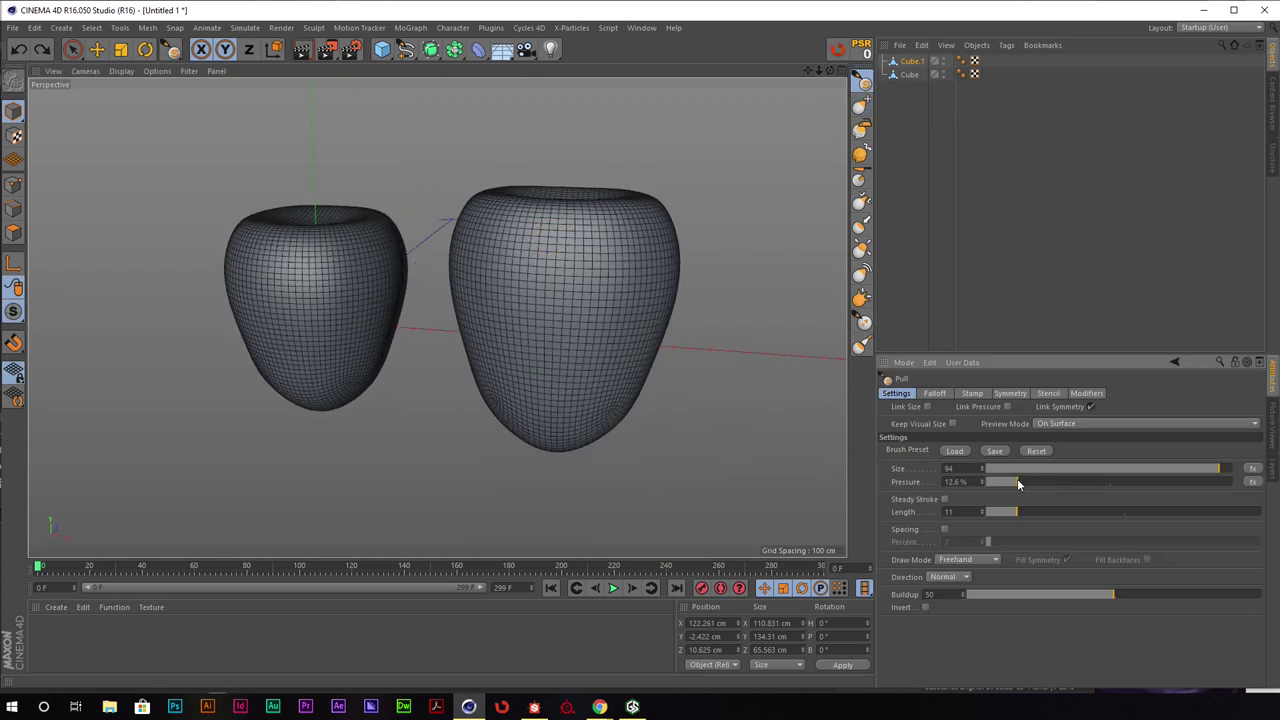
{"action": "mouse_move", "coordinate": [728, 317]}
{"action": "left_mouse_down", "text": "alt"}
{"action": "mouse_move", "coordinate": [714, 343]}
{"action": "mouse_move", "coordinate": [515, 231]}
{"action": "left_mouse_up", "text": "alt"}
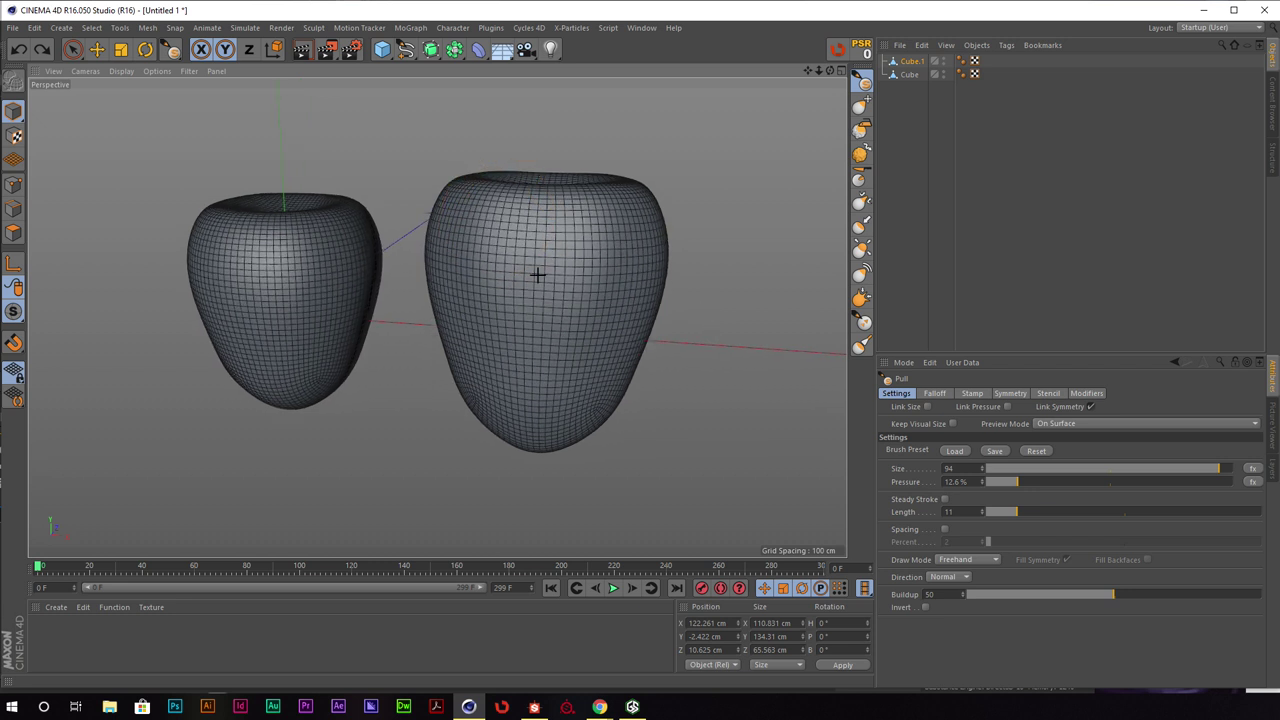
{"action": "mouse_move", "coordinate": [630, 340]}
{"action": "left_mouse_down", "text": "alt"}
{"action": "mouse_move", "coordinate": [587, 257]}
{"action": "mouse_move", "coordinate": [586, 297]}
{"action": "mouse_move", "coordinate": [530, 272]}
{"action": "mouse_move", "coordinate": [560, 273]}
{"action": "mouse_move", "coordinate": [499, 239]}
{"action": "left_mouse_up", "text": "alt"}
Shape the larger strawberry's upper rim and sides symmetrically with the Grab brush at size 211
{"action": "left_click", "coordinate": [862, 105]}
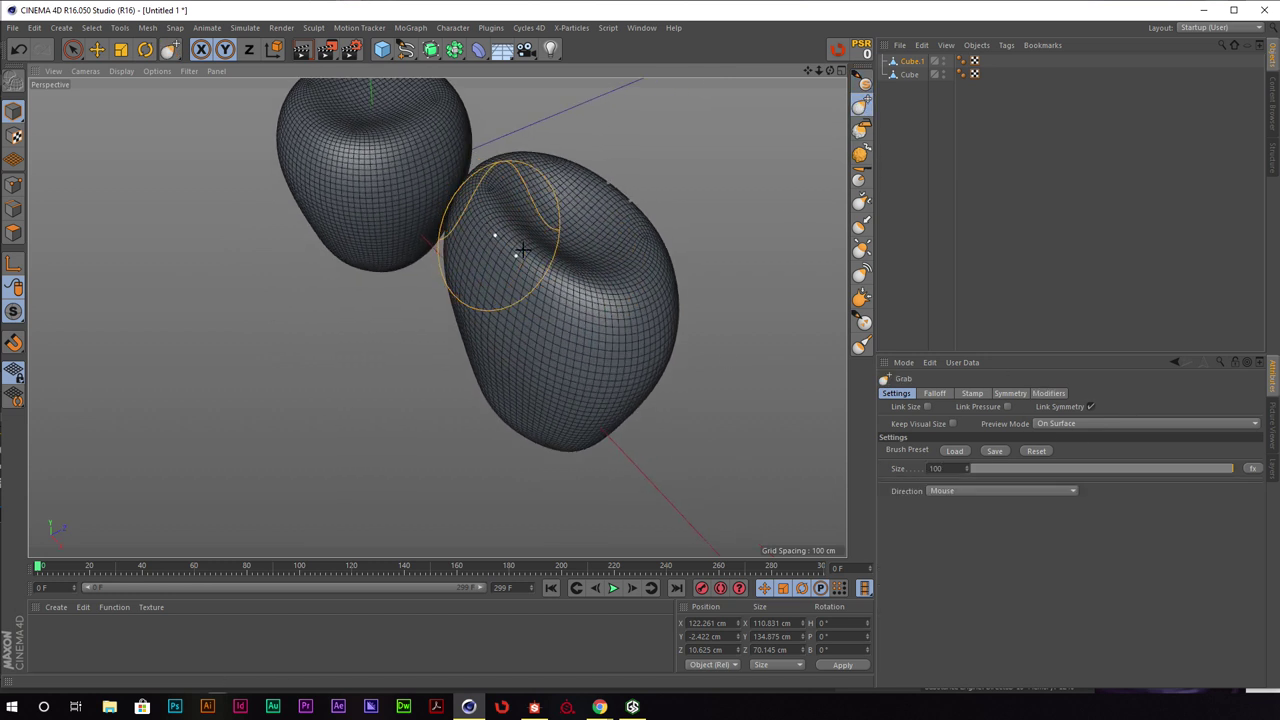
{"action": "left_click_drag", "start_coordinate": [967, 468], "coordinate": [963, 432]}
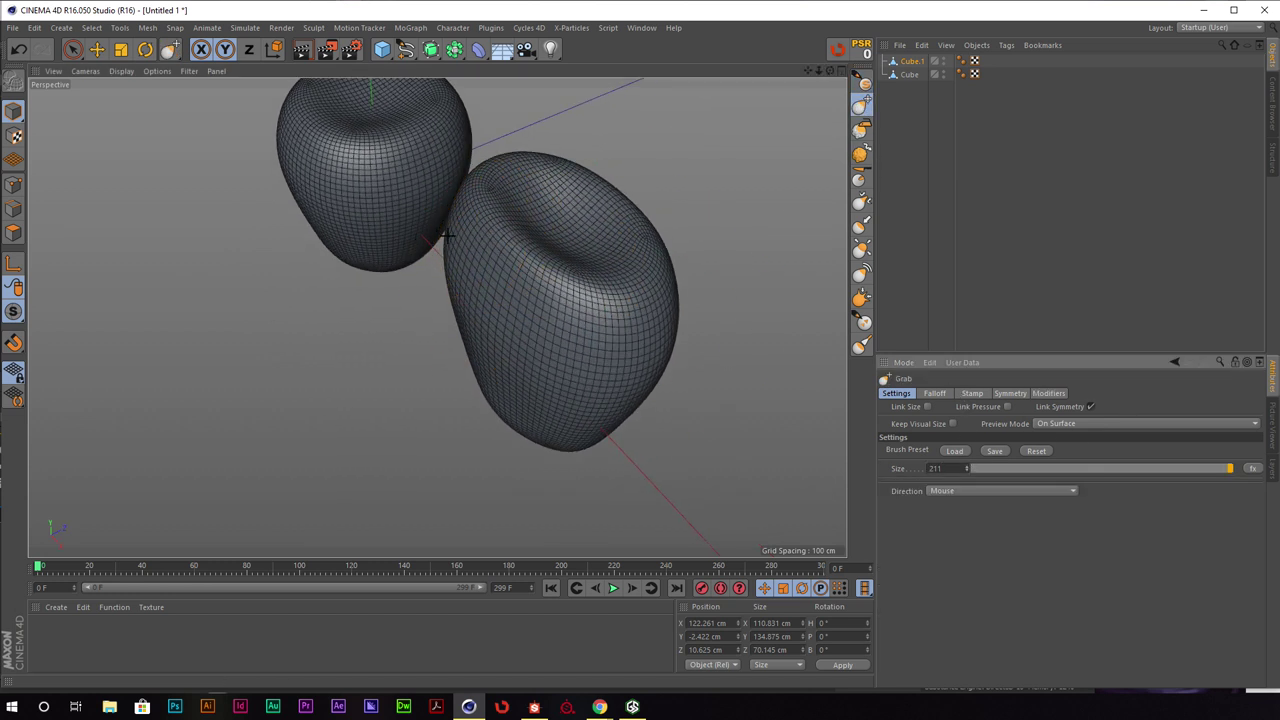
{"action": "left_click_drag", "start_coordinate": [488, 231], "coordinate": [470, 233]}
{"action": "left_click_drag", "start_coordinate": [654, 287], "coordinate": [672, 213]}
{"action": "mouse_move", "coordinate": [664, 337]}
{"action": "left_mouse_down"}
{"action": "mouse_move", "coordinate": [591, 343]}
{"action": "mouse_move", "coordinate": [522, 321]}
{"action": "mouse_move", "coordinate": [494, 364]}
{"action": "mouse_move", "coordinate": [494, 297]}
{"action": "mouse_move", "coordinate": [646, 309]}
{"action": "mouse_move", "coordinate": [651, 389]}
{"action": "left_mouse_up"}
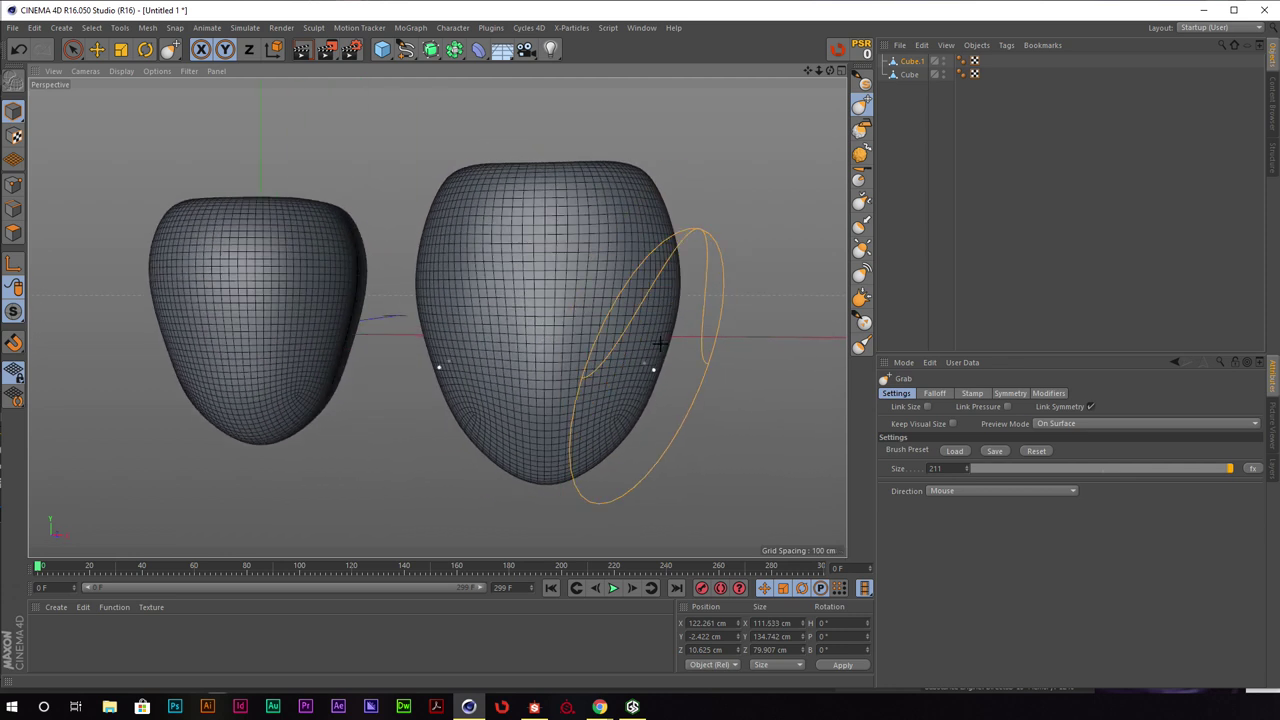
{"action": "mouse_move", "coordinate": [660, 274]}
{"action": "left_mouse_down", "text": "alt"}
{"action": "mouse_move", "coordinate": [563, 254]}
{"action": "mouse_move", "coordinate": [643, 258]}
{"action": "left_mouse_up", "text": "alt"}
{"action": "left_click_drag", "start_coordinate": [634, 203], "coordinate": [640, 208]}
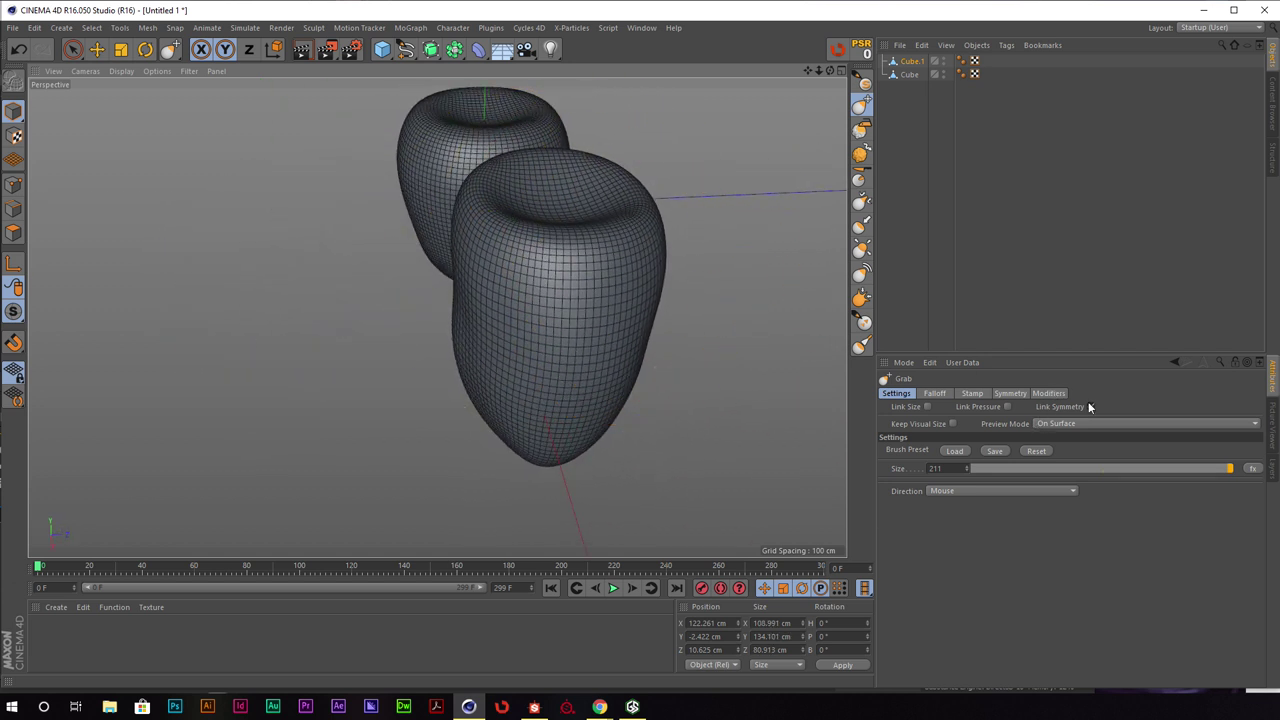
Turn off the Grab brush's symmetry and nudge the larger strawberry's lower front and side into an irregular shape
{"action": "left_click", "coordinate": [1010, 393]}
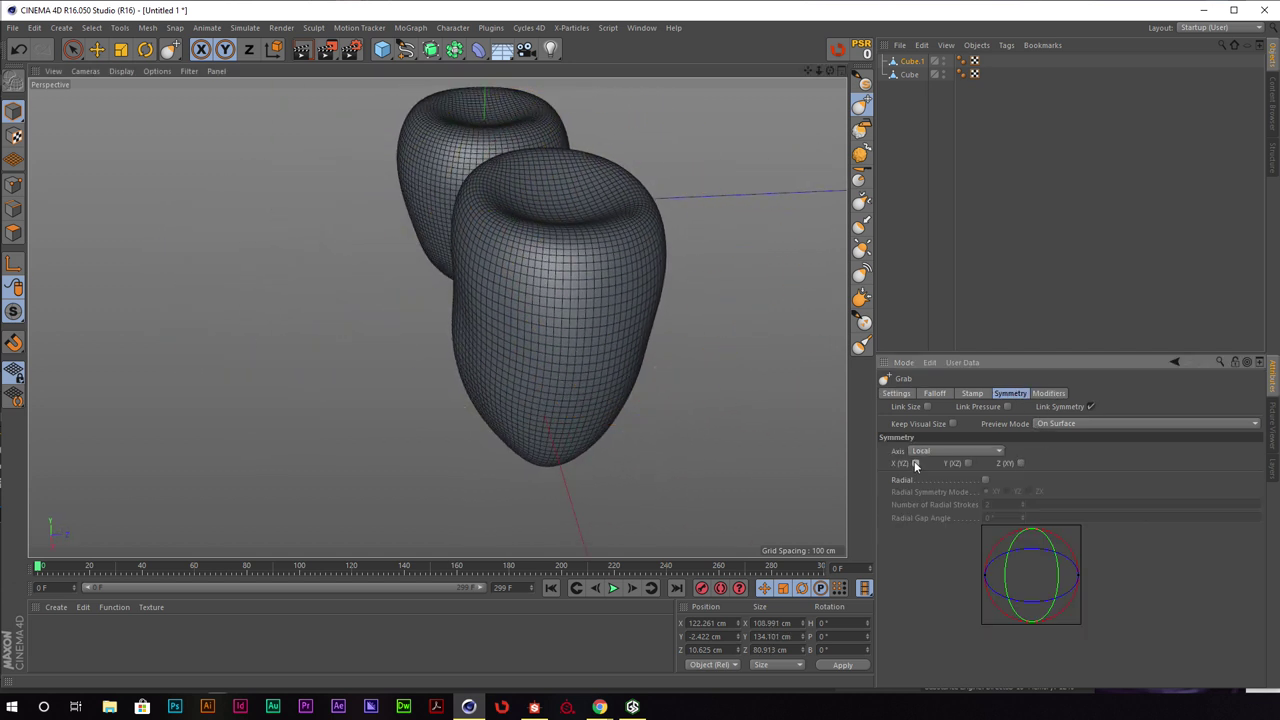
{"action": "left_click_drag", "start_coordinate": [488, 322], "coordinate": [597, 284], "text": "alt"}
{"action": "left_click_drag", "start_coordinate": [606, 363], "coordinate": [654, 340], "text": "alt"}
{"action": "left_click_drag", "start_coordinate": [634, 406], "coordinate": [627, 401]}
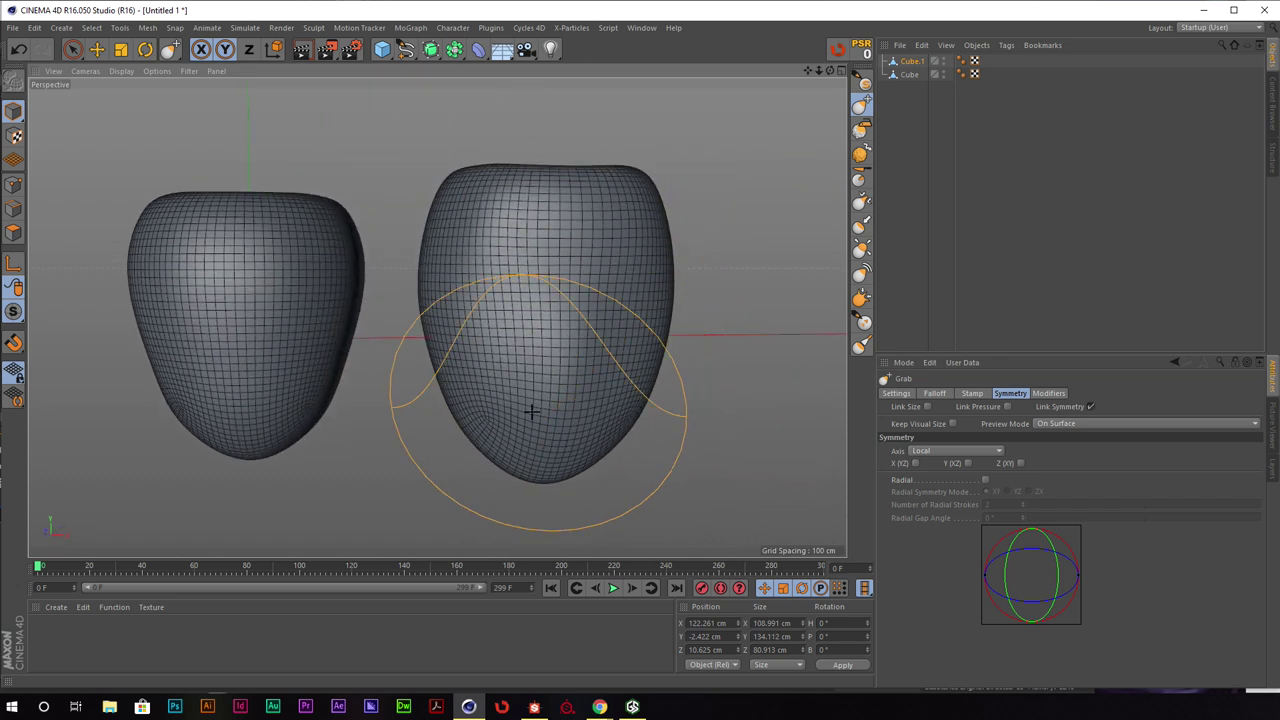
{"action": "mouse_move", "coordinate": [520, 414]}
{"action": "left_mouse_down"}
{"action": "mouse_move", "coordinate": [487, 402]}
{"action": "mouse_move", "coordinate": [465, 349]}
{"action": "left_mouse_up"}
{"action": "left_click_drag", "start_coordinate": [459, 276], "coordinate": [454, 268]}
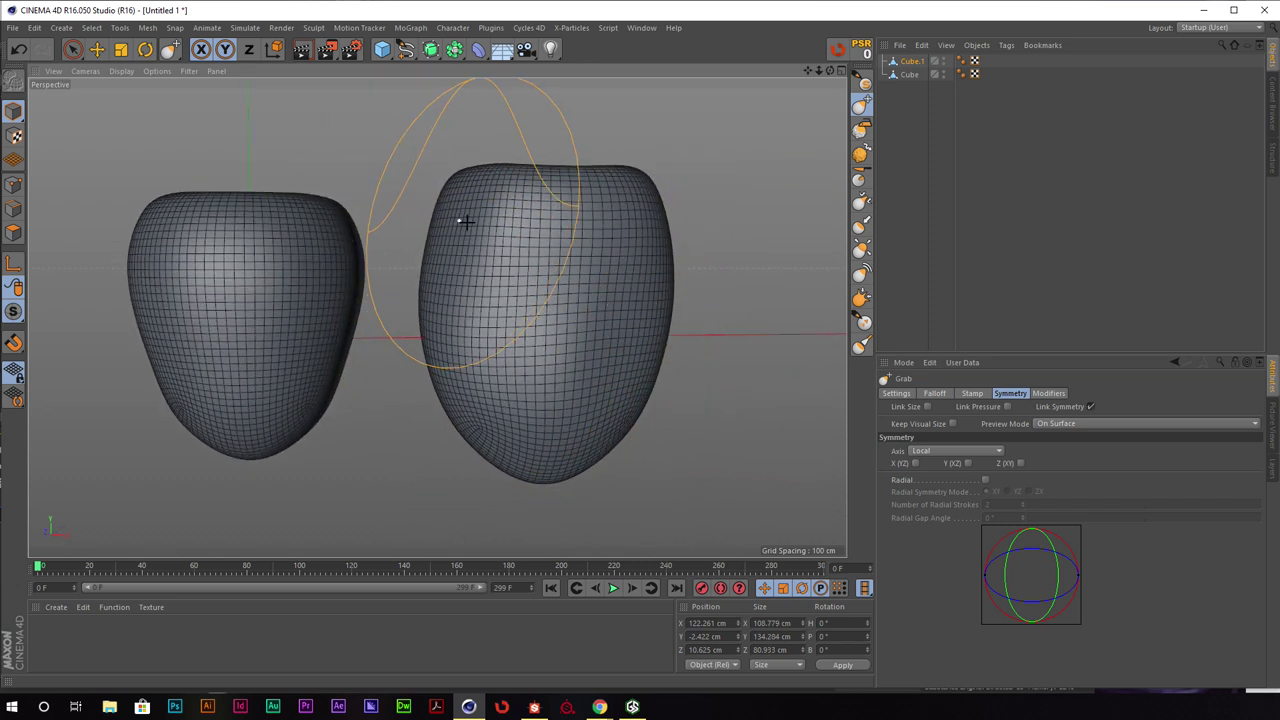
Add more asymmetric grab deformations around the larger strawberry's remaining sides to make its outline uneven
{"action": "mouse_move", "coordinate": [467, 222]}
{"action": "left_mouse_down", "text": "alt"}
{"action": "mouse_move", "coordinate": [603, 251]}
{"action": "mouse_move", "coordinate": [631, 243]}
{"action": "left_mouse_up", "text": "alt"}
{"action": "mouse_move", "coordinate": [510, 241]}
{"action": "left_mouse_down", "text": "alt"}
{"action": "mouse_move", "coordinate": [647, 239]}
{"action": "mouse_move", "coordinate": [681, 260]}
{"action": "mouse_move", "coordinate": [614, 251]}
{"action": "left_mouse_up", "text": "alt"}
{"action": "left_click_drag", "start_coordinate": [571, 206], "coordinate": [480, 205], "text": "alt"}
{"action": "left_click_drag", "start_coordinate": [594, 309], "coordinate": [568, 327], "text": "alt"}
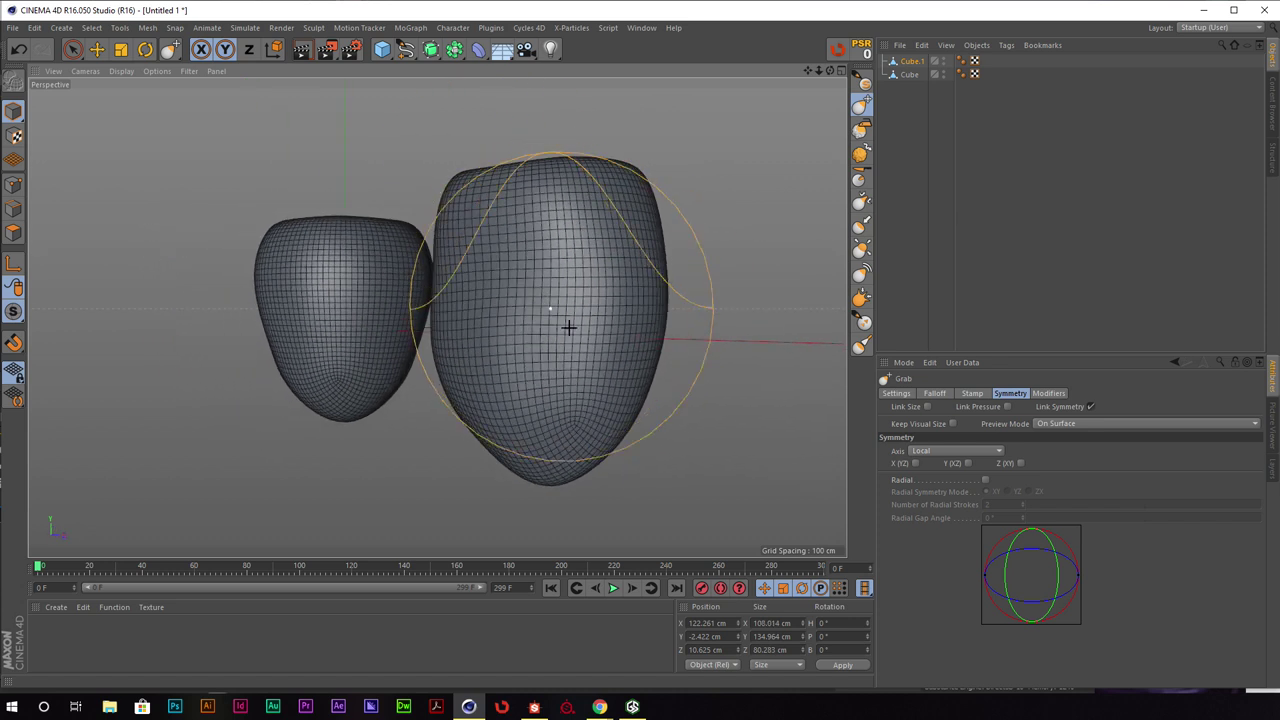
{"action": "mouse_move", "coordinate": [471, 366]}
{"action": "left_mouse_down", "text": "alt"}
{"action": "mouse_move", "coordinate": [451, 354]}
{"action": "mouse_move", "coordinate": [514, 351]}
{"action": "mouse_move", "coordinate": [451, 334]}
{"action": "mouse_move", "coordinate": [671, 237]}
{"action": "left_mouse_up", "text": "alt"}
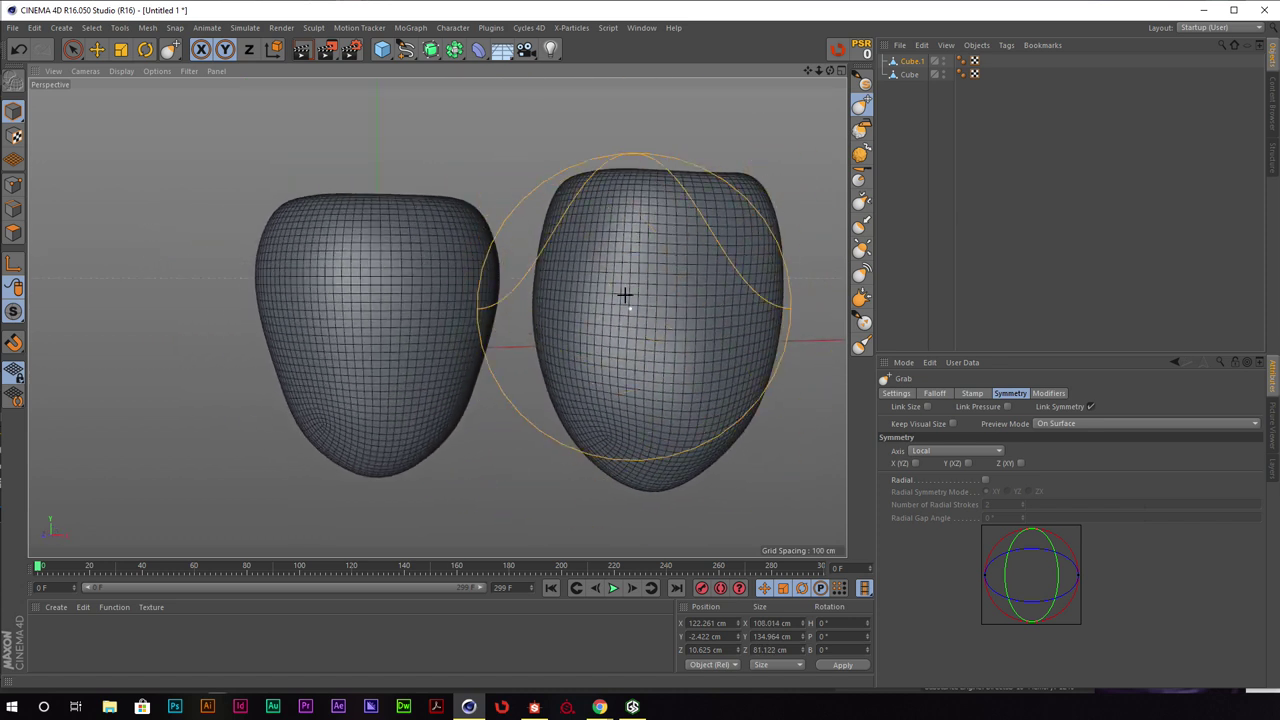
{"action": "mouse_move", "coordinate": [624, 295]}
{"action": "left_mouse_down", "text": "alt"}
{"action": "mouse_move", "coordinate": [486, 309]}
{"action": "mouse_move", "coordinate": [594, 306]}
{"action": "mouse_move", "coordinate": [610, 409]}
{"action": "left_mouse_up", "text": "alt"}
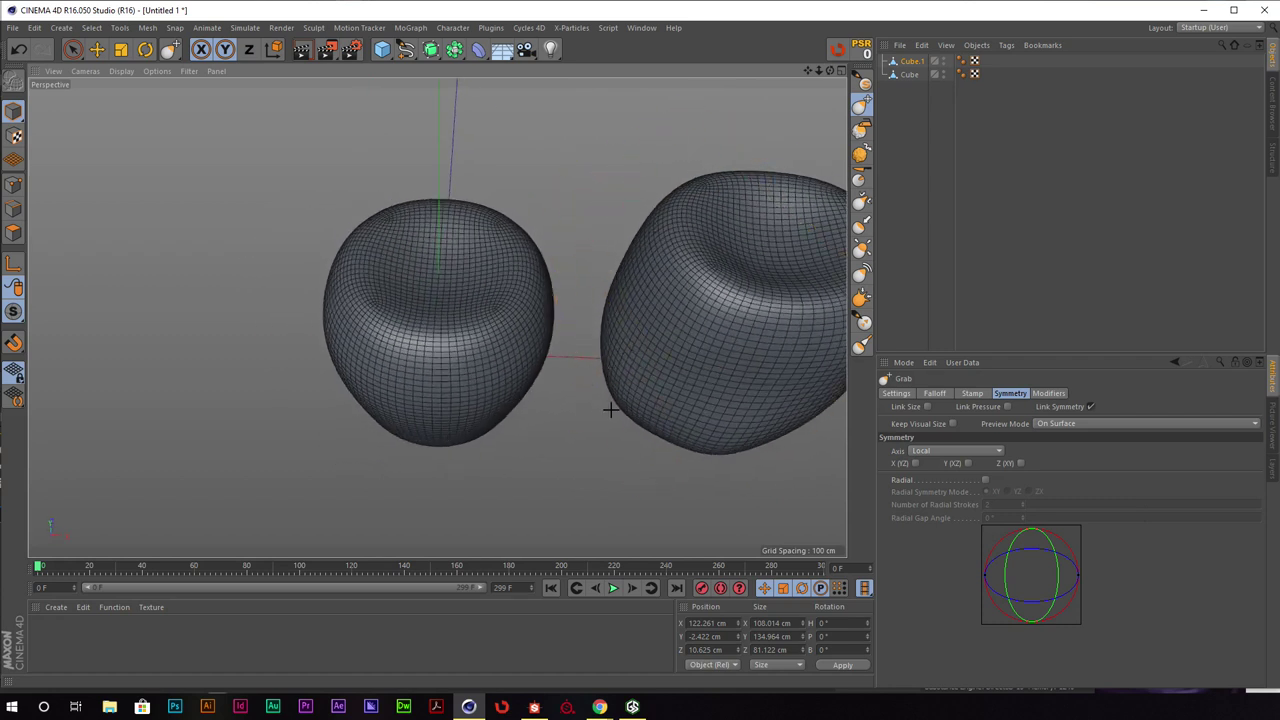
{"action": "mouse_move", "coordinate": [729, 343]}
{"action": "left_mouse_down", "text": "alt"}
{"action": "mouse_move", "coordinate": [680, 297]}
{"action": "mouse_move", "coordinate": [698, 168]}
{"action": "mouse_move", "coordinate": [600, 360]}
{"action": "mouse_move", "coordinate": [666, 334]}
{"action": "left_mouse_up", "text": "alt"}
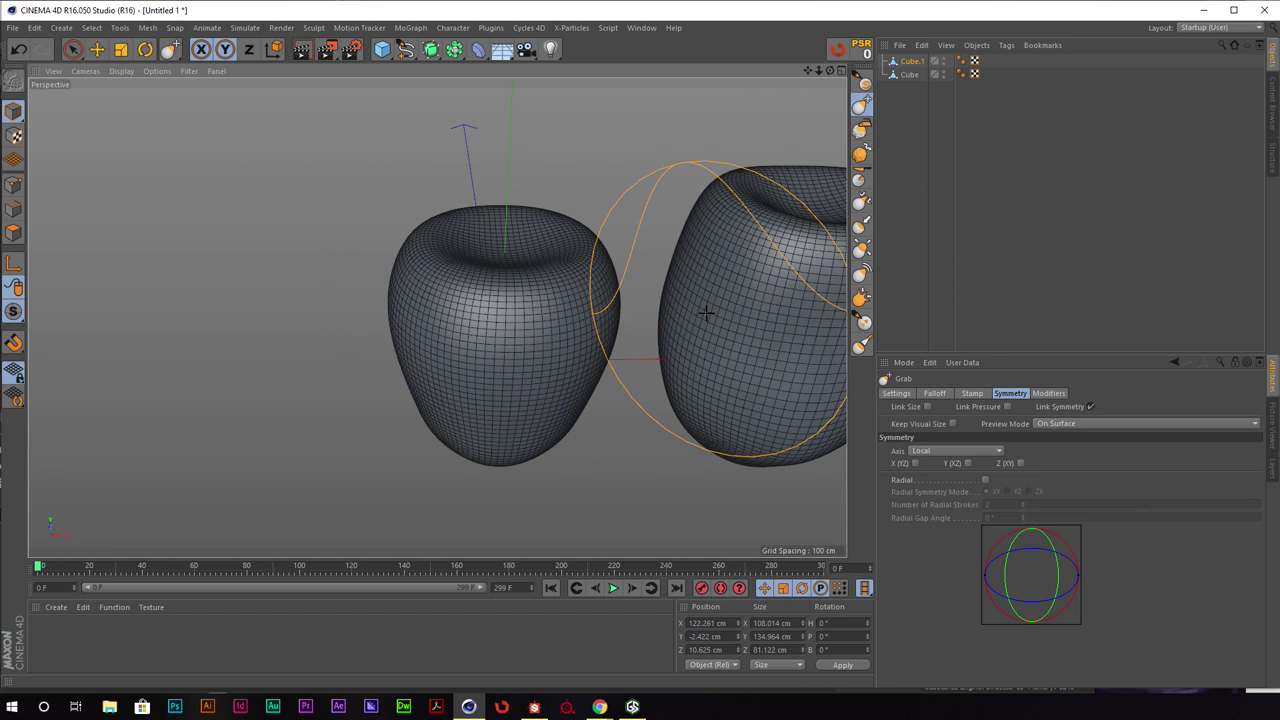
Select the smaller strawberry body and make its lower and upper sides uneven with the Grab brush
{"action": "left_click", "coordinate": [907, 76]}
{"action": "mouse_move", "coordinate": [676, 259]}
{"action": "left_mouse_down", "text": "alt"}
{"action": "mouse_move", "coordinate": [563, 346]}
{"action": "mouse_move", "coordinate": [557, 303]}
{"action": "mouse_move", "coordinate": [583, 298]}
{"action": "mouse_move", "coordinate": [538, 350]}
{"action": "left_mouse_up", "text": "alt"}
{"action": "left_click", "coordinate": [519, 382]}
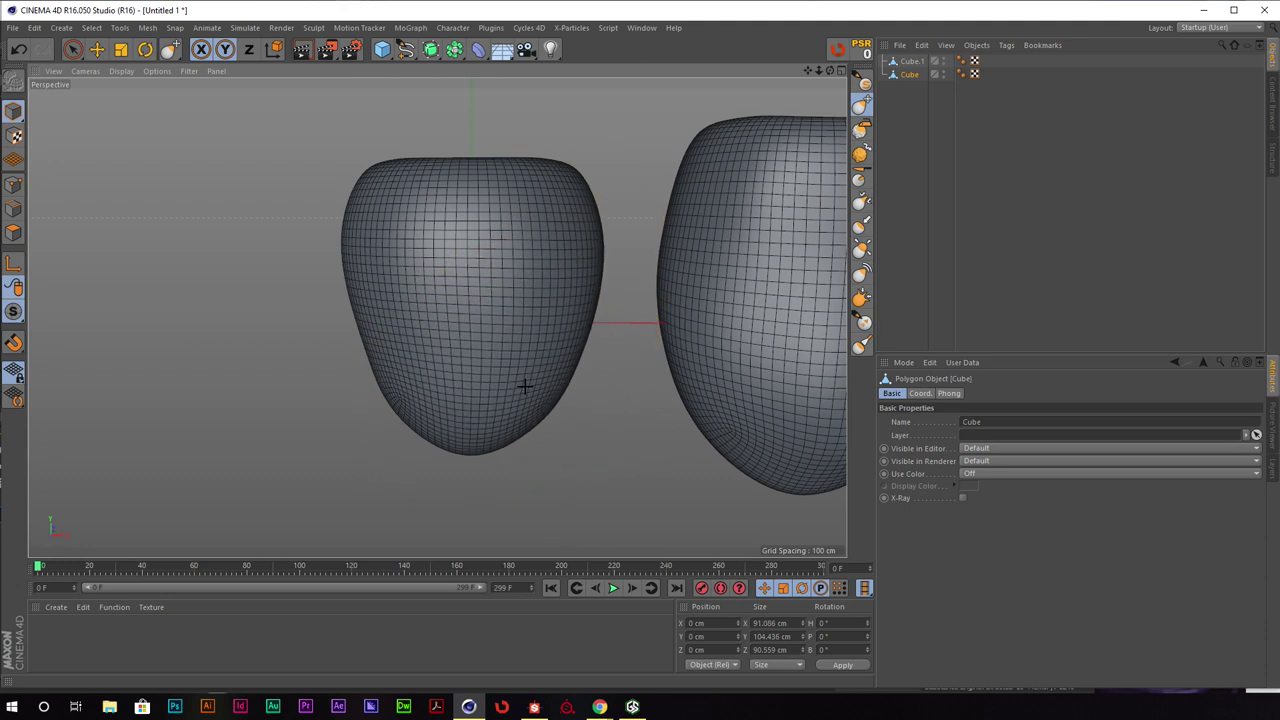
{"action": "left_click", "coordinate": [403, 371]}
{"action": "left_click", "coordinate": [367, 301]}
{"action": "left_click", "coordinate": [367, 262]}
Draw the smaller strawberry's tip downward and reshape the lower sides around it
{"action": "mouse_move", "coordinate": [367, 263]}
{"action": "left_mouse_down", "text": "alt"}
{"action": "mouse_move", "coordinate": [469, 320]}
{"action": "mouse_move", "coordinate": [531, 270]}
{"action": "mouse_move", "coordinate": [531, 371]}
{"action": "mouse_move", "coordinate": [463, 416]}
{"action": "left_mouse_up", "text": "alt"}
{"action": "left_click", "coordinate": [503, 400]}
{"action": "left_click", "coordinate": [470, 407]}
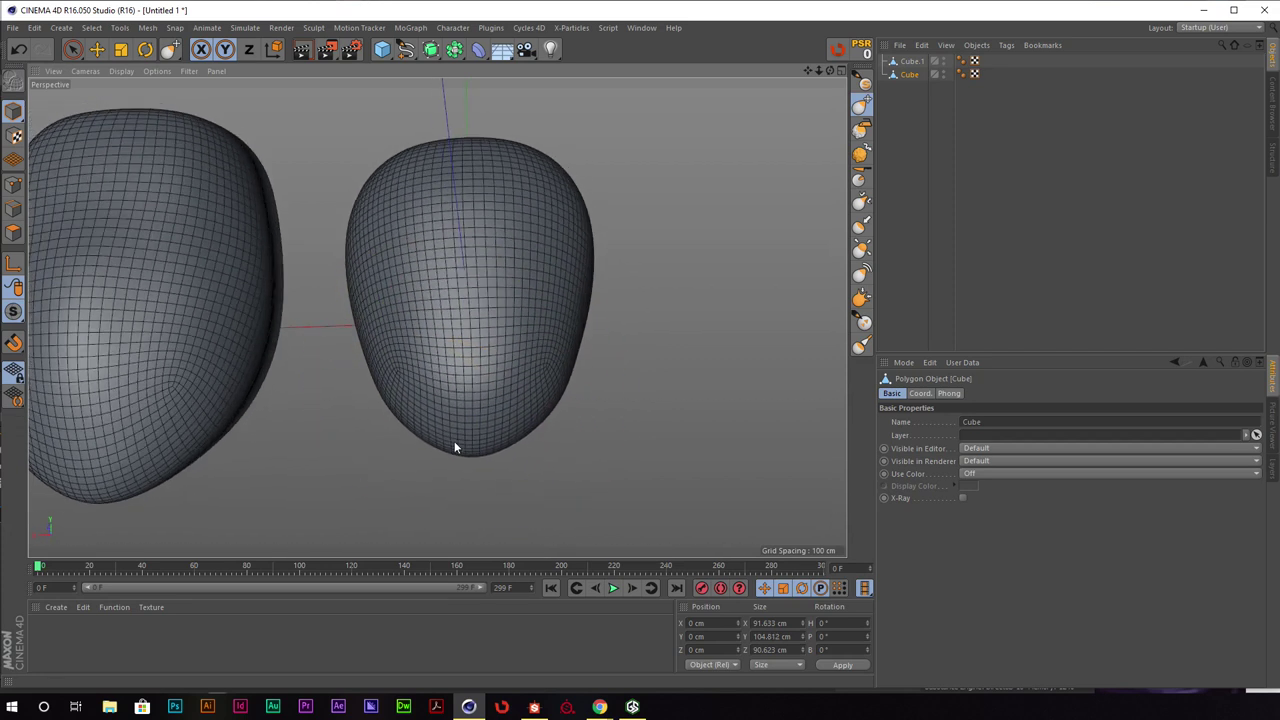
{"action": "left_click", "coordinate": [456, 442]}
{"action": "left_click", "coordinate": [549, 389]}
{"action": "left_click", "coordinate": [400, 393]}
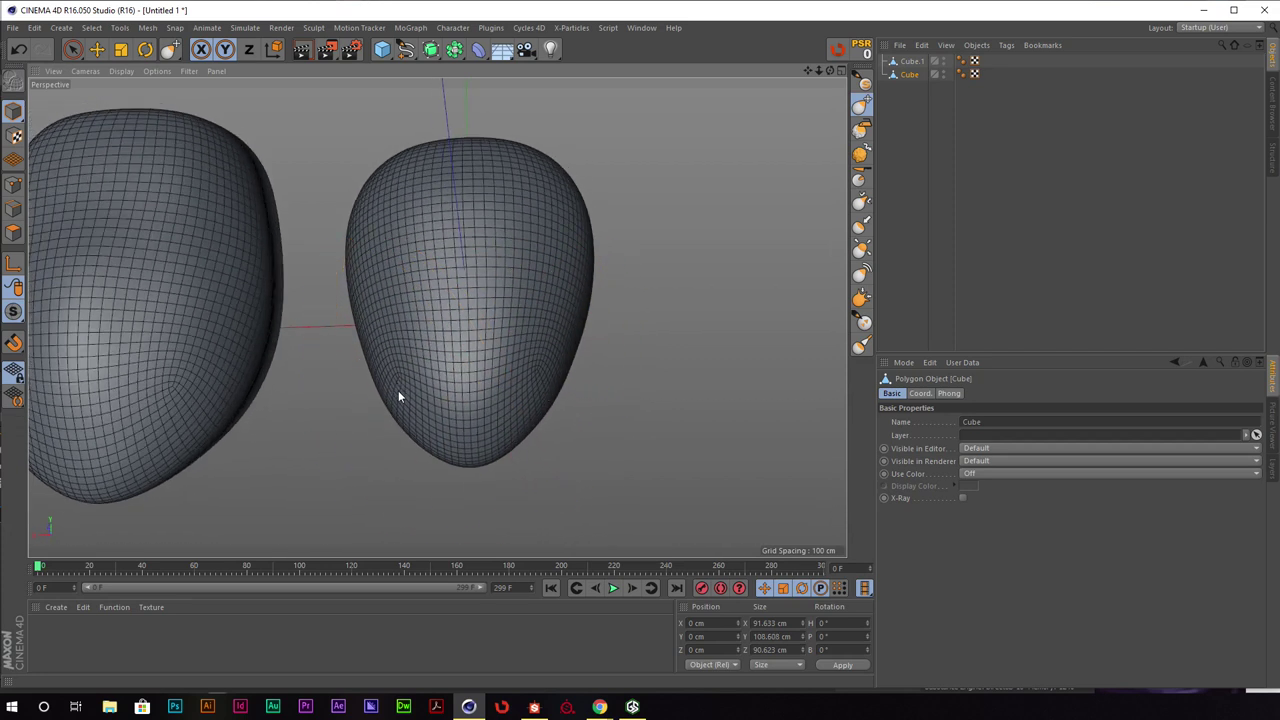
{"action": "left_click", "coordinate": [457, 440], "text": "shift"}
Narrow the smaller strawberry slightly to about 89 cm in X by reworking its side
{"action": "mouse_move", "coordinate": [457, 438]}
{"action": "left_mouse_down", "text": "alt"}
{"action": "mouse_move", "coordinate": [427, 445]}
{"action": "mouse_move", "coordinate": [486, 349]}
{"action": "mouse_move", "coordinate": [363, 286]}
{"action": "left_mouse_up", "text": "alt"}
{"action": "left_click", "coordinate": [402, 297], "text": "ctrl"}
{"action": "left_click", "coordinate": [407, 296], "text": "ctrl"}
{"action": "left_click_drag", "start_coordinate": [450, 297], "coordinate": [408, 292], "text": "alt"}
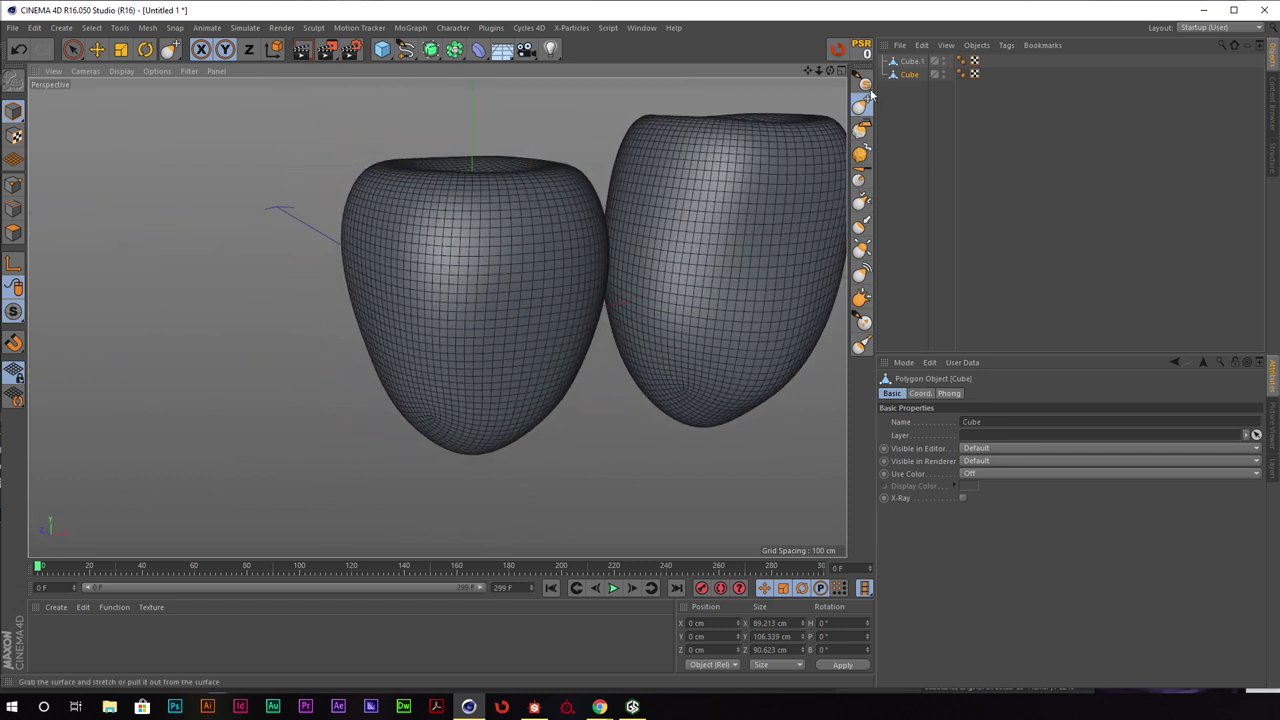
Swell the smaller strawberry's surface slightly with the Pull brush, without symmetry
{"action": "left_click", "coordinate": [862, 83]}
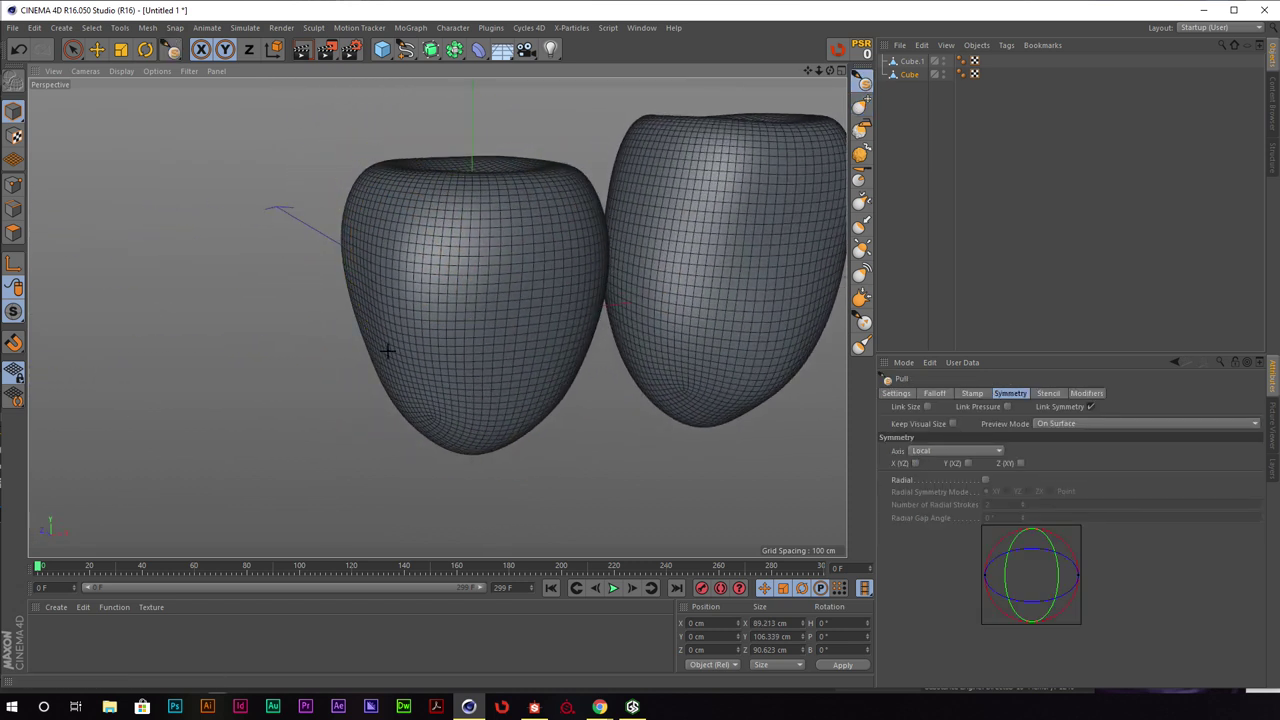
{"action": "left_click_drag", "start_coordinate": [470, 321], "coordinate": [527, 282], "text": "alt"}
{"action": "left_click_drag", "start_coordinate": [456, 397], "coordinate": [448, 320], "text": "alt"}
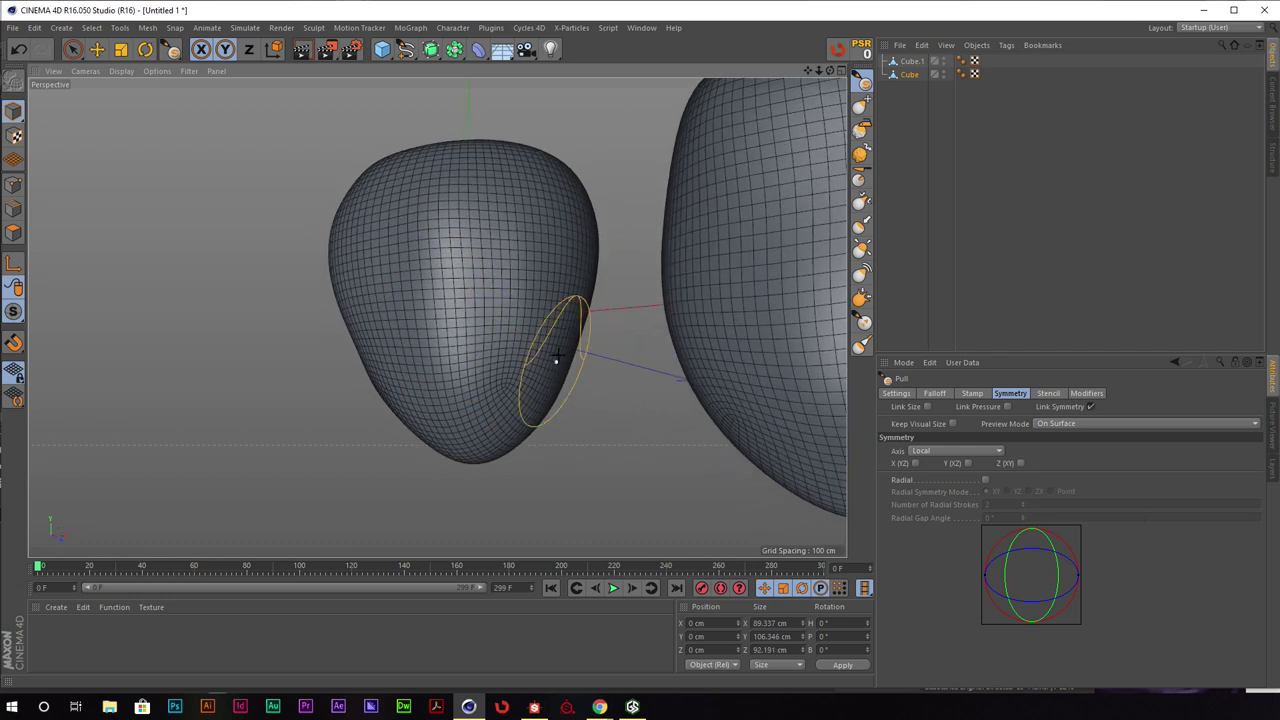
{"action": "mouse_move", "coordinate": [556, 358]}
{"action": "left_mouse_down", "text": "alt"}
{"action": "mouse_move", "coordinate": [466, 374]}
{"action": "mouse_move", "coordinate": [519, 253]}
{"action": "mouse_move", "coordinate": [666, 320]}
{"action": "mouse_move", "coordinate": [803, 129]}
{"action": "left_mouse_up", "text": "alt"}
Return to the Grab brush, raise its size to 98 and 157, and pinch the smaller strawberry's bottom narrower
{"action": "left_click", "coordinate": [860, 105]}
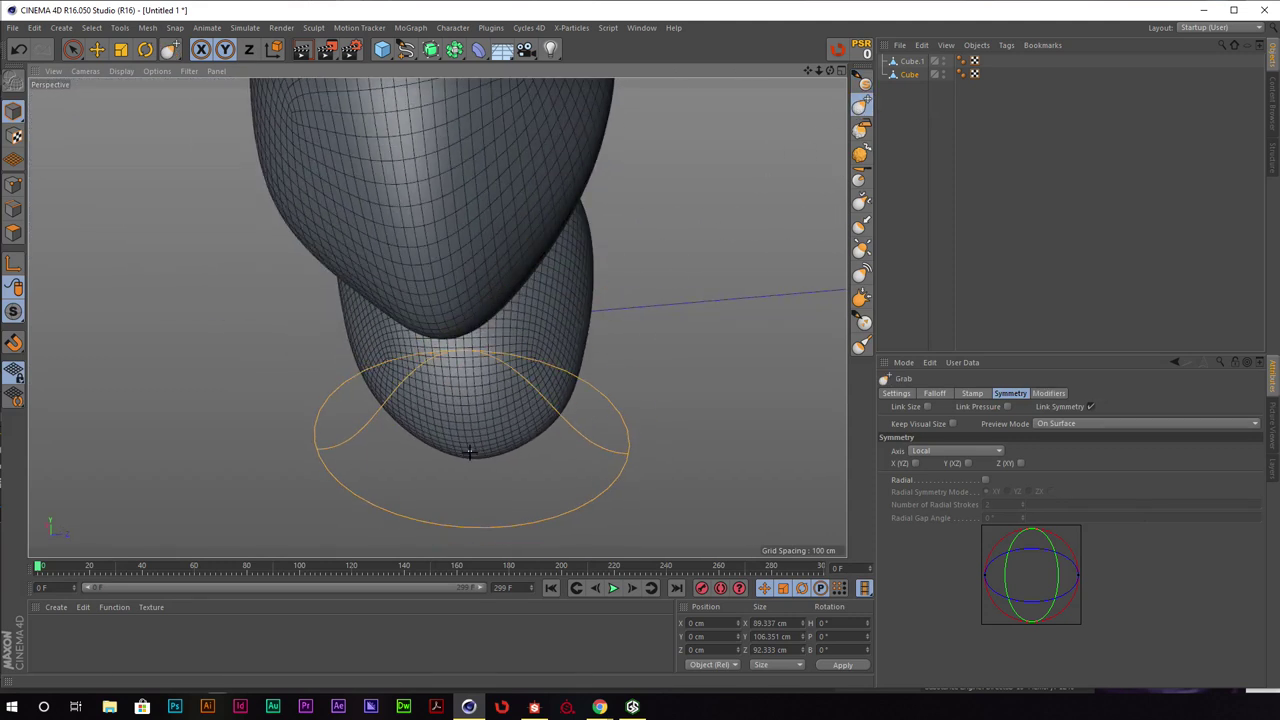
{"action": "left_click", "coordinate": [896, 393]}
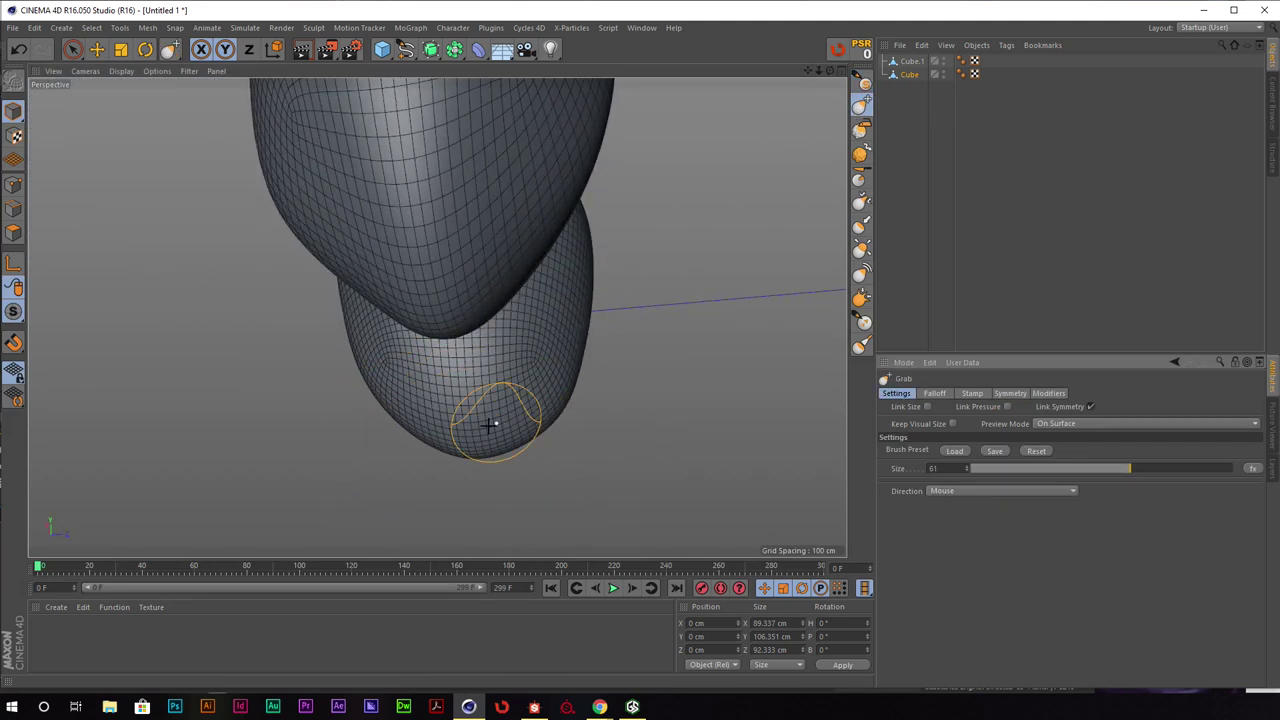
{"action": "left_click_drag", "start_coordinate": [1130, 468], "coordinate": [1165, 468]}
{"action": "left_click_drag", "start_coordinate": [459, 432], "coordinate": [461, 440]}
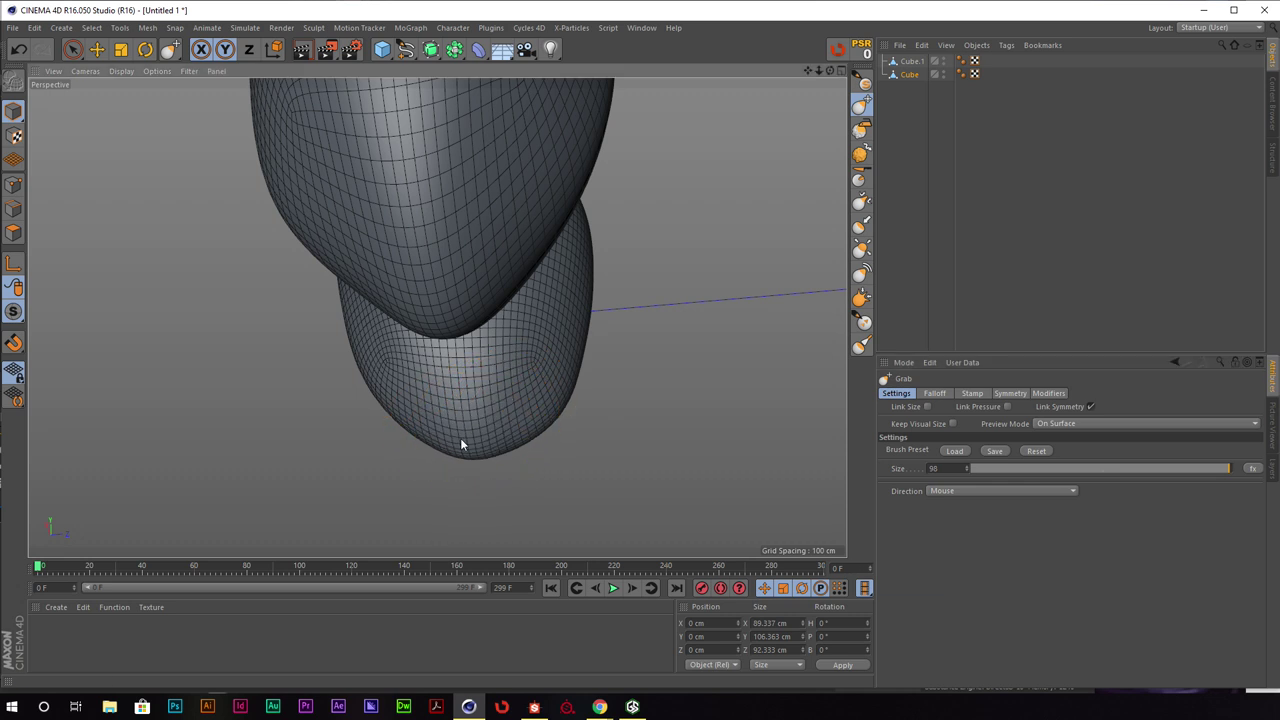
{"action": "left_click_drag", "start_coordinate": [968, 469], "coordinate": [961, 427]}
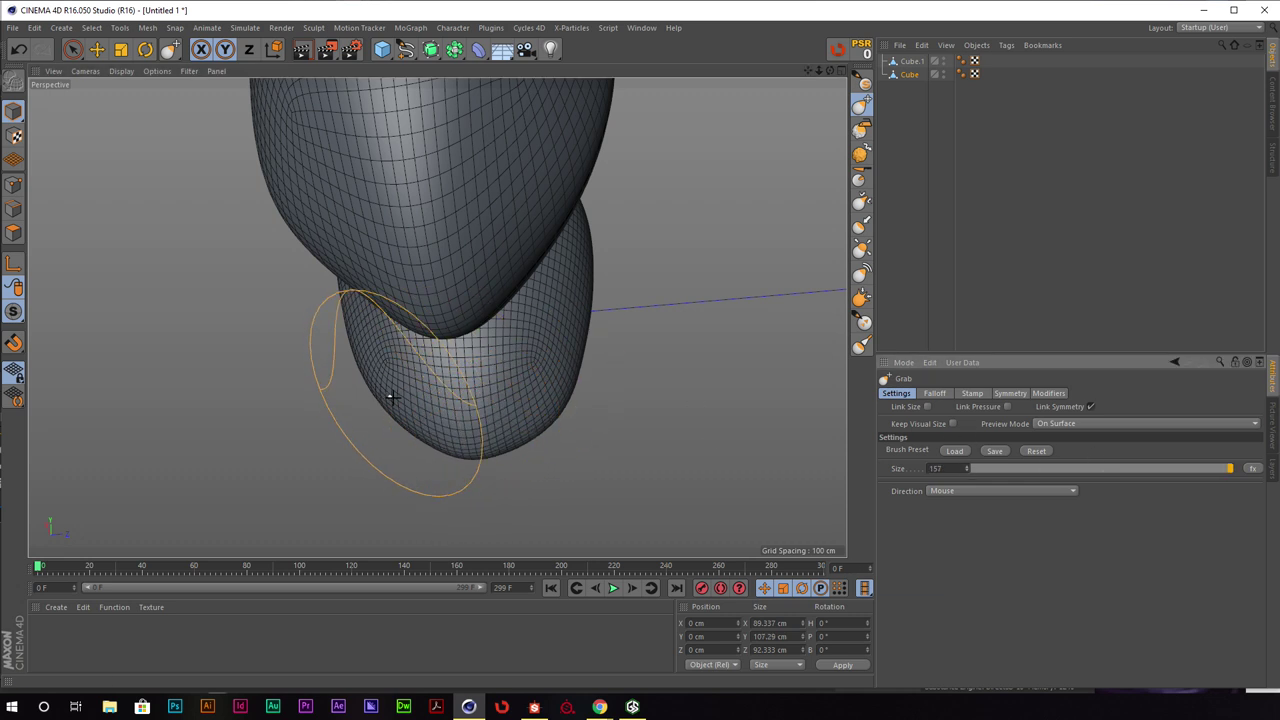
{"action": "left_click_drag", "start_coordinate": [403, 402], "coordinate": [431, 399]}
{"action": "left_click_drag", "start_coordinate": [567, 391], "coordinate": [557, 391]}
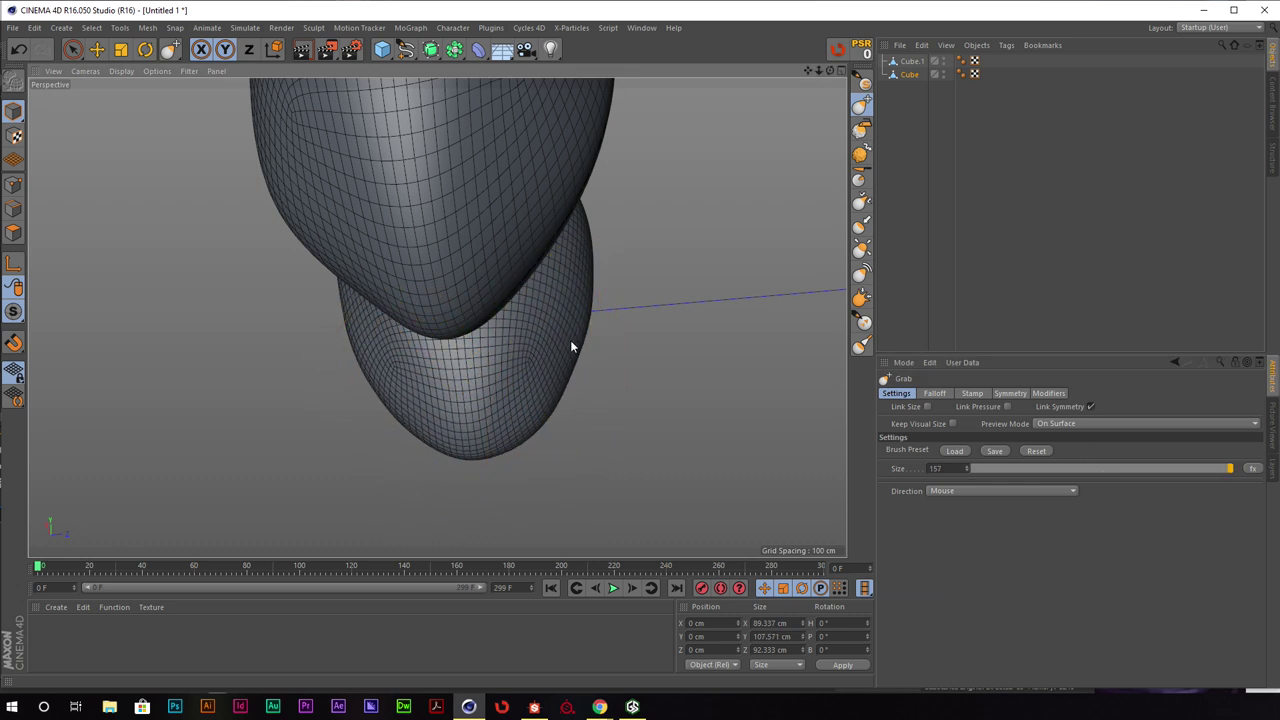
Increase the Grab brush size to 192 and push in the smaller strawberry's lower sides toward a sharper tip
{"action": "left_click_drag", "start_coordinate": [660, 351], "coordinate": [583, 350], "text": "alt"}
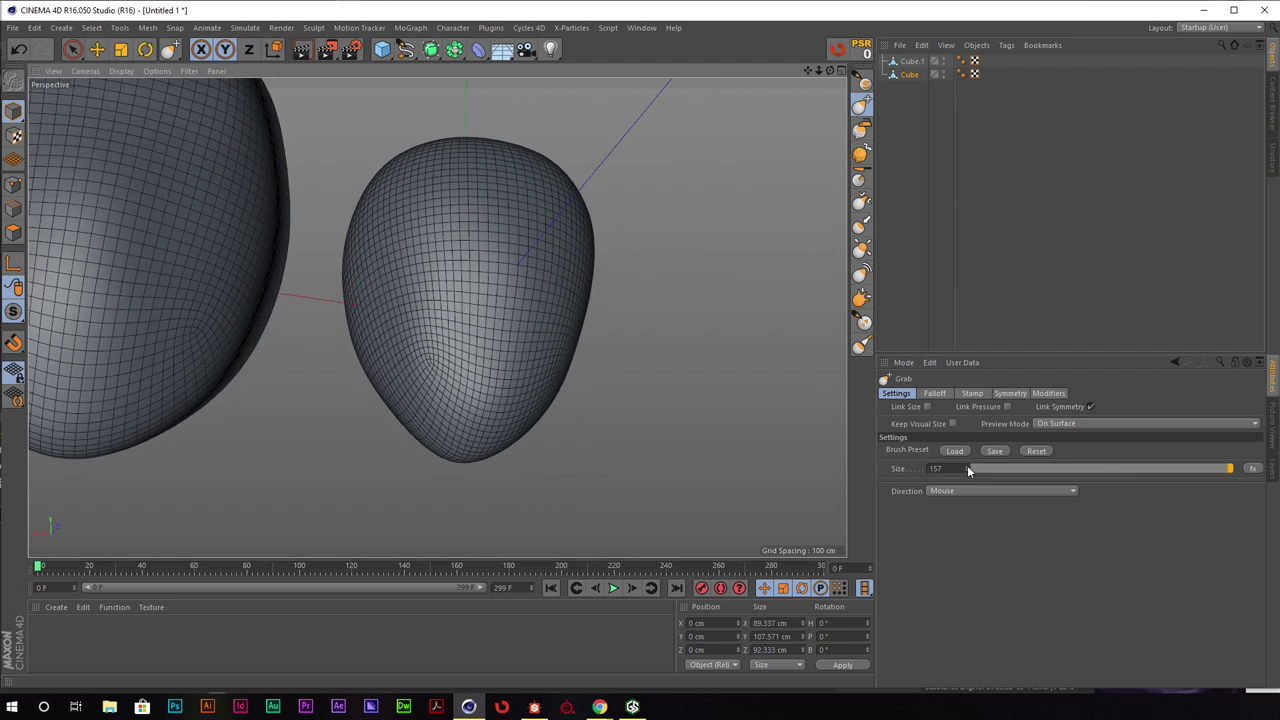
{"action": "left_click_drag", "start_coordinate": [968, 469], "coordinate": [962, 434]}
{"action": "left_click_drag", "start_coordinate": [640, 355], "coordinate": [596, 375], "text": "alt"}
{"action": "left_click_drag", "start_coordinate": [388, 387], "coordinate": [403, 387]}
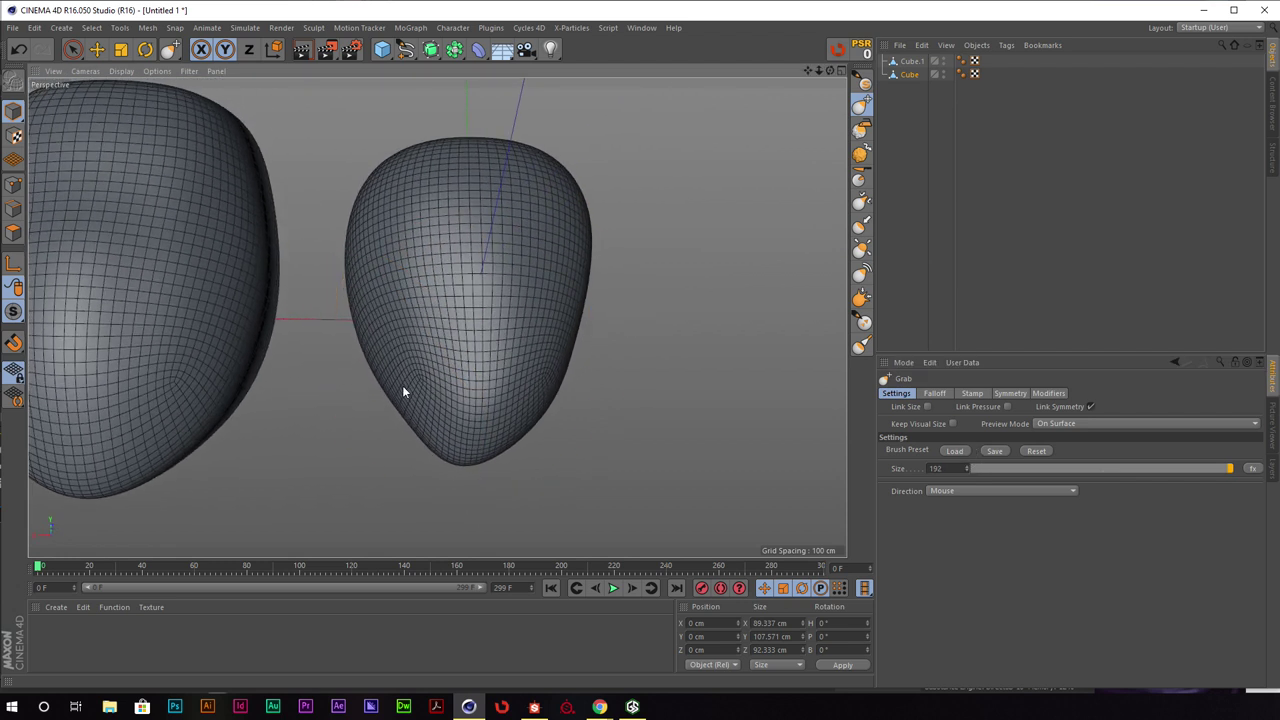
{"action": "mouse_move", "coordinate": [538, 388]}
{"action": "left_mouse_down", "text": "alt"}
{"action": "mouse_move", "coordinate": [500, 382]}
{"action": "mouse_move", "coordinate": [599, 397]}
{"action": "mouse_move", "coordinate": [543, 399]}
{"action": "left_mouse_up", "text": "alt"}
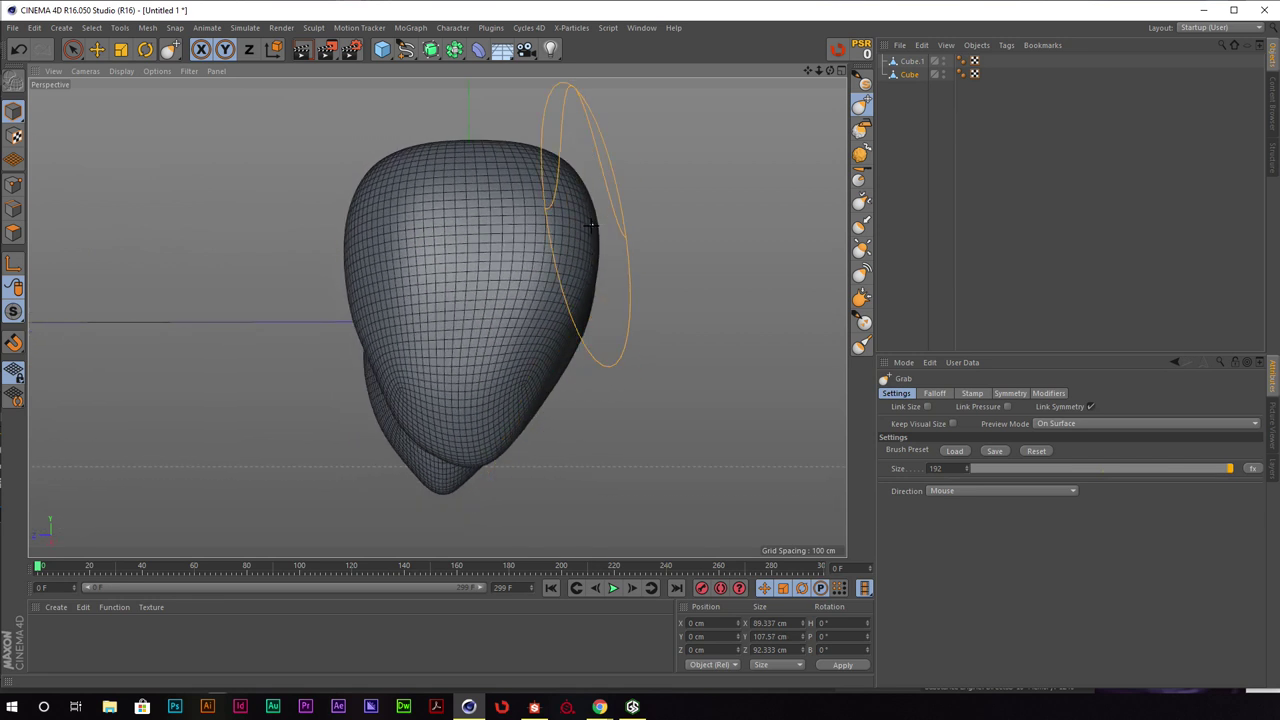
Adjust the smaller strawberry's upper side and front surface with small grab strokes
{"action": "mouse_move", "coordinate": [589, 223]}
{"action": "left_mouse_down"}
{"action": "mouse_move", "coordinate": [642, 270]}
{"action": "mouse_move", "coordinate": [434, 314]}
{"action": "mouse_move", "coordinate": [617, 337]}
{"action": "mouse_move", "coordinate": [596, 329]}
{"action": "left_mouse_up"}
{"action": "left_click_drag", "start_coordinate": [478, 239], "coordinate": [481, 244]}
{"action": "left_click_drag", "start_coordinate": [550, 248], "coordinate": [437, 261], "text": "alt"}
{"action": "left_click_drag", "start_coordinate": [437, 261], "coordinate": [439, 262]}
{"action": "left_click_drag", "start_coordinate": [745, 285], "coordinate": [676, 337], "text": "alt"}
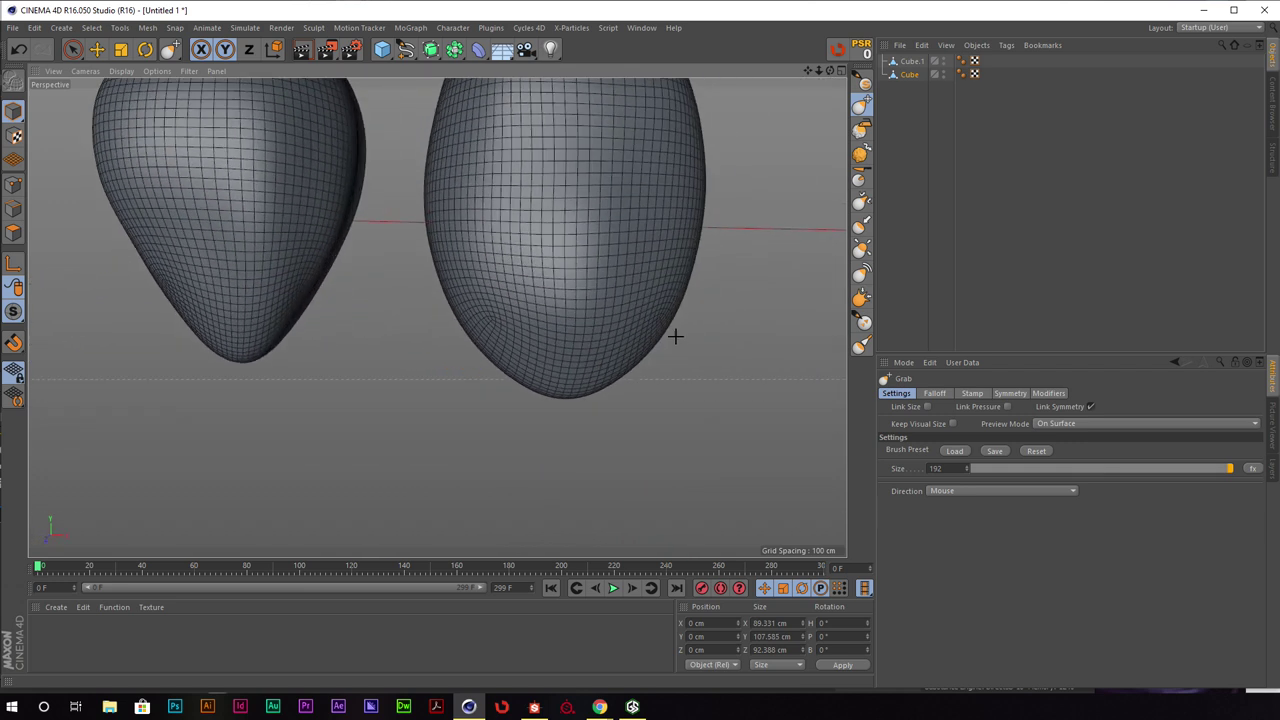
Select the larger strawberry body and reshape its bottom into an uneven tip with the Grab brush
{"action": "left_click", "coordinate": [905, 62]}
{"action": "mouse_move", "coordinate": [420, 300]}
{"action": "left_mouse_down", "text": "alt"}
{"action": "mouse_move", "coordinate": [609, 363]}
{"action": "mouse_move", "coordinate": [592, 367]}
{"action": "left_mouse_up", "text": "alt"}
{"action": "left_click_drag", "start_coordinate": [475, 375], "coordinate": [470, 393]}
{"action": "left_click_drag", "start_coordinate": [538, 367], "coordinate": [362, 374], "text": "alt"}
{"action": "mouse_move", "coordinate": [586, 360]}
{"action": "left_mouse_down", "text": "alt"}
{"action": "mouse_move", "coordinate": [638, 367]}
{"action": "mouse_move", "coordinate": [457, 363]}
{"action": "mouse_move", "coordinate": [500, 371]}
{"action": "left_mouse_up", "text": "alt"}
{"action": "scroll", "coordinate": [593, 365], "scroll_direction": "up", "scroll_amount": 4}
{"action": "left_click_drag", "start_coordinate": [601, 411], "coordinate": [596, 396]}
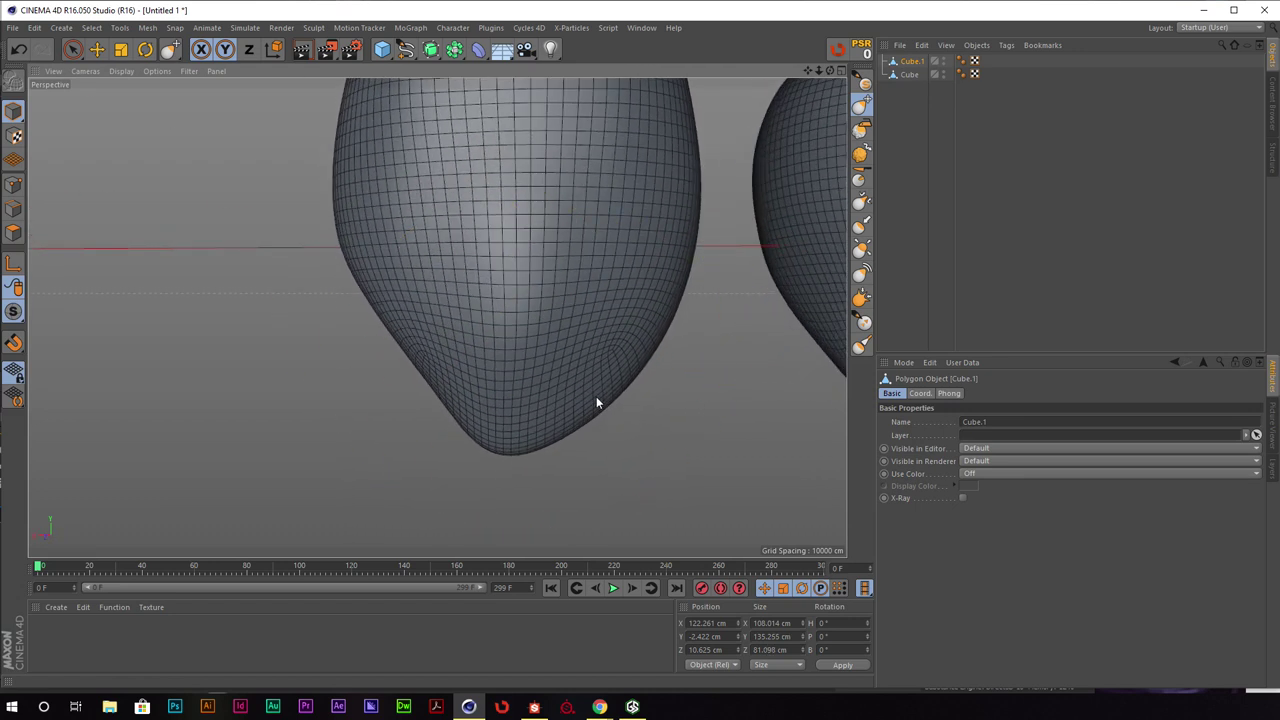
Refine the larger strawberry's lower shape further, then leave sculpting for the Move tool with that body selected
{"action": "left_click_drag", "start_coordinate": [548, 328], "coordinate": [540, 322], "text": "alt"}
{"action": "mouse_move", "coordinate": [466, 311]}
{"action": "left_mouse_down", "text": "alt"}
{"action": "mouse_move", "coordinate": [337, 257]}
{"action": "mouse_move", "coordinate": [637, 234]}
{"action": "mouse_move", "coordinate": [537, 249]}
{"action": "mouse_move", "coordinate": [437, 314]}
{"action": "left_mouse_up", "text": "alt"}
{"action": "left_click_drag", "start_coordinate": [476, 240], "coordinate": [437, 320], "text": "alt"}
{"action": "key", "text": "e"}
{"action": "left_click_drag", "start_coordinate": [671, 305], "coordinate": [700, 295], "text": "alt"}
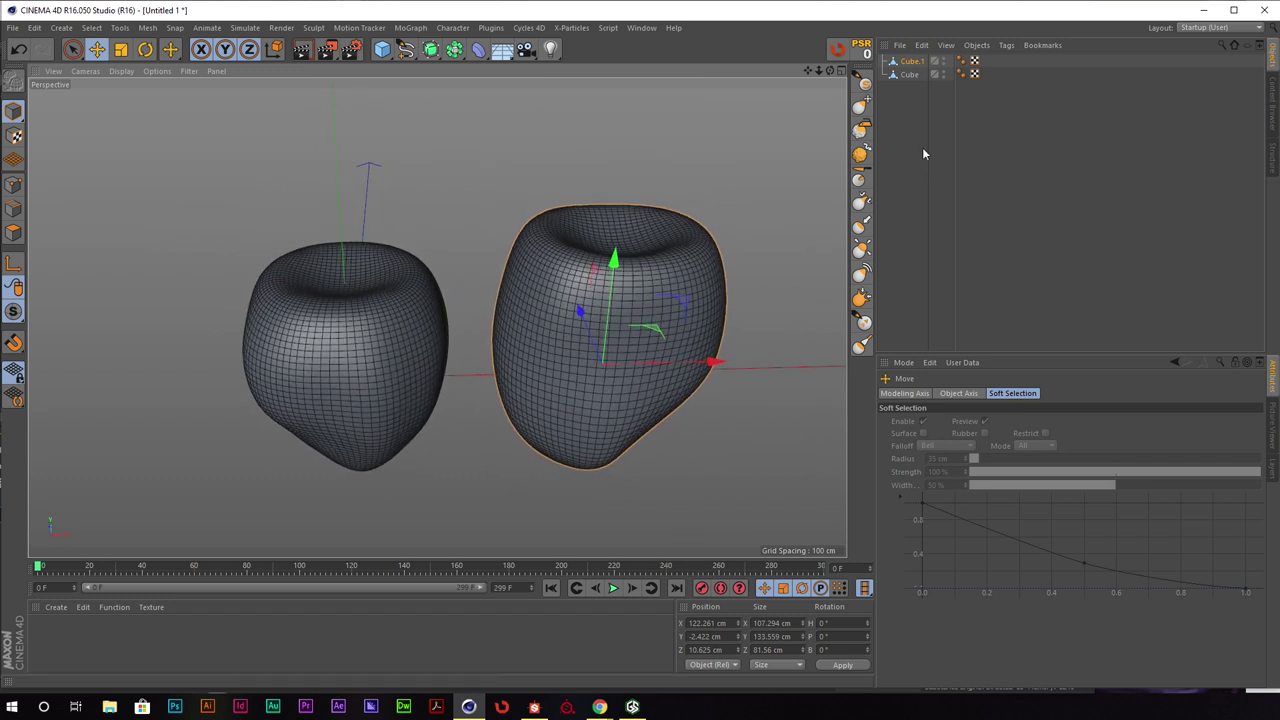
{"action": "left_click", "coordinate": [915, 62]}
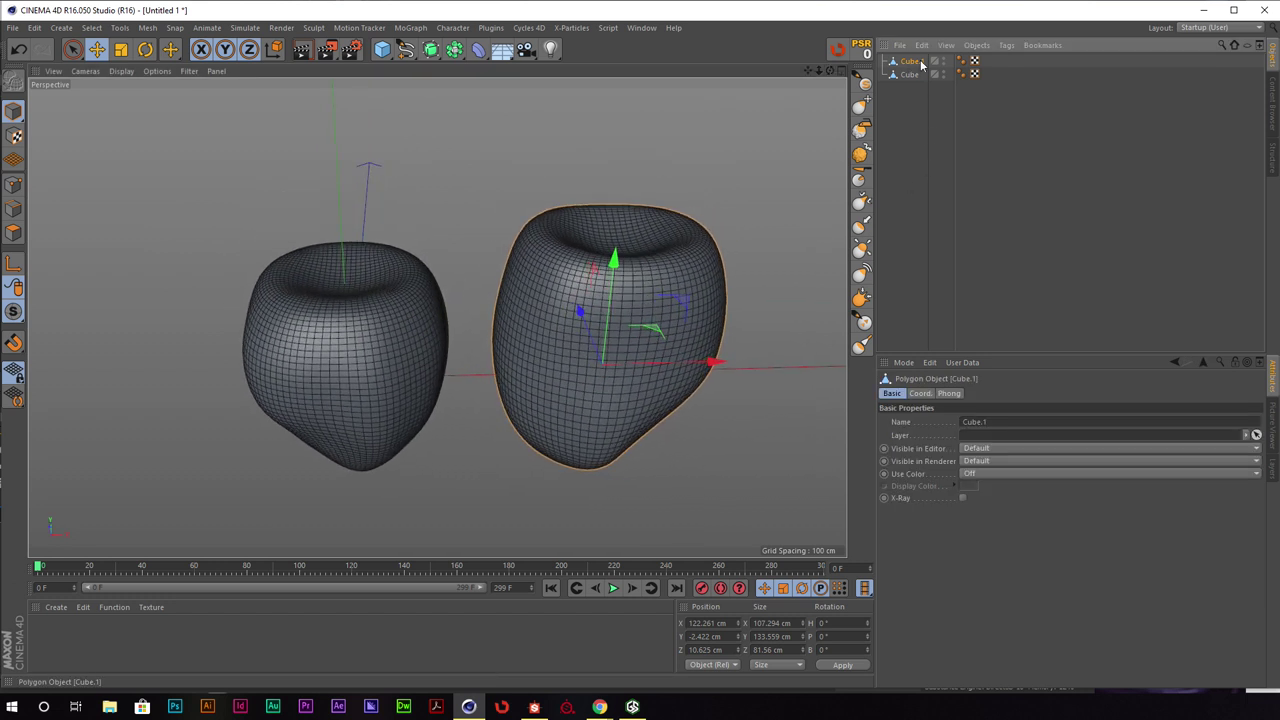
{"action": "key", "text": "Delete"}
{"action": "left_click_drag", "start_coordinate": [478, 238], "coordinate": [526, 267], "text": "alt"}
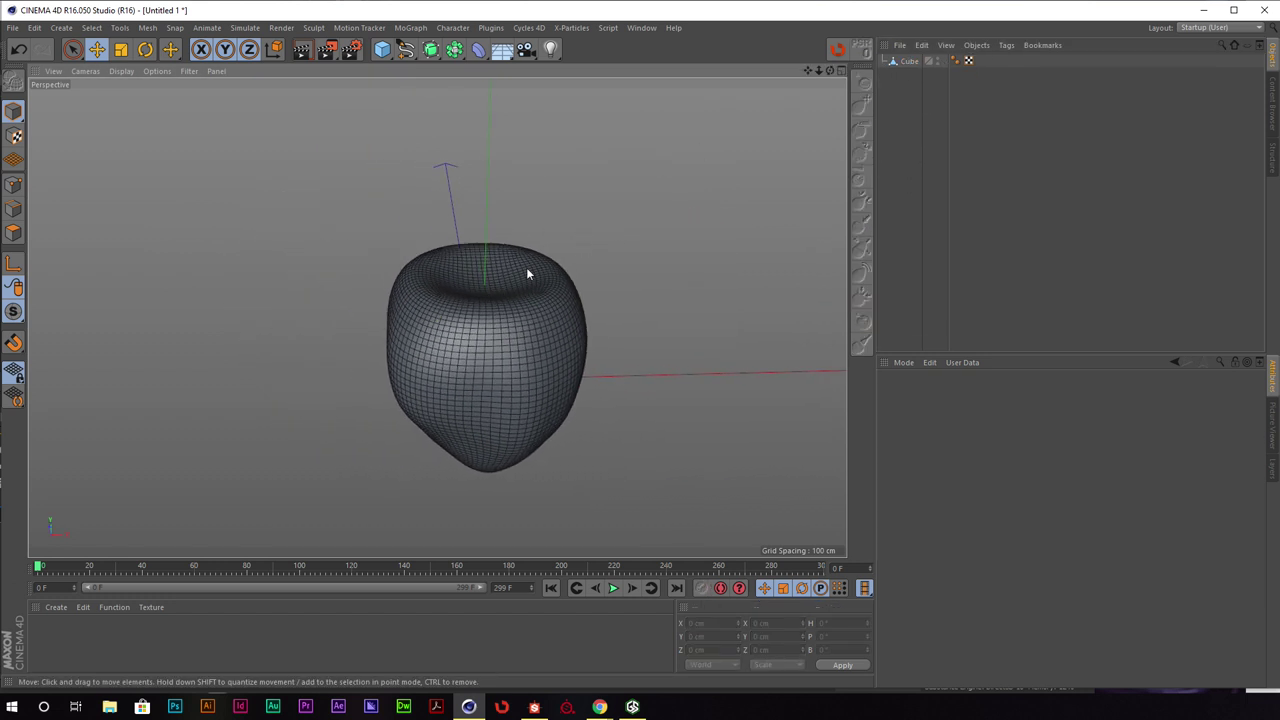
{"action": "left_click", "coordinate": [490, 281]}
{"action": "middle_click_drag", "start_coordinate": [652, 240], "coordinate": [596, 232], "text": "alt"}
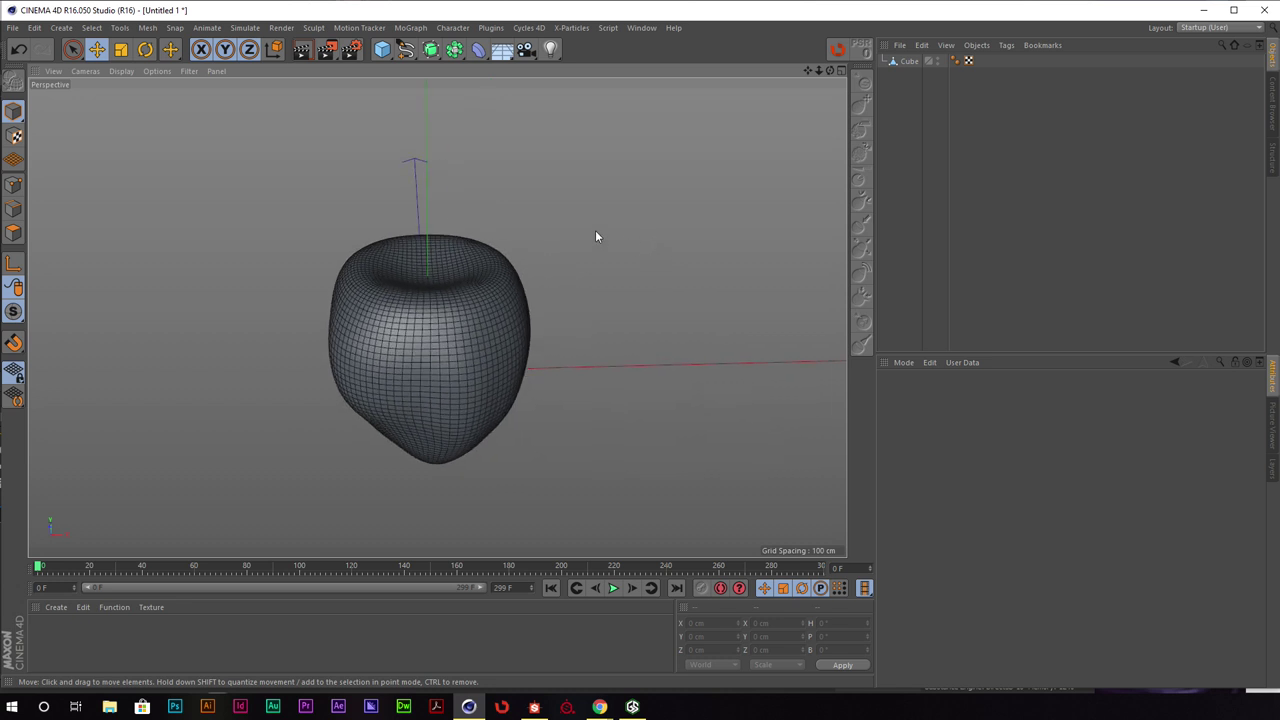
{"action": "key", "text": "ctrl+z"}
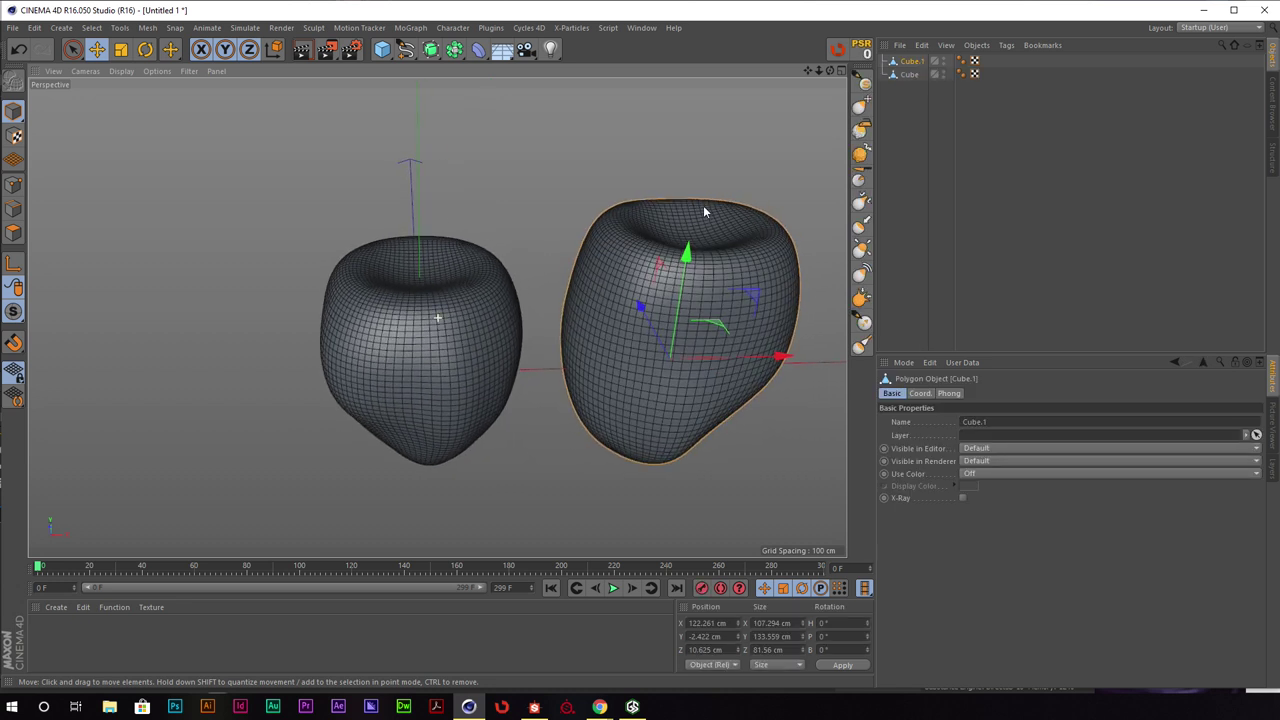
Select both strawberry bodies together and start exporting them in Wavefront (*.obj) format
{"action": "left_click", "coordinate": [489, 313], "text": "shift"}
{"action": "left_click_drag", "start_coordinate": [695, 366], "coordinate": [540, 368]}
{"action": "left_click", "coordinate": [13, 27]}
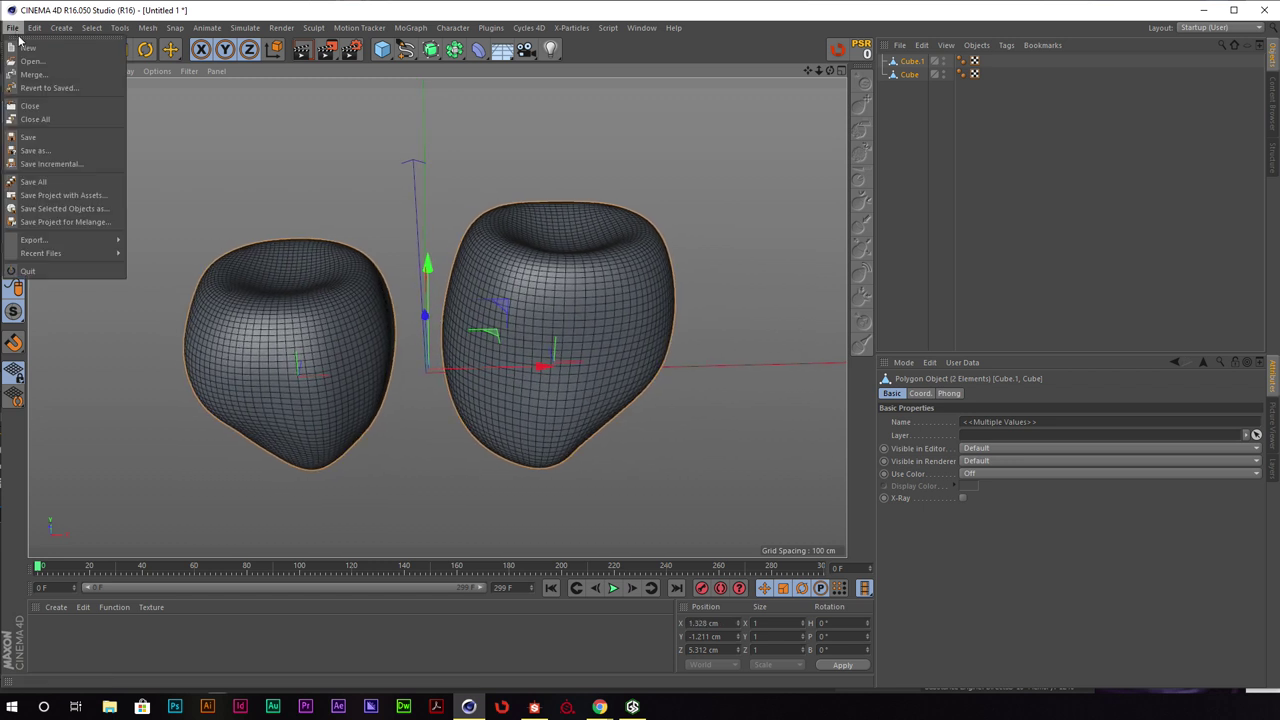
{"action": "mouse_move", "coordinate": [82, 260]}
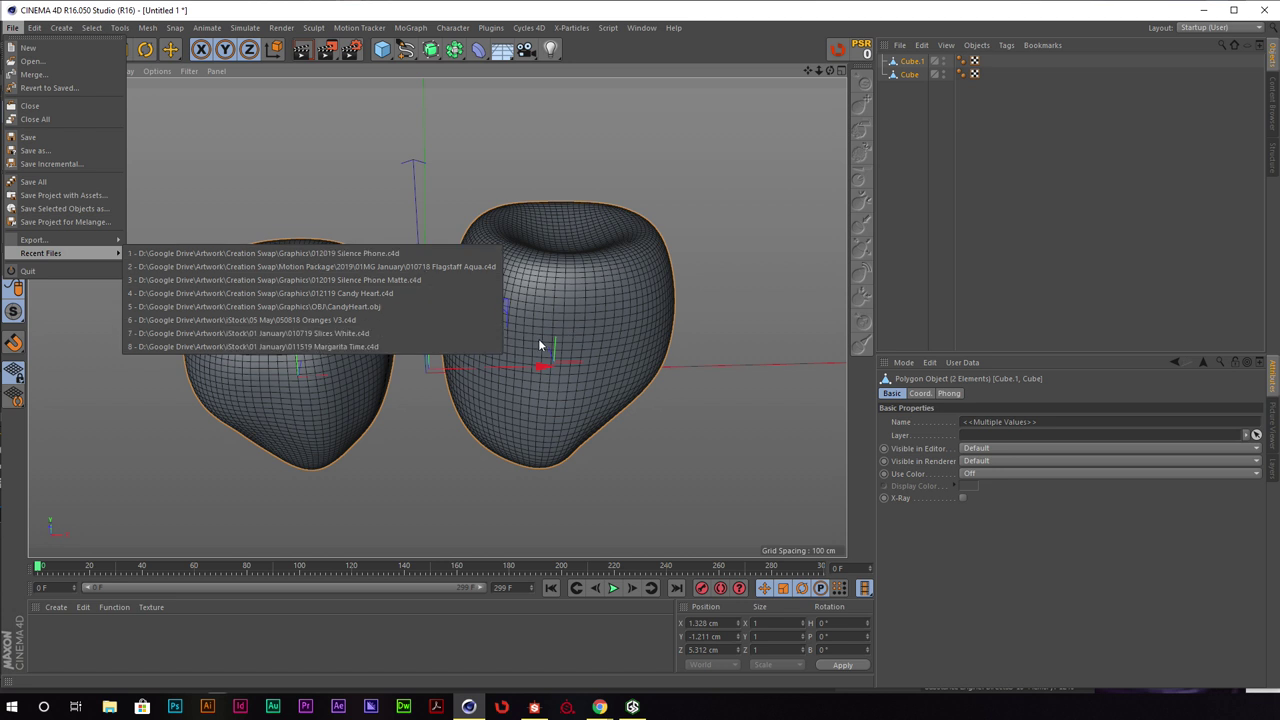
{"action": "mouse_move", "coordinate": [40, 240]}
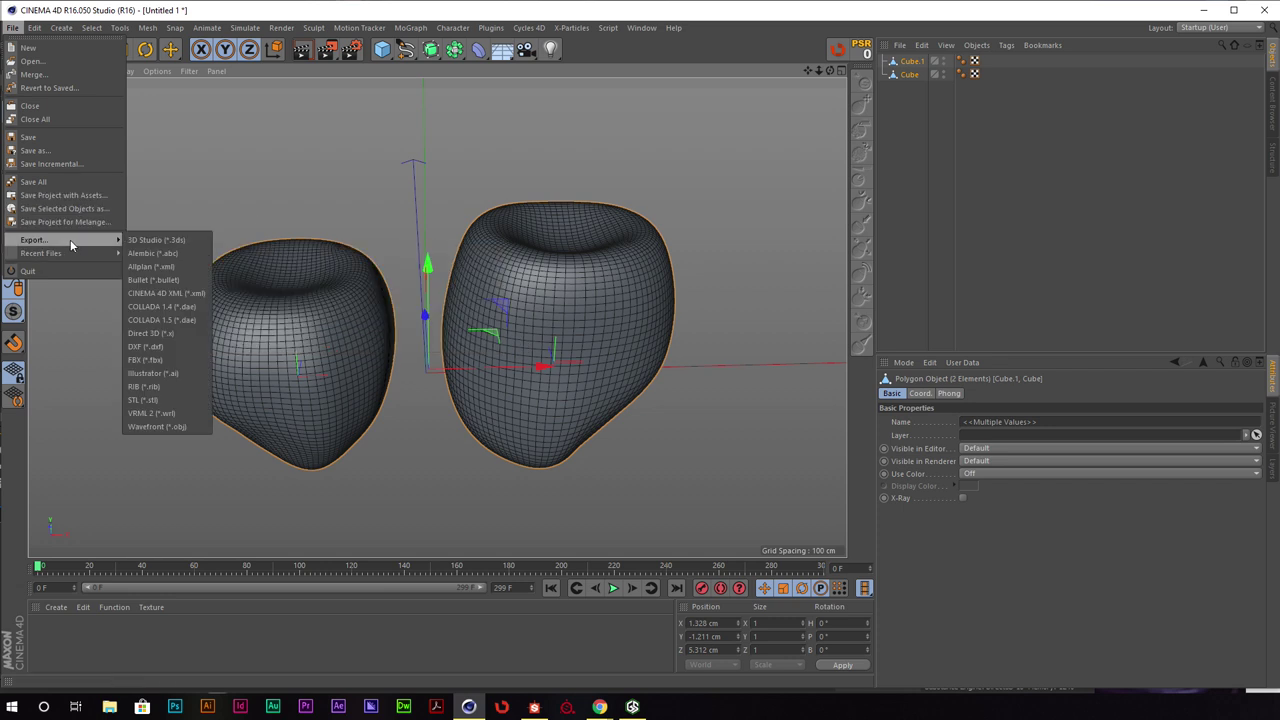
{"action": "left_click", "coordinate": [158, 426]}
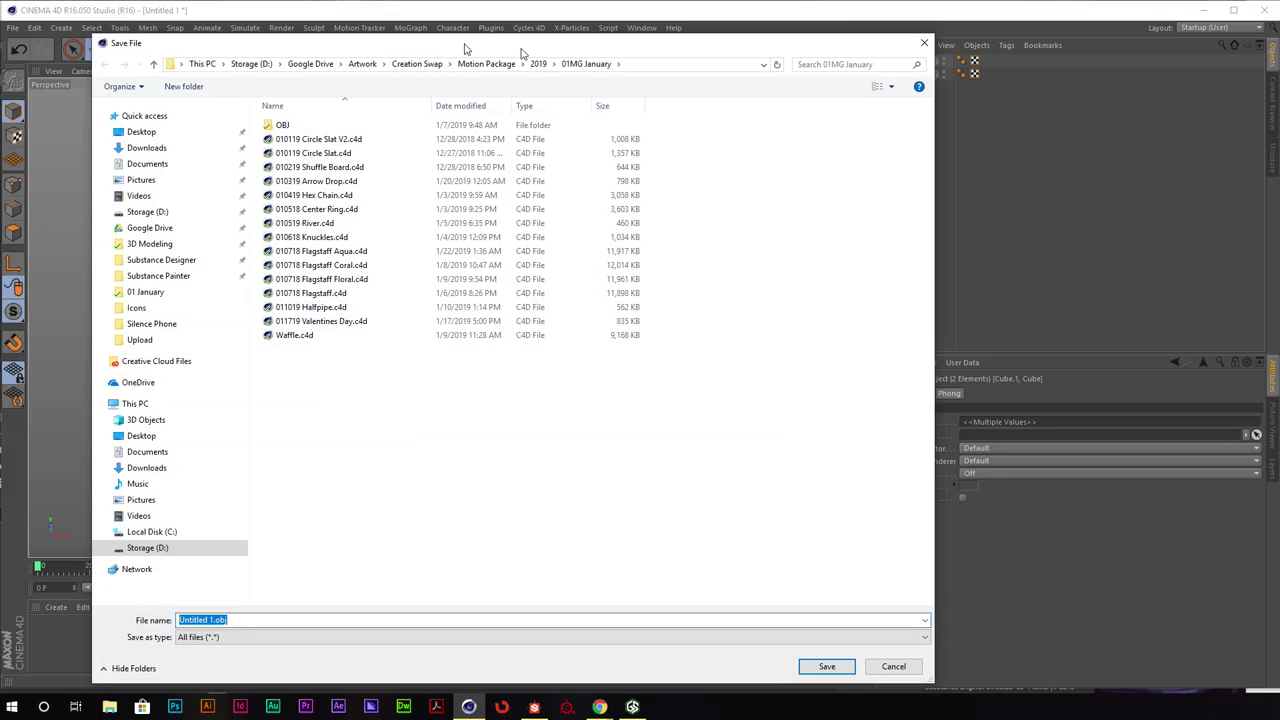
{"action": "left_click_drag", "start_coordinate": [464, 48], "coordinate": [752, 45]}
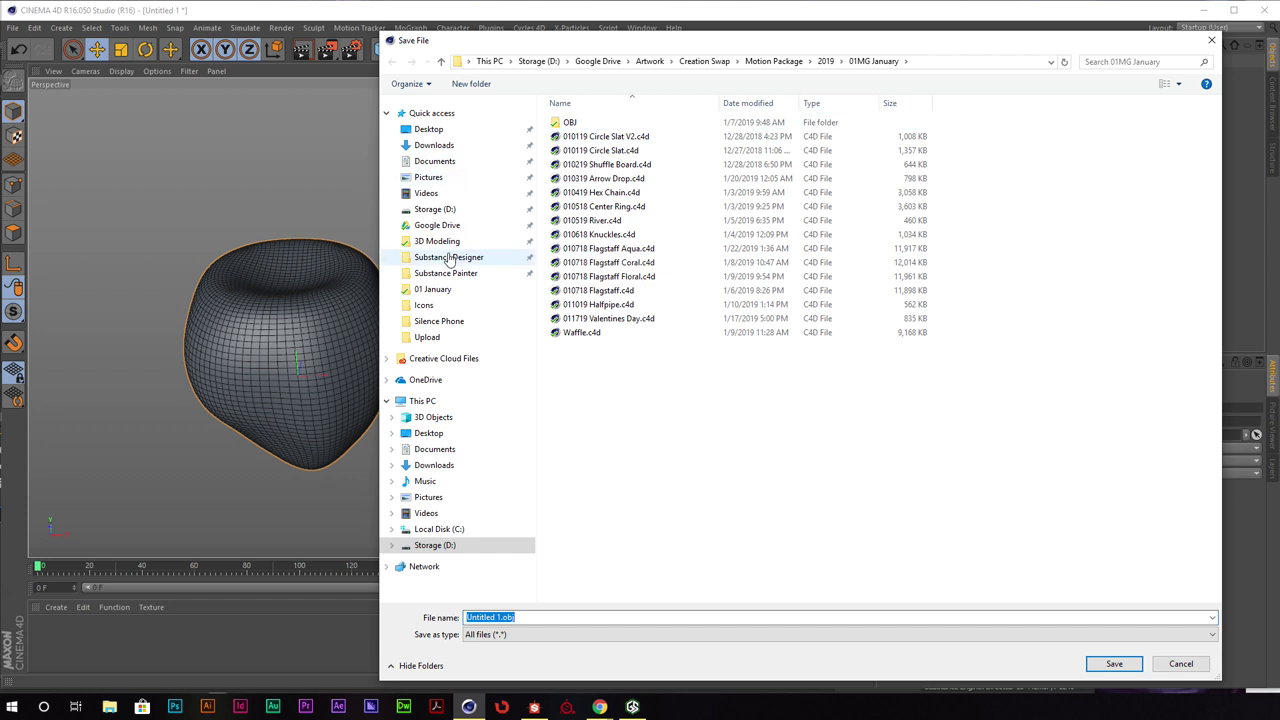
Save the export as Strawberries.obj in the OBJ folder inside 01 January and accept the export
{"action": "left_click", "coordinate": [436, 289]}
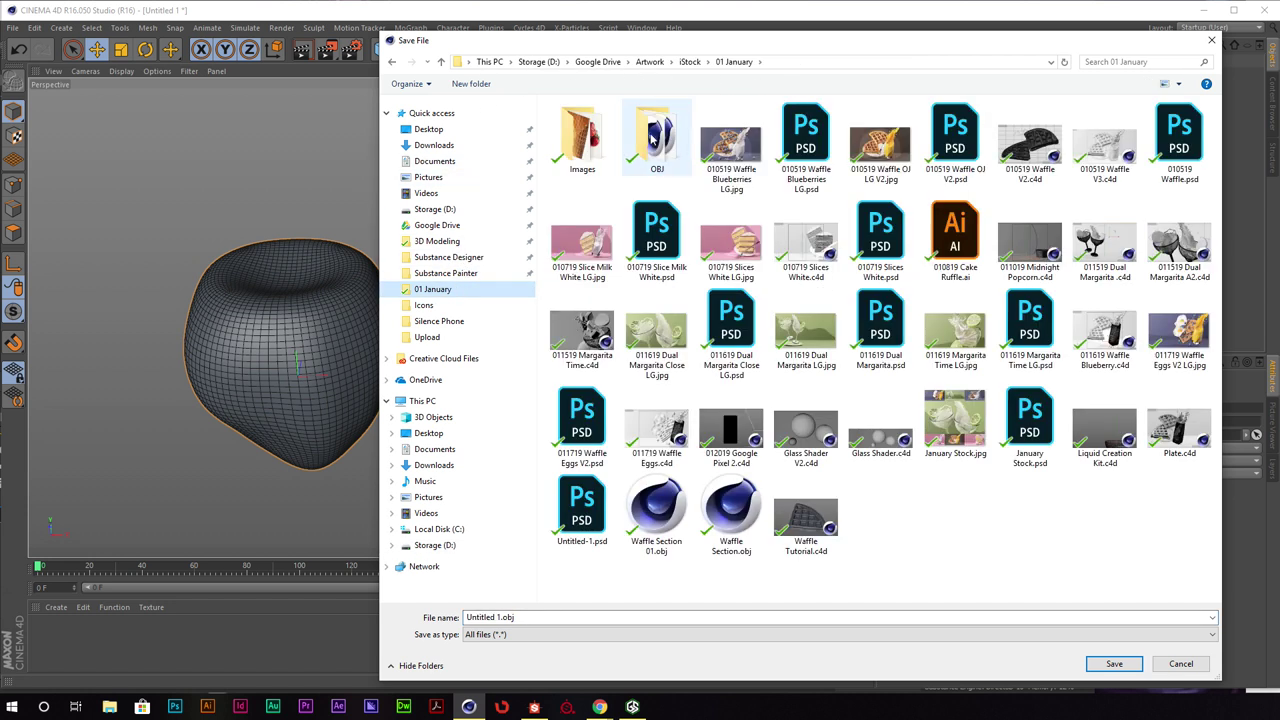
{"action": "double_click", "coordinate": [655, 140]}
{"action": "left_click", "coordinate": [498, 619]}
{"action": "left_click", "coordinate": [499, 618]}
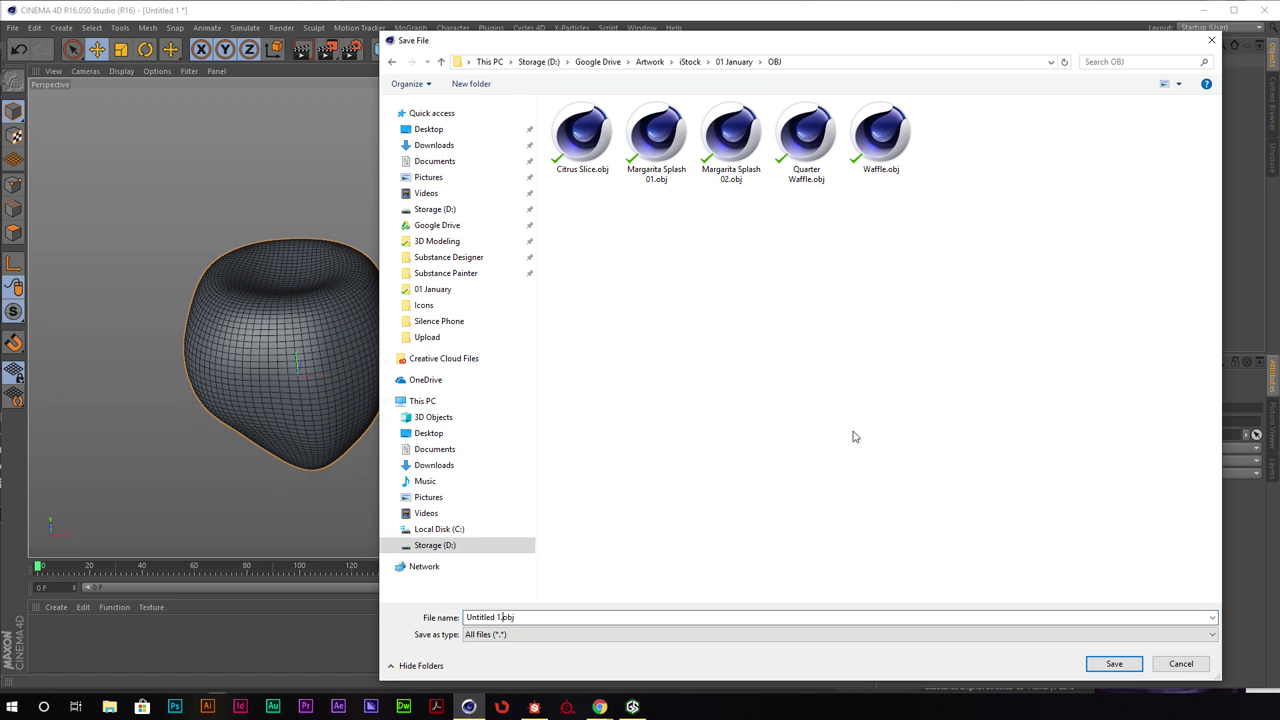
{"action": "key", "text": "shift+Home"}
{"action": "type", "text": "S"}
{"action": "key", "text": "Return"}
{"action": "left_click", "coordinate": [835, 559]}
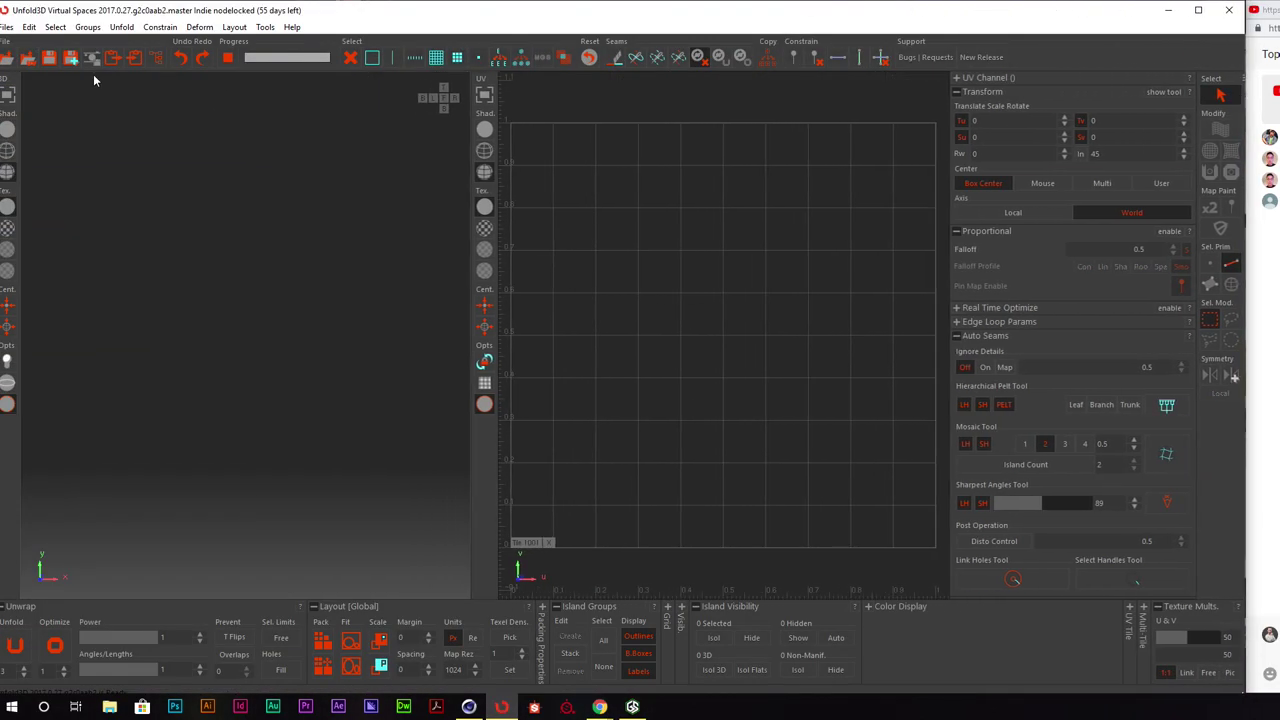
In Unfold3D, load Strawberries.obj from the OBJ folder inside 01 January
{"action": "left_click", "coordinate": [29, 27]}
{"action": "left_click", "coordinate": [30, 44]}
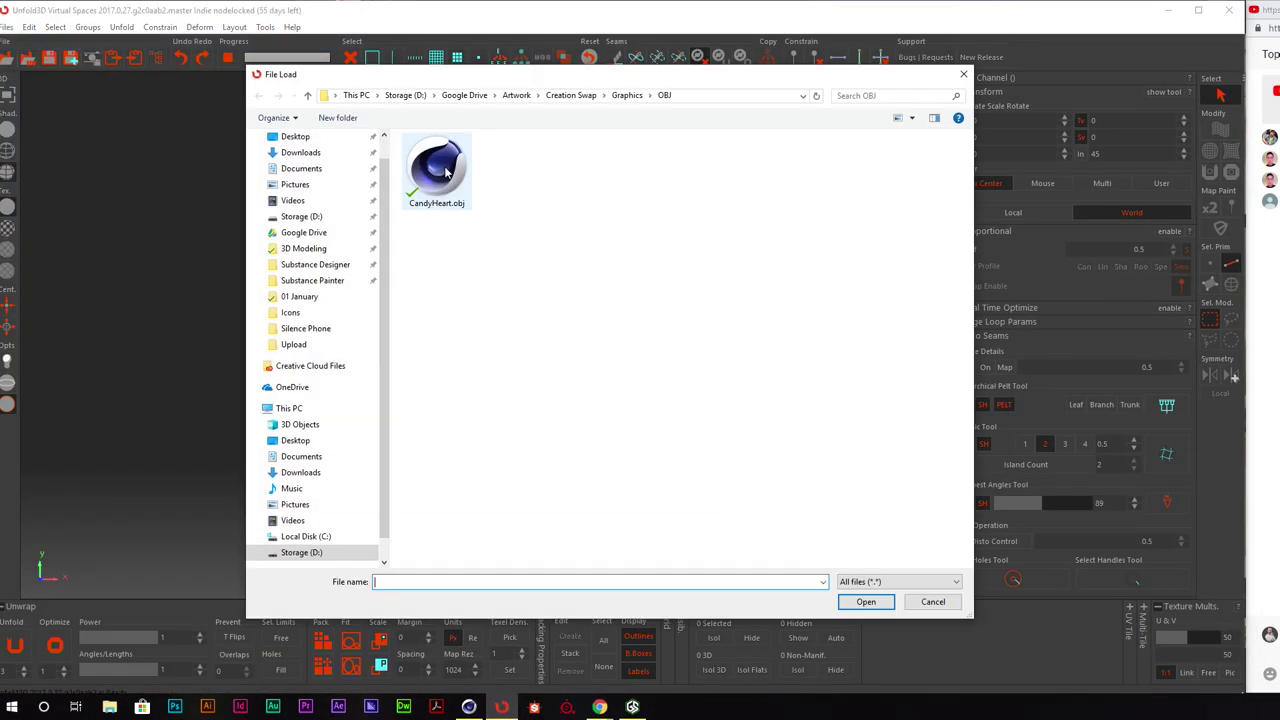
{"action": "left_click", "coordinate": [300, 297]}
{"action": "double_click", "coordinate": [516, 168]}
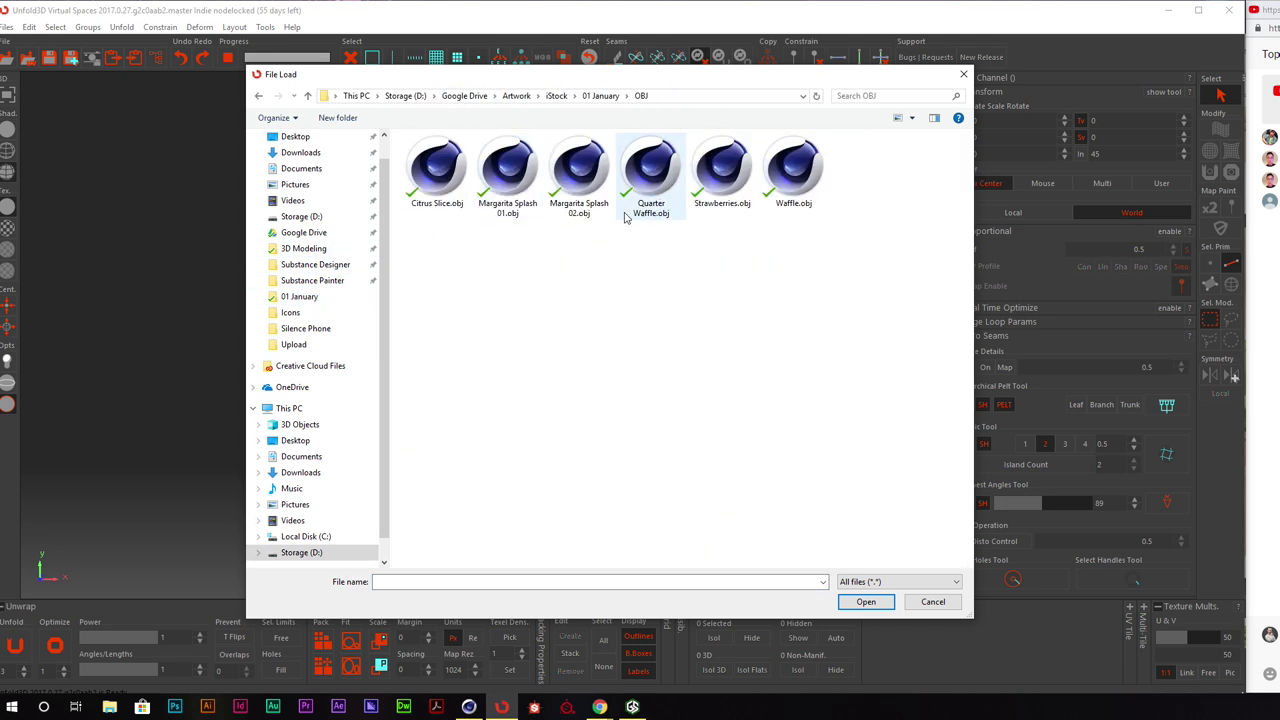
{"action": "double_click", "coordinate": [736, 186]}
Examine the mesh flow around the rims, hollows and sides of both strawberries to judge where seams can go
{"action": "left_click_drag", "start_coordinate": [410, 234], "coordinate": [321, 303], "text": "alt"}
{"action": "scroll", "coordinate": [321, 303], "scroll_direction": "up", "scroll_amount": 1}
{"action": "scroll", "coordinate": [367, 342], "scroll_direction": "up", "scroll_amount": 3}
{"action": "scroll", "coordinate": [343, 341], "scroll_direction": "up", "scroll_amount": 4}
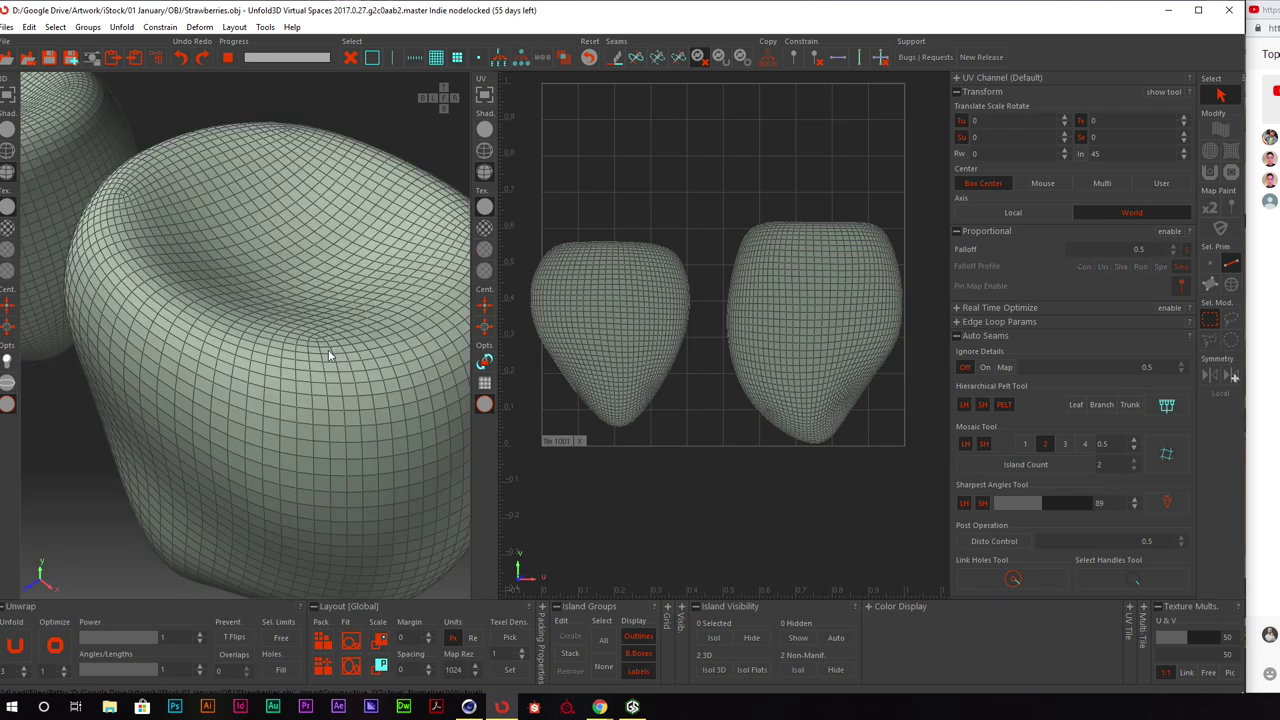
{"action": "scroll", "coordinate": [340, 348], "scroll_direction": "down", "scroll_amount": 6}
{"action": "left_click_drag", "start_coordinate": [334, 337], "coordinate": [353, 281], "text": "alt"}
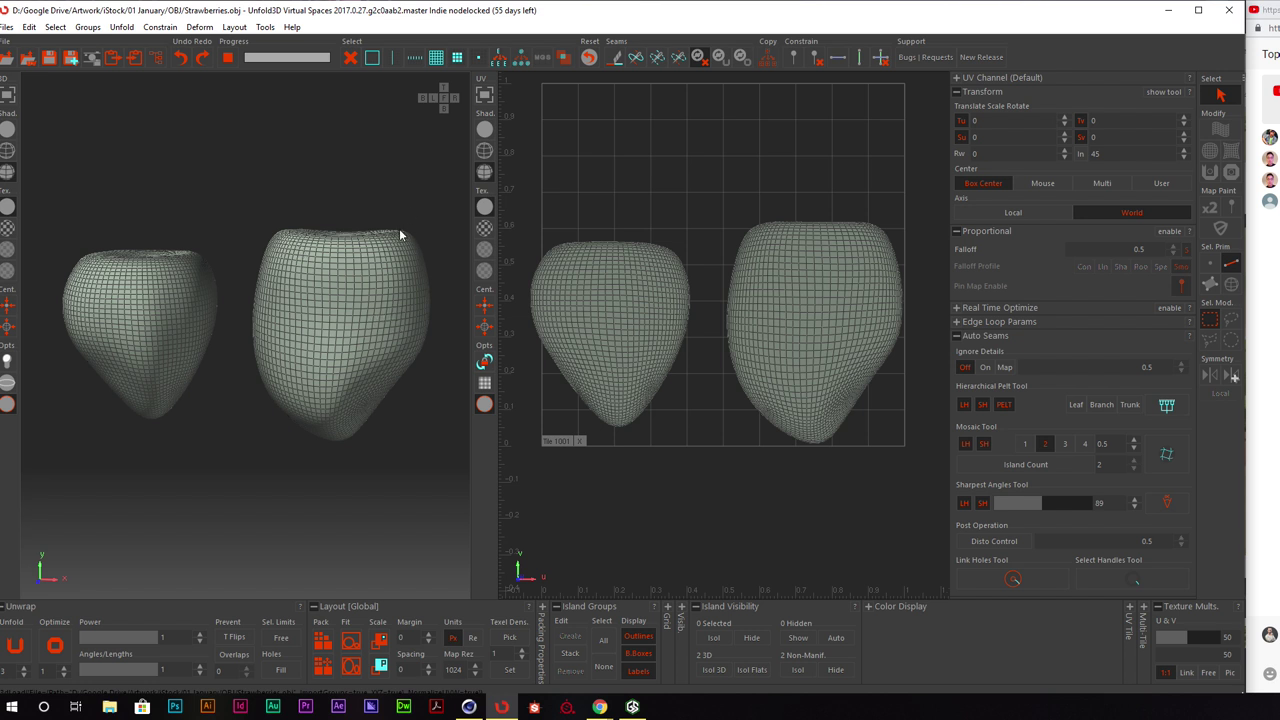
{"action": "left_click_drag", "start_coordinate": [385, 202], "coordinate": [288, 457], "text": "alt"}
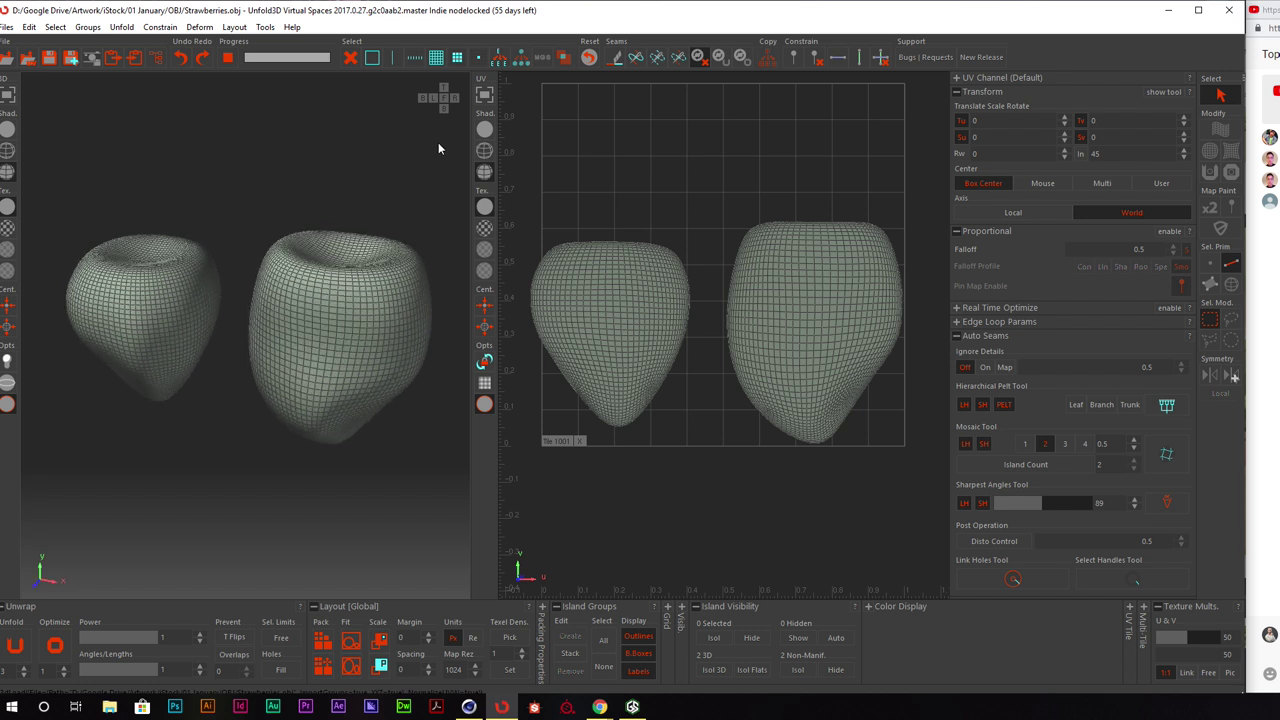
{"action": "left_click_drag", "start_coordinate": [421, 201], "coordinate": [369, 266], "text": "alt"}
{"action": "middle_click_drag", "start_coordinate": [355, 313], "coordinate": [298, 295], "text": "alt"}
{"action": "scroll", "coordinate": [244, 259], "scroll_direction": "up", "scroll_amount": 3}
{"action": "scroll", "coordinate": [246, 262], "scroll_direction": "up", "scroll_amount": 3}
{"action": "left_click_drag", "start_coordinate": [298, 295], "coordinate": [276, 214], "text": "alt"}
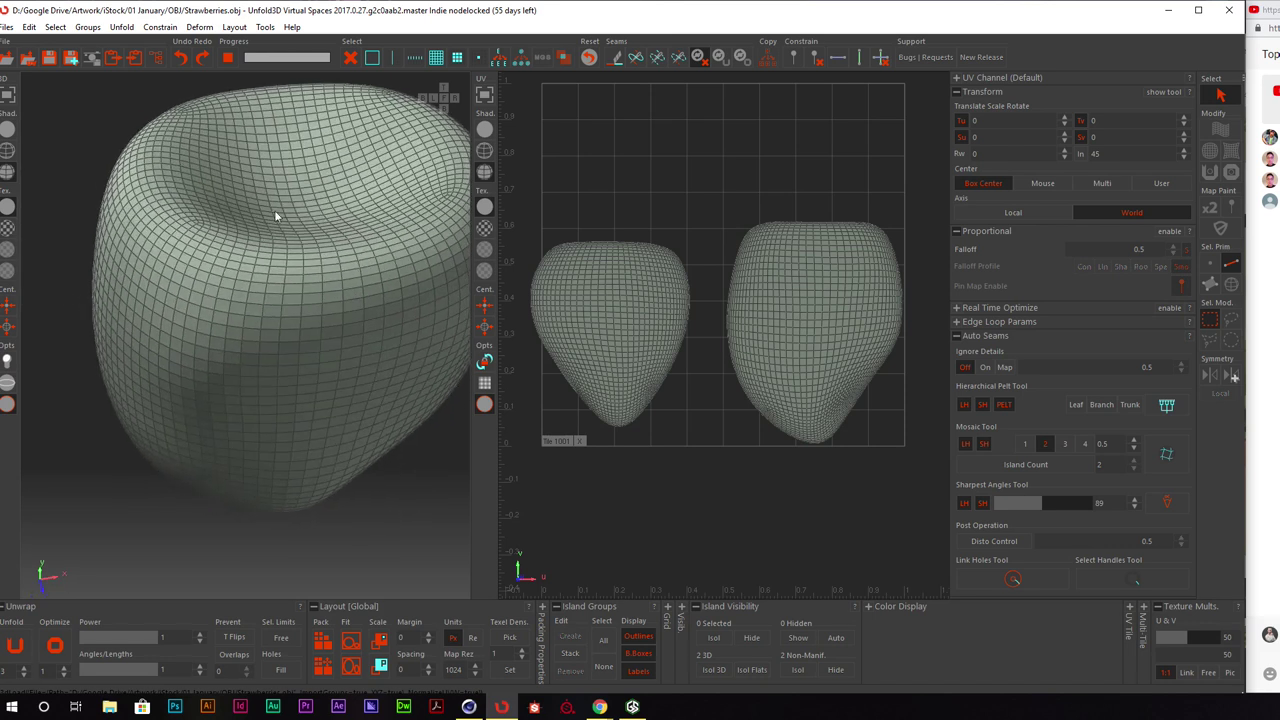
{"action": "left_click_drag", "start_coordinate": [251, 434], "coordinate": [322, 338], "text": "alt"}
{"action": "scroll", "coordinate": [322, 338], "scroll_direction": "down", "scroll_amount": 4}
{"action": "left_click_drag", "start_coordinate": [252, 318], "coordinate": [57, 262], "text": "alt"}
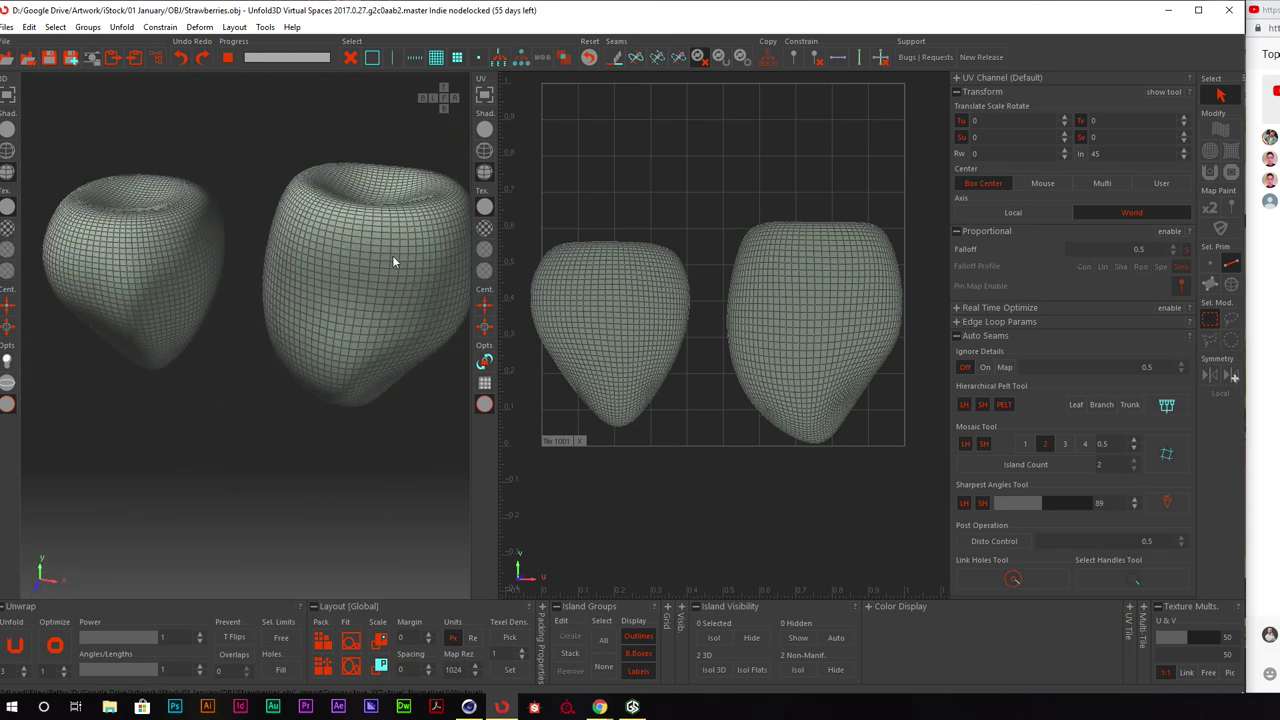
Try cutting a vertical seam down the larger strawberry's side from a corner of its upper rim
{"action": "left_click_drag", "start_coordinate": [393, 257], "coordinate": [381, 261], "text": "alt"}
{"action": "middle_click_drag", "start_coordinate": [381, 261], "coordinate": [286, 245], "text": "alt"}
{"action": "scroll", "coordinate": [286, 244], "scroll_direction": "up", "scroll_amount": 5}
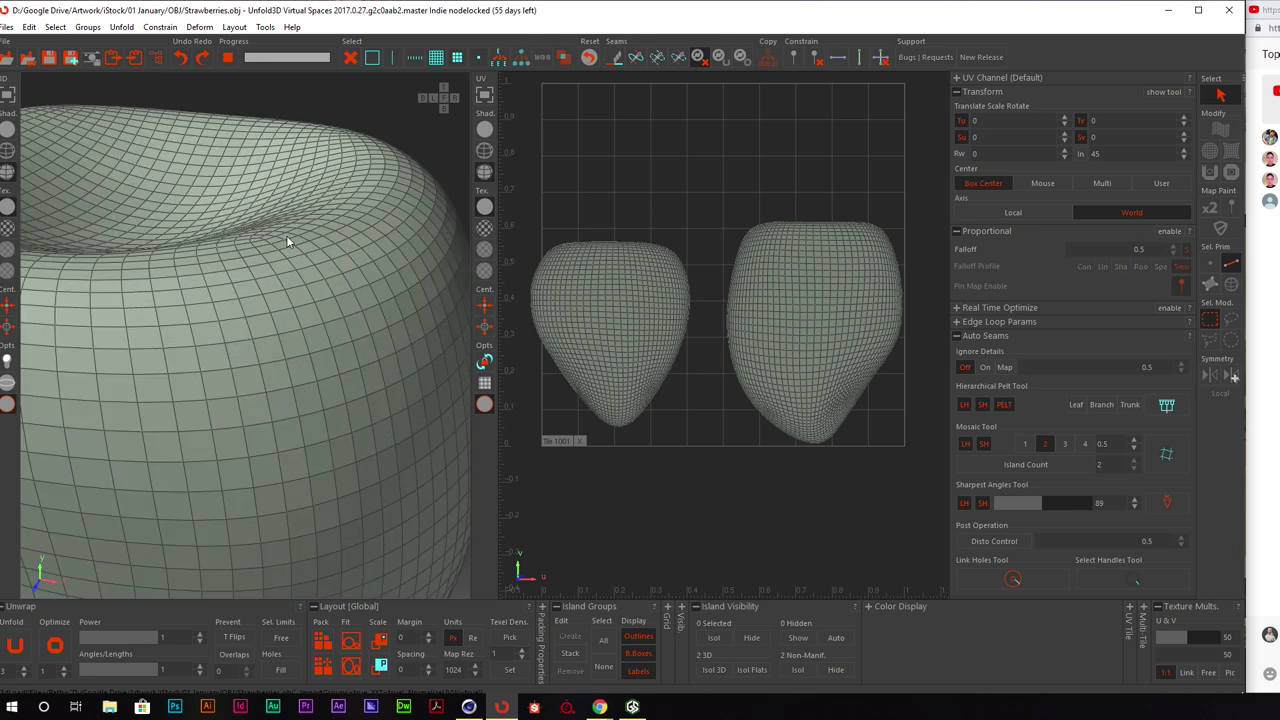
{"action": "left_click_drag", "start_coordinate": [286, 240], "coordinate": [301, 255], "text": "alt"}
{"action": "double_click", "coordinate": [321, 330]}
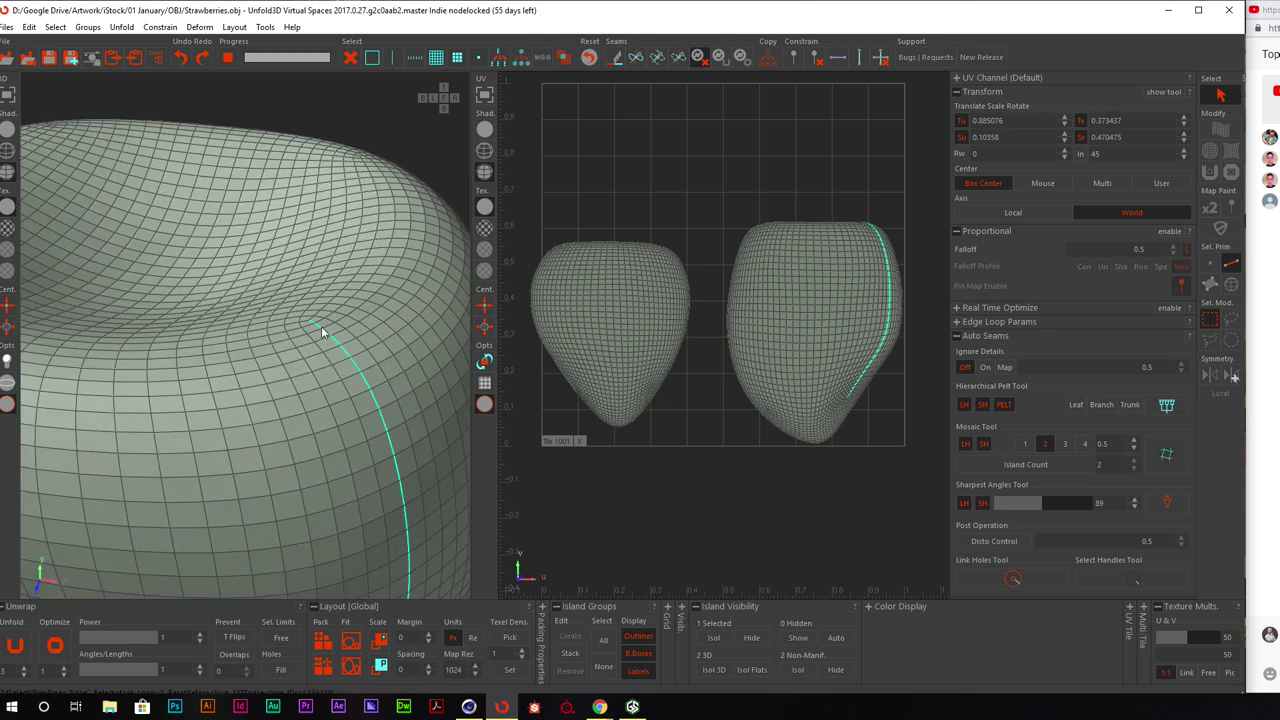
{"action": "left_click_drag", "start_coordinate": [331, 330], "coordinate": [306, 310], "text": "alt"}
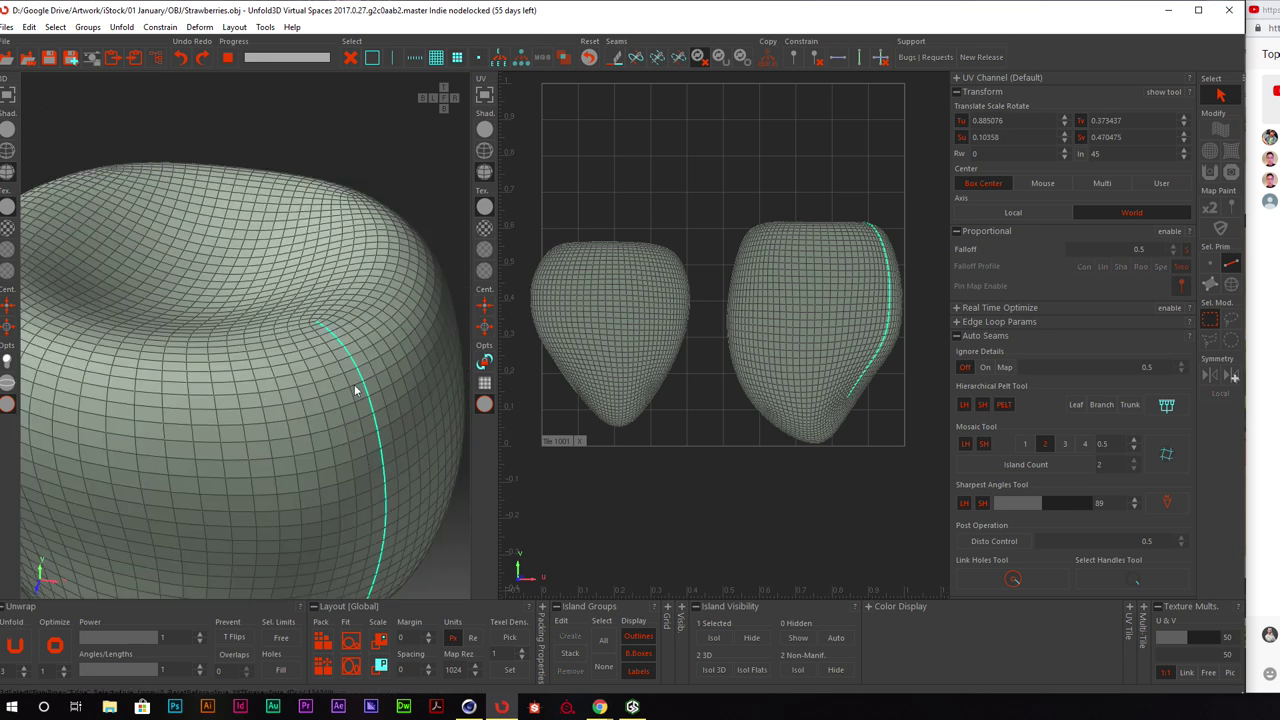
{"action": "key", "text": "c"}
{"action": "left_click_drag", "start_coordinate": [354, 384], "coordinate": [357, 412], "text": "alt"}
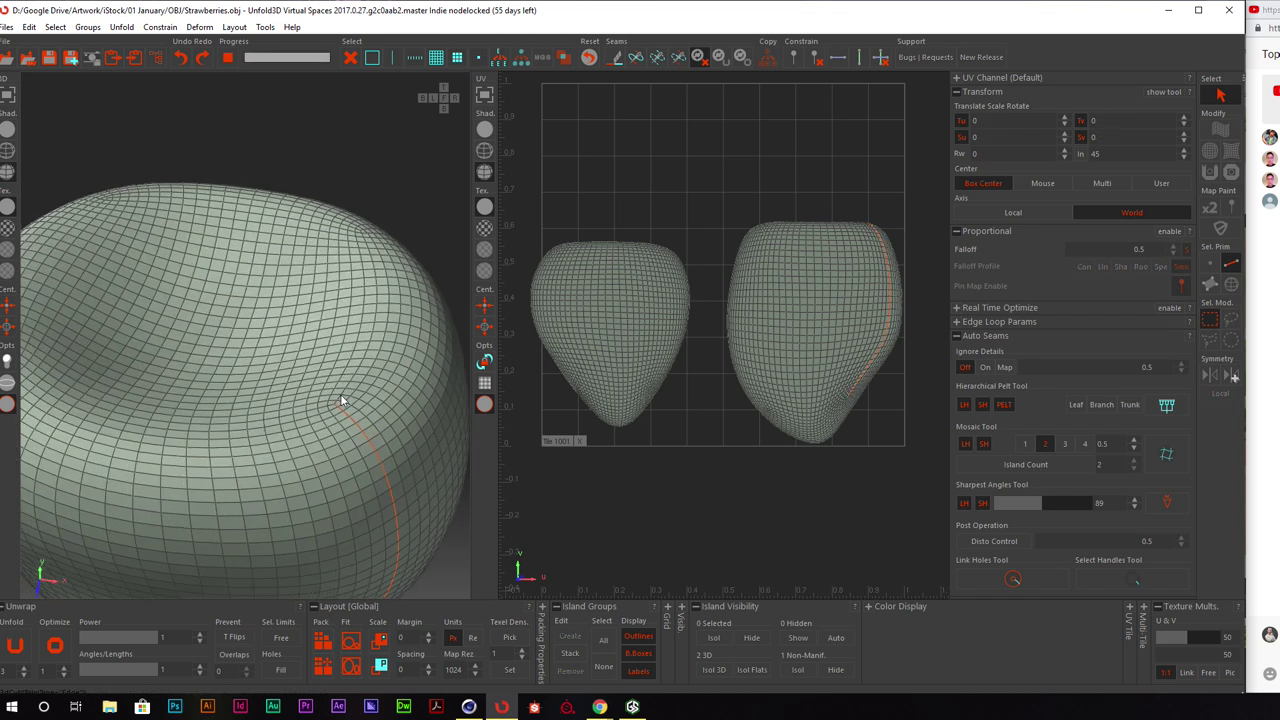
Weld the vertical side seam below the larger strawberry's rim corner back together
{"action": "left_click_drag", "start_coordinate": [343, 400], "coordinate": [357, 390], "text": "alt"}
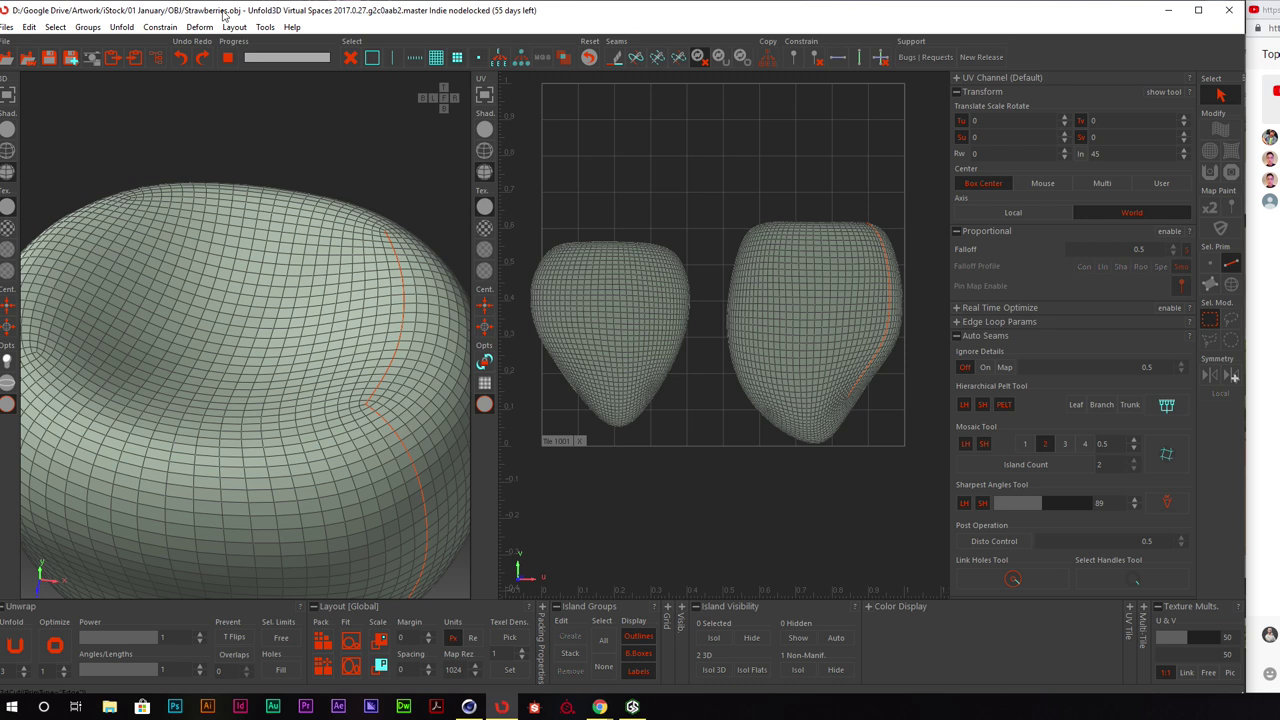
{"action": "left_click_drag", "start_coordinate": [372, 272], "coordinate": [386, 258], "text": "alt"}
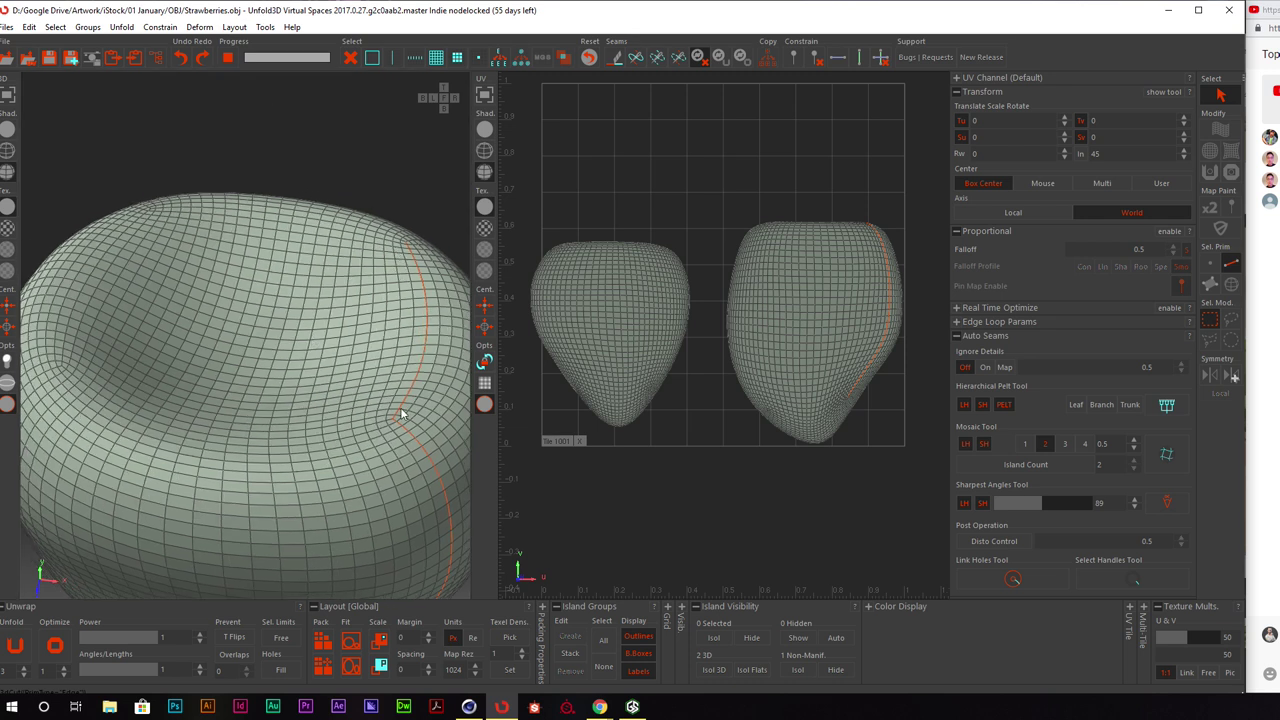
{"action": "left_click_drag", "start_coordinate": [226, 385], "coordinate": [287, 401], "text": "alt"}
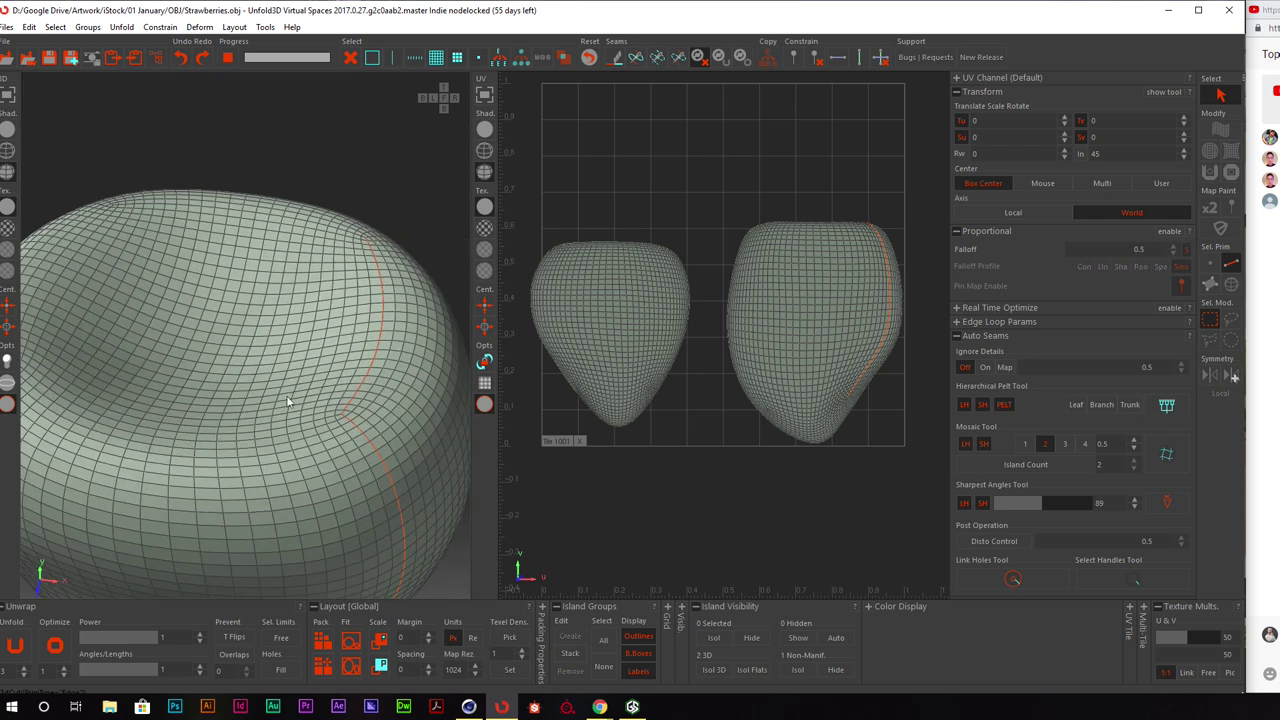
{"action": "left_click", "coordinate": [356, 428]}
{"action": "key", "text": "w"}
Cut a seam along one side of the larger strawberry's rim and down the body from its far corner
{"action": "left_click", "coordinate": [349, 410]}
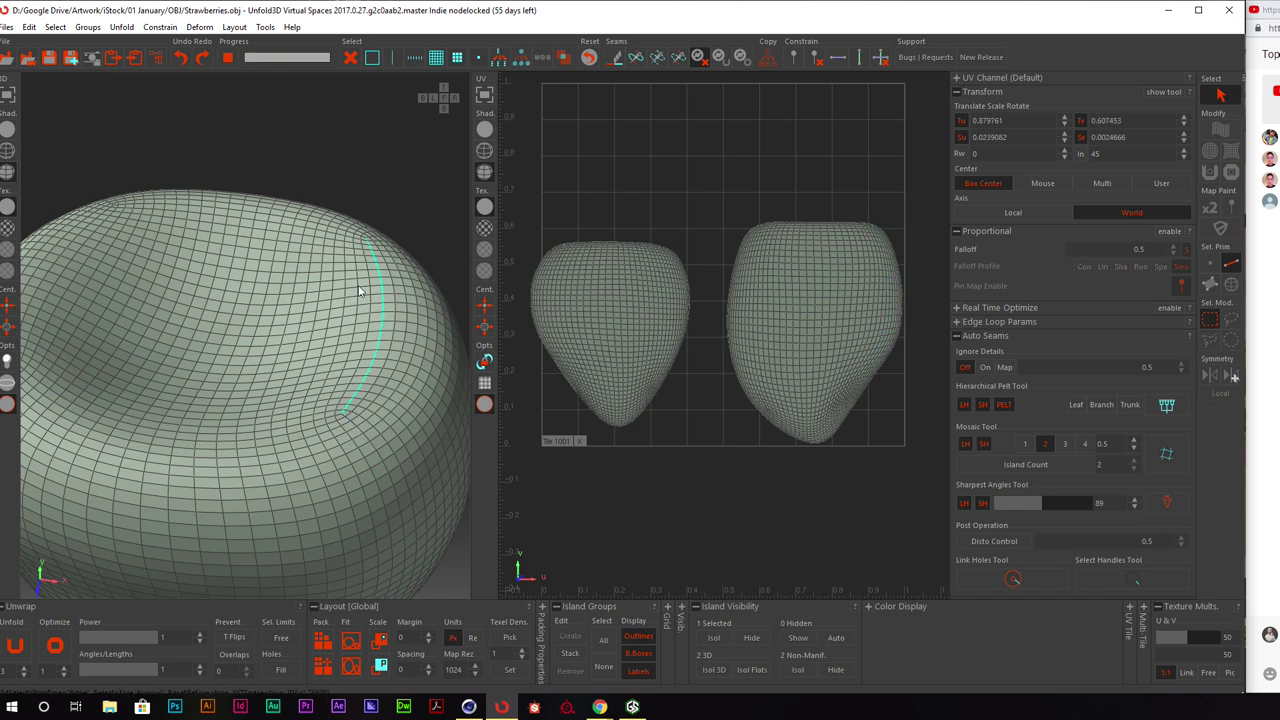
{"action": "key", "text": "c"}
{"action": "middle_click_drag", "start_coordinate": [384, 271], "coordinate": [304, 275]}
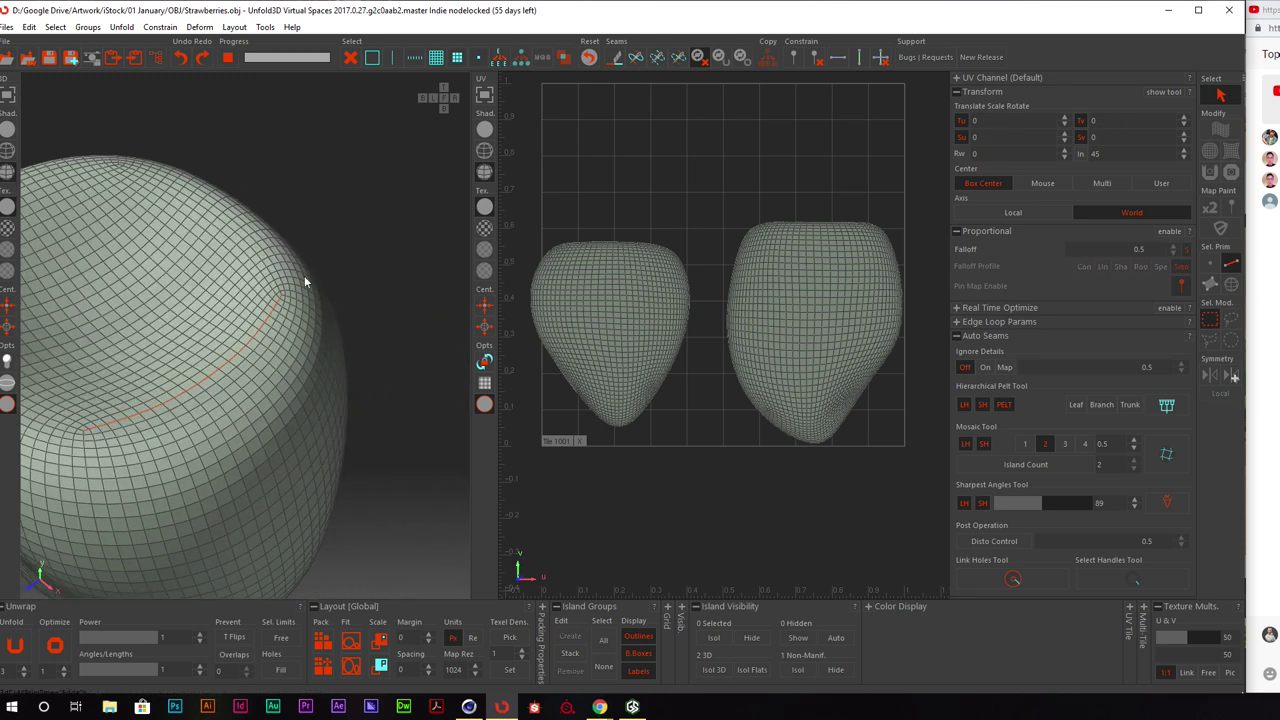
{"action": "left_click", "coordinate": [289, 303]}
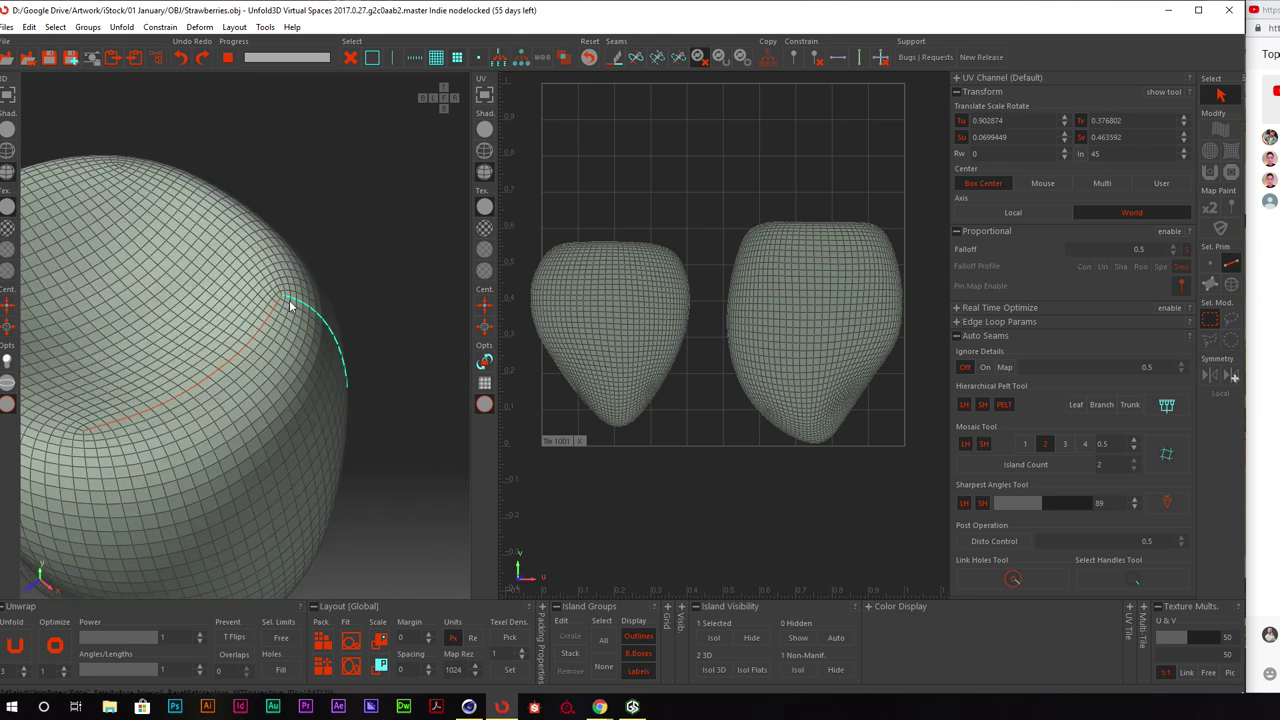
{"action": "key", "text": "c"}
Cut seams along the opposite side of the larger strawberry's rim and down the body from that side's corner
{"action": "middle_click_drag", "start_coordinate": [314, 277], "coordinate": [360, 308]}
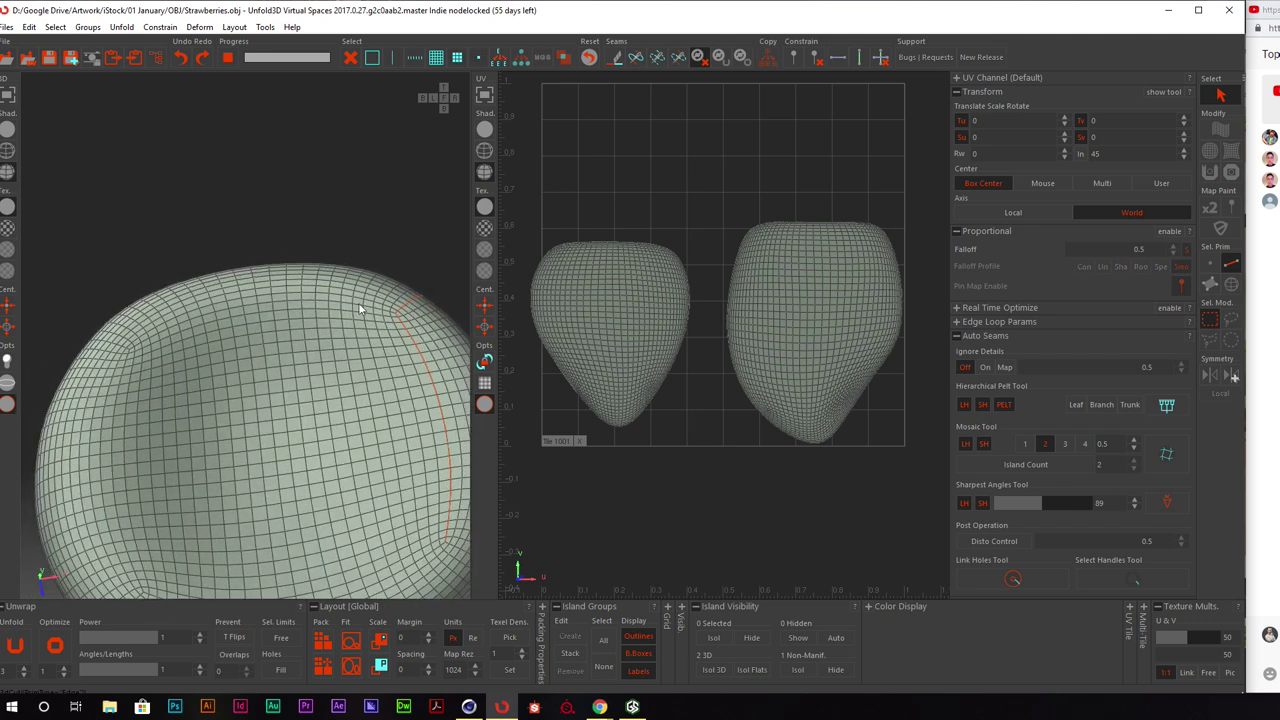
{"action": "scroll", "coordinate": [133, 349], "scroll_direction": "up", "scroll_amount": 3}
{"action": "double_click", "coordinate": [128, 355]}
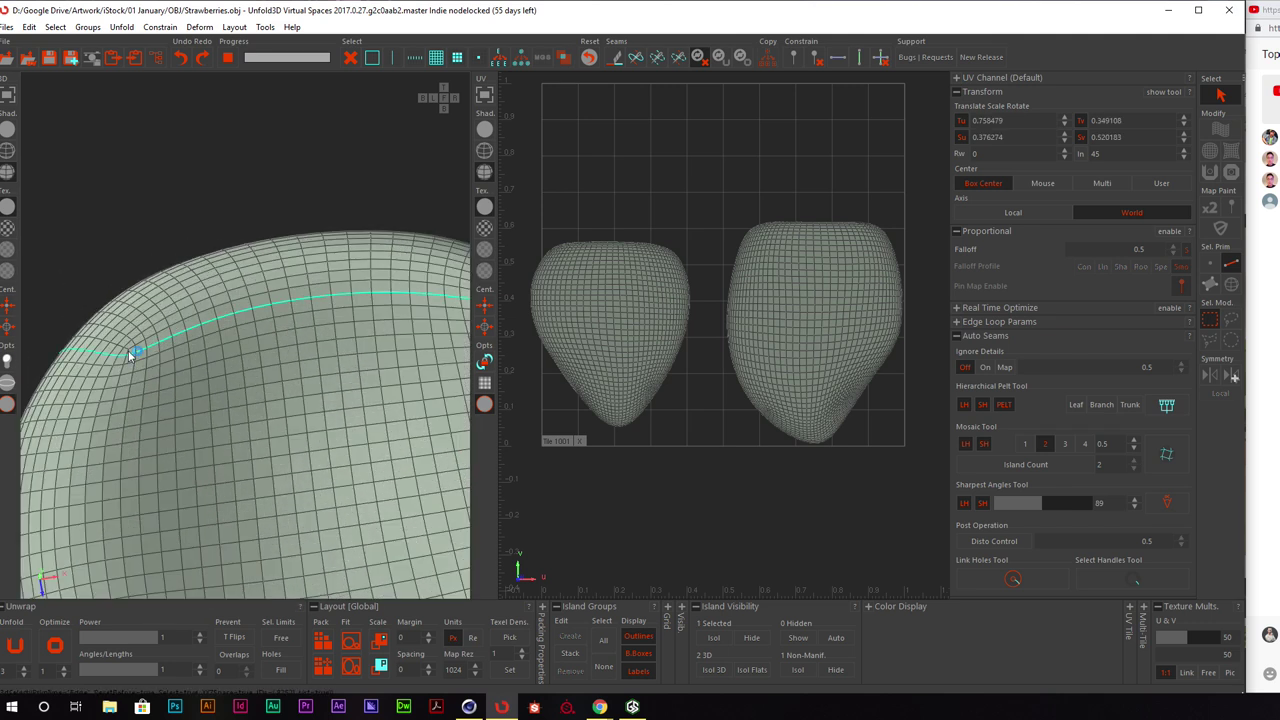
{"action": "double_click", "coordinate": [125, 349]}
{"action": "key", "text": "c"}
{"action": "double_click", "coordinate": [126, 348]}
{"action": "key", "text": "c"}
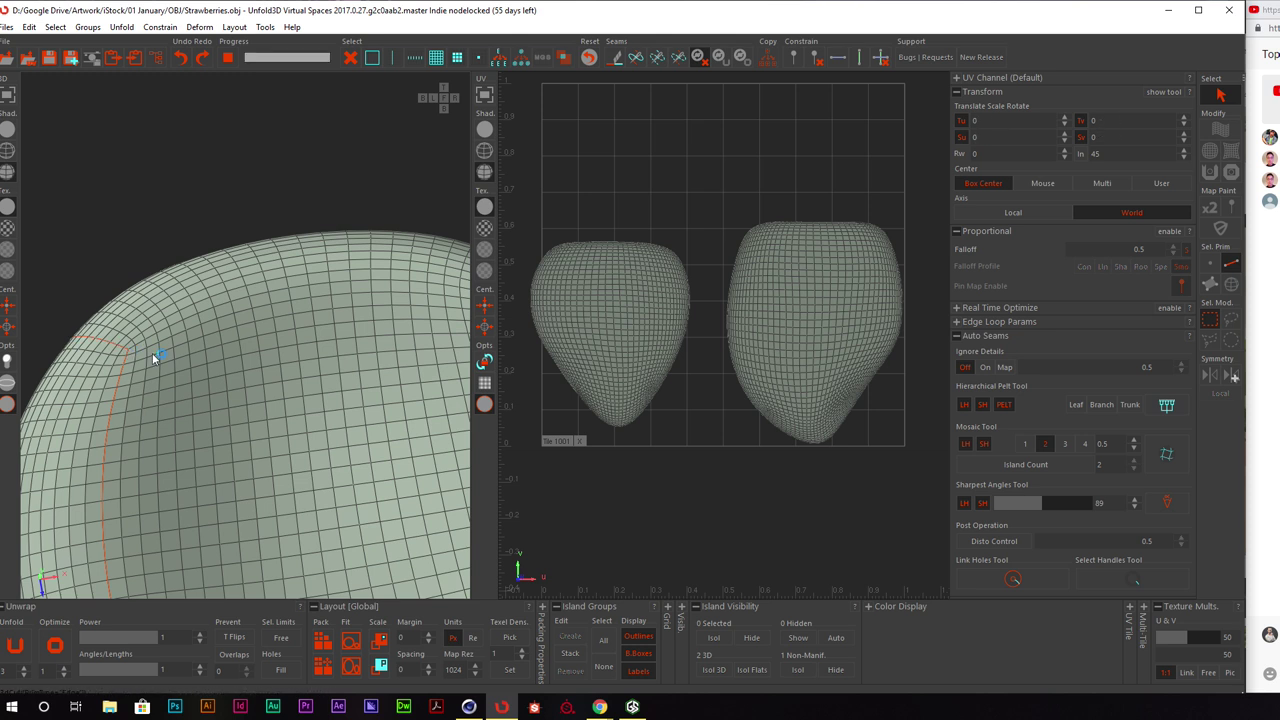
{"action": "scroll", "coordinate": [160, 368], "scroll_direction": "down", "scroll_amount": 5}
{"action": "left_click_drag", "start_coordinate": [193, 375], "coordinate": [52, 350], "text": "alt"}
{"action": "scroll", "coordinate": [190, 300], "scroll_direction": "up", "scroll_amount": 3}
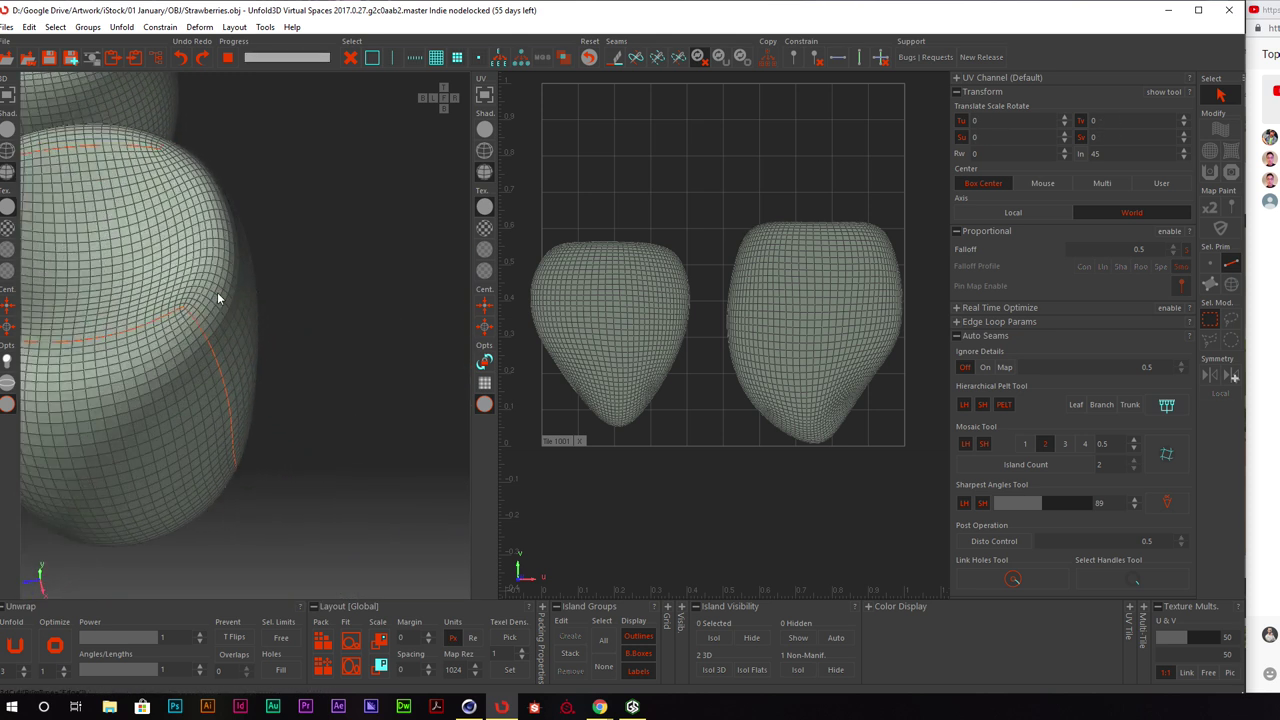
Weld the existing seams around the top rim of the larger strawberry
{"action": "scroll", "coordinate": [200, 305], "scroll_direction": "up", "scroll_amount": 3}
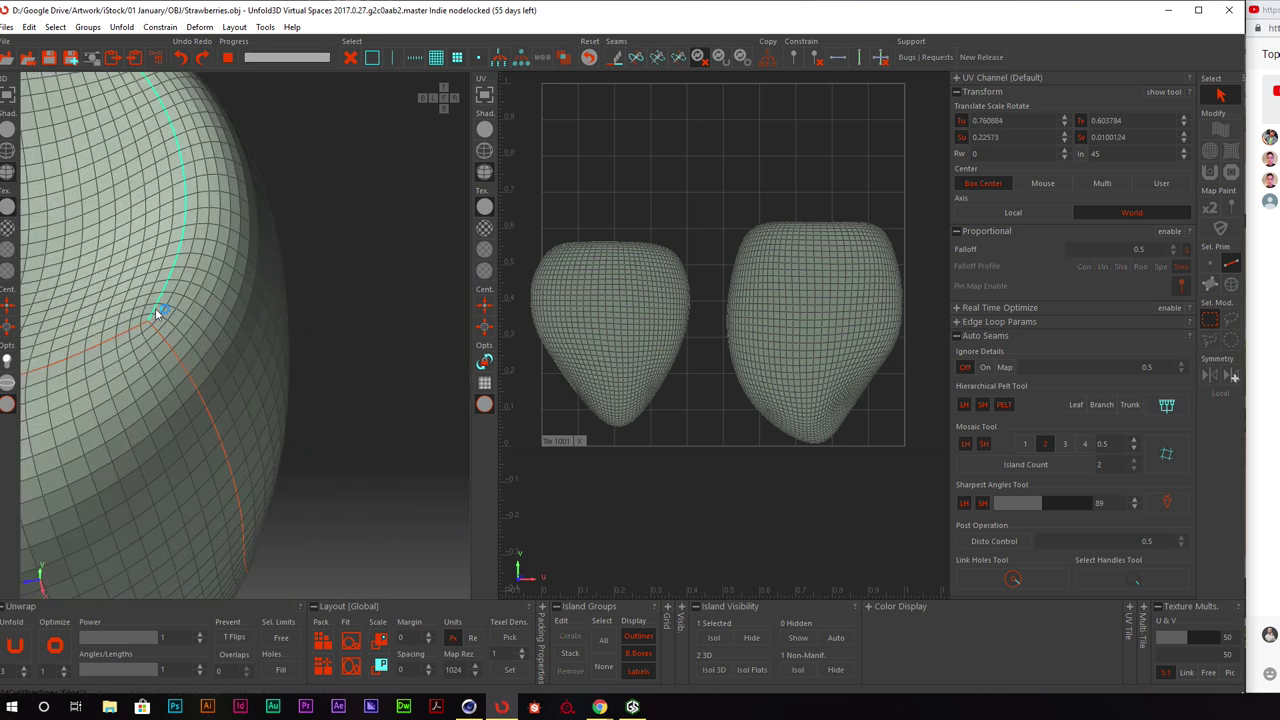
{"action": "scroll", "coordinate": [155, 312], "scroll_direction": "down", "scroll_amount": 4}
{"action": "left_click_drag", "start_coordinate": [148, 313], "coordinate": [305, 212], "text": "alt"}
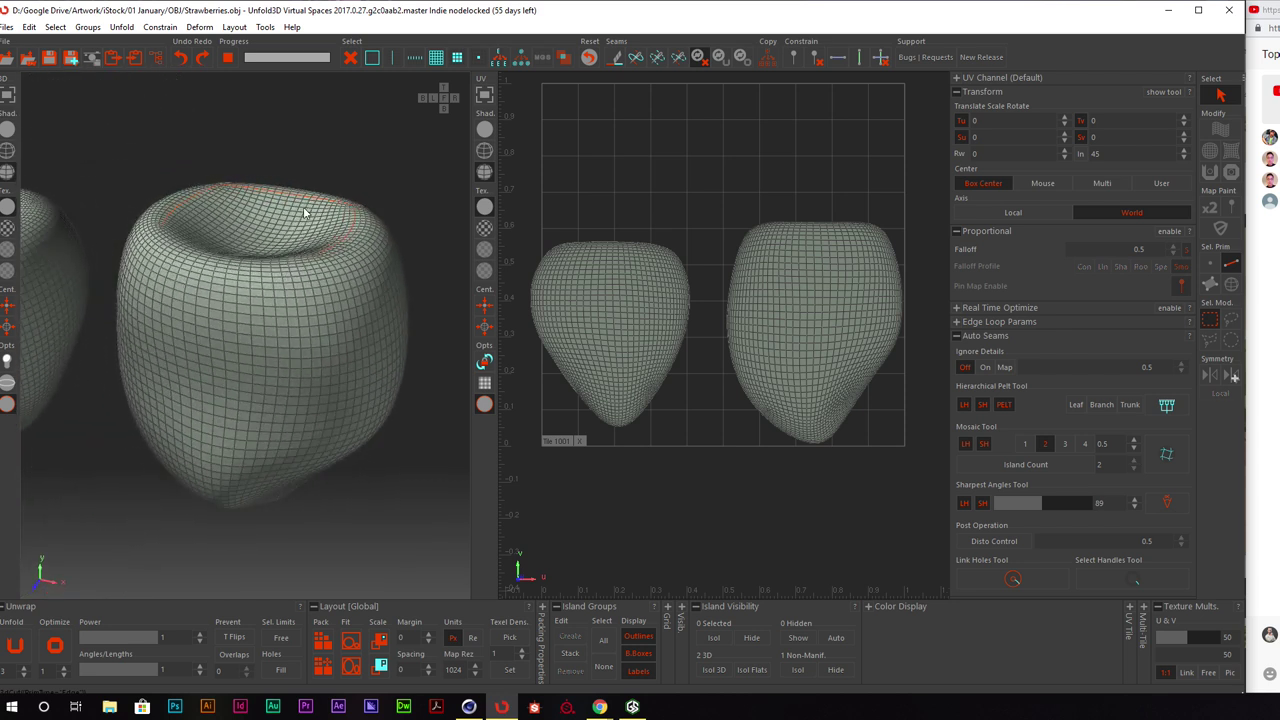
{"action": "left_click_drag", "start_coordinate": [245, 392], "coordinate": [294, 209], "text": "alt"}
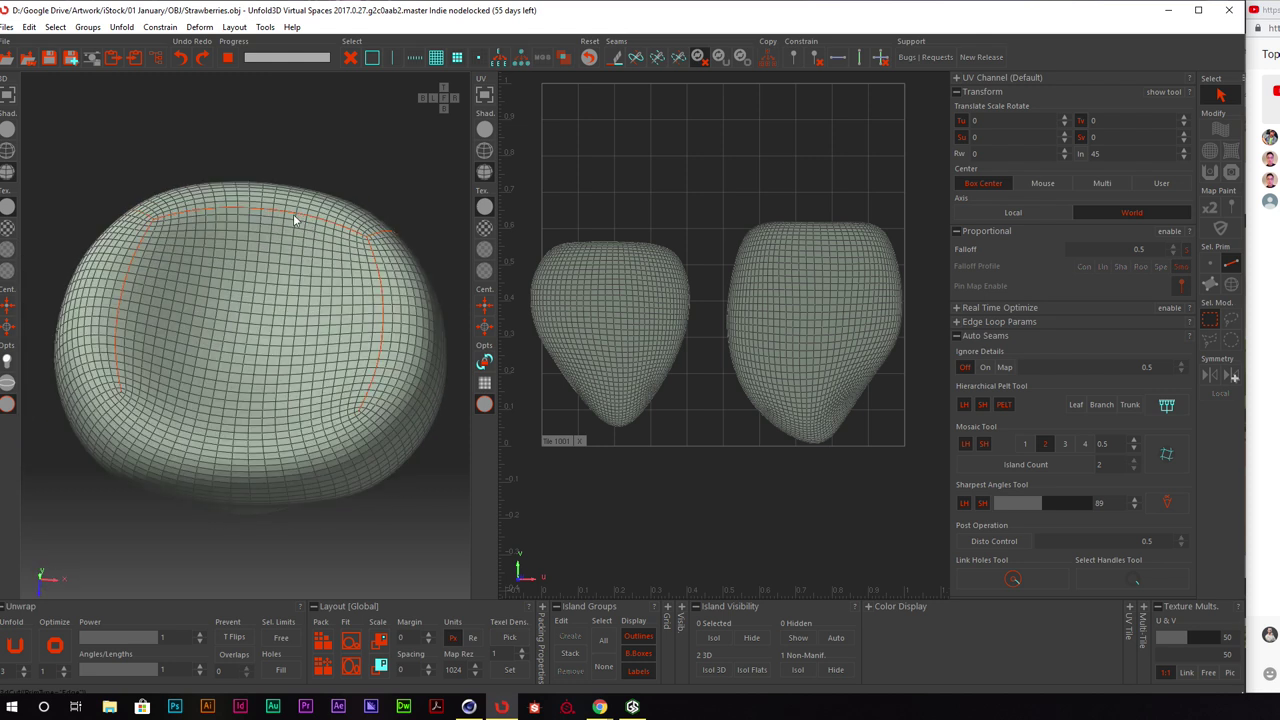
{"action": "left_click", "coordinate": [153, 231]}
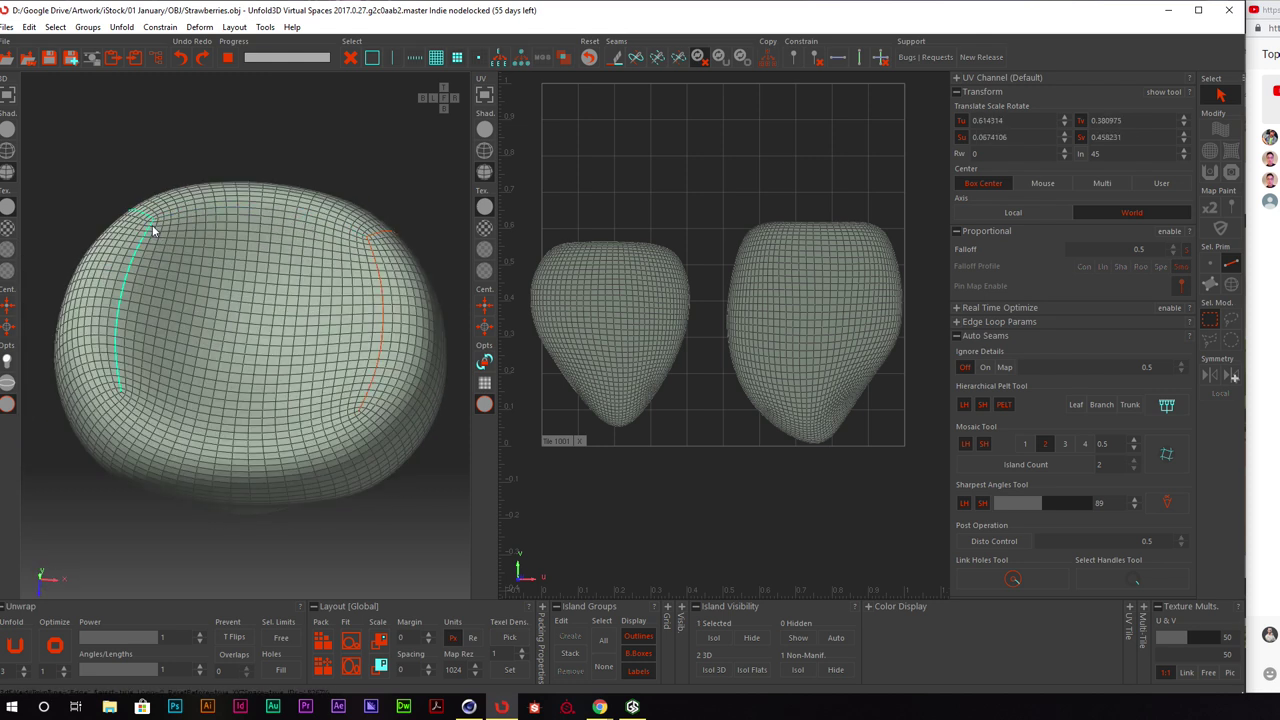
{"action": "key", "text": "w"}
{"action": "left_click", "coordinate": [372, 254]}
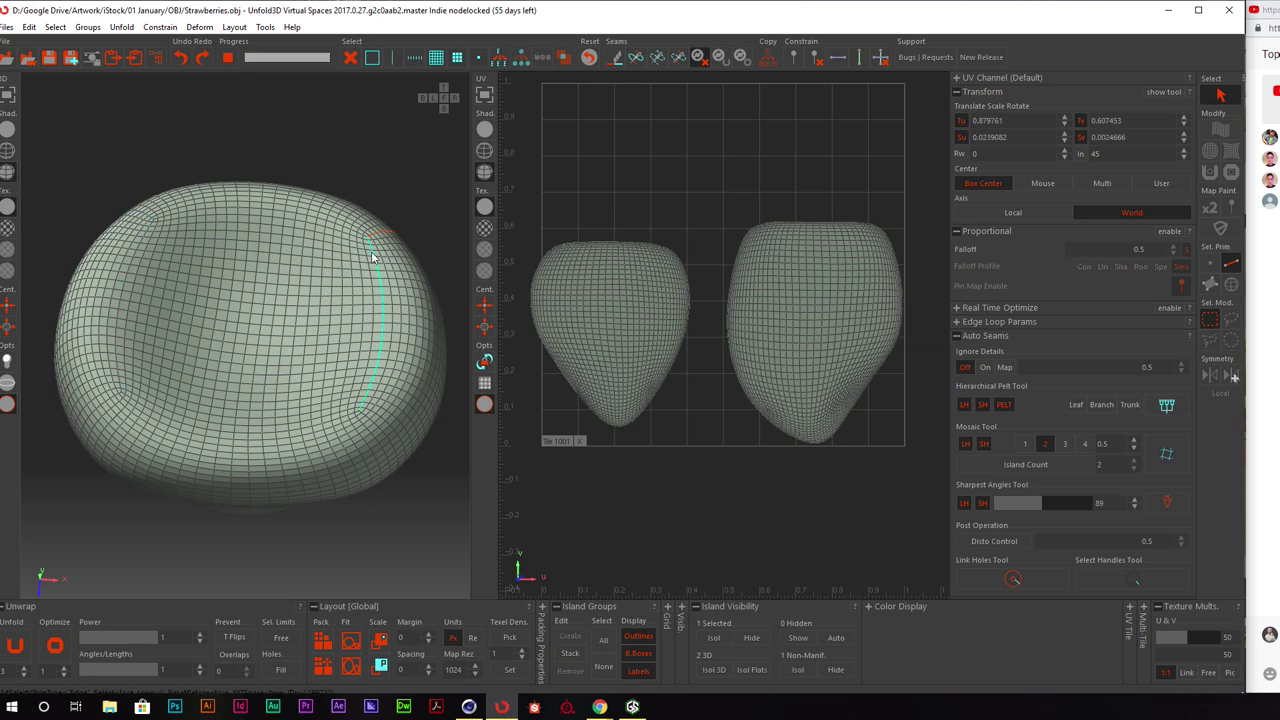
{"action": "key", "text": "w"}
Cut lengthwise seams down the corners of the larger strawberry, from the top rim towards the tip
{"action": "left_click_drag", "start_coordinate": [144, 262], "coordinate": [350, 220], "text": "alt"}
{"action": "scroll", "coordinate": [264, 306], "scroll_direction": "up", "scroll_amount": 4}
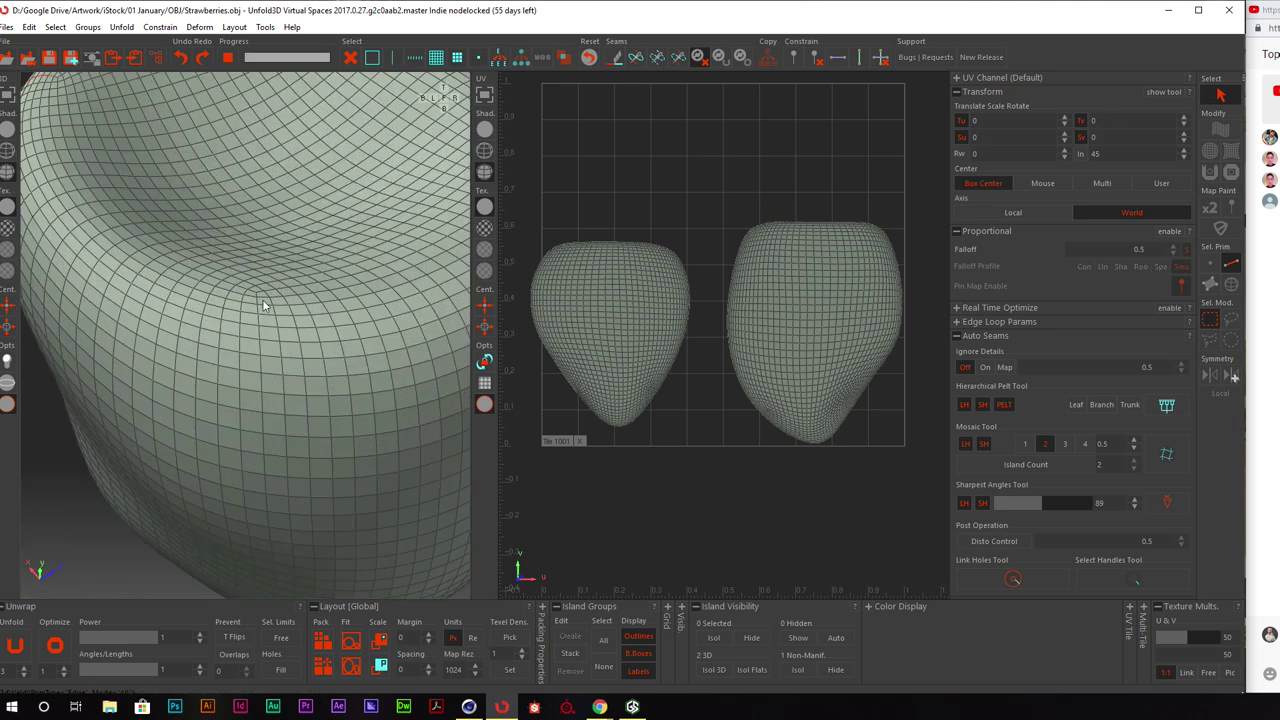
{"action": "left_click_drag", "start_coordinate": [416, 286], "coordinate": [303, 341], "text": "alt"}
{"action": "double_click", "coordinate": [177, 363]}
{"action": "double_click", "coordinate": [135, 325]}
{"action": "key", "text": "c"}
{"action": "scroll", "coordinate": [135, 325], "scroll_direction": "down", "scroll_amount": 5}
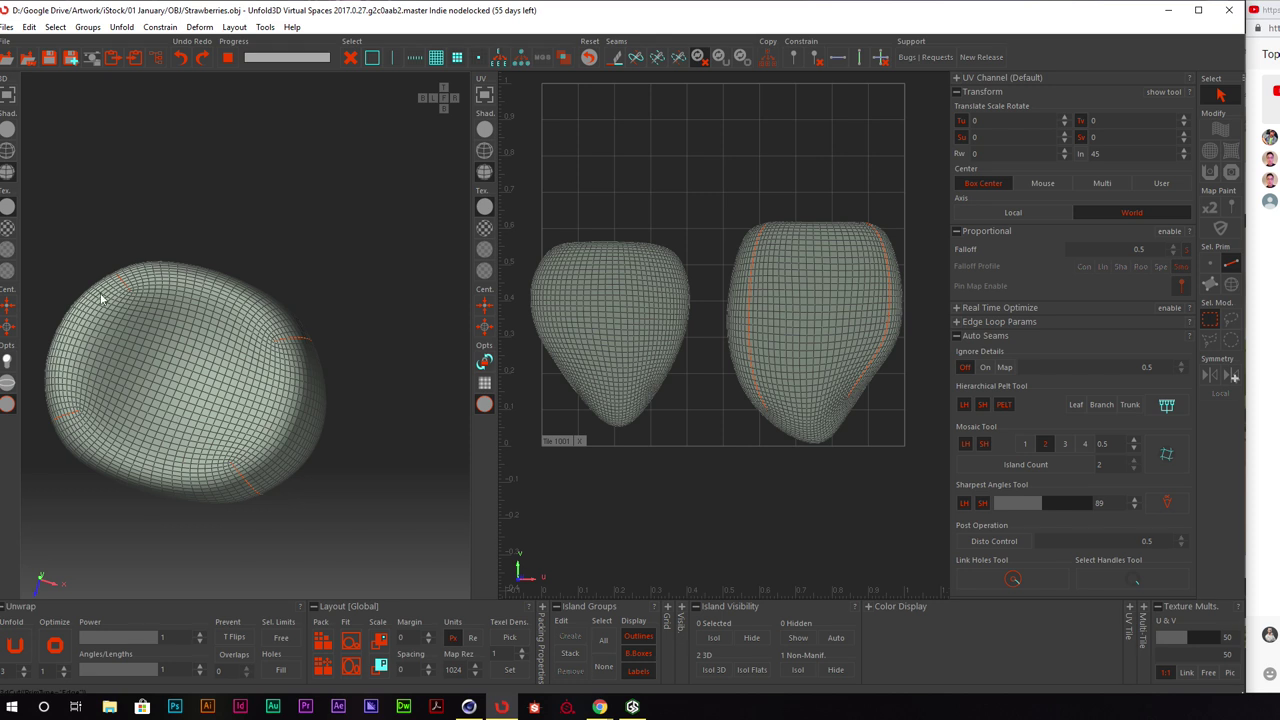
Cut matching lengthwise seams down the corners of the smaller strawberry, starting at its top rim
{"action": "left_click_drag", "start_coordinate": [206, 263], "coordinate": [362, 418], "text": "alt"}
{"action": "double_click", "coordinate": [133, 353]}
{"action": "key", "text": "c"}
{"action": "double_click", "coordinate": [206, 340]}
{"action": "double_click", "coordinate": [391, 371]}
{"action": "key", "text": "c"}
{"action": "scroll", "coordinate": [389, 369], "scroll_direction": "down", "scroll_amount": 4}
{"action": "double_click", "coordinate": [331, 410]}
{"action": "key", "text": "c"}
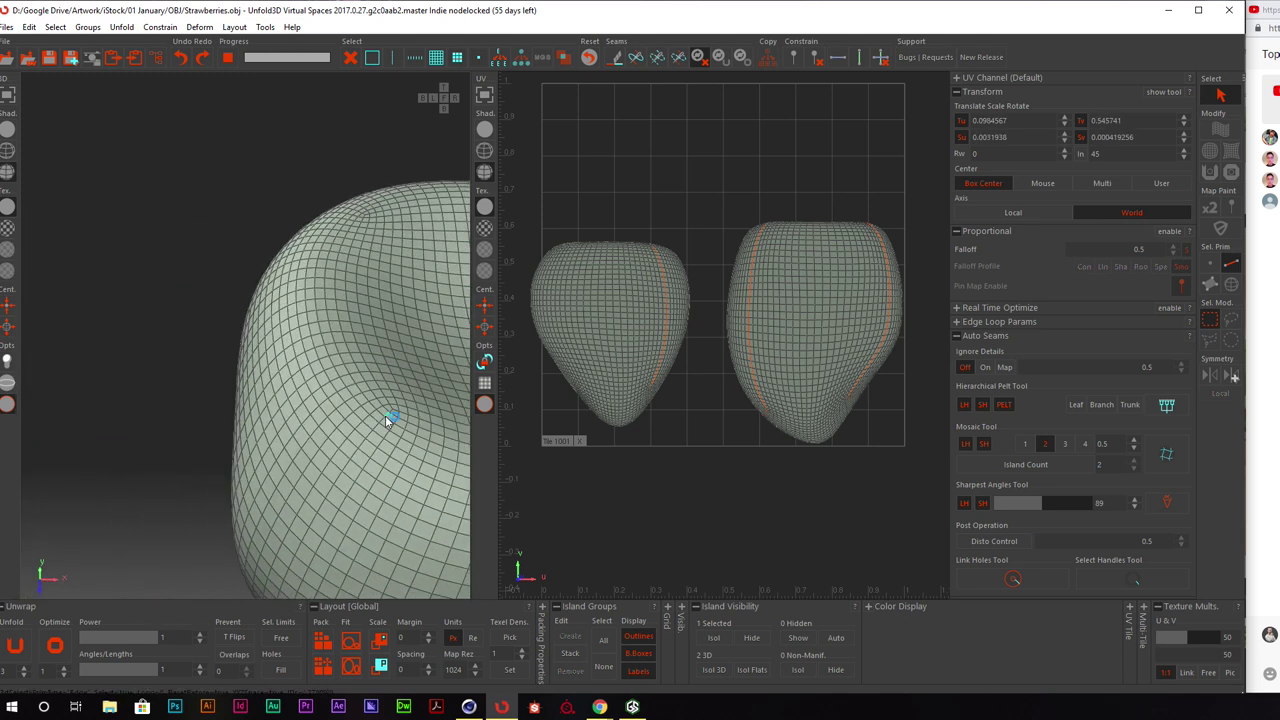
{"action": "double_click", "coordinate": [386, 420]}
{"action": "key", "text": "c"}
Cut the edge path across the underside of the smaller strawberry to join the lower ends of its lengthwise seams
{"action": "left_click_drag", "start_coordinate": [351, 343], "coordinate": [397, 318], "text": "alt"}
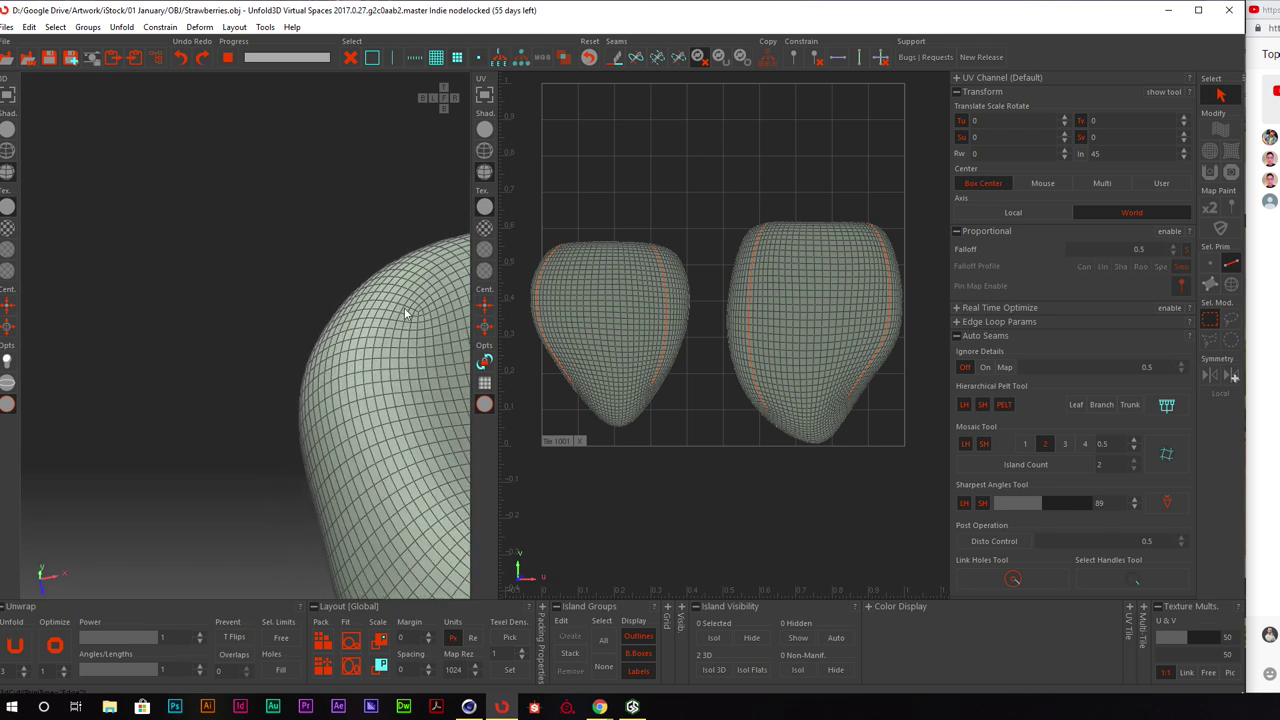
{"action": "right_click_drag", "start_coordinate": [380, 320], "coordinate": [457, 386], "text": "alt"}
{"action": "left_click_drag", "start_coordinate": [457, 386], "coordinate": [449, 329], "text": "alt"}
{"action": "middle_click_drag", "start_coordinate": [449, 329], "coordinate": [336, 230], "text": "alt"}
{"action": "left_click_drag", "start_coordinate": [278, 265], "coordinate": [310, 223], "text": "alt"}
{"action": "scroll", "coordinate": [267, 207], "scroll_direction": "up", "scroll_amount": 4}
{"action": "double_click", "coordinate": [310, 222]}
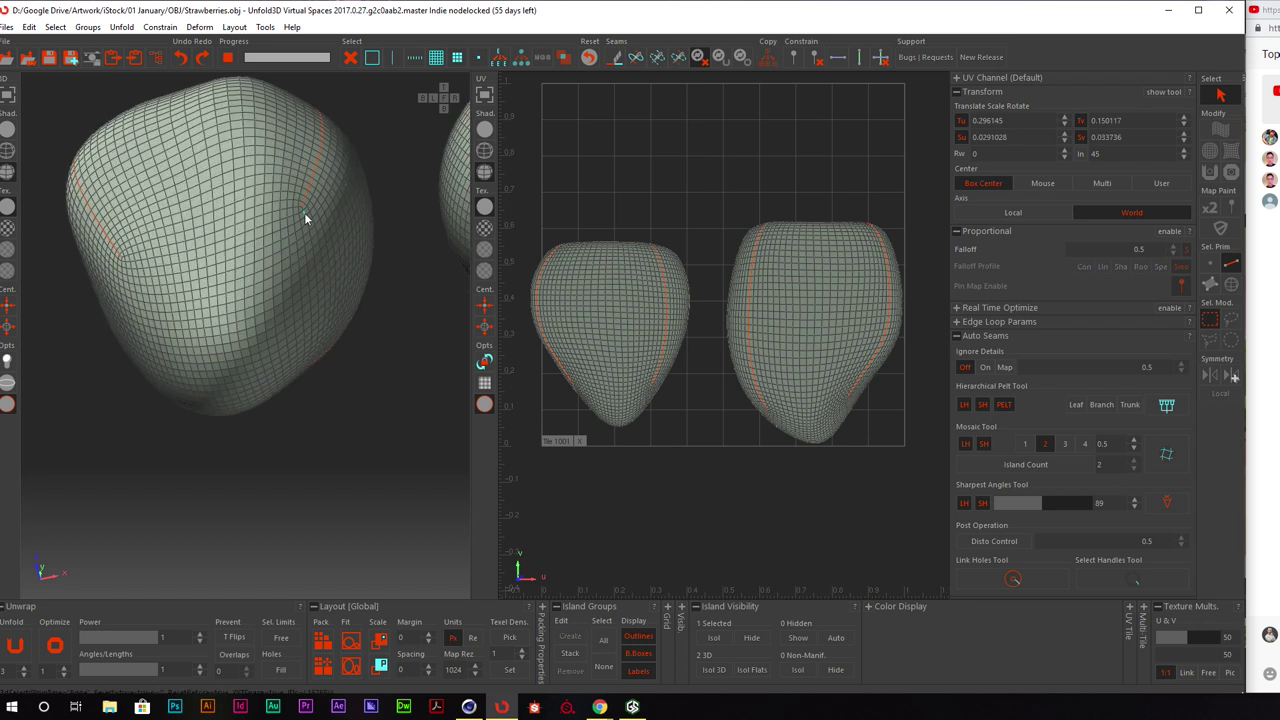
{"action": "key", "text": "c"}
Cut the remaining seams that separate the strawberry sides, leaving the underside attached to one side
{"action": "double_click", "coordinate": [124, 272]}
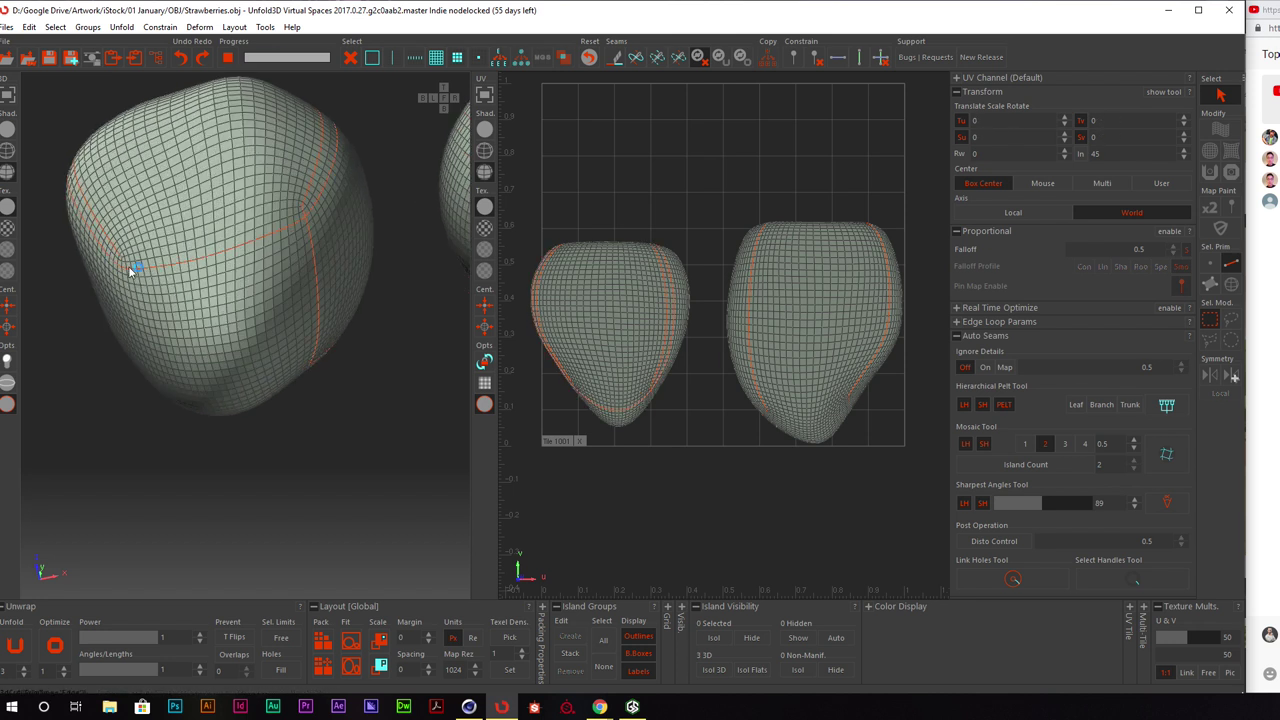
{"action": "key", "text": "c"}
{"action": "left_click_drag", "start_coordinate": [166, 320], "coordinate": [336, 329], "text": "alt"}
{"action": "double_click", "coordinate": [143, 250]}
{"action": "double_click", "coordinate": [140, 252]}
{"action": "key", "text": "c"}
{"action": "scroll", "coordinate": [290, 318], "scroll_direction": "down", "scroll_amount": 3}
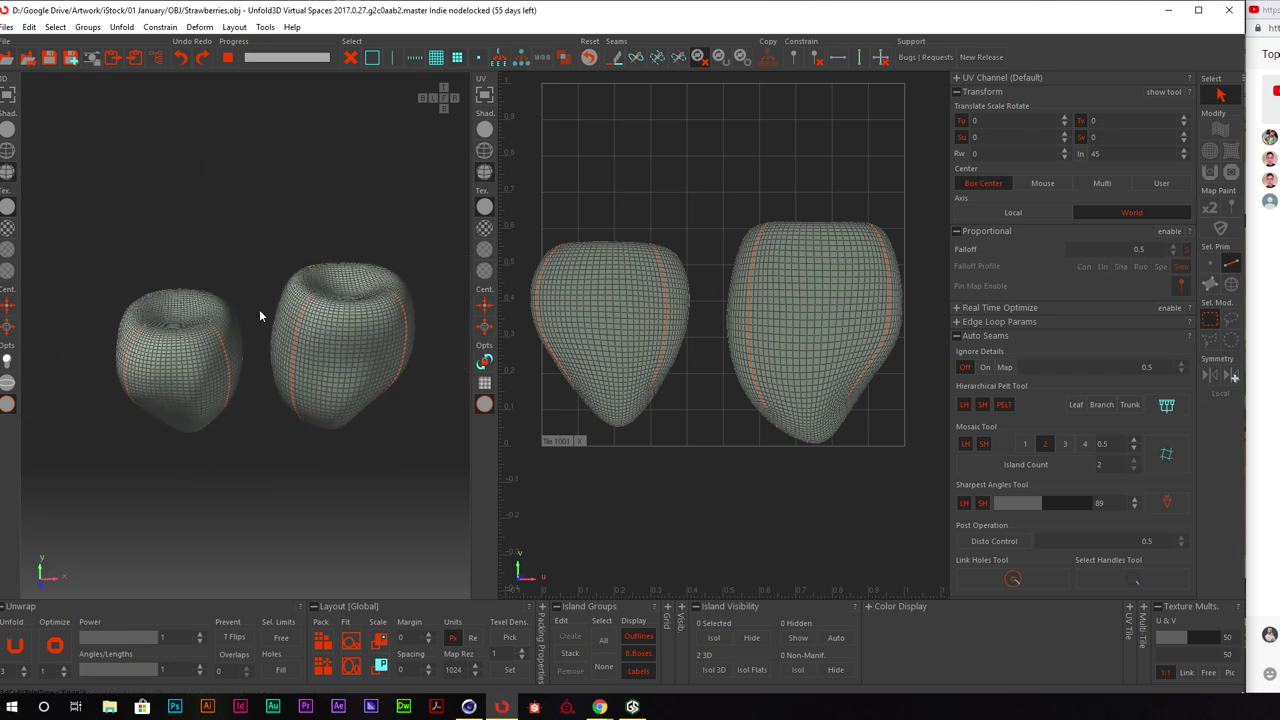
Unfold both strawberries and inspect the distortion on the meshes and UV islands
{"action": "left_click", "coordinate": [15, 645]}
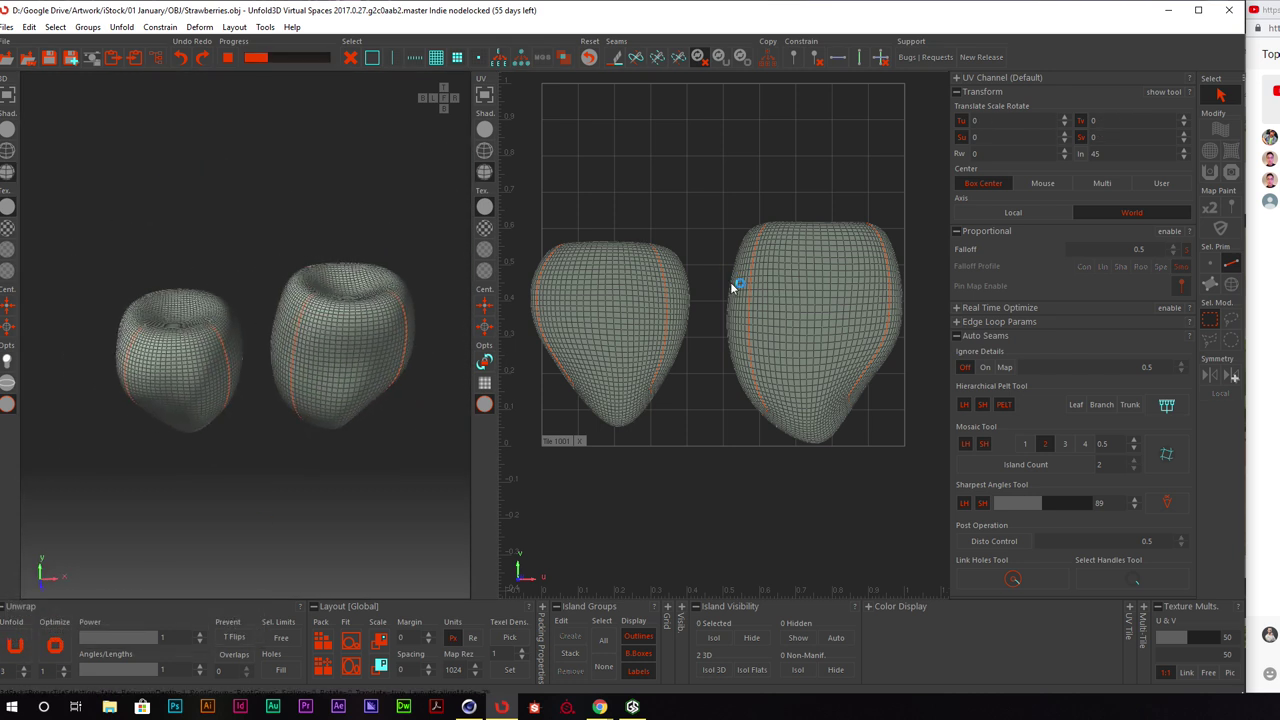
{"action": "scroll", "coordinate": [709, 286], "scroll_direction": "up", "scroll_amount": 5}
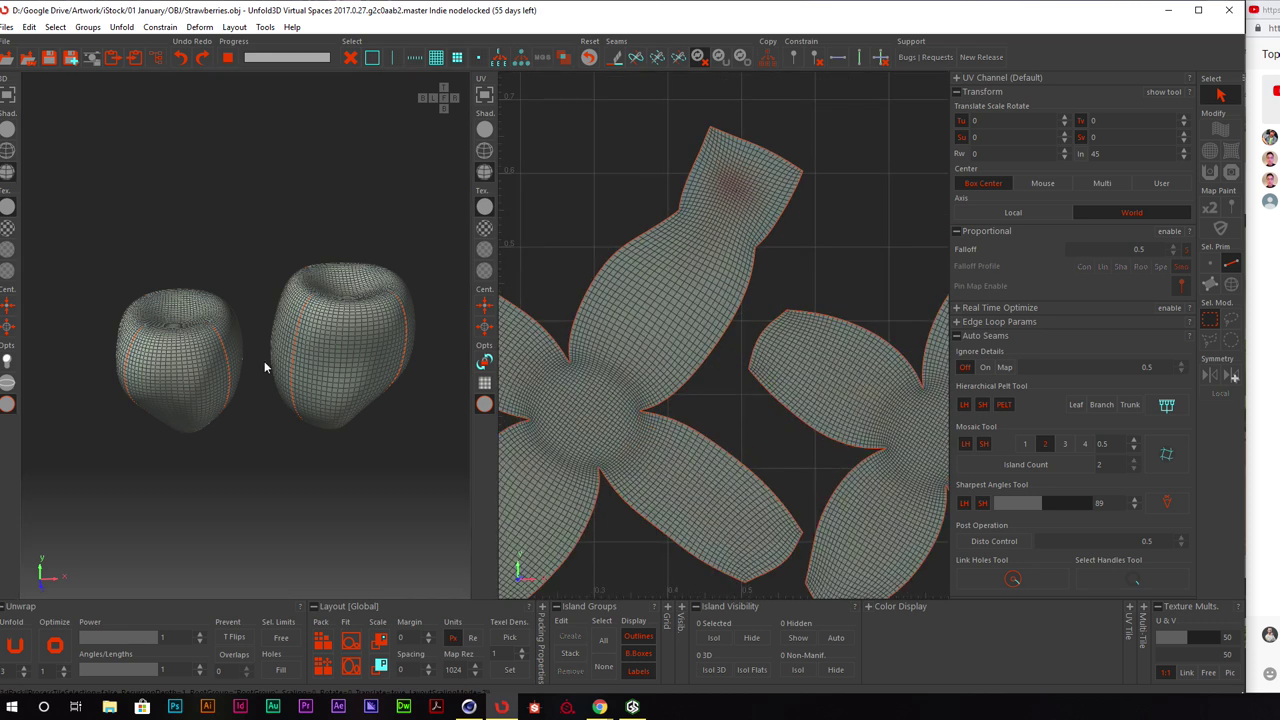
{"action": "left_click_drag", "start_coordinate": [323, 427], "coordinate": [329, 202], "text": "alt"}
{"action": "scroll", "coordinate": [360, 321], "scroll_direction": "up", "scroll_amount": 4}
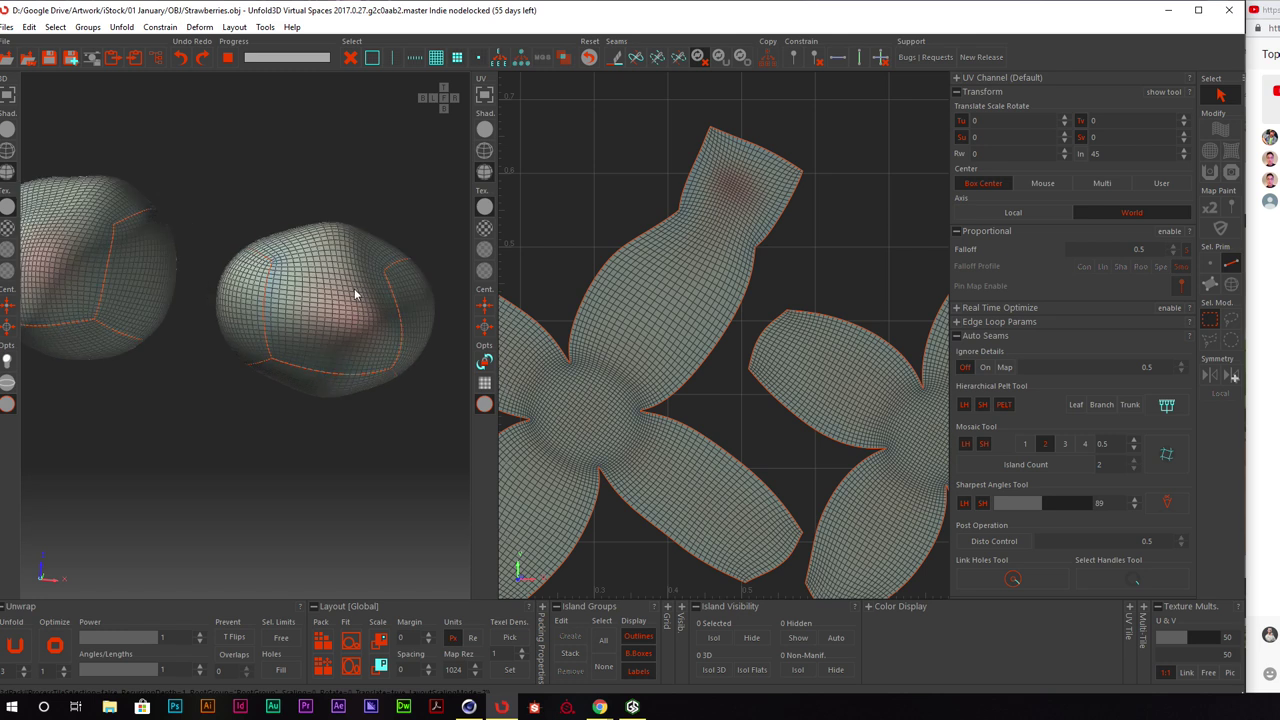
{"action": "left_click_drag", "start_coordinate": [368, 290], "coordinate": [324, 275], "text": "alt"}
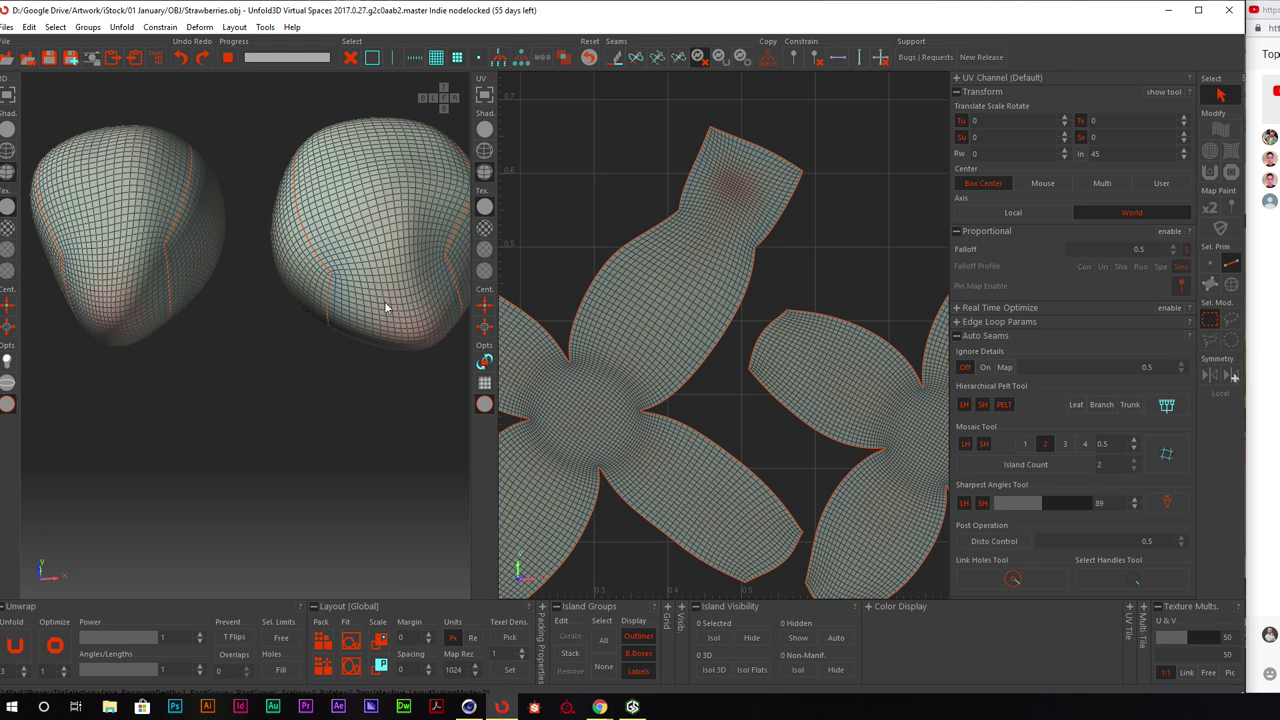
{"action": "left_click_drag", "start_coordinate": [352, 187], "coordinate": [106, 137], "text": "alt"}
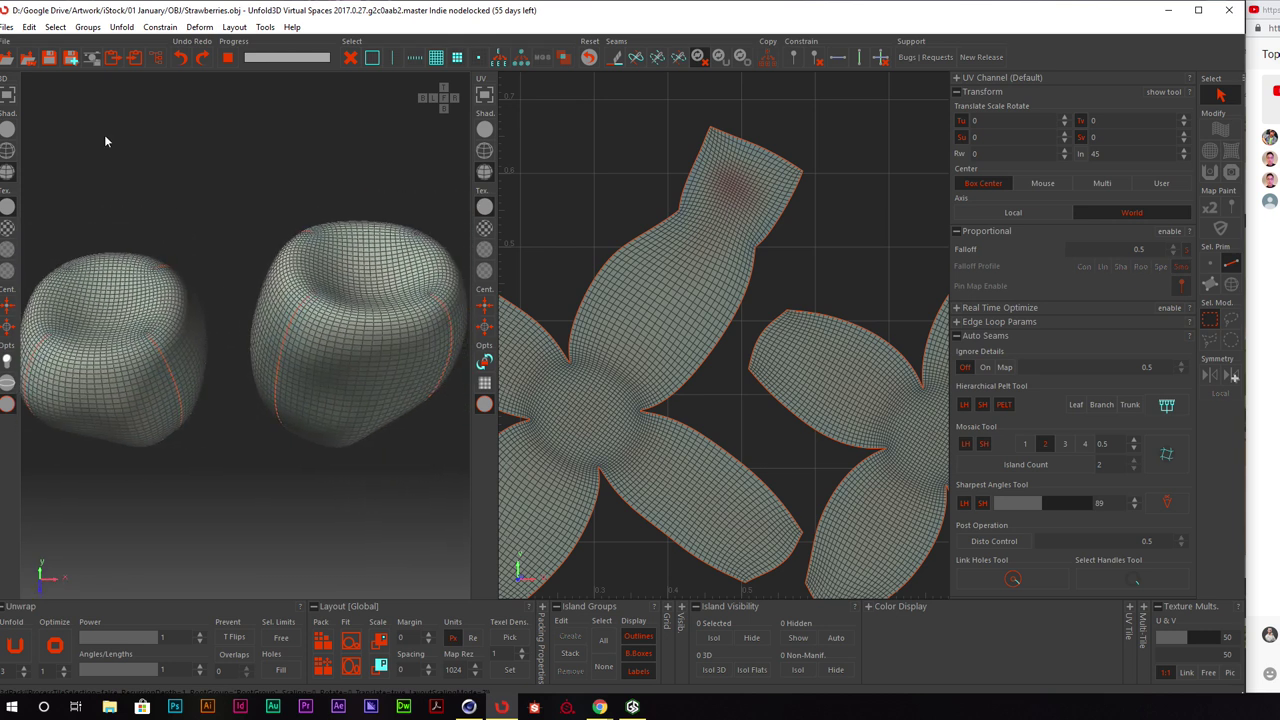
{"action": "key", "text": "f"}
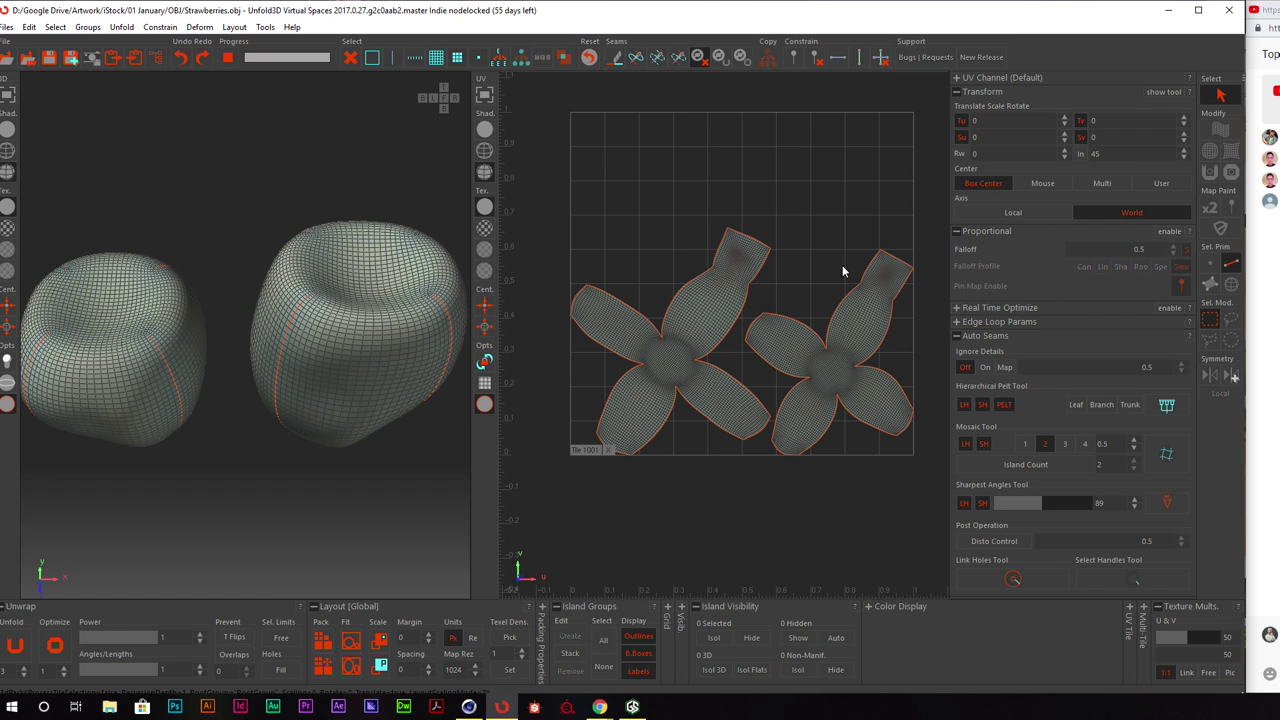
Move the larger strawberry's UV island to the upper part of the tile and rotate it into an upright cross
{"action": "key", "text": "F4"}
{"action": "left_click", "coordinate": [733, 317]}
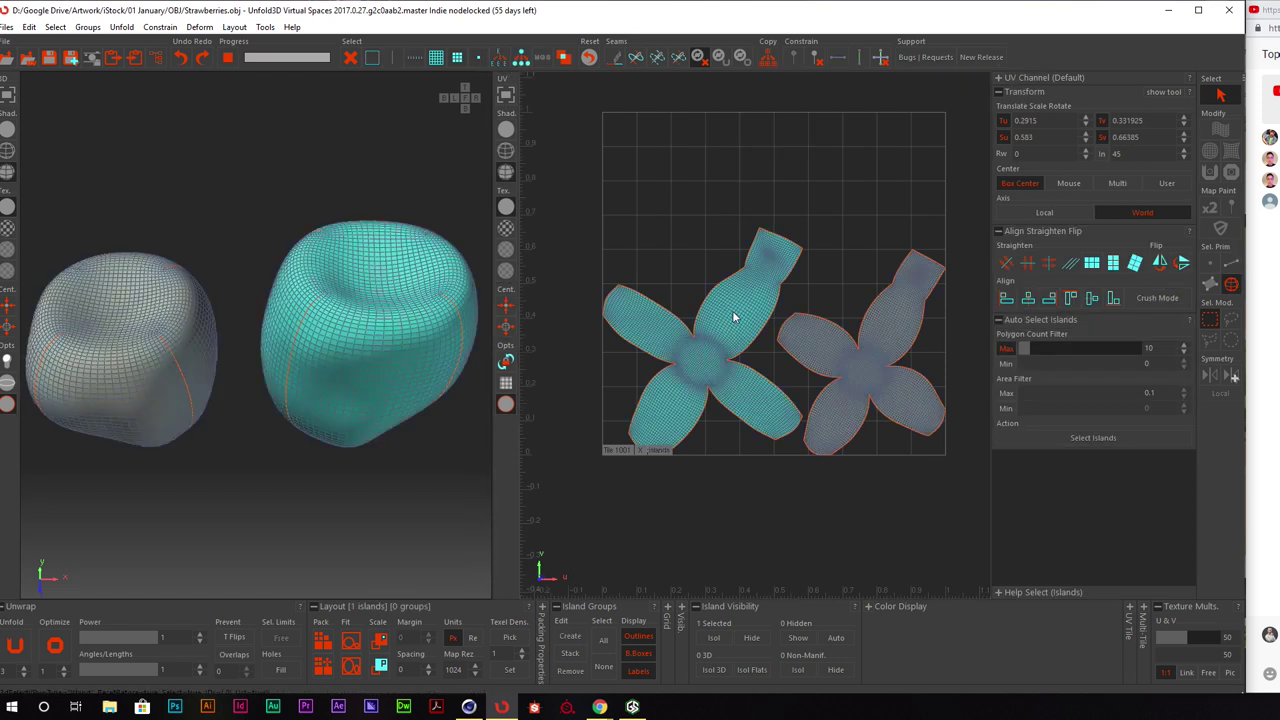
{"action": "left_click_drag", "start_coordinate": [733, 317], "coordinate": [764, 170]}
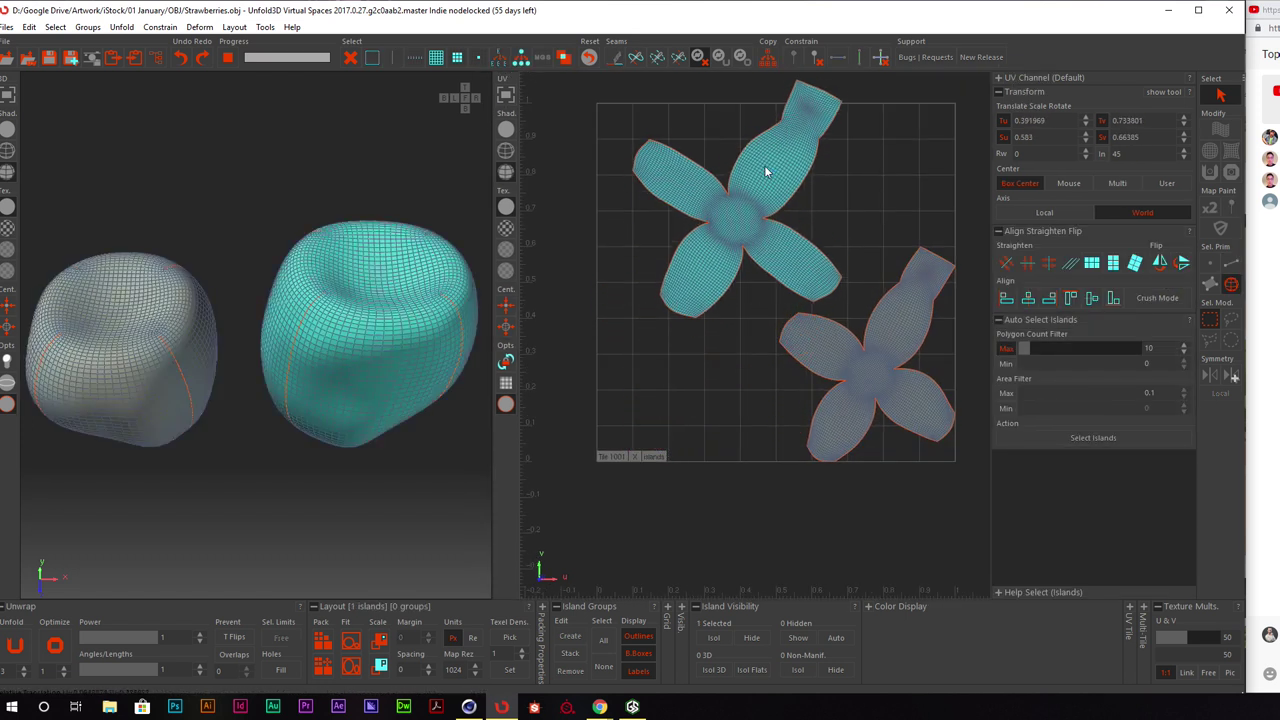
{"action": "right_click_drag", "start_coordinate": [765, 168], "coordinate": [763, 194]}
{"action": "left_click_drag", "start_coordinate": [766, 167], "coordinate": [775, 222]}
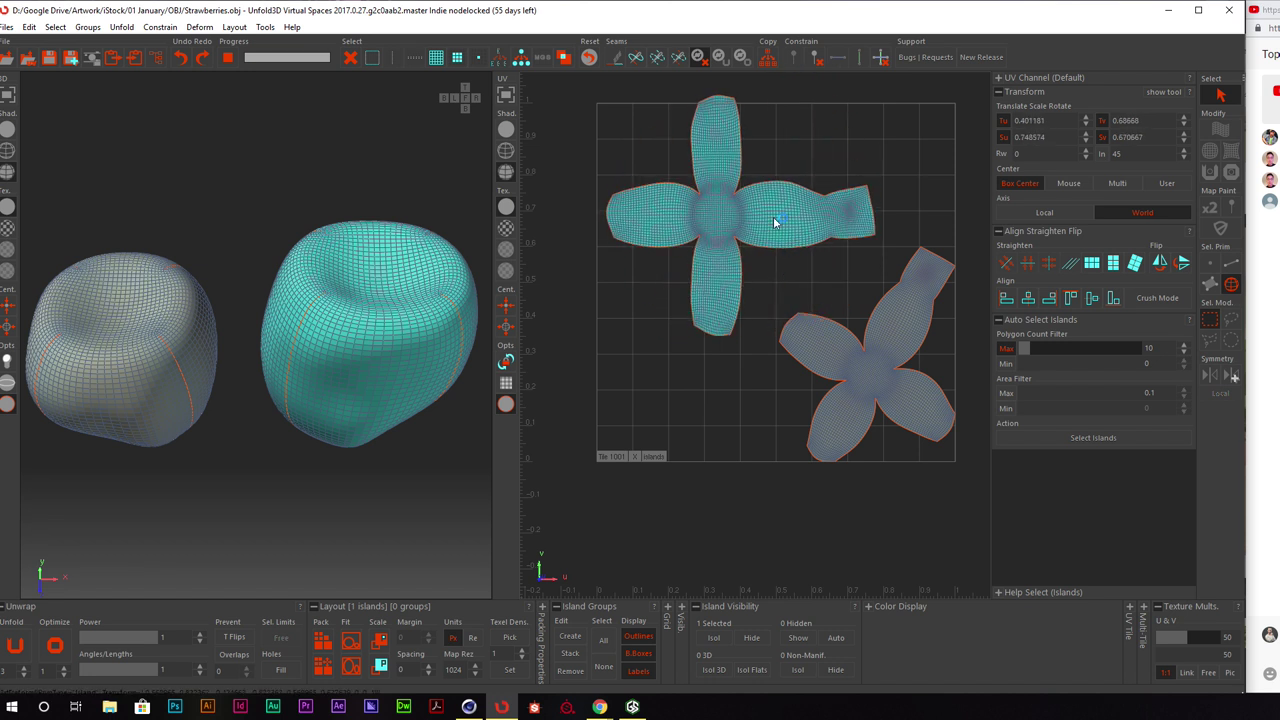
{"action": "middle_click_drag", "start_coordinate": [775, 222], "coordinate": [776, 237]}
Rotate the smaller island into an upright cross low in the tile and turn the larger island diagonally in the upper left
{"action": "left_click", "coordinate": [848, 372]}
{"action": "left_click_drag", "start_coordinate": [848, 372], "coordinate": [938, 212]}
{"action": "left_click_drag", "start_coordinate": [886, 349], "coordinate": [845, 378]}
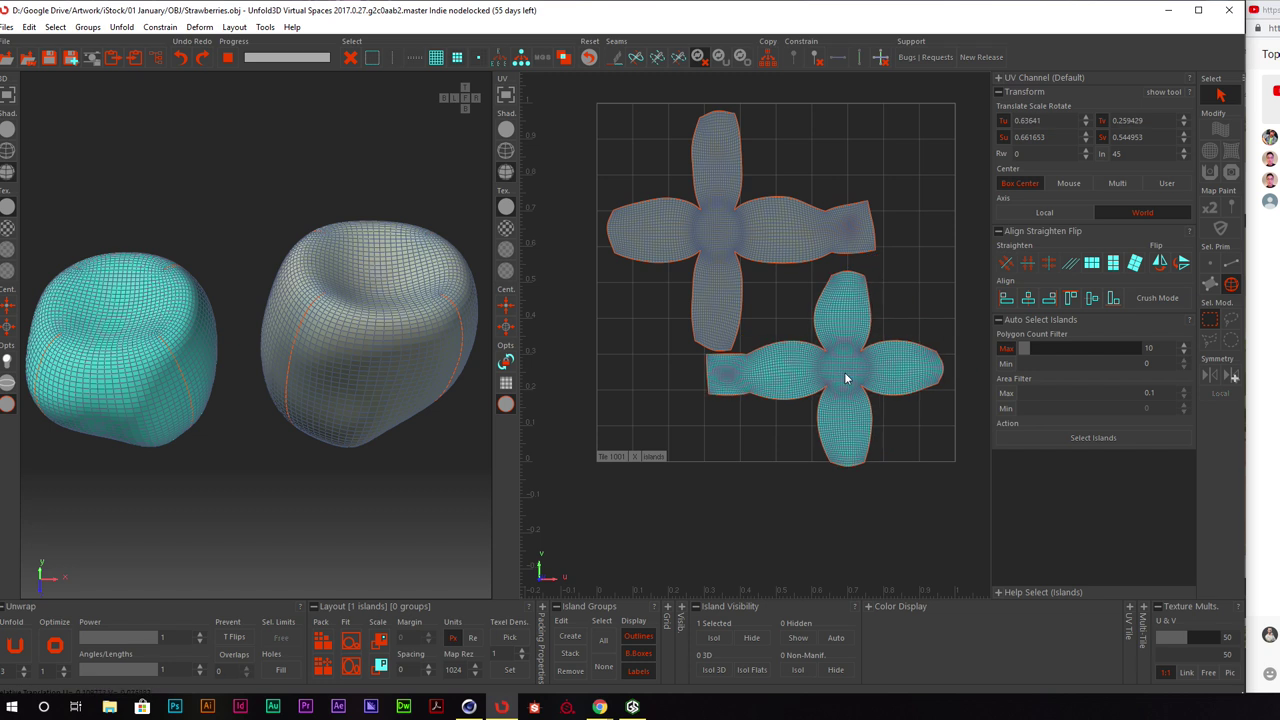
{"action": "mouse_move", "coordinate": [706, 220]}
{"action": "left_mouse_down"}
{"action": "mouse_move", "coordinate": [724, 210]}
{"action": "mouse_move", "coordinate": [726, 295]}
{"action": "mouse_move", "coordinate": [710, 212]}
{"action": "left_mouse_up"}
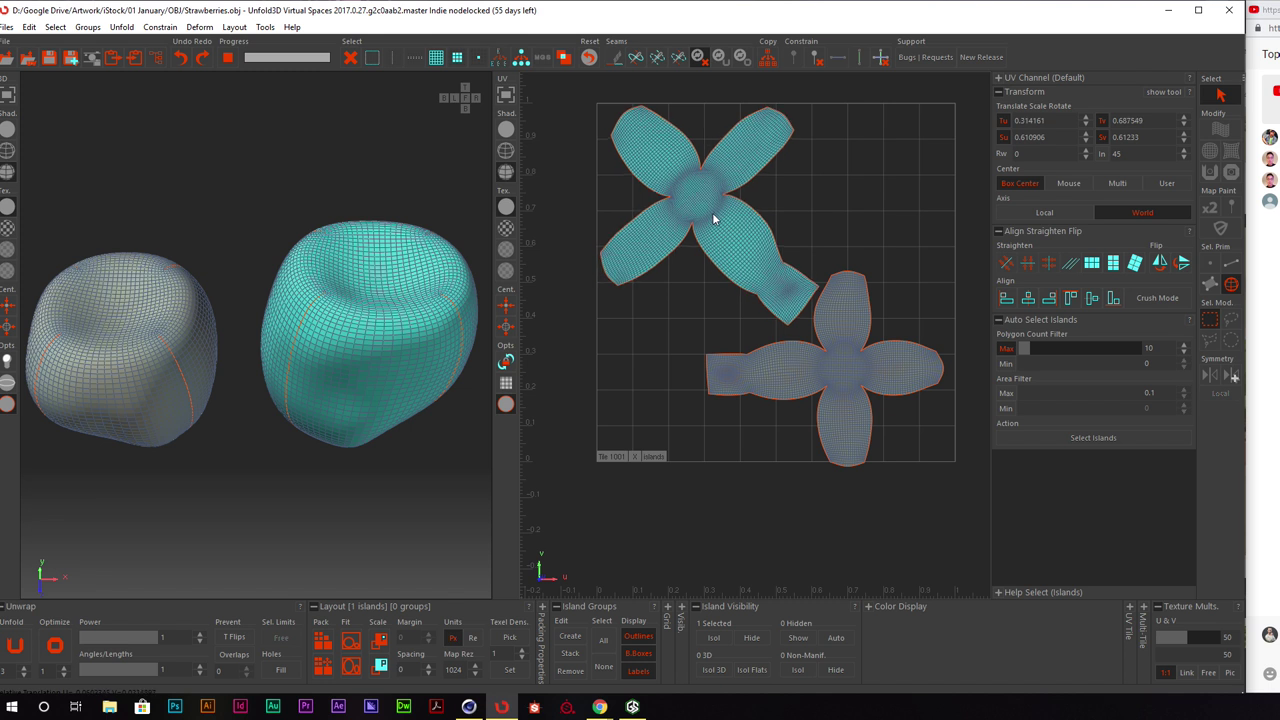
Try moving the smaller island outside the tile and enlarging the larger island to fill it
{"action": "left_click", "coordinate": [813, 387]}
{"action": "left_click_drag", "start_coordinate": [828, 357], "coordinate": [935, 185]}
{"action": "left_click", "coordinate": [770, 257]}
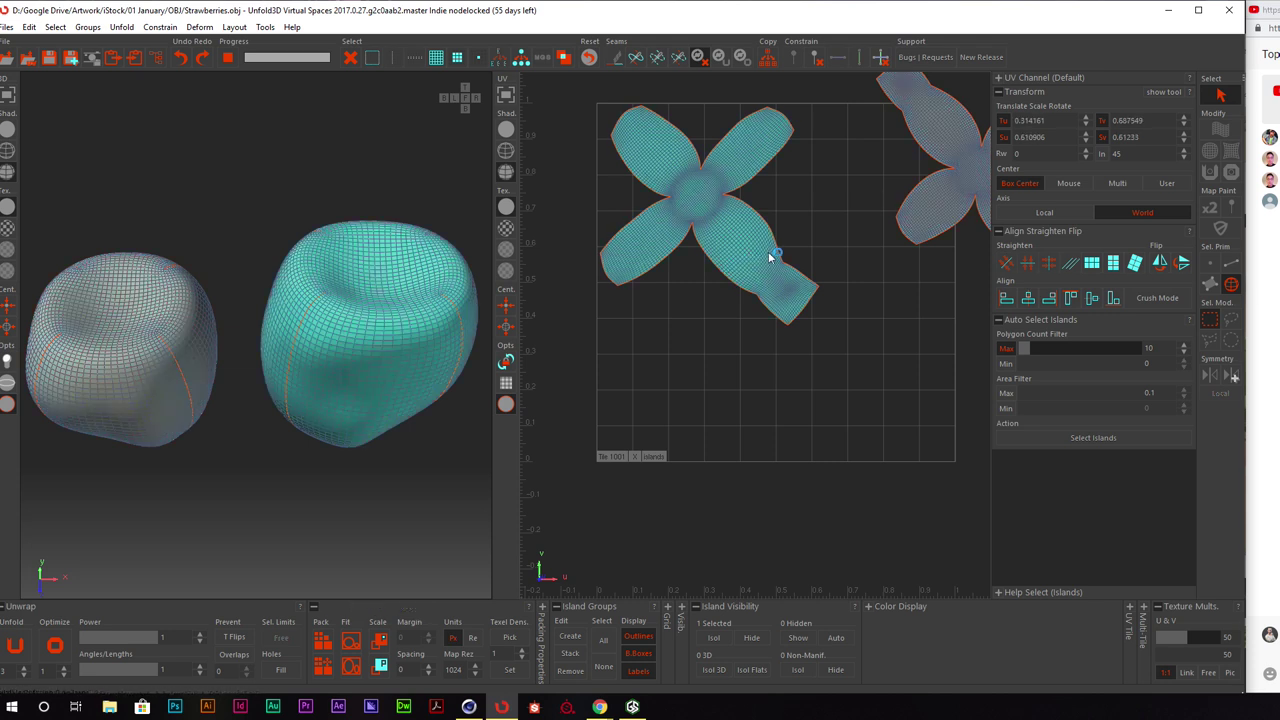
{"action": "left_click_drag", "start_coordinate": [770, 257], "coordinate": [762, 261]}
{"action": "middle_click_drag", "start_coordinate": [755, 261], "coordinate": [835, 210]}
{"action": "key", "text": "ctrl+z"}
{"action": "key", "text": "ctrl+z"}
{"action": "key", "text": "ctrl+z"}
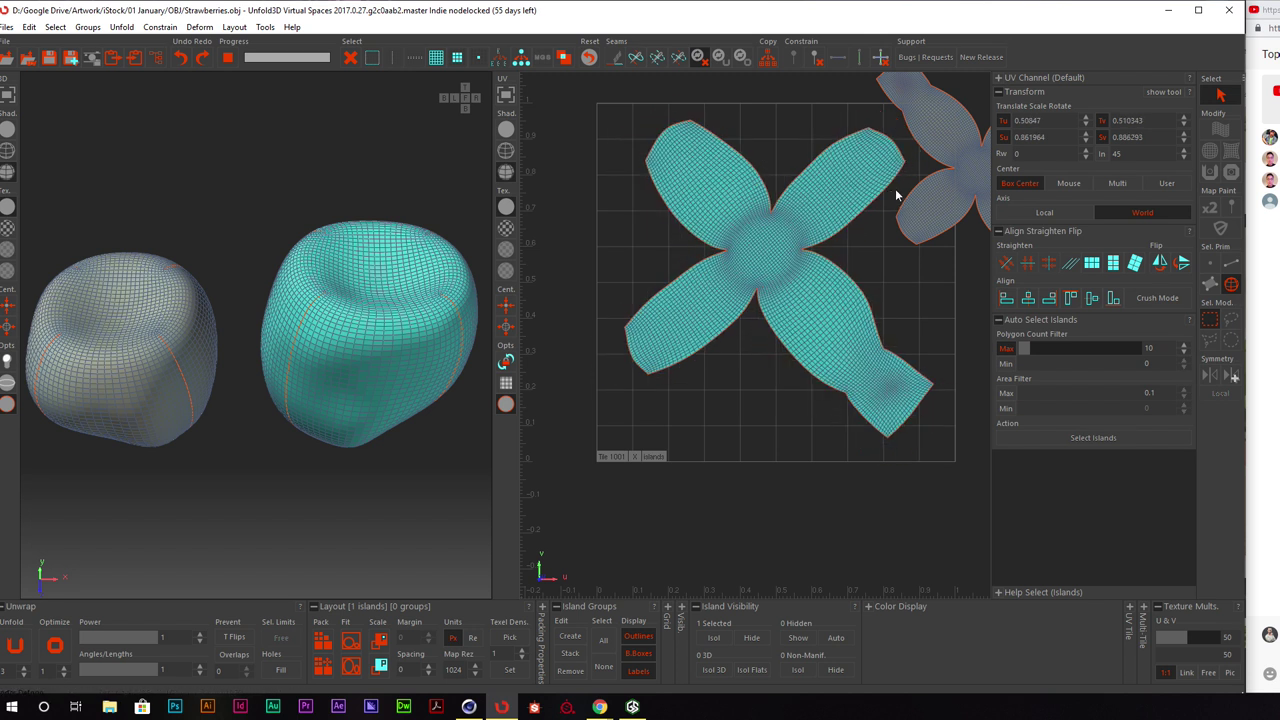
Fit both islands inside the UV tile, with the smaller one at the lower right, and save Strawberries.obj
{"action": "middle_click_drag", "start_coordinate": [918, 184], "coordinate": [850, 350]}
{"action": "left_click", "coordinate": [955, 173]}
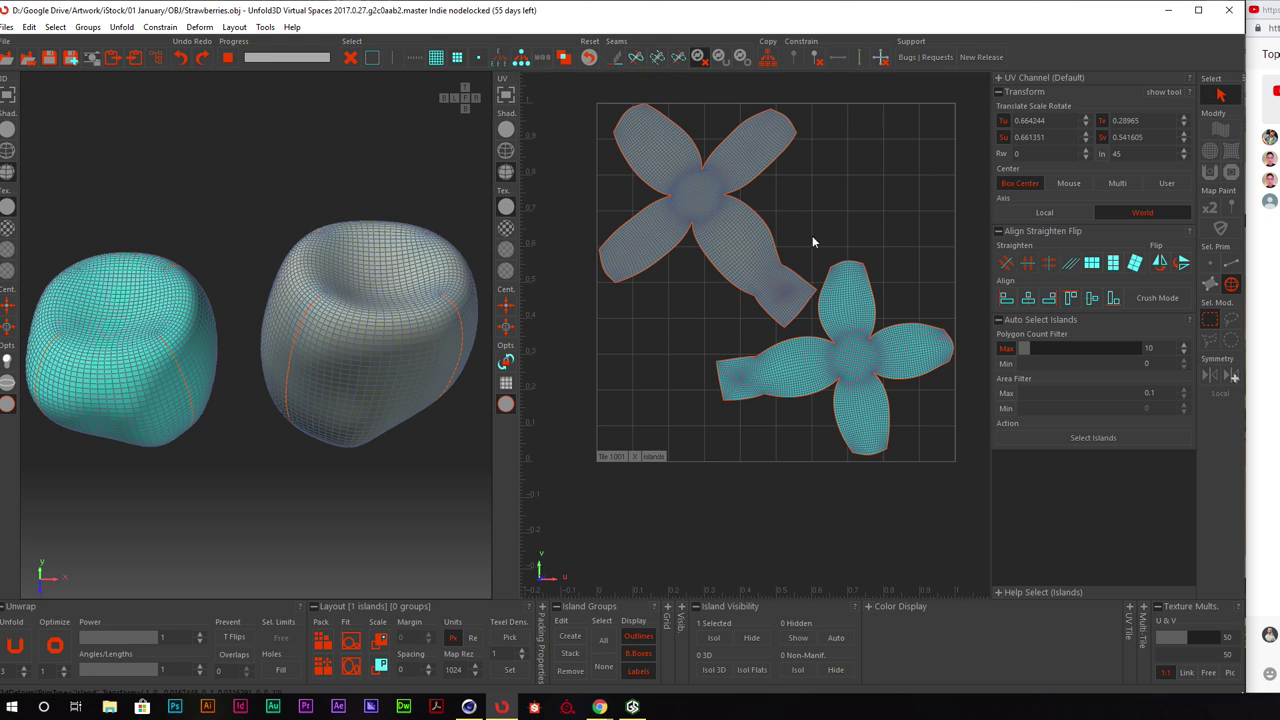
{"action": "left_click", "coordinate": [7, 27]}
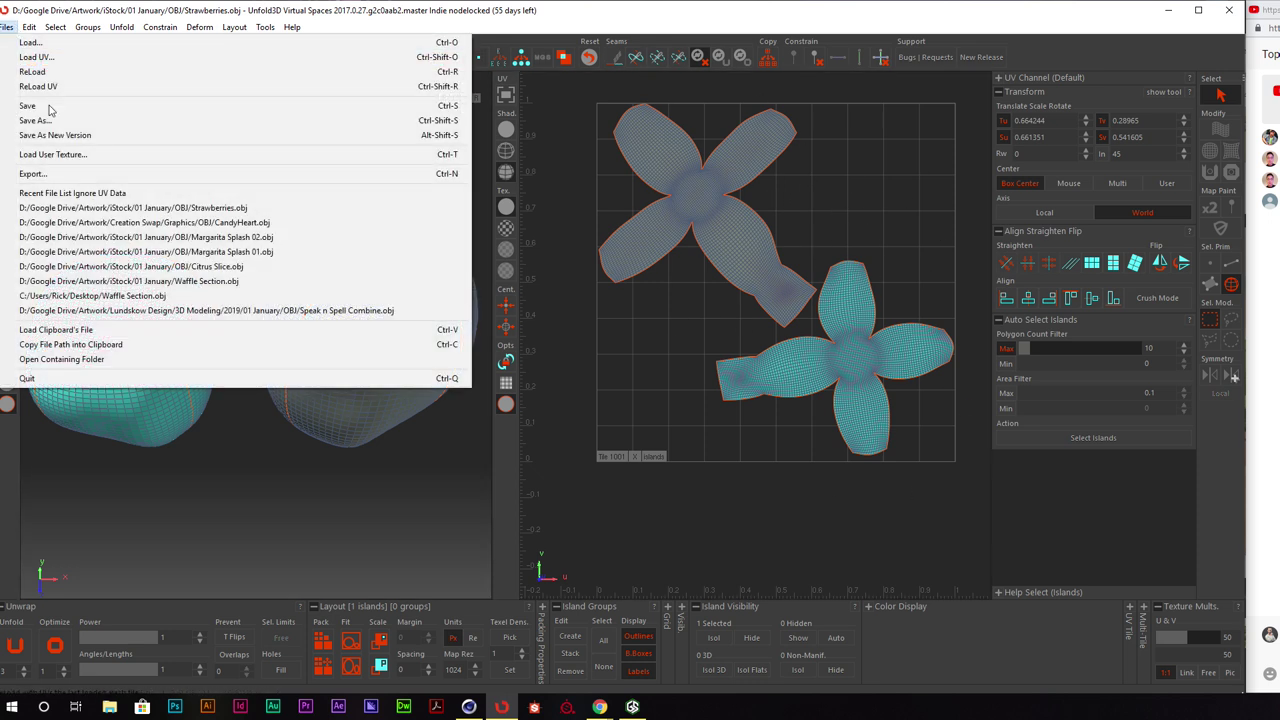
{"action": "left_click", "coordinate": [53, 110]}
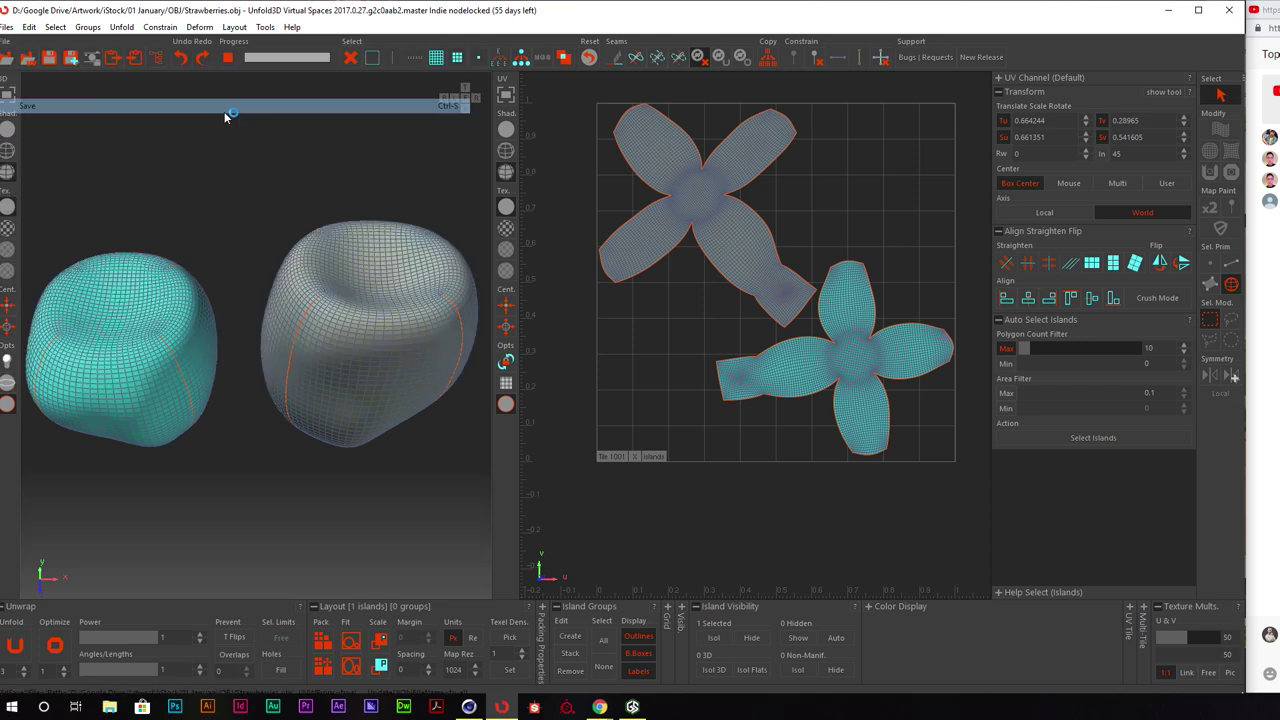
Switch to Substance Painter, decline the new version download and narrow the window to fit the screen
{"action": "left_click", "coordinate": [1218, 28]}
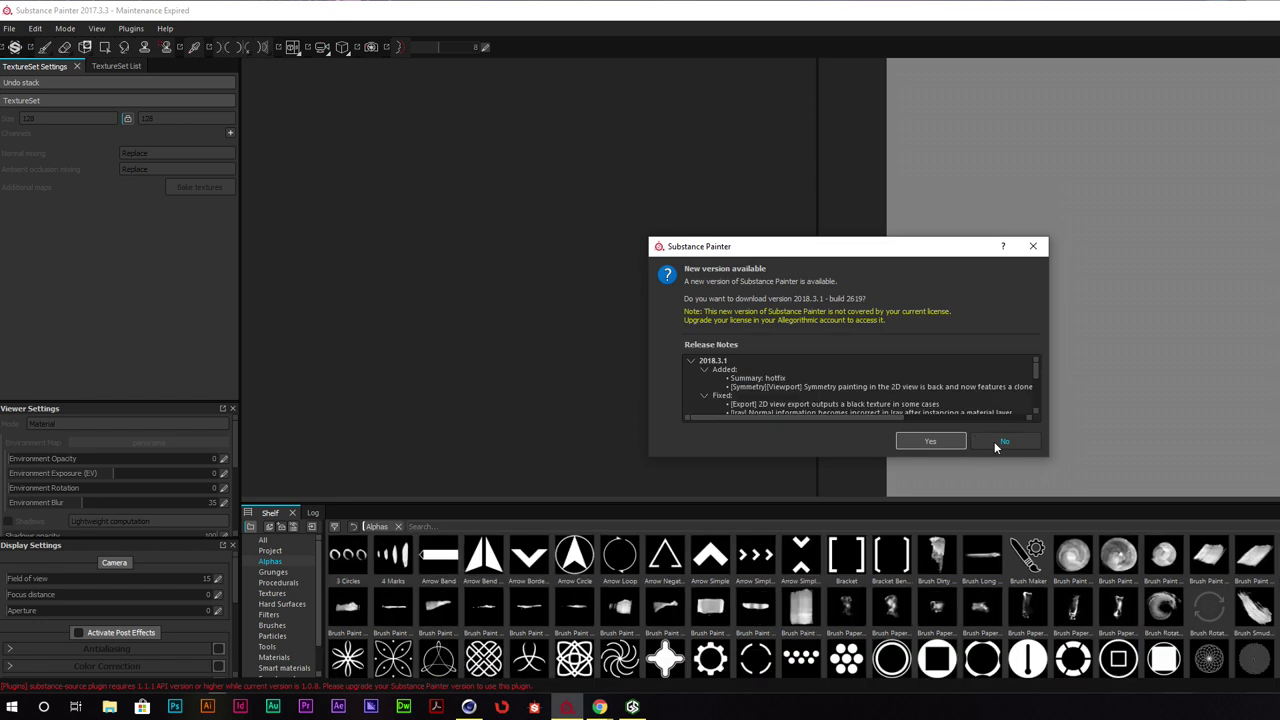
{"action": "left_click", "coordinate": [1010, 442]}
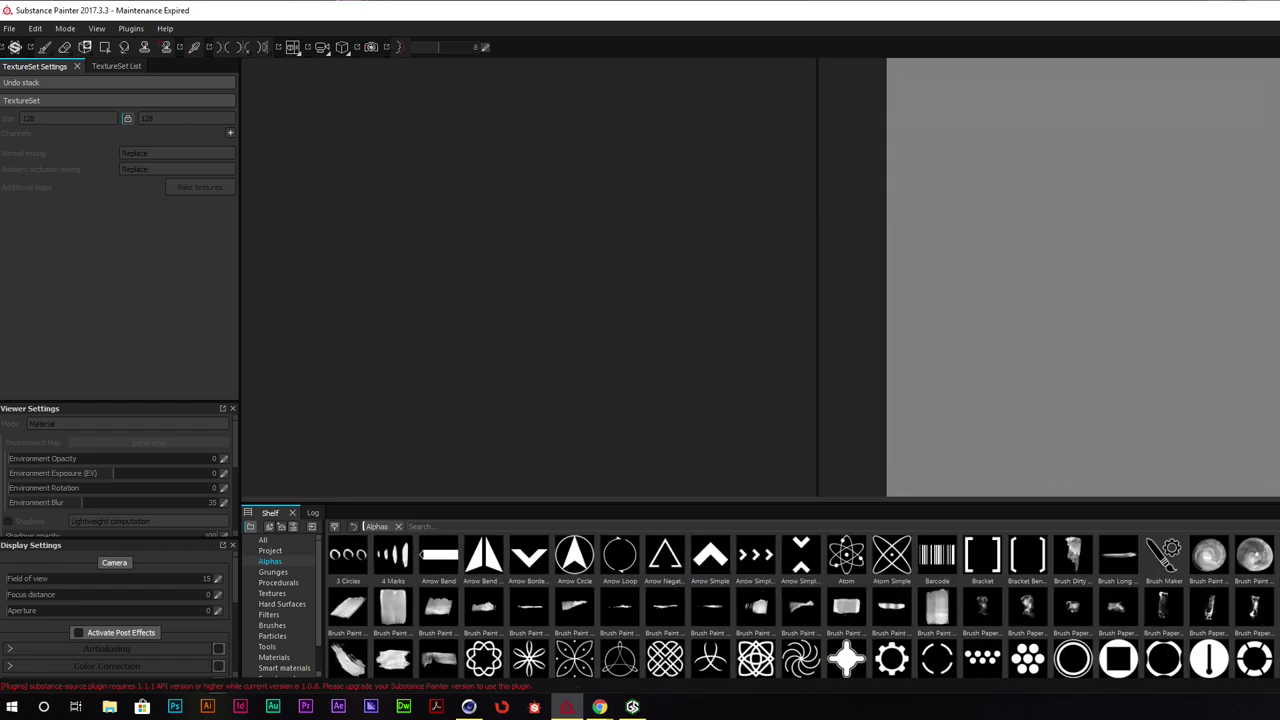
{"action": "mouse_move", "coordinate": [1279, 80]}
{"action": "left_mouse_down"}
{"action": "mouse_move", "coordinate": [1128, 80]}
{"action": "mouse_move", "coordinate": [1247, 79]}
{"action": "left_mouse_up"}
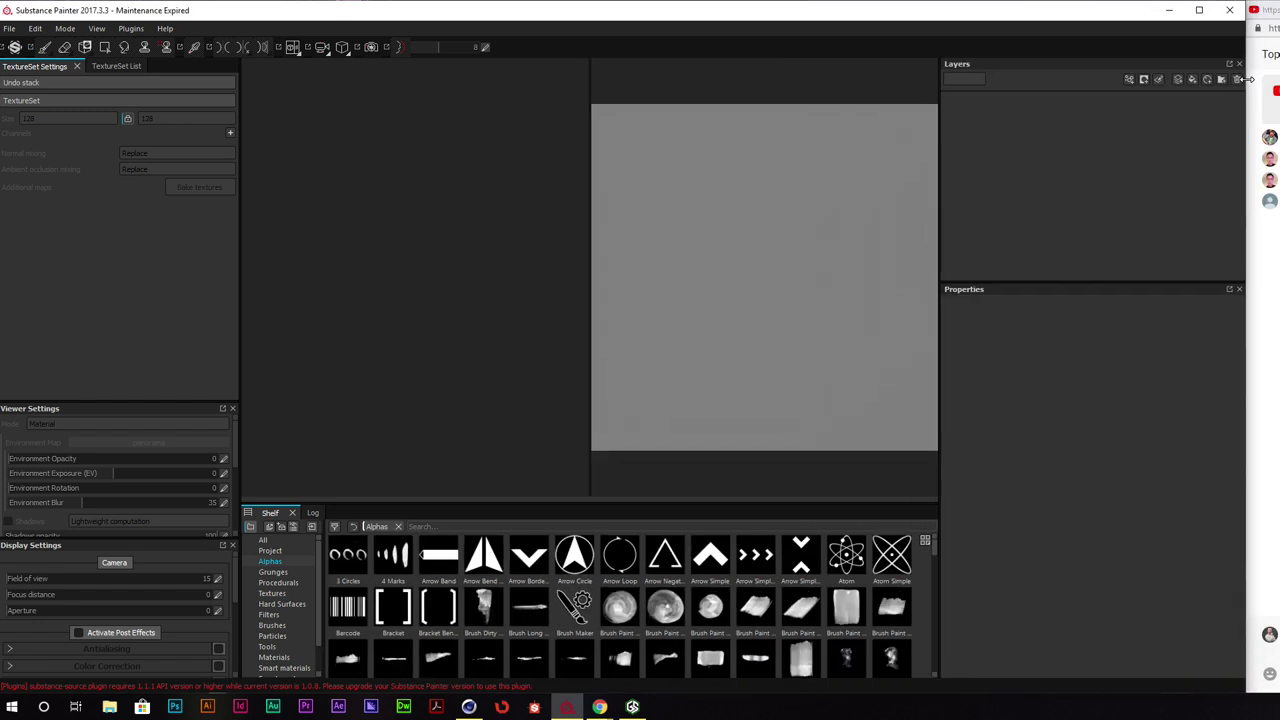
Start a new project and choose Strawberries.obj from the 01 January OBJ folder as its mesh
{"action": "left_click", "coordinate": [9, 28]}
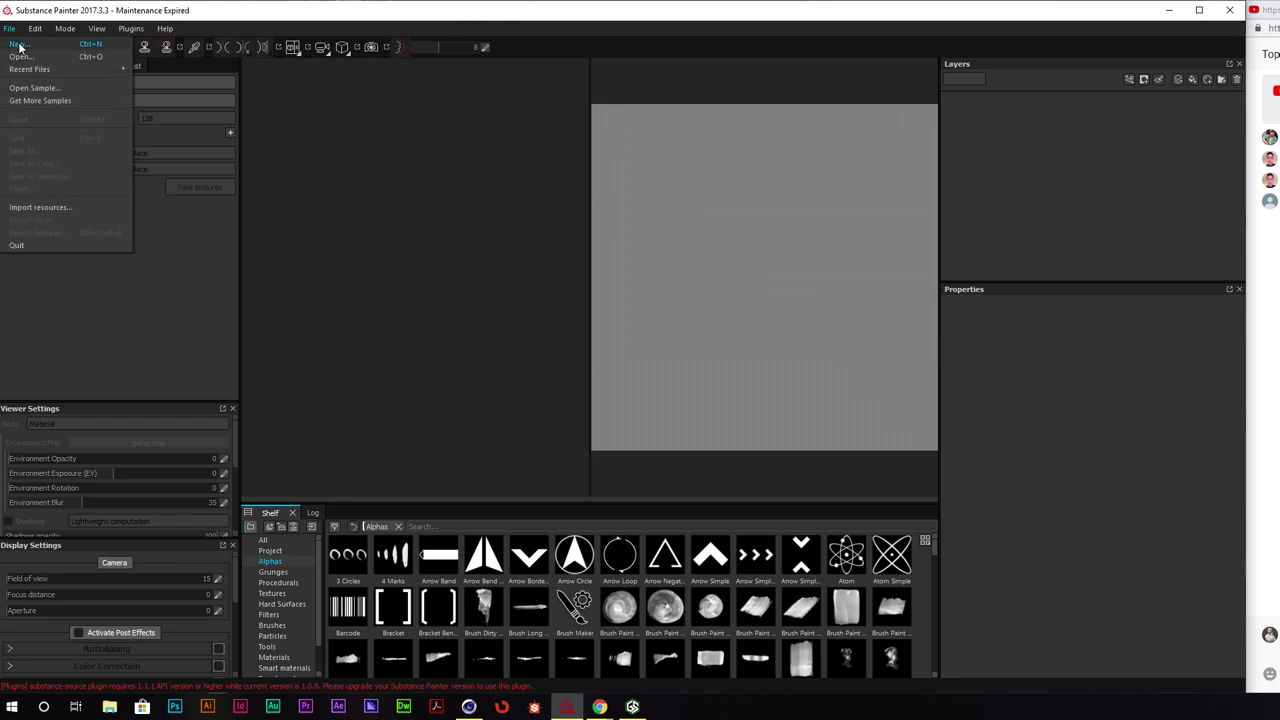
{"action": "left_click", "coordinate": [24, 41]}
{"action": "left_click", "coordinate": [740, 231]}
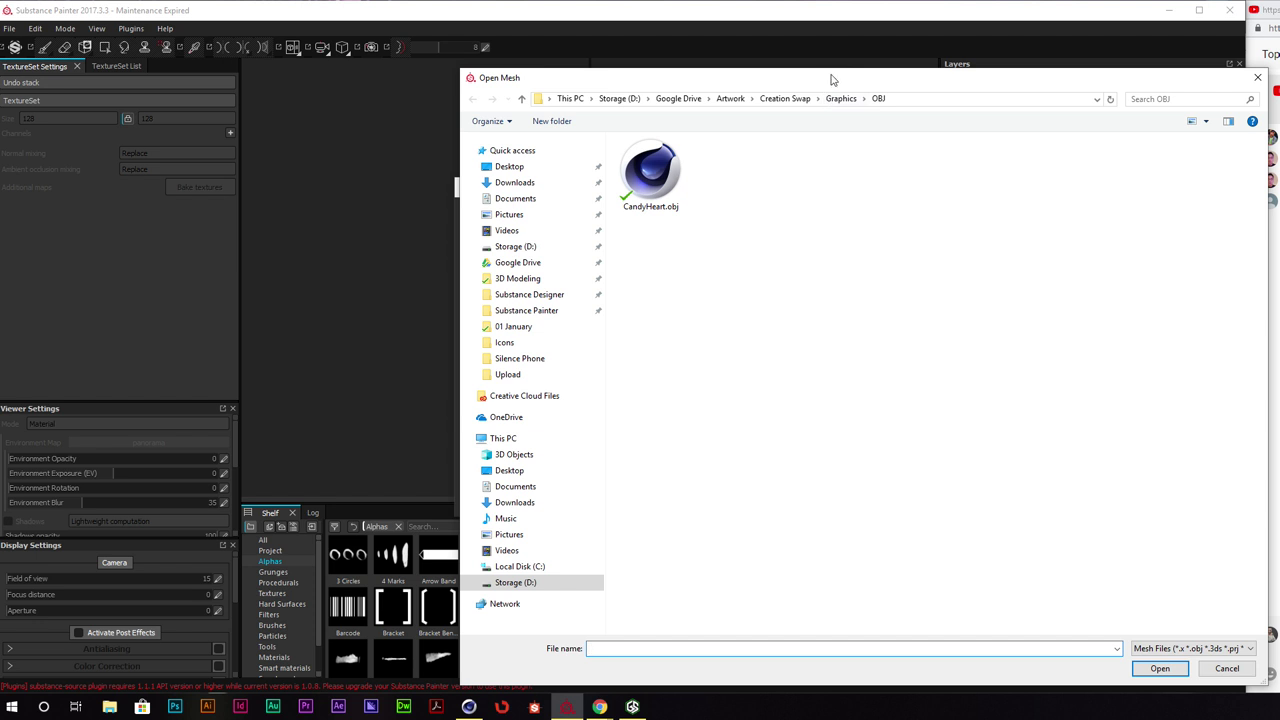
{"action": "left_click_drag", "start_coordinate": [833, 80], "coordinate": [768, 68]}
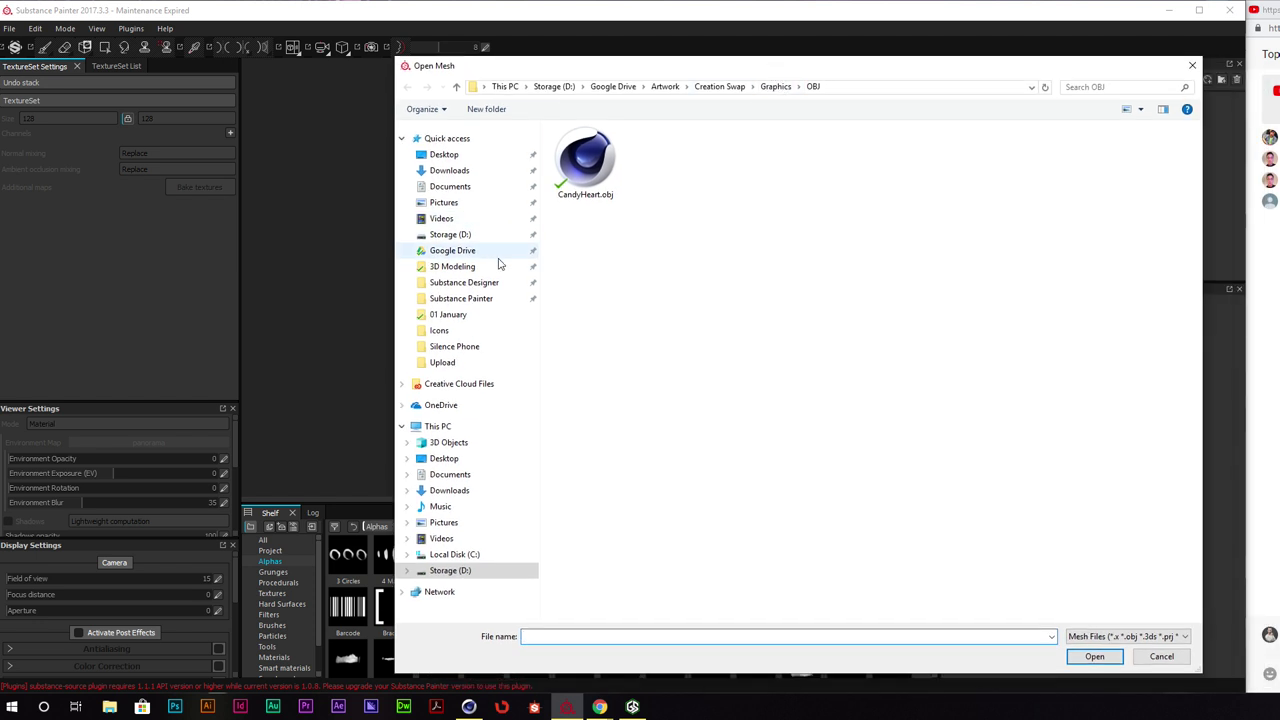
{"action": "left_click", "coordinate": [480, 314]}
{"action": "double_click", "coordinate": [657, 160]}
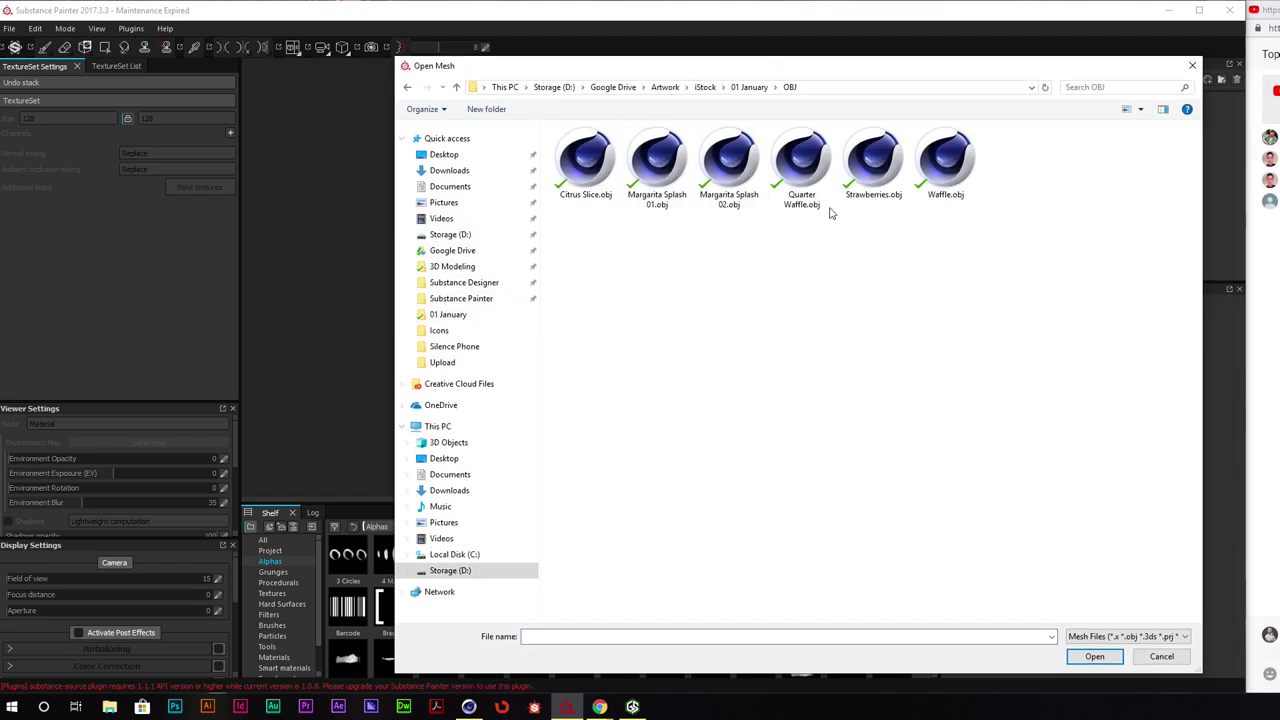
{"action": "double_click", "coordinate": [873, 160]}
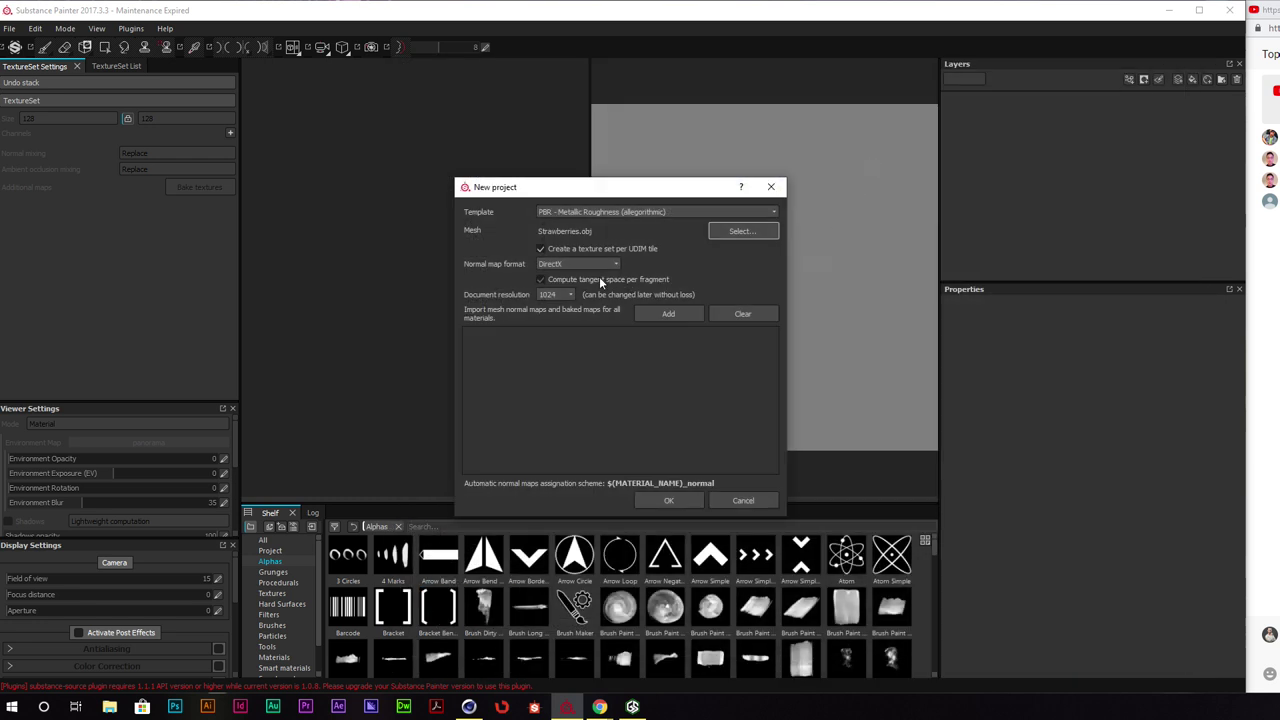
Turn off per-fragment tangent space computation, set the document resolution to 2048 and create the project
{"action": "left_click", "coordinate": [601, 280]}
{"action": "left_click", "coordinate": [569, 294]}
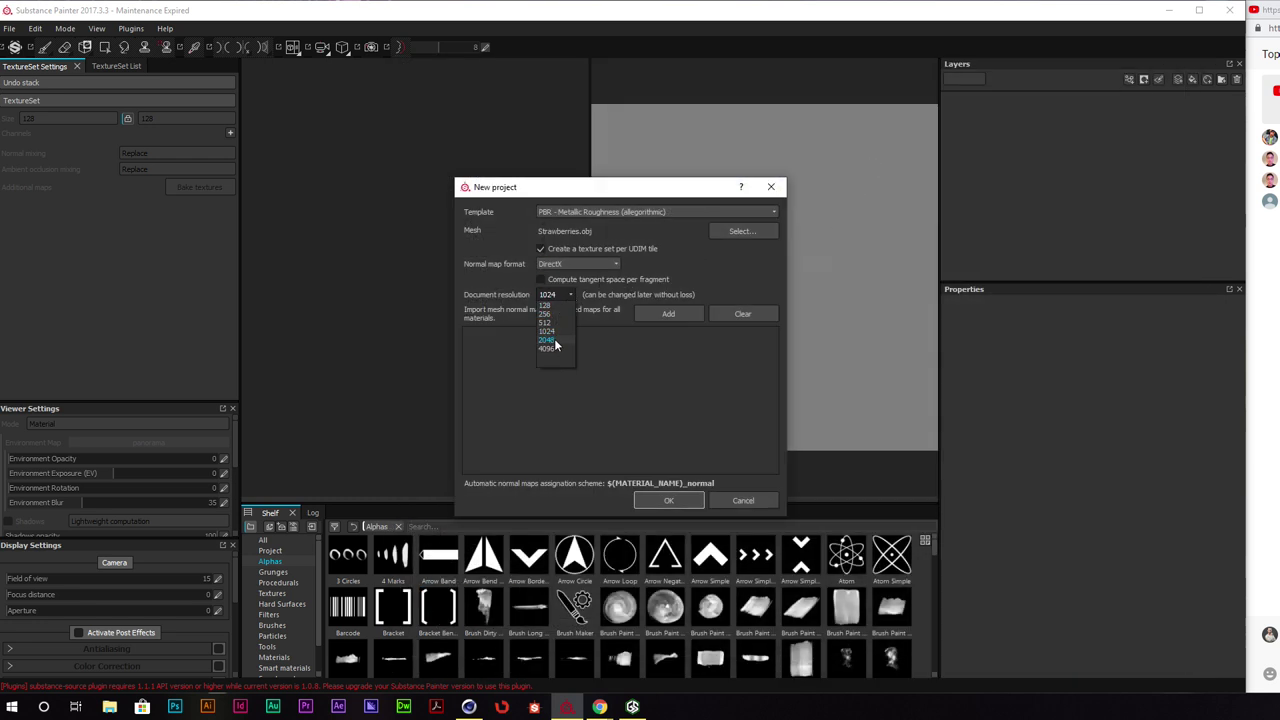
{"action": "left_click", "coordinate": [668, 500]}
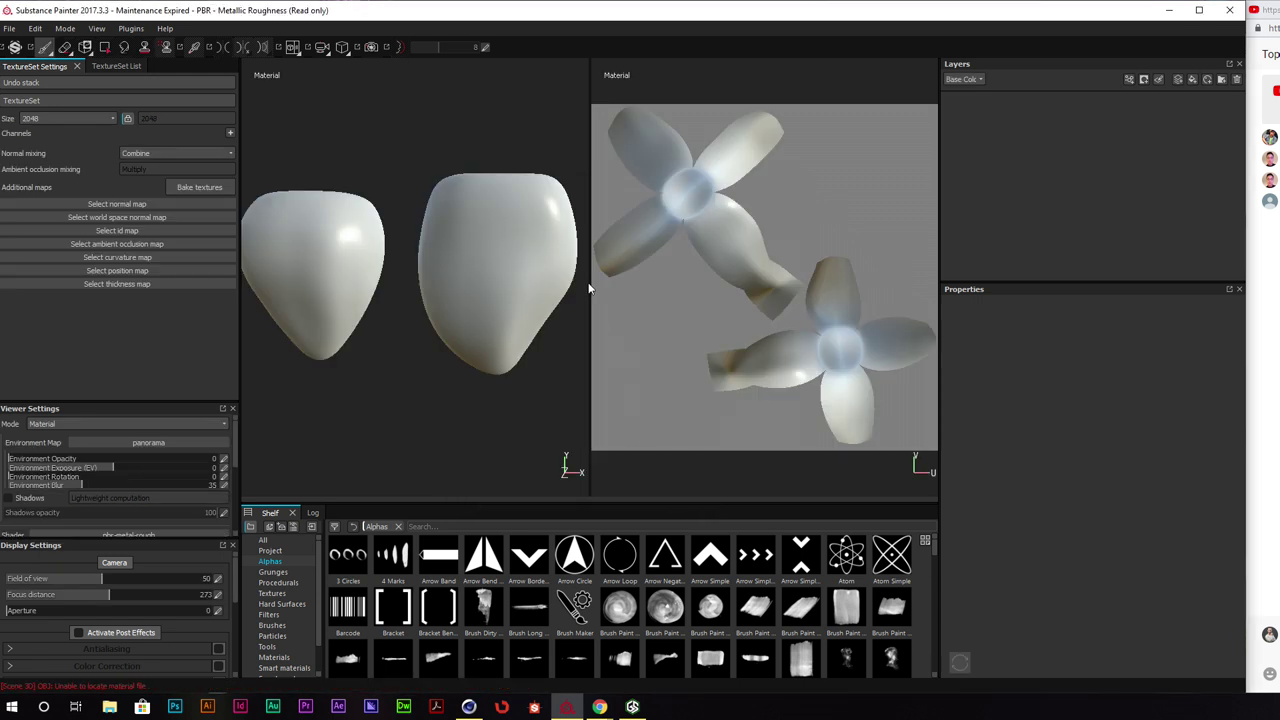
Widen the 3D view and open the resource import dialog from the project shelf
{"action": "left_click_drag", "start_coordinate": [590, 283], "coordinate": [646, 283]}
{"action": "left_click", "coordinate": [272, 550]}
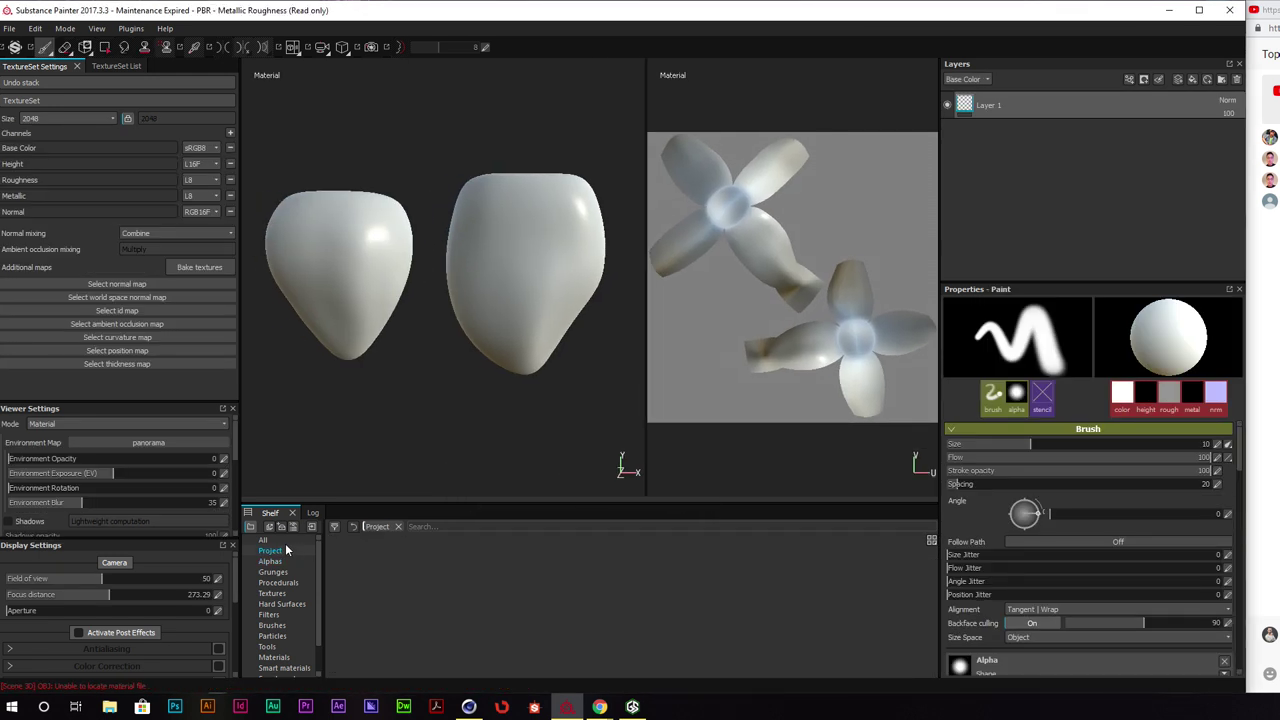
{"action": "left_click", "coordinate": [316, 526]}
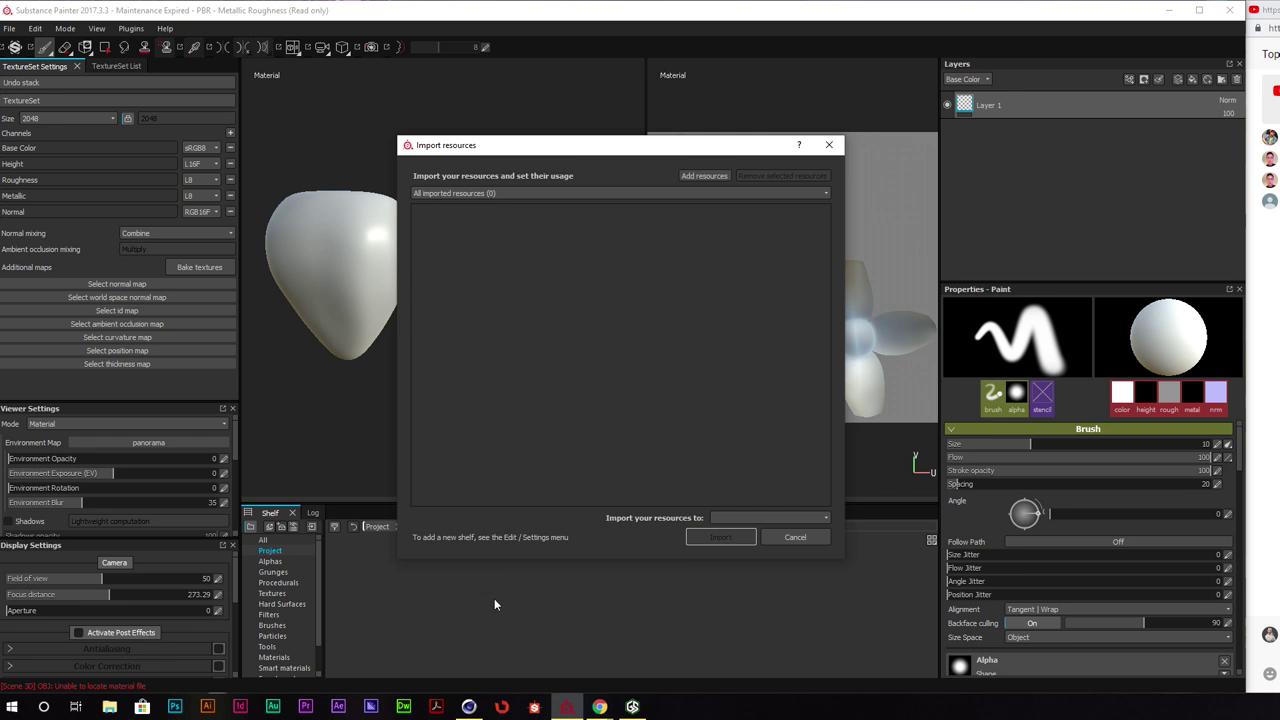
Switch to Substance Designer and bring up the opacity setting of the Strawberry graph's second-to-last Blend node
{"action": "left_click", "coordinate": [534, 707]}
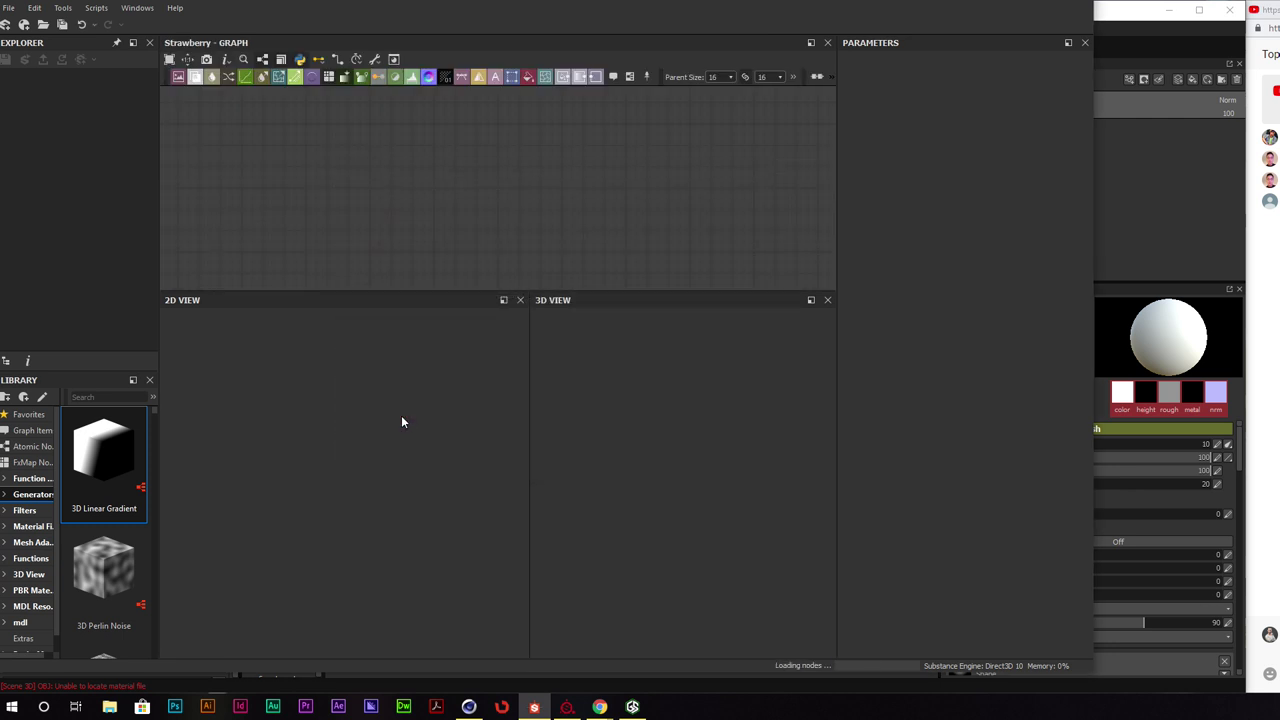
{"action": "scroll", "coordinate": [650, 150], "scroll_direction": "up", "scroll_amount": 5}
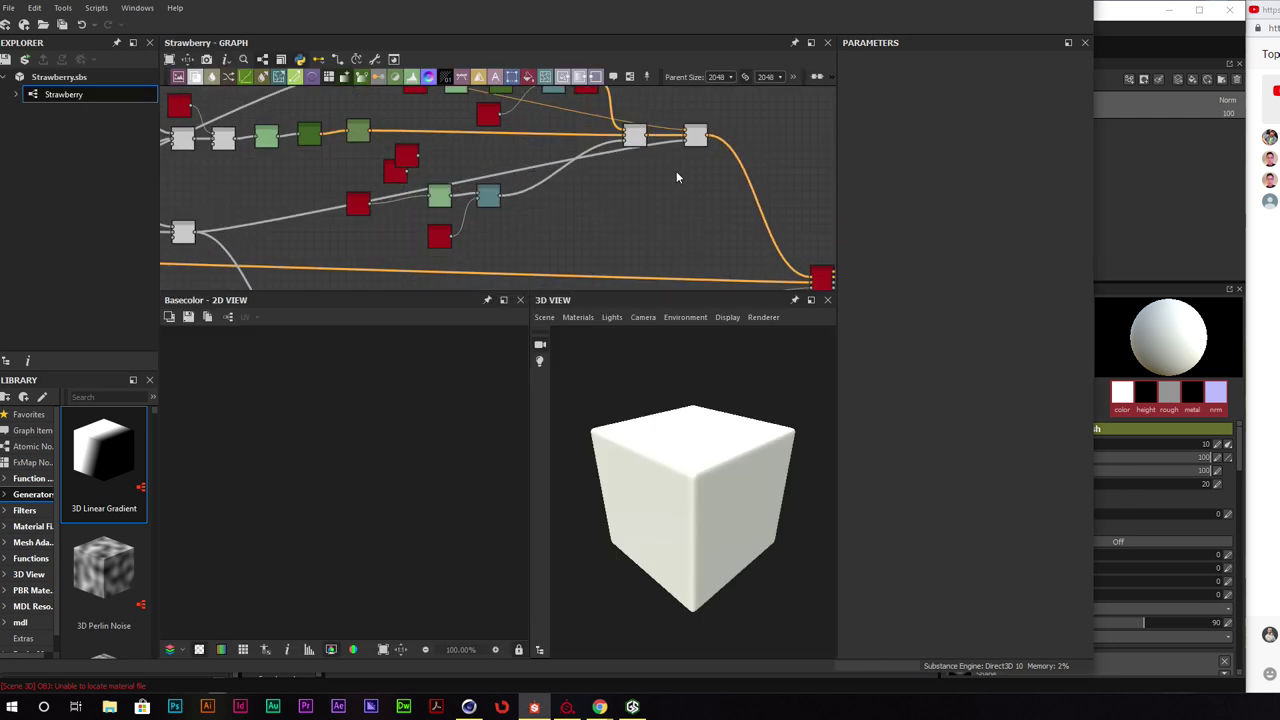
{"action": "double_click", "coordinate": [628, 128]}
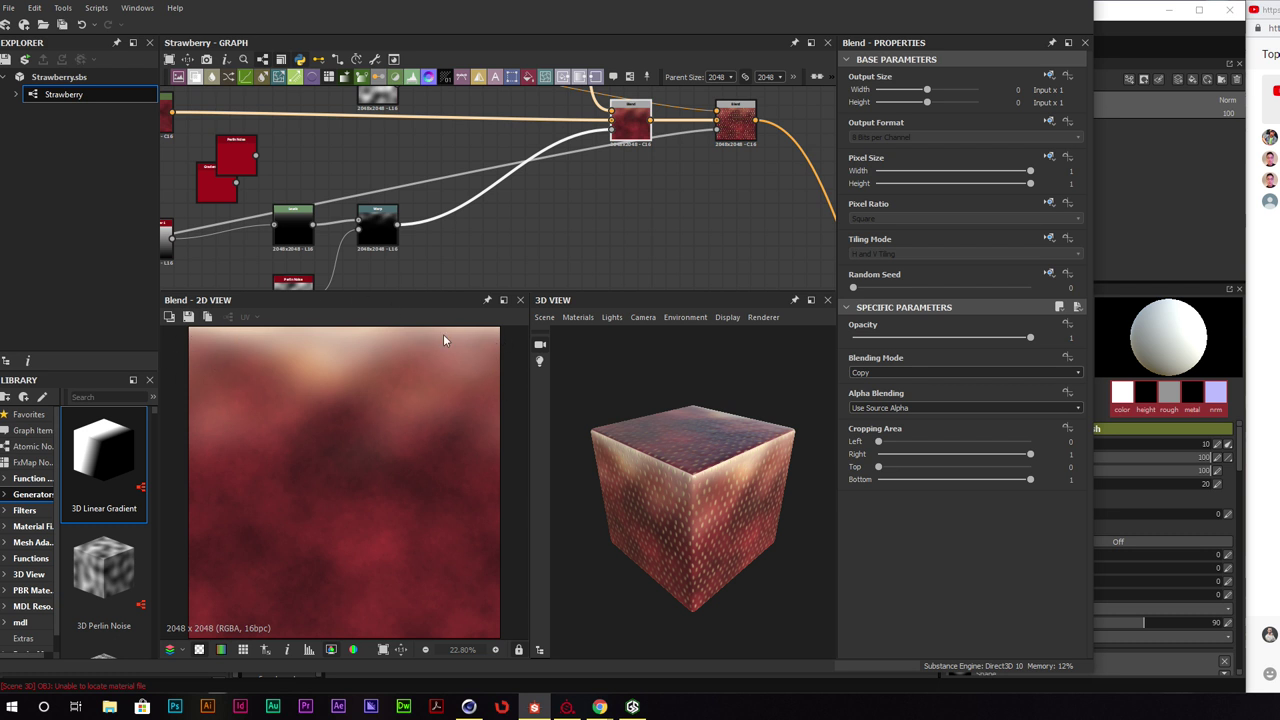
{"action": "scroll", "coordinate": [673, 167], "scroll_direction": "down", "scroll_amount": 2}
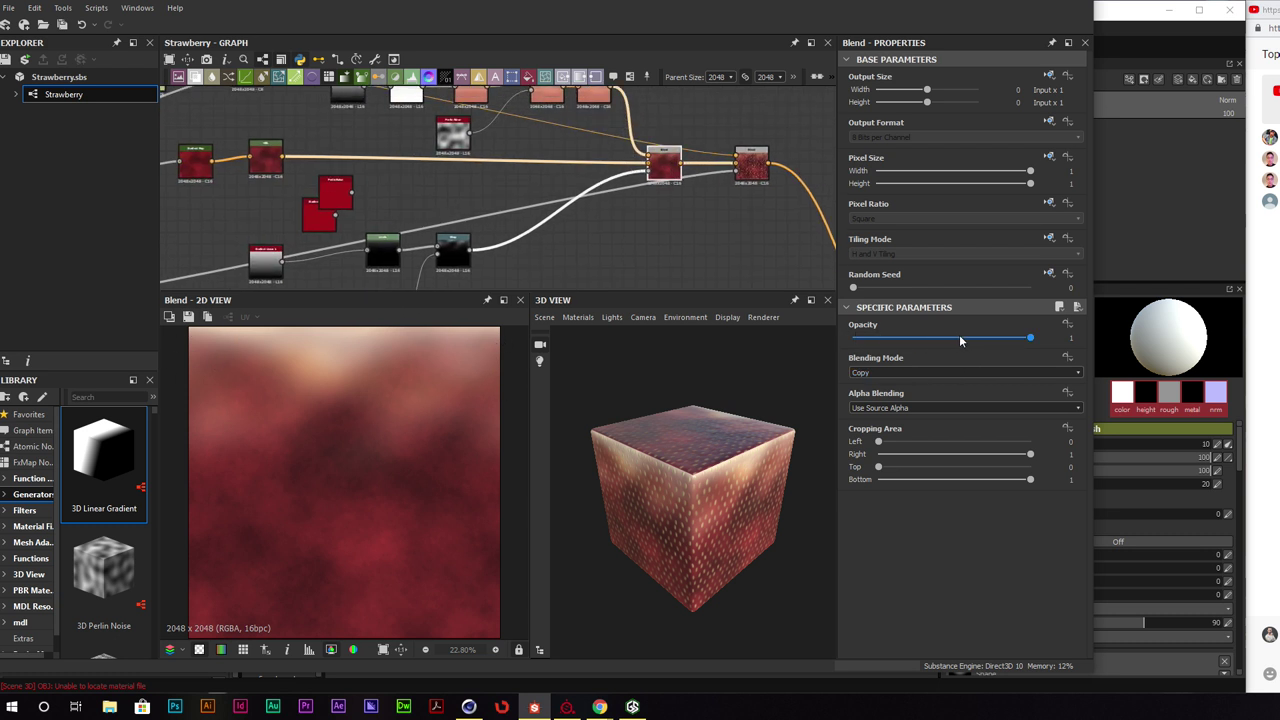
{"action": "left_click_drag", "start_coordinate": [1009, 344], "coordinate": [1060, 322]}
Expose the Blend node's opacity as a new graph input named Unripe Opacity
{"action": "left_click", "coordinate": [1067, 324]}
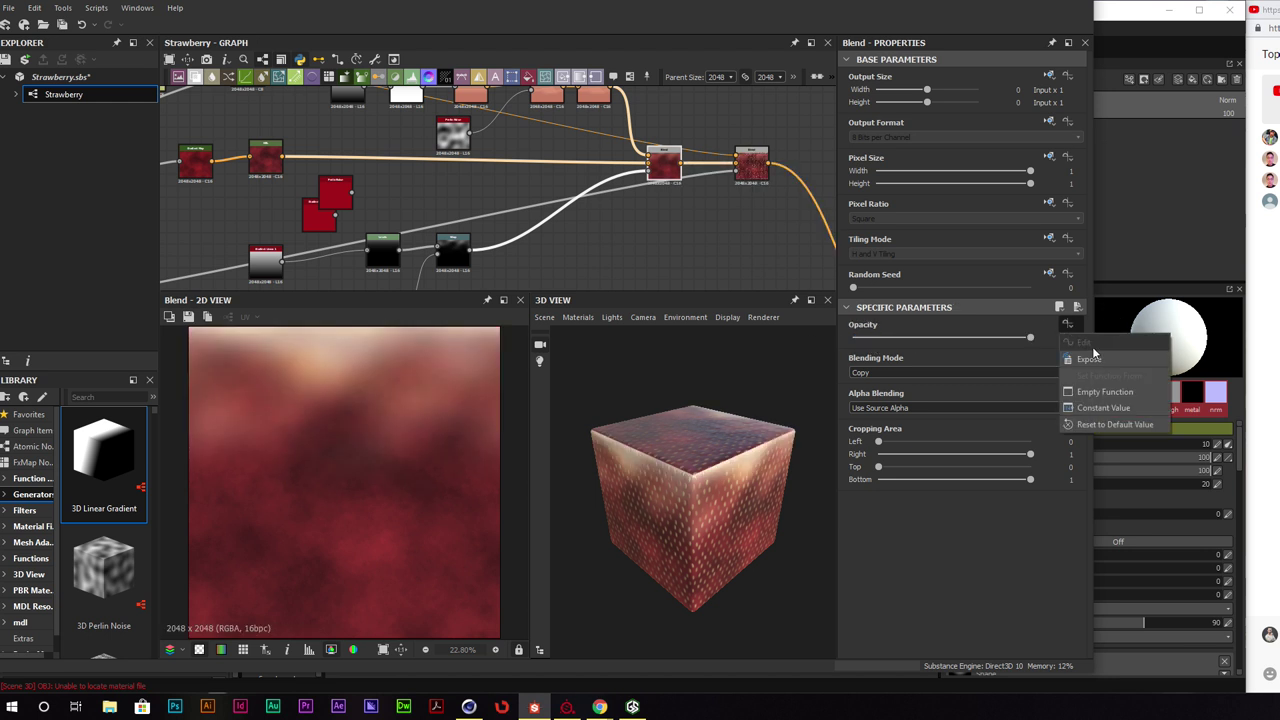
{"action": "left_click", "coordinate": [1097, 362]}
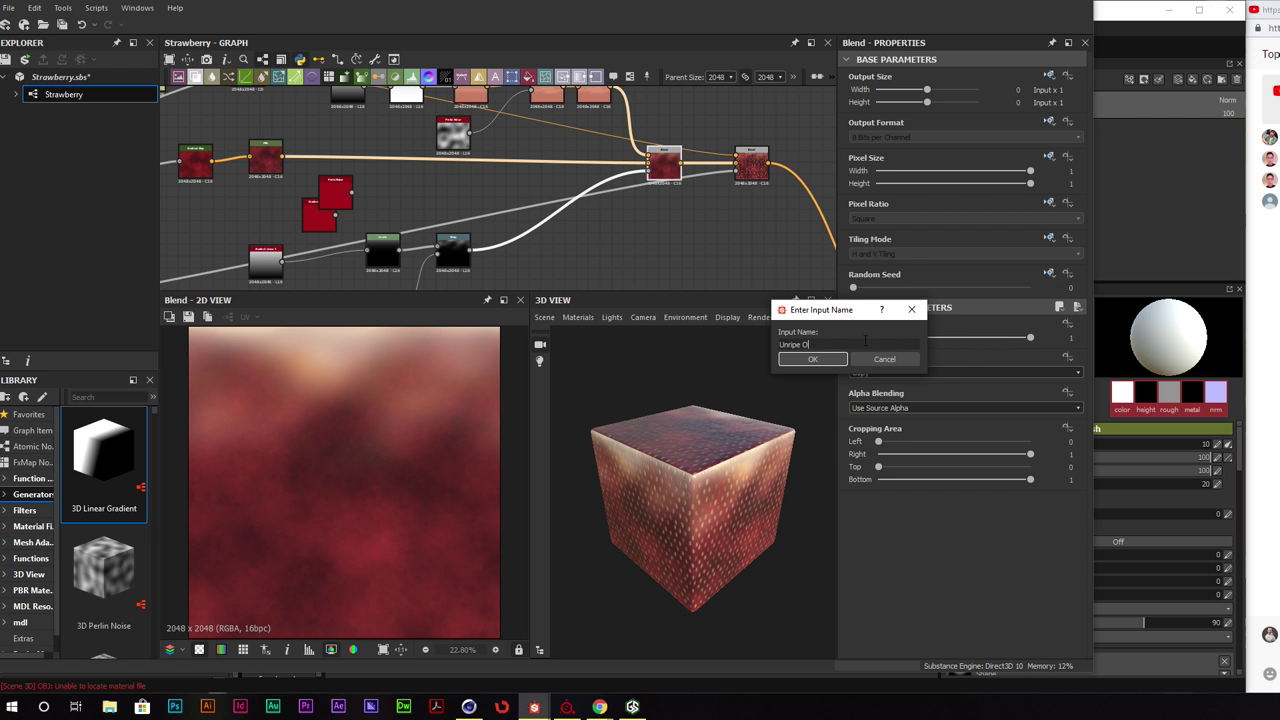
{"action": "type", "text": "y"}
{"action": "key", "text": "Return"}
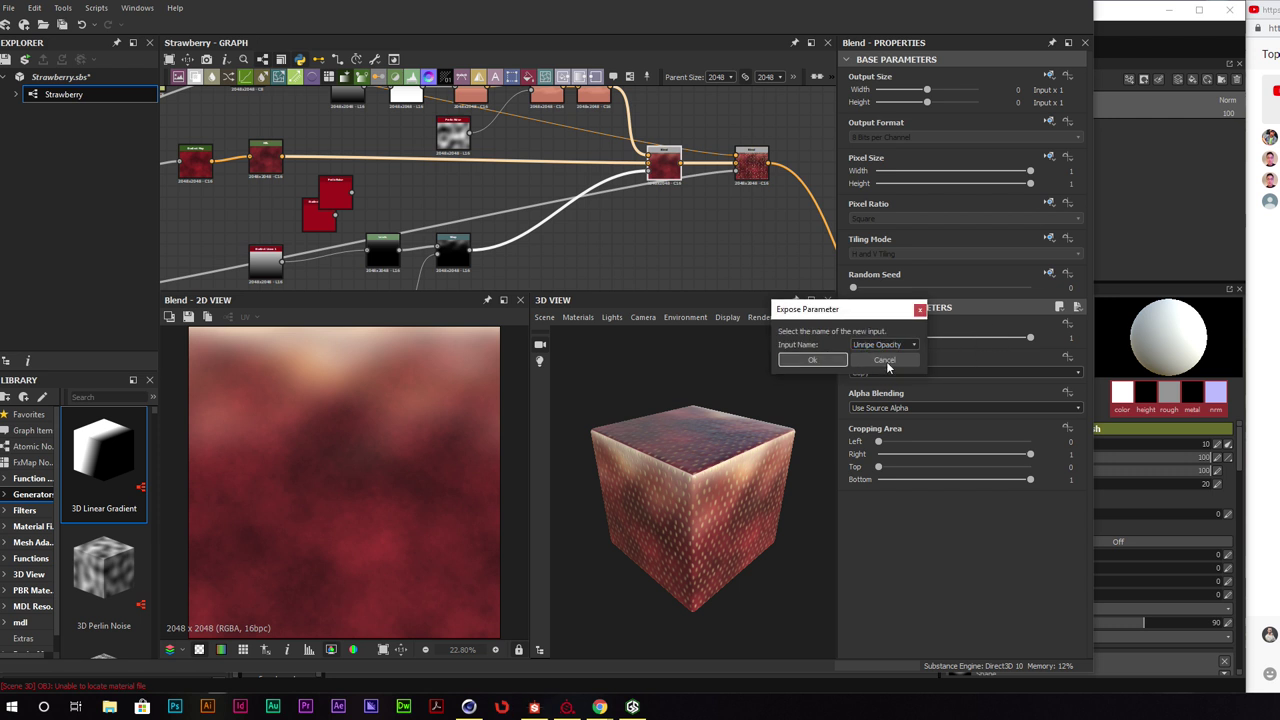
{"action": "left_click", "coordinate": [812, 360]}
Publish the Strawberry.sbs package as Strawberry.sbsar in the Substance Designer folder, exposing output size and random seed
{"action": "left_click", "coordinate": [60, 77]}
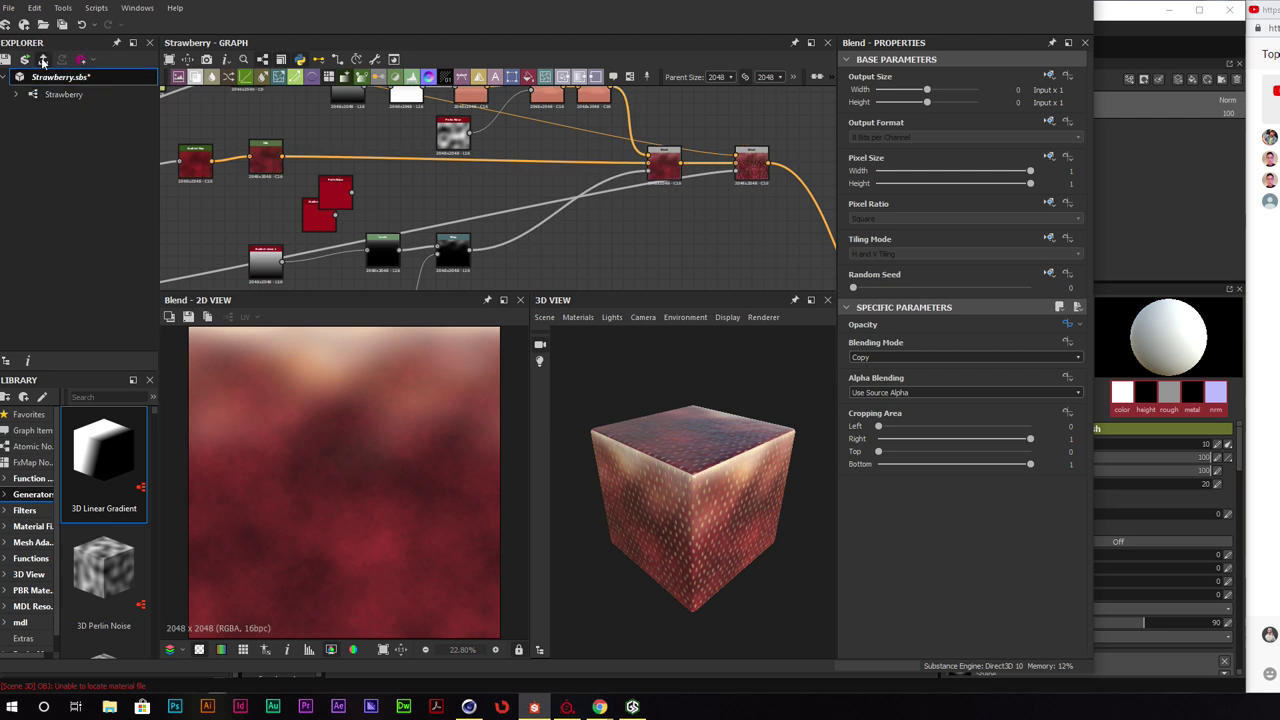
{"action": "left_click", "coordinate": [43, 60]}
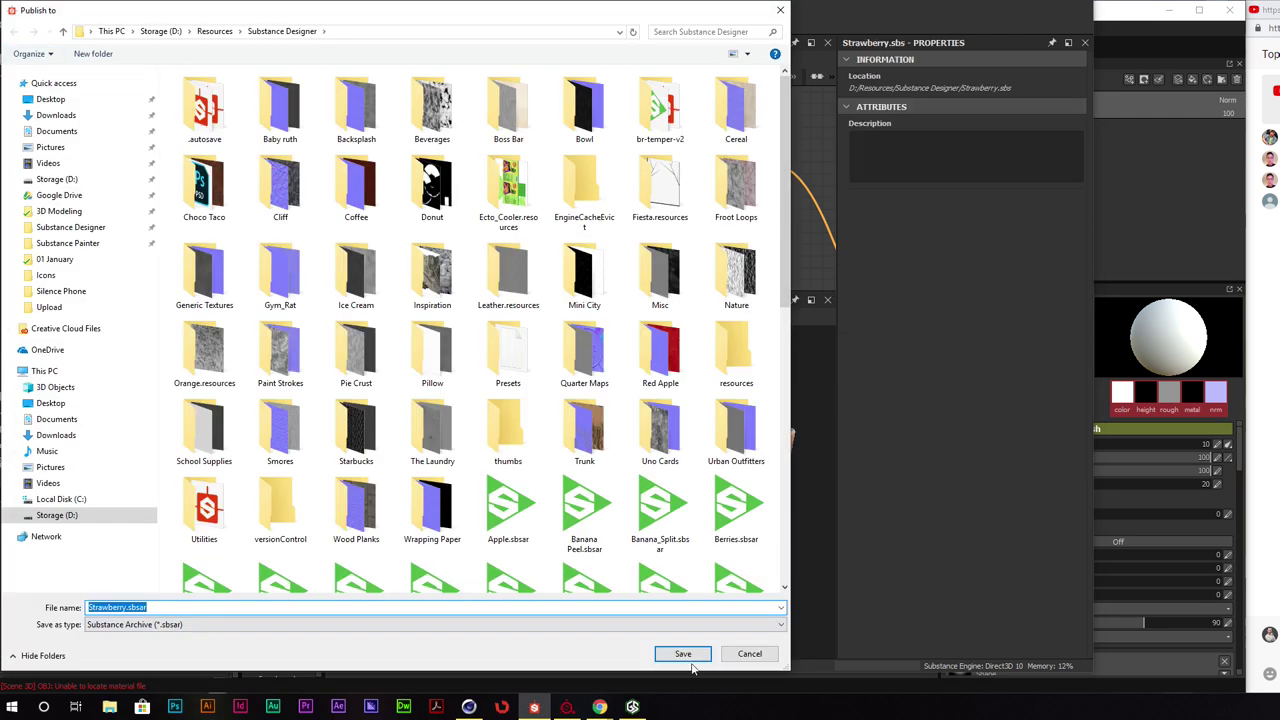
{"action": "left_click", "coordinate": [682, 654]}
{"action": "left_click", "coordinate": [882, 354]}
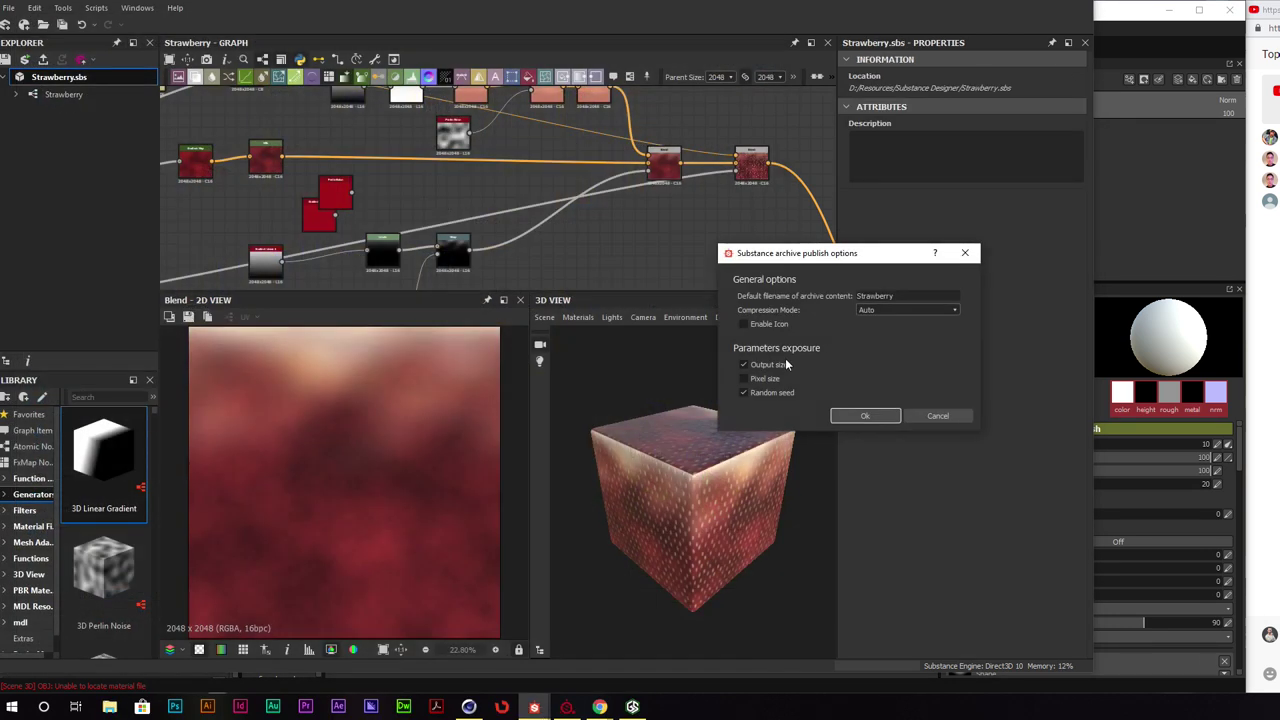
{"action": "left_click", "coordinate": [860, 416]}
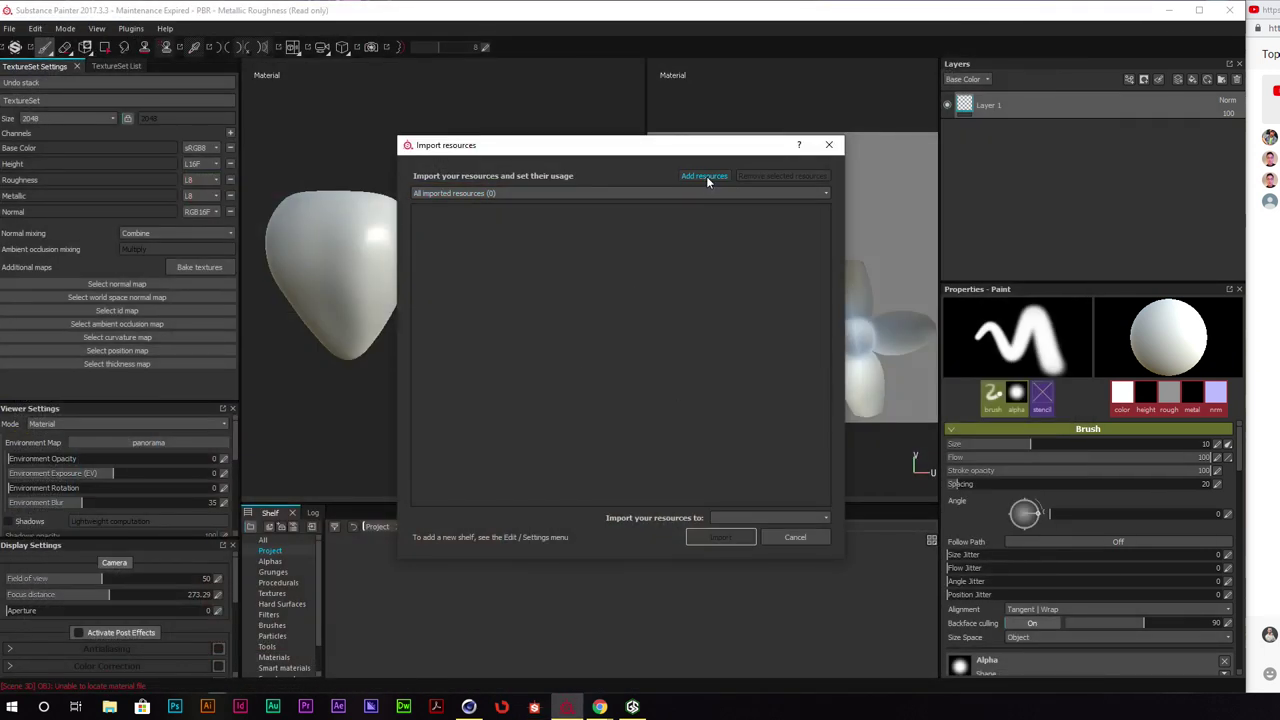
Return to Substance Painter and try to add Strawberry.sbs from the Substance Designer folder to the import list
{"action": "left_click", "coordinate": [706, 176]}
{"action": "left_click", "coordinate": [484, 297]}
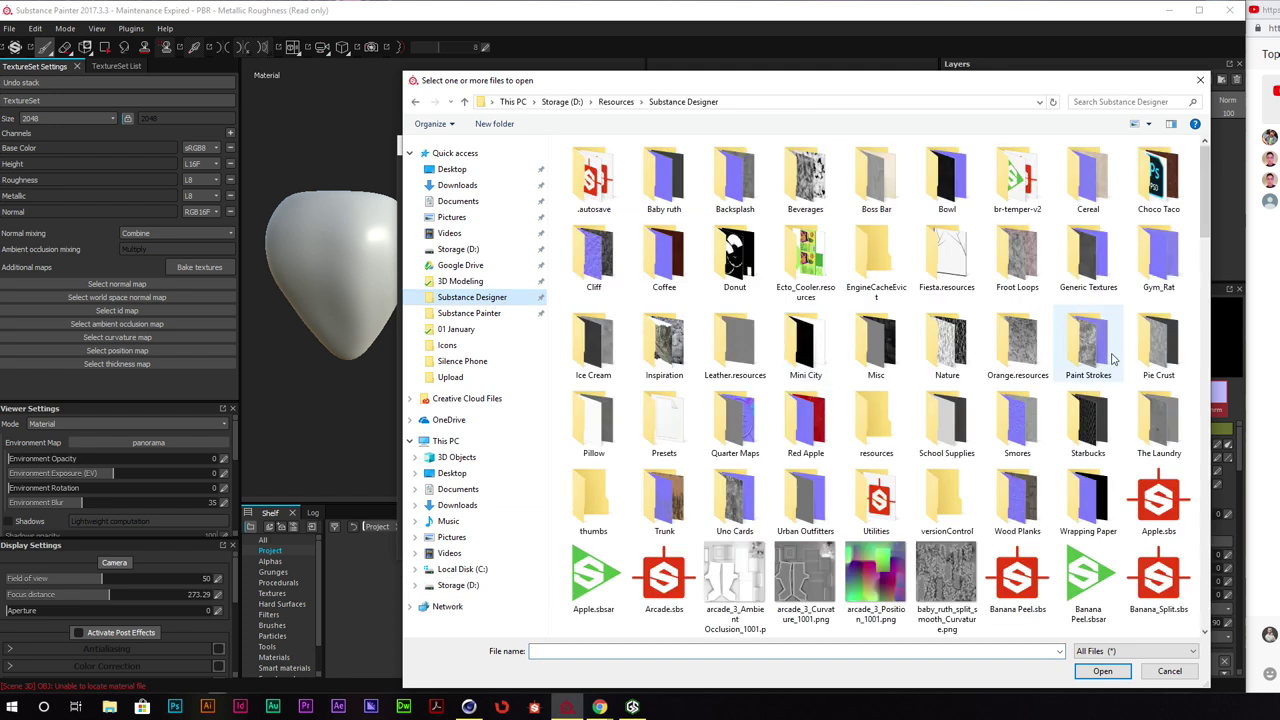
{"action": "scroll", "coordinate": [908, 376], "scroll_direction": "down", "scroll_amount": 15}
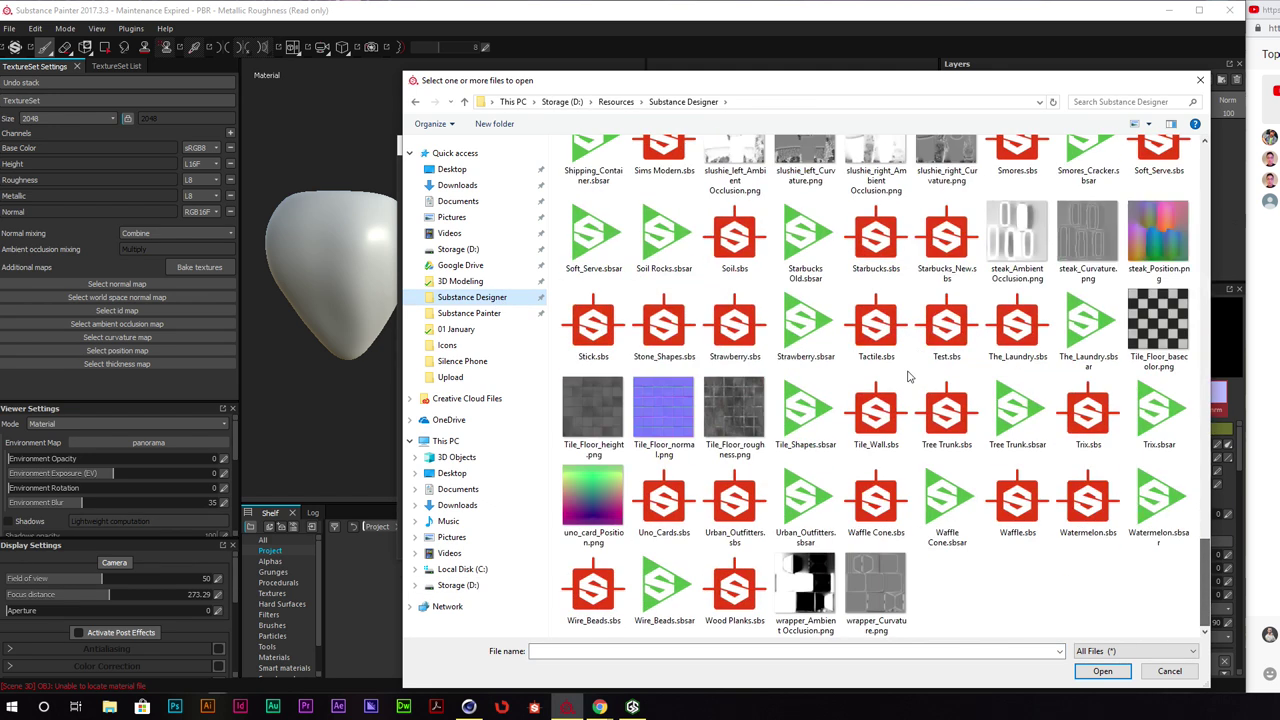
{"action": "double_click", "coordinate": [734, 325]}
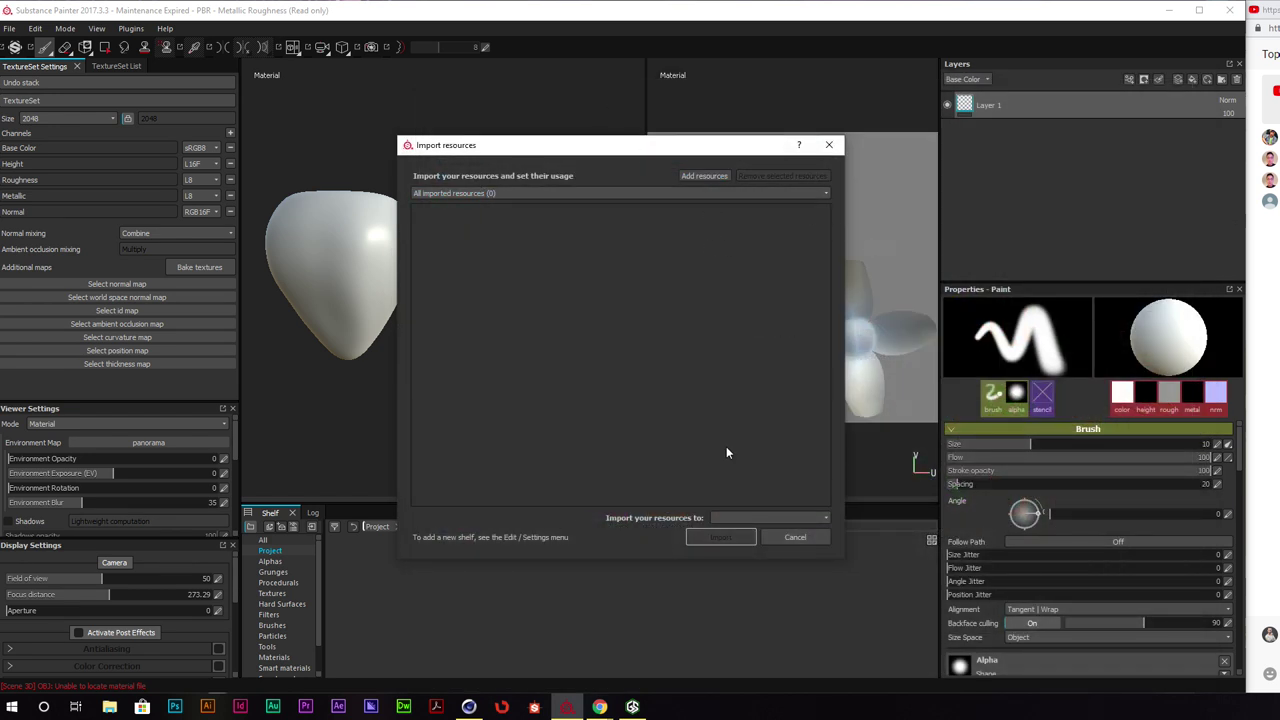
Add Strawberry.sbsar to the import list and set its usage to basematerial
{"action": "left_click", "coordinate": [704, 176]}
{"action": "left_click_drag", "start_coordinate": [1206, 190], "coordinate": [1198, 568]}
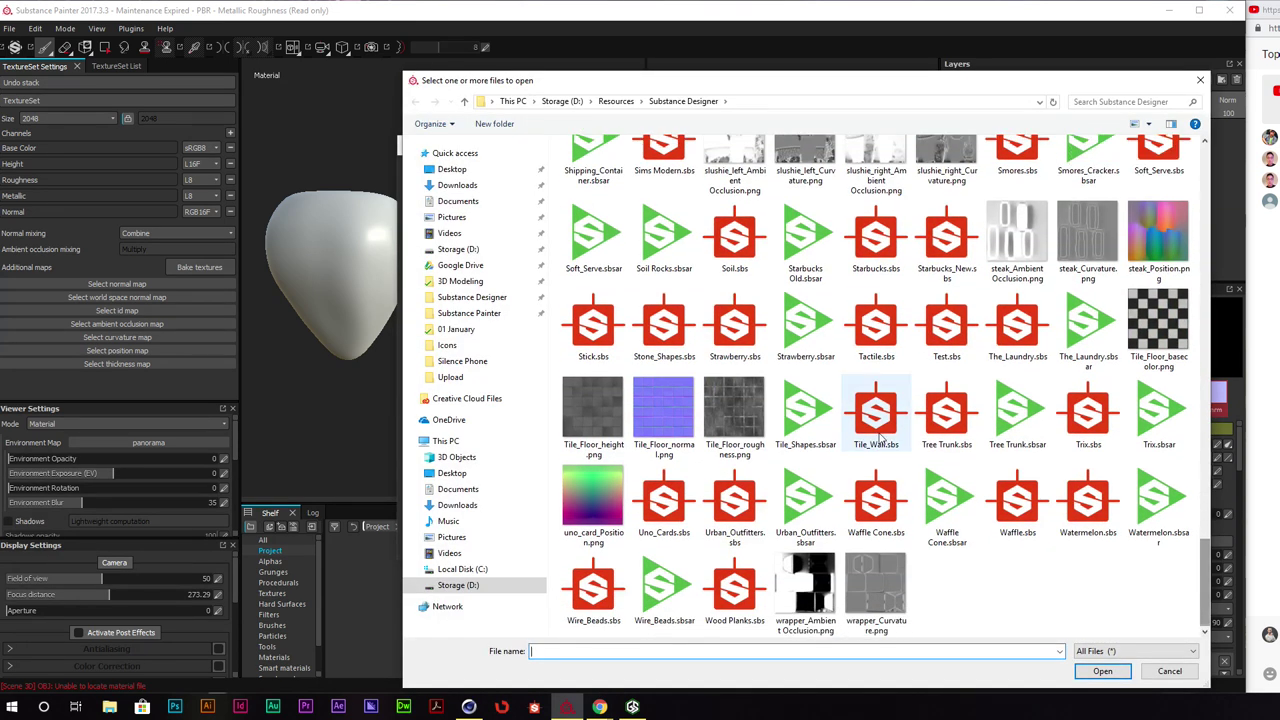
{"action": "double_click", "coordinate": [805, 322]}
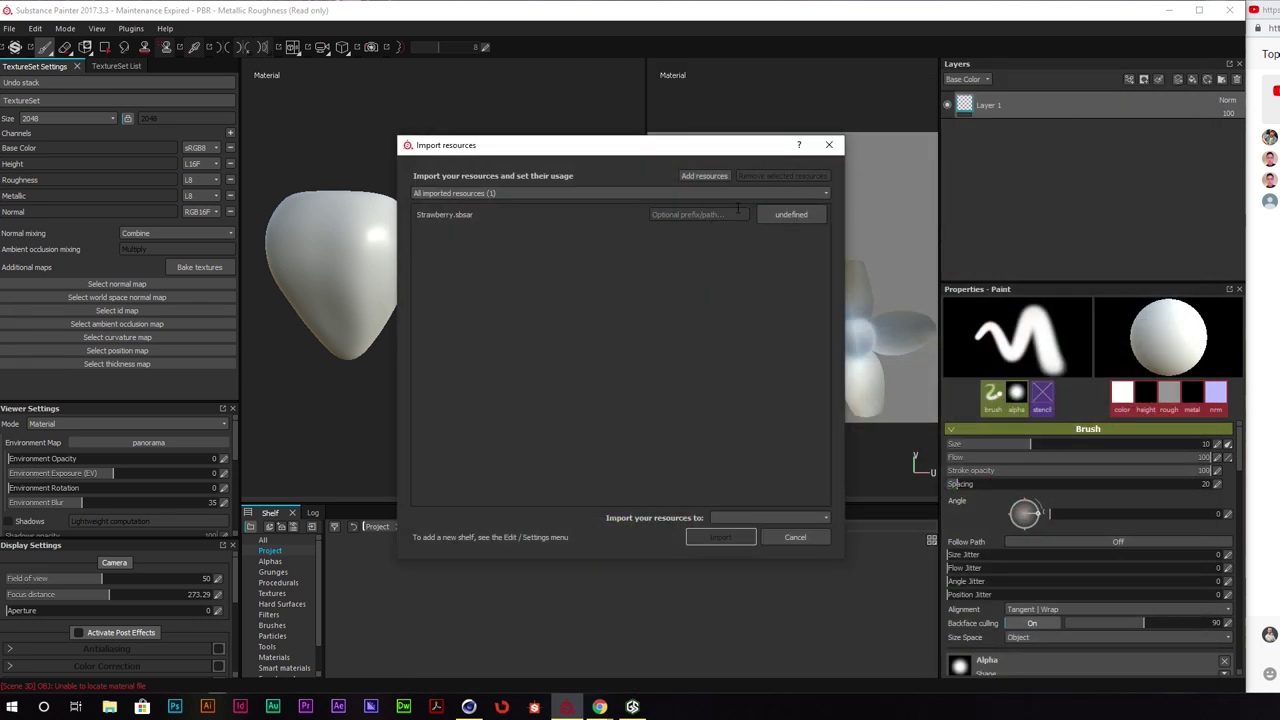
{"action": "left_click", "coordinate": [791, 214]}
{"action": "left_click", "coordinate": [805, 240]}
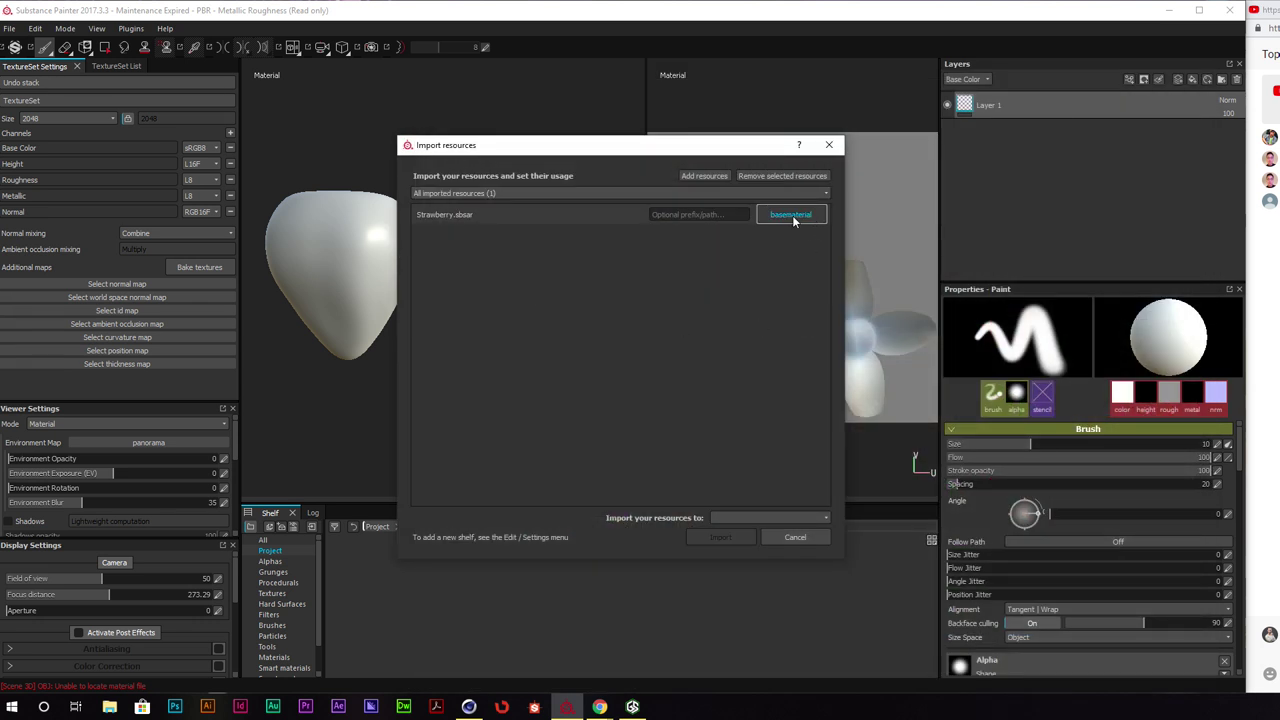
Import the Strawberry resource into project 'PBR - Metallic Roughness' and display the project shelf
{"action": "left_click", "coordinate": [735, 518]}
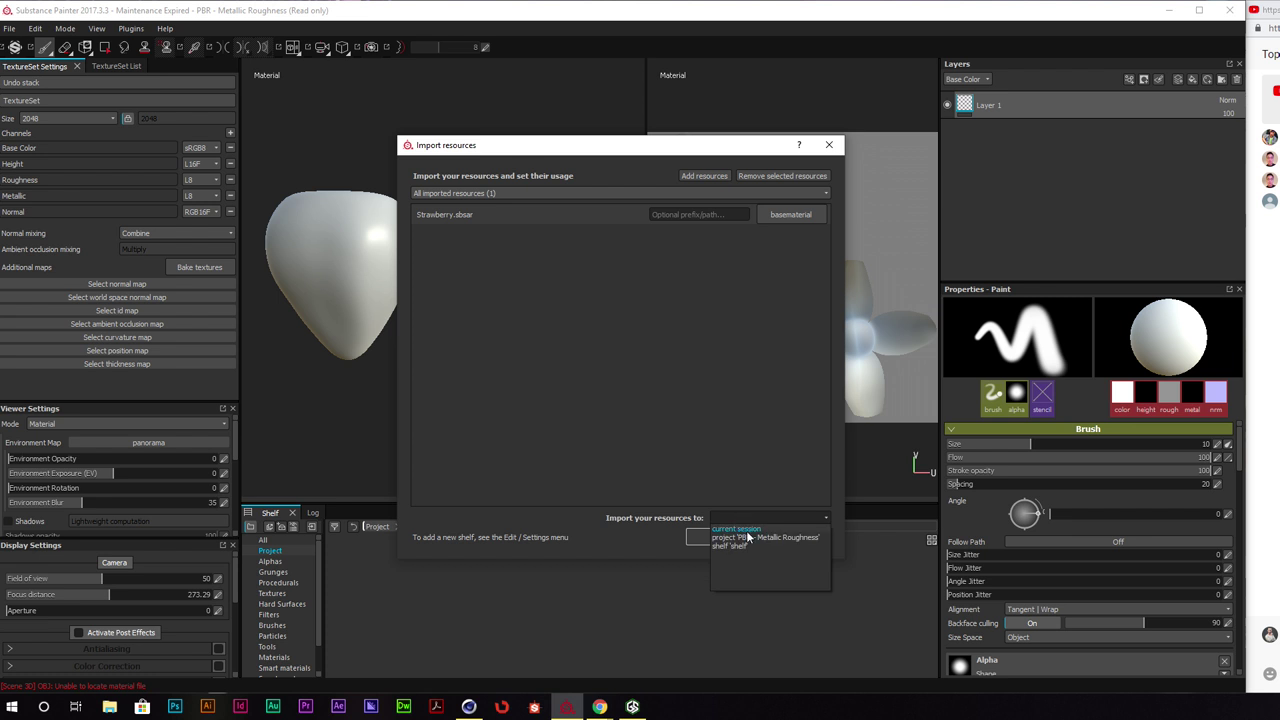
{"action": "left_click", "coordinate": [747, 539]}
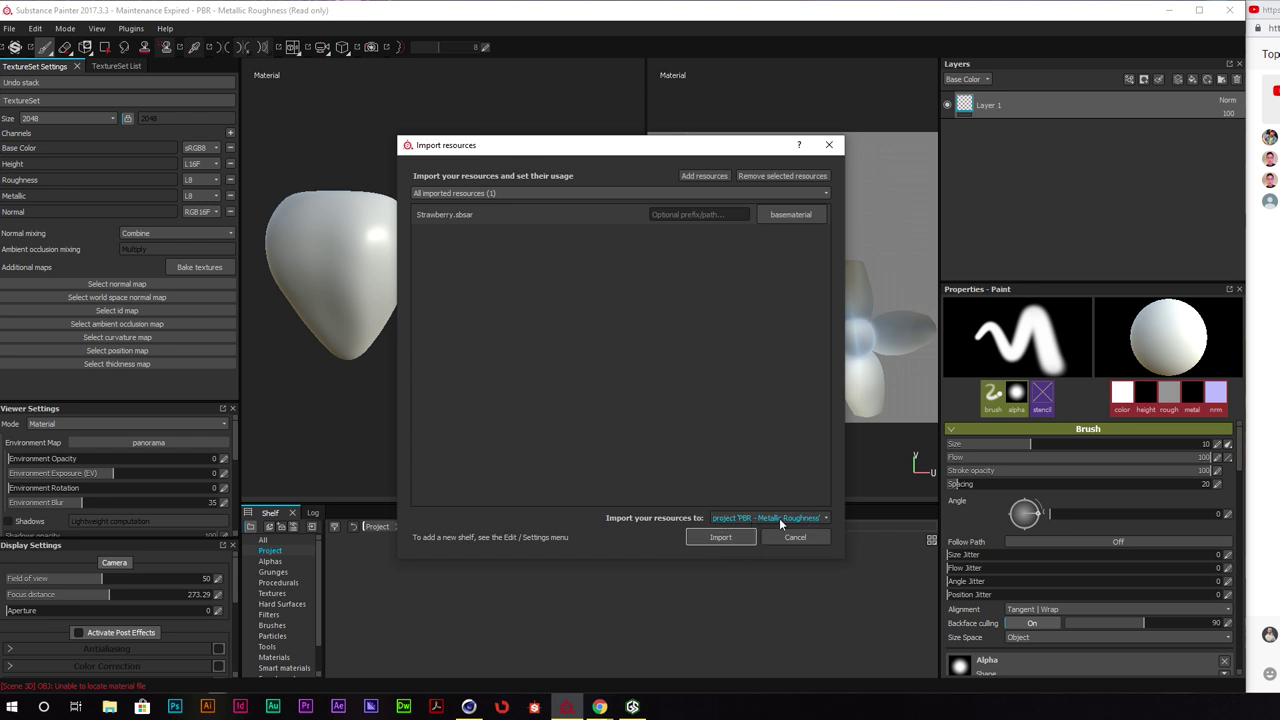
{"action": "left_click", "coordinate": [730, 539]}
{"action": "left_click", "coordinate": [282, 562]}
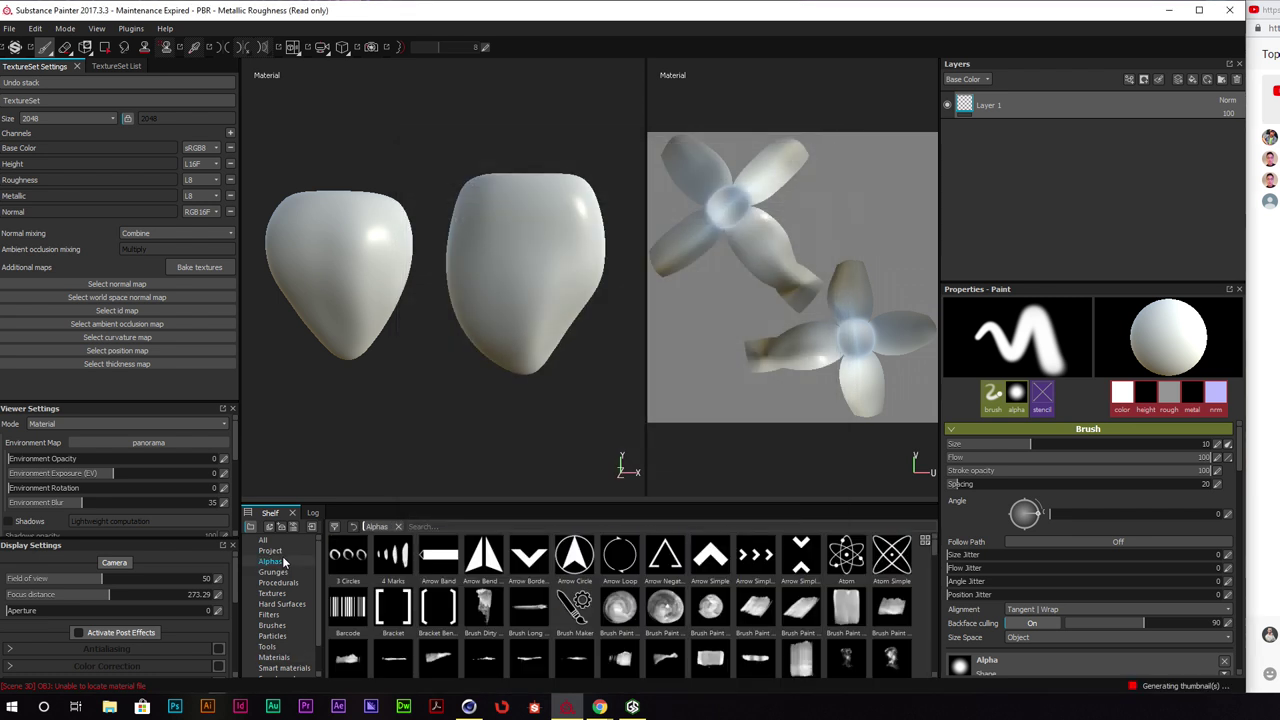
{"action": "left_click", "coordinate": [281, 552]}
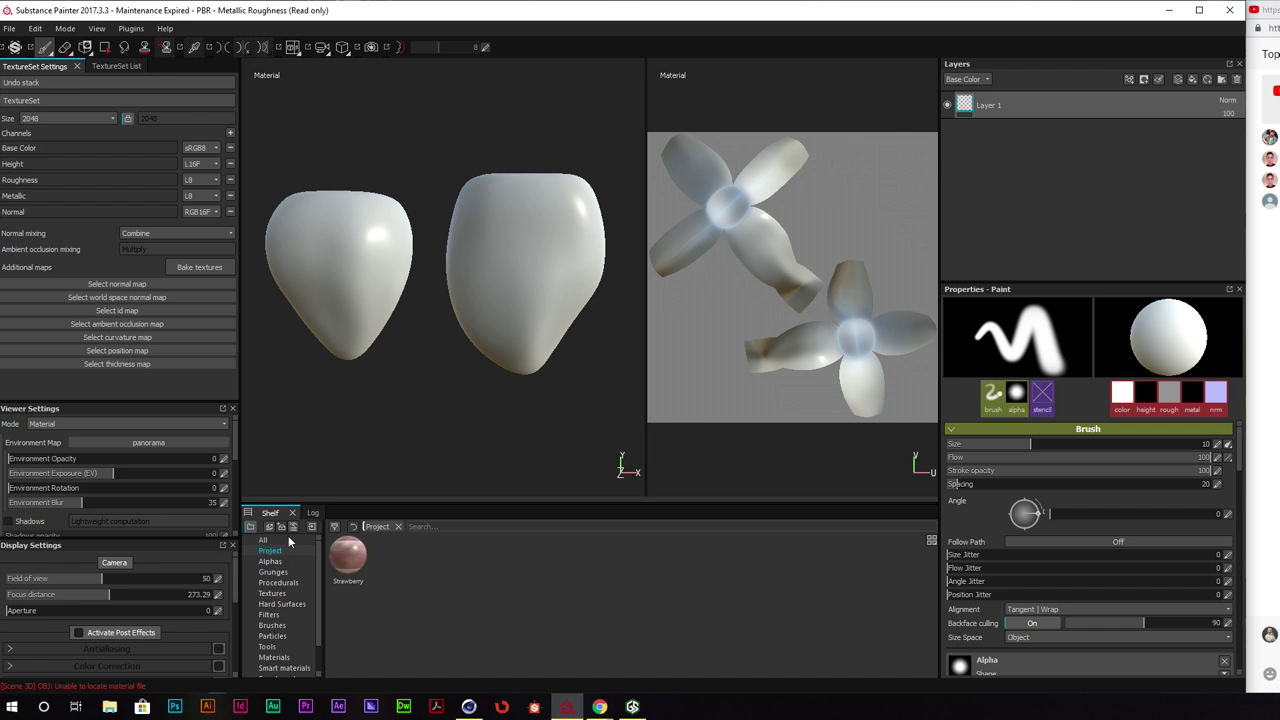
Save the project under the file name Strawberry
{"action": "left_click", "coordinate": [10, 28]}
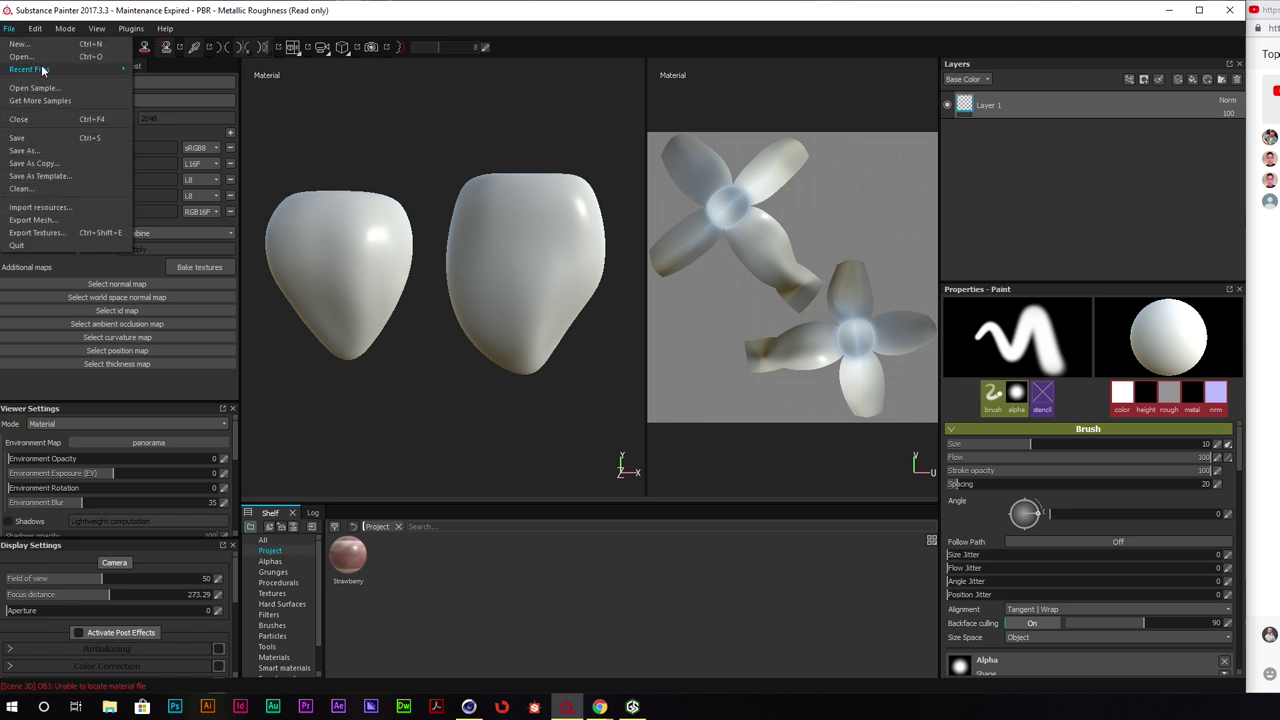
{"action": "left_click", "coordinate": [57, 139]}
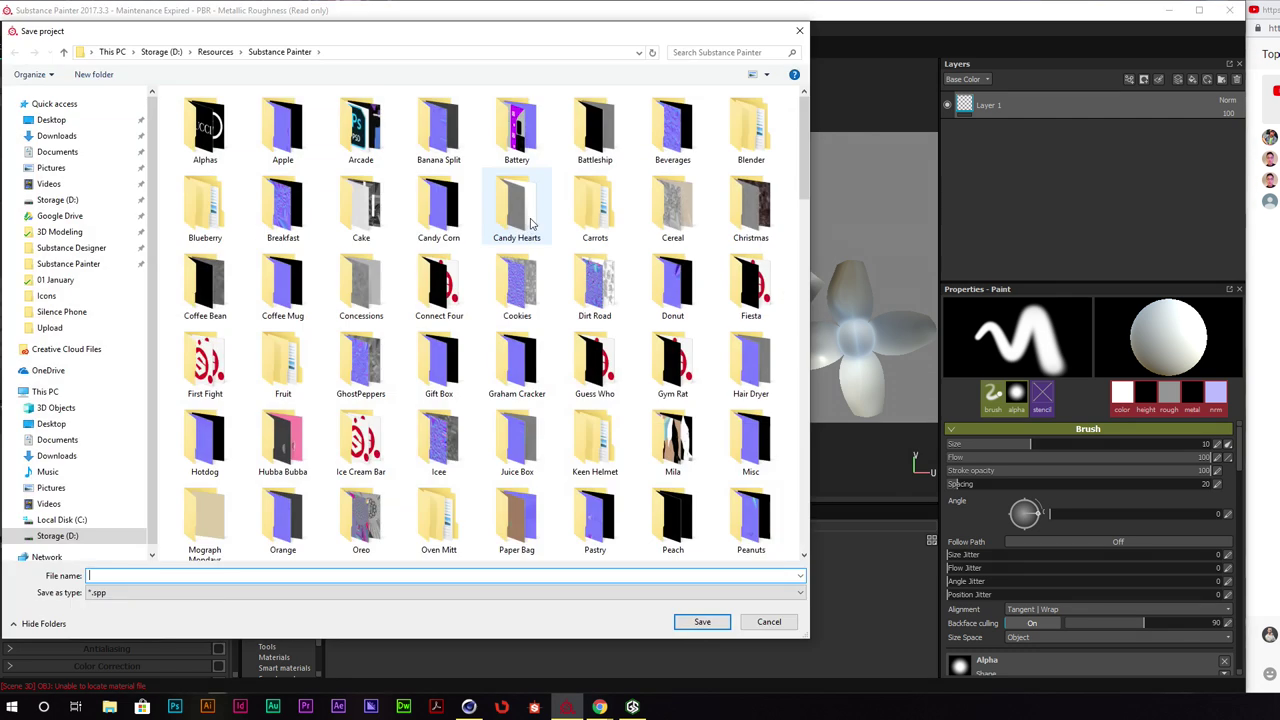
{"action": "type", "text": "Strawberry"}
{"action": "key", "text": "Return"}
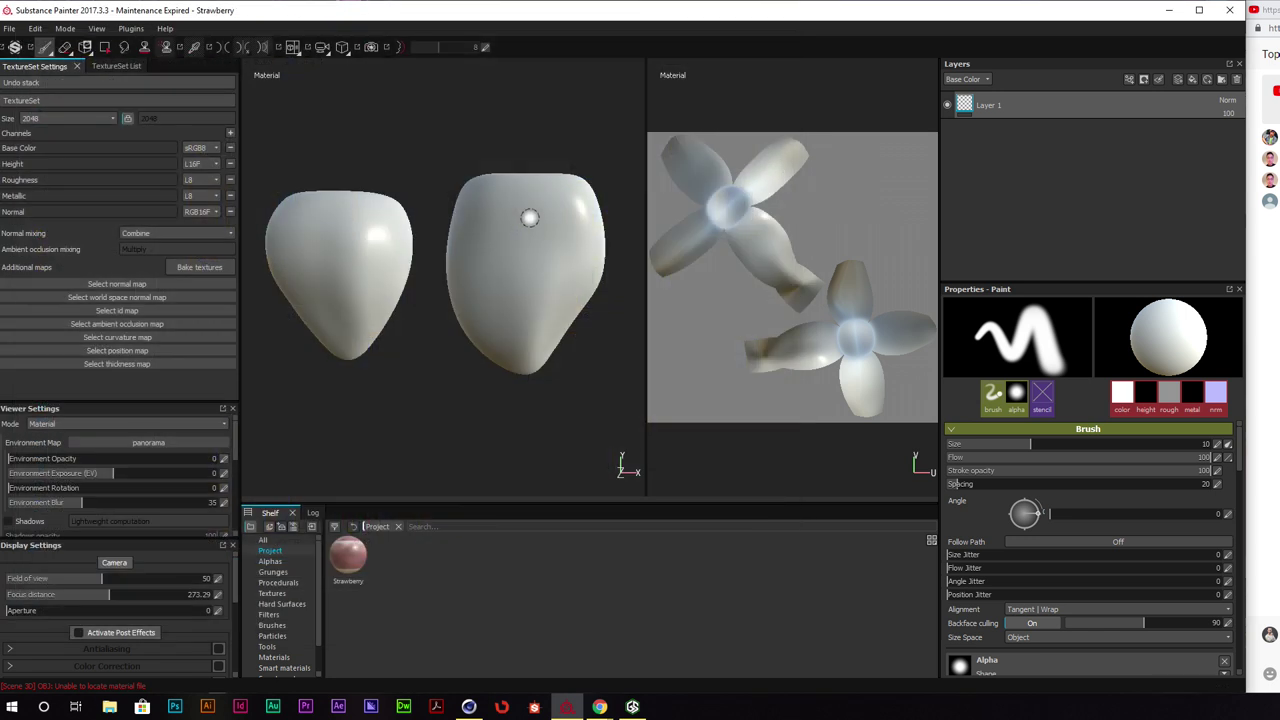
Add the Strawberry material as a fill layer beneath Layer 1 and inspect the tops of both models
{"action": "left_click_drag", "start_coordinate": [344, 560], "coordinate": [1048, 182]}
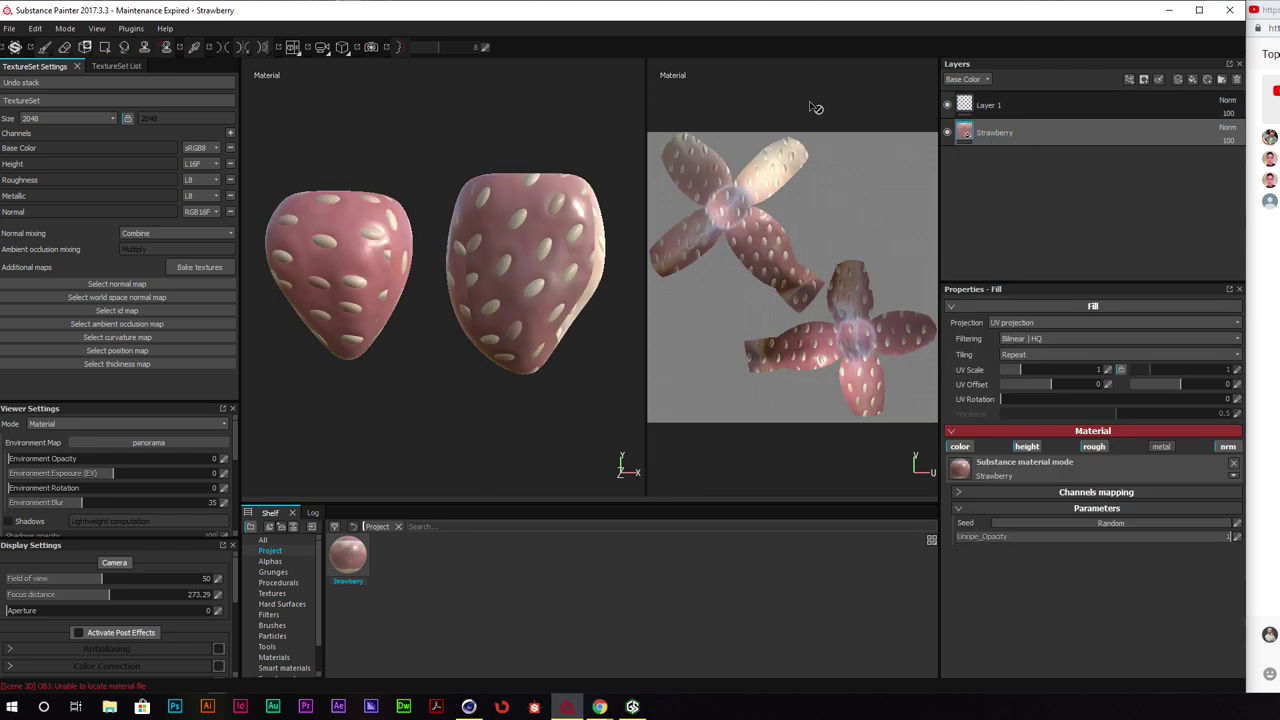
{"action": "left_click_drag", "start_coordinate": [400, 211], "coordinate": [563, 221], "text": "alt"}
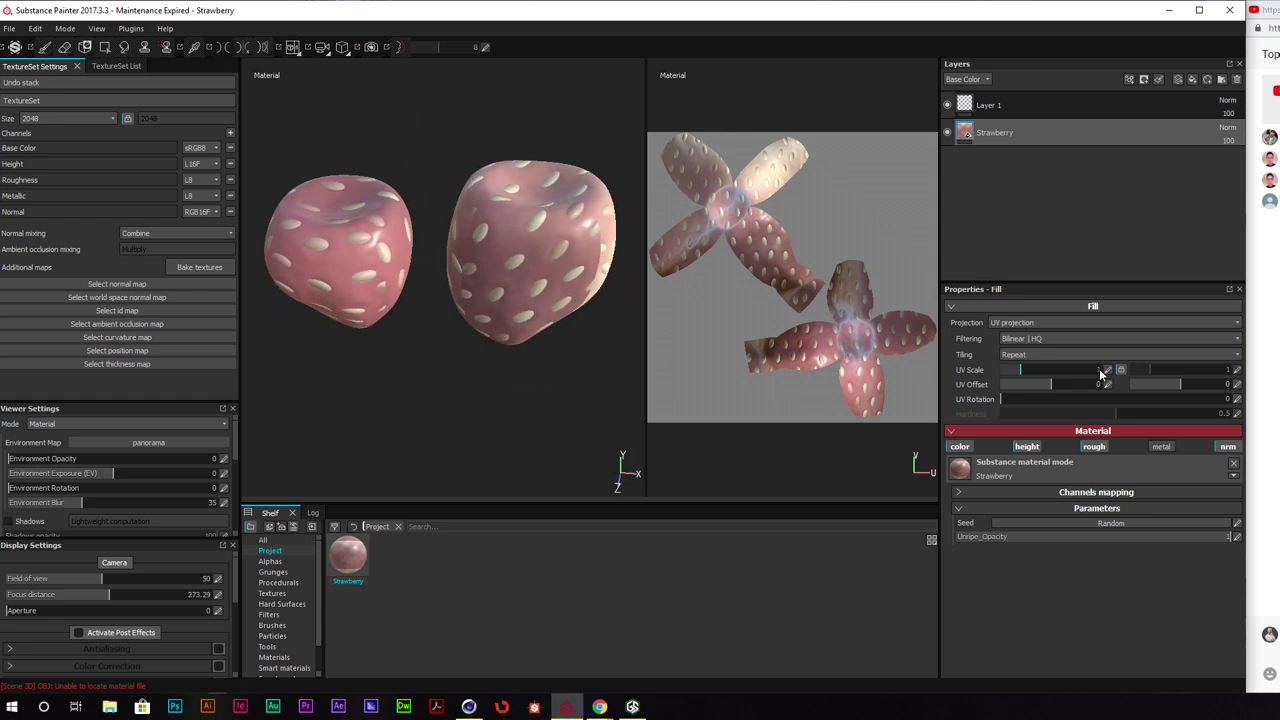
Set the Strawberry fill's UV Scale to 5.86 and try its Unripe_Opacity at 0 and 1
{"action": "left_click_drag", "start_coordinate": [1028, 370], "coordinate": [1036, 369]}
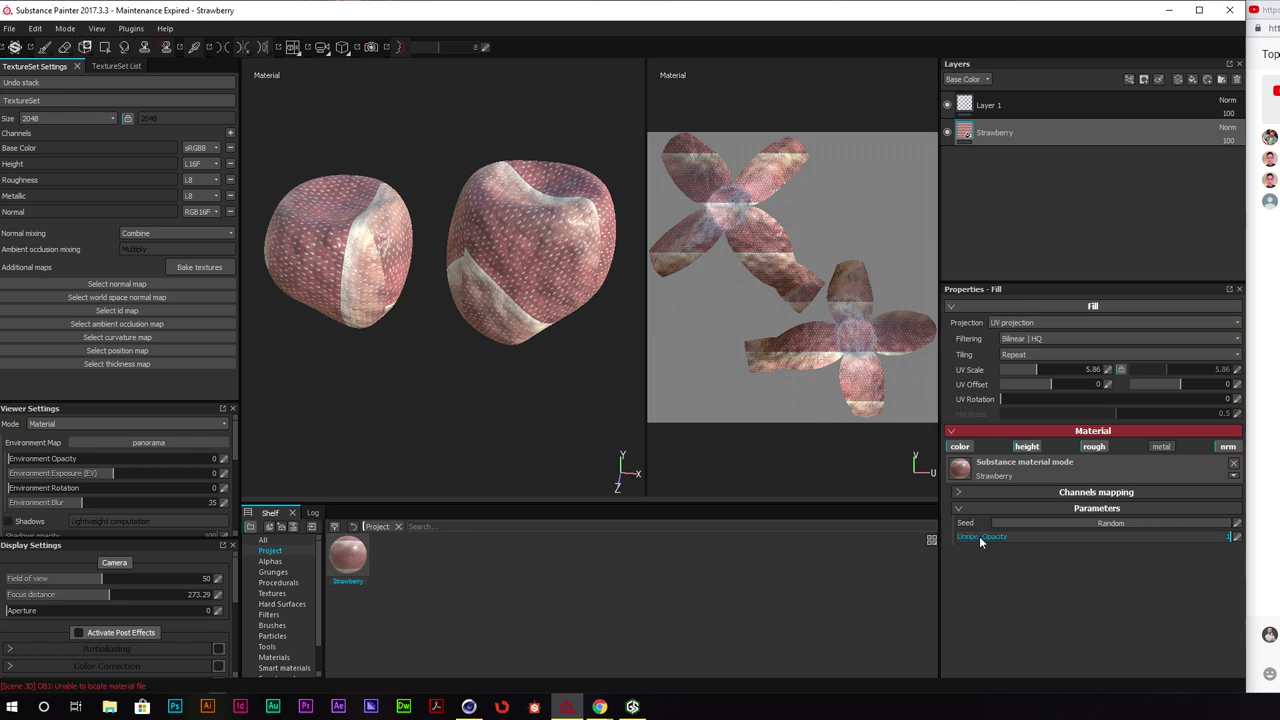
{"action": "left_click_drag", "start_coordinate": [1184, 540], "coordinate": [885, 495]}
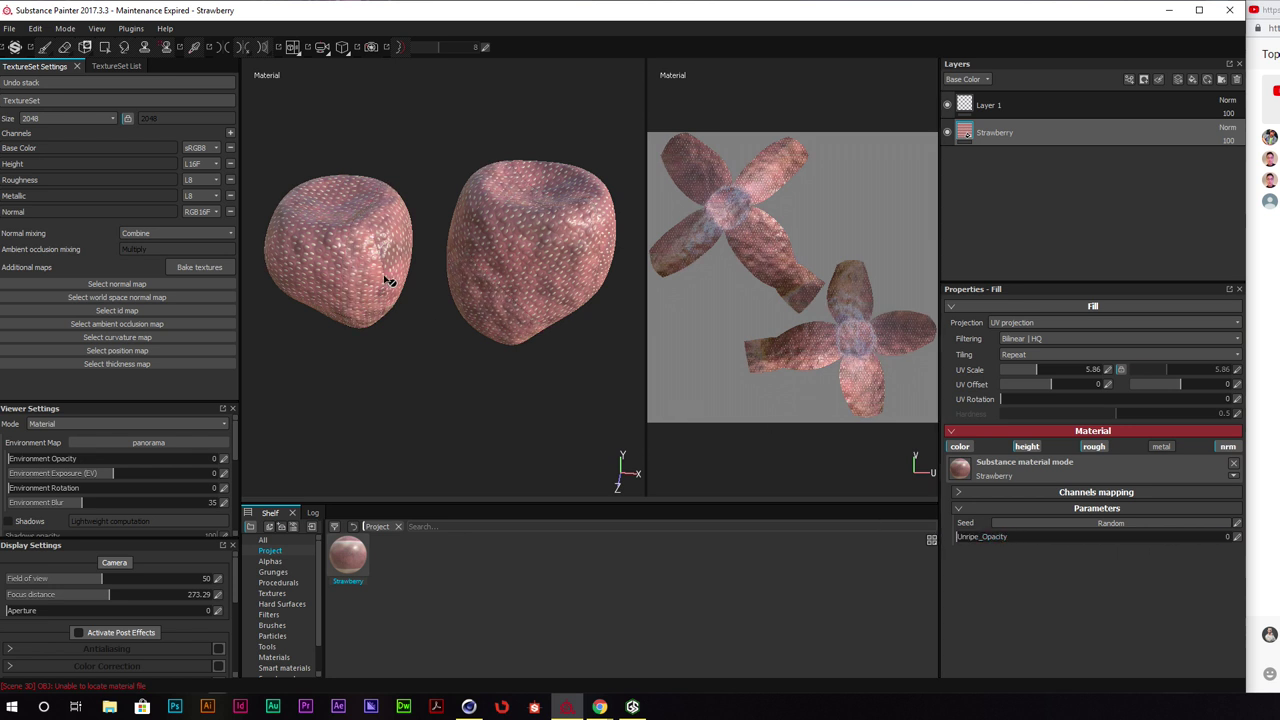
{"action": "left_click_drag", "start_coordinate": [388, 281], "coordinate": [436, 253], "text": "alt"}
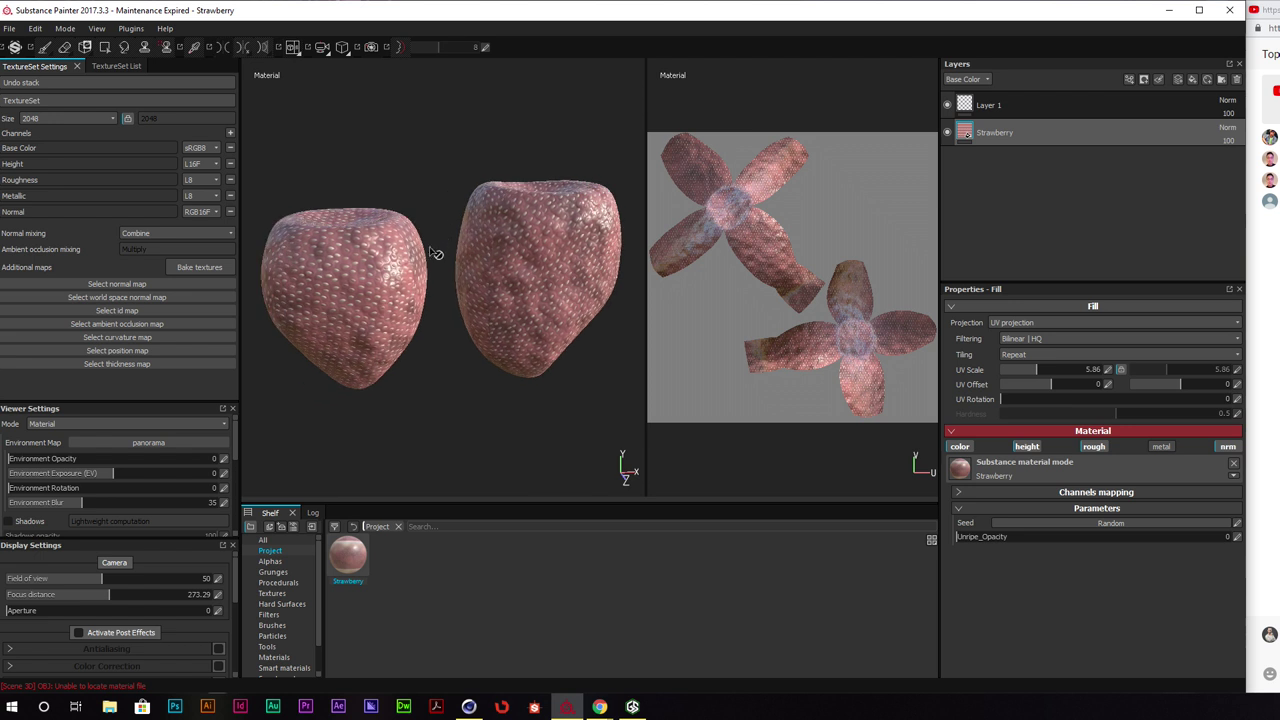
{"action": "left_click_drag", "start_coordinate": [992, 543], "coordinate": [1240, 540]}
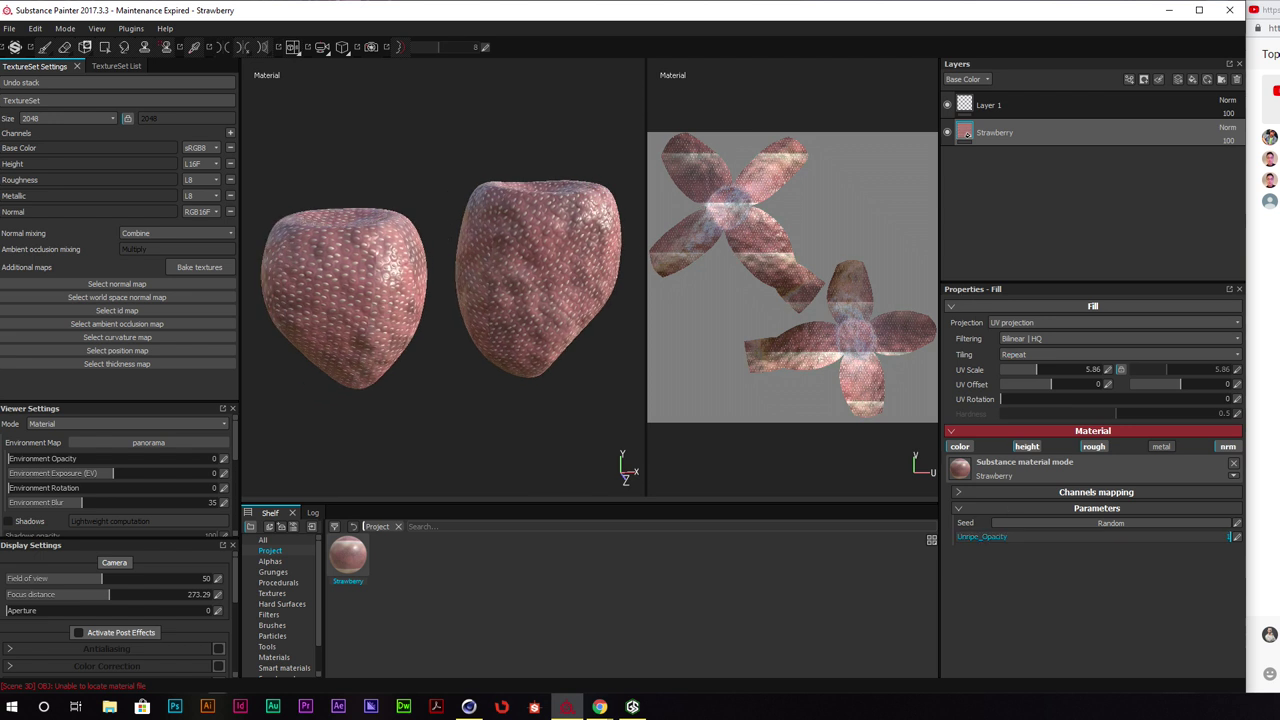
Delete the Strawberry fill layer and load the Strawberry material into the Projection tool for painting on Layer 1
{"action": "left_click", "coordinate": [1237, 80]}
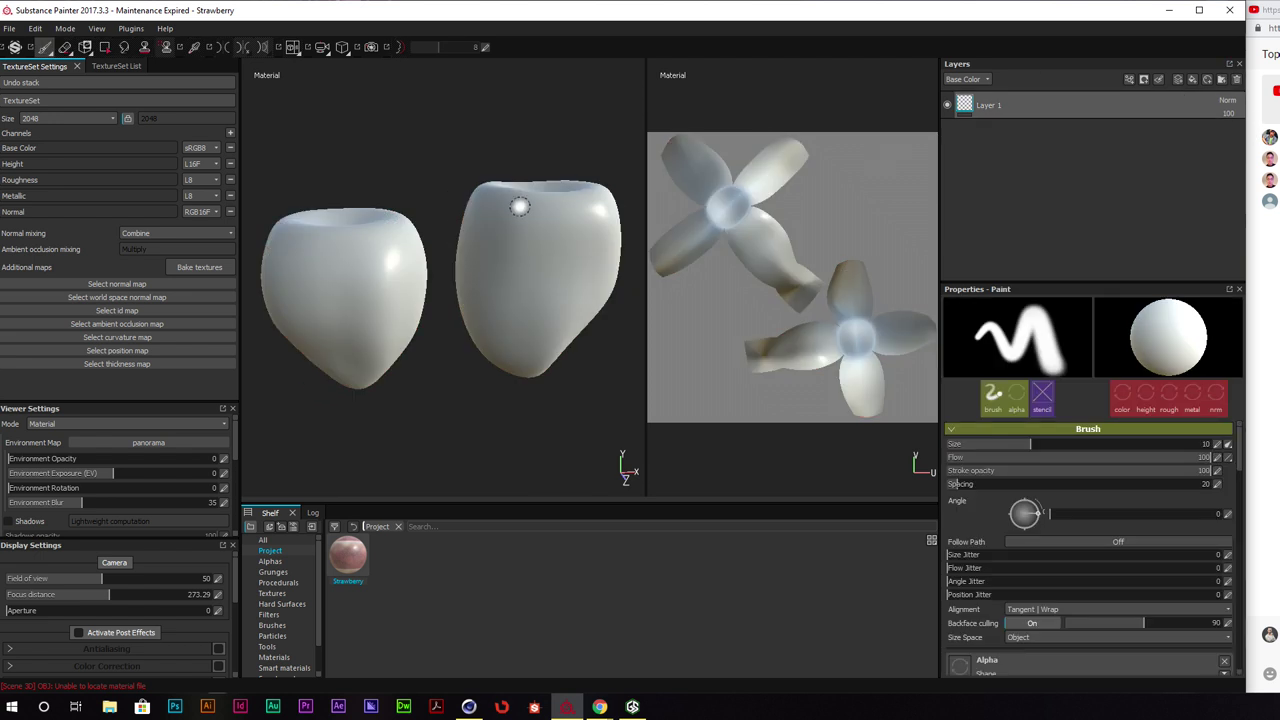
{"action": "left_click_drag", "start_coordinate": [337, 280], "coordinate": [420, 237], "text": "alt"}
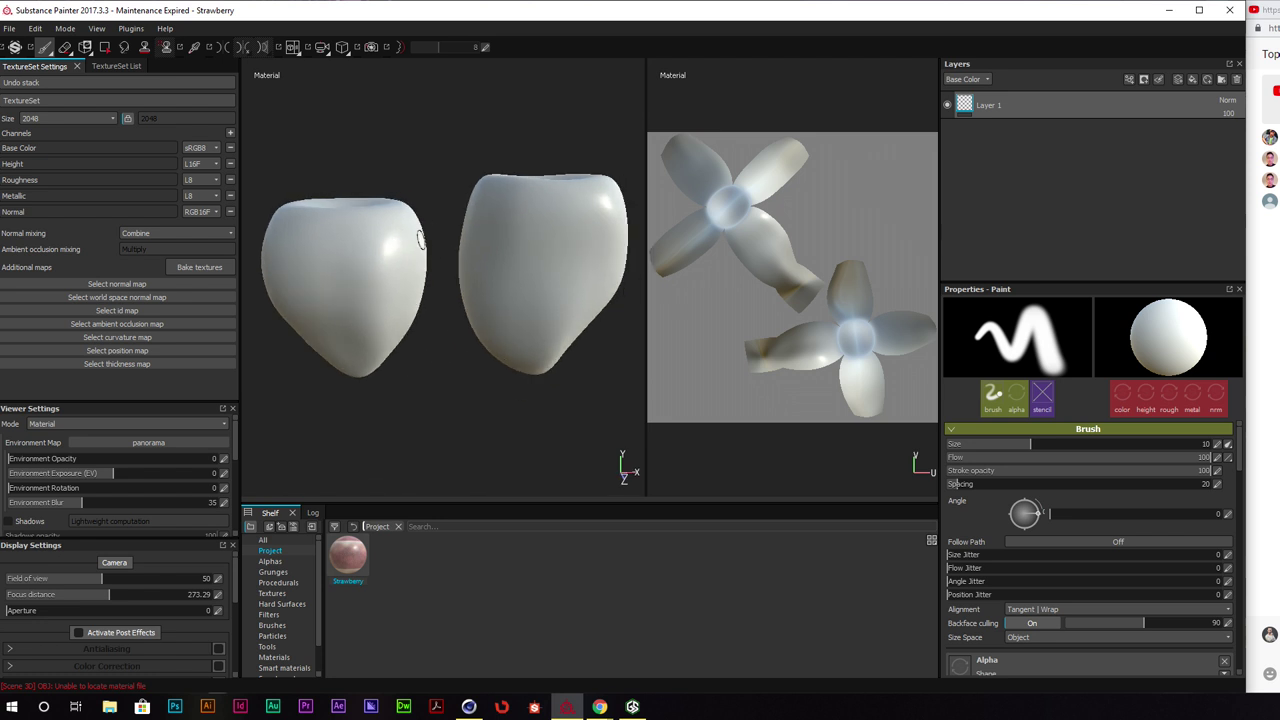
{"action": "left_click", "coordinate": [86, 47]}
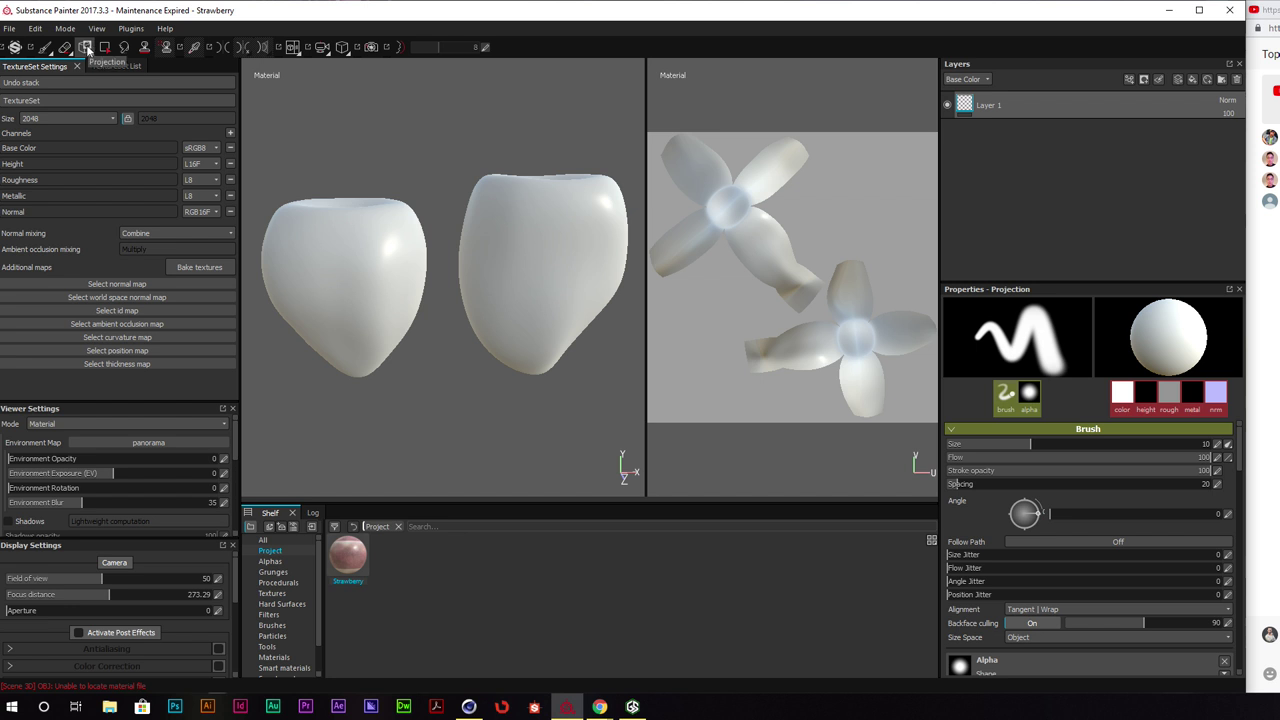
{"action": "left_click", "coordinate": [350, 557]}
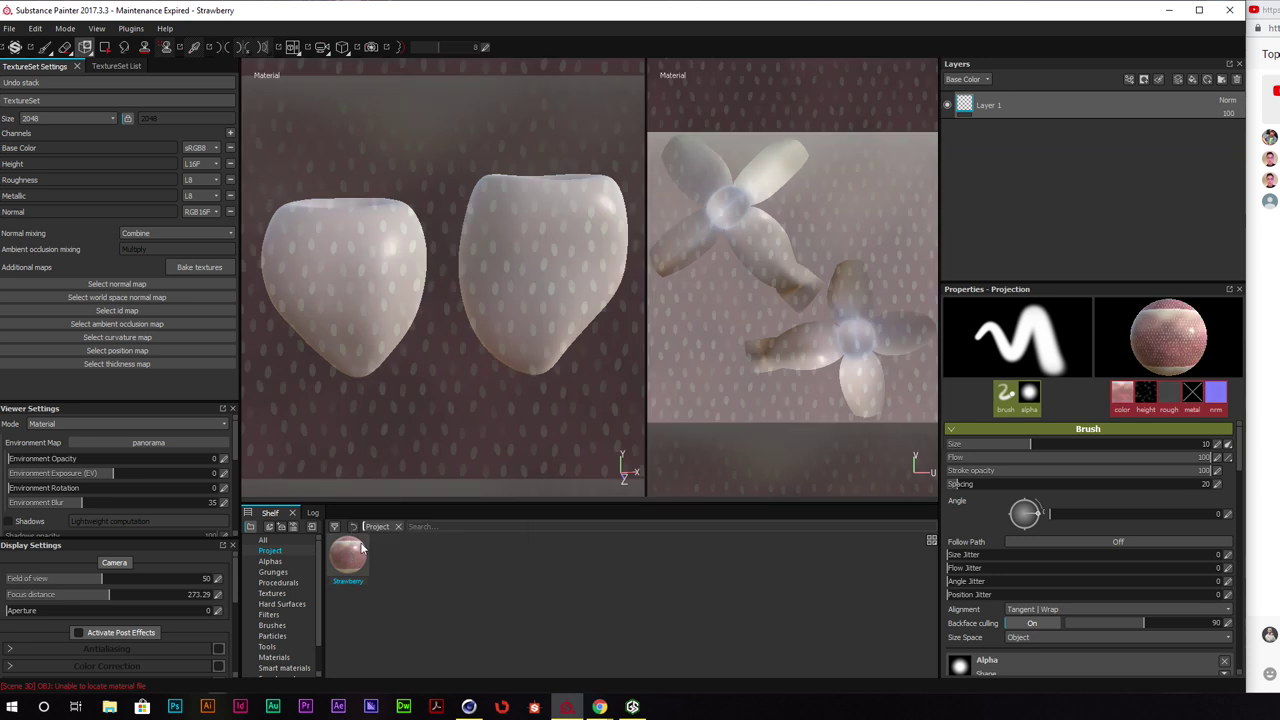
Scale down the projected Strawberry pattern and enlarge the brush to 22.27 for painting the shorter strawberry
{"action": "key", "text": "s"}
{"action": "right_click_drag", "start_coordinate": [443, 292], "coordinate": [450, 289]}
{"action": "left_click_drag", "start_coordinate": [449, 289], "coordinate": [471, 255]}
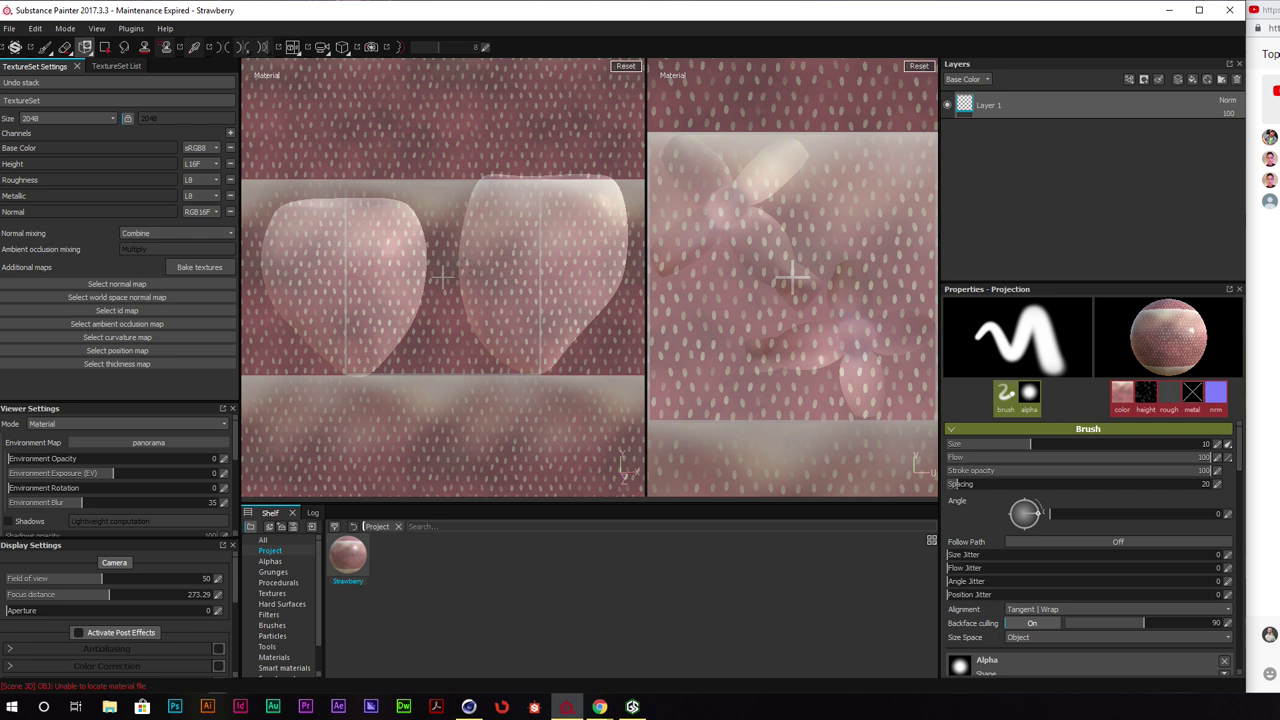
{"action": "mouse_move", "coordinate": [465, 266]}
{"action": "left_mouse_down", "text": "alt"}
{"action": "mouse_move", "coordinate": [589, 252]}
{"action": "mouse_move", "coordinate": [538, 257]}
{"action": "mouse_move", "coordinate": [553, 251]}
{"action": "mouse_move", "coordinate": [543, 206]}
{"action": "mouse_move", "coordinate": [514, 220]}
{"action": "left_mouse_up", "text": "alt"}
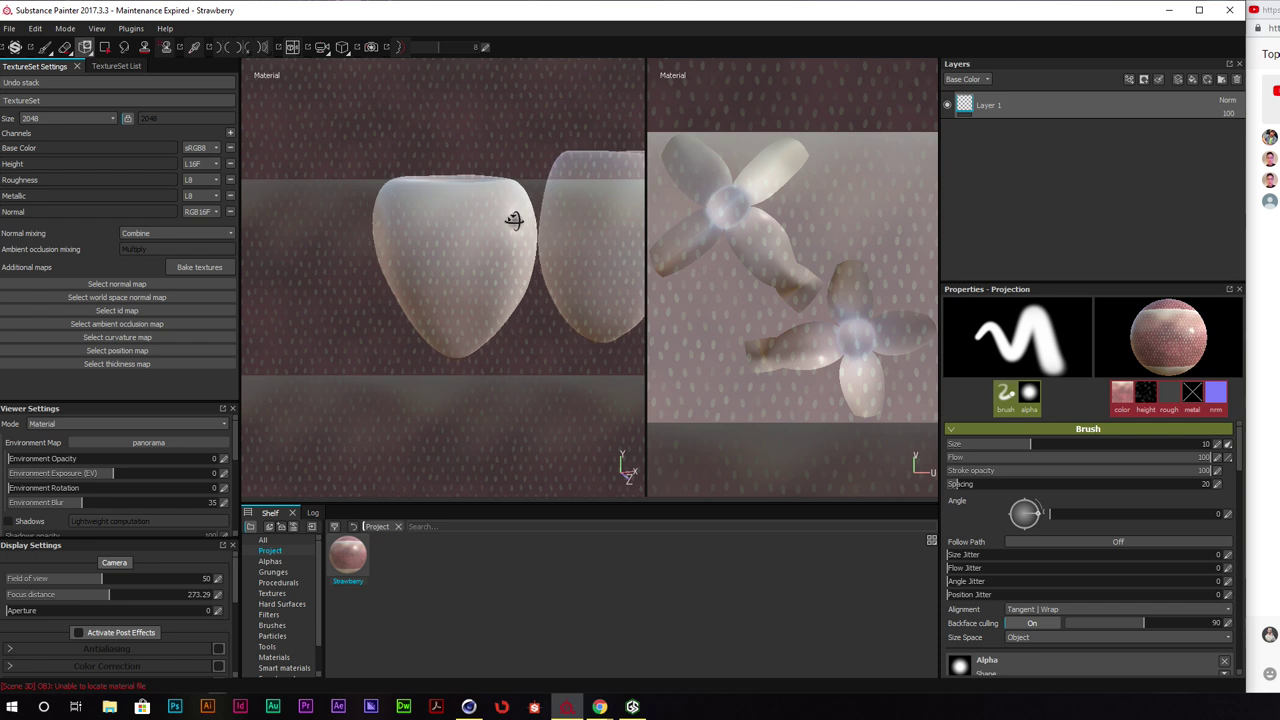
{"action": "right_click_drag", "start_coordinate": [454, 193], "coordinate": [488, 193], "text": "ctrl"}
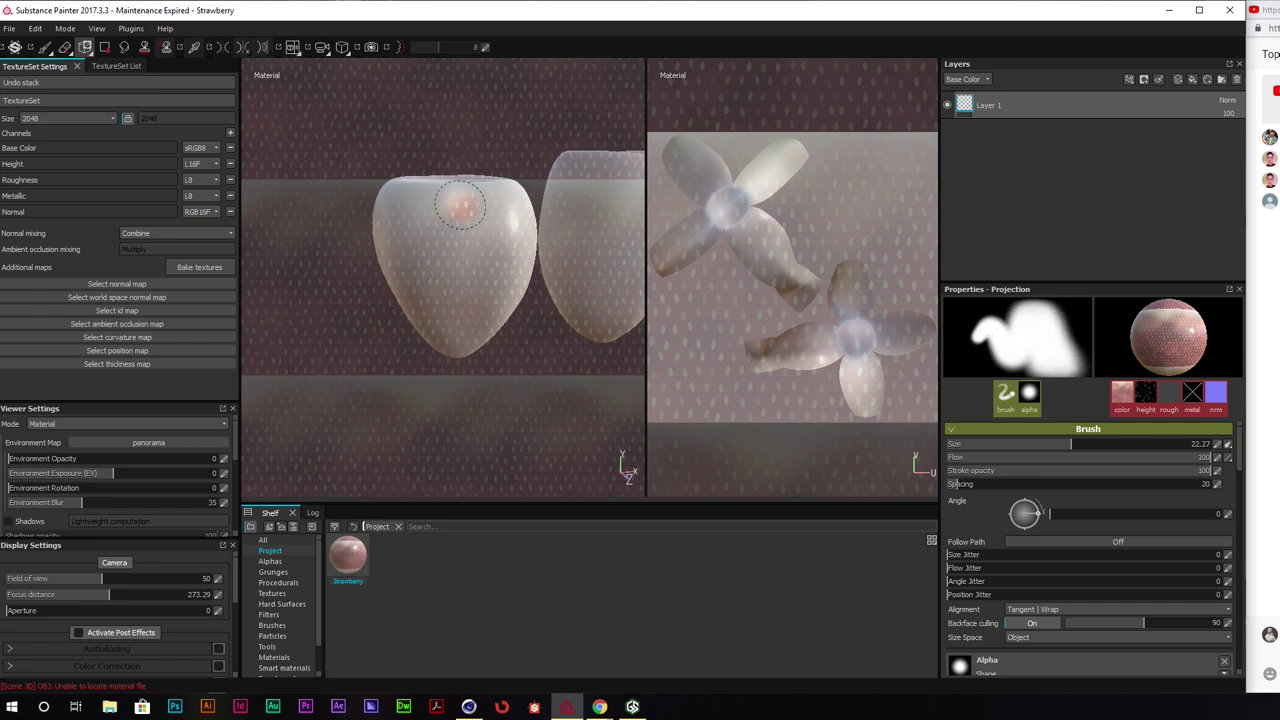
Project the Strawberry material onto the front of the shorter strawberry and its adjacent side, repositioning the pattern between the two
{"action": "left_click_drag", "start_coordinate": [460, 204], "coordinate": [464, 233]}
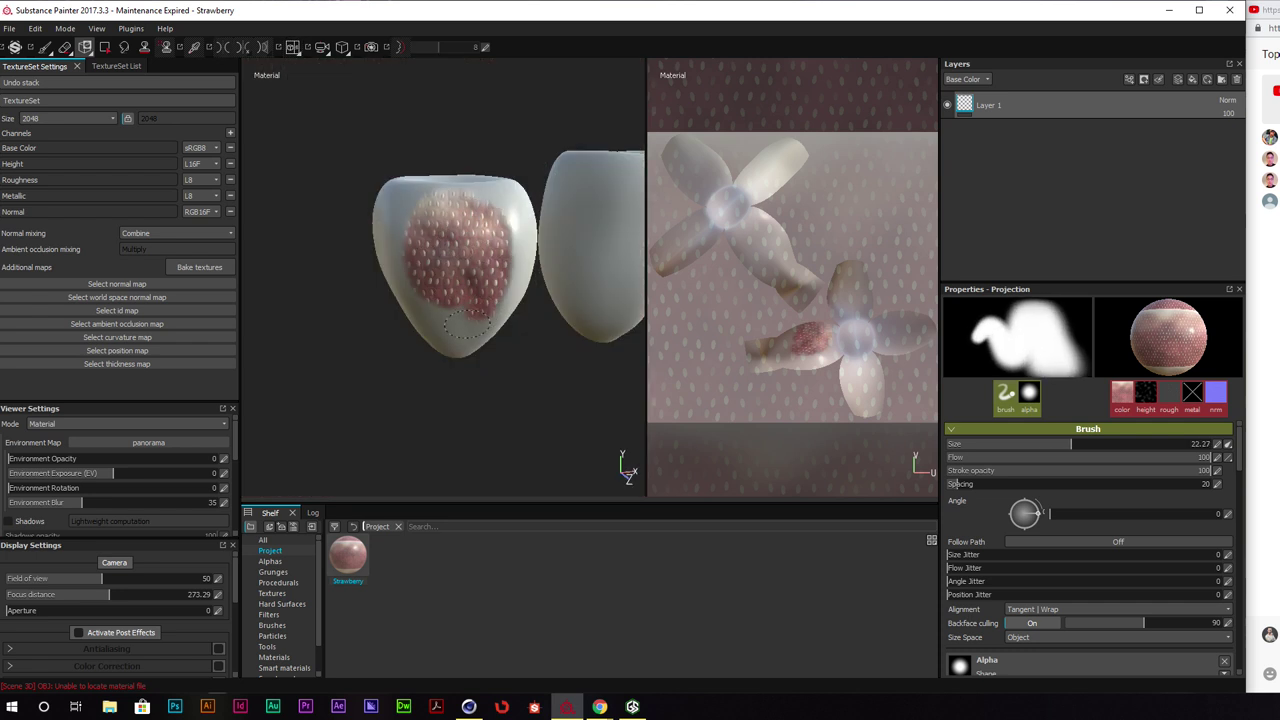
{"action": "mouse_move", "coordinate": [469, 325]}
{"action": "left_mouse_down"}
{"action": "mouse_move", "coordinate": [447, 288]}
{"action": "mouse_move", "coordinate": [523, 284]}
{"action": "left_mouse_up"}
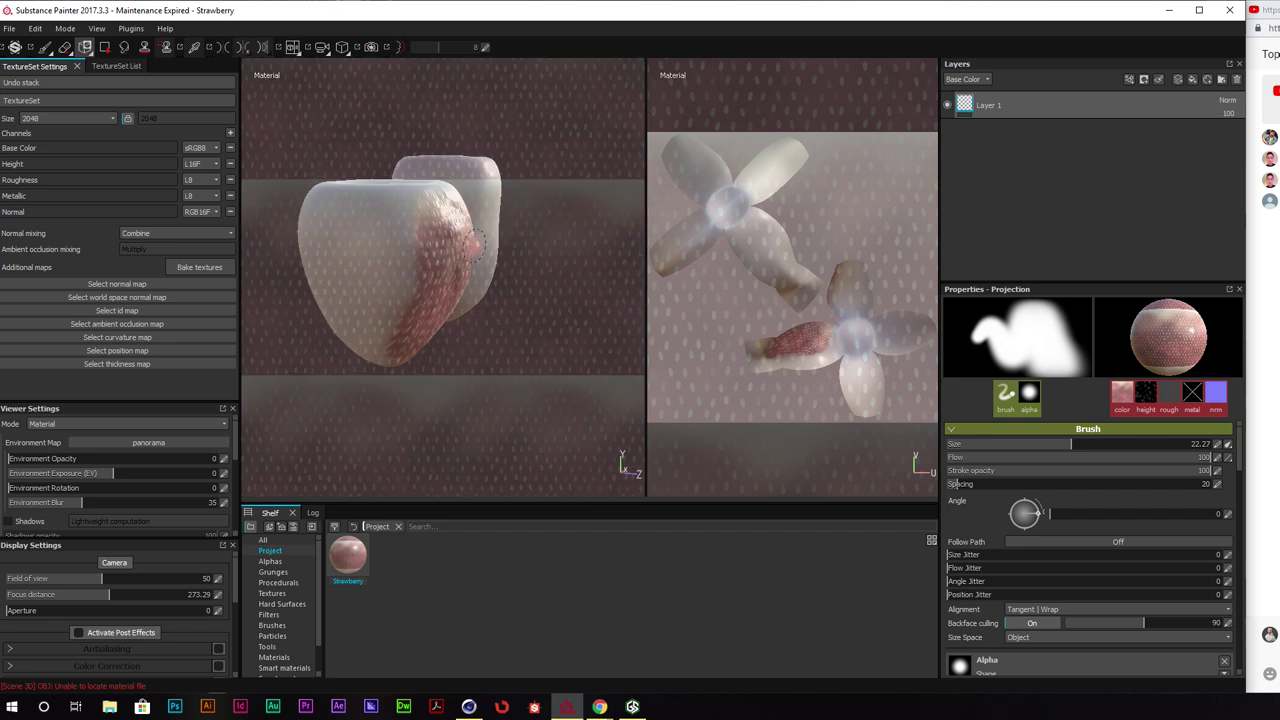
{"action": "key", "text": "s"}
{"action": "middle_click_drag", "start_coordinate": [476, 245], "coordinate": [432, 245]}
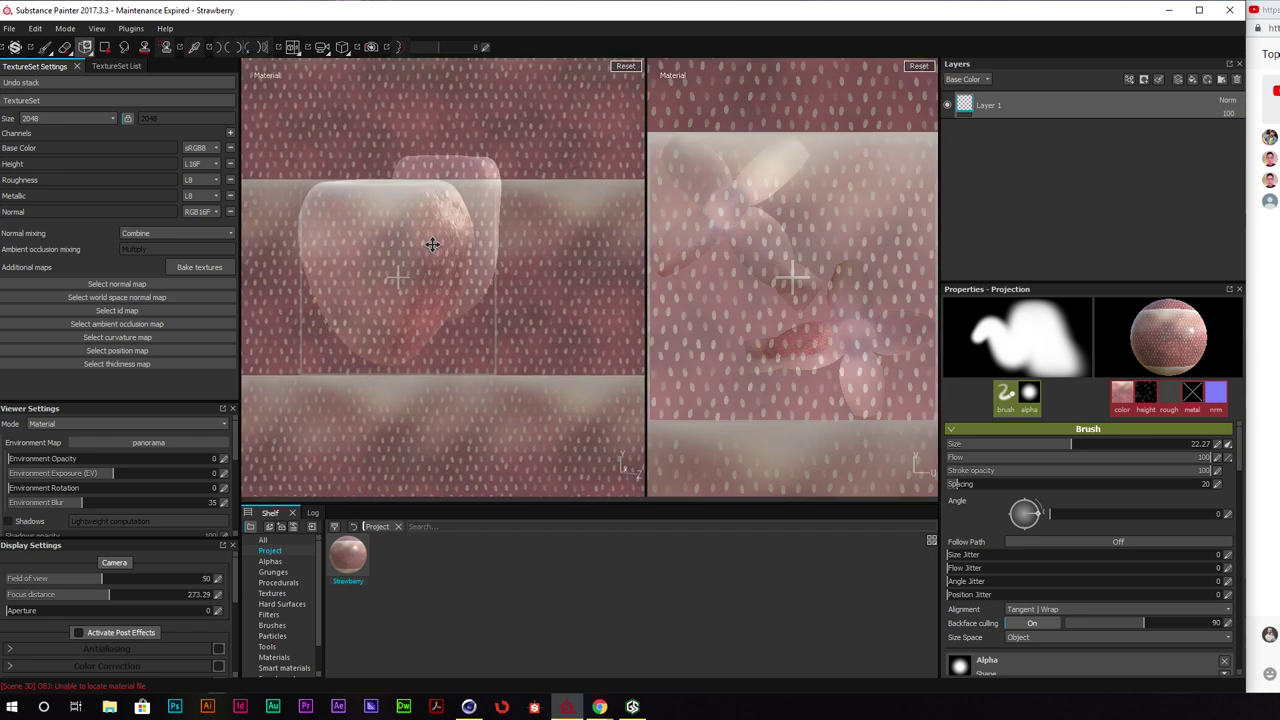
{"action": "left_click_drag", "start_coordinate": [437, 237], "coordinate": [478, 225], "text": "alt"}
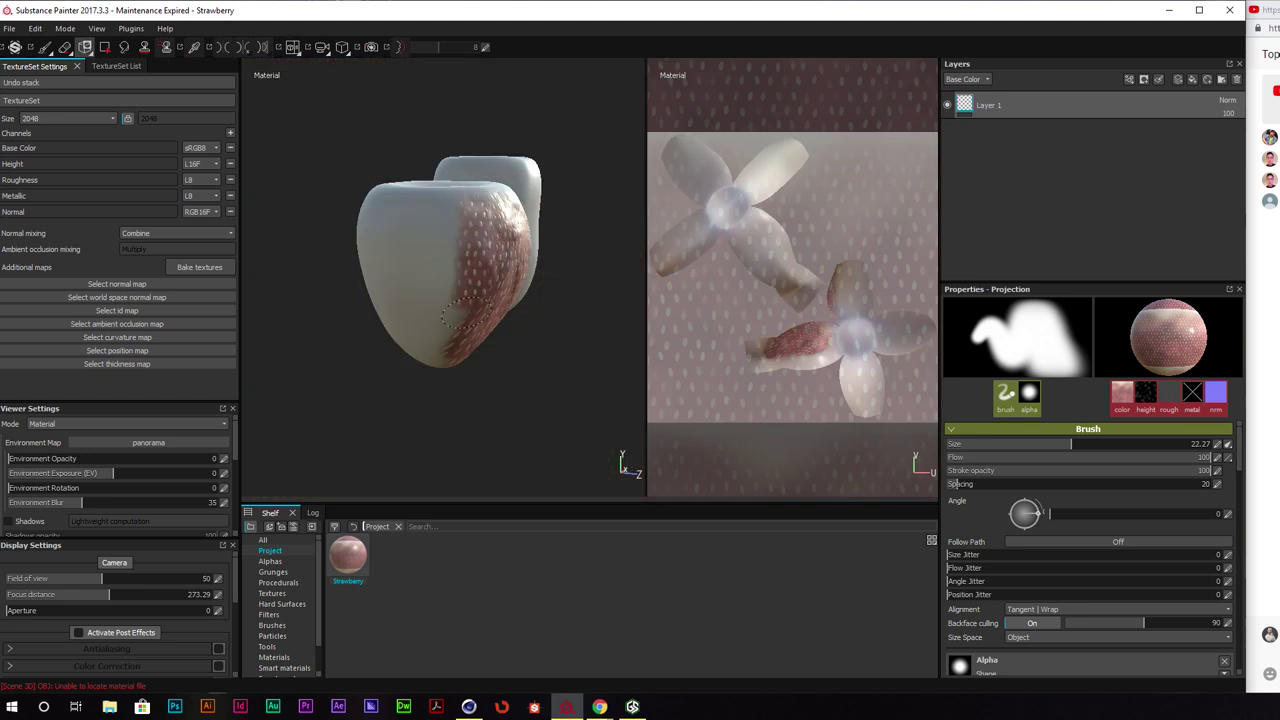
{"action": "left_click_drag", "start_coordinate": [440, 352], "coordinate": [437, 216]}
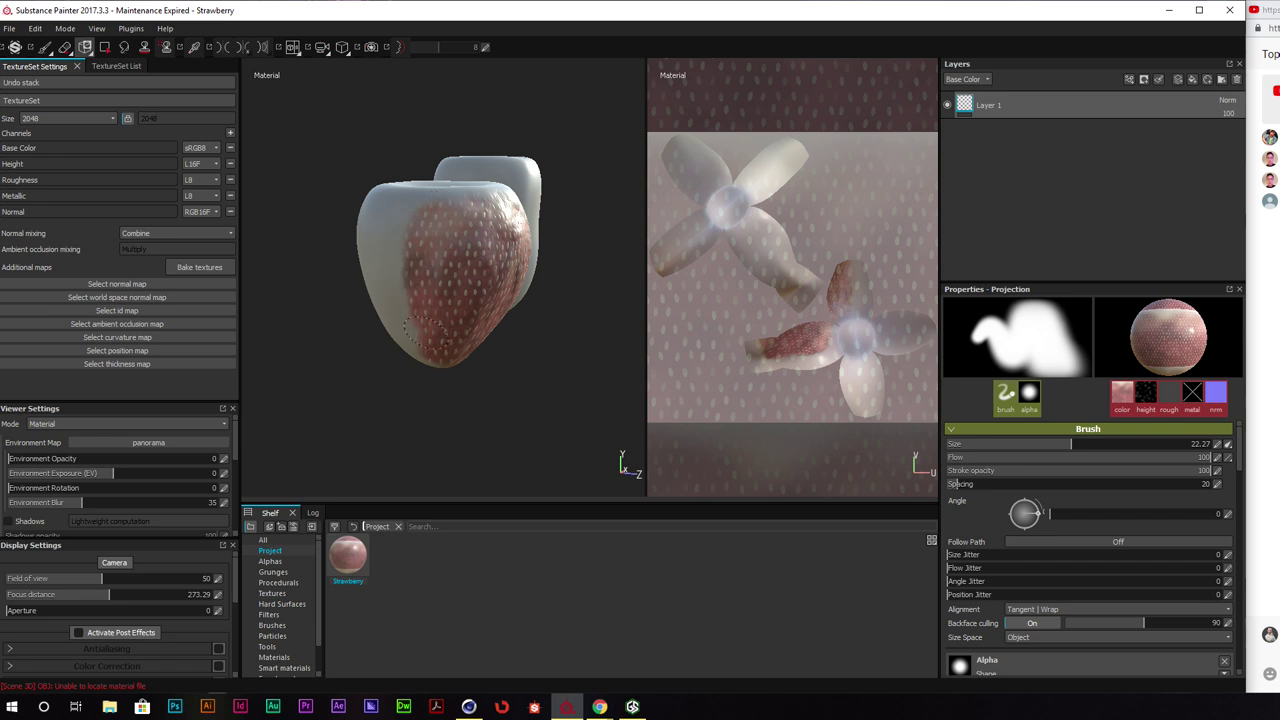
{"action": "left_click_drag", "start_coordinate": [380, 245], "coordinate": [410, 370]}
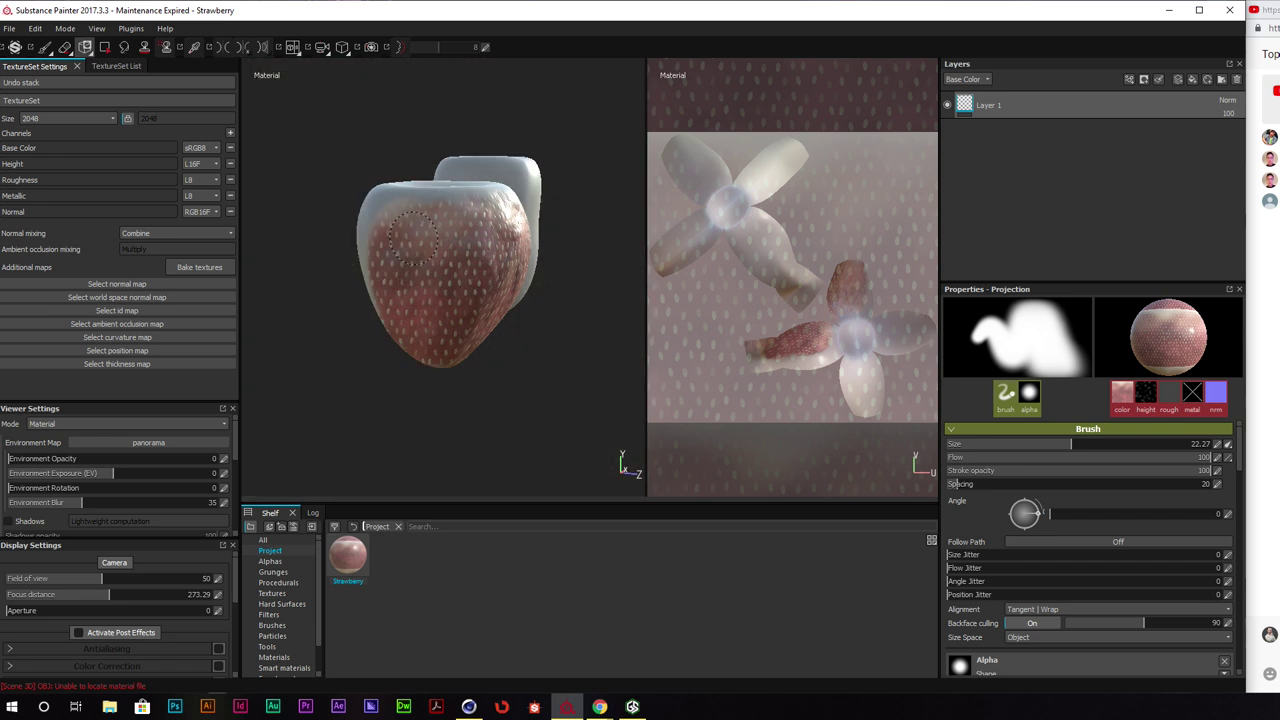
Continue projecting the Strawberry material around the back of the shorter strawberry, from the upper edge down to the tip
{"action": "mouse_move", "coordinate": [414, 238]}
{"action": "left_mouse_down", "text": "alt"}
{"action": "mouse_move", "coordinate": [496, 203]}
{"action": "mouse_move", "coordinate": [466, 214]}
{"action": "mouse_move", "coordinate": [460, 243]}
{"action": "mouse_move", "coordinate": [500, 228]}
{"action": "mouse_move", "coordinate": [455, 204]}
{"action": "left_mouse_up", "text": "alt"}
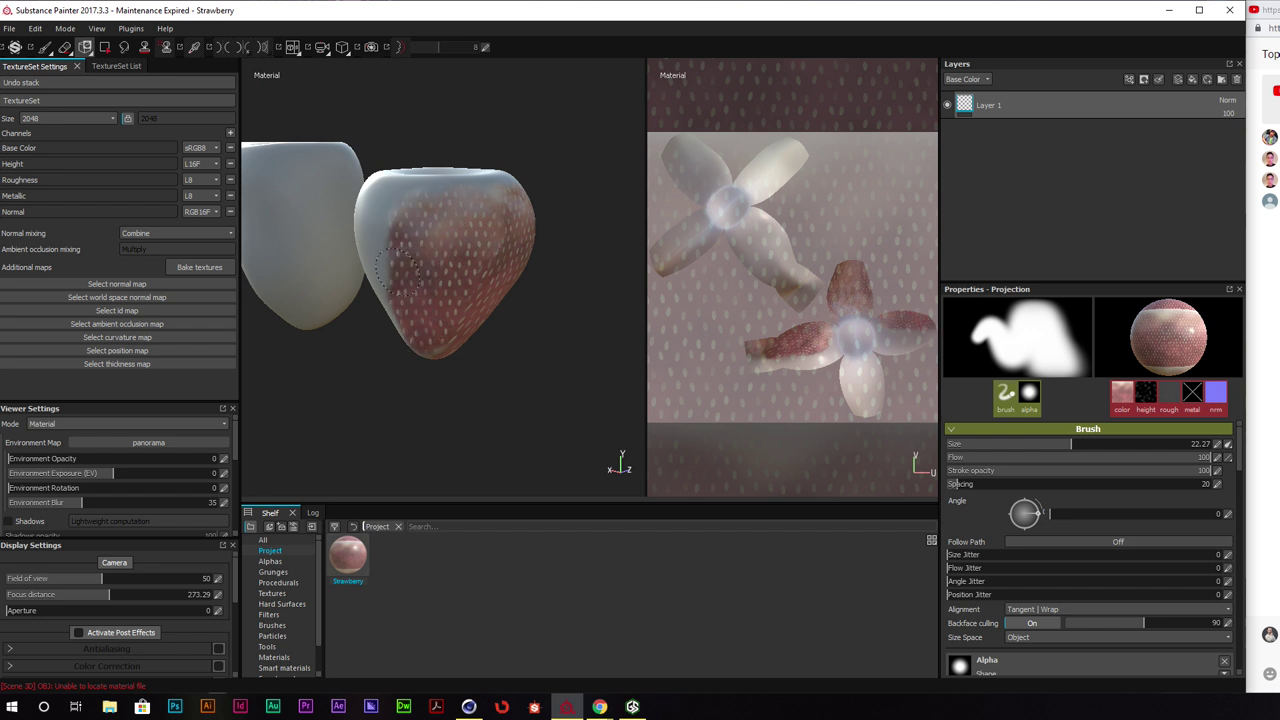
{"action": "mouse_move", "coordinate": [389, 211]}
{"action": "left_mouse_down"}
{"action": "mouse_move", "coordinate": [390, 245]}
{"action": "mouse_move", "coordinate": [394, 232]}
{"action": "mouse_move", "coordinate": [474, 246]}
{"action": "mouse_move", "coordinate": [571, 238]}
{"action": "mouse_move", "coordinate": [390, 198]}
{"action": "left_mouse_up"}
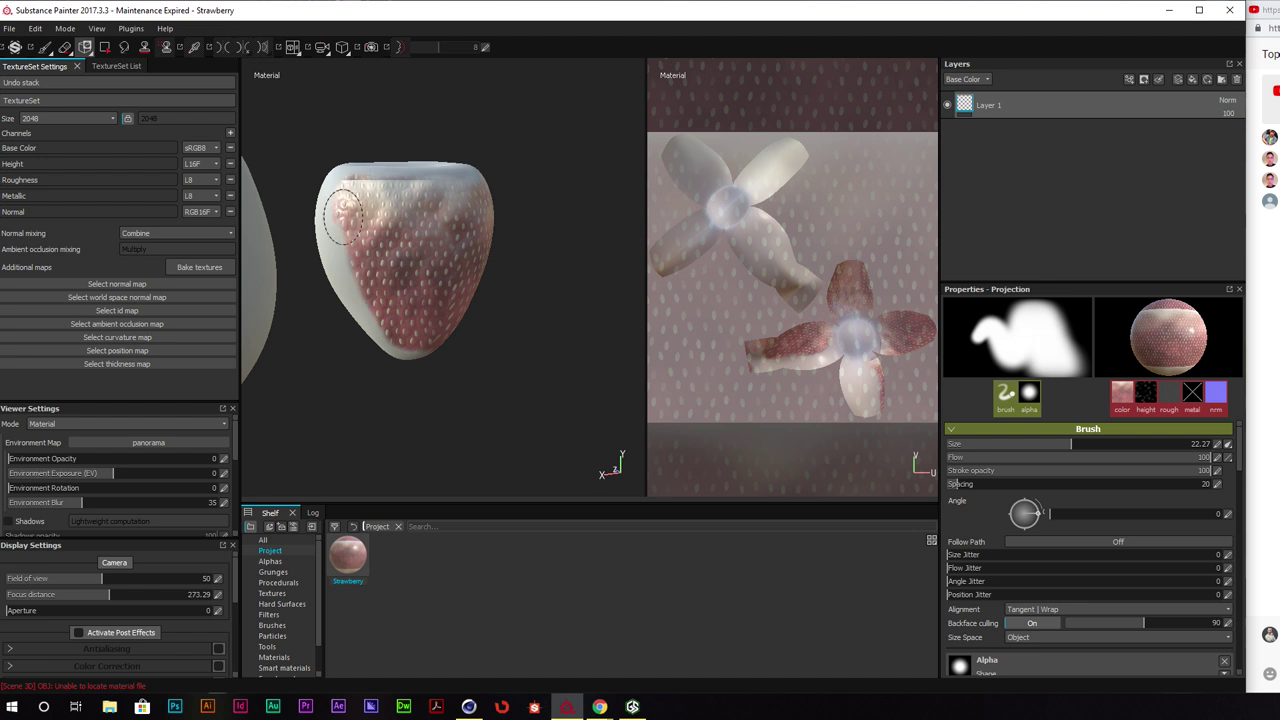
{"action": "left_click_drag", "start_coordinate": [378, 329], "coordinate": [408, 338]}
{"action": "mouse_move", "coordinate": [393, 216]}
{"action": "left_mouse_down", "text": "alt"}
{"action": "mouse_move", "coordinate": [392, 253]}
{"action": "mouse_move", "coordinate": [351, 208]}
{"action": "left_mouse_up", "text": "alt"}
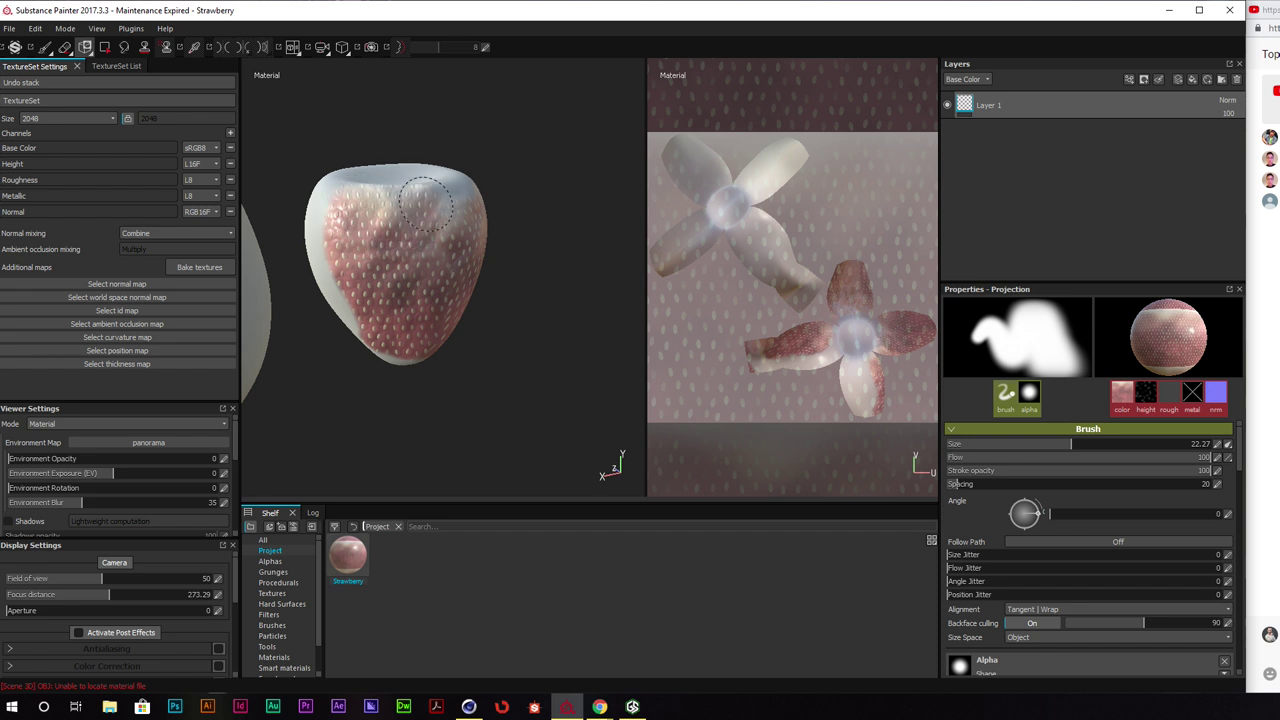
{"action": "mouse_move", "coordinate": [416, 269]}
{"action": "left_mouse_down"}
{"action": "mouse_move", "coordinate": [408, 290]}
{"action": "mouse_move", "coordinate": [437, 292]}
{"action": "left_mouse_up"}
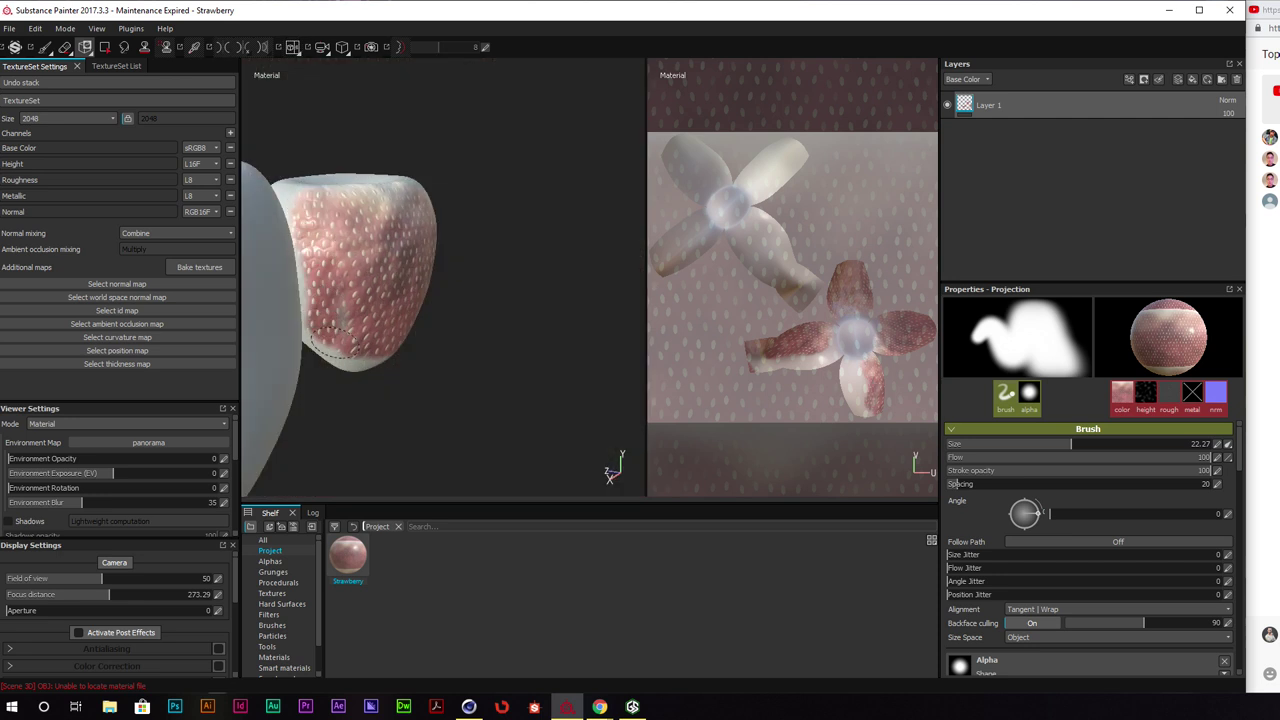
{"action": "left_click_drag", "start_coordinate": [358, 358], "coordinate": [366, 354]}
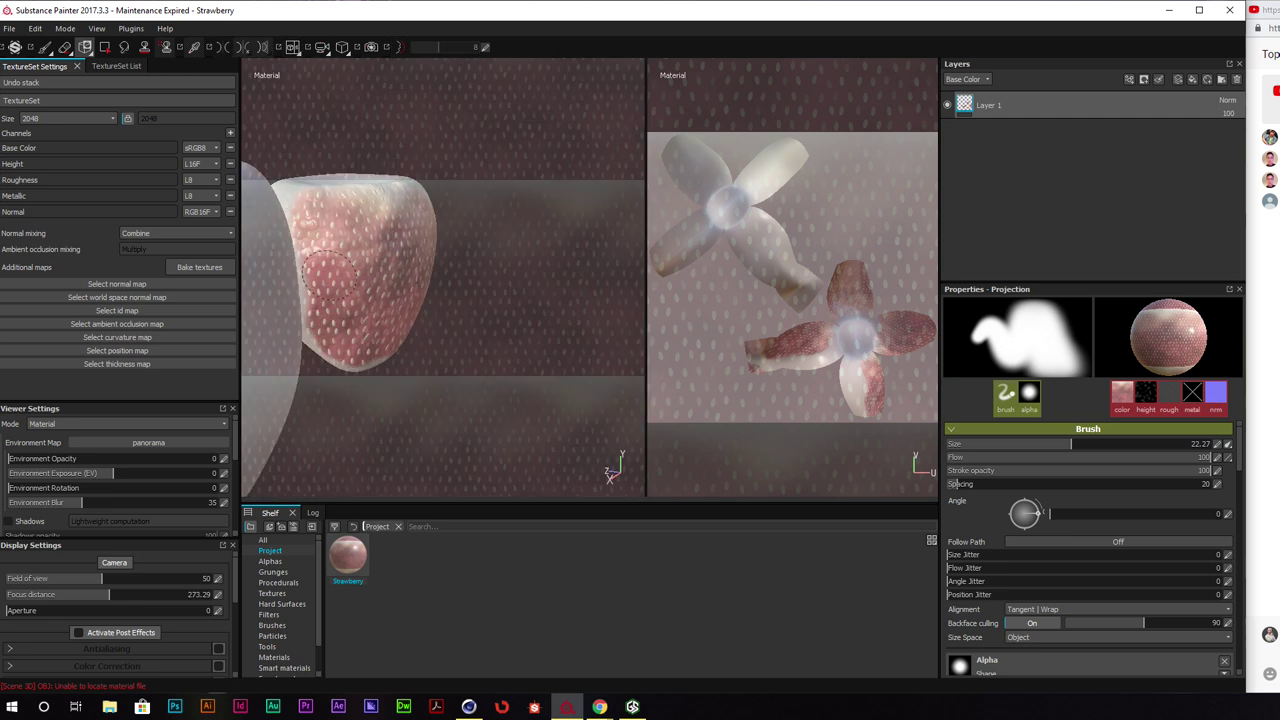
{"action": "left_click_drag", "start_coordinate": [318, 225], "coordinate": [310, 206]}
Project the Strawberry material over the remaining unpainted side of the shorter strawberry, down towards its tip
{"action": "left_click_drag", "start_coordinate": [322, 232], "coordinate": [486, 261], "text": "alt"}
{"action": "middle_click_drag", "start_coordinate": [359, 247], "coordinate": [443, 260], "text": "alt"}
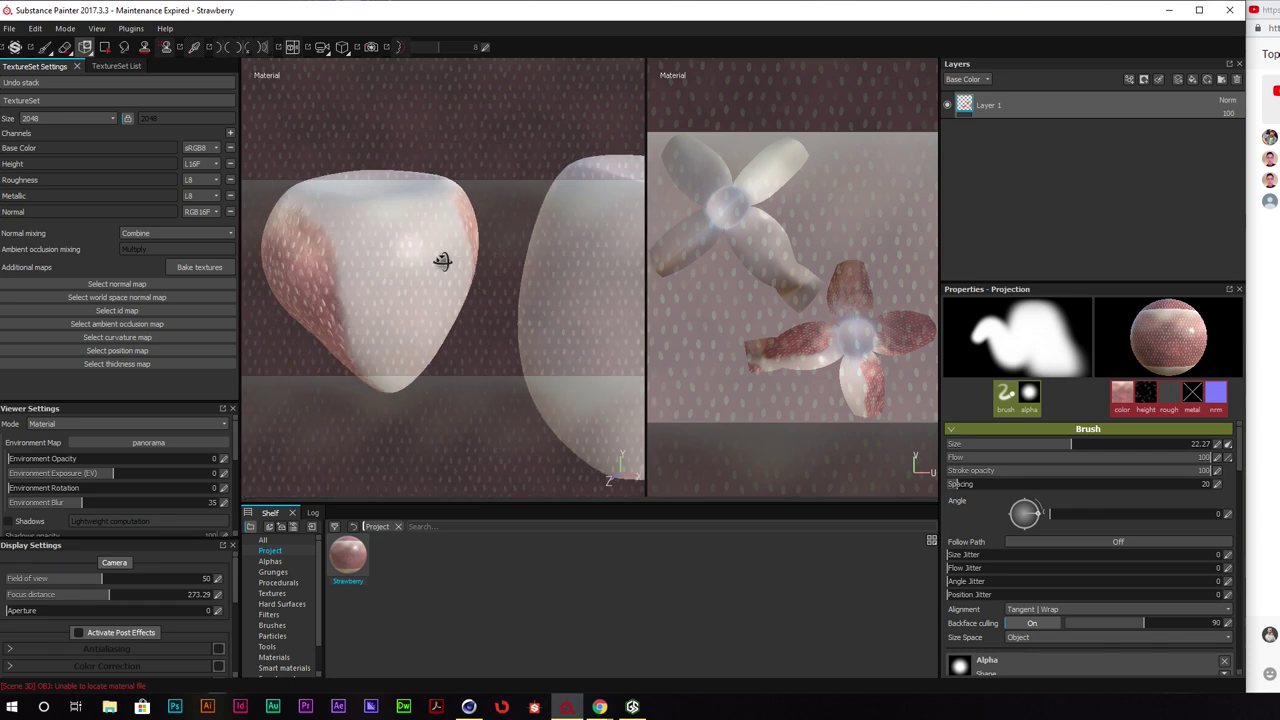
{"action": "left_click_drag", "start_coordinate": [443, 260], "coordinate": [423, 231], "text": "alt"}
{"action": "scroll", "coordinate": [428, 235], "scroll_direction": "up", "scroll_amount": 2}
{"action": "right_click_drag", "start_coordinate": [431, 237], "coordinate": [454, 294]}
{"action": "left_click_drag", "start_coordinate": [465, 203], "coordinate": [405, 190]}
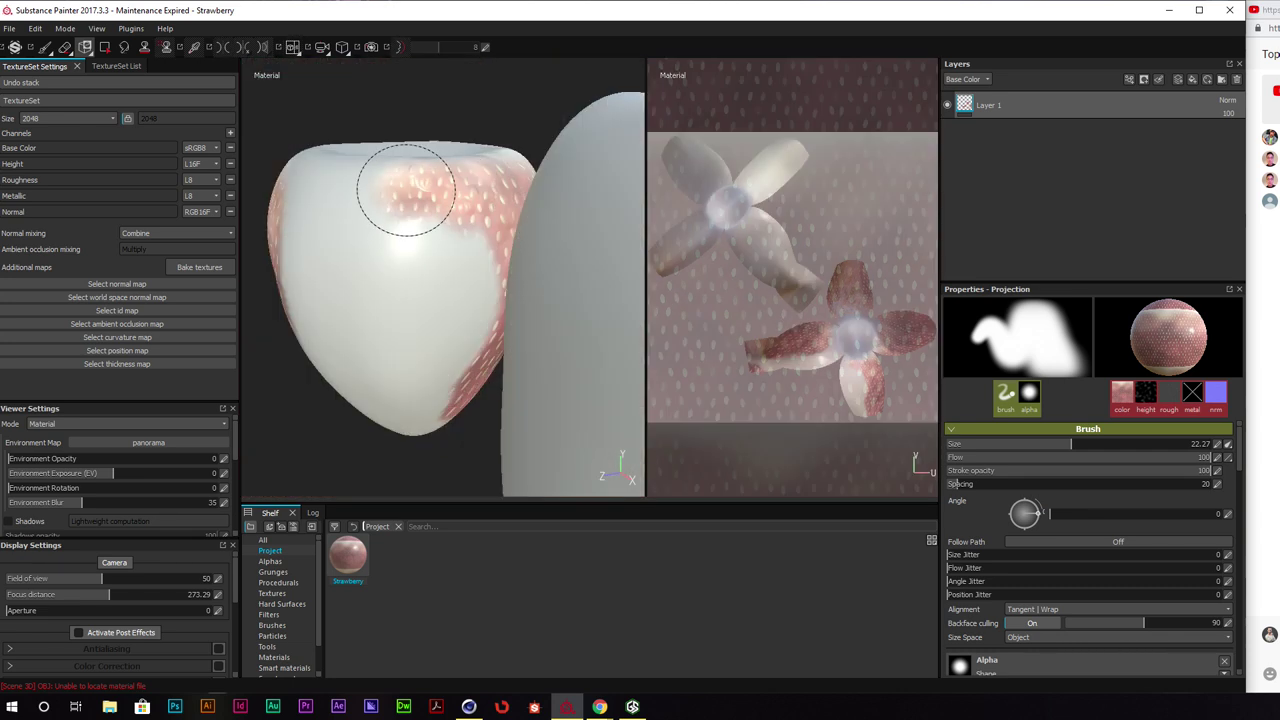
{"action": "mouse_move", "coordinate": [463, 250]}
{"action": "left_mouse_down"}
{"action": "mouse_move", "coordinate": [495, 305]}
{"action": "mouse_move", "coordinate": [423, 349]}
{"action": "mouse_move", "coordinate": [357, 314]}
{"action": "mouse_move", "coordinate": [372, 180]}
{"action": "mouse_move", "coordinate": [309, 263]}
{"action": "mouse_move", "coordinate": [423, 227]}
{"action": "mouse_move", "coordinate": [460, 232]}
{"action": "left_mouse_up"}
{"action": "mouse_move", "coordinate": [350, 200]}
{"action": "left_mouse_down"}
{"action": "mouse_move", "coordinate": [300, 215]}
{"action": "mouse_move", "coordinate": [366, 300]}
{"action": "mouse_move", "coordinate": [405, 295]}
{"action": "mouse_move", "coordinate": [414, 332]}
{"action": "mouse_move", "coordinate": [372, 360]}
{"action": "mouse_move", "coordinate": [395, 410]}
{"action": "left_mouse_up"}
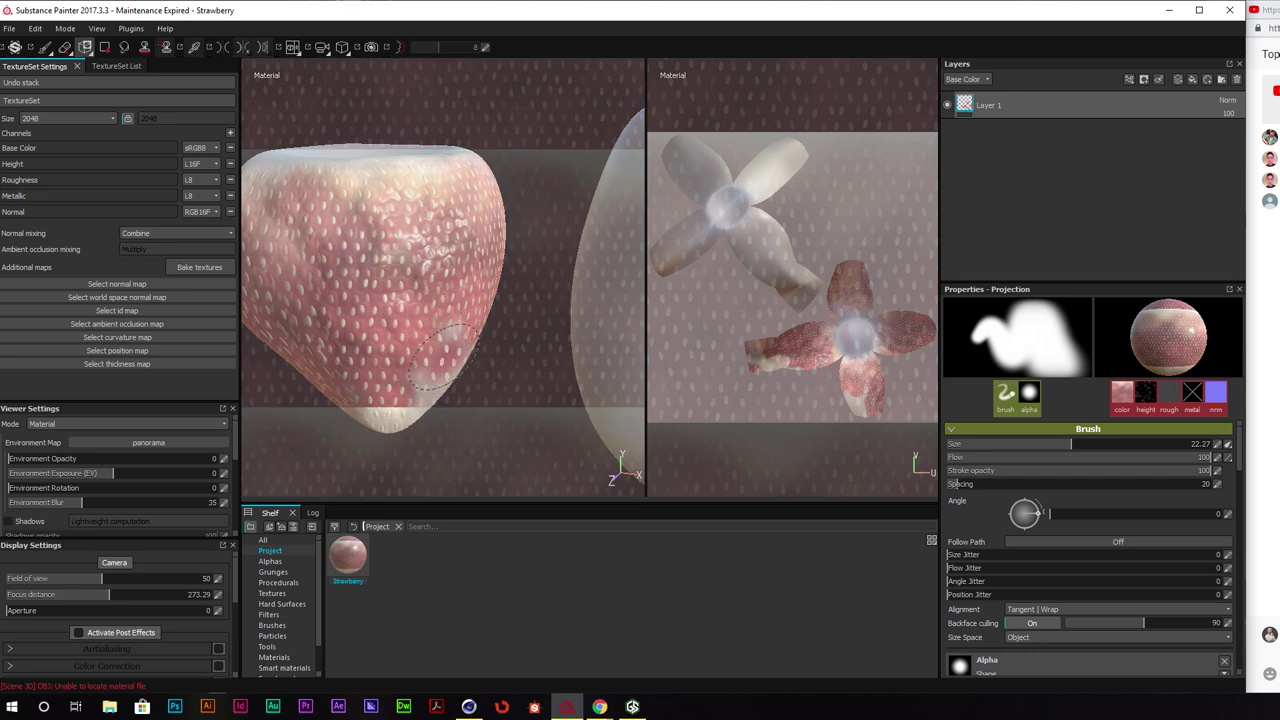
{"action": "left_click", "coordinate": [445, 355]}
Try projecting the material over the bare patch near the tip, and undo that stroke
{"action": "mouse_move", "coordinate": [445, 352]}
{"action": "left_mouse_down", "text": "alt"}
{"action": "mouse_move", "coordinate": [471, 243]}
{"action": "mouse_move", "coordinate": [453, 237]}
{"action": "mouse_move", "coordinate": [427, 174]}
{"action": "left_mouse_up", "text": "alt"}
{"action": "mouse_move", "coordinate": [453, 238]}
{"action": "left_mouse_down"}
{"action": "mouse_move", "coordinate": [462, 224]}
{"action": "mouse_move", "coordinate": [486, 313]}
{"action": "left_mouse_up"}
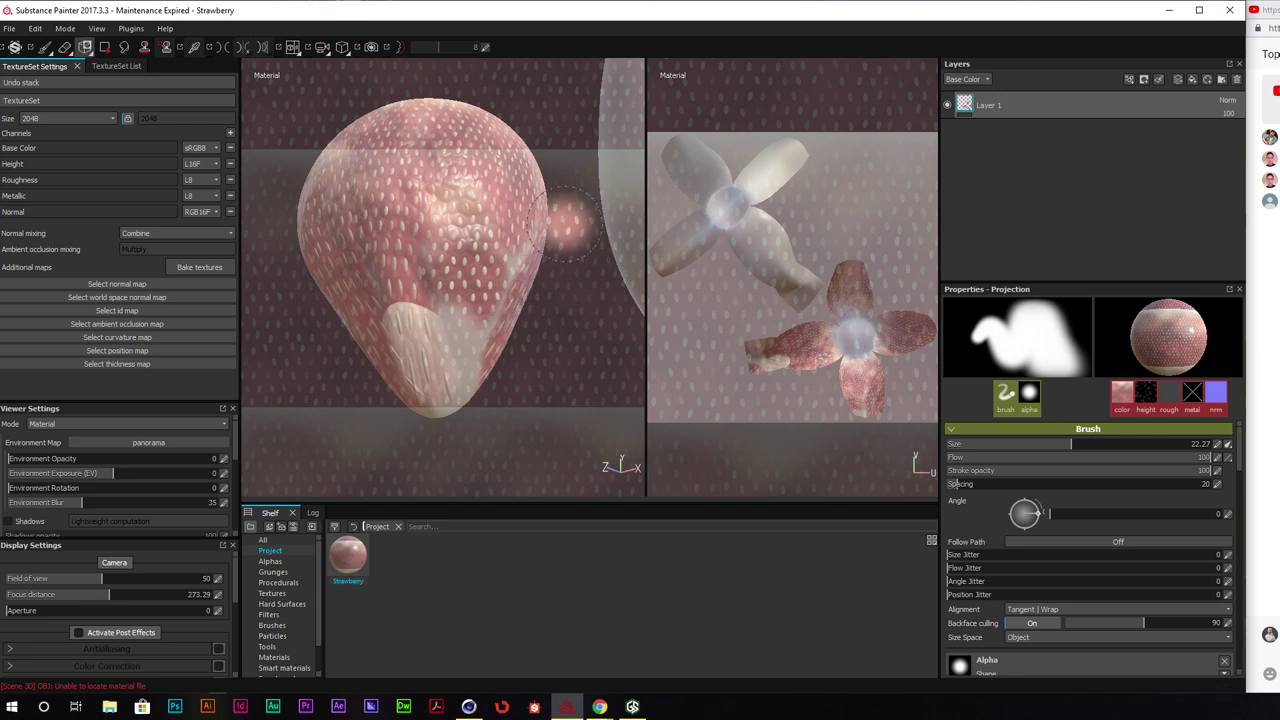
{"action": "key", "text": "ctrl+z"}
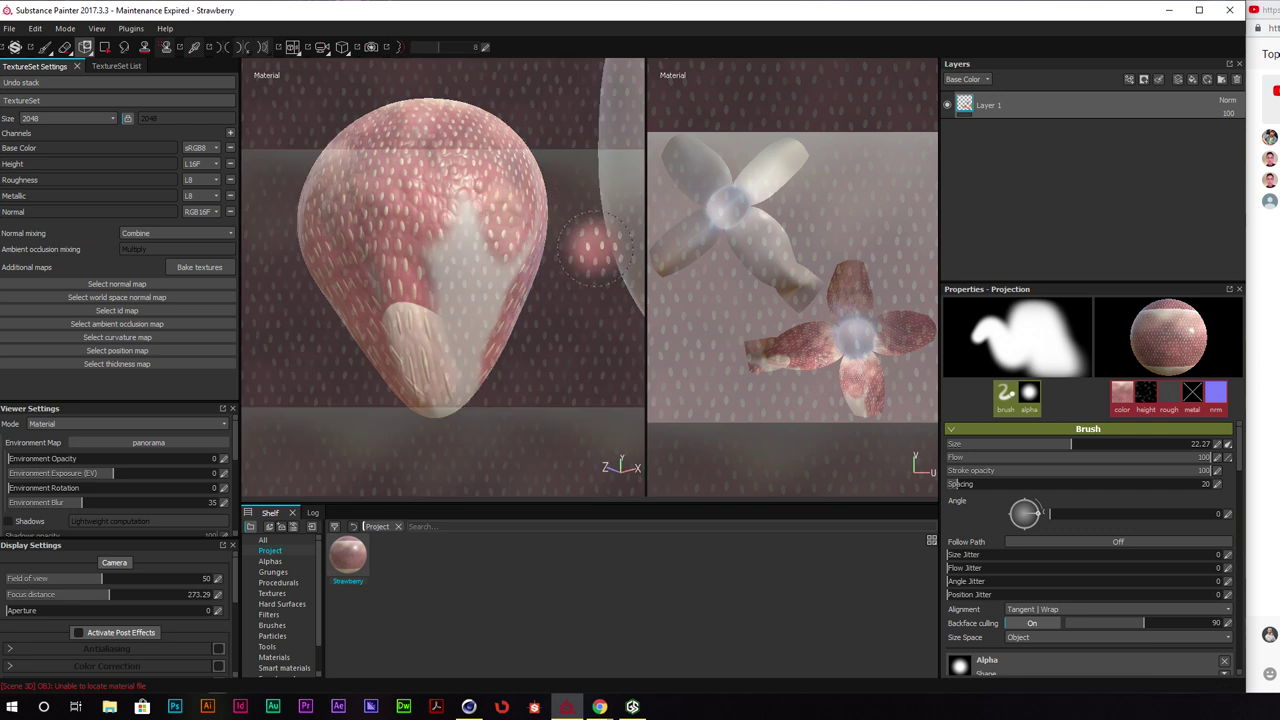
Set the projected Strawberry material's Unripe_Opacity to 0
{"action": "scroll", "coordinate": [1050, 606], "scroll_direction": "down", "scroll_amount": 10}
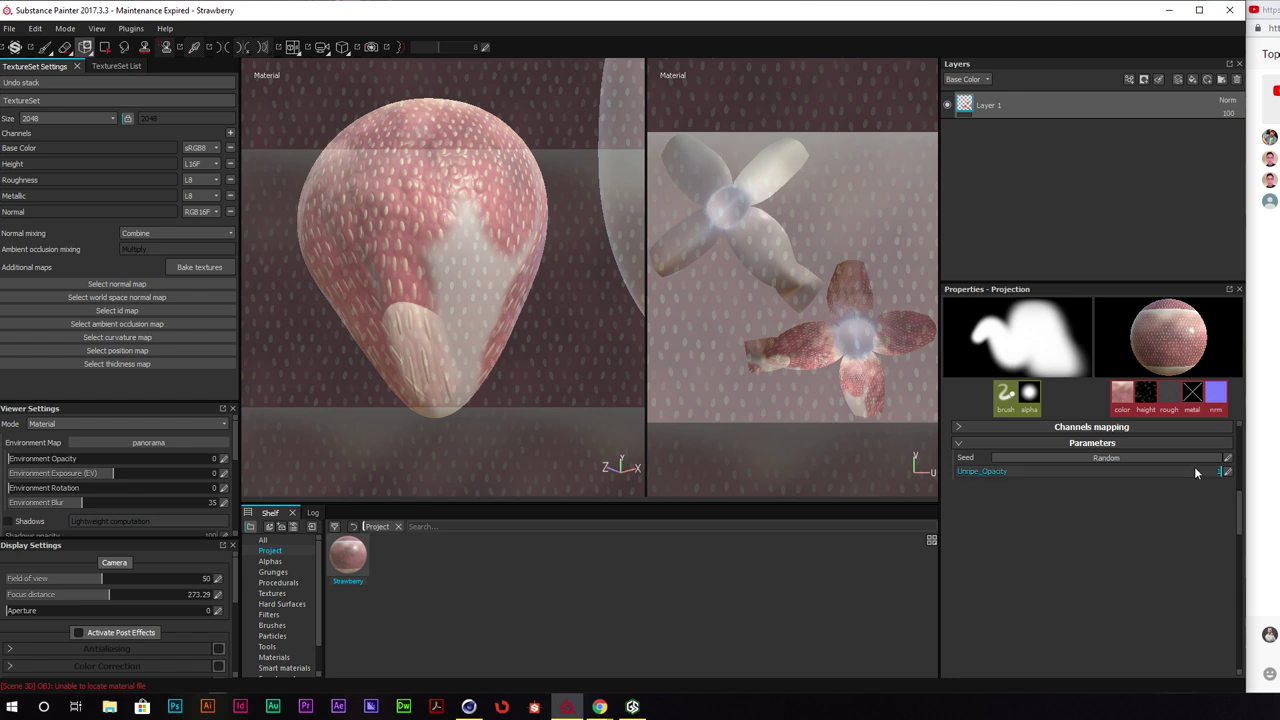
{"action": "left_click", "coordinate": [1194, 472]}
{"action": "left_click_drag", "start_coordinate": [927, 474], "coordinate": [959, 472]}
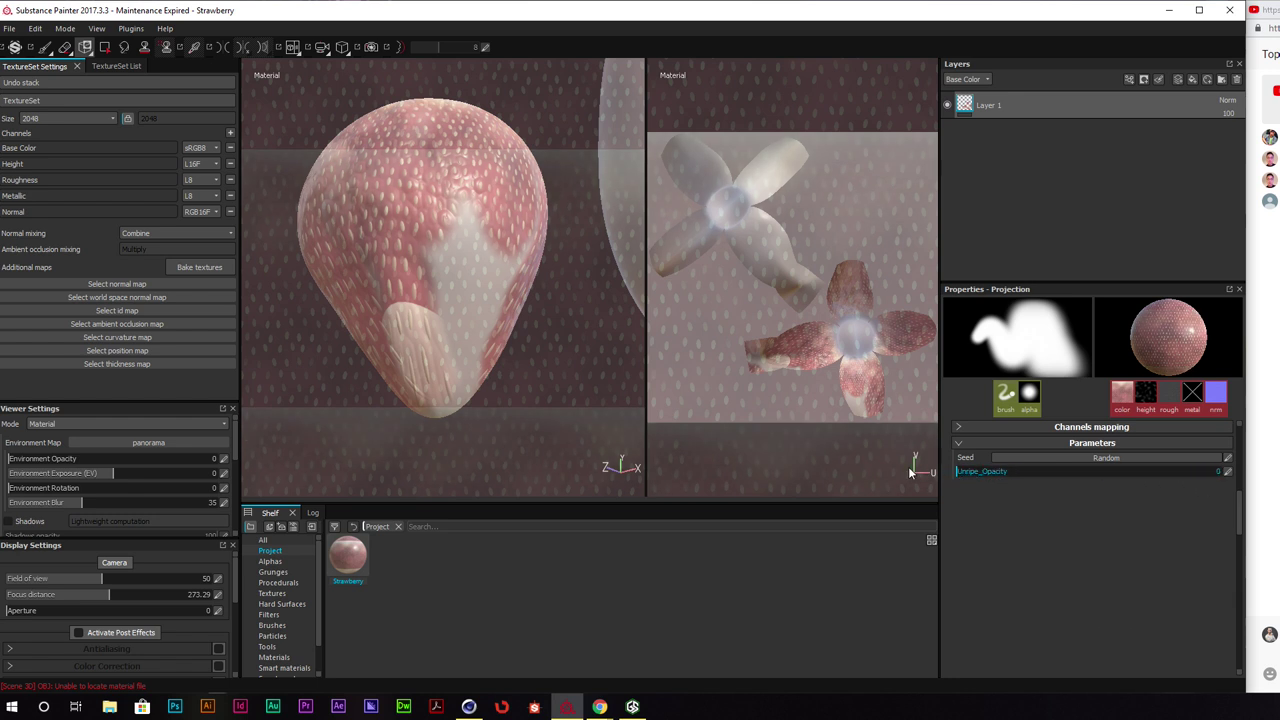
Project the Strawberry material over the bare patches on the shorter strawberry's lower side, around the unripe tip
{"action": "mouse_move", "coordinate": [495, 309]}
{"action": "left_mouse_down", "text": "alt"}
{"action": "mouse_move", "coordinate": [467, 349]}
{"action": "mouse_move", "coordinate": [489, 357]}
{"action": "mouse_move", "coordinate": [470, 355]}
{"action": "mouse_move", "coordinate": [474, 302]}
{"action": "mouse_move", "coordinate": [531, 225]}
{"action": "mouse_move", "coordinate": [529, 243]}
{"action": "mouse_move", "coordinate": [548, 186]}
{"action": "left_mouse_up", "text": "alt"}
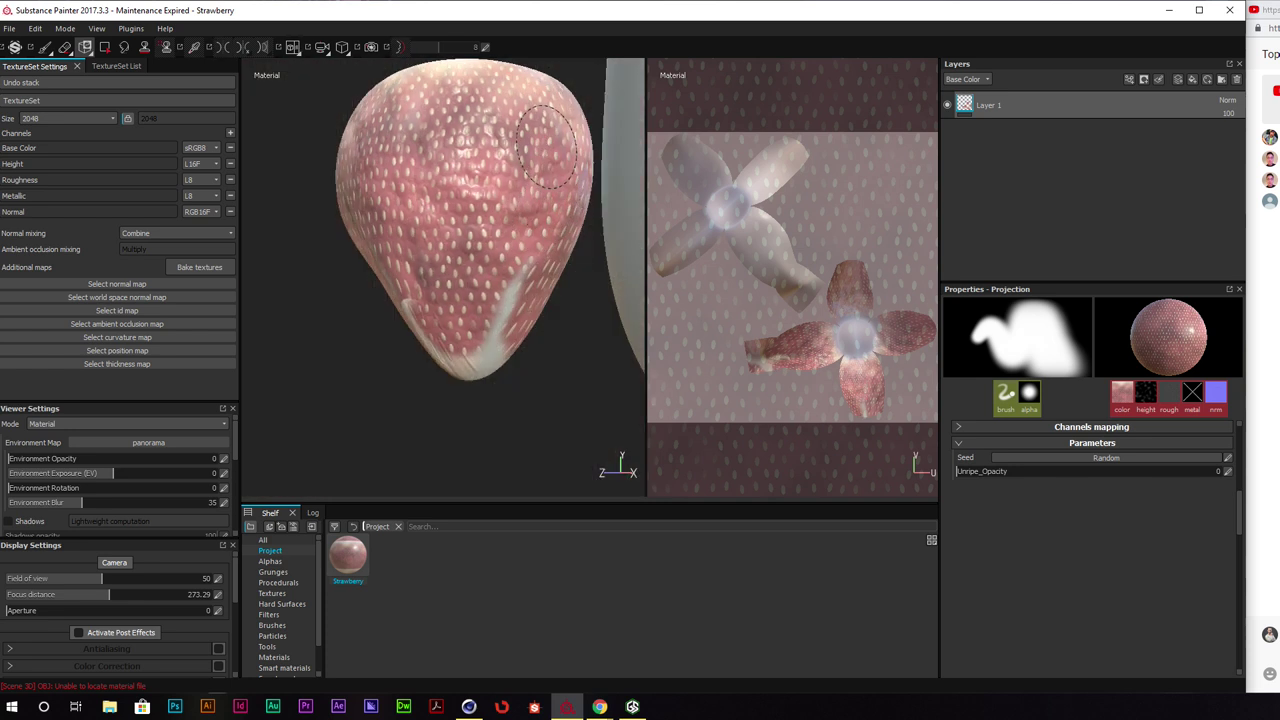
{"action": "mouse_move", "coordinate": [476, 368]}
{"action": "left_mouse_down", "text": "alt"}
{"action": "mouse_move", "coordinate": [503, 343]}
{"action": "mouse_move", "coordinate": [417, 252]}
{"action": "left_mouse_up", "text": "alt"}
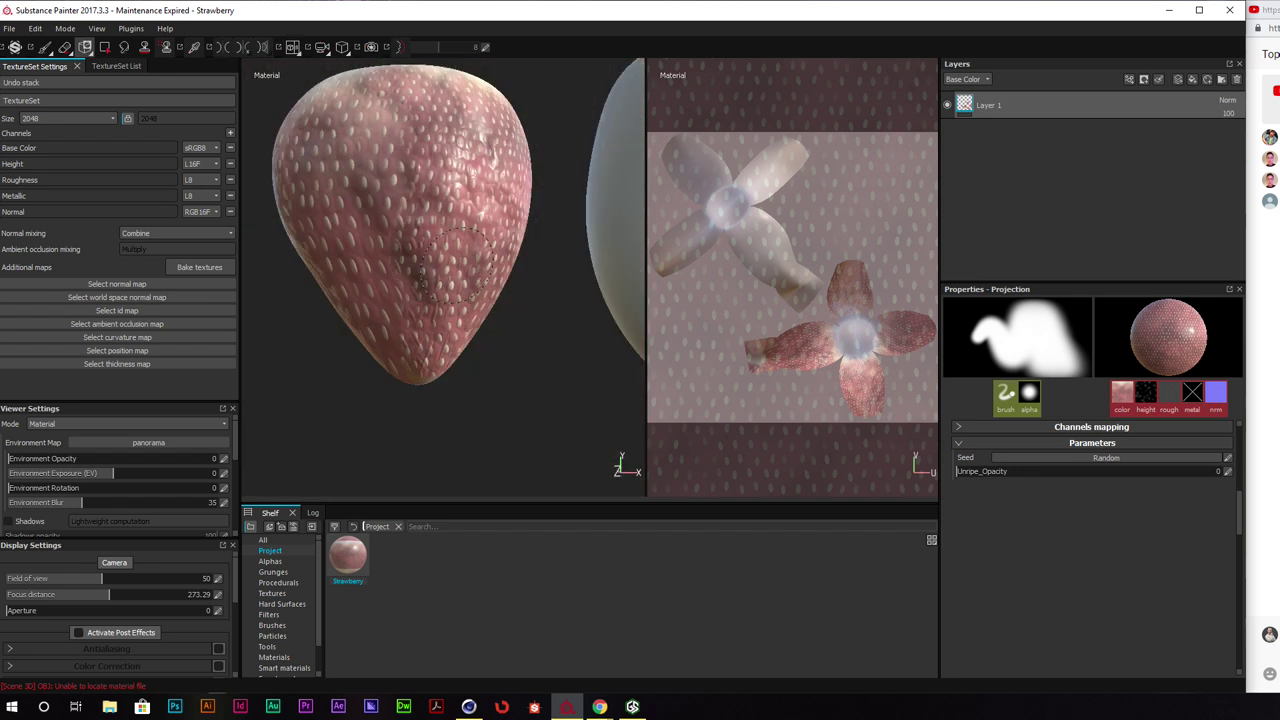
{"action": "left_click_drag", "start_coordinate": [457, 292], "coordinate": [387, 252], "text": "alt"}
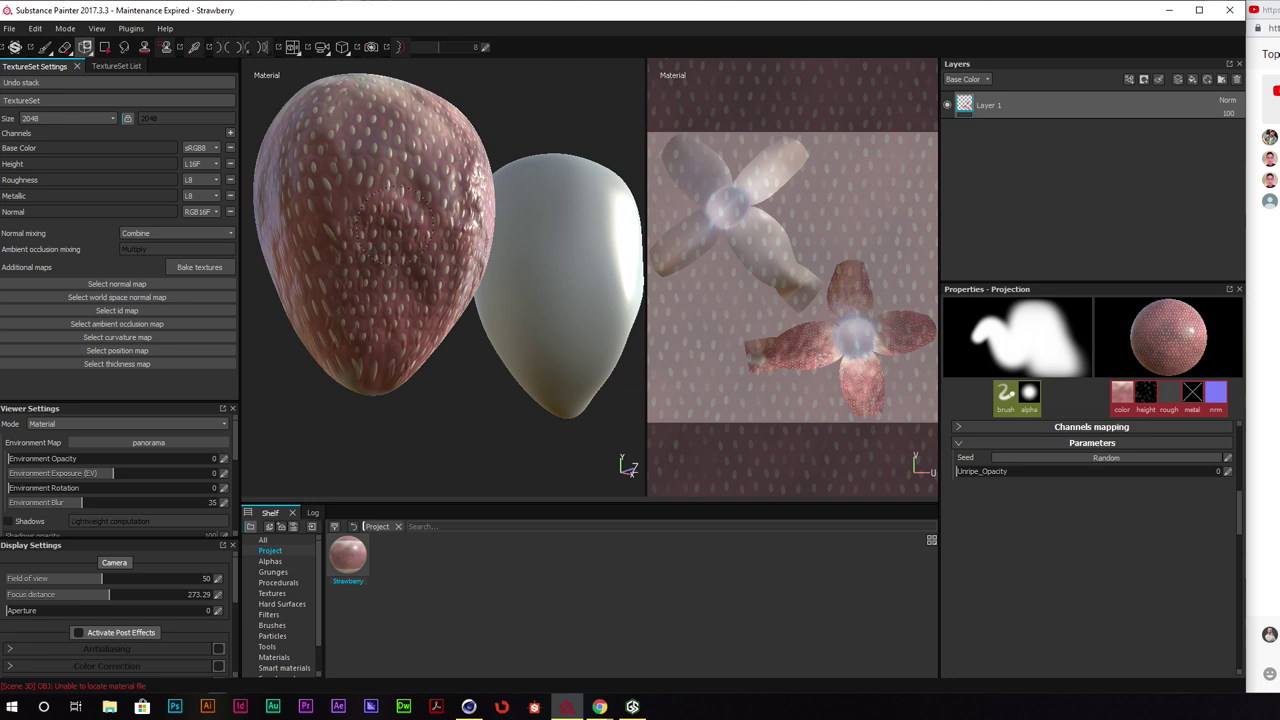
{"action": "mouse_move", "coordinate": [405, 210]}
{"action": "left_mouse_down", "text": "alt"}
{"action": "mouse_move", "coordinate": [431, 301]}
{"action": "mouse_move", "coordinate": [424, 246]}
{"action": "left_mouse_up", "text": "alt"}
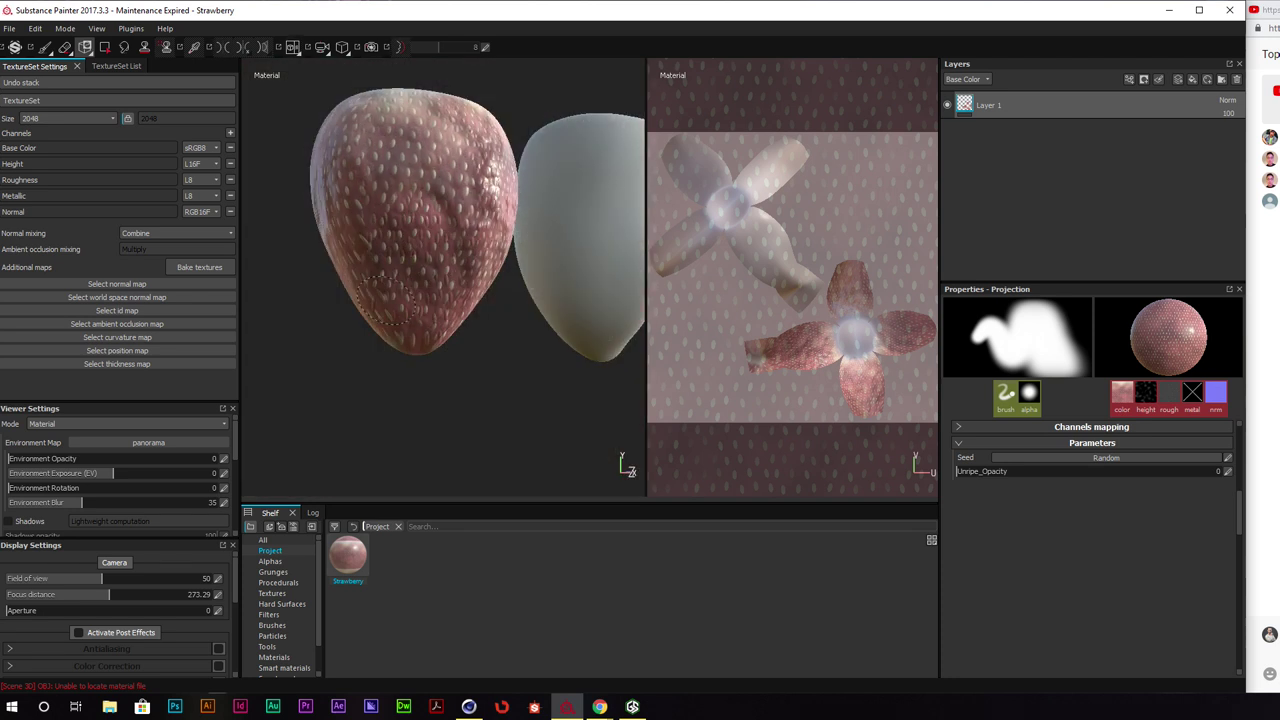
{"action": "left_click_drag", "start_coordinate": [427, 212], "coordinate": [422, 202], "text": "alt"}
Enlarge the brush and project the Strawberry material over the underside of the shorter strawberry's tip
{"action": "right_click_drag", "start_coordinate": [433, 312], "coordinate": [458, 312], "text": "ctrl"}
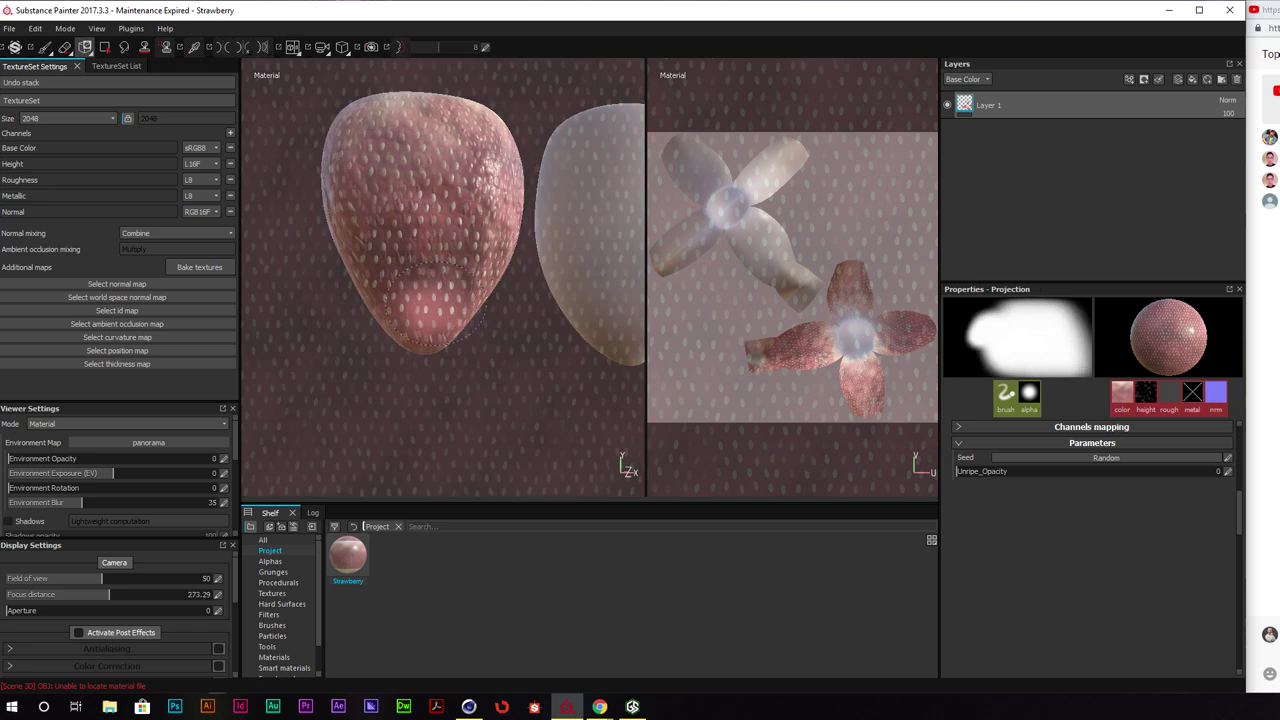
{"action": "mouse_move", "coordinate": [437, 304]}
{"action": "left_mouse_down", "text": "alt"}
{"action": "mouse_move", "coordinate": [510, 308]}
{"action": "mouse_move", "coordinate": [466, 176]}
{"action": "left_mouse_up", "text": "alt"}
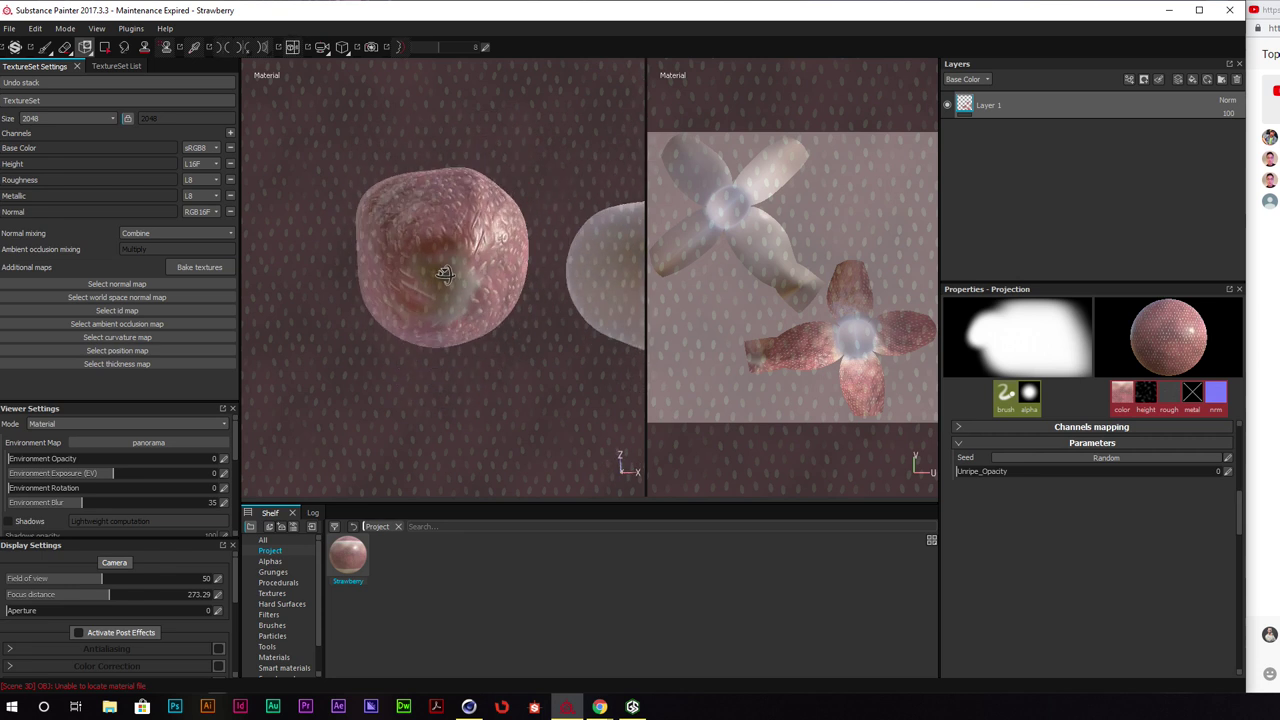
{"action": "left_click_drag", "start_coordinate": [436, 262], "coordinate": [448, 281]}
{"action": "mouse_move", "coordinate": [448, 281]}
{"action": "left_mouse_down", "text": "alt"}
{"action": "mouse_move", "coordinate": [425, 318]}
{"action": "mouse_move", "coordinate": [357, 349]}
{"action": "left_mouse_up", "text": "alt"}
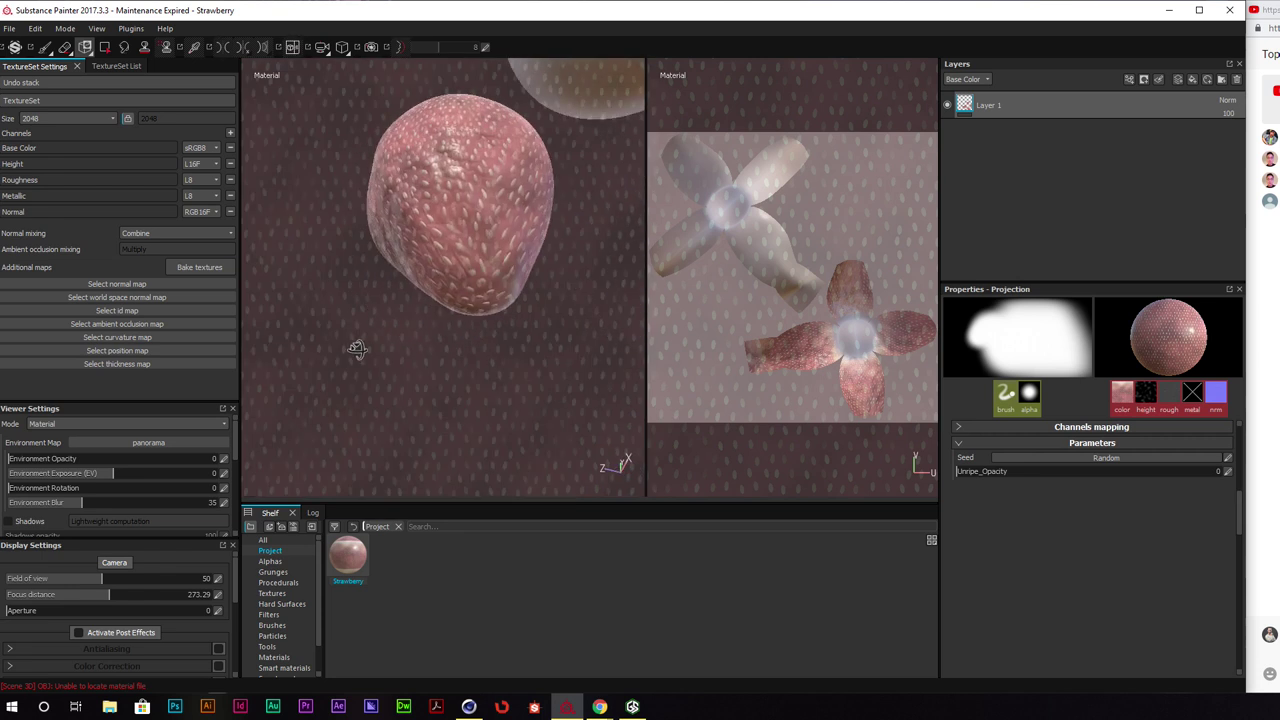
{"action": "mouse_move", "coordinate": [472, 285]}
{"action": "left_mouse_down", "text": "alt"}
{"action": "mouse_move", "coordinate": [485, 251]}
{"action": "mouse_move", "coordinate": [514, 243]}
{"action": "mouse_move", "coordinate": [404, 222]}
{"action": "left_mouse_up", "text": "alt"}
{"action": "left_click_drag", "start_coordinate": [487, 229], "coordinate": [512, 250]}
{"action": "right_click_drag", "start_coordinate": [512, 250], "coordinate": [534, 238], "text": "alt"}
{"action": "middle_click_drag", "start_coordinate": [534, 238], "coordinate": [490, 290], "text": "alt"}
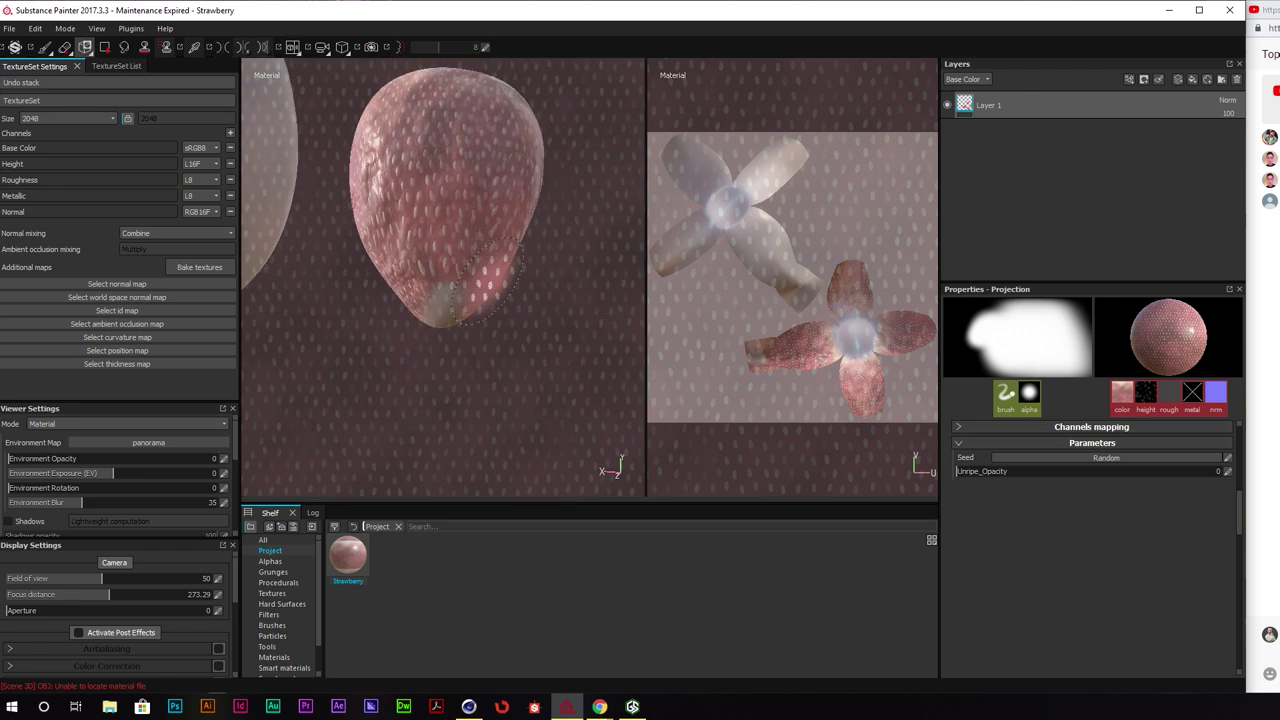
Adjust the projected pattern's size and position for the shorter strawberry, undoing a test stroke on its lower side
{"action": "key", "text": "s"}
{"action": "mouse_move", "coordinate": [497, 285]}
{"action": "right_mouse_down"}
{"action": "mouse_move", "coordinate": [499, 273]}
{"action": "mouse_move", "coordinate": [498, 289]}
{"action": "right_mouse_up"}
{"action": "middle_click_drag", "start_coordinate": [498, 289], "coordinate": [584, 266]}
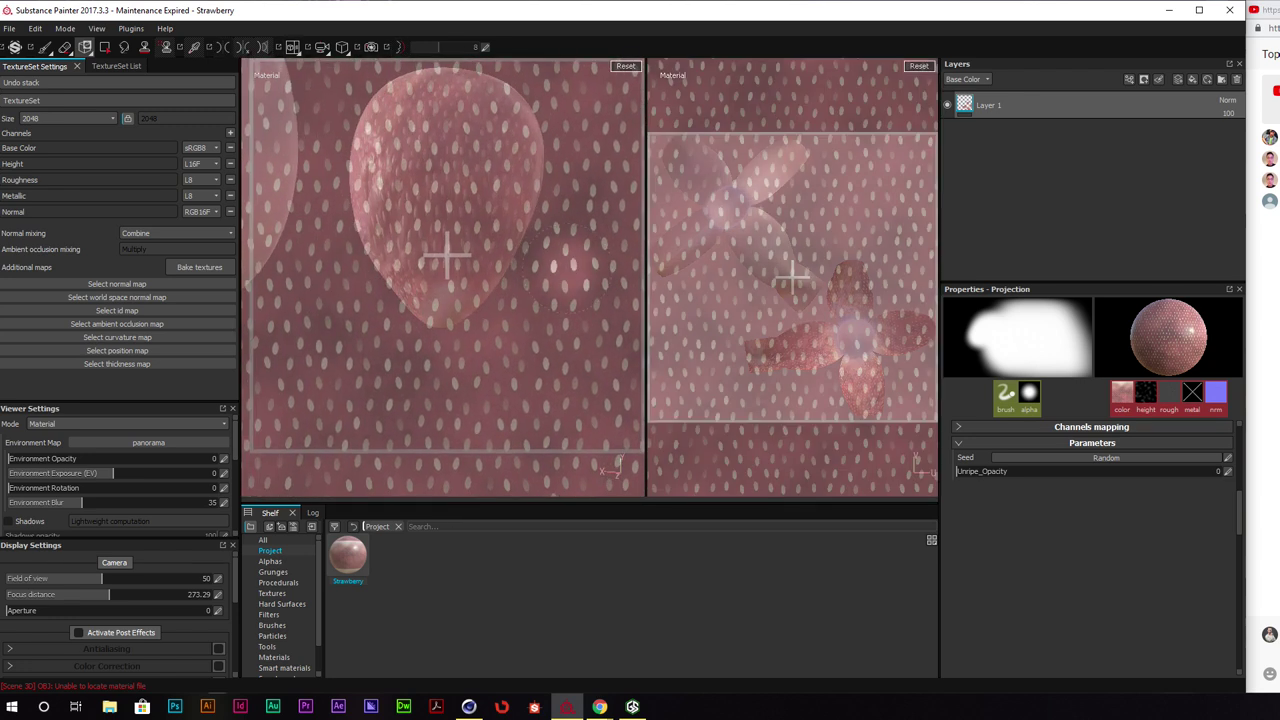
{"action": "mouse_move", "coordinate": [452, 250]}
{"action": "left_mouse_down"}
{"action": "mouse_move", "coordinate": [447, 261]}
{"action": "mouse_move", "coordinate": [441, 241]}
{"action": "left_mouse_up"}
{"action": "key", "text": "ctrl+z"}
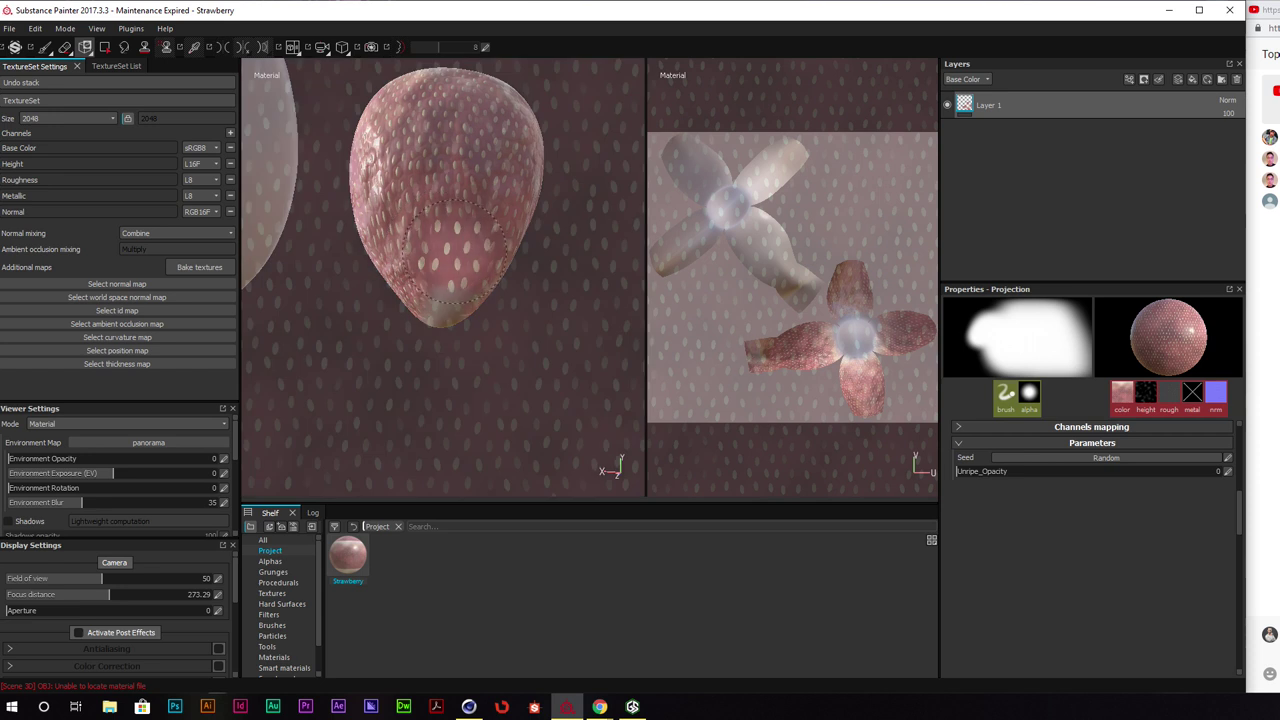
{"action": "key", "text": "s"}
{"action": "right_click_drag", "start_coordinate": [450, 246], "coordinate": [458, 230]}
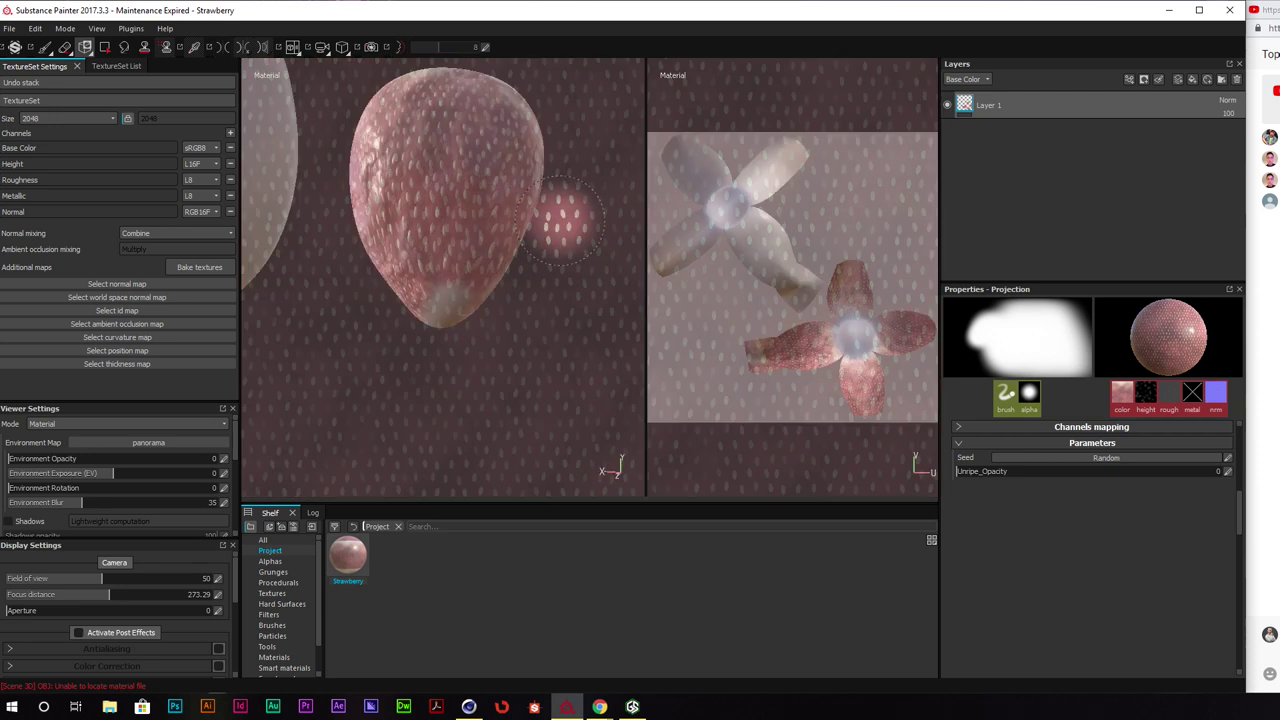
Project the rescaled pattern over the shorter strawberry's lower sides and its remaining bare tip
{"action": "mouse_move", "coordinate": [472, 232]}
{"action": "left_mouse_down"}
{"action": "mouse_move", "coordinate": [452, 267]}
{"action": "mouse_move", "coordinate": [420, 256]}
{"action": "left_mouse_up"}
{"action": "left_click_drag", "start_coordinate": [420, 256], "coordinate": [512, 262], "text": "alt"}
{"action": "left_click_drag", "start_coordinate": [512, 262], "coordinate": [508, 272]}
{"action": "left_click_drag", "start_coordinate": [517, 207], "coordinate": [606, 250]}
{"action": "middle_click_drag", "start_coordinate": [606, 250], "coordinate": [516, 252], "text": "alt"}
{"action": "left_click_drag", "start_coordinate": [516, 252], "coordinate": [516, 258]}
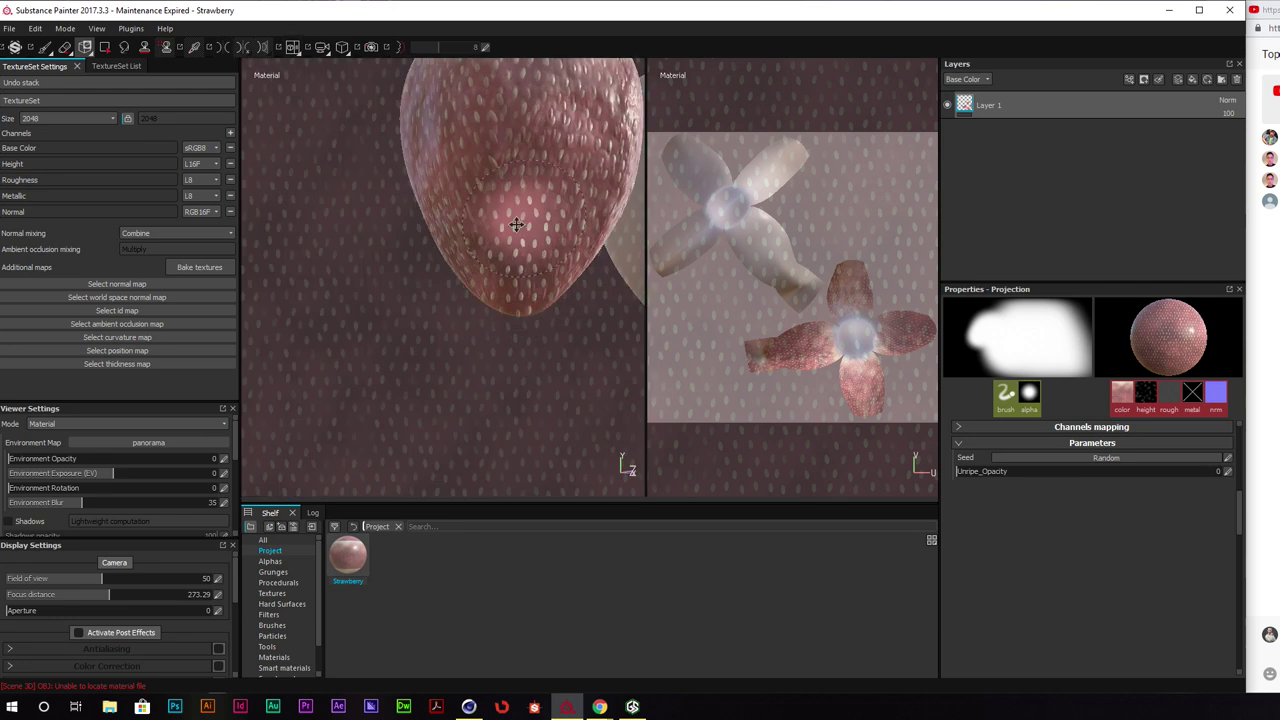
Project the Strawberry material onto the front of the unpainted taller strawberry, from below the rim down to the tip
{"action": "mouse_move", "coordinate": [521, 290]}
{"action": "left_mouse_down", "text": "alt"}
{"action": "mouse_move", "coordinate": [406, 297]}
{"action": "mouse_move", "coordinate": [482, 303]}
{"action": "mouse_move", "coordinate": [497, 287]}
{"action": "left_mouse_up", "text": "alt"}
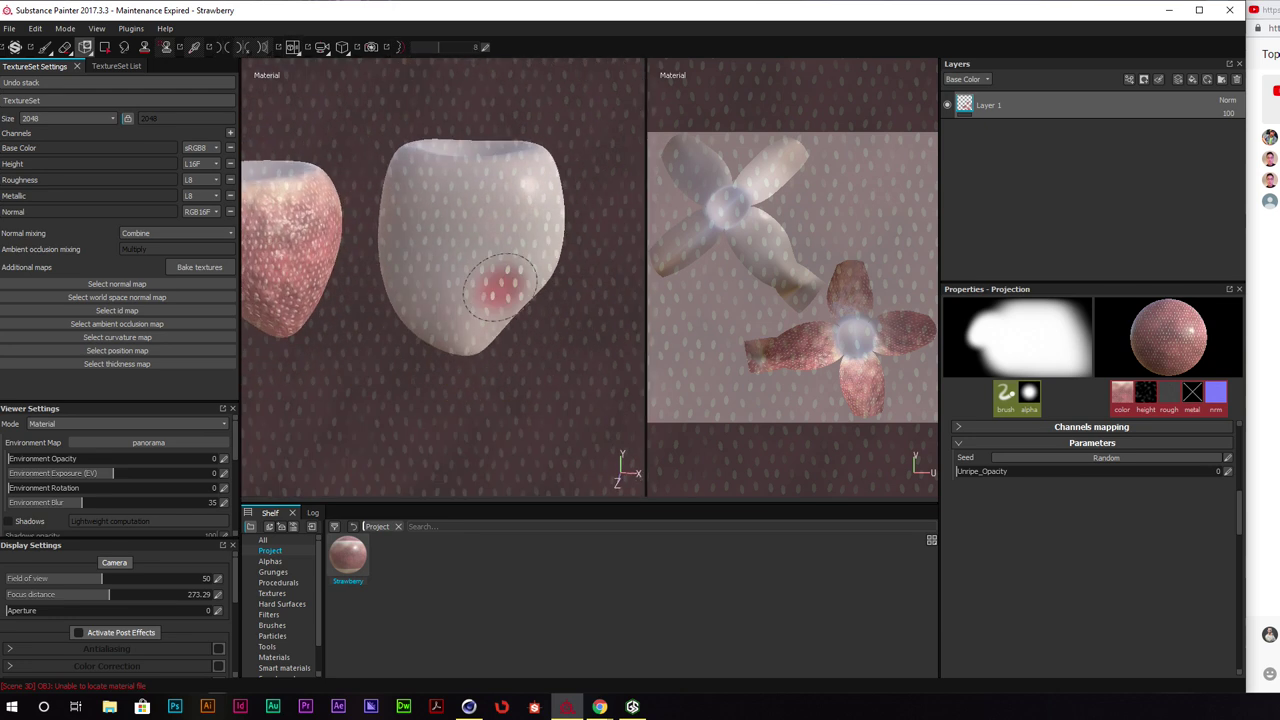
{"action": "middle_click_drag", "start_coordinate": [497, 286], "coordinate": [477, 270], "text": "alt"}
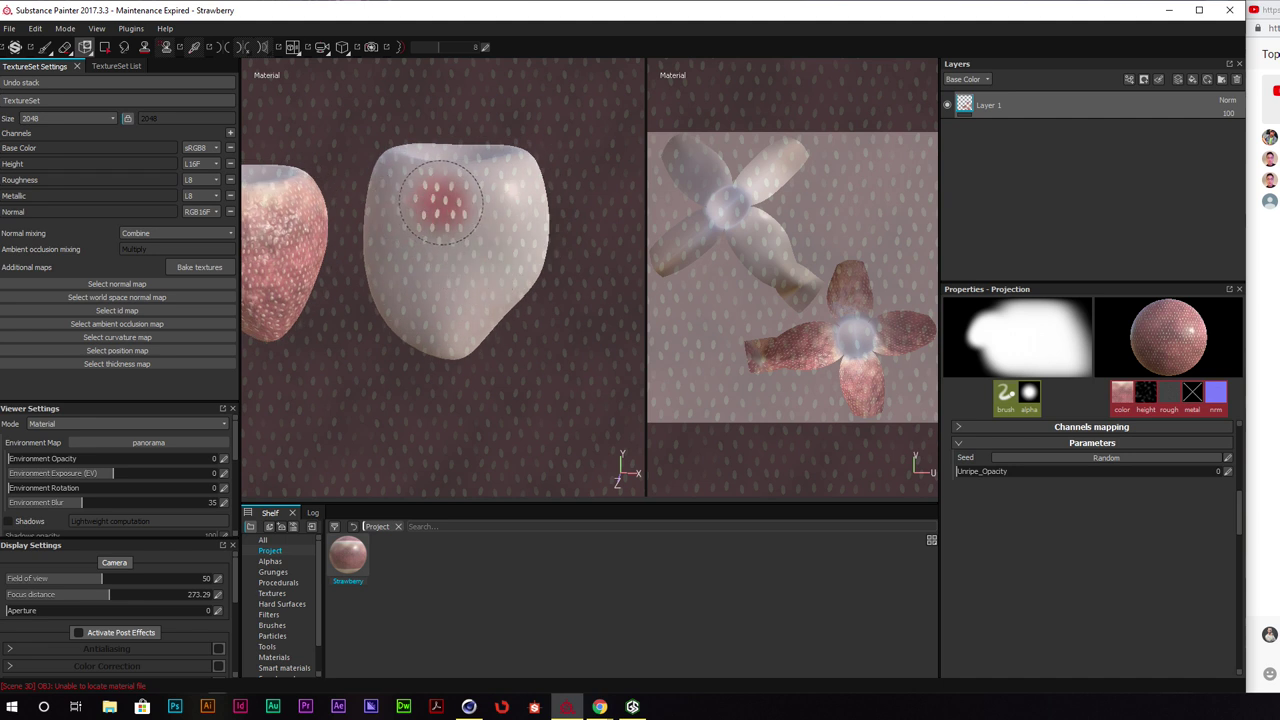
{"action": "mouse_move", "coordinate": [417, 188]}
{"action": "left_mouse_down"}
{"action": "mouse_move", "coordinate": [503, 210]}
{"action": "mouse_move", "coordinate": [478, 236]}
{"action": "mouse_move", "coordinate": [455, 210]}
{"action": "left_mouse_up"}
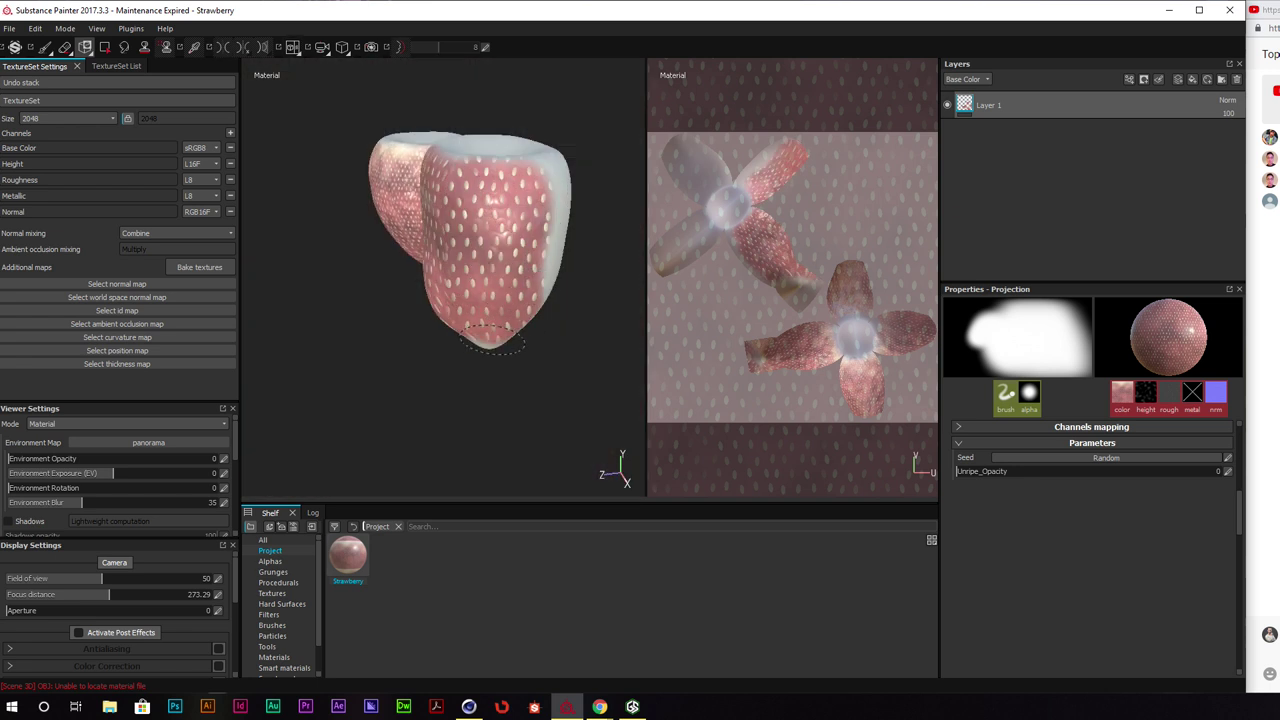
{"action": "left_click_drag", "start_coordinate": [492, 340], "coordinate": [489, 335]}
Project the Strawberry material around the taller strawberry's remaining bare sides and over its tip
{"action": "left_click_drag", "start_coordinate": [530, 285], "coordinate": [400, 258], "text": "alt"}
{"action": "left_click_drag", "start_coordinate": [442, 300], "coordinate": [456, 267]}
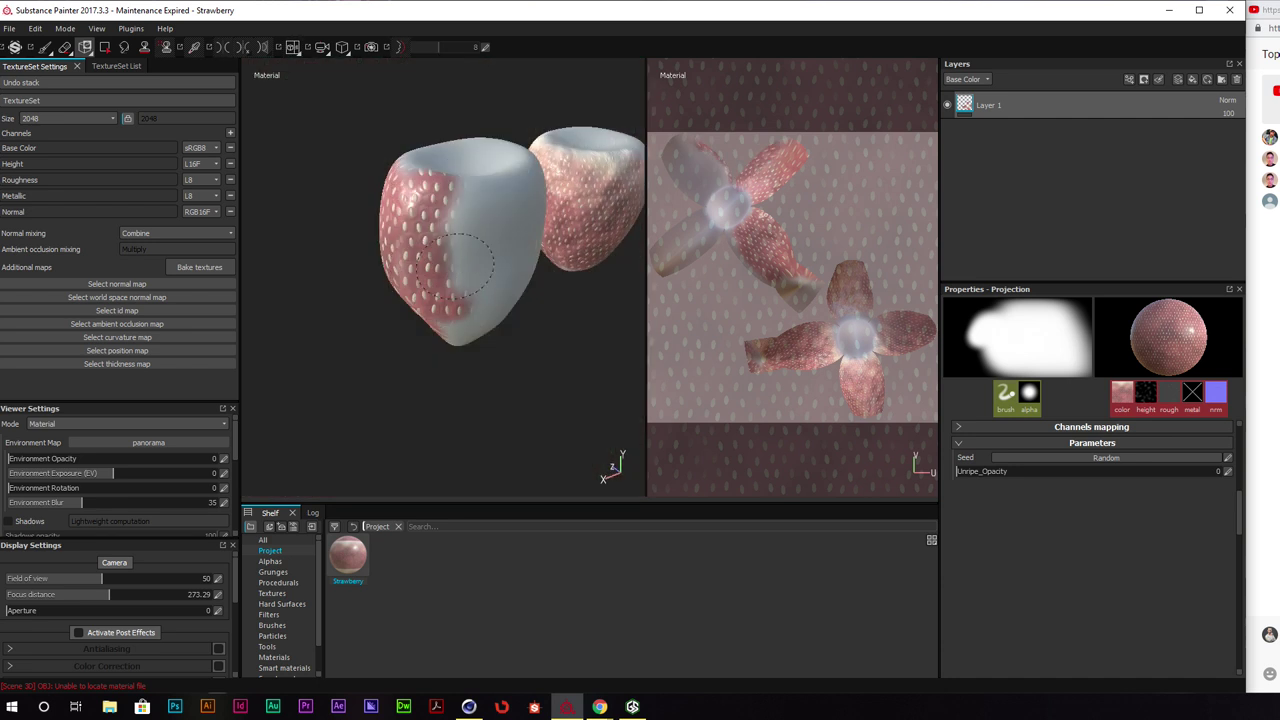
{"action": "left_click_drag", "start_coordinate": [483, 312], "coordinate": [532, 225], "text": "alt"}
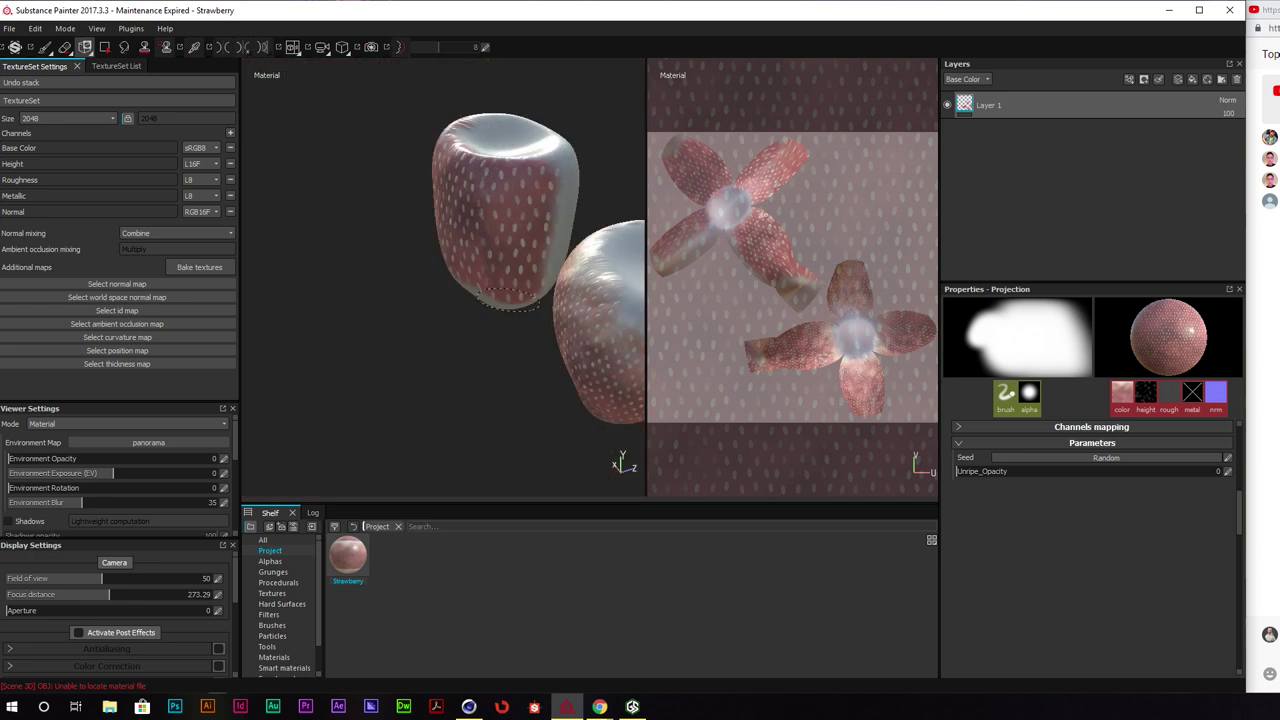
{"action": "mouse_move", "coordinate": [508, 297]}
{"action": "left_mouse_down", "text": "alt"}
{"action": "mouse_move", "coordinate": [434, 223]}
{"action": "mouse_move", "coordinate": [345, 197]}
{"action": "mouse_move", "coordinate": [282, 214]}
{"action": "mouse_move", "coordinate": [286, 238]}
{"action": "mouse_move", "coordinate": [290, 200]}
{"action": "mouse_move", "coordinate": [290, 272]}
{"action": "left_mouse_up", "text": "alt"}
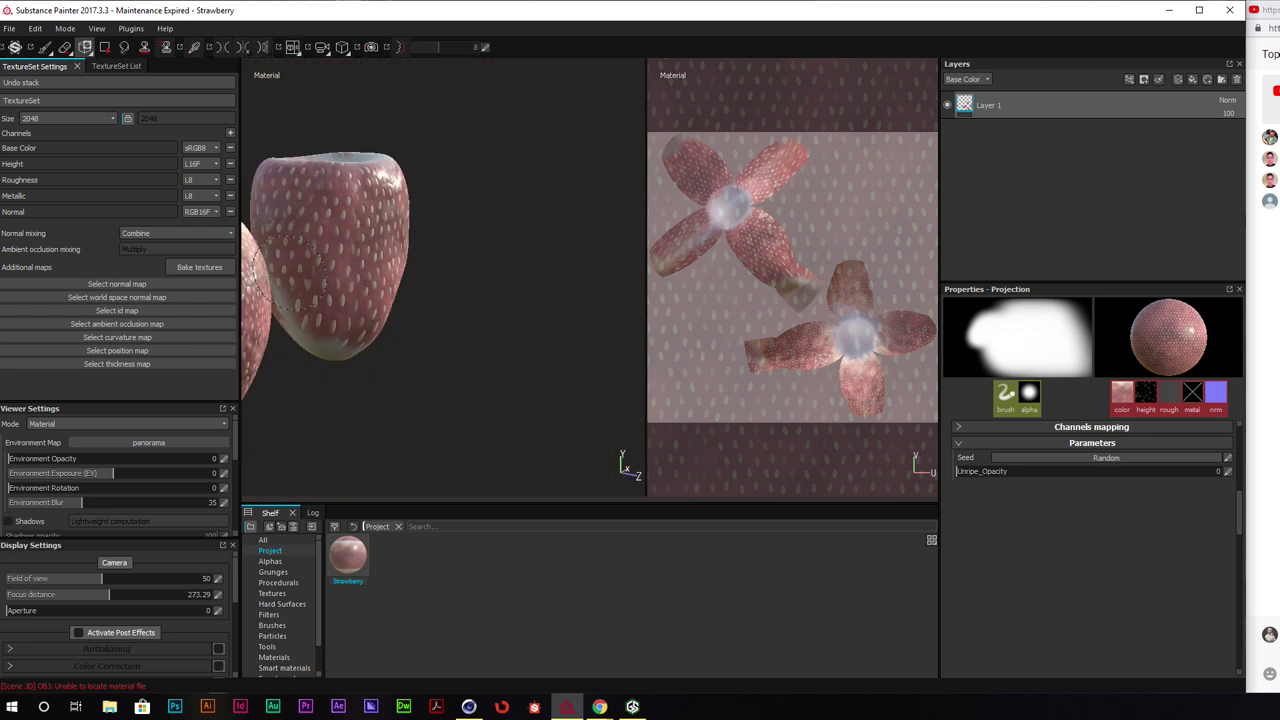
{"action": "left_click_drag", "start_coordinate": [304, 320], "coordinate": [282, 282], "text": "alt"}
{"action": "left_click_drag", "start_coordinate": [315, 365], "coordinate": [382, 375], "text": "alt"}
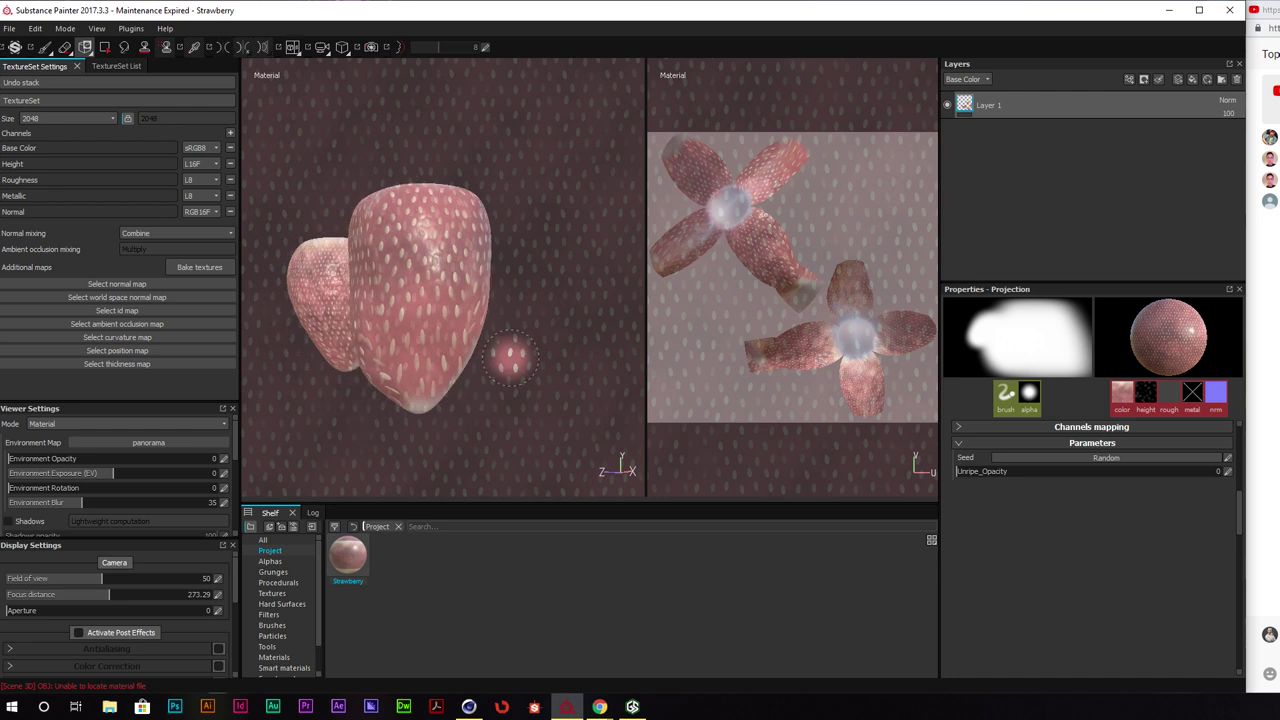
Rescale the projected pattern and extend the material over the taller strawberry's upper rim towards the hollow
{"action": "mouse_move", "coordinate": [452, 322]}
{"action": "left_mouse_down", "text": "alt"}
{"action": "mouse_move", "coordinate": [329, 349]}
{"action": "mouse_move", "coordinate": [482, 362]}
{"action": "mouse_move", "coordinate": [461, 330]}
{"action": "mouse_move", "coordinate": [503, 277]}
{"action": "mouse_move", "coordinate": [583, 251]}
{"action": "mouse_move", "coordinate": [489, 251]}
{"action": "mouse_move", "coordinate": [499, 300]}
{"action": "mouse_move", "coordinate": [474, 309]}
{"action": "mouse_move", "coordinate": [432, 294]}
{"action": "left_mouse_up", "text": "alt"}
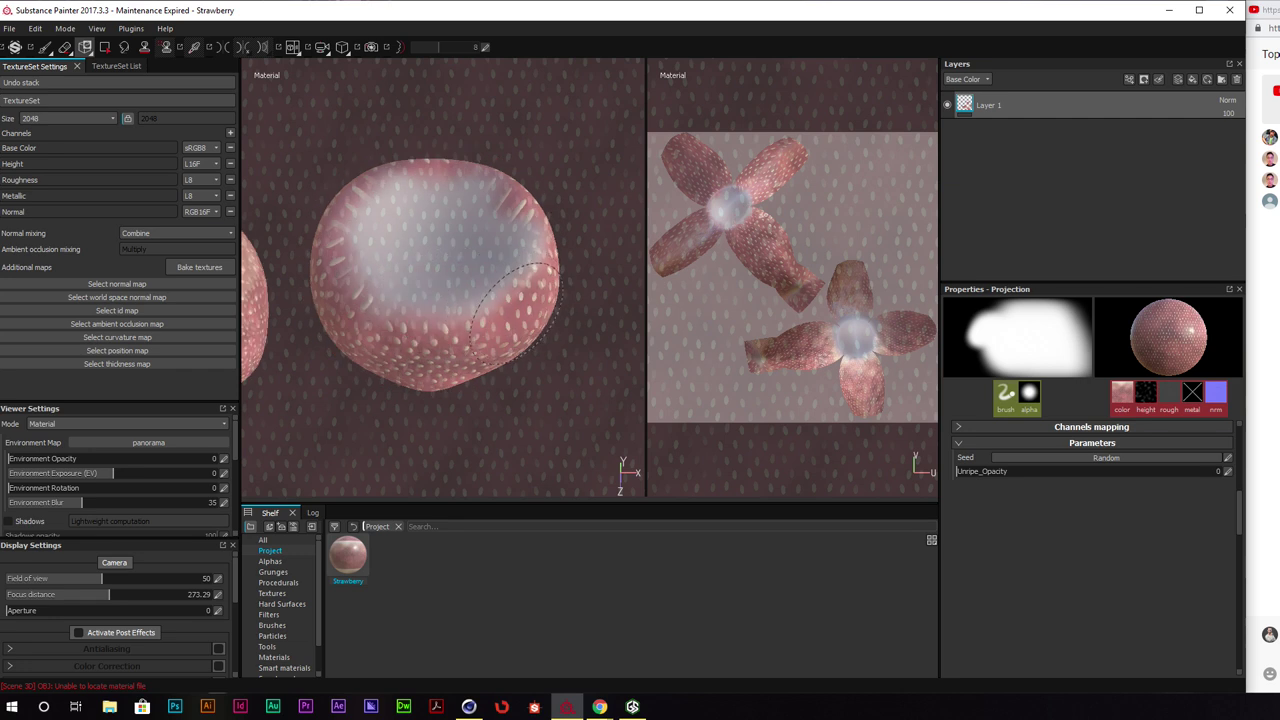
{"action": "key", "text": "s"}
{"action": "mouse_move", "coordinate": [510, 277]}
{"action": "right_mouse_down"}
{"action": "mouse_move", "coordinate": [527, 356]}
{"action": "mouse_move", "coordinate": [518, 338]}
{"action": "mouse_move", "coordinate": [518, 349]}
{"action": "right_mouse_up"}
{"action": "mouse_move", "coordinate": [474, 325]}
{"action": "left_mouse_down"}
{"action": "mouse_move", "coordinate": [420, 315]}
{"action": "mouse_move", "coordinate": [420, 290]}
{"action": "mouse_move", "coordinate": [517, 257]}
{"action": "mouse_move", "coordinate": [423, 346]}
{"action": "mouse_move", "coordinate": [480, 260]}
{"action": "mouse_move", "coordinate": [551, 234]}
{"action": "mouse_move", "coordinate": [517, 263]}
{"action": "mouse_move", "coordinate": [446, 263]}
{"action": "mouse_move", "coordinate": [465, 275]}
{"action": "left_mouse_up"}
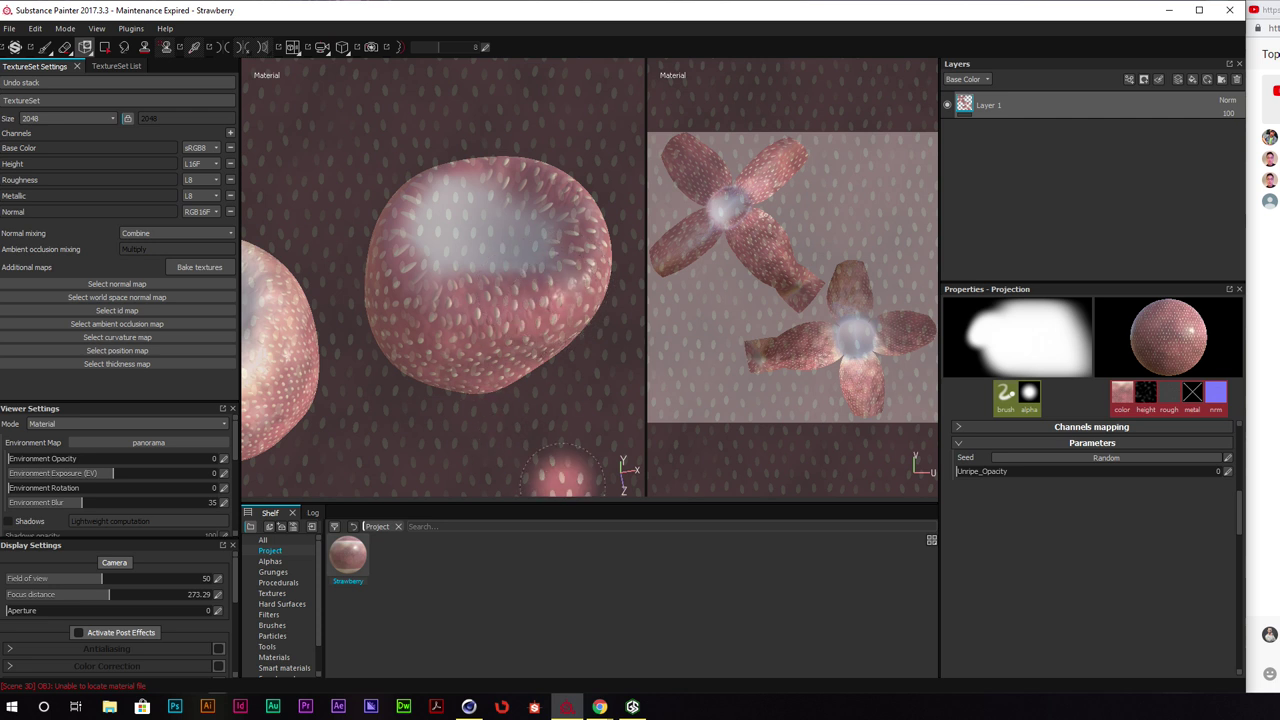
Reload the Strawberry material with Unripe_Opacity at 1 and place its pale band across the taller strawberry's rim
{"action": "left_click_drag", "start_coordinate": [355, 555], "coordinate": [880, 472]}
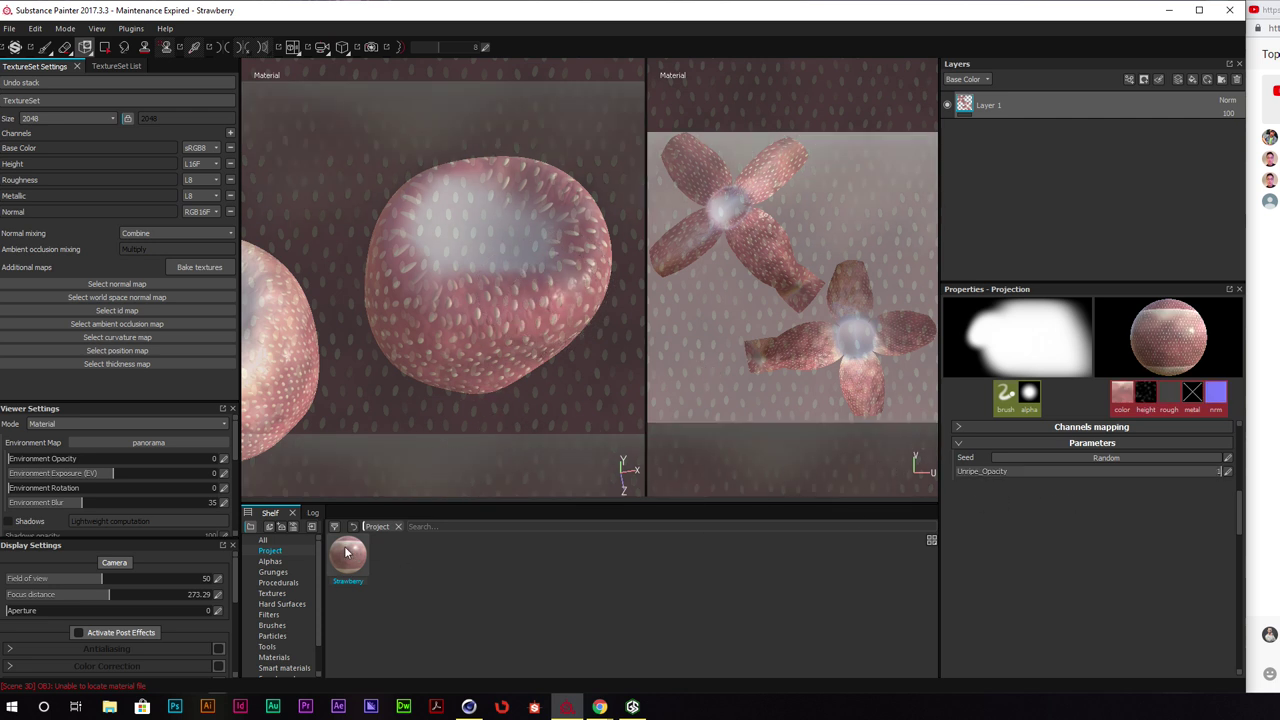
{"action": "mouse_move", "coordinate": [346, 552]}
{"action": "left_mouse_down"}
{"action": "mouse_move", "coordinate": [494, 457]}
{"action": "mouse_move", "coordinate": [515, 245]}
{"action": "left_mouse_up"}
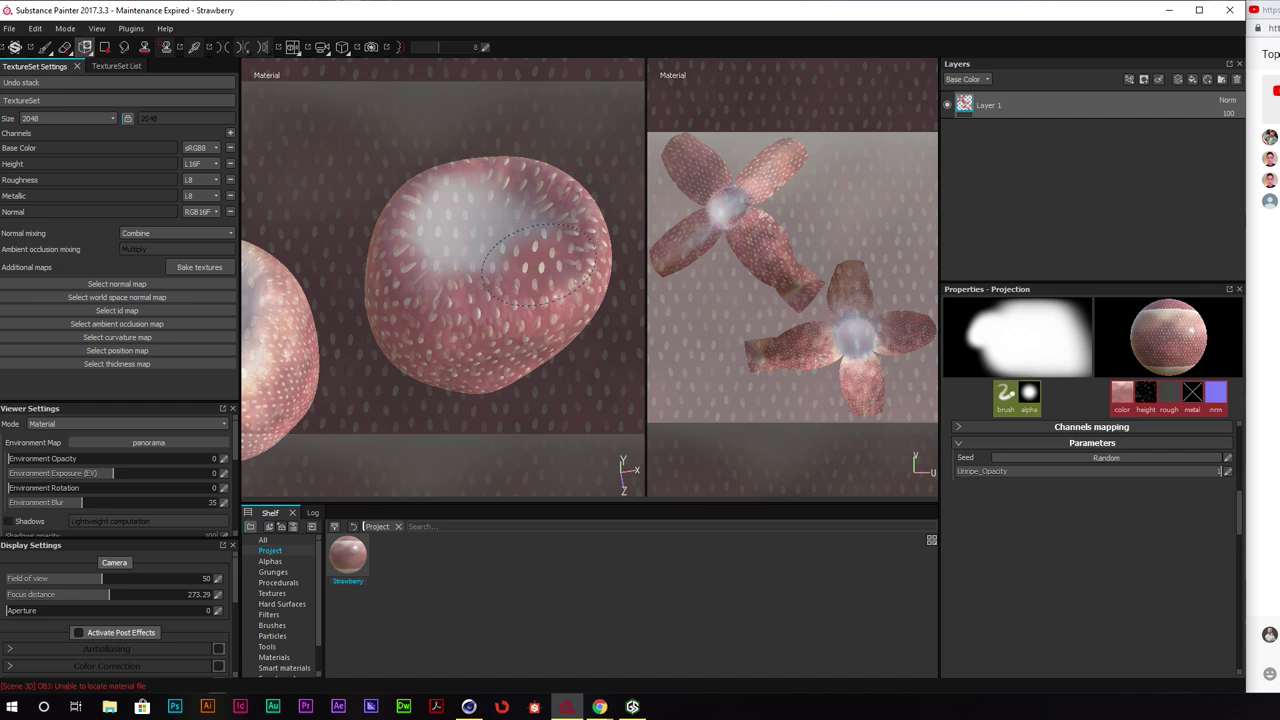
{"action": "mouse_move", "coordinate": [539, 265]}
{"action": "middle_mouse_down", "text": "alt"}
{"action": "mouse_move", "coordinate": [557, 354]}
{"action": "mouse_move", "coordinate": [506, 271]}
{"action": "mouse_move", "coordinate": [522, 253]}
{"action": "middle_mouse_up", "text": "alt"}
{"action": "right_click_drag", "start_coordinate": [522, 253], "coordinate": [532, 220]}
{"action": "middle_click_drag", "start_coordinate": [532, 220], "coordinate": [562, 319]}
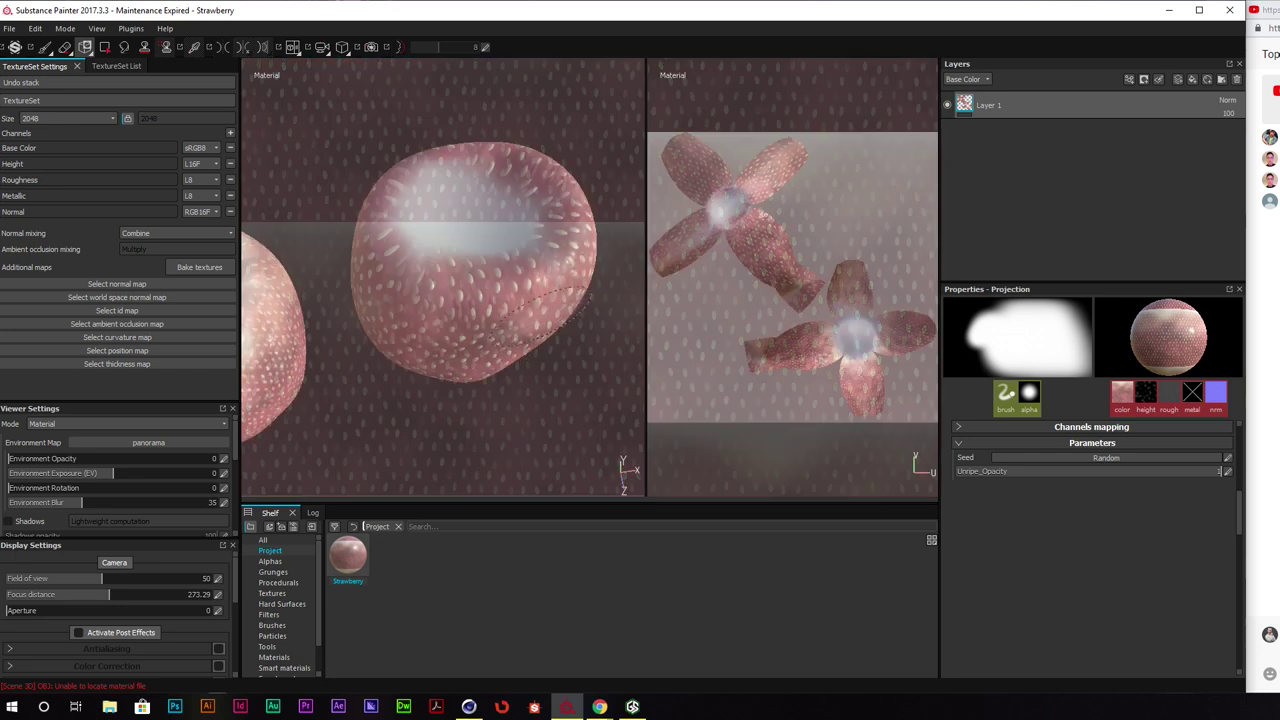
Limit the projection to the color channel and try painting the pale band over the taller strawberry's rim and hollow
{"action": "left_click_drag", "start_coordinate": [546, 318], "coordinate": [523, 309], "text": "alt"}
{"action": "middle_click_drag", "start_coordinate": [523, 309], "coordinate": [503, 311], "text": "alt"}
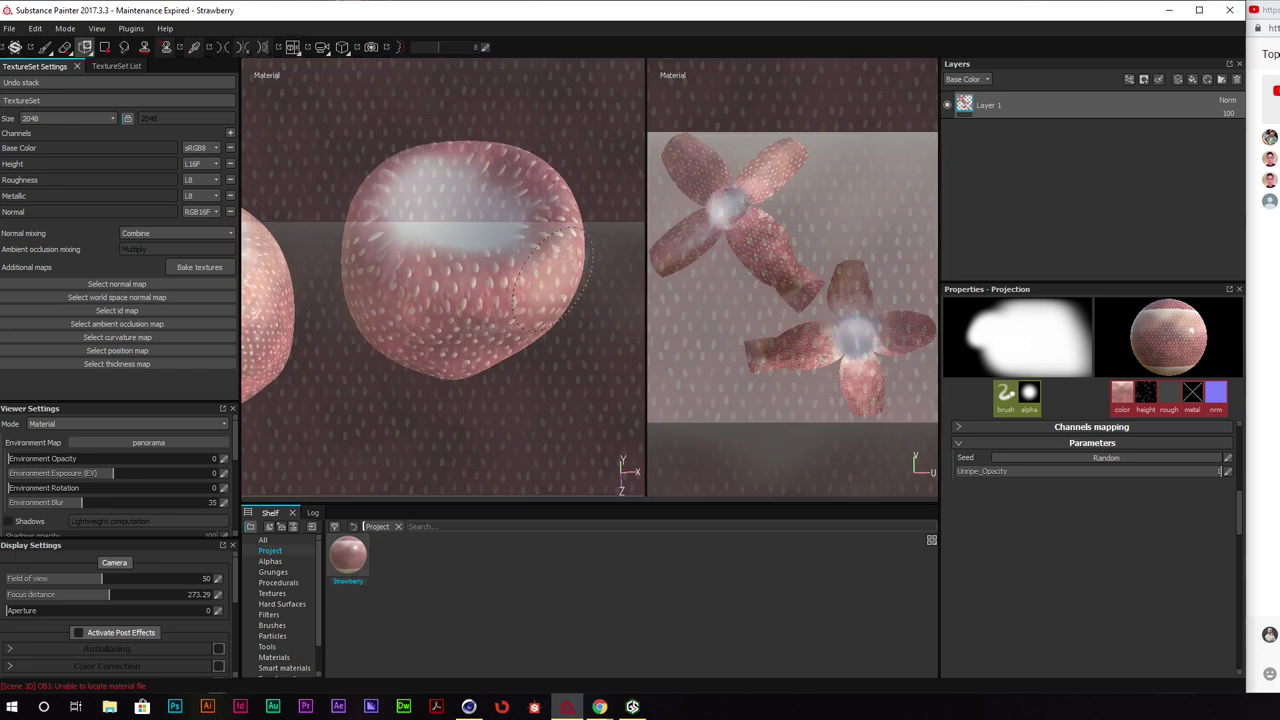
{"action": "scroll", "coordinate": [1010, 507], "scroll_direction": "up", "scroll_amount": 3}
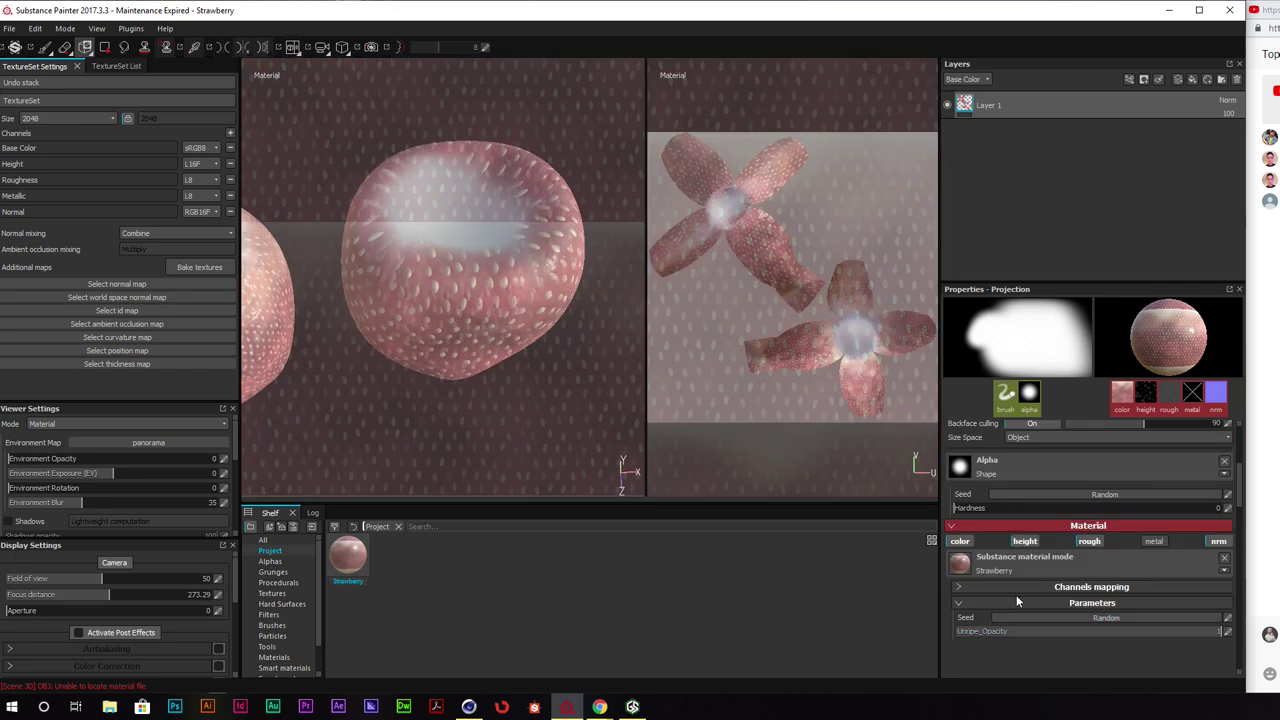
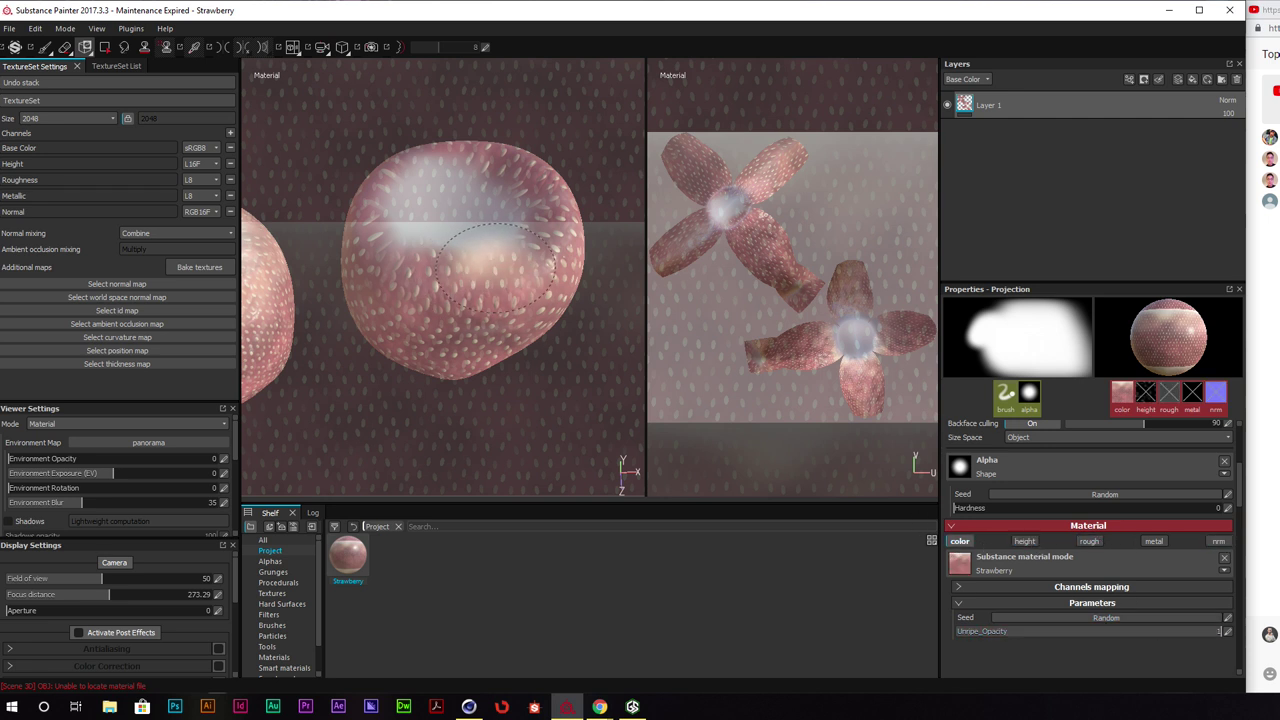
{"action": "mouse_move", "coordinate": [478, 280]}
{"action": "left_mouse_down"}
{"action": "mouse_move", "coordinate": [432, 278]}
{"action": "mouse_move", "coordinate": [472, 283]}
{"action": "mouse_move", "coordinate": [541, 249]}
{"action": "mouse_move", "coordinate": [440, 210]}
{"action": "mouse_move", "coordinate": [462, 243]}
{"action": "left_mouse_up"}
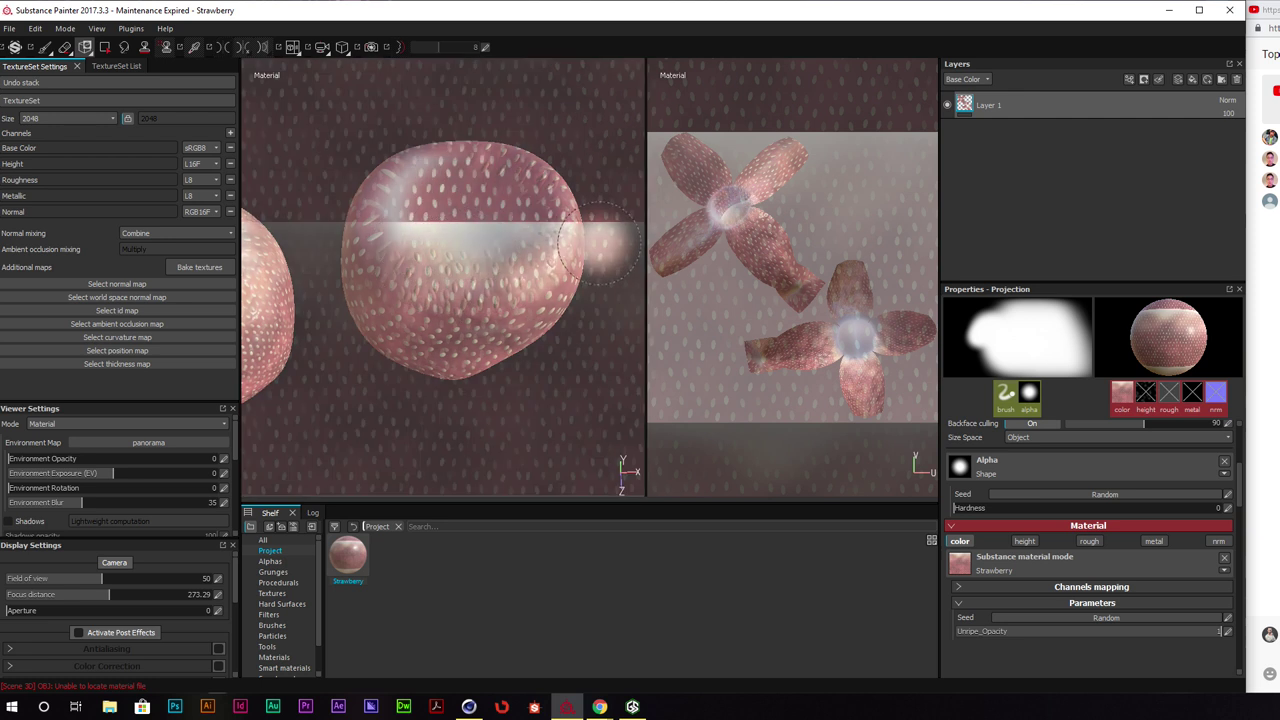
Add a new paint layer above Layer 1, switch to the Paint tool and keep the new layer selected
{"action": "left_click", "coordinate": [1179, 80]}
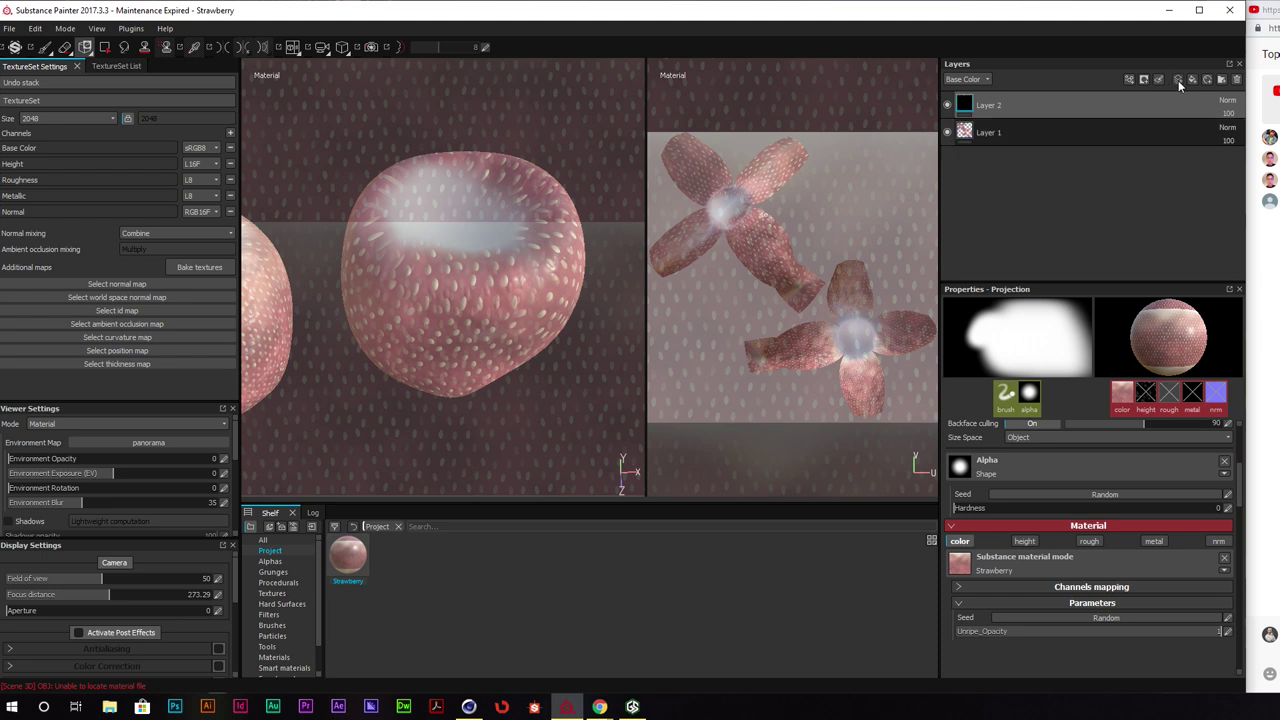
{"action": "left_click", "coordinate": [43, 51]}
{"action": "left_click_drag", "start_coordinate": [476, 252], "coordinate": [457, 266], "text": "alt"}
{"action": "right_click_drag", "start_coordinate": [457, 266], "coordinate": [500, 303], "text": "alt"}
{"action": "mouse_move", "coordinate": [500, 303]}
{"action": "left_mouse_down", "text": "alt"}
{"action": "mouse_move", "coordinate": [535, 243]}
{"action": "mouse_move", "coordinate": [500, 258]}
{"action": "left_mouse_up", "text": "alt"}
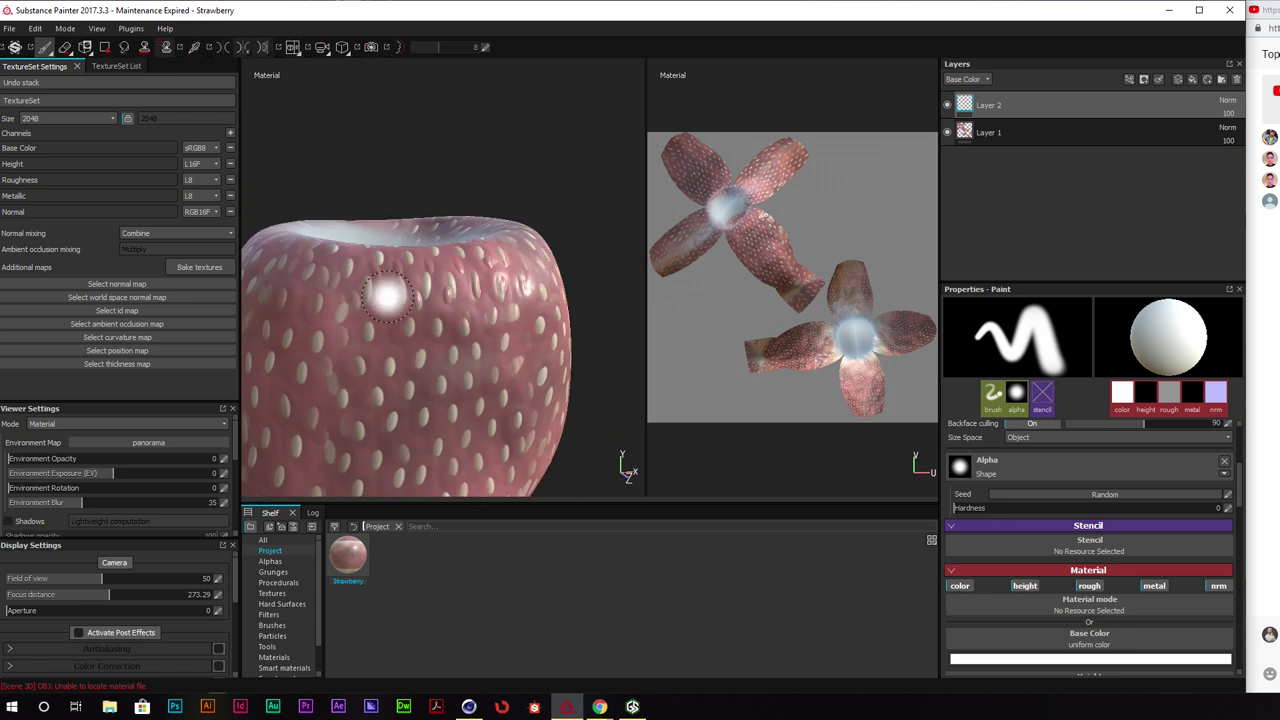
{"action": "key", "text": "ctrl+z"}
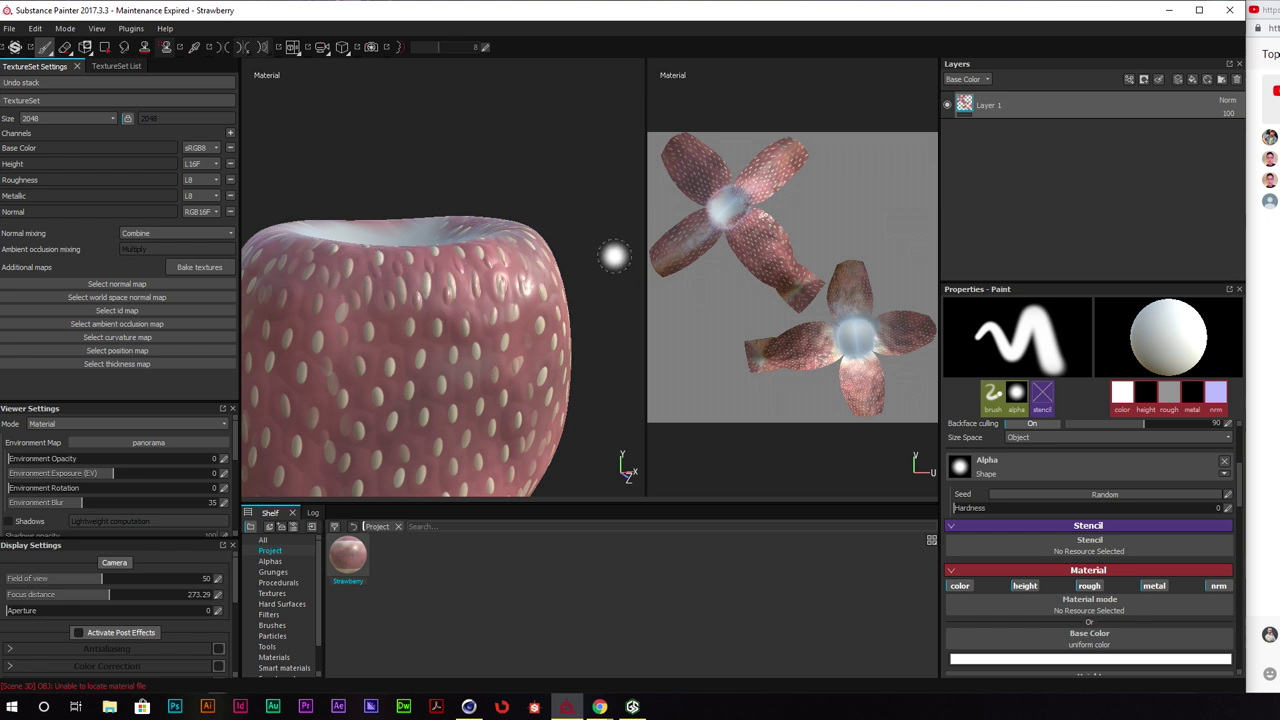
{"action": "key", "text": "ctrl+y"}
{"action": "left_click_drag", "start_coordinate": [551, 211], "coordinate": [596, 262], "text": "alt"}
{"action": "left_click", "coordinate": [1014, 102]}
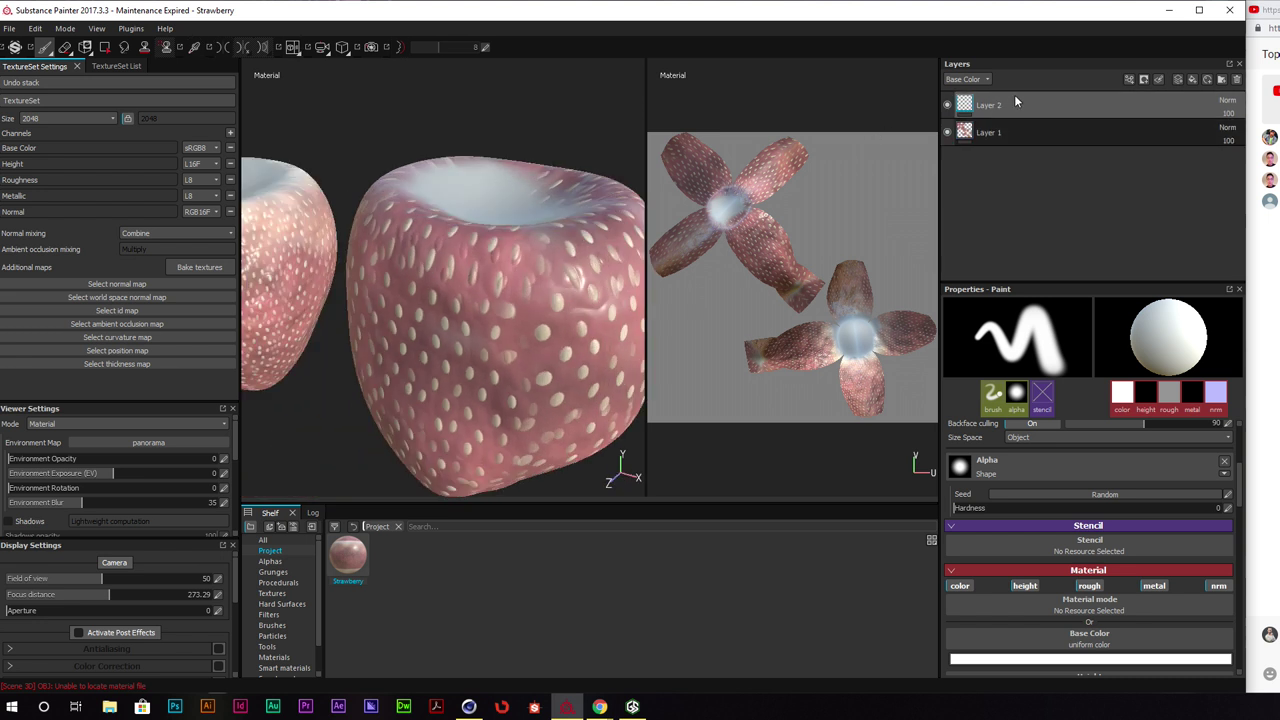
Sample the red skin between the seeds below the taller strawberry's rim as the brush material
{"action": "left_click_drag", "start_coordinate": [415, 225], "coordinate": [482, 261], "text": "alt"}
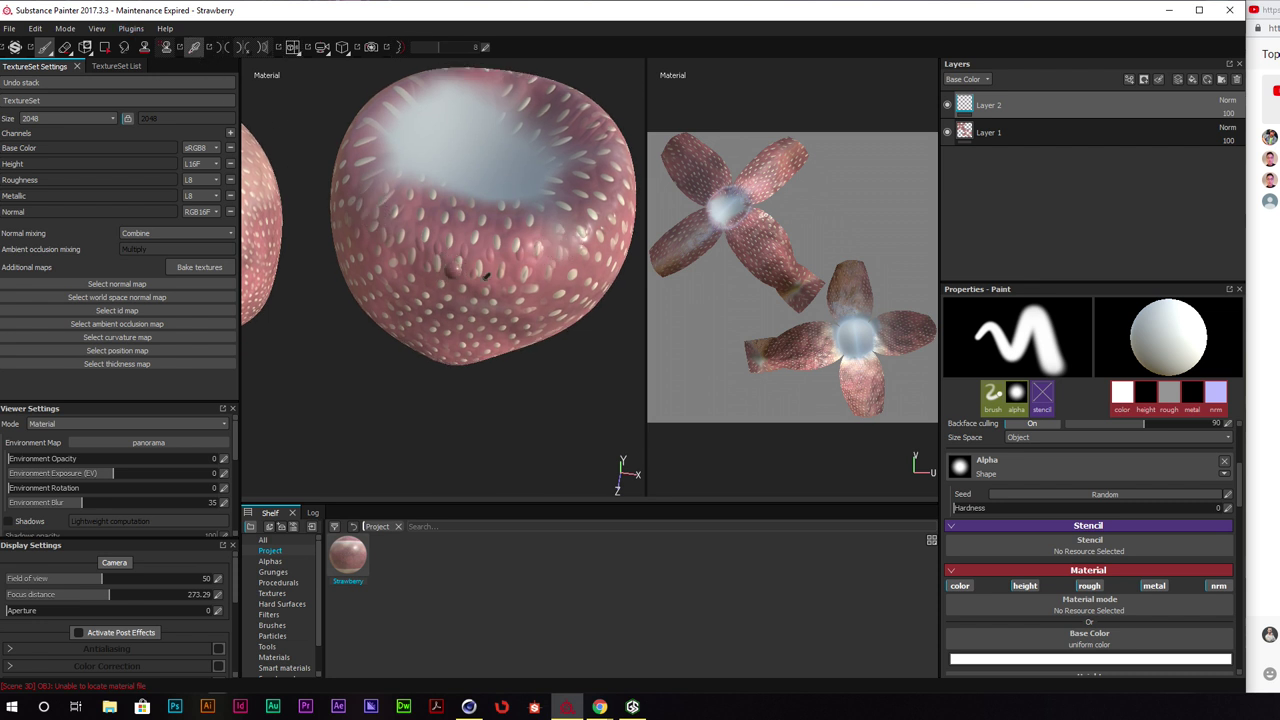
{"action": "left_click", "coordinate": [455, 255]}
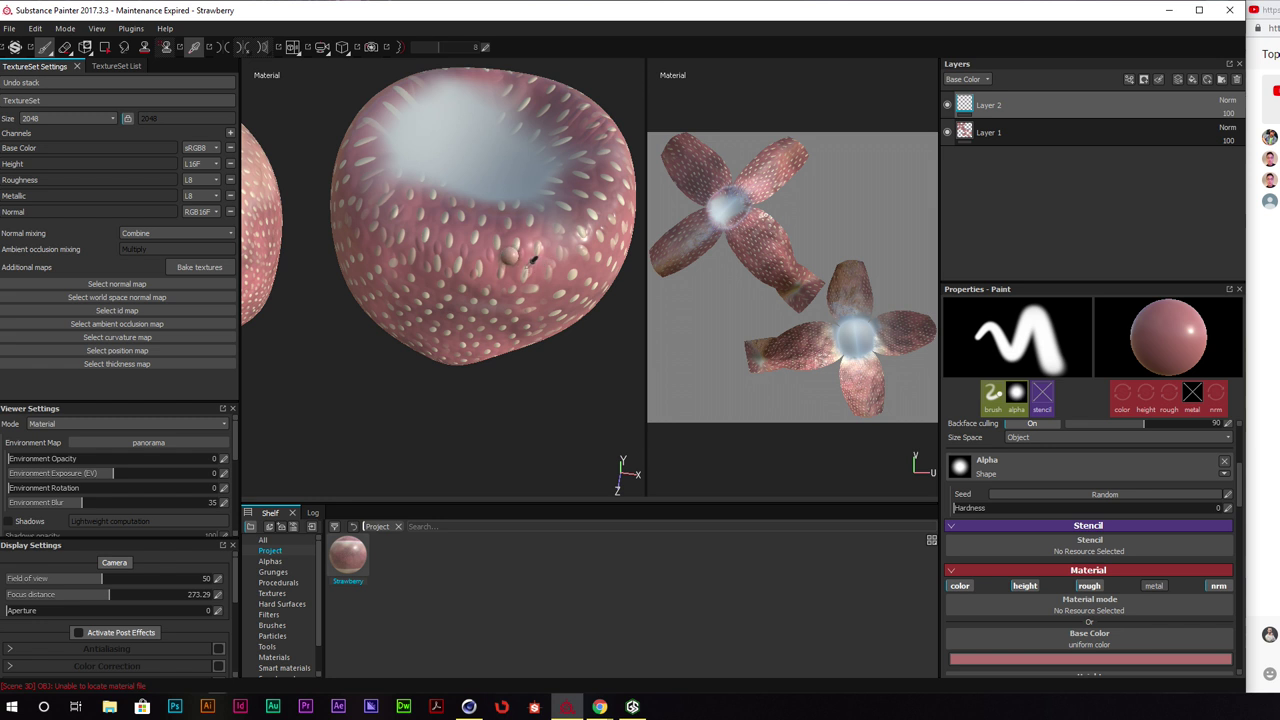
{"action": "left_click", "coordinate": [512, 259]}
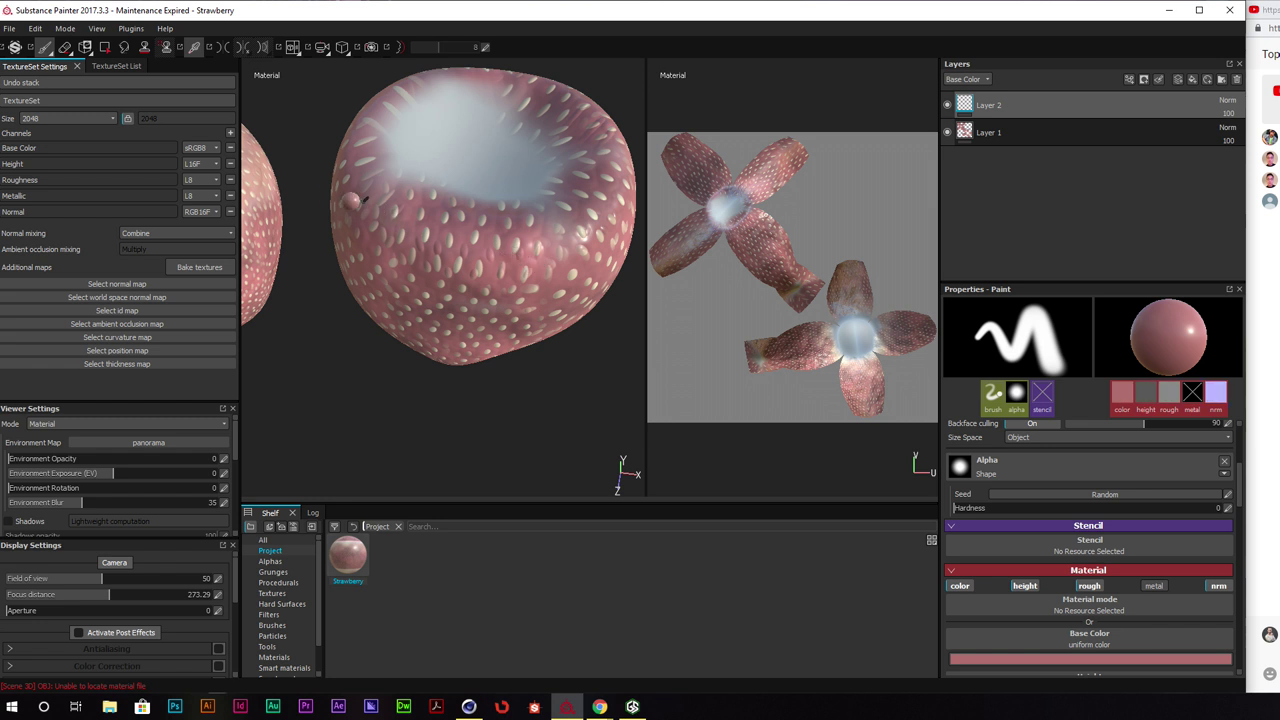
Sample the pale cream-pink band just below the shorter strawberry's rim as the brush material
{"action": "left_click", "coordinate": [262, 175]}
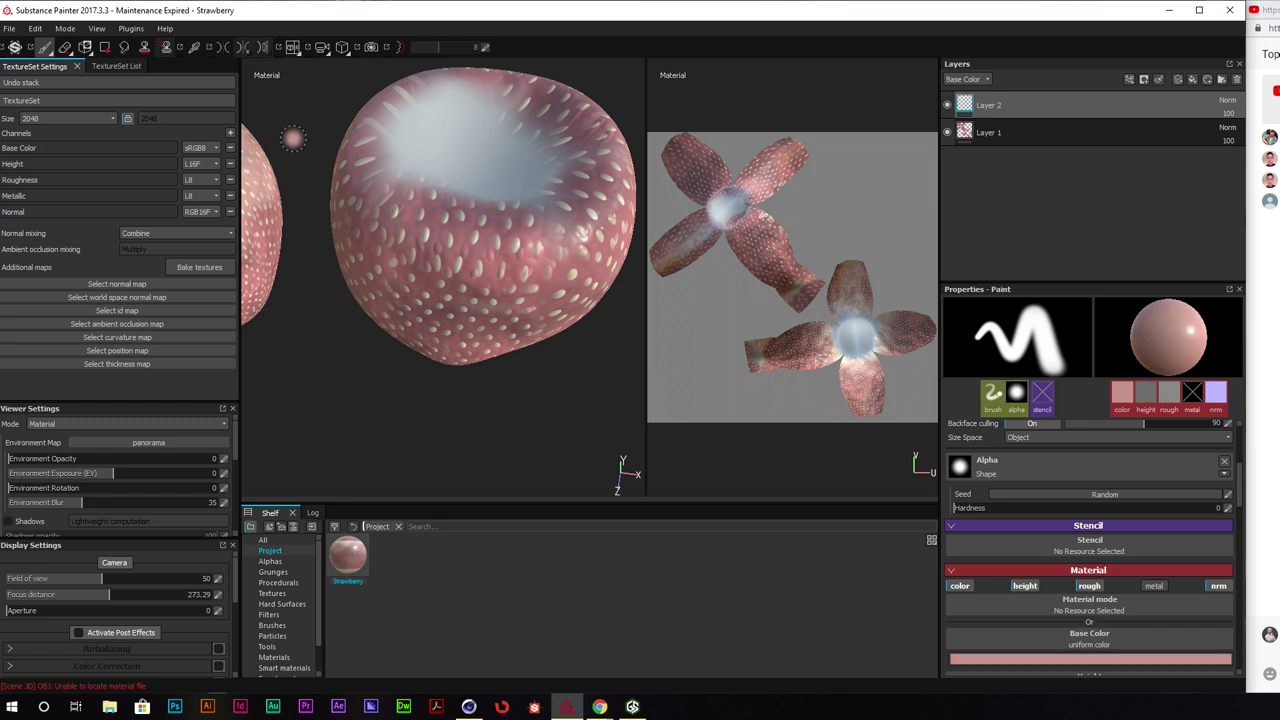
{"action": "left_click_drag", "start_coordinate": [322, 130], "coordinate": [245, 88], "text": "alt"}
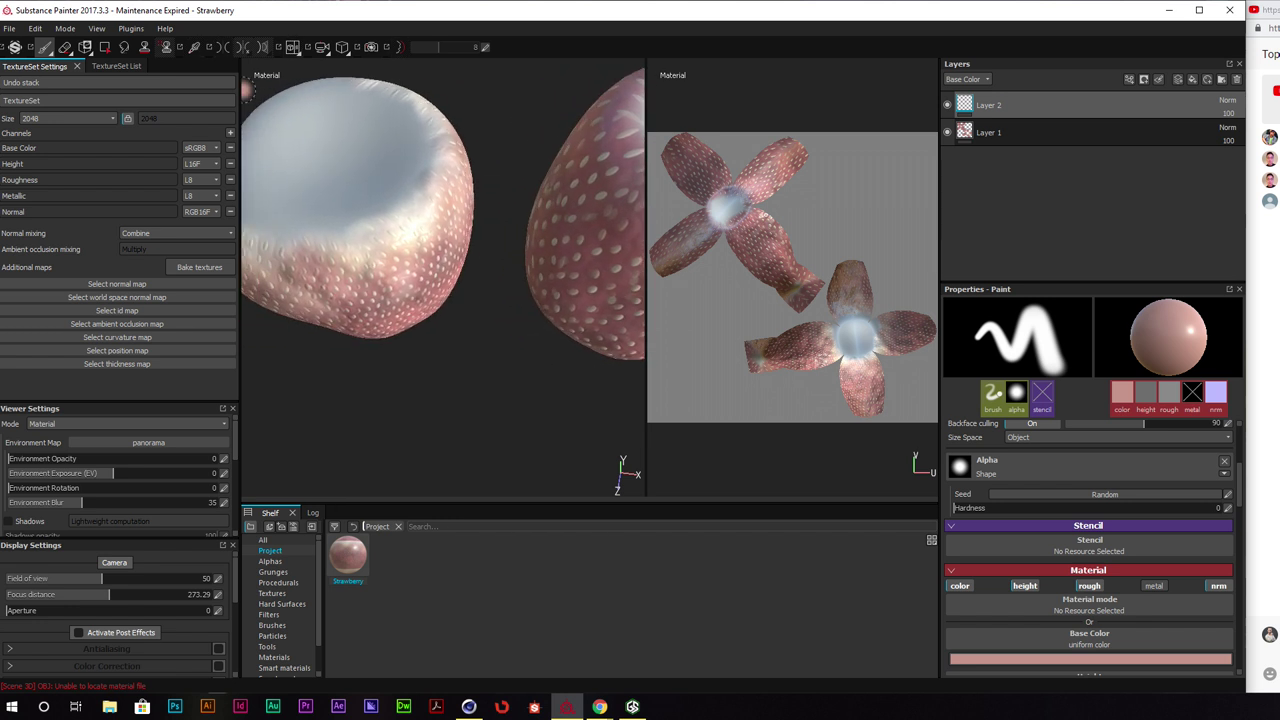
{"action": "left_click", "coordinate": [378, 248]}
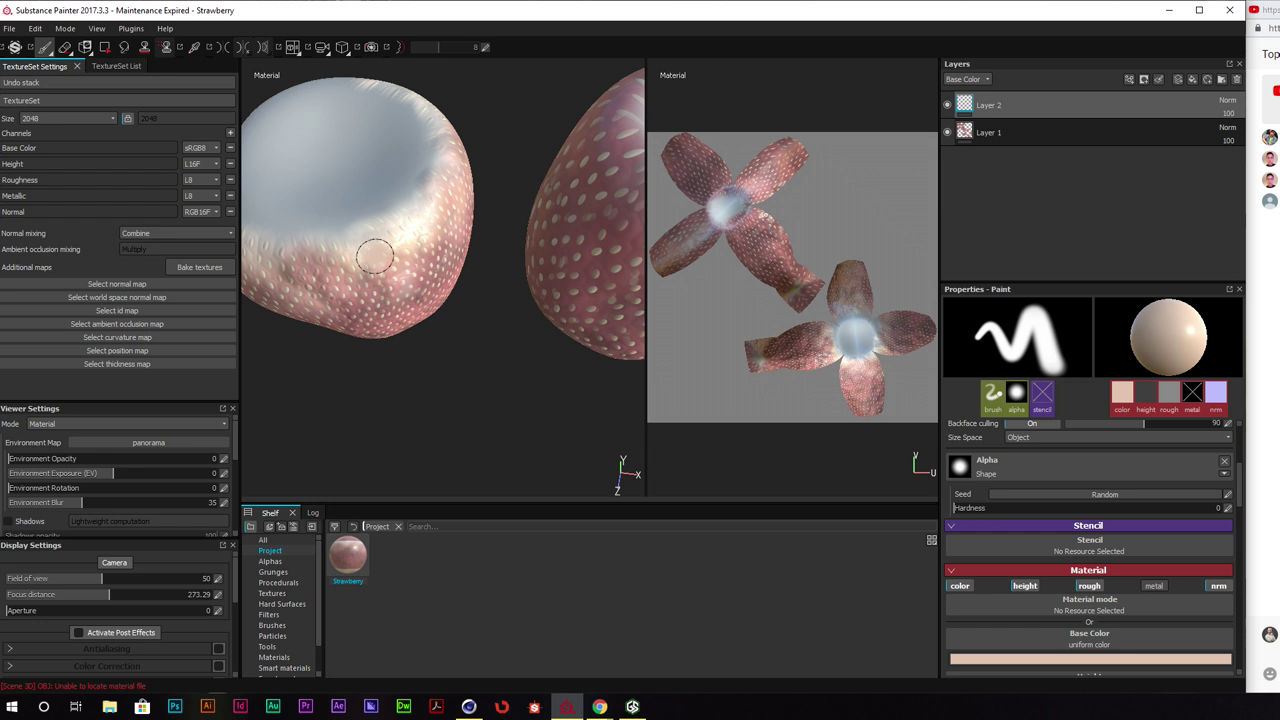
{"action": "left_click_drag", "start_coordinate": [376, 253], "coordinate": [494, 260], "text": "alt"}
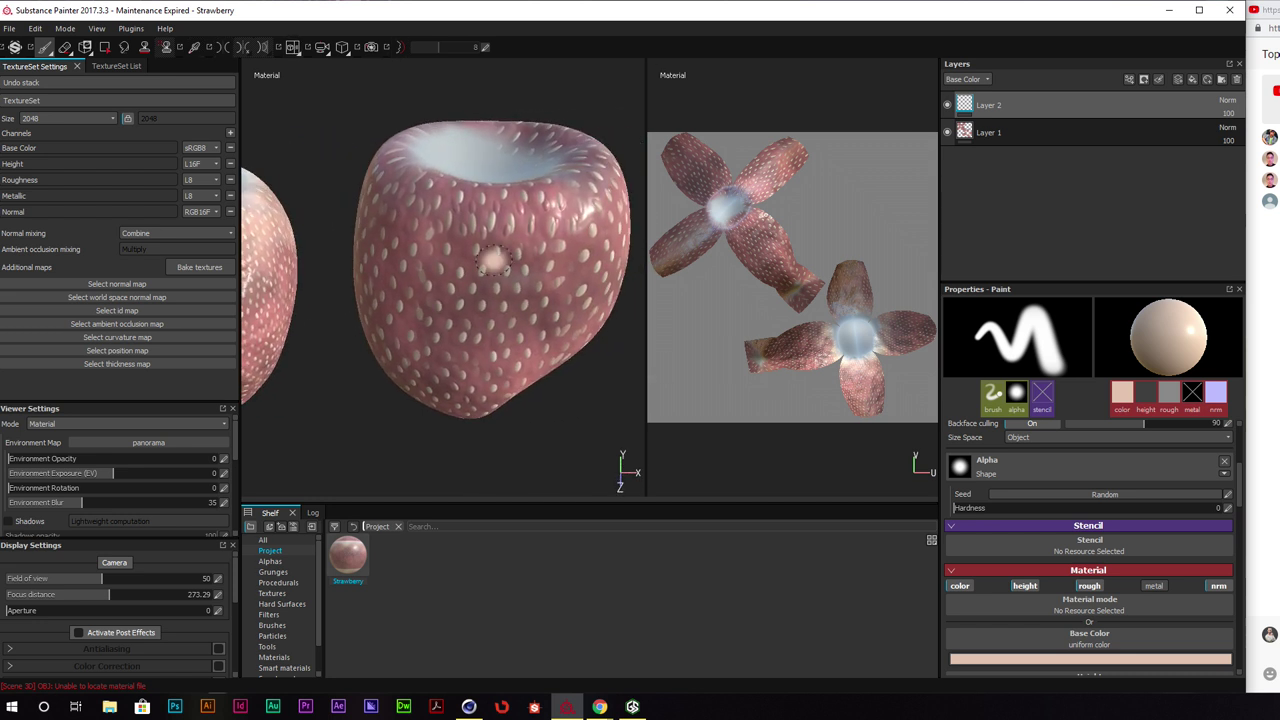
{"action": "scroll", "coordinate": [1025, 483], "scroll_direction": "down", "scroll_amount": 2}
{"action": "scroll", "coordinate": [1025, 483], "scroll_direction": "down", "scroll_amount": 5}
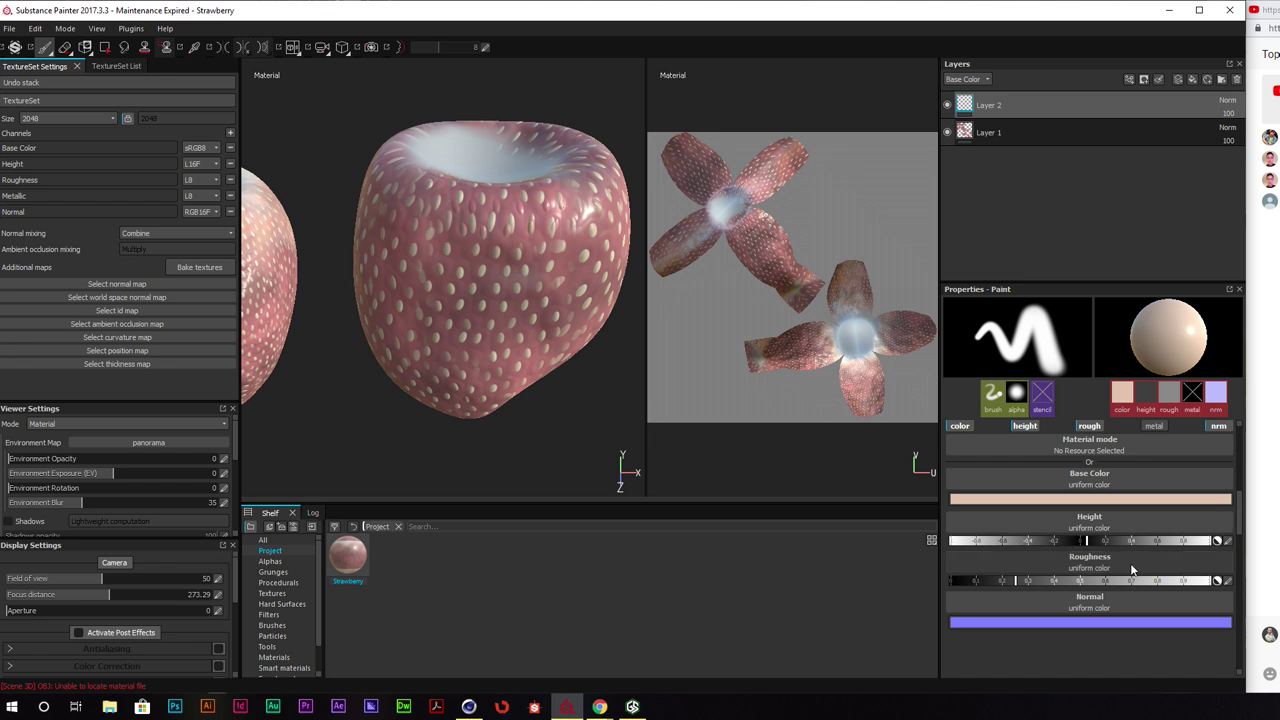
Enlarge the brush to 30.52 and try full-strength test strokes over the taller strawberry's hollow
{"action": "left_click_drag", "start_coordinate": [578, 123], "coordinate": [564, 156], "text": "alt"}
{"action": "middle_click_drag", "start_coordinate": [499, 161], "coordinate": [437, 223], "text": "alt"}
{"action": "left_click_drag", "start_coordinate": [481, 241], "coordinate": [486, 266], "text": "alt"}
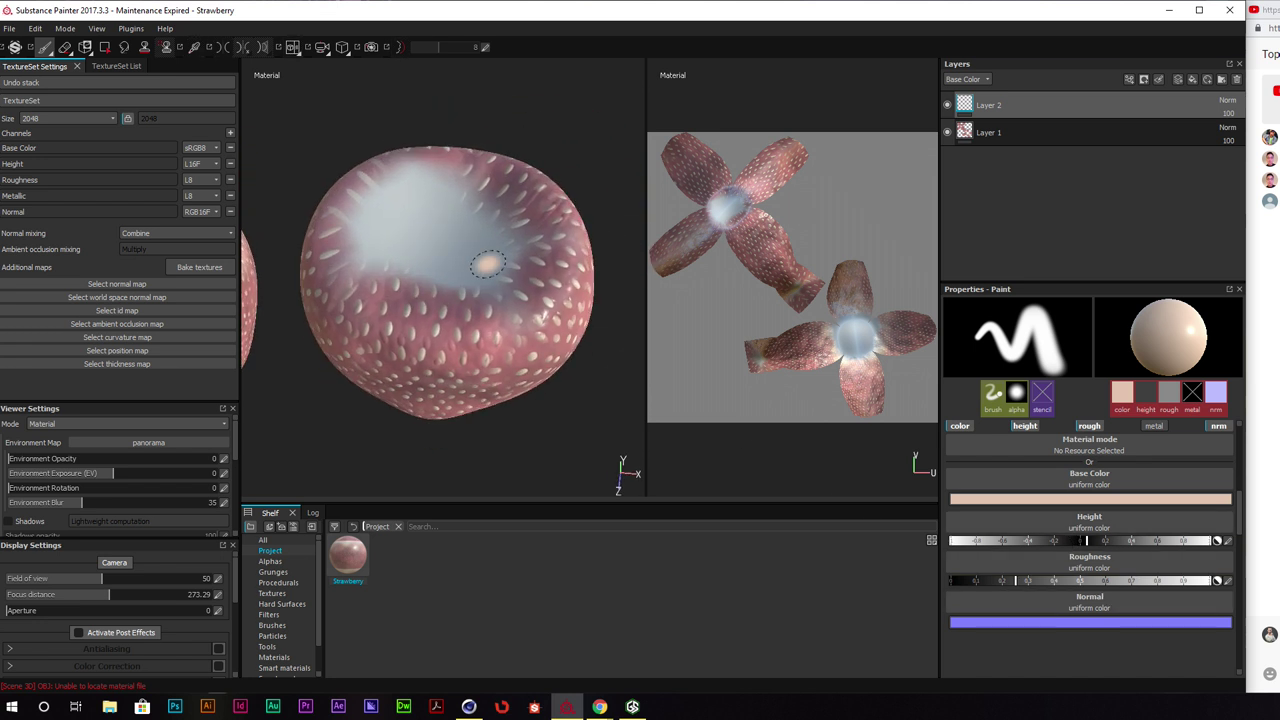
{"action": "right_click_drag", "start_coordinate": [476, 287], "coordinate": [516, 290], "text": "ctrl"}
{"action": "mouse_move", "coordinate": [440, 292]}
{"action": "left_mouse_down"}
{"action": "mouse_move", "coordinate": [402, 214]}
{"action": "mouse_move", "coordinate": [480, 212]}
{"action": "mouse_move", "coordinate": [457, 257]}
{"action": "mouse_move", "coordinate": [525, 275]}
{"action": "left_mouse_up"}
{"action": "scroll", "coordinate": [1010, 500], "scroll_direction": "up", "scroll_amount": 5}
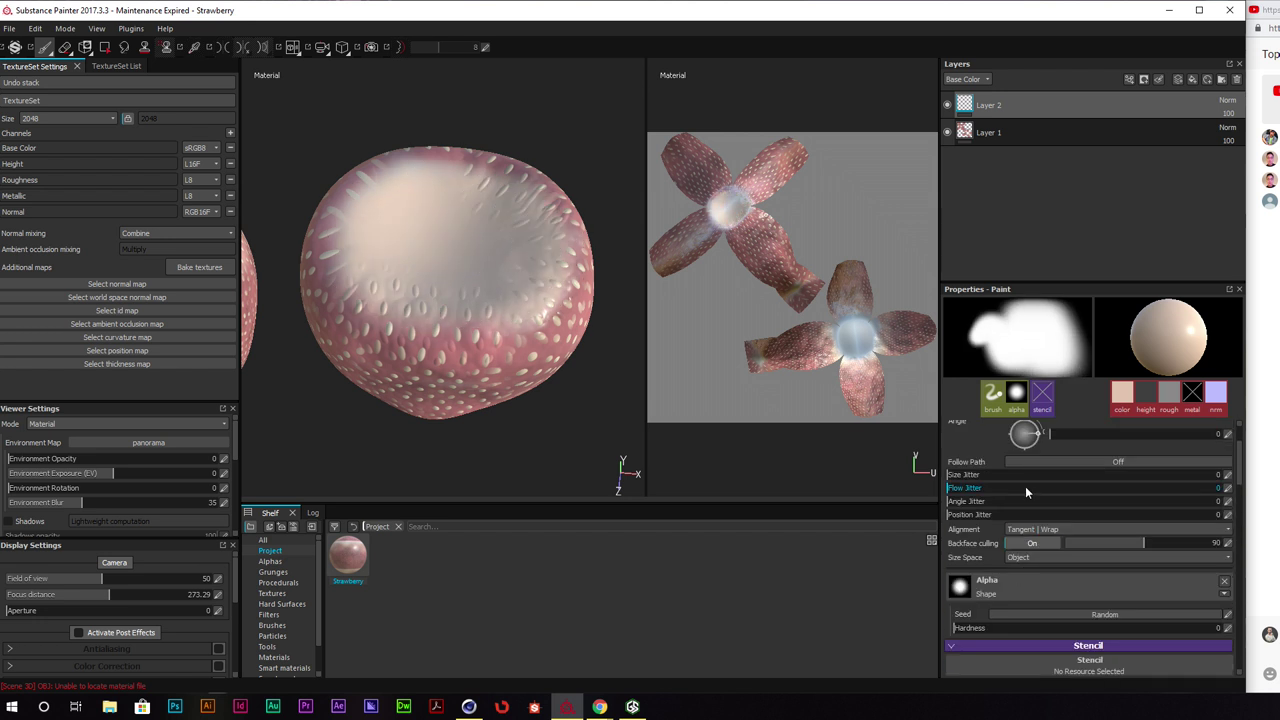
{"action": "left_click_drag", "start_coordinate": [354, 290], "coordinate": [423, 257]}
{"action": "key", "text": "ctrl+z"}
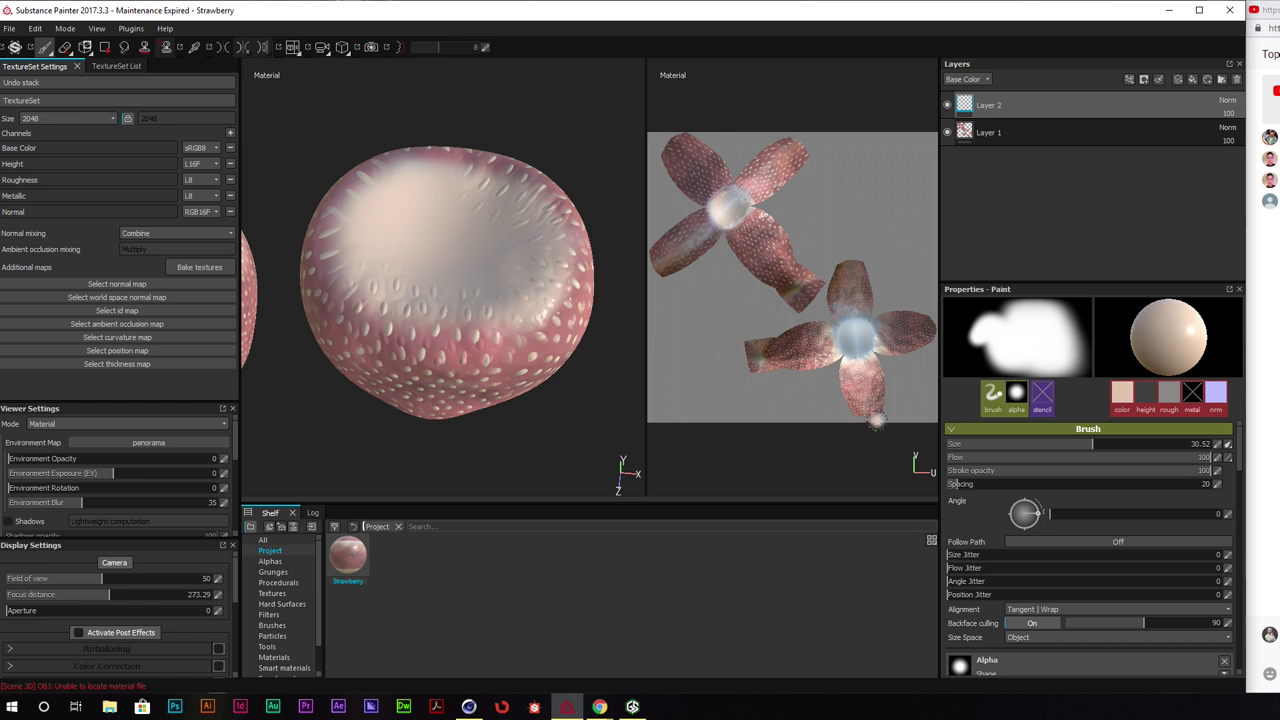
Set the brush flow to 55 and stroke opacity to 32, and undo the remaining test stroke over the hollow
{"action": "left_click", "coordinate": [1091, 458]}
{"action": "left_click", "coordinate": [1030, 470]}
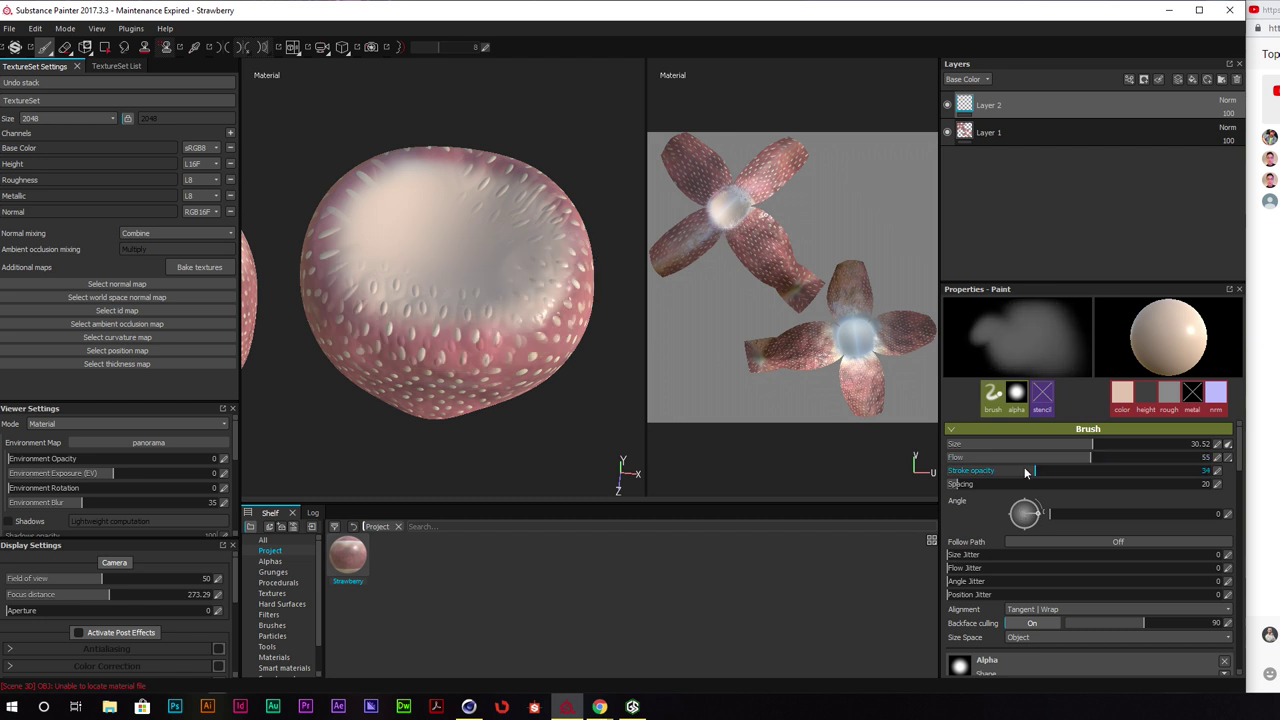
{"action": "mouse_move", "coordinate": [505, 352]}
{"action": "left_mouse_down", "text": "alt"}
{"action": "mouse_move", "coordinate": [489, 312]}
{"action": "mouse_move", "coordinate": [508, 288]}
{"action": "mouse_move", "coordinate": [508, 310]}
{"action": "mouse_move", "coordinate": [410, 308]}
{"action": "mouse_move", "coordinate": [488, 302]}
{"action": "mouse_move", "coordinate": [364, 271]}
{"action": "mouse_move", "coordinate": [559, 295]}
{"action": "mouse_move", "coordinate": [409, 213]}
{"action": "mouse_move", "coordinate": [496, 302]}
{"action": "left_mouse_up", "text": "alt"}
{"action": "key", "text": "ctrl+z"}
{"action": "mouse_move", "coordinate": [500, 318]}
{"action": "left_mouse_down", "text": "alt"}
{"action": "mouse_move", "coordinate": [530, 344]}
{"action": "mouse_move", "coordinate": [514, 275]}
{"action": "left_mouse_up", "text": "alt"}
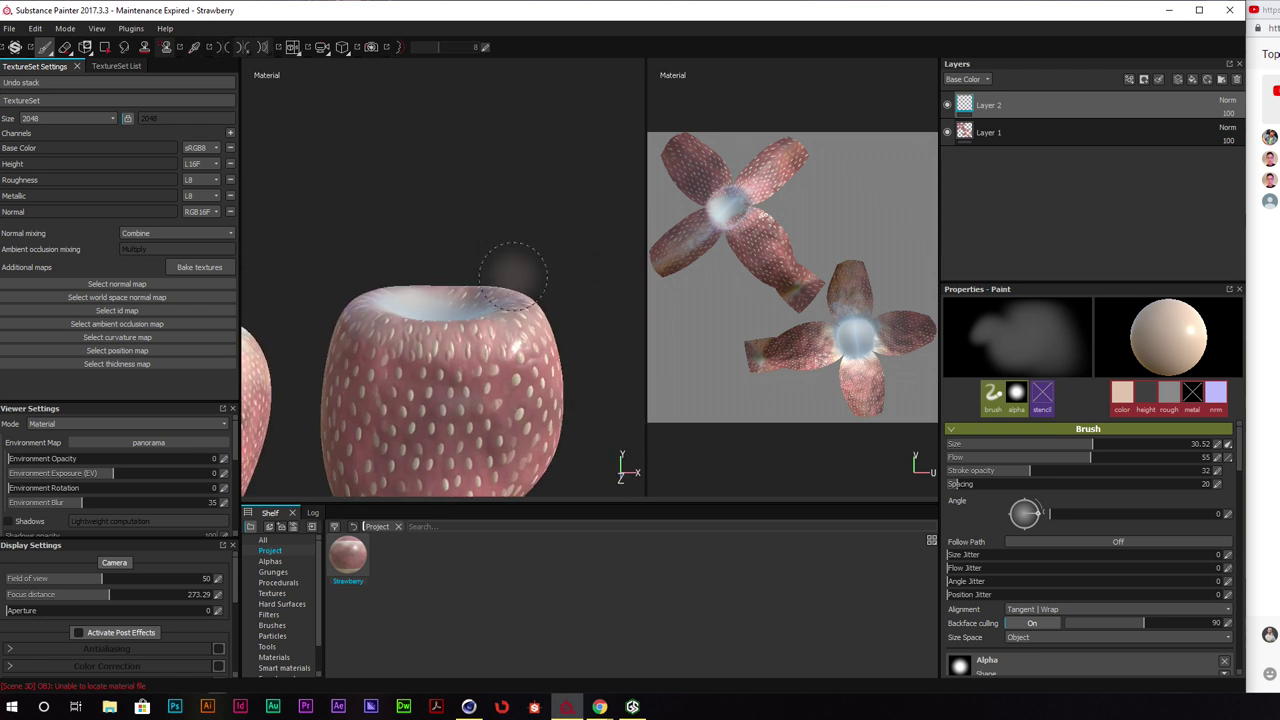
Paint soft, pale strokes around the upper skin of the taller strawberry, just below its rim, from all sides
{"action": "mouse_move", "coordinate": [458, 344]}
{"action": "left_mouse_down"}
{"action": "mouse_move", "coordinate": [380, 344]}
{"action": "mouse_move", "coordinate": [416, 364]}
{"action": "mouse_move", "coordinate": [513, 345]}
{"action": "mouse_move", "coordinate": [560, 358]}
{"action": "left_mouse_up"}
{"action": "mouse_move", "coordinate": [560, 358]}
{"action": "left_mouse_down", "text": "alt"}
{"action": "mouse_move", "coordinate": [368, 324]}
{"action": "mouse_move", "coordinate": [372, 336]}
{"action": "left_mouse_up", "text": "alt"}
{"action": "mouse_move", "coordinate": [396, 350]}
{"action": "left_mouse_down"}
{"action": "mouse_move", "coordinate": [510, 312]}
{"action": "mouse_move", "coordinate": [484, 350]}
{"action": "mouse_move", "coordinate": [540, 344]}
{"action": "left_mouse_up"}
{"action": "mouse_move", "coordinate": [540, 344]}
{"action": "left_mouse_down", "text": "alt"}
{"action": "mouse_move", "coordinate": [383, 352]}
{"action": "mouse_move", "coordinate": [431, 308]}
{"action": "left_mouse_up", "text": "alt"}
{"action": "mouse_move", "coordinate": [382, 342]}
{"action": "left_mouse_down"}
{"action": "mouse_move", "coordinate": [474, 330]}
{"action": "mouse_move", "coordinate": [528, 306]}
{"action": "mouse_move", "coordinate": [458, 282]}
{"action": "mouse_move", "coordinate": [430, 246]}
{"action": "mouse_move", "coordinate": [494, 294]}
{"action": "mouse_move", "coordinate": [486, 332]}
{"action": "left_mouse_up"}
{"action": "middle_click_drag", "start_coordinate": [409, 238], "coordinate": [499, 268], "text": "alt"}
{"action": "left_click_drag", "start_coordinate": [499, 268], "coordinate": [495, 288], "text": "alt"}
Change the brush's base color to a light cream of R 0.844, G 0.746, B 0.554
{"action": "scroll", "coordinate": [1050, 559], "scroll_direction": "down", "scroll_amount": 5}
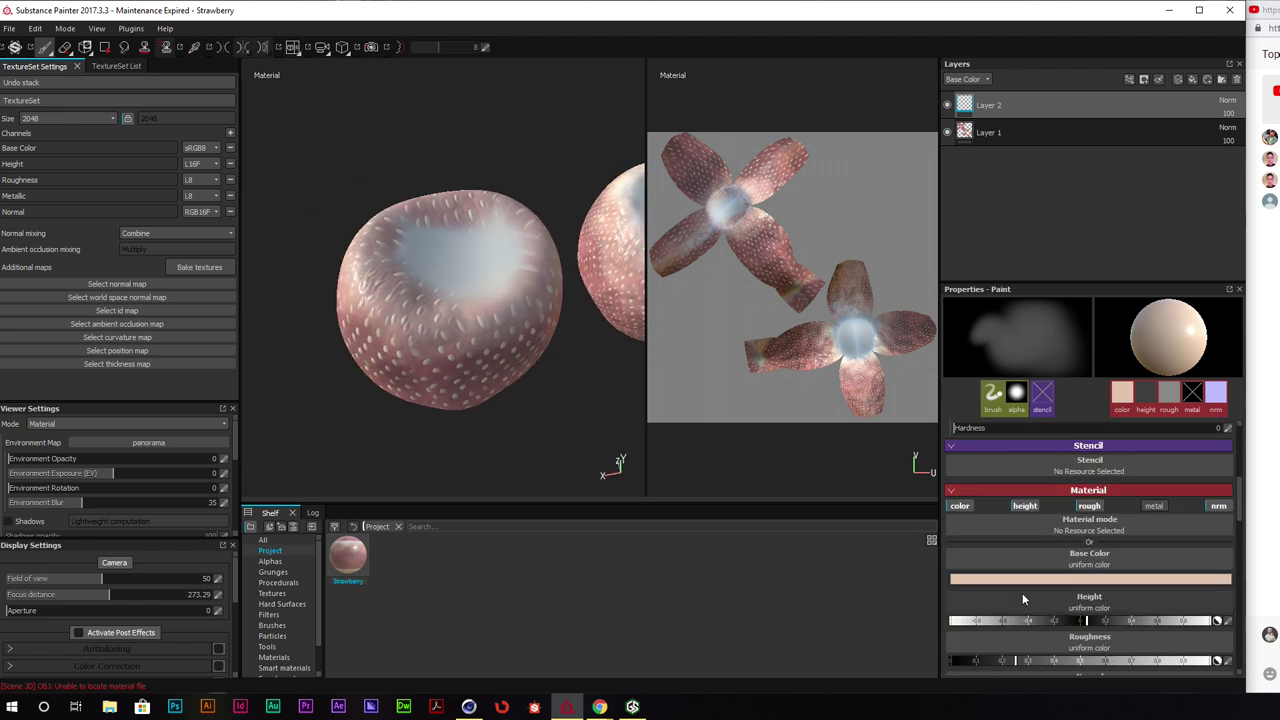
{"action": "left_click", "coordinate": [1026, 579]}
{"action": "left_click", "coordinate": [948, 541]}
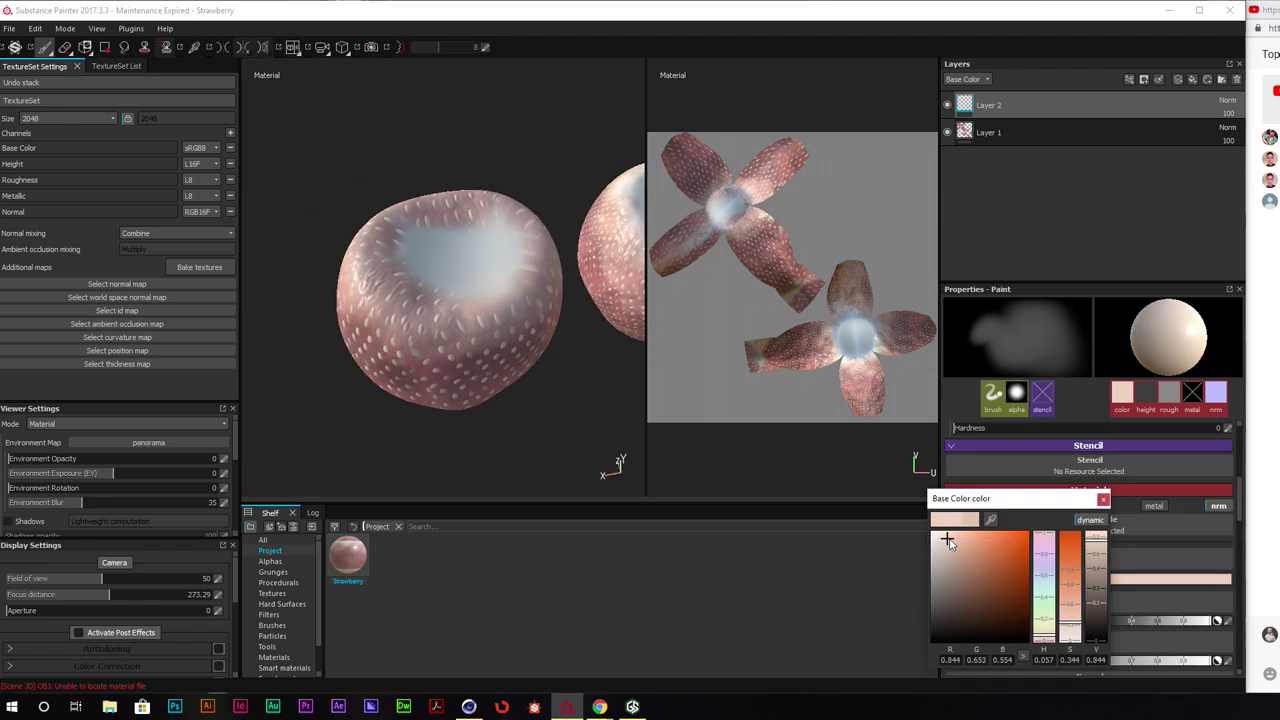
{"action": "left_click_drag", "start_coordinate": [1039, 636], "coordinate": [1046, 634]}
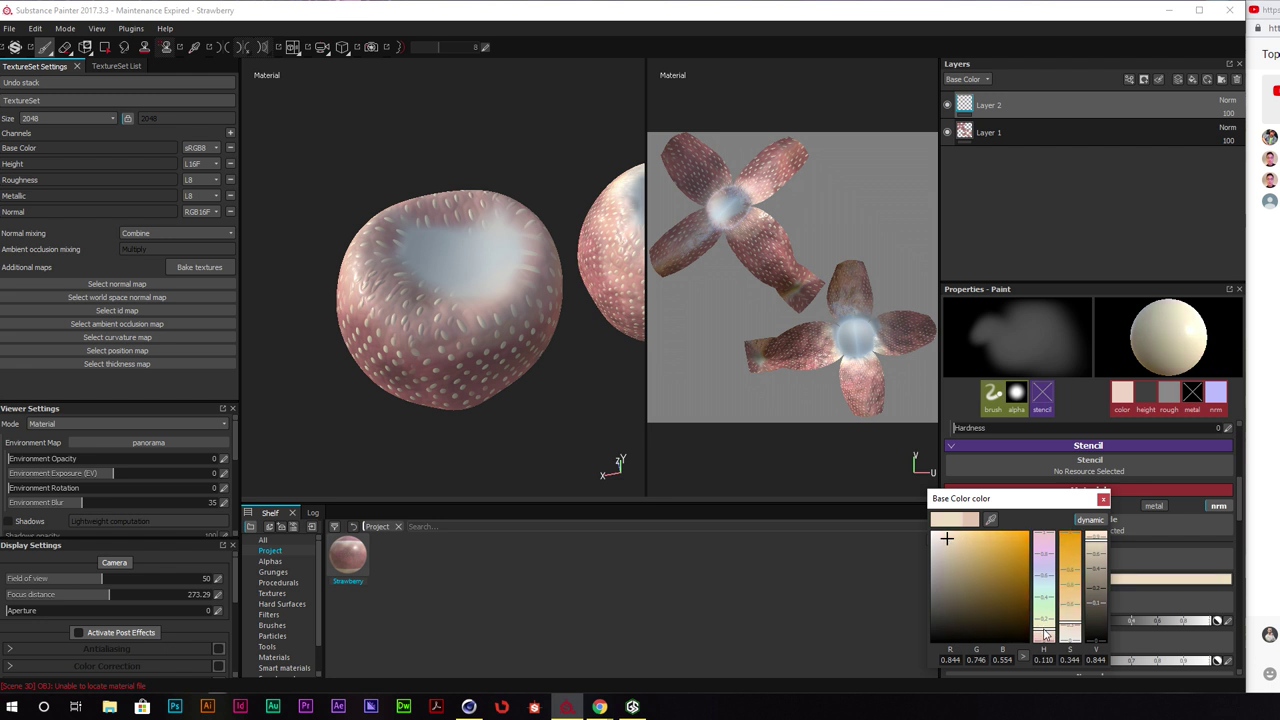
{"action": "left_click", "coordinate": [1103, 499]}
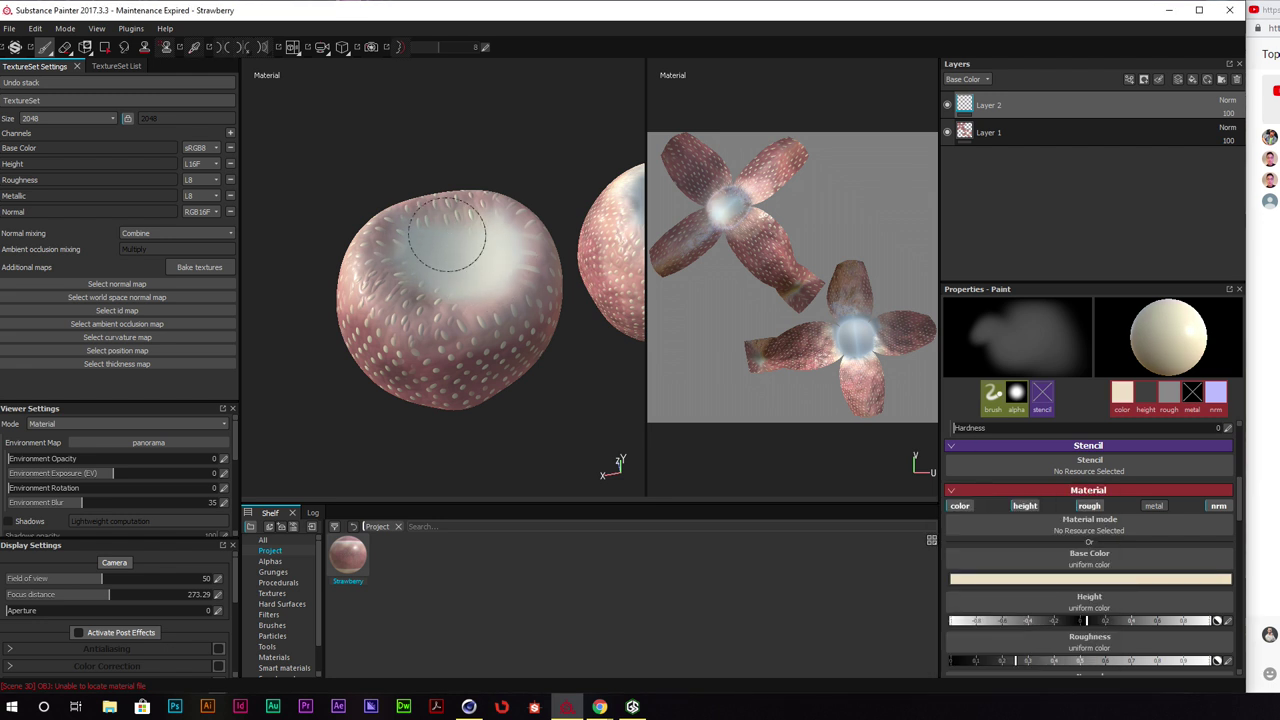
Paint the light cream over the taller strawberry's hollow and around its rim
{"action": "left_click_drag", "start_coordinate": [406, 264], "coordinate": [556, 262], "text": "alt"}
{"action": "mouse_move", "coordinate": [424, 286]}
{"action": "left_mouse_down", "text": "alt"}
{"action": "mouse_move", "coordinate": [434, 275]}
{"action": "mouse_move", "coordinate": [432, 304]}
{"action": "left_mouse_up", "text": "alt"}
{"action": "middle_click_drag", "start_coordinate": [430, 300], "coordinate": [547, 314], "text": "alt"}
{"action": "mouse_move", "coordinate": [545, 314]}
{"action": "left_mouse_down", "text": "alt"}
{"action": "mouse_move", "coordinate": [500, 304]}
{"action": "mouse_move", "coordinate": [506, 357]}
{"action": "mouse_move", "coordinate": [512, 348]}
{"action": "left_mouse_up", "text": "alt"}
{"action": "middle_click_drag", "start_coordinate": [512, 348], "coordinate": [459, 343], "text": "alt"}
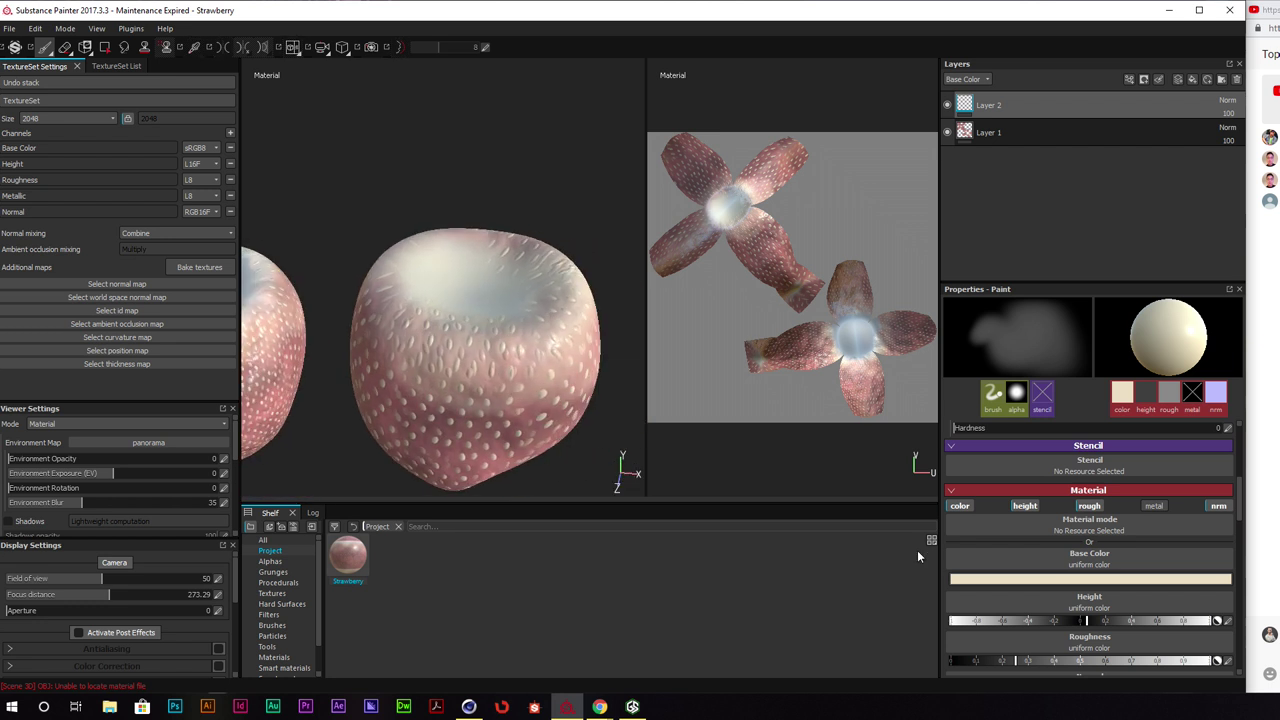
Lighten the base color to R 0.882, G 0.815, B 0.703 and paint it over the taller strawberry's hollow and inner rim
{"action": "left_click", "coordinate": [962, 579]}
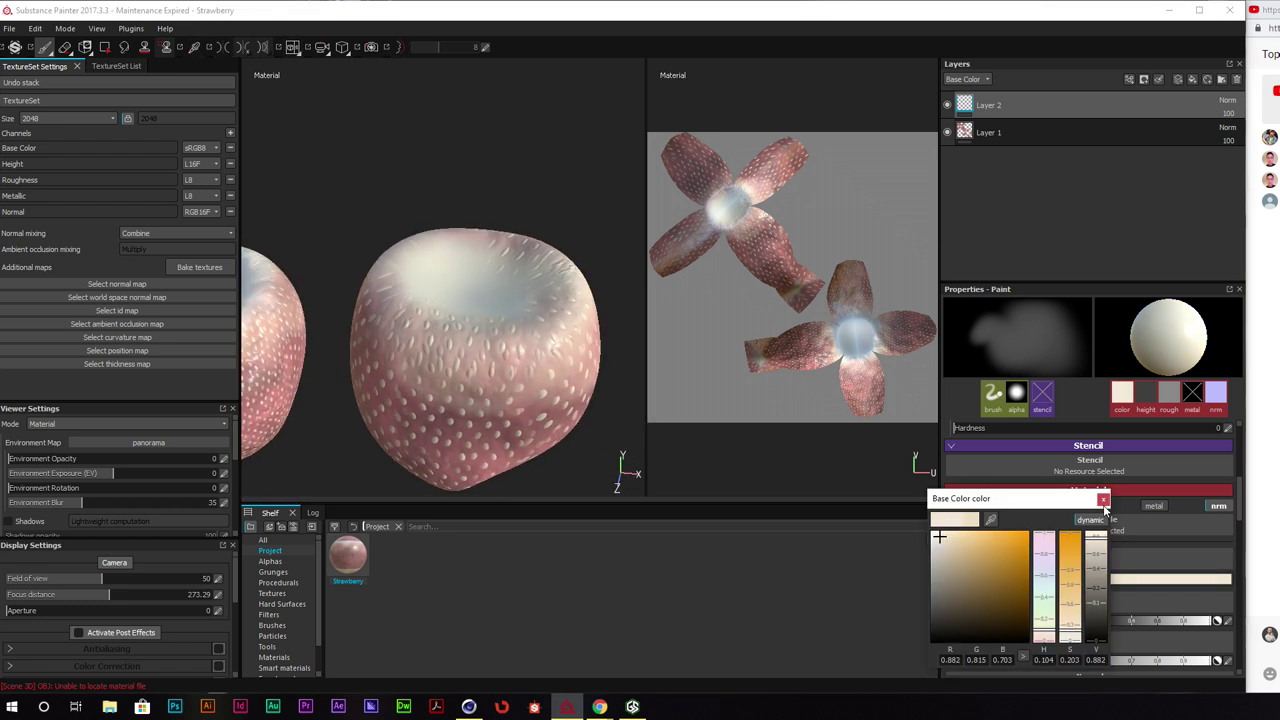
{"action": "left_click", "coordinate": [1103, 499]}
{"action": "left_click_drag", "start_coordinate": [350, 275], "coordinate": [427, 250], "text": "alt"}
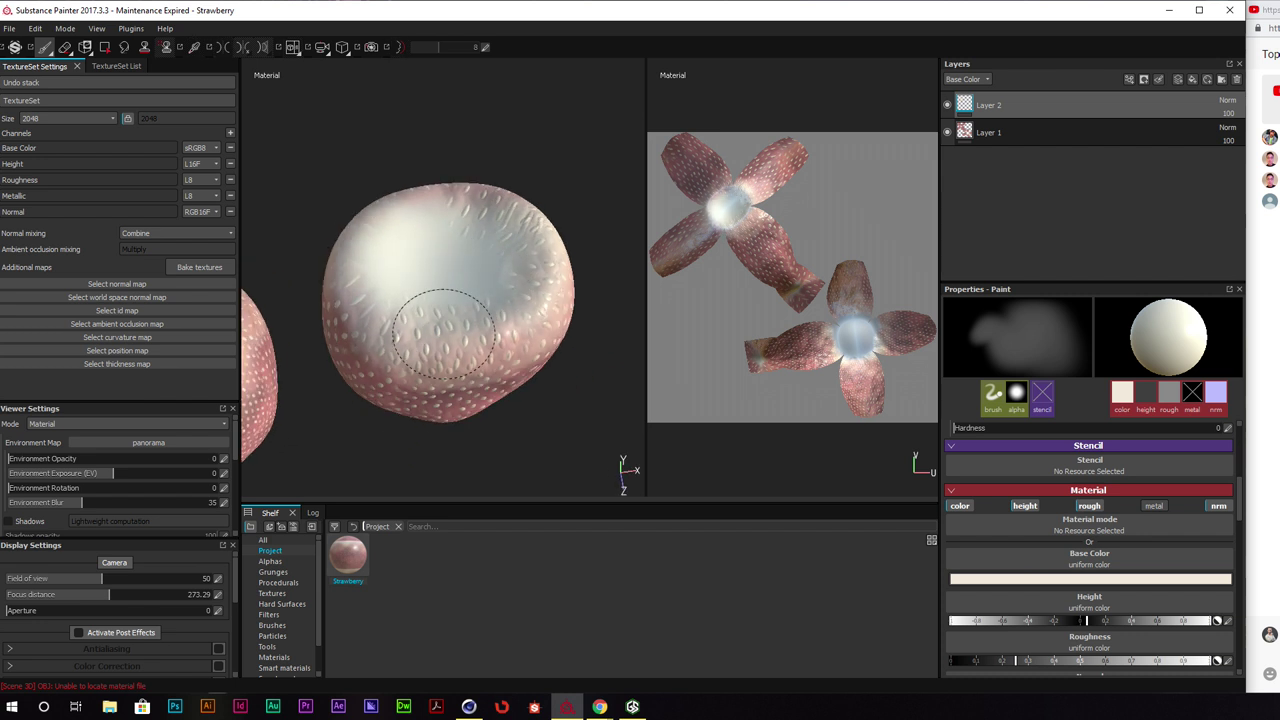
{"action": "left_click_drag", "start_coordinate": [535, 320], "coordinate": [477, 294], "text": "alt"}
{"action": "left_click_drag", "start_coordinate": [543, 271], "coordinate": [571, 257], "text": "alt"}
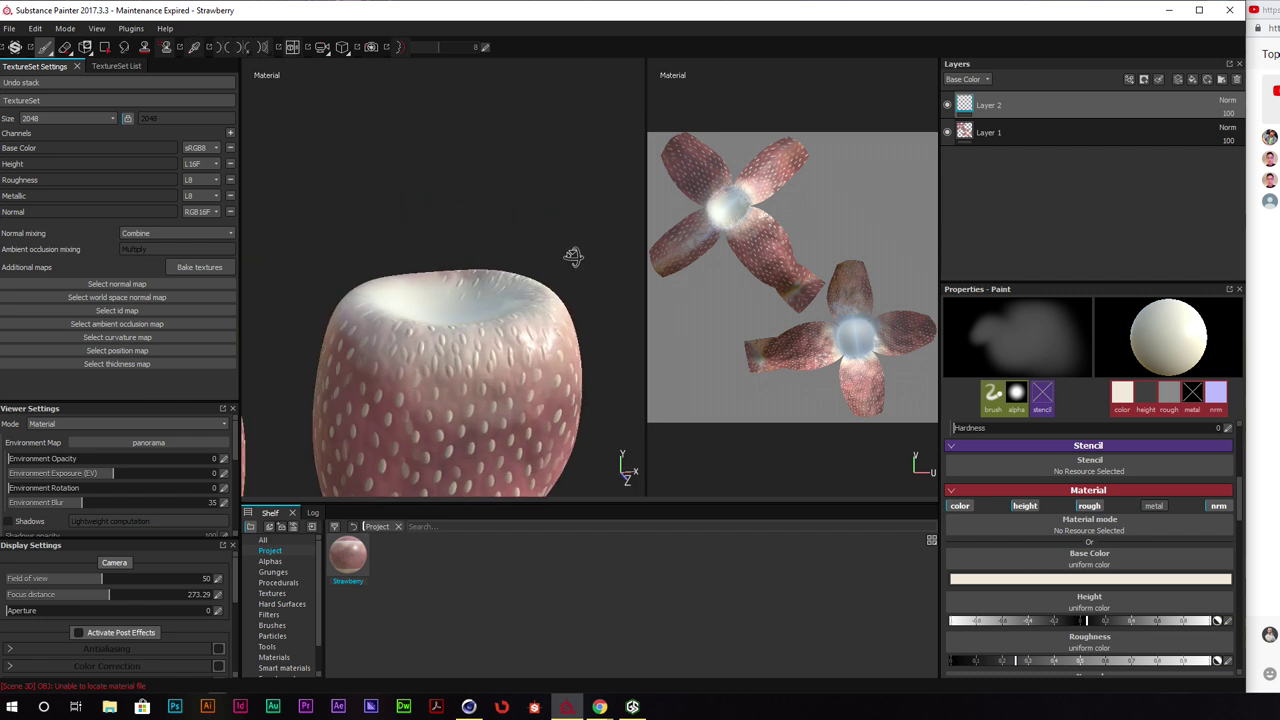
Set the base color to a neutral white of 0.920 and brighten the taller strawberry's hollow with it
{"action": "left_click", "coordinate": [1068, 580]}
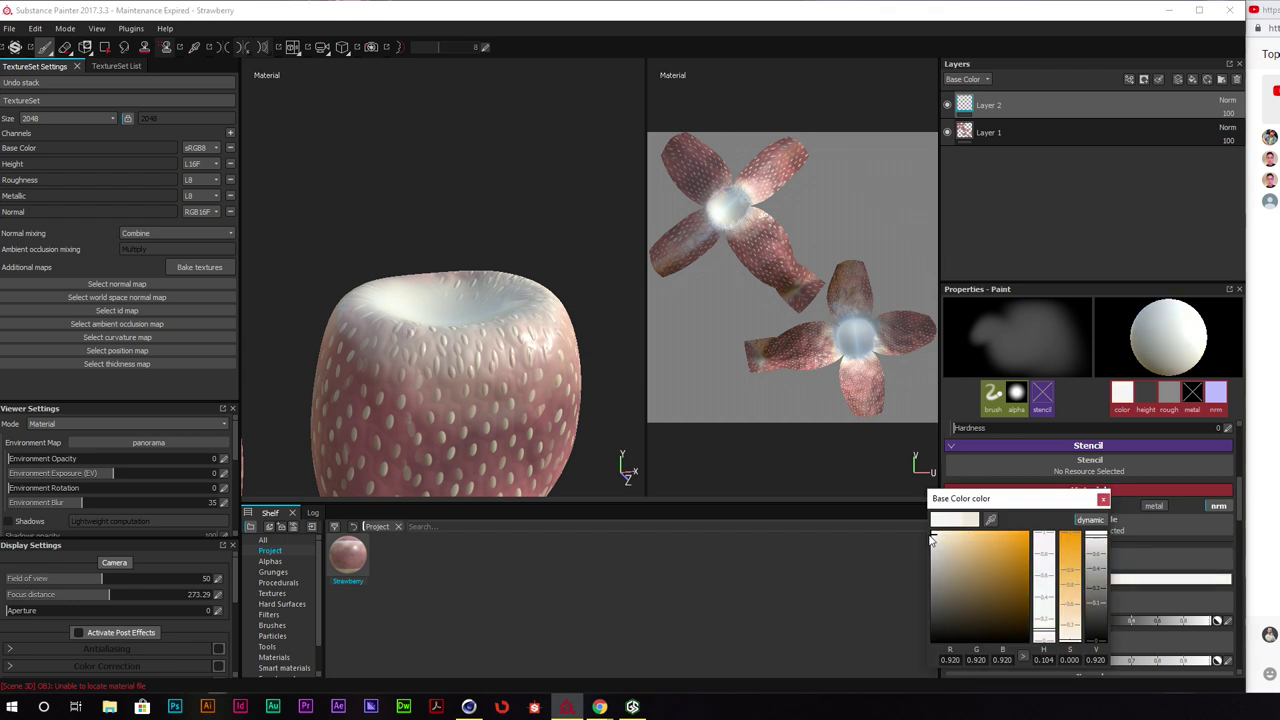
{"action": "left_click", "coordinate": [1103, 499]}
{"action": "left_click_drag", "start_coordinate": [480, 300], "coordinate": [437, 345], "text": "alt"}
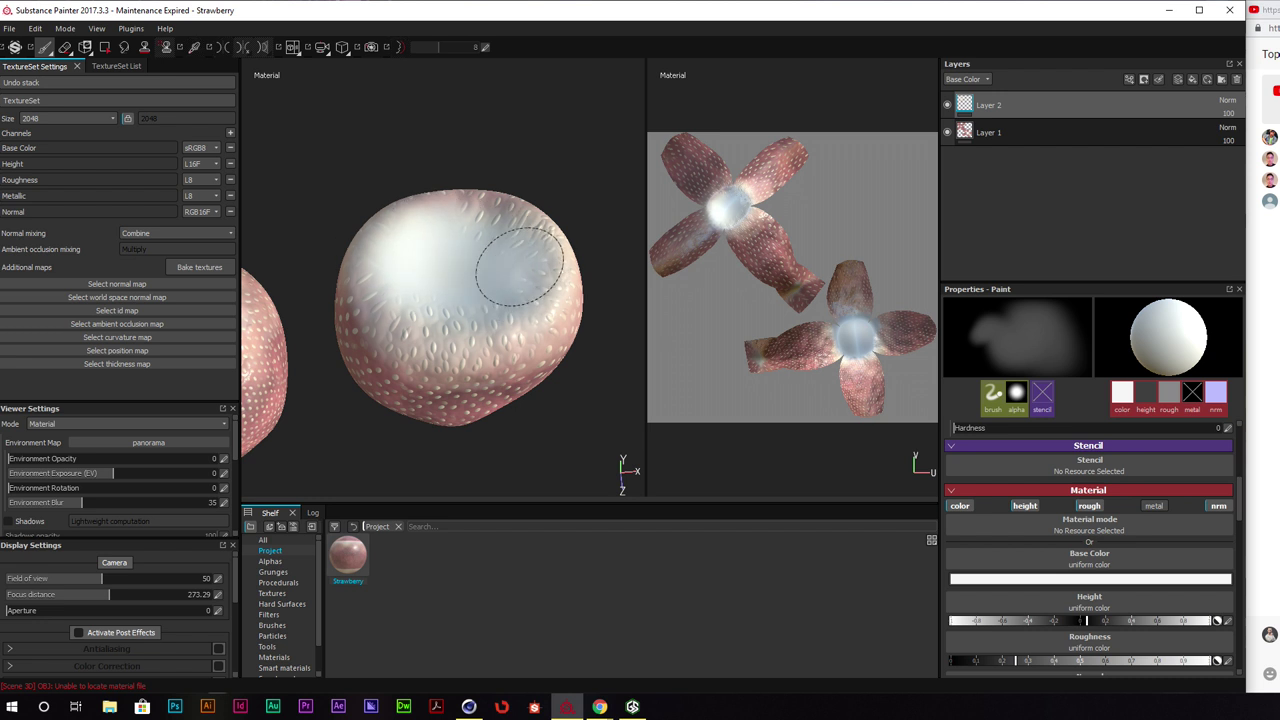
{"action": "mouse_move", "coordinate": [519, 265]}
{"action": "left_mouse_down", "text": "alt"}
{"action": "mouse_move", "coordinate": [377, 271]}
{"action": "mouse_move", "coordinate": [403, 214]}
{"action": "mouse_move", "coordinate": [423, 240]}
{"action": "left_mouse_up", "text": "alt"}
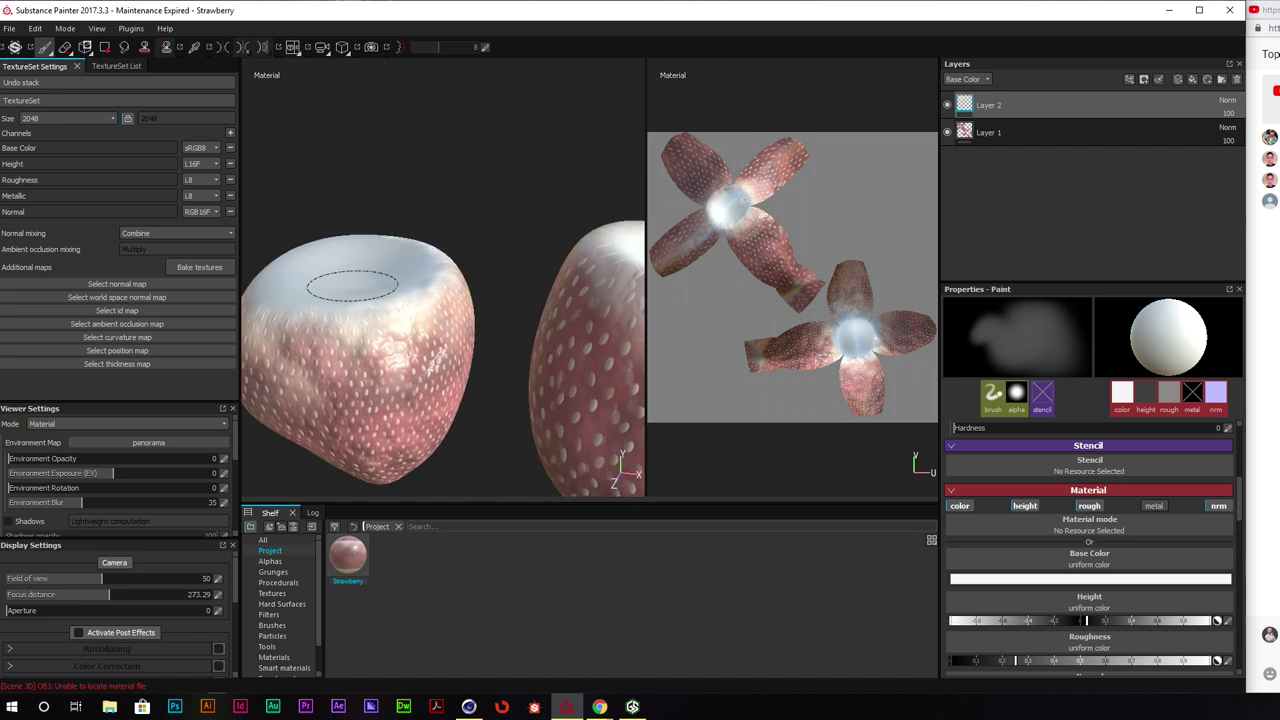
{"action": "left_click_drag", "start_coordinate": [504, 224], "coordinate": [480, 262], "text": "alt"}
Add a fill layer above Layer 2 with a dull brown base color of R 0.165, G 0.126, B 0.112
{"action": "left_click", "coordinate": [1191, 79]}
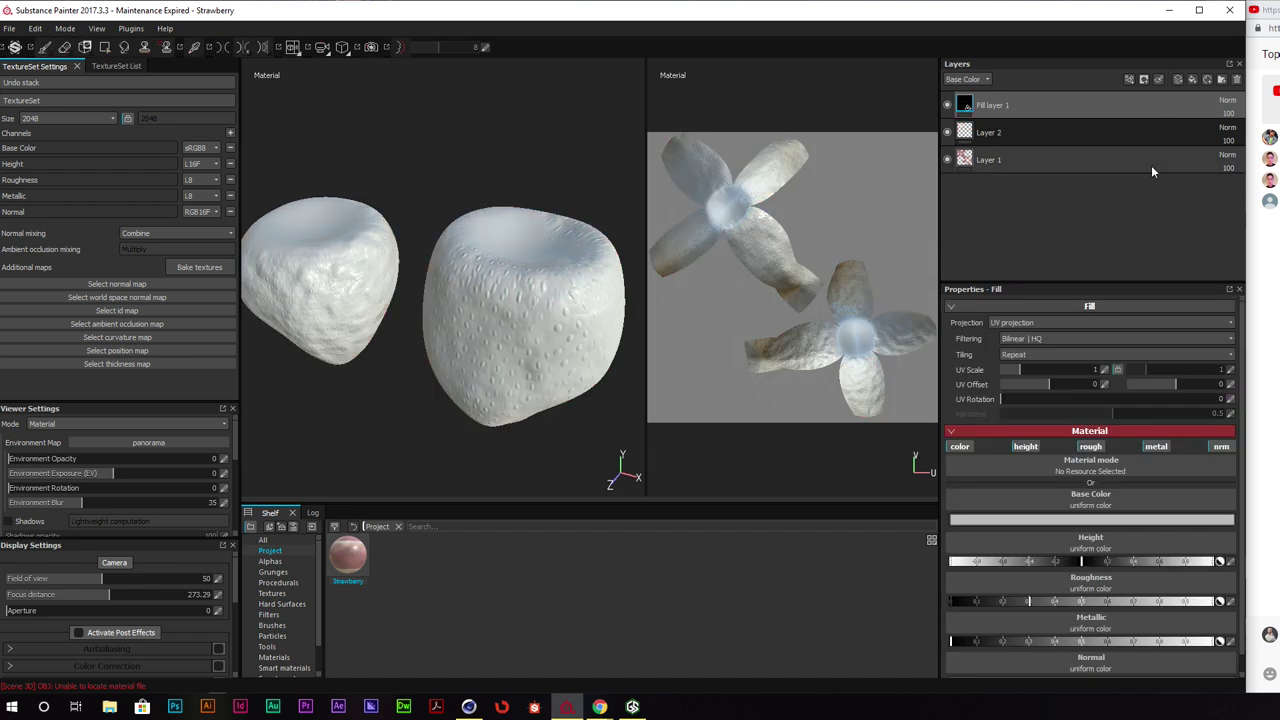
{"action": "left_click", "coordinate": [1030, 520]}
{"action": "left_click", "coordinate": [952, 565]}
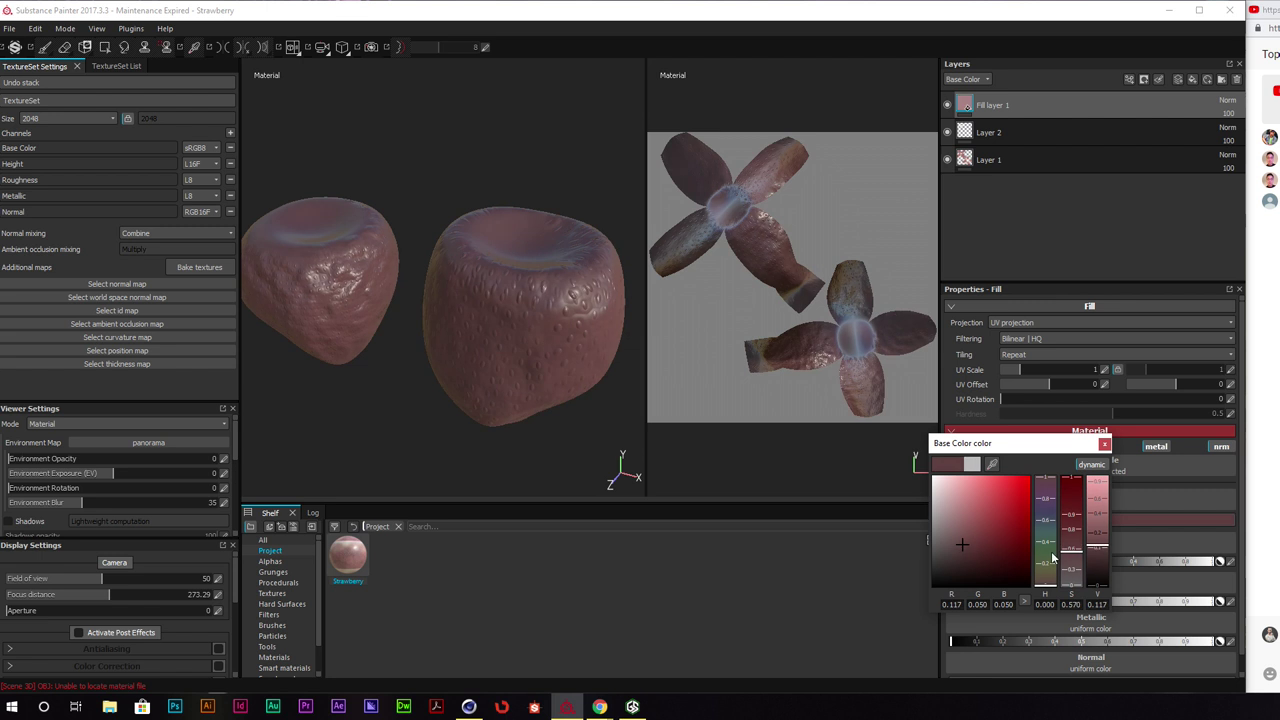
{"action": "left_click_drag", "start_coordinate": [1049, 578], "coordinate": [1049, 585]}
{"action": "left_click", "coordinate": [958, 535]}
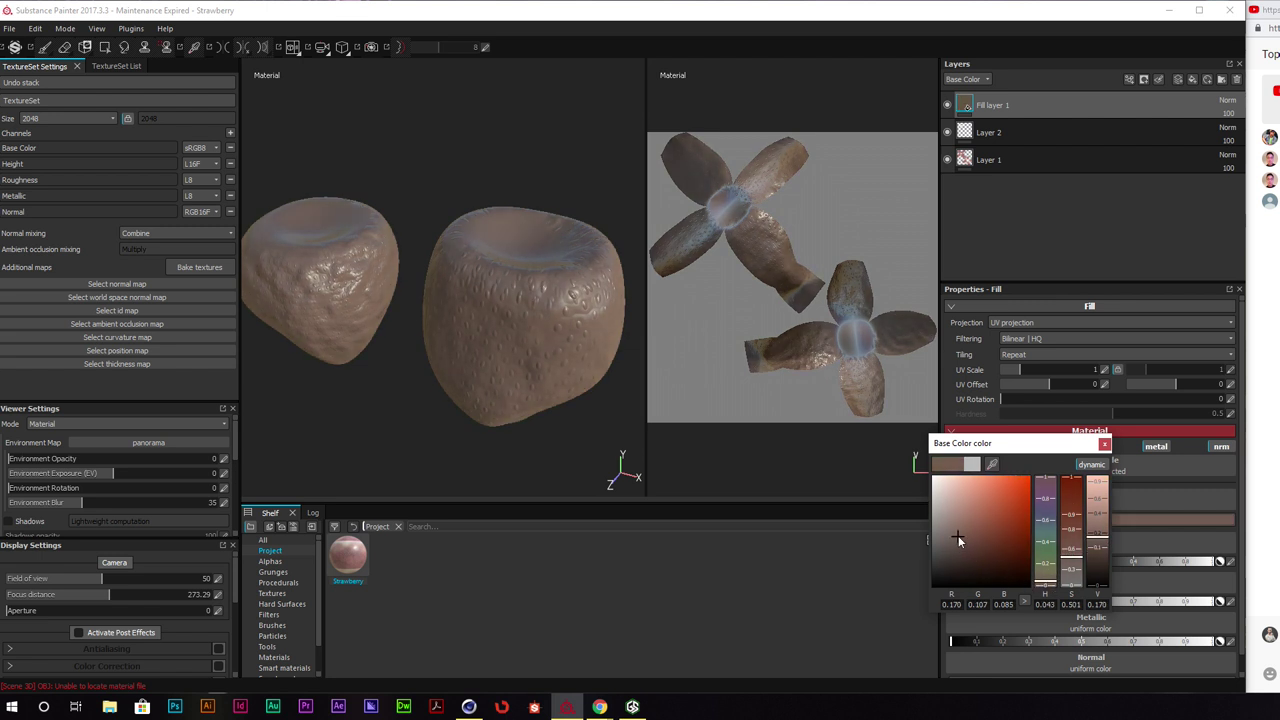
{"action": "left_click_drag", "start_coordinate": [958, 535], "coordinate": [947, 536]}
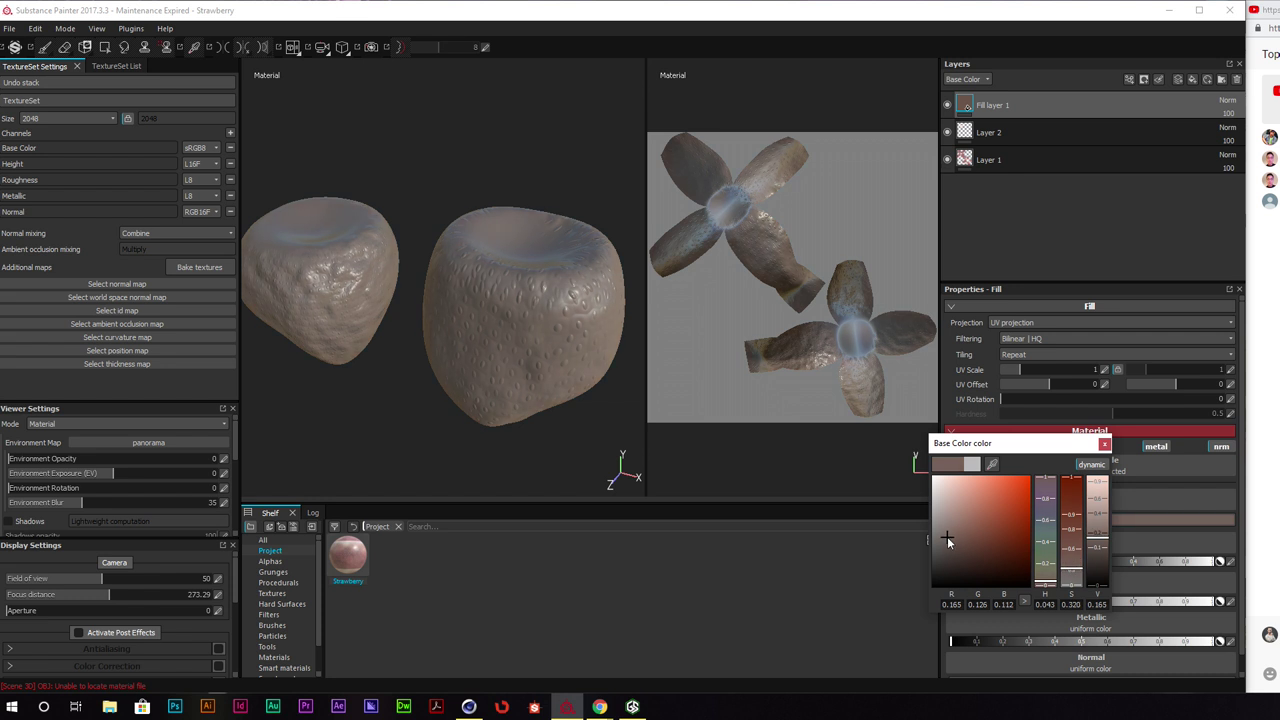
{"action": "left_click", "coordinate": [1104, 443]}
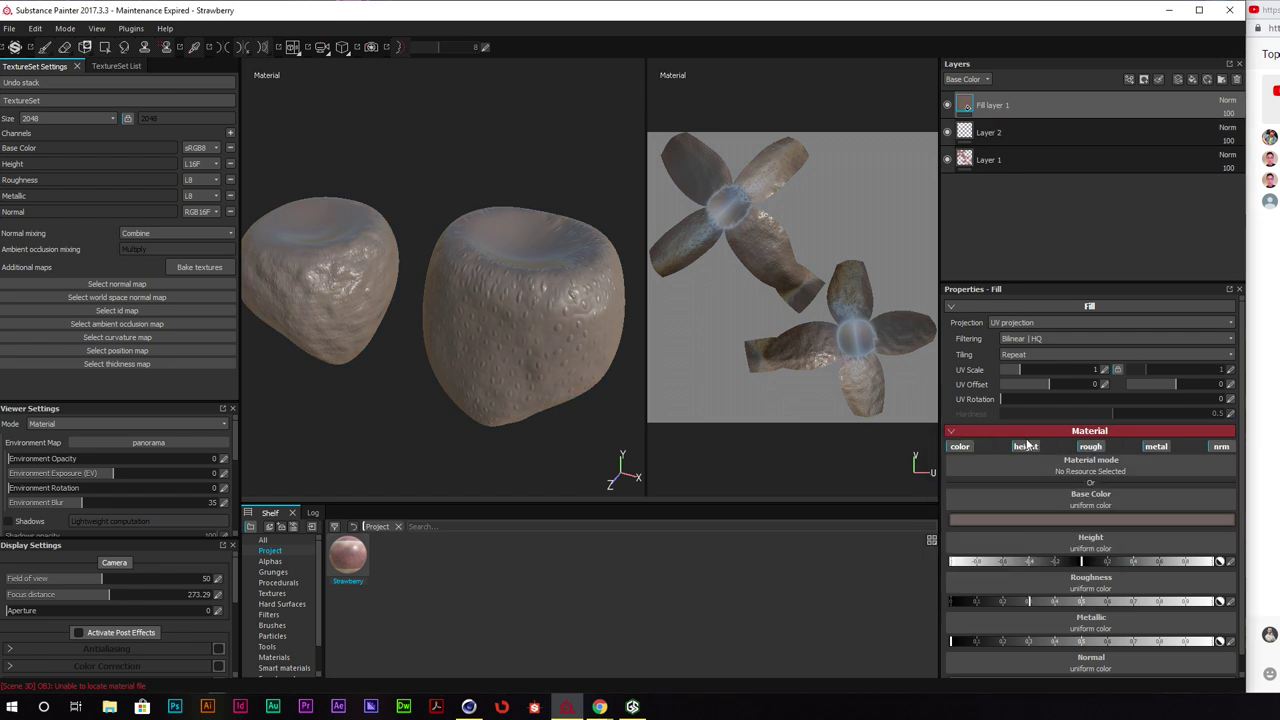
Raise the fill layer's roughness to about 0.9 and turn off its metallic channel
{"action": "scroll", "coordinate": [1063, 598], "scroll_direction": "down", "scroll_amount": 1}
{"action": "left_click_drag", "start_coordinate": [1070, 585], "coordinate": [1188, 590]}
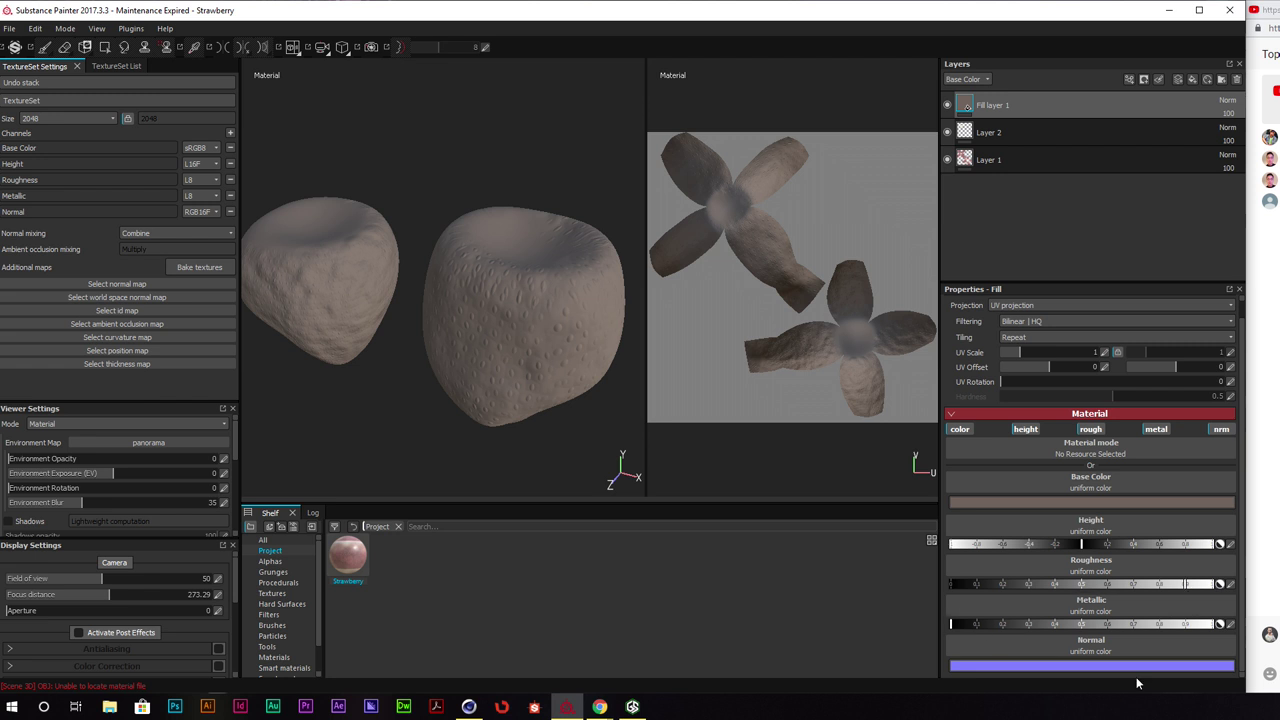
{"action": "left_click", "coordinate": [1155, 431]}
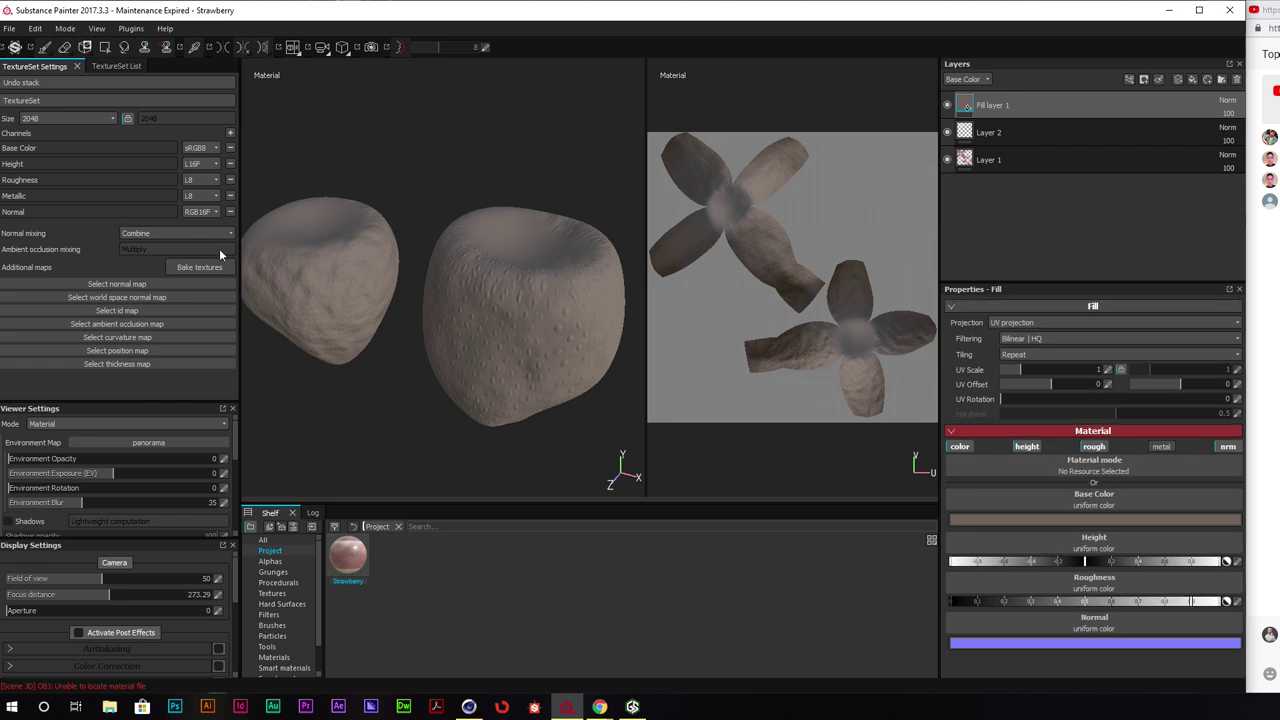
Bake only the ambient occlusion, curvature, position and thickness maps at an output size of 2048
{"action": "left_click", "coordinate": [231, 132]}
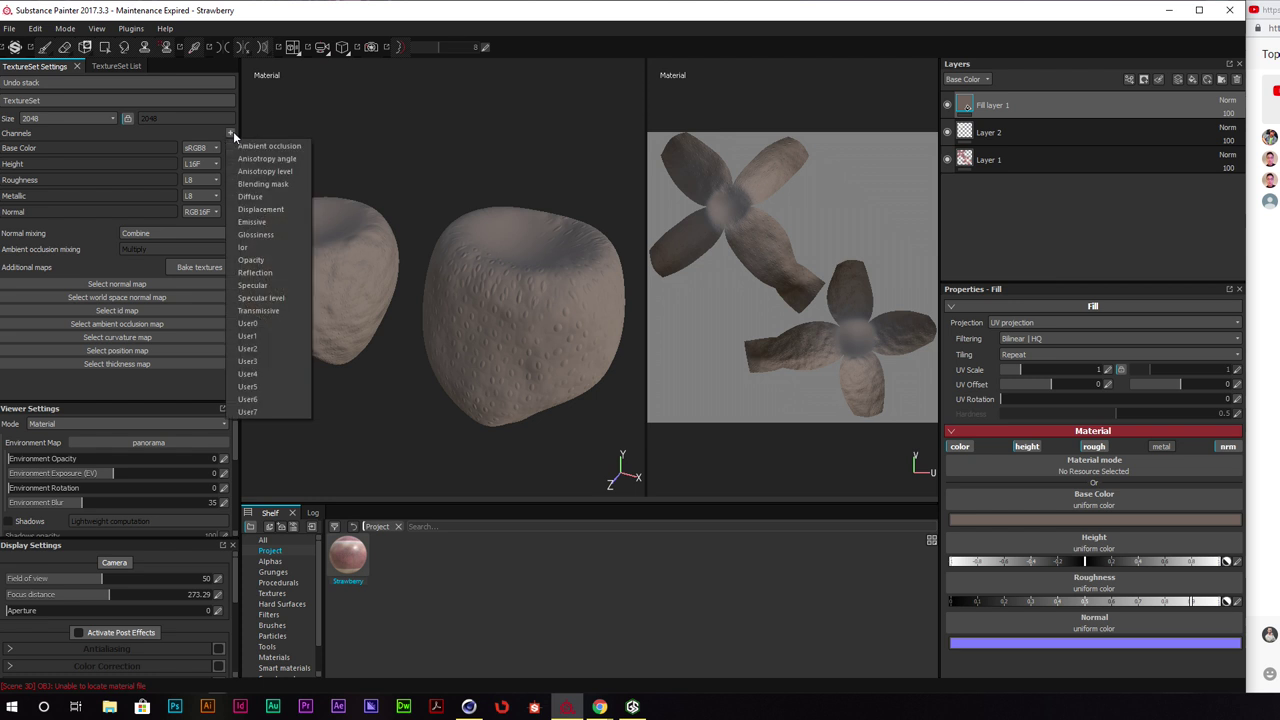
{"action": "left_click", "coordinate": [225, 271]}
{"action": "left_click", "coordinate": [208, 268]}
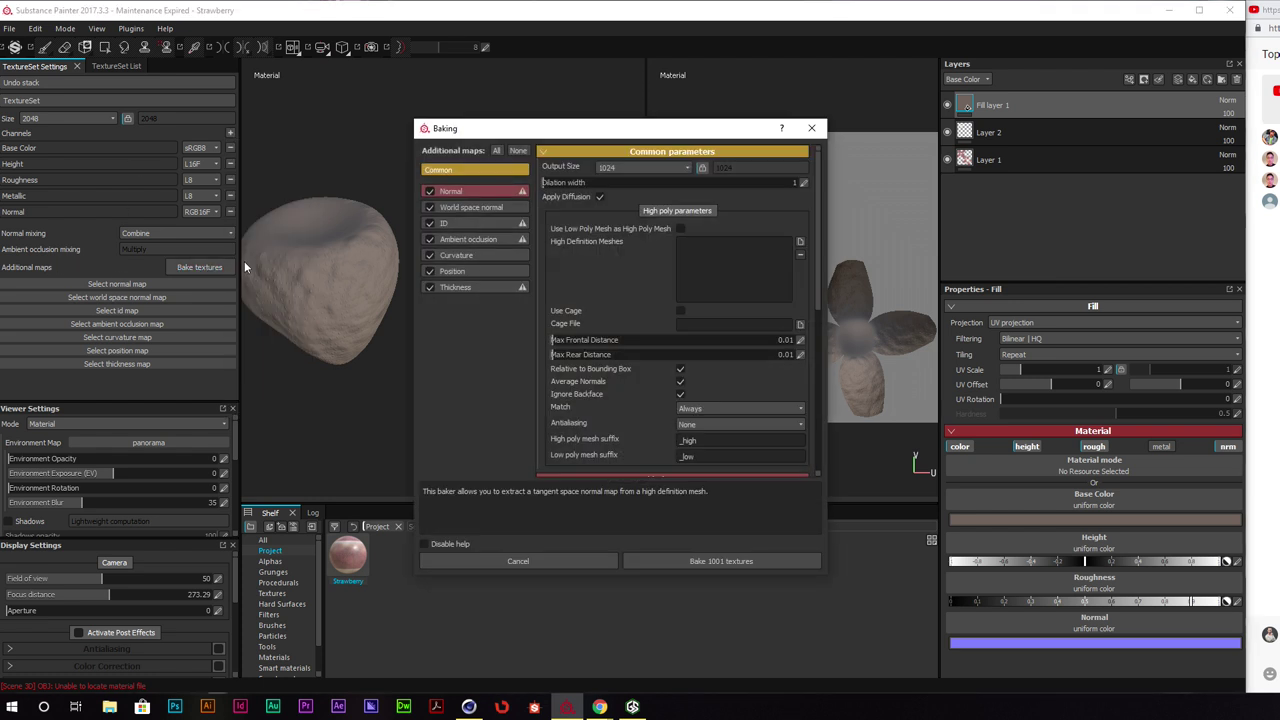
{"action": "left_click", "coordinate": [430, 191]}
{"action": "left_click", "coordinate": [430, 207]}
{"action": "left_click", "coordinate": [430, 223]}
{"action": "left_click", "coordinate": [430, 255]}
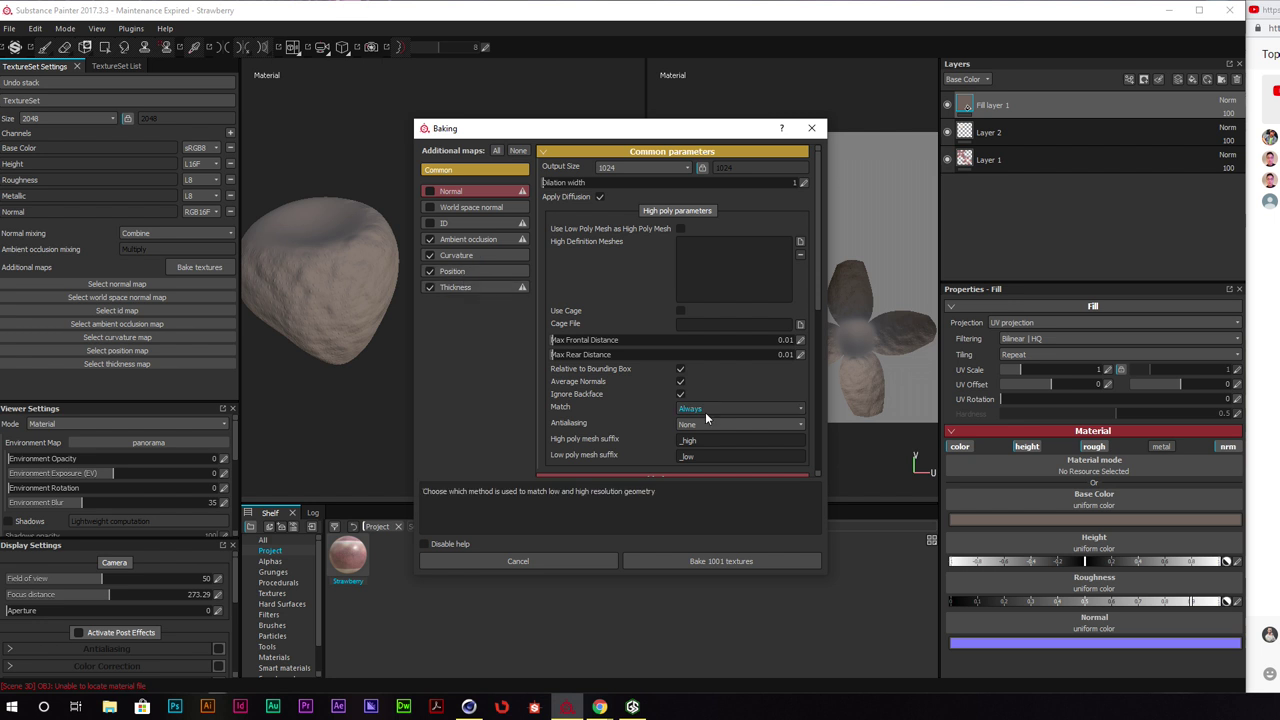
{"action": "left_click", "coordinate": [643, 168]}
{"action": "left_click", "coordinate": [629, 231]}
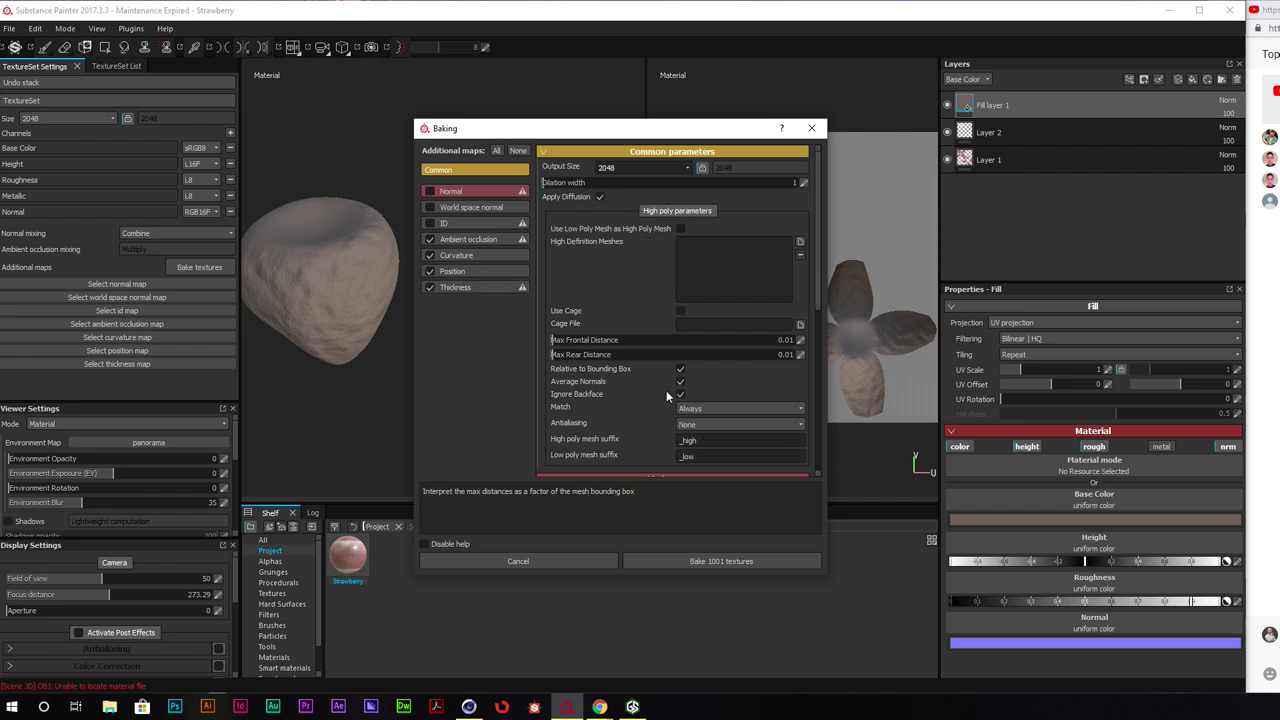
{"action": "left_click", "coordinate": [716, 562]}
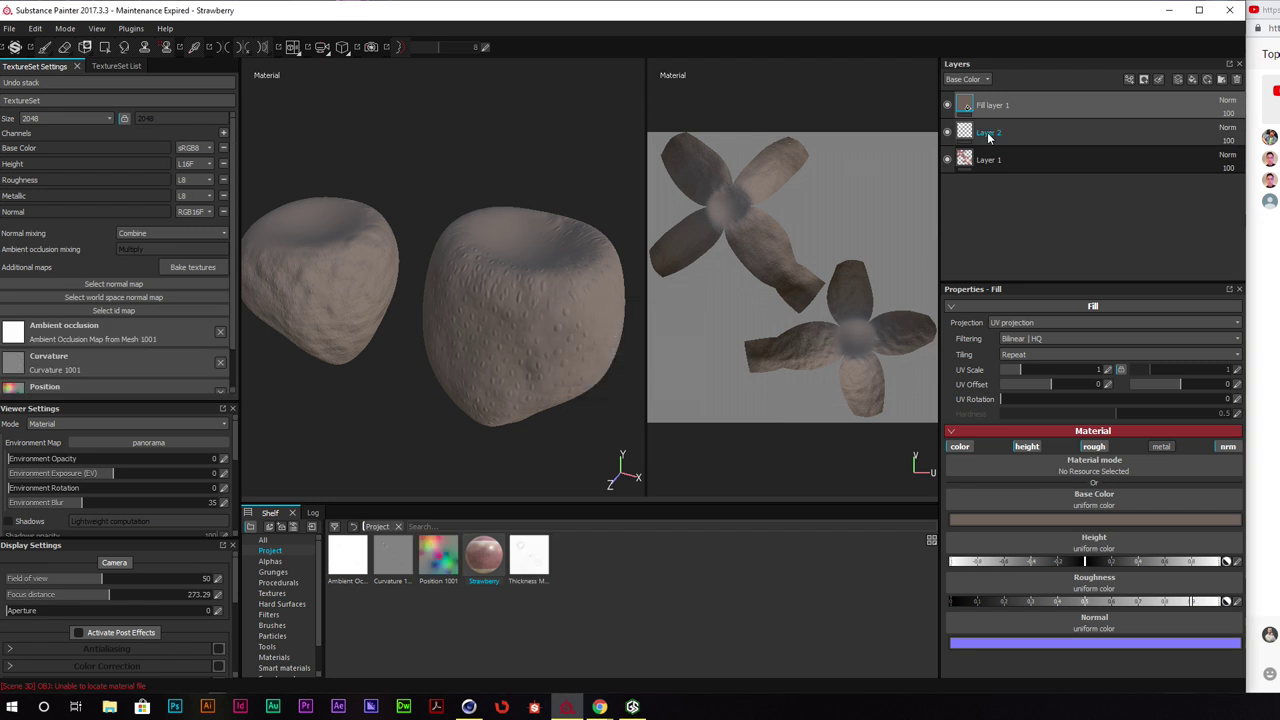
Add a black mask to the brown fill layer
{"action": "right_click", "coordinate": [991, 102]}
{"action": "left_click", "coordinate": [1071, 118]}
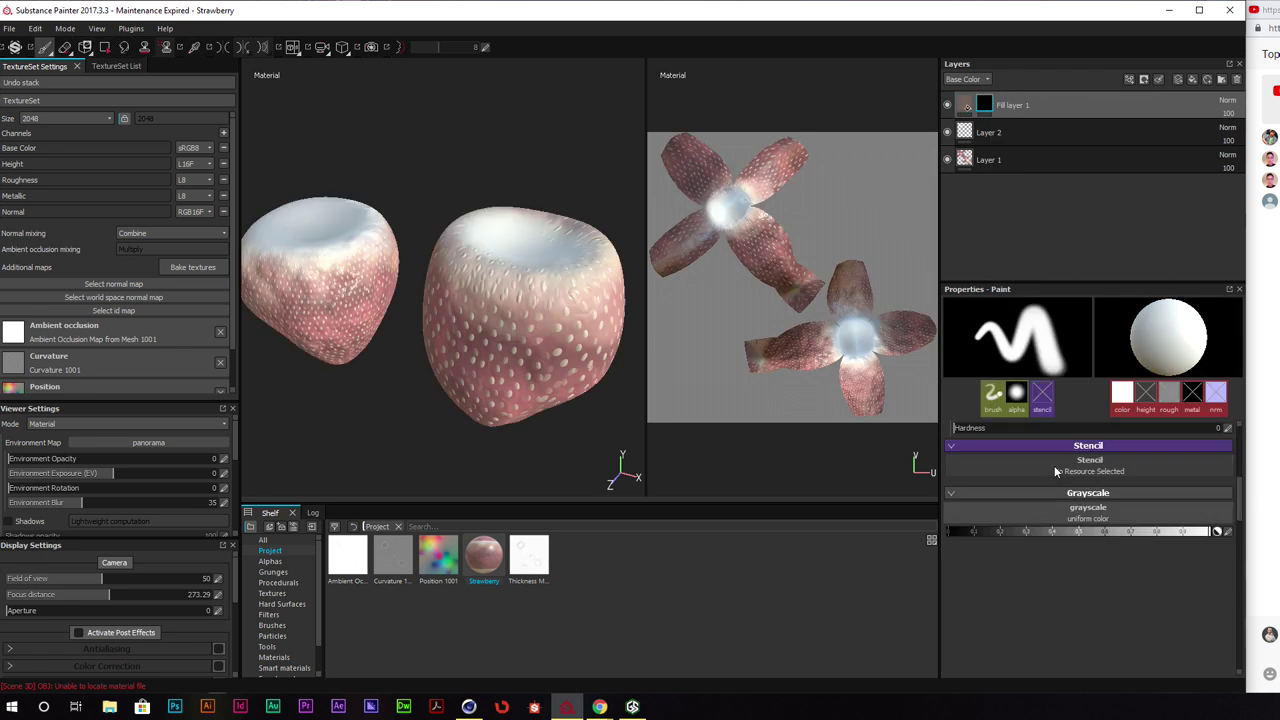
{"action": "scroll", "coordinate": [285, 579], "scroll_direction": "down", "scroll_amount": 1}
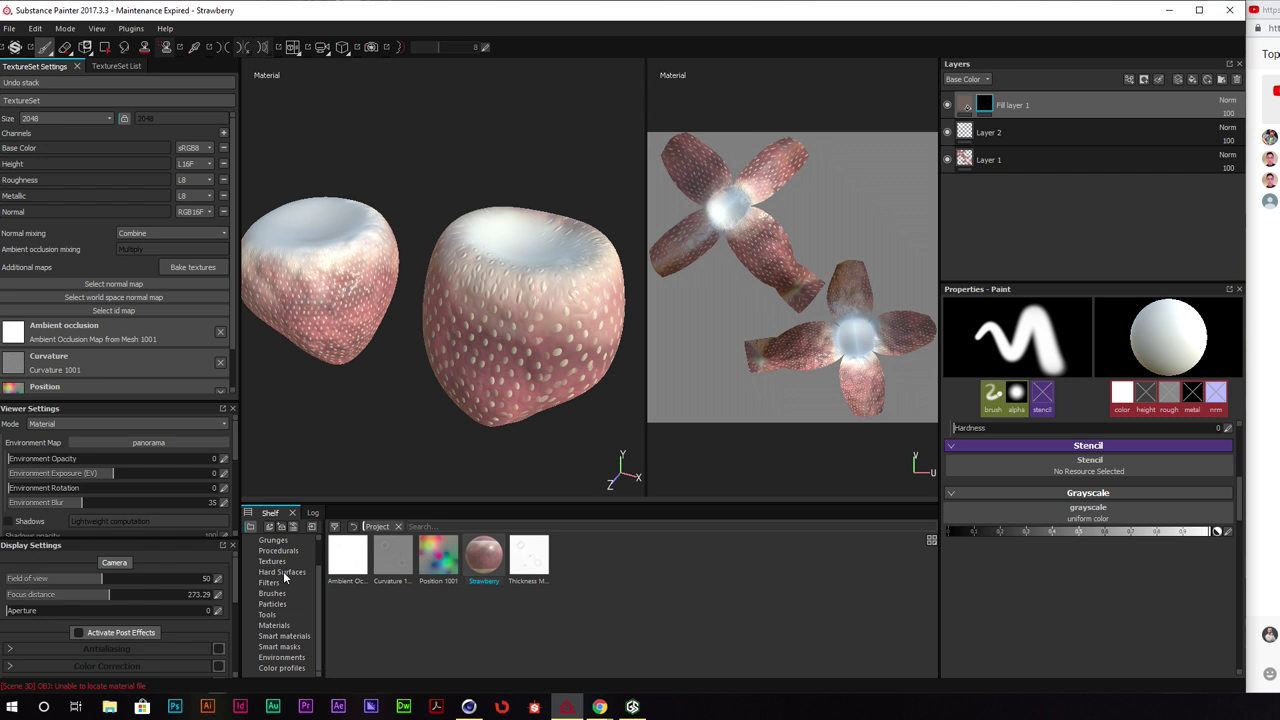
Apply the Dirt smart mask to the brown fill layer
{"action": "left_click", "coordinate": [296, 649]}
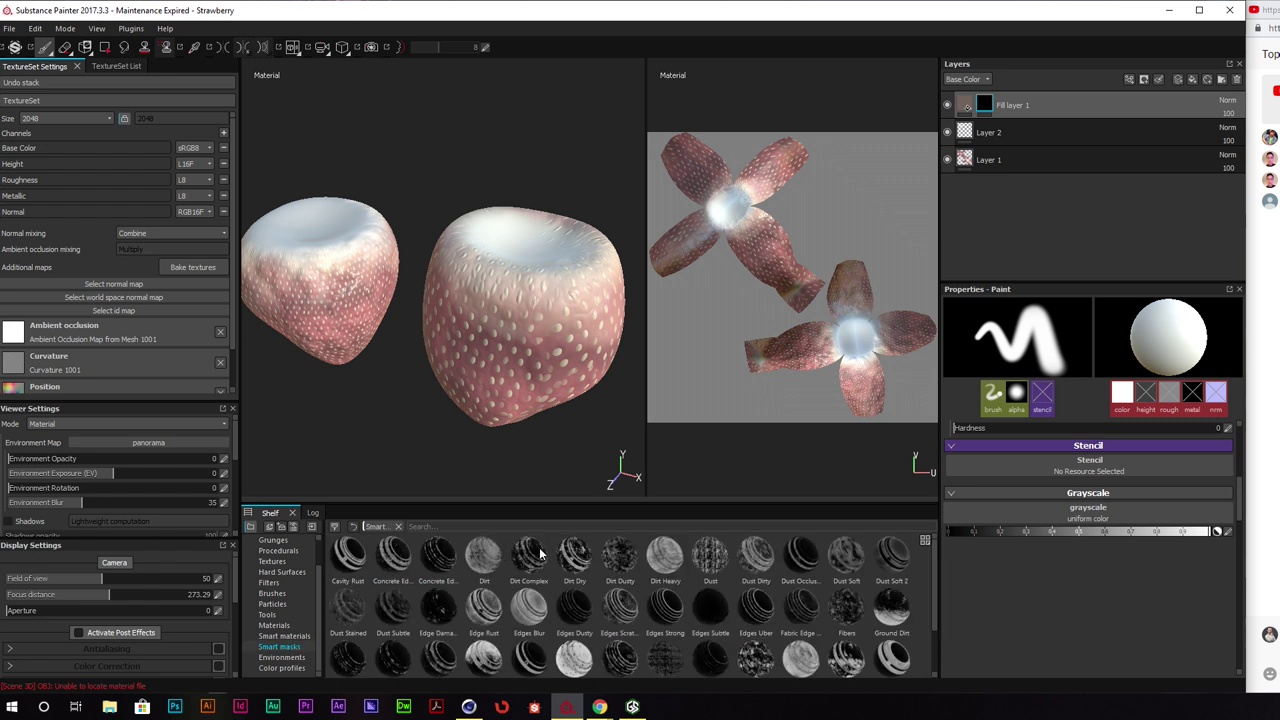
{"action": "mouse_move", "coordinate": [576, 553]}
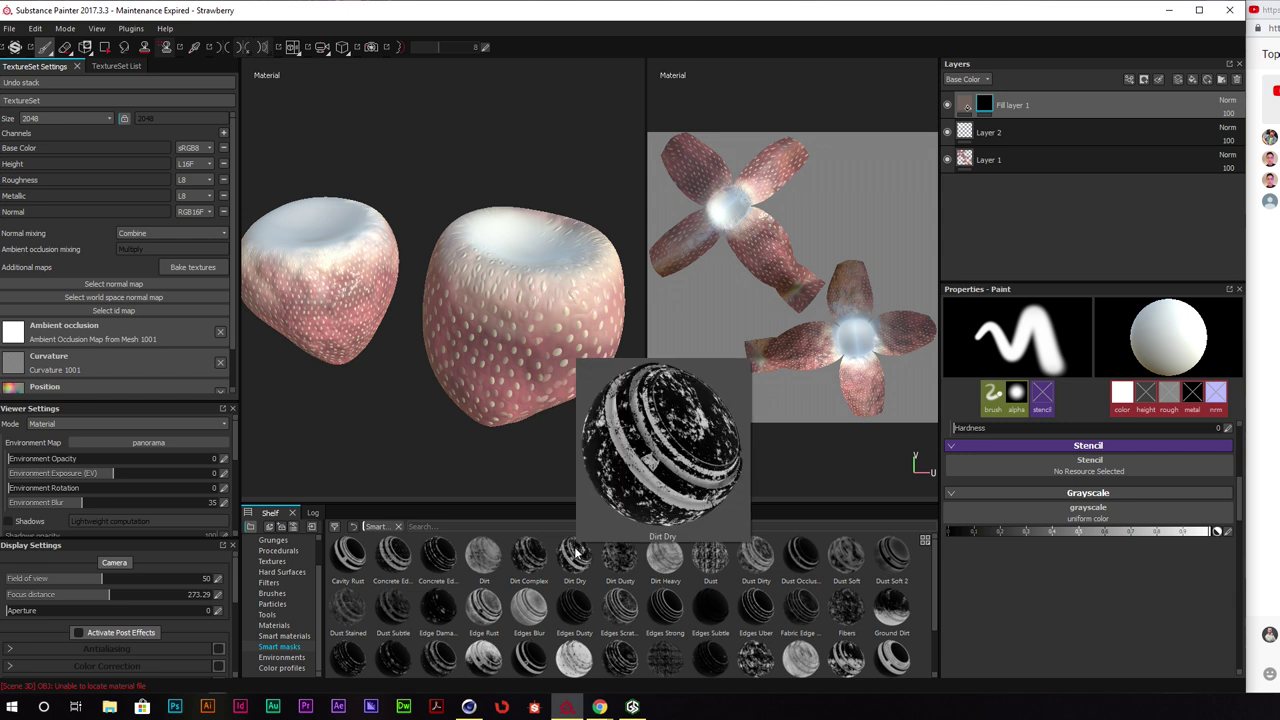
{"action": "mouse_move", "coordinate": [480, 558]}
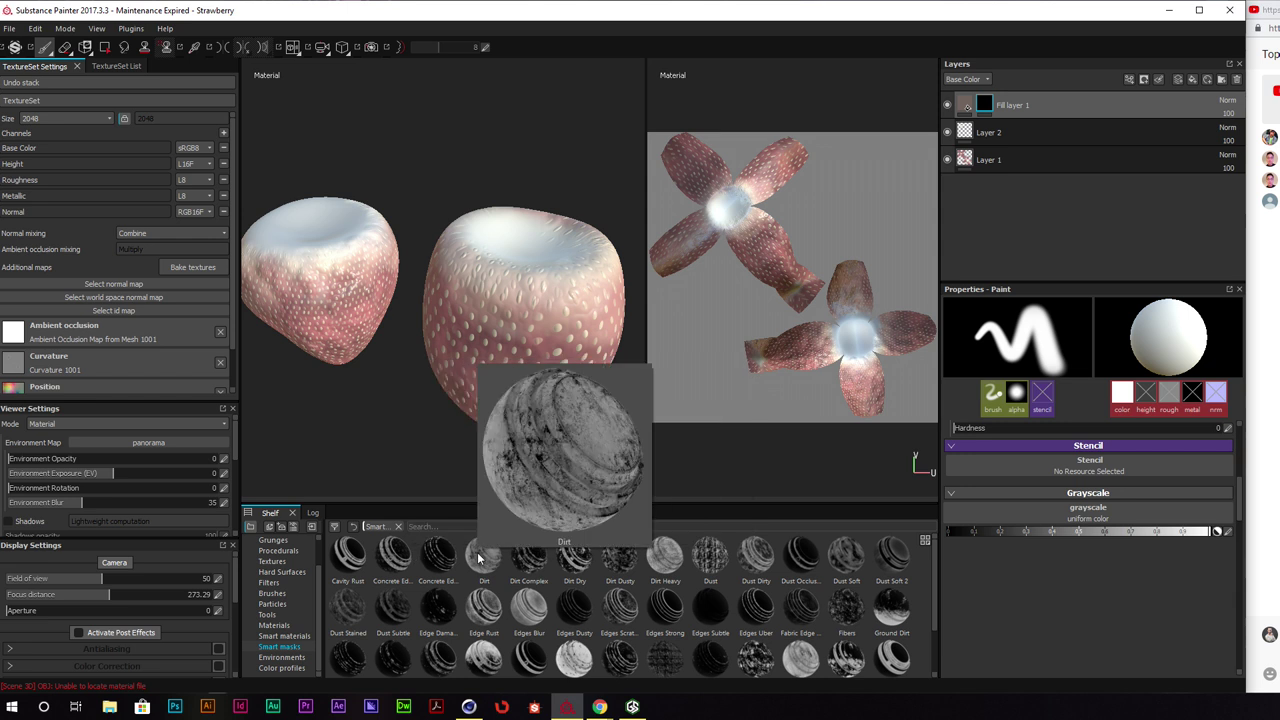
{"action": "left_click", "coordinate": [480, 556]}
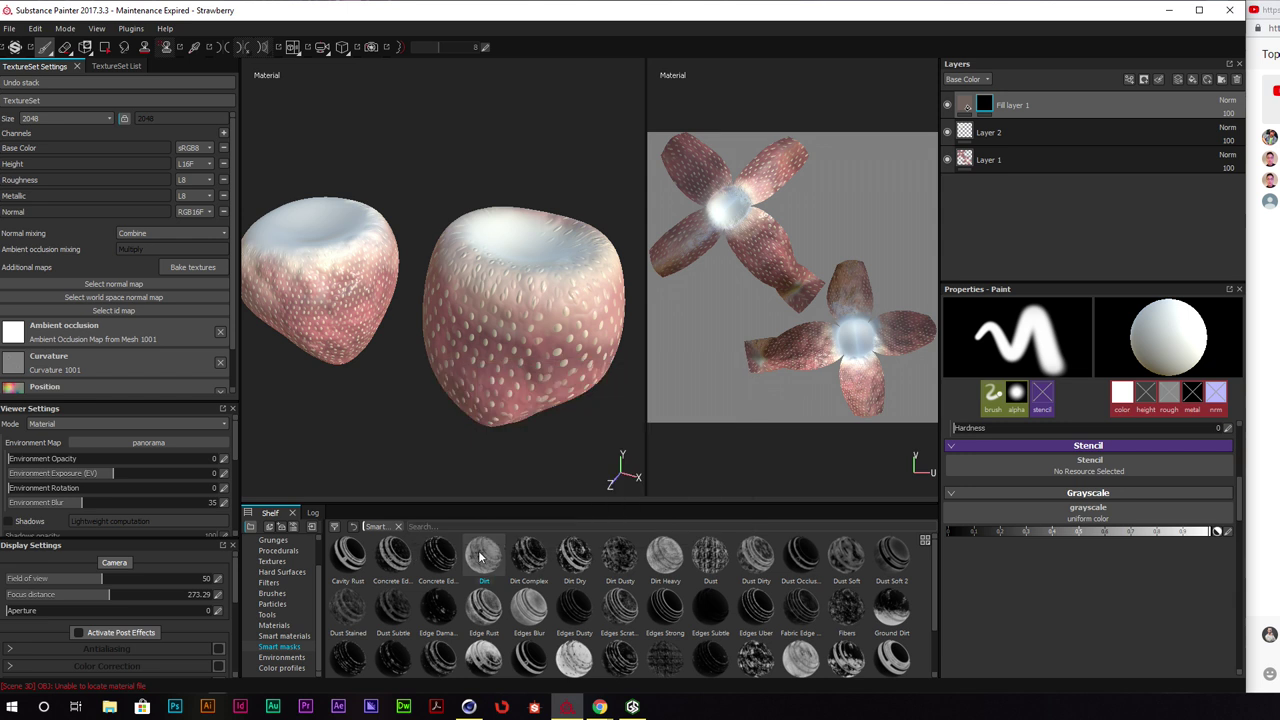
{"action": "left_click_drag", "start_coordinate": [482, 552], "coordinate": [990, 106]}
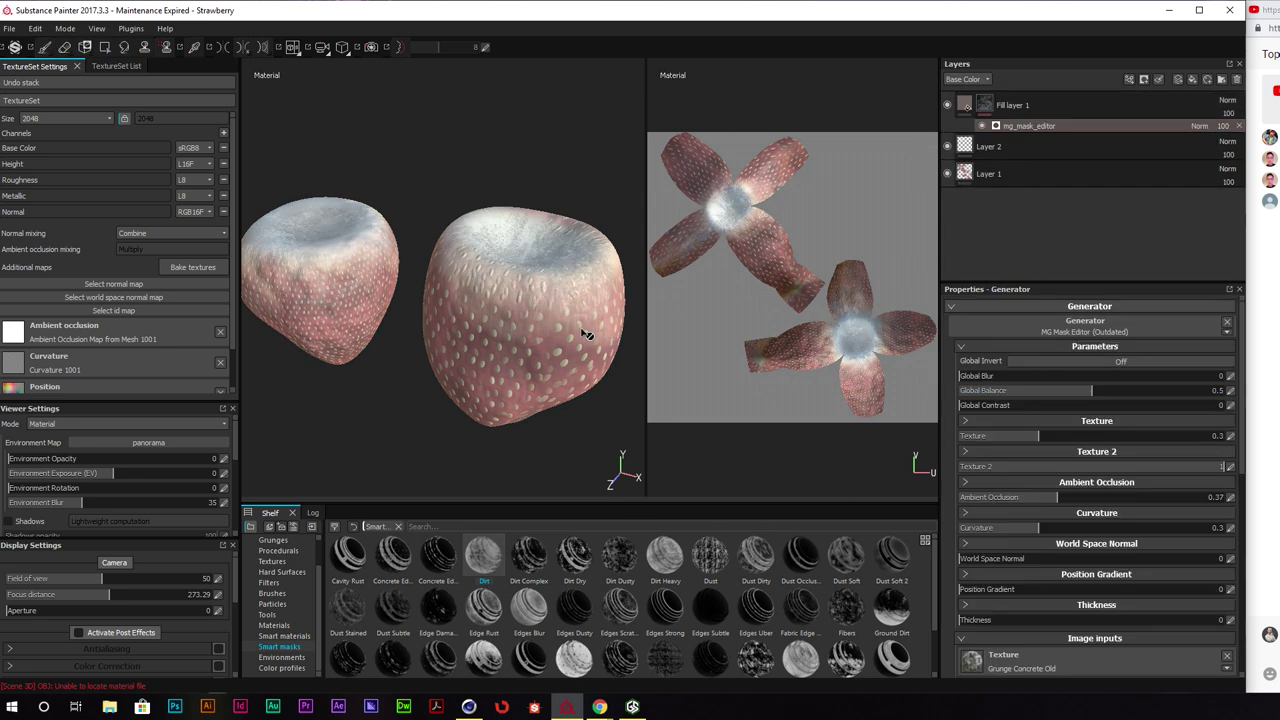
Turn off triplanar projection for both Texture and Texture 2 in the dirt mask generator
{"action": "left_click_drag", "start_coordinate": [600, 320], "coordinate": [510, 147], "text": "alt"}
{"action": "scroll", "coordinate": [528, 270], "scroll_direction": "up", "scroll_amount": 5}
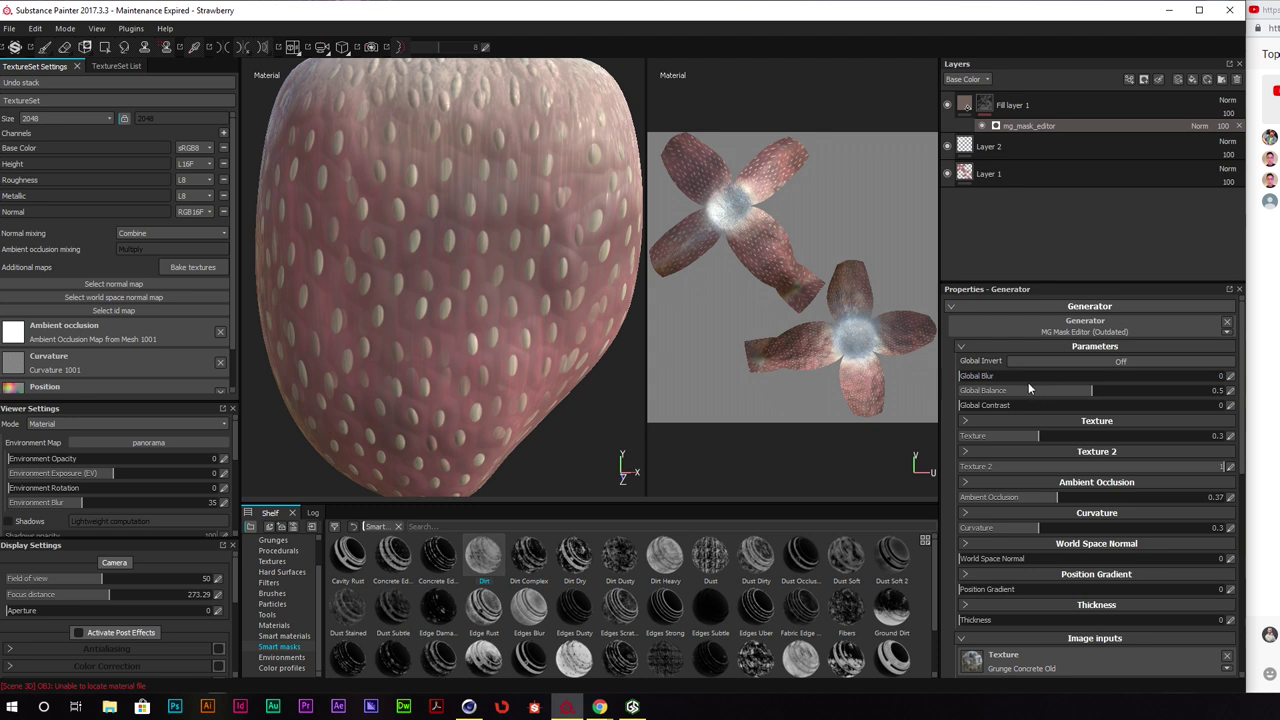
{"action": "left_click", "coordinate": [965, 421]}
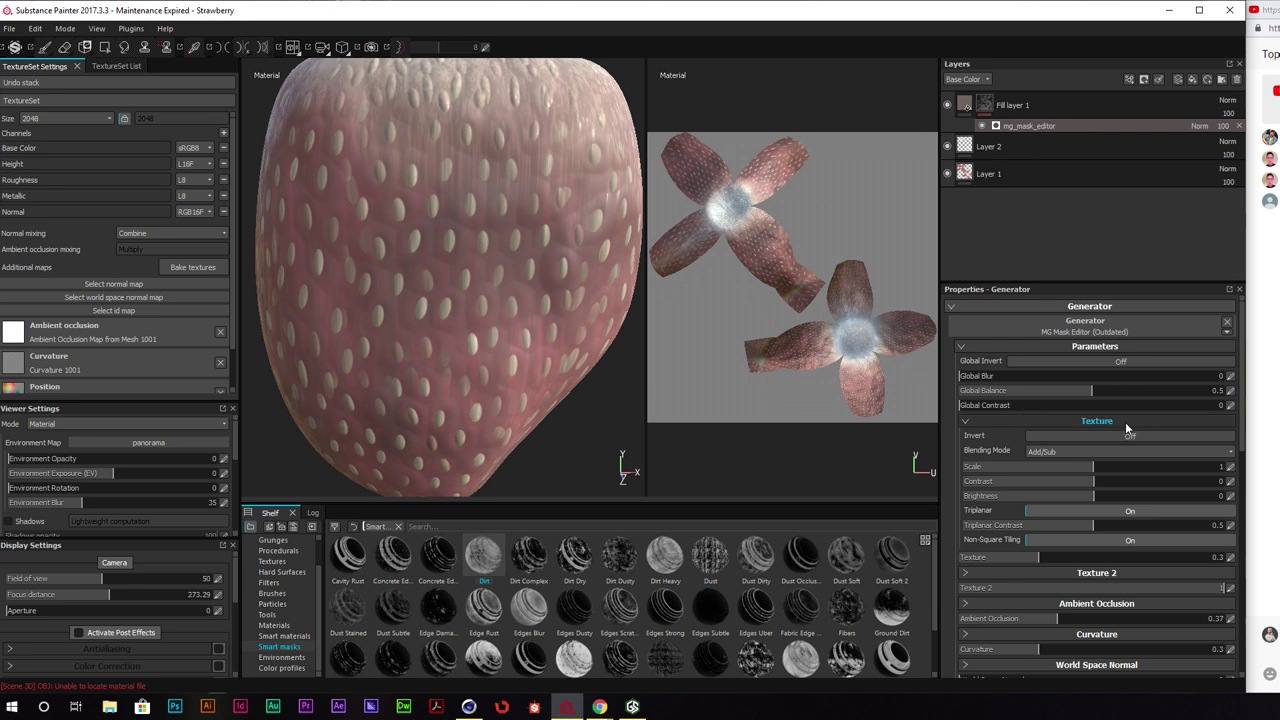
{"action": "left_click", "coordinate": [1057, 511]}
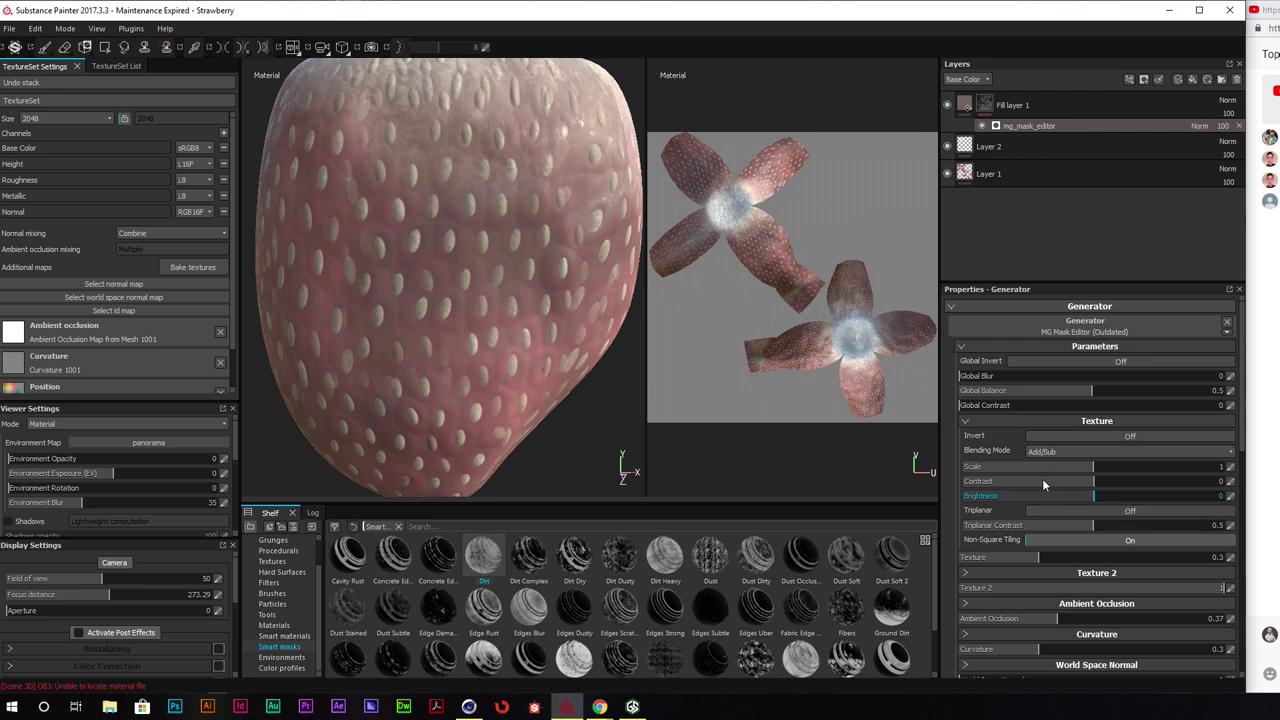
{"action": "left_click", "coordinate": [963, 421]}
{"action": "left_click", "coordinate": [965, 451]}
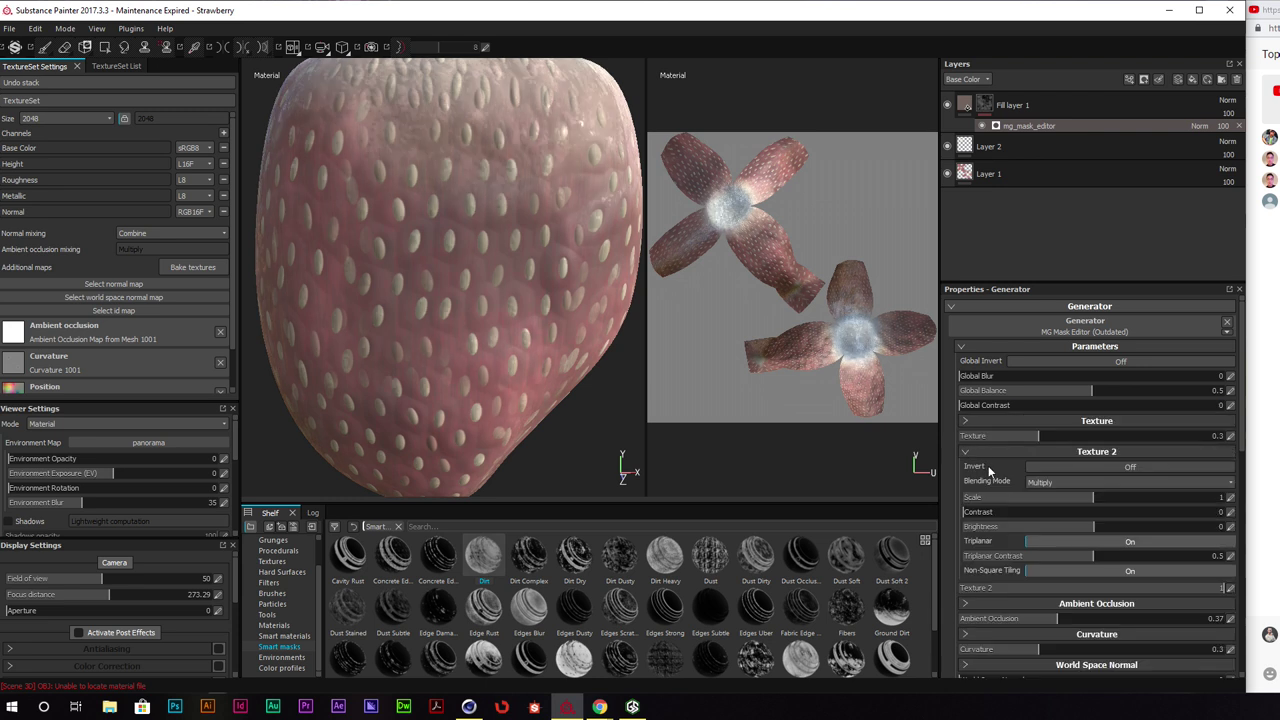
{"action": "left_click", "coordinate": [1066, 541]}
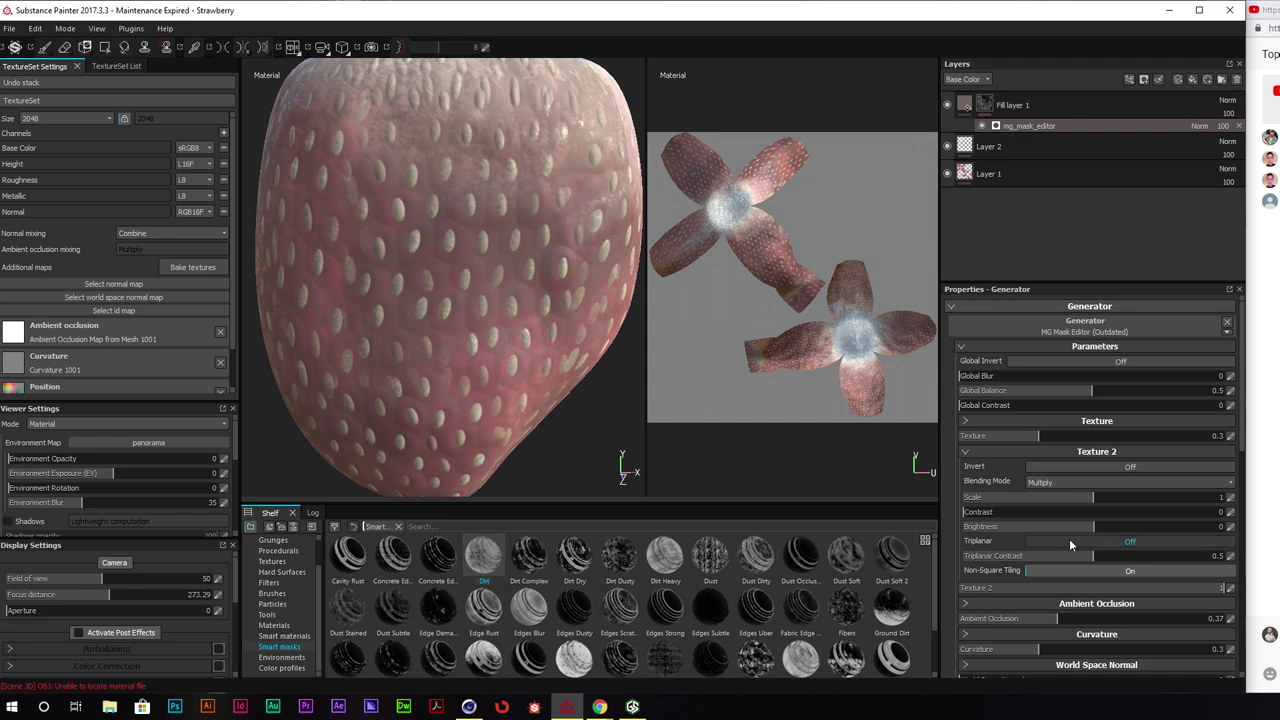
{"action": "left_click", "coordinate": [966, 453]}
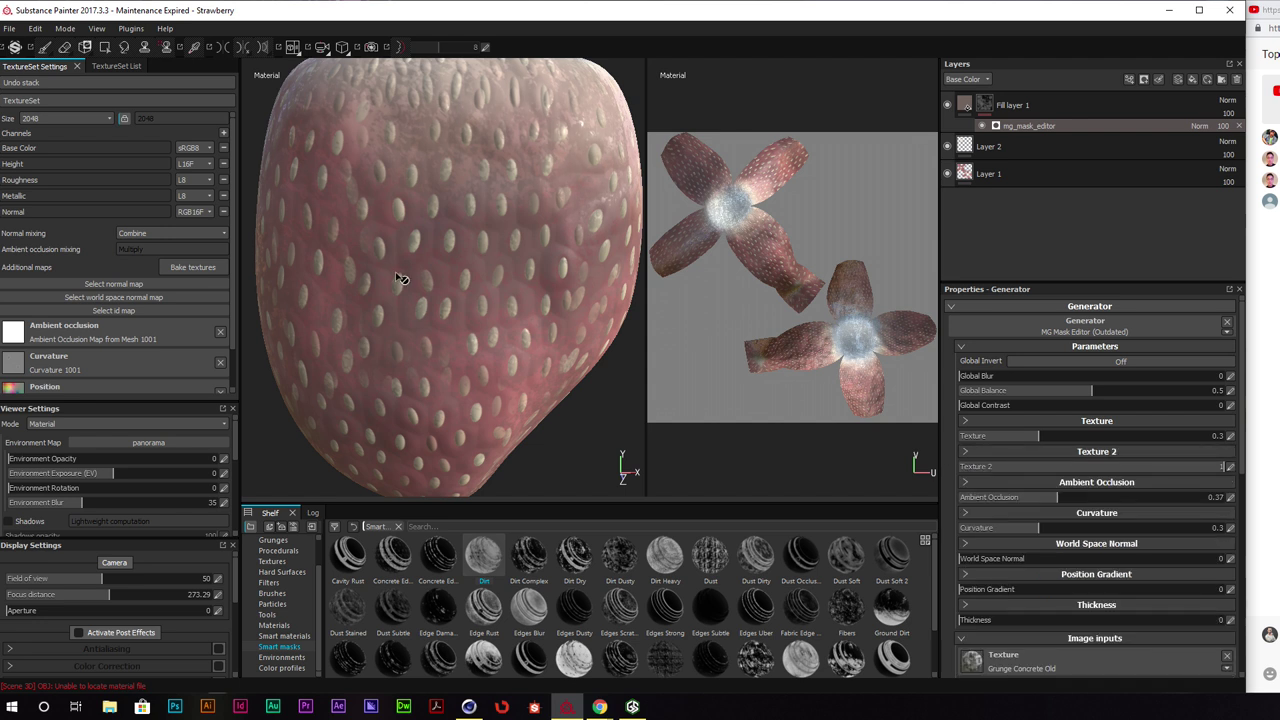
Set the mask generator's global balance to 0.39, texture amount to 0.36 and curvature amount to 0.57
{"action": "left_click_drag", "start_coordinate": [502, 281], "coordinate": [543, 264], "text": "alt"}
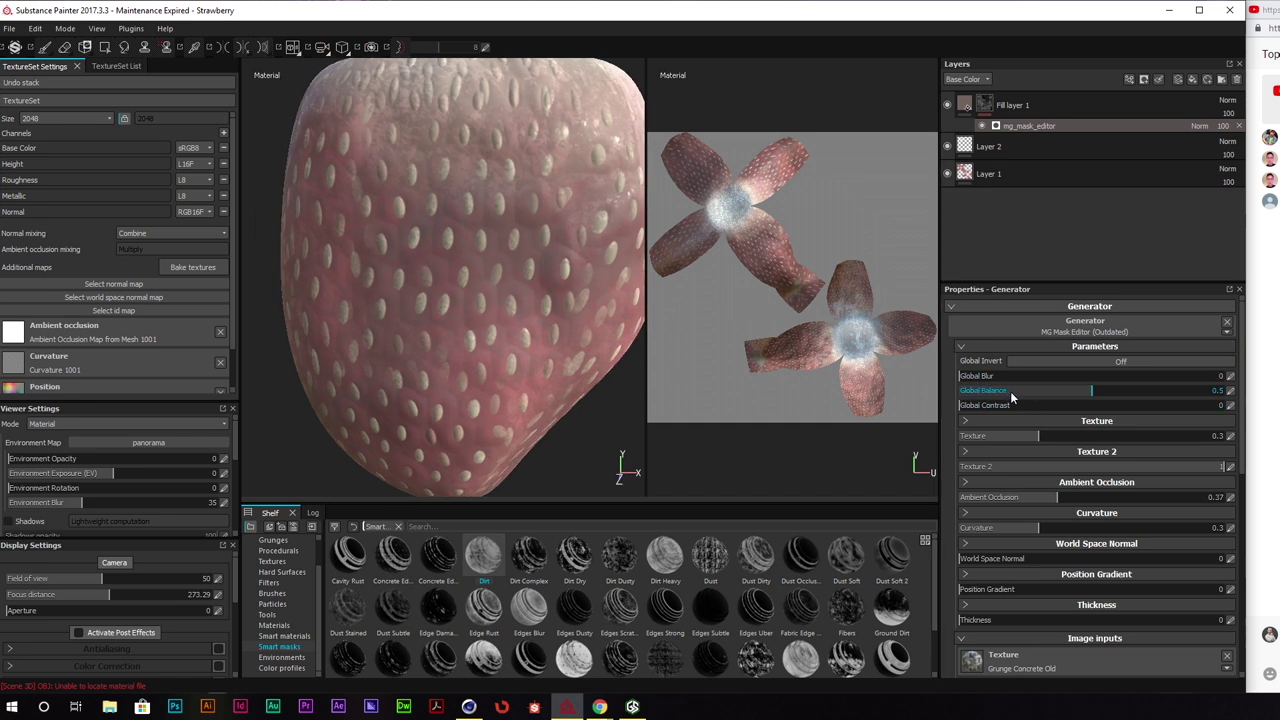
{"action": "mouse_move", "coordinate": [1083, 391]}
{"action": "left_mouse_down"}
{"action": "mouse_move", "coordinate": [1040, 392]}
{"action": "mouse_move", "coordinate": [1079, 394]}
{"action": "mouse_move", "coordinate": [1062, 392]}
{"action": "left_mouse_up"}
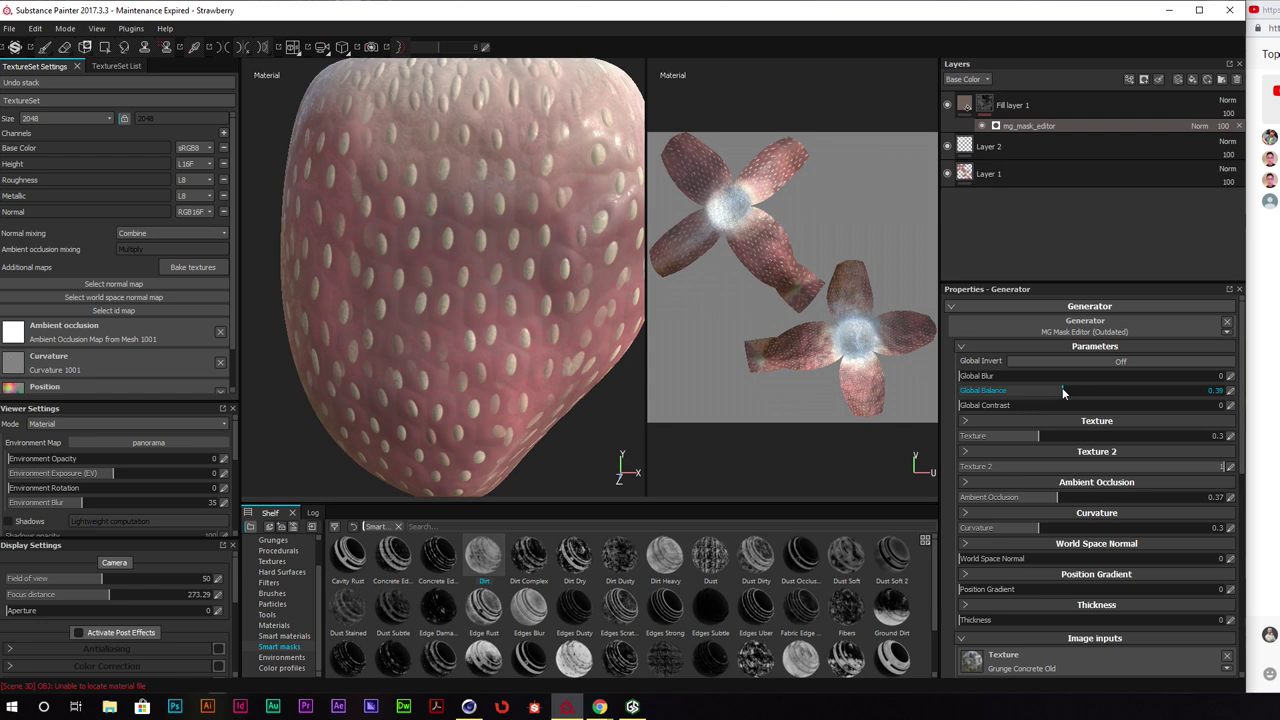
{"action": "left_click_drag", "start_coordinate": [1026, 436], "coordinate": [1055, 436]}
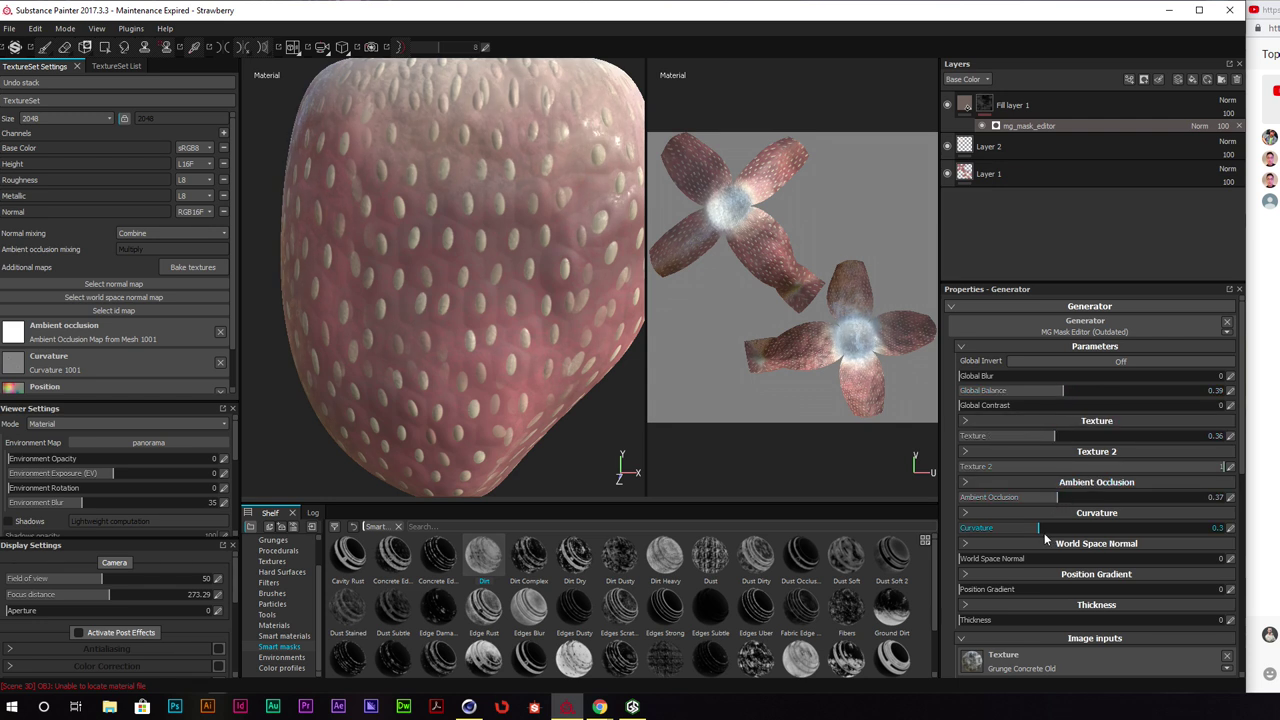
{"action": "left_click_drag", "start_coordinate": [1017, 530], "coordinate": [1120, 527]}
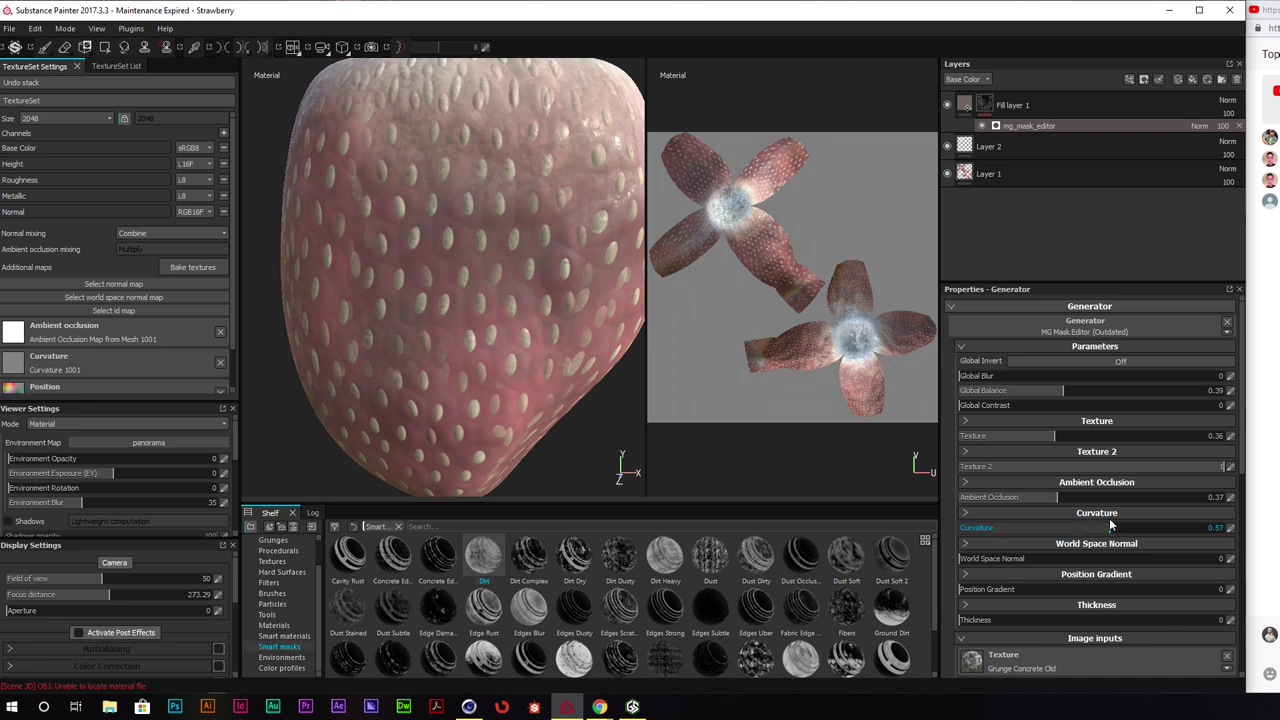
Examine the dirt pattern on the strawberry's UV layout and the mask generator's image inputs
{"action": "scroll", "coordinate": [811, 366], "scroll_direction": "up", "scroll_amount": 6}
{"action": "middle_click_drag", "start_coordinate": [811, 354], "coordinate": [540, 298]}
{"action": "middle_click_drag", "start_coordinate": [915, 432], "coordinate": [827, 378], "text": "alt"}
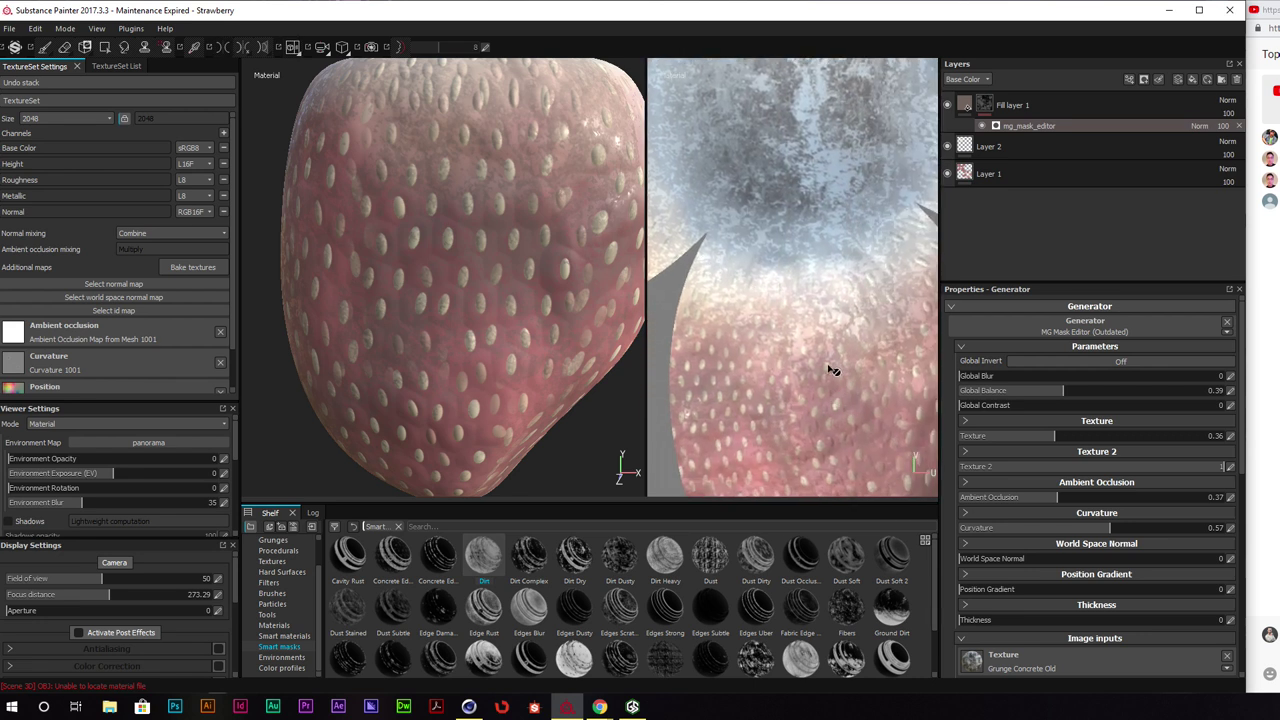
{"action": "right_click_drag", "start_coordinate": [843, 404], "coordinate": [909, 413], "text": "alt"}
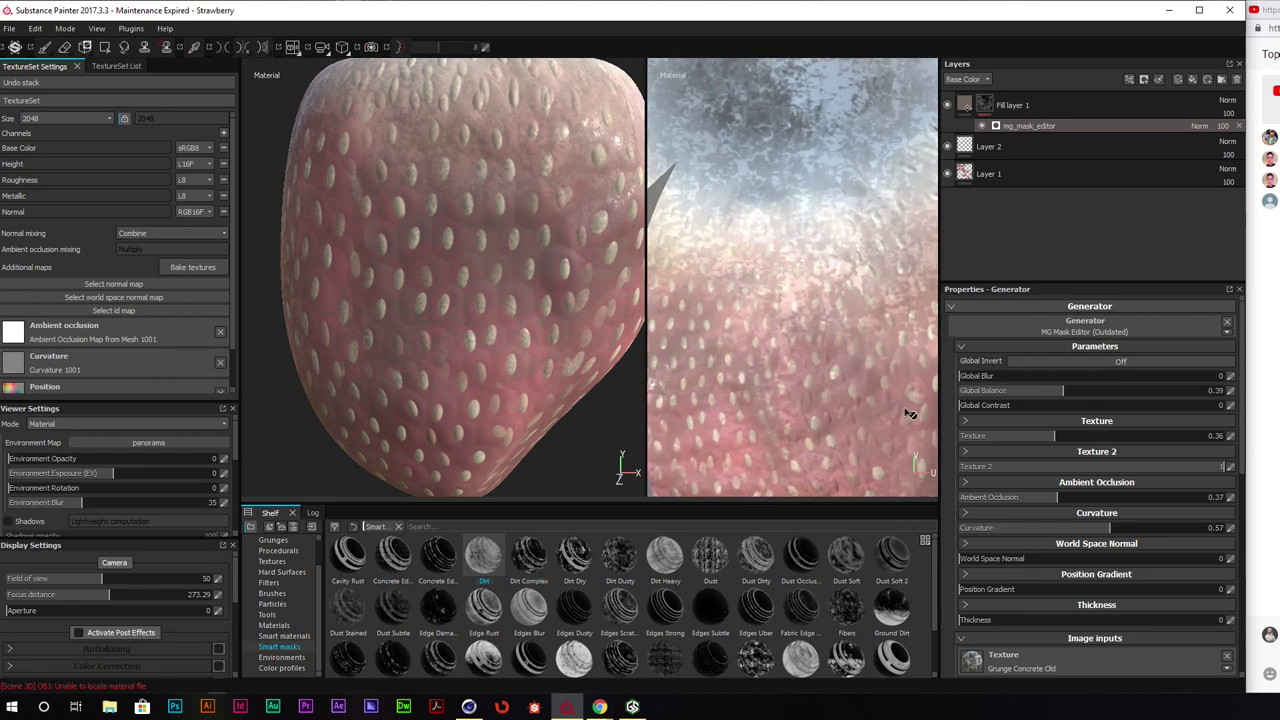
{"action": "right_click_drag", "start_coordinate": [932, 473], "coordinate": [791, 389], "text": "alt"}
{"action": "scroll", "coordinate": [1149, 531], "scroll_direction": "down", "scroll_amount": 5}
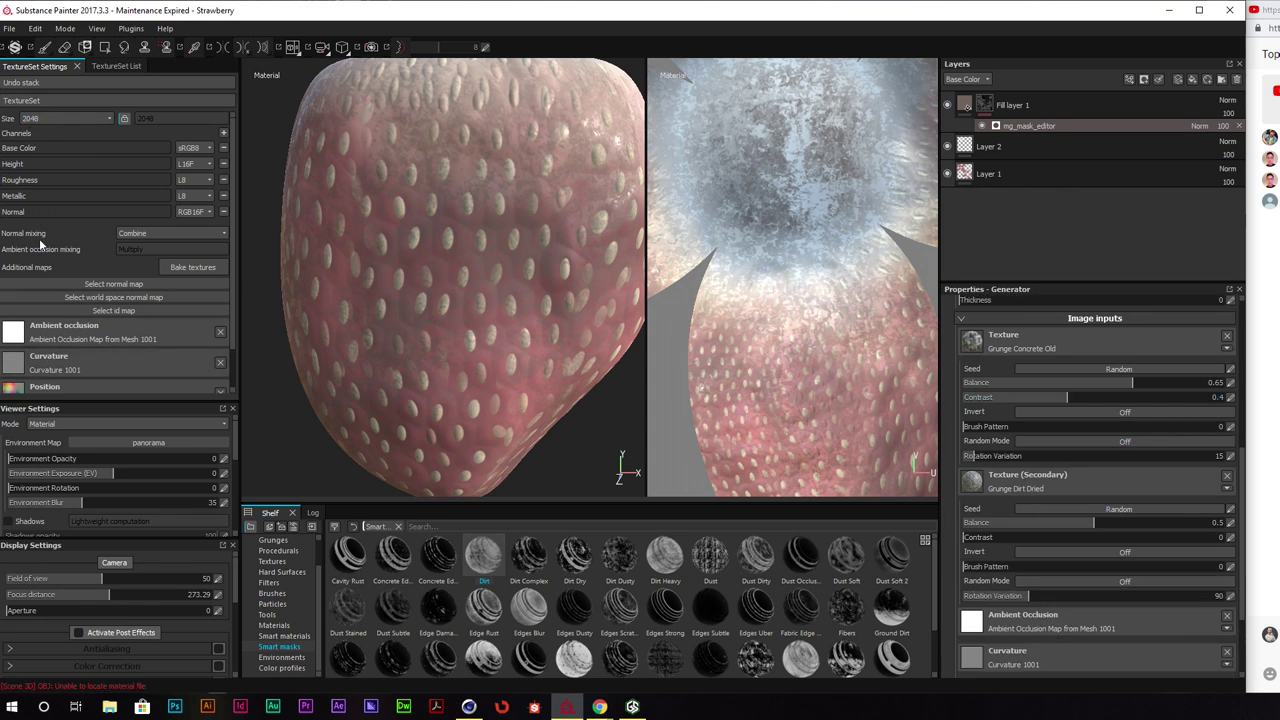
{"action": "scroll", "coordinate": [1062, 460], "scroll_direction": "down", "scroll_amount": 2}
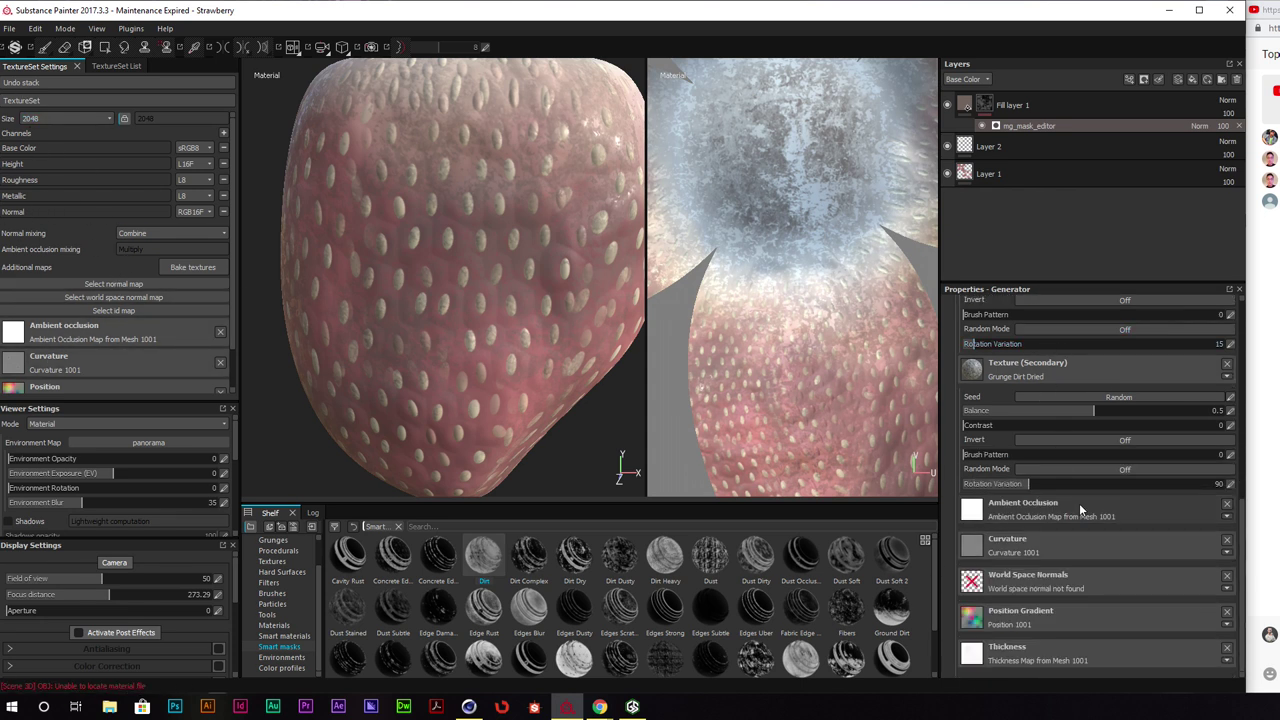
{"action": "right_click", "coordinate": [998, 647]}
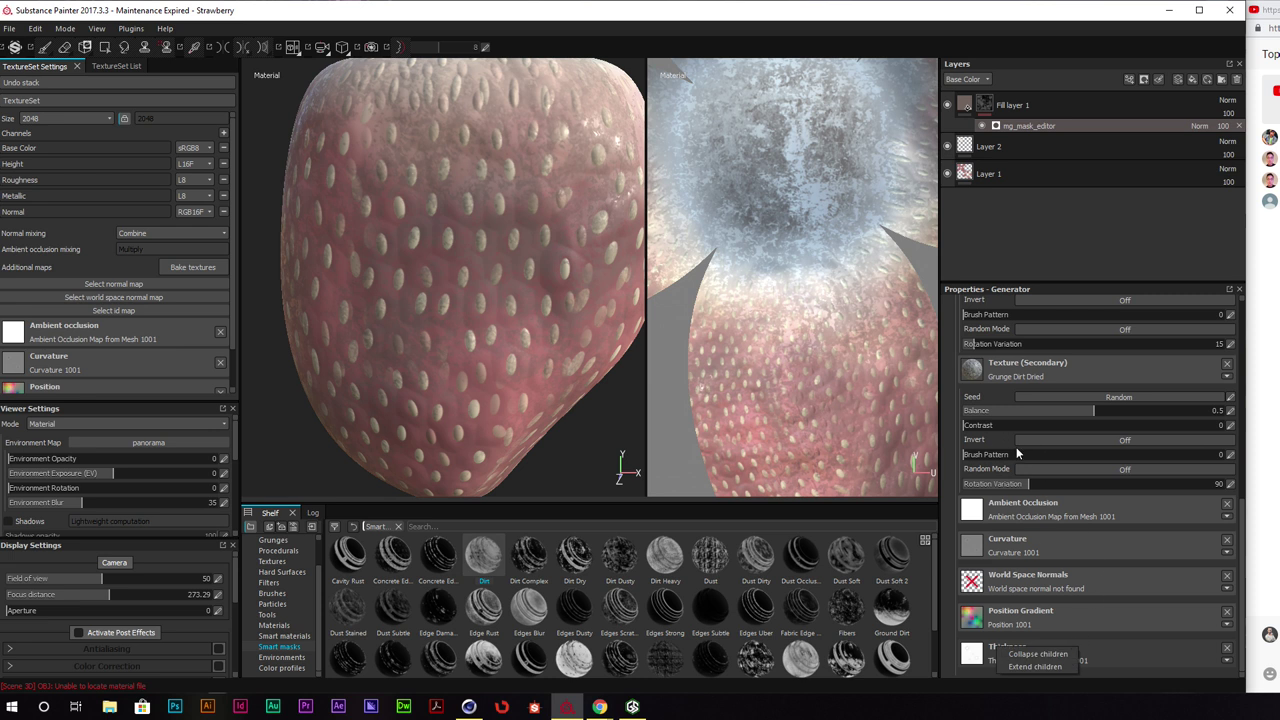
{"action": "left_click", "coordinate": [957, 437]}
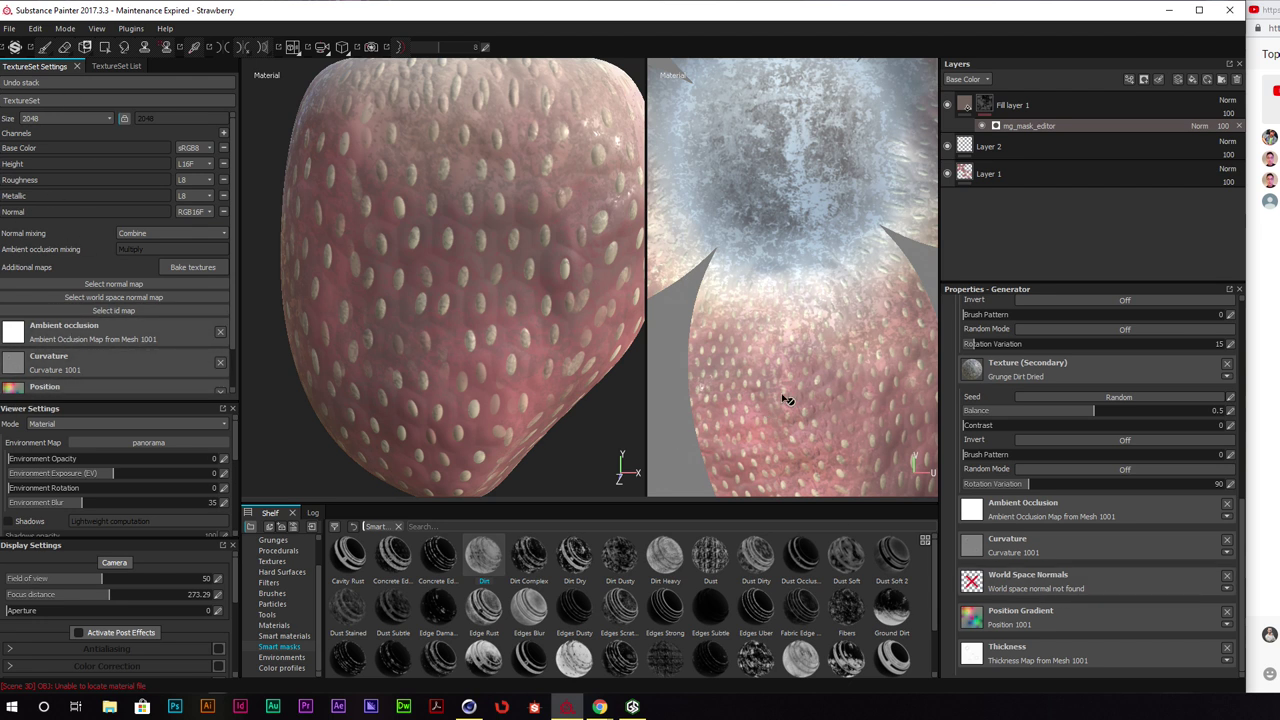
Lower the balance of the Grunge Concrete Old texture input to 0.4
{"action": "scroll", "coordinate": [995, 440], "scroll_direction": "up", "scroll_amount": 4}
{"action": "scroll", "coordinate": [1106, 443], "scroll_direction": "up", "scroll_amount": 1}
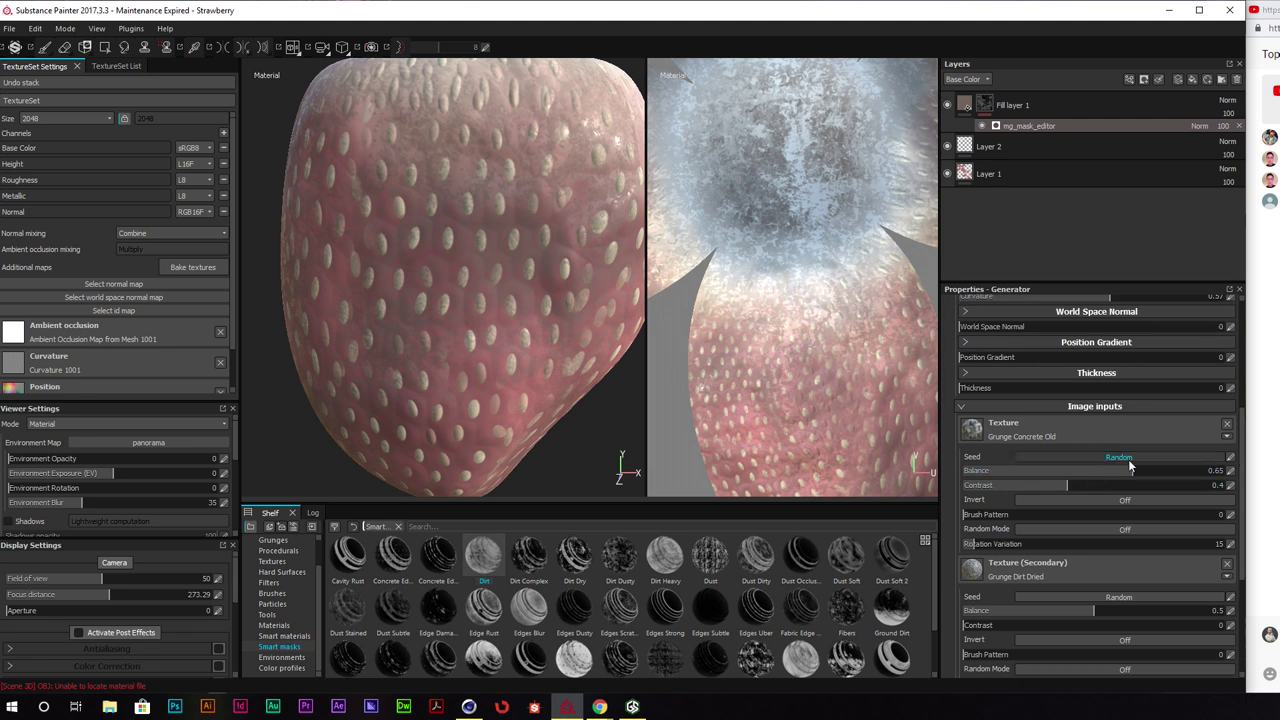
{"action": "left_click_drag", "start_coordinate": [1131, 469], "coordinate": [1068, 470]}
Set the secondary Grunge Dirt Dried texture's balance to 0.31 and its rotation variation to 69.05
{"action": "scroll", "coordinate": [491, 197], "scroll_direction": "down", "scroll_amount": 5}
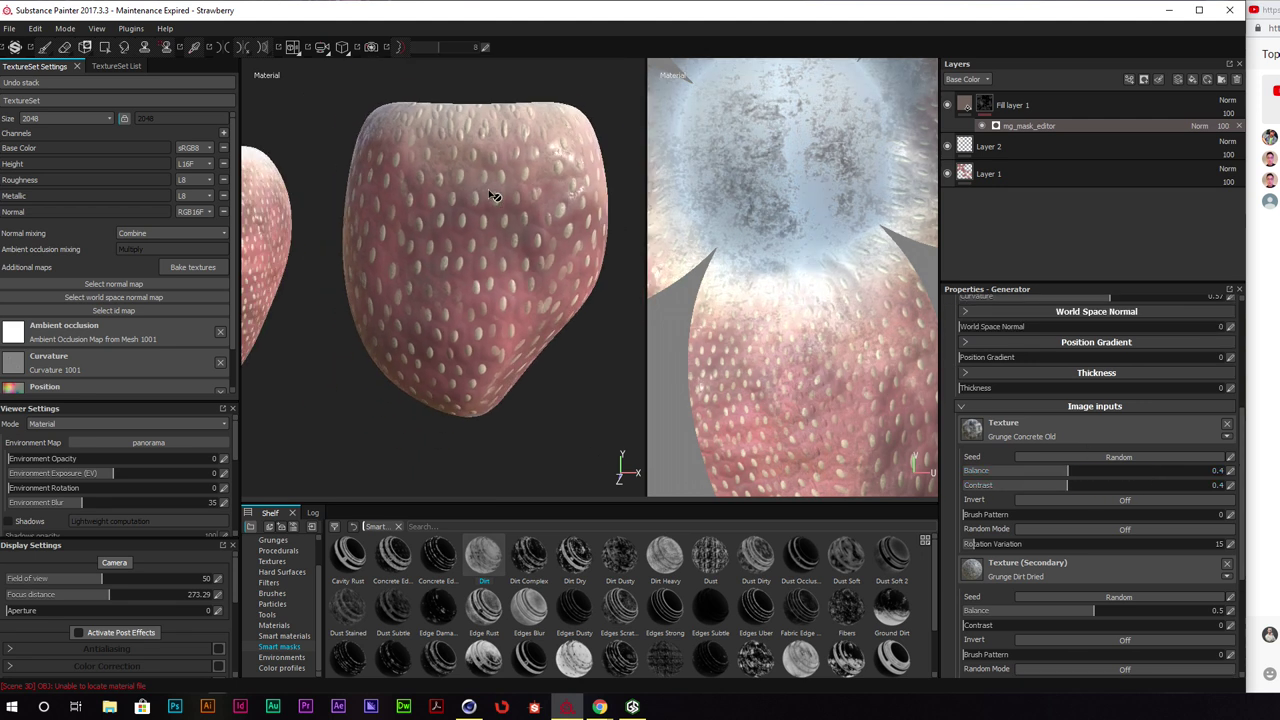
{"action": "left_click_drag", "start_coordinate": [585, 140], "coordinate": [537, 274], "text": "alt"}
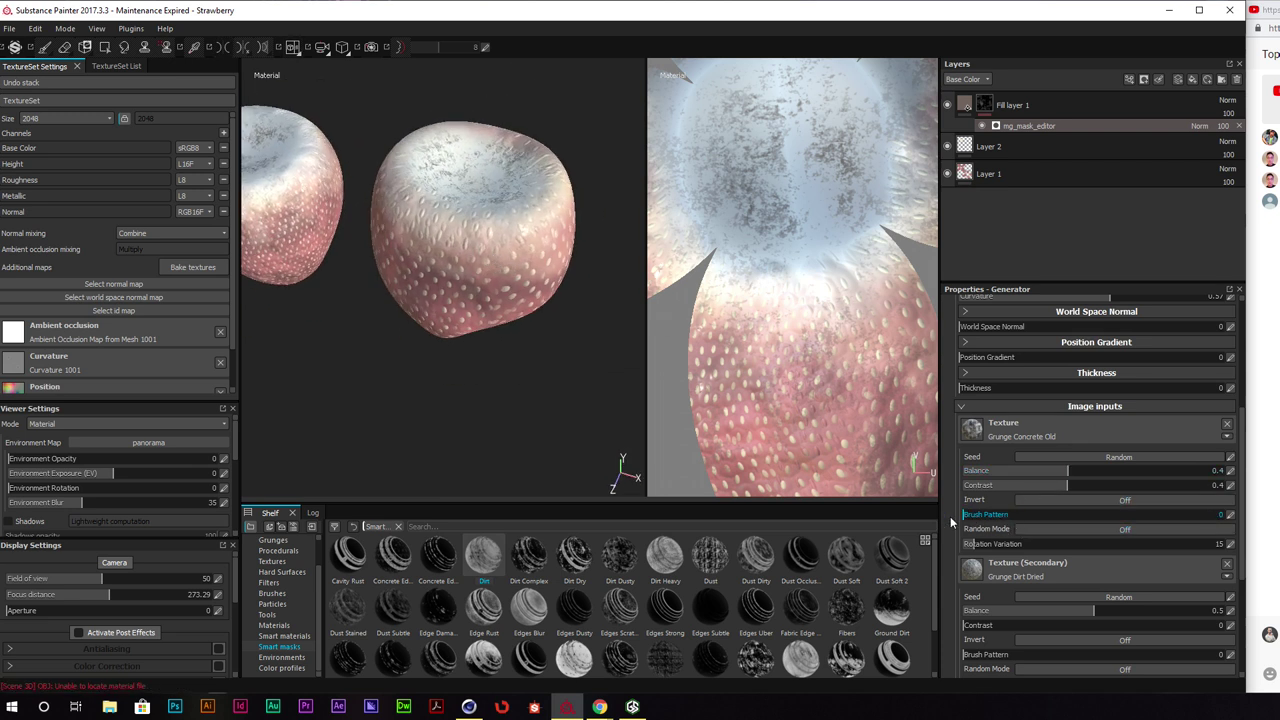
{"action": "scroll", "coordinate": [1020, 540], "scroll_direction": "down", "scroll_amount": 1}
{"action": "scroll", "coordinate": [1024, 553], "scroll_direction": "down", "scroll_amount": 3}
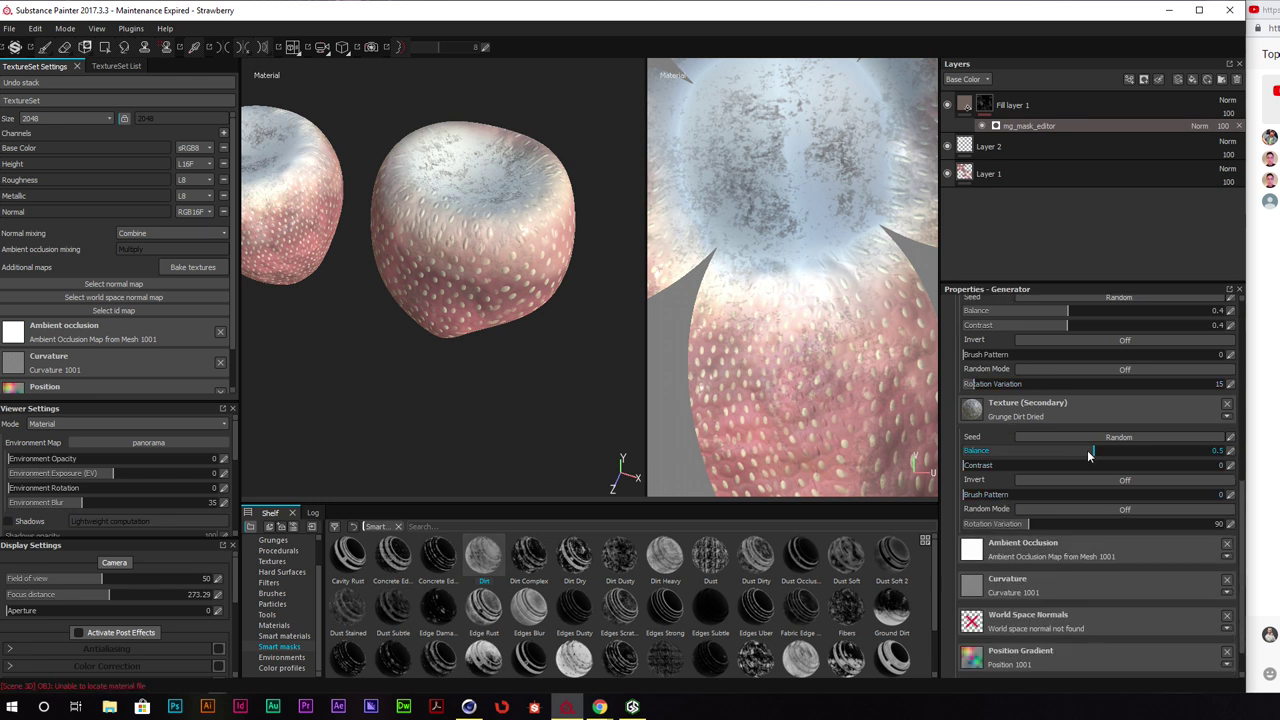
{"action": "left_click_drag", "start_coordinate": [1092, 451], "coordinate": [1013, 489]}
{"action": "scroll", "coordinate": [1040, 470], "scroll_direction": "down", "scroll_amount": 1}
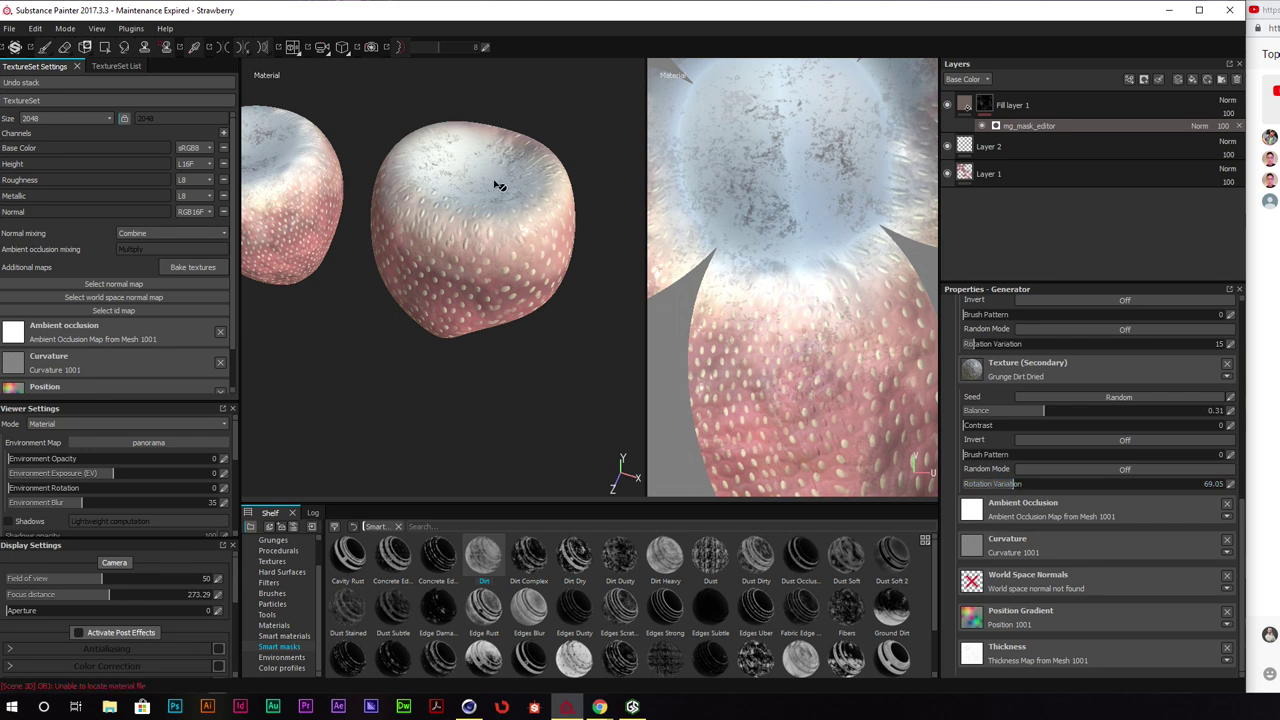
Lower the brown fill layer's opacity in the Roughness channel to 61
{"action": "left_click_drag", "start_coordinate": [503, 189], "coordinate": [446, 274], "text": "alt"}
{"action": "scroll", "coordinate": [458, 215], "scroll_direction": "up", "scroll_amount": 5}
{"action": "middle_click_drag", "start_coordinate": [446, 274], "coordinate": [440, 252], "text": "alt"}
{"action": "left_click_drag", "start_coordinate": [440, 252], "coordinate": [590, 150], "text": "alt"}
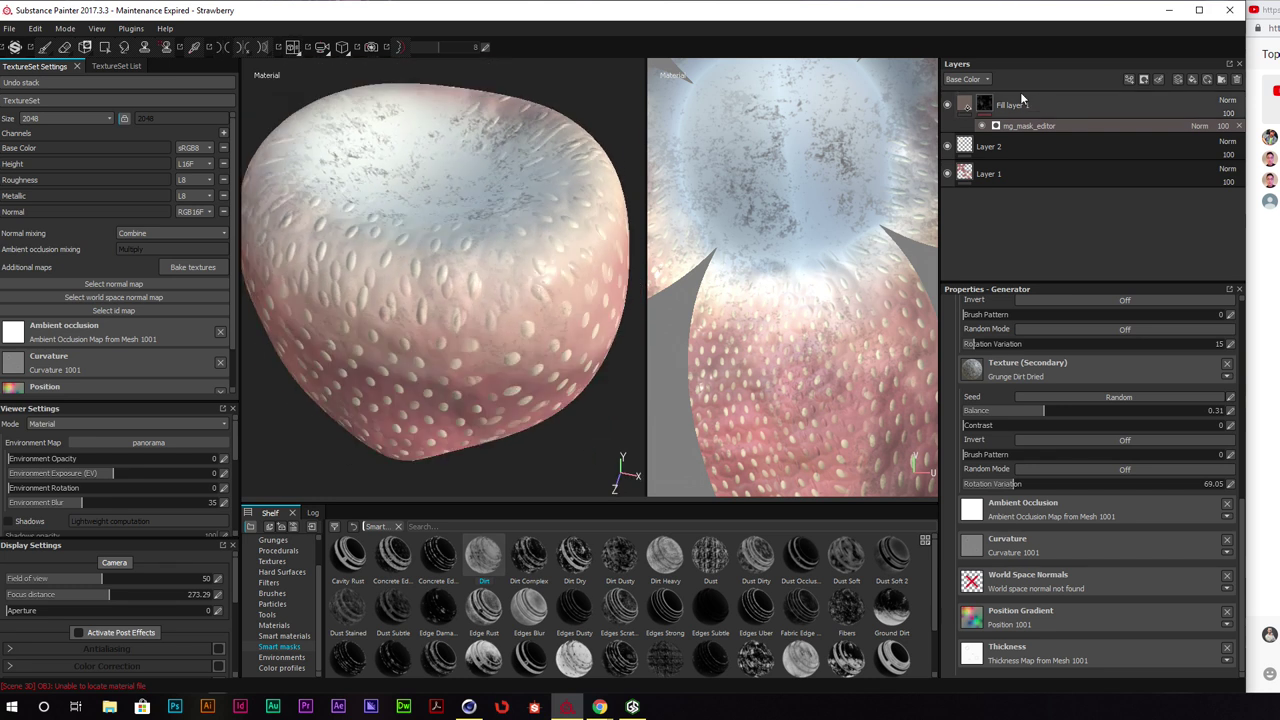
{"action": "left_click", "coordinate": [968, 105]}
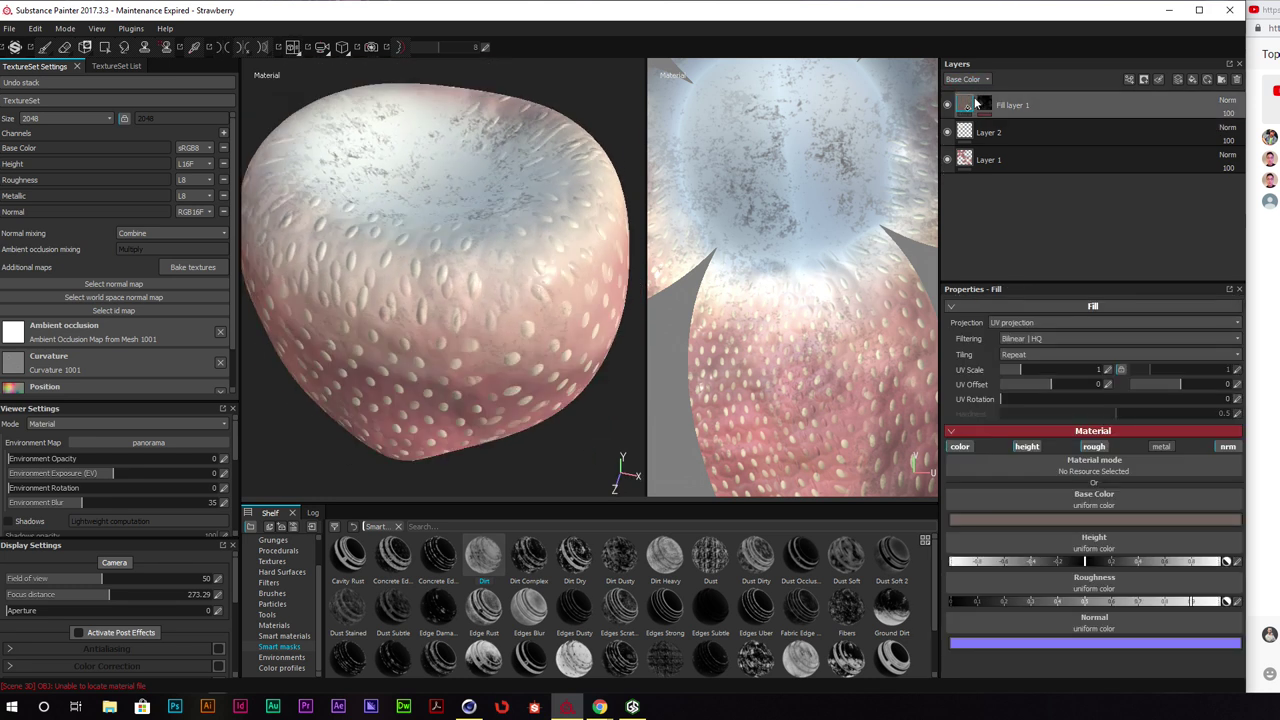
{"action": "left_click", "coordinate": [966, 79]}
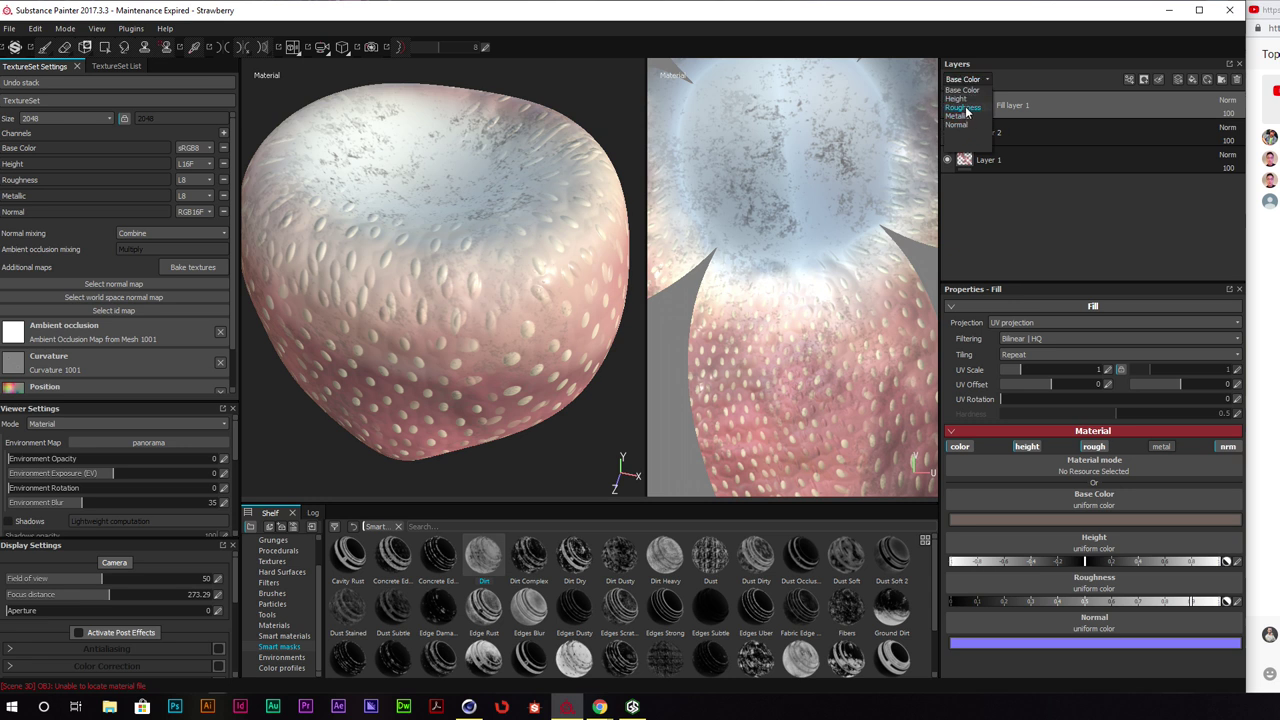
{"action": "left_click", "coordinate": [968, 107]}
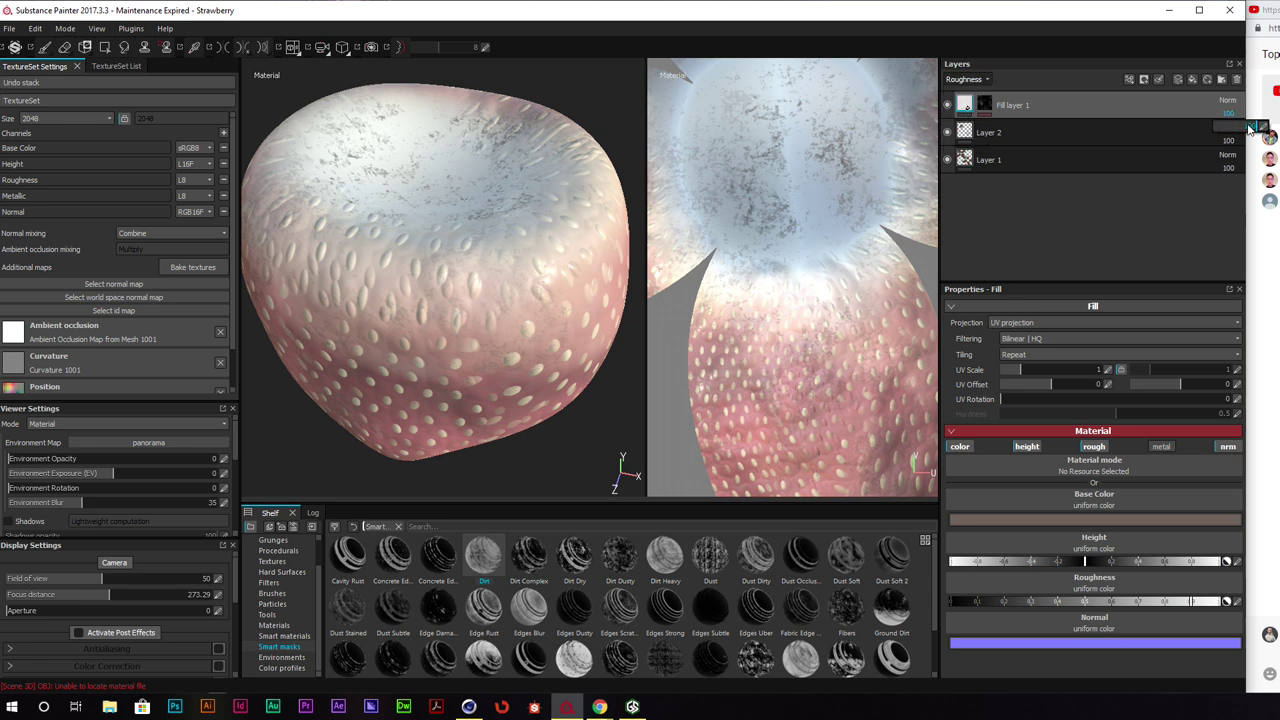
{"action": "left_click_drag", "start_coordinate": [1227, 125], "coordinate": [1240, 125]}
Inspect the dirt's roughness and highlights up close along the strawberry's side and lower body
{"action": "left_click_drag", "start_coordinate": [453, 325], "coordinate": [486, 300], "text": "alt"}
{"action": "middle_click_drag", "start_coordinate": [494, 366], "coordinate": [506, 271], "text": "alt"}
{"action": "scroll", "coordinate": [495, 276], "scroll_direction": "down", "scroll_amount": 1}
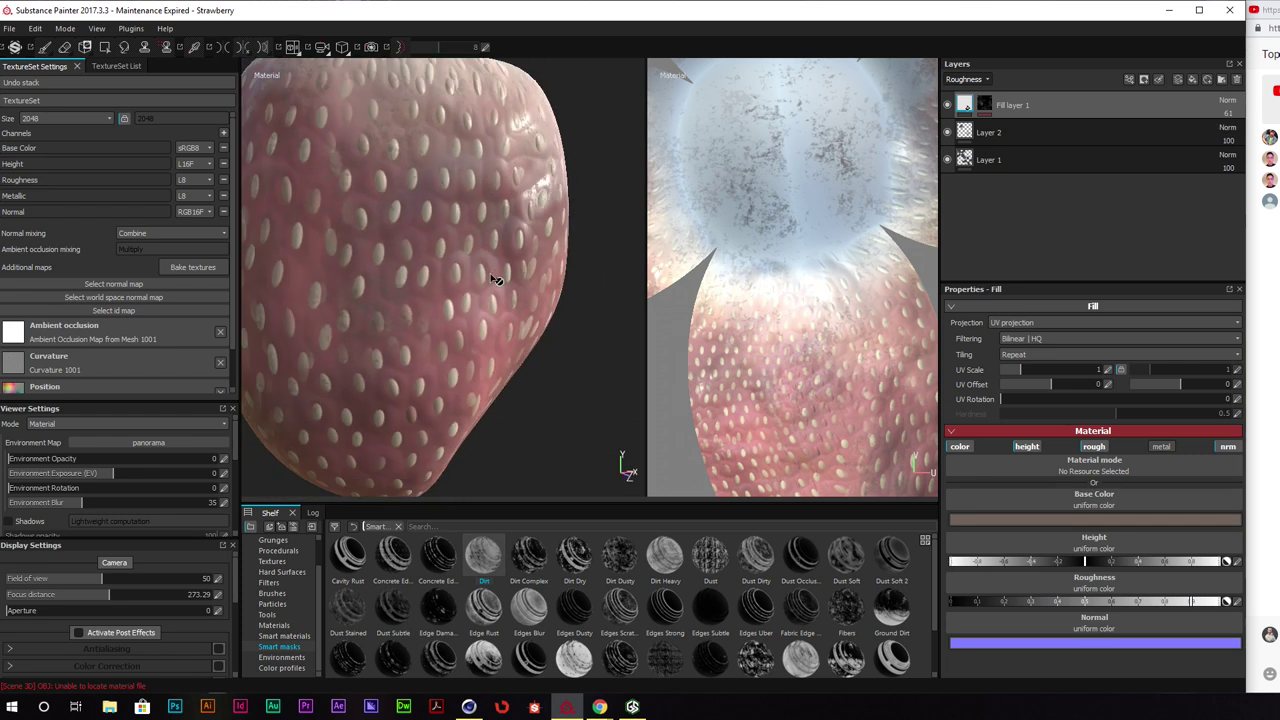
{"action": "left_click_drag", "start_coordinate": [493, 280], "coordinate": [512, 273], "text": "alt"}
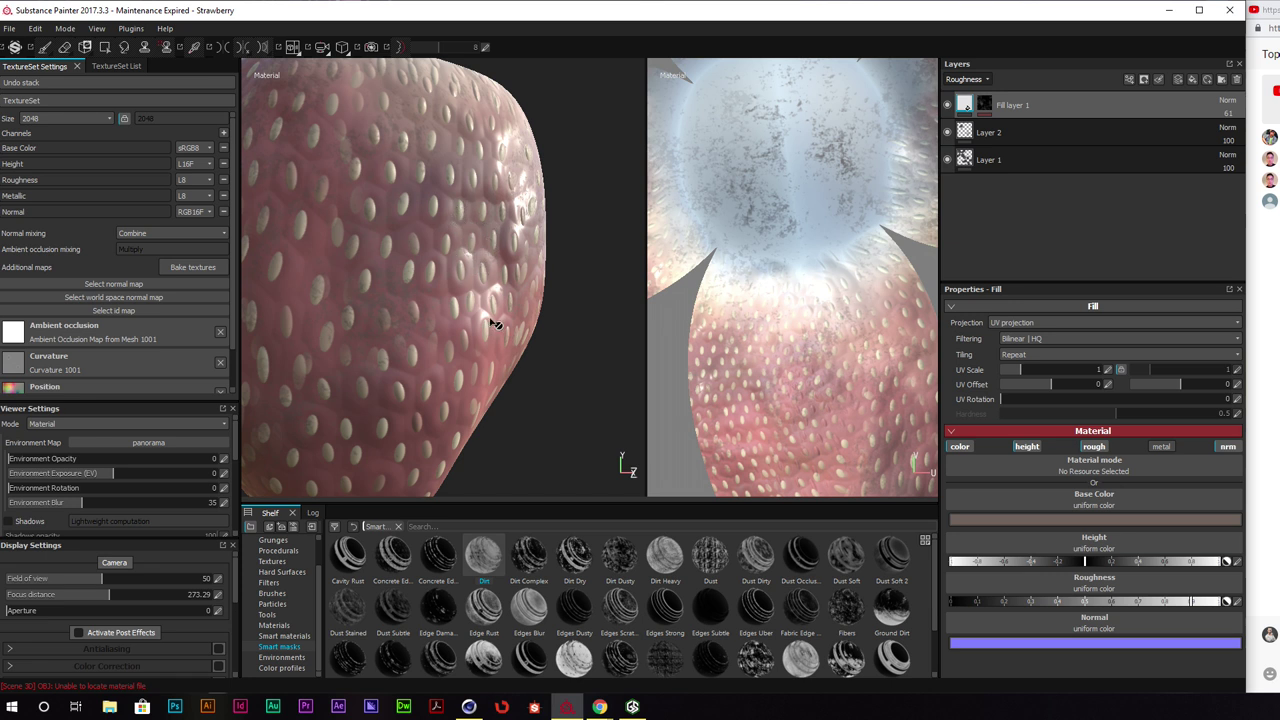
{"action": "left_click_drag", "start_coordinate": [494, 324], "coordinate": [500, 266], "text": "alt"}
{"action": "left_click_drag", "start_coordinate": [488, 132], "coordinate": [529, 294], "text": "alt"}
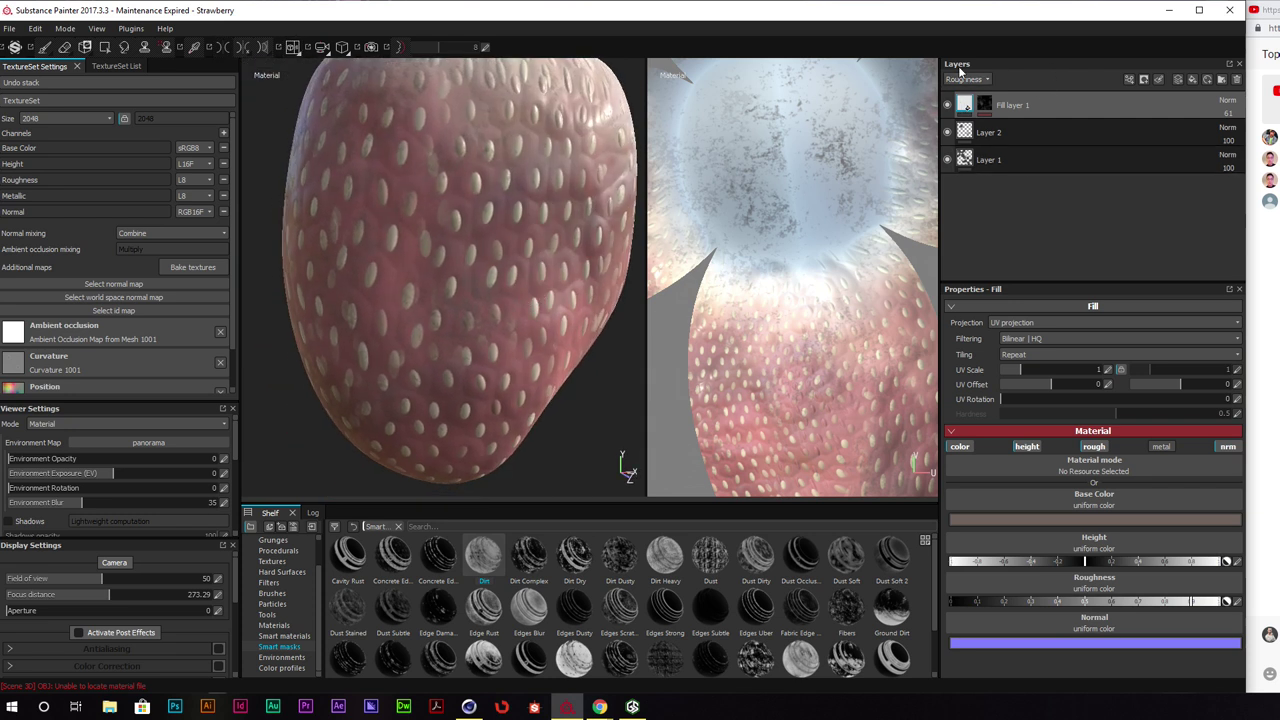
Switch the layer stack to the Base Color channel and lower the dirt fill layer's opacity to 55
{"action": "left_click", "coordinate": [967, 79]}
{"action": "left_click", "coordinate": [968, 92]}
{"action": "left_click_drag", "start_coordinate": [522, 132], "coordinate": [749, 337], "text": "alt"}
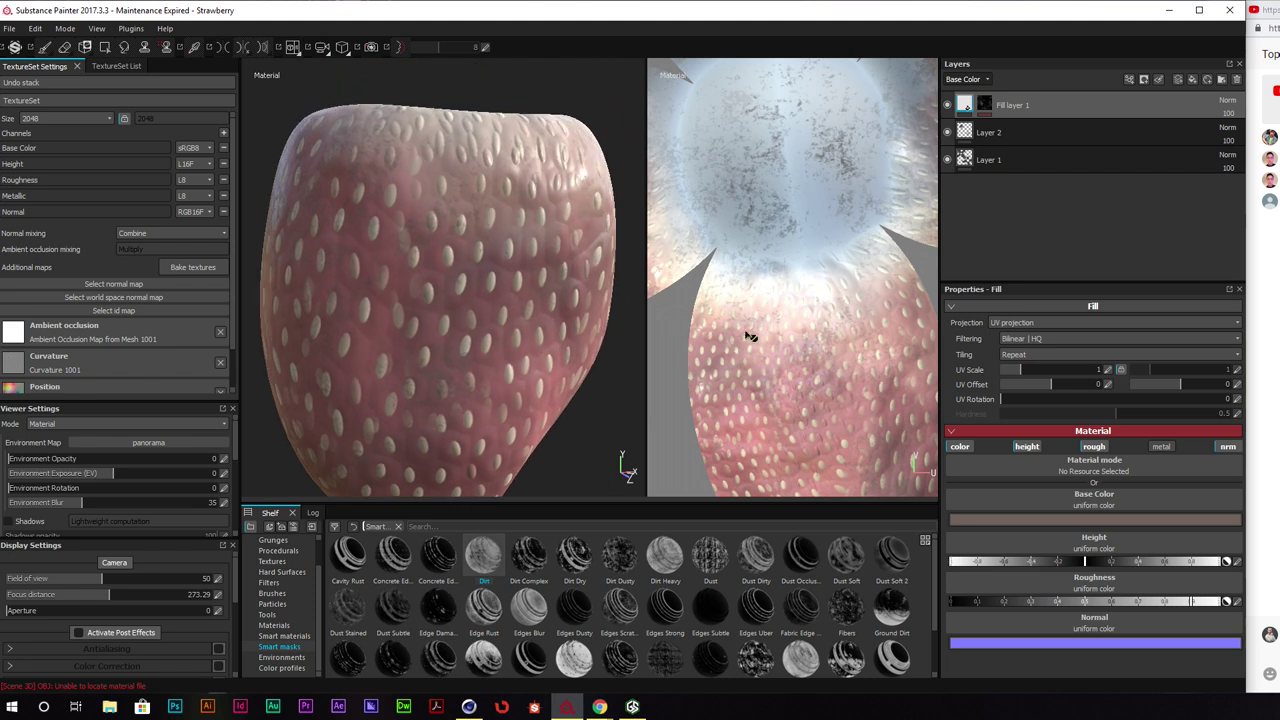
{"action": "left_click", "coordinate": [1229, 114]}
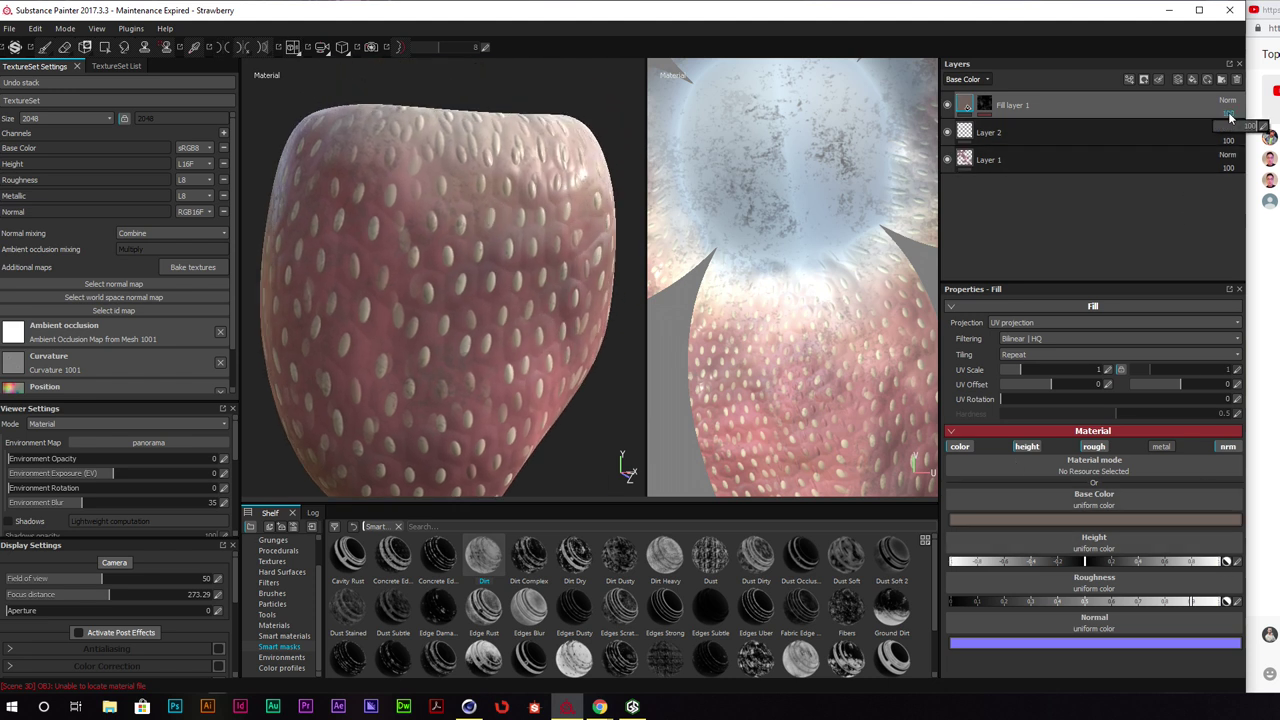
{"action": "left_click_drag", "start_coordinate": [1248, 129], "coordinate": [1235, 130]}
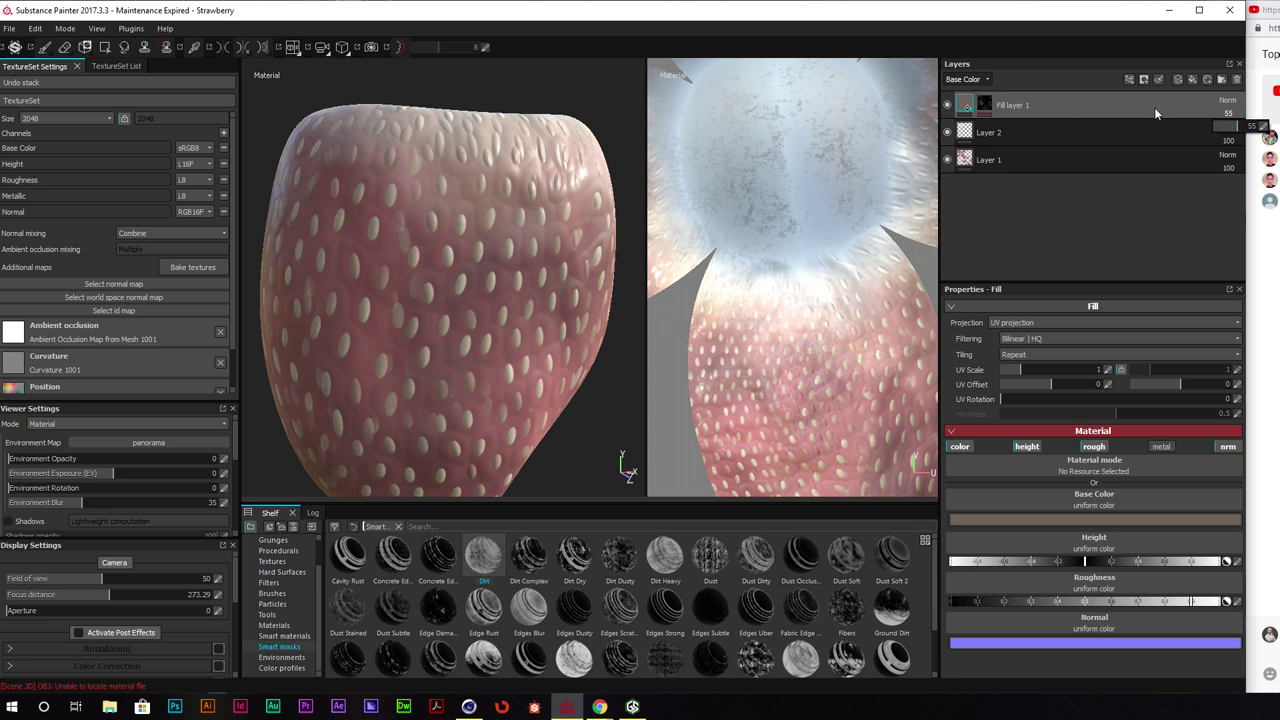
Try the Multiply blend mode on the dirt fill layer's base color with opacity at 100
{"action": "left_click", "coordinate": [1228, 101]}
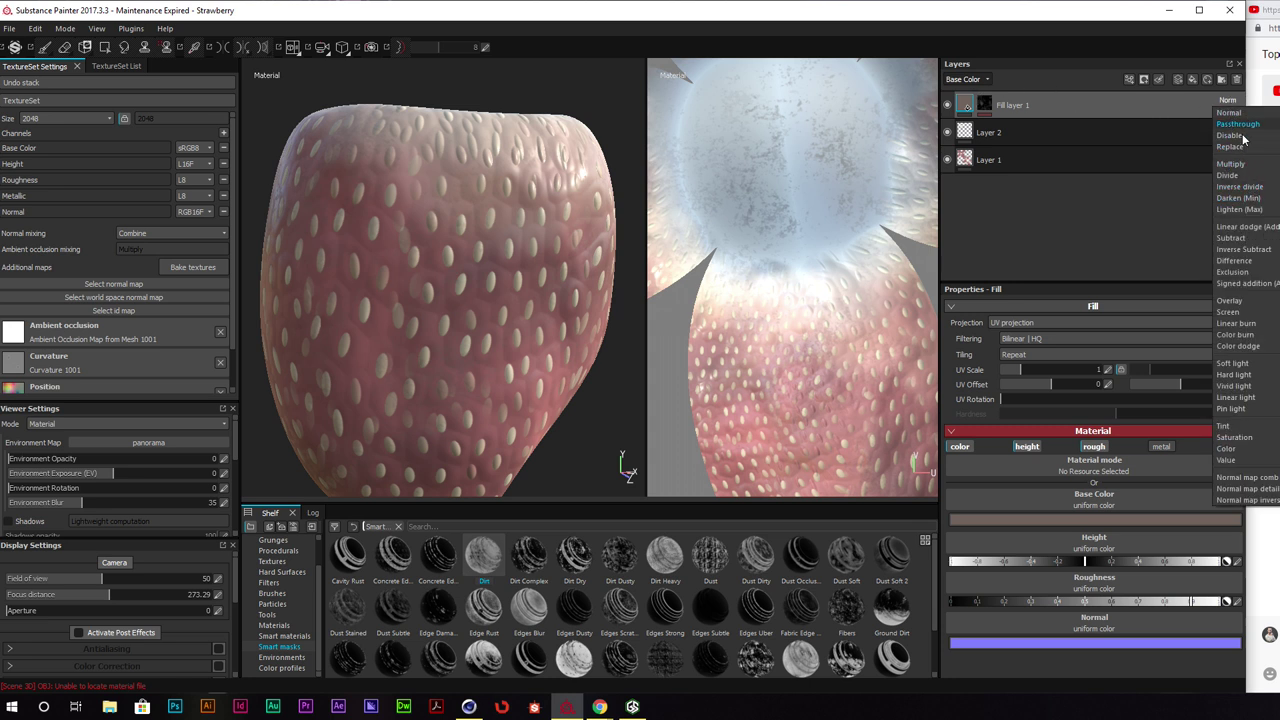
{"action": "left_click", "coordinate": [1245, 165]}
{"action": "left_click_drag", "start_coordinate": [585, 175], "coordinate": [578, 272], "text": "alt"}
{"action": "mouse_move", "coordinate": [1233, 116]}
{"action": "left_mouse_down"}
{"action": "mouse_move", "coordinate": [1250, 126]}
{"action": "mouse_move", "coordinate": [1210, 130]}
{"action": "mouse_move", "coordinate": [1262, 127]}
{"action": "left_mouse_up"}
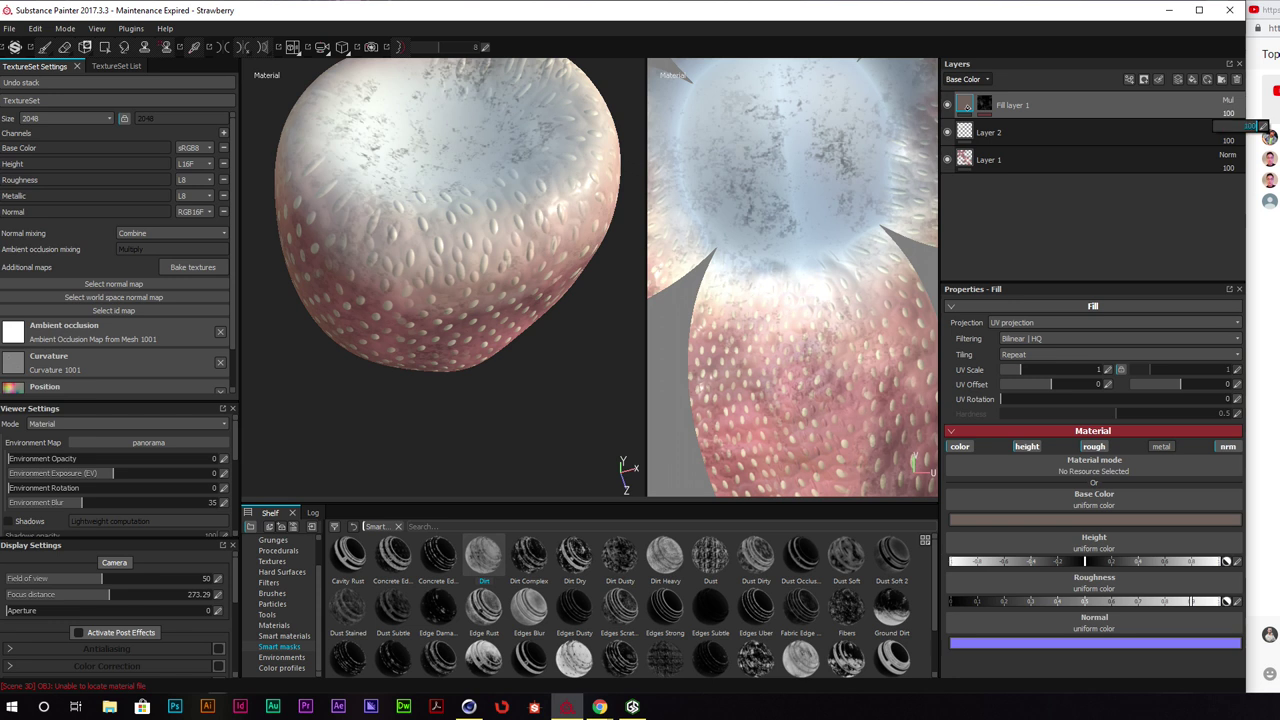
Return the dirt fill layer's base color to the Normal blend mode to compare it on the strawberry's side
{"action": "left_click", "coordinate": [1229, 103]}
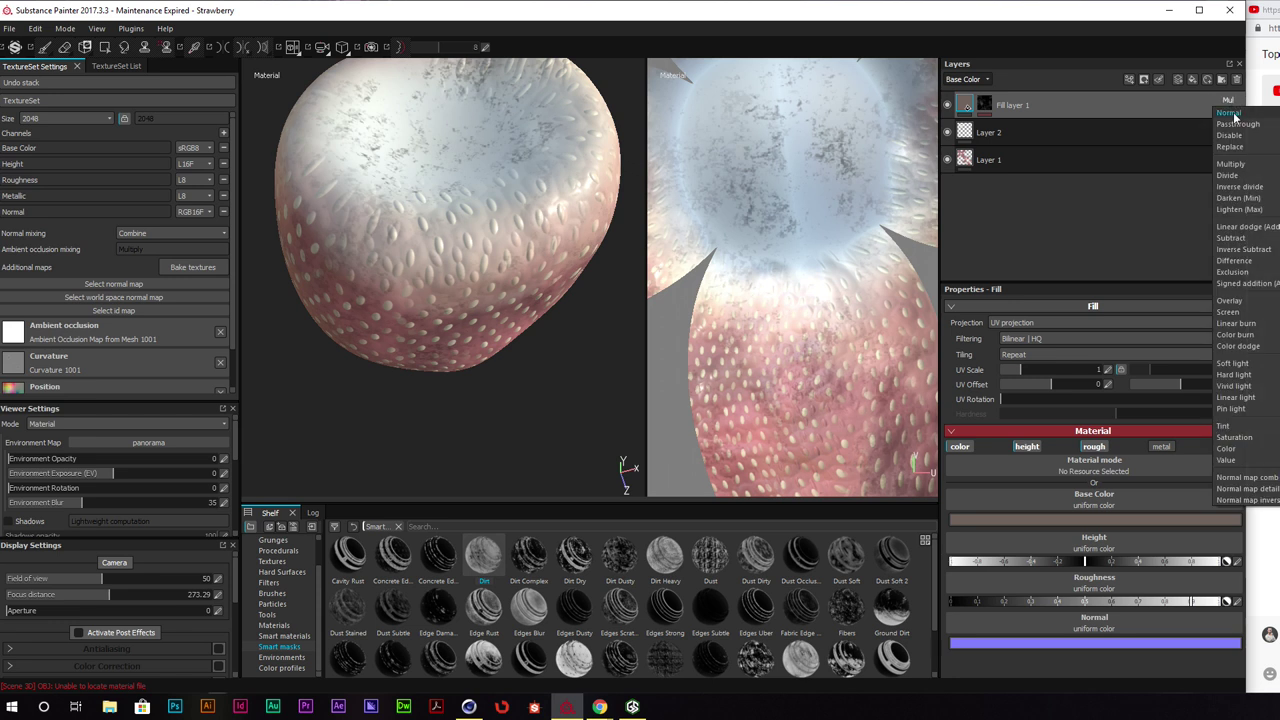
{"action": "left_click", "coordinate": [1229, 113]}
{"action": "left_click_drag", "start_coordinate": [455, 373], "coordinate": [482, 323], "text": "alt"}
{"action": "scroll", "coordinate": [482, 323], "scroll_direction": "up", "scroll_amount": 5}
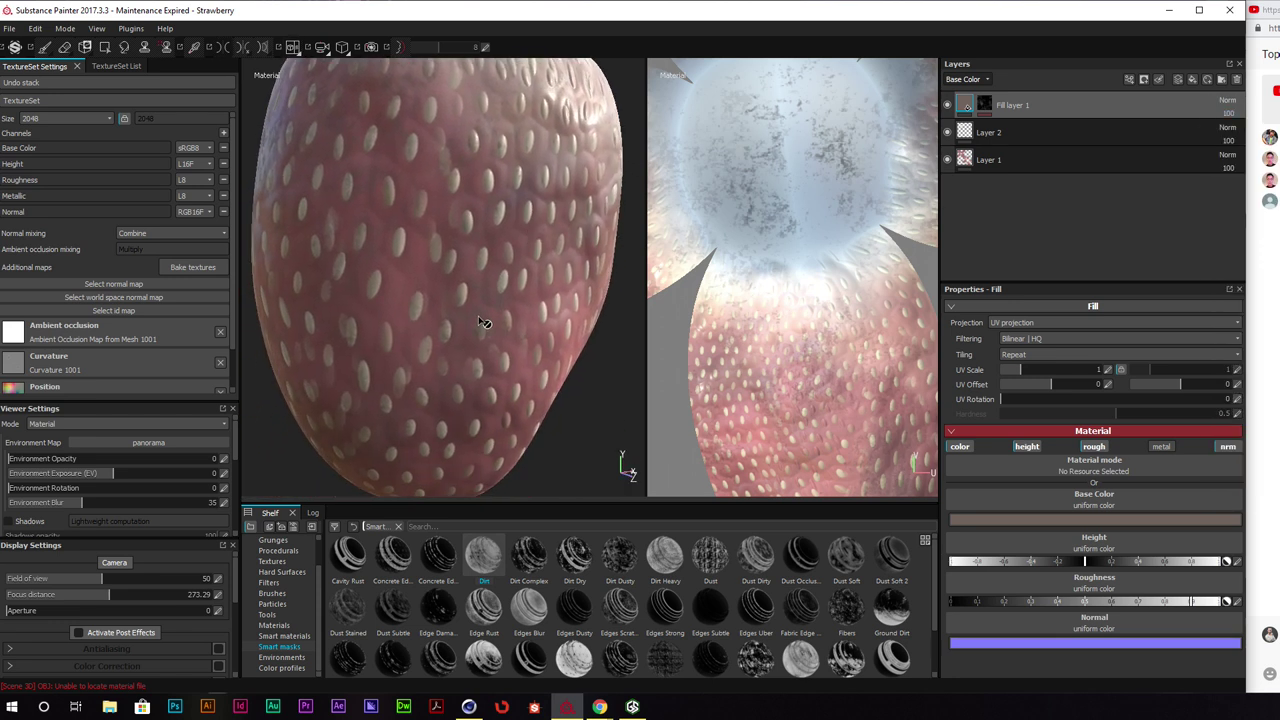
Set the dirt fill layer's base color to Multiply blending at 89 opacity
{"action": "left_click", "coordinate": [1229, 102]}
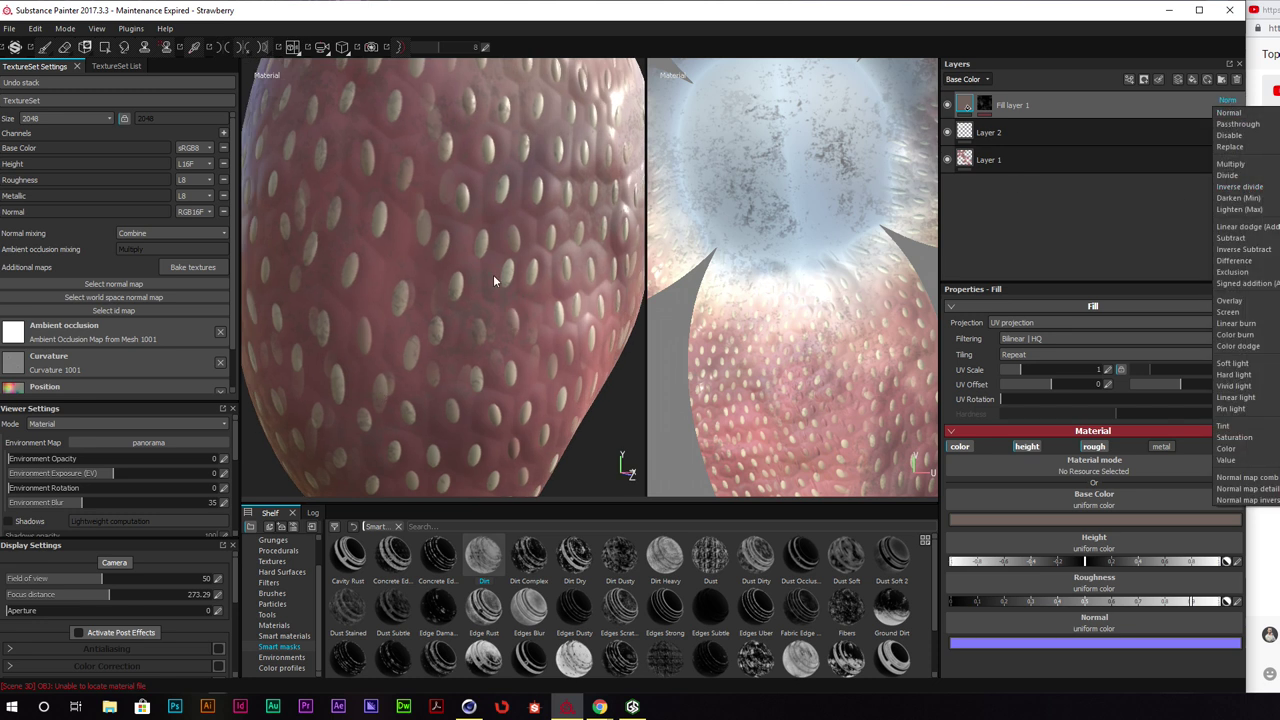
{"action": "left_click", "coordinate": [1230, 163]}
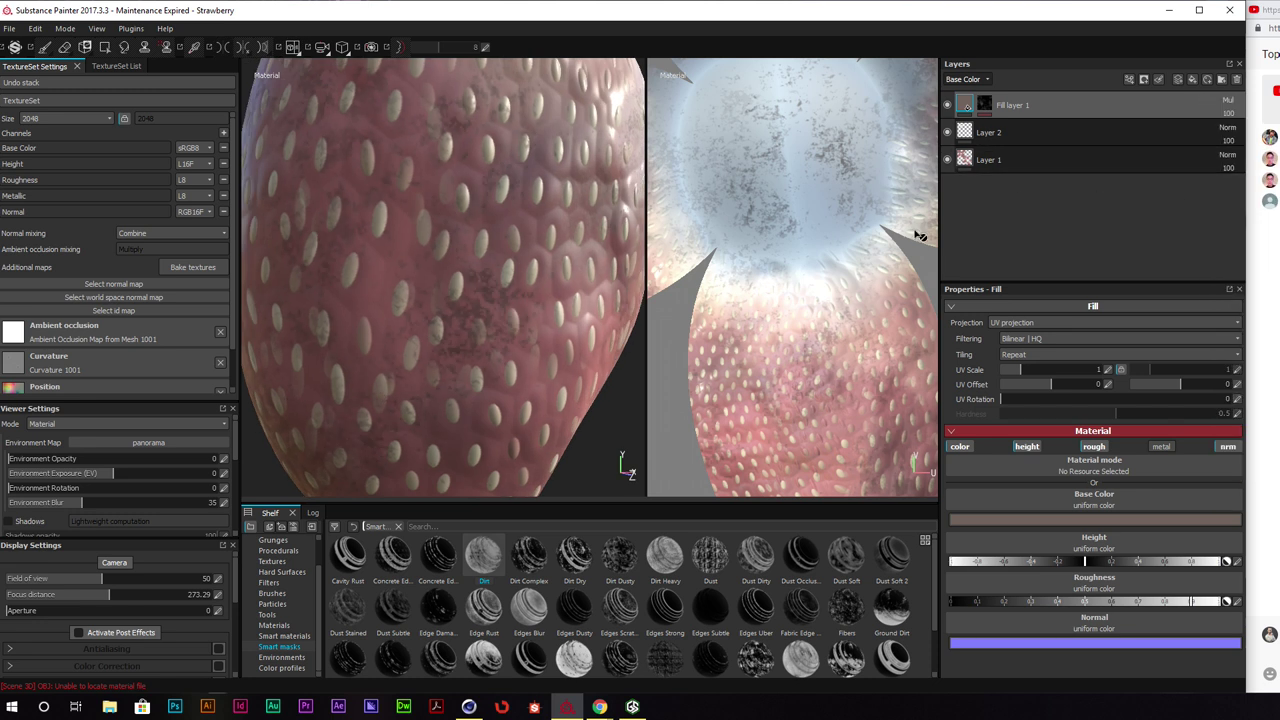
{"action": "left_click_drag", "start_coordinate": [458, 314], "coordinate": [556, 342], "text": "alt"}
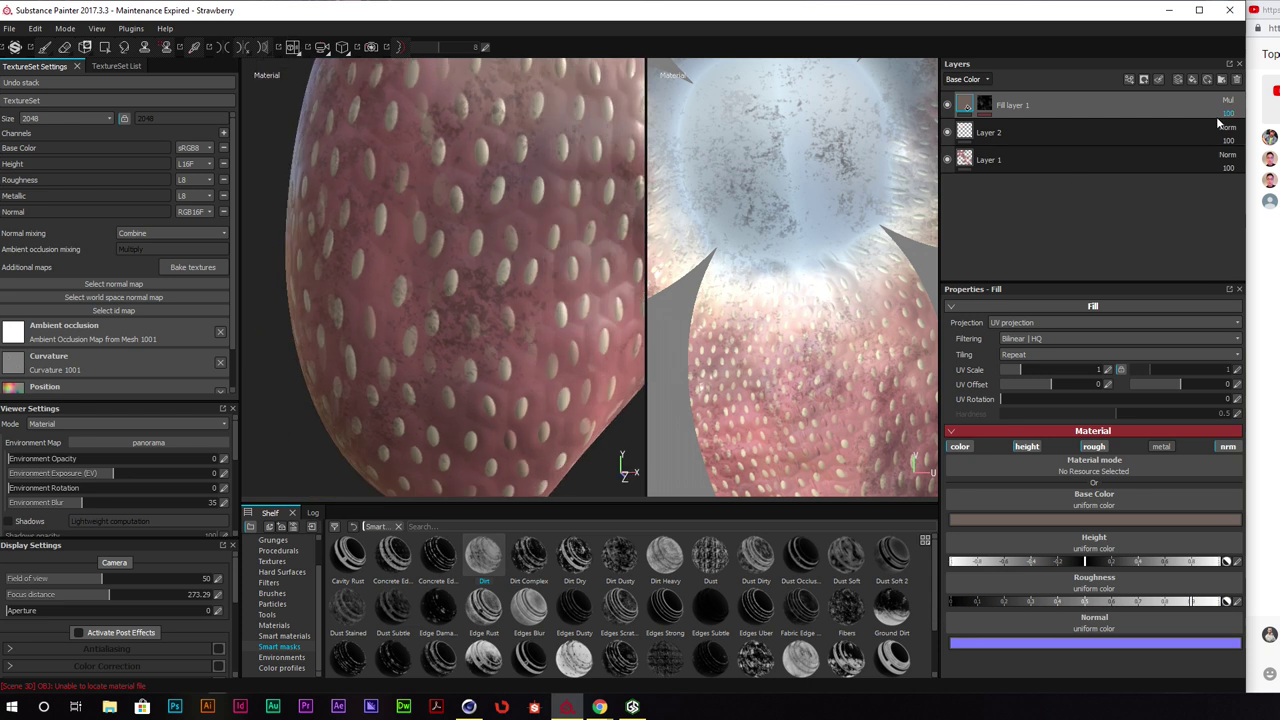
{"action": "left_click", "coordinate": [1228, 114]}
{"action": "left_click_drag", "start_coordinate": [1256, 127], "coordinate": [1251, 126]}
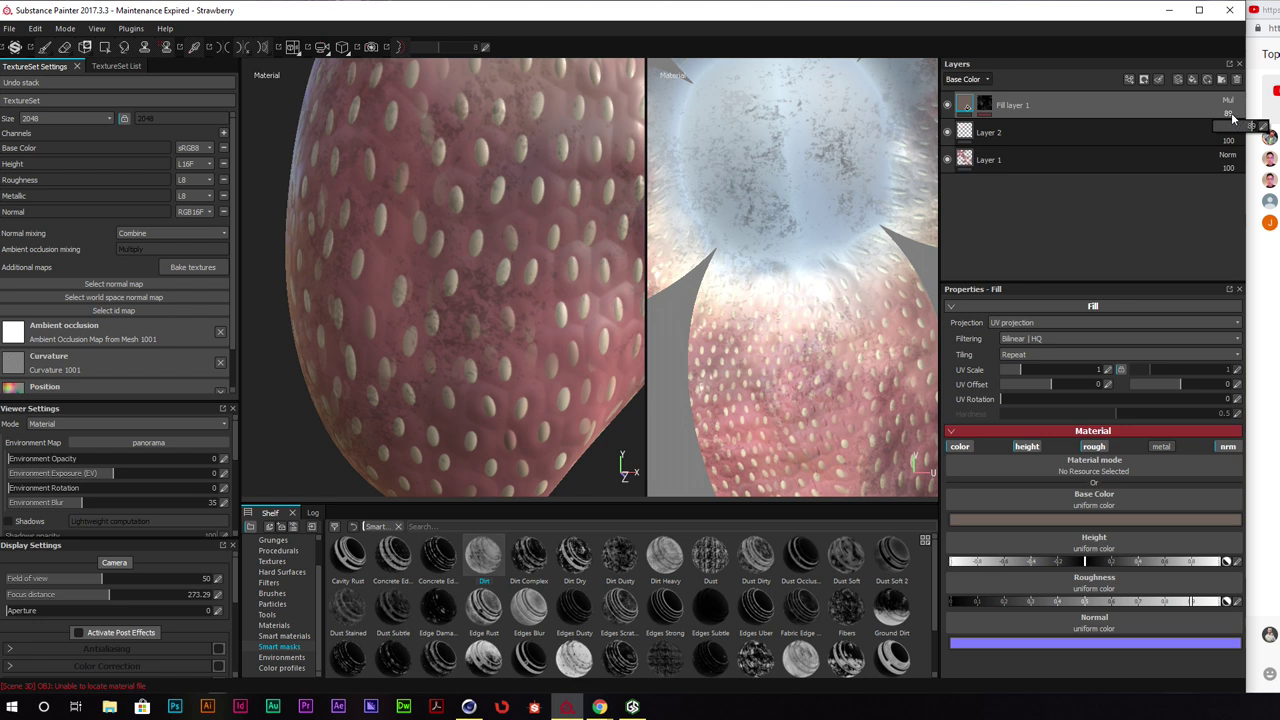
{"action": "left_click", "coordinate": [440, 262]}
Examine the multiplied dirt on both strawberries from above and from several sides
{"action": "left_click_drag", "start_coordinate": [542, 235], "coordinate": [555, 207], "text": "alt"}
{"action": "scroll", "coordinate": [532, 240], "scroll_direction": "down", "scroll_amount": 3}
{"action": "middle_click_drag", "start_coordinate": [570, 204], "coordinate": [534, 251], "text": "alt"}
{"action": "left_click_drag", "start_coordinate": [534, 251], "coordinate": [551, 251], "text": "alt"}
{"action": "middle_click_drag", "start_coordinate": [551, 251], "coordinate": [480, 246], "text": "alt"}
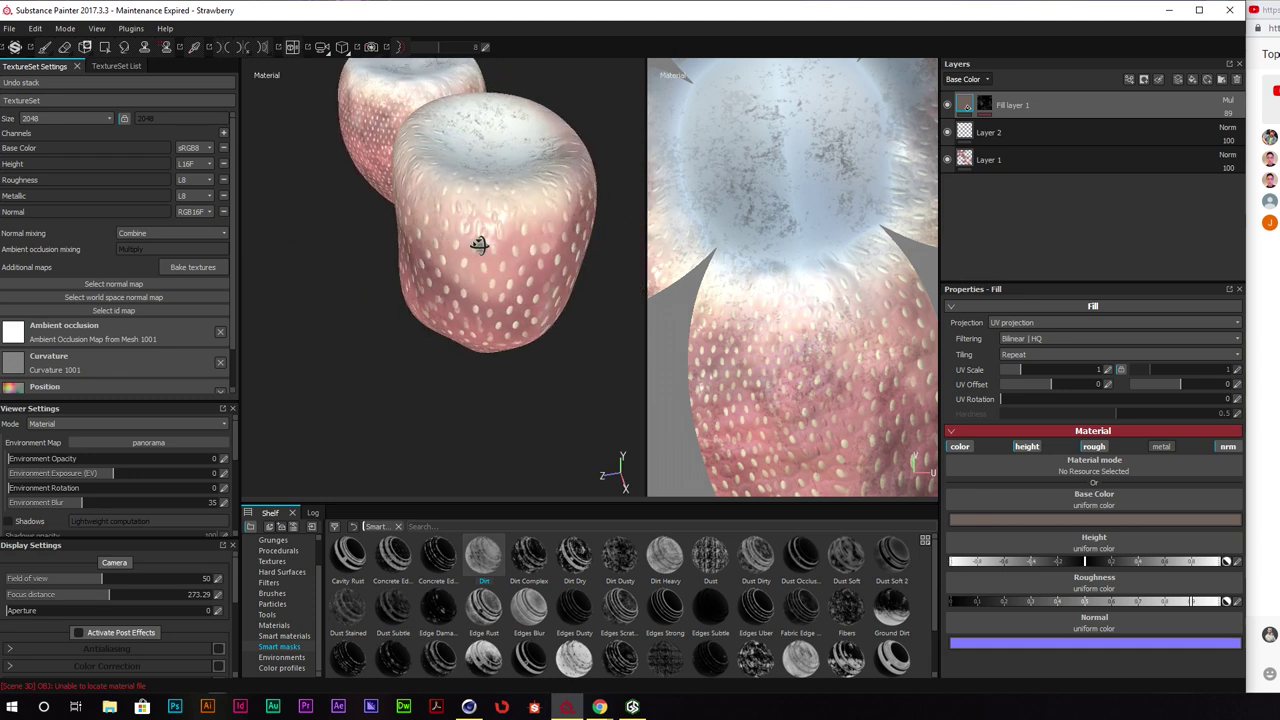
{"action": "left_click_drag", "start_coordinate": [480, 246], "coordinate": [500, 205], "text": "alt"}
{"action": "middle_click_drag", "start_coordinate": [498, 202], "coordinate": [482, 230], "text": "alt"}
{"action": "left_click_drag", "start_coordinate": [481, 230], "coordinate": [506, 241], "text": "alt"}
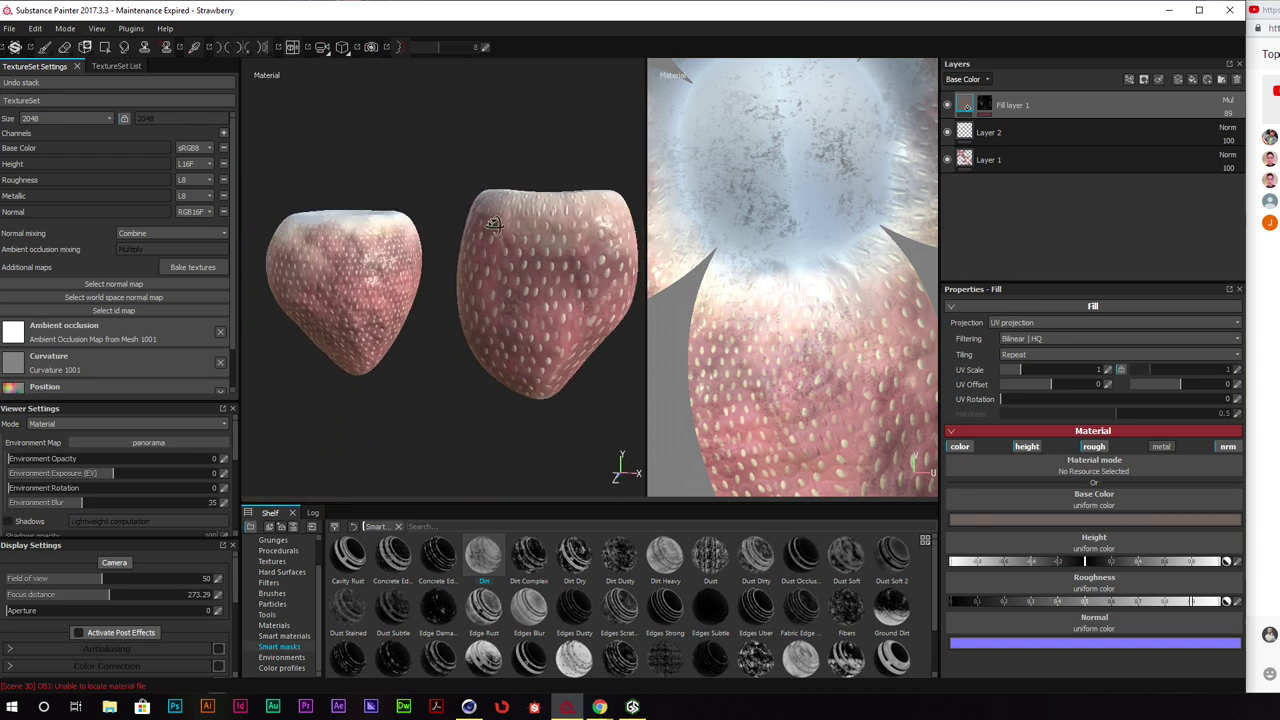
{"action": "middle_click_drag", "start_coordinate": [506, 241], "coordinate": [496, 239], "text": "alt"}
{"action": "mouse_move", "coordinate": [496, 239]}
{"action": "left_mouse_down", "text": "alt"}
{"action": "mouse_move", "coordinate": [476, 243]}
{"action": "mouse_move", "coordinate": [498, 245]}
{"action": "left_mouse_up", "text": "alt"}
{"action": "middle_click_drag", "start_coordinate": [498, 245], "coordinate": [455, 252], "text": "alt"}
{"action": "left_click_drag", "start_coordinate": [455, 252], "coordinate": [449, 259], "text": "alt"}
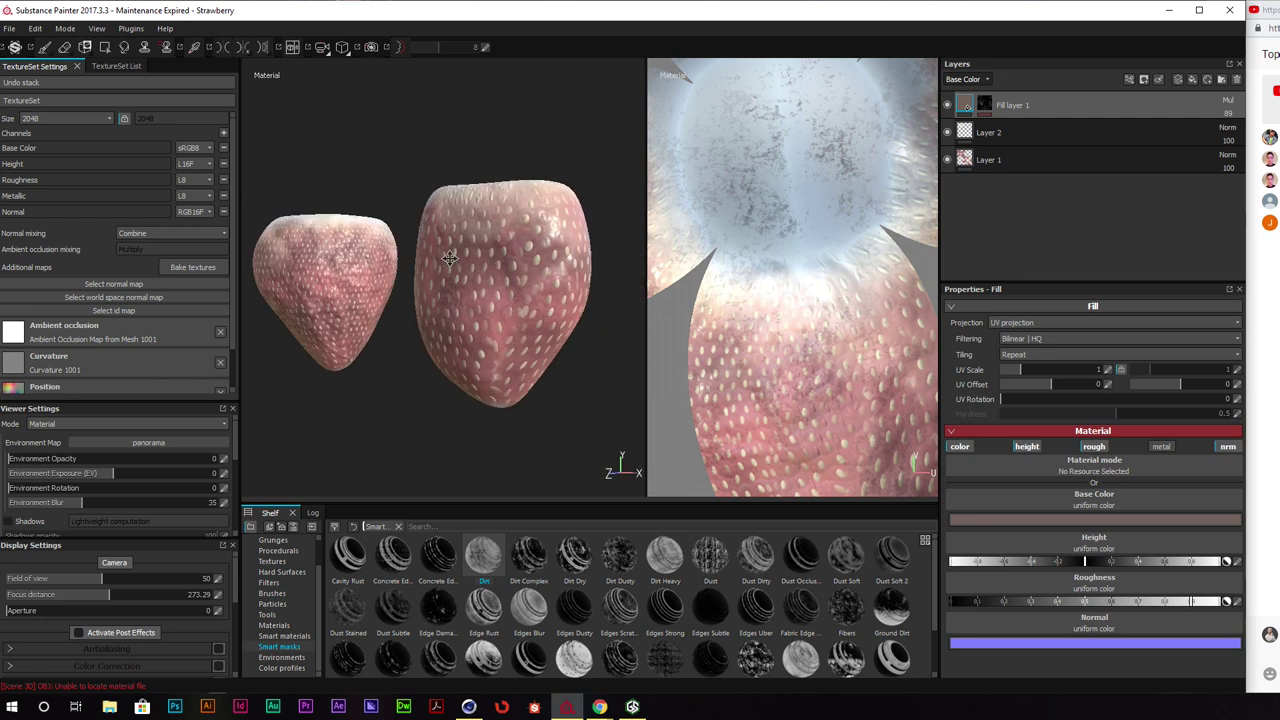
{"action": "middle_click_drag", "start_coordinate": [449, 259], "coordinate": [487, 251], "text": "alt"}
{"action": "mouse_move", "coordinate": [477, 261]}
{"action": "left_mouse_down", "text": "alt"}
{"action": "mouse_move", "coordinate": [571, 258]}
{"action": "mouse_move", "coordinate": [566, 240]}
{"action": "mouse_move", "coordinate": [490, 254]}
{"action": "left_mouse_up", "text": "alt"}
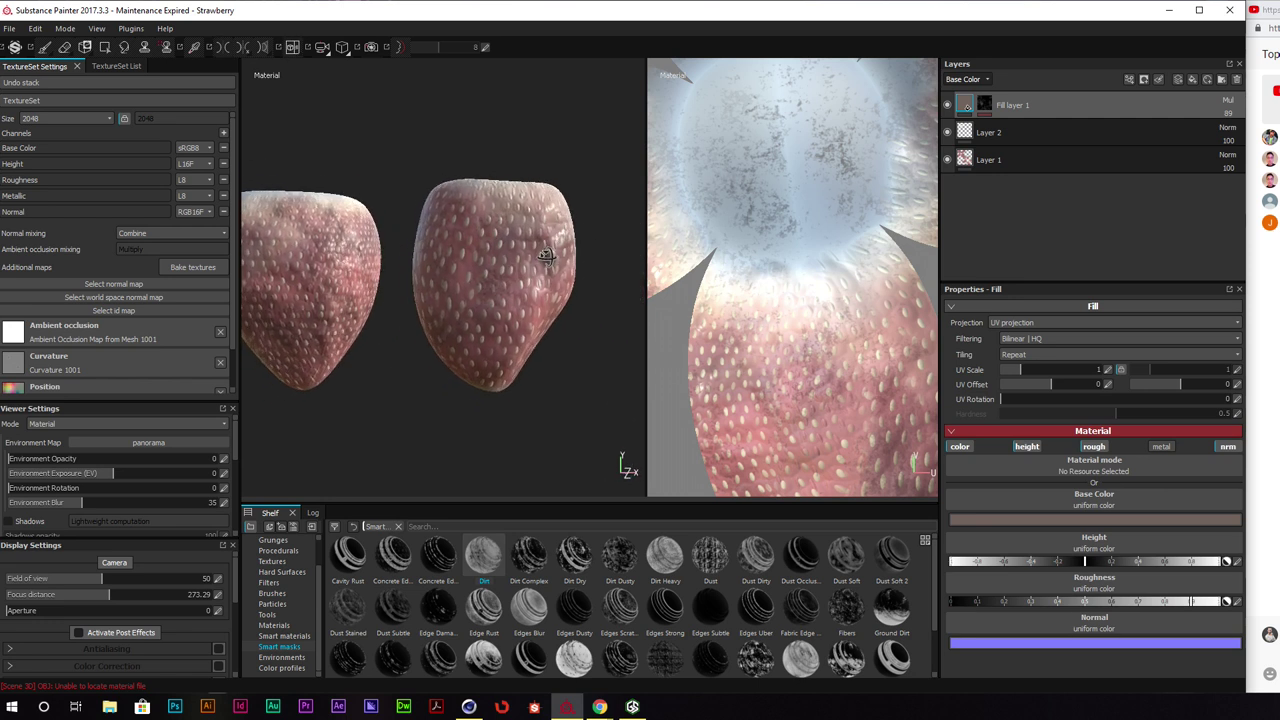
{"action": "middle_click_drag", "start_coordinate": [490, 254], "coordinate": [554, 262], "text": "alt"}
{"action": "mouse_move", "coordinate": [554, 262]}
{"action": "left_mouse_down", "text": "alt"}
{"action": "mouse_move", "coordinate": [614, 240]}
{"action": "mouse_move", "coordinate": [560, 266]}
{"action": "left_mouse_up", "text": "alt"}
{"action": "middle_click_drag", "start_coordinate": [560, 266], "coordinate": [552, 267], "text": "alt"}
{"action": "left_click_drag", "start_coordinate": [551, 267], "coordinate": [360, 227], "text": "alt"}
Inspect the dirt on the smaller strawberry up close down to its tip, and view both models together
{"action": "scroll", "coordinate": [445, 245], "scroll_direction": "up", "scroll_amount": 5}
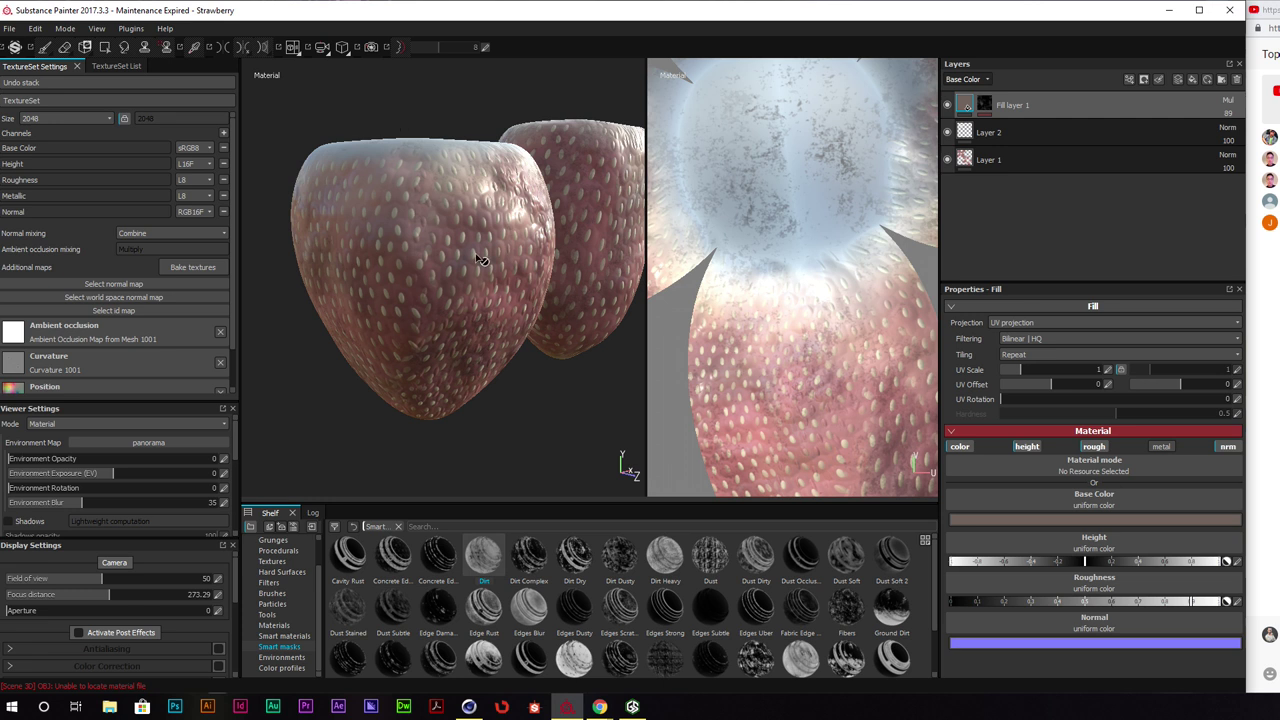
{"action": "left_click", "coordinate": [486, 306]}
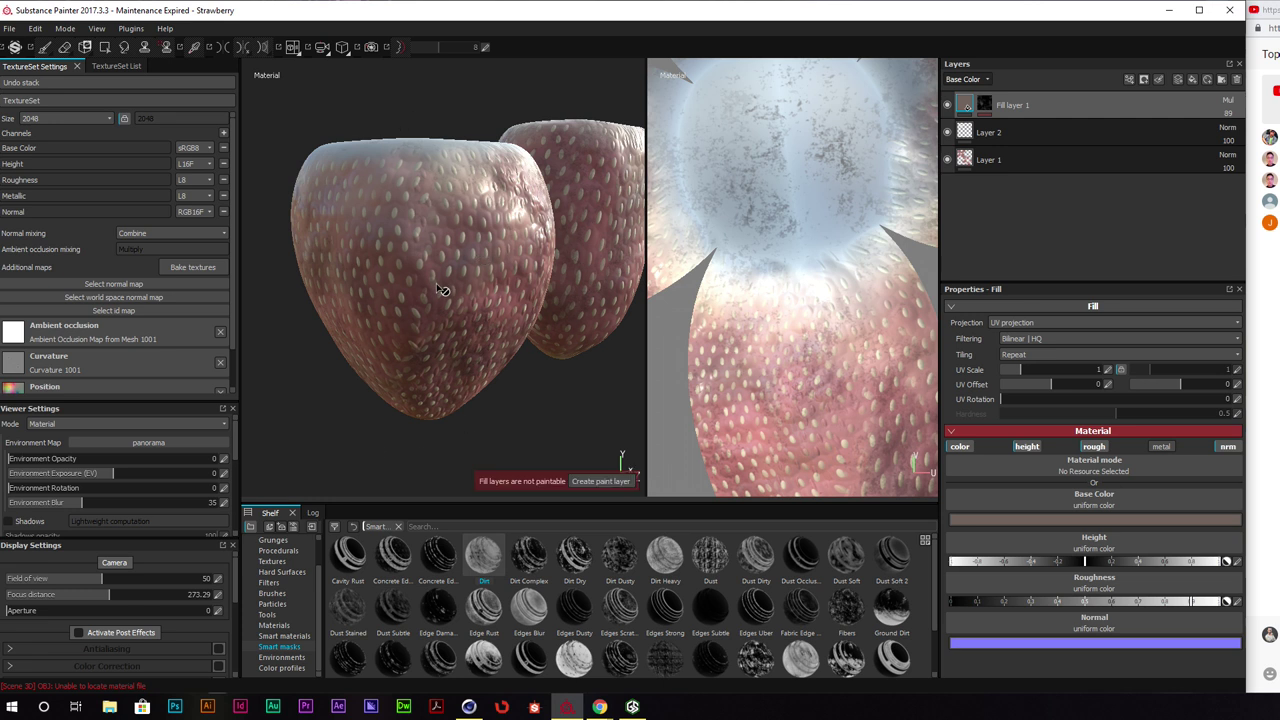
{"action": "scroll", "coordinate": [443, 290], "scroll_direction": "up", "scroll_amount": 6}
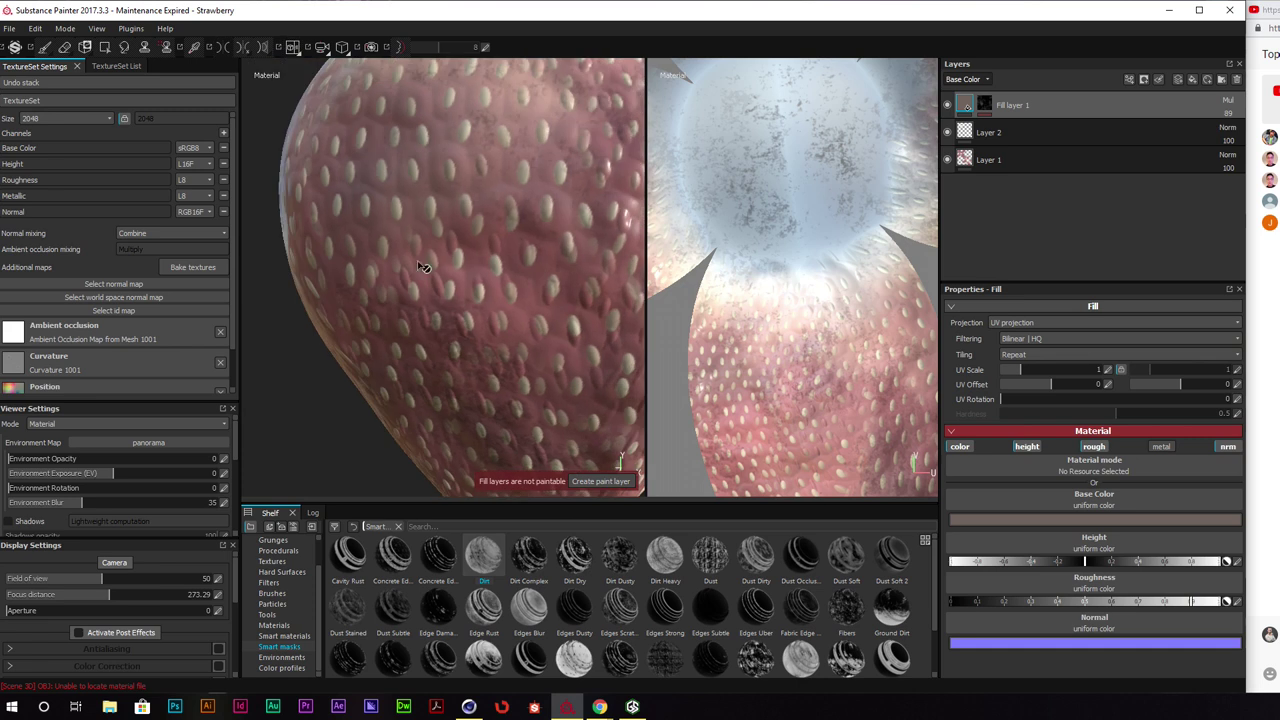
{"action": "mouse_move", "coordinate": [394, 263]}
{"action": "left_mouse_down", "text": "alt"}
{"action": "mouse_move", "coordinate": [434, 294]}
{"action": "mouse_move", "coordinate": [415, 362]}
{"action": "left_mouse_up", "text": "alt"}
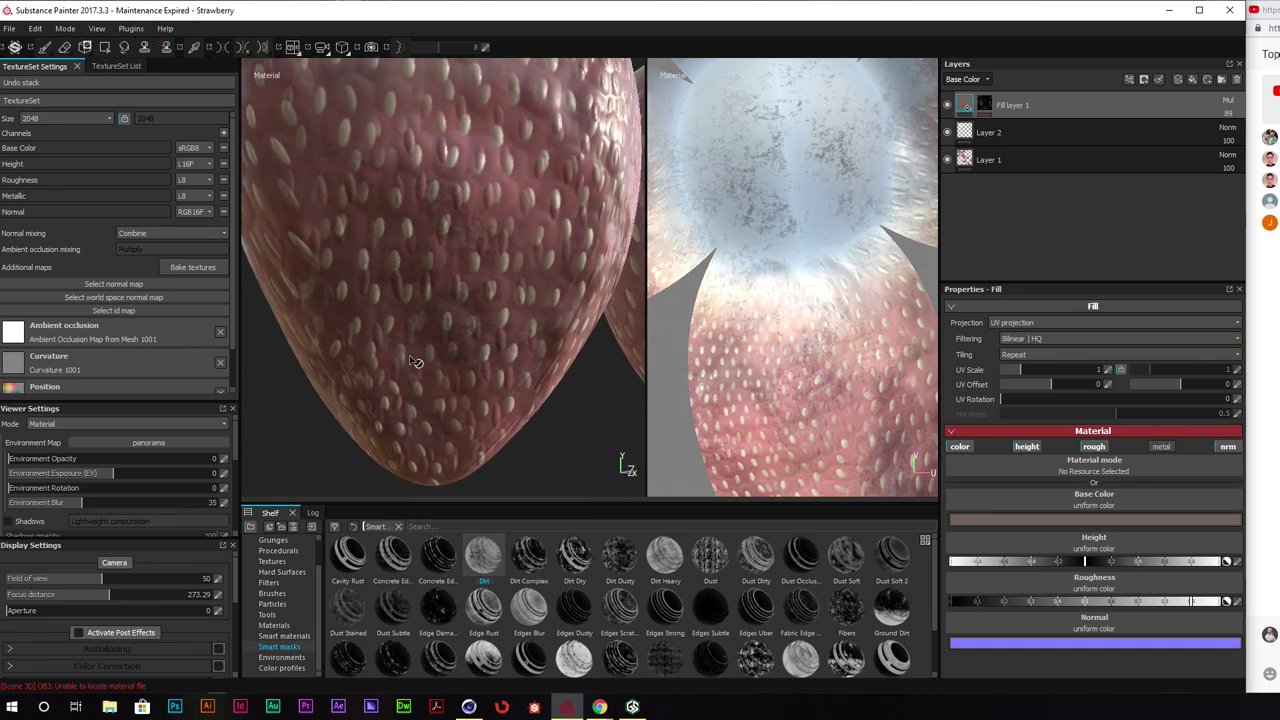
{"action": "scroll", "coordinate": [438, 384], "scroll_direction": "down", "scroll_amount": 5}
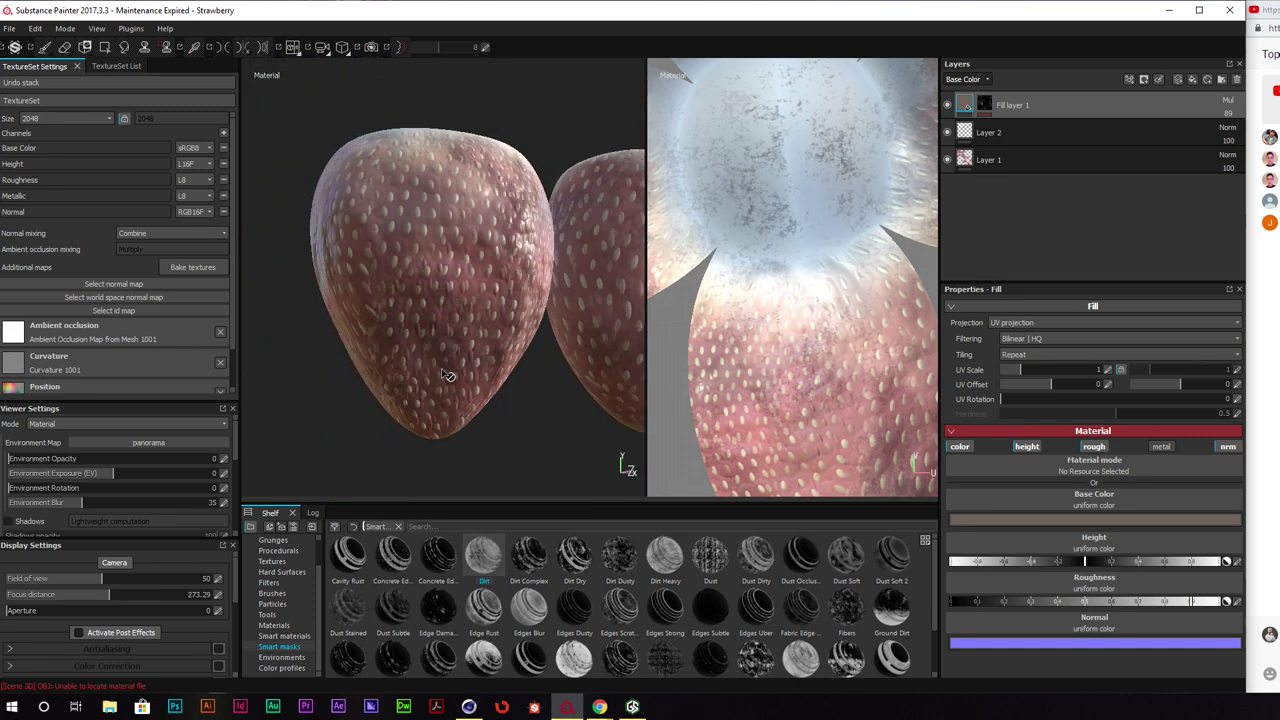
{"action": "scroll", "coordinate": [446, 374], "scroll_direction": "down", "scroll_amount": 5}
{"action": "left_click_drag", "start_coordinate": [466, 323], "coordinate": [568, 305], "text": "alt"}
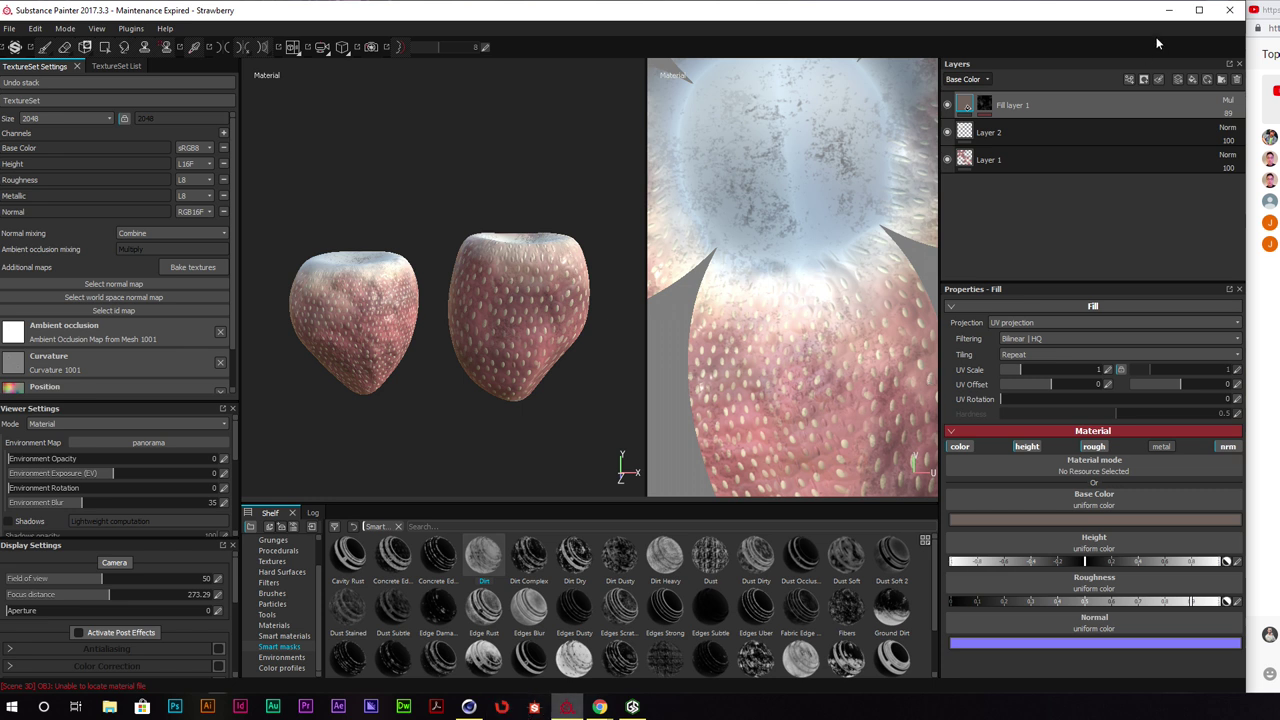
Close Substance Painter, switch to Substance Designer and open the recent document Fruit.sbs in an enlarged window
{"action": "left_click", "coordinate": [1229, 10]}
{"action": "left_click", "coordinate": [512, 377]}
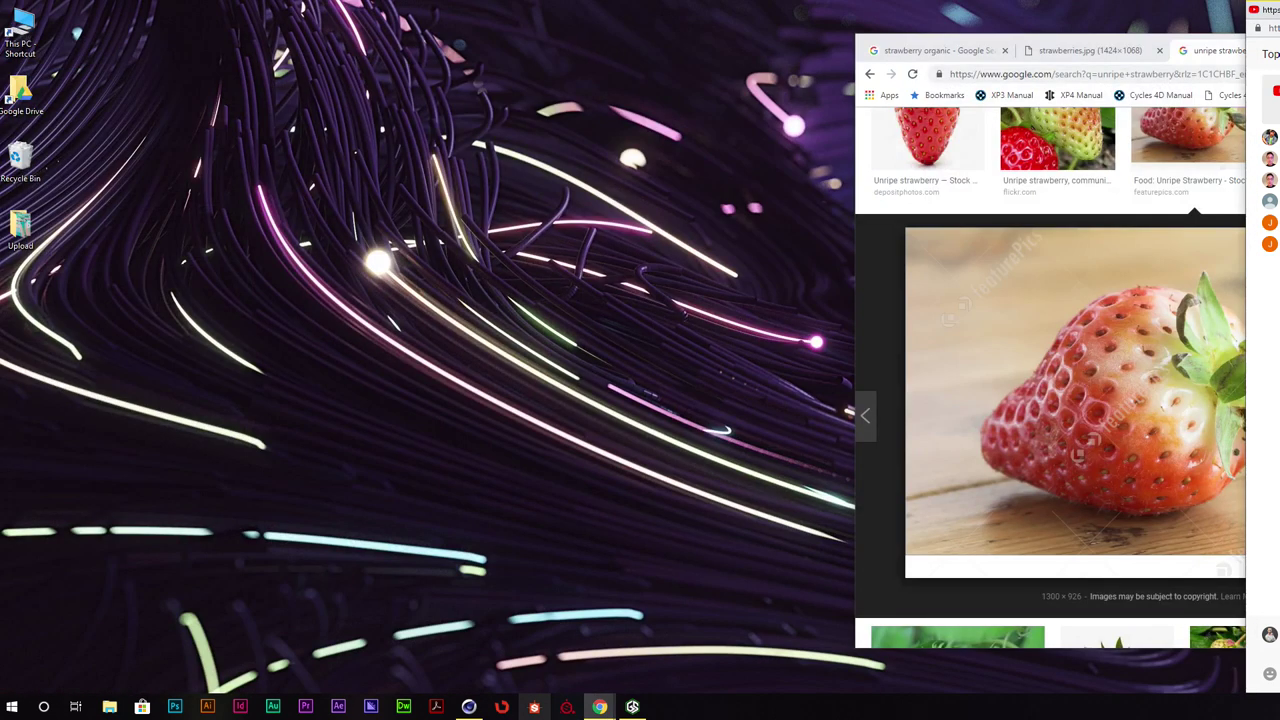
{"action": "left_click", "coordinate": [505, 708]}
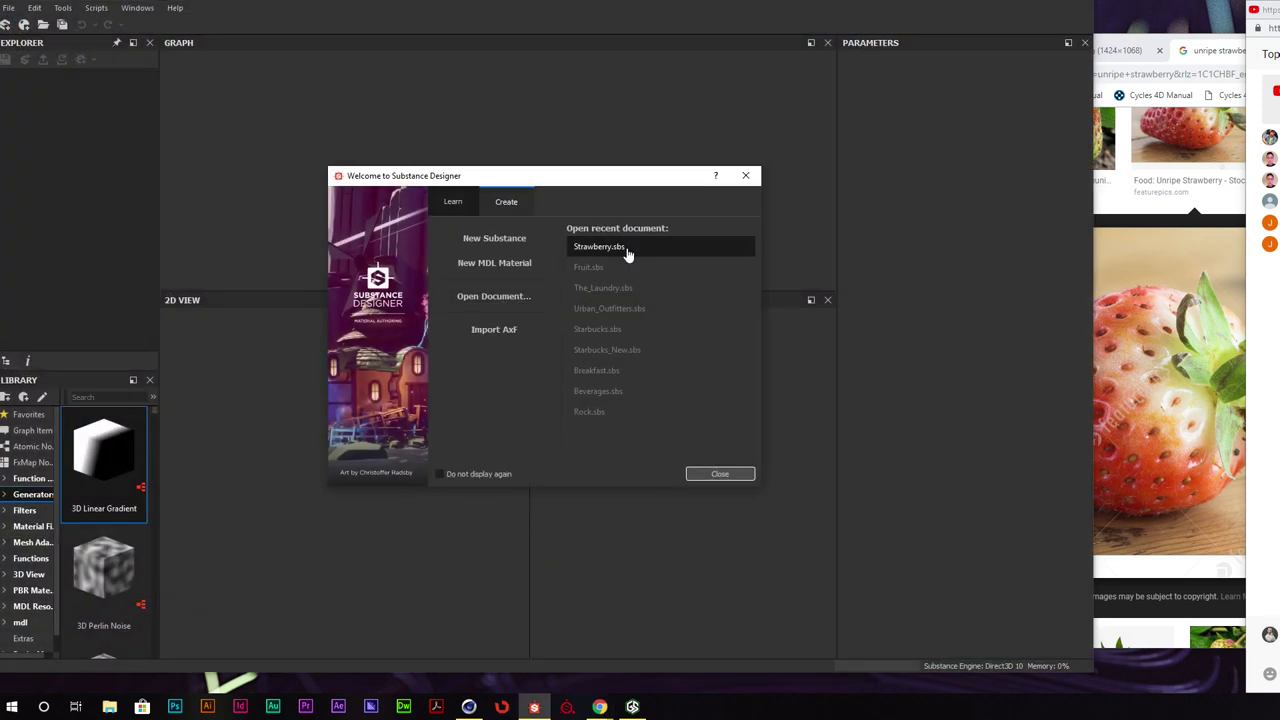
{"action": "left_click", "coordinate": [591, 272]}
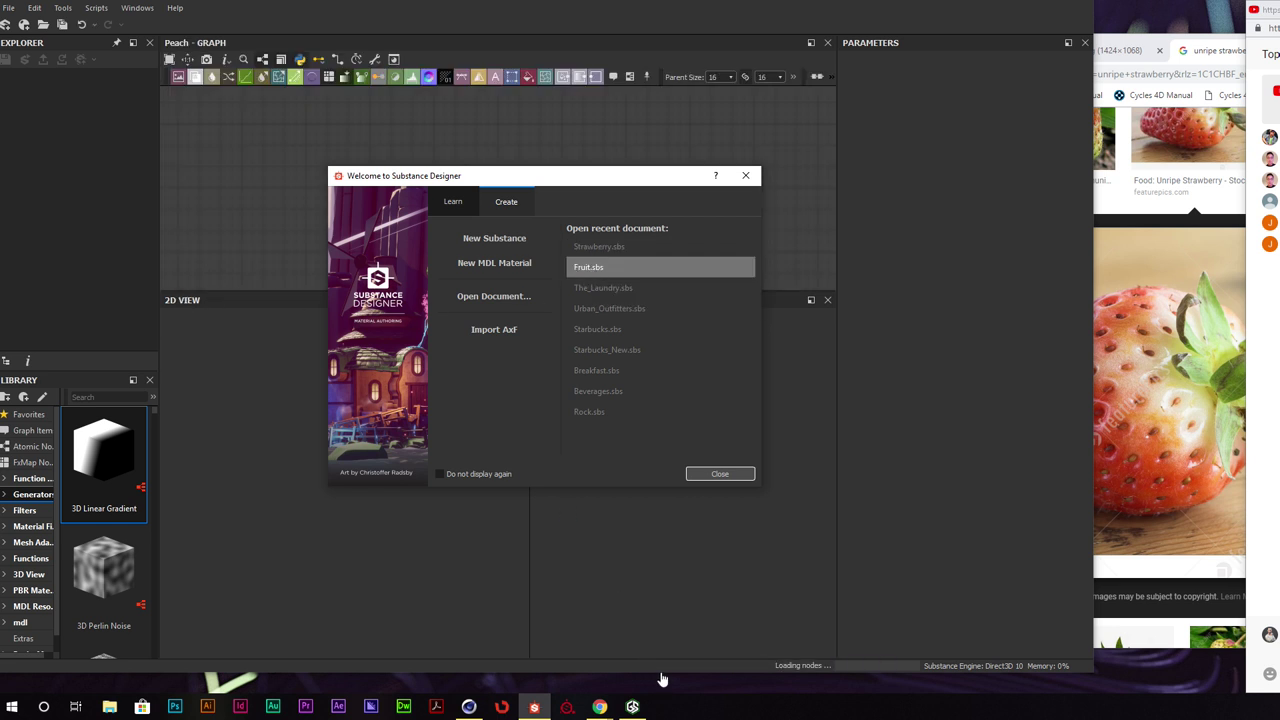
{"action": "left_click_drag", "start_coordinate": [1092, 672], "coordinate": [1238, 692]}
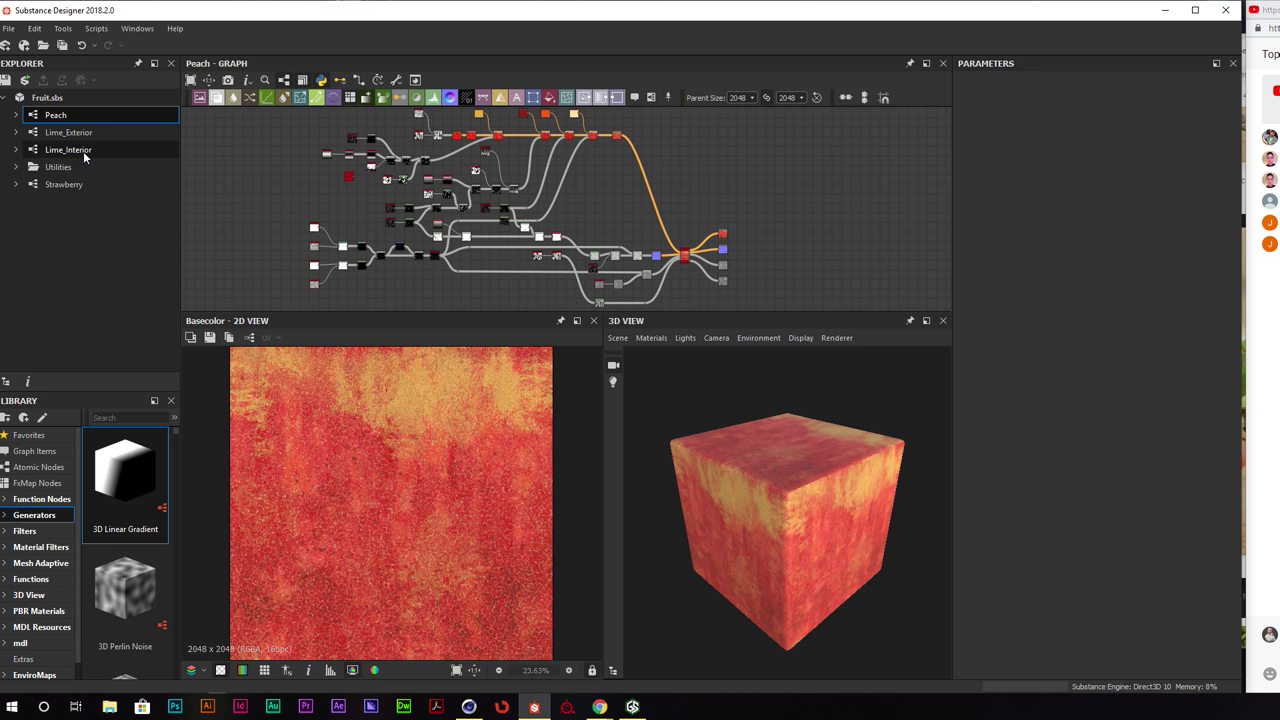
Open the Lime_Interior graph from the Fruit.sbs package to review its nodes and base color output
{"action": "left_click", "coordinate": [83, 150]}
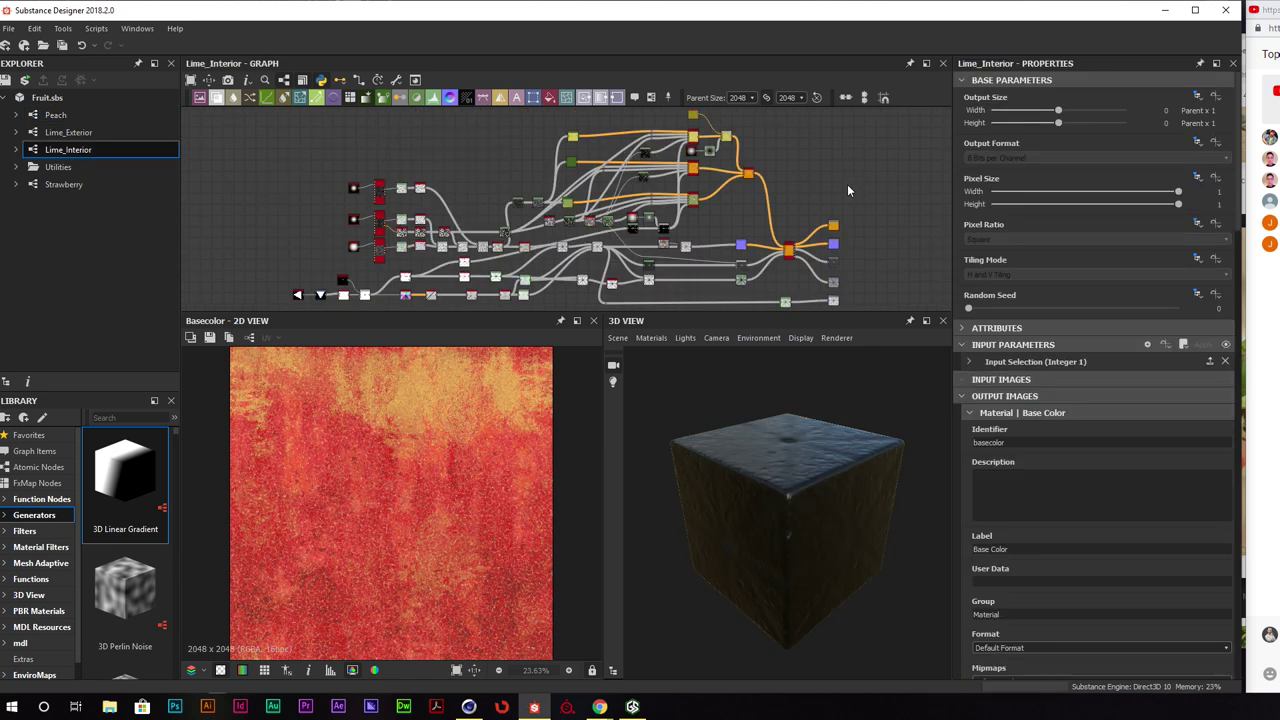
{"action": "middle_click_drag", "start_coordinate": [853, 195], "coordinate": [862, 180]}
{"action": "scroll", "coordinate": [460, 463], "scroll_direction": "down", "scroll_amount": 2}
{"action": "scroll", "coordinate": [460, 466], "scroll_direction": "up", "scroll_amount": 1}
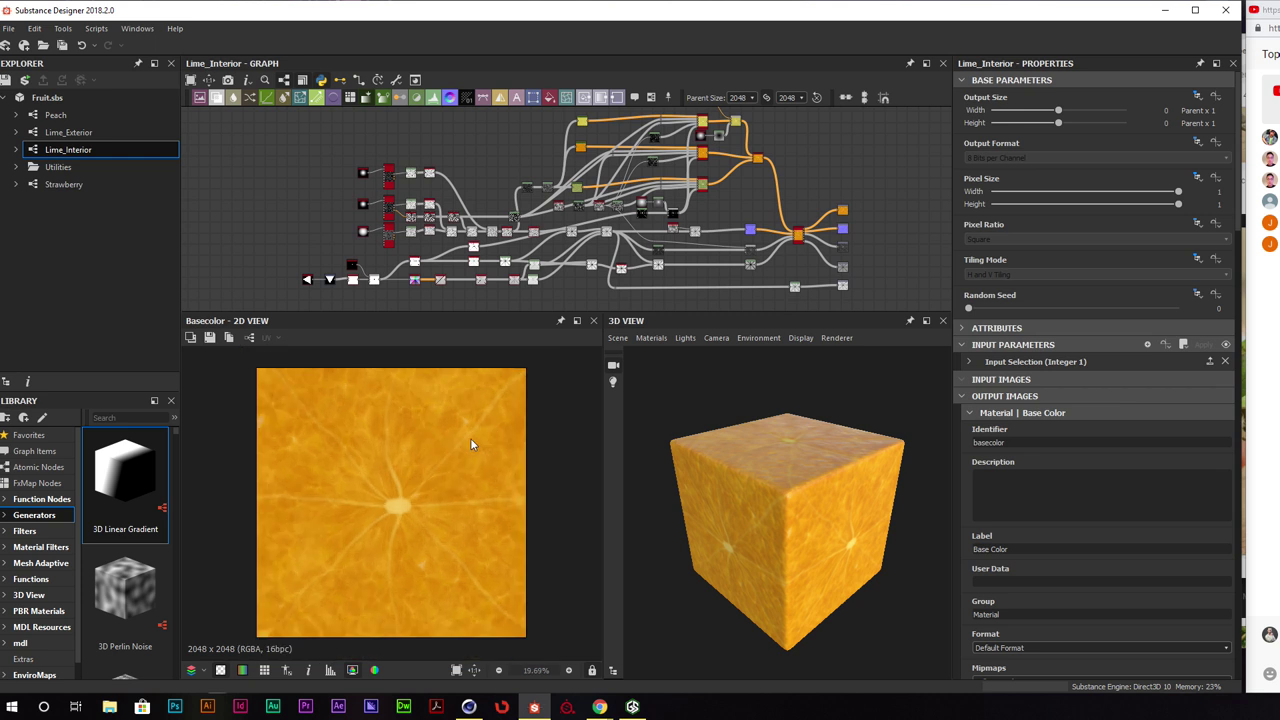
Preview the height output of the lowest Shape Splatter node in the Lime_Interior graph up close
{"action": "scroll", "coordinate": [485, 198], "scroll_direction": "up", "scroll_amount": 5}
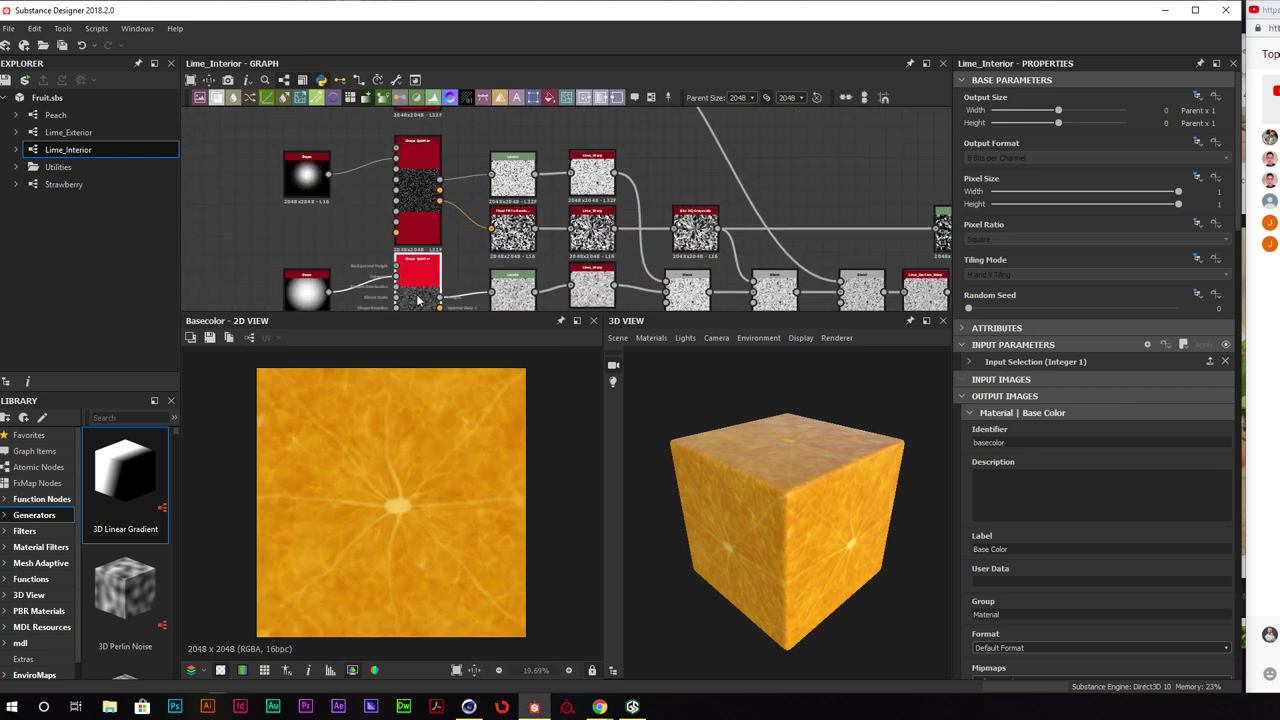
{"action": "double_click", "coordinate": [426, 286]}
{"action": "scroll", "coordinate": [407, 450], "scroll_direction": "up", "scroll_amount": 6}
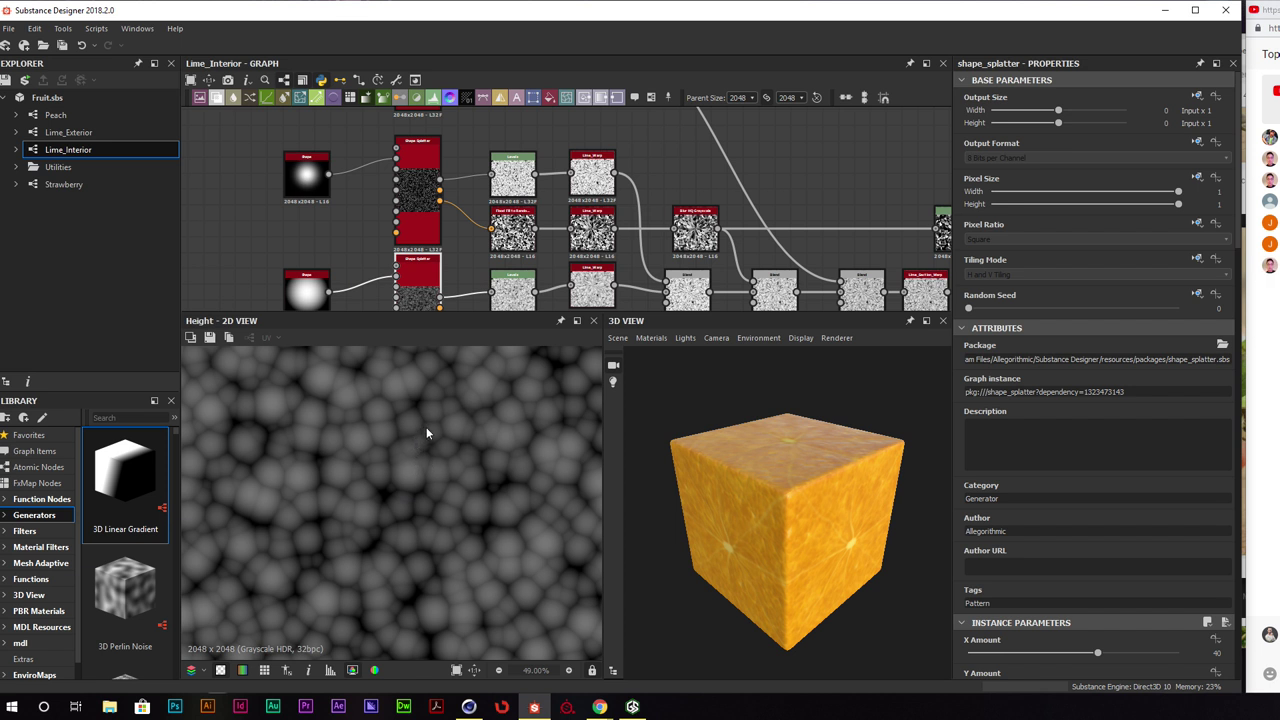
Examine how the Shape Splatter branches connect through the rest of the Lime_Interior graph
{"action": "mouse_move", "coordinate": [1279, 10]}
{"action": "left_mouse_down"}
{"action": "mouse_move", "coordinate": [1134, 10]}
{"action": "mouse_move", "coordinate": [1278, 10]}
{"action": "left_mouse_up"}
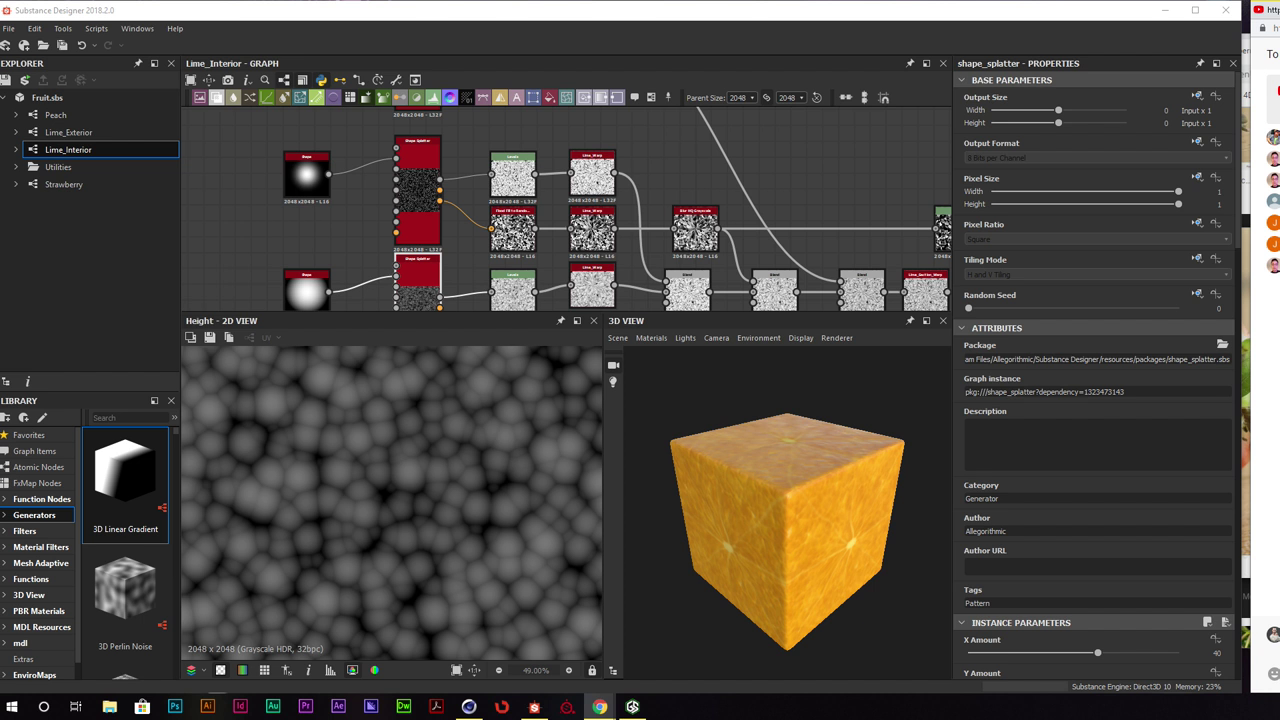
{"action": "scroll", "coordinate": [829, 202], "scroll_direction": "down", "scroll_amount": 4}
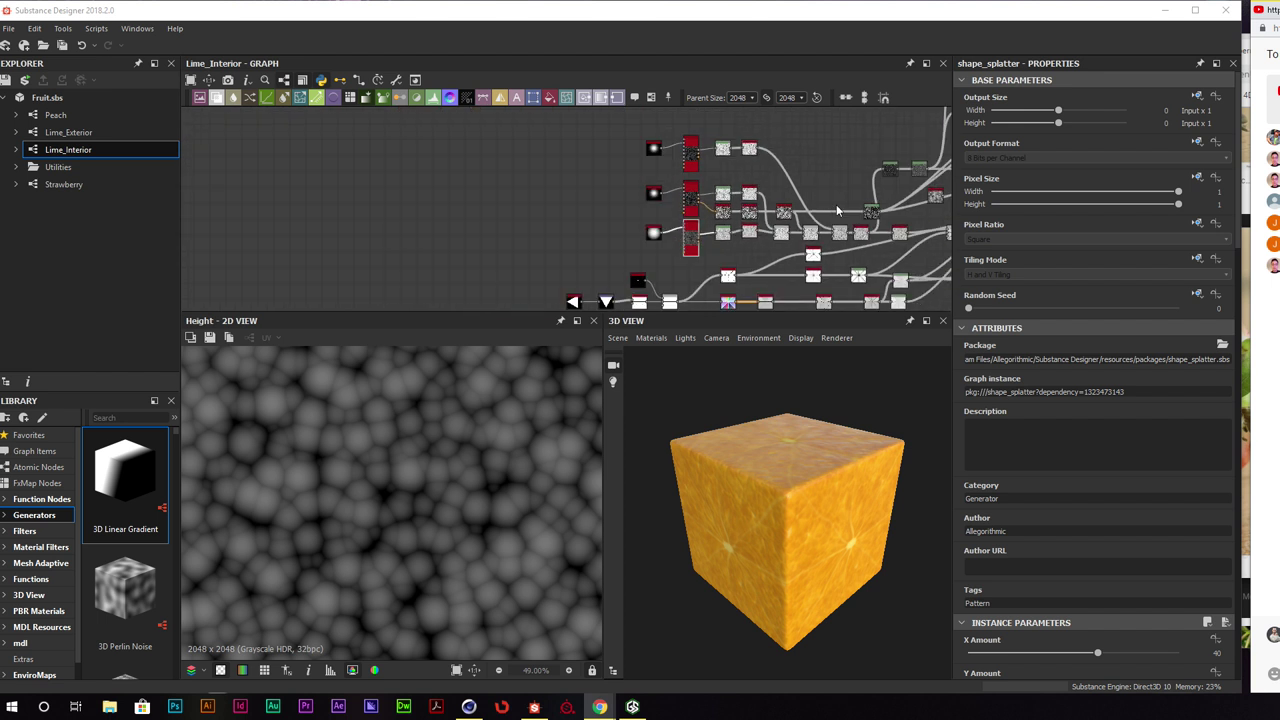
{"action": "middle_click_drag", "start_coordinate": [677, 175], "coordinate": [548, 200]}
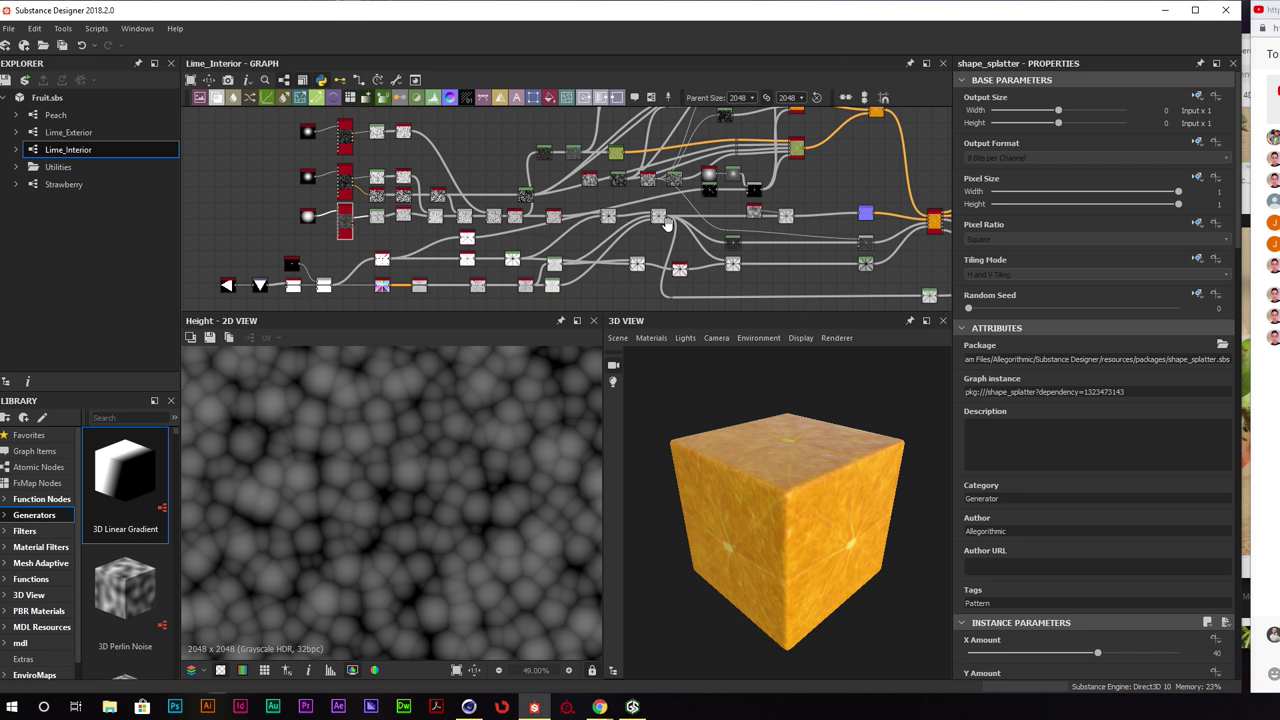
Review the start of the Shape Splatter branches, and inspect the orange material's surface up close on the 3D cube
{"action": "middle_click_drag", "start_coordinate": [665, 218], "coordinate": [625, 206]}
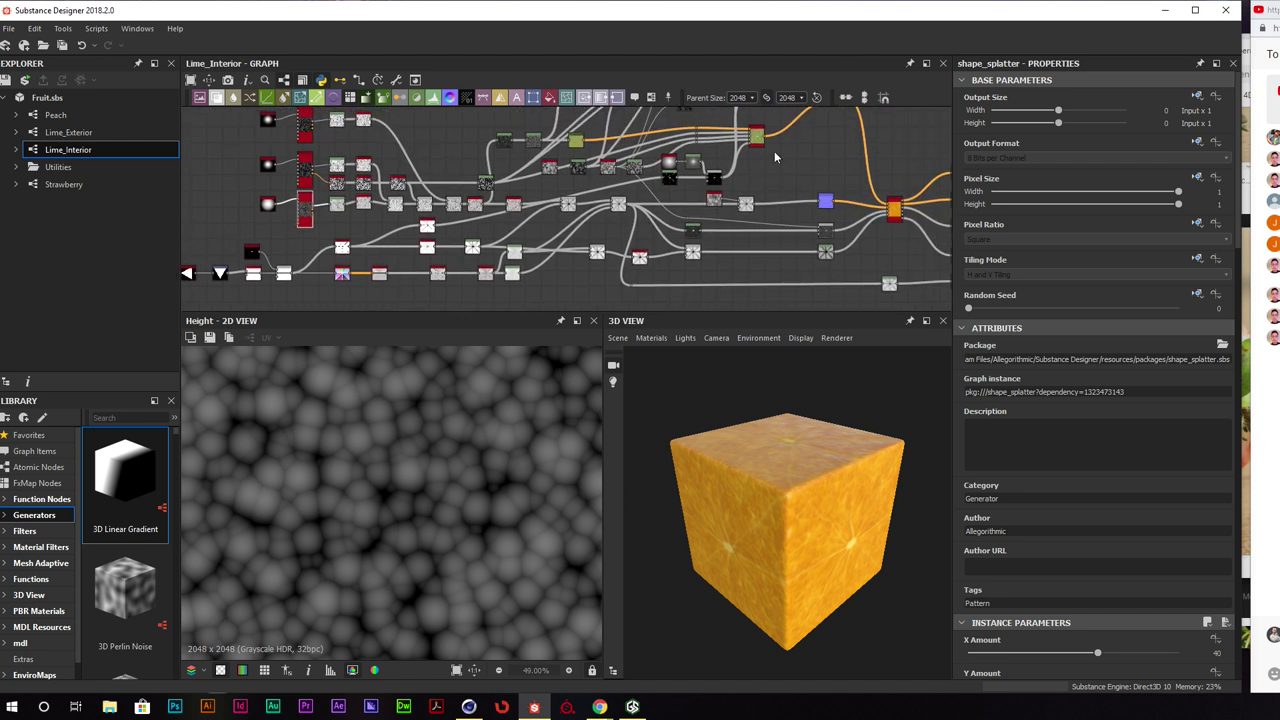
{"action": "middle_click_drag", "start_coordinate": [330, 167], "coordinate": [475, 177]}
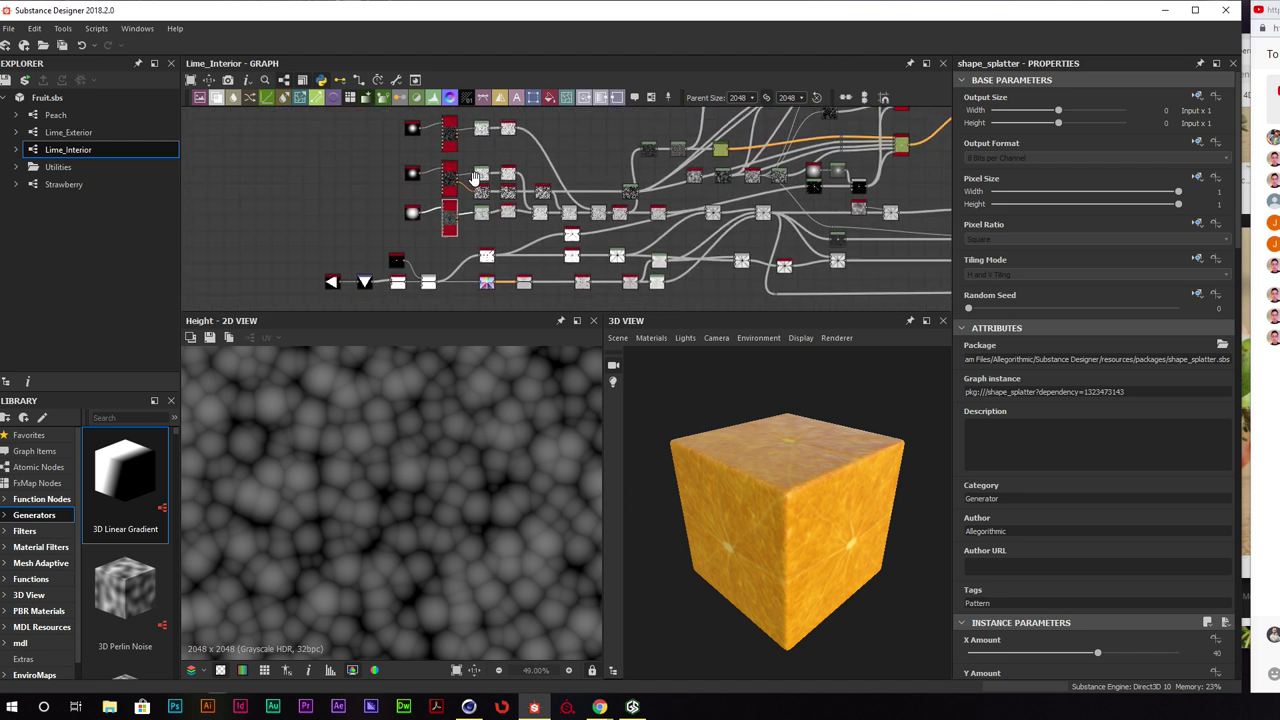
{"action": "scroll", "coordinate": [476, 177], "scroll_direction": "up", "scroll_amount": 2}
{"action": "scroll", "coordinate": [500, 190], "scroll_direction": "up", "scroll_amount": 1}
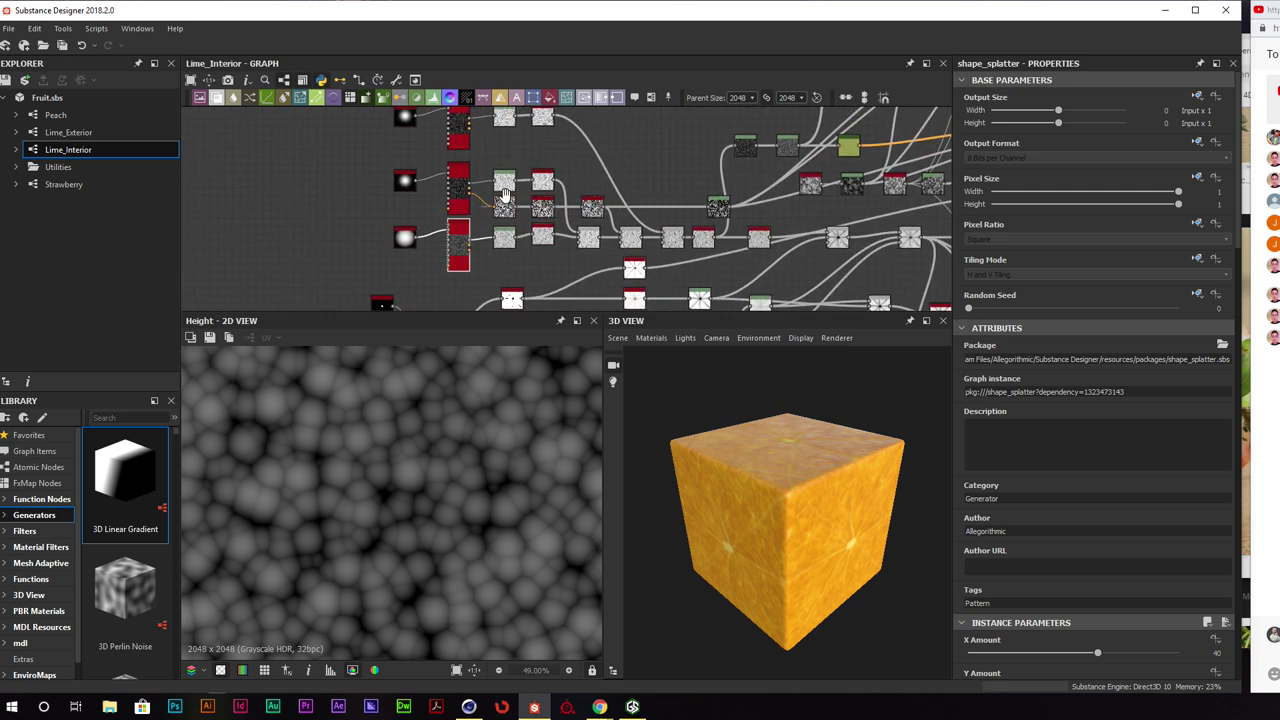
{"action": "left_click_drag", "start_coordinate": [880, 532], "coordinate": [757, 429]}
{"action": "scroll", "coordinate": [763, 480], "scroll_direction": "up", "scroll_amount": 5}
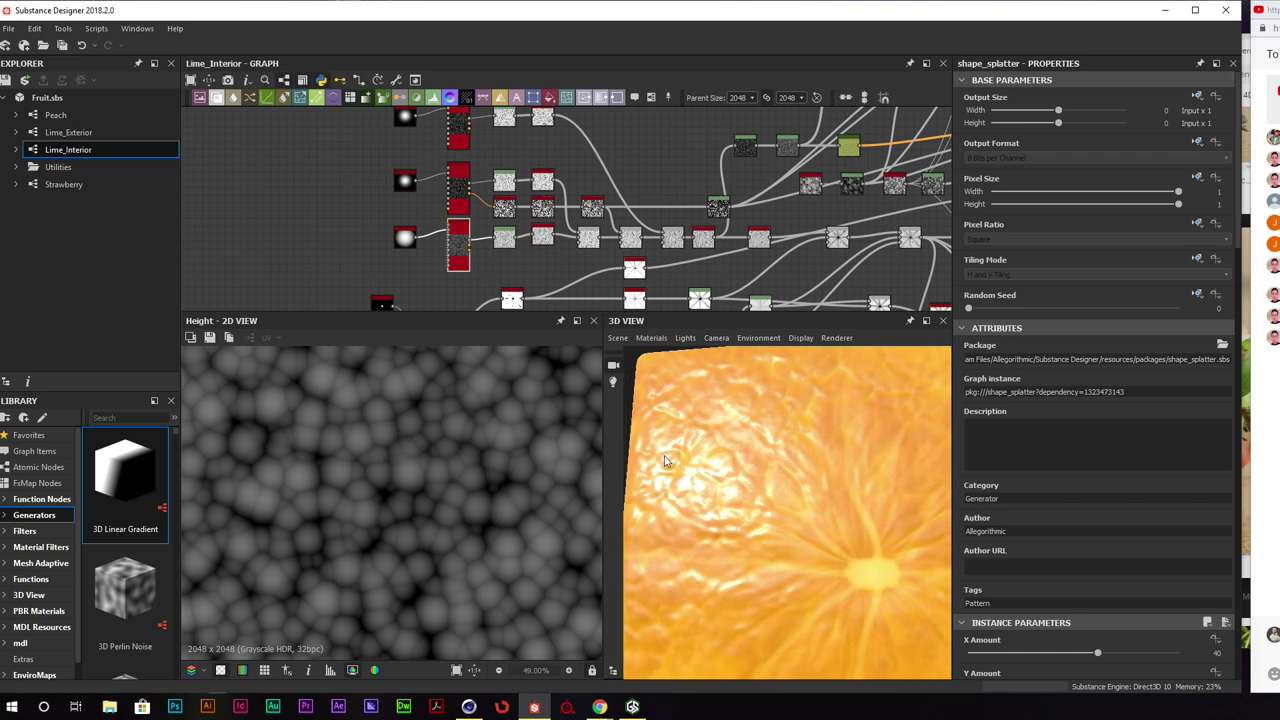
Preview the height outputs of the middle and uppermost Shape Splatter nodes in the Lime_Interior graph
{"action": "left_click", "coordinate": [455, 187]}
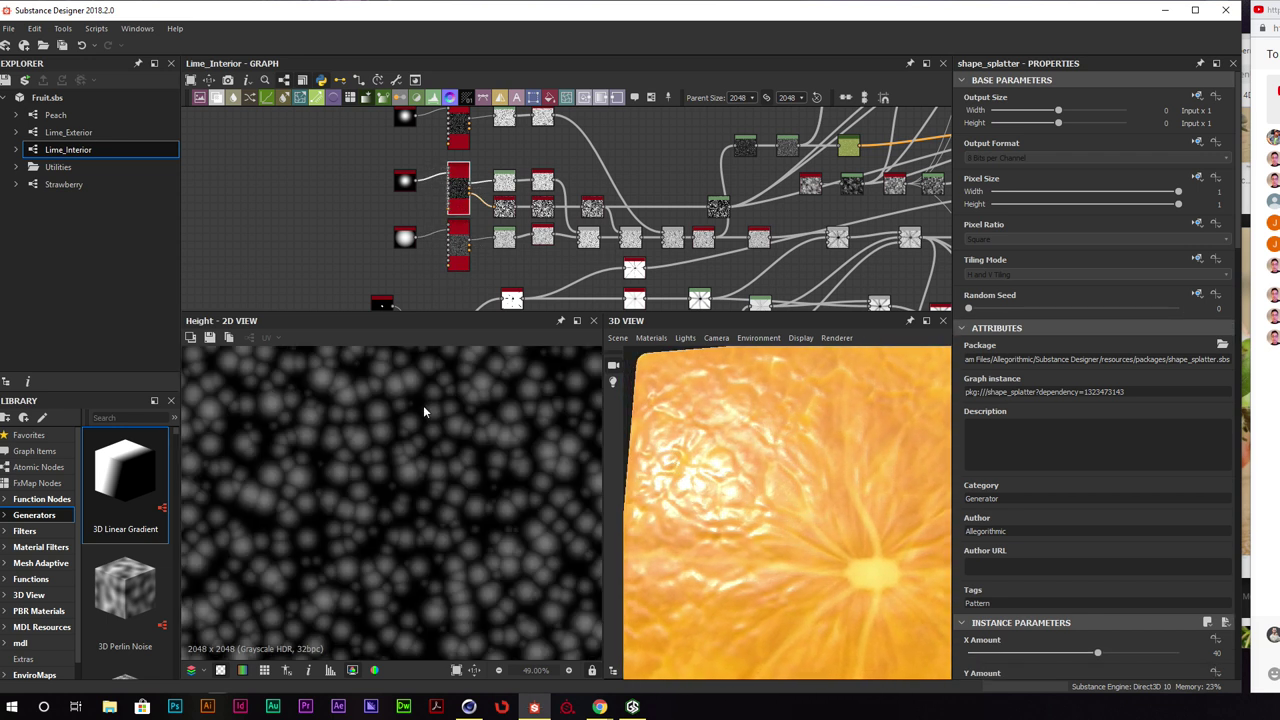
{"action": "middle_click_drag", "start_coordinate": [556, 130], "coordinate": [544, 172]}
{"action": "double_click", "coordinate": [444, 176]}
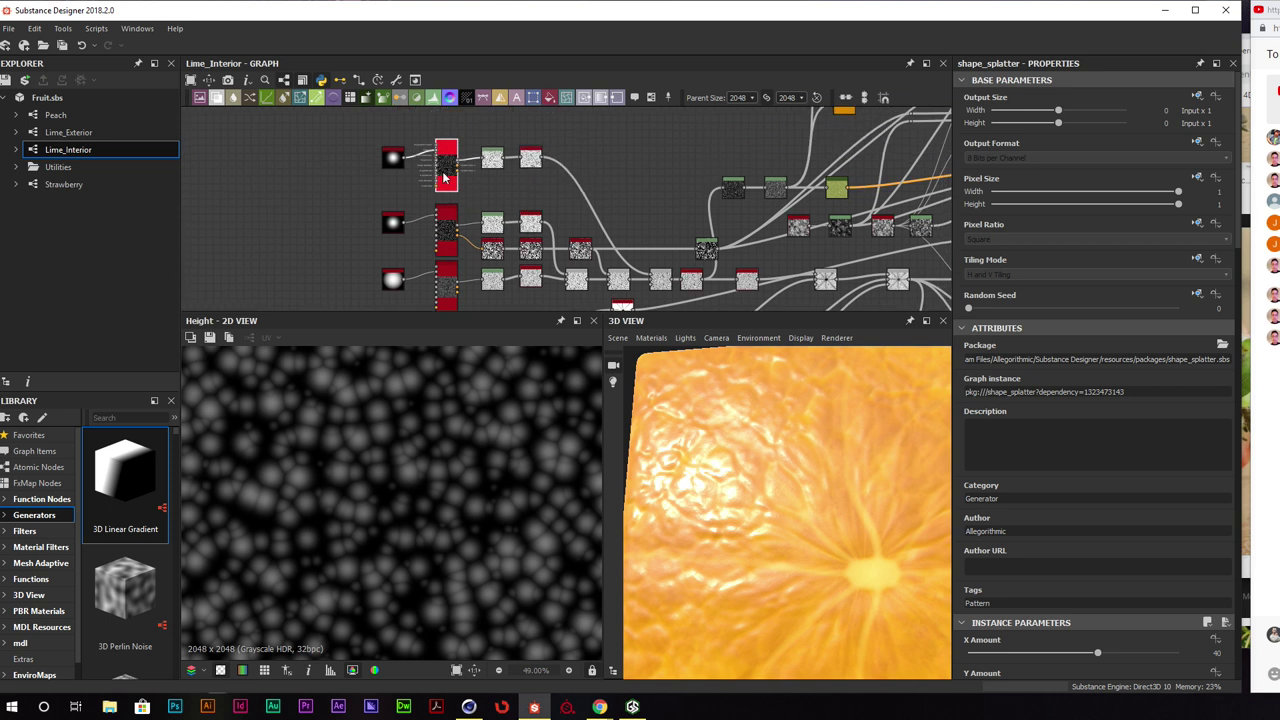
{"action": "middle_click_drag", "start_coordinate": [621, 280], "coordinate": [585, 262]}
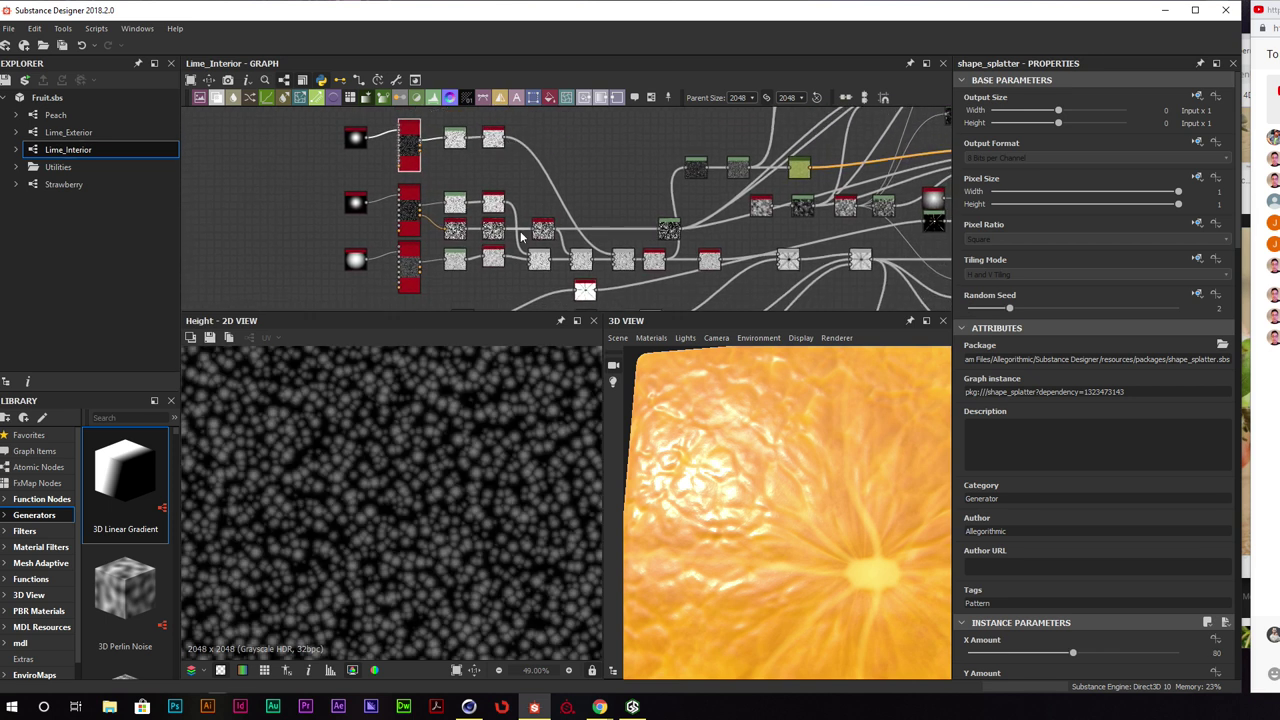
Preview the second Blend node of the Shape Splatter chain and the Lime_Warp nodes that lead into it
{"action": "left_click", "coordinate": [583, 261]}
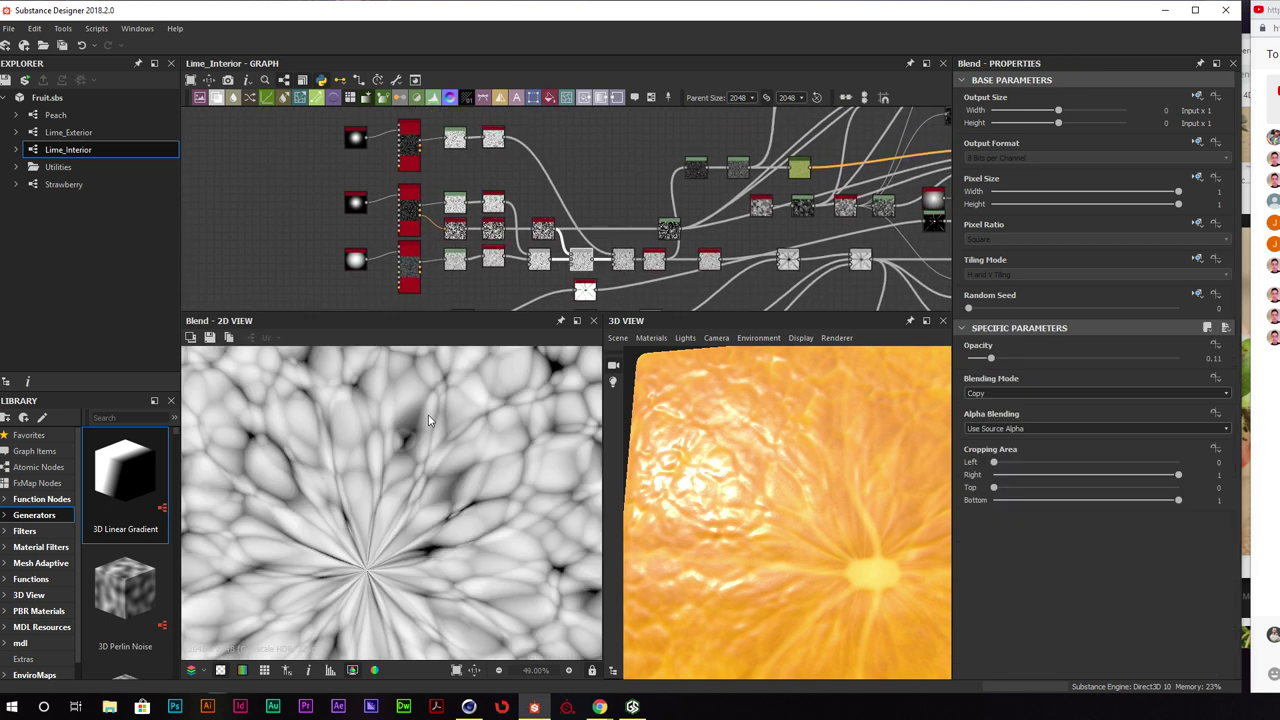
{"action": "scroll", "coordinate": [557, 233], "scroll_direction": "up", "scroll_amount": 6}
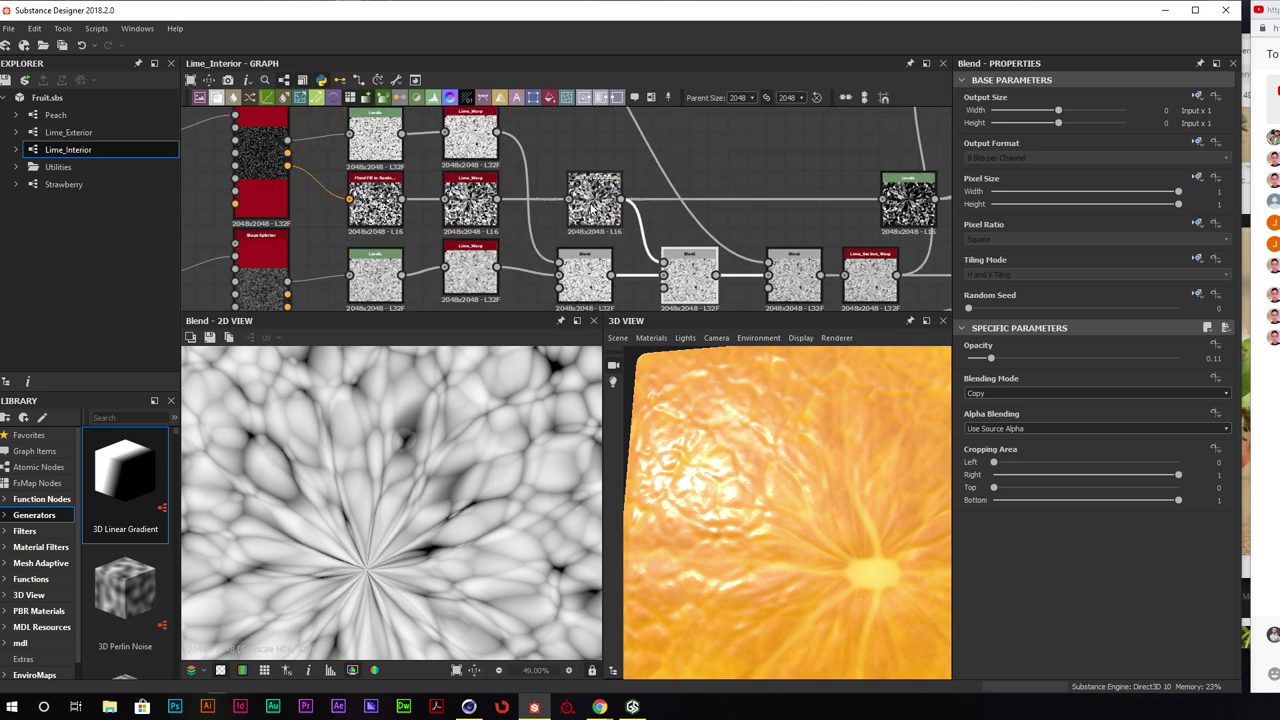
{"action": "double_click", "coordinate": [474, 236]}
{"action": "double_click", "coordinate": [482, 157]}
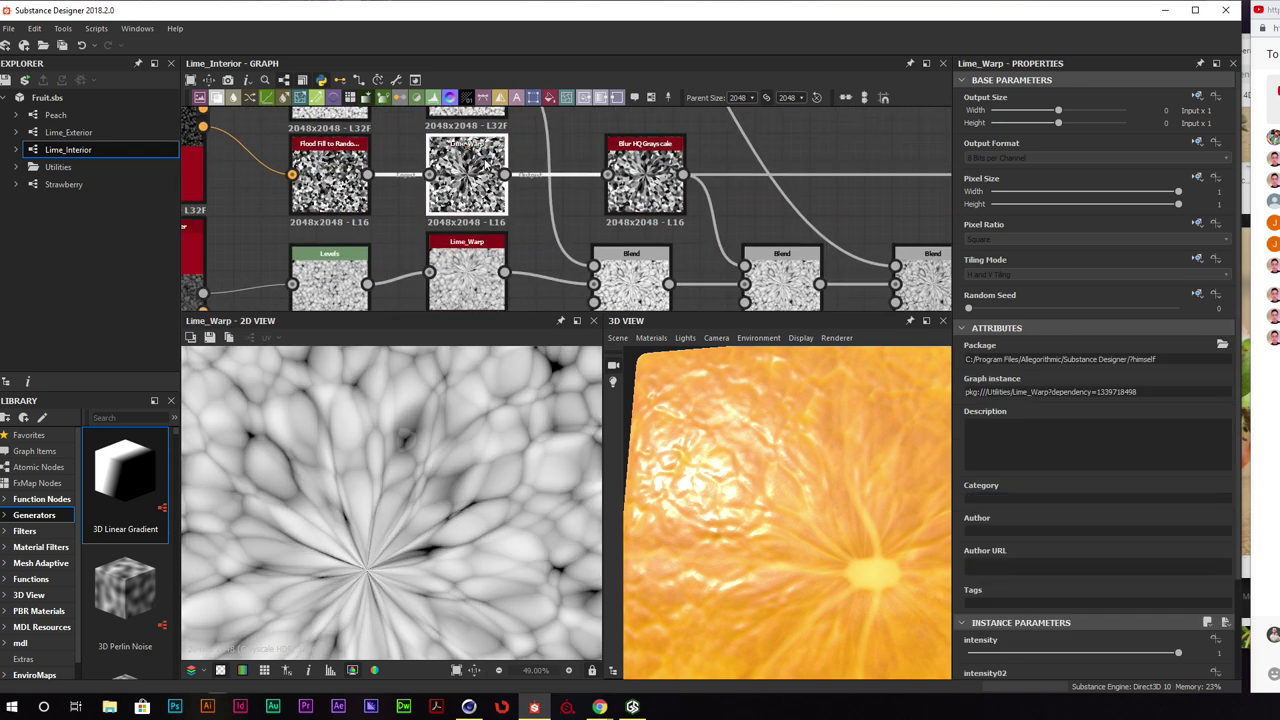
Compare the Flood Fill to Random Grayscale output with the output of the Levels node in the branch below it
{"action": "middle_click_drag", "start_coordinate": [458, 200], "coordinate": [557, 190]}
{"action": "double_click", "coordinate": [437, 170]}
{"action": "double_click", "coordinate": [432, 264]}
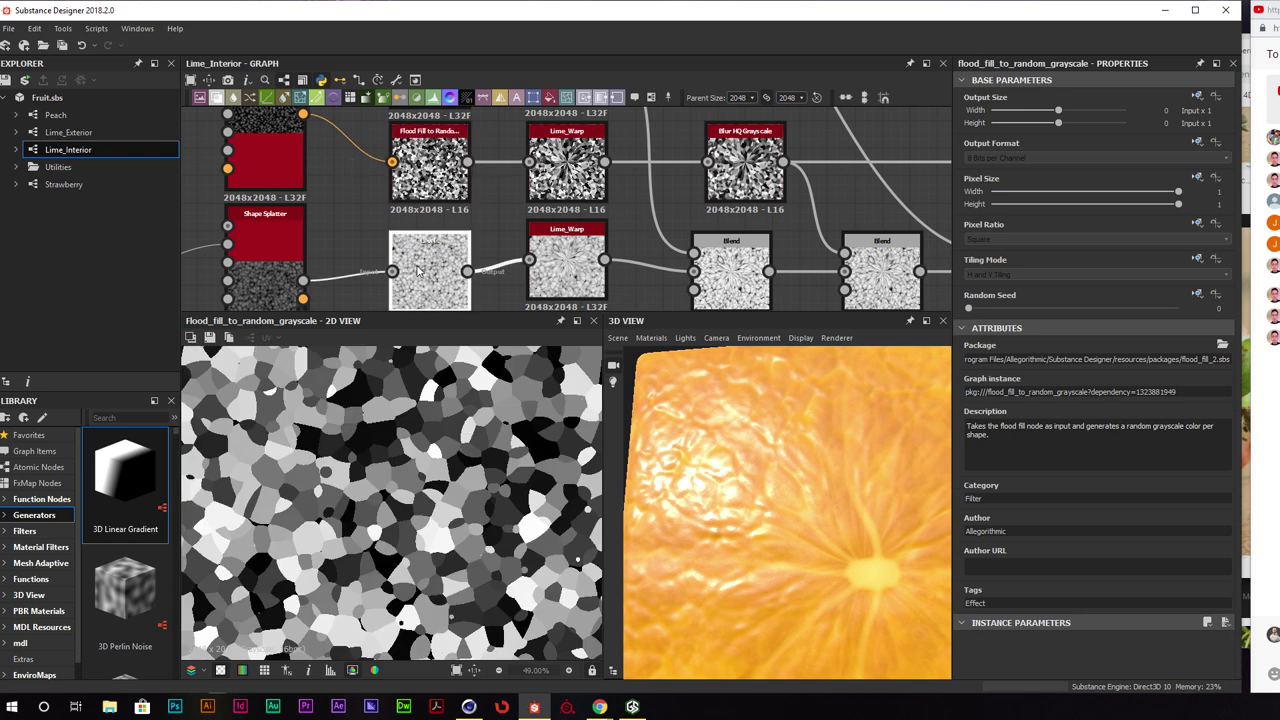
{"action": "middle_click_drag", "start_coordinate": [435, 192], "coordinate": [528, 138]}
{"action": "double_click", "coordinate": [527, 137]}
{"action": "double_click", "coordinate": [521, 226]}
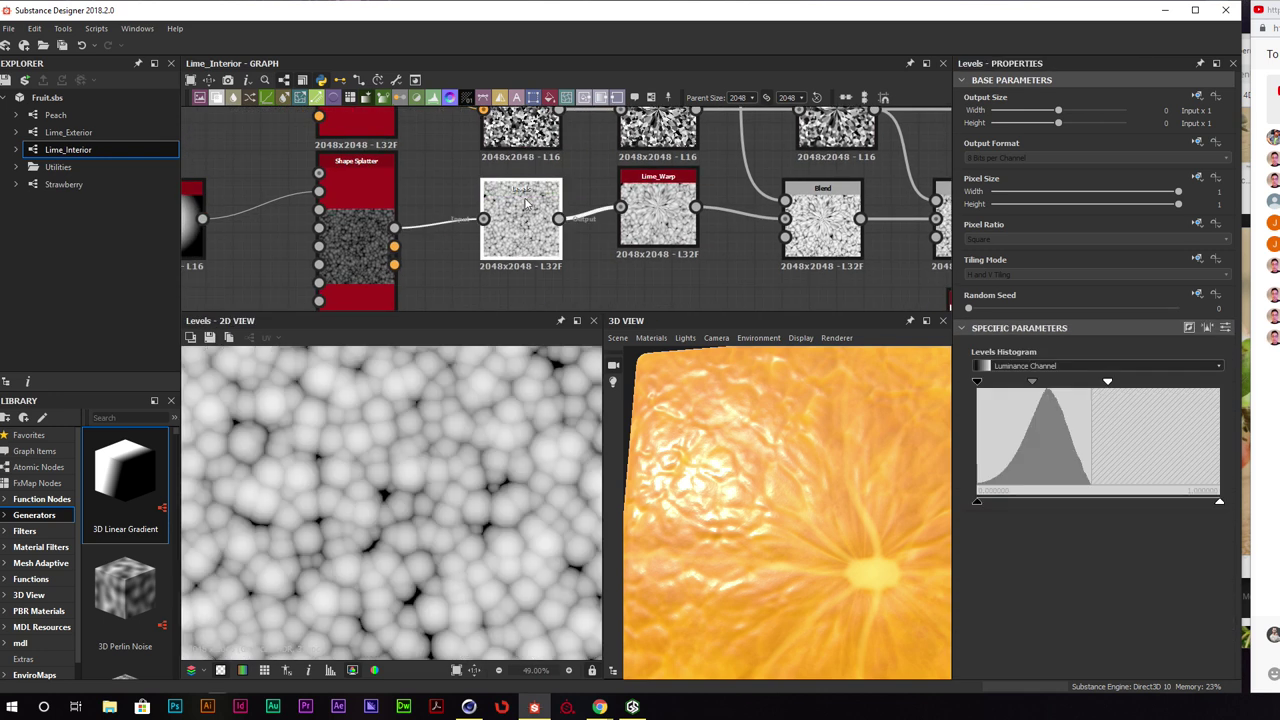
{"action": "double_click", "coordinate": [524, 136]}
{"action": "double_click", "coordinate": [520, 228]}
Preview the warped flood fill pattern, then check its Blur HQ Grayscale node and the two Blend nodes nearby
{"action": "key", "text": "ctrl+z"}
{"action": "middle_click_drag", "start_coordinate": [657, 196], "coordinate": [547, 222]}
{"action": "left_click", "coordinate": [547, 222]}
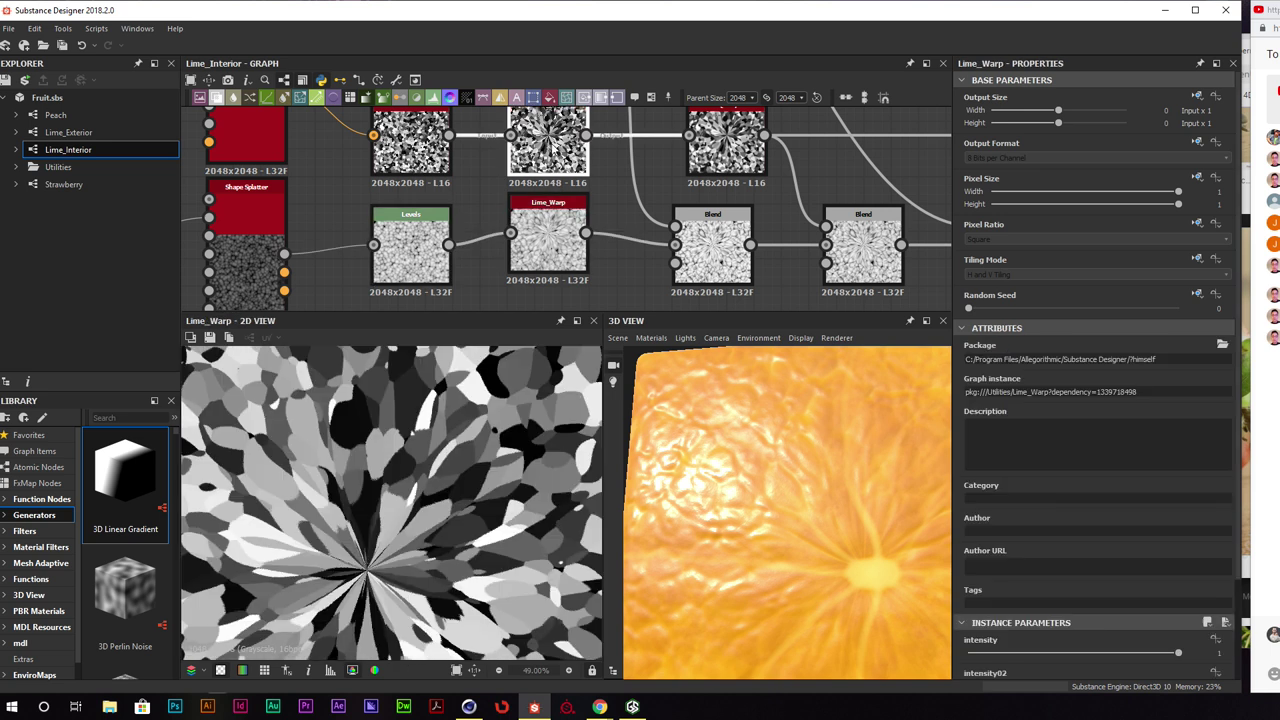
{"action": "double_click", "coordinate": [729, 236]}
{"action": "double_click", "coordinate": [731, 145]}
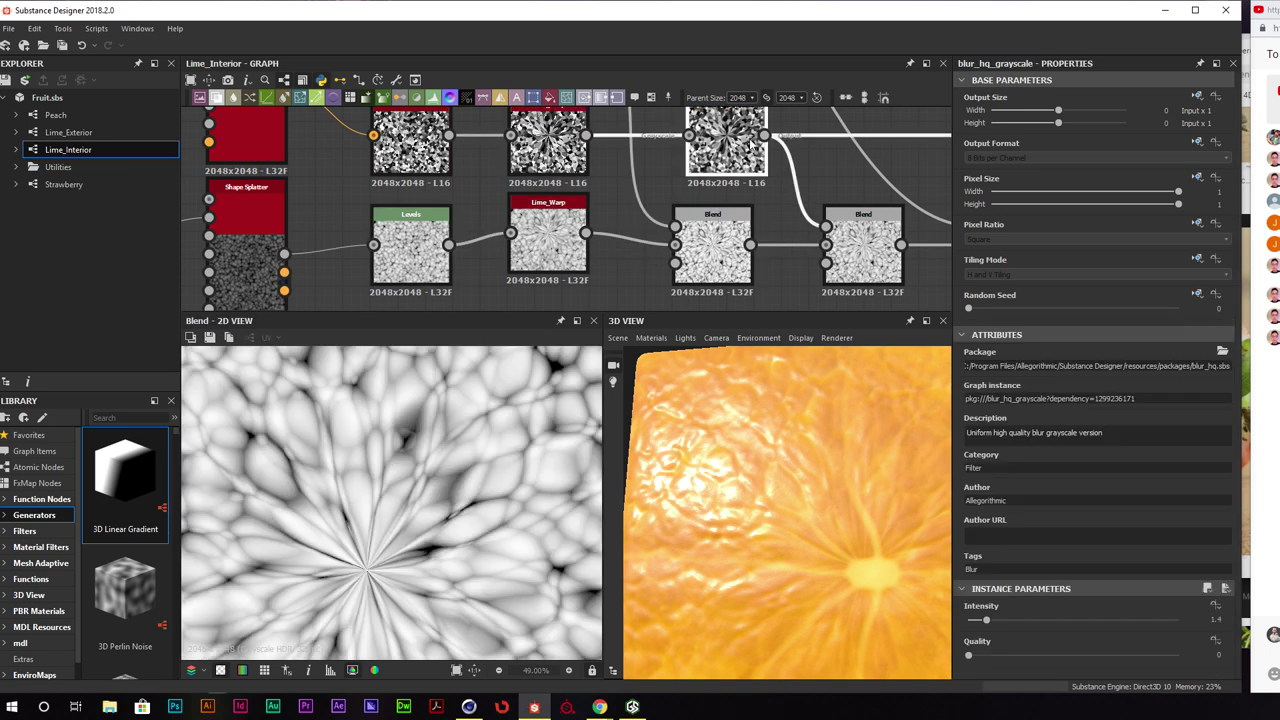
{"action": "left_click", "coordinate": [832, 246]}
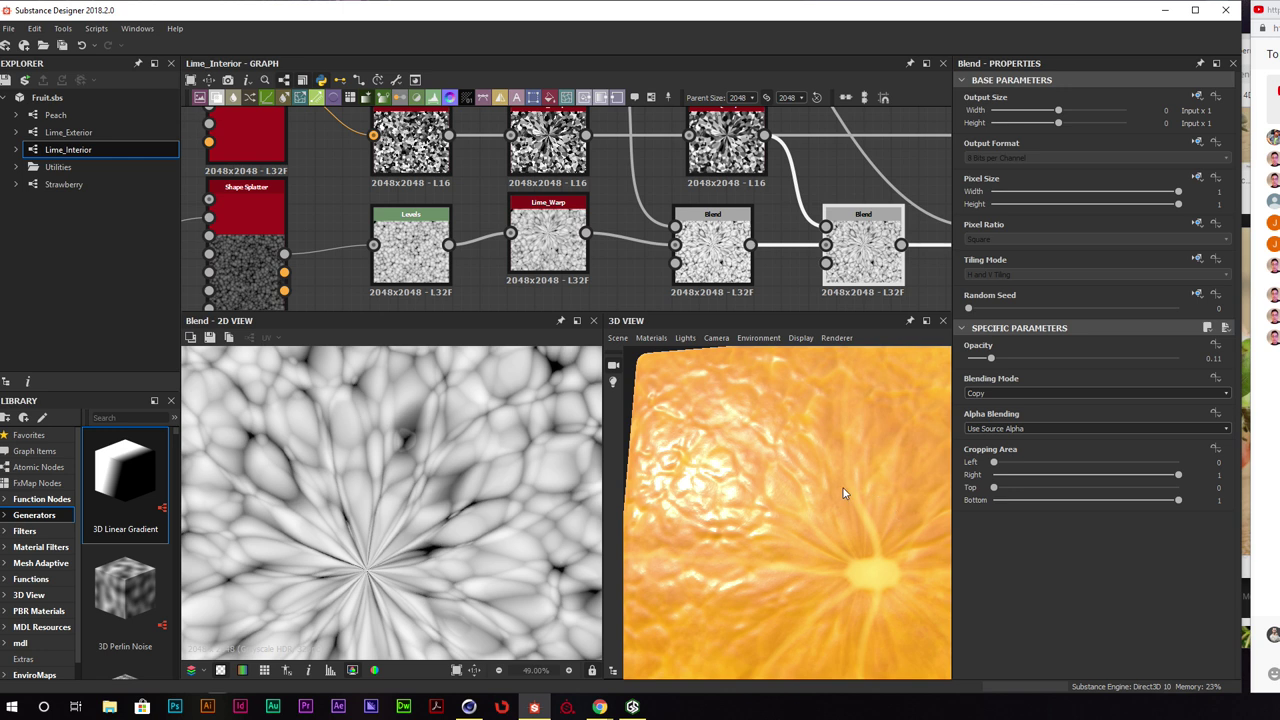
Inspect the orange surface in 3D, and preview the Levels node fed by the blurred flood fill pattern
{"action": "left_click_drag", "start_coordinate": [845, 493], "coordinate": [802, 476]}
{"action": "scroll", "coordinate": [518, 240], "scroll_direction": "down", "scroll_amount": 6}
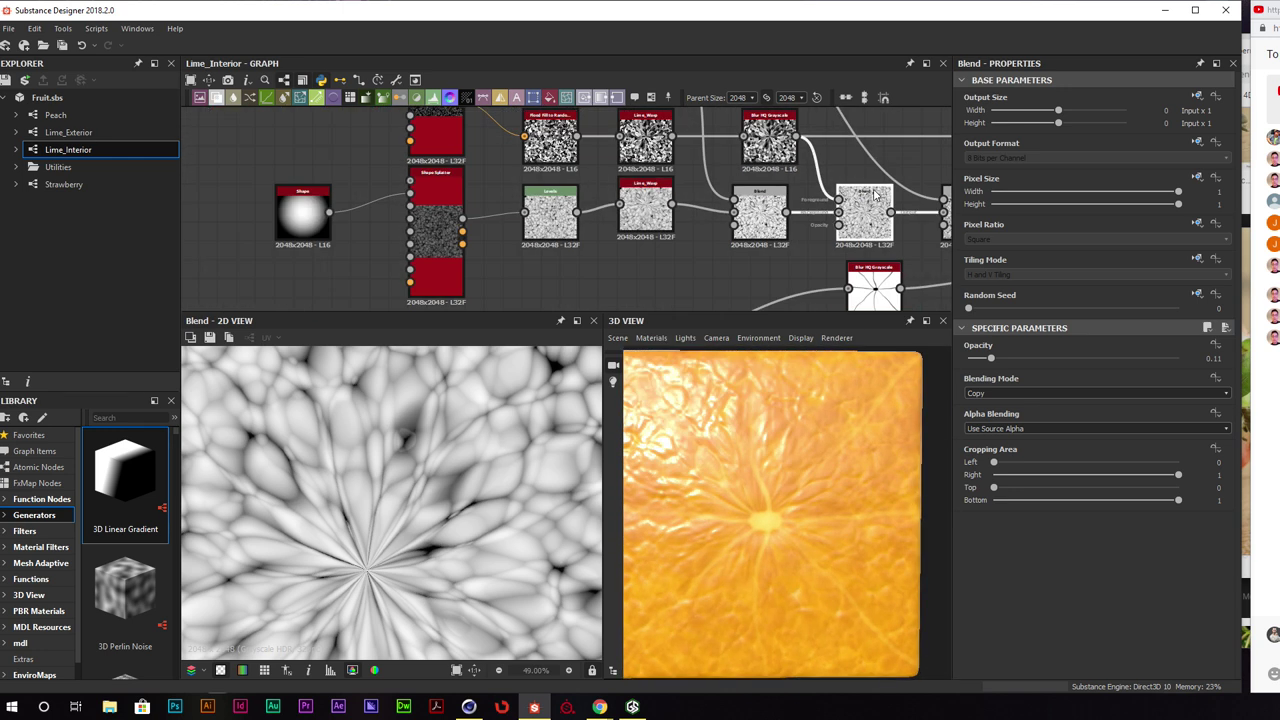
{"action": "scroll", "coordinate": [518, 240], "scroll_direction": "down", "scroll_amount": 4}
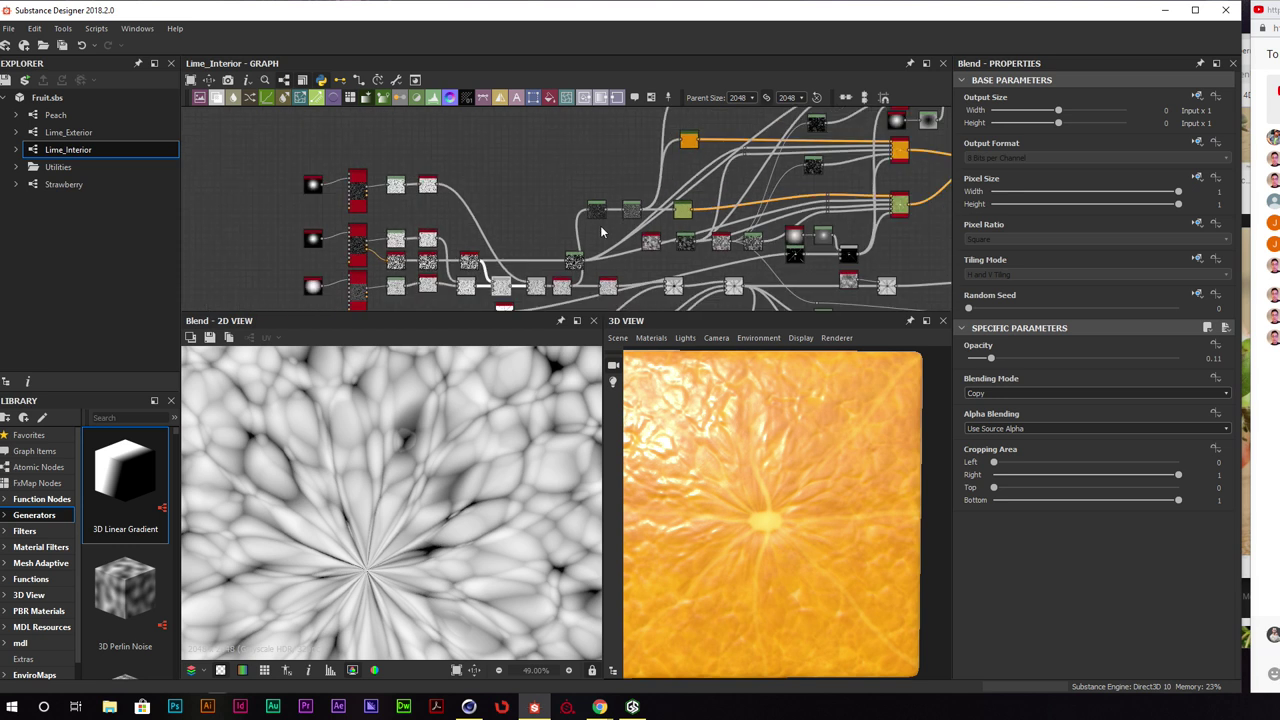
{"action": "left_click", "coordinate": [505, 278]}
{"action": "middle_click_drag", "start_coordinate": [541, 270], "coordinate": [505, 270]}
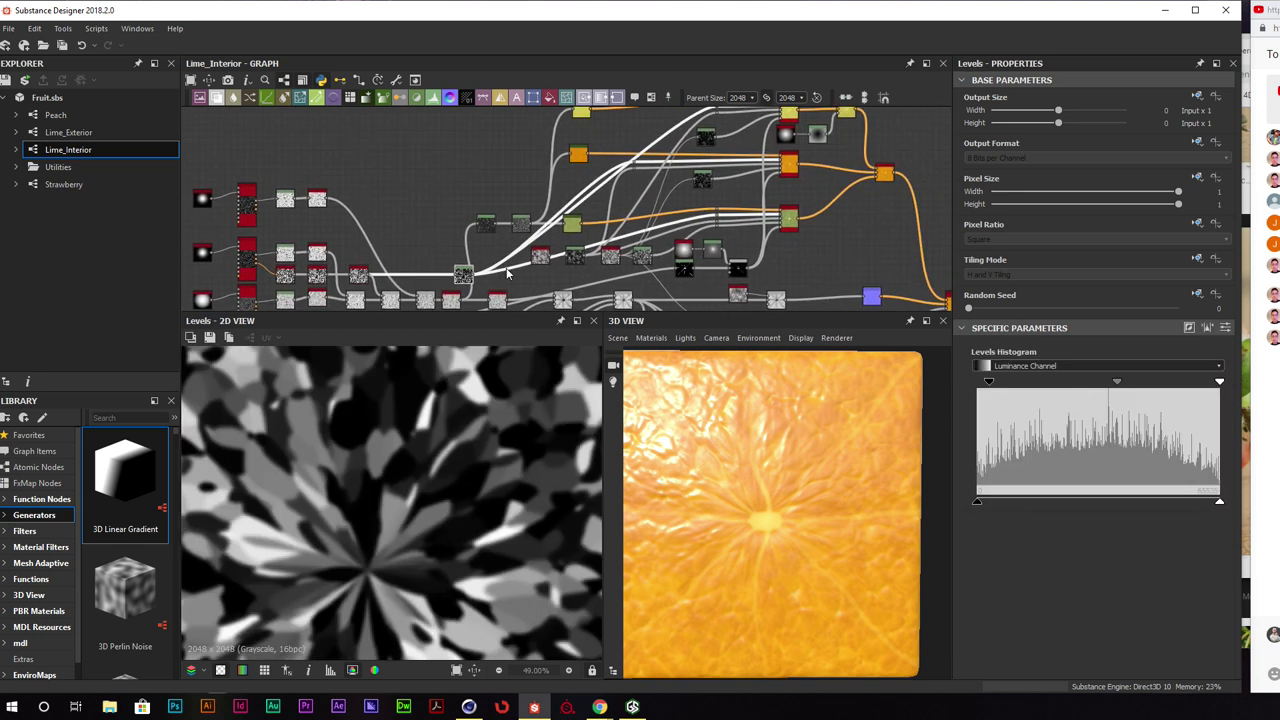
{"action": "middle_click_drag", "start_coordinate": [642, 253], "coordinate": [557, 285]}
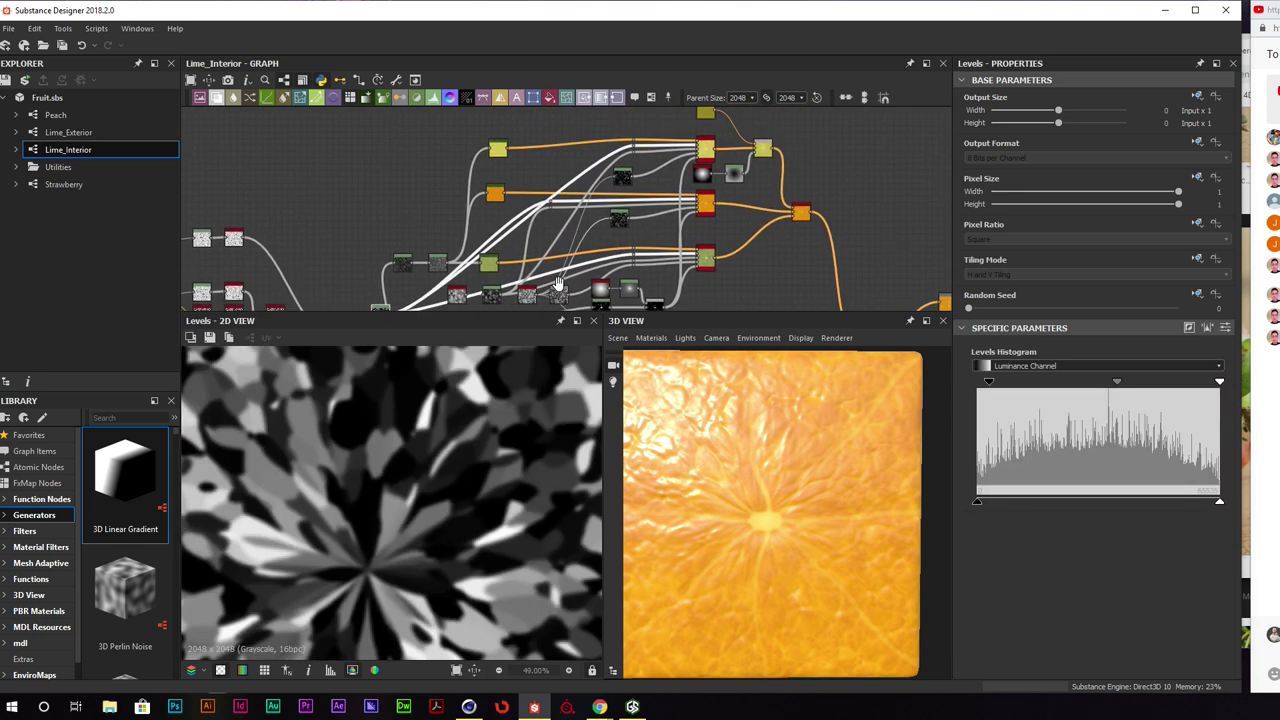
Preview the orange Gradient Map and the Multi Switch node that chooses between the three slice color branches
{"action": "double_click", "coordinate": [493, 191]}
{"action": "middle_click_drag", "start_coordinate": [815, 185], "coordinate": [767, 184]}
{"action": "left_click", "coordinate": [753, 212]}
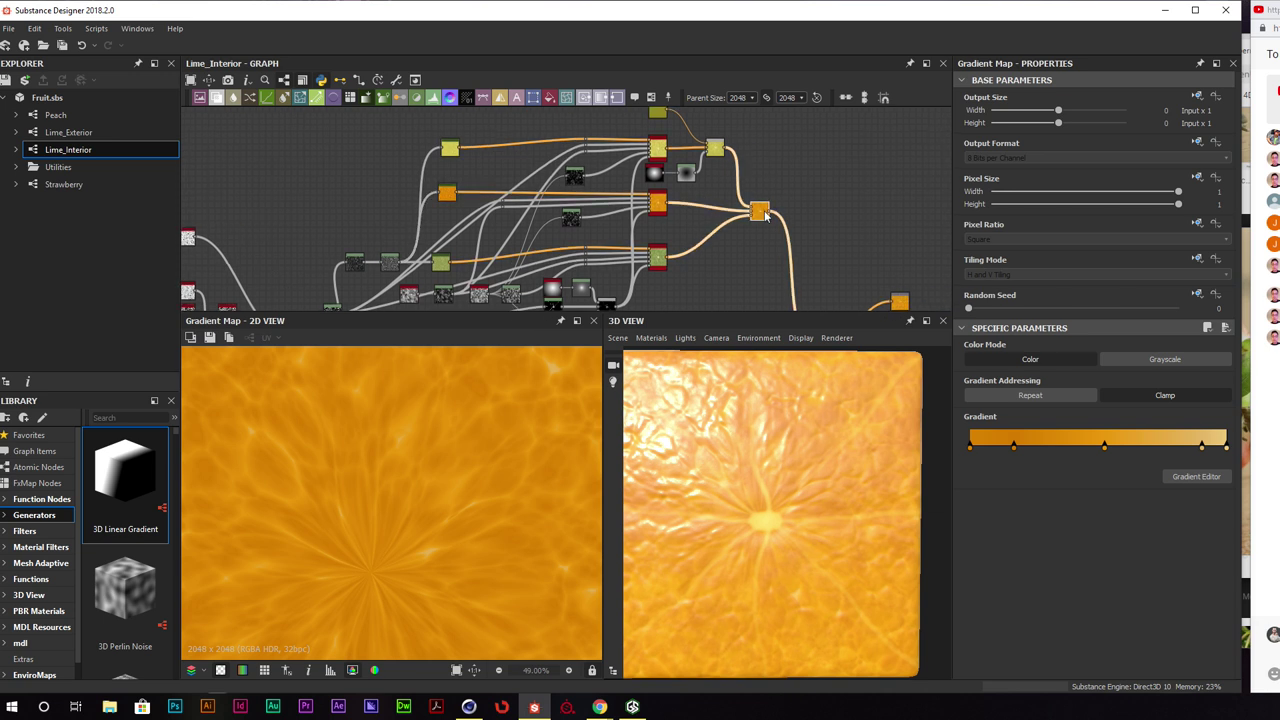
{"action": "middle_click_drag", "start_coordinate": [791, 228], "coordinate": [757, 206]}
{"action": "scroll", "coordinate": [756, 220], "scroll_direction": "up", "scroll_amount": 5}
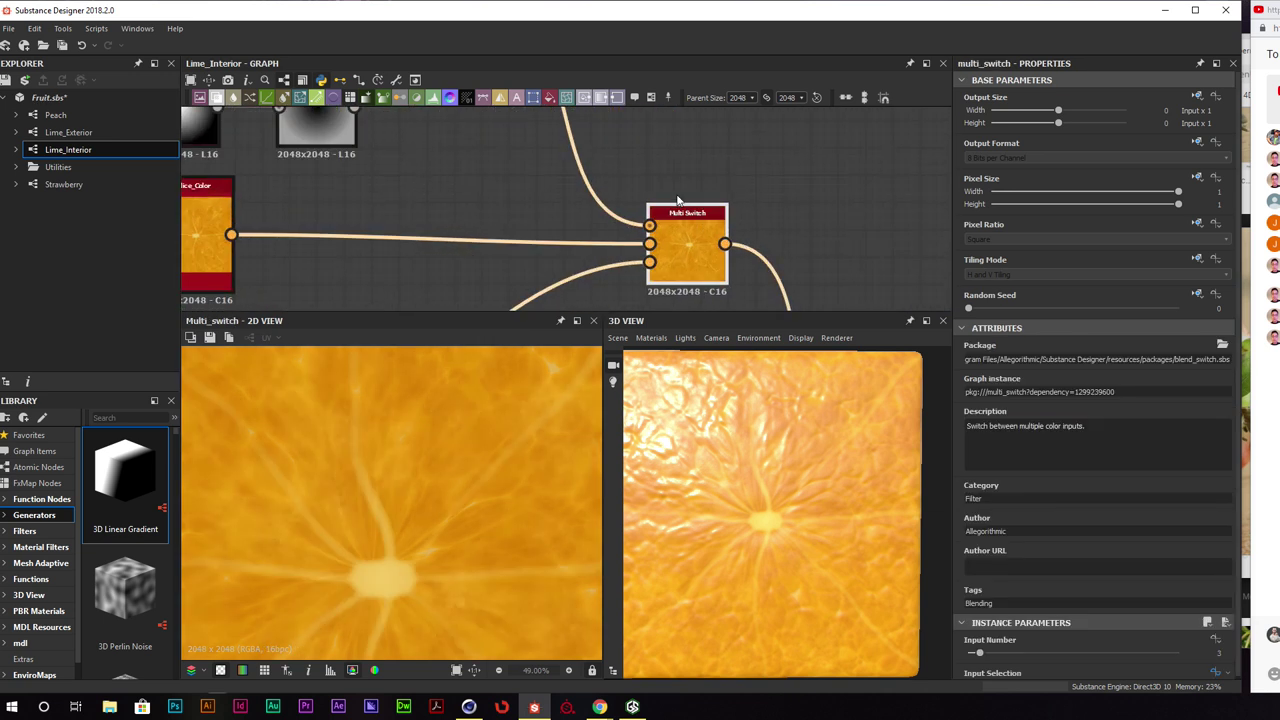
{"action": "scroll", "coordinate": [703, 213], "scroll_direction": "down", "scroll_amount": 5}
{"action": "scroll", "coordinate": [705, 212], "scroll_direction": "down", "scroll_amount": 4}
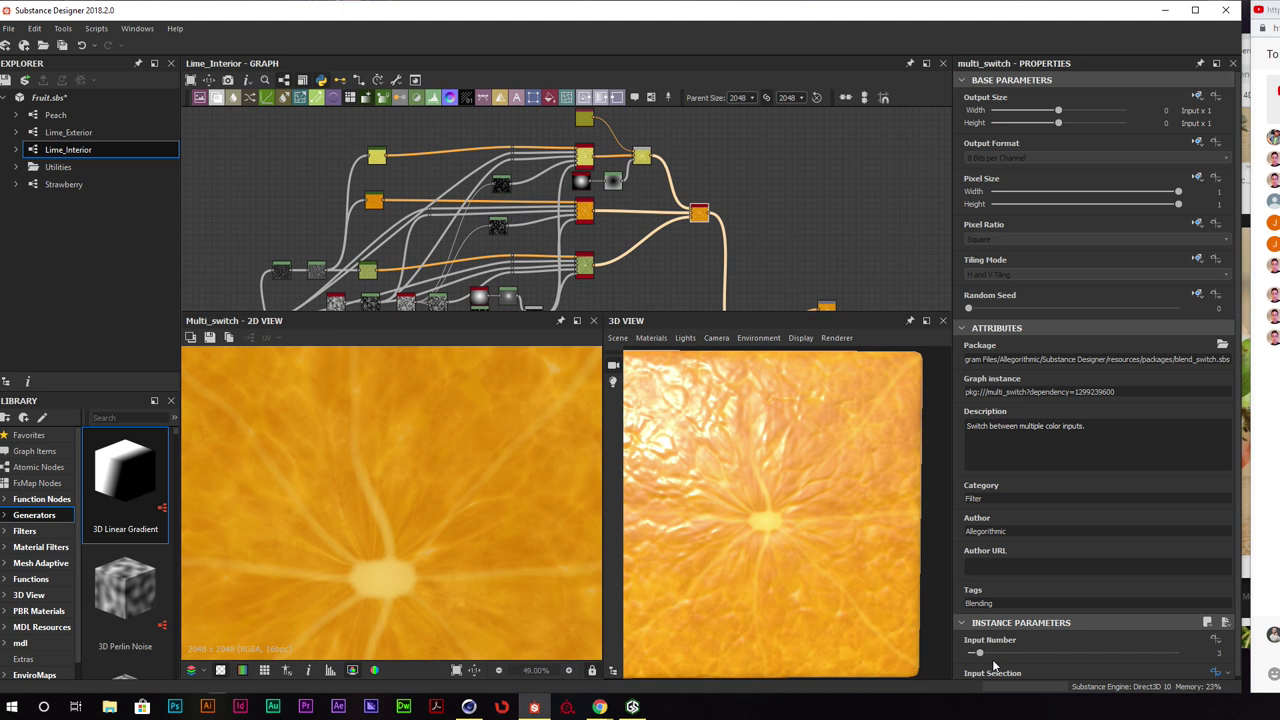
Show the Lime_Interior graph's own properties and expand its Input Selection input parameter
{"action": "left_click_drag", "start_coordinate": [812, 492], "coordinate": [882, 548]}
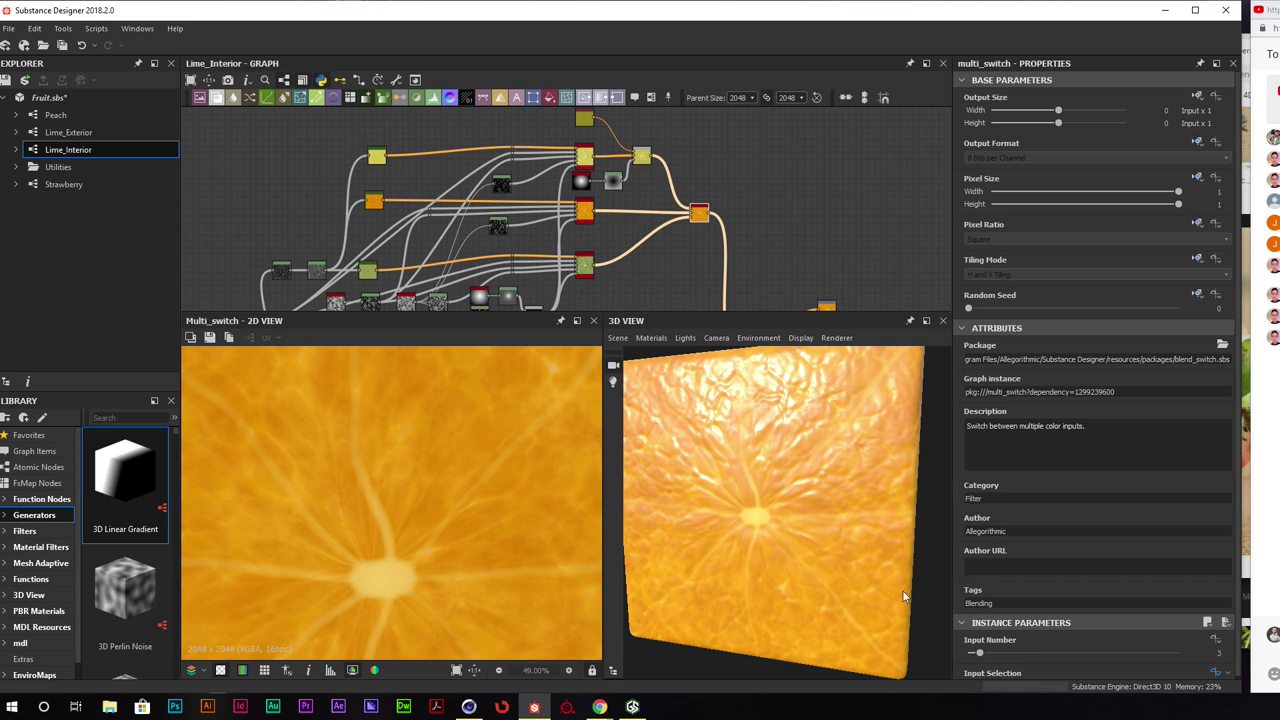
{"action": "left_click_drag", "start_coordinate": [903, 596], "coordinate": [907, 545]}
{"action": "left_click", "coordinate": [870, 225]}
{"action": "middle_click_drag", "start_coordinate": [781, 181], "coordinate": [823, 148]}
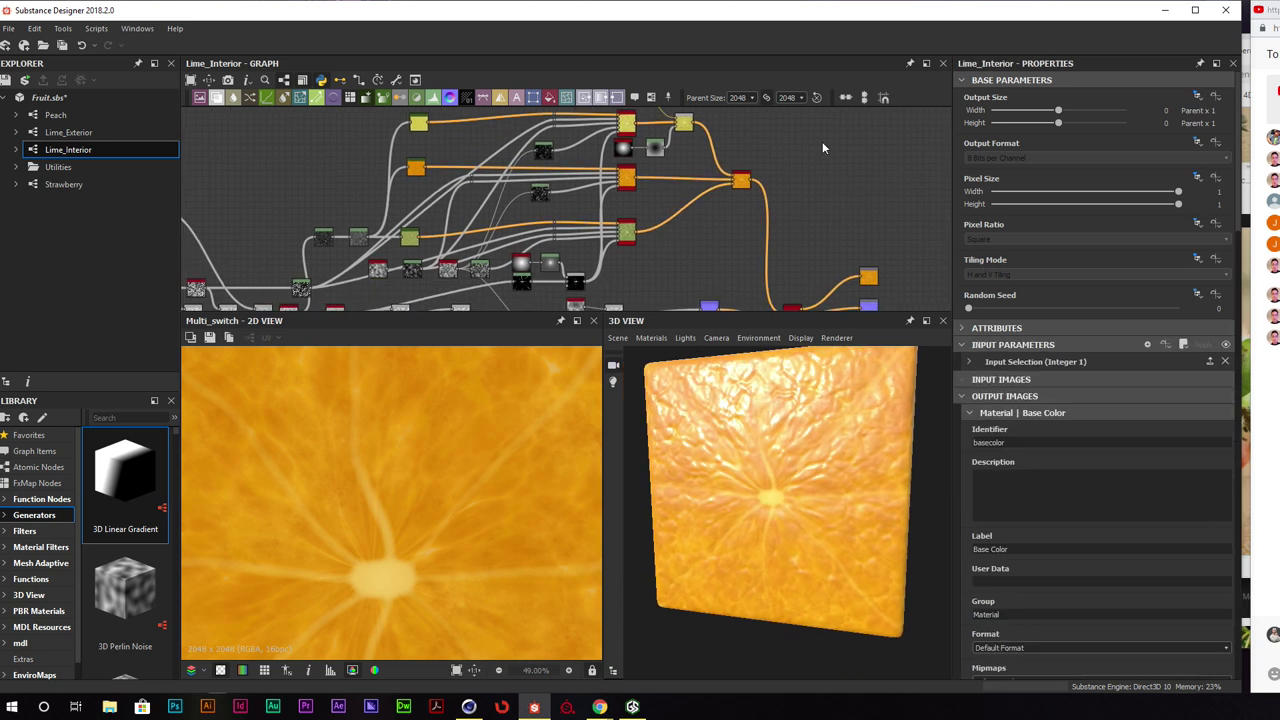
{"action": "scroll", "coordinate": [1057, 531], "scroll_direction": "down", "scroll_amount": 3}
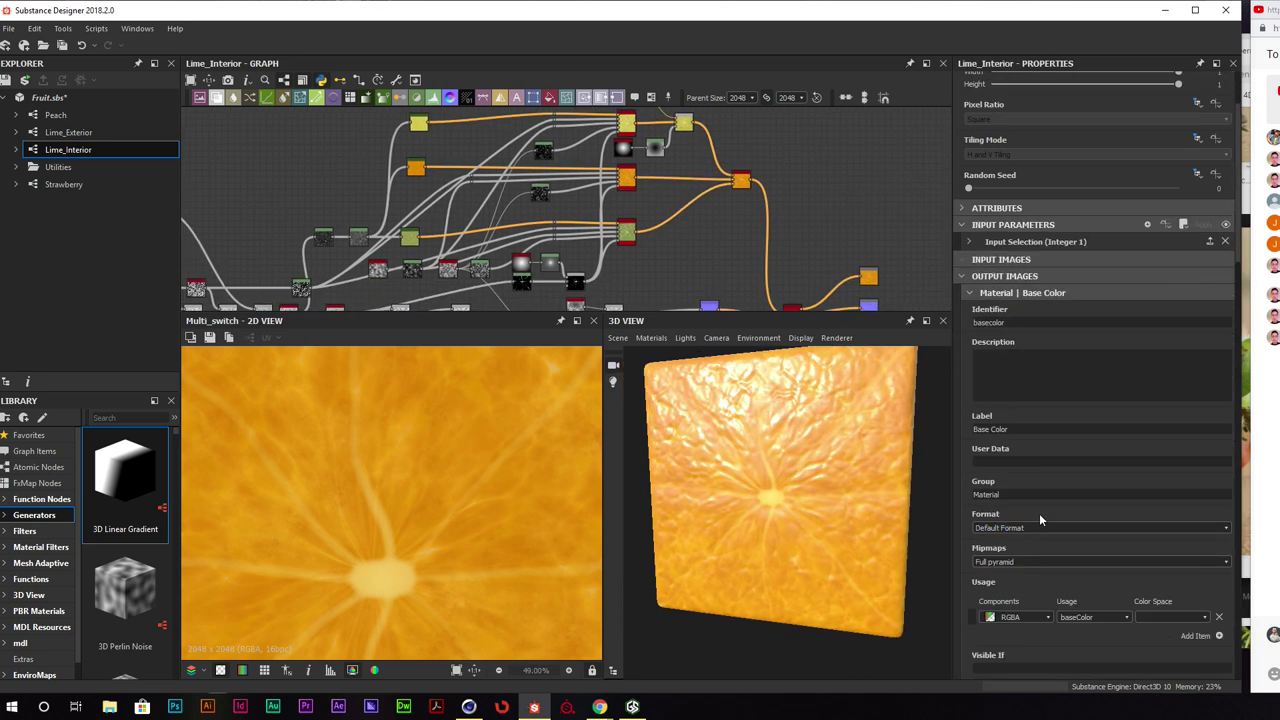
{"action": "left_click", "coordinate": [968, 243]}
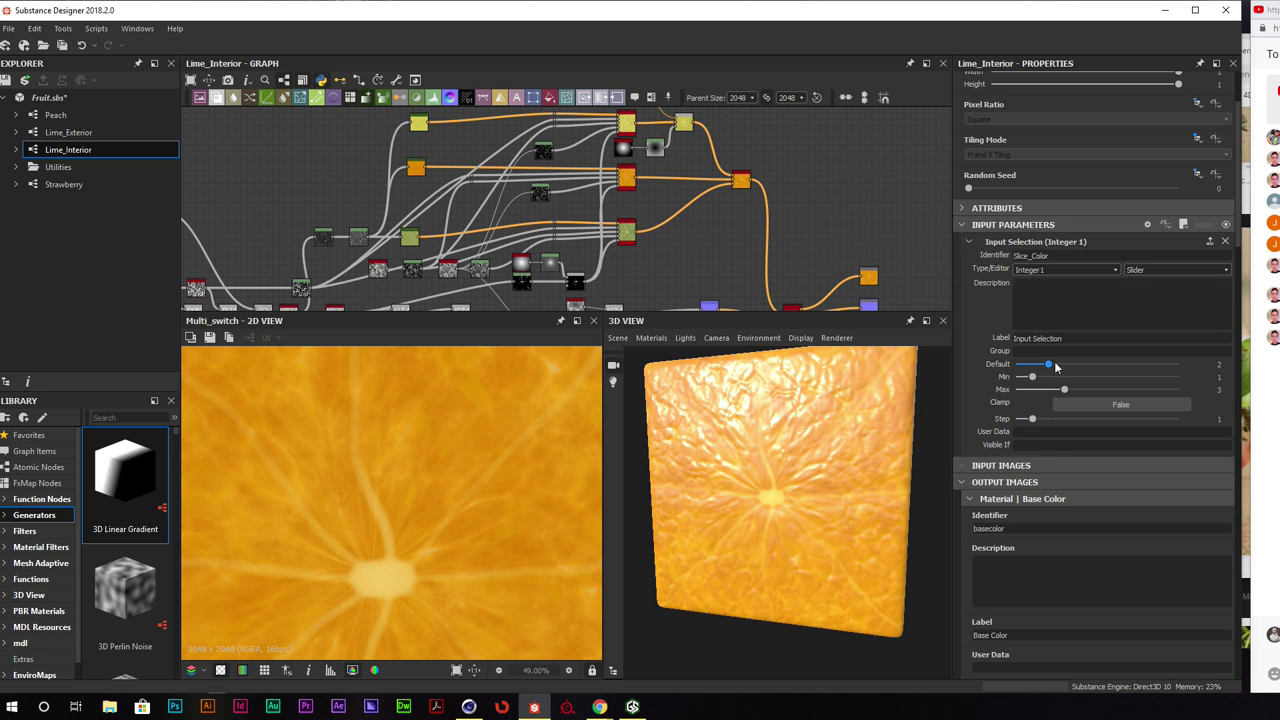
Set the default of the Input Selection parameter to 1 and inspect the resulting slice color on the cube
{"action": "left_click_drag", "start_coordinate": [770, 461], "coordinate": [785, 511]}
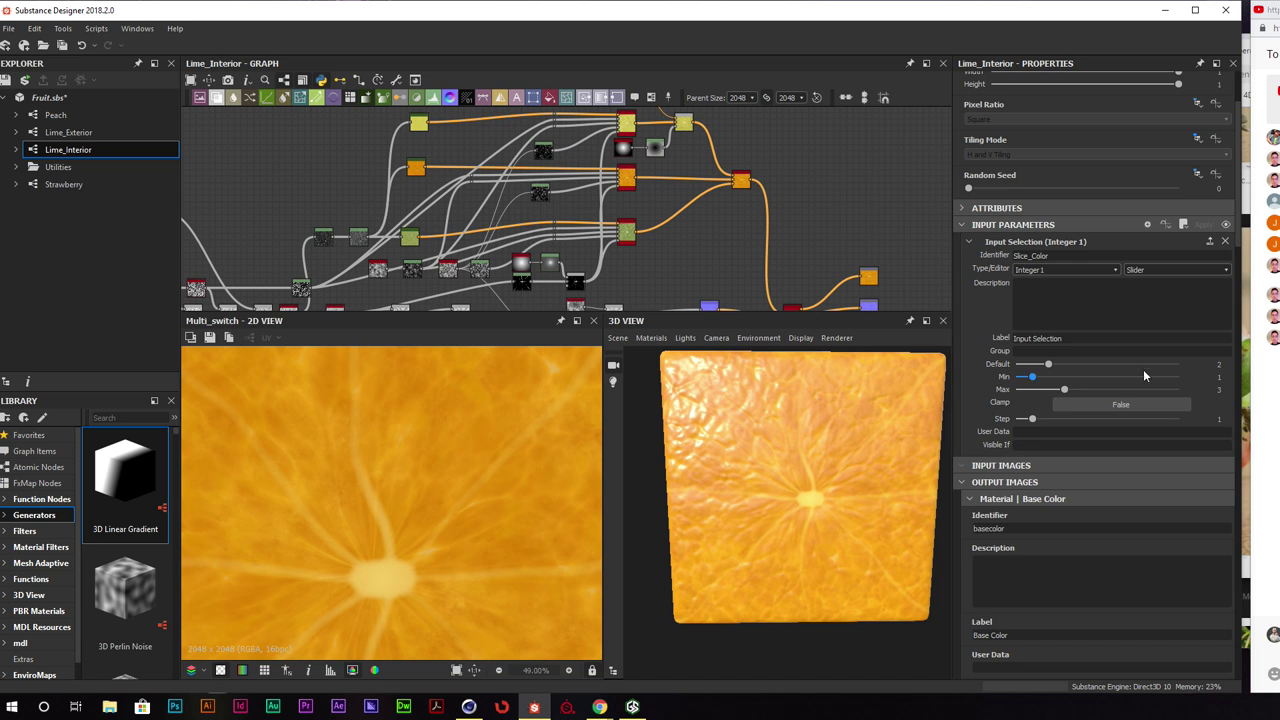
{"action": "left_click_drag", "start_coordinate": [1048, 364], "coordinate": [1032, 364]}
{"action": "left_click_drag", "start_coordinate": [894, 517], "coordinate": [880, 495]}
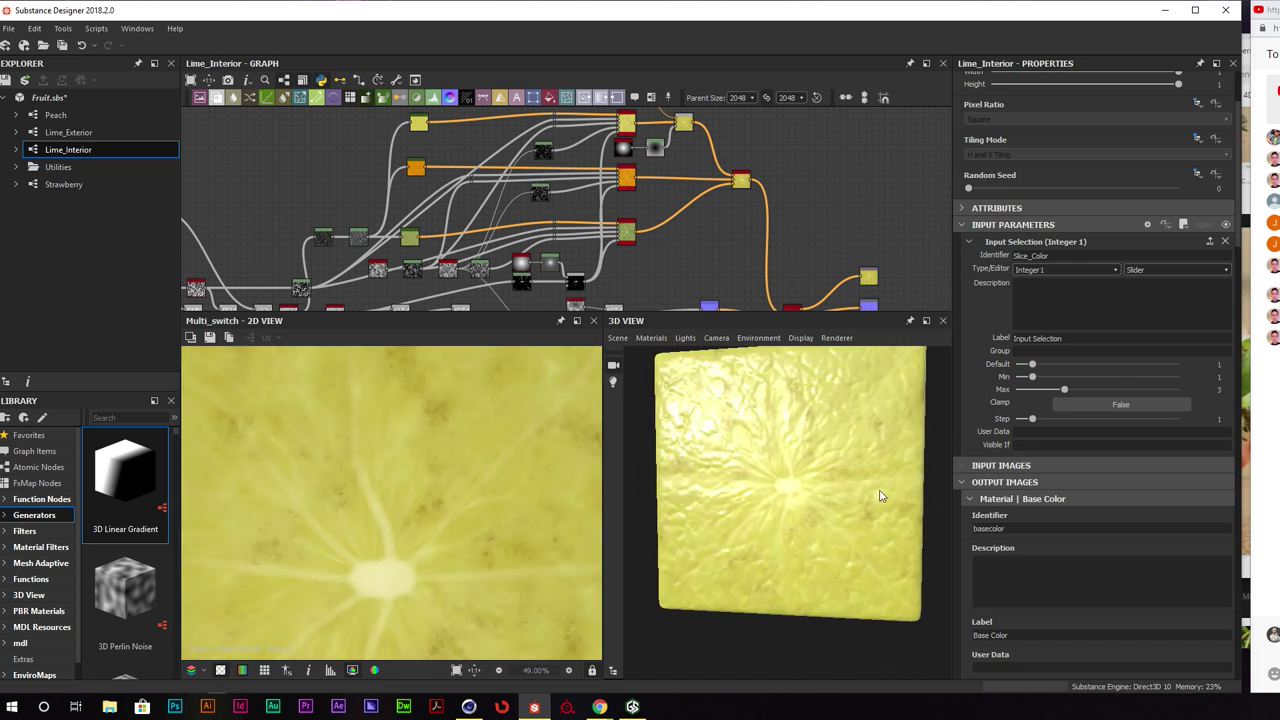
Set the default of the Input Selection parameter to 3 and look over the full Lime_Interior graph
{"action": "left_click_drag", "start_coordinate": [1033, 364], "coordinate": [1067, 372]}
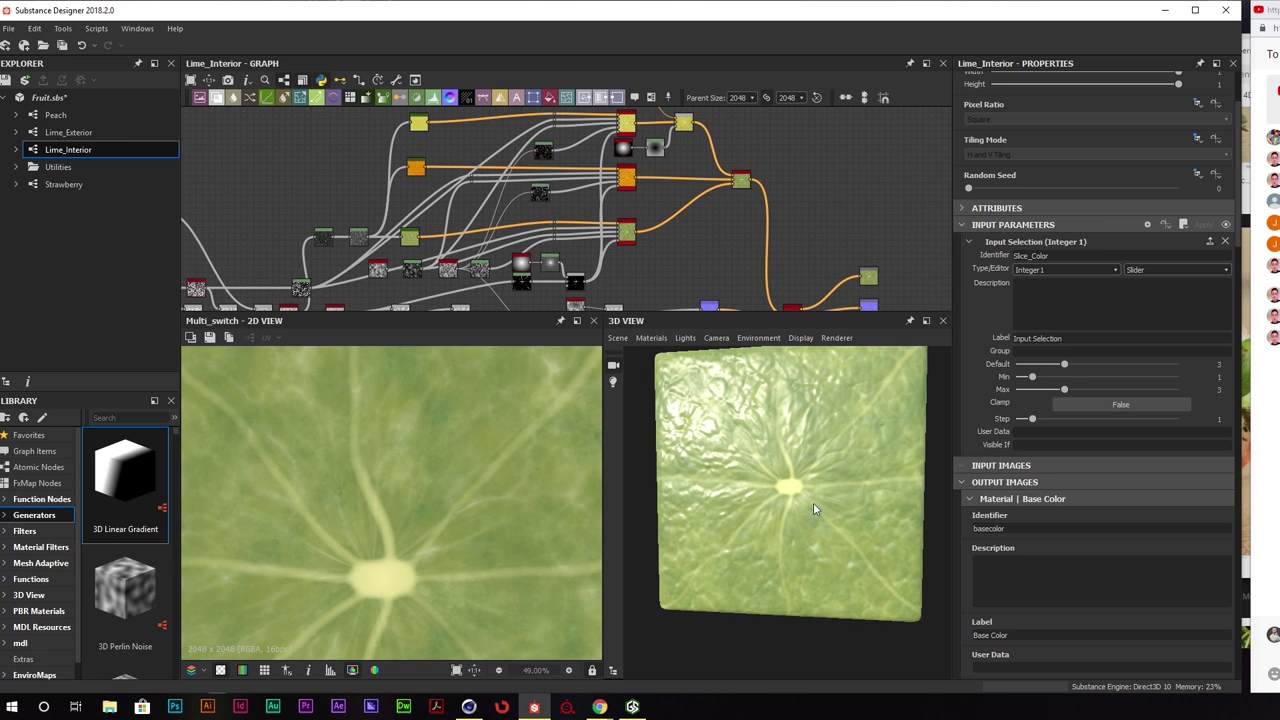
{"action": "scroll", "coordinate": [757, 188], "scroll_direction": "down", "scroll_amount": 1}
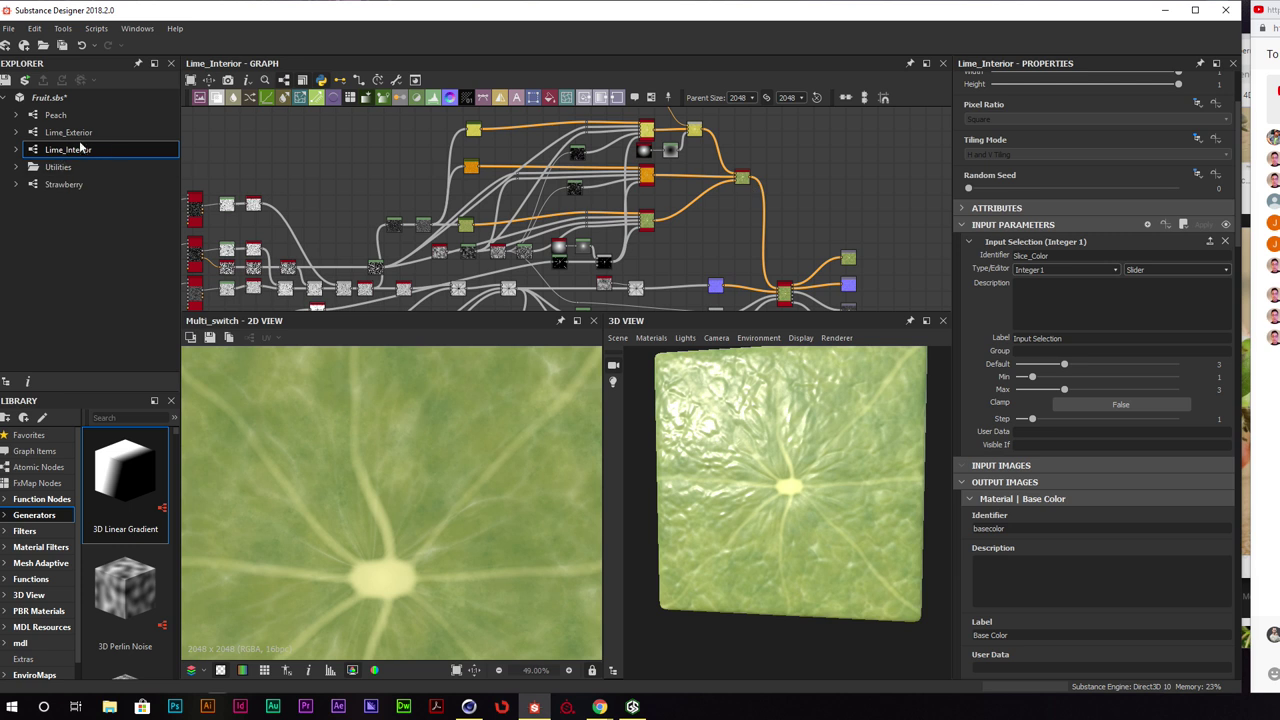
{"action": "scroll", "coordinate": [771, 247], "scroll_direction": "down", "scroll_amount": 2}
{"action": "middle_click_drag", "start_coordinate": [758, 252], "coordinate": [746, 191]}
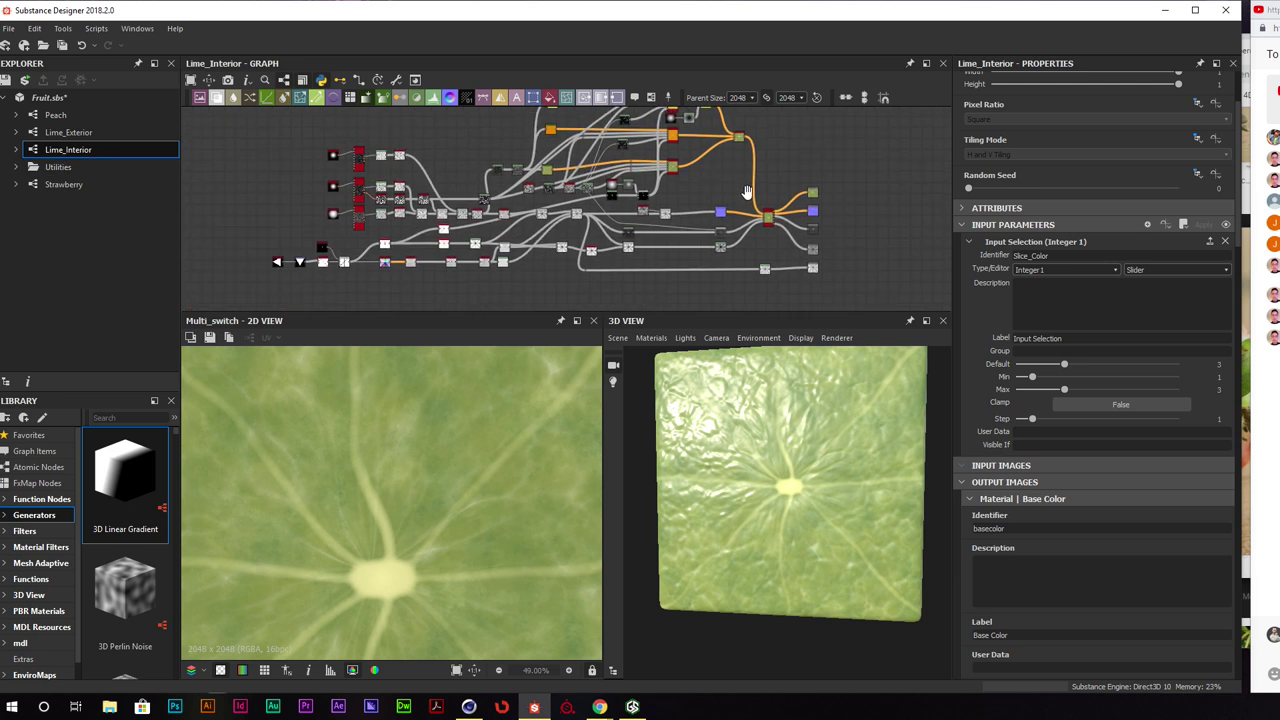
Open the Lime_Exterior graph and preview the height outputs of its lowest and middle Shape Splatter nodes
{"action": "double_click", "coordinate": [62, 132]}
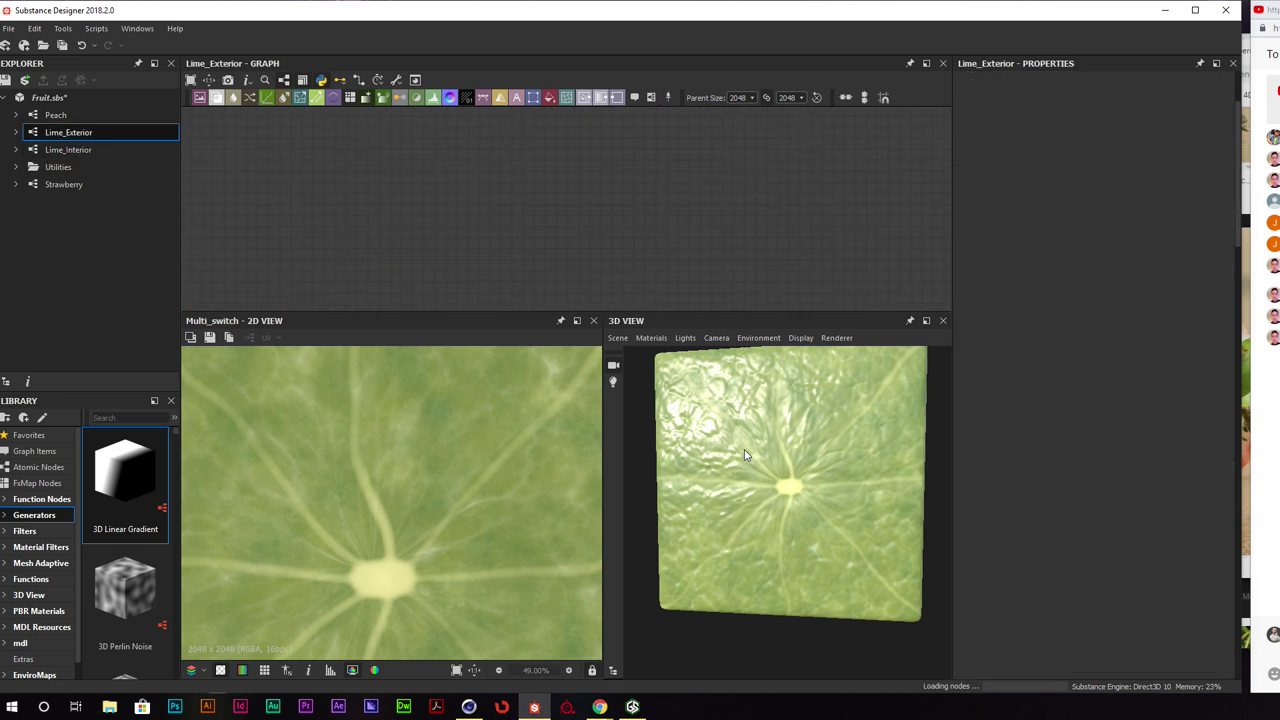
{"action": "middle_click_drag", "start_coordinate": [378, 248], "coordinate": [431, 223]}
{"action": "scroll", "coordinate": [438, 222], "scroll_direction": "up", "scroll_amount": 3}
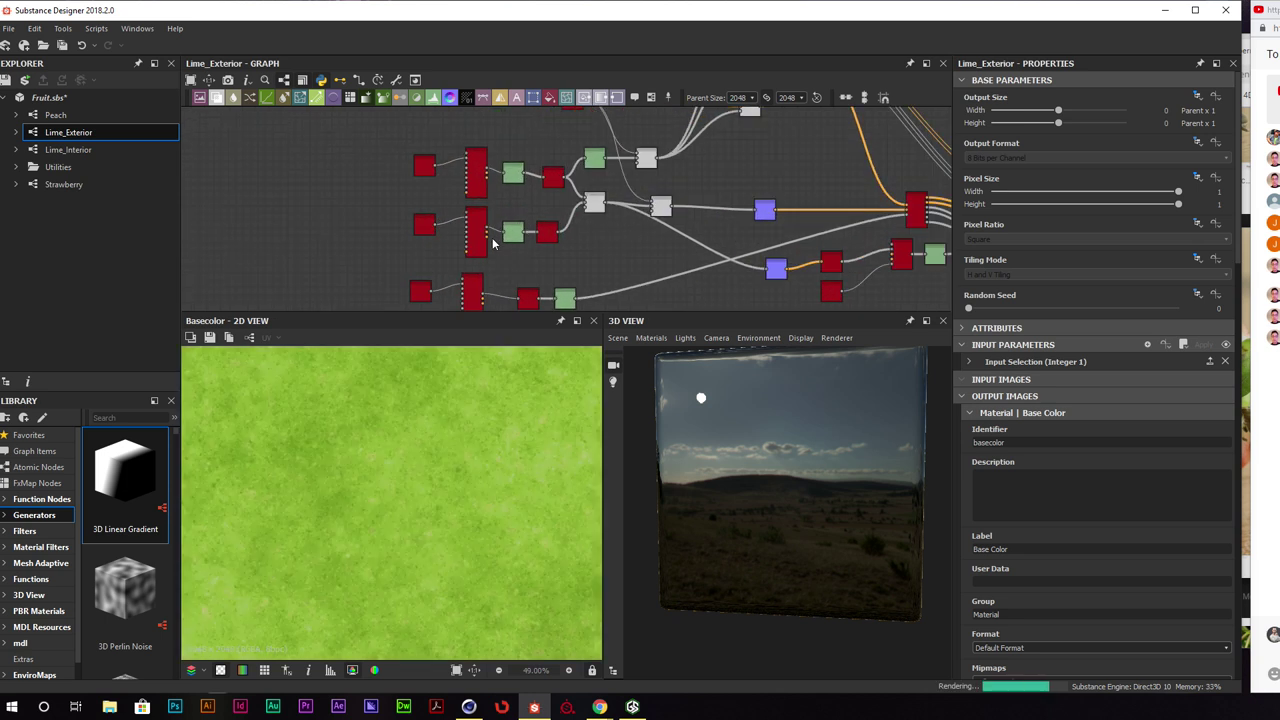
{"action": "double_click", "coordinate": [472, 290]}
{"action": "scroll", "coordinate": [420, 477], "scroll_direction": "down", "scroll_amount": 3}
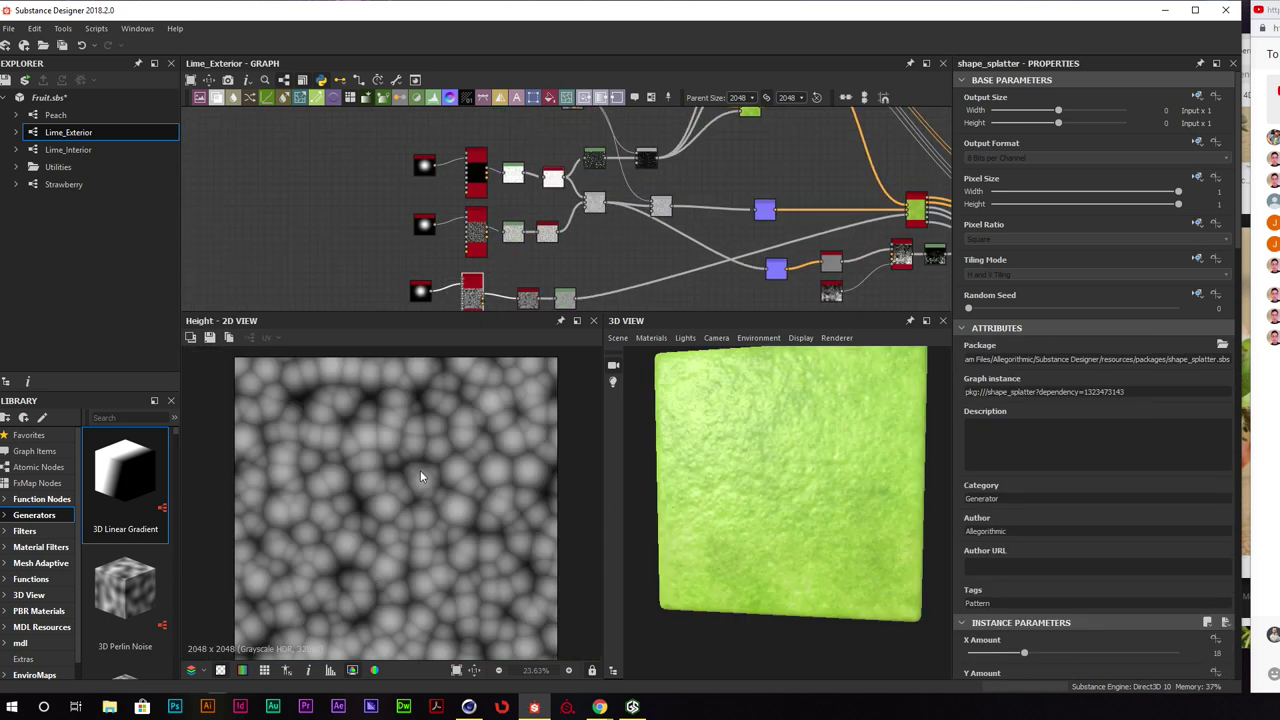
{"action": "double_click", "coordinate": [479, 248]}
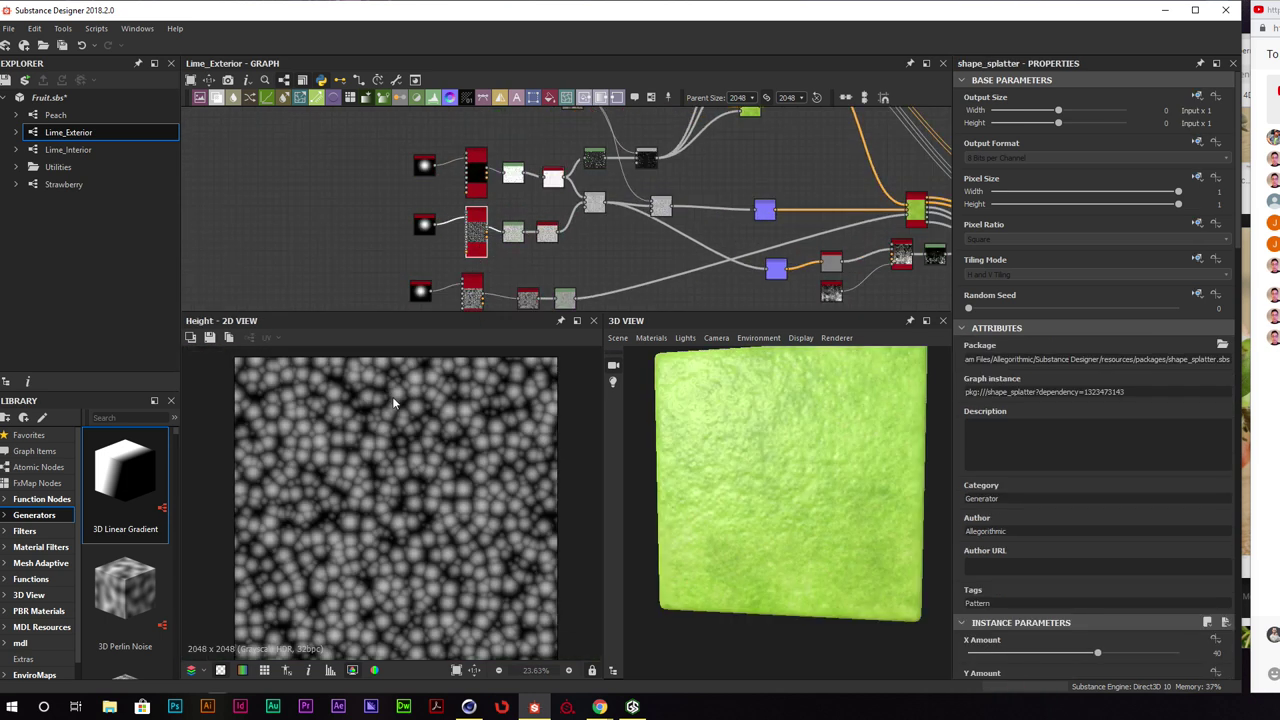
Preview the middle Shape Splatter node and the Multiply Blend that combines the splatter chains, and inspect the peel surface on the cube
{"action": "double_click", "coordinate": [476, 228]}
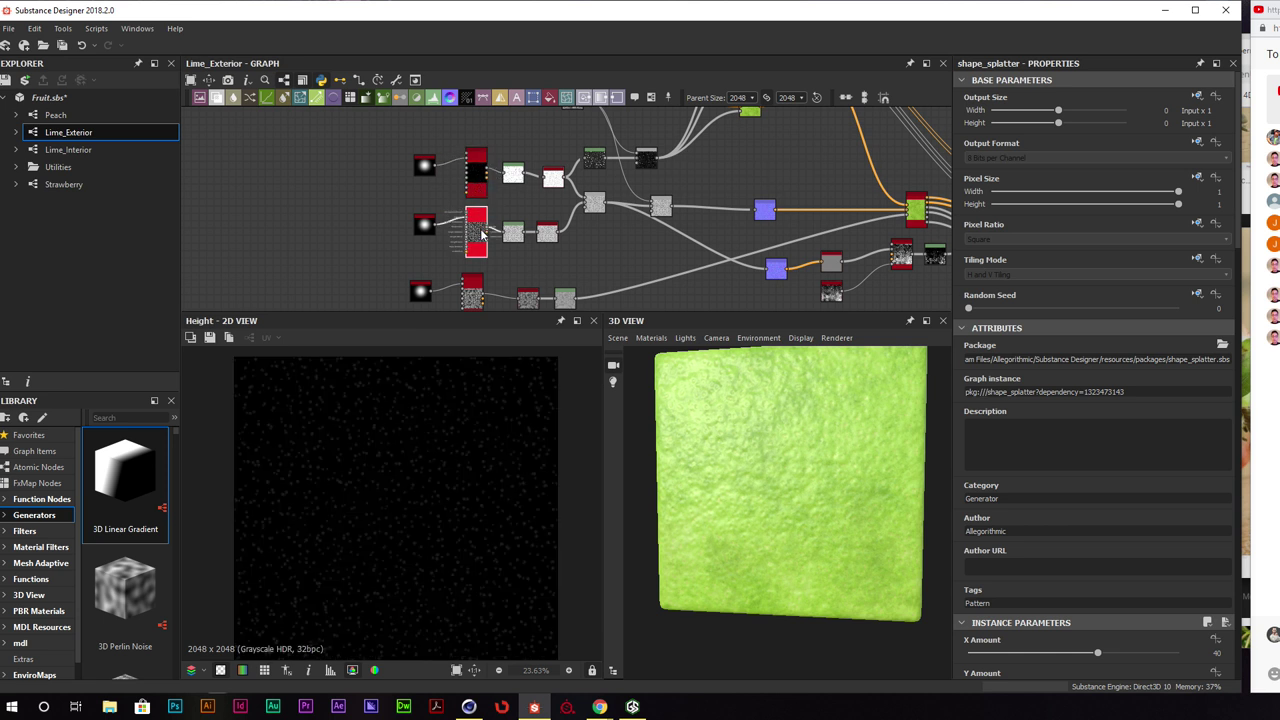
{"action": "double_click", "coordinate": [593, 203]}
{"action": "scroll", "coordinate": [790, 490], "scroll_direction": "up", "scroll_amount": 5}
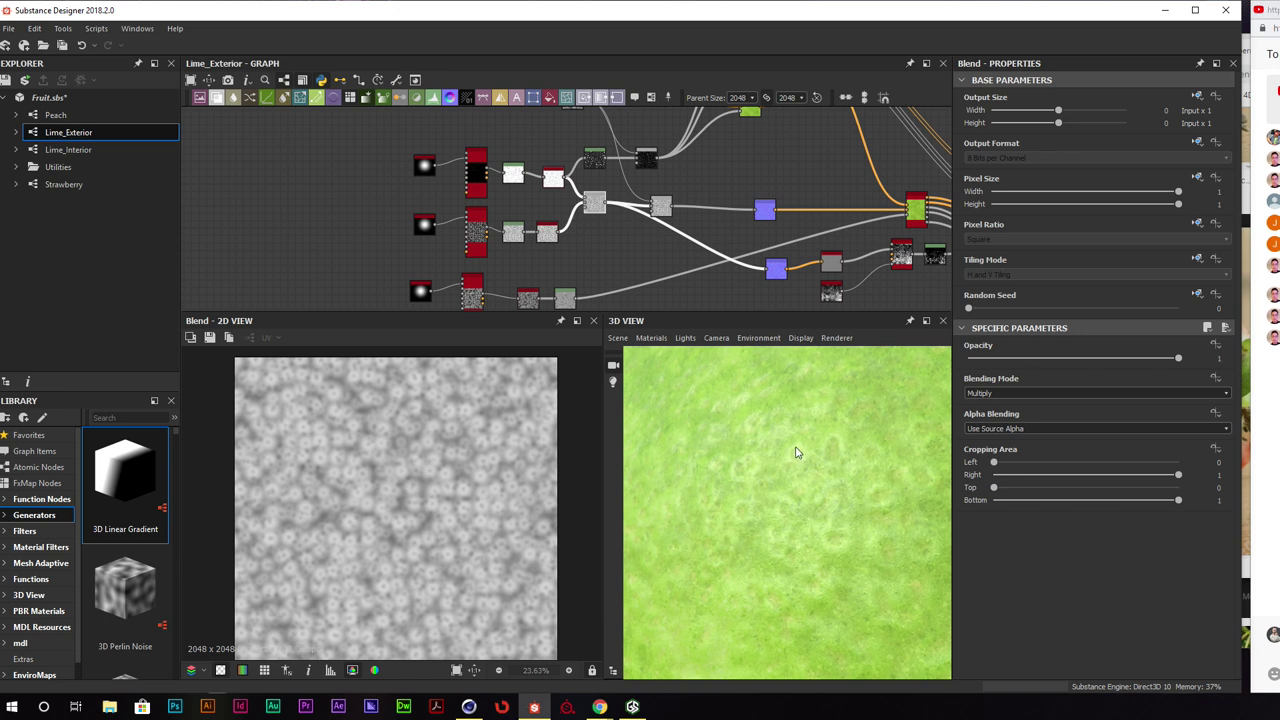
{"action": "left_click_drag", "start_coordinate": [814, 437], "coordinate": [832, 465]}
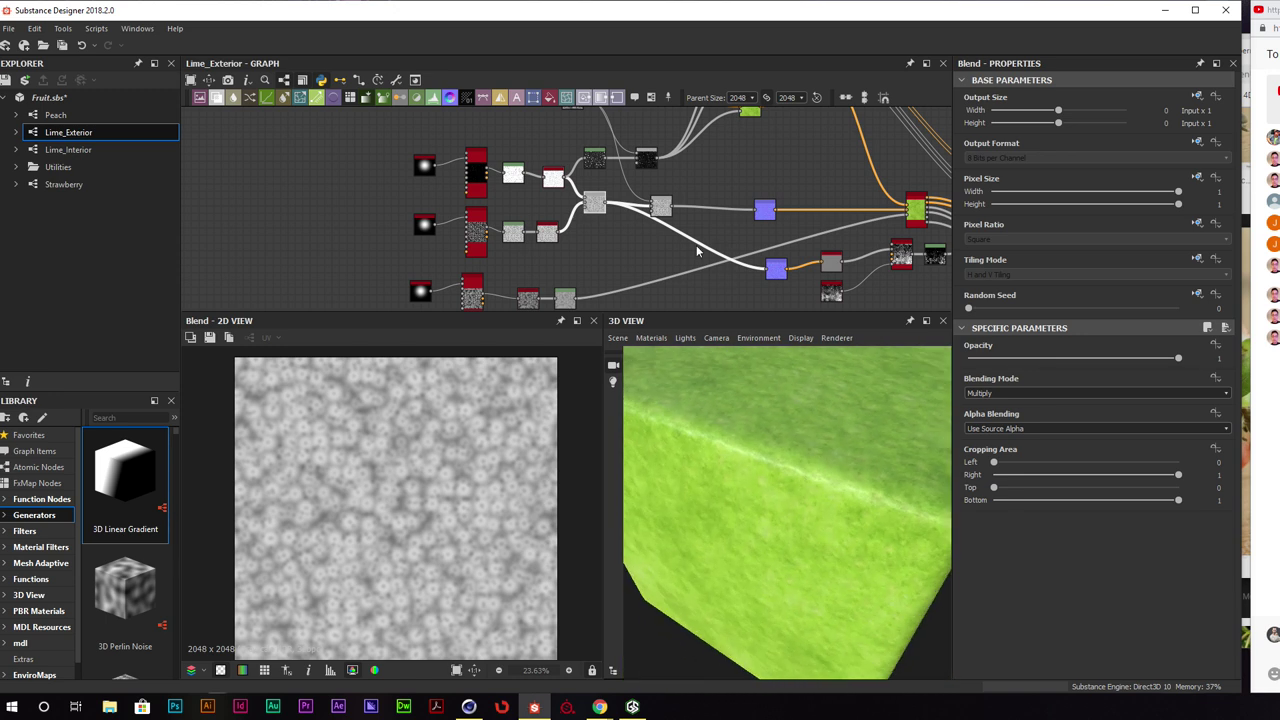
Examine the yellow, orange and green color branches and preview the Multi Switch node that joins them
{"action": "scroll", "coordinate": [698, 250], "scroll_direction": "down", "scroll_amount": 3}
{"action": "middle_click_drag", "start_coordinate": [765, 165], "coordinate": [731, 227]}
{"action": "scroll", "coordinate": [665, 213], "scroll_direction": "up", "scroll_amount": 5}
{"action": "left_click_drag", "start_coordinate": [860, 520], "coordinate": [775, 475]}
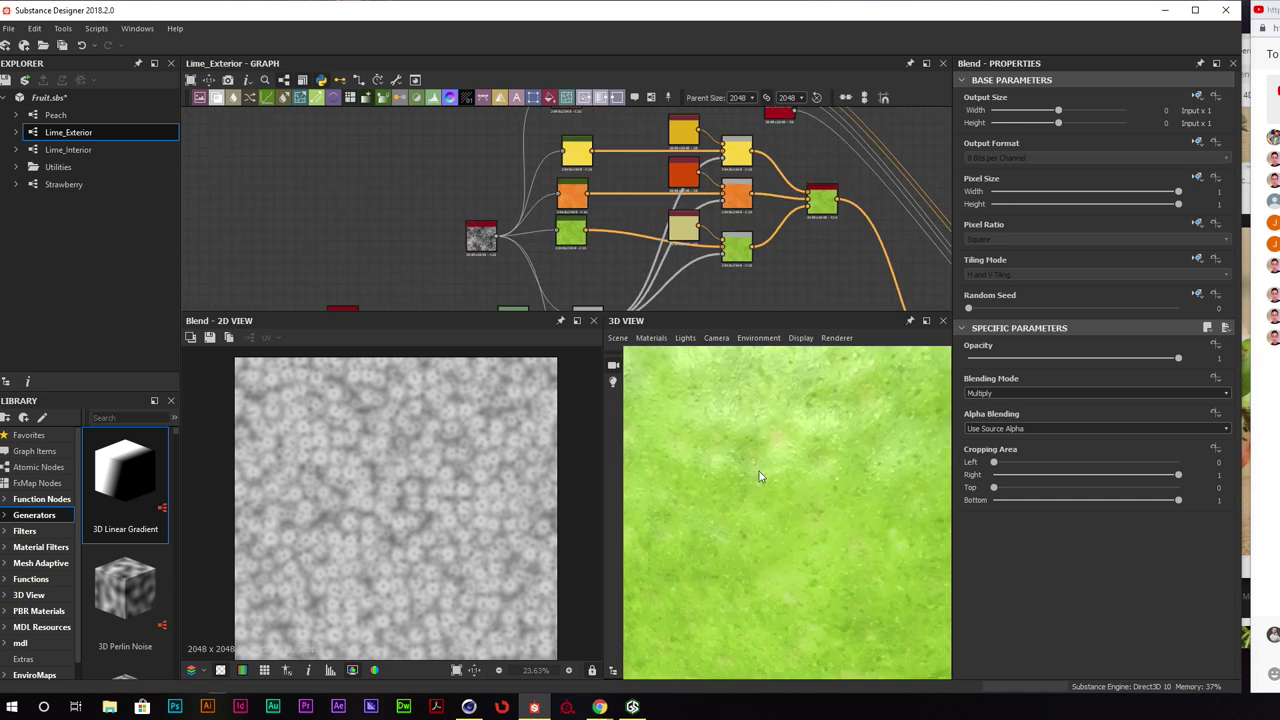
{"action": "scroll", "coordinate": [706, 202], "scroll_direction": "down", "scroll_amount": 2}
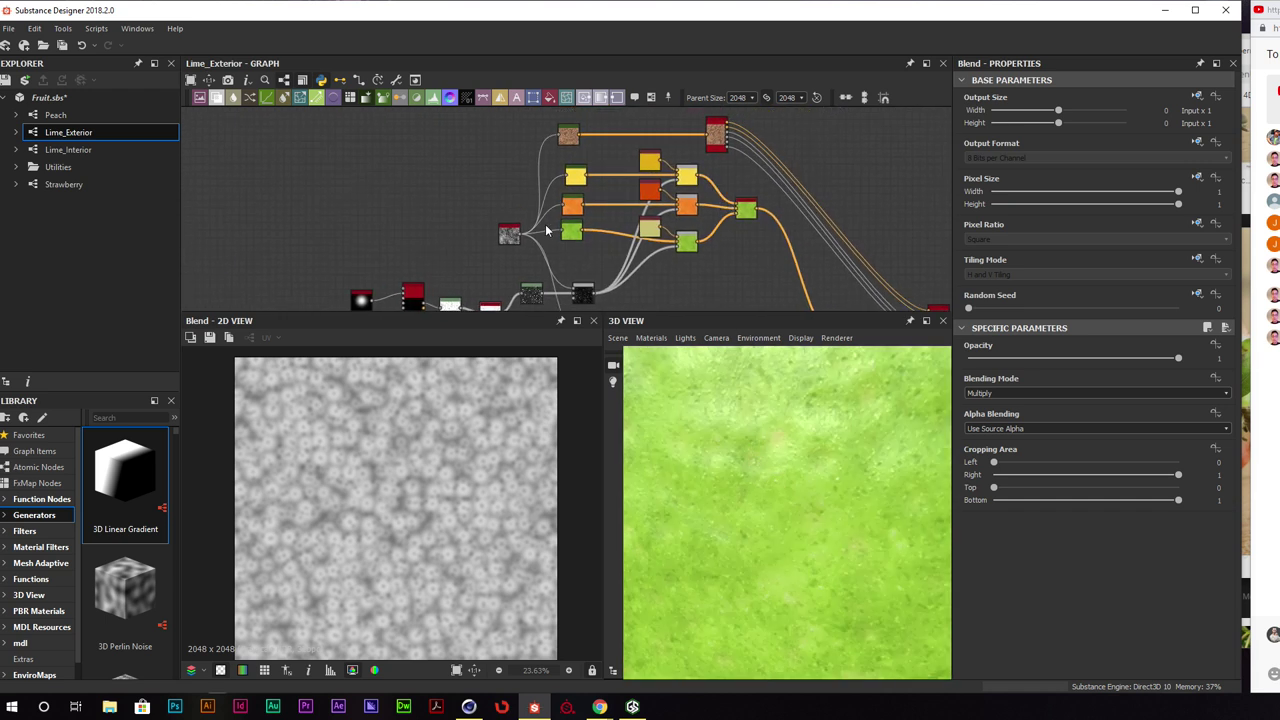
{"action": "double_click", "coordinate": [745, 208]}
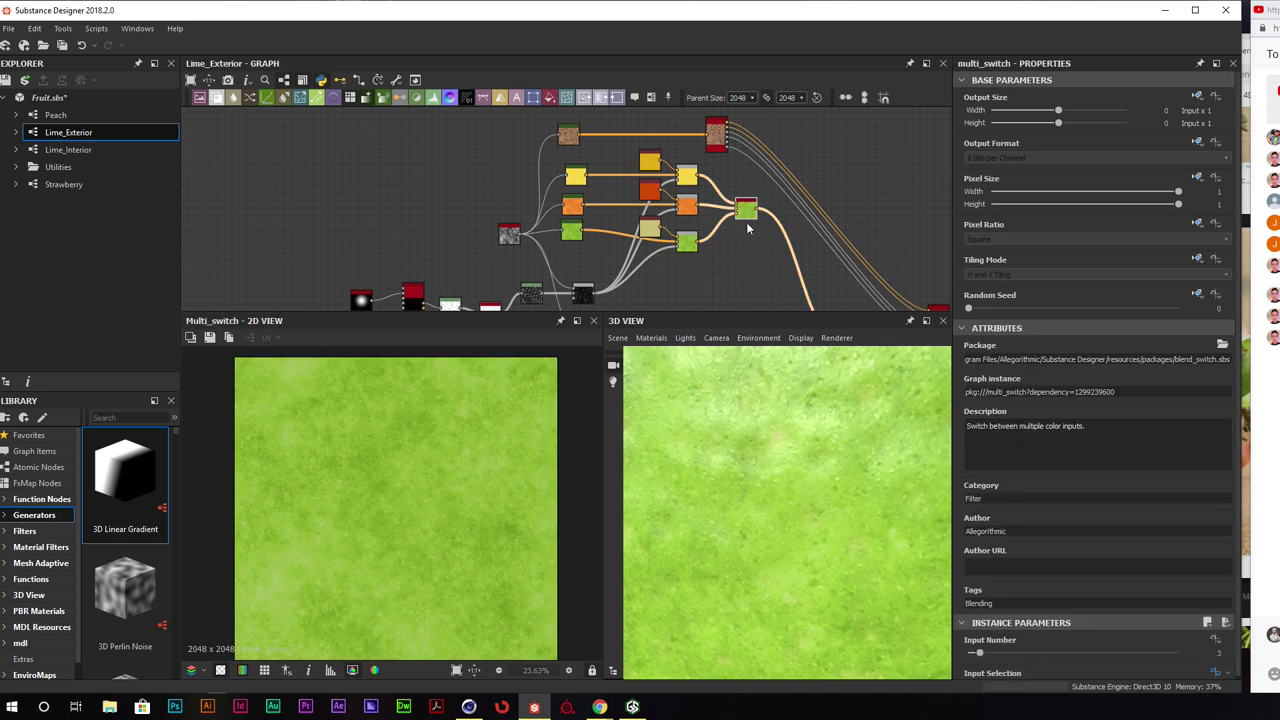
Set the default of the Lime_Exterior graph's Input Selection parameter to 1 and inspect the peel color on the cube
{"action": "left_click", "coordinate": [826, 157]}
{"action": "scroll", "coordinate": [969, 582], "scroll_direction": "down", "scroll_amount": 15}
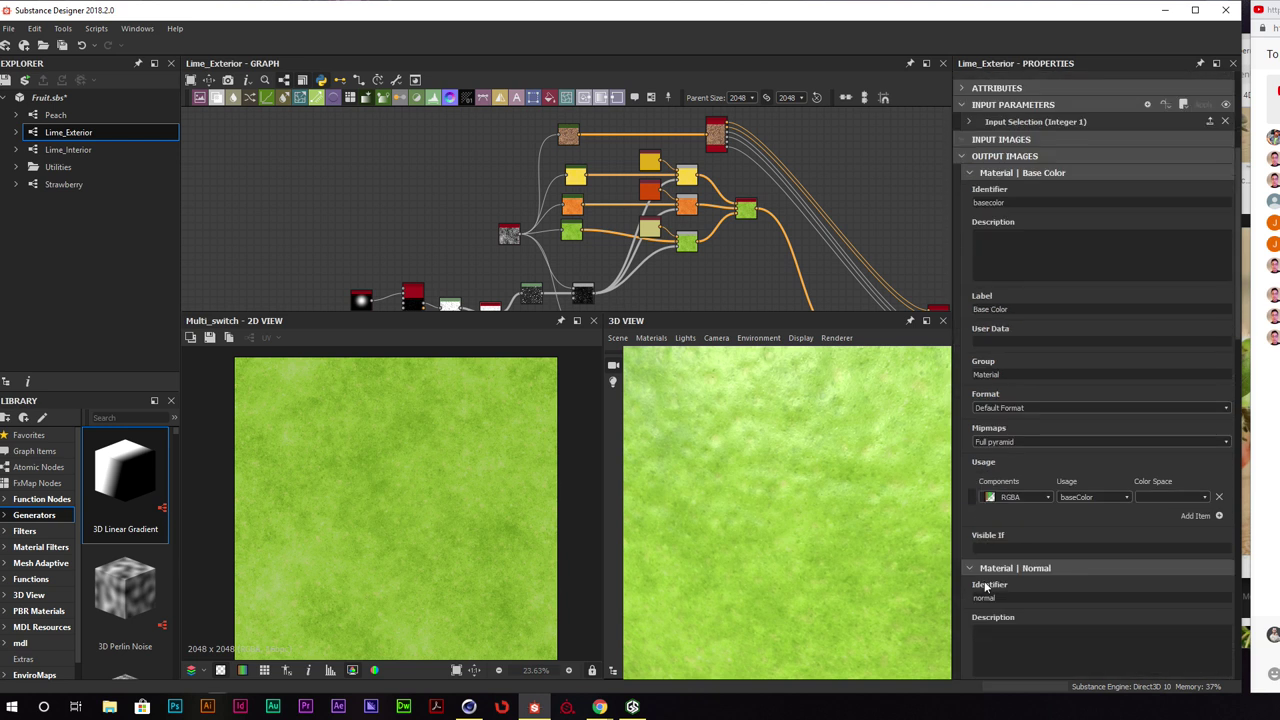
{"action": "scroll", "coordinate": [986, 576], "scroll_direction": "down", "scroll_amount": 4}
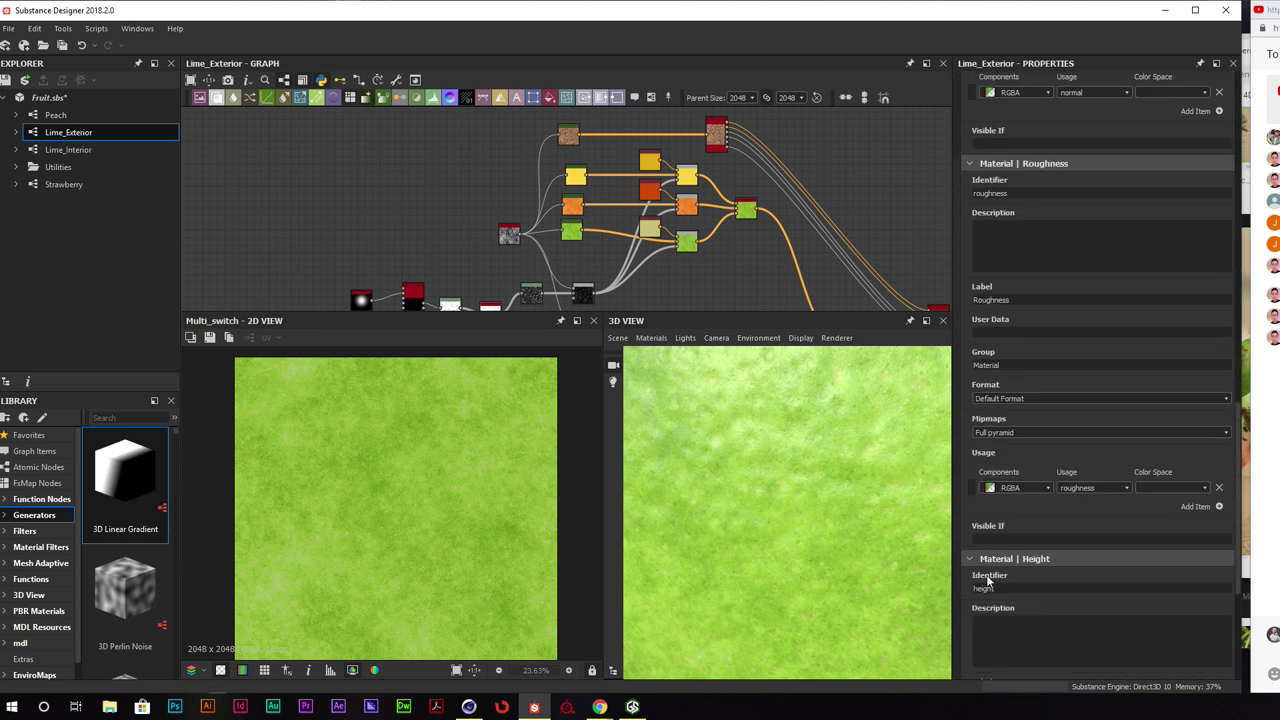
{"action": "scroll", "coordinate": [986, 574], "scroll_direction": "up", "scroll_amount": 14}
{"action": "scroll", "coordinate": [981, 571], "scroll_direction": "up", "scroll_amount": 5}
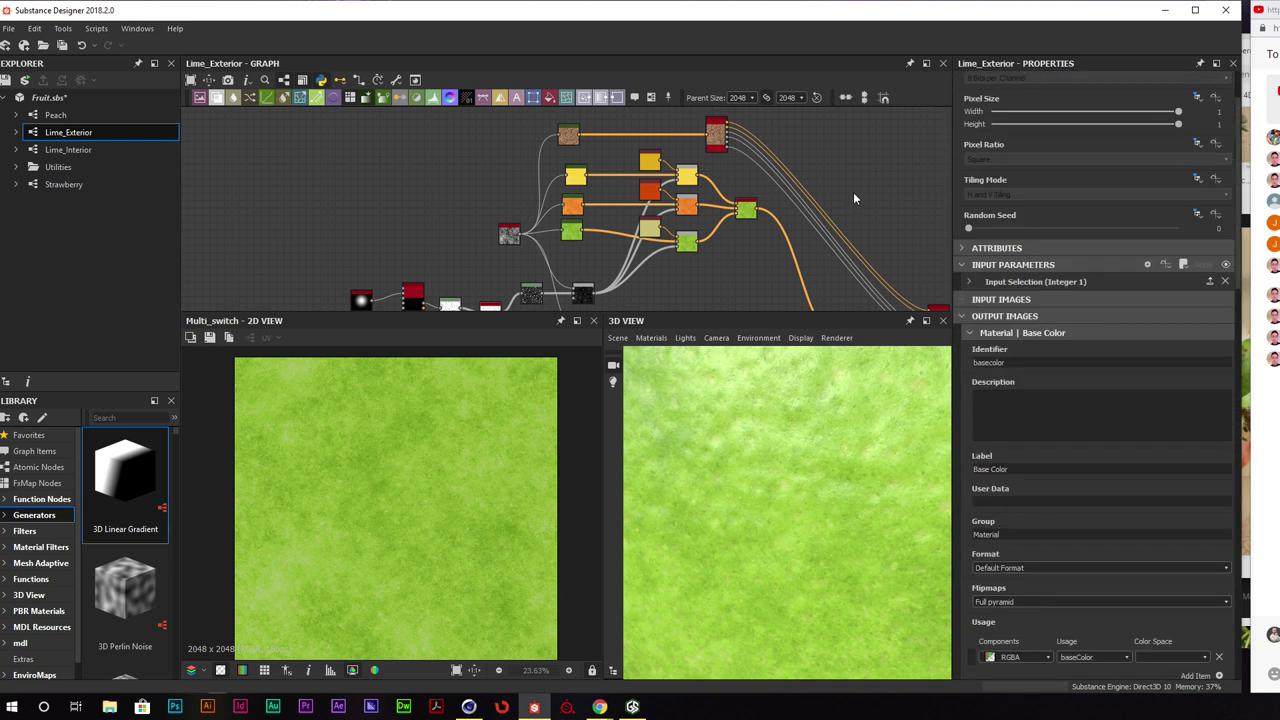
{"action": "left_click", "coordinate": [972, 282]}
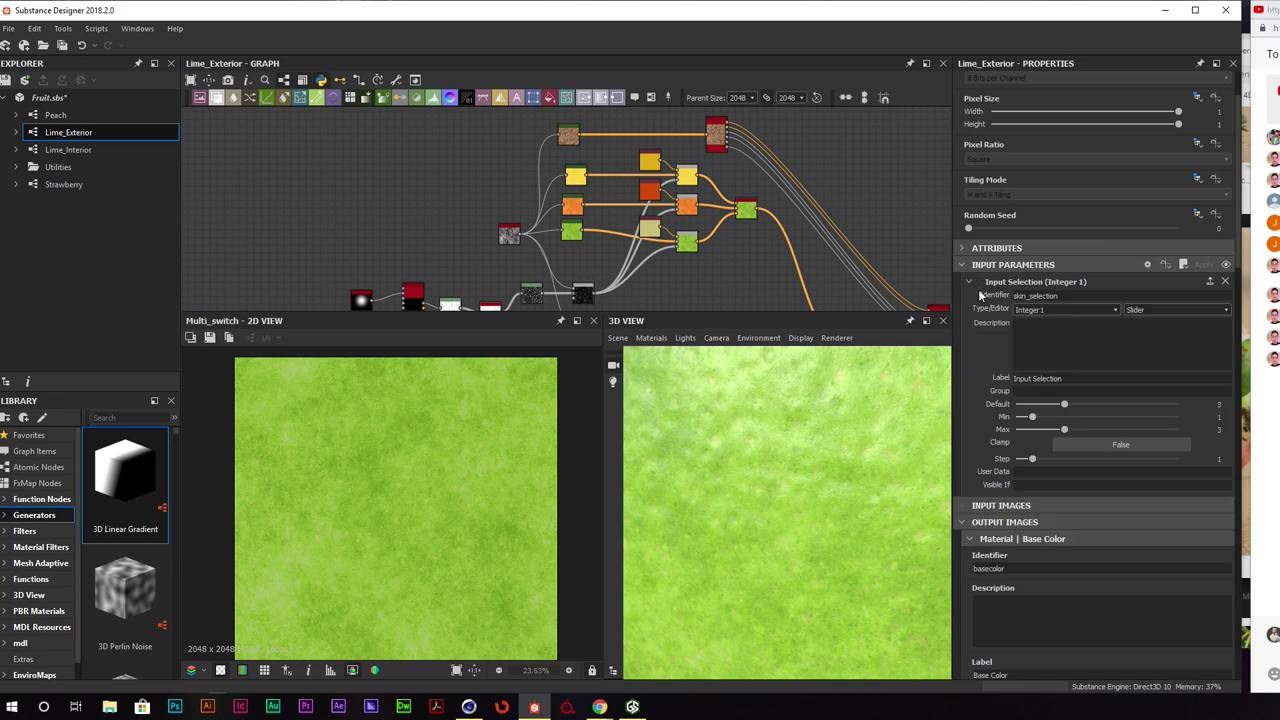
{"action": "left_click_drag", "start_coordinate": [1062, 405], "coordinate": [1032, 405]}
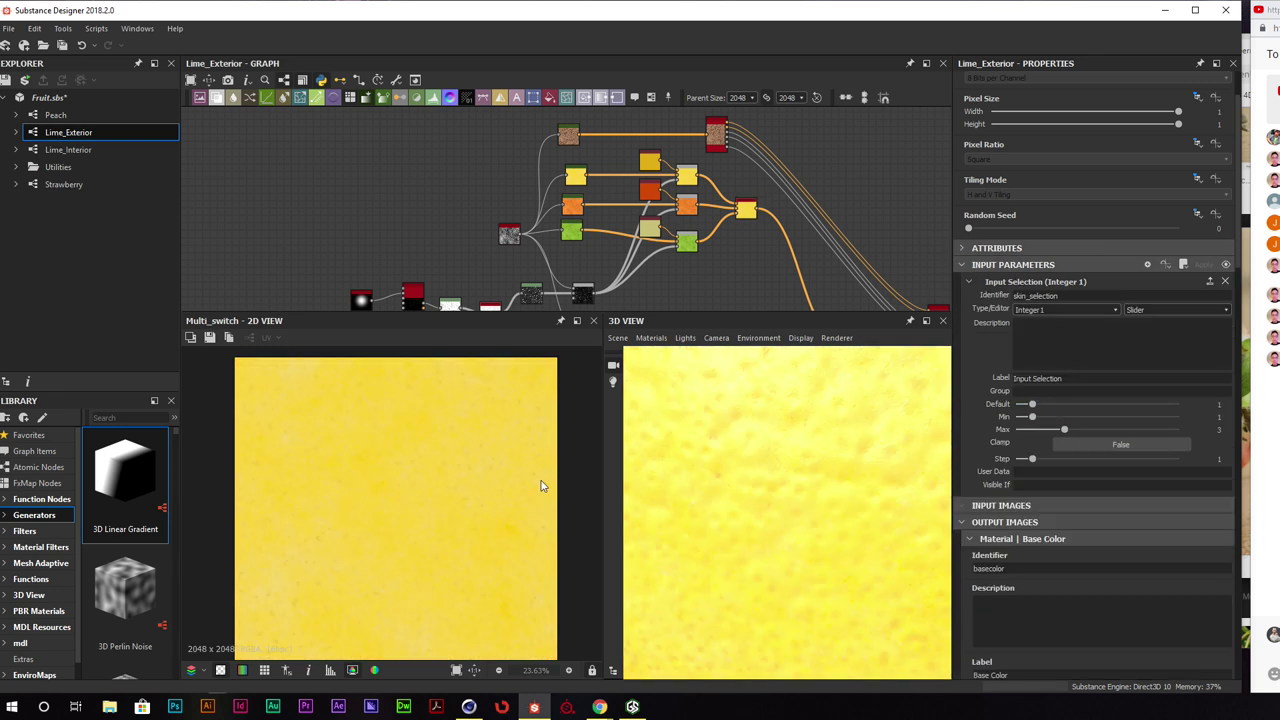
{"action": "scroll", "coordinate": [493, 491], "scroll_direction": "down", "scroll_amount": 2}
{"action": "scroll", "coordinate": [799, 497], "scroll_direction": "down", "scroll_amount": 6}
{"action": "left_click_drag", "start_coordinate": [797, 500], "coordinate": [756, 472]}
Close Substance Designer without saving the changes to the Fruit.sbs package
{"action": "left_click", "coordinate": [1226, 10]}
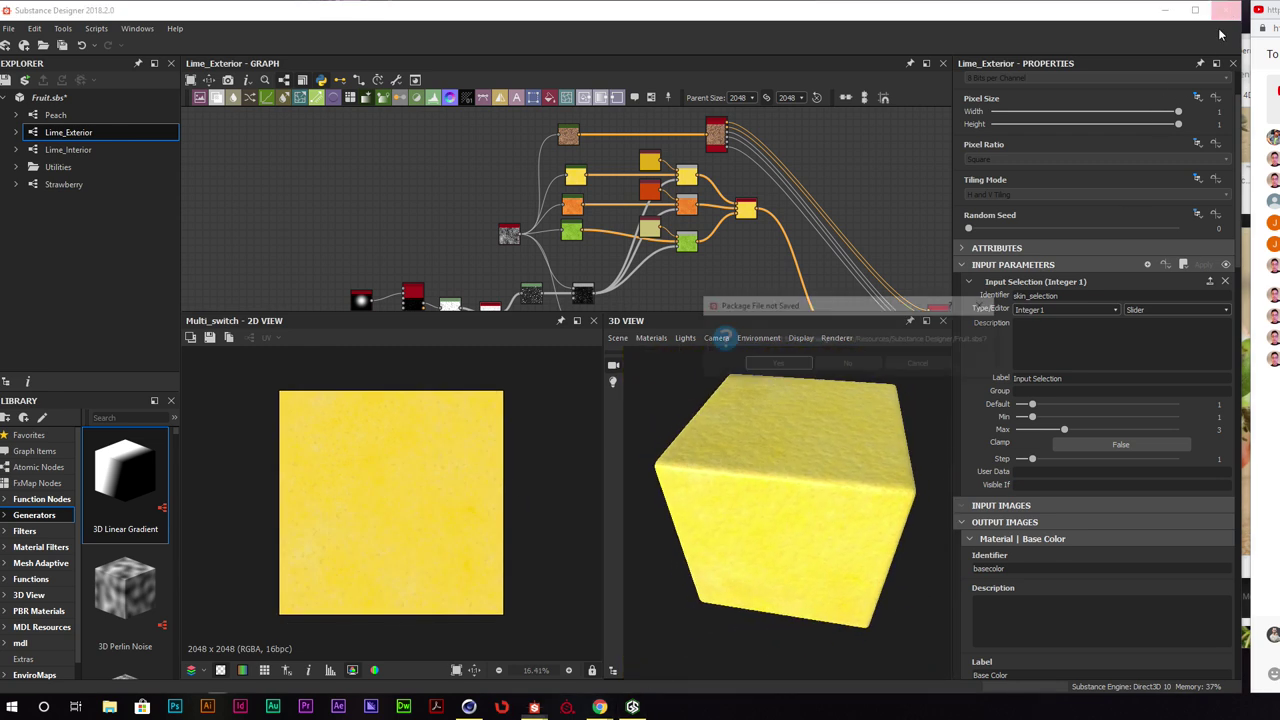
{"action": "left_click", "coordinate": [848, 364]}
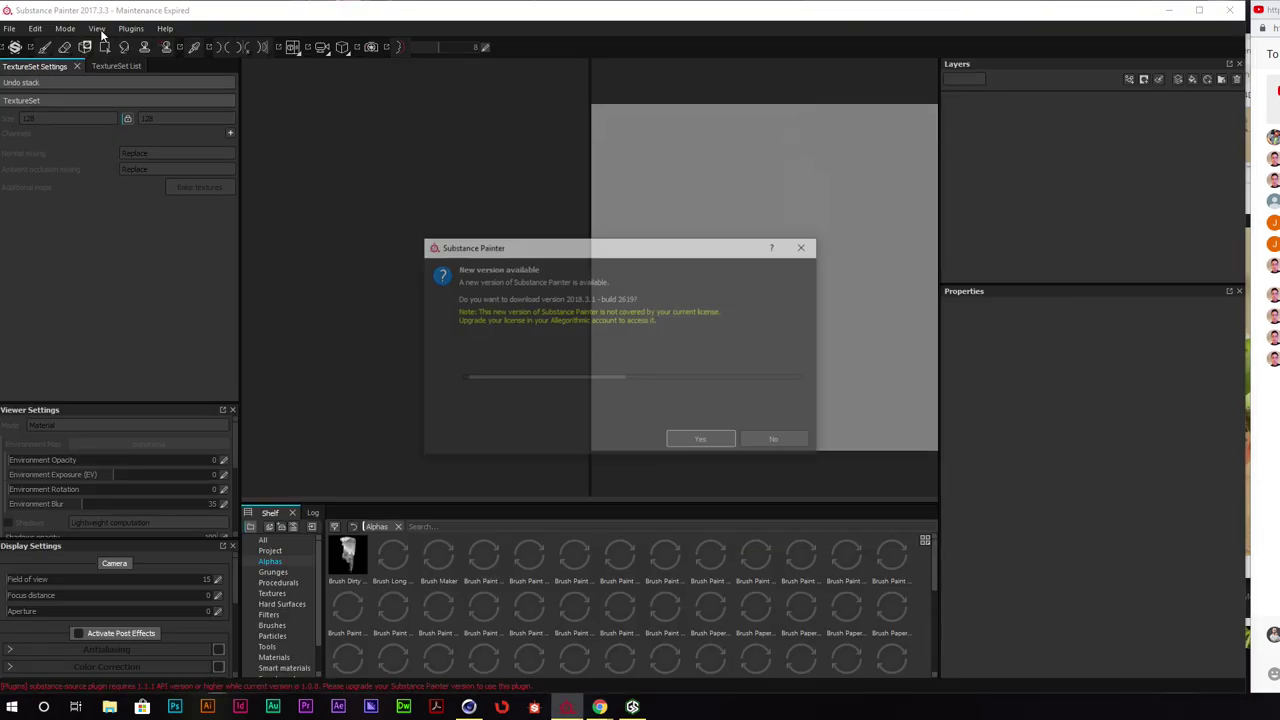
In Substance Painter, decline the new version download and open the recent project Citrus.spp
{"action": "left_click", "coordinate": [777, 442]}
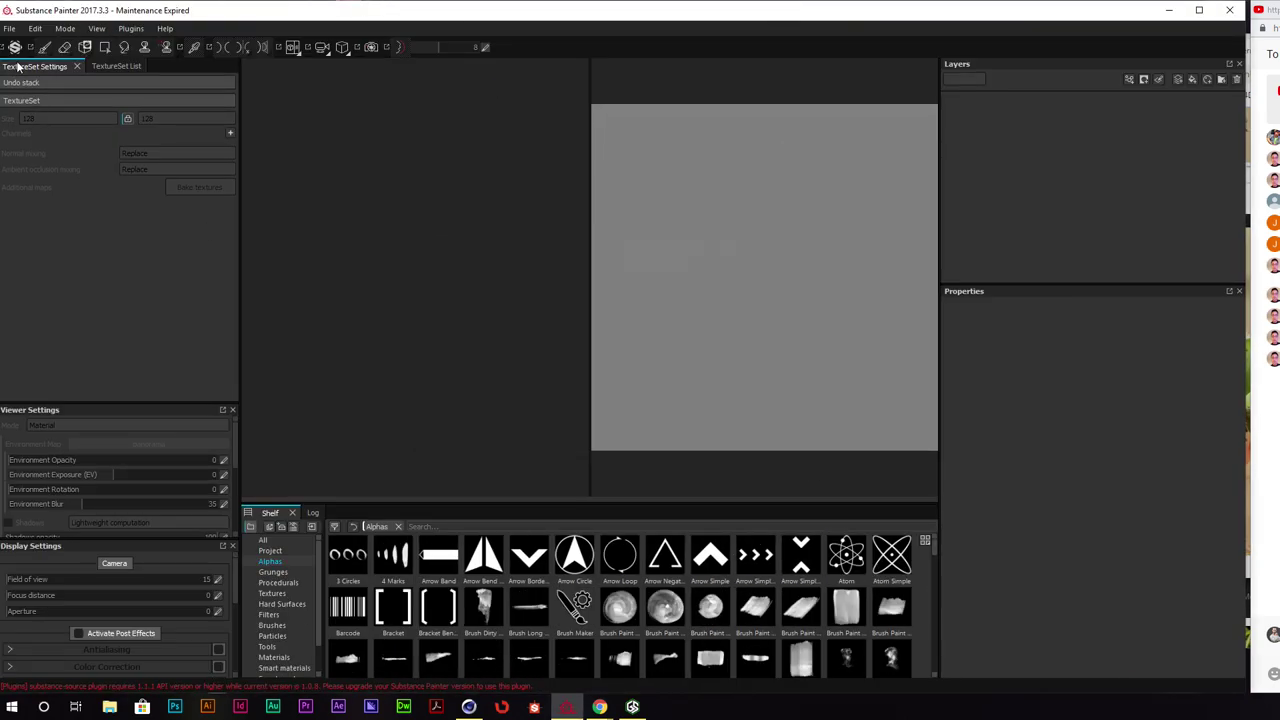
{"action": "left_click", "coordinate": [12, 30]}
{"action": "mouse_move", "coordinate": [42, 72]}
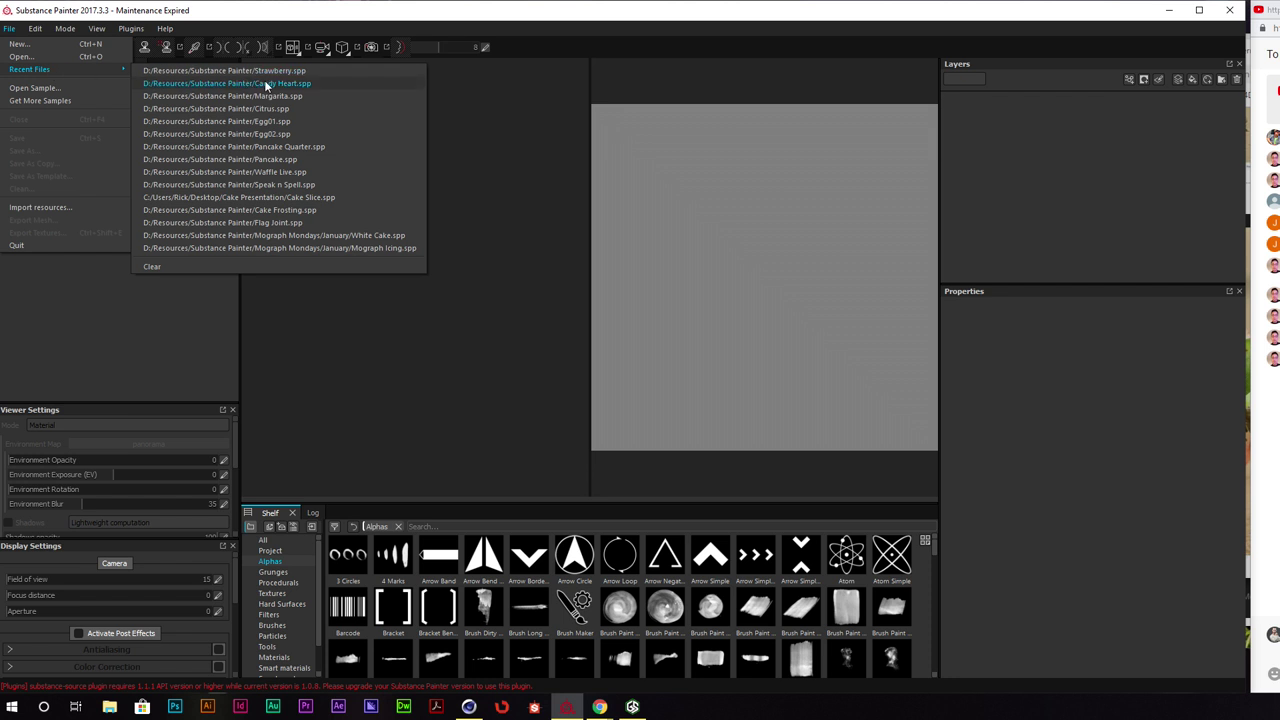
{"action": "left_click", "coordinate": [373, 110]}
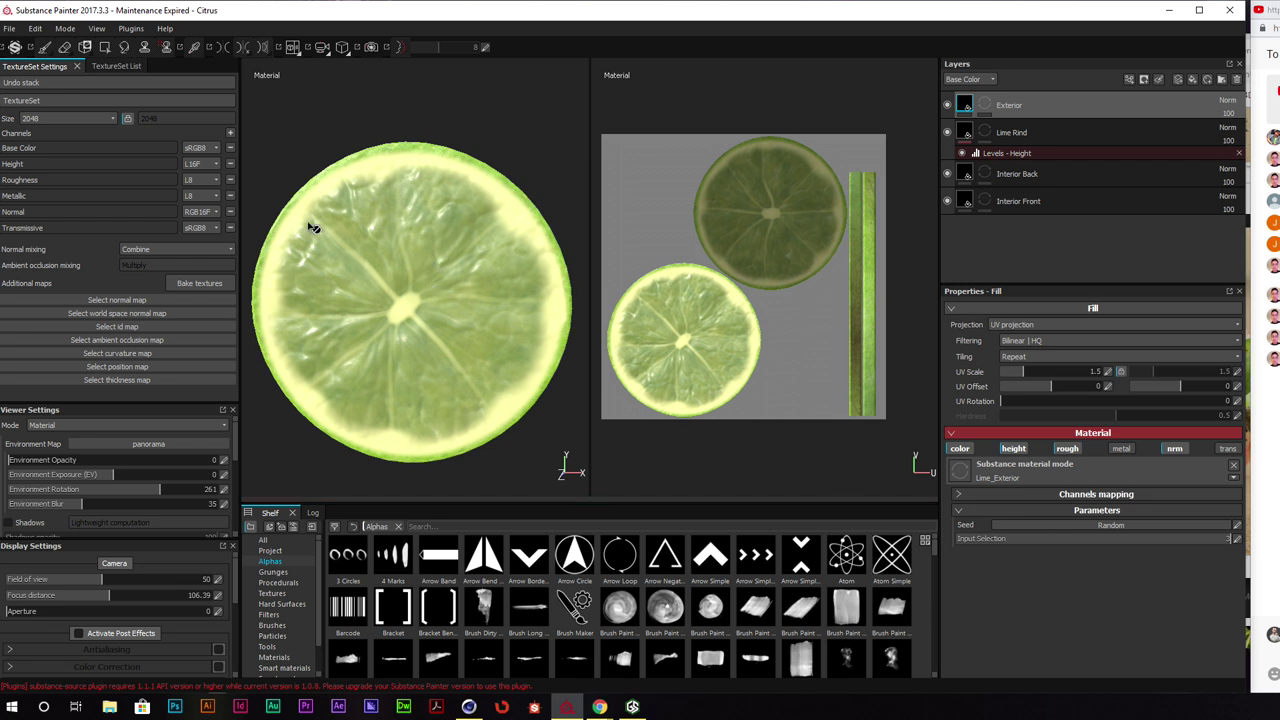
Inspect the citrus slice model from its front face and rind edge
{"action": "left_click_drag", "start_coordinate": [334, 335], "coordinate": [377, 223], "text": "alt"}
{"action": "scroll", "coordinate": [355, 255], "scroll_direction": "up", "scroll_amount": 4}
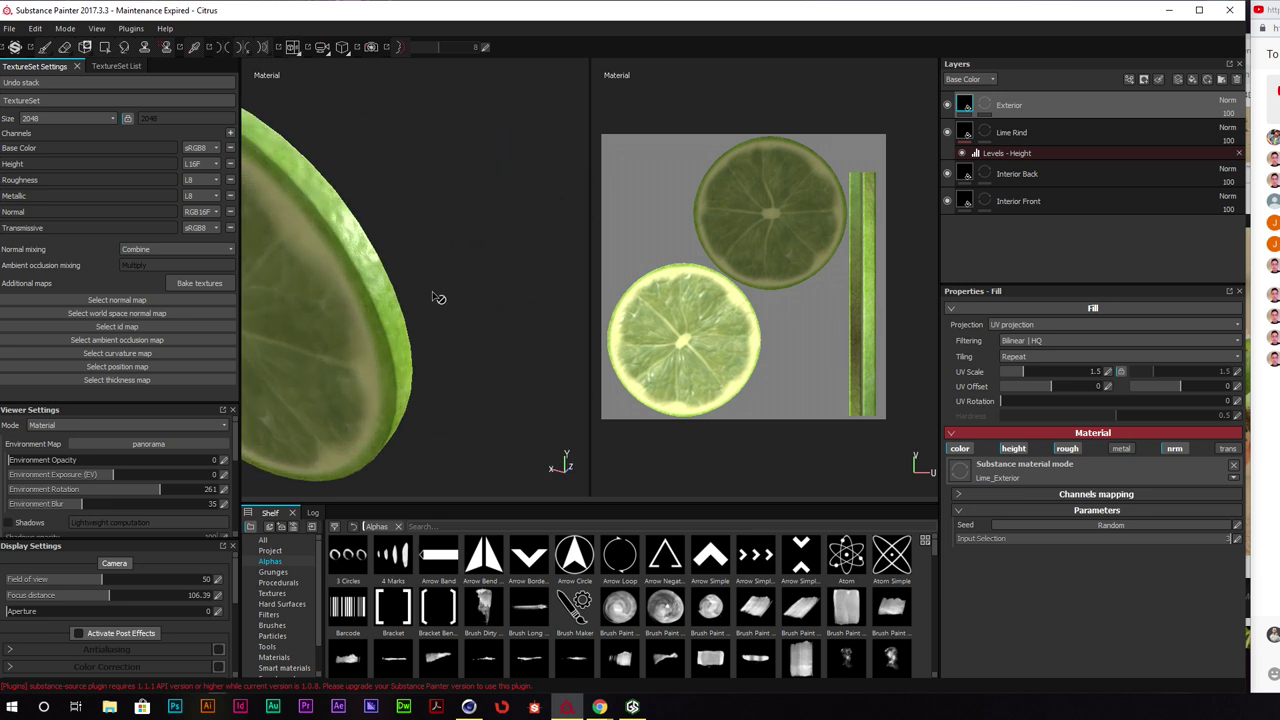
{"action": "left_click_drag", "start_coordinate": [414, 264], "coordinate": [342, 303], "text": "alt"}
{"action": "right_click_drag", "start_coordinate": [345, 305], "coordinate": [457, 280], "text": "alt"}
{"action": "mouse_move", "coordinate": [457, 280]}
{"action": "middle_mouse_down", "text": "alt"}
{"action": "mouse_move", "coordinate": [446, 287]}
{"action": "mouse_move", "coordinate": [477, 284]}
{"action": "middle_mouse_up", "text": "alt"}
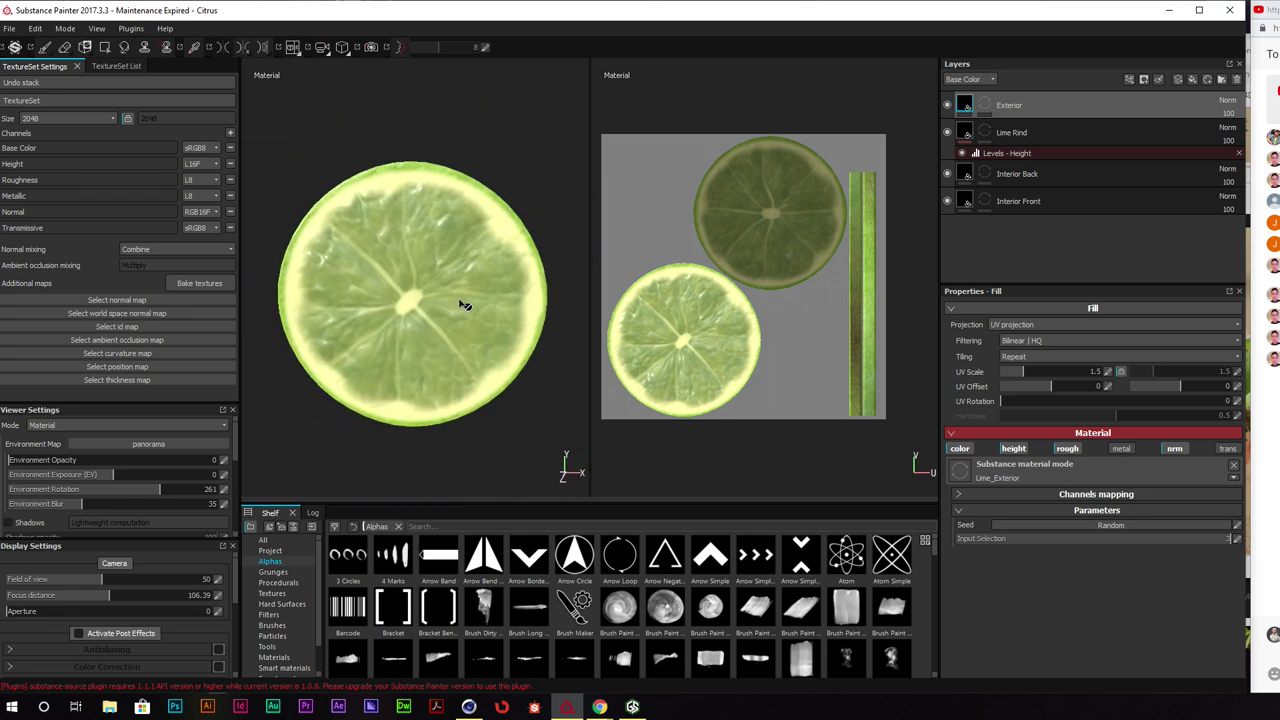
{"action": "left_click_drag", "start_coordinate": [448, 319], "coordinate": [446, 295], "text": "alt"}
{"action": "scroll", "coordinate": [442, 295], "scroll_direction": "up", "scroll_amount": 1}
{"action": "right_click_drag", "start_coordinate": [442, 295], "coordinate": [443, 286], "text": "alt"}
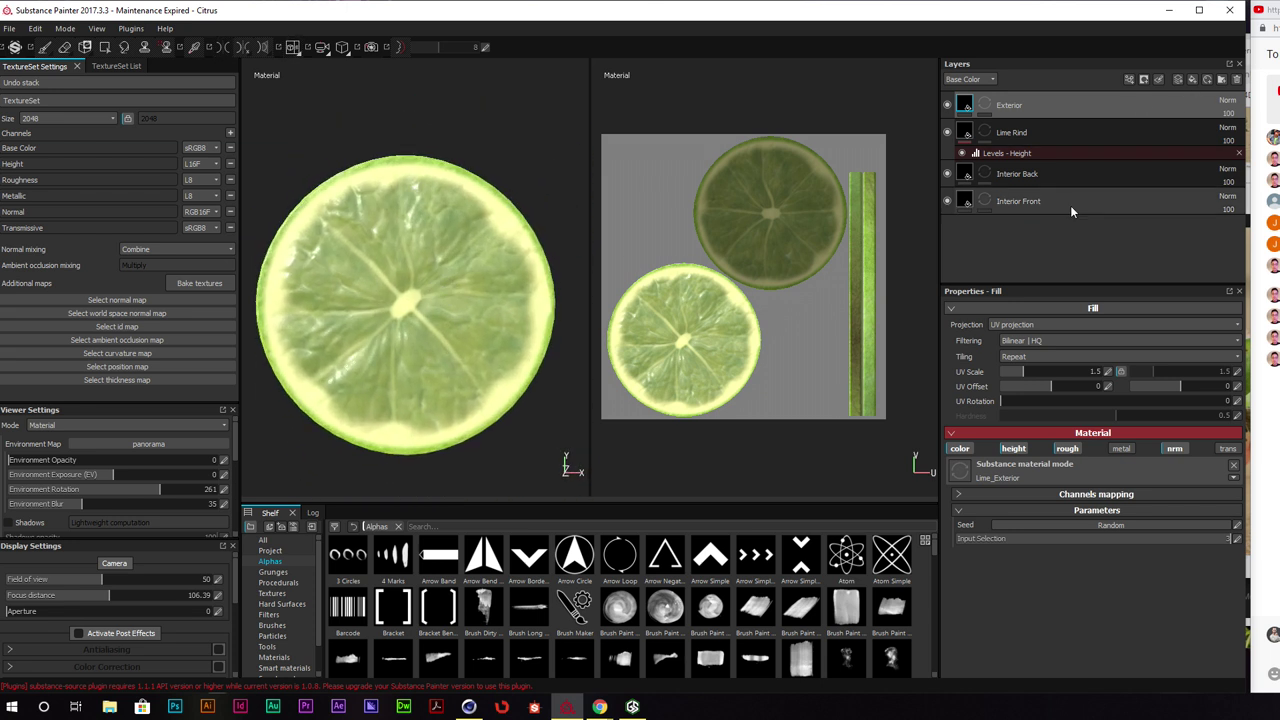
Set Input Selection to 2 in the Lime_Interior material of both the Interior Front and Interior Back layers
{"action": "left_click", "coordinate": [1031, 203]}
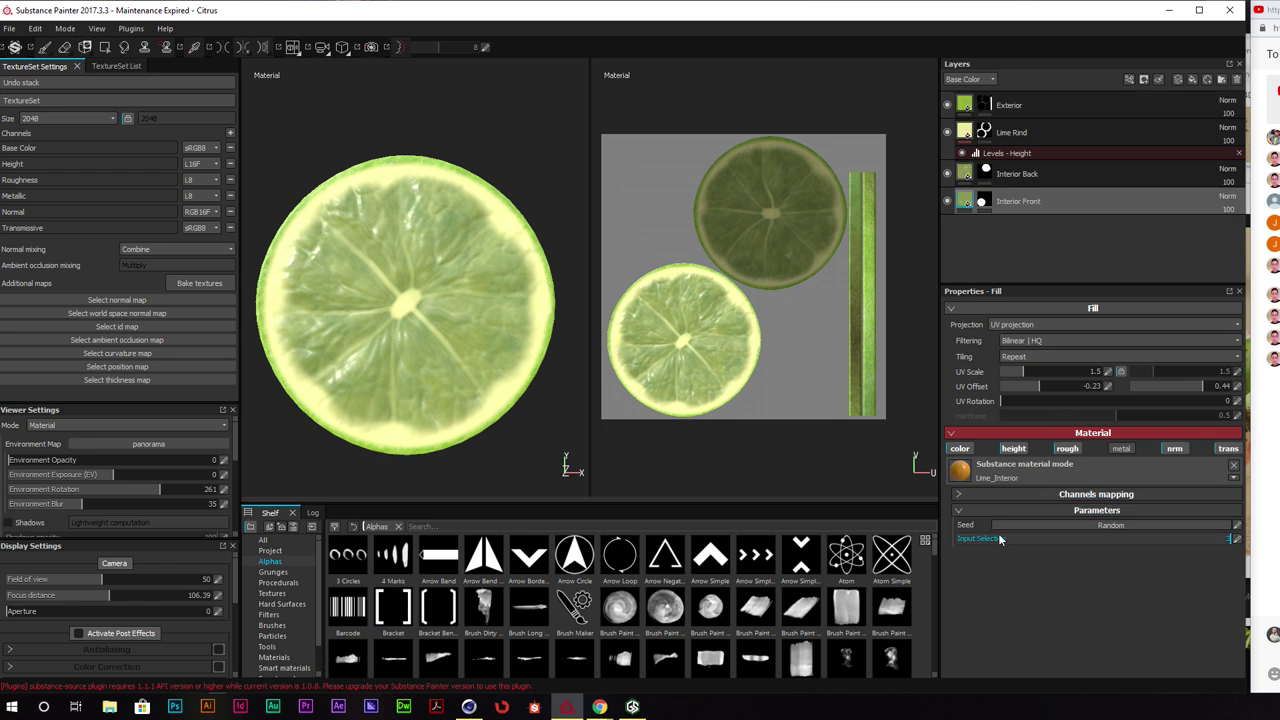
{"action": "left_click_drag", "start_coordinate": [1120, 542], "coordinate": [1113, 542]}
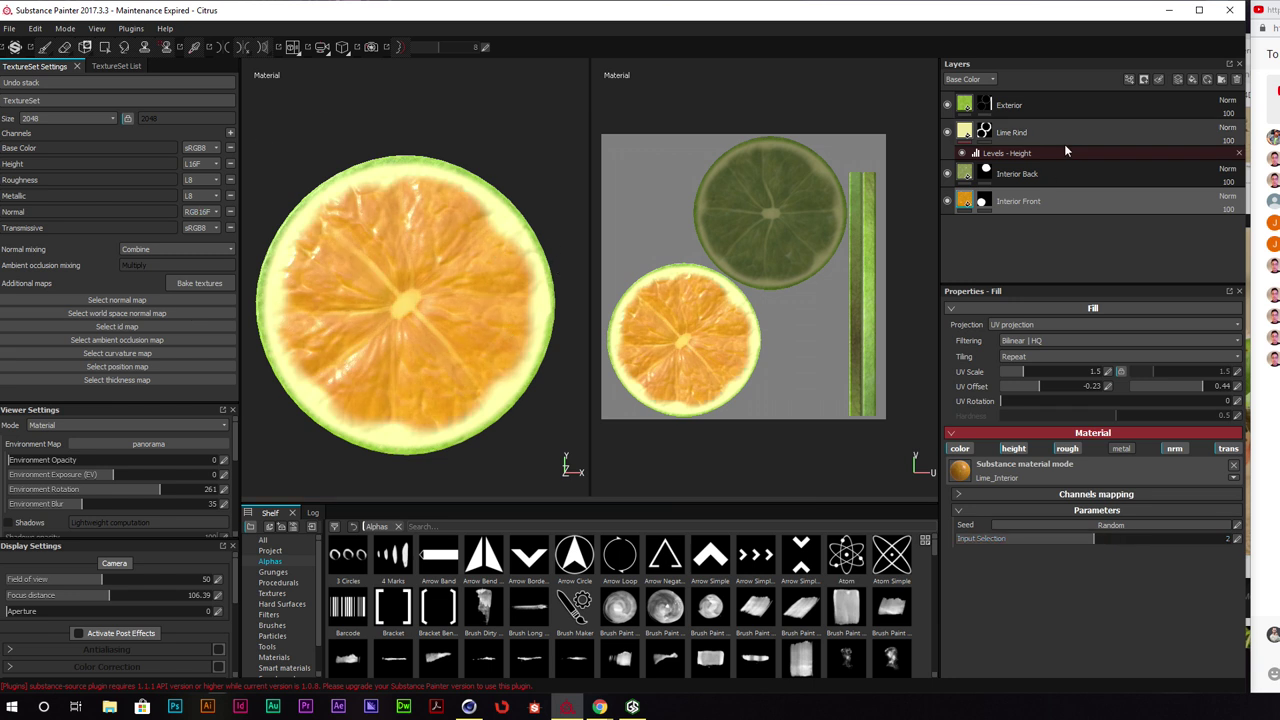
{"action": "left_click", "coordinate": [1059, 173]}
{"action": "left_click", "coordinate": [1040, 205]}
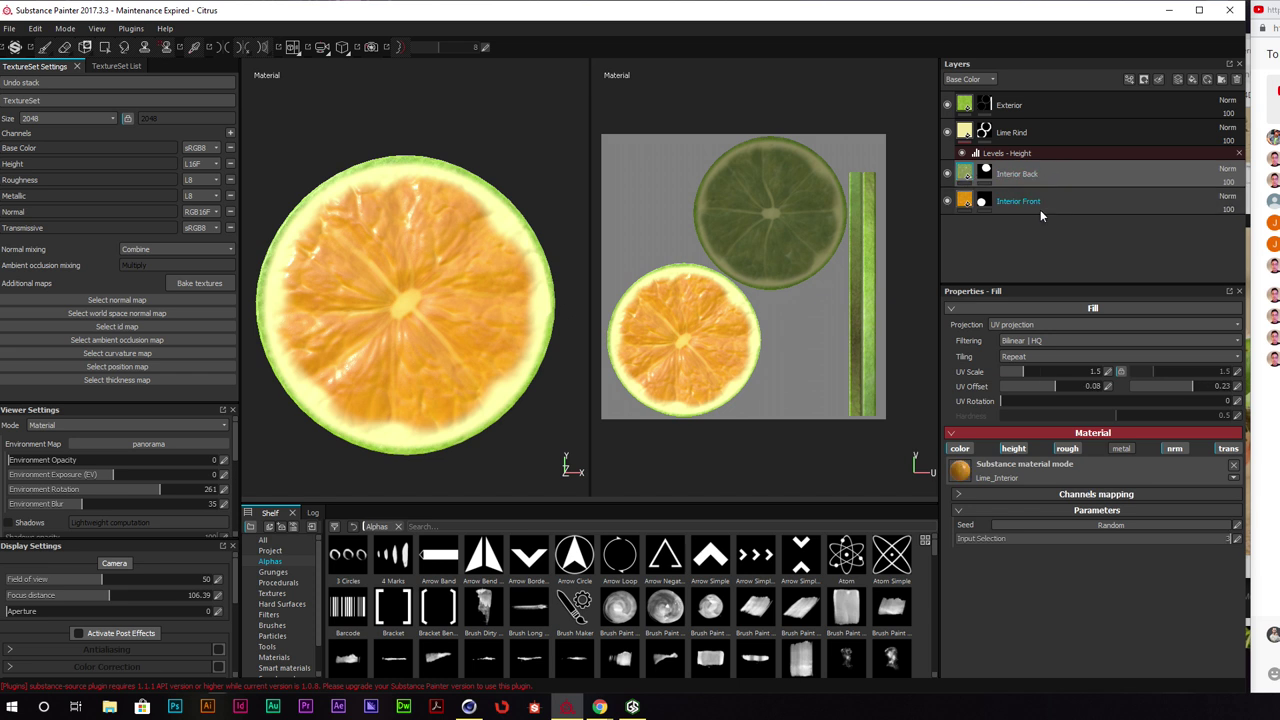
{"action": "left_click_drag", "start_coordinate": [491, 286], "coordinate": [286, 294], "text": "alt"}
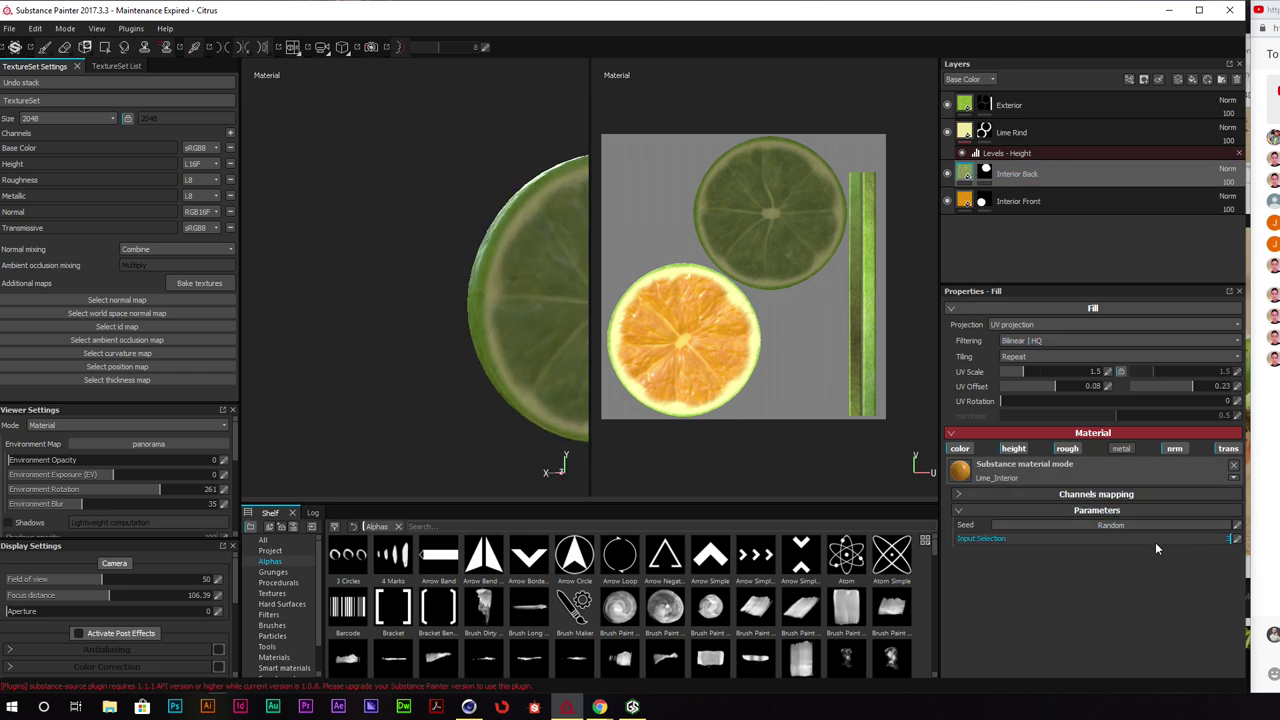
{"action": "type", "text": "2"}
{"action": "key", "text": "Return"}
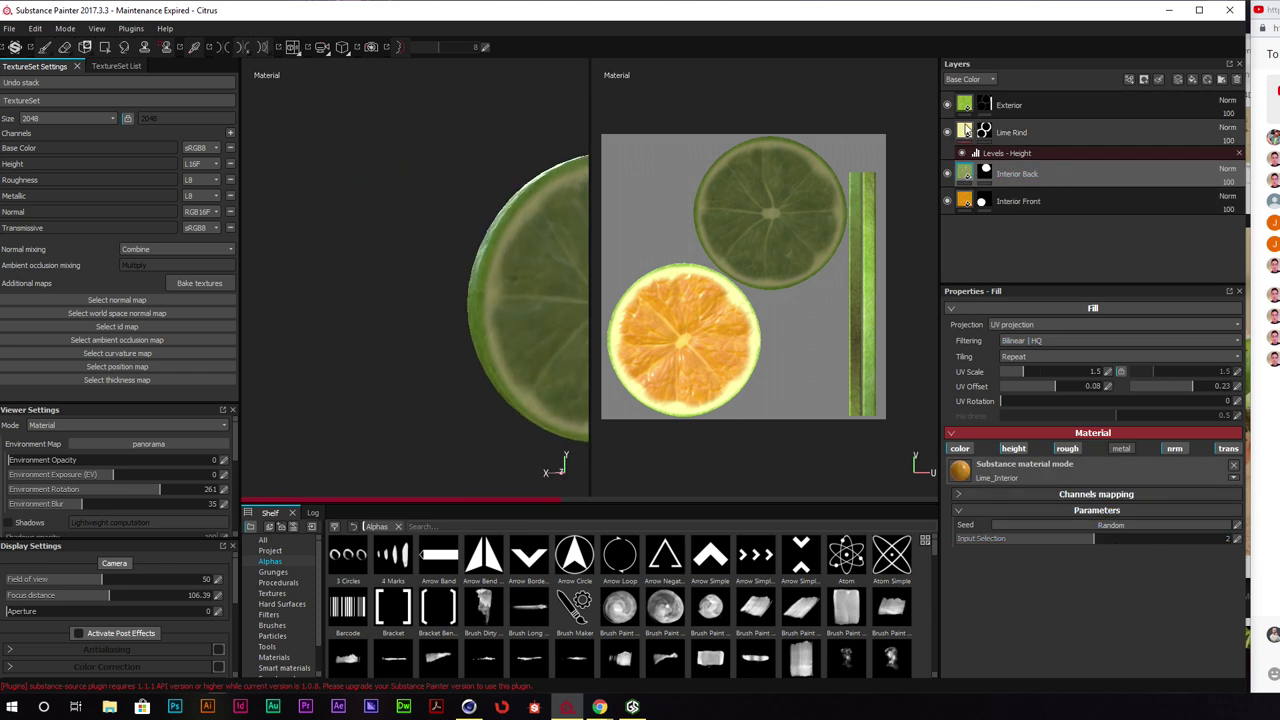
Set Input Selection to 2 in the Exterior layer's Lime_Exterior material and inspect the slice
{"action": "left_click", "coordinate": [966, 131]}
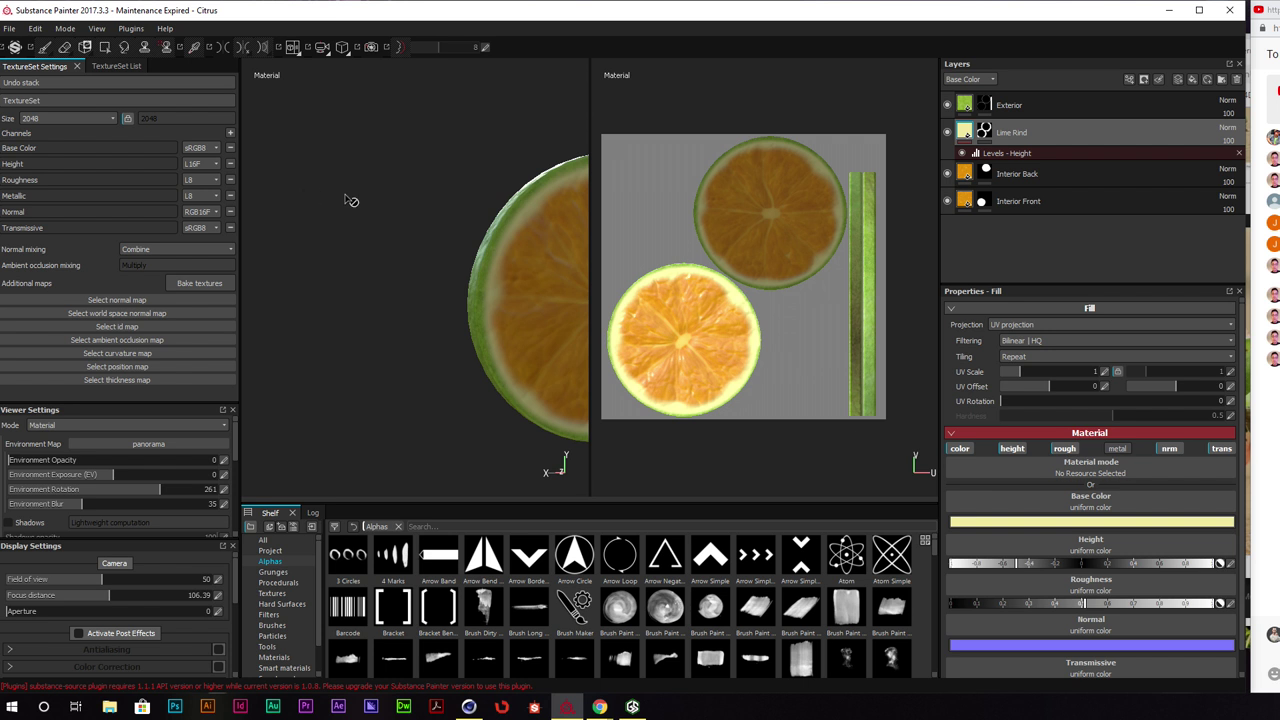
{"action": "left_click_drag", "start_coordinate": [352, 200], "coordinate": [617, 198], "text": "alt+shift"}
{"action": "left_click_drag", "start_coordinate": [530, 208], "coordinate": [496, 262], "text": "alt"}
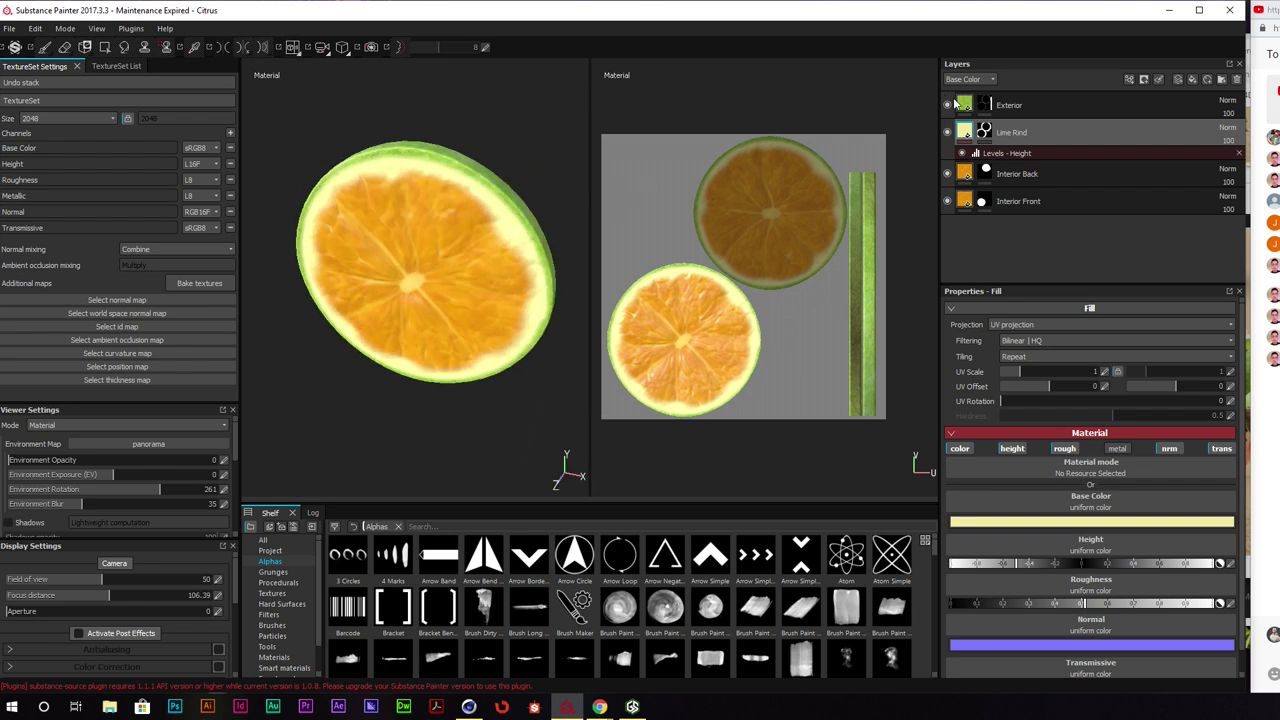
{"action": "left_click", "coordinate": [965, 104]}
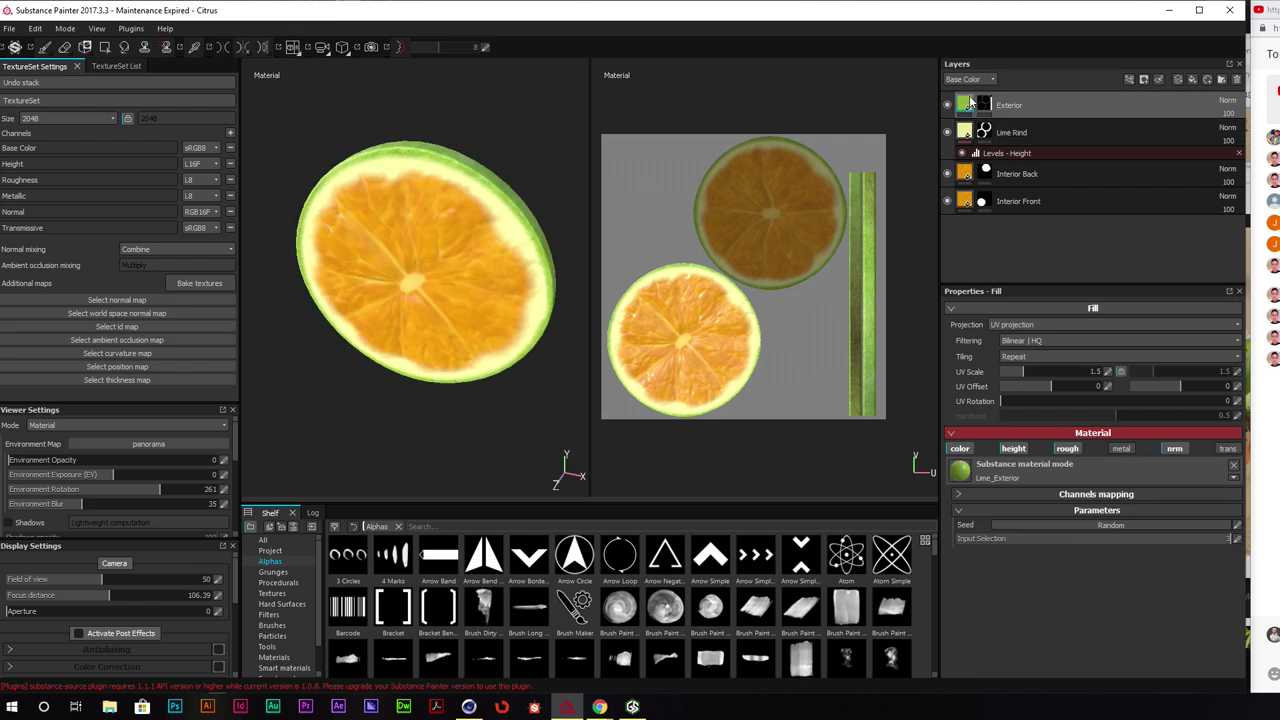
{"action": "left_click", "coordinate": [1142, 538]}
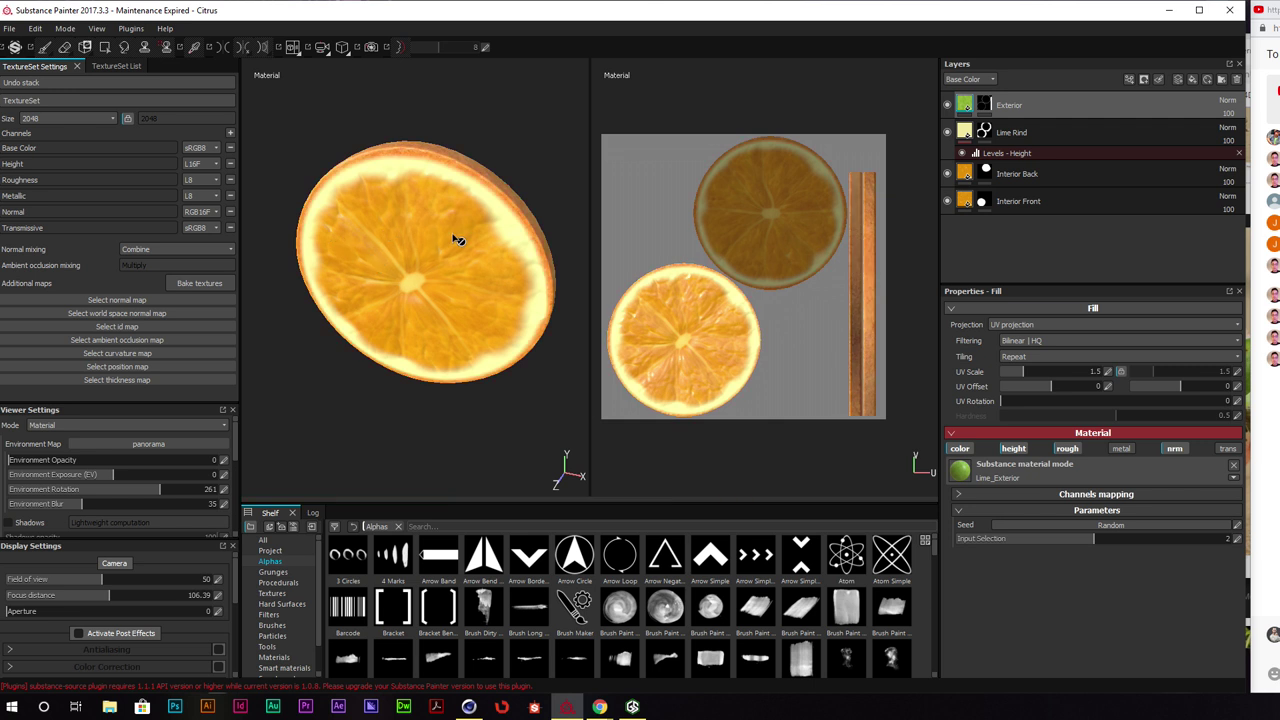
{"action": "left_click_drag", "start_coordinate": [457, 240], "coordinate": [530, 310], "text": "alt"}
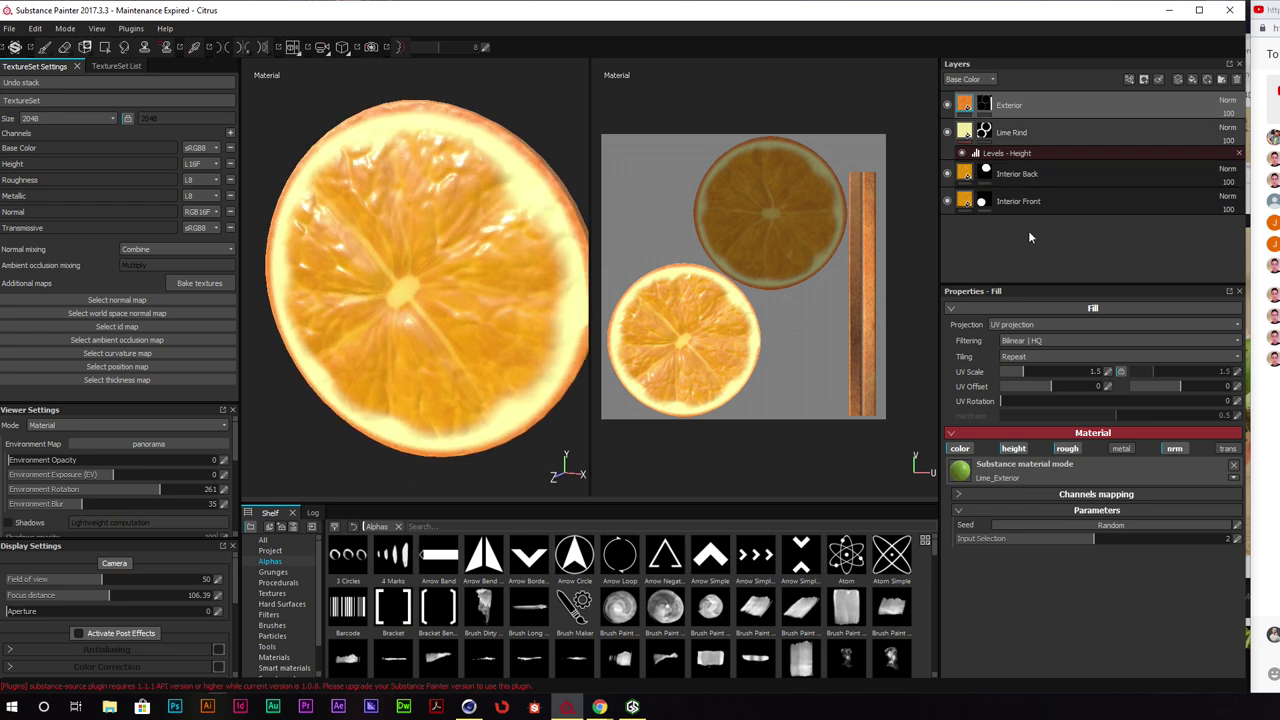
Try a warmer base color with a hue of 0.135 on the Lime Rind layer
{"action": "left_click", "coordinate": [1030, 132]}
{"action": "left_click", "coordinate": [1010, 520]}
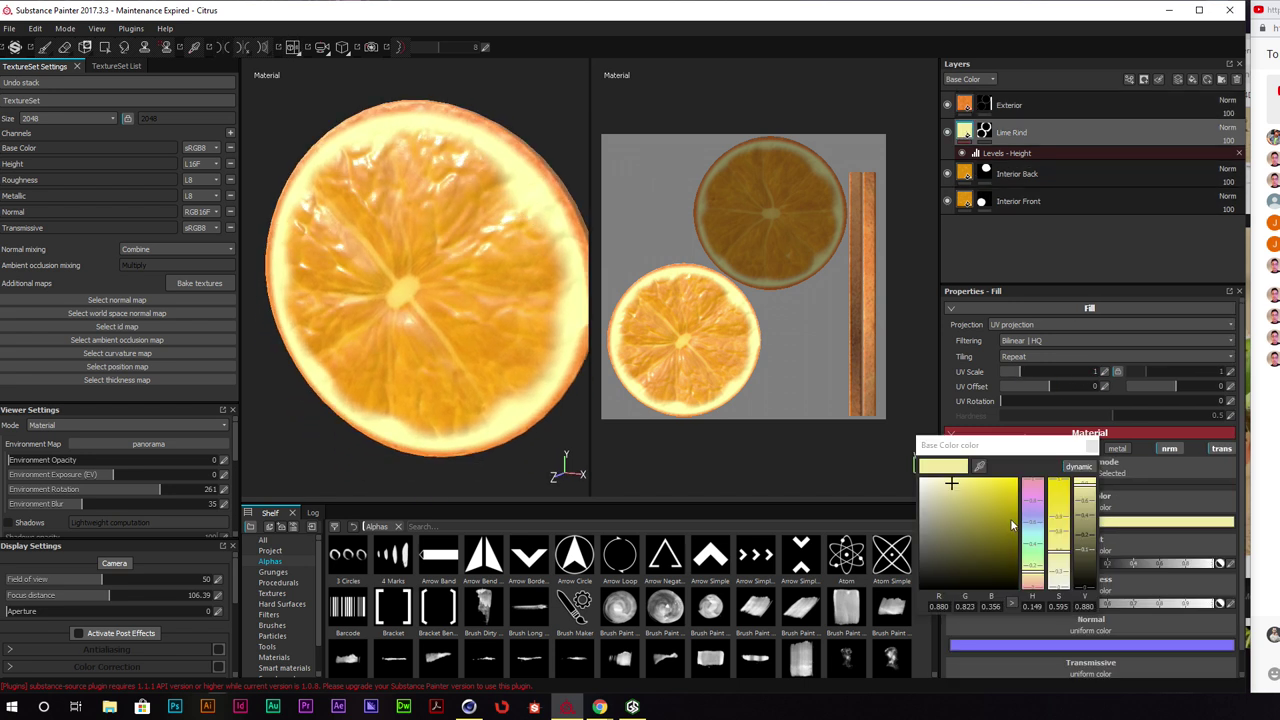
{"action": "left_click", "coordinate": [1041, 582]}
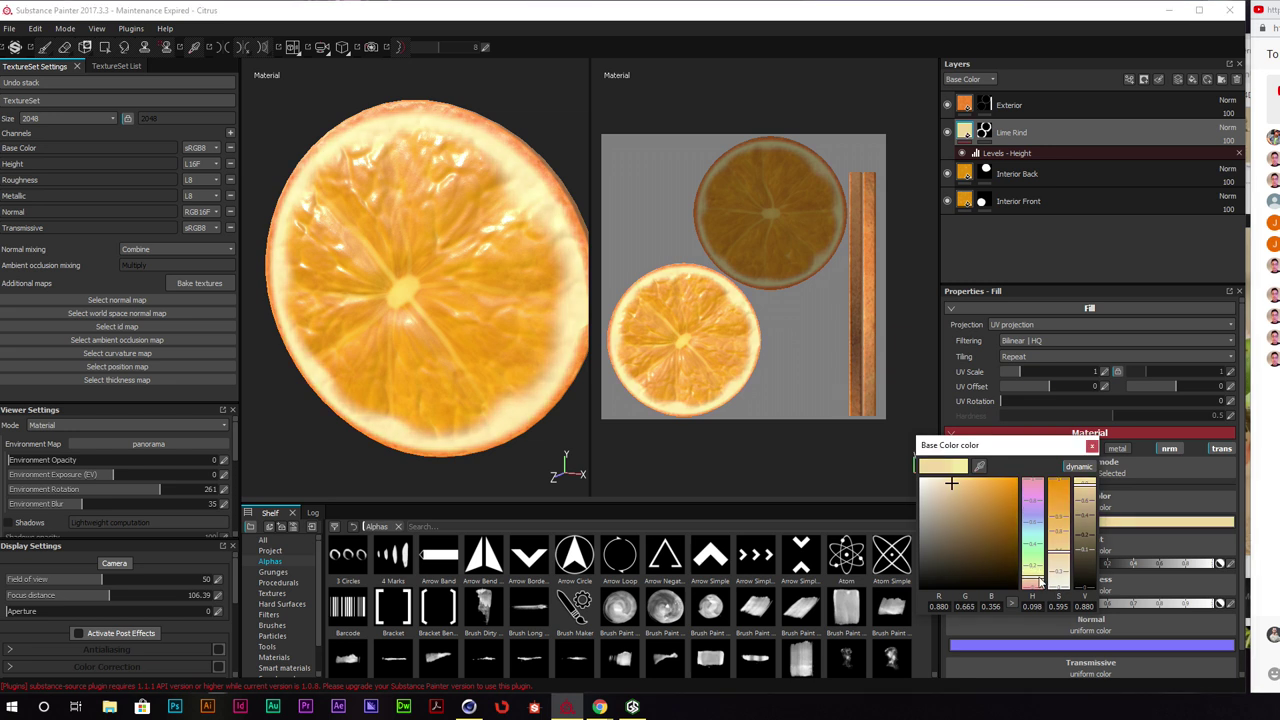
{"action": "left_click_drag", "start_coordinate": [1040, 578], "coordinate": [1039, 574]}
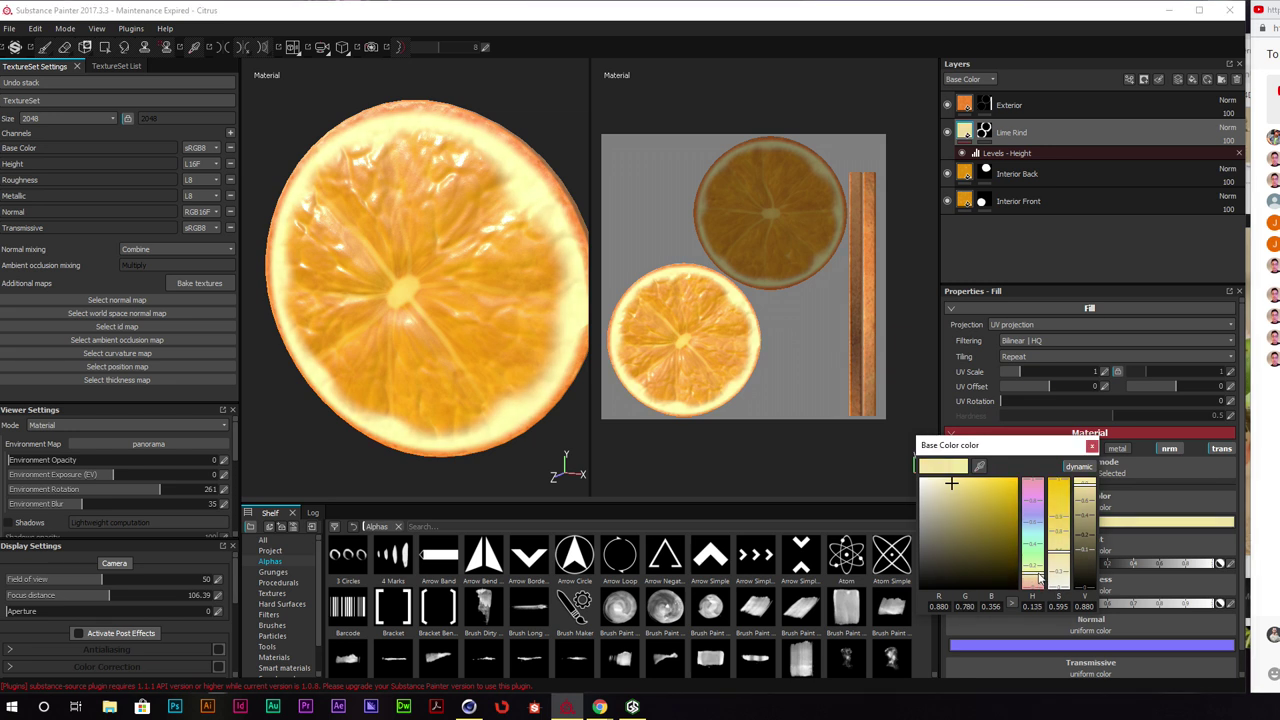
{"action": "left_click", "coordinate": [1091, 446]}
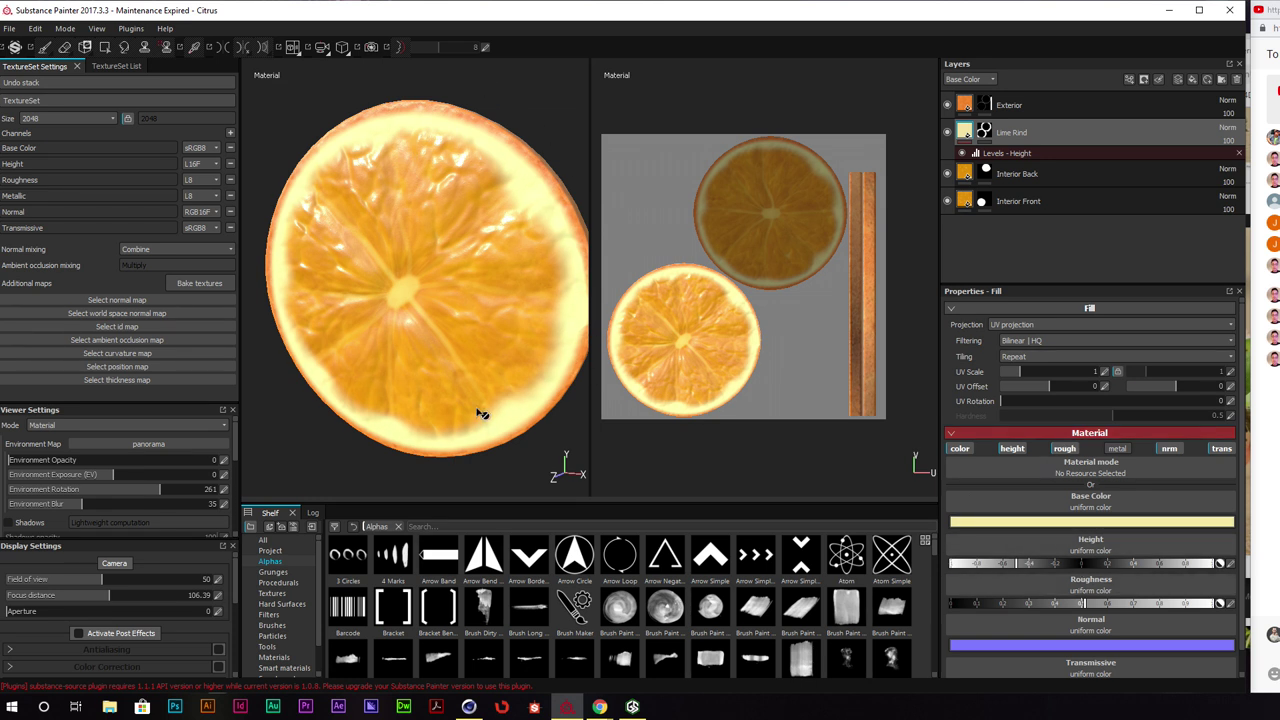
Sample an orange from the slice's flesh for the Lime Rind base color and soften it to RGB 0.820, 0.617, 0.260
{"action": "left_click_drag", "start_coordinate": [387, 284], "coordinate": [404, 275], "text": "alt"}
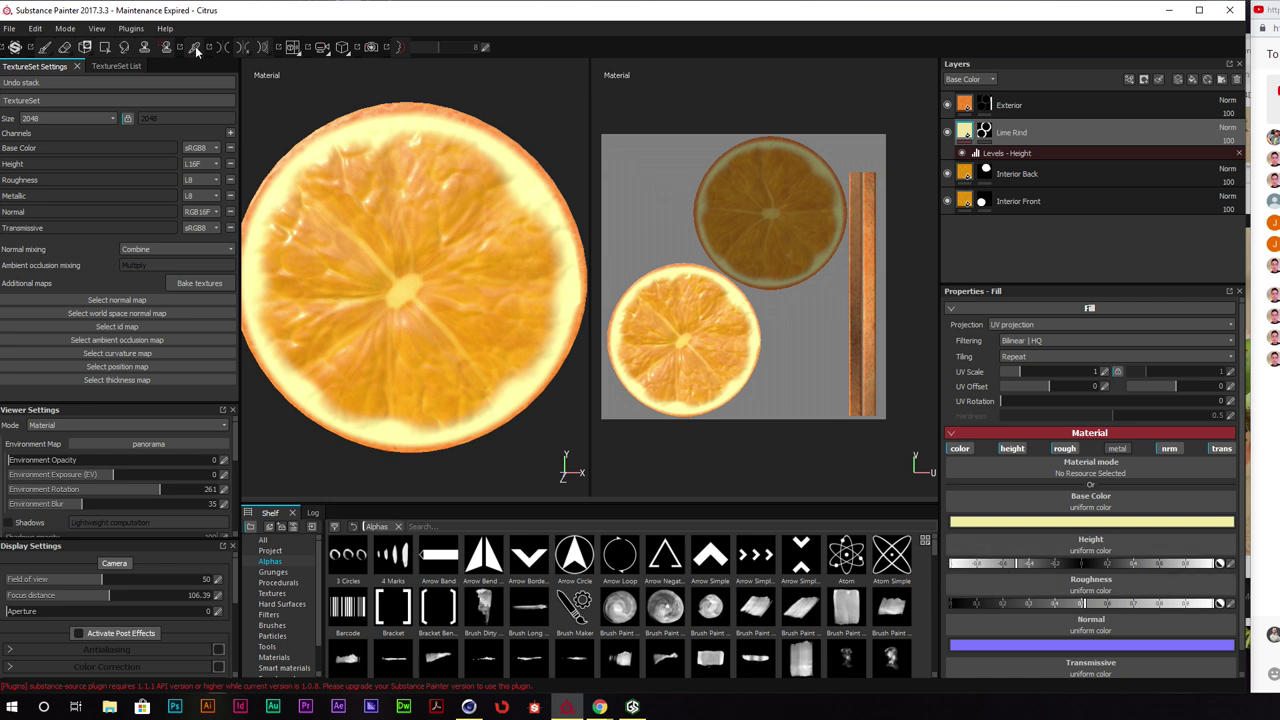
{"action": "left_click", "coordinate": [1090, 521]}
{"action": "left_click", "coordinate": [979, 466]}
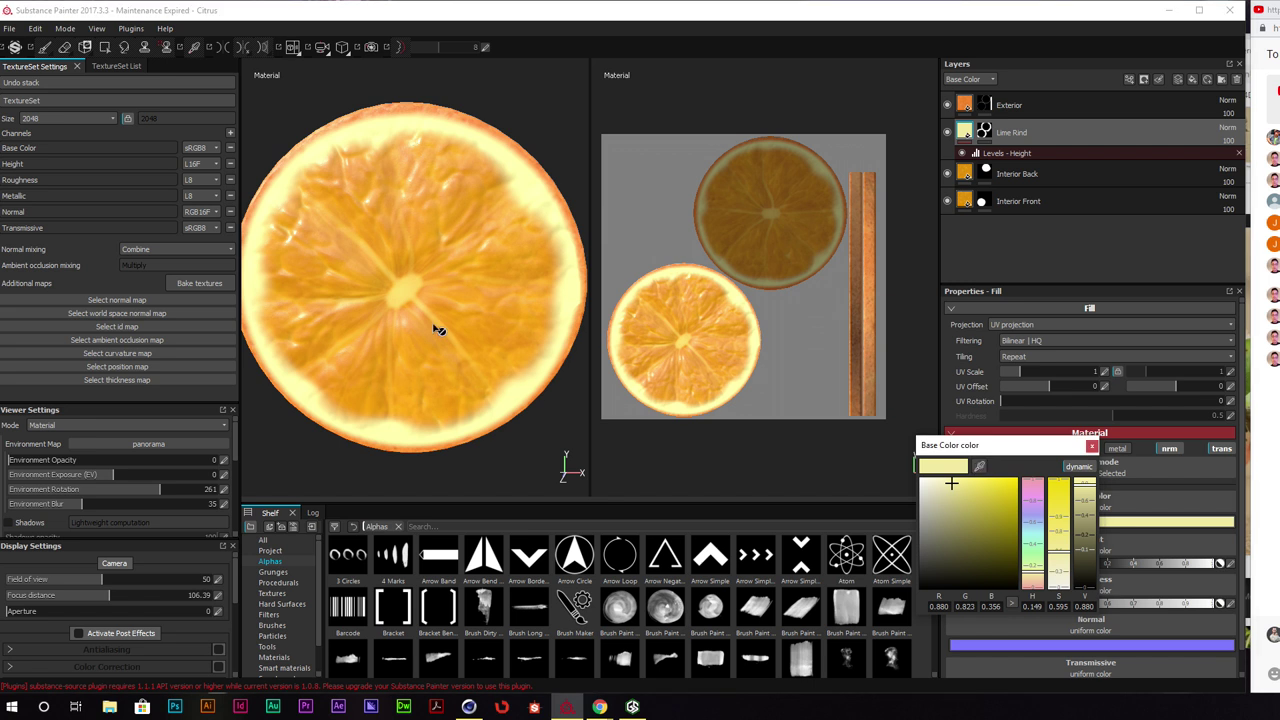
{"action": "left_click", "coordinate": [418, 278]}
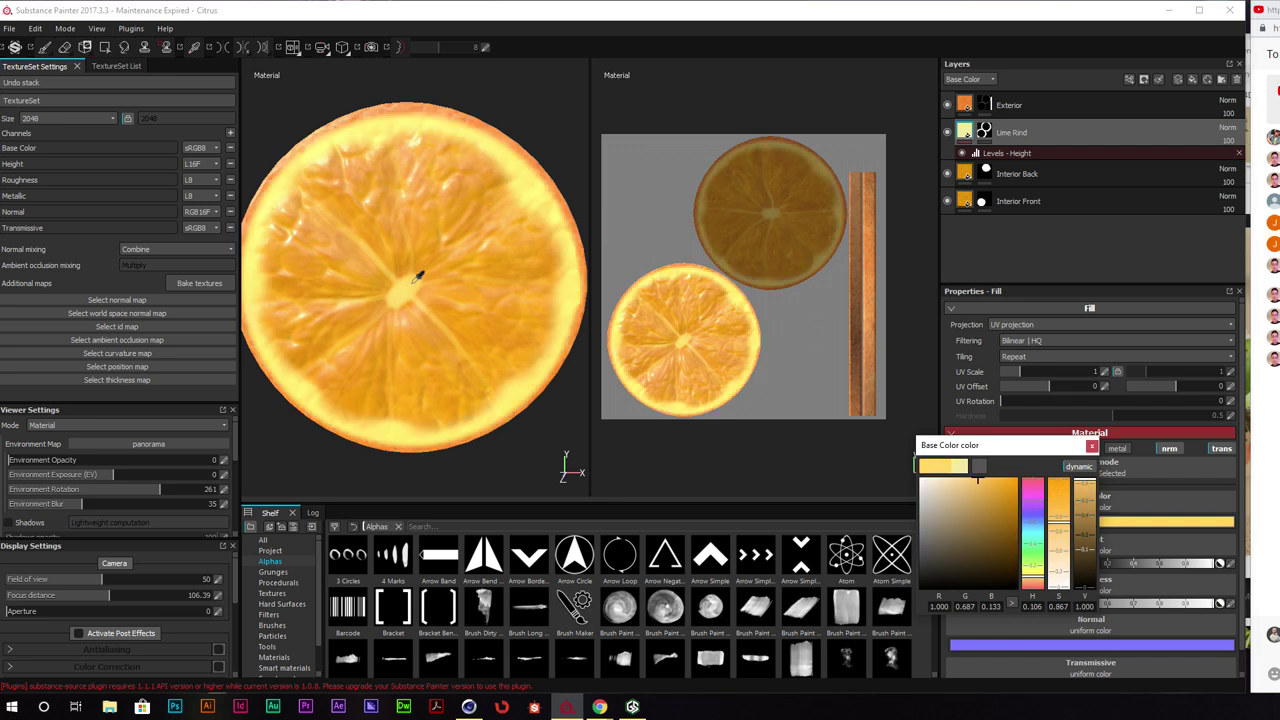
{"action": "left_click", "coordinate": [955, 487]}
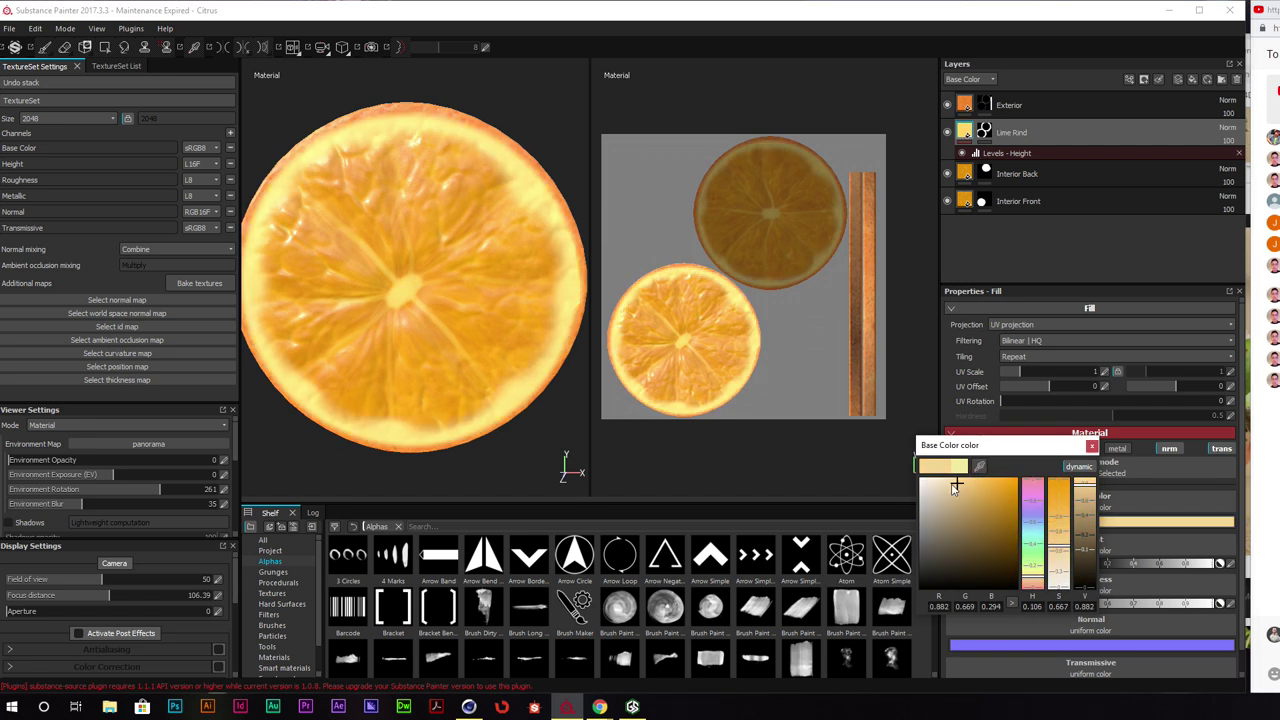
{"action": "left_click_drag", "start_coordinate": [955, 487], "coordinate": [959, 489]}
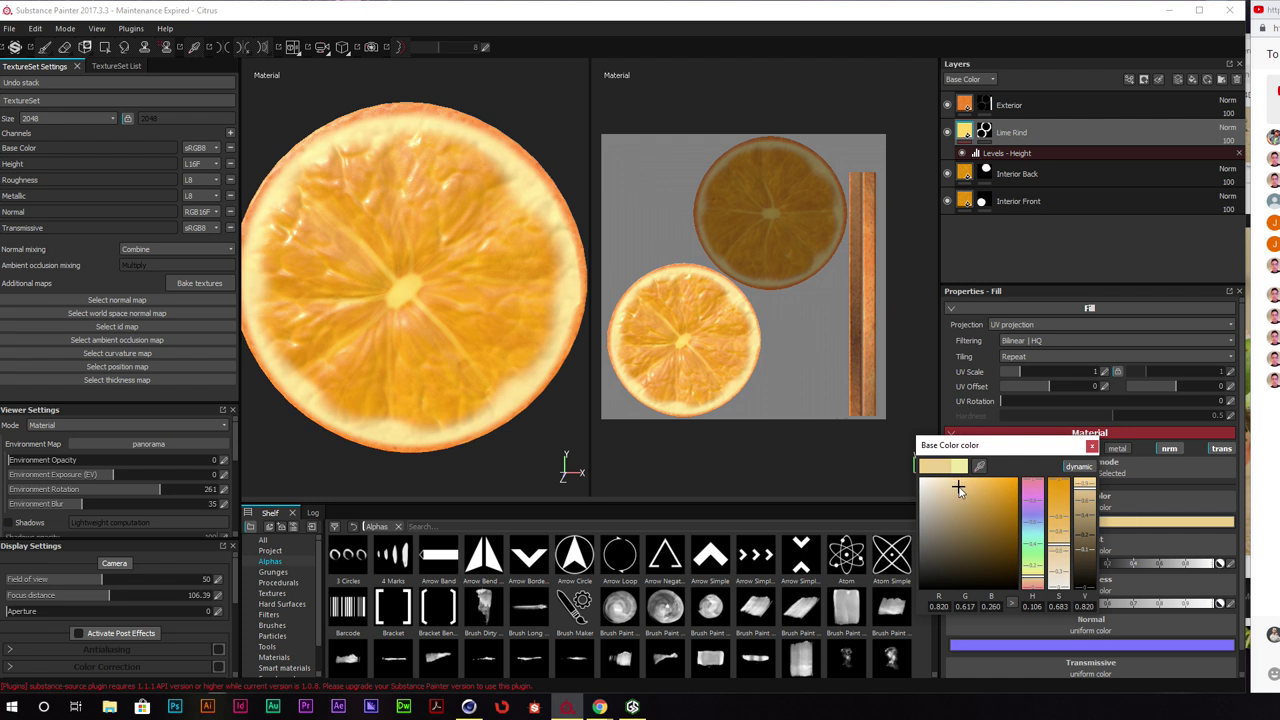
{"action": "left_click", "coordinate": [1092, 447]}
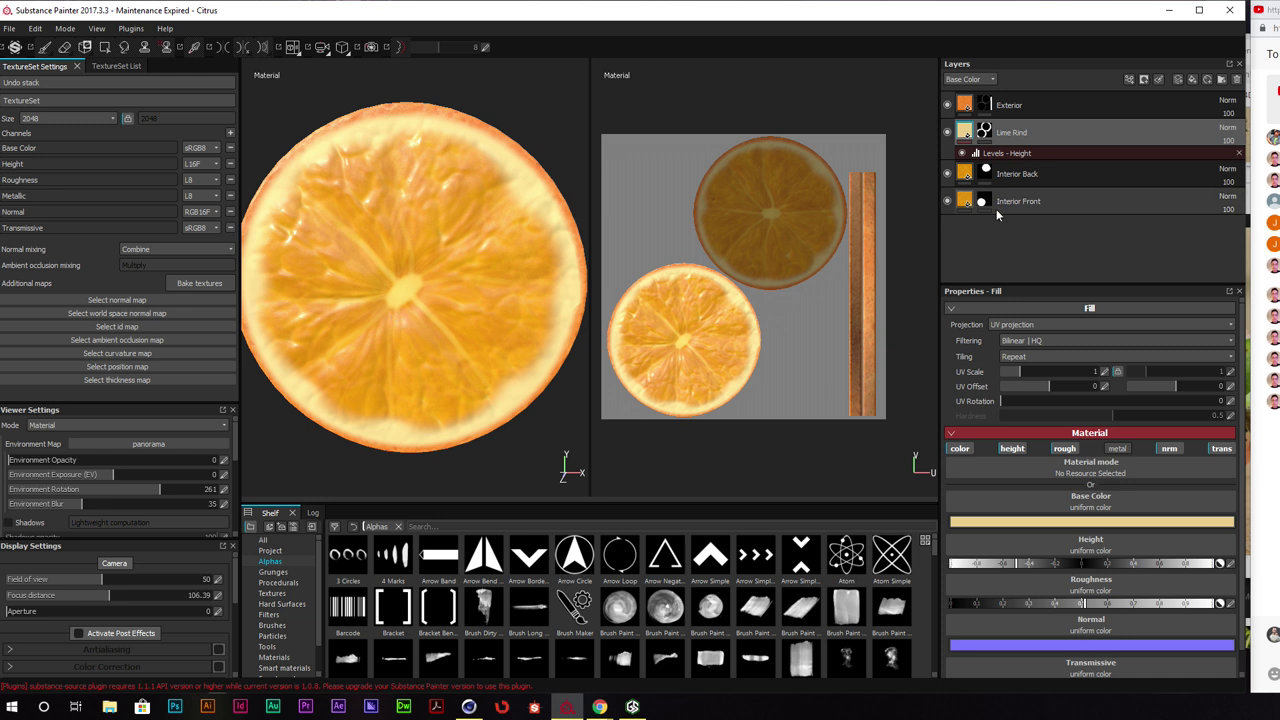
Select the Interior Front layer and examine the orange slice's face and rind from tilted angles
{"action": "left_click", "coordinate": [972, 174]}
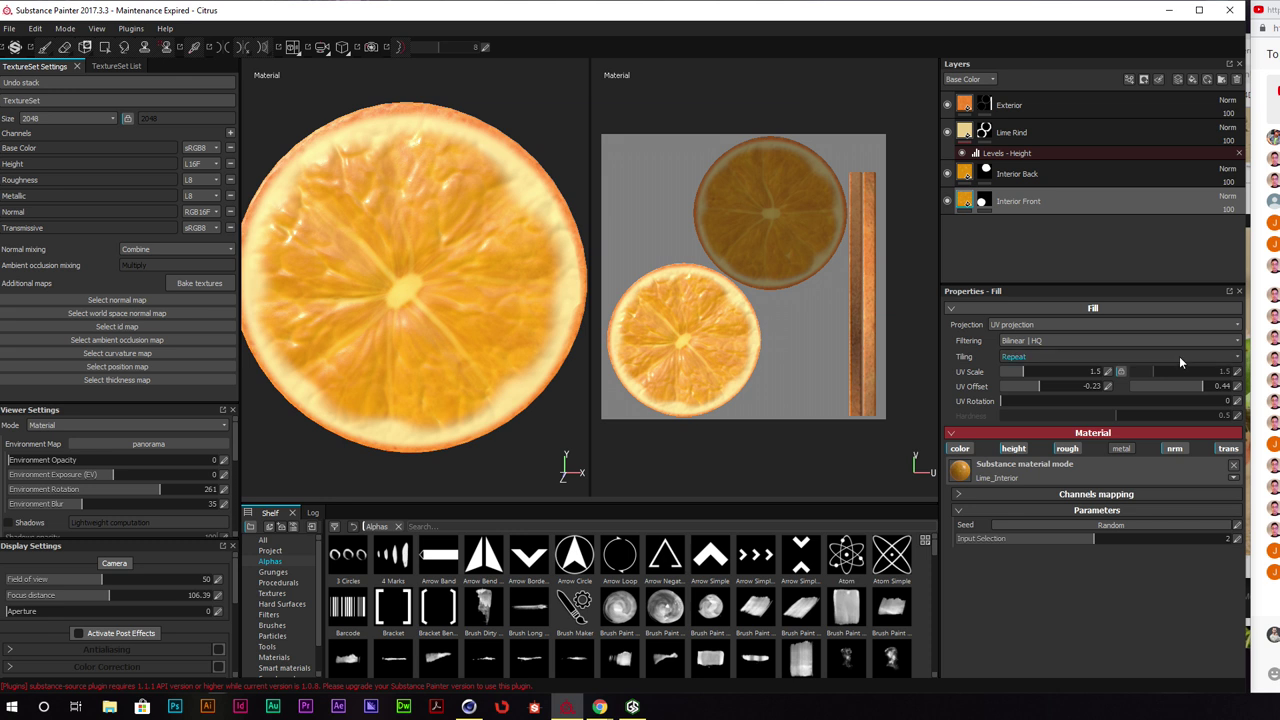
{"action": "left_click_drag", "start_coordinate": [537, 147], "coordinate": [543, 200], "text": "alt"}
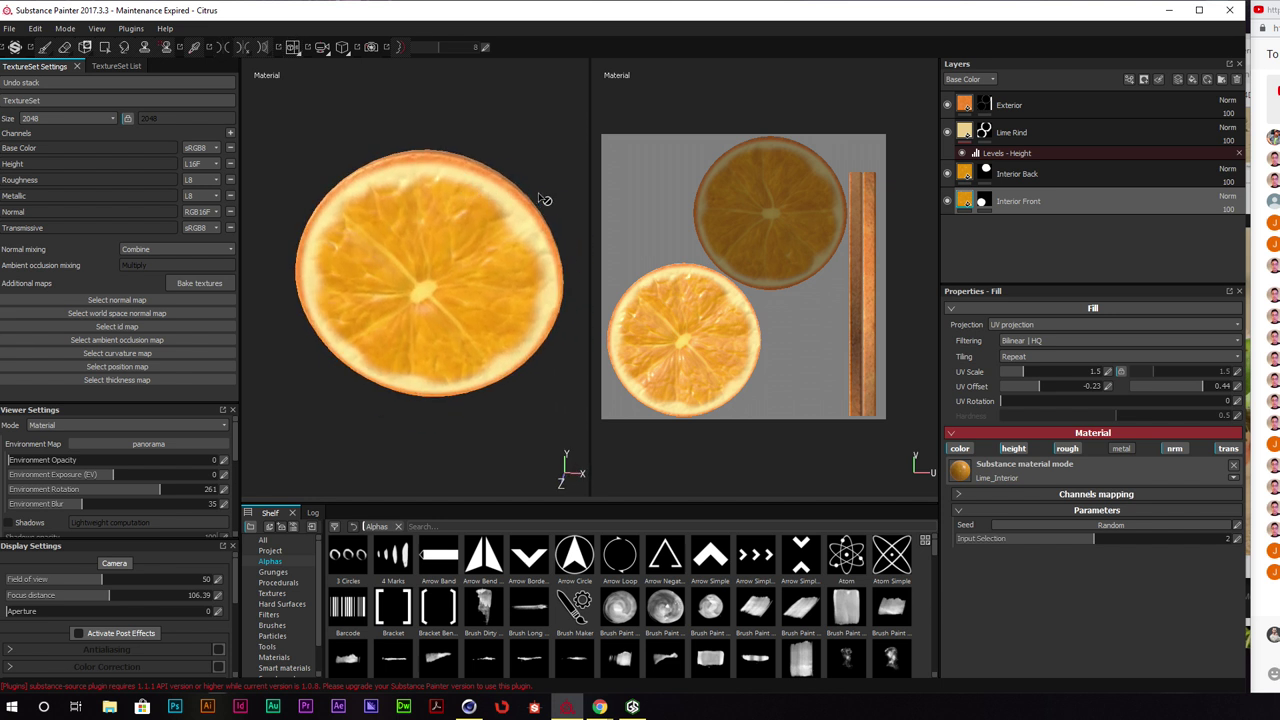
{"action": "left_click_drag", "start_coordinate": [551, 183], "coordinate": [481, 119], "text": "alt"}
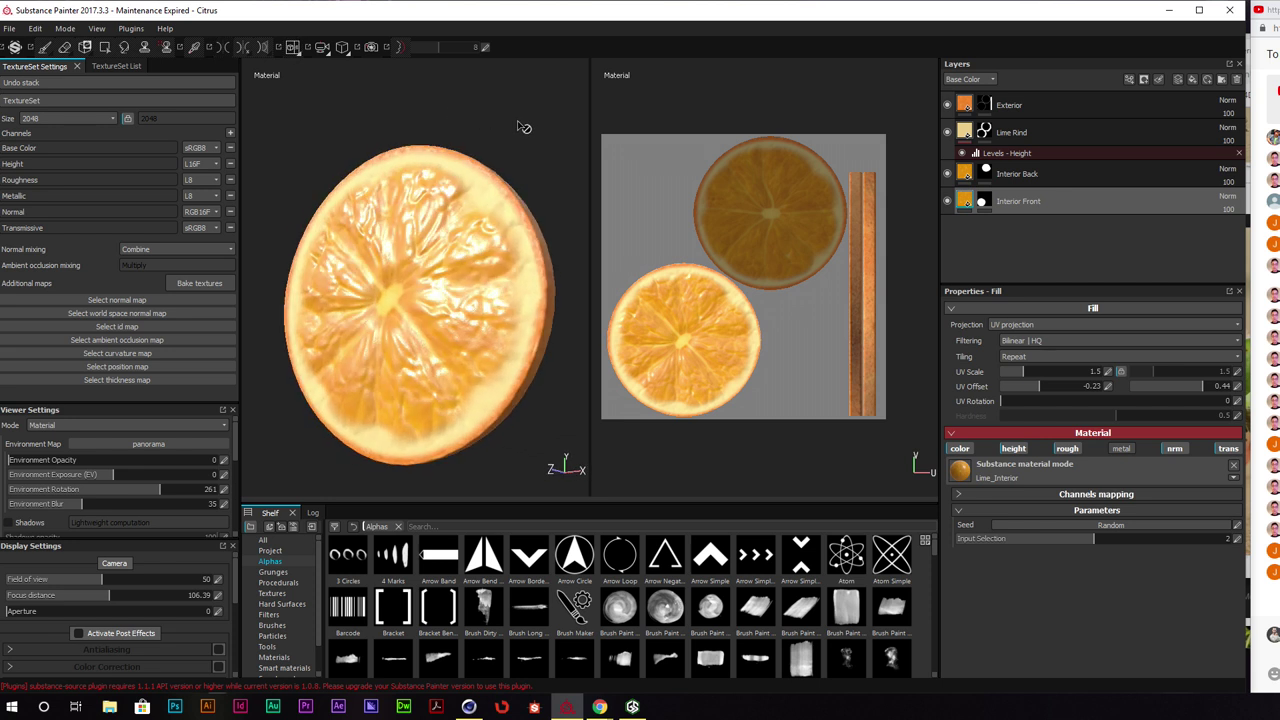